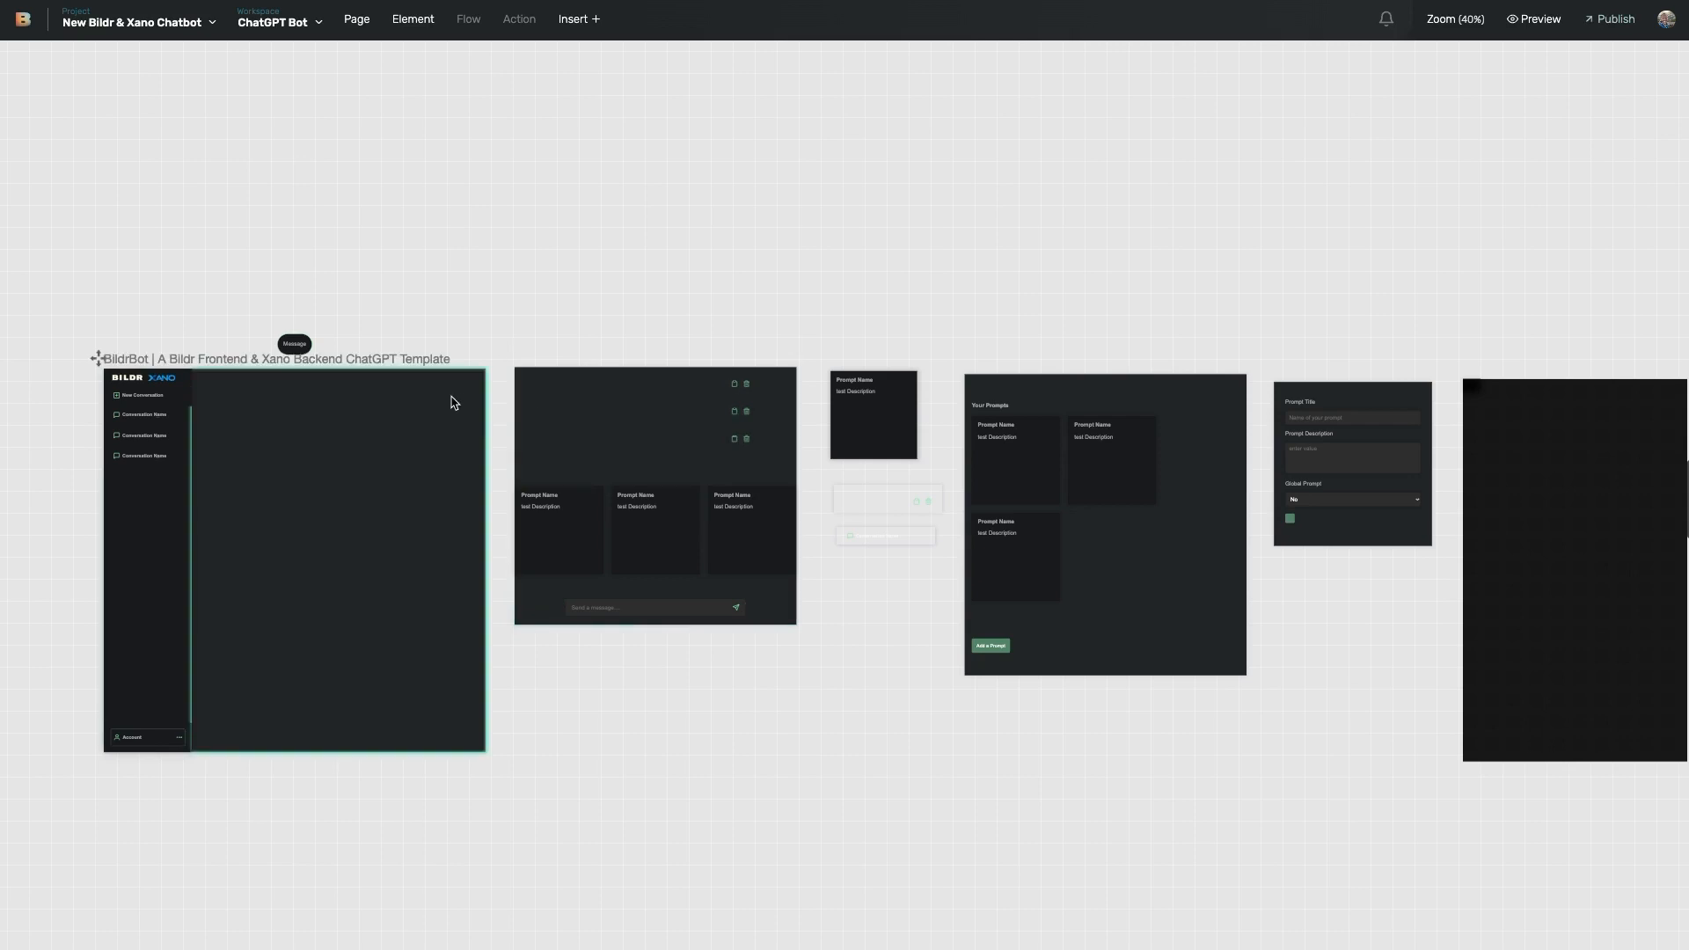
- Select the BildrBot template page to inspect its element tree and Conversations Sidebar Repeating List
left_click(154, 544)
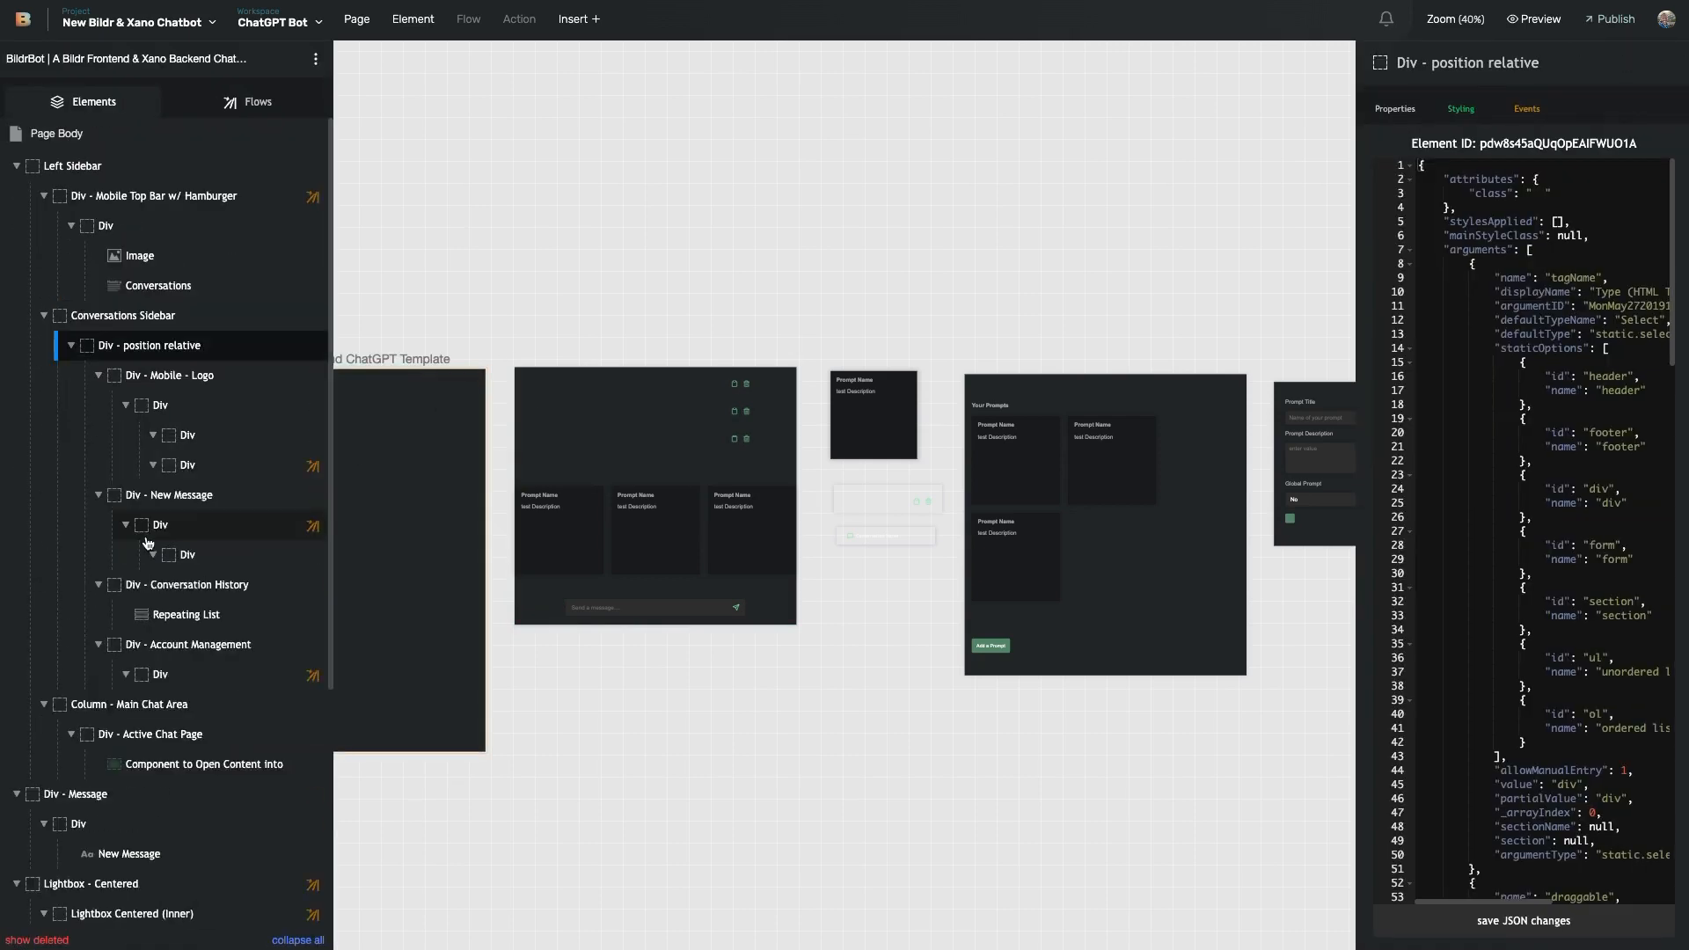
mouse_move(154, 545)
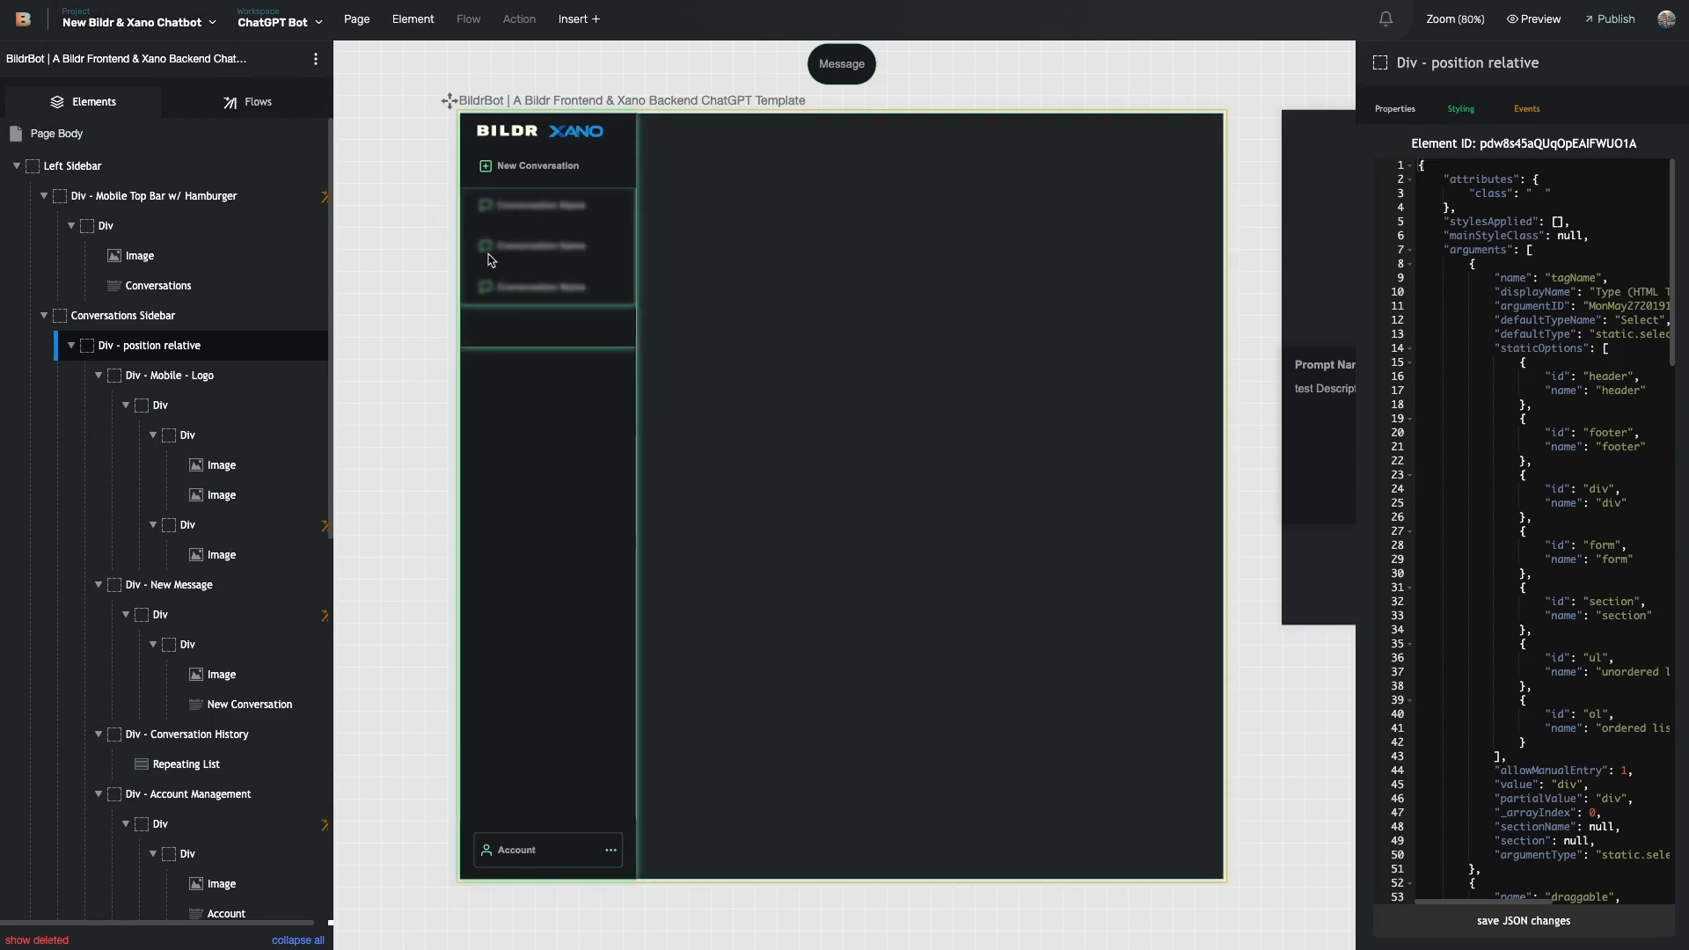
scroll(519, 296, "right", 1)
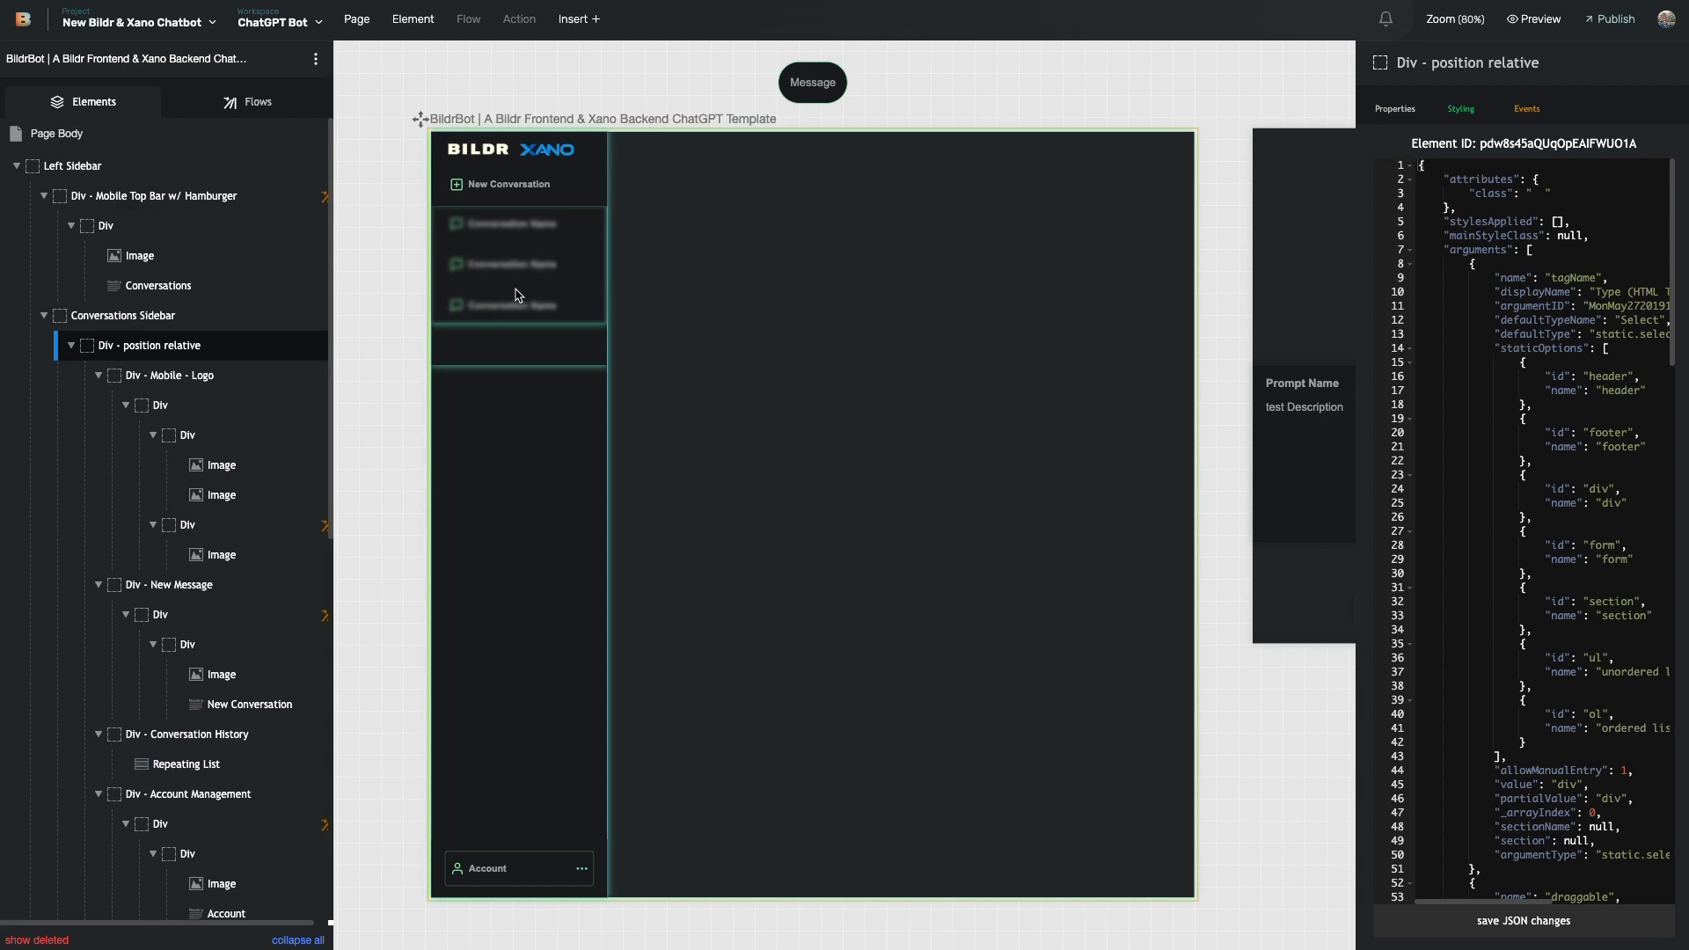
scroll(582, 425, "right", 1)
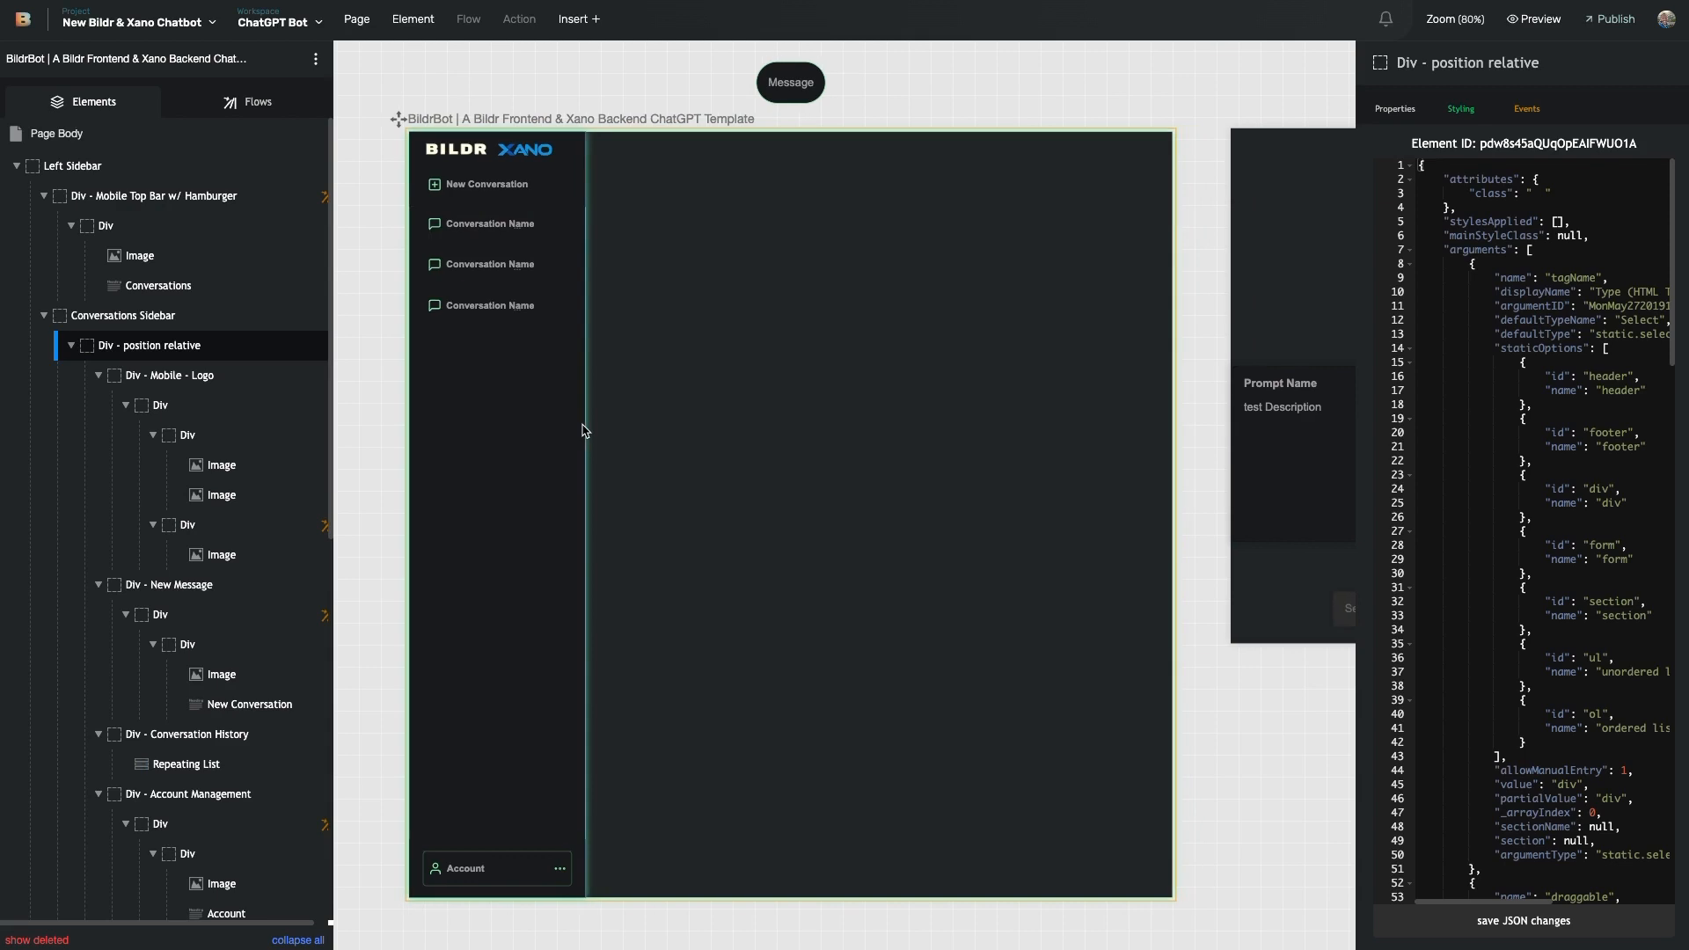
- Zoom the canvas out to 40% and pan across all the template's page frames
key("super+minus")
key("super+minus")
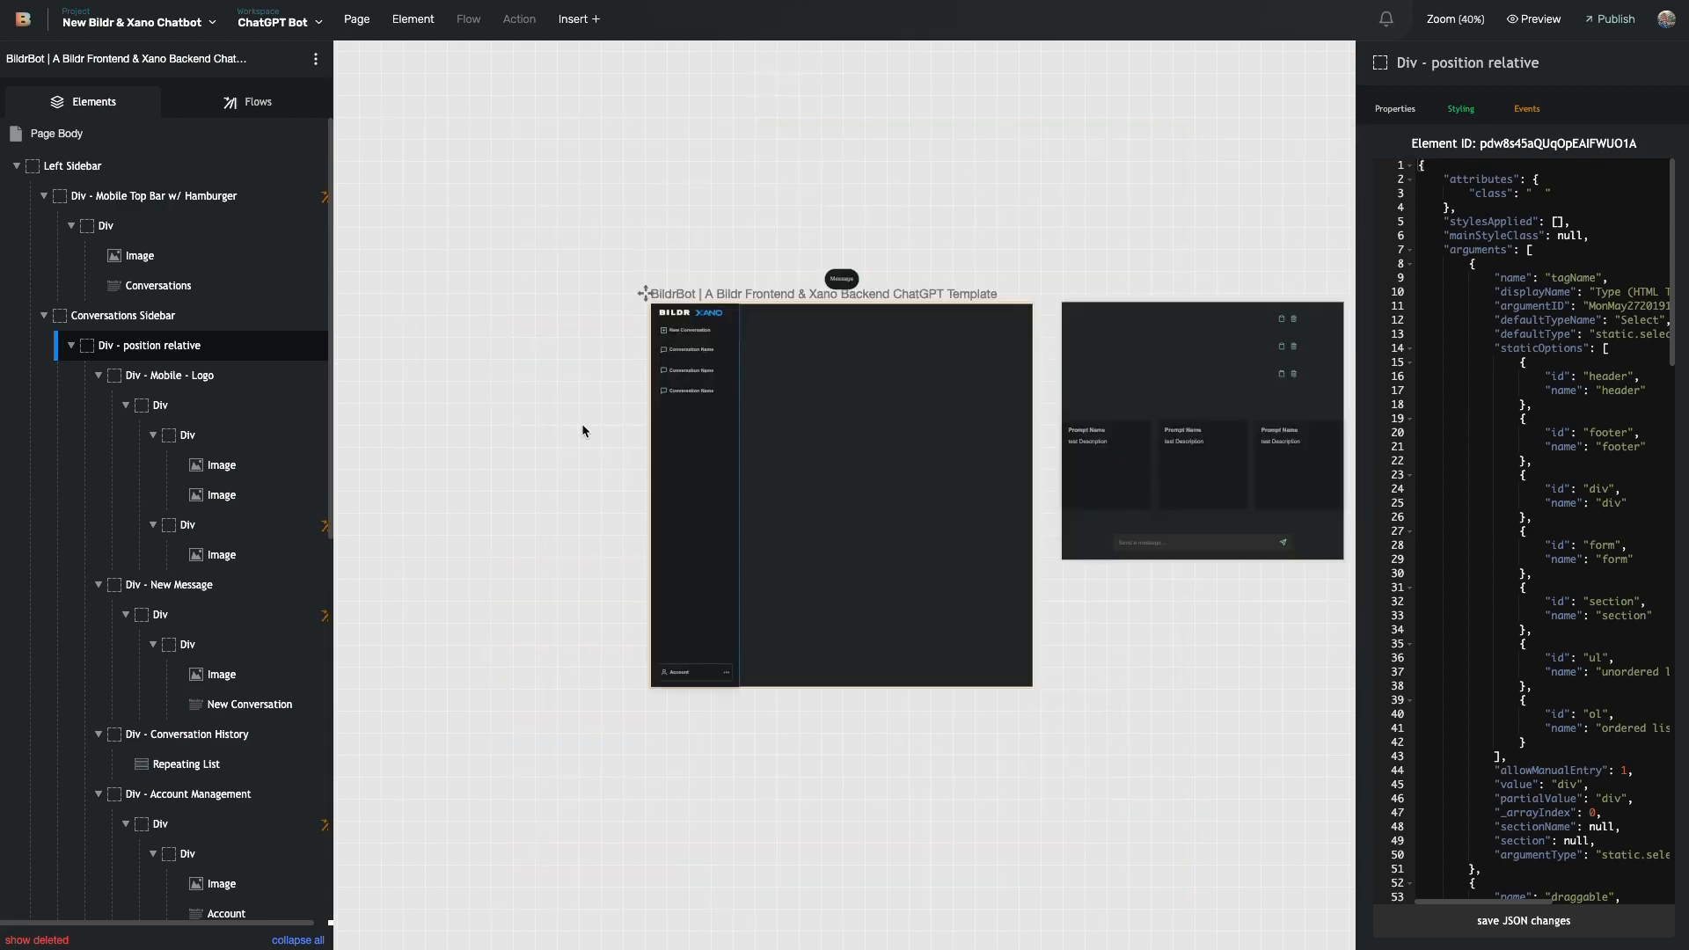
scroll(563, 427, "right", 1)
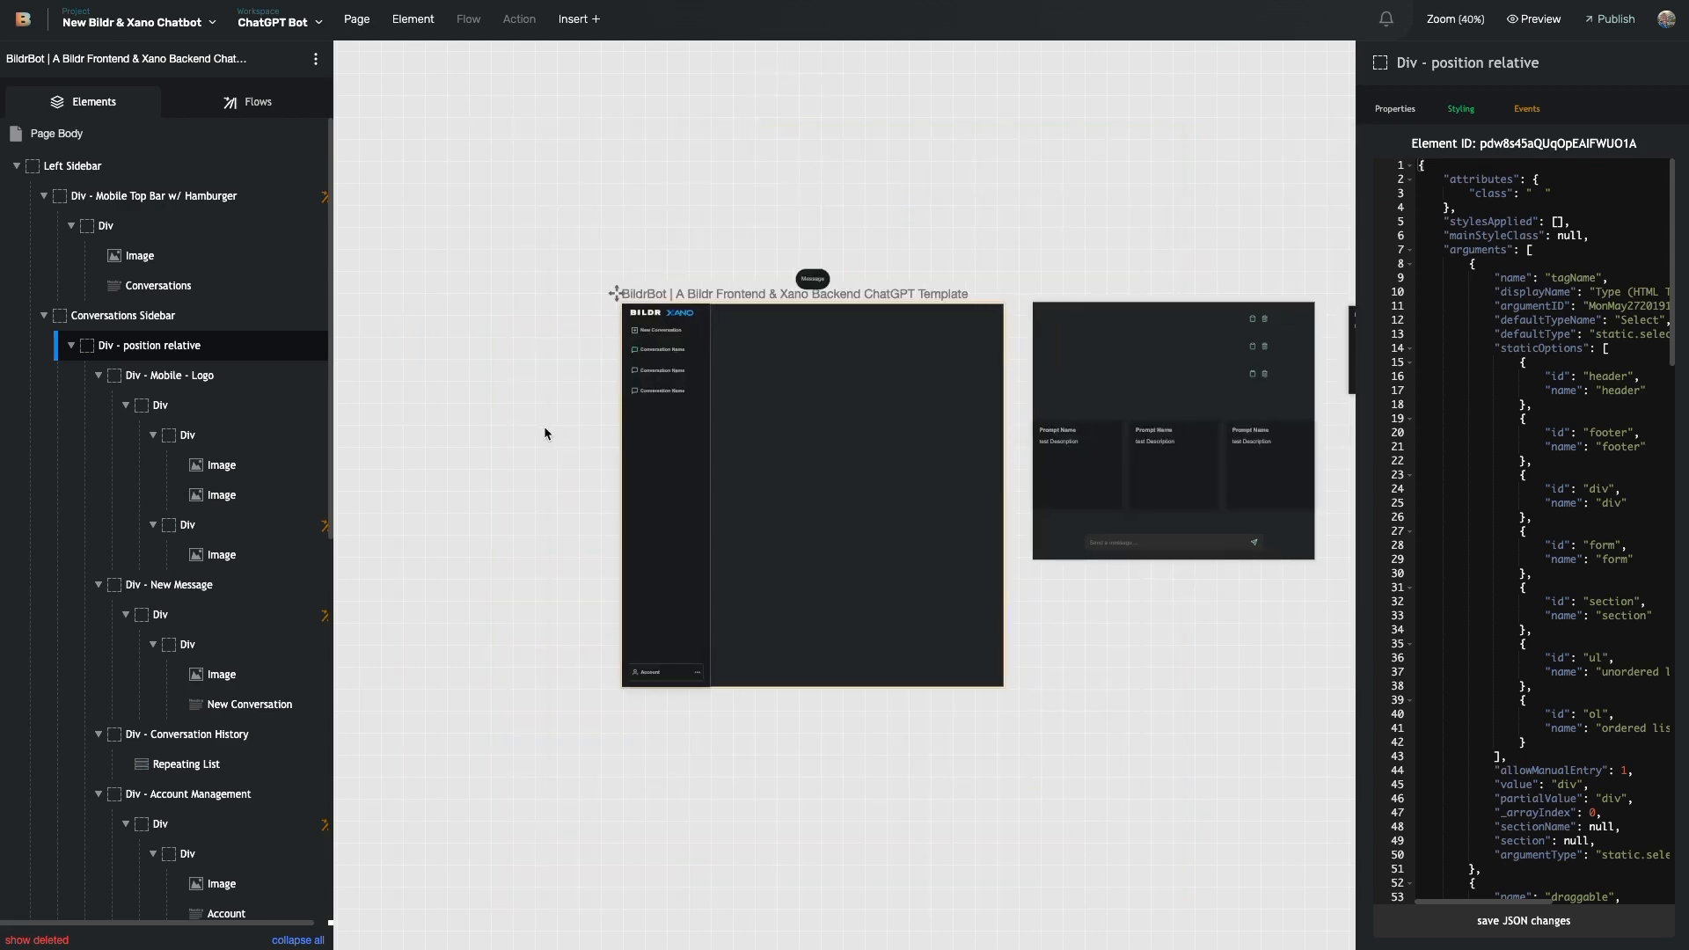
scroll(544, 426, "right", 8)
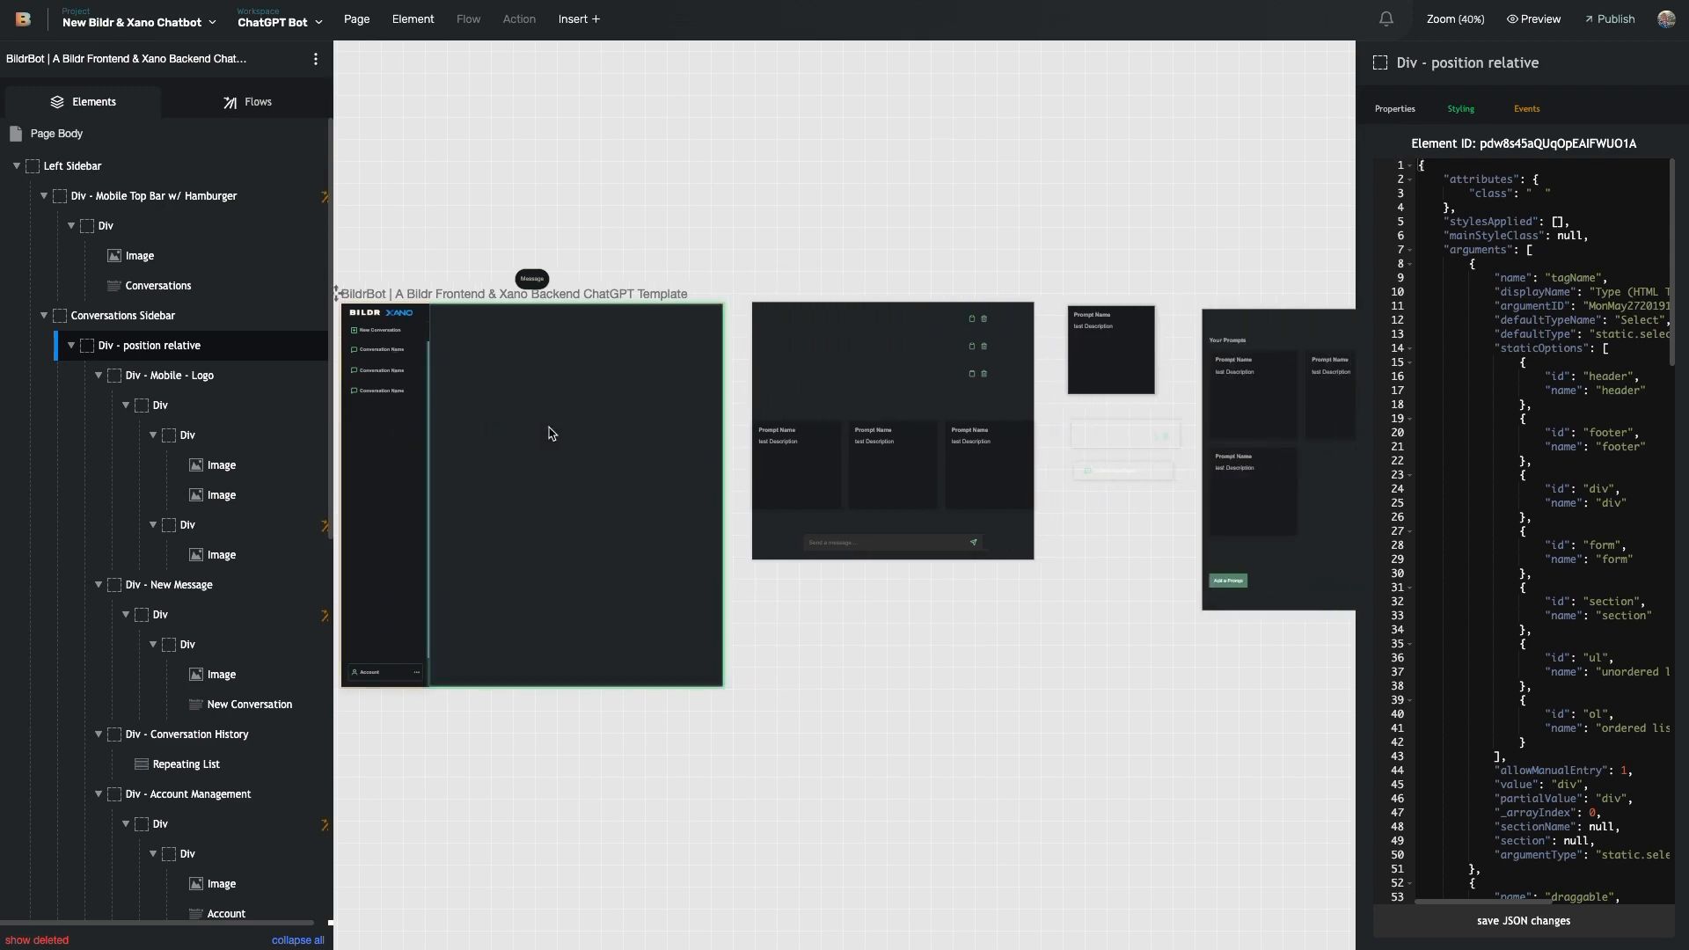
scroll(623, 429, "right", 2)
scroll(623, 429, "left", 4)
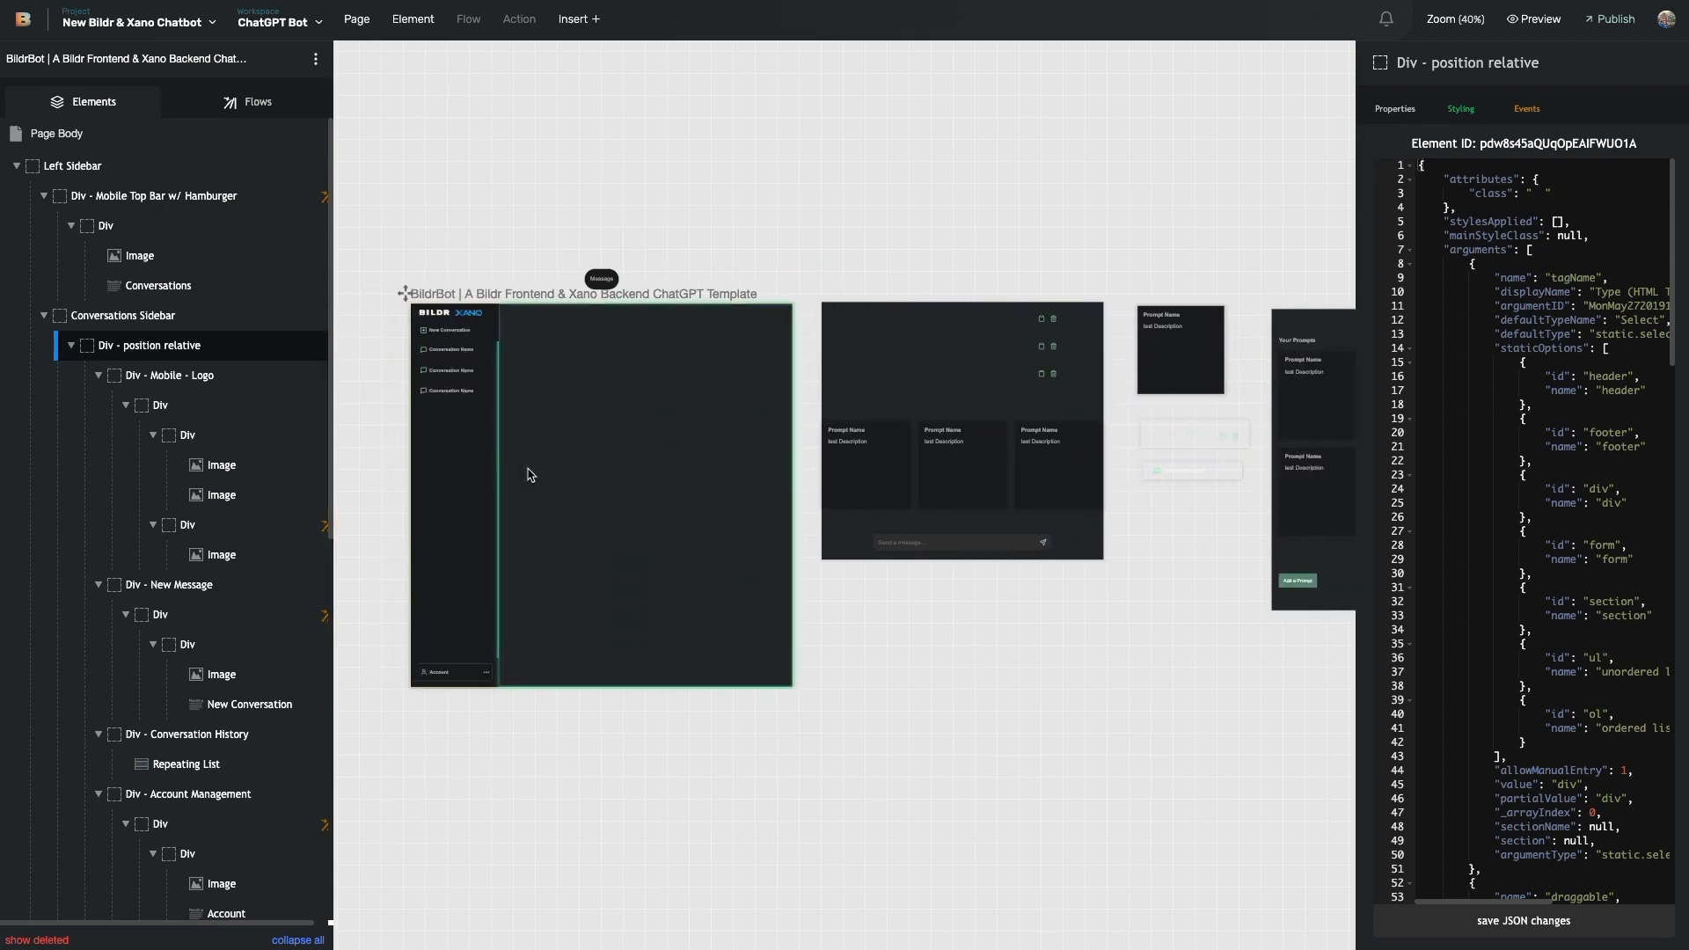
scroll(547, 478, "right", 1)
scroll(724, 392, "right", 10)
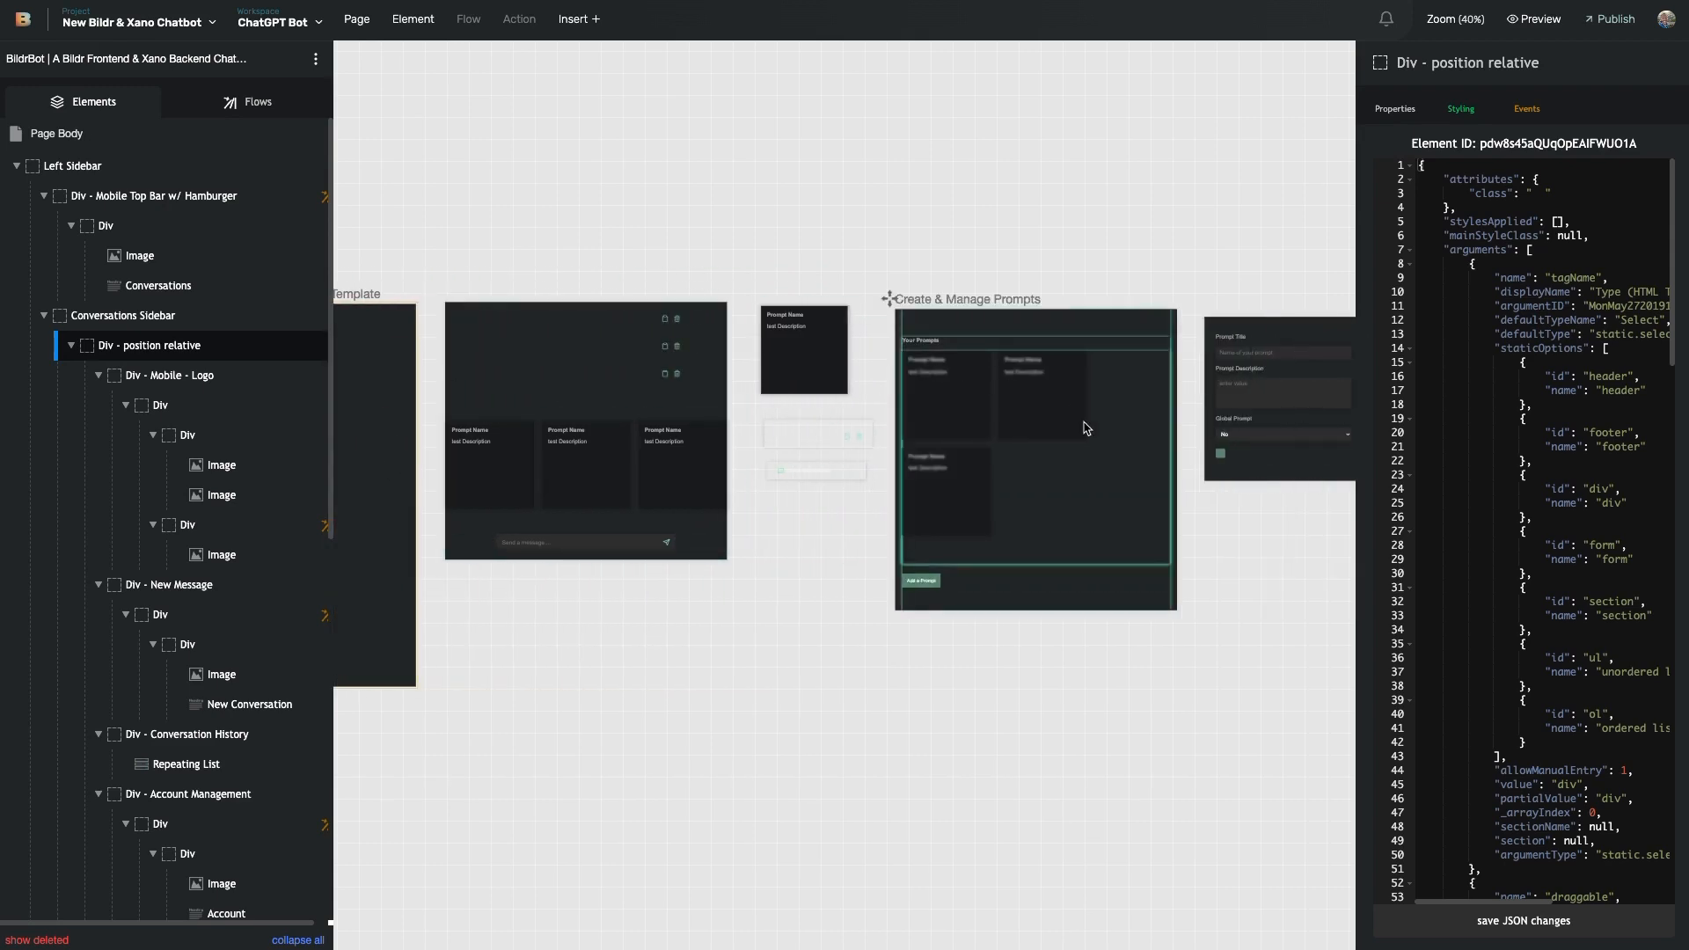
scroll(1277, 392, "left", 6)
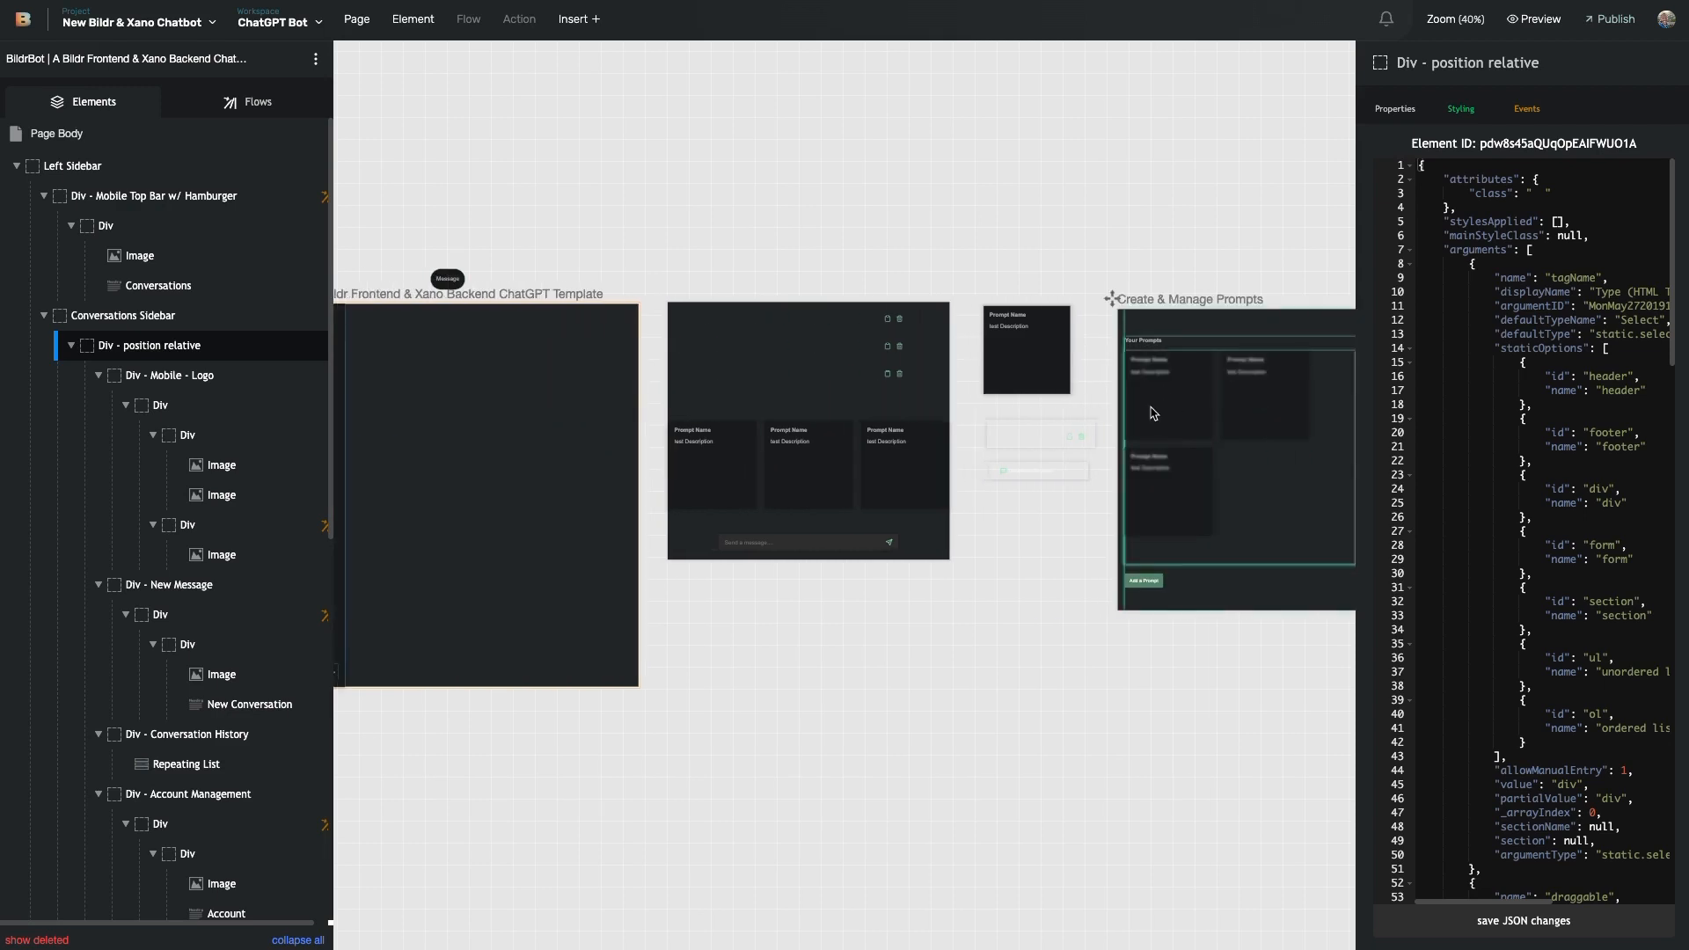
scroll(1151, 407, "left", 5)
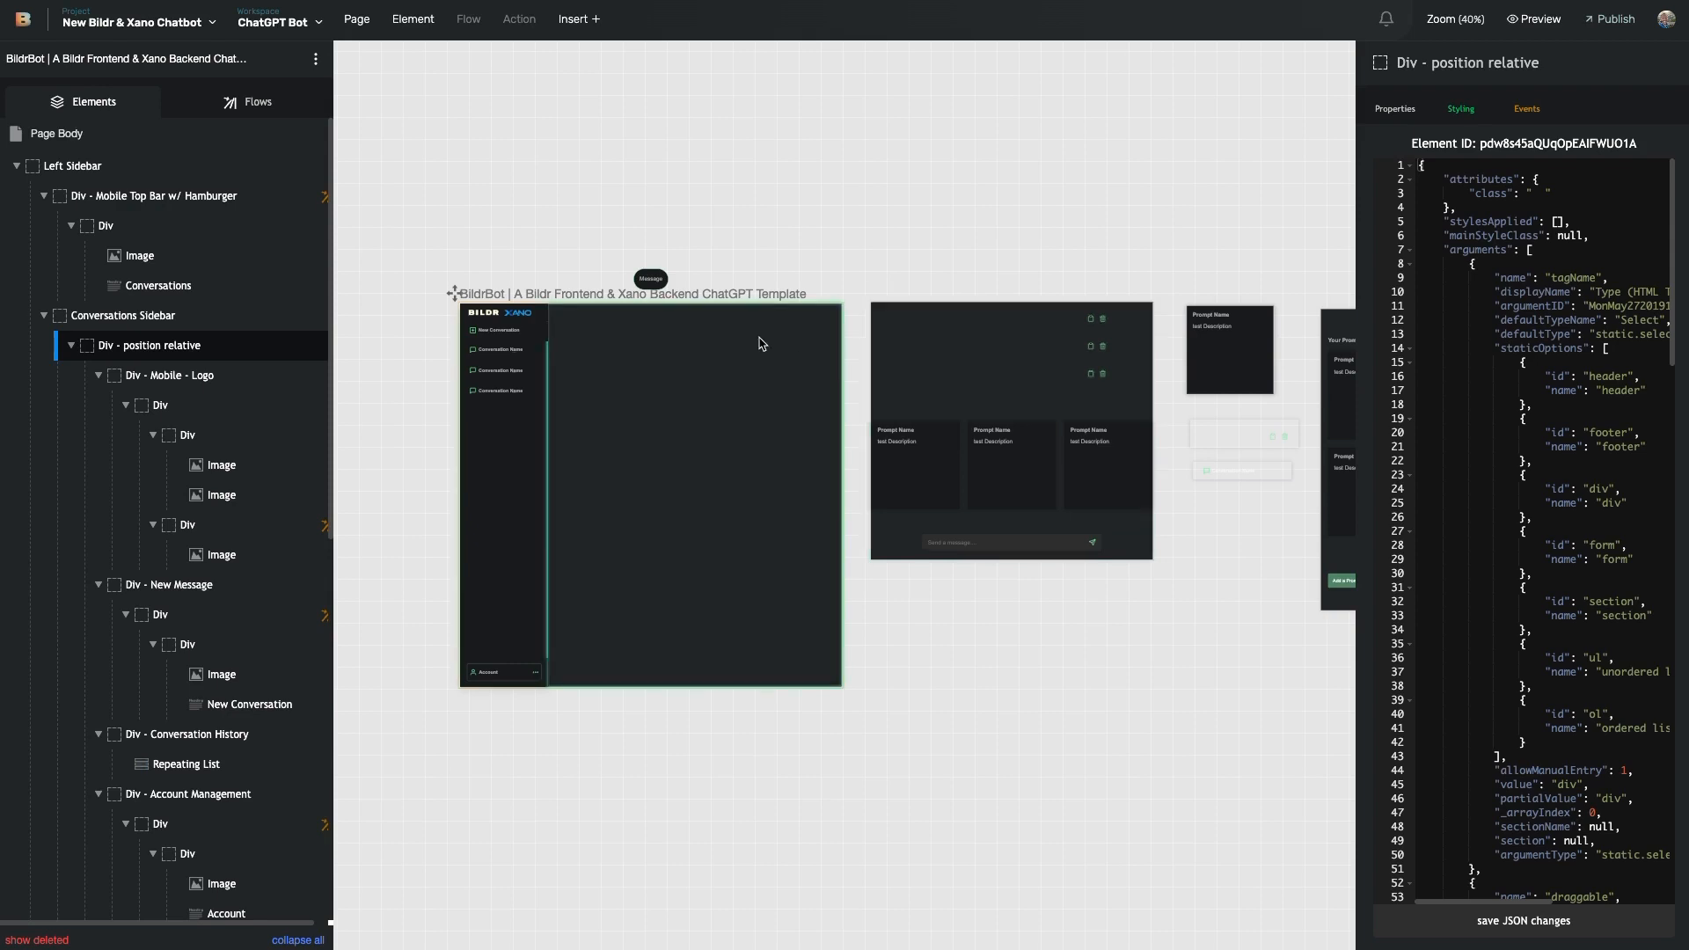
scroll(764, 345, "right", 1)
scroll(704, 330, "left", 2)
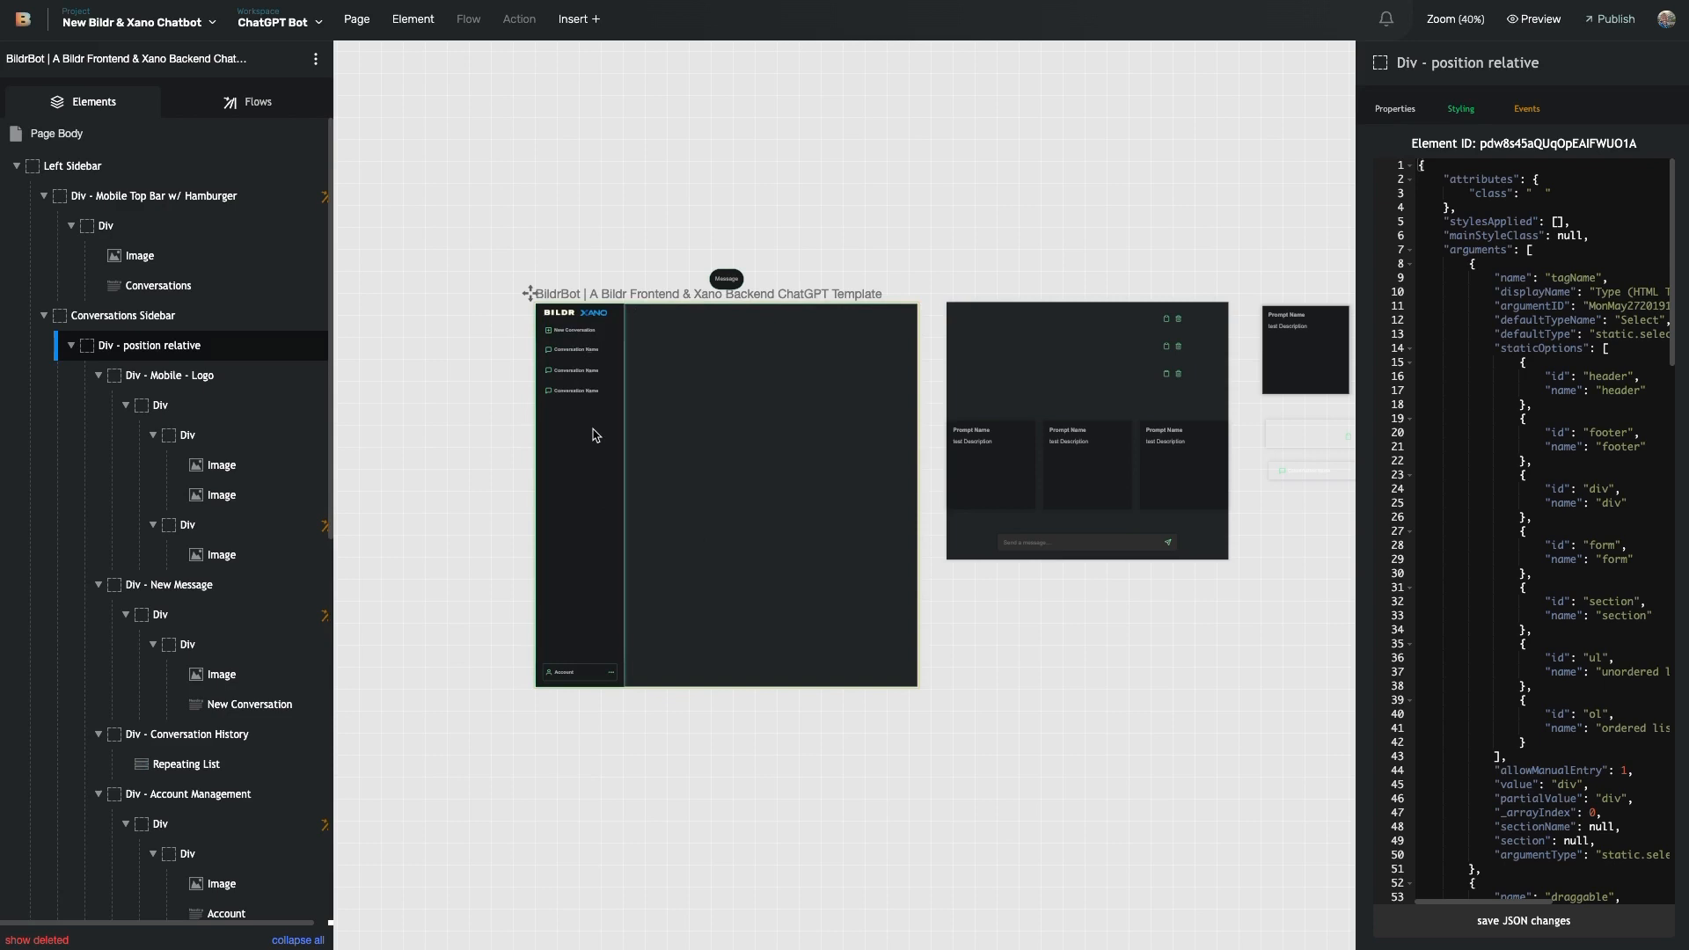
scroll(755, 506, "right", 5)
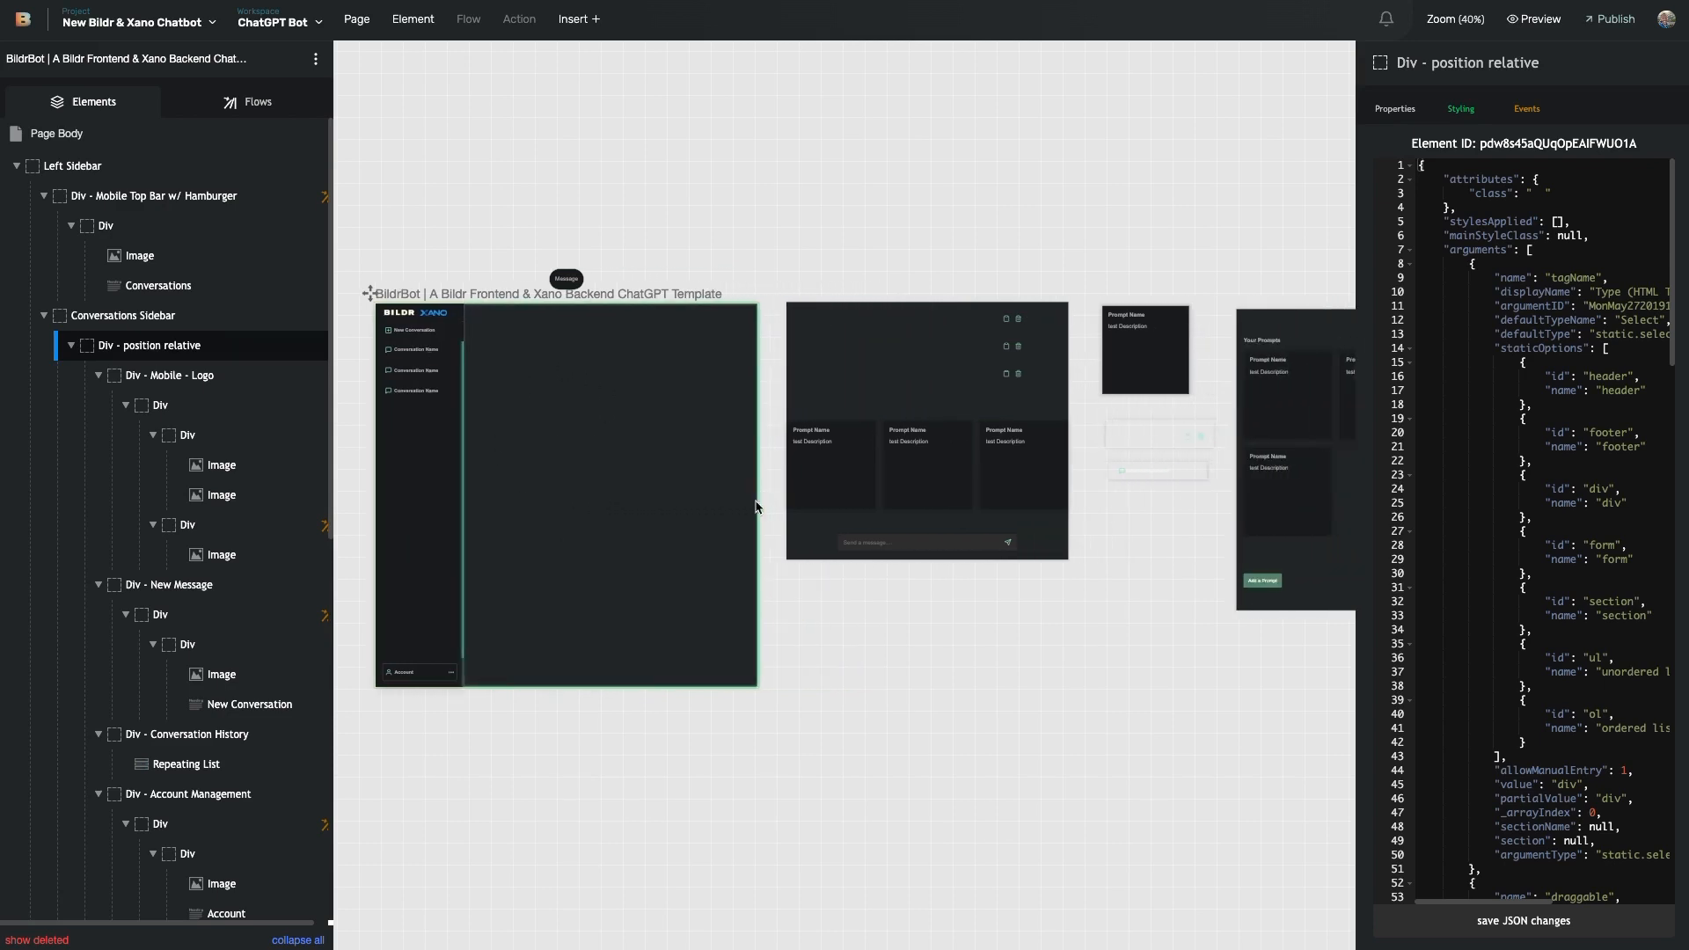
scroll(755, 506, "right", 2)
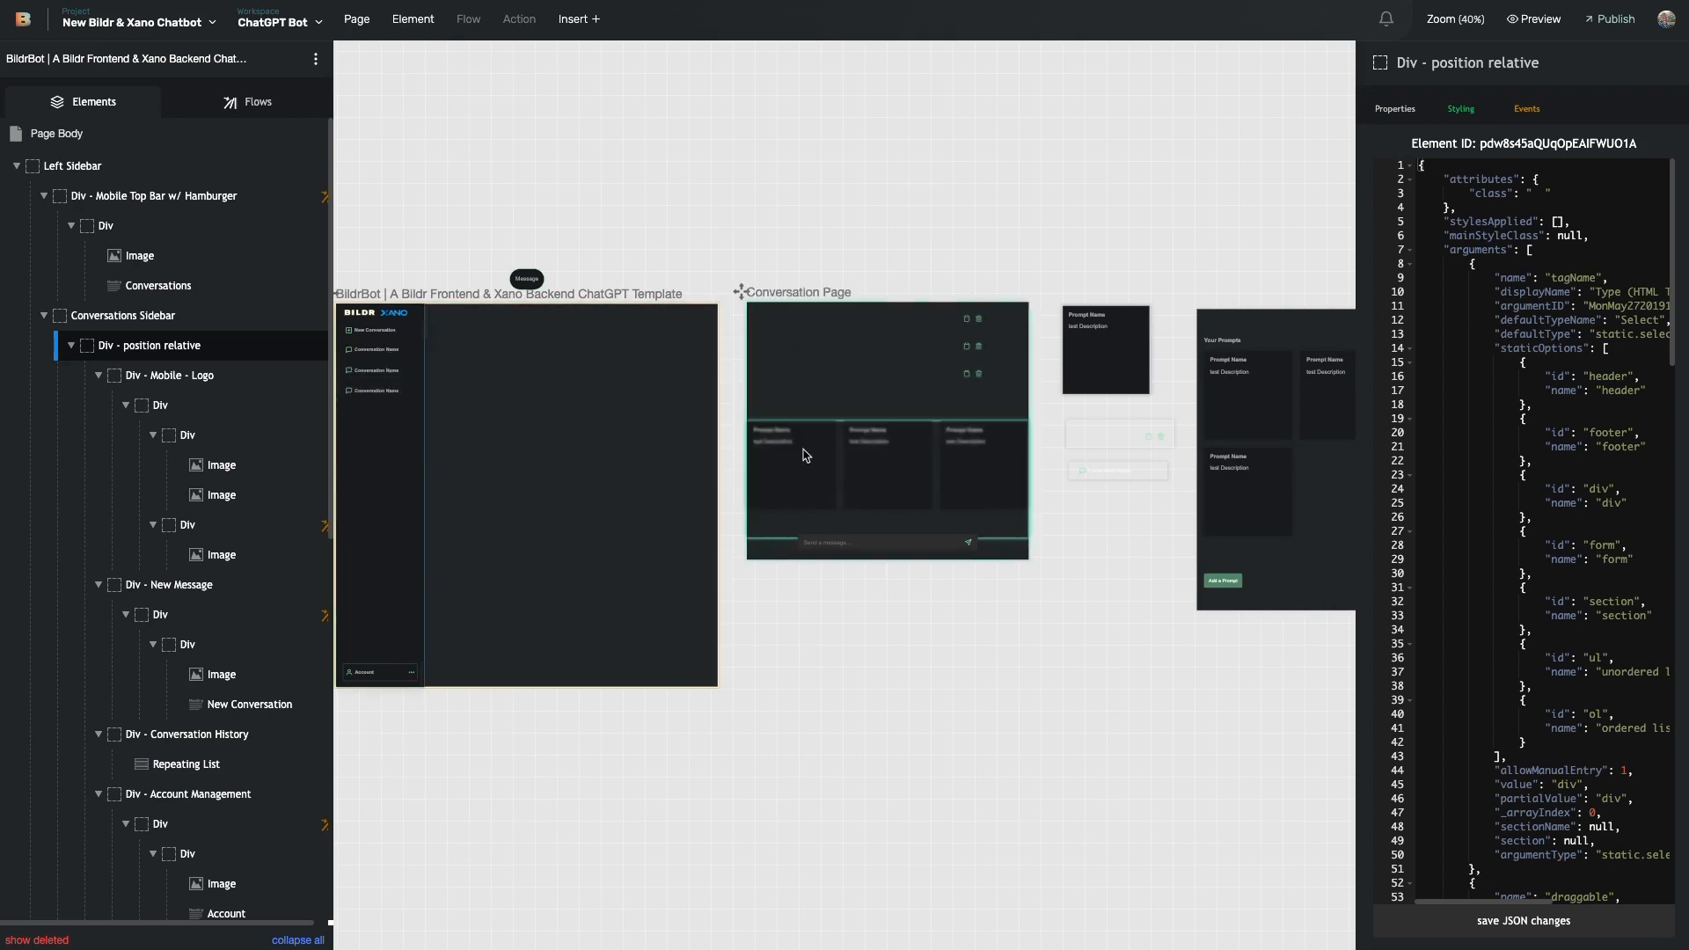
scroll(829, 475, "right", 3)
scroll(829, 475, "right", 1)
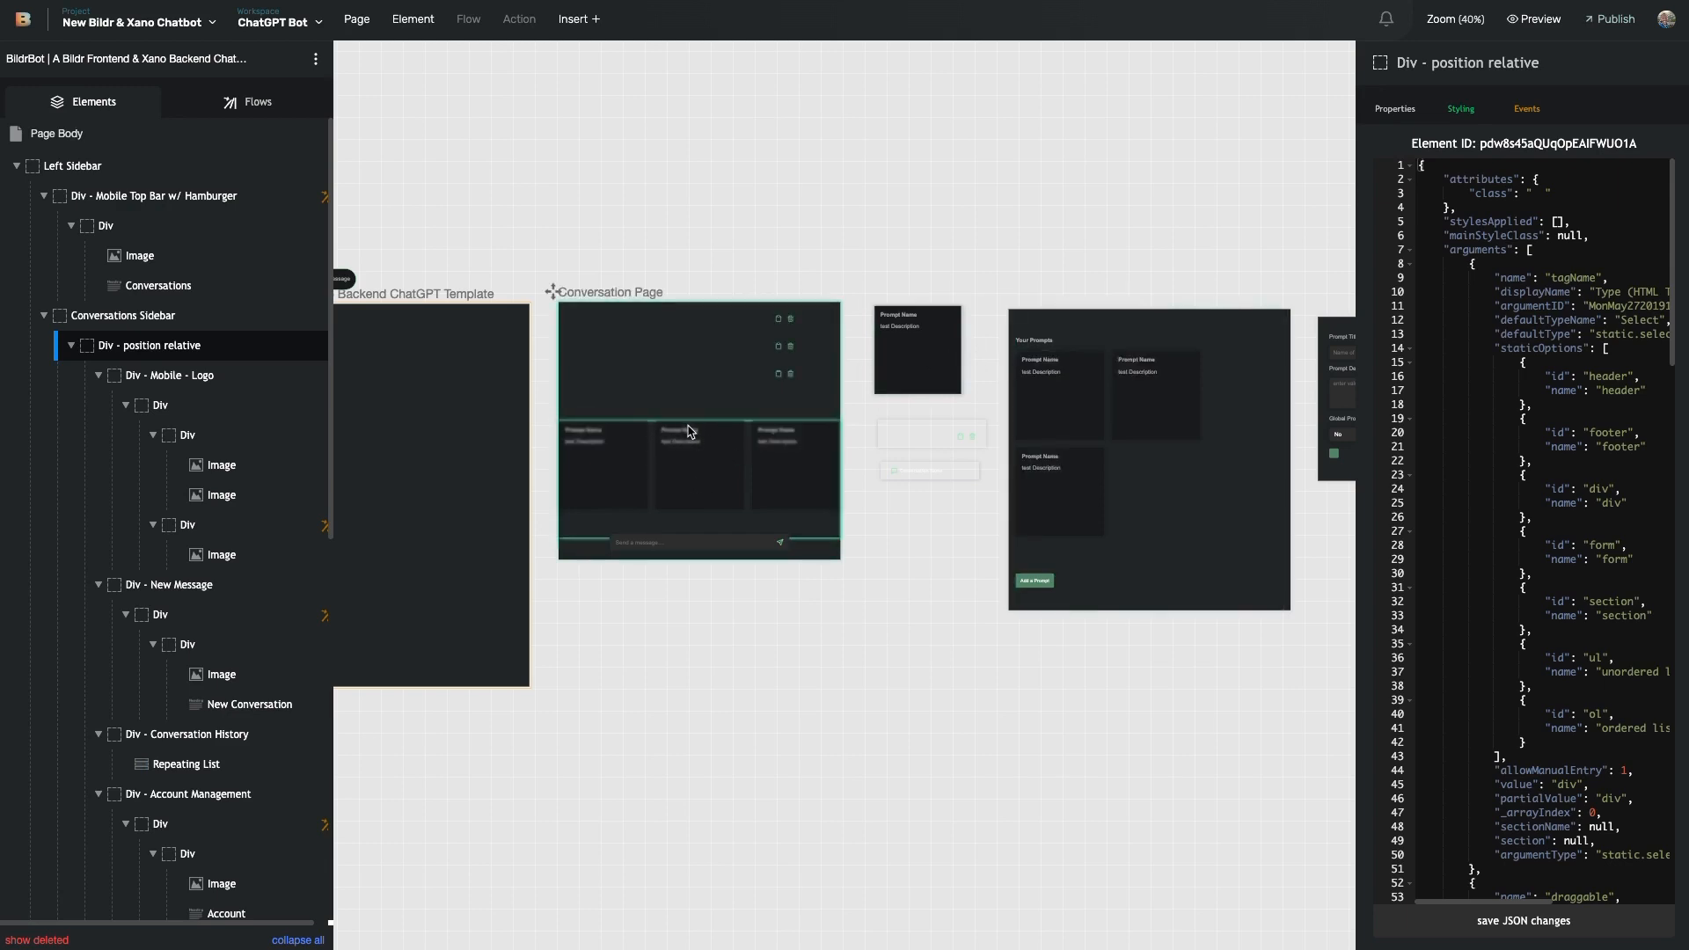
scroll(1126, 388, "right", 1)
scroll(1095, 393, "left", 5)
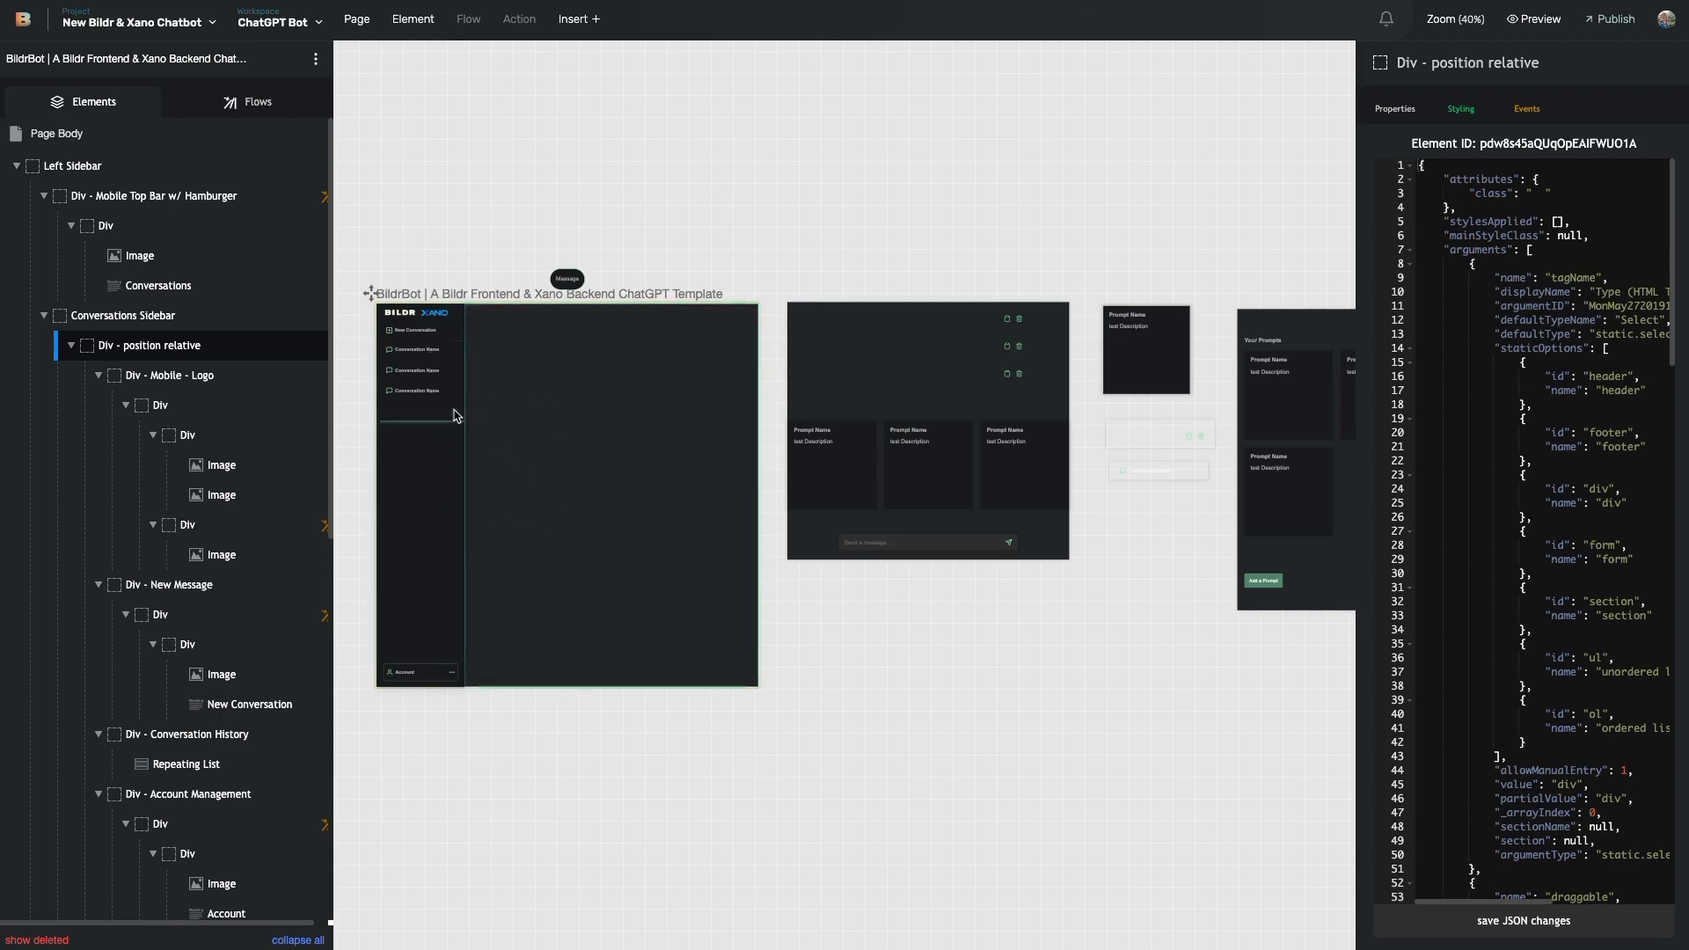
scroll(932, 189, "right", 1)
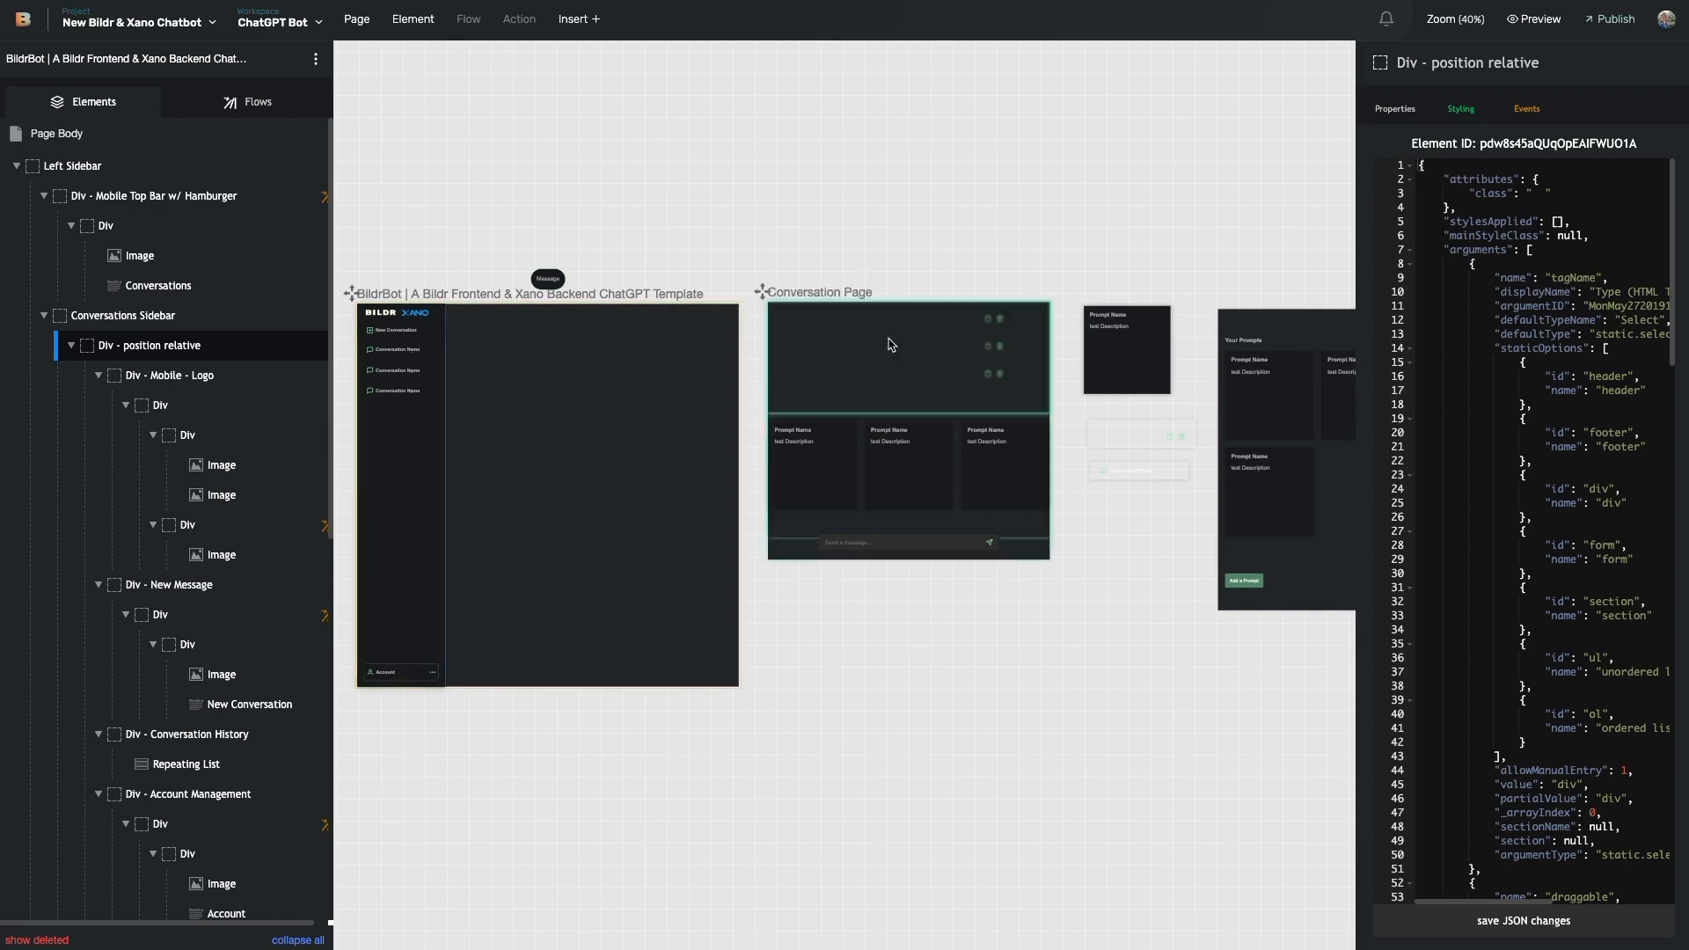
scroll(875, 395, "right", 2)
scroll(876, 395, "down", 2)
scroll(875, 395, "right", 10)
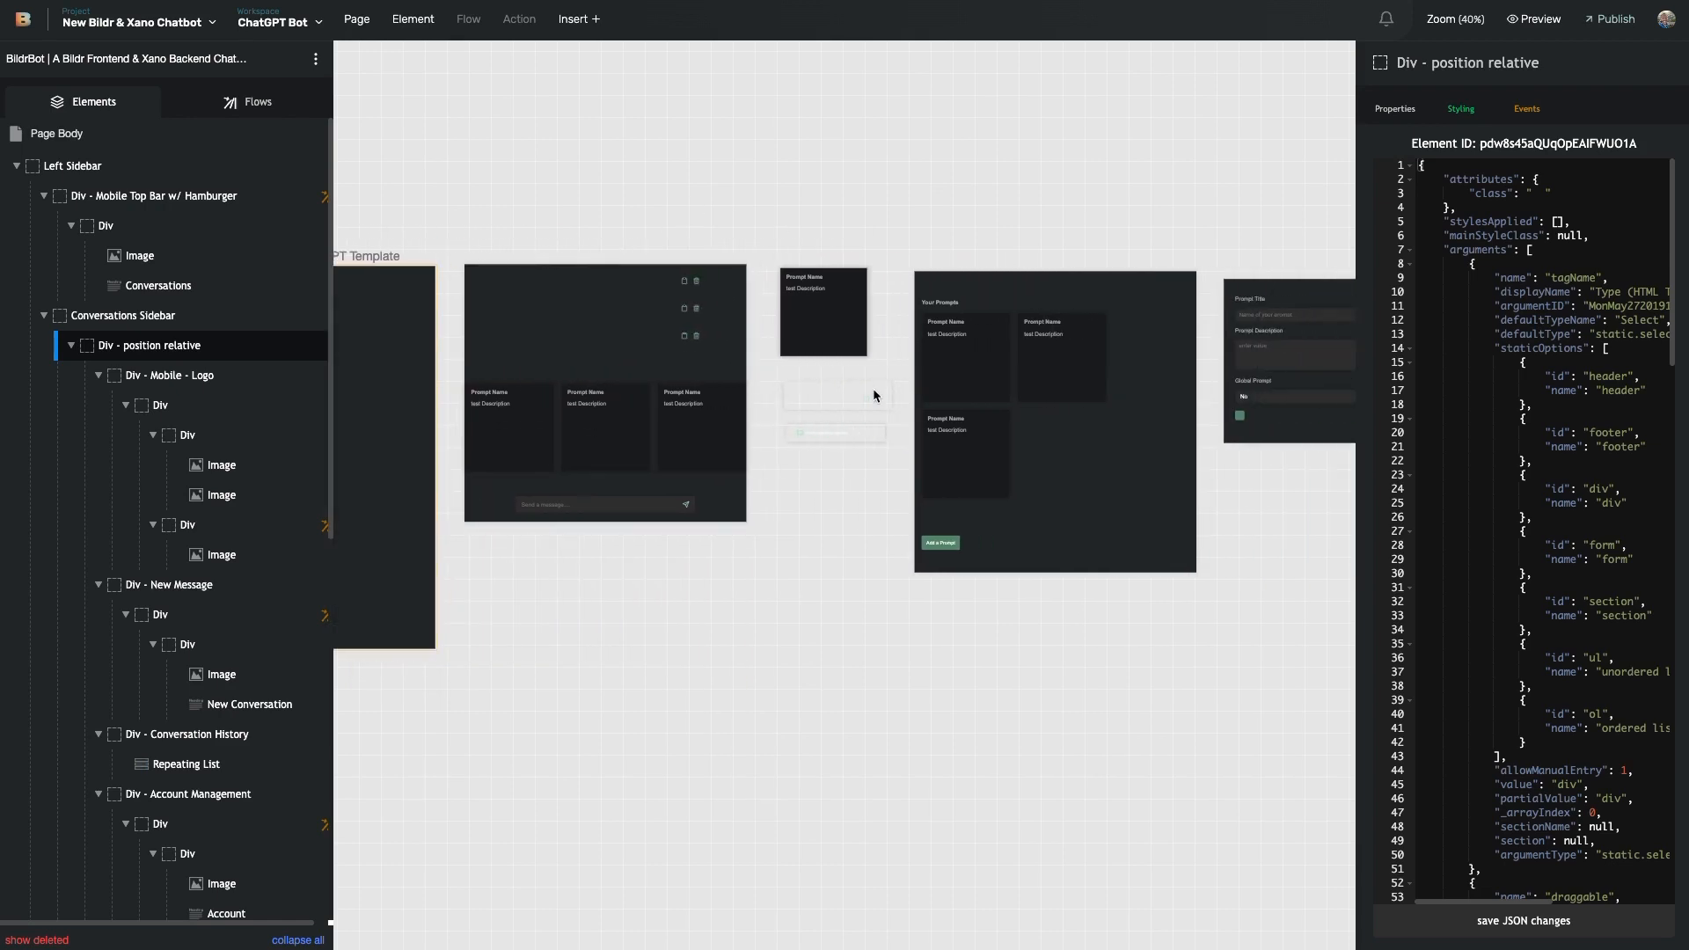
scroll(1067, 302, "left", 2)
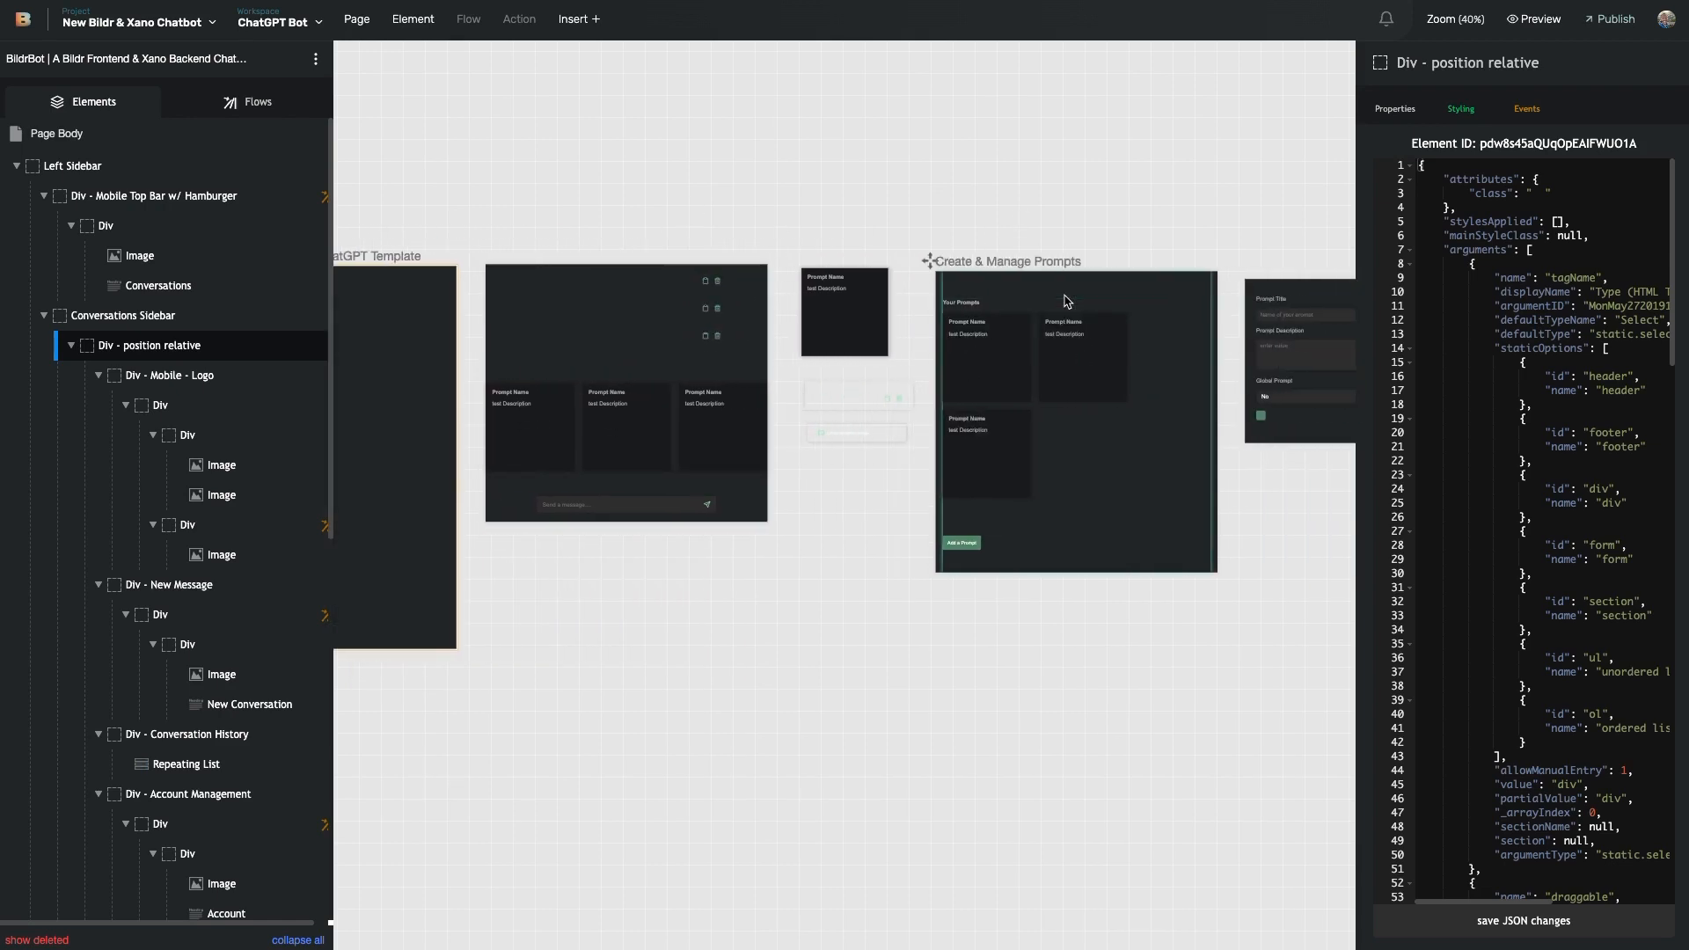
scroll(1067, 302, "left", 8)
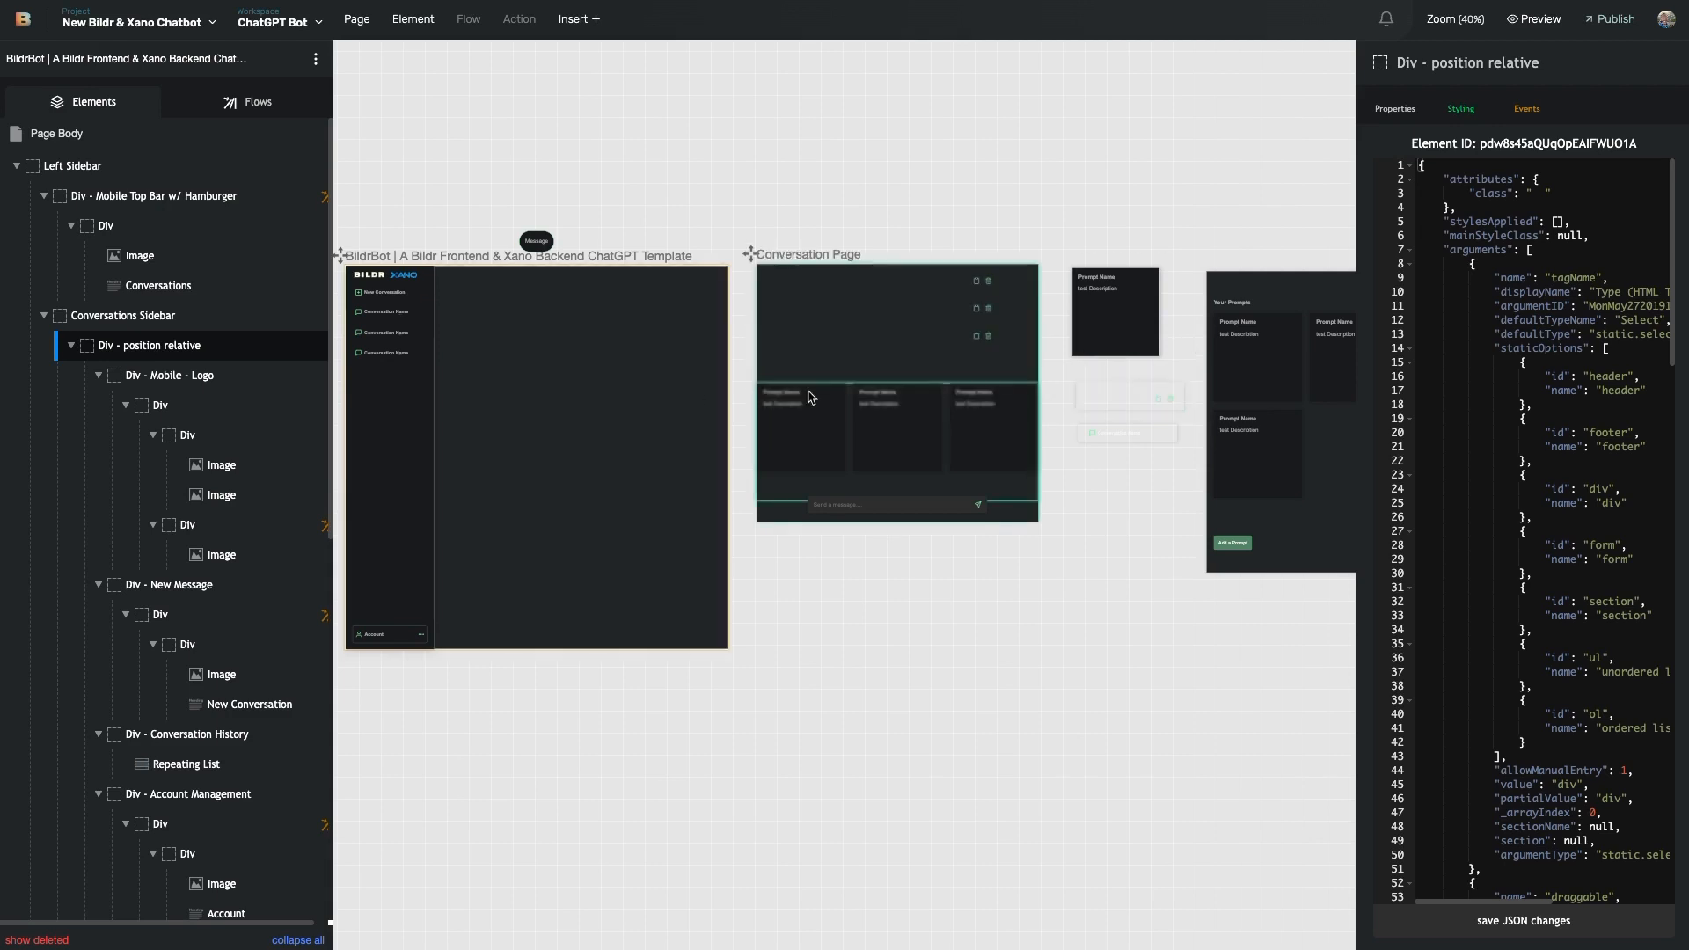
scroll(799, 398, "left", 6)
- Filter the template page's flows by 'page' and open the Page Load flow
left_click(758, 415)
scroll(761, 419, "up", 2)
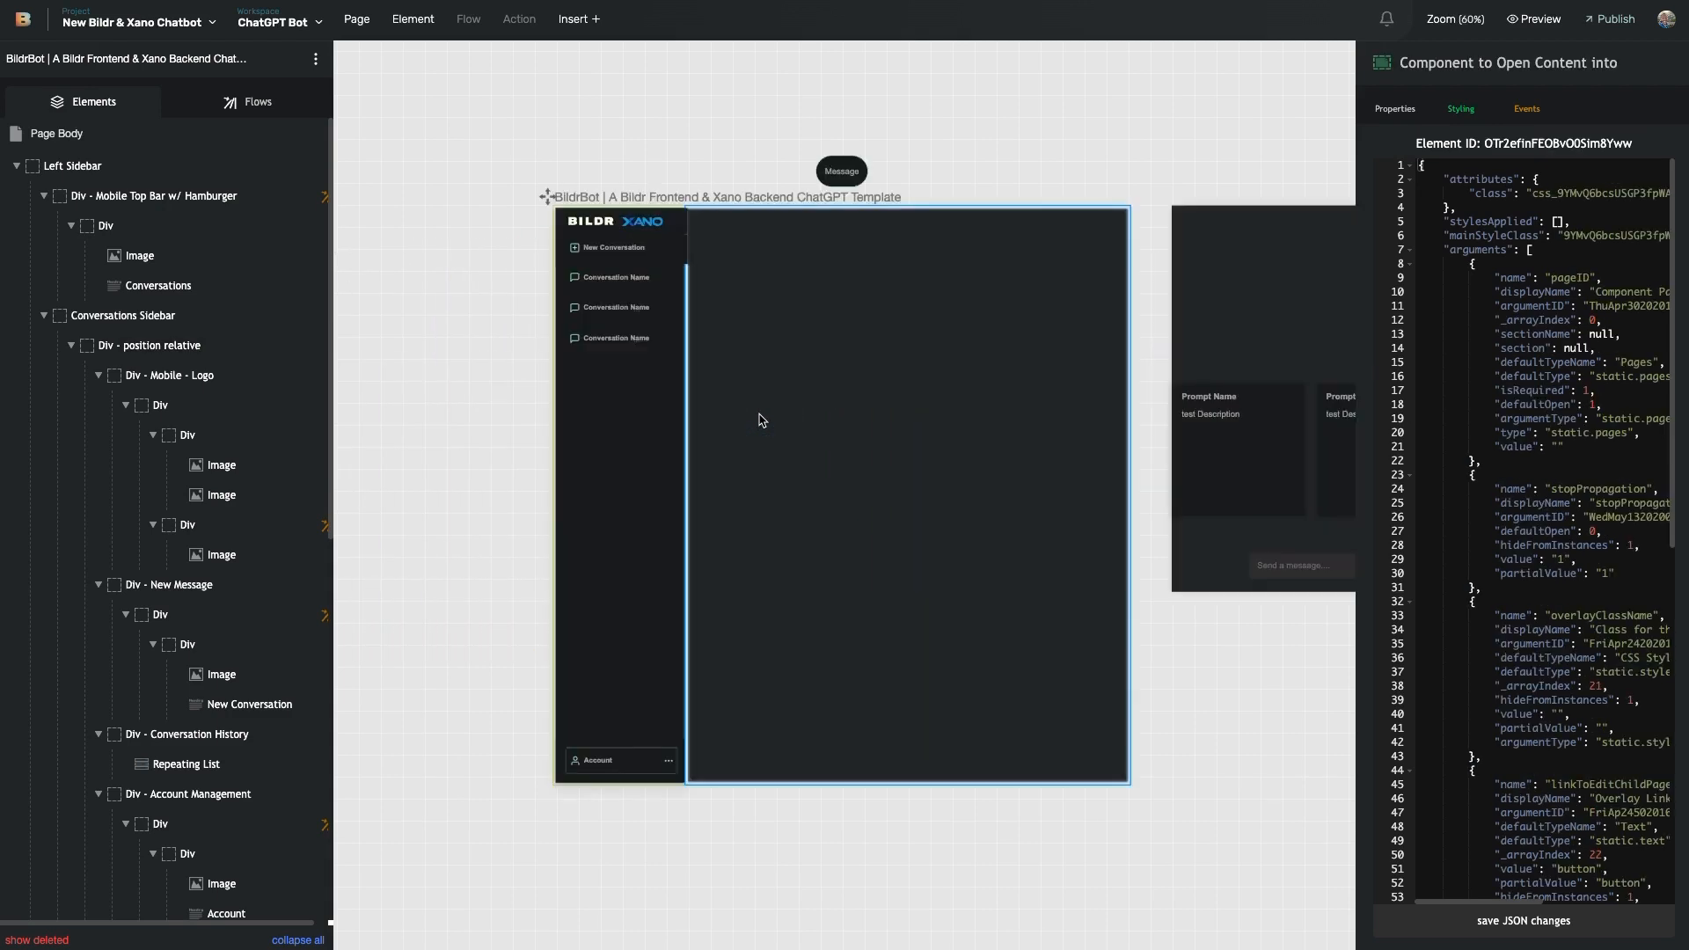
left_click(257, 116)
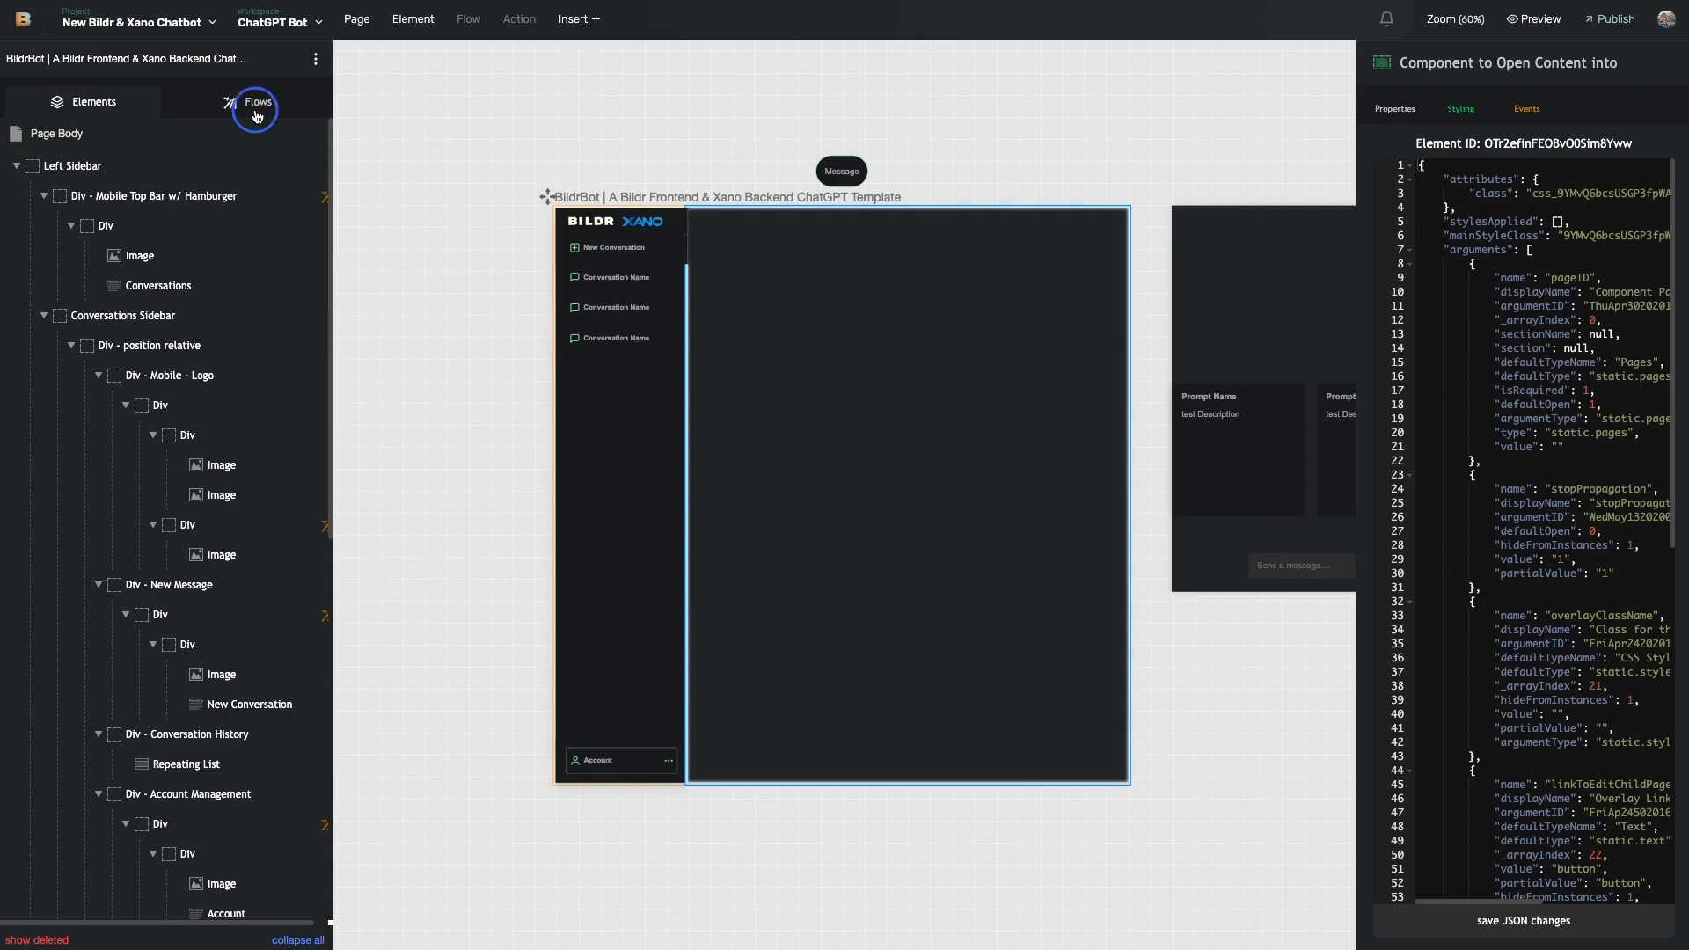
left_click(153, 176)
type("page")
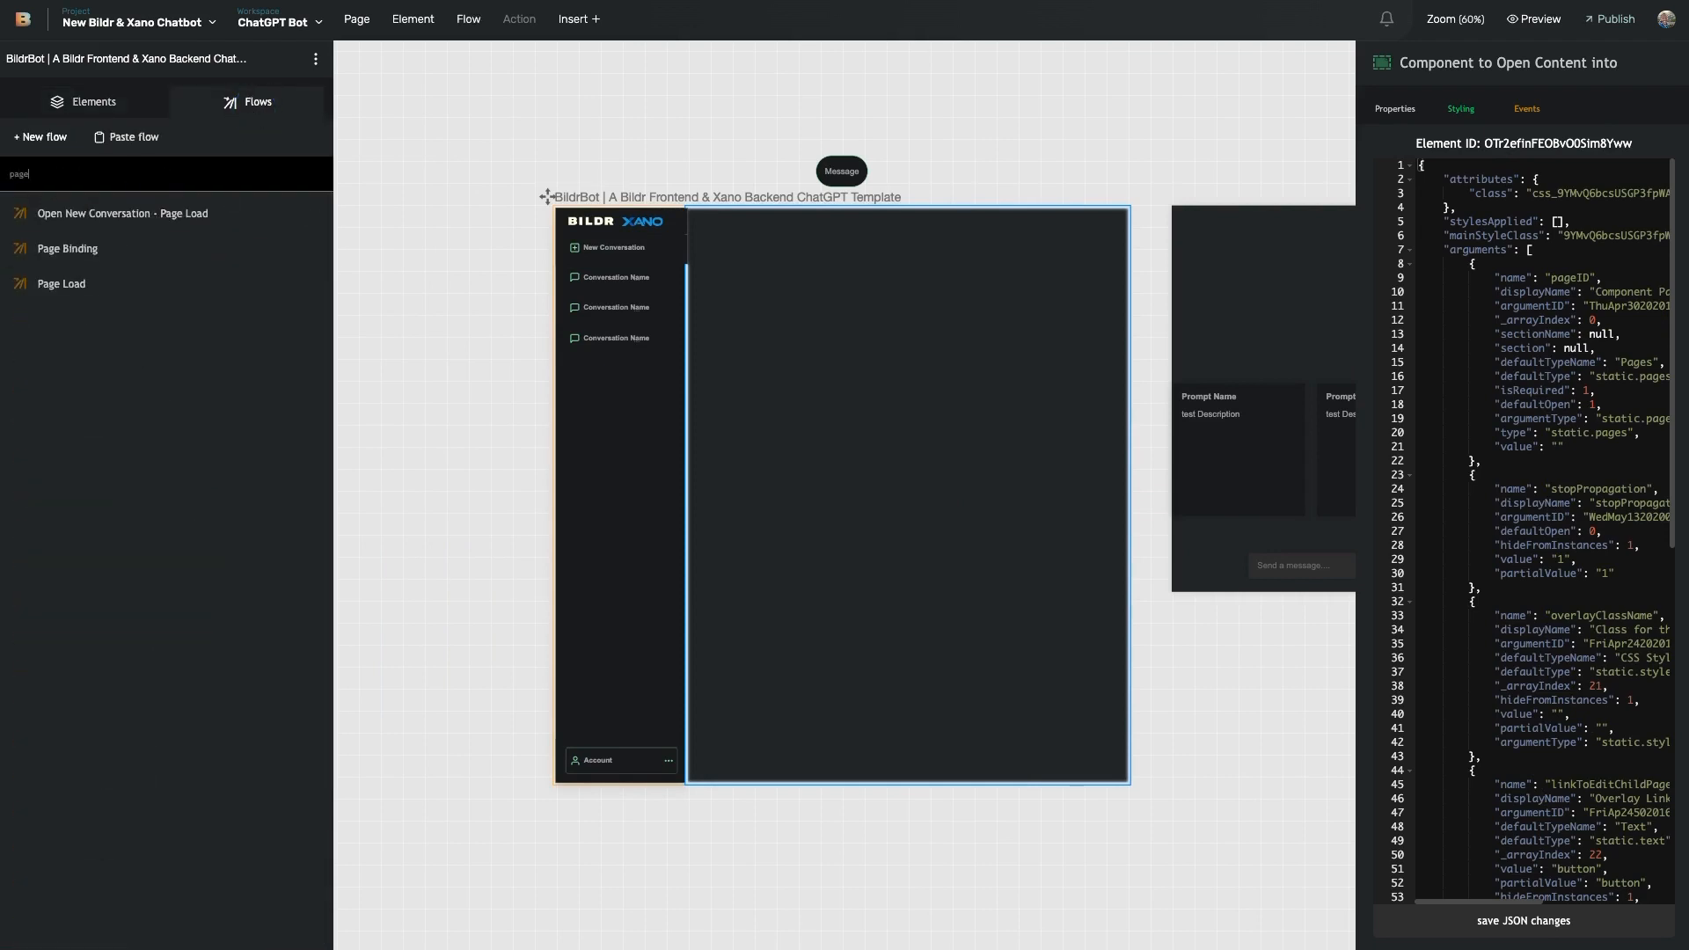
left_click(105, 280)
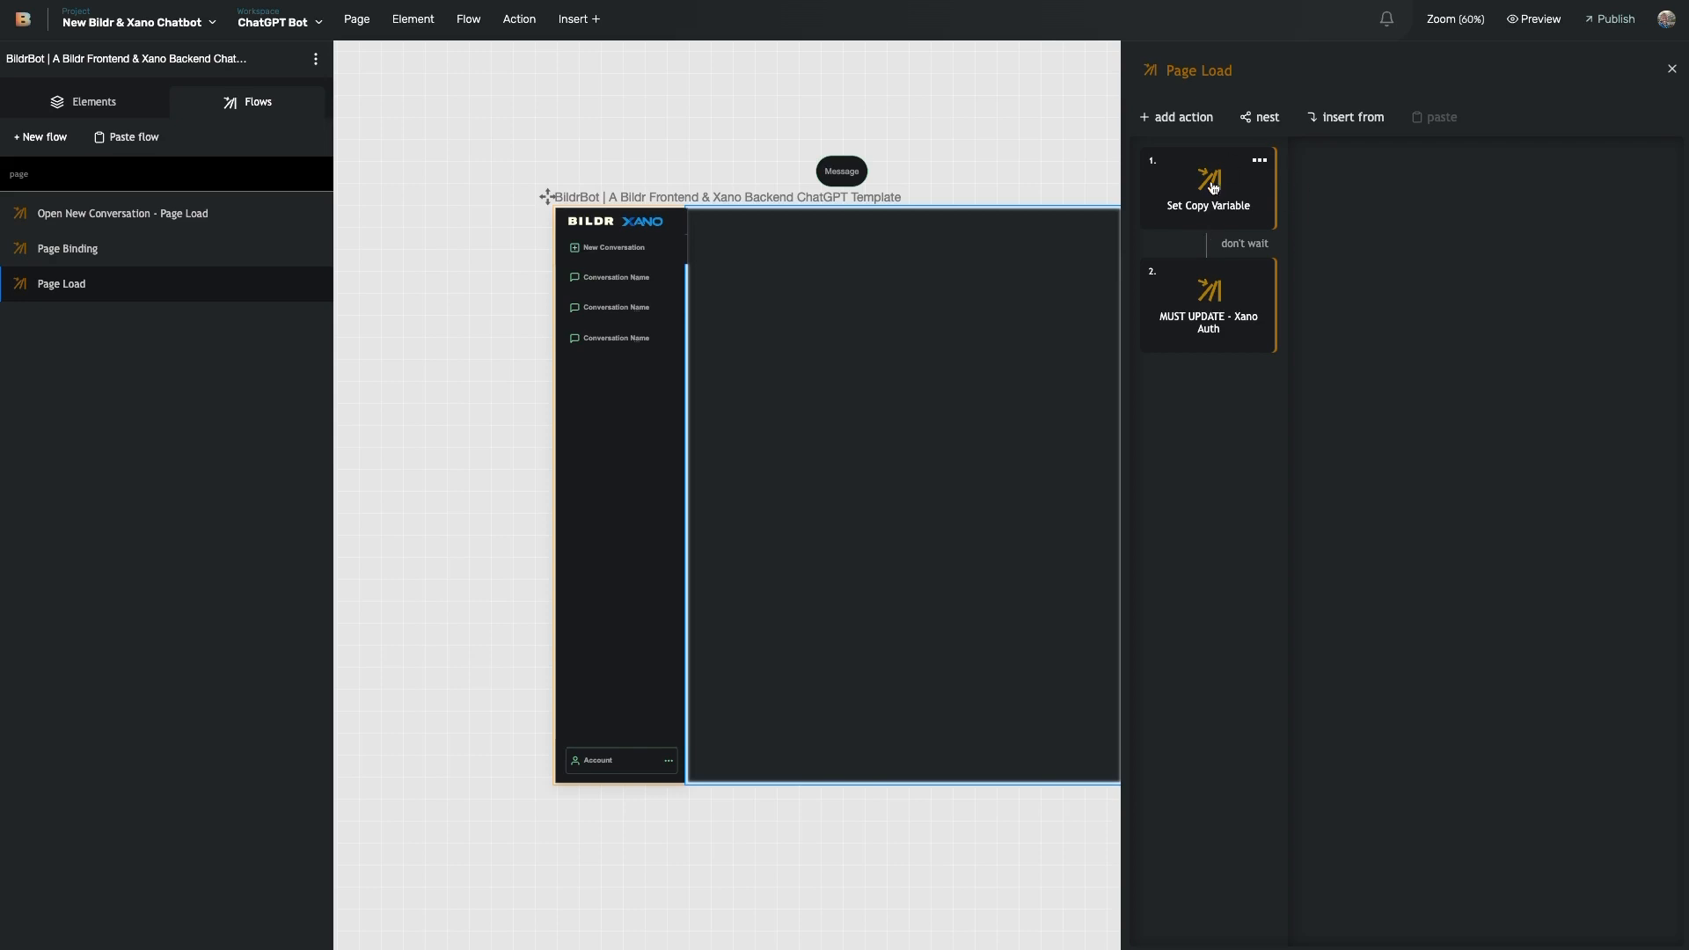
- Inspect the Set Copy Variable action that sets copyActionMessageFlow to New Message - Copied Code - Show
double_click(1244, 185)
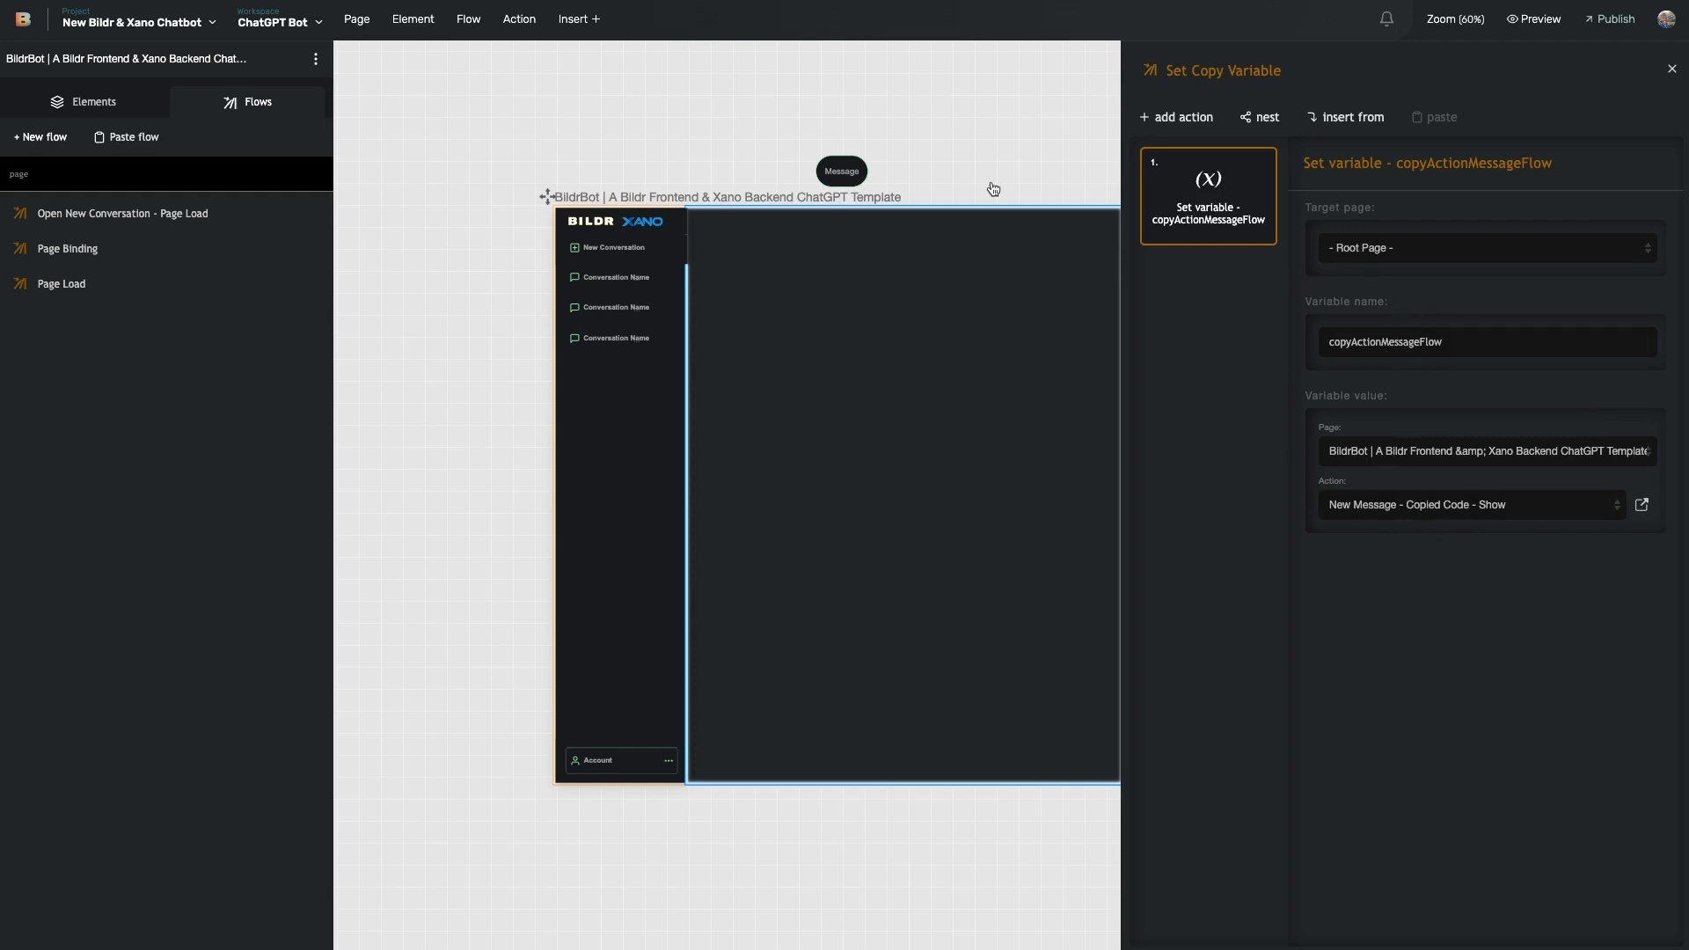
left_click(132, 22)
- Open the Code block response - Google Prettify Library page header and scroll through its code
left_click(167, 208)
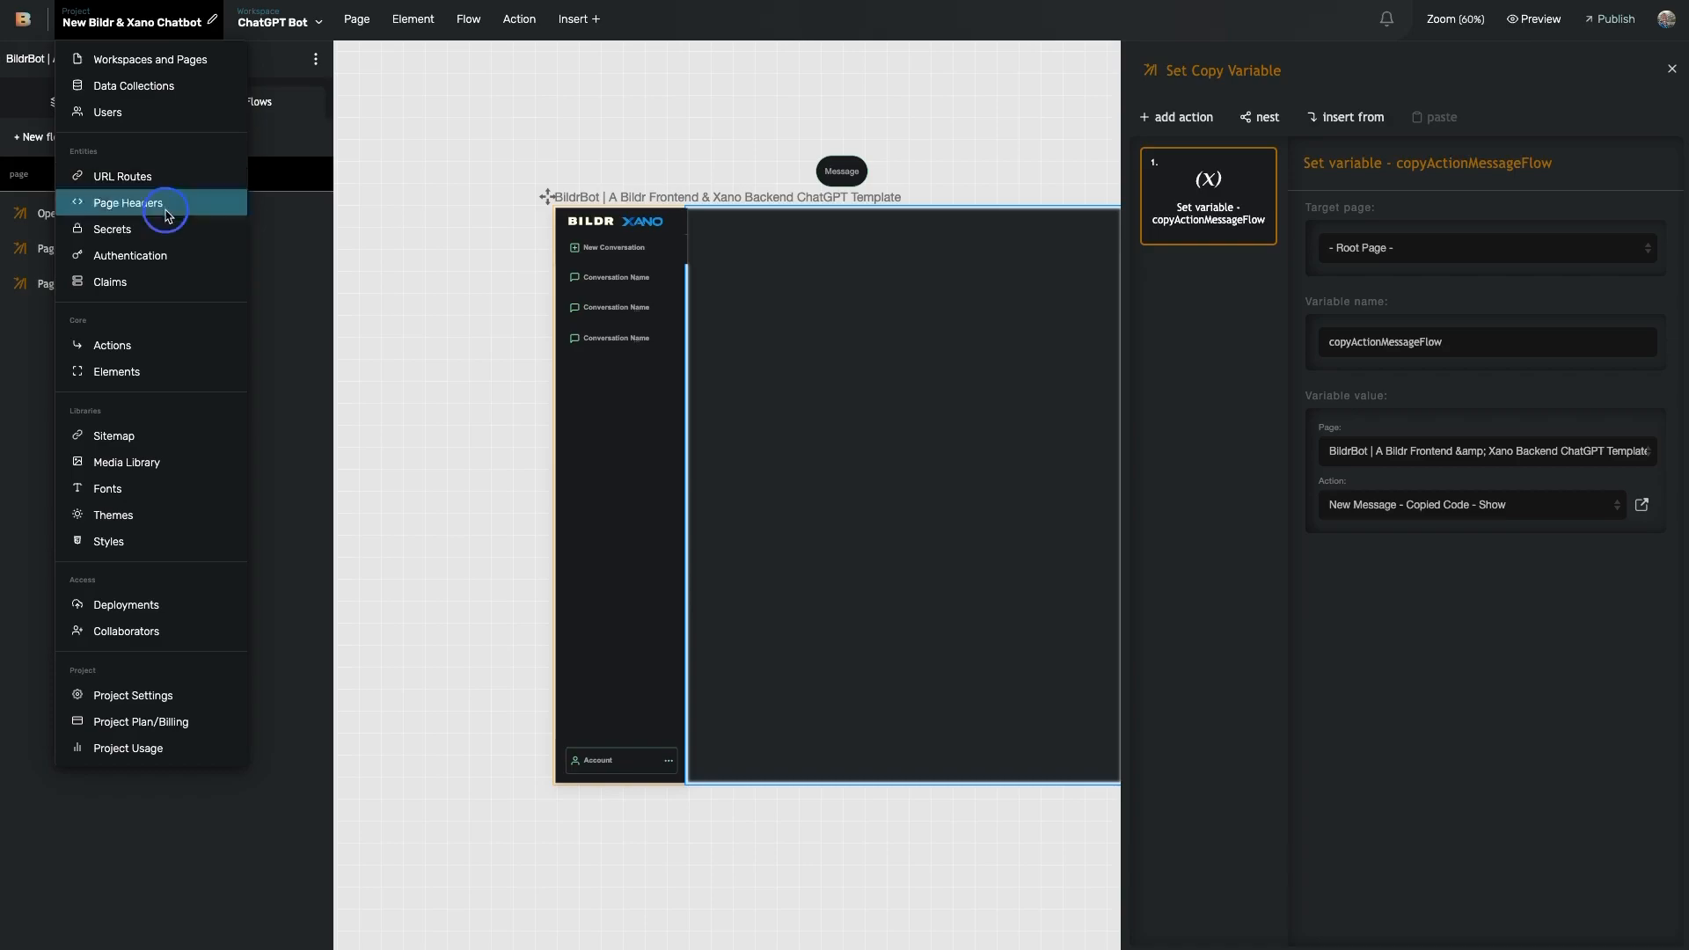
left_click(570, 329)
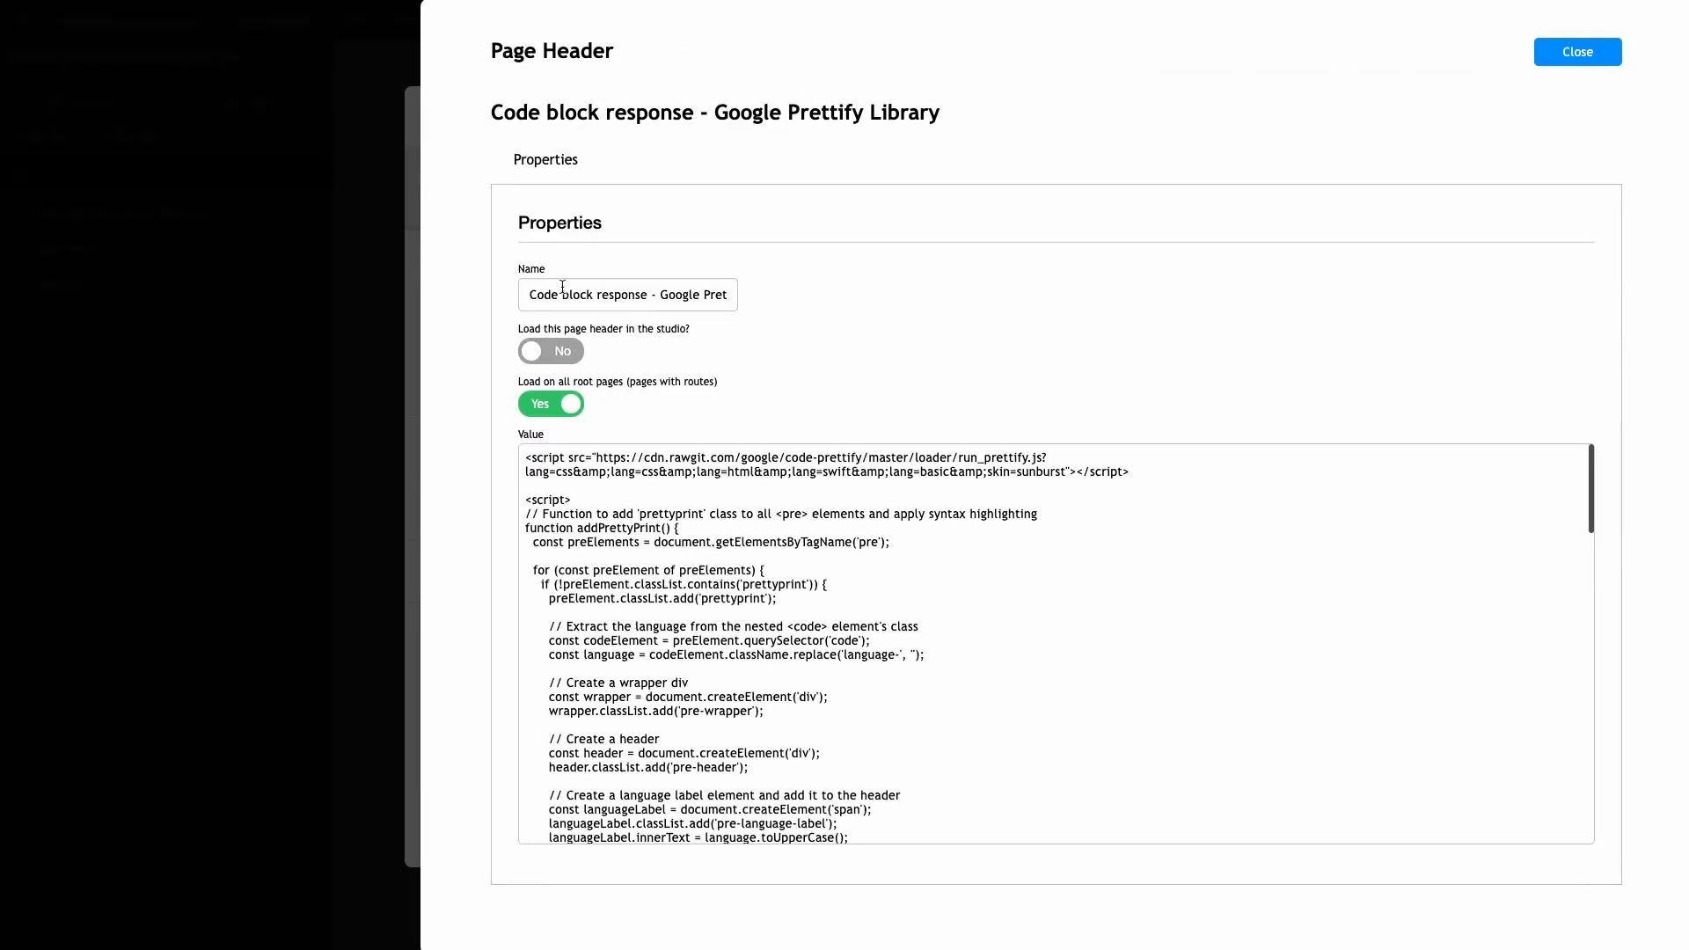
scroll(665, 526, "down", 2)
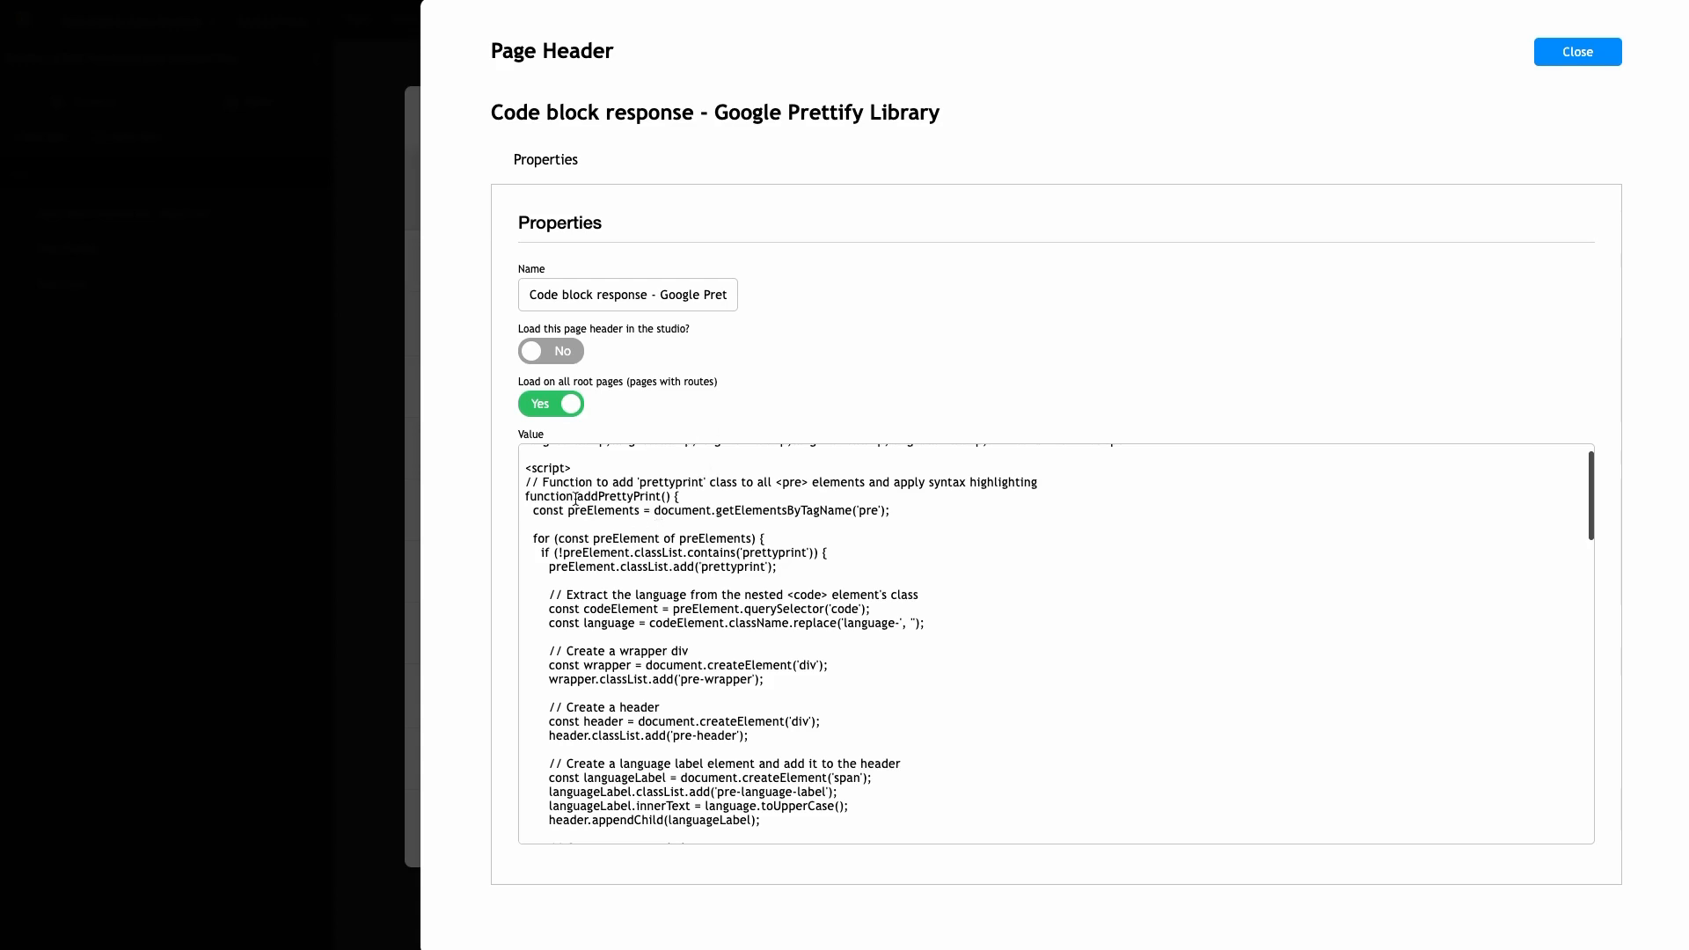
scroll(613, 502, "down", 8)
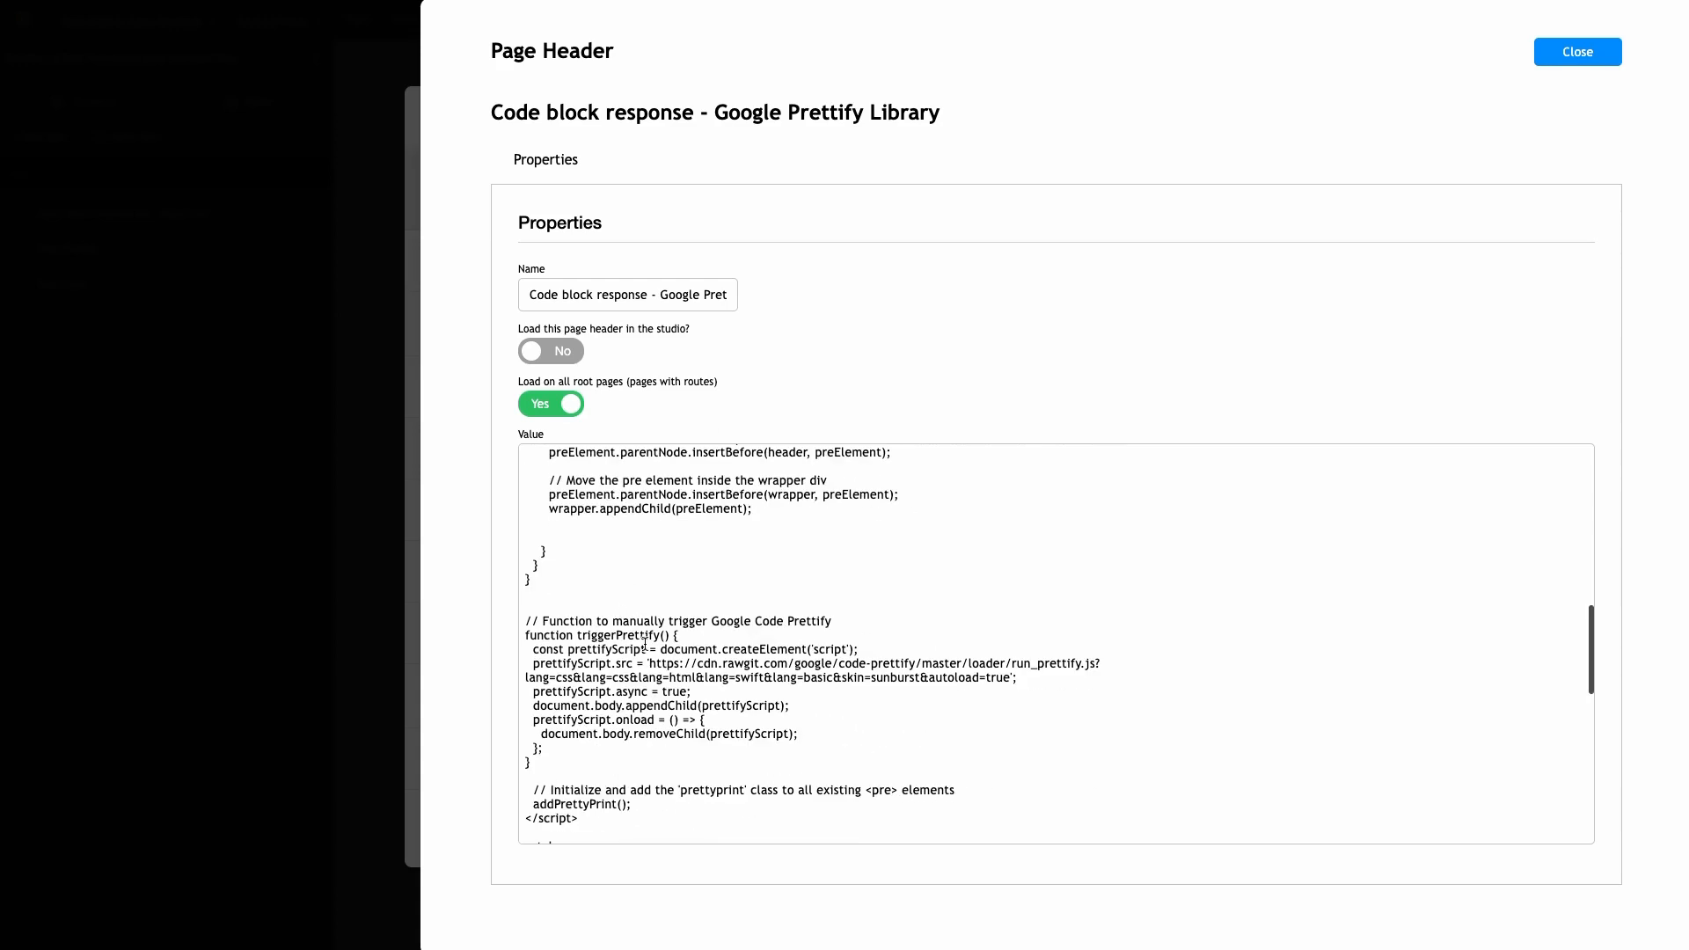
scroll(645, 645, "up", 4)
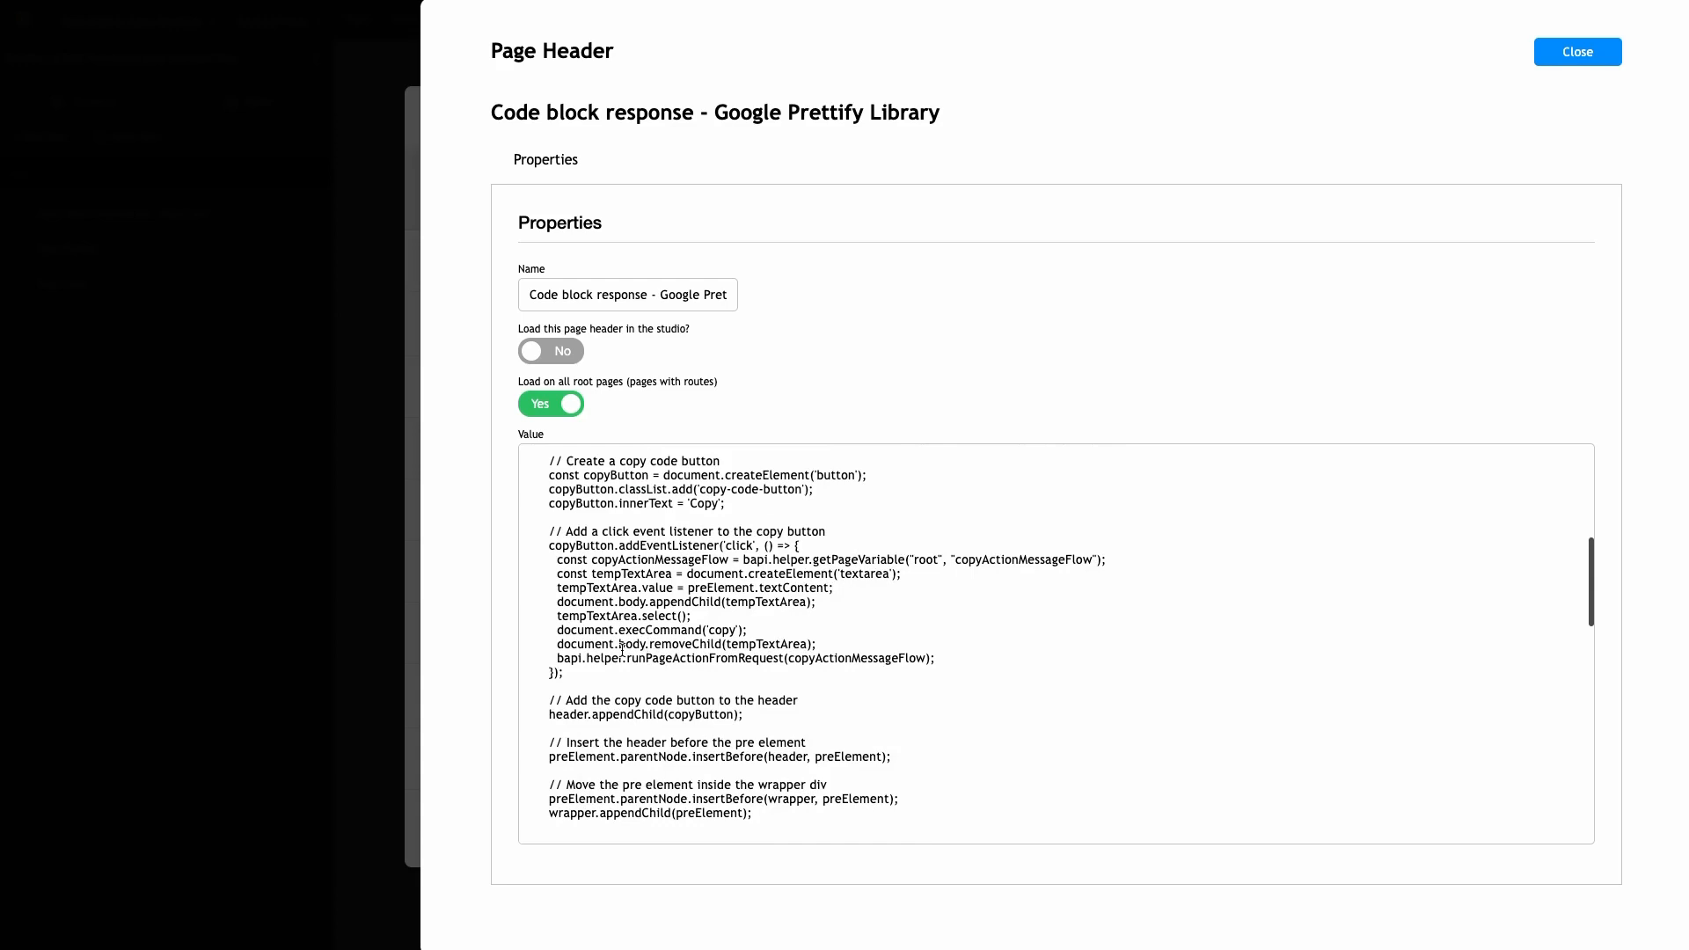
scroll(680, 572, "up", 5)
scroll(680, 570, "down", 1)
scroll(680, 569, "down", 3)
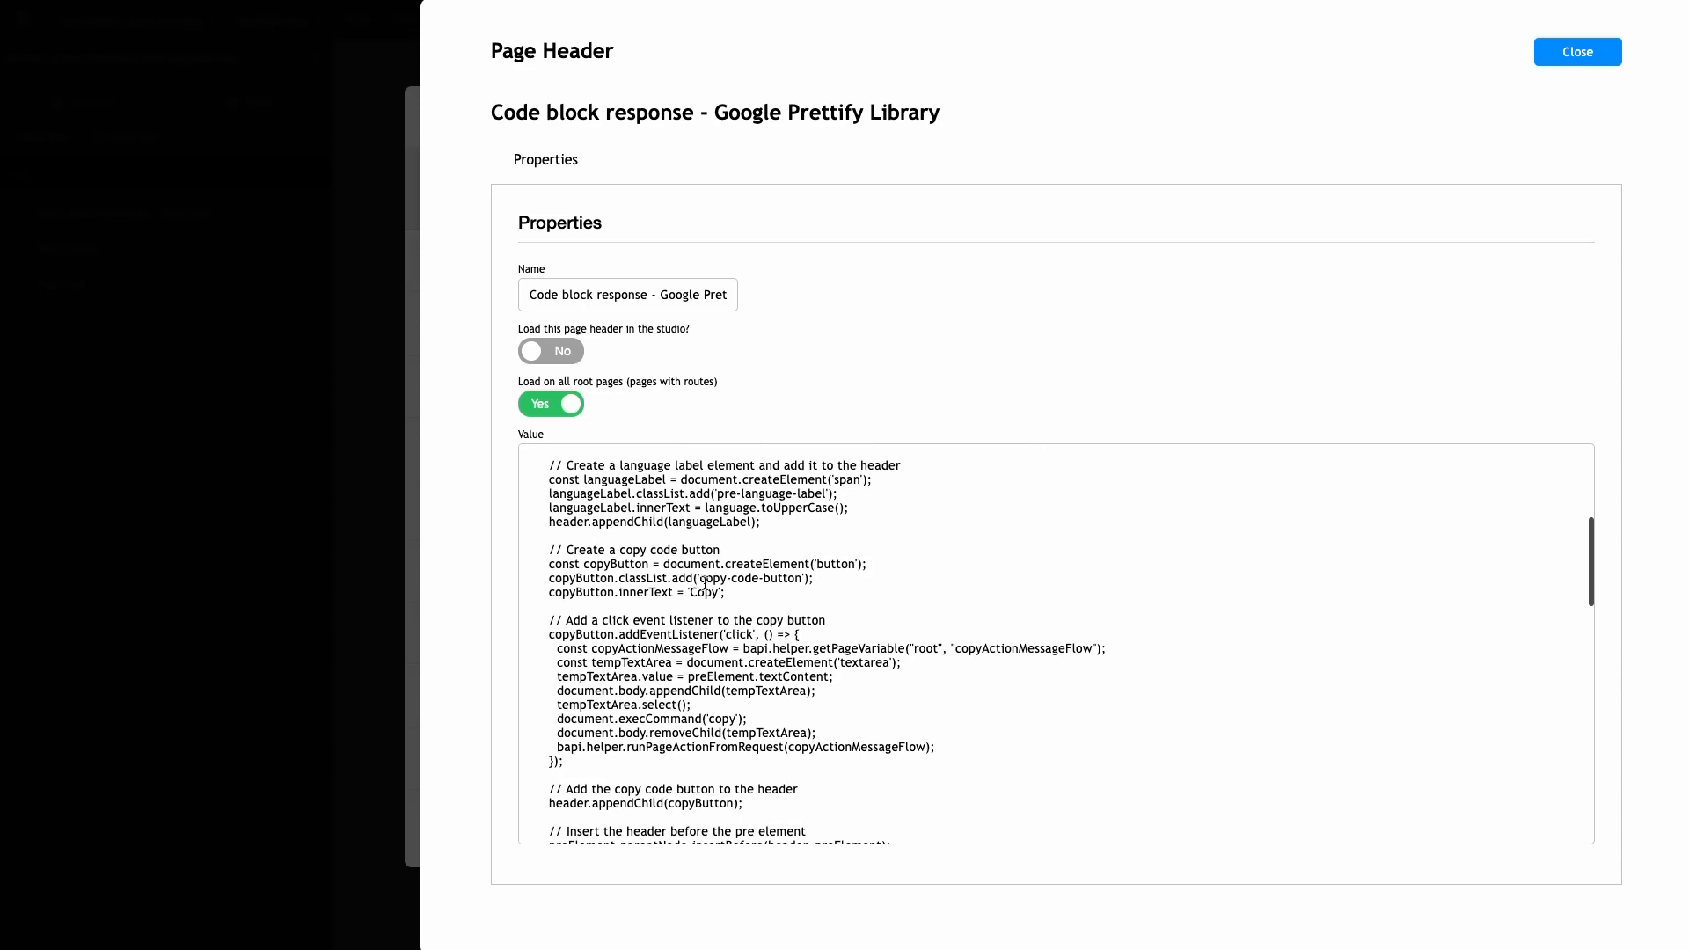
scroll(698, 572, "down", 1)
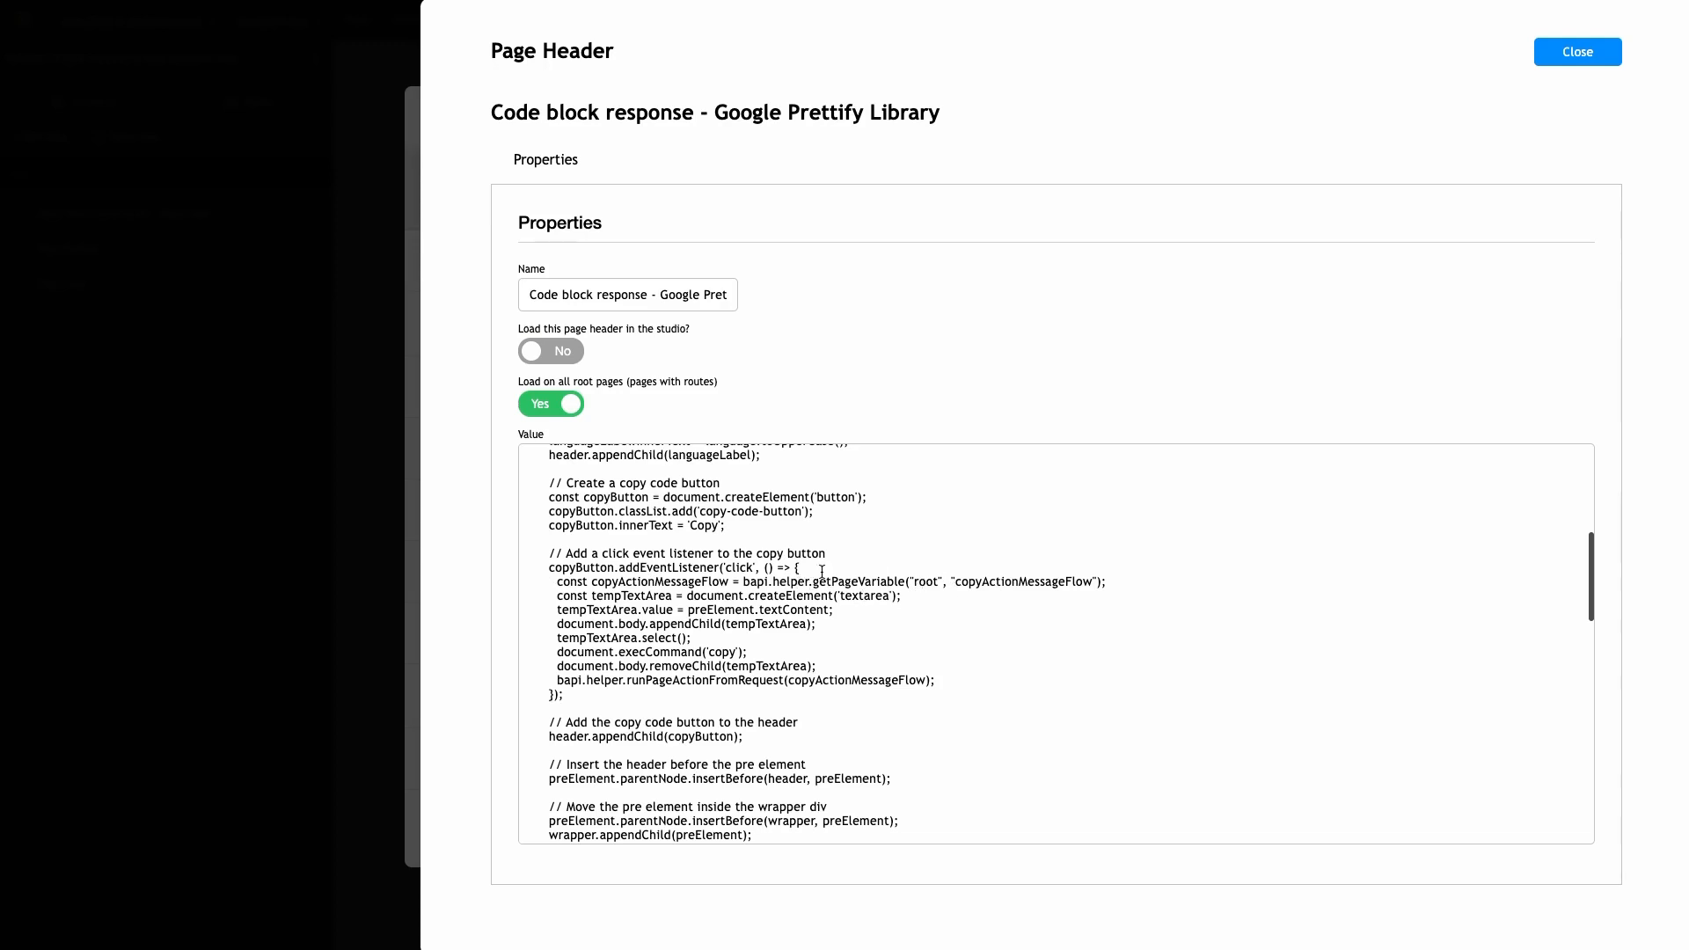
- Highlight the runPageActionFromRequest copy-message line, then close the page header dialogs
left_click_drag(554, 682, 930, 680)
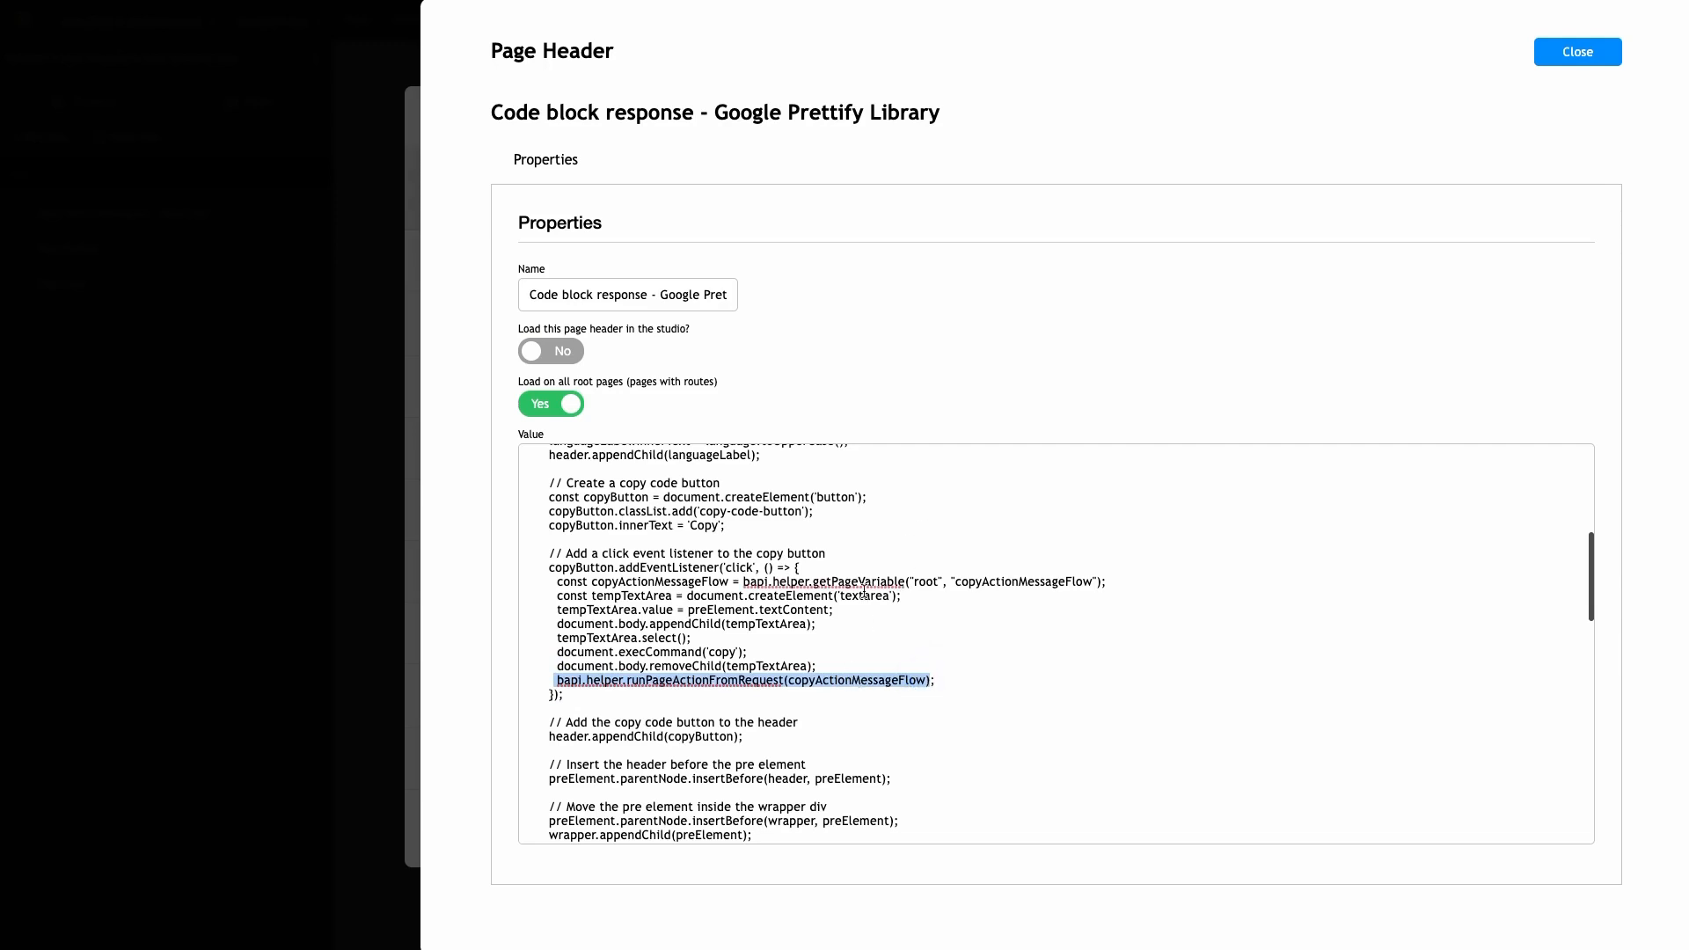
left_click(1577, 53)
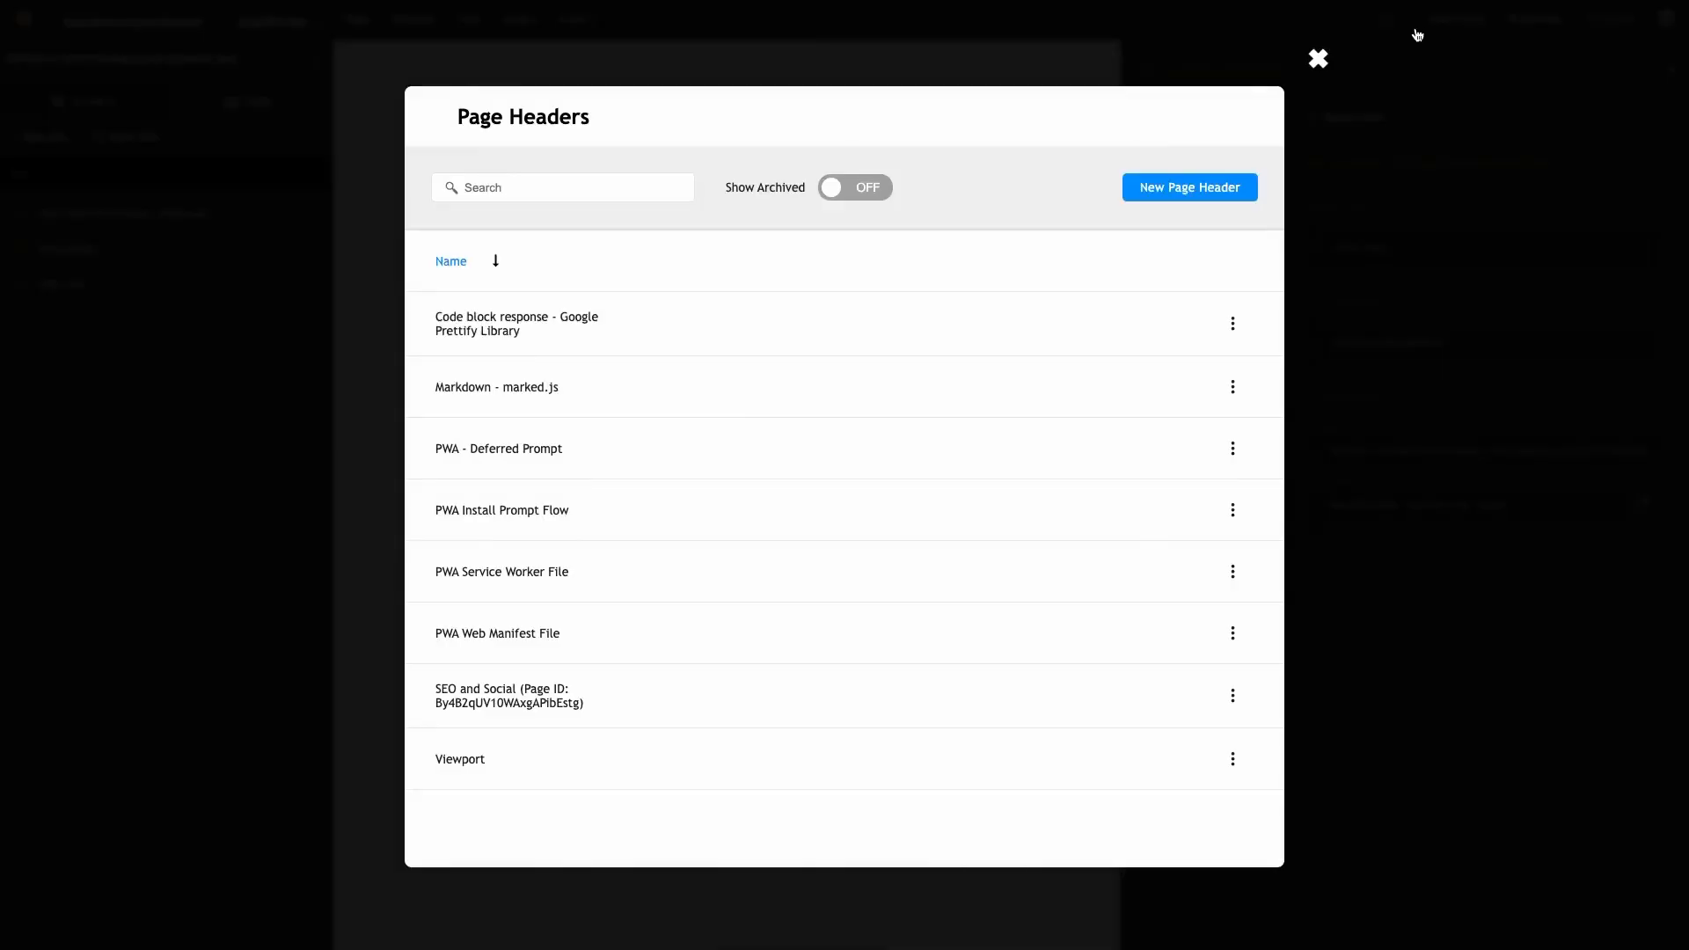
left_click(1325, 58)
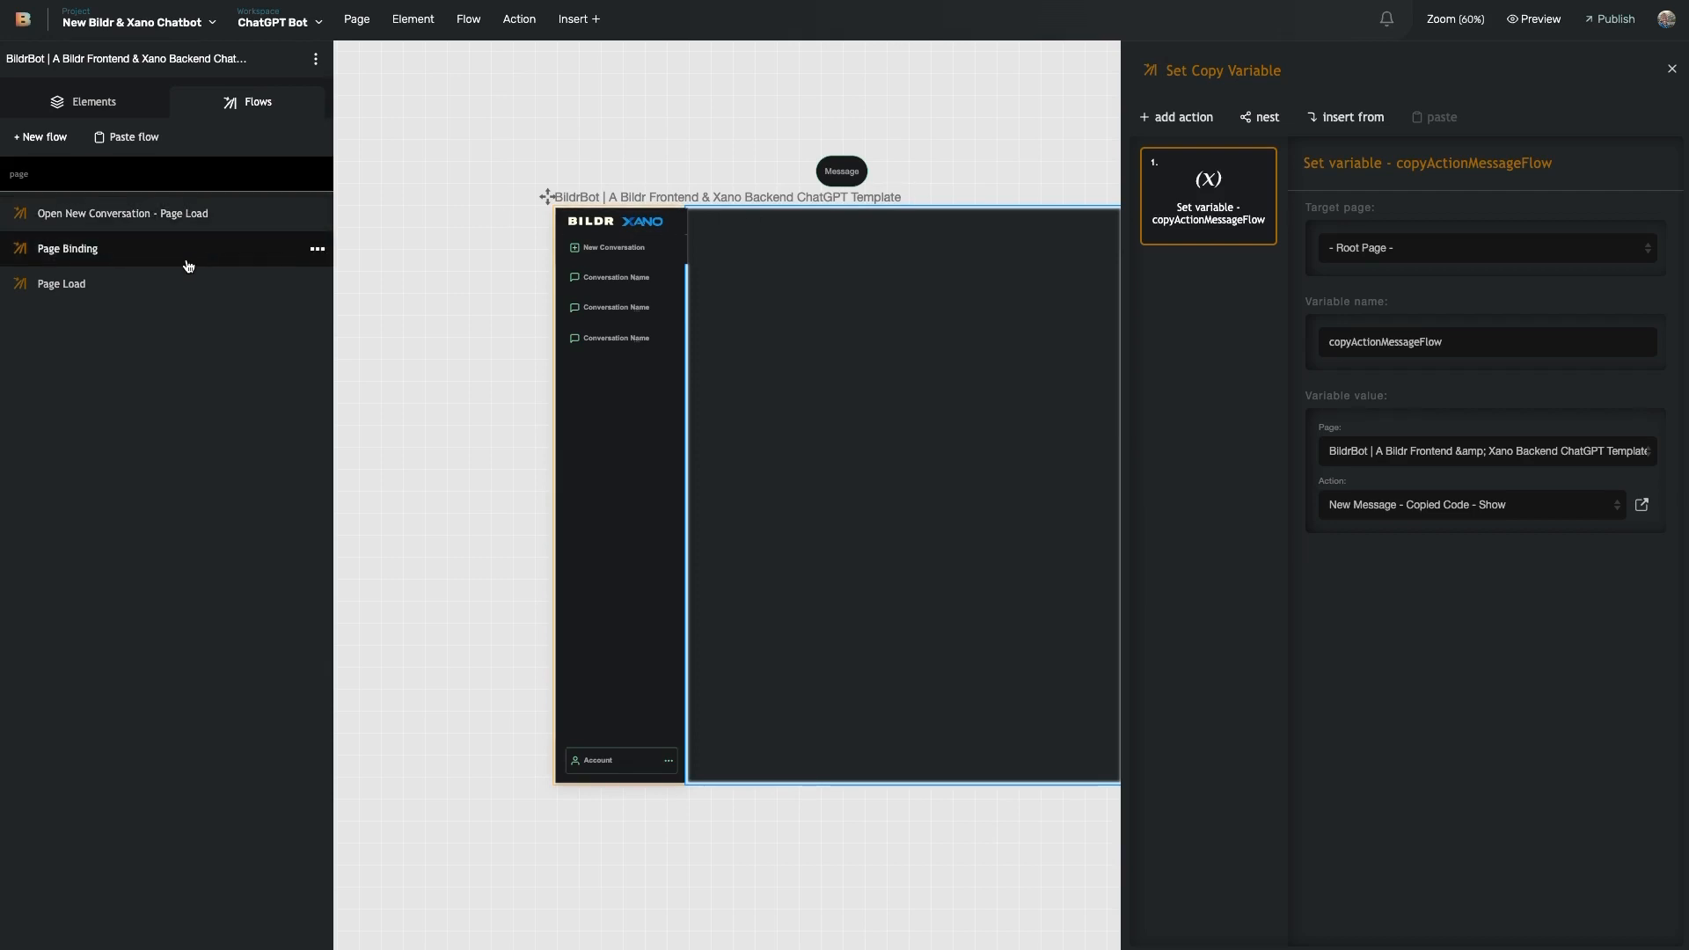
- Review the MUST UPDATE - Xano Auth action's auth-token check settings in the Page Load flow
left_click(169, 284)
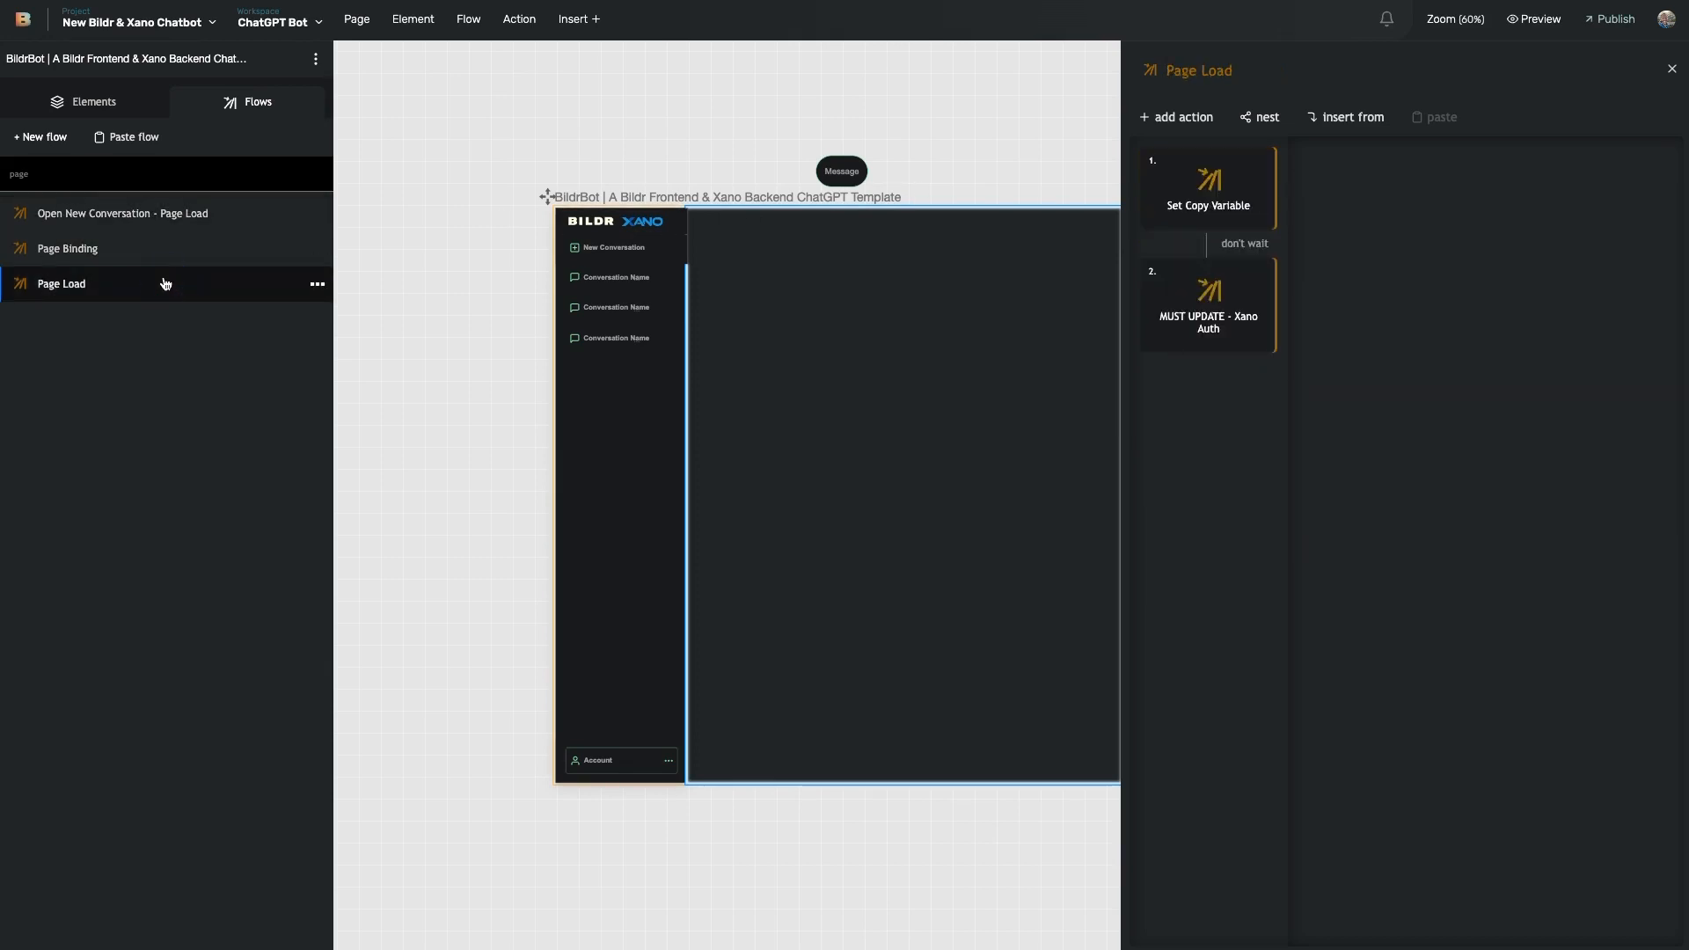
left_click(1231, 324)
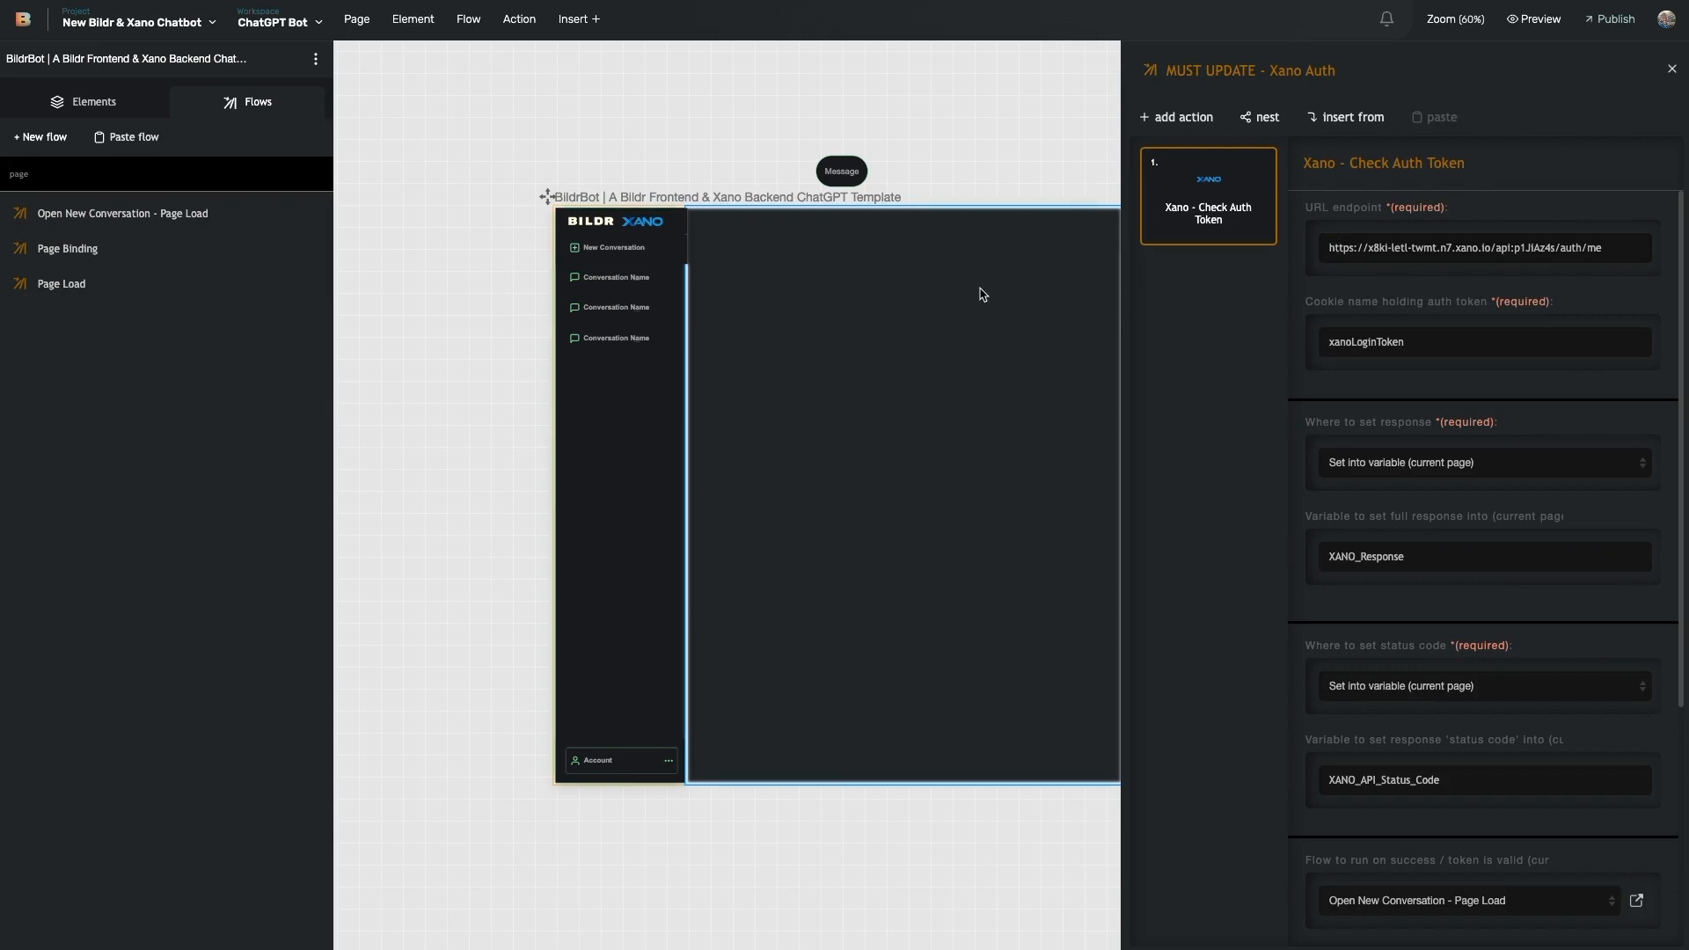
scroll(966, 296, "right", 1)
scroll(966, 296, "right", 5)
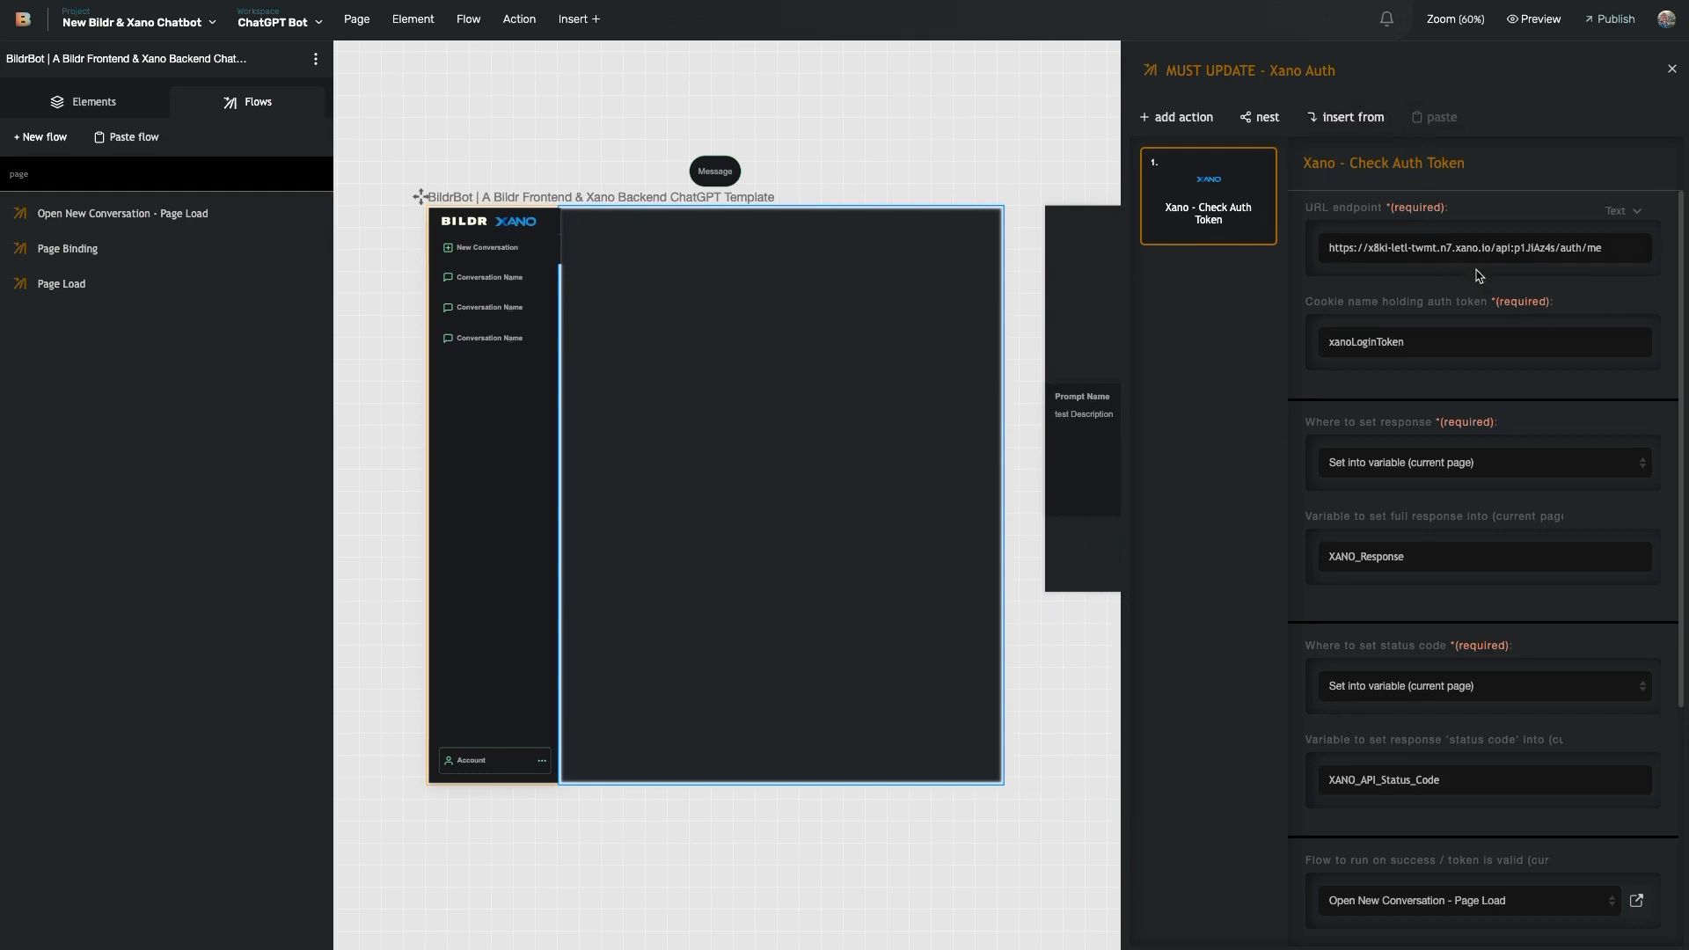
scroll(1478, 396, "down", 1)
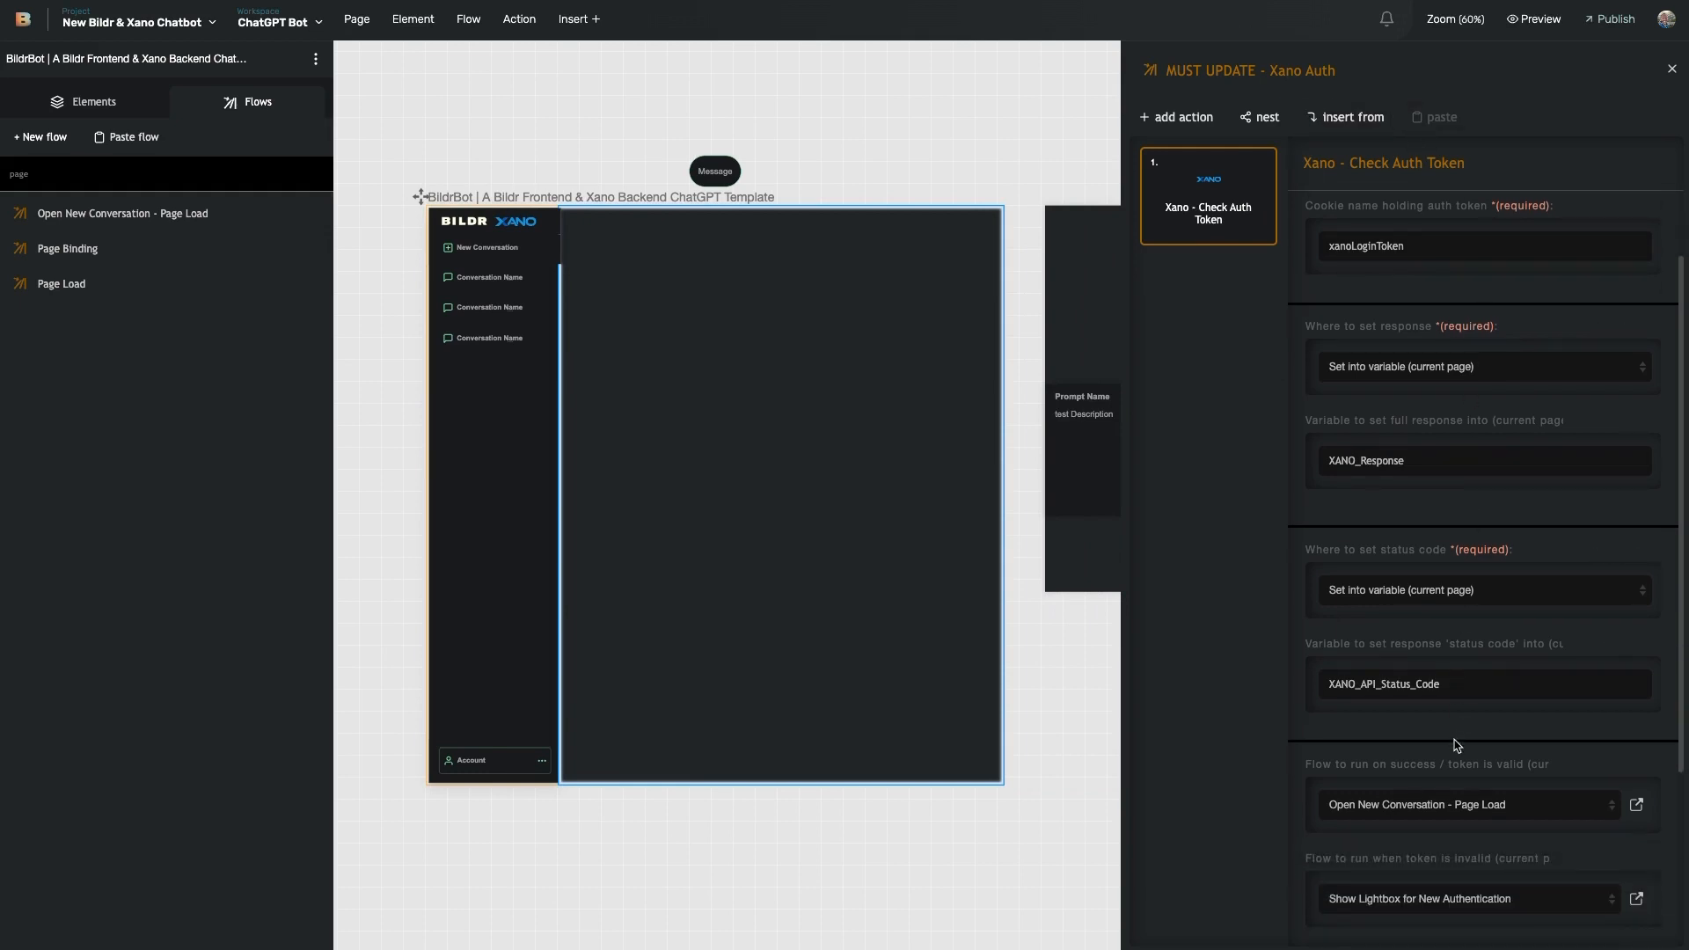
scroll(1437, 512, "up", 1)
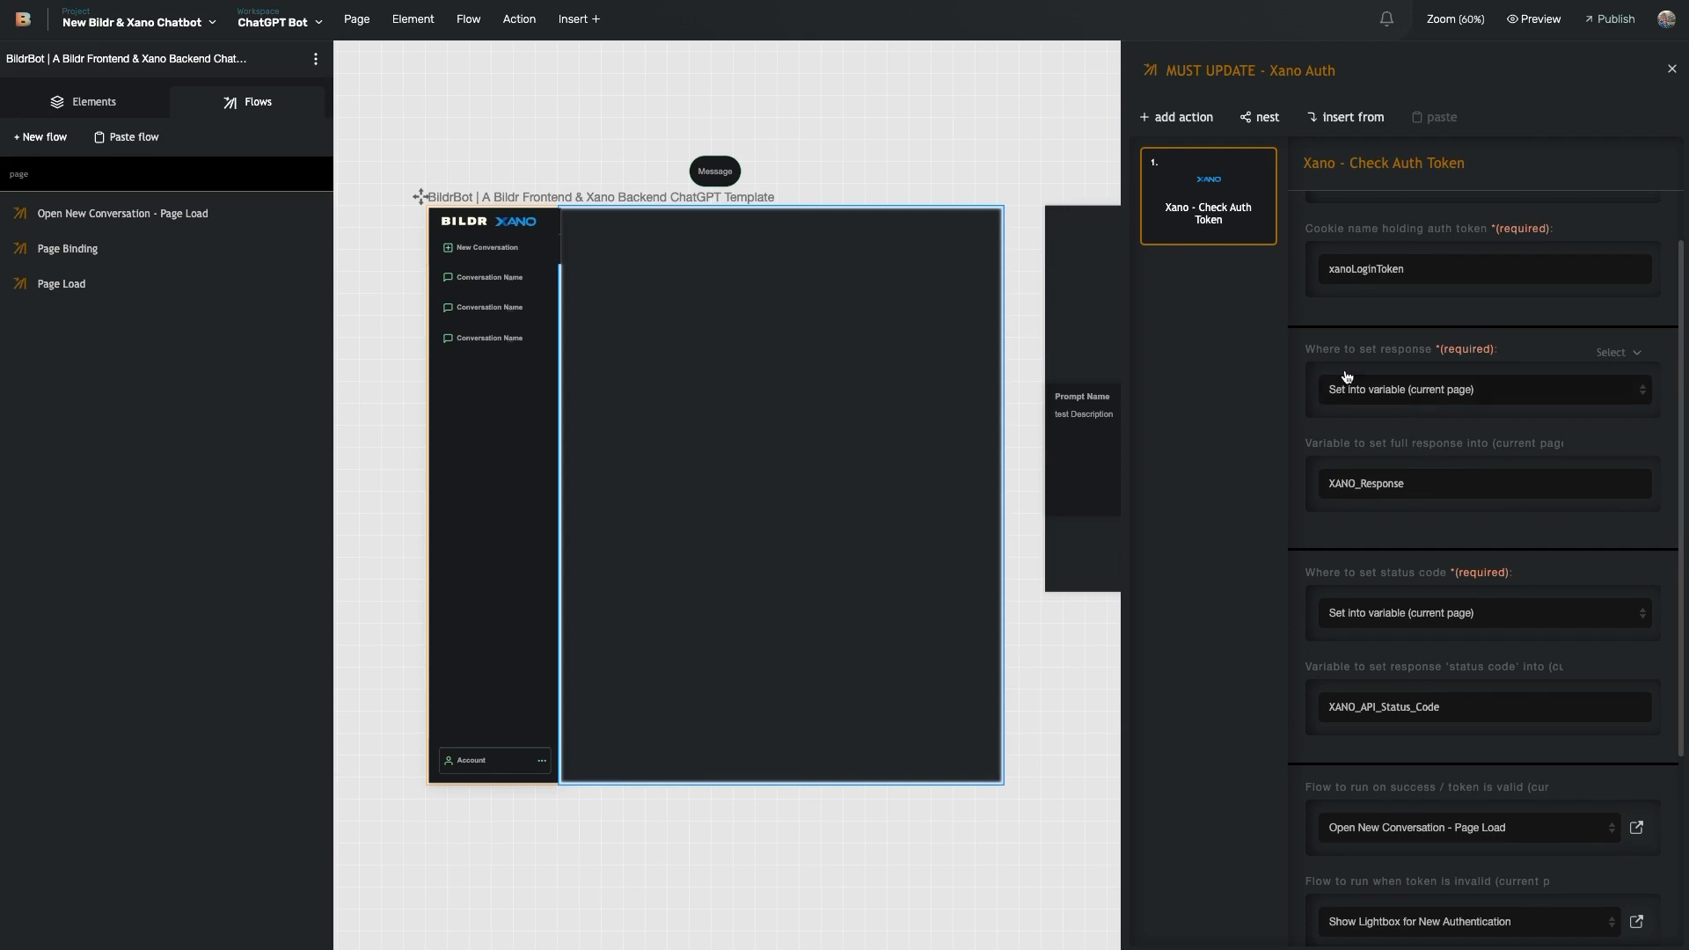
scroll(1346, 378, "up", 1)
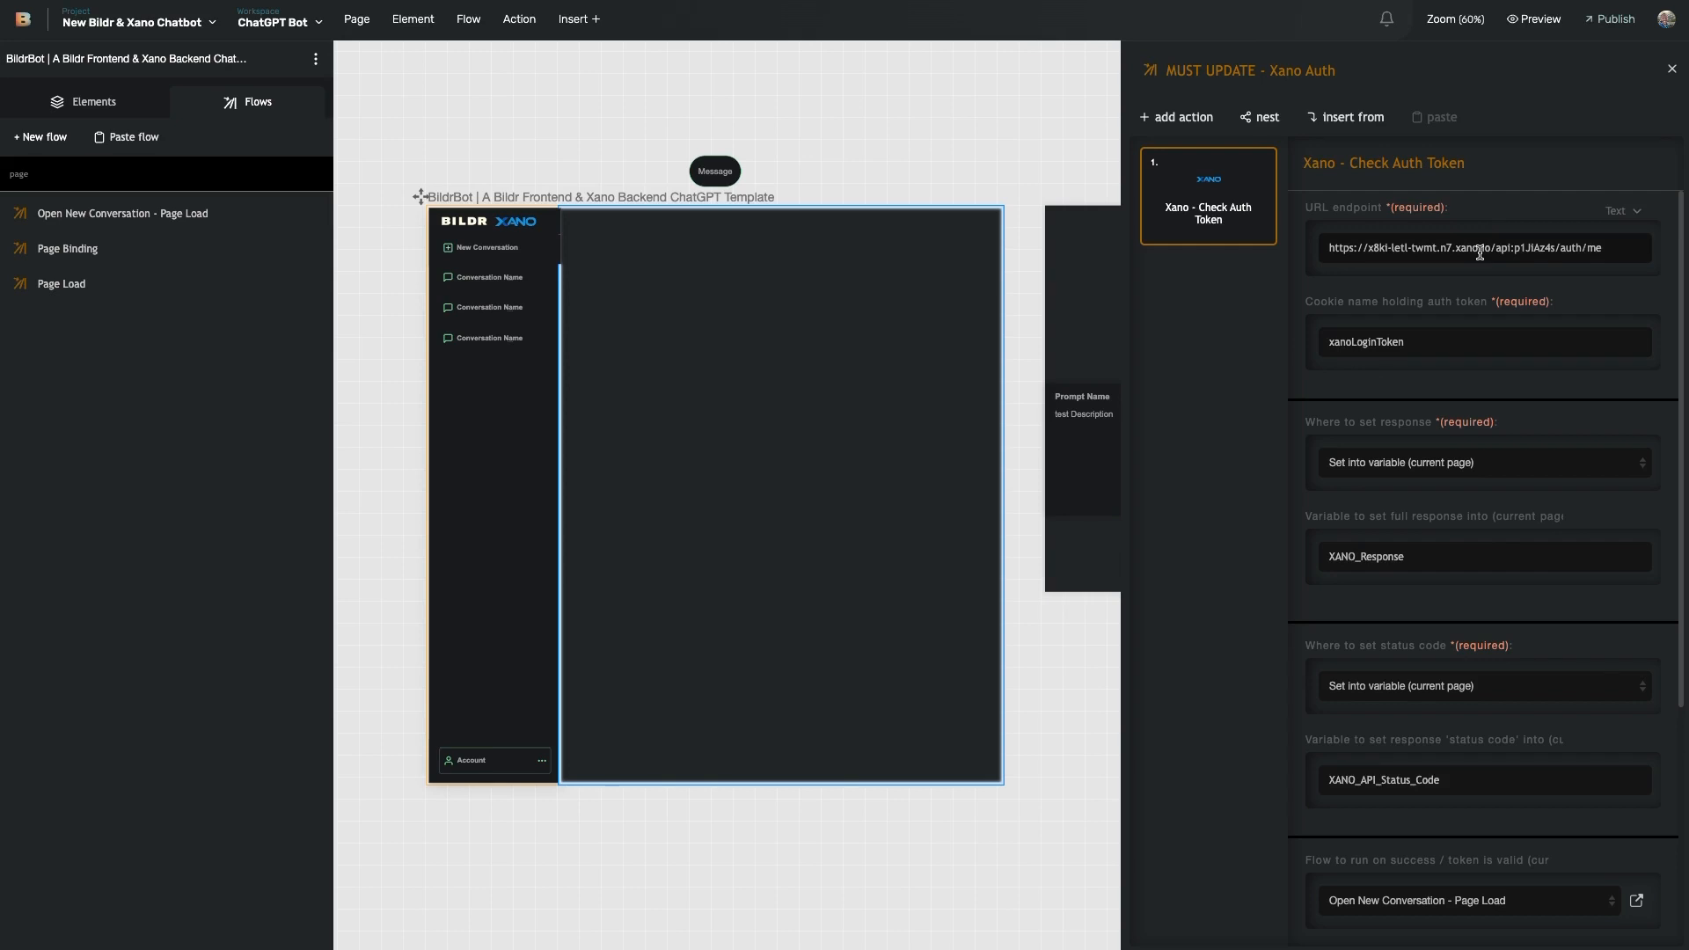
scroll(1479, 255, "down", 4)
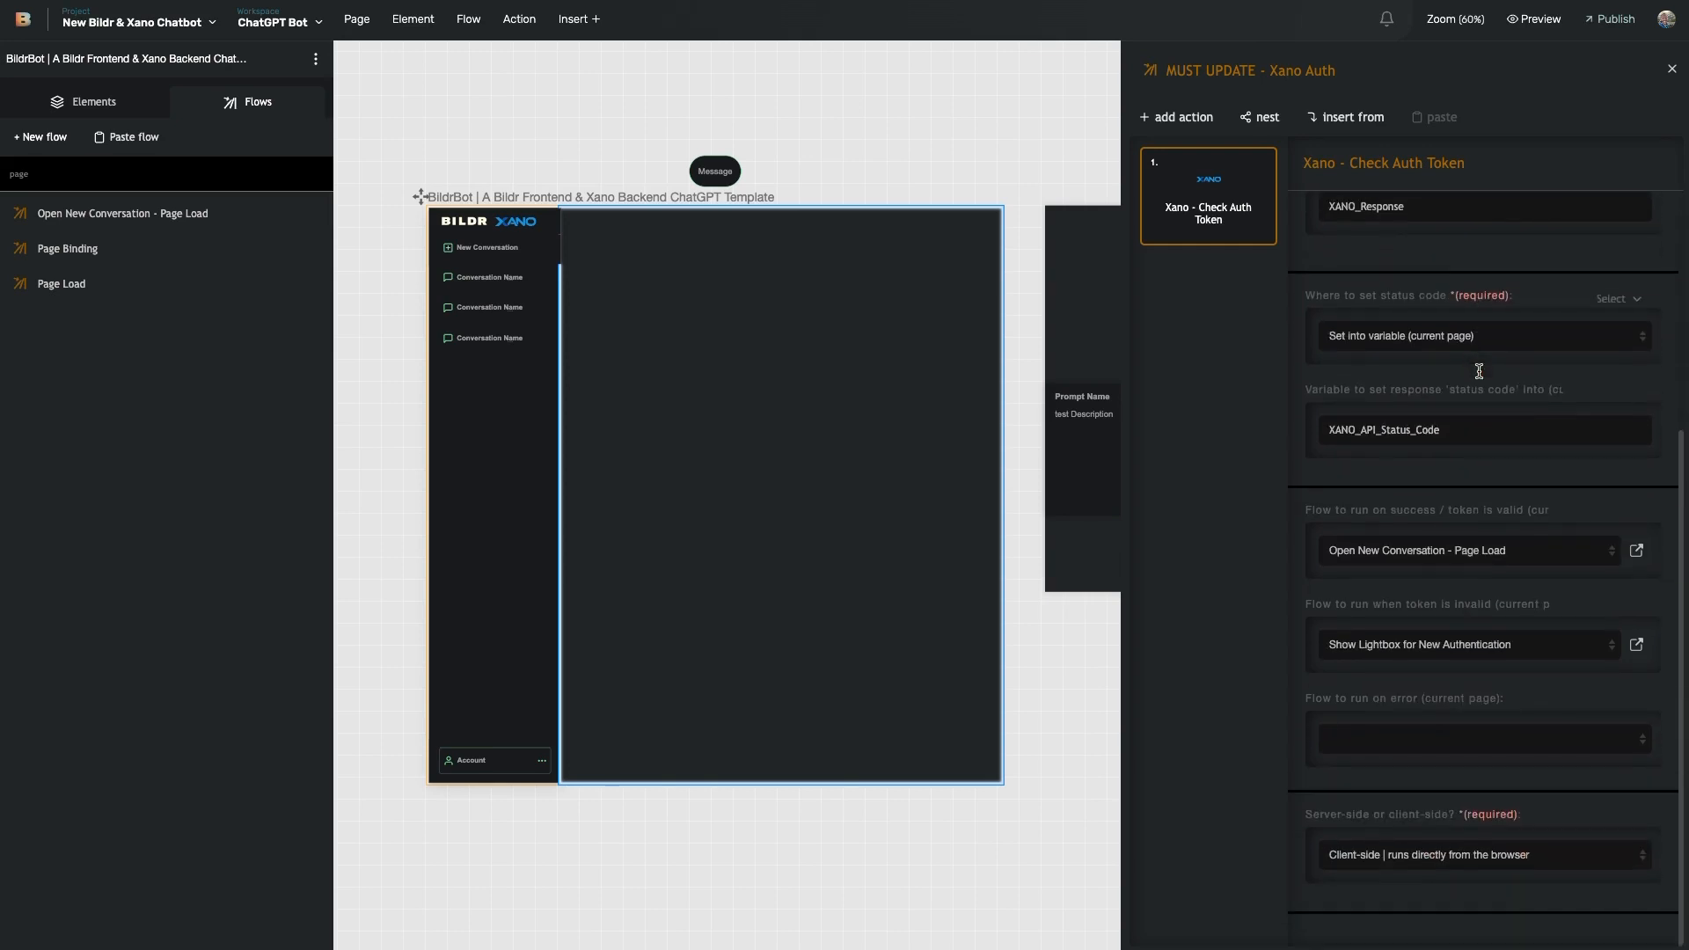
- Highlight the flow-to-run label and jump to the Show Lightbox for New Authentication flow
left_click_drag(1306, 508, 1391, 509)
left_click(1385, 509)
scroll(755, 203, "up", 3)
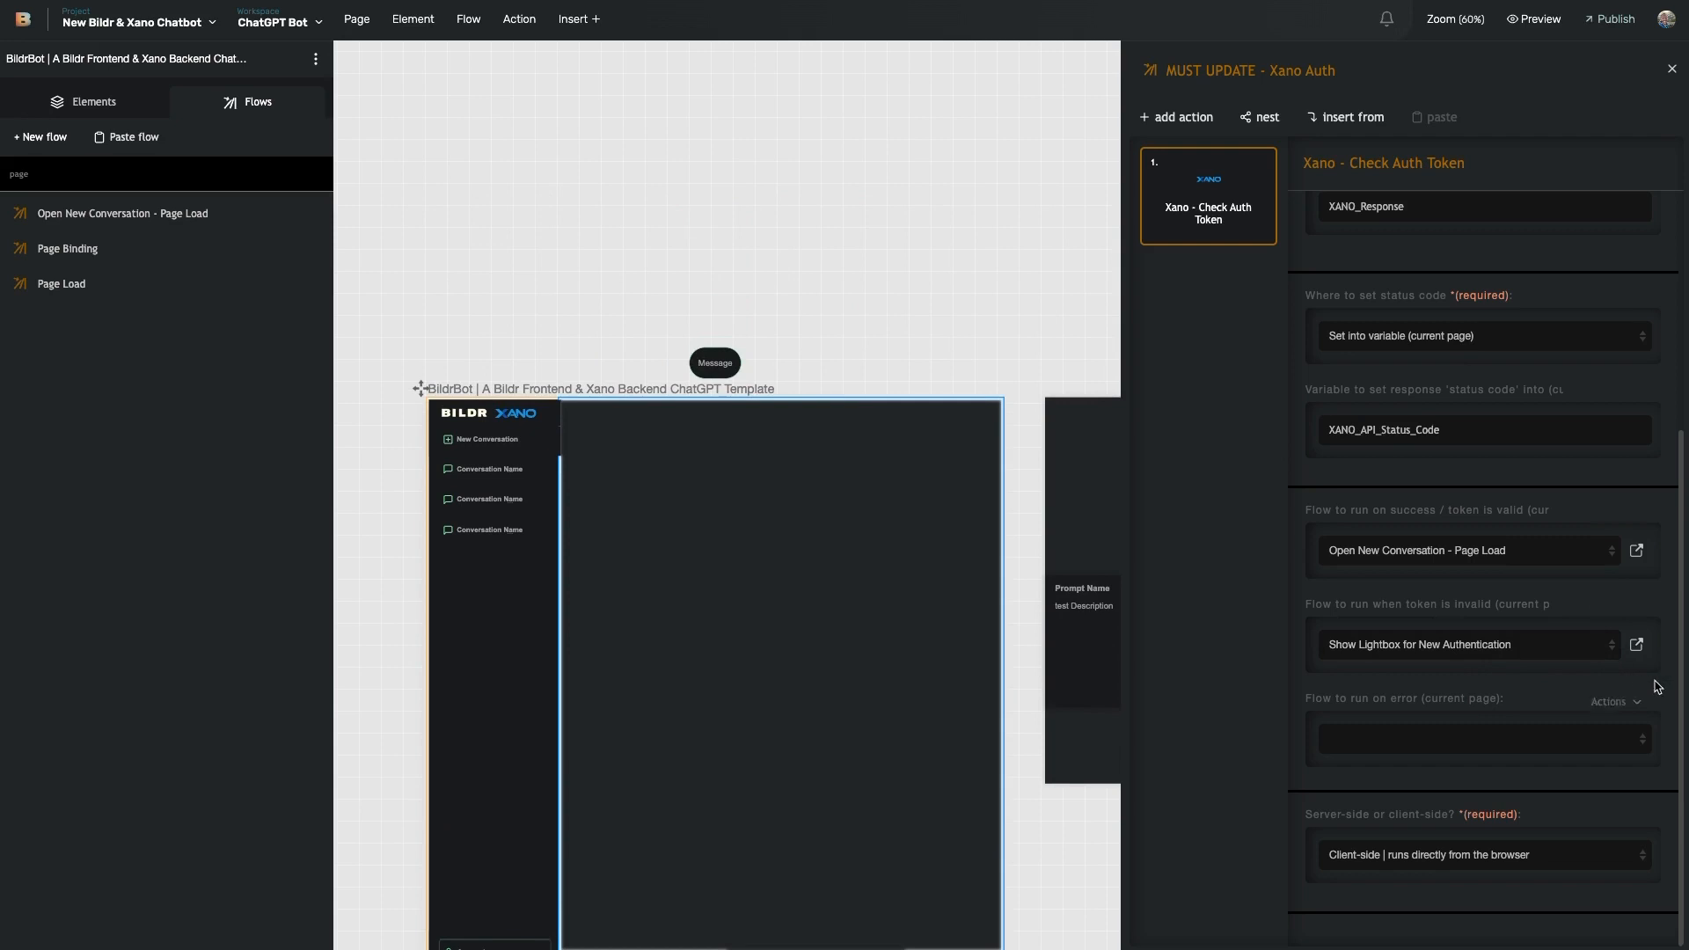
left_click(1638, 647)
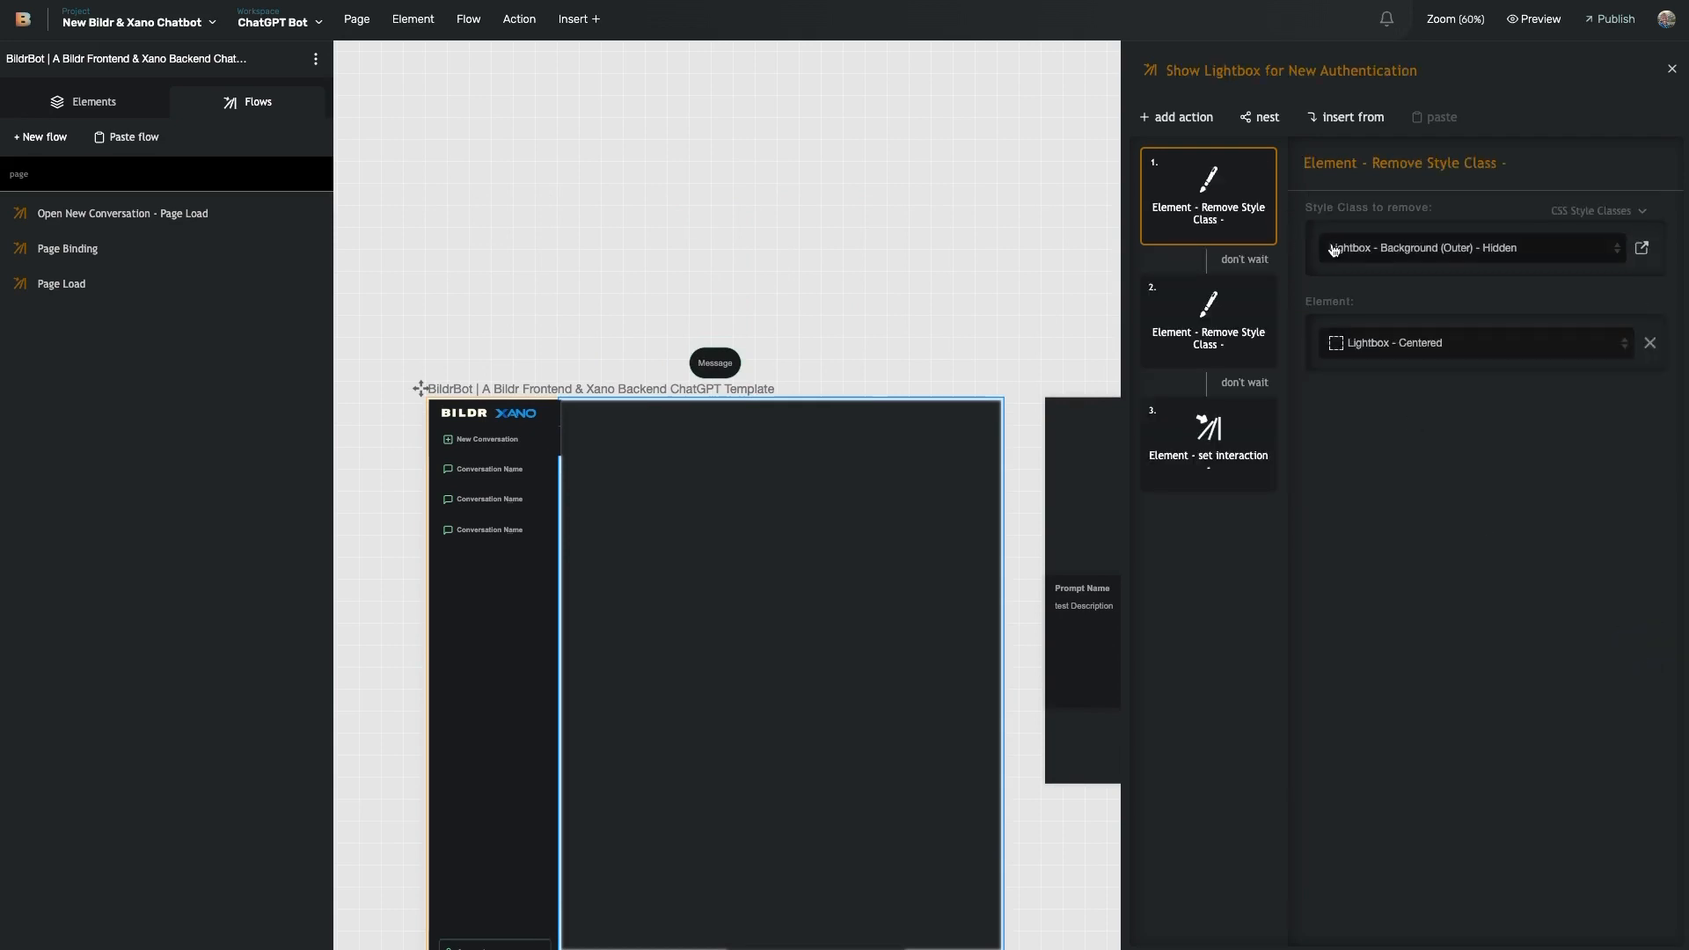
- Quick-switch to the User Authentication workspace and select the Sign Up with Password page frame
left_click(278, 22)
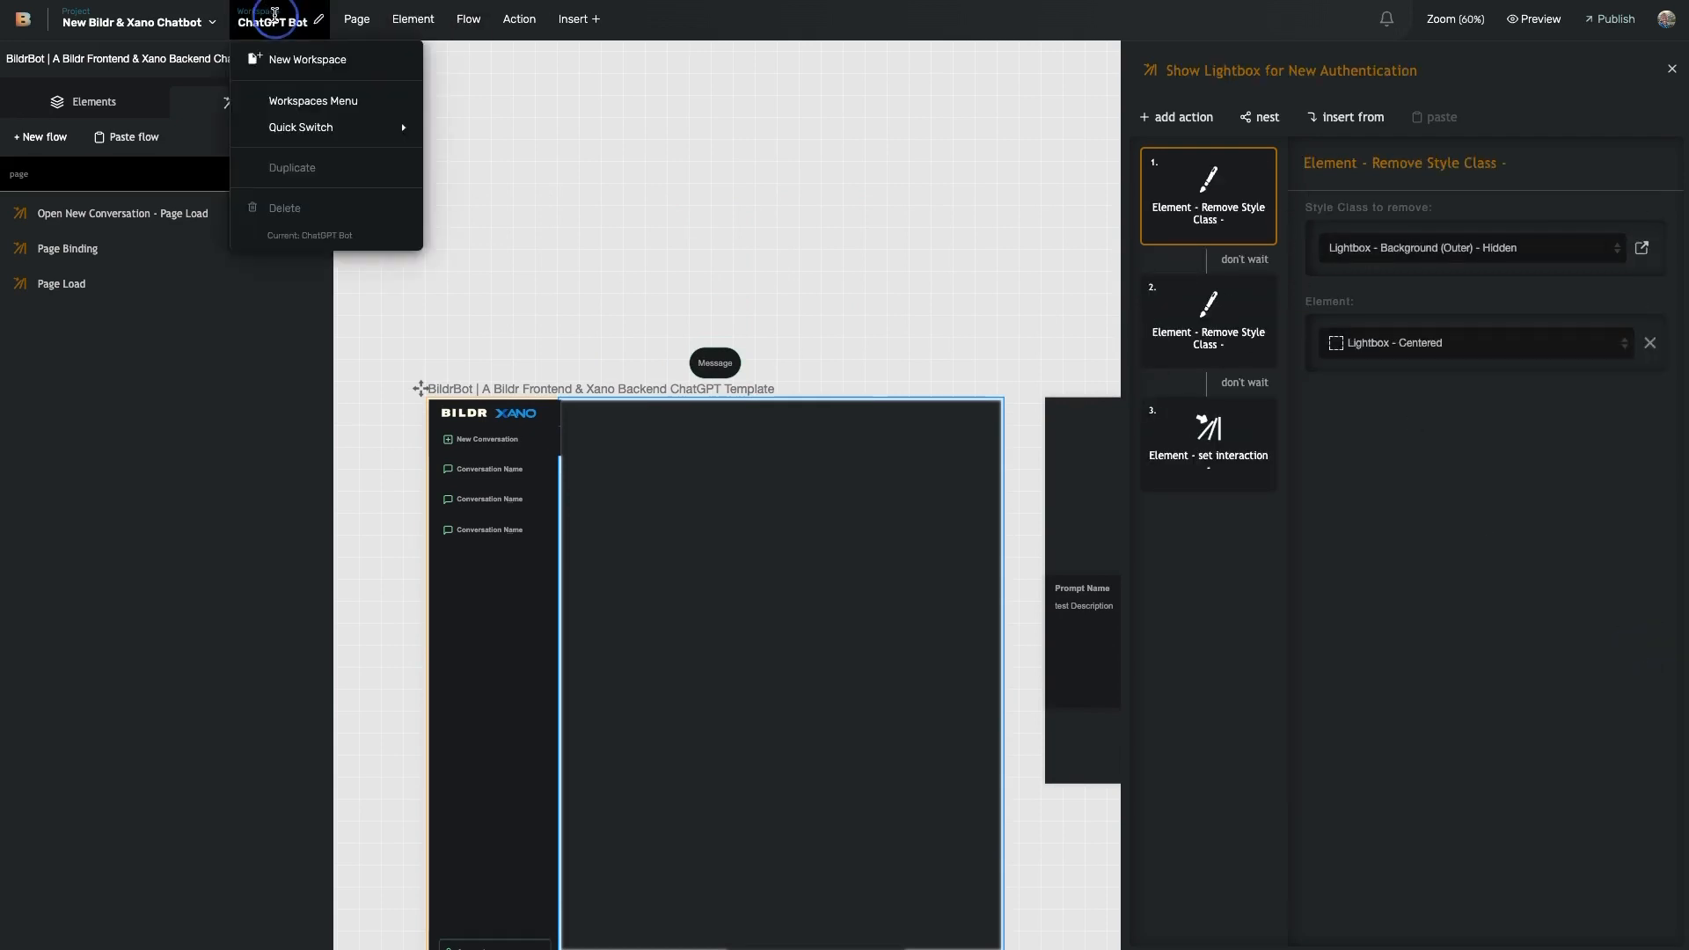
mouse_move(319, 128)
left_click(488, 196)
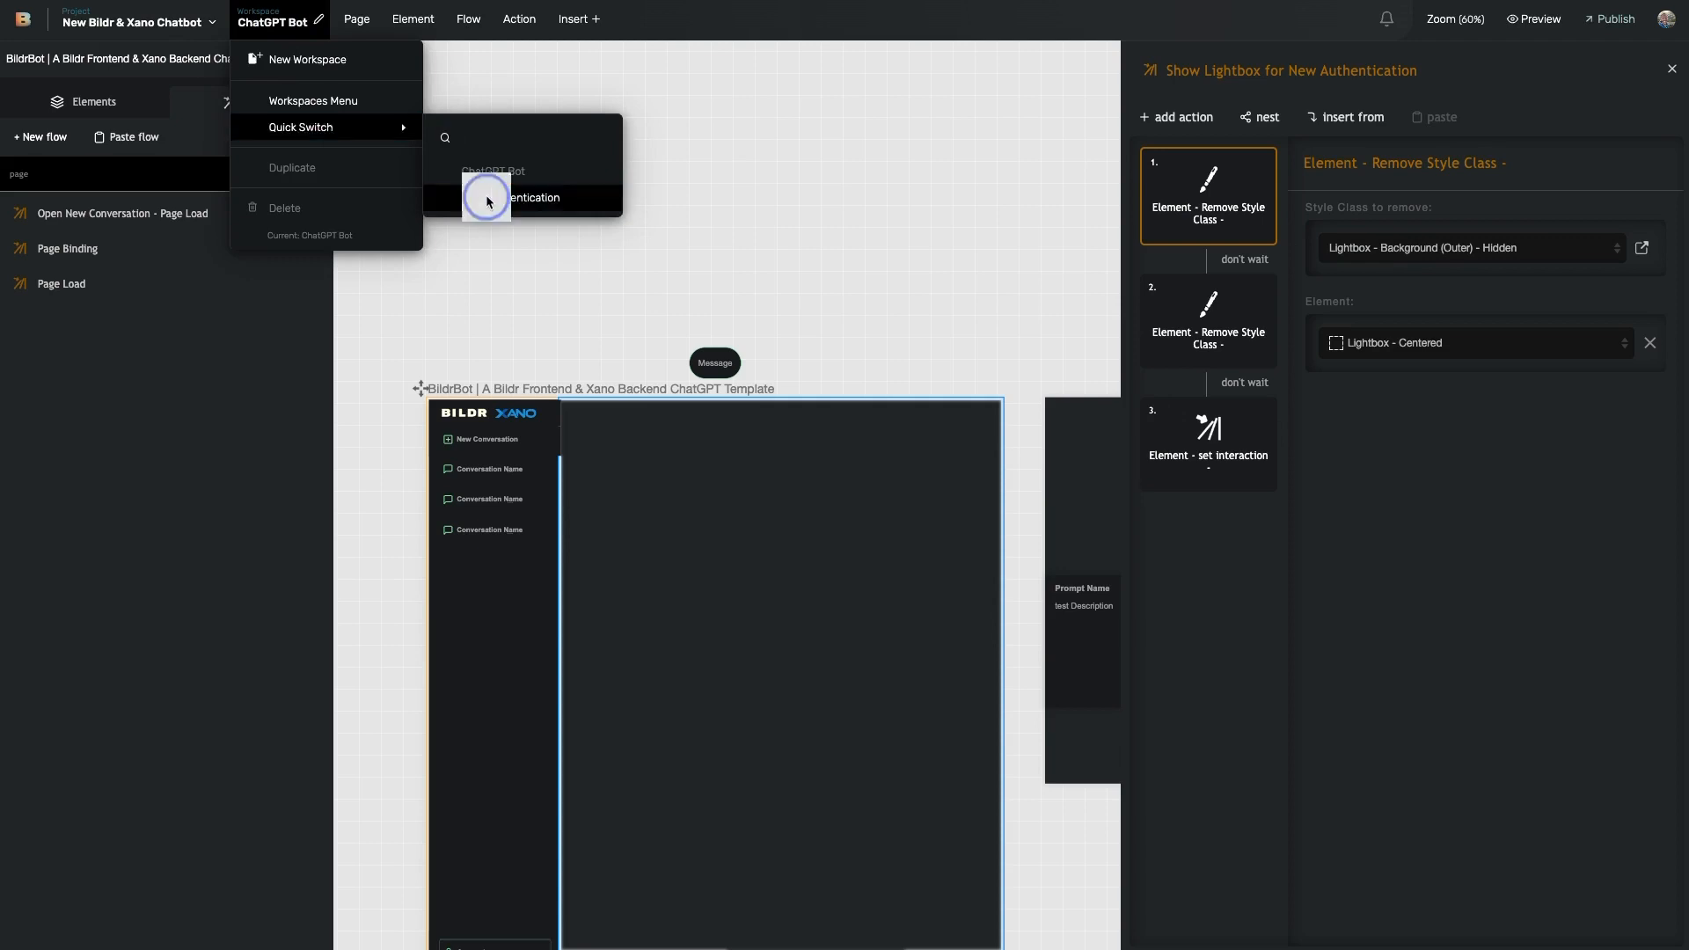
scroll(805, 316, "right", 3)
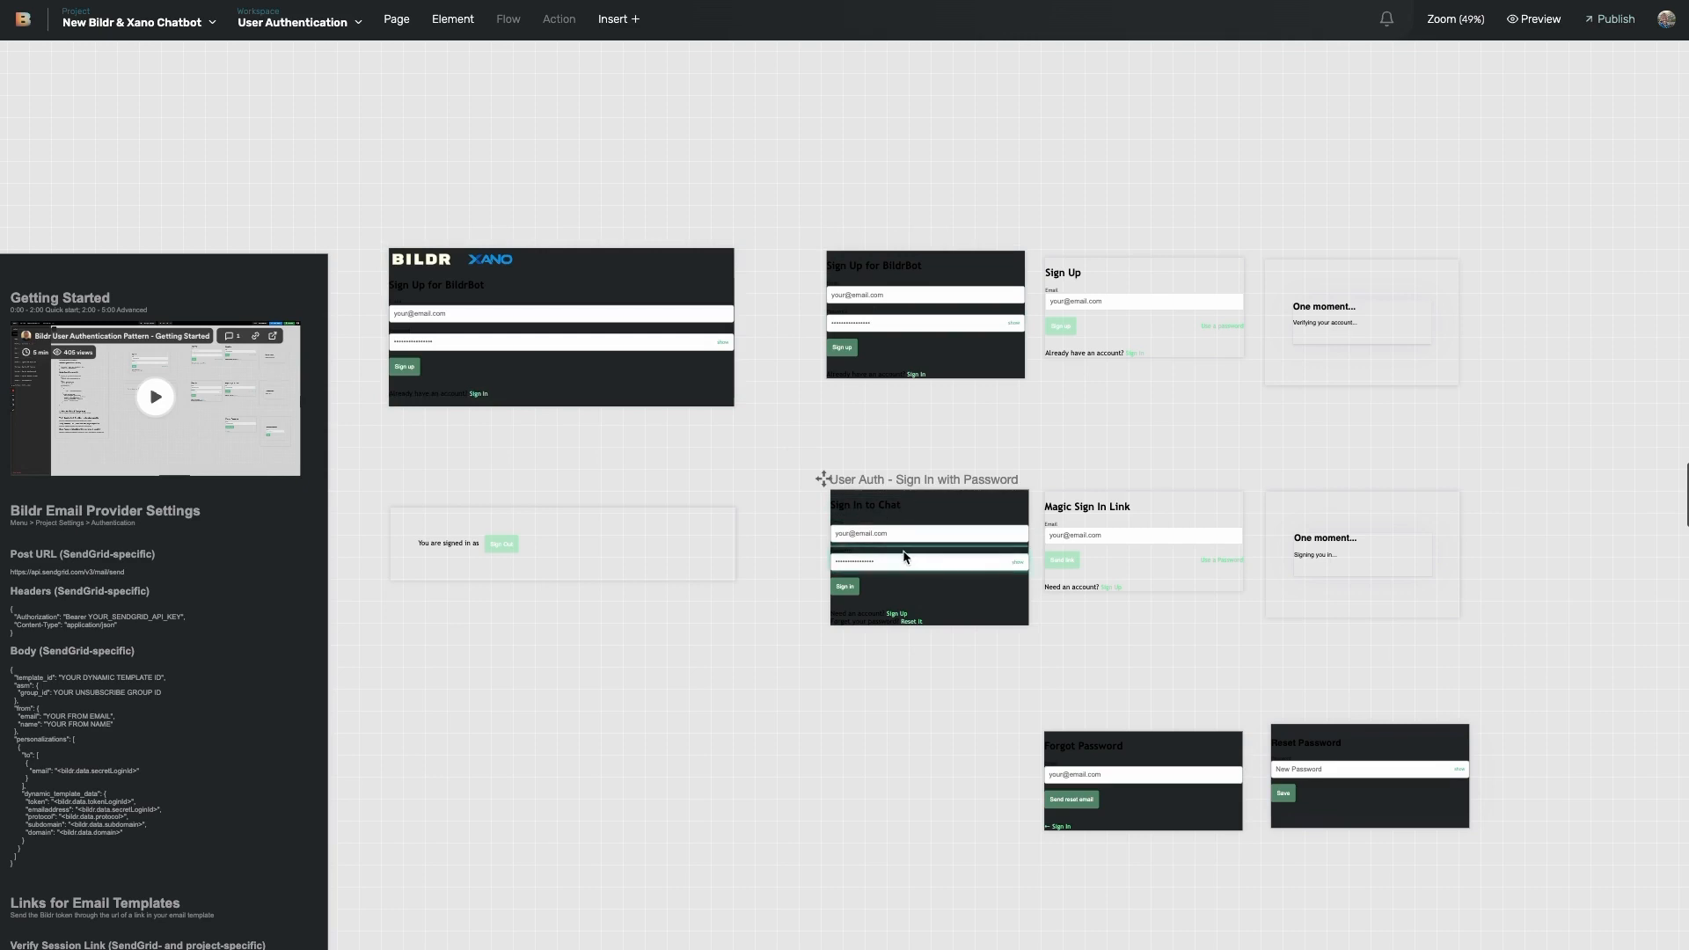
left_click(904, 282)
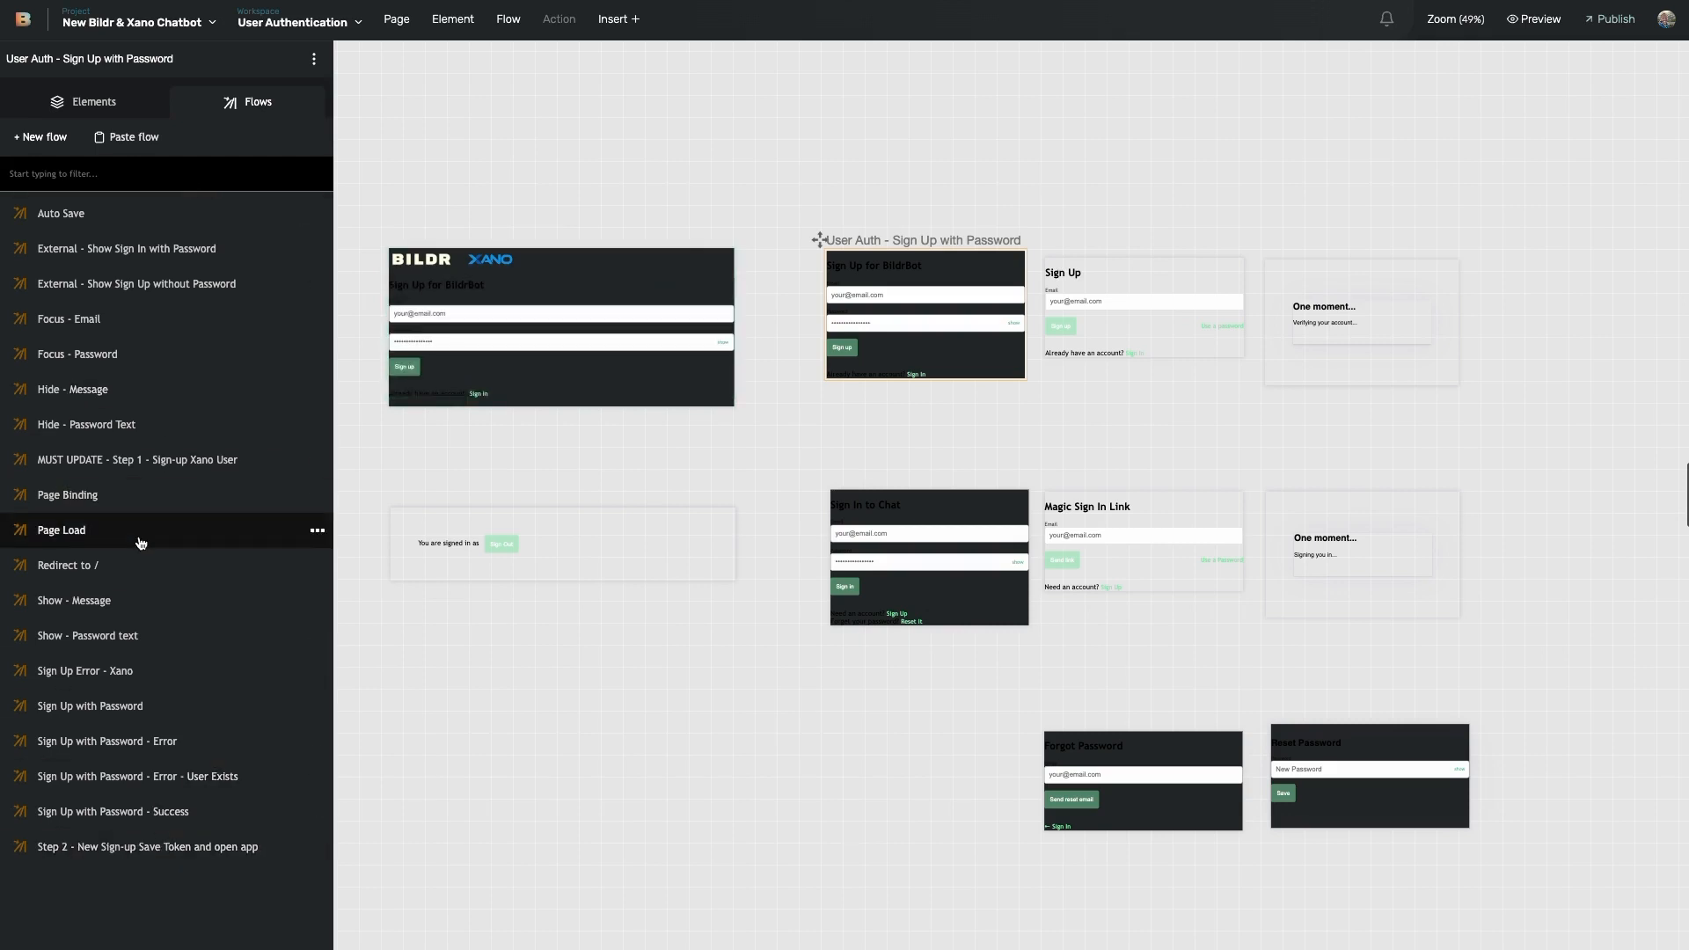
- Review the Xano - Signup action's endpoint and body fields in the MUST UPDATE - Step 1 flow
left_click(145, 463)
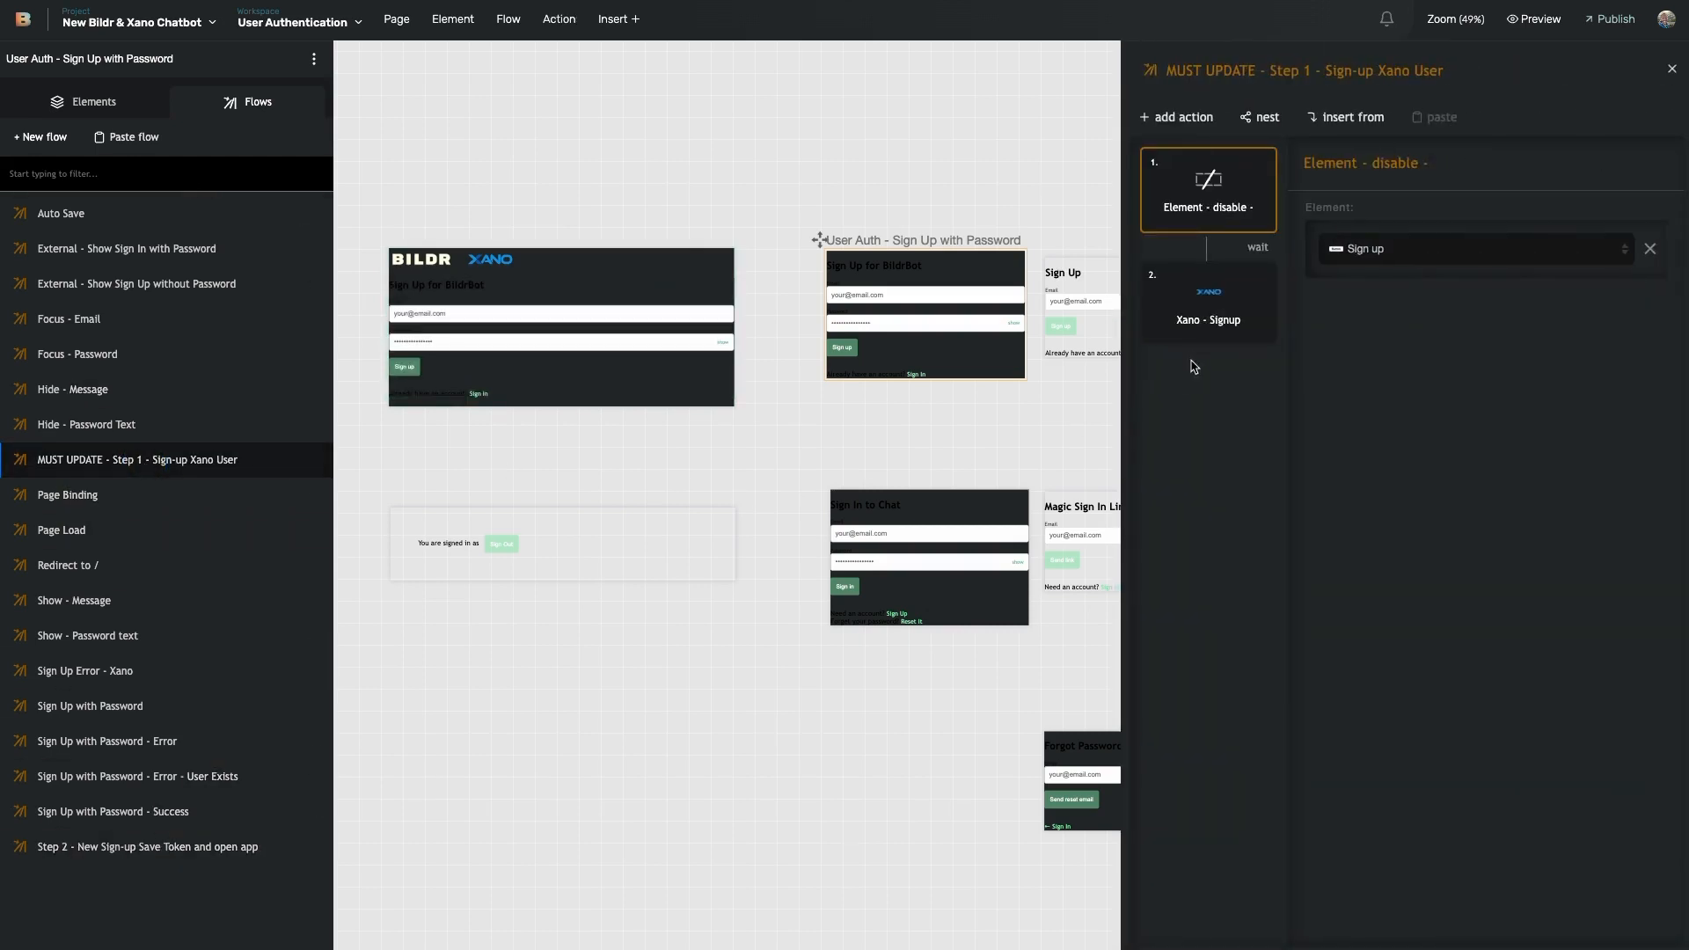
left_click(1227, 301)
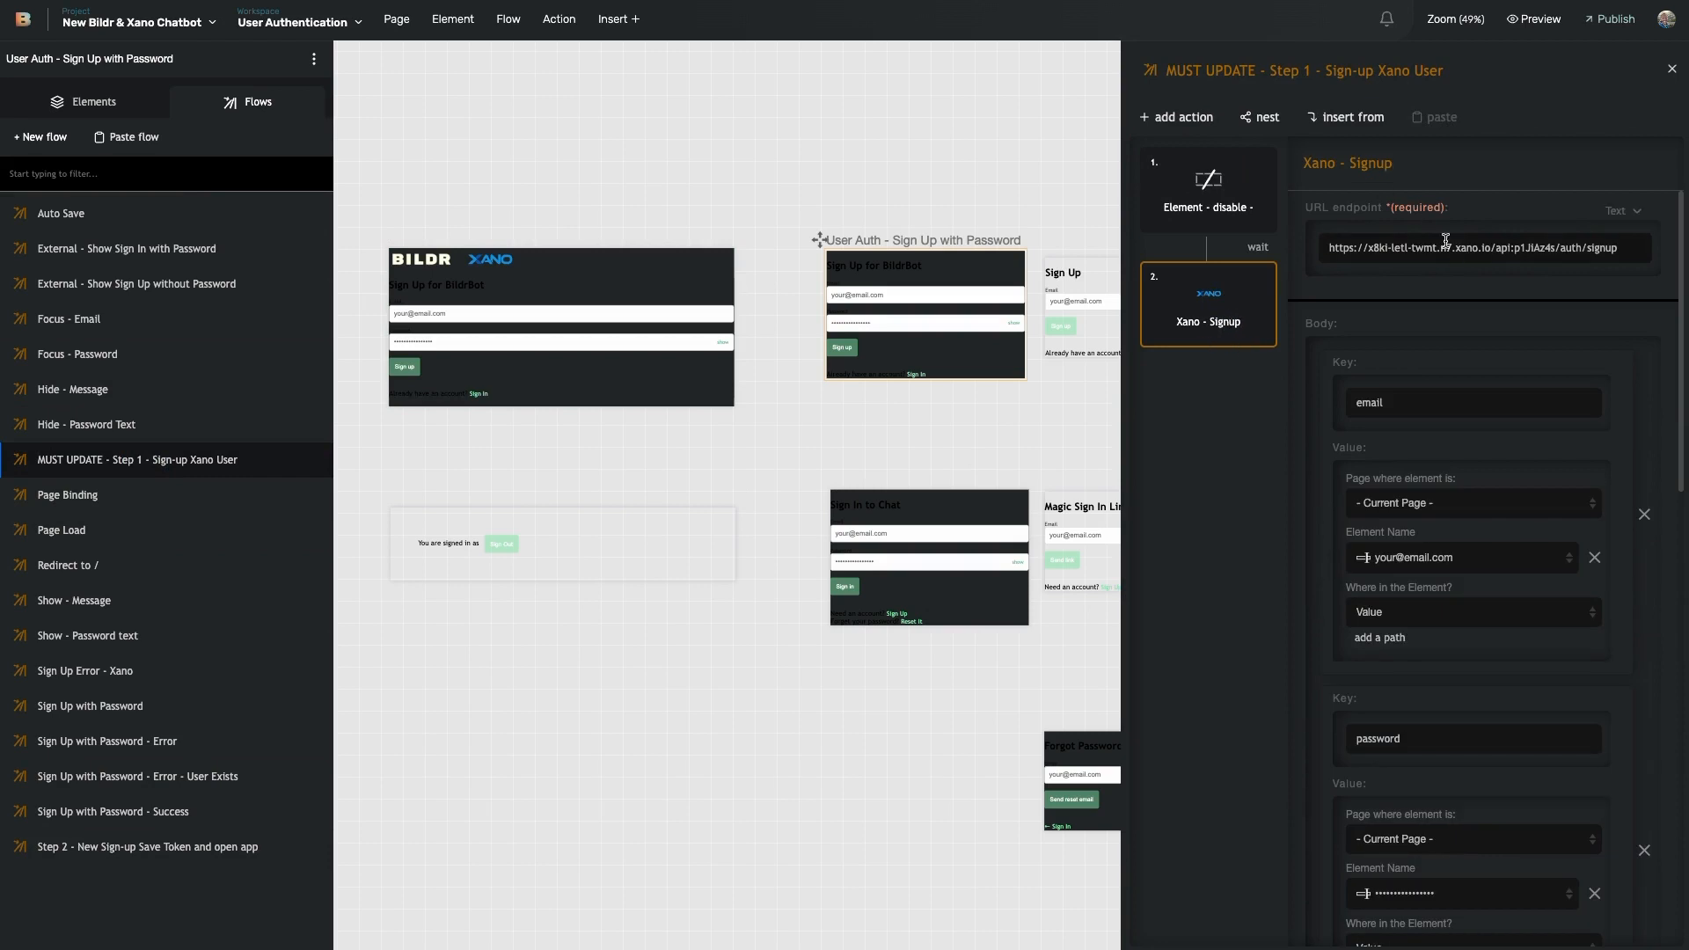
scroll(1482, 256, "down", 1)
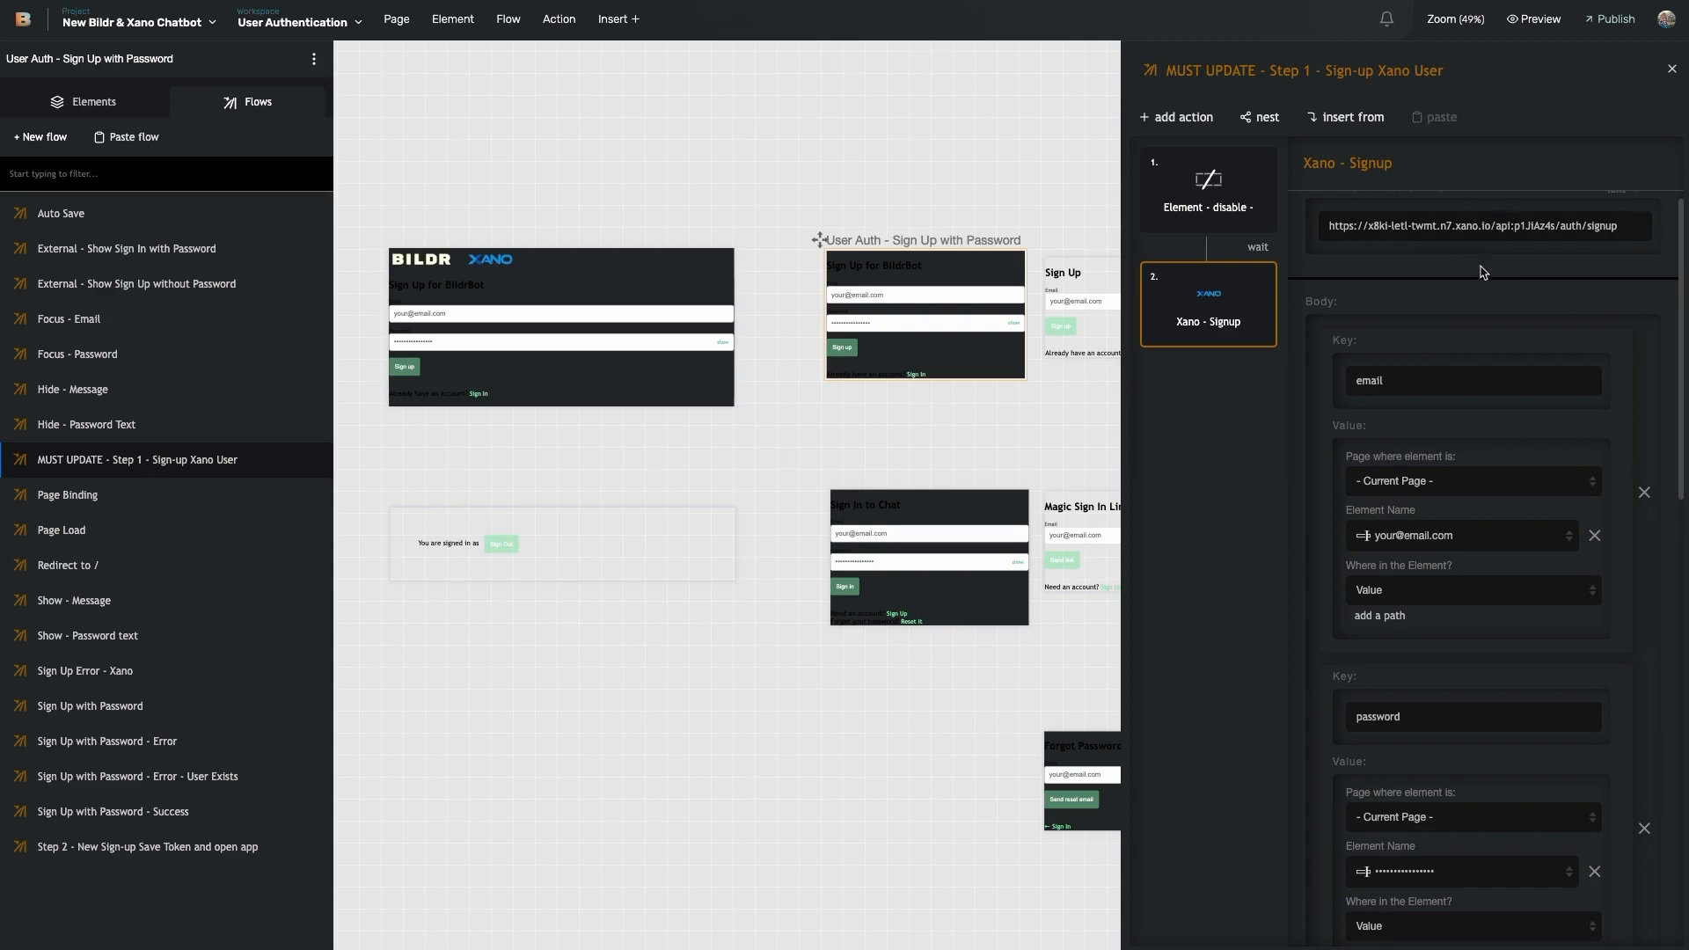
scroll(1483, 288, "down", 2)
scroll(1478, 290, "down", 10)
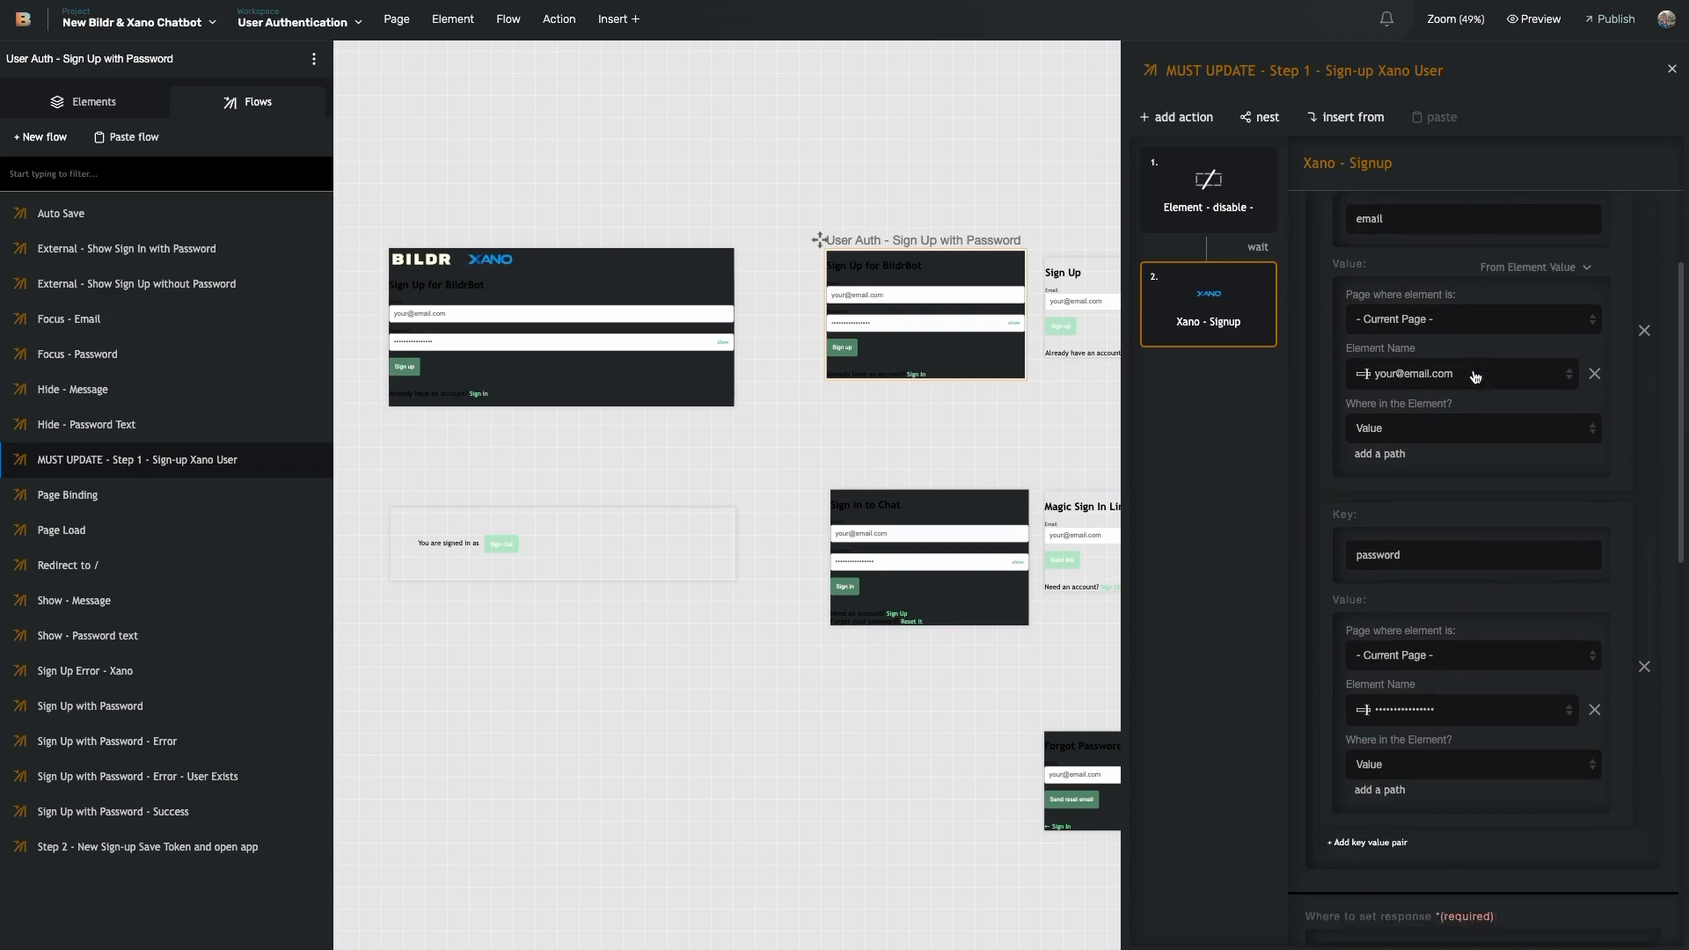
scroll(1394, 441, "up", 10)
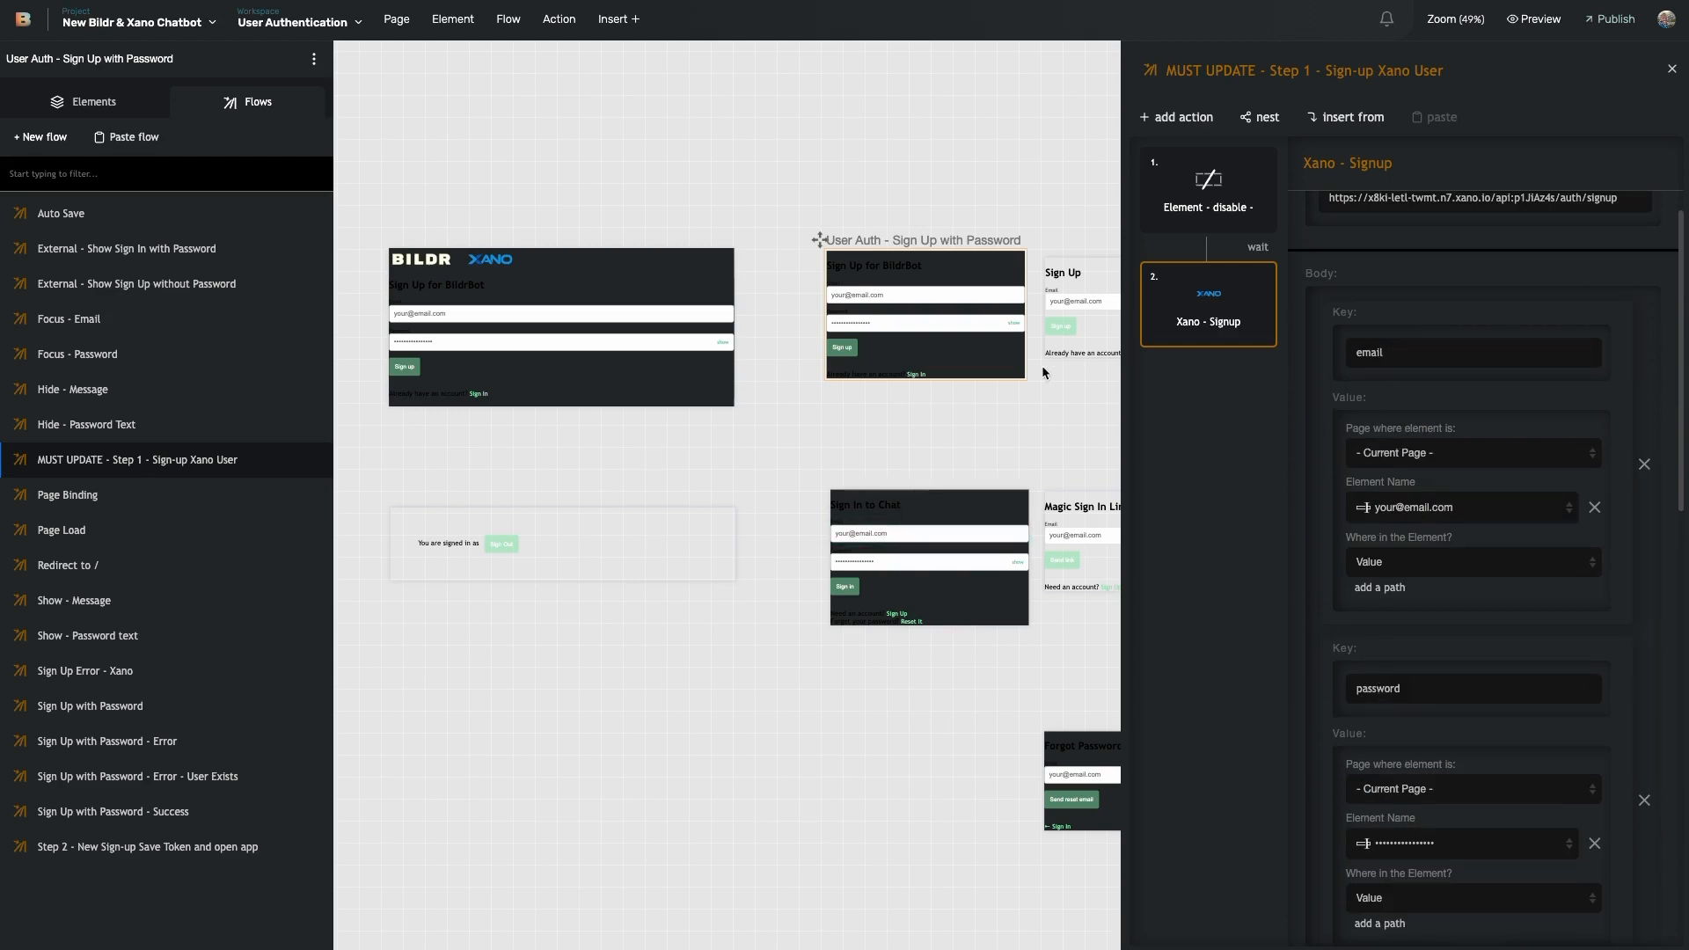
scroll(1463, 618, "down", 15)
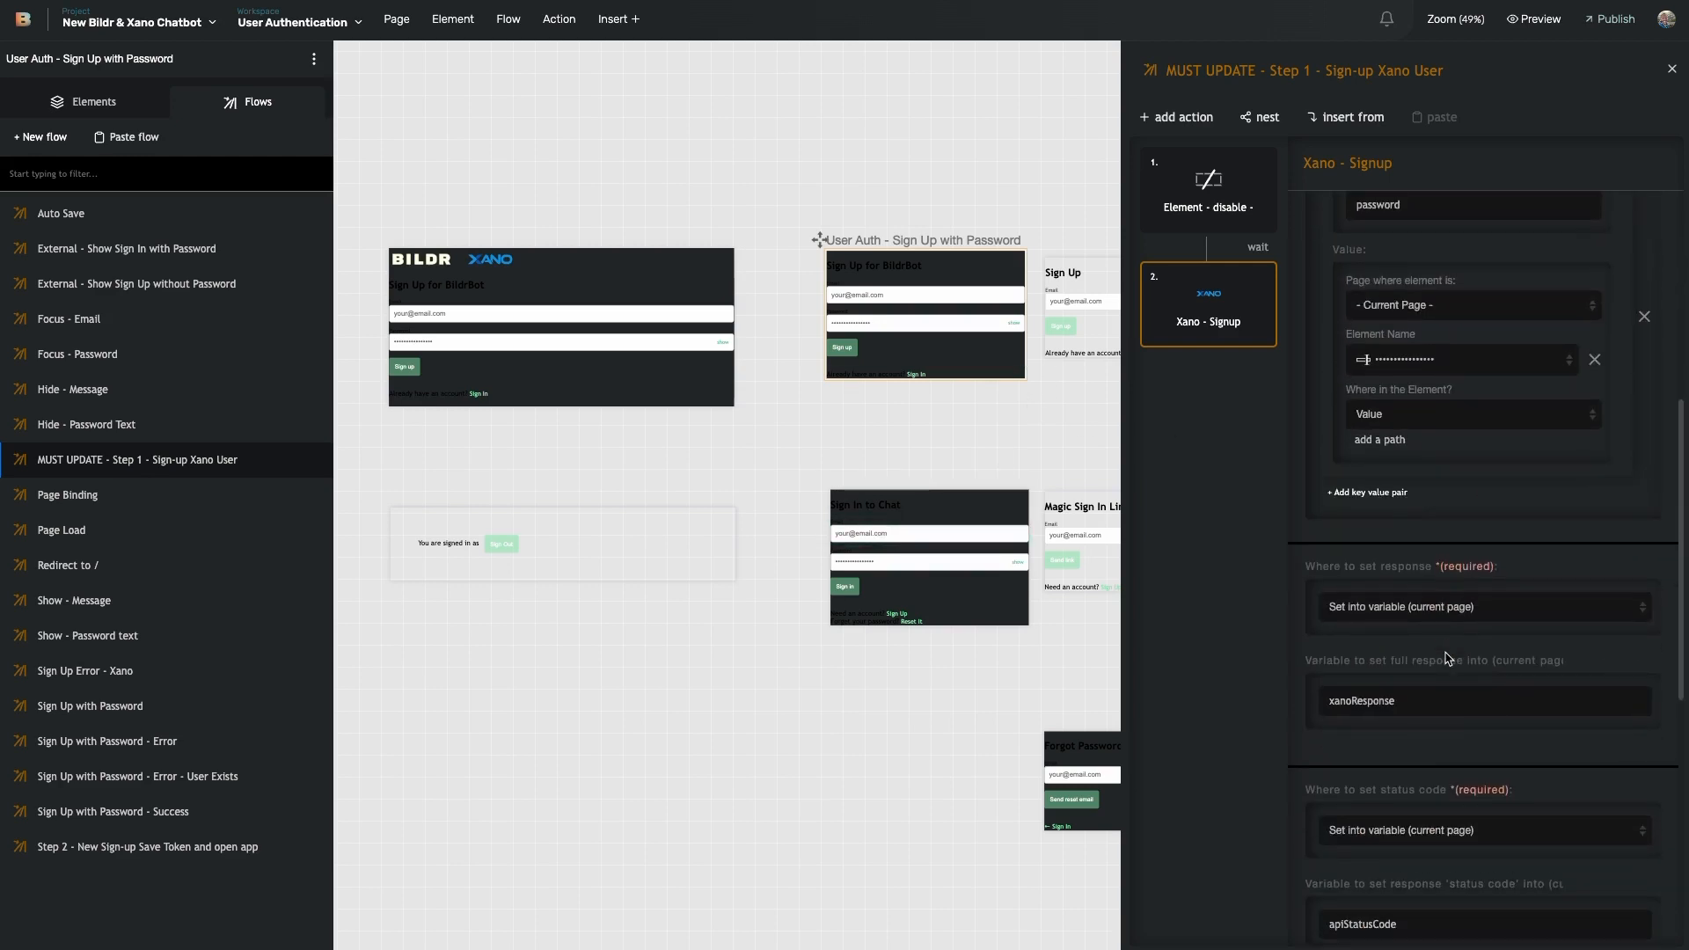
scroll(1424, 595, "down", 4)
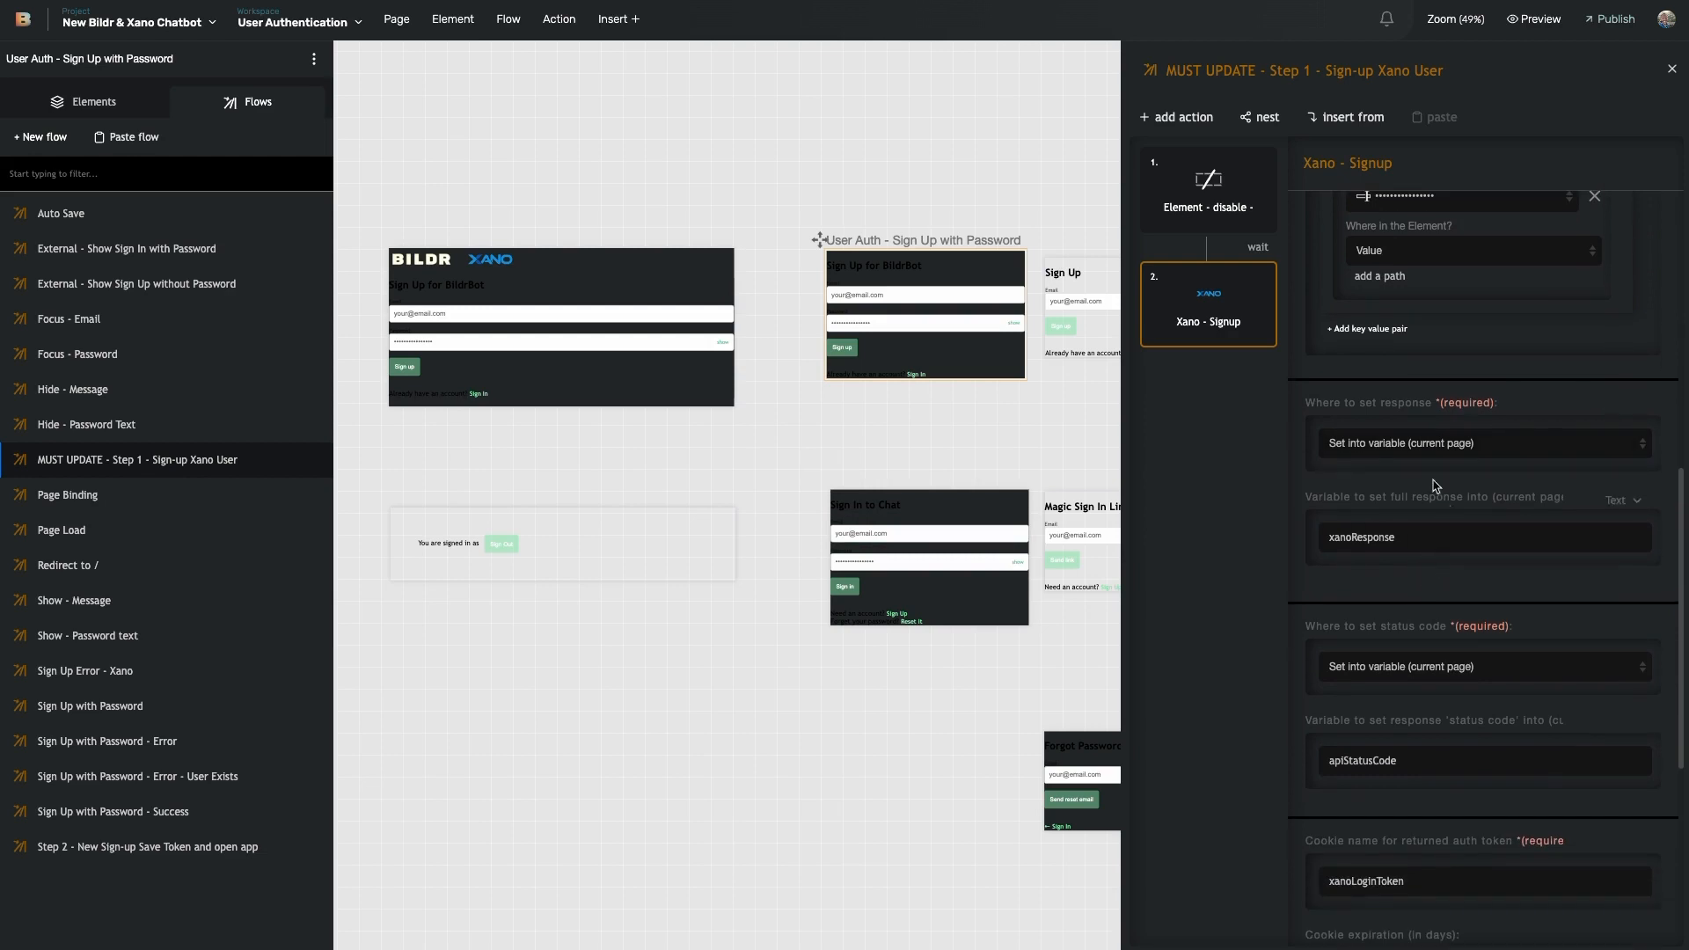
scroll(1383, 524, "down", 4)
scroll(1385, 528, "down", 10)
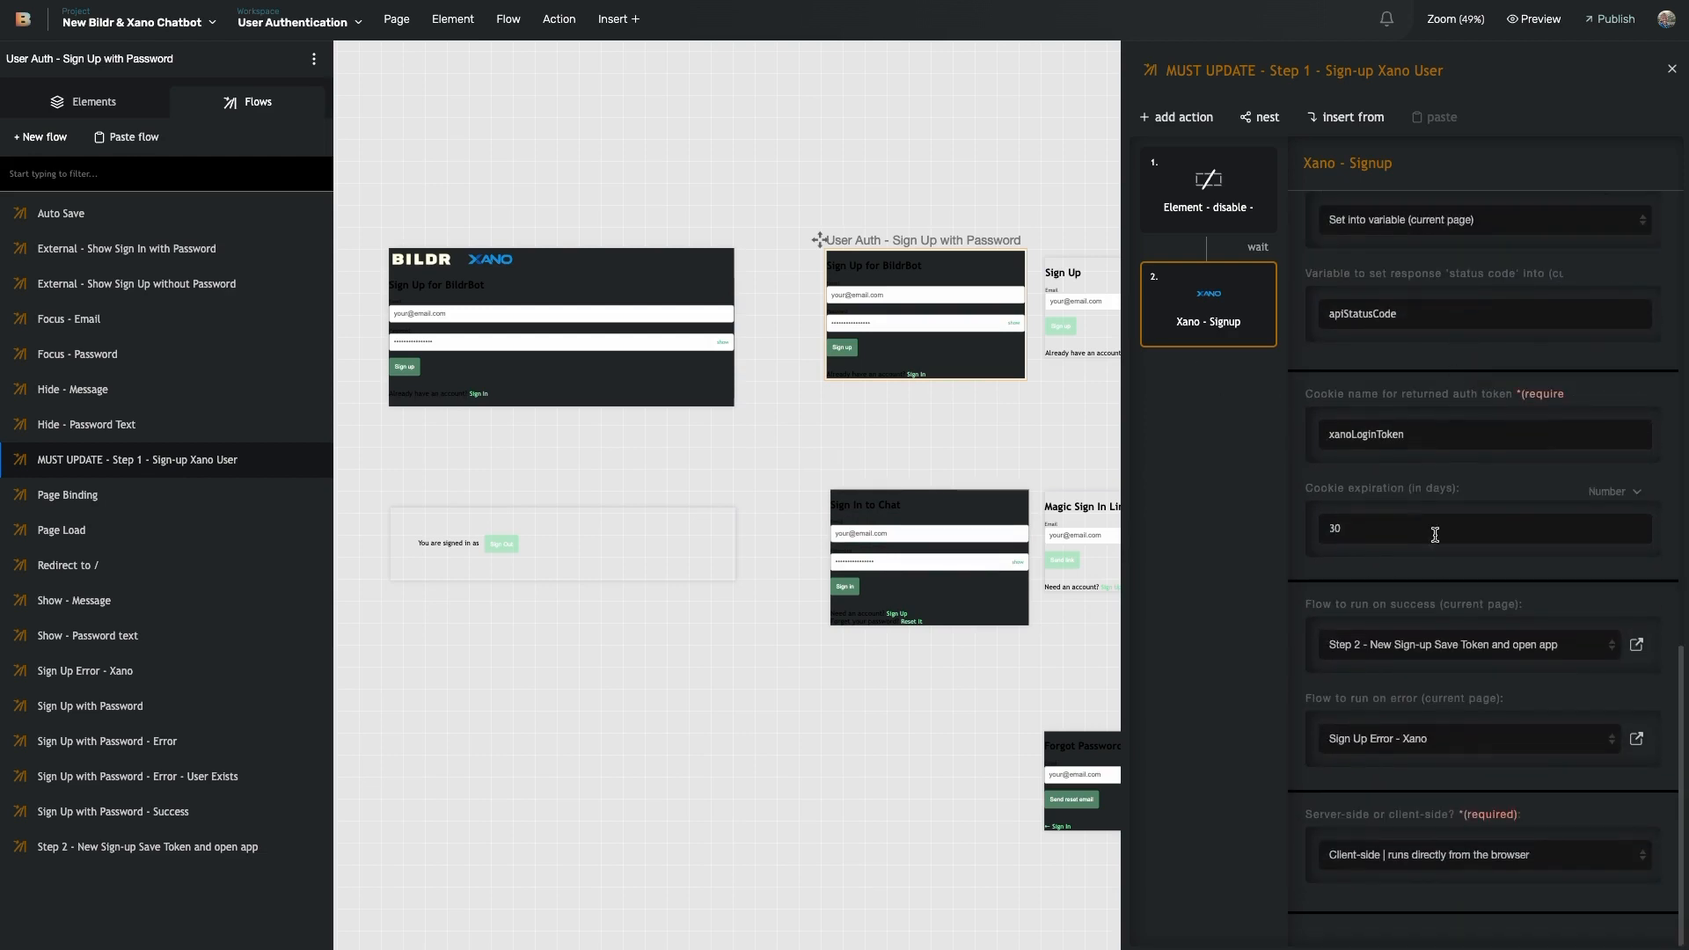
- Highlight the on-success and on-error flow labels, then open Sign Up Error - Xano
left_click_drag(1337, 604, 1472, 606)
left_click_drag(1505, 699, 1440, 700)
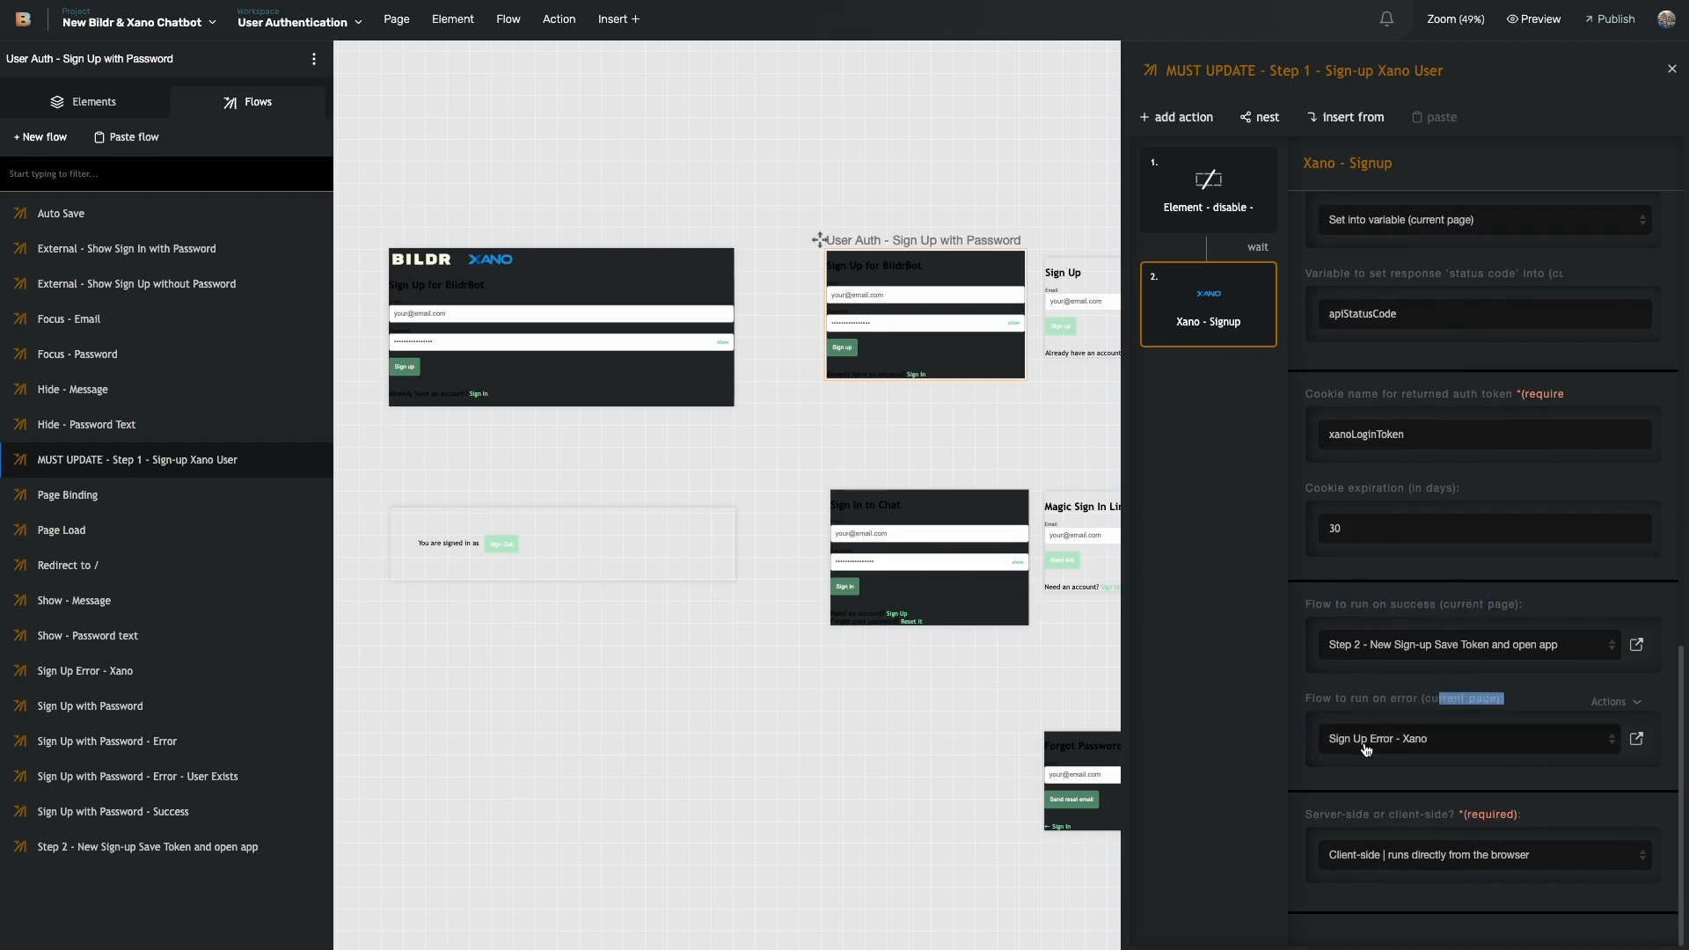
left_click(1636, 739)
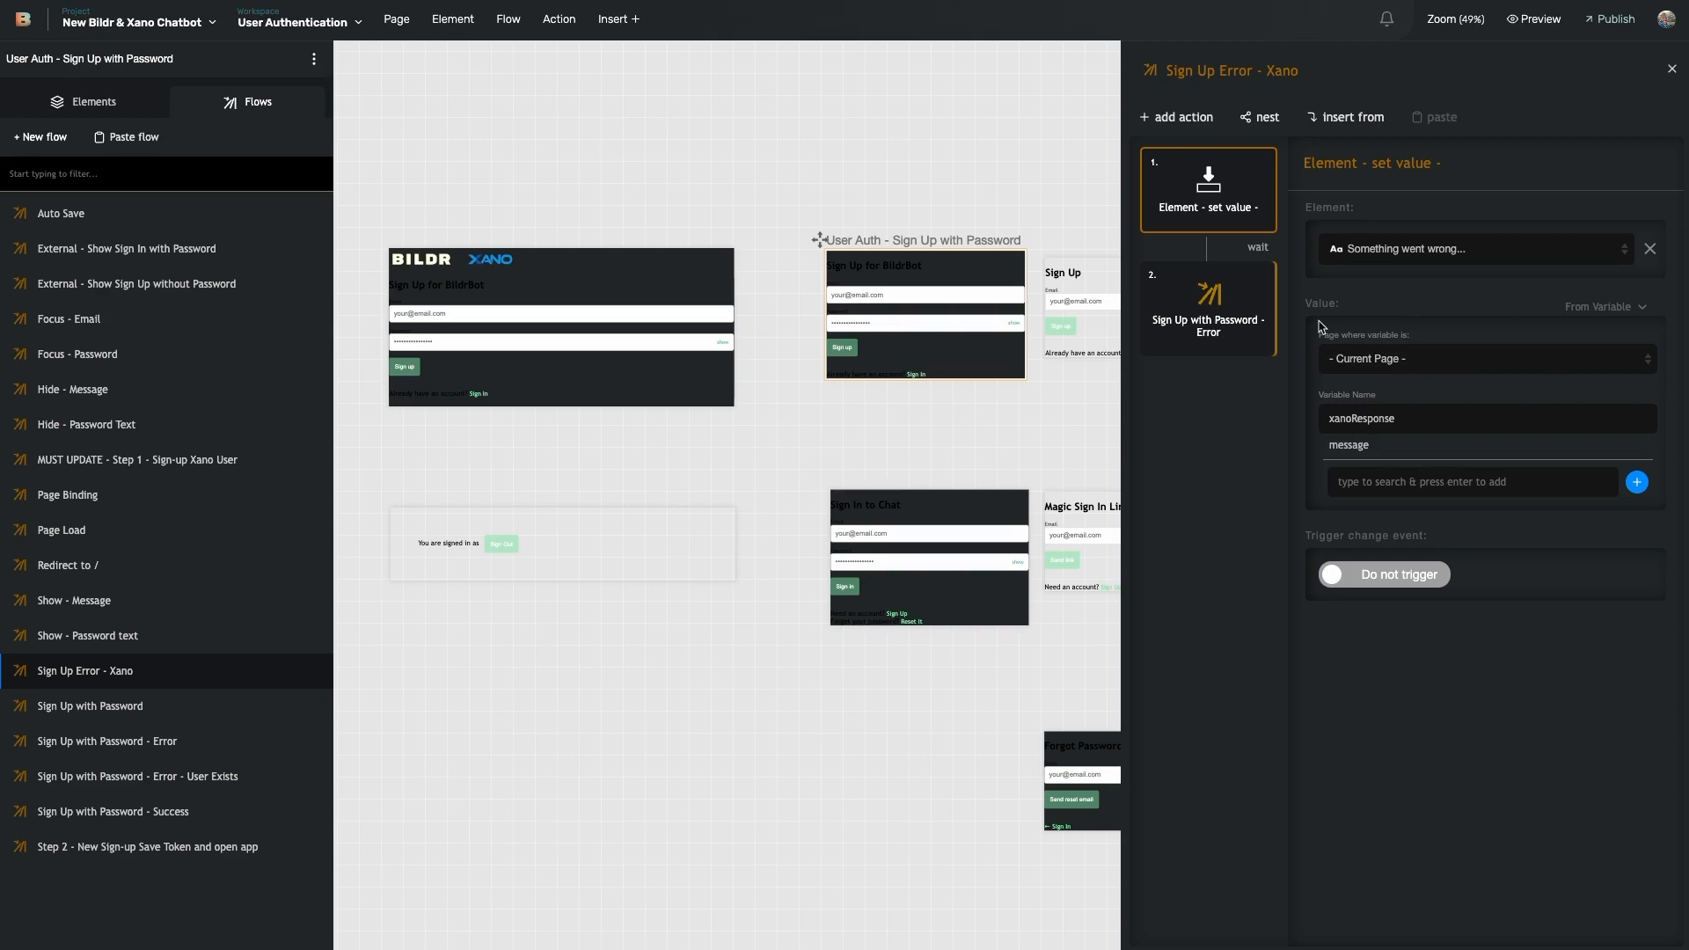
- Open the Sign Up with Password - Error flow, then Step 2 - New Sign-up Save Token and open app
left_click(1209, 312)
mouse_move(1262, 304)
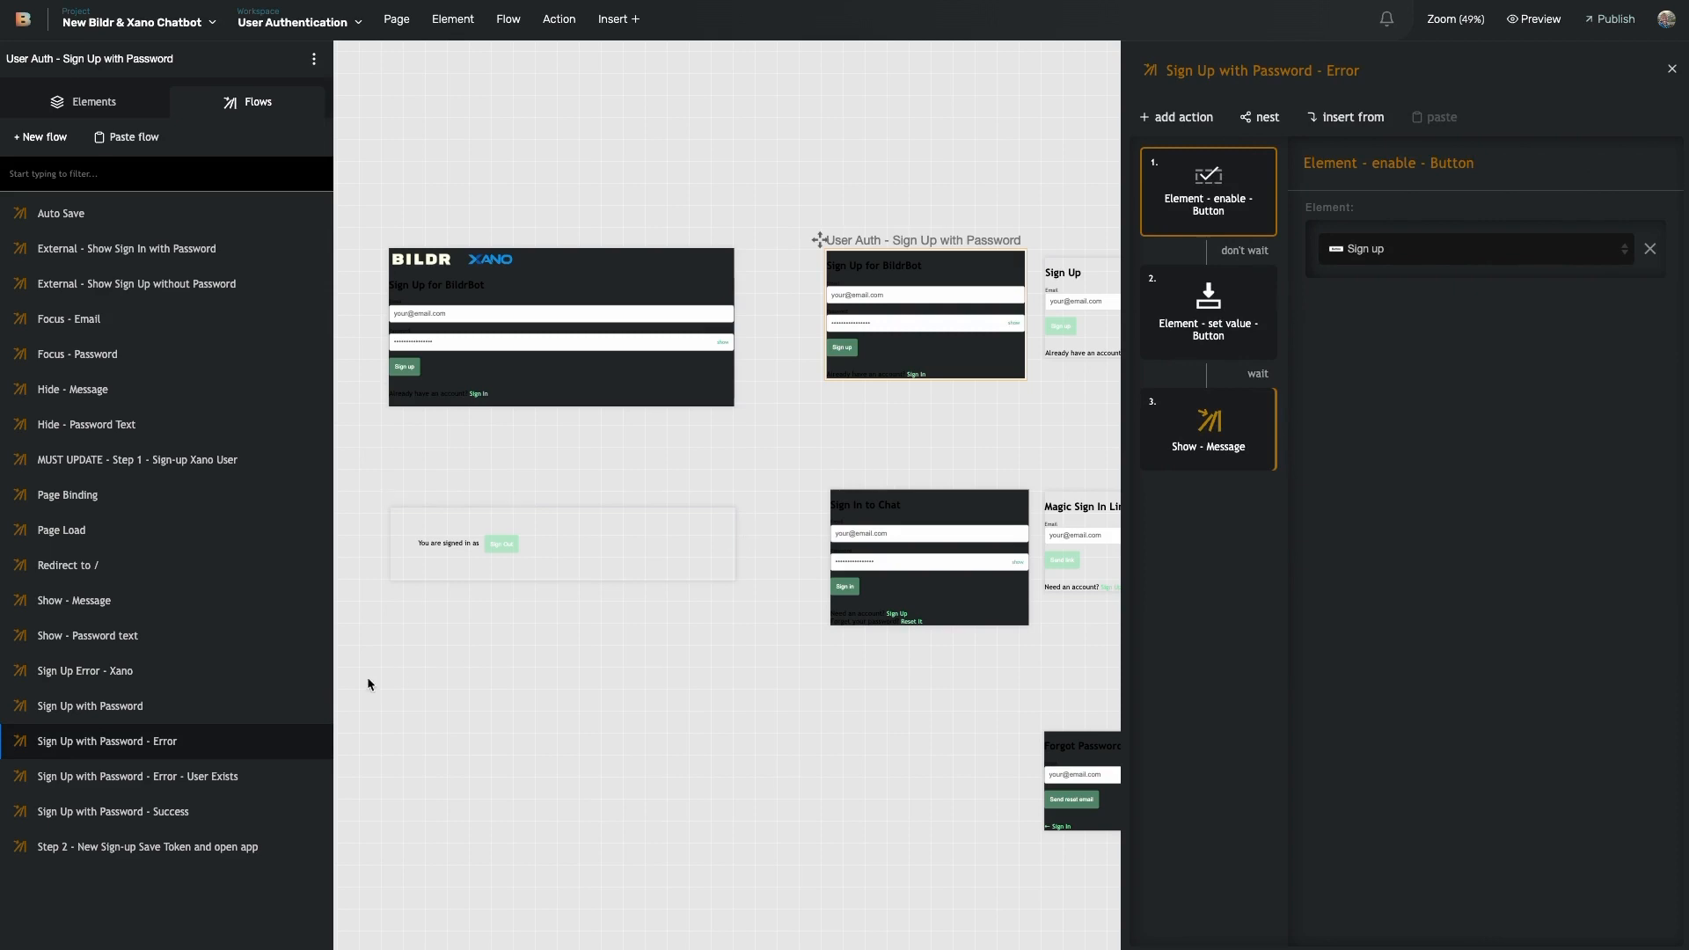
left_click(177, 859)
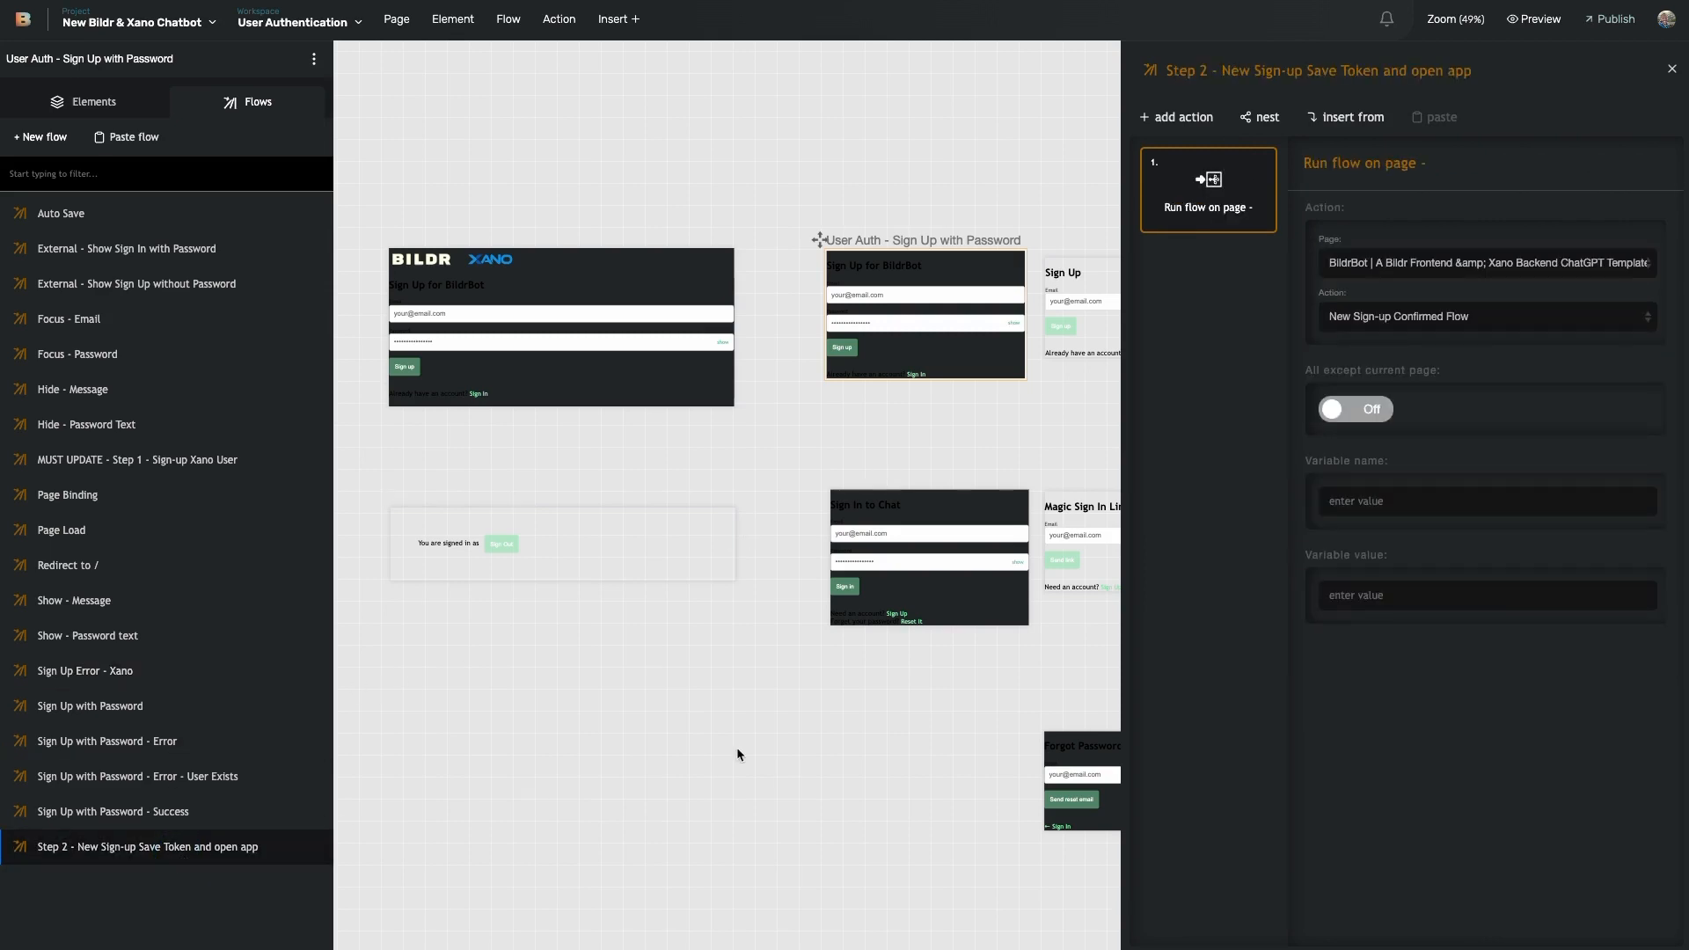
mouse_move(1214, 227)
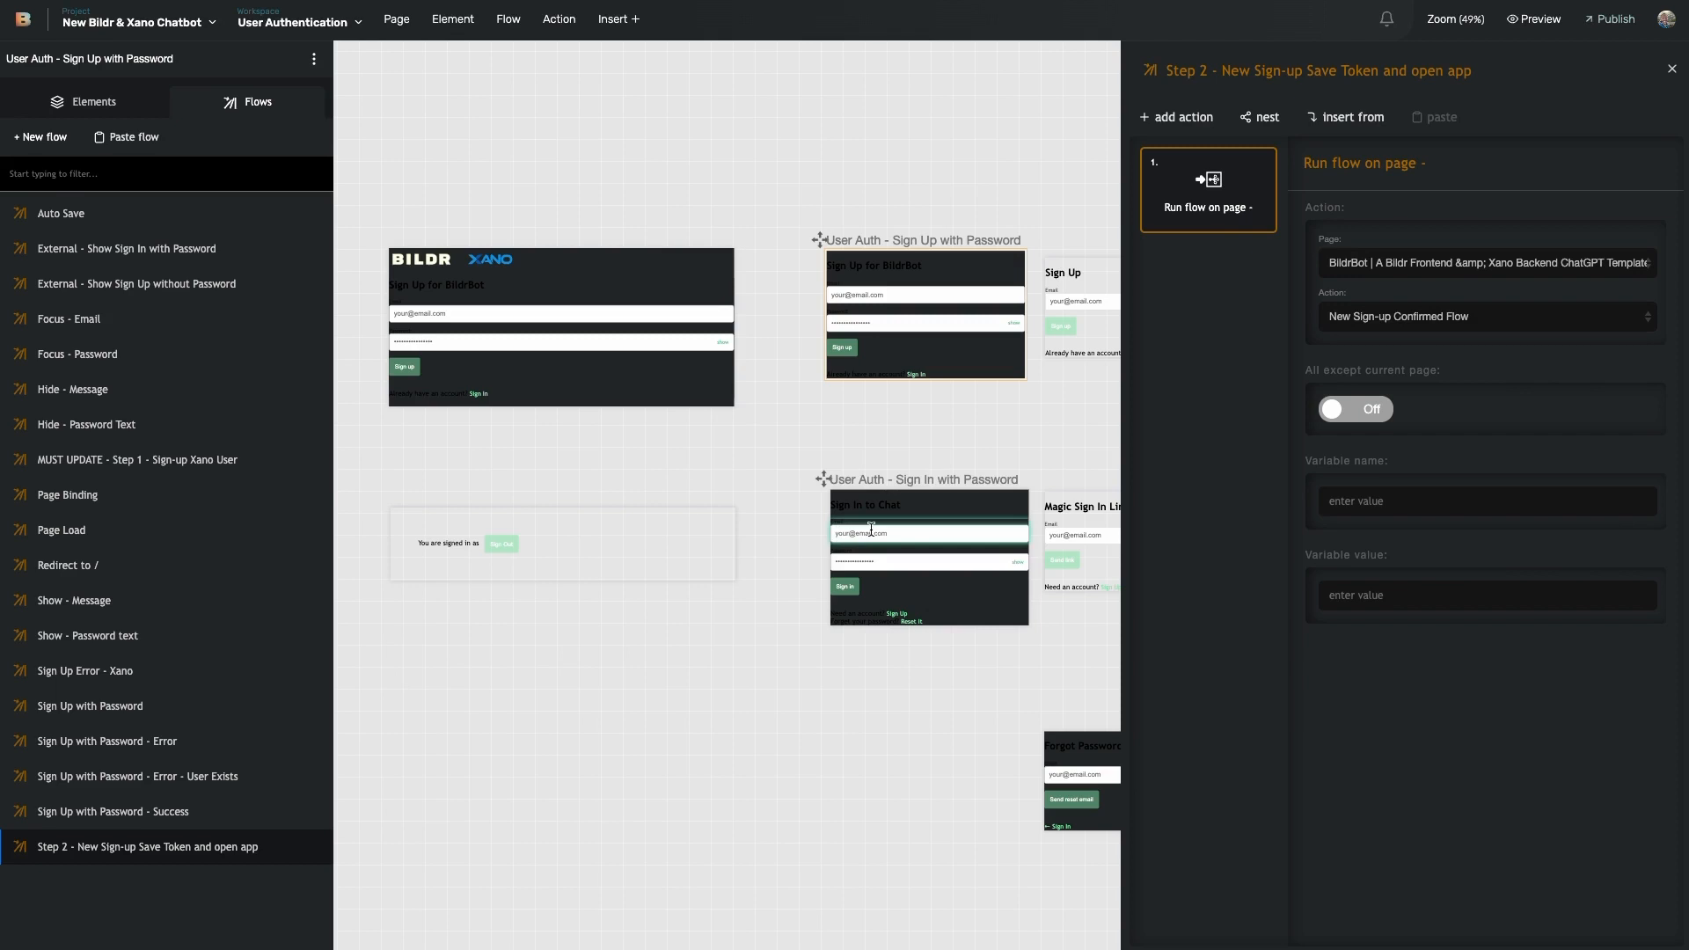
- Check the flow run by the Sign Up link's click event on the Sign In to Chat page
left_click(919, 517)
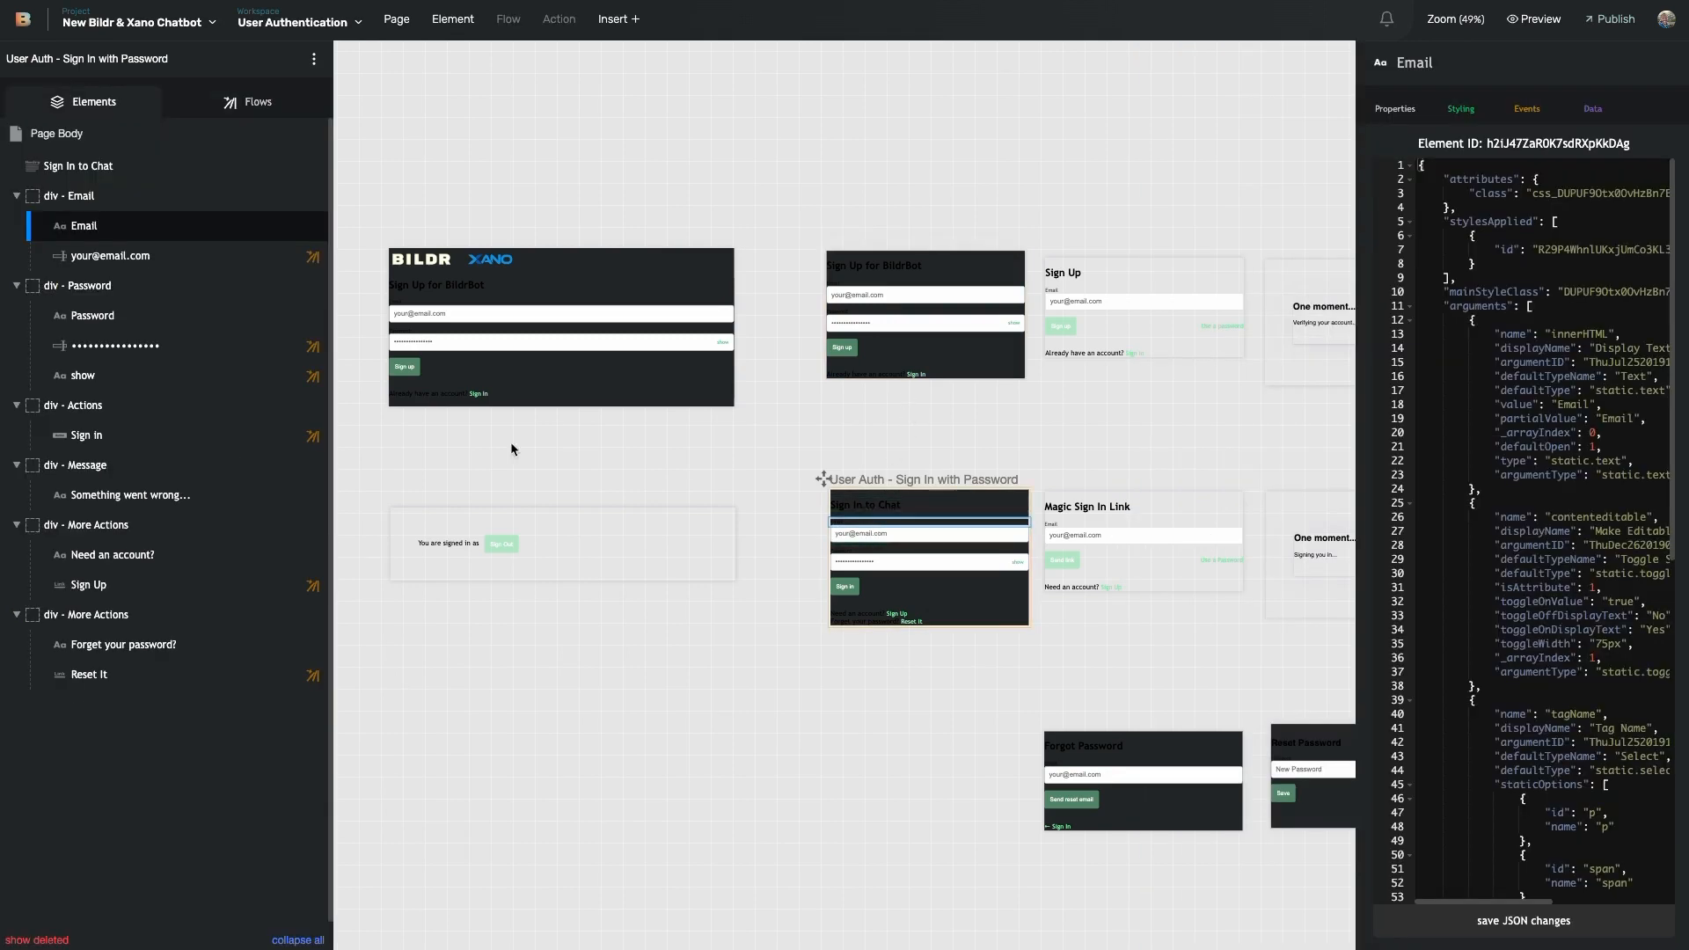
left_click(177, 585)
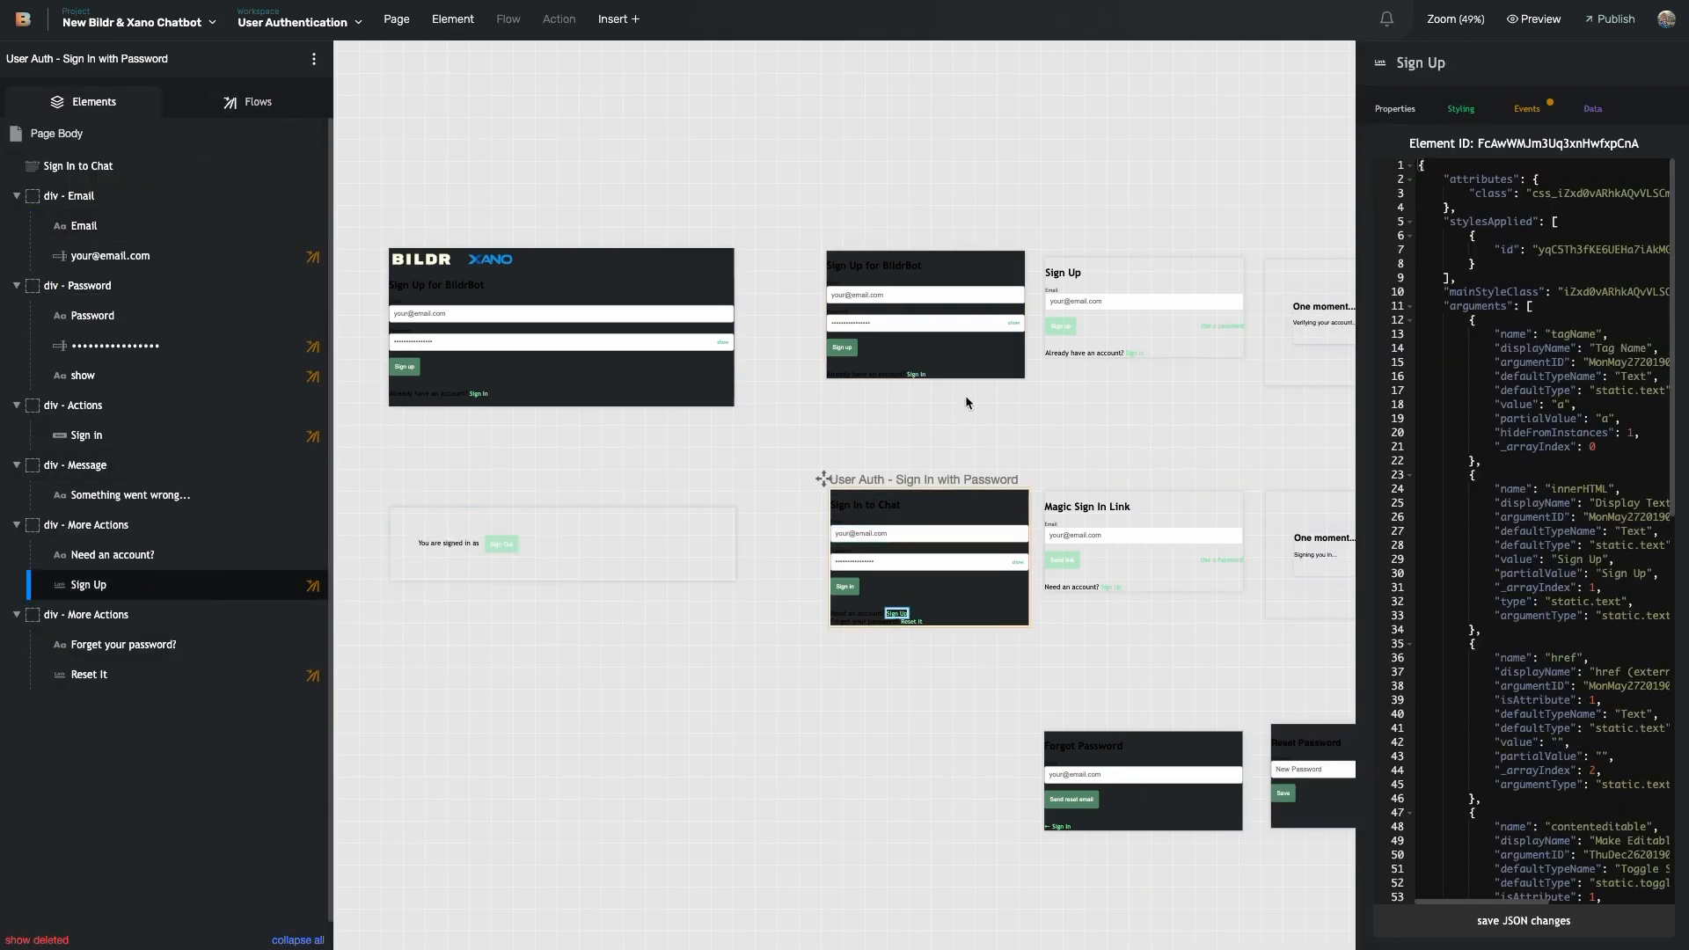
left_click(1527, 108)
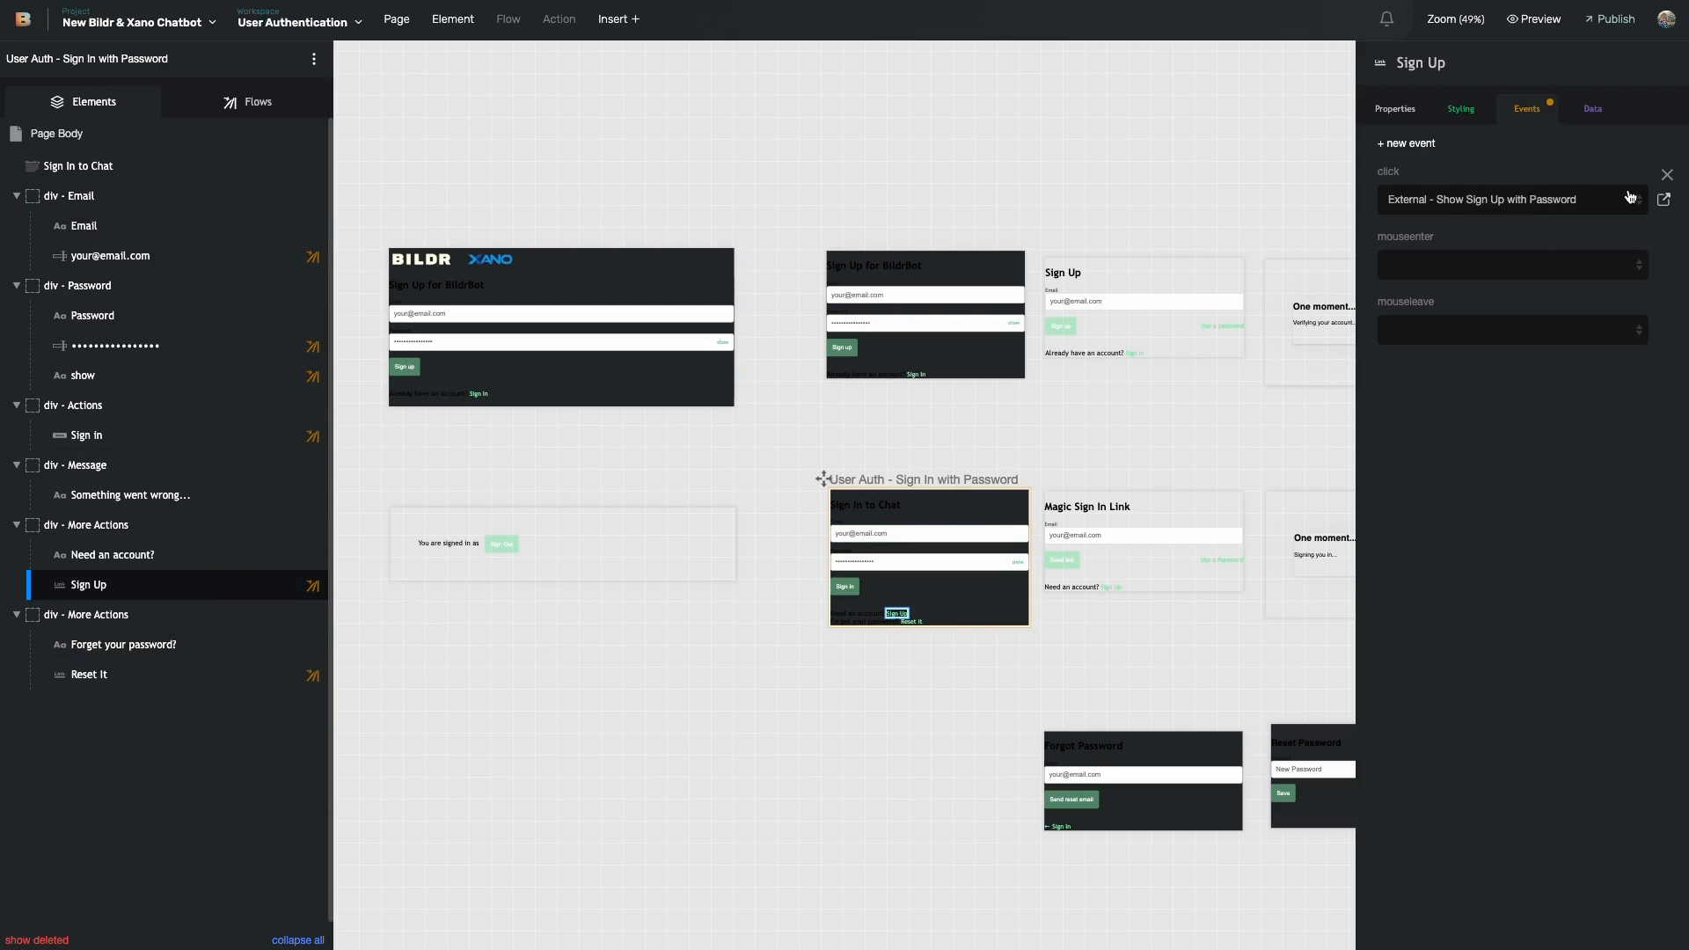
left_click(1664, 199)
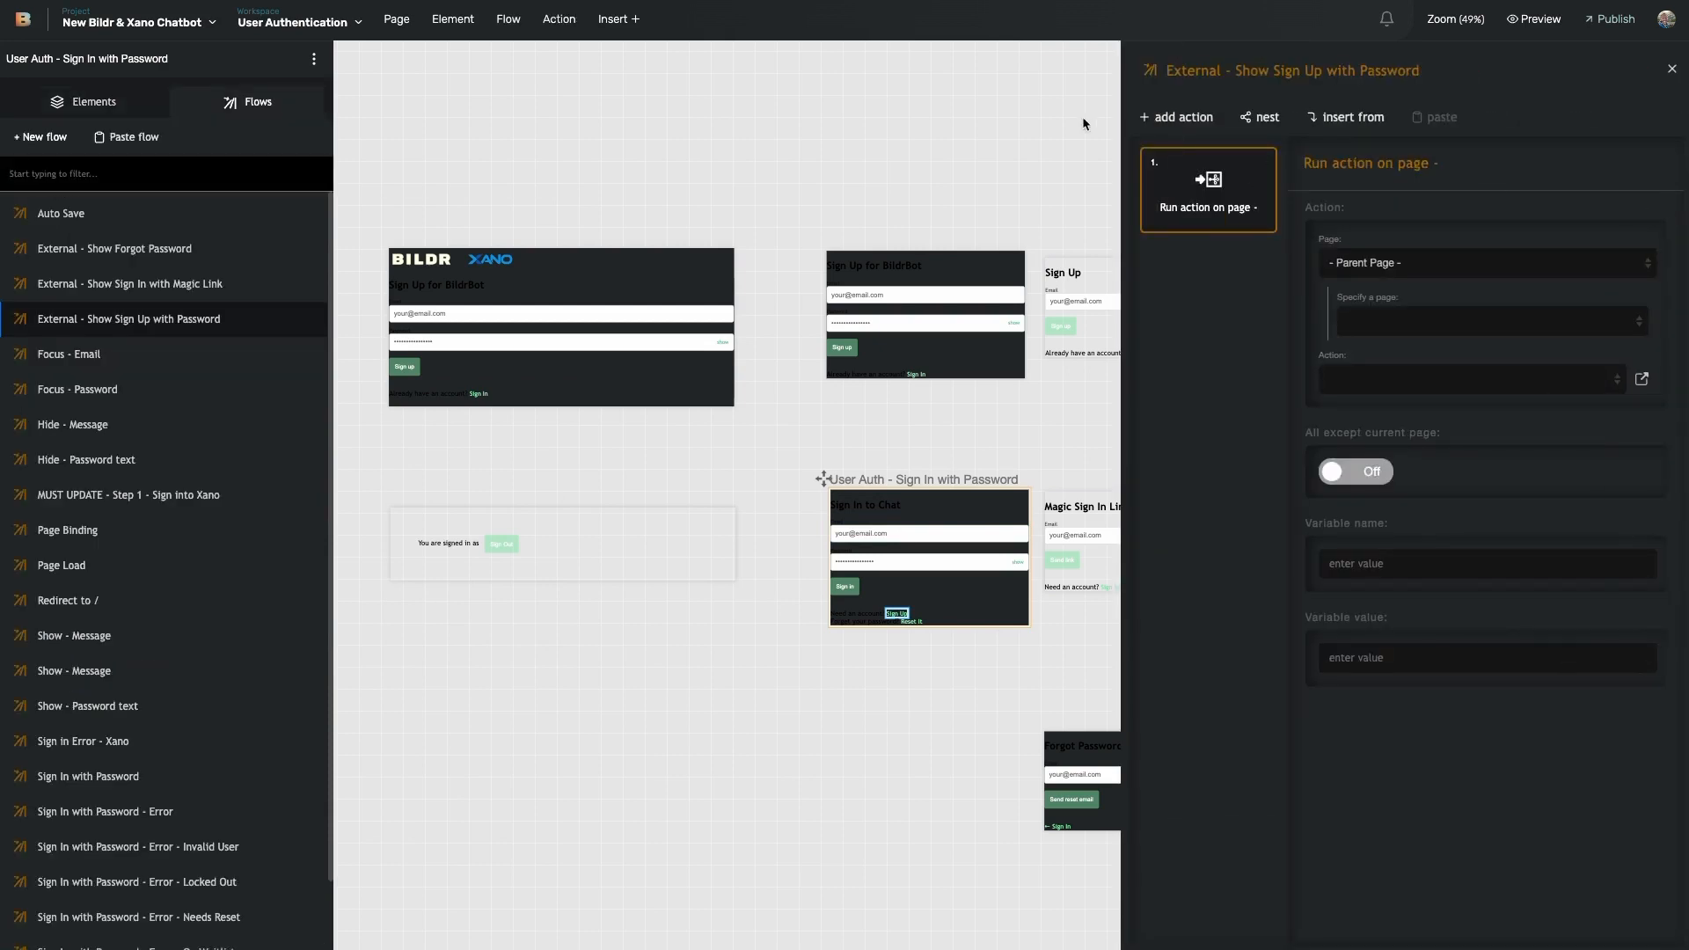
- Follow the Sign in button's MUST UPDATE - Step 1 flow to its success flow, Step 2 - Login Existing User
left_click(846, 586)
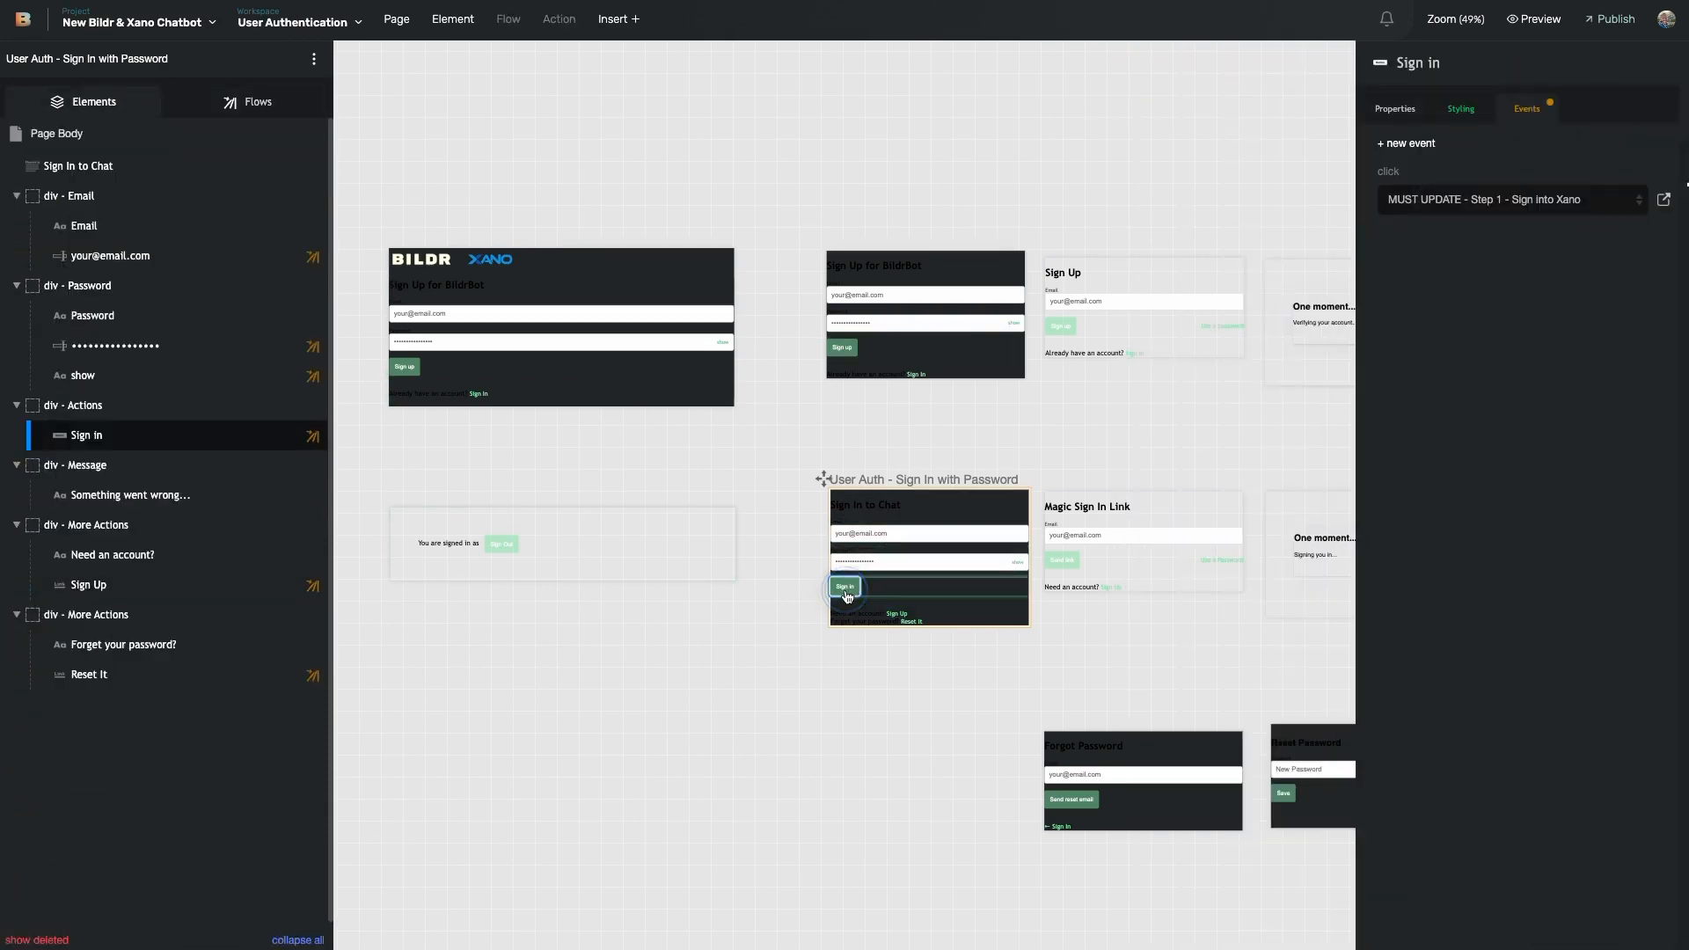
left_click(1663, 199)
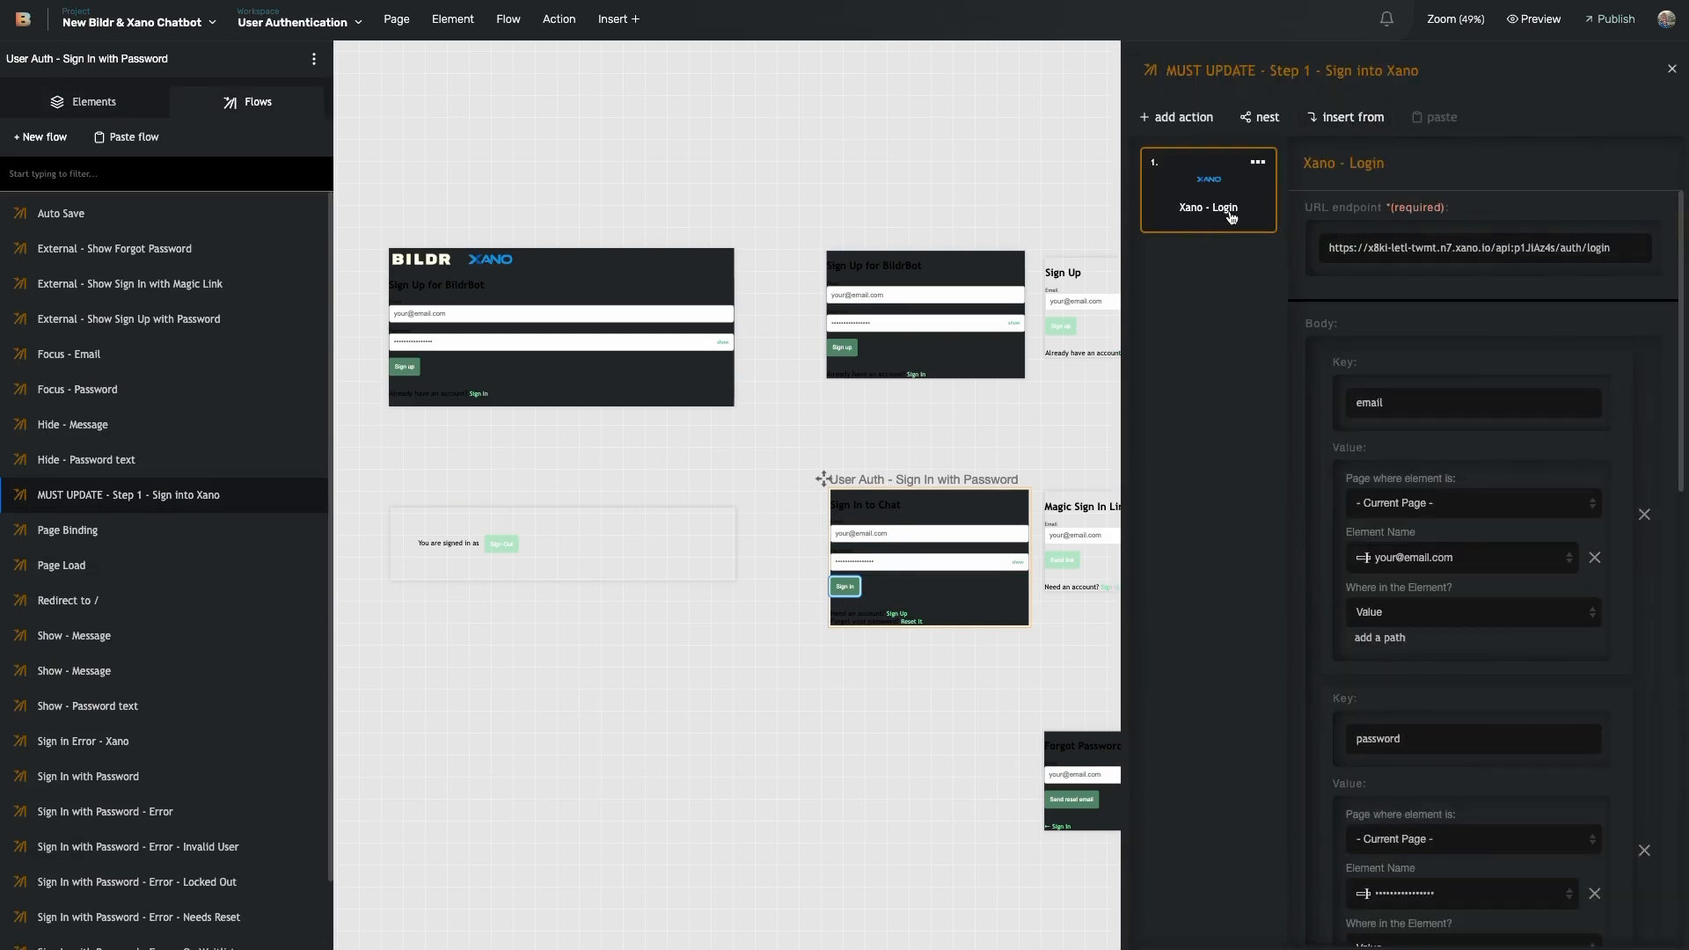
scroll(1478, 467, "down", 8)
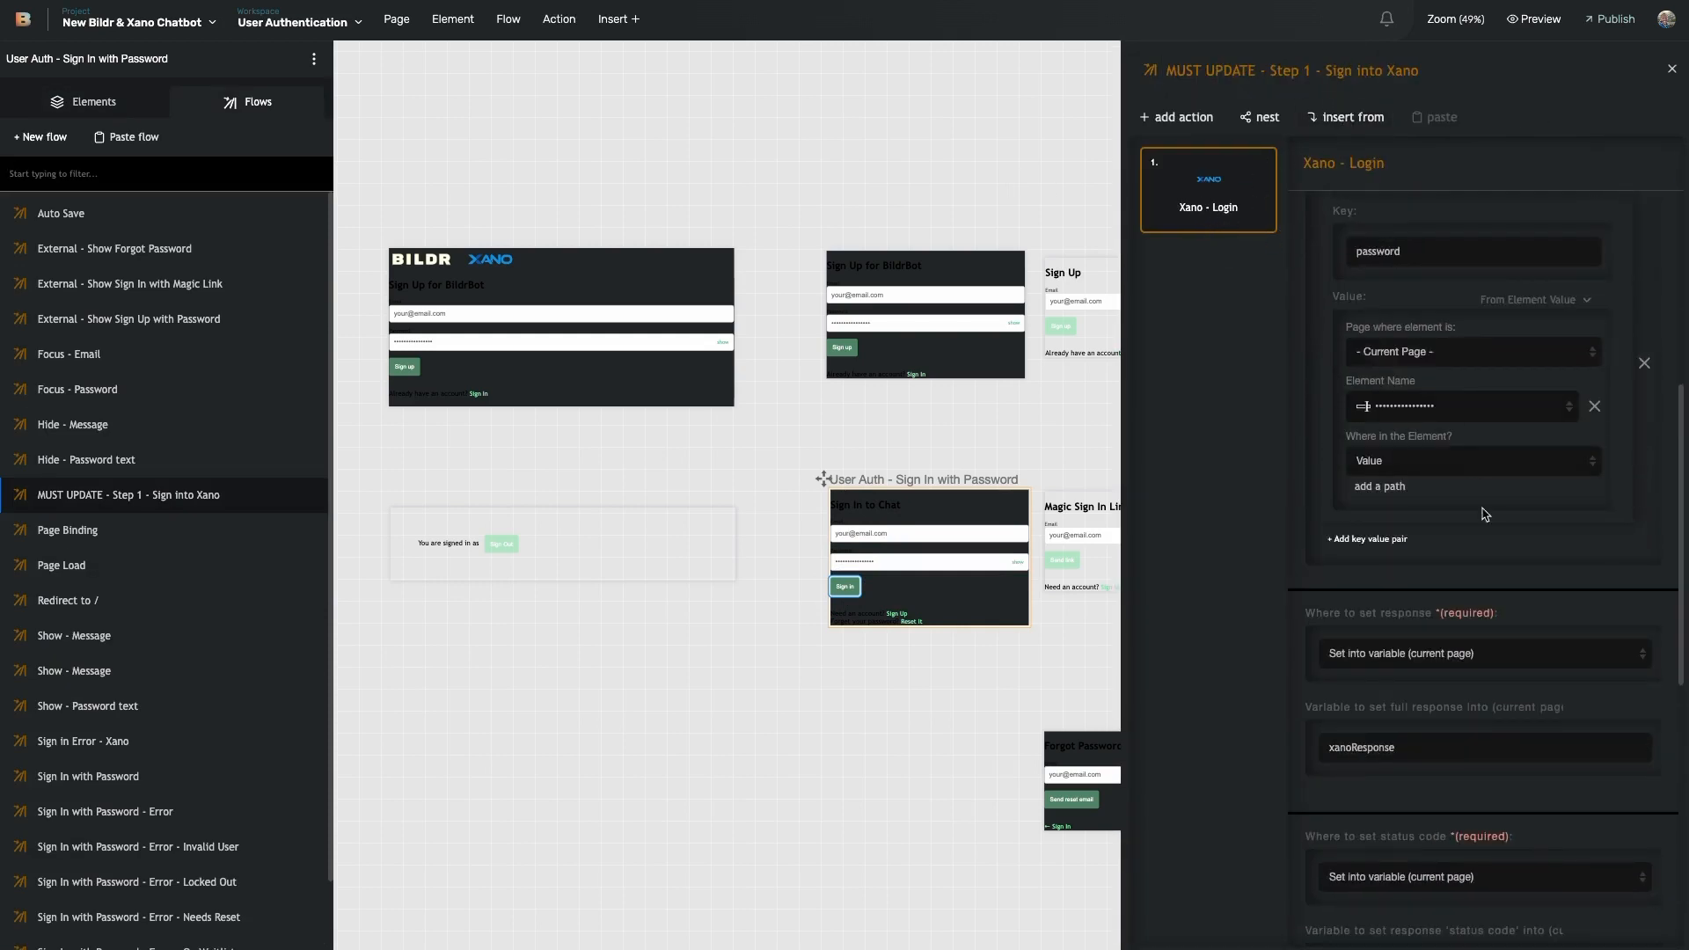
scroll(1485, 648, "down", 4)
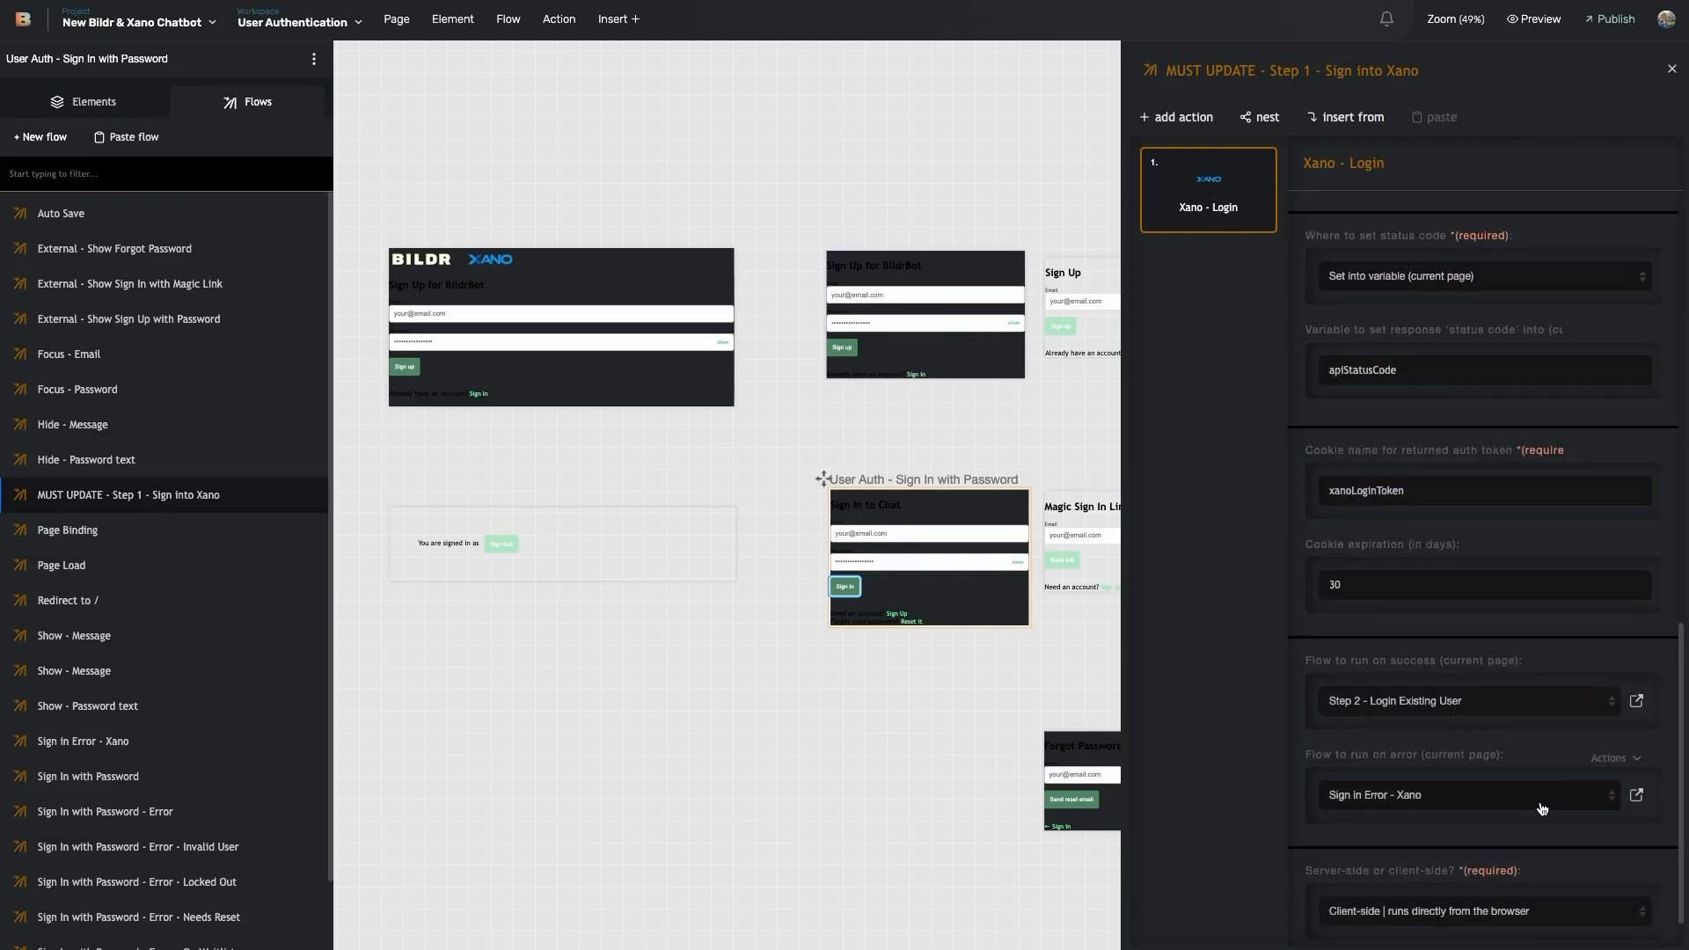
left_click(1636, 700)
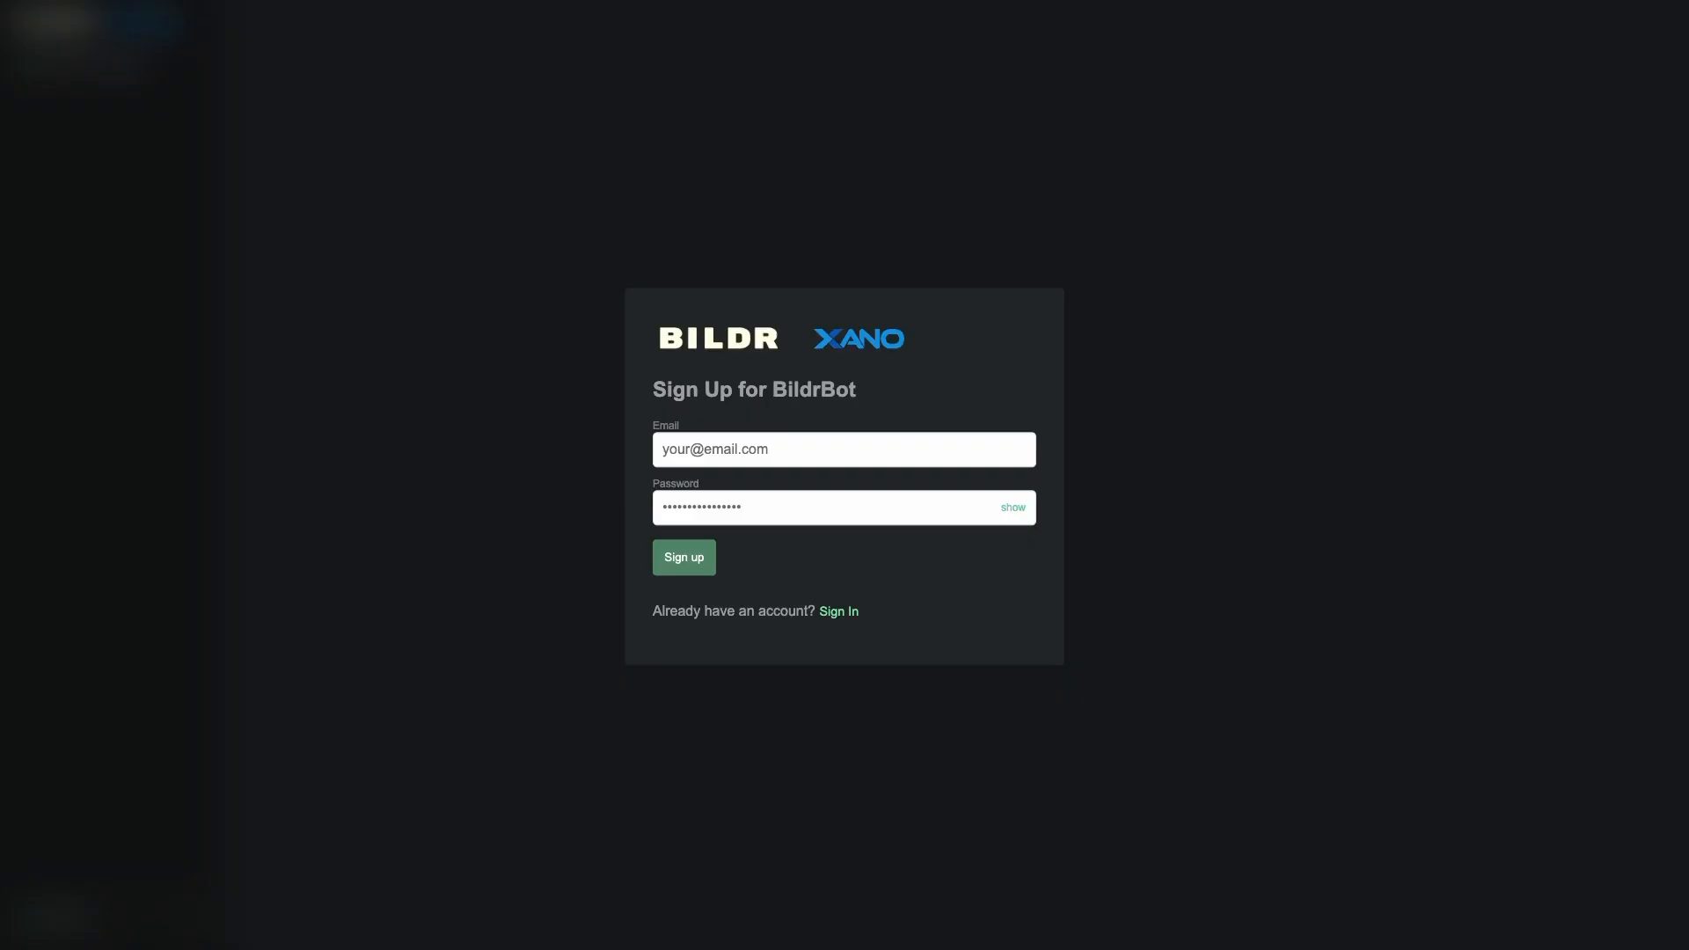
- Open Chrome developer tools on the BildrBot sign-up page and show the Network panel
left_click(443, 340)
right_click(473, 397)
left_click(506, 641)
right_click(526, 529)
left_click(574, 774)
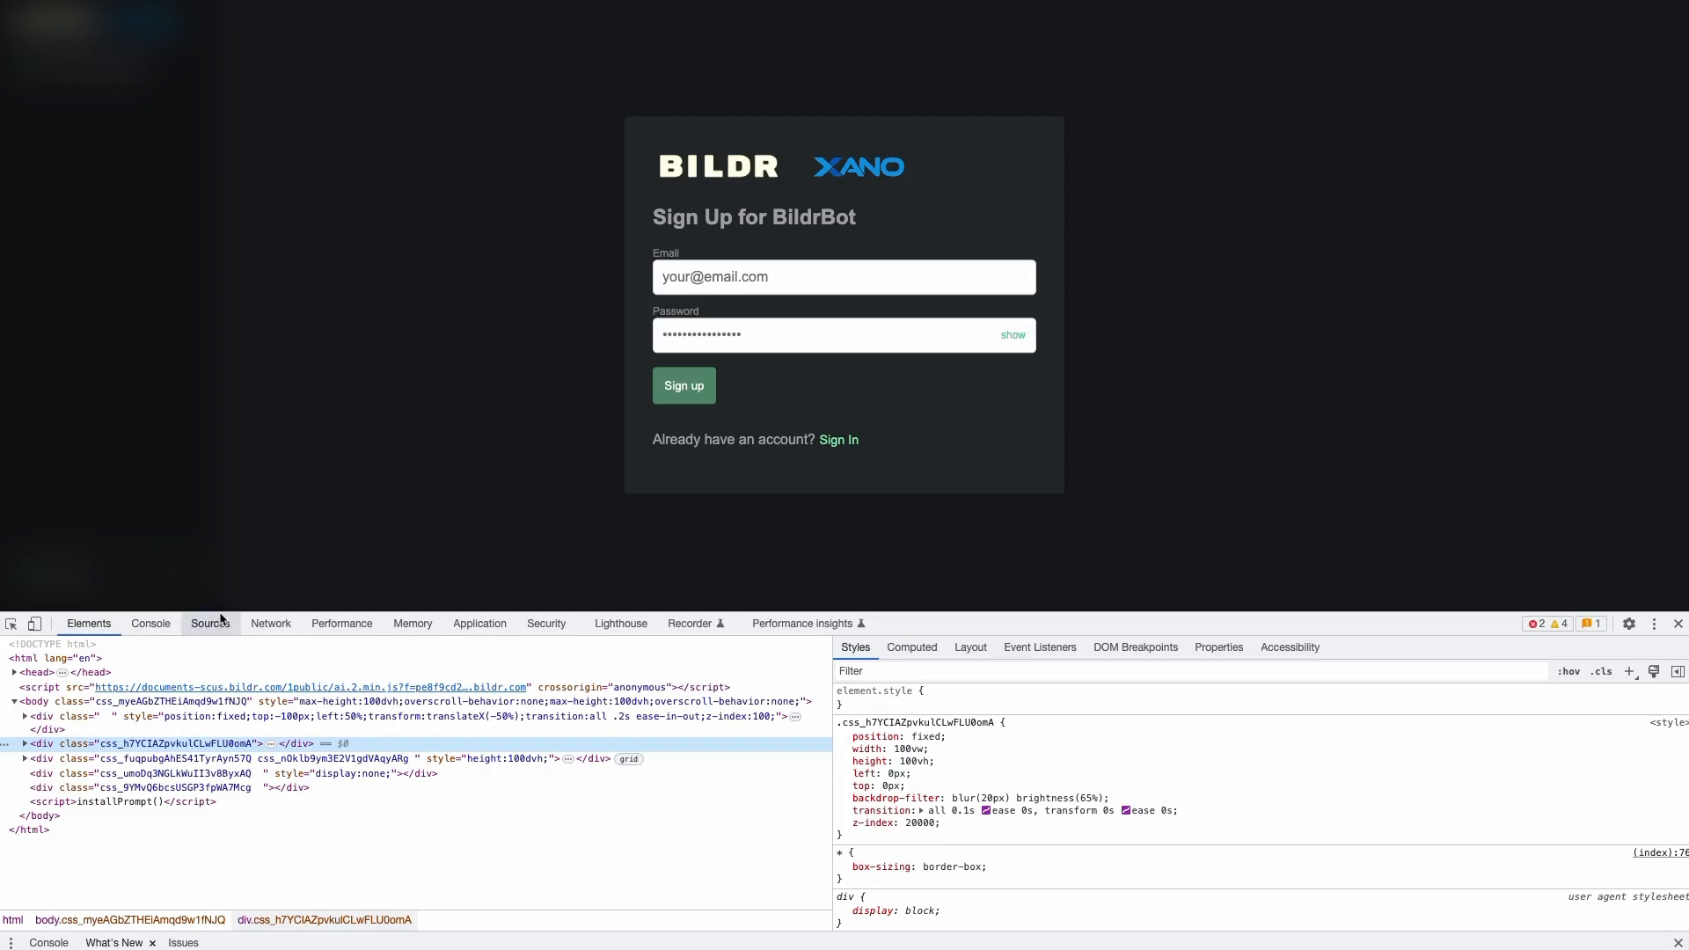
left_click_drag(228, 610, 223, 721)
left_click(266, 730)
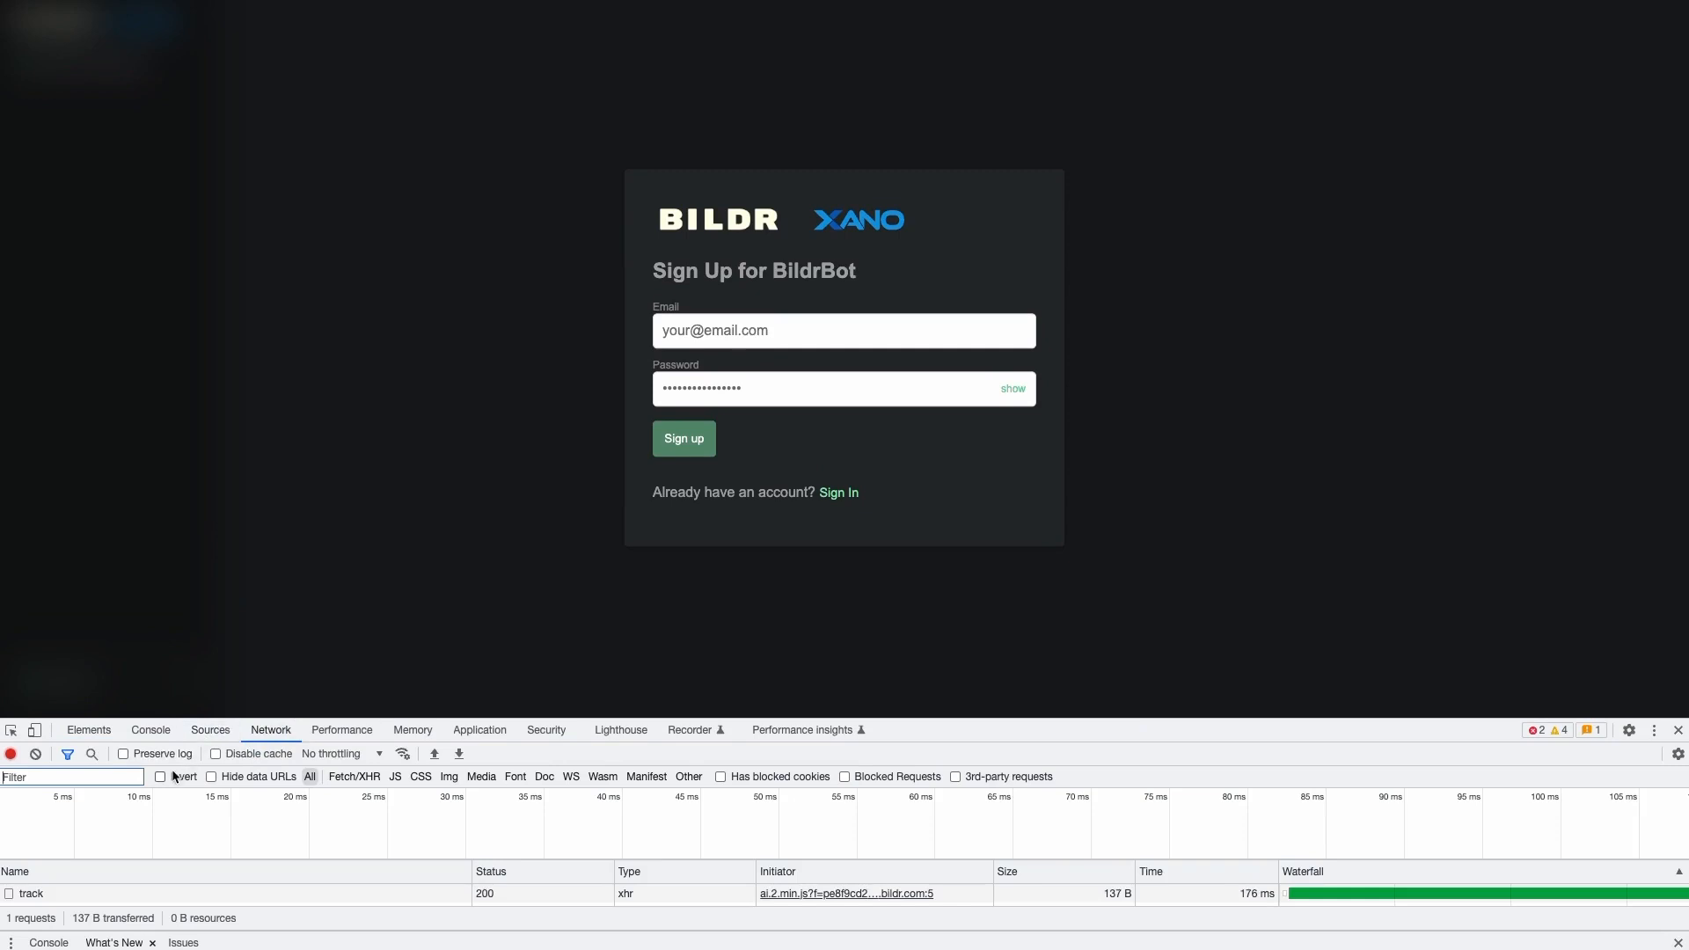
left_click(266, 617)
- Reload the page and inspect the failed me request's ERROR_CODE_UNAUTHORIZED response
left_click_drag(348, 717, 359, 538)
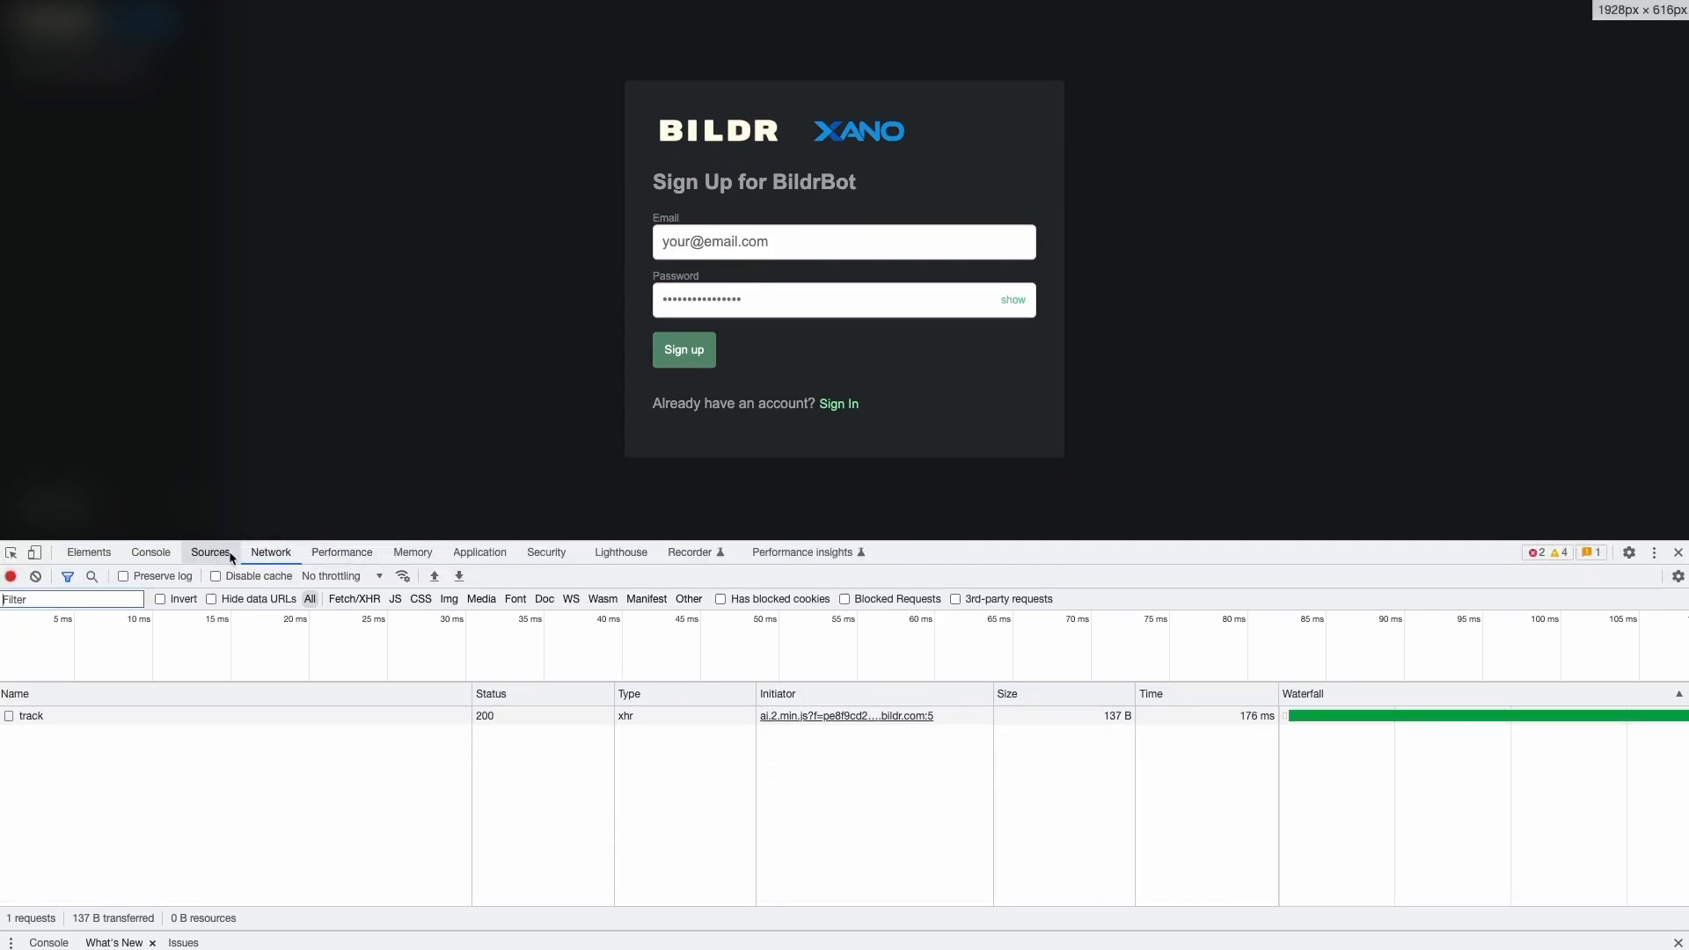
key("ctrl+r")
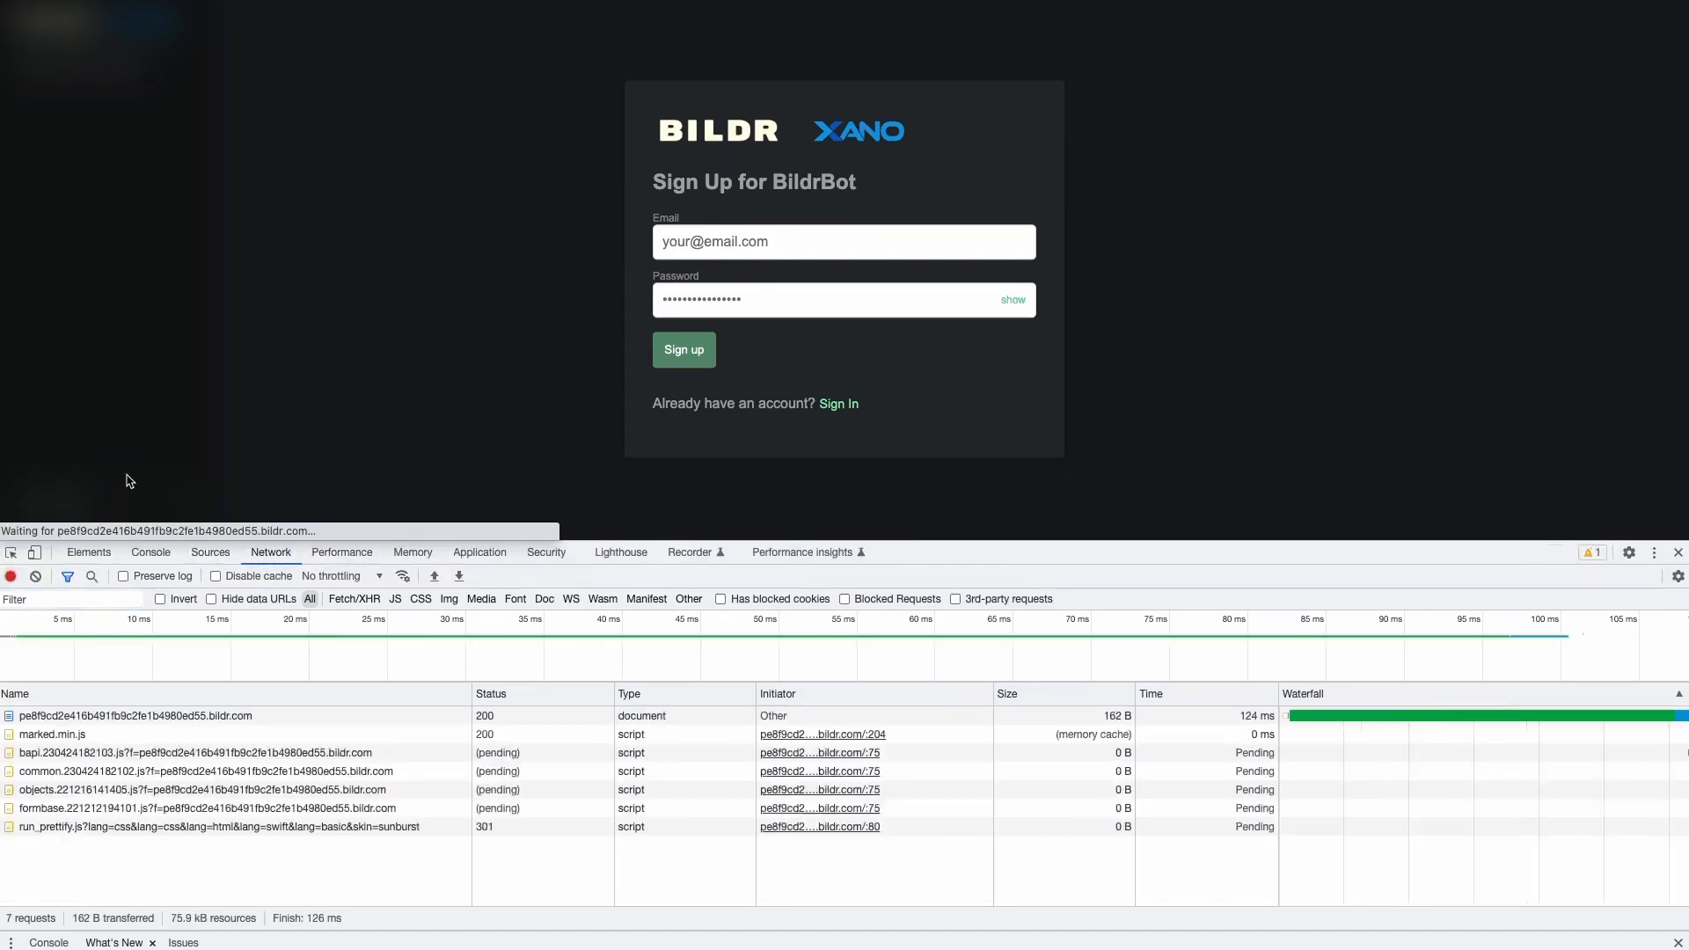
scroll(199, 779, "up", 5)
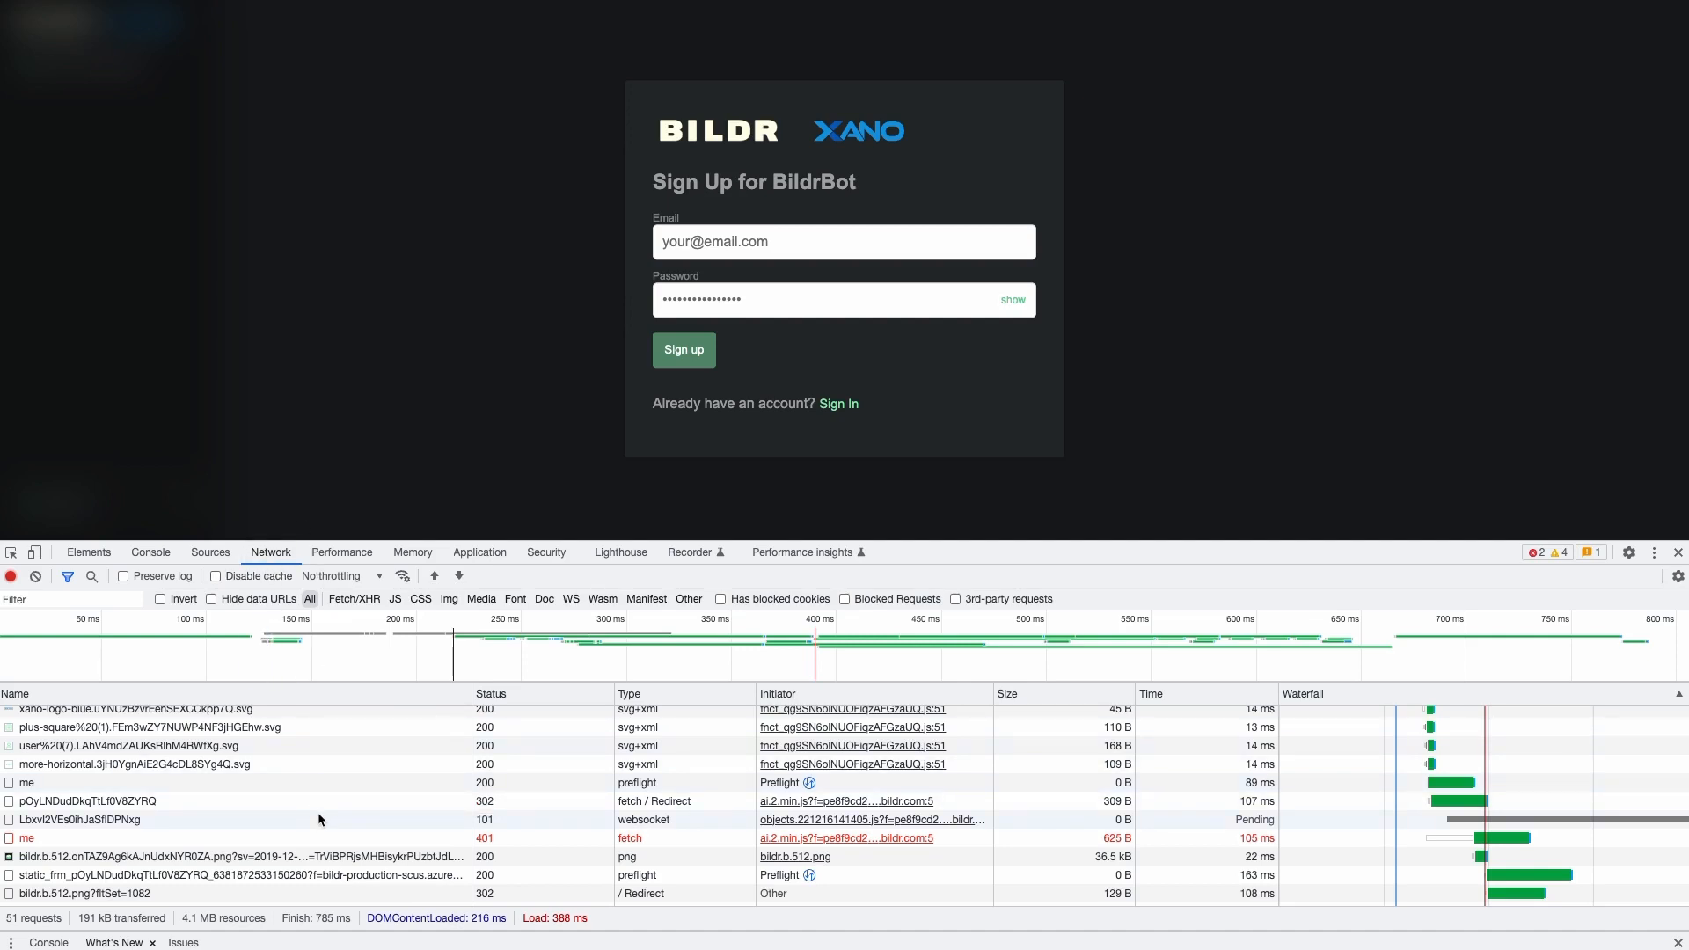
left_click(193, 841)
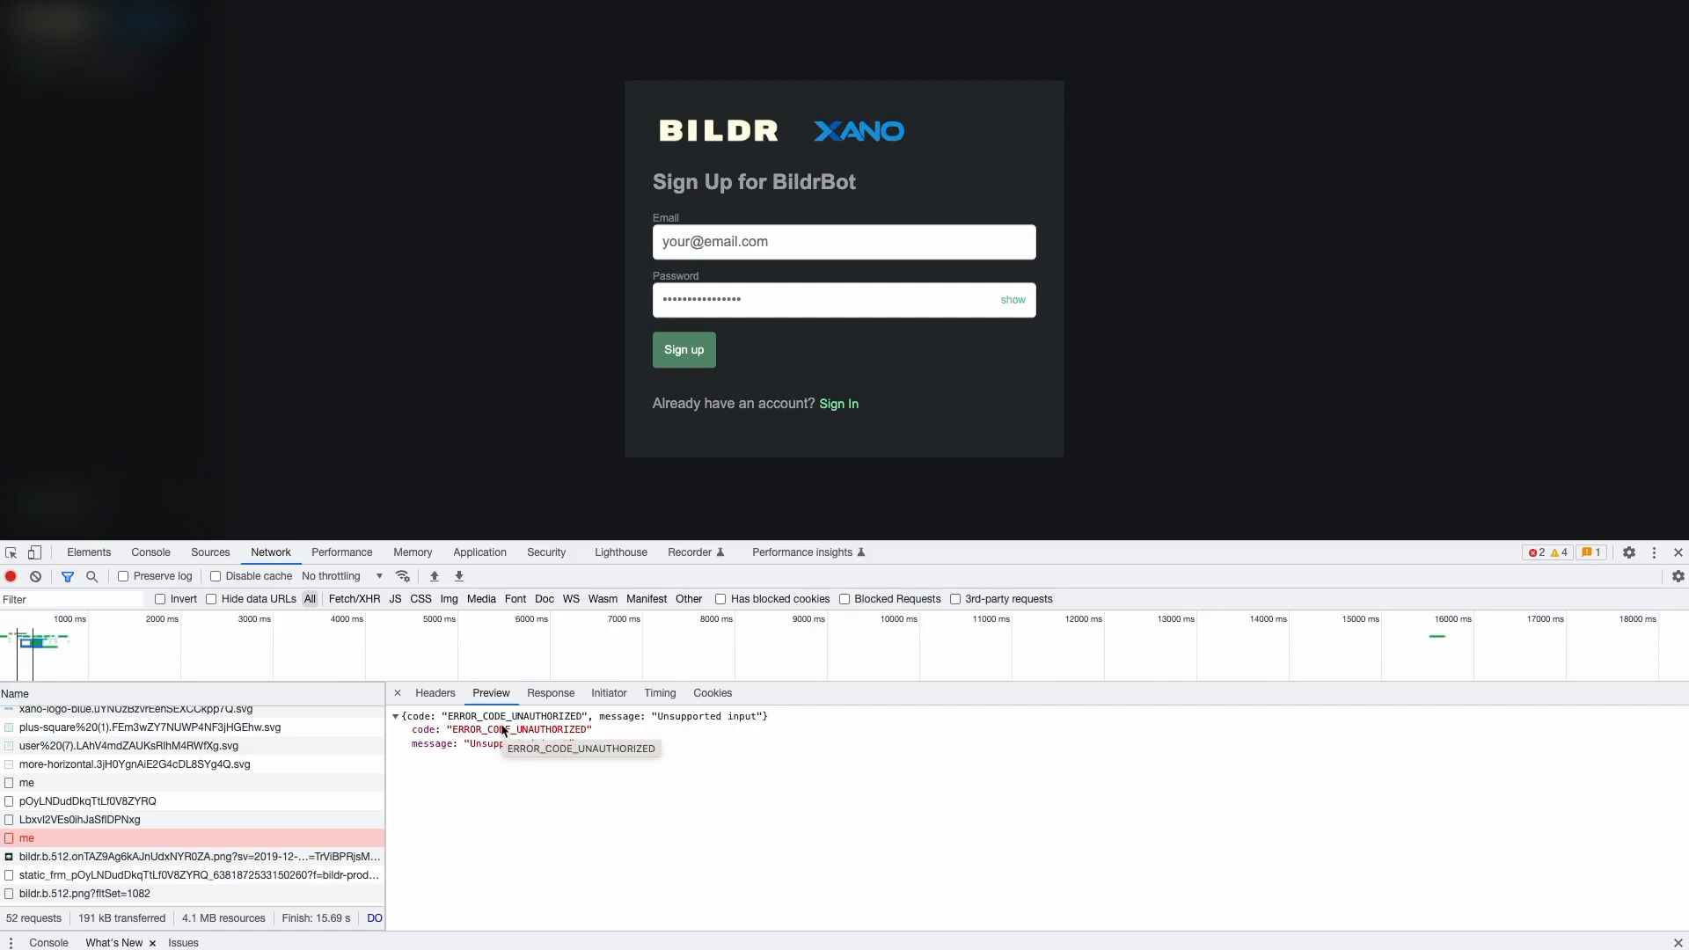
left_click(188, 779)
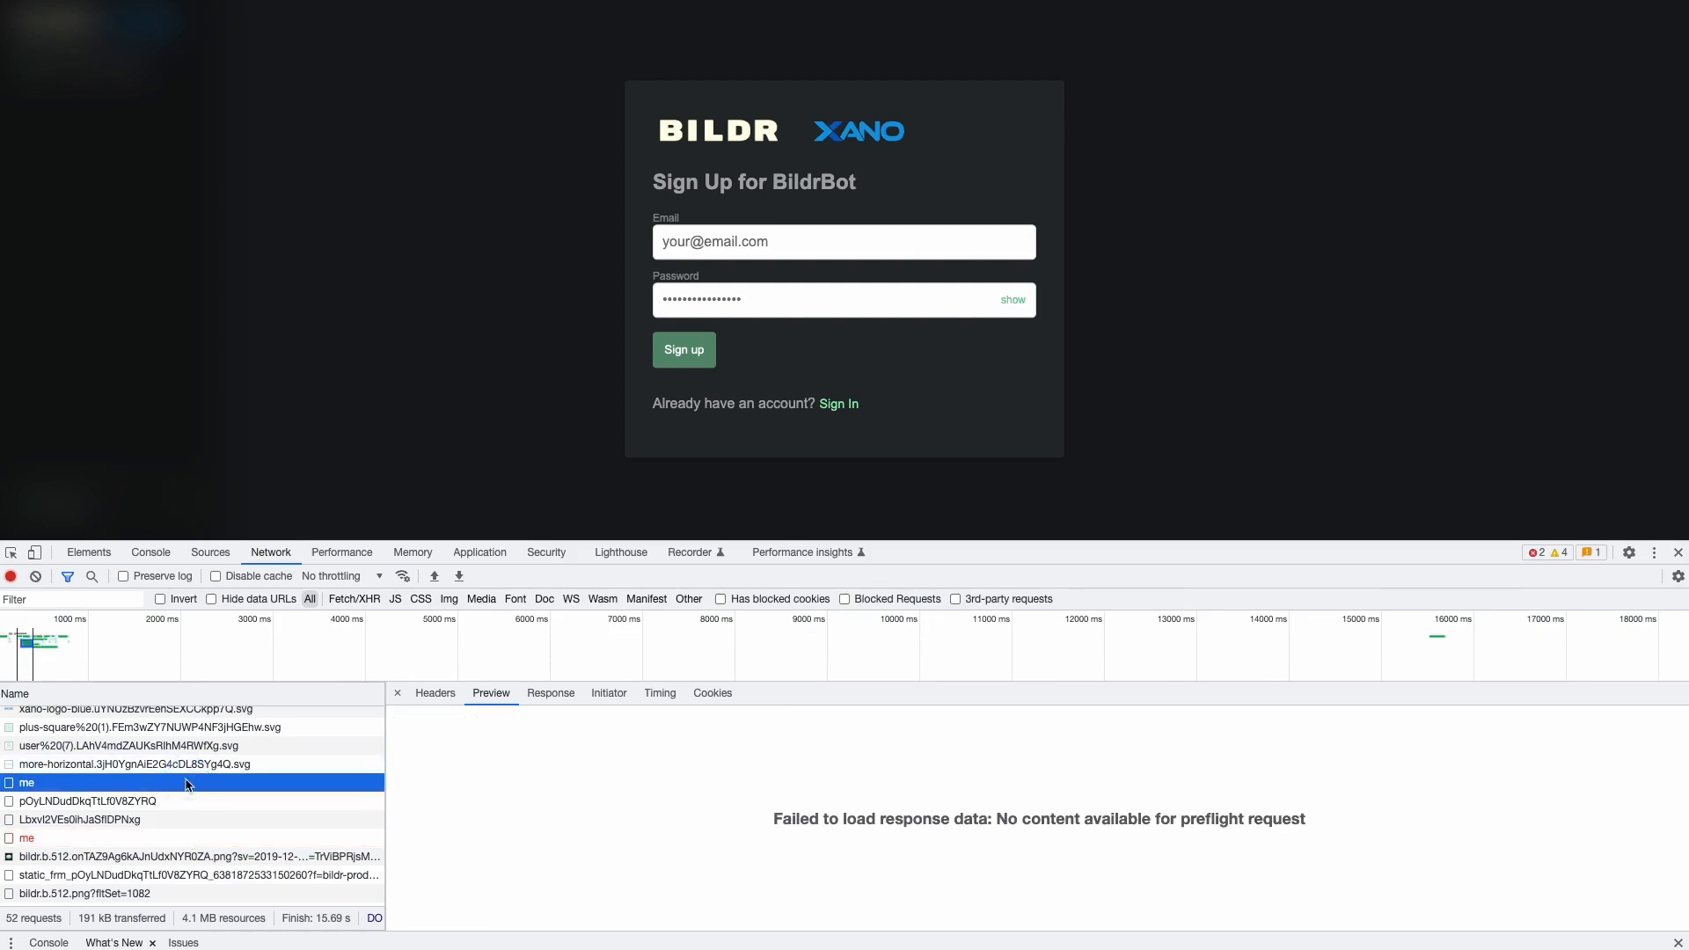
left_click(99, 837)
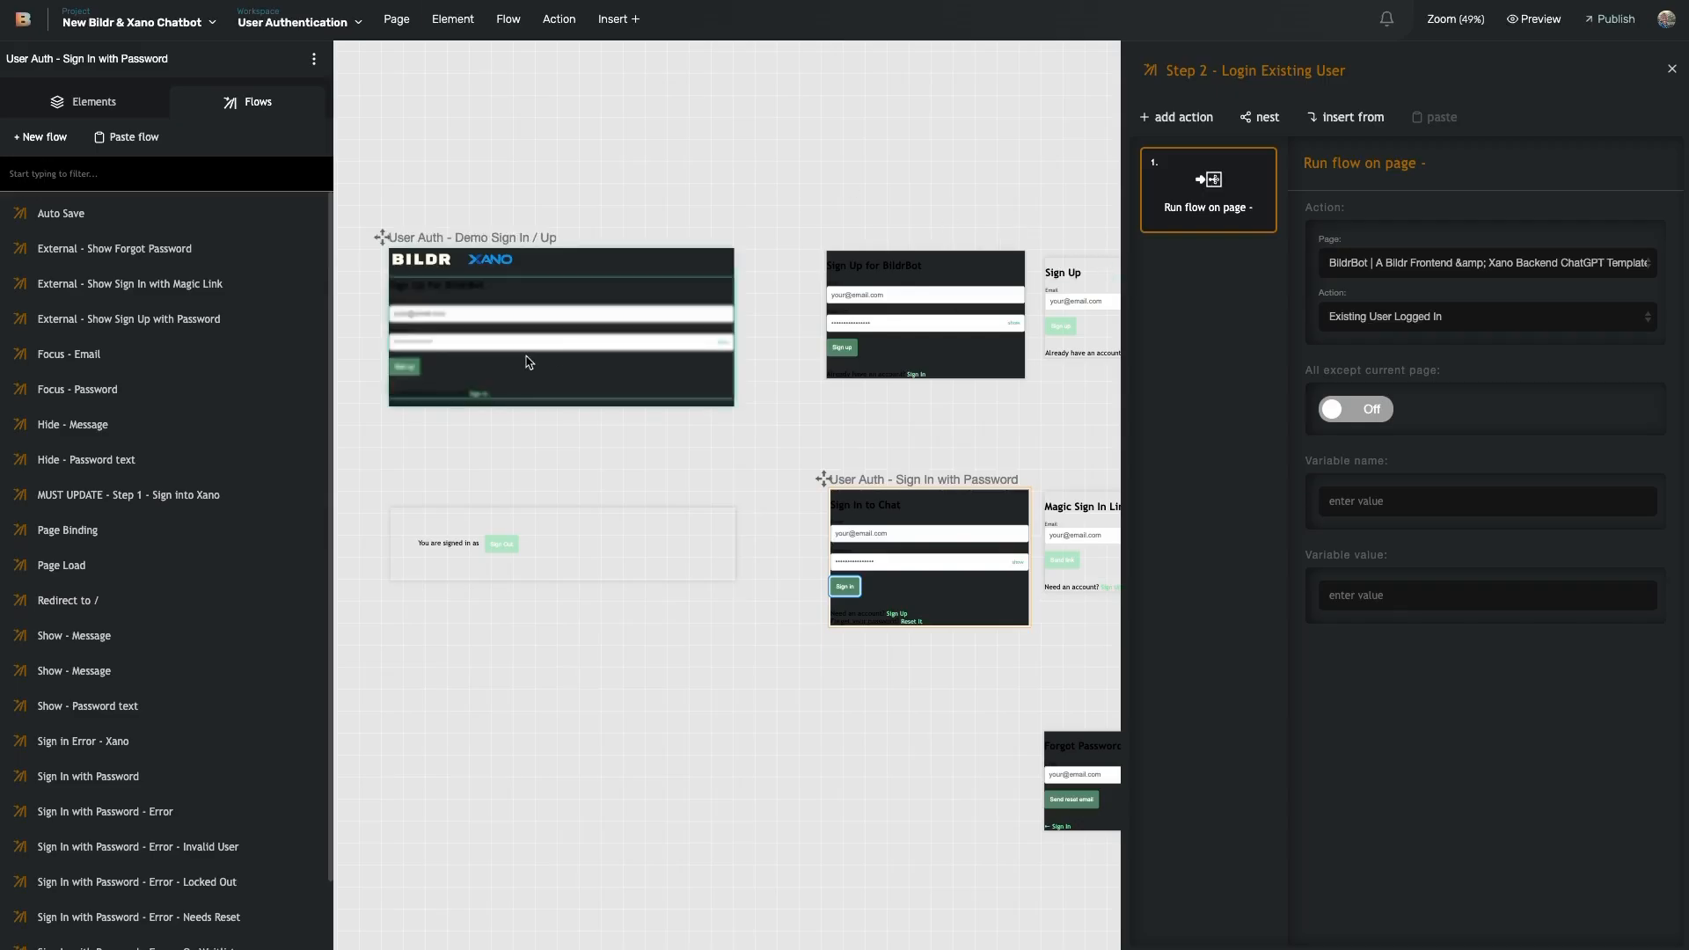
- Switch to the ChatGPT Bot workspace via Quick Switch
left_click(334, 30)
mouse_move(340, 143)
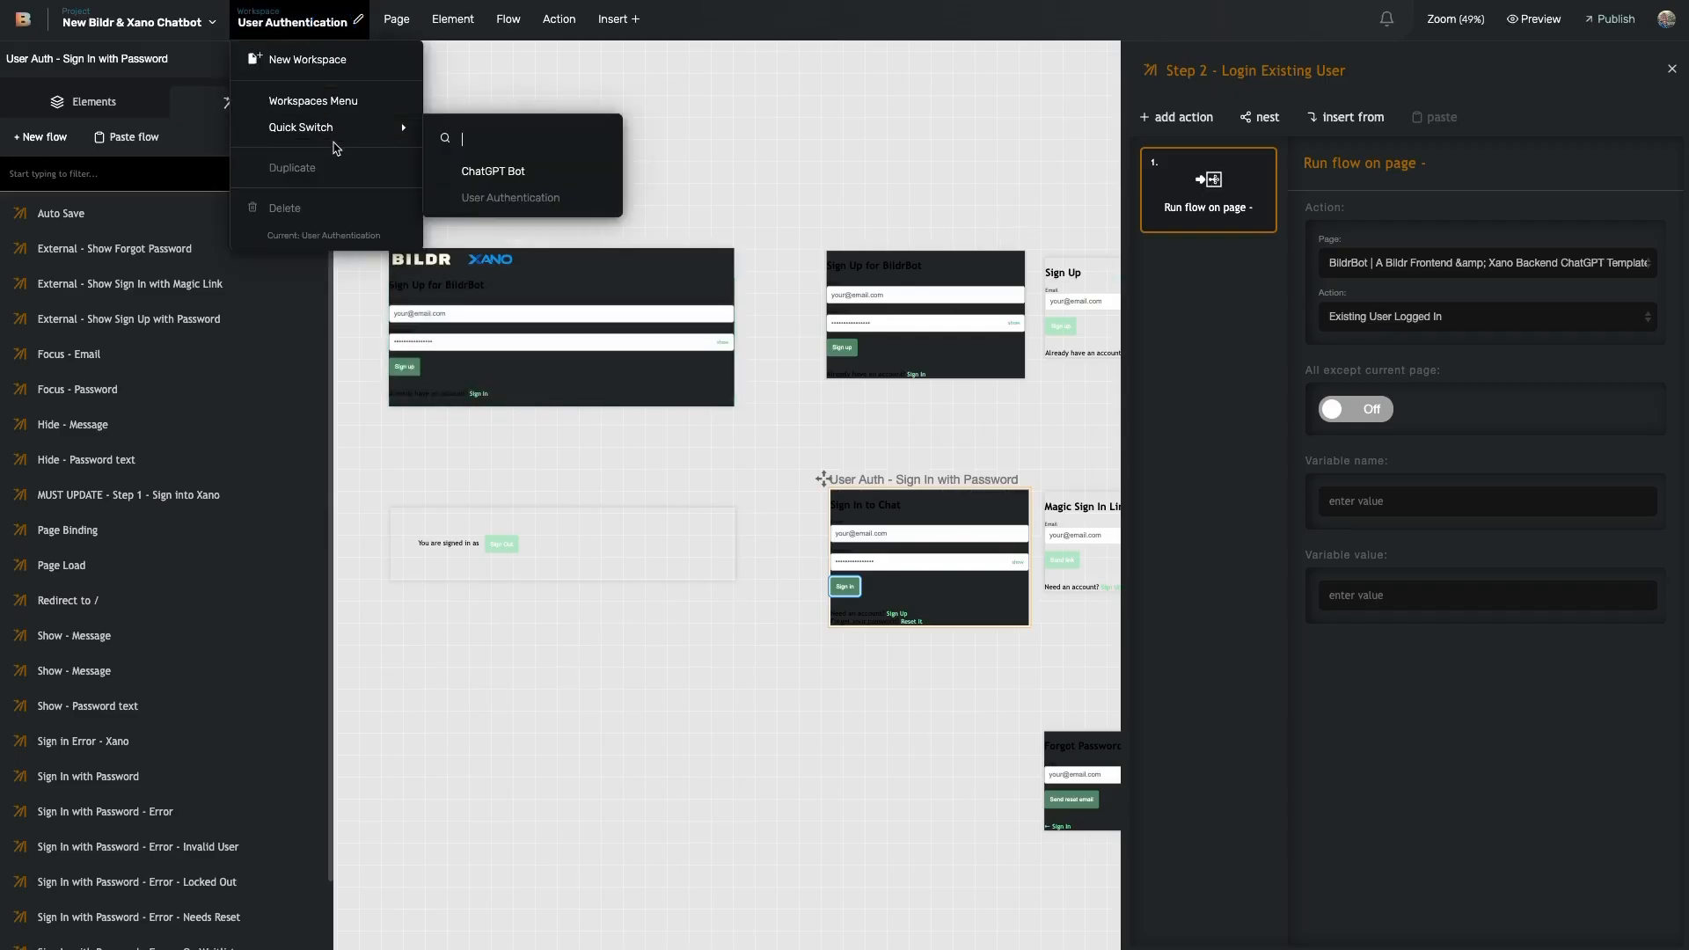
left_click(487, 170)
left_click(357, 569)
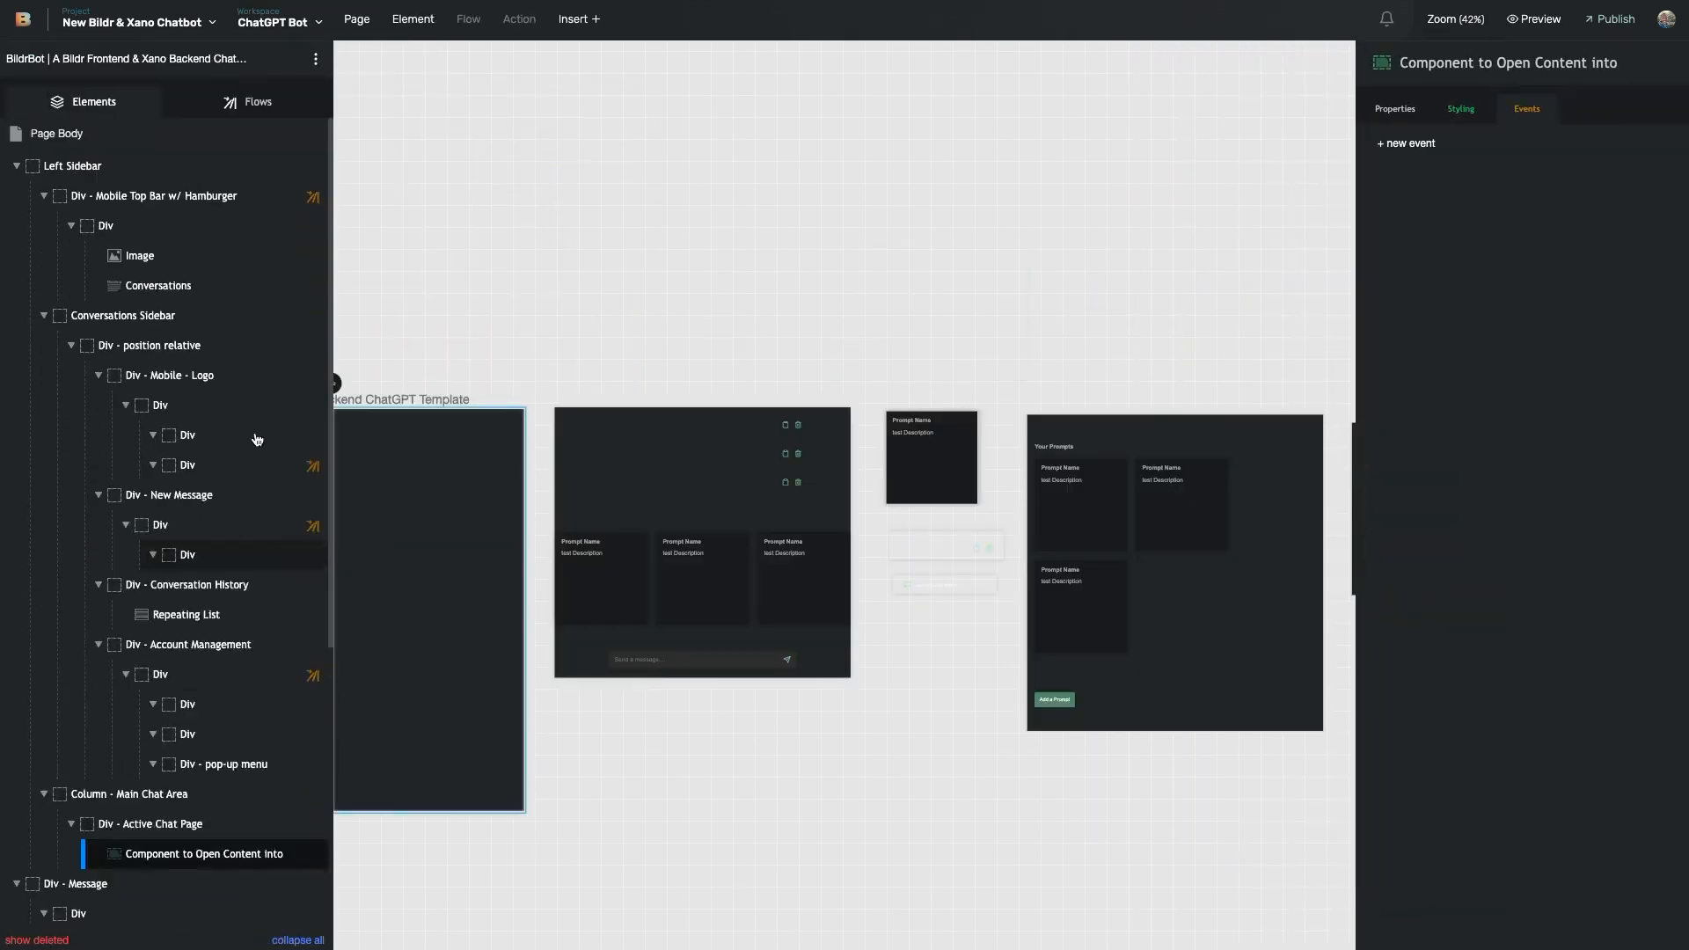
- Filter flows by 'pag' and open Page Load's MUST UPDATE - Xano Auth action
left_click(249, 109)
left_click(125, 174)
type("pag")
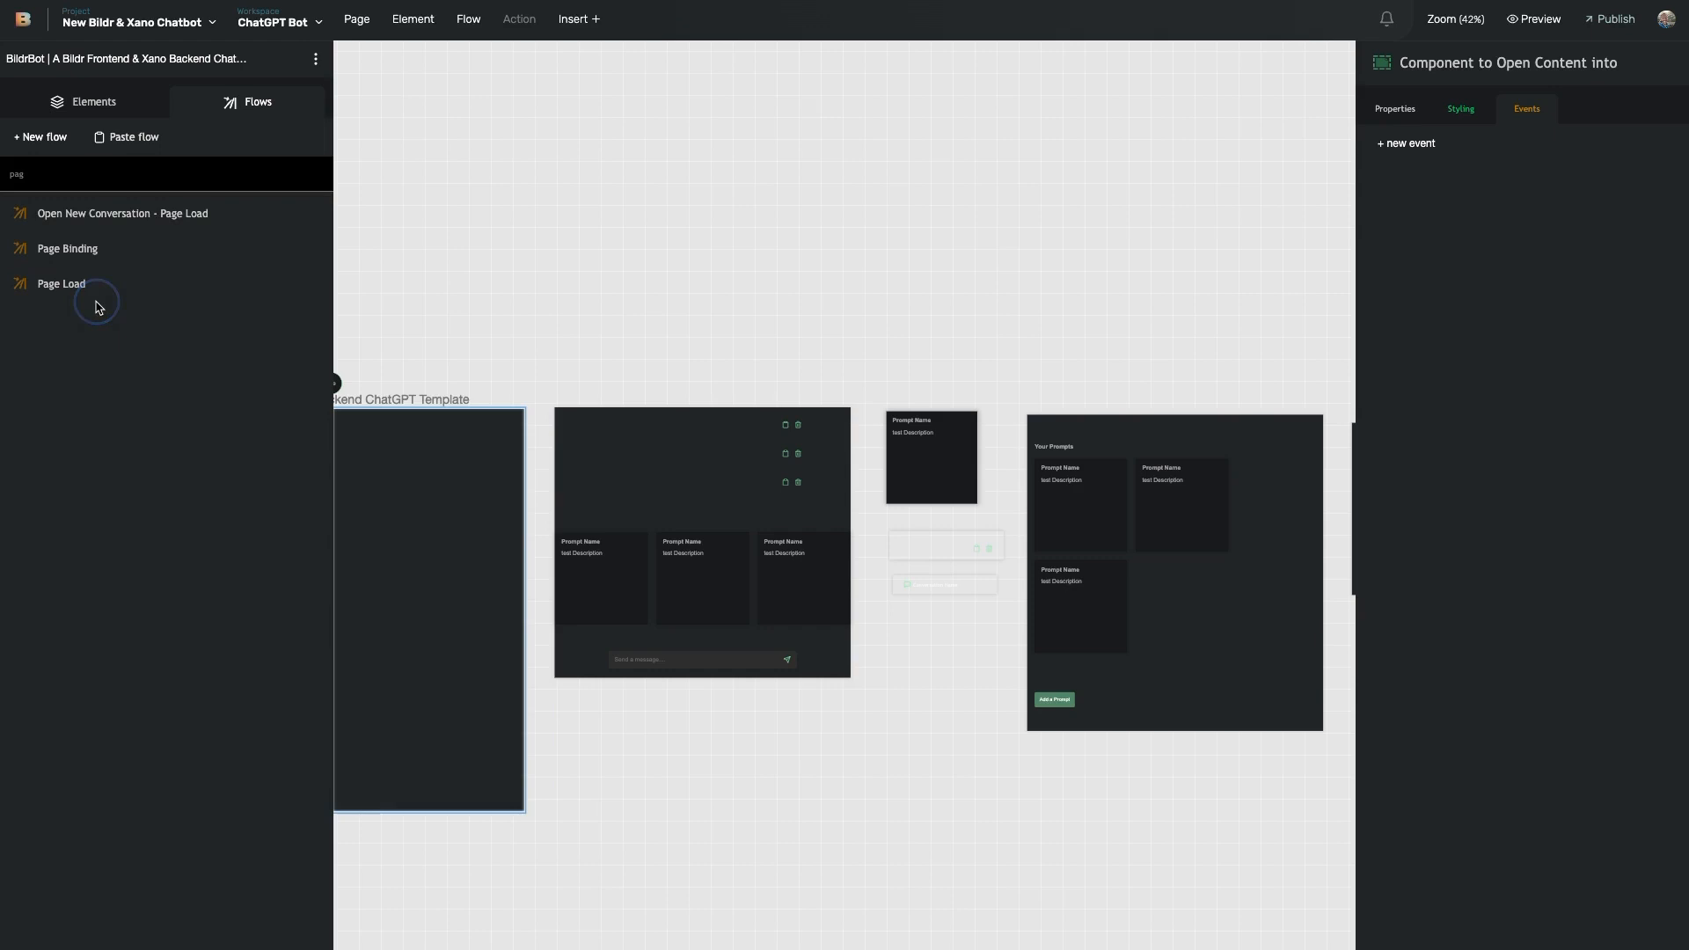
left_click(253, 282)
left_click(1167, 293)
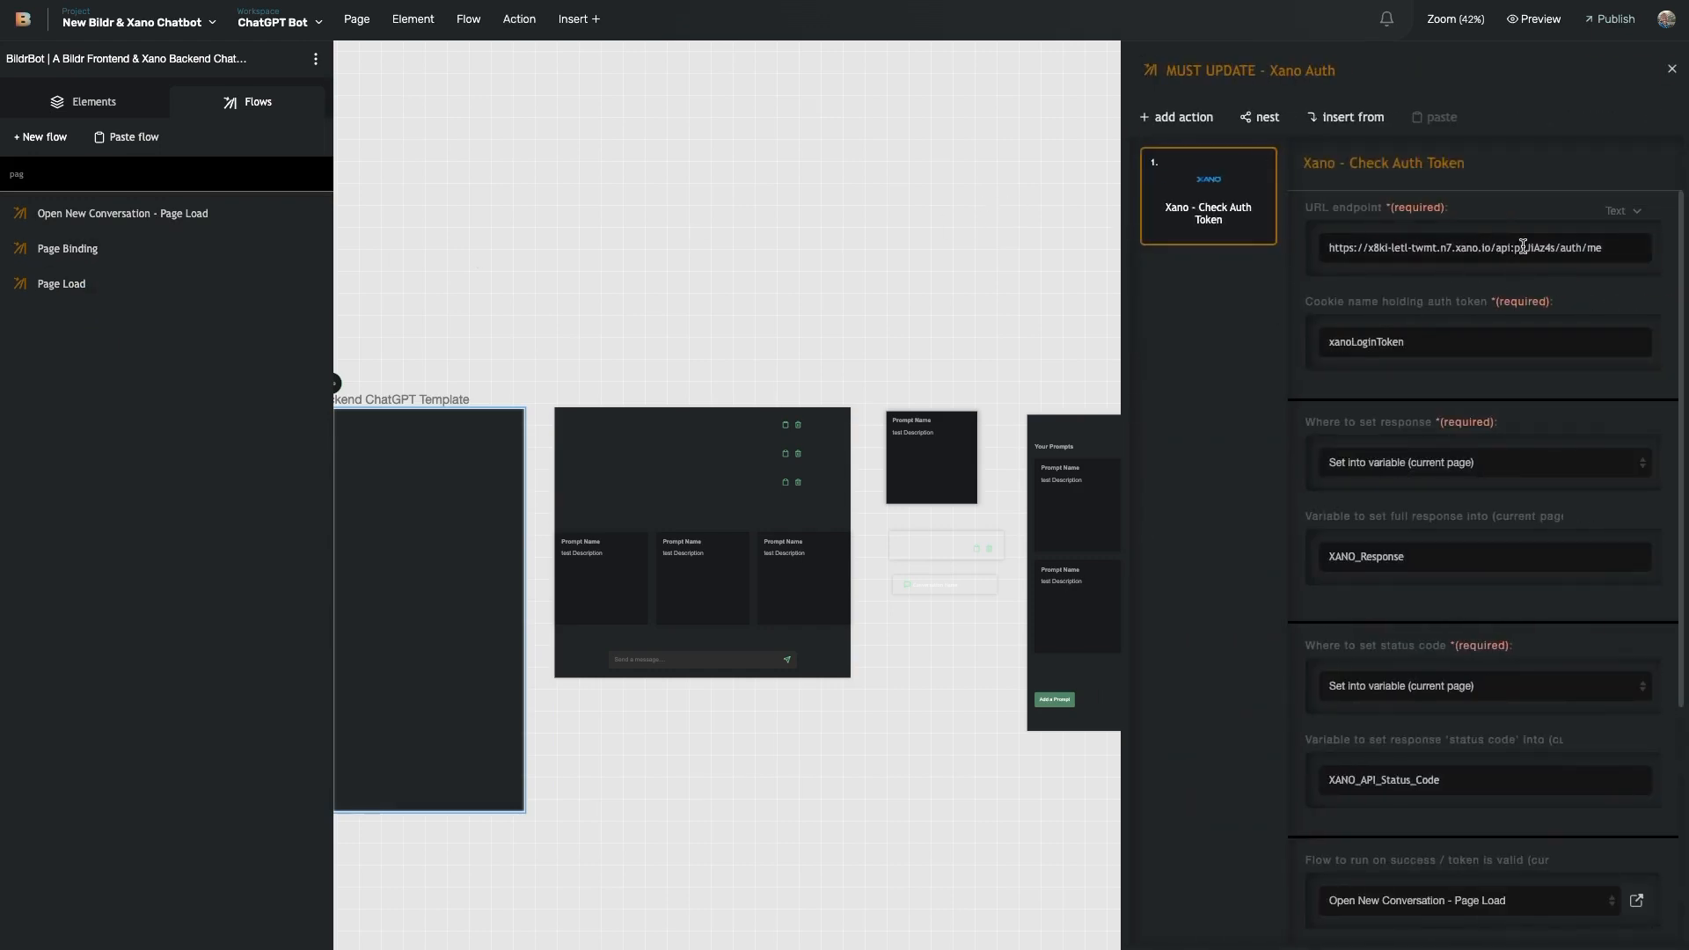
- Select the me path in the Check Auth Token endpoint URL and review its settings
double_click(1595, 248)
scroll(1401, 344, "down", 3)
scroll(1399, 349, "up", 2)
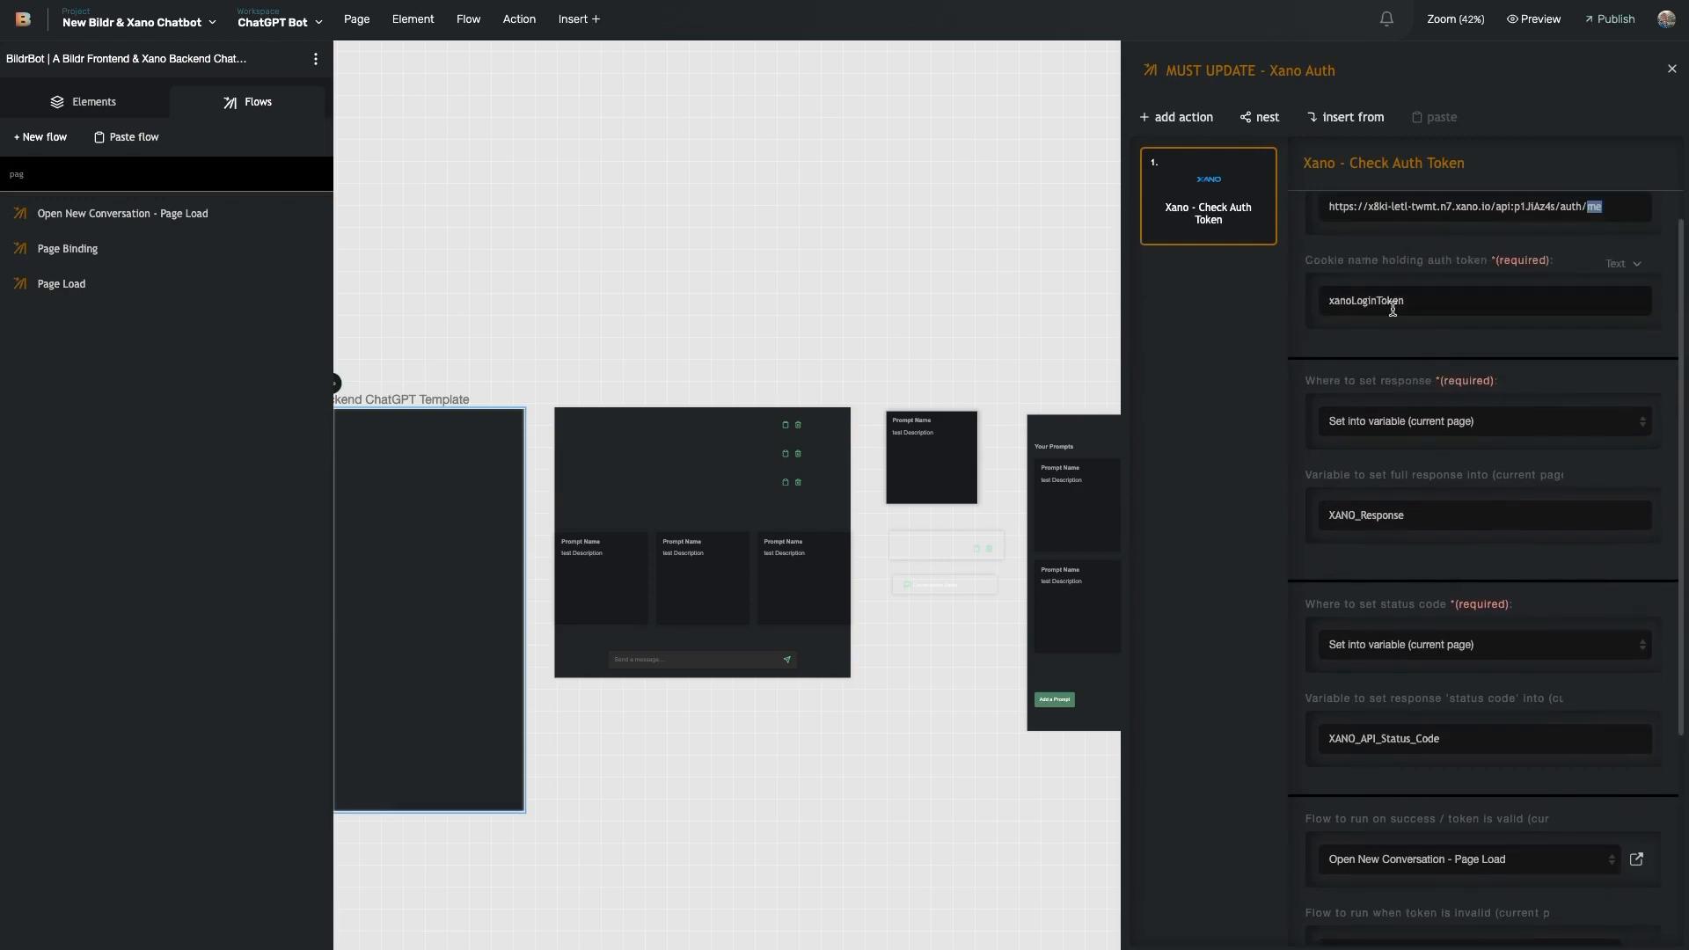
scroll(1399, 308, "down", 3)
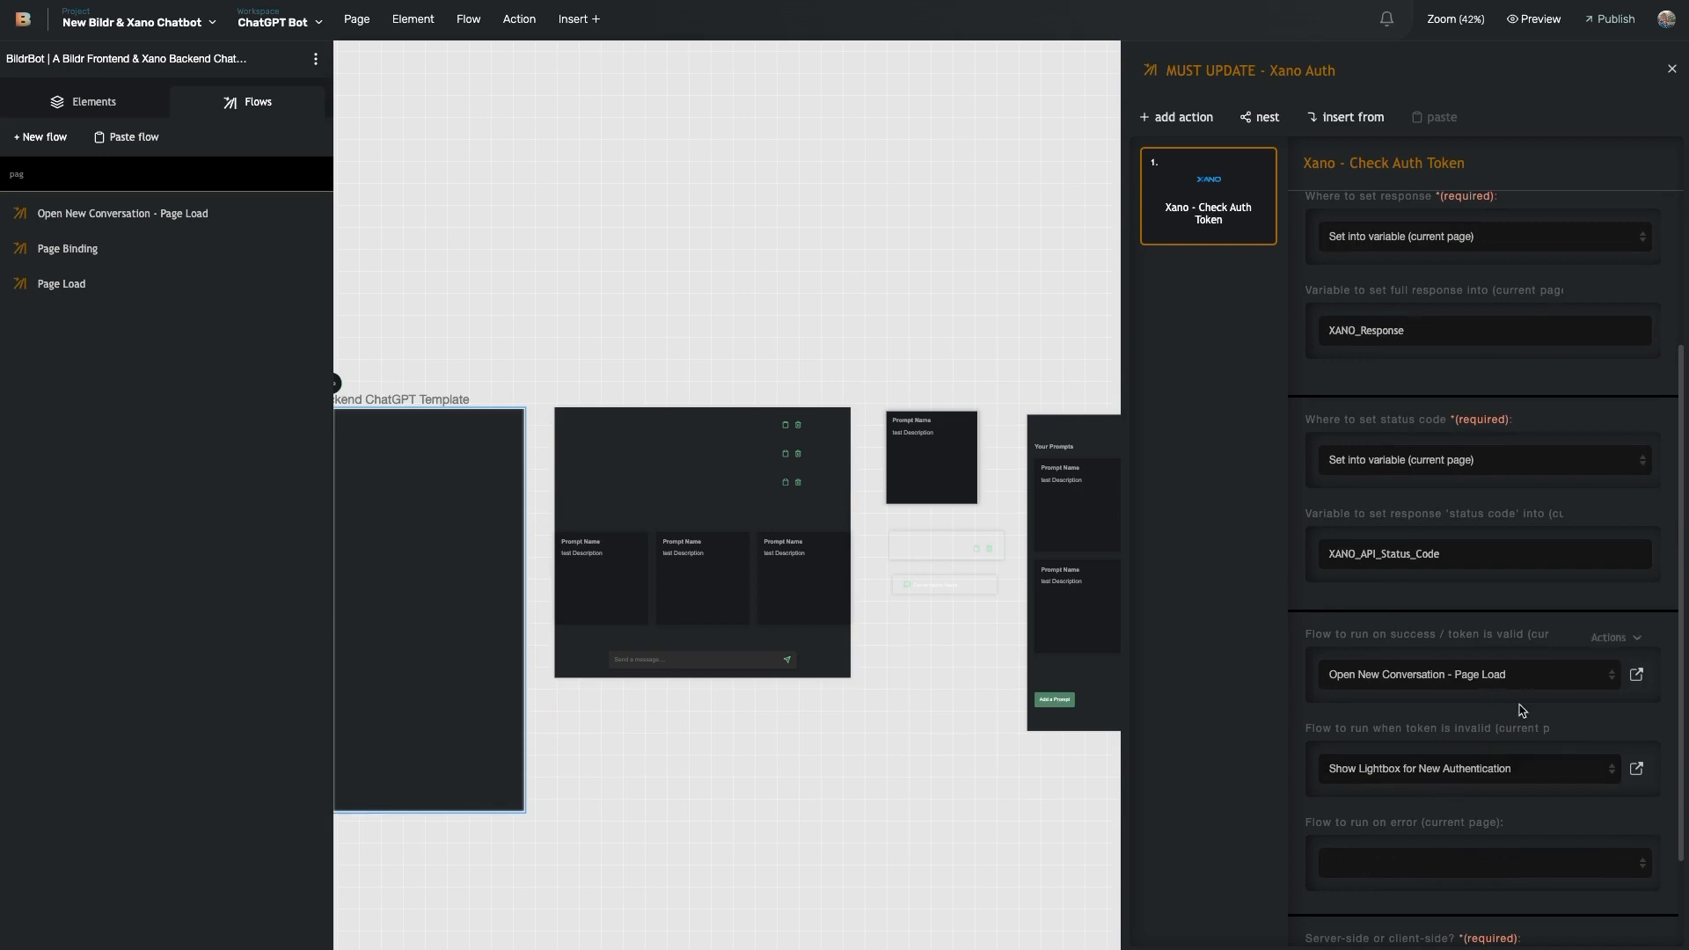
left_click(1307, 730)
left_click_drag(1308, 730, 1545, 724)
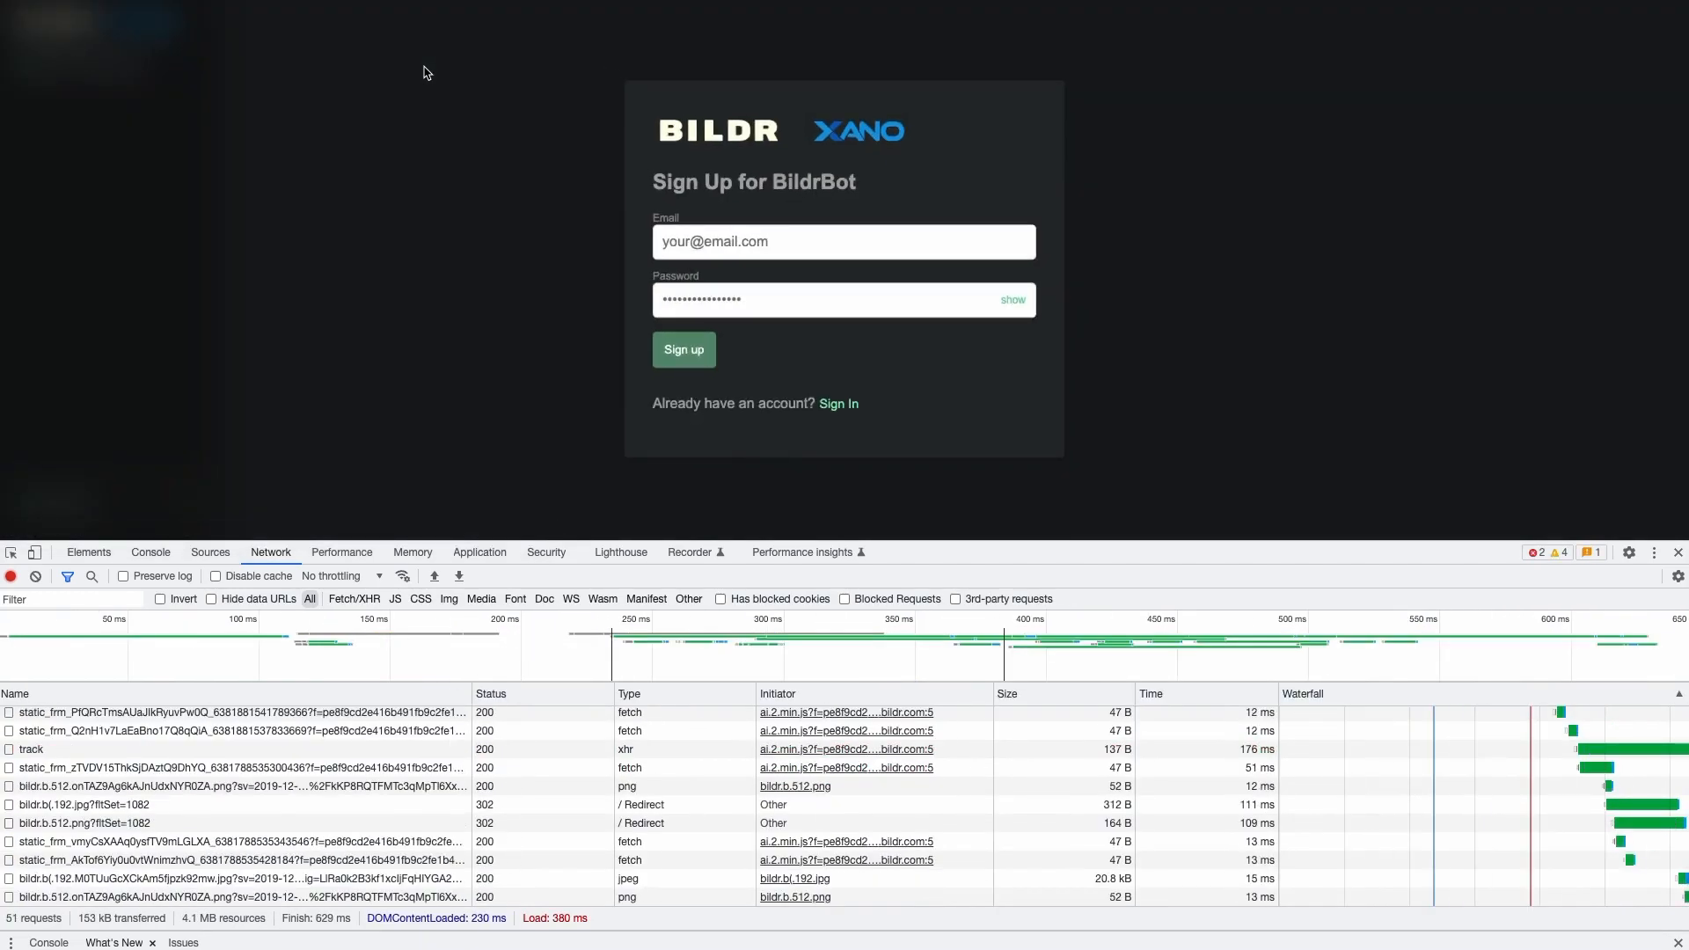
- Enter the account e-mail and password, clear the network log, and sign in
left_click(760, 251)
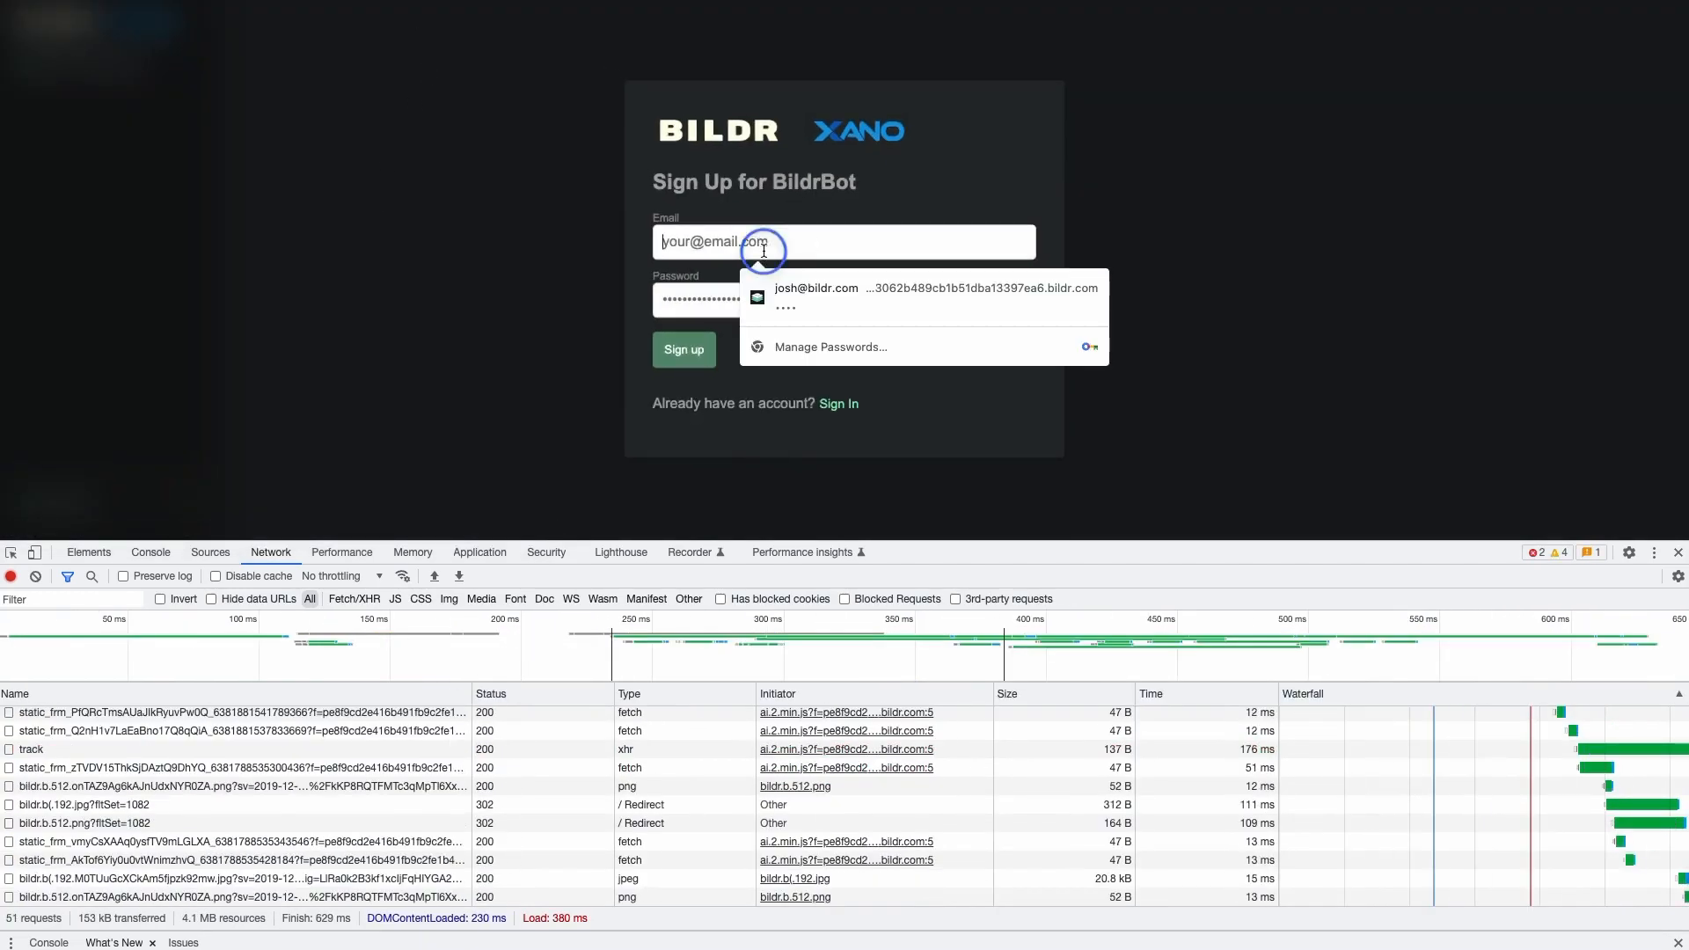
left_click(847, 413)
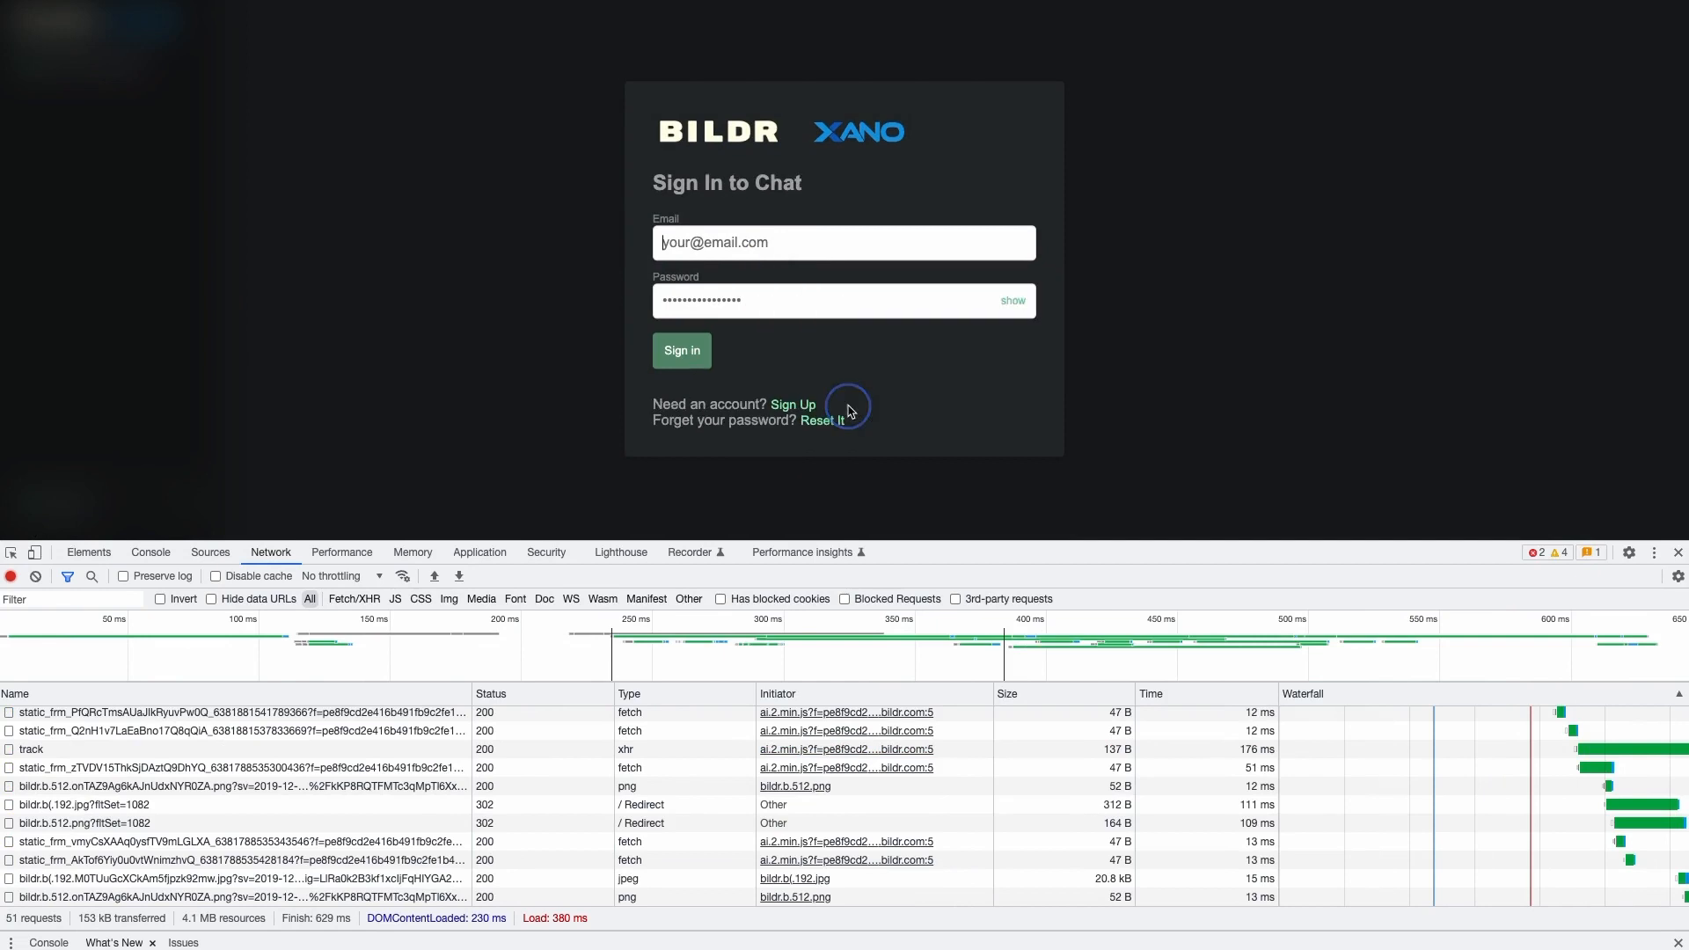
left_click(726, 231)
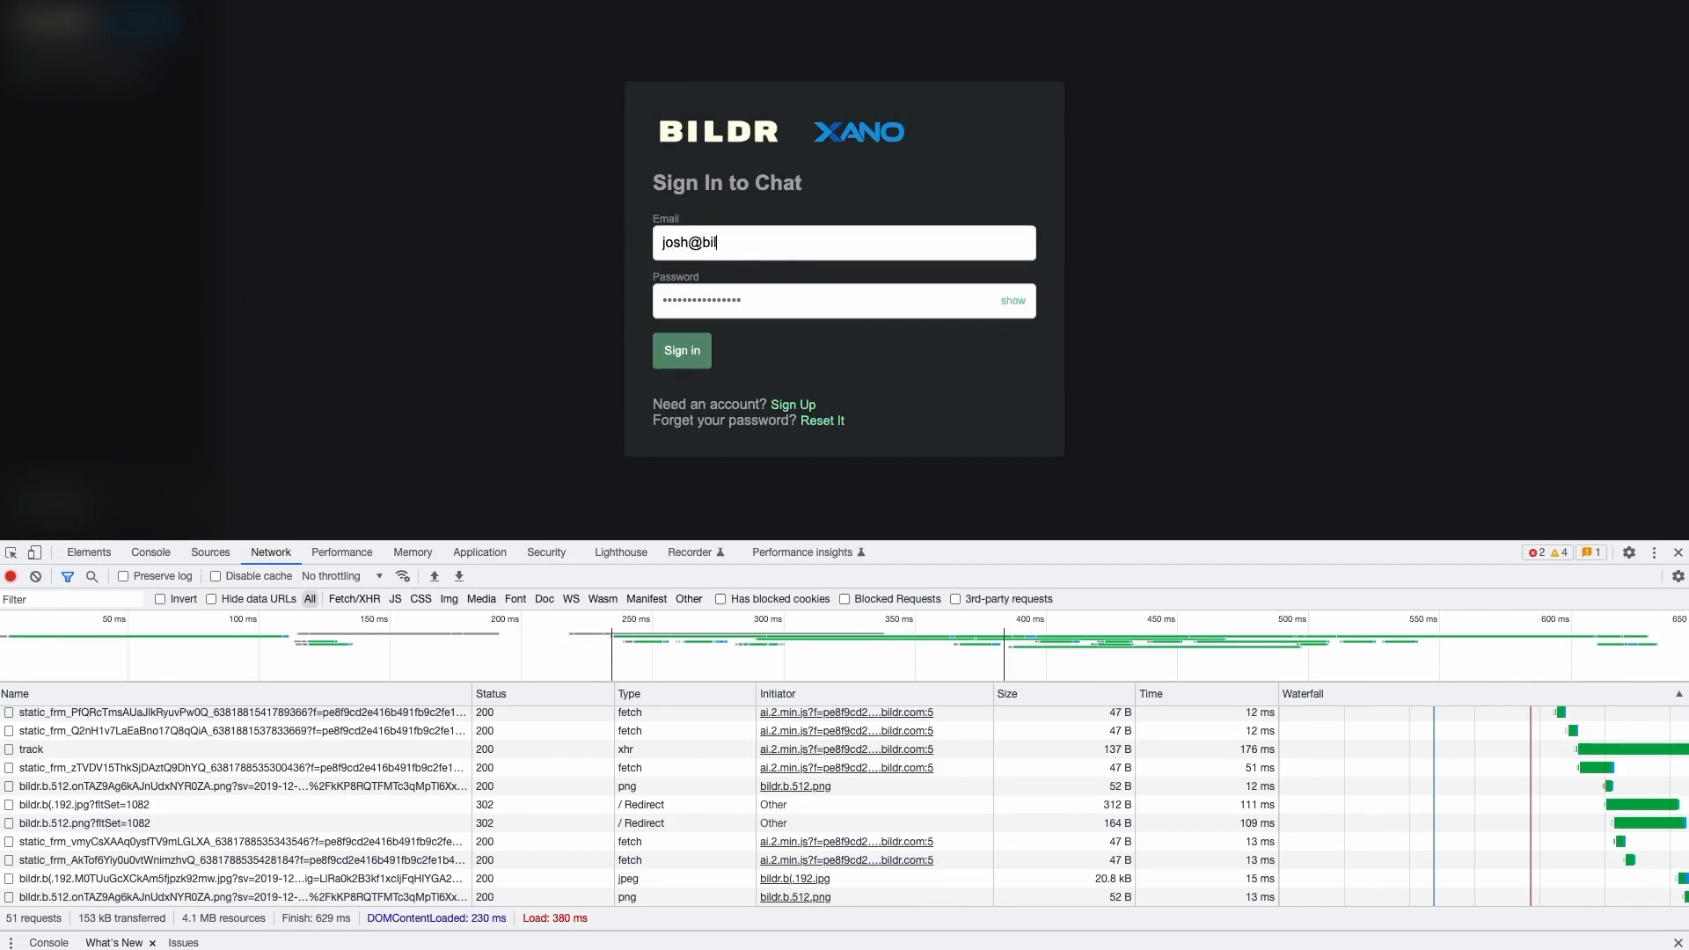
left_click(35, 577)
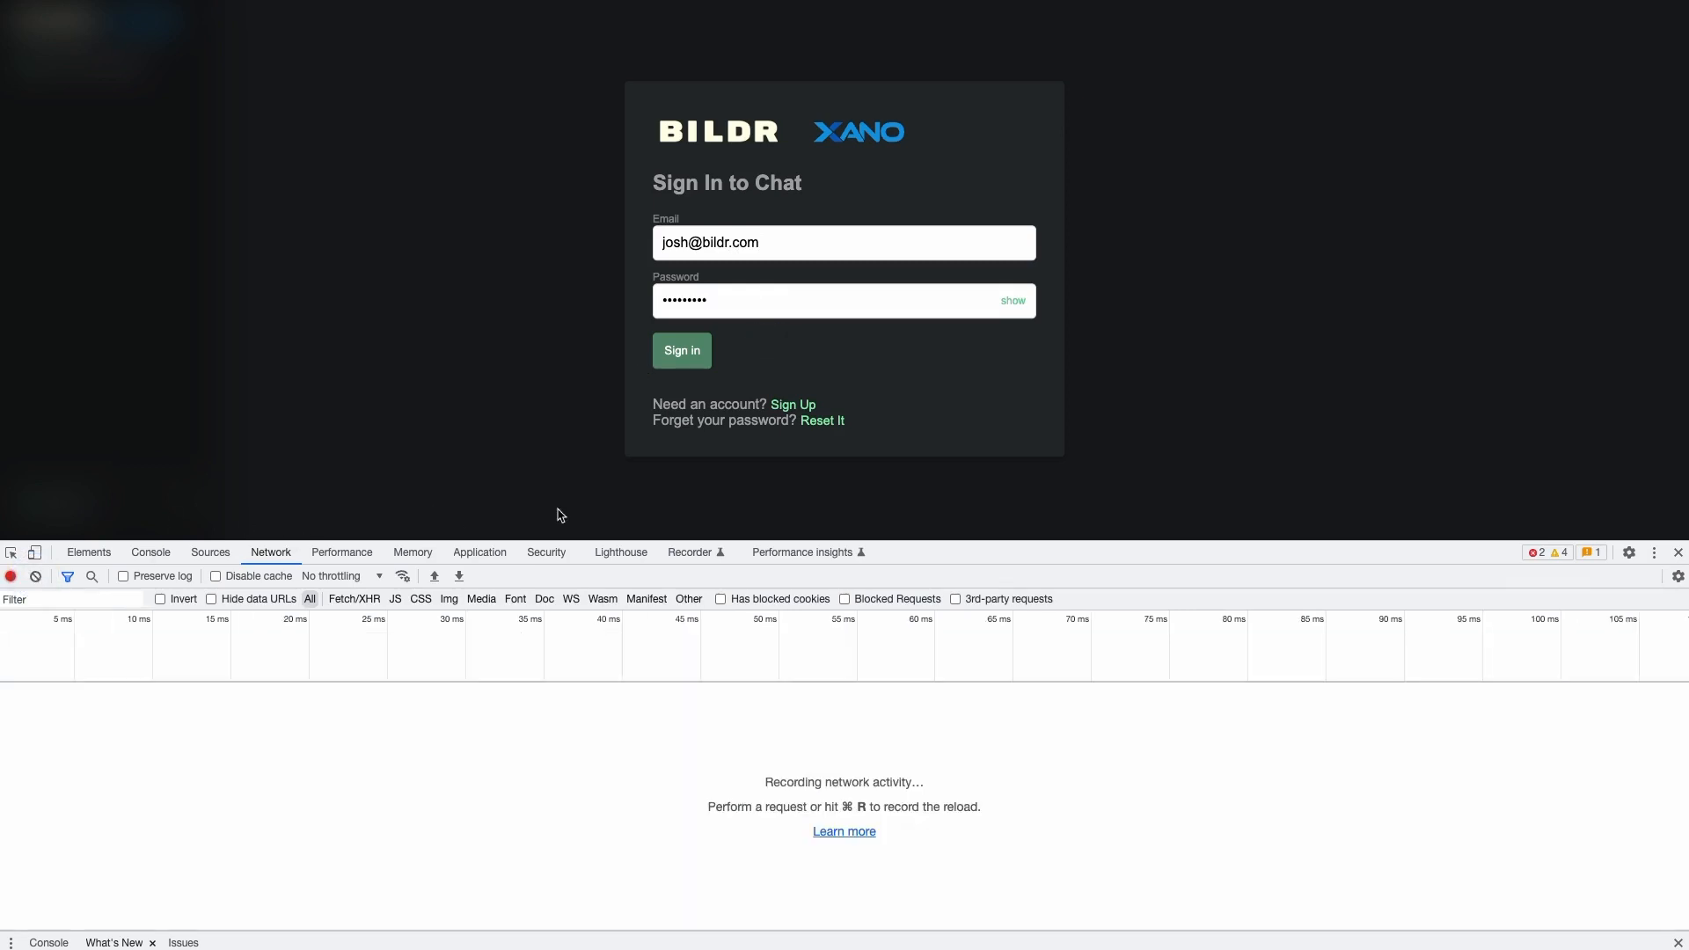
left_click(692, 356)
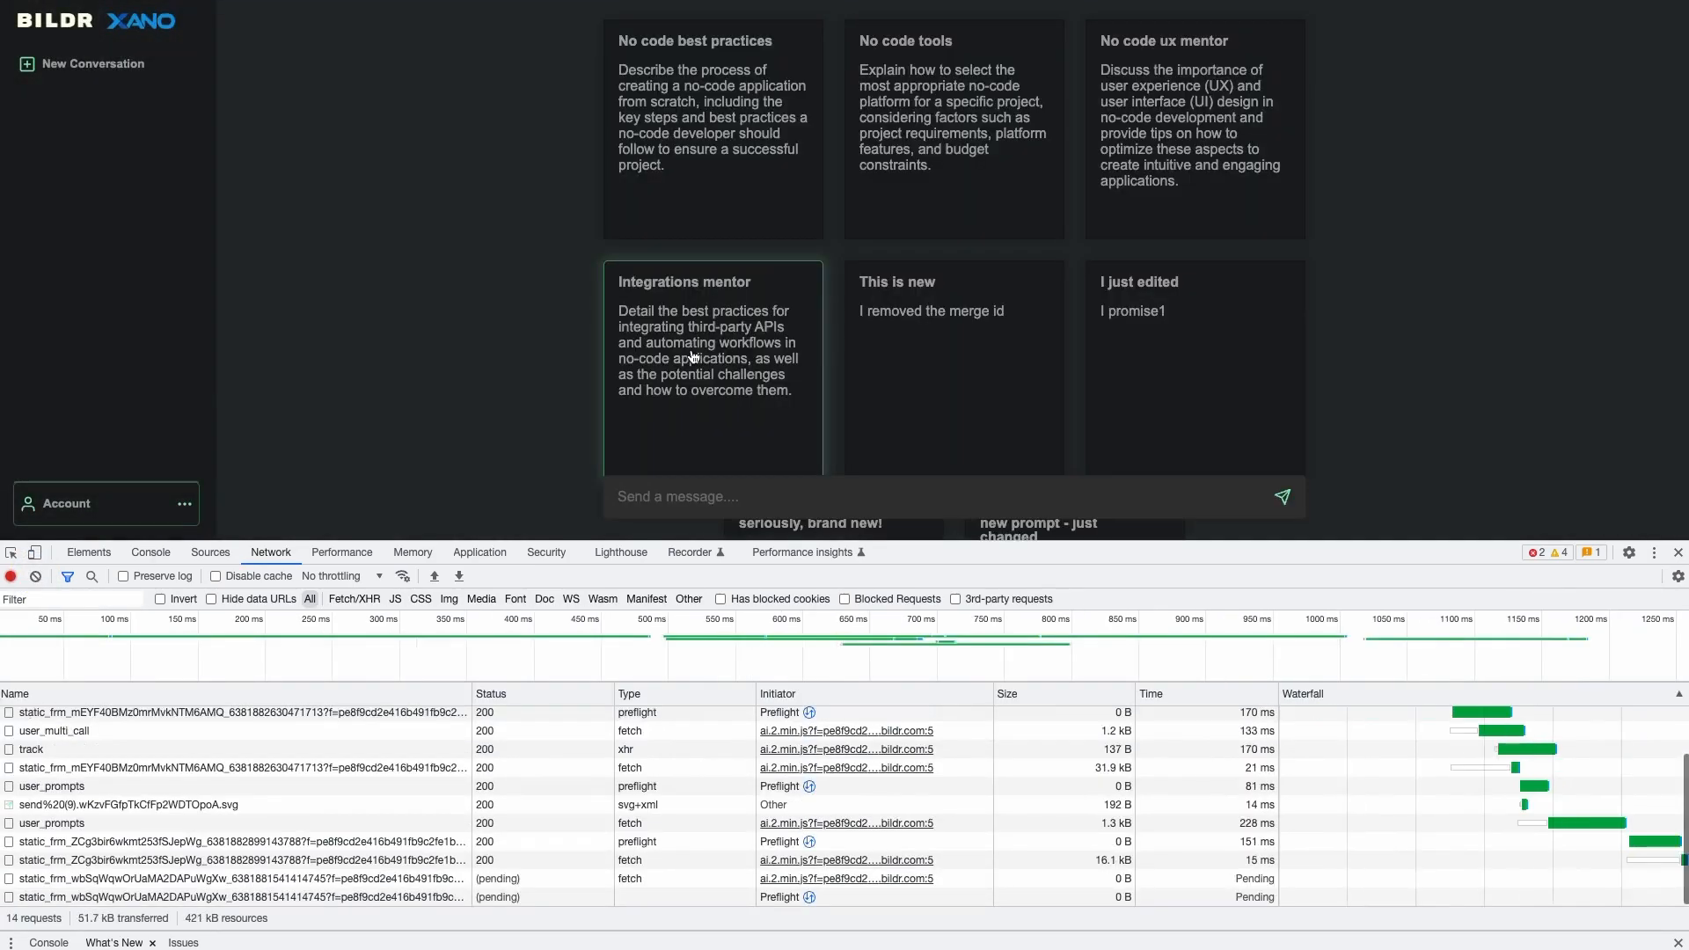
- Find and select the real login request in the network list
scroll(924, 219, "down", 3)
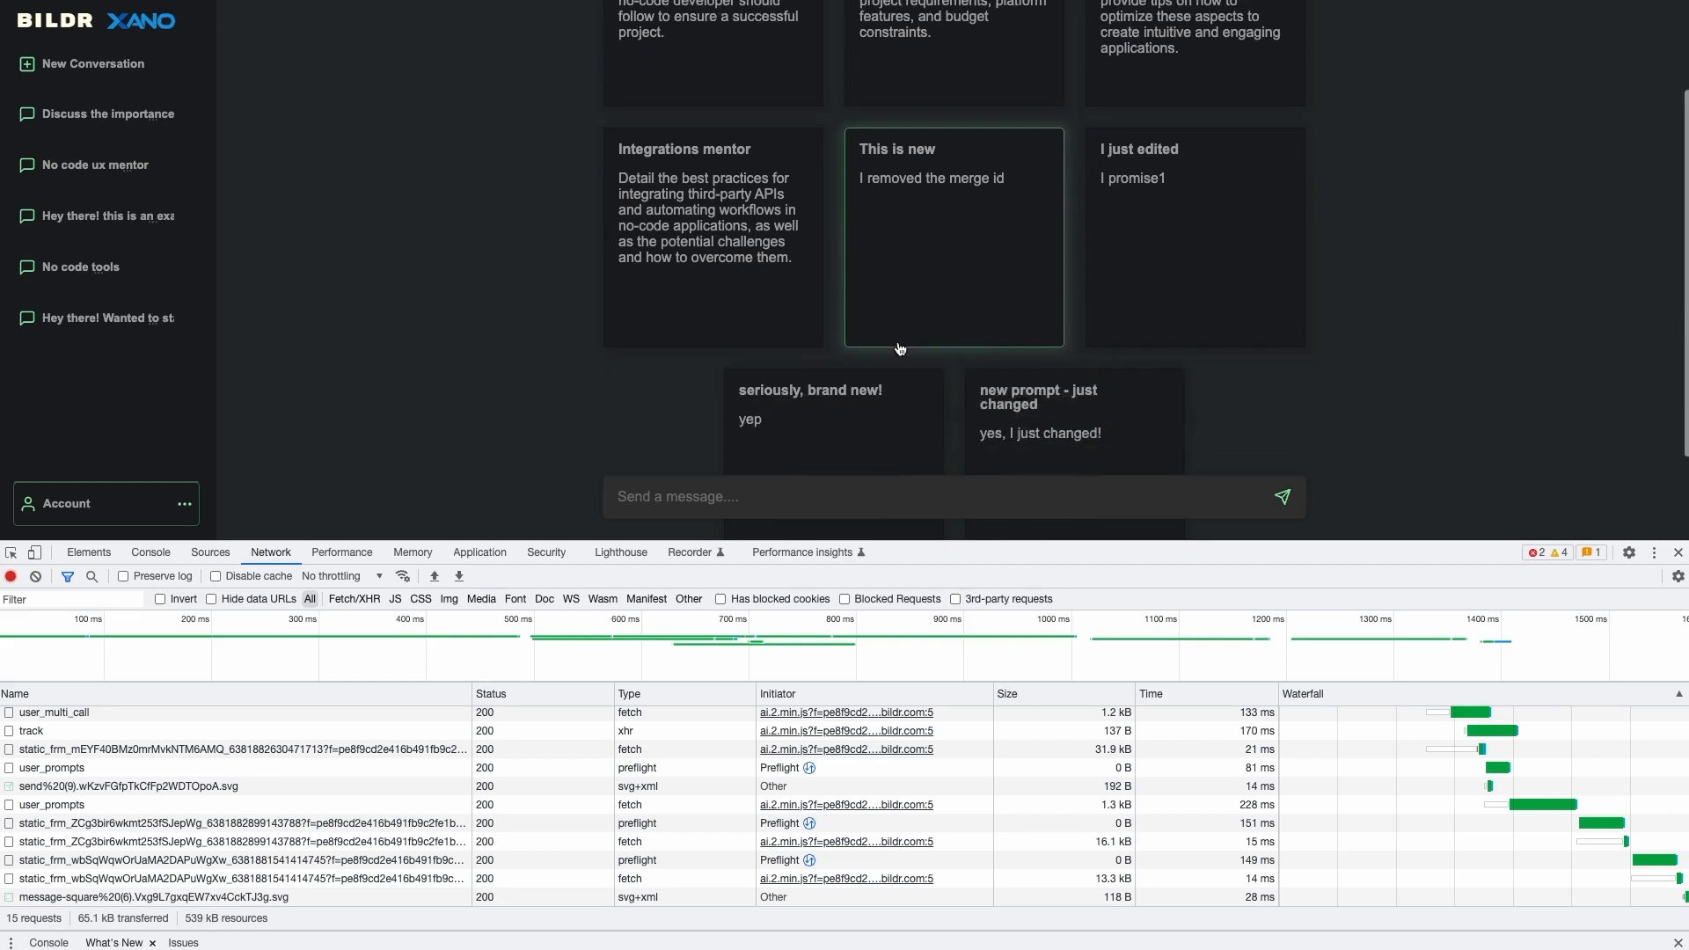
scroll(866, 321, "up", 3)
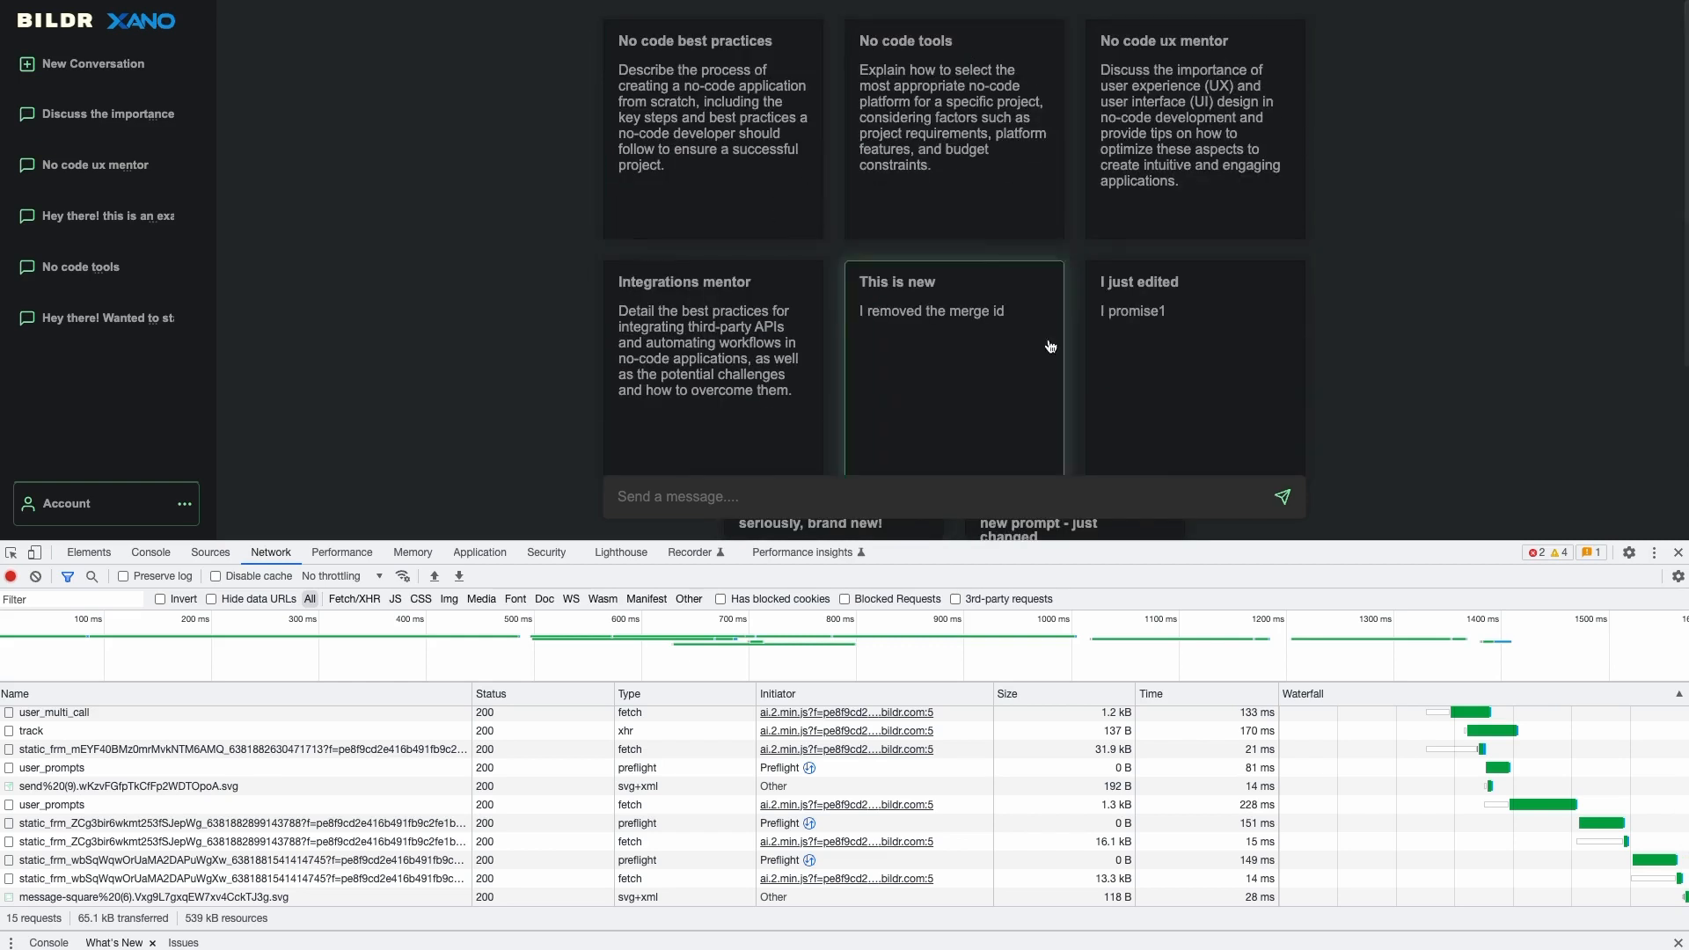
scroll(871, 308, "down", 2)
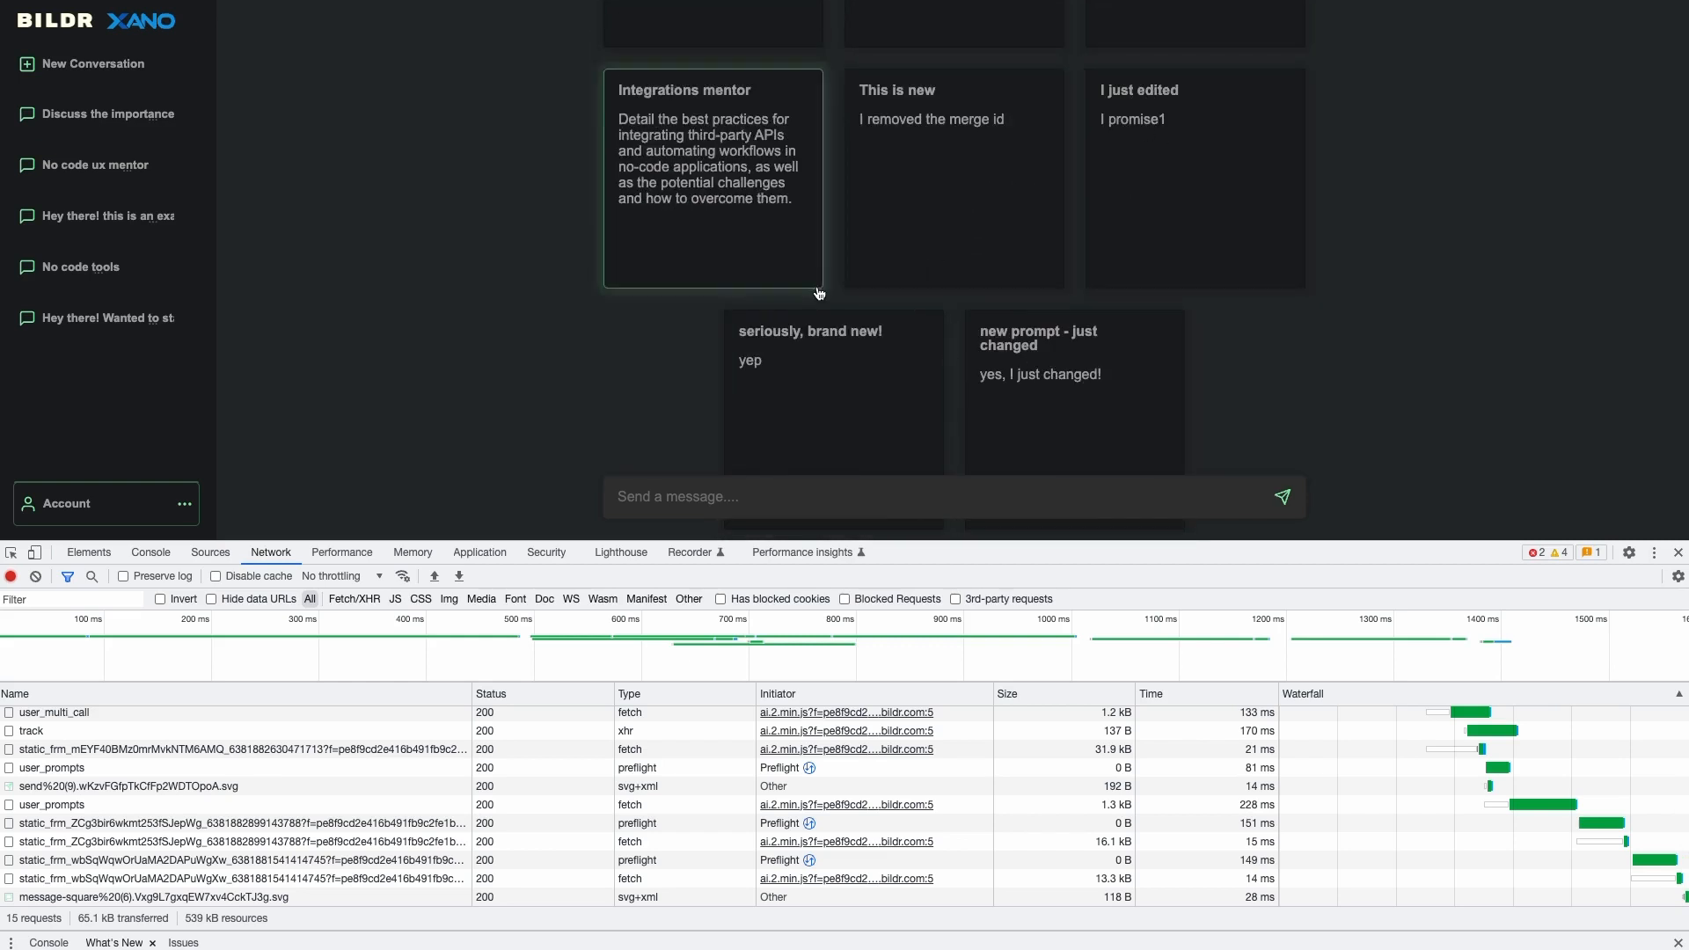
scroll(949, 352, "up", 2)
scroll(165, 750, "up", 2)
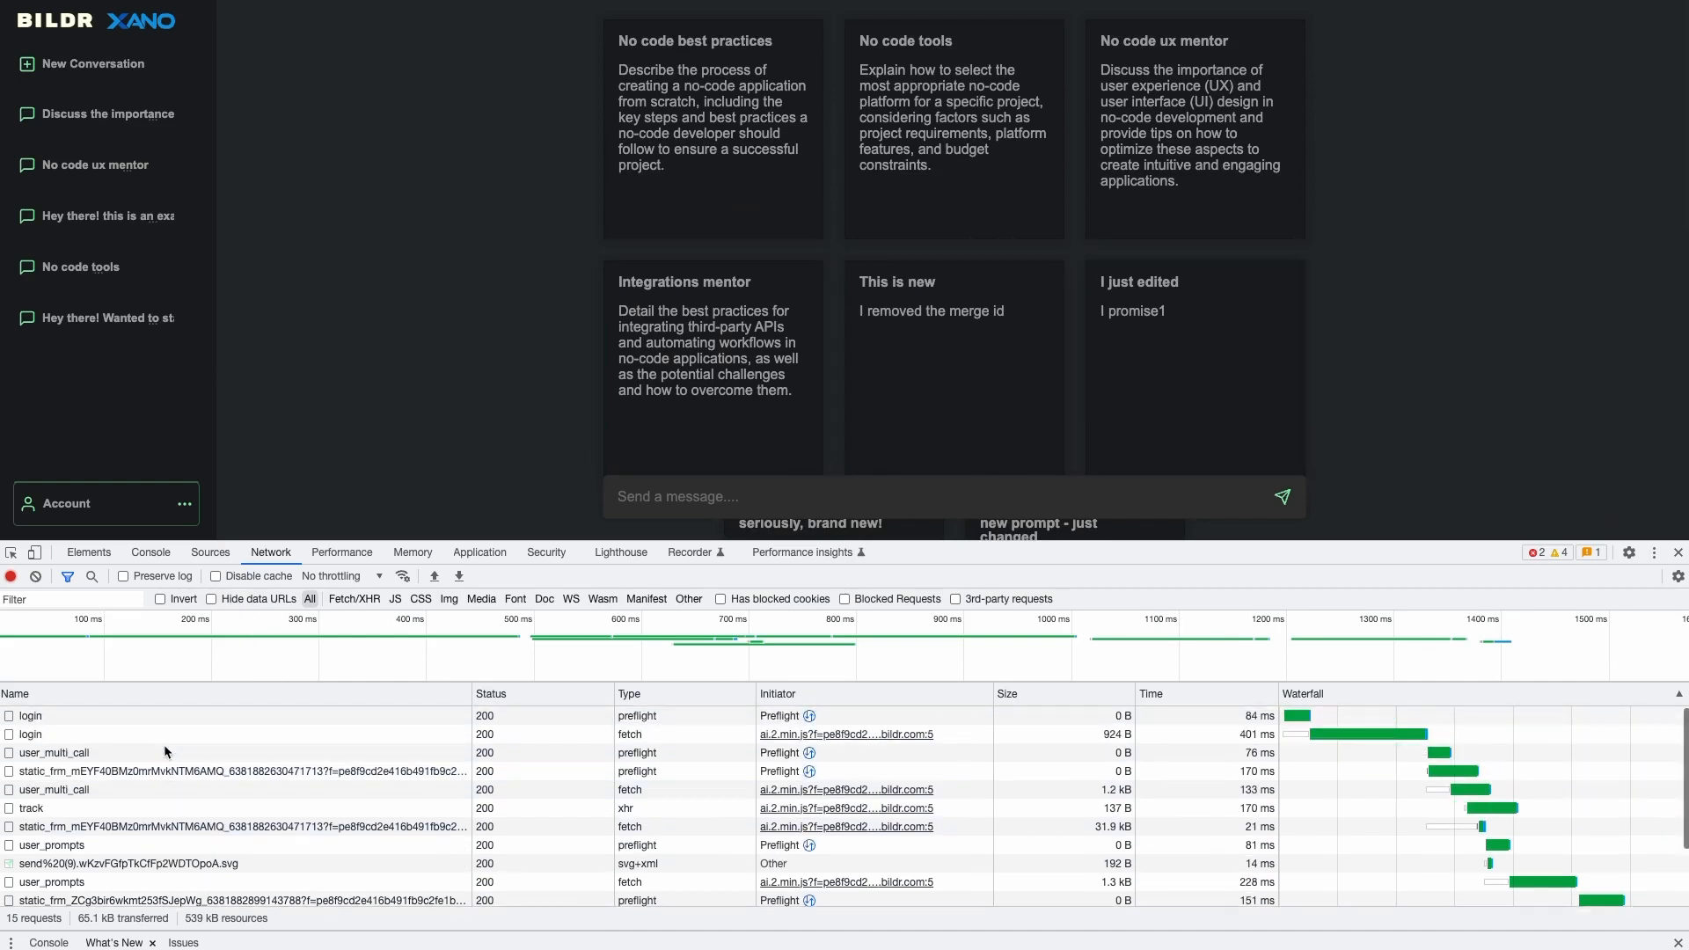
left_click(160, 717)
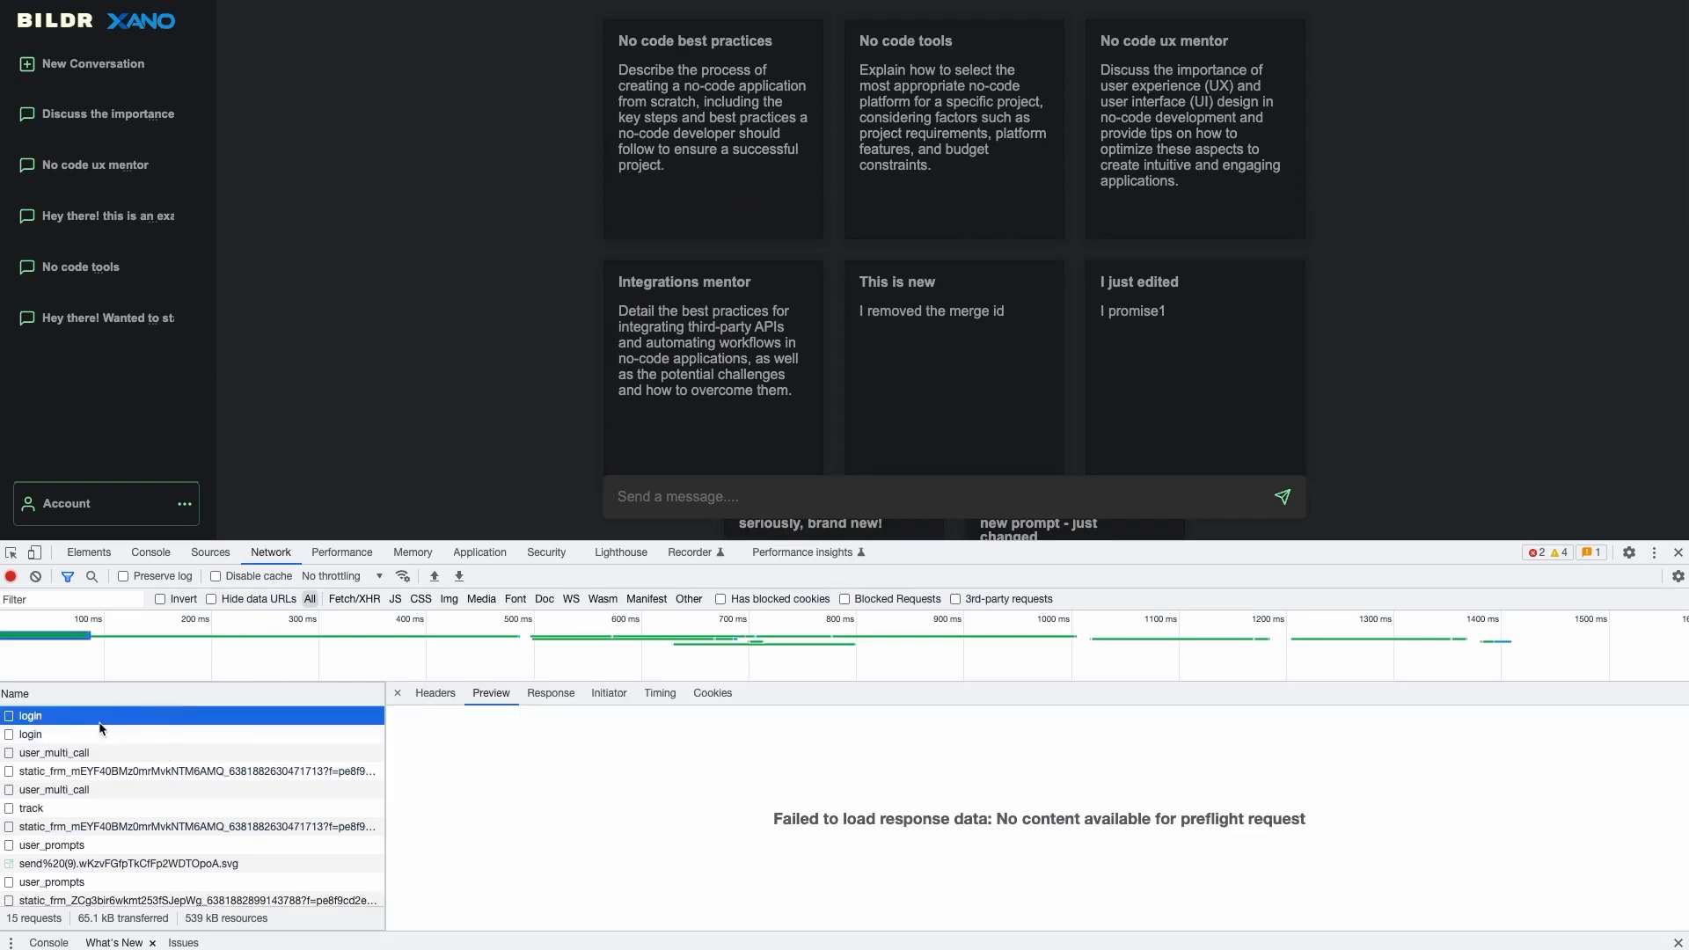
left_click(95, 735)
- View the login payload's email and password, then the returned authToken response
scroll(487, 732, "right", 3)
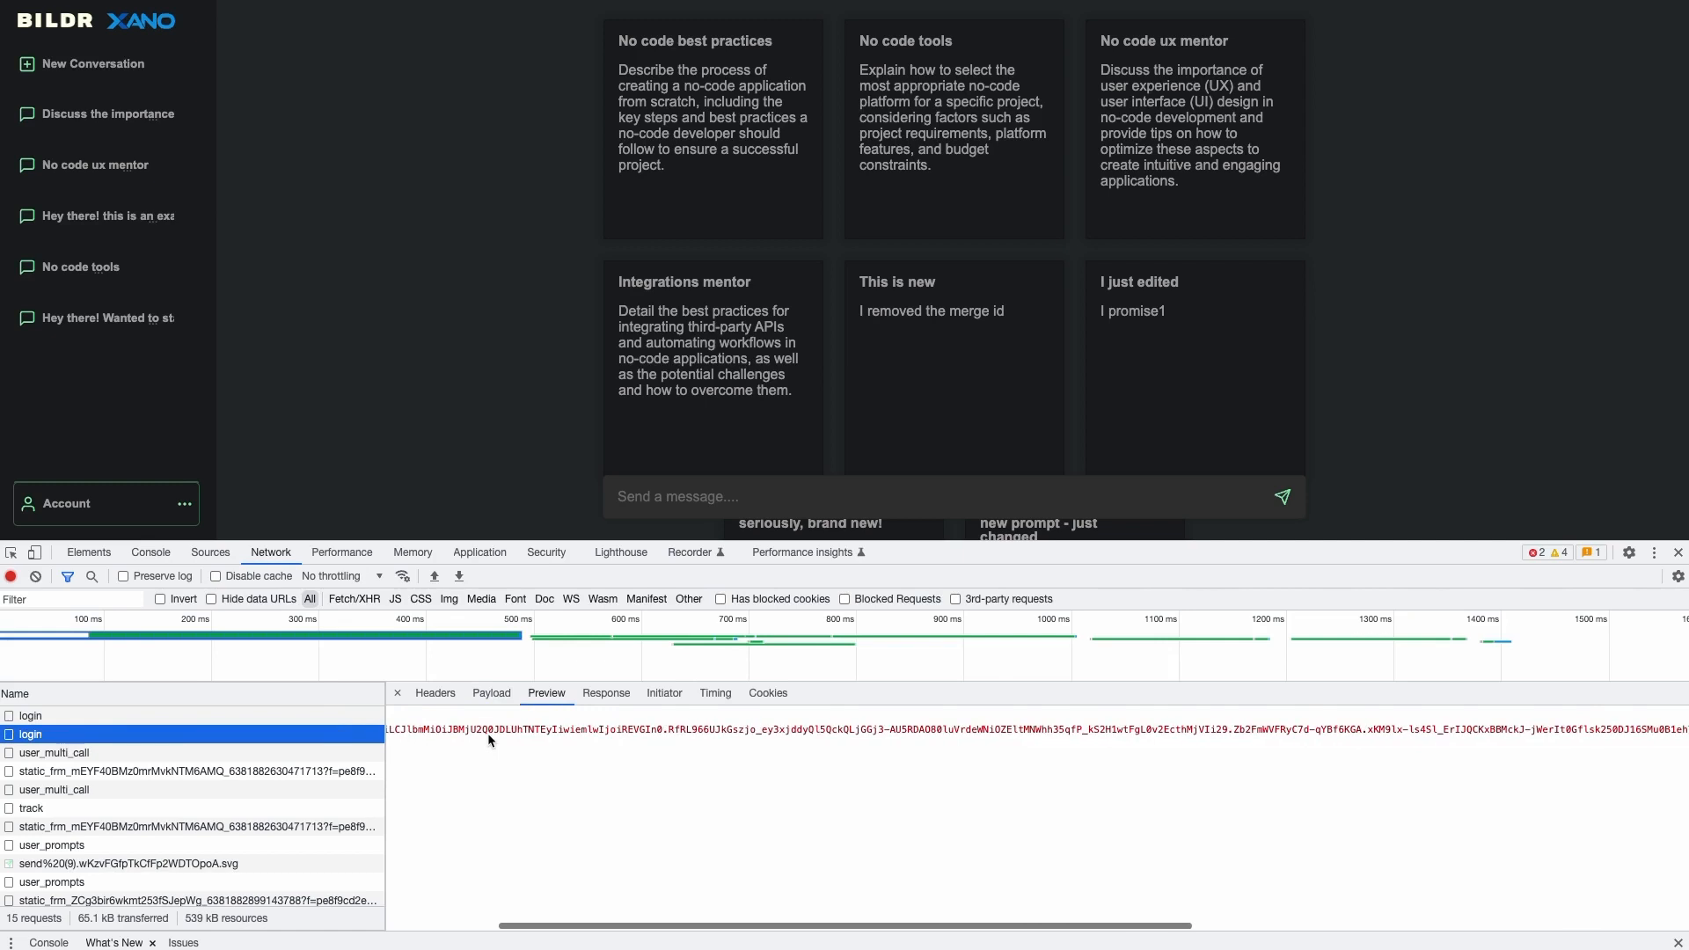
scroll(487, 732, "left", 3)
left_click(492, 694)
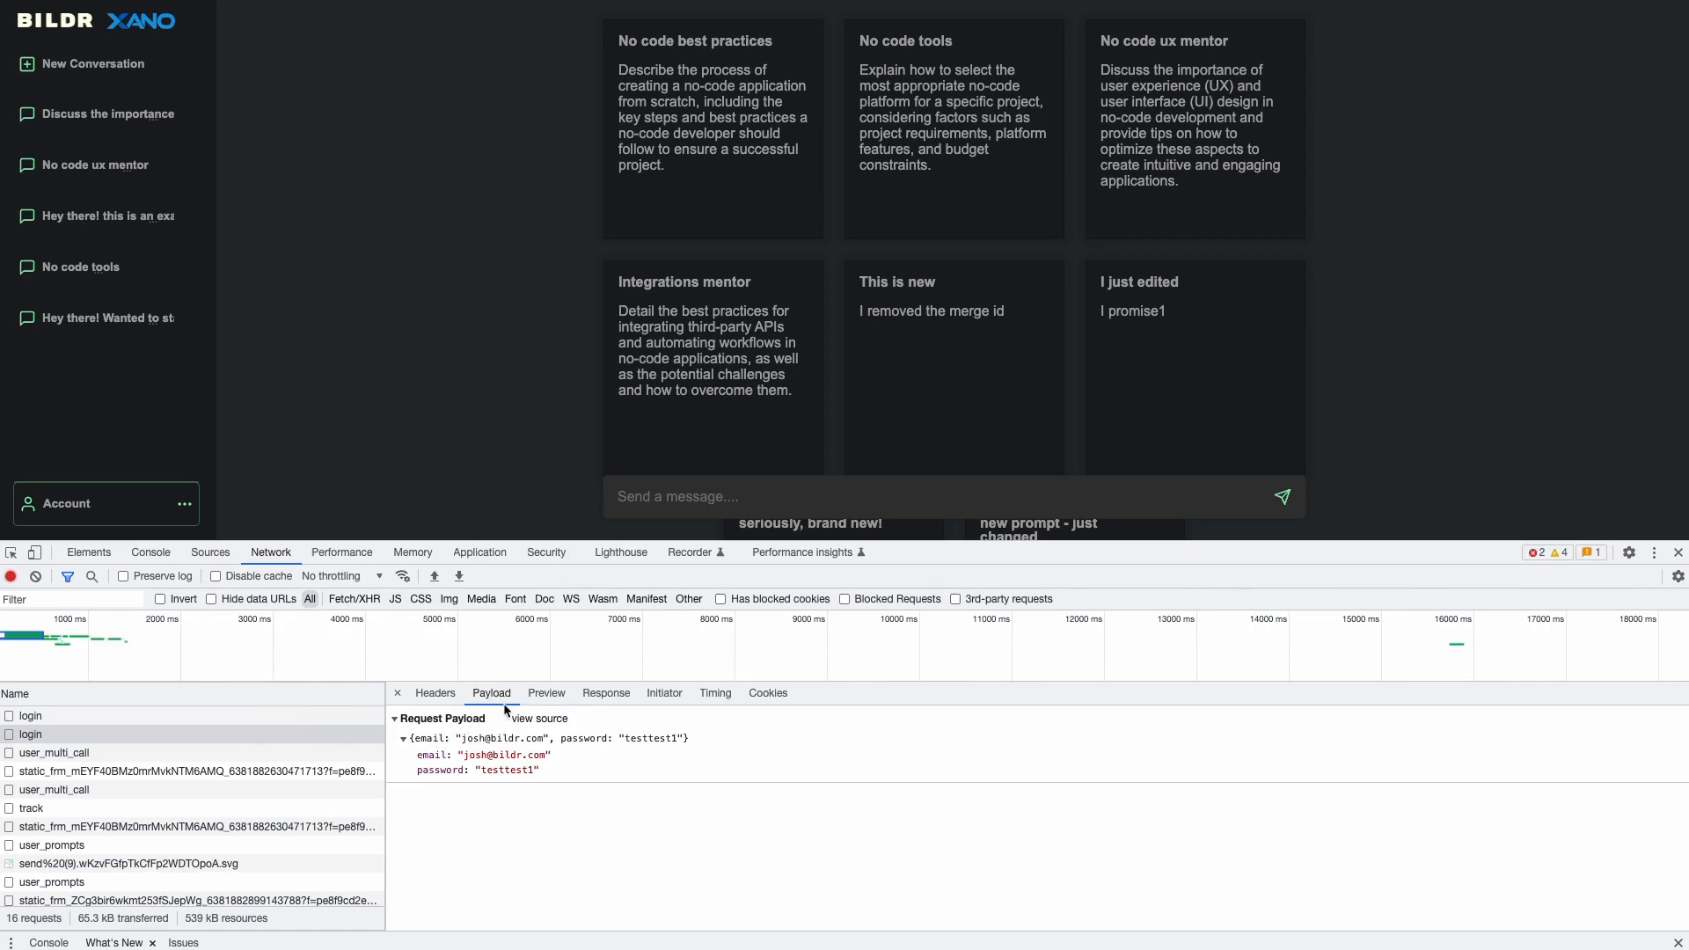
left_click(543, 695)
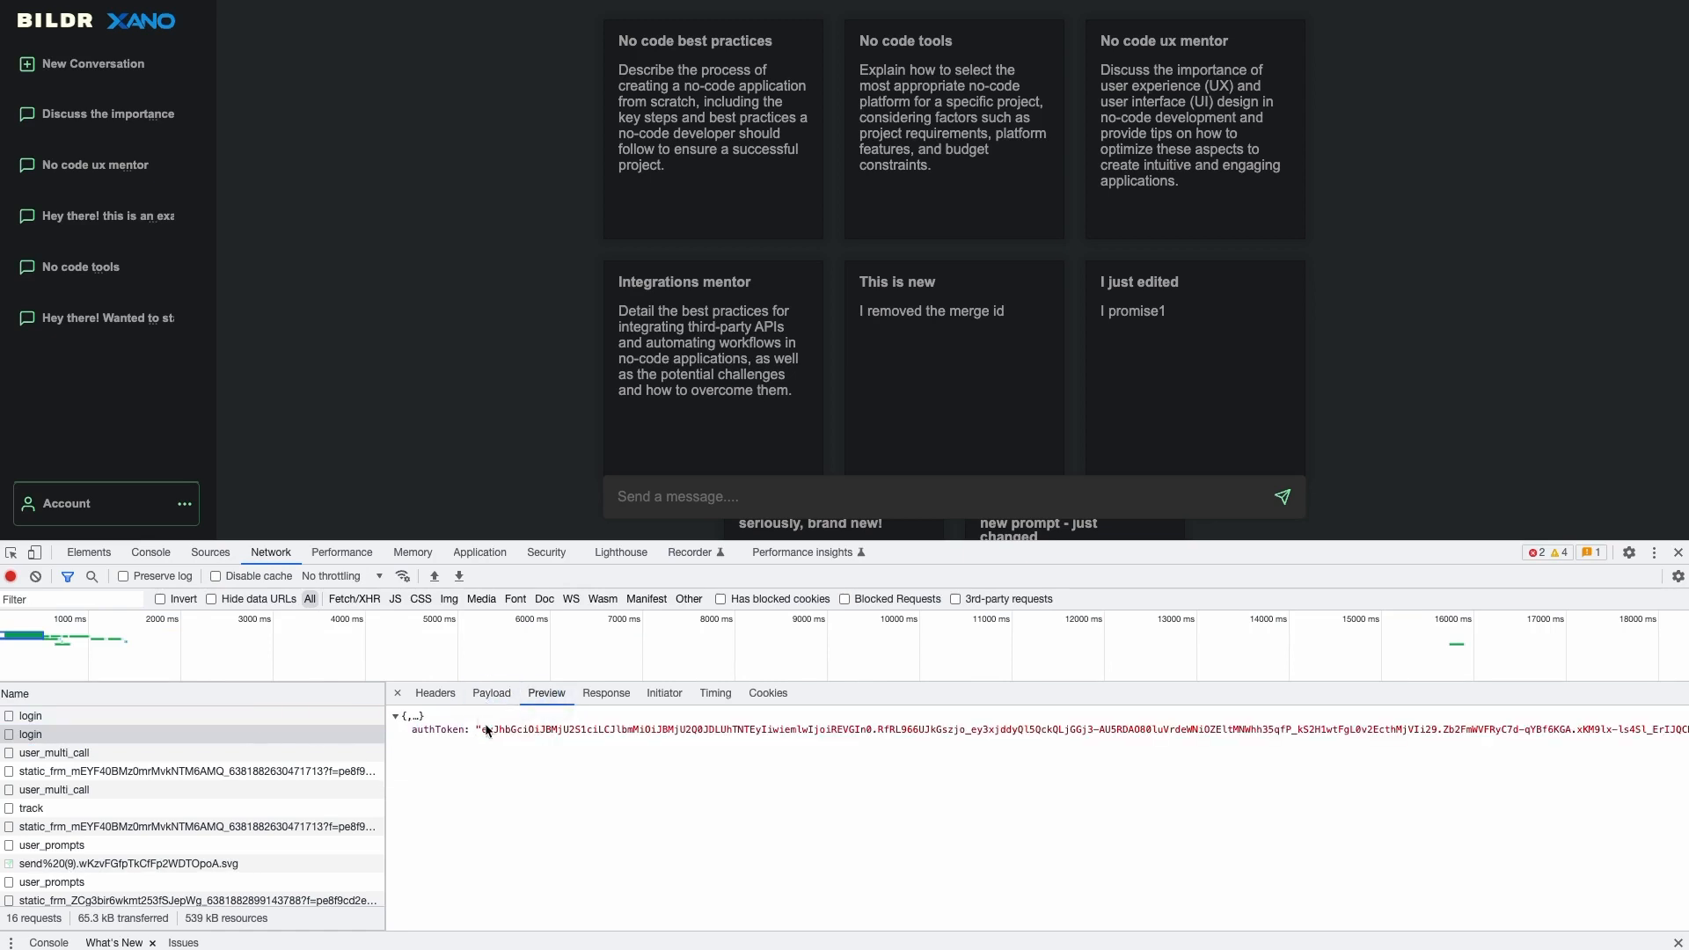
left_click(394, 717)
left_click(394, 717)
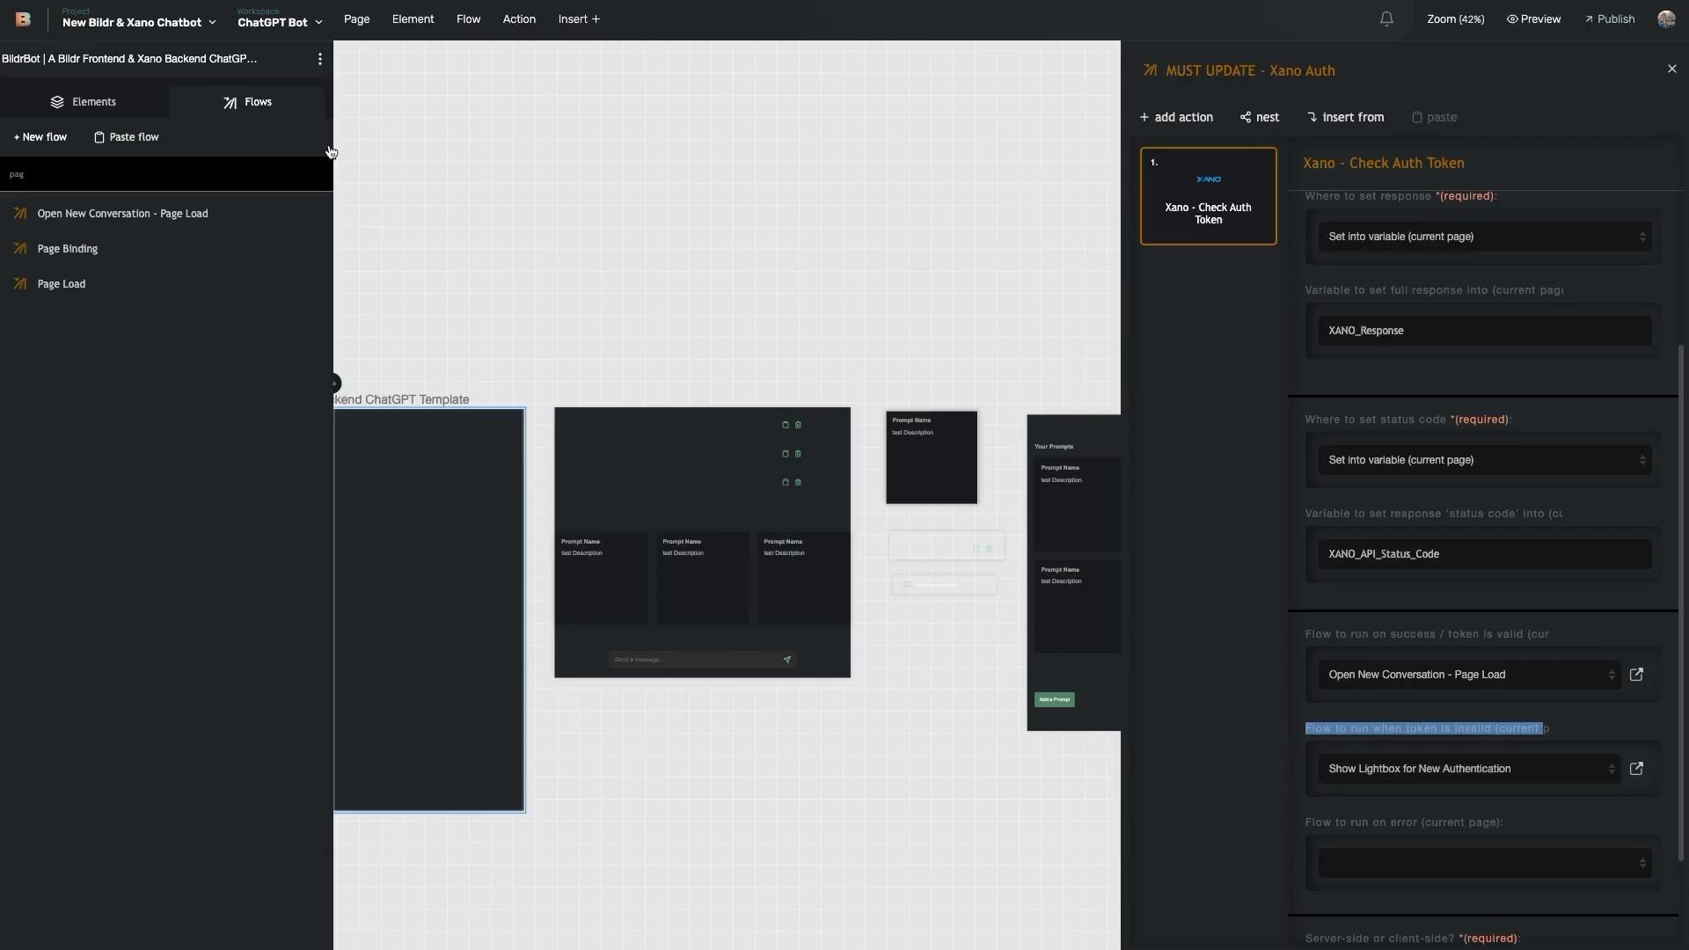
- Switch to the User Authentication workspace via Quick Switch
left_click(288, 17)
mouse_move(308, 127)
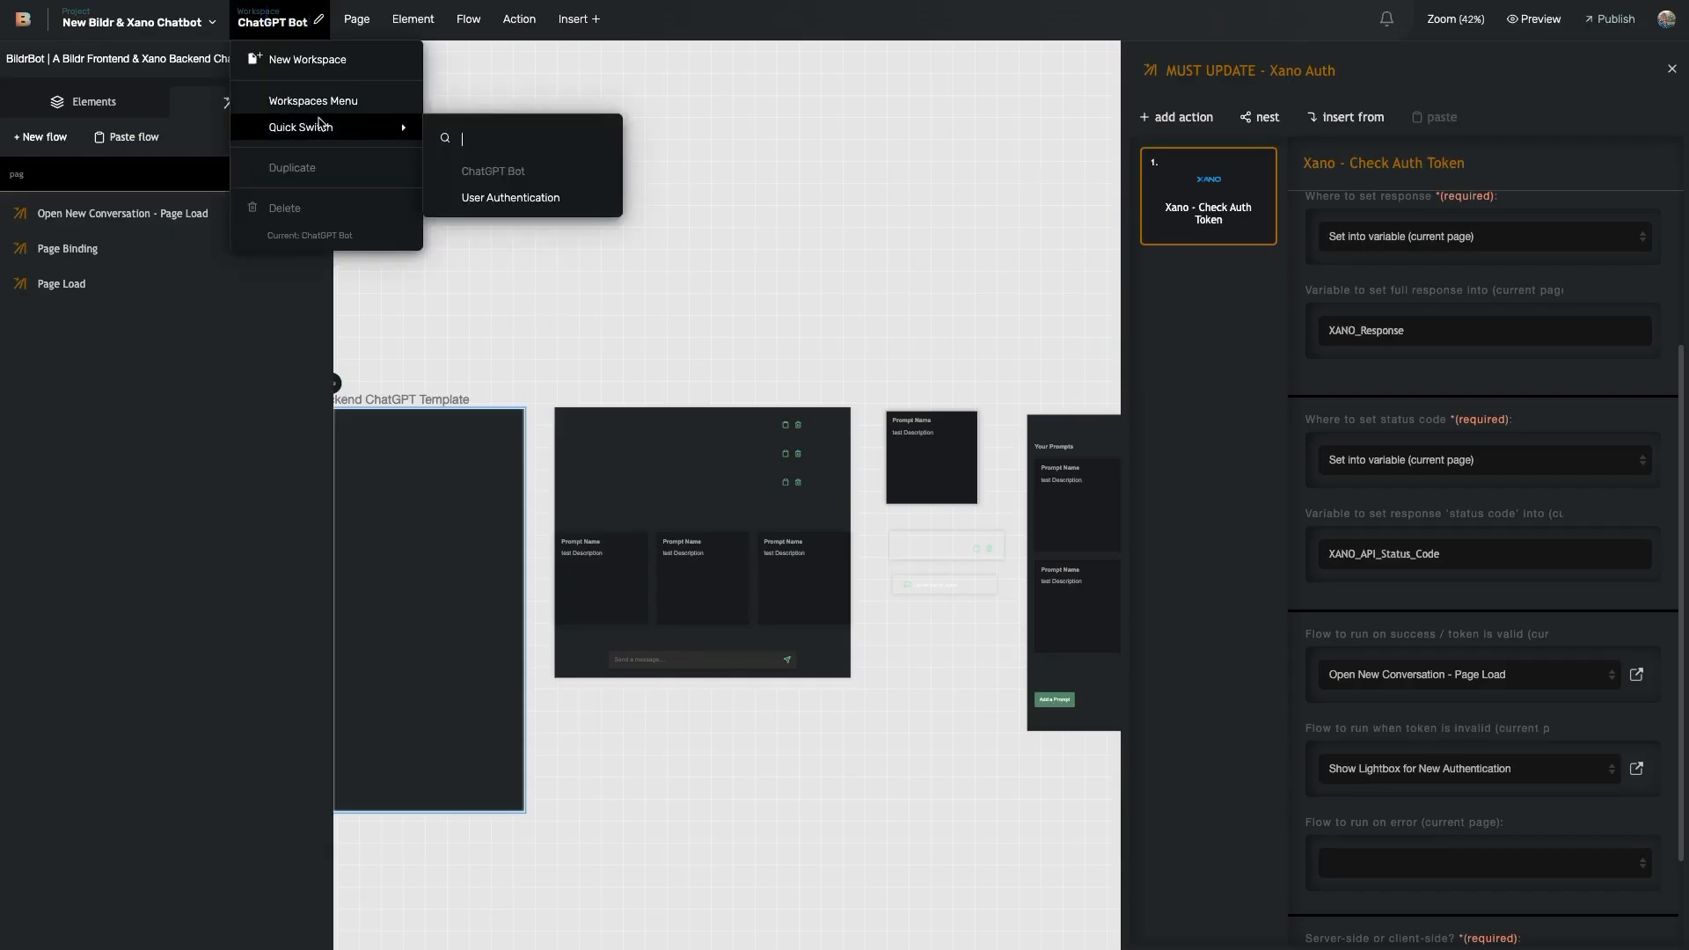
left_click(497, 197)
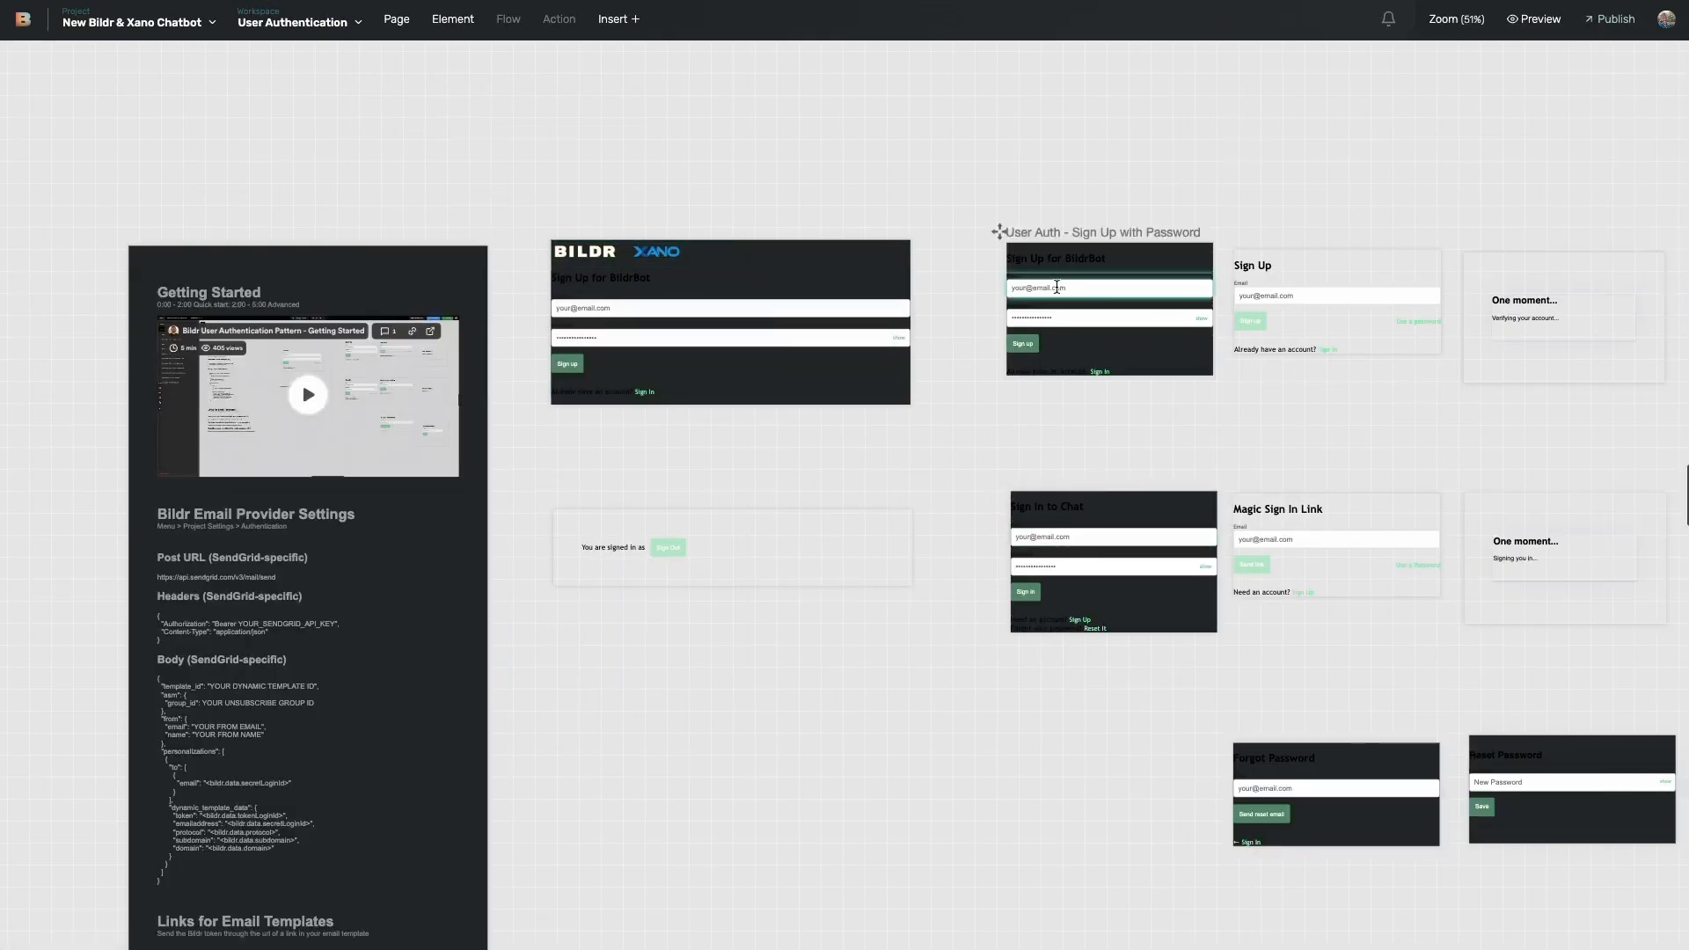
- Select the Sign in button, open its click flow, and review the Xano - Login settings
left_click(1082, 591)
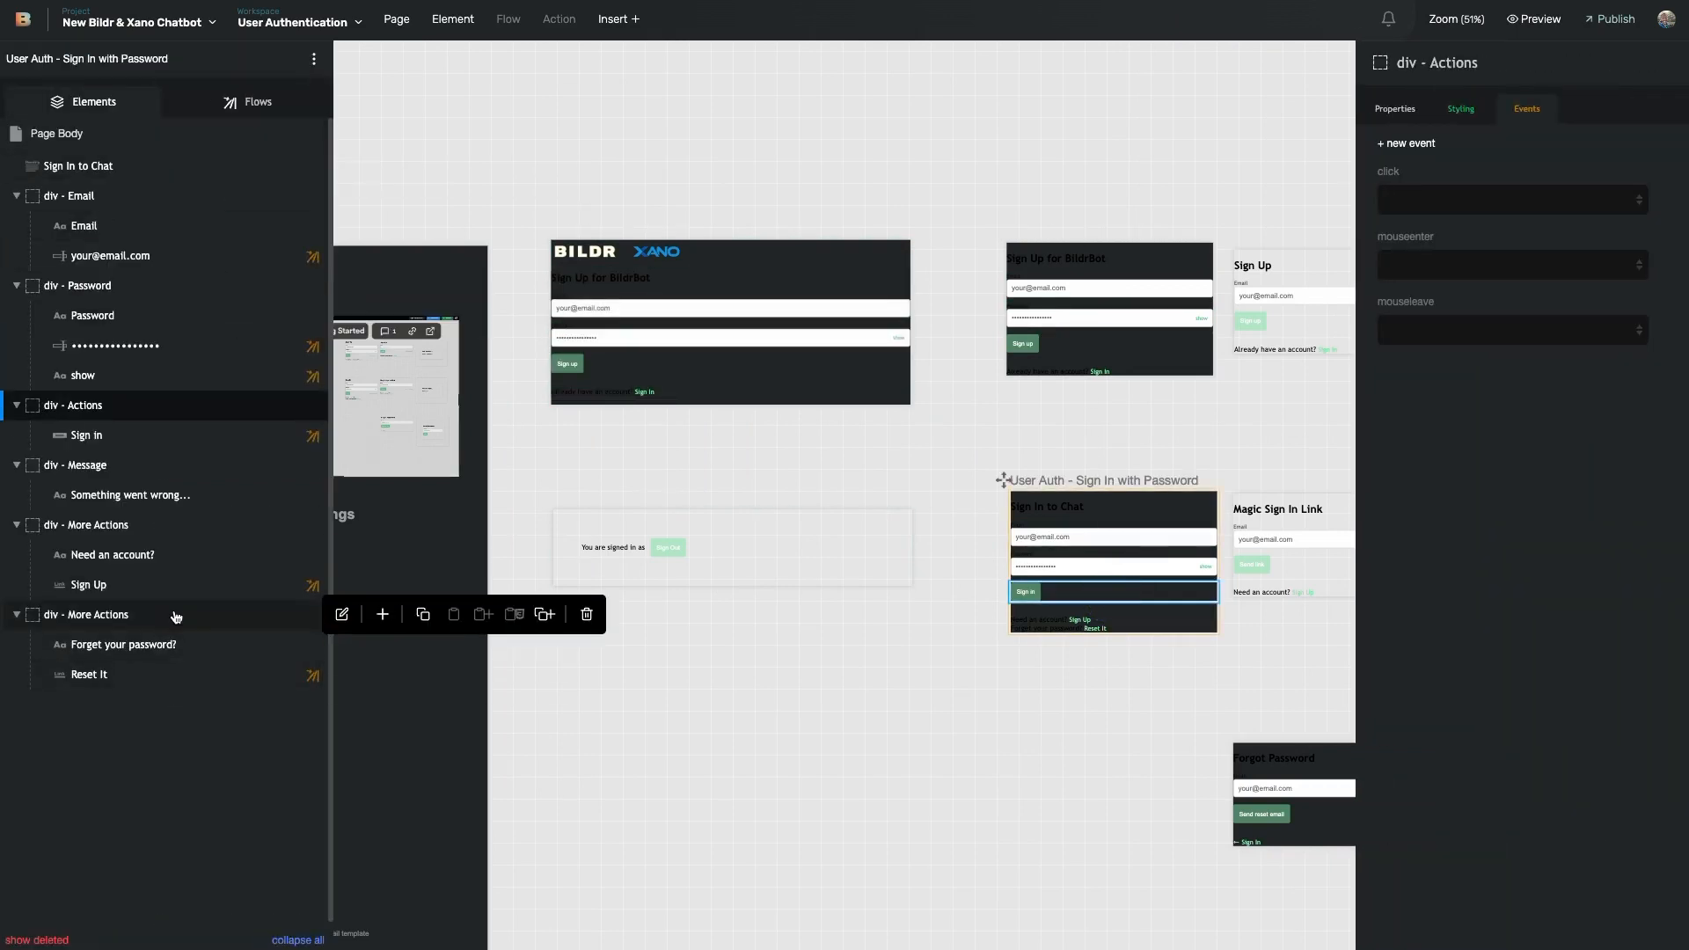
left_click(189, 439)
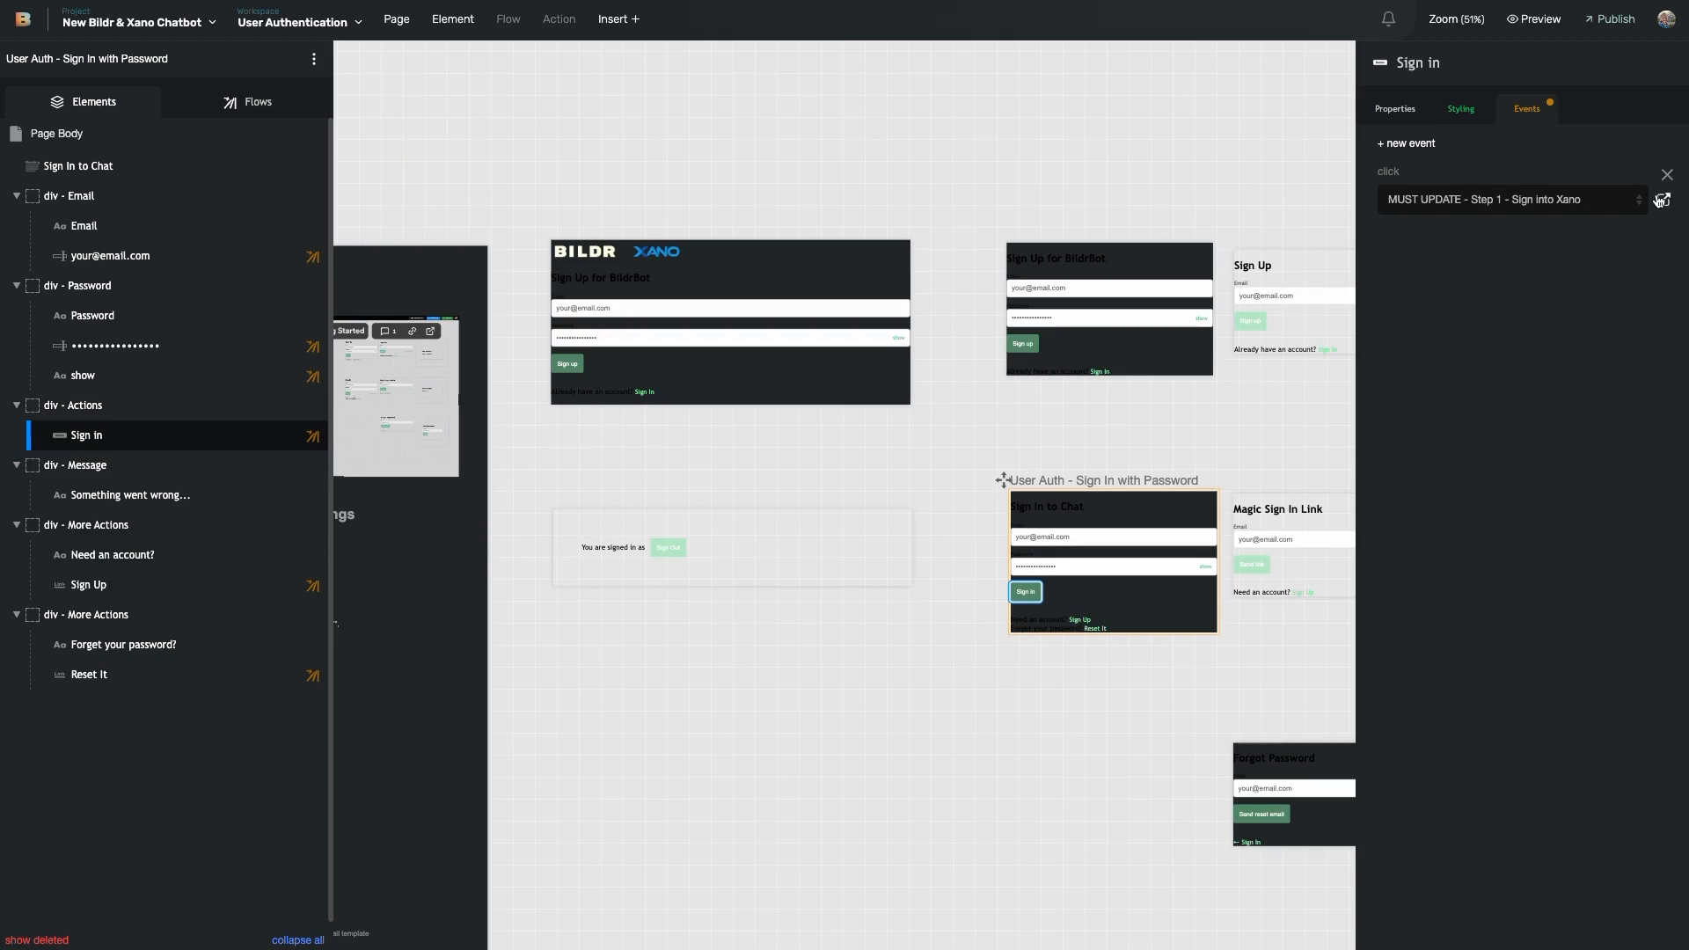
left_click(1662, 201)
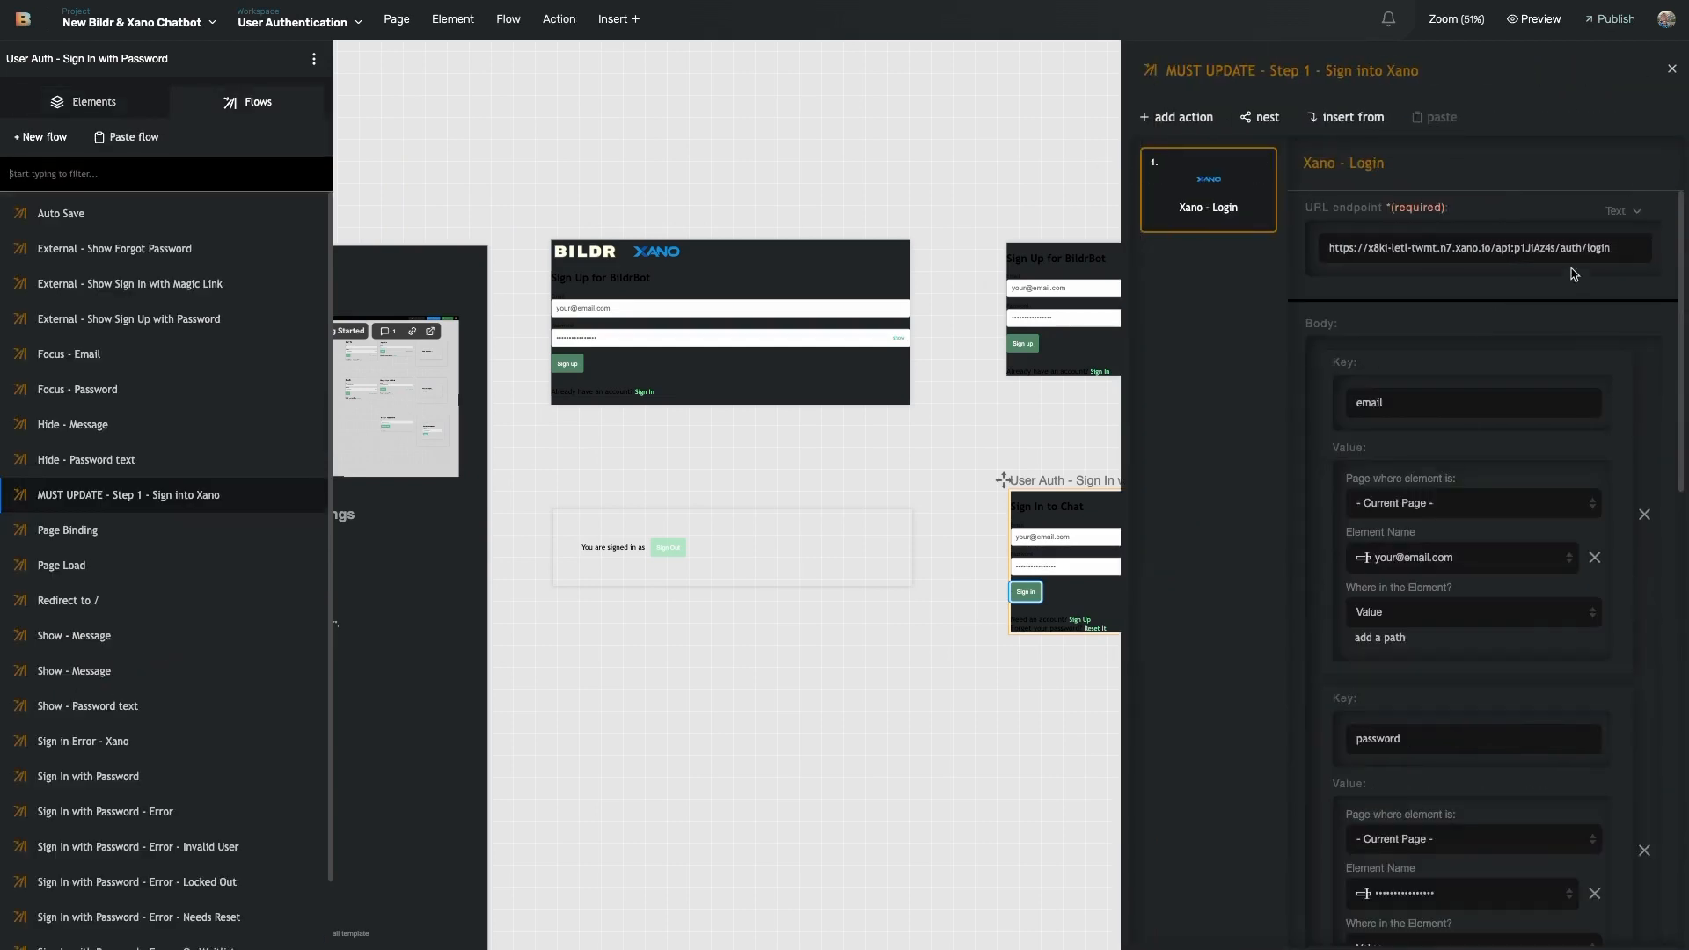
scroll(1487, 437, "down", 5)
scroll(1486, 438, "down", 10)
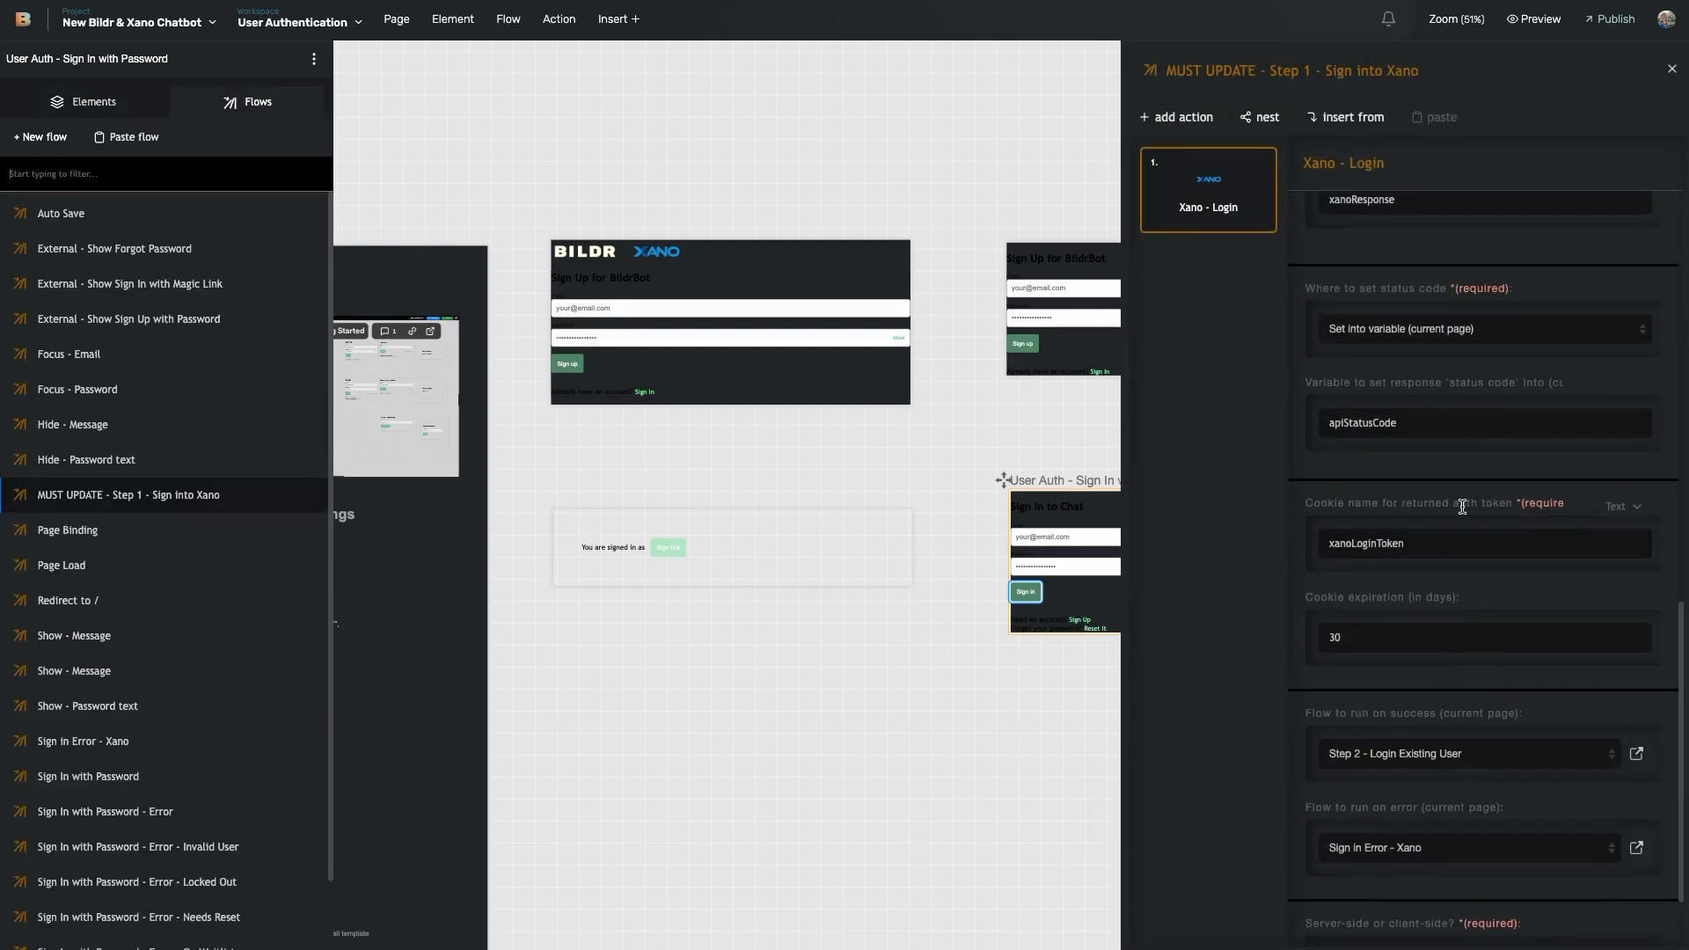
scroll(1469, 449, "down", 6)
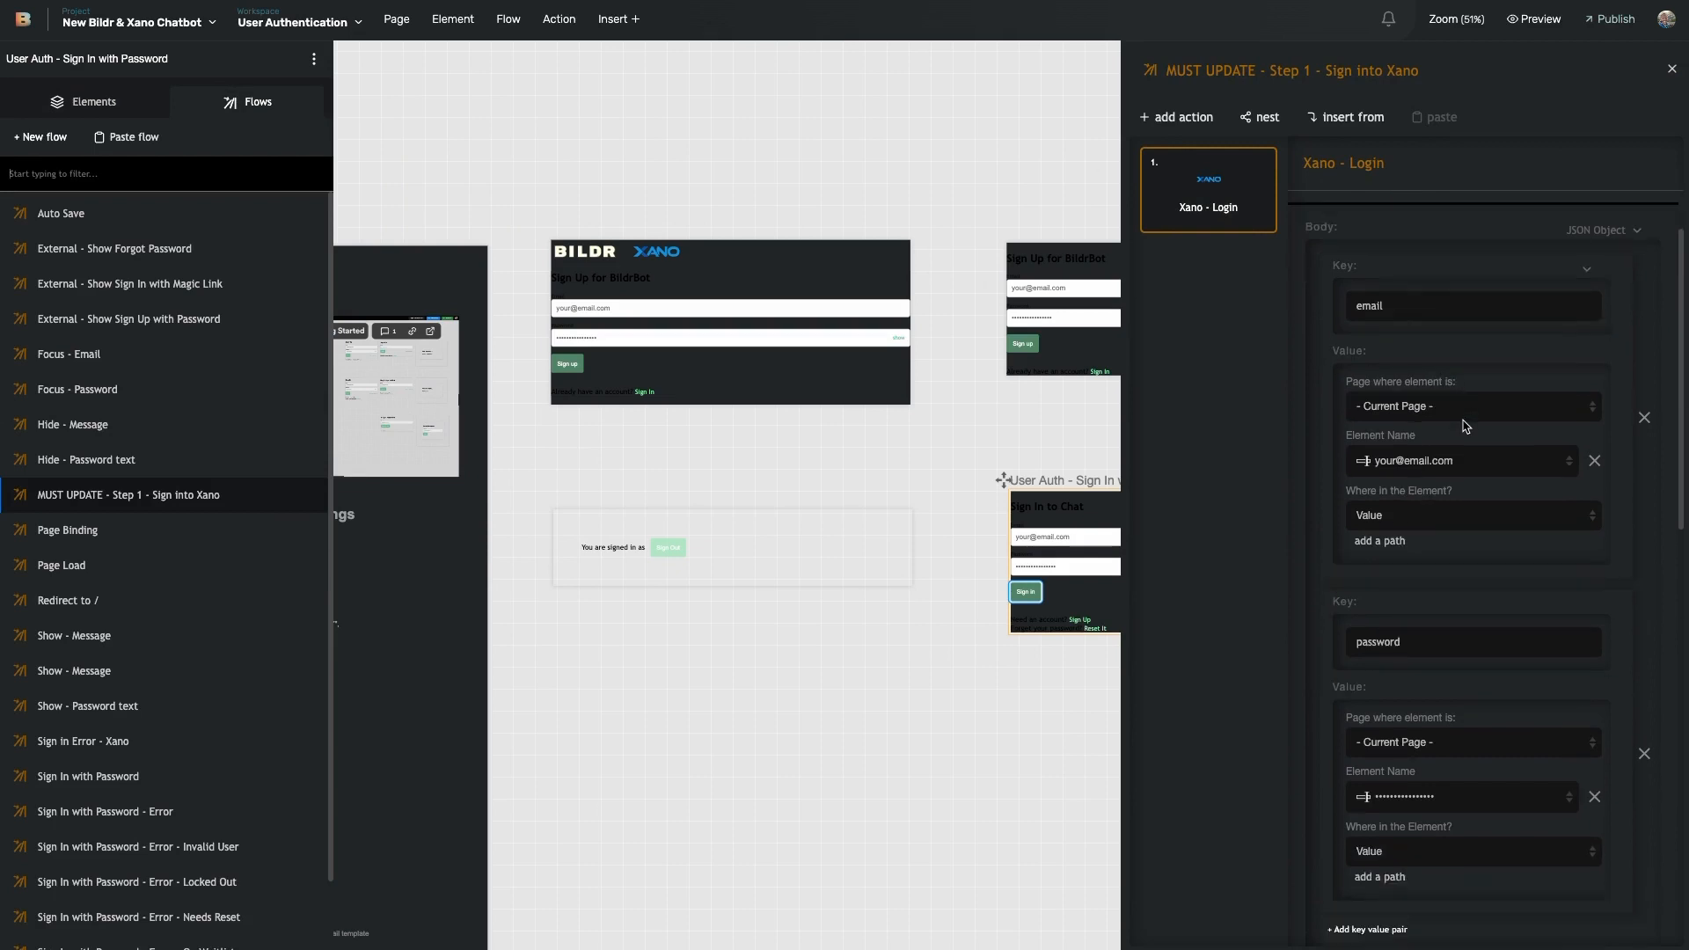
scroll(1452, 524, "down", 2)
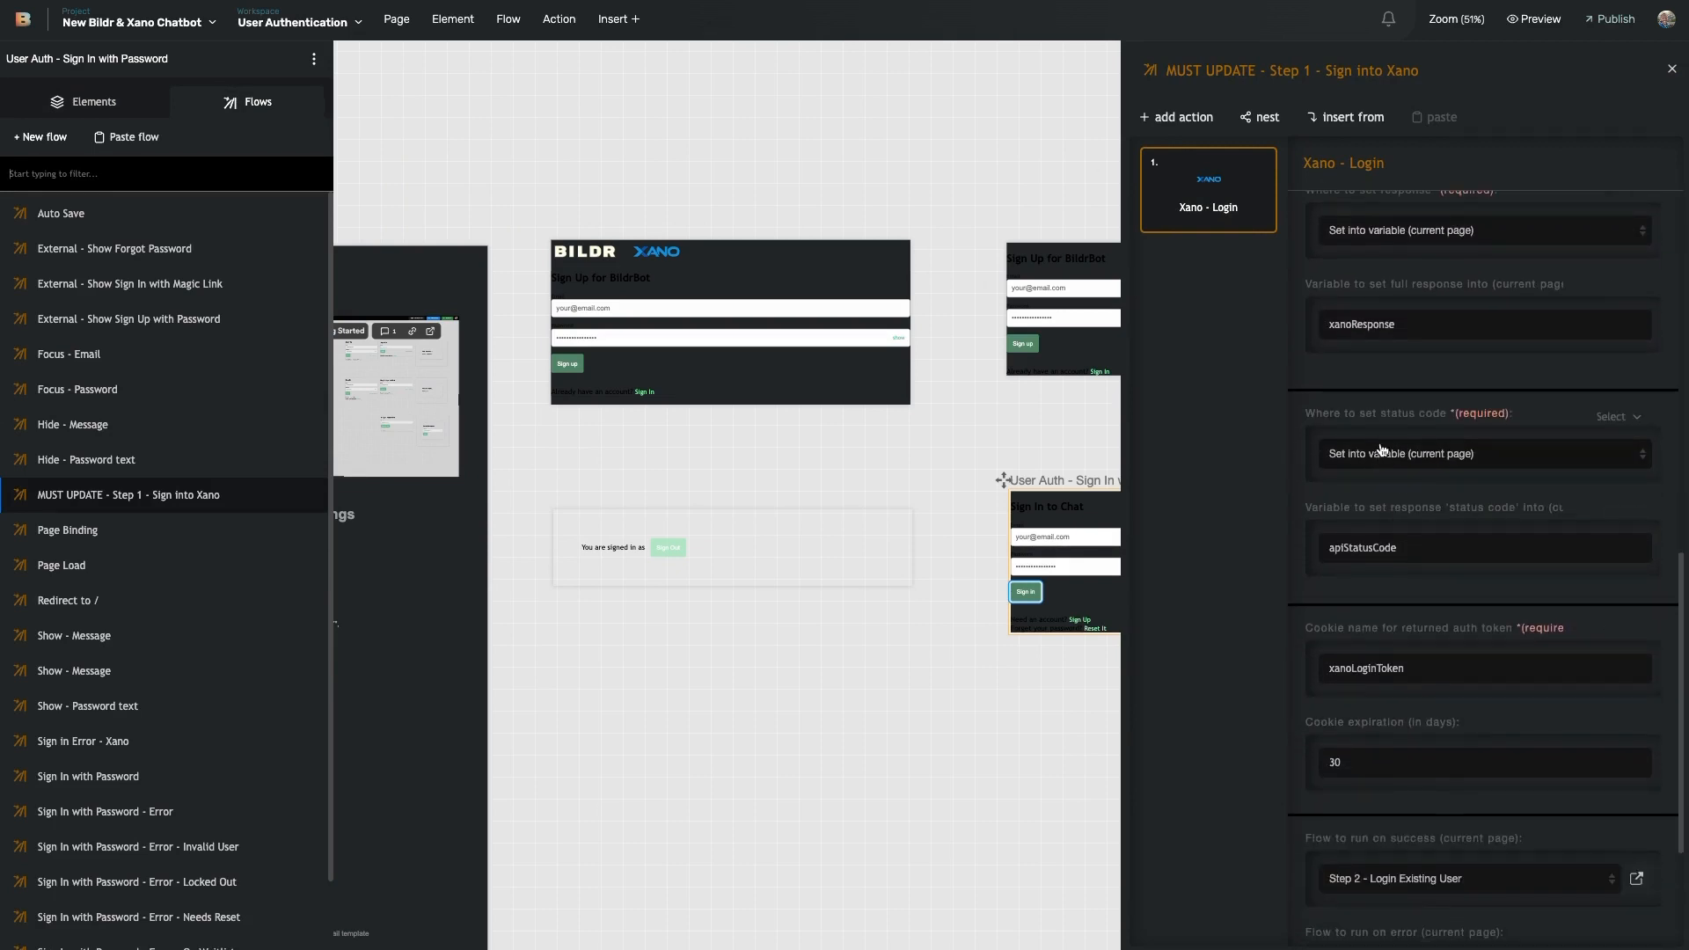
scroll(1399, 440, "up", 2)
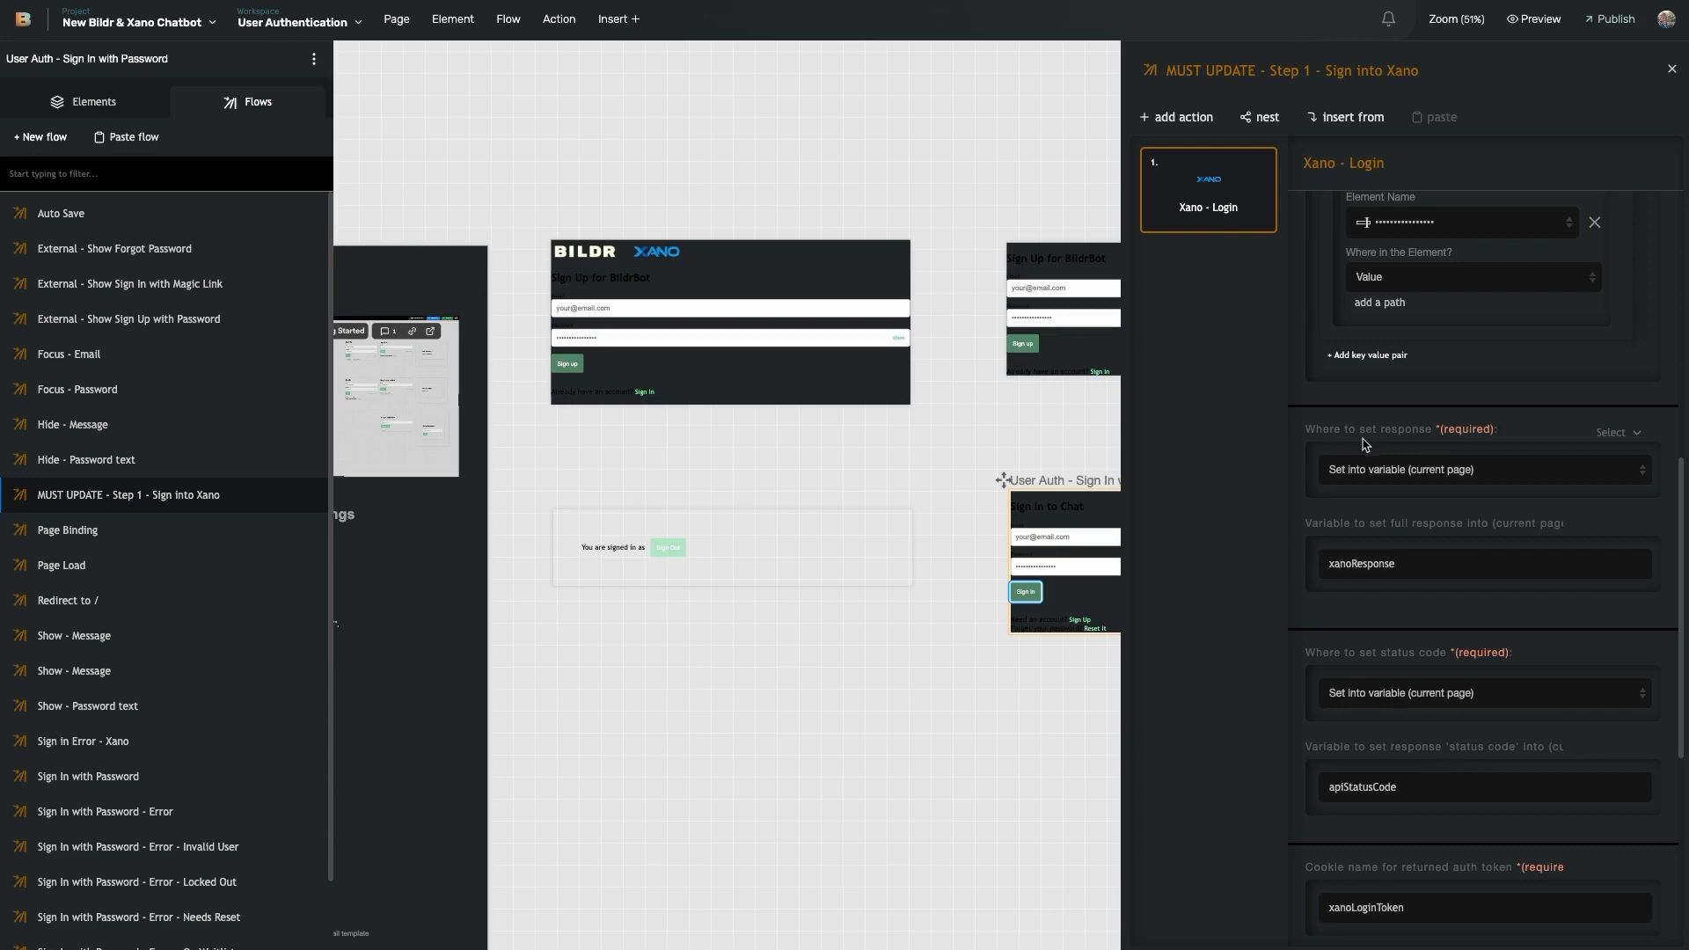
scroll(1365, 444, "down", 4)
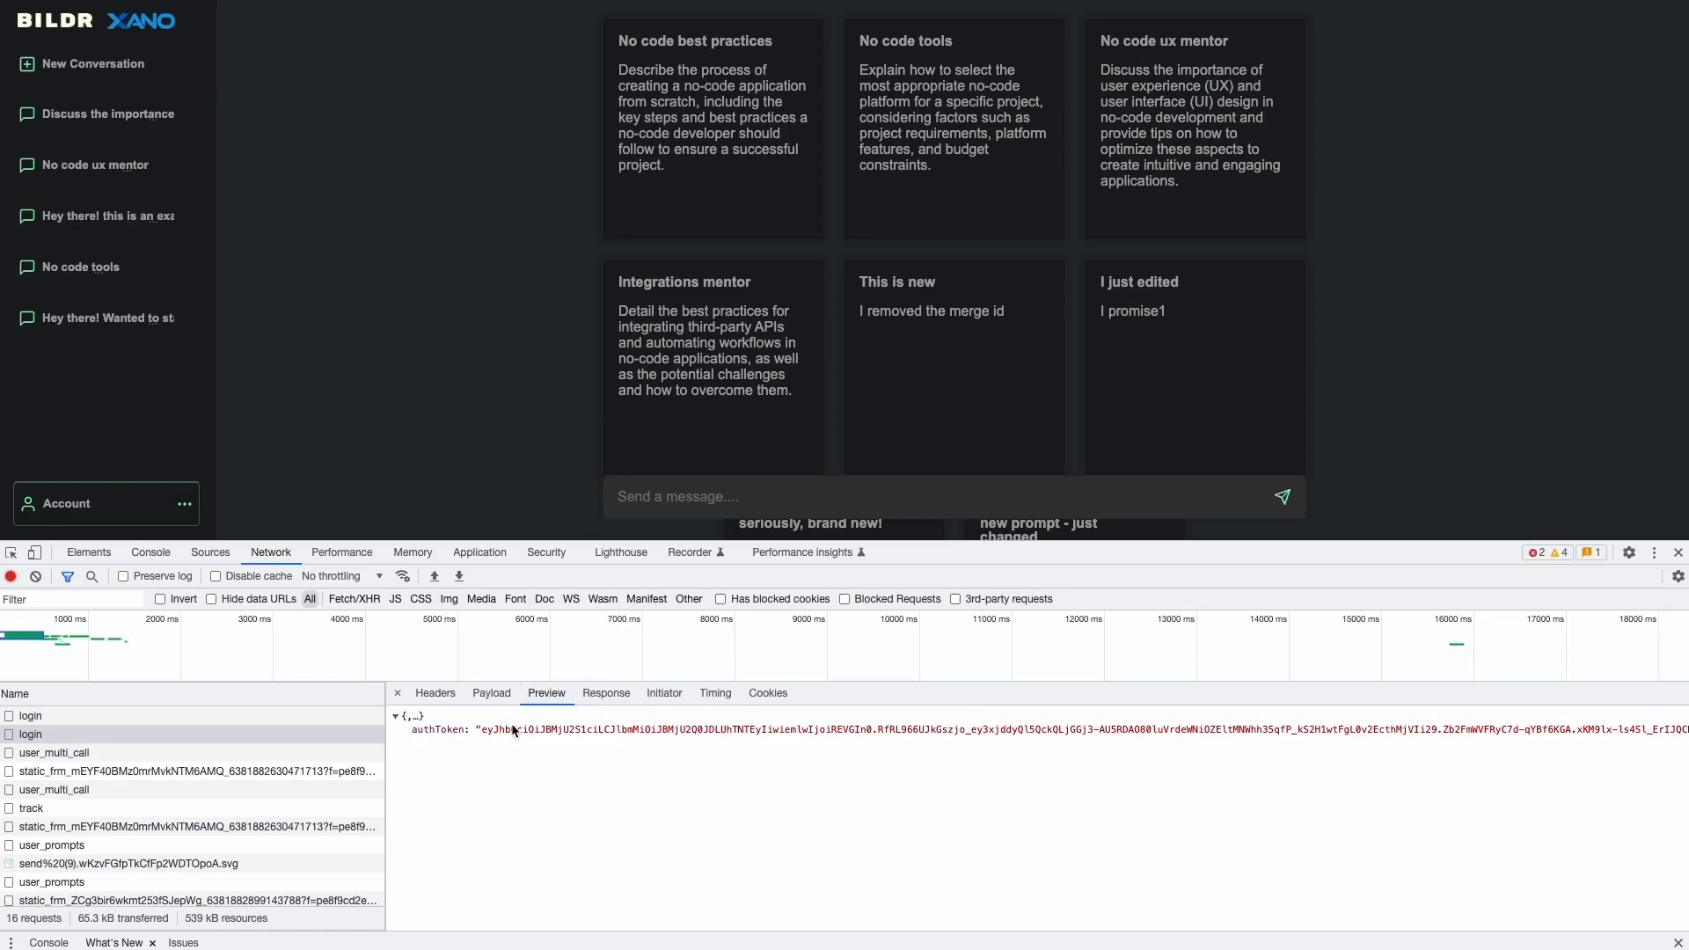
- Highlight the authToken string in the login response, then scroll the Xano - Login panel
left_click_drag(482, 731, 1014, 783)
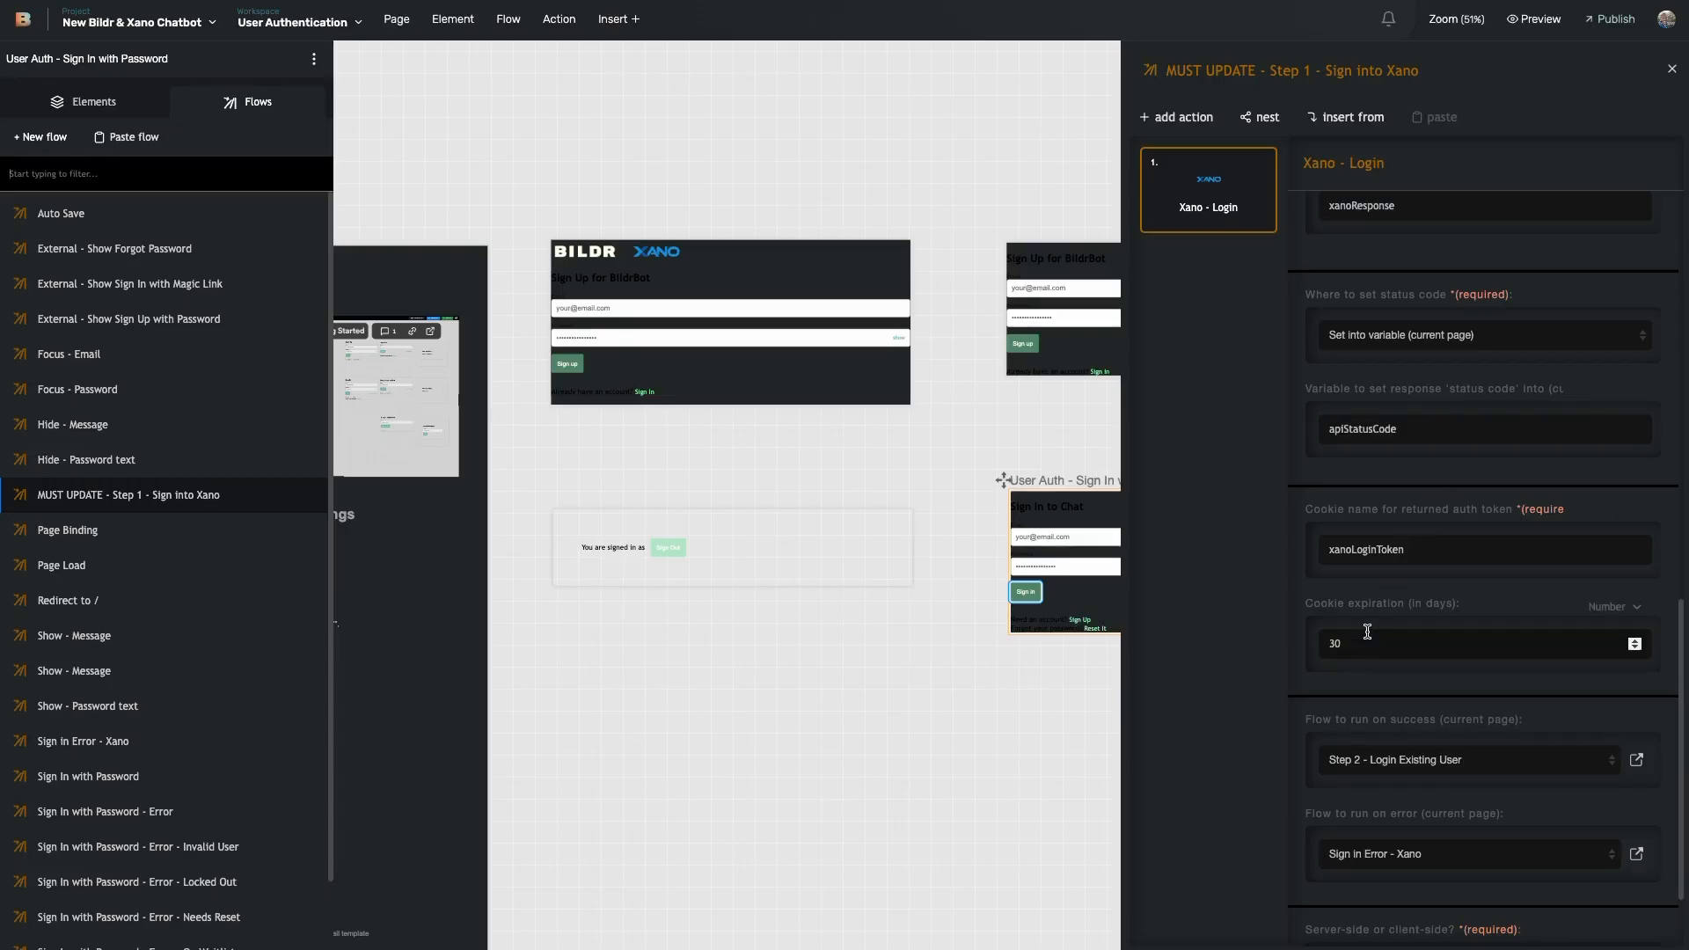
scroll(1355, 423, "down", 3)
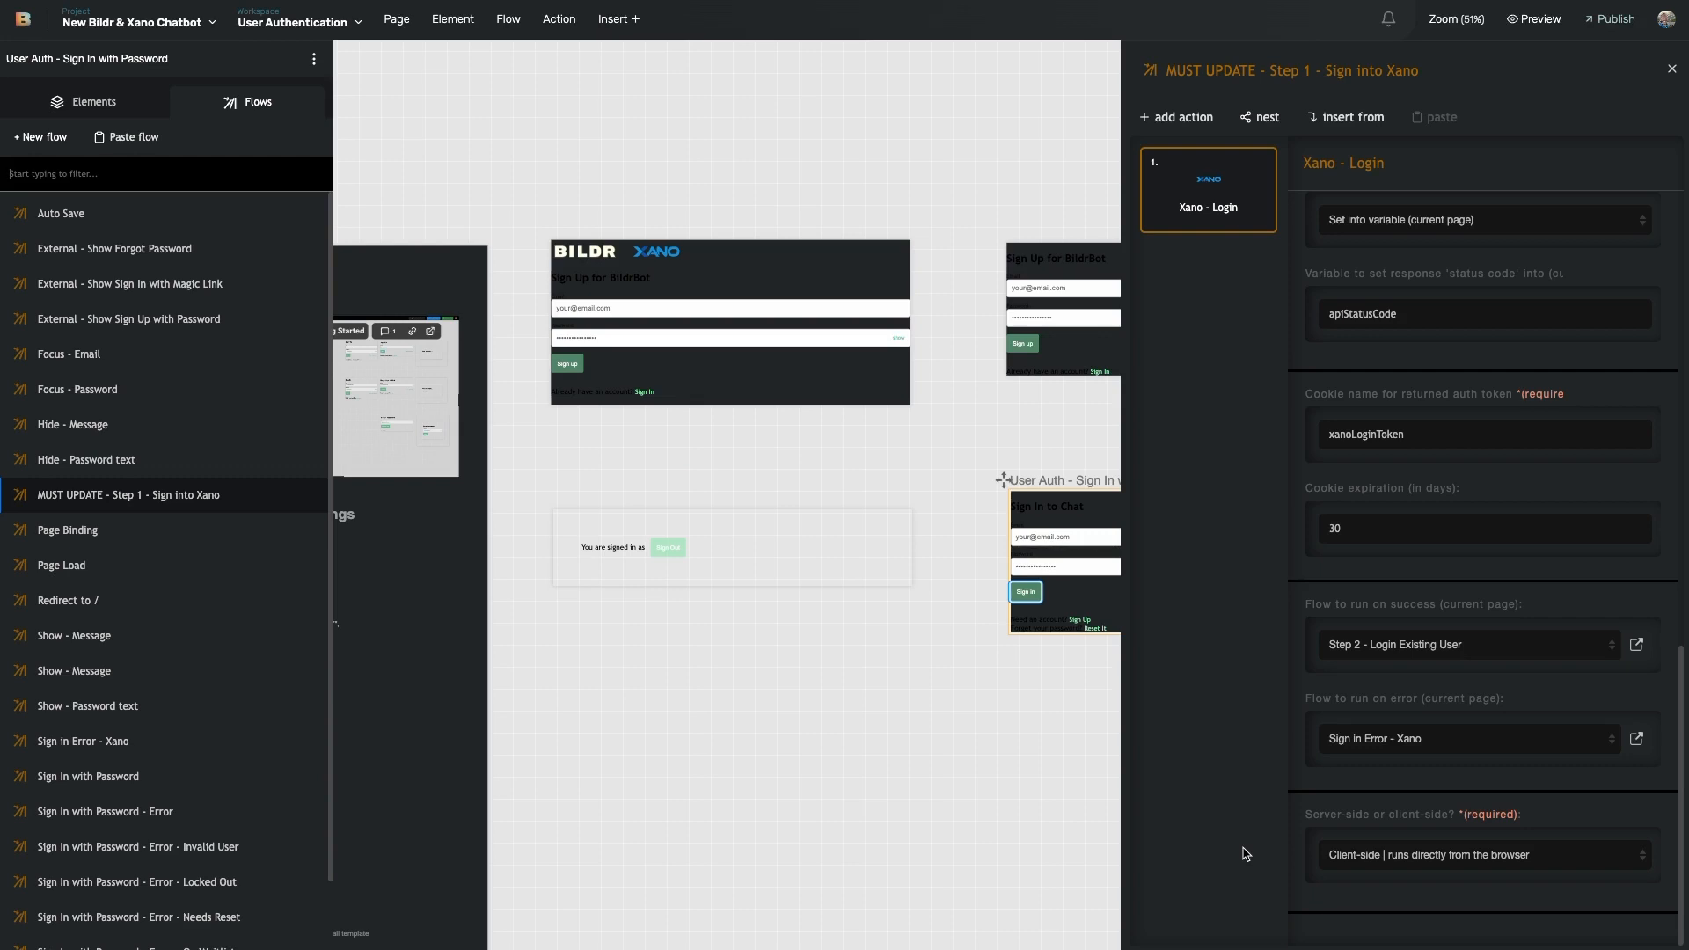
left_click(1375, 858)
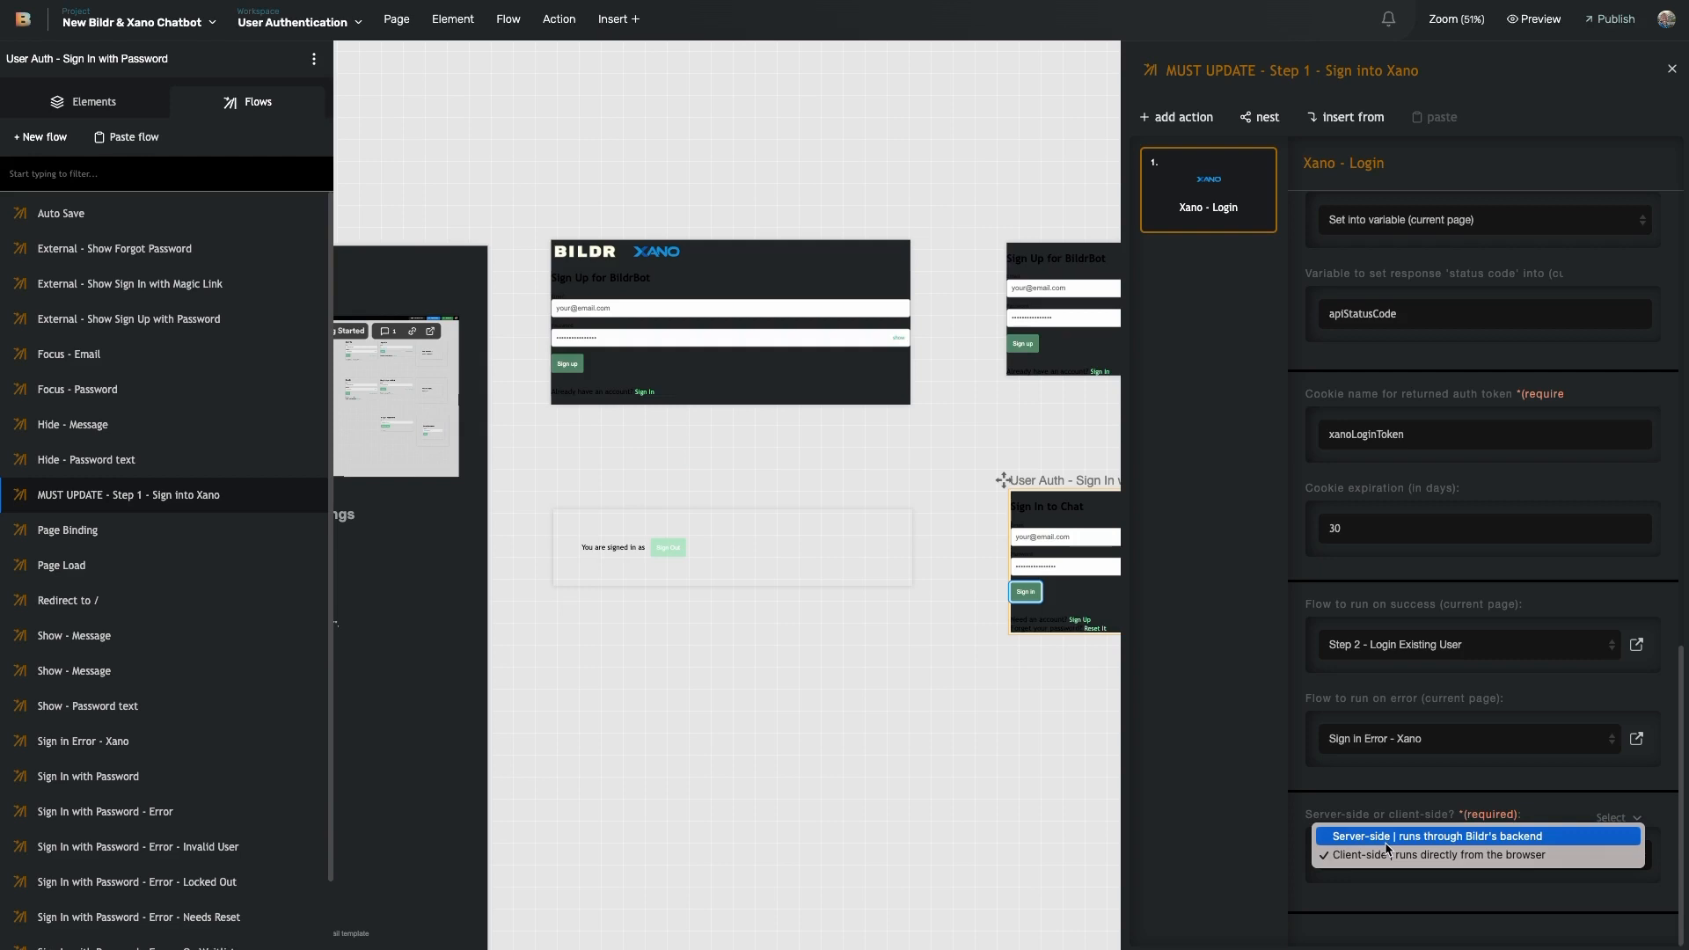
left_click(1253, 823)
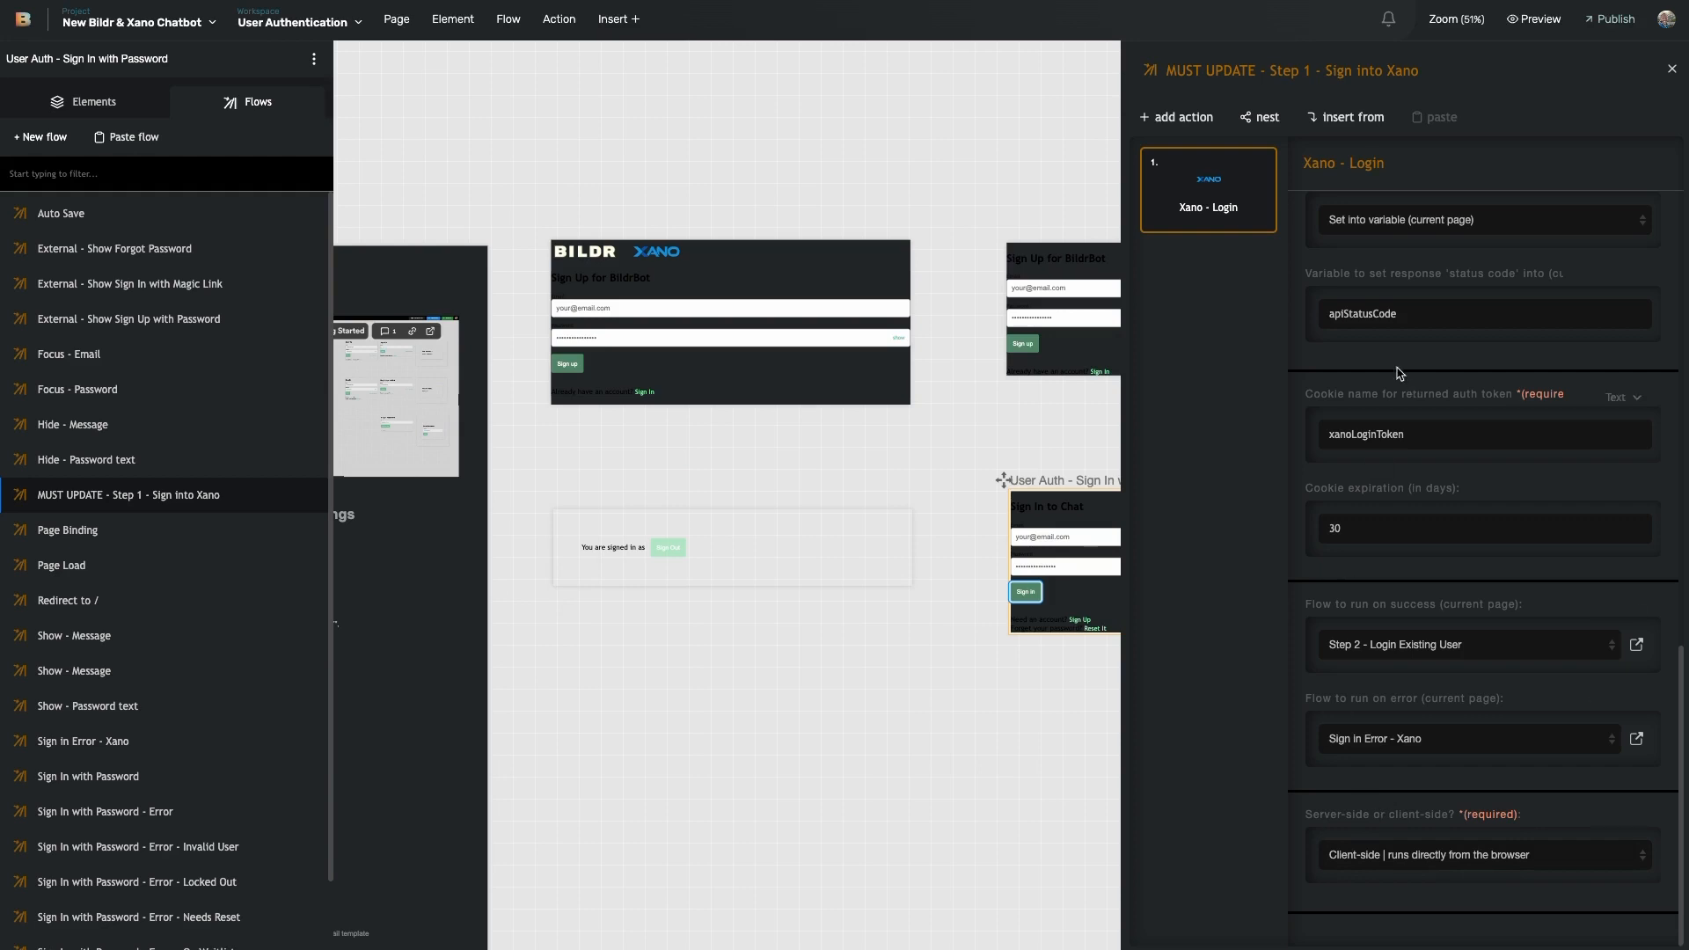
- Scroll through the Xano - Login settings and open the workspace dropdown
scroll(1408, 387, "up", 7)
scroll(1406, 440, "down", 7)
scroll(1374, 523, "up", 10)
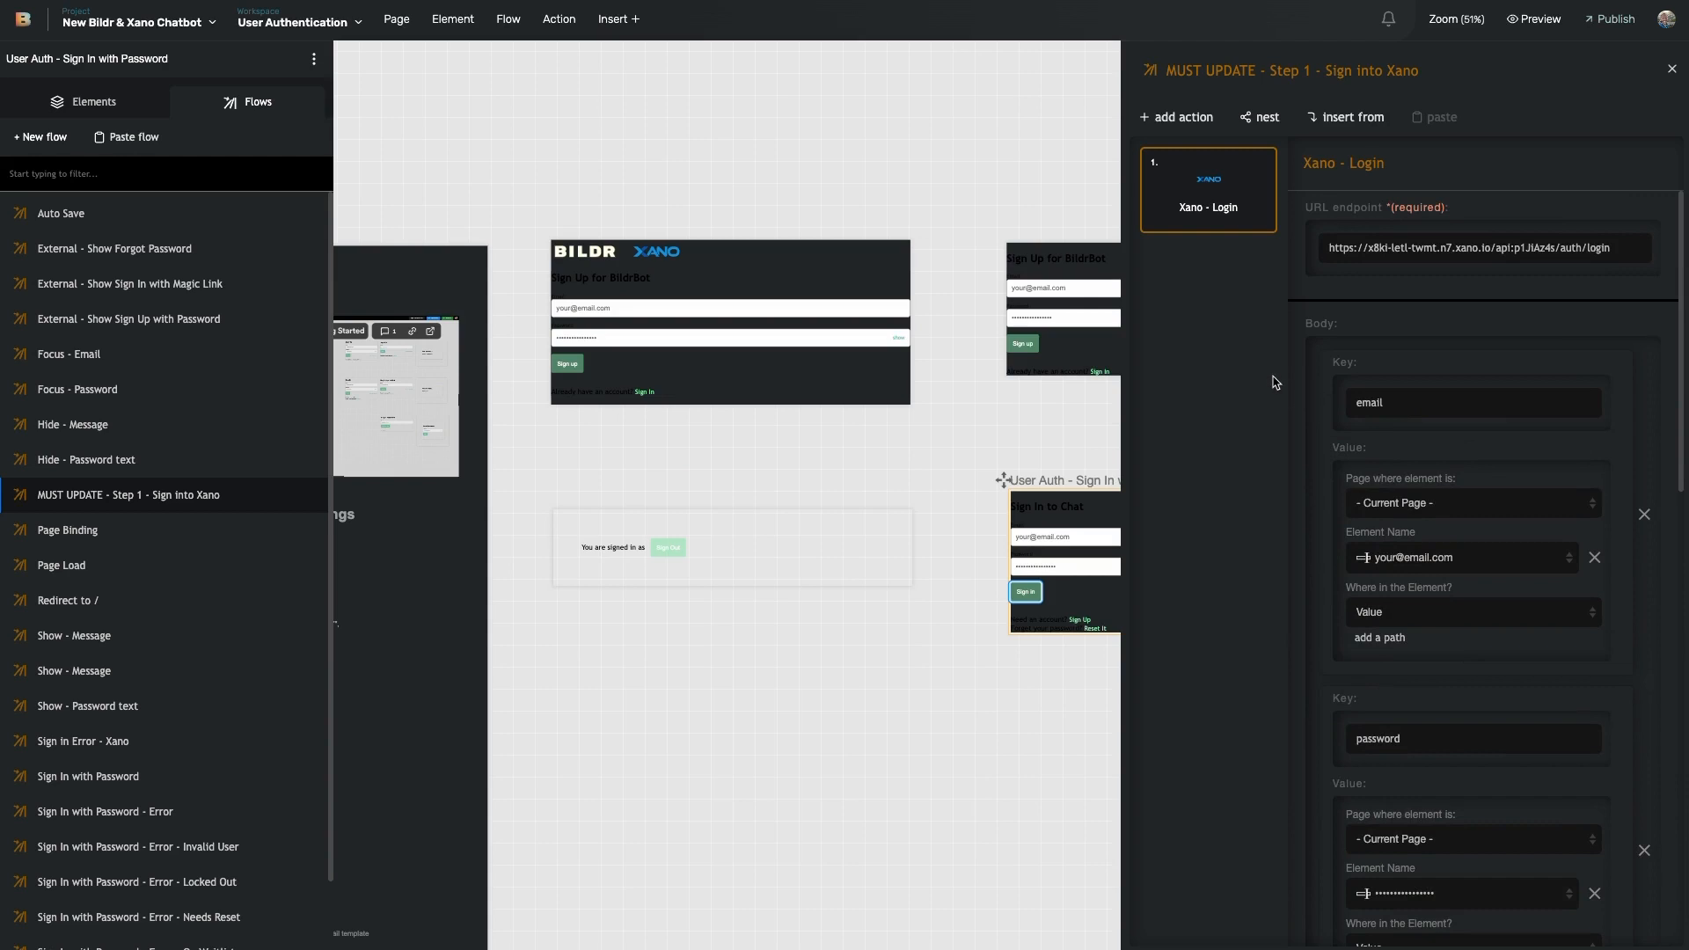
scroll(1293, 532, "down", 10)
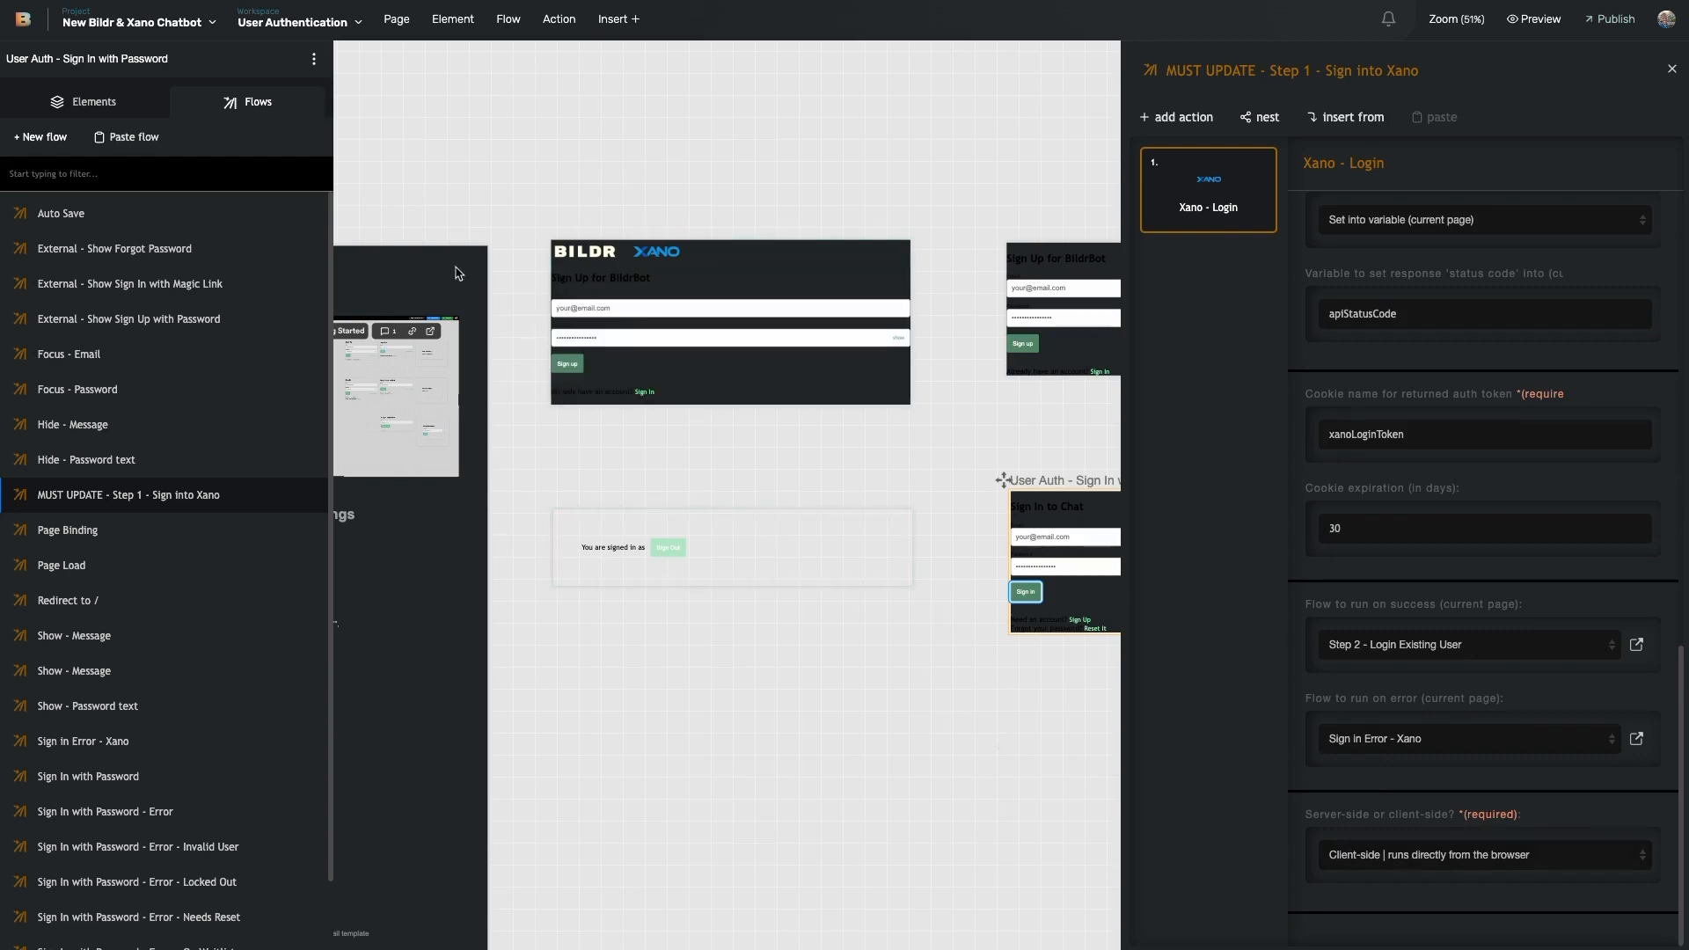
left_click(294, 20)
- Switch to the ChatGPT Bot workspace and select an element on its page
mouse_move(299, 128)
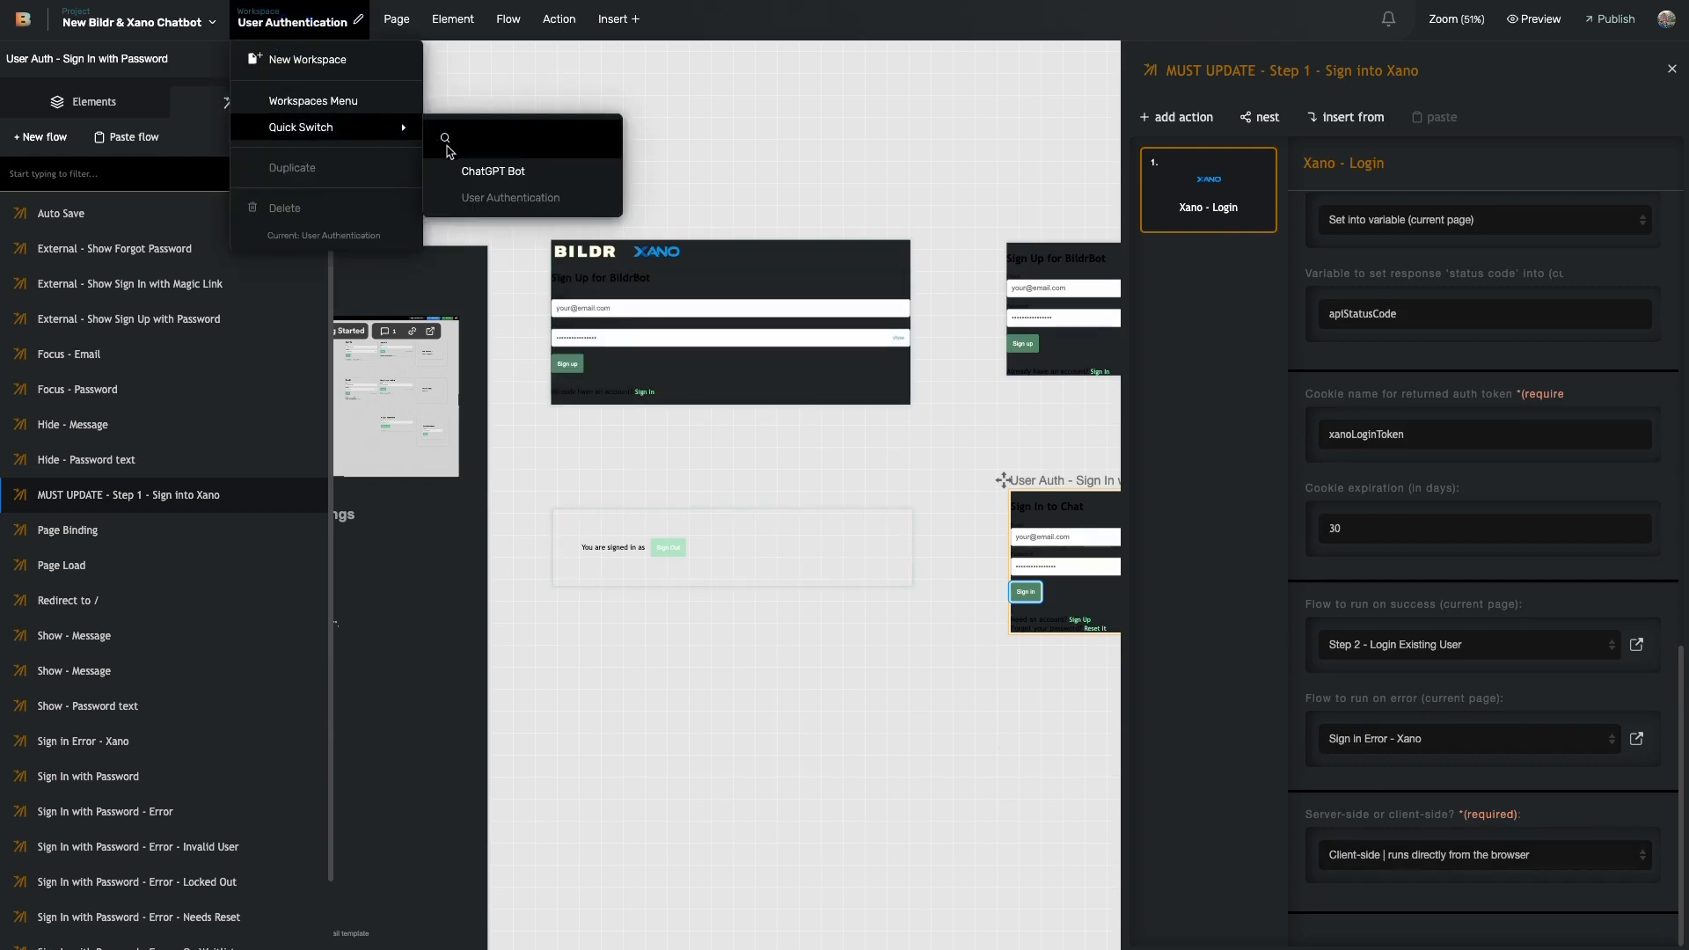
left_click(464, 174)
left_click(185, 419)
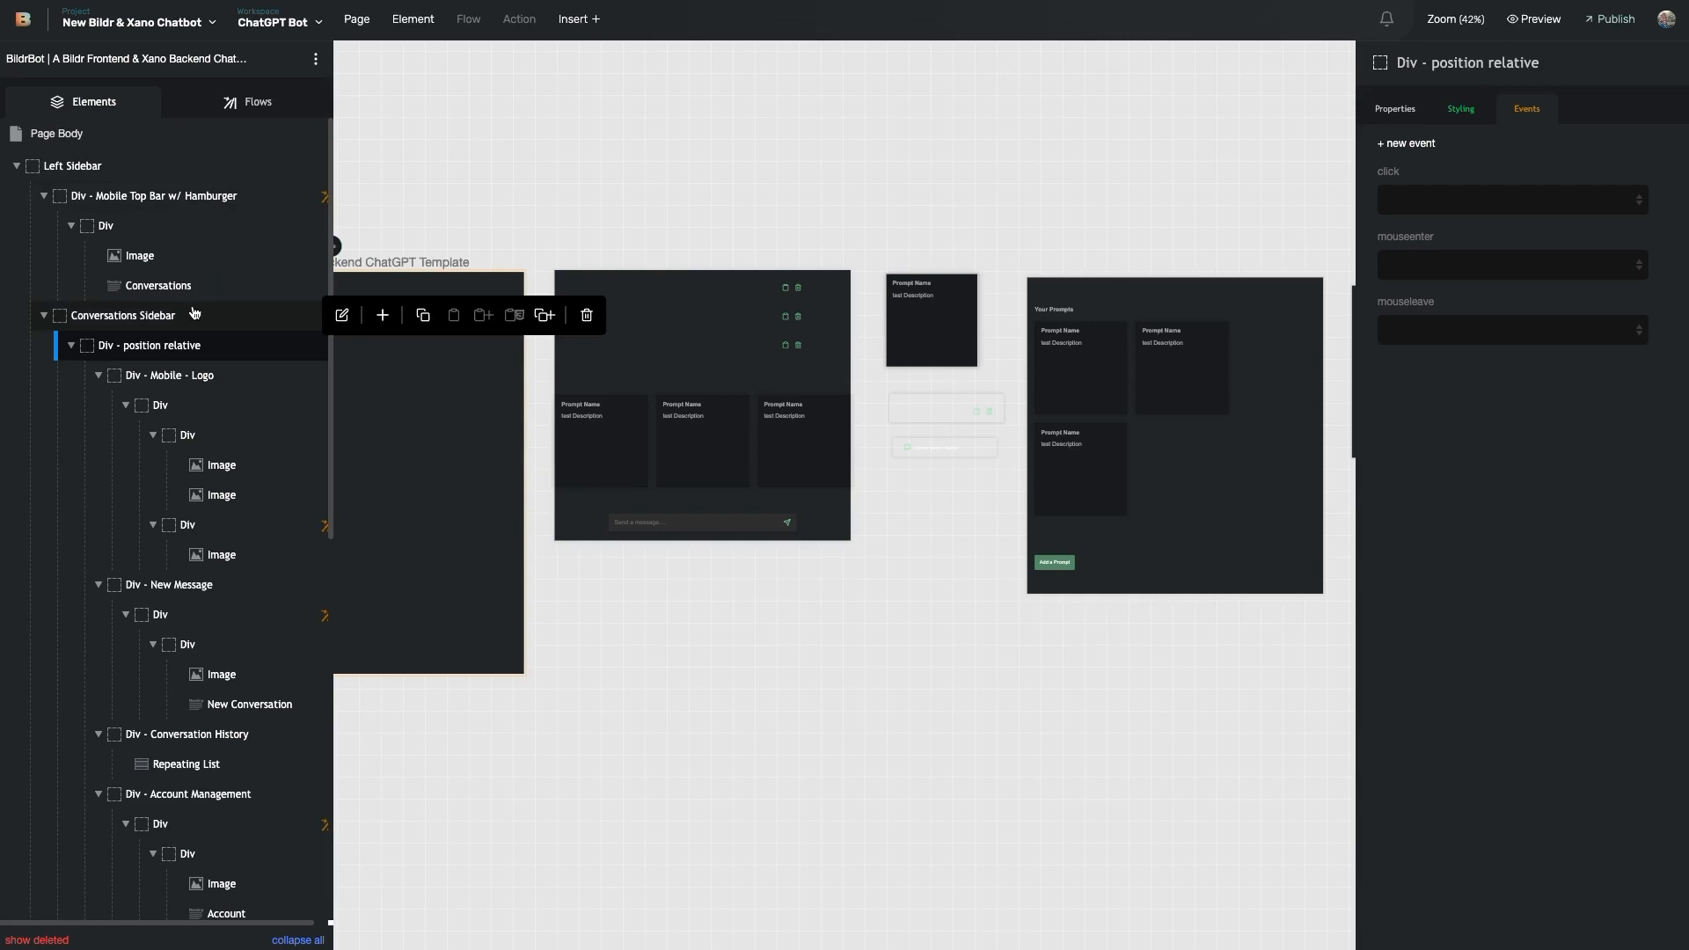
- Filter flows by 'log' and open the Existing User Logged In flow
left_click(251, 102)
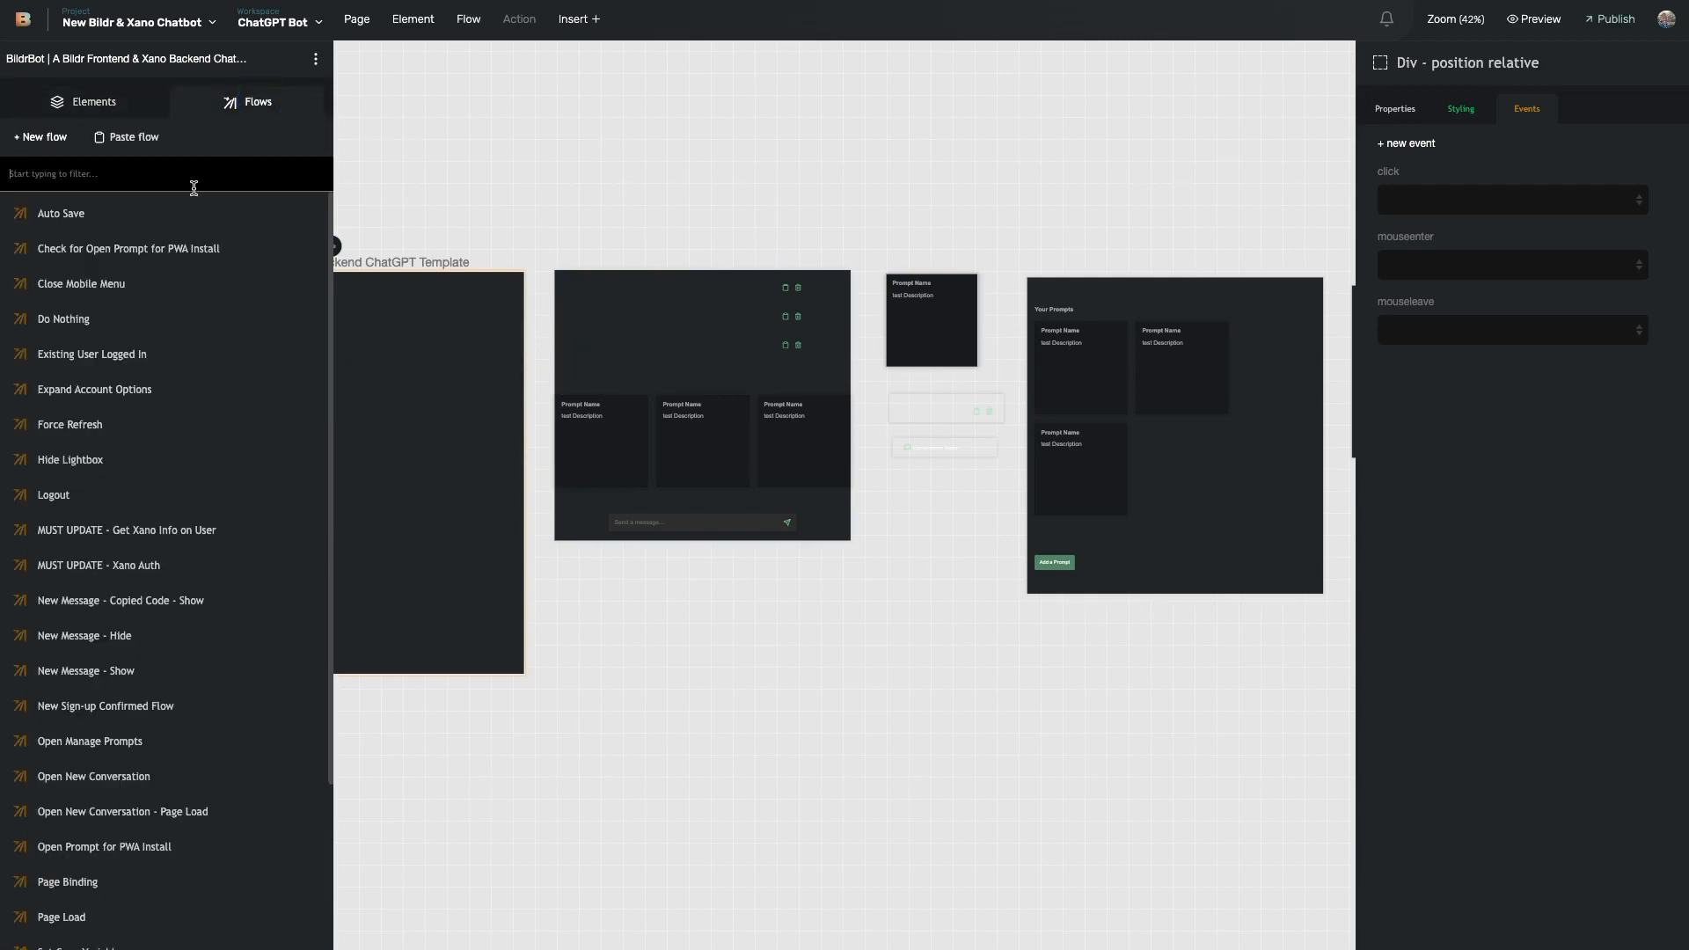
left_click(194, 180)
type("log")
left_click(178, 220)
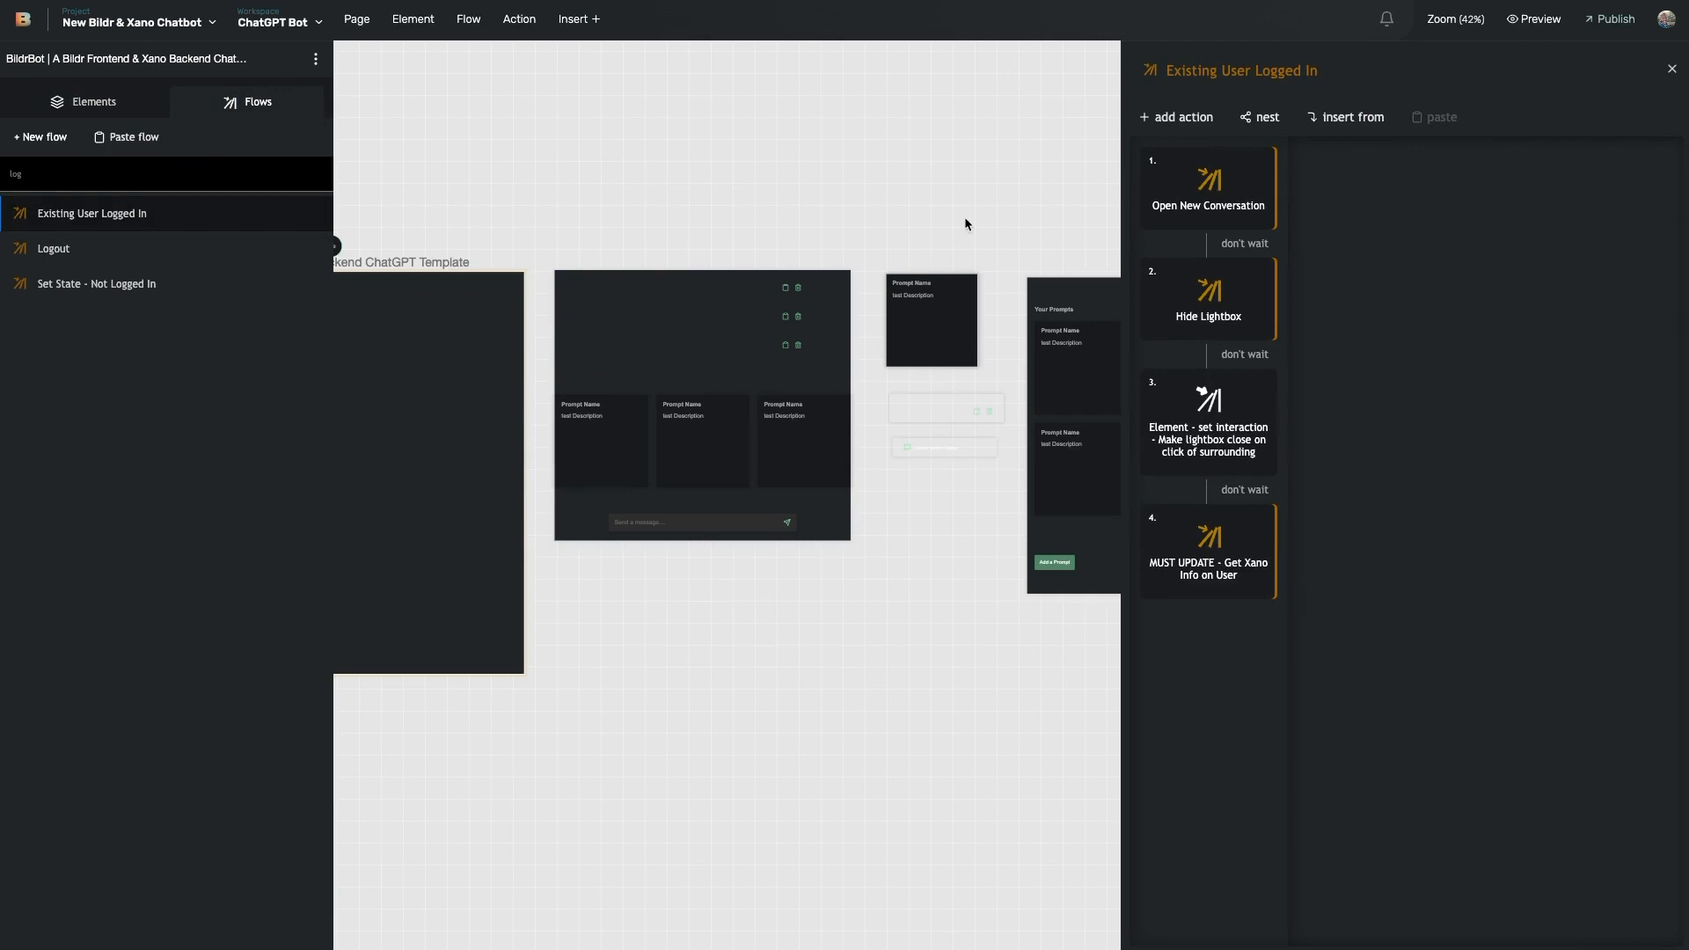
scroll(622, 328, "left", 5)
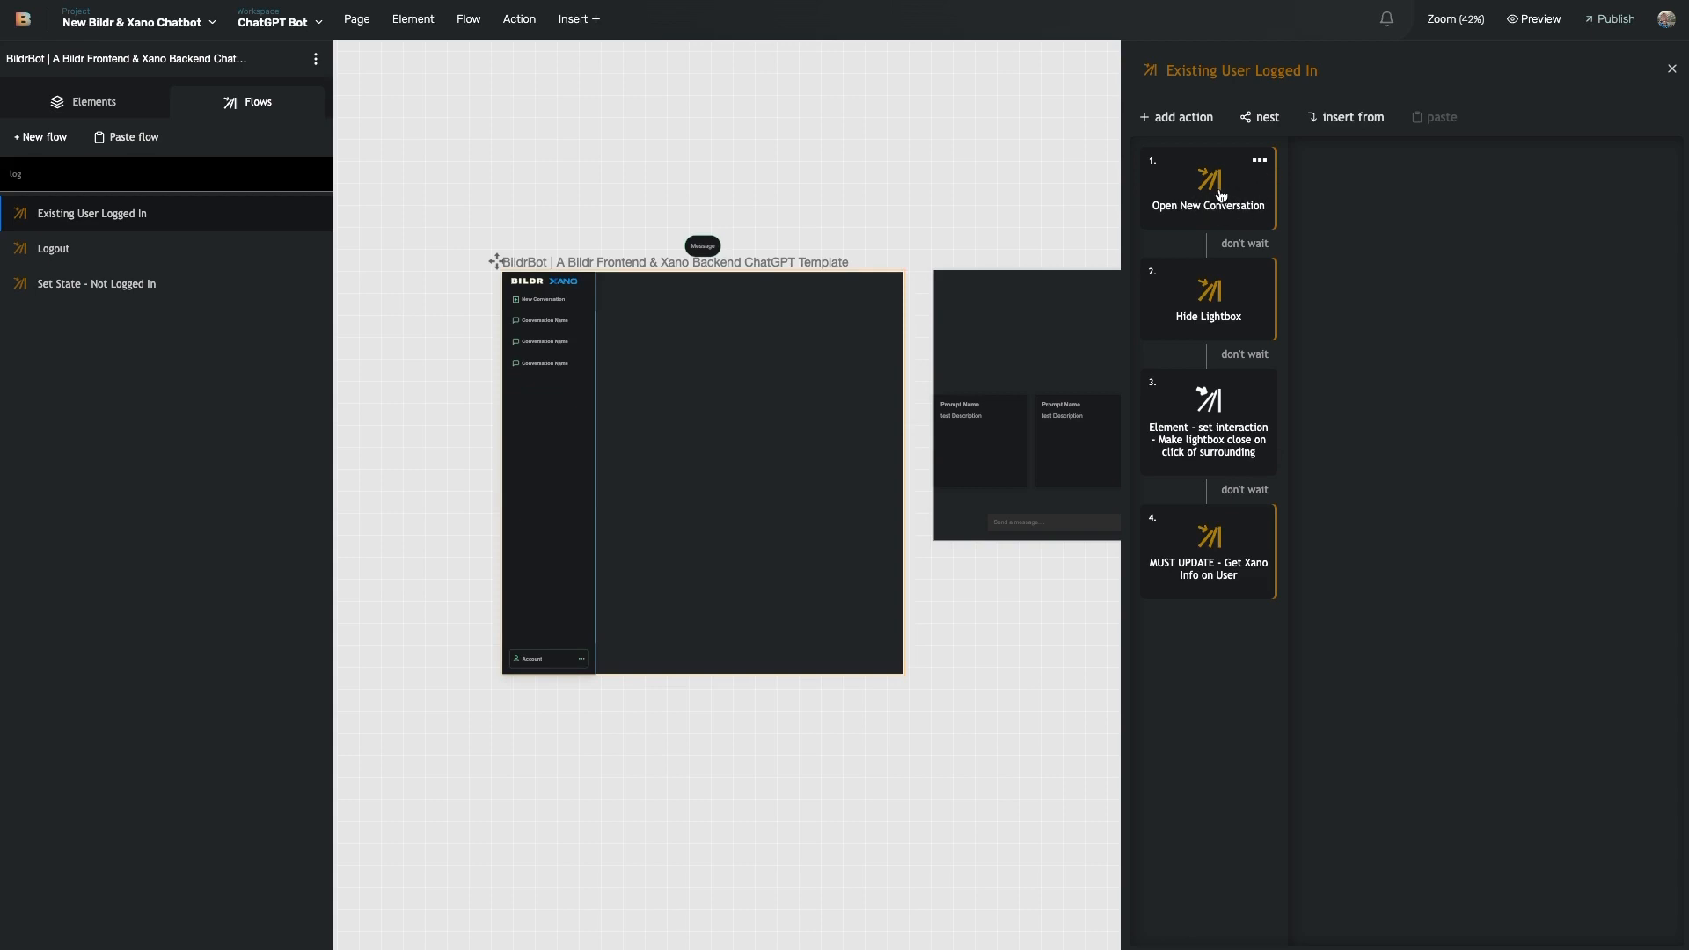
scroll(1011, 422, "right", 2)
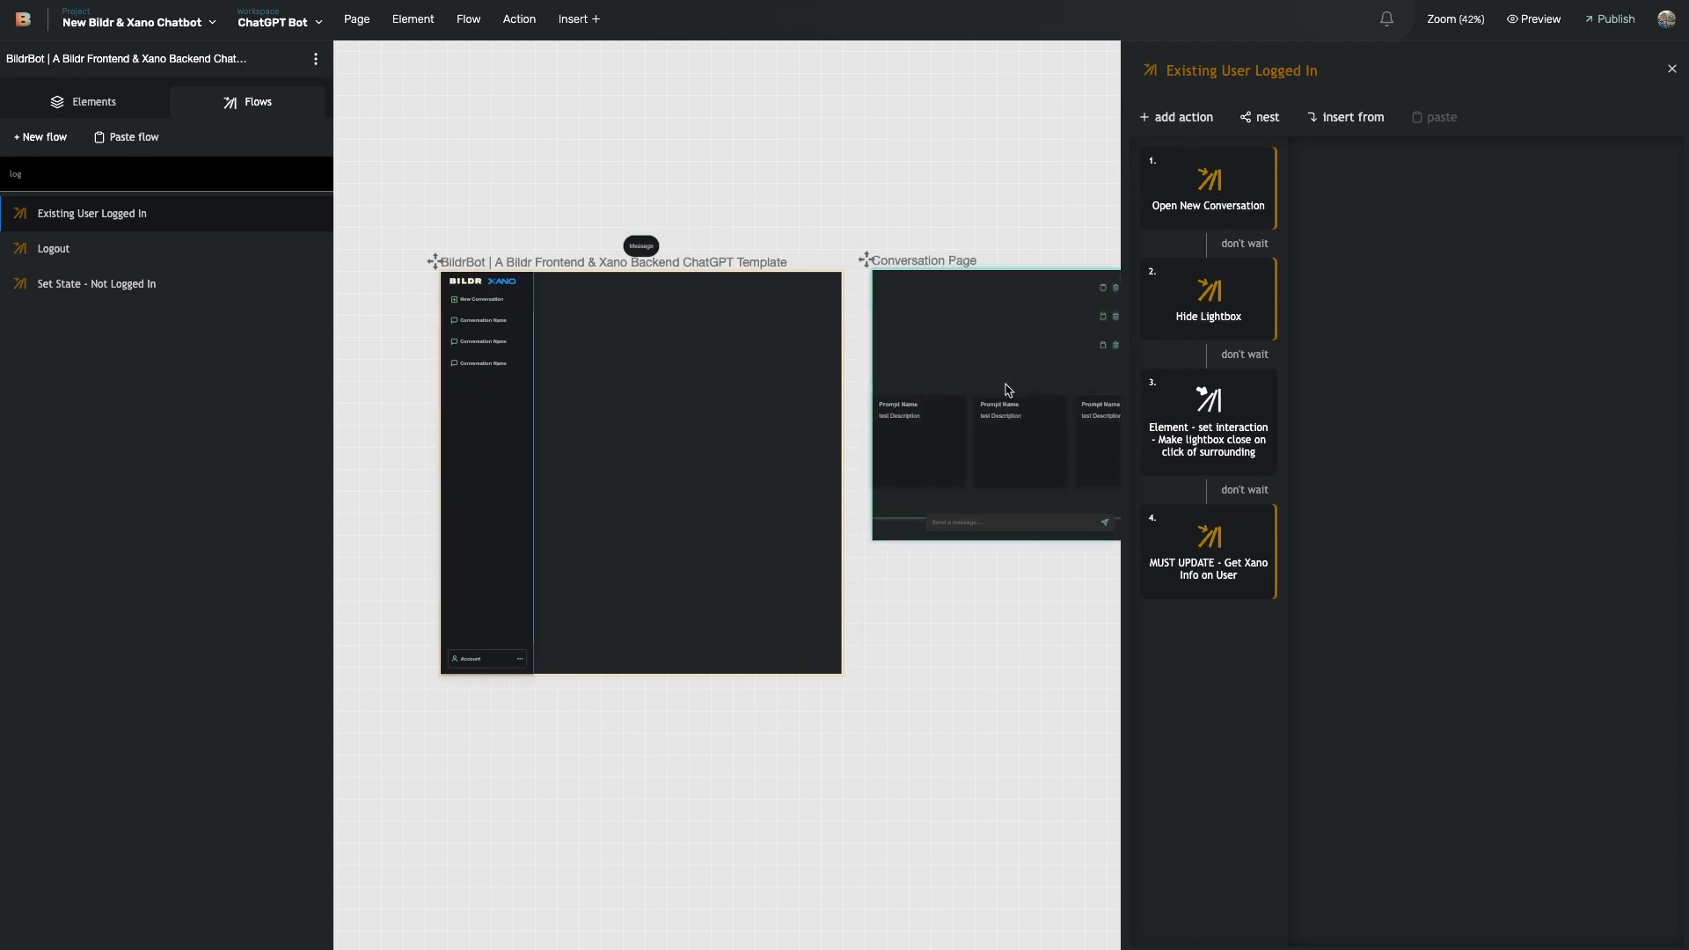
scroll(971, 391, "right", 4)
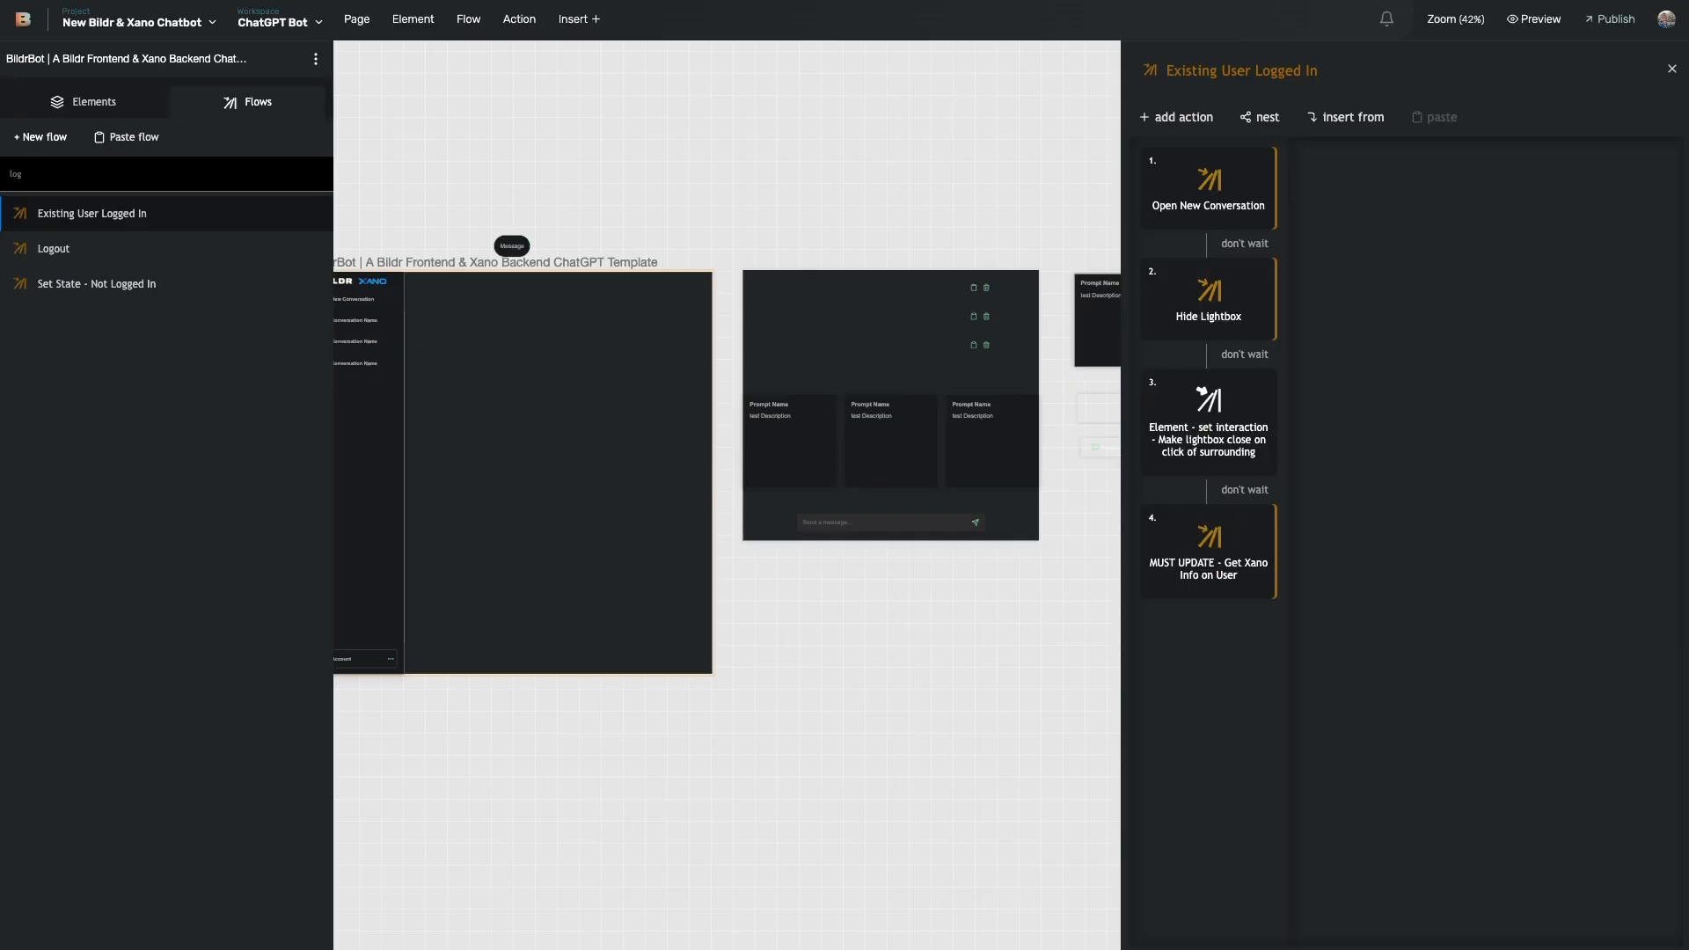
- Open the nested Get Xano Info on User flow and view the user_multi_call response
left_click(1217, 585)
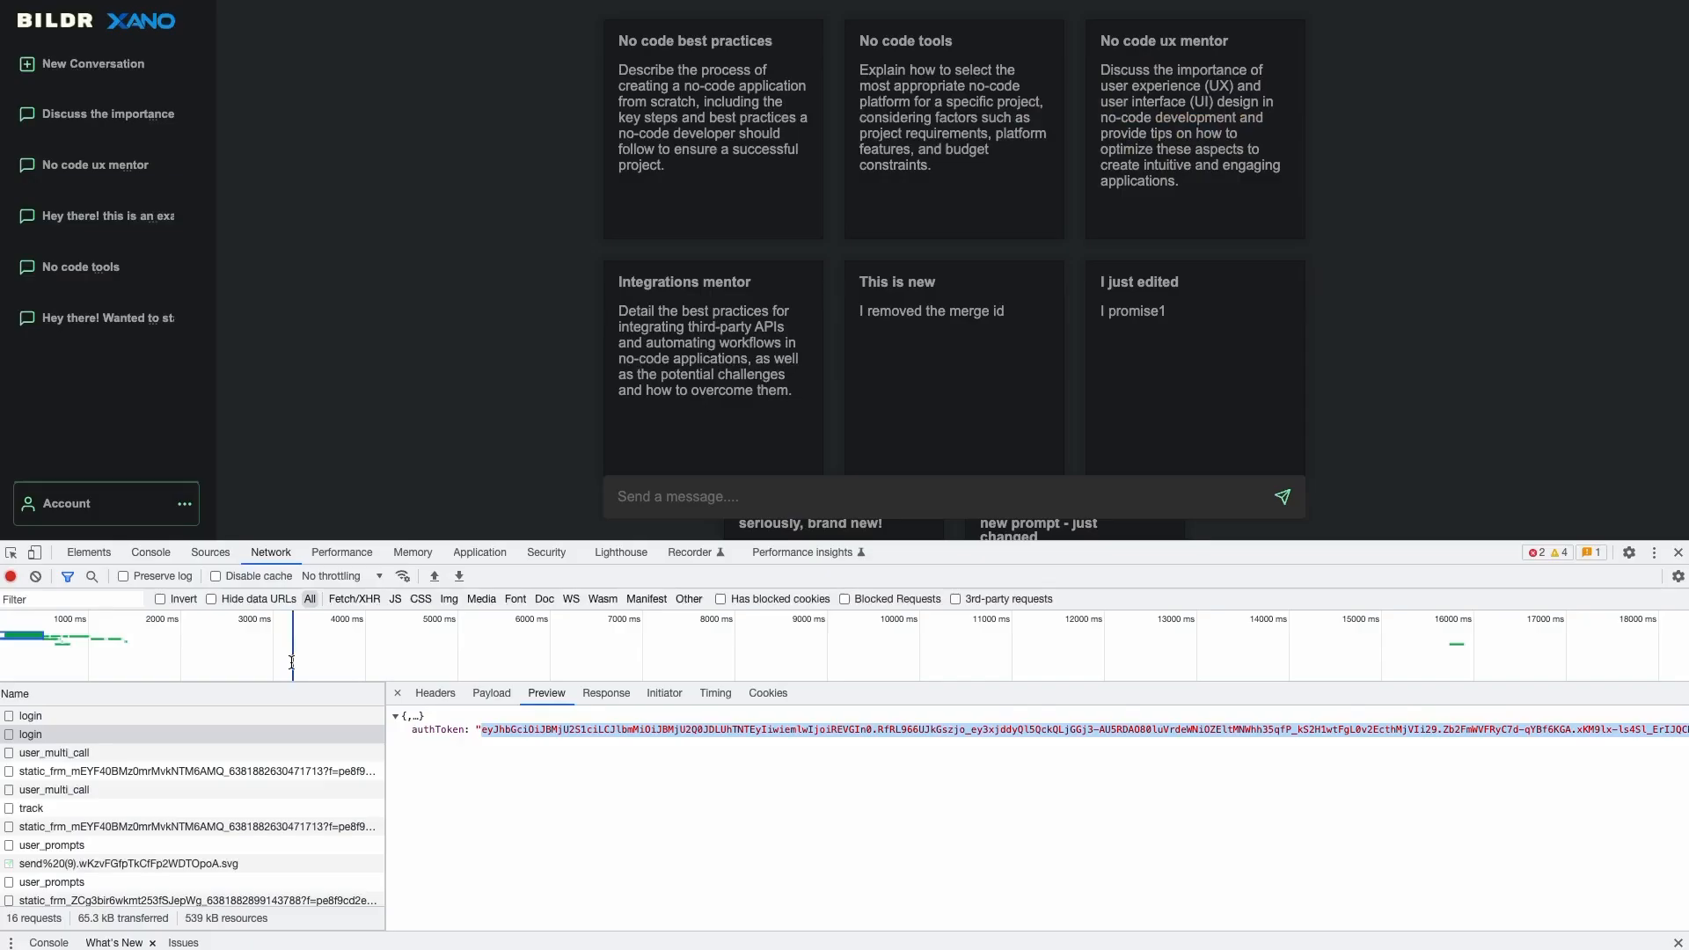
left_click(79, 752)
left_click(88, 789)
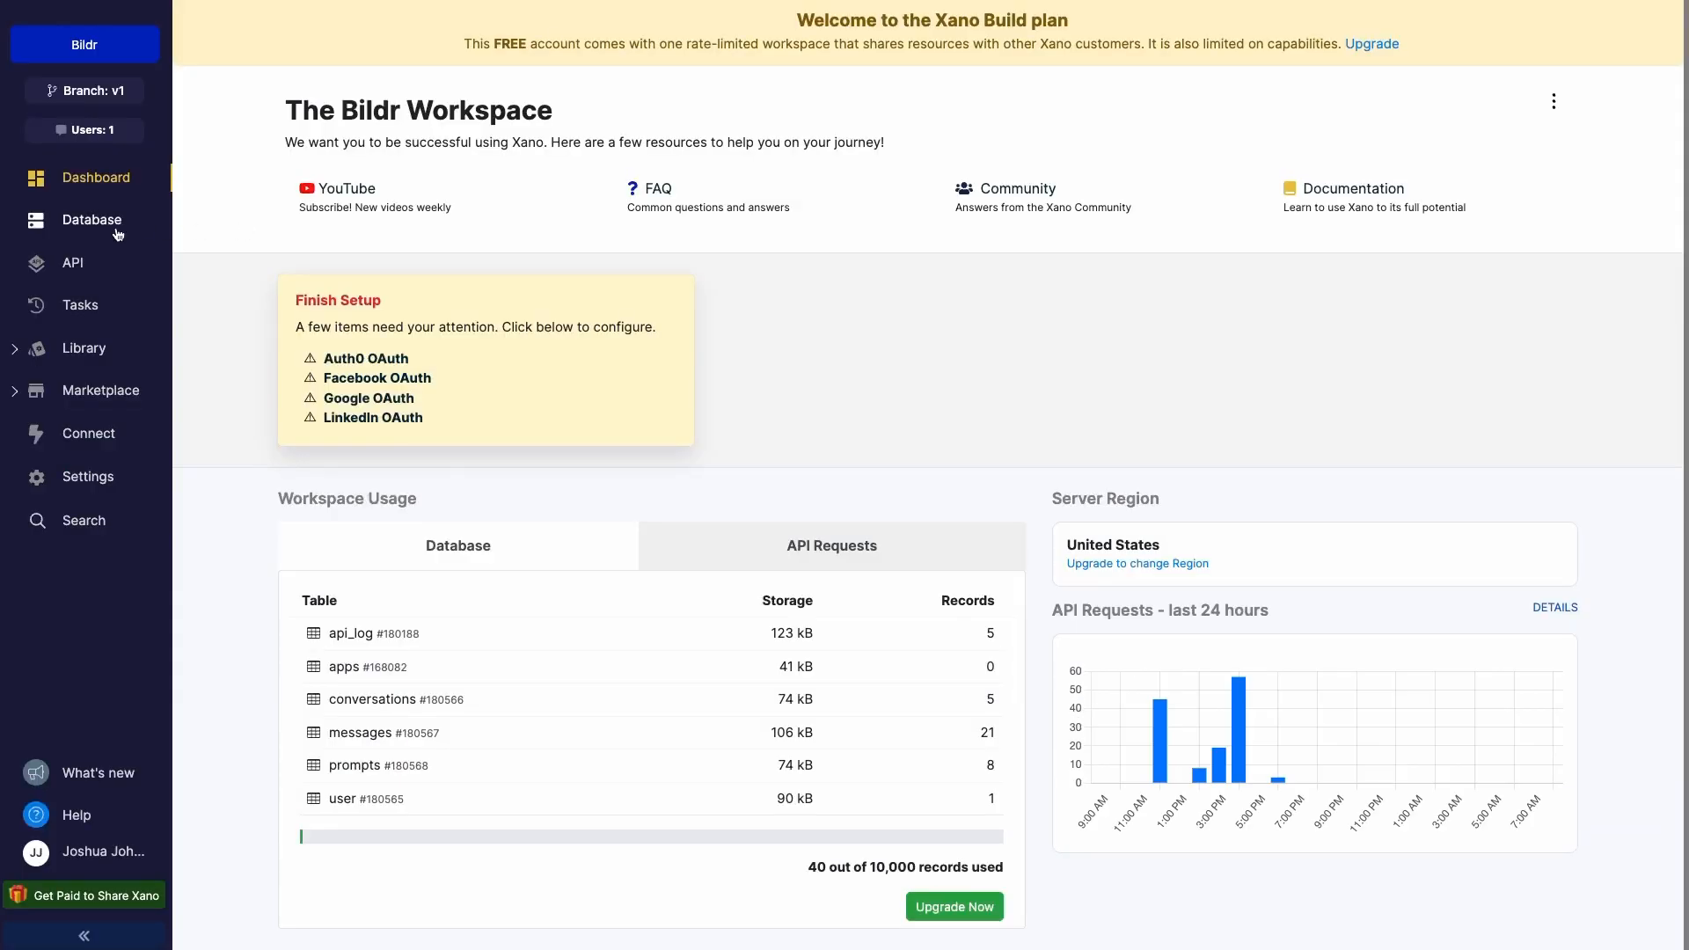
- Open bildr_chat_bot's /user_multi_call endpoint and view the Get Record user step's output
left_click(73, 262)
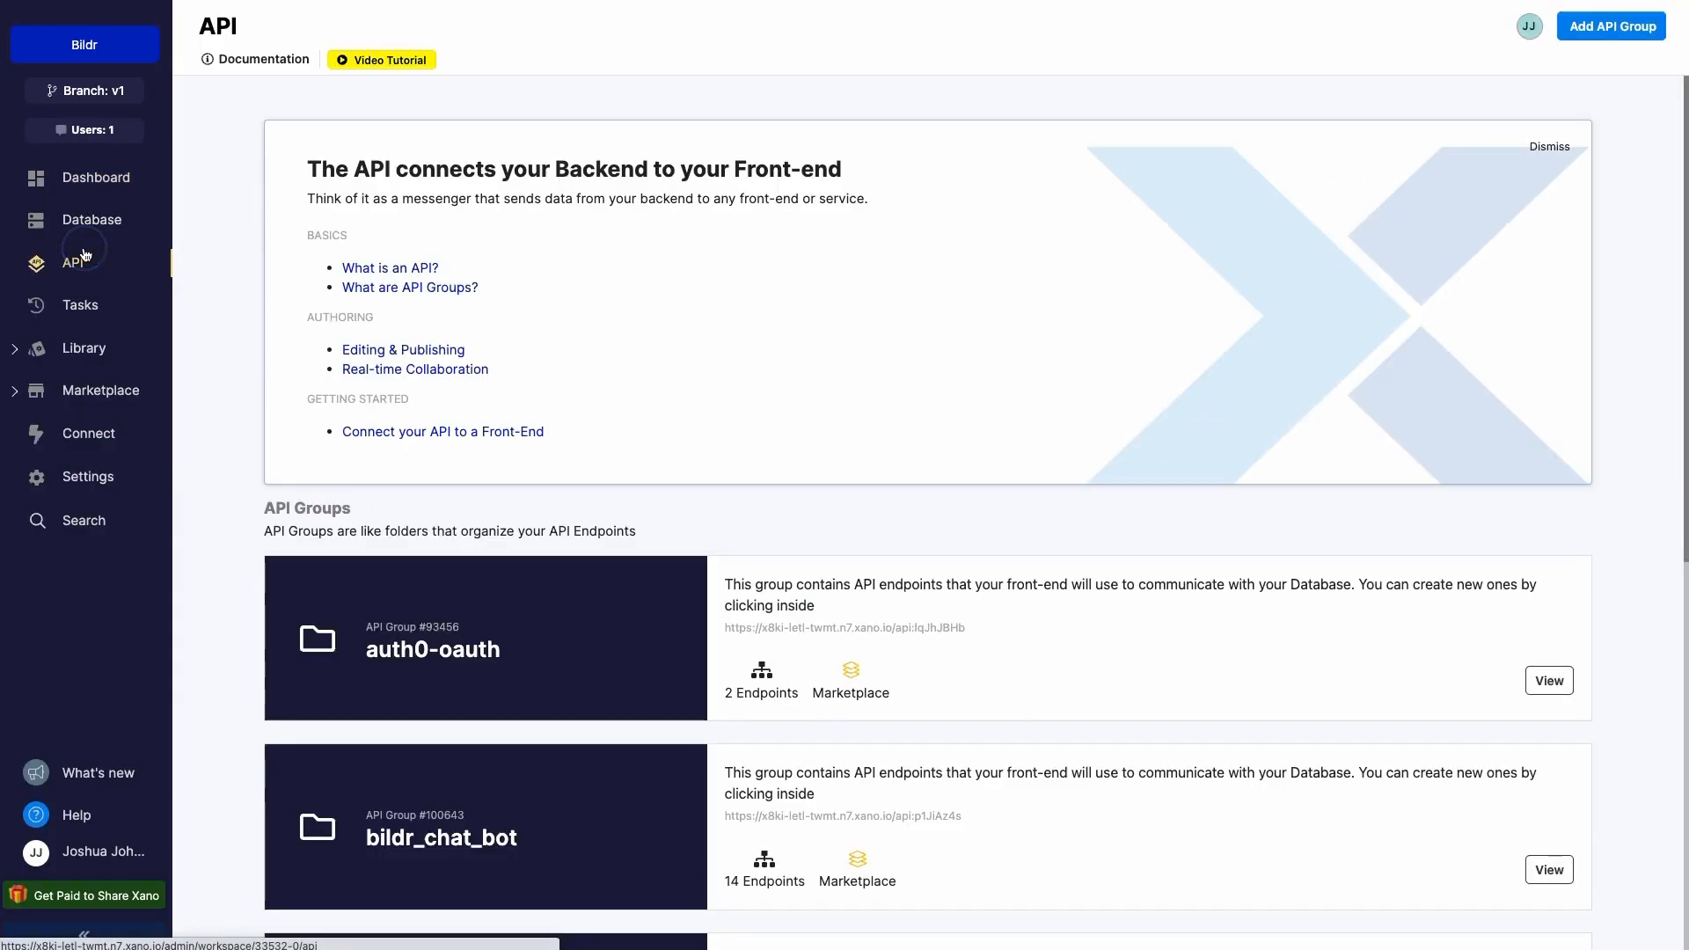
scroll(475, 370, "down", 5)
left_click(484, 374)
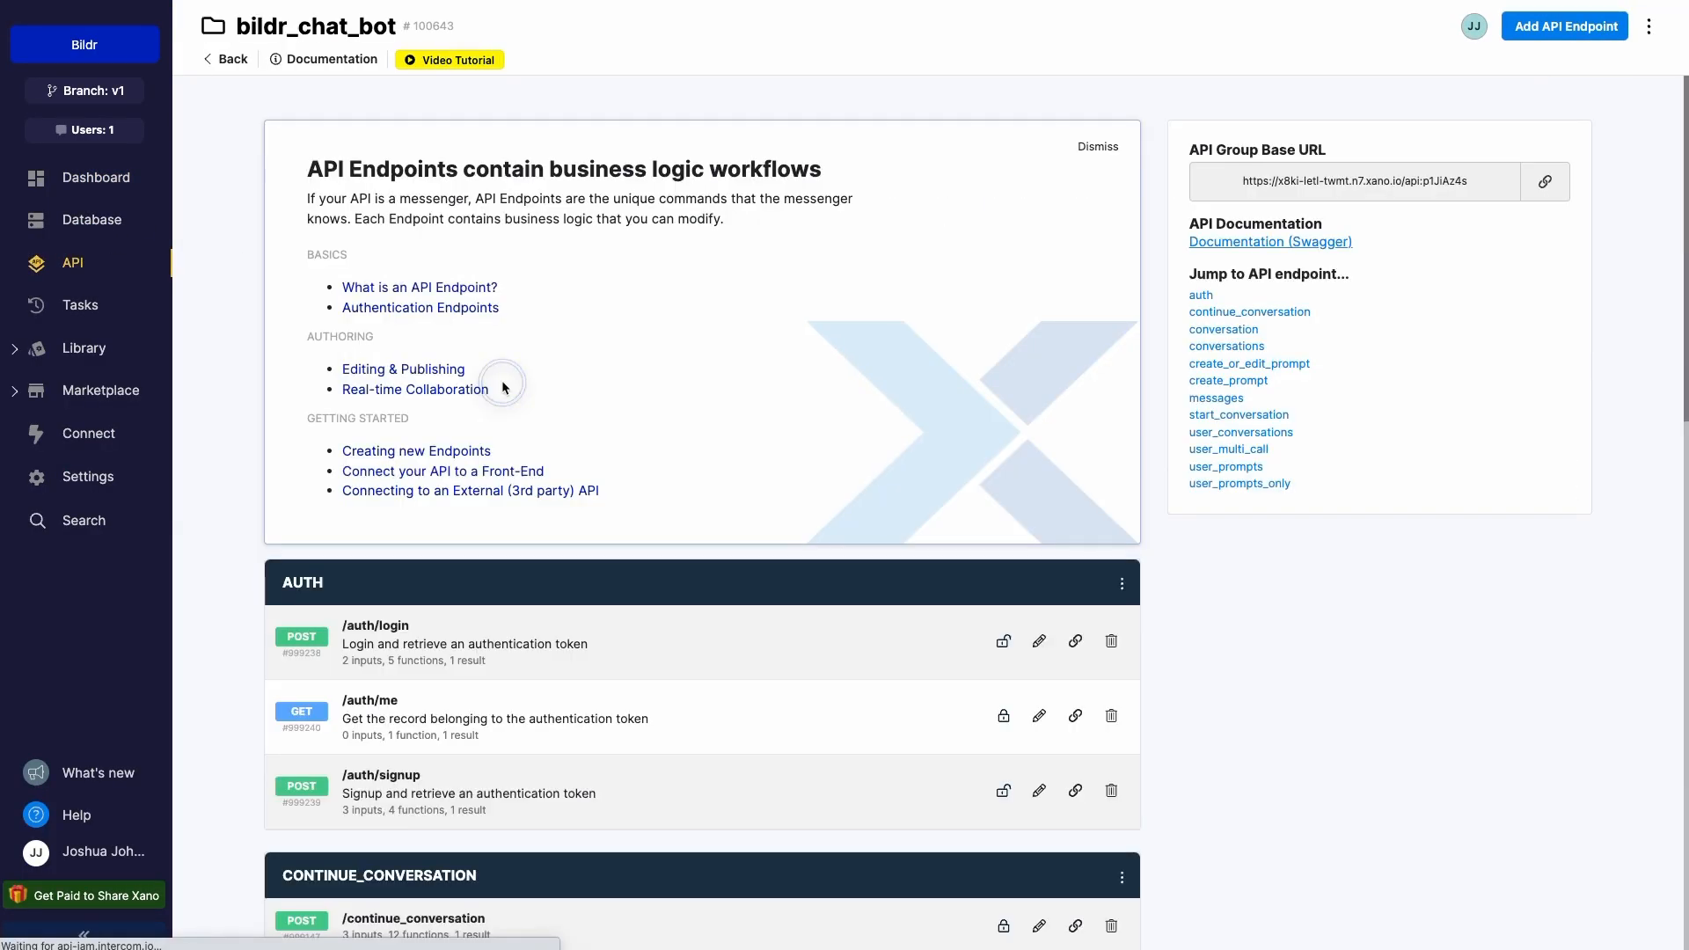
scroll(462, 482, "down", 12)
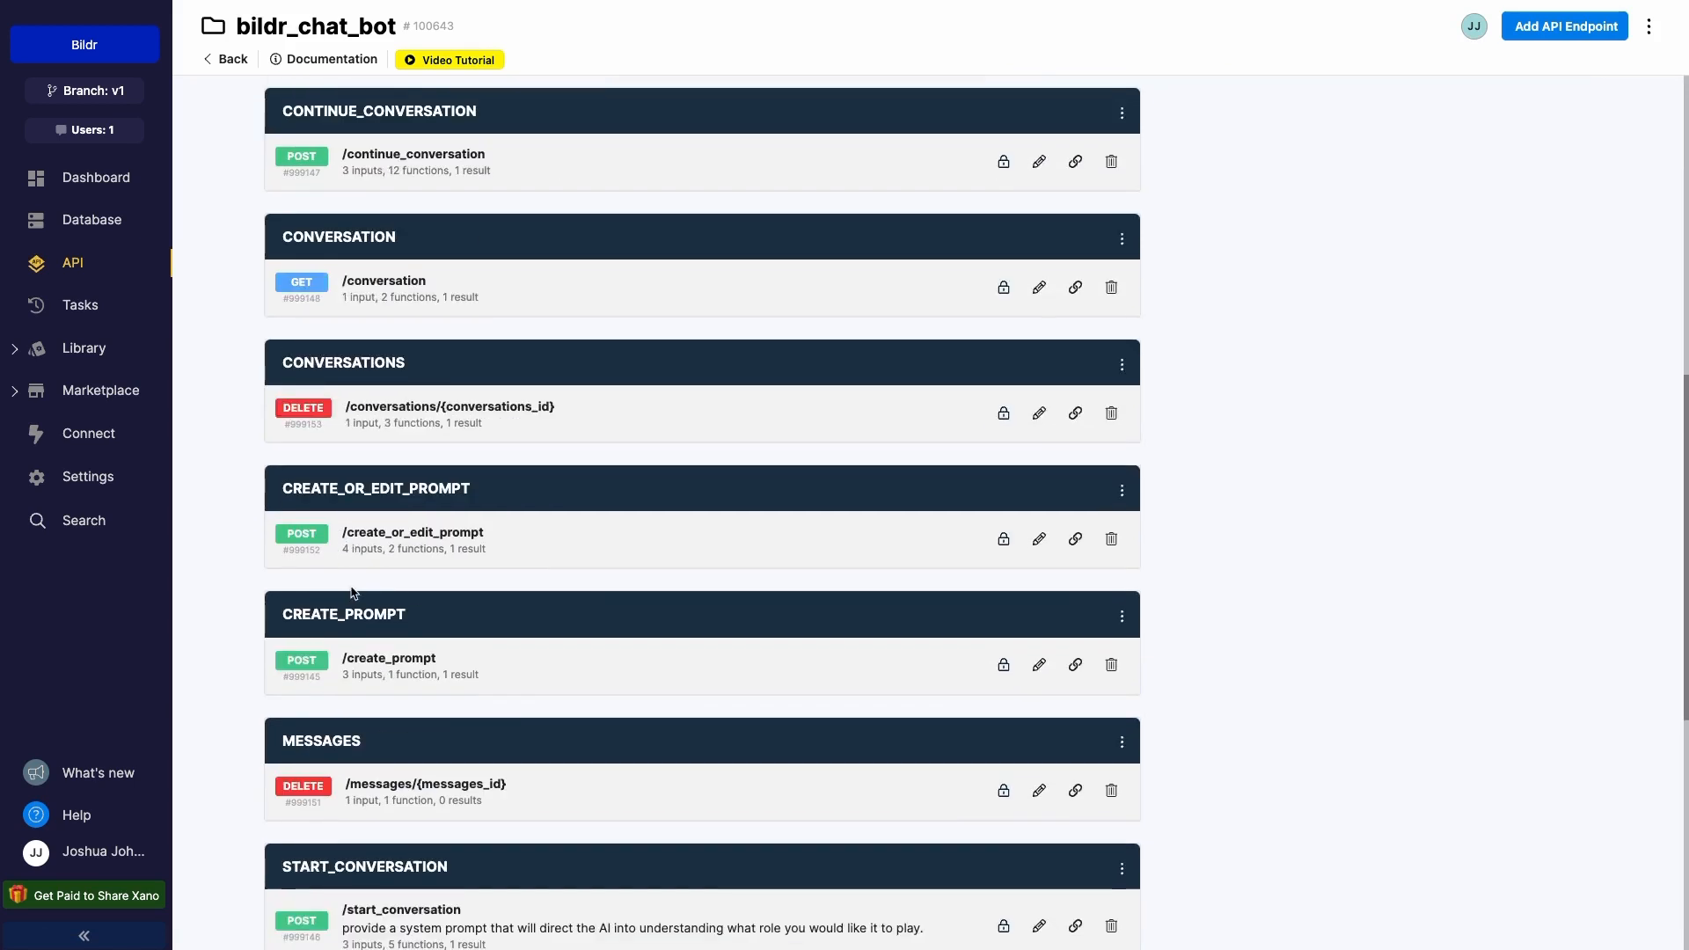
scroll(433, 495, "down", 3)
left_click(393, 595)
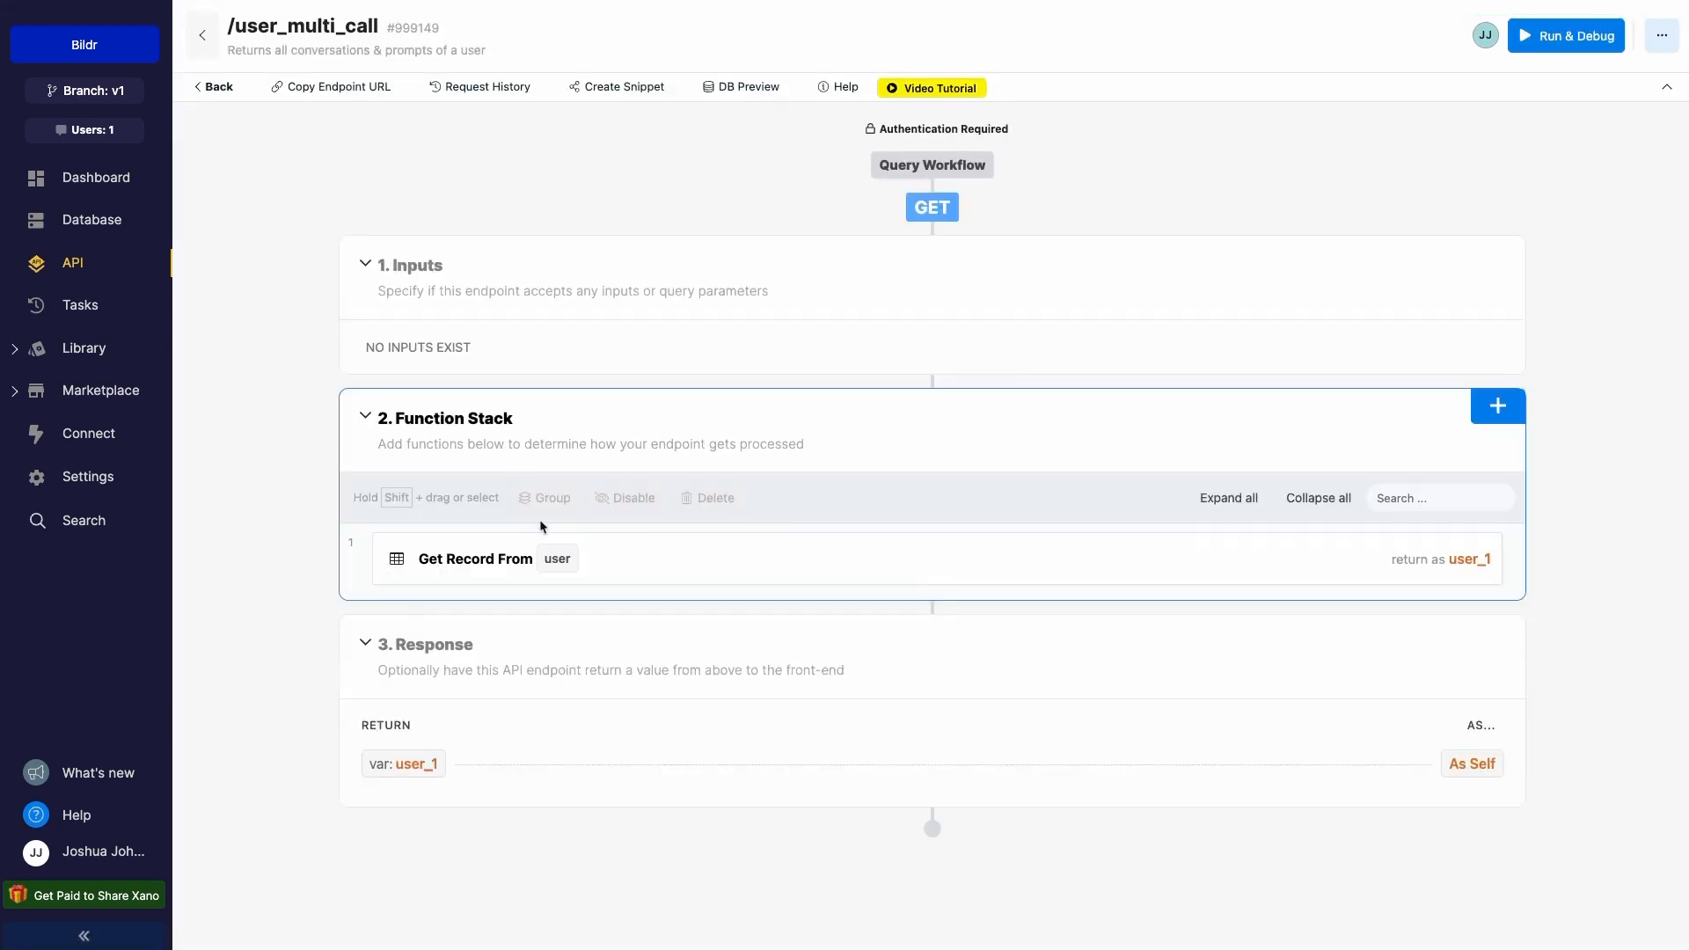
left_click(495, 568)
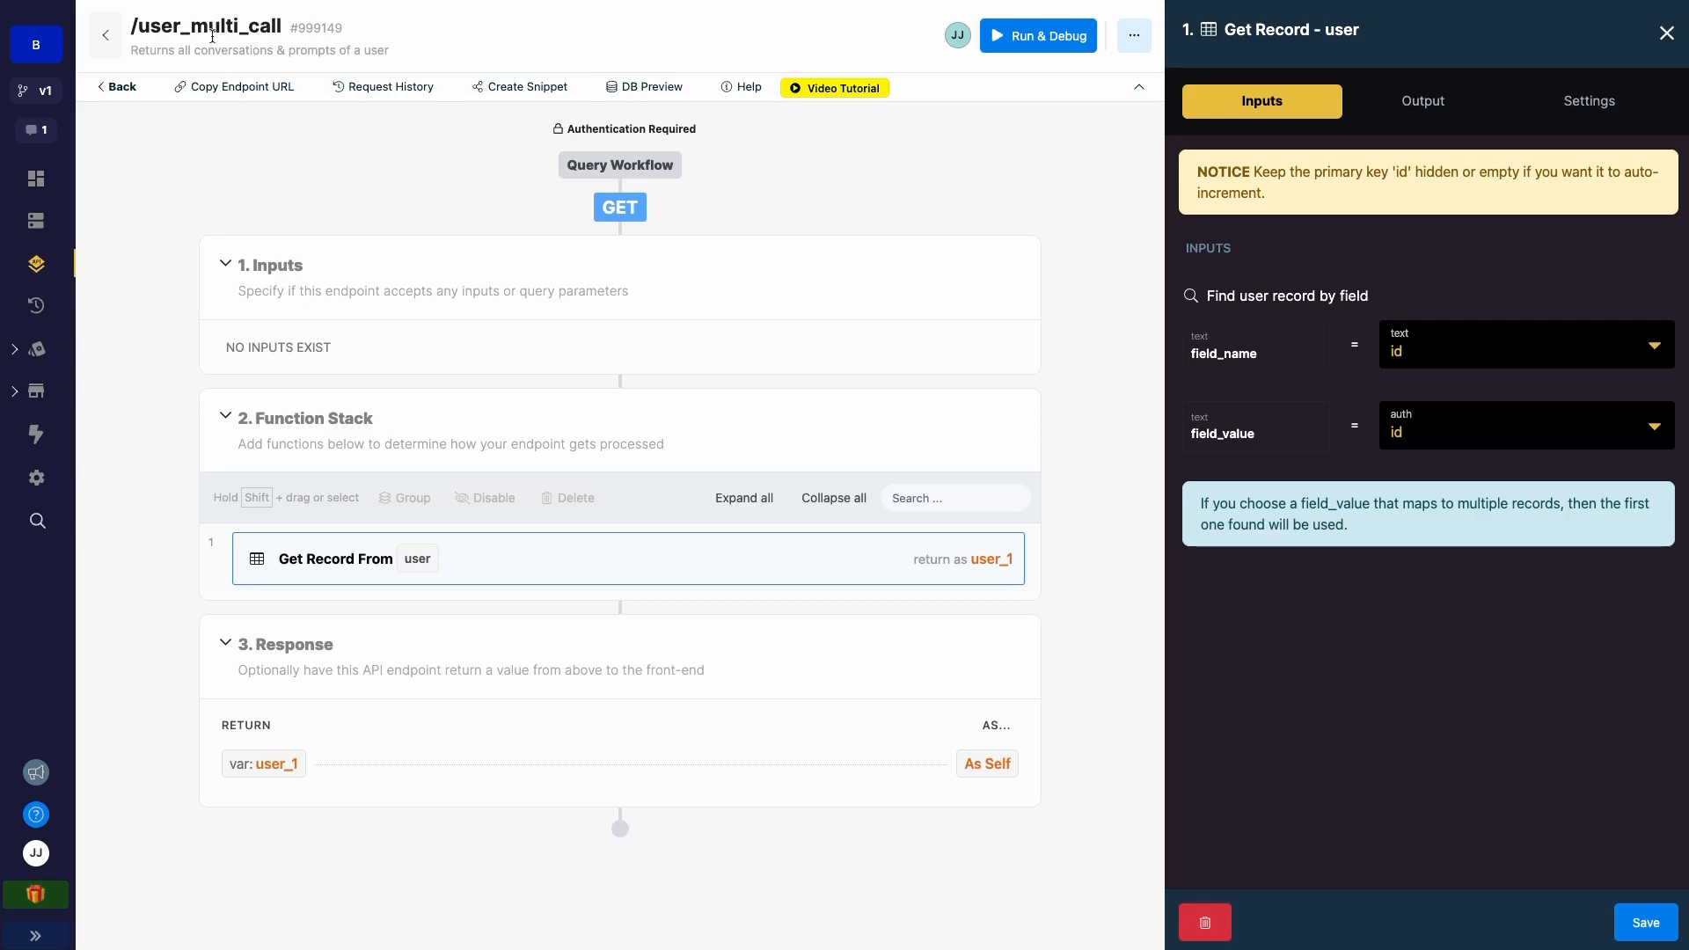
left_click(1444, 105)
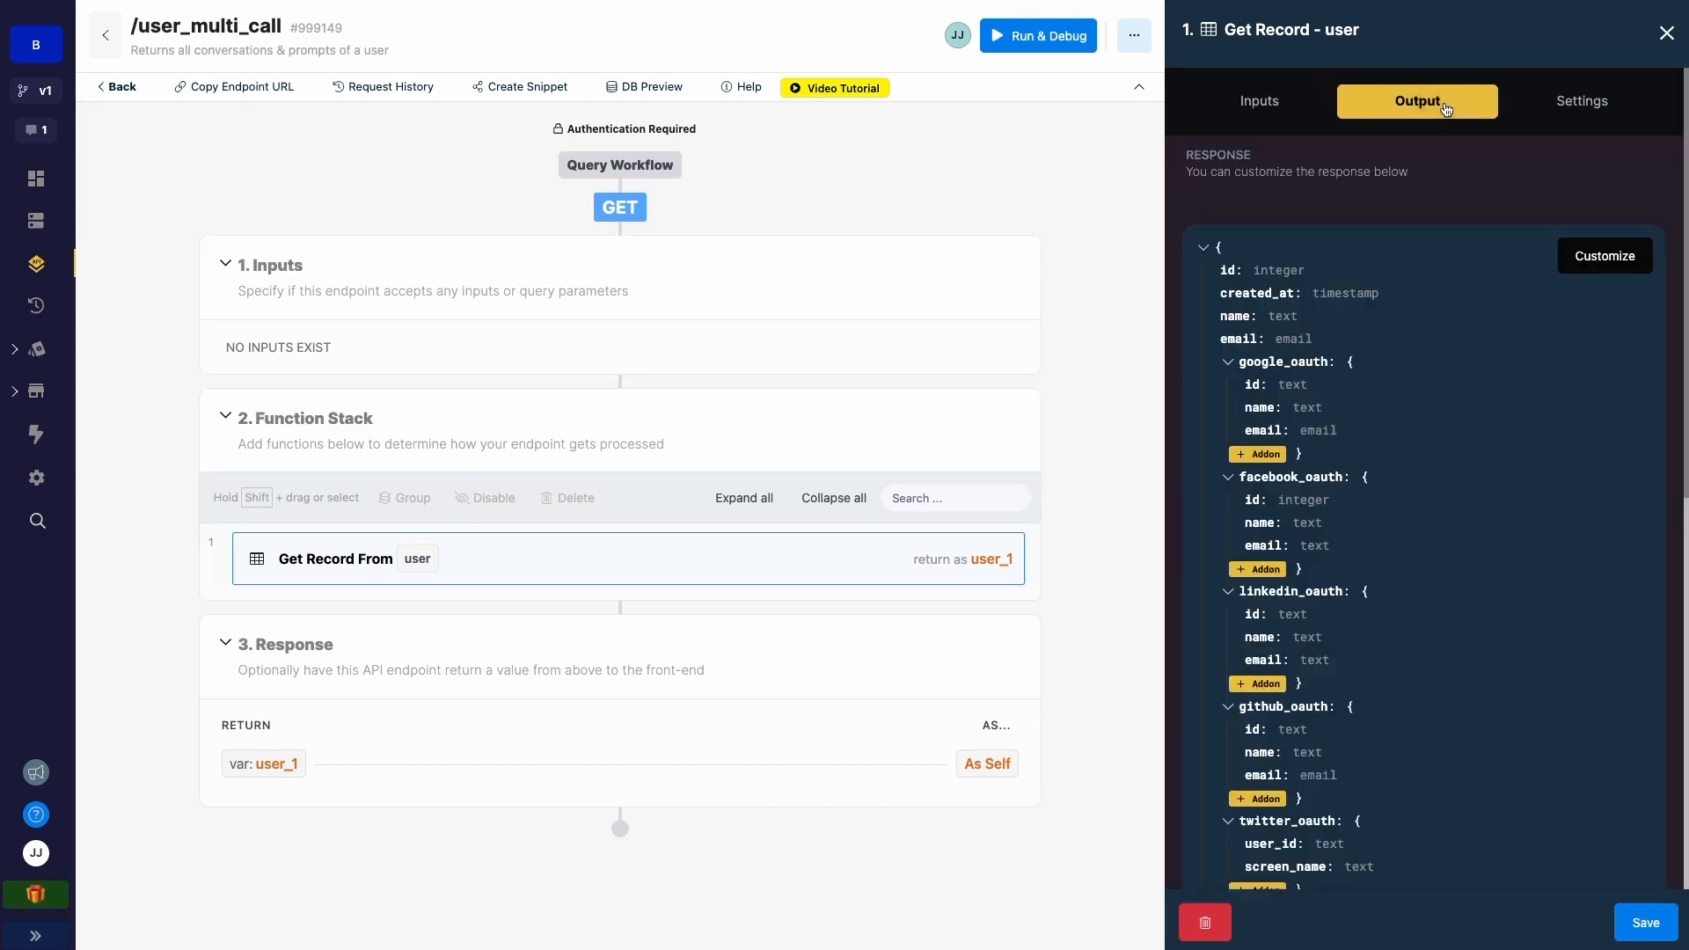
scroll(1268, 314, "down", 1)
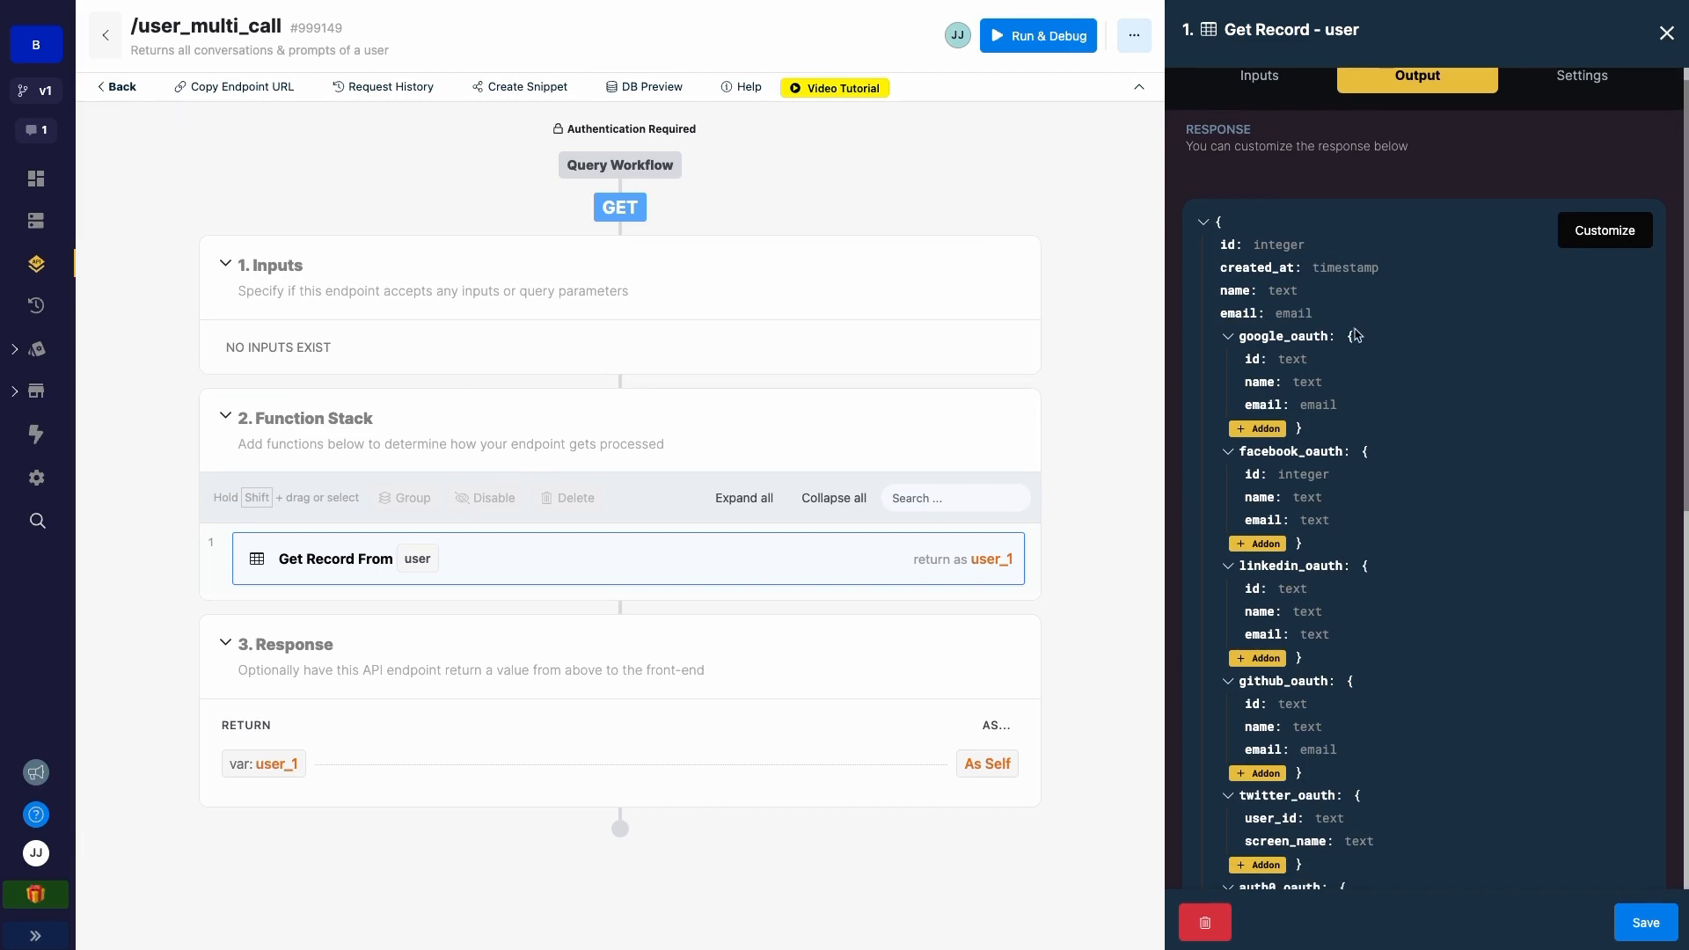
- Select the user_multi_call endpoint name and go back to the chatbot app tab
left_click_drag(172, 26, 276, 26)
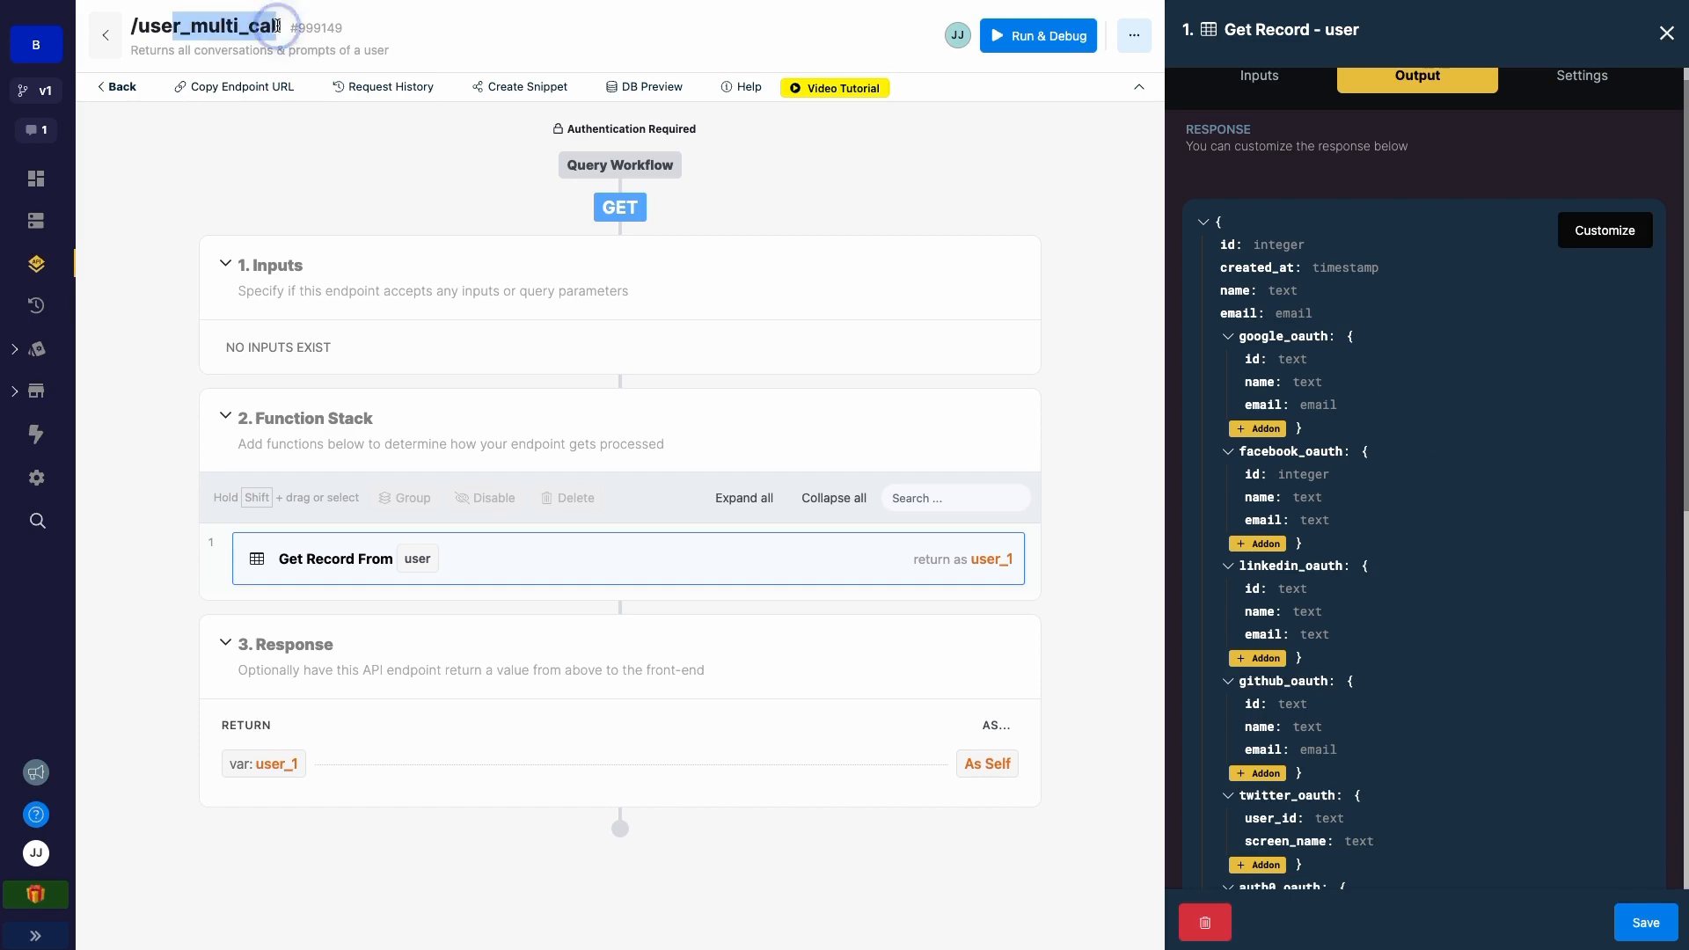
key("shift+Right")
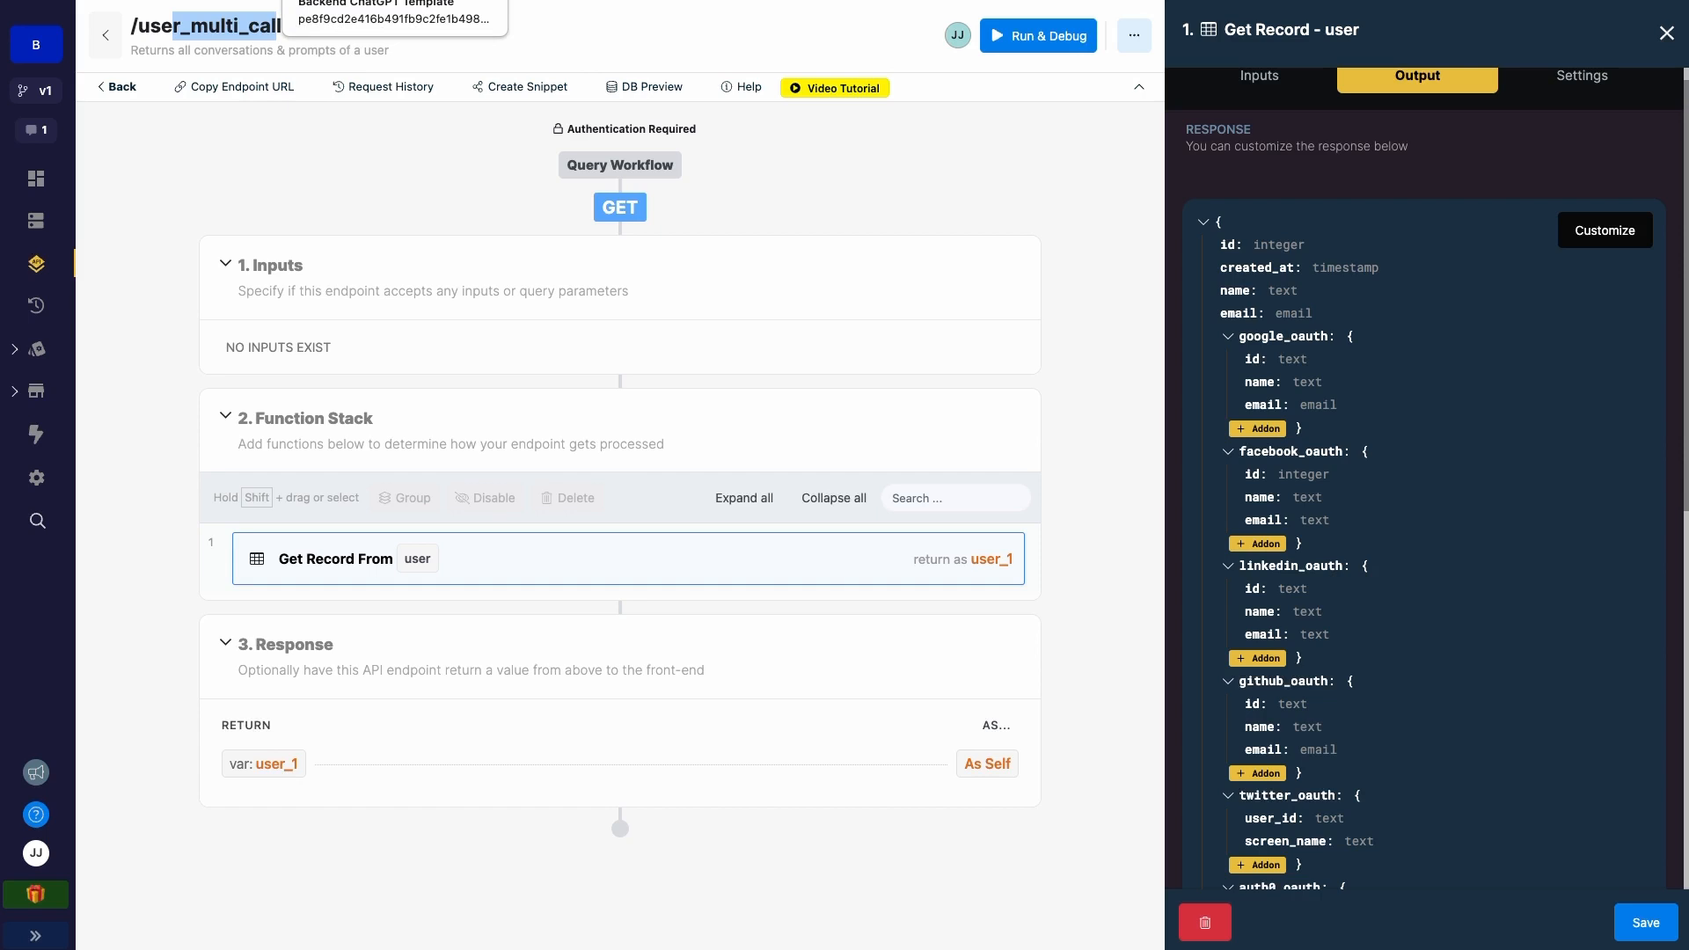
left_click(322, 1)
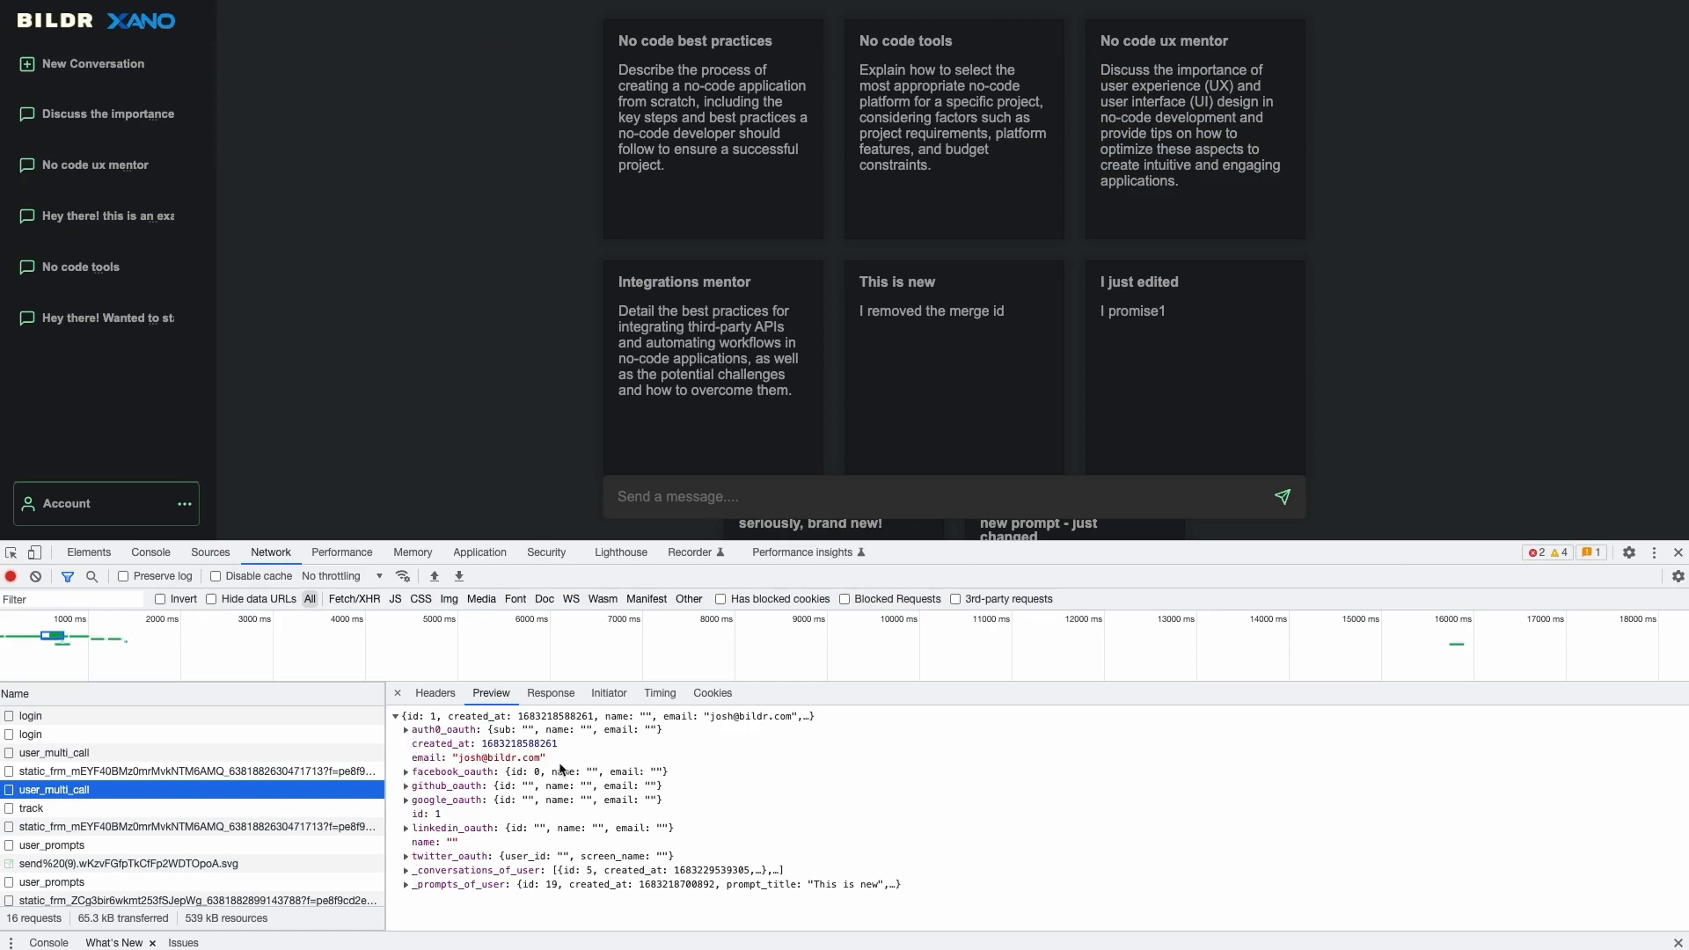
- Expand _prompts_of_user and _conversations_of_user in the response preview
left_click(407, 884)
scroll(413, 885, "down", 1)
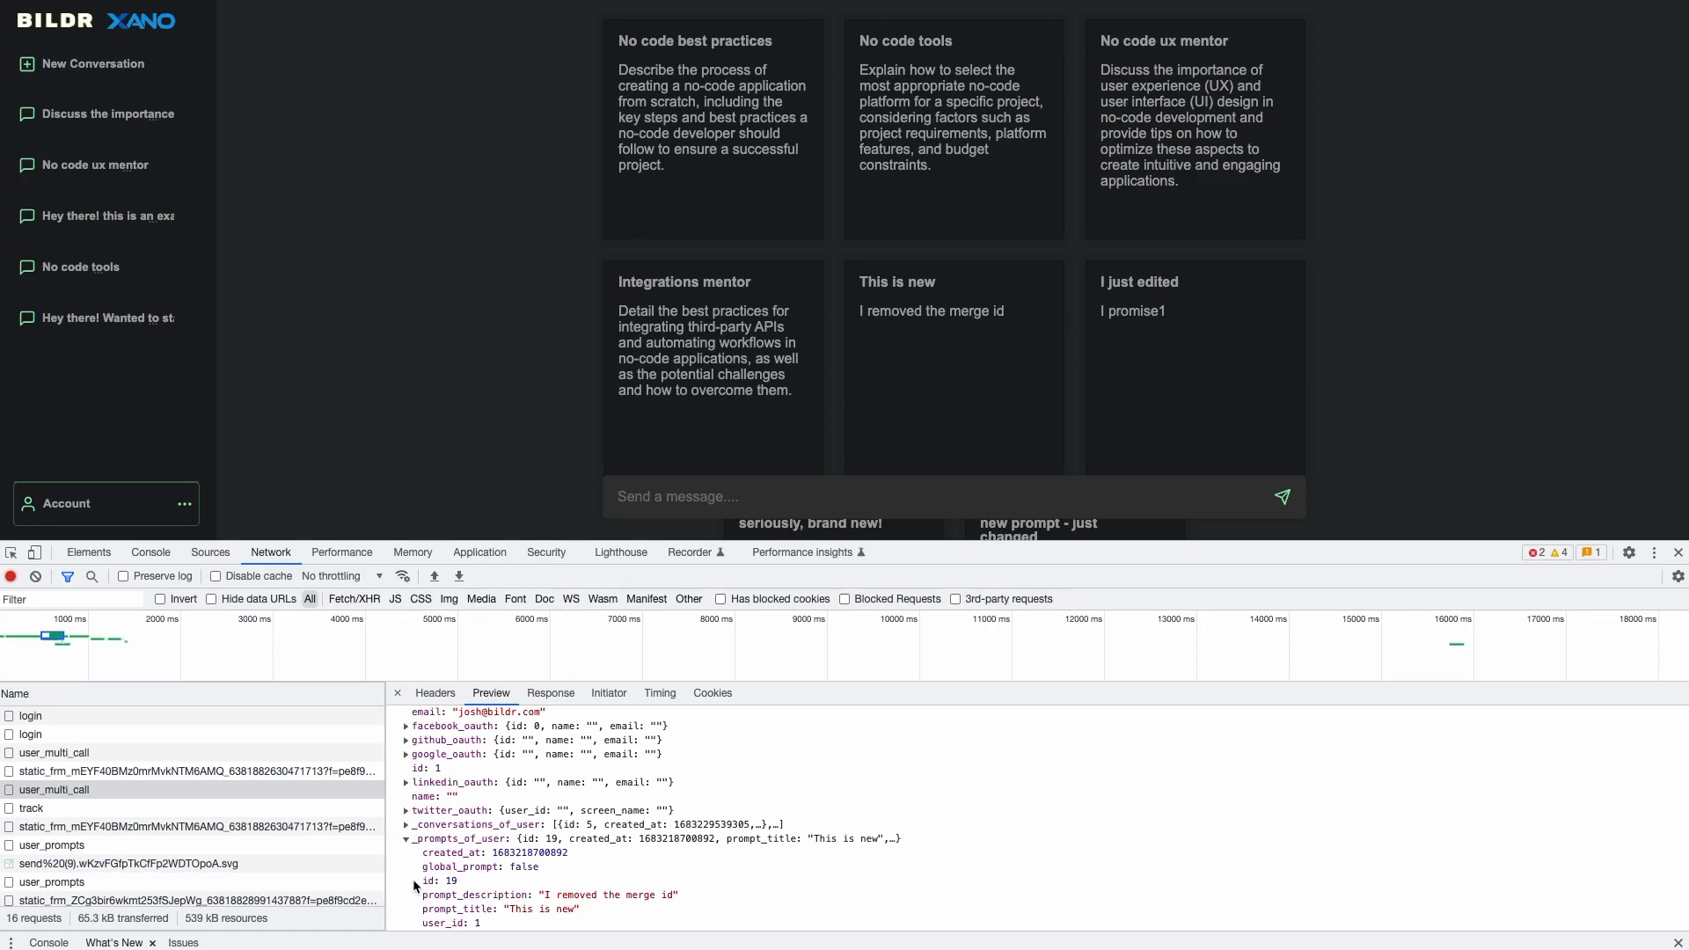
left_click(406, 825)
scroll(458, 846, "down", 2)
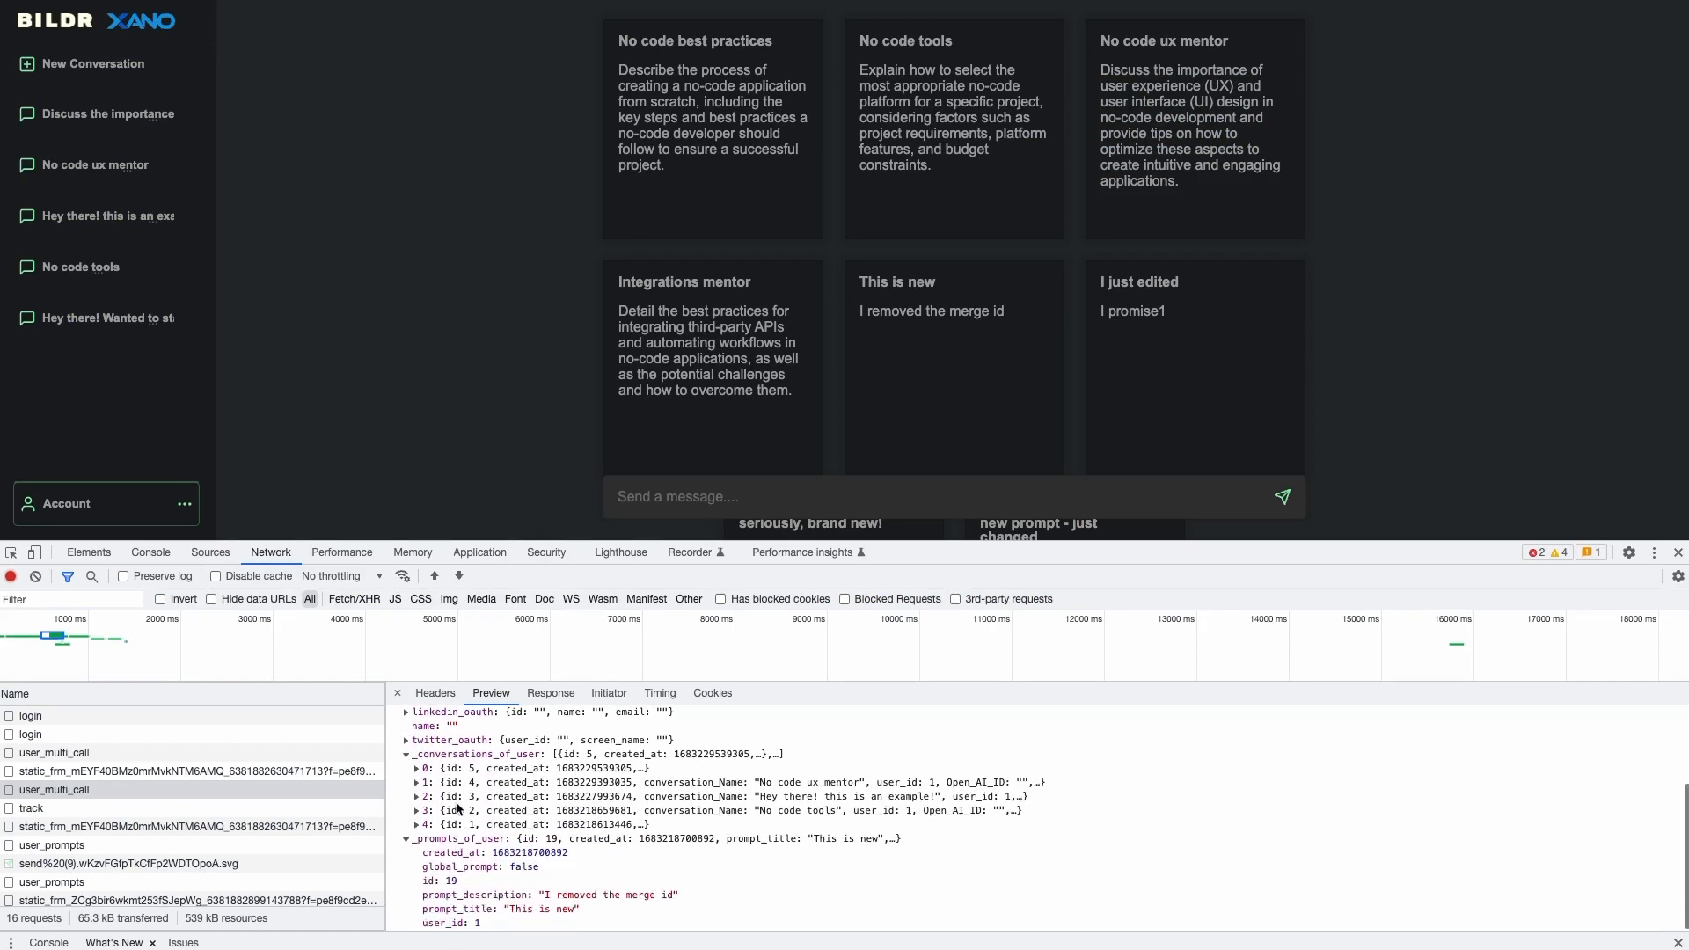
- Expand conversation items 0 and 1 to read each conversation_Name, then collapse them
left_click(418, 770)
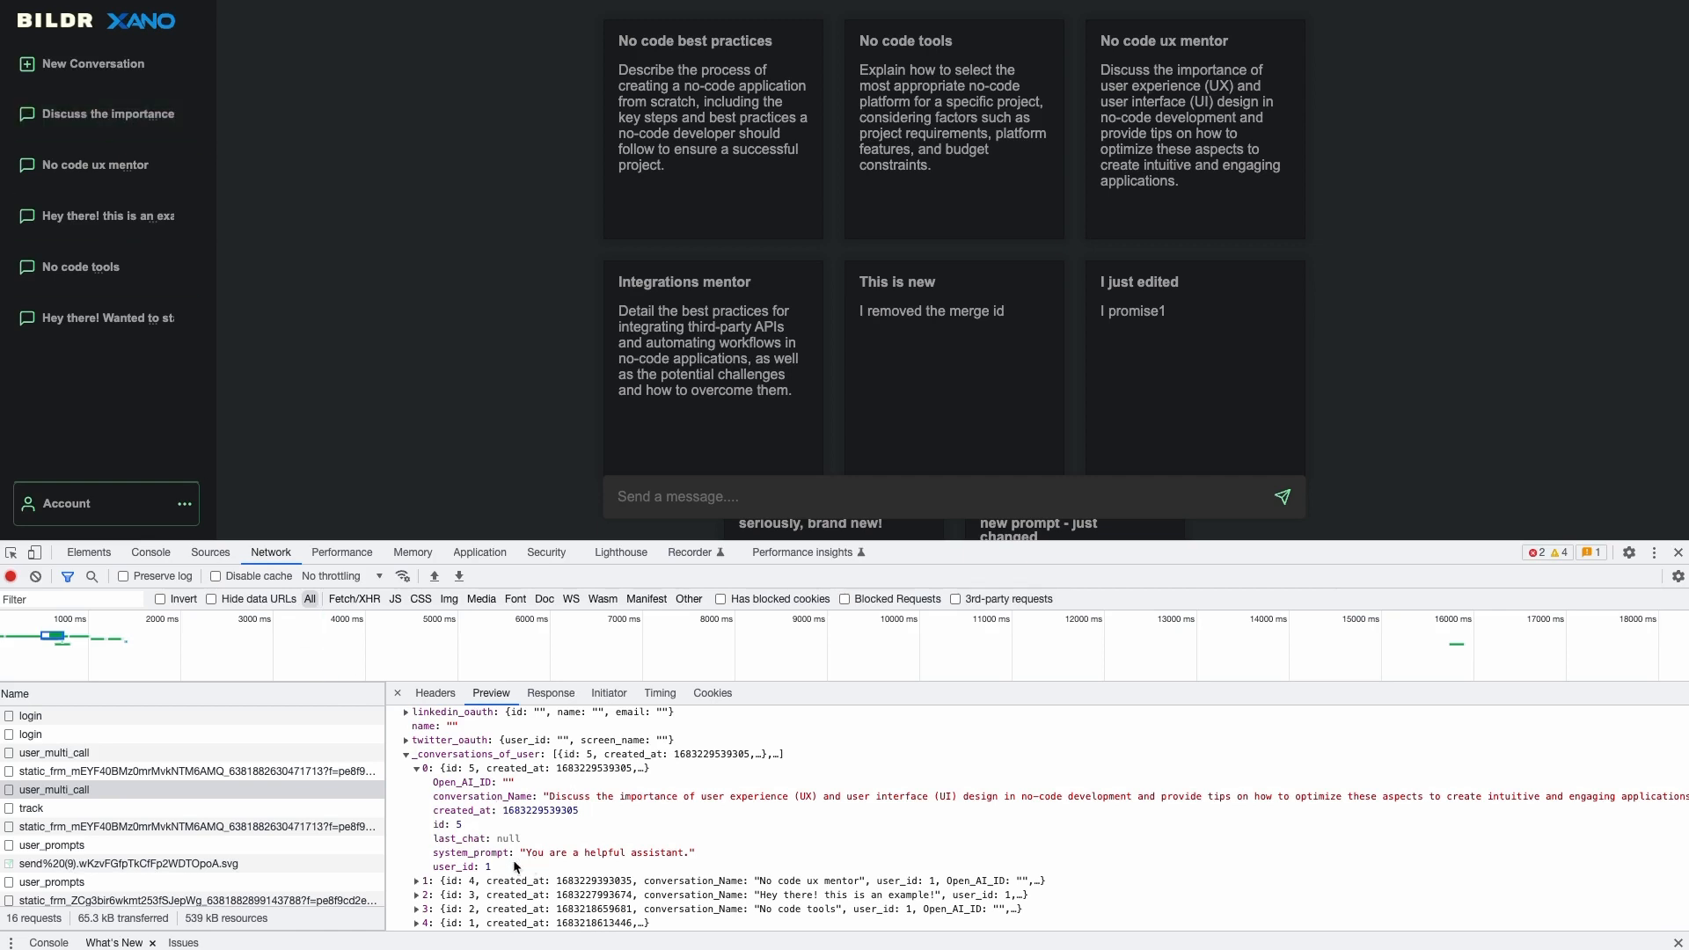
left_click_drag(491, 857, 556, 859)
left_click(555, 860)
left_click_drag(476, 856, 547, 856)
left_click(417, 768)
left_click(417, 784)
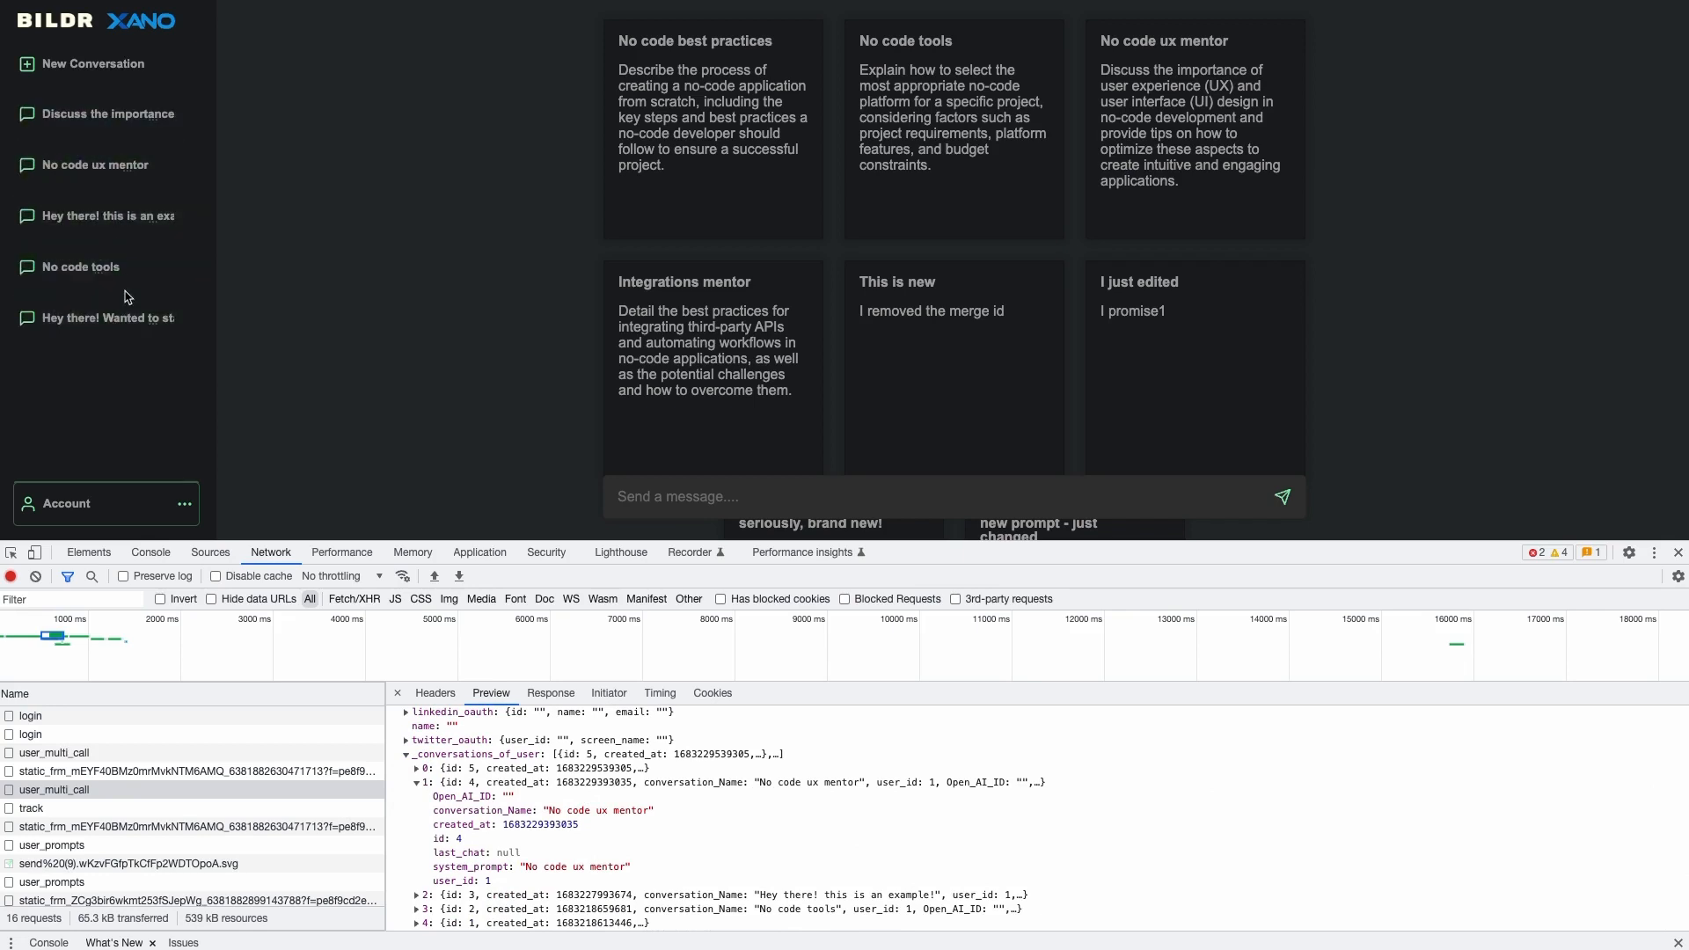
left_click(417, 783)
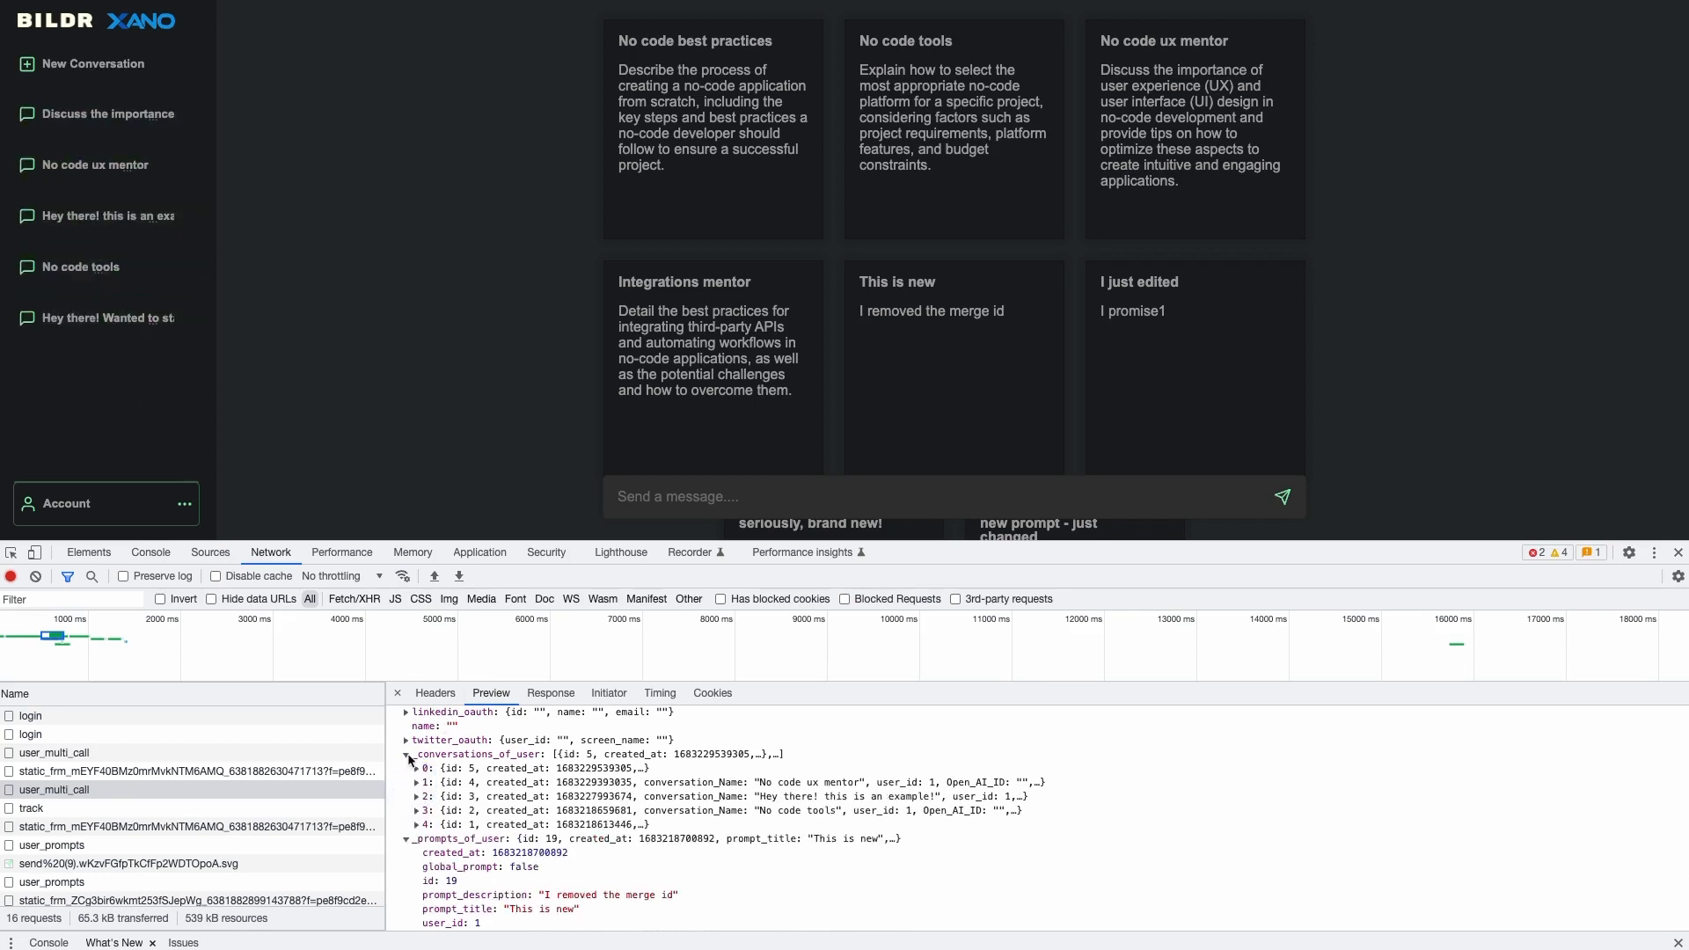
left_click(406, 754)
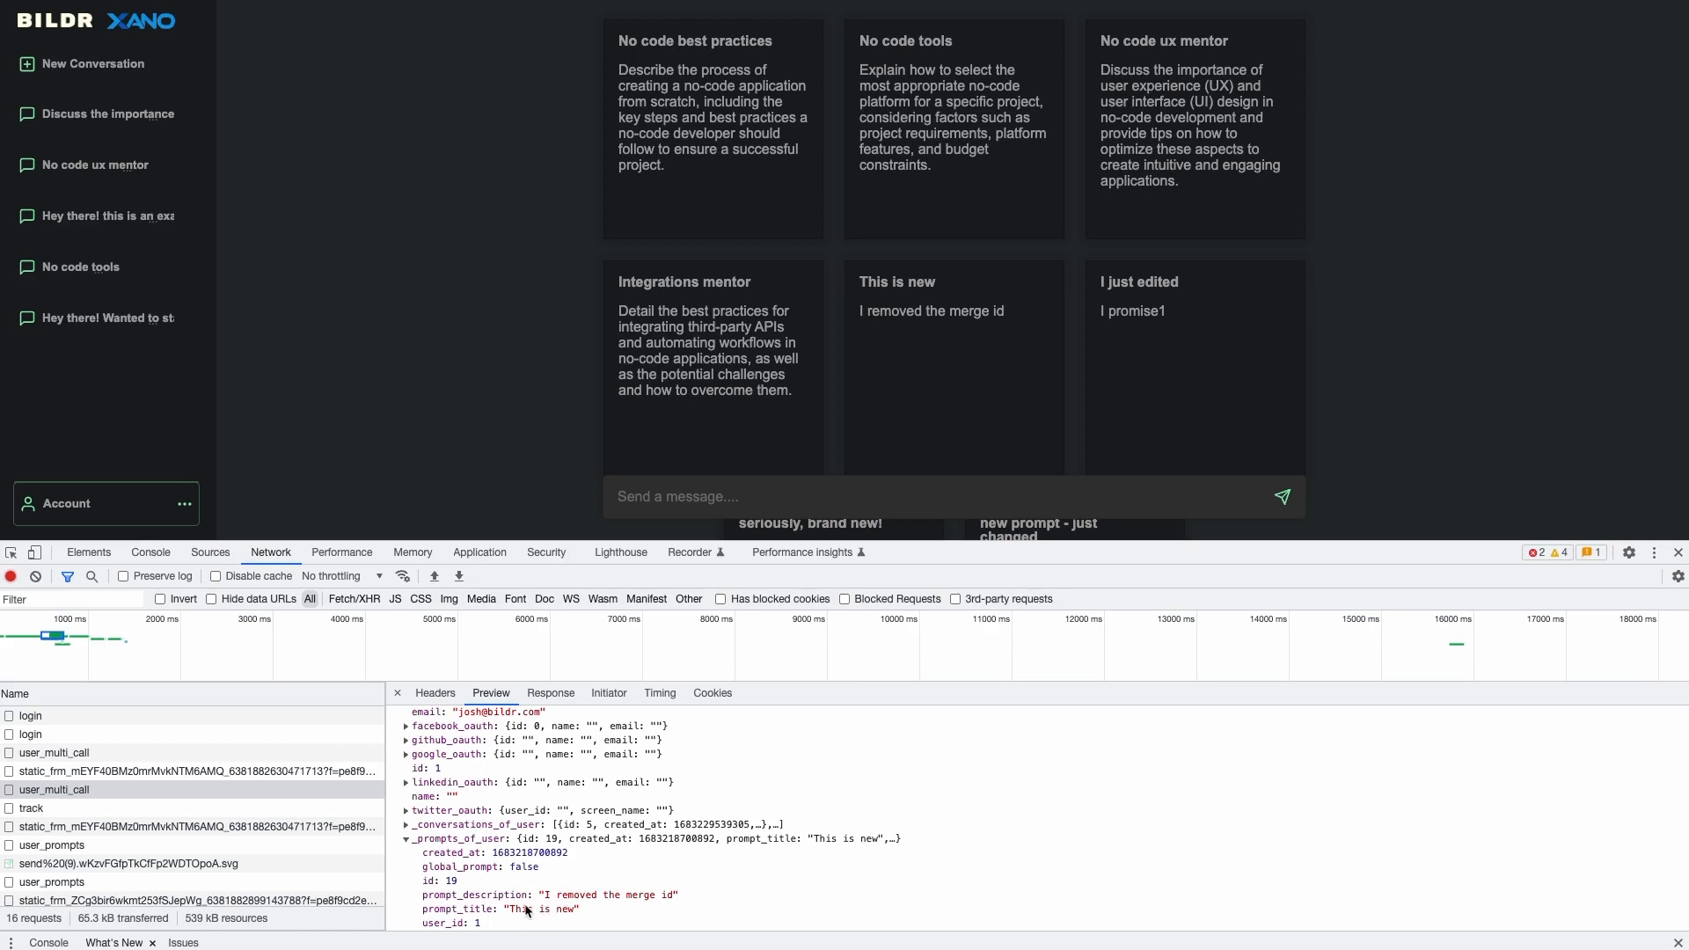
- Compare the prompt grid with _prompts_of_user and the _conversations_of_user items 0–4
scroll(940, 418, "down", 3)
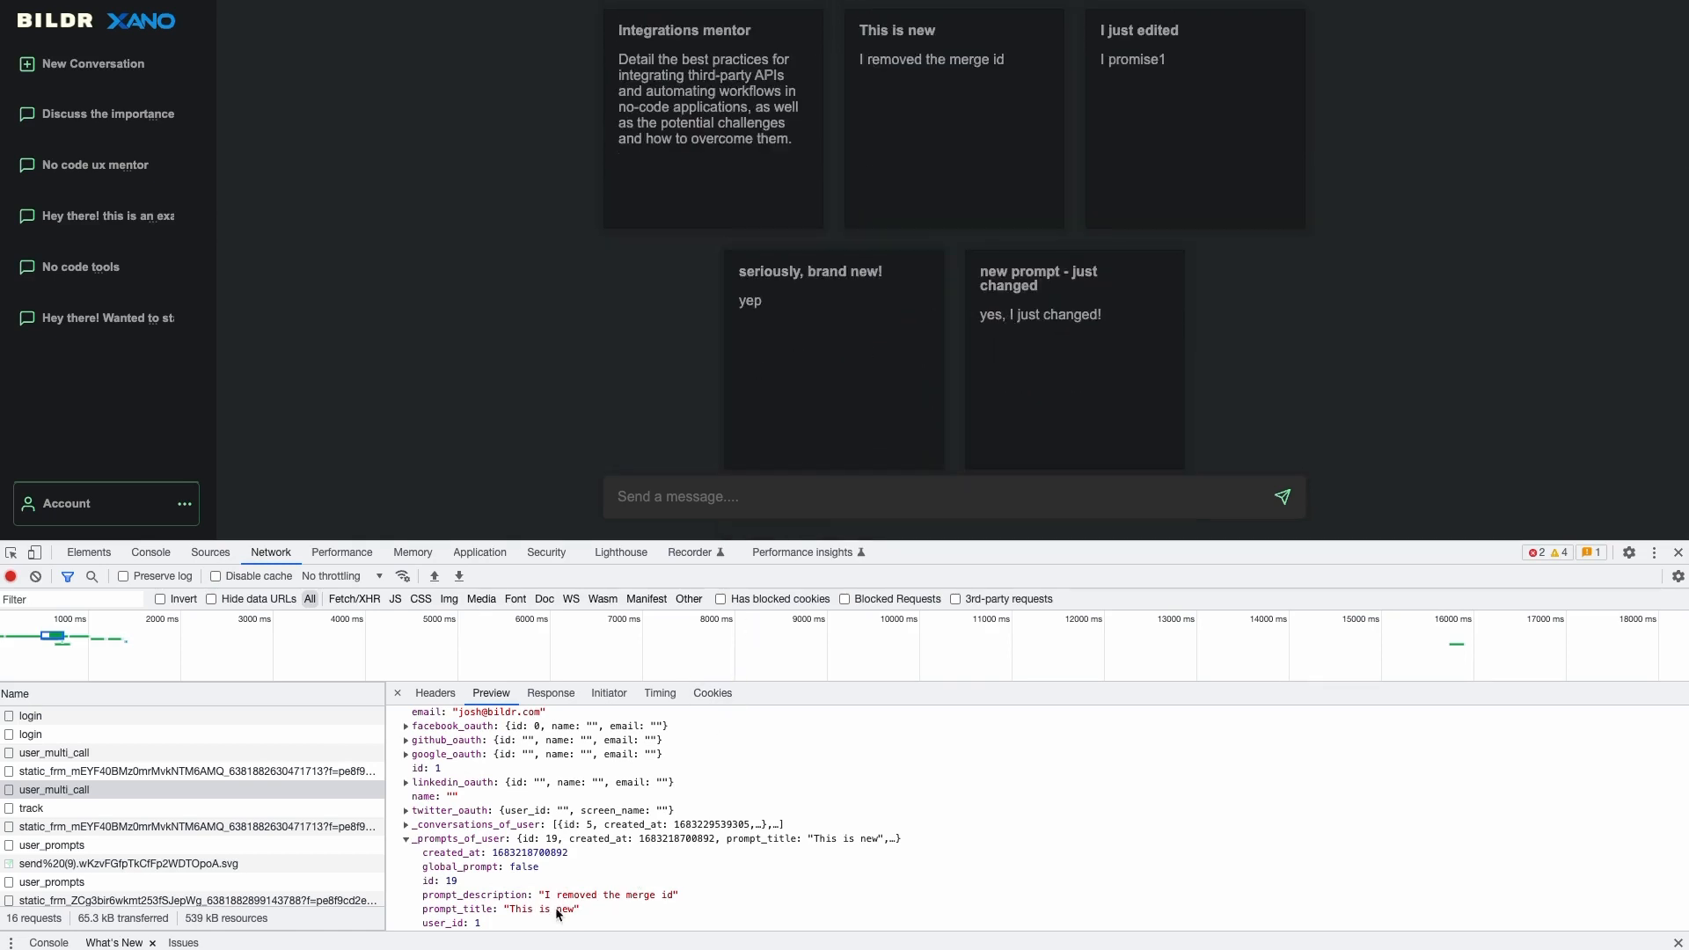
scroll(1068, 287, "up", 1)
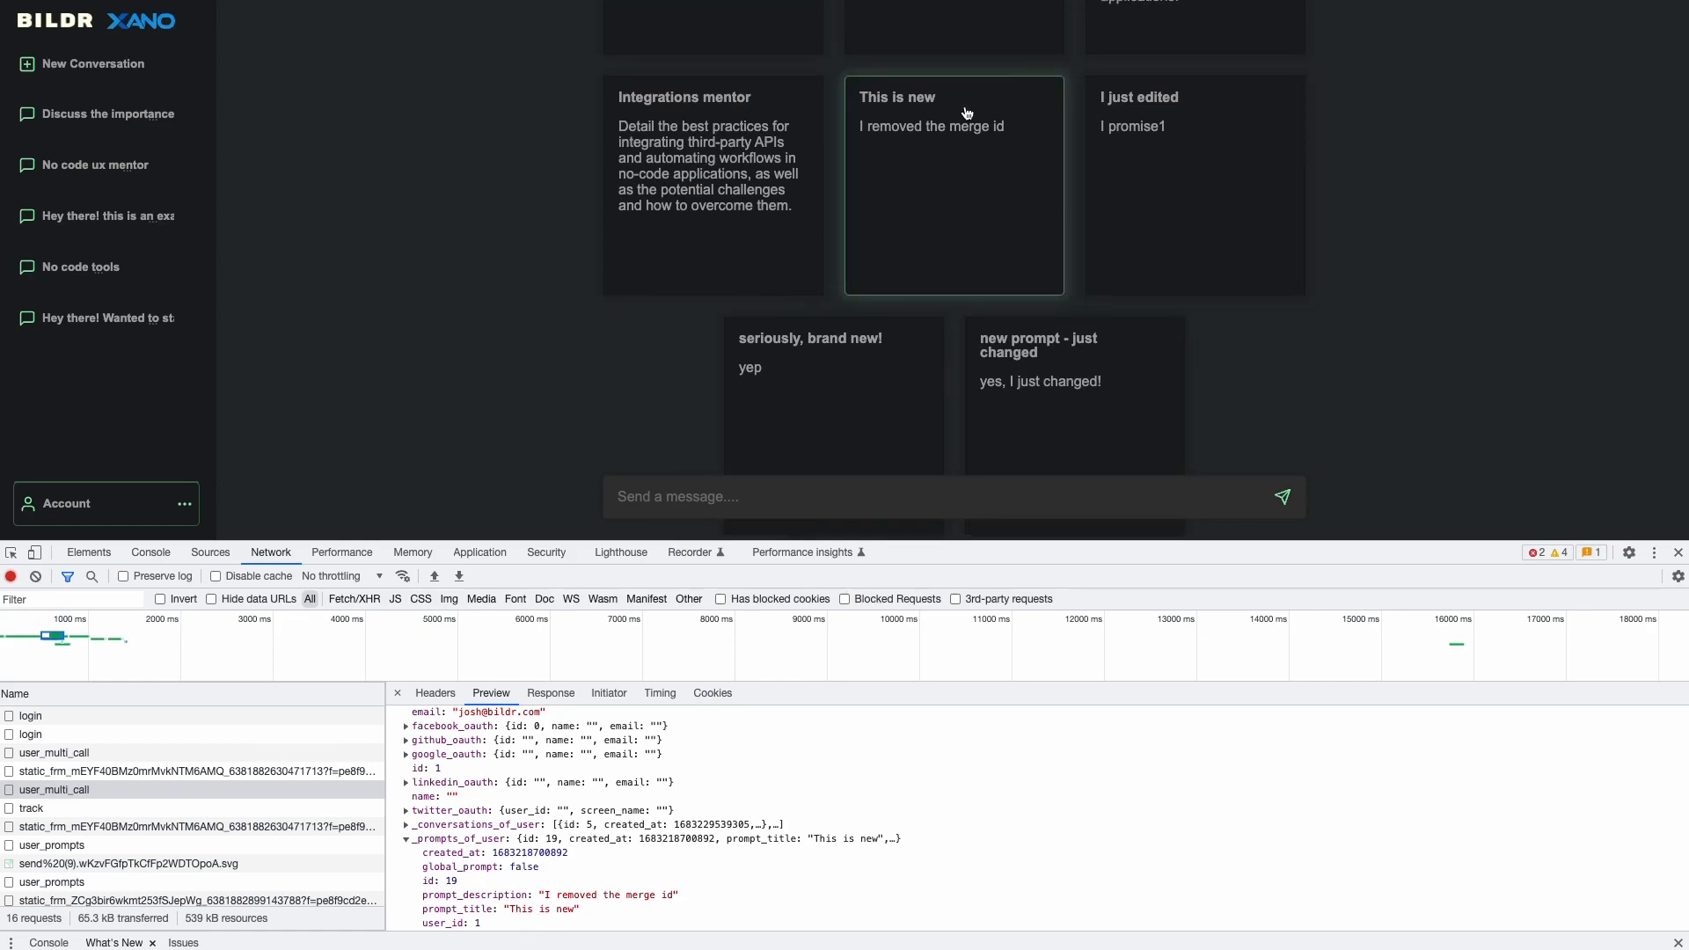
left_click(407, 840)
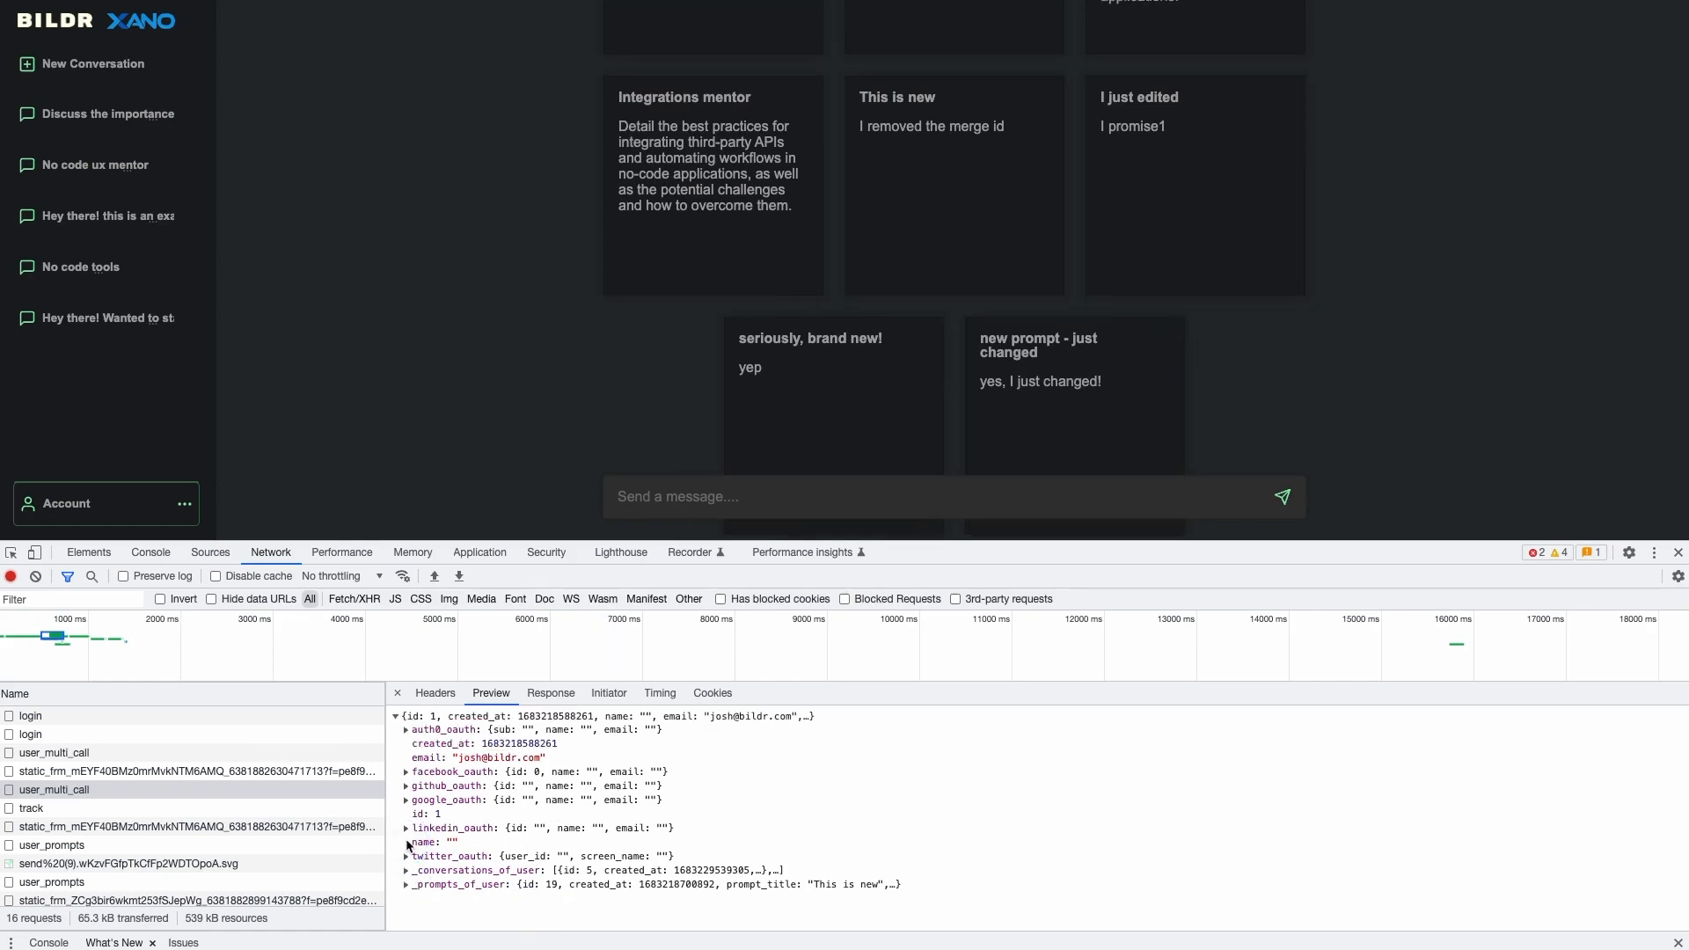
left_click(407, 886)
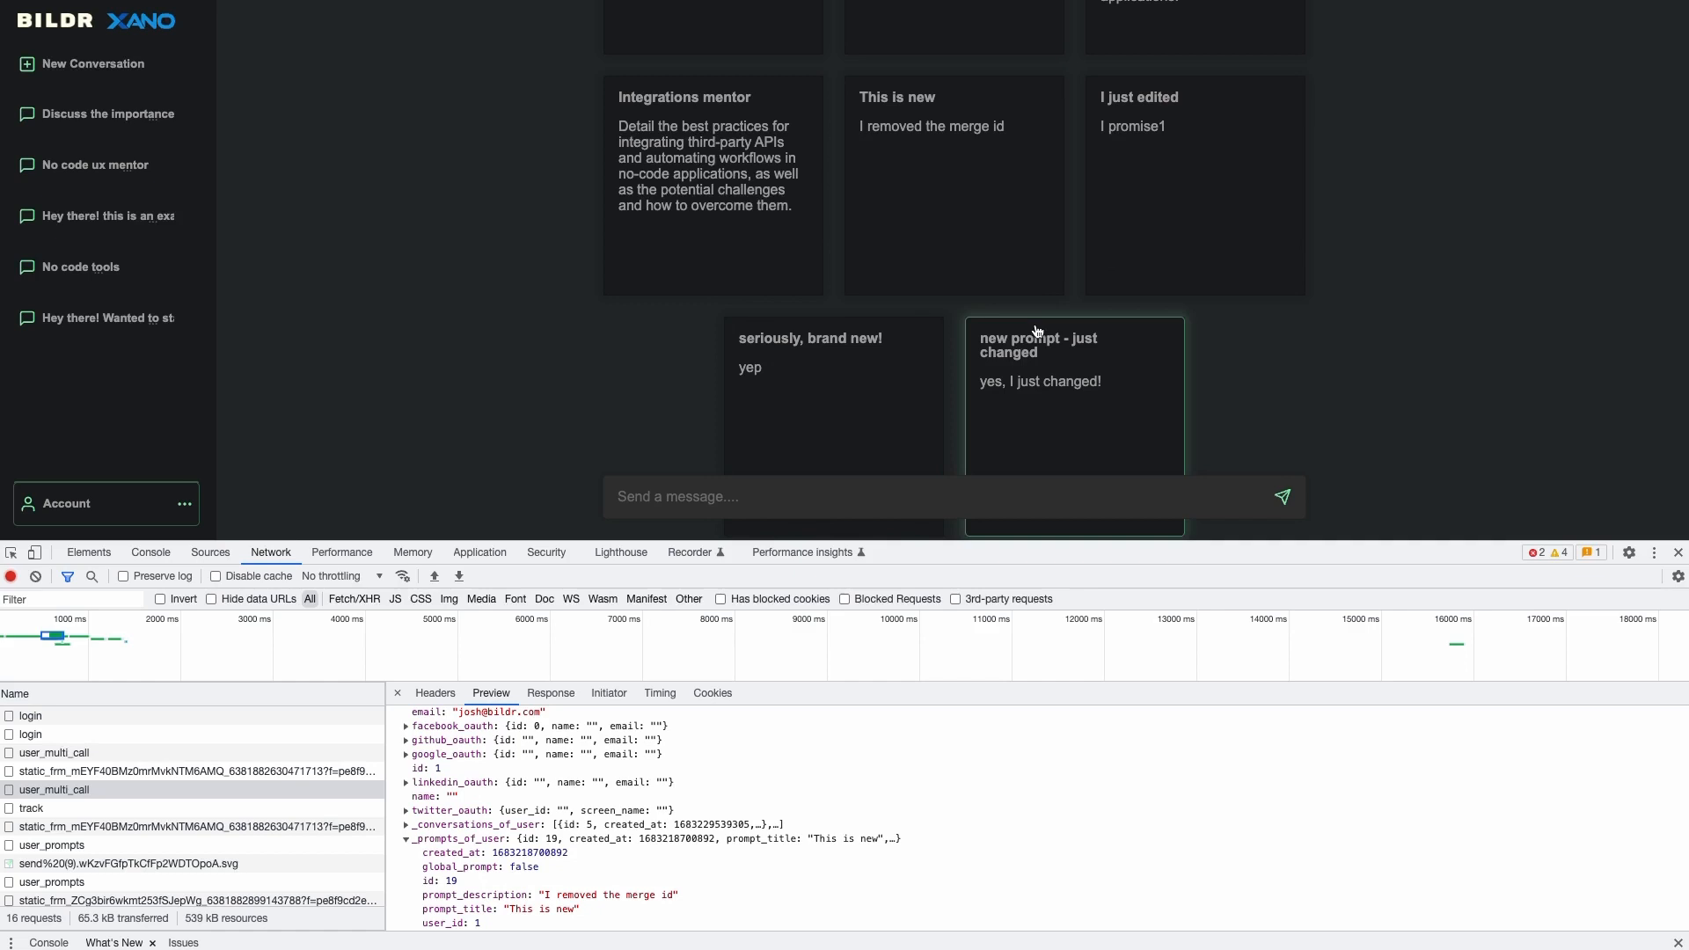
scroll(528, 800, "up", 2)
left_click(406, 871)
scroll(436, 792, "down", 3)
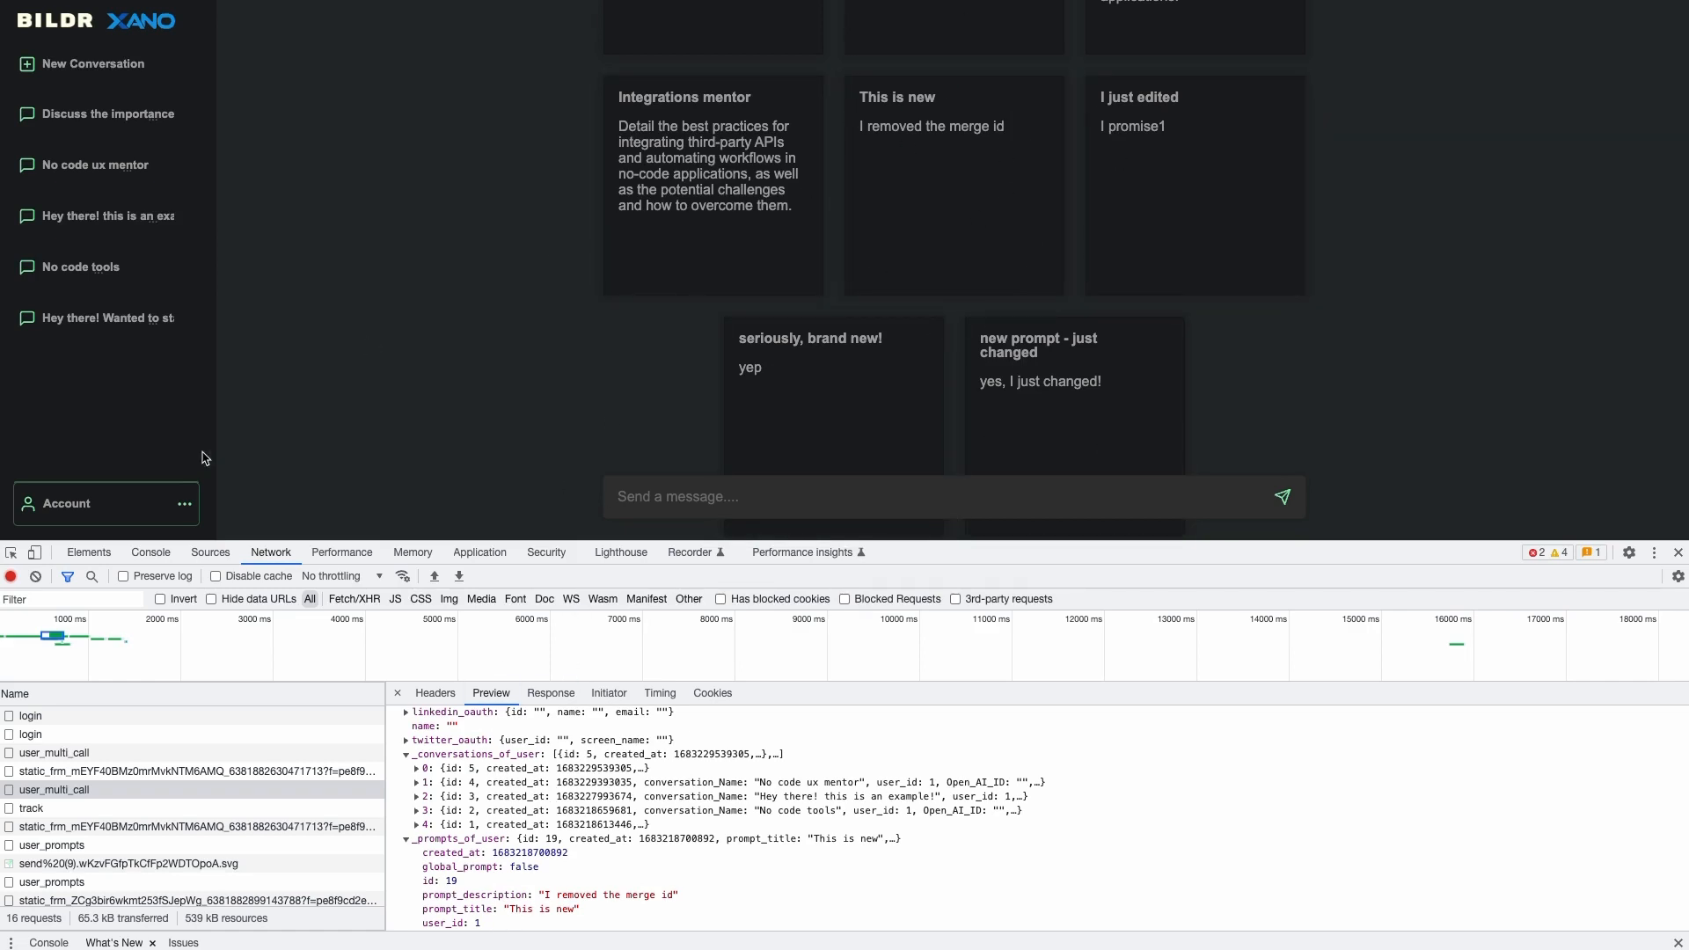
- Open and close the app's Account menu, then collapse both response lists
left_click(76, 509)
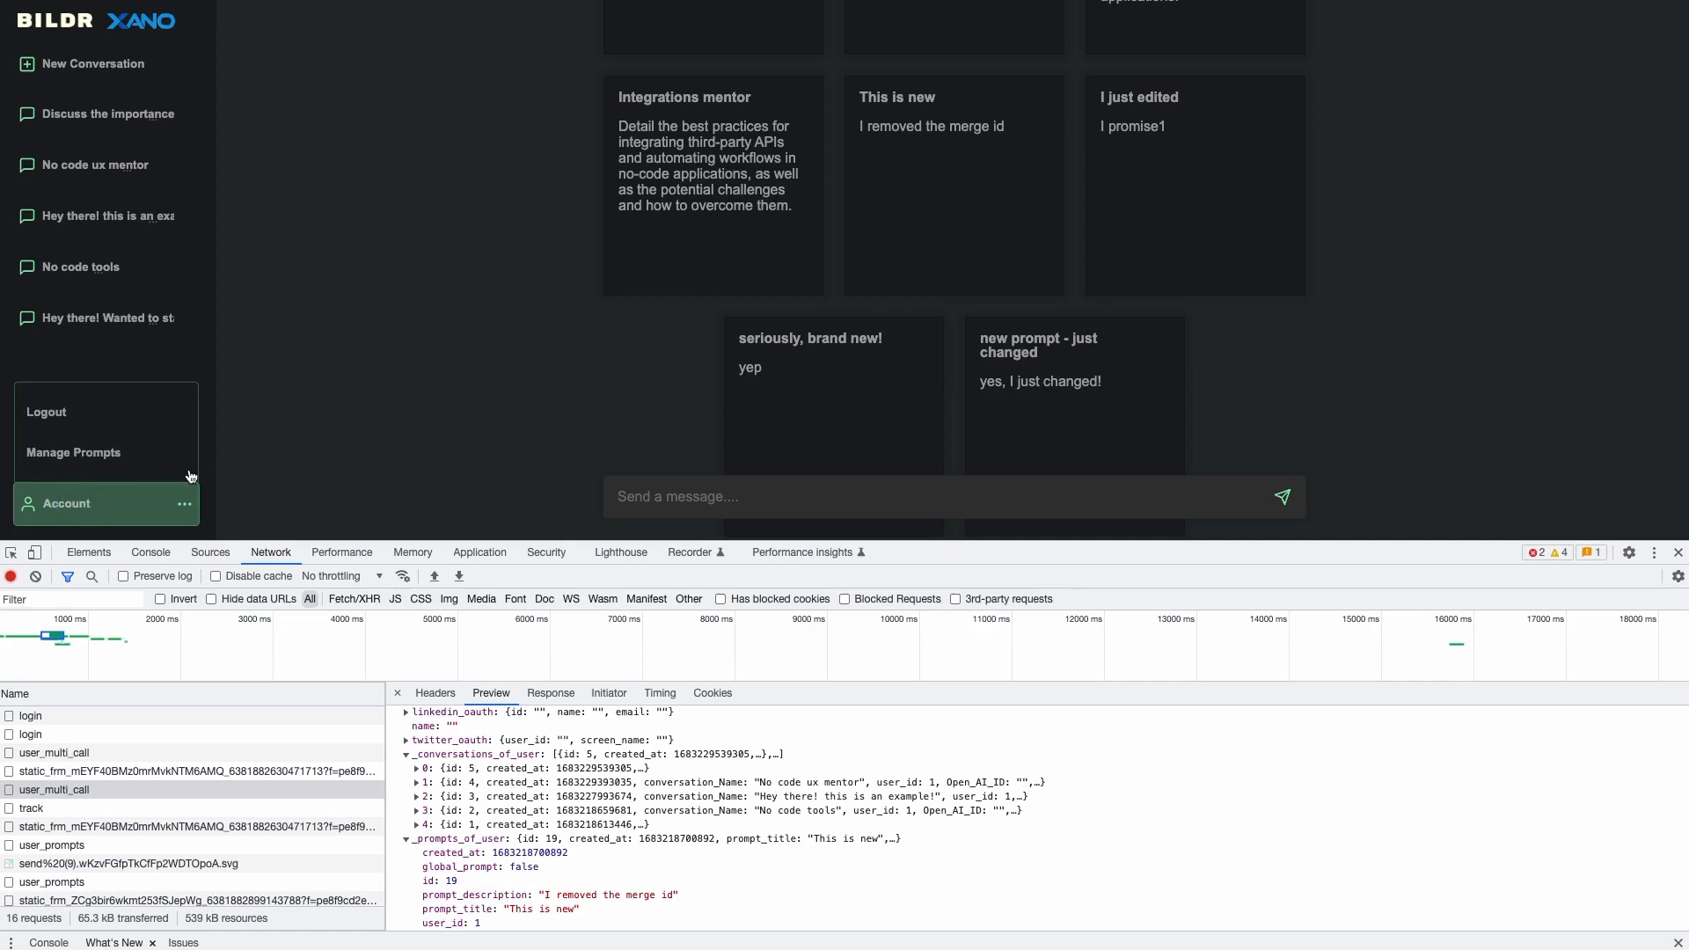
left_click(137, 509)
left_click(408, 754)
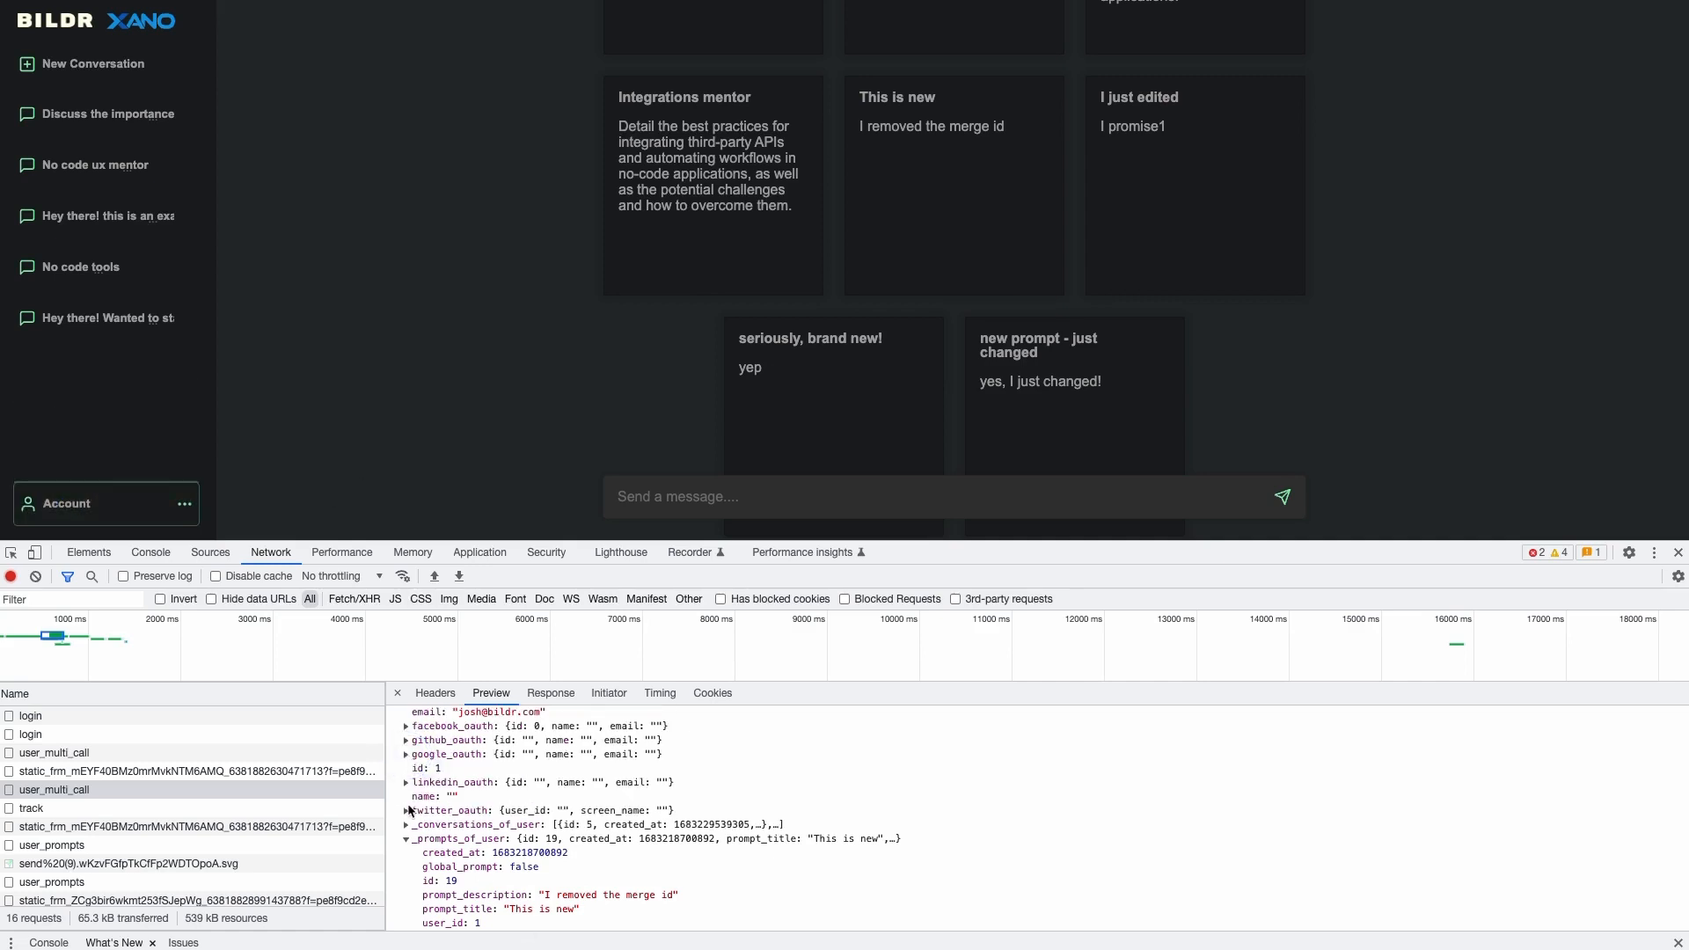
left_click(407, 841)
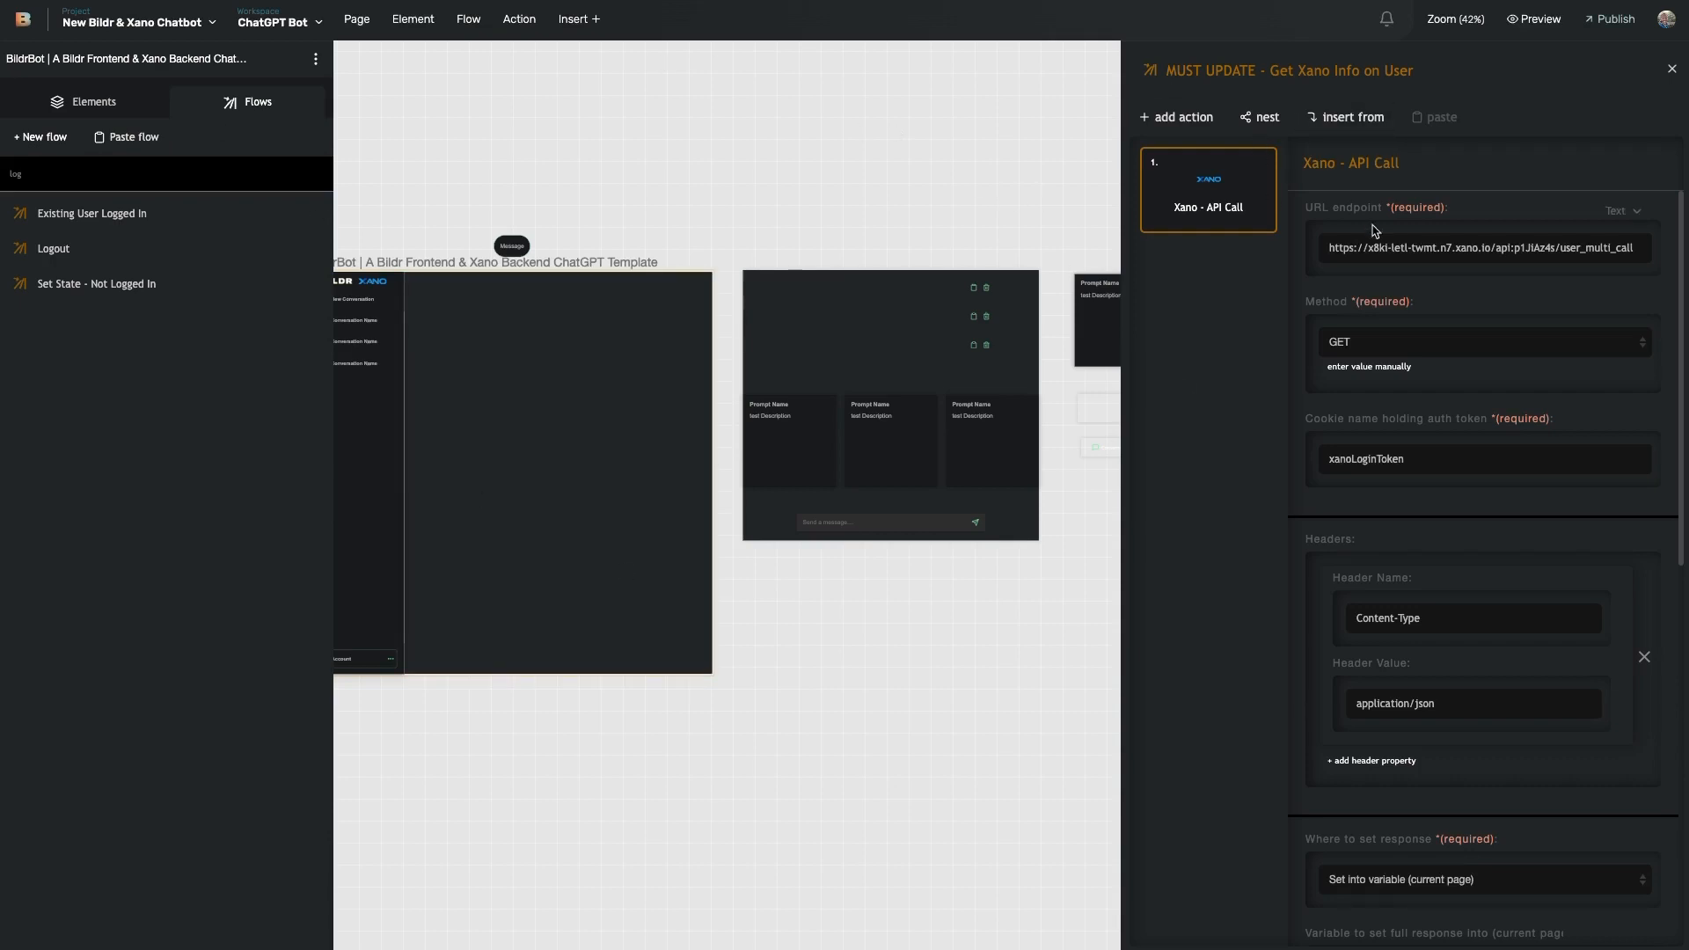
- Review the Xano API Call settings, noting the response variable xanoCompleteResponse
scroll(1412, 607, "down", 3)
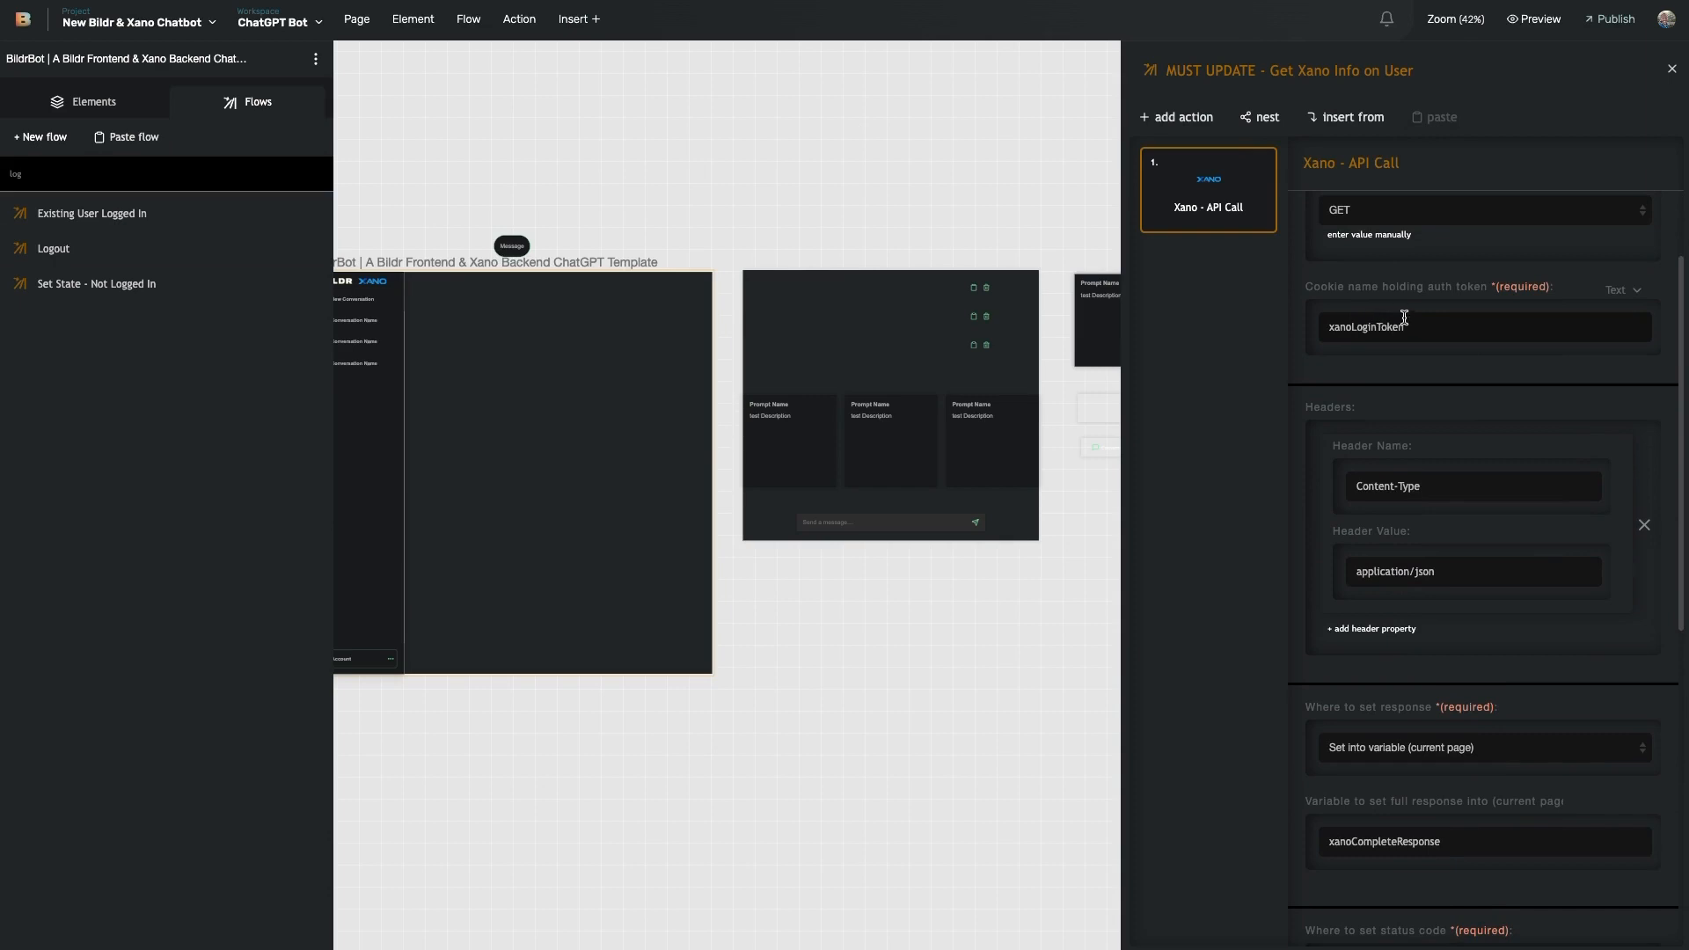
scroll(1403, 356, "down", 7)
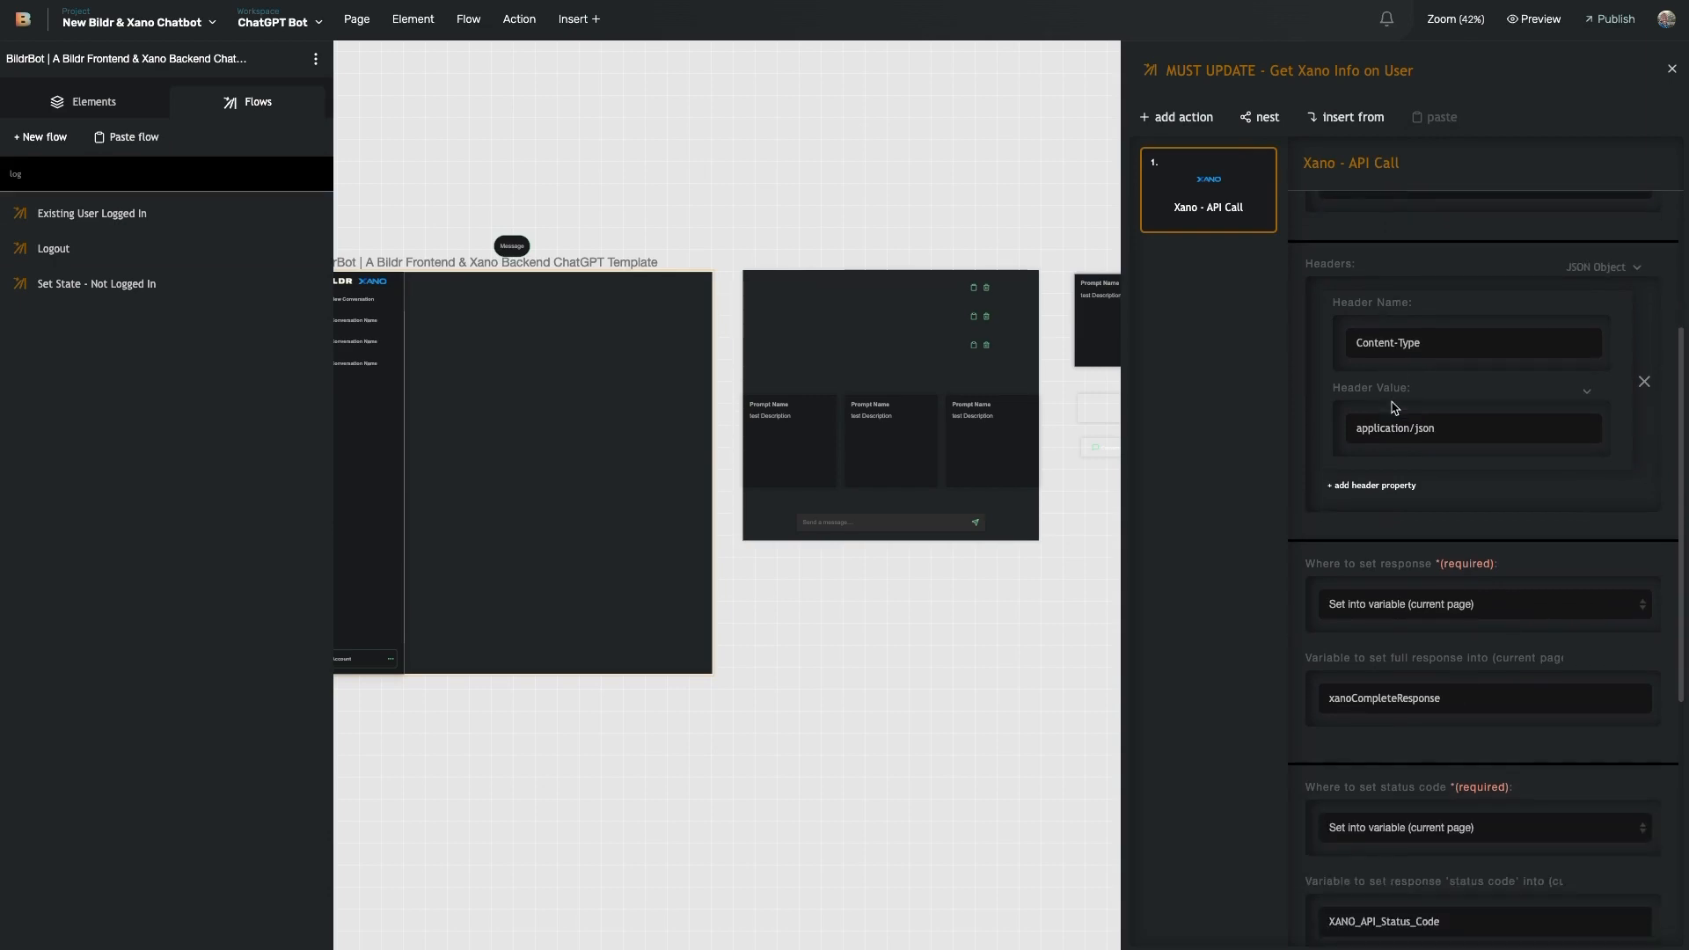
double_click(1433, 548)
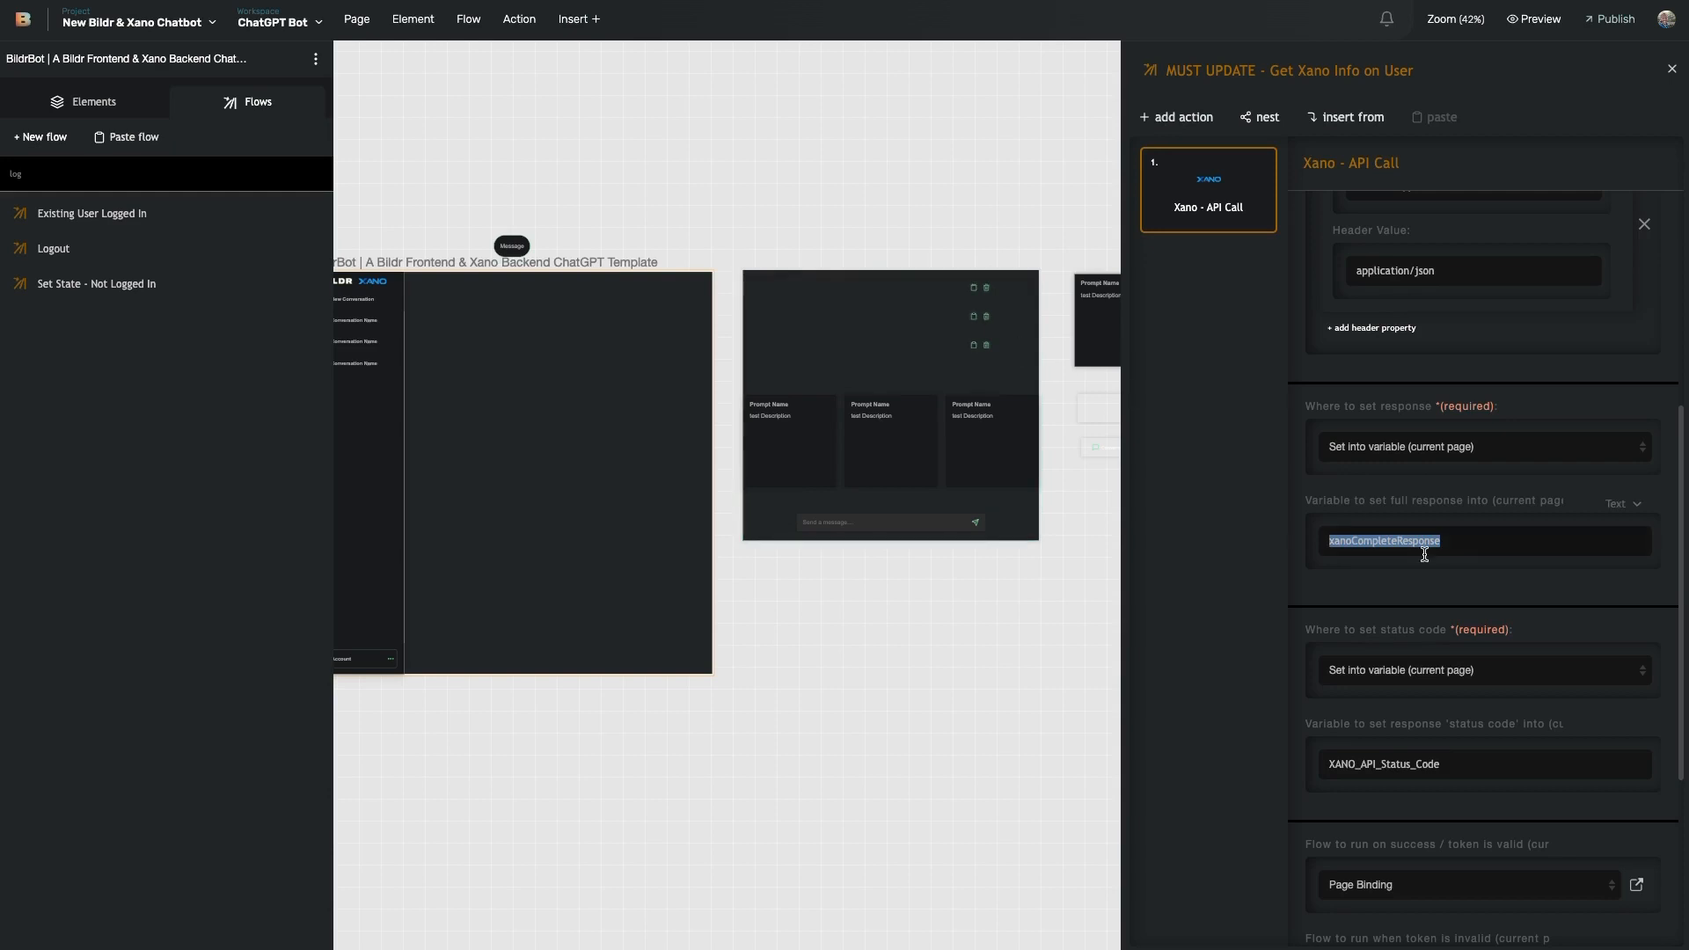
scroll(1425, 554, "down", 1)
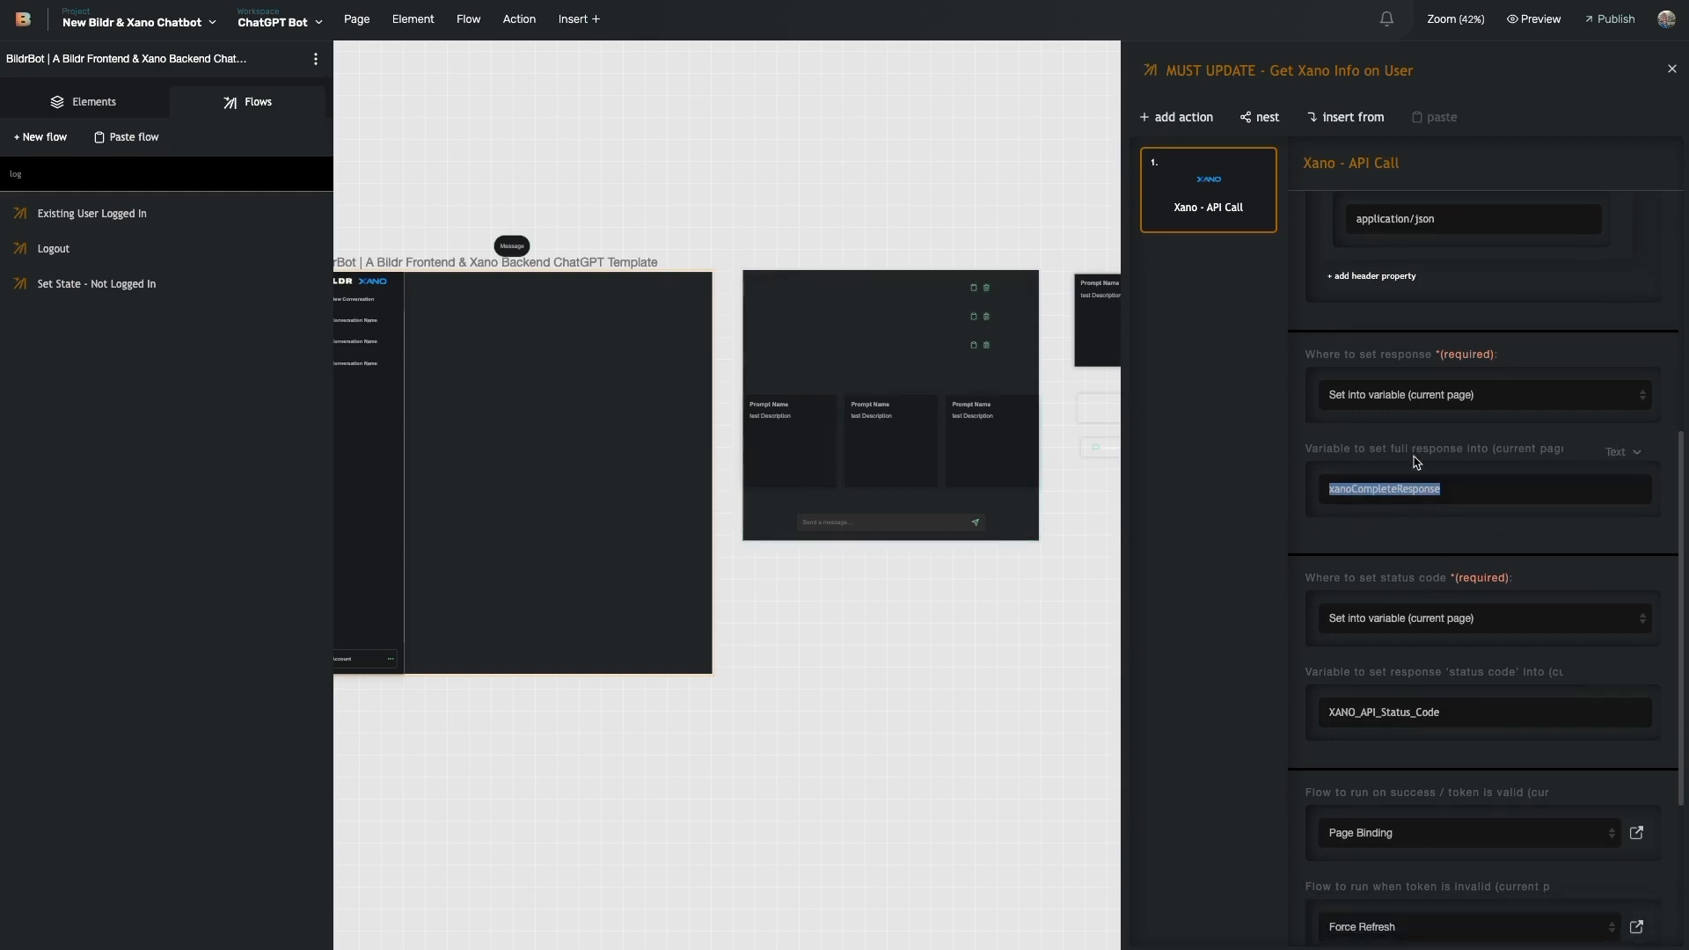
scroll(1405, 546, "down", 4)
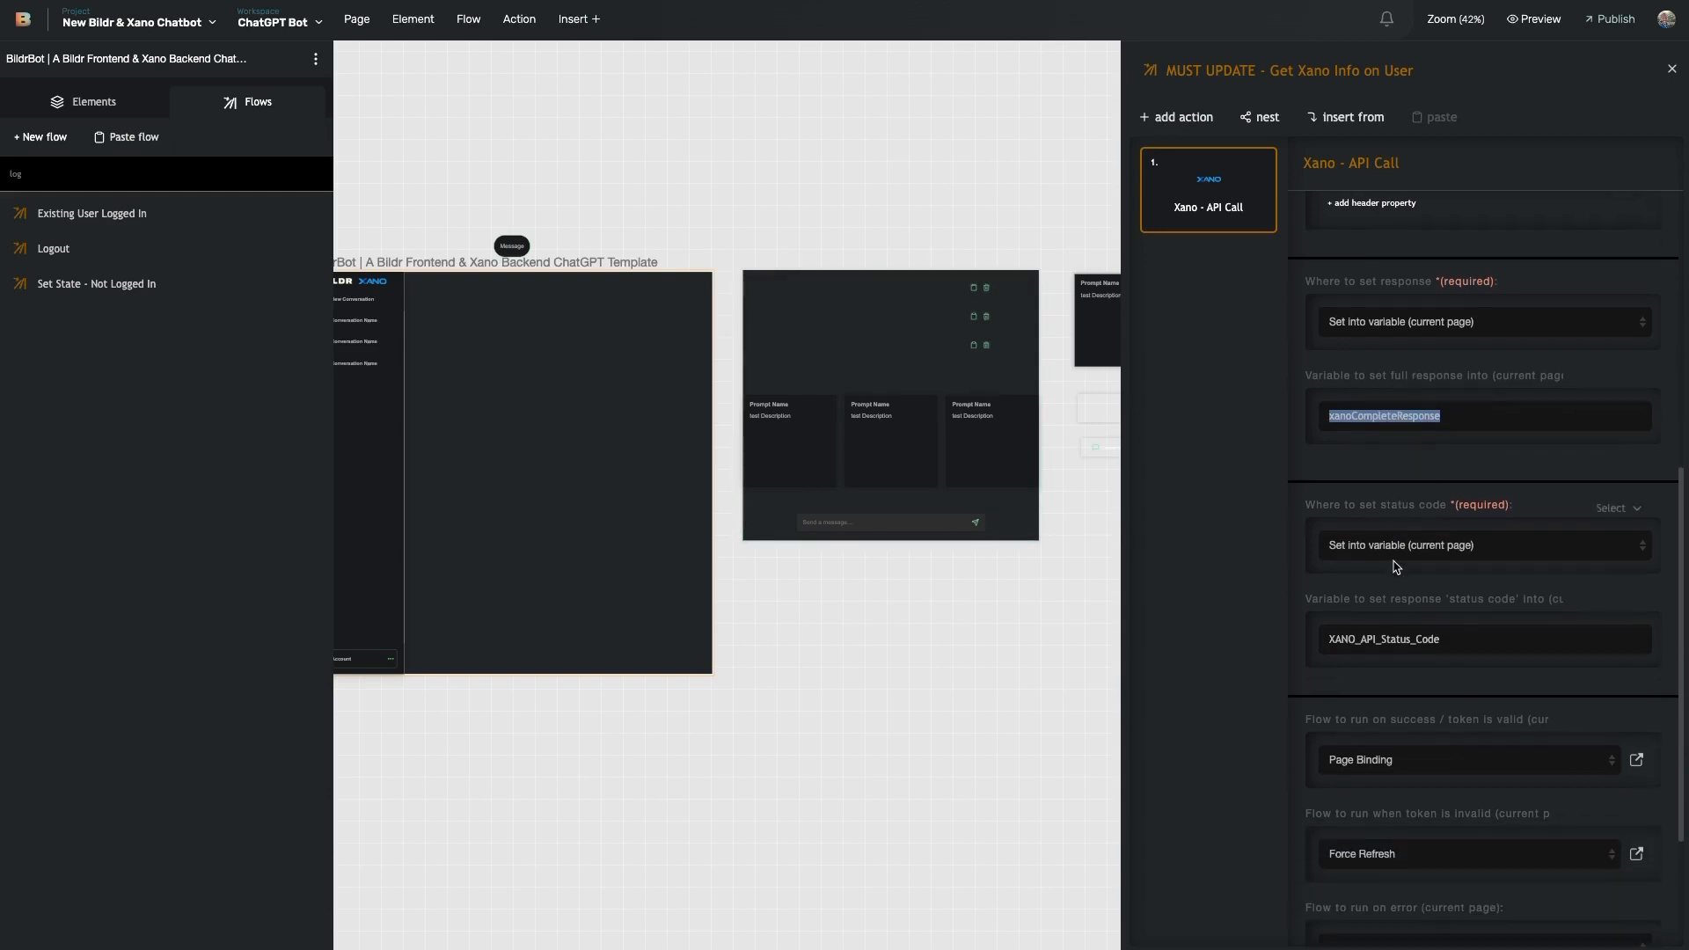
scroll(1405, 660, "down", 2)
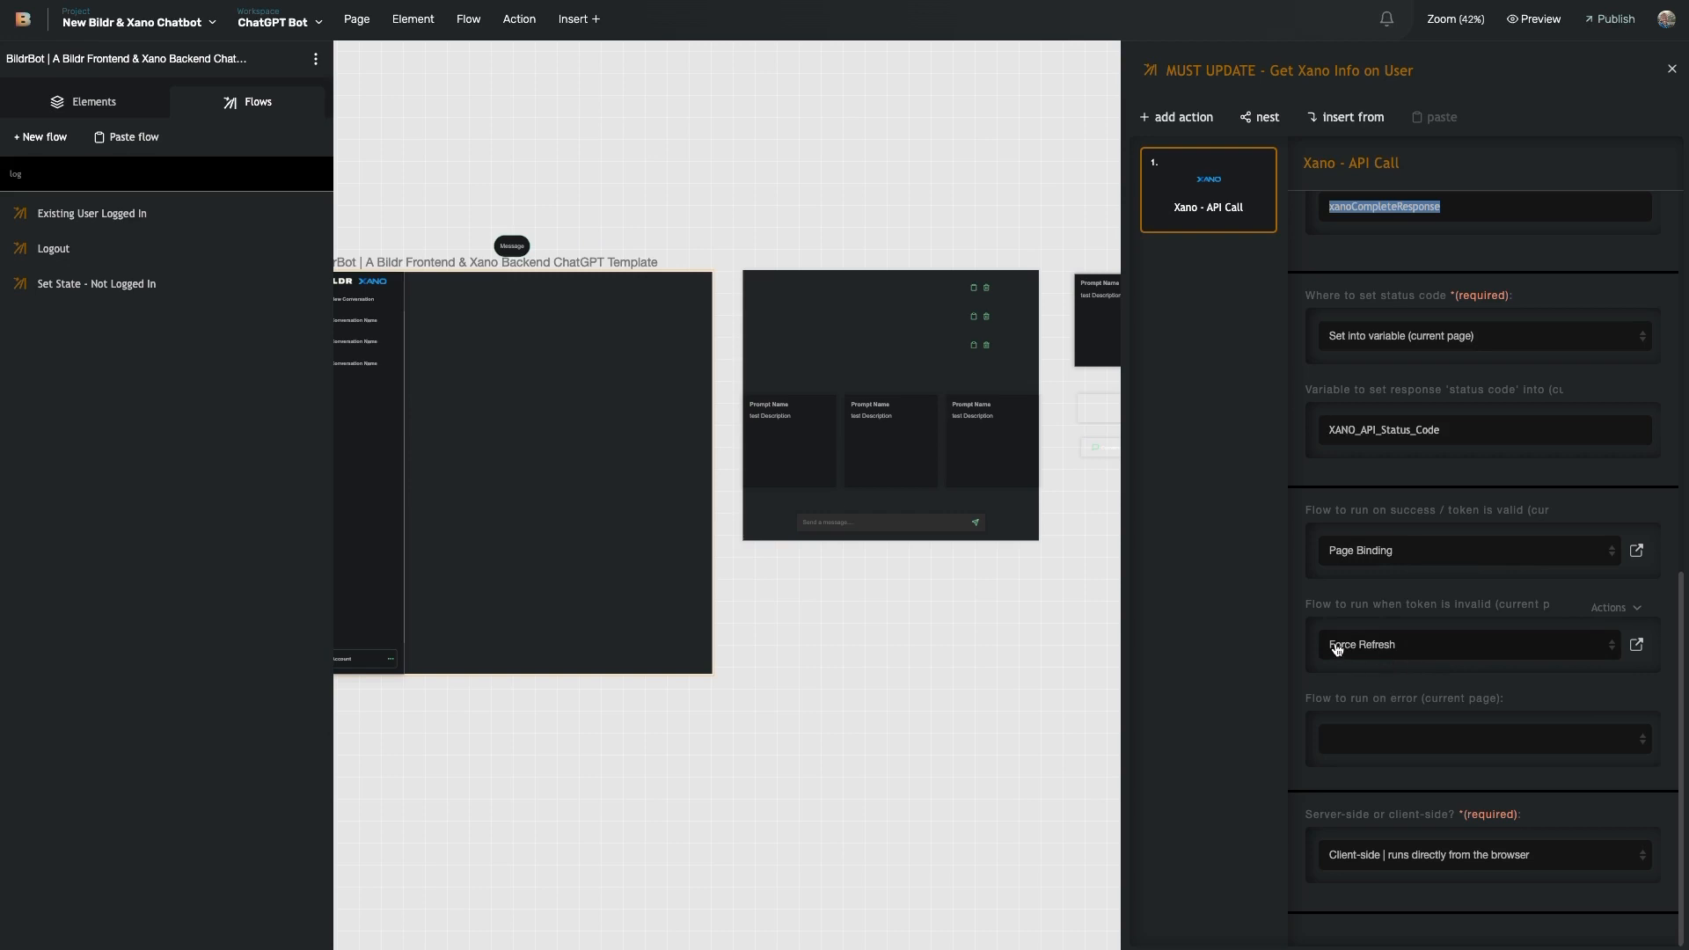
scroll(1337, 616, "up", 7)
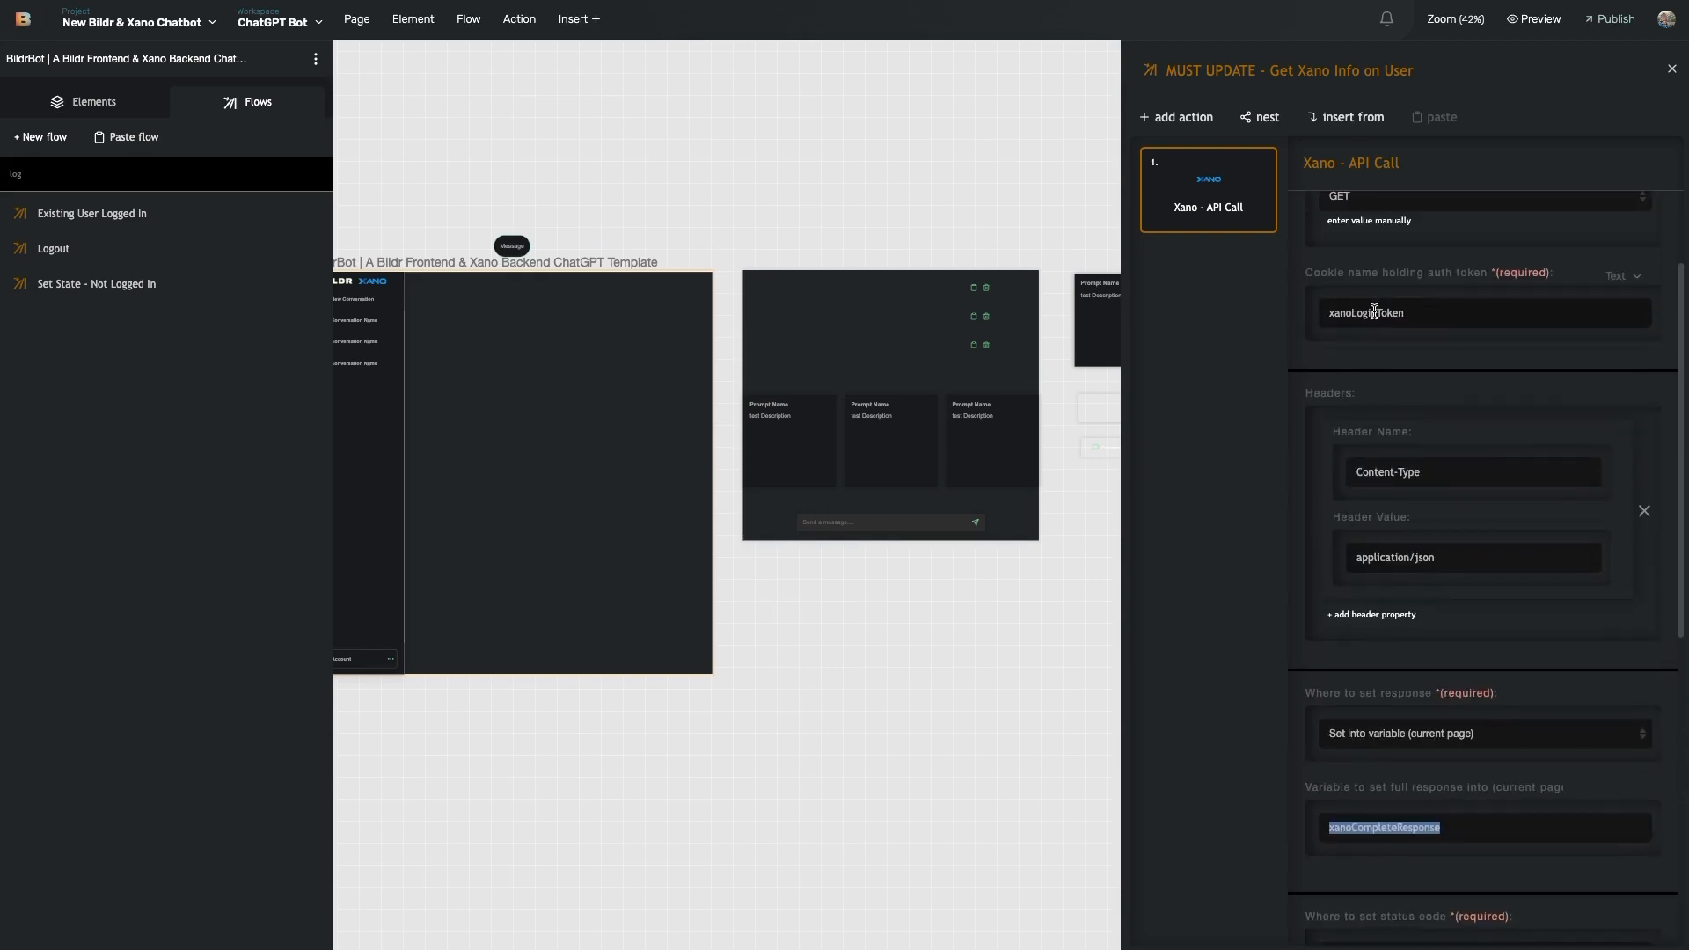
- Open the Page Binding flow set under 'Flow to run on success'
scroll(1380, 394, "down", 7)
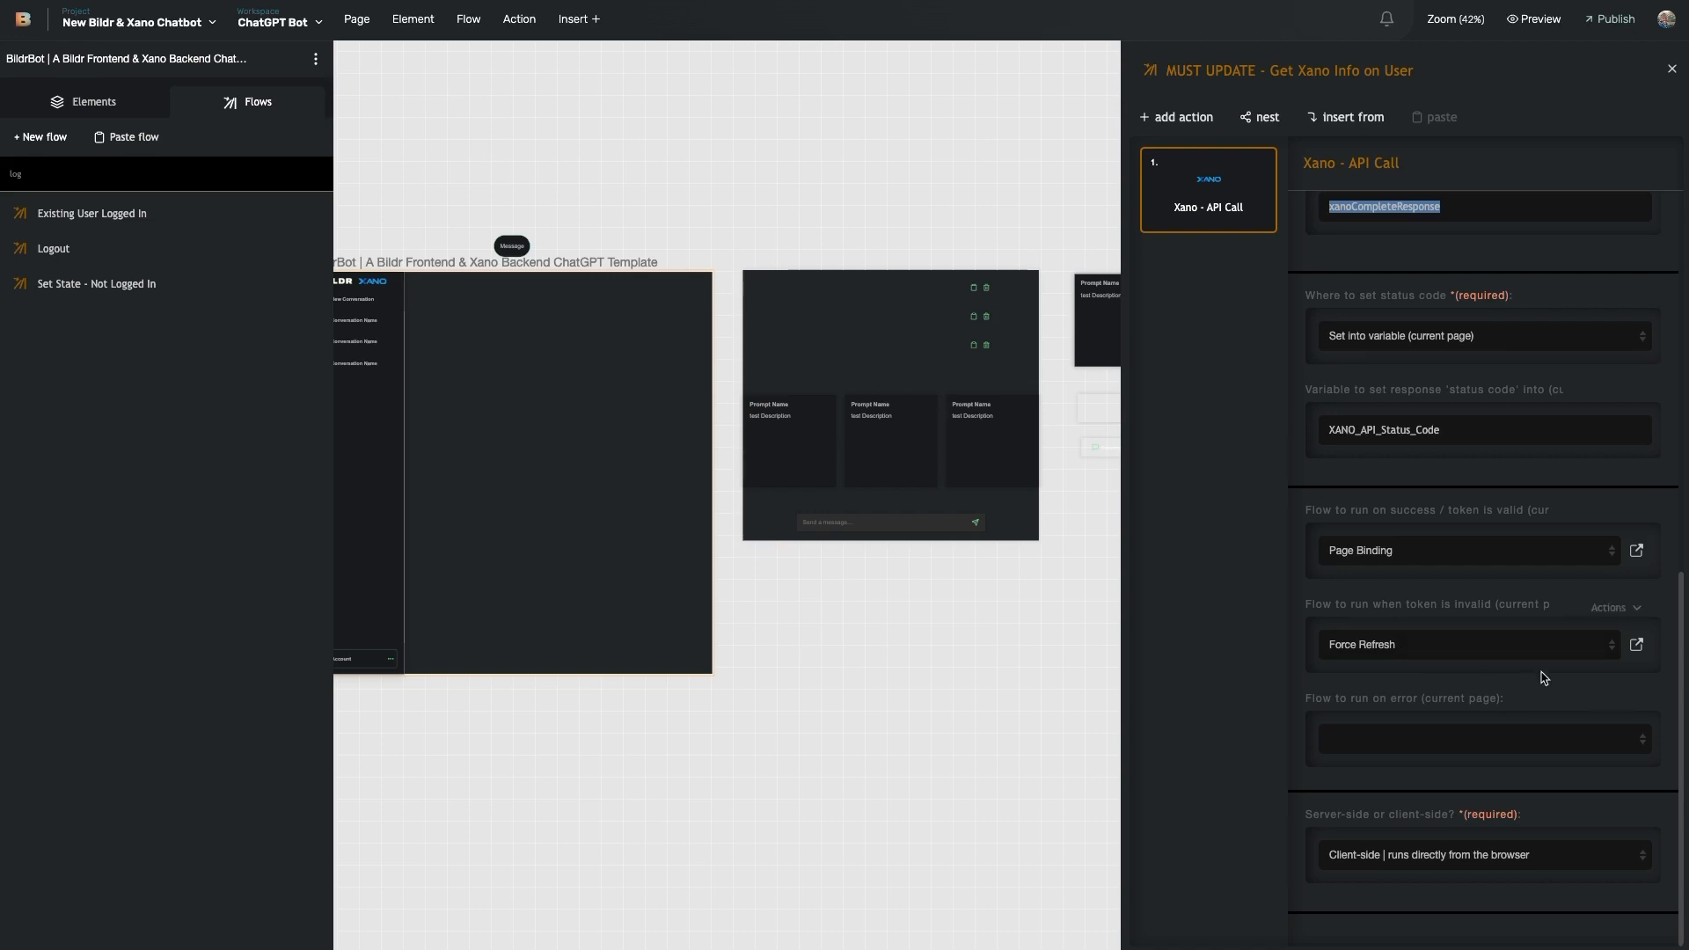
left_click(1637, 552)
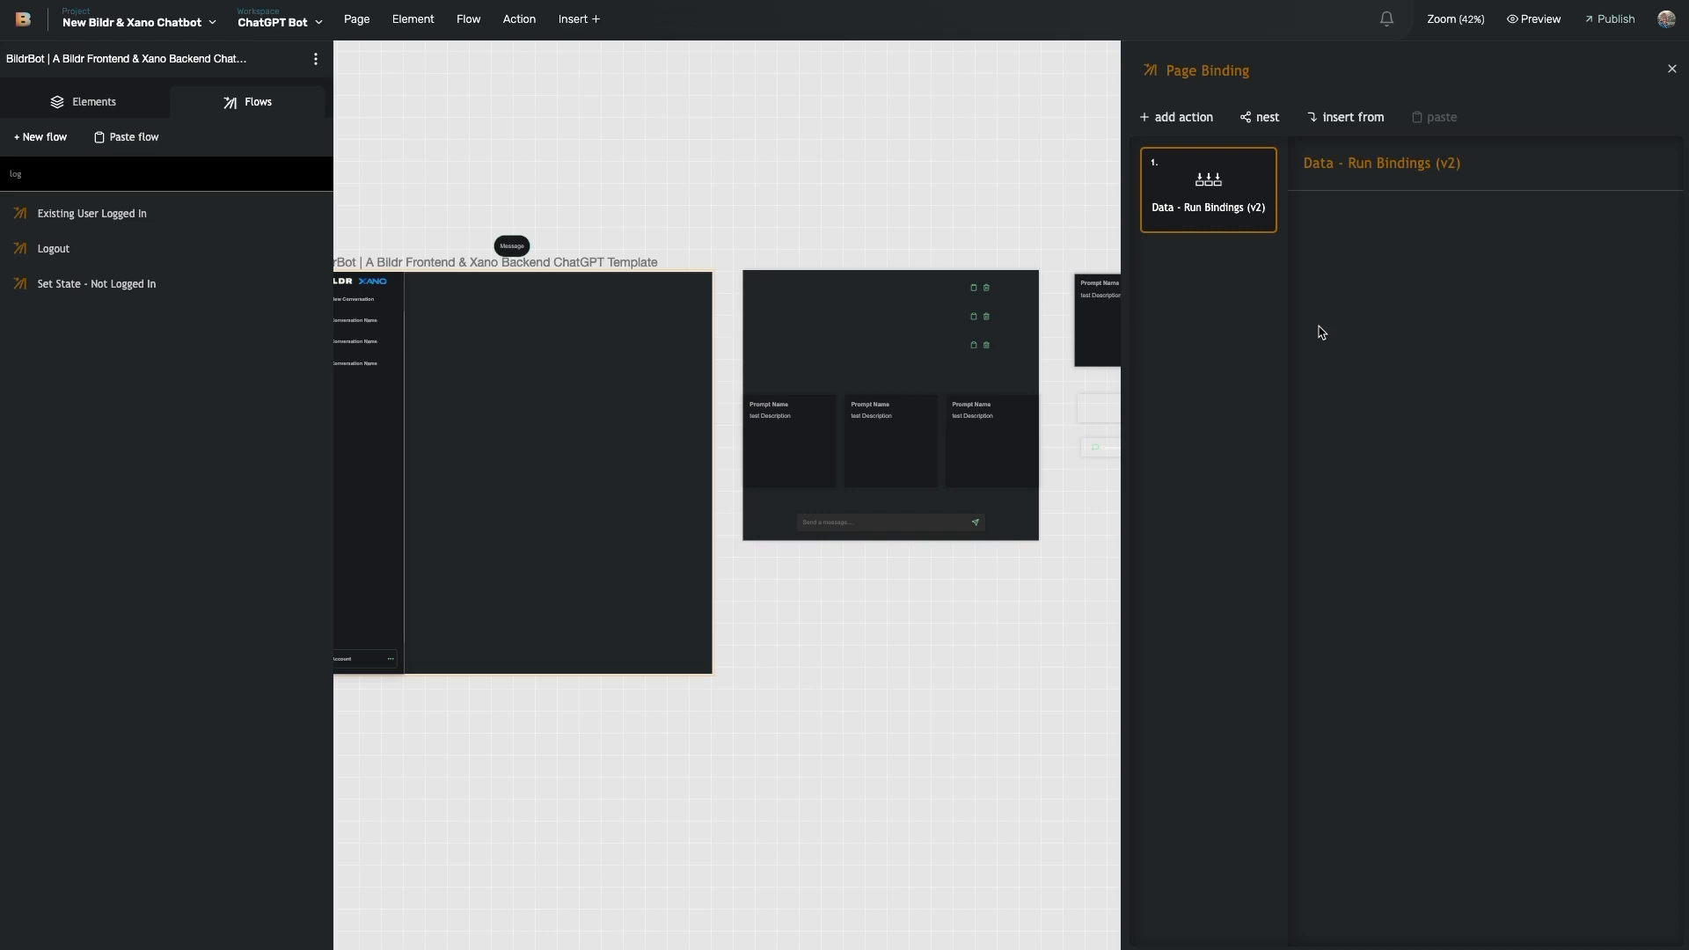
- Select the conversation Repeating List and review its Data tab value source options without changing them
mouse_move(1265, 184)
scroll(803, 371, "left", 4)
left_click(725, 361)
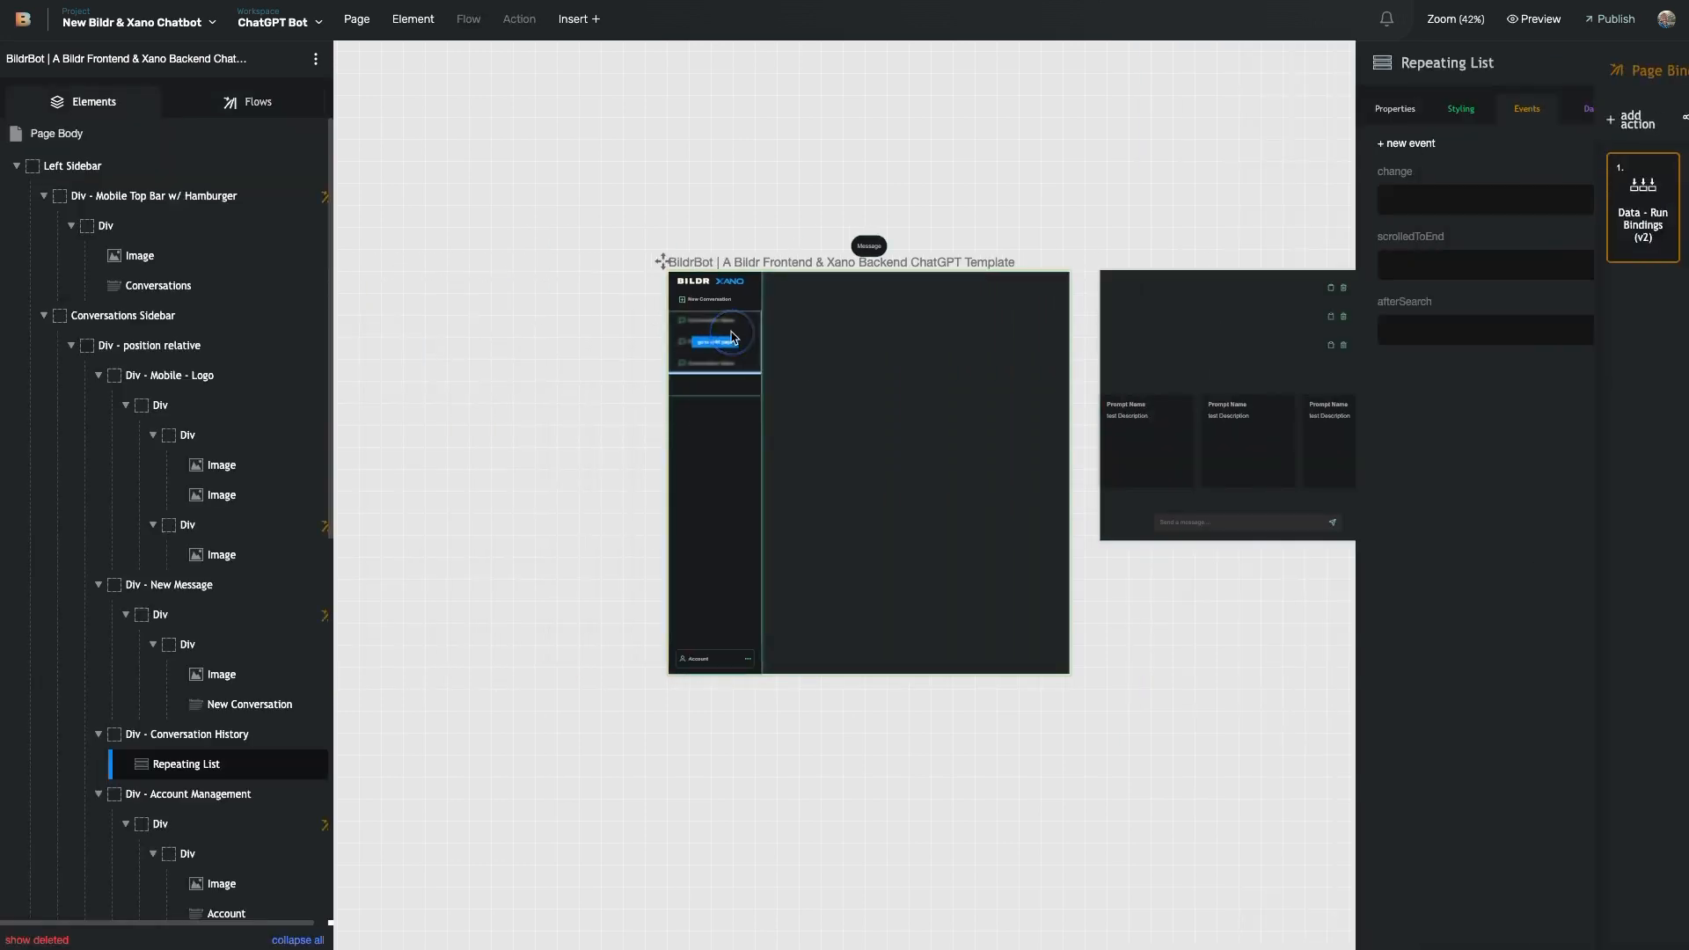
scroll(698, 381, "right", 1)
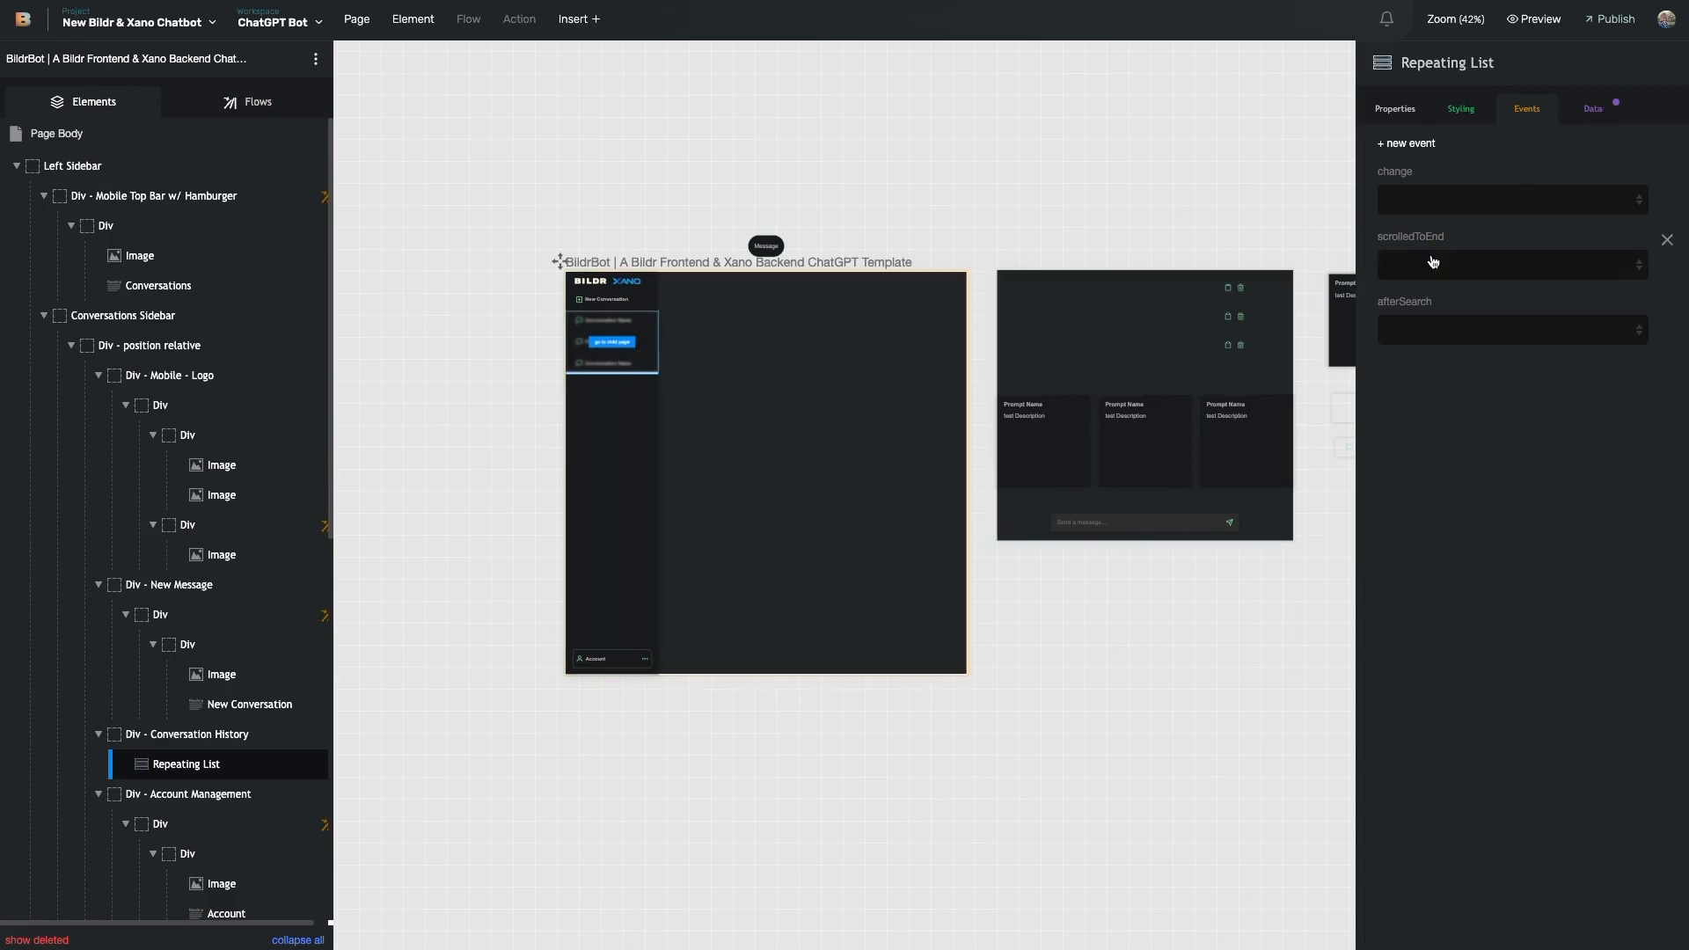
left_click(1599, 123)
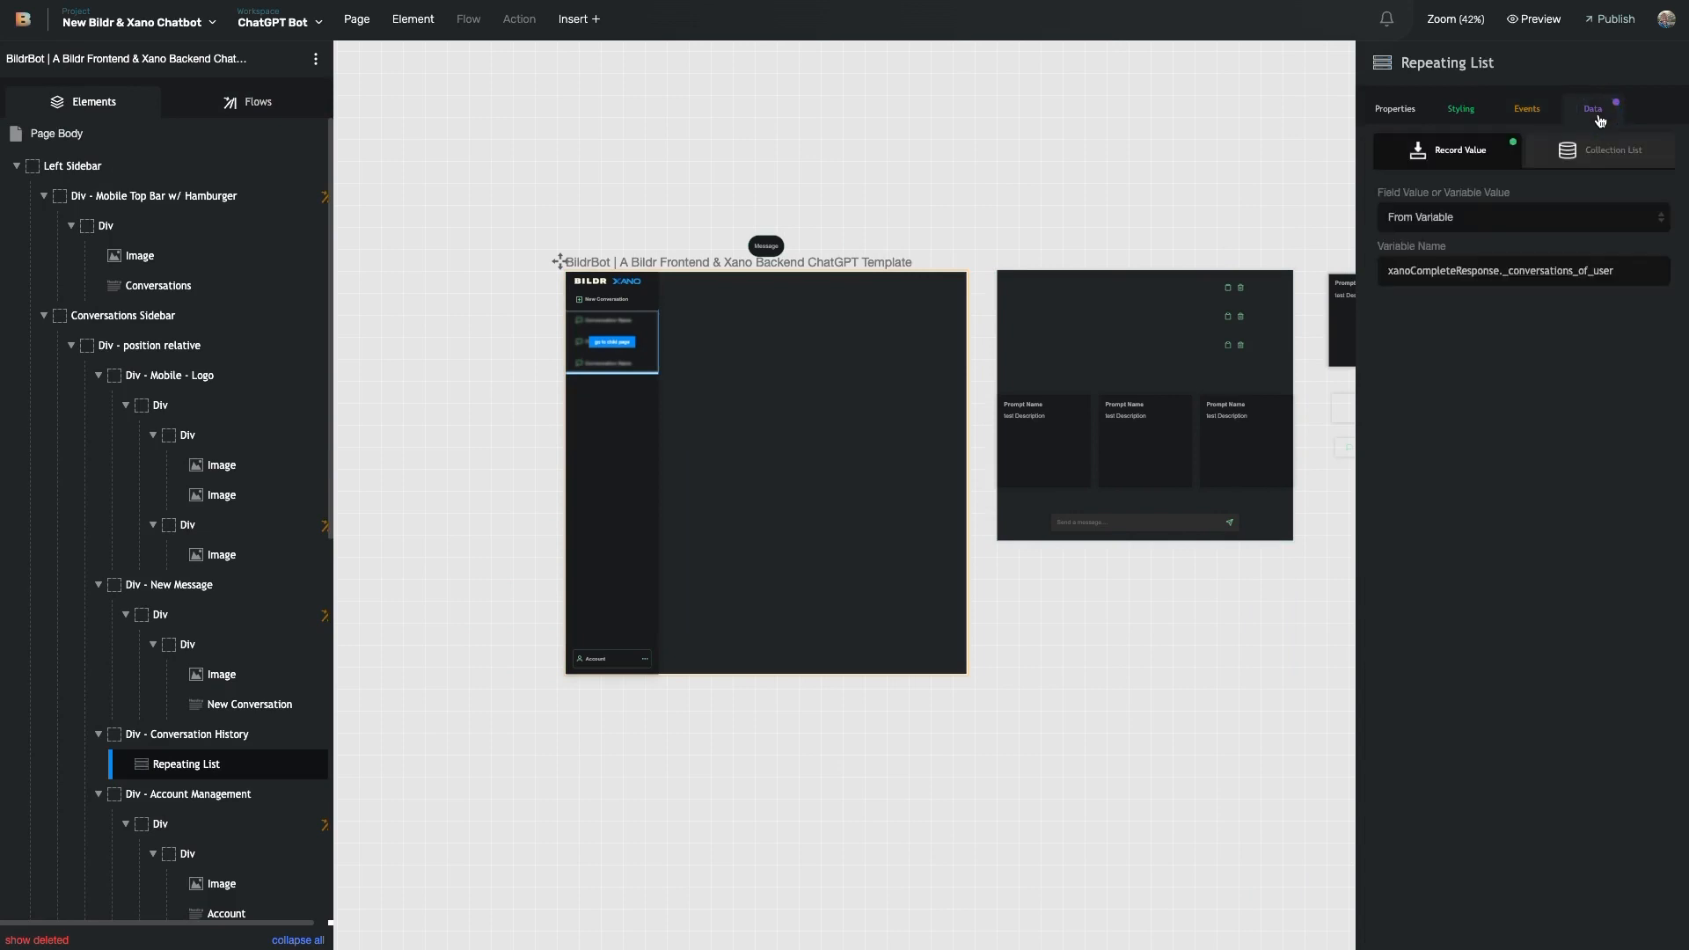
left_click_drag(1377, 192, 1472, 195)
left_click(1443, 222)
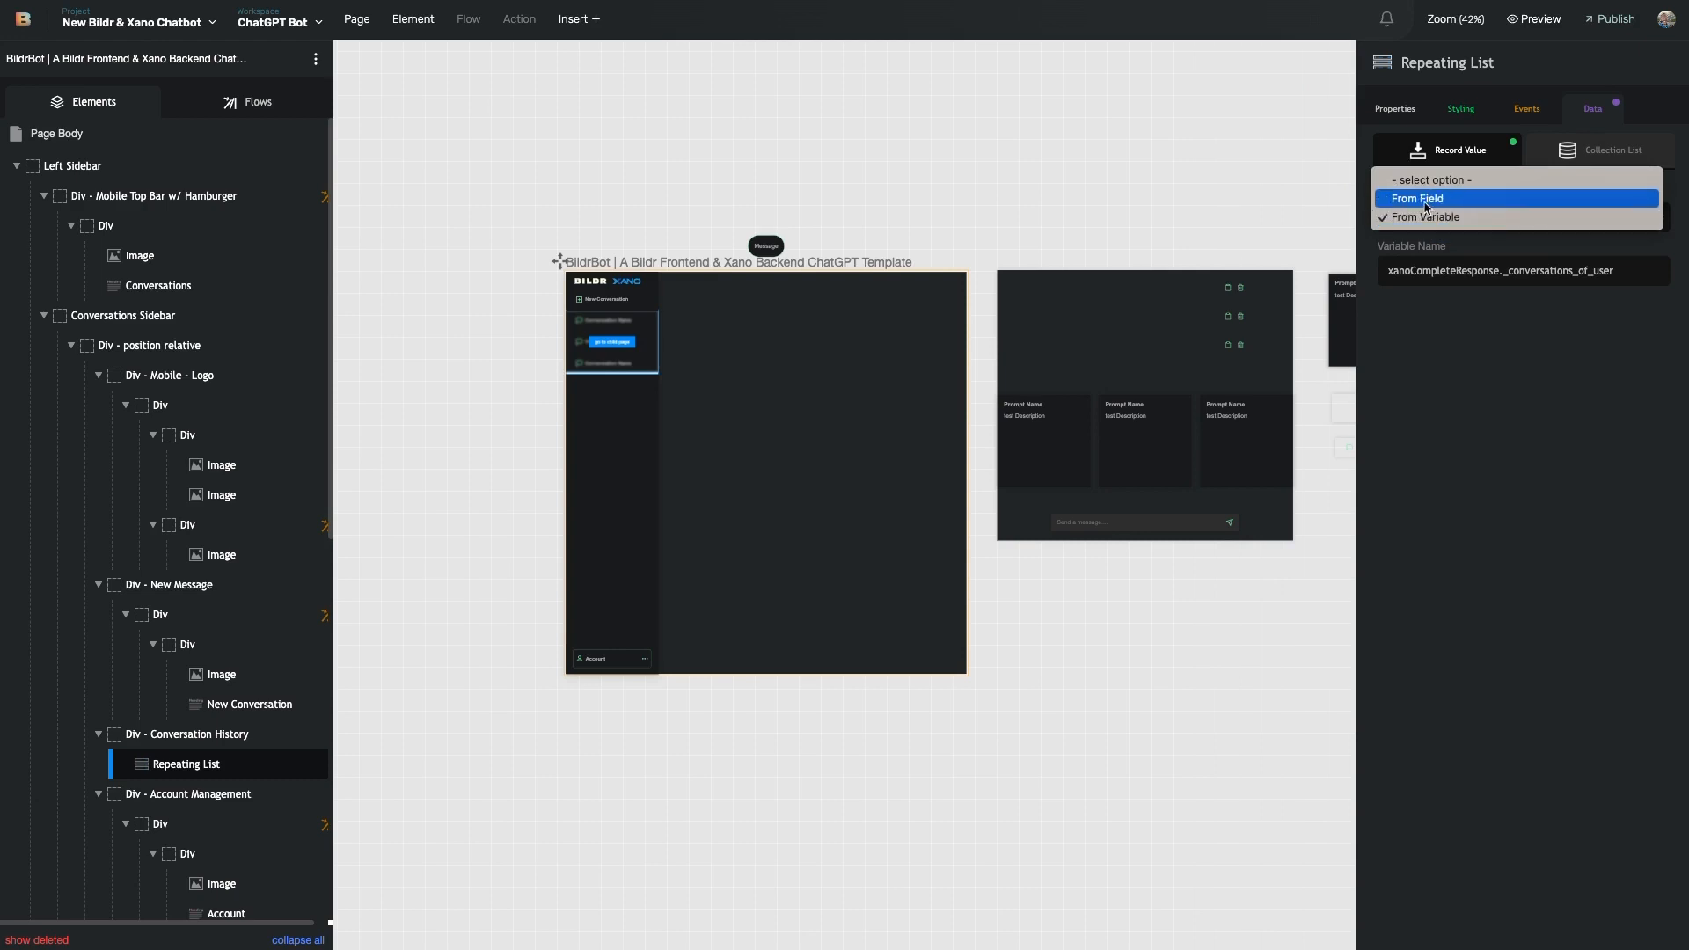
left_click(1440, 369)
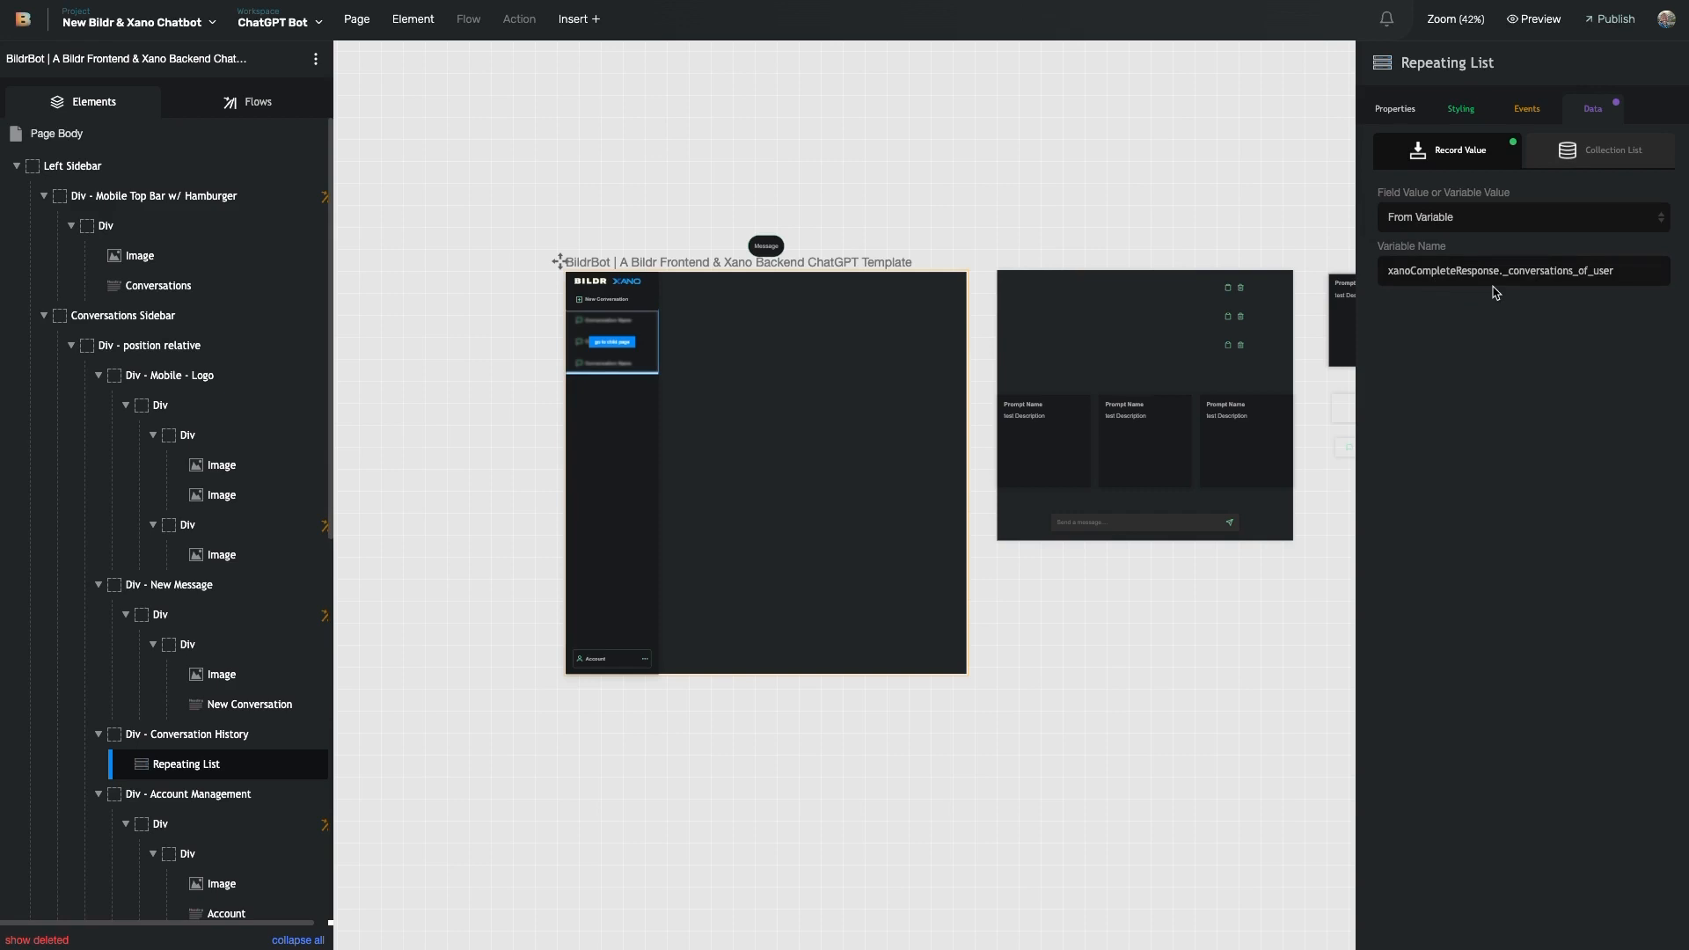
- Highlight the xanoCompleteResponse and _conversations_of_user parts of the bound variable path
left_click_drag(1498, 275, 1387, 274)
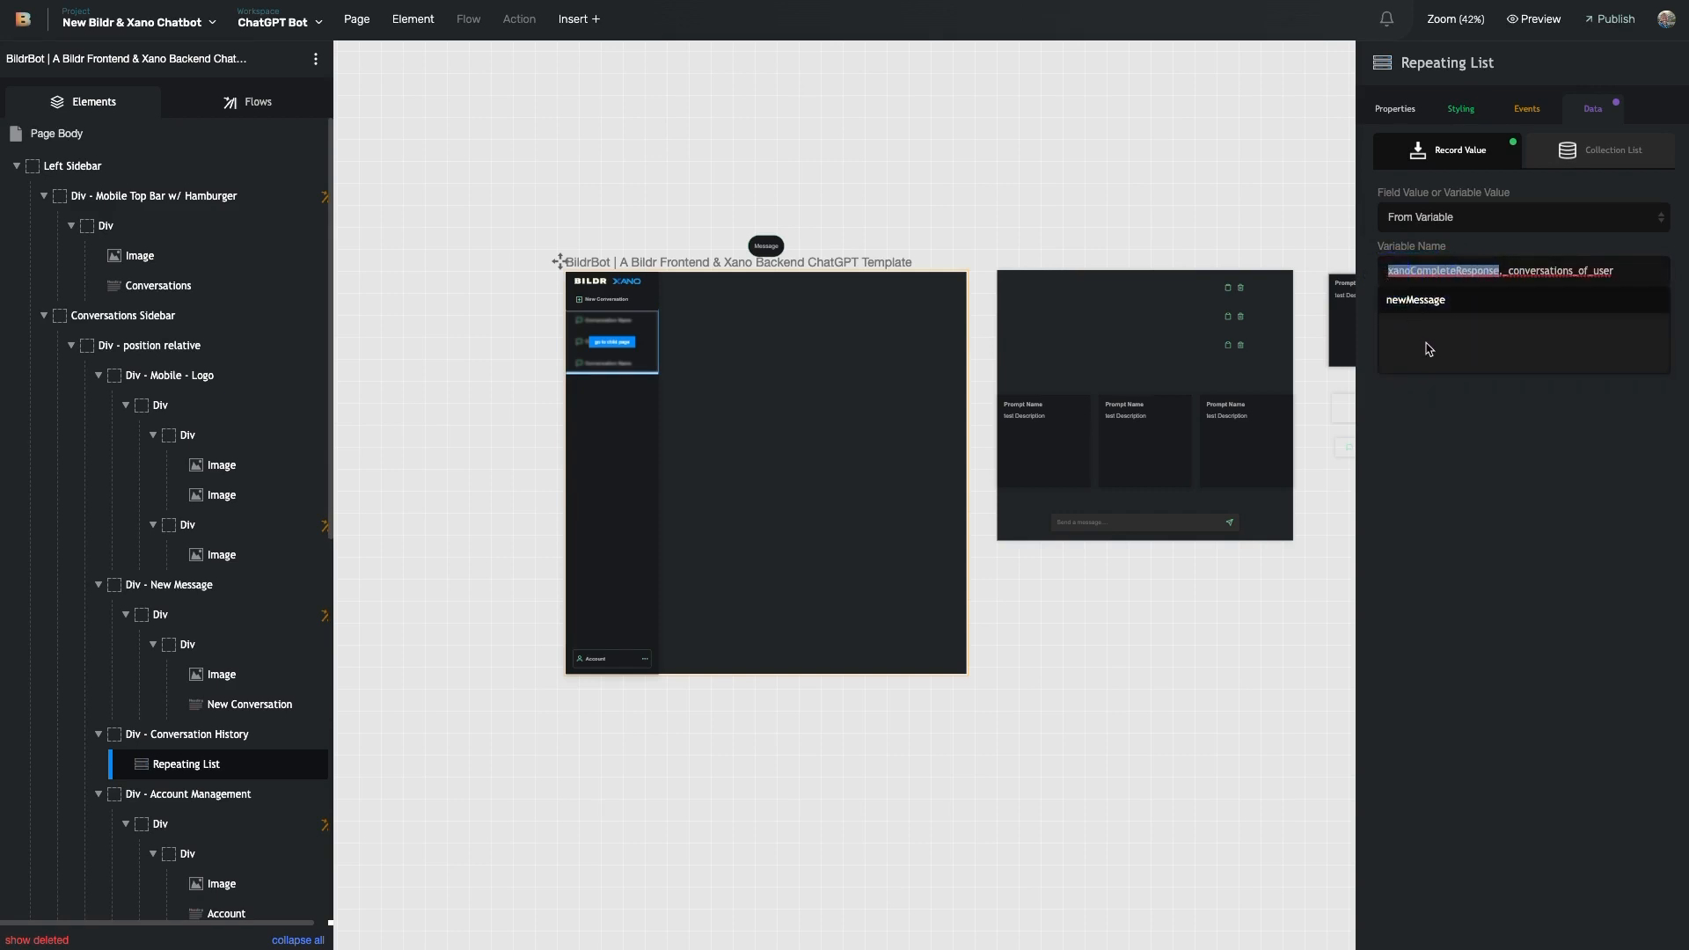
left_click(1501, 277)
left_click_drag(1503, 273, 1638, 269)
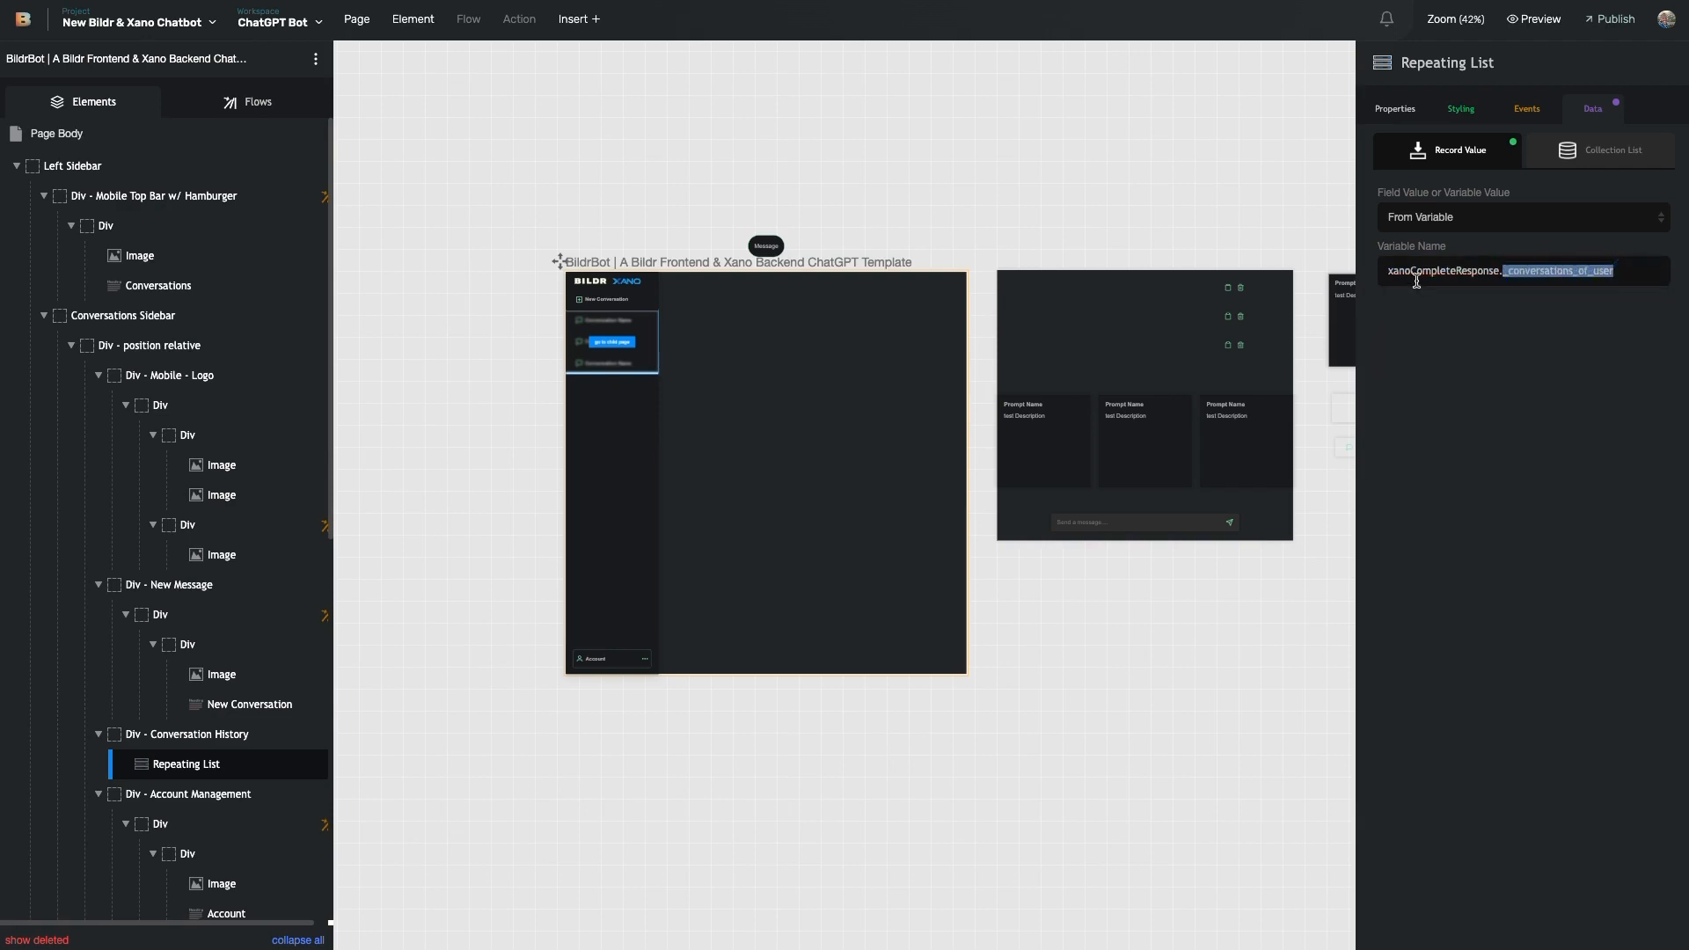
left_click(1407, 407)
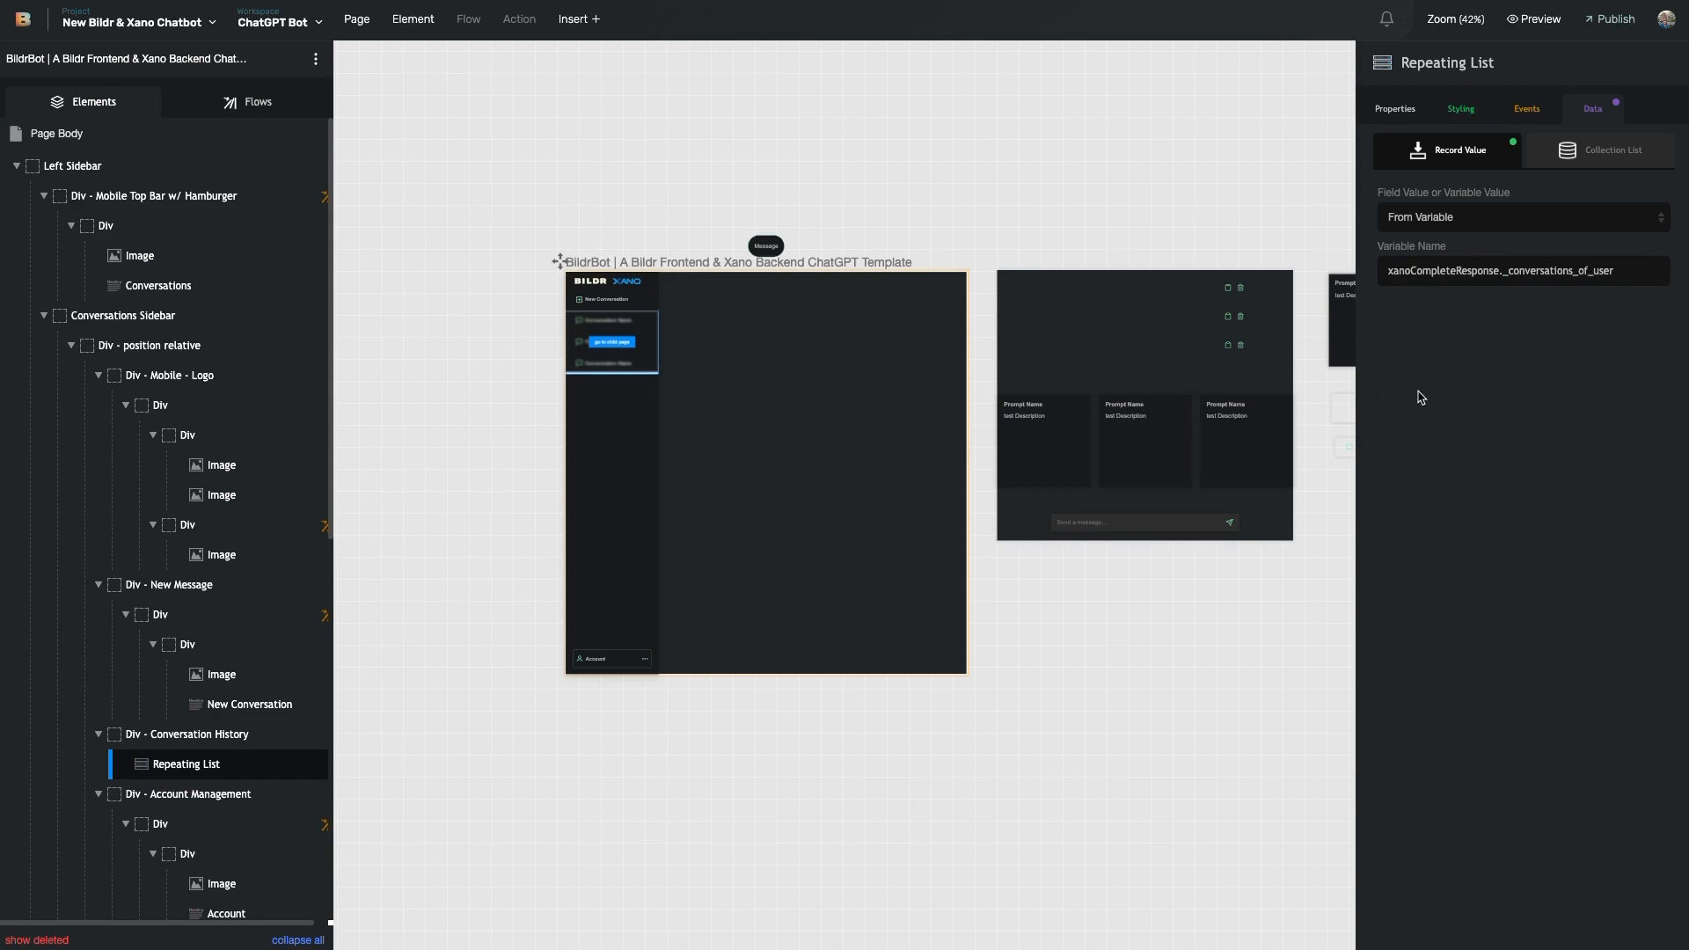
left_click_drag(1494, 271, 1456, 270)
left_click(1501, 272)
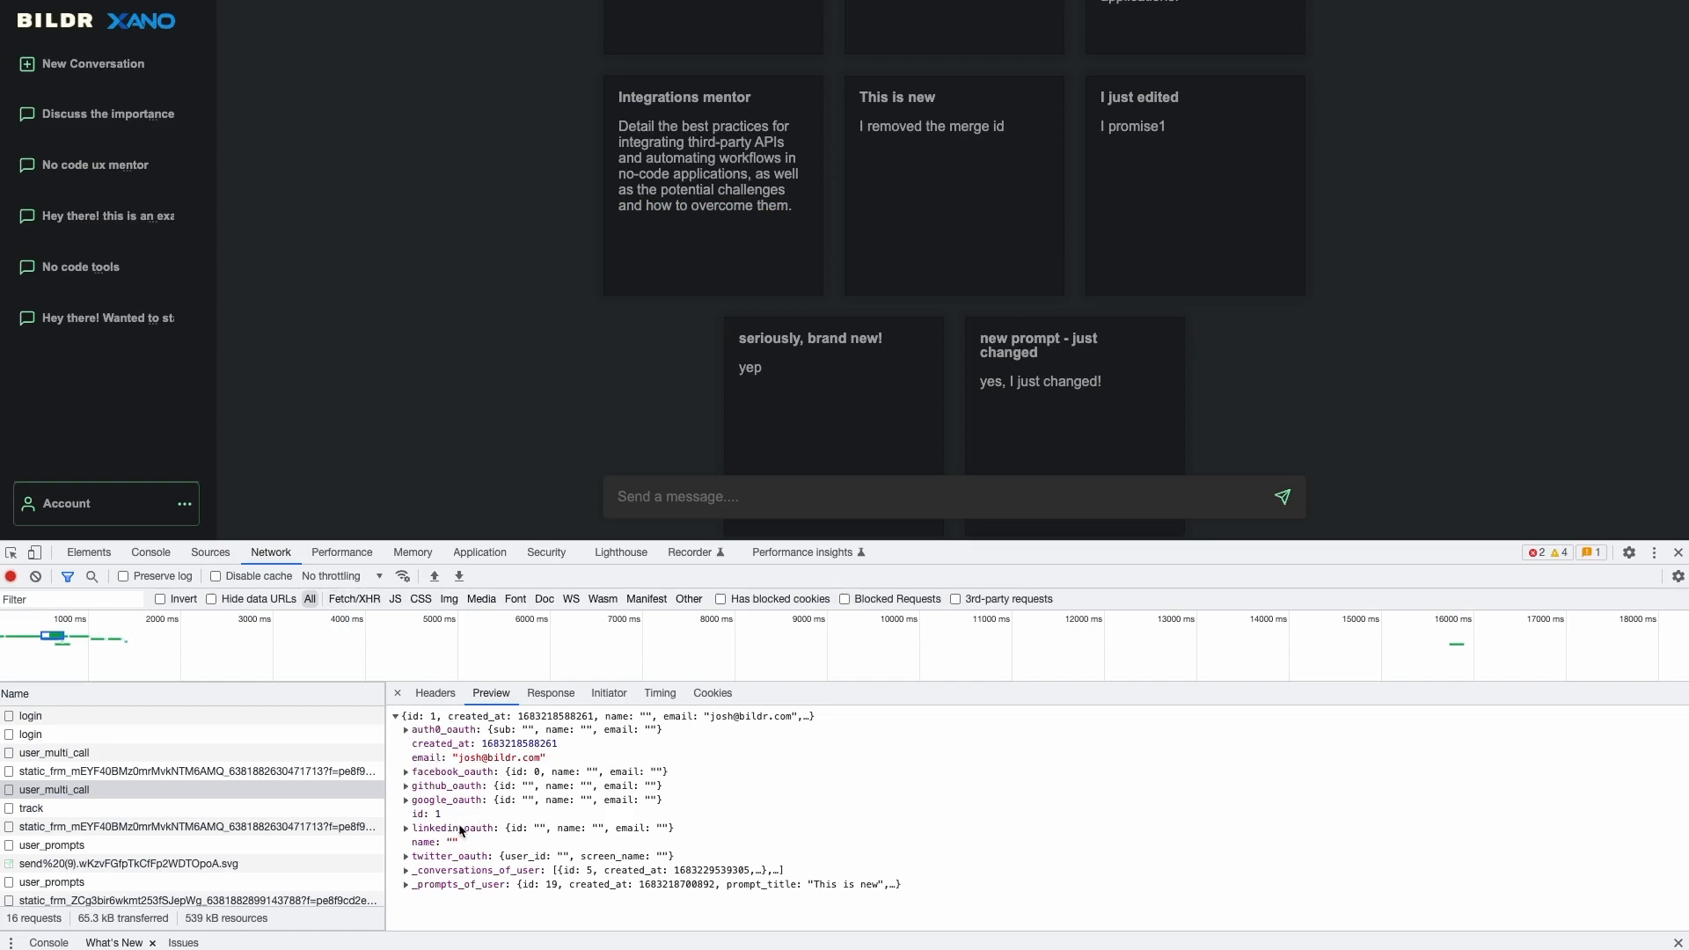
- Expand _conversations_of_user in the user_multi_call Preview to show its five conversation records
left_click(406, 871)
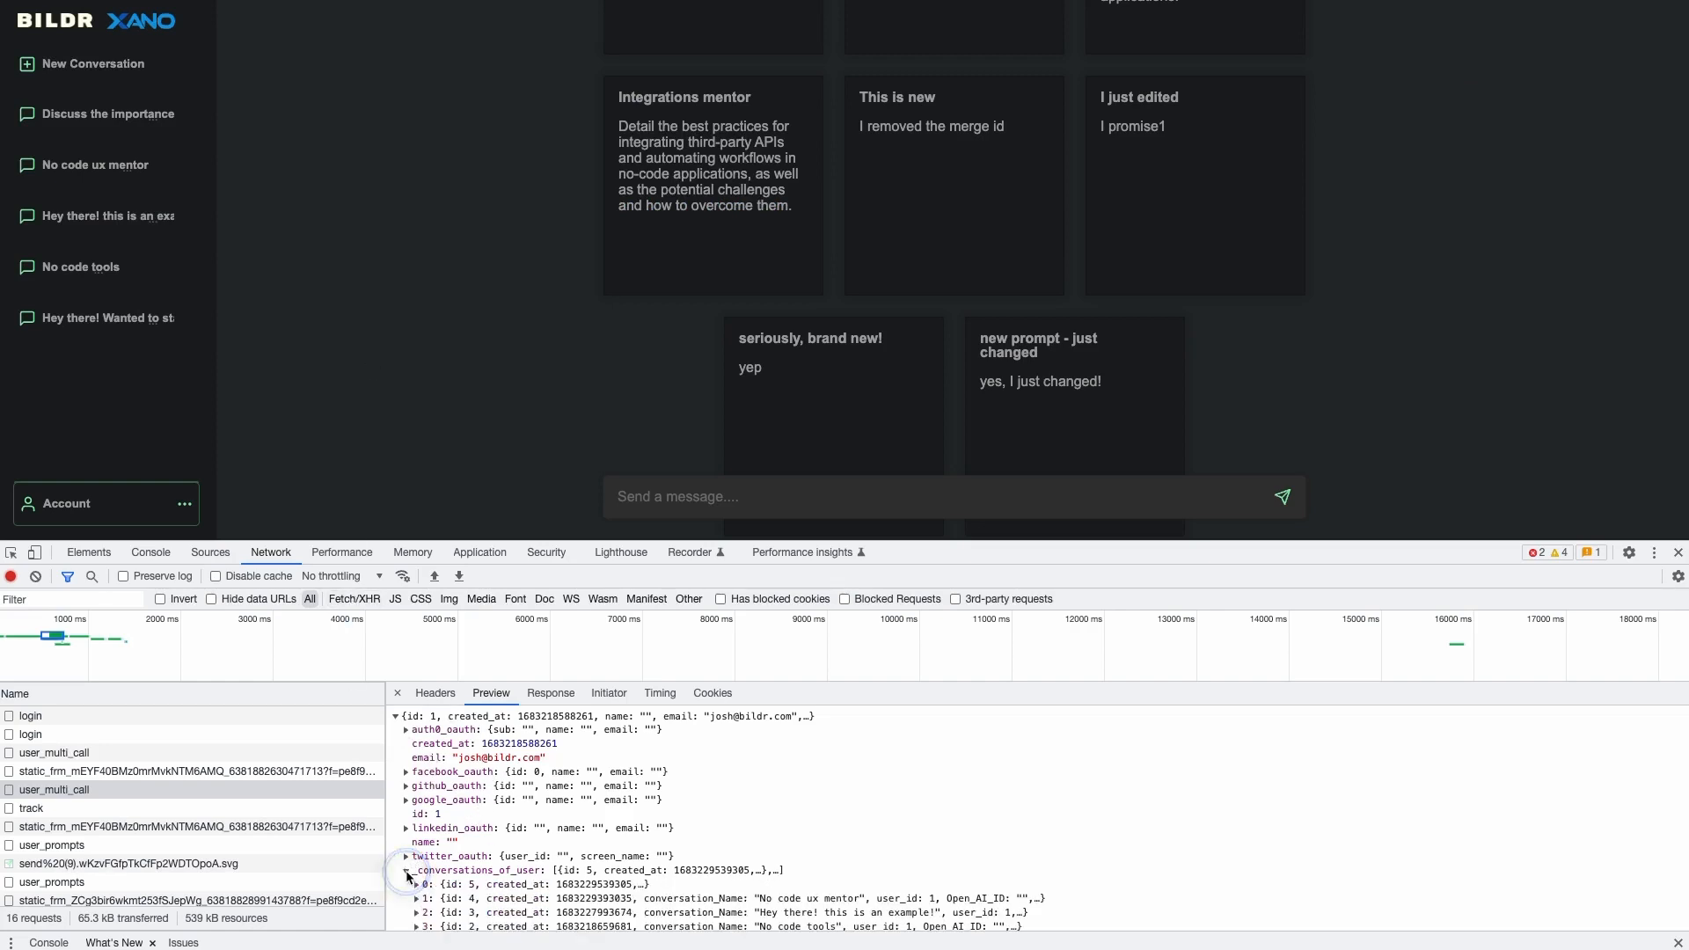
scroll(580, 866, "down", 1)
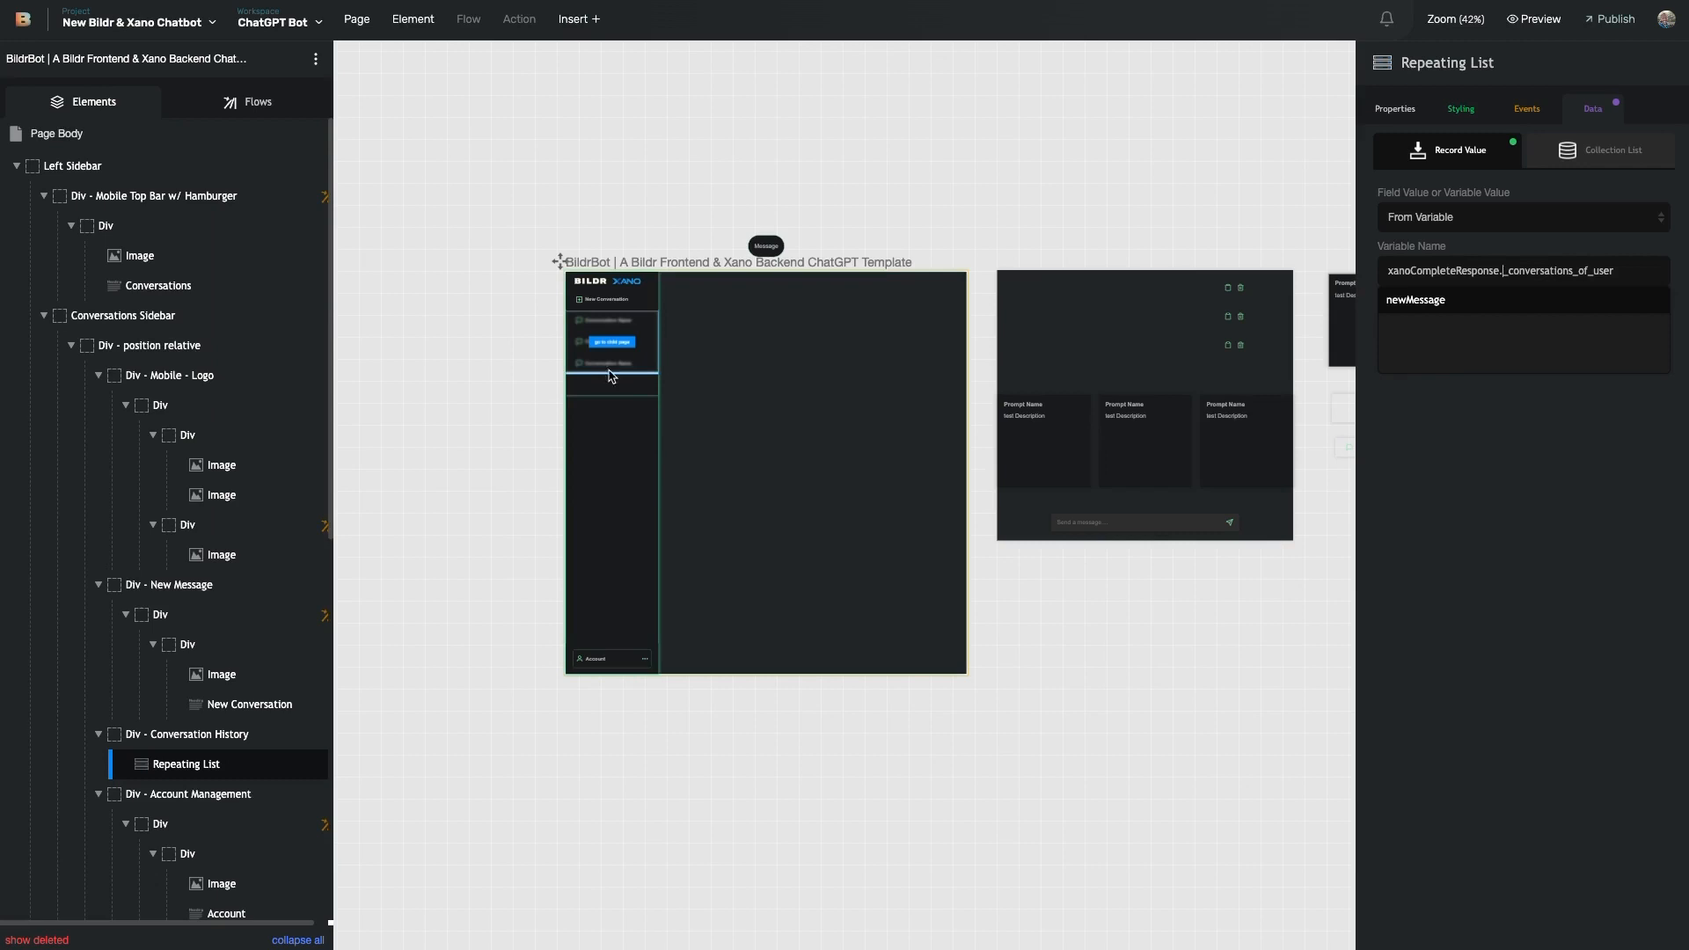
- Dismiss the variable suggestion dropdown on the Repeating List's data settings
left_click(1509, 631)
left_click(1522, 530)
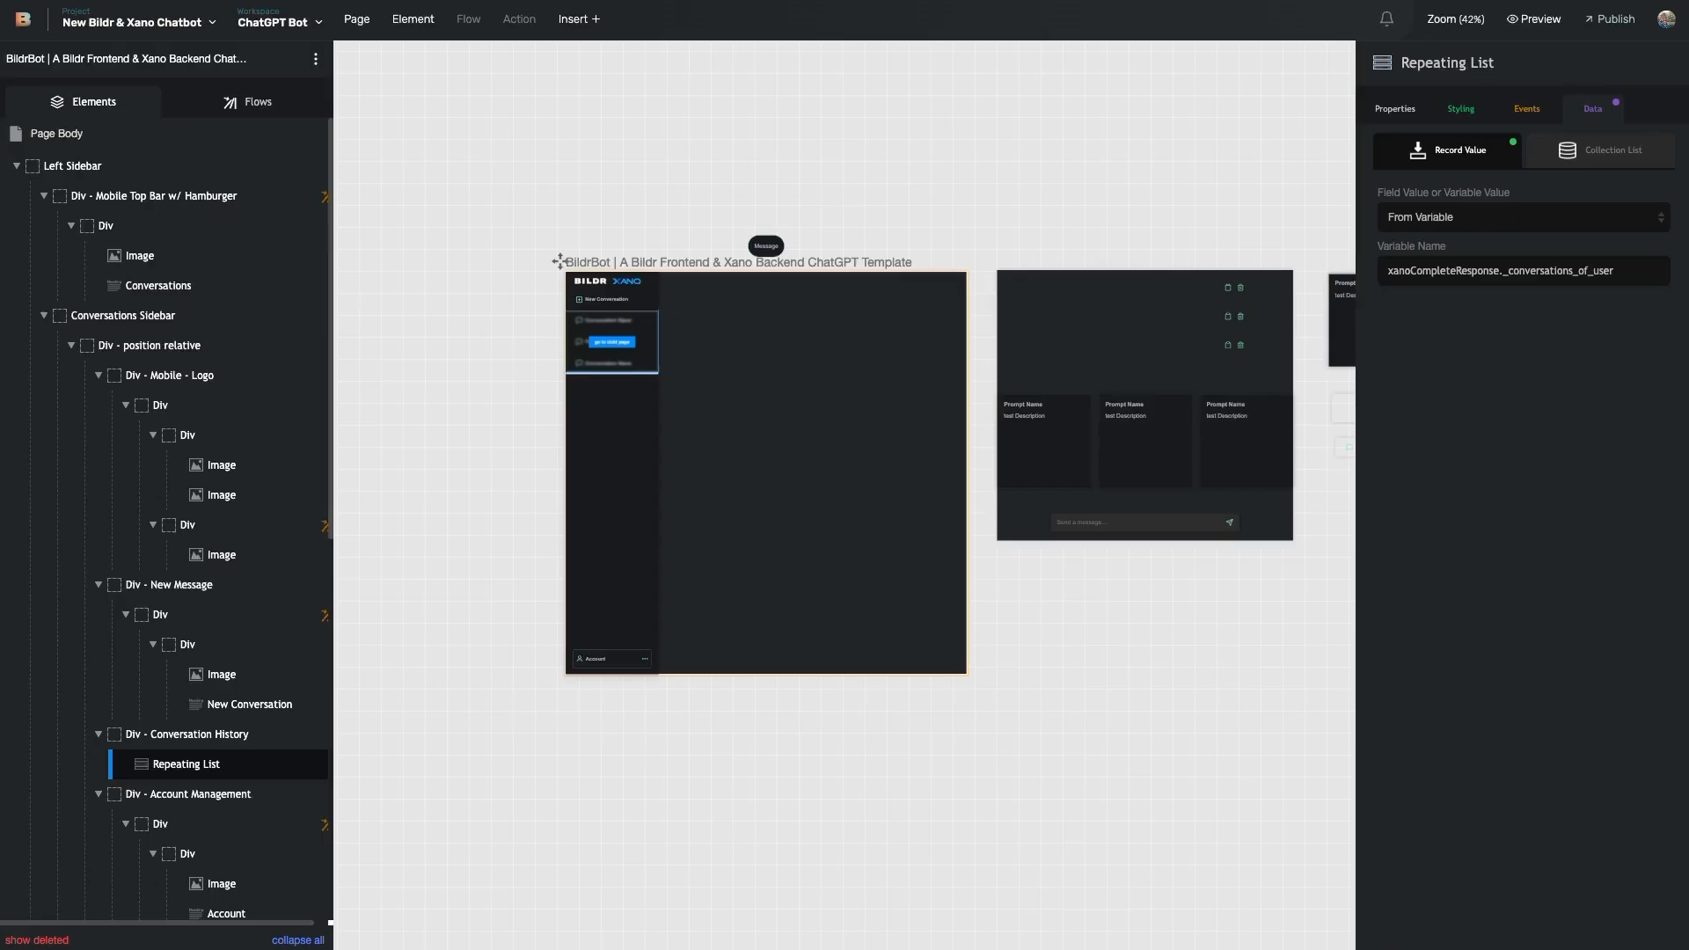
- Pan to the Conversation Name Row Page and check the list's Properties tab
scroll(1190, 476, "right", 5)
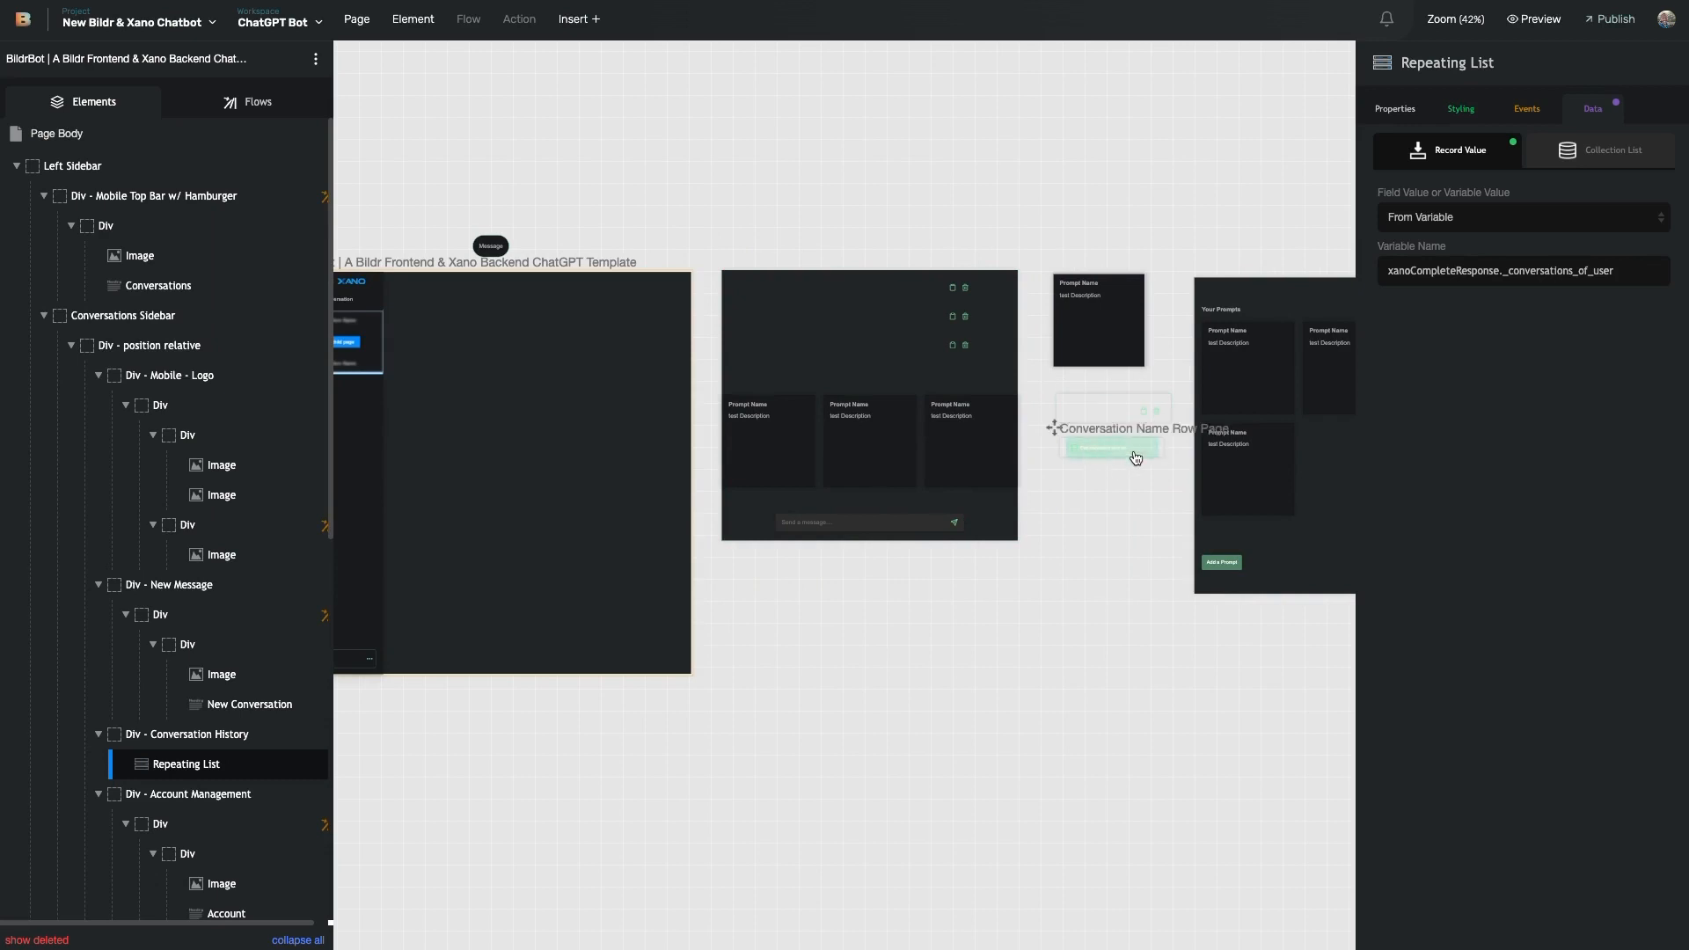
scroll(1124, 687, "left", 5)
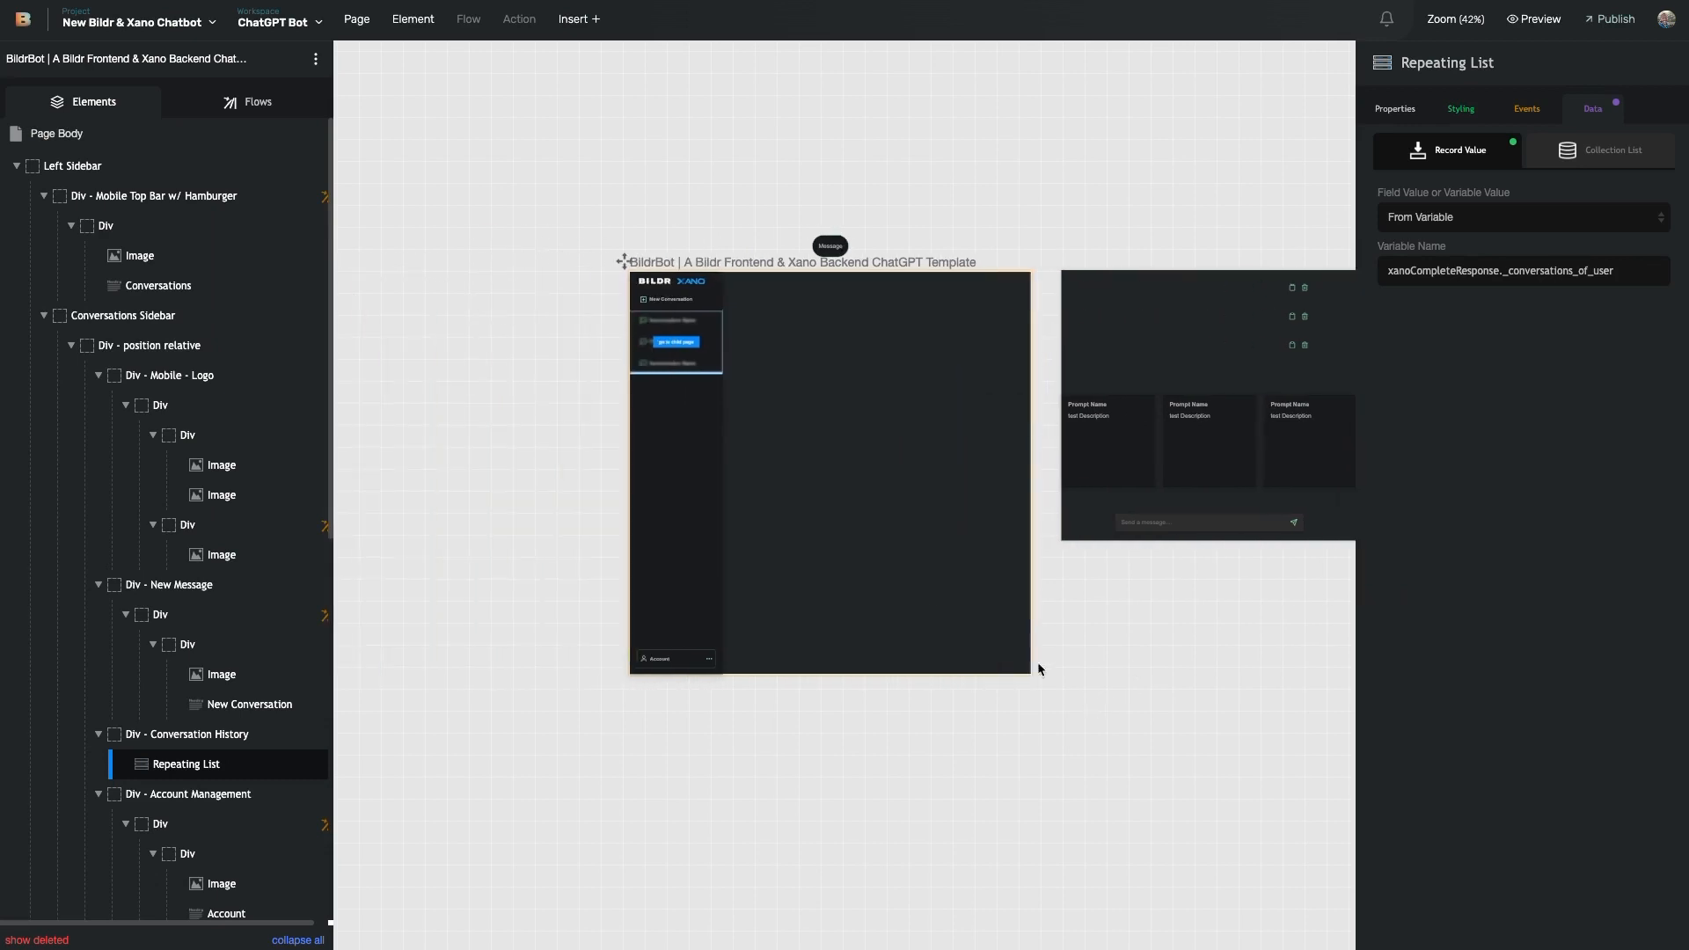
left_click(1409, 119)
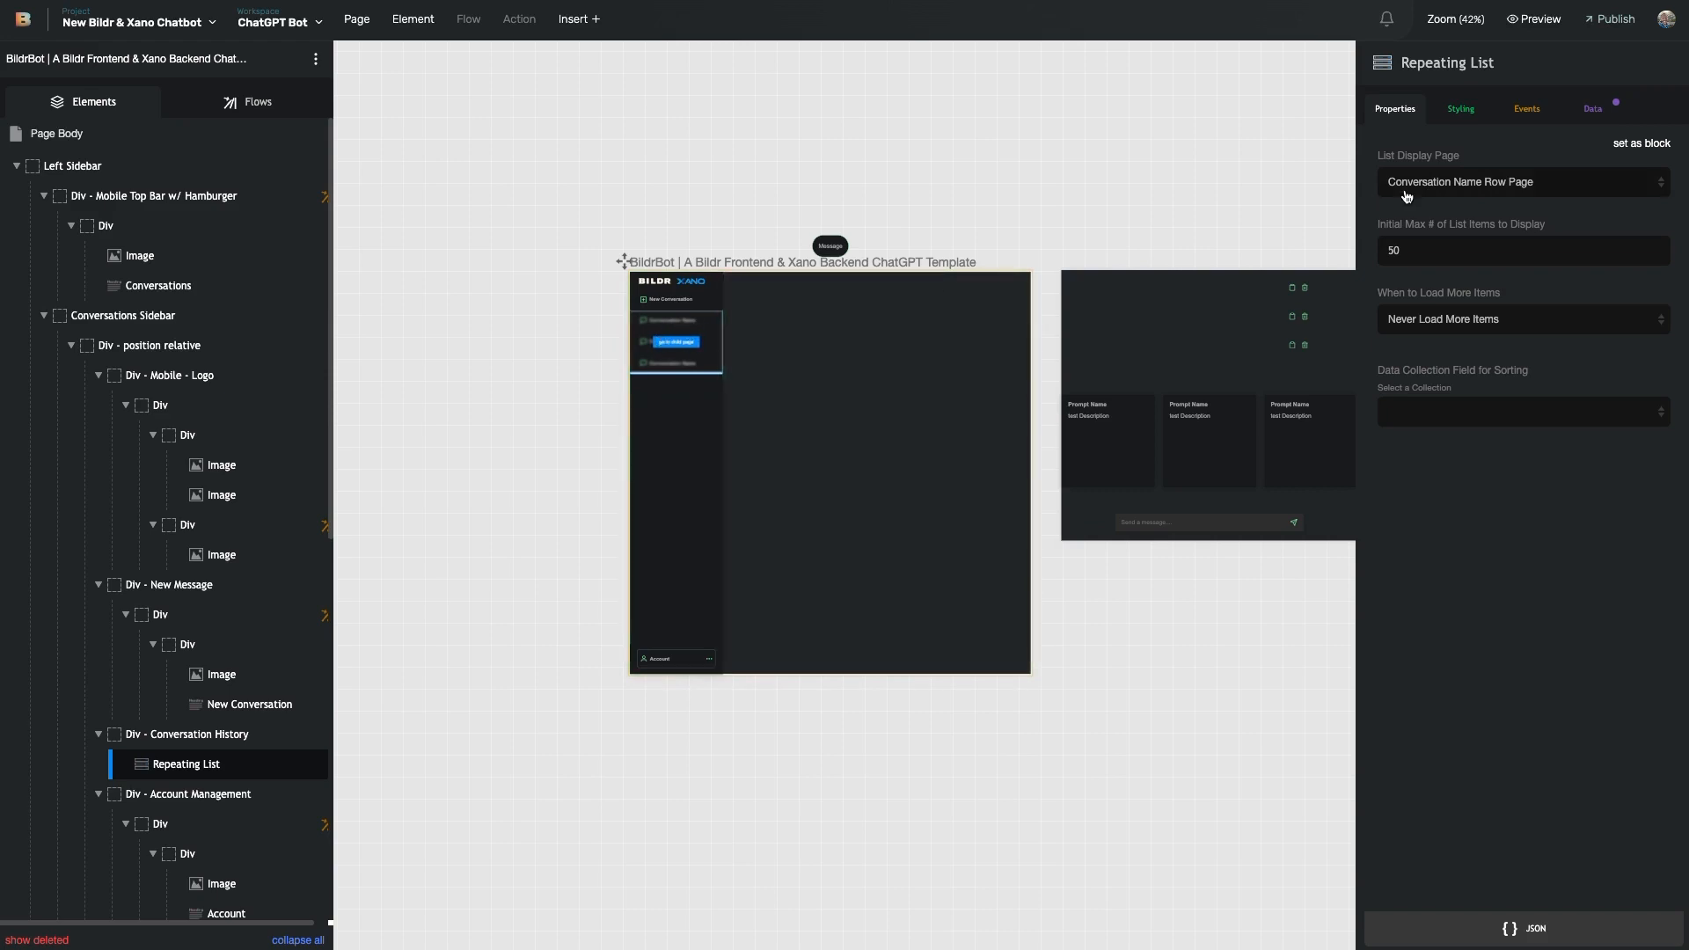
- Delete the xanoCompleteResponse._conversations_of_user variable and reset the value source to '- select option -'
left_click(1594, 108)
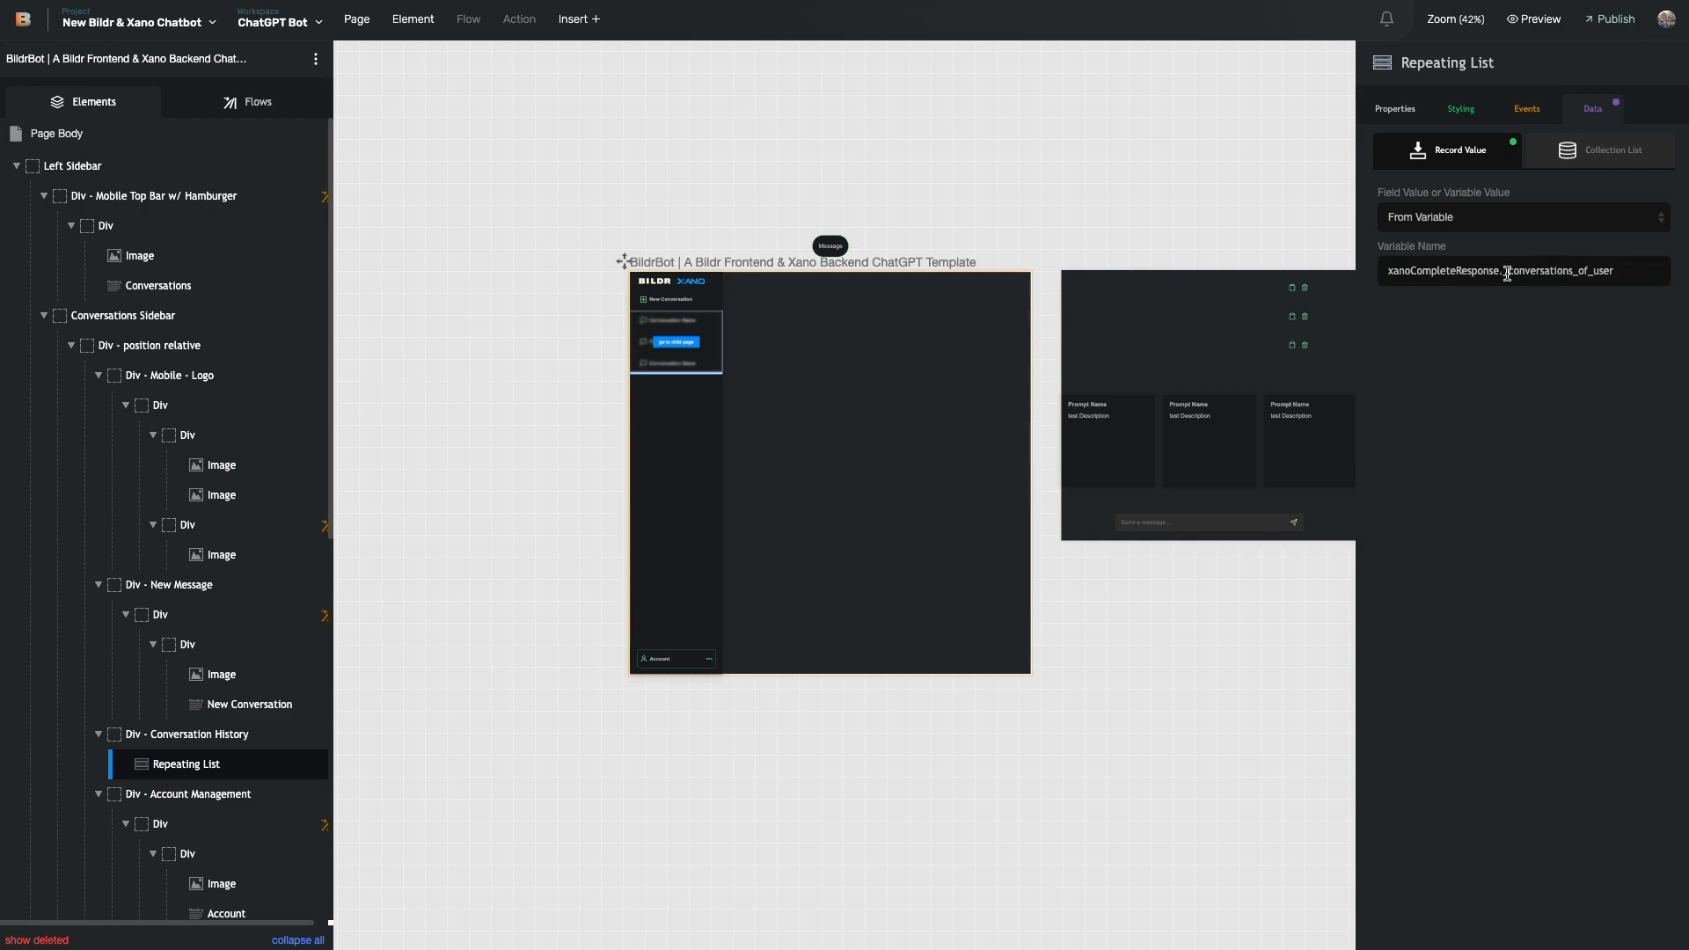
left_click_drag(1504, 274, 1629, 275)
key("ctrl+c")
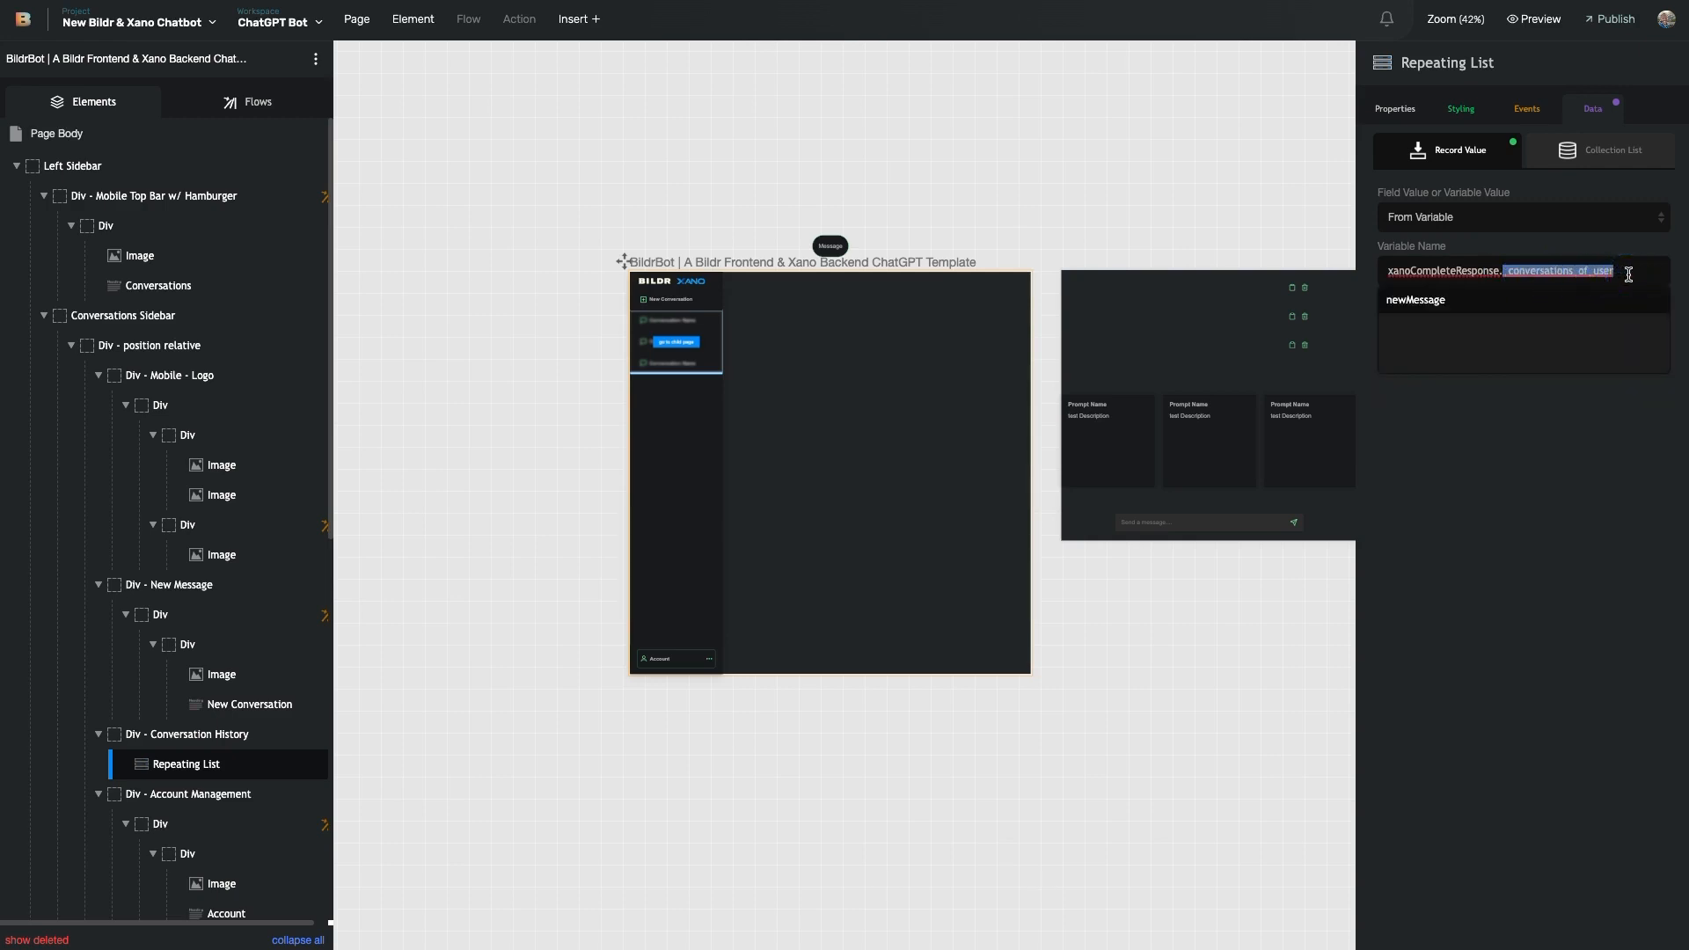
triple_click(1628, 274)
key("BackSpace")
left_click(1531, 226)
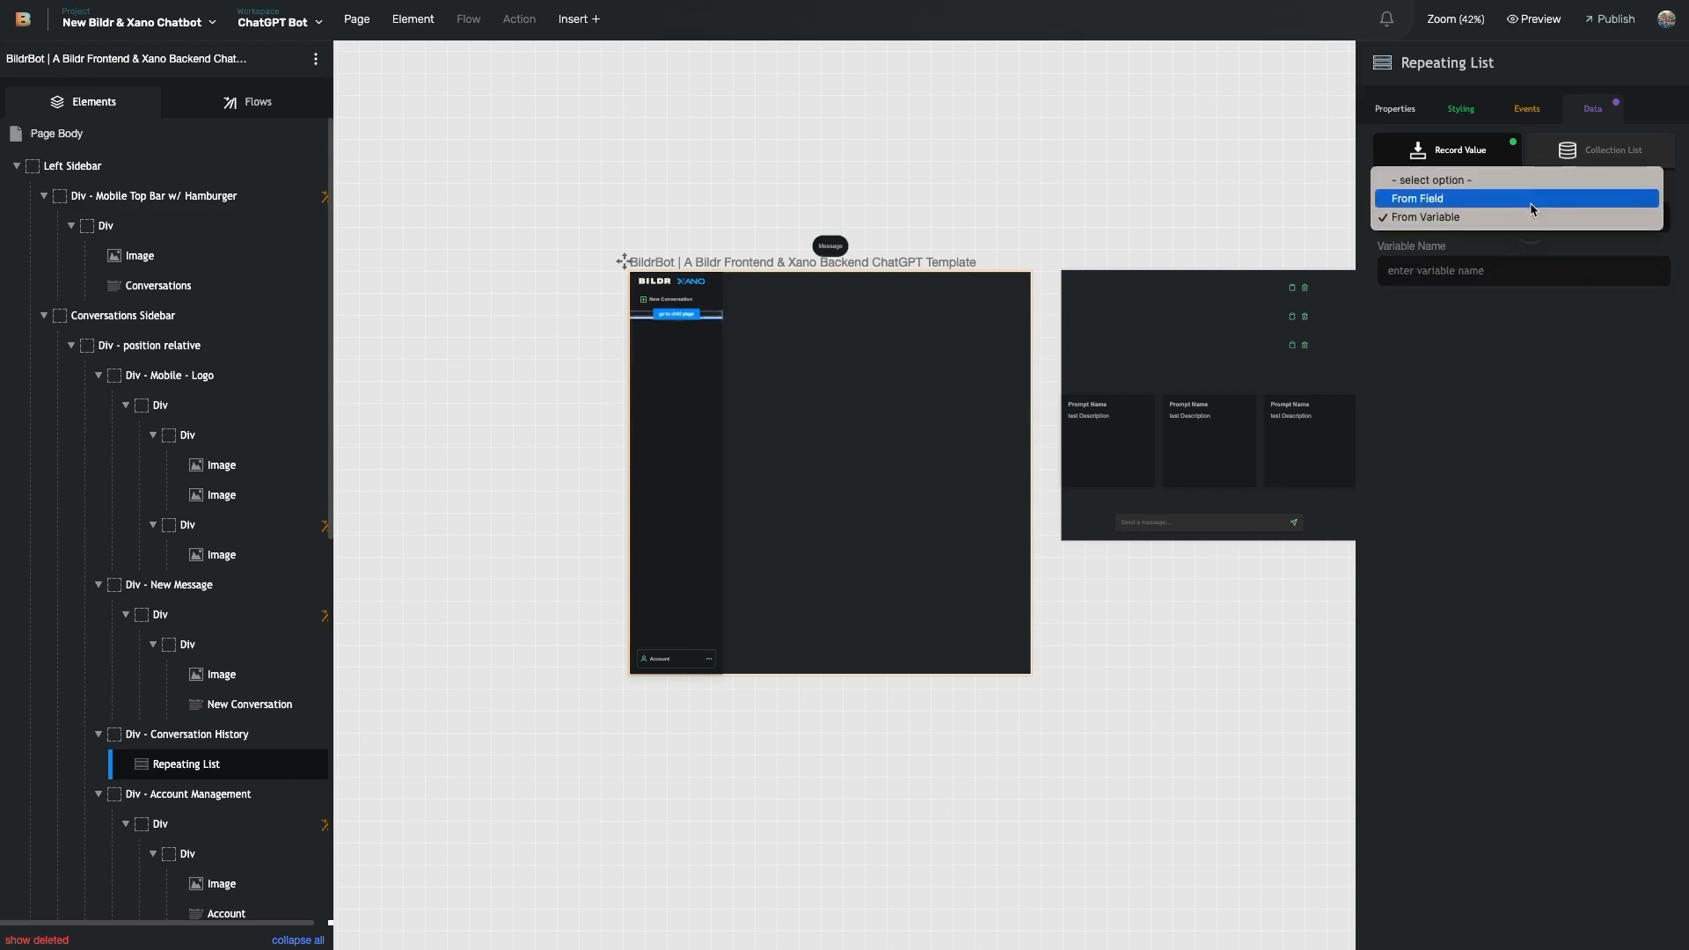
left_click(1518, 175)
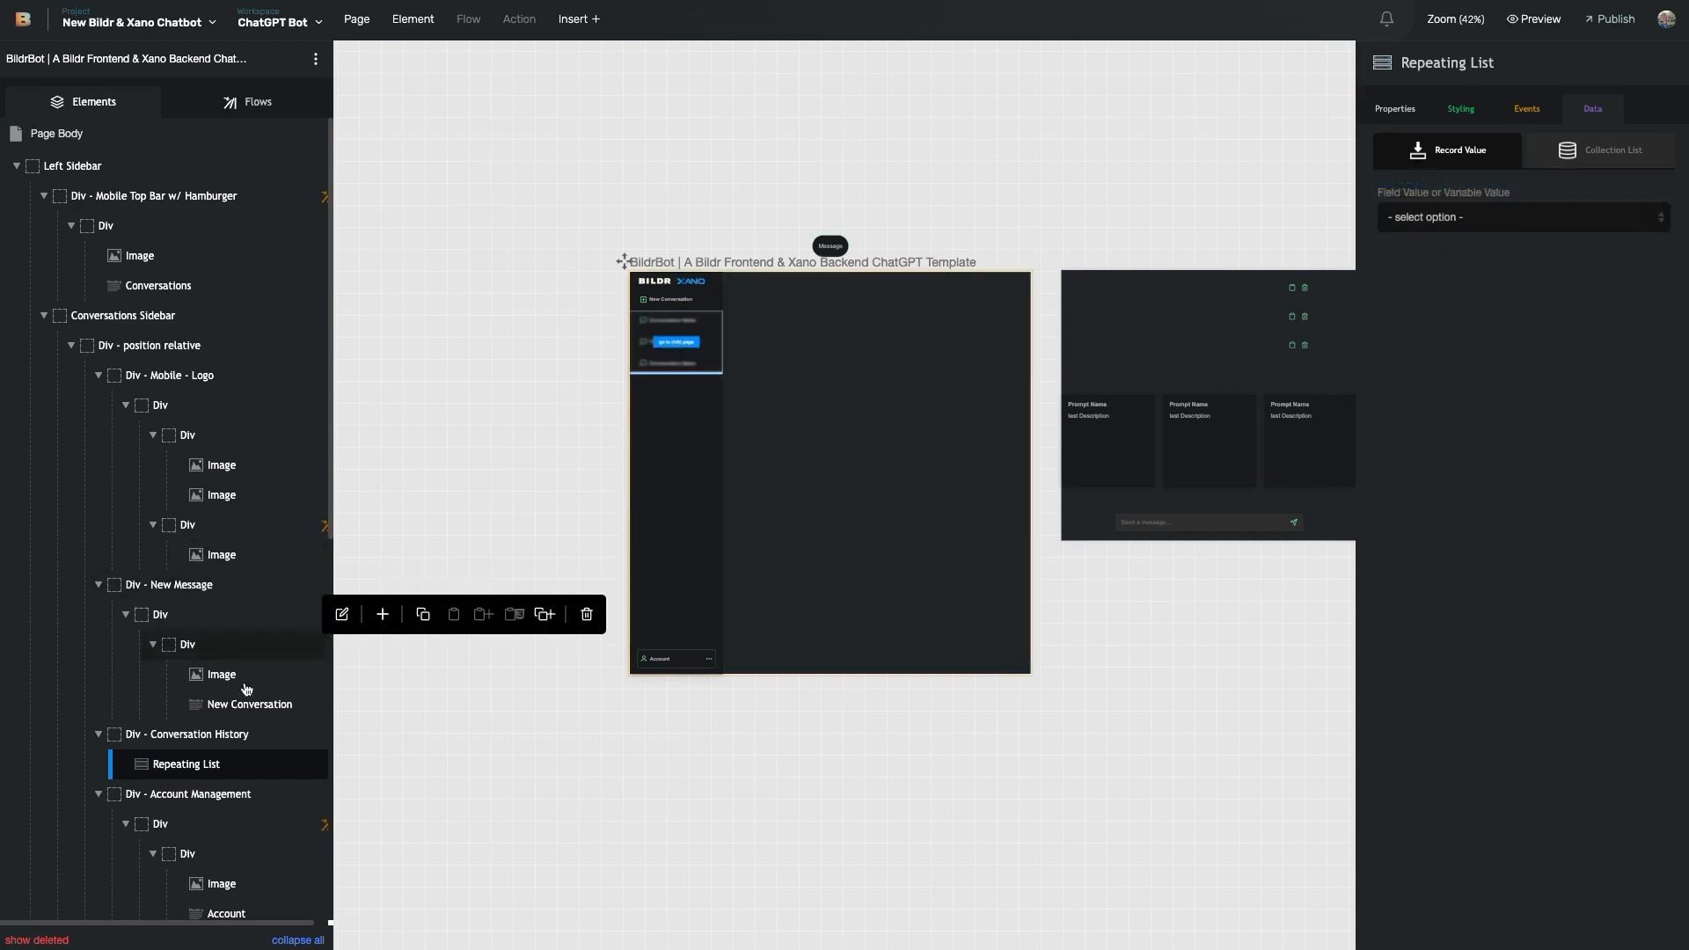
- Search flows for 'get' and show the API call's 'Where to set response' choices
left_click(248, 101)
left_click(170, 175)
key("ctrl+a")
key("BackSpace")
type("get")
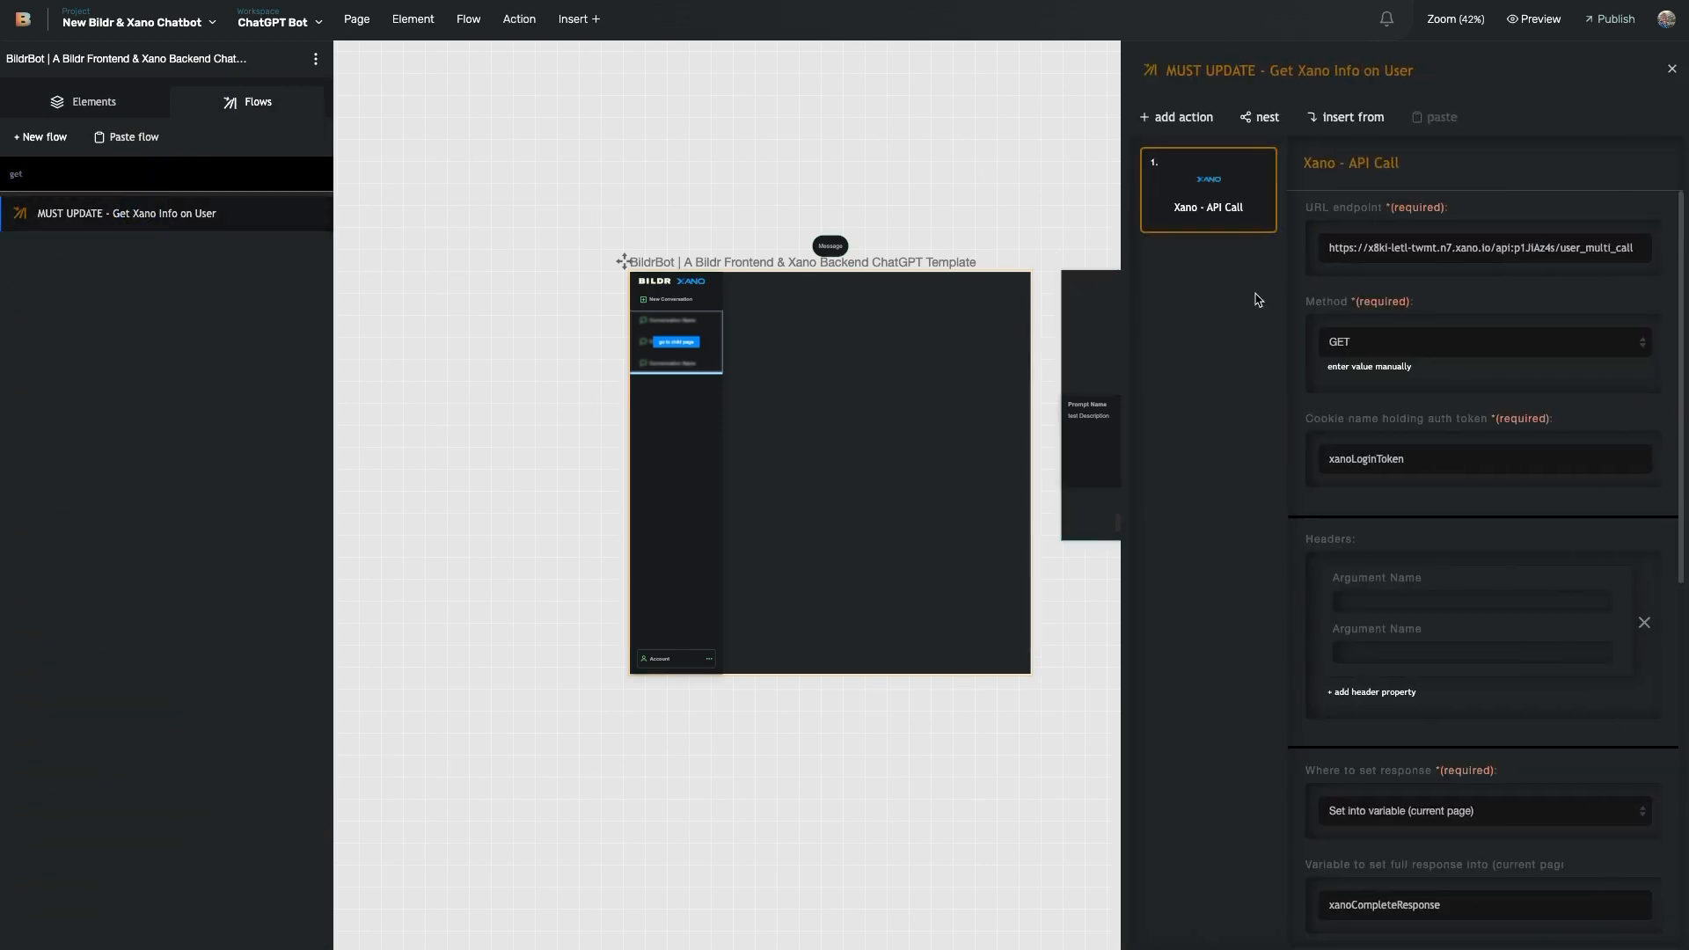
scroll(1436, 539, "down", 5)
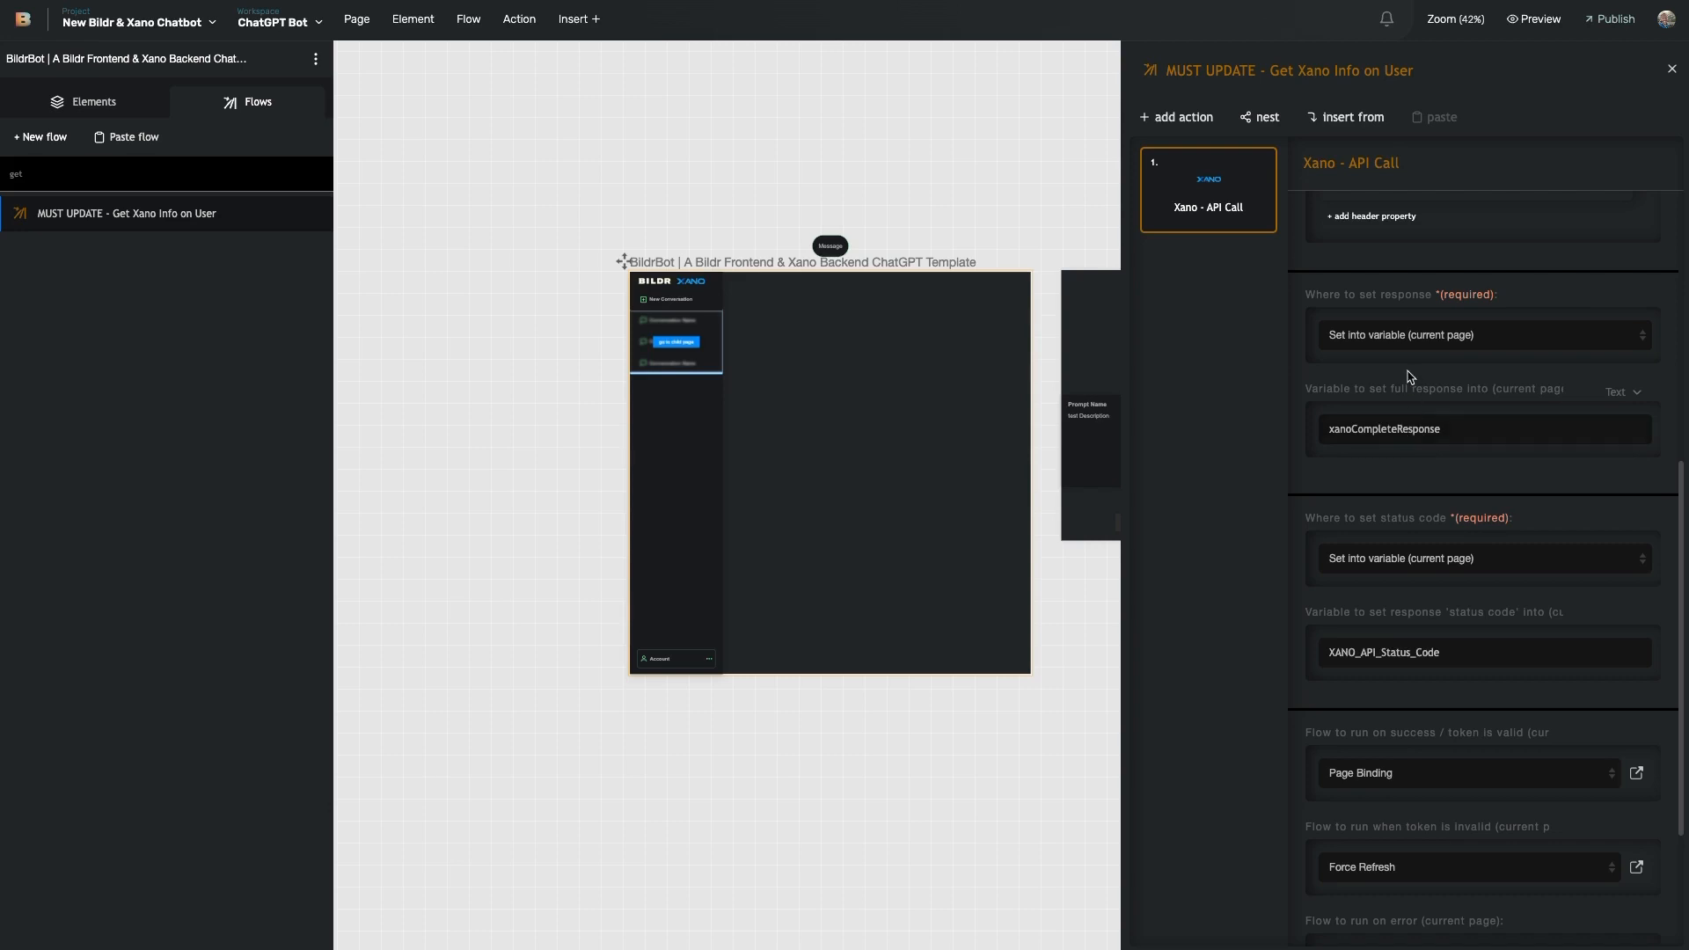
left_click(1429, 345)
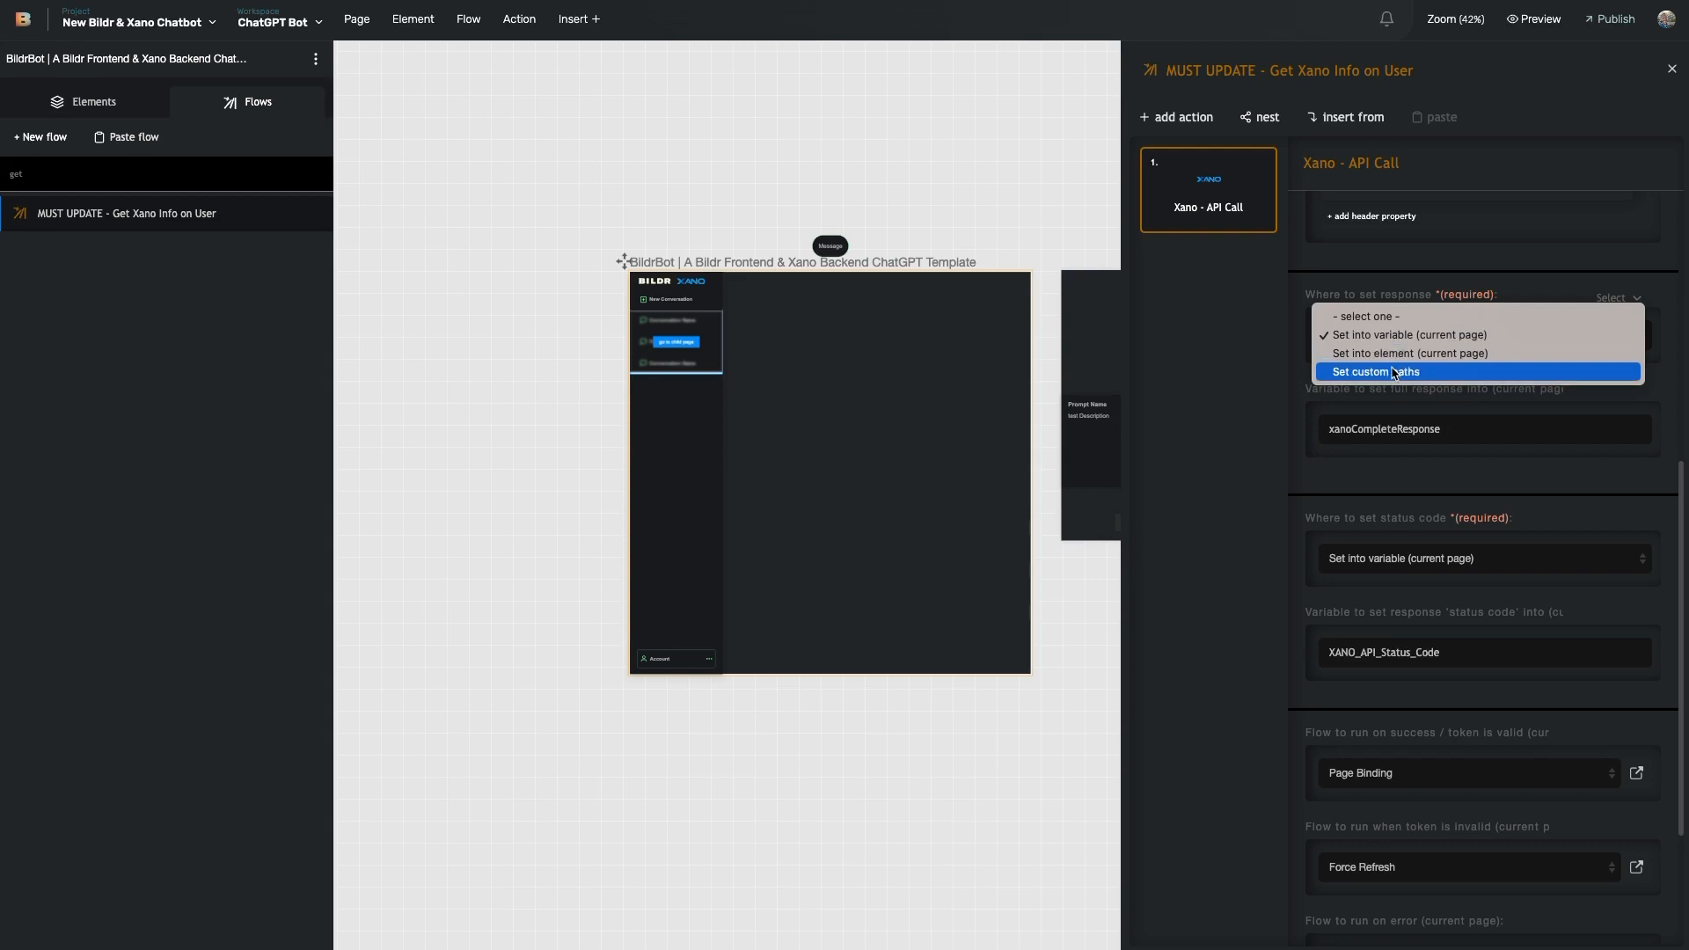
- Store the response through custom paths, pasting _conversations_of_user as the element path
left_click(1395, 373)
scroll(1414, 388, "down", 1)
scroll(1414, 388, "down", 3)
left_click(1311, 220)
left_click_drag(1310, 219, 1443, 233)
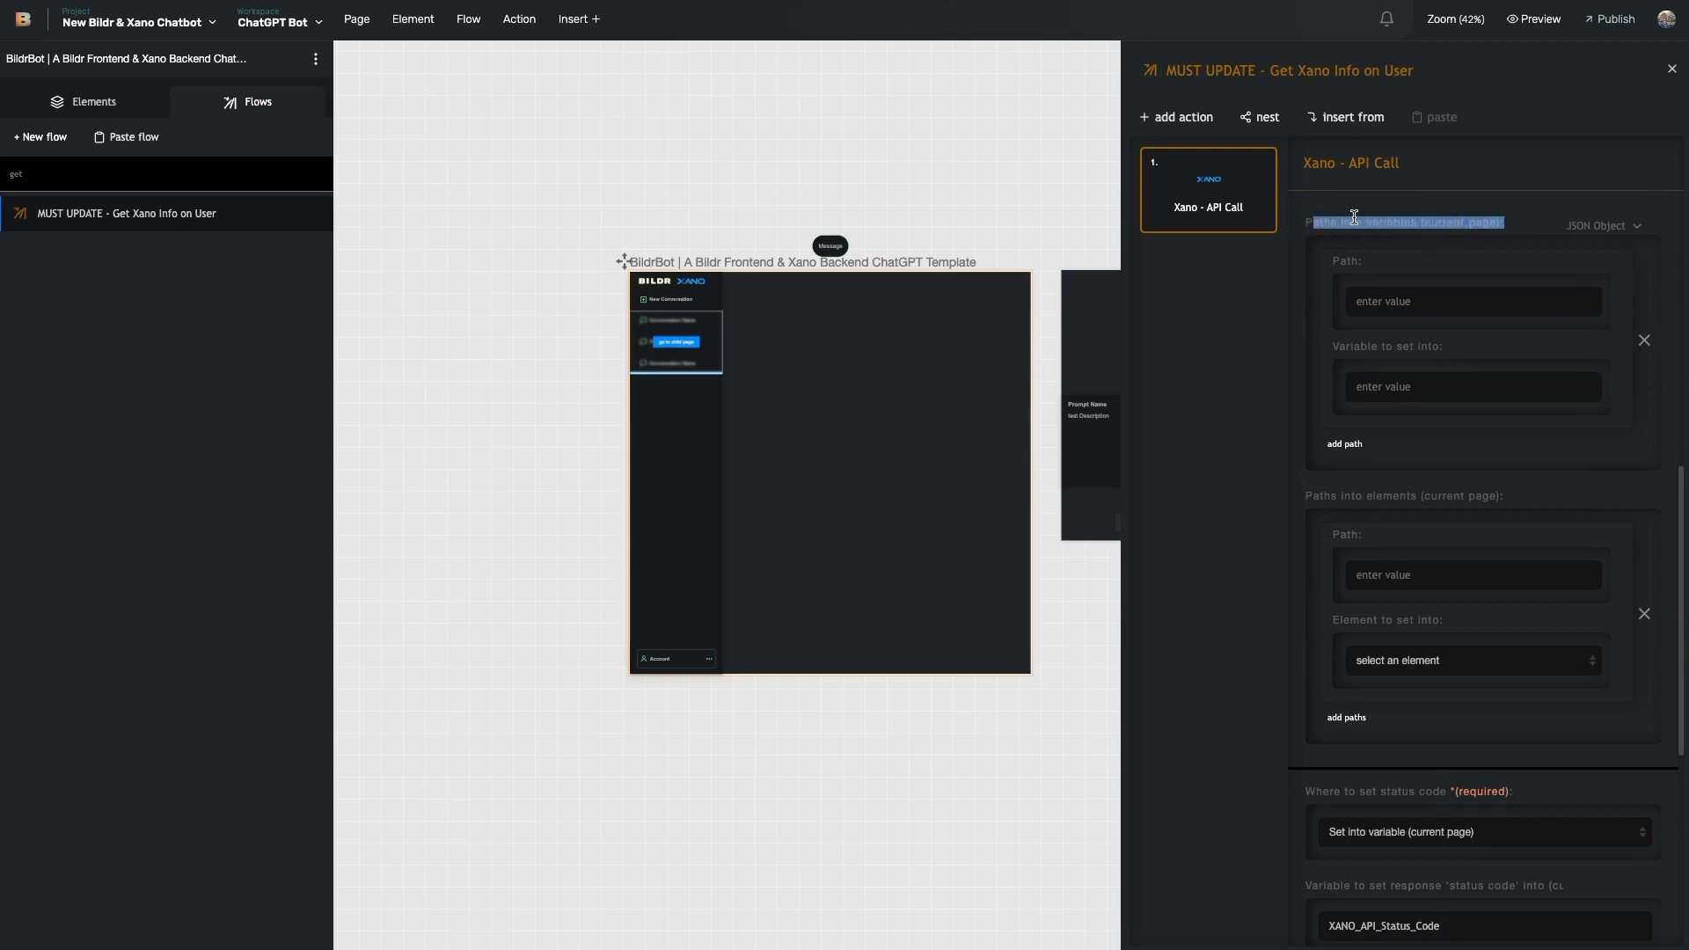
left_click(1412, 498)
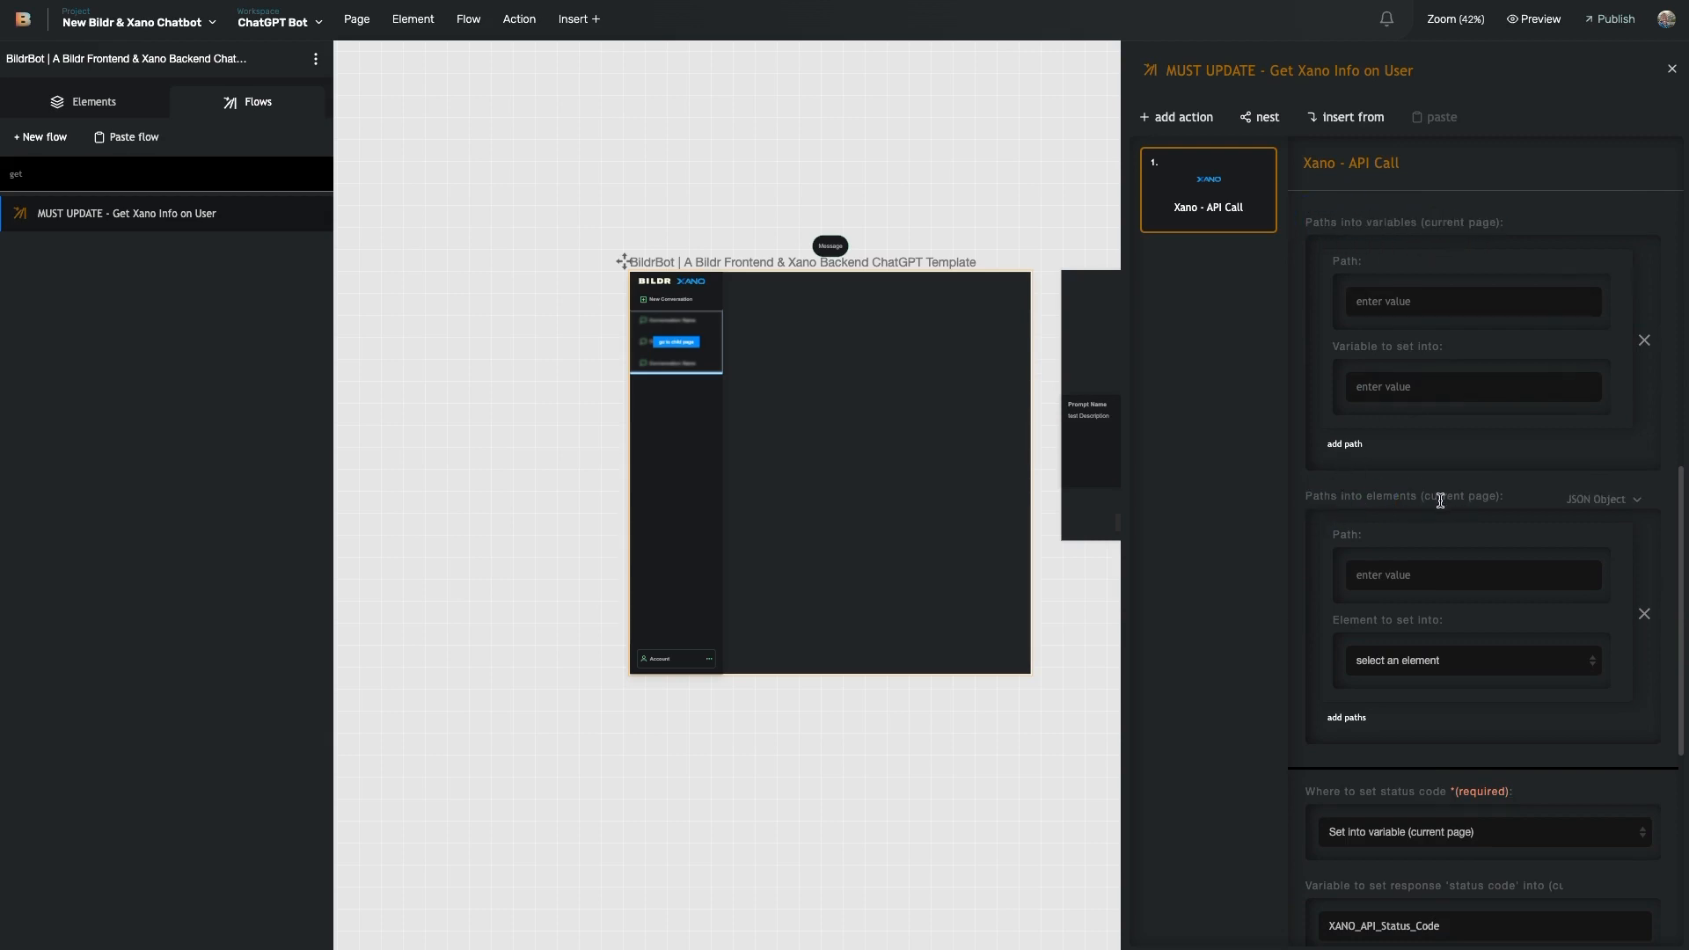
left_click(1408, 579)
key("ctrl+v")
- Target the Repeating List element with the _conversations_of_user path
left_click(1474, 661)
scroll(1471, 723, "down", 5)
scroll(1476, 749, "down", 4)
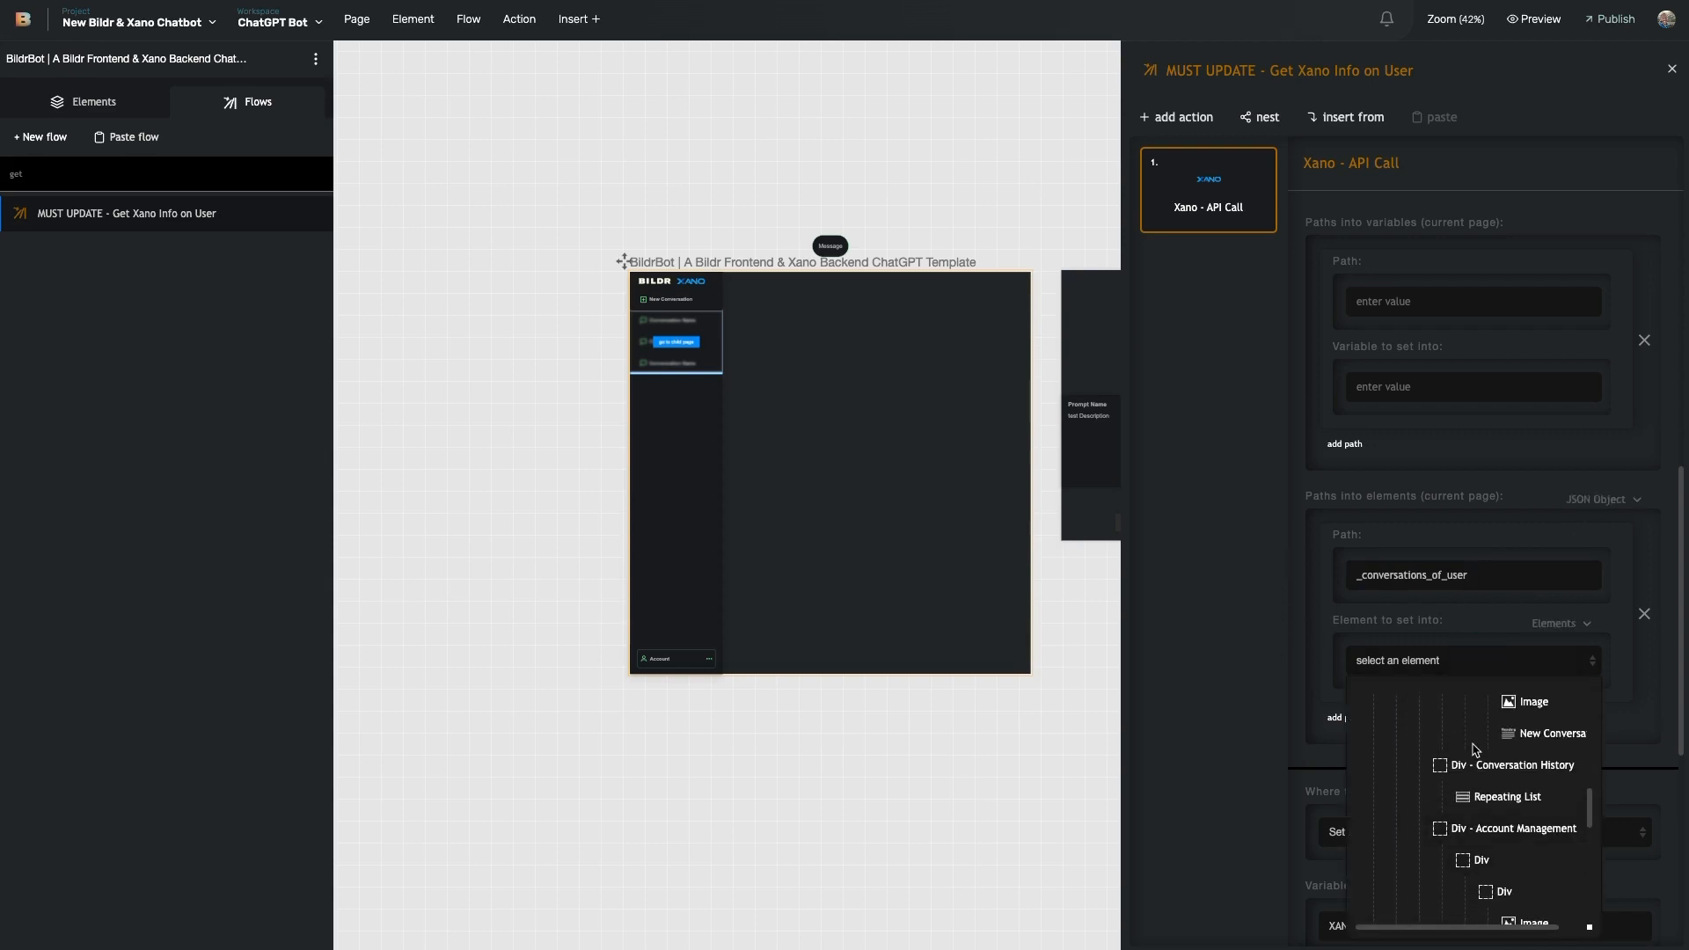
left_click(1506, 802)
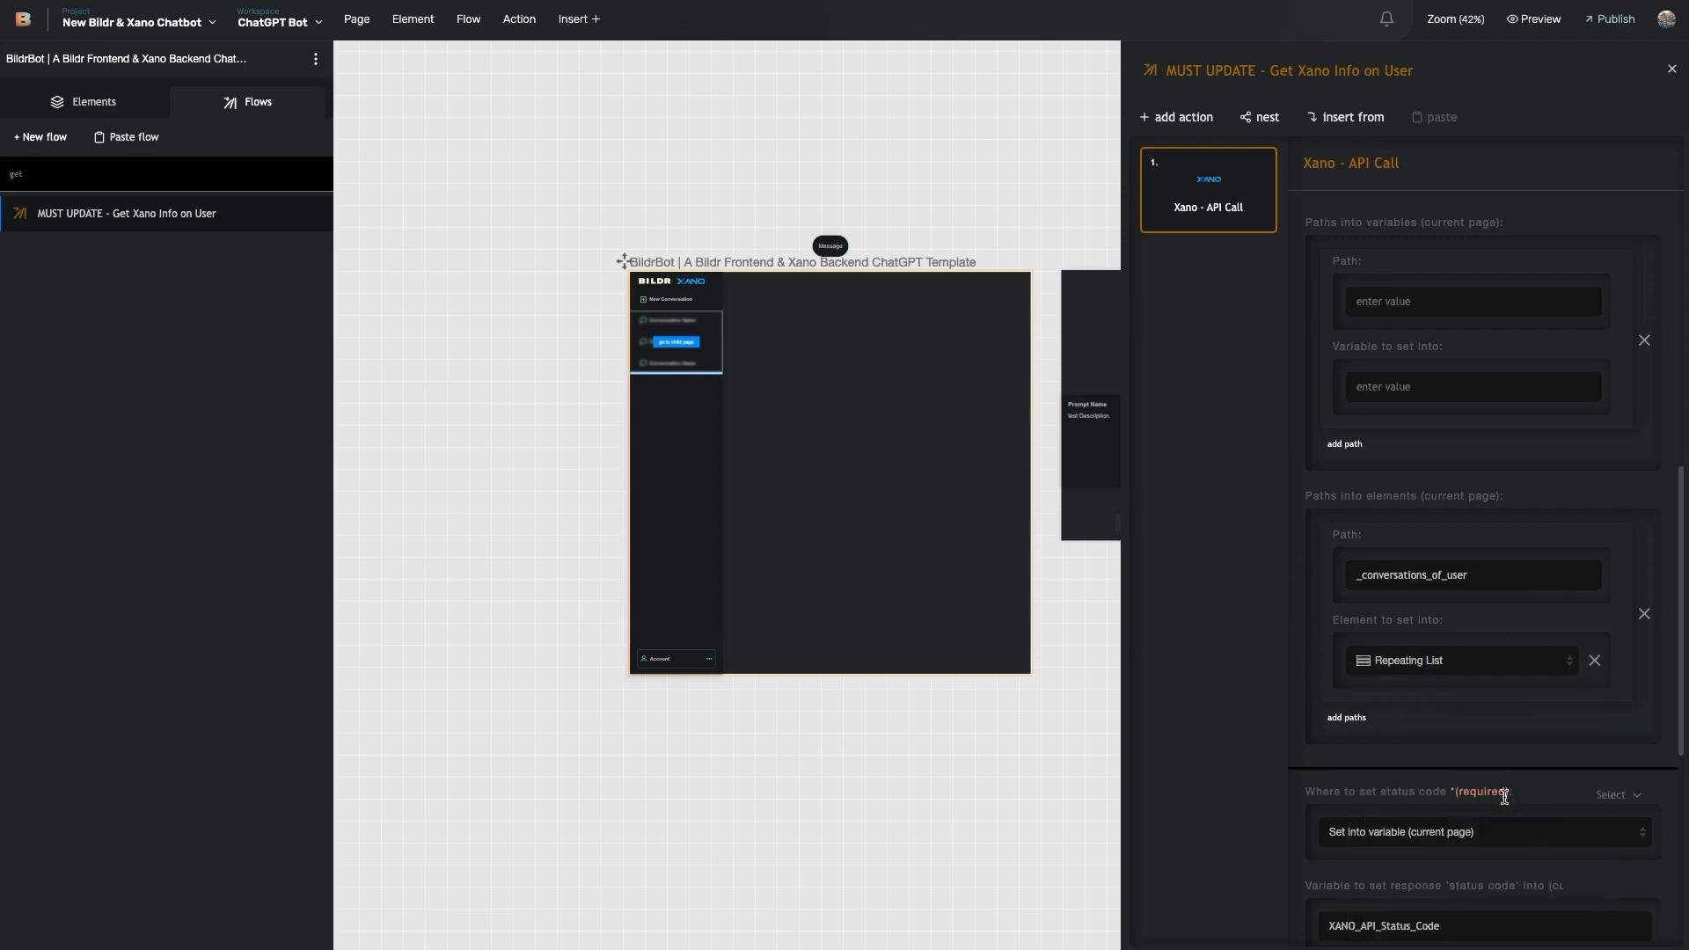
scroll(1447, 589, "down", 5)
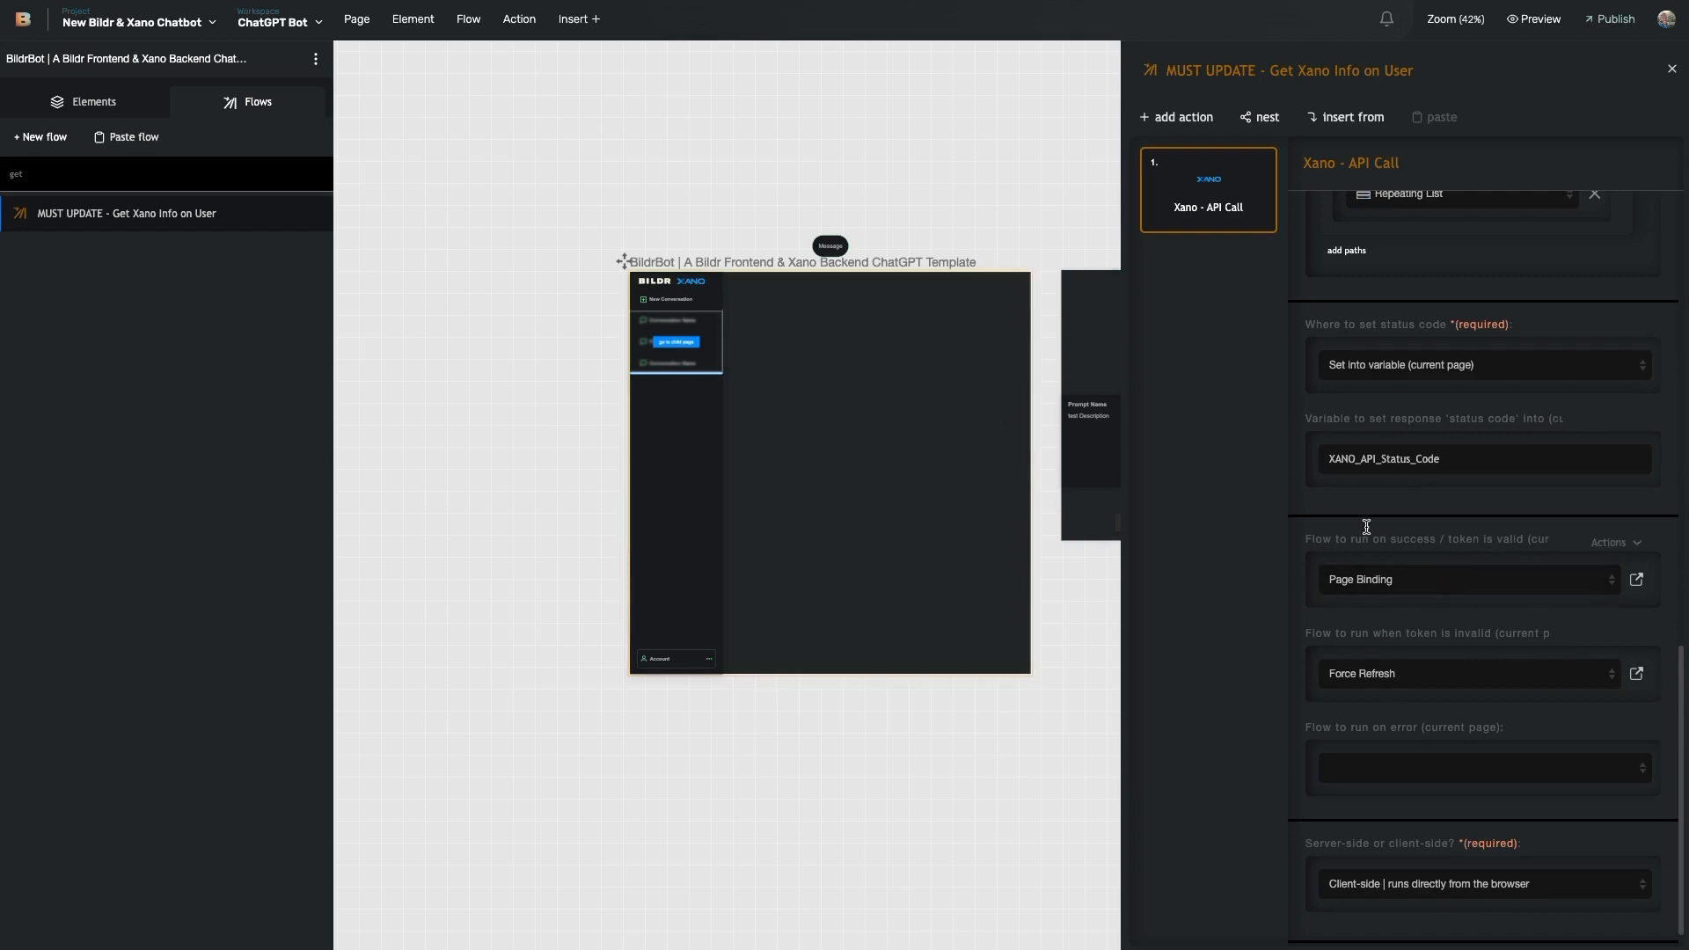
scroll(1368, 526, "up", 2)
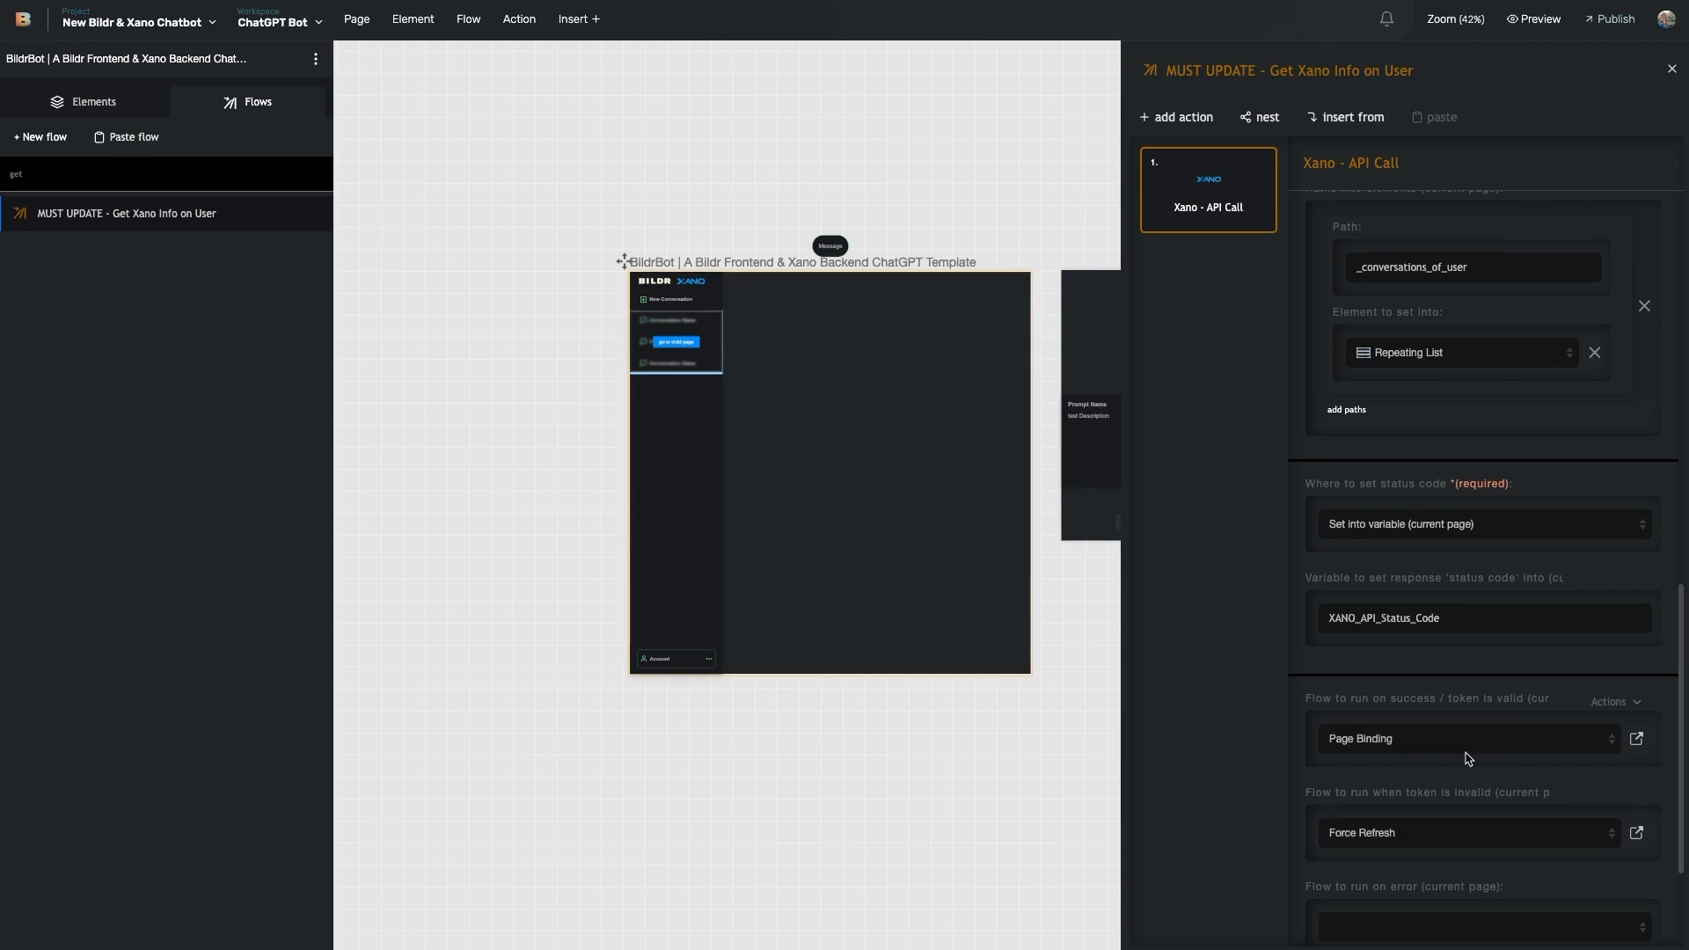
- Leave 'Flow to run on success' set to no flow
left_click(1642, 744)
left_click(1522, 744)
left_click(1501, 380)
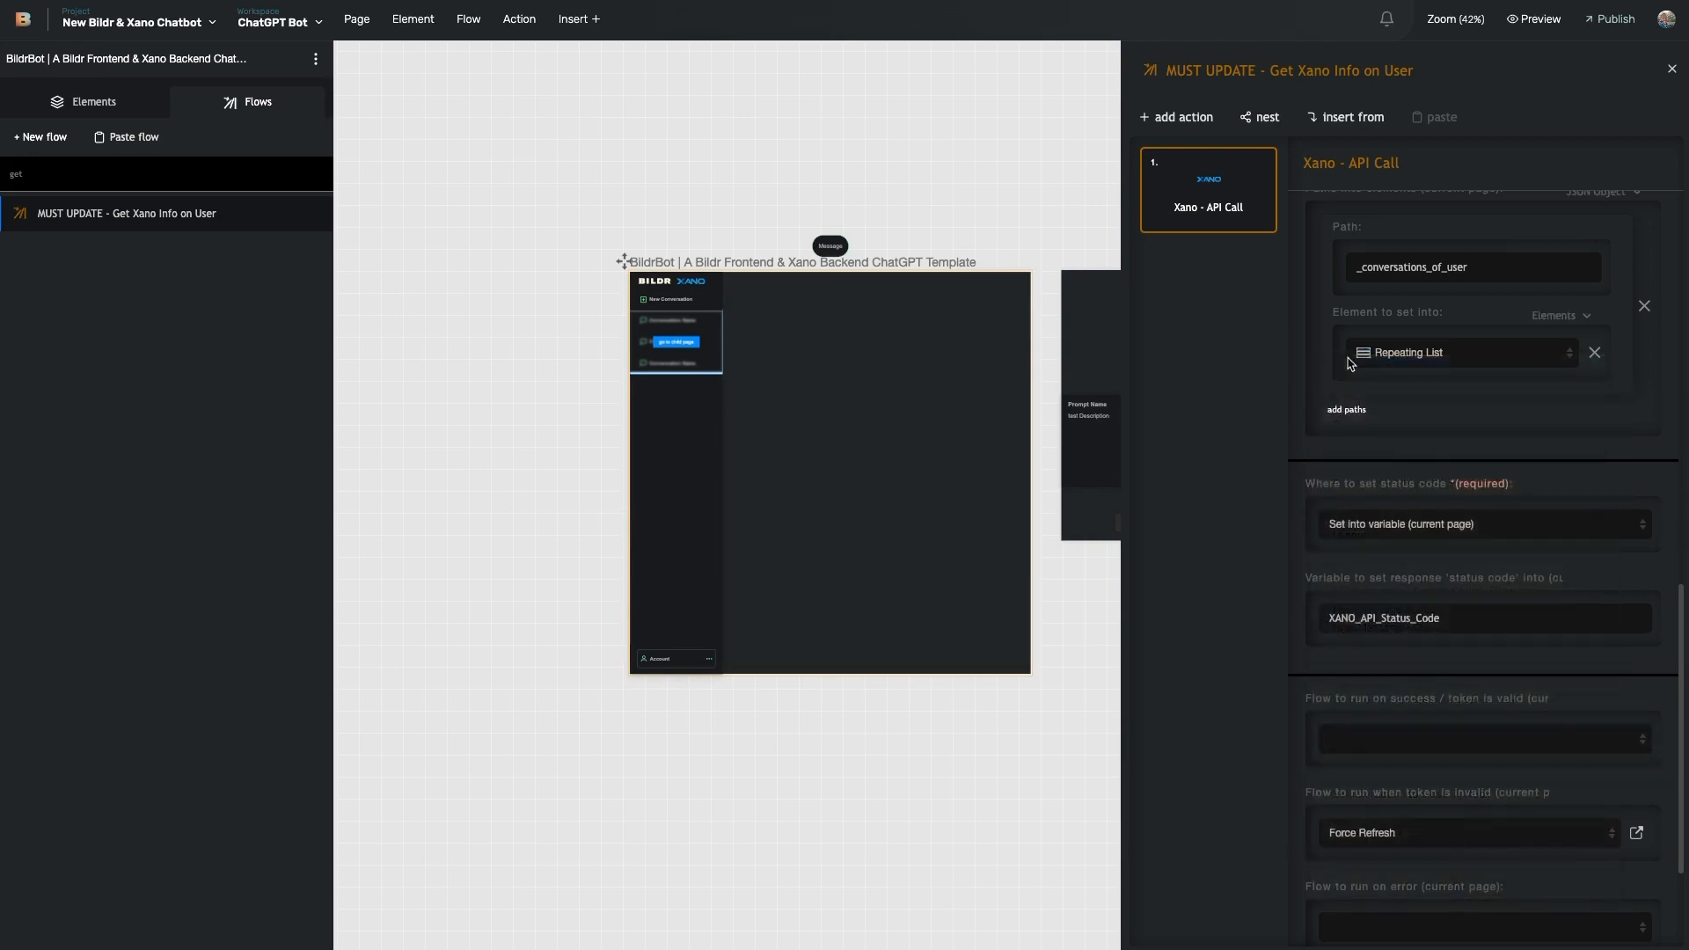
scroll(1487, 369, "up", 5)
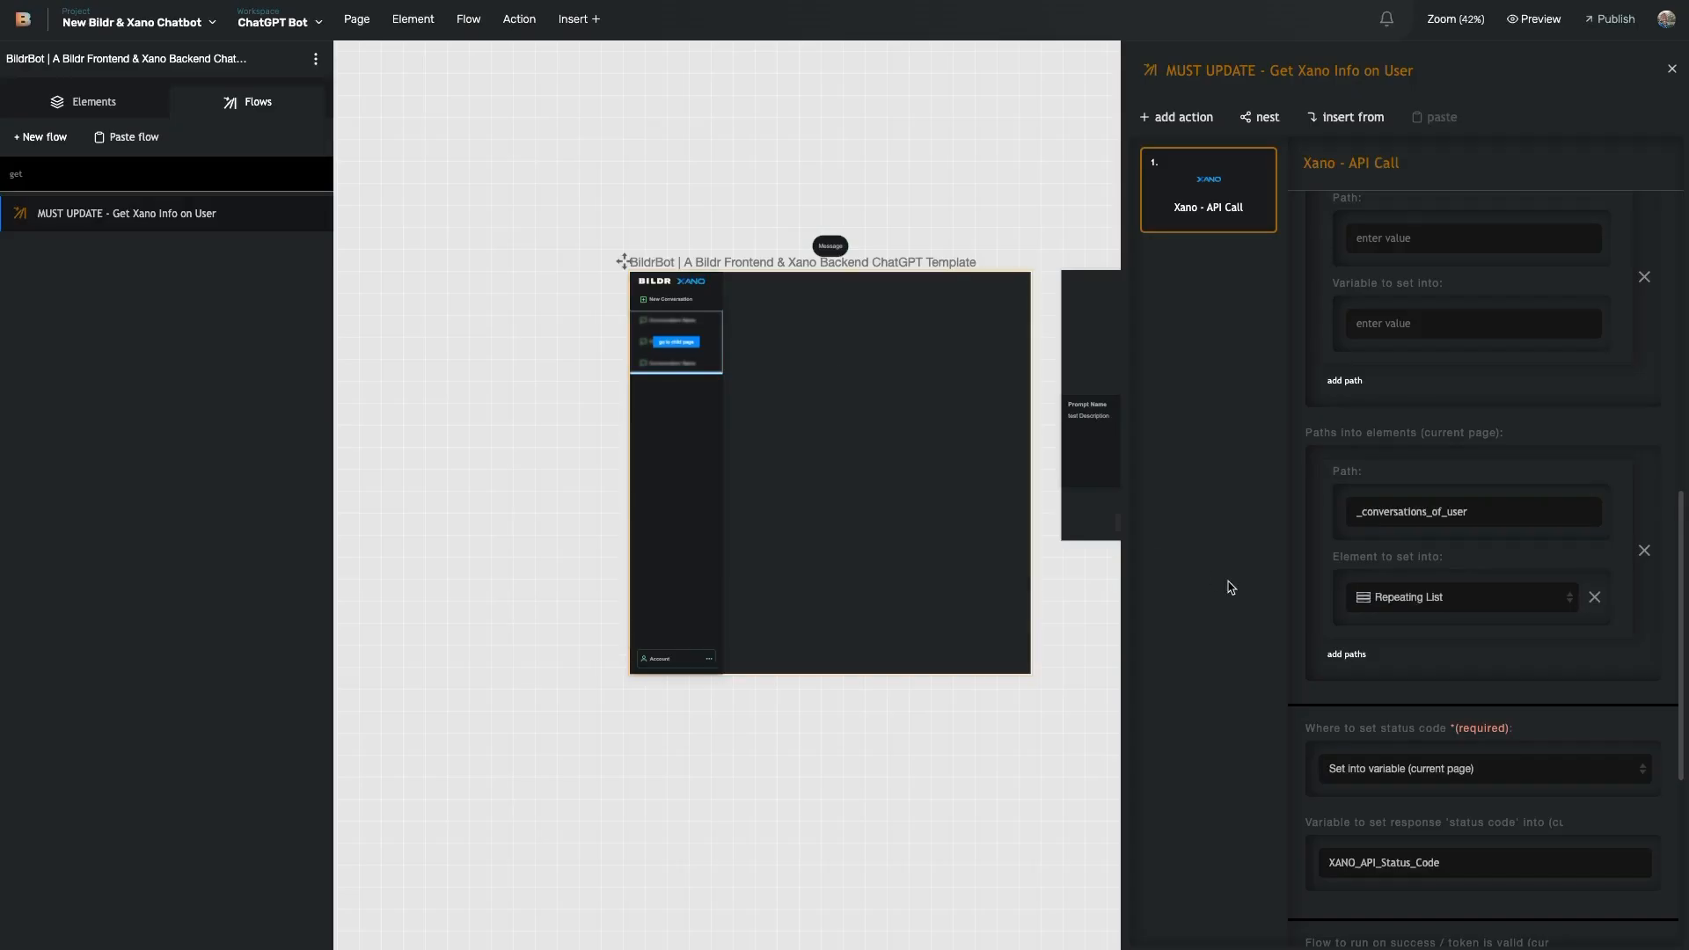
scroll(1408, 748, "down", 3)
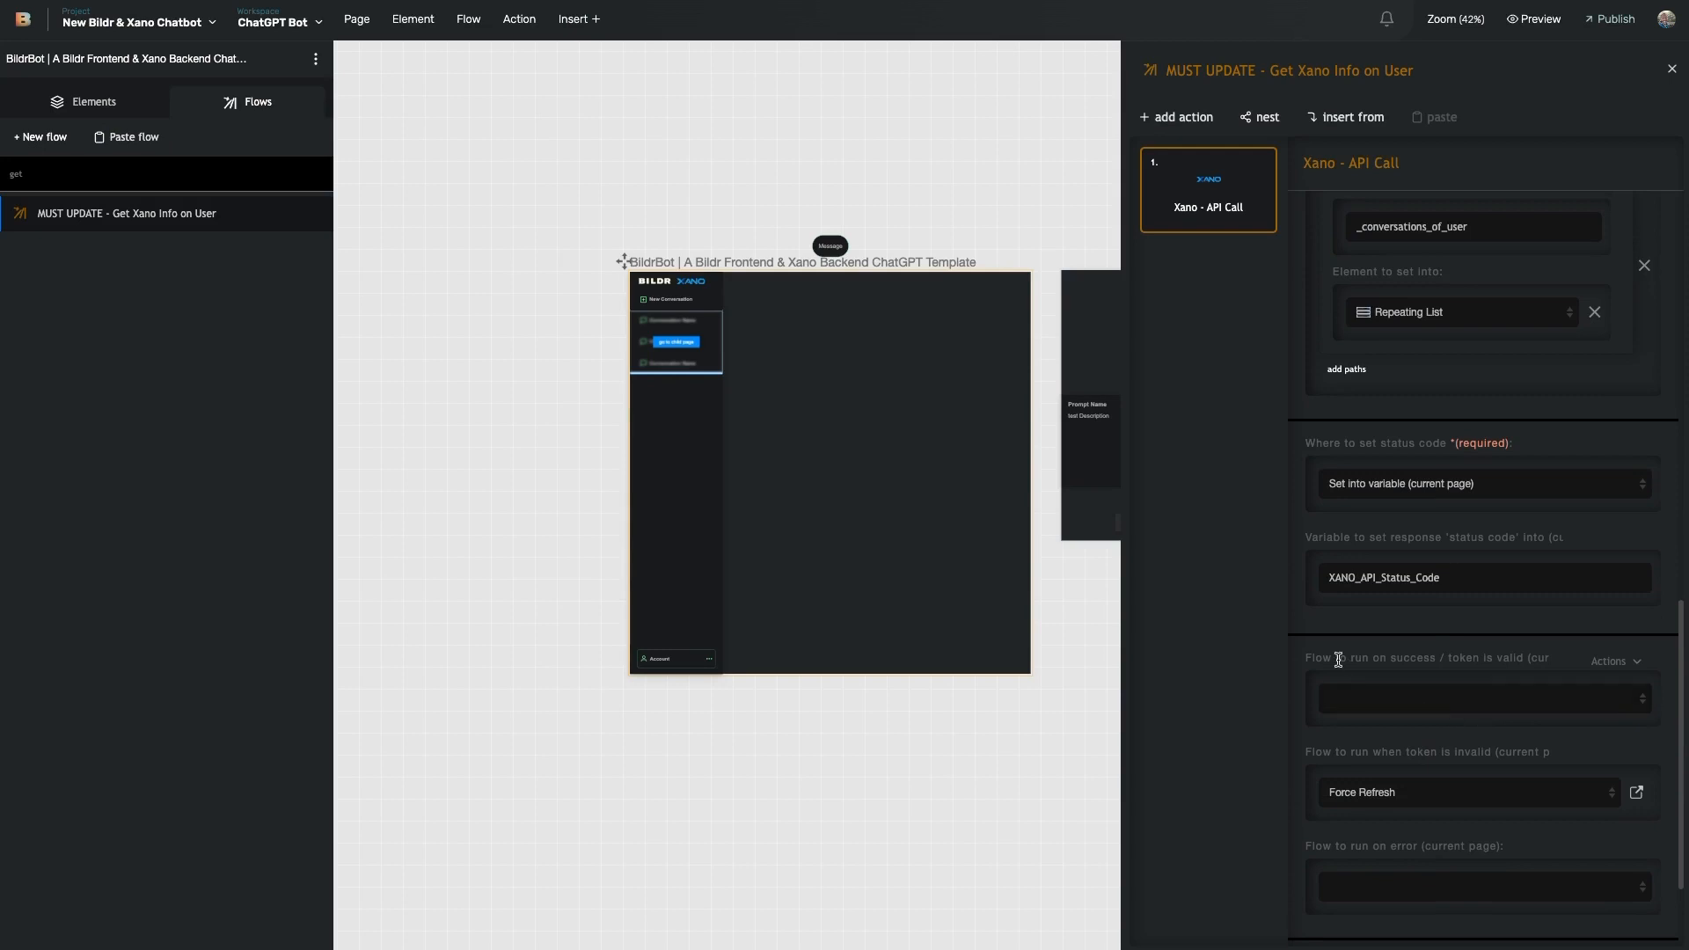
left_click_drag(1307, 658, 1509, 660)
left_click_drag(1323, 752, 1519, 753)
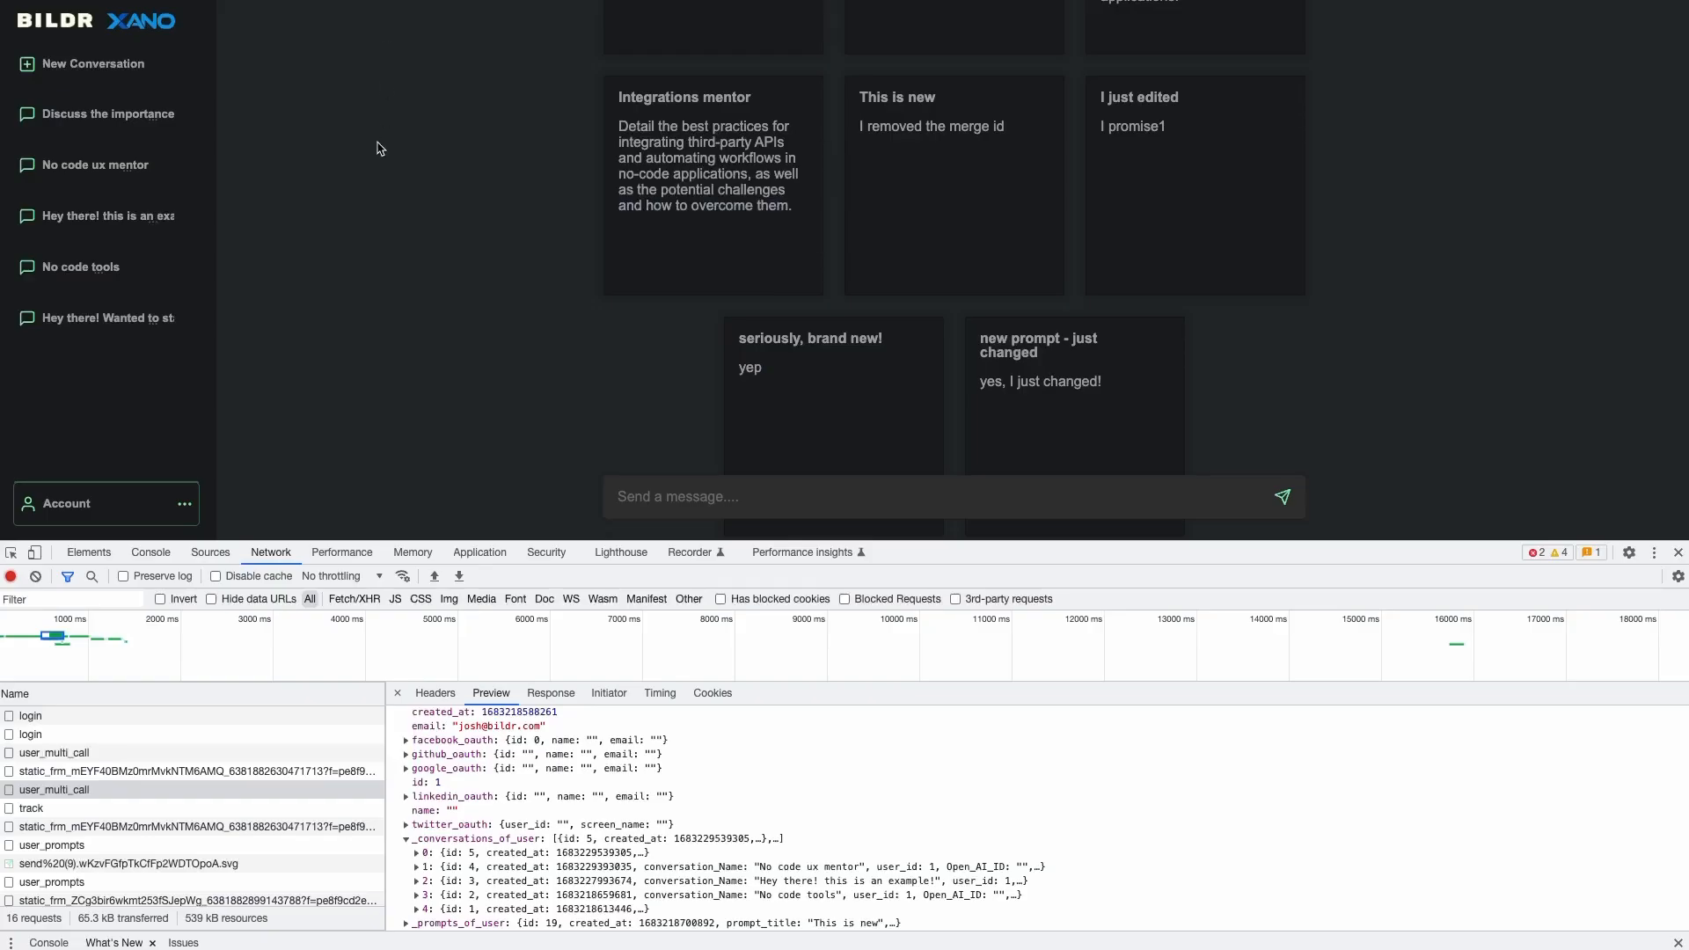
key("super+r")
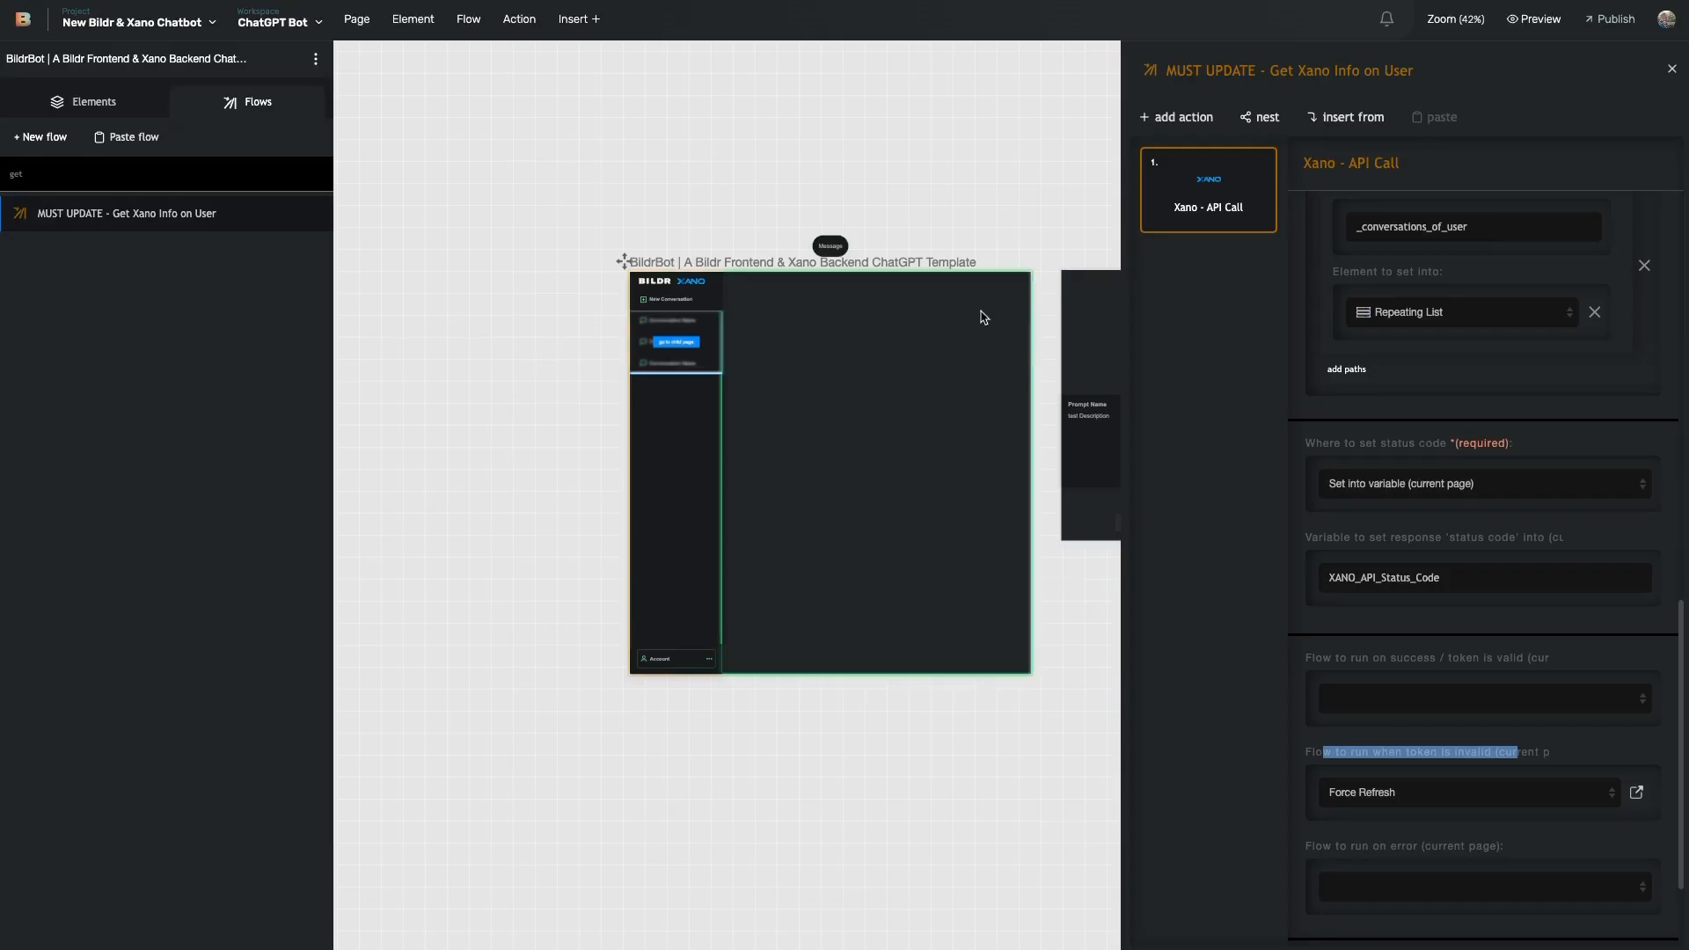
- Open the conversation row's child page, pan back, and select the conversation Repeating List
left_click(695, 348)
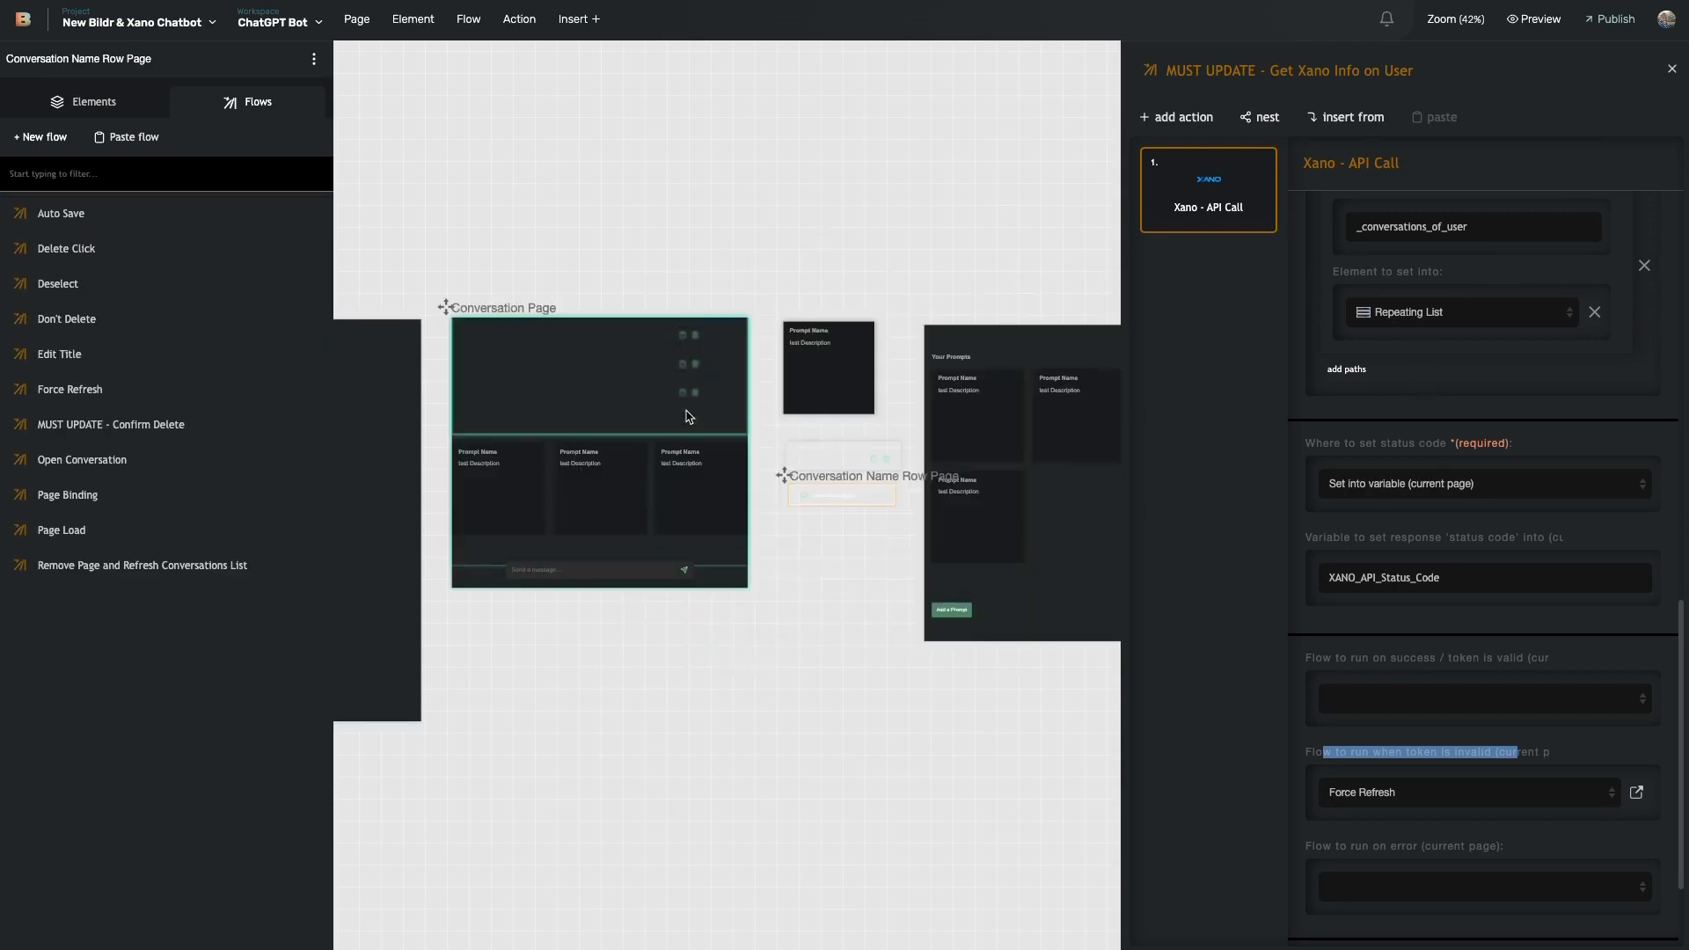
scroll(493, 422, "left", 5)
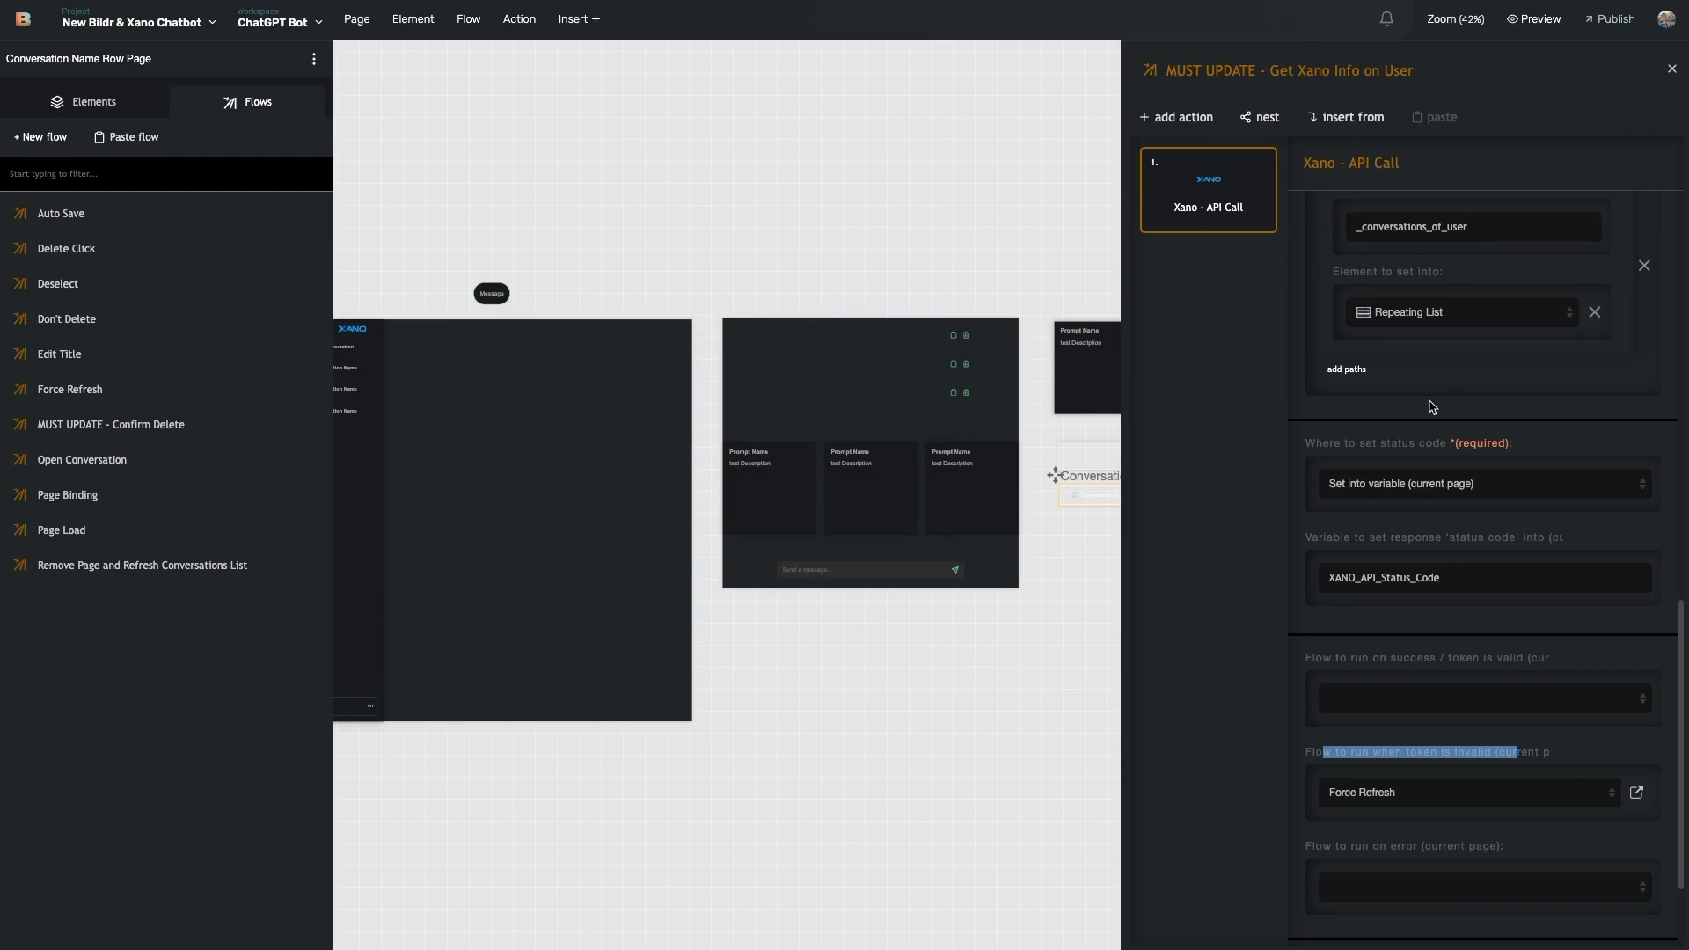
scroll(1432, 407, "up", 4)
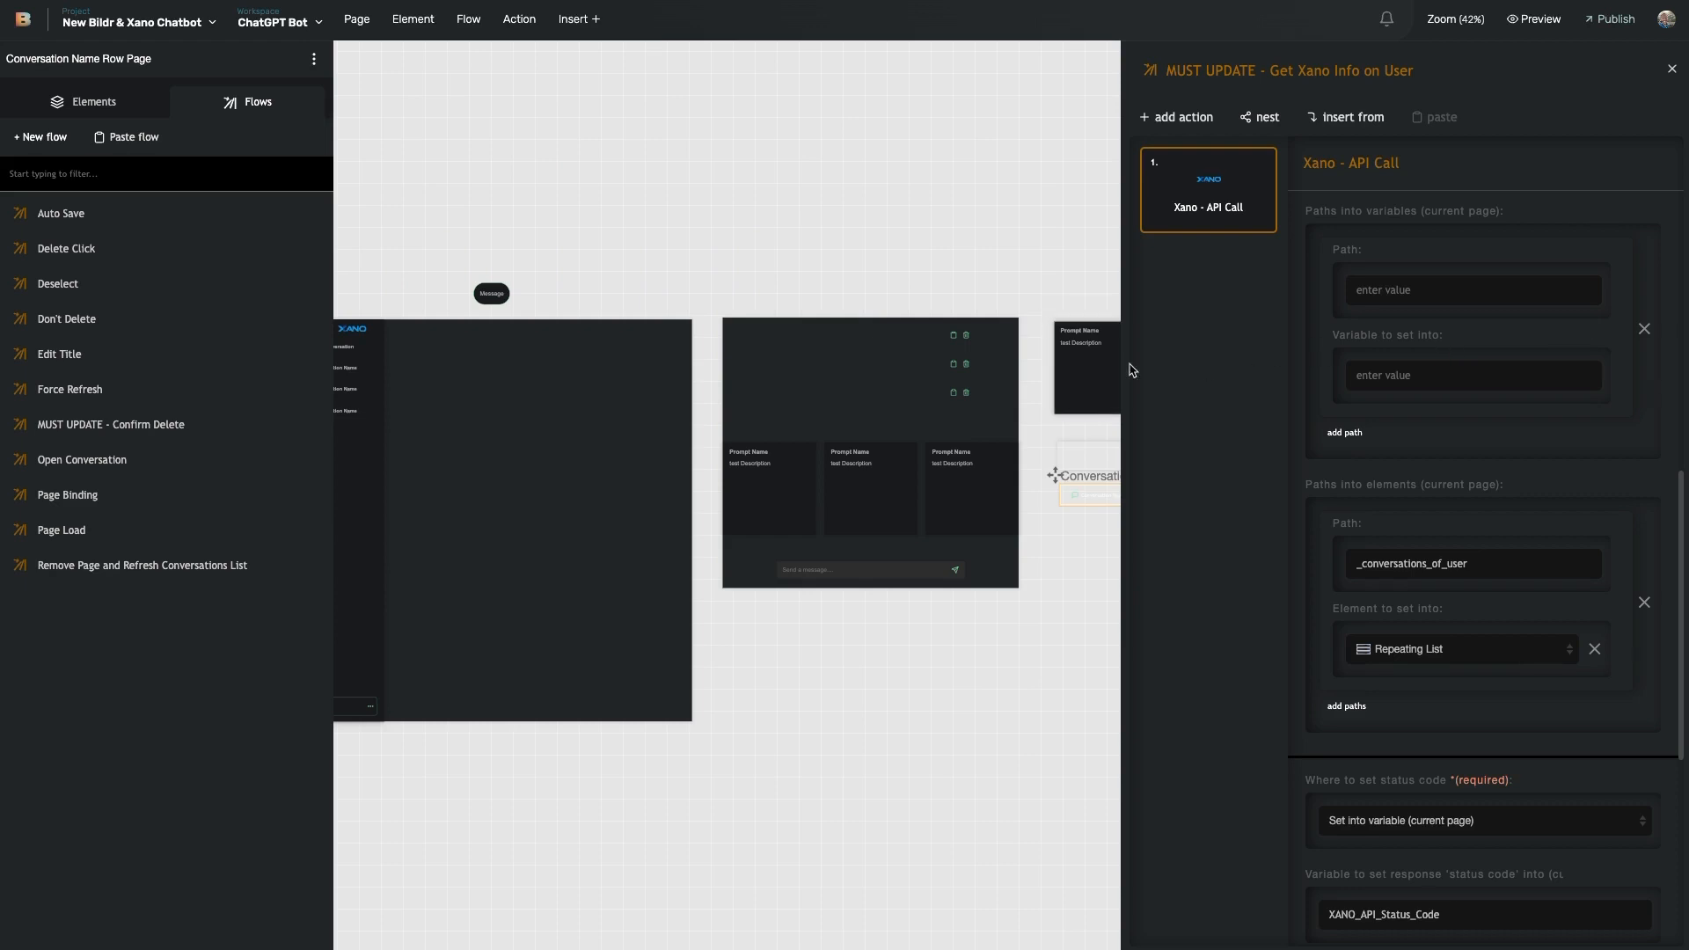
scroll(1094, 472, "left", 3)
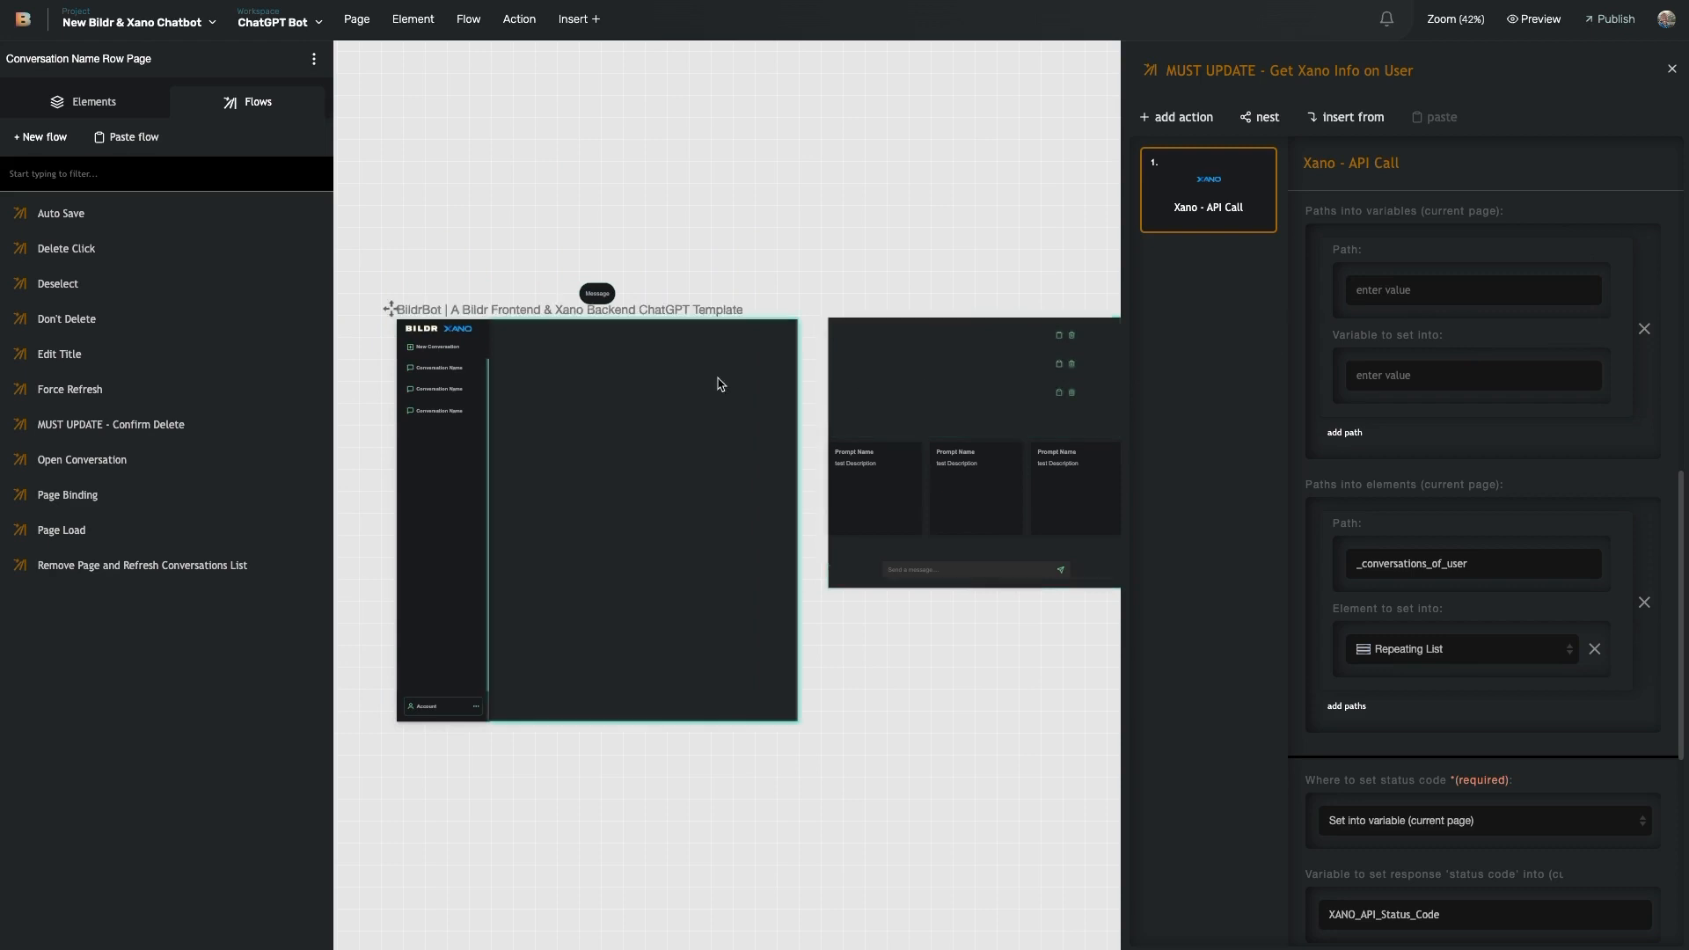
left_click(469, 407)
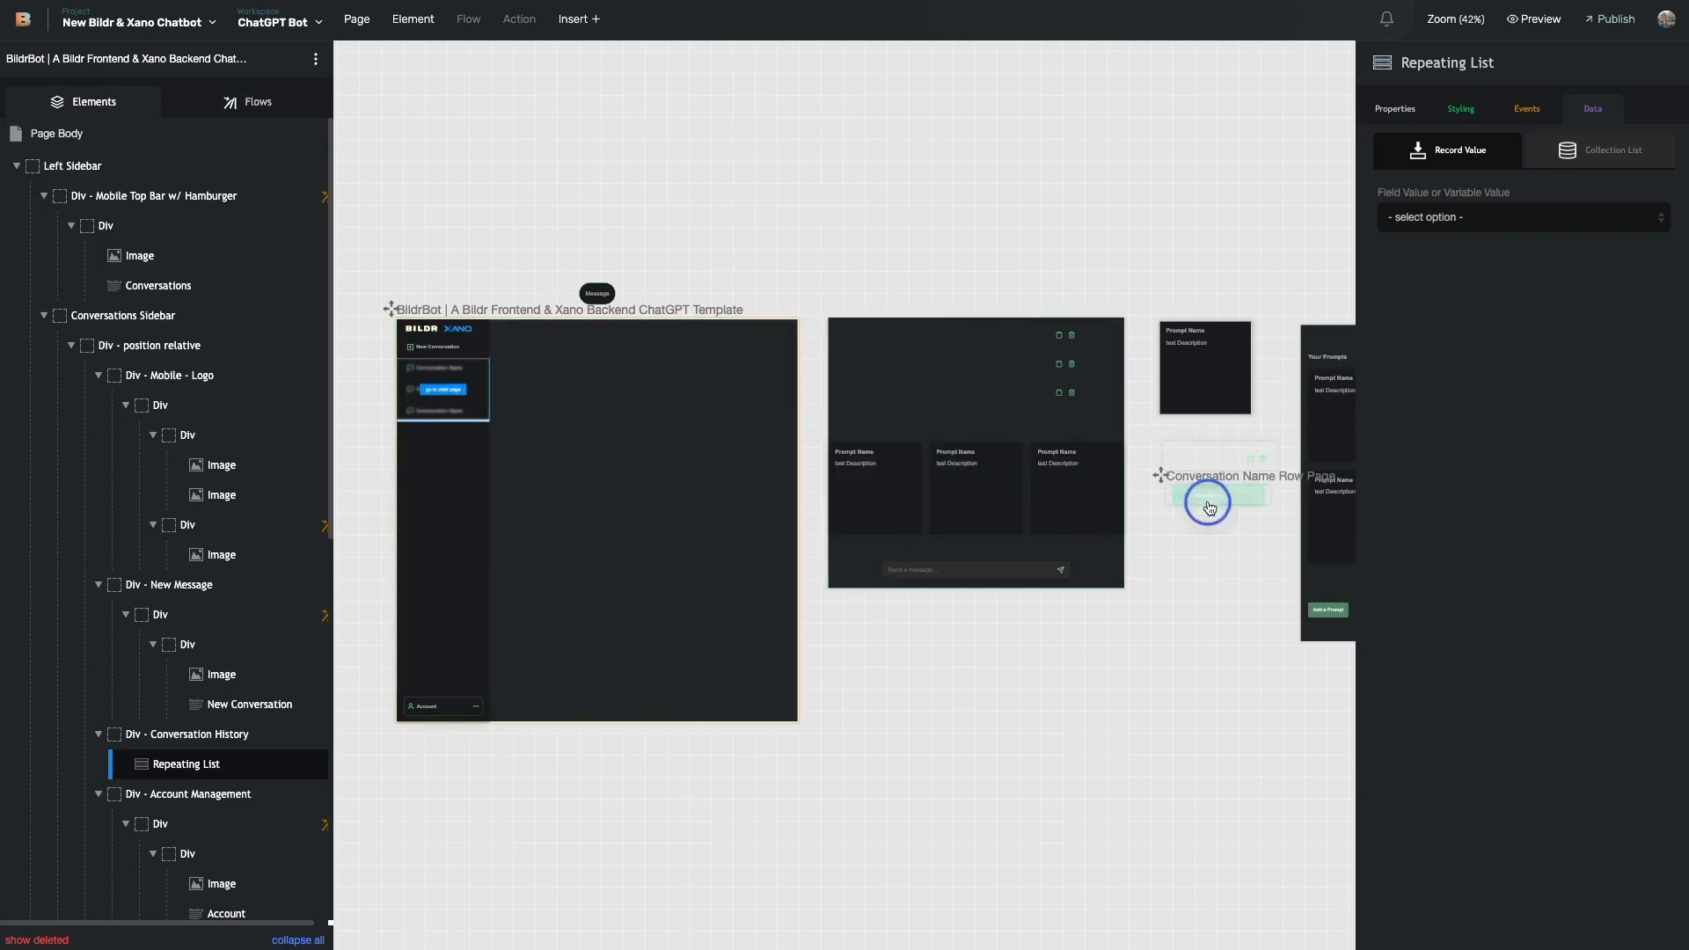
- Select the Conversation Name text inside the conversation row template and show its Data settings
left_click(1210, 507)
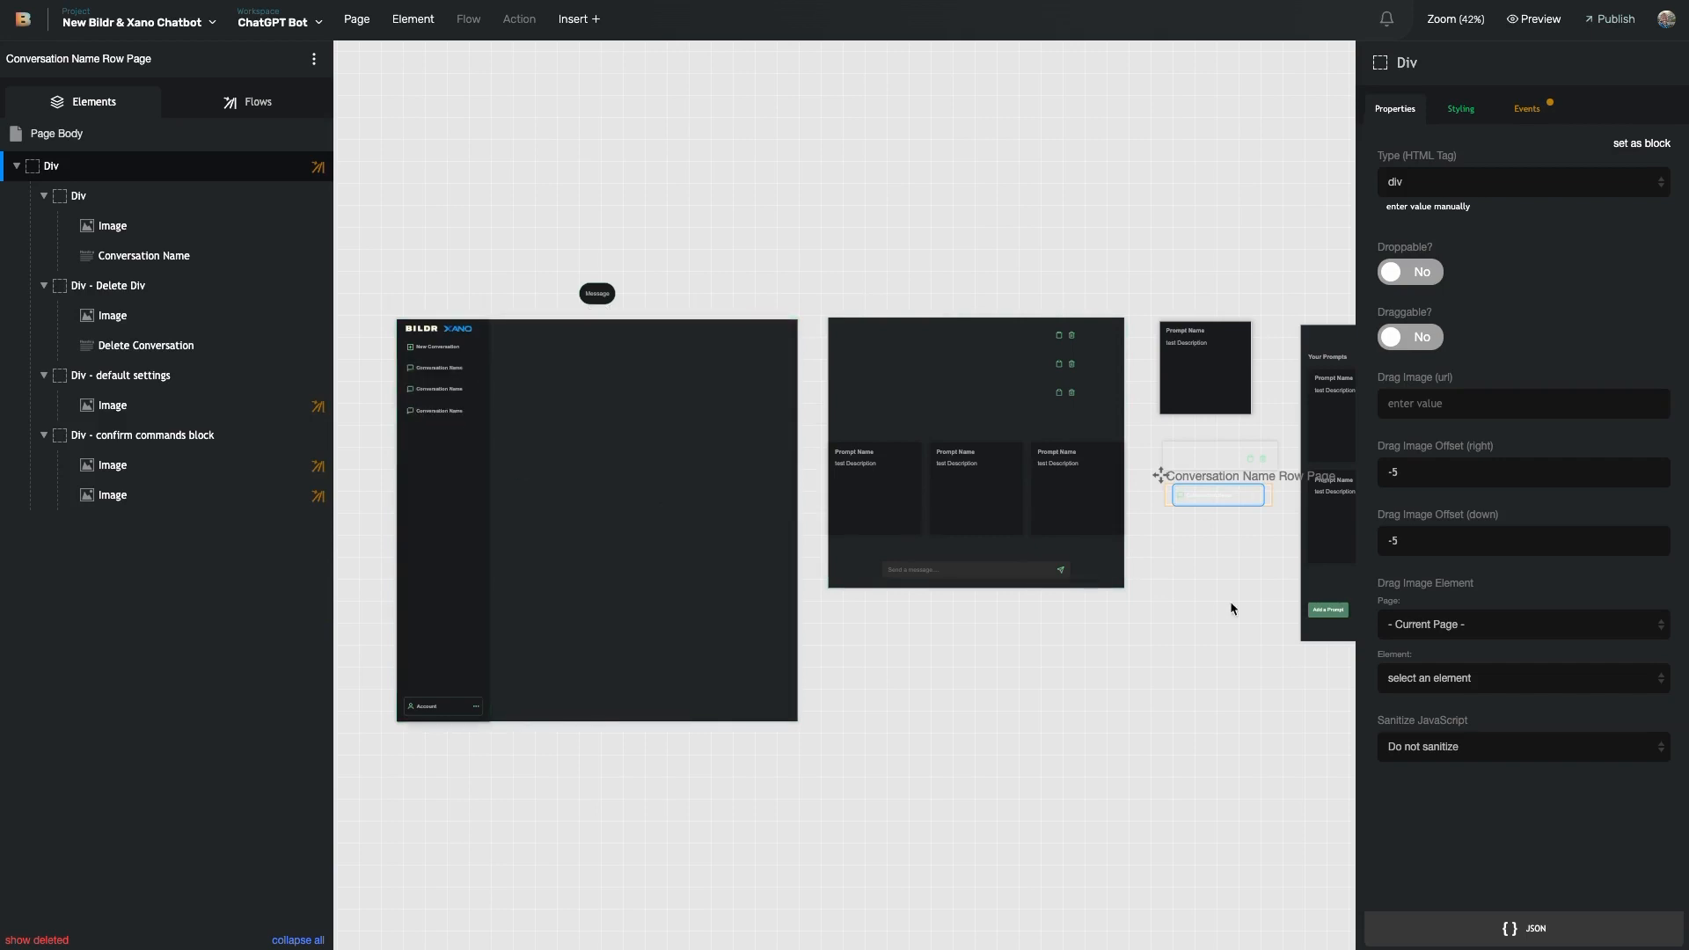
mouse_move(185, 264)
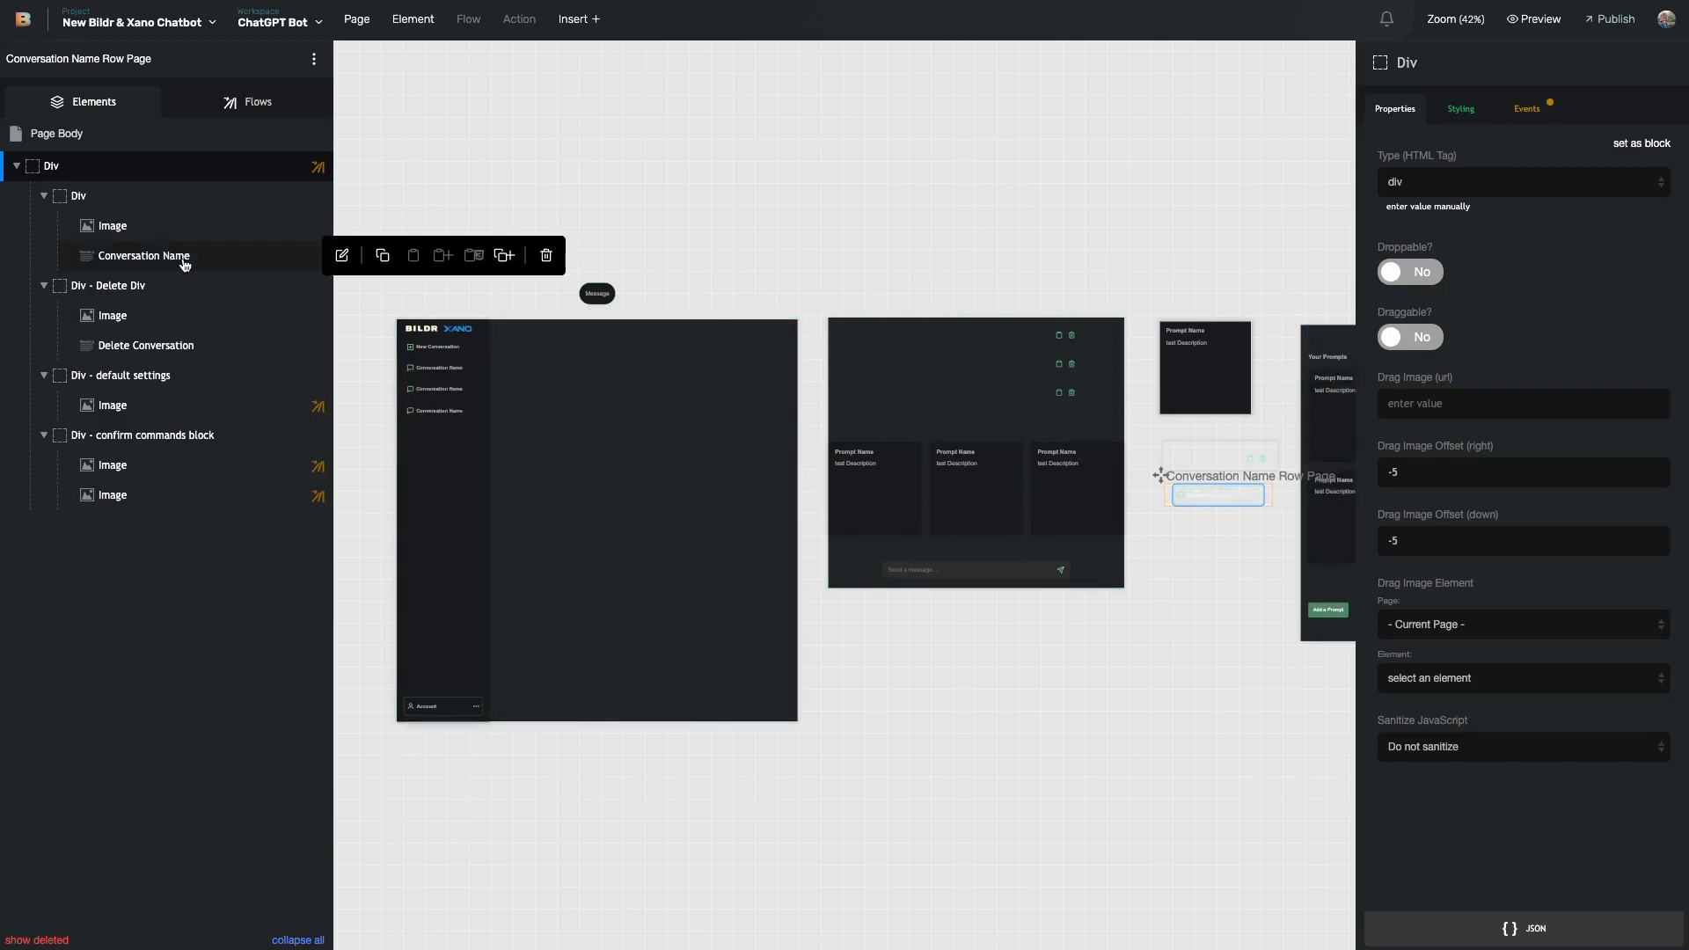
left_click(185, 261)
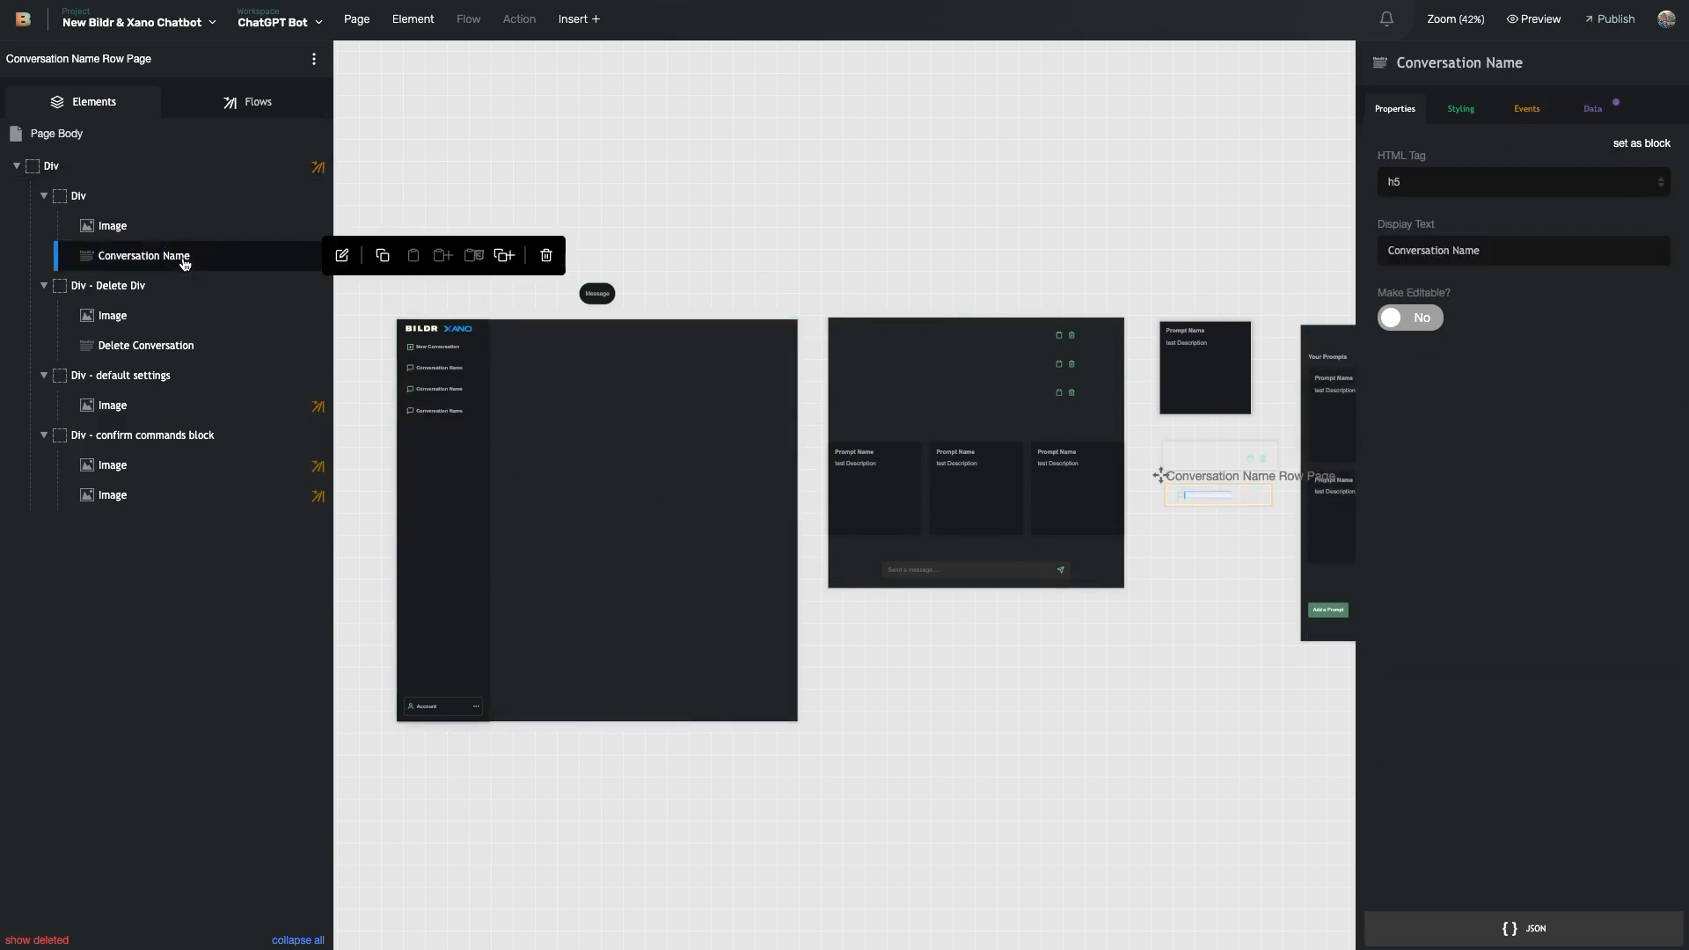
left_click(1594, 109)
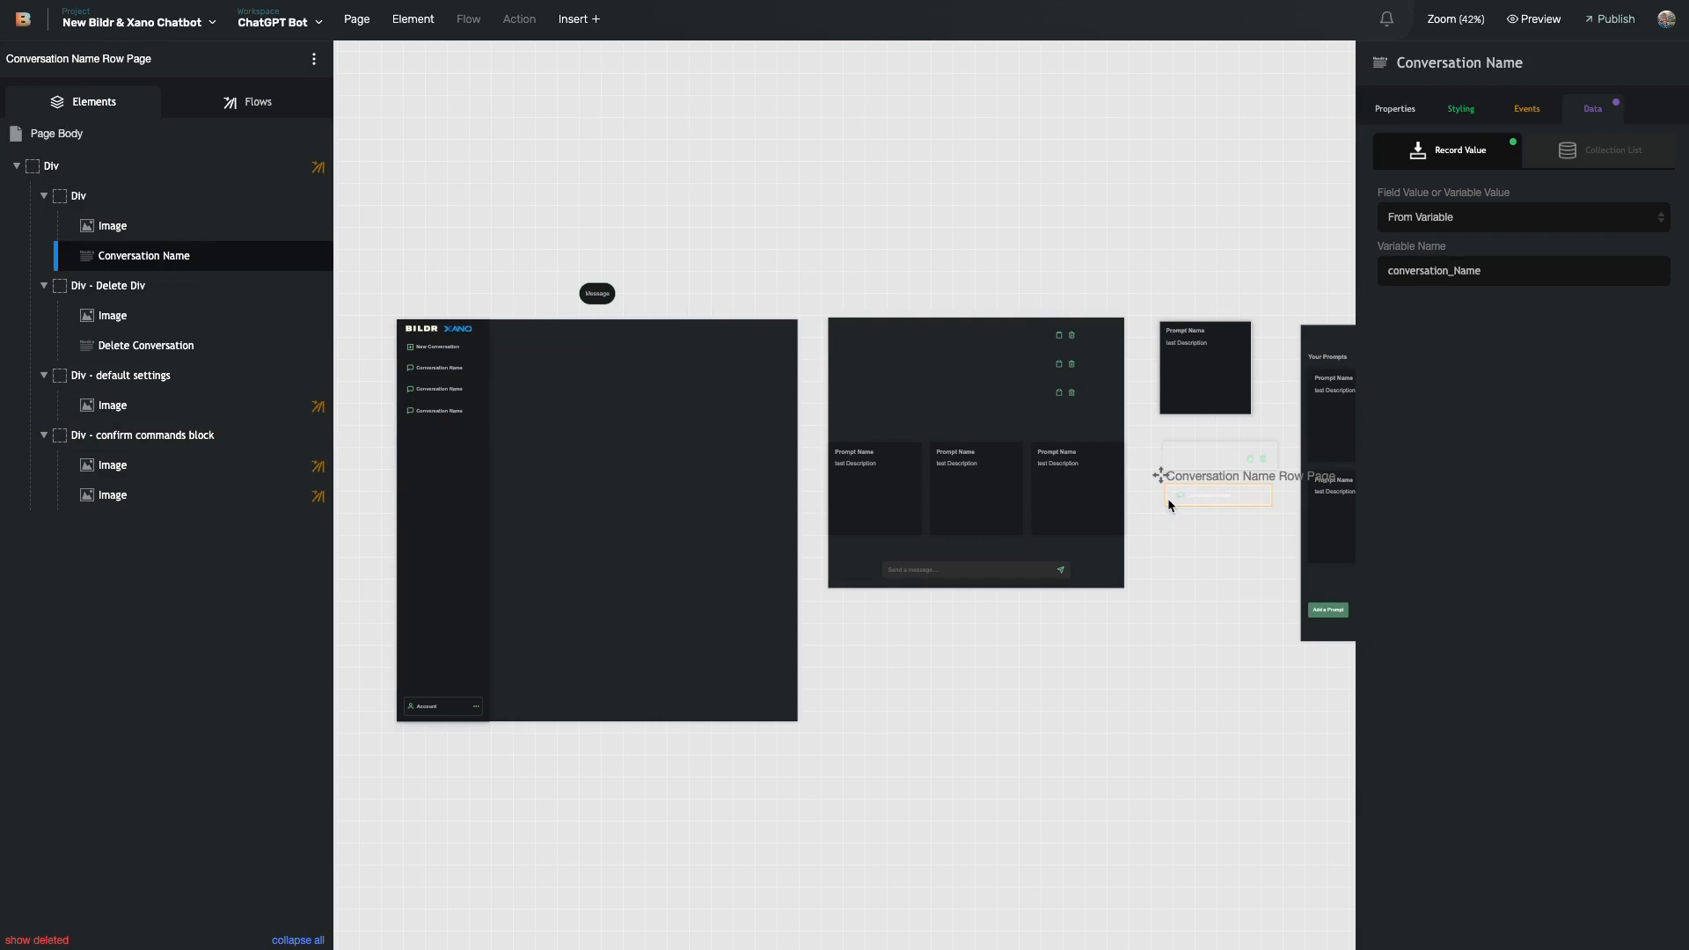
scroll(1168, 498, "up", 4)
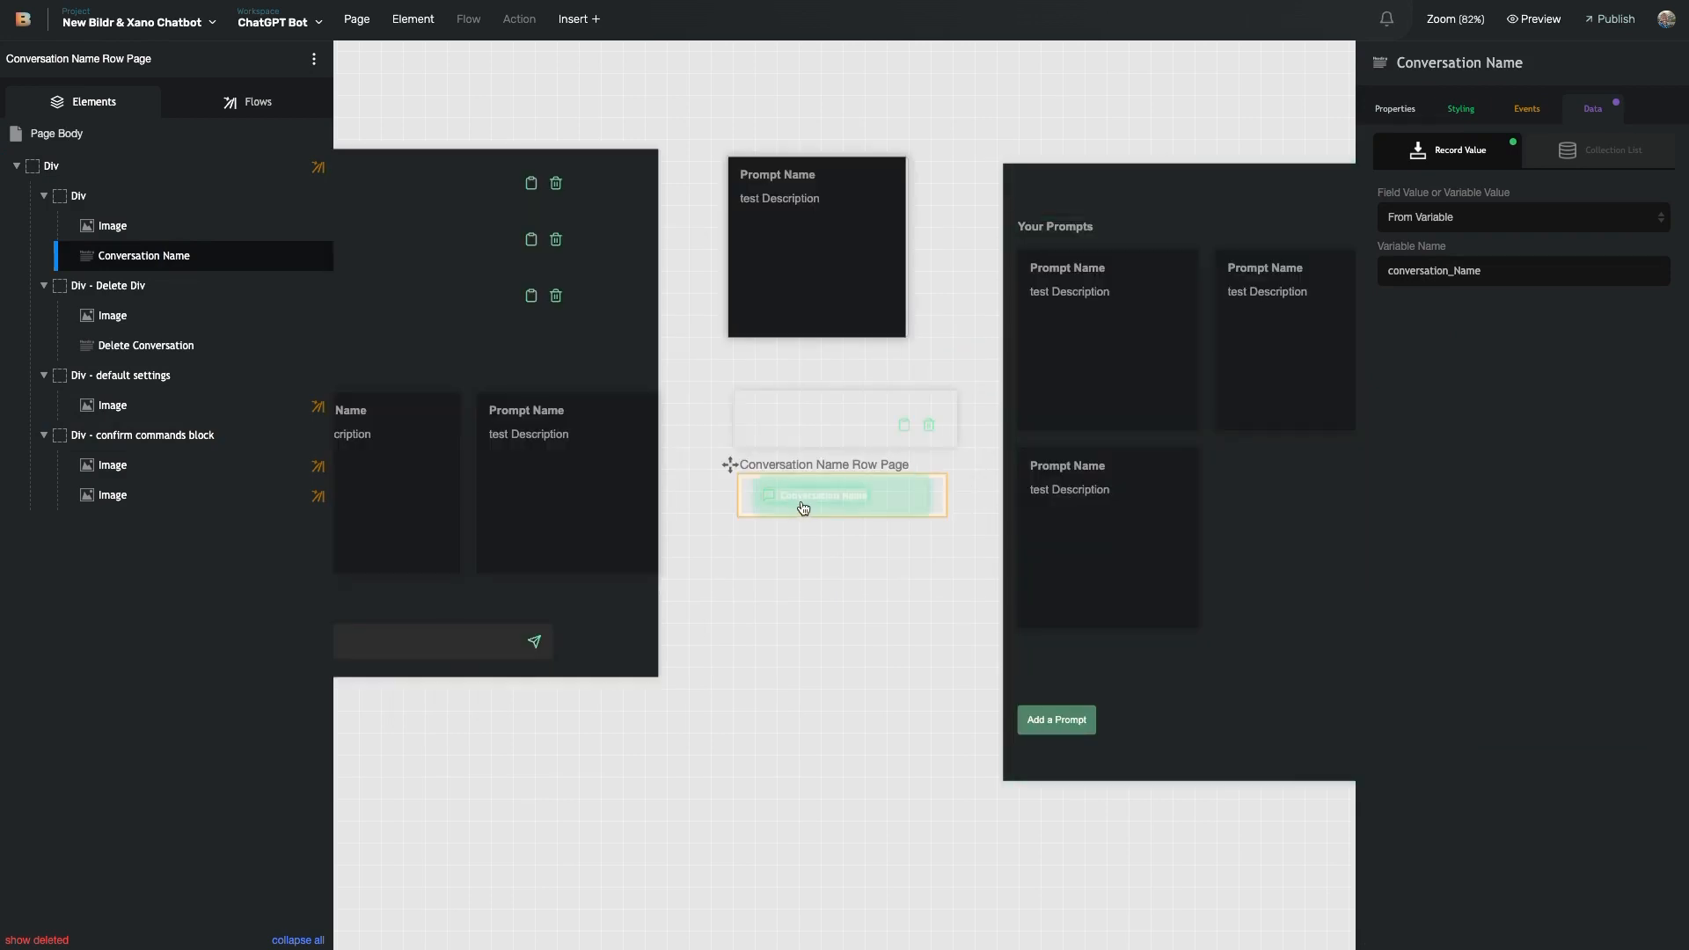
- Reselect the row's Conversation Name text and show its data binding again
left_click(802, 508)
scroll(803, 507, "up", 5)
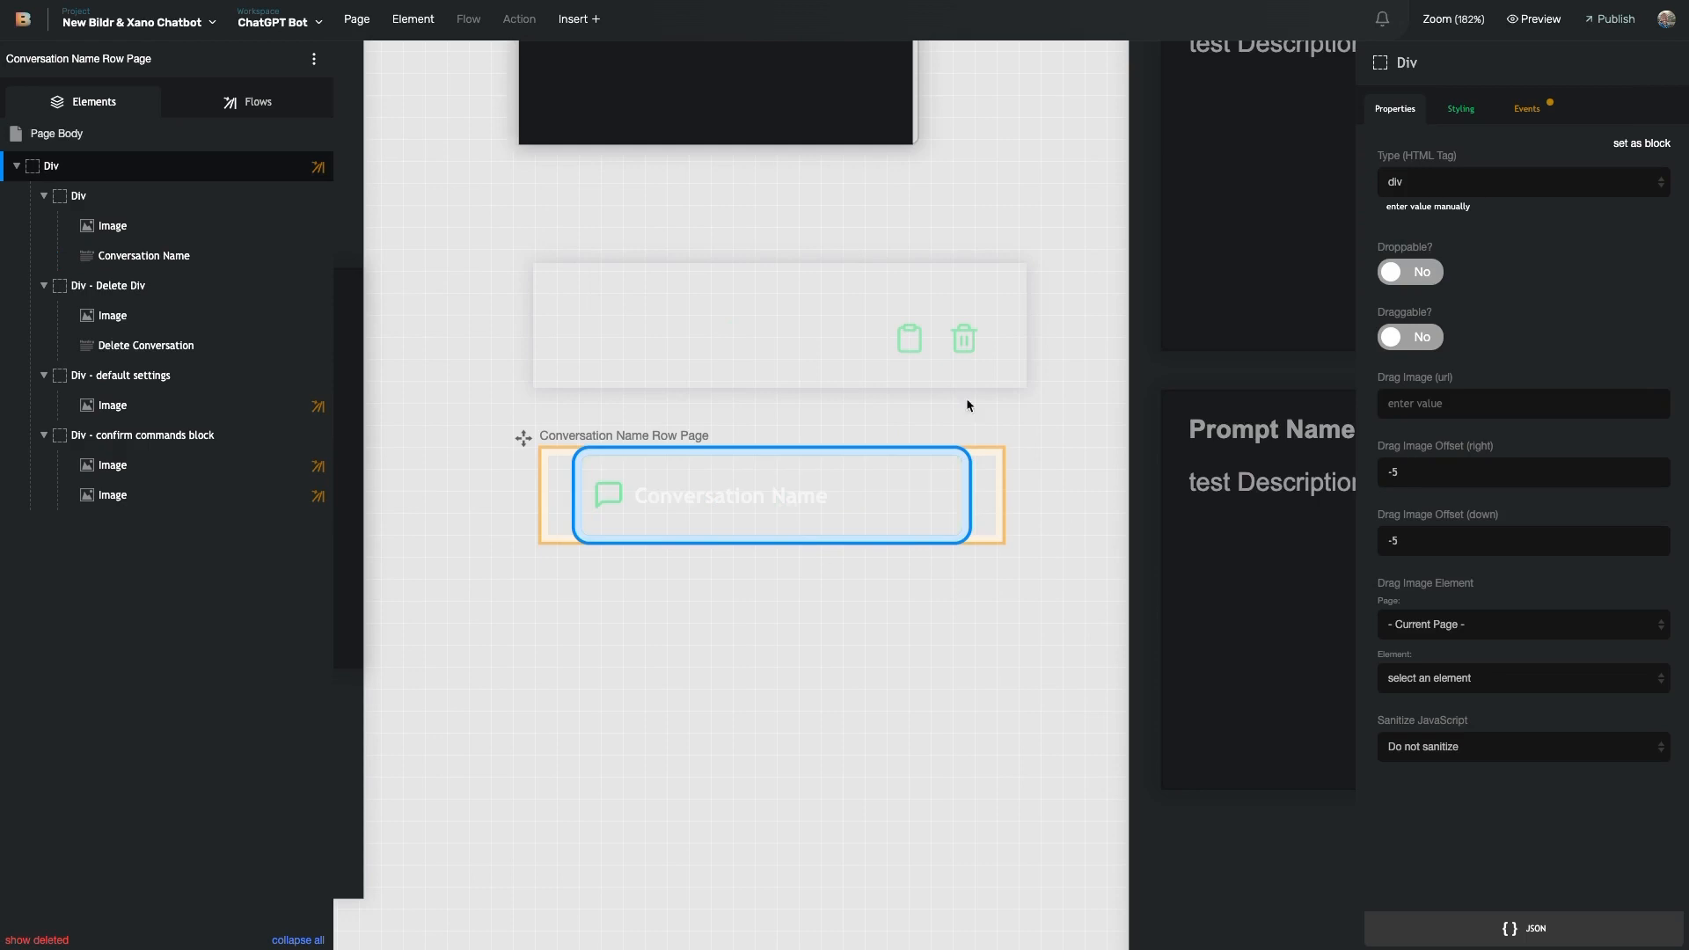
left_click(157, 265)
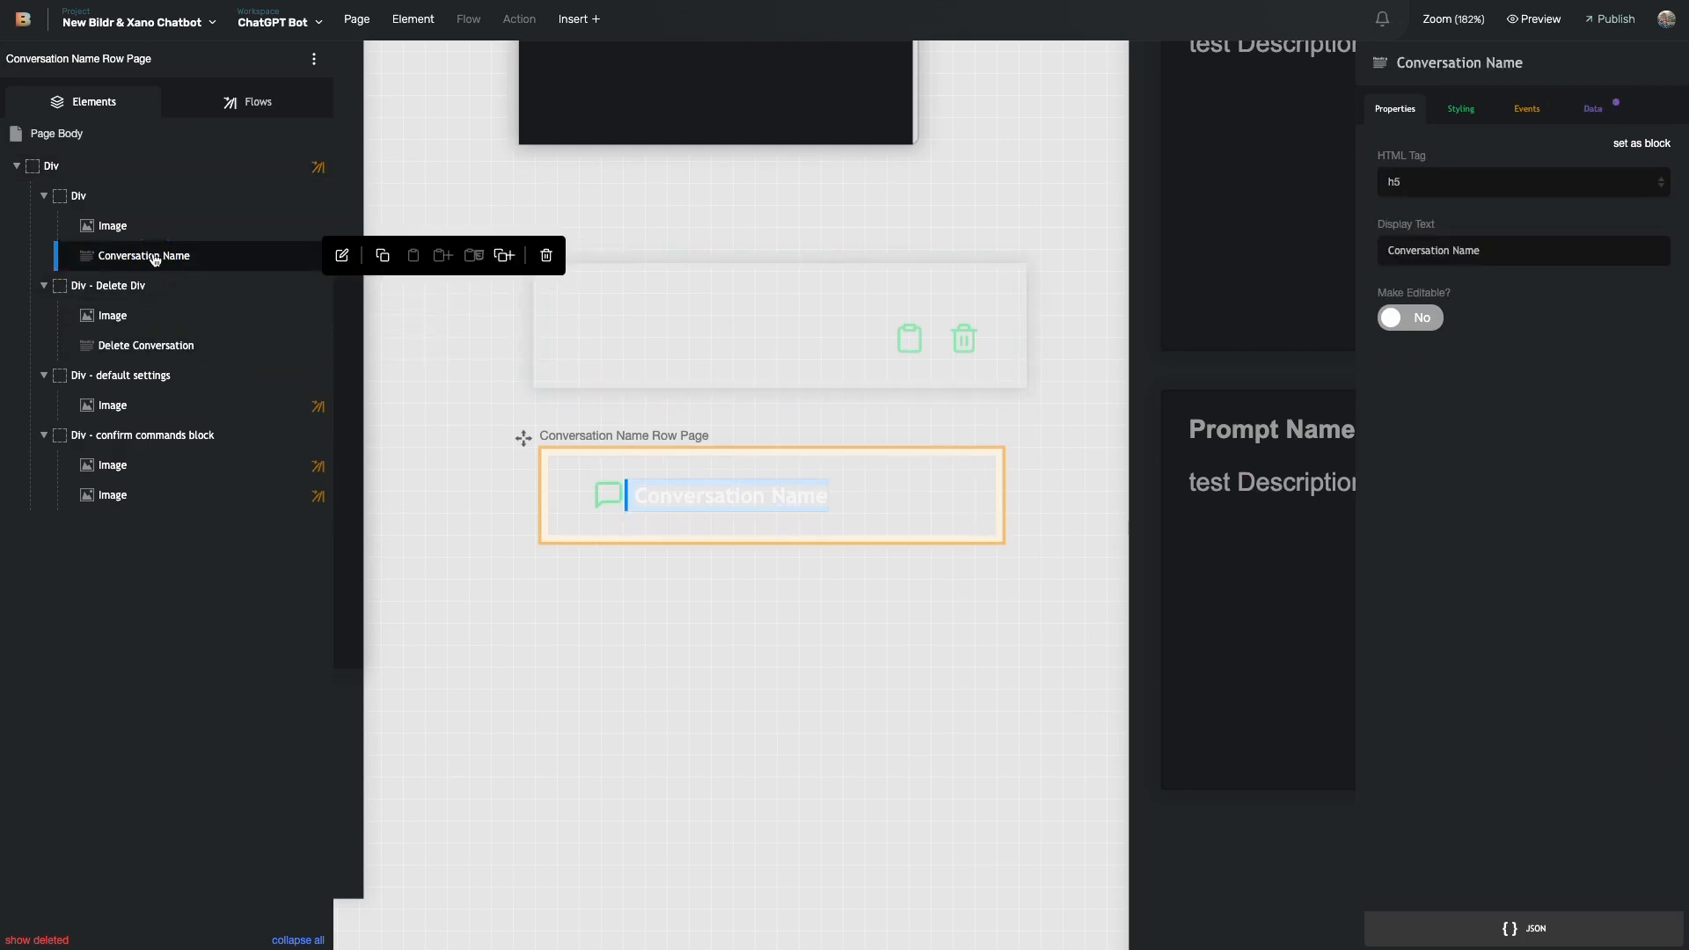
left_click(1592, 109)
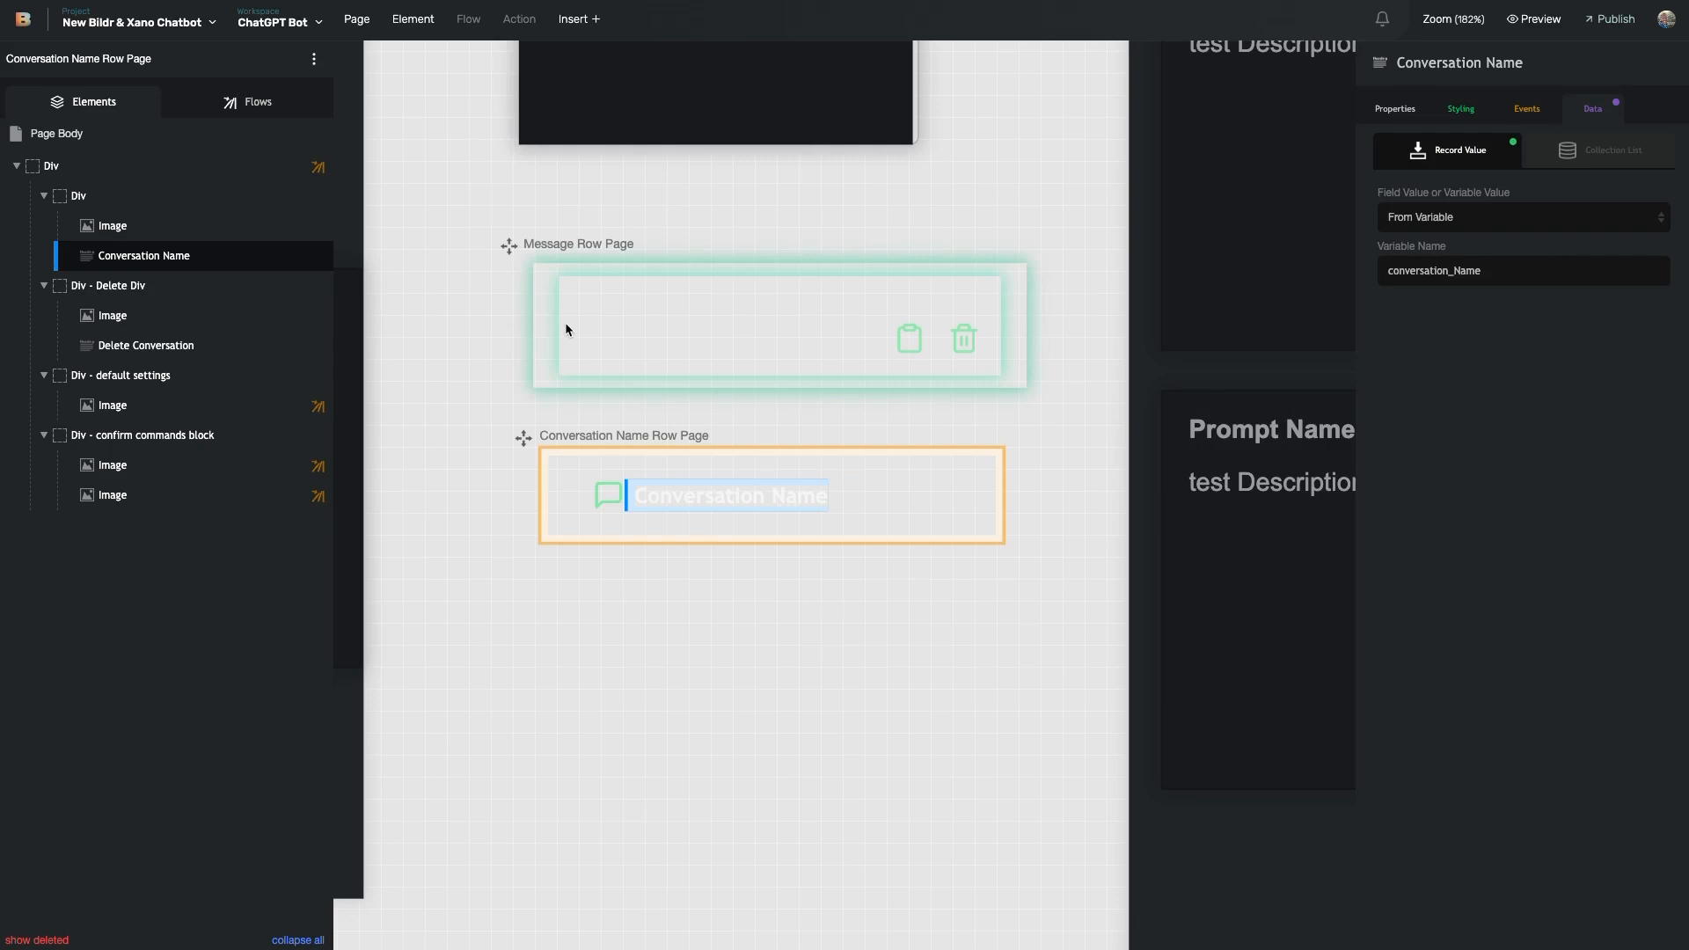
- Verify the Variable Name field holds conversation_Name, then move to the chatbot preview window
double_click(1418, 271)
left_click(1547, 518)
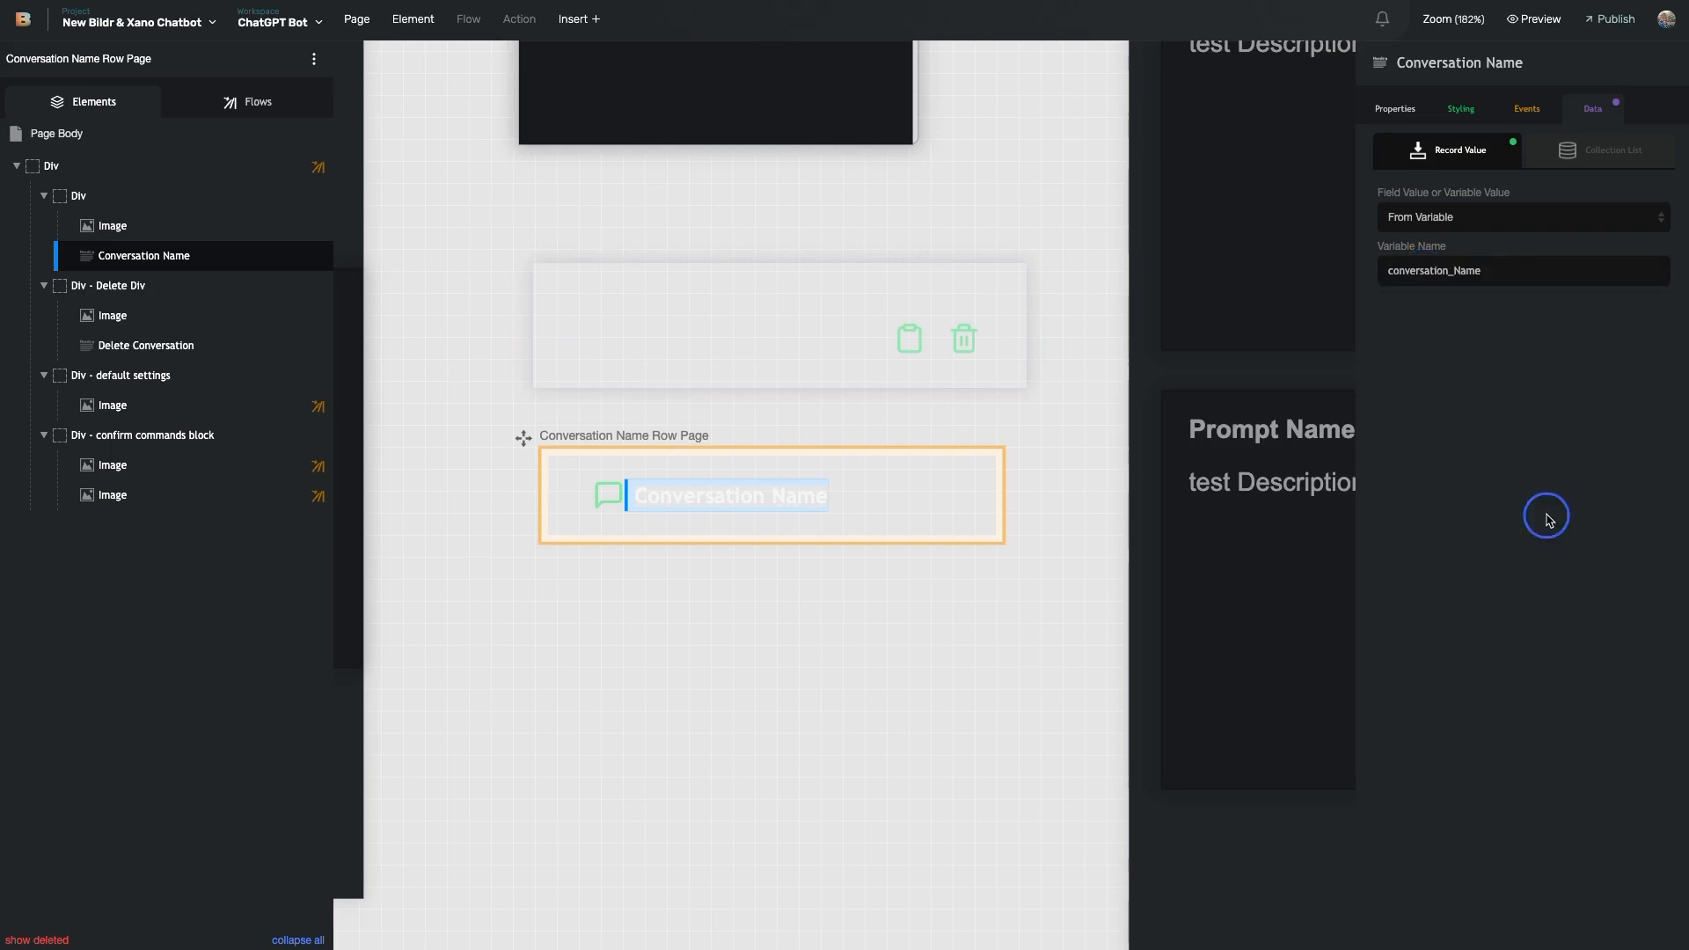
left_click(1462, 267)
left_click(1522, 309)
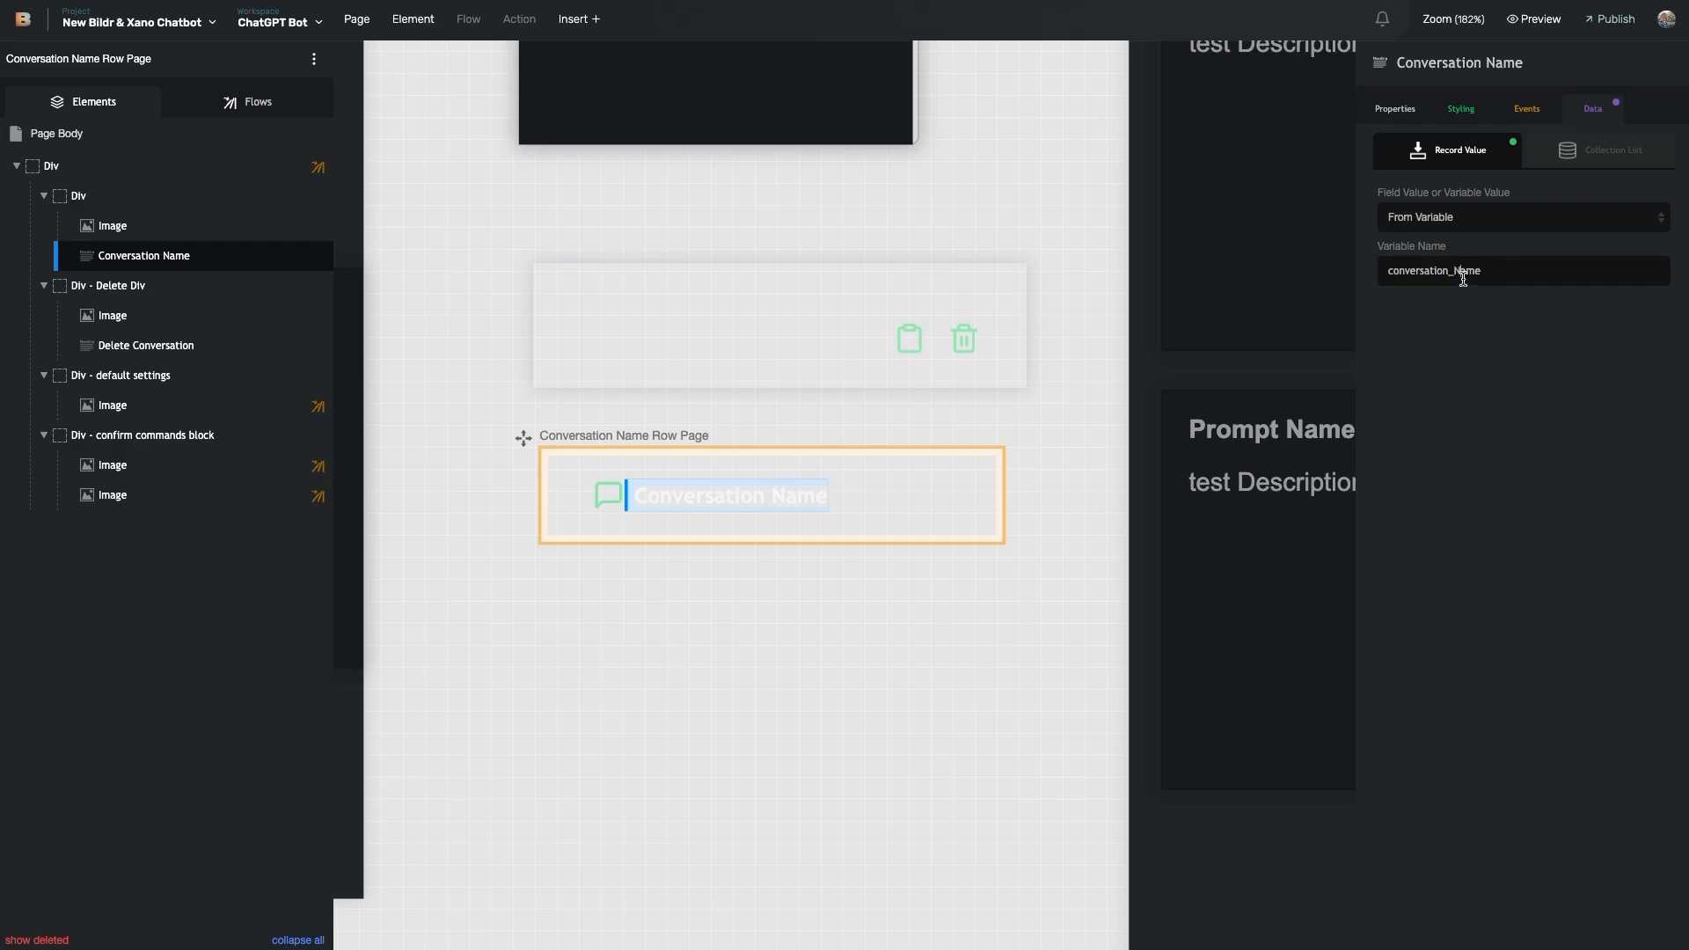
double_click(1449, 274)
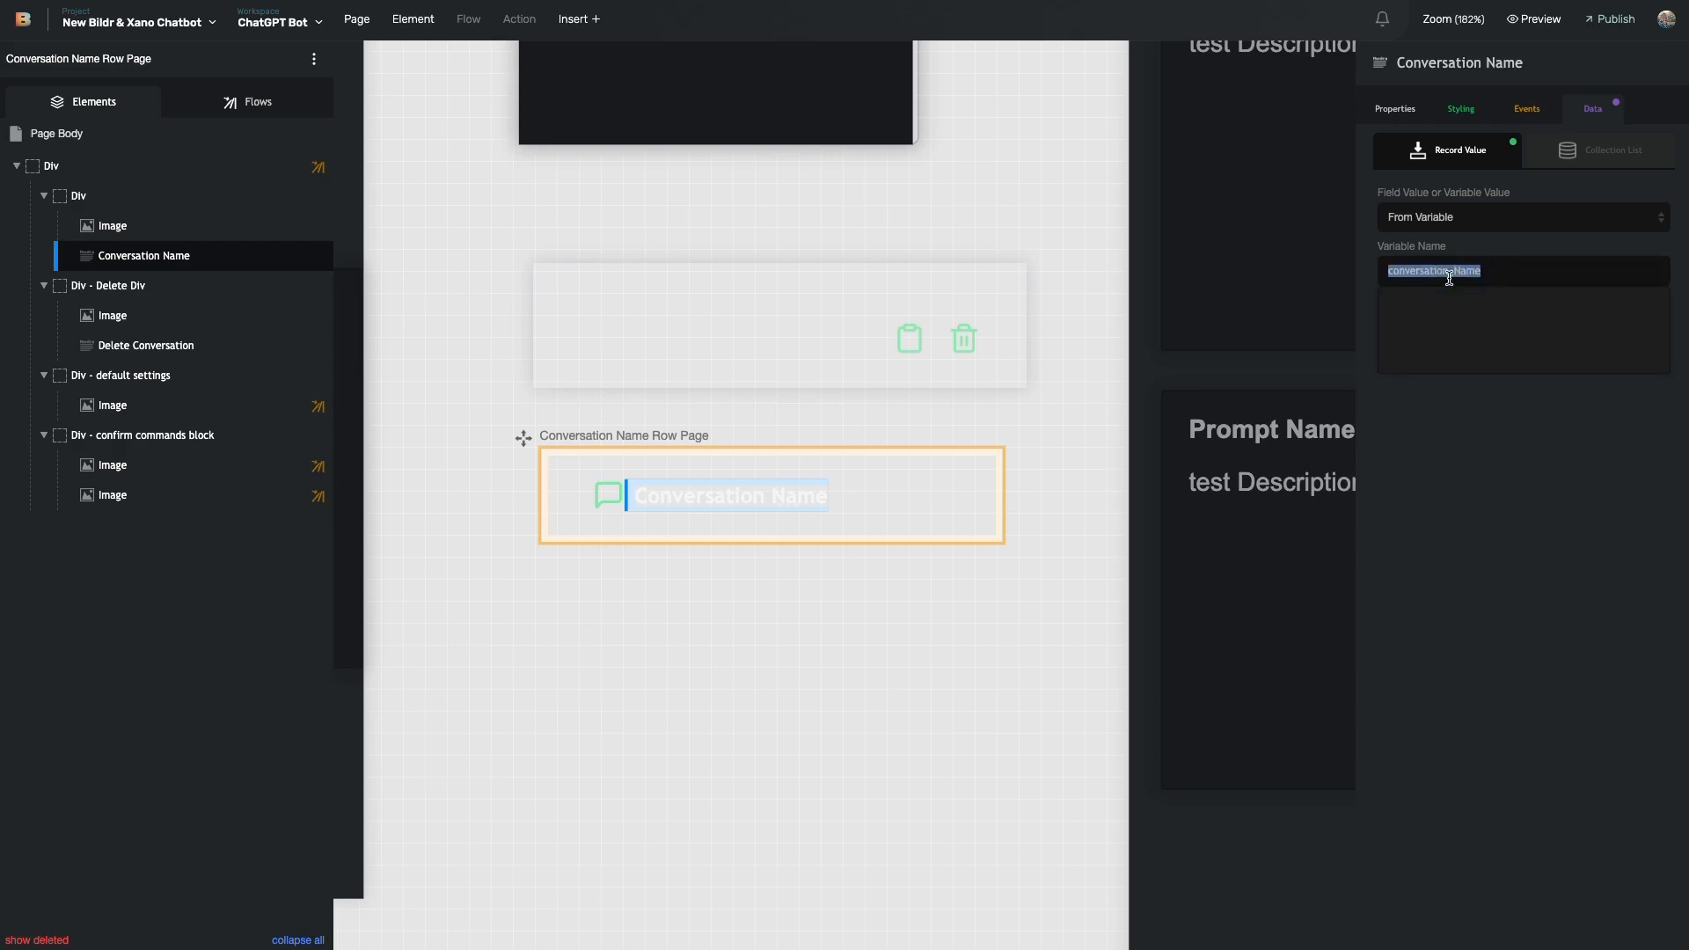
left_click(1456, 261)
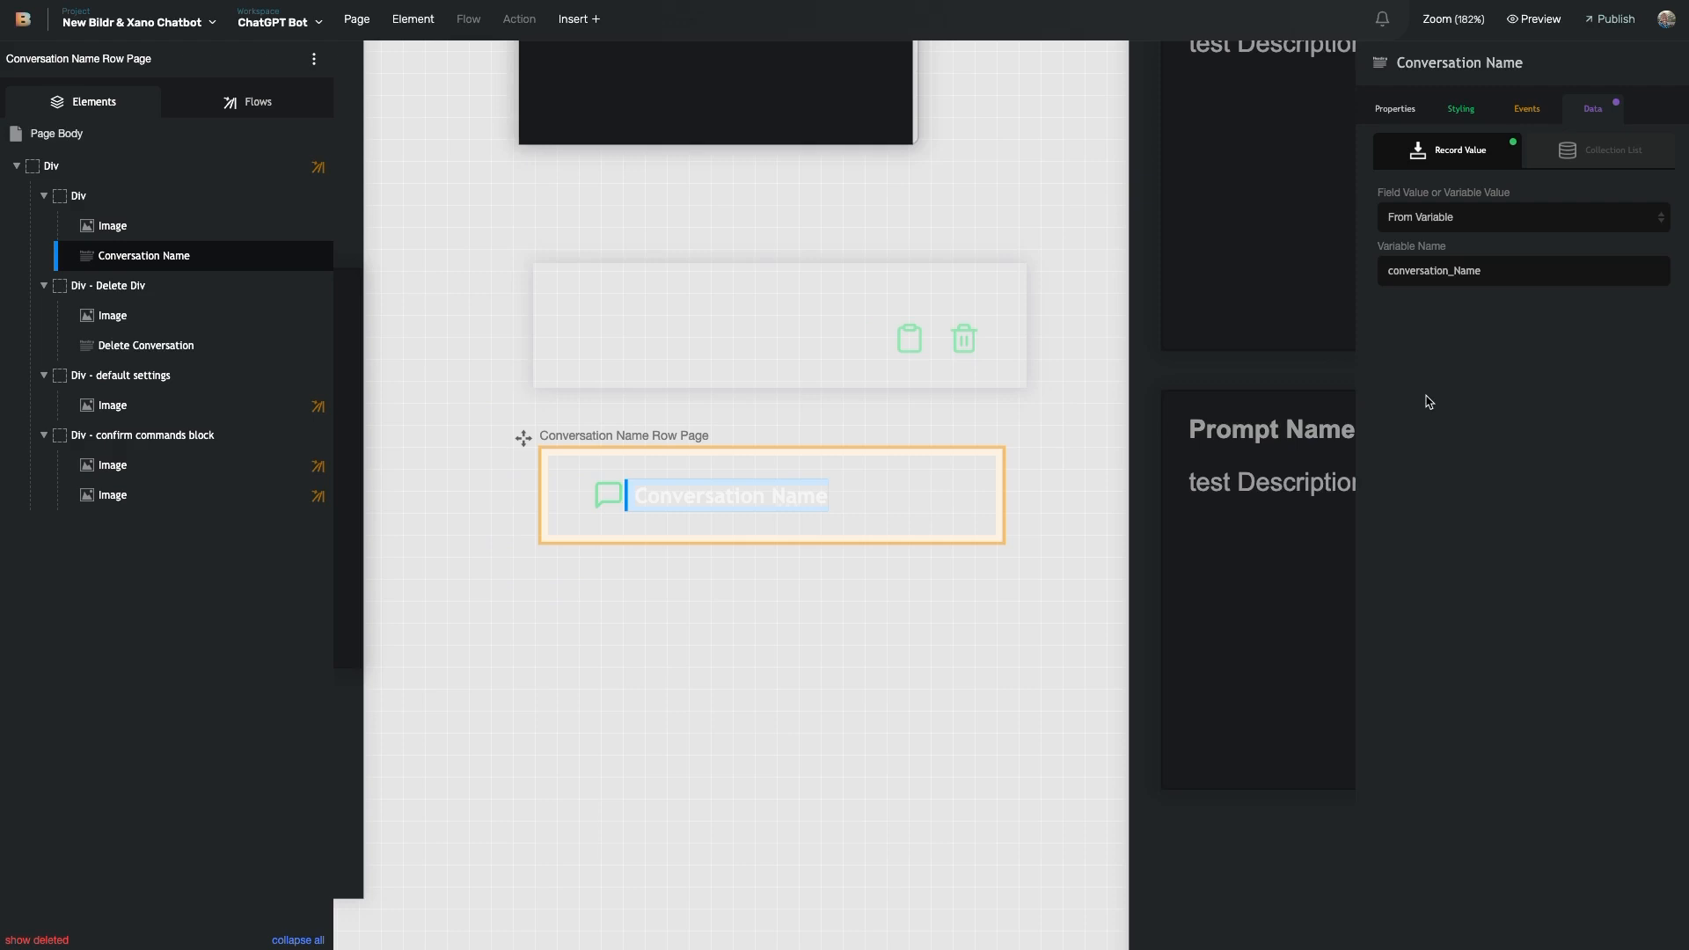
left_click(1463, 276)
double_click(1463, 278)
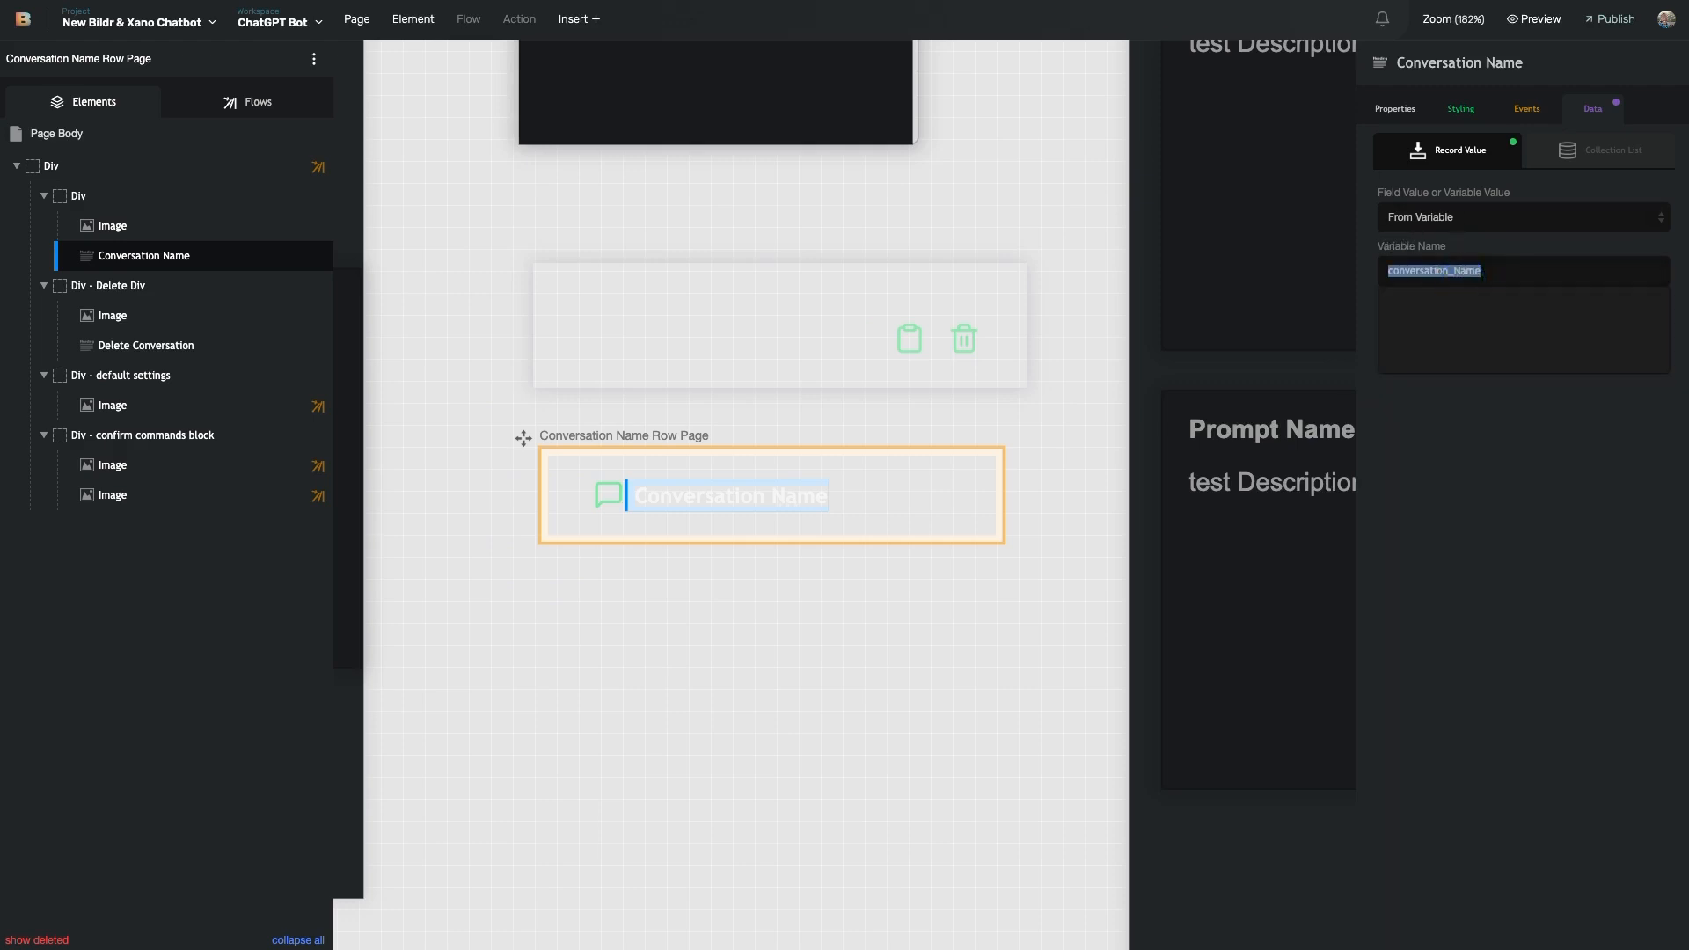
key("ctrl+Tab")
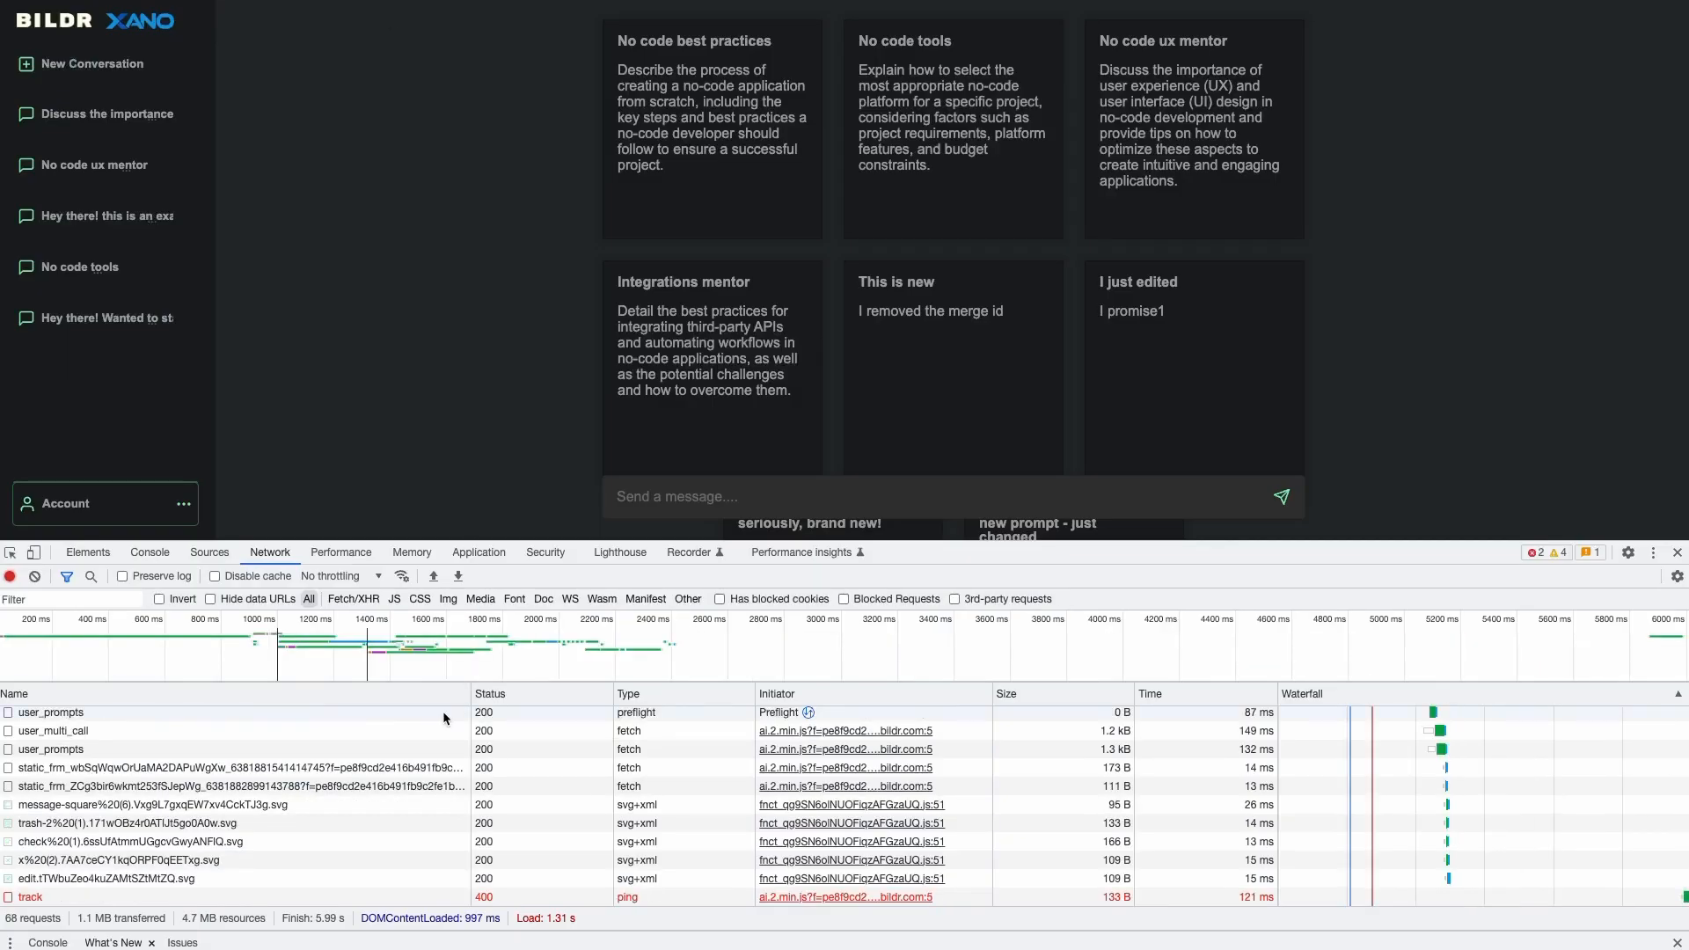
- Preview the user_multi_call response and expand _conversations_of_user down to a record's conversation_Name
scroll(176, 792, "up", 1)
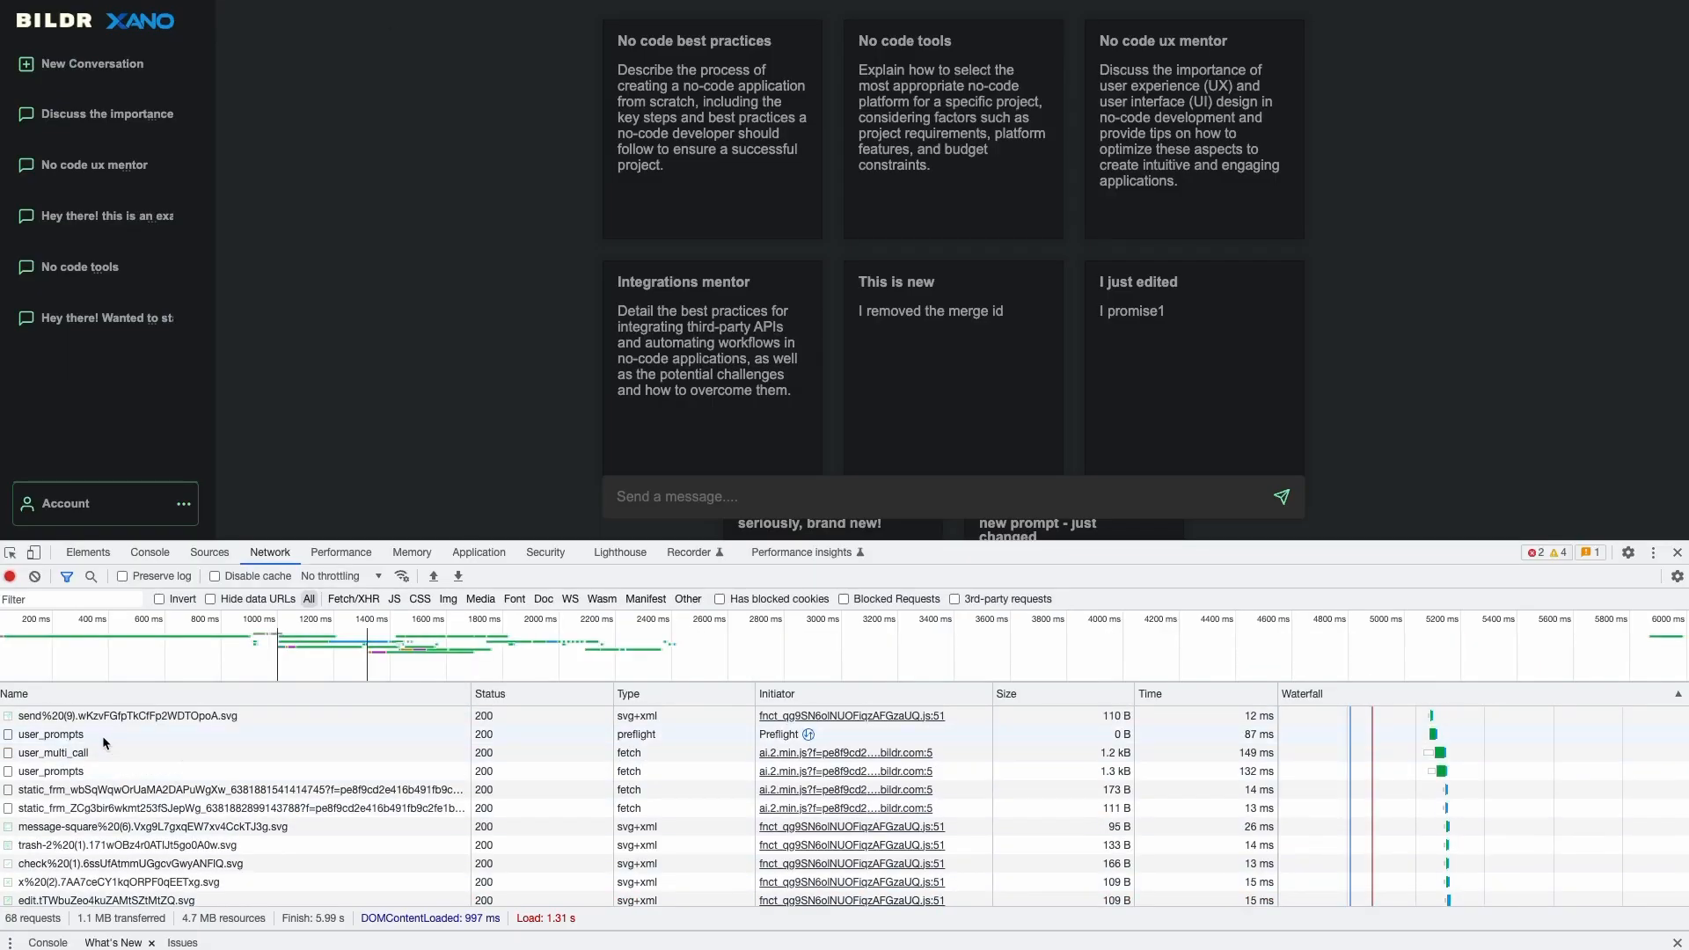
left_click(100, 754)
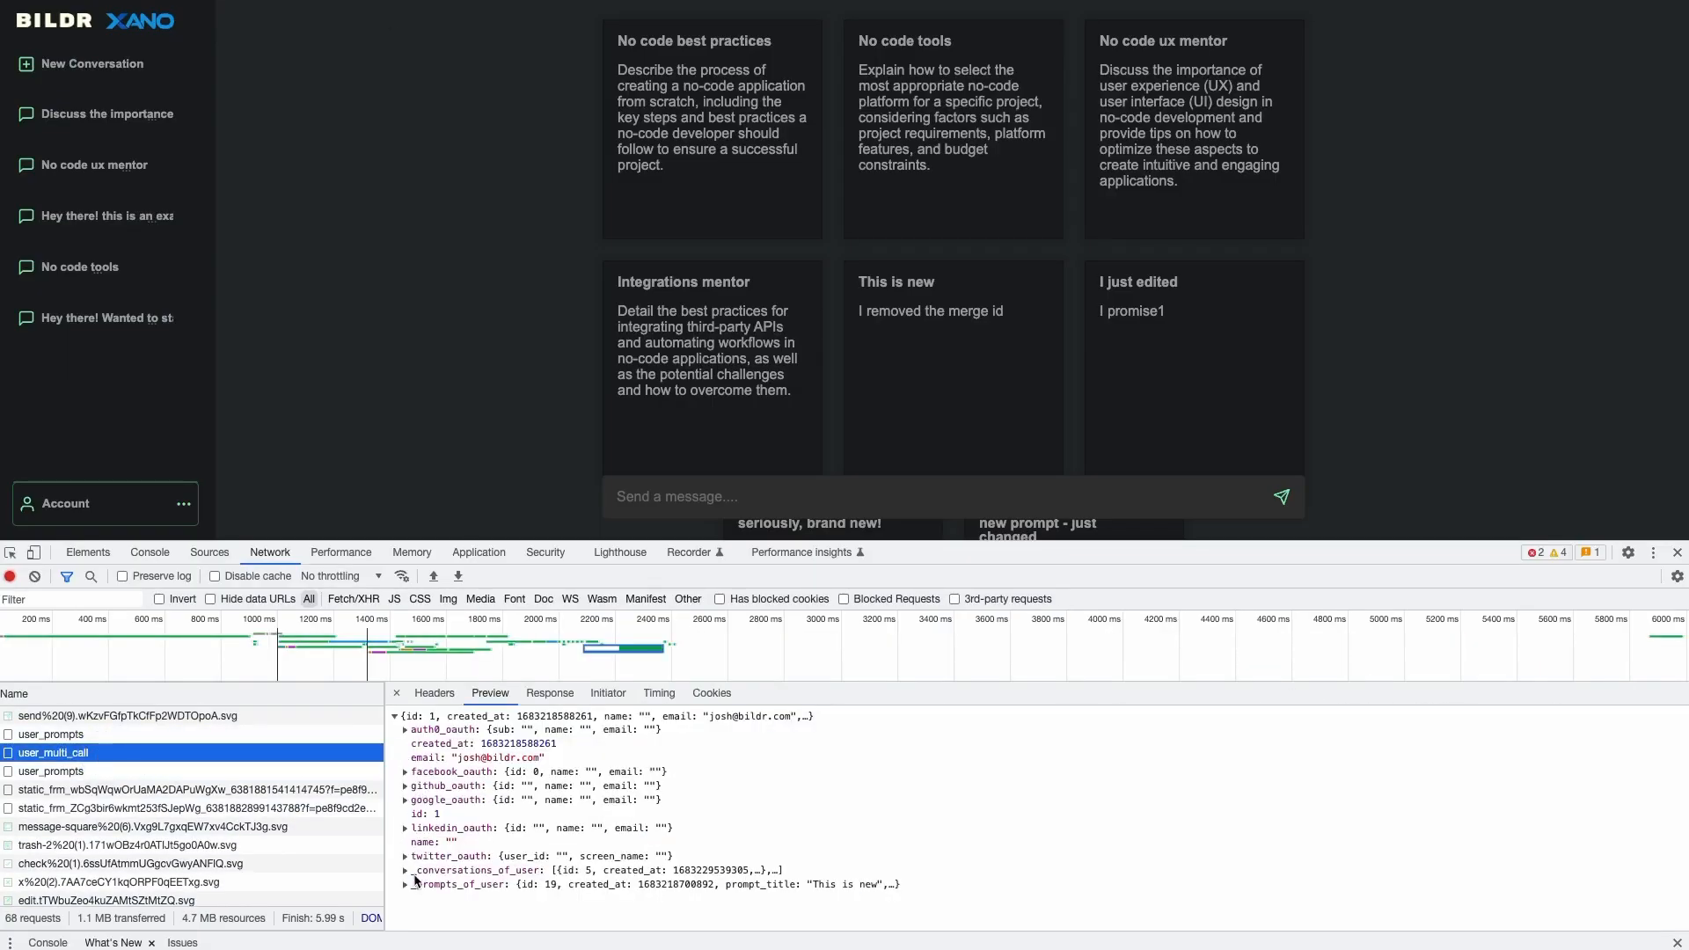
left_click(404, 871)
scroll(493, 844, "down", 2)
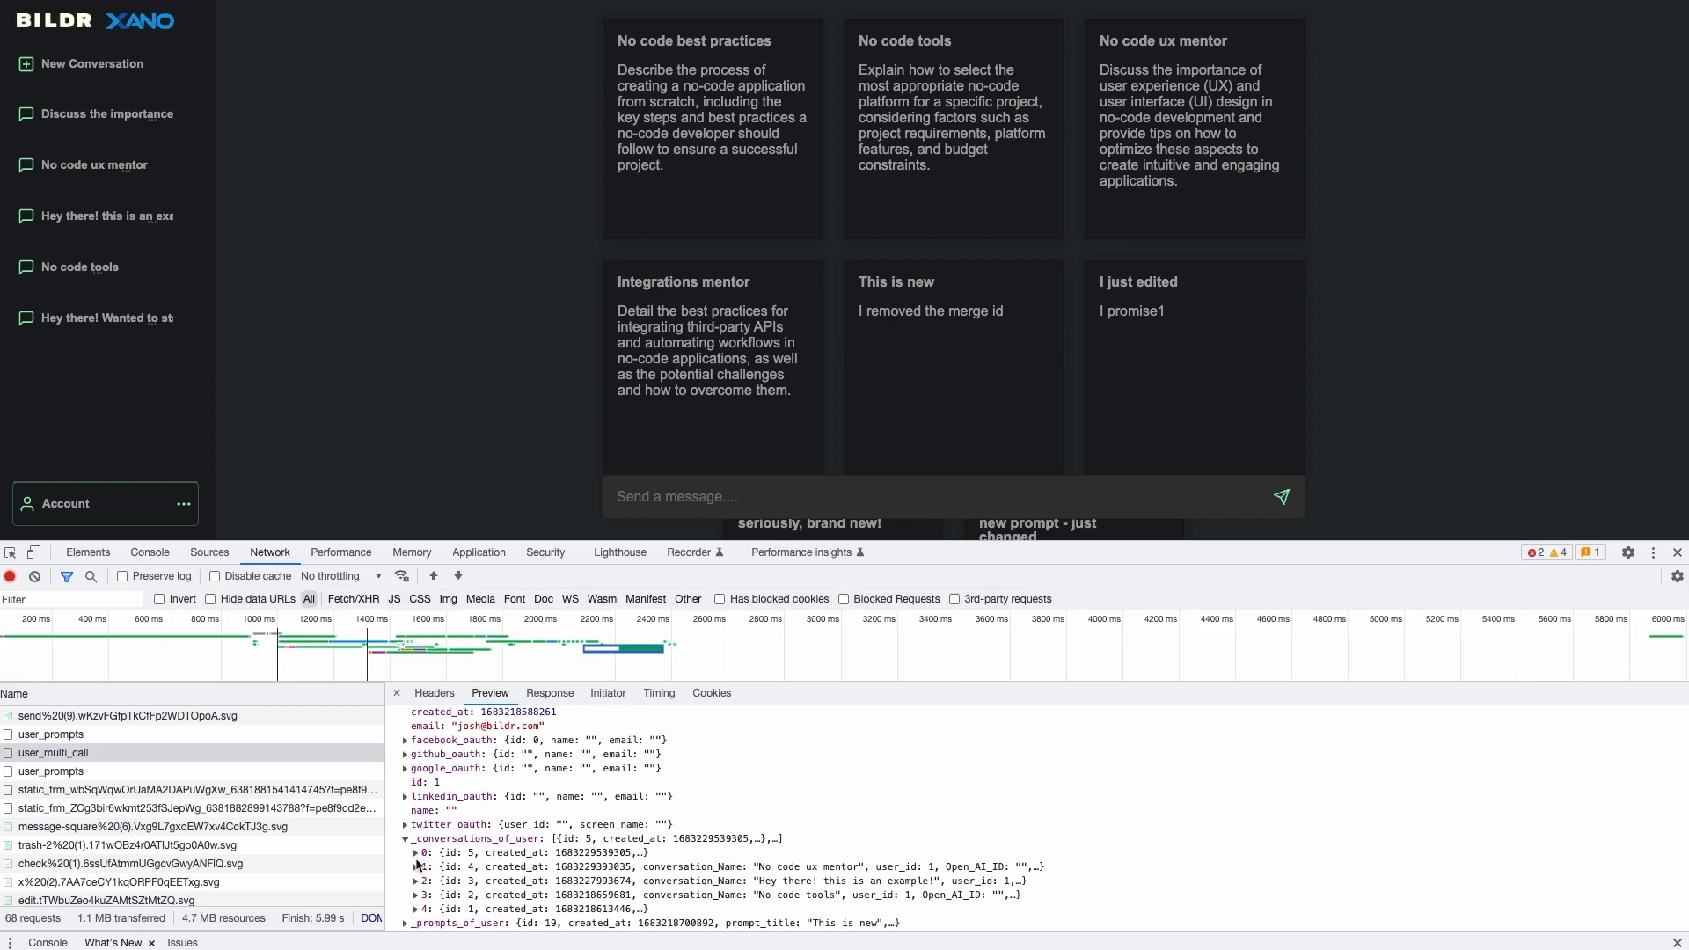
left_click(416, 867)
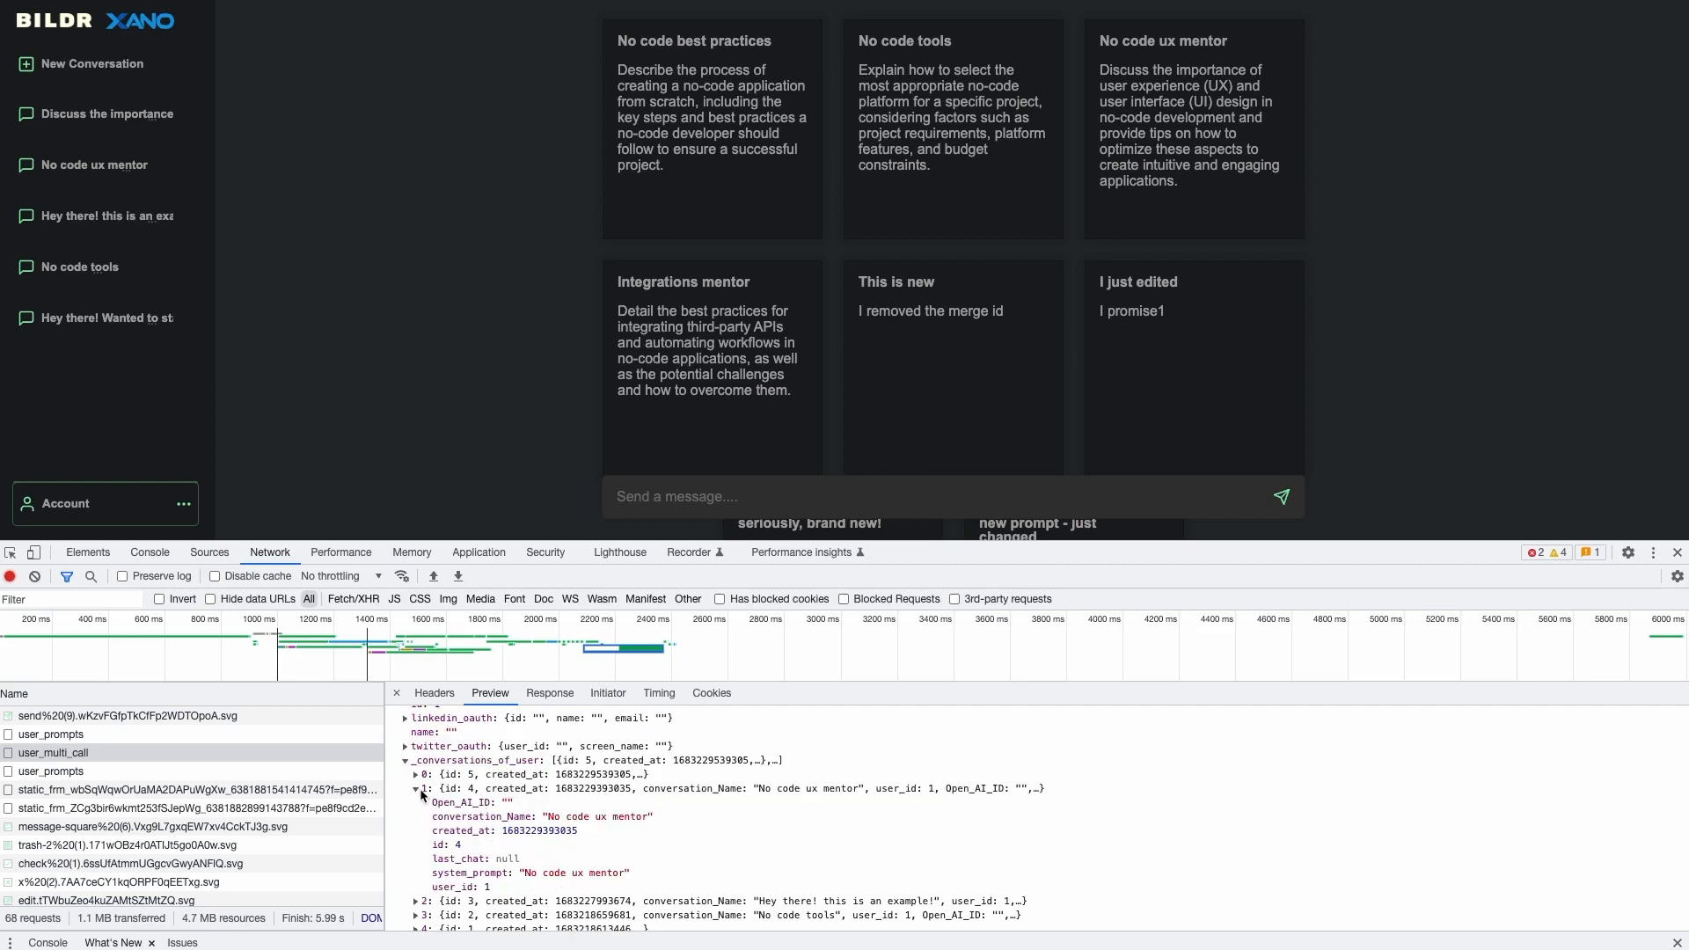
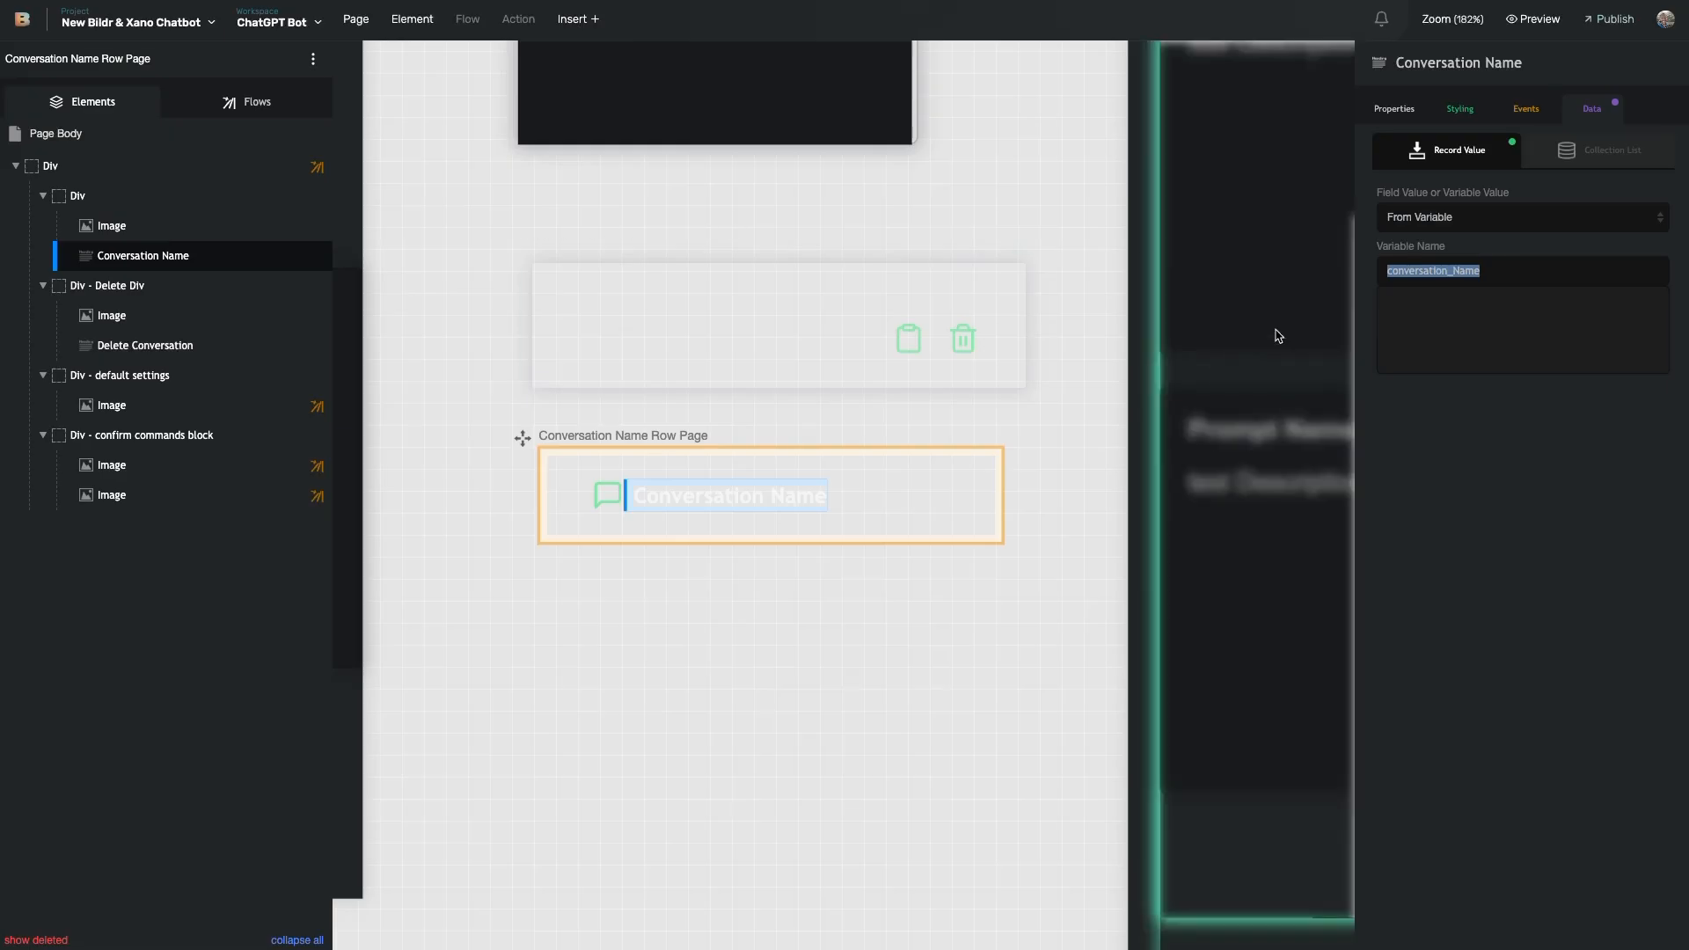
- Select the conversation_Name variable name in the binding field
left_click(1488, 268)
double_click(1407, 269)
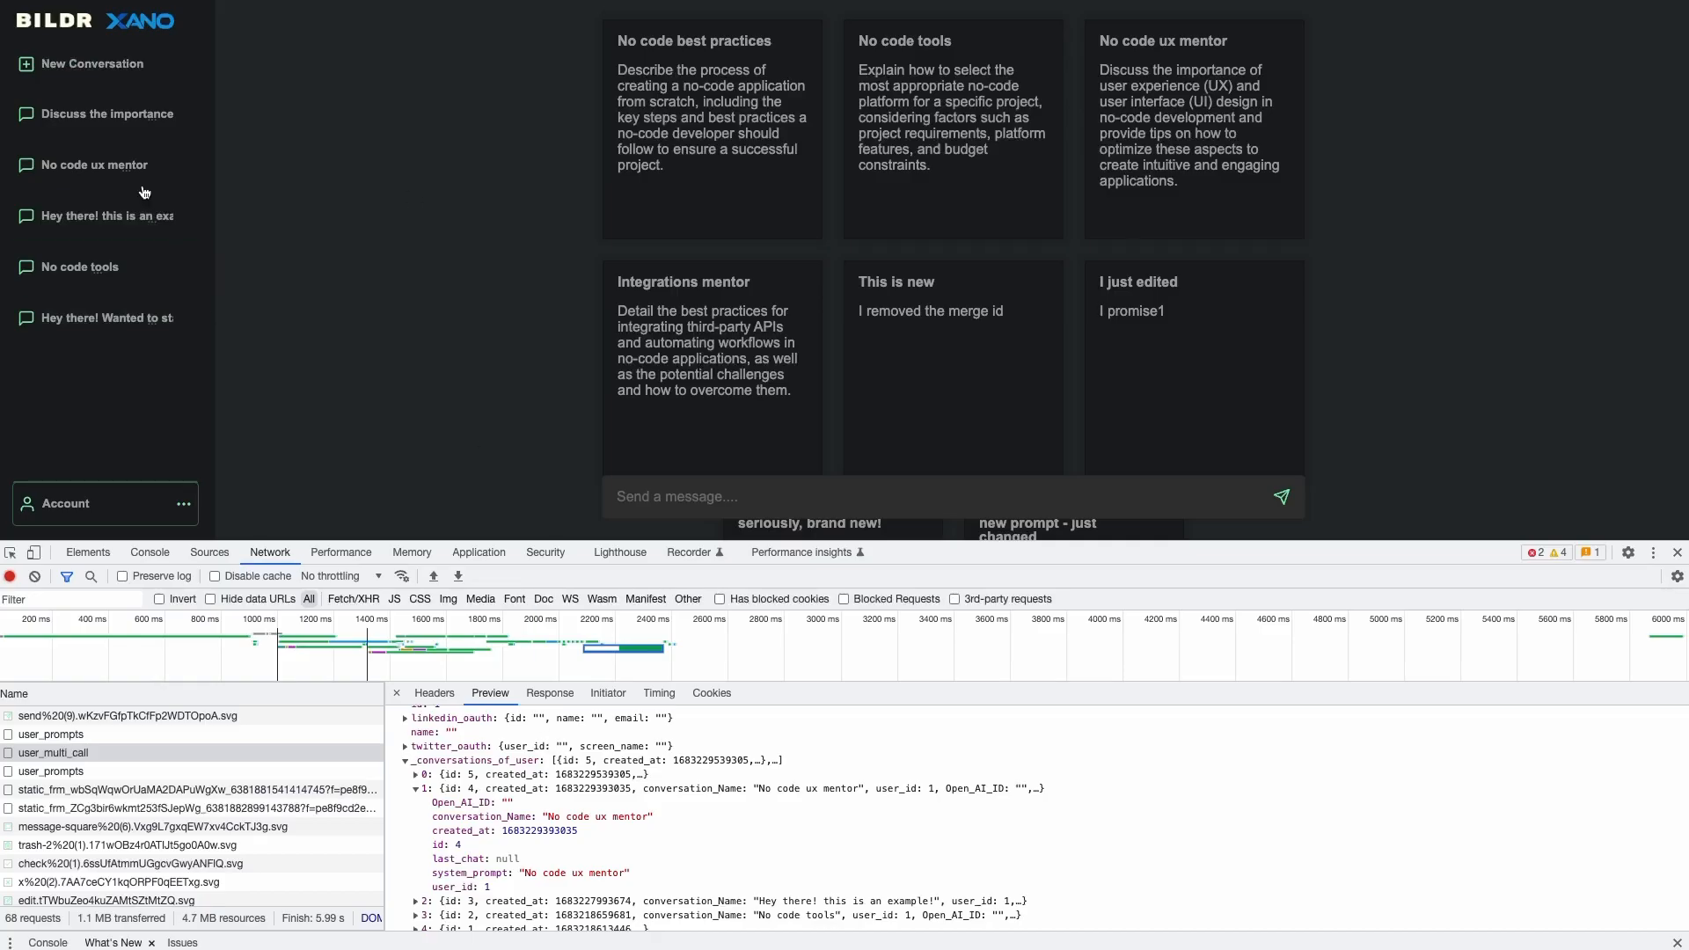
scroll(472, 868, "down", 1)
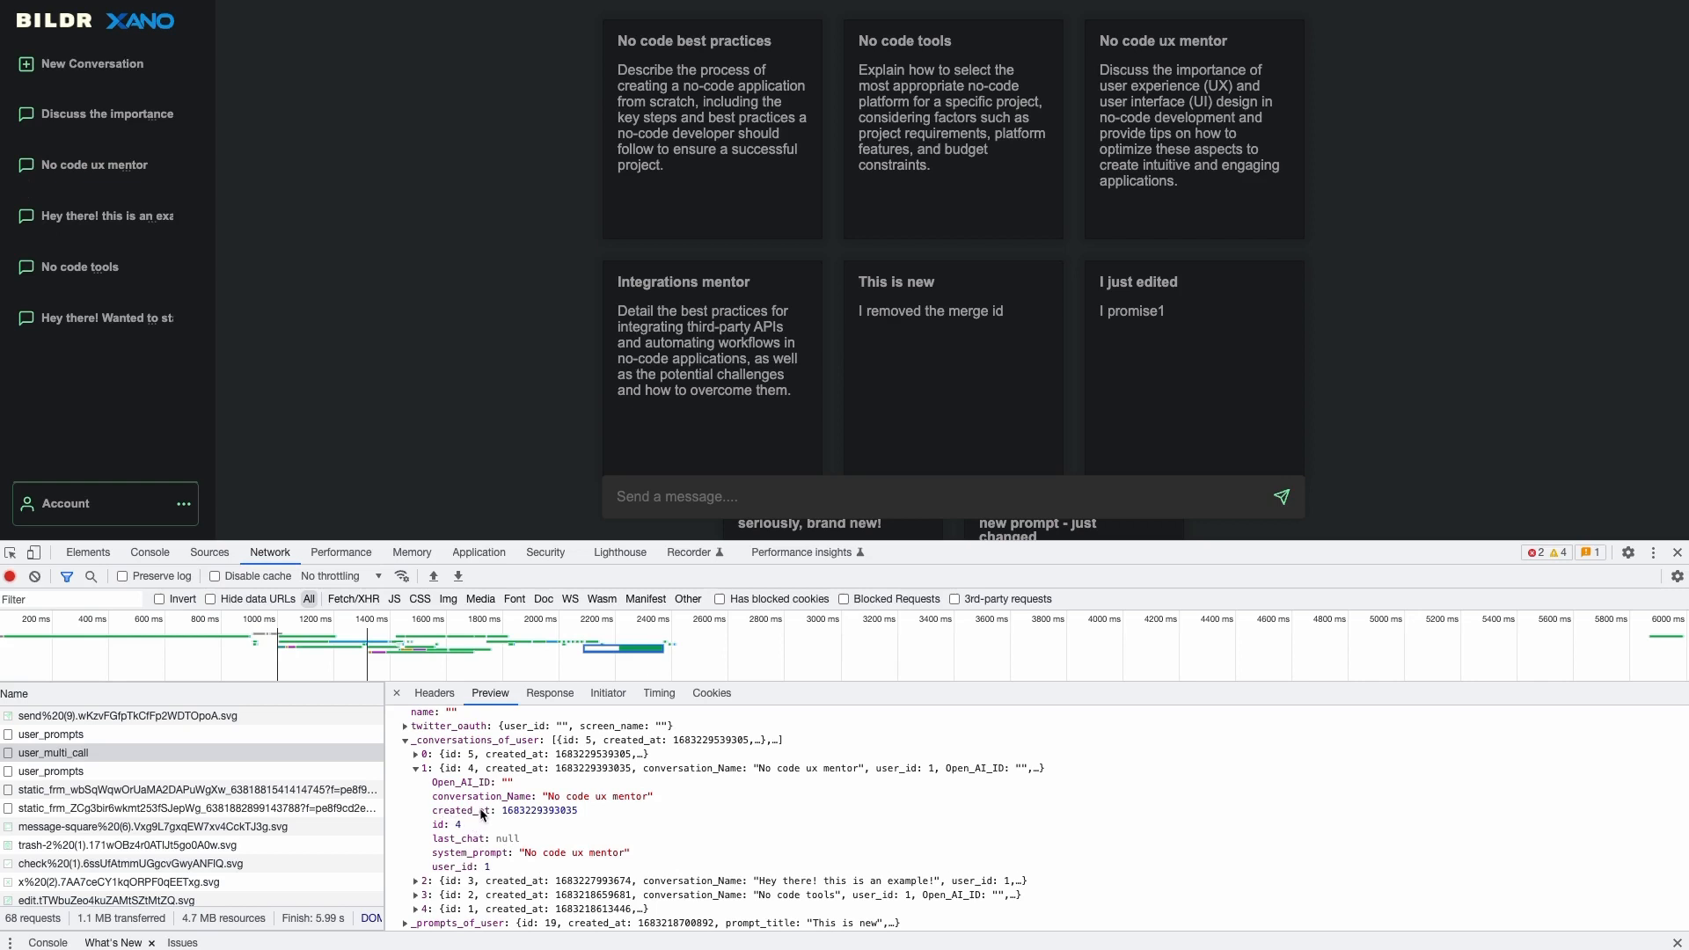
- Highlight the No code ux mentor record's created_at timestamp and its id: 4
left_click_drag(584, 805, 499, 810)
left_click(530, 817)
left_click_drag(430, 825, 478, 831)
left_click_drag(430, 824, 474, 831)
left_click_drag(431, 827, 464, 832)
- Open the No code ux mentor conversation in the preview and scroll its history
left_click(81, 166)
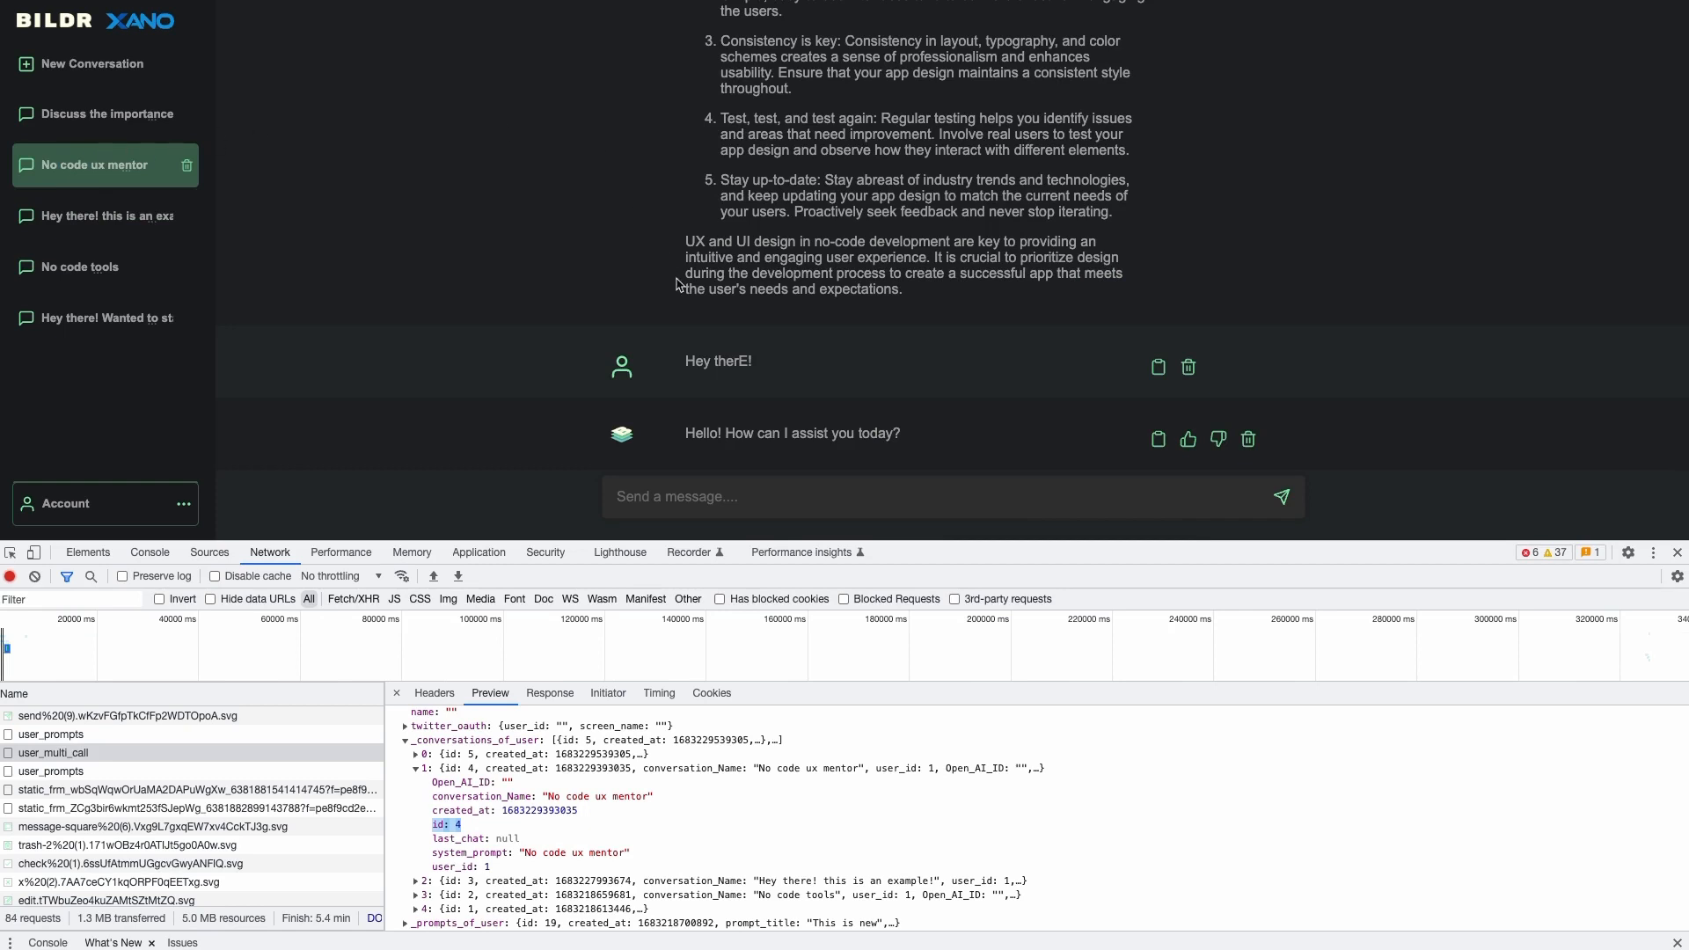
scroll(705, 214, "up", 2)
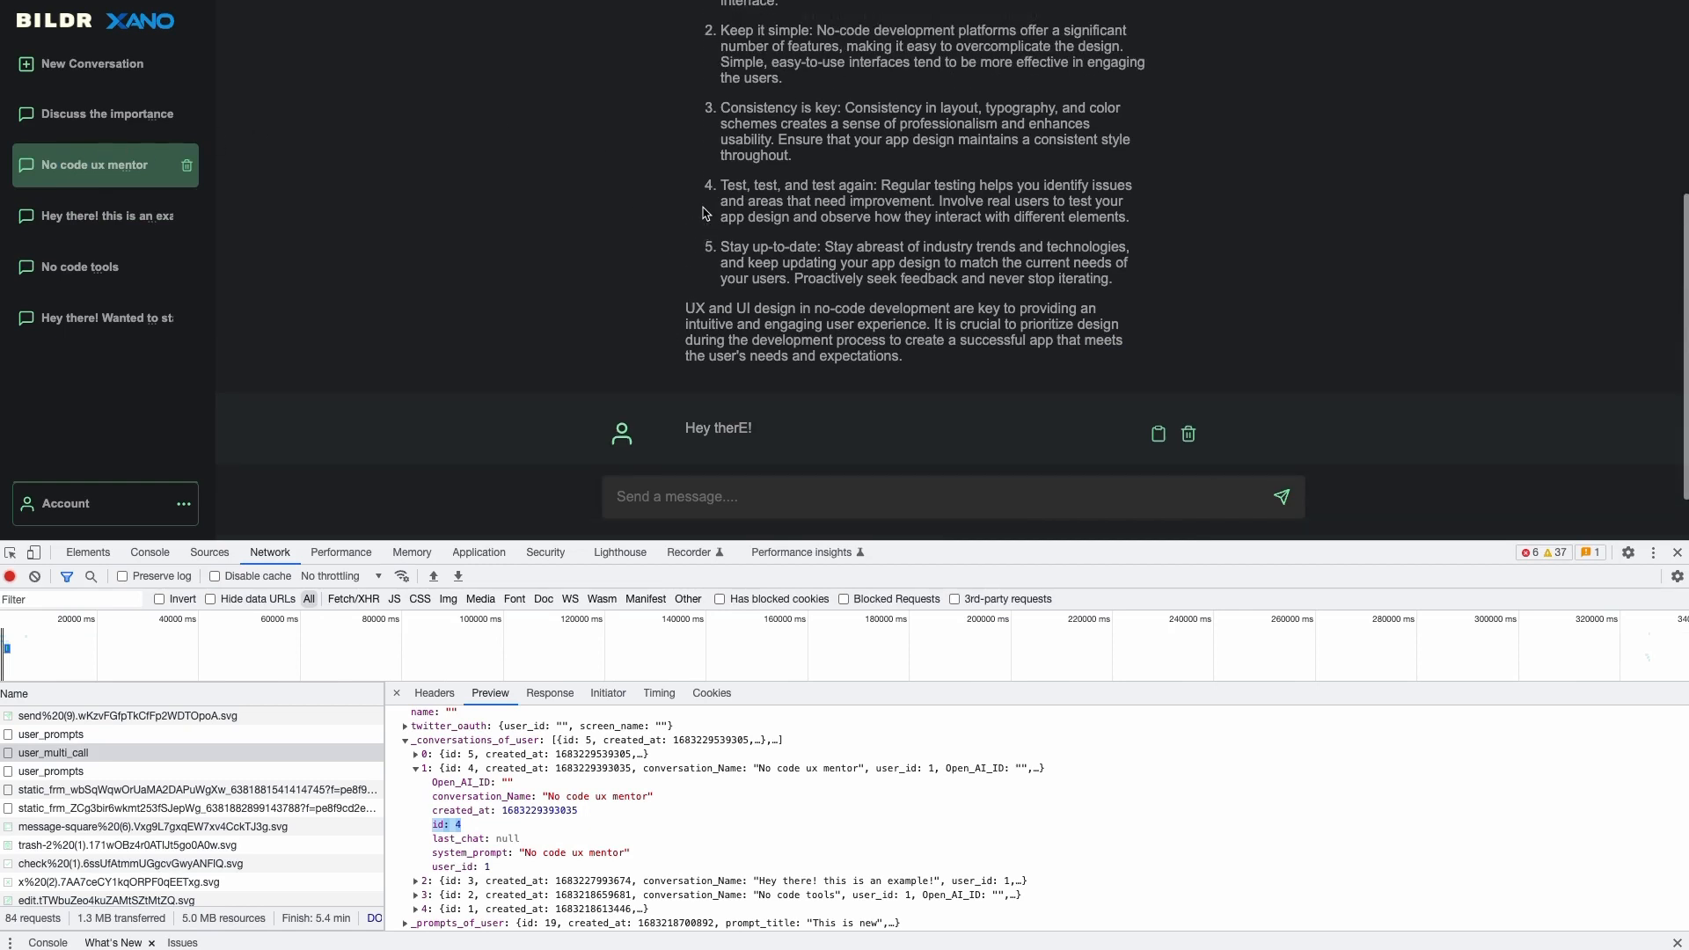
scroll(706, 214, "down", 2)
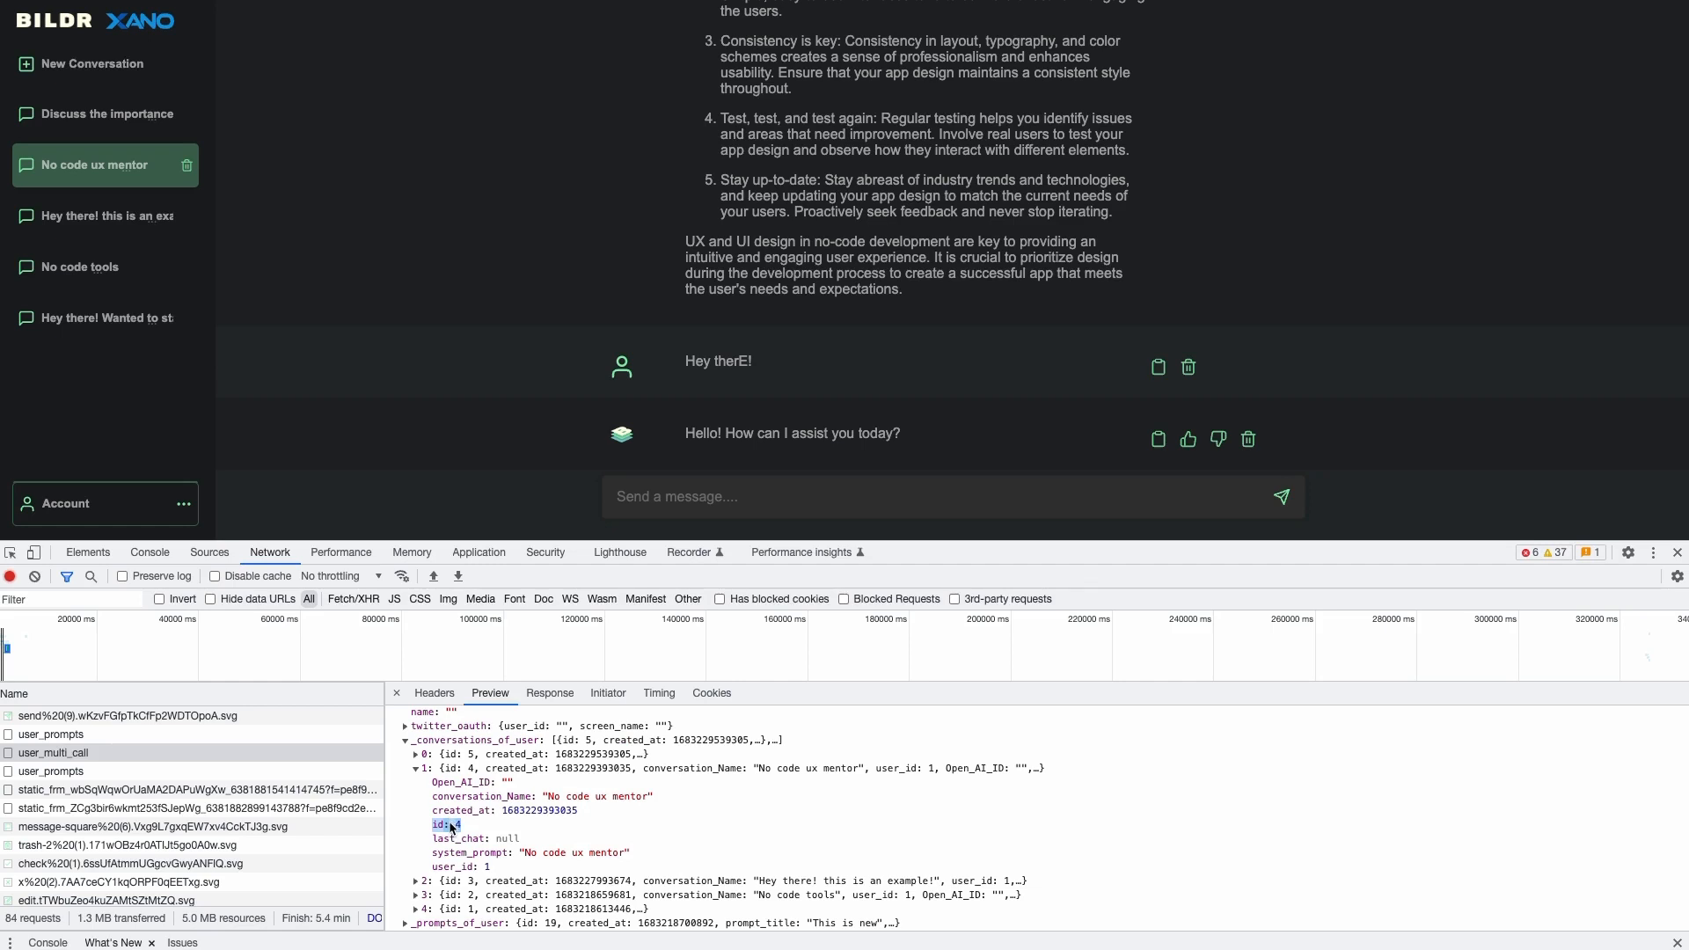
- Start a New Conversation, then open the 'Discuss the importance' UX/UI conversation
left_click(101, 85)
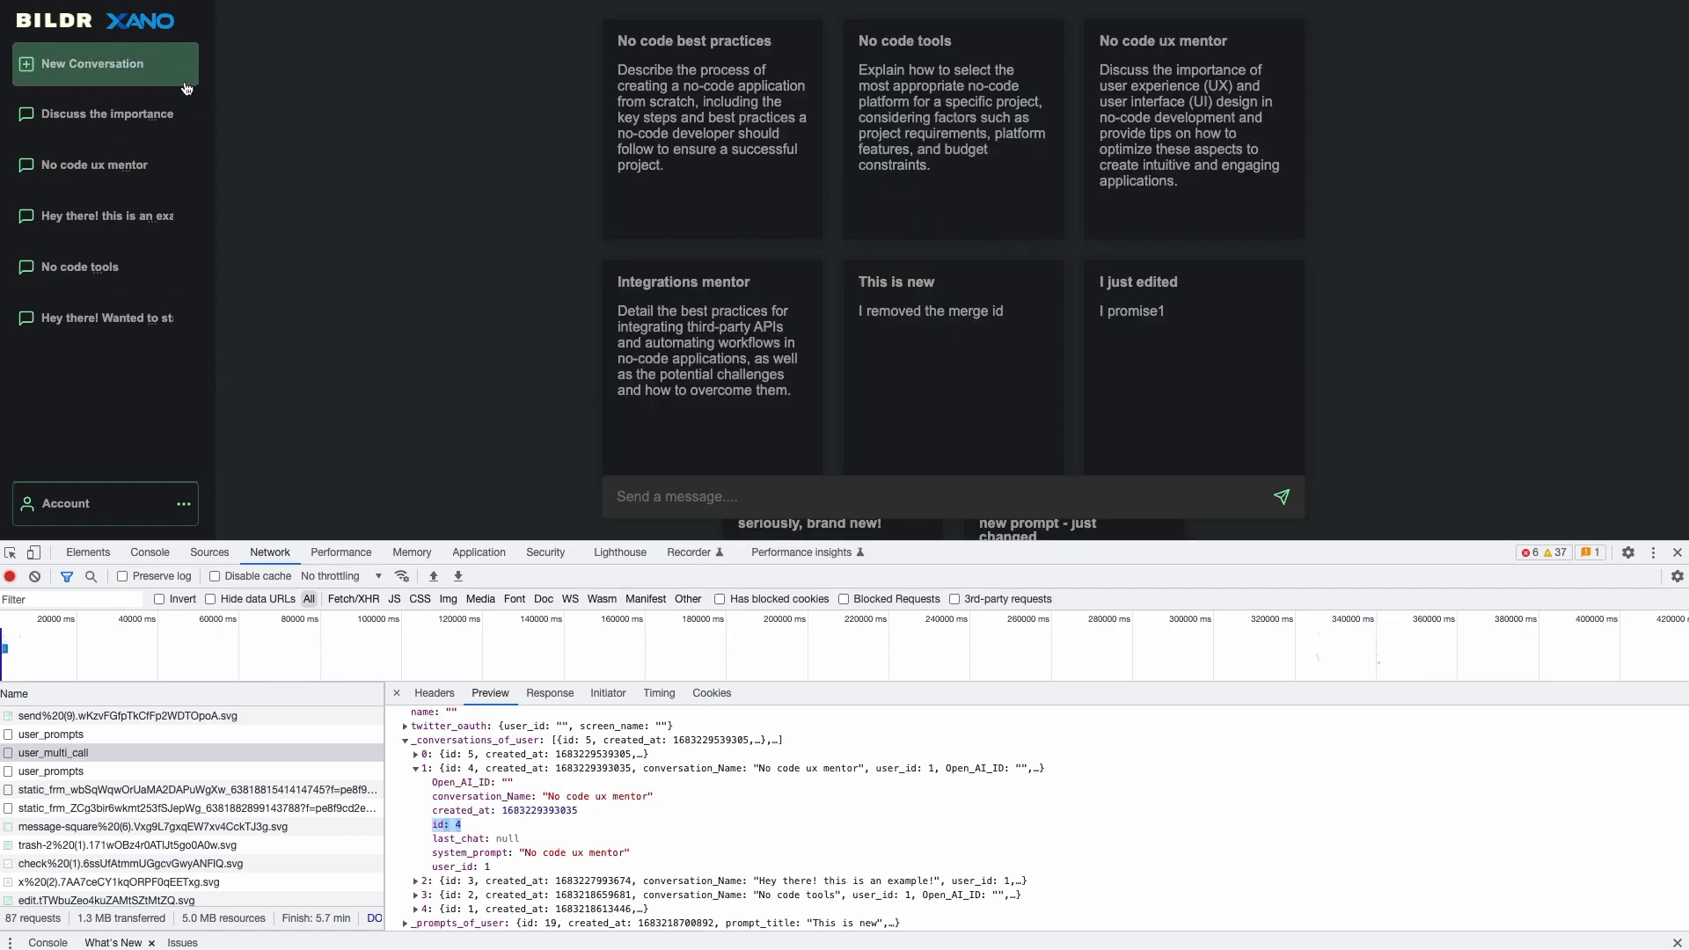
scroll(1010, 332, "down", 2)
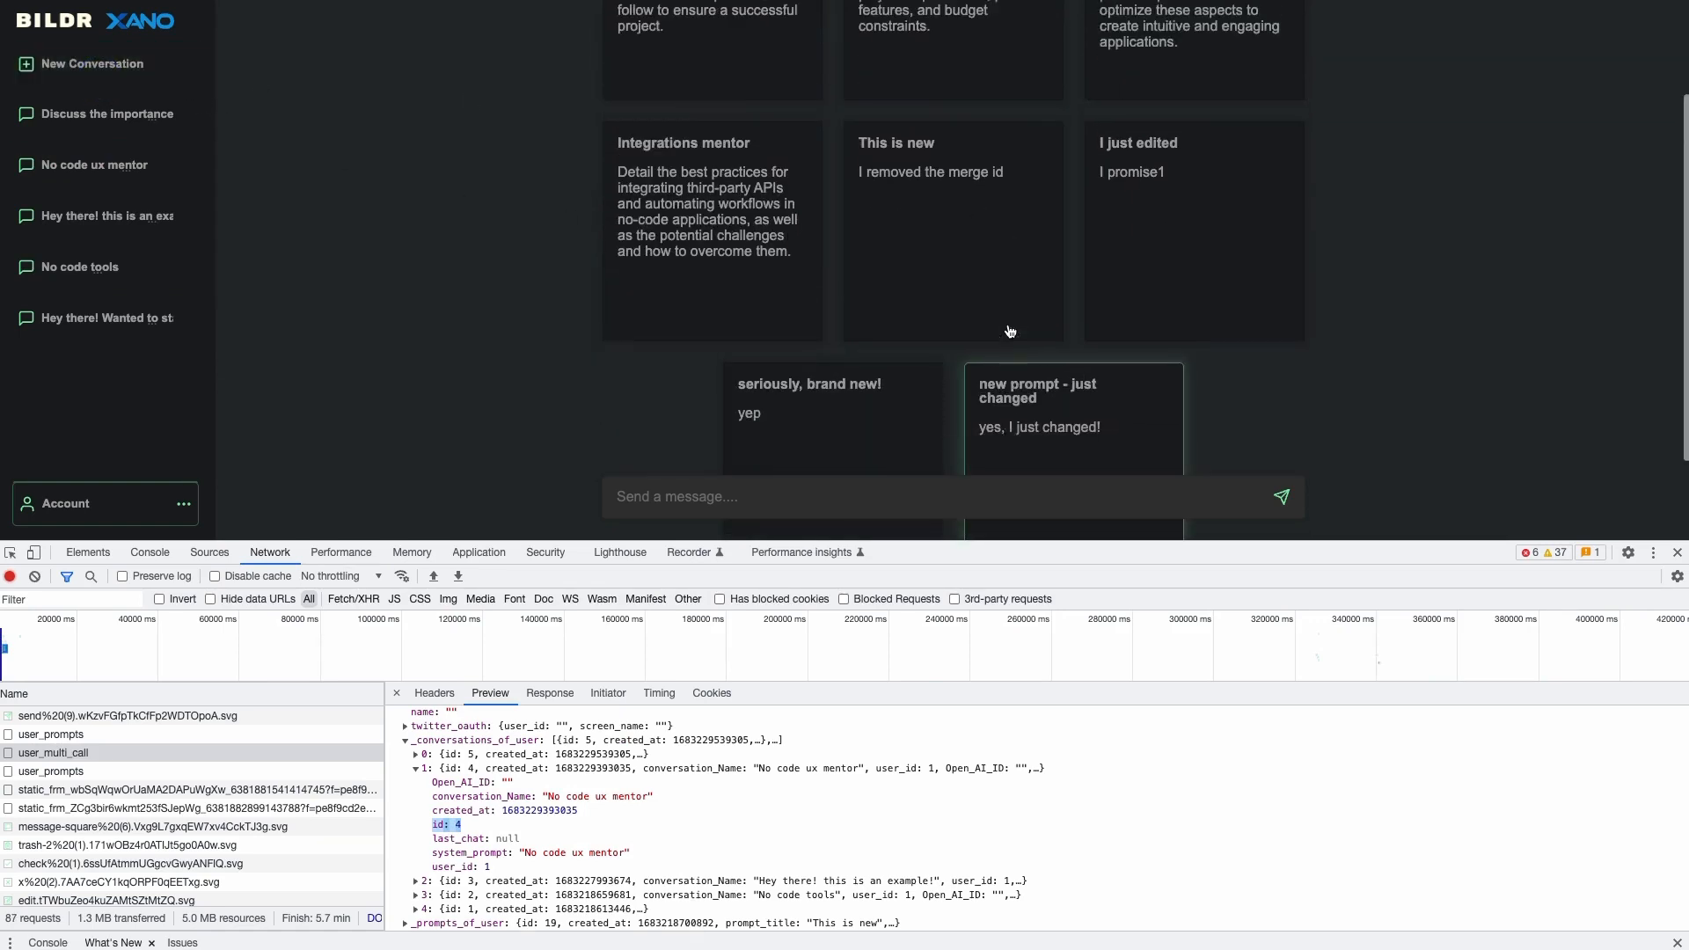
left_click(106, 114)
scroll(604, 233, "up", 1)
scroll(604, 233, "down", 4)
scroll(845, 253, "up", 5)
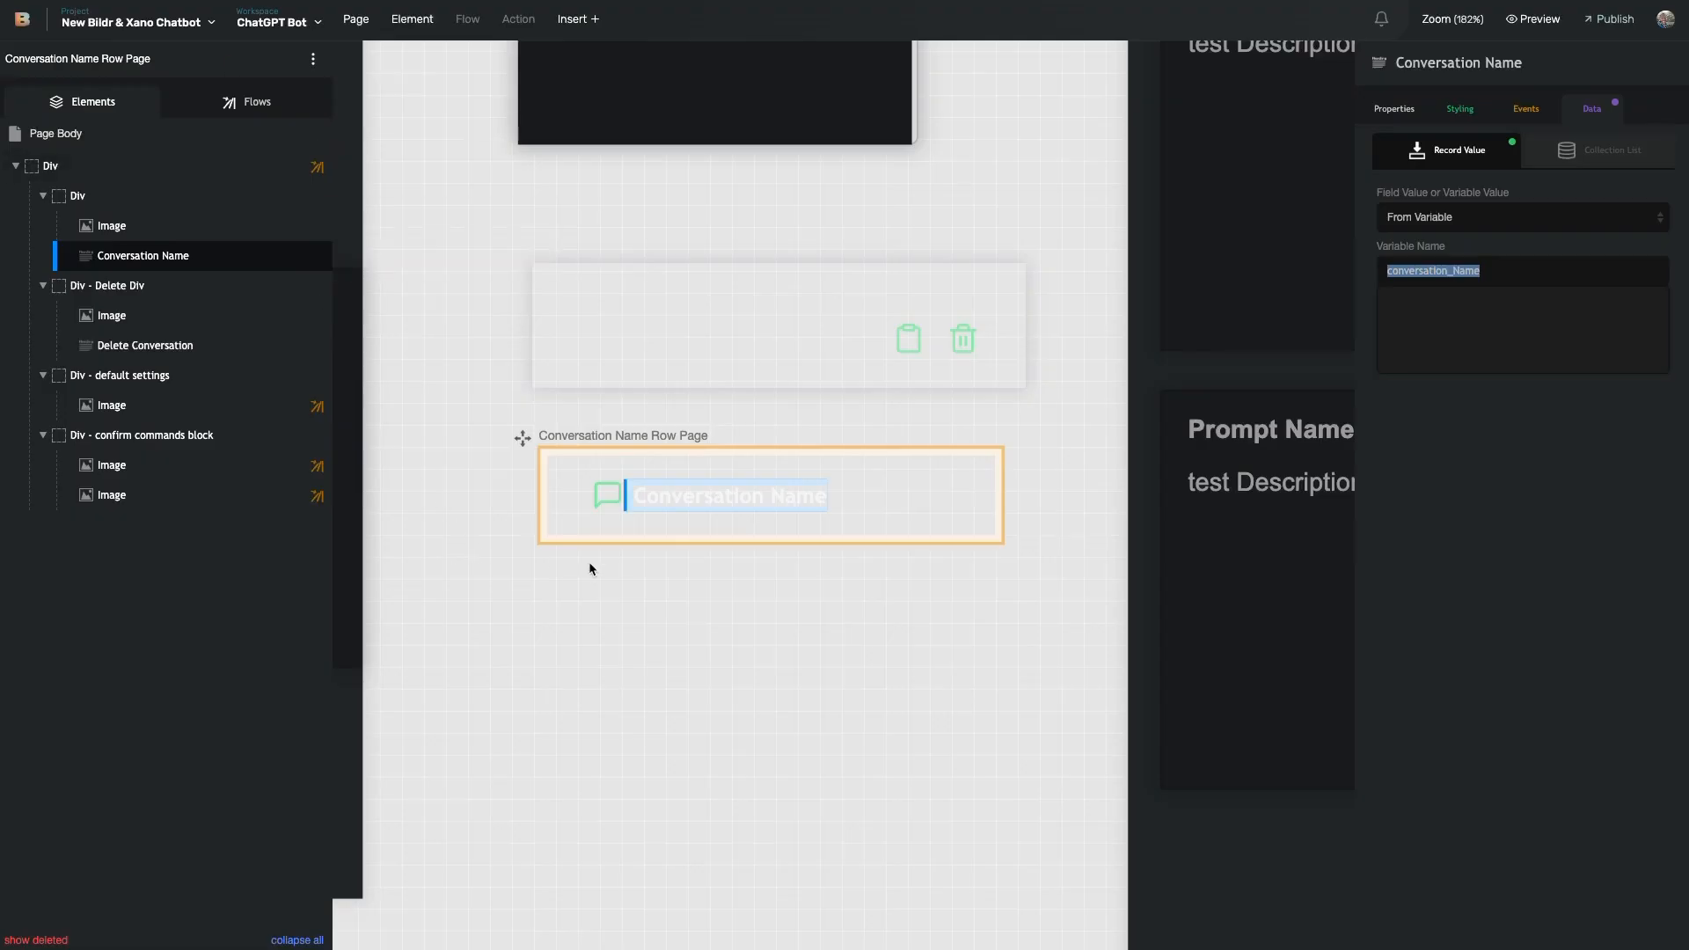
- Select the conversation row's top Div in the Elements tree and expand its children
left_click(681, 526)
mouse_move(300, 204)
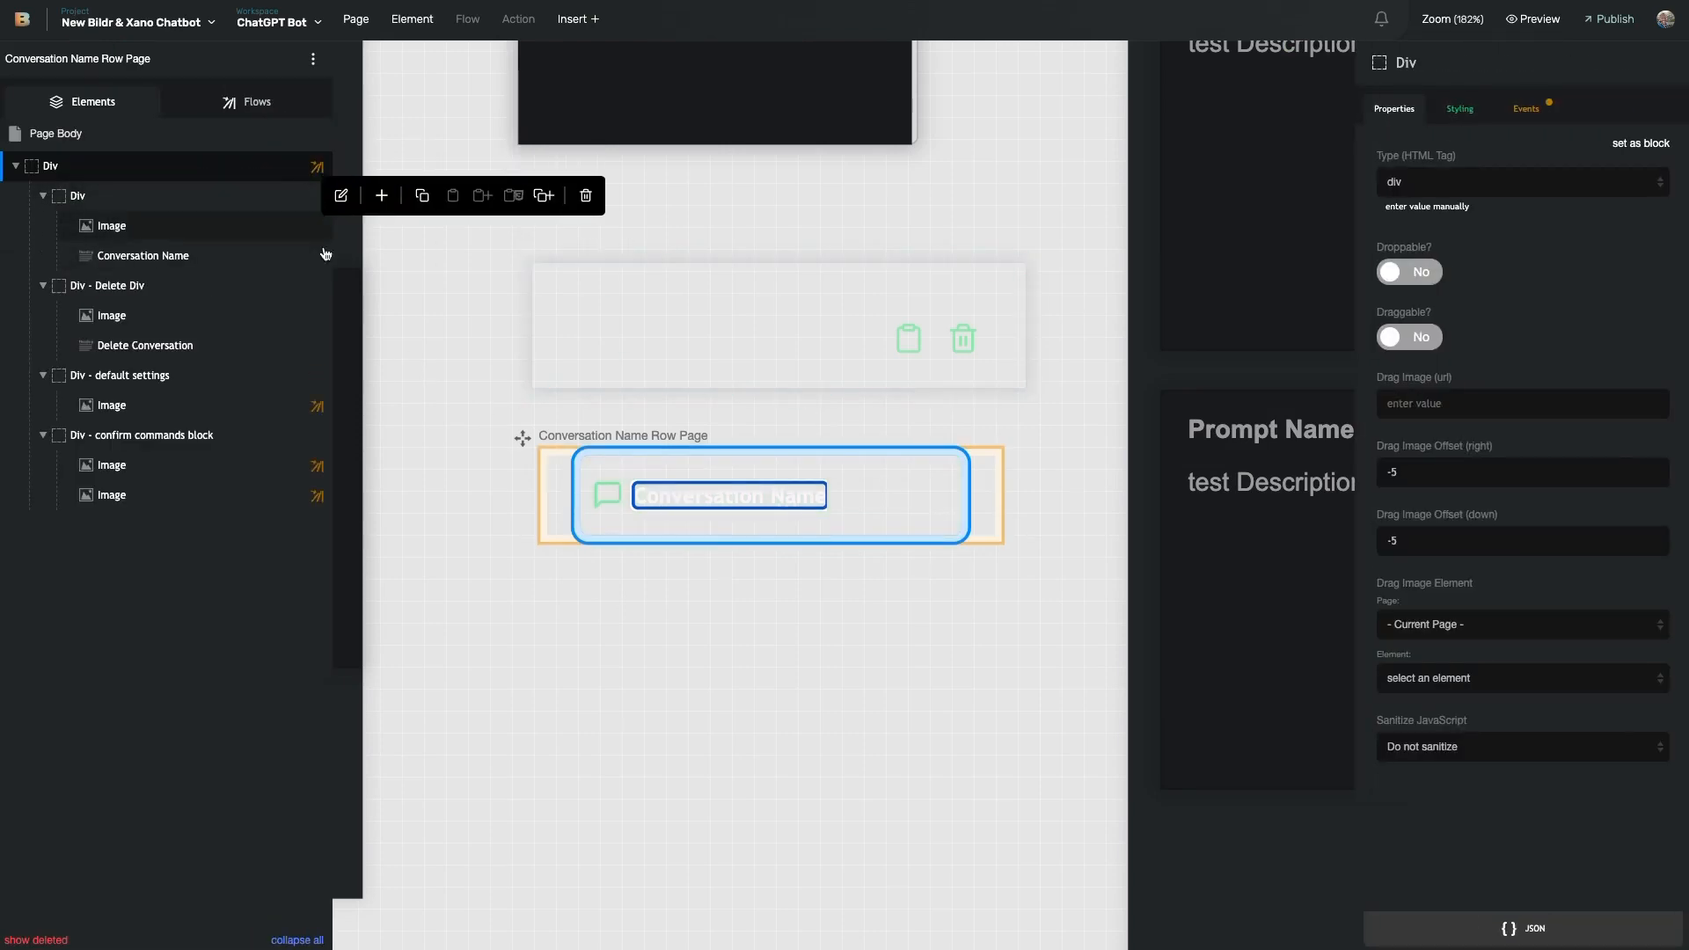
mouse_move(314, 174)
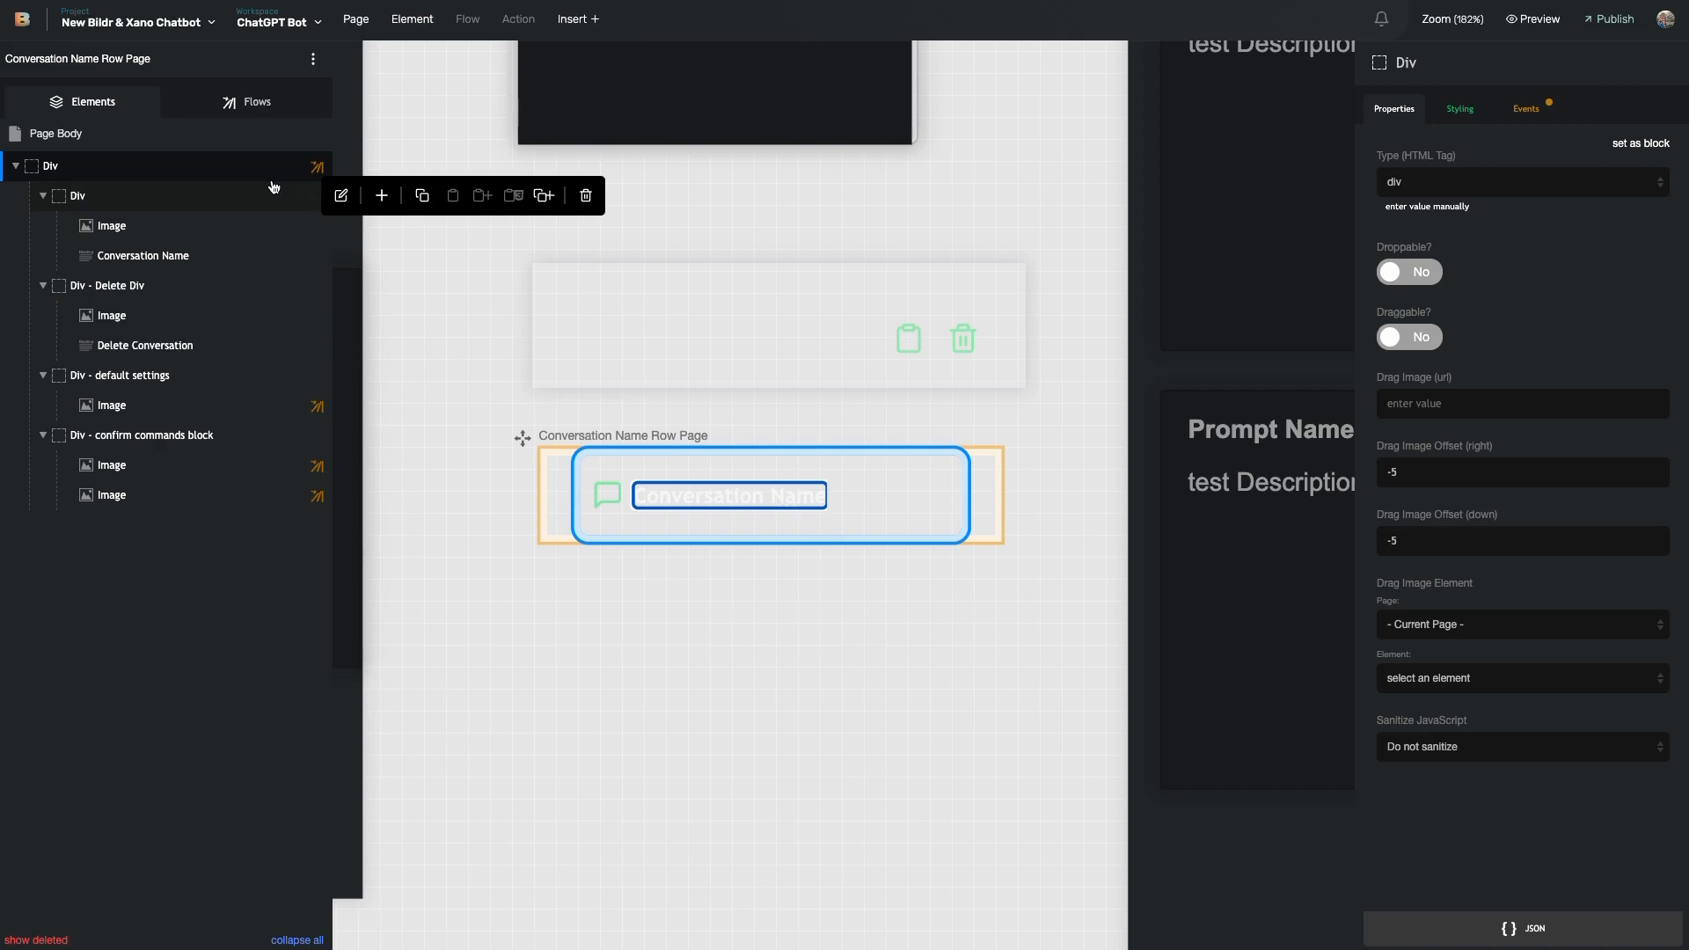
left_click(16, 167)
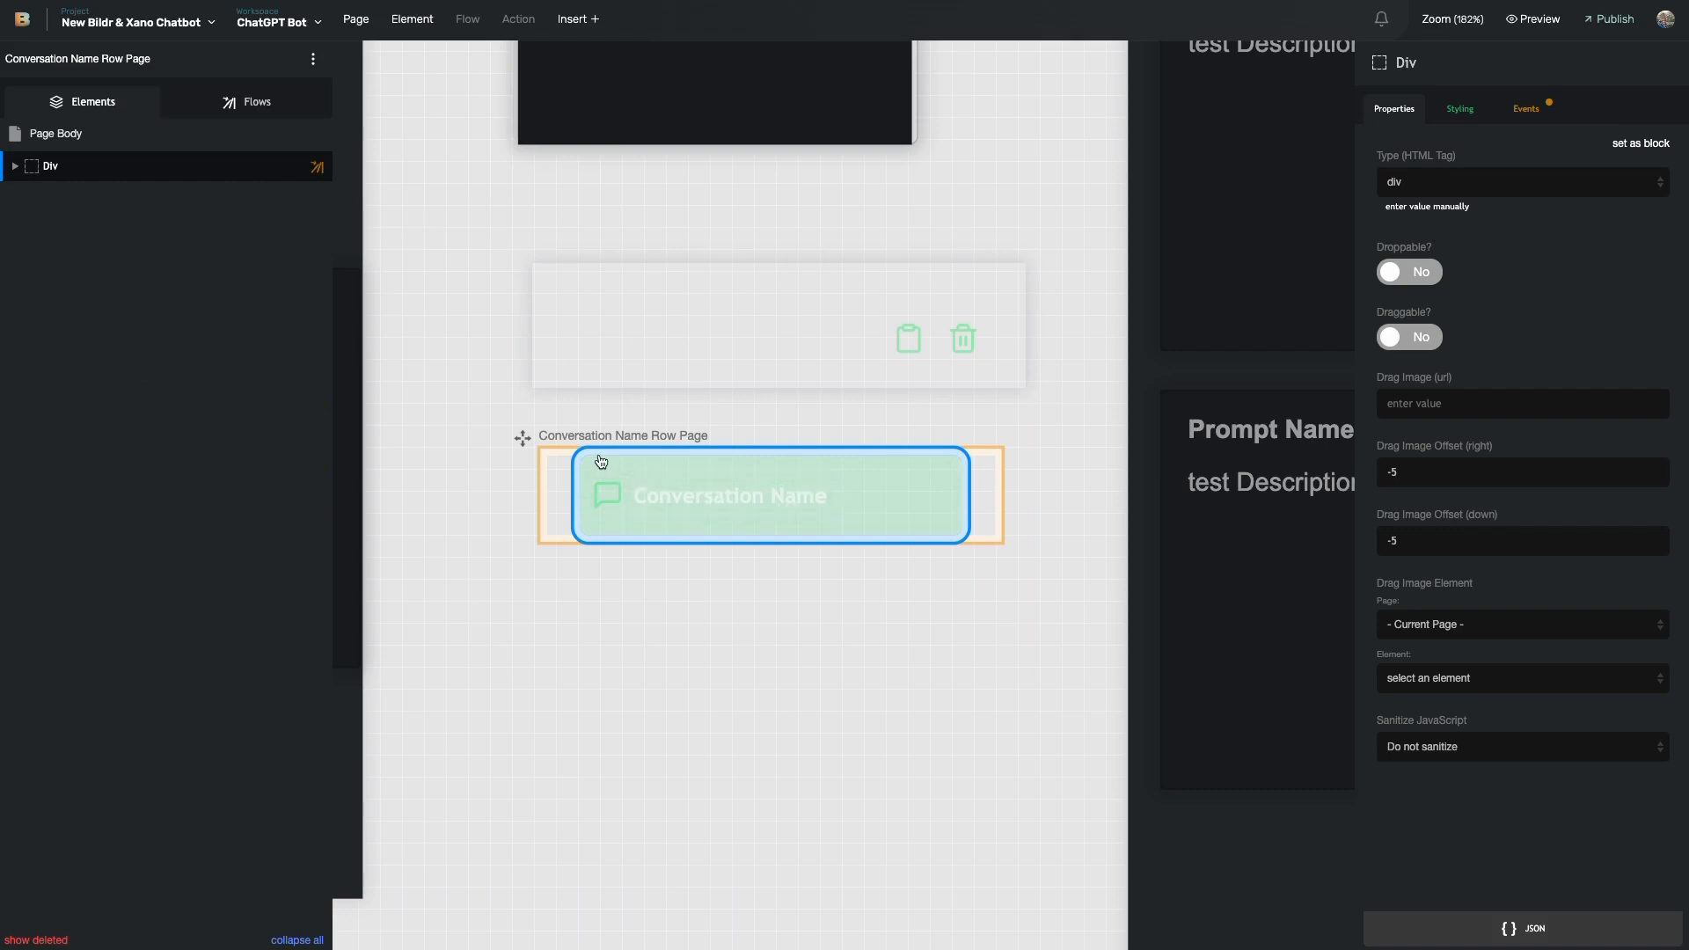
left_click(17, 166)
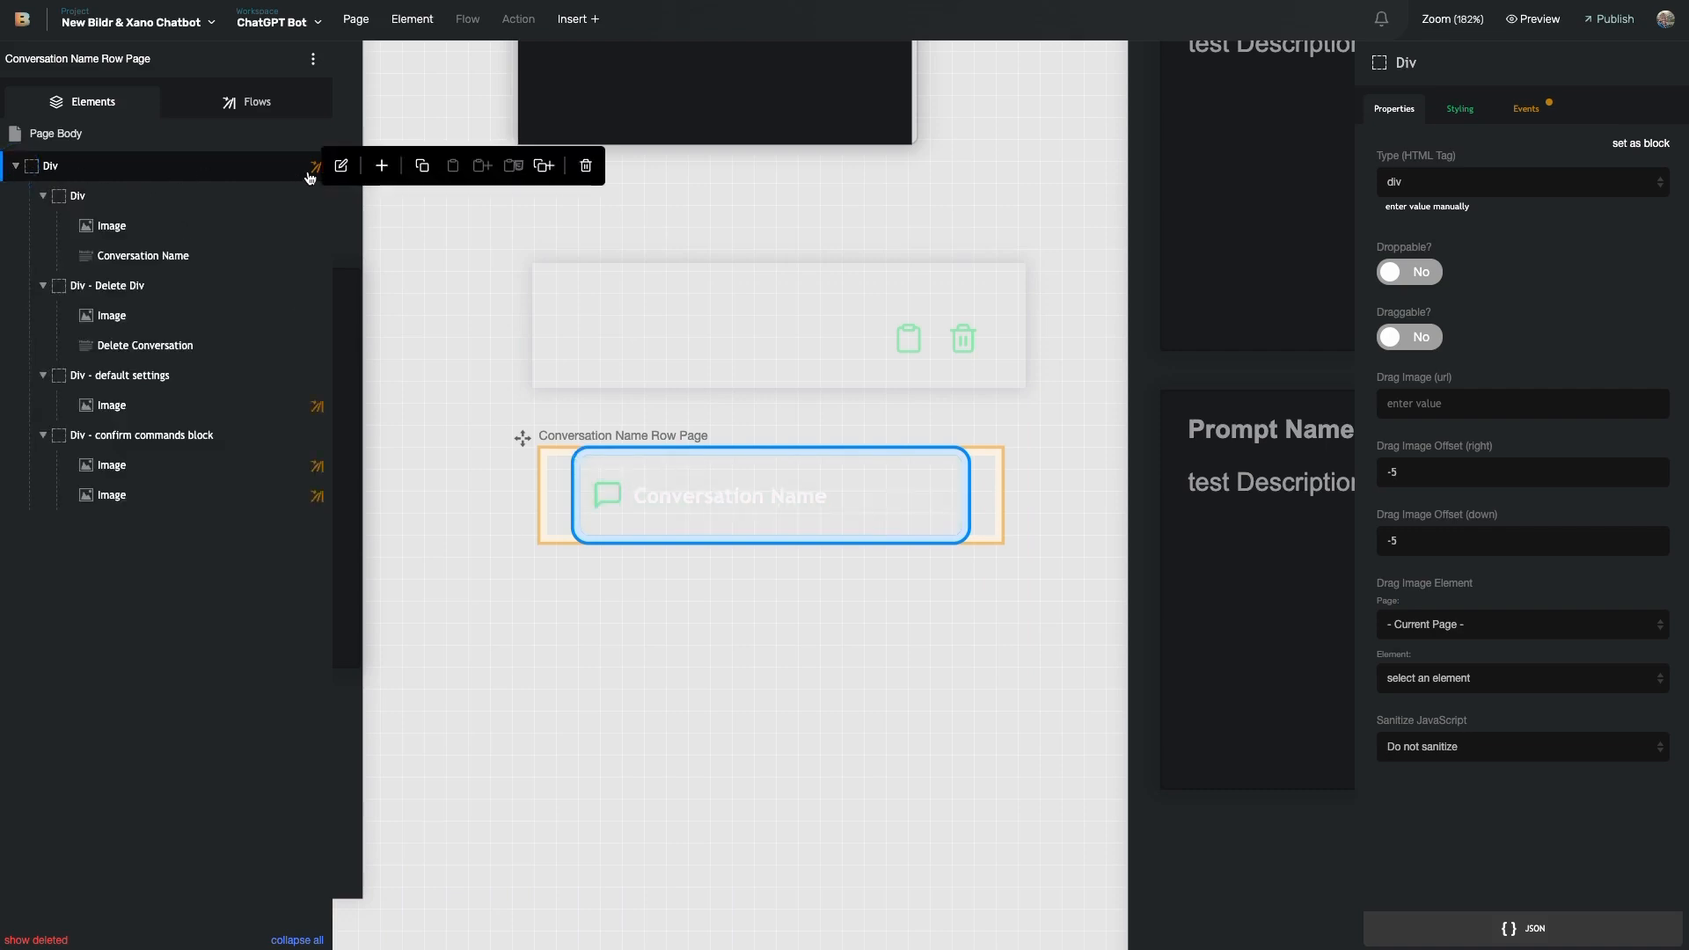
- Show the row's events and open the click: Open Conversation flow
left_click(1537, 112)
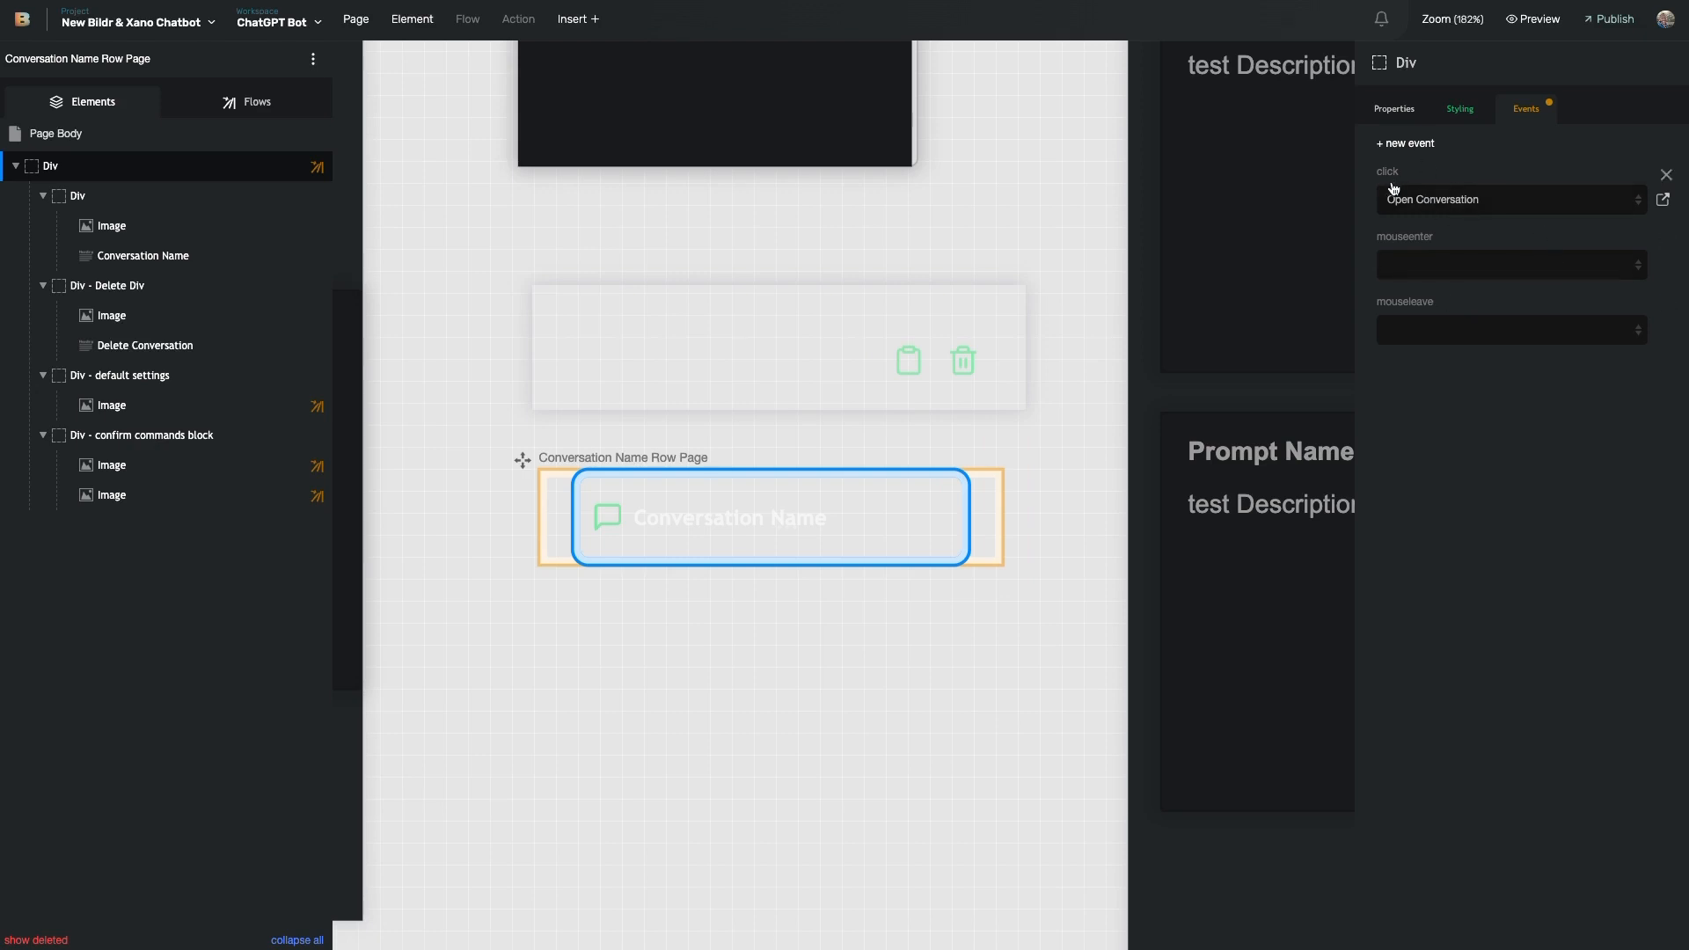
left_click(1663, 201)
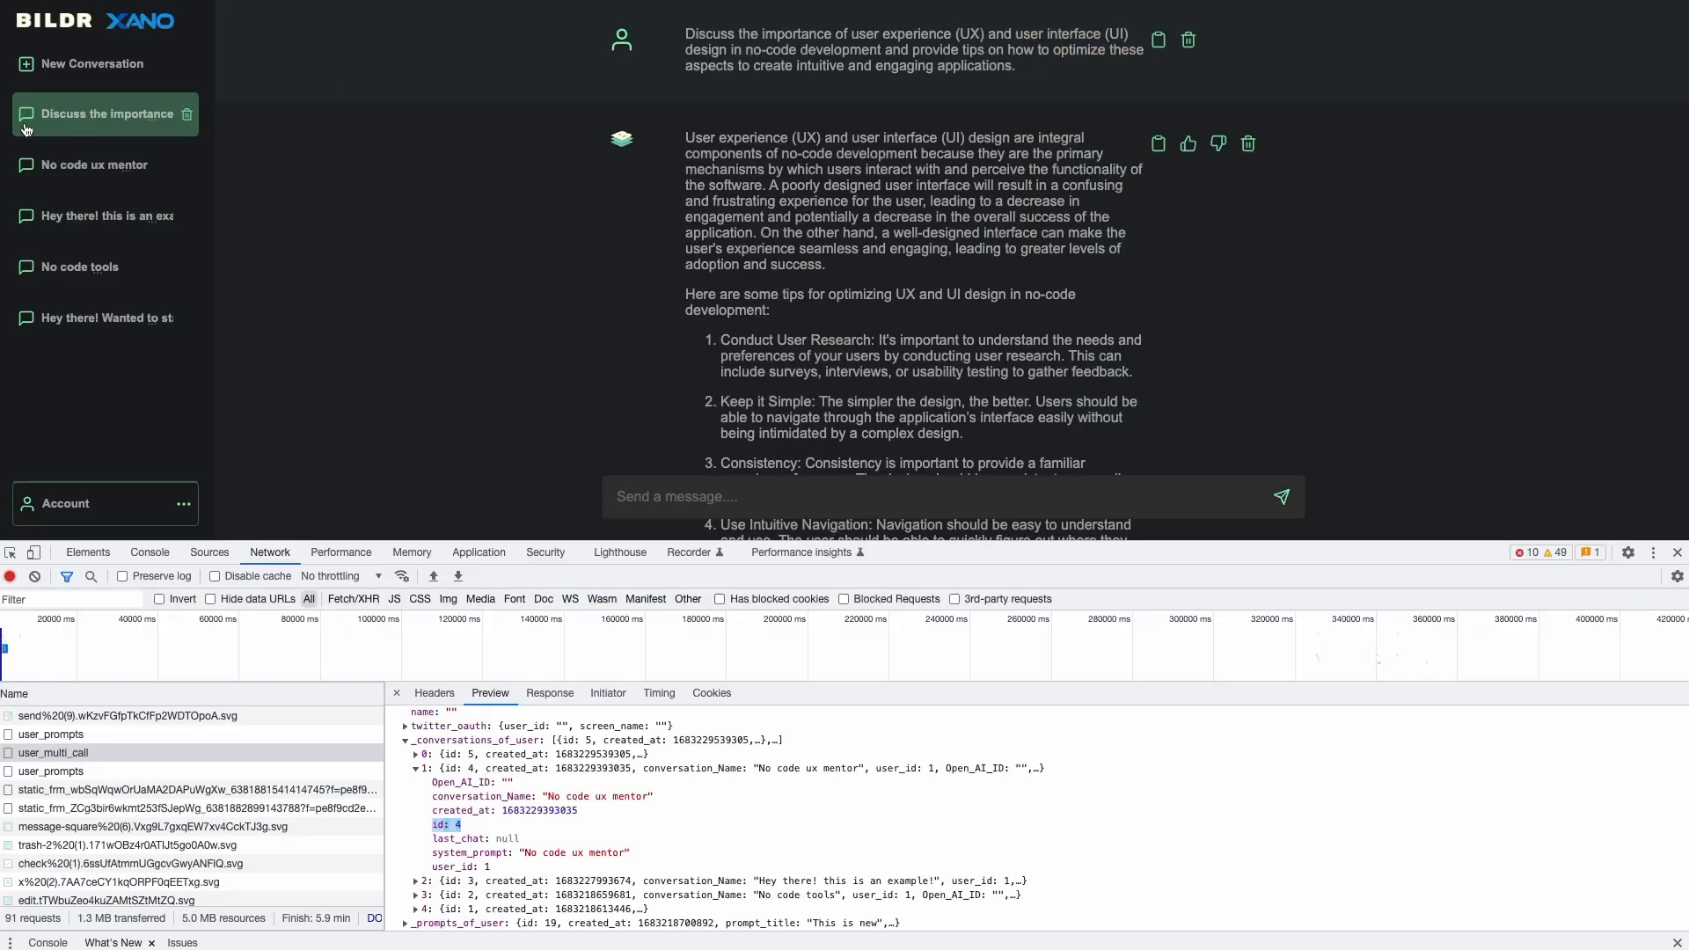
left_click(76, 216)
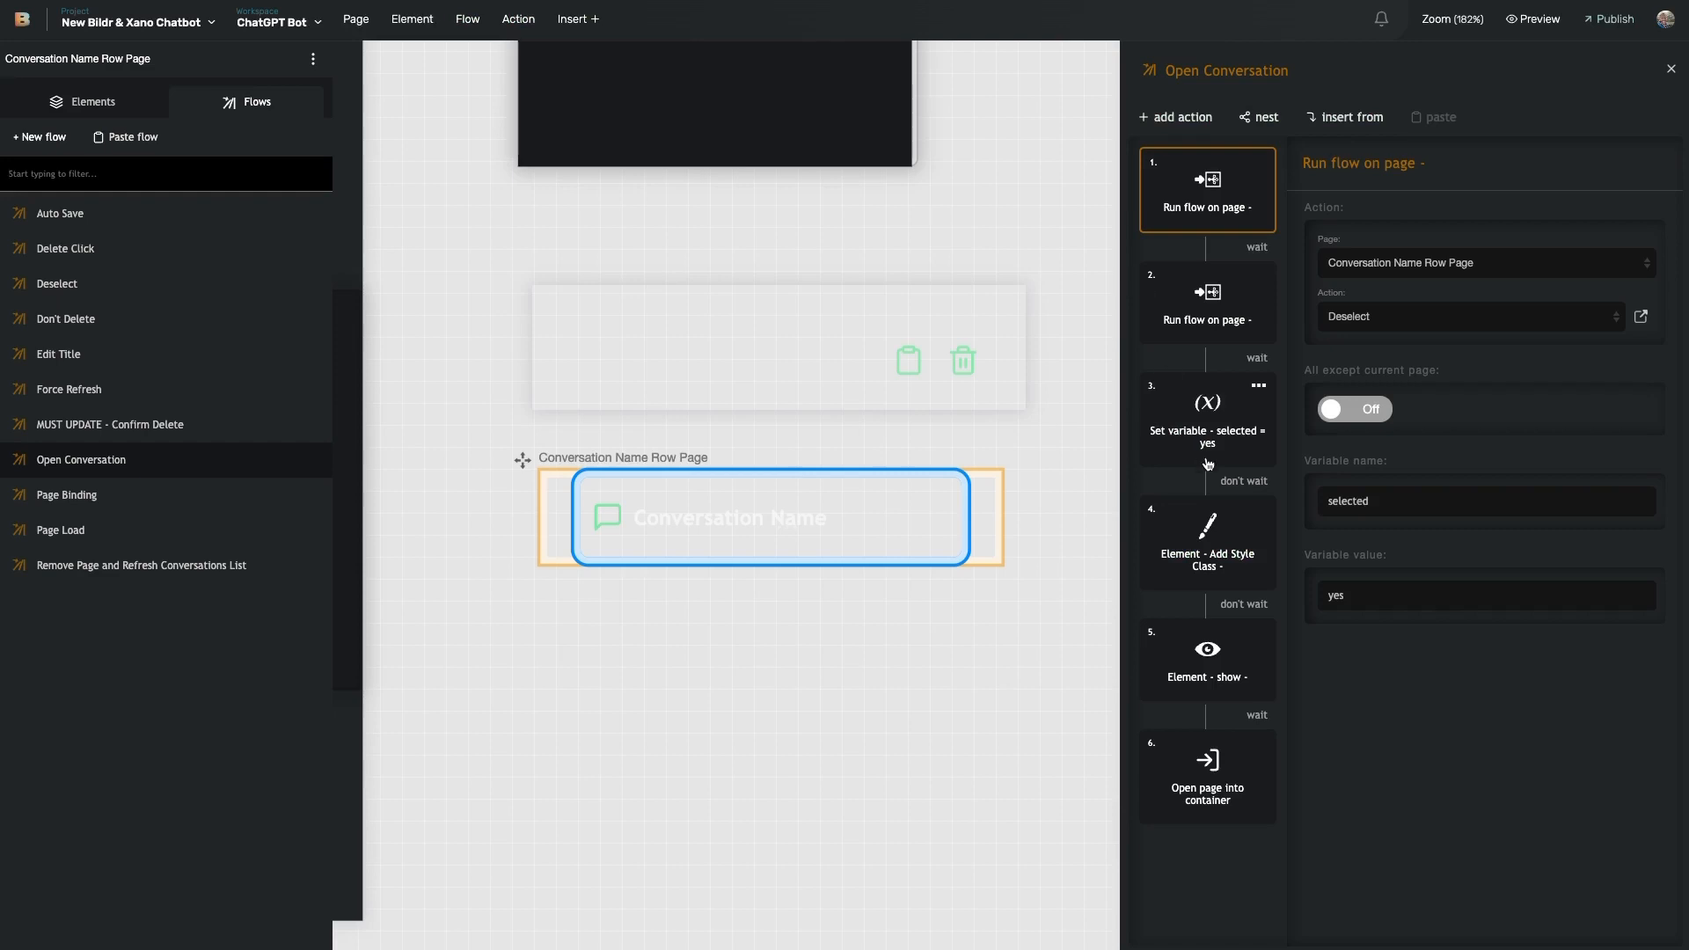
left_click(1223, 562)
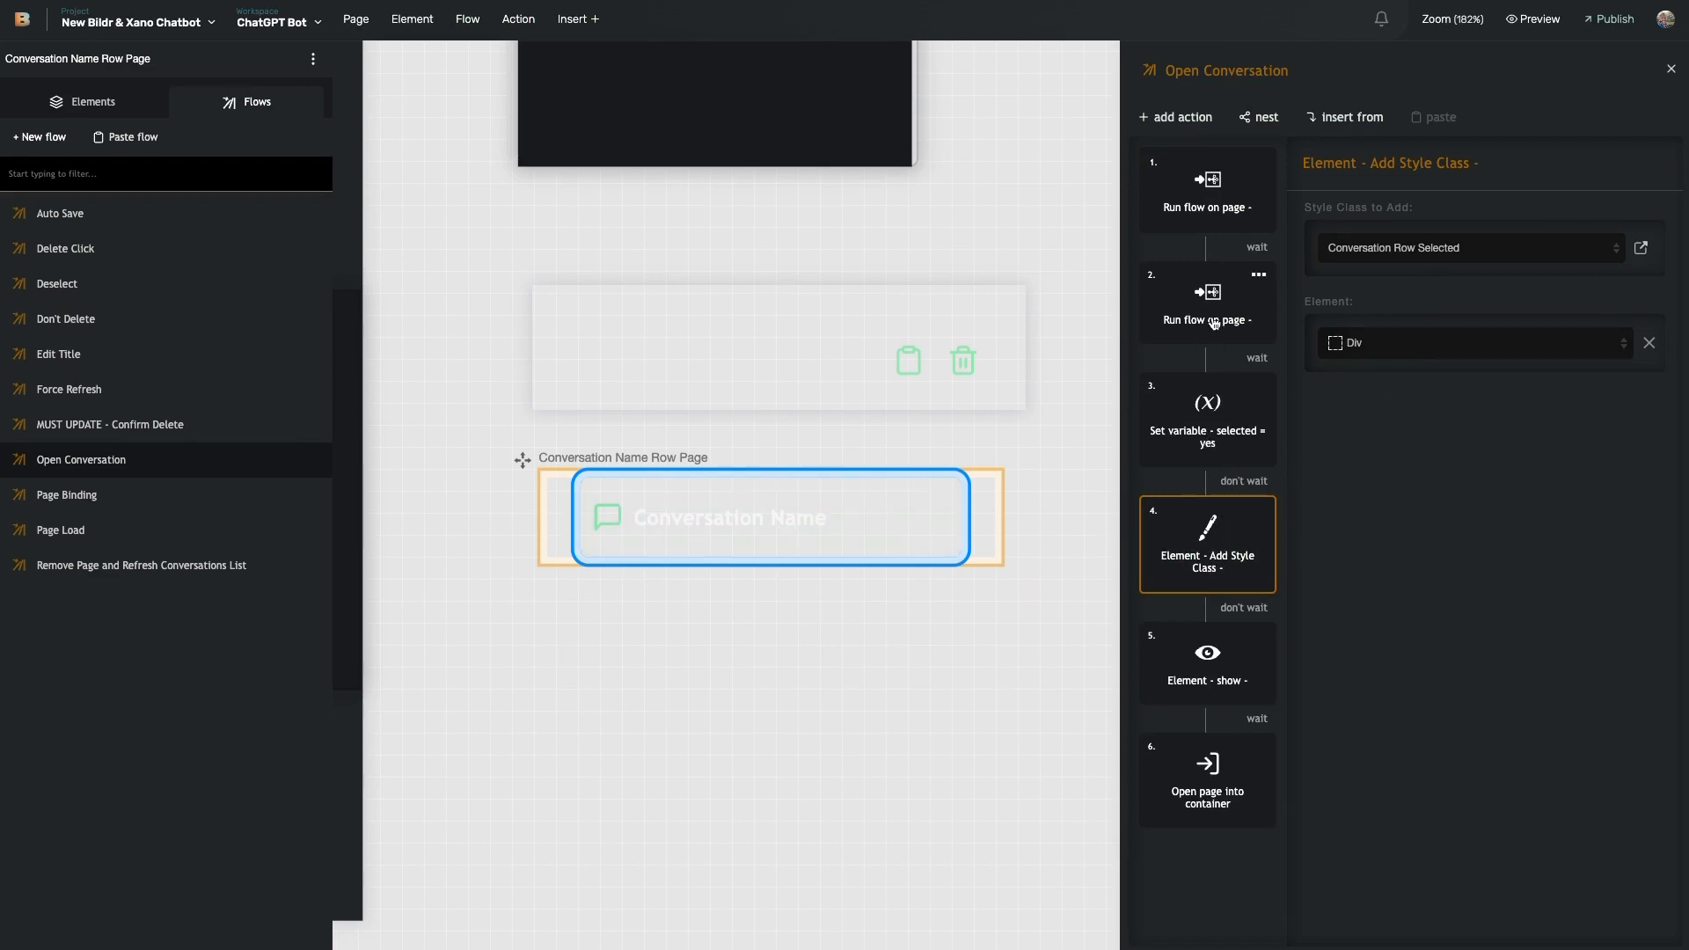
left_click(1221, 228)
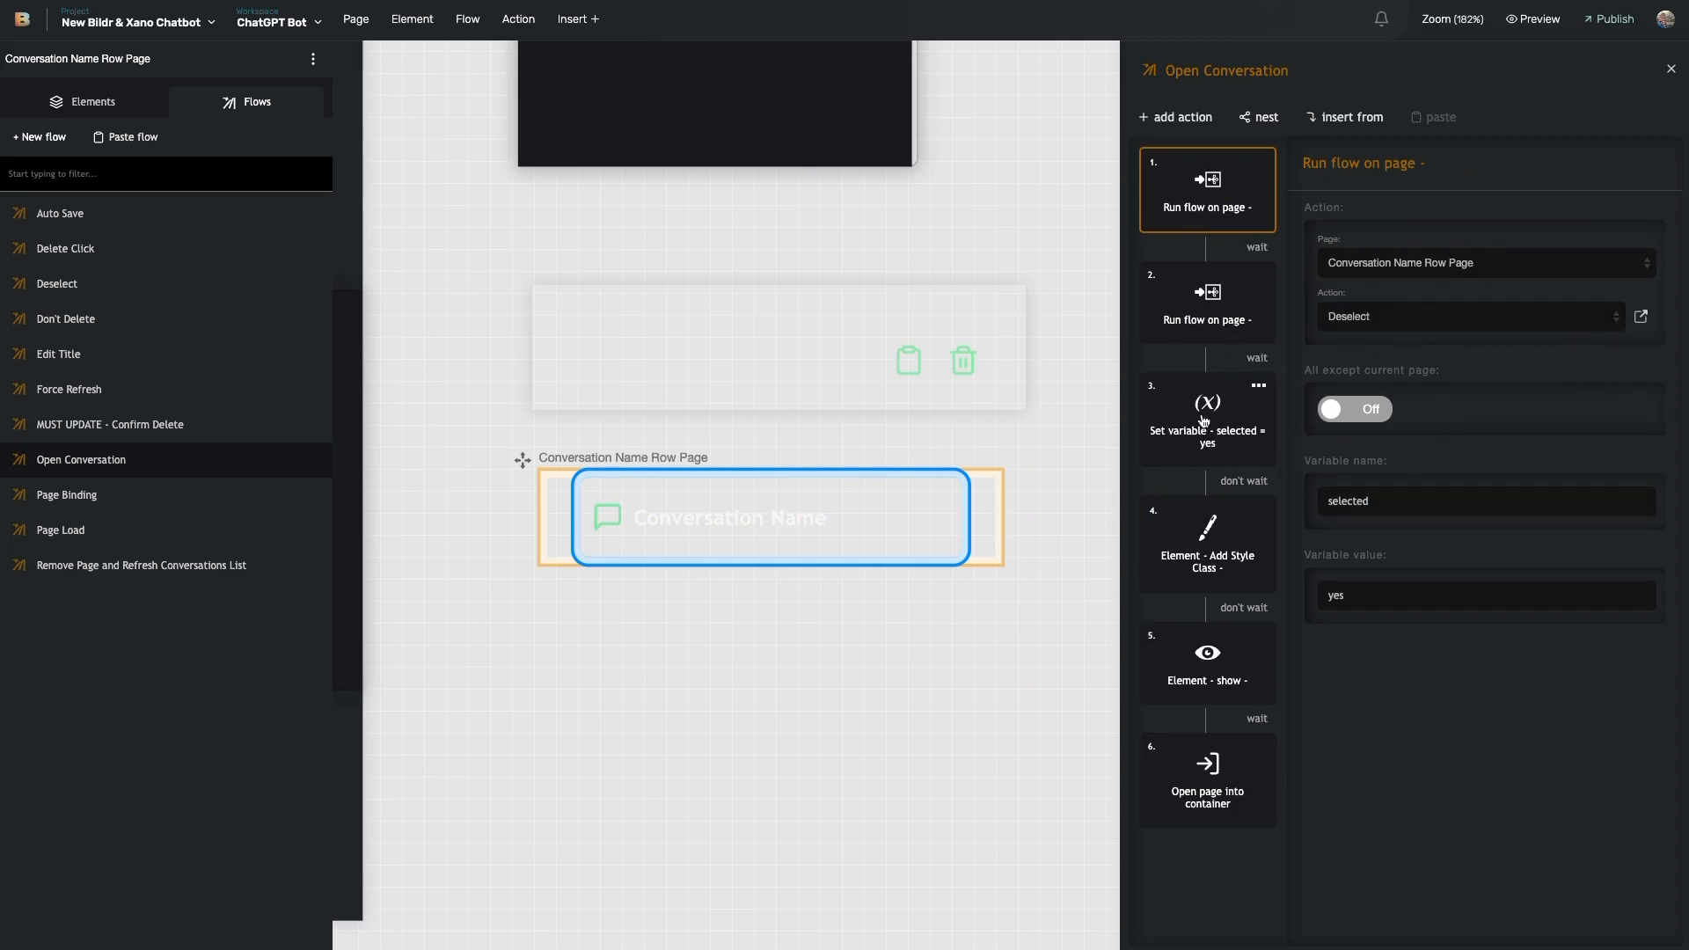
left_click(1205, 453)
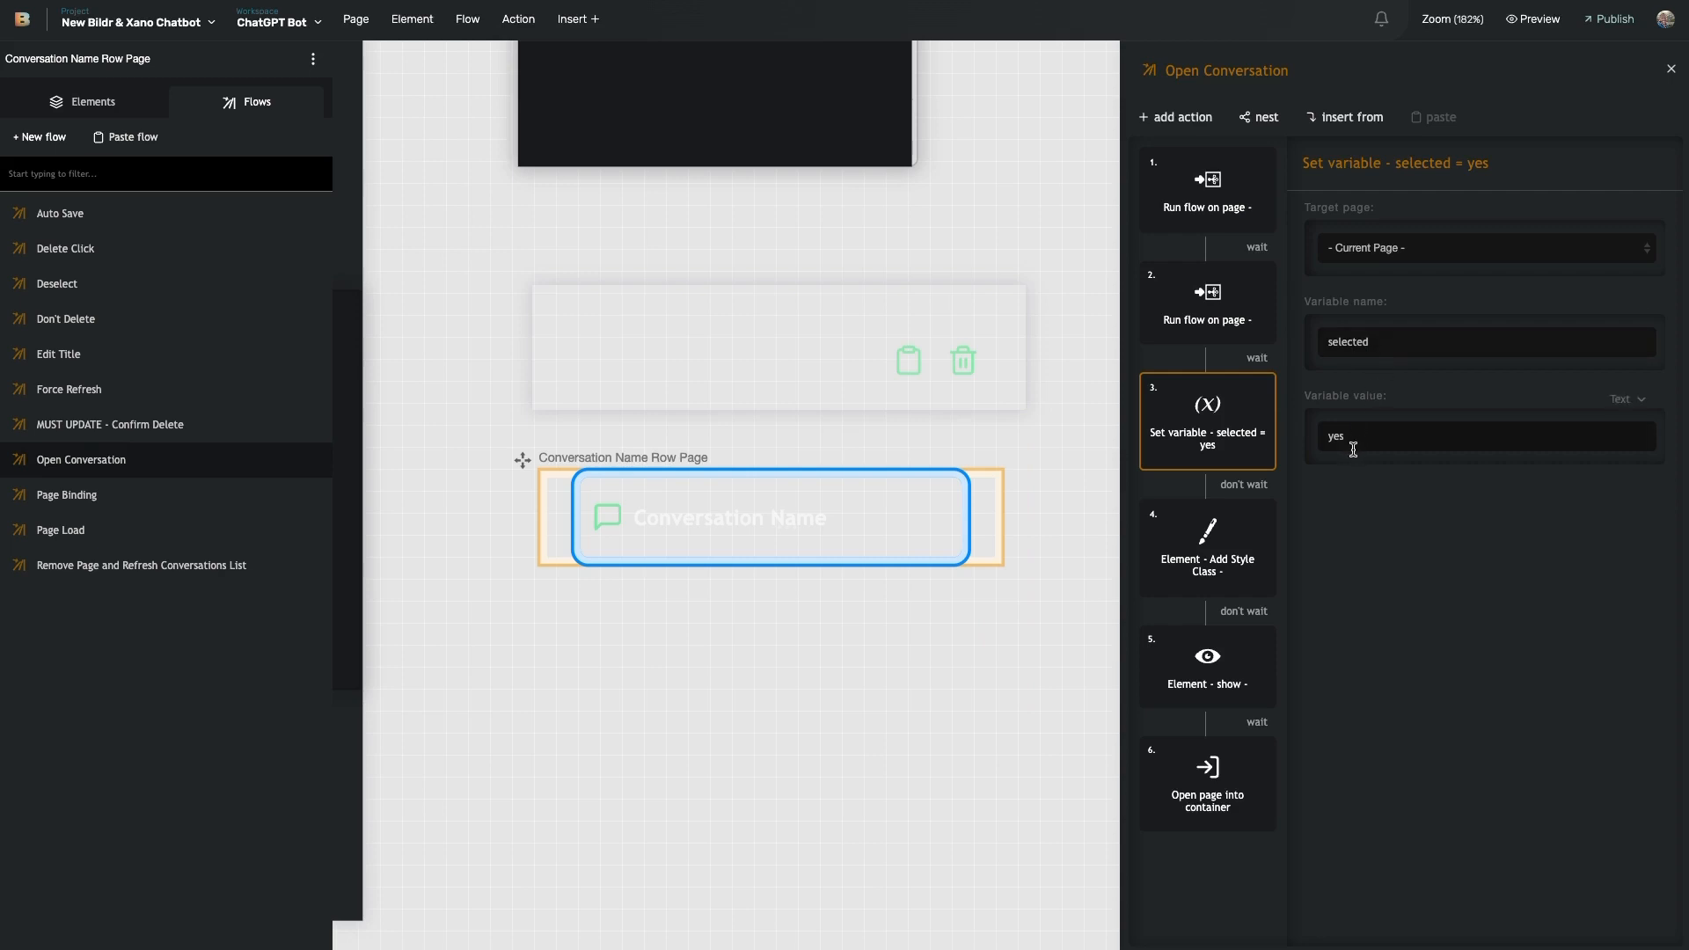
left_click(1221, 541)
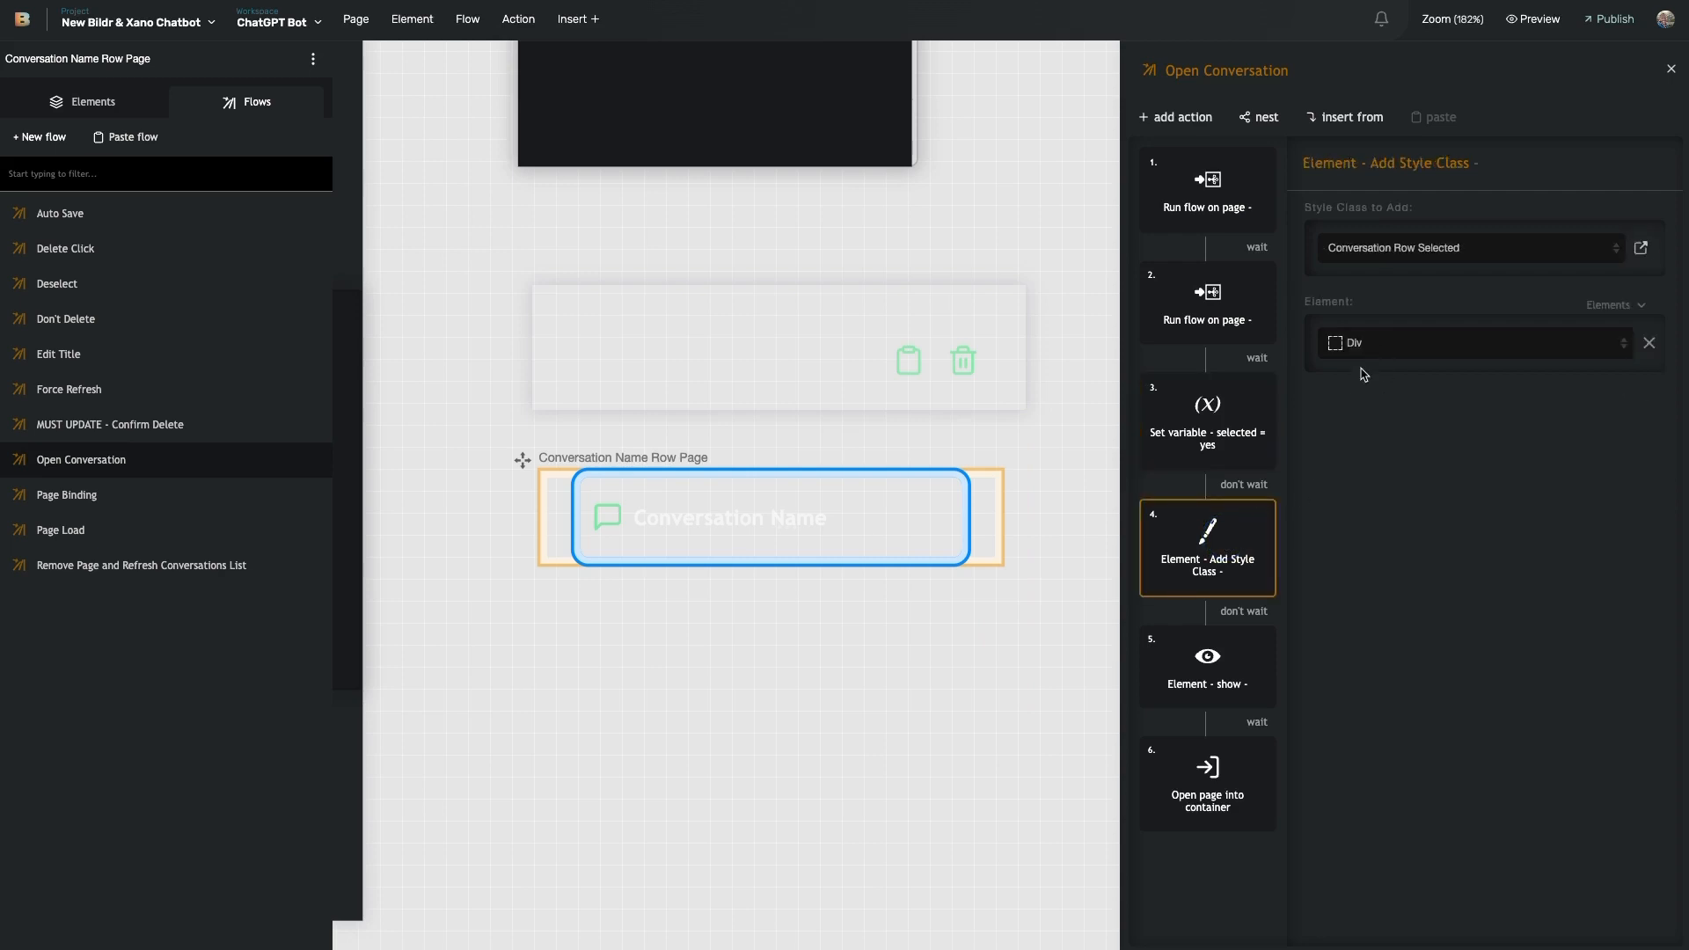
left_click(1223, 208)
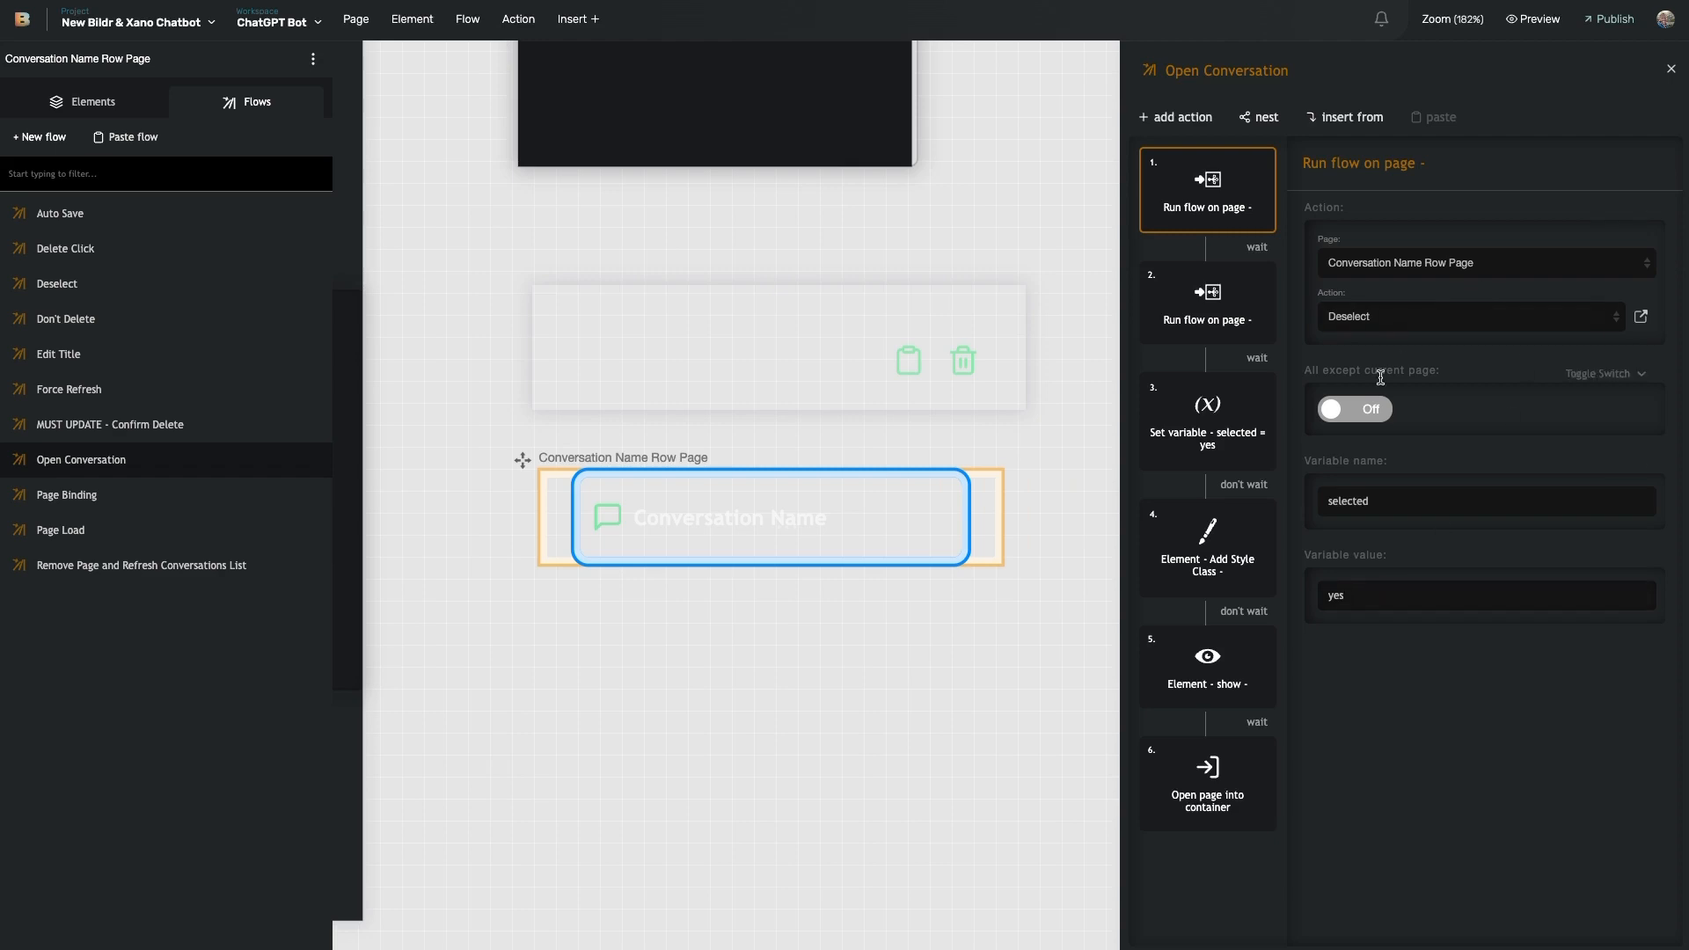
left_click(1204, 467)
left_click(1209, 556)
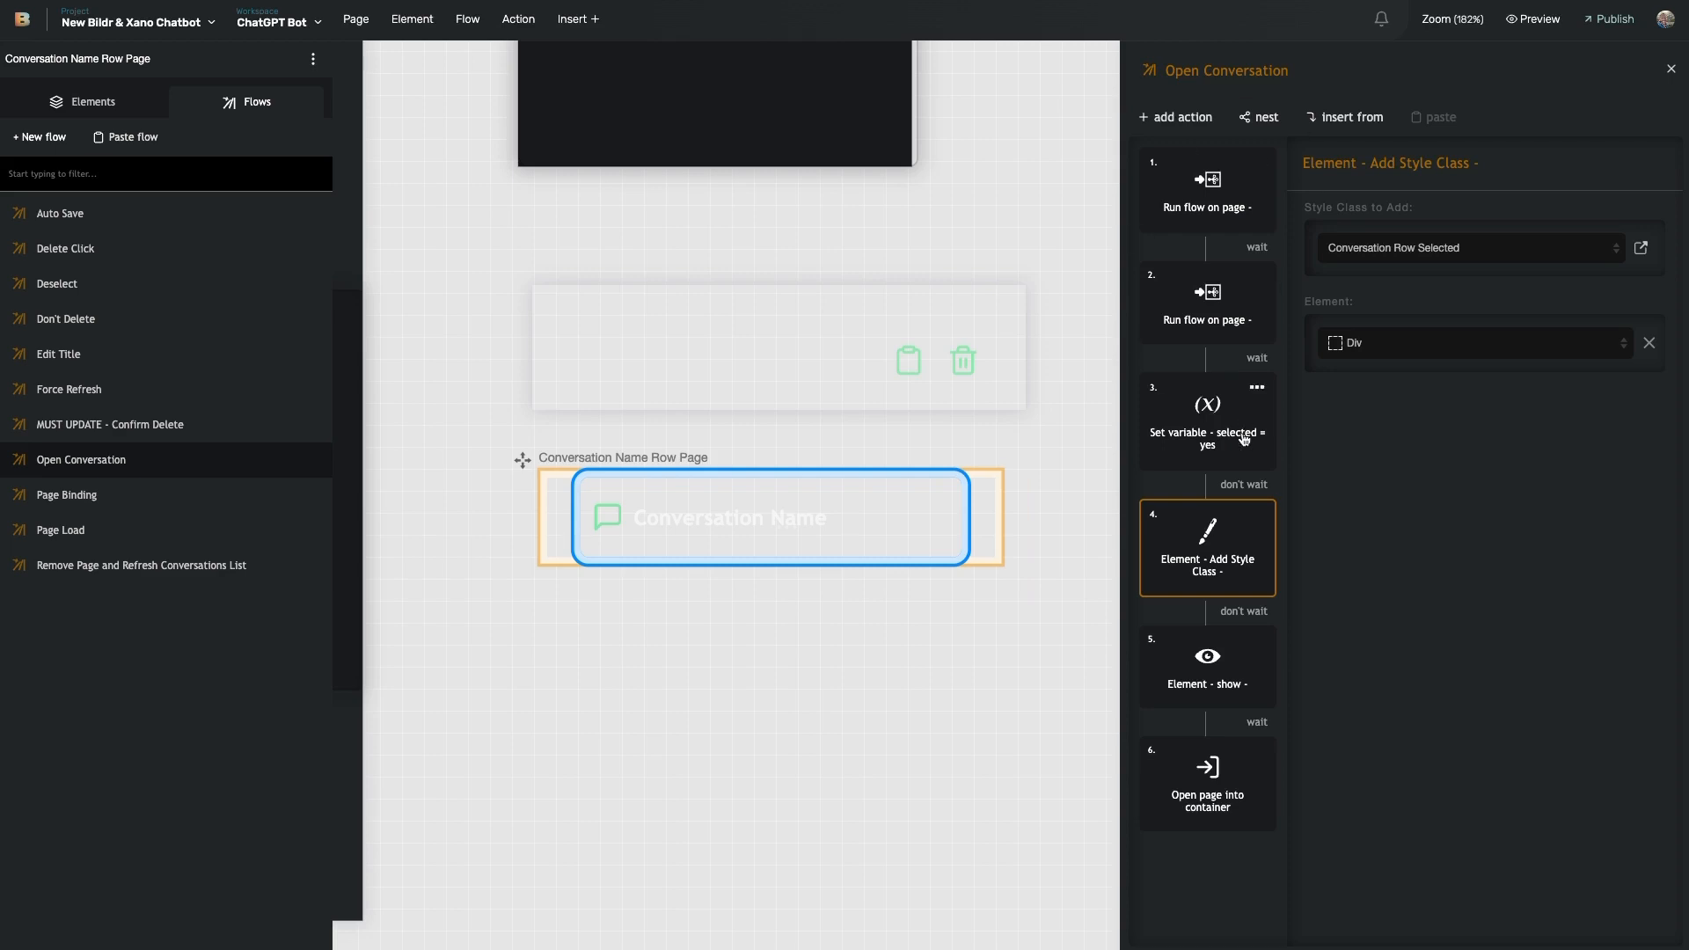
left_click(1220, 340)
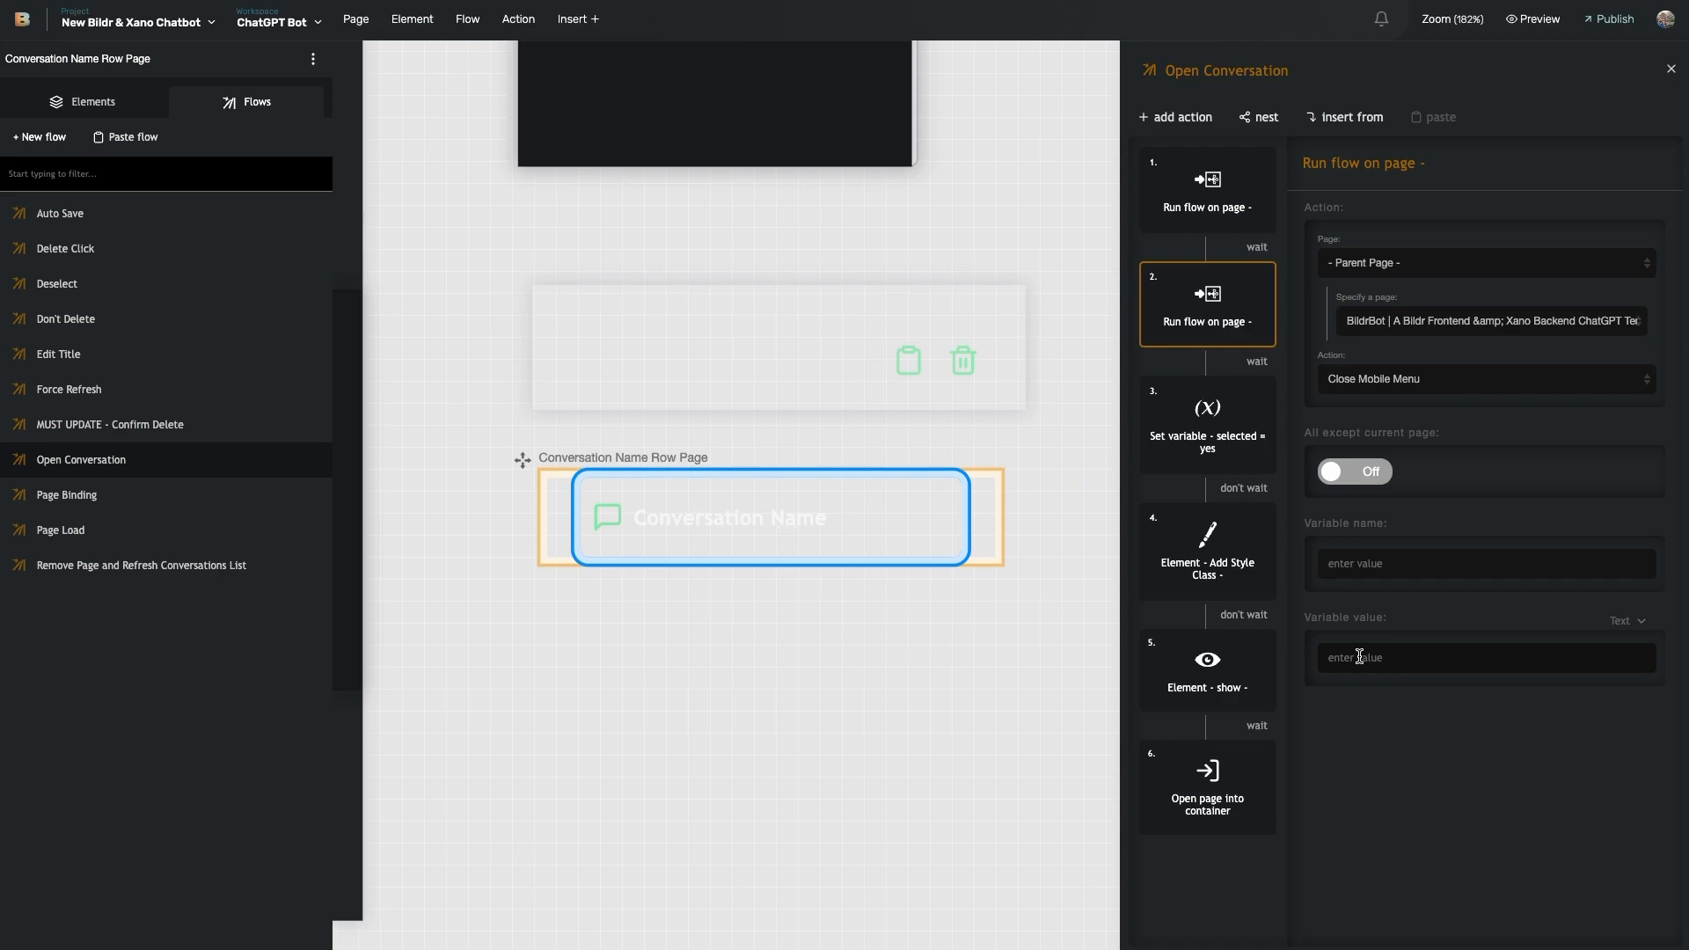
left_click(1212, 563)
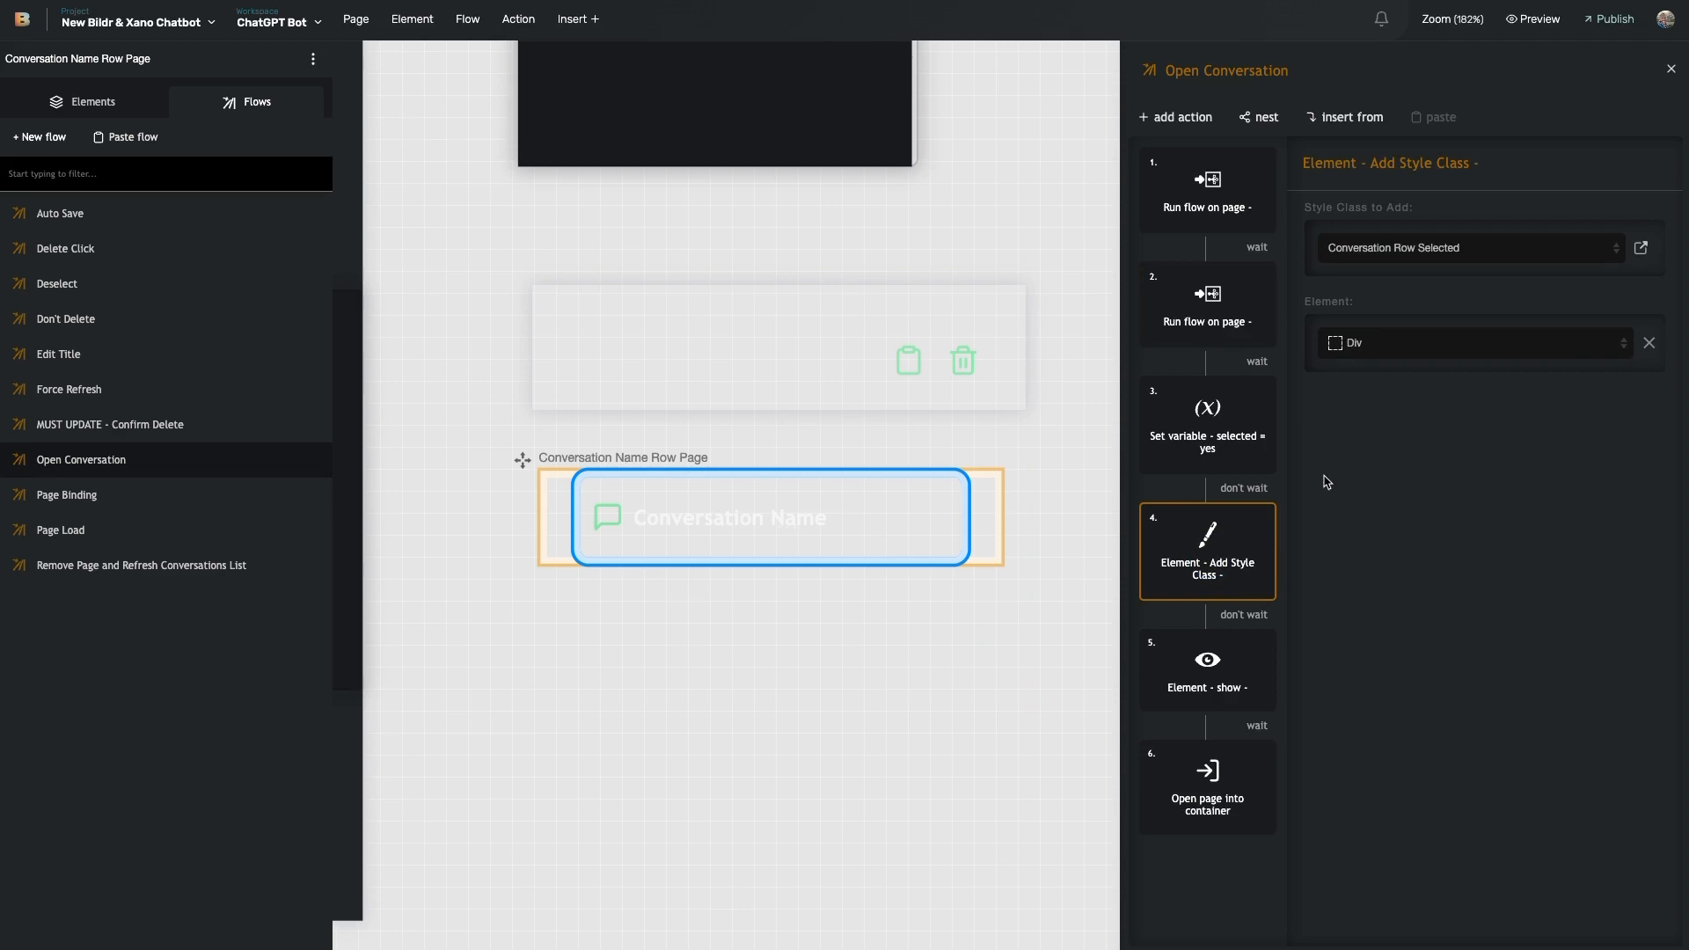
left_click(1224, 706)
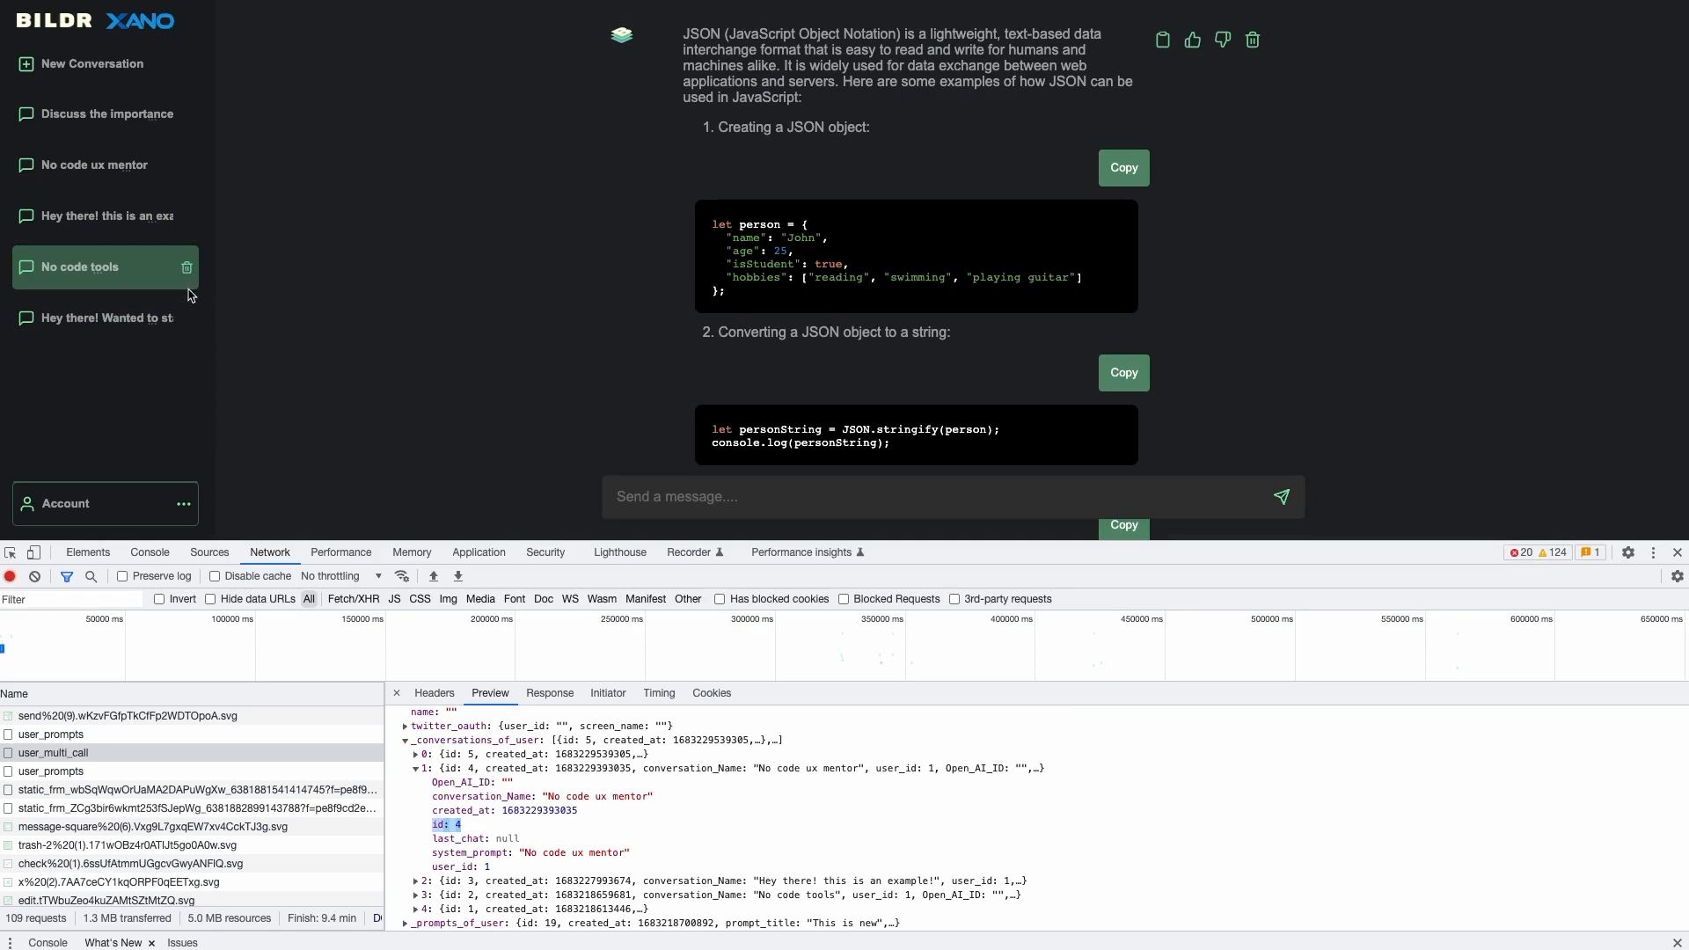
left_click(180, 220)
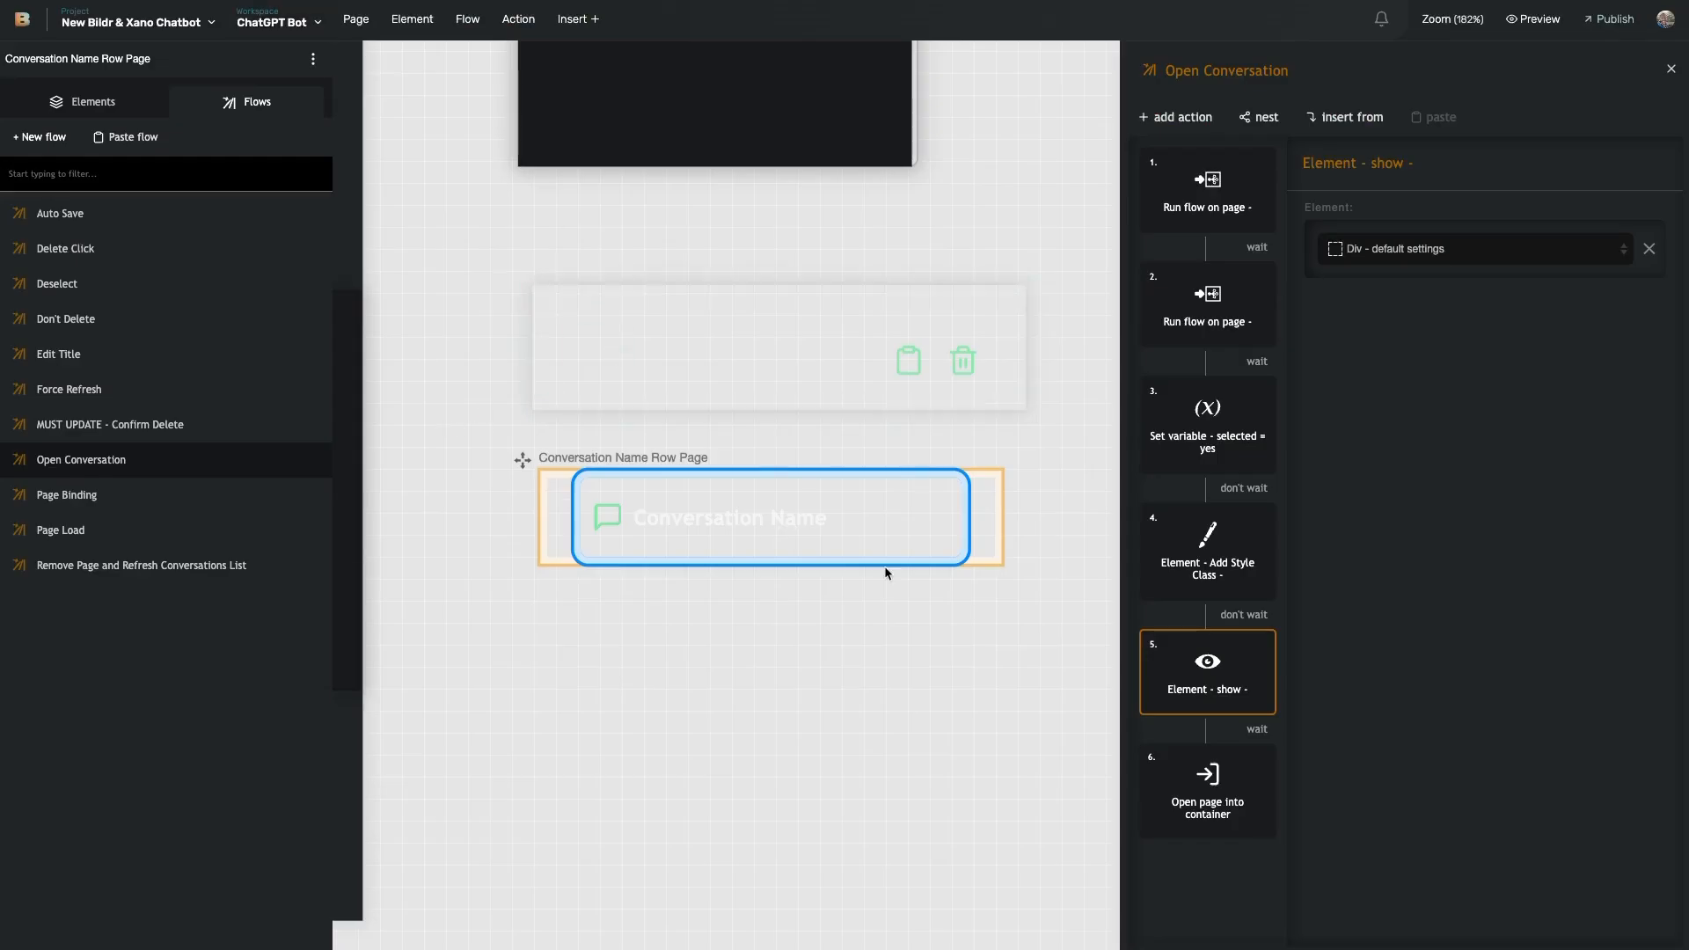
left_click(93, 101)
left_click(141, 377)
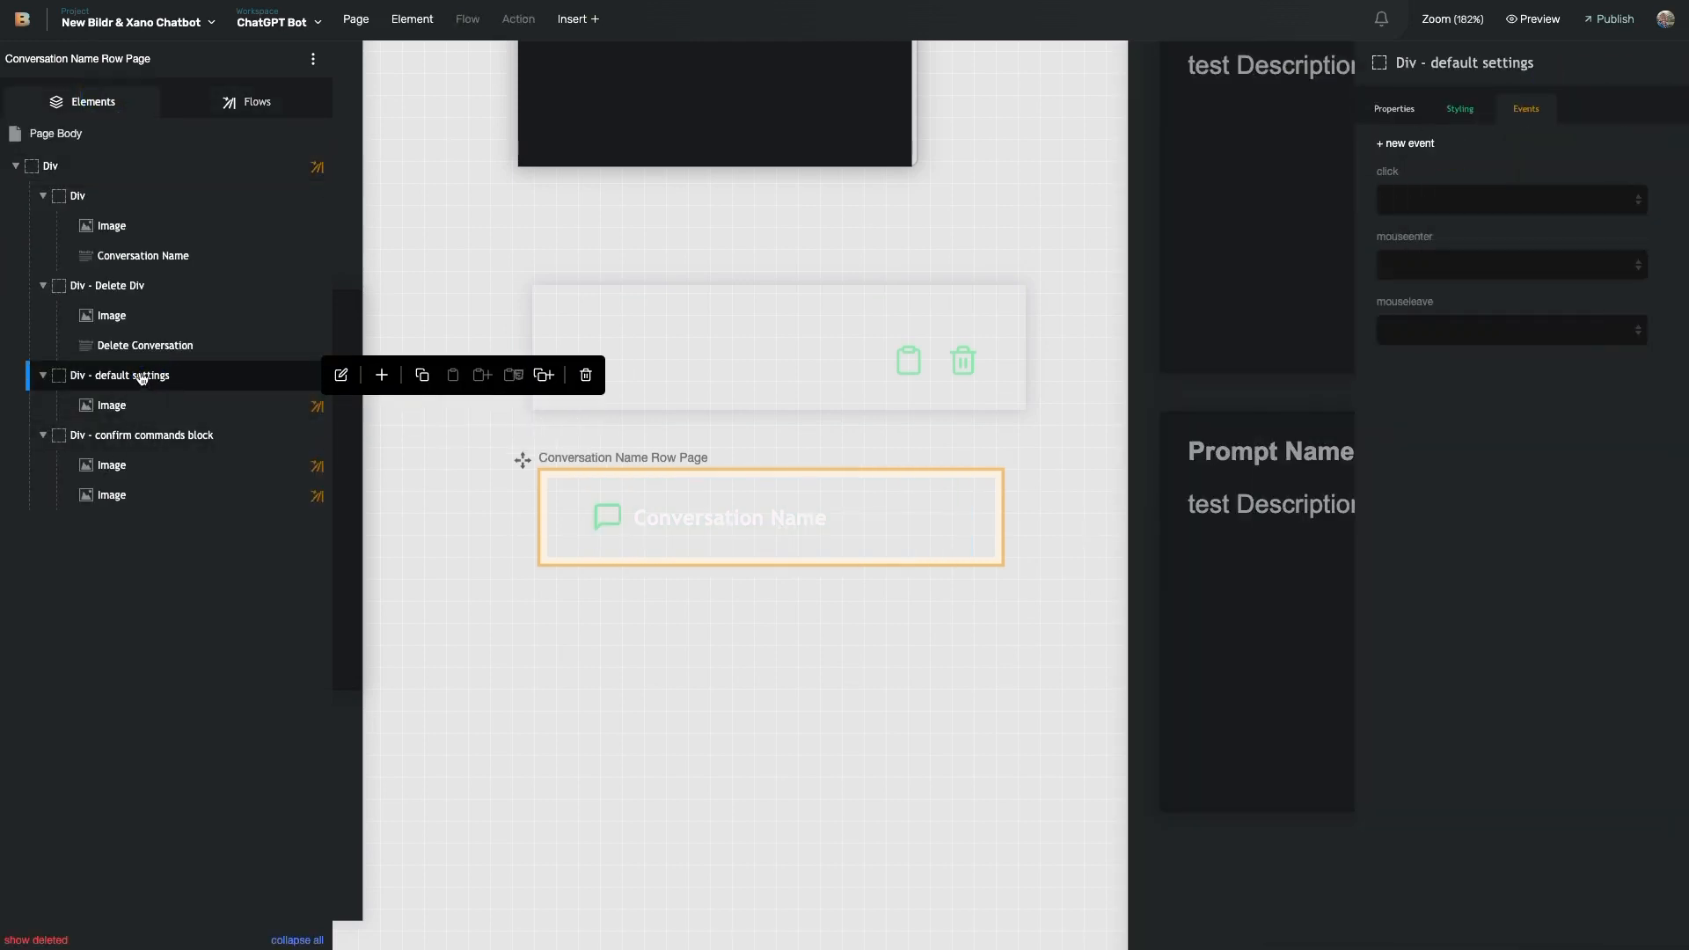
left_click(630, 546)
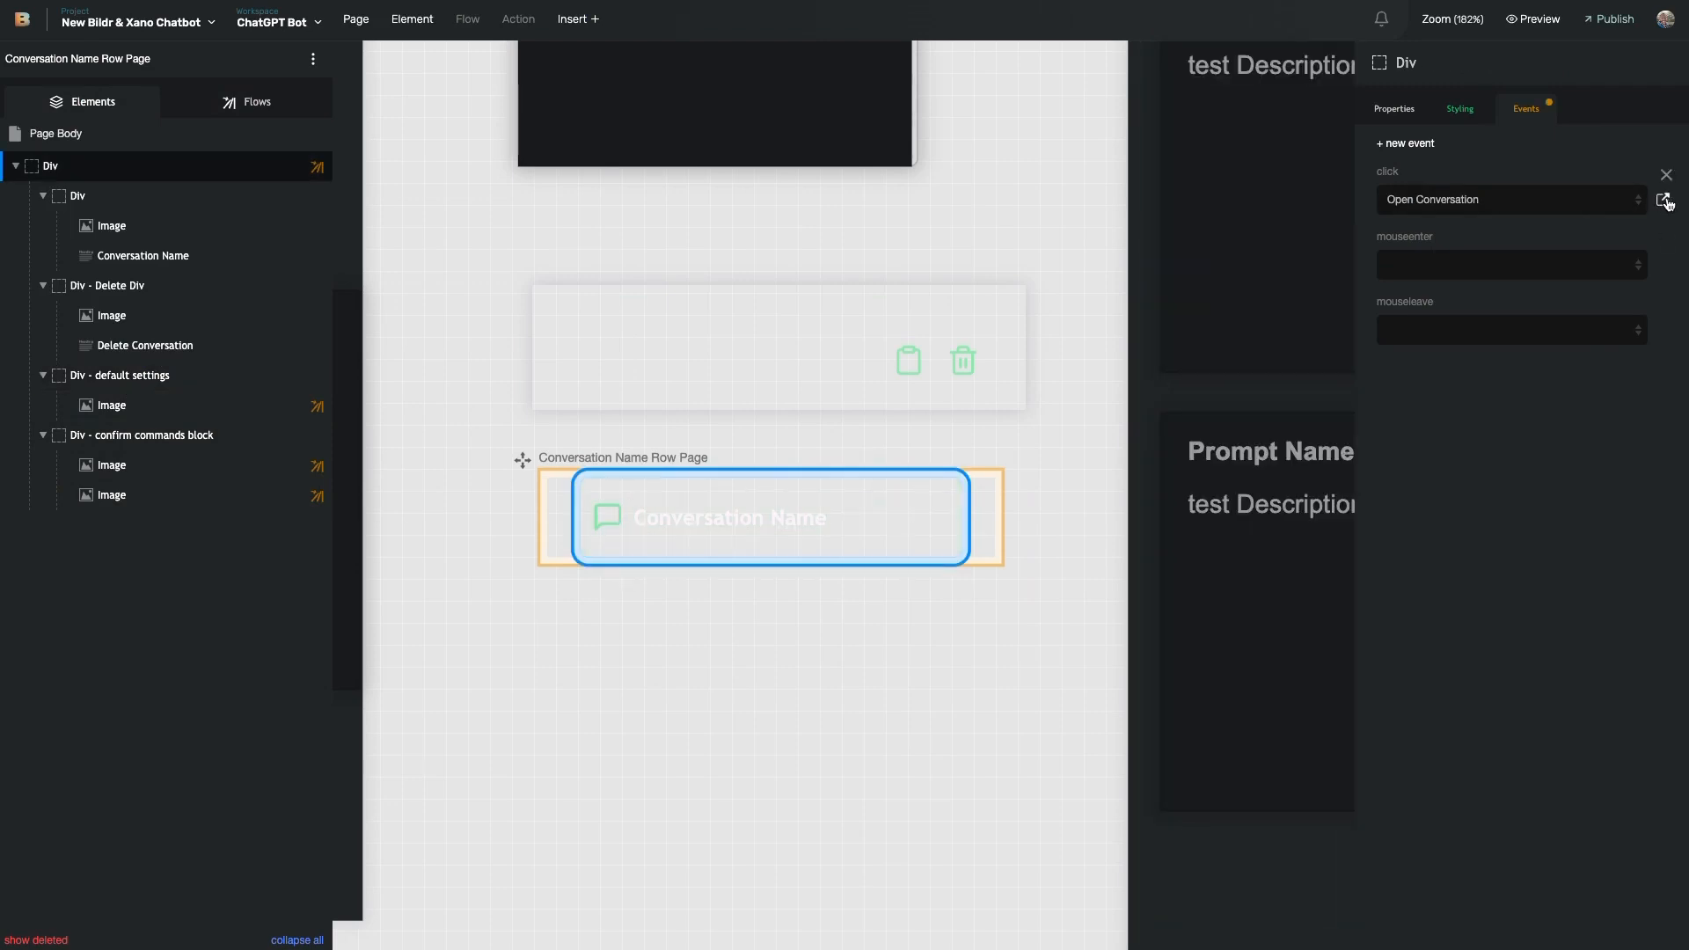
left_click(1663, 201)
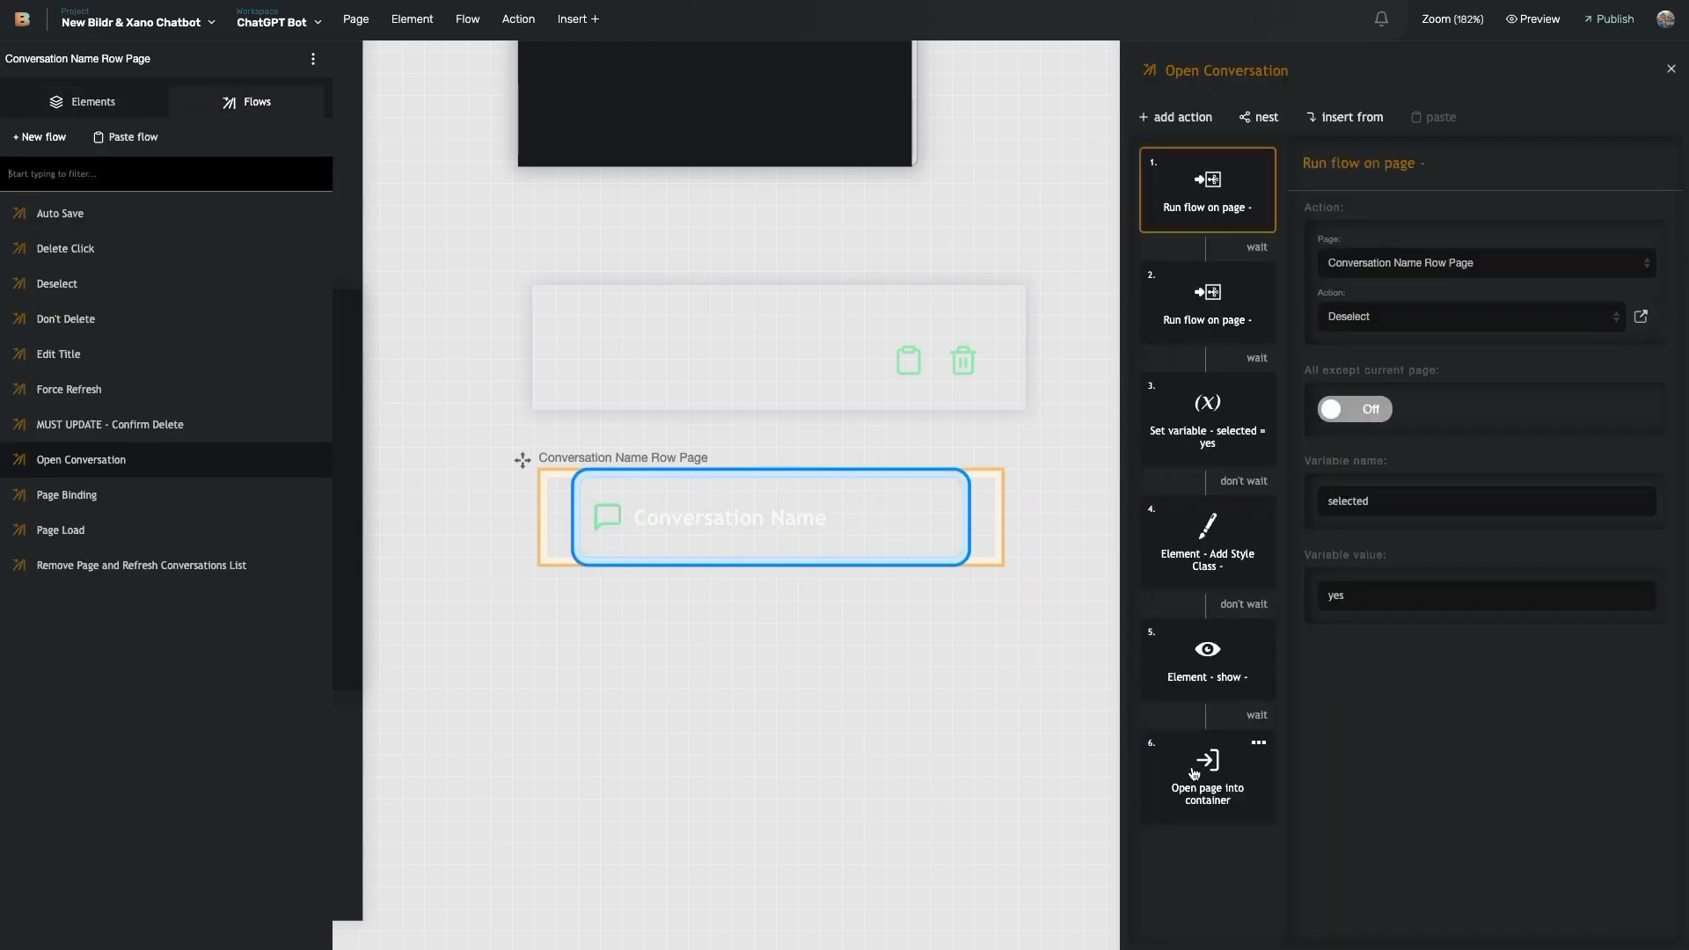
scroll(1387, 228, "down", 1)
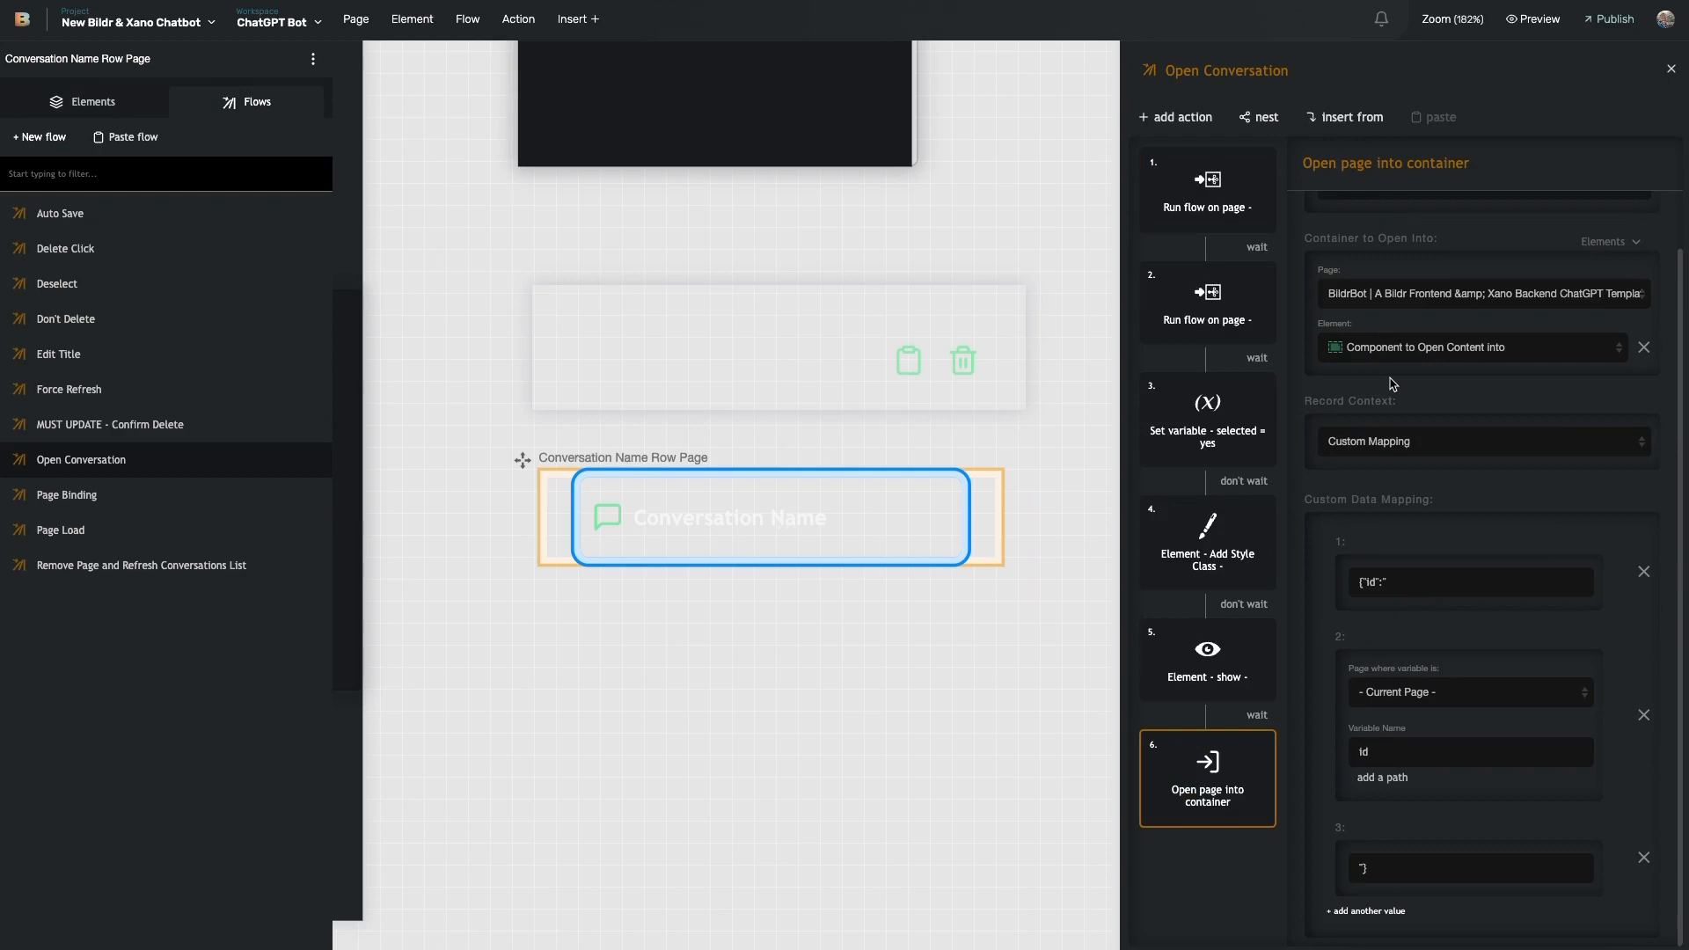
scroll(1393, 384, "up", 1)
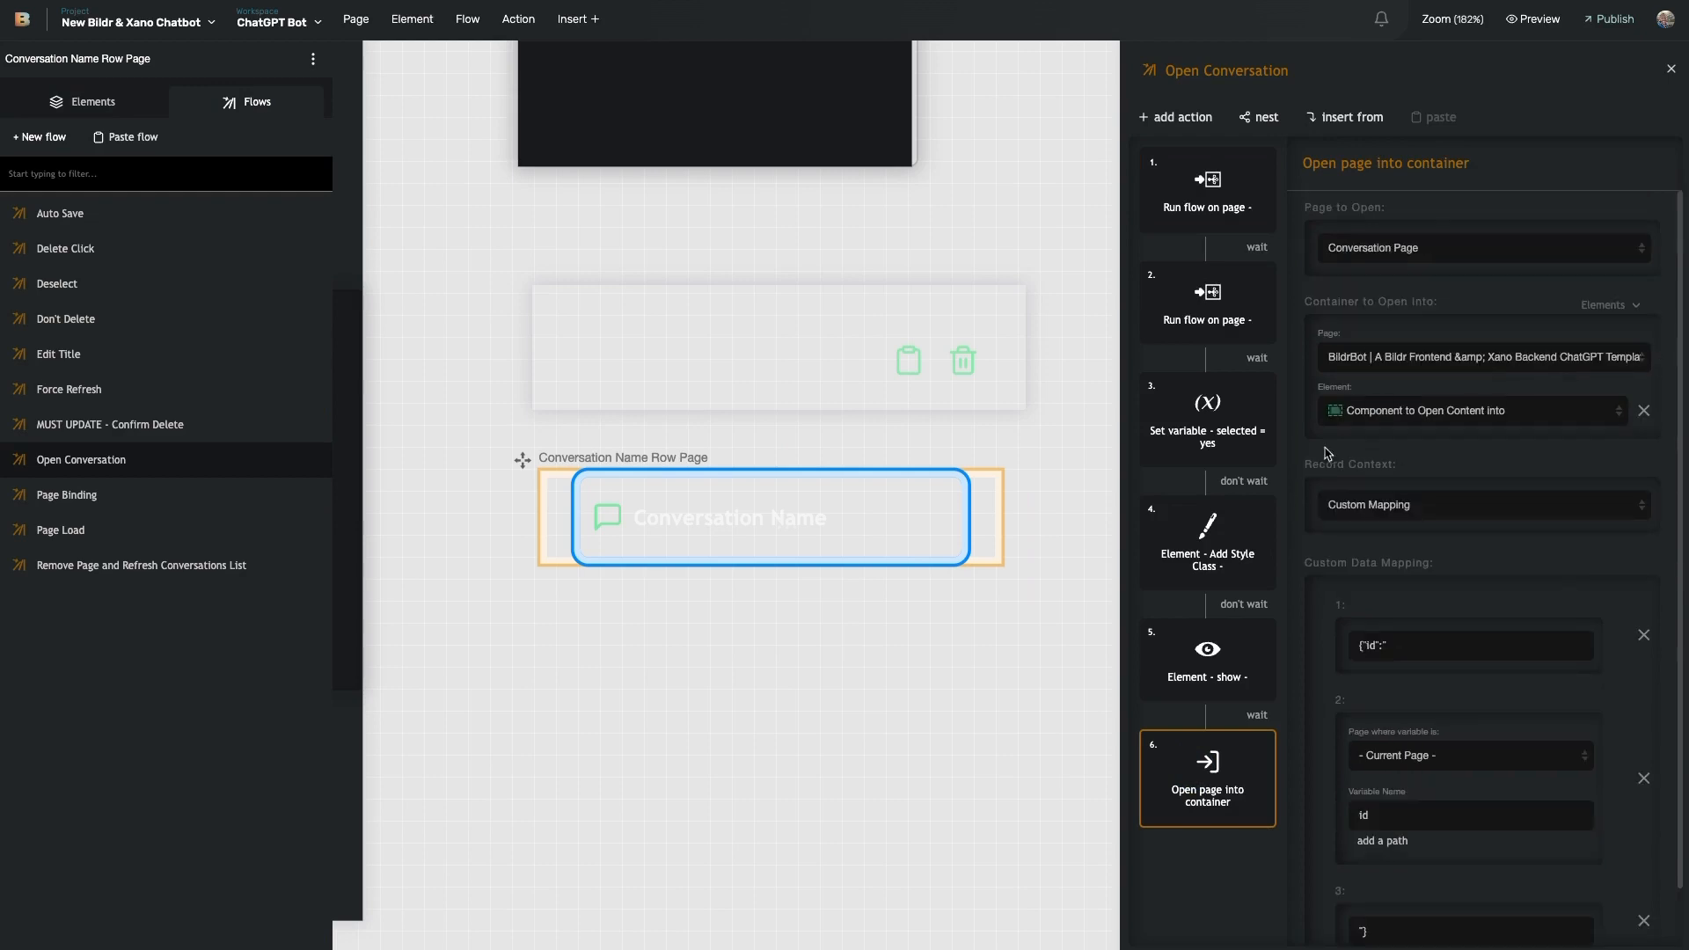
scroll(688, 422, "up", 10)
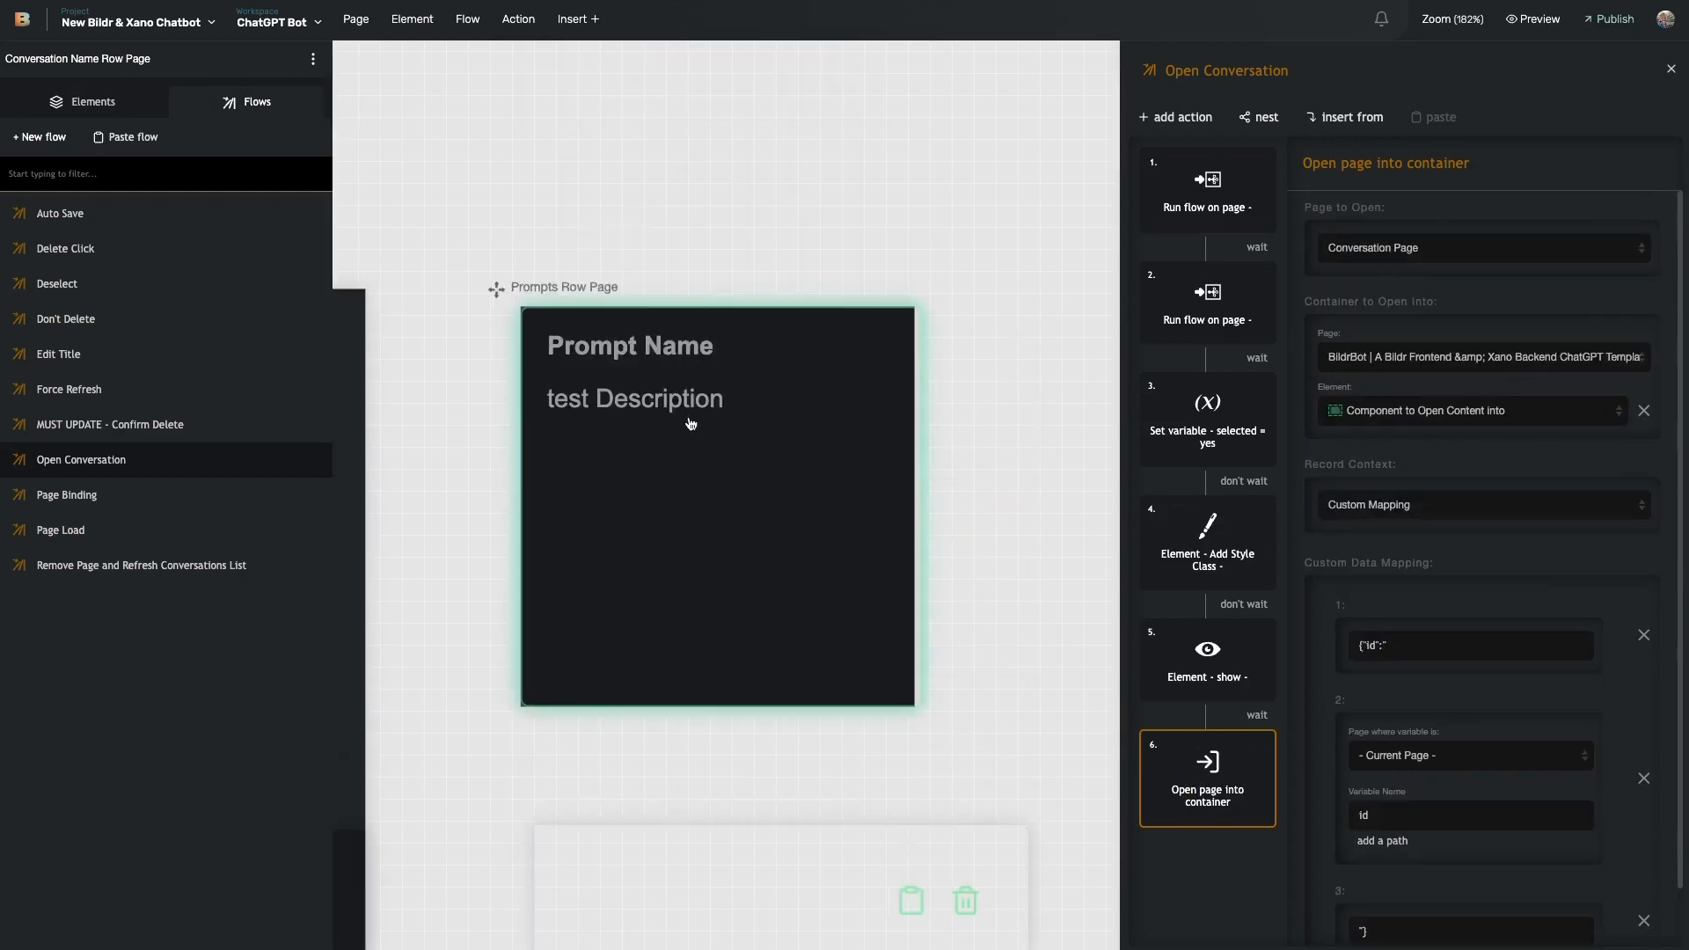
left_click(800, 273)
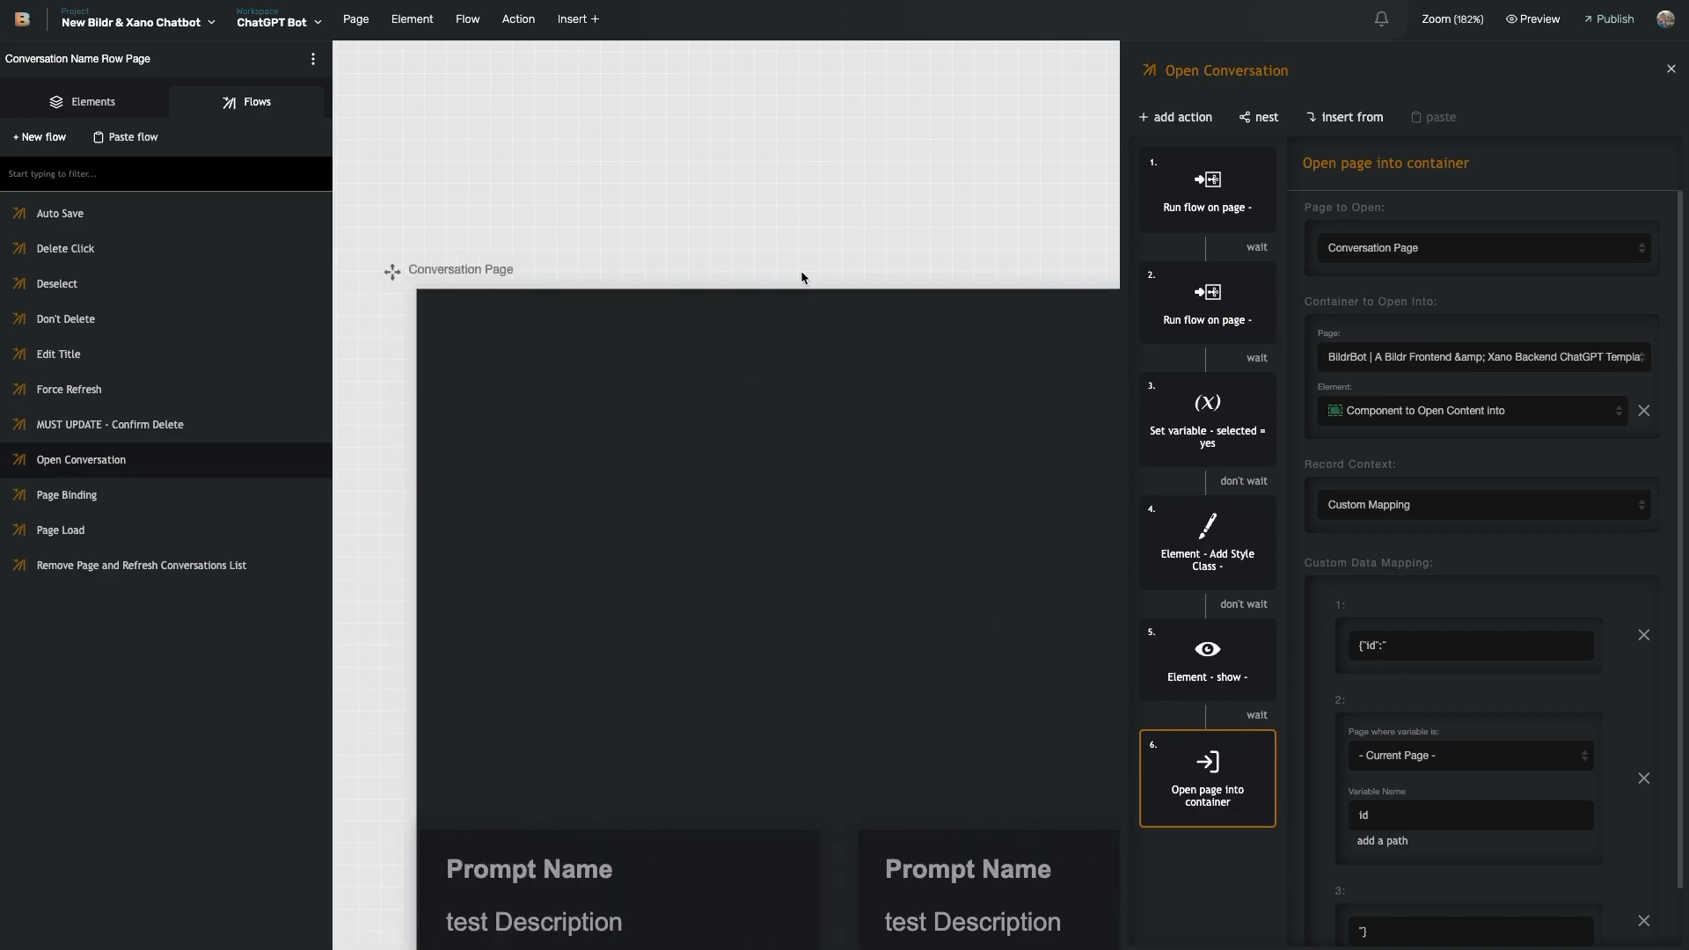
scroll(800, 278, "down", 3)
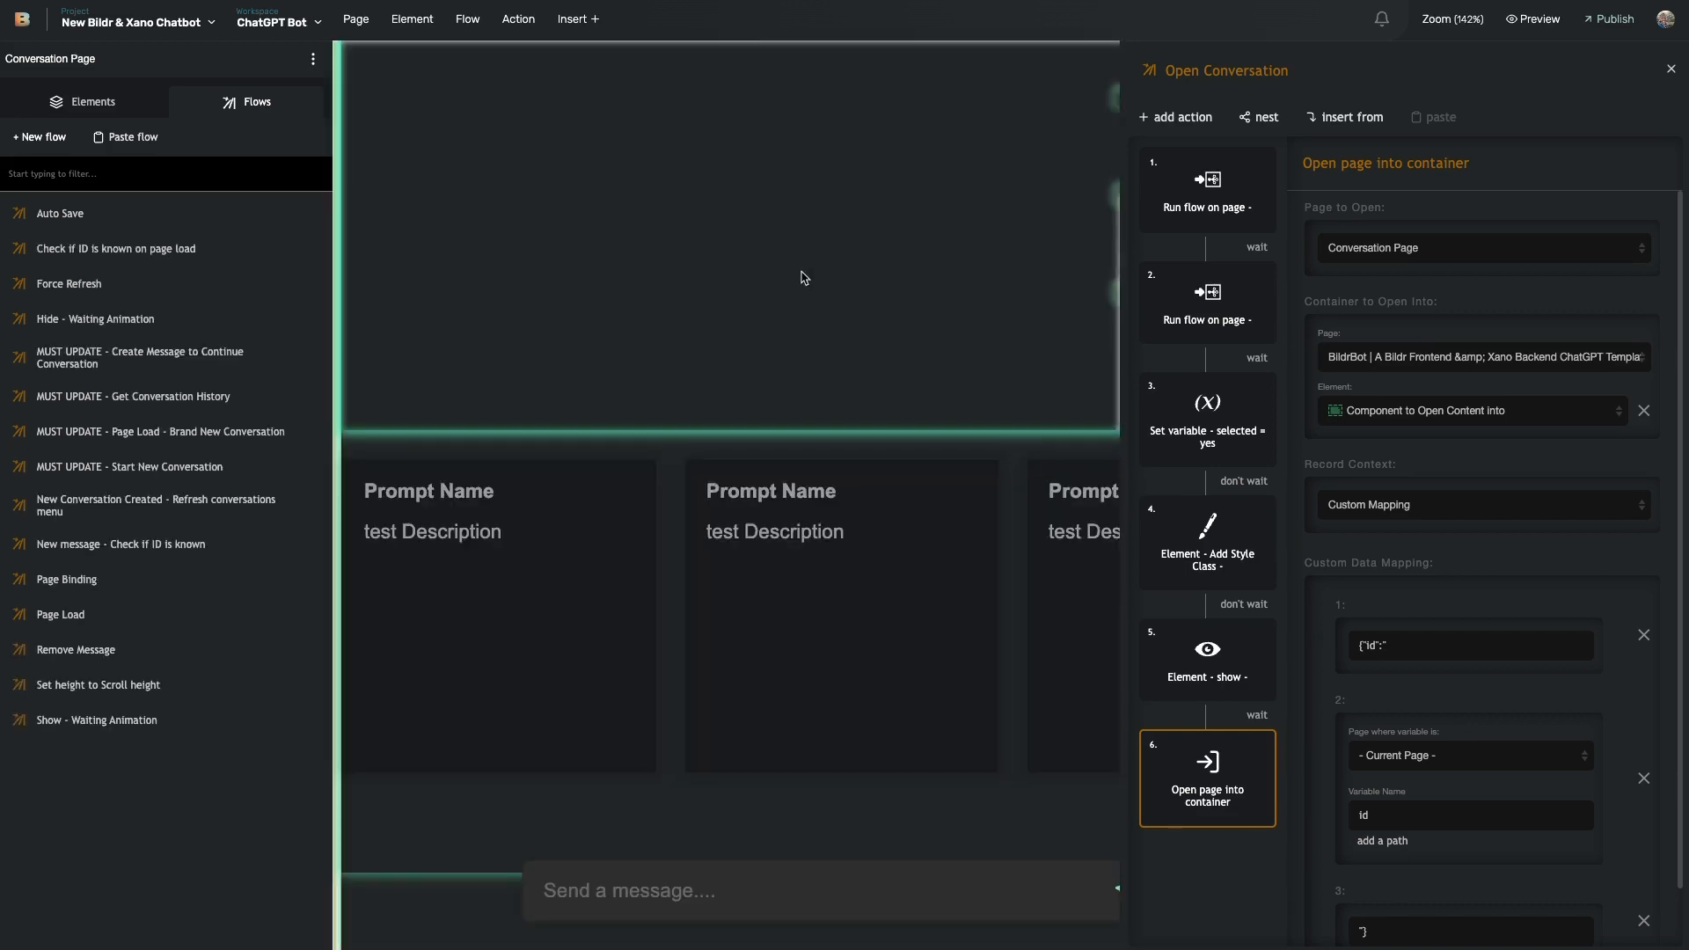
scroll(801, 278, "down", 4)
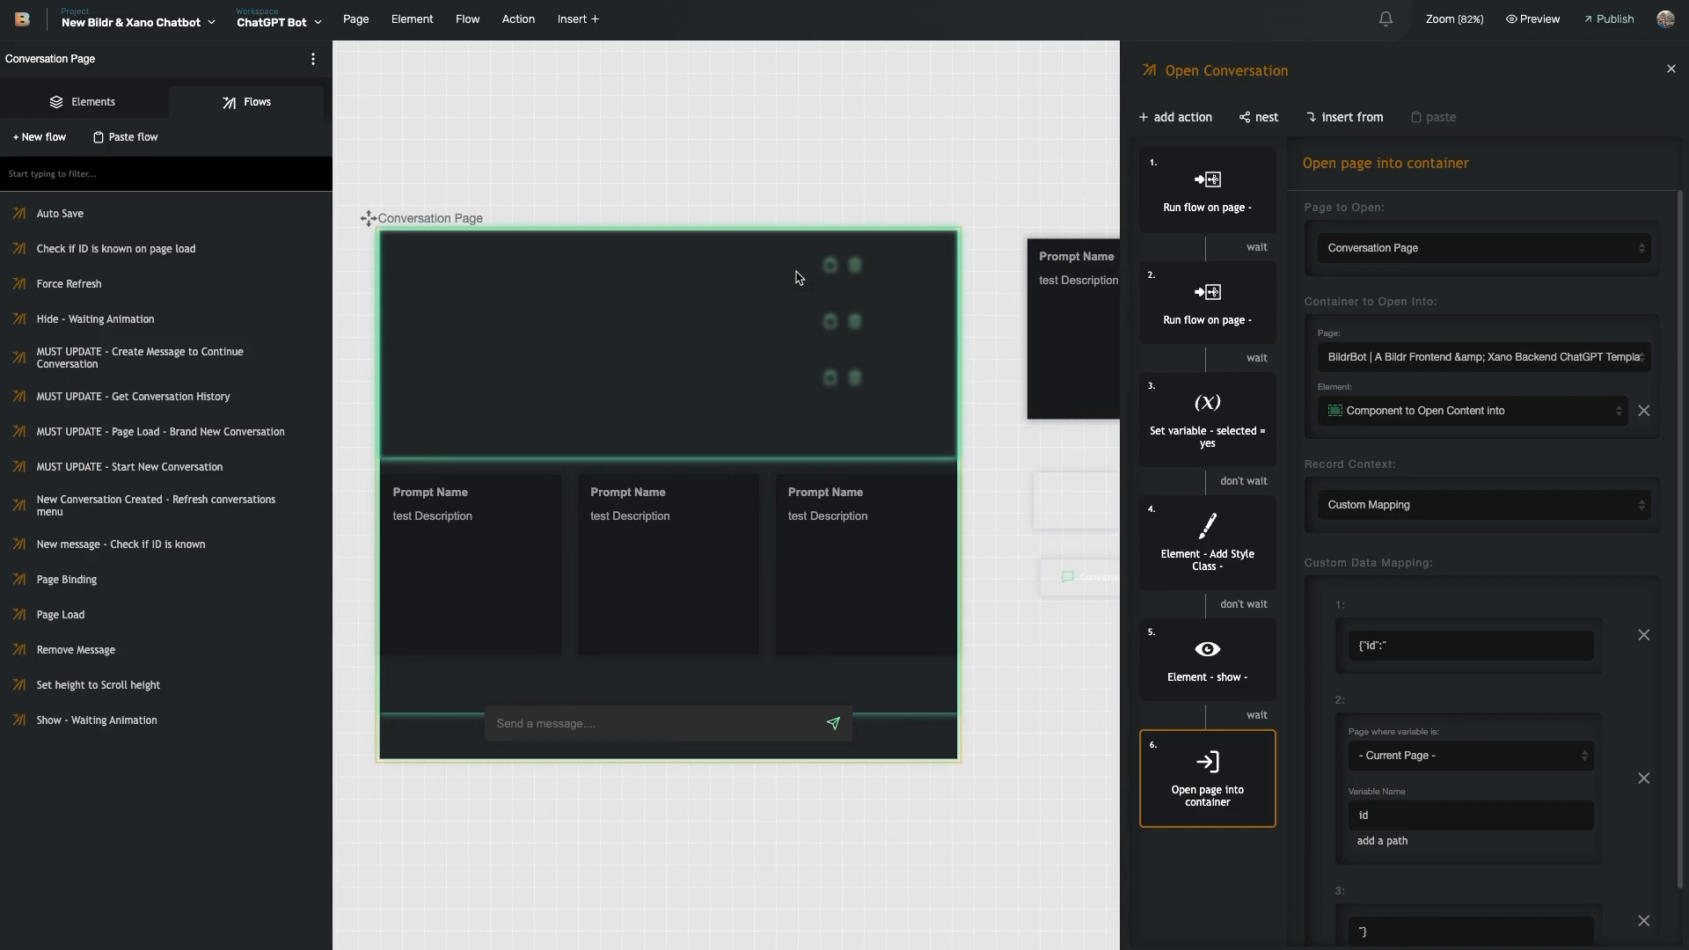
scroll(796, 278, "left", 4)
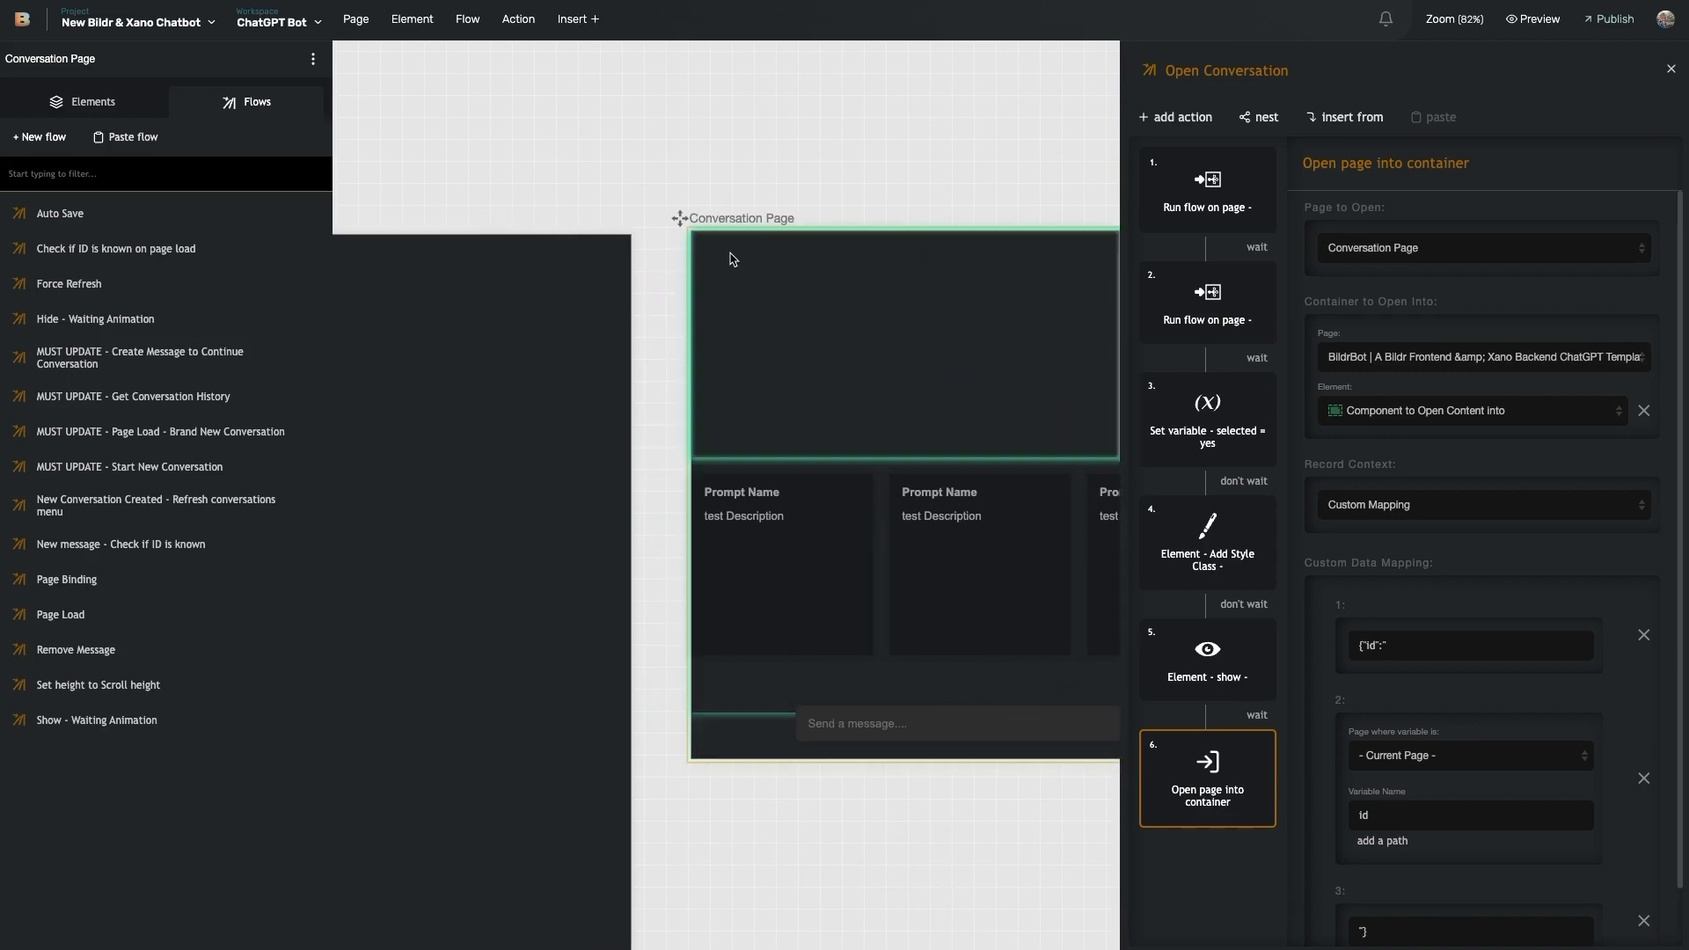
scroll(735, 268, "right", 3)
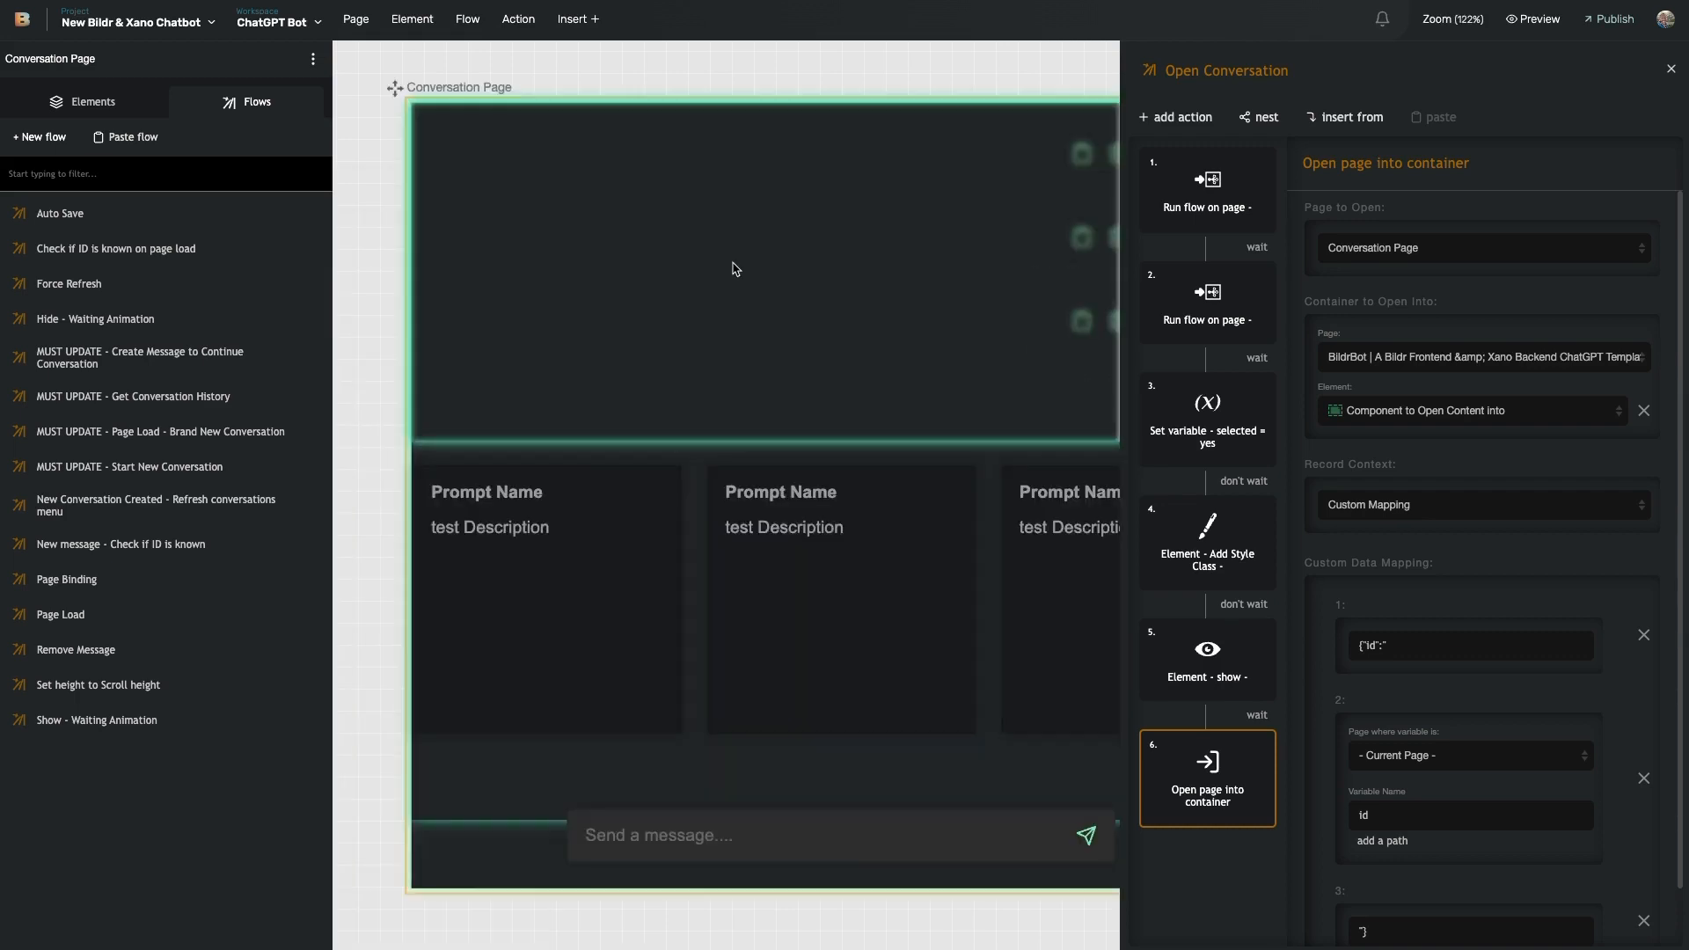
scroll(736, 269, "up", 2)
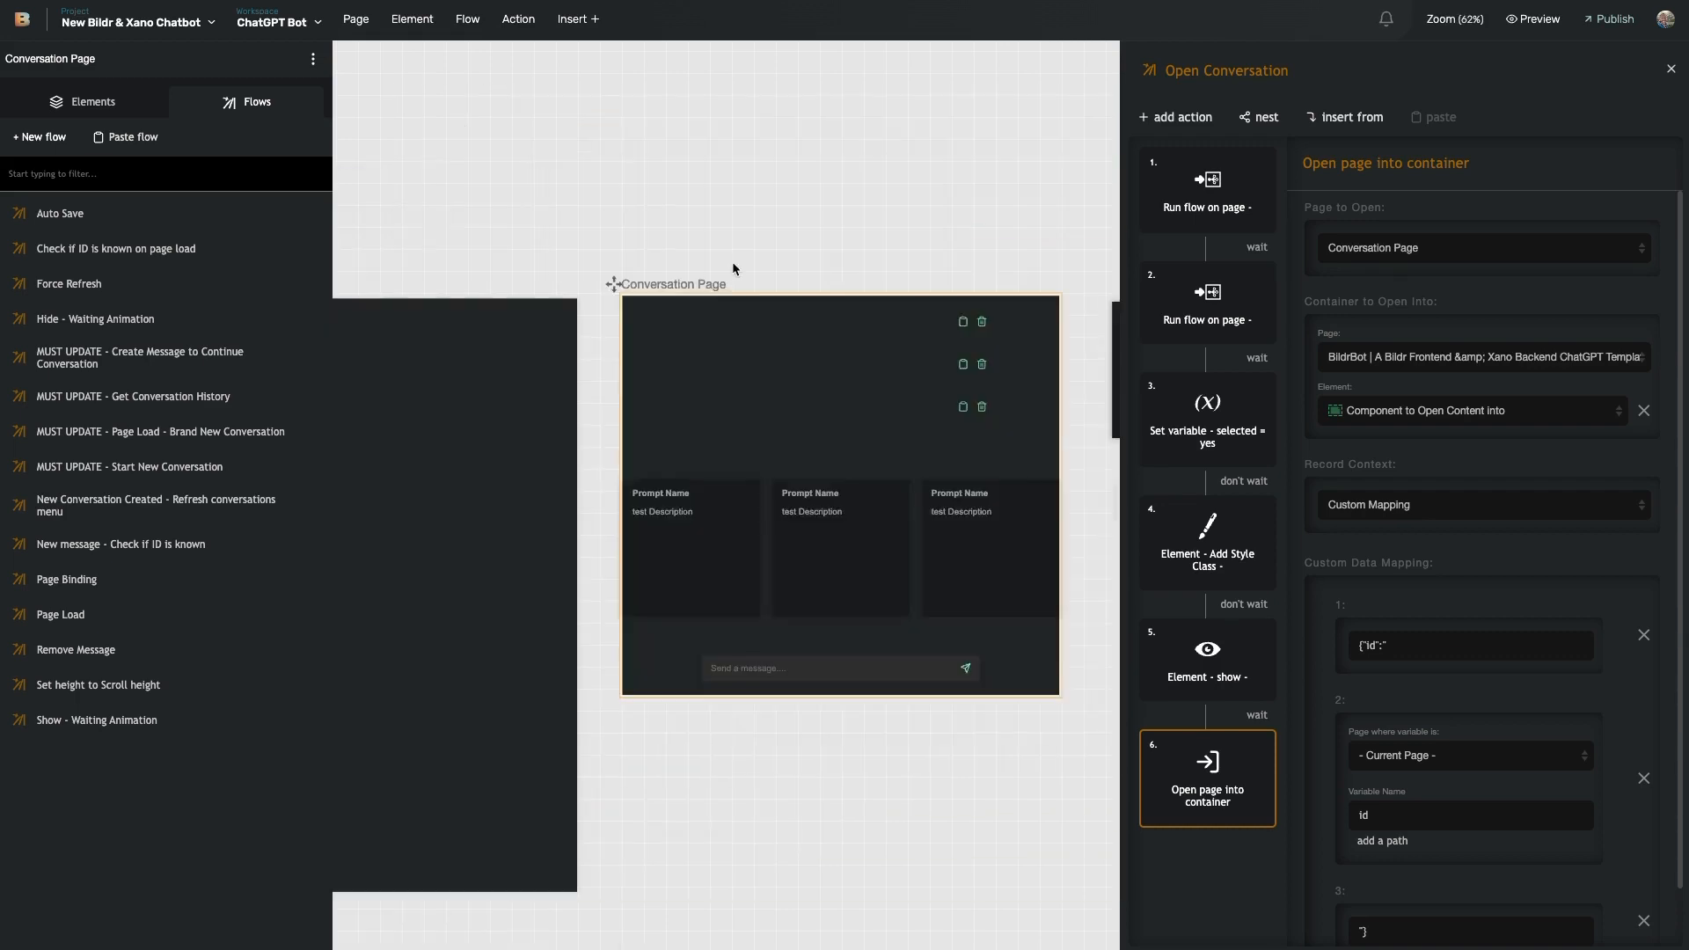
left_click(447, 285)
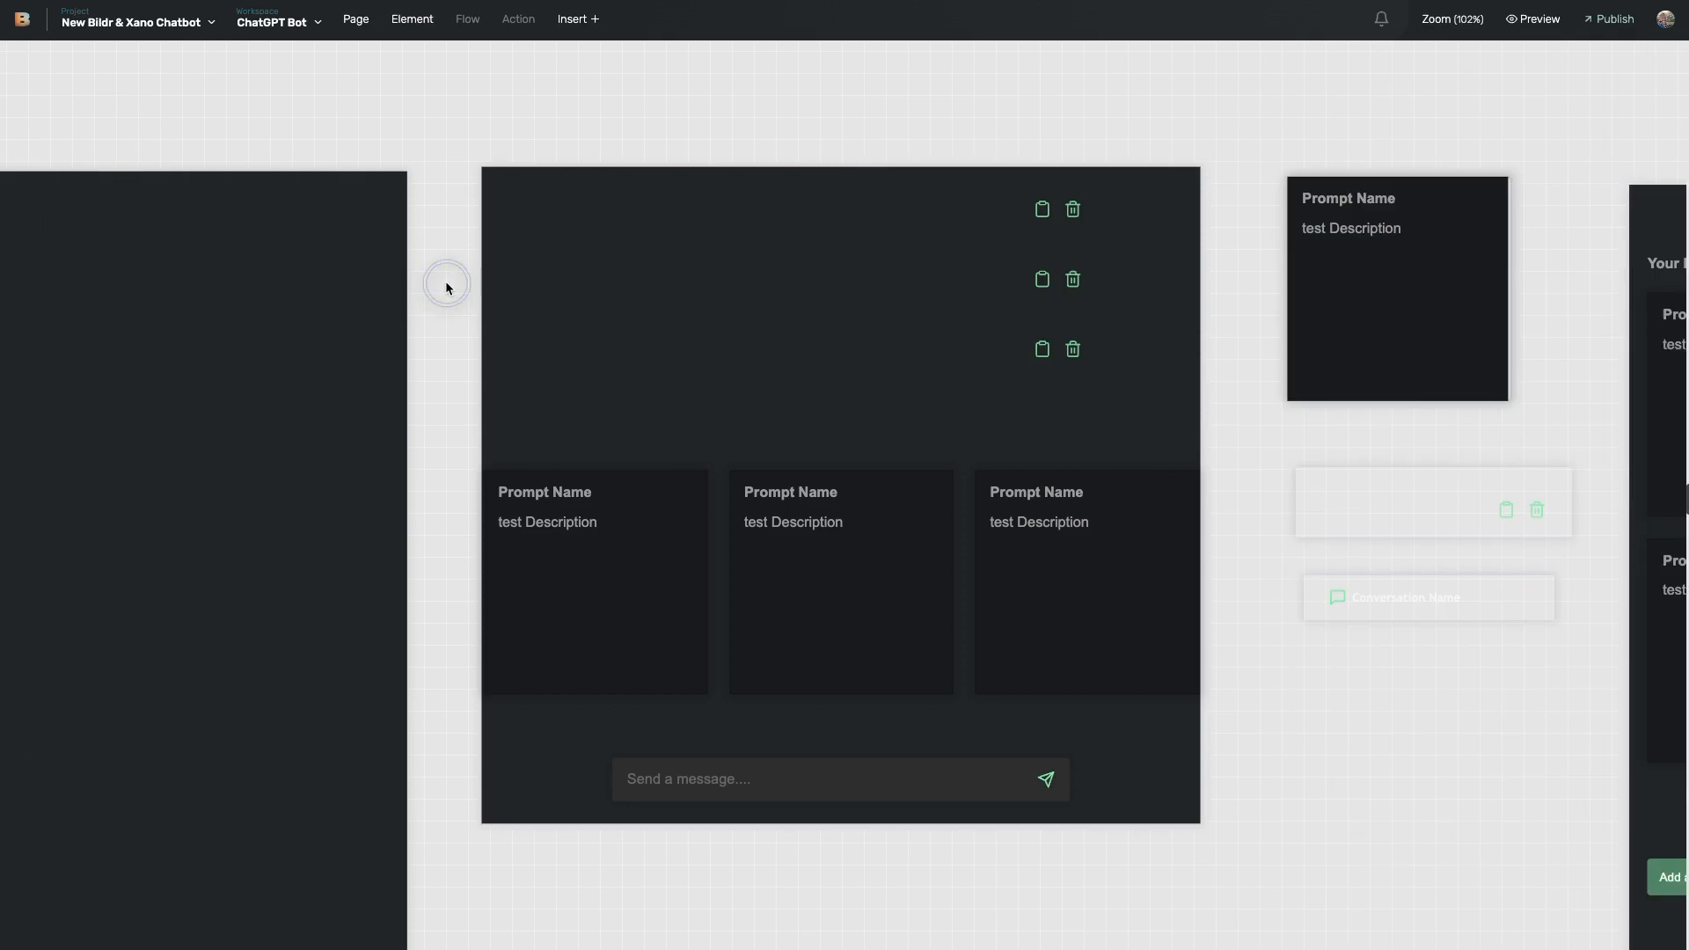
scroll(446, 286, "down", 5)
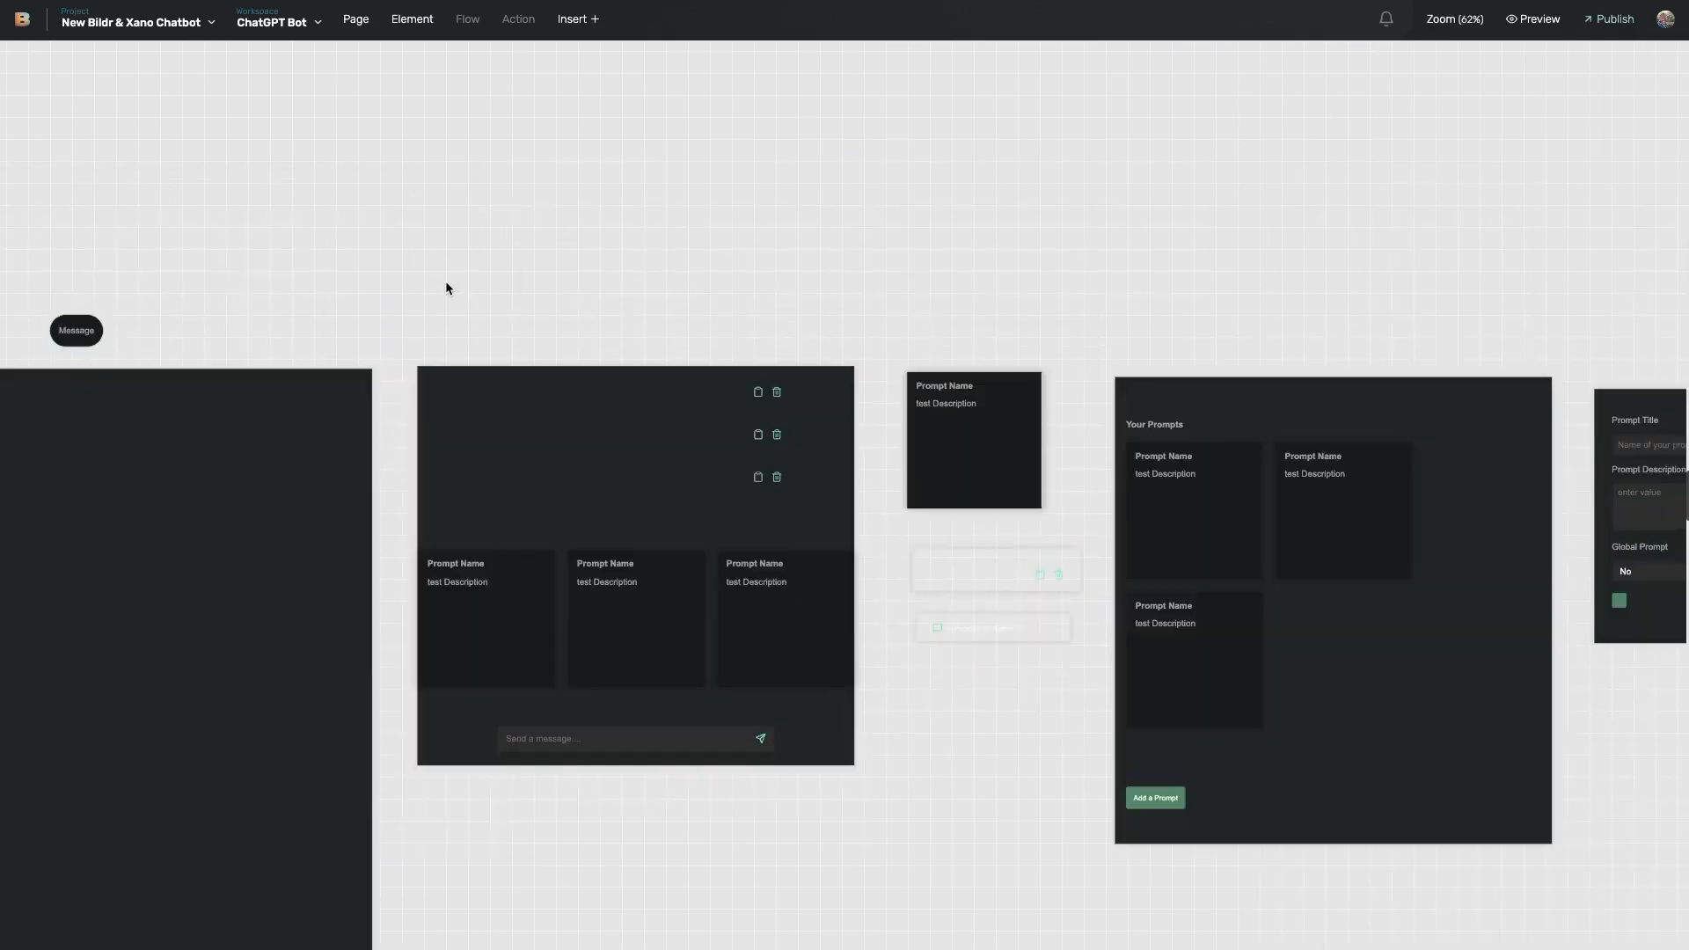
scroll(445, 288, "up", 3)
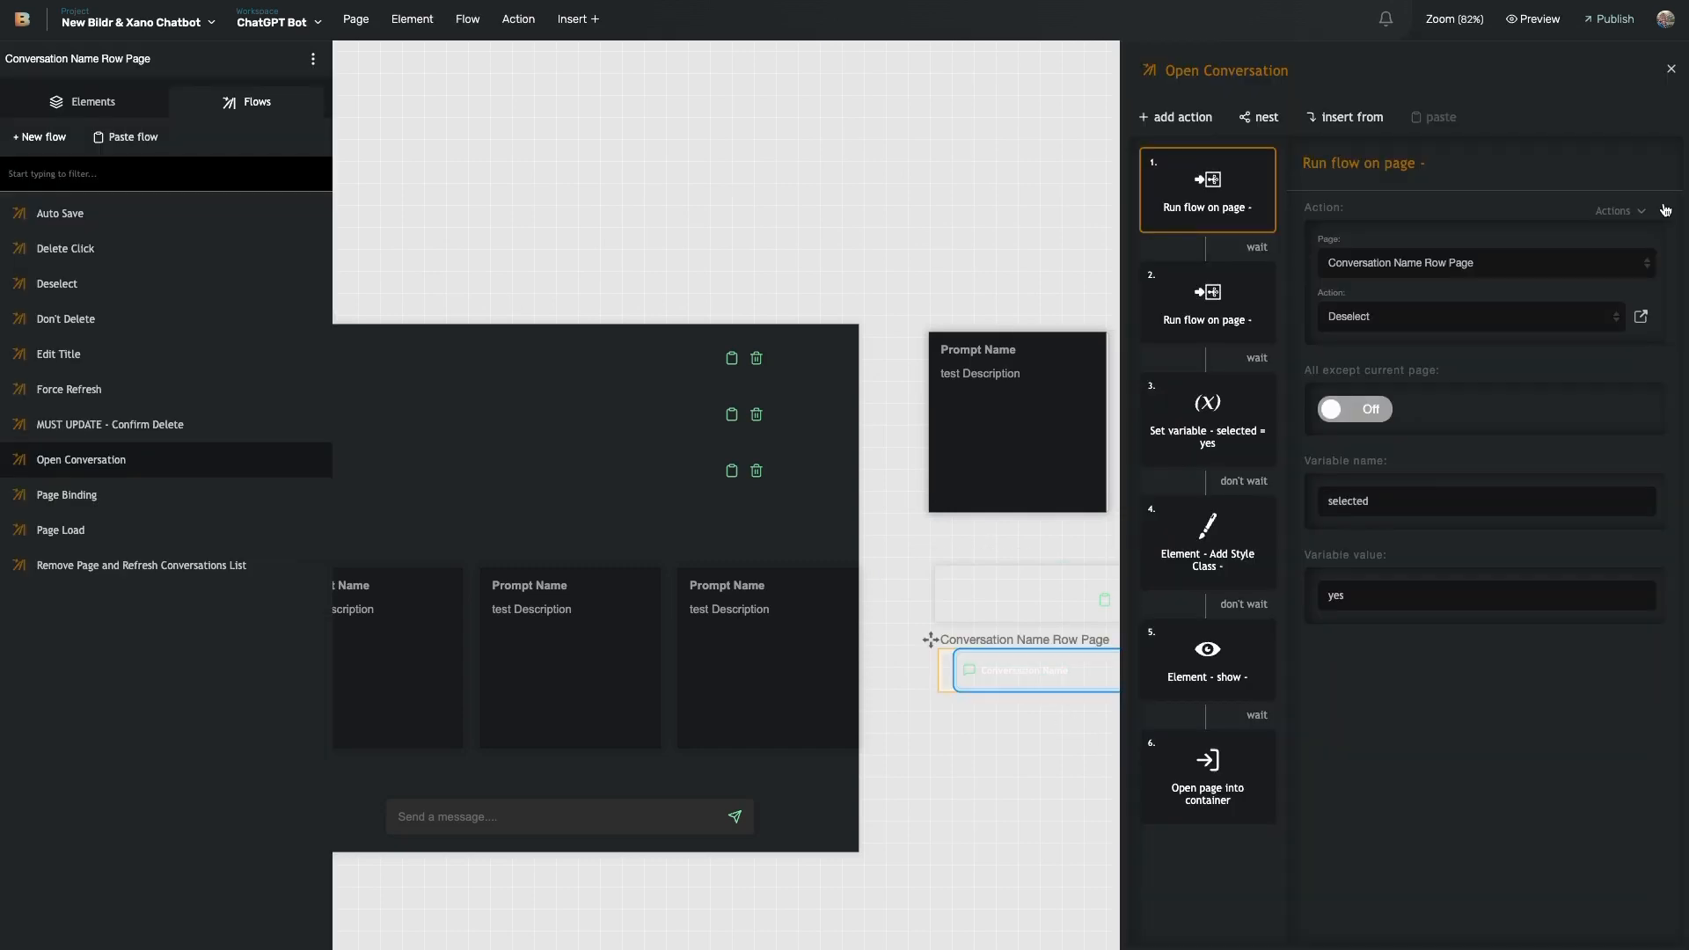
left_click(1207, 783)
scroll(968, 448, "right", 3)
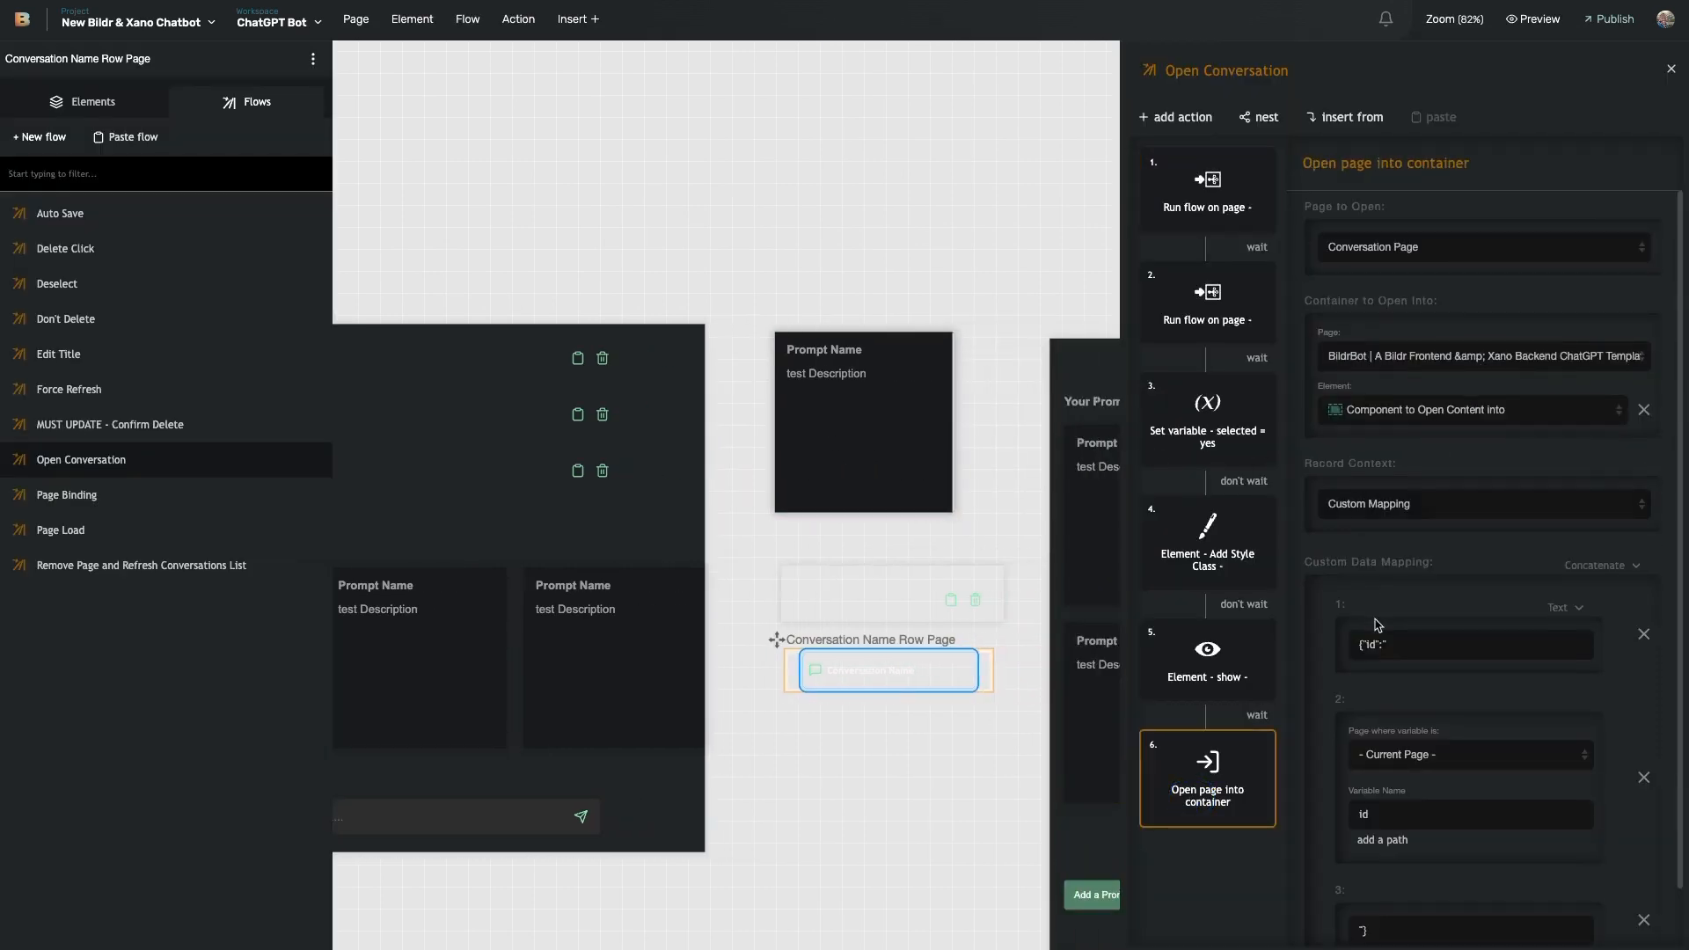
scroll(1340, 515, "down", 1)
scroll(1341, 515, "up", 1)
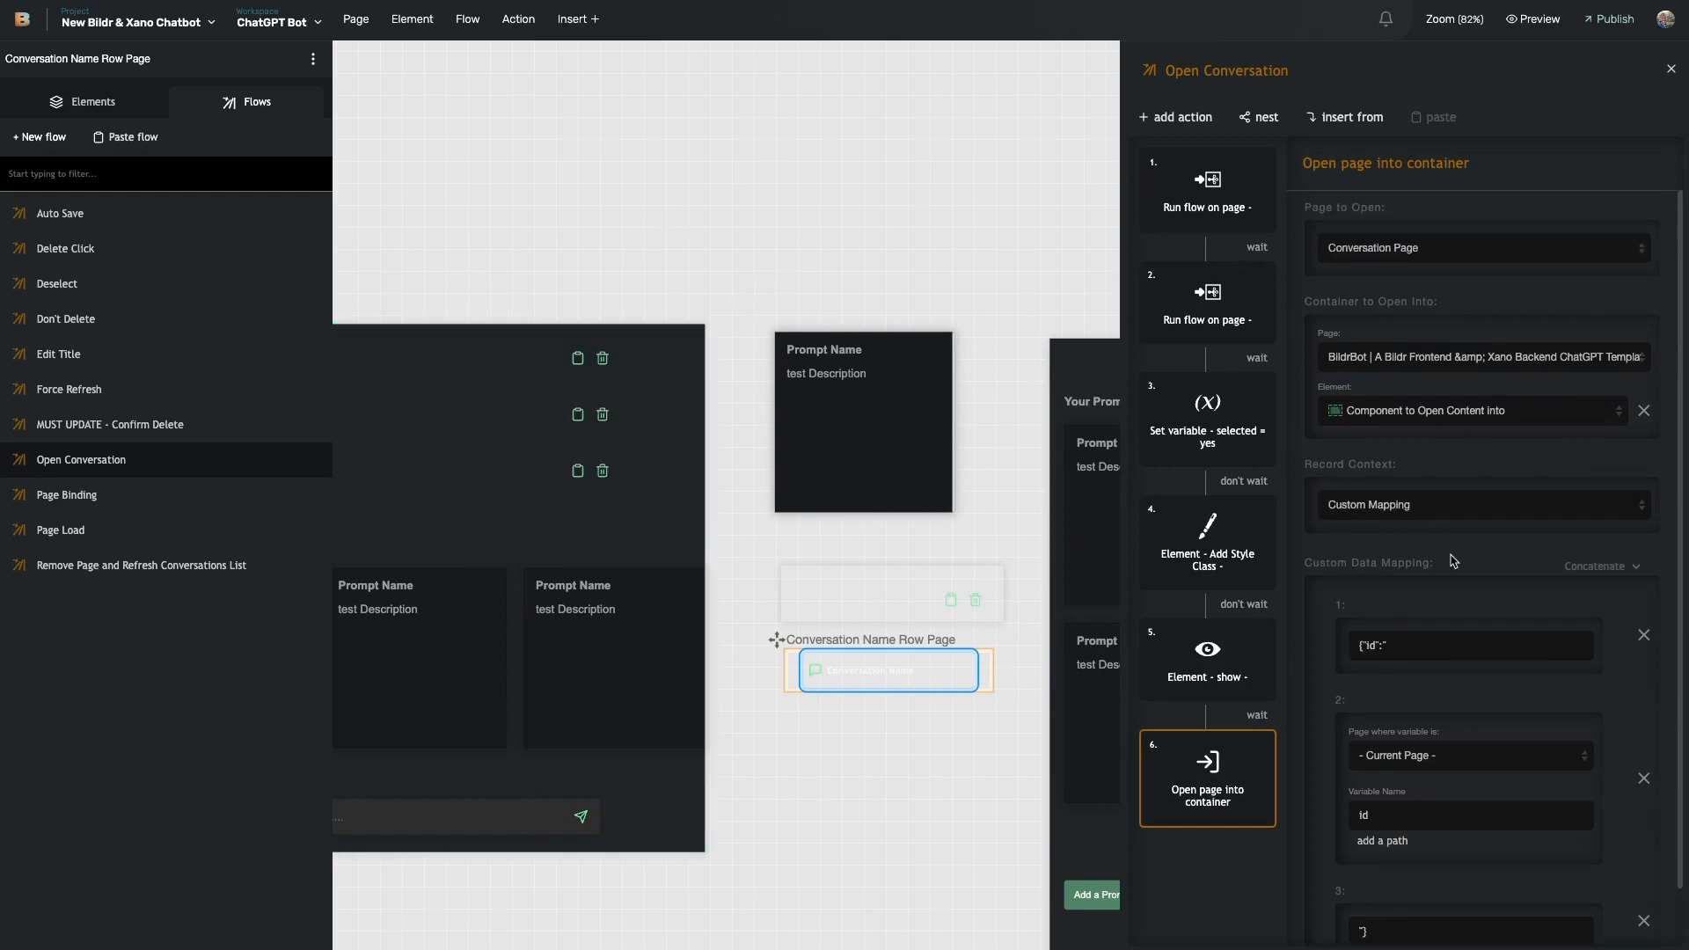
scroll(1447, 561, "down", 1)
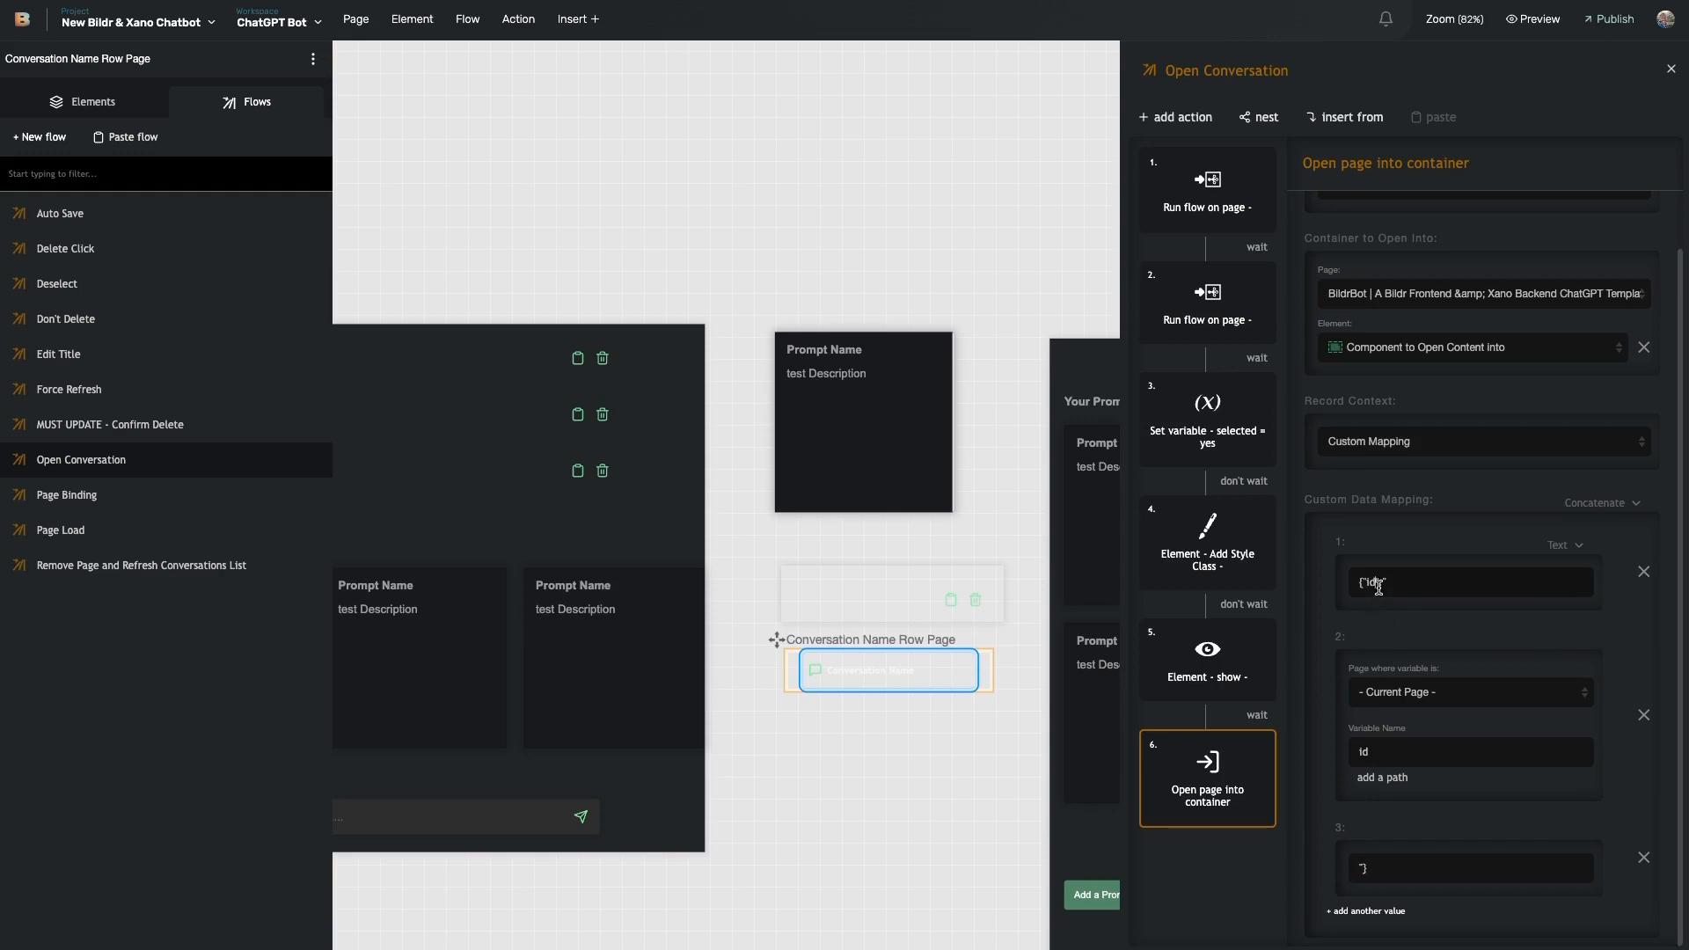
left_click_drag(1396, 581, 1342, 583)
- Confirm the record's key is id, then enter id into mapping value 1 to read {"id":"
left_click(1372, 577)
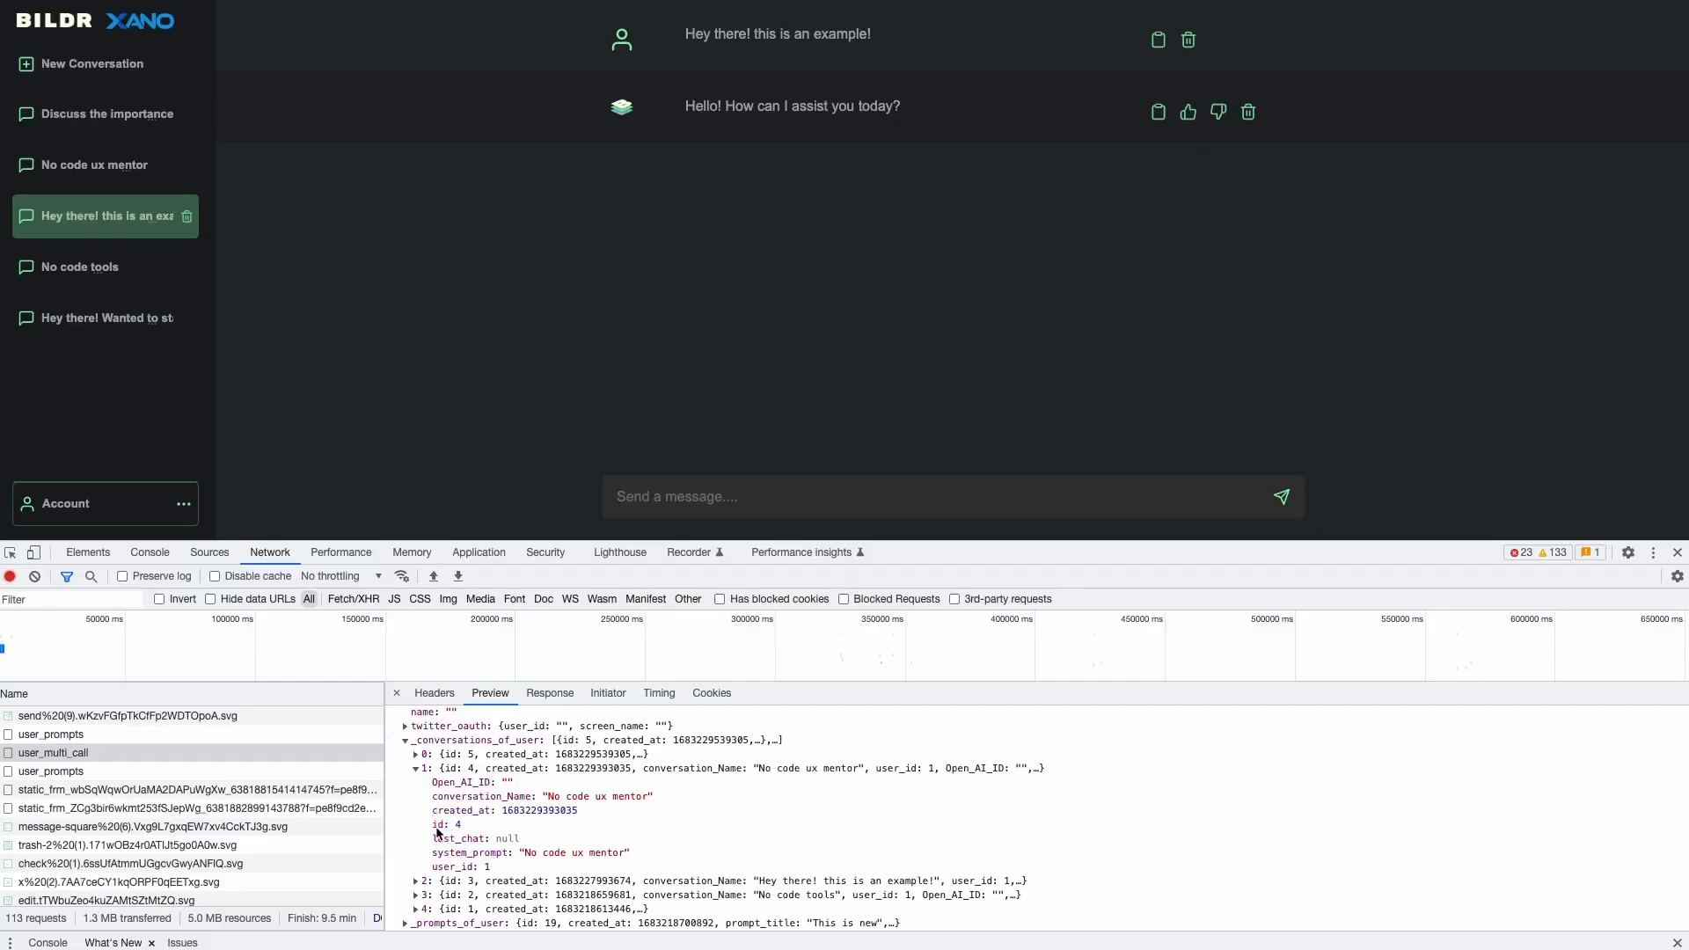
left_click_drag(458, 828, 434, 828)
left_click(433, 801)
left_click_drag(433, 801, 489, 868)
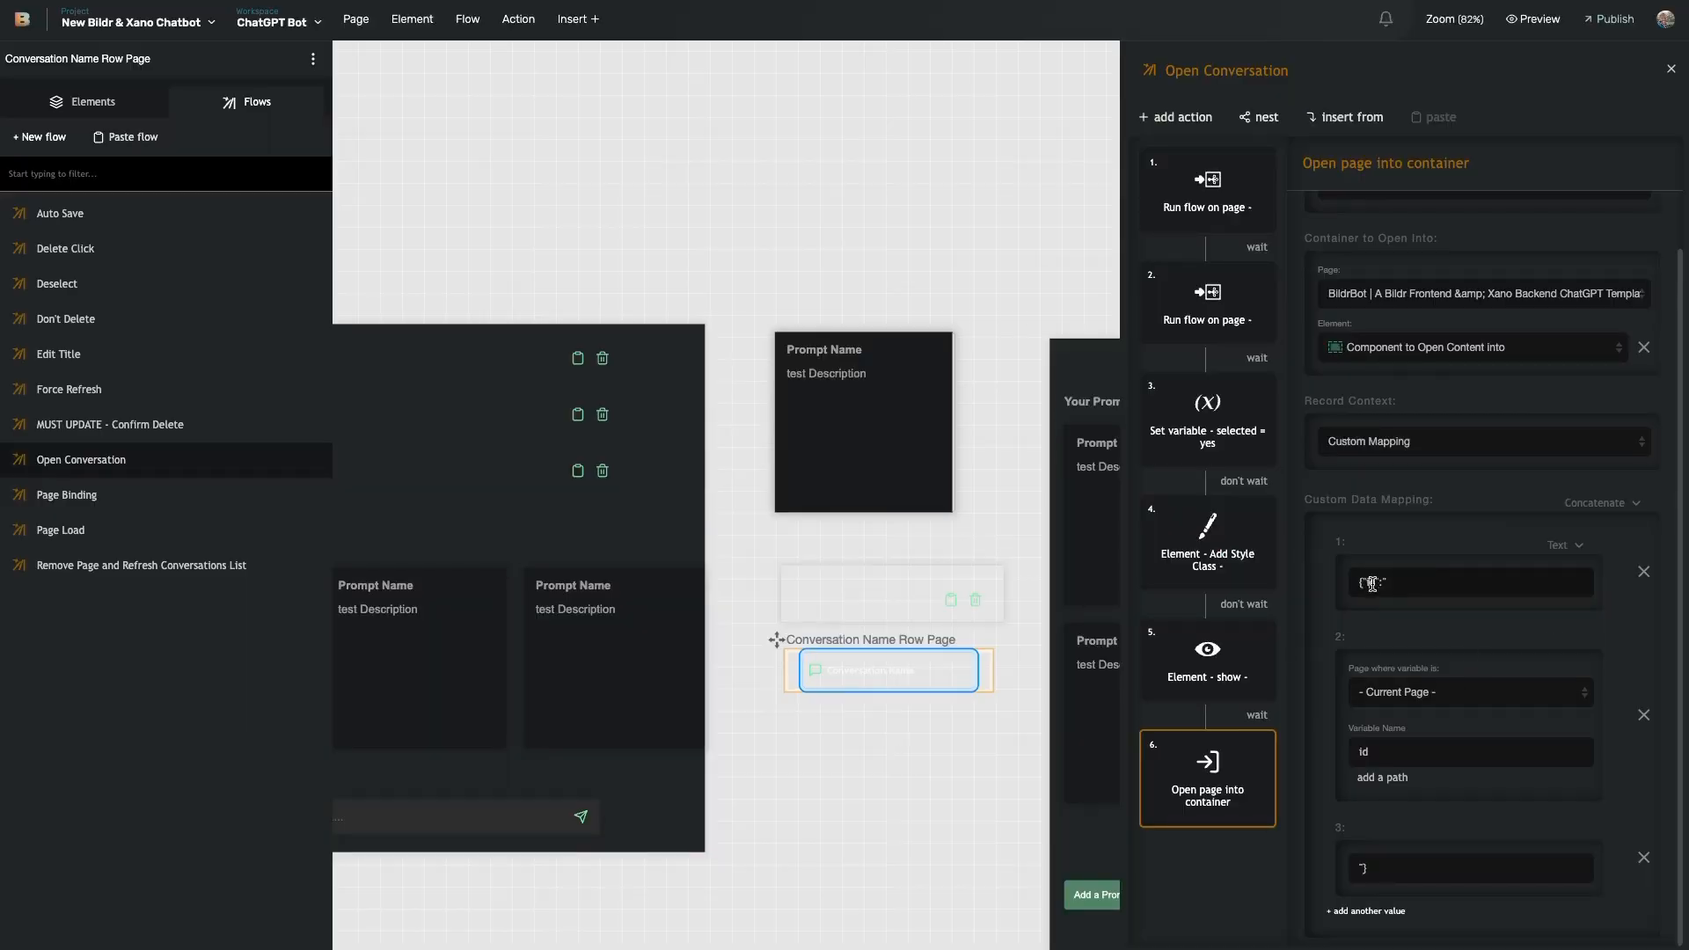
left_click(1372, 584)
type("id\":")
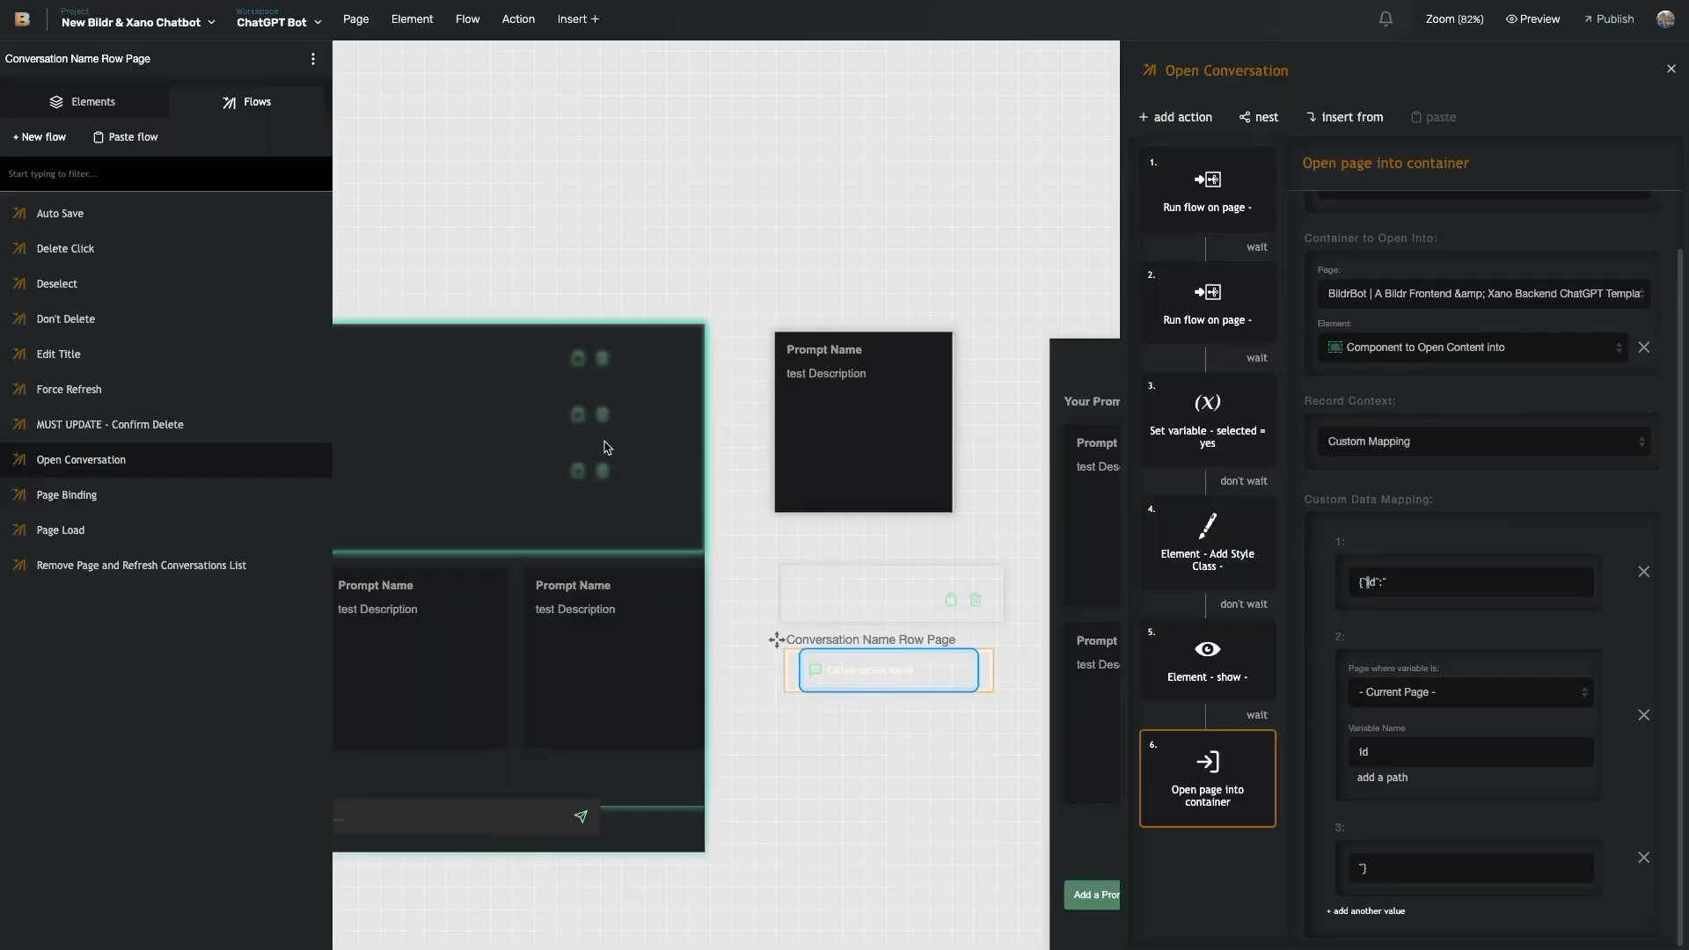
- Close the Open Conversation flow and select the New Conversation element
scroll(687, 475, "left", 5)
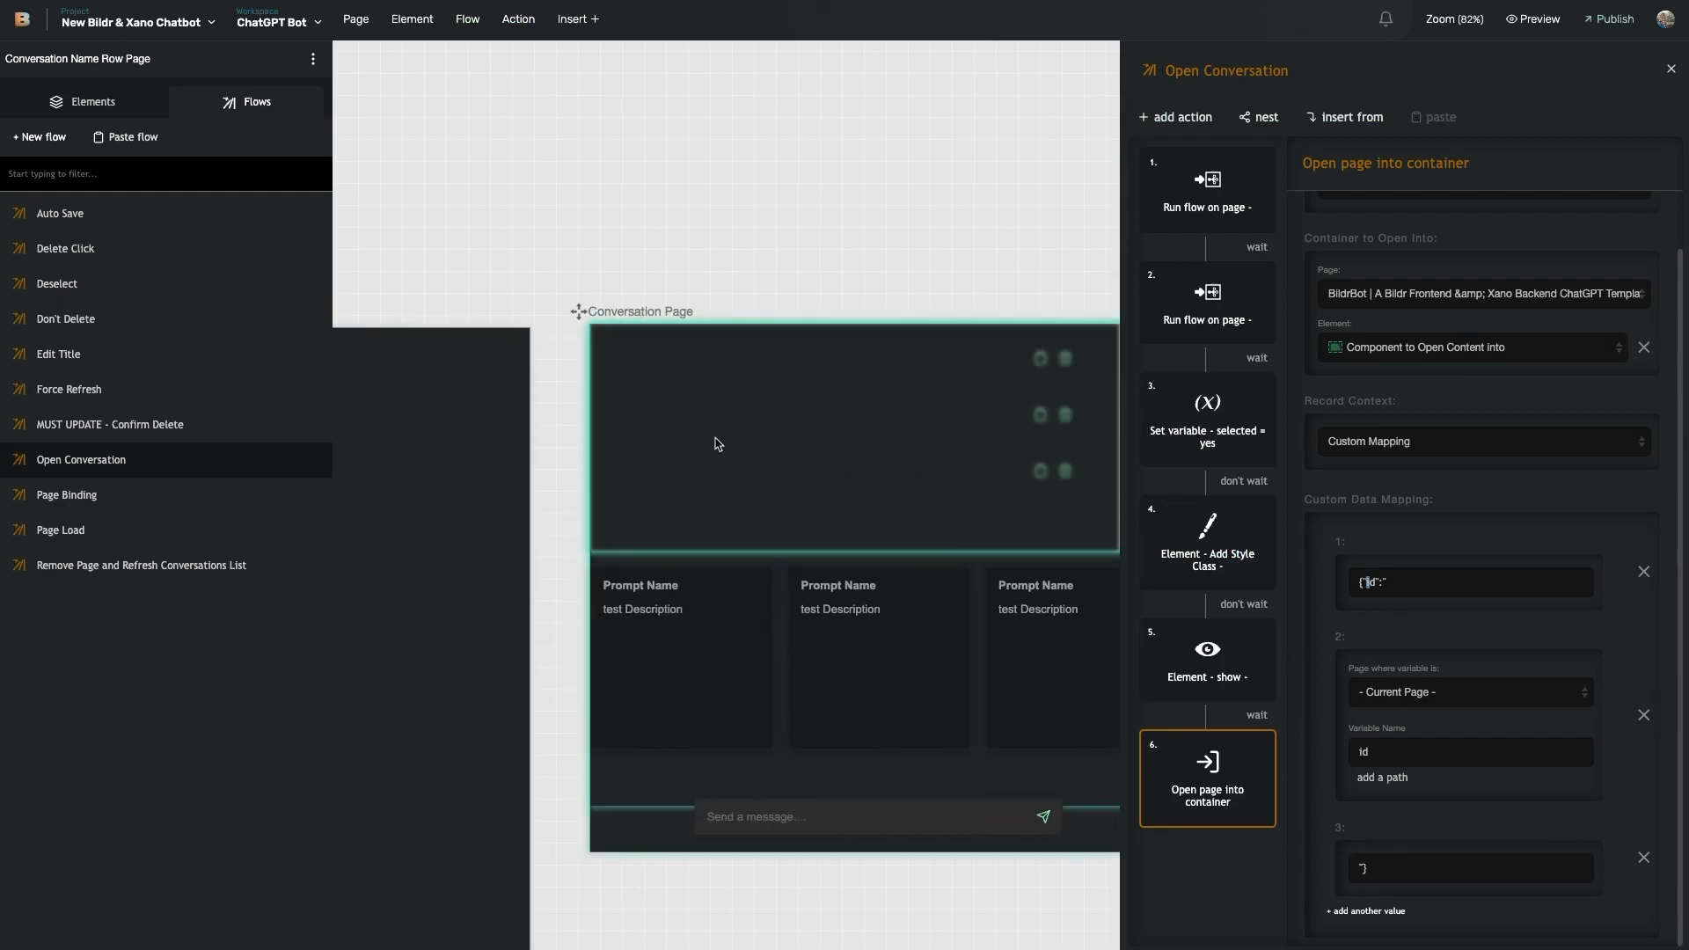
left_click(578, 442)
scroll(713, 466, "left", 3)
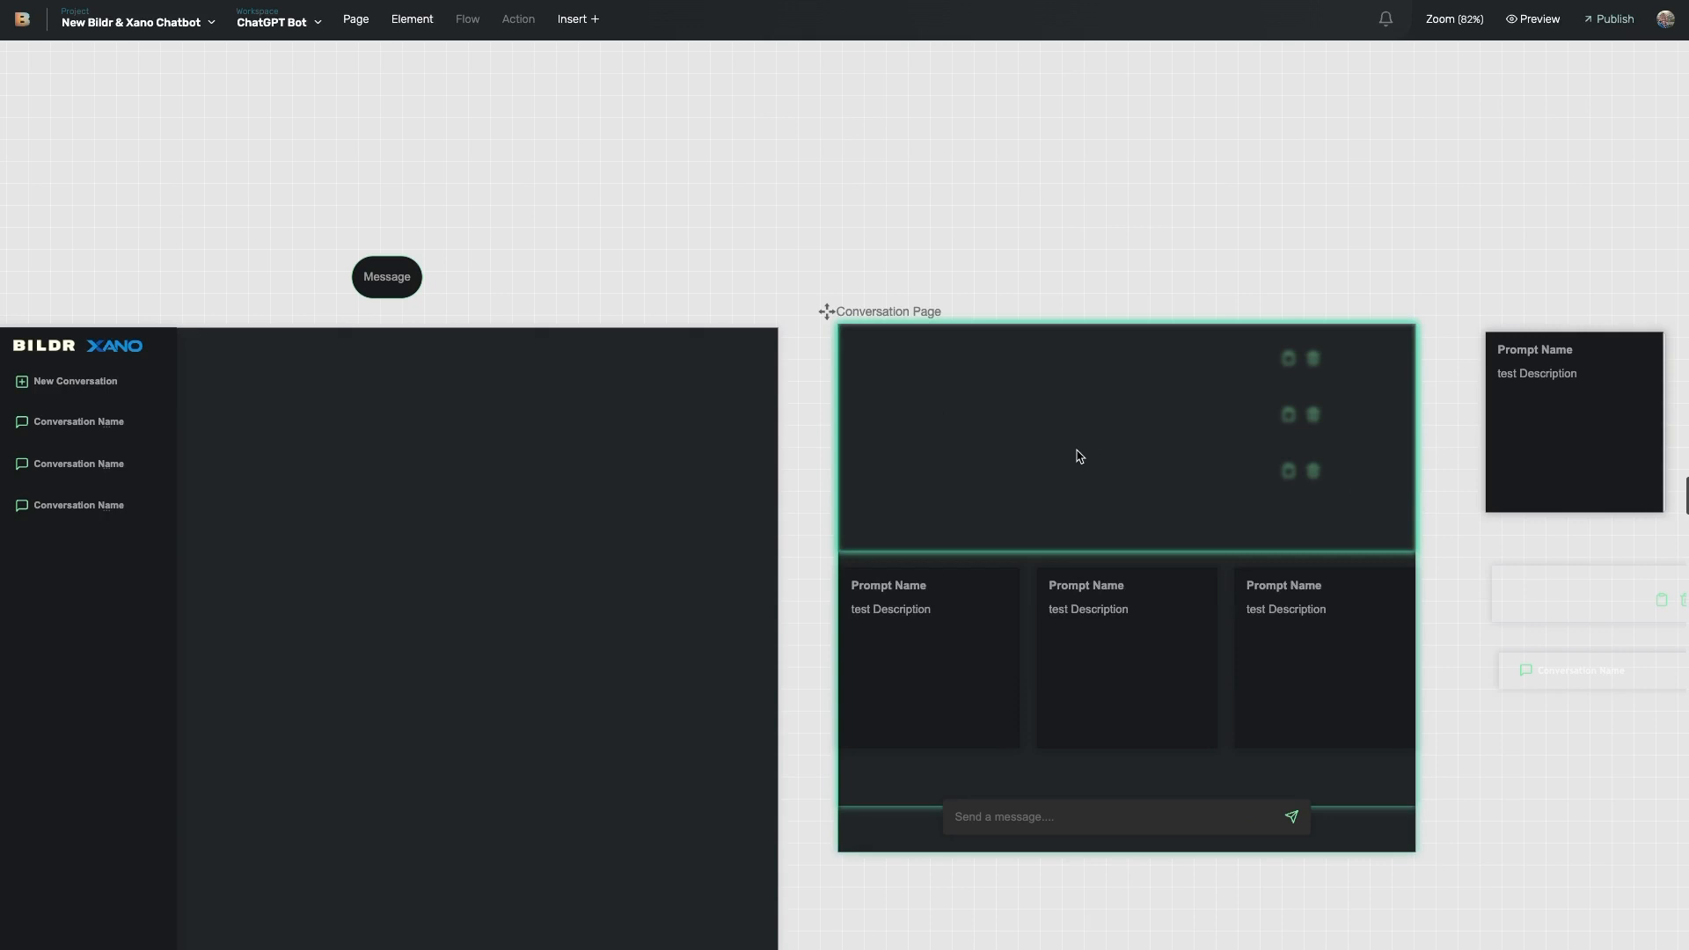
scroll(792, 460, "left", 7)
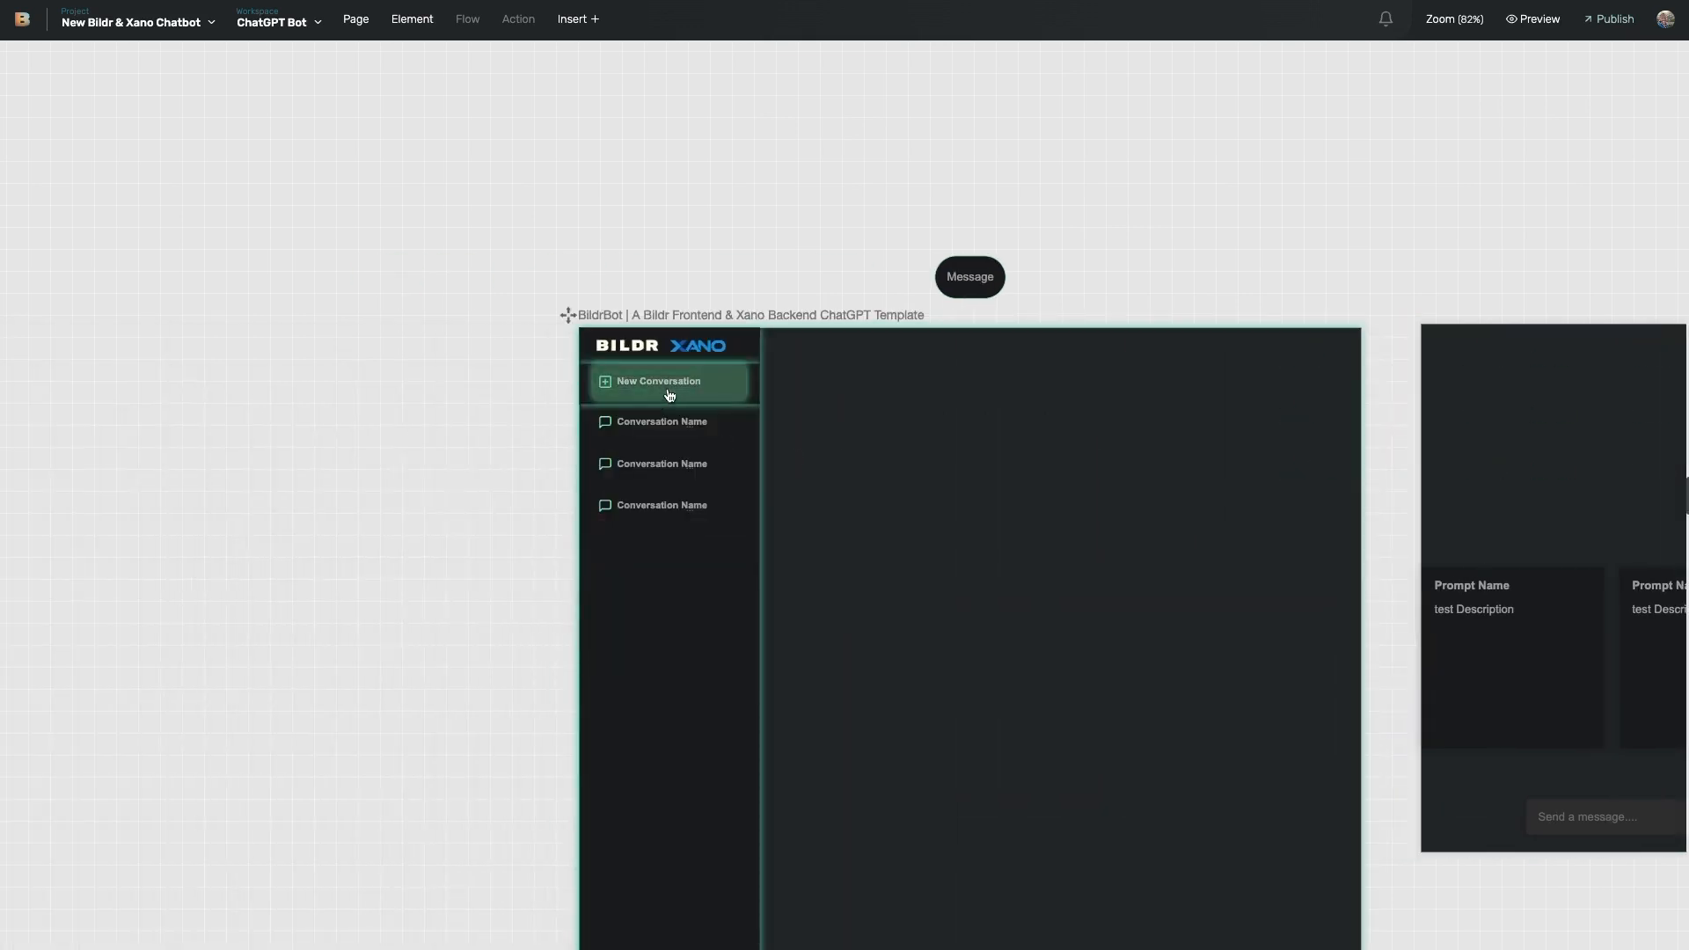
left_click(722, 399)
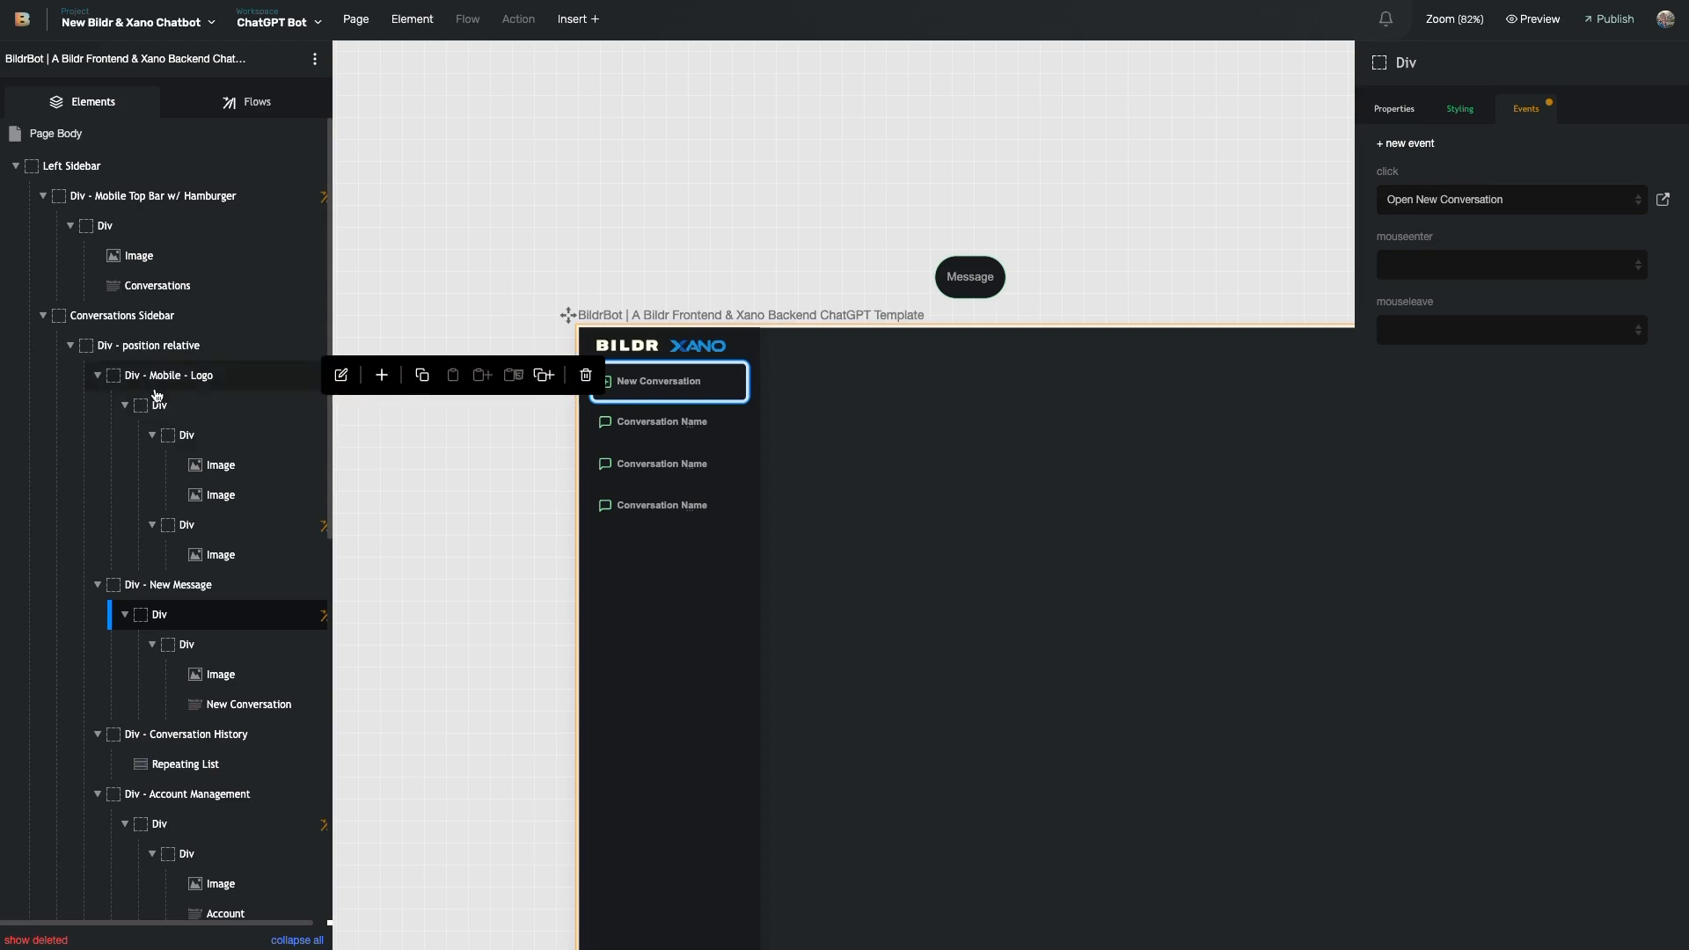
- Filter the flows list to open 'Existing User Logged In', then 'New Sign-up Confirmed Flow'
left_click(252, 102)
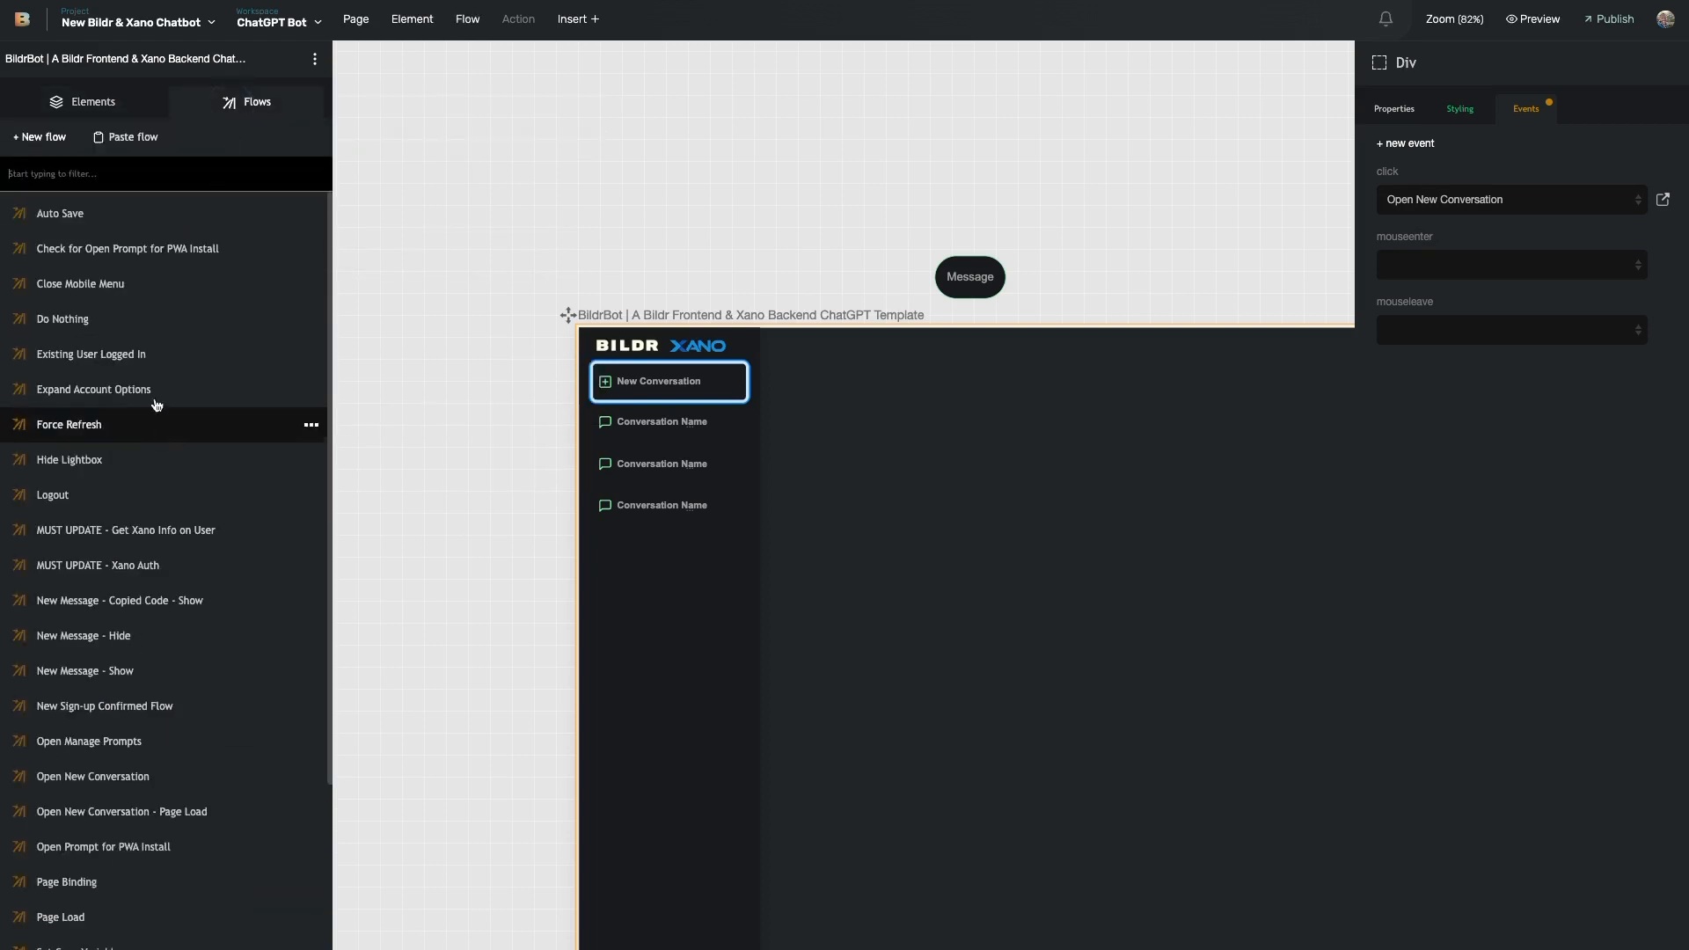
left_click(101, 167)
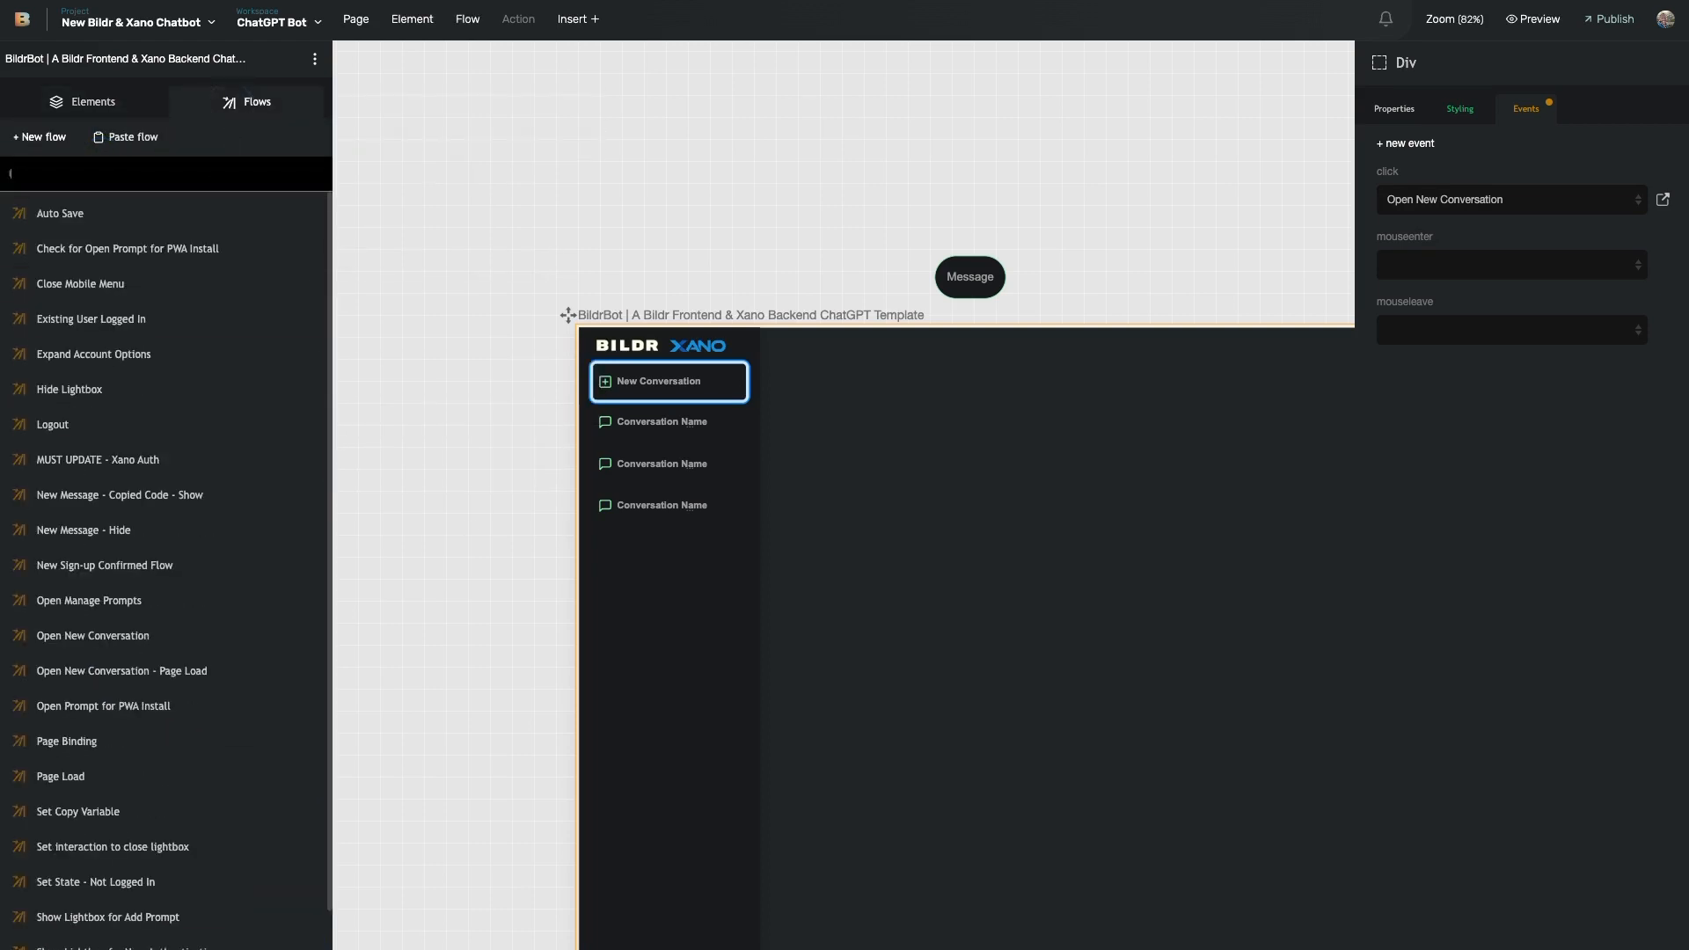
type("ex")
left_click(91, 212)
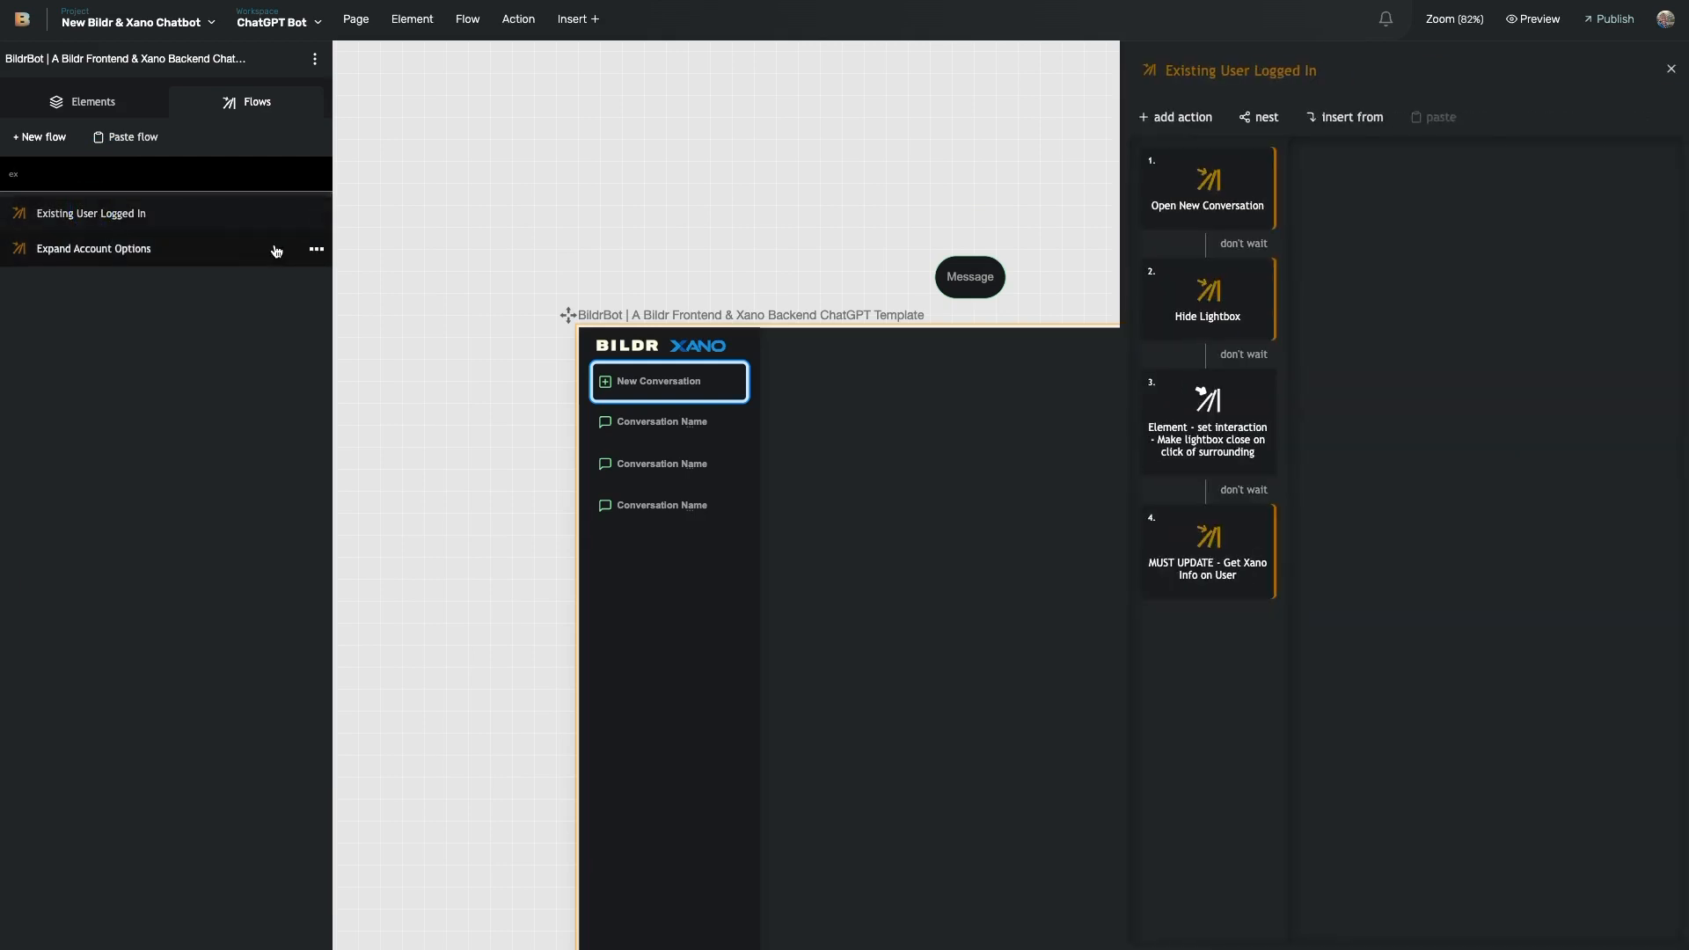
left_click(214, 176)
key("BackSpace")
key("BackSpace")
type("new")
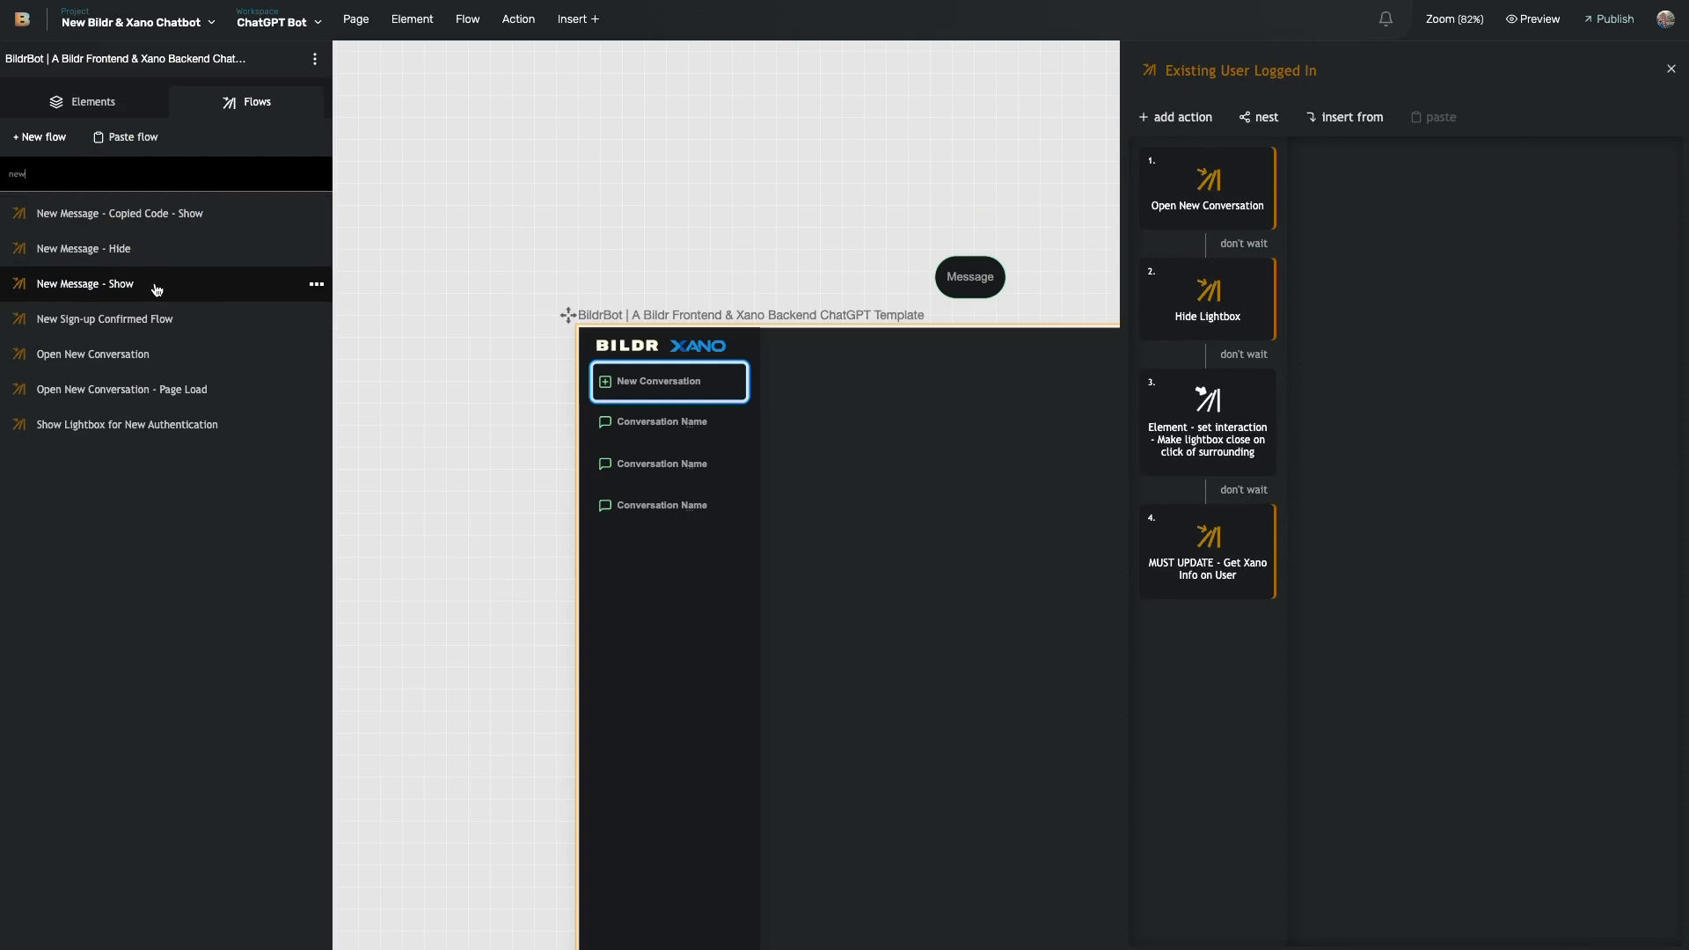
left_click(160, 319)
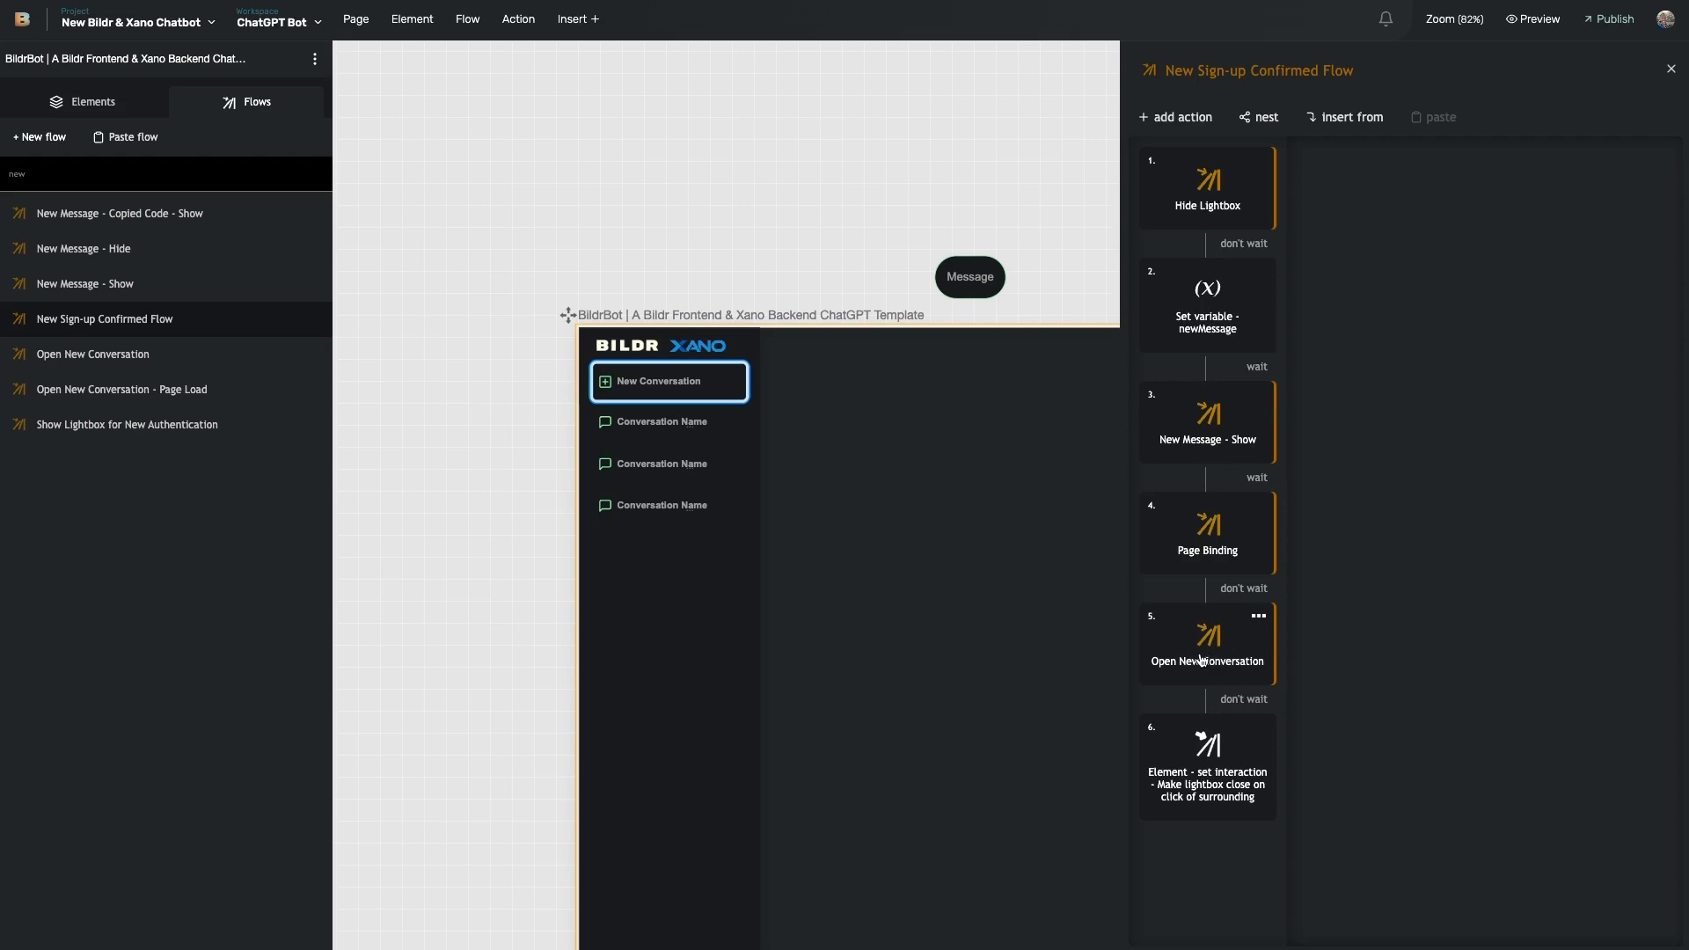
- Select the Conversation Page's Repeating List - messages
scroll(776, 532, "right", 10)
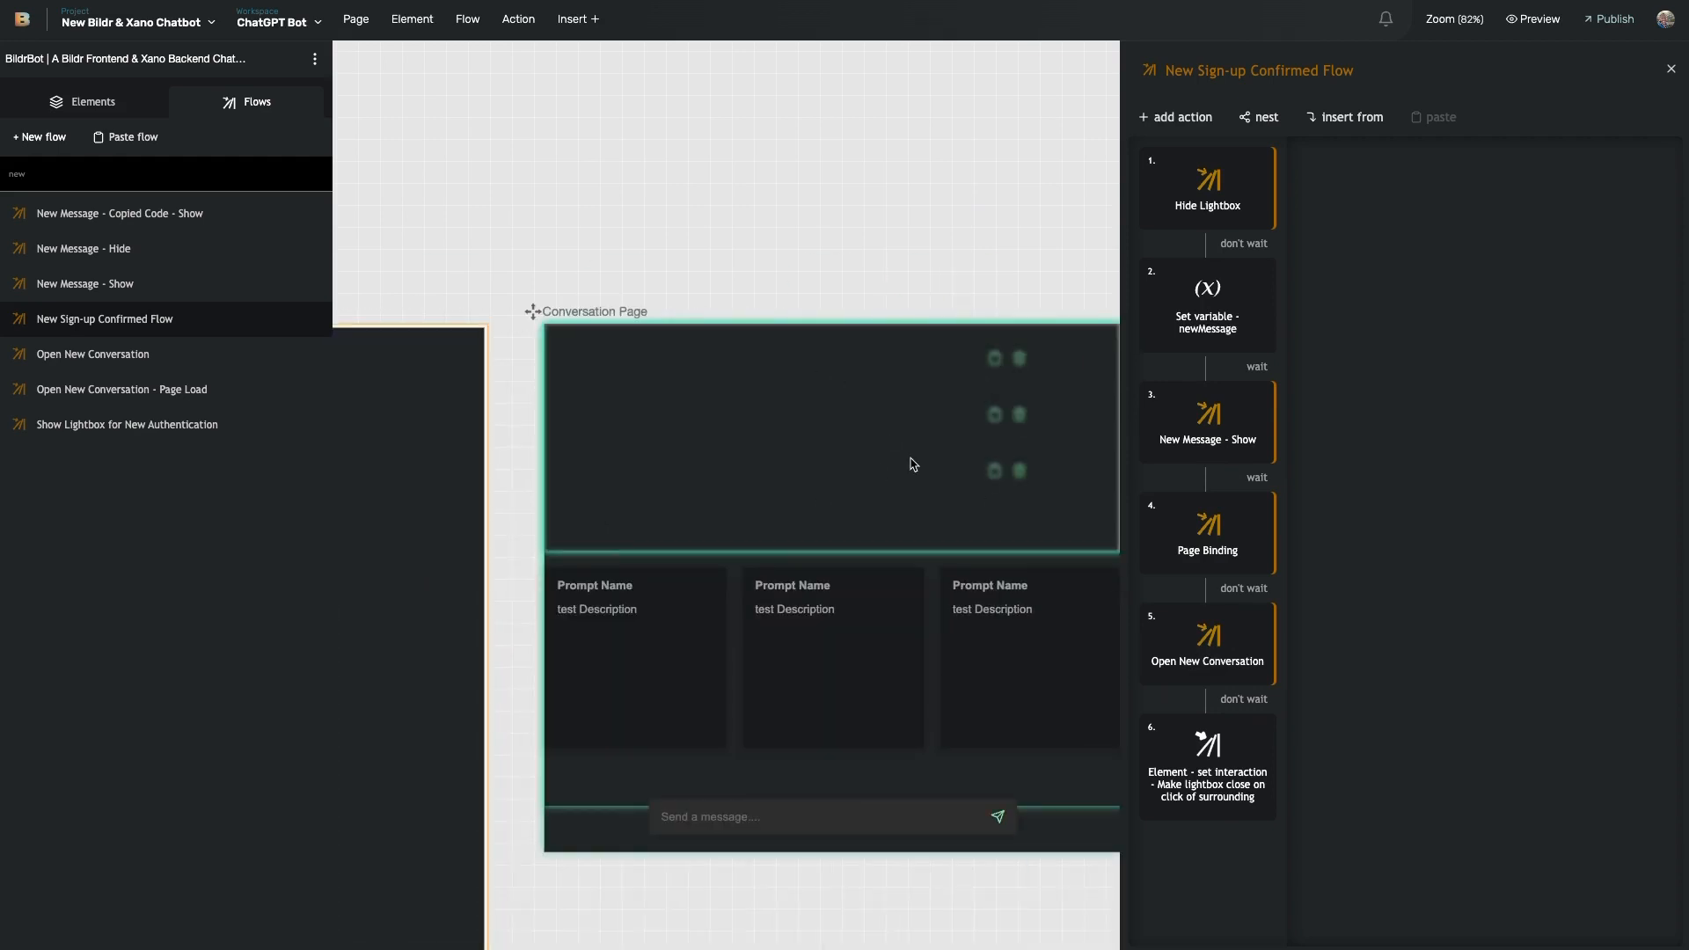
scroll(914, 465, "left", 6)
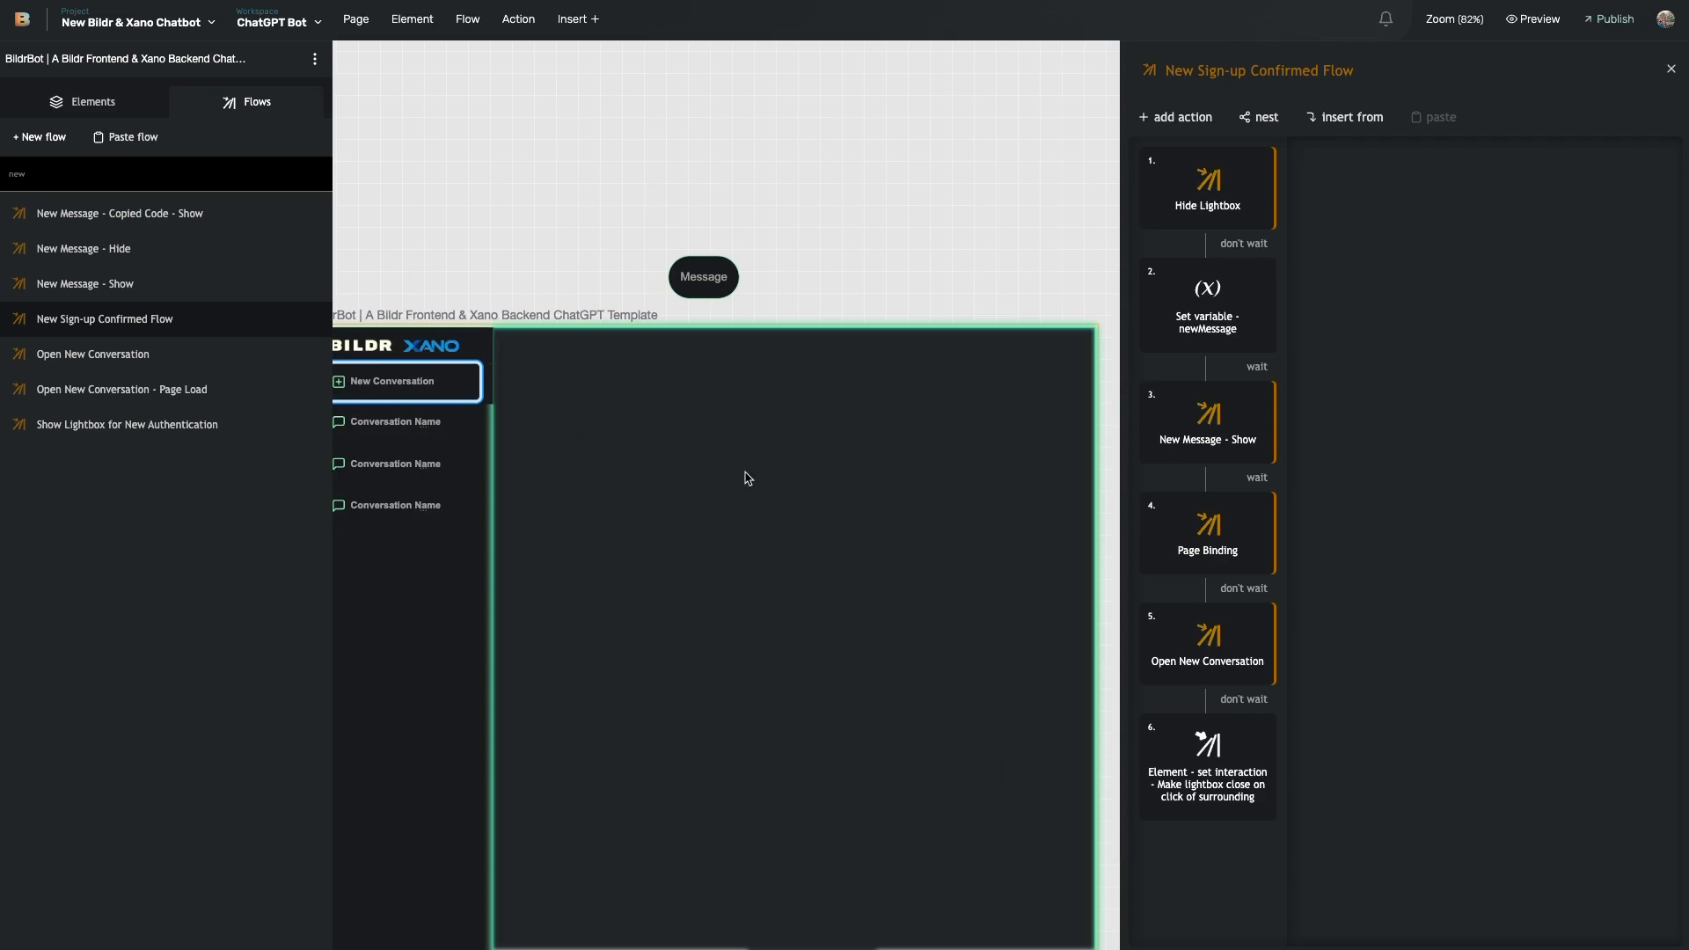
scroll(758, 475, "right", 5)
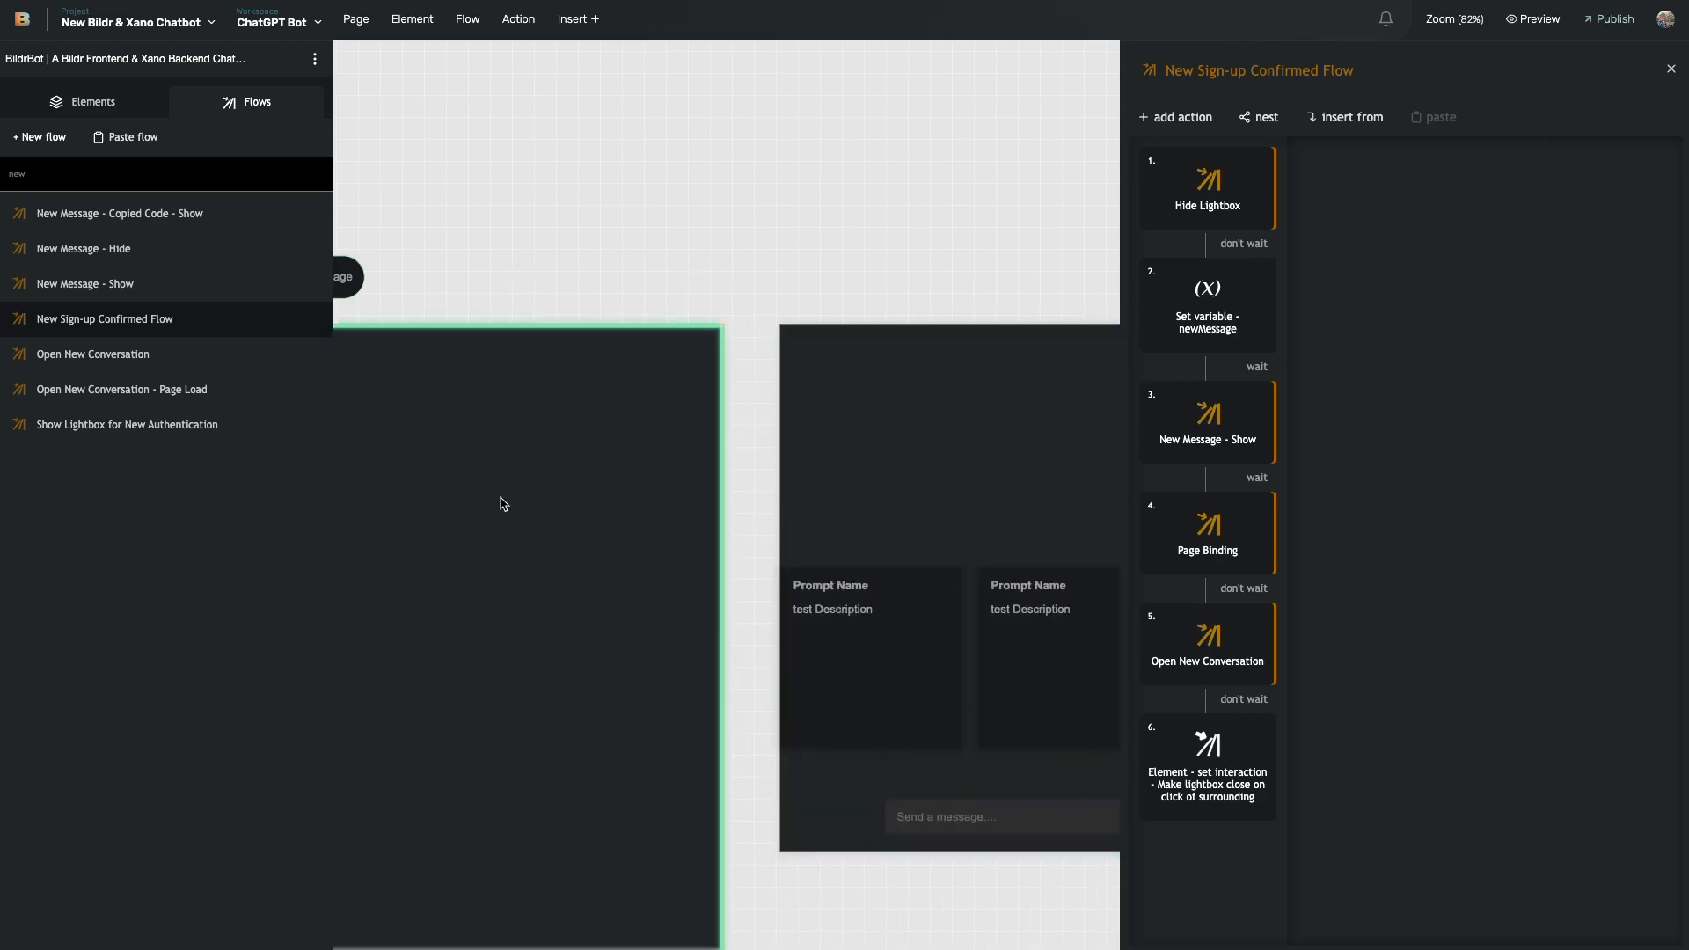
left_click(943, 456)
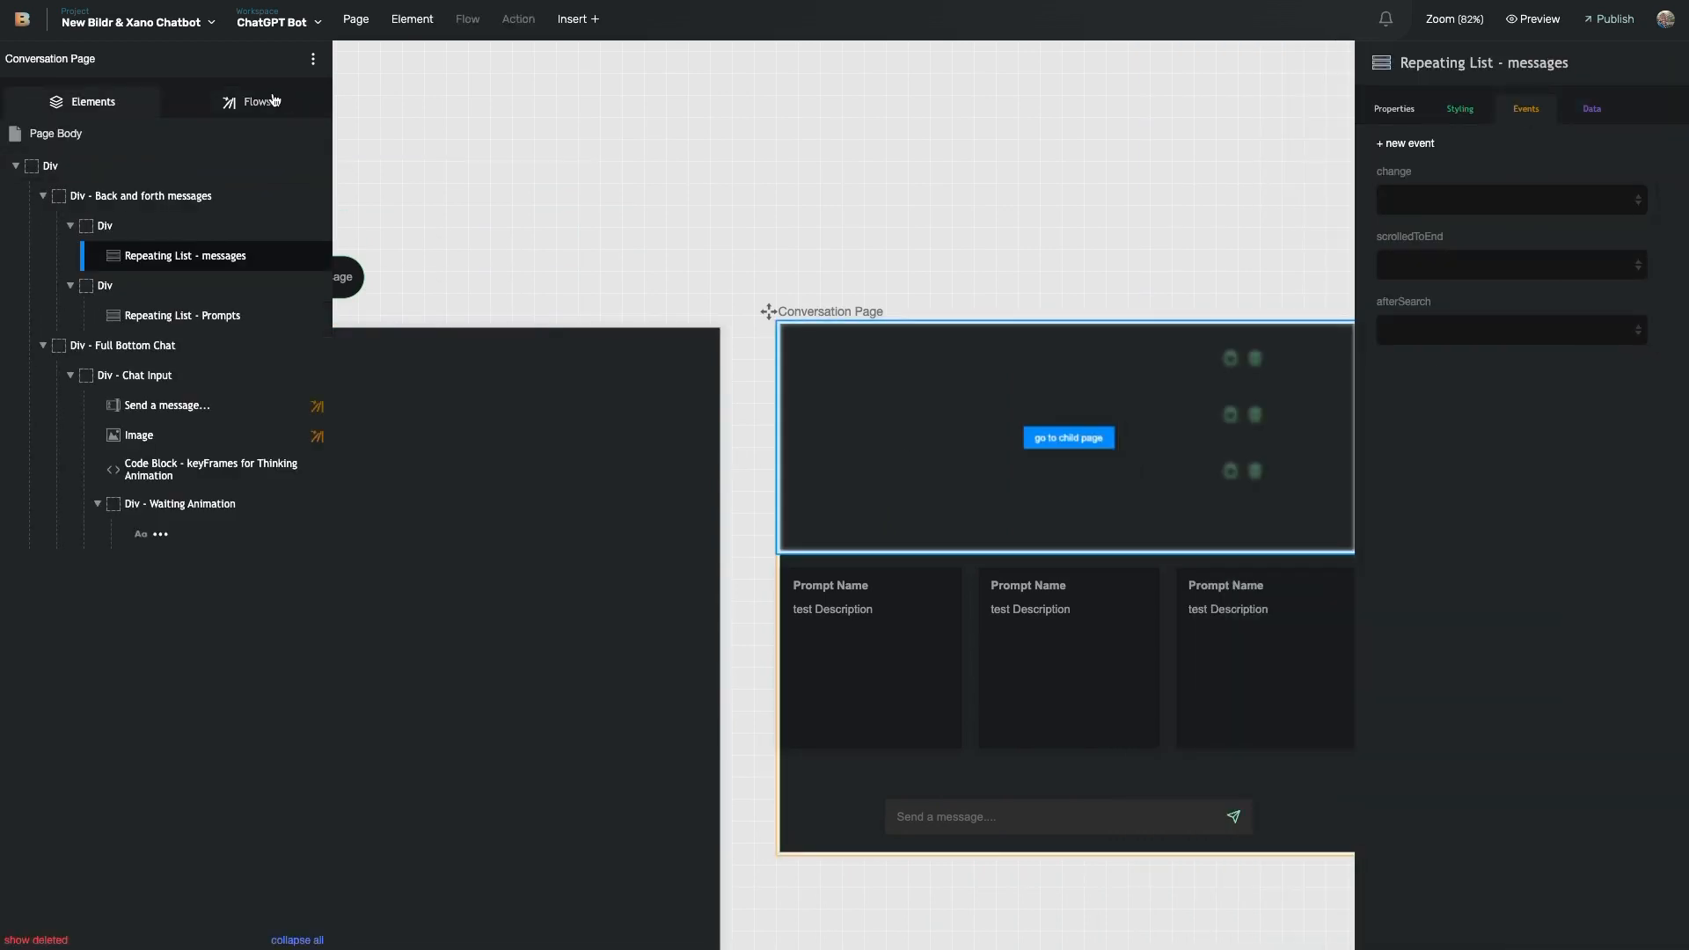
- Filter the flows list by 'page' and open the Page Load flow
left_click(273, 100)
left_click(172, 173)
type("page")
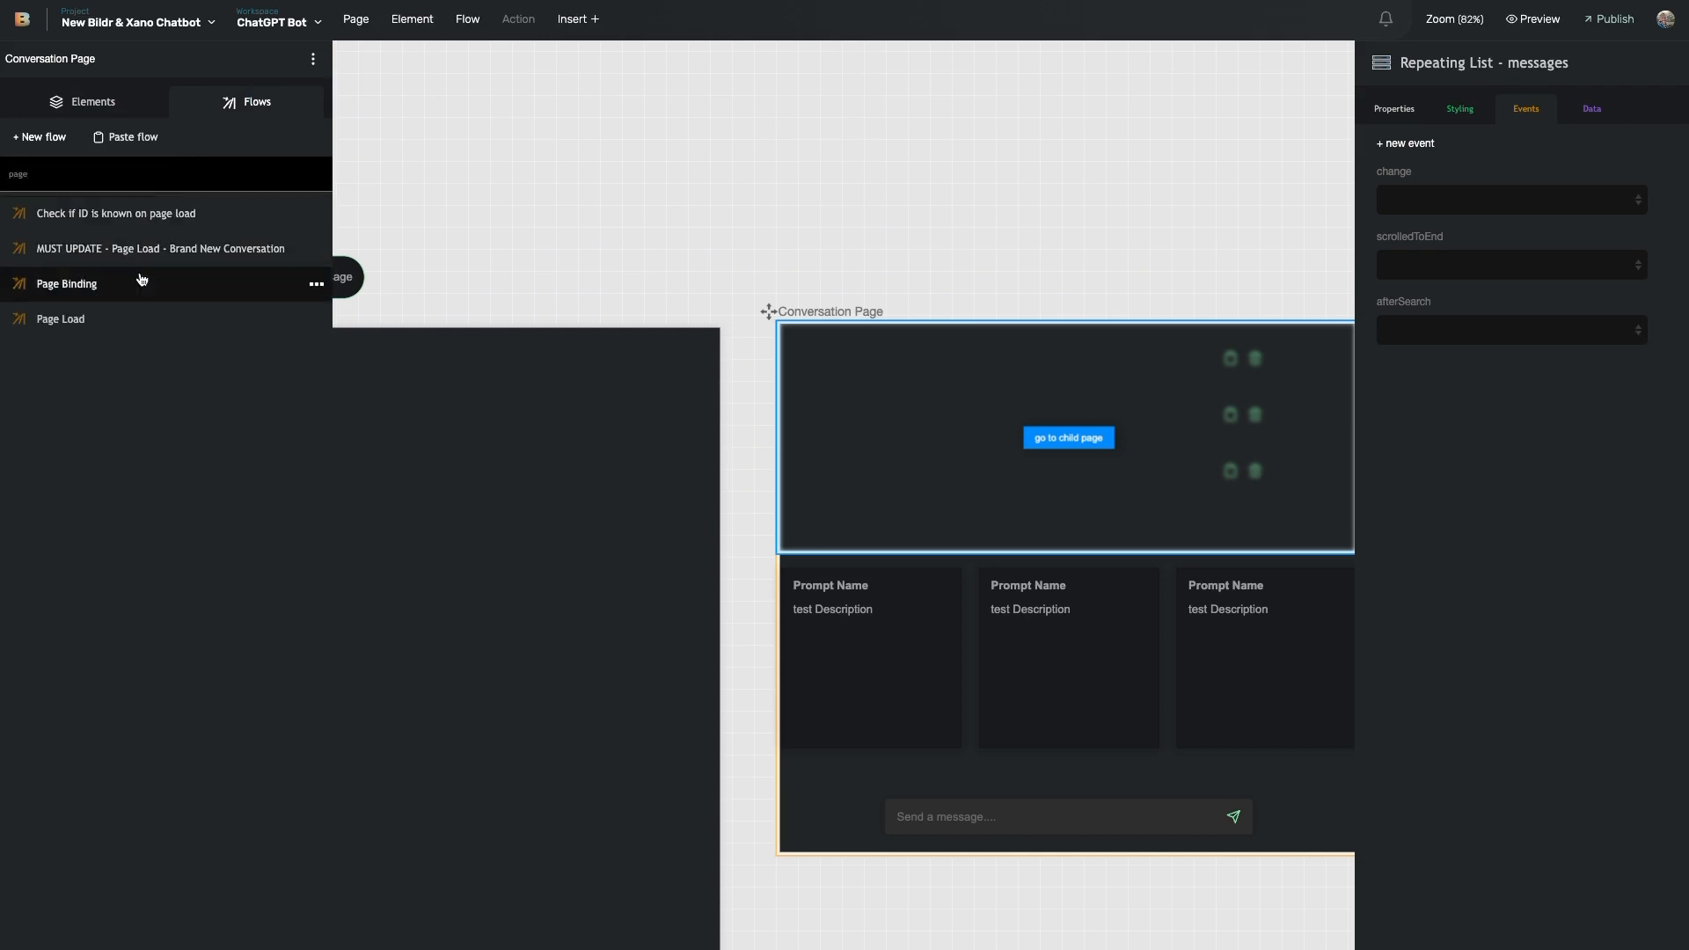
left_click(132, 319)
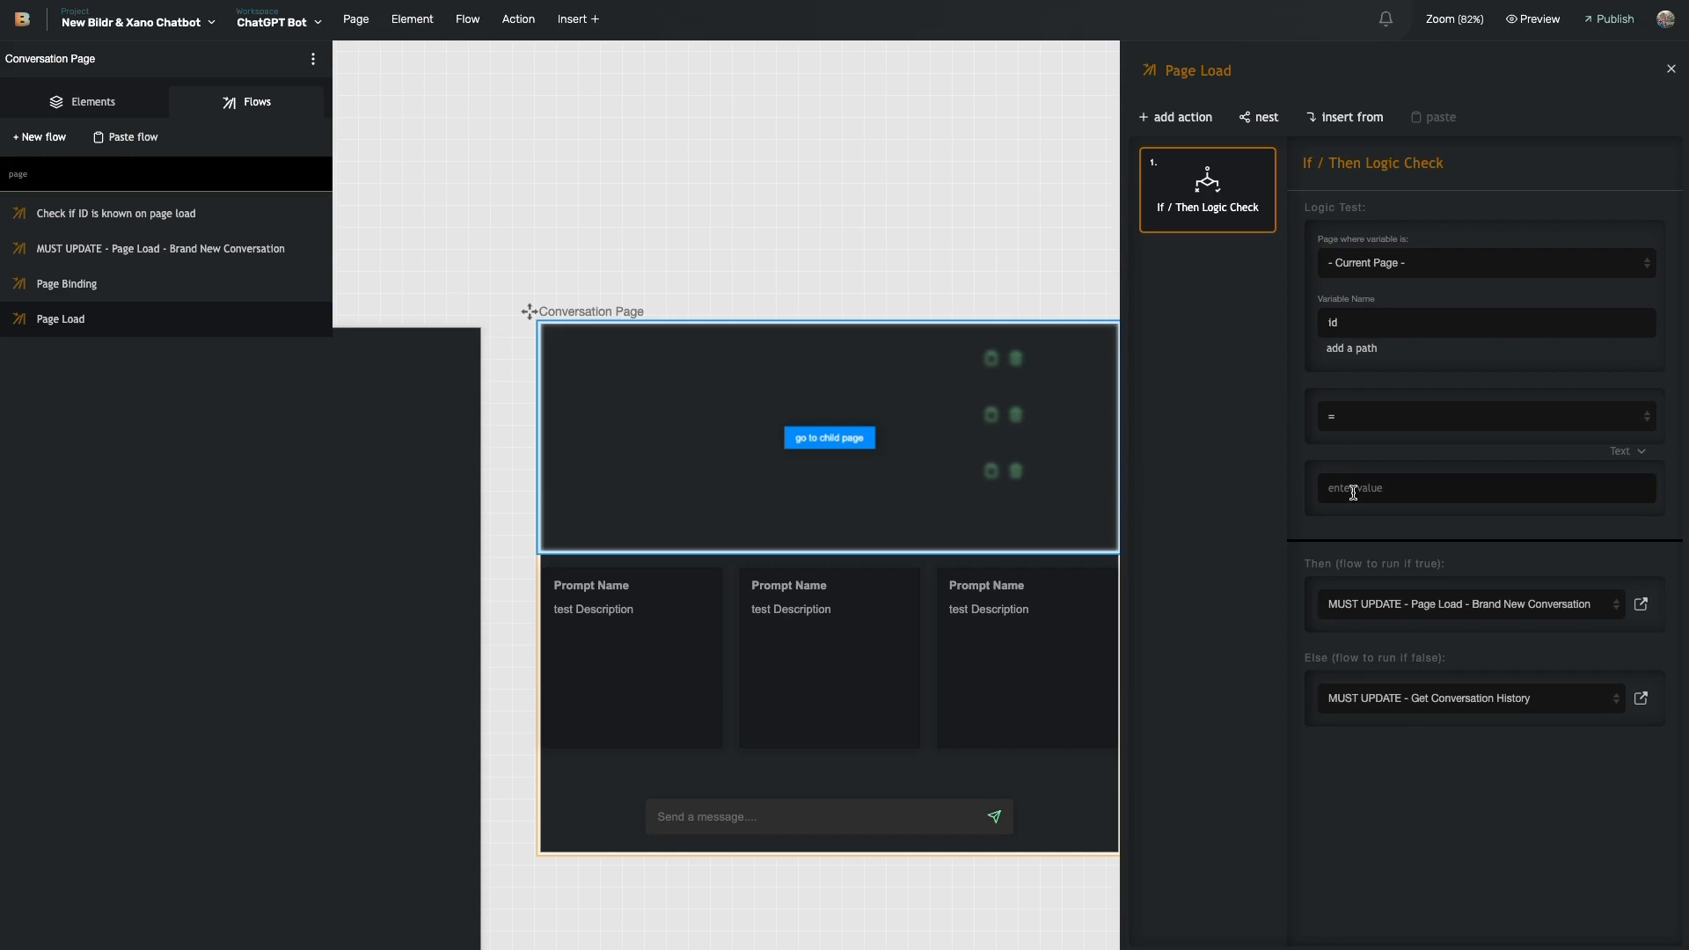
- Pan to the Conversation Page and open the If/Then check's Then flow, Brand New Conversation
scroll(968, 572, "right", 5)
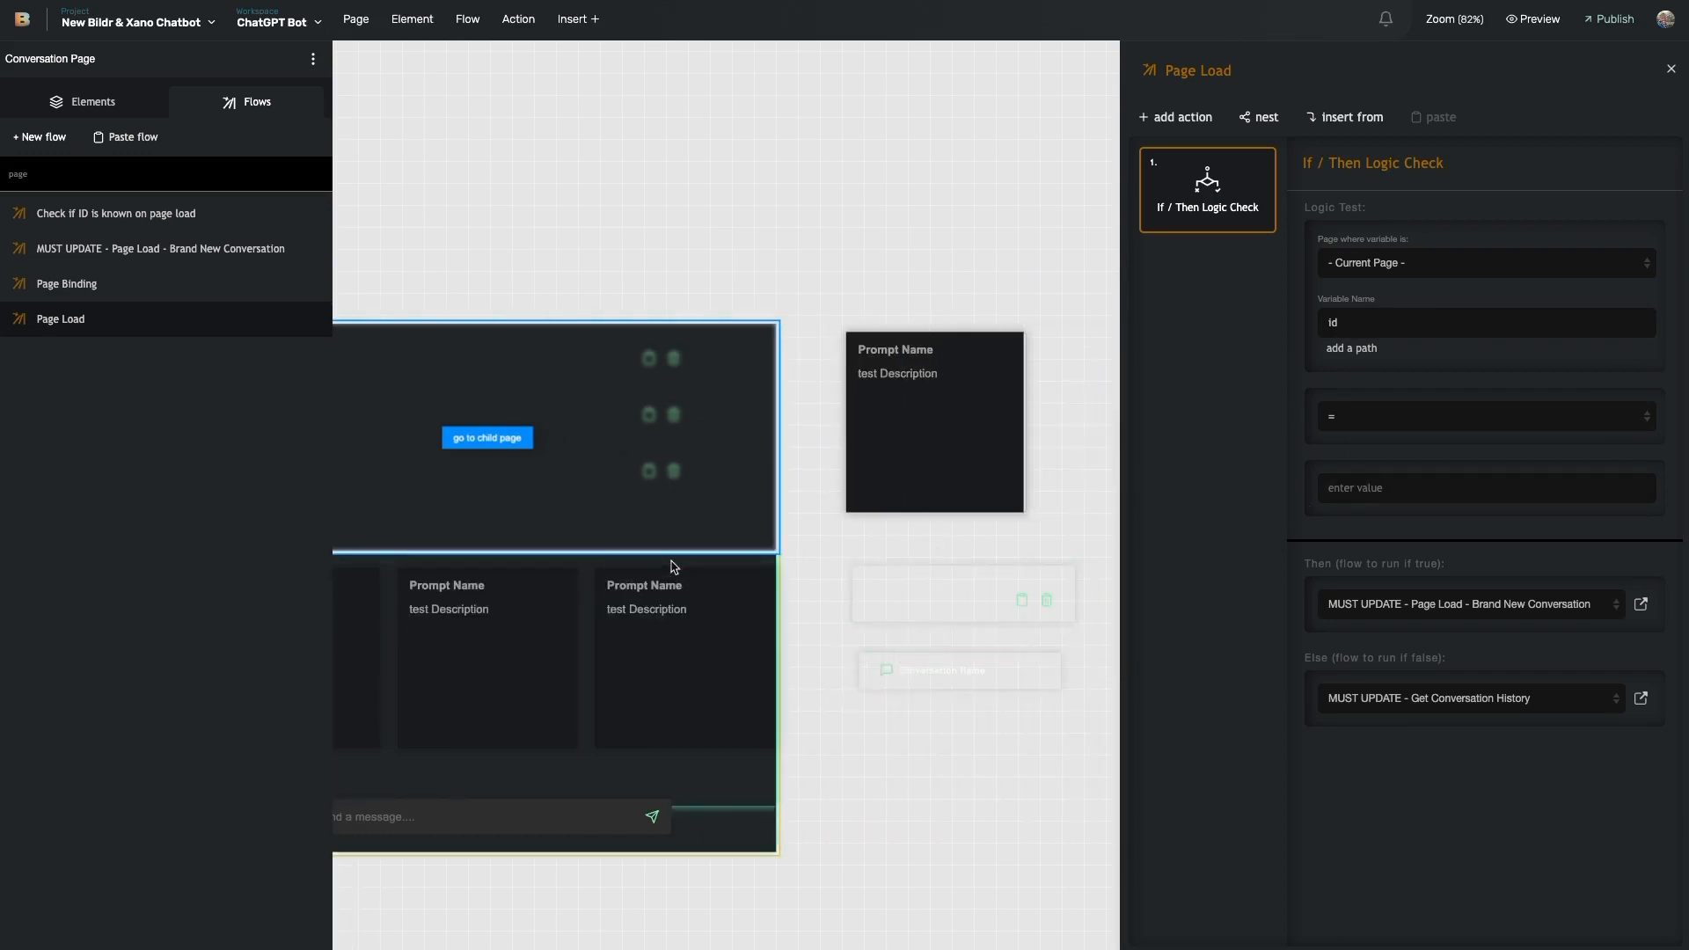
double_click(946, 672)
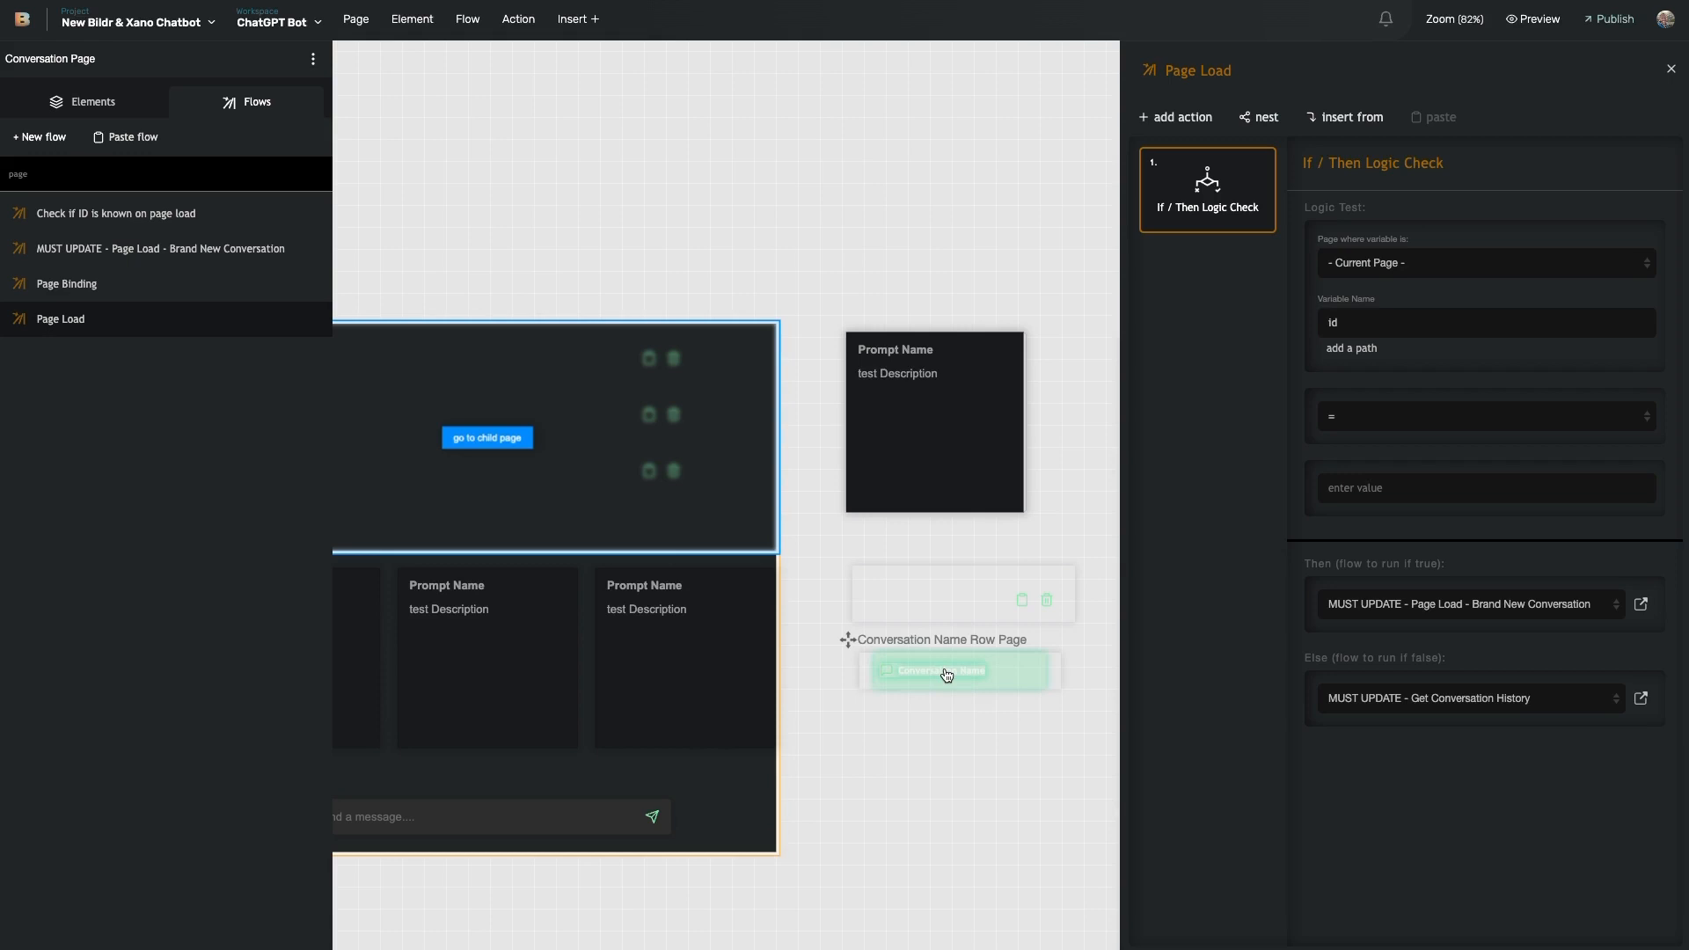
scroll(701, 498, "left", 8)
scroll(577, 440, "left", 6)
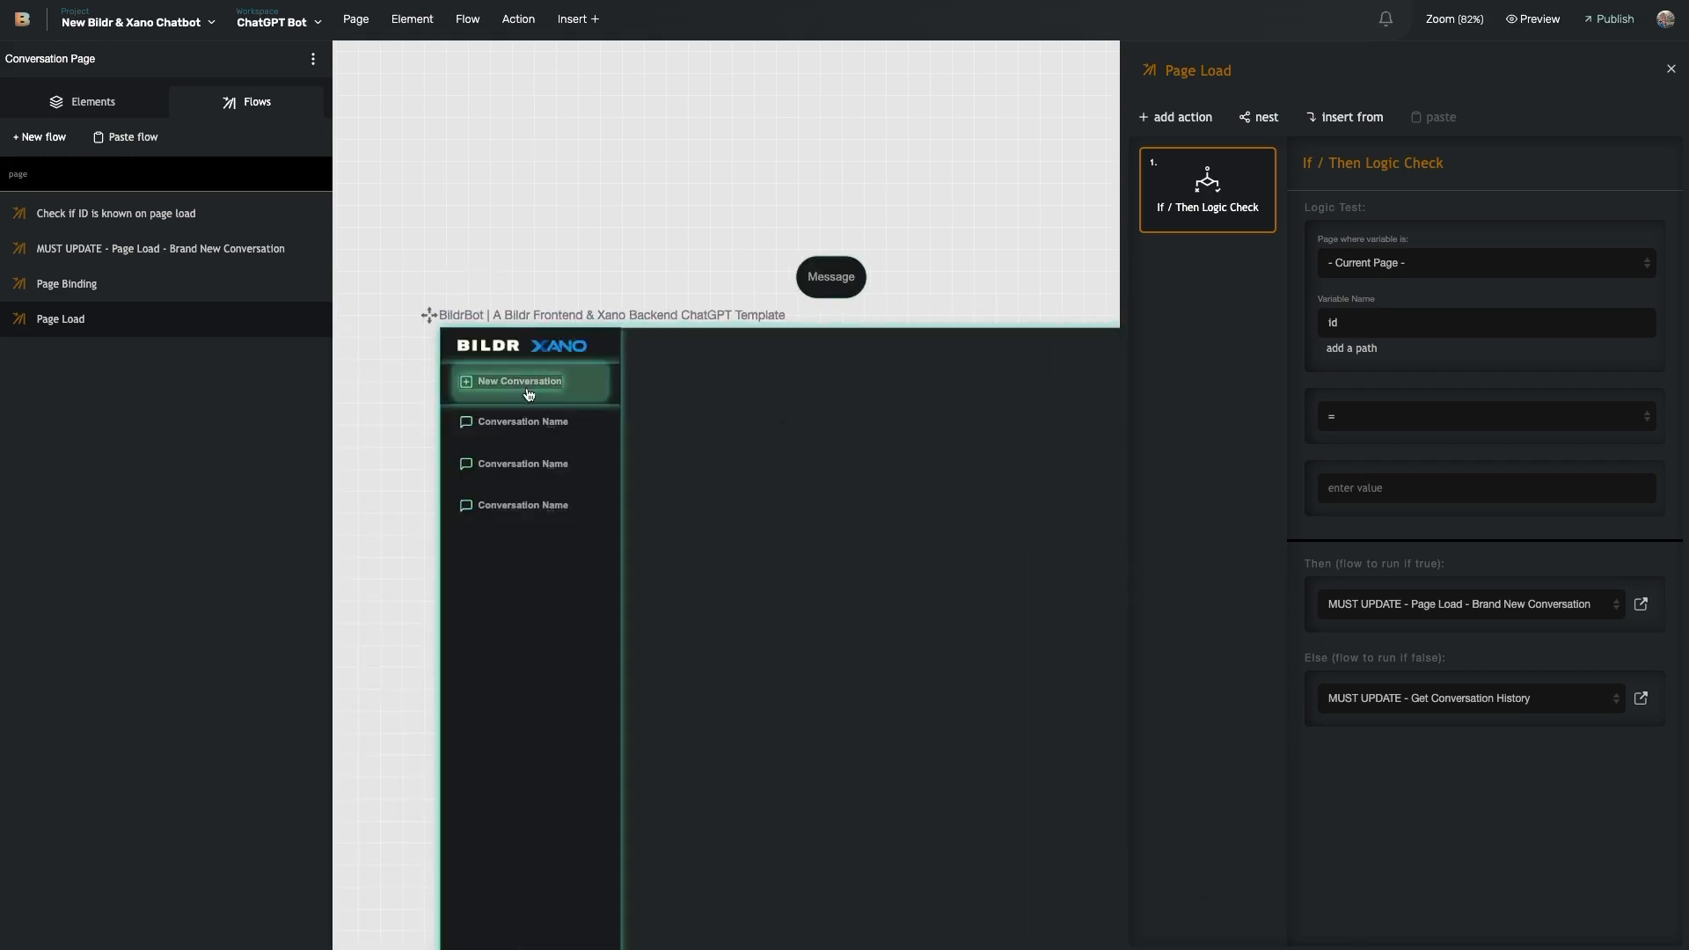
scroll(568, 392, "right", 1)
scroll(556, 399, "right", 8)
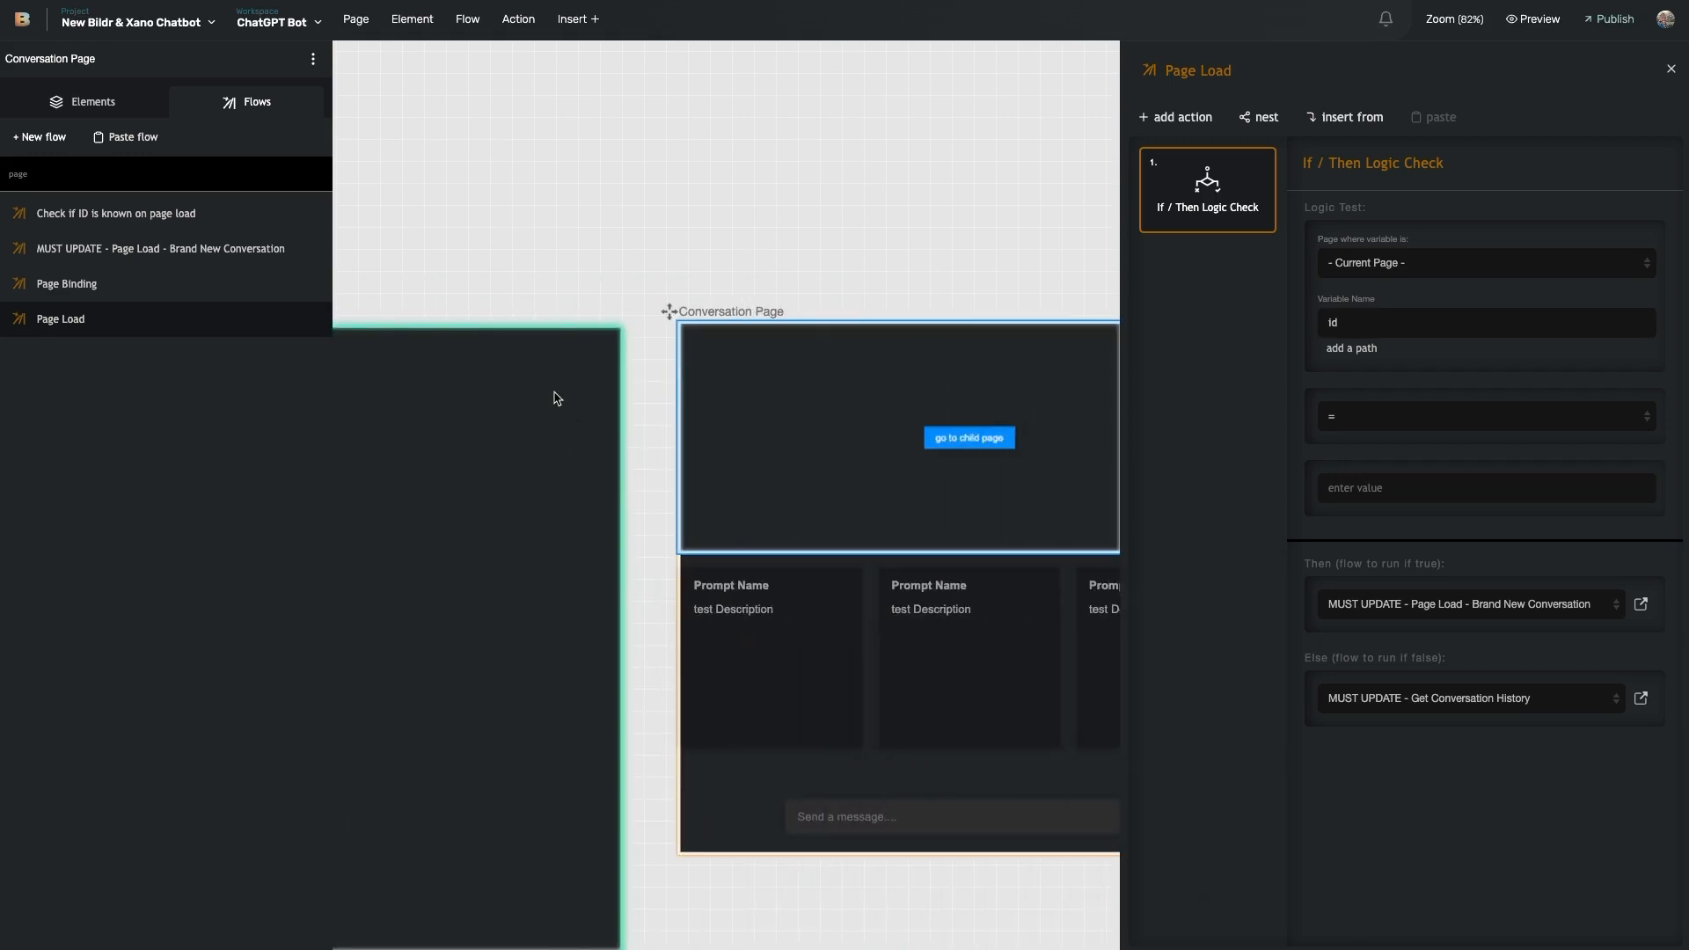
scroll(557, 398, "right", 6)
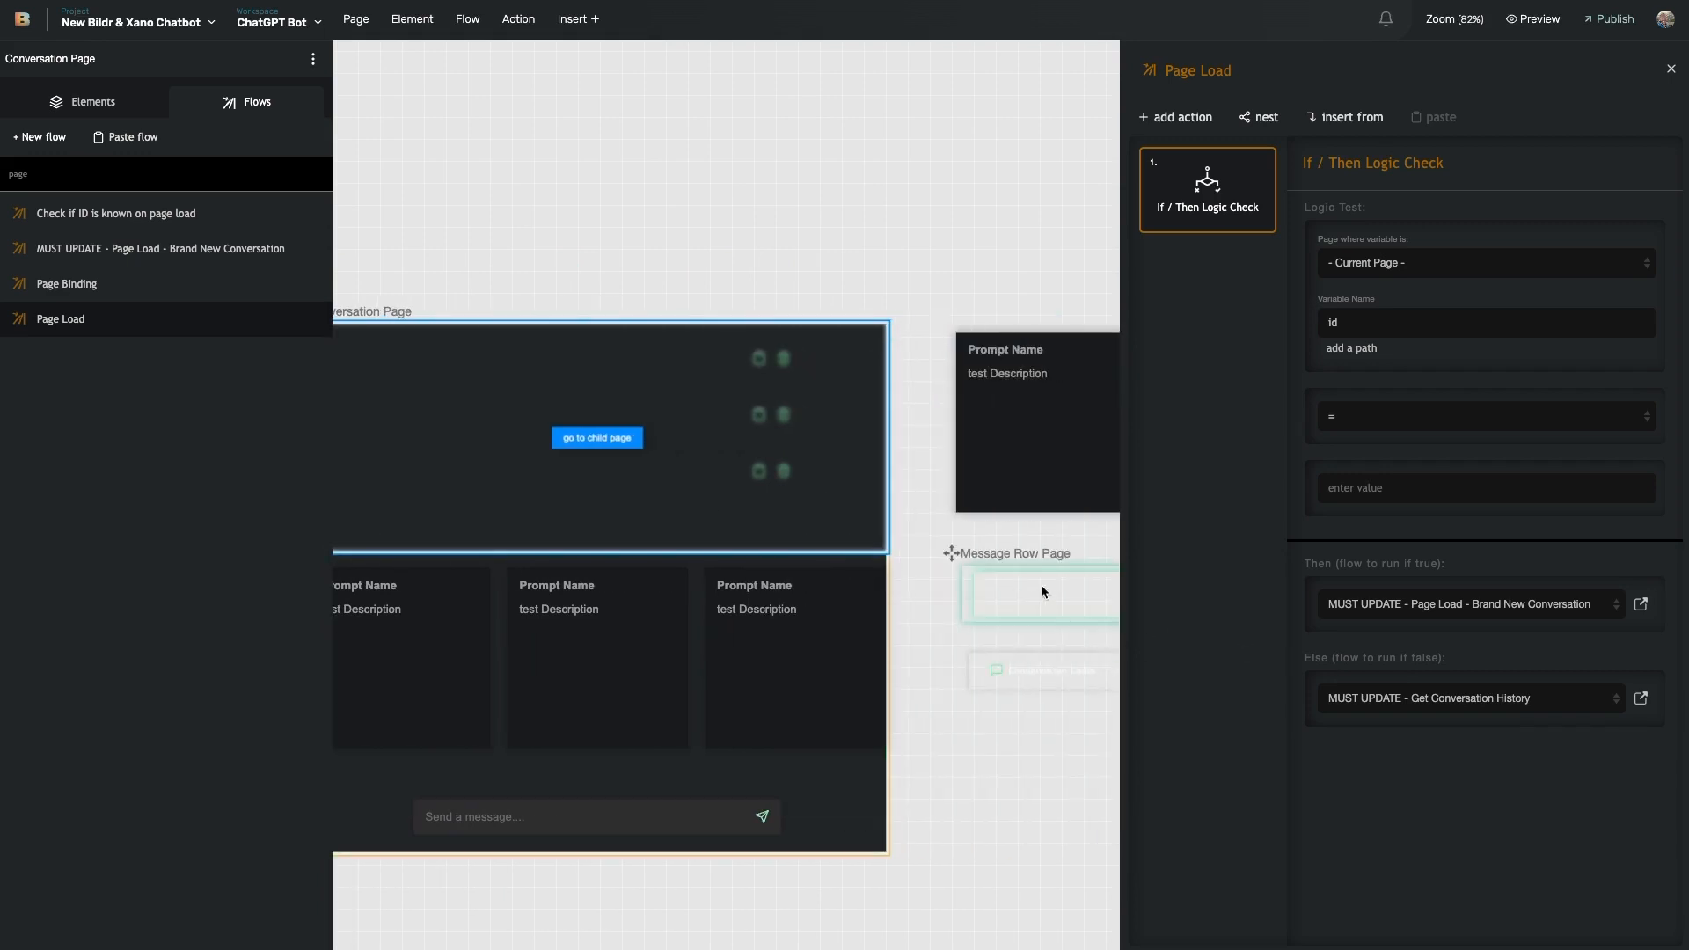
scroll(880, 563, "left", 4)
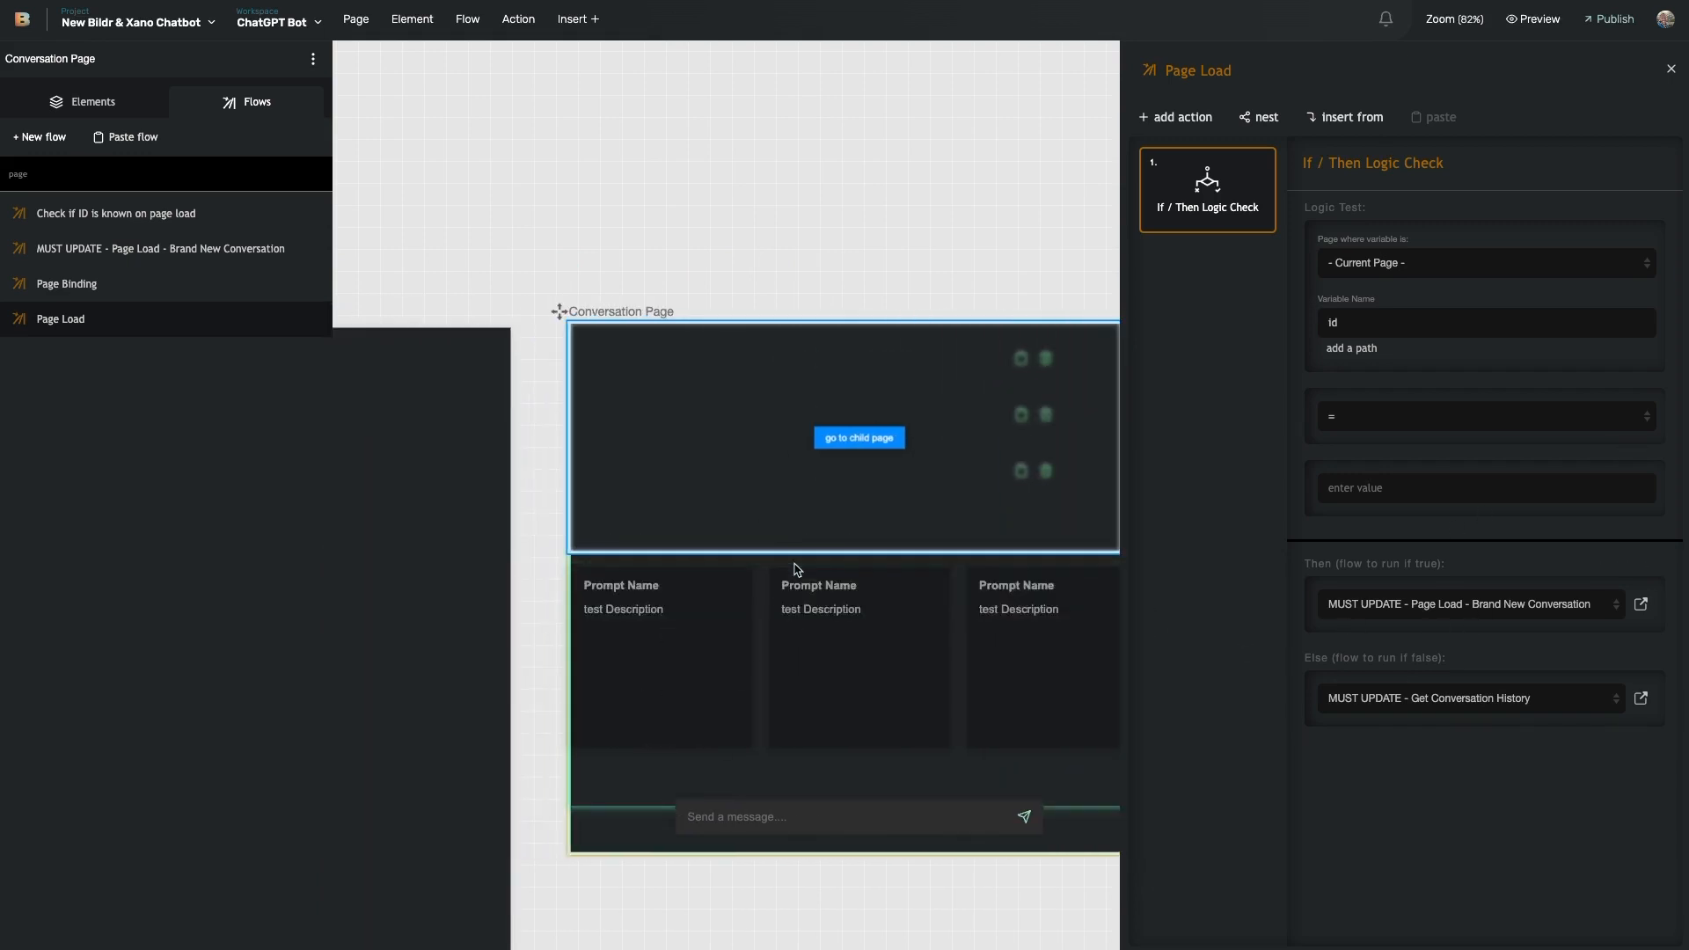
left_click(1640, 606)
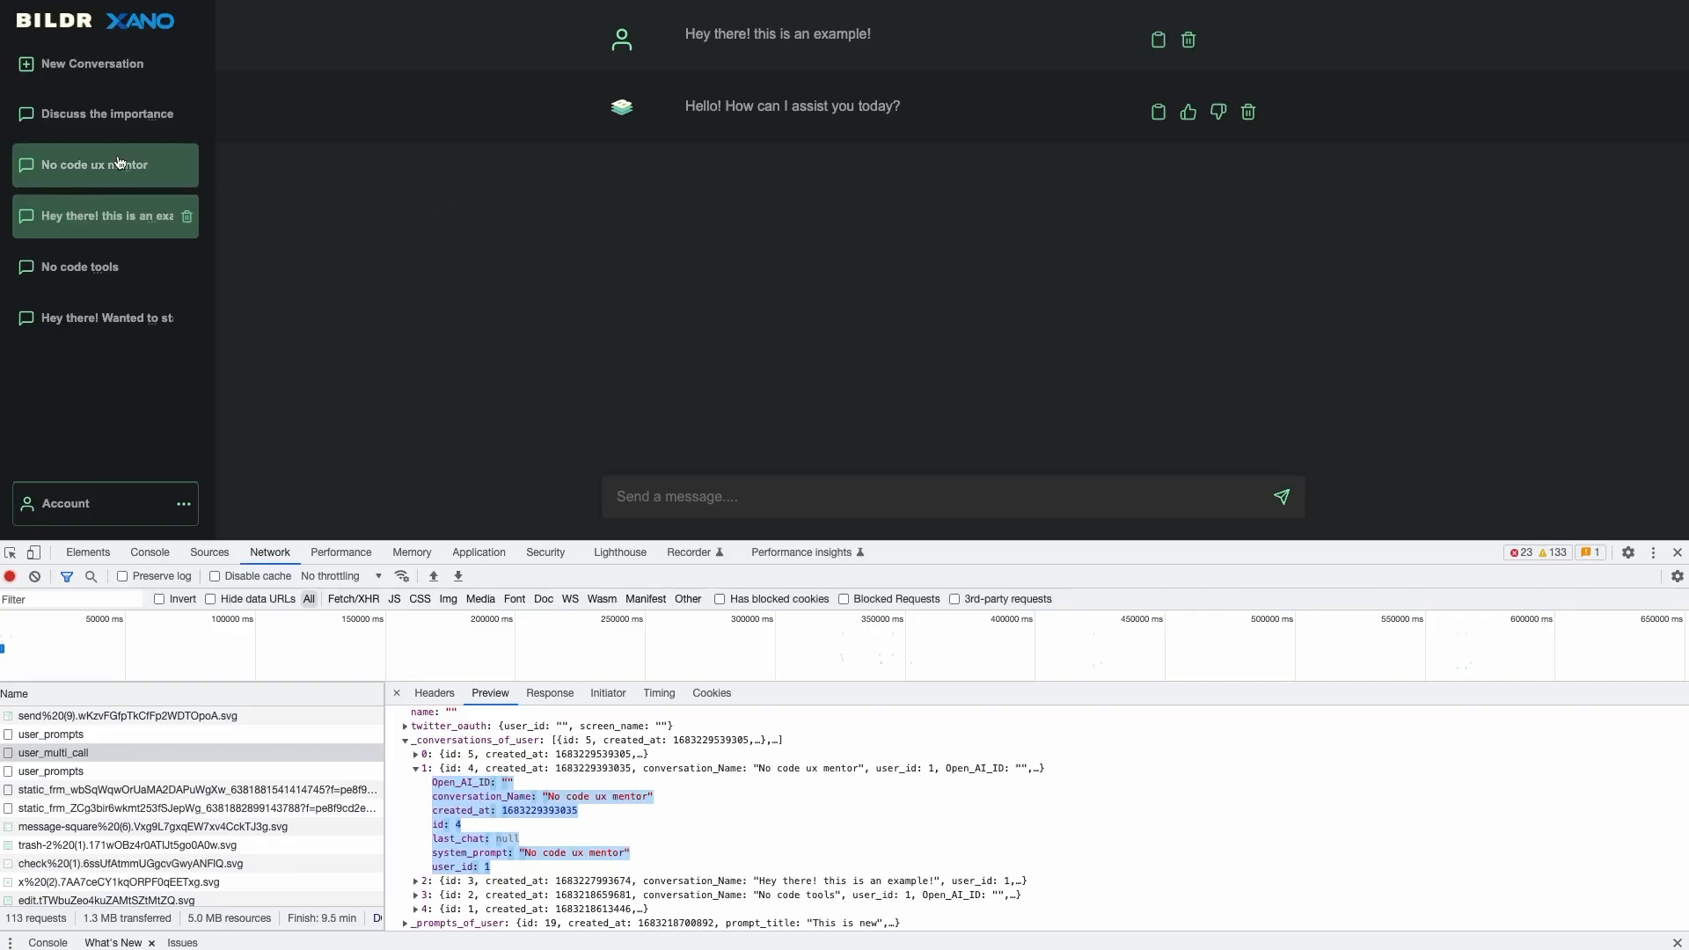
- Start a new conversation and expand item 0 of the user_prompts response in Network Preview
left_click(83, 64)
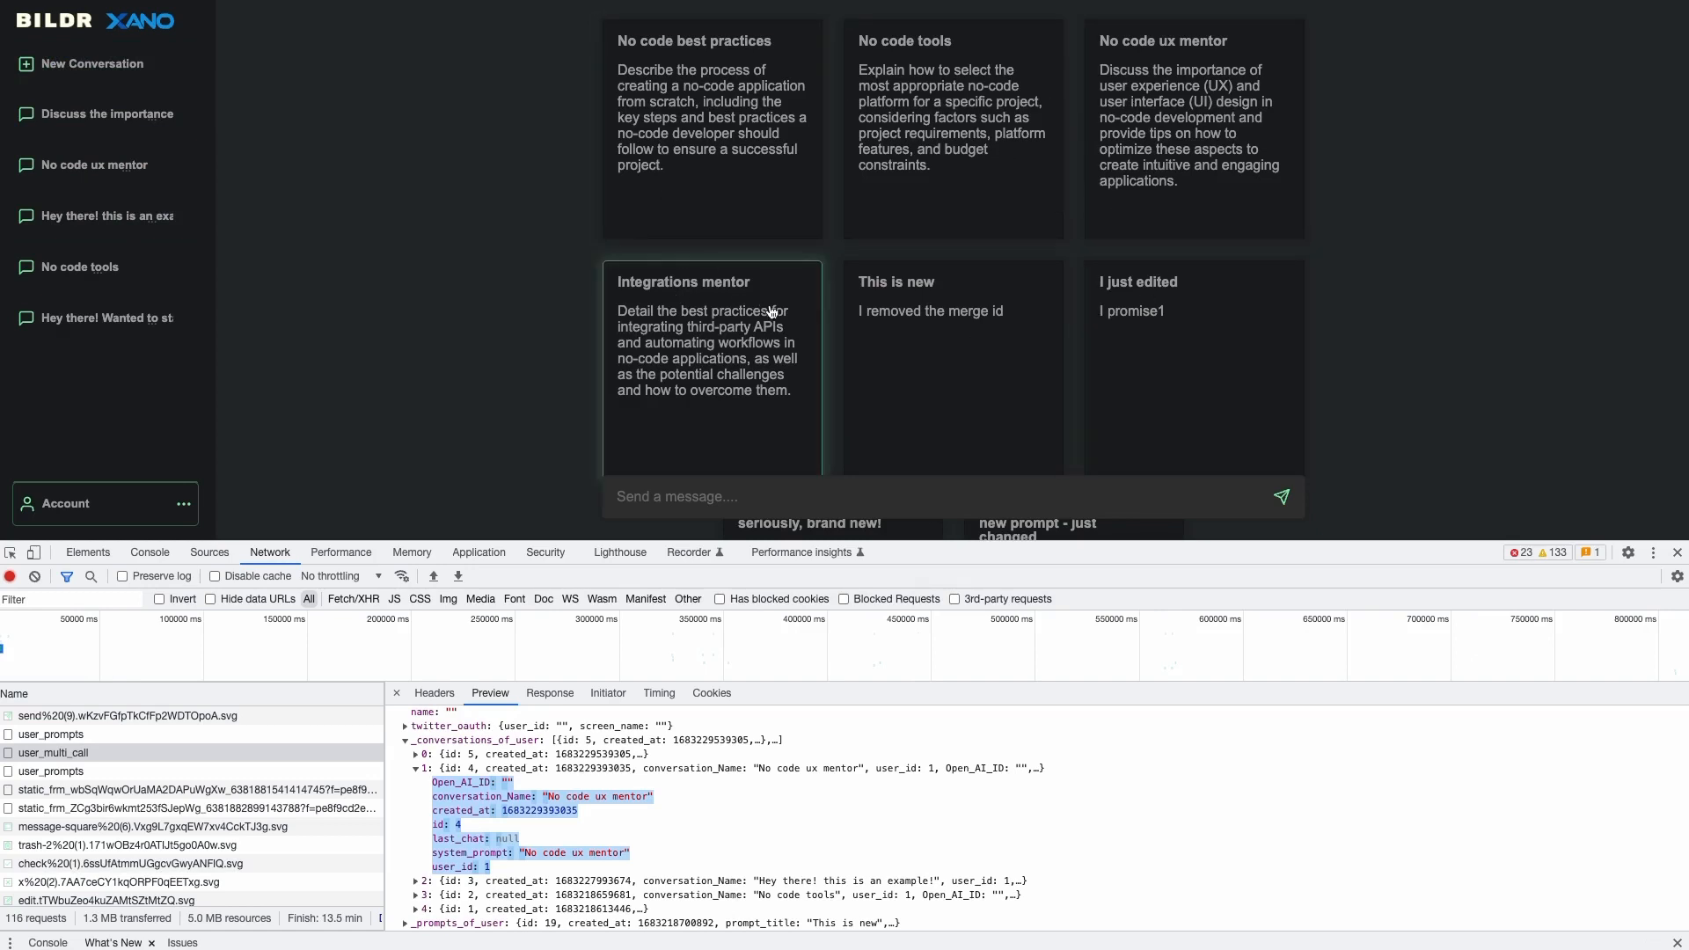
scroll(170, 808, "down", 5)
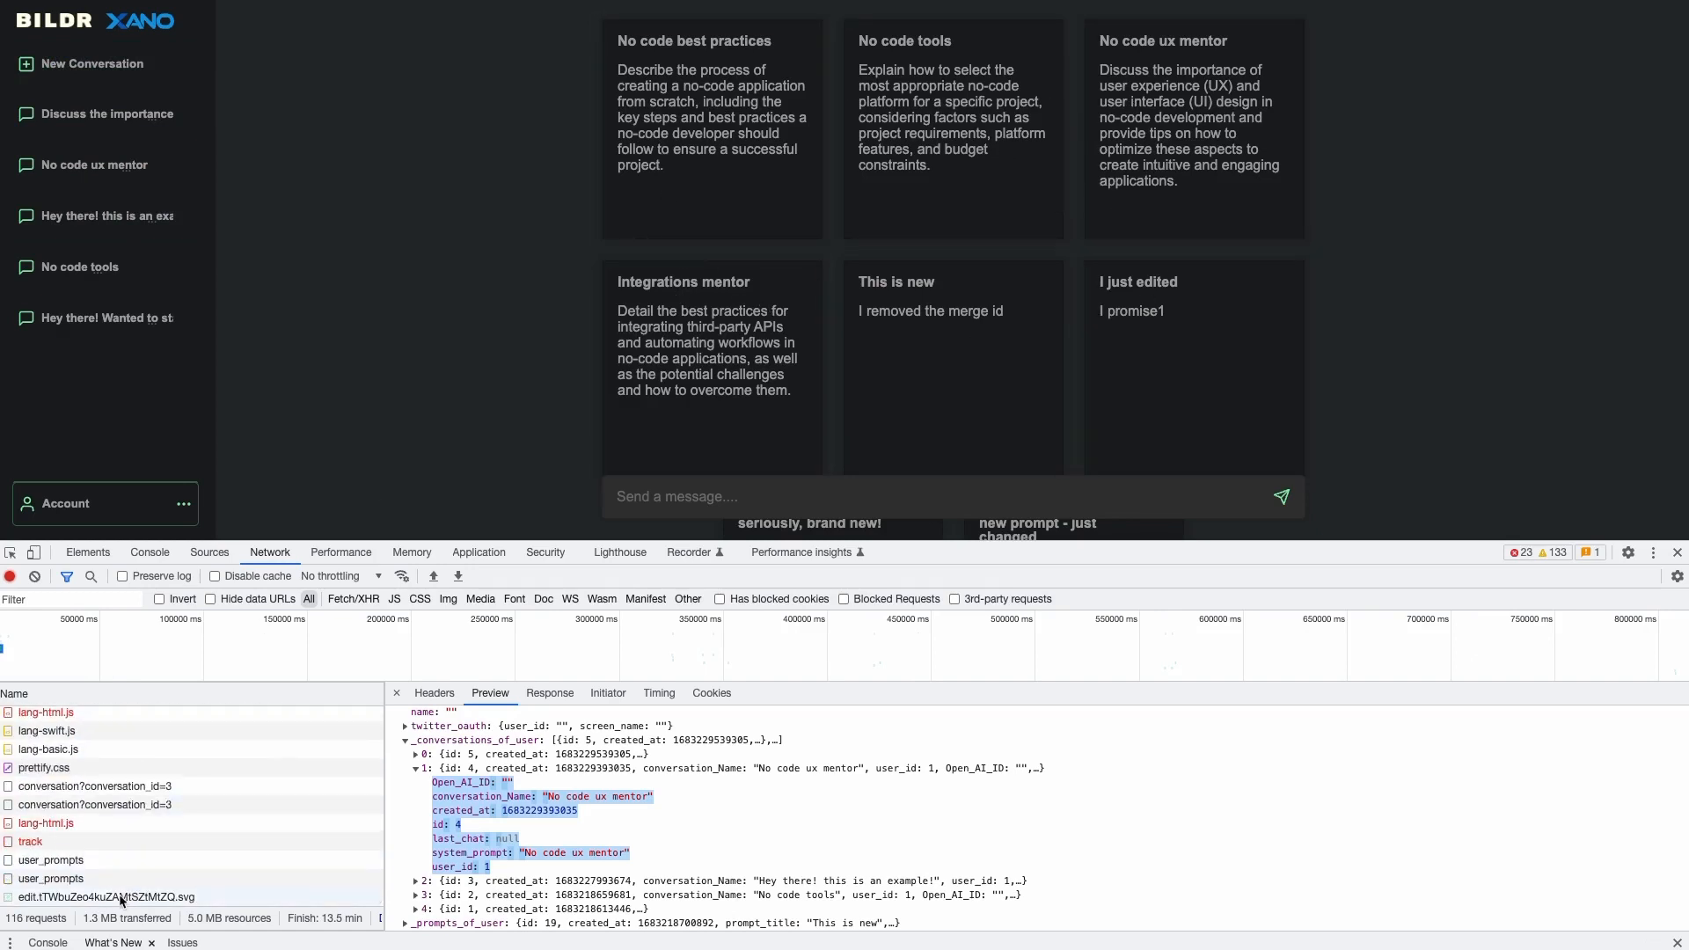
left_click(61, 879)
left_click(66, 860)
left_click(74, 878)
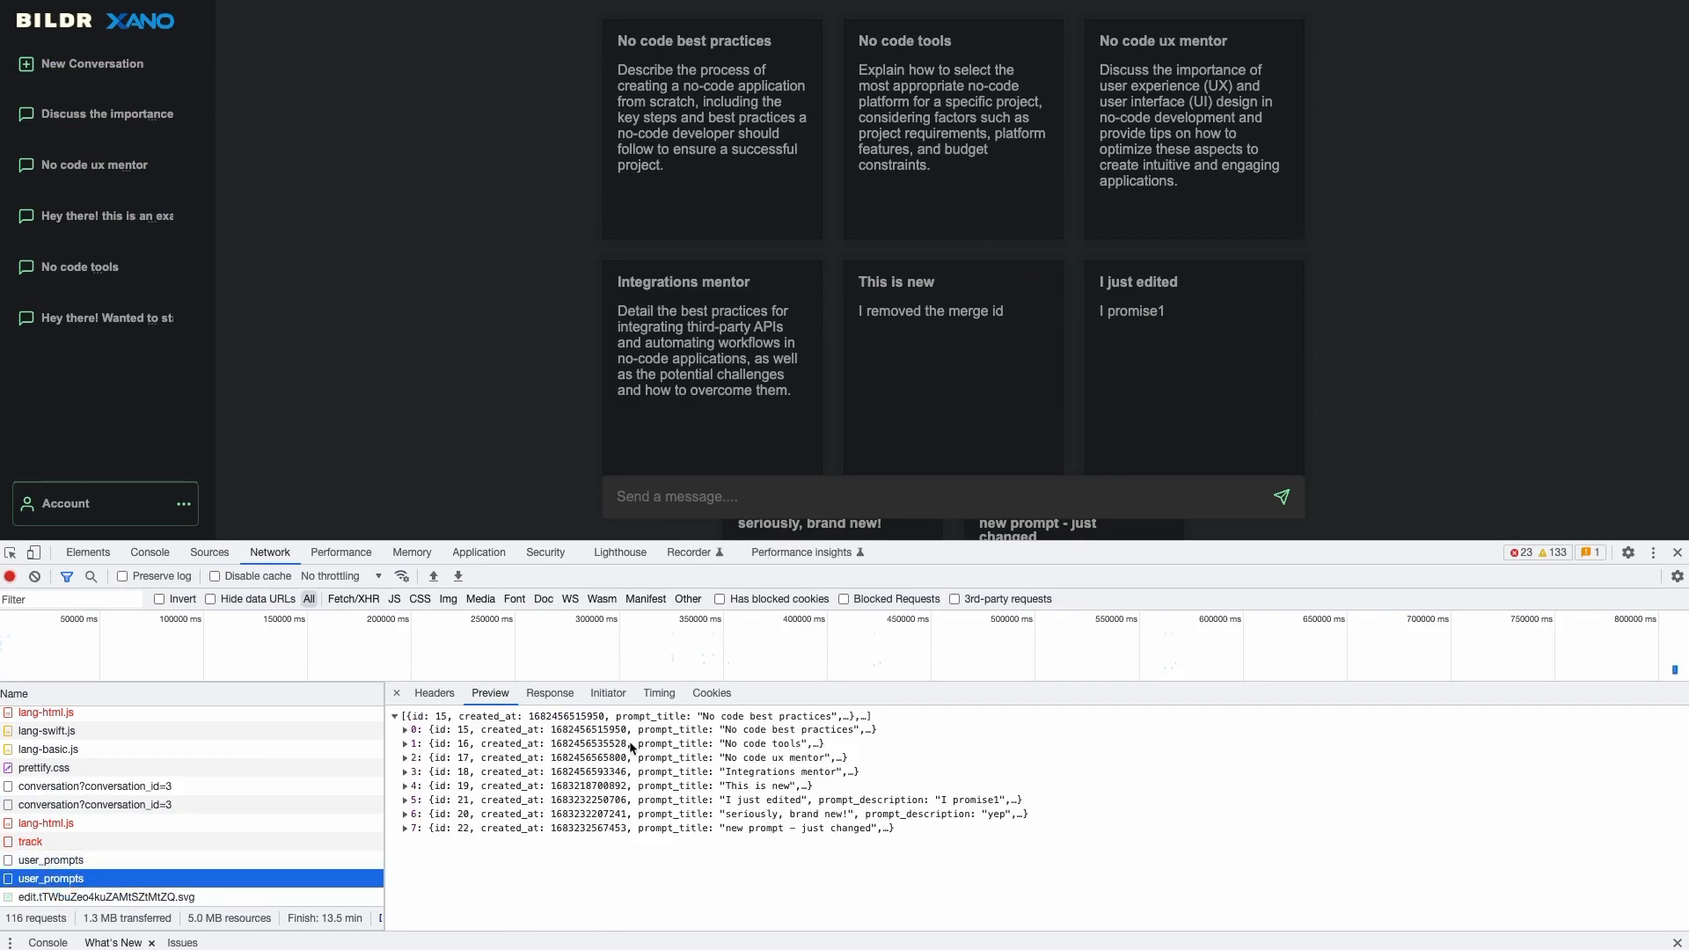
left_click(405, 731)
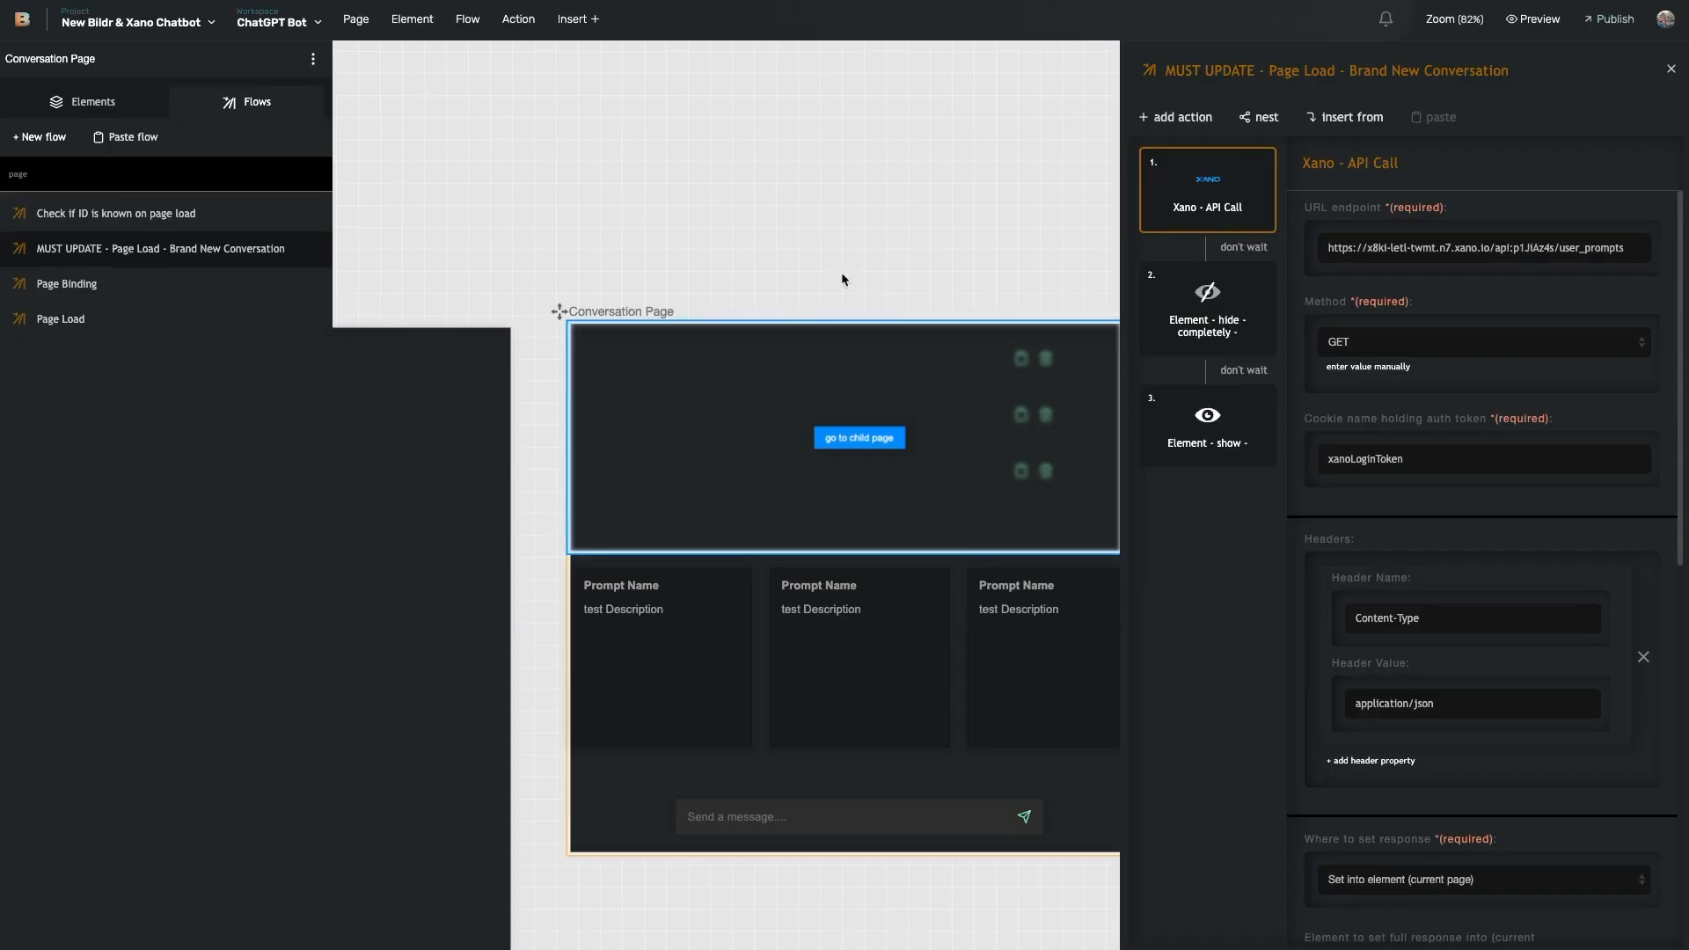
- Compare the Element - hide and Element - show Div steps, then return to Page Load
scroll(1481, 479, "down", 10)
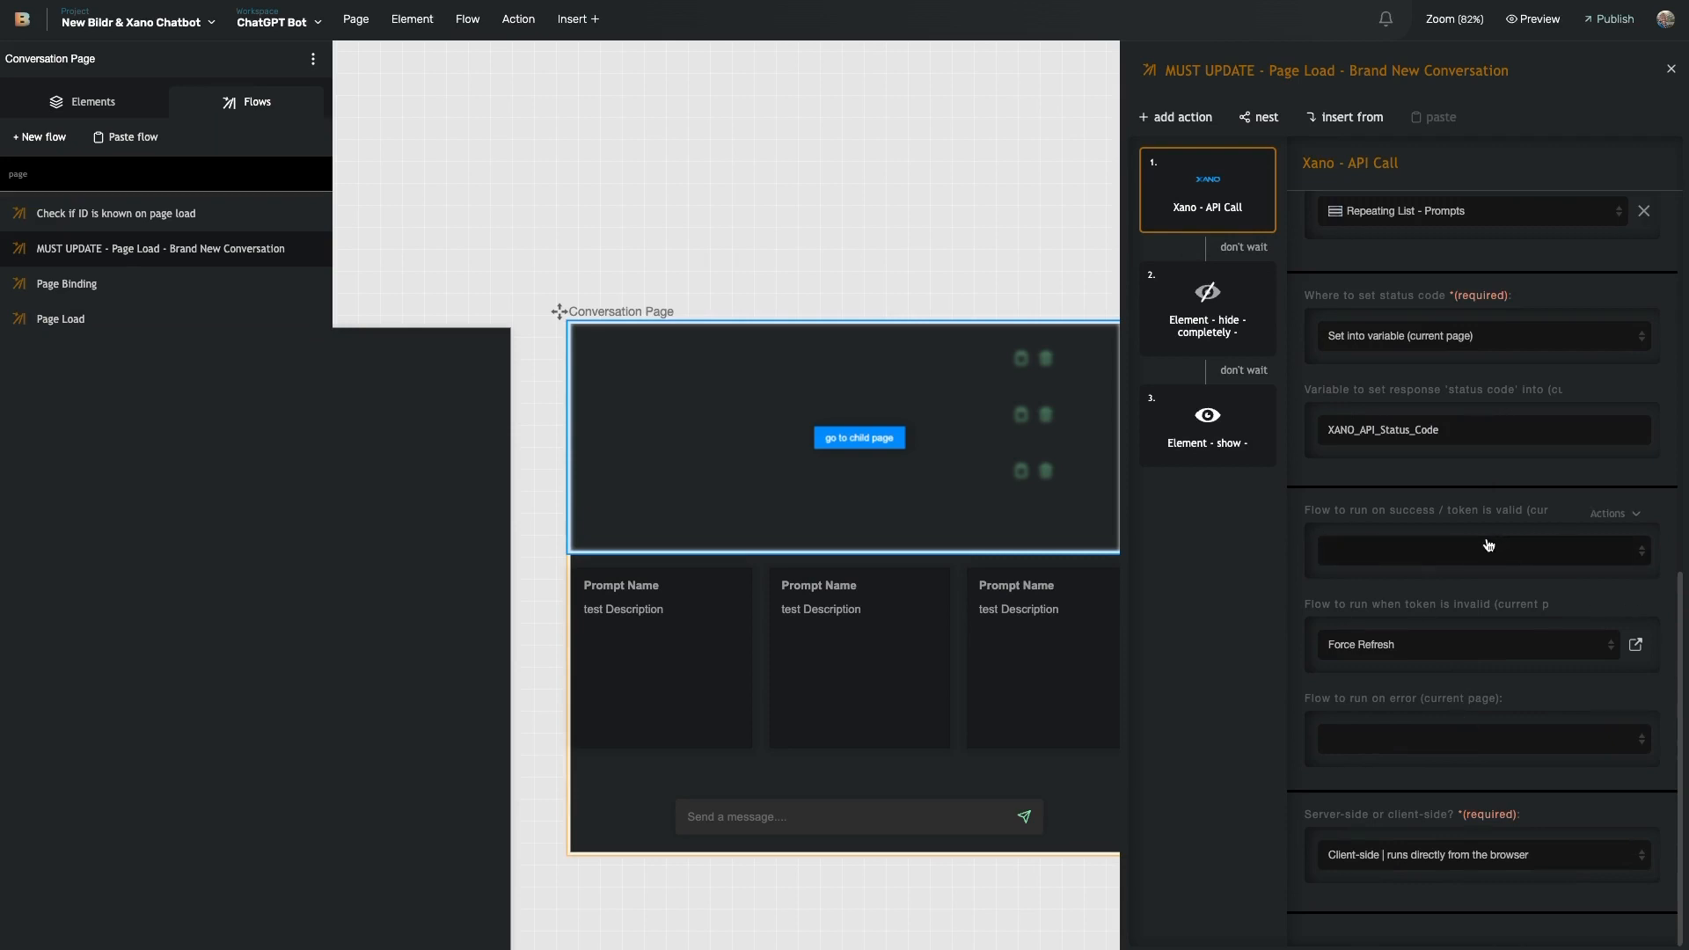
left_click(1207, 305)
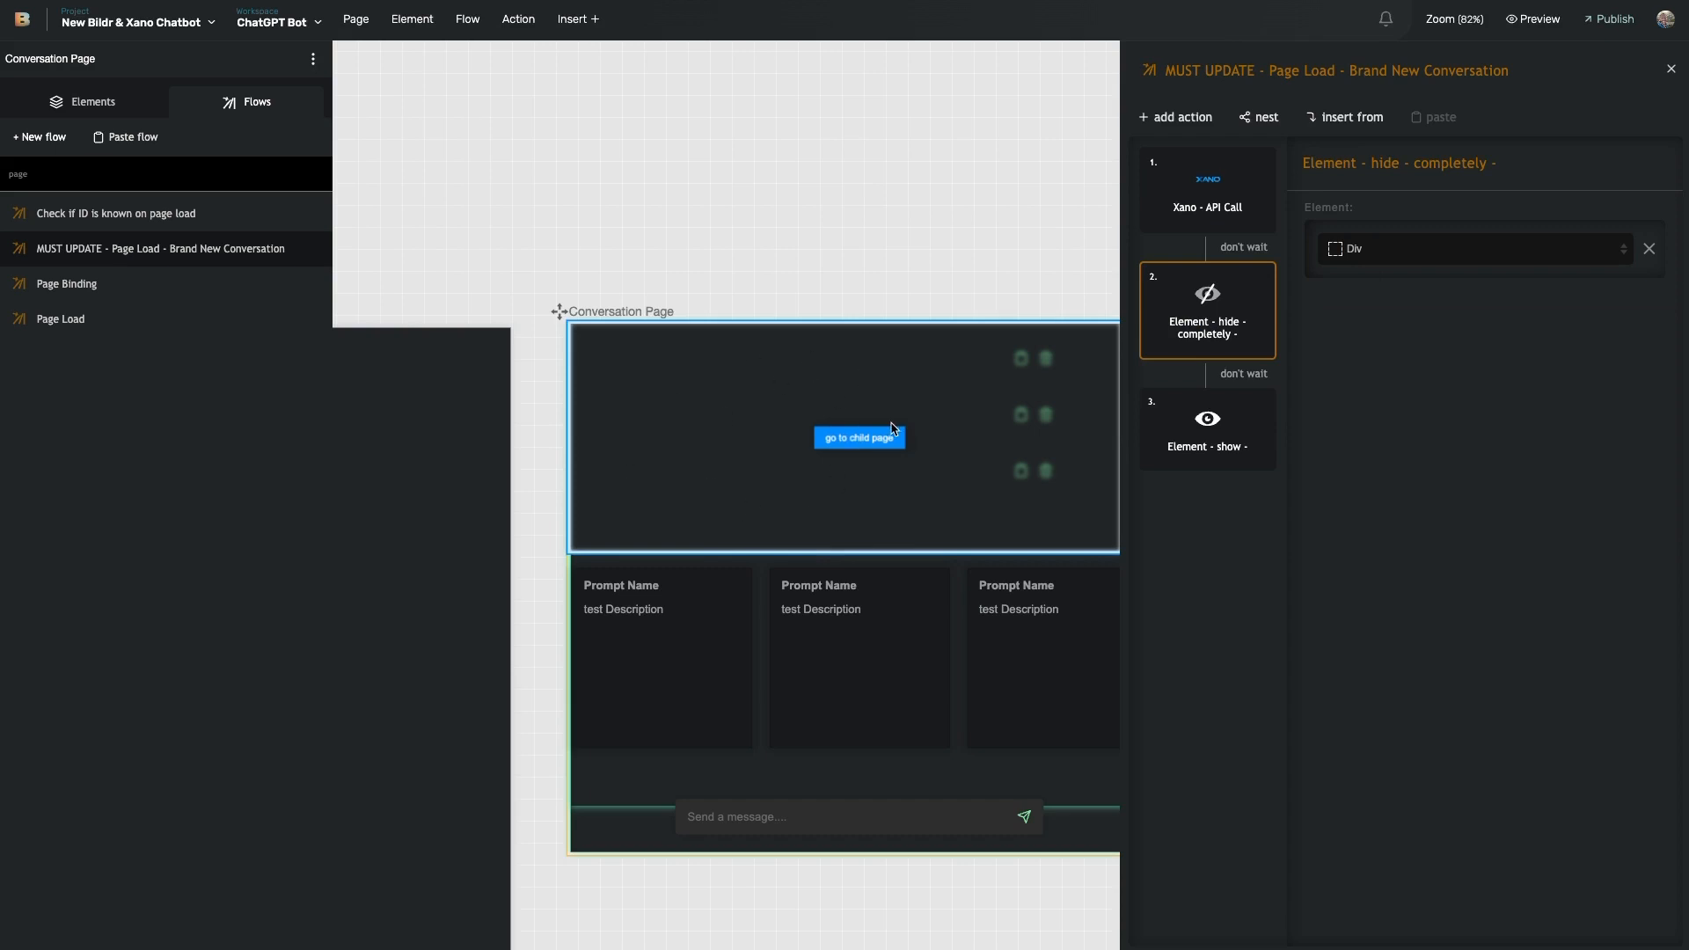
left_click(1204, 420)
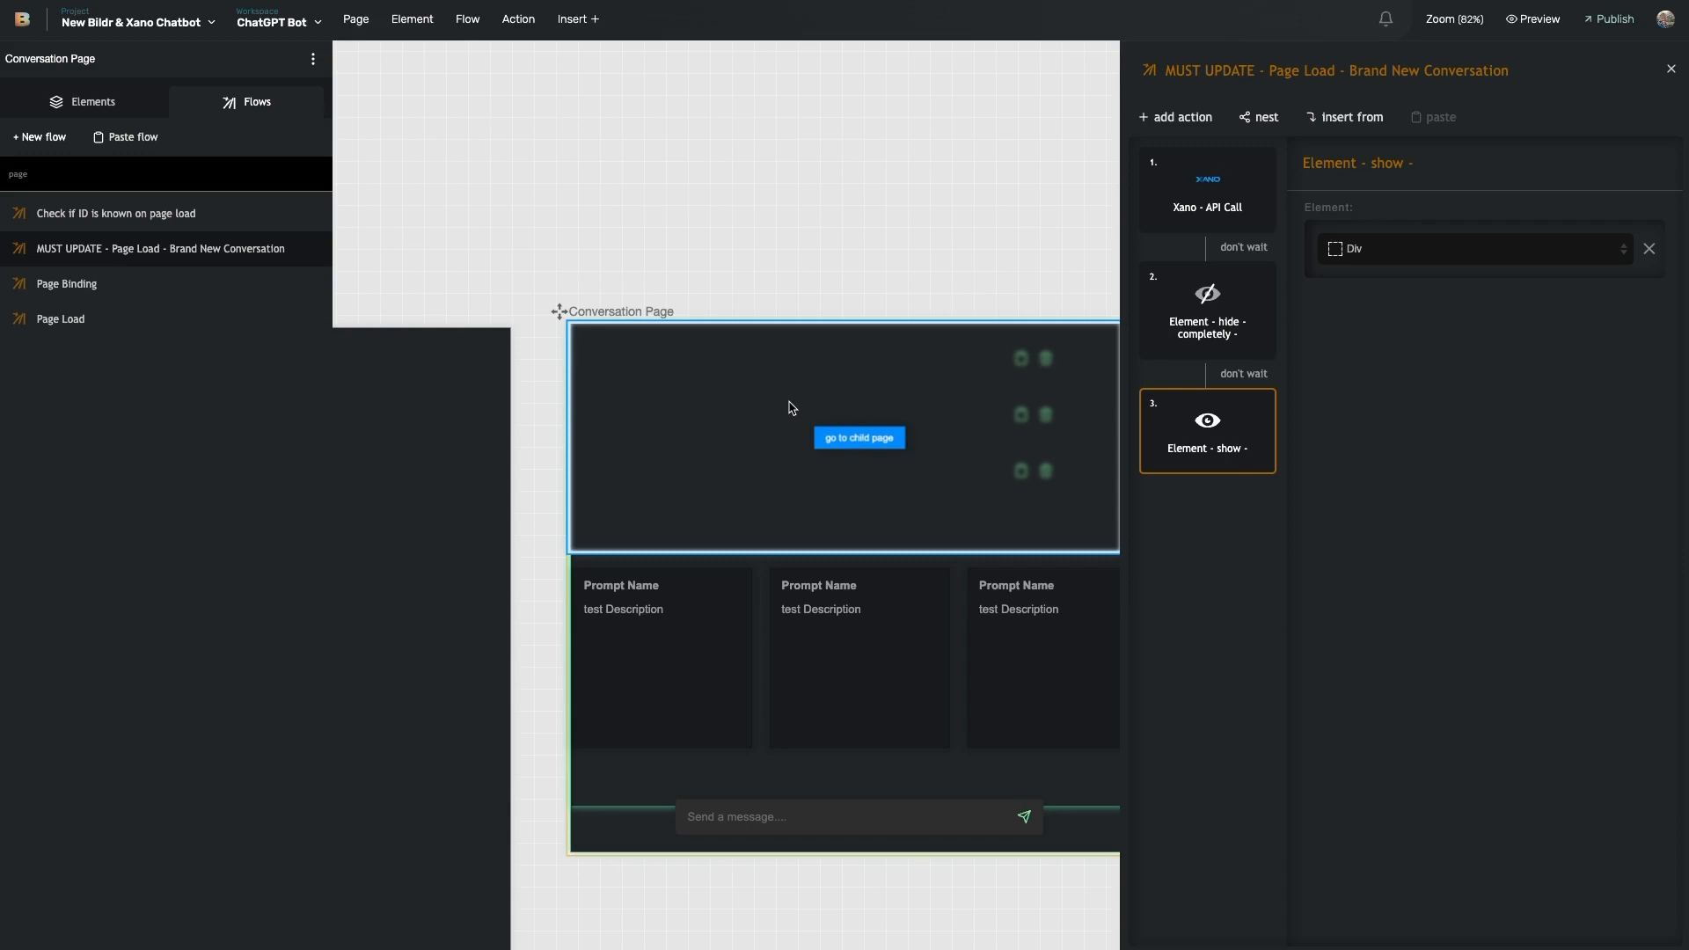
left_click(1210, 333)
left_click(1201, 419)
left_click(1206, 334)
left_click(1201, 424)
left_click(1202, 318)
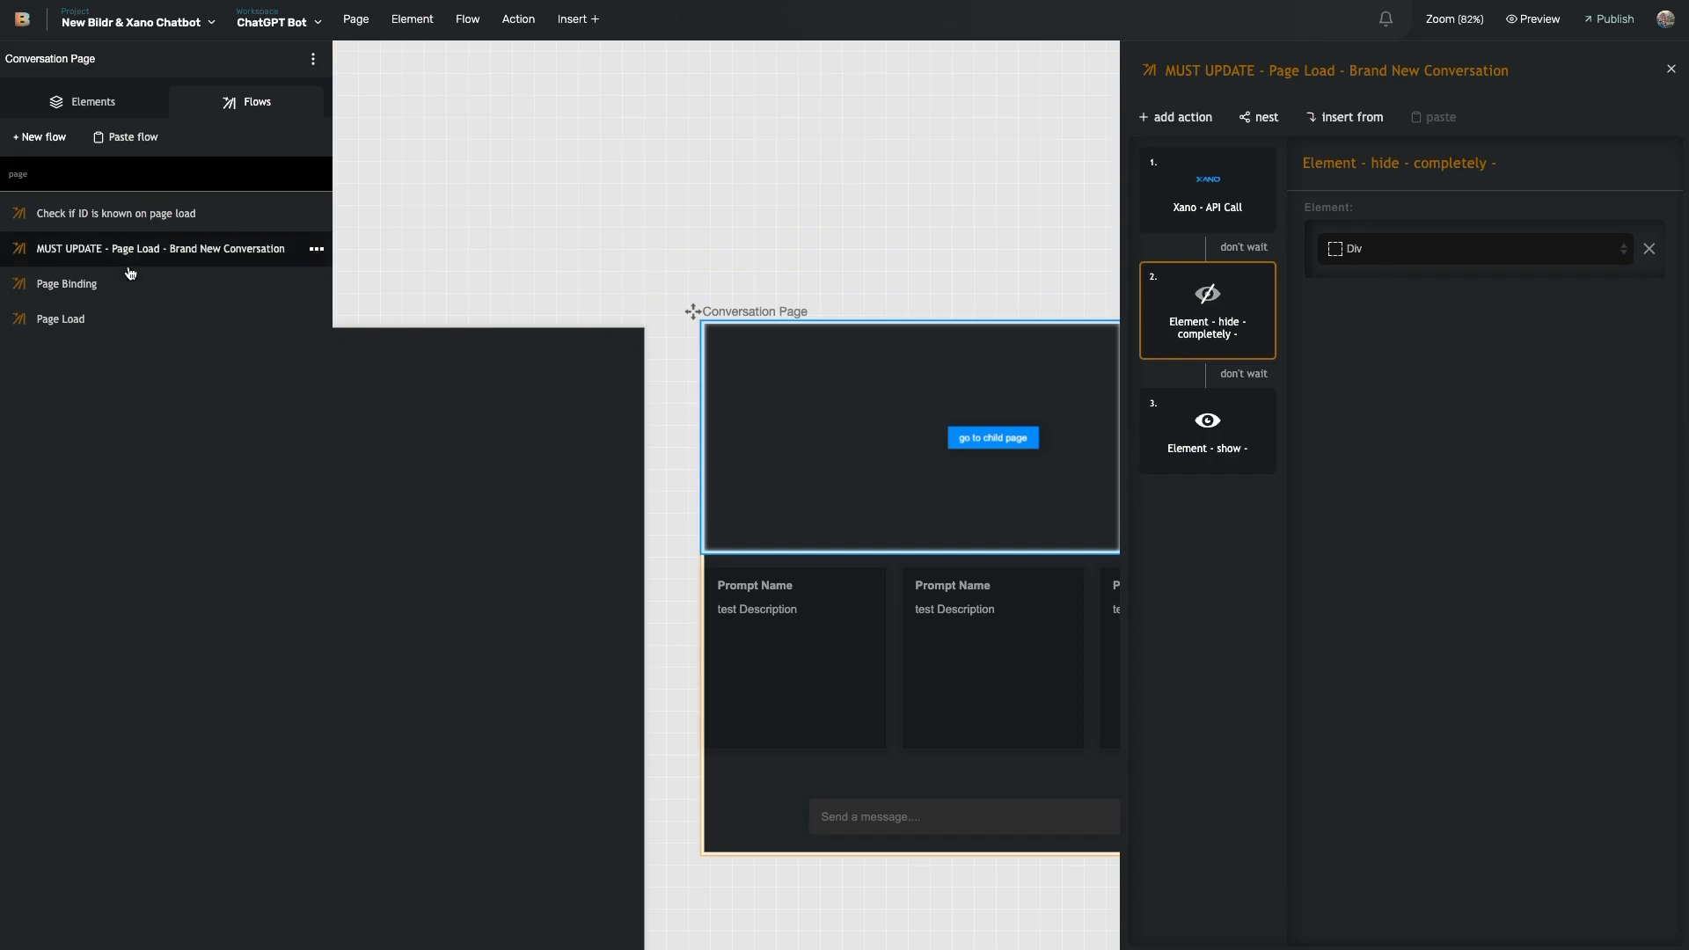
left_click(122, 327)
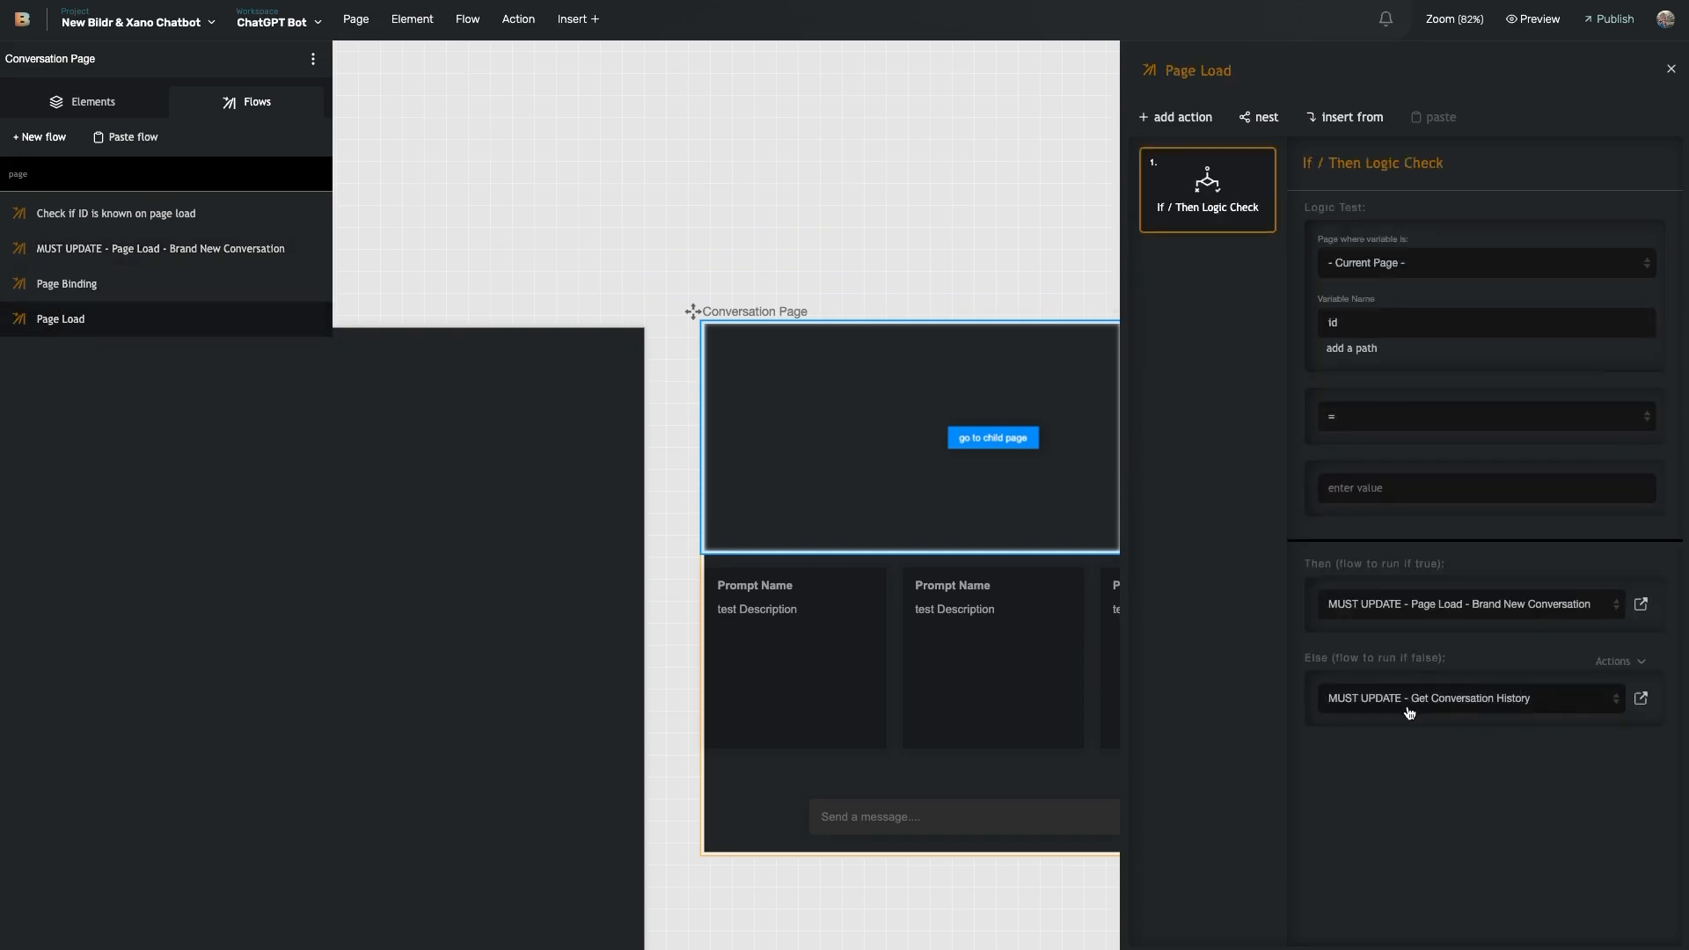
- Open the Else flow, Get Conversation History, and read the end of its endpoint URL
left_click(1641, 699)
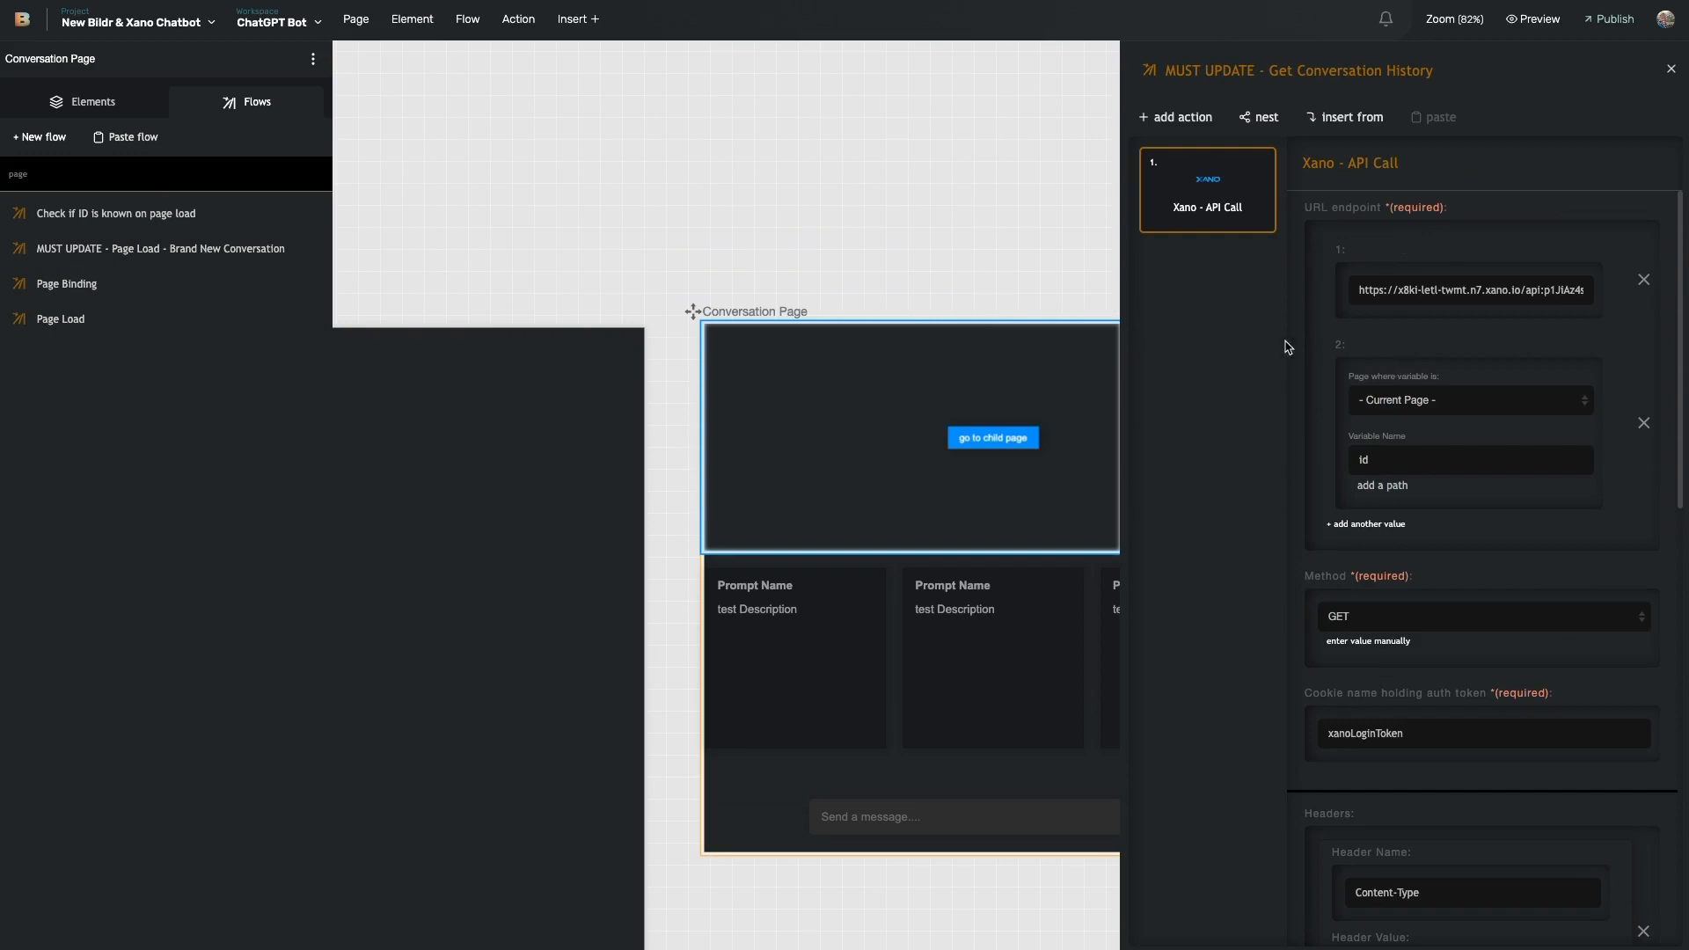
left_click(1479, 285)
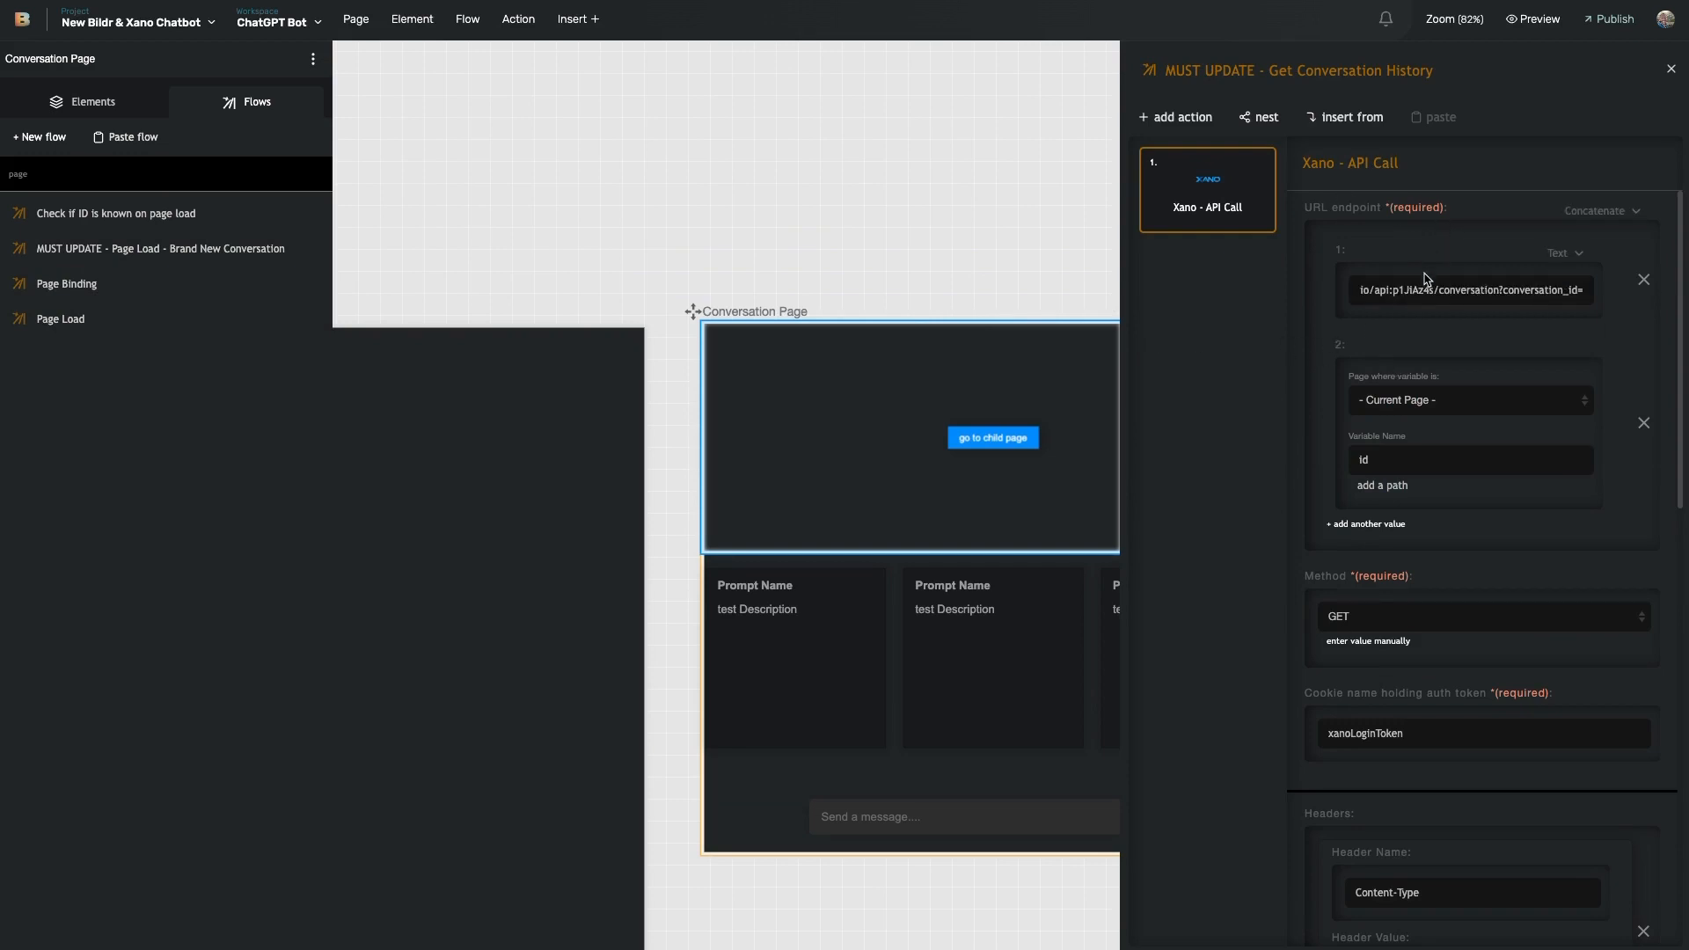
scroll(1377, 287, "left", 2)
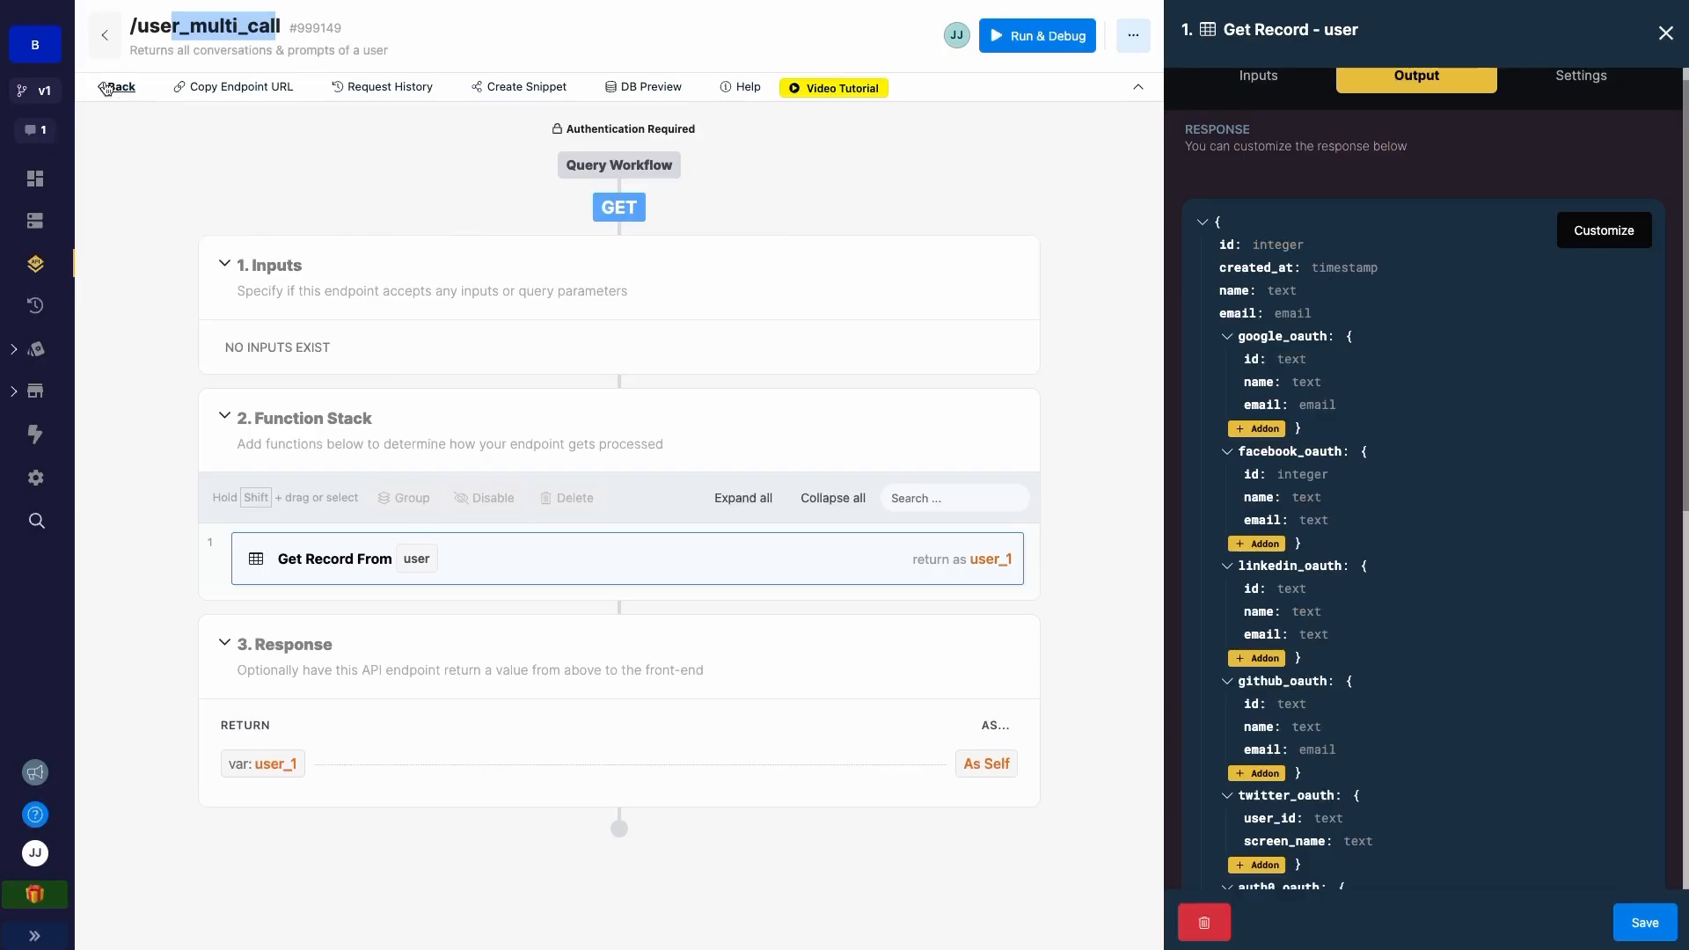
- Open Xano's /user_prompts endpoint and inspect its prompts query filter and output schema
left_click(112, 84)
scroll(337, 361, "down", 15)
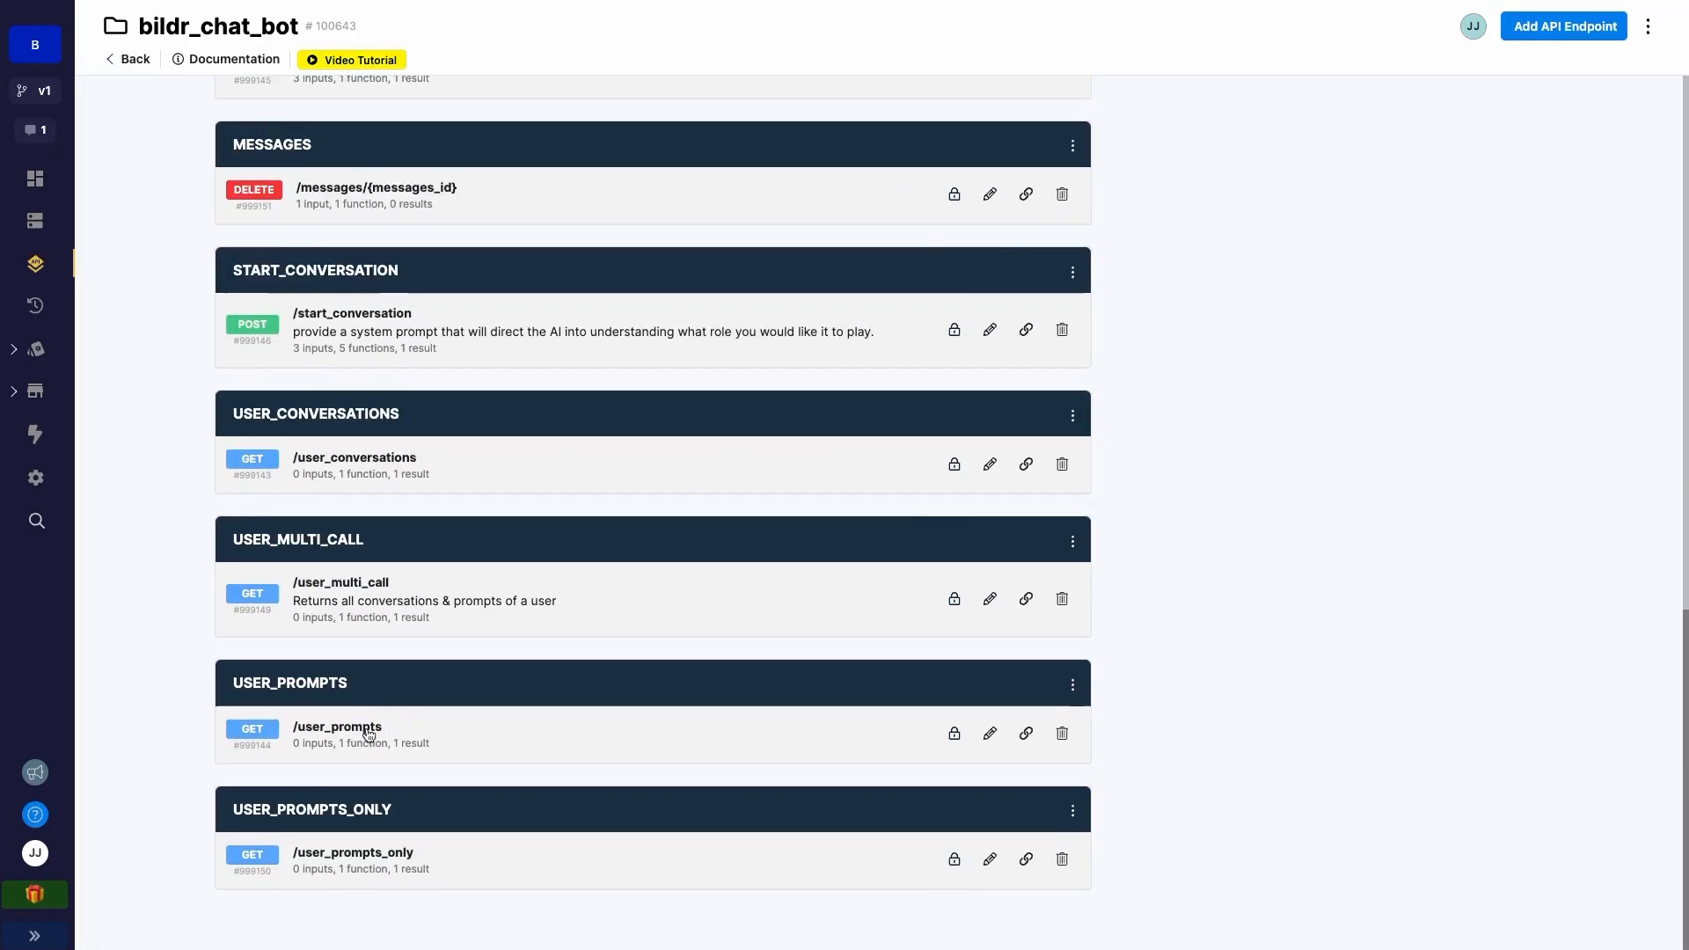
left_click(415, 743)
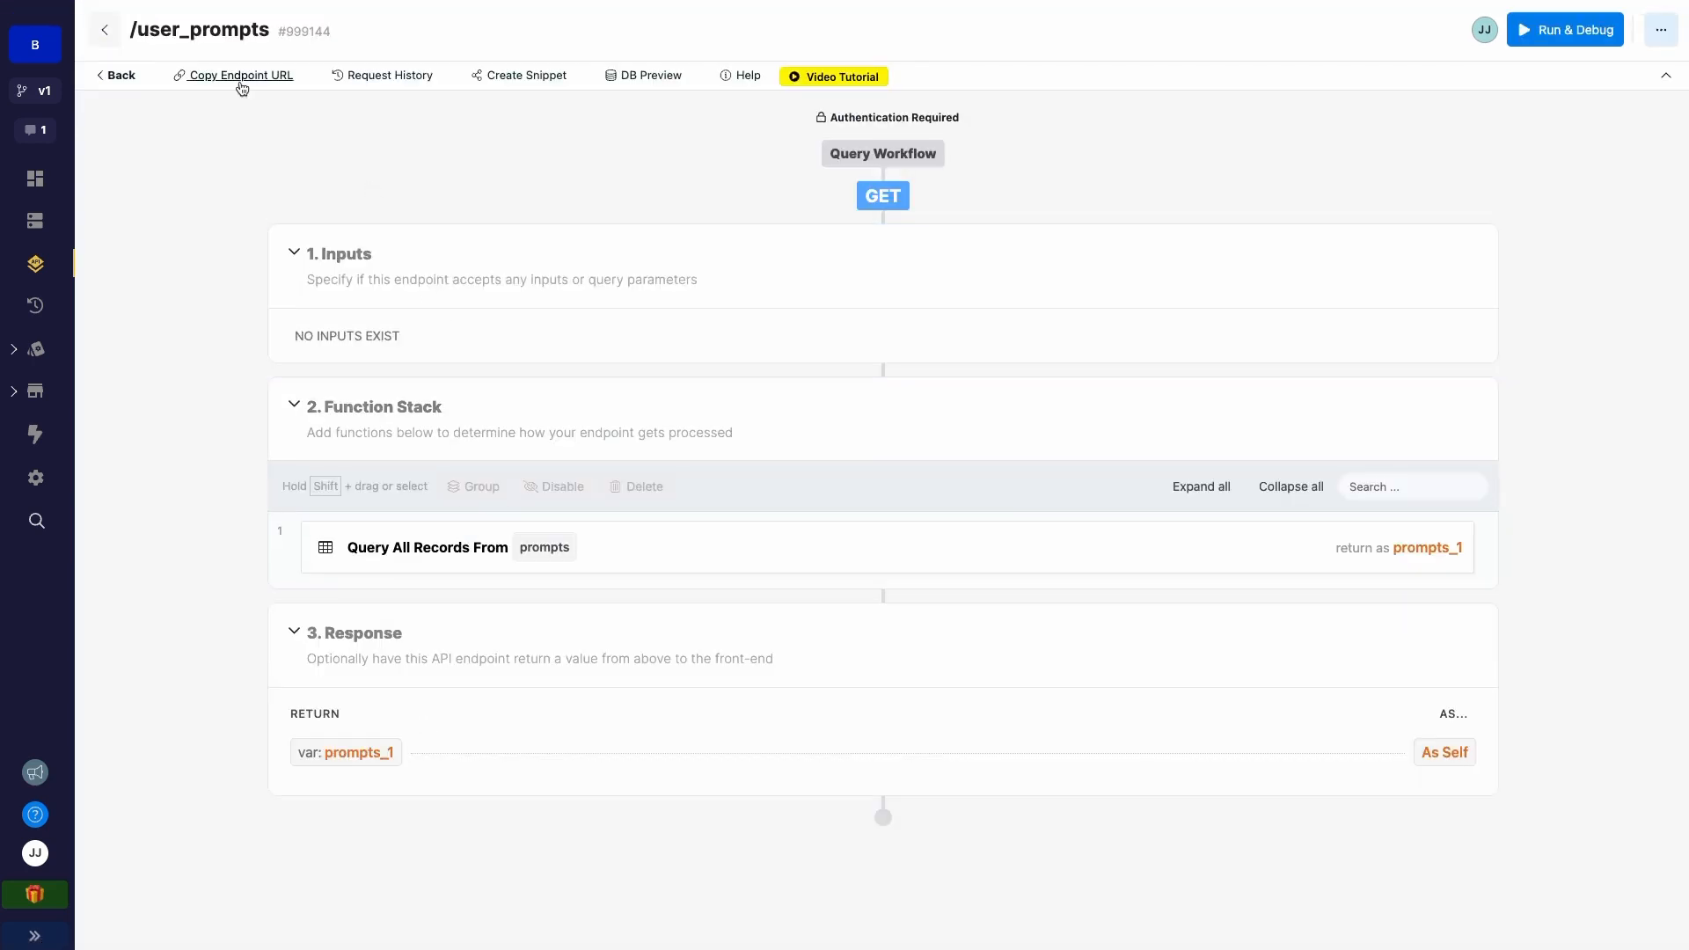
left_click(710, 537)
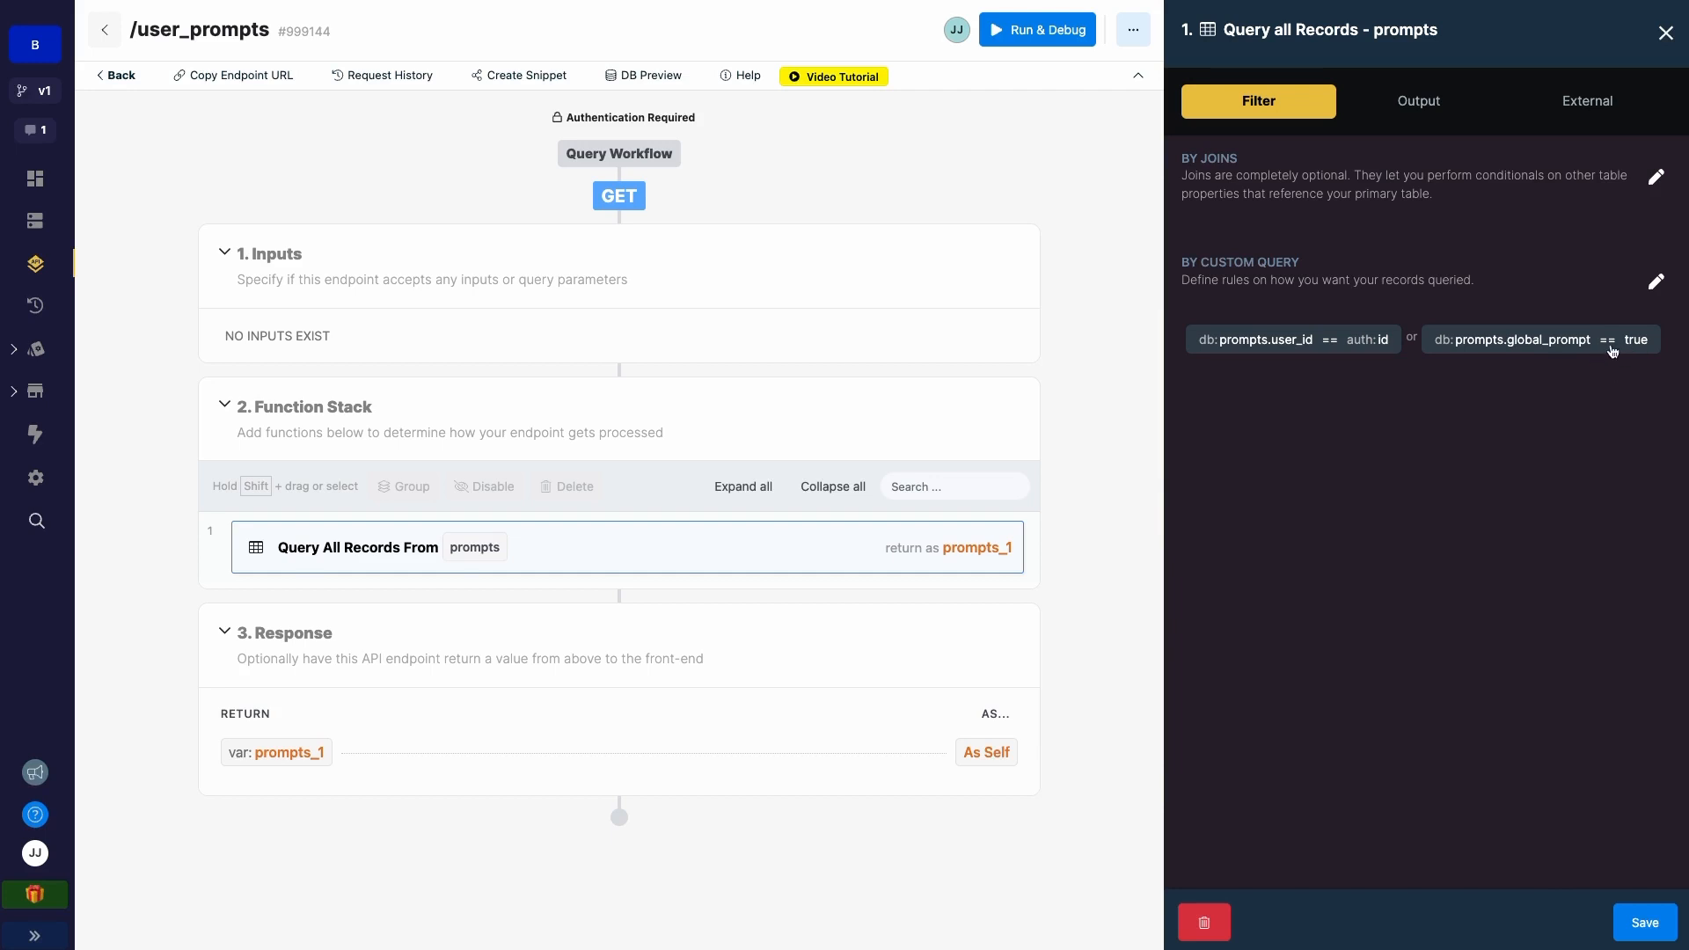
left_click(1418, 113)
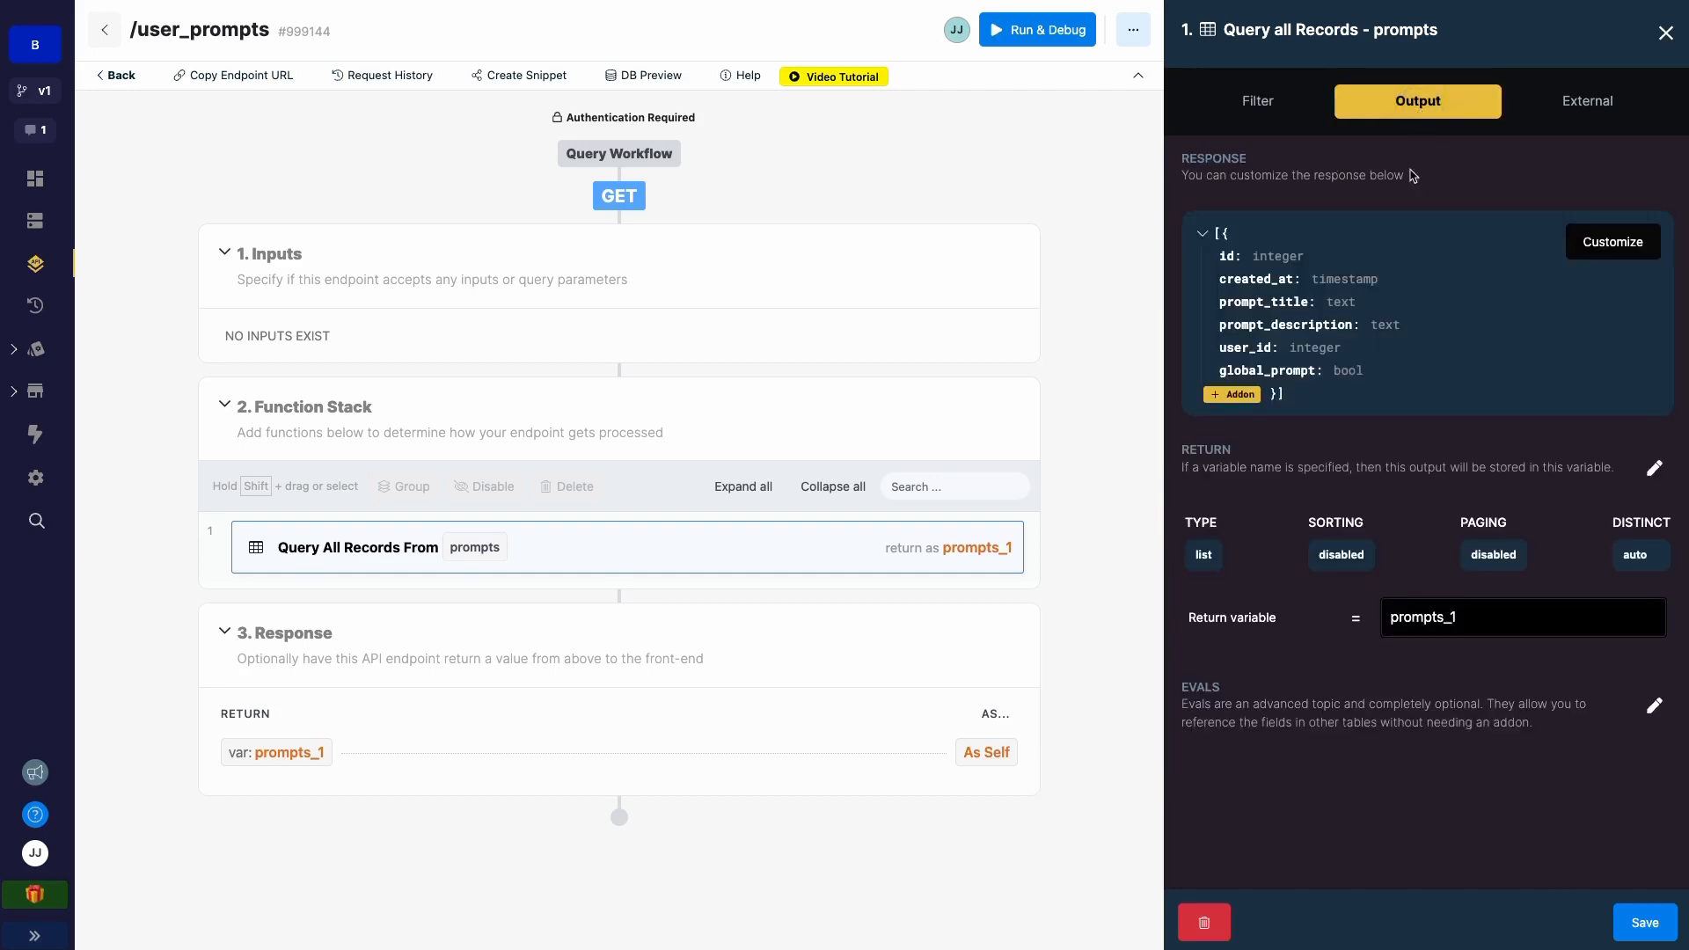
left_click_drag(1215, 236, 1309, 419)
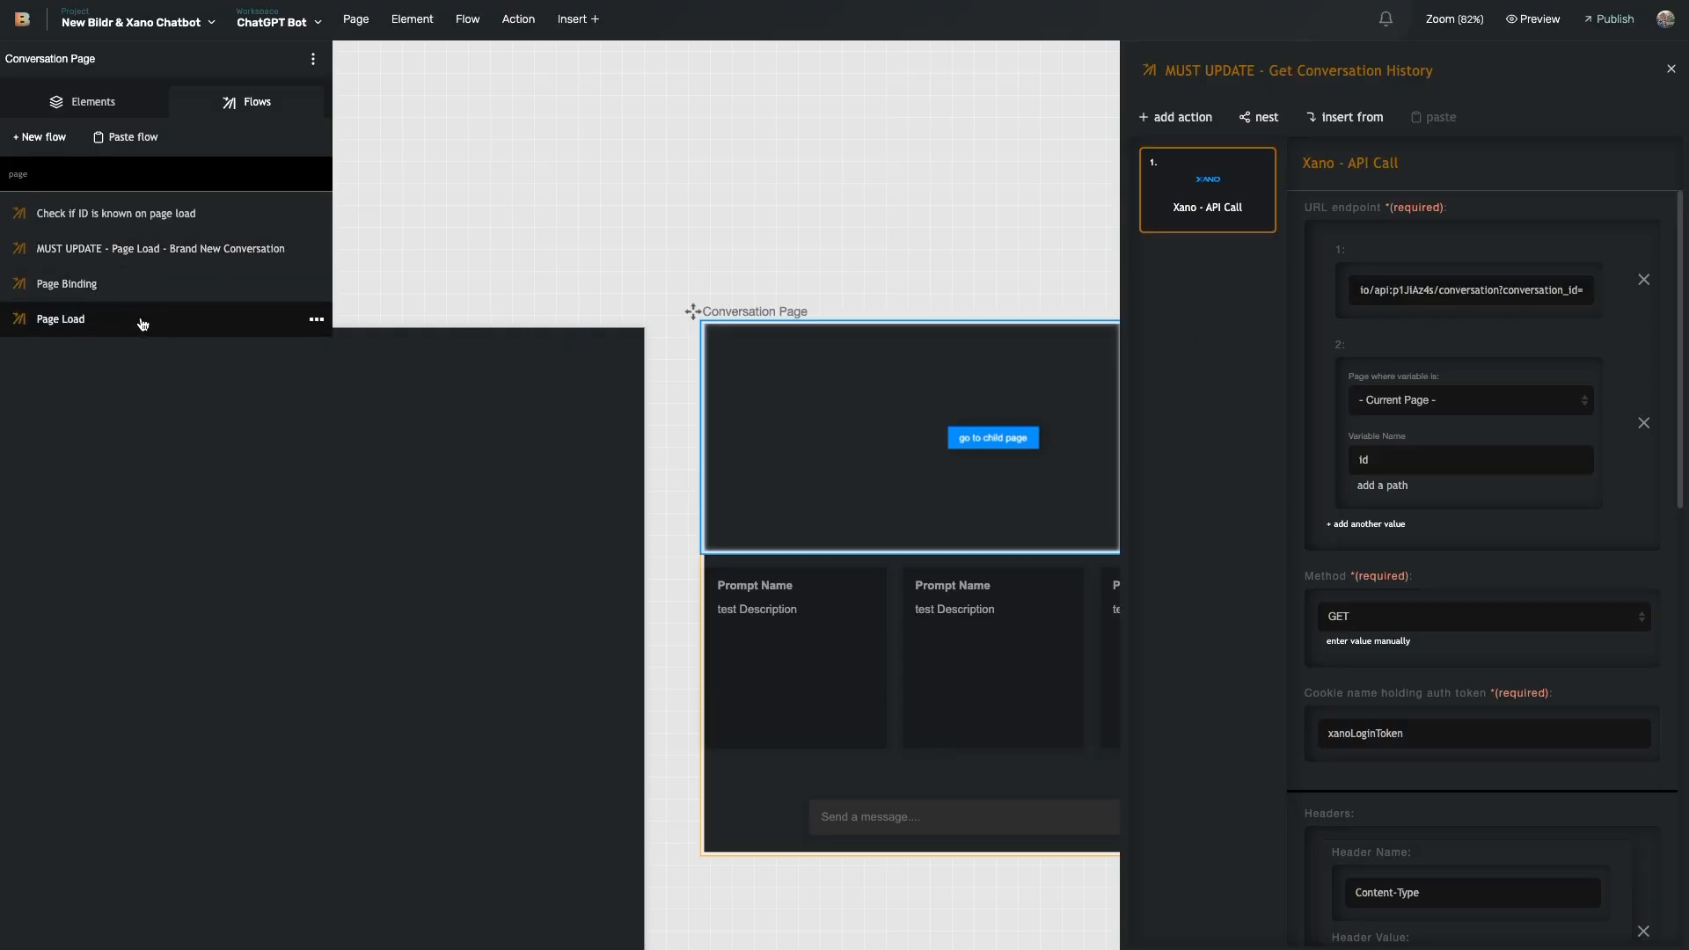
- Reopen the Brand New Conversation flow and review its API call settings
left_click(141, 248)
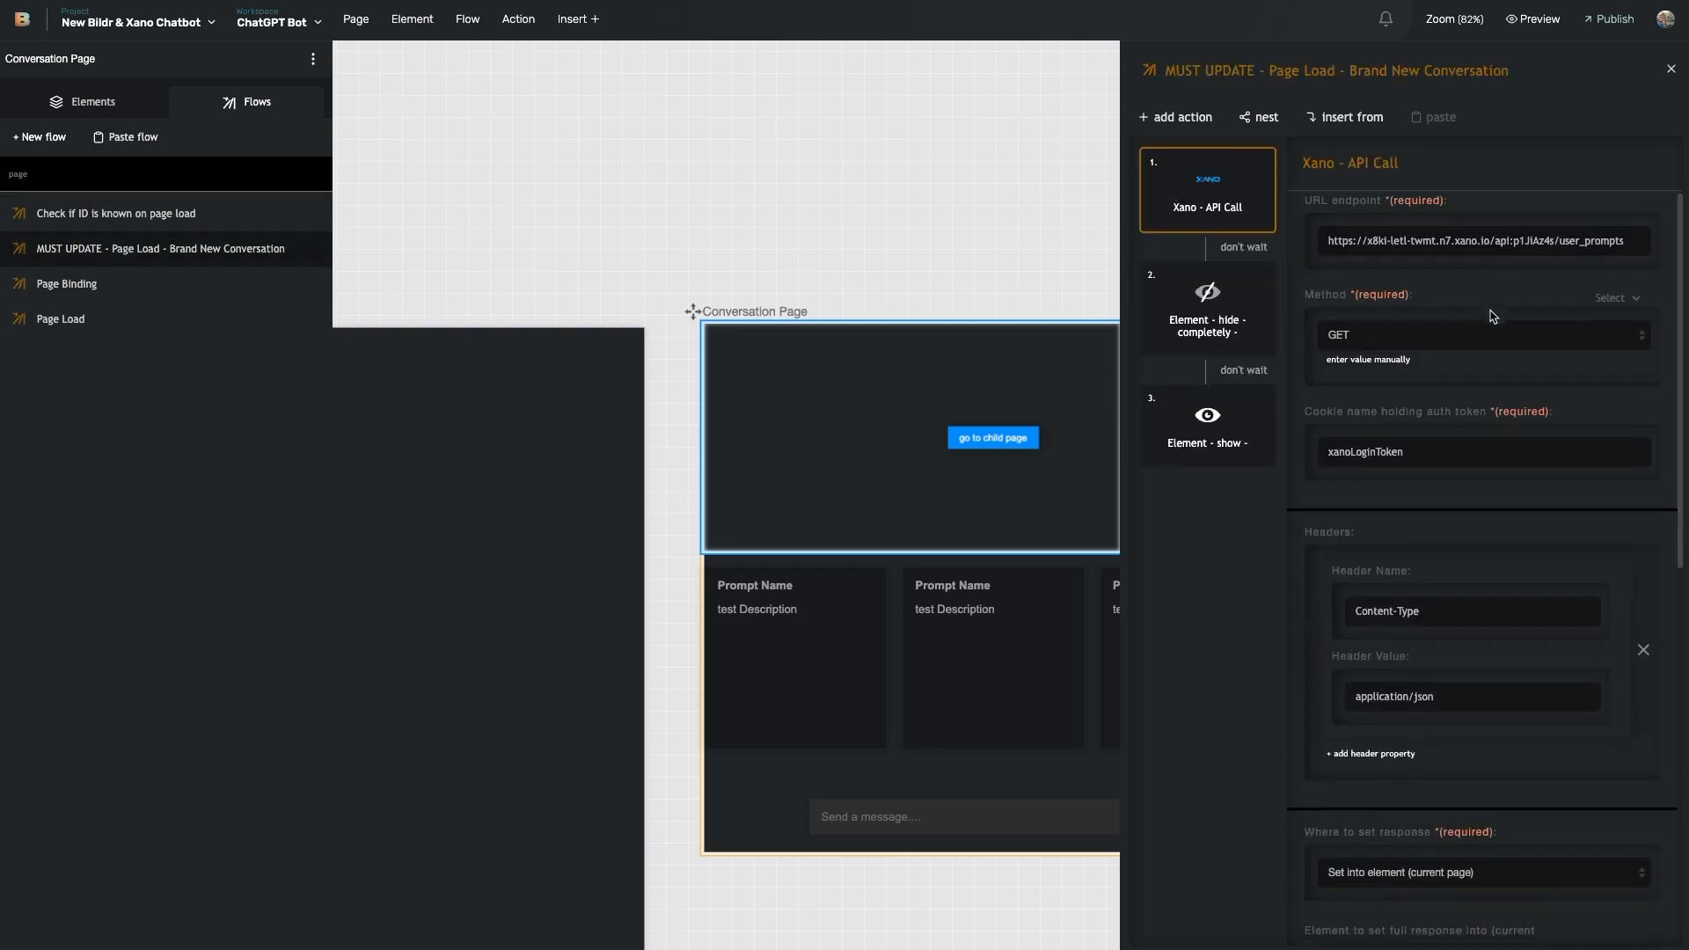
scroll(1459, 473, "down", 5)
scroll(1408, 413, "up", 1)
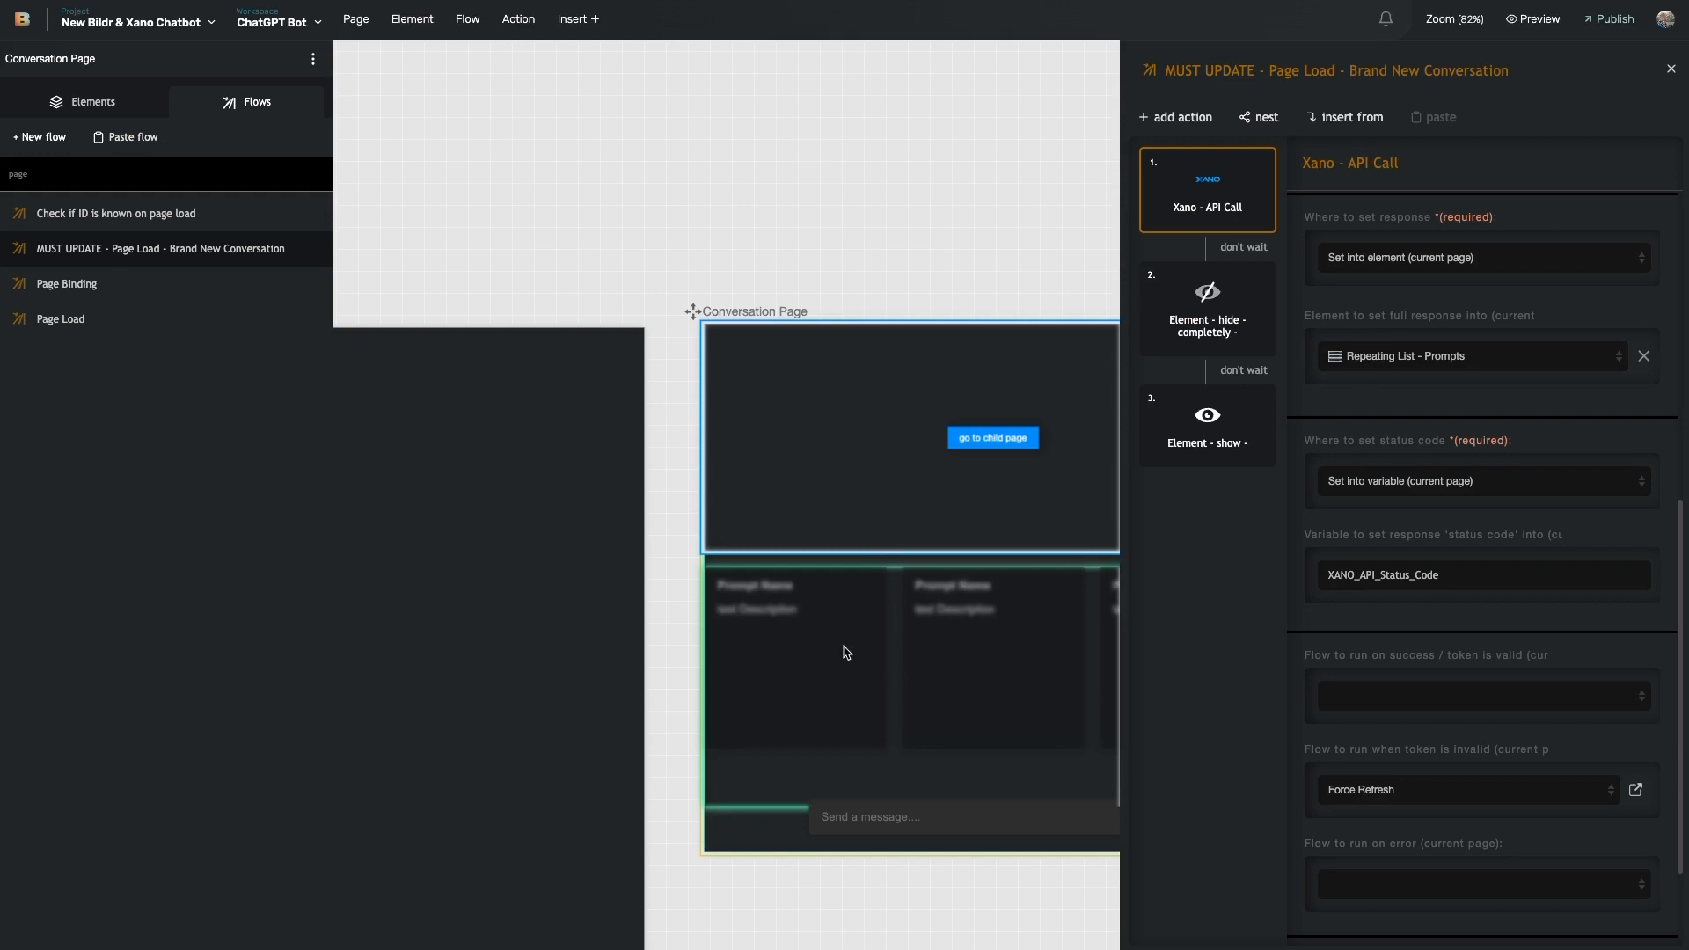
- Filter the Flows list with 'must up' to show the four MUST UPDATE flows
left_click(117, 181)
key("ctrl+a")
type("must up")
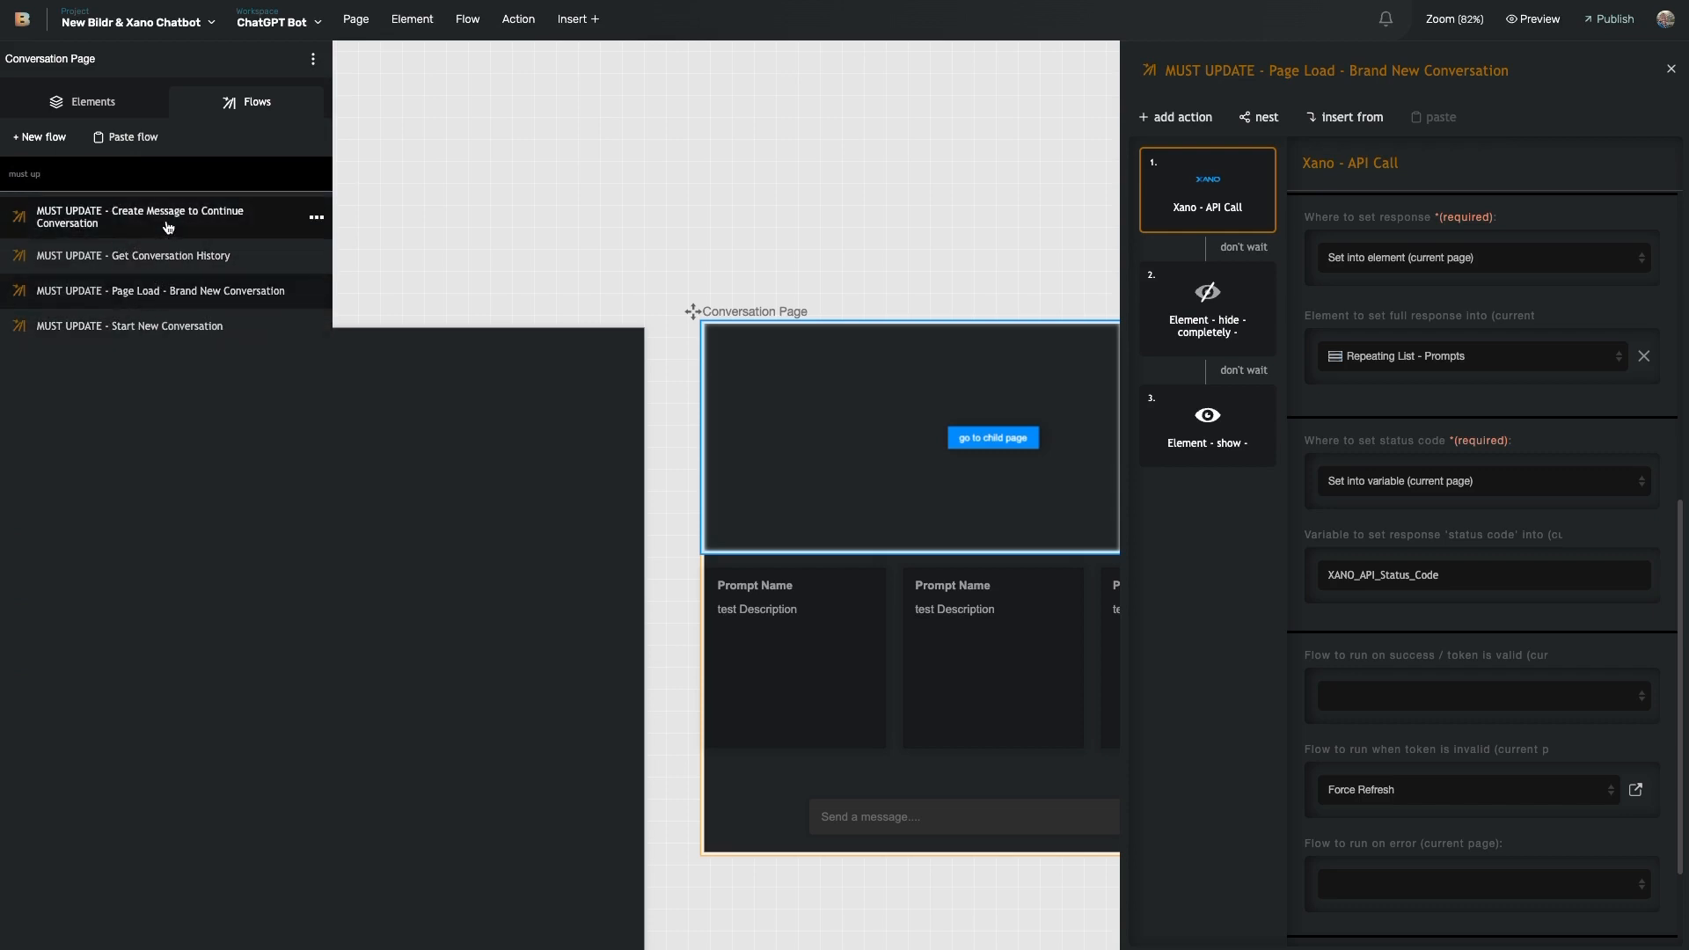
- Open MUST UPDATE - Get Conversation History and review its Xano API Call settings
left_click(132, 256)
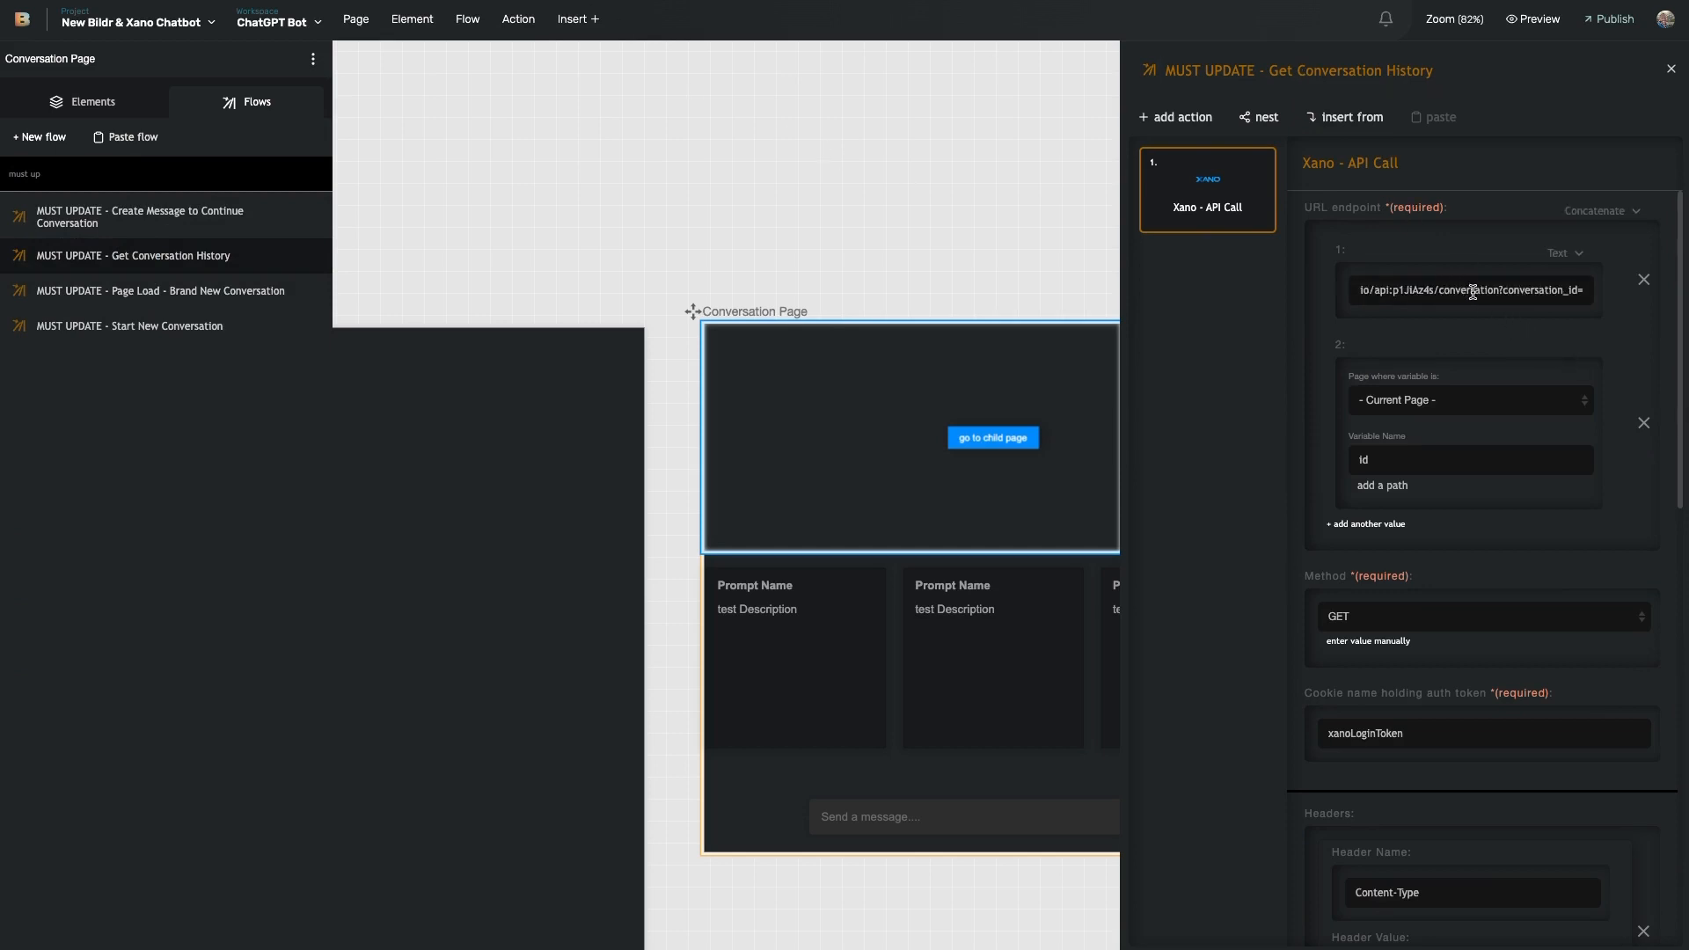
scroll(1408, 396, "down", 10)
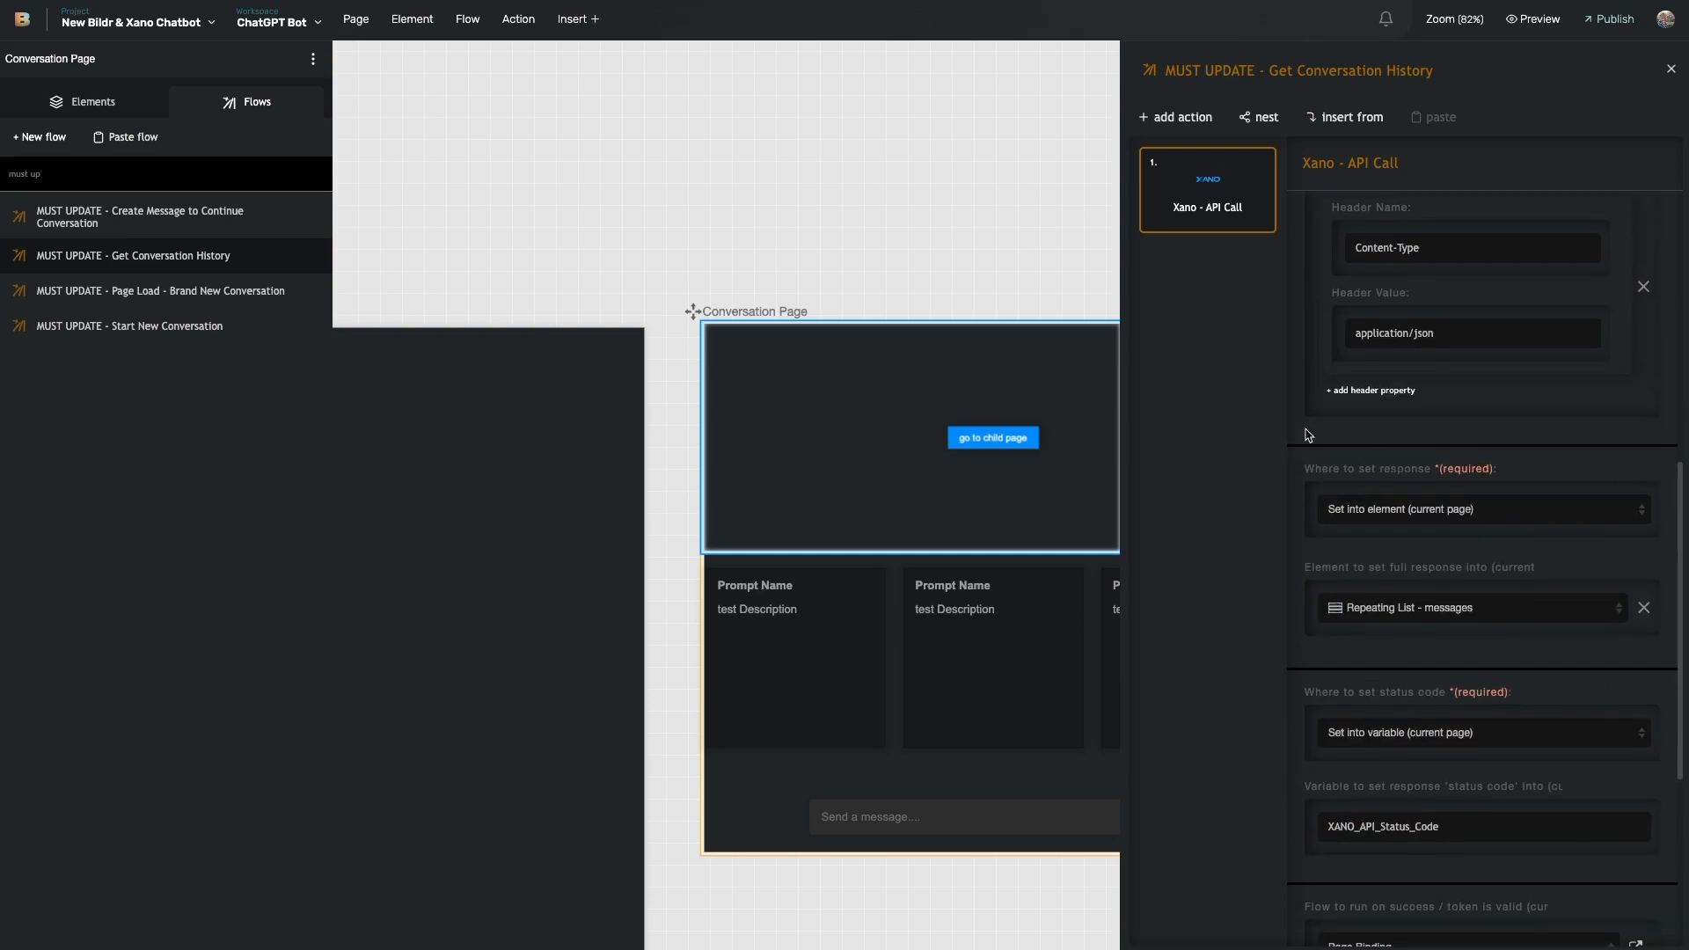
scroll(1338, 405, "up", 2)
scroll(1316, 384, "up", 3)
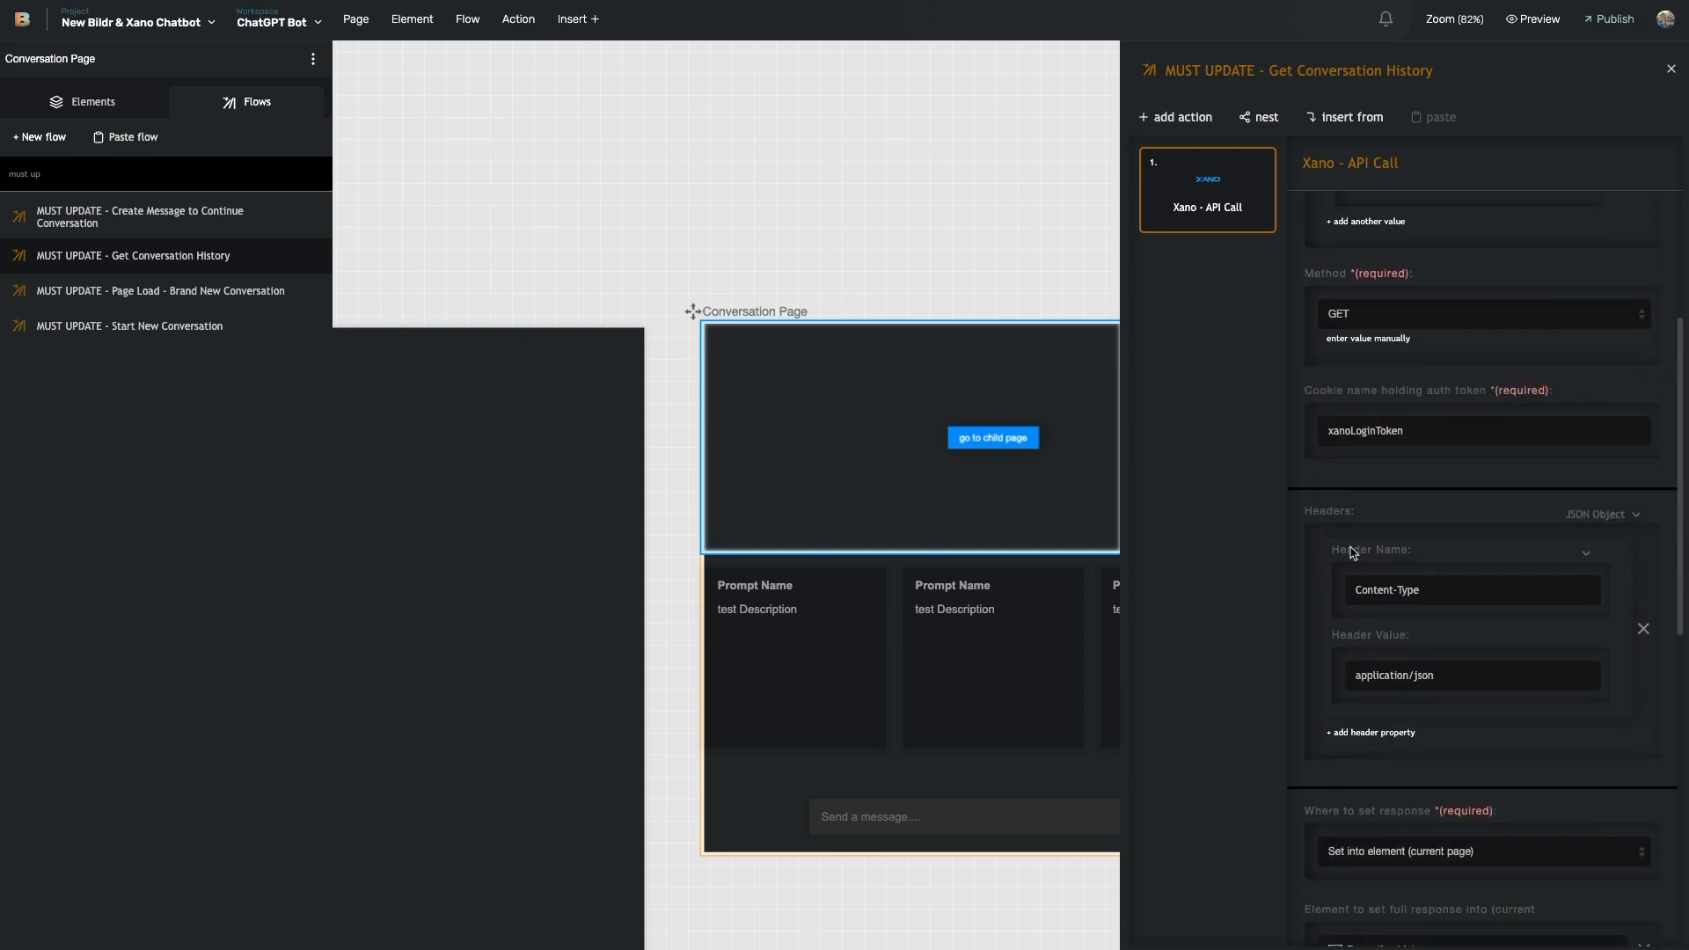
scroll(1346, 536, "up", 4)
scroll(1373, 317, "down", 1)
scroll(1319, 281, "up", 1)
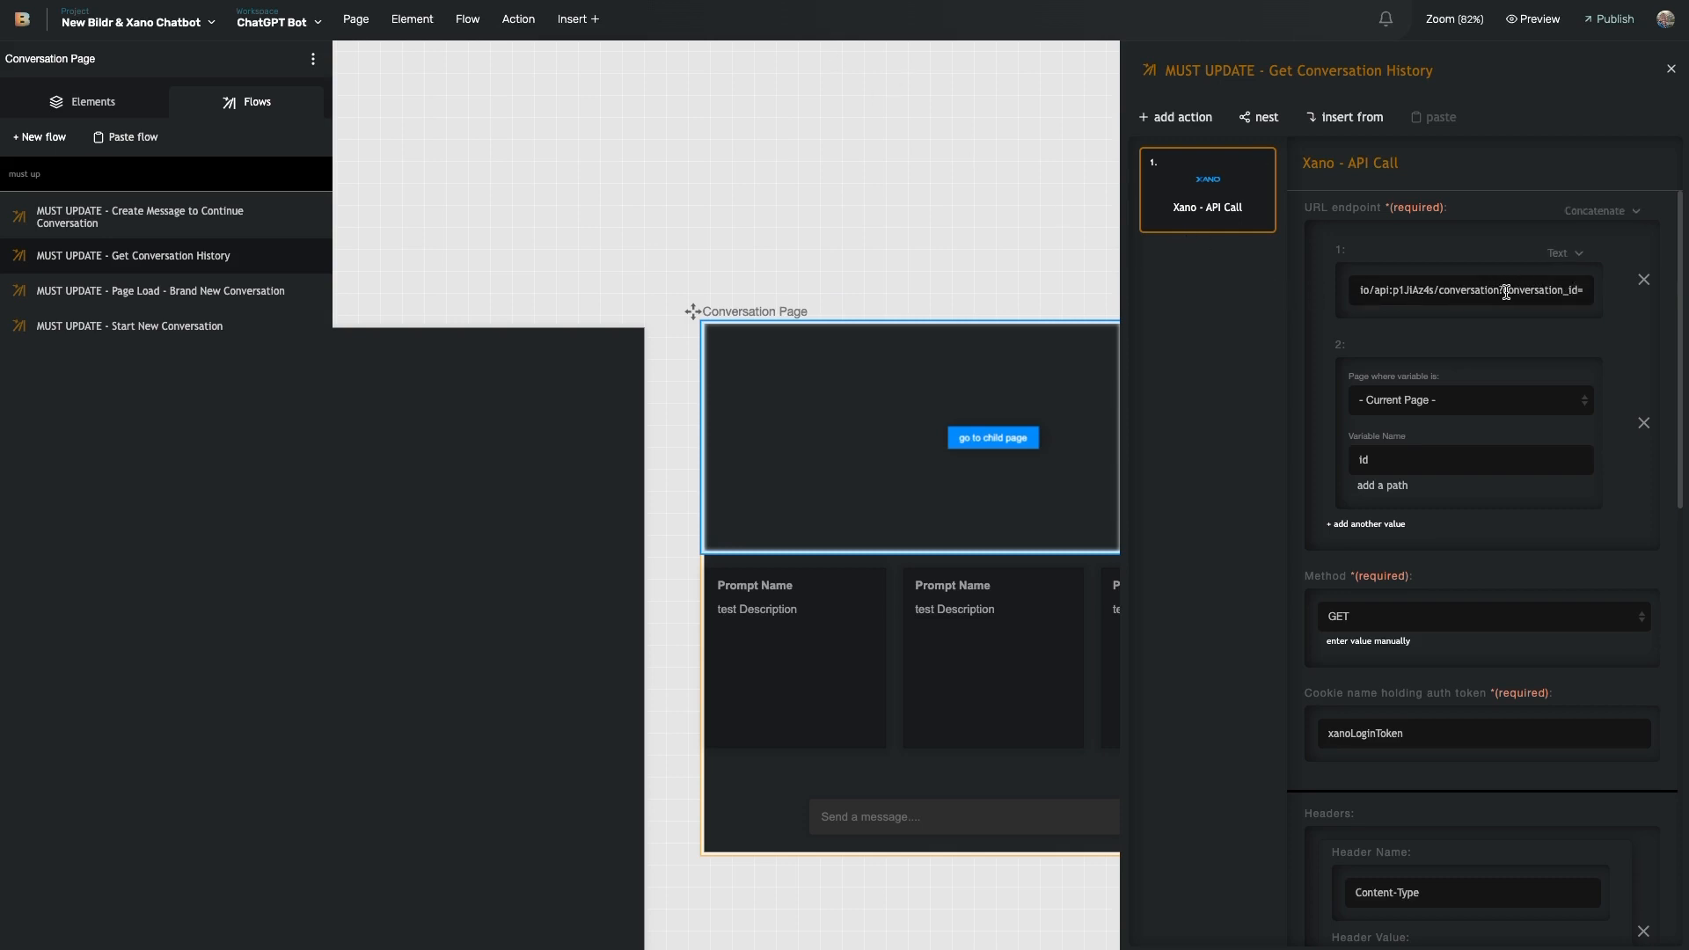
- Highlight conversation_id= in the endpoint URL, which joins the page's id variable
left_click_drag(1504, 293, 1581, 293)
left_click(1587, 293)
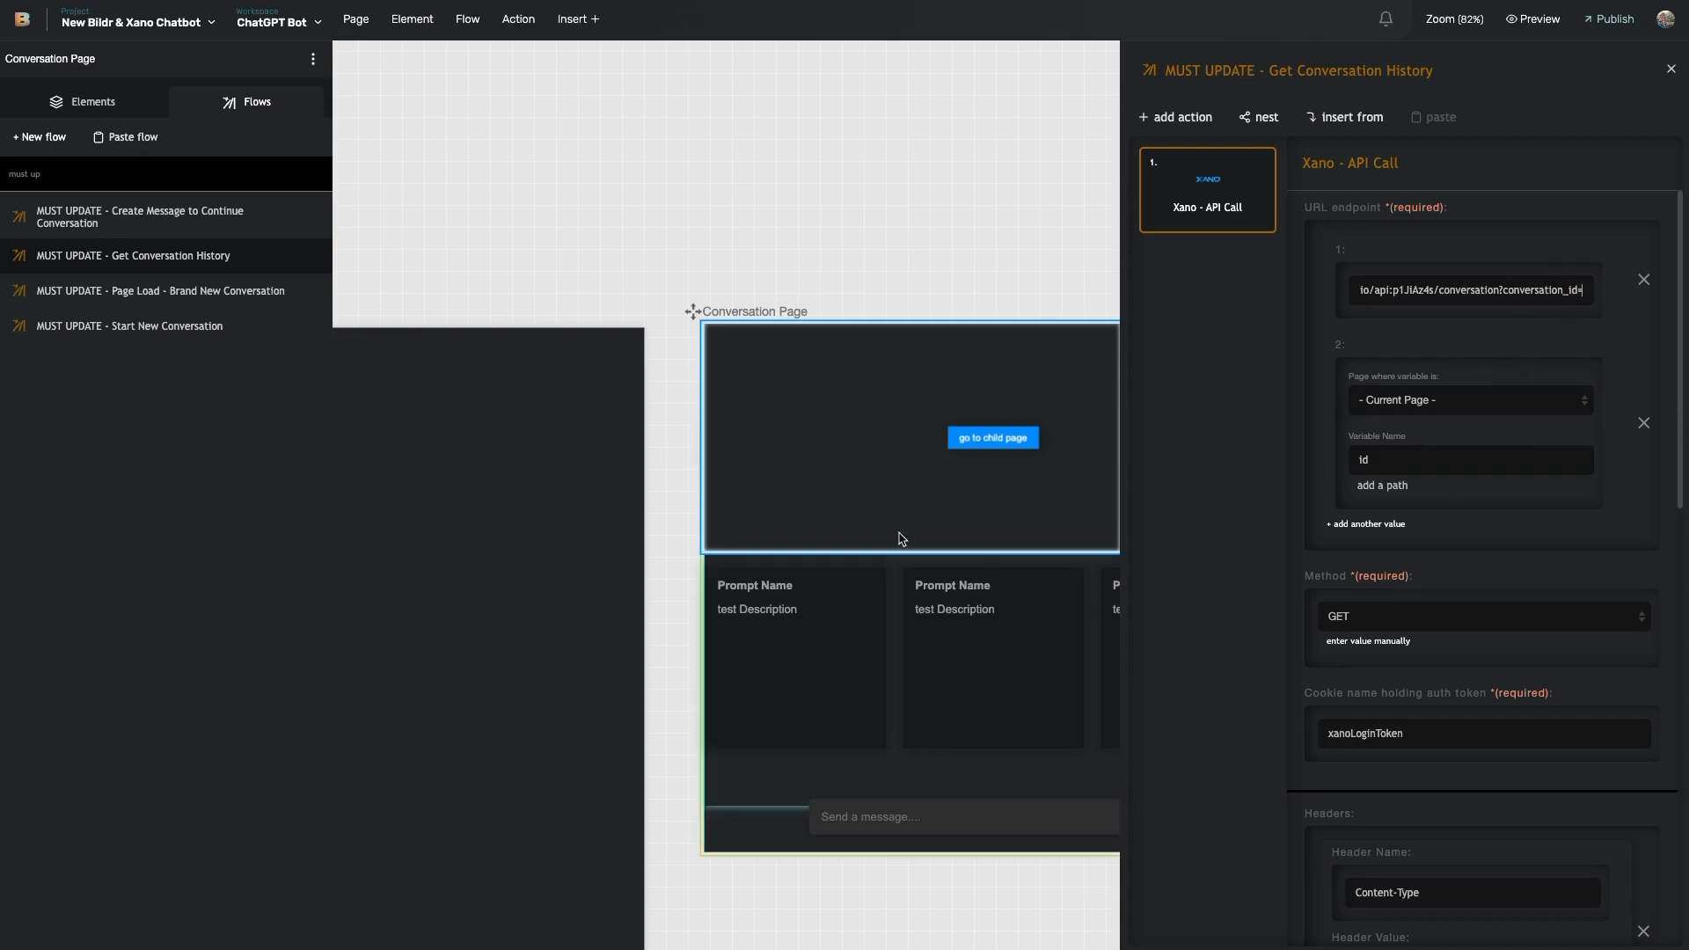
scroll(1056, 676, "right", 10)
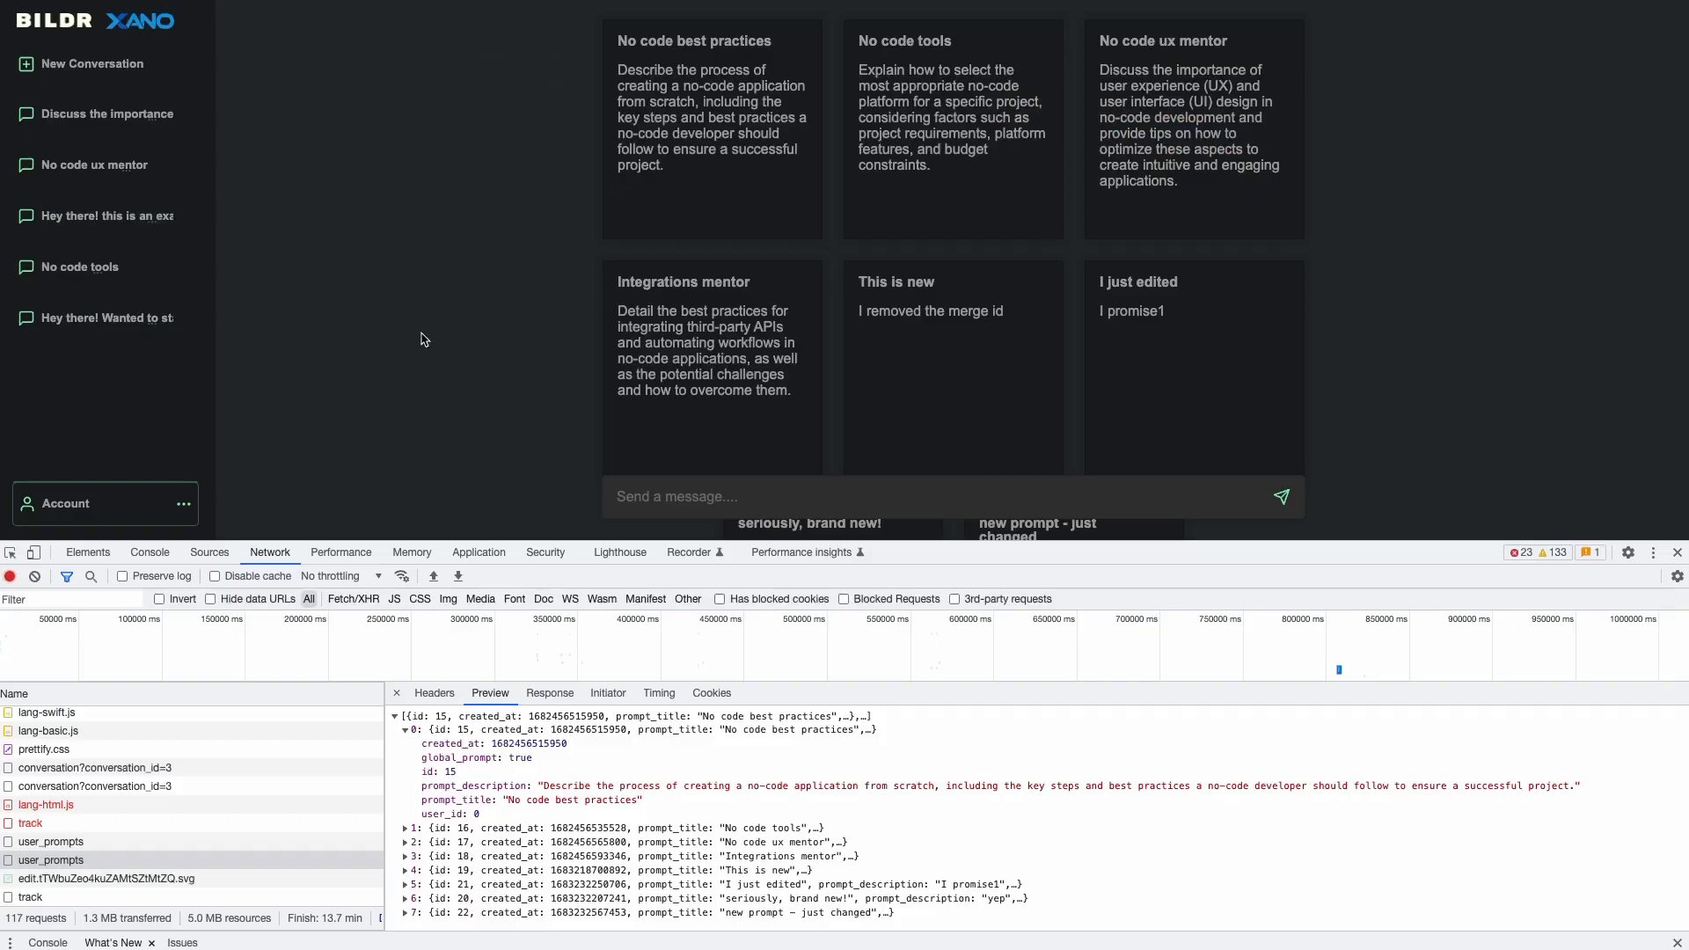
- Clear the network log and open the 'Discuss the importance' UX and UI design conversation
left_click(34, 576)
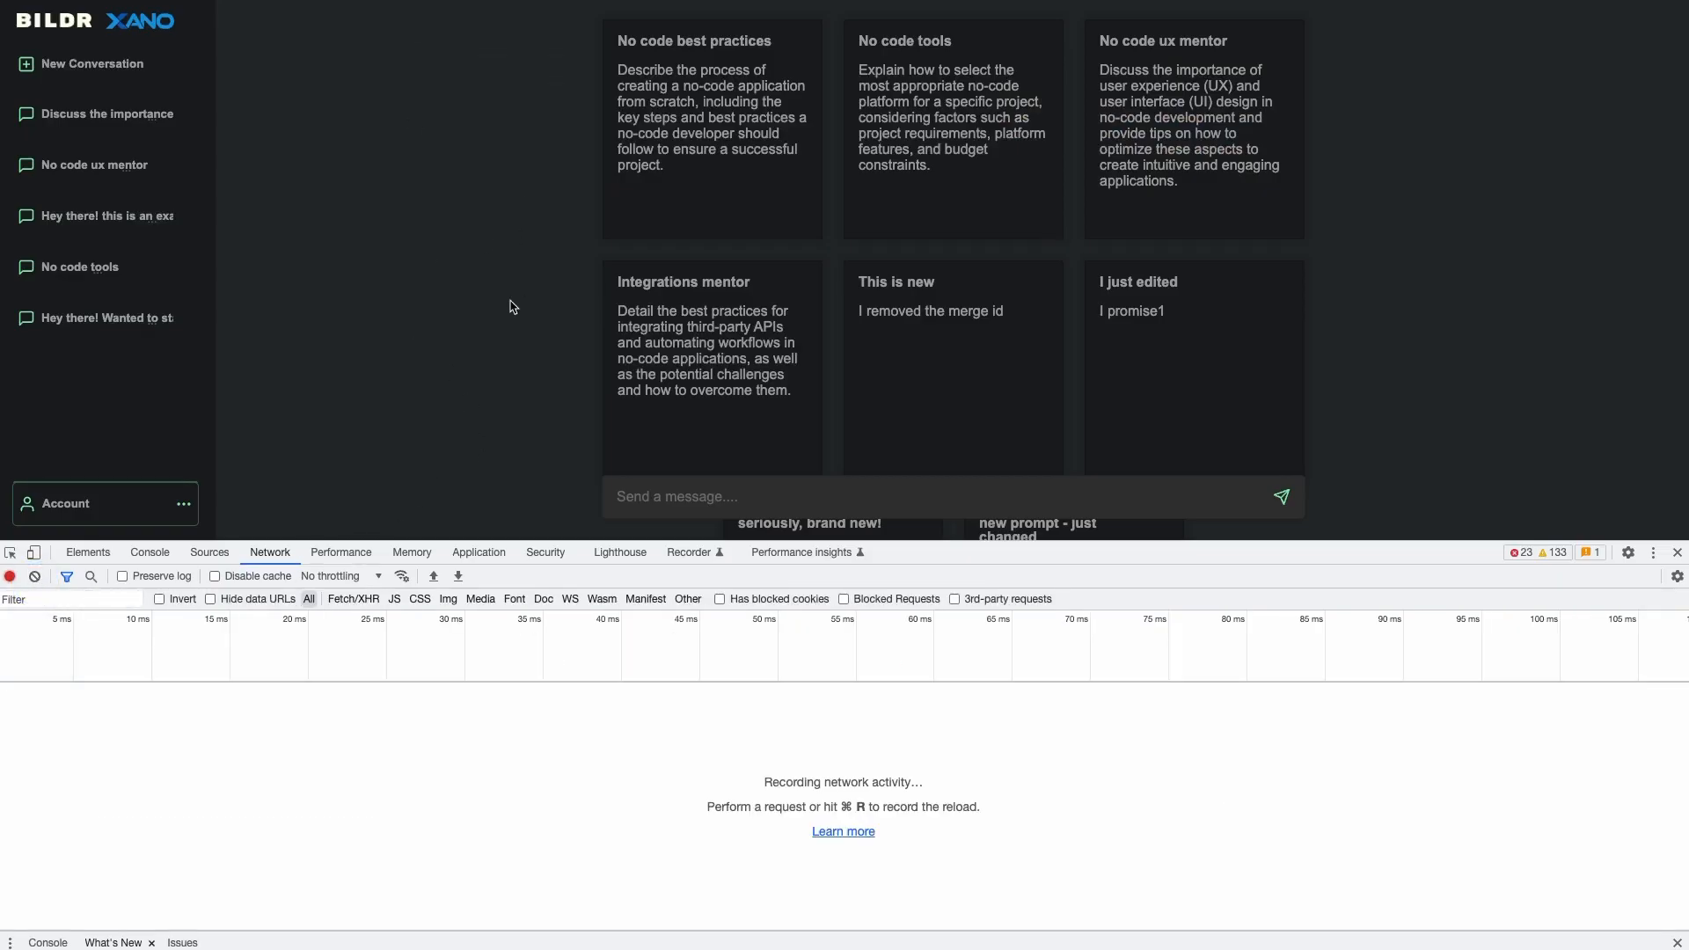
scroll(515, 303, "down", 3)
left_click(78, 124)
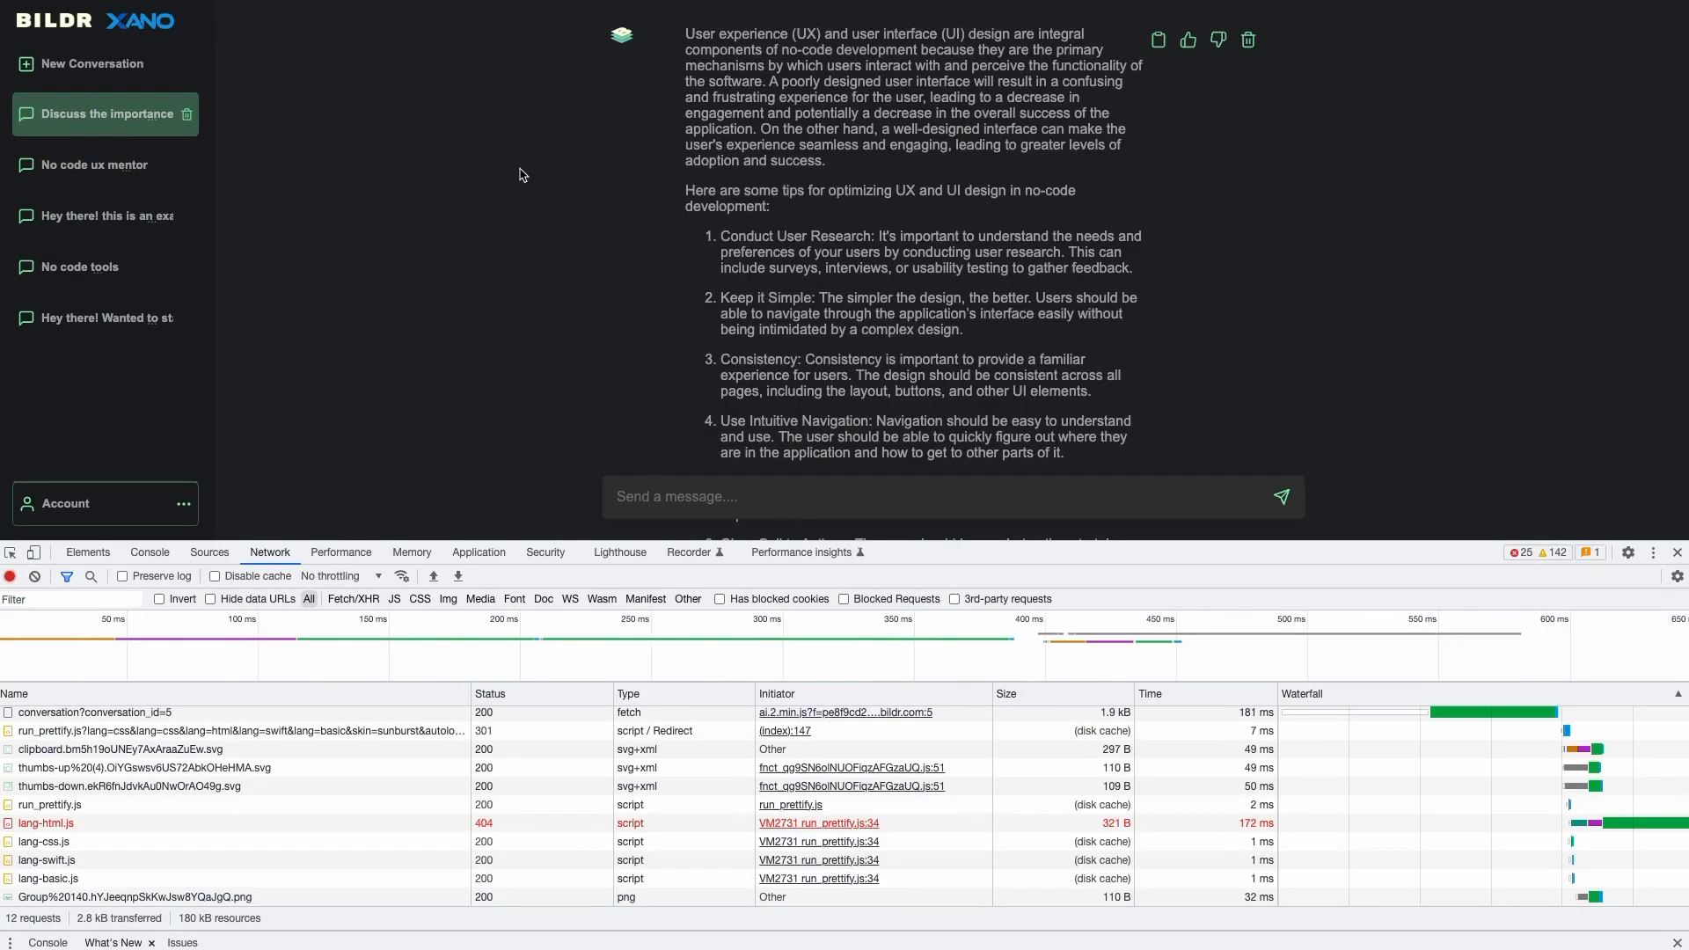
scroll(731, 167, "down", 6)
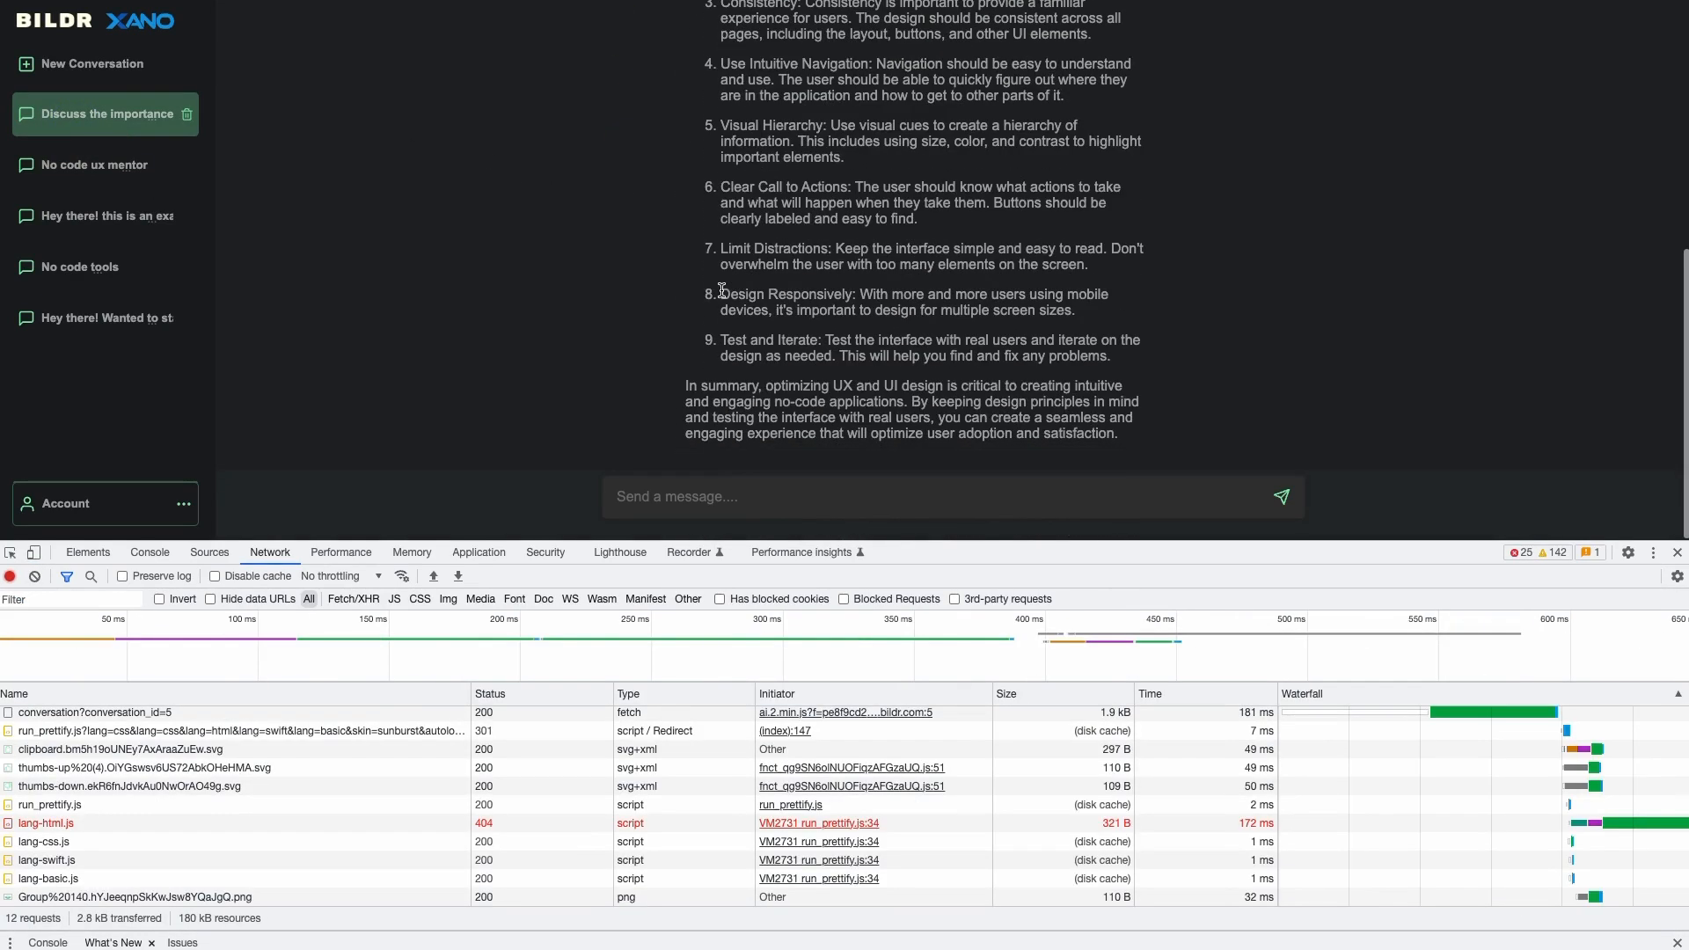
- Preview the conversation_id=5 response, expanding the user and assistant messages
left_click(52, 714)
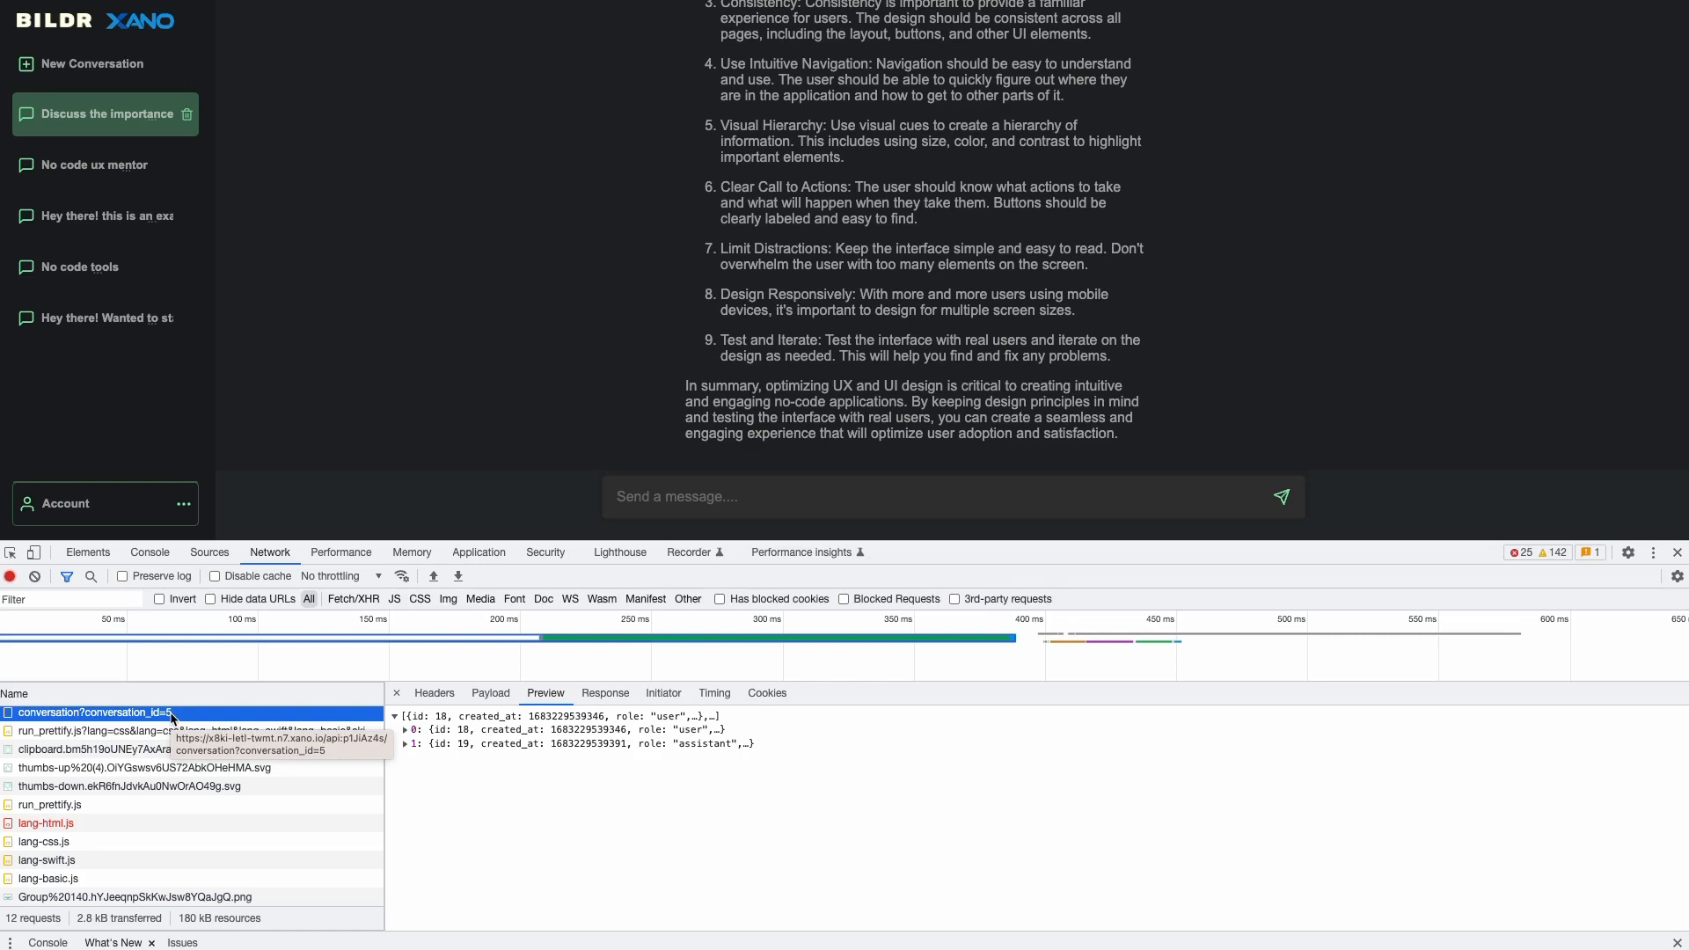
left_click(405, 729)
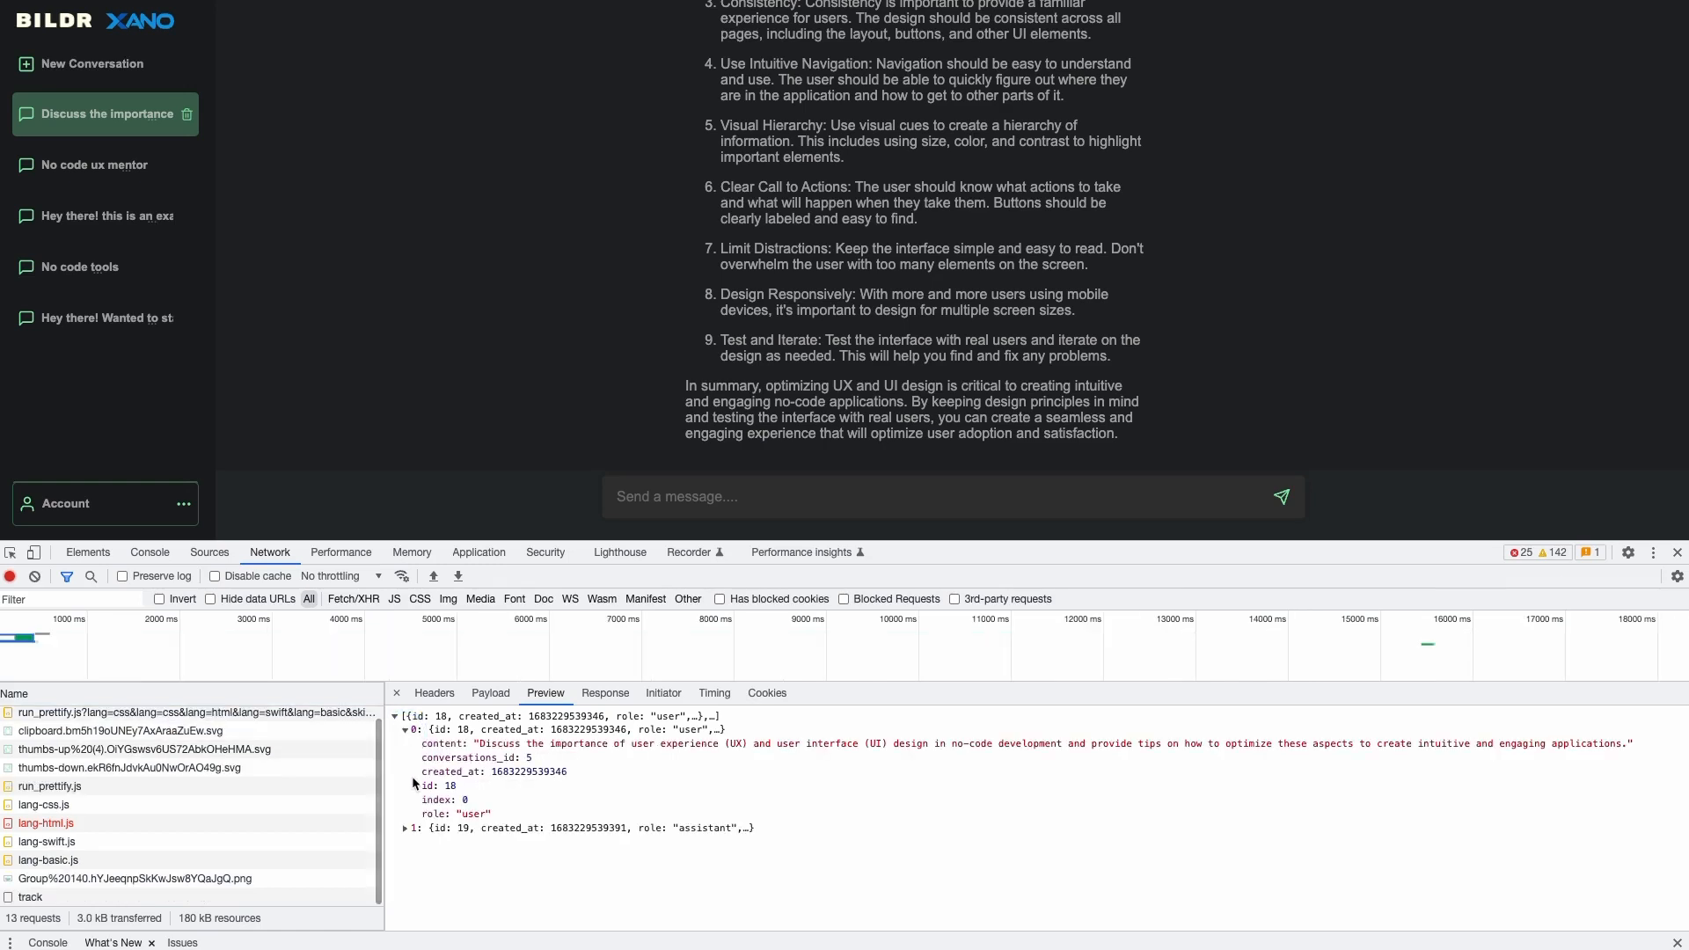
left_click(405, 828)
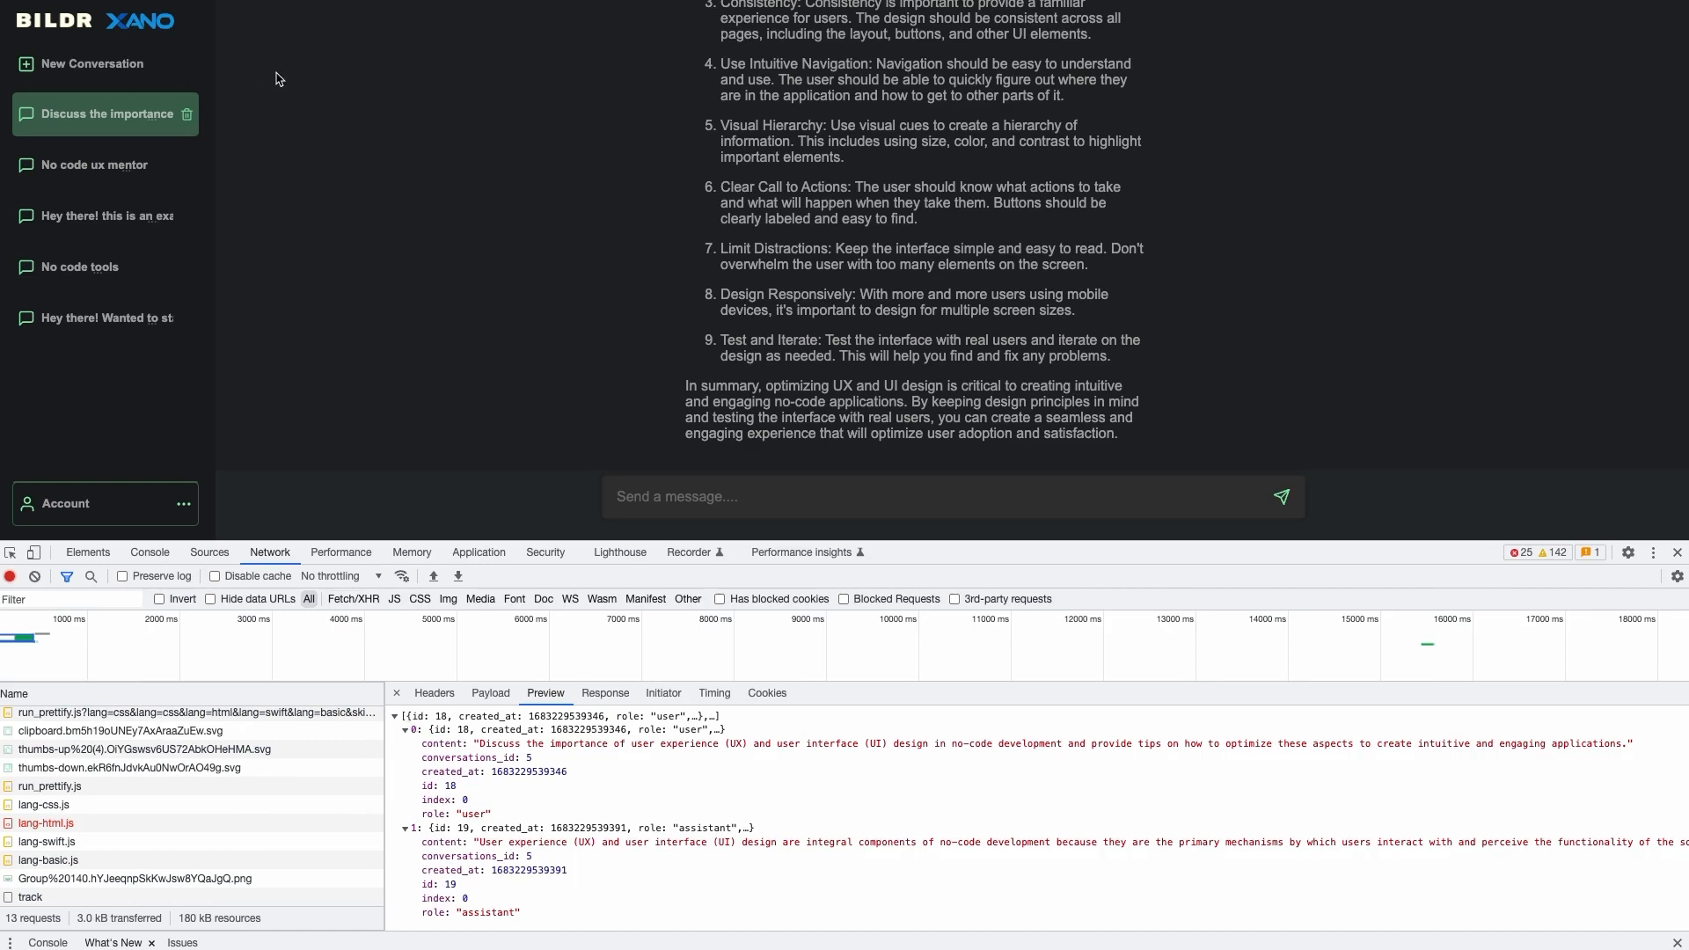
scroll(558, 166, "up", 6)
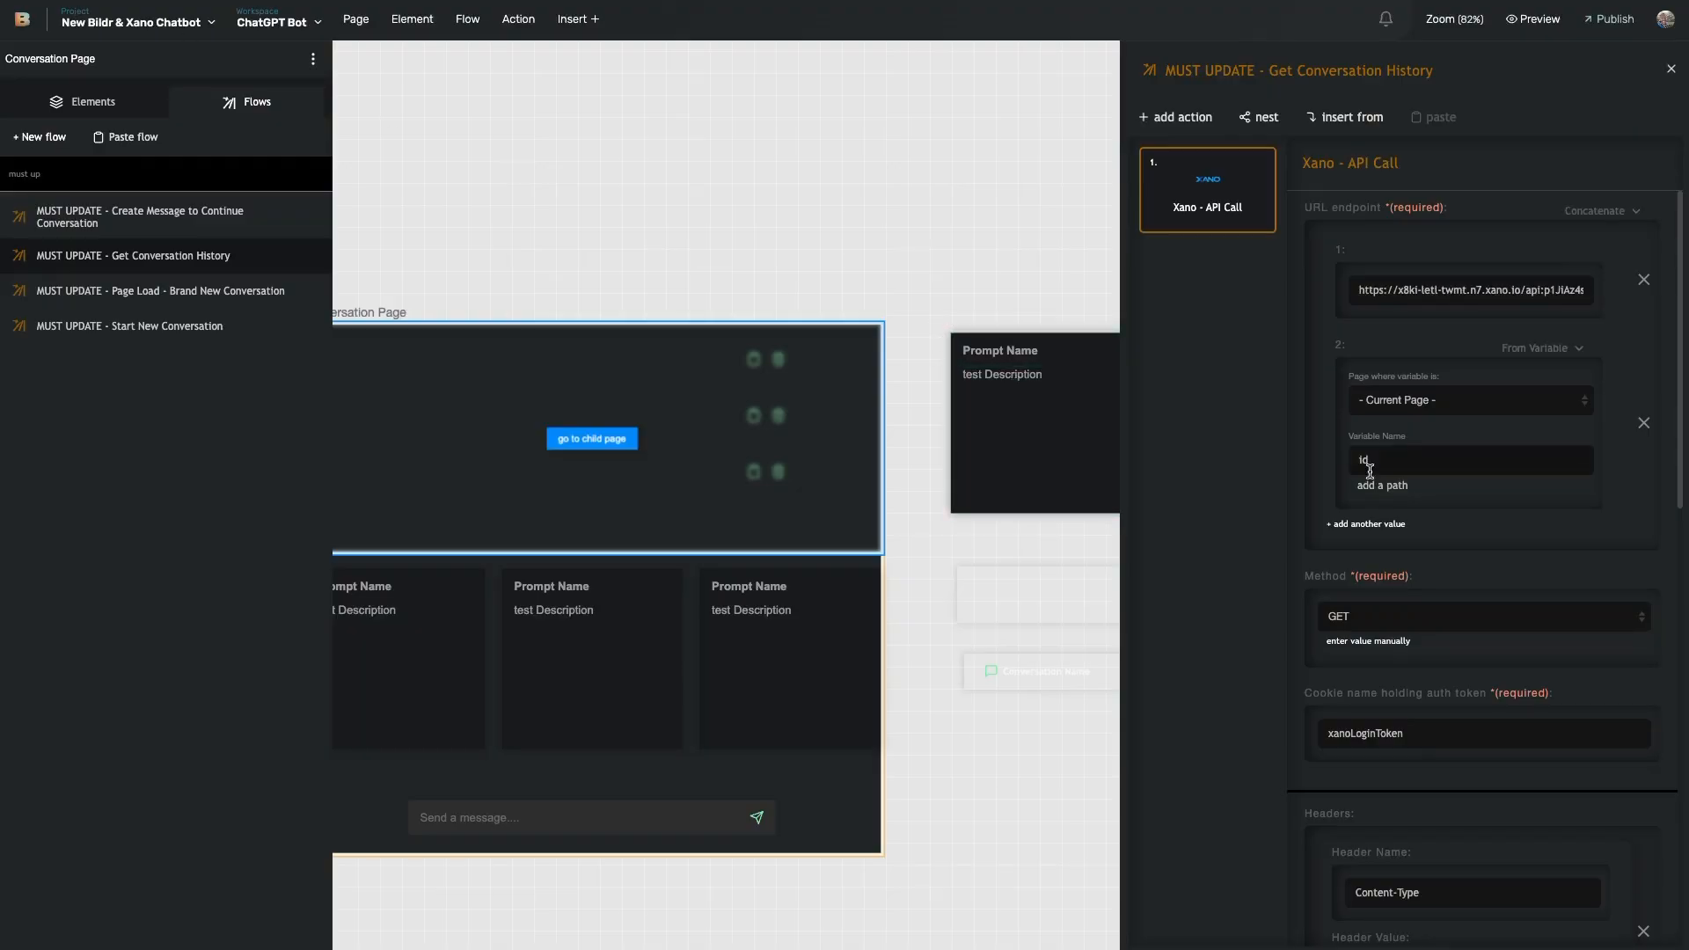
- Scroll through the Get Conversation History Xano API Call settings
scroll(1315, 441, "down", 10)
scroll(1421, 417, "down", 1)
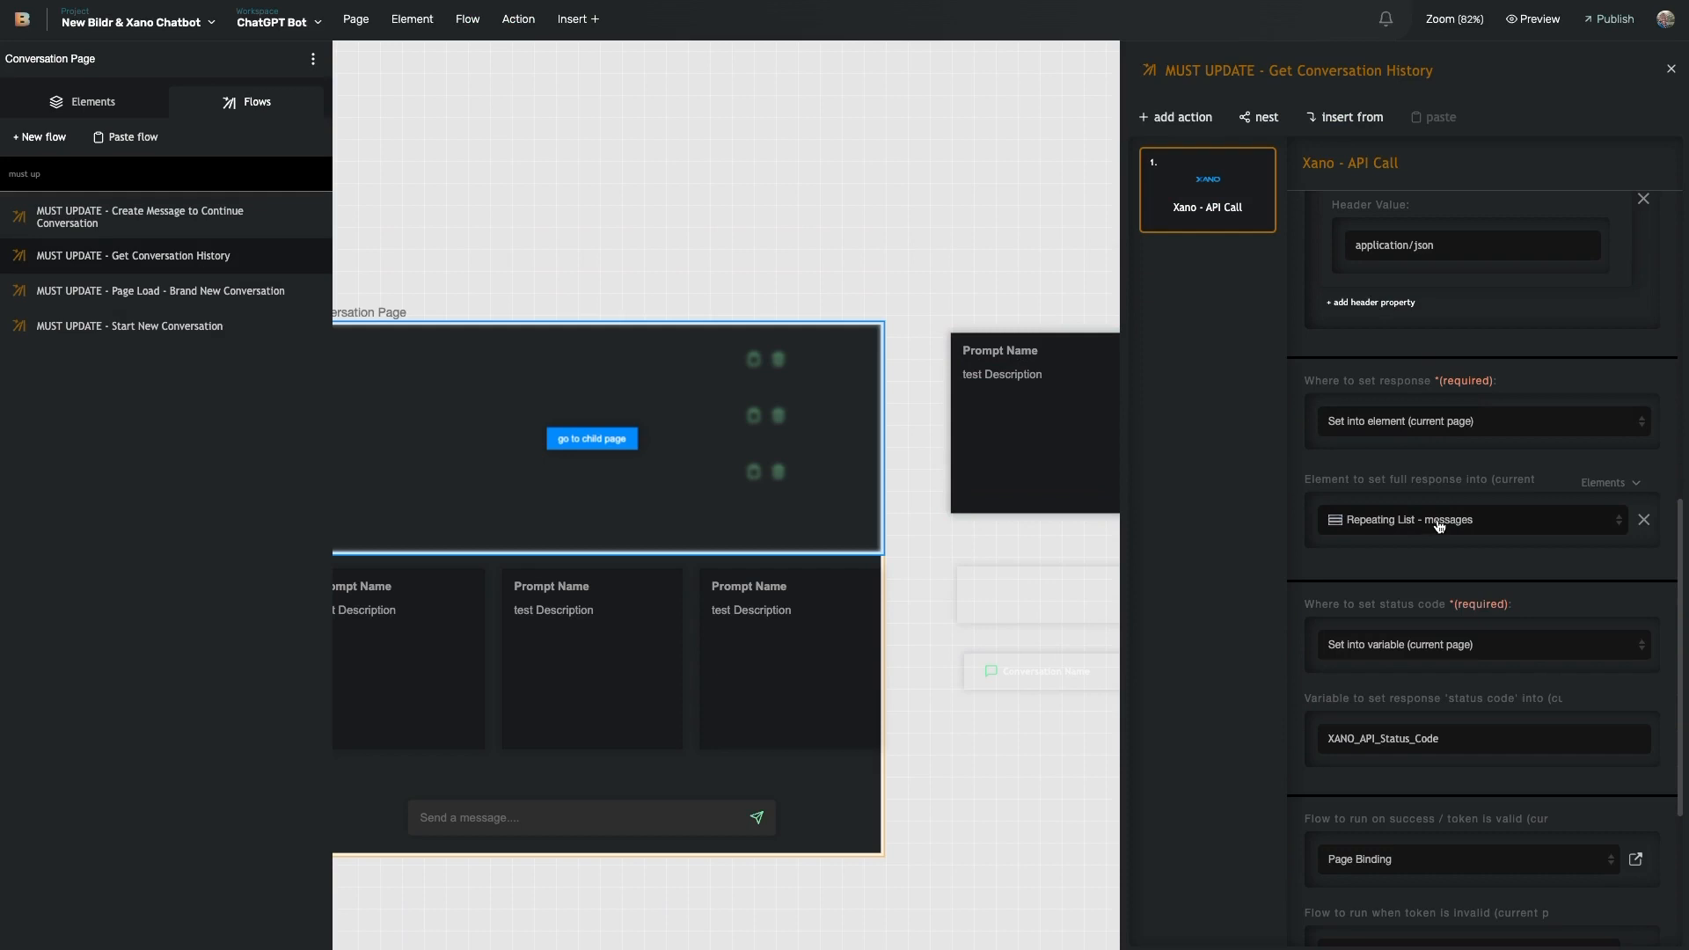
scroll(1410, 531, "down", 5)
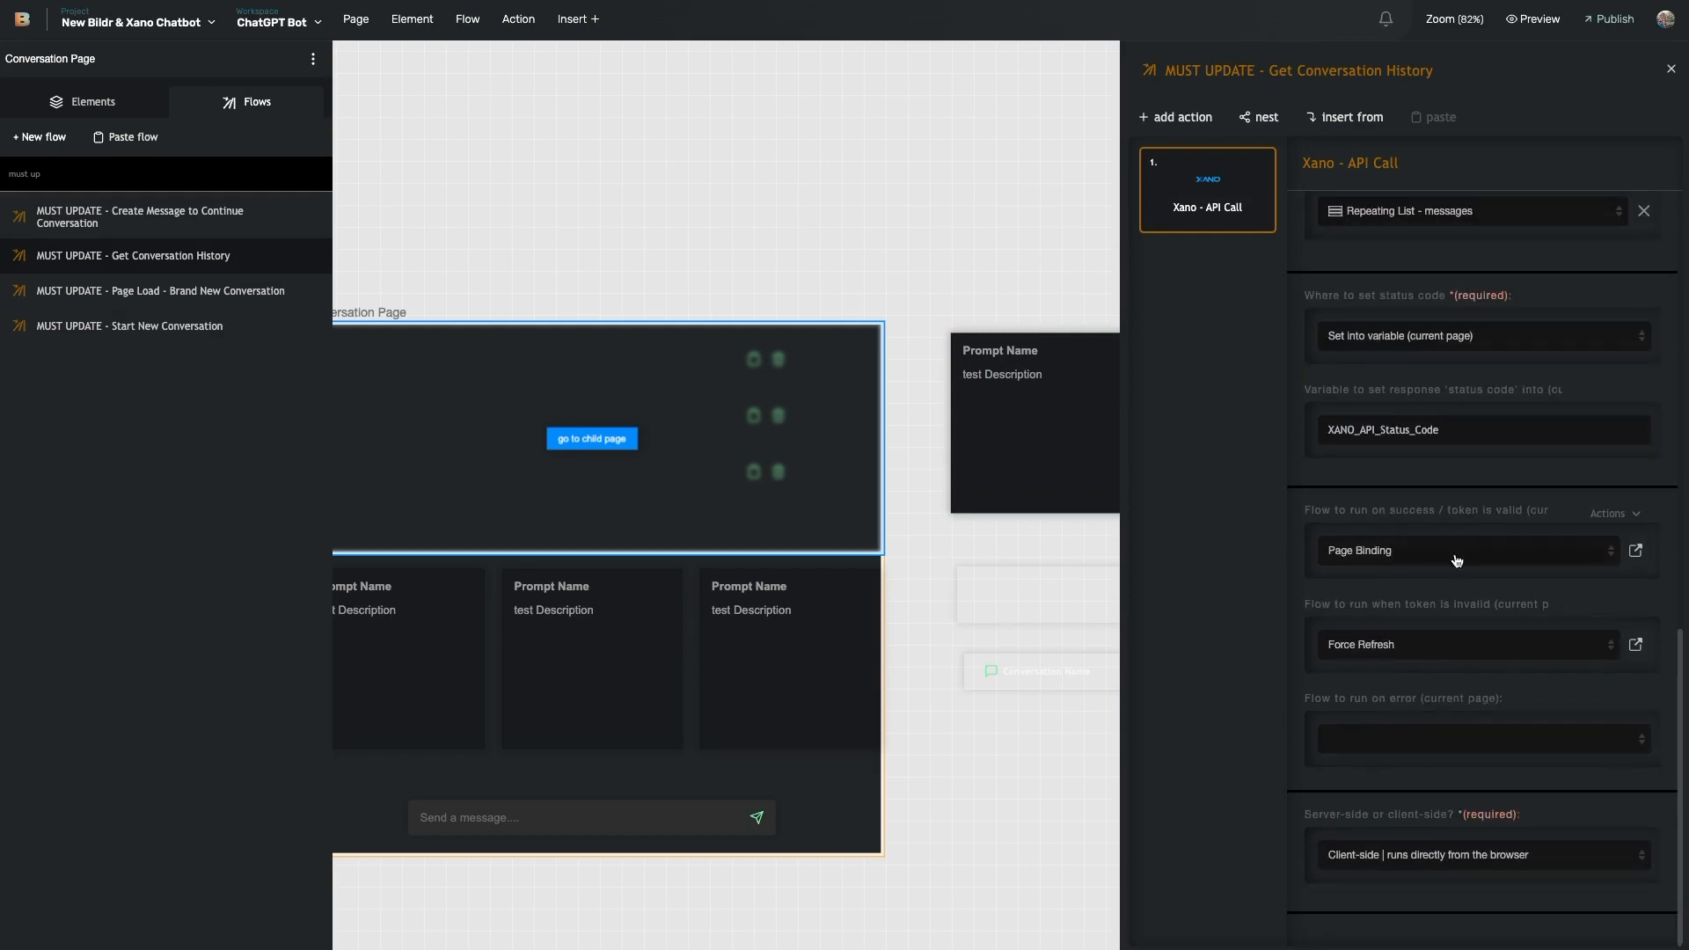
- Open the Page Binding success flow and compare its show and hide actions
left_click(1635, 549)
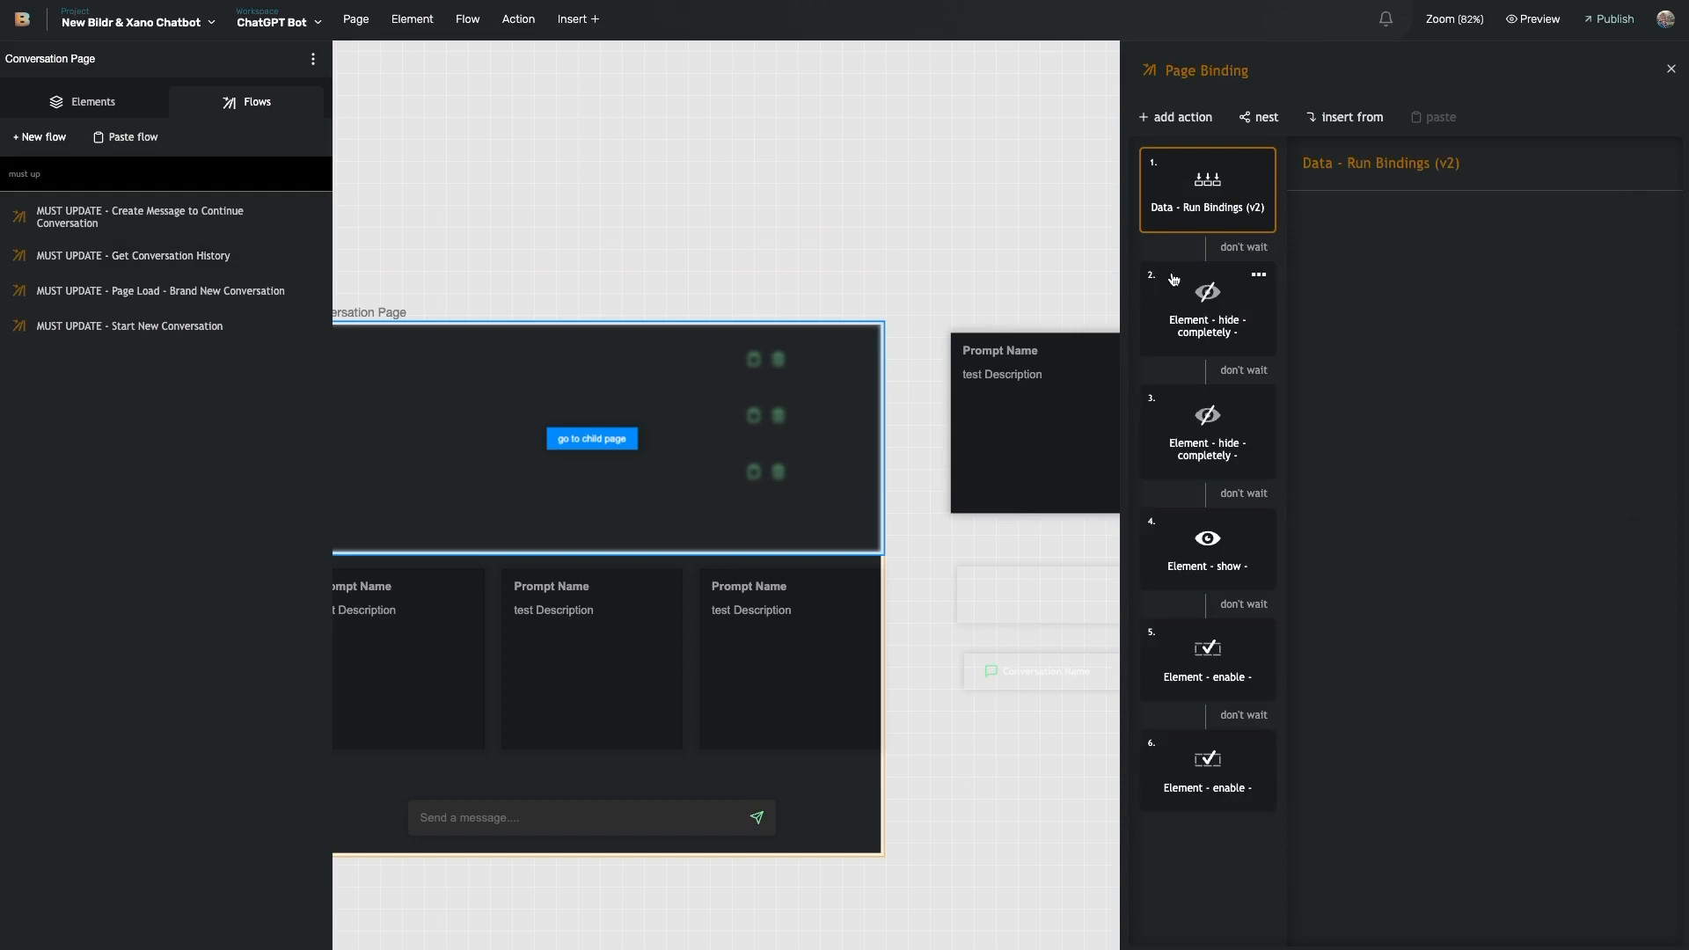
left_click(1208, 331)
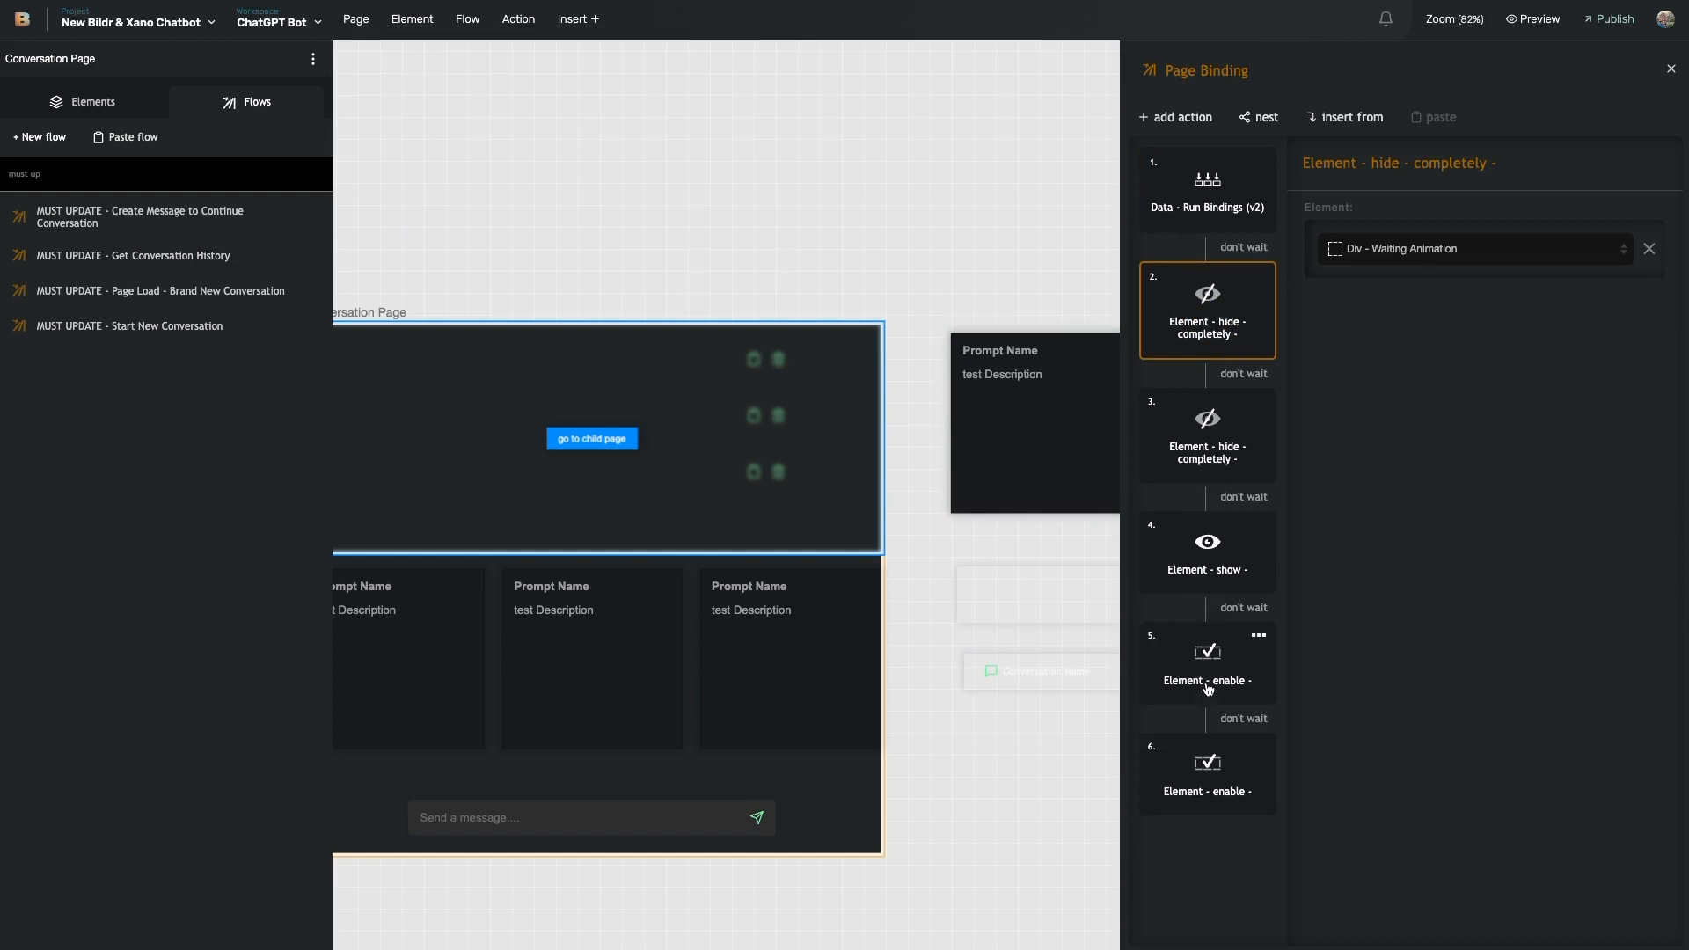
left_click(1220, 464)
left_click(1219, 543)
left_click(1220, 451)
scroll(693, 535, "left", 6)
scroll(942, 694, "right", 2)
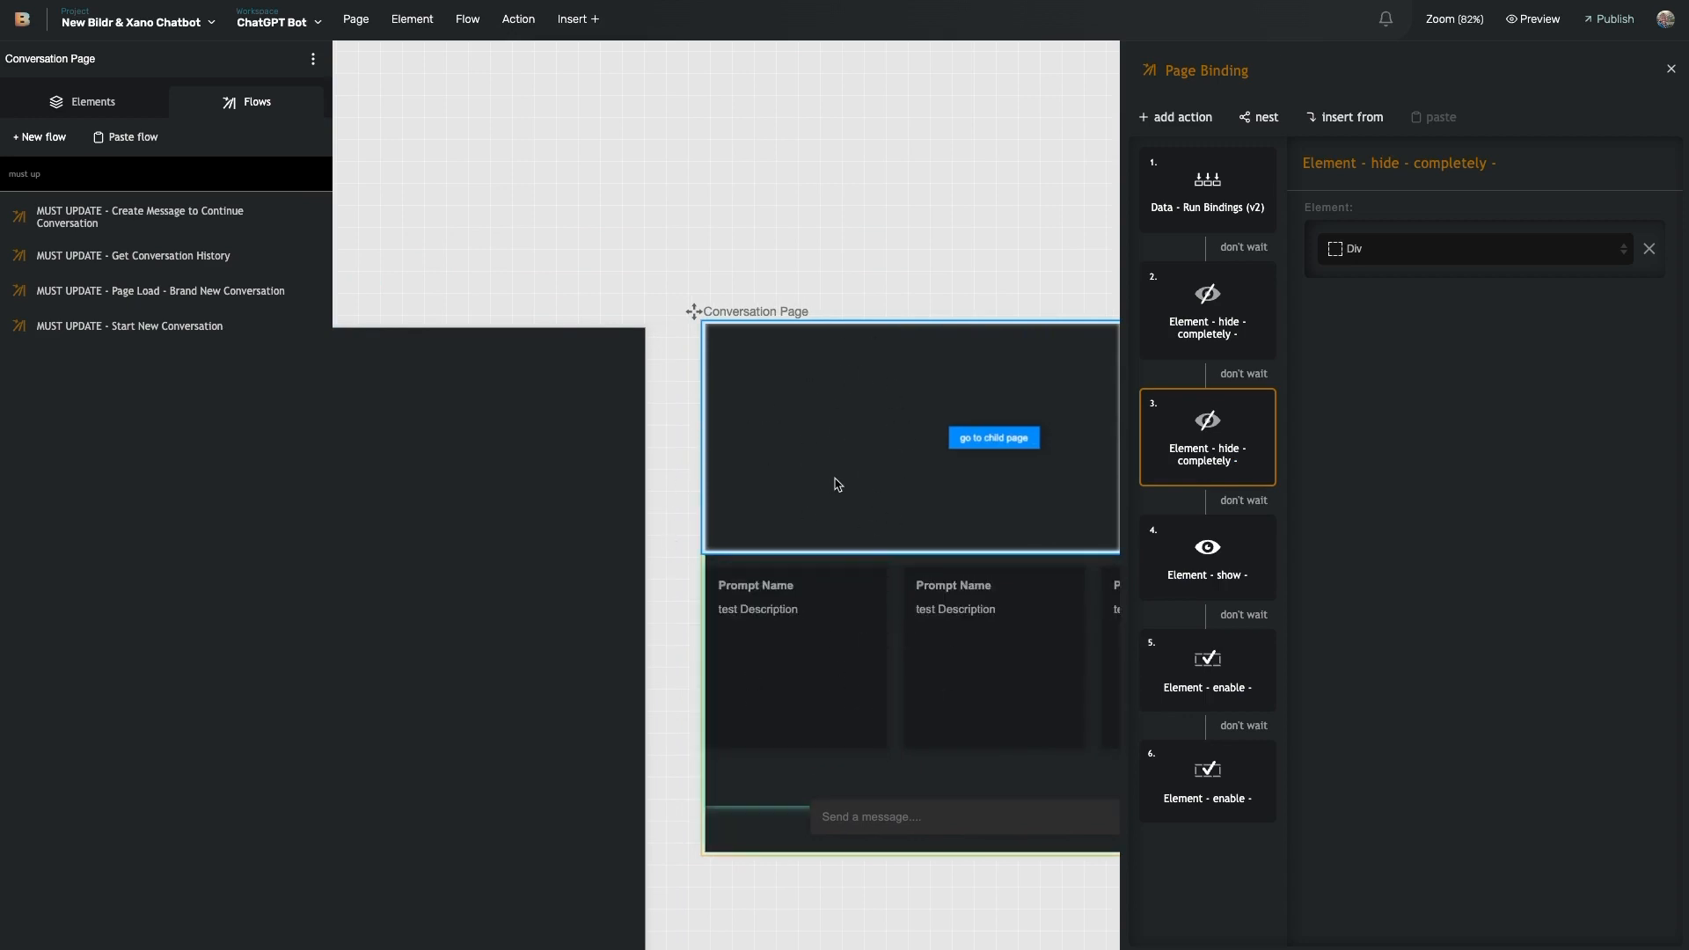
scroll(841, 476, "right", 3)
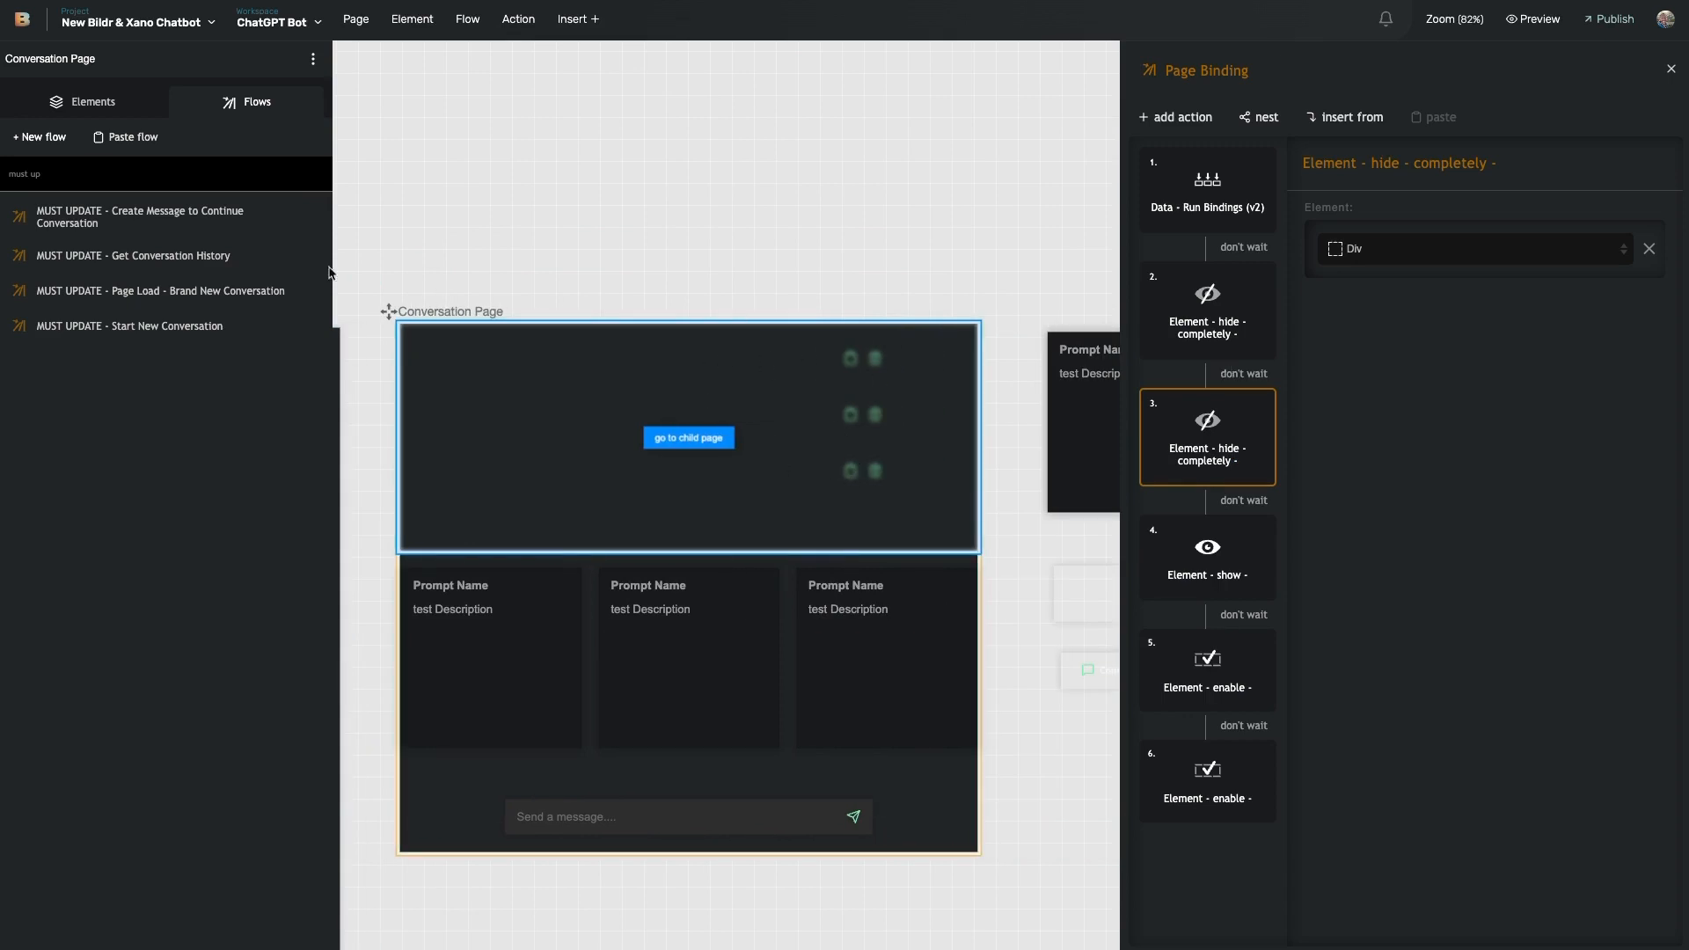
- Clear the 'must up' flow filter and close the flow panels
triple_click(184, 183)
key("BackSpace")
left_click(203, 184)
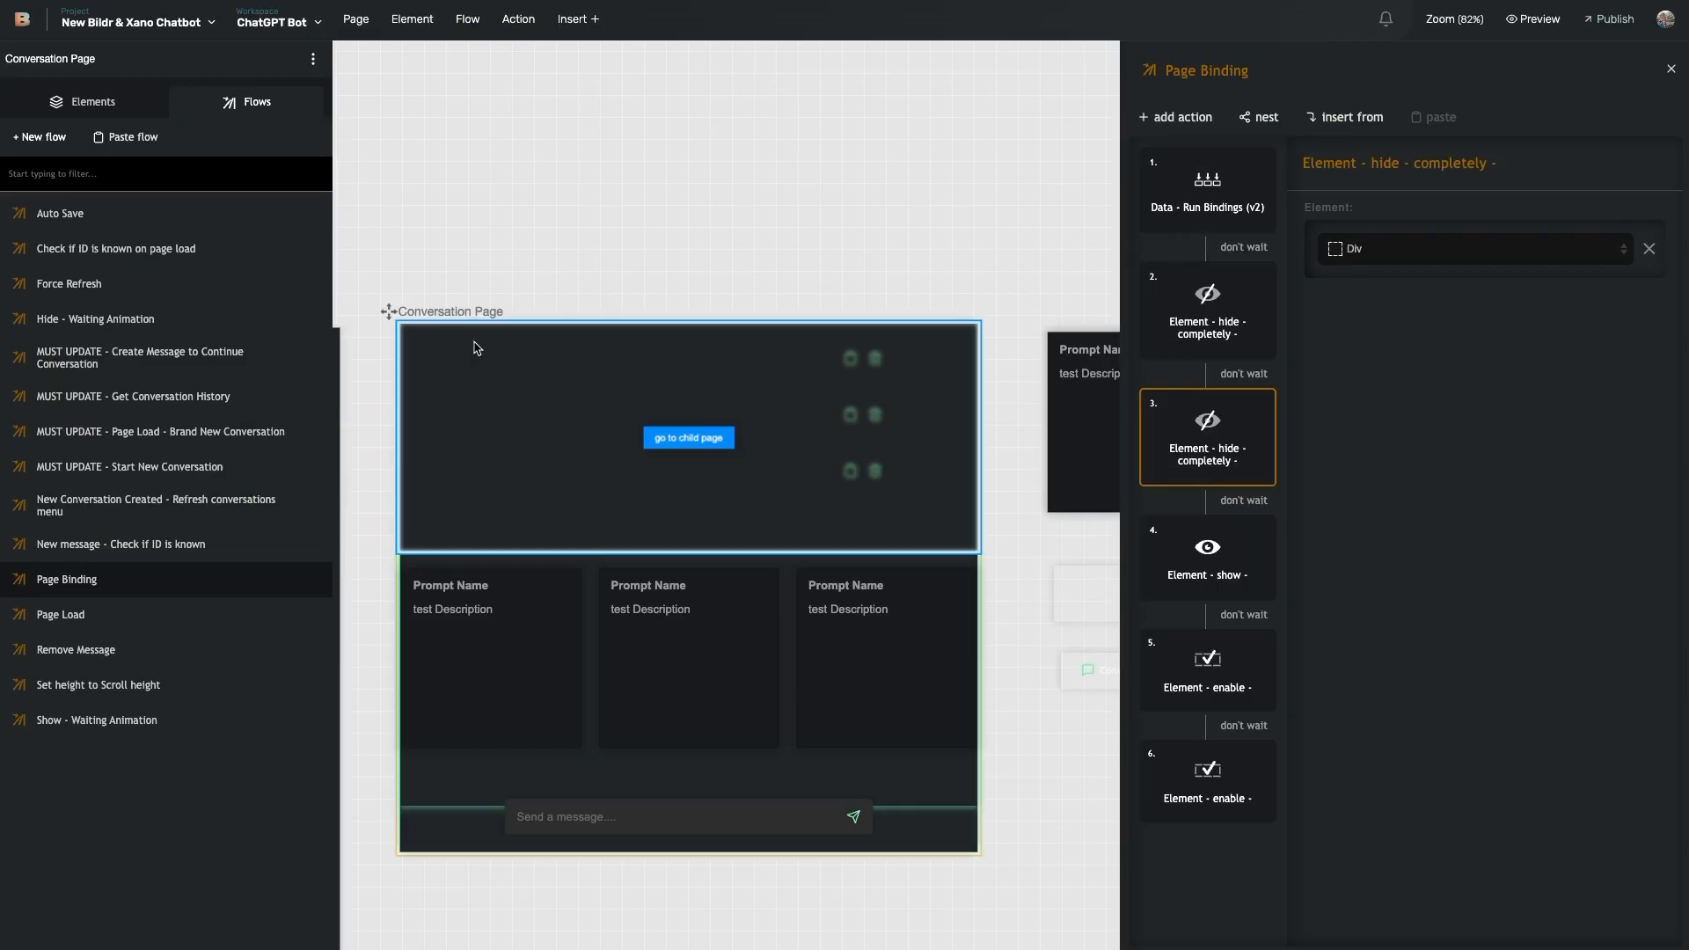
left_click(373, 354)
scroll(539, 591, "down", 2)
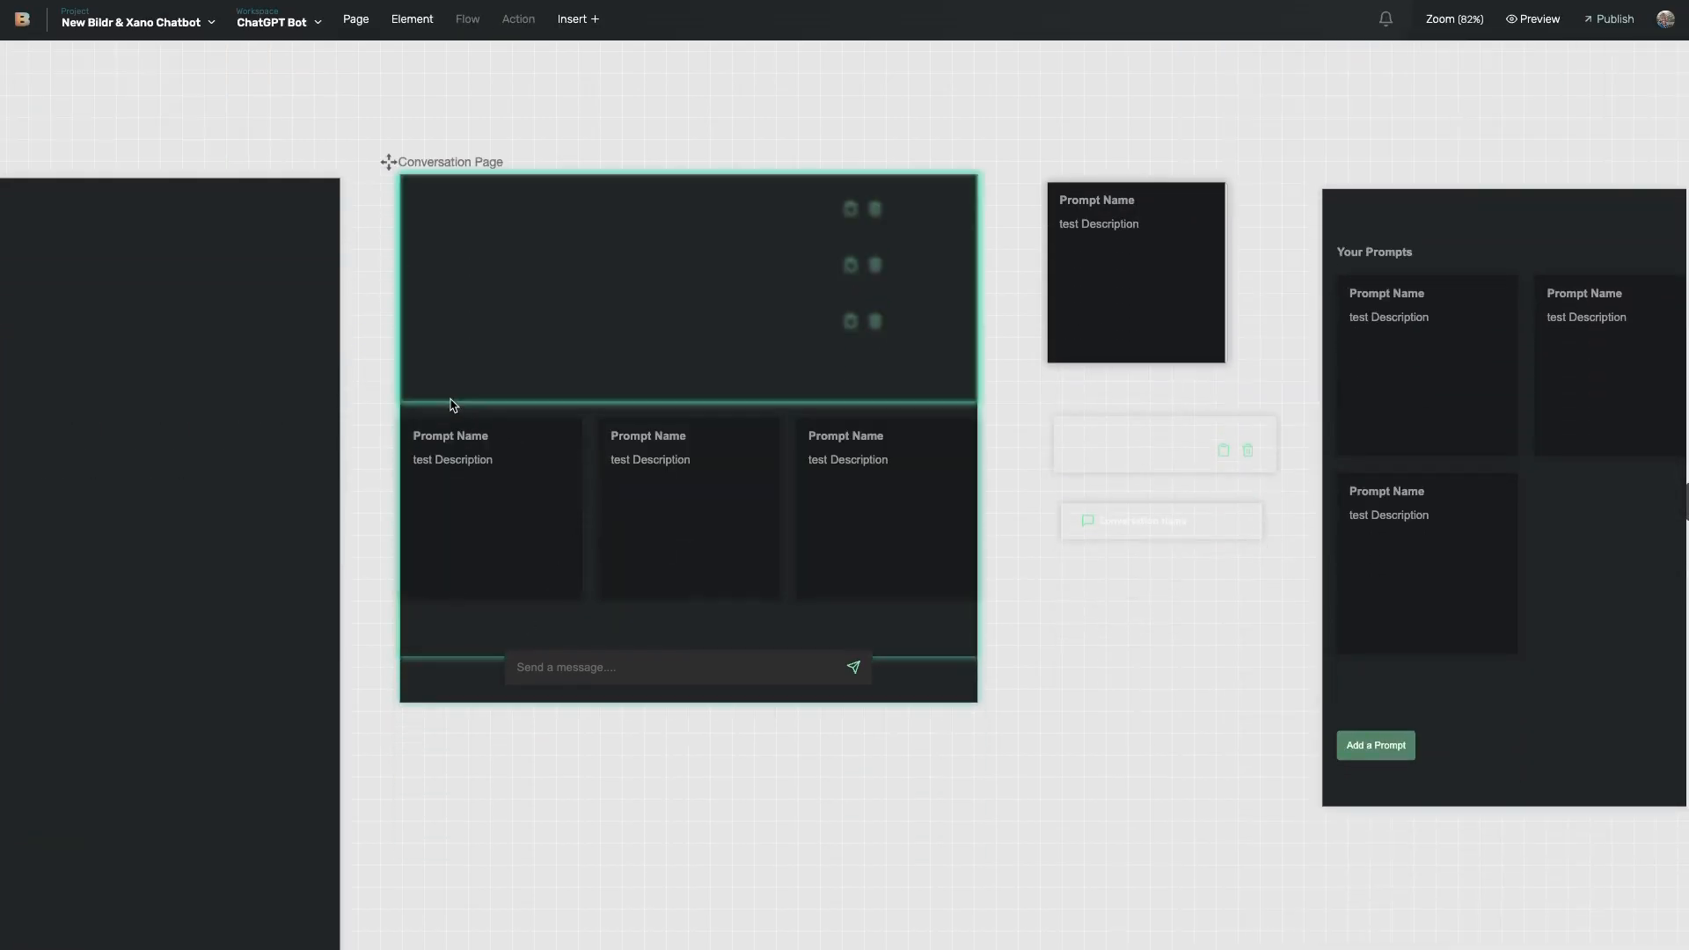
- Check the Send a message input's keypress event flow, then start a New Conversation in the preview
left_click(487, 383)
left_click(608, 671)
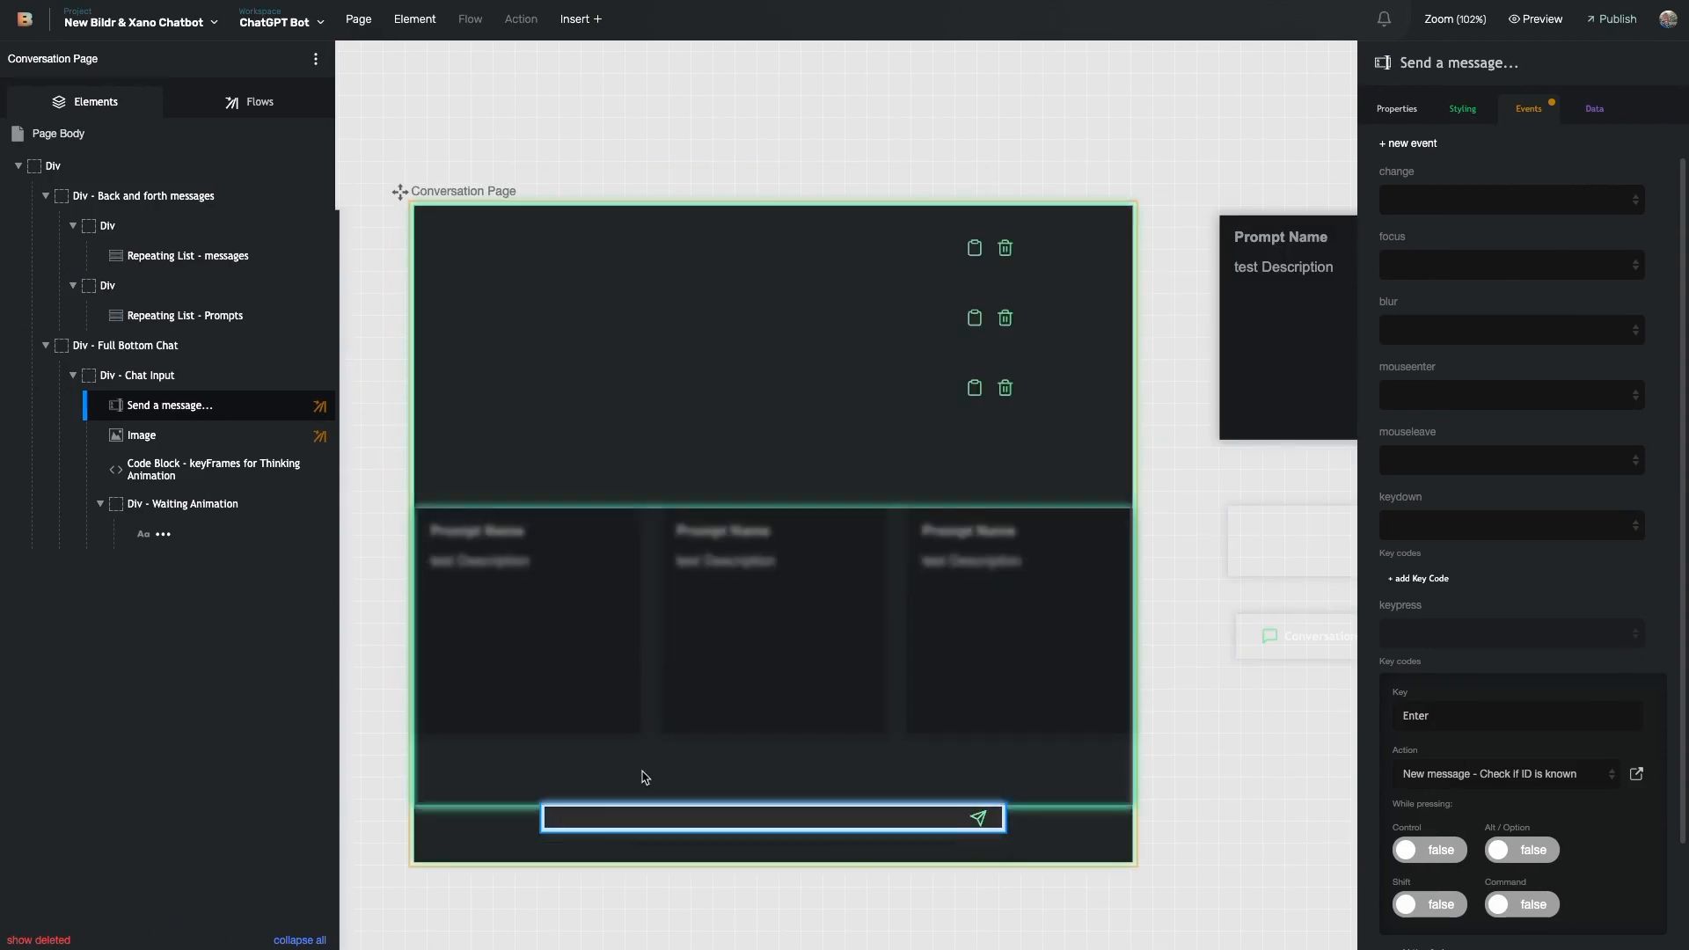
left_click(676, 818)
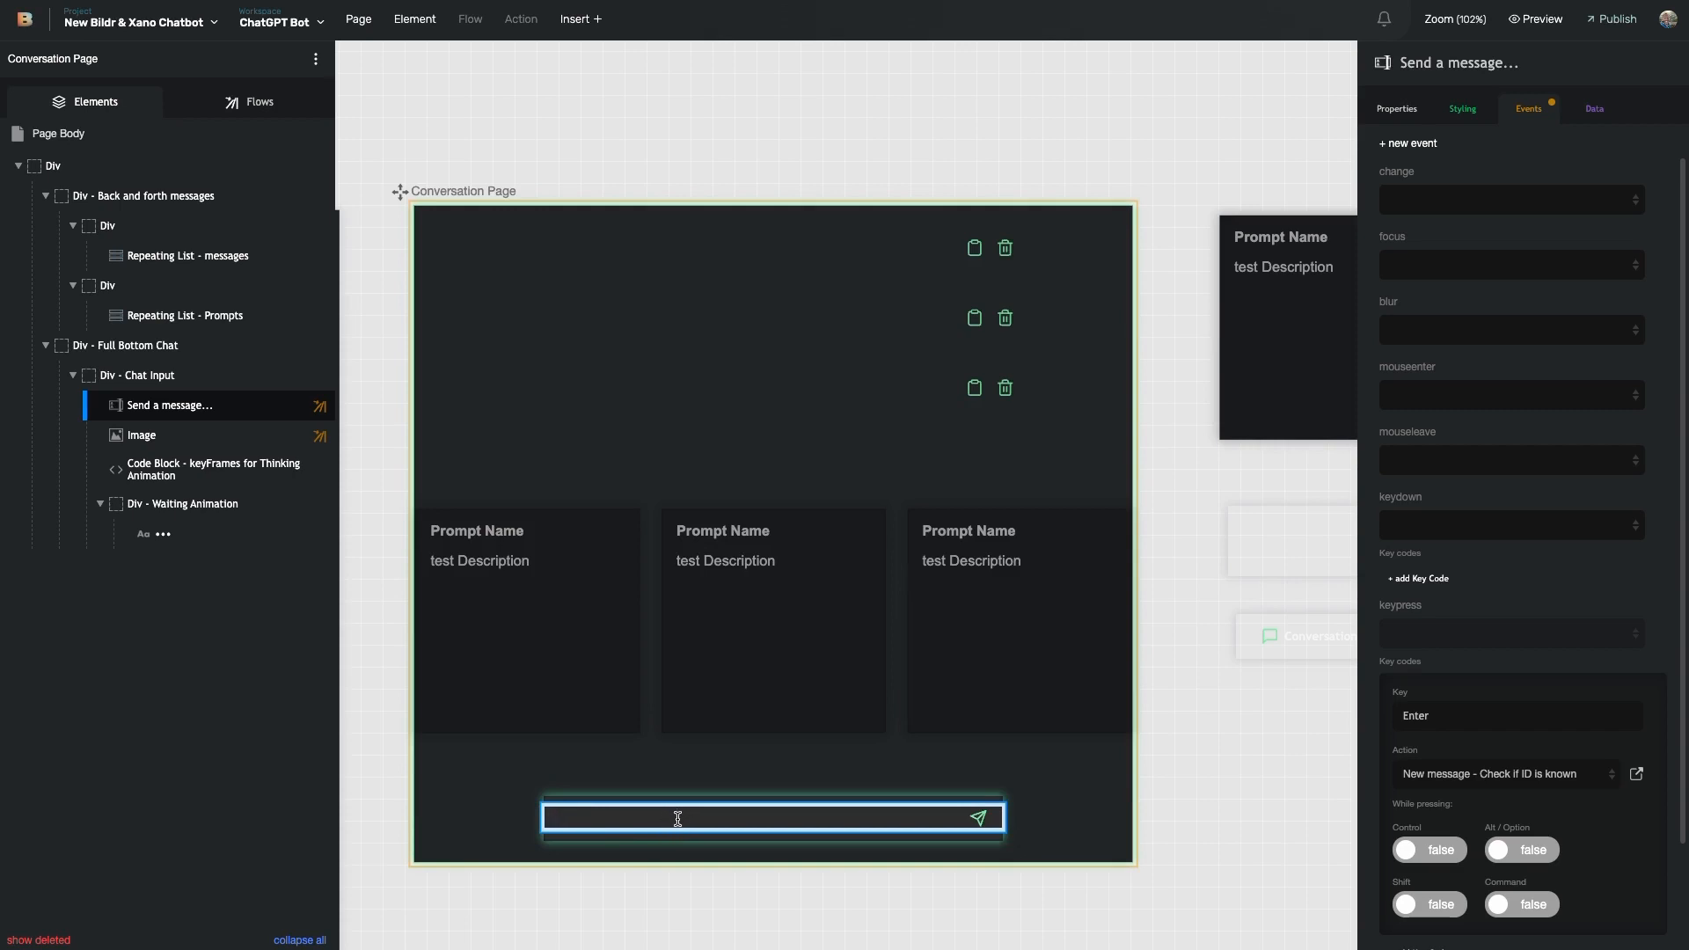
scroll(821, 579, "right", 5)
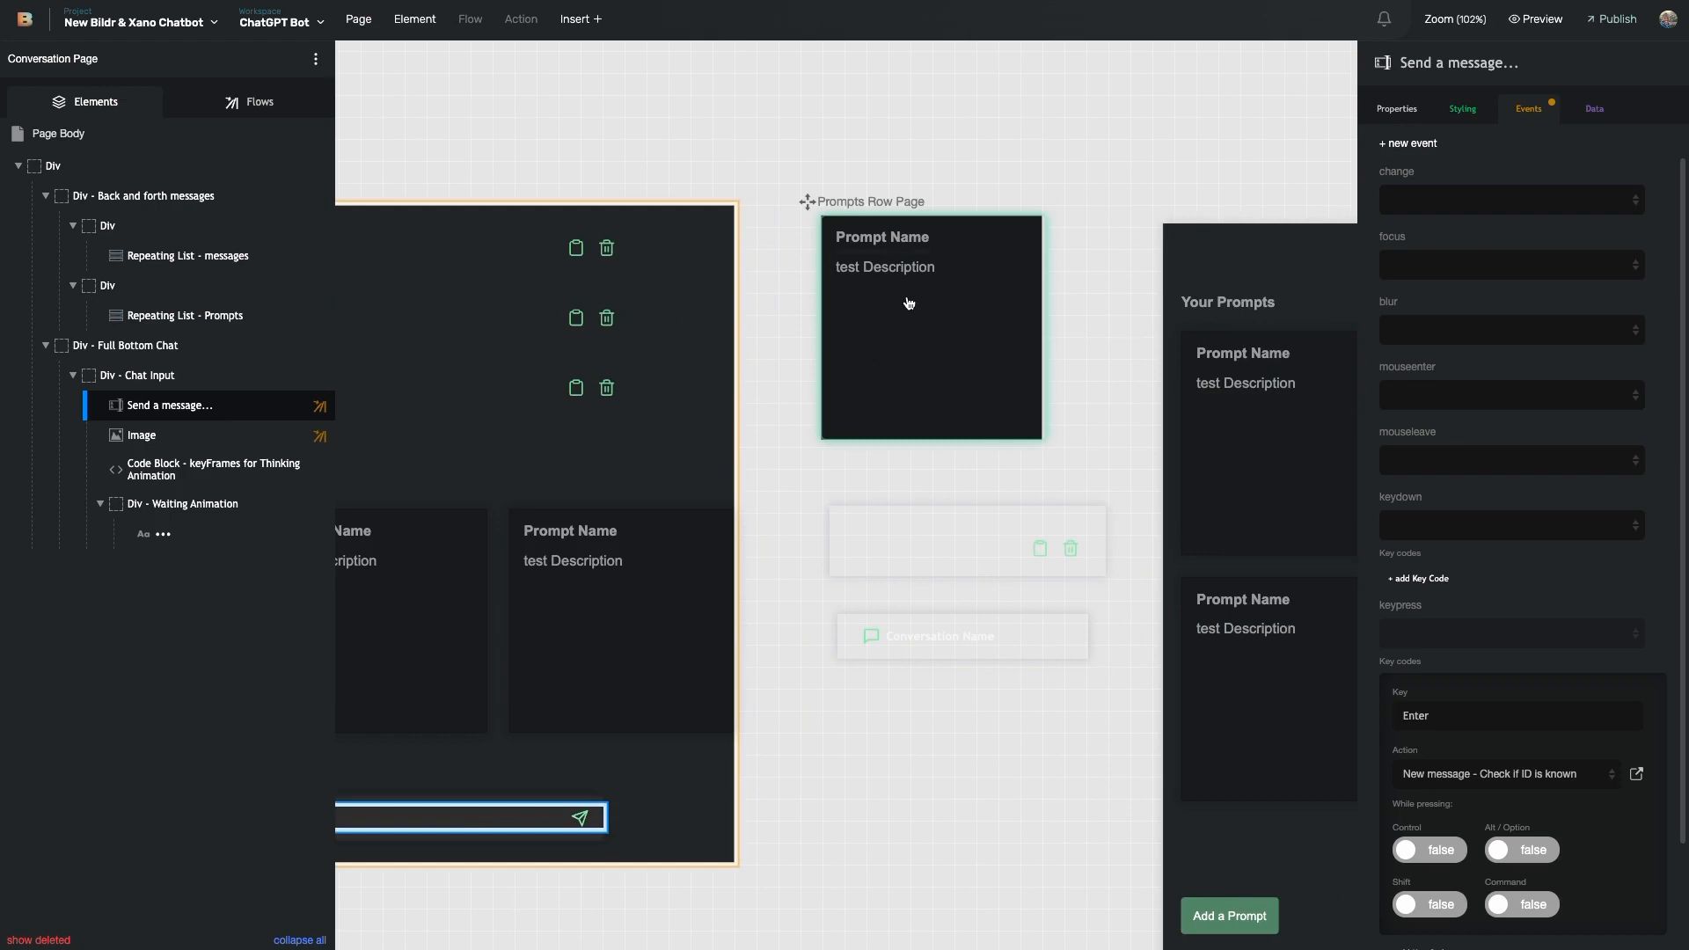
scroll(909, 304, "left", 3)
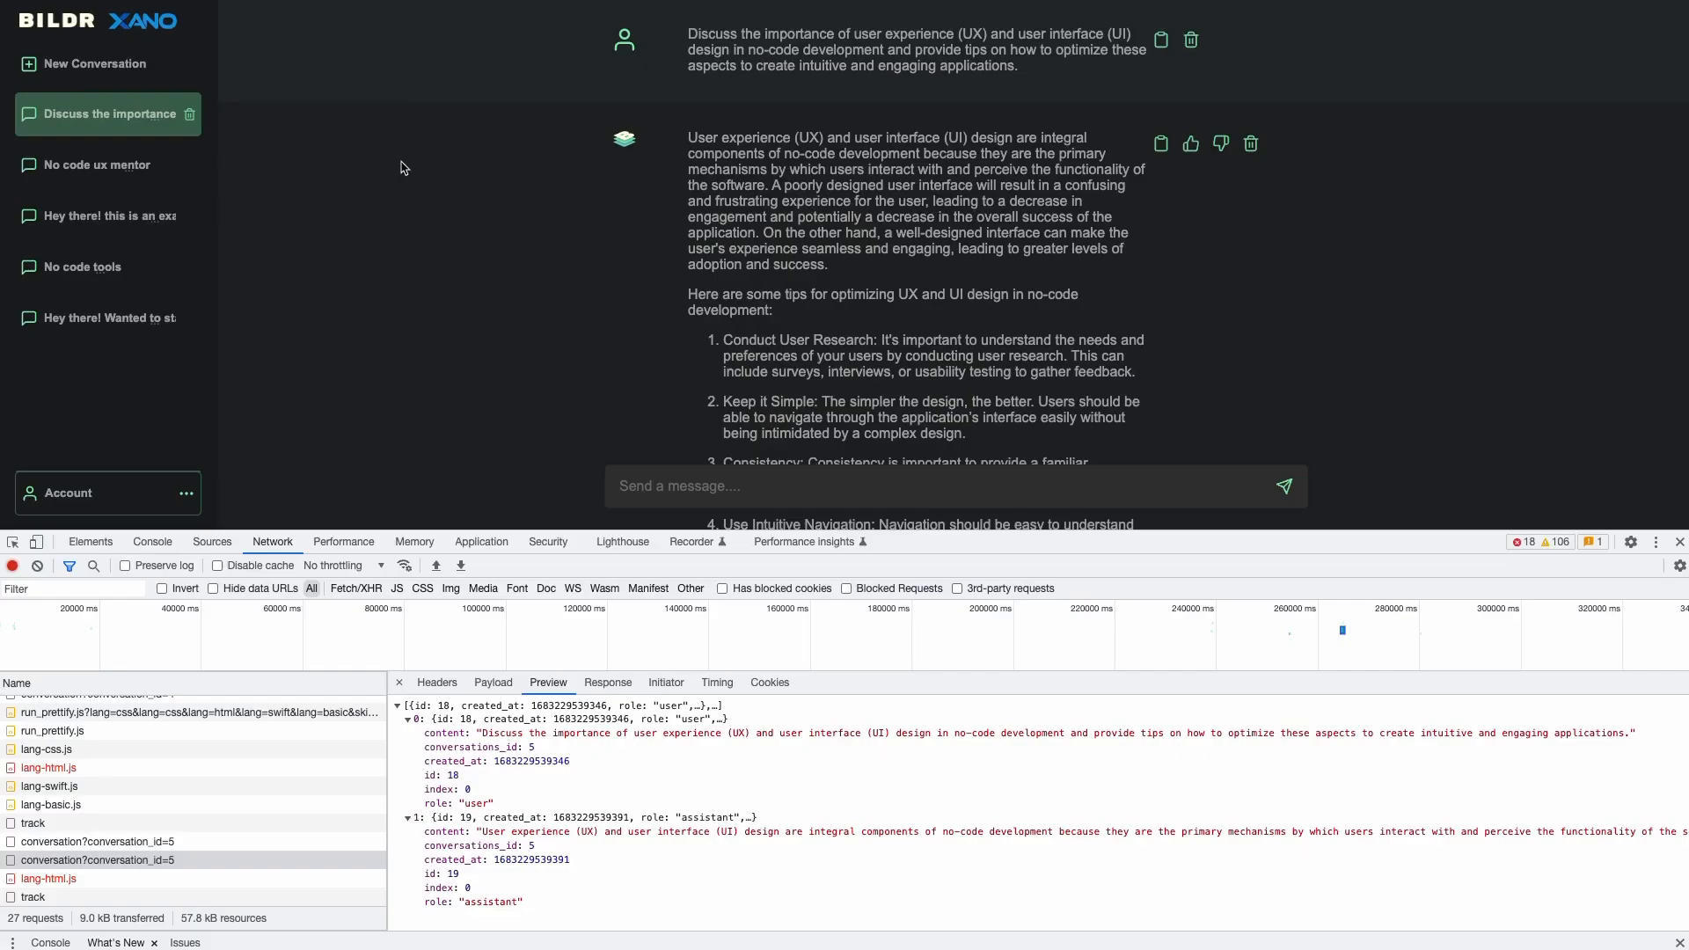
left_click(117, 64)
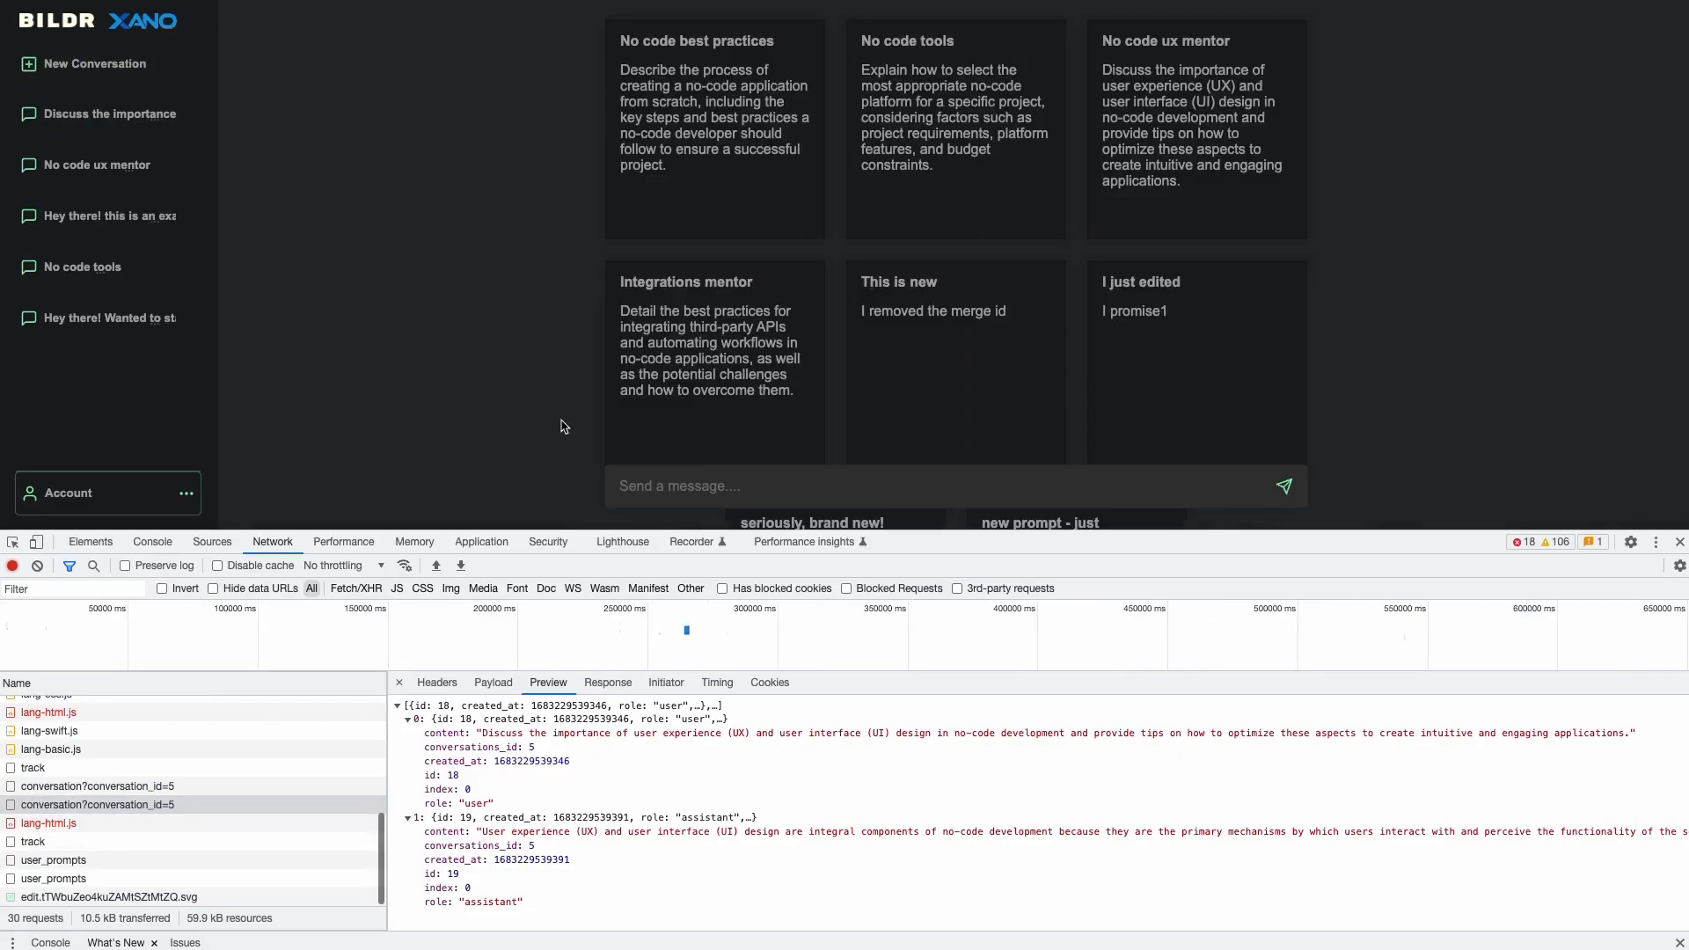
- Enlarge the chat area and send 'I can start a new cnoversation here!' as the first message
left_click_drag(609, 531, 611, 743)
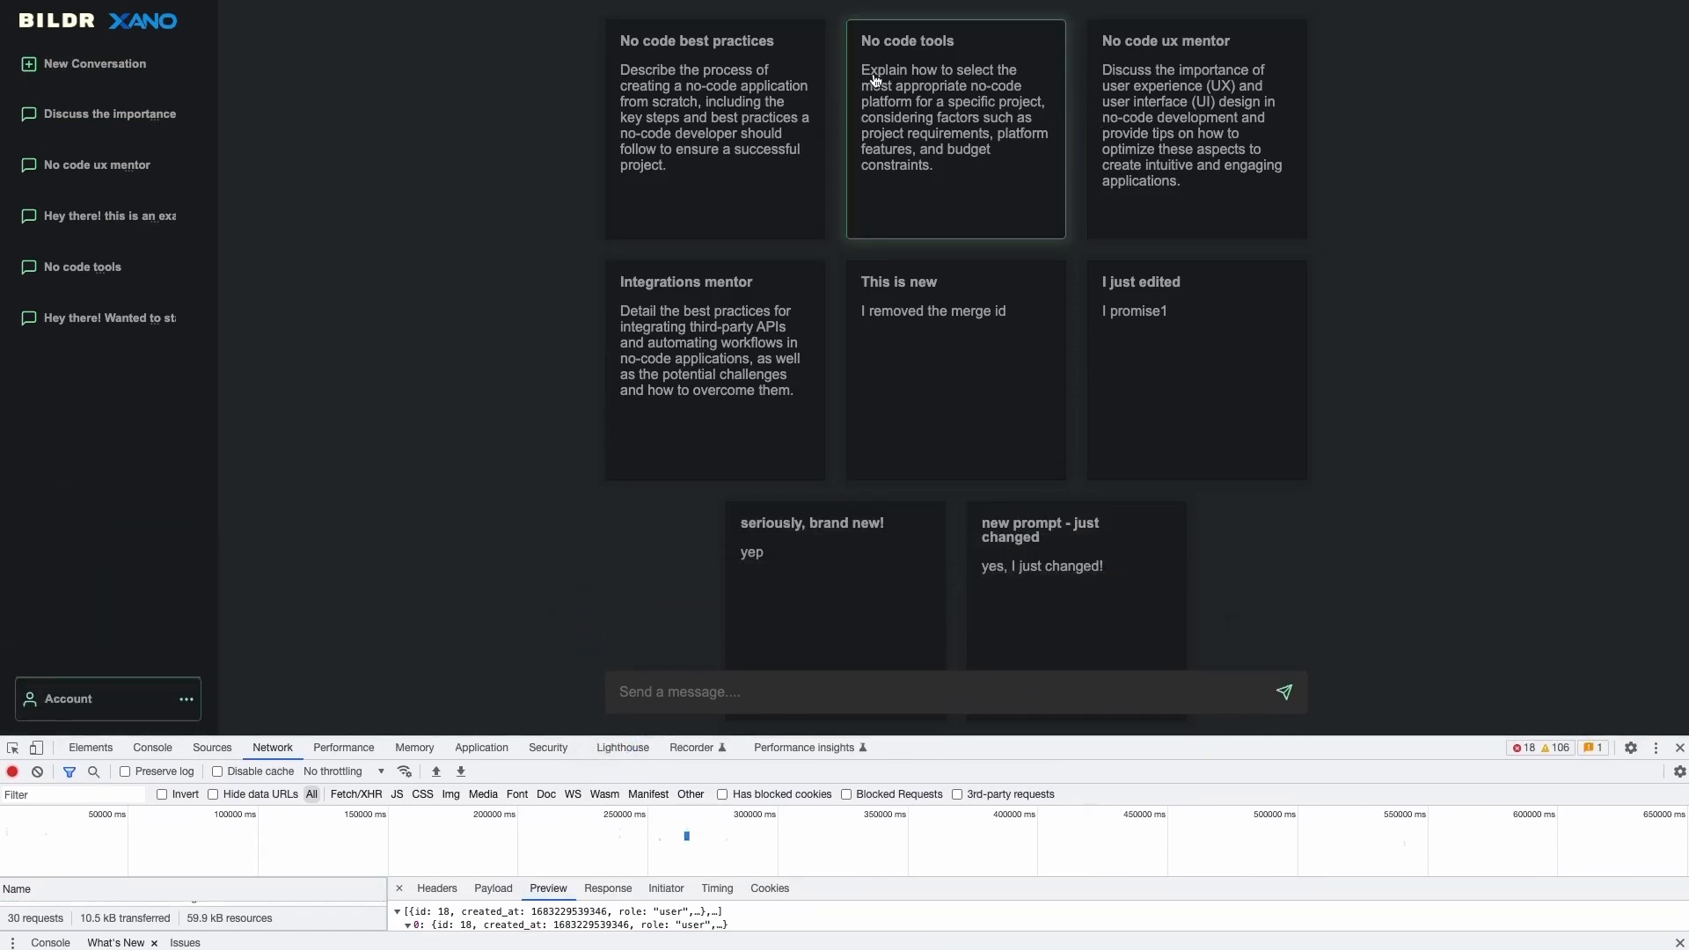
left_click(835, 700)
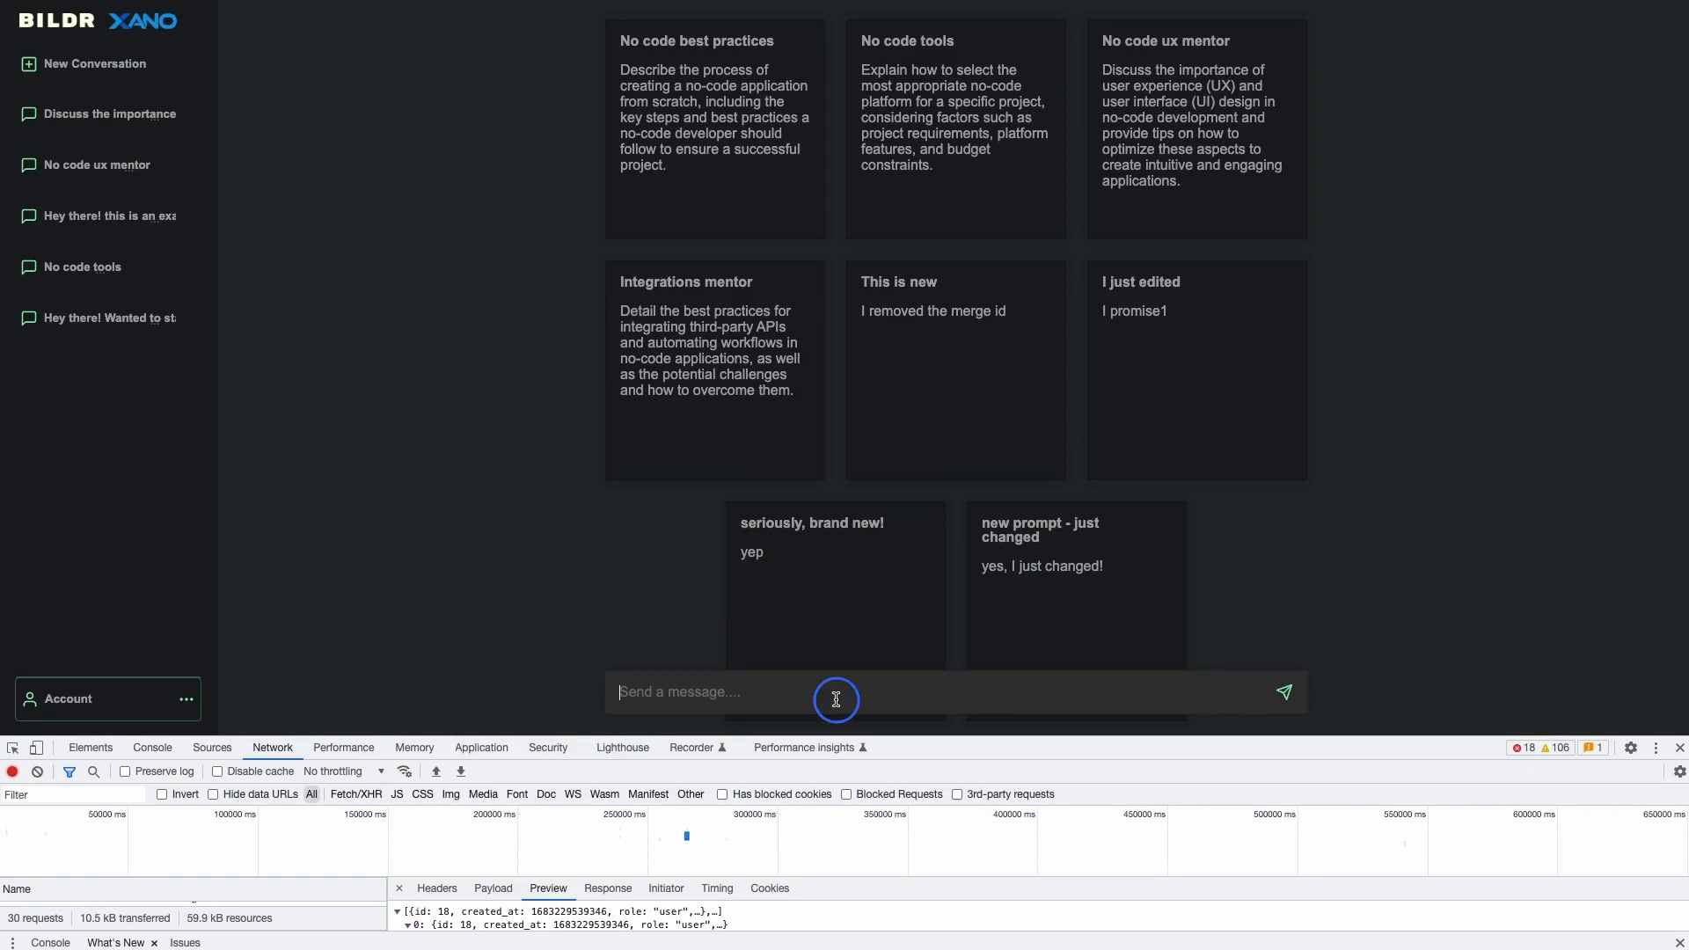
type("I can start a new cnoversation here!")
key("Return")
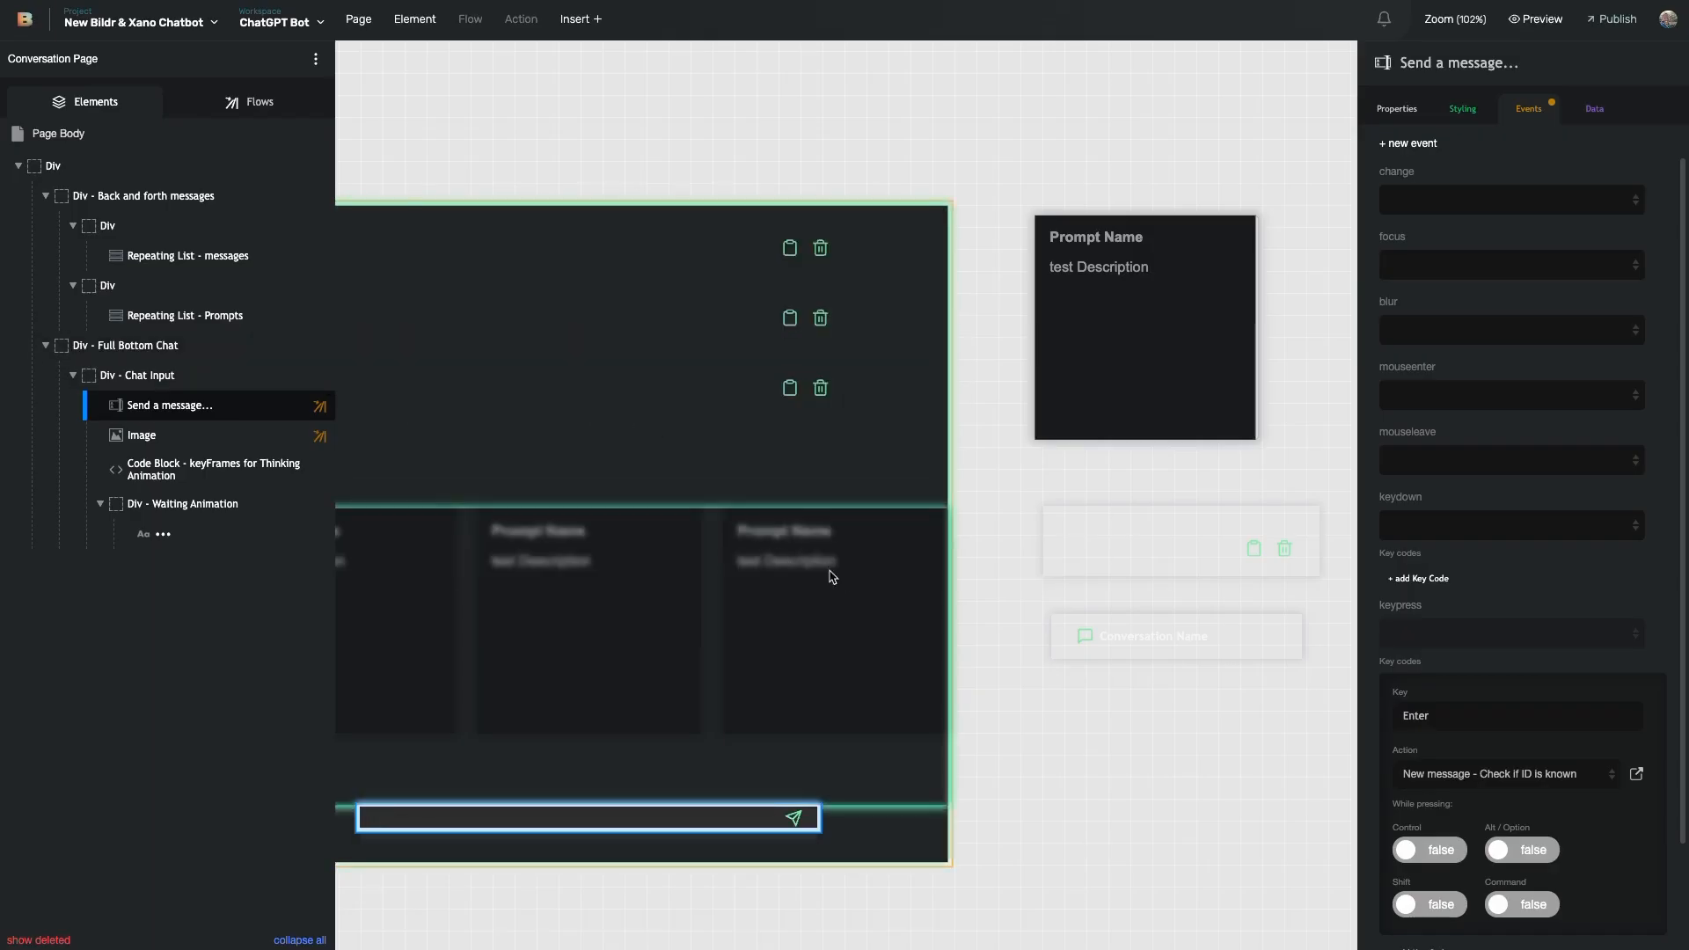
- Select the Send a message input in the Elements tree and review its Properties
scroll(747, 573, "left", 2)
scroll(746, 573, "down", 2)
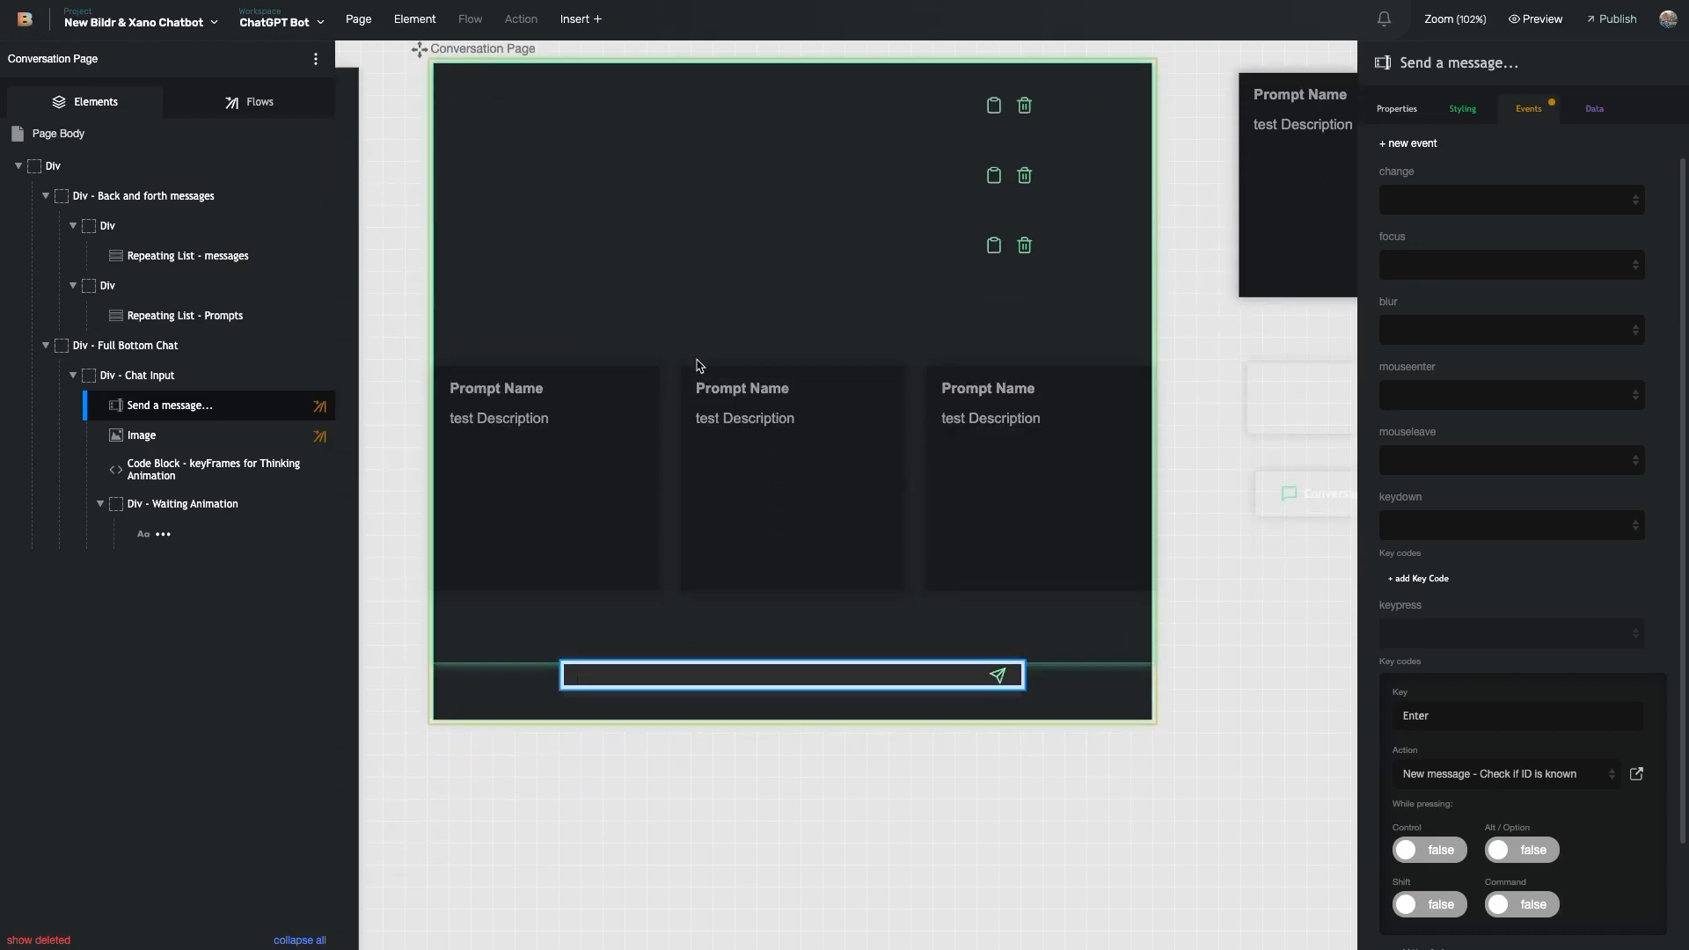
left_click(566, 701)
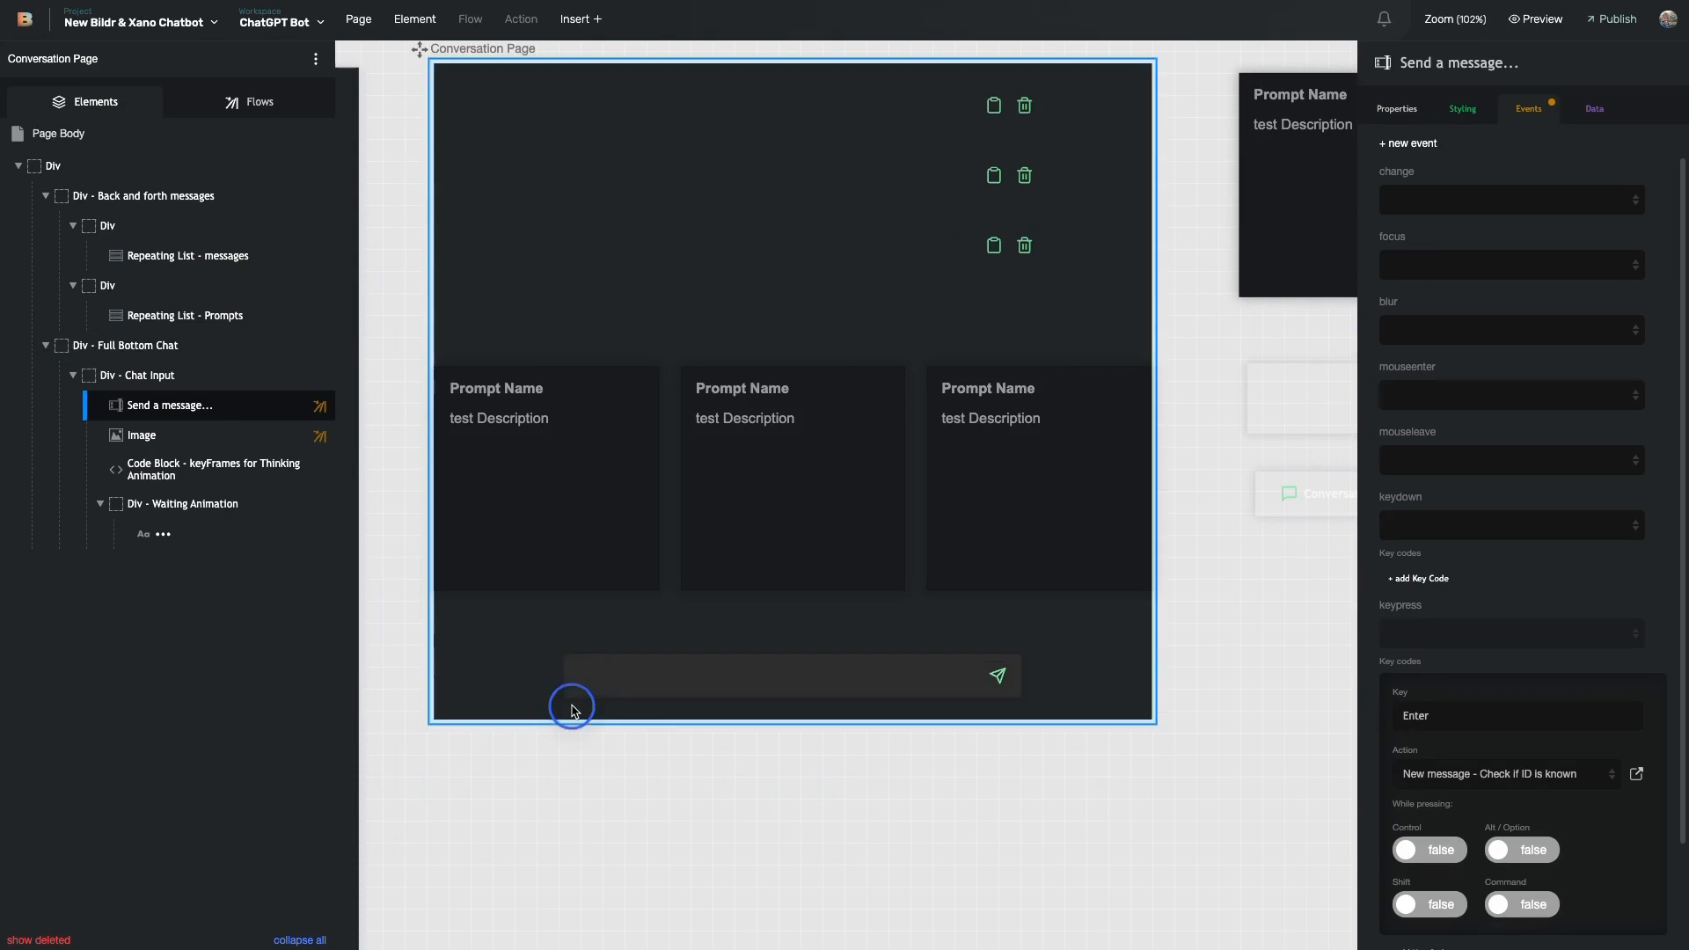
scroll(616, 669, "right", 2)
left_click(641, 688)
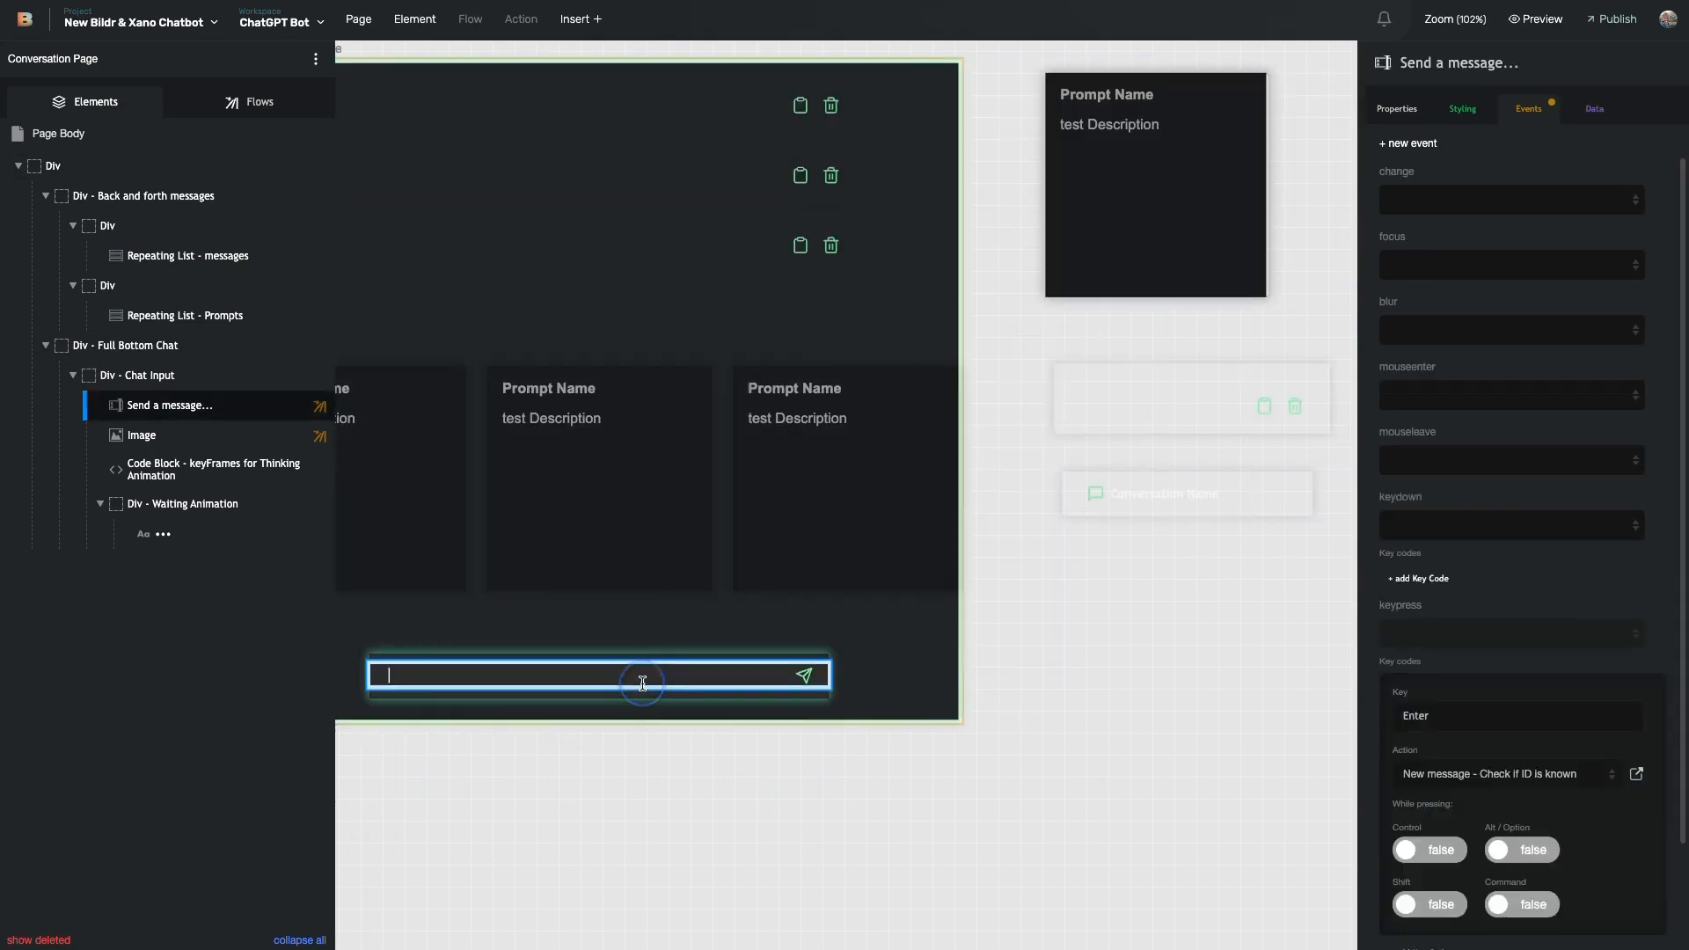
scroll(639, 685, "left", 2)
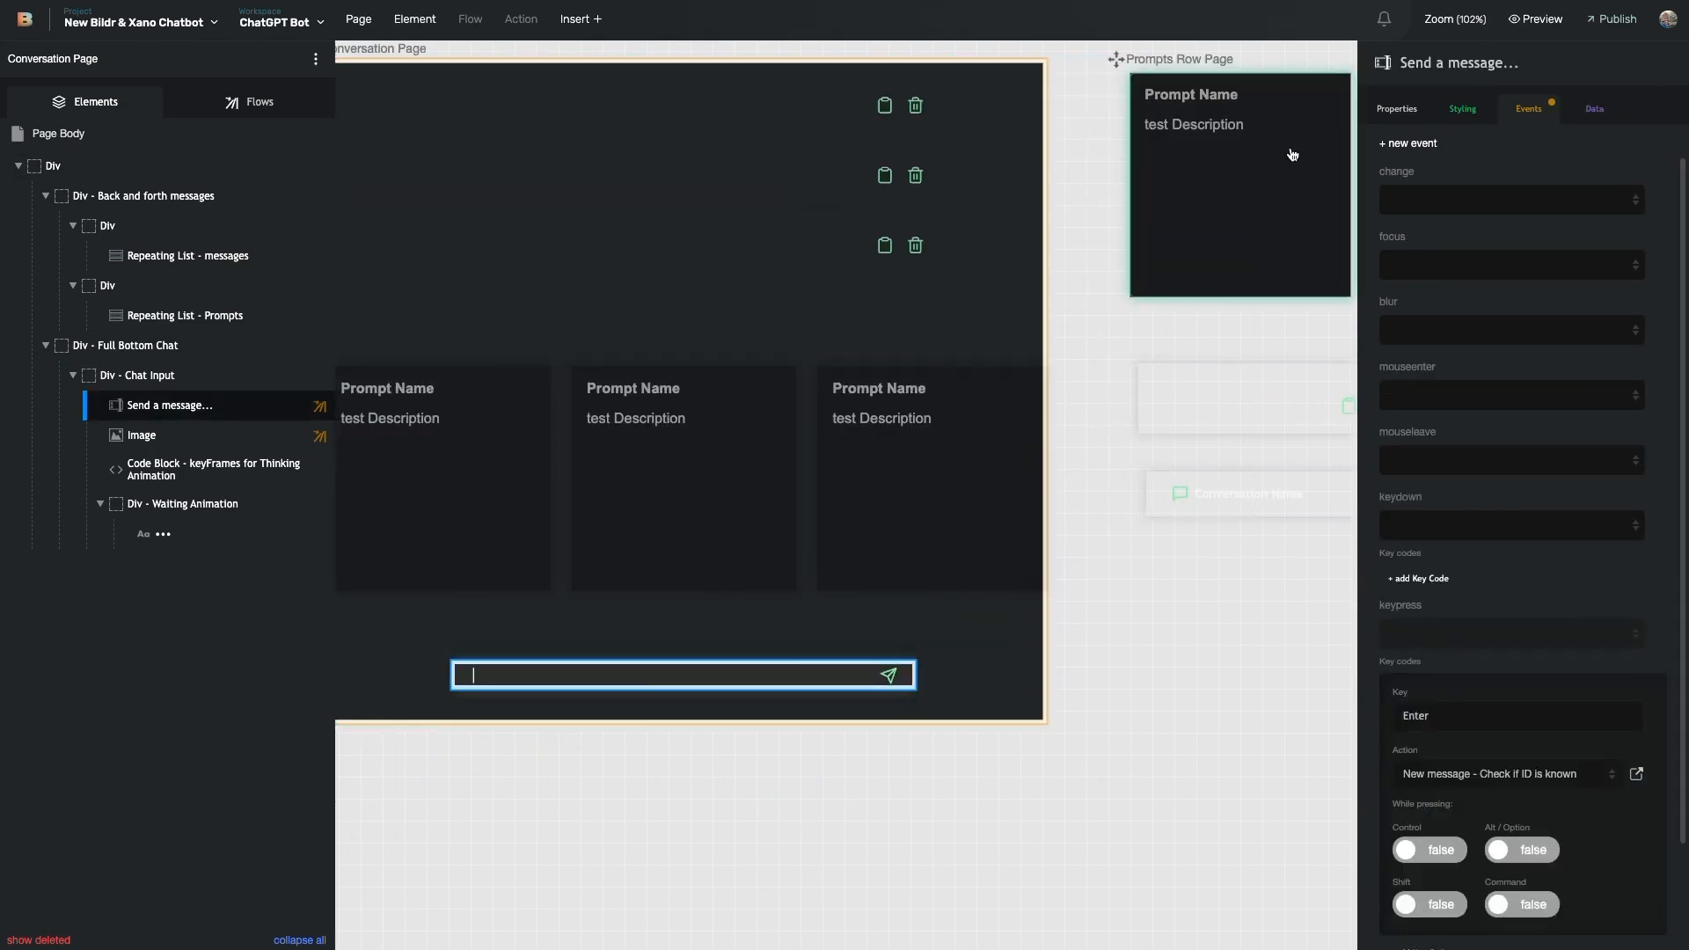
left_click(1397, 108)
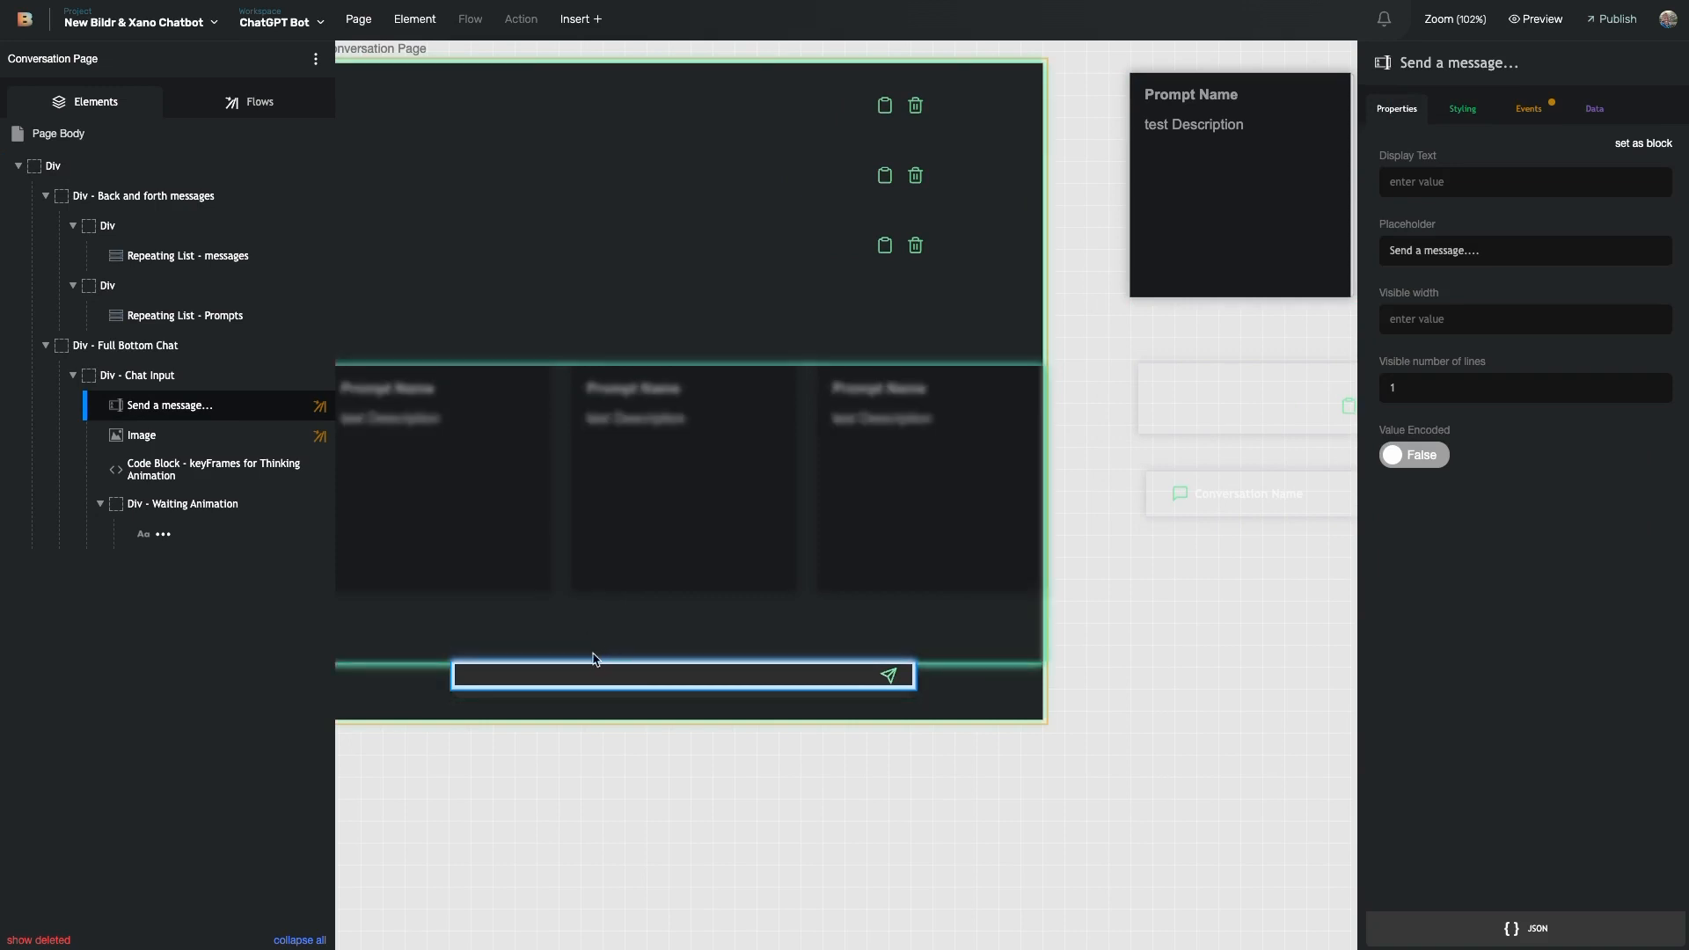
- Reselect the chat input and view its Events, including keyup Set height to Scroll height
left_click(866, 667)
left_click(831, 674)
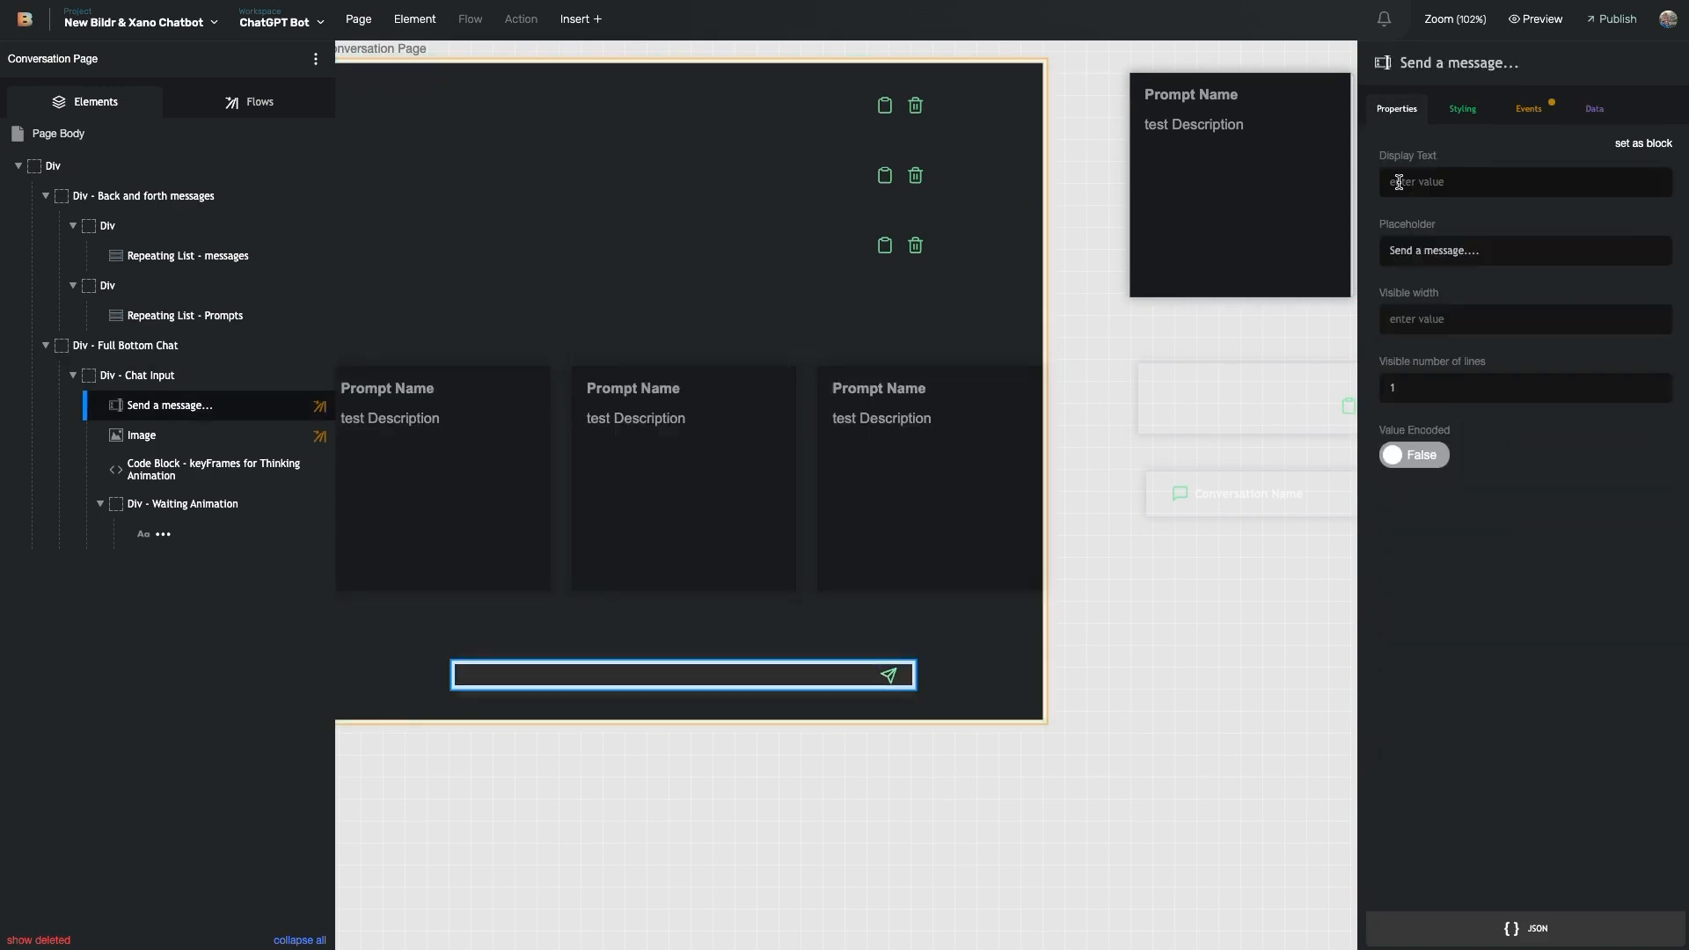
left_click(1526, 109)
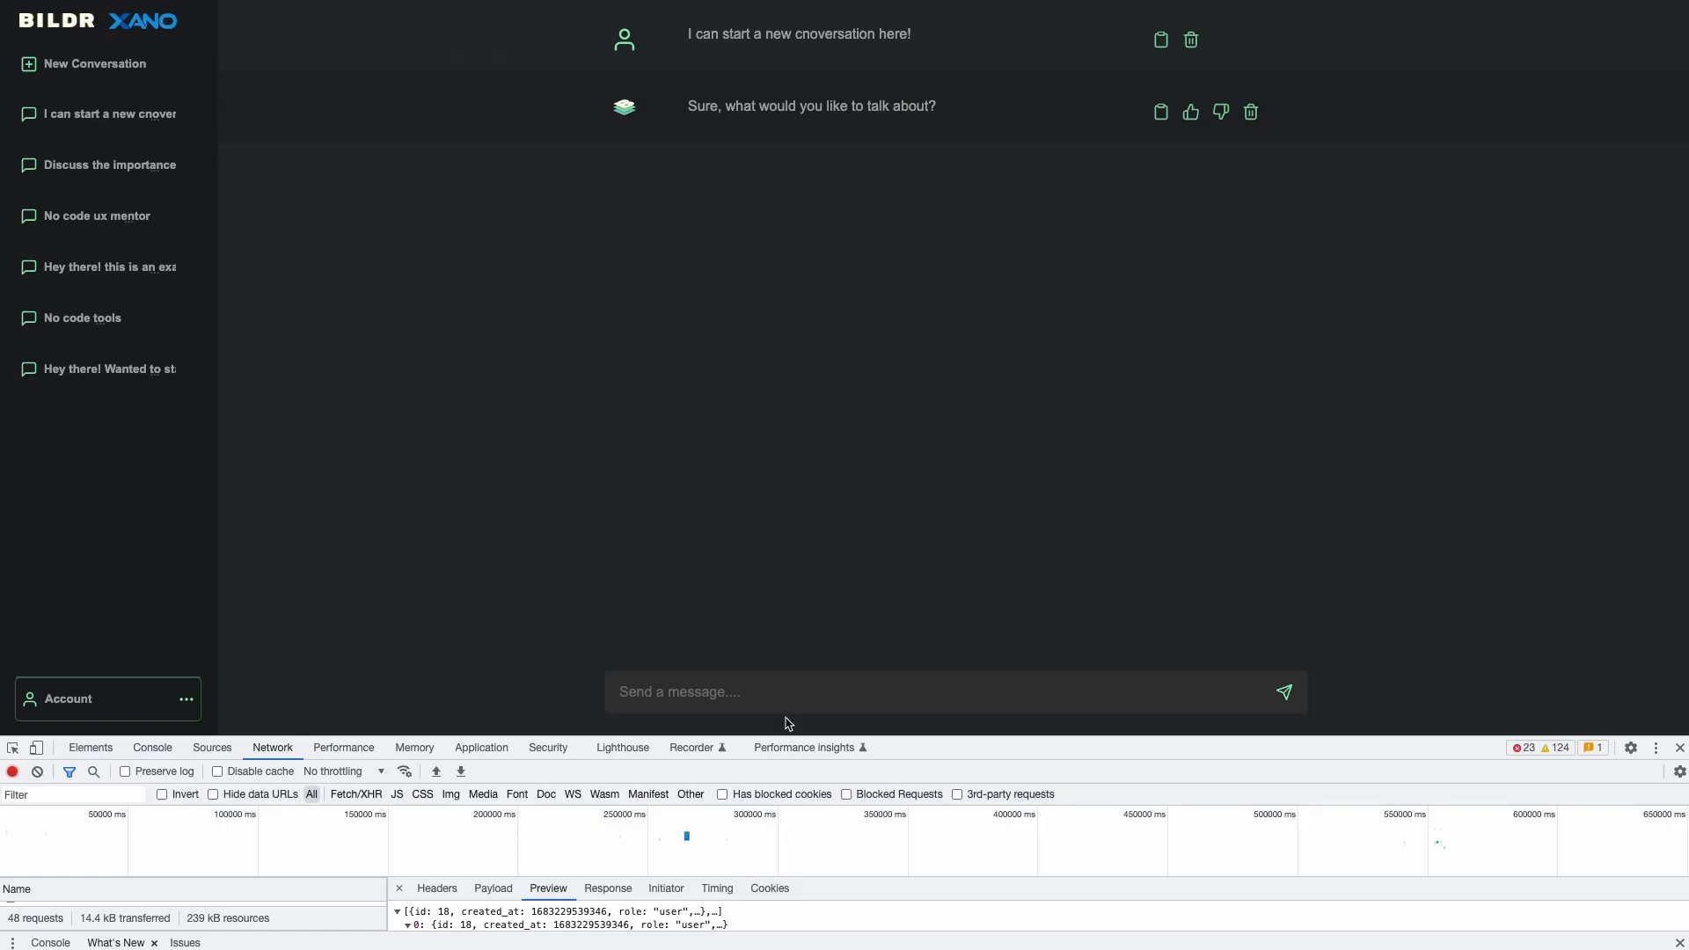
- Paste the assistant reply repeatedly plus extra text into the message box, then open Set height to Scroll height
left_click(759, 684)
left_click_drag(931, 106, 689, 104)
key("ctrl+c")
left_click(701, 700)
key("ctrl+v")
key("ctrl+v")
key("ctrl+v")
key("ctrl+v")
key("ctrl+v")
left_click(806, 512)
left_click(1173, 696)
type("asdijaslkdjaslkdjasdkljasdkljasdklasjdlkasjdk")
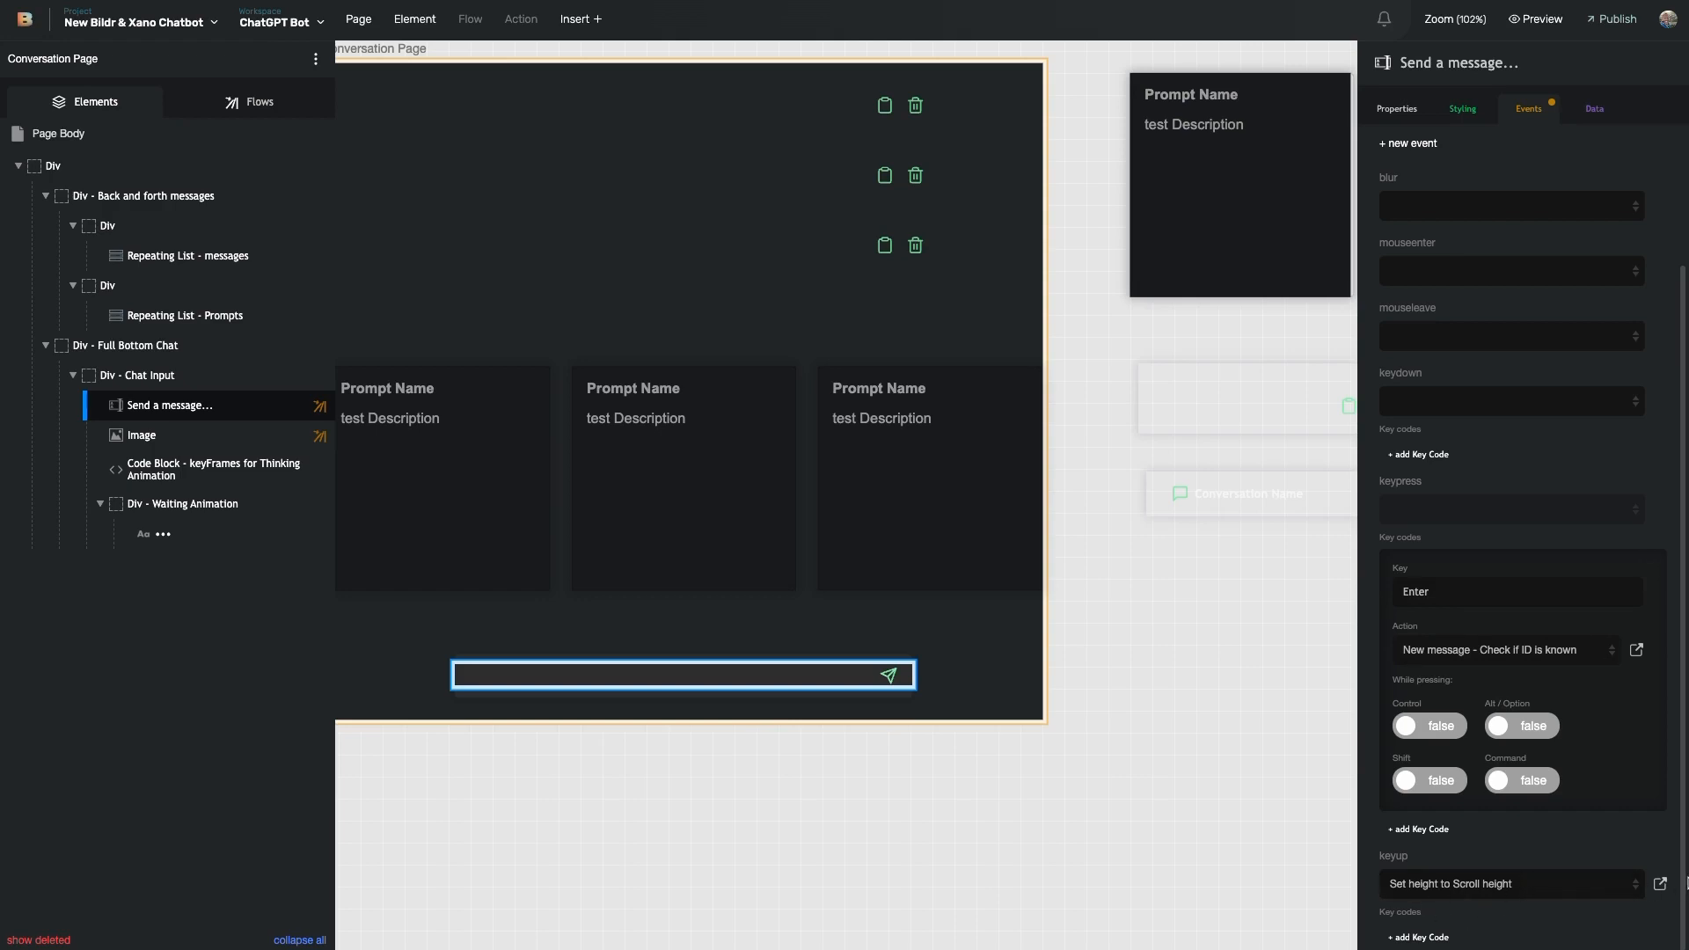
left_click(1660, 883)
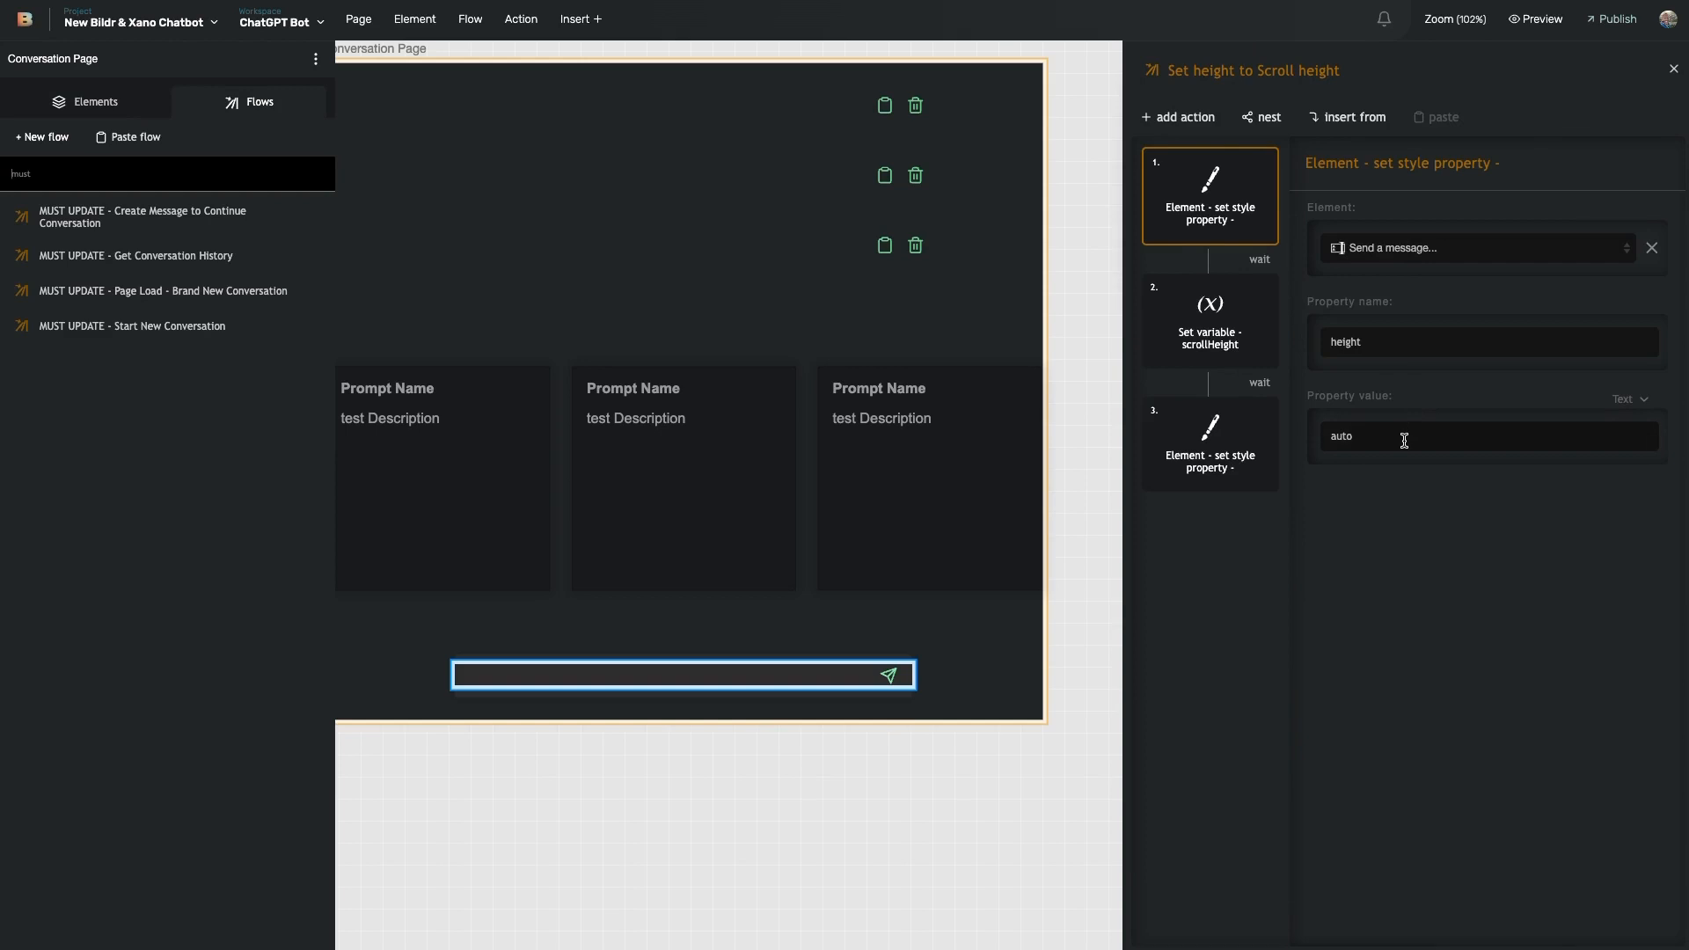
- Inspect the scrollHeight storage step and the step setting height to scrollHeight plus 'px', then select the chat input
left_click(1210, 321)
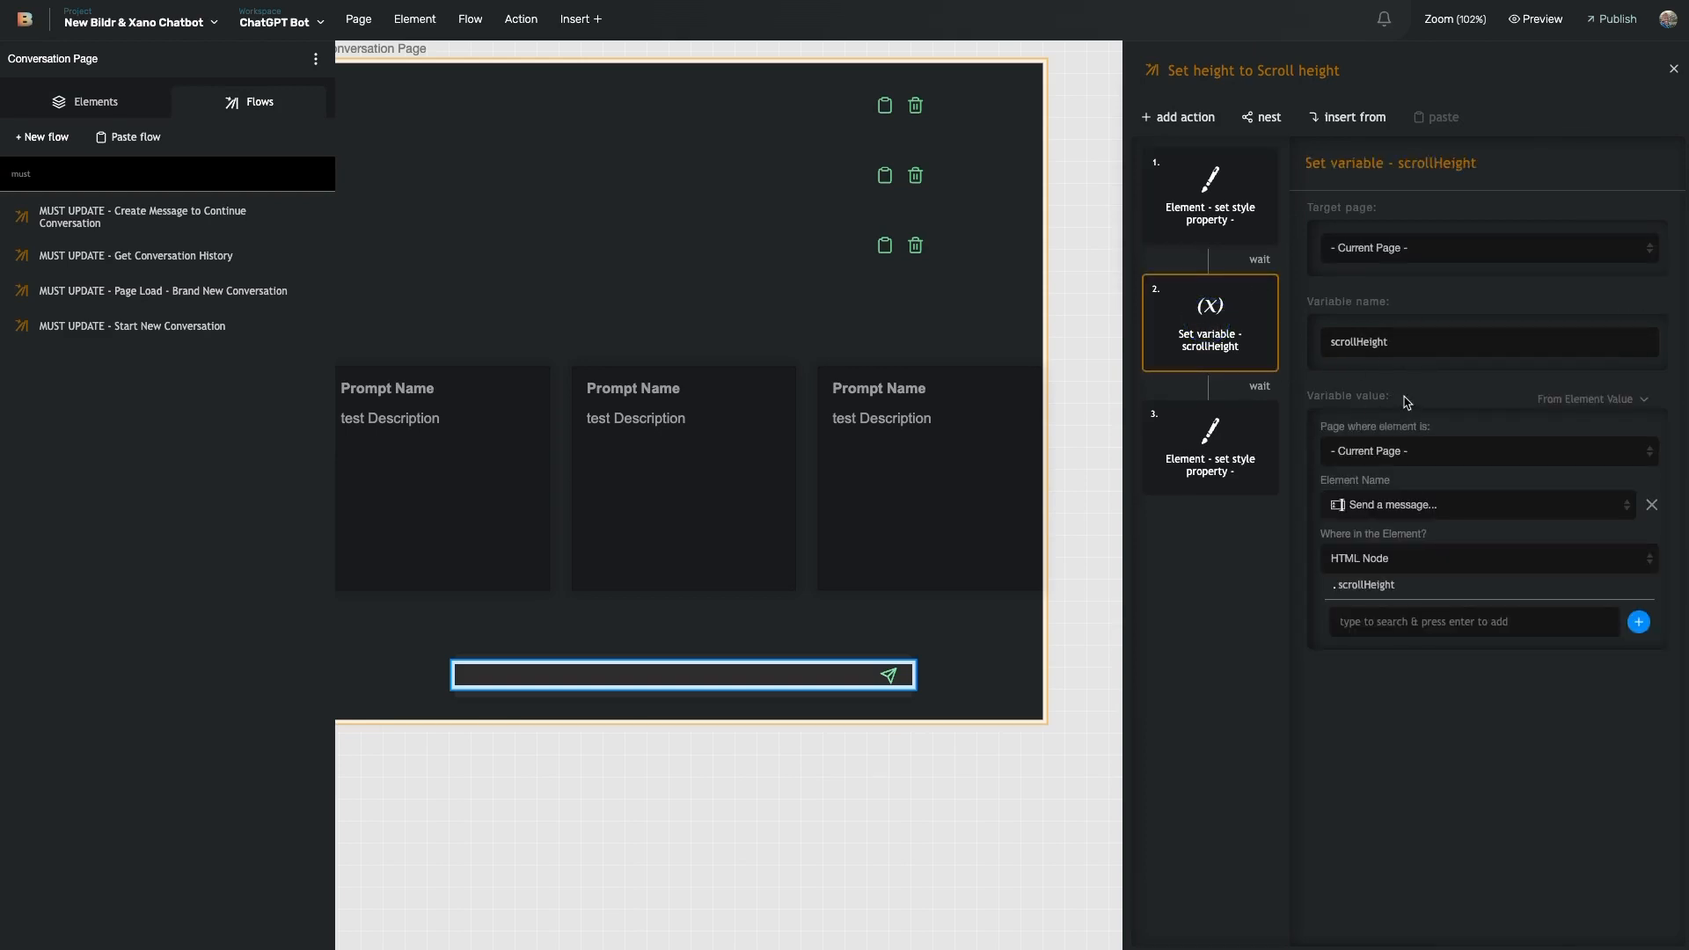
left_click(1223, 453)
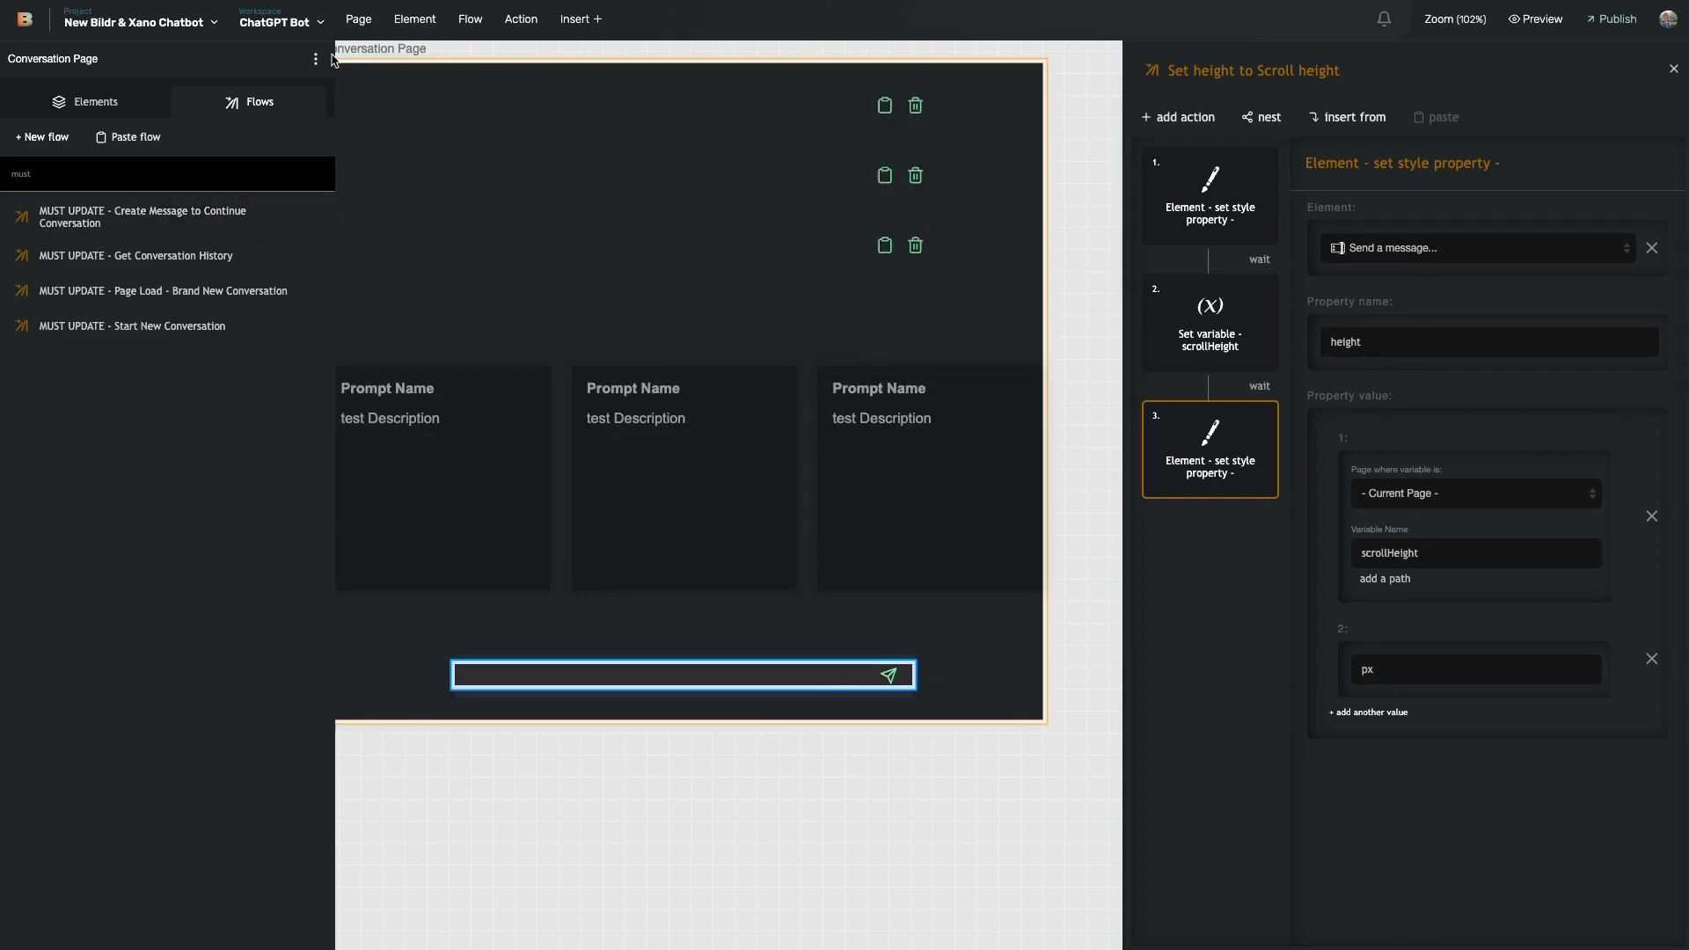
left_click(586, 651)
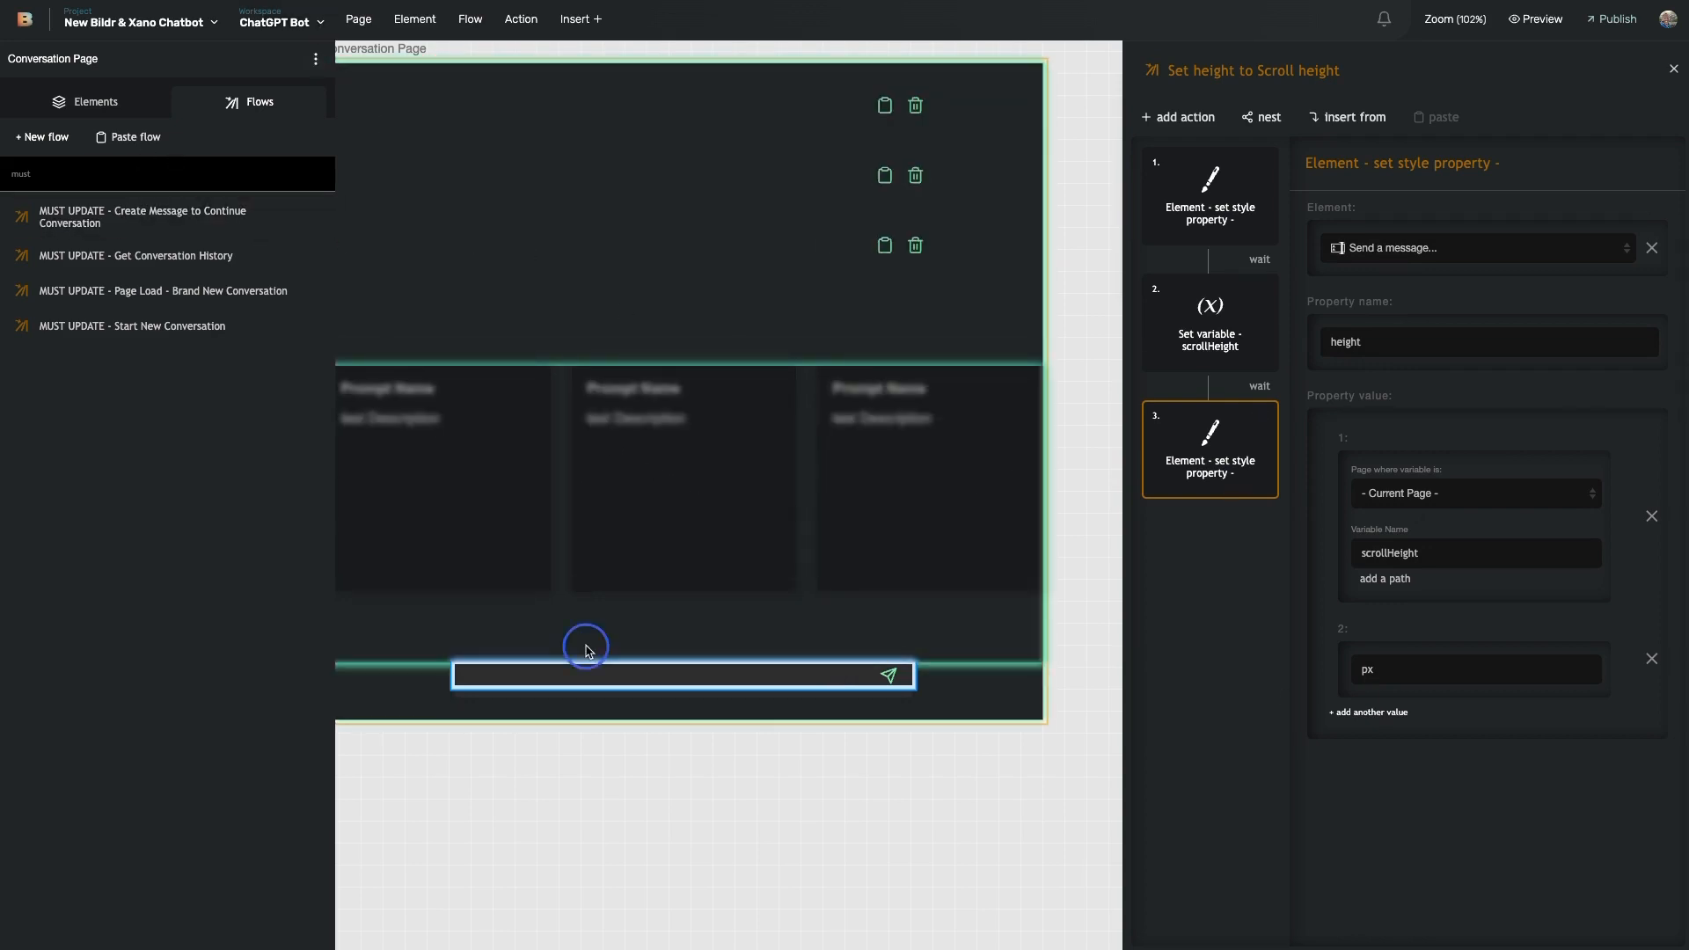
- Open the Main Chat input text area style class and highlight its max-height of 192 px
left_click(1462, 110)
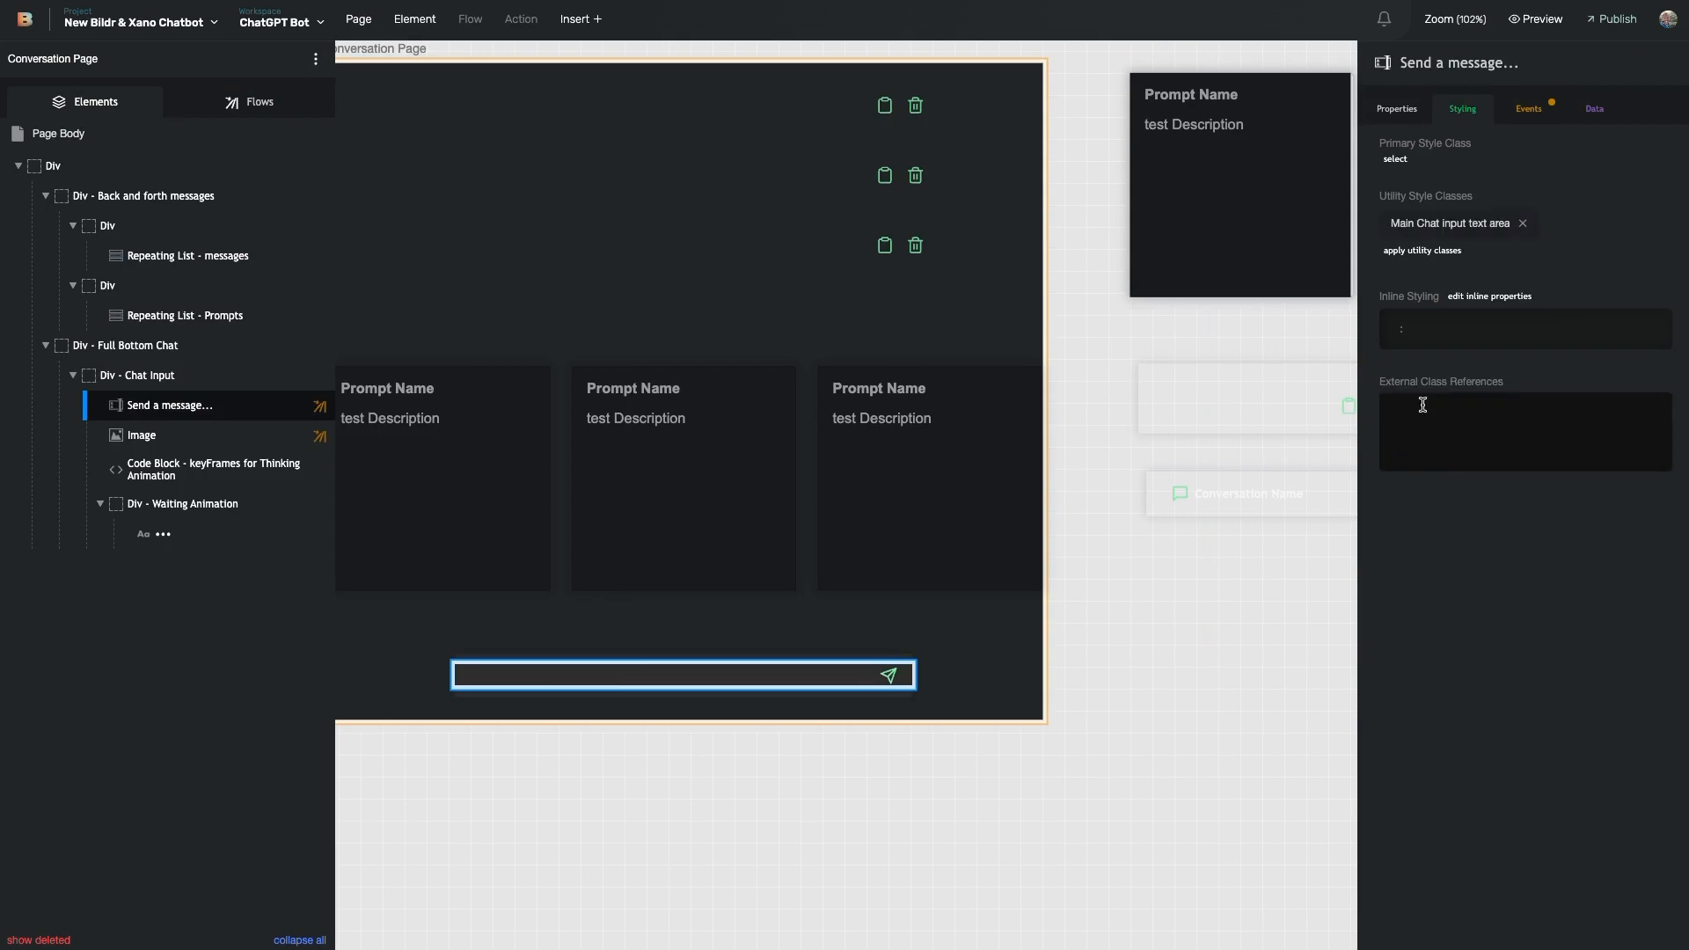
left_click(1451, 224)
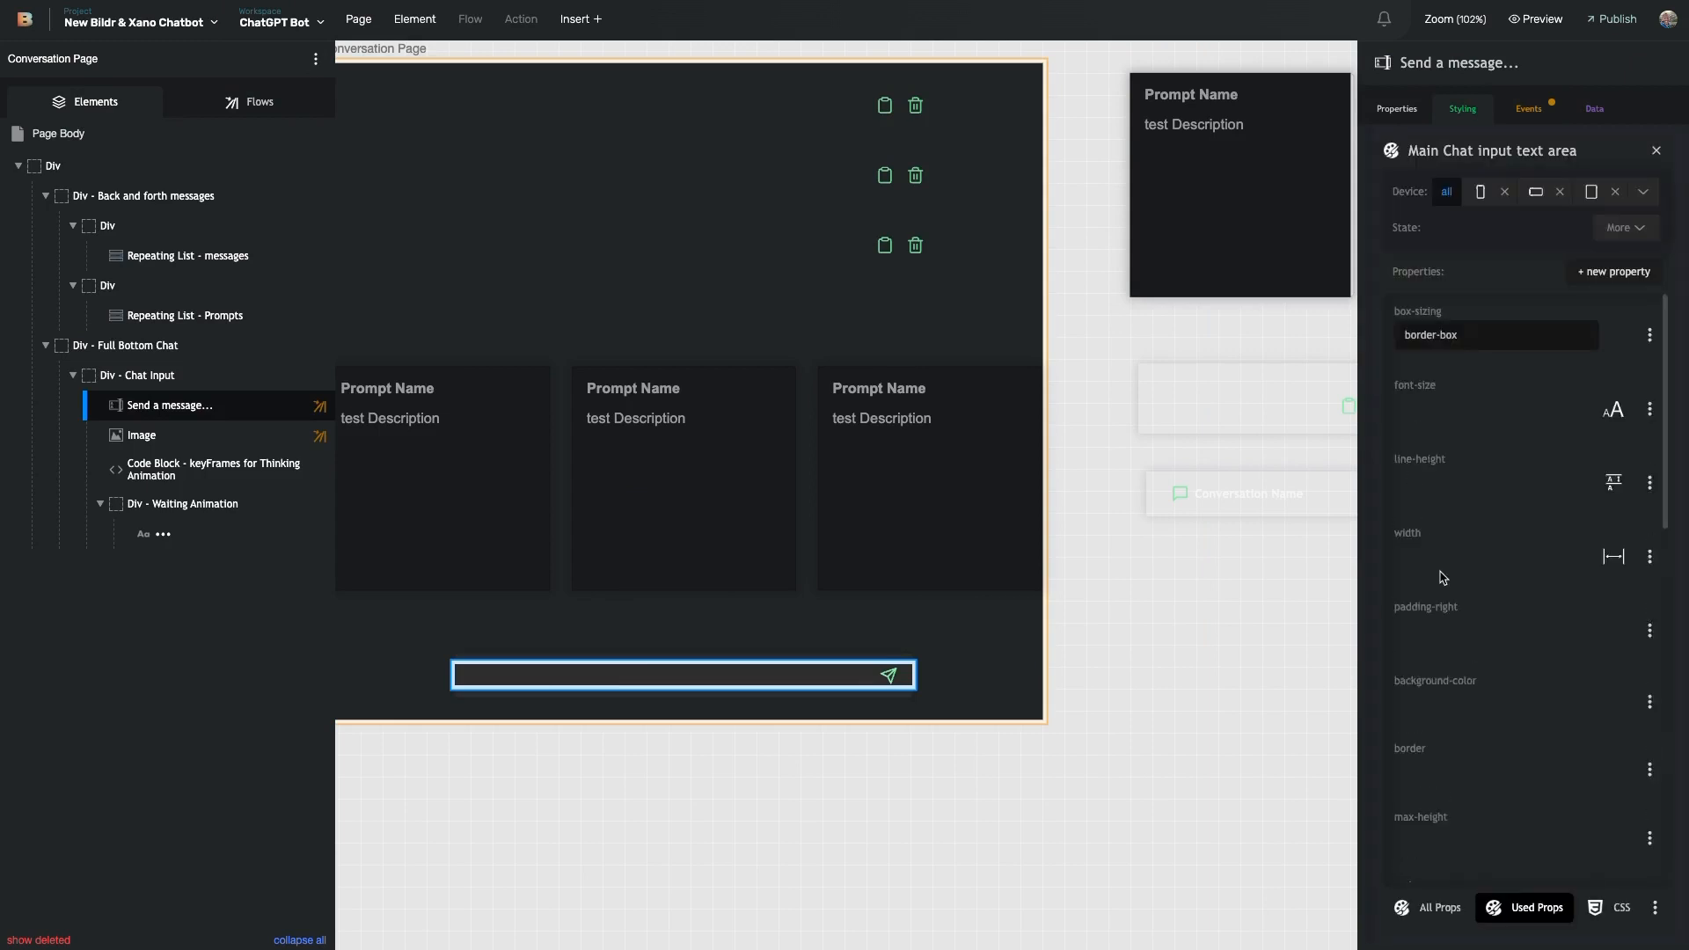
scroll(1420, 581, "down", 1)
scroll(1420, 581, "down", 5)
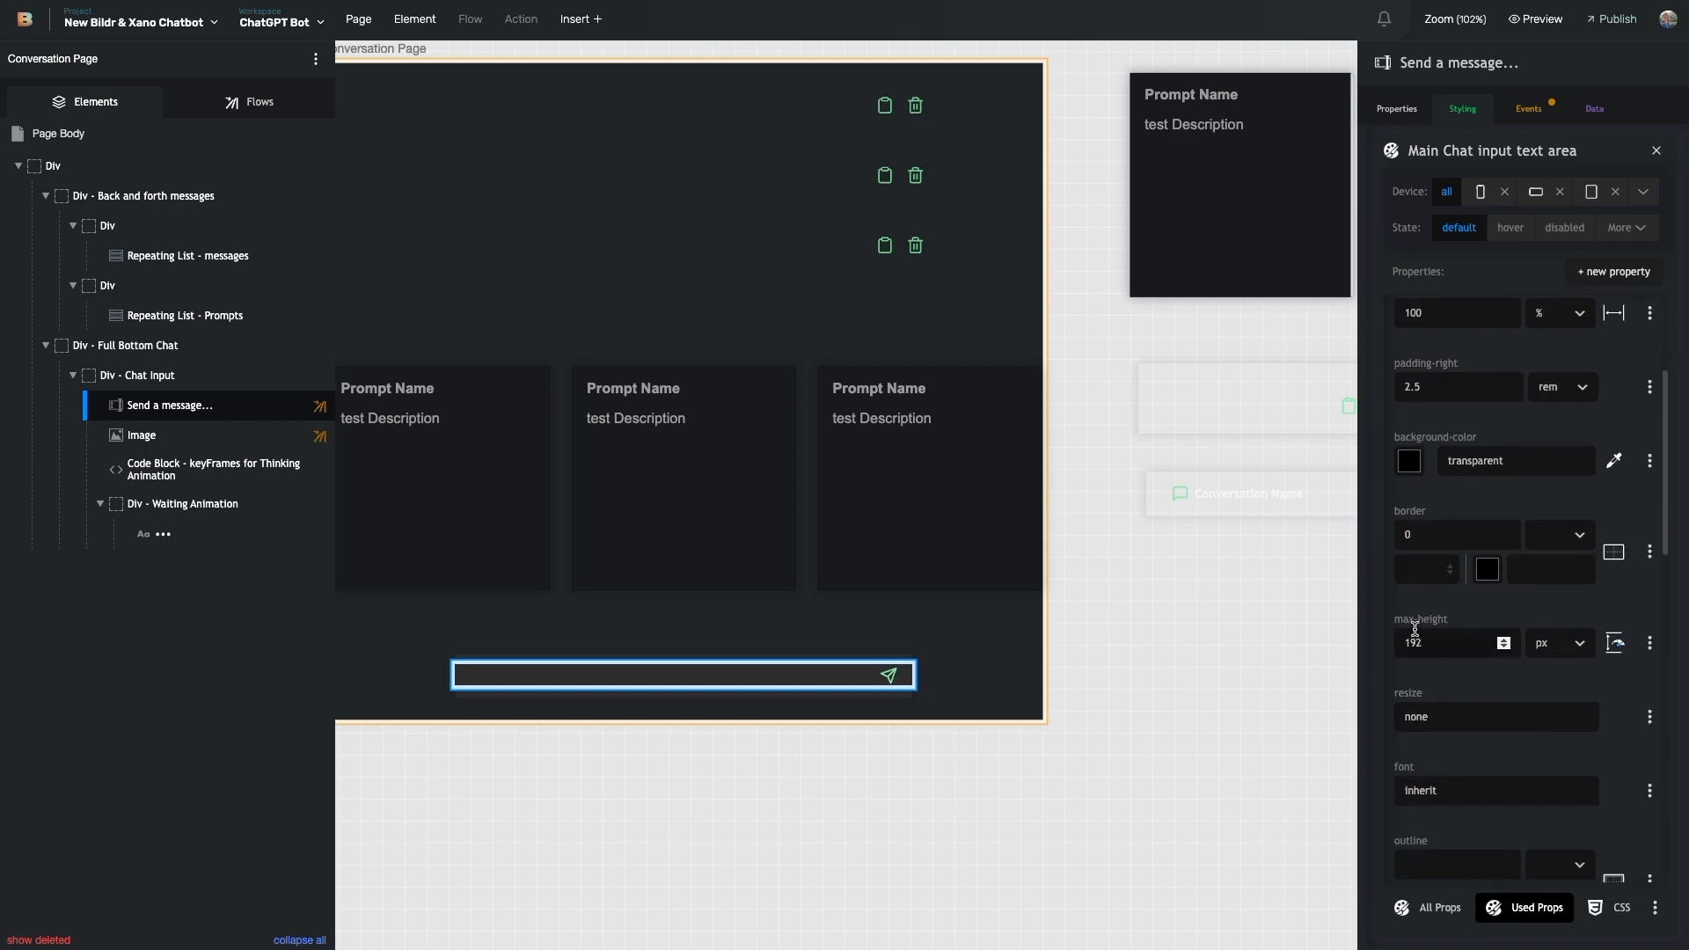
left_click(1399, 620)
left_click_drag(1399, 620, 1469, 626)
left_click(1441, 678)
- Review the class's remaining properties such as height 24 px, close it, and show the Events
scroll(1436, 535, "up", 5)
scroll(1427, 438, "down", 10)
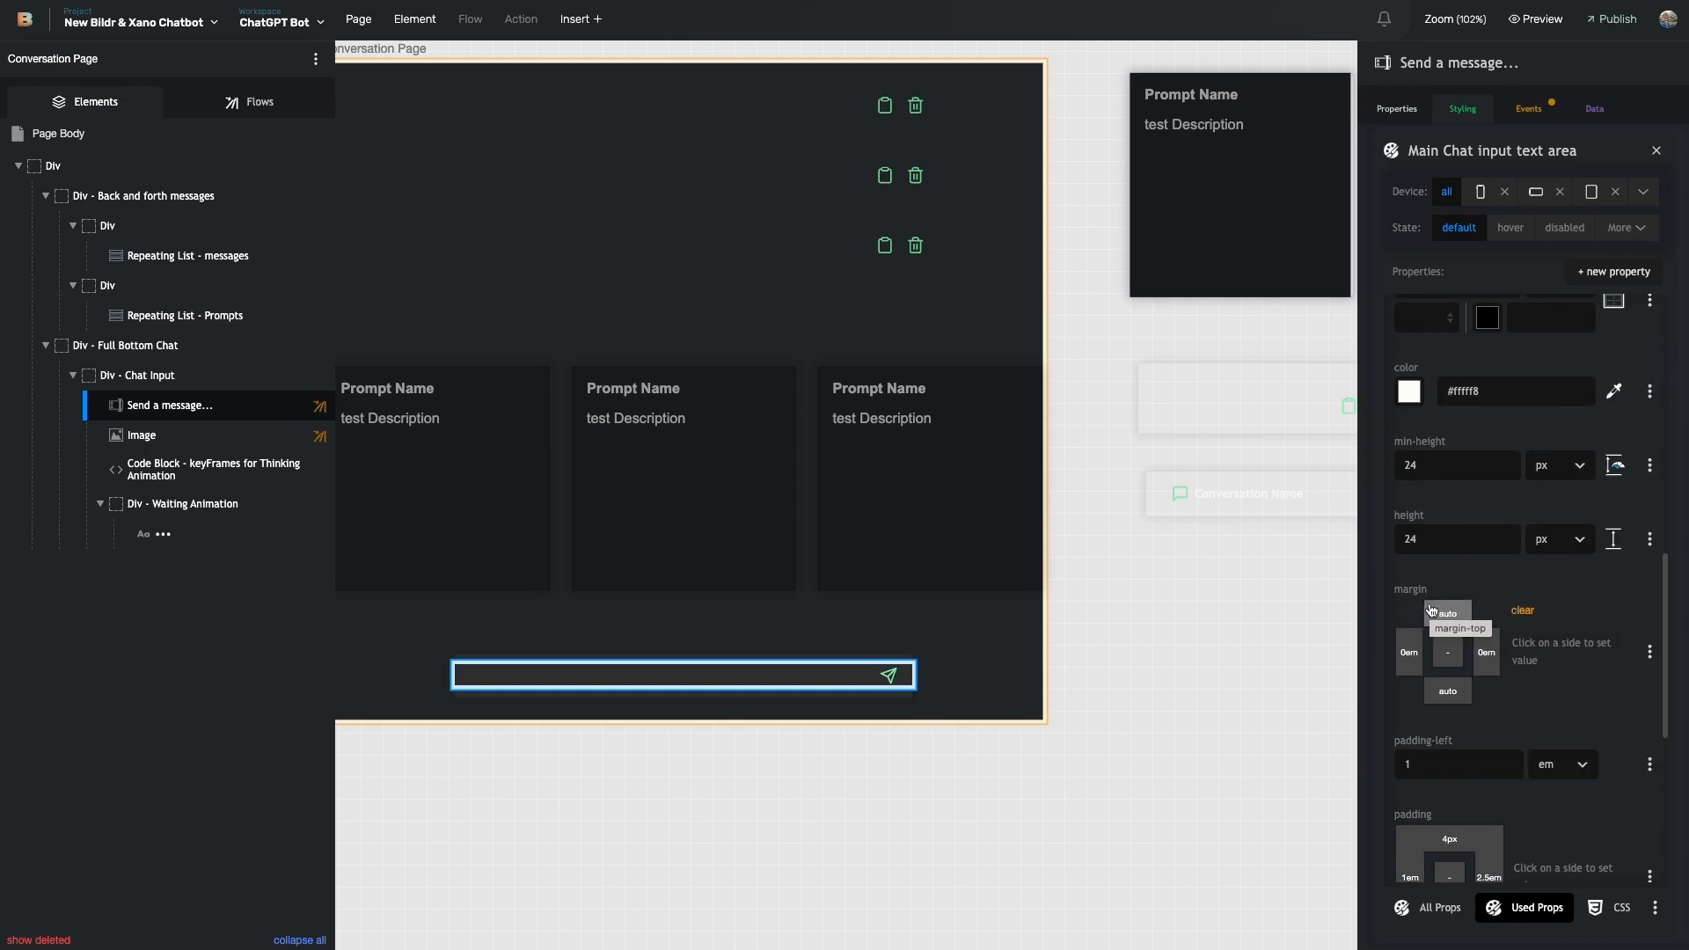
scroll(1430, 505, "up", 5)
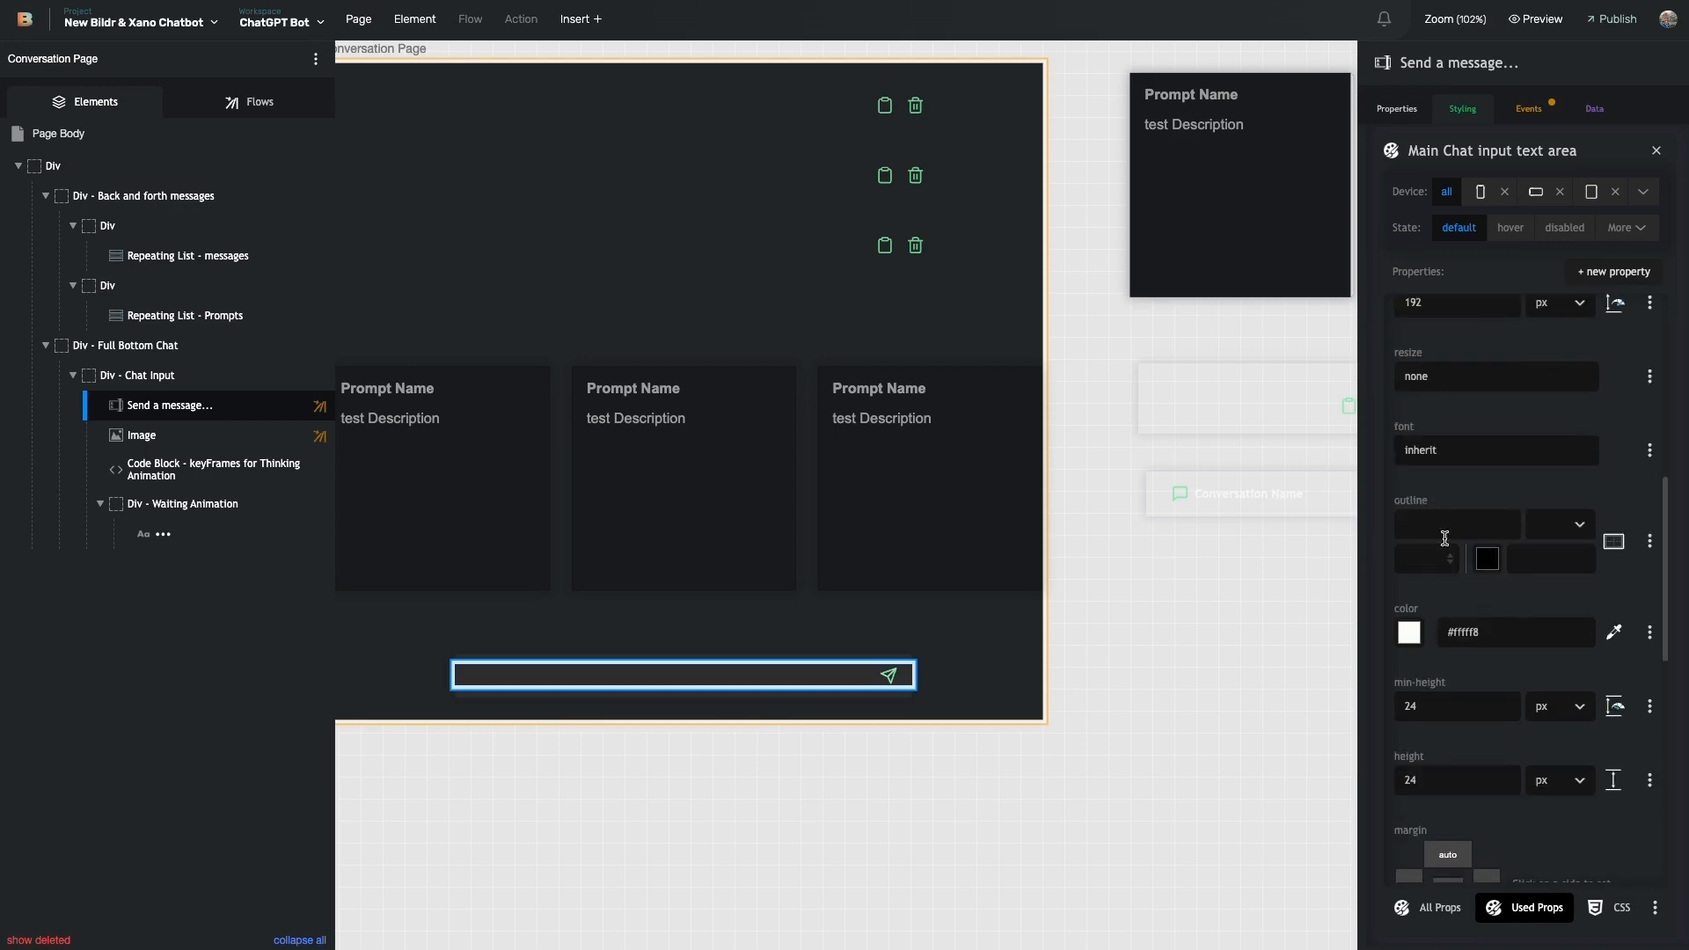
scroll(1456, 607, "up", 2)
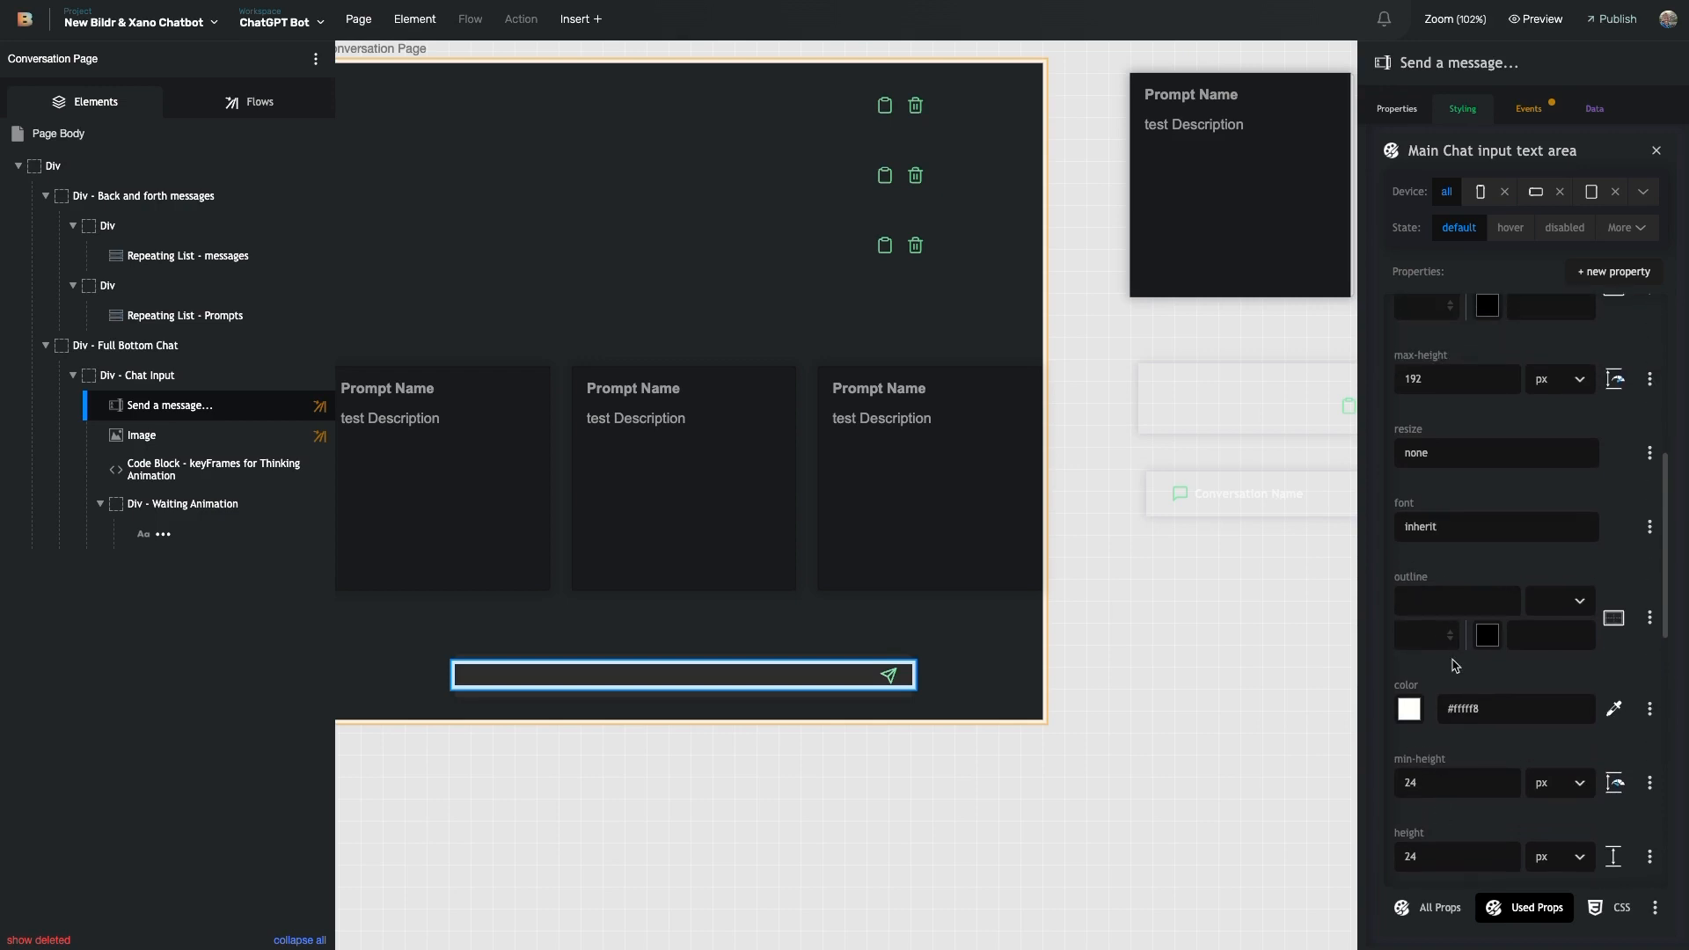
scroll(1433, 510, "up", 3)
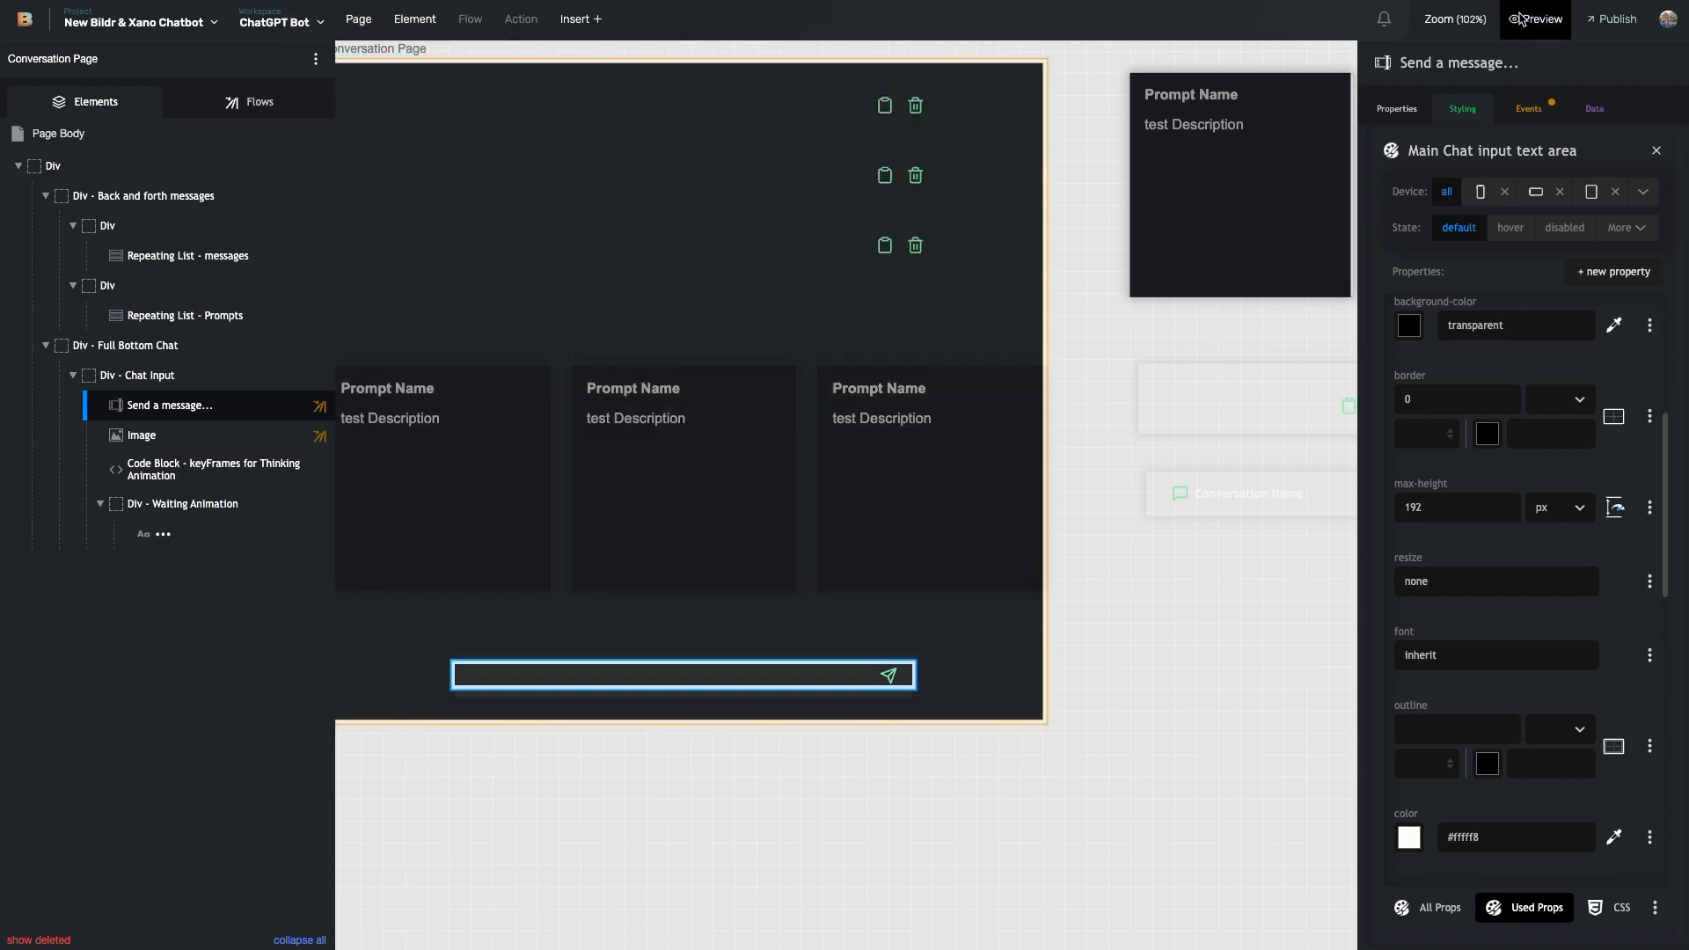
left_click(1657, 150)
left_click(1529, 109)
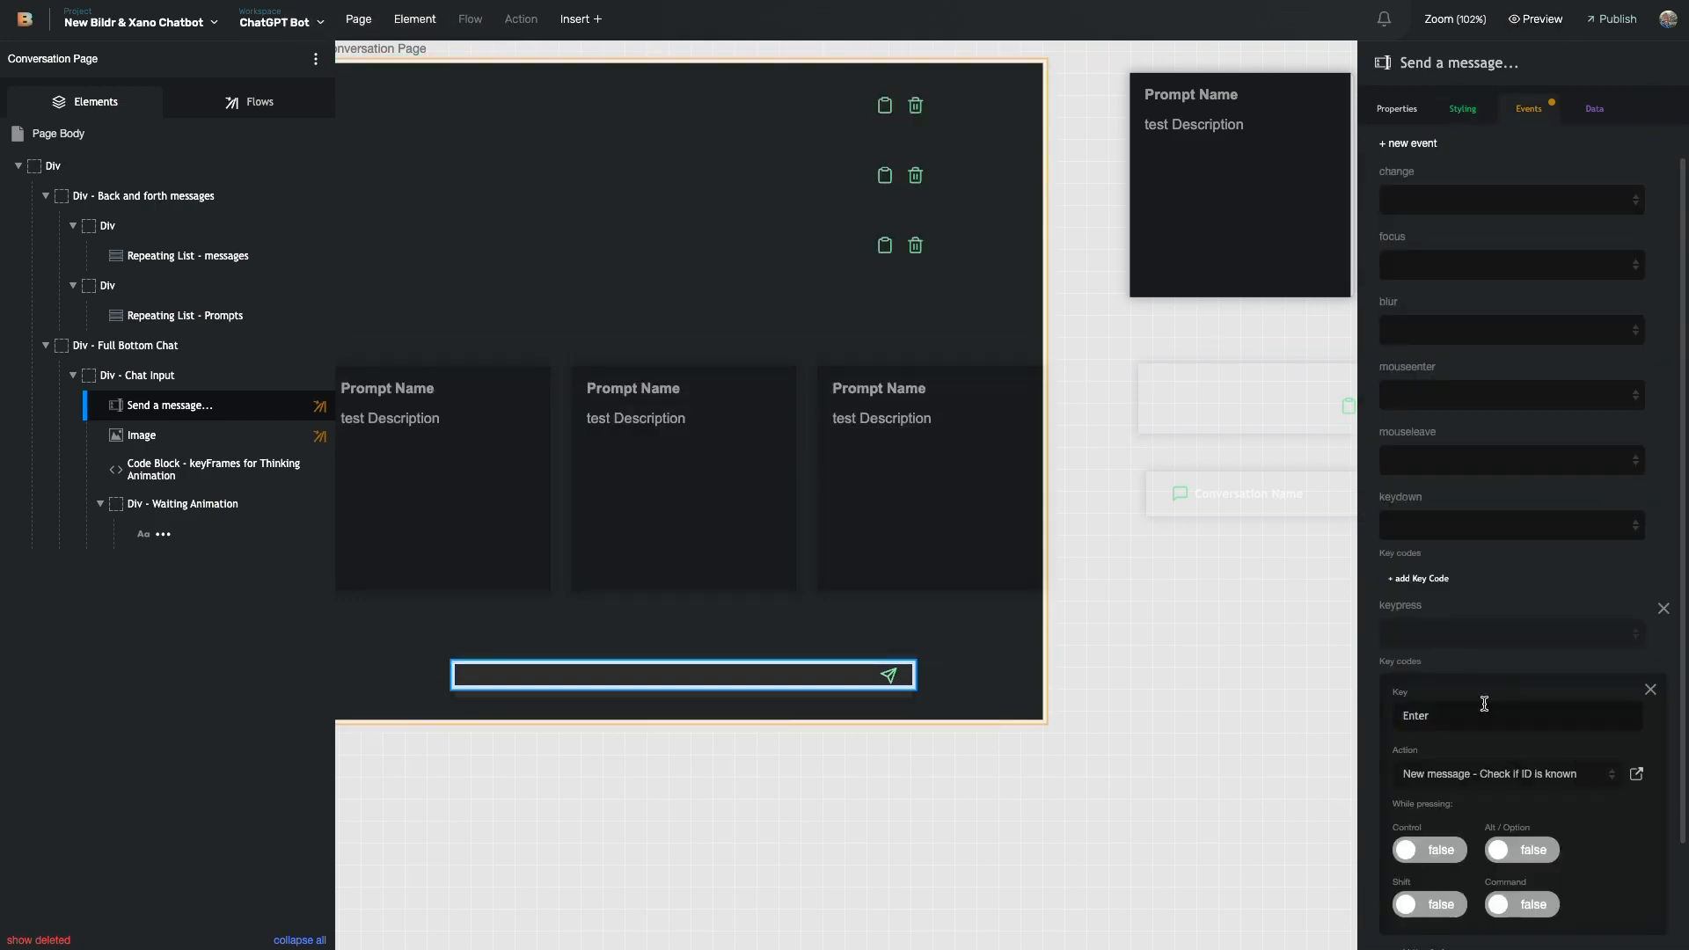
- Open the chat input's Enter-key flow and the send image's click flow, both New message - Check if ID is known
scroll(1543, 683, "down", 3)
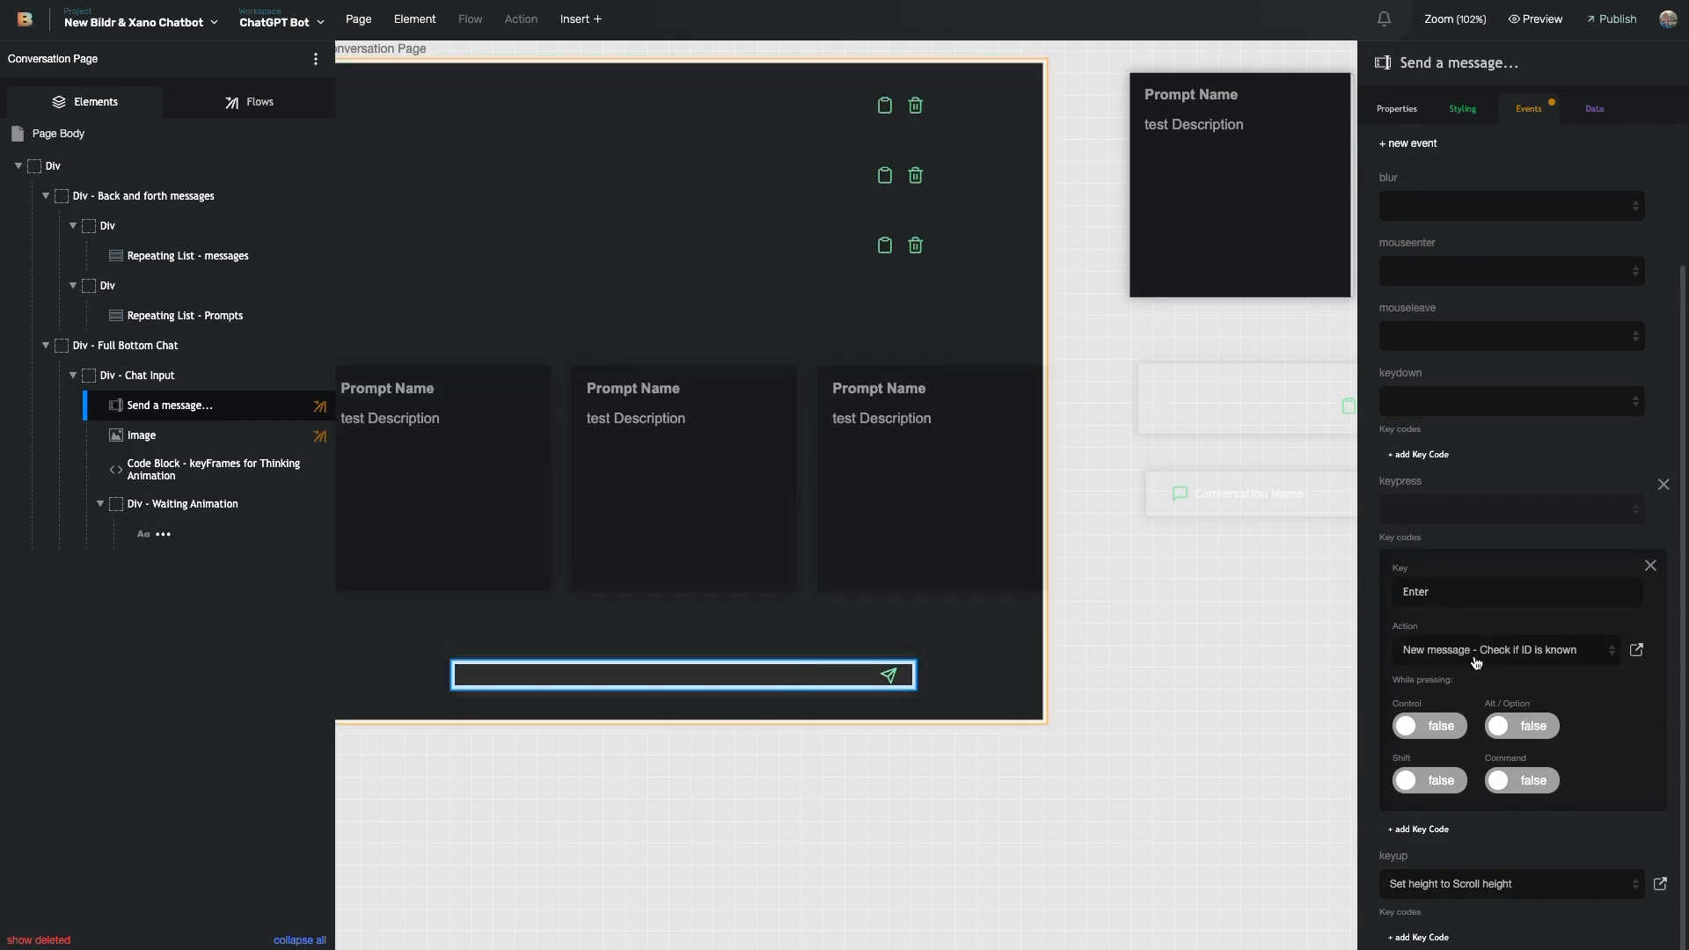
left_click(1638, 652)
left_click(575, 668)
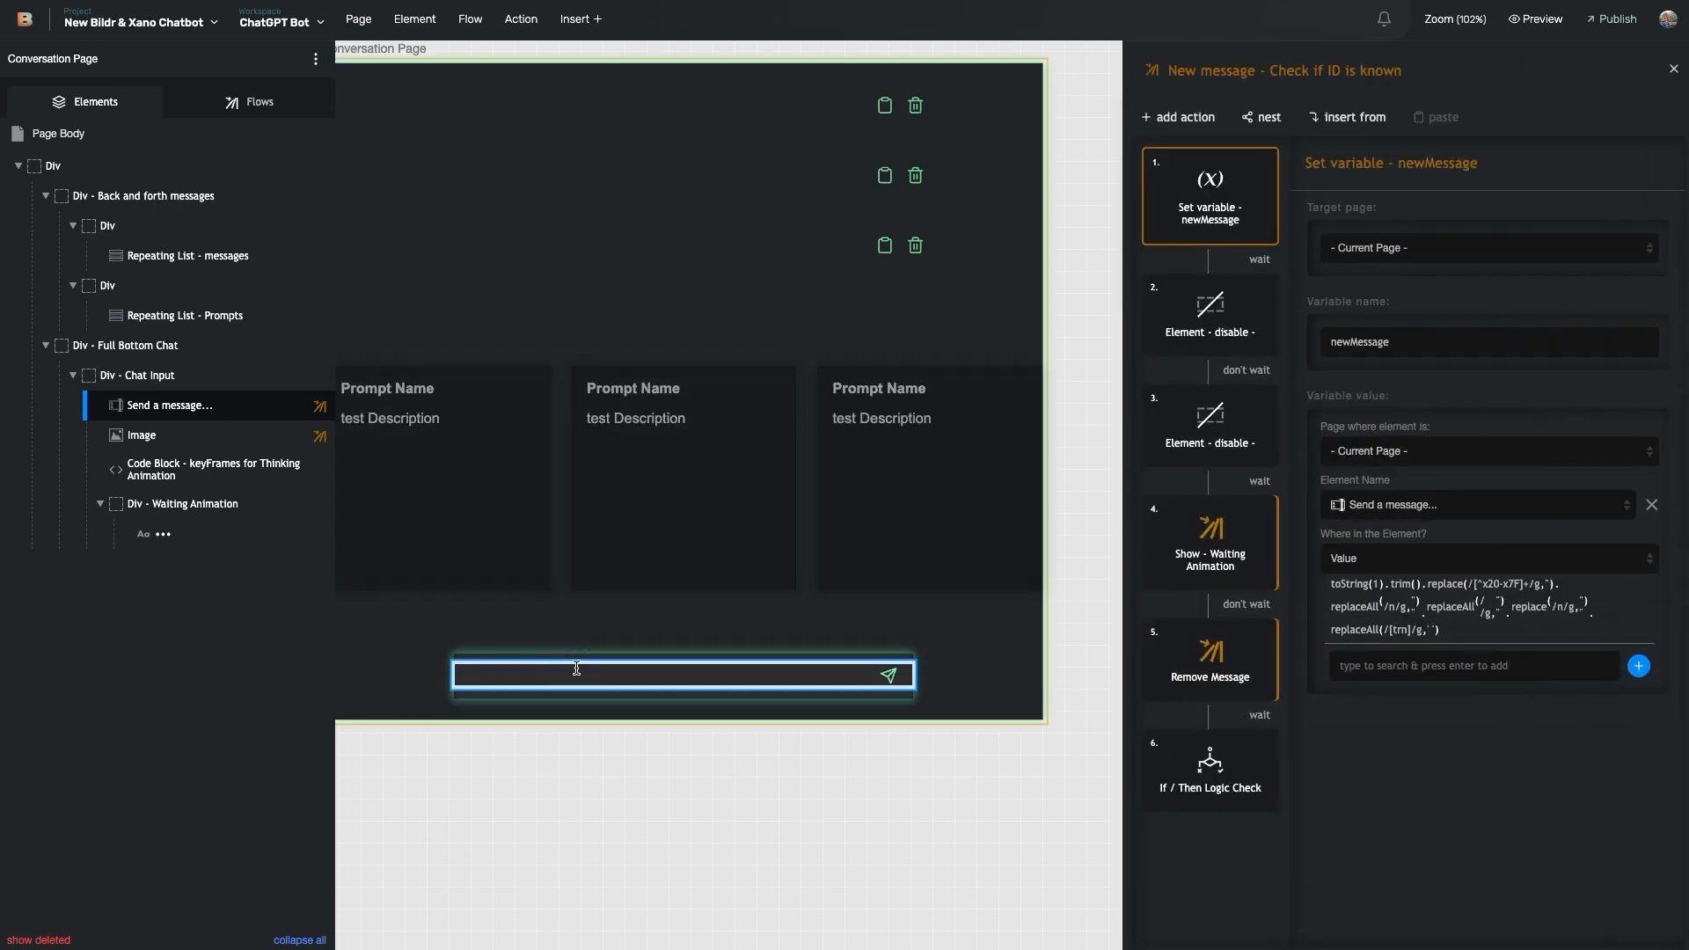
left_click(894, 674)
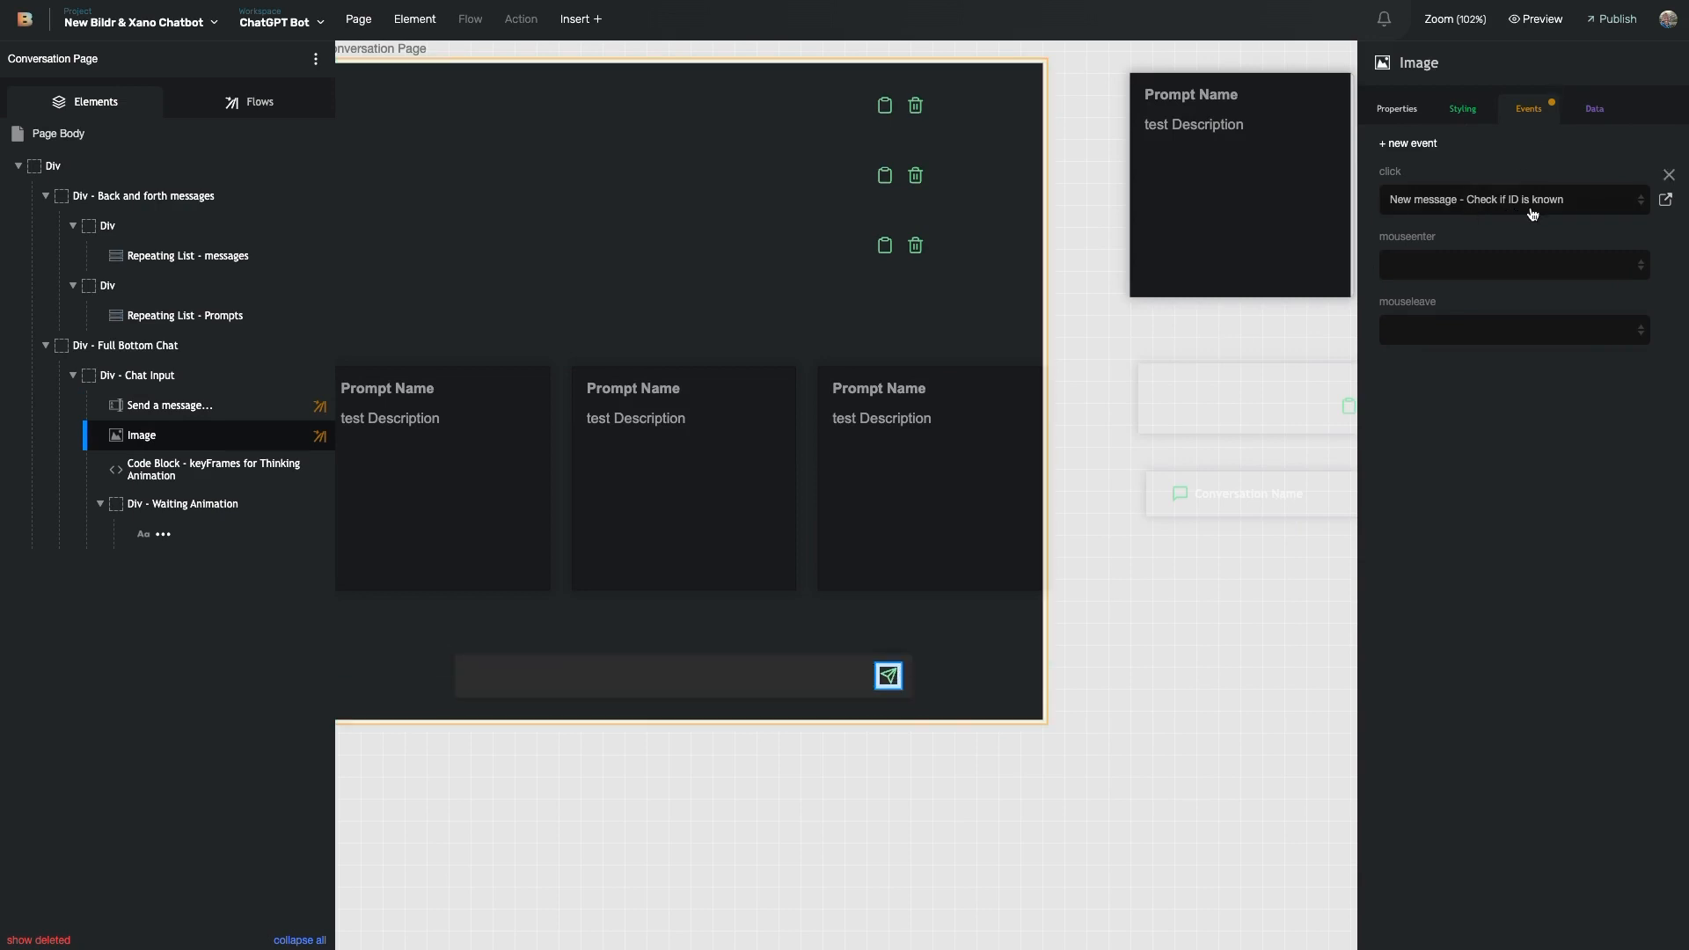
left_click(1663, 200)
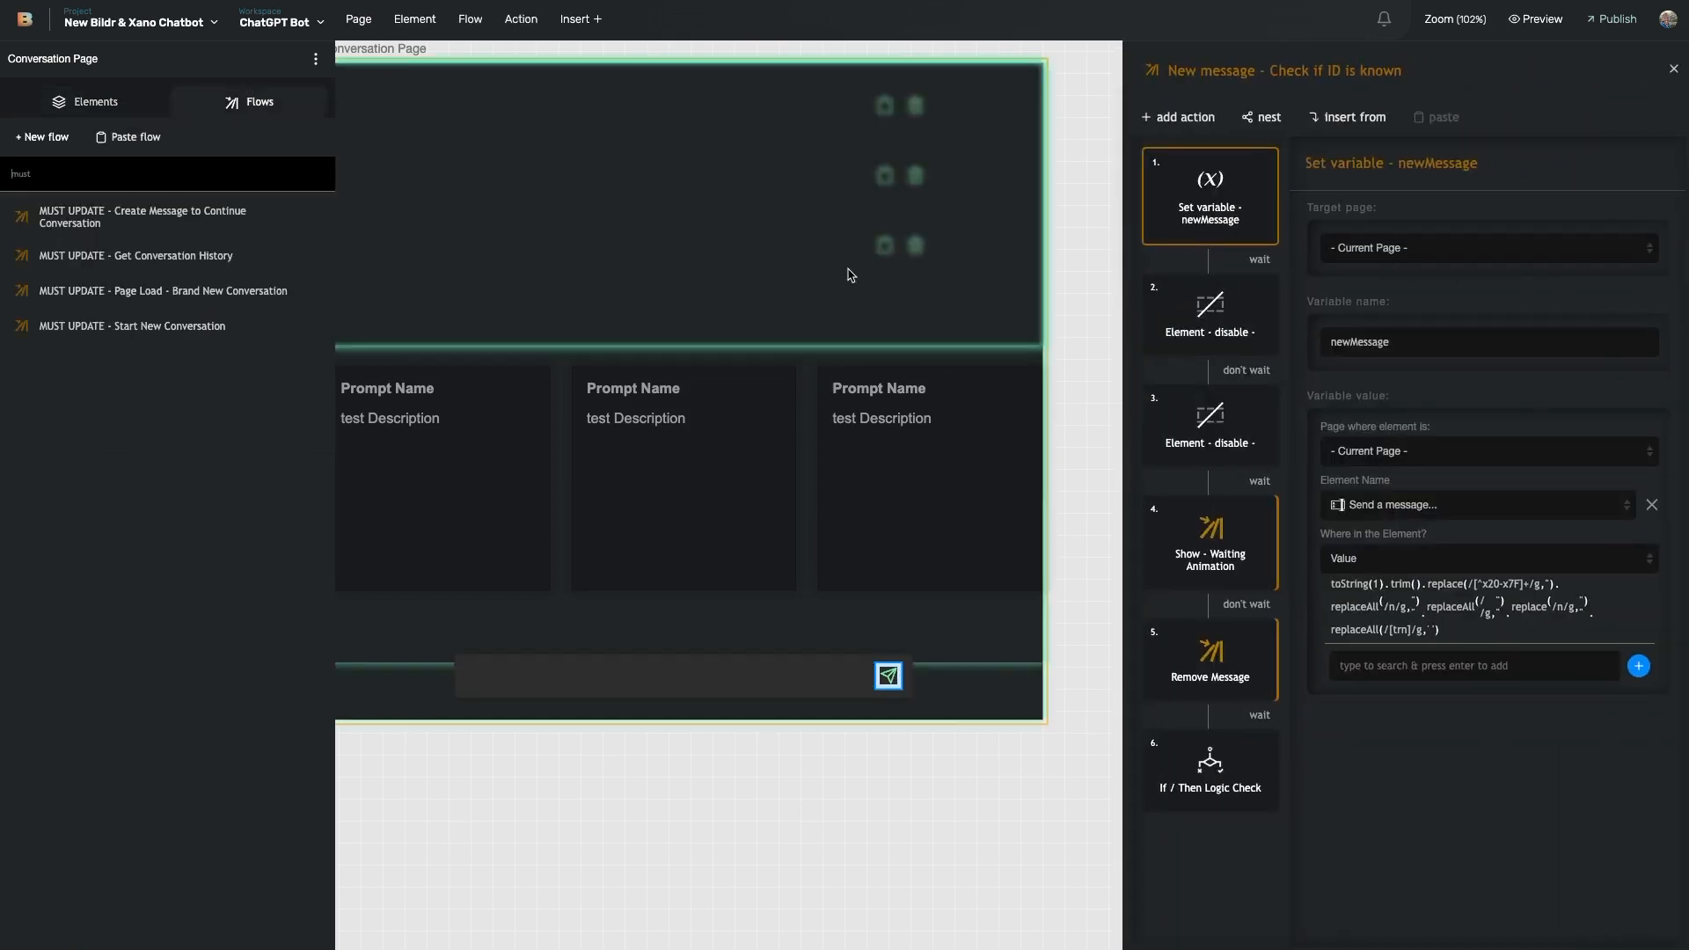
- Reselect the chat input and reopen its New message - Check if ID is known flow
scroll(578, 99, "up", 1)
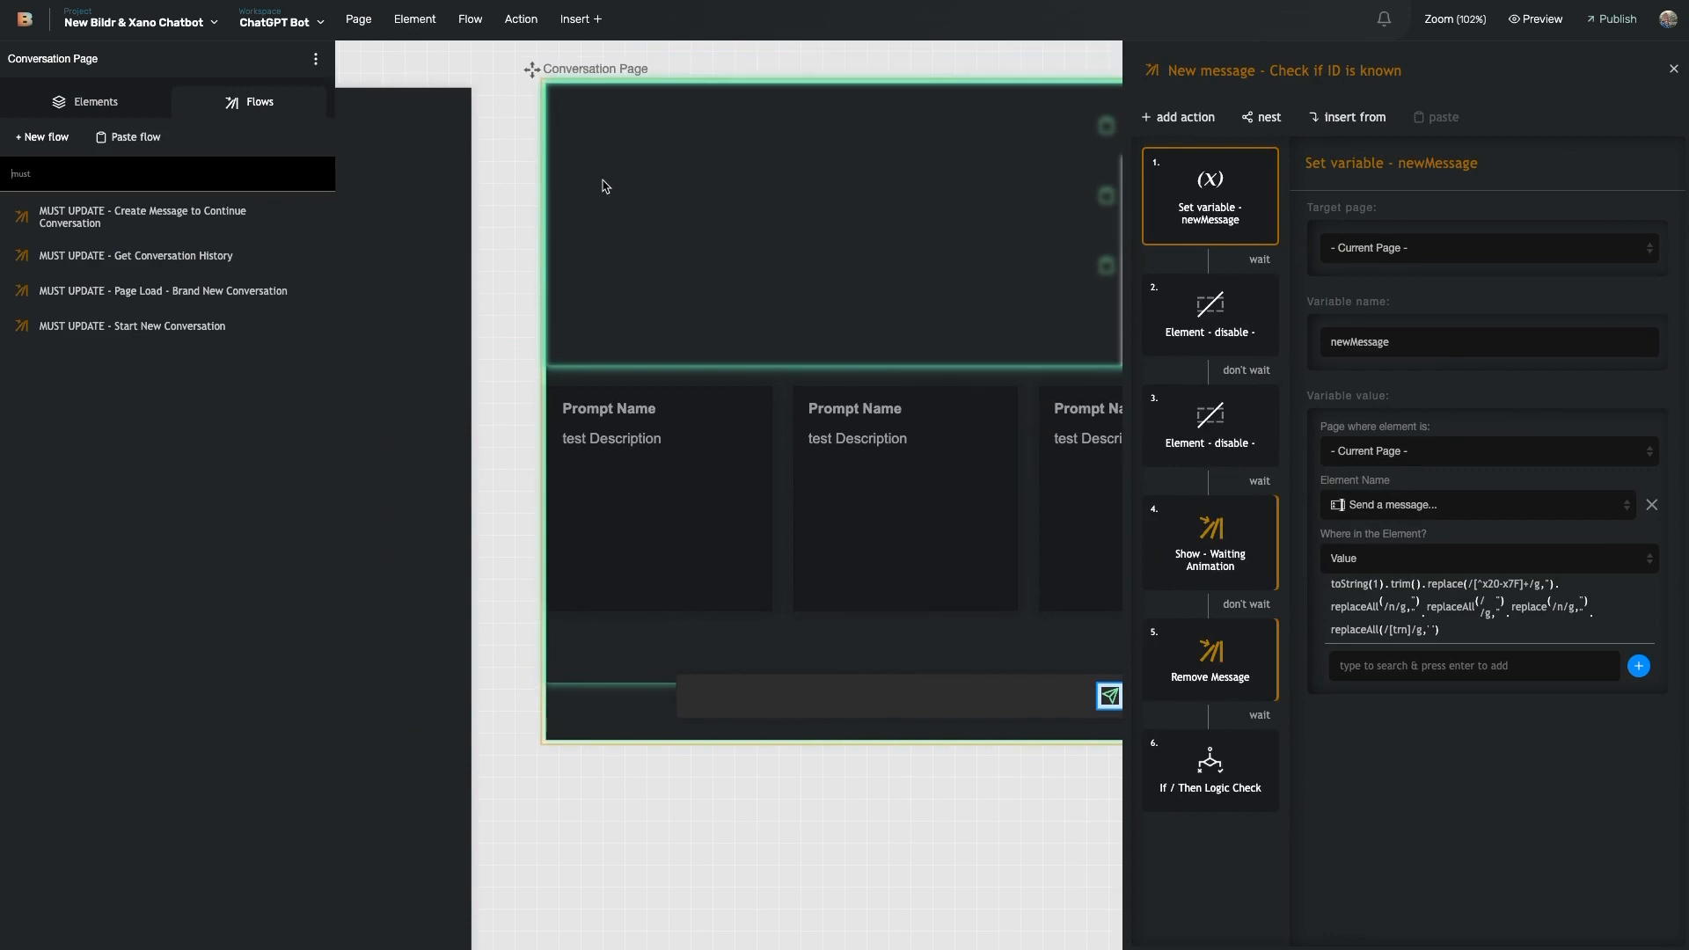
left_click(827, 685)
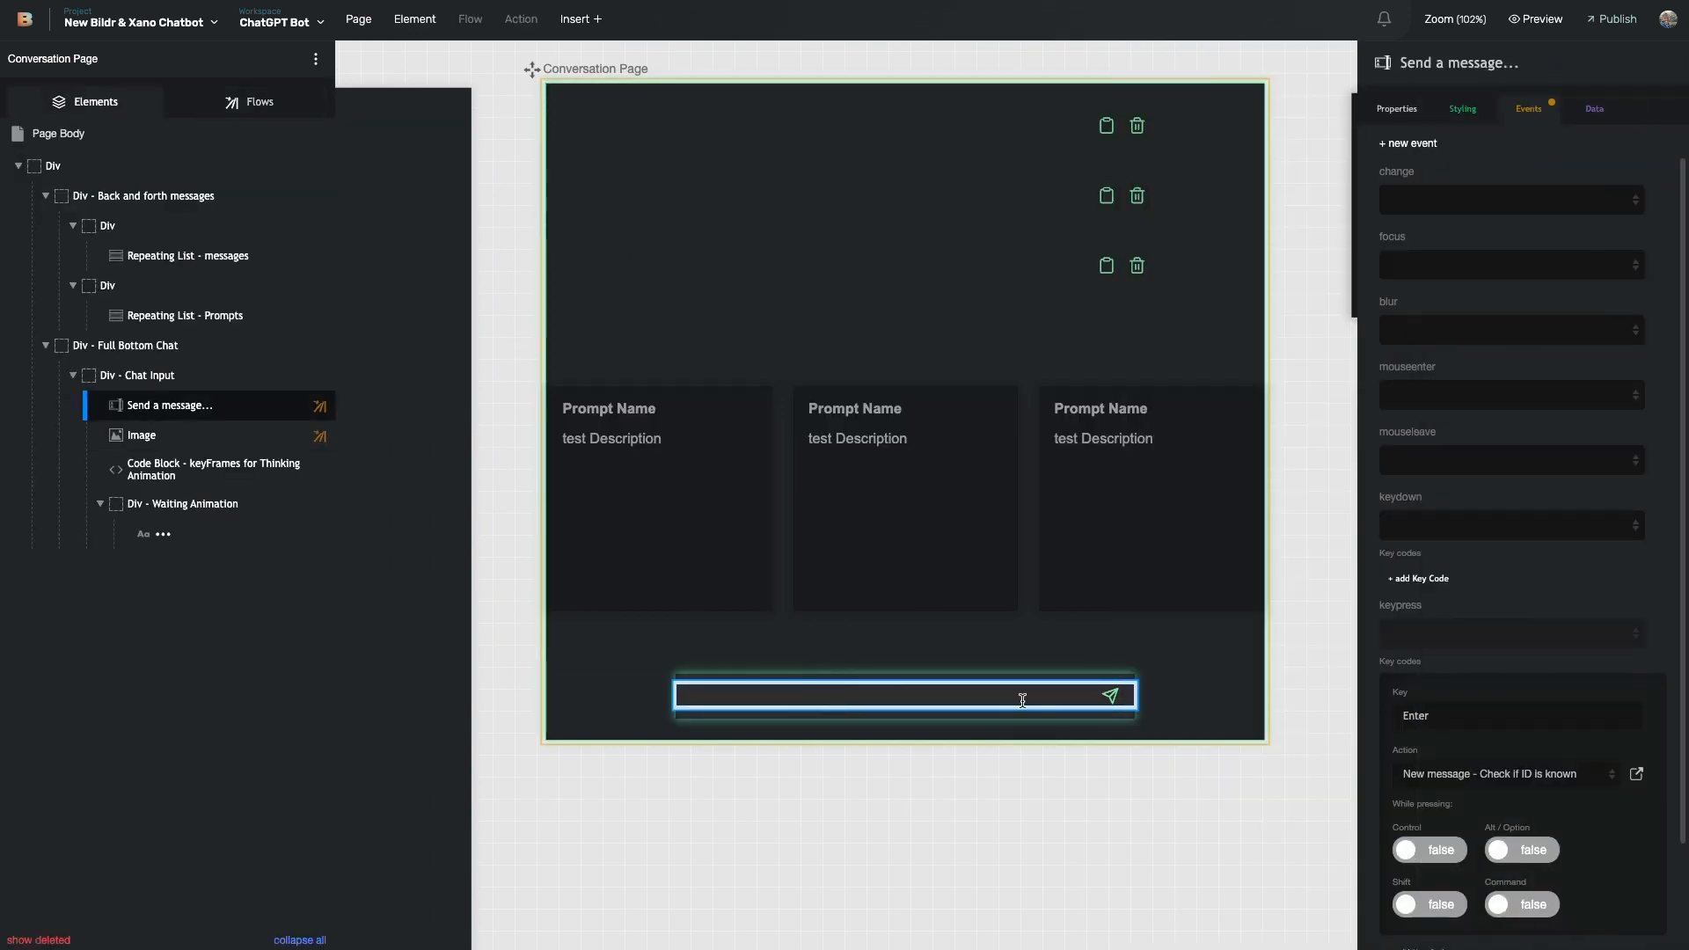
left_click(1637, 774)
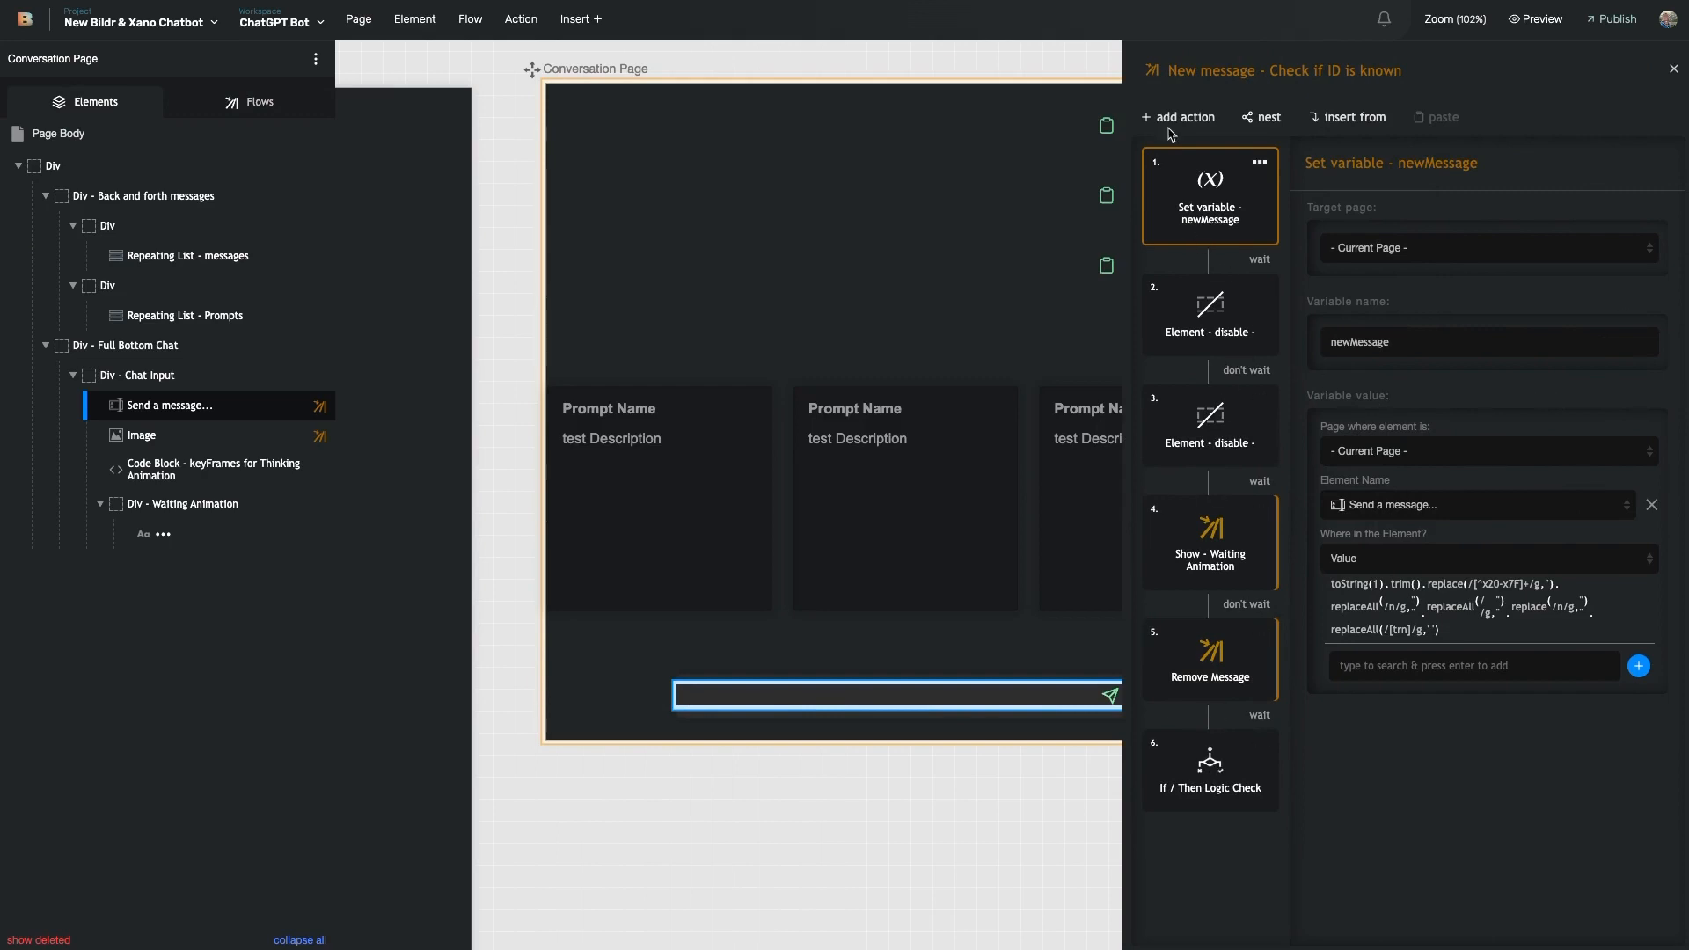
- Rename the If / Then Logic Check step to 'check if ID is known', then view the newMessage step
left_click(1214, 768)
left_click(1501, 161)
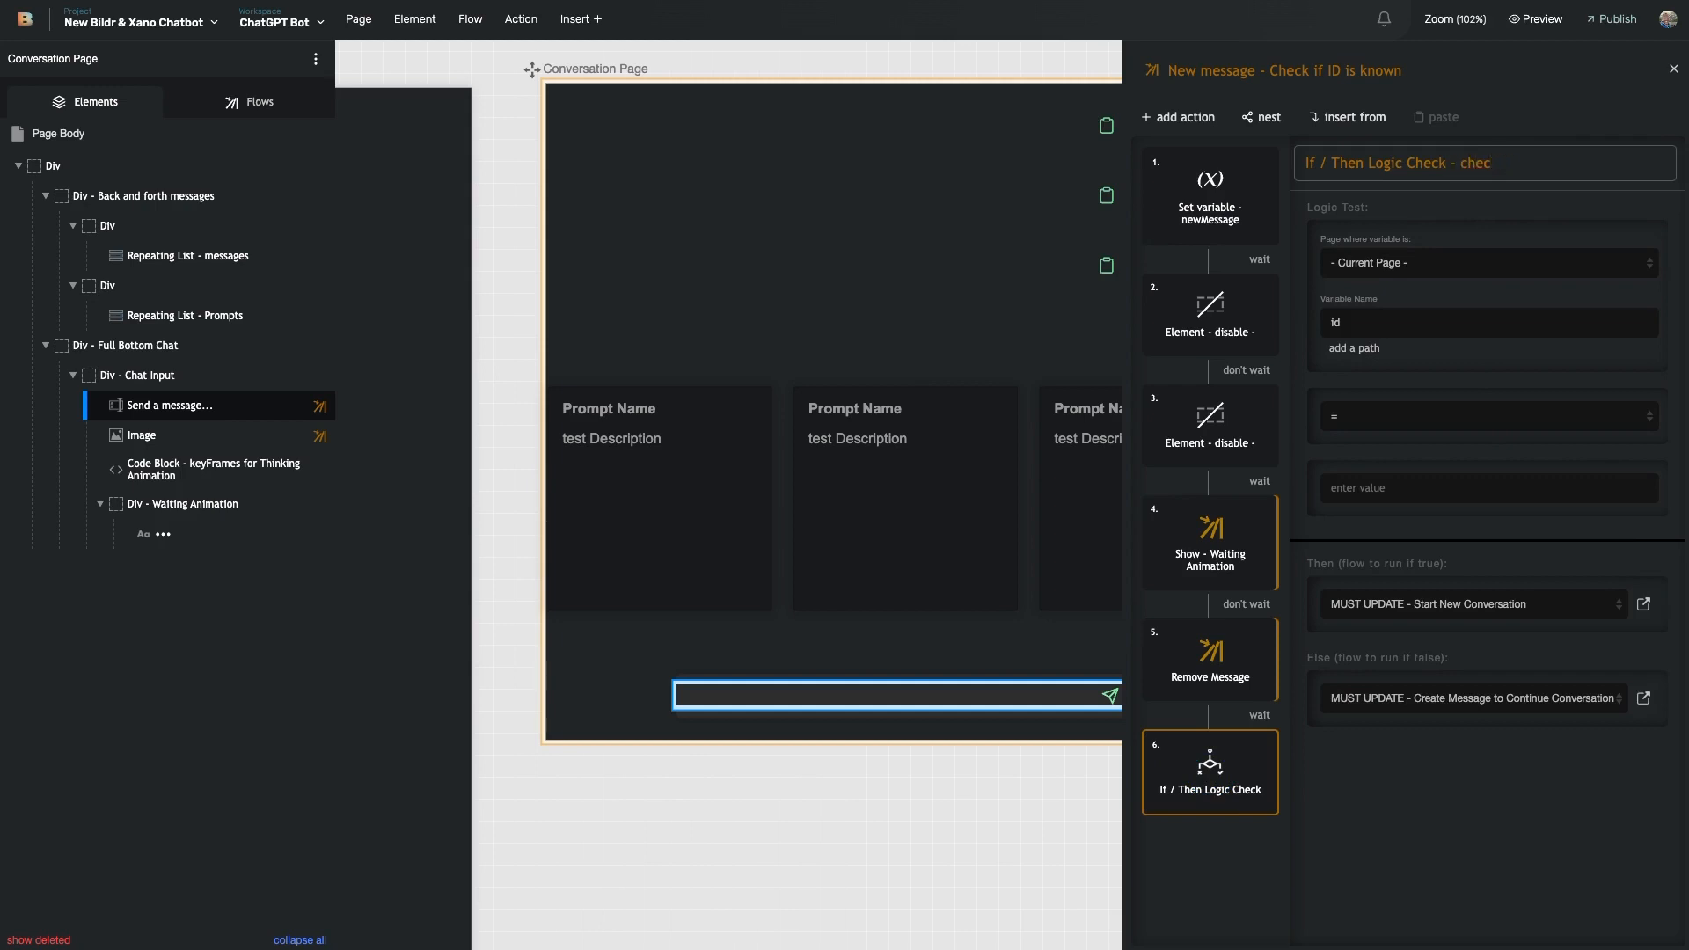
left_click(1434, 834)
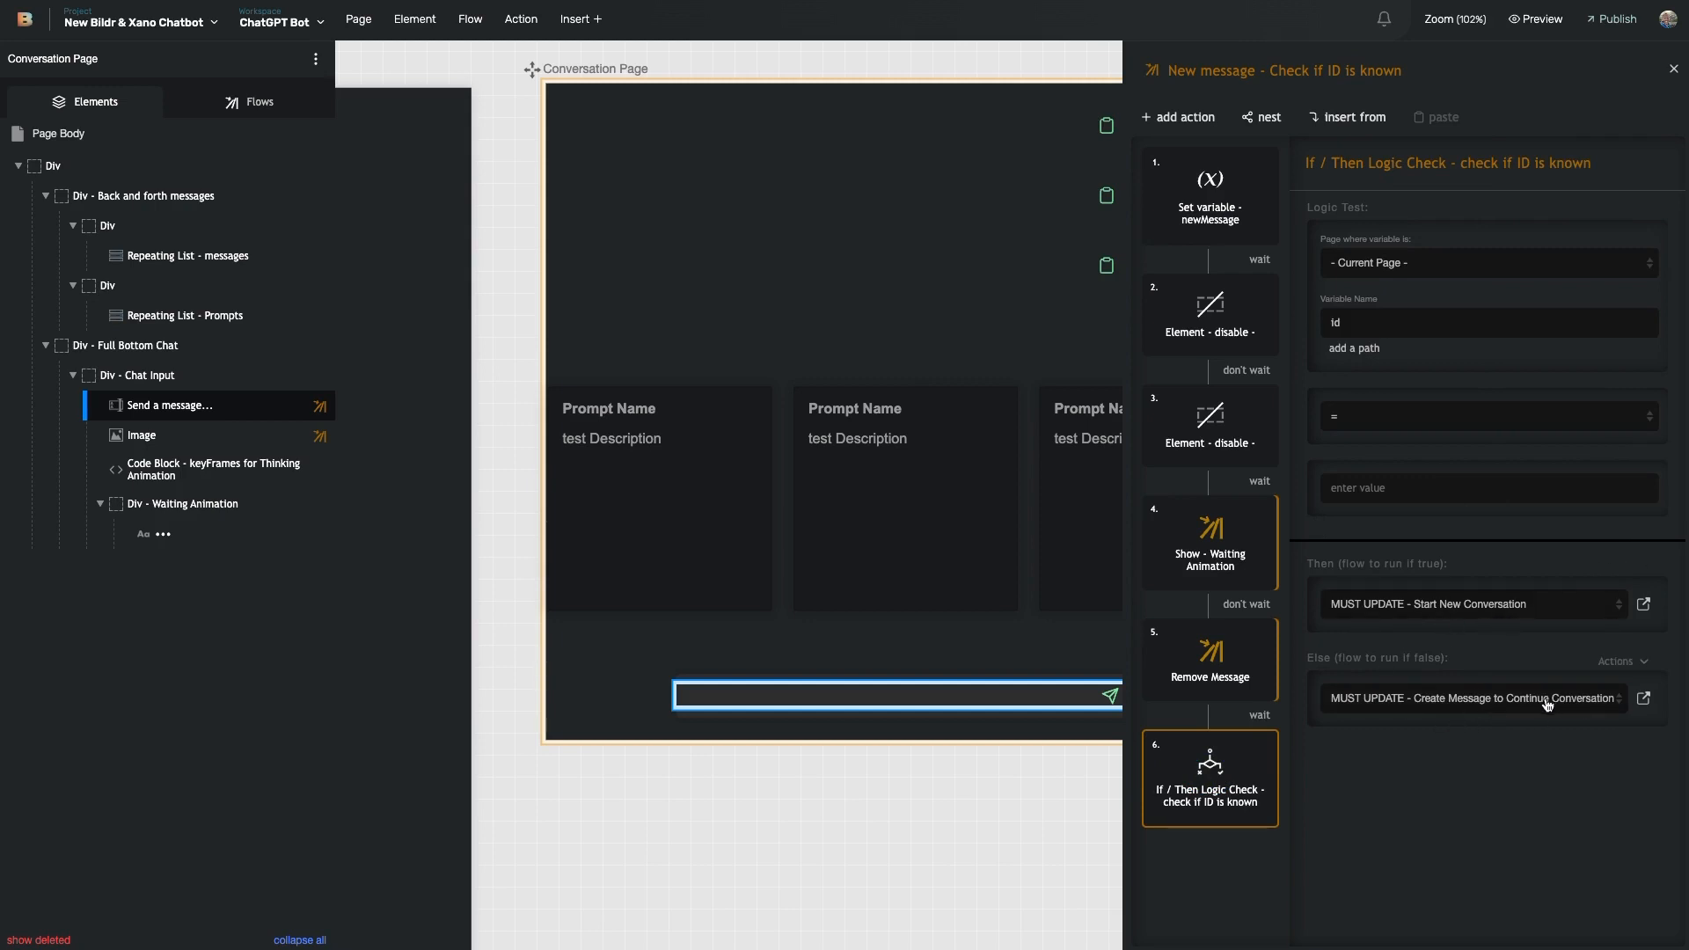
left_click(1214, 221)
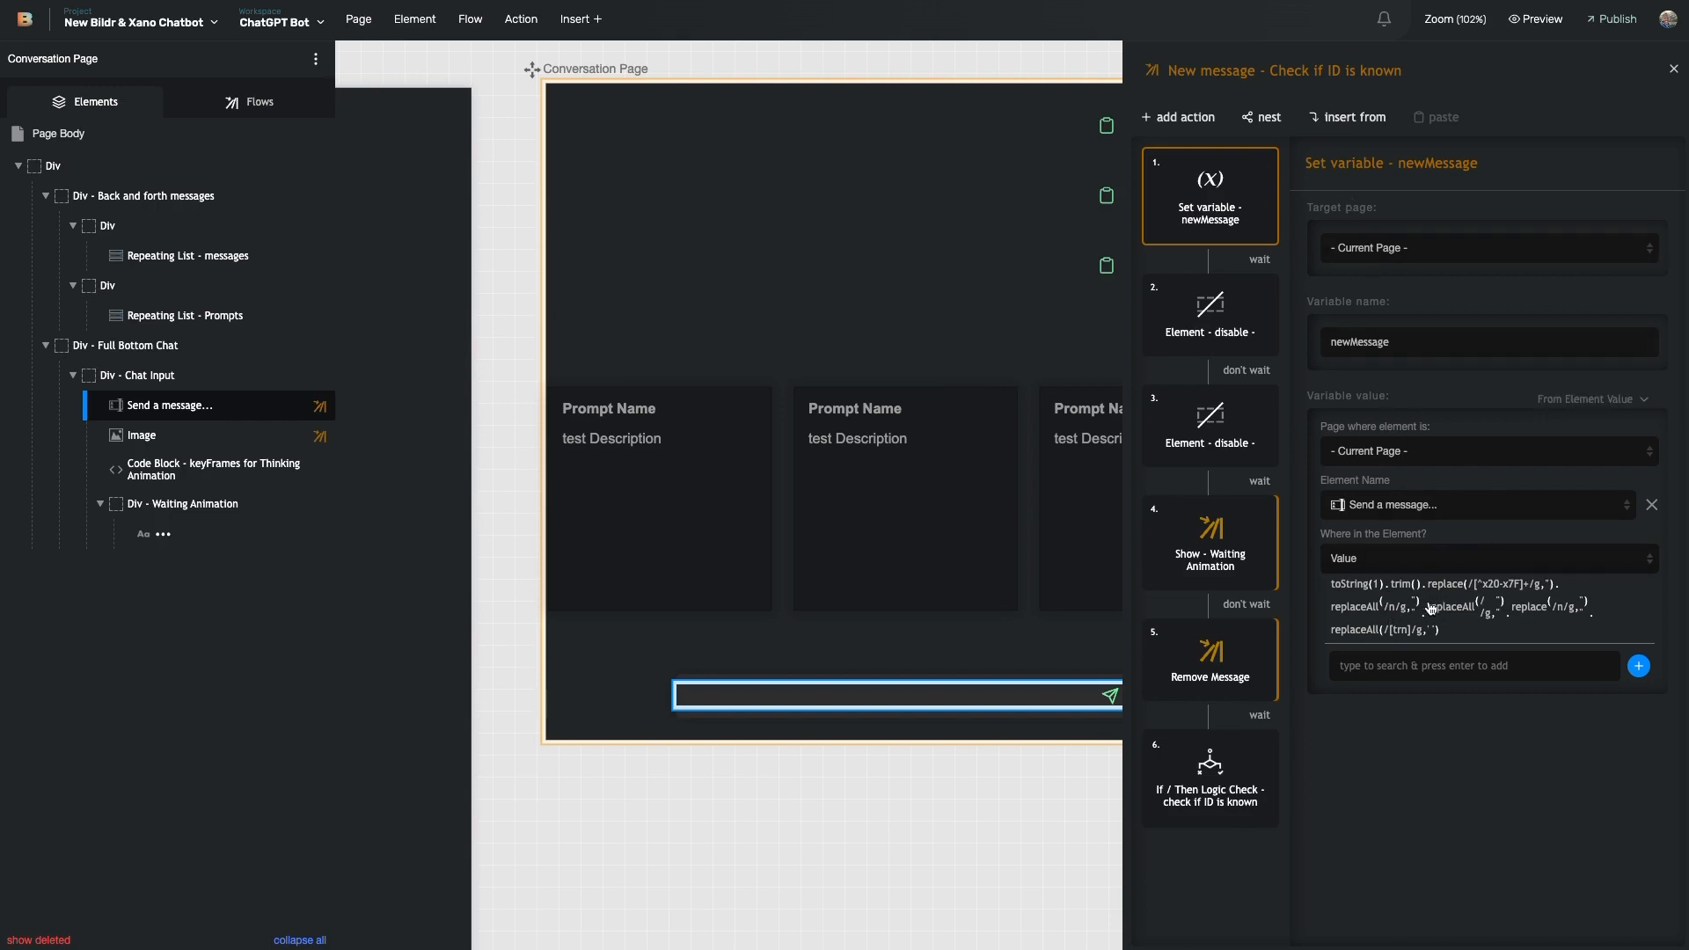
- Inspect the two Element - disable steps, which target the chat input and the send Image
left_click(1230, 337)
left_click(1204, 215)
left_click(1232, 340)
left_click(1226, 445)
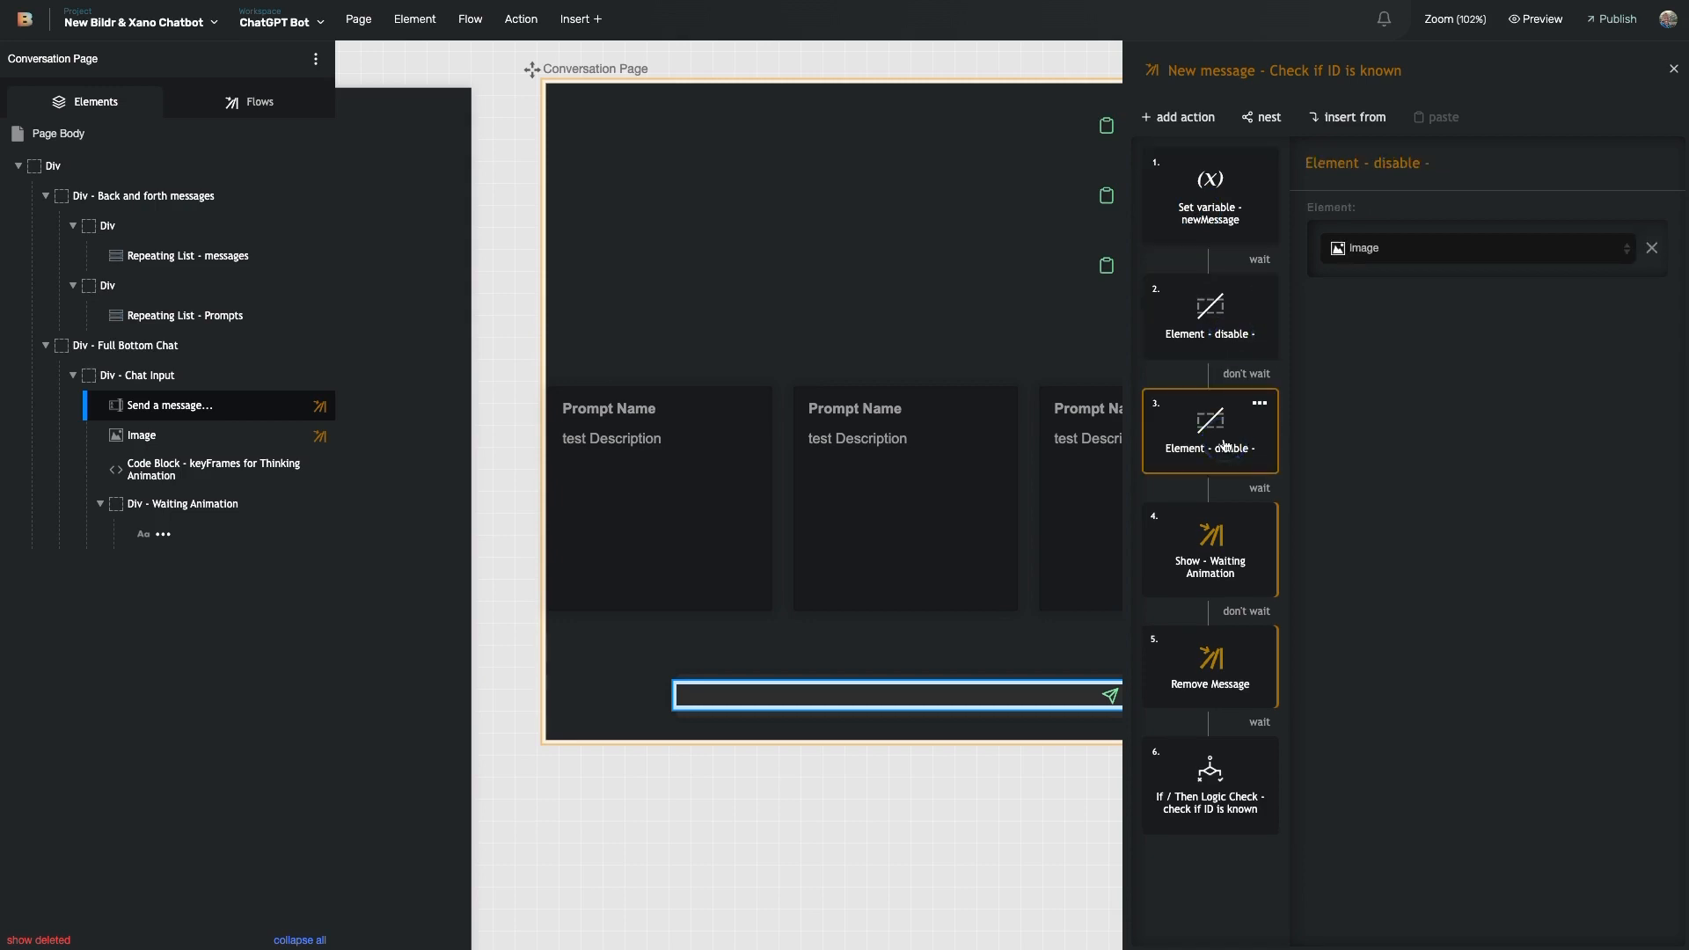
- Reselect the chat input and open its New message - Check if ID is known flow
left_click(1020, 698)
left_click(1007, 701)
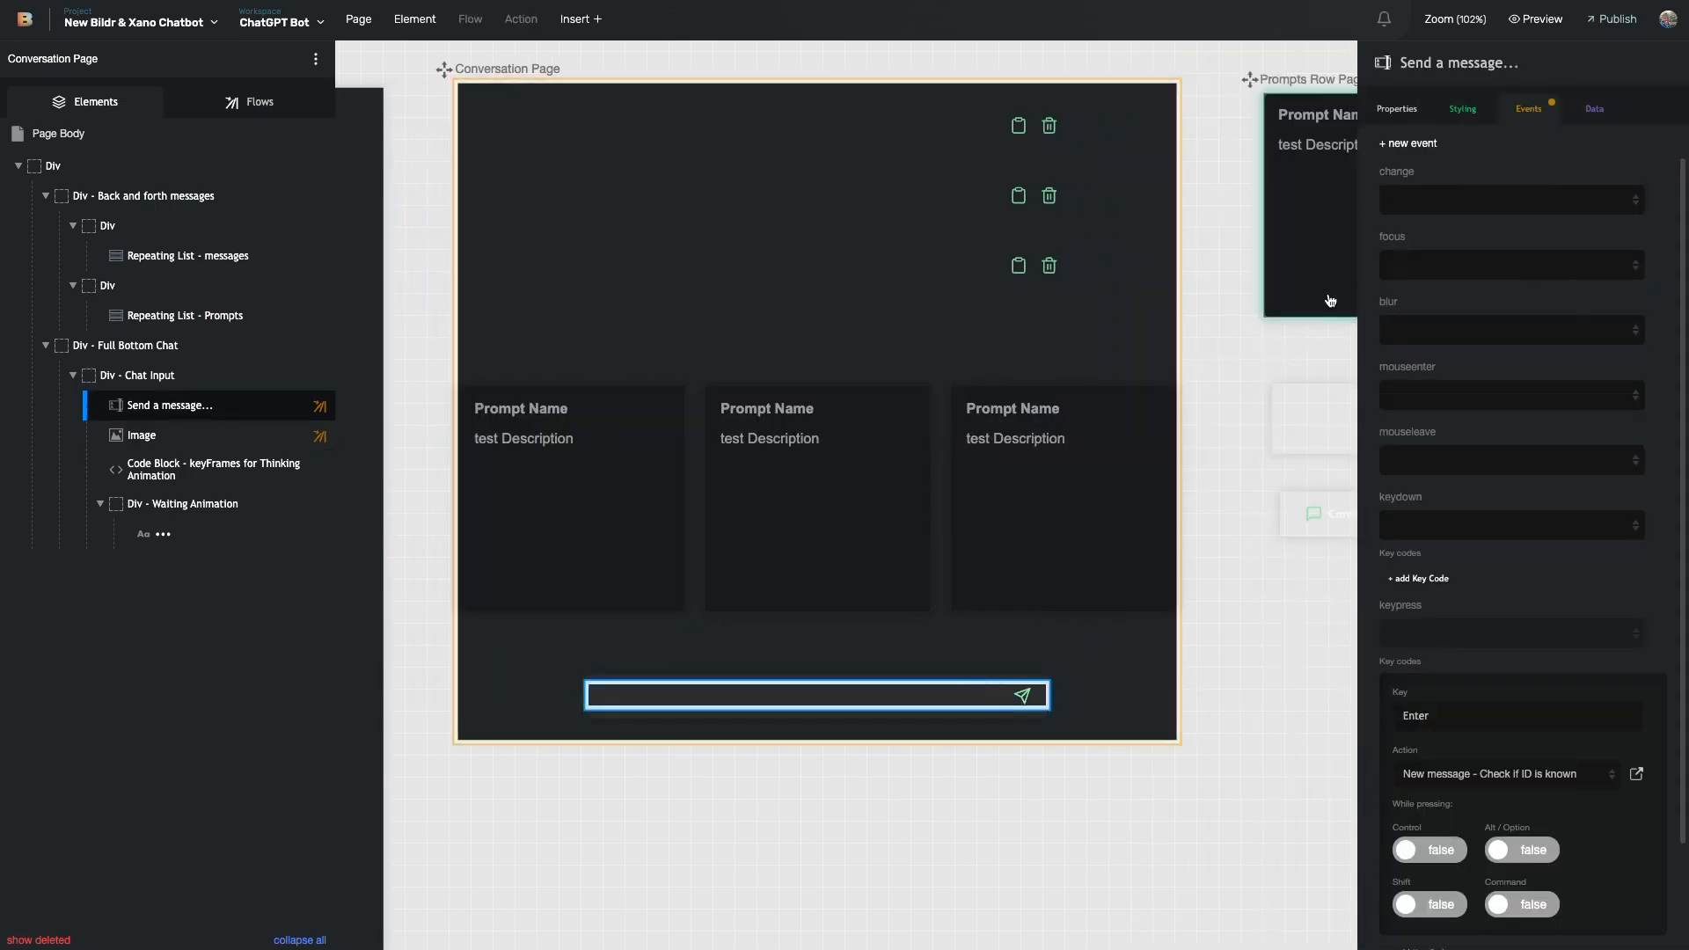
mouse_move(208, 440)
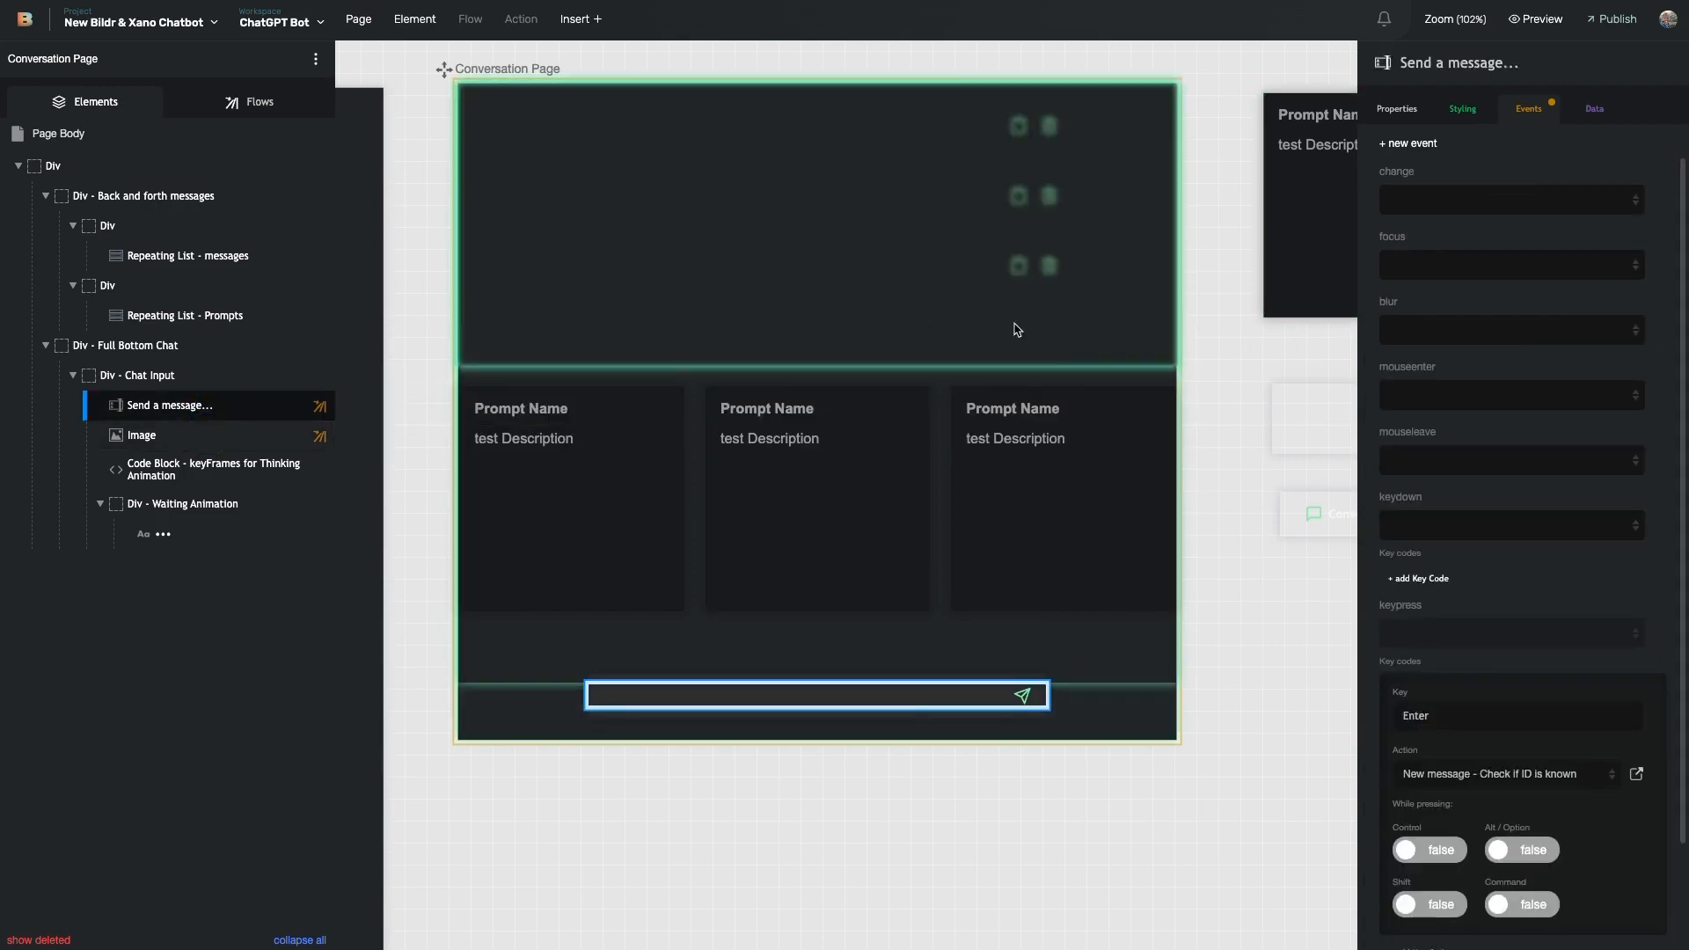
left_click(1637, 774)
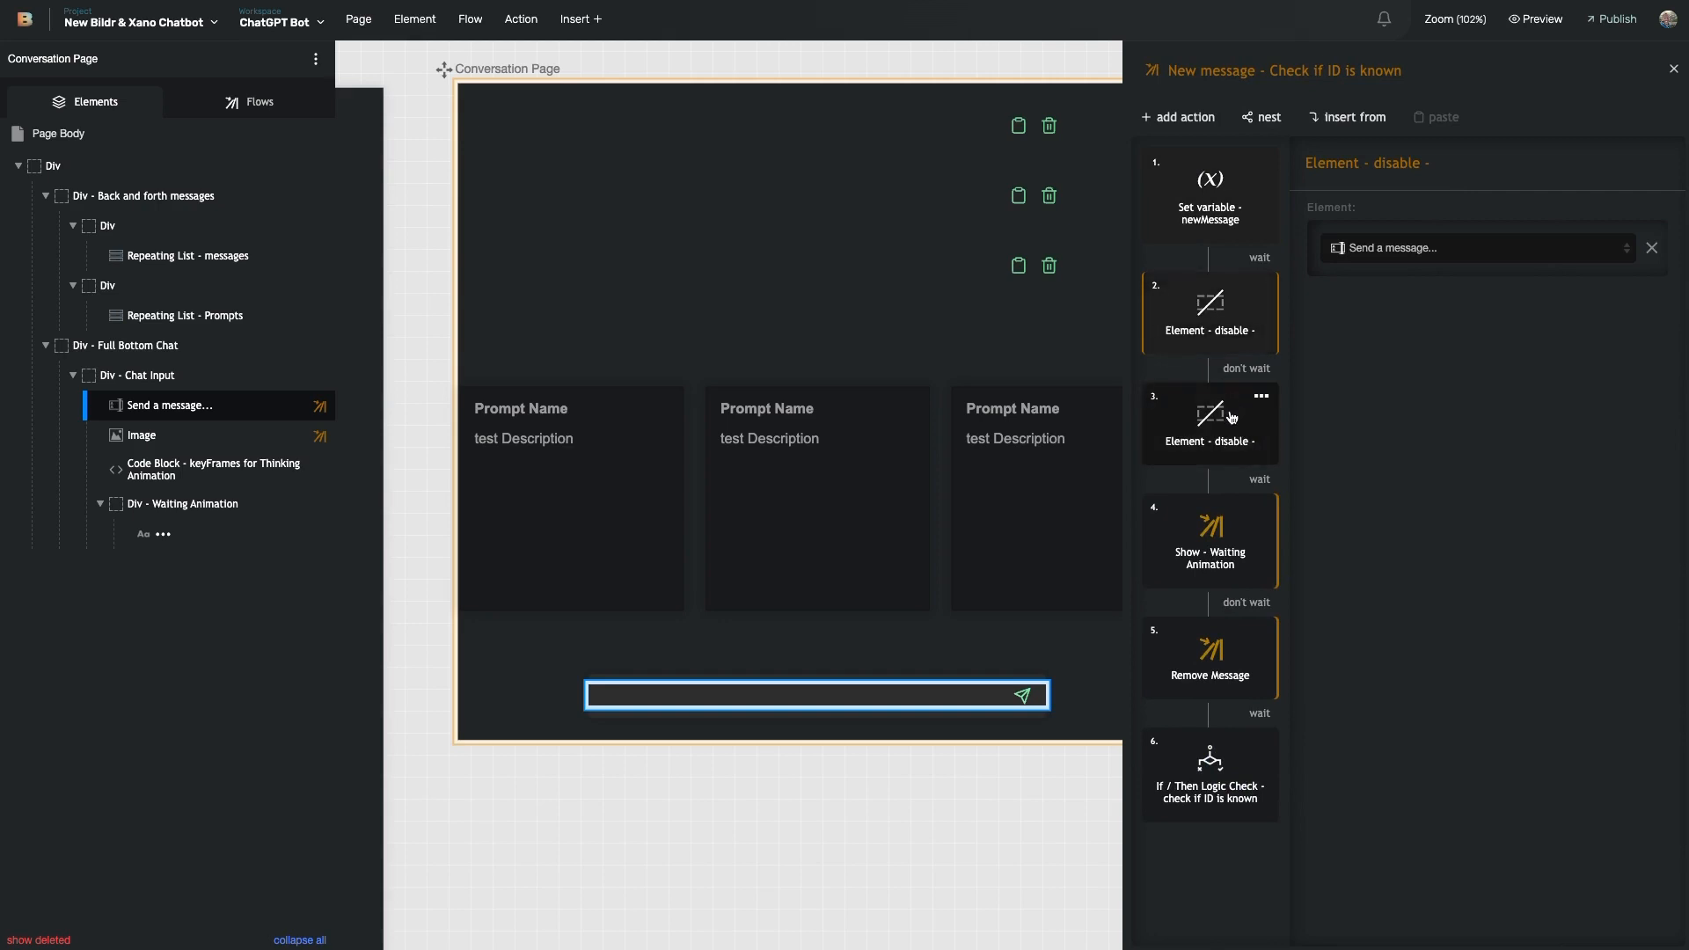
- Reopen the chat input's Enter-key flow and go into its Show - Waiting Animation sub-flow
left_click(1022, 697)
left_click(943, 697)
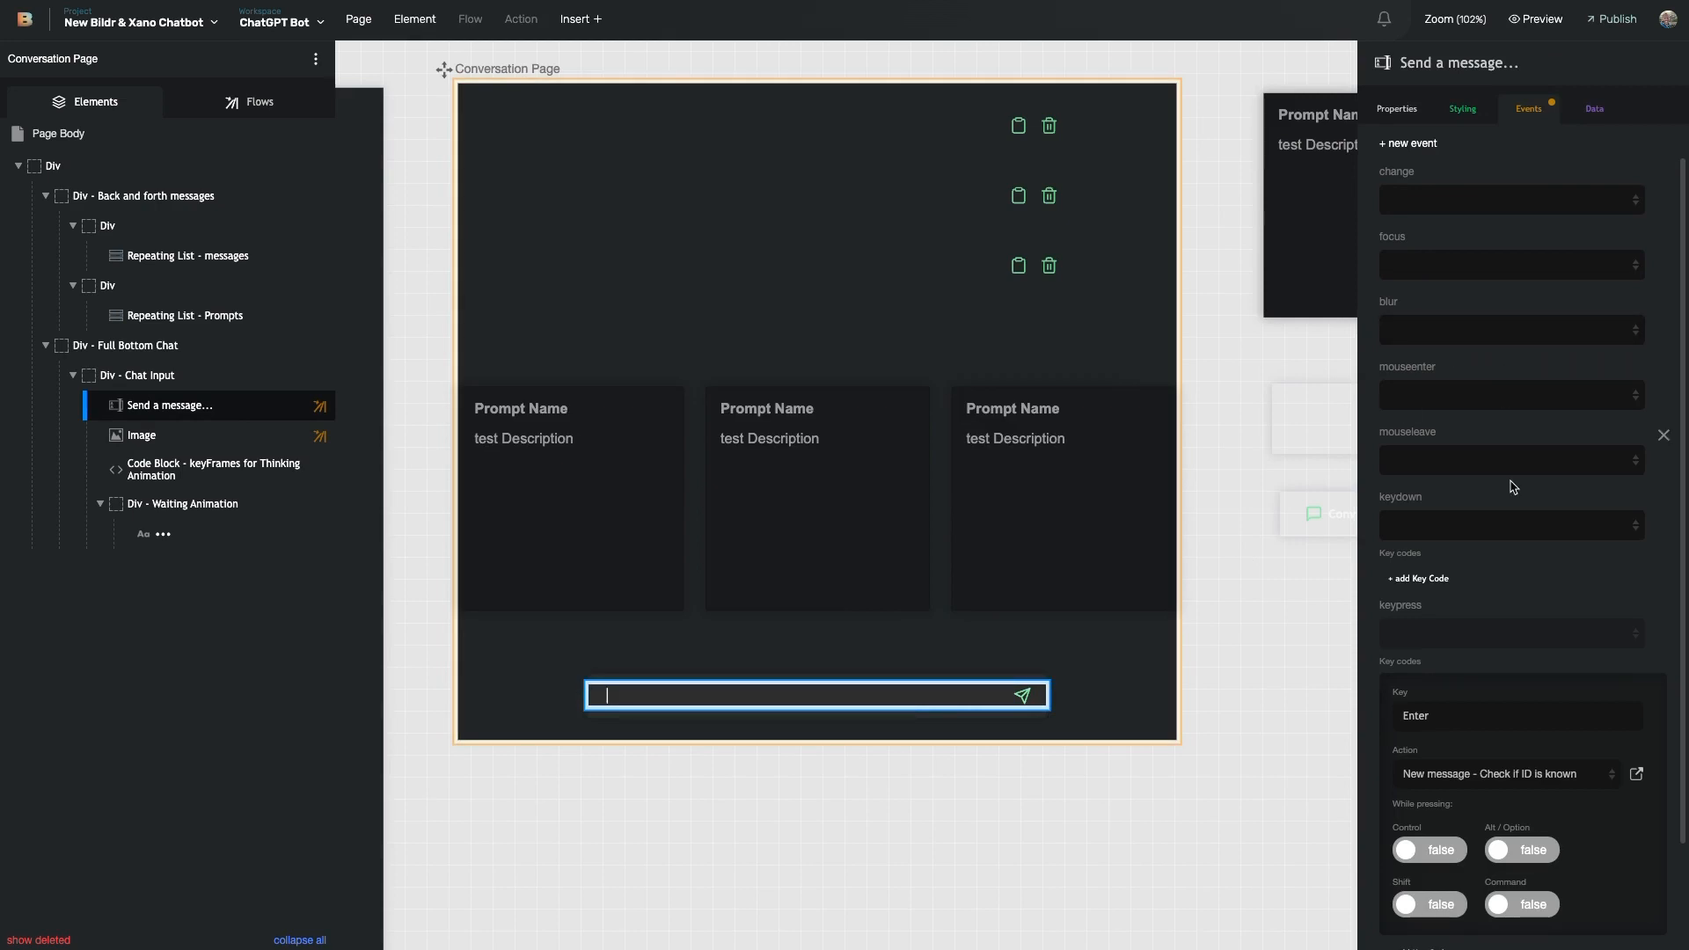
scroll(1517, 528, "down", 3)
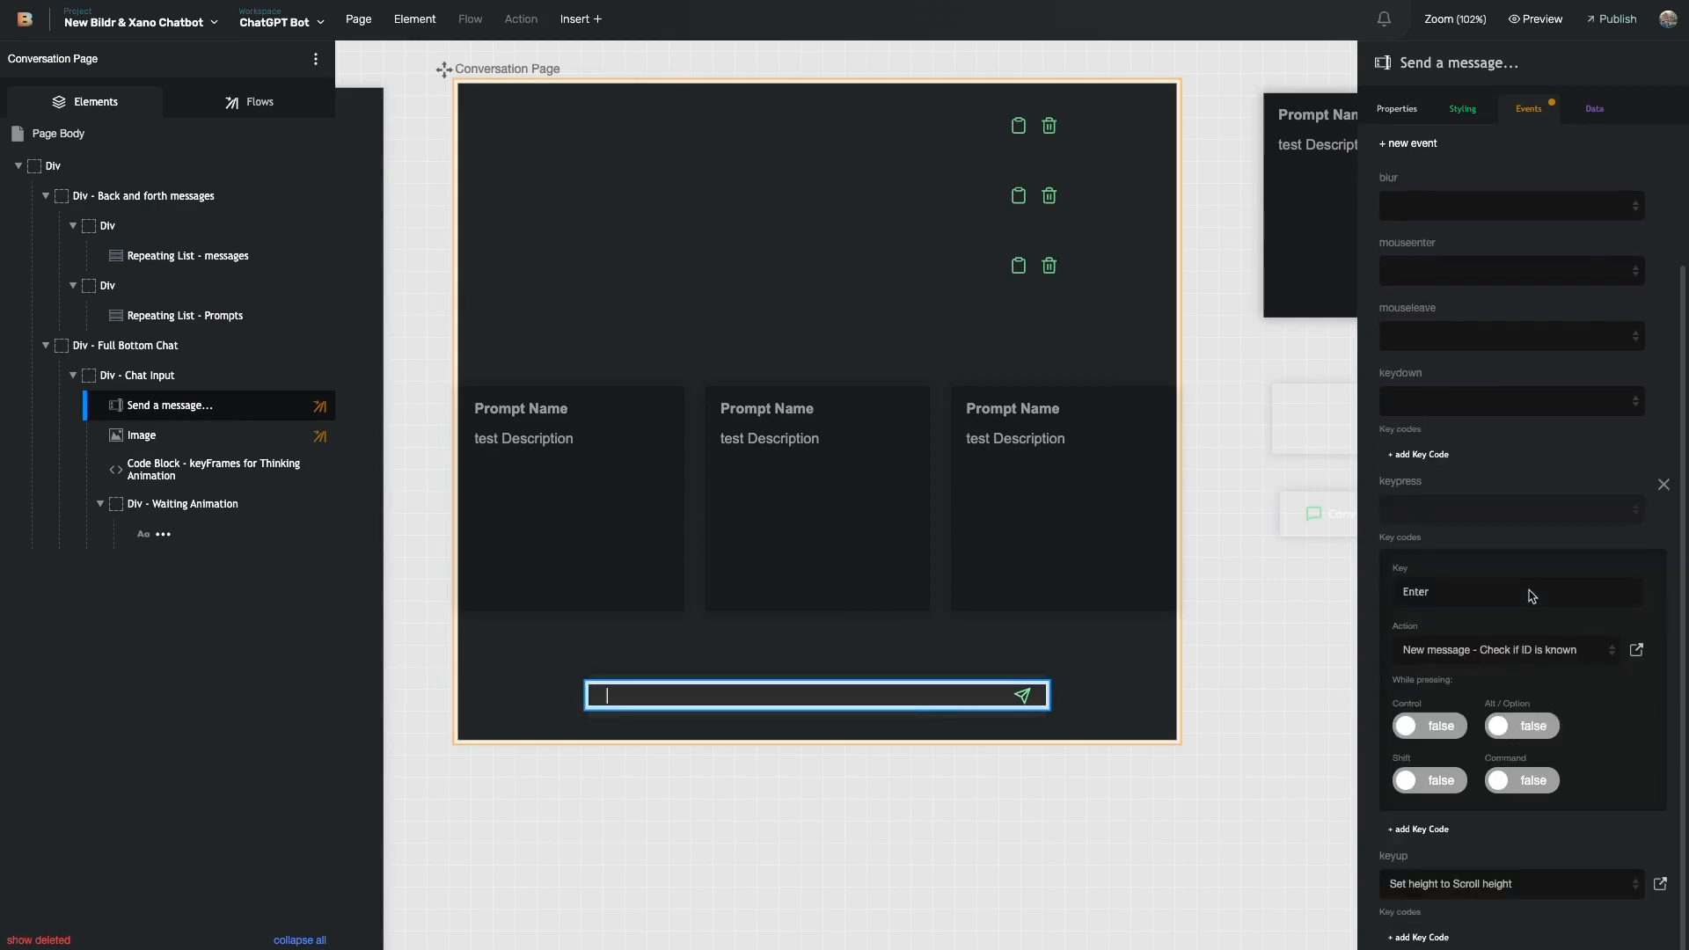
left_click(1637, 650)
left_click(1228, 563)
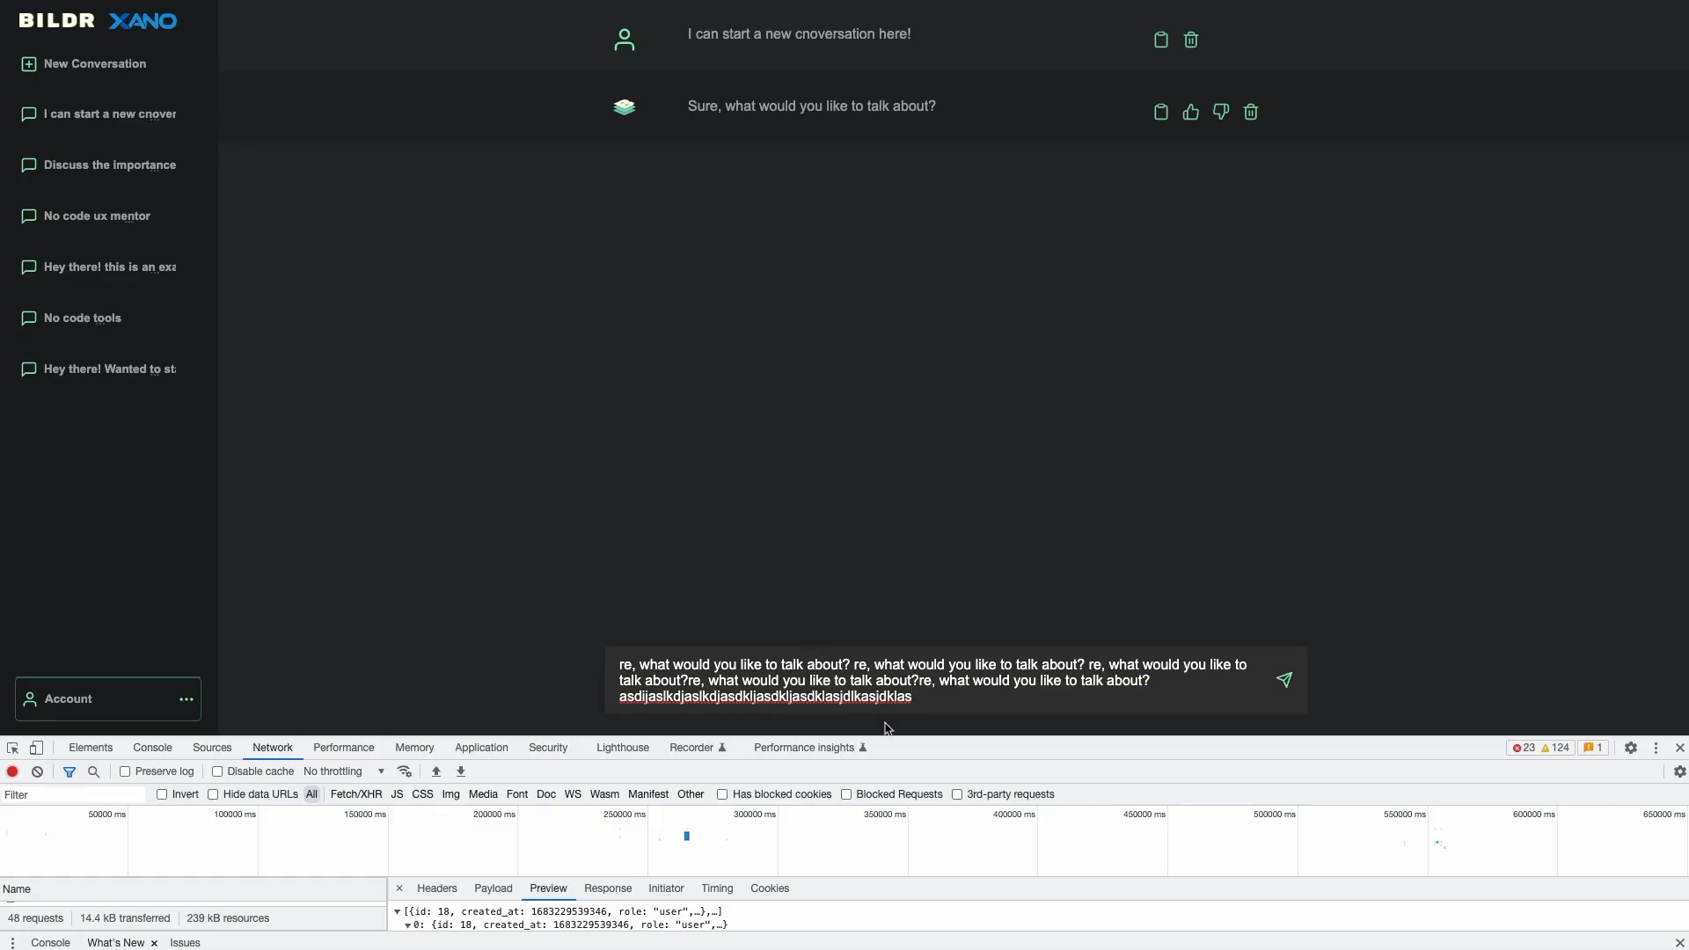
- Replace the draft in the chat input with 'Sent a new message' and send it
triple_click(924, 698)
type("Sent a")
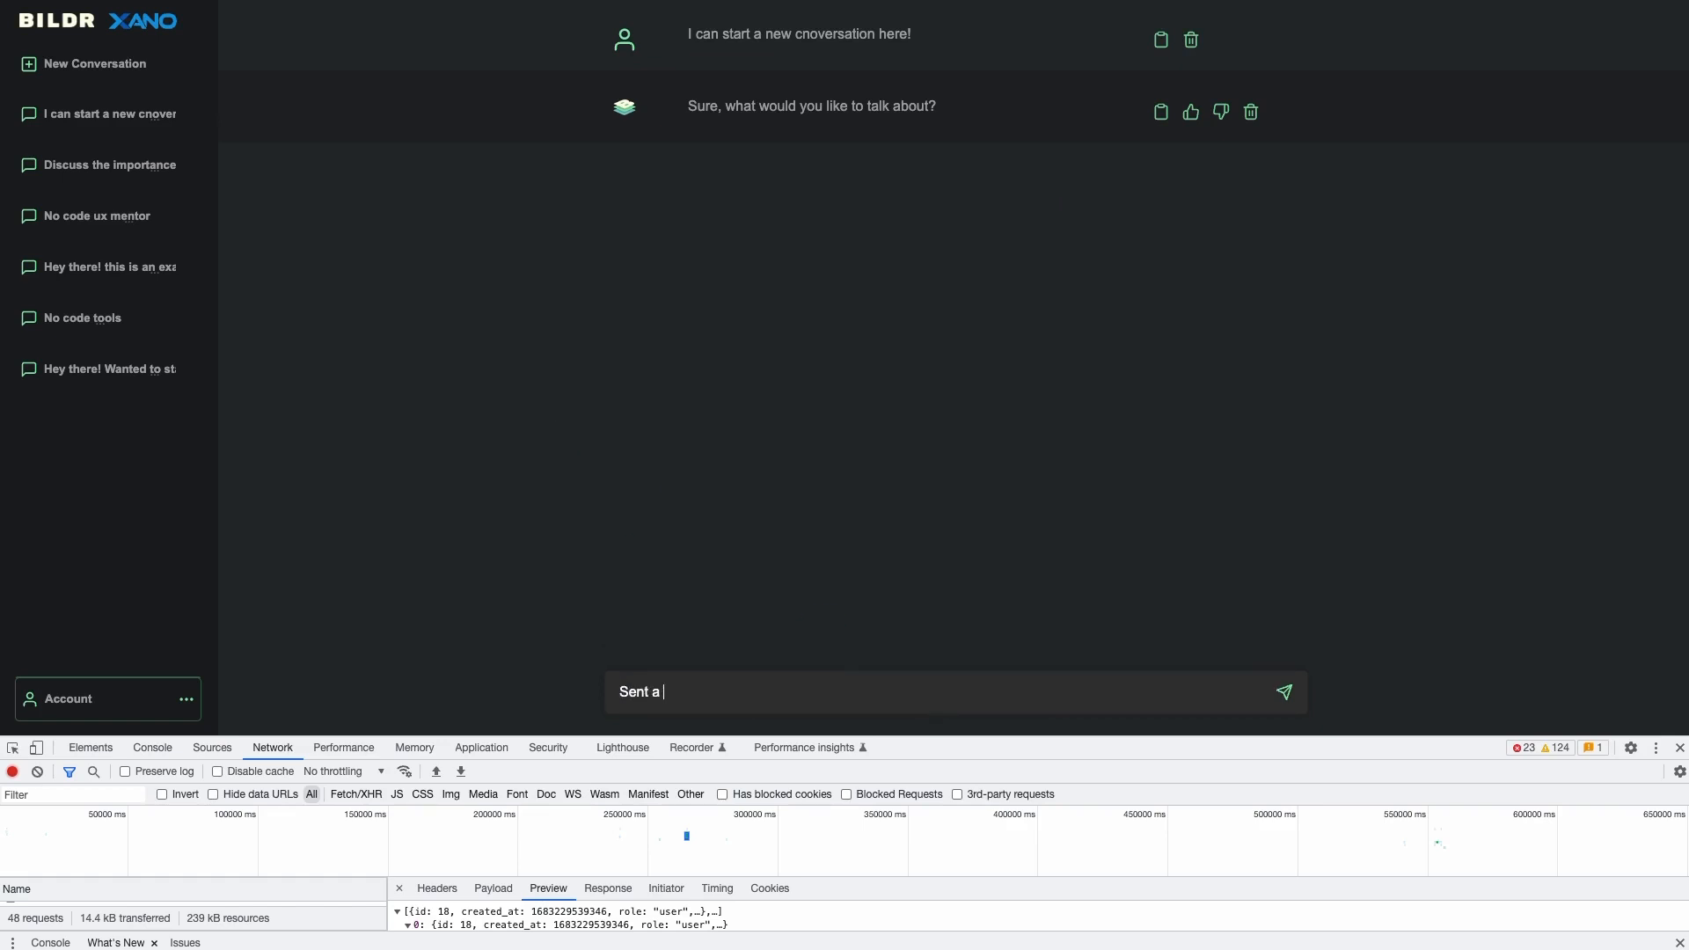
type(" new message")
key("Return")
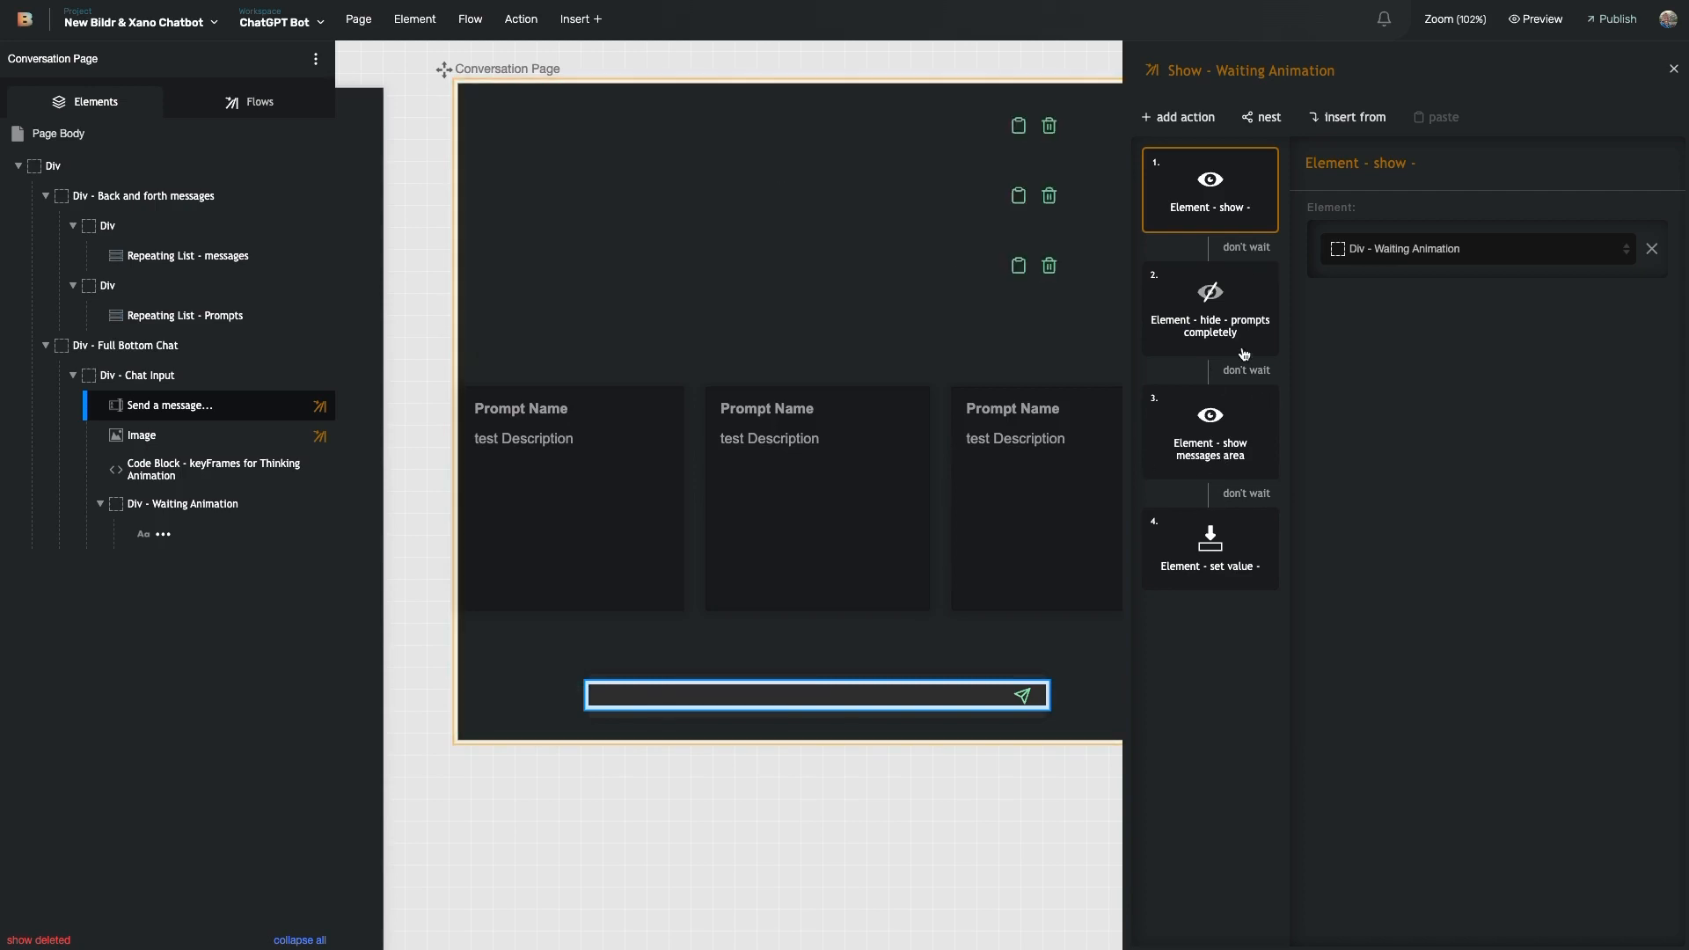
- Show the Element - set value step and scroll down to its Concatenate value list
left_click(1214, 577)
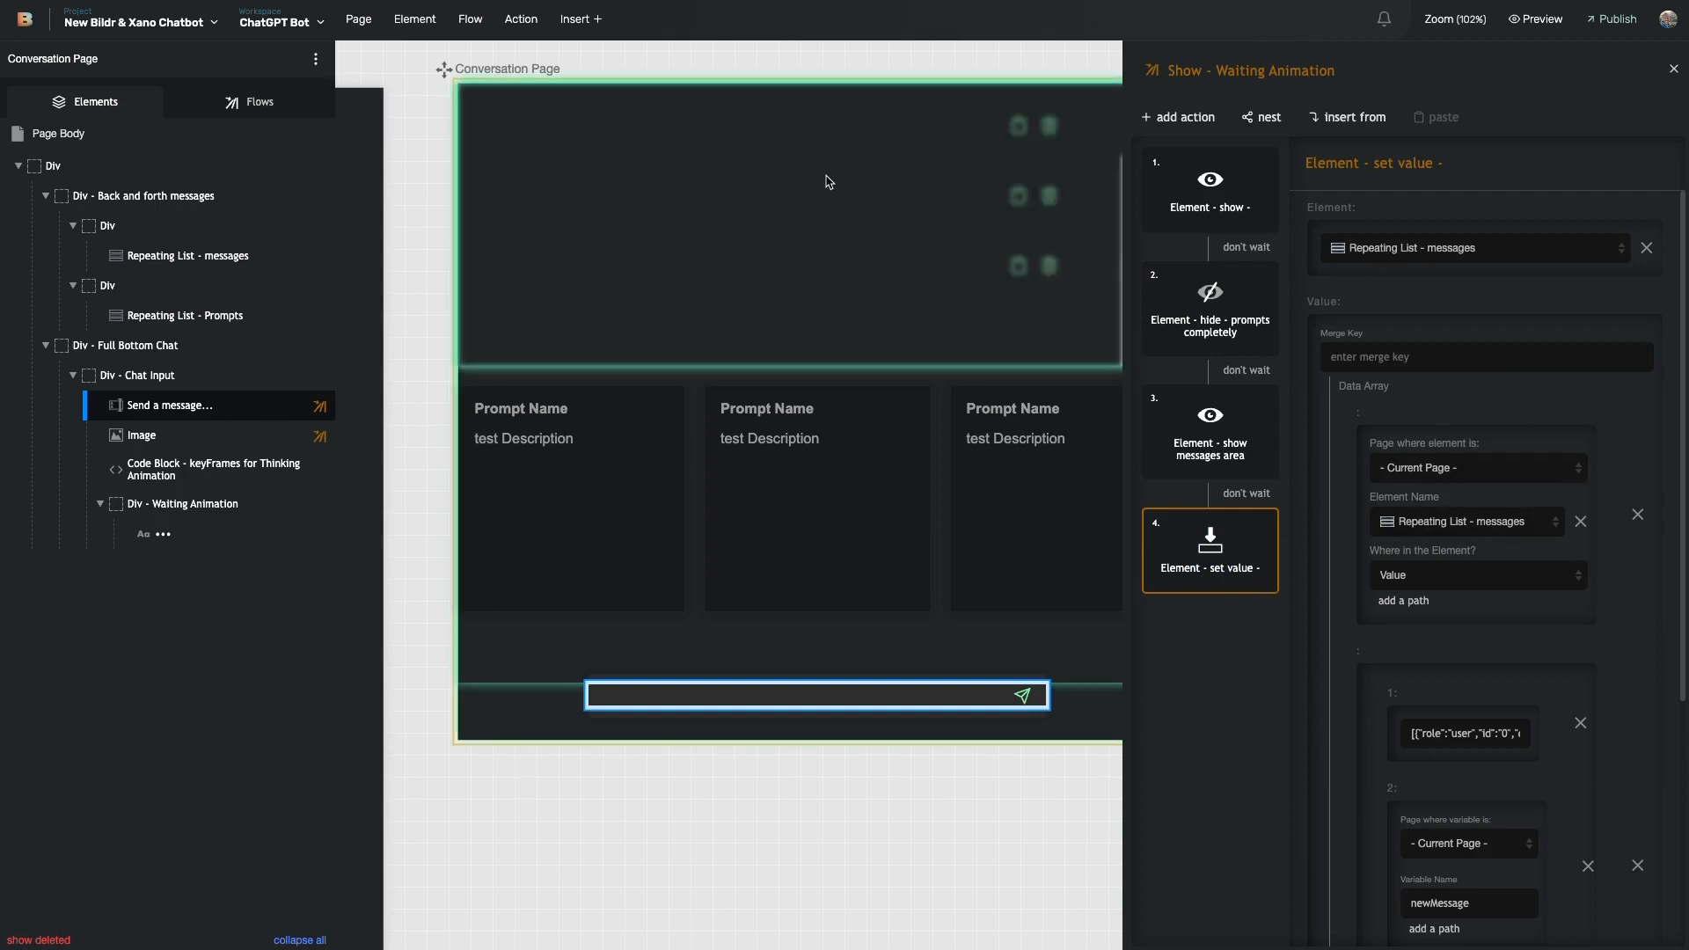
scroll(1473, 367, "down", 2)
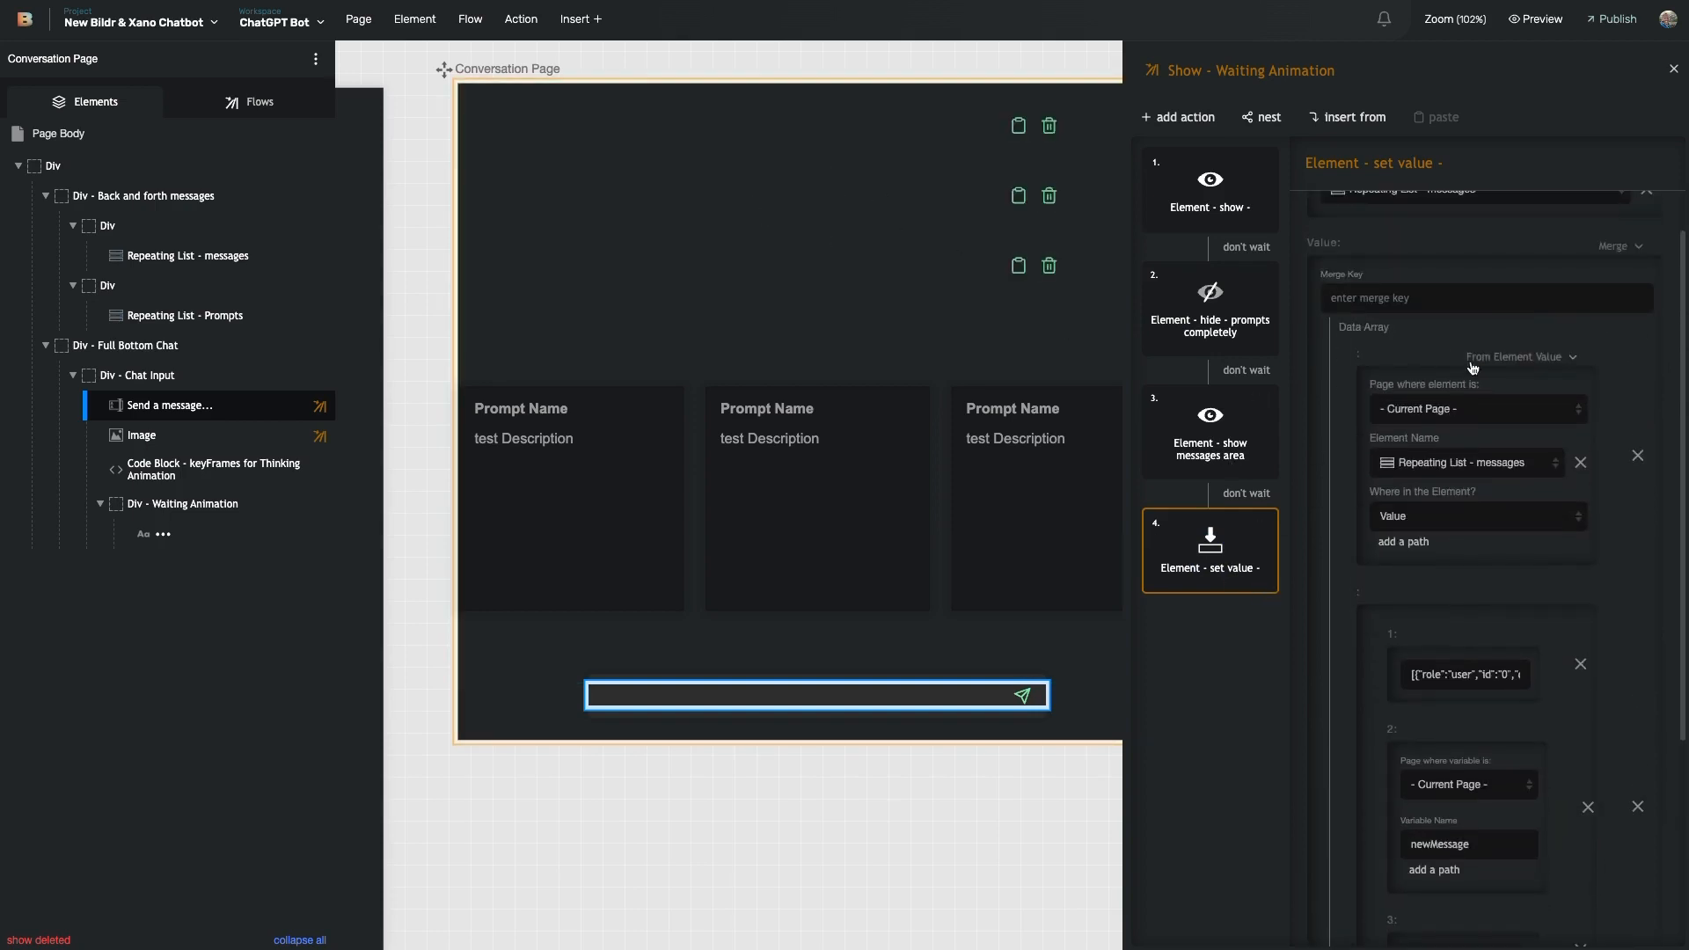
scroll(1478, 482, "down", 4)
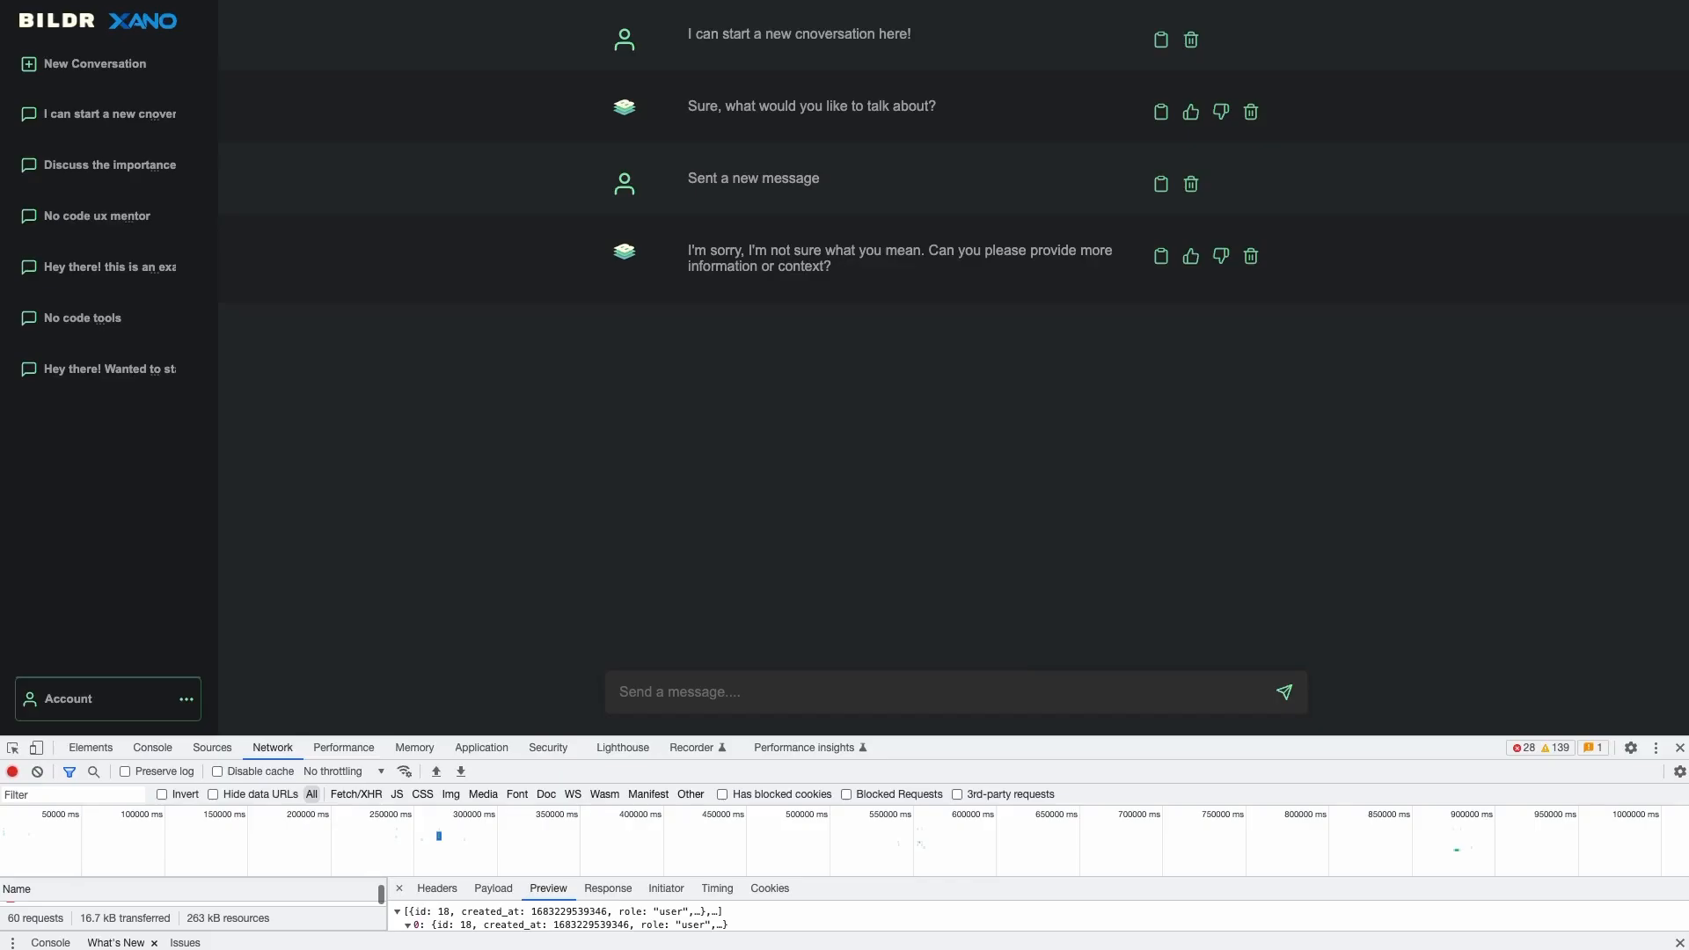
- Type 'Hey, I just sent this!' in the chat field and send it to the bot
left_click(728, 698)
type("Hi")
key("BackSpace")
key("BackSpace")
type("Hey, I just sent this!")
key("Return")
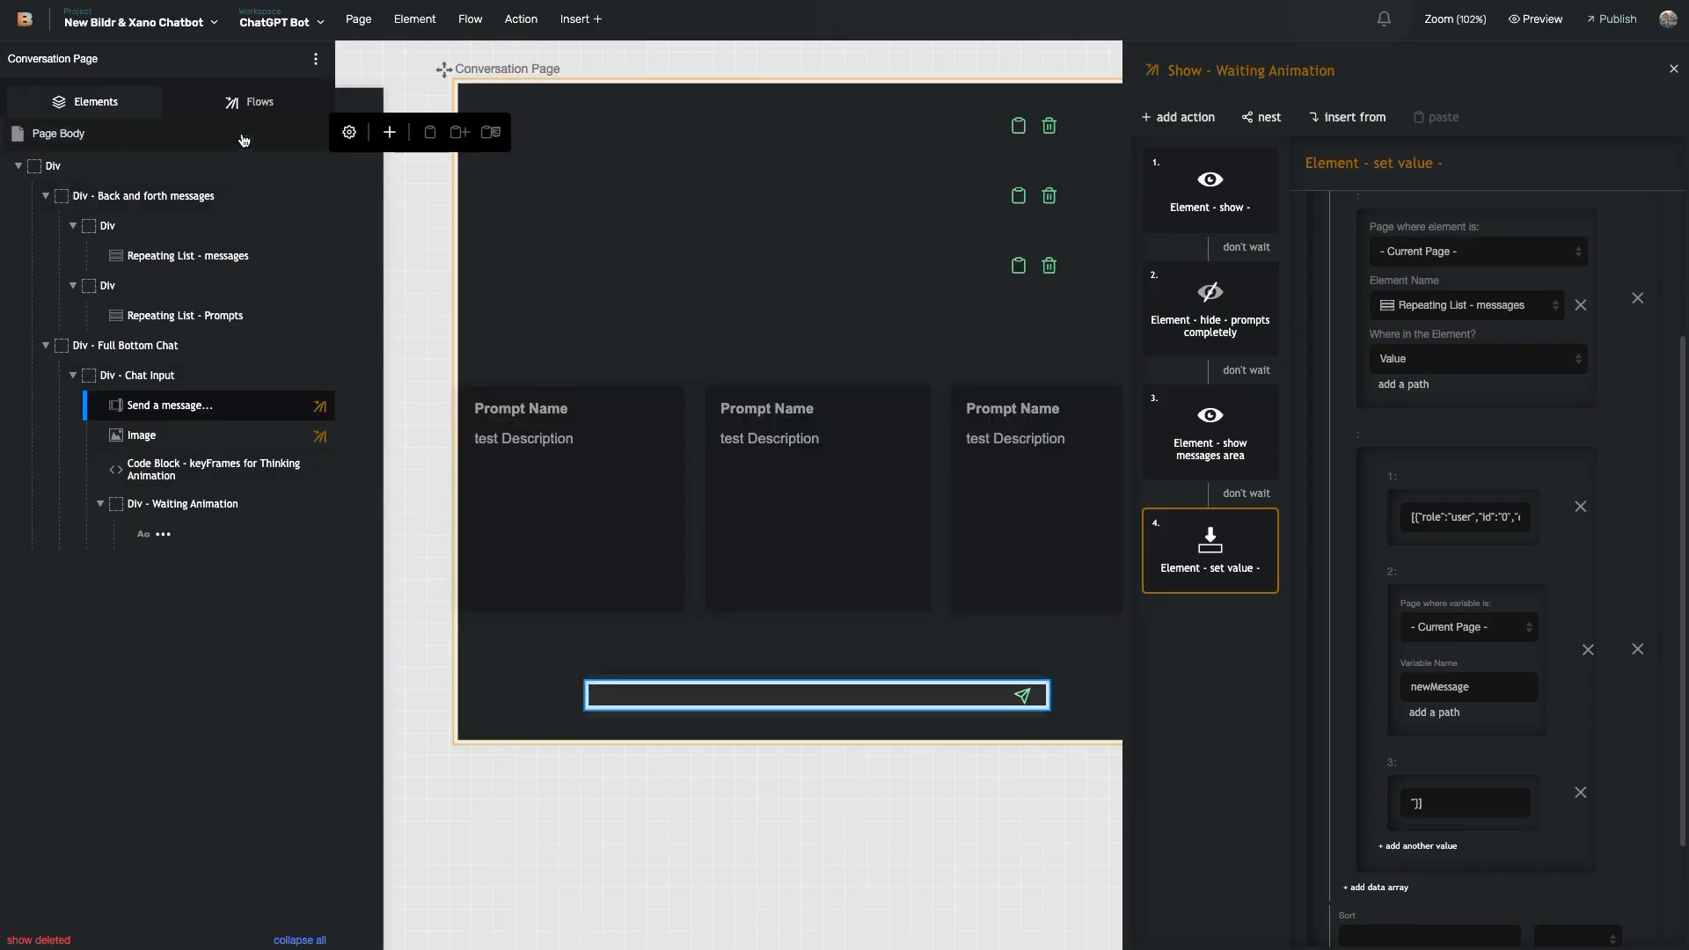
- Open the Conversation Page's flows list, then select the chat input to show its Enter-keypress event
left_click(240, 123)
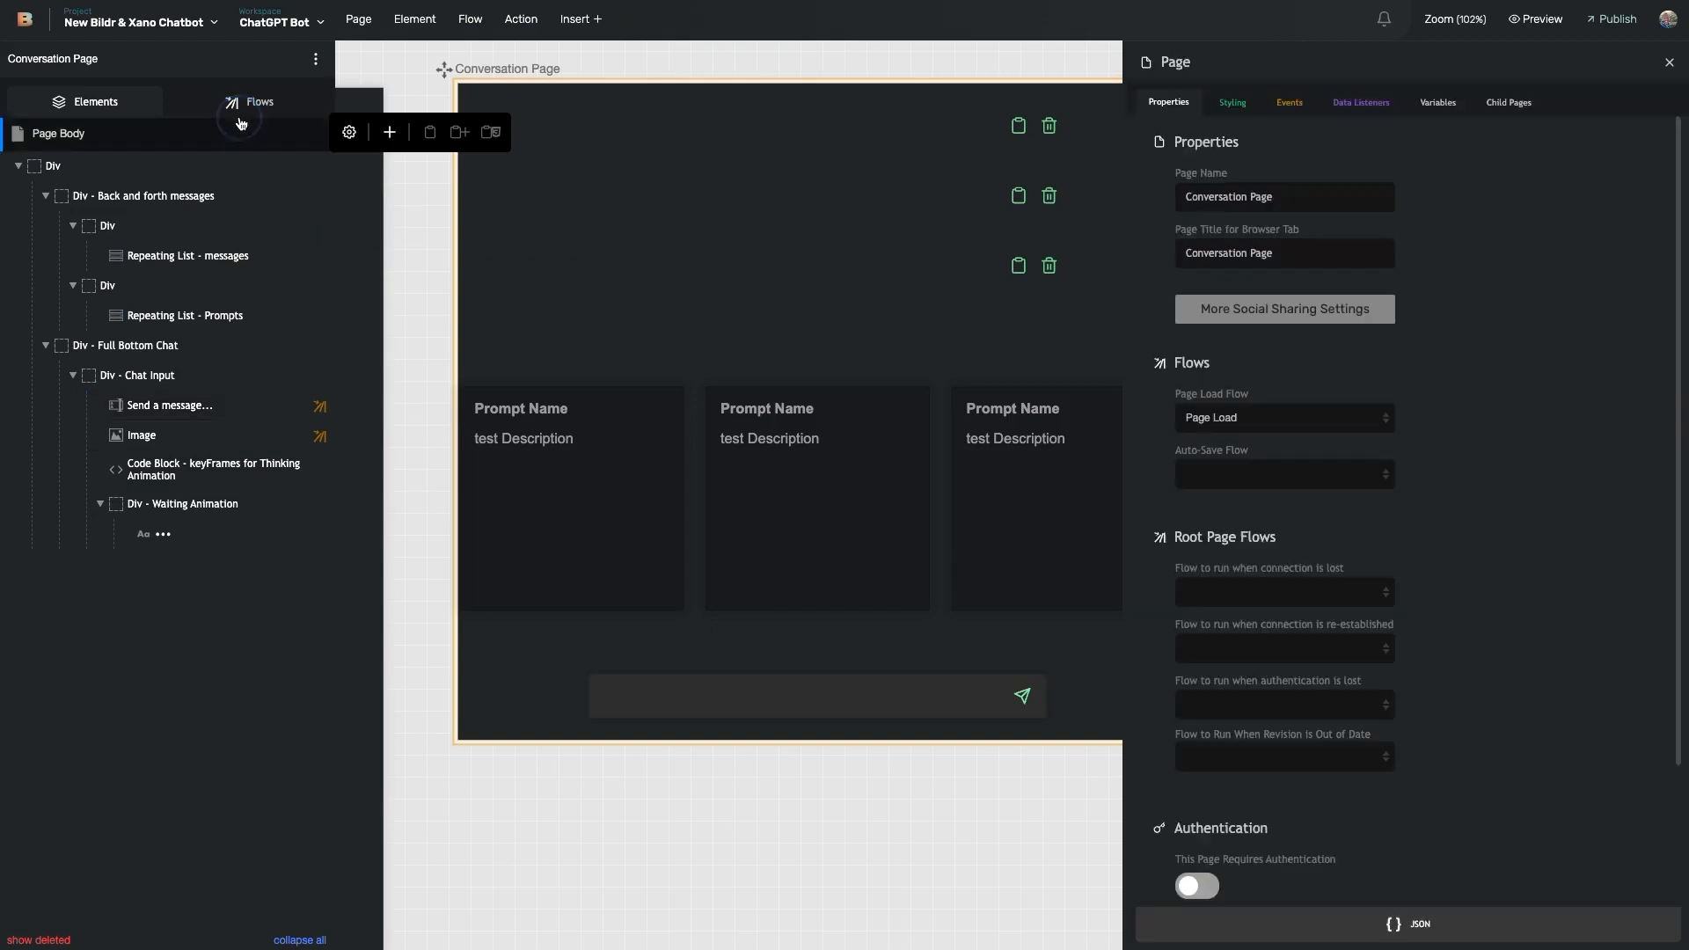
left_click(249, 104)
double_click(136, 178)
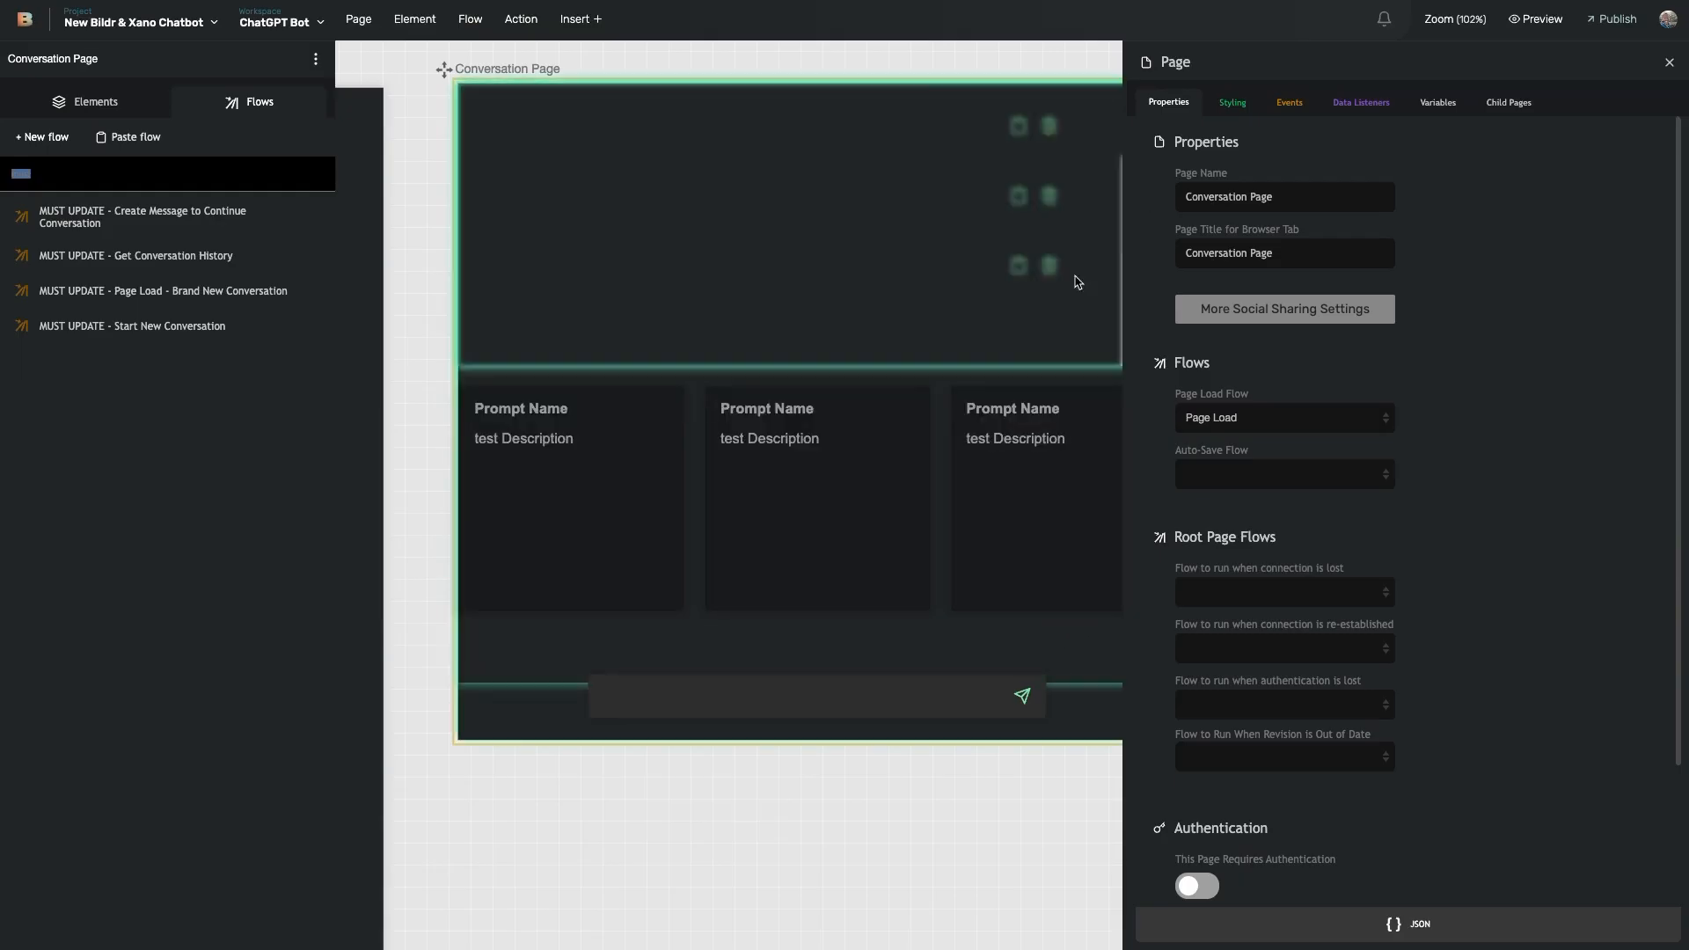
left_click(815, 695)
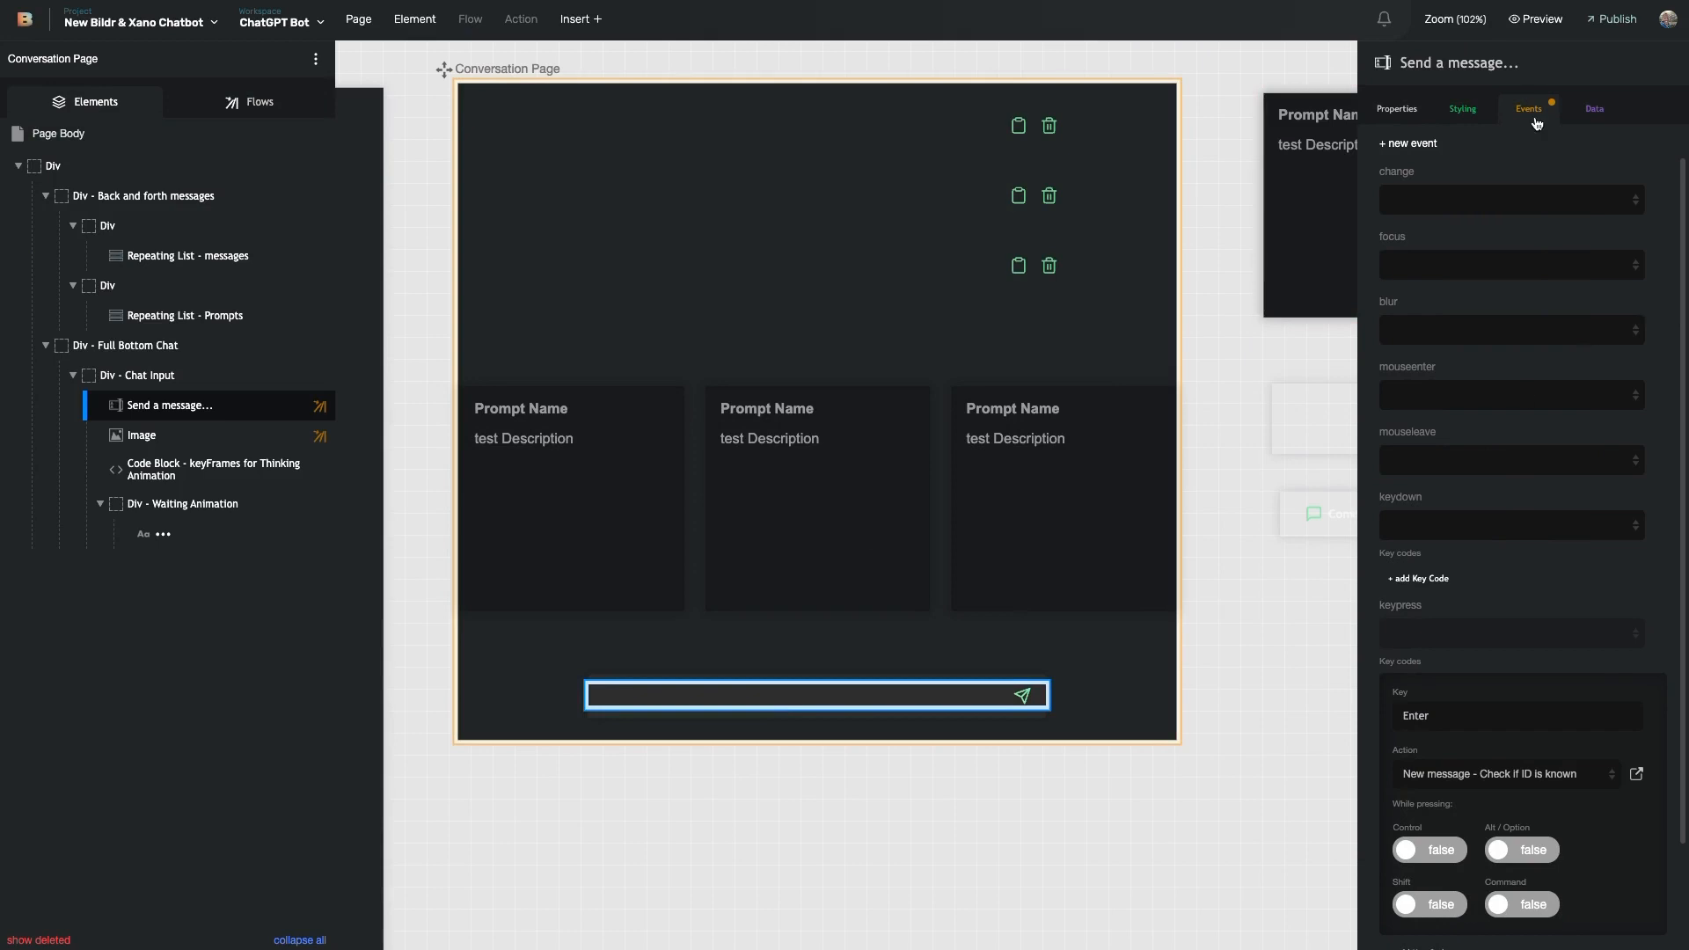
- Open the Show - Waiting Animation flow from the Enter action and select its set value step
left_click(1636, 773)
double_click(1217, 567)
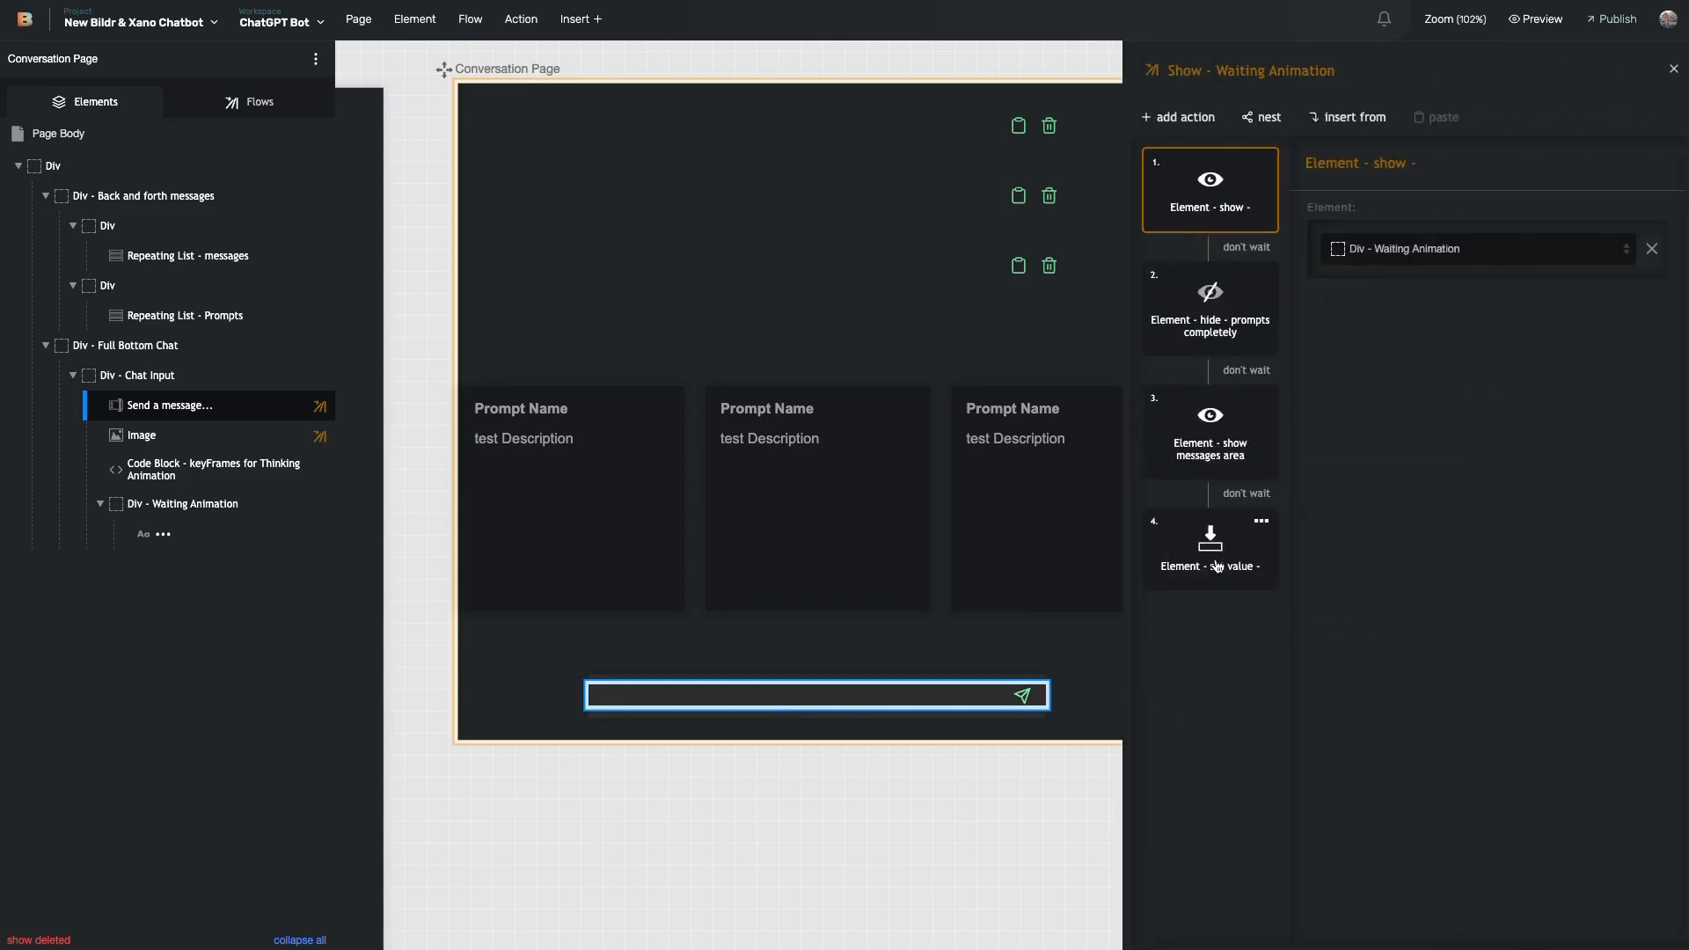
left_click(1223, 541)
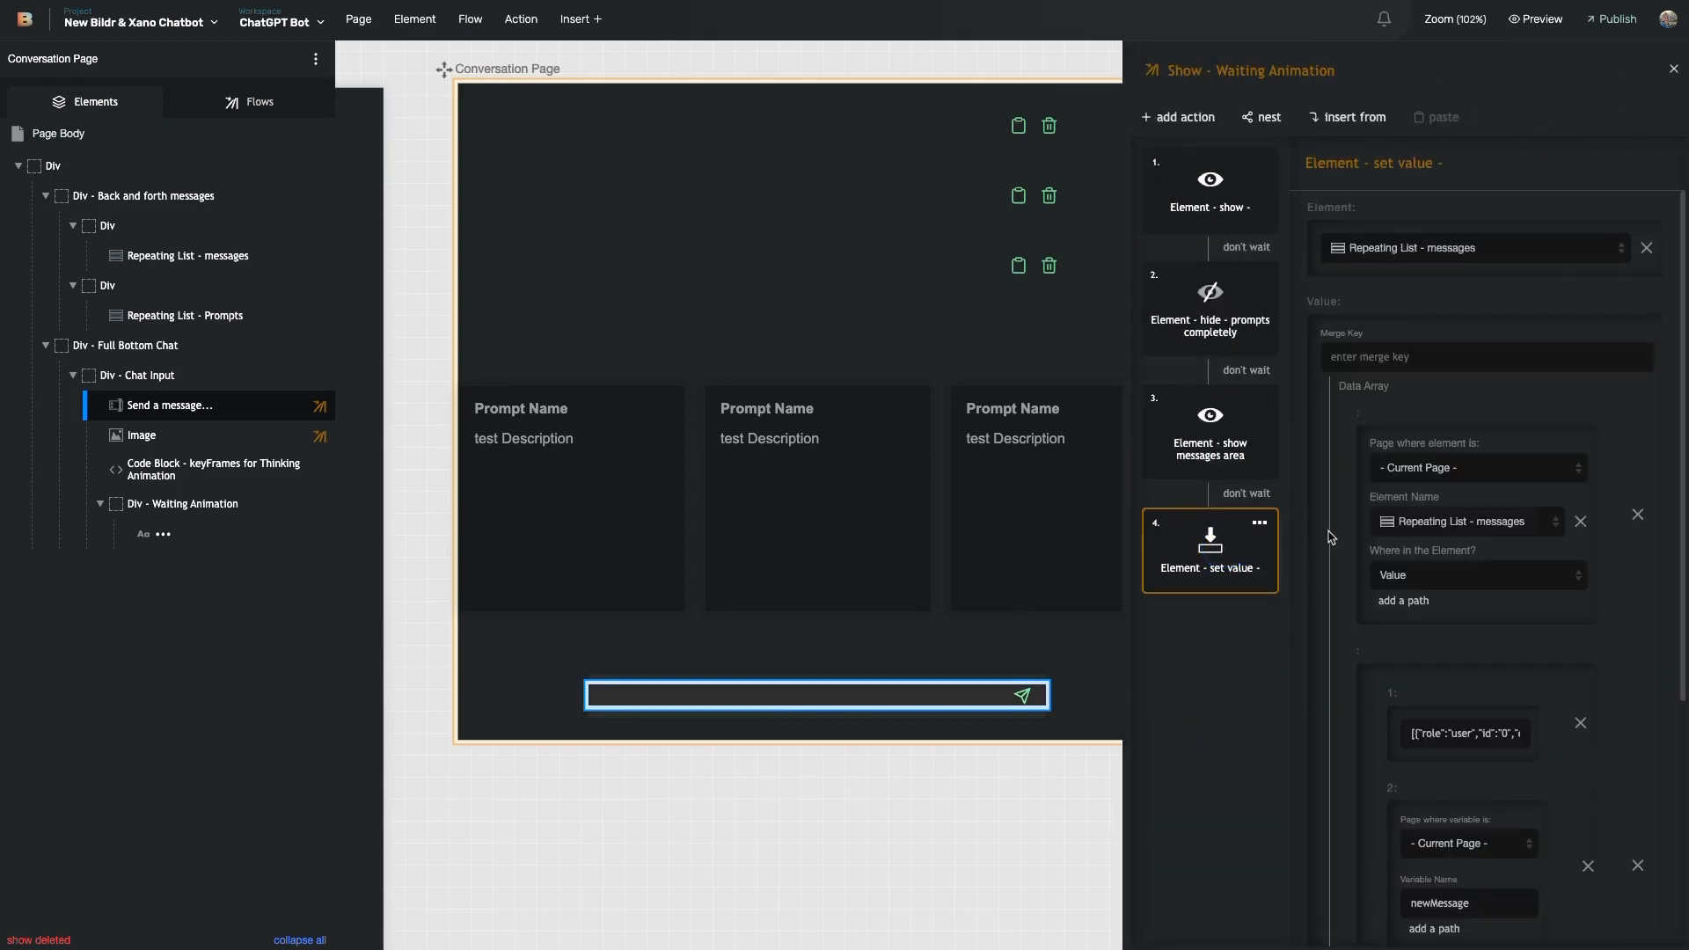
- Scroll through the set value settings where newMessage is wrapped in a user-role entry
scroll(1434, 494, "down", 1)
scroll(1434, 495, "down", 3)
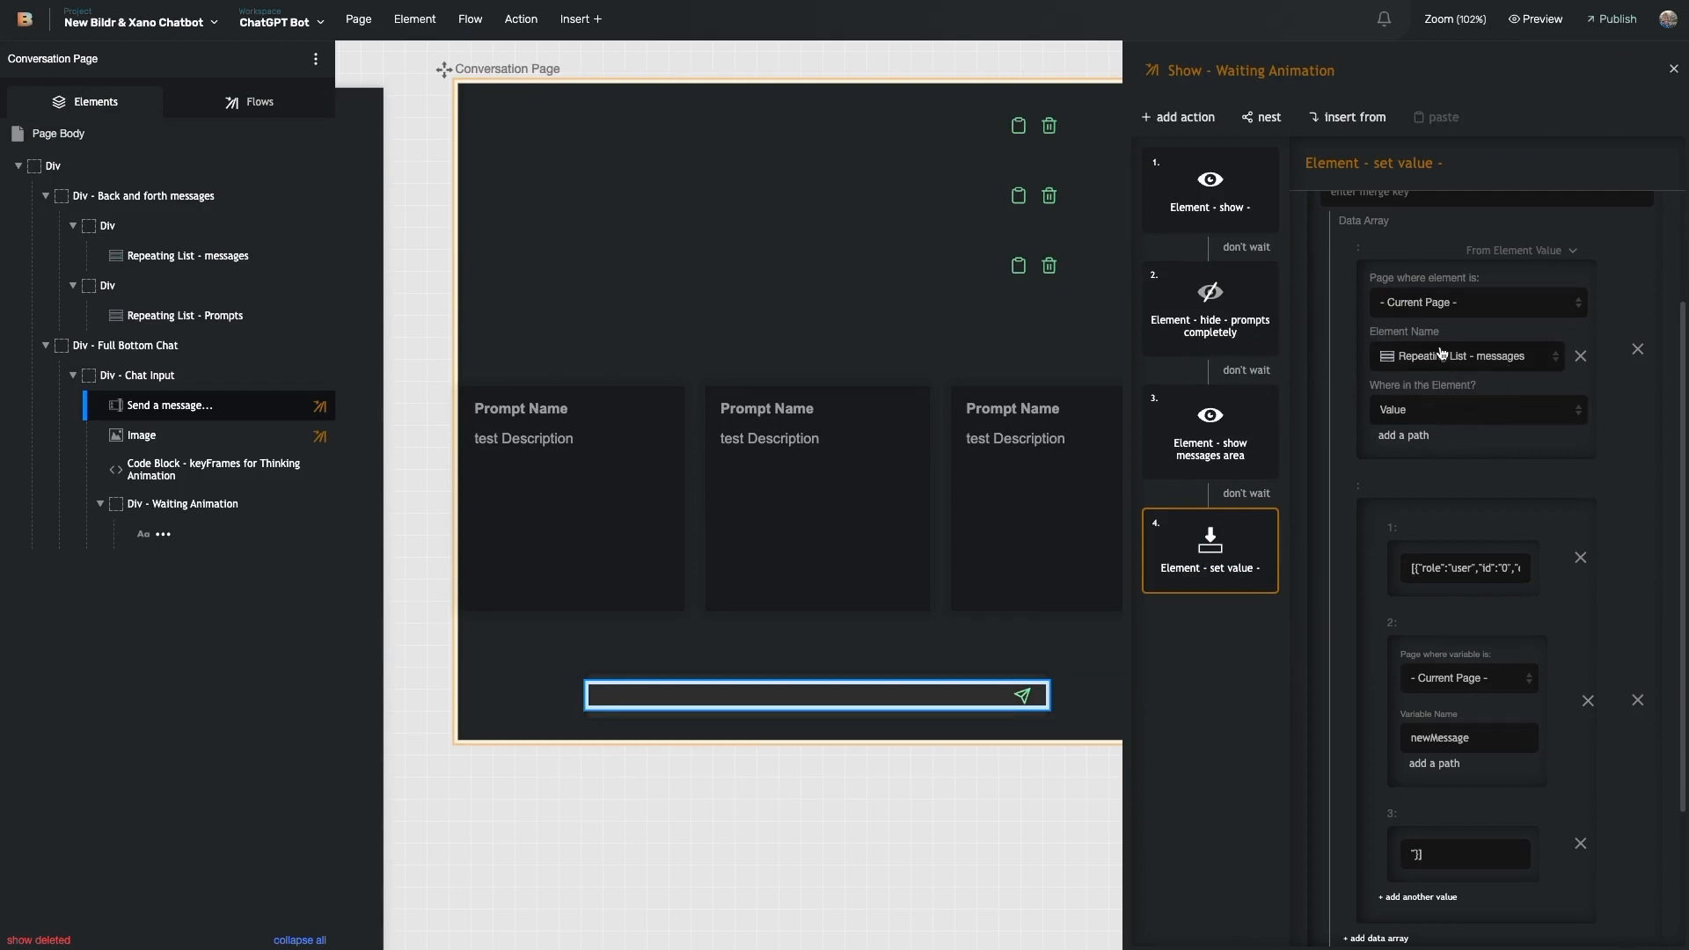
scroll(1461, 388, "down", 3)
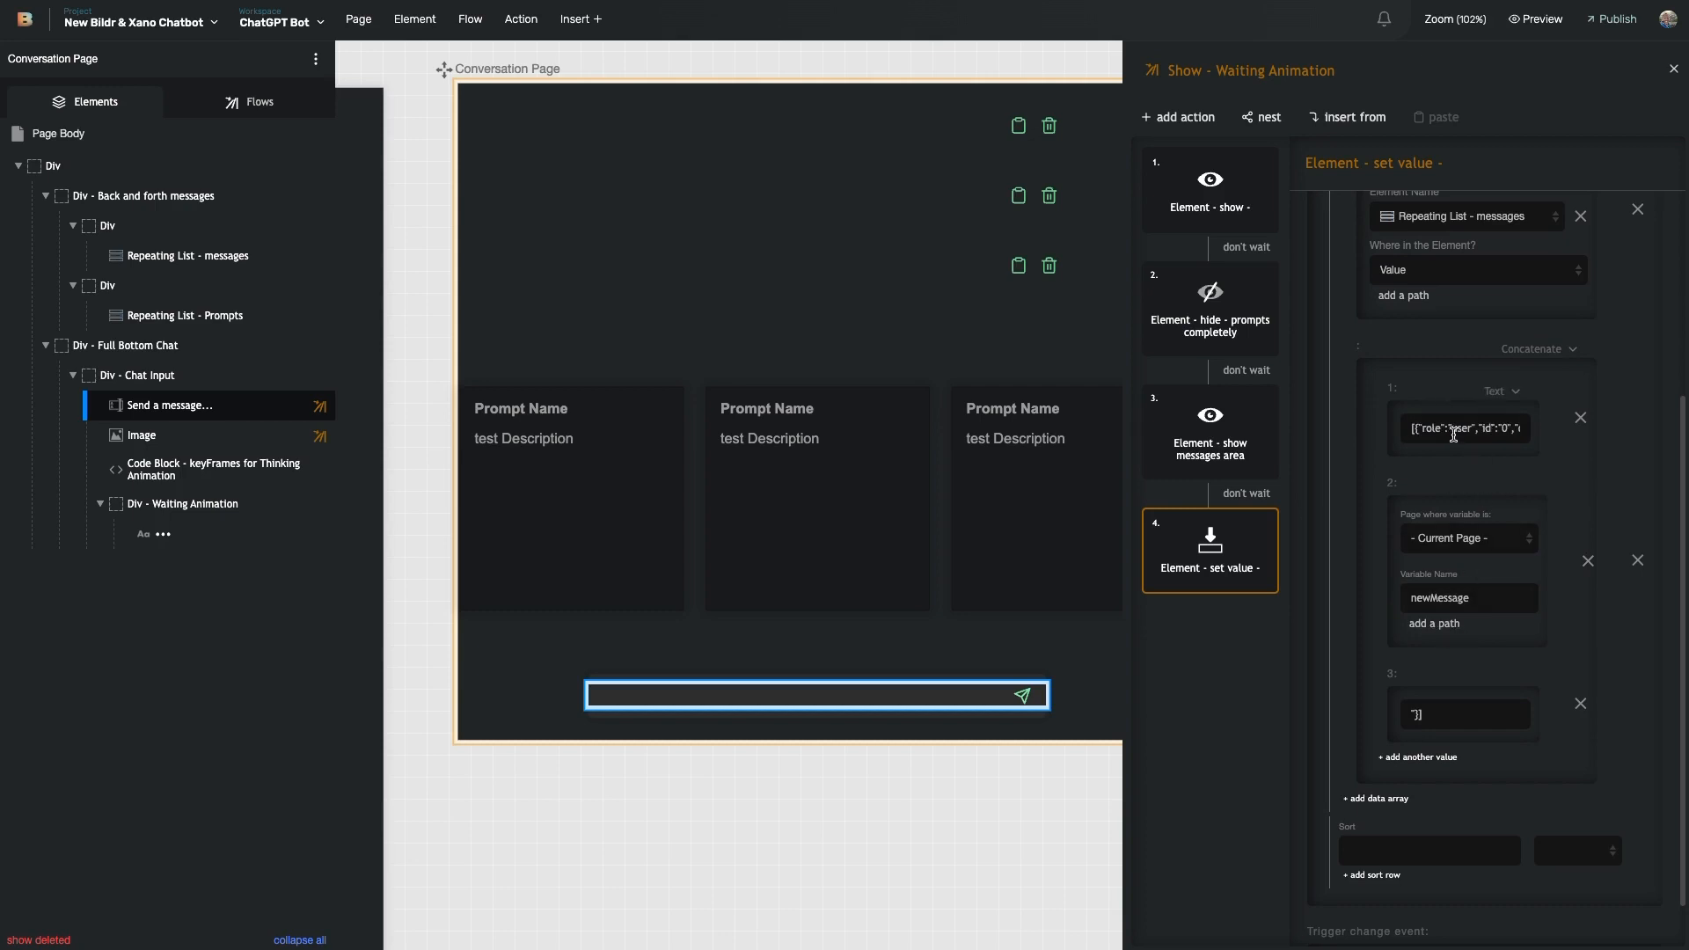
scroll(1461, 427, "right", 1)
scroll(1421, 428, "left", 1)
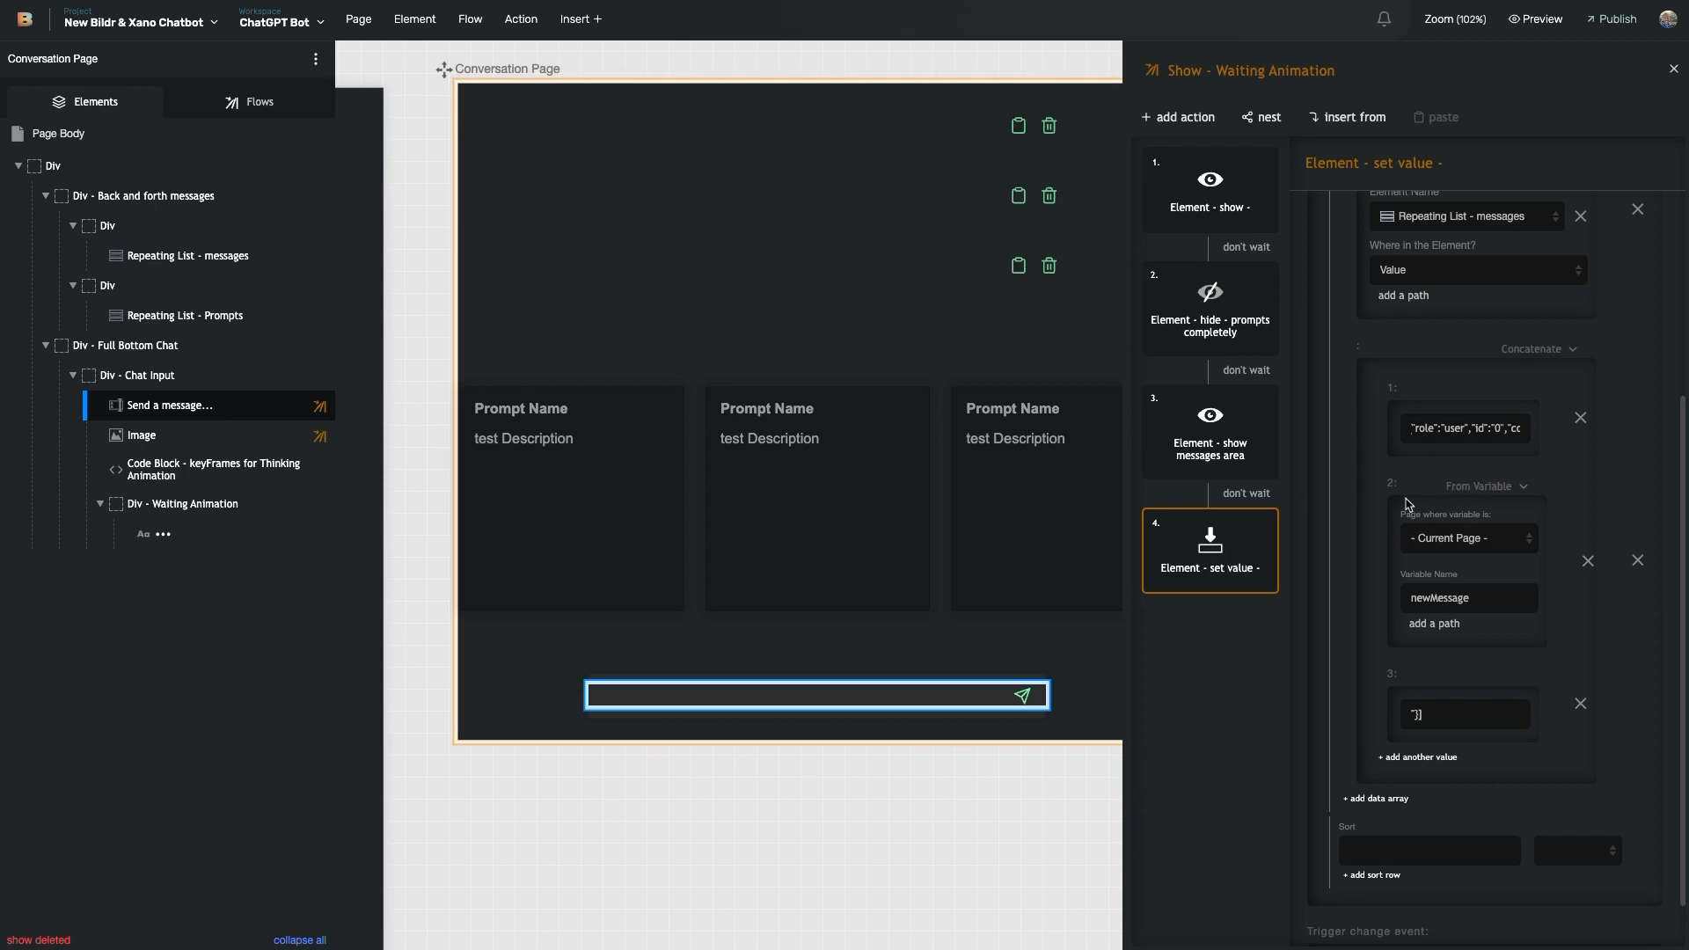
scroll(1465, 677, "up", 2)
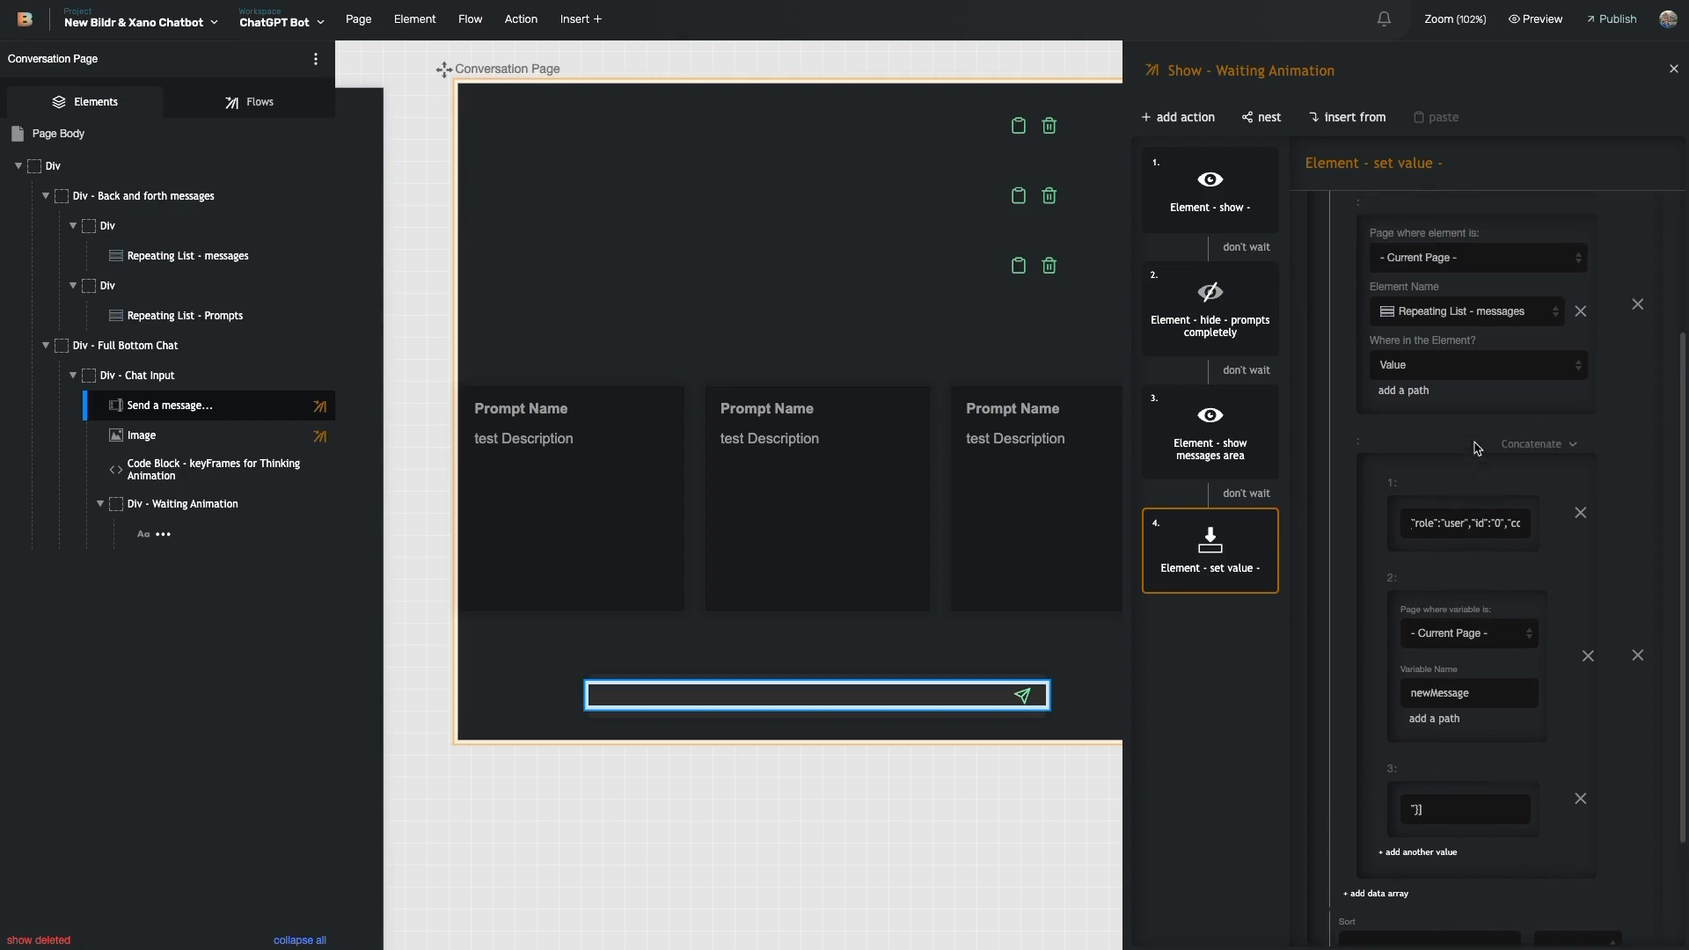
scroll(1478, 656, "up", 5)
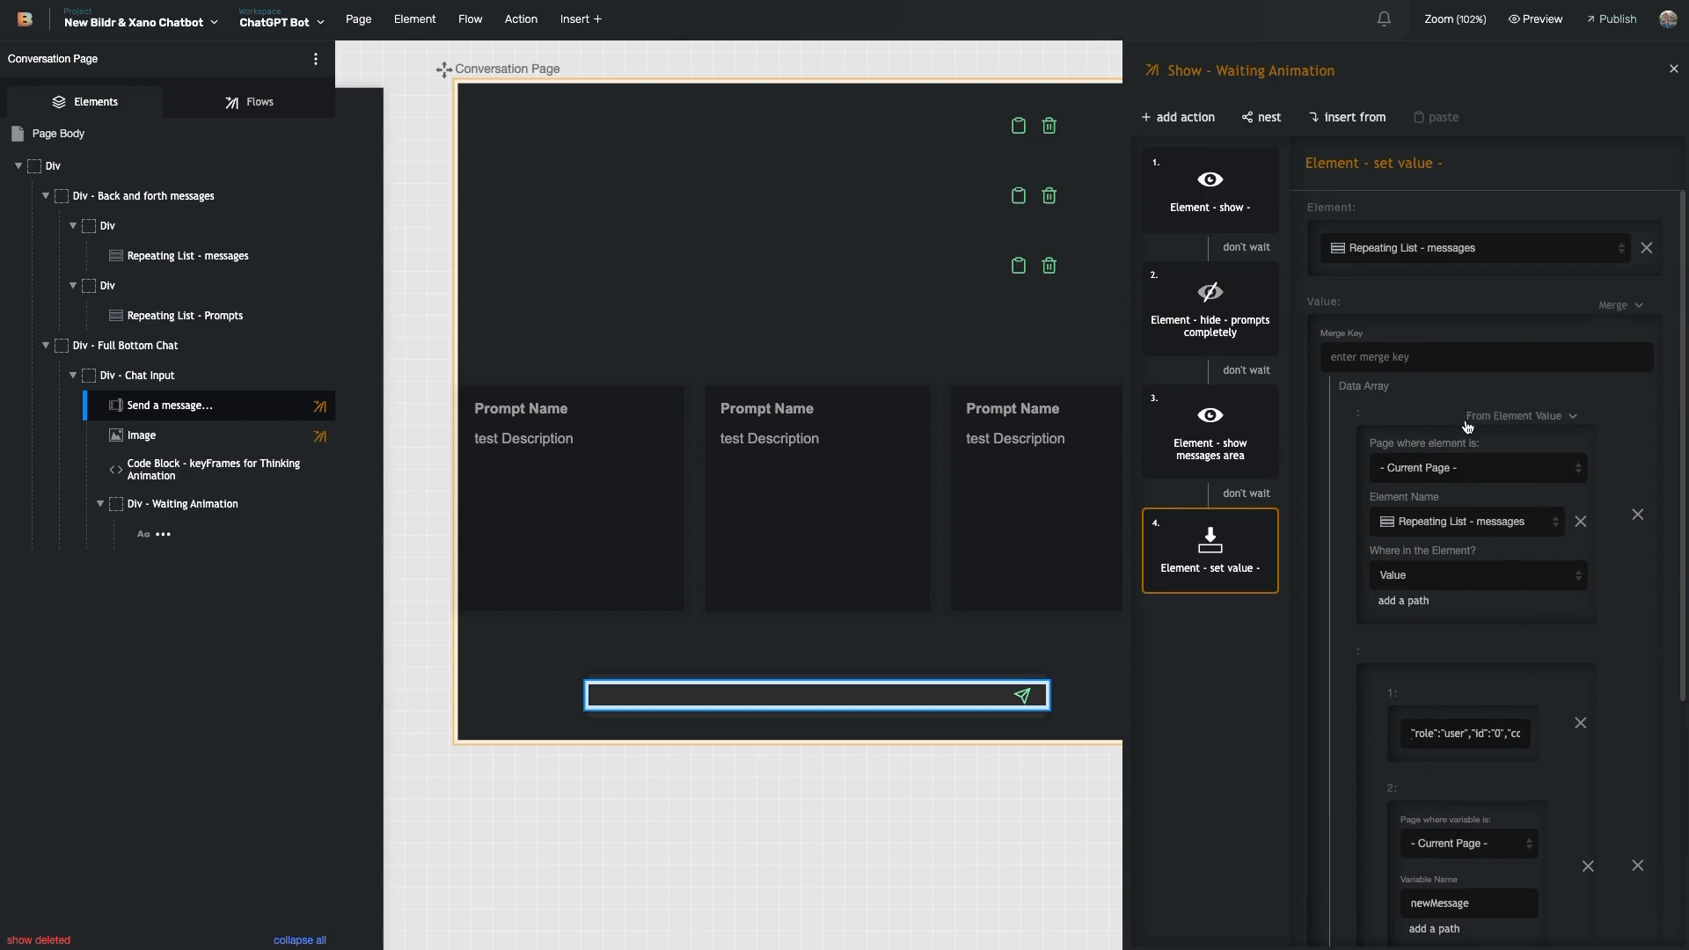
scroll(1460, 704, "down", 5)
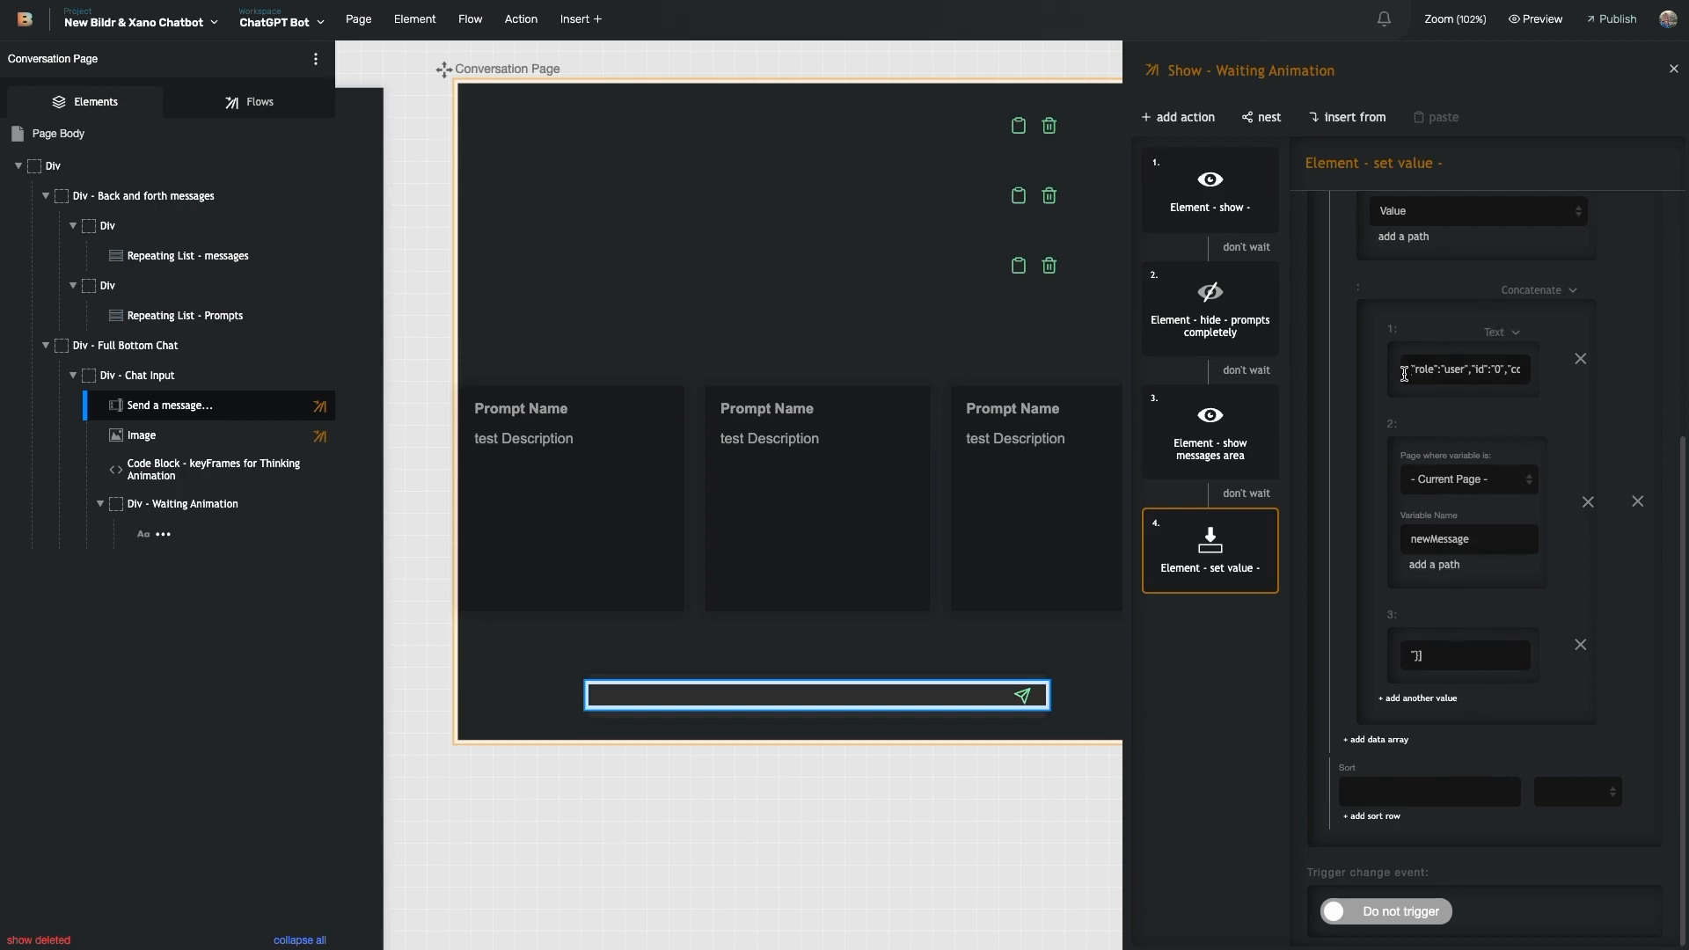
scroll(1460, 422, "up", 1)
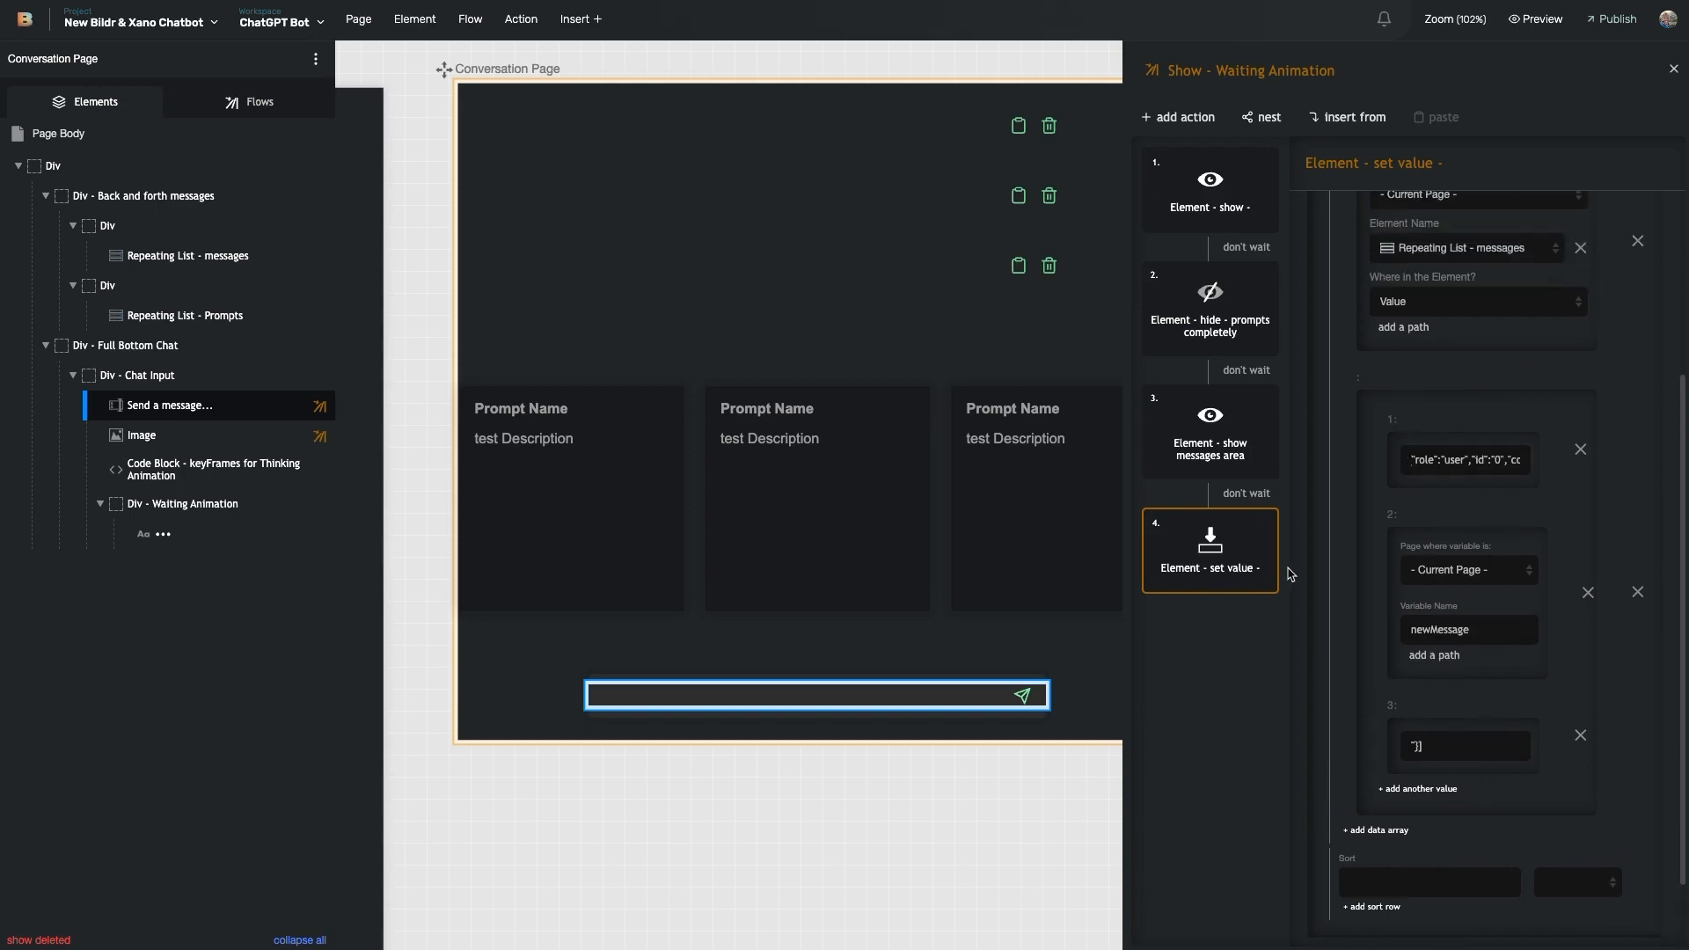
scroll(1476, 472, "right", 1)
scroll(1446, 468, "left", 2)
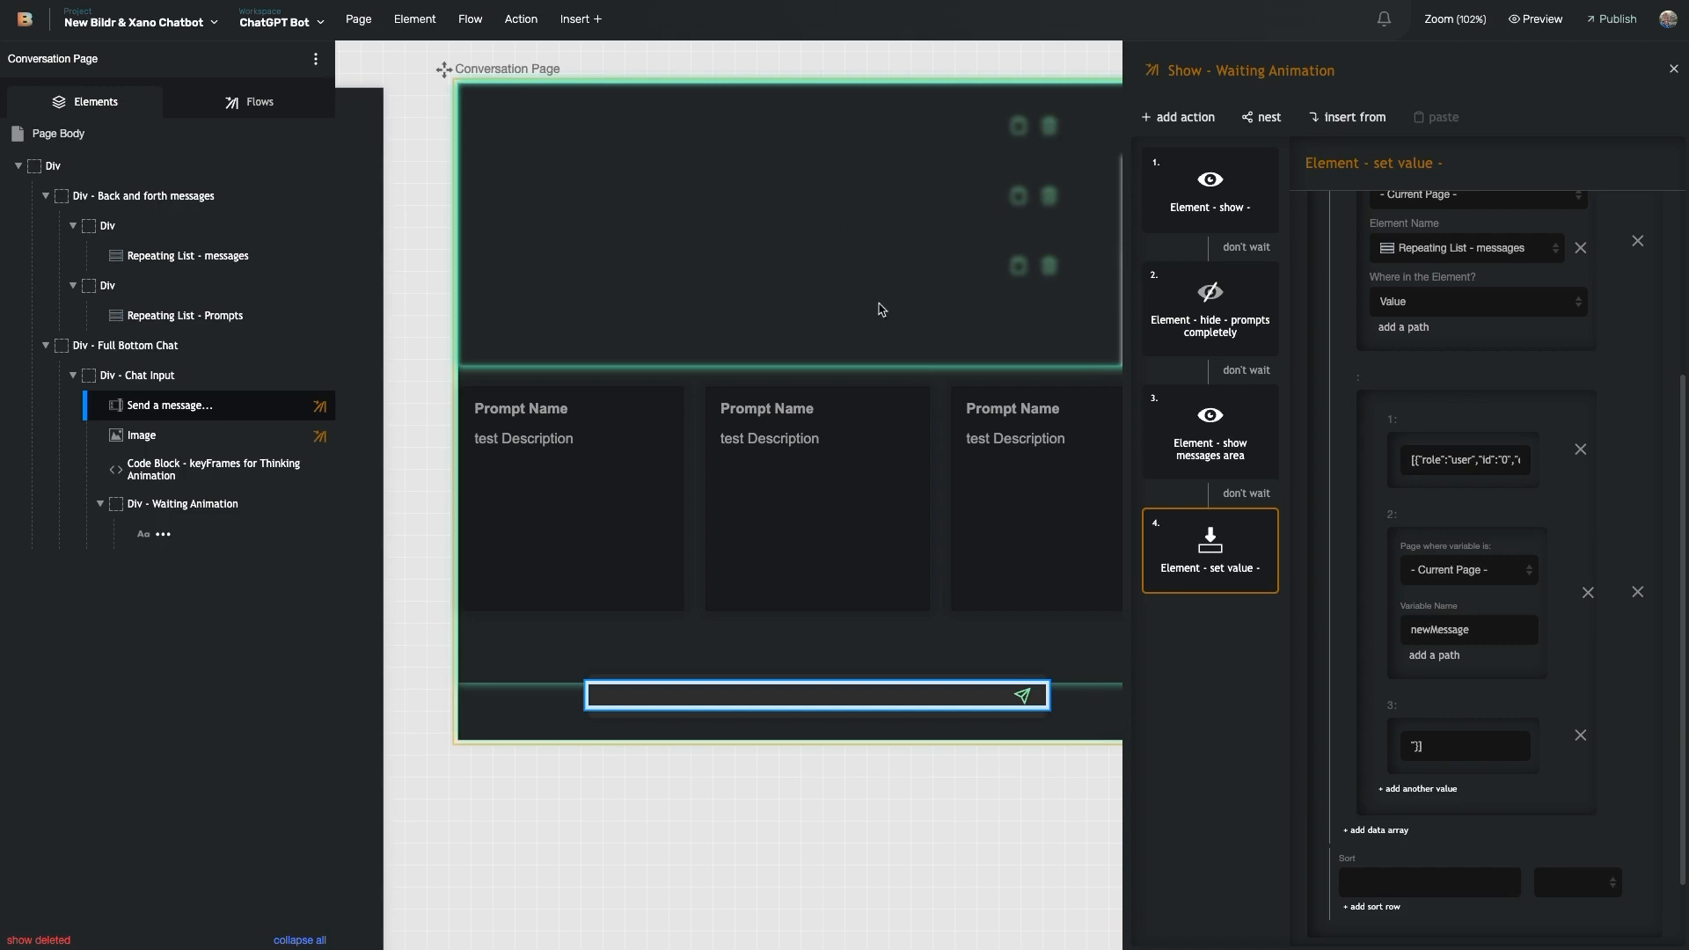
- Open the chat input's flow and look at its Remove Message and Resize Text Element to 100% sub-flows
left_click(198, 406)
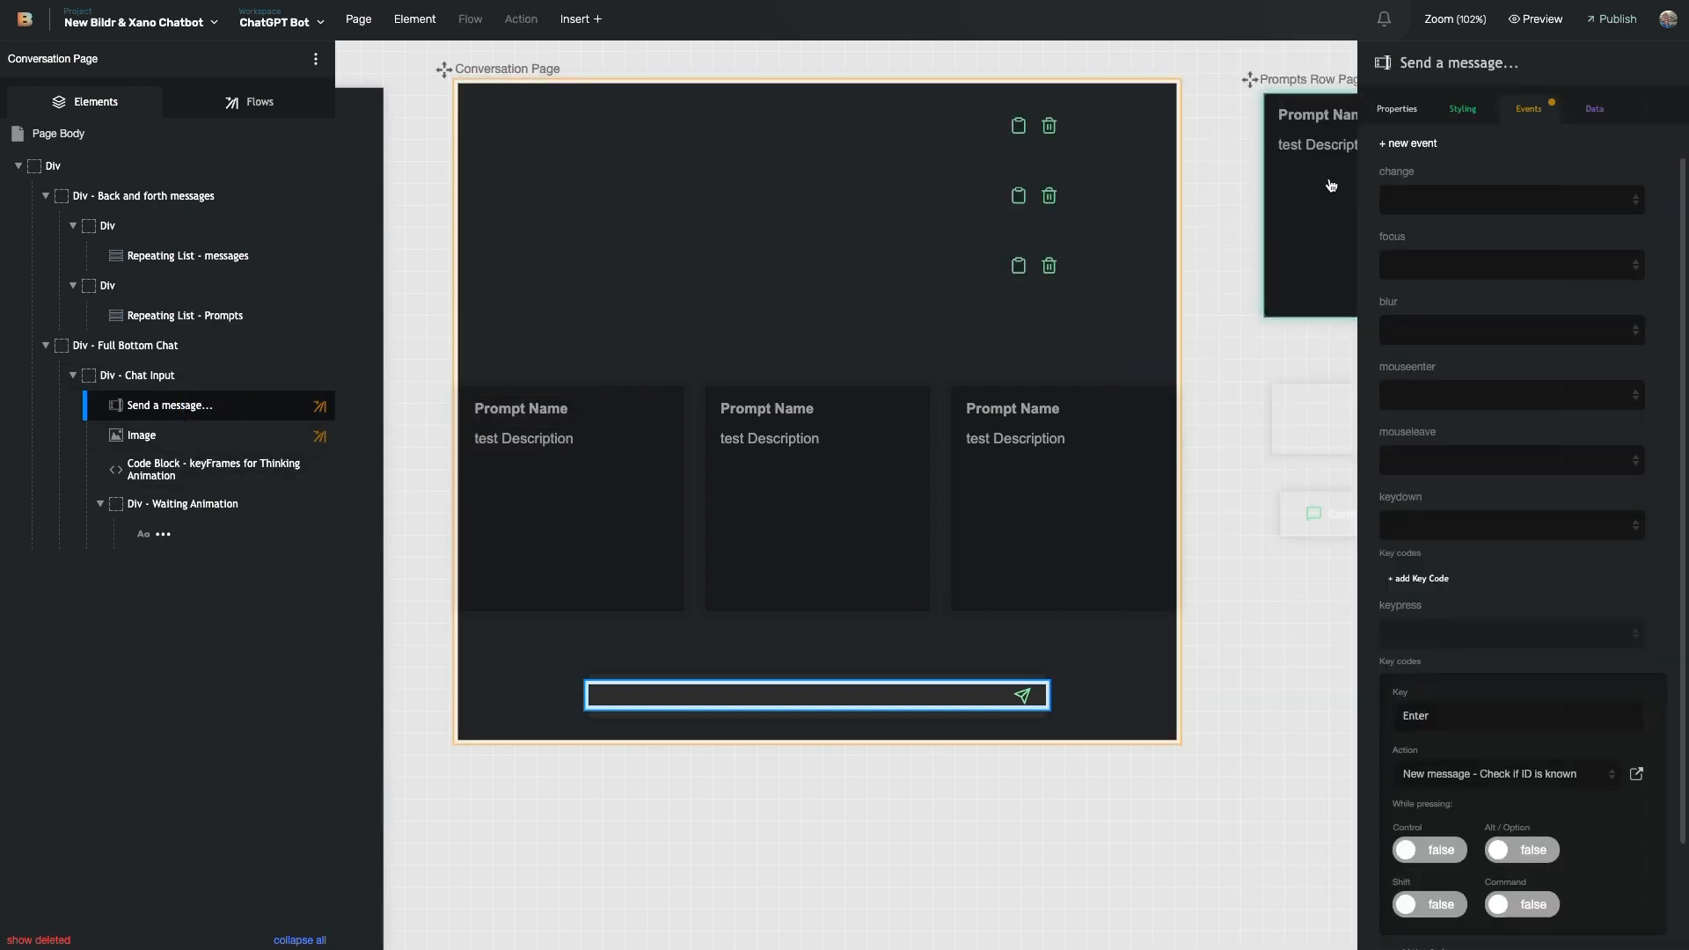
left_click(1634, 775)
left_click(1220, 676)
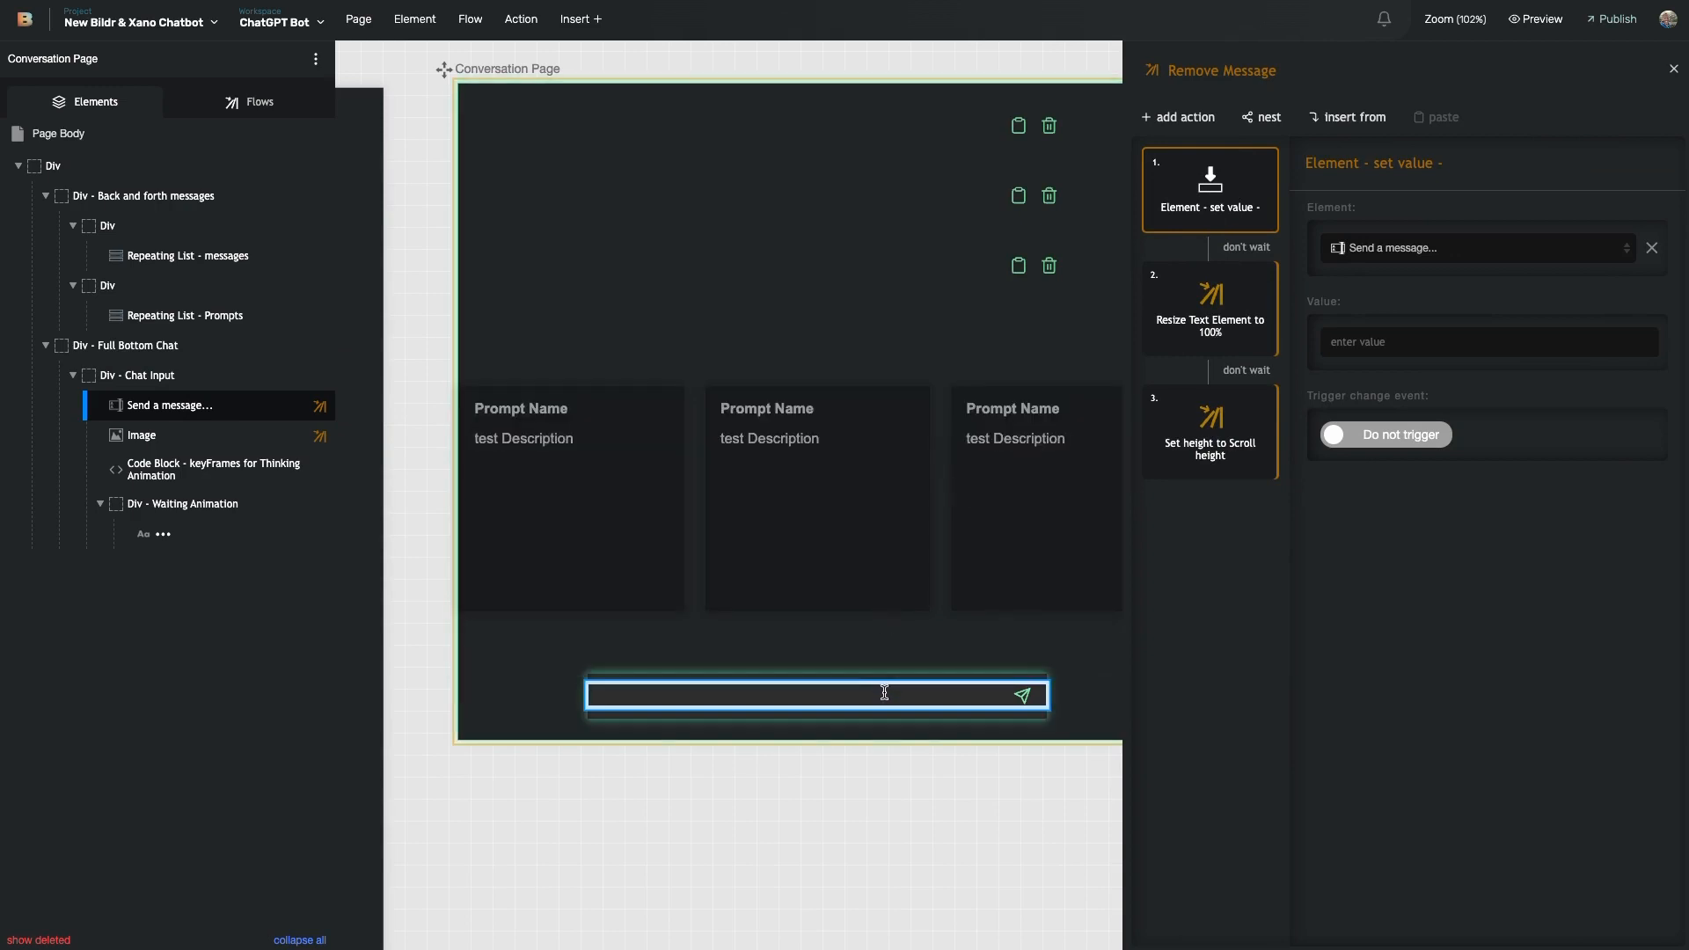
left_click(912, 698)
left_click(1192, 343)
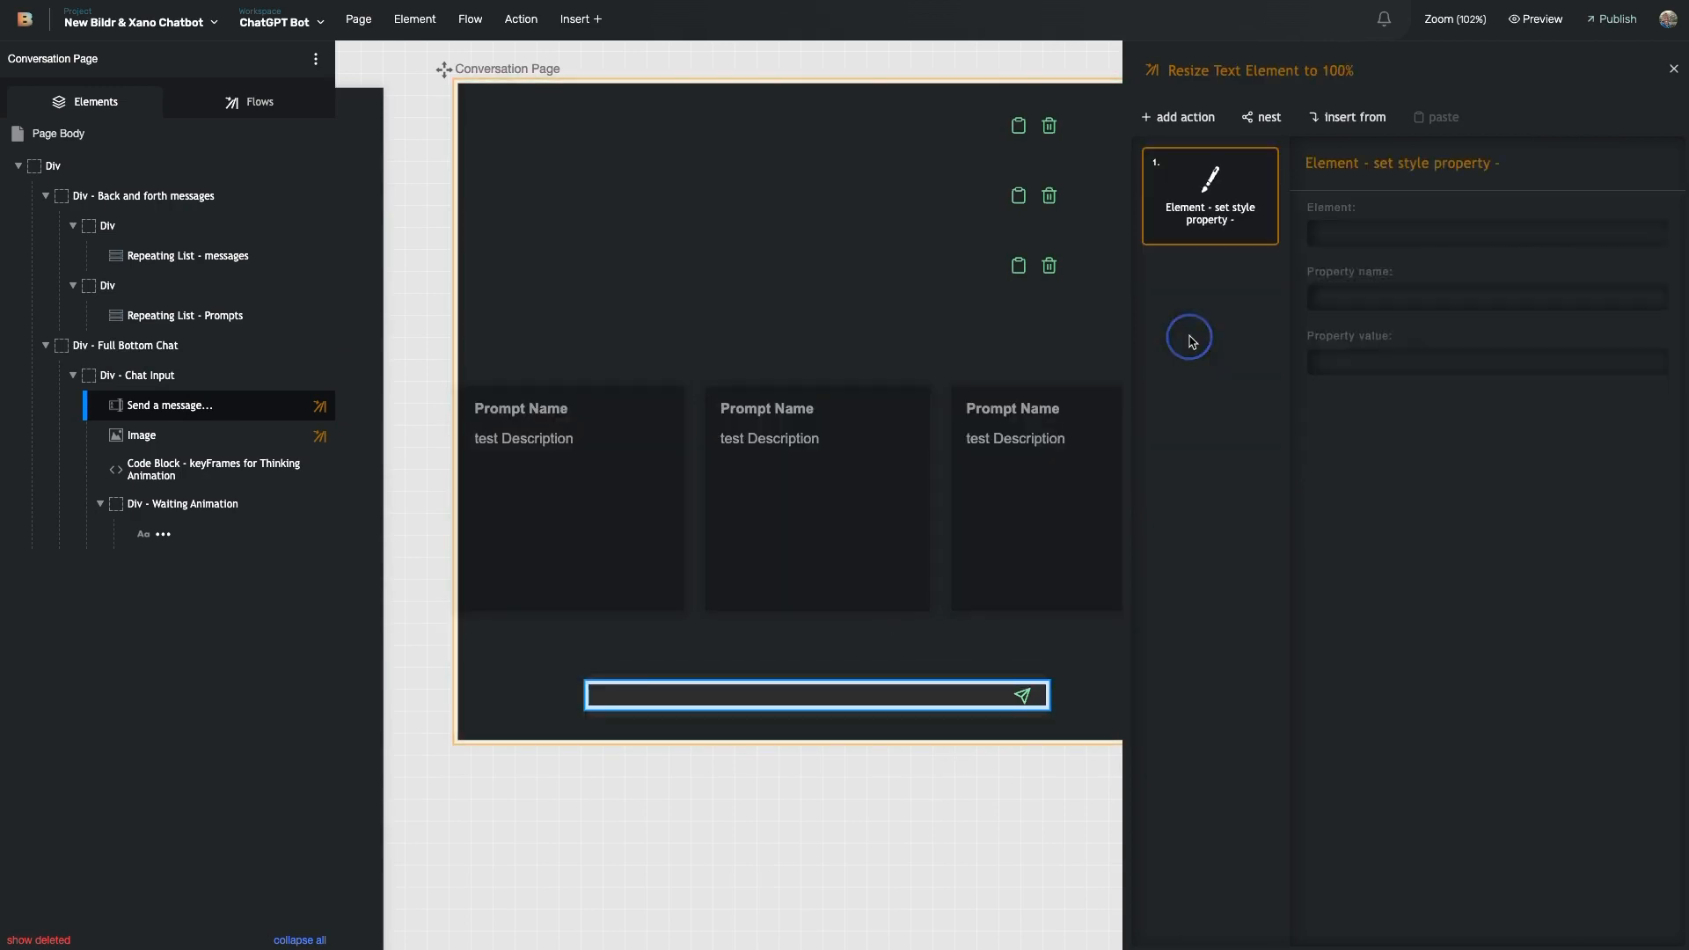
- Check the send image's click event, then reopen the chat input's New message - Check if ID is known flow
left_click(228, 435)
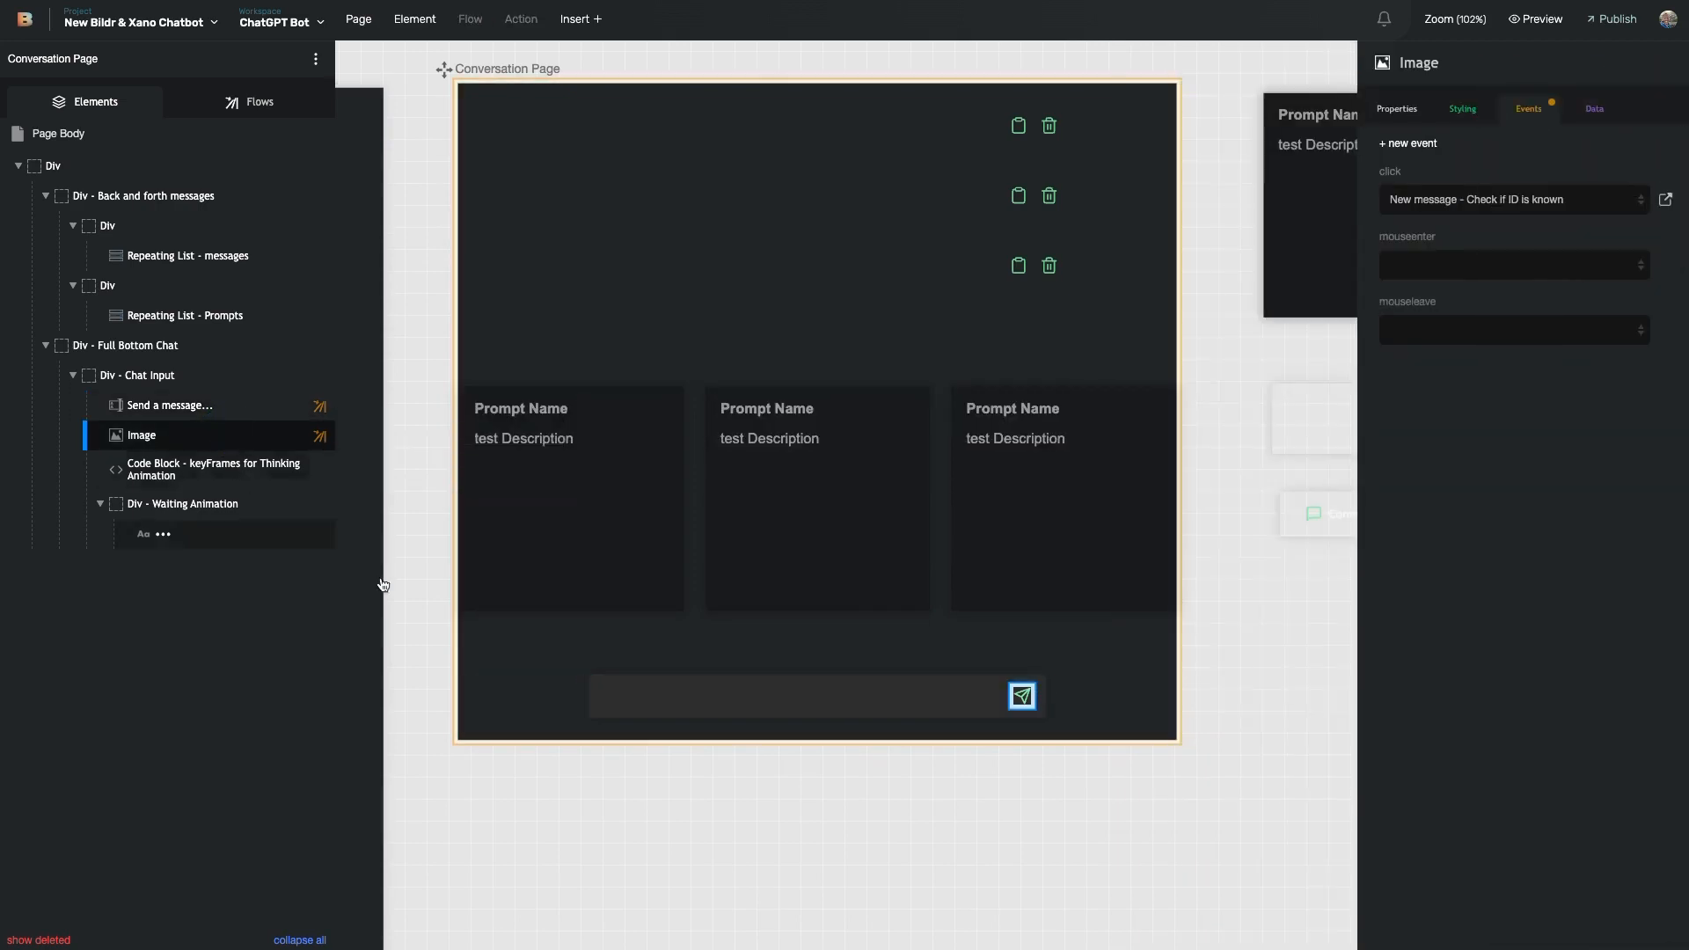
left_click(704, 691)
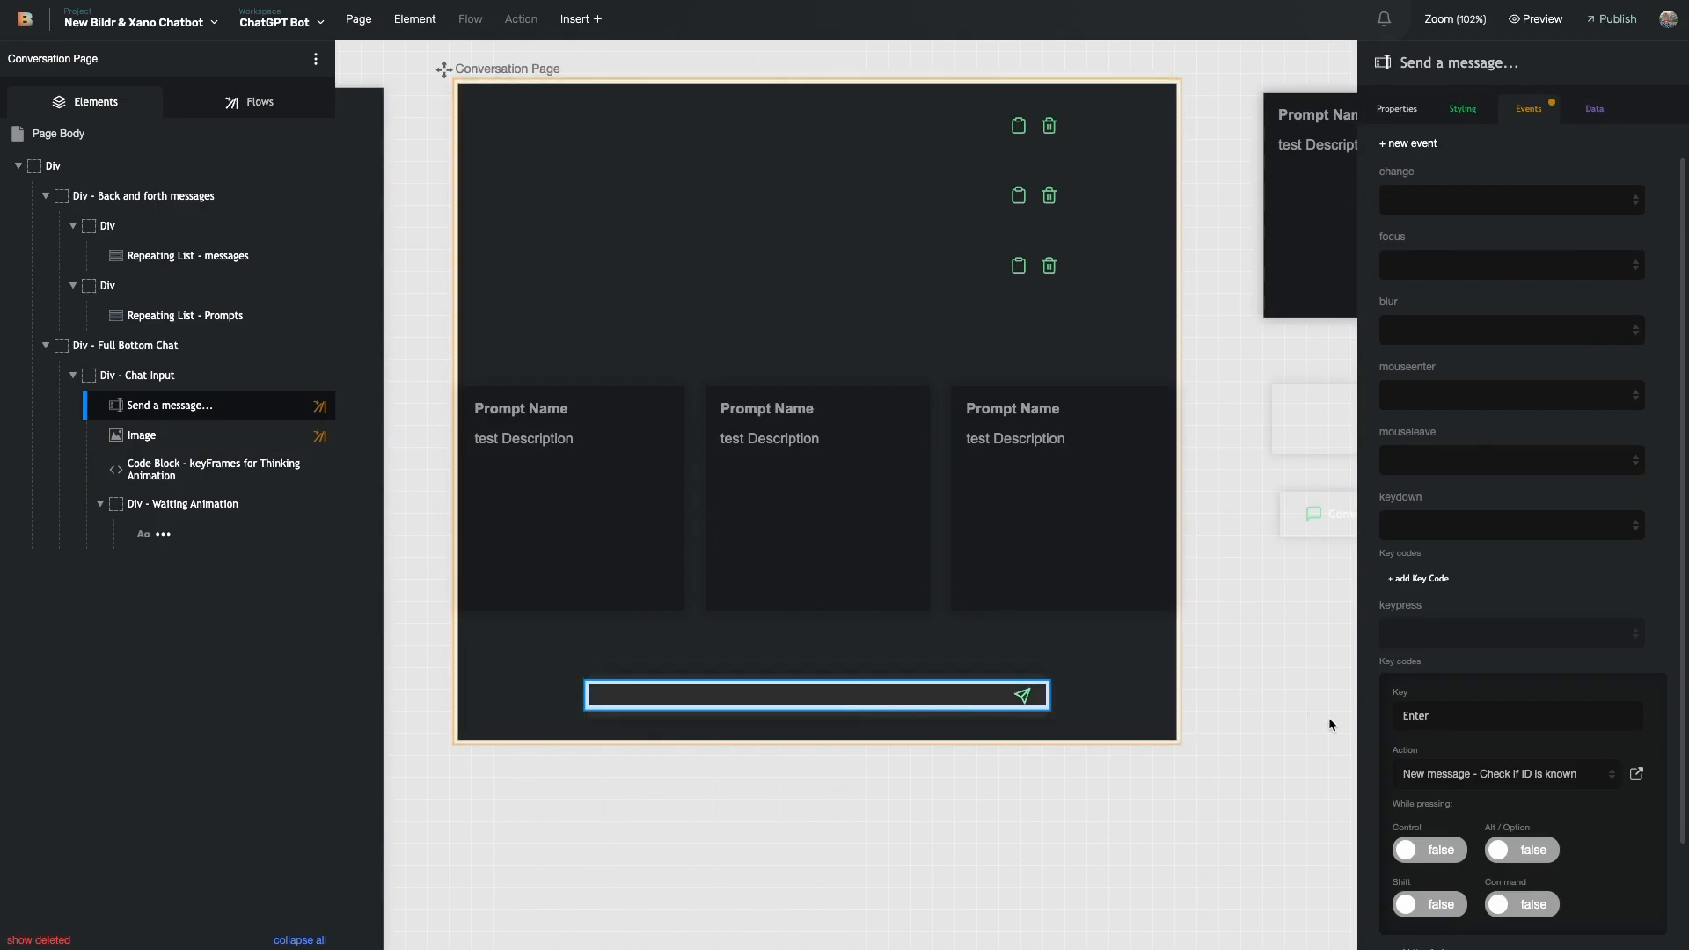
left_click(1636, 773)
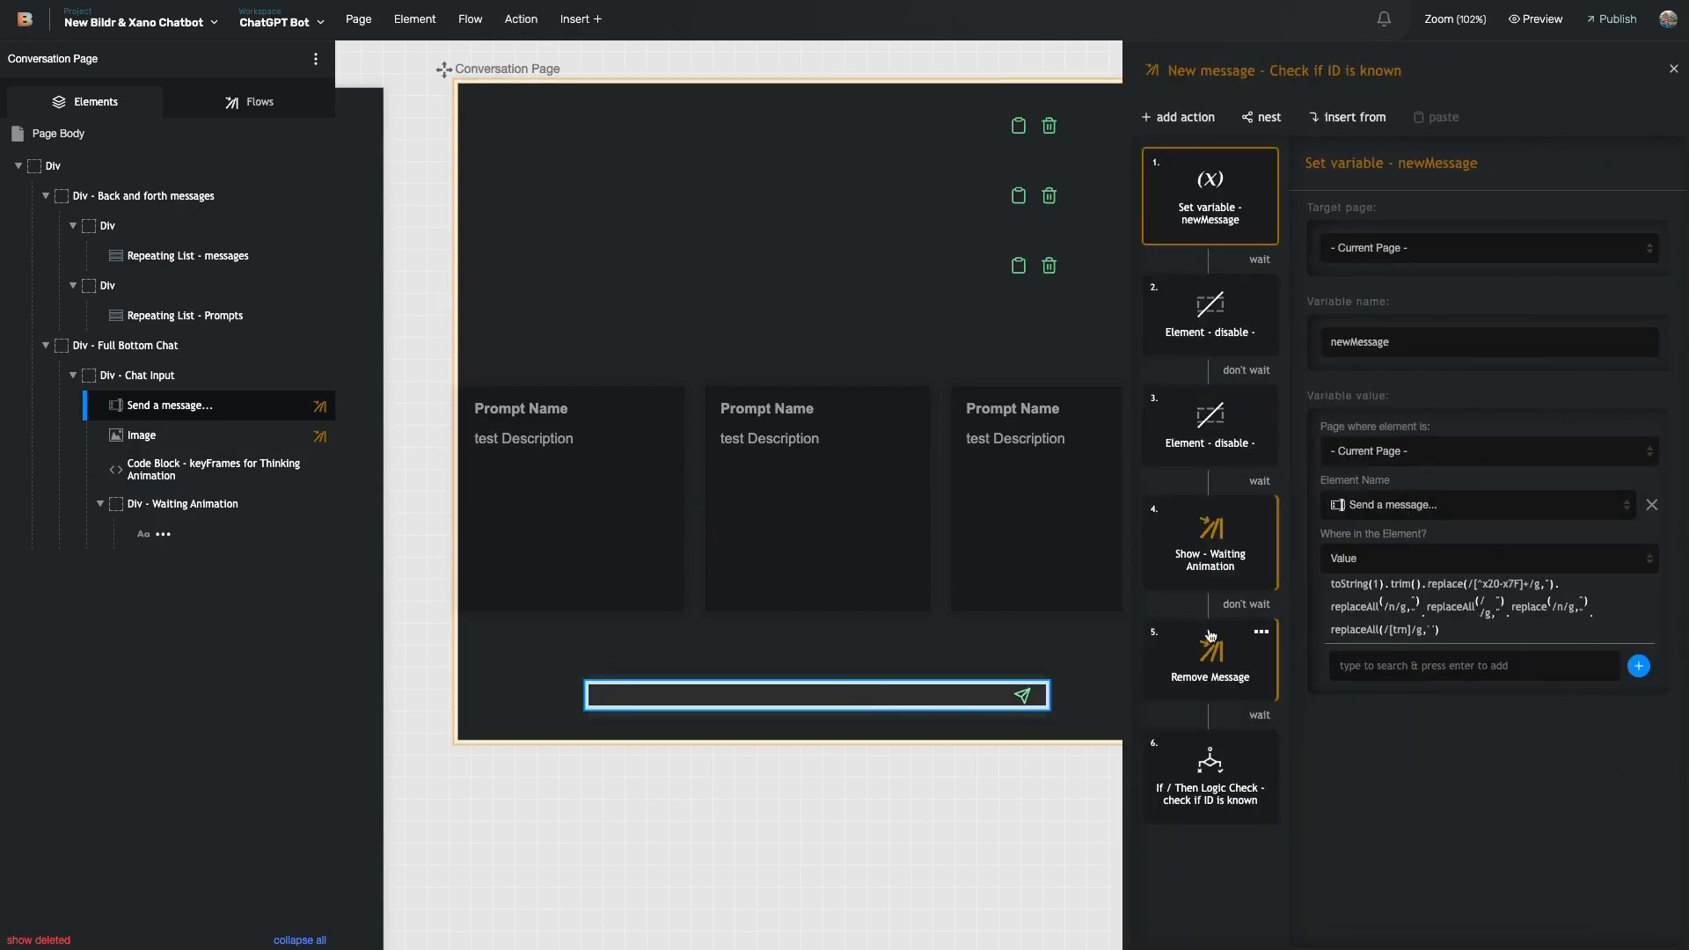
- Review the If / Then check on Id and open its true-branch MUST UPDATE - Start New Conversation flow
left_click(1217, 796)
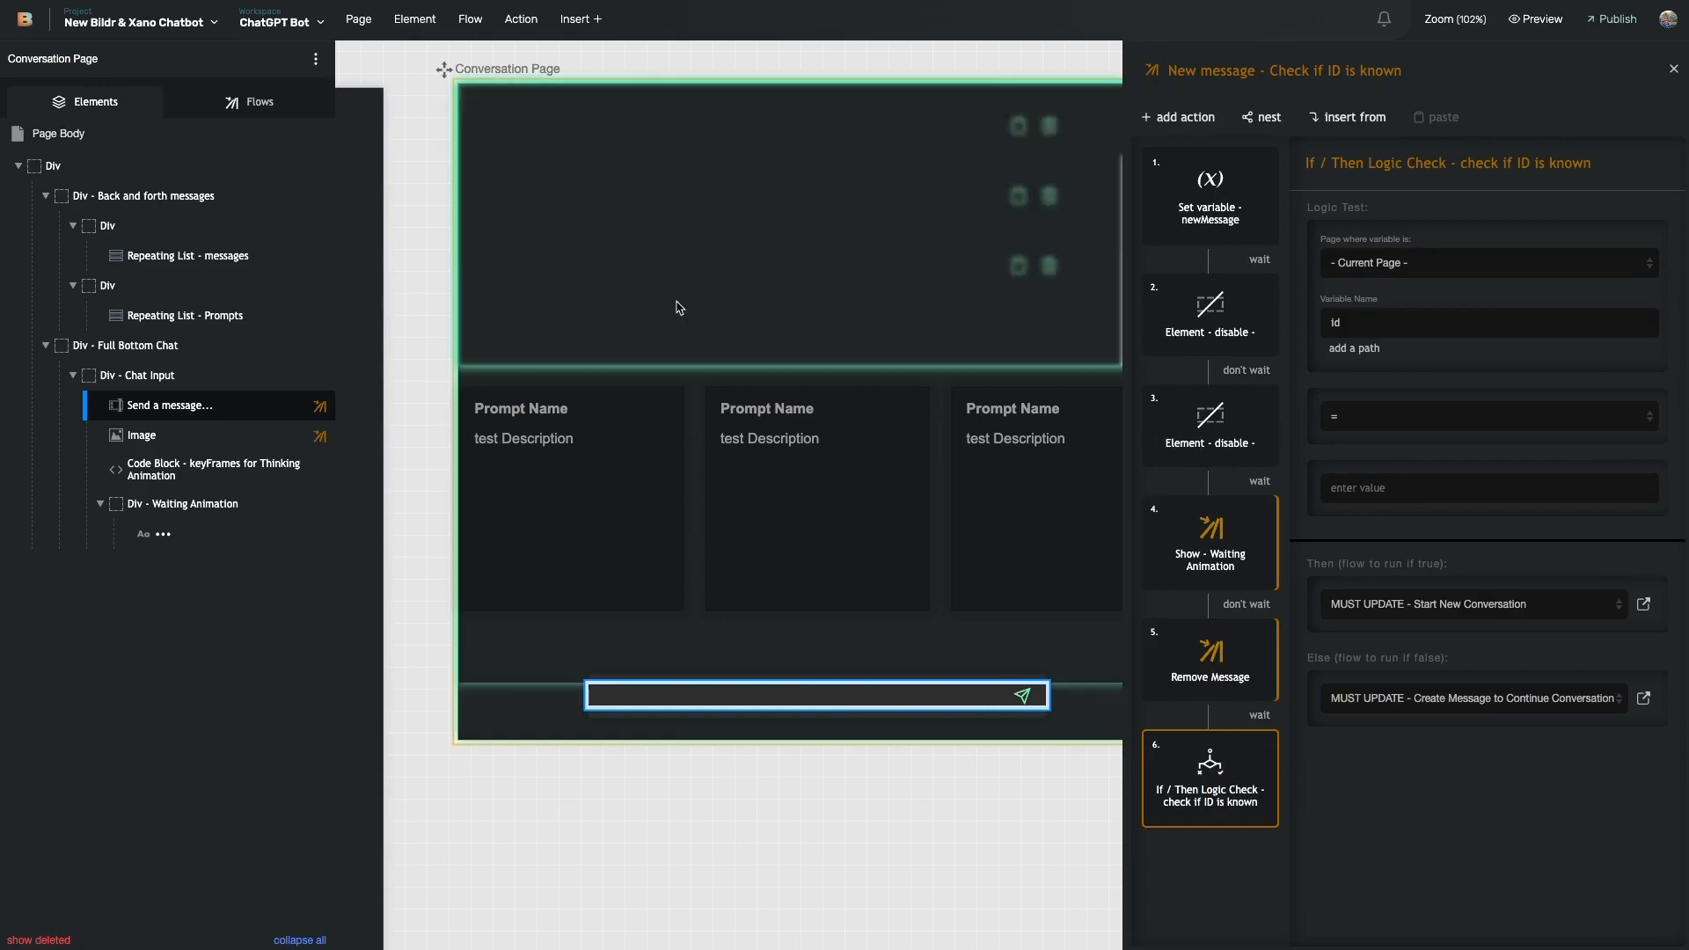
scroll(622, 387, "left", 13)
scroll(584, 202, "right", 10)
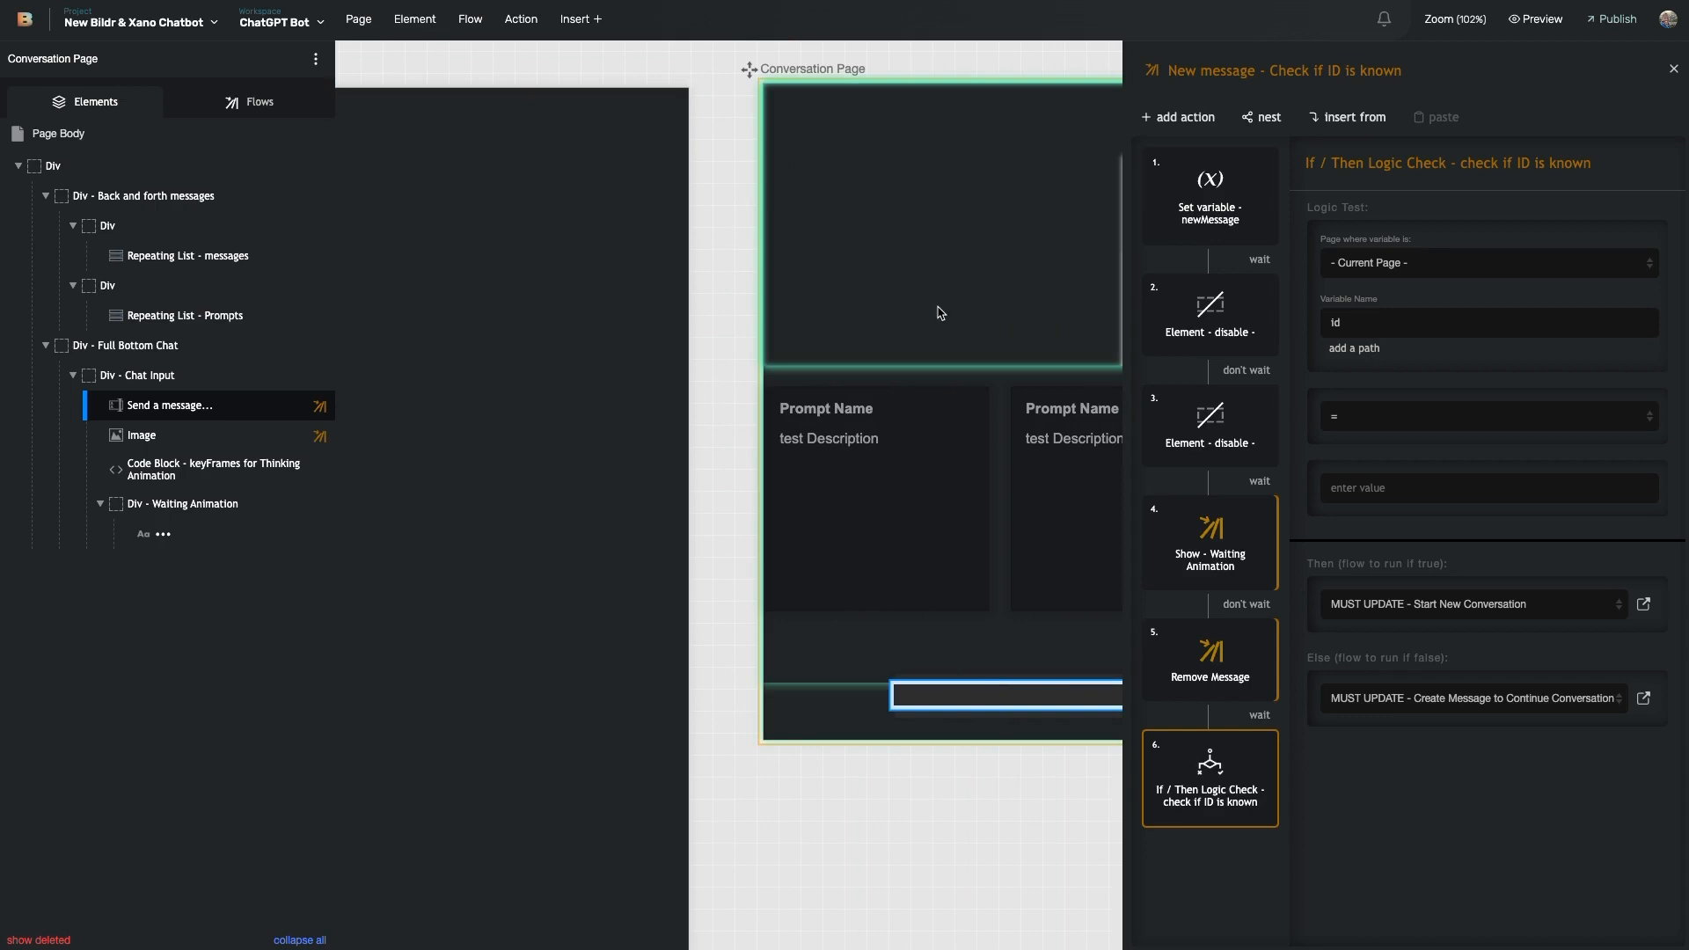
scroll(907, 540, "left", 10)
scroll(907, 540, "left", 2)
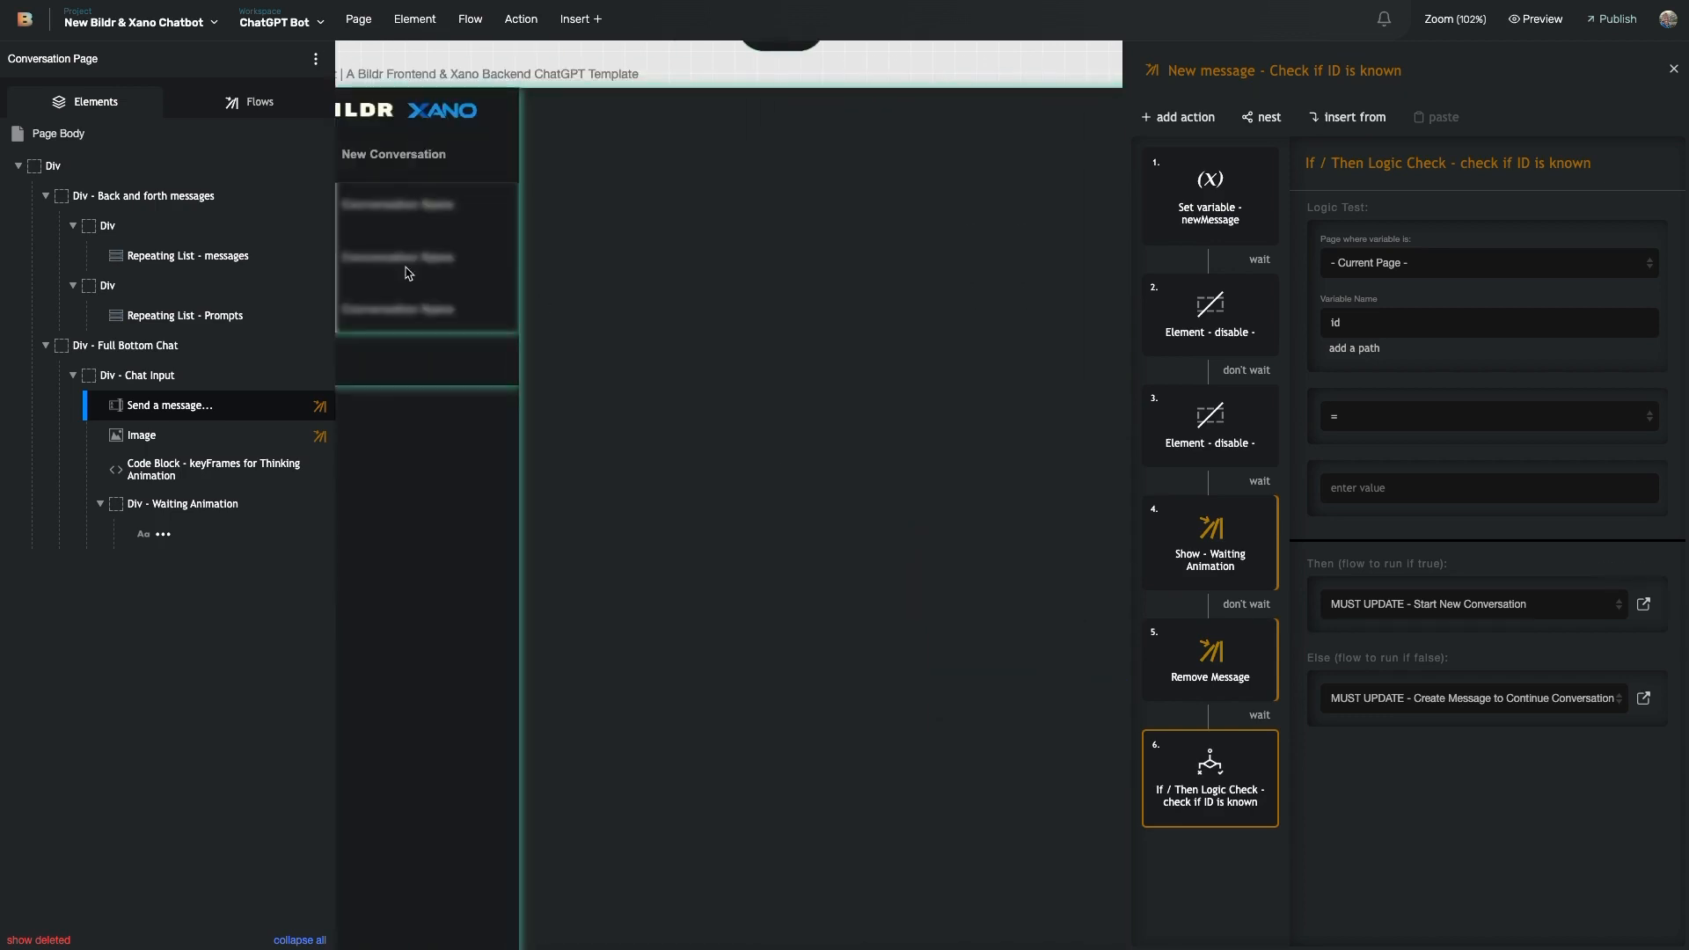
scroll(682, 381, "right", 10)
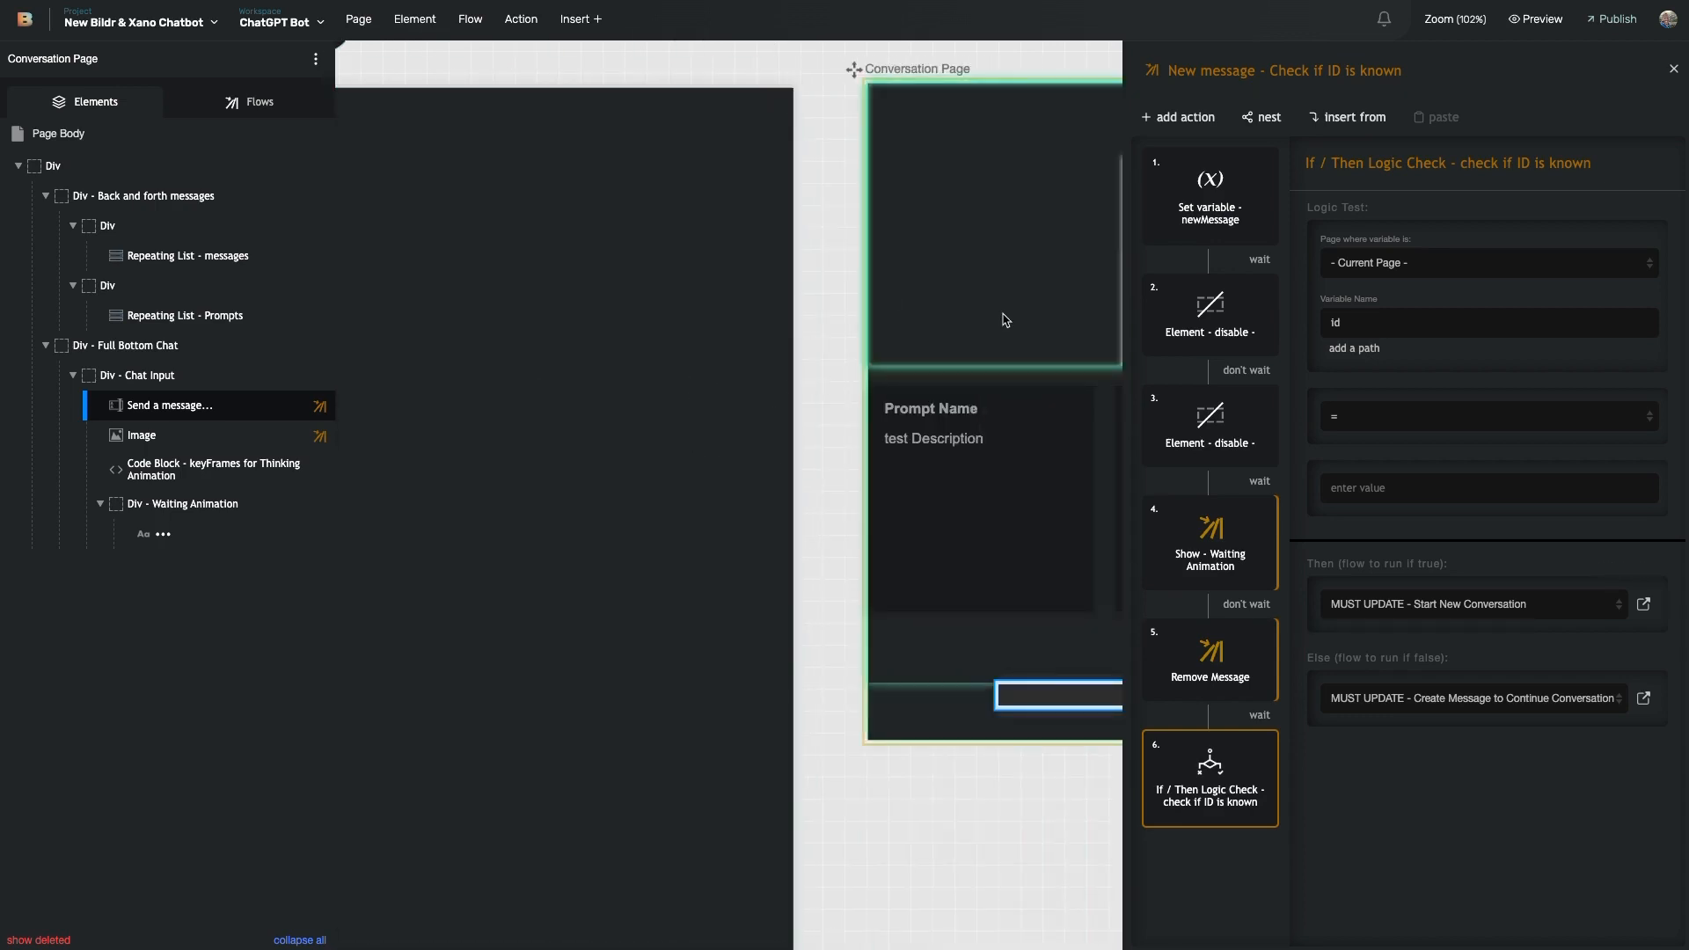
scroll(1004, 320, "right", 10)
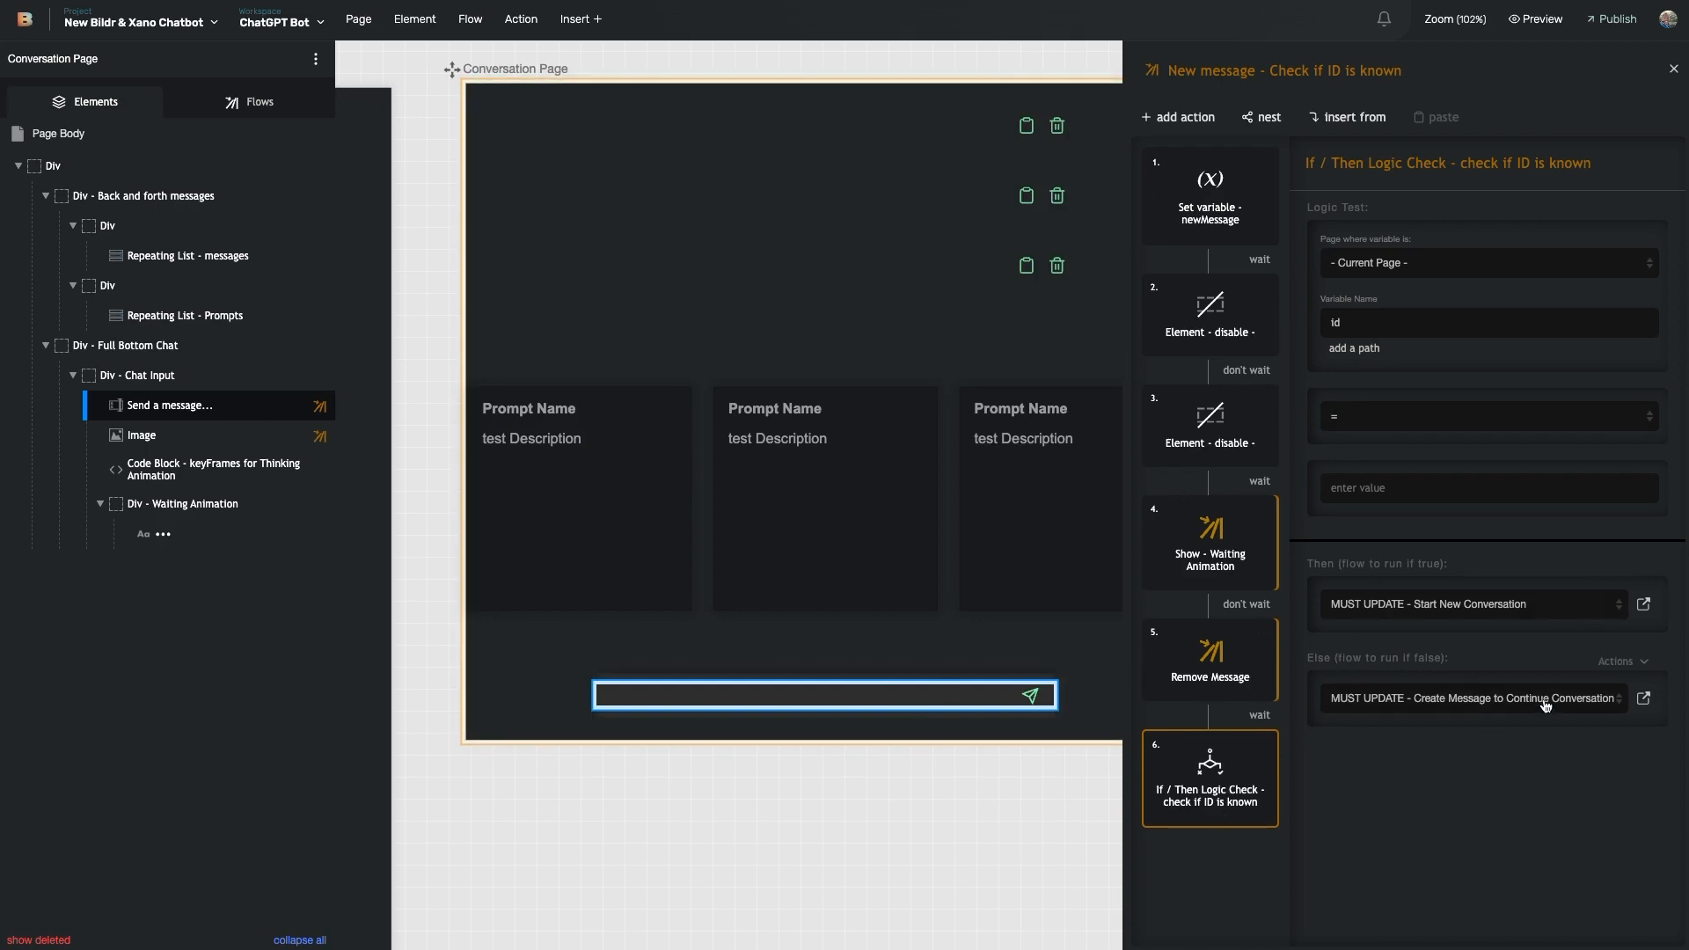
left_click(1643, 604)
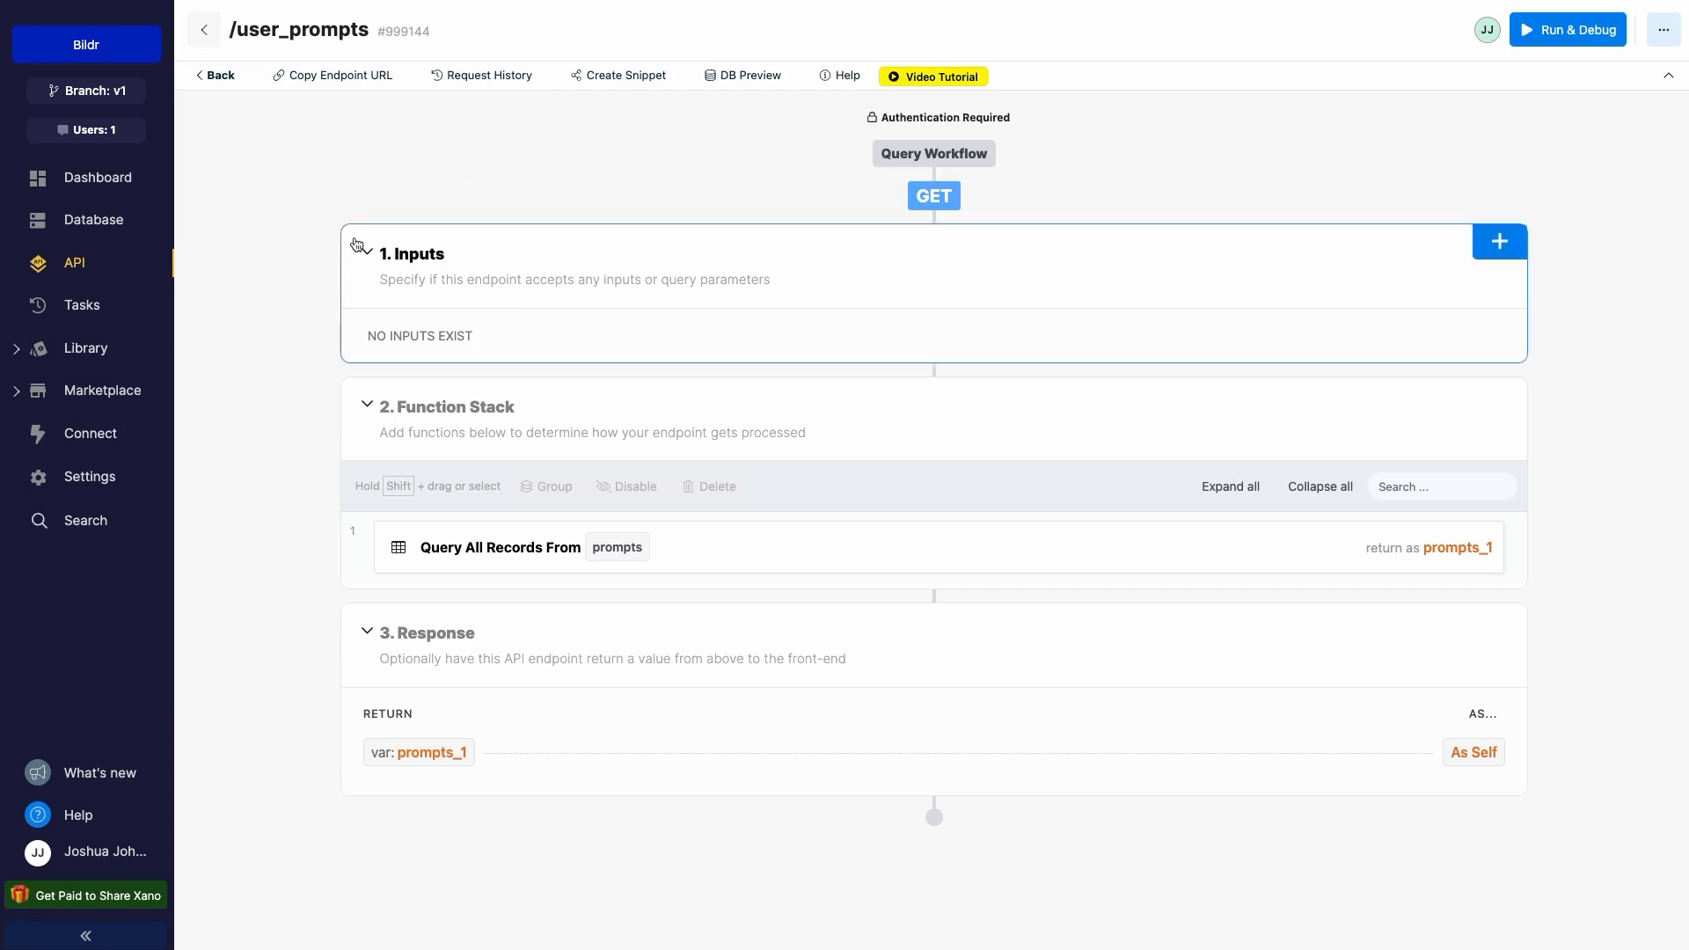
- Open Xano's POST /start_conversation endpoint in the bildr_chat_bot API group, showing its system_prompt, name and message inputs
left_click(83, 262)
scroll(519, 422, "down", 3)
left_click(547, 498)
scroll(528, 546, "down", 6)
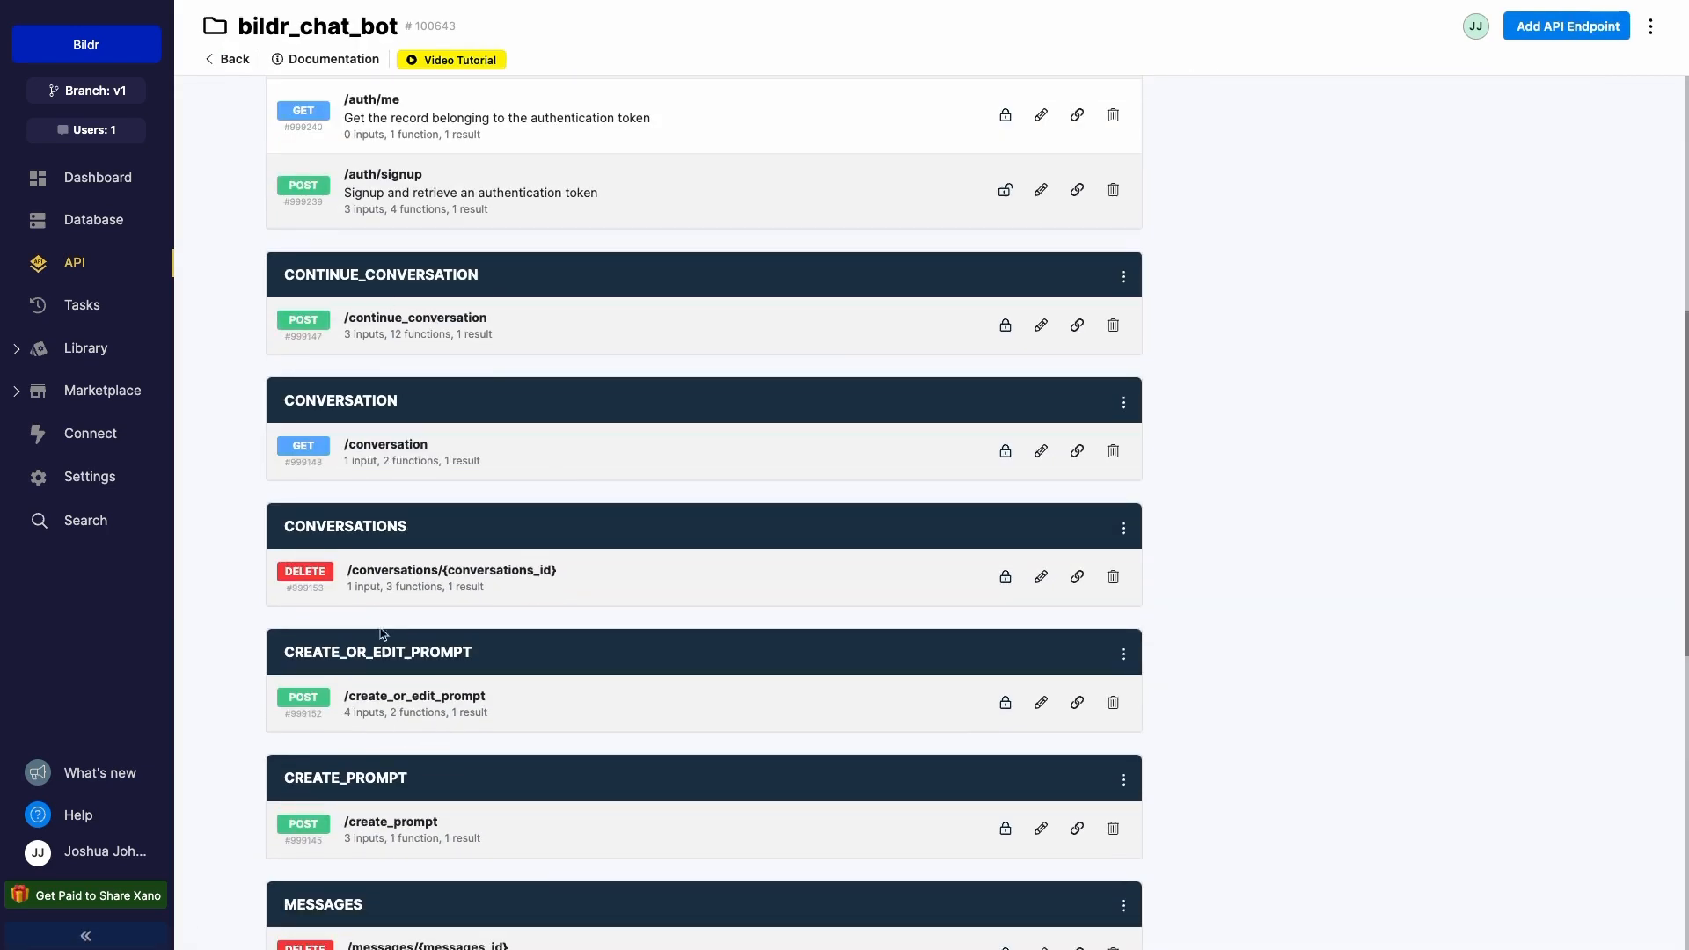
scroll(418, 660, "down", 3)
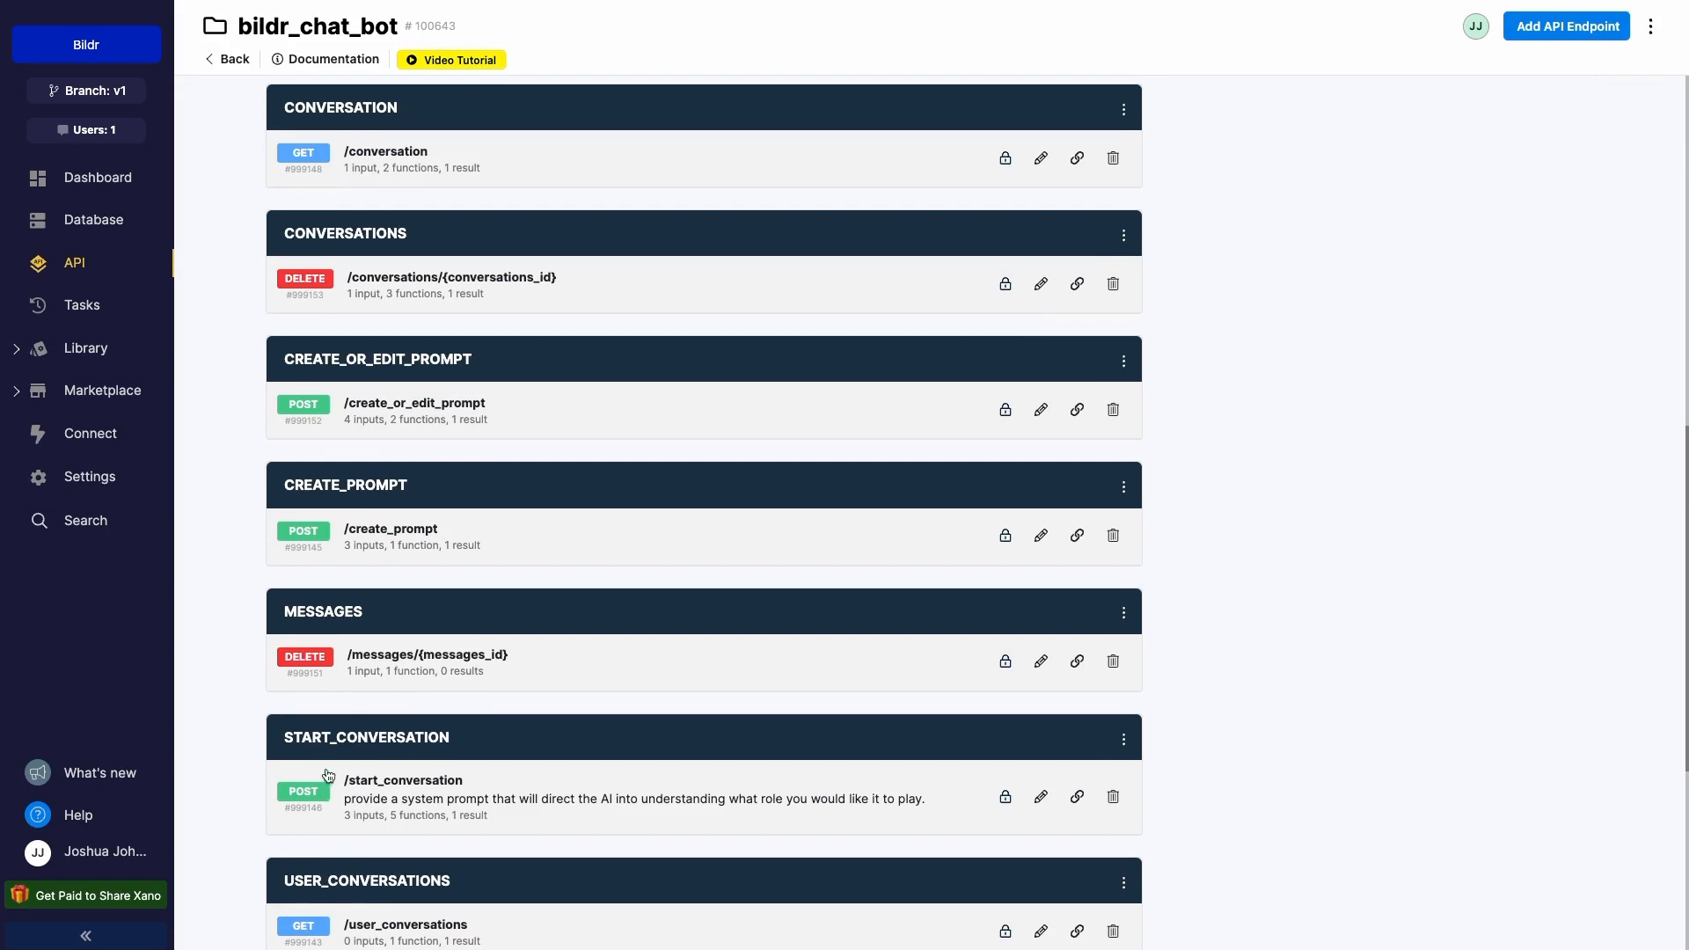
left_click(392, 799)
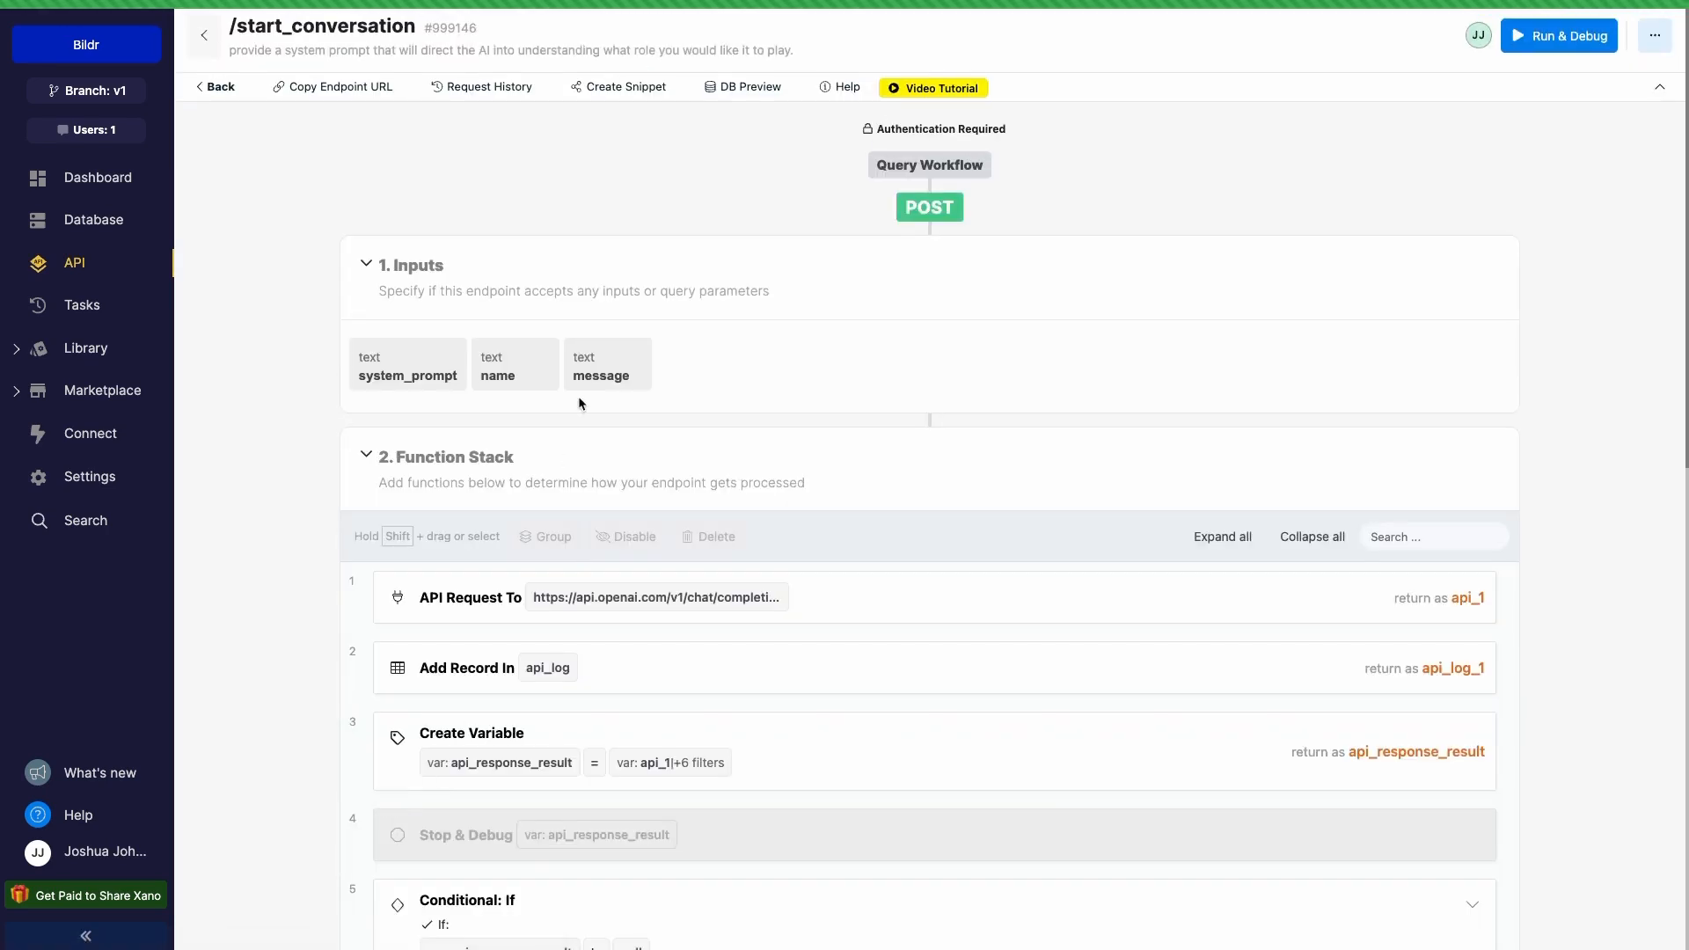
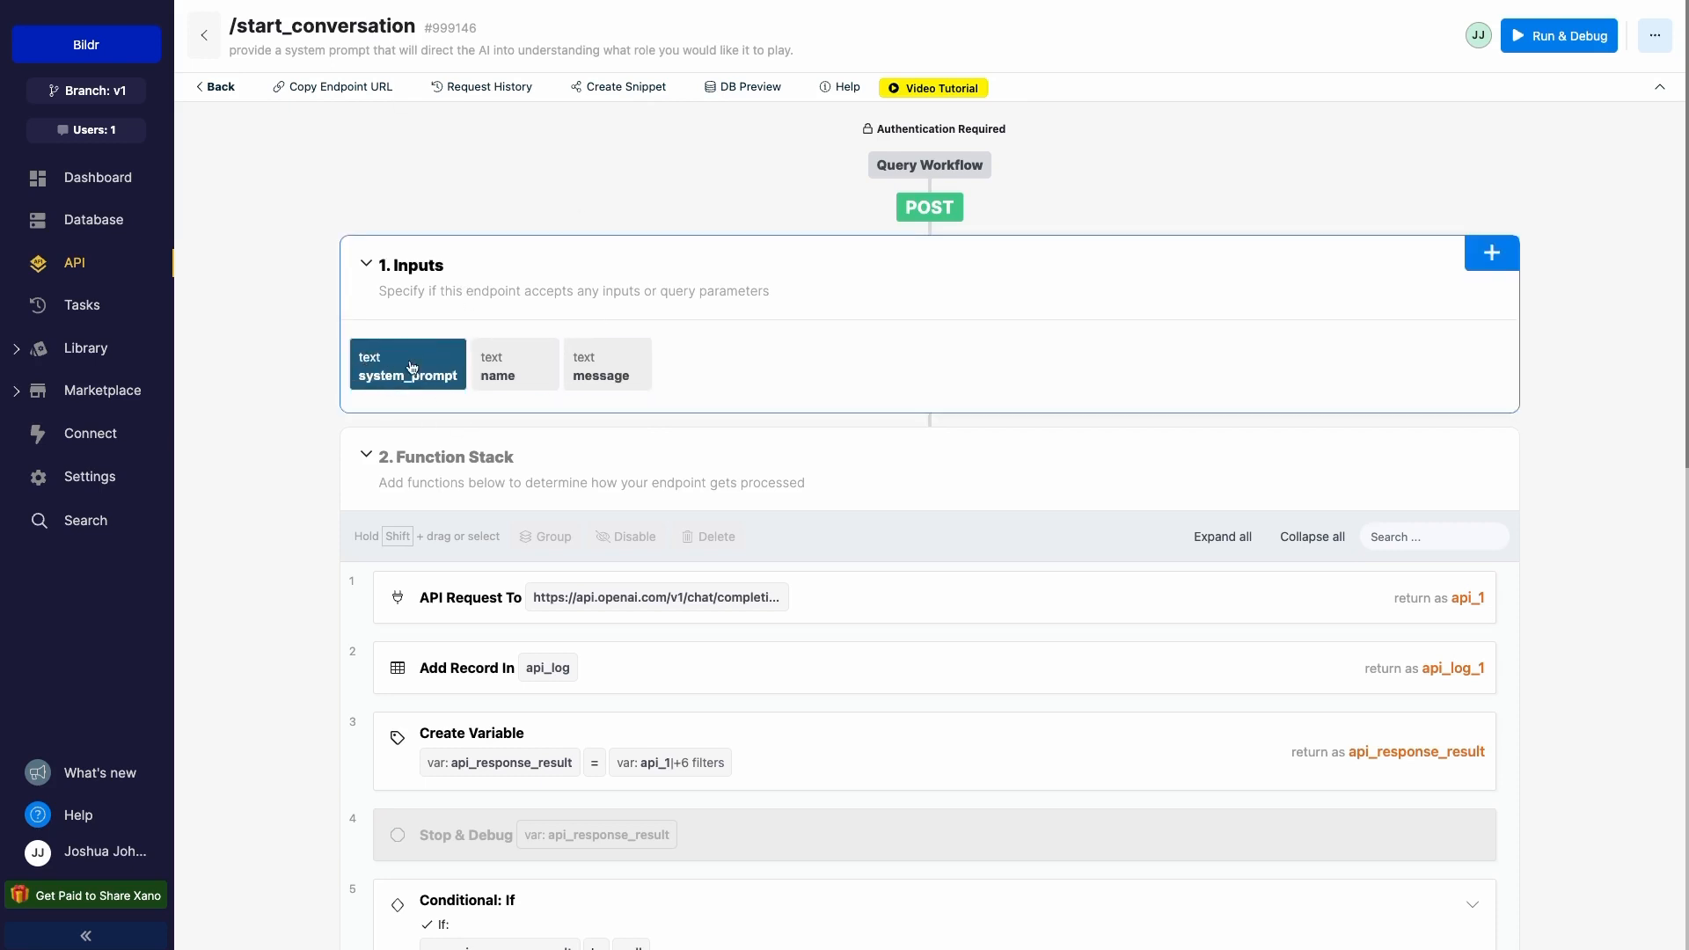
- Return to the Bildr editor's Xano API Call action targeting /start_conversation
key("ctrl+Tab")
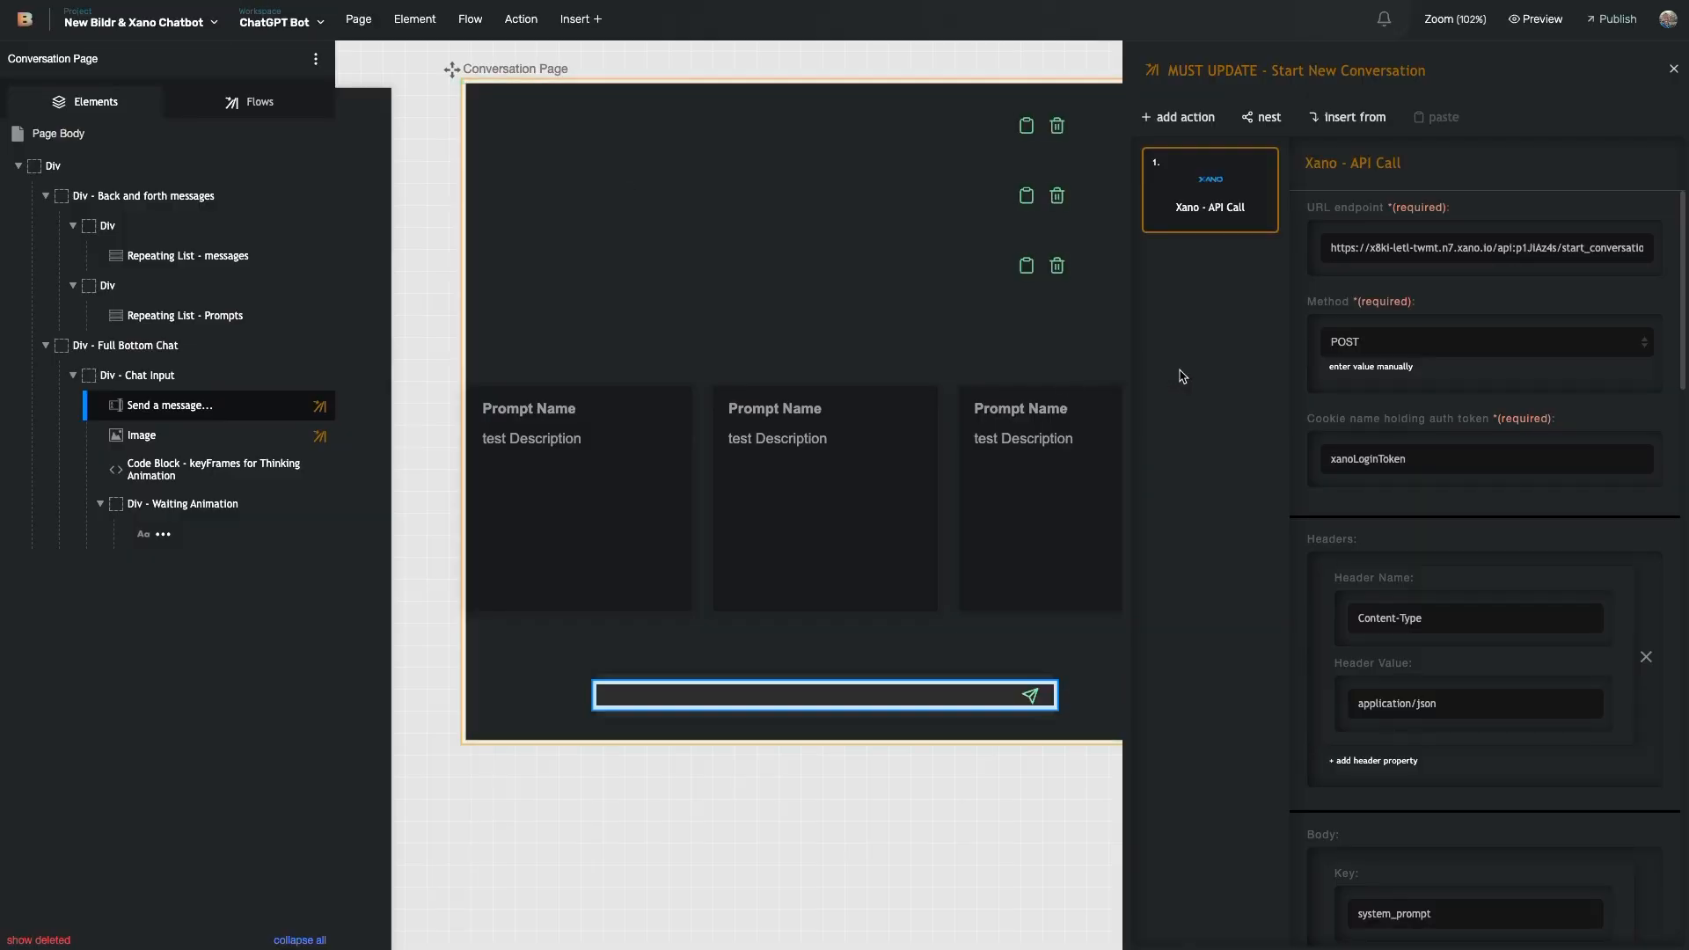
scroll(1449, 606, "down", 3)
scroll(1449, 606, "down", 4)
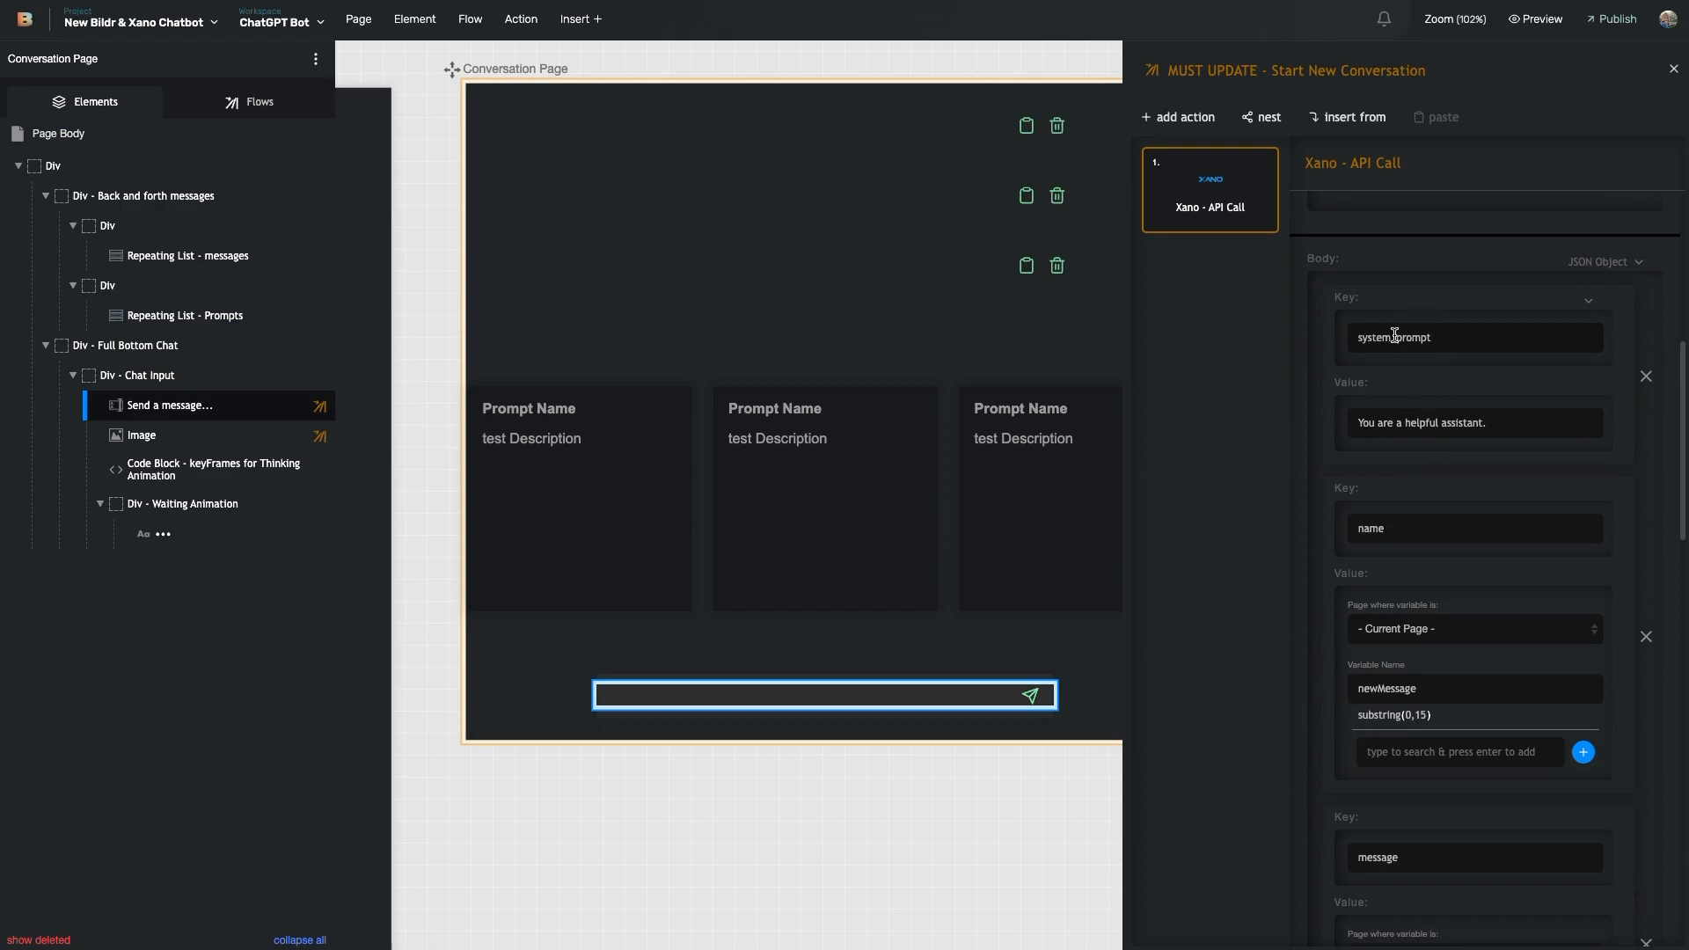
left_click_drag(1369, 424, 1480, 423)
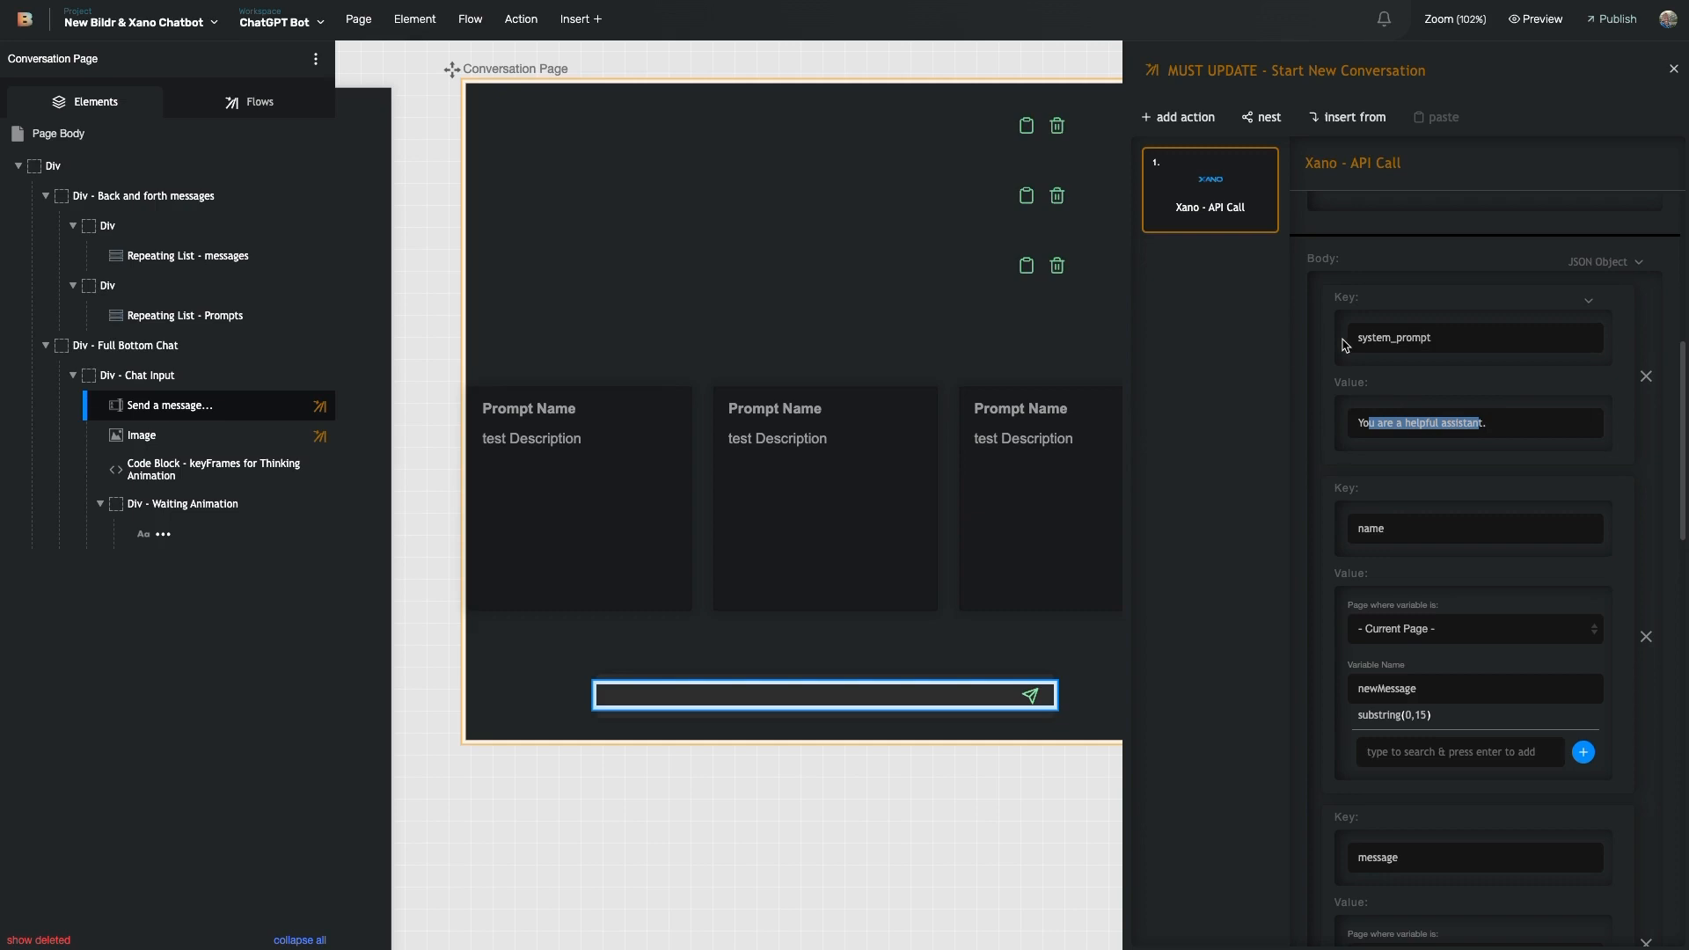
scroll(1337, 492, "down", 4)
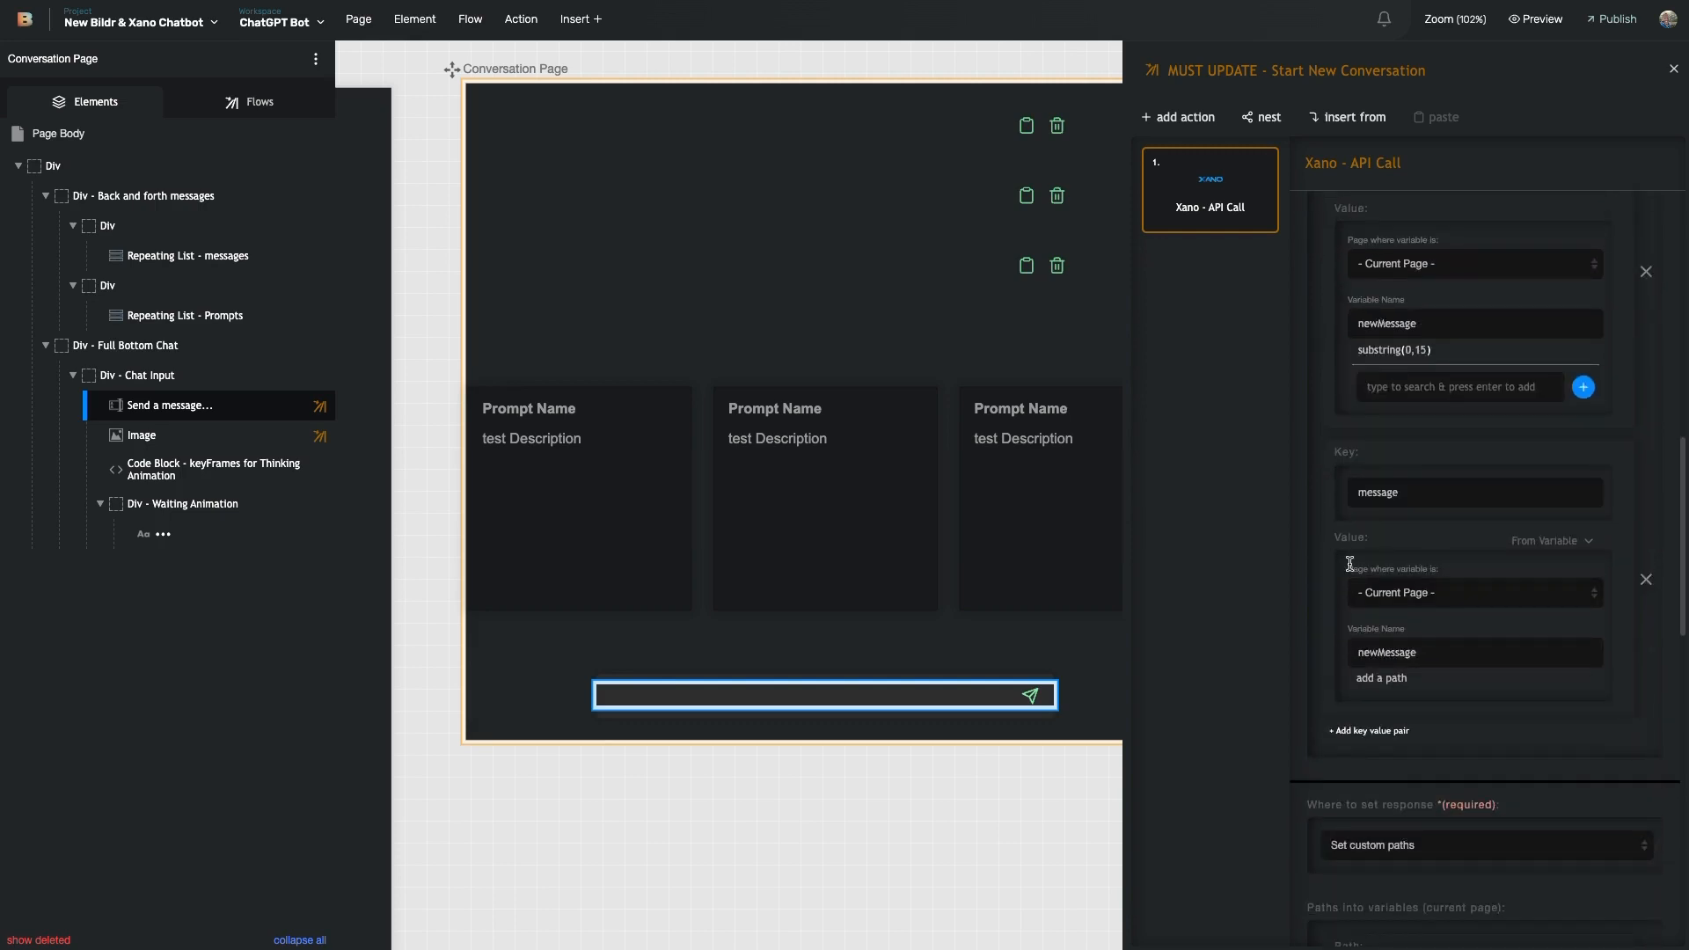
scroll(1355, 528, "up", 3)
scroll(1369, 460, "up", 7)
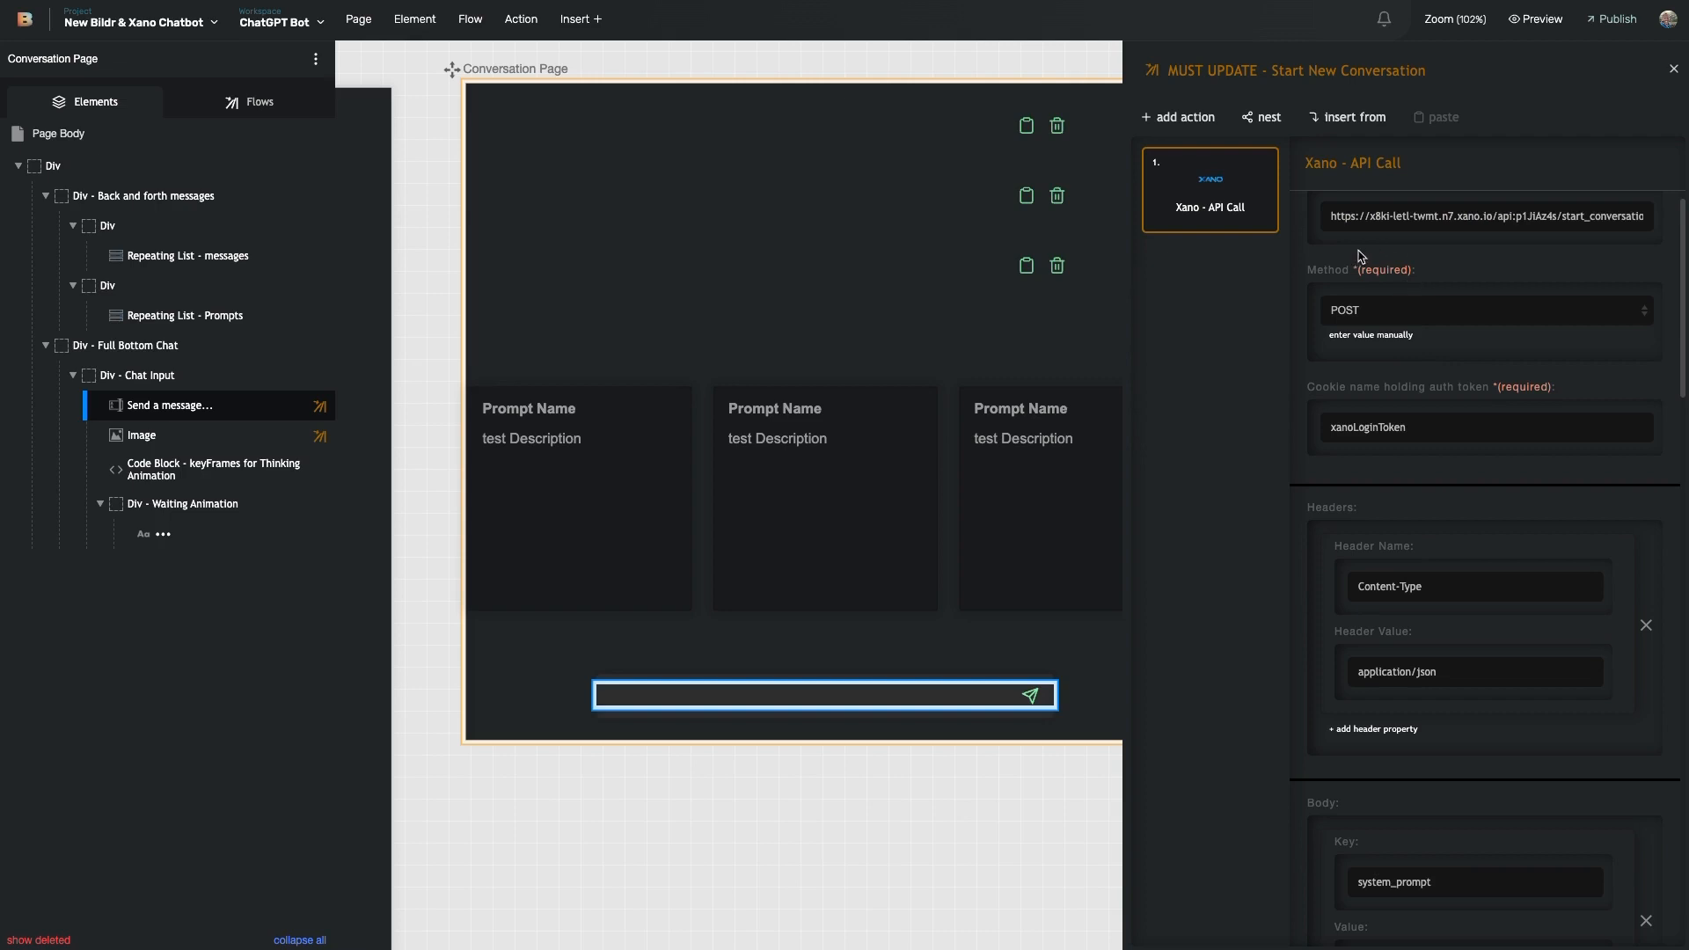
scroll(1381, 220, "up", 1)
scroll(1407, 237, "right", 1)
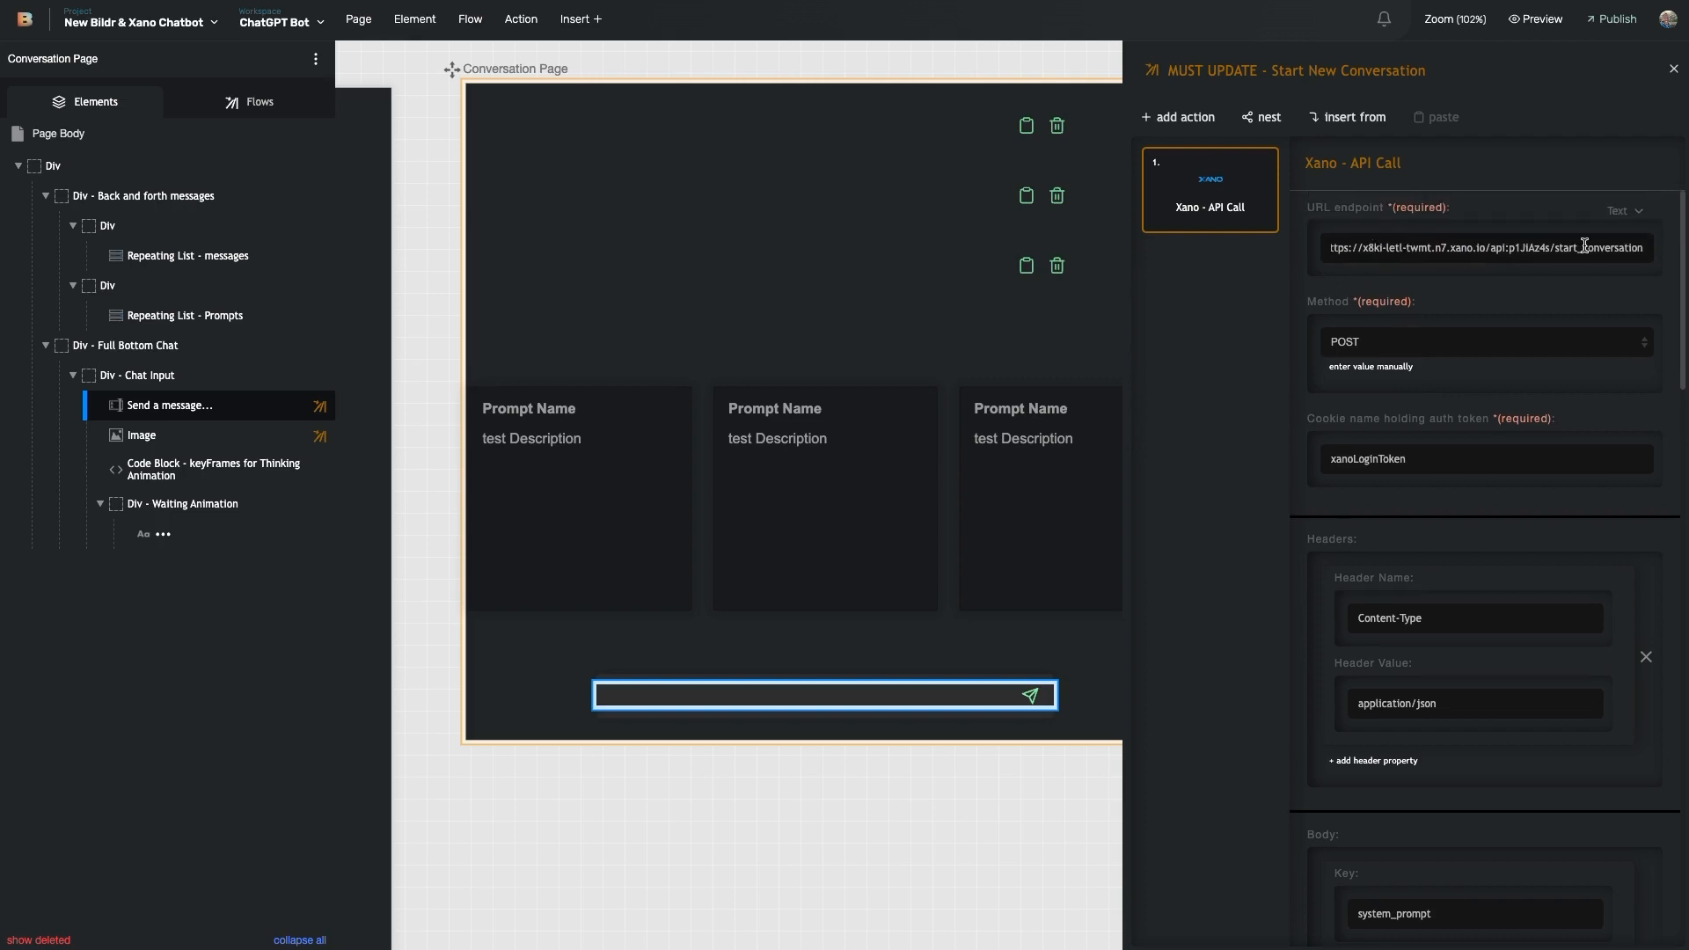
scroll(1553, 303, "down", 4)
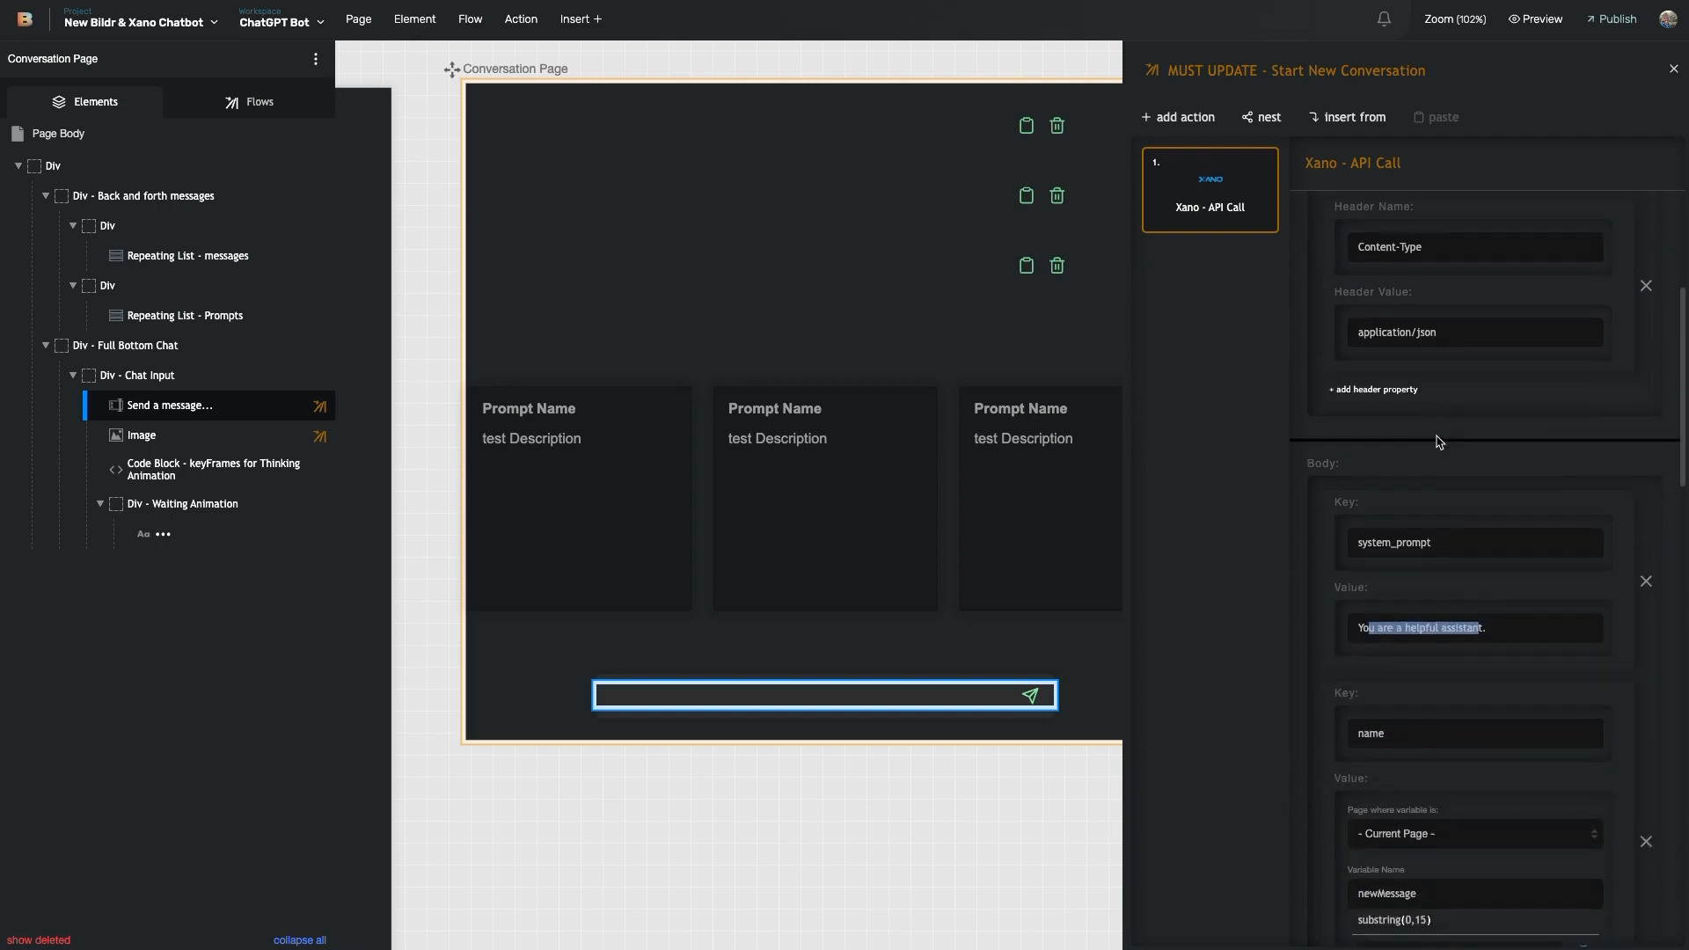
scroll(1429, 434, "down", 2)
scroll(1412, 489, "down", 2)
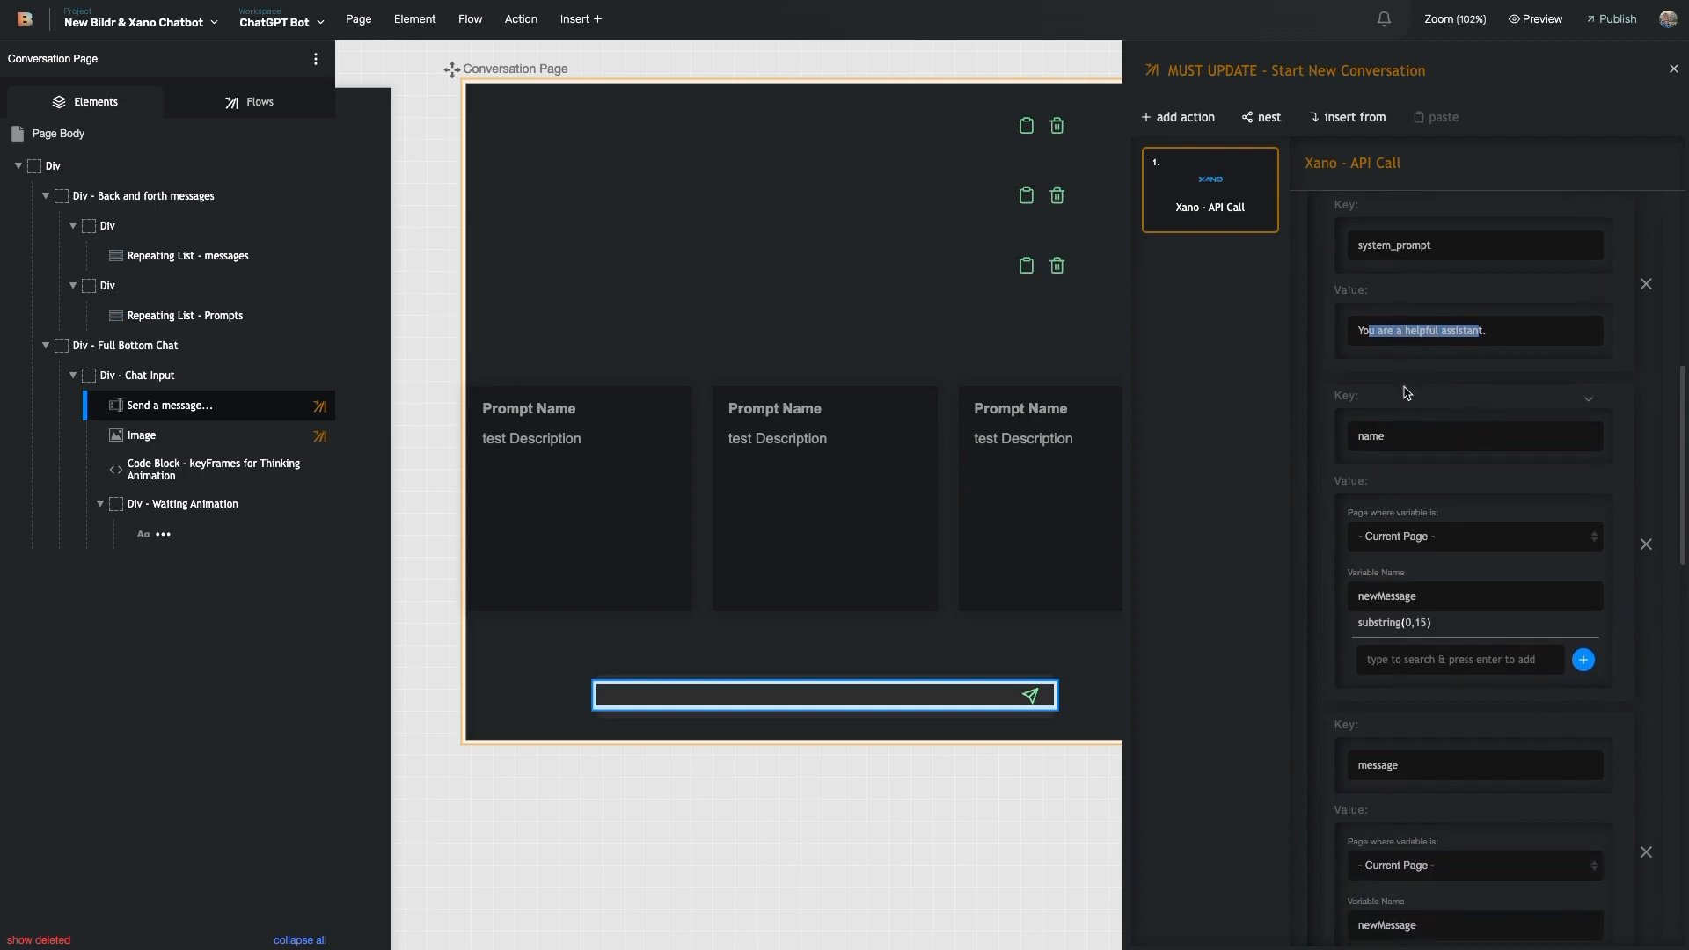
triple_click(1372, 324)
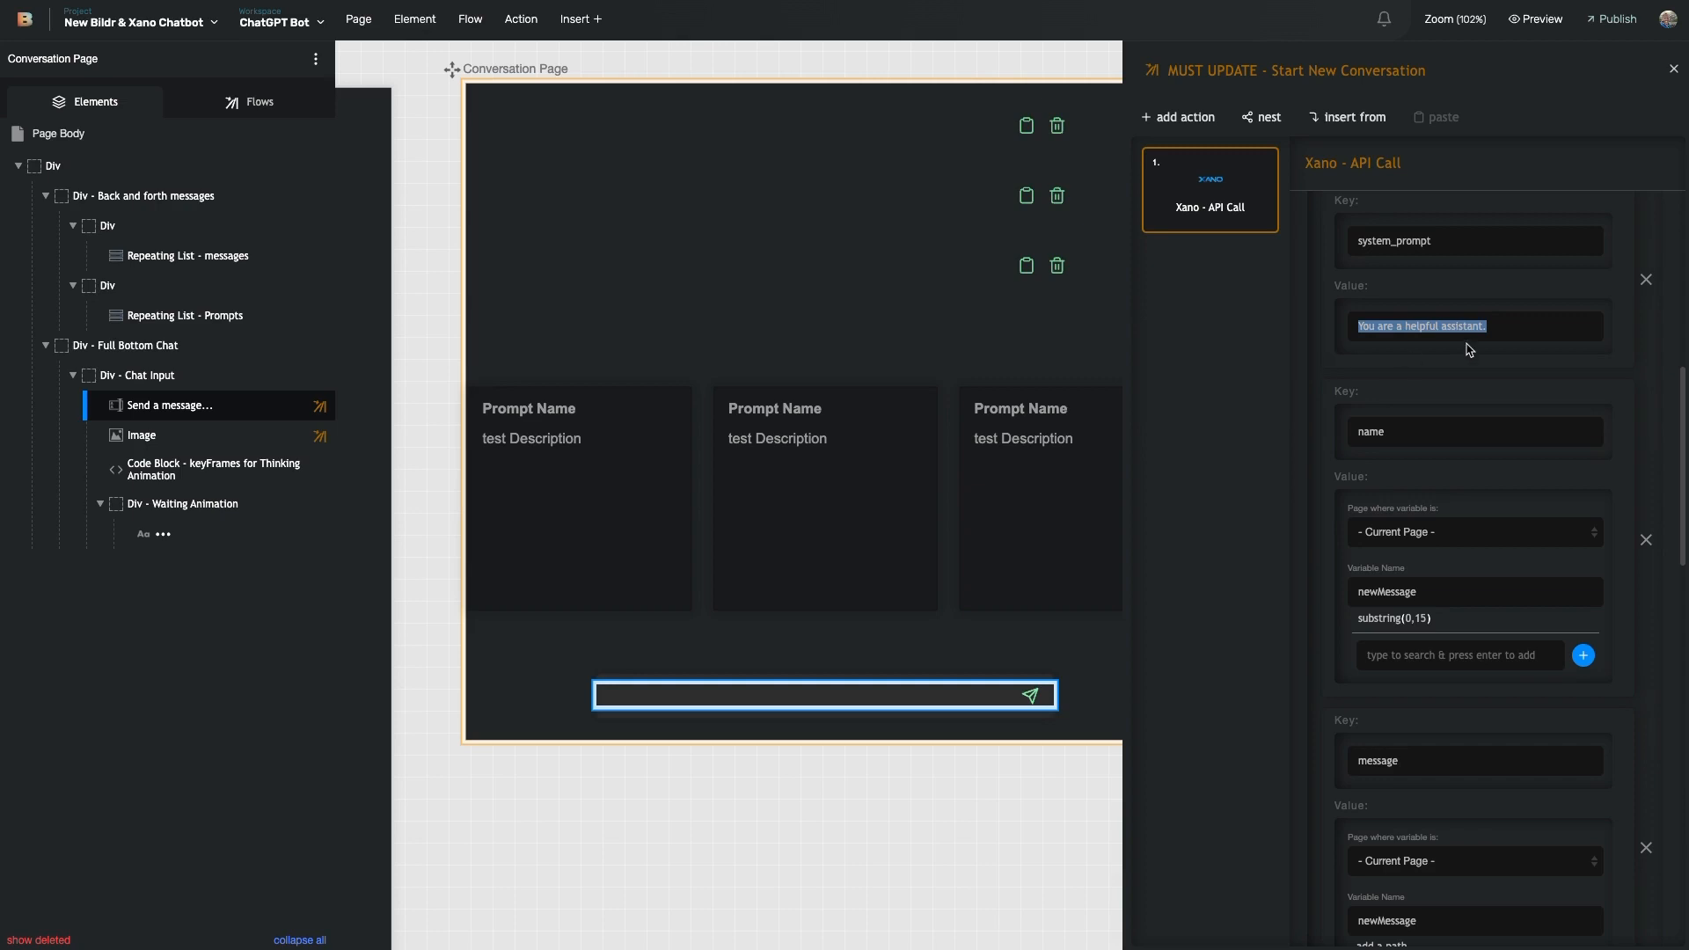
scroll(1460, 401, "down", 2)
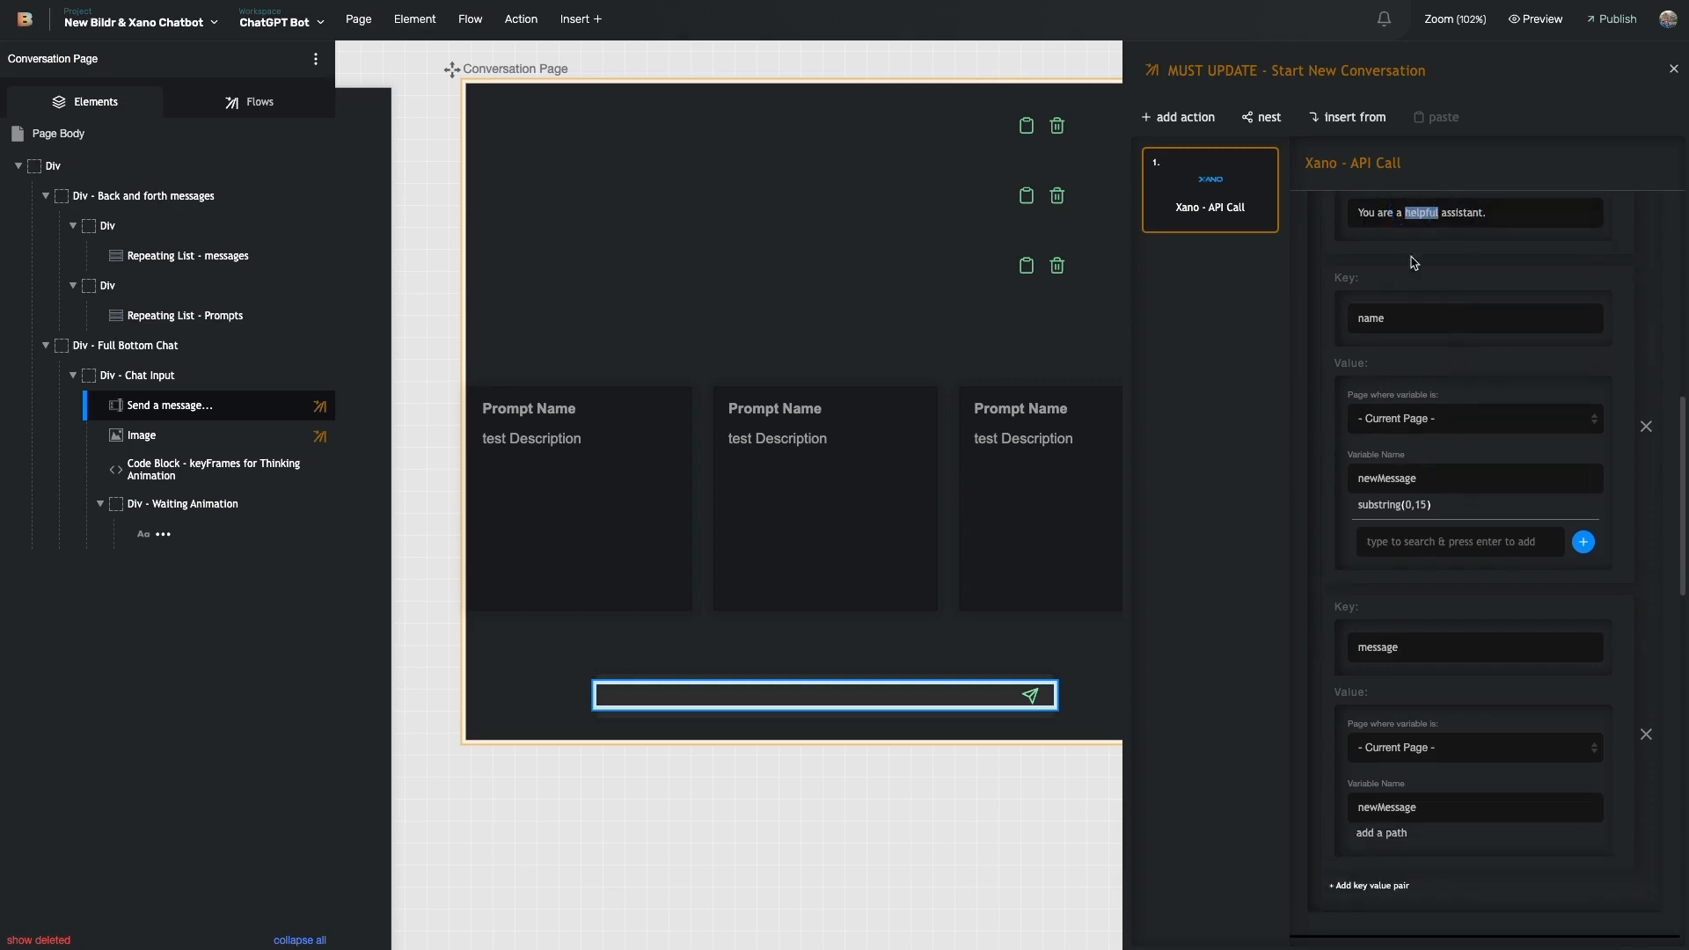
scroll(1412, 262, "down", 2)
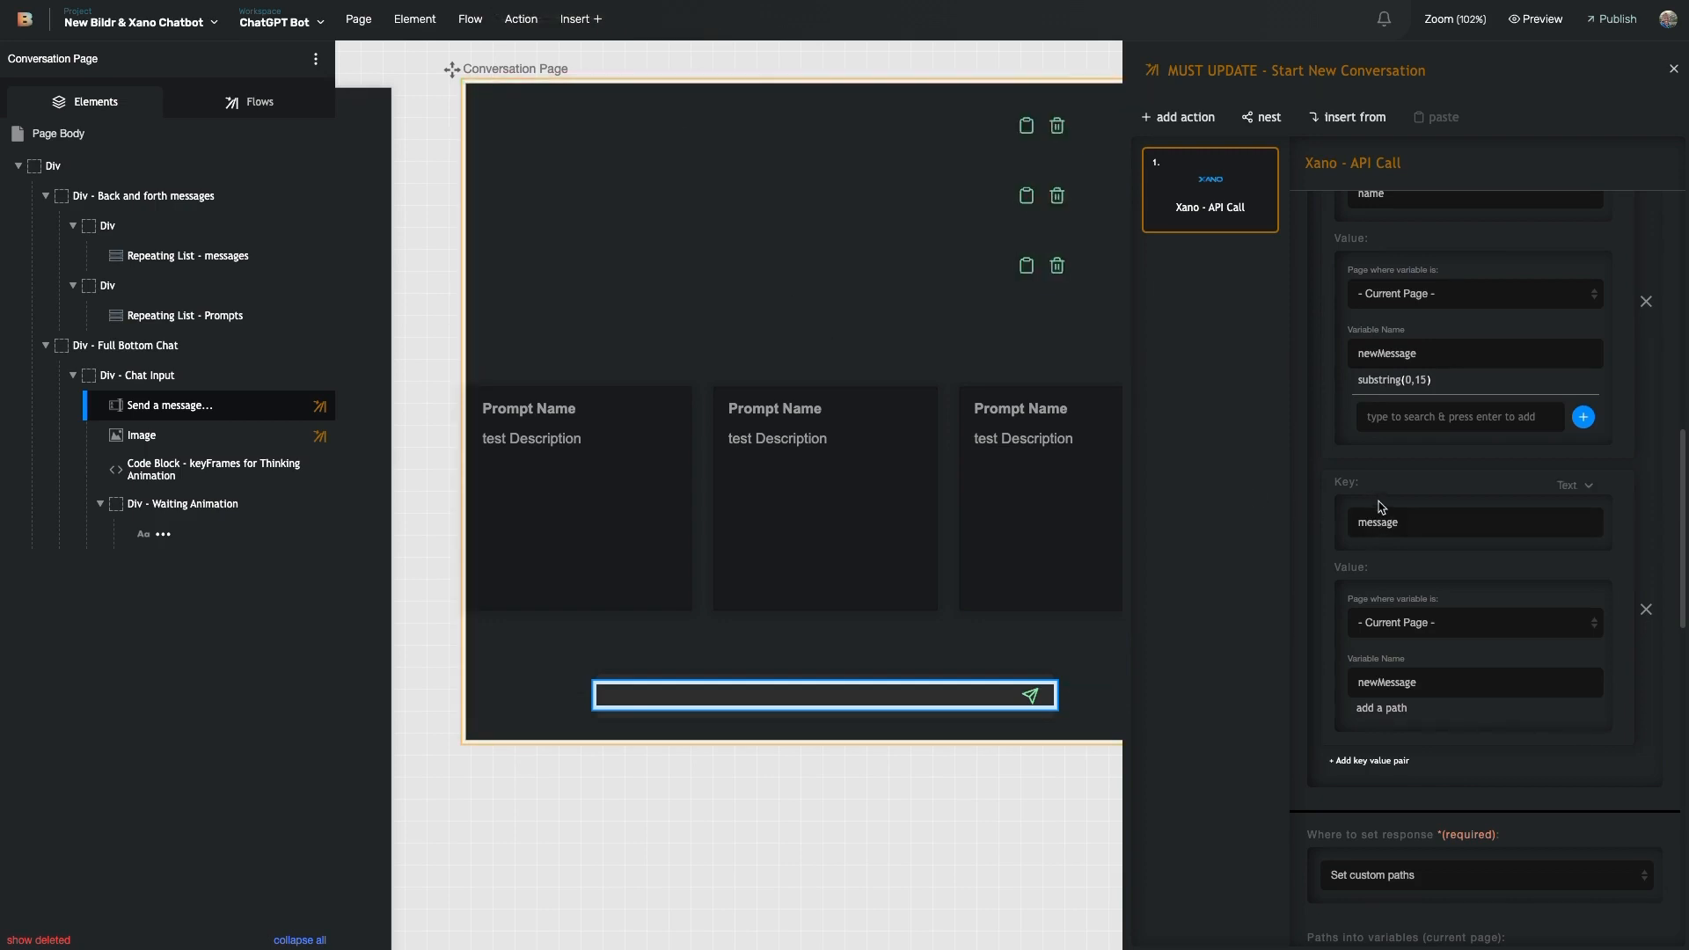
scroll(1393, 484, "down", 2)
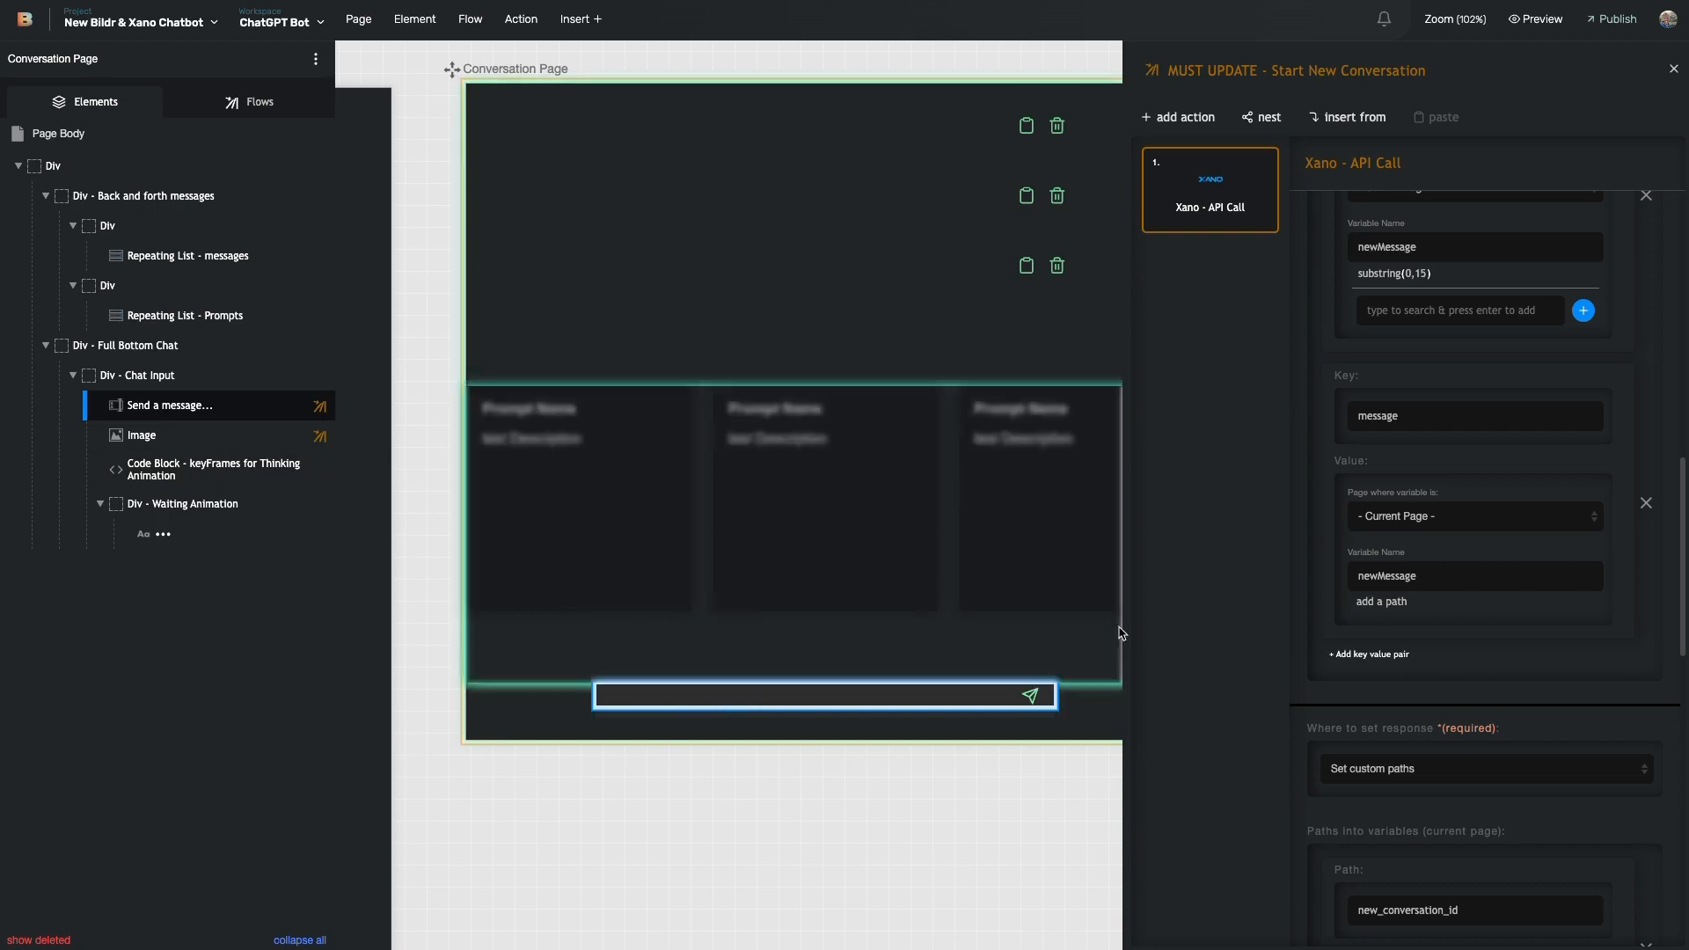
scroll(1270, 631, "down", 3)
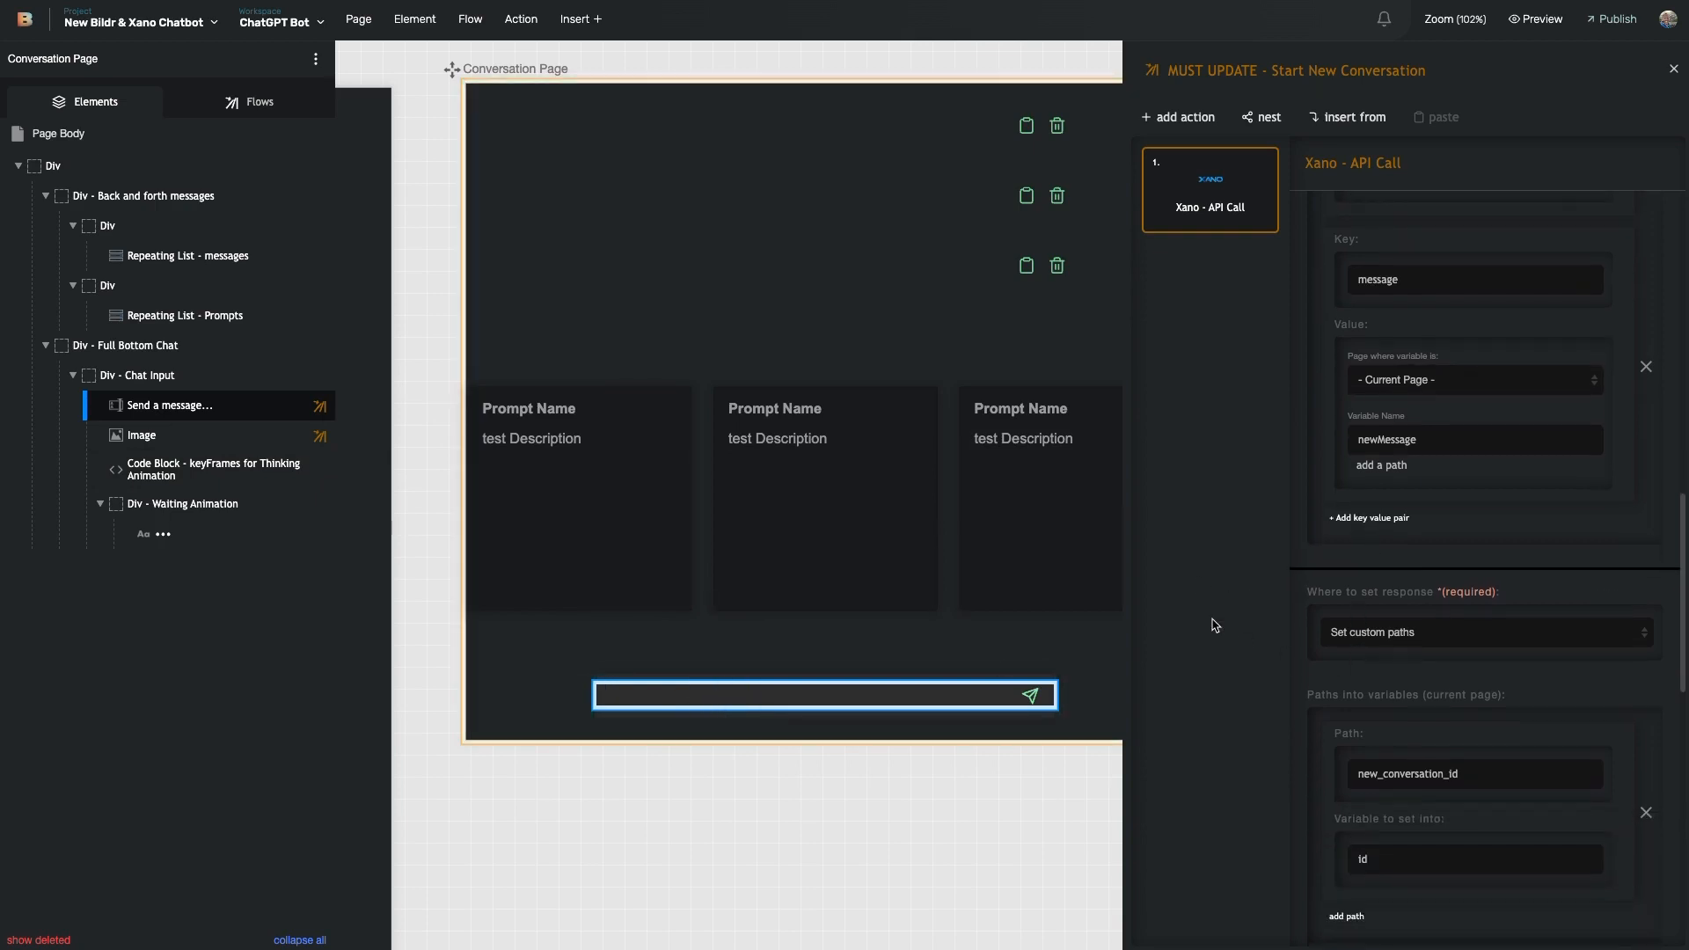
scroll(1337, 645, "down", 3)
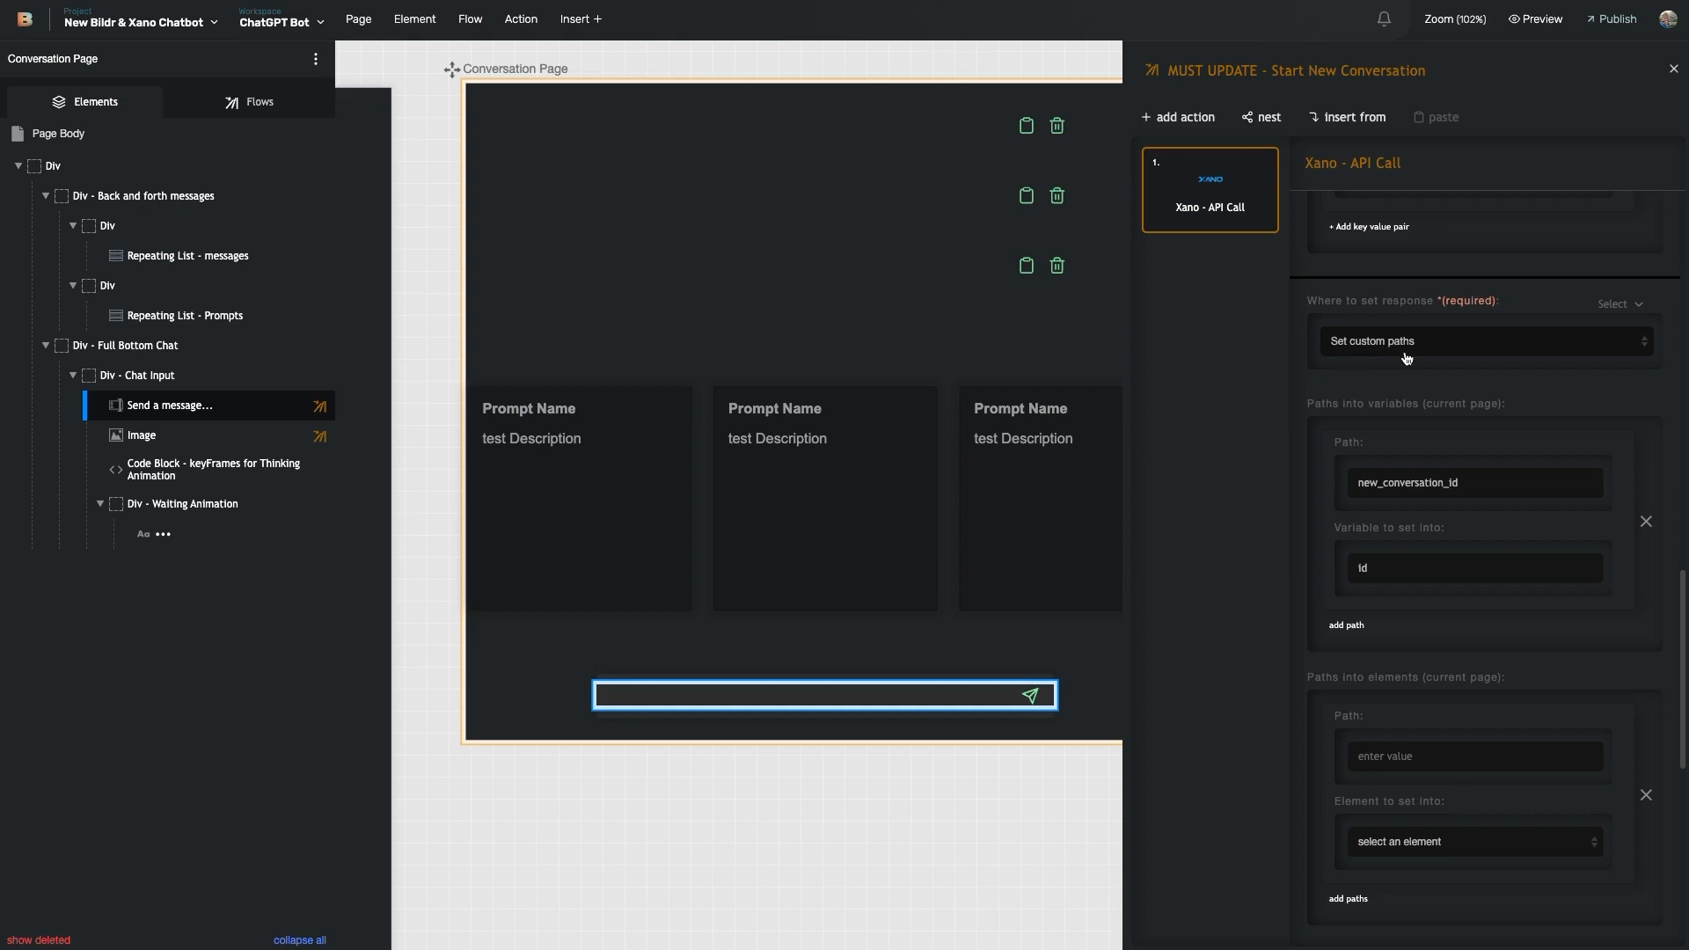
scroll(1399, 366, "down", 2)
left_click_drag(1362, 375, 1492, 388)
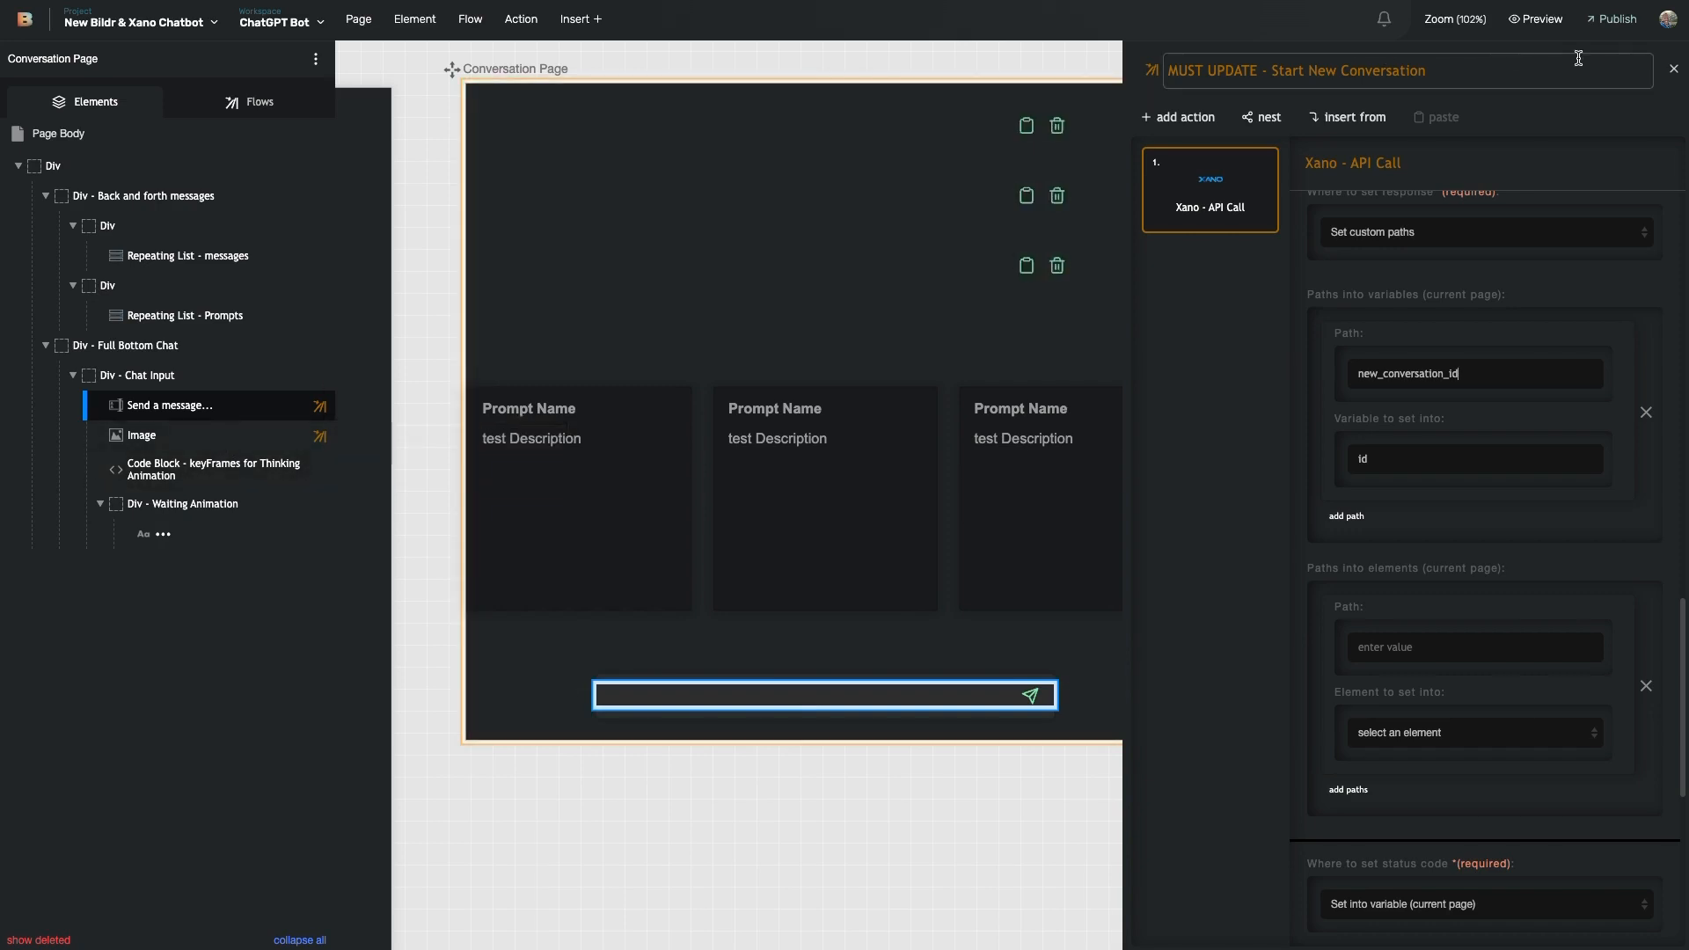
- Reopen the Check if ID is known flow and its Start New Conversation flow
left_click(1679, 75)
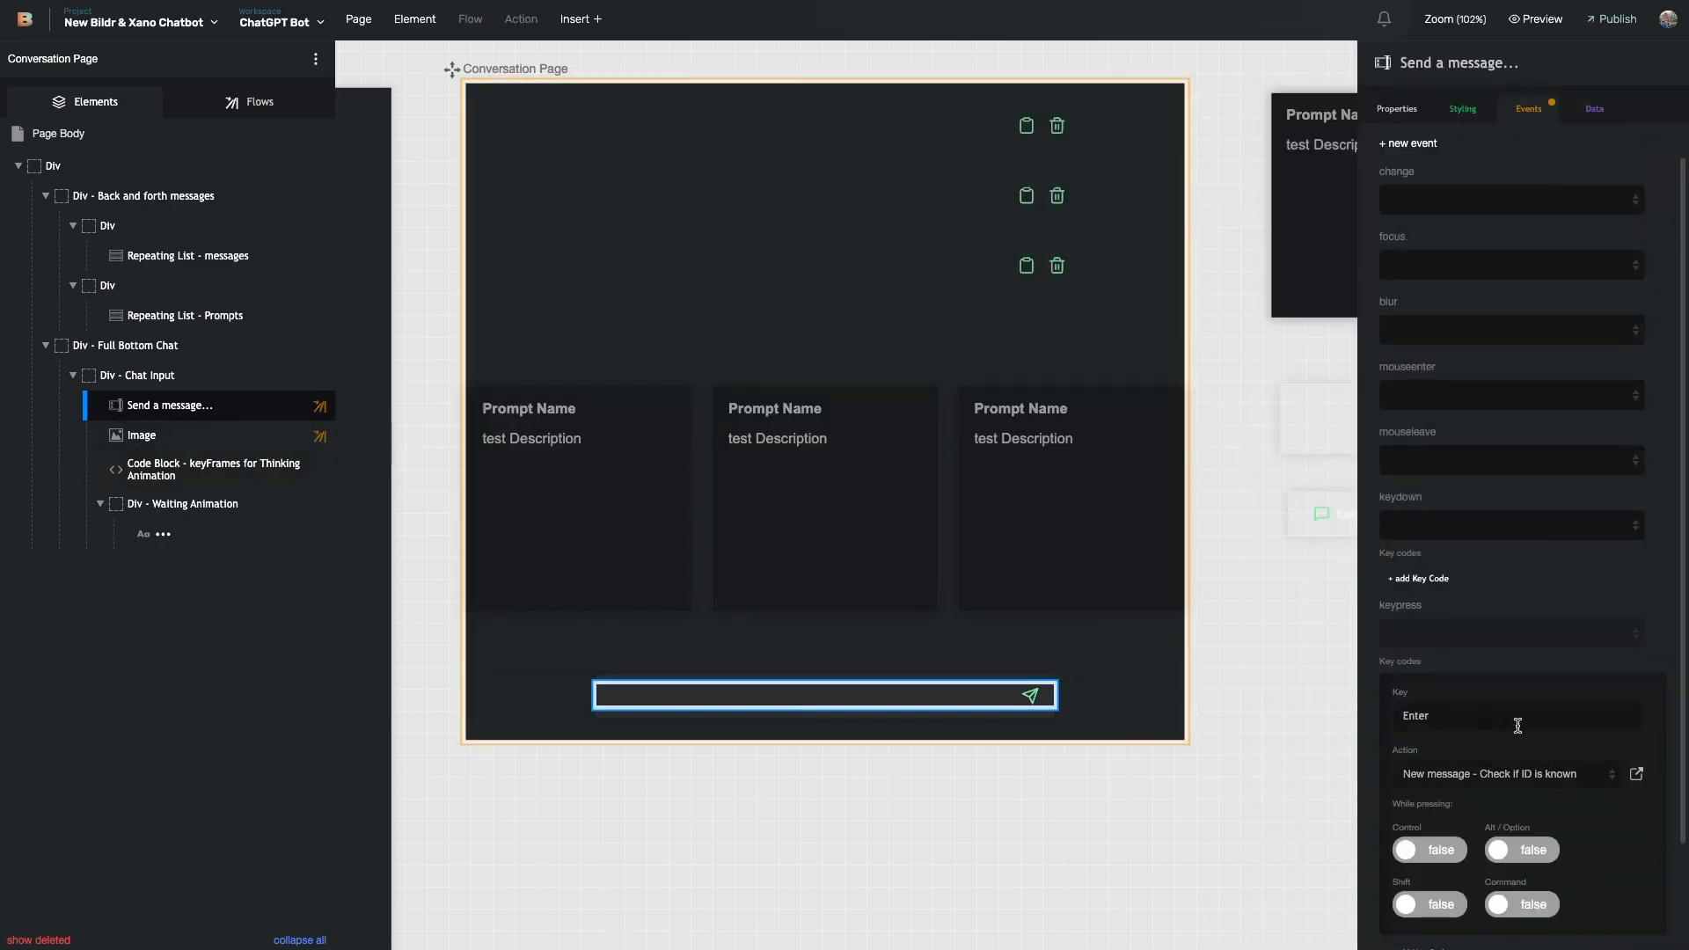
left_click(1637, 774)
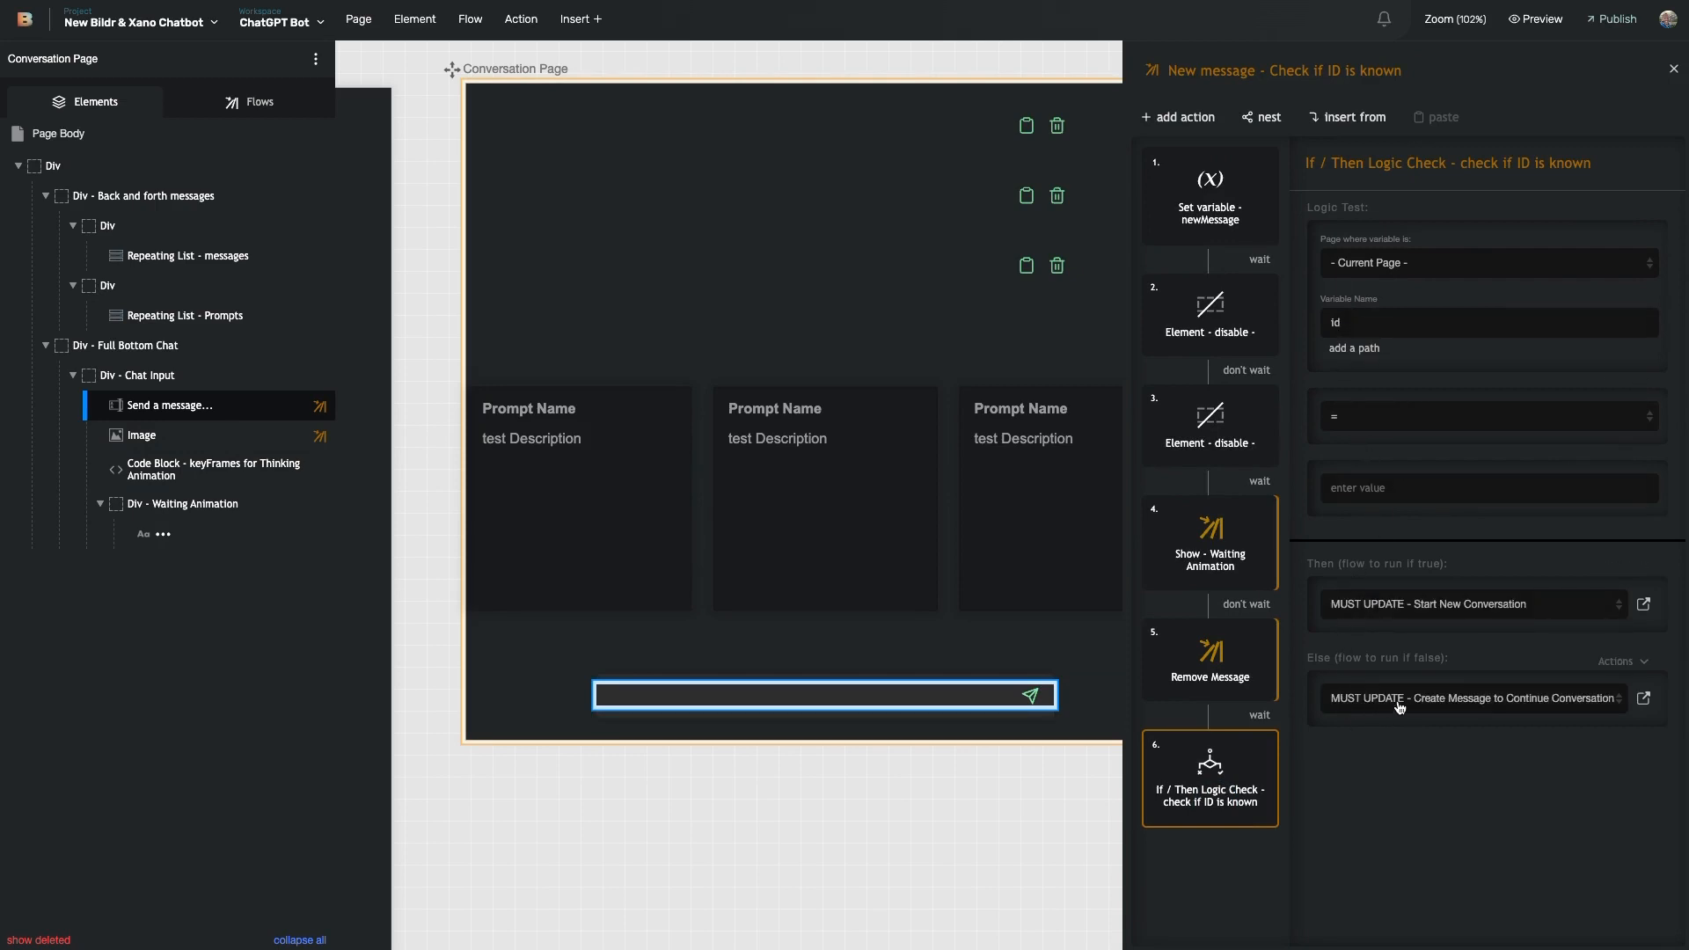
left_click(1644, 604)
- Open the success flow, New Conversation Created - Refresh conversations menu
scroll(1487, 598, "down", 10)
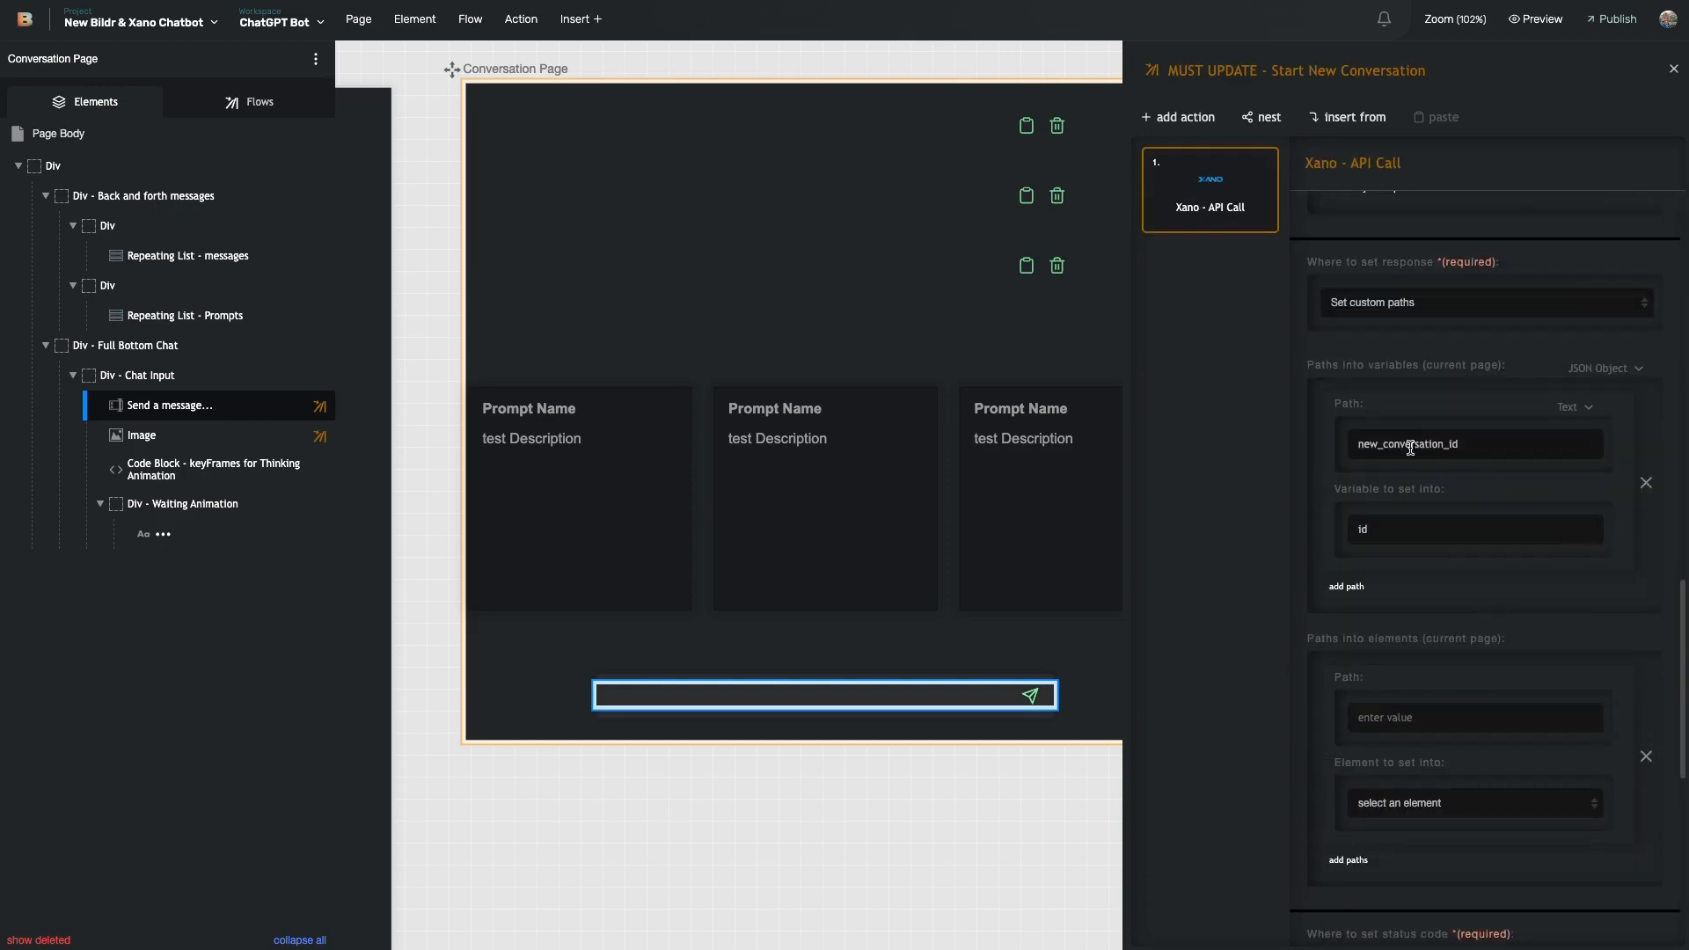
scroll(1384, 542, "down", 1)
scroll(1390, 554, "down", 3)
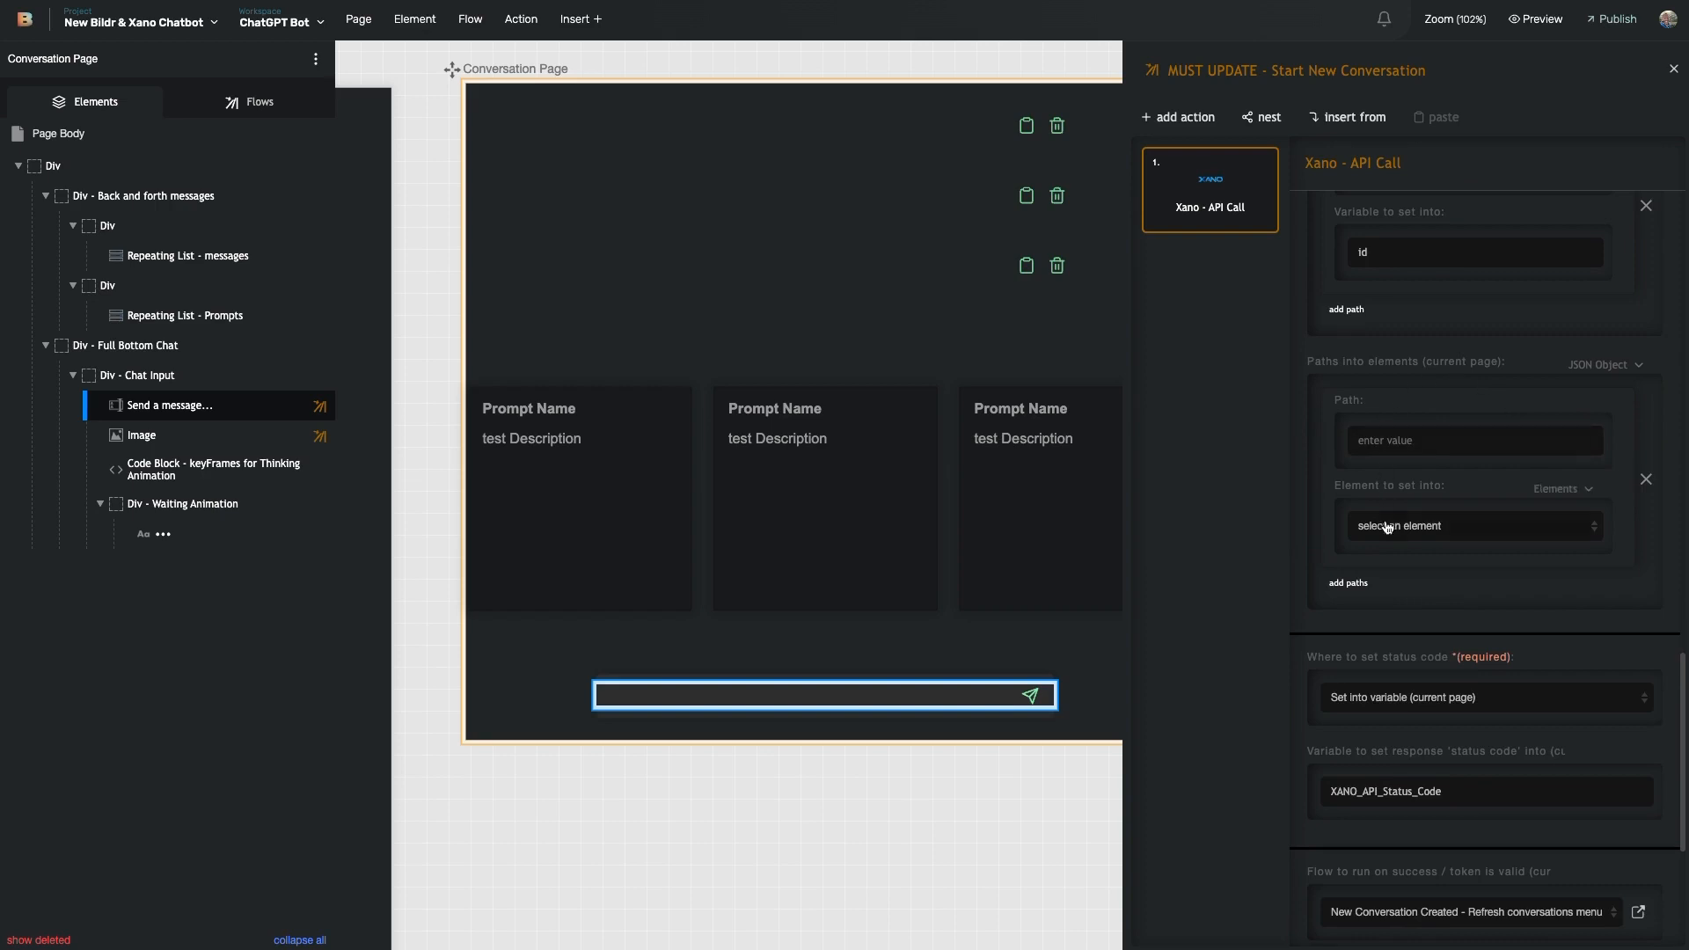
scroll(1403, 572, "down", 2)
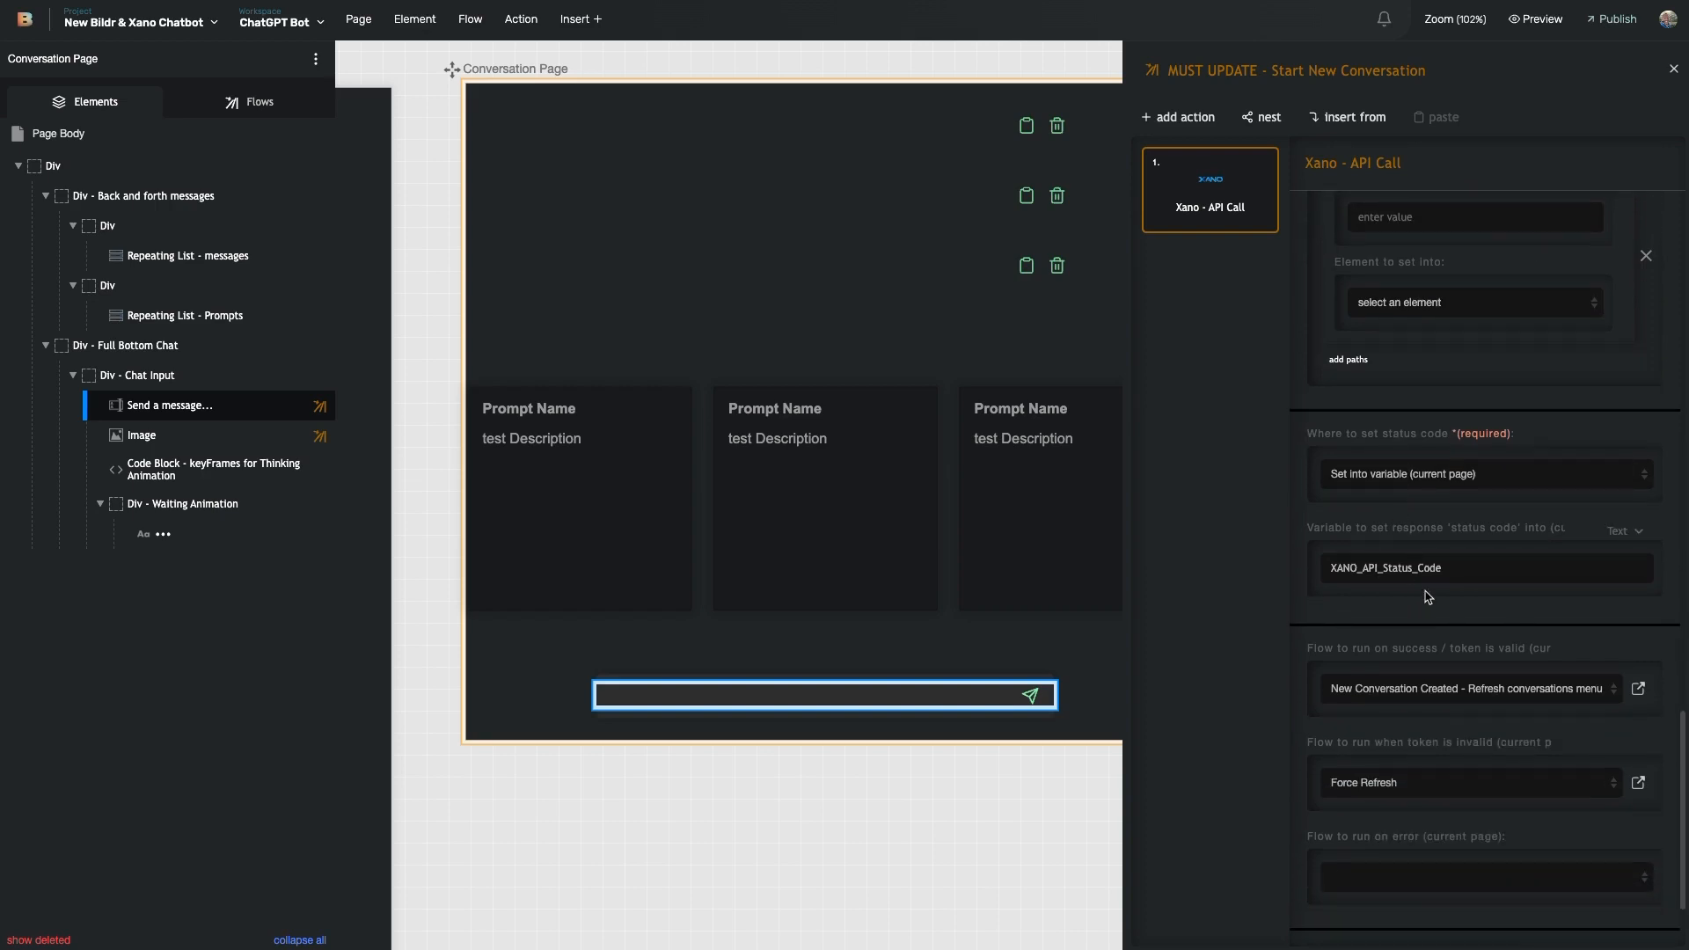
scroll(1355, 528, "down", 1)
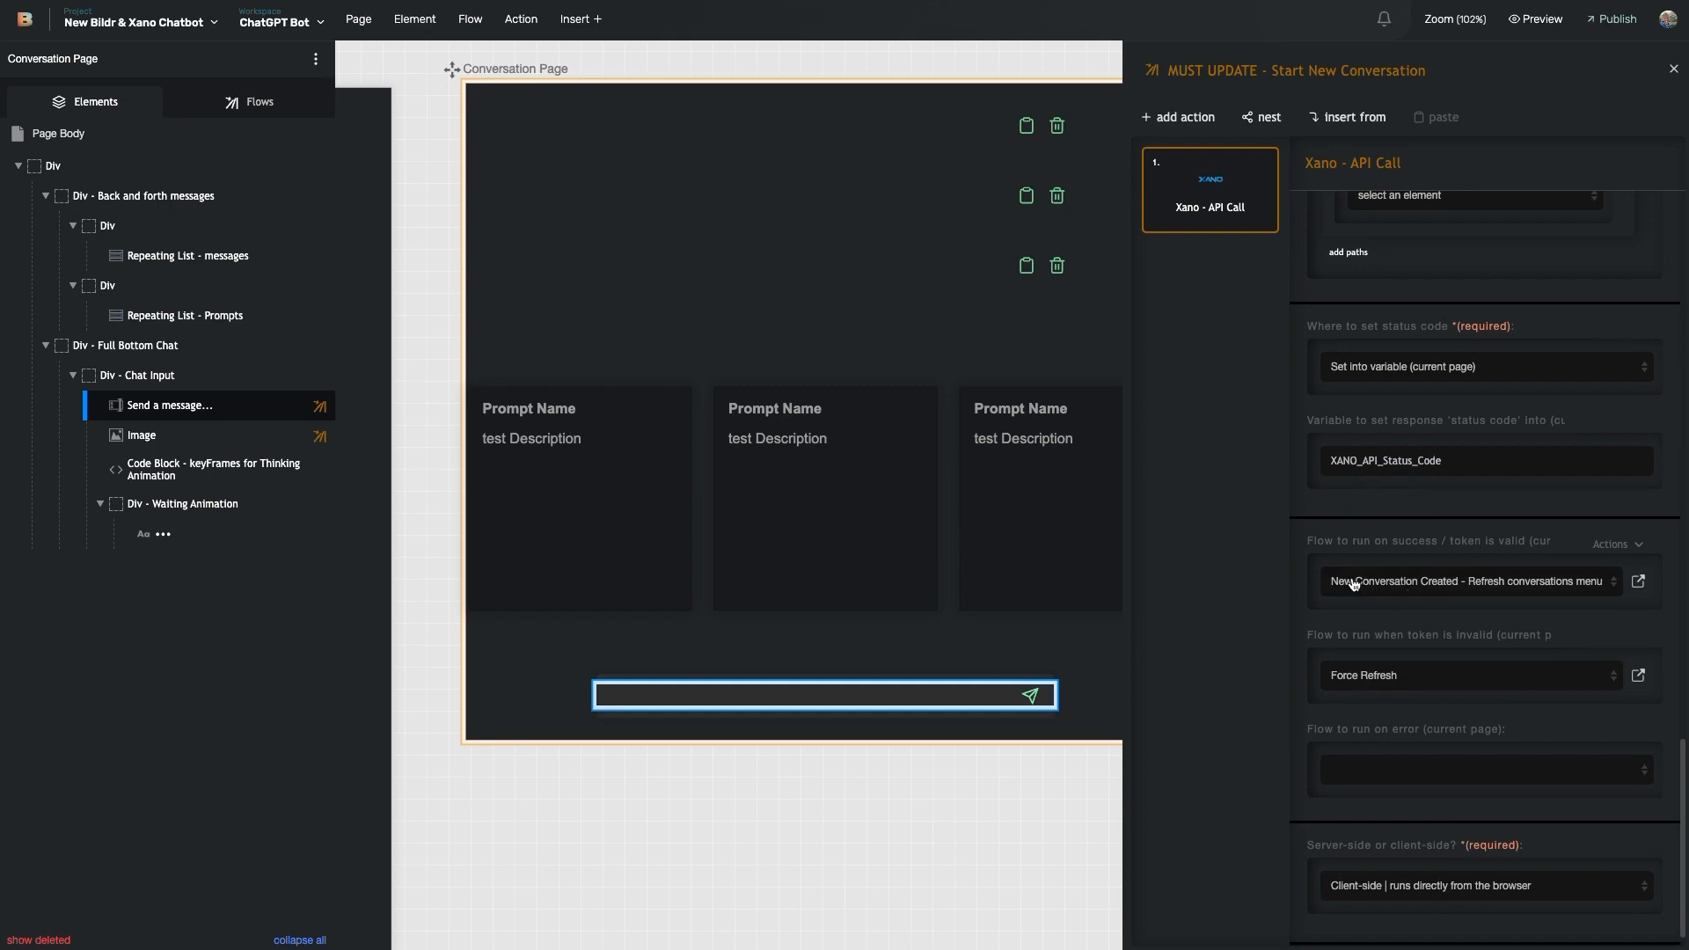
left_click(1638, 582)
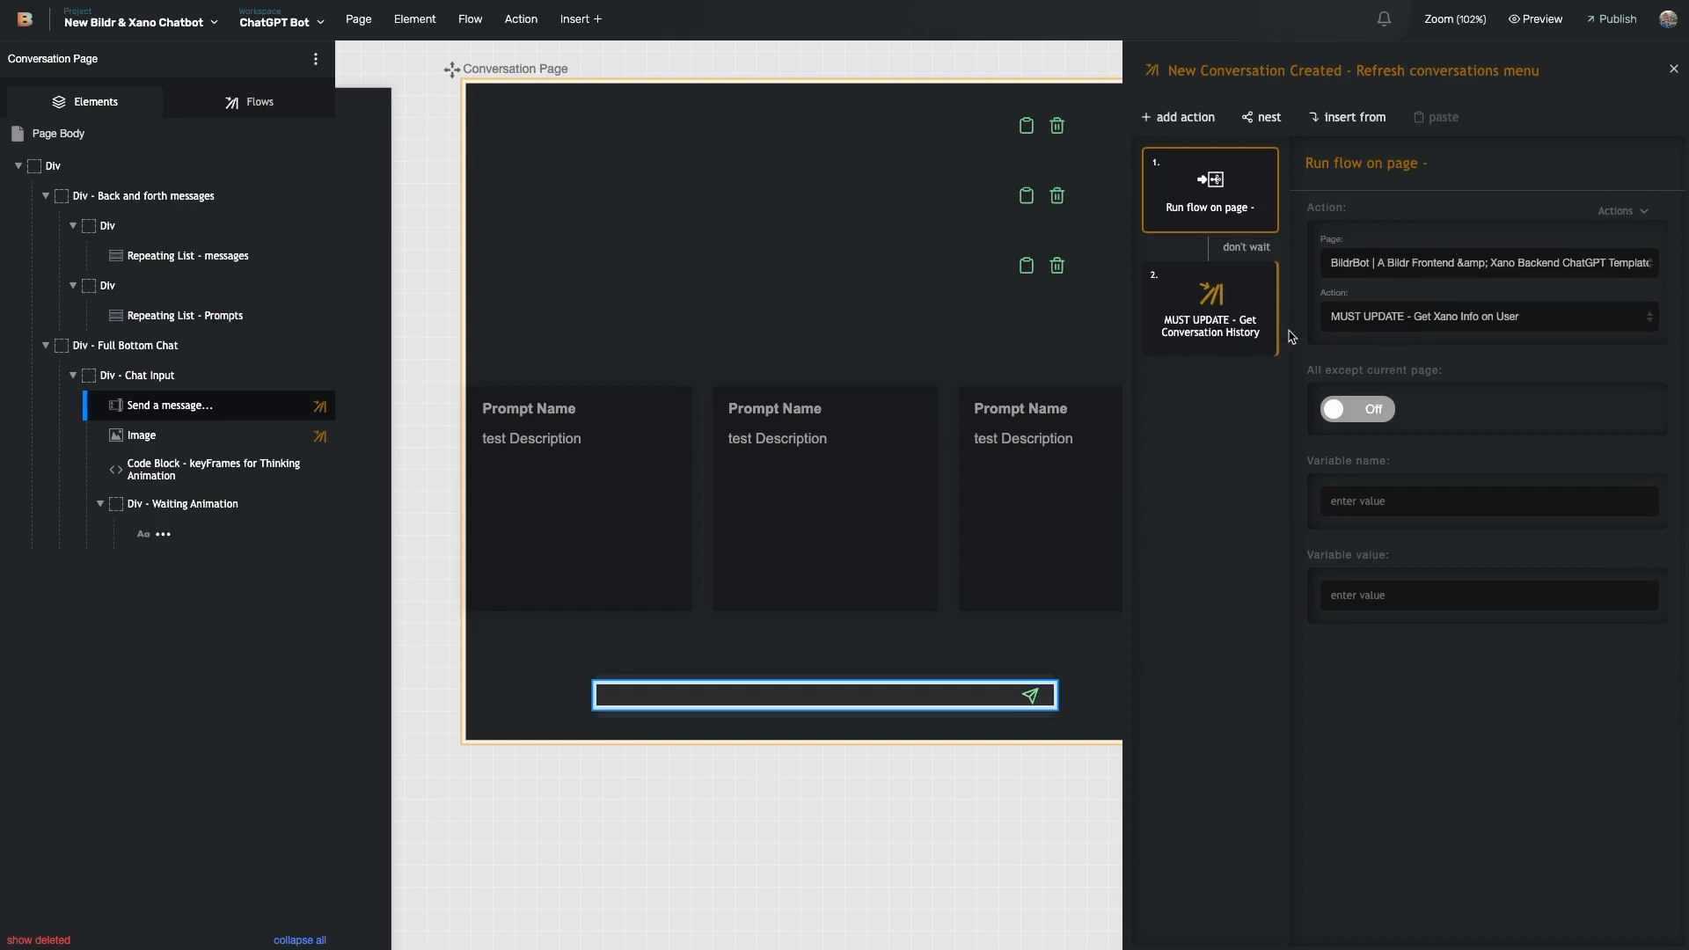
scroll(955, 311, "left", 5)
scroll(956, 311, "left", 5)
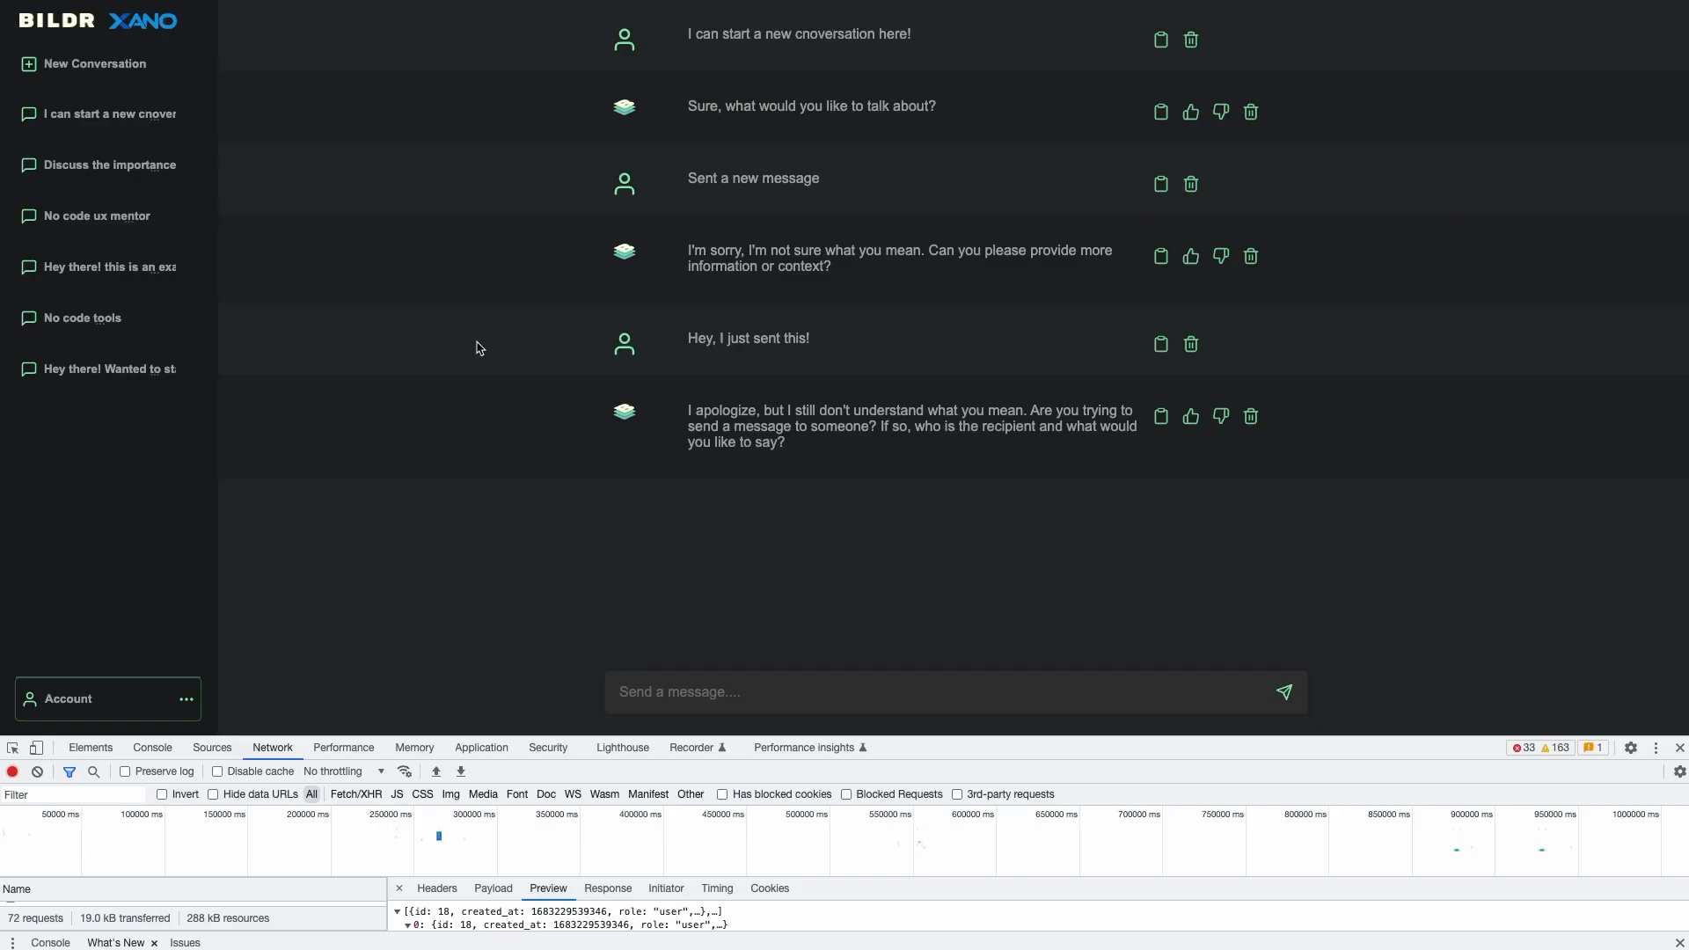
- Make the DevTools panel taller and clear the network request log
left_click(779, 695)
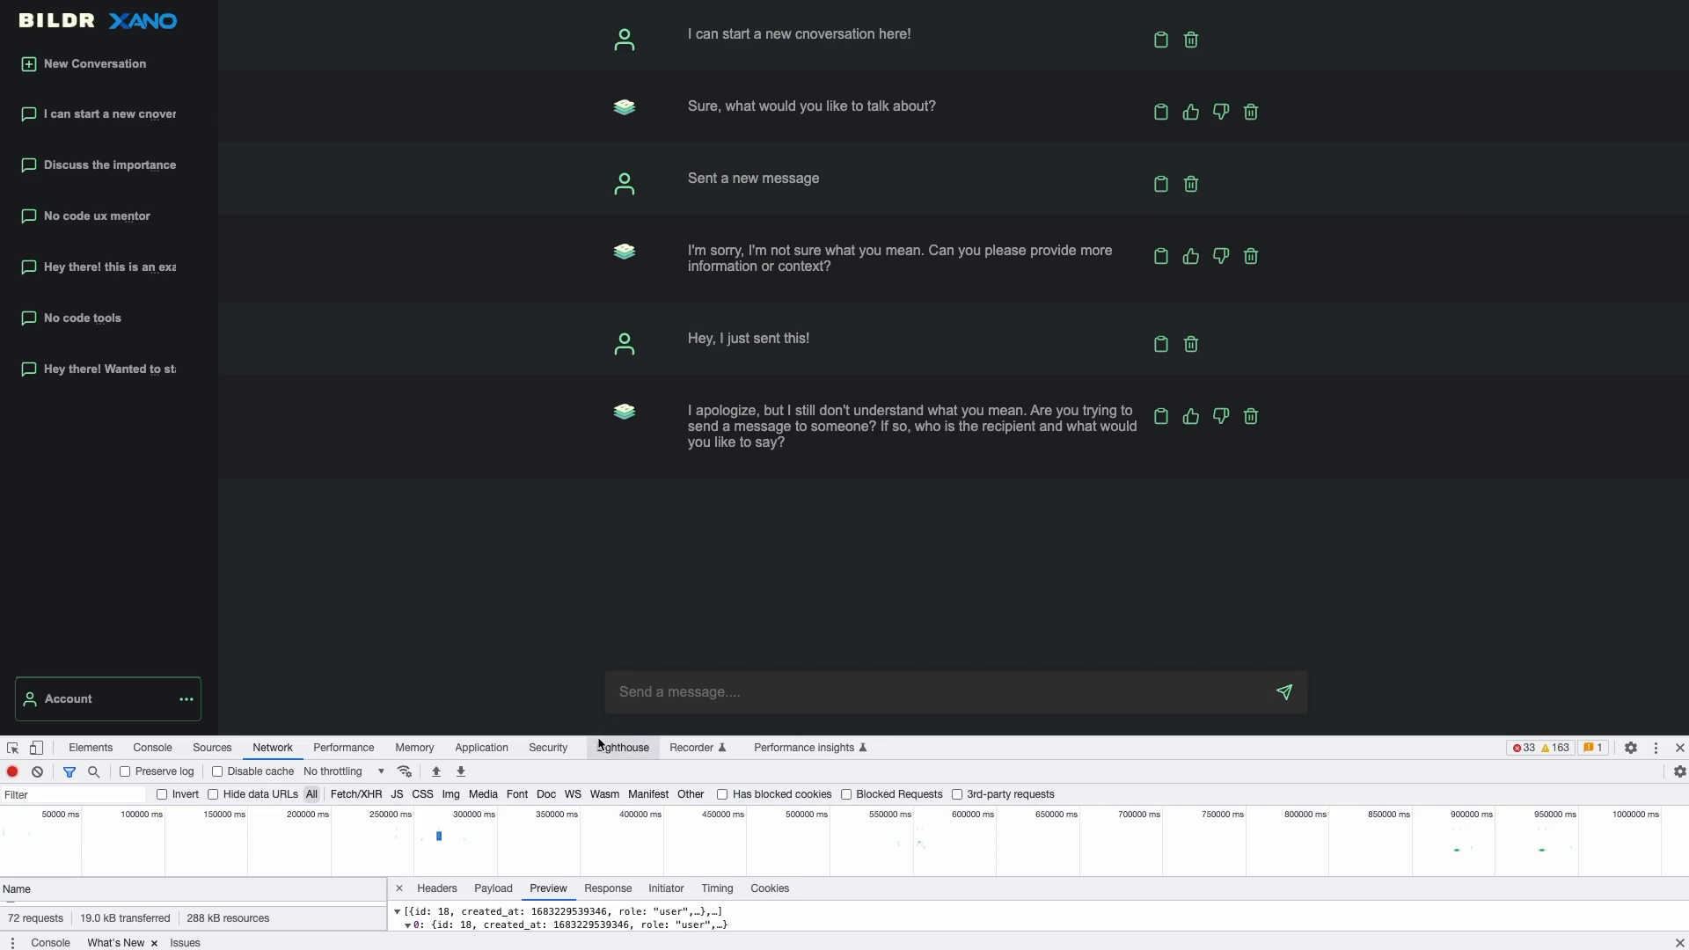
left_click(598, 742)
left_click(286, 745)
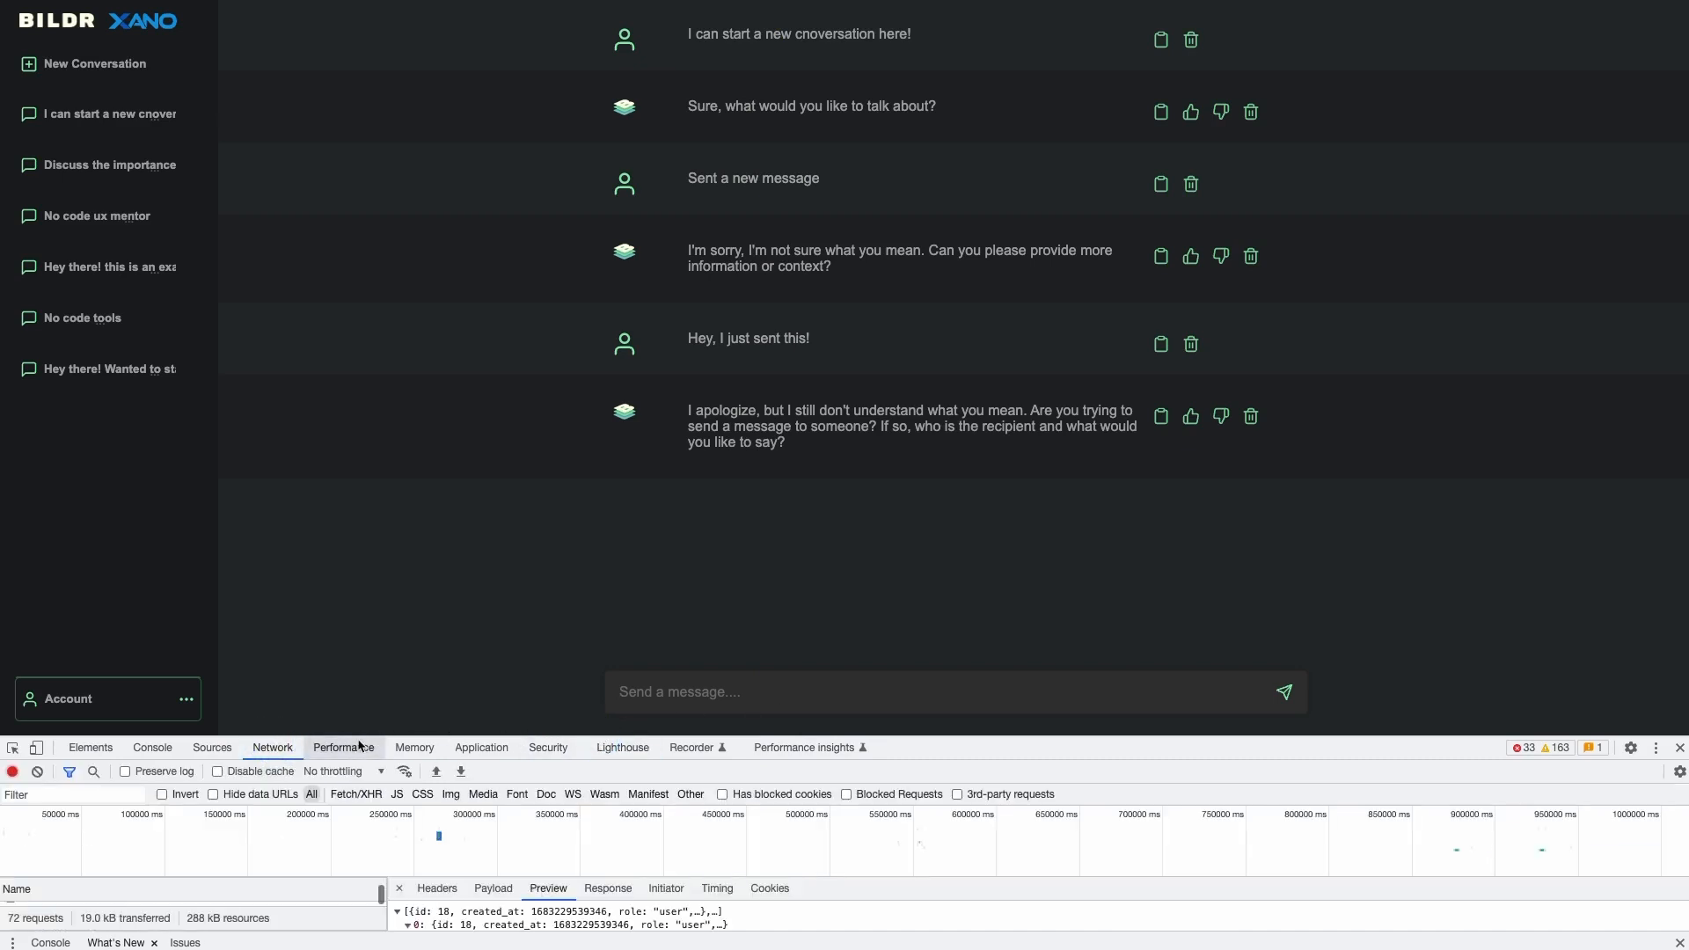
left_click_drag(400, 737, 414, 521)
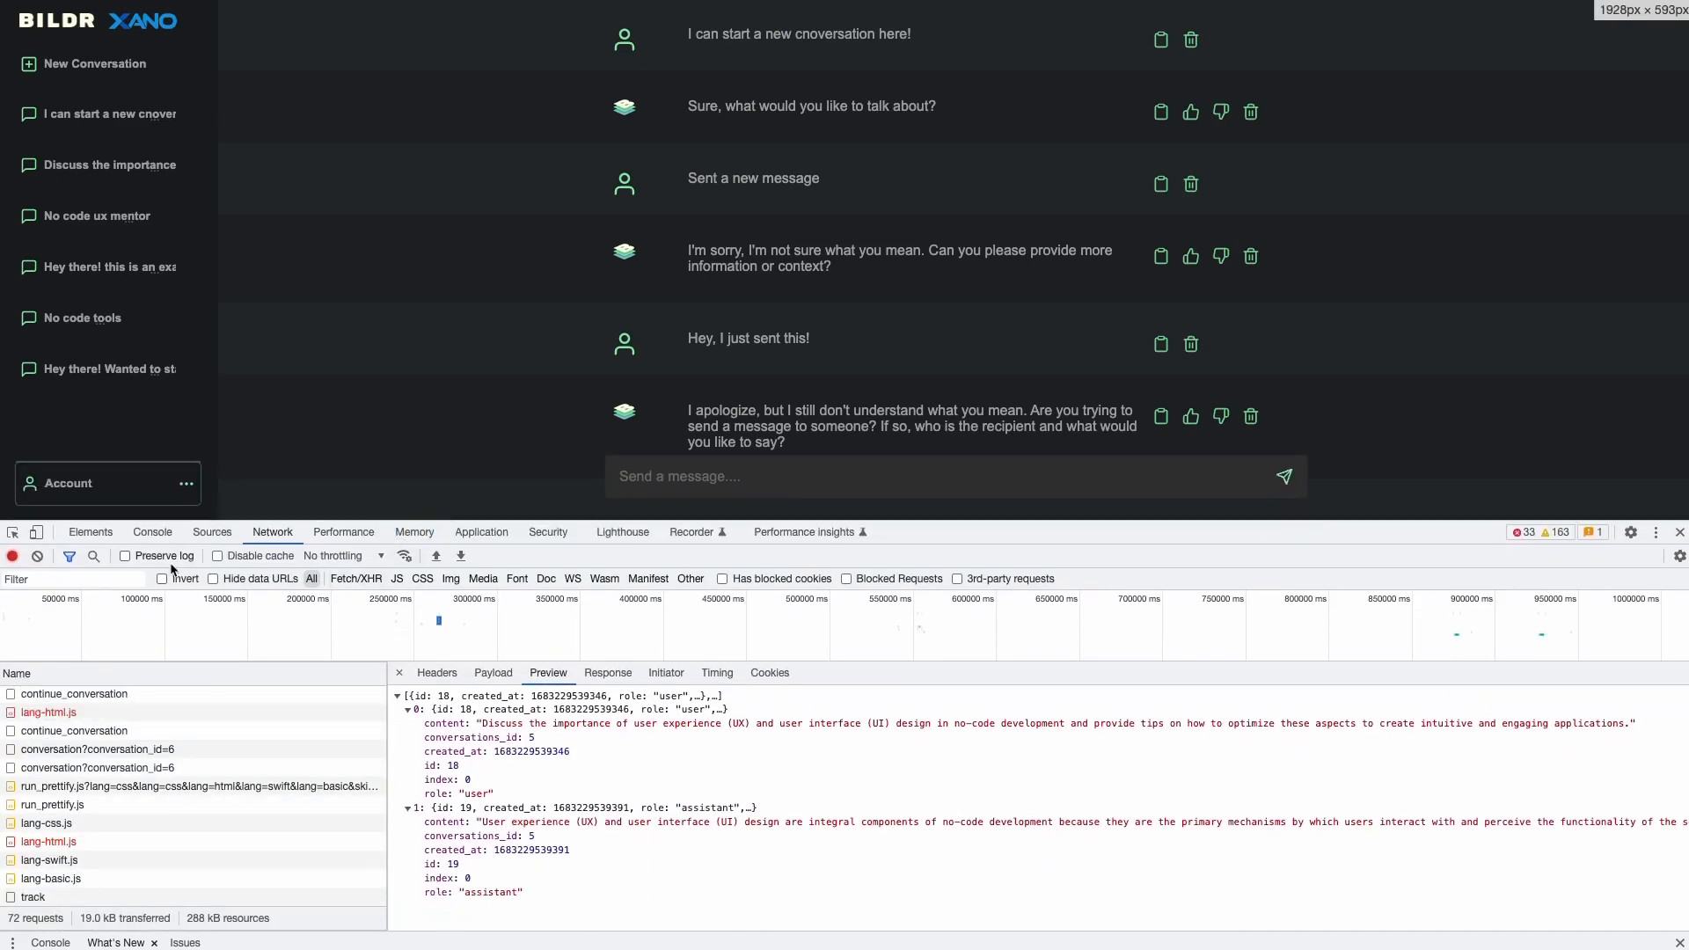
left_click(37, 556)
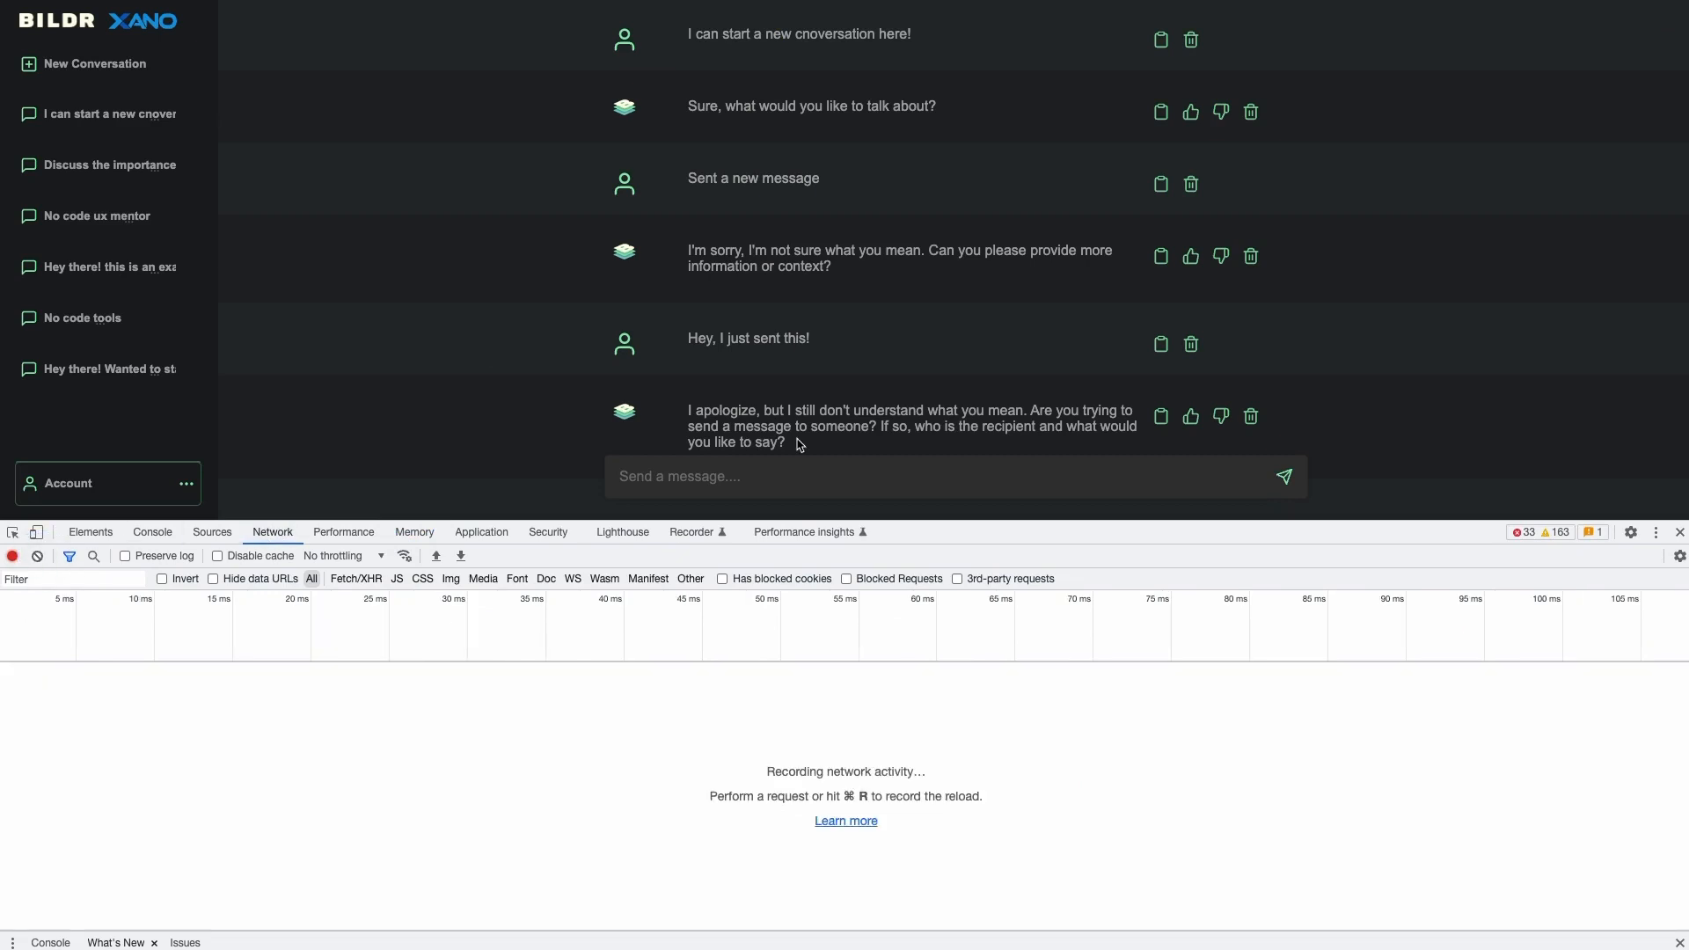
left_click(771, 477)
- Start a fresh chat and send 'Hey - I want to start a brand new conversation'
left_click(103, 88)
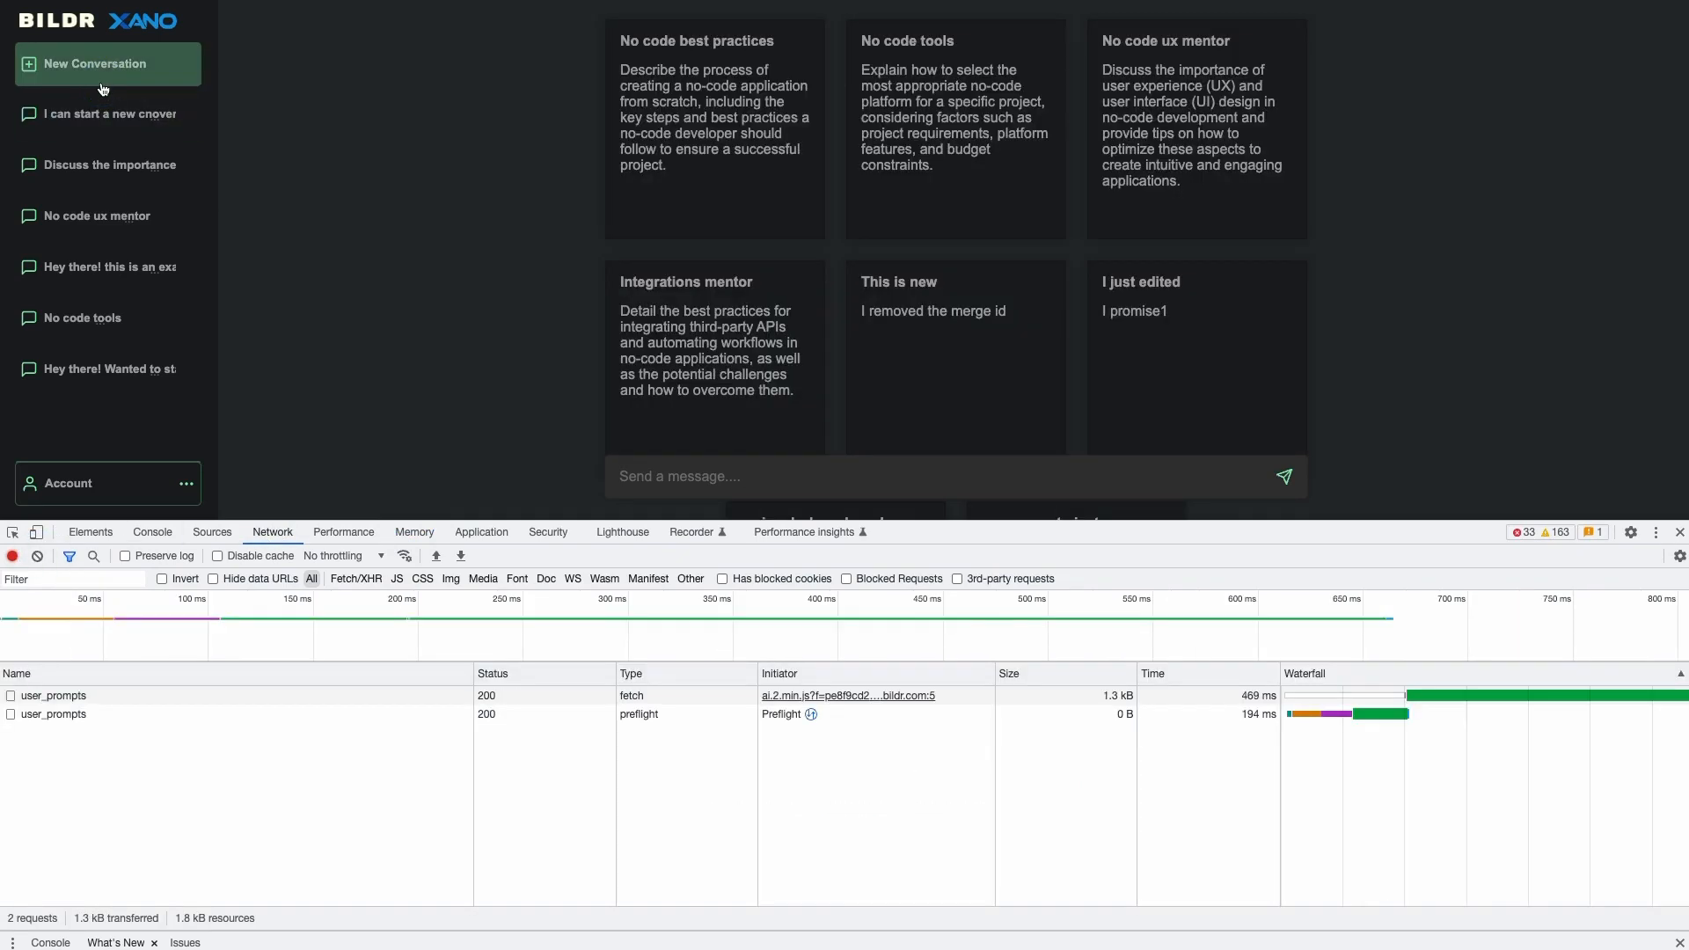
scroll(886, 386, "down", 2)
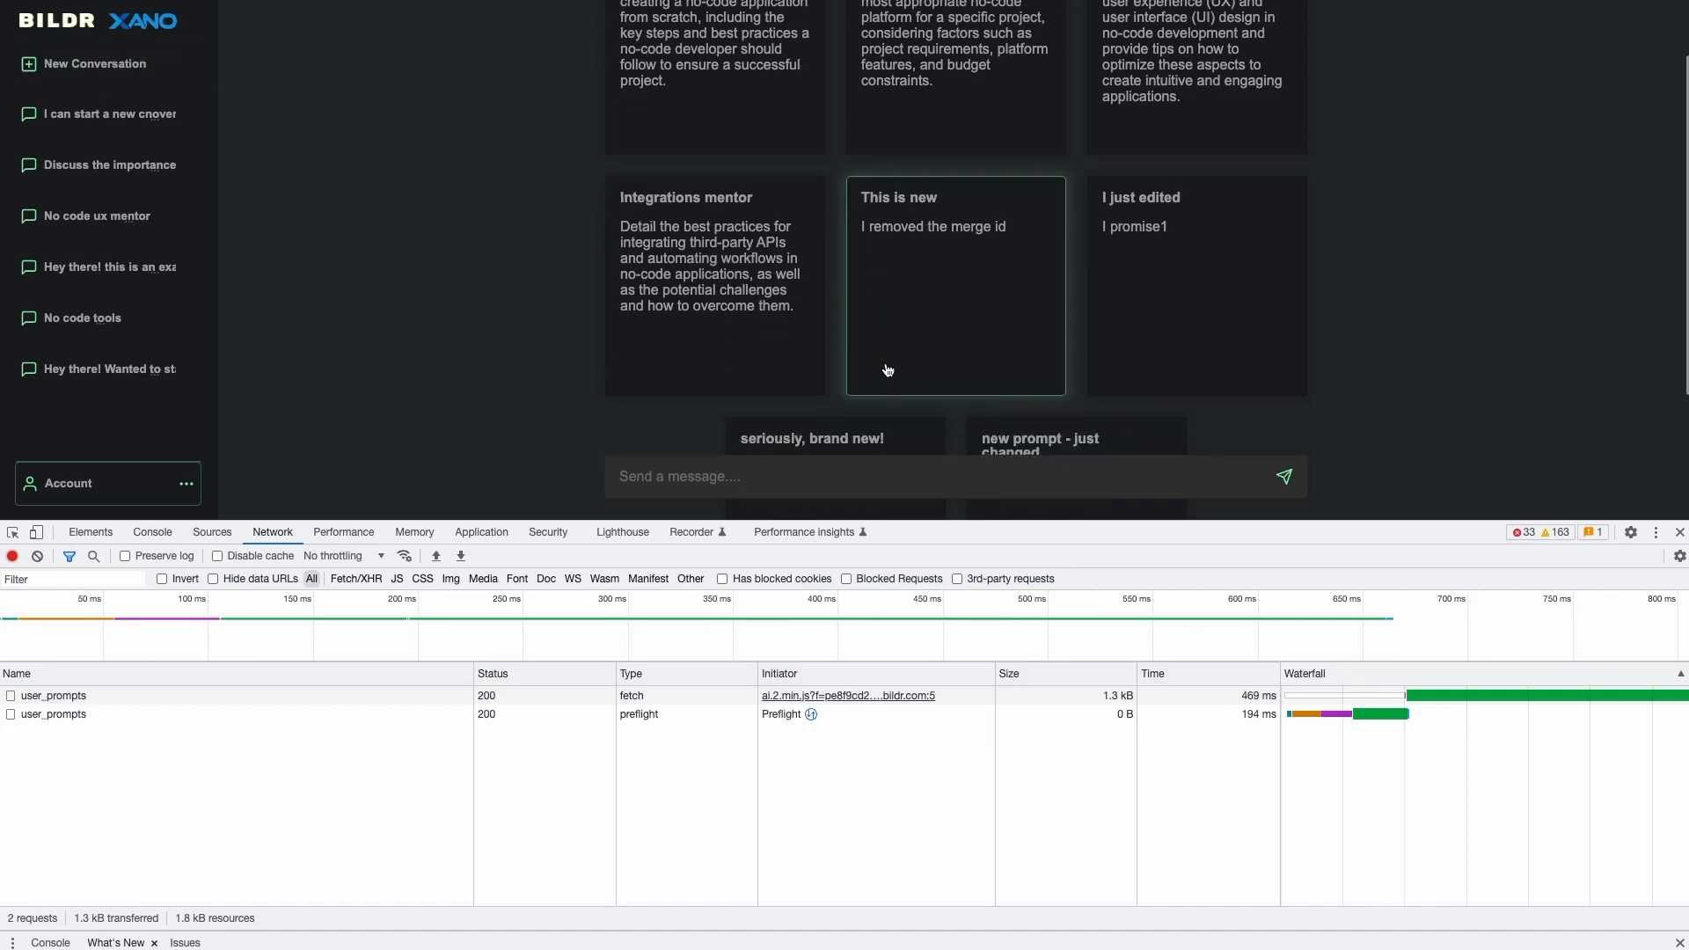
left_click(778, 480)
type("Hey - I")
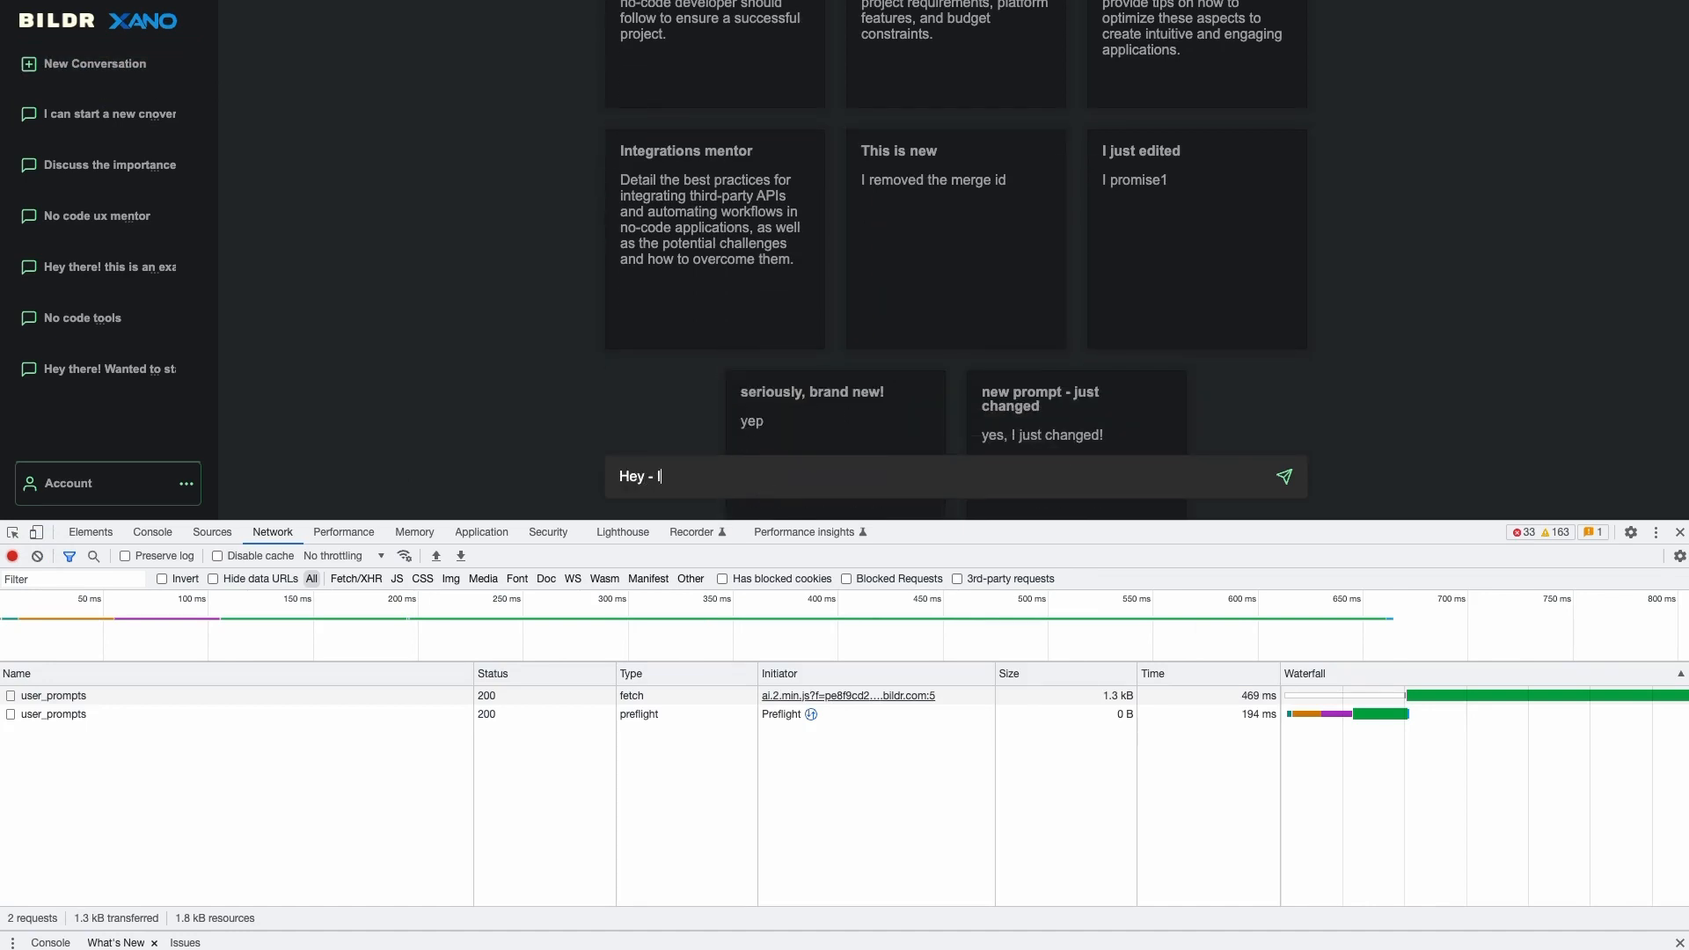
type(" want to start a brand new conversation.")
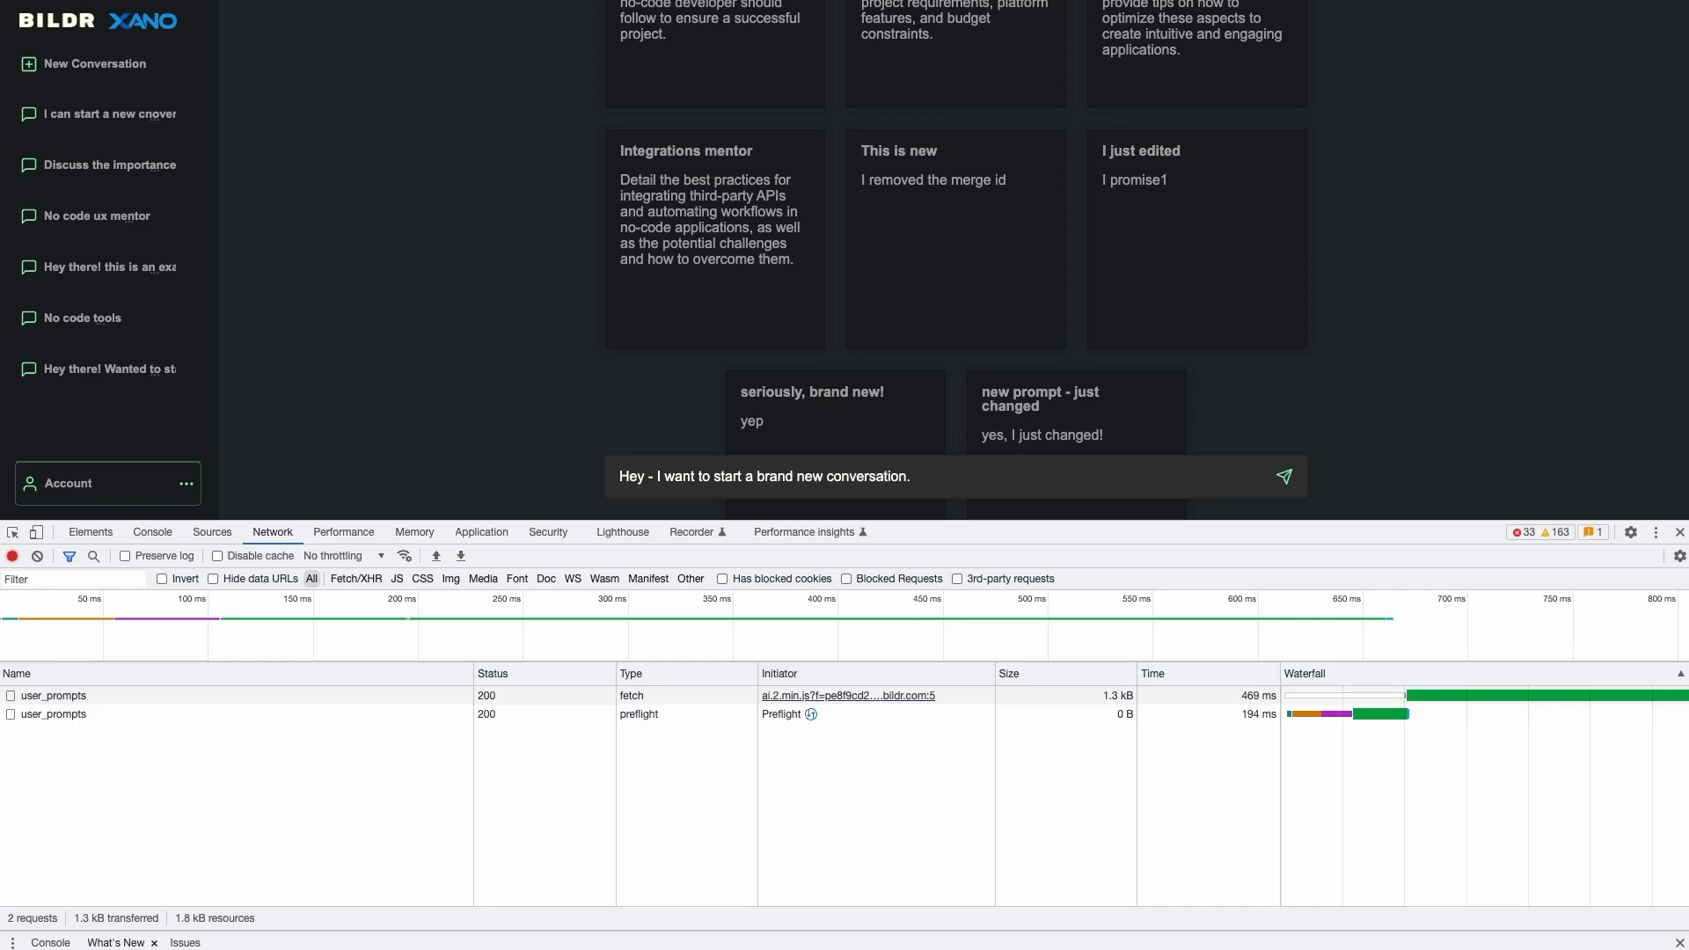
key("Return")
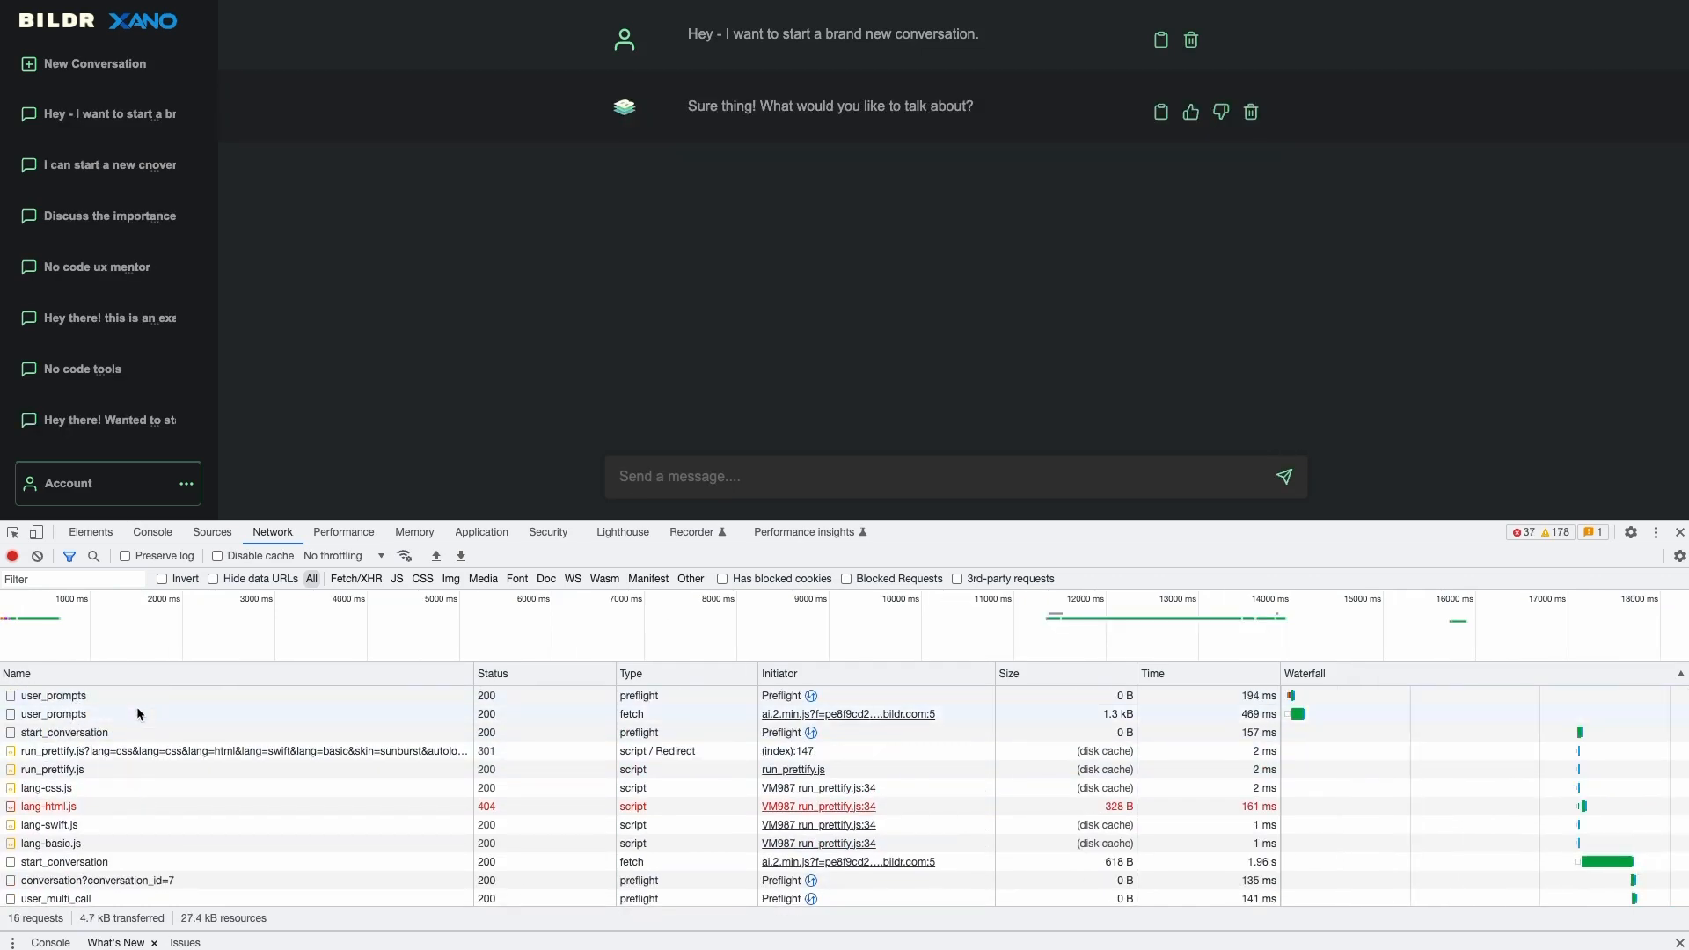
- Compare the start_conversation and user_prompts responses, then show the start_conversation payload
left_click(103, 734)
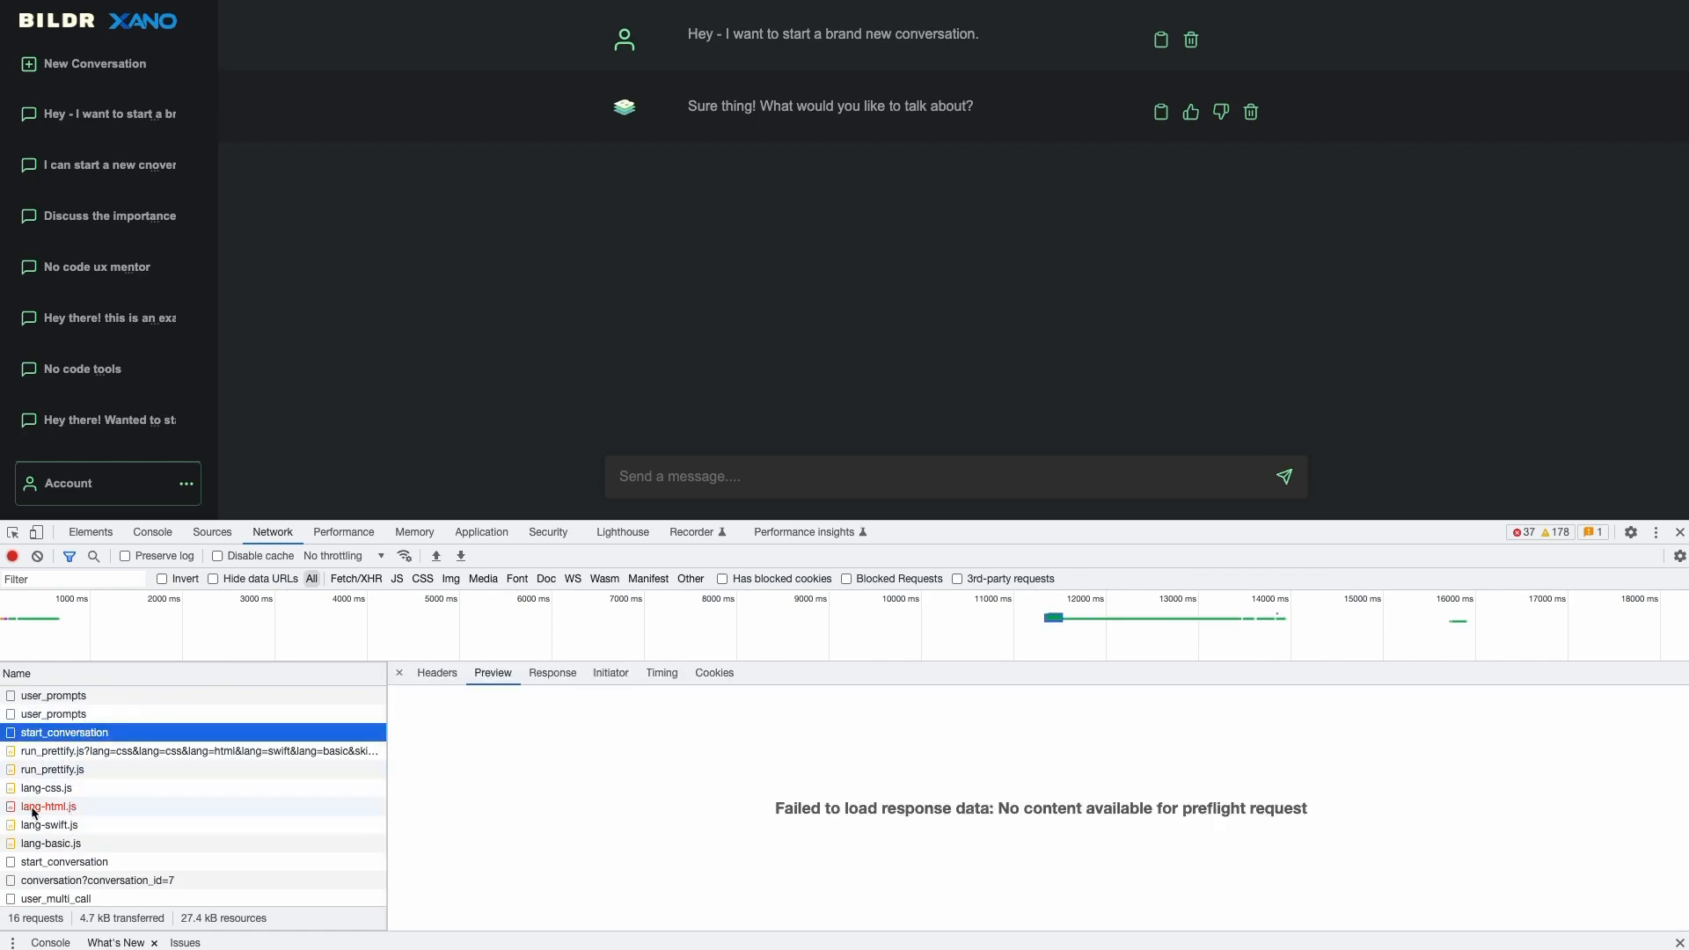
left_click(72, 866)
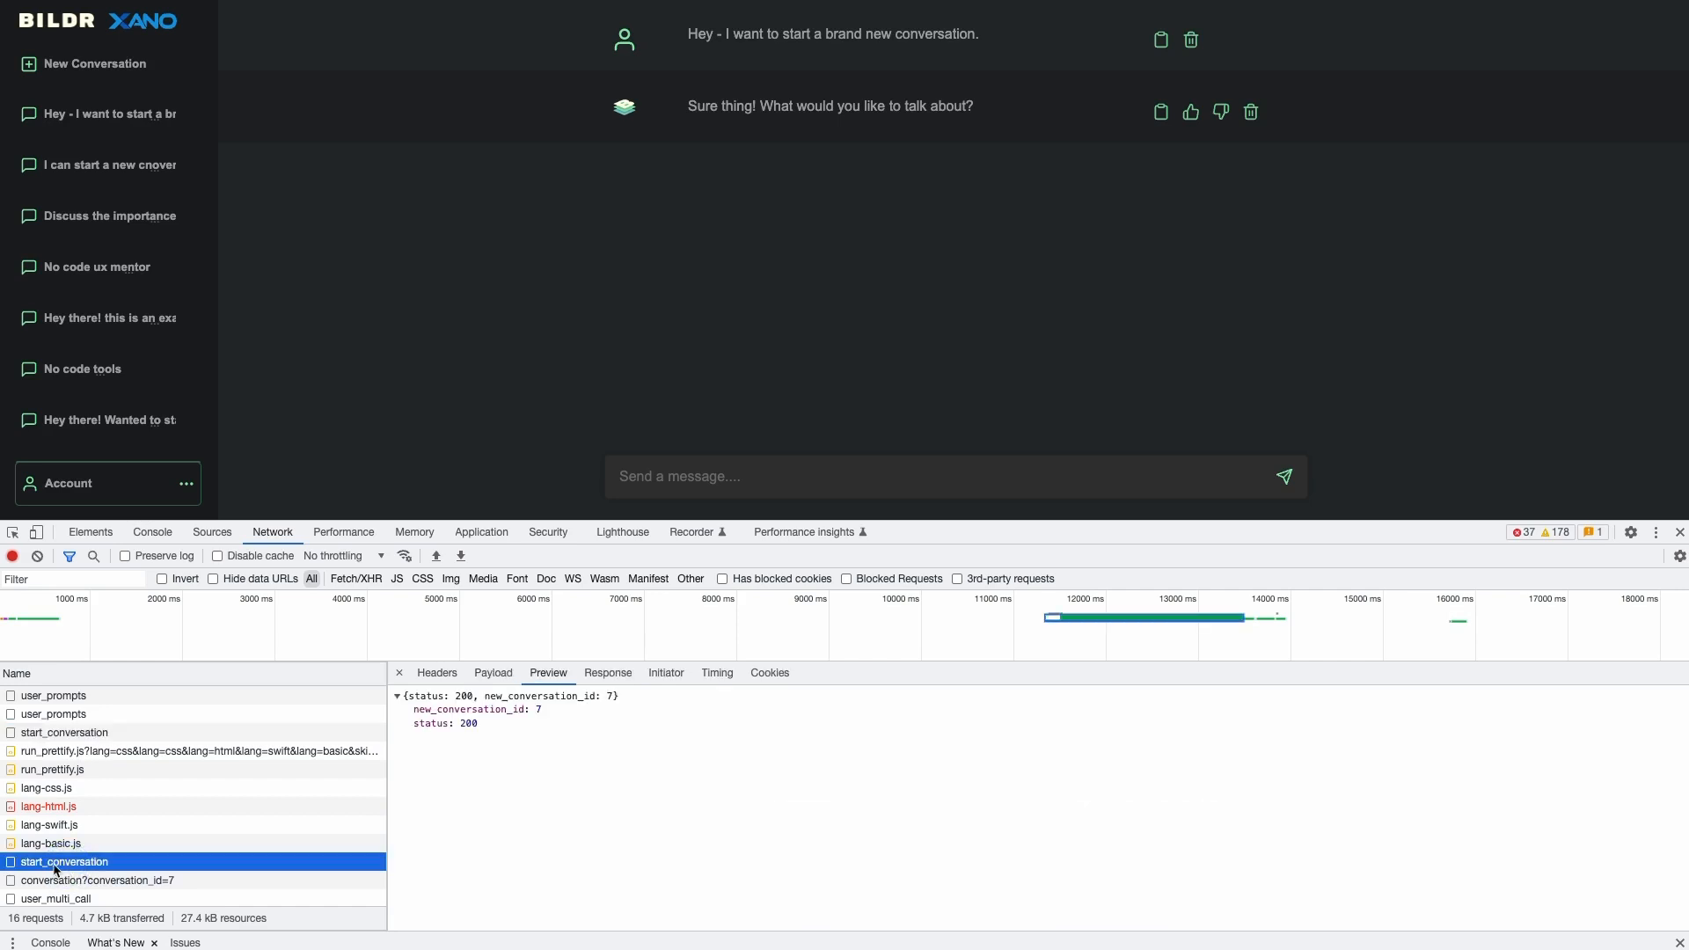
left_click(85, 719)
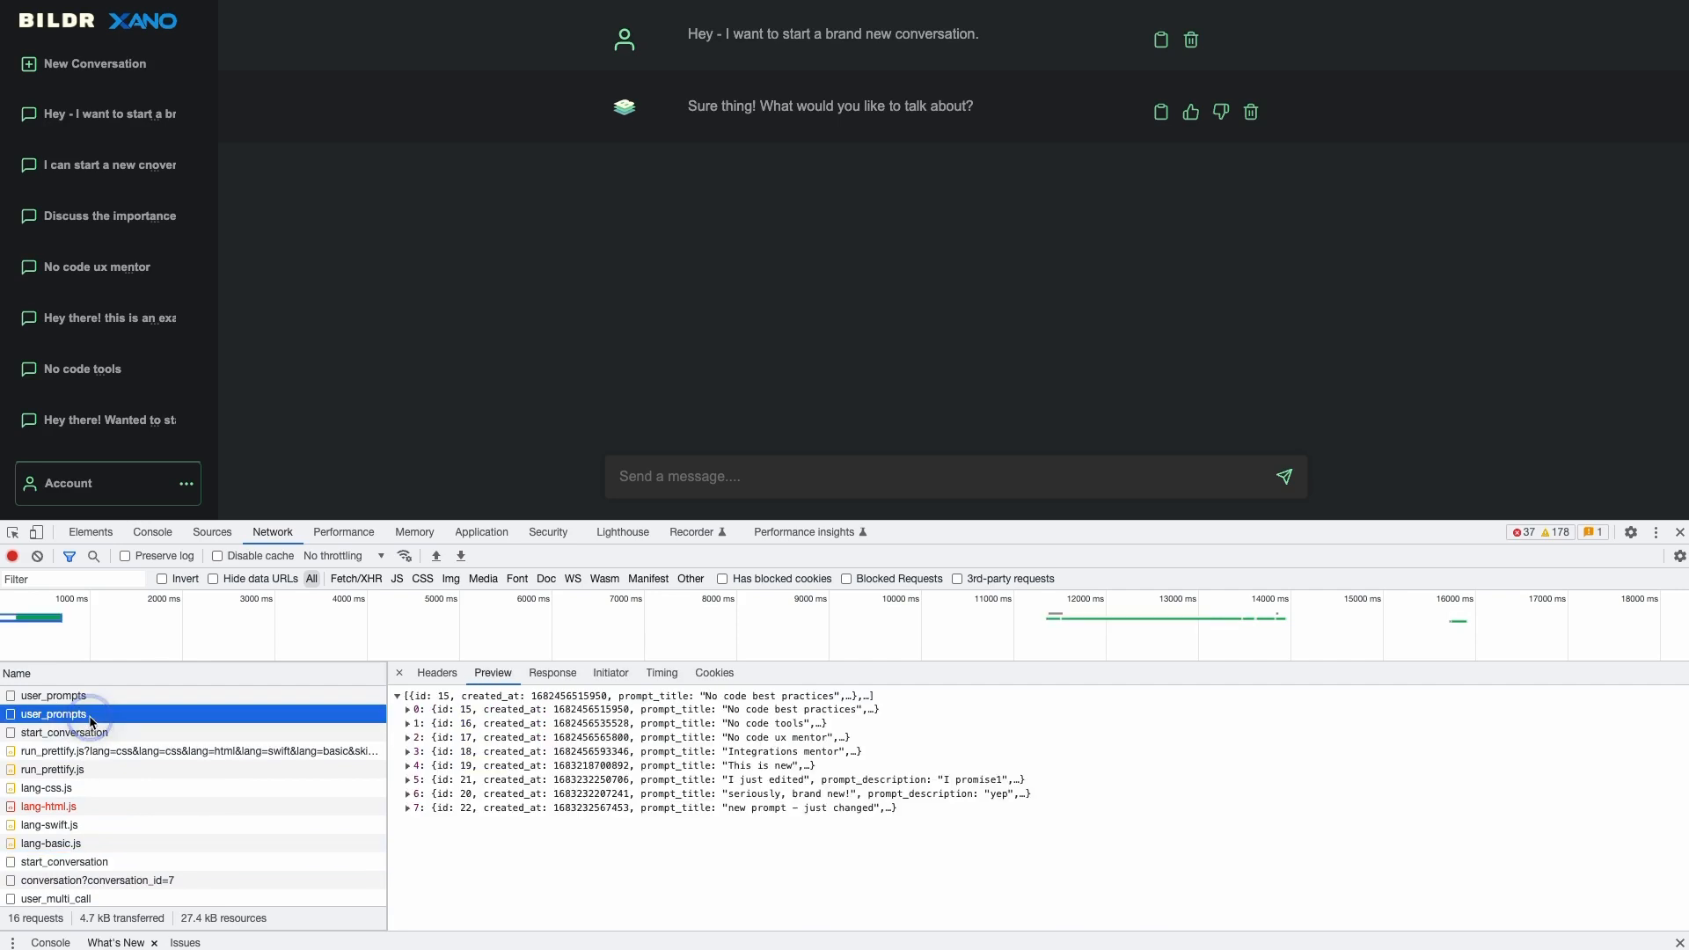
left_click(97, 863)
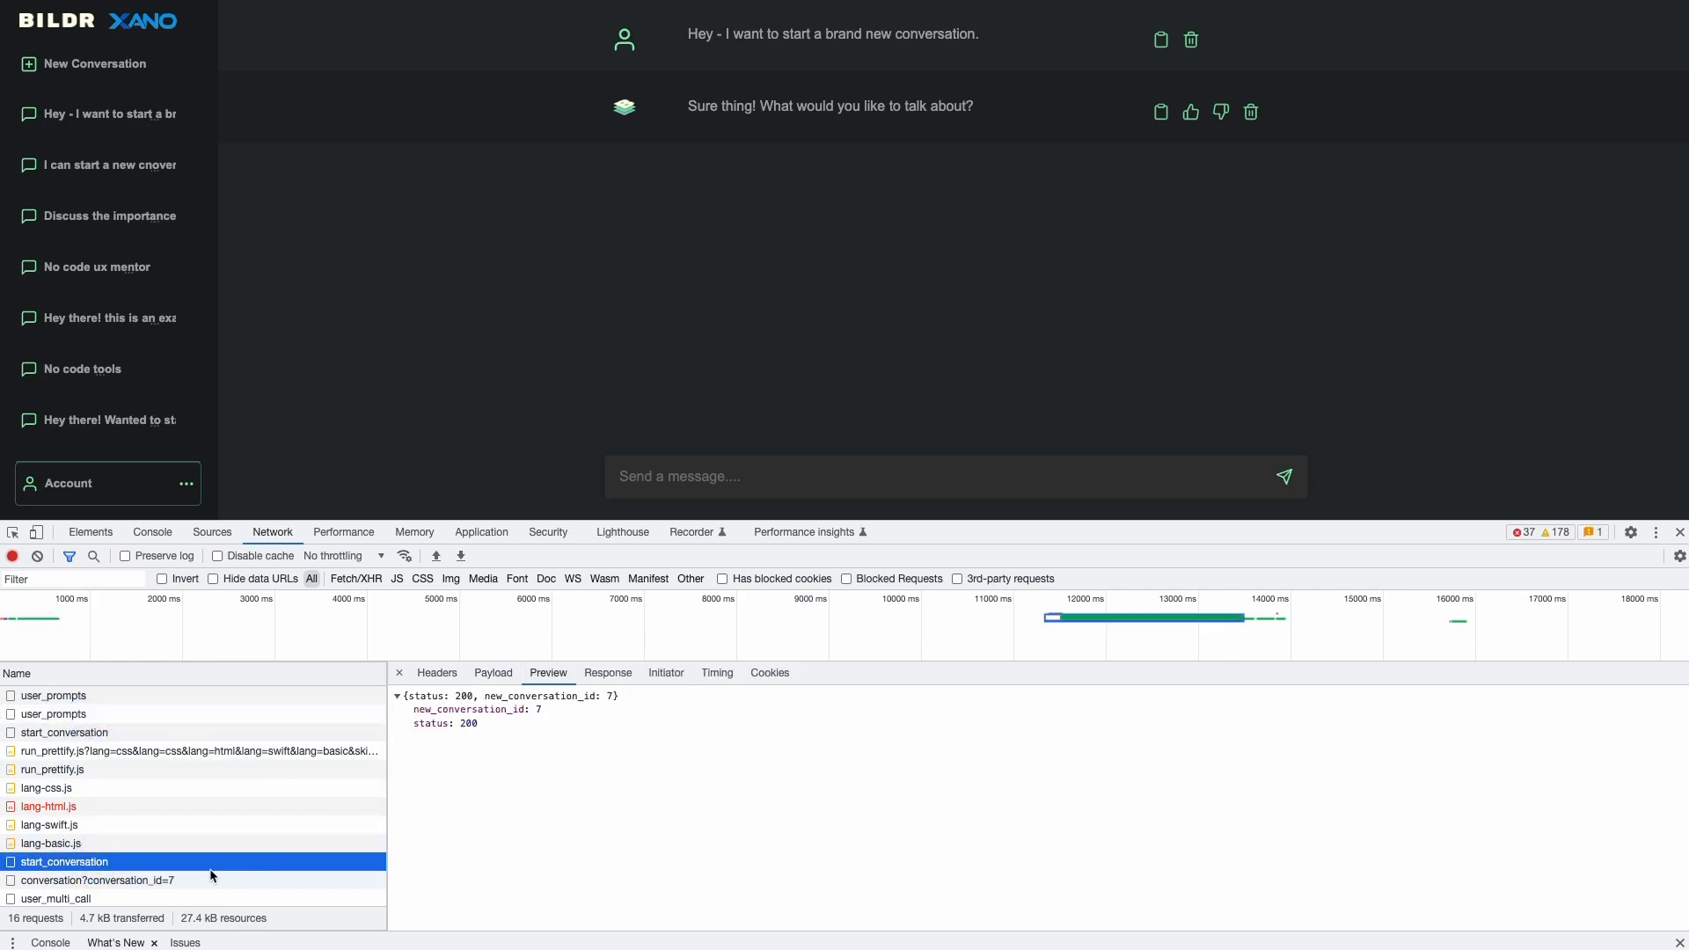
left_click(494, 673)
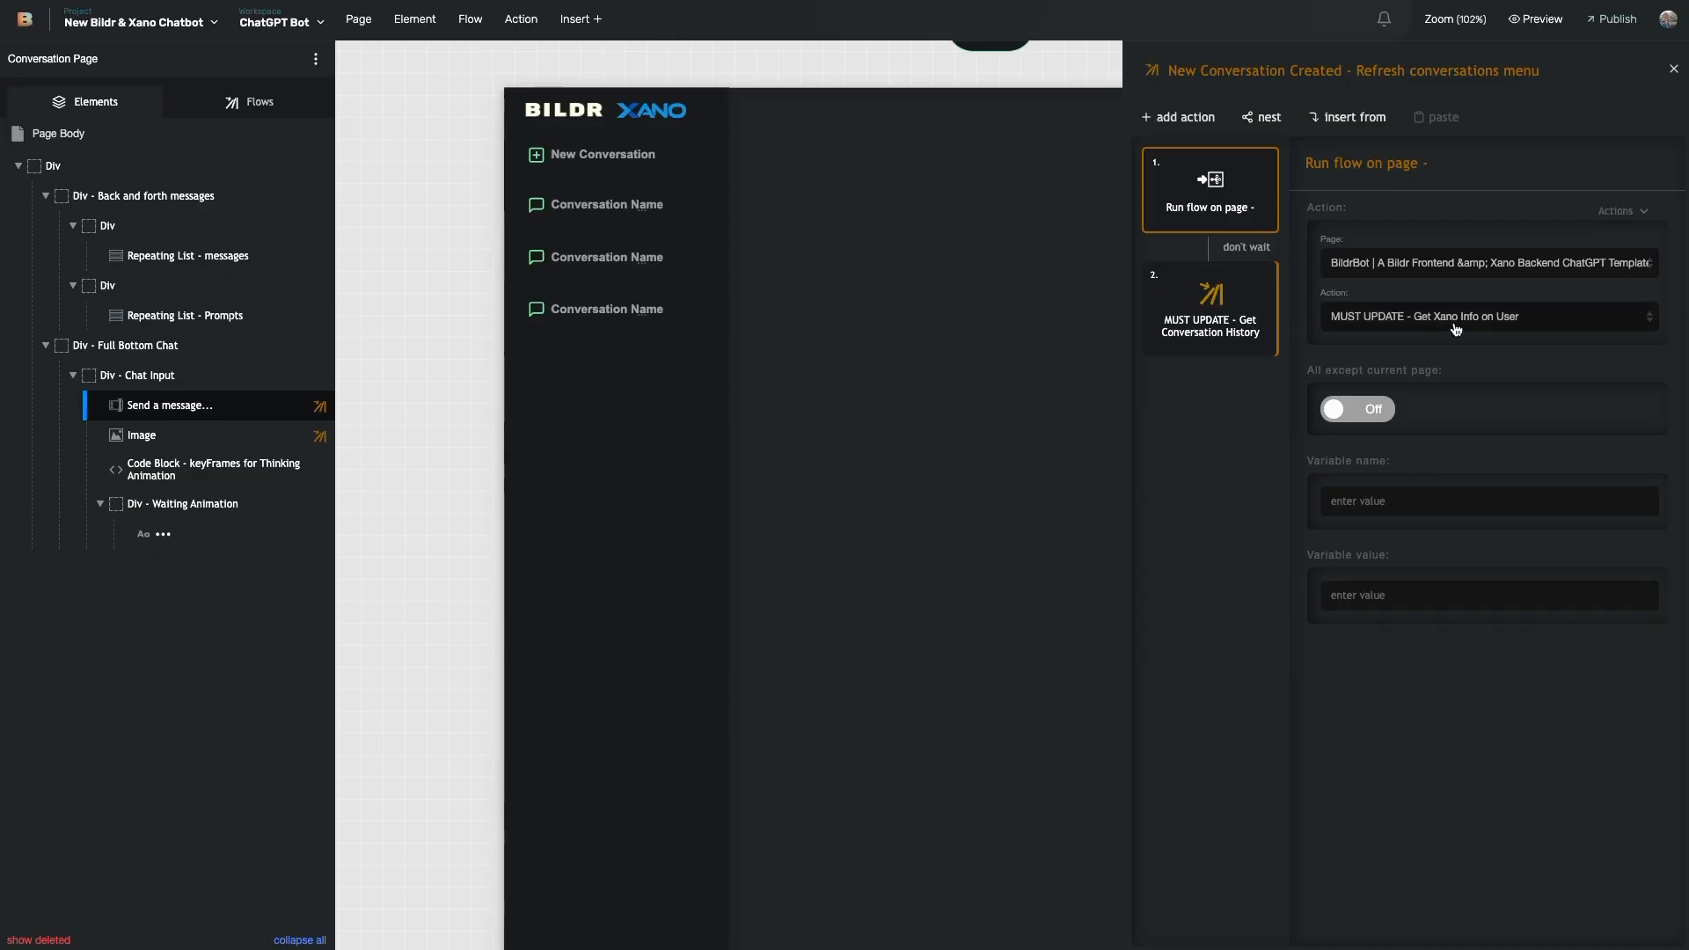
- Open the message input's New message - Check if ID is known flow and its if/then check
left_click(184, 405)
scroll(1597, 682, "down", 2)
left_click(1636, 649)
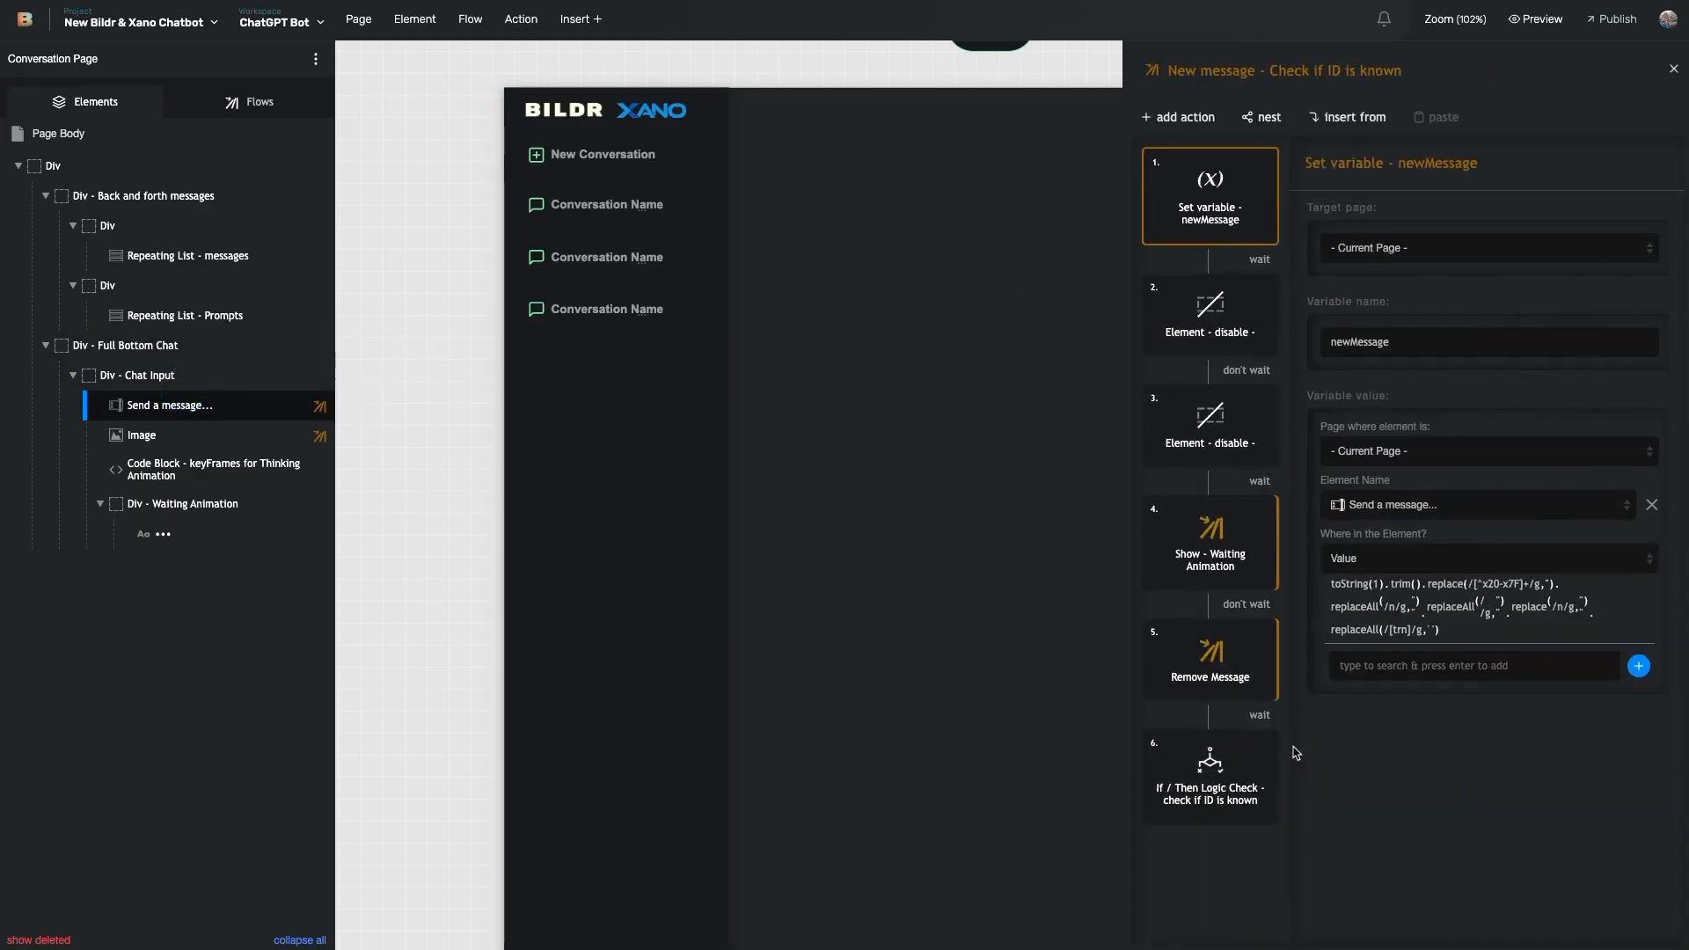
left_click(1236, 791)
- Review the Start New Conversation API call's system_prompt, name and message body keys
left_click(1642, 605)
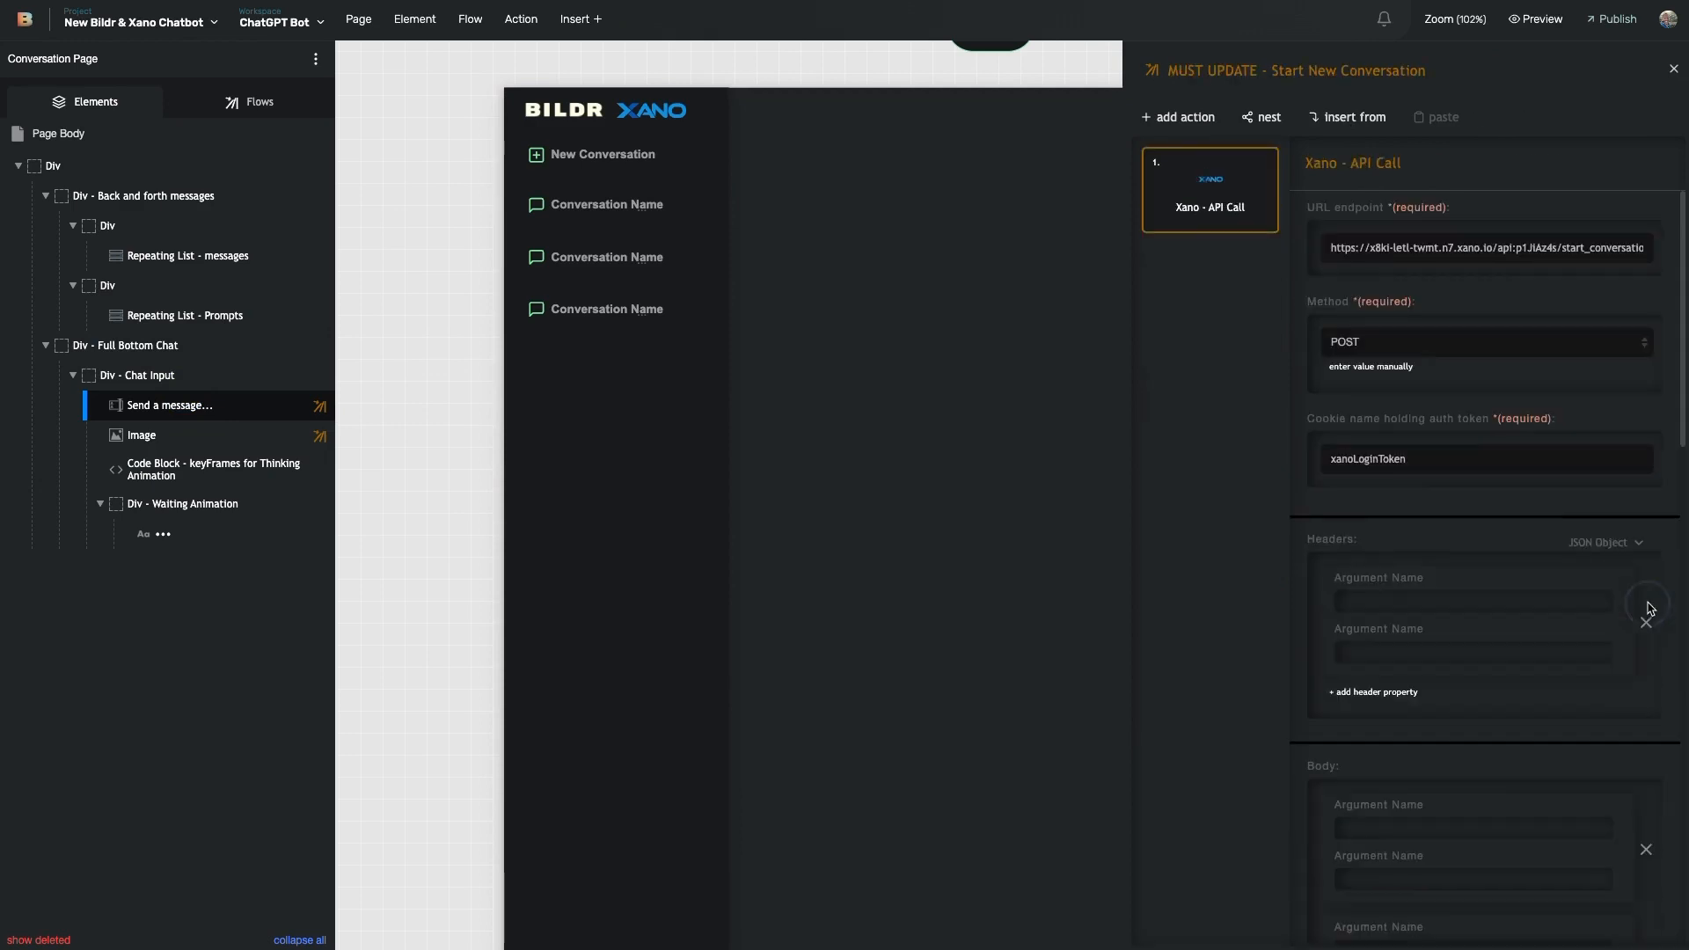
scroll(1443, 395, "down", 2)
scroll(1440, 421, "up", 3)
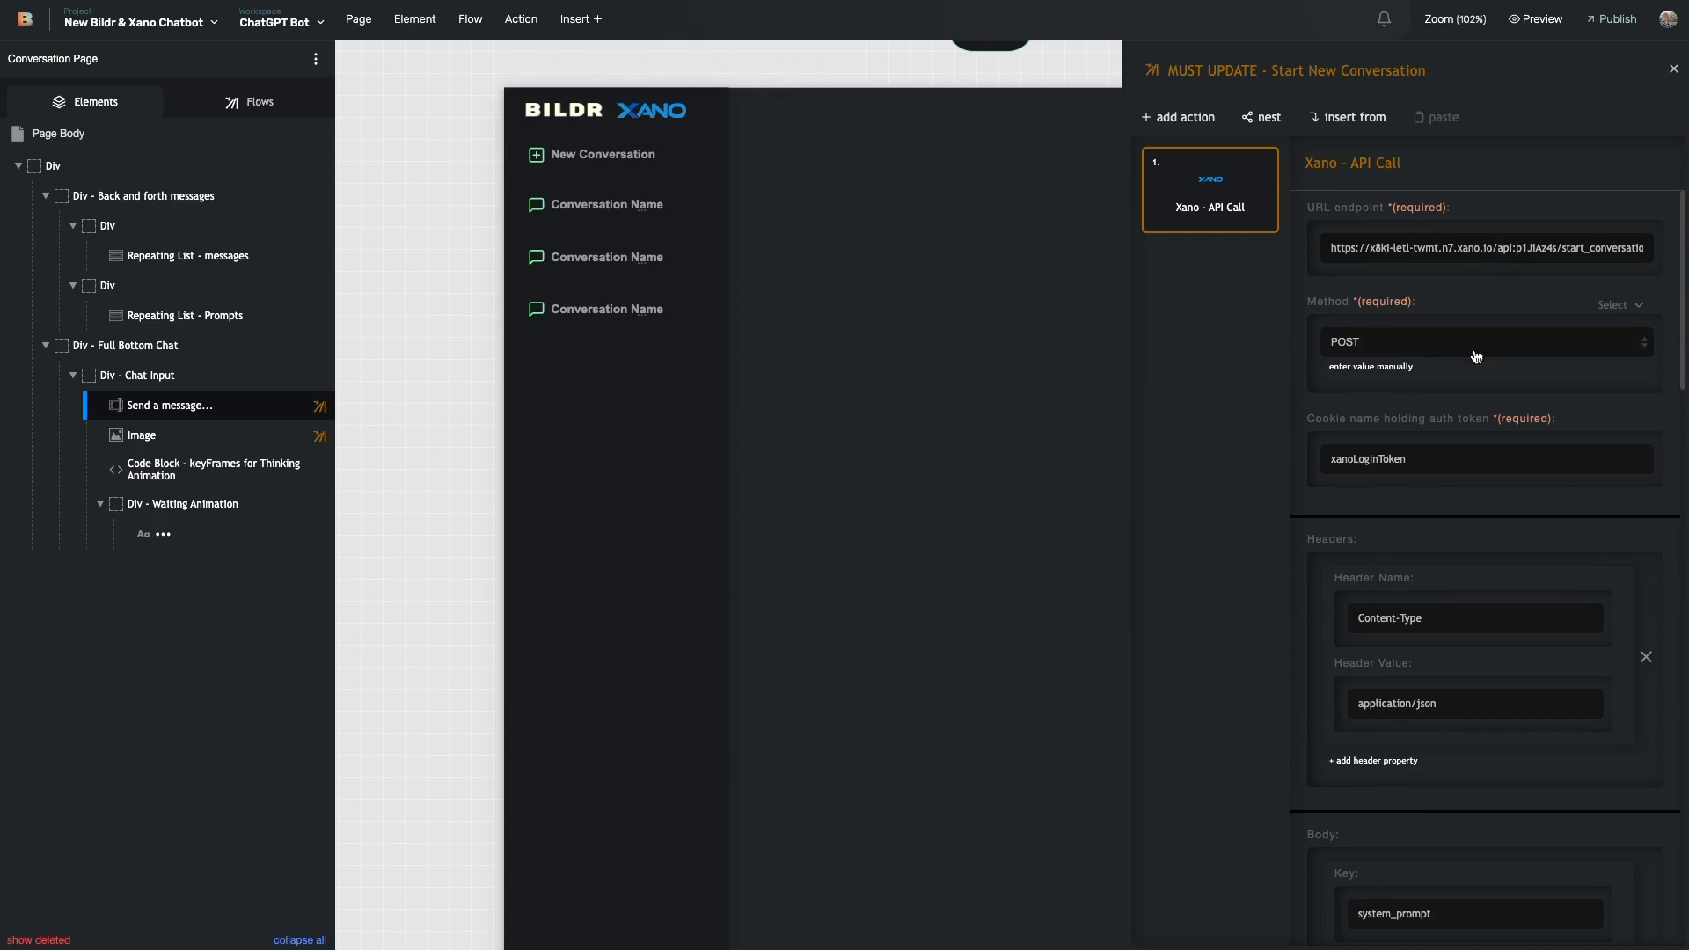
scroll(1478, 330, "down", 2)
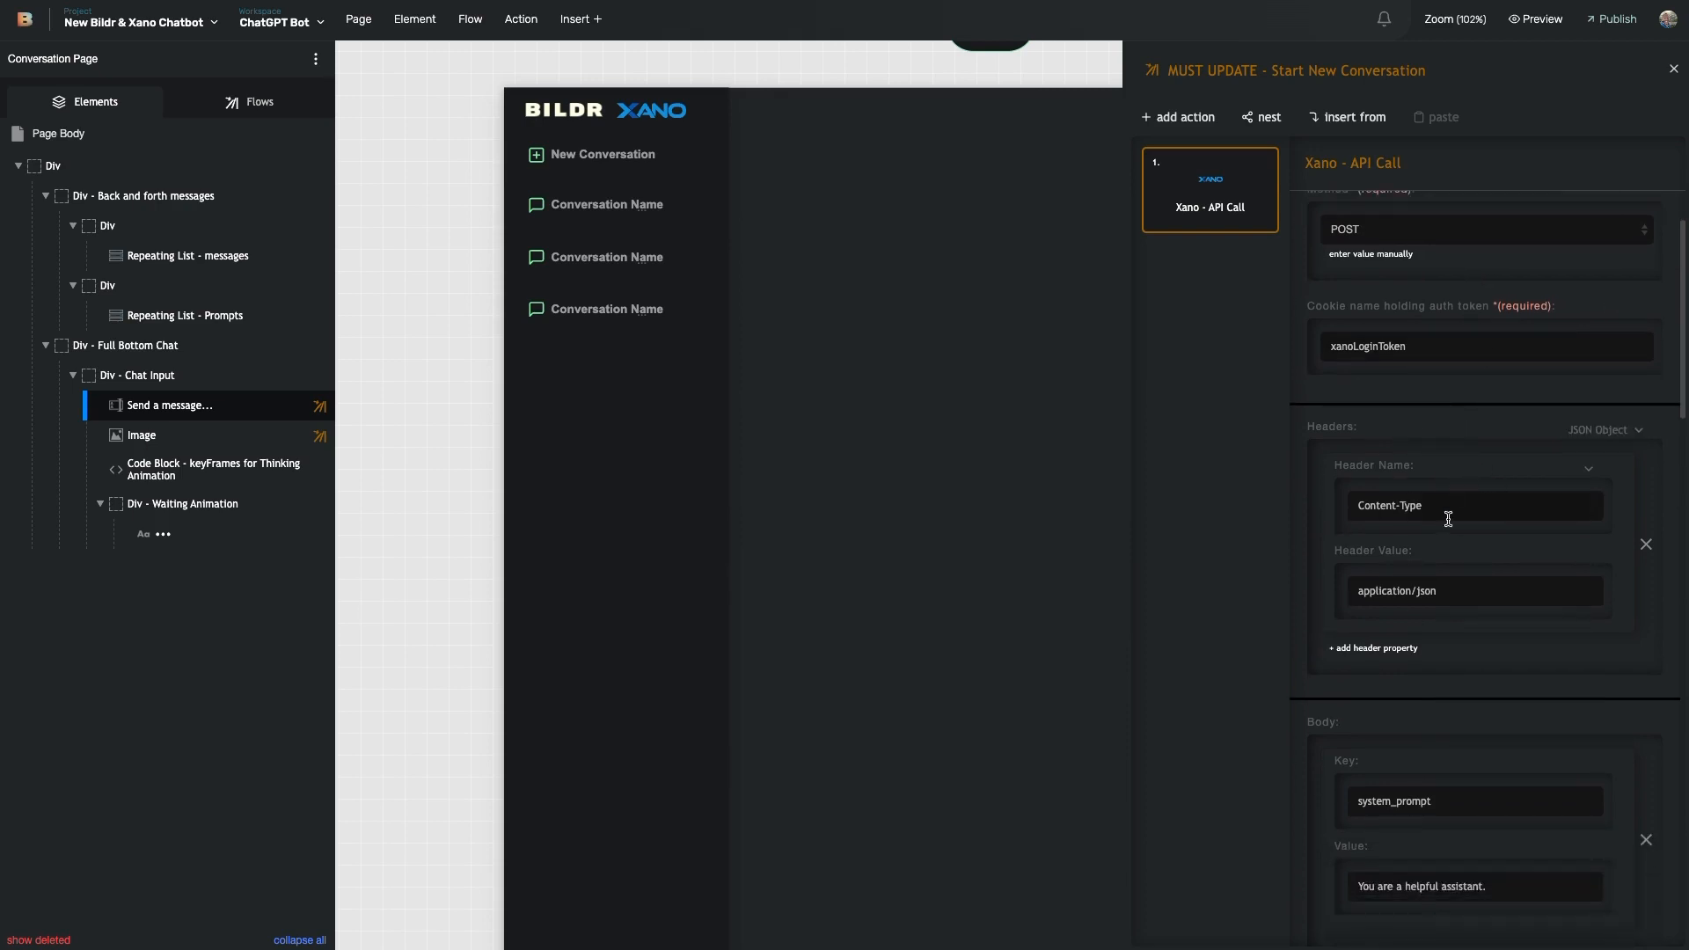
scroll(1408, 369, "down", 1)
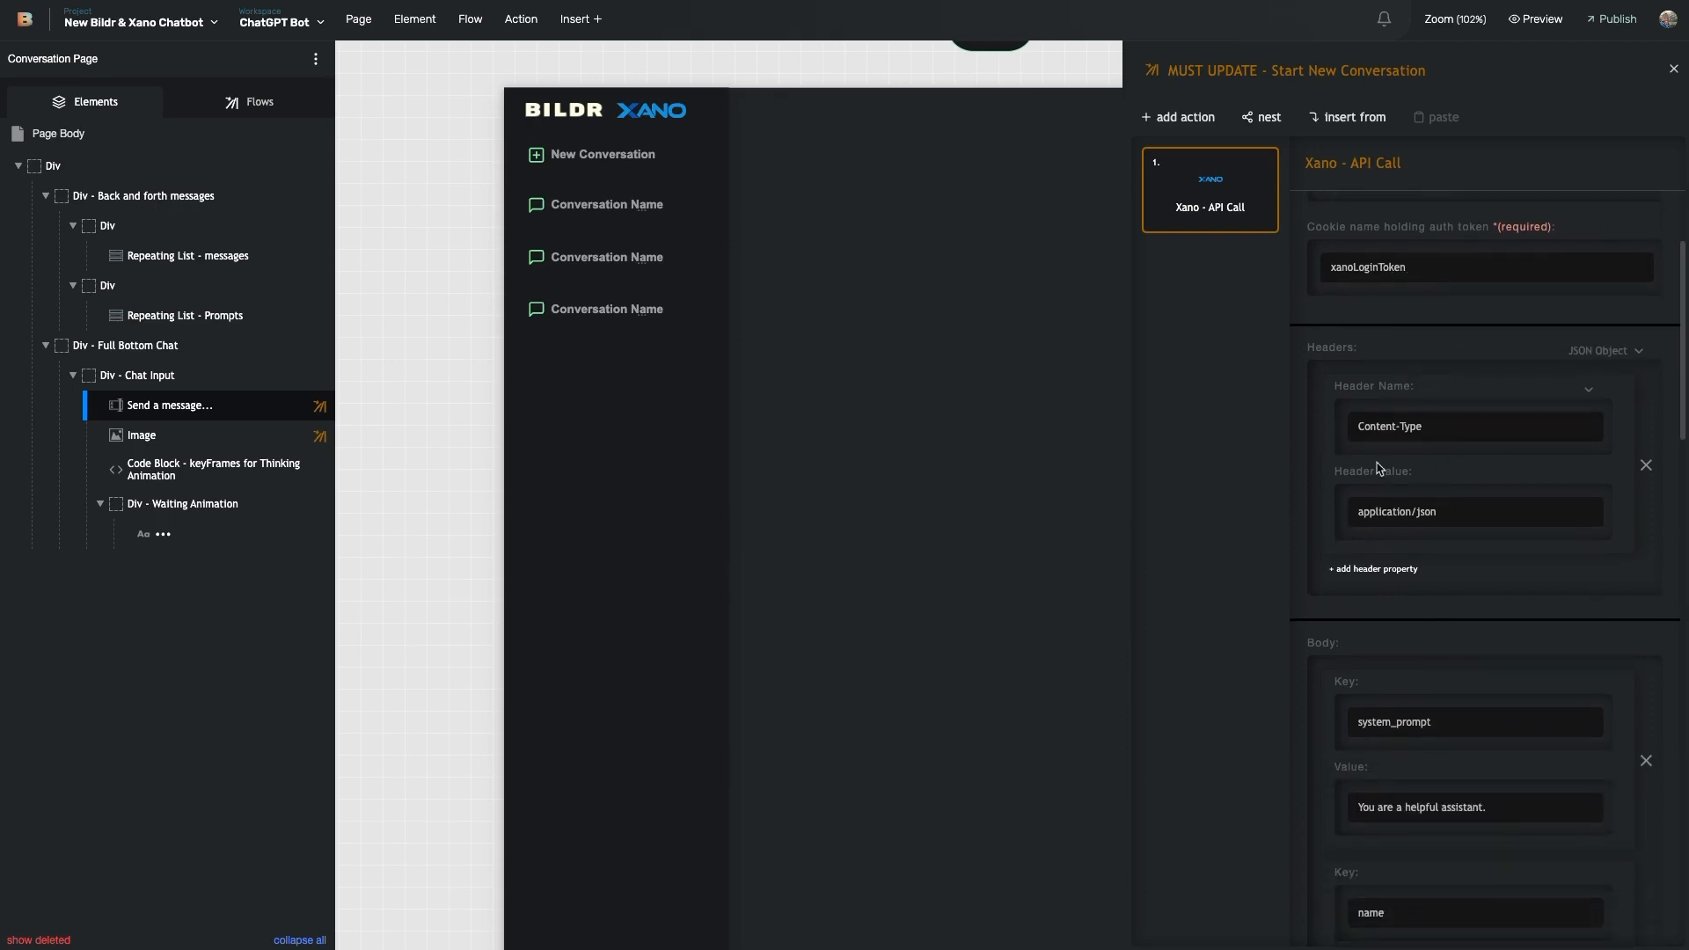
scroll(1438, 518, "down", 5)
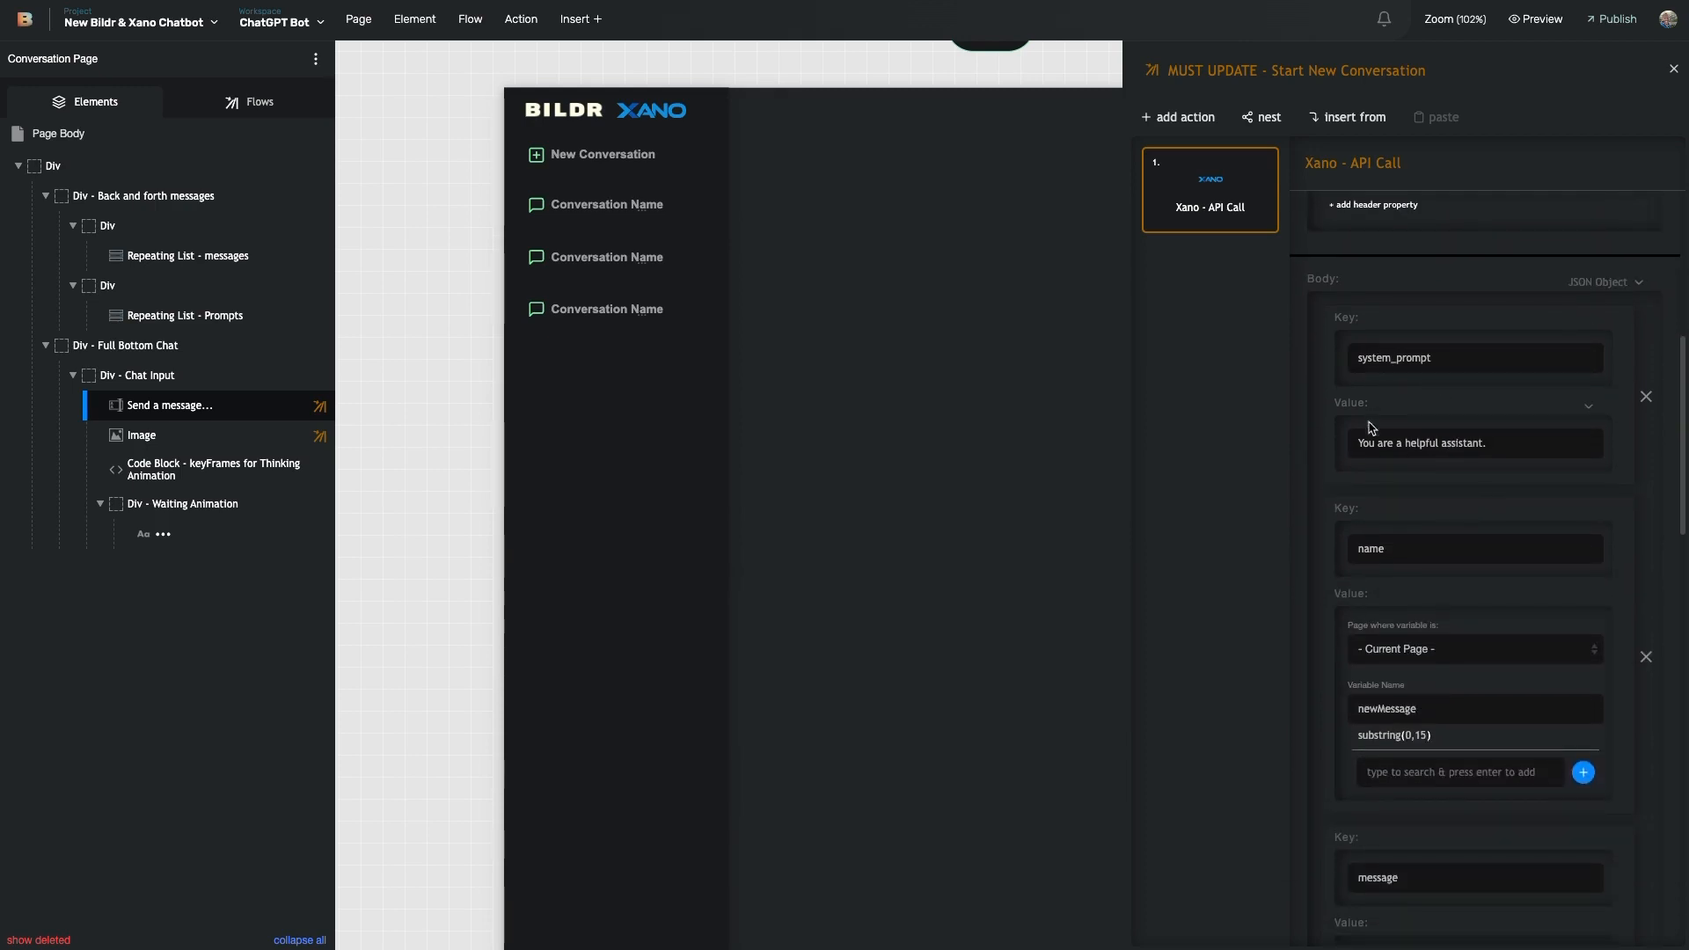
scroll(1373, 452, "down", 3)
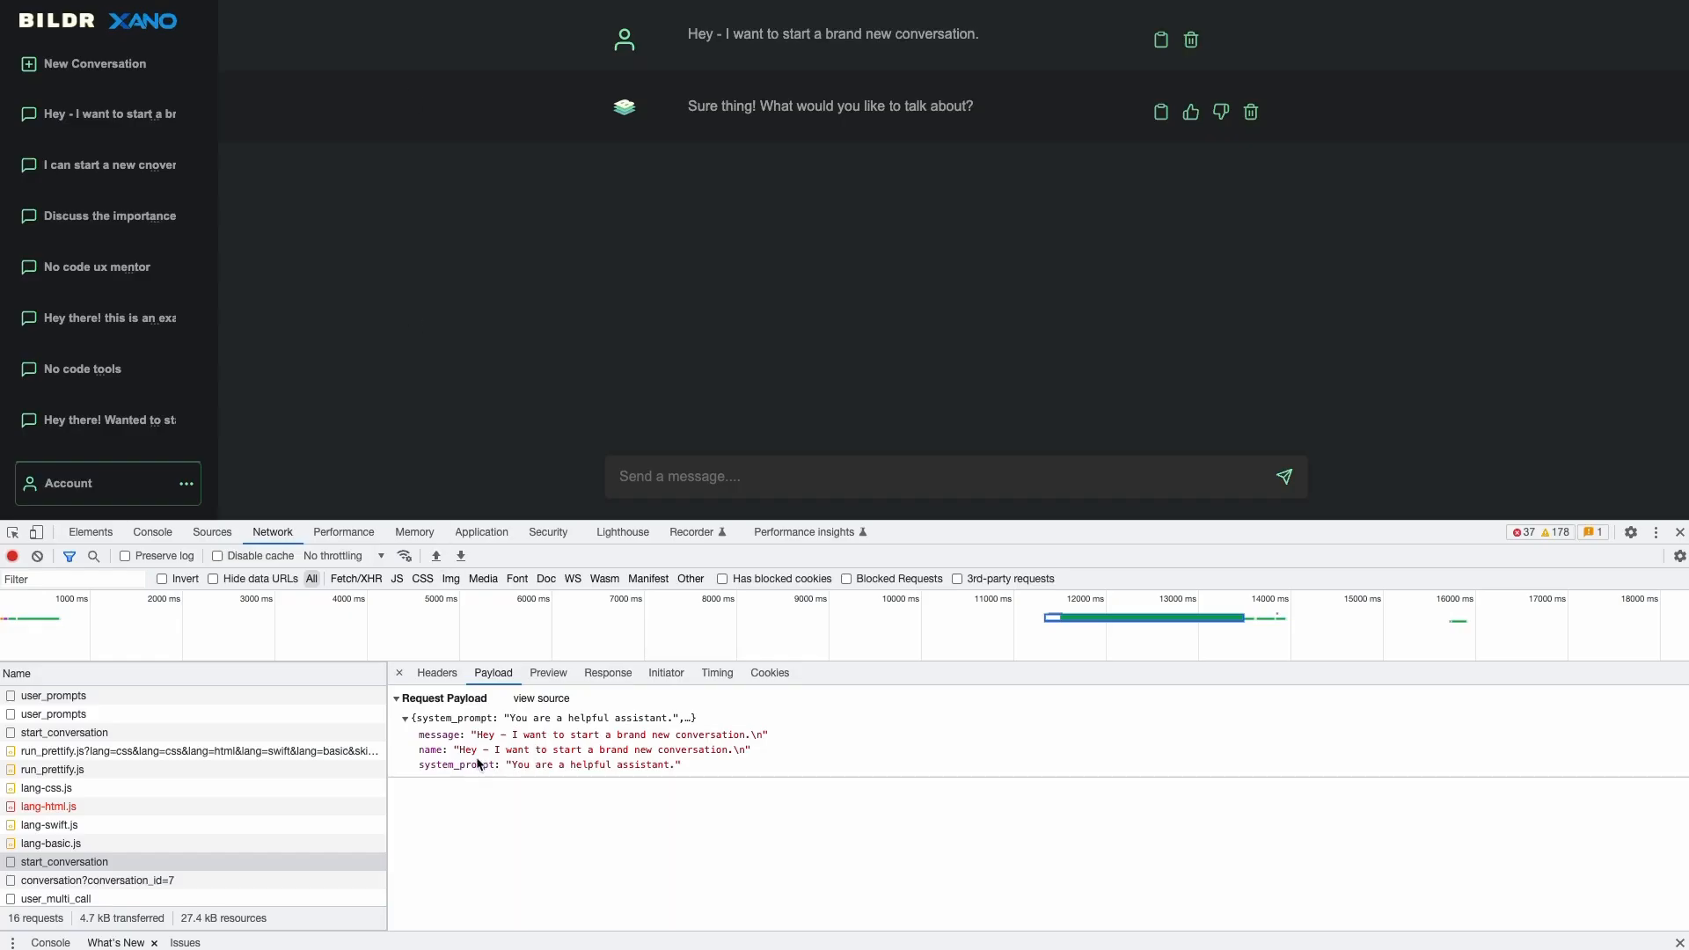
left_click(513, 749)
double_click(553, 750)
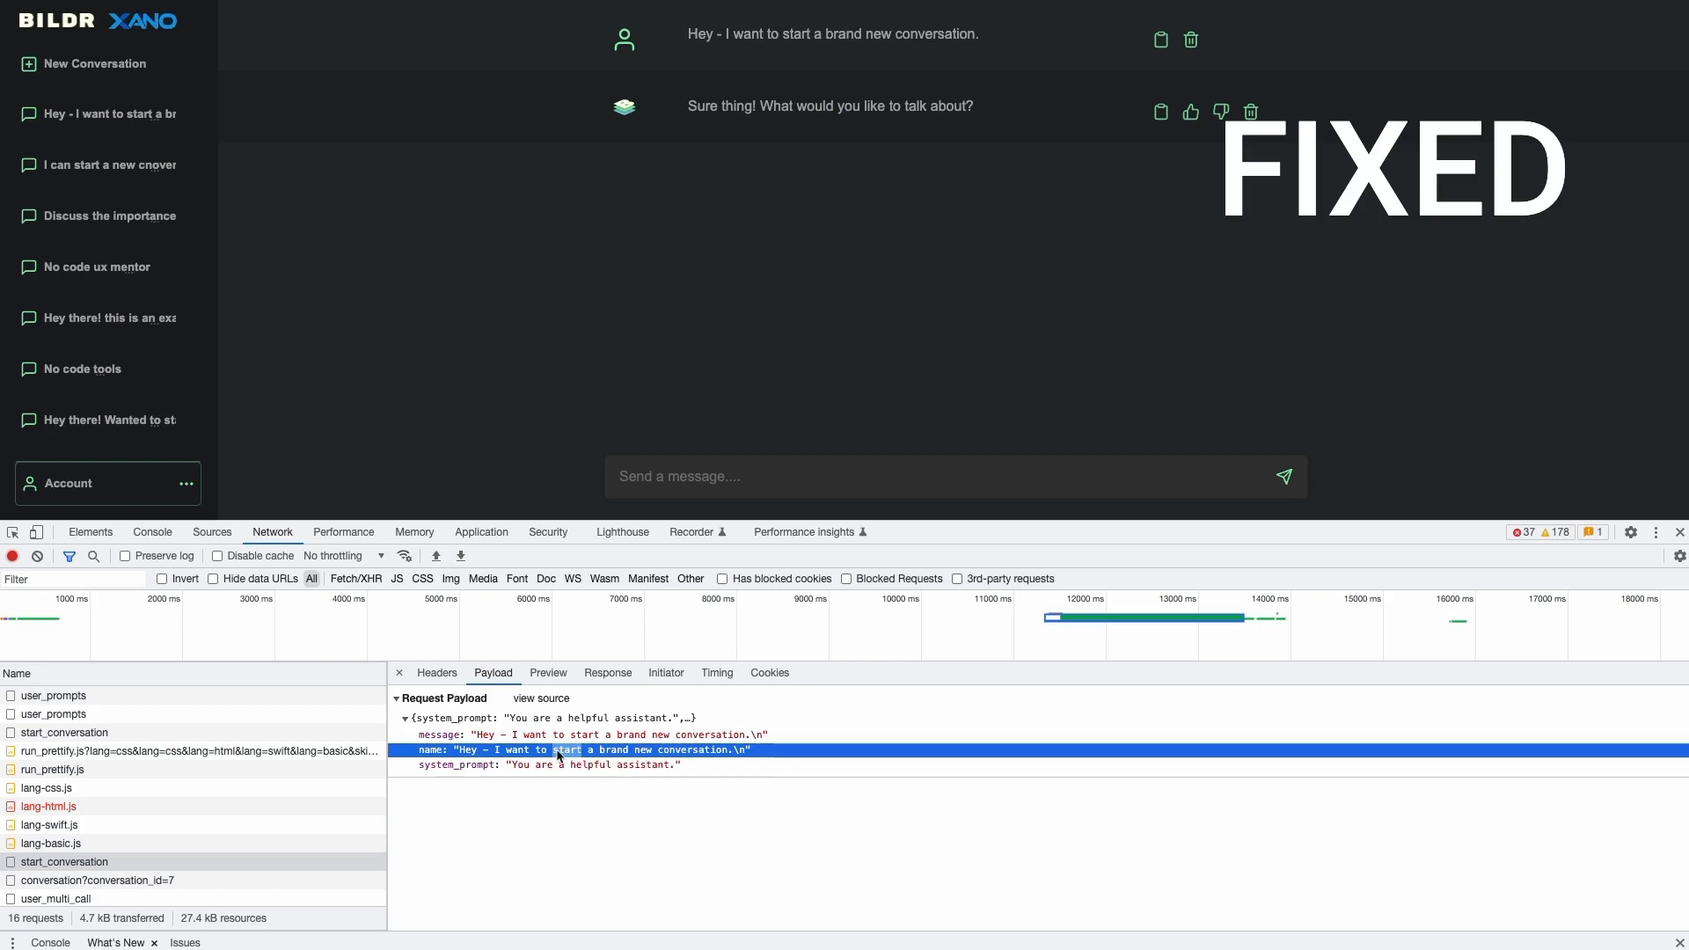
left_click(474, 735)
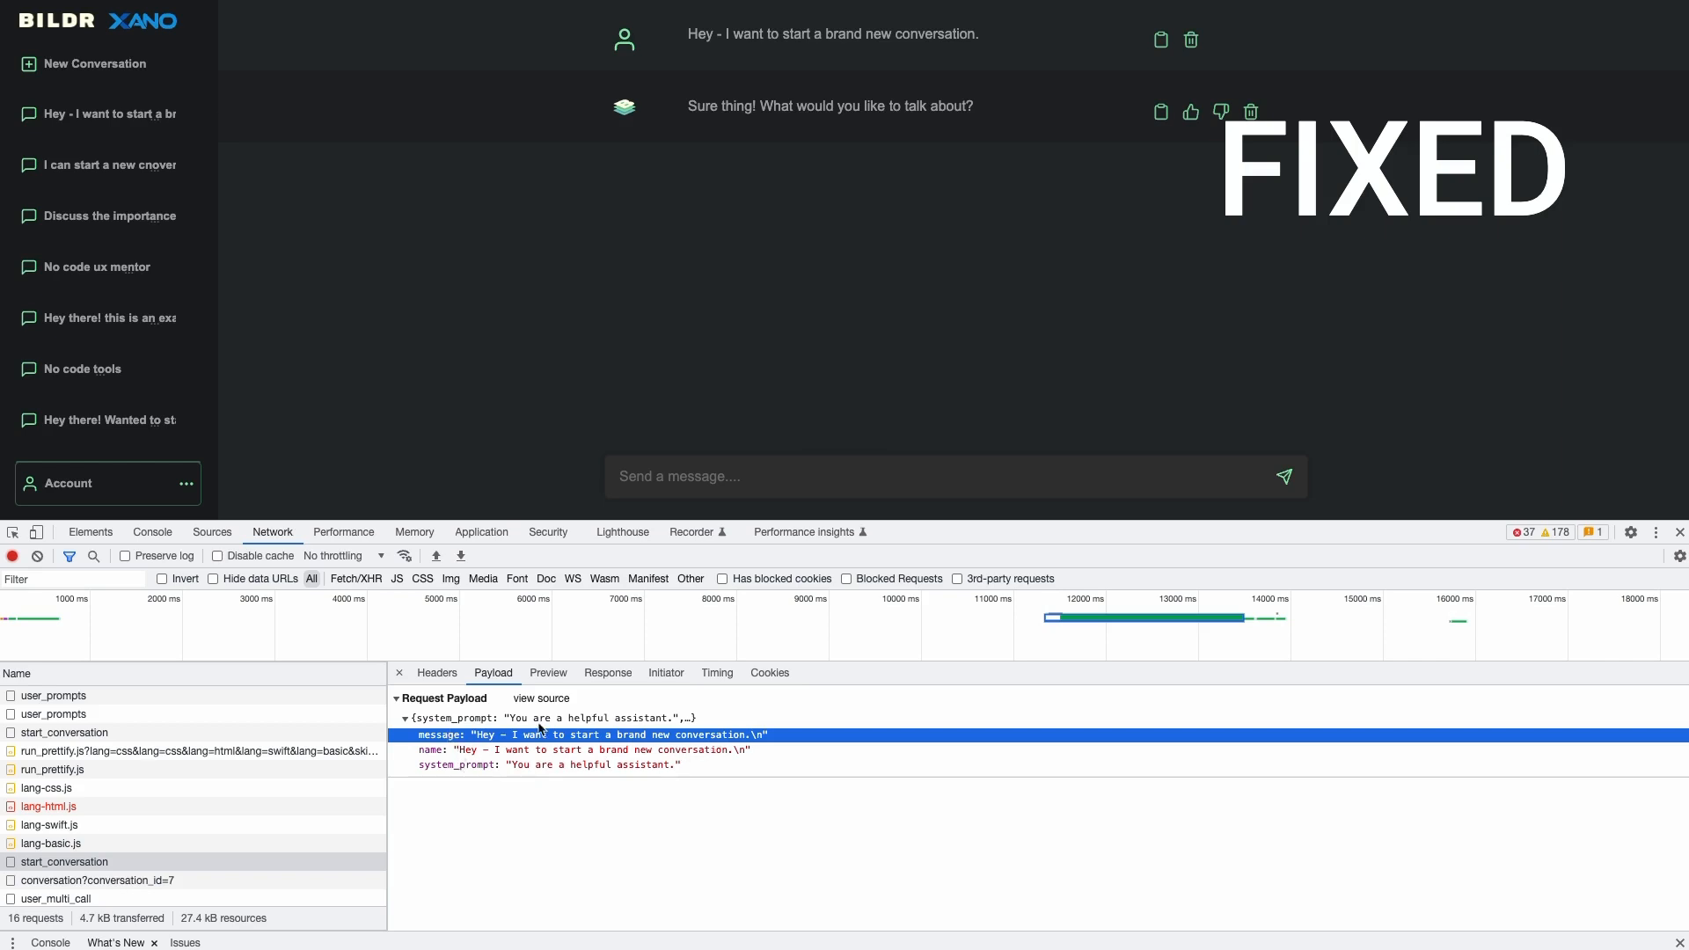
left_click(475, 750)
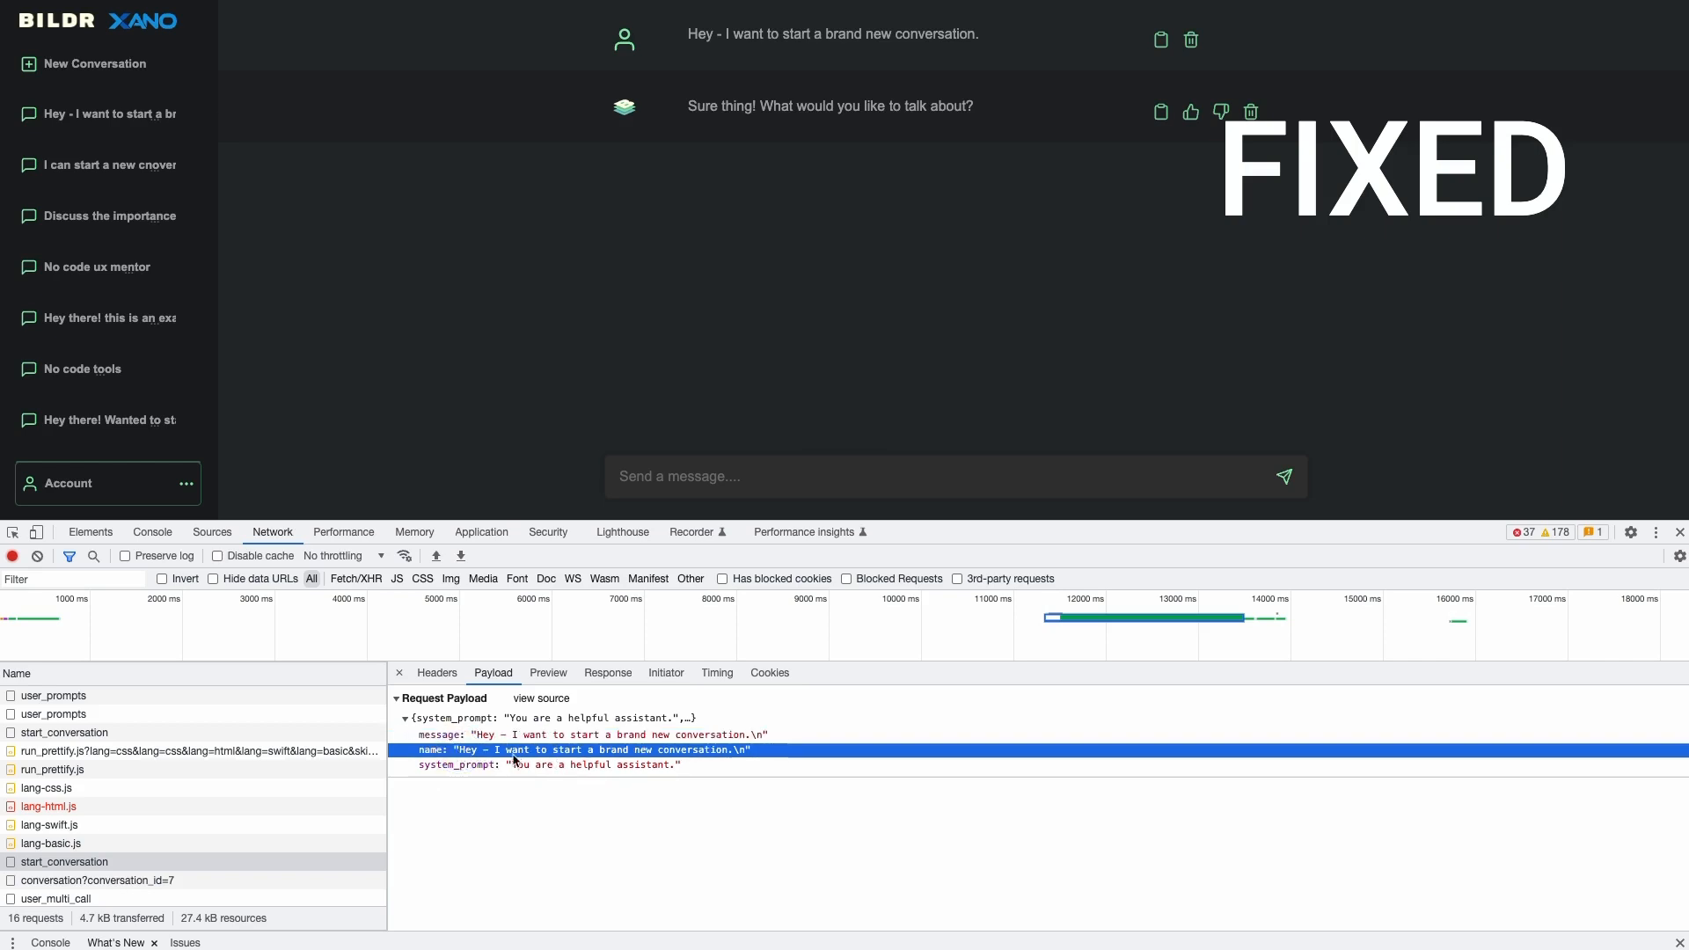
triple_click(611, 750)
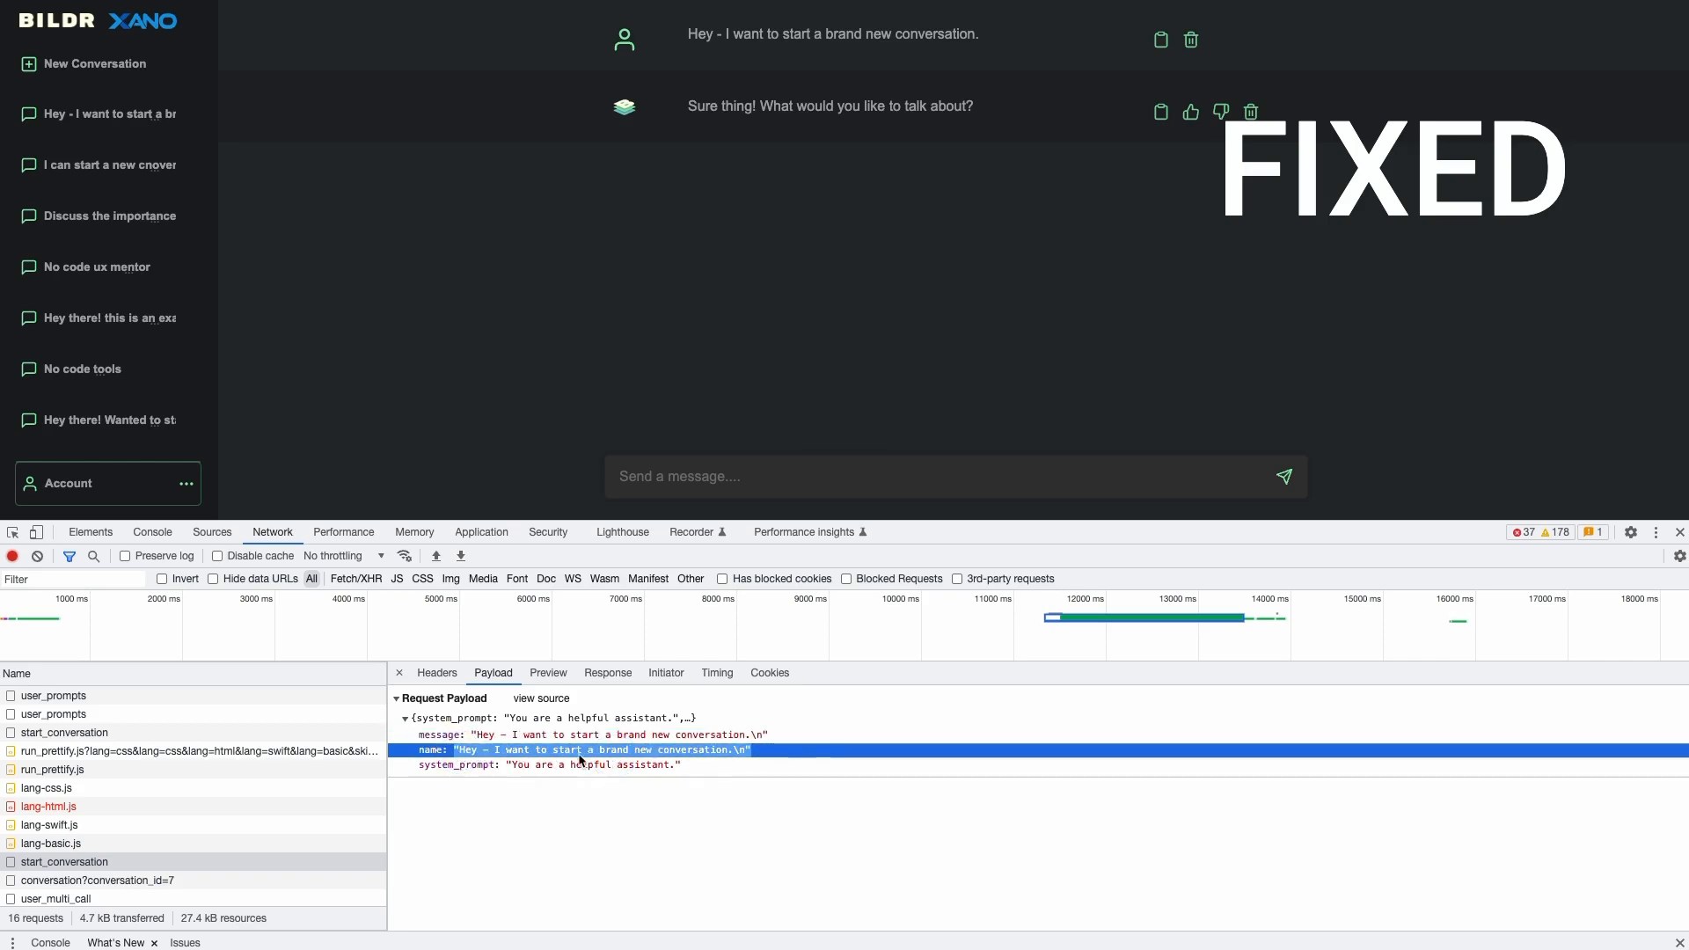
left_click(524, 767)
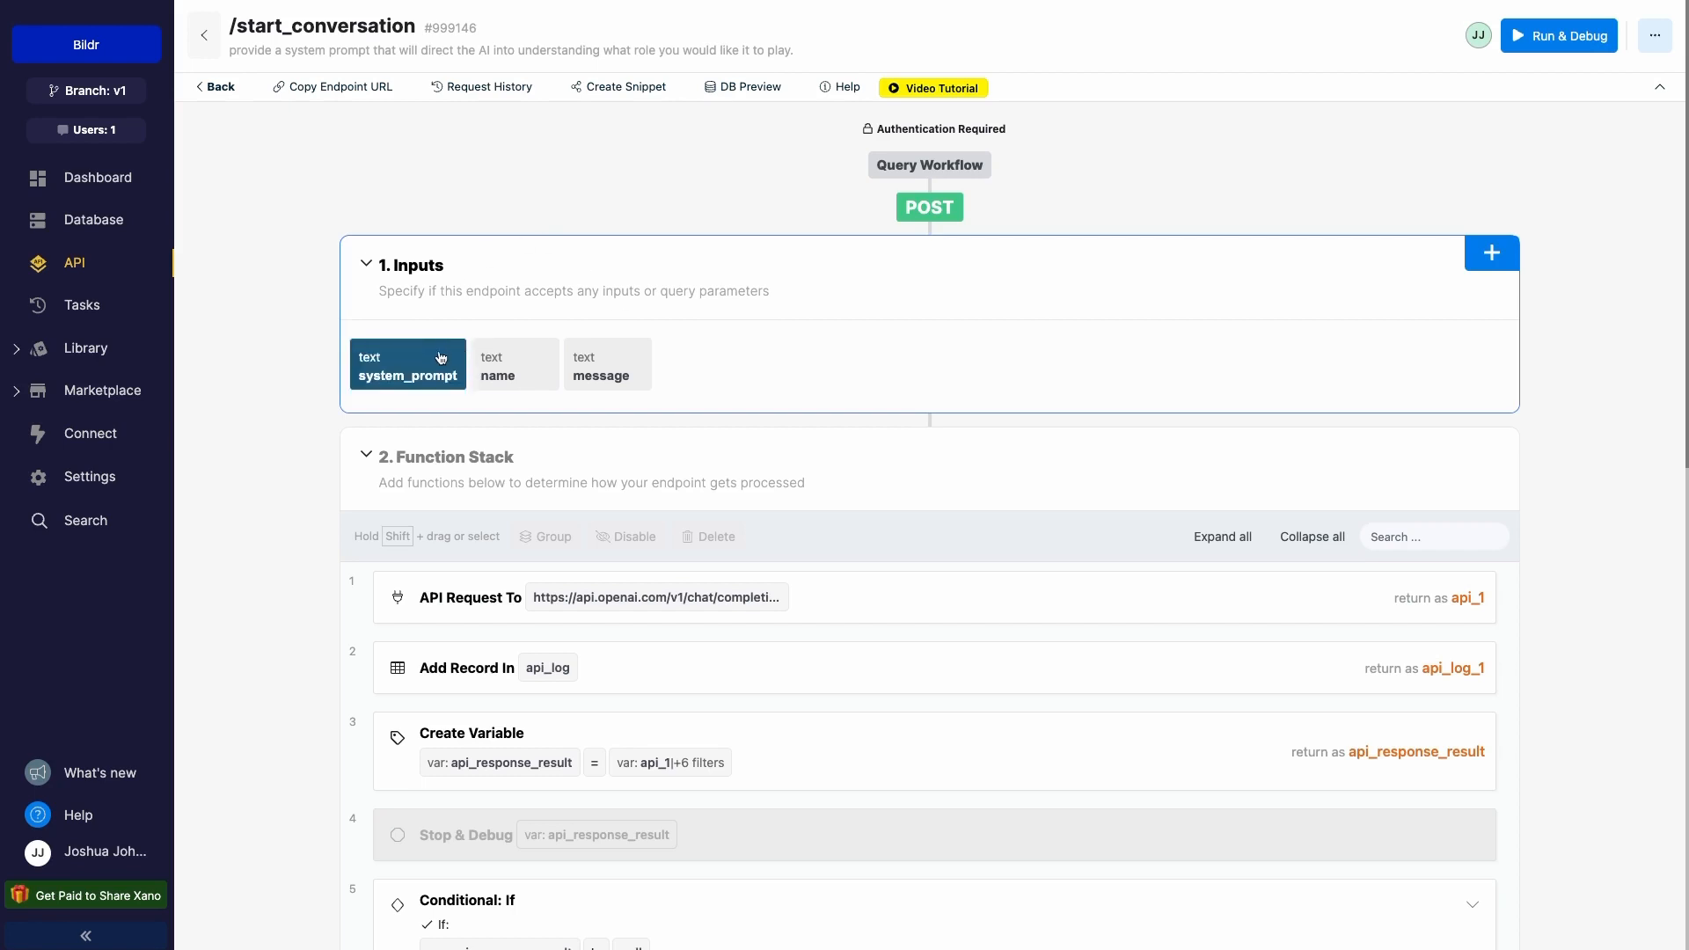
- Inspect the API Request To step's OpenAI request body parameters
scroll(591, 501, "down", 4)
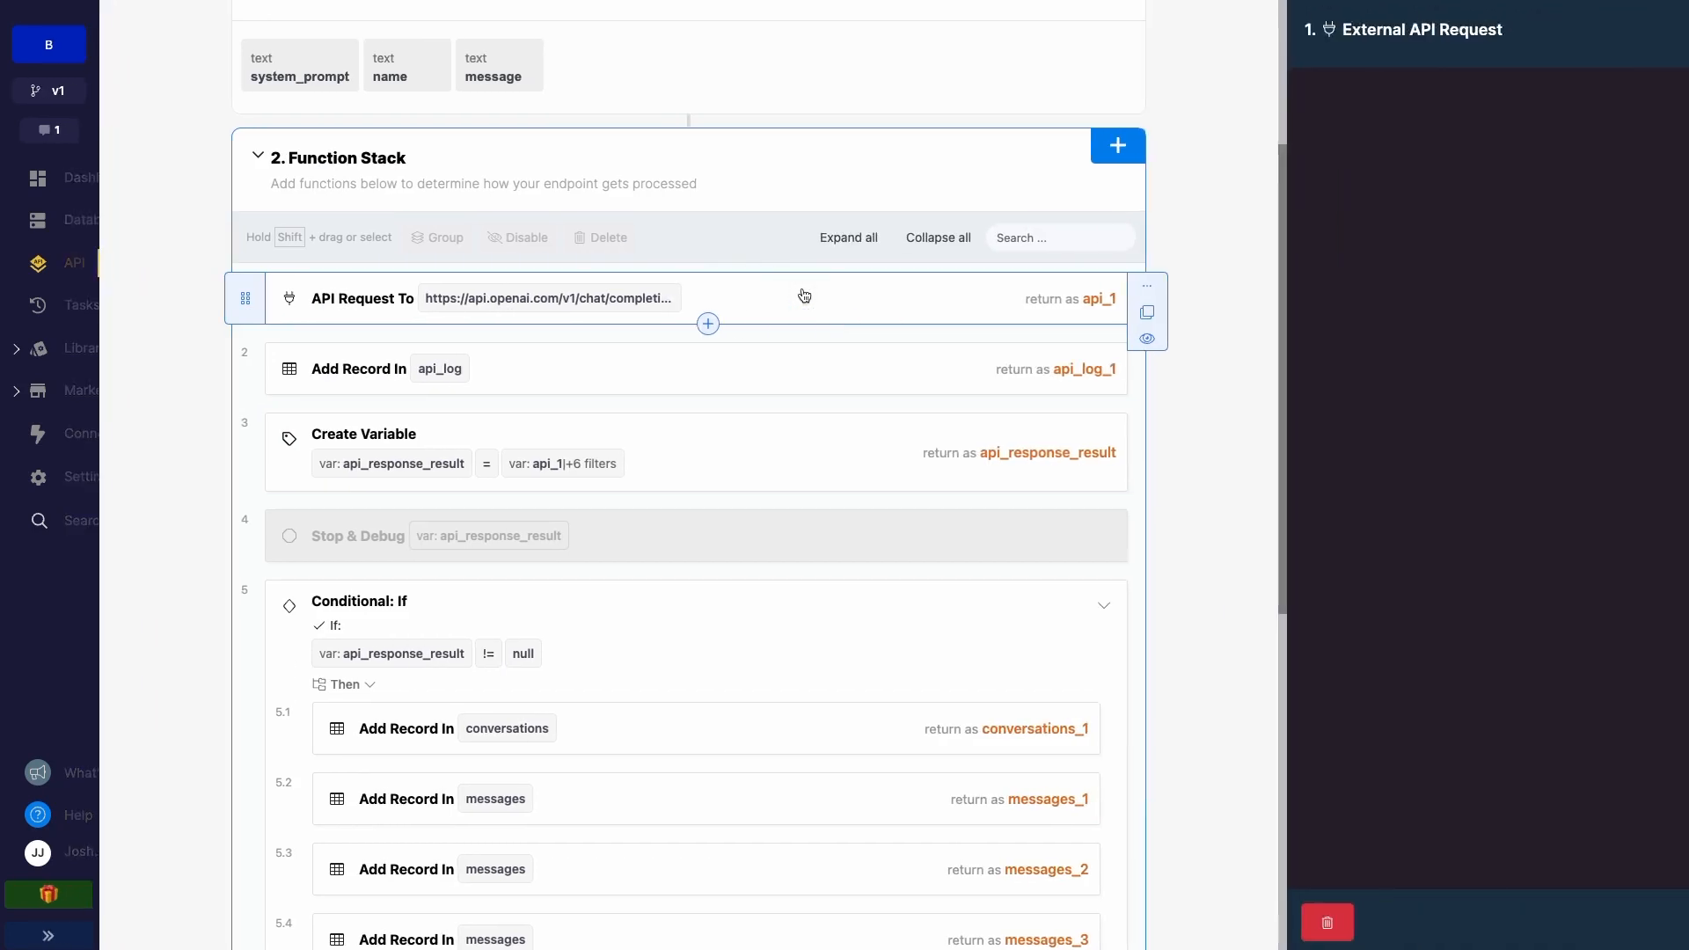
left_click(801, 296)
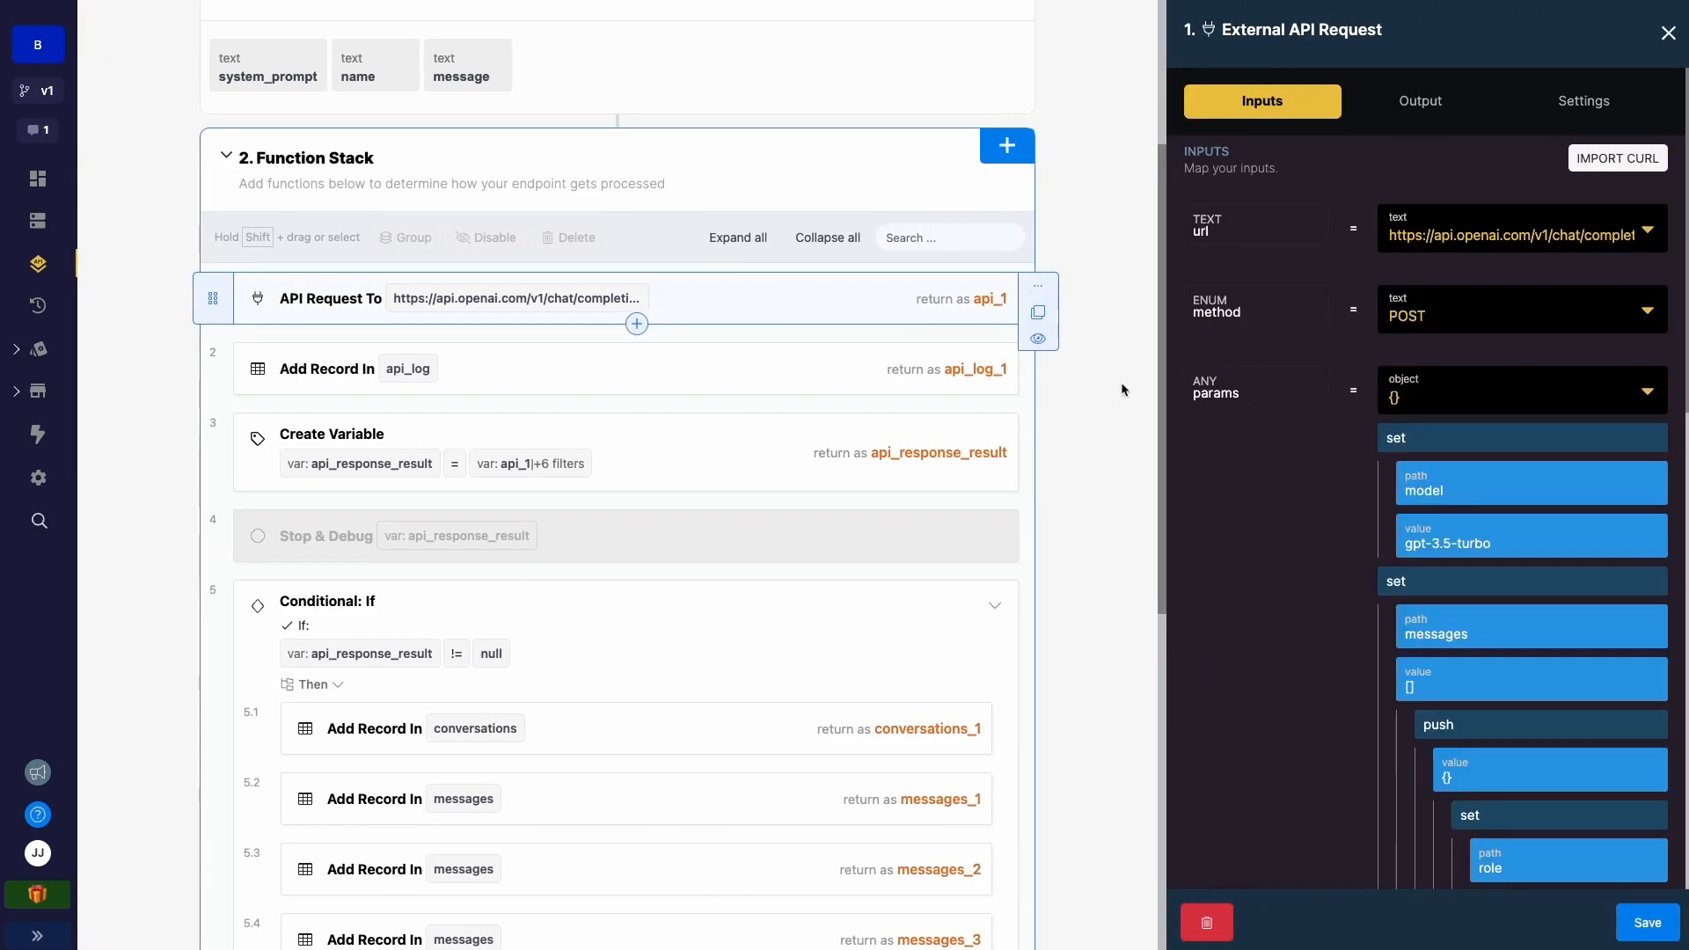
scroll(1351, 533, "down", 9)
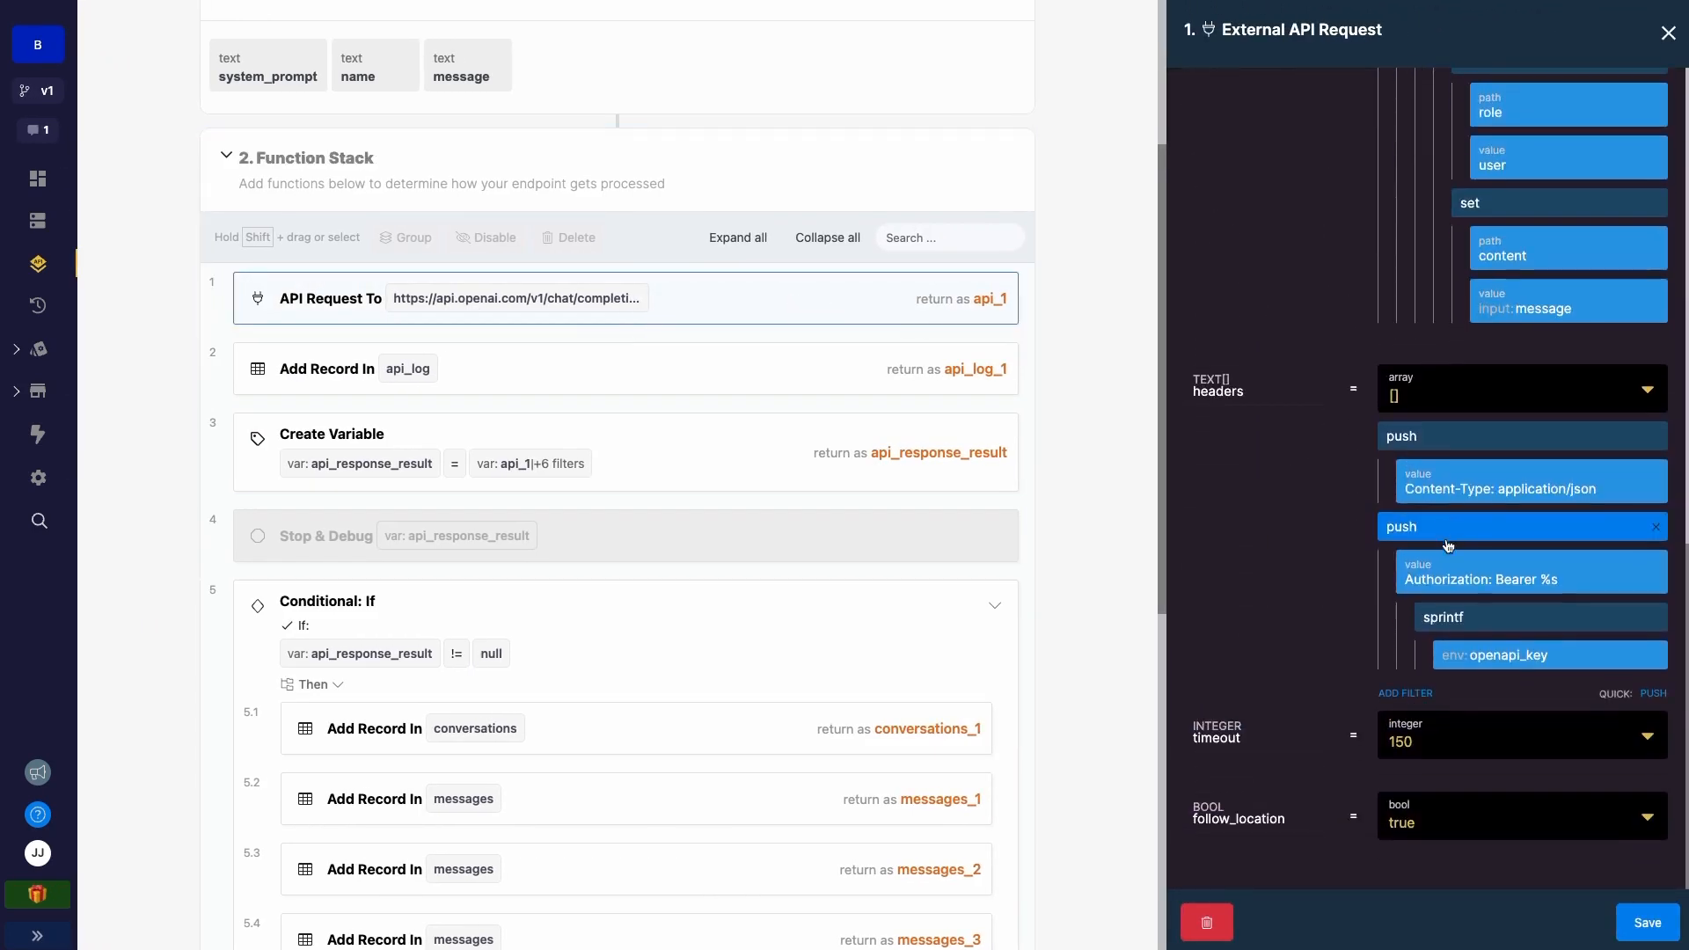
scroll(1430, 688, "up", 5)
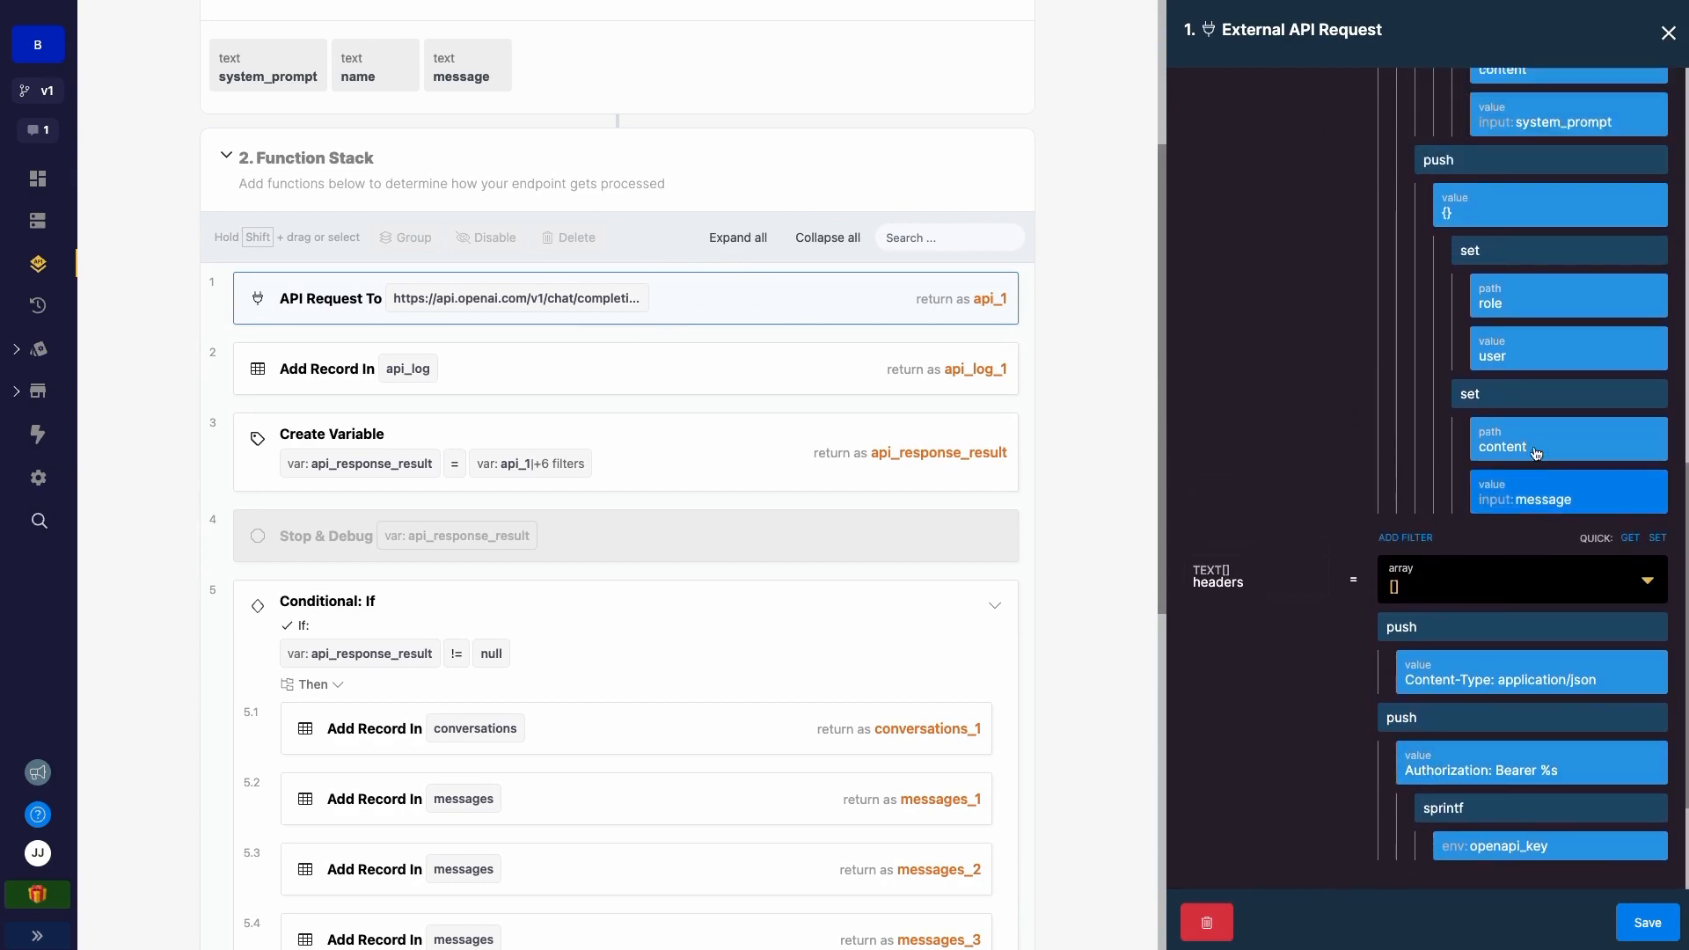
scroll(1509, 357, "up", 3)
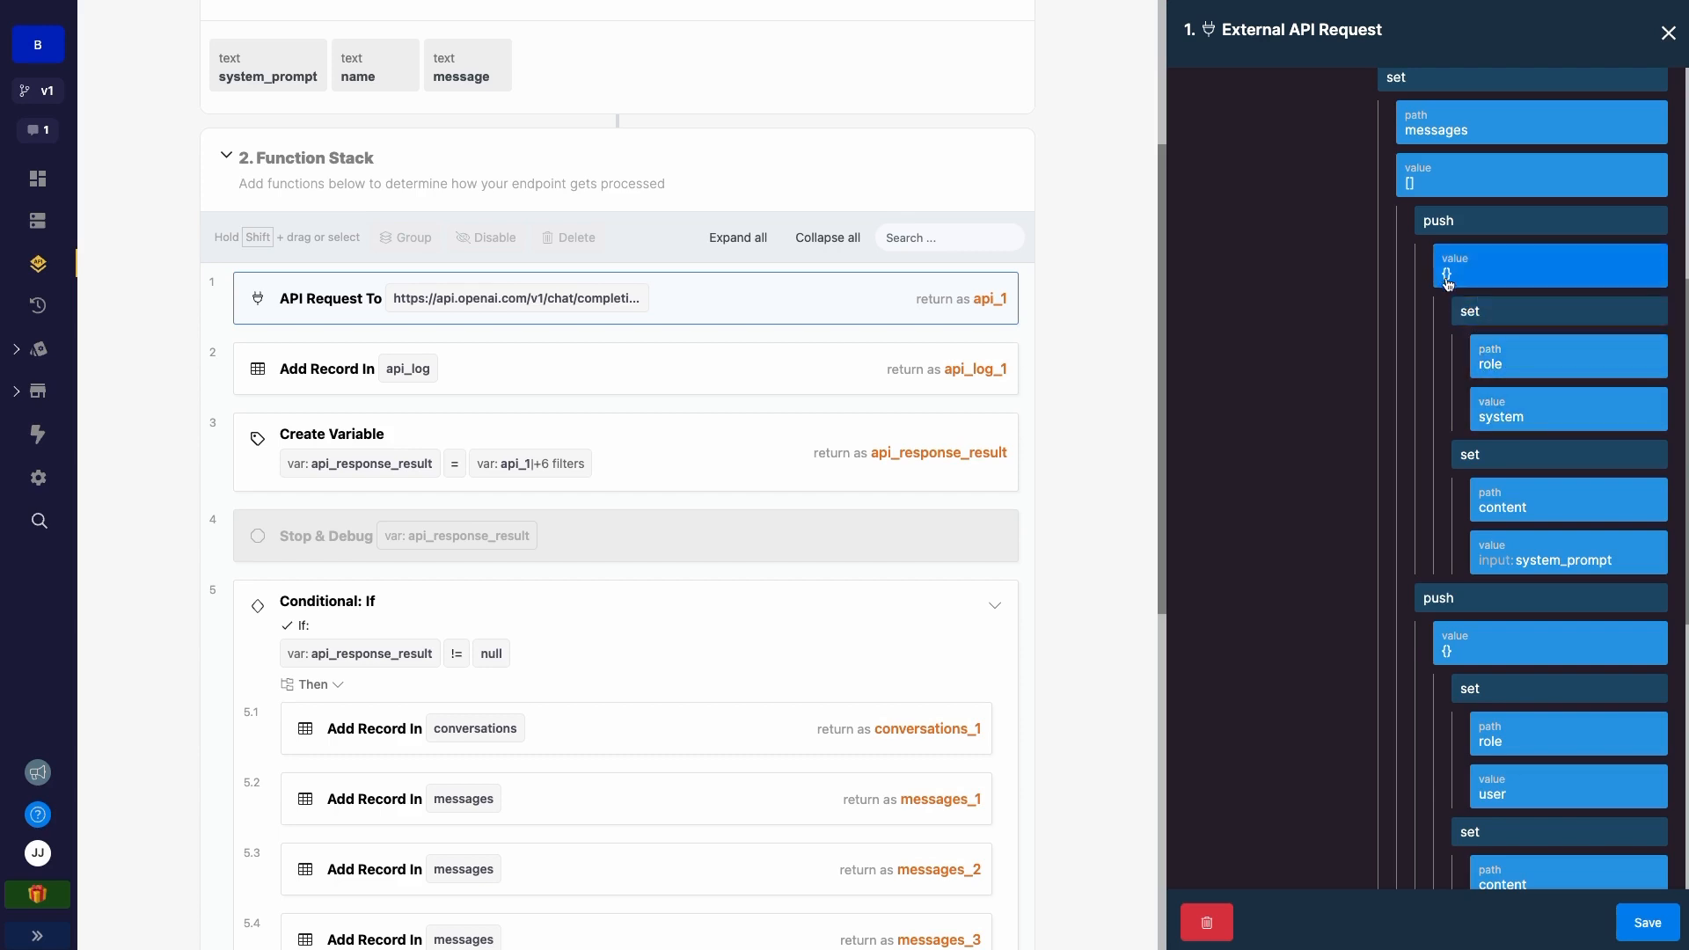
scroll(1479, 319, "up", 1)
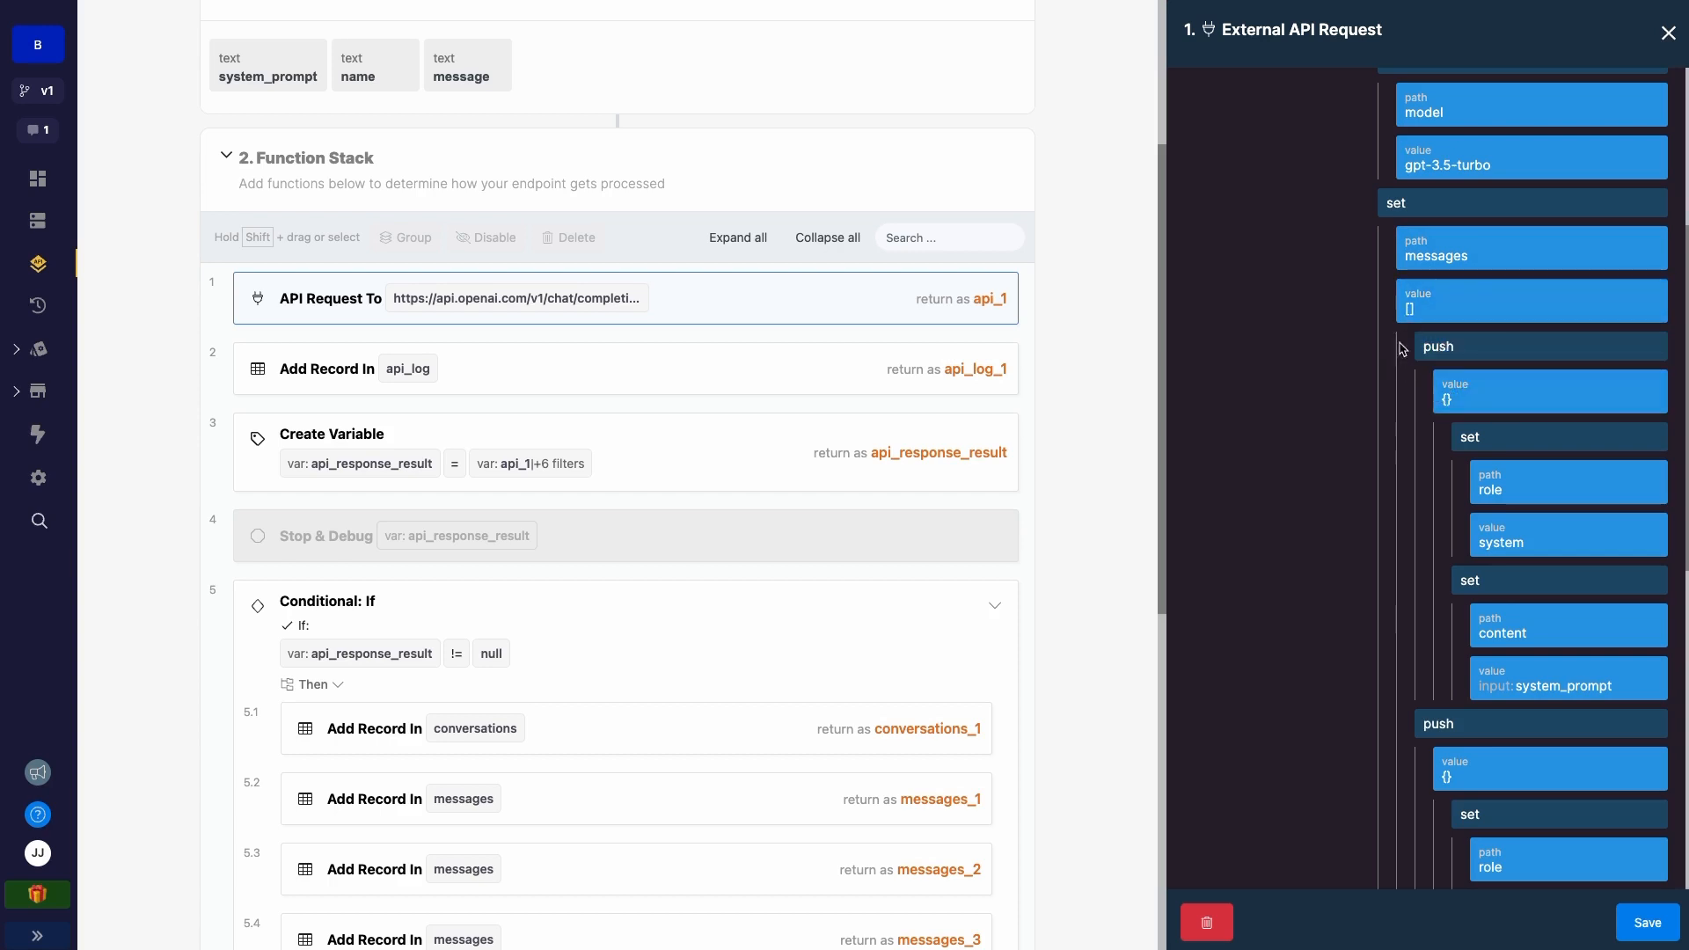
- Open the Add Record In api_log step storing created_at, description and log
scroll(1449, 405, "down", 1)
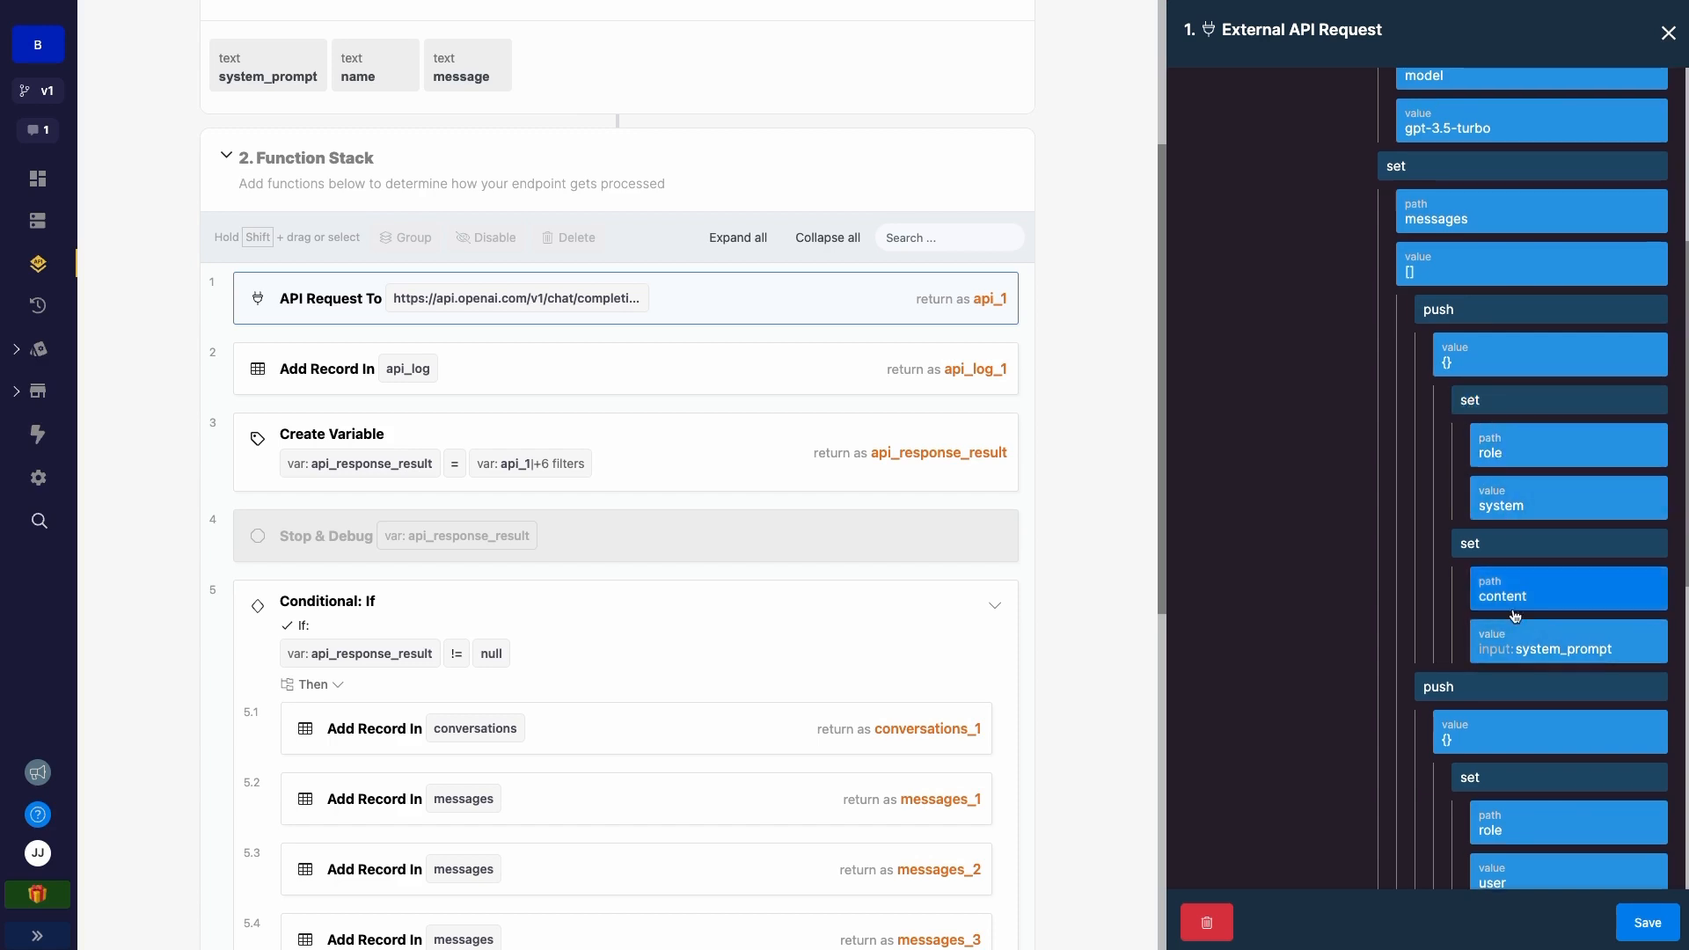
scroll(1487, 414, "down", 4)
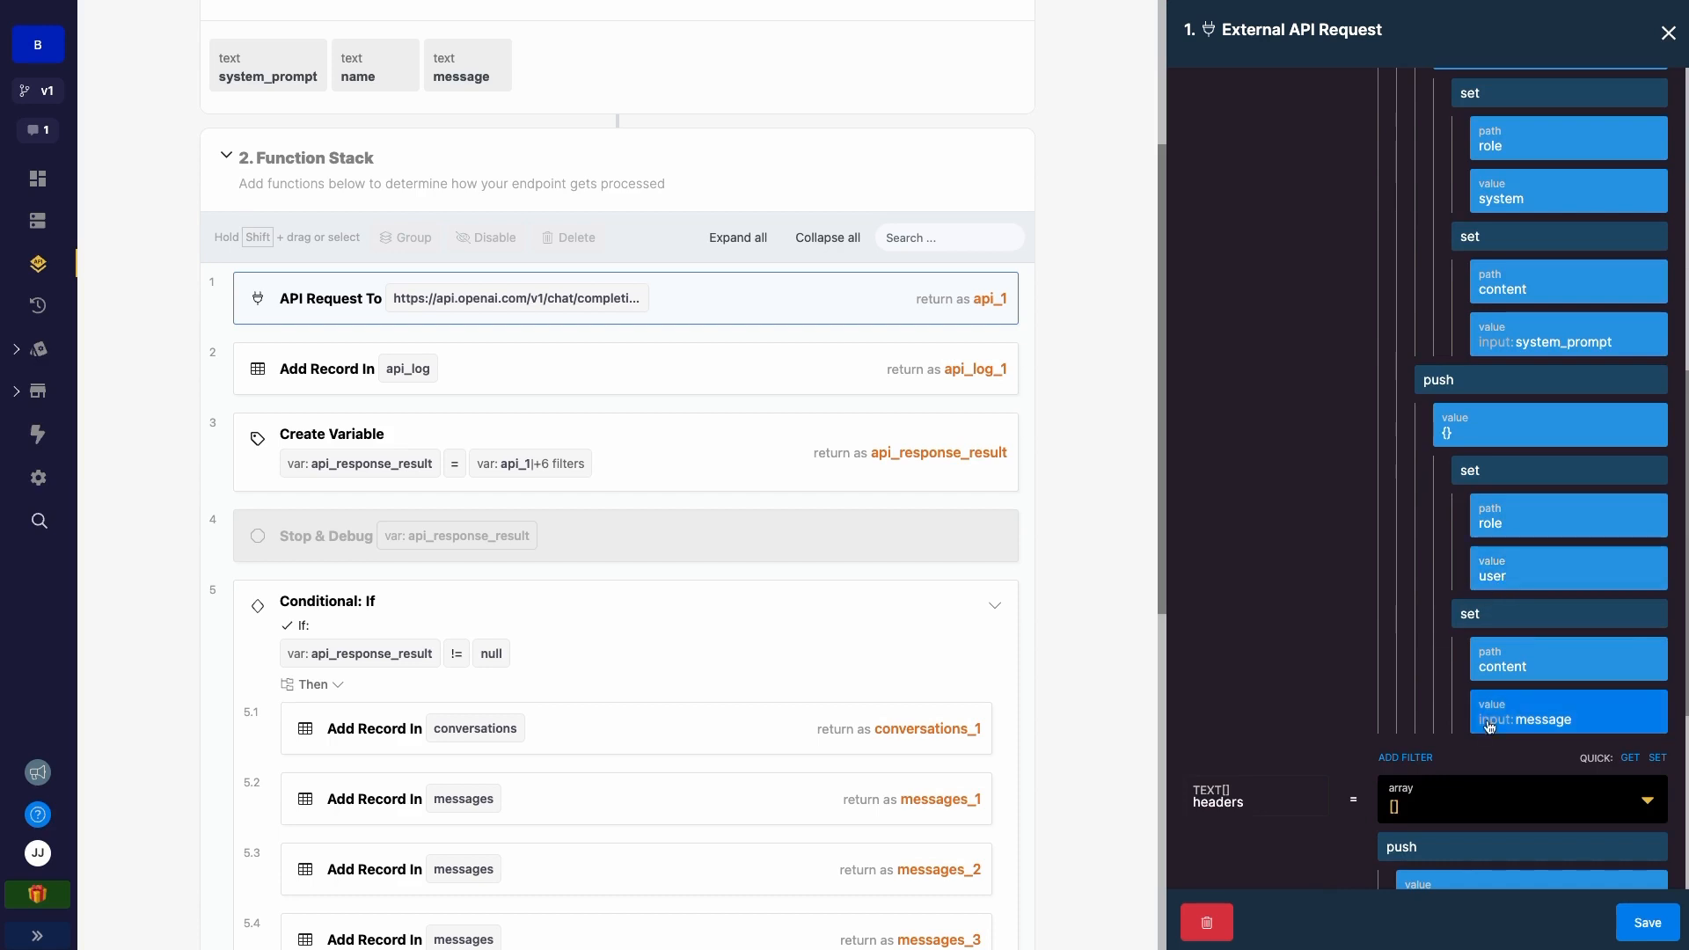
scroll(1489, 727, "down", 4)
scroll(1473, 340, "up", 3)
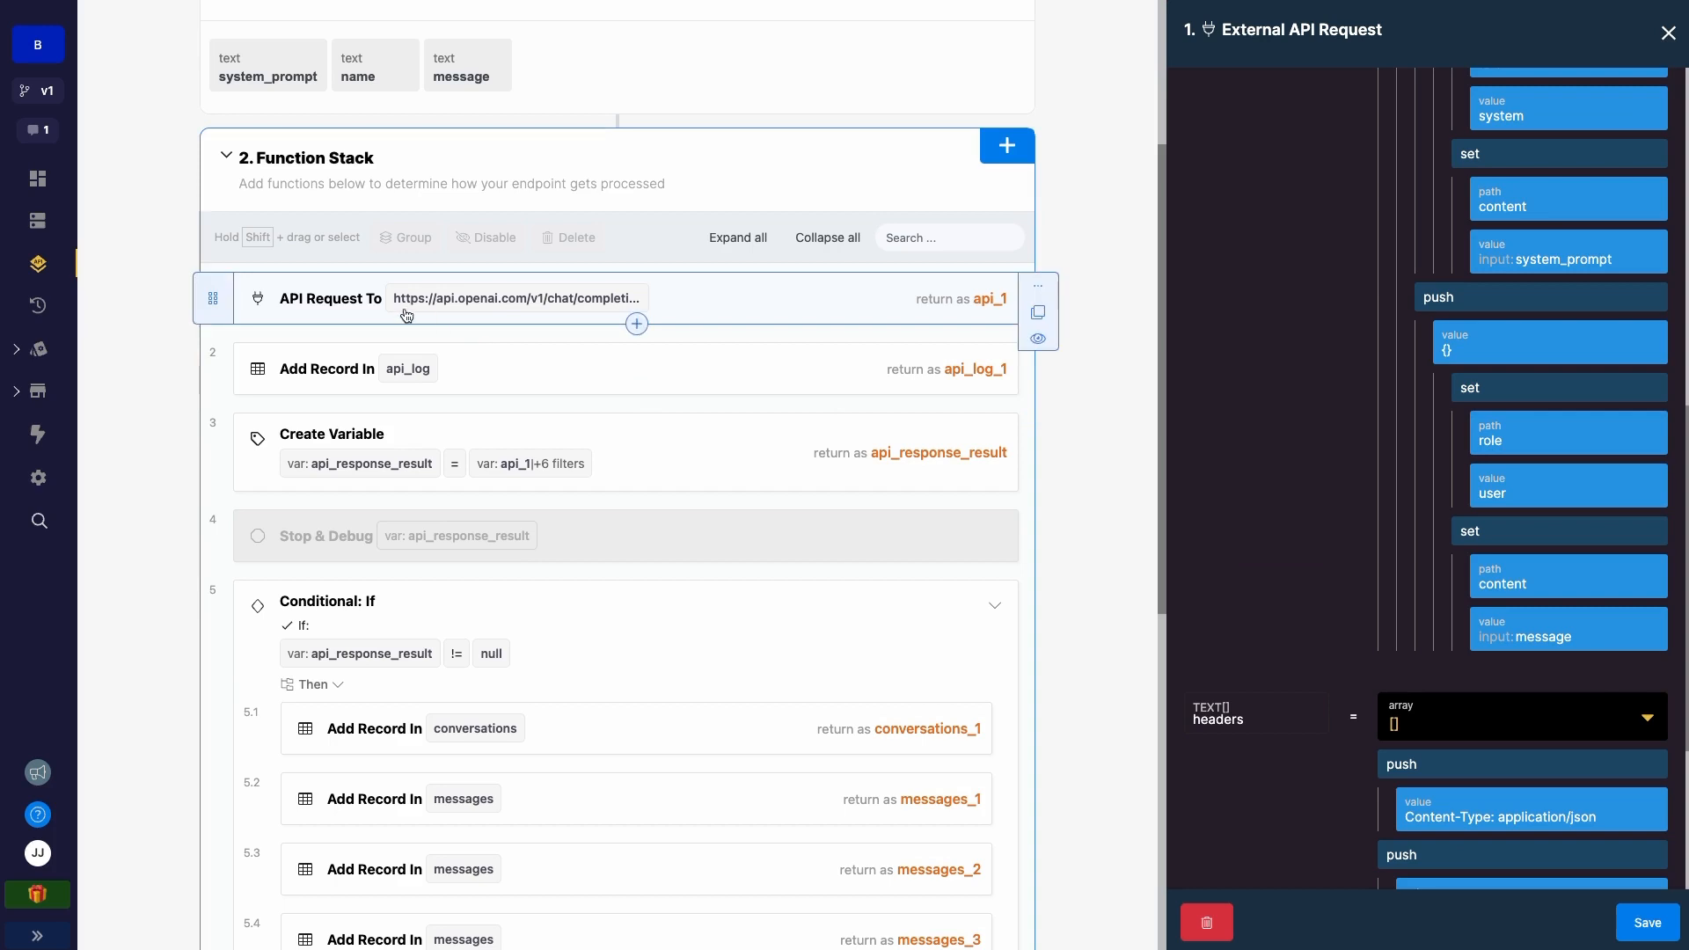
left_click(358, 368)
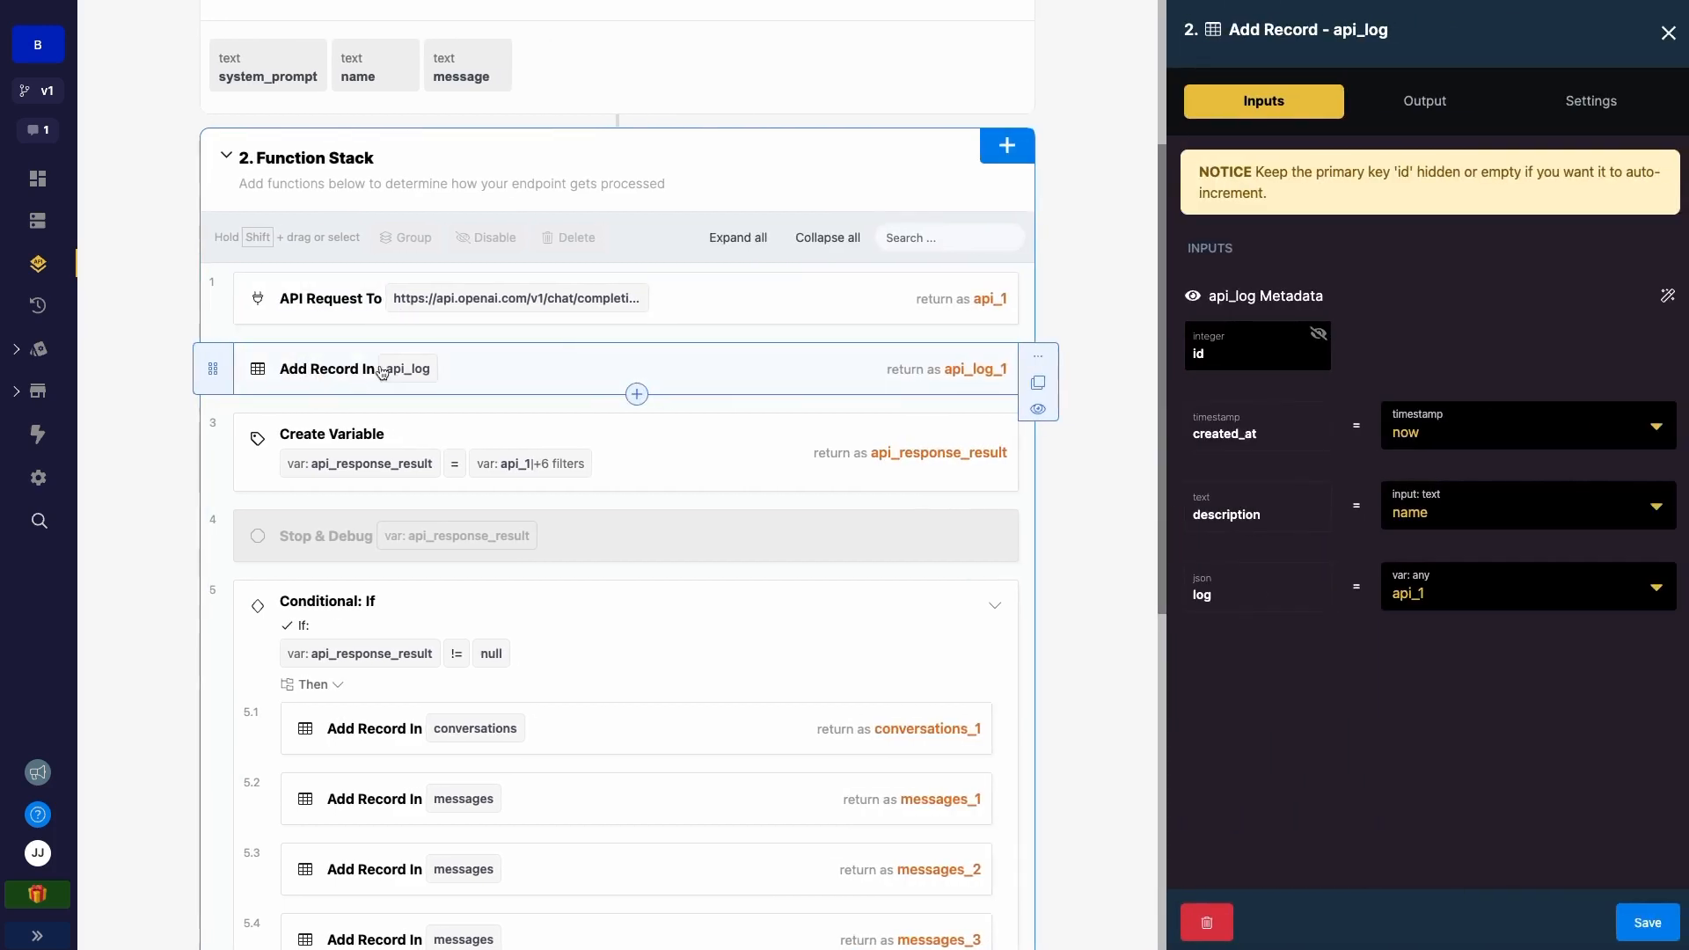
- Scroll through the conditional's conversations record and three messages records before the result
scroll(393, 367, "down", 1)
scroll(409, 387, "down", 1)
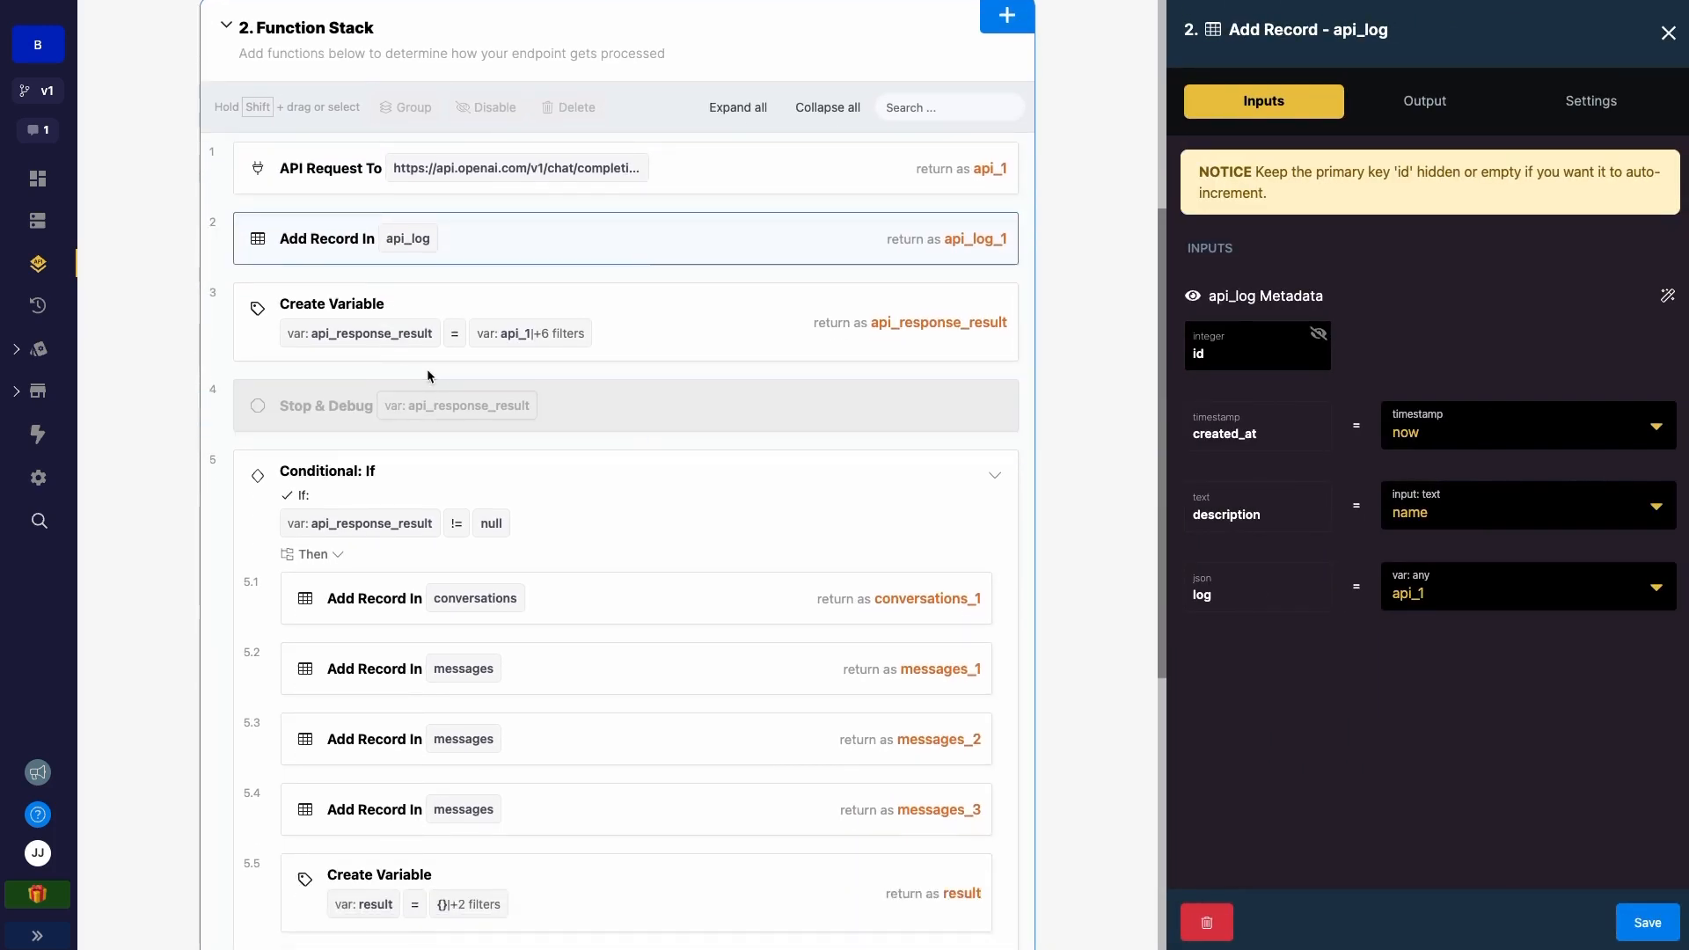
scroll(338, 332, "down", 1)
scroll(338, 333, "down", 3)
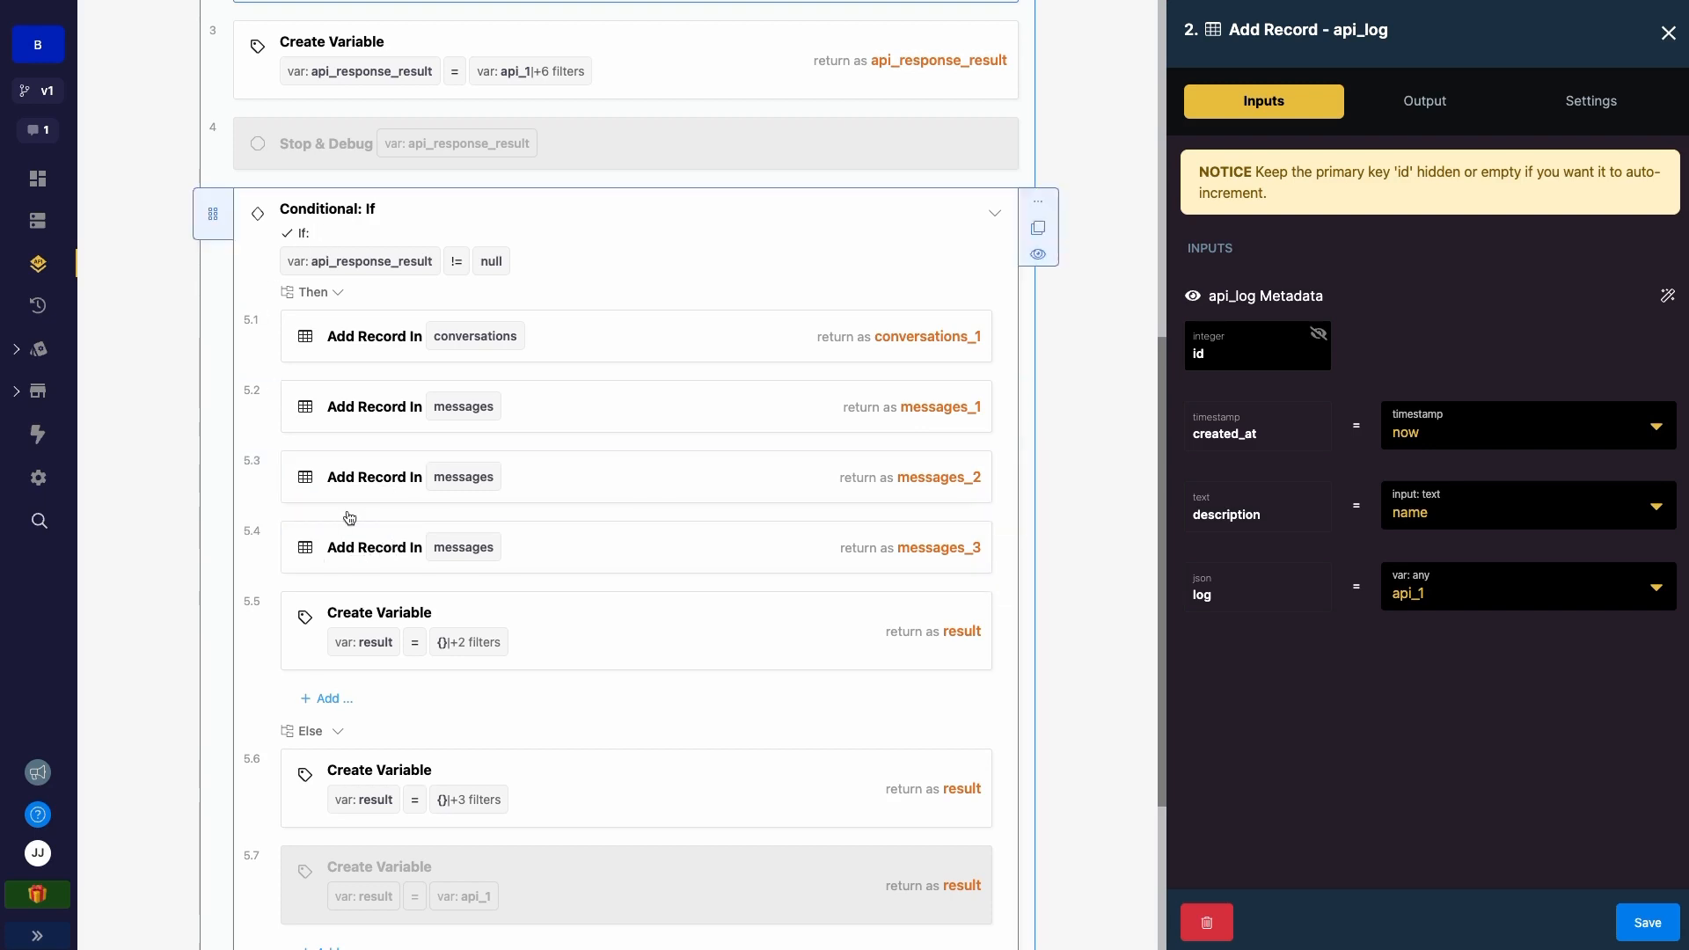
scroll(355, 540, "down", 4)
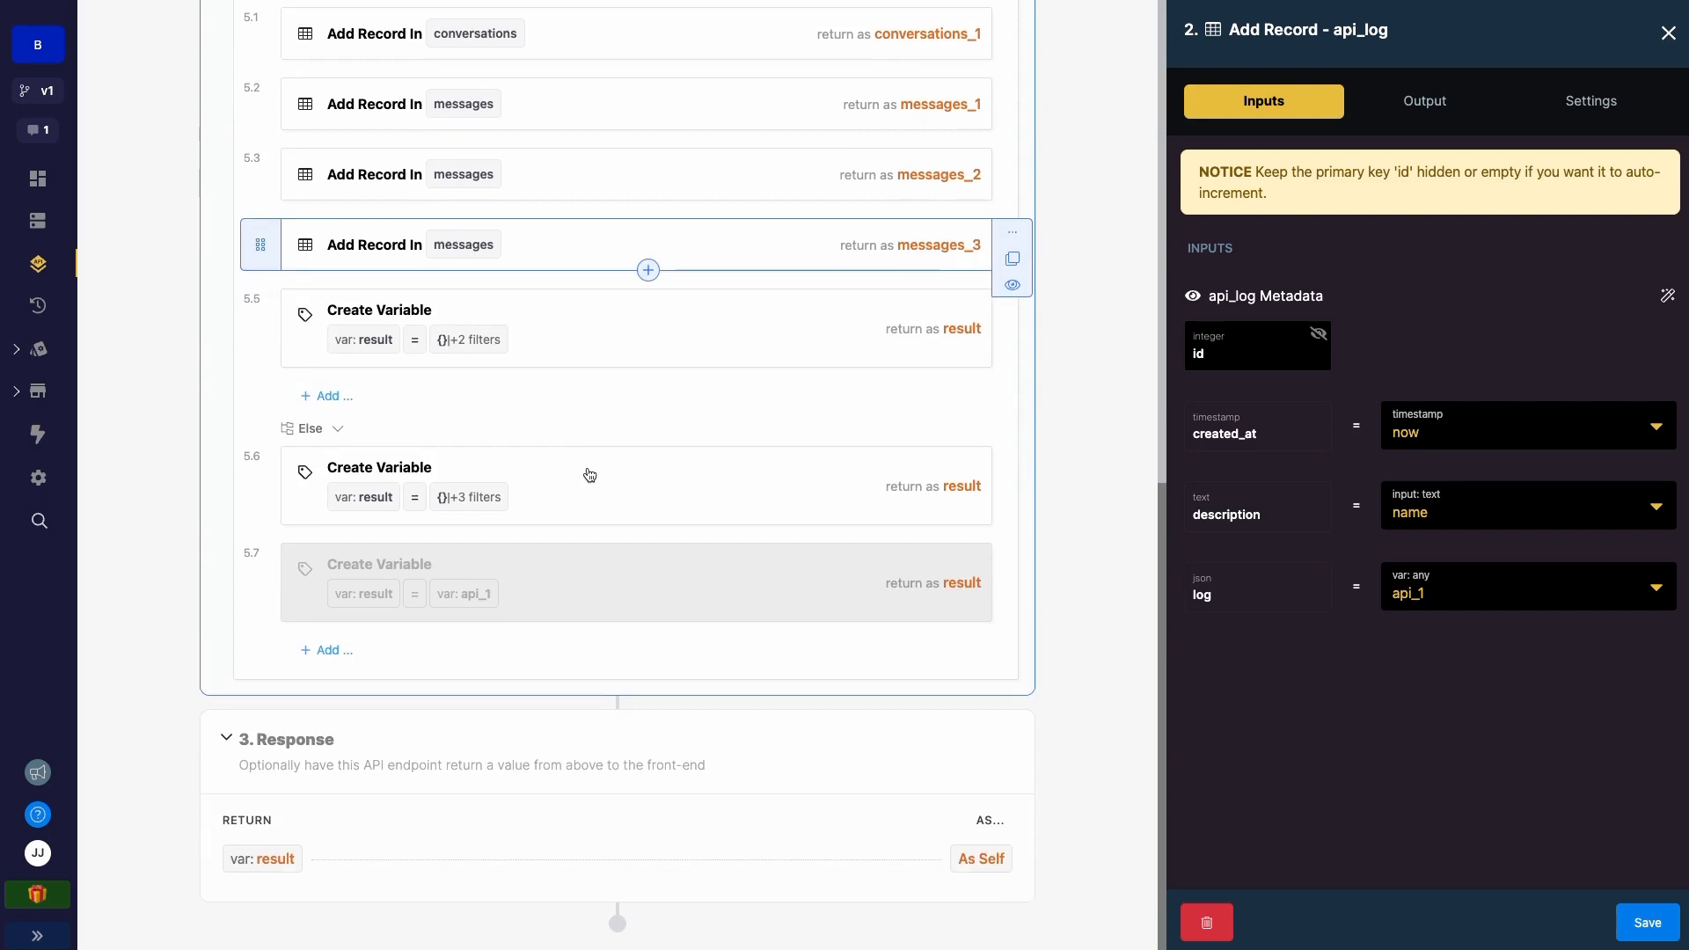
scroll(589, 475, "up", 8)
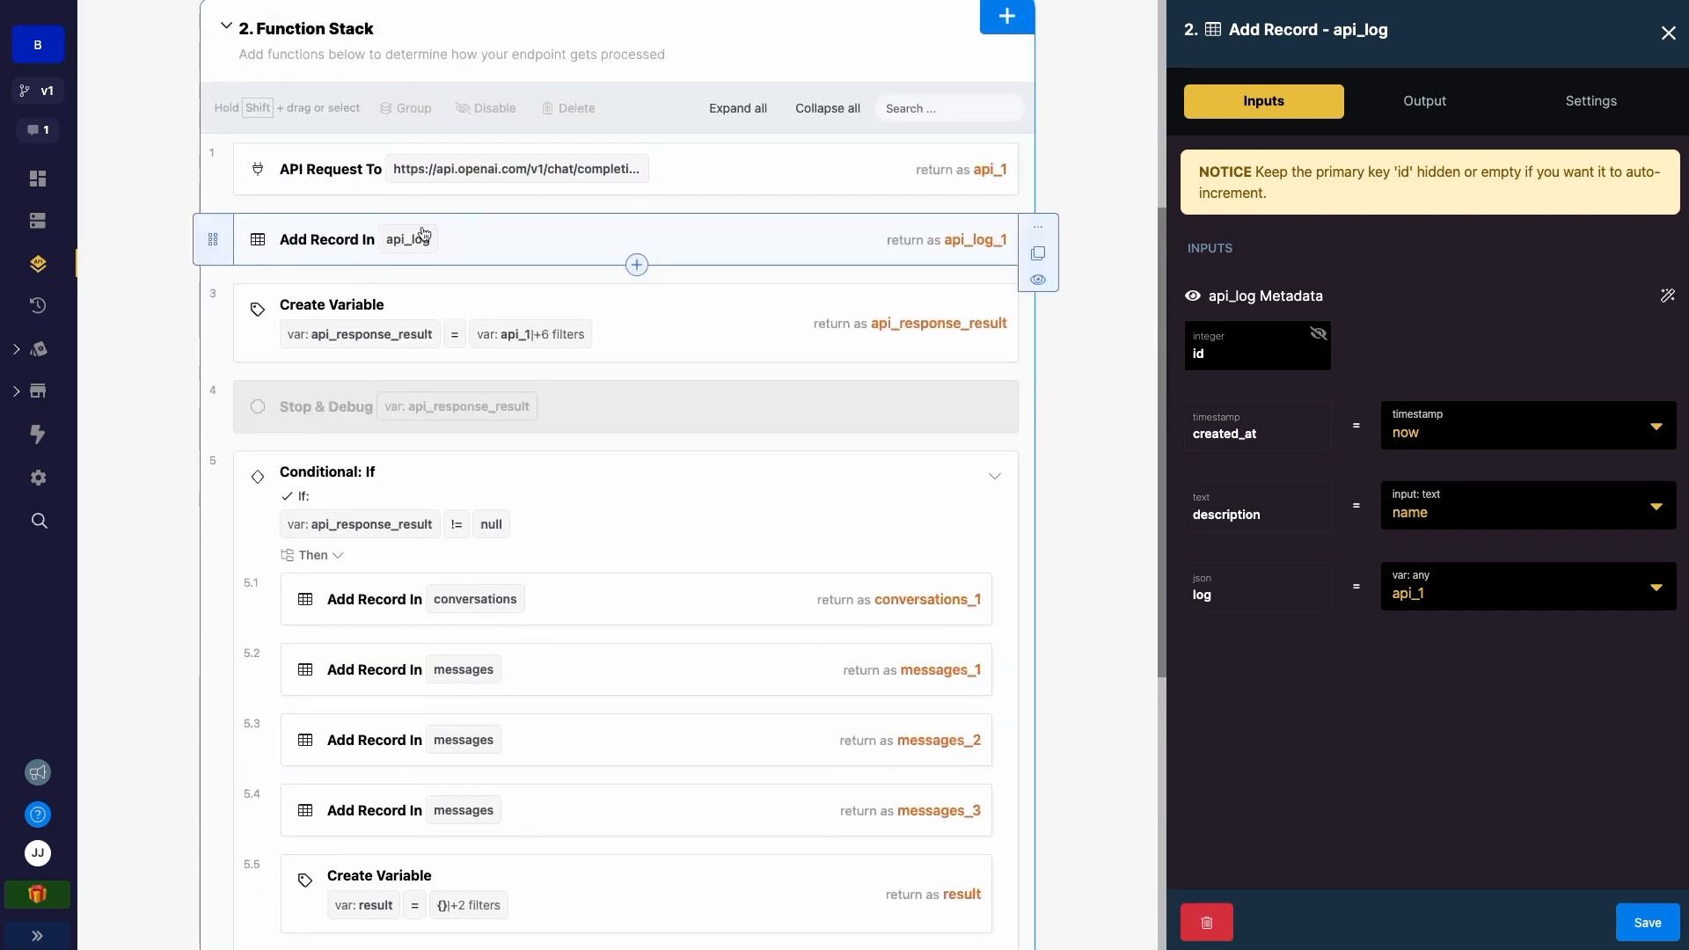
scroll(442, 273, "down", 6)
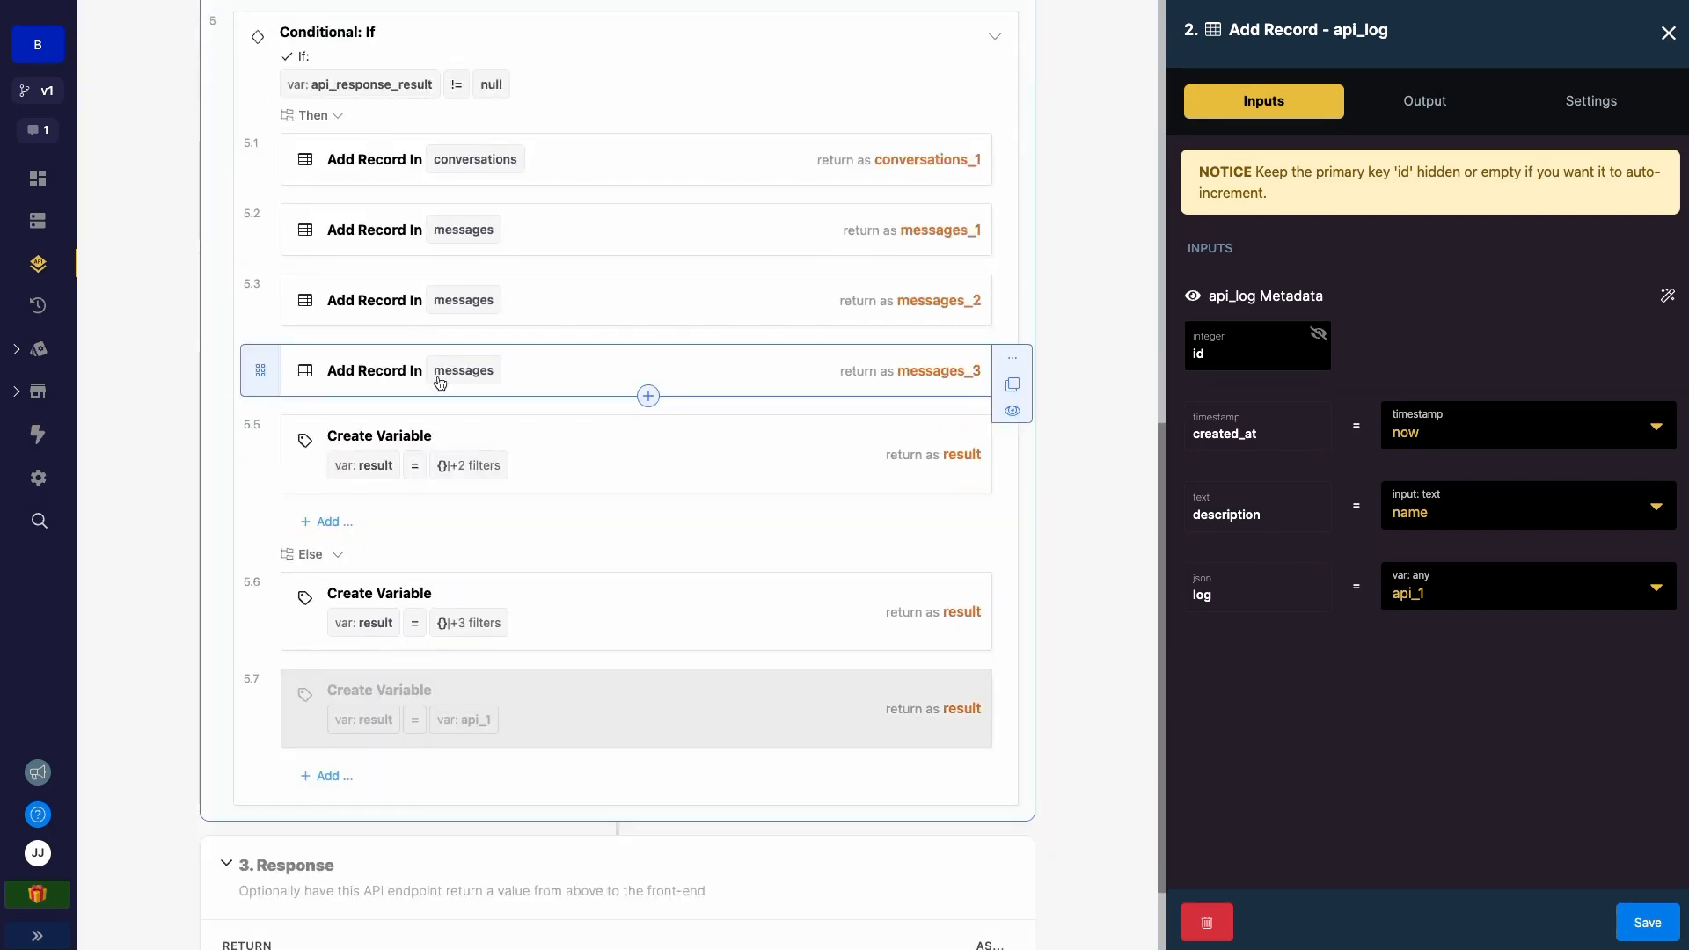
scroll(440, 383, "down", 2)
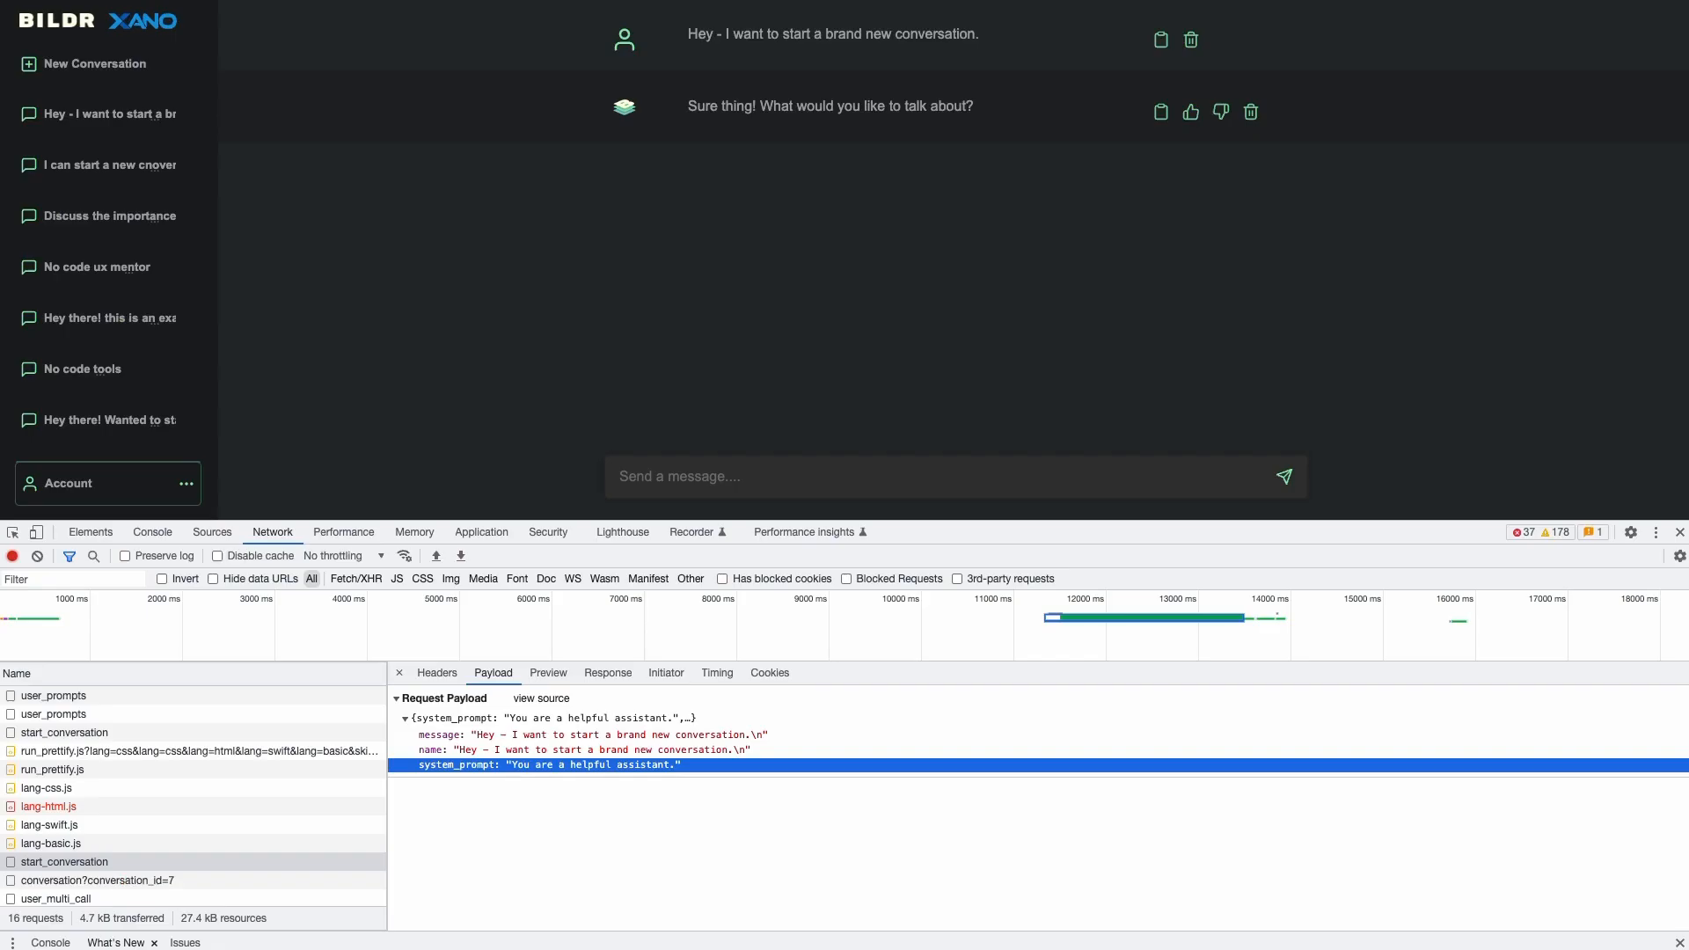
- Confirm the response shows 200 and new_conversation_id 7, then view its mapping into id
left_click(410, 719)
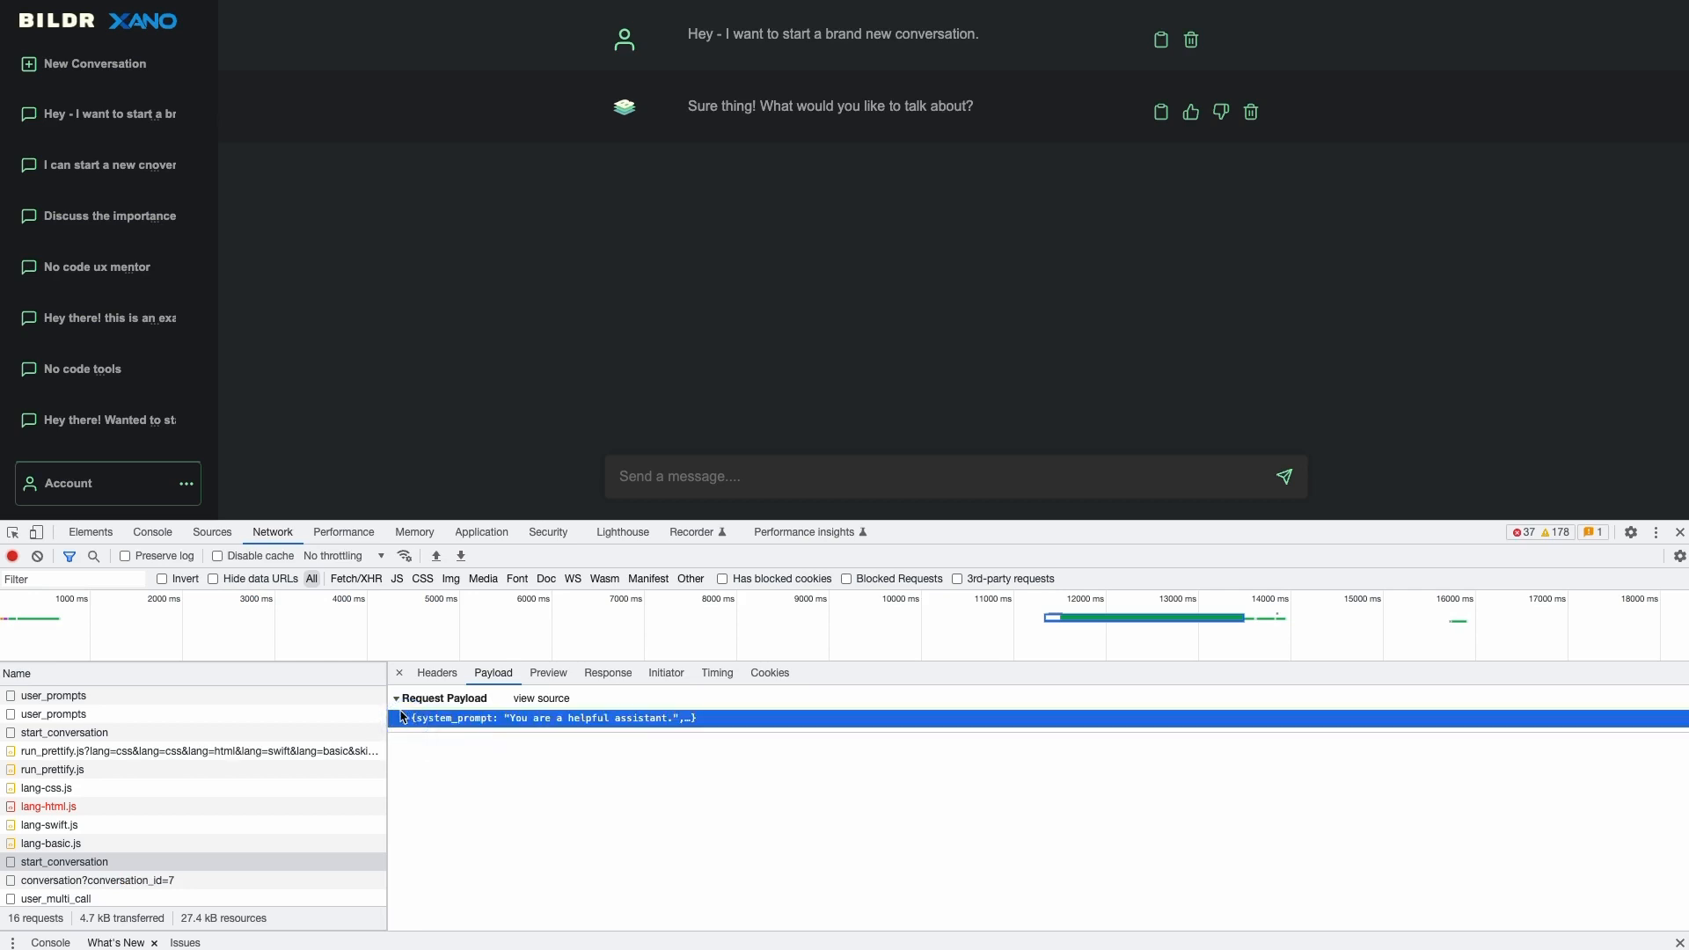
left_click(406, 722)
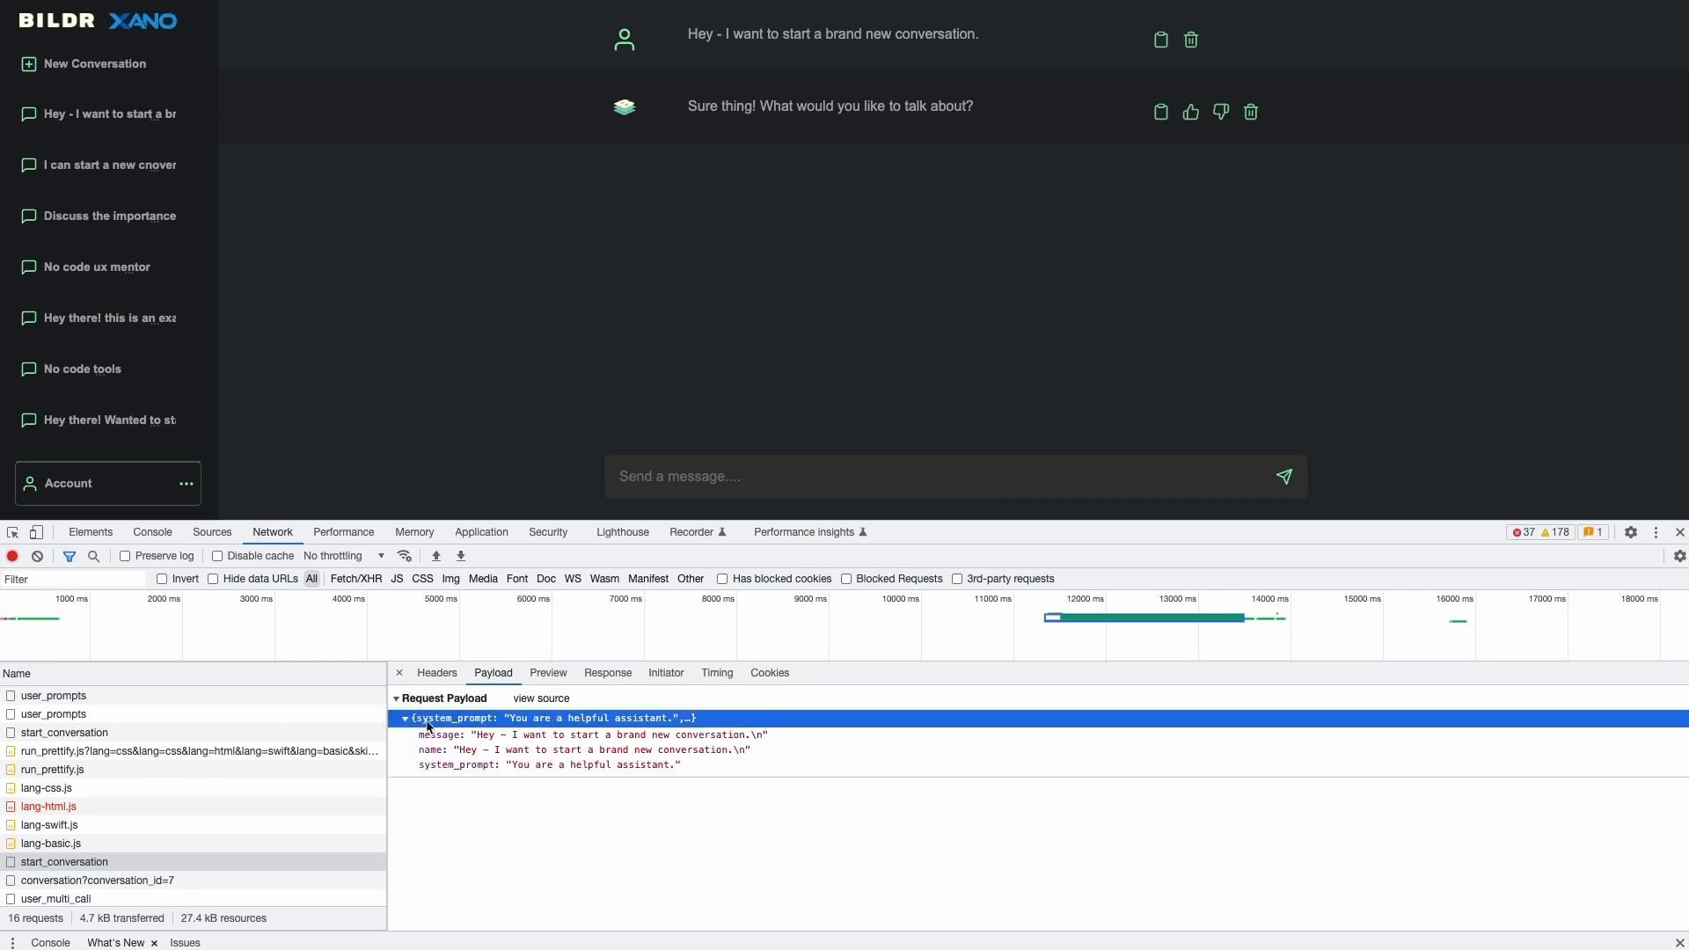
left_click(547, 673)
left_click(607, 673)
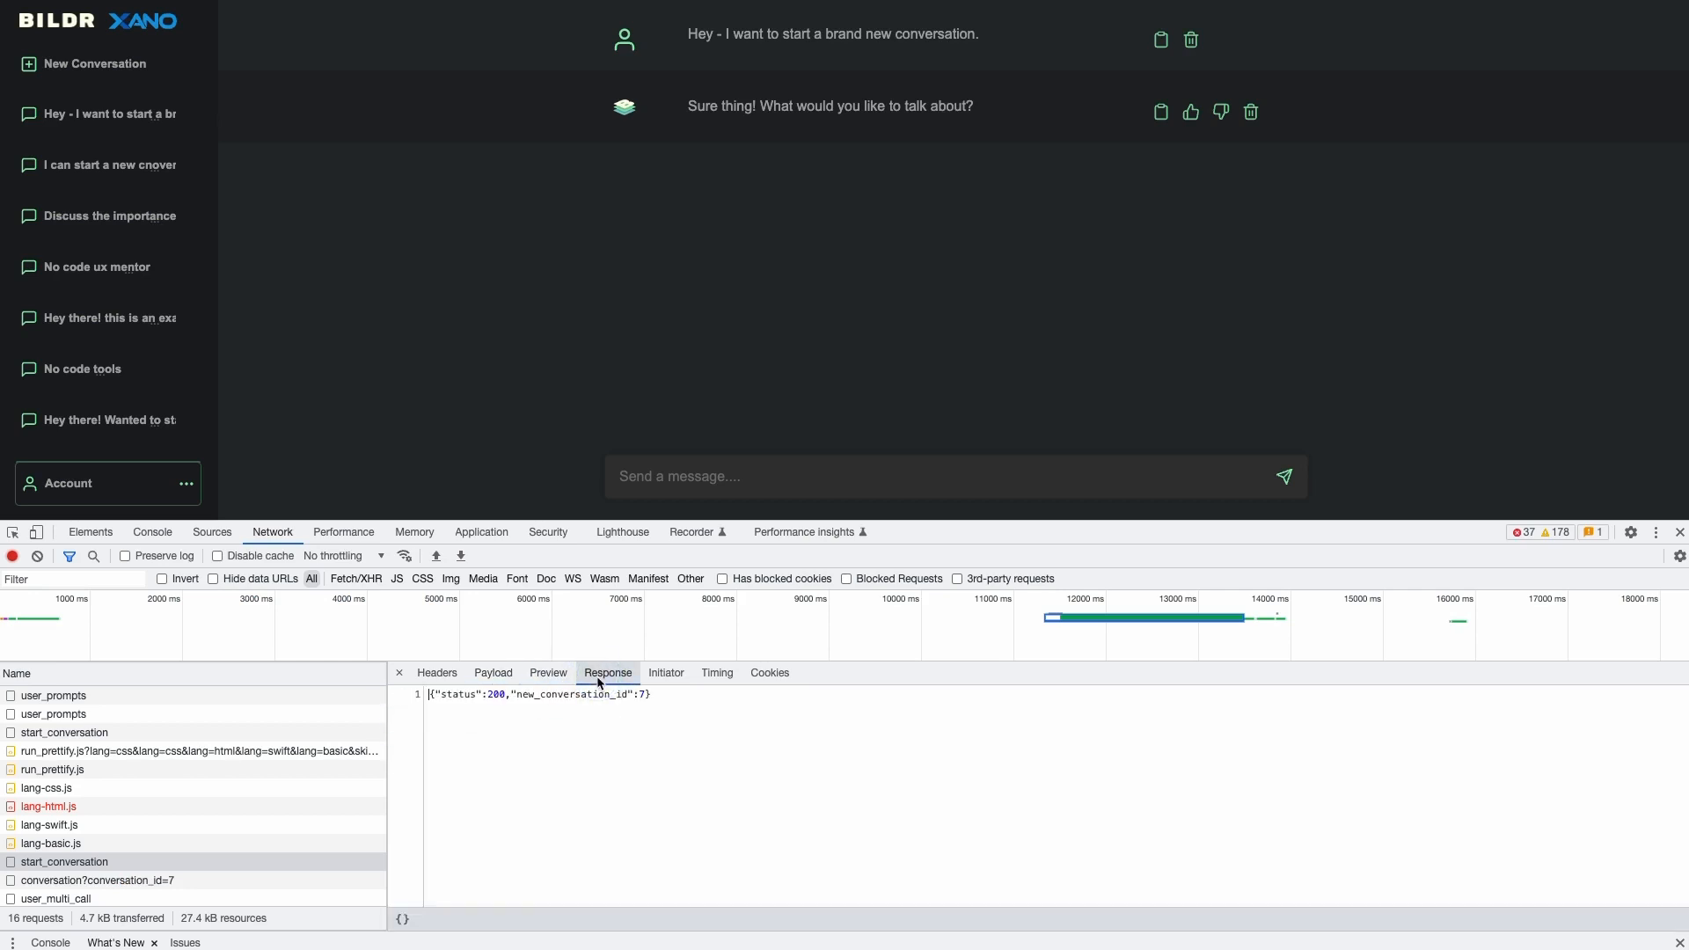
double_click(497, 698)
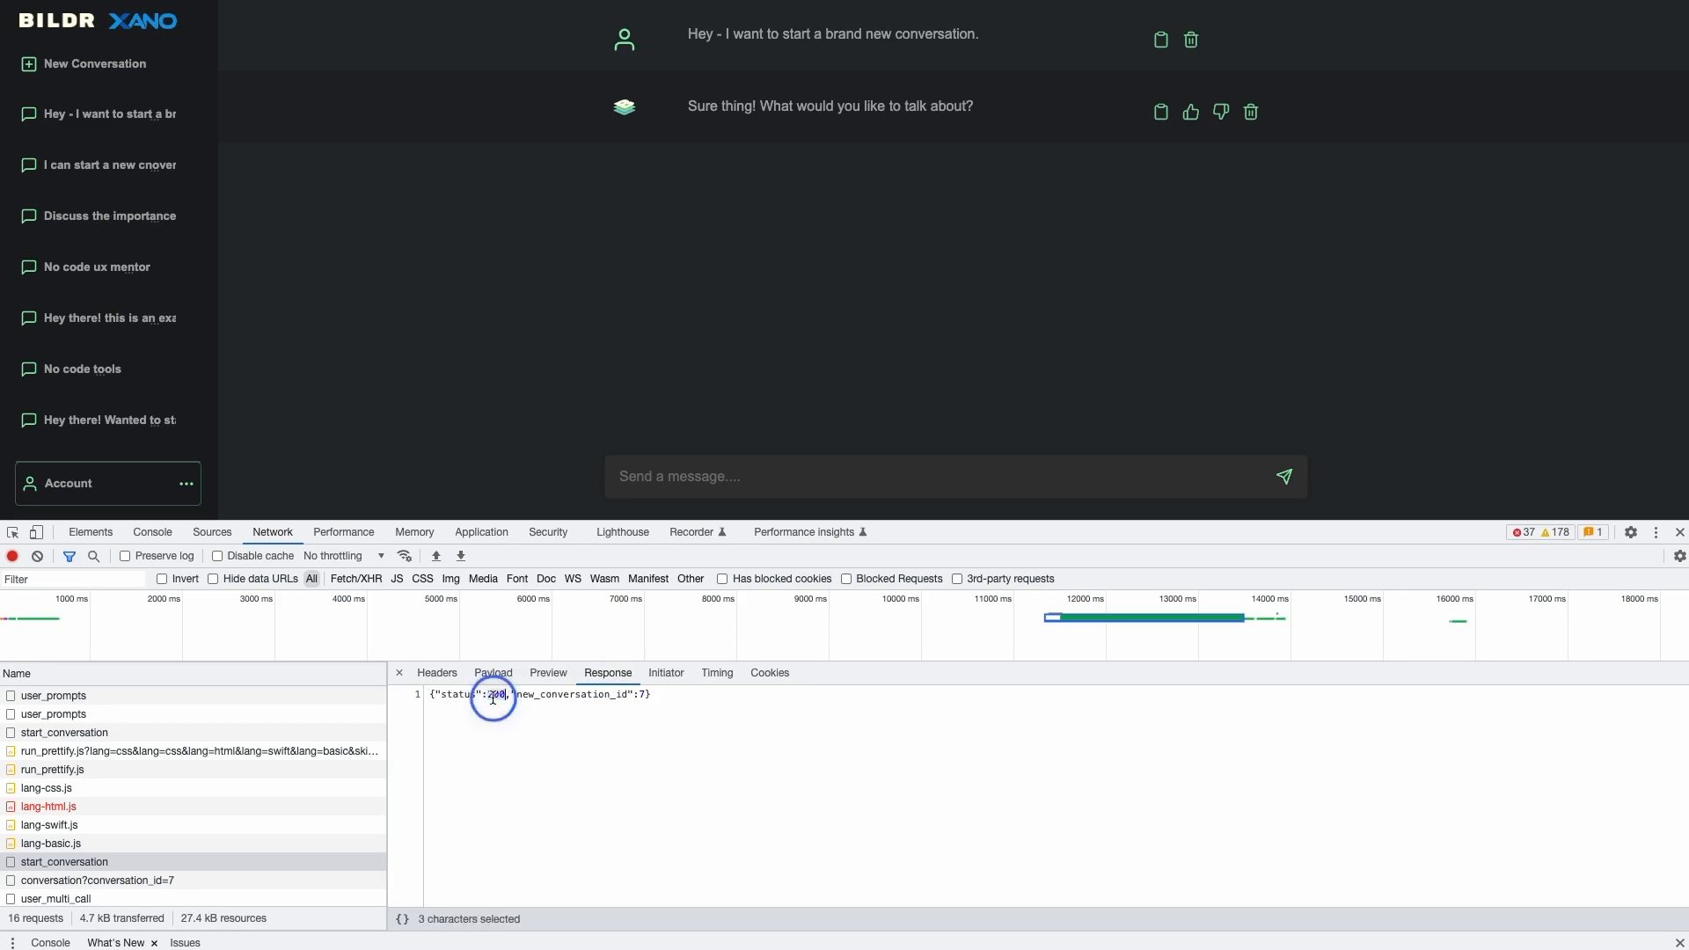
left_click_drag(517, 697, 625, 701)
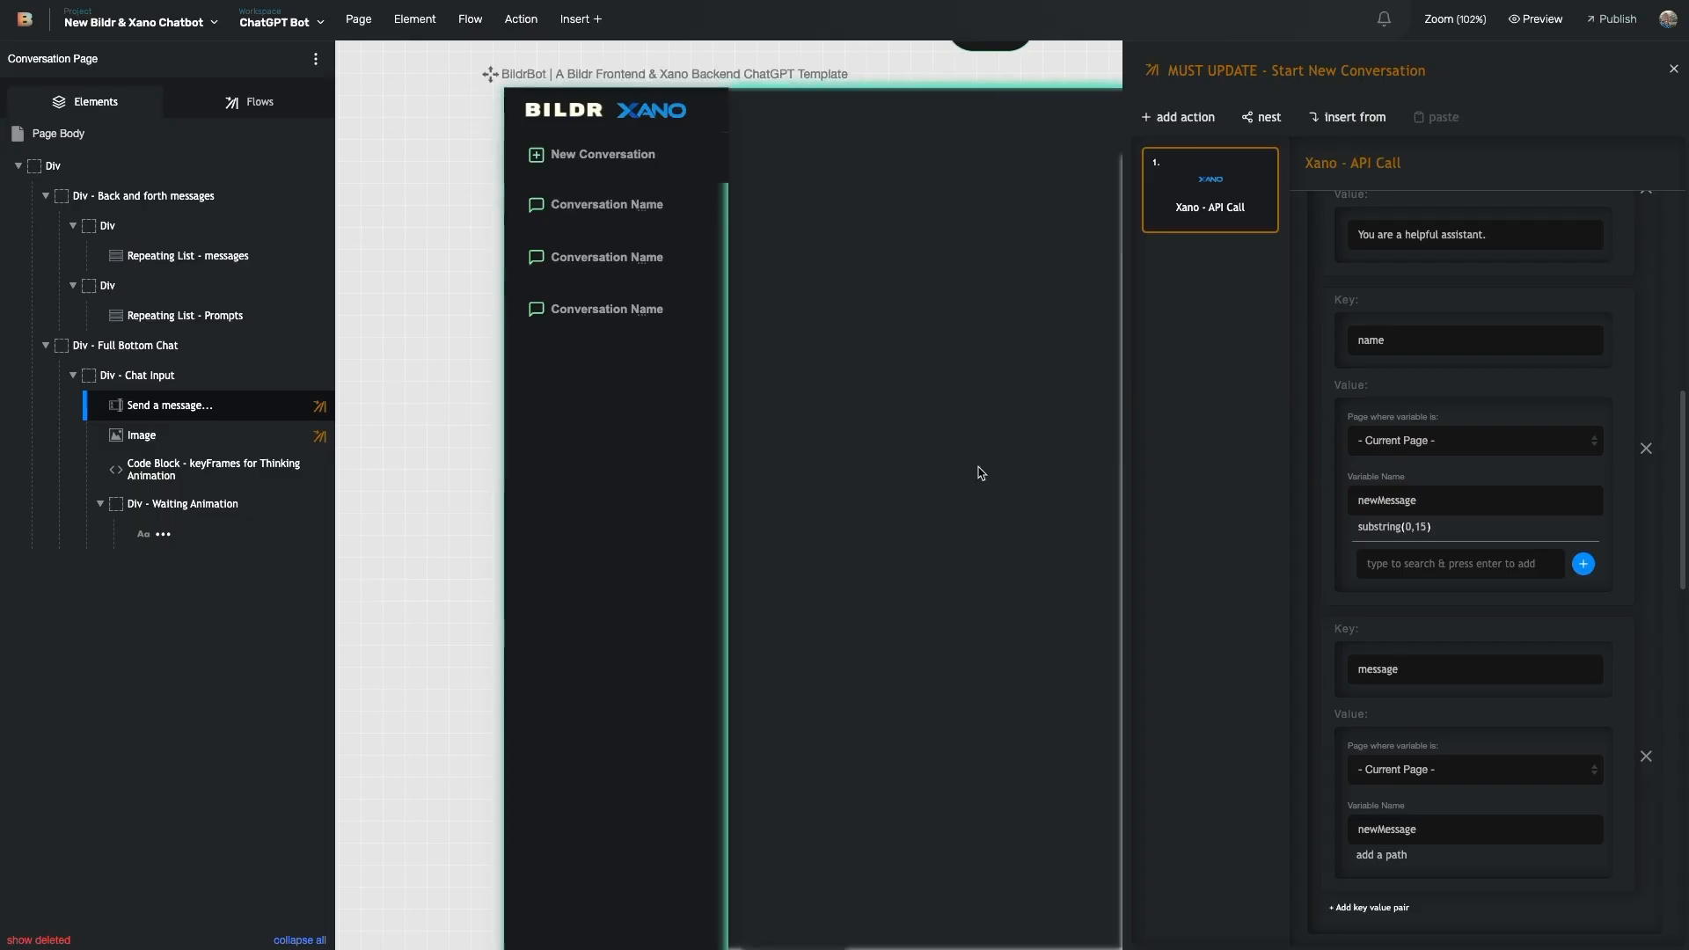
scroll(1495, 669, "down", 6)
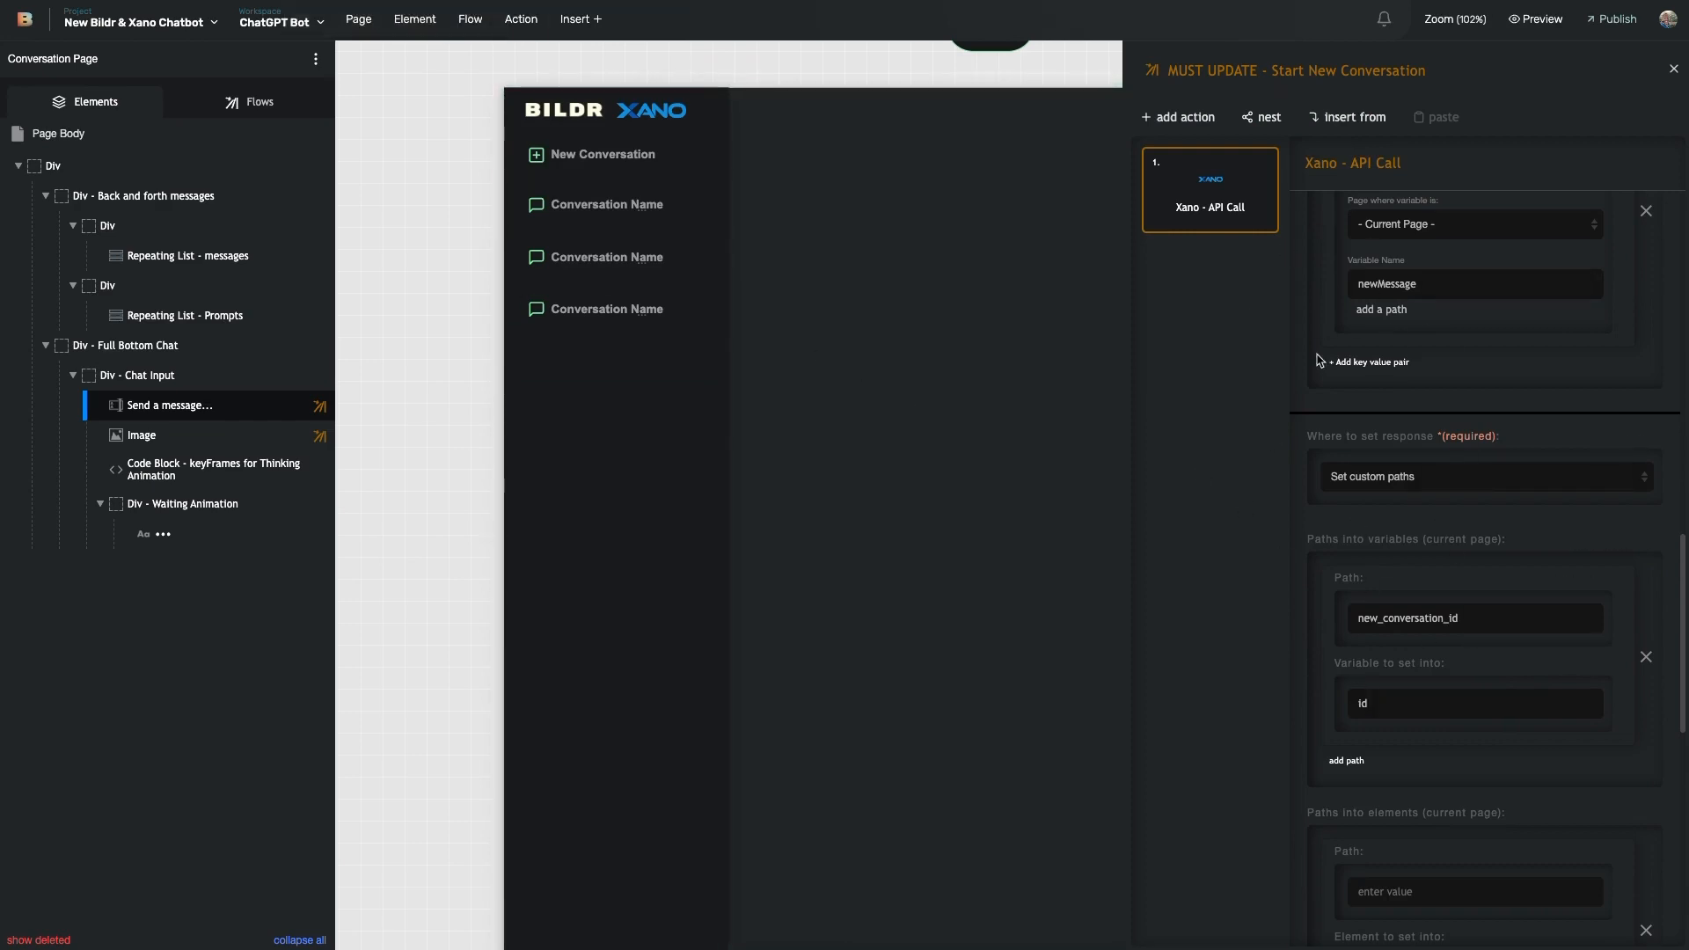
- Open the API call's Flow to run on success, New Conversation Created
scroll(1458, 592, "down", 7)
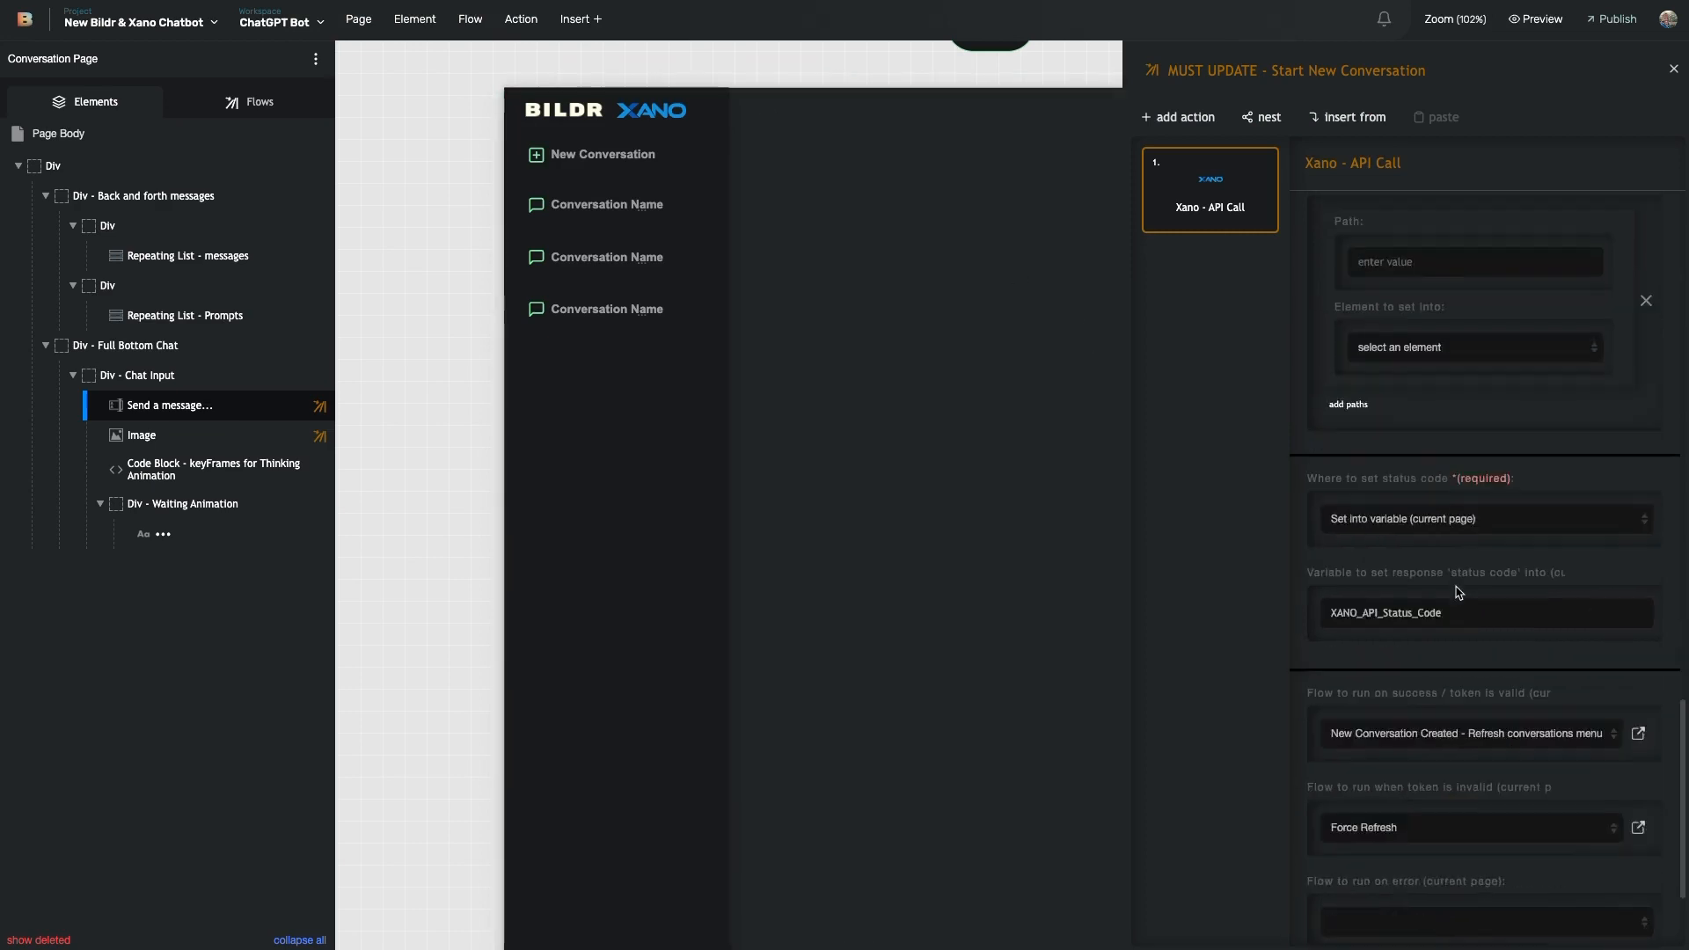
scroll(1458, 592, "down", 2)
left_click(1636, 549)
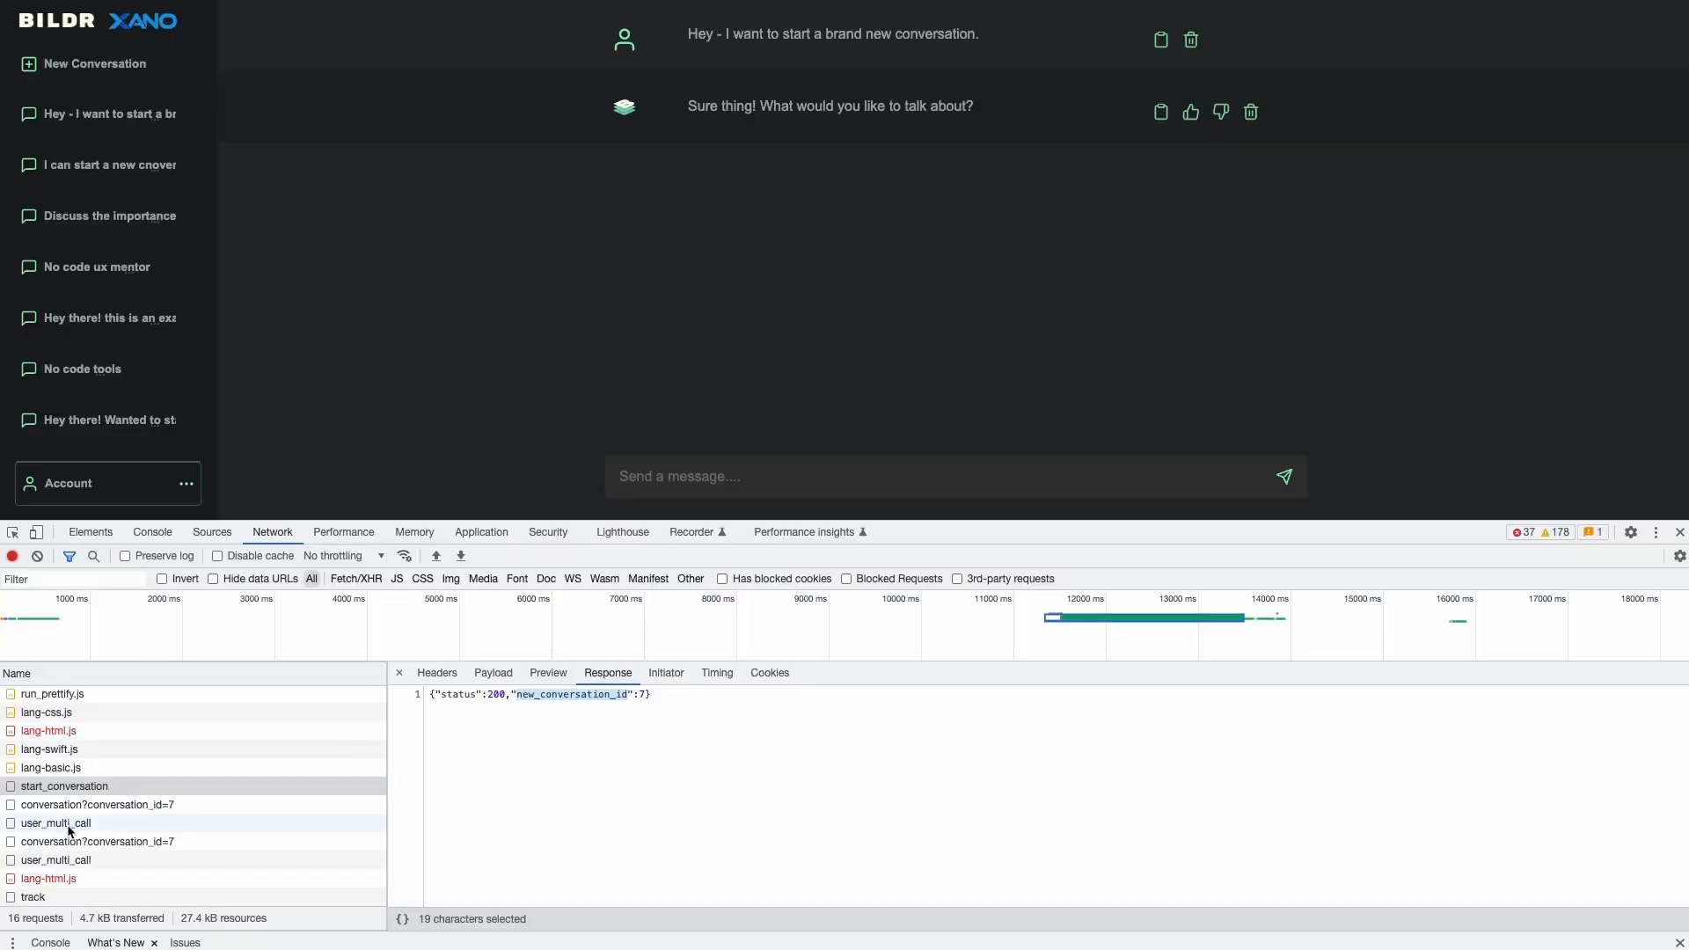
- Inspect the user_multi_call and conversation?conversation_id=7 responses in the Preview tree
left_click(67, 827)
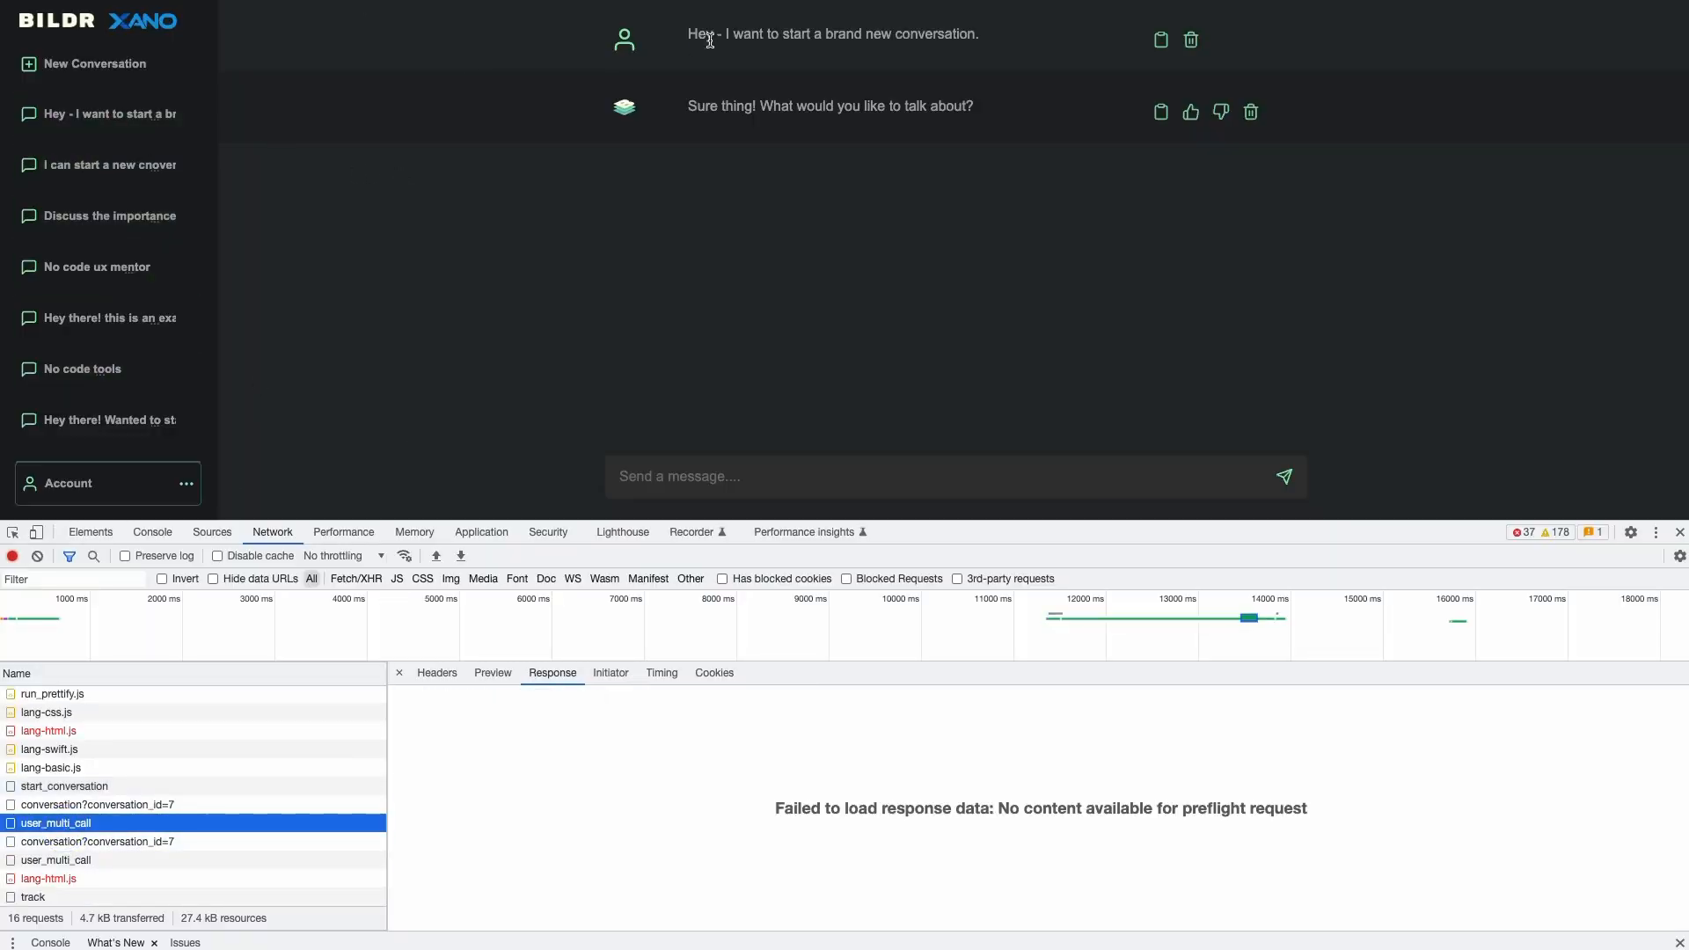
left_click(743, 26)
left_click_drag(743, 27, 783, 199)
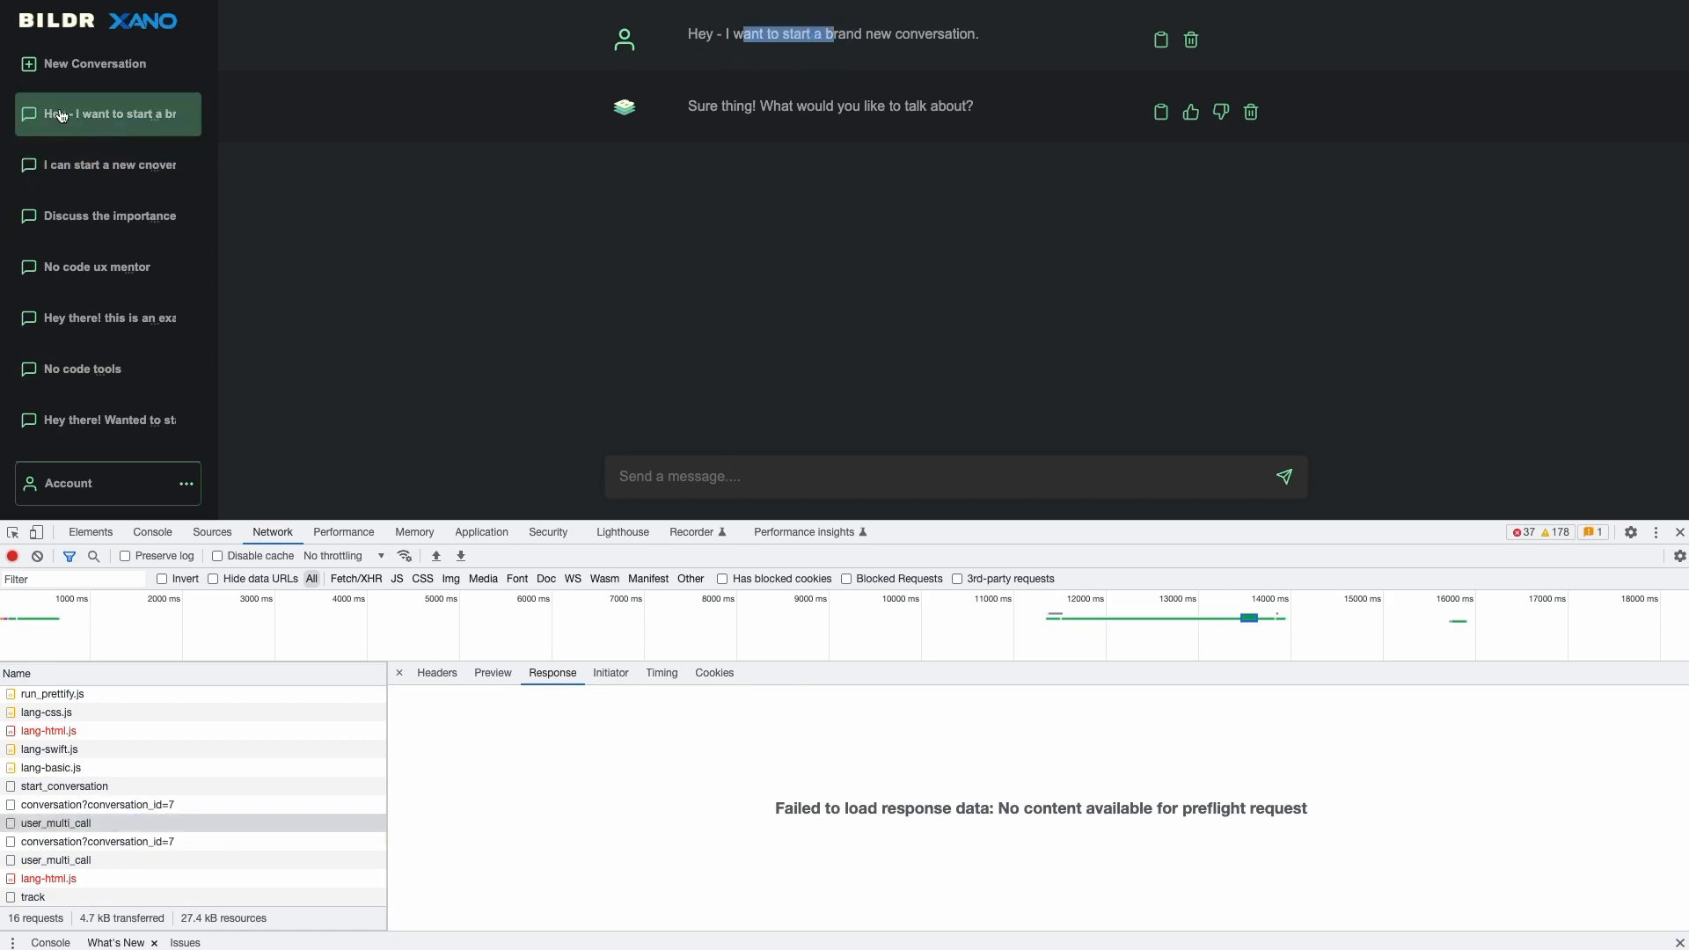
left_click(55, 842)
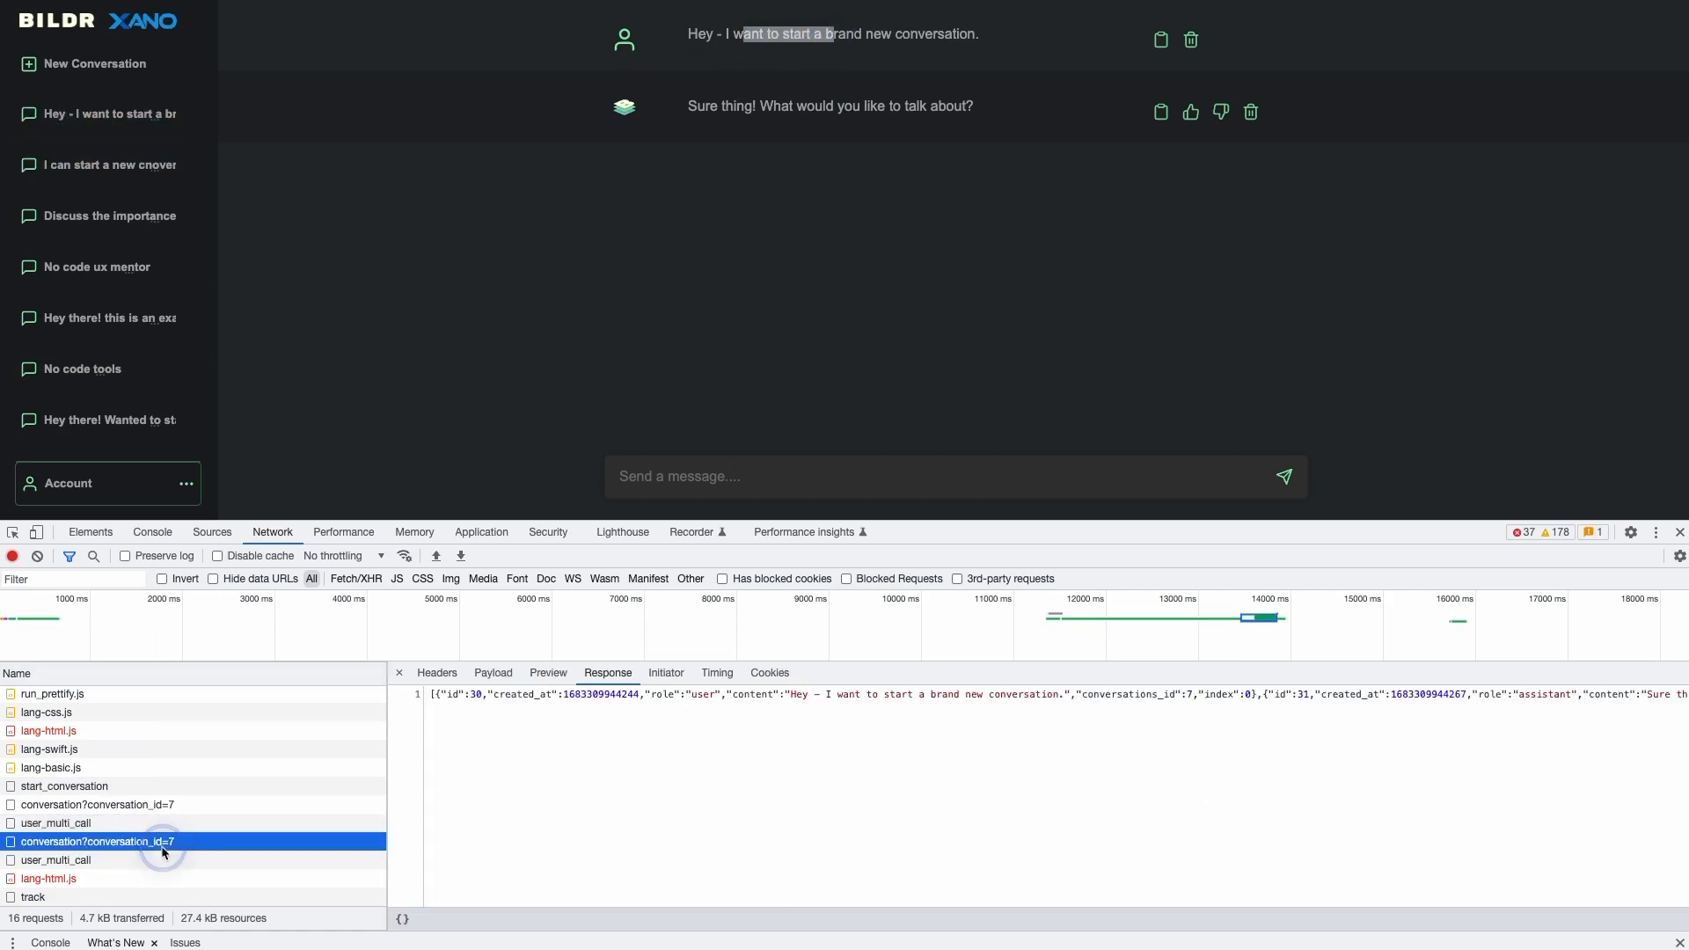
left_click(547, 674)
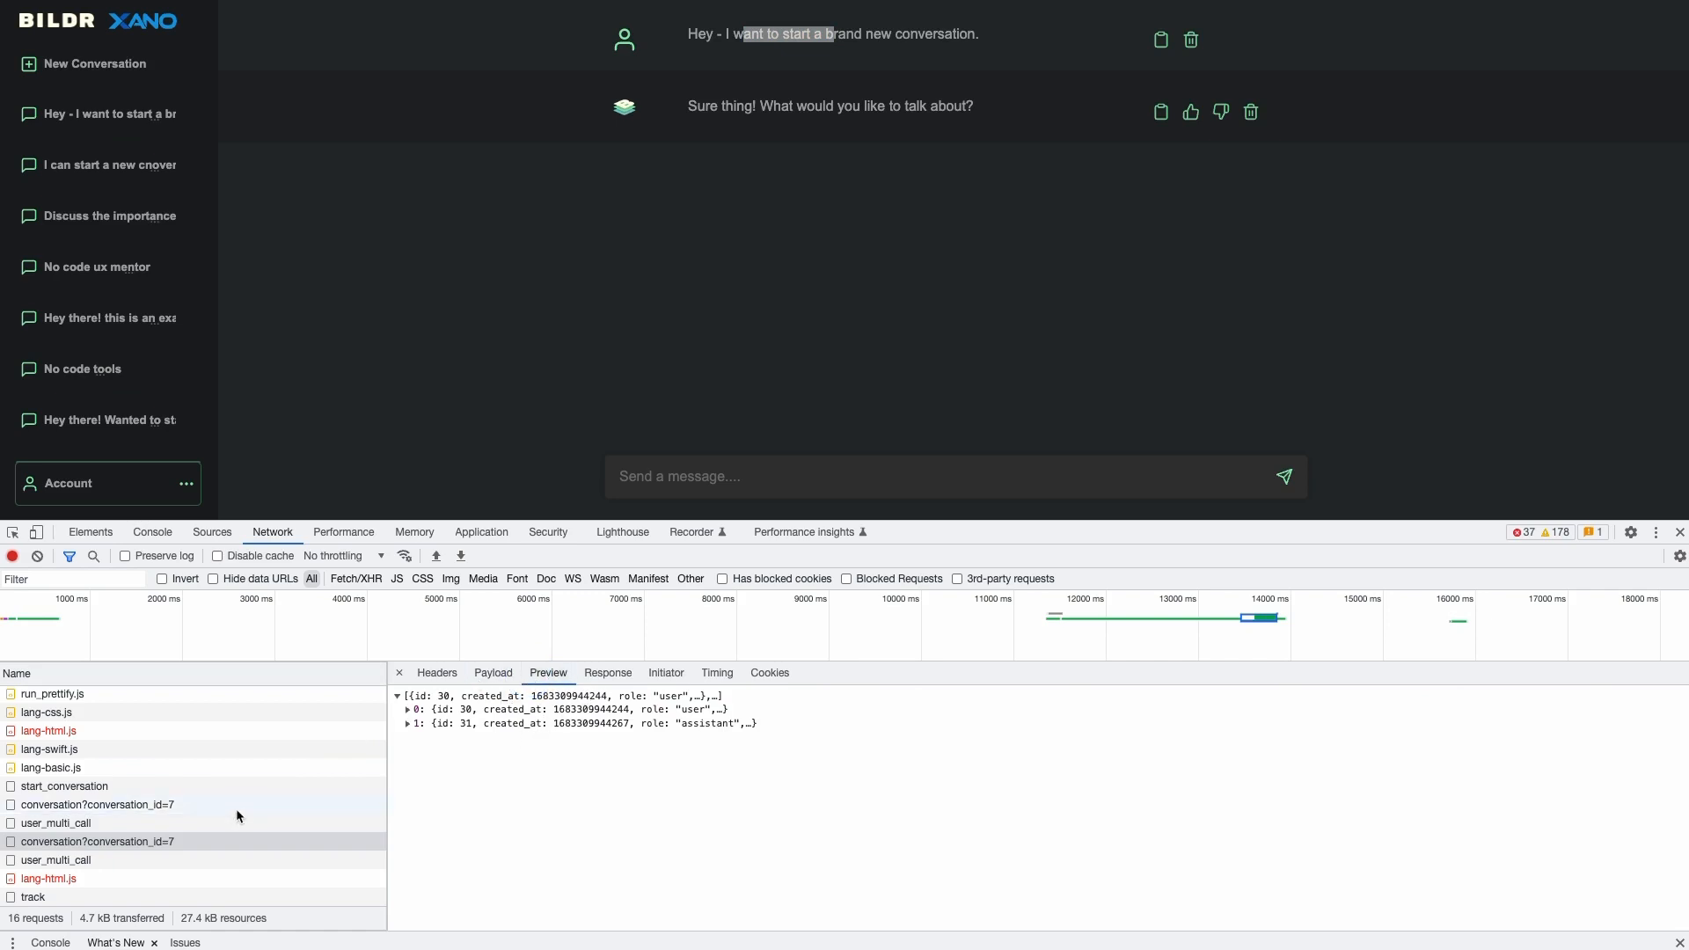
- Compare start_conversation, earlier user_multi_call and conversation history responses, then return to the editor
left_click(129, 787)
scroll(129, 791, "up", 1)
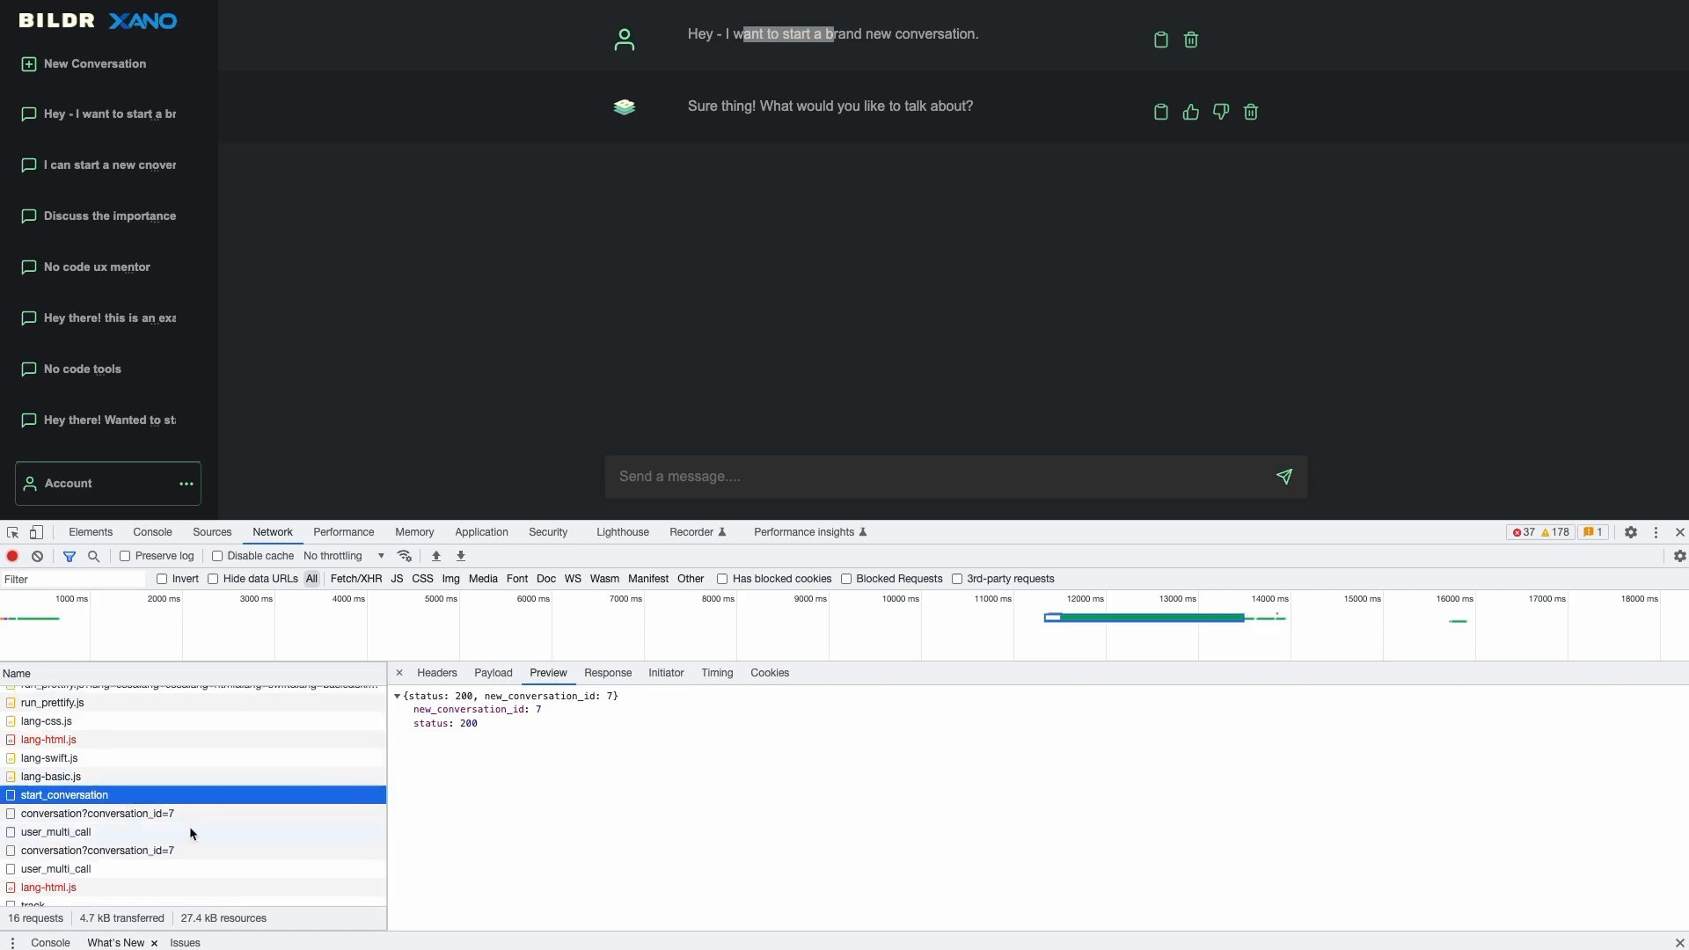
left_click(124, 833)
left_click(138, 870)
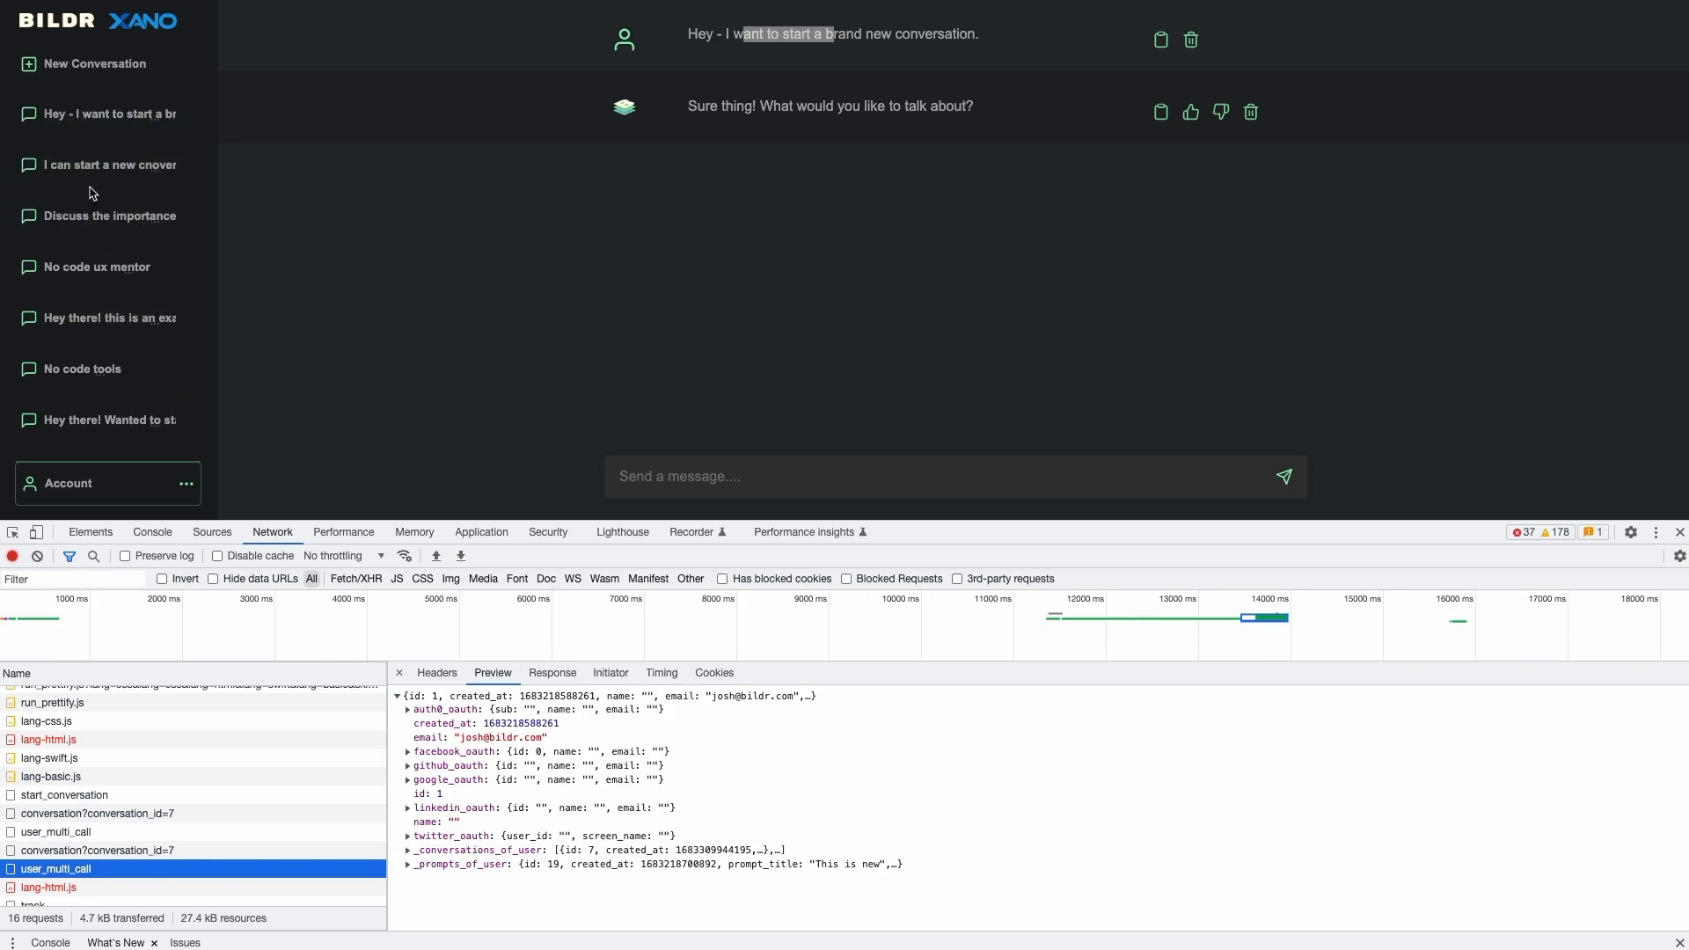
left_click(88, 814)
left_click(127, 850)
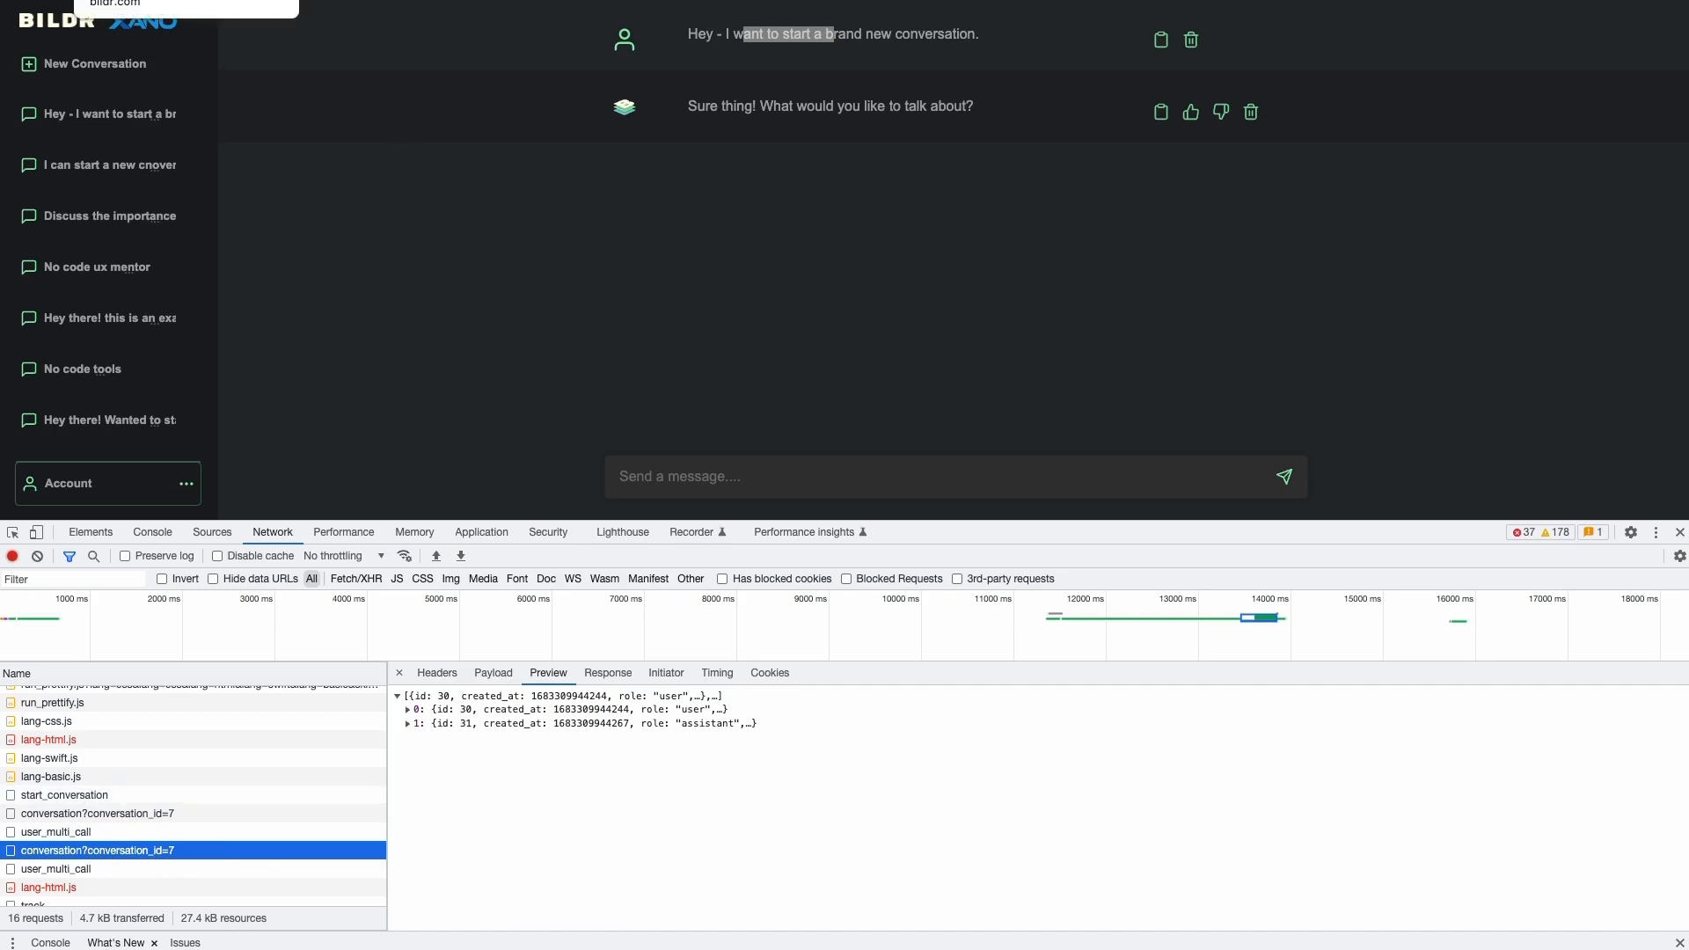
left_click(141, 1)
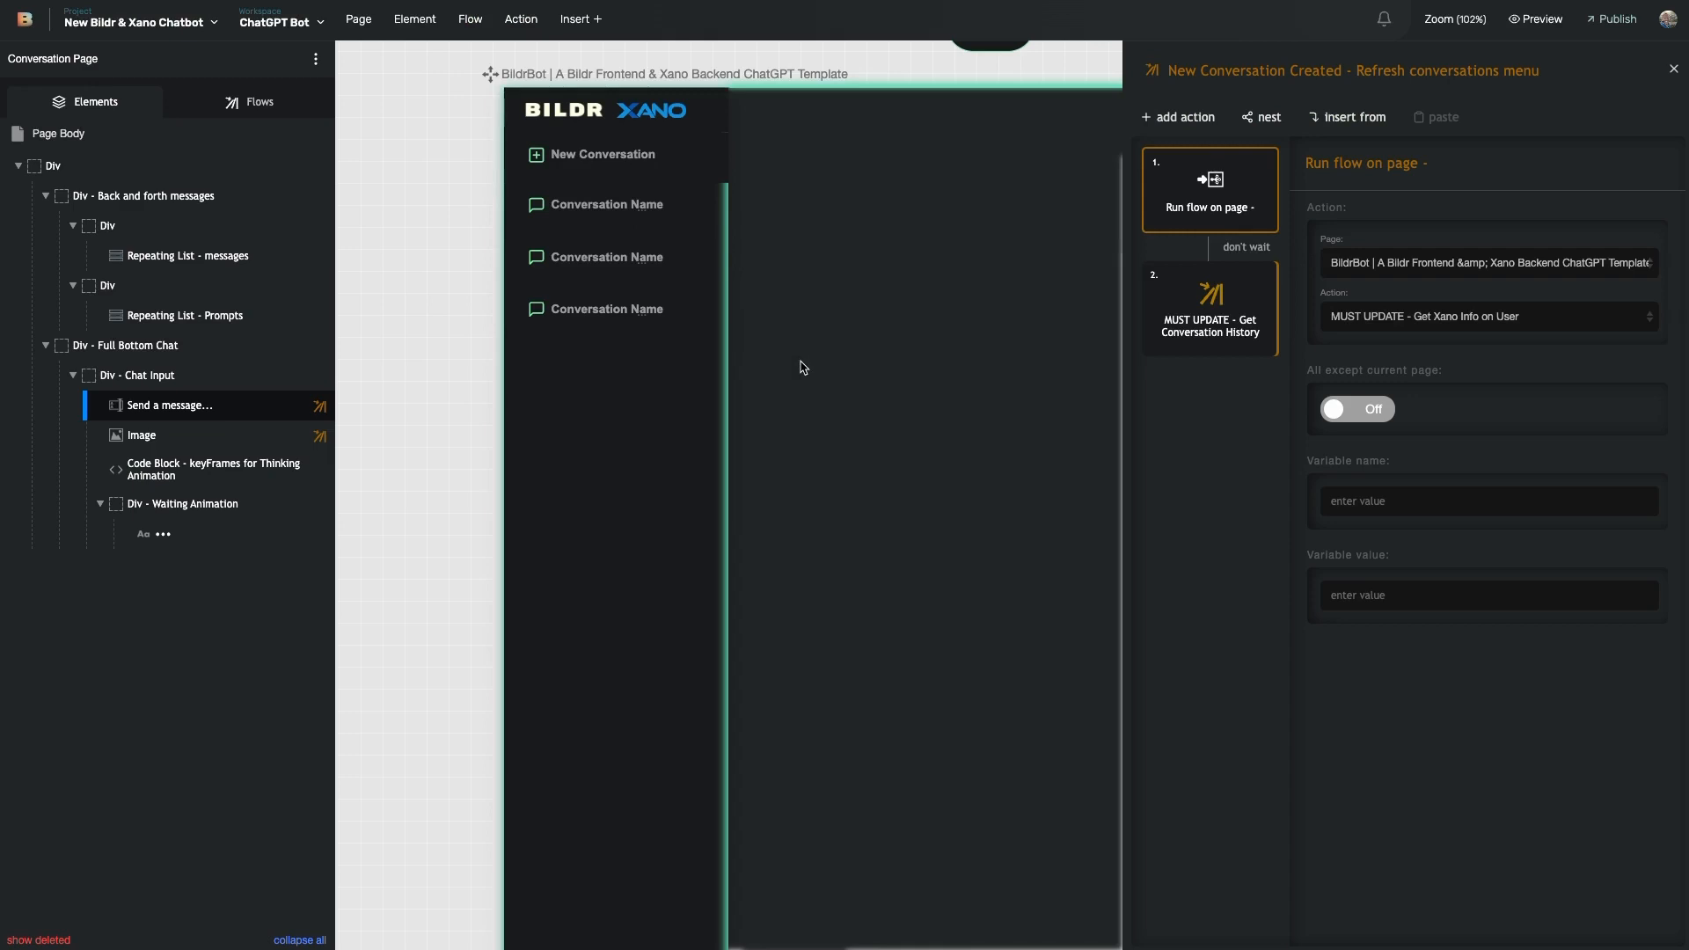
- Read Get Conversation History's endpoint, conversation?conversation_id= with the id variable
left_click(1231, 335)
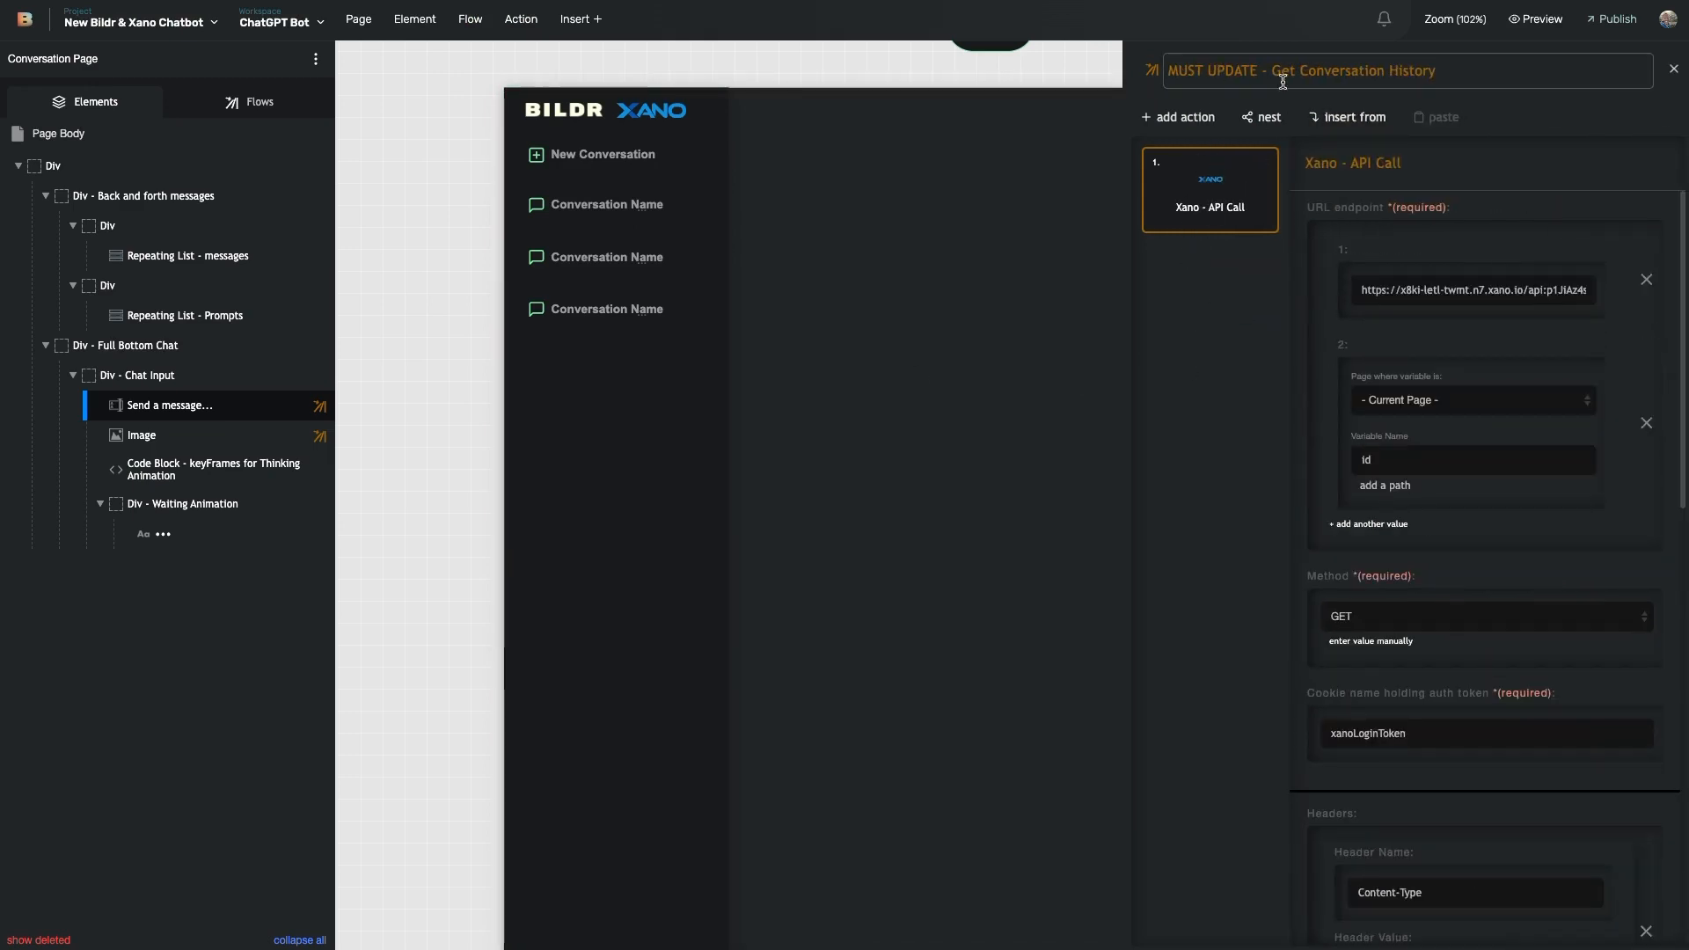
scroll(1512, 278, "right", 2)
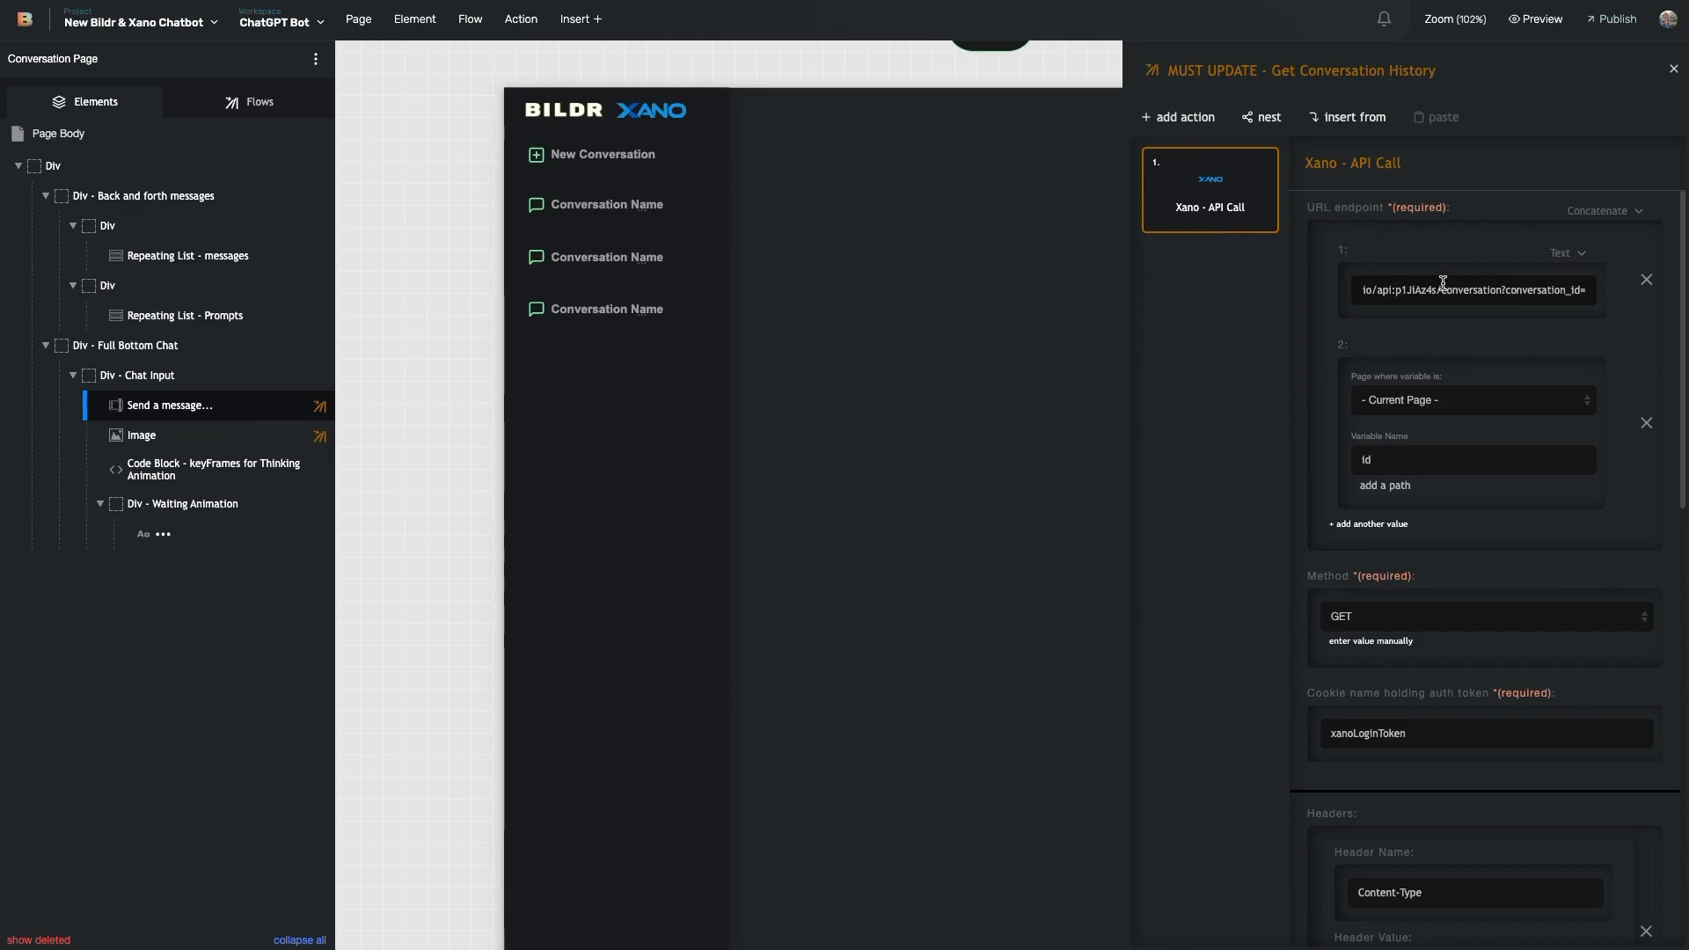
scroll(1439, 290, "left", 2)
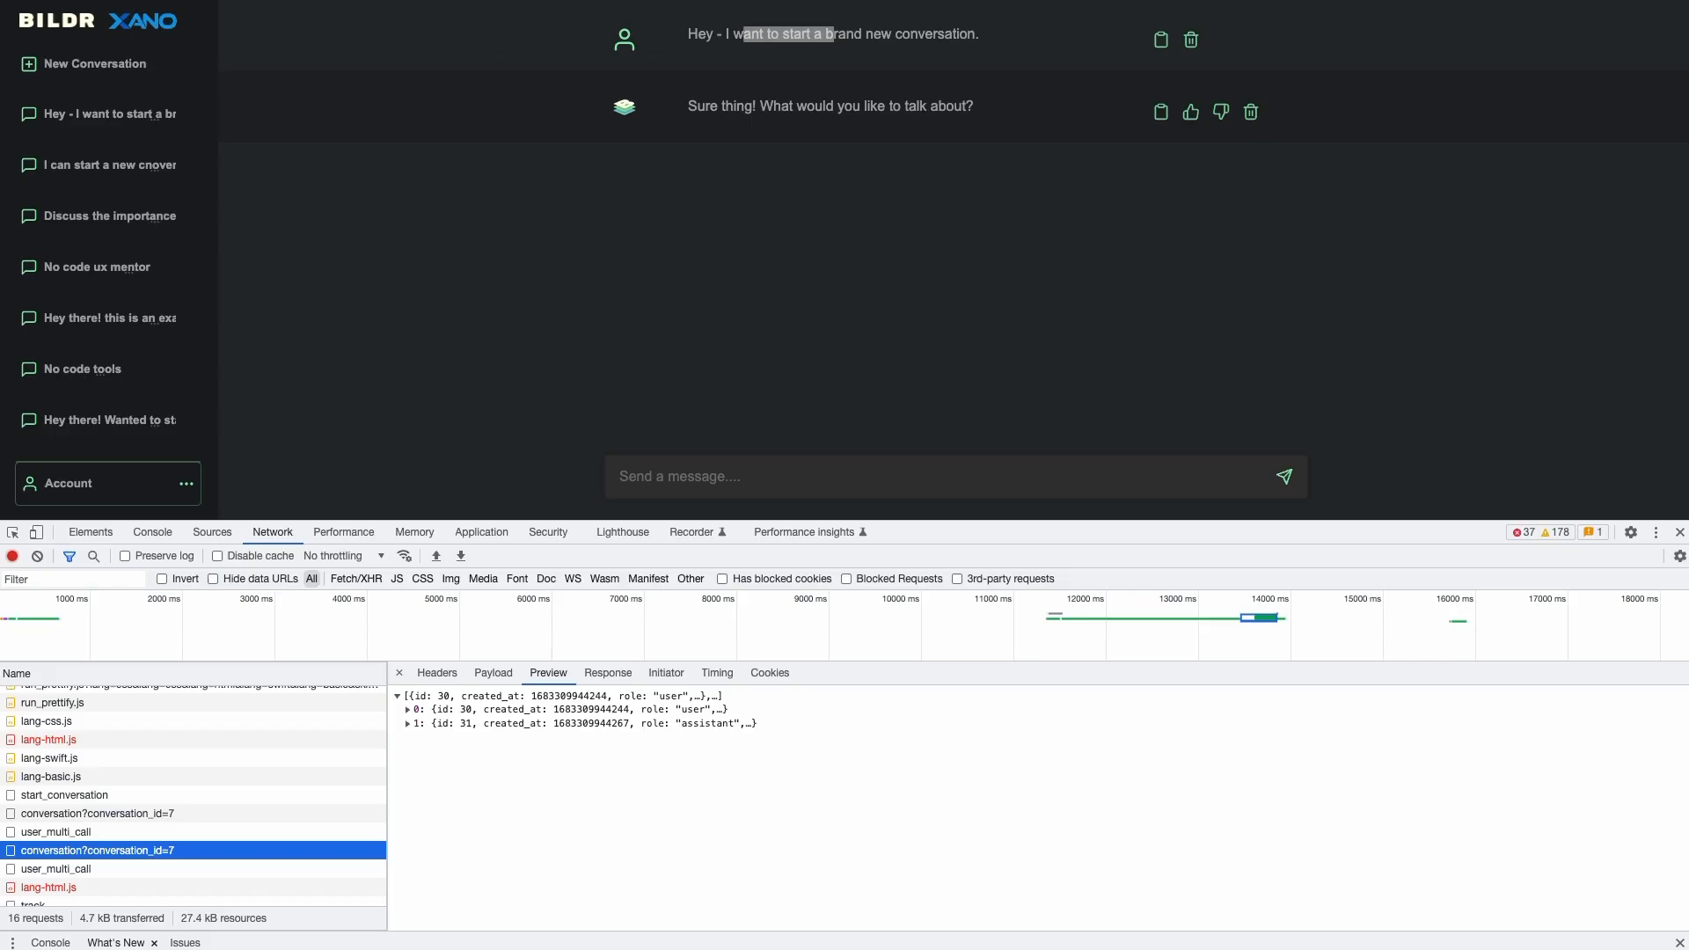
- Show the conversation history request's payload, confirming the query parameter conversation_id is 7
scroll(132, 868, "down", 1)
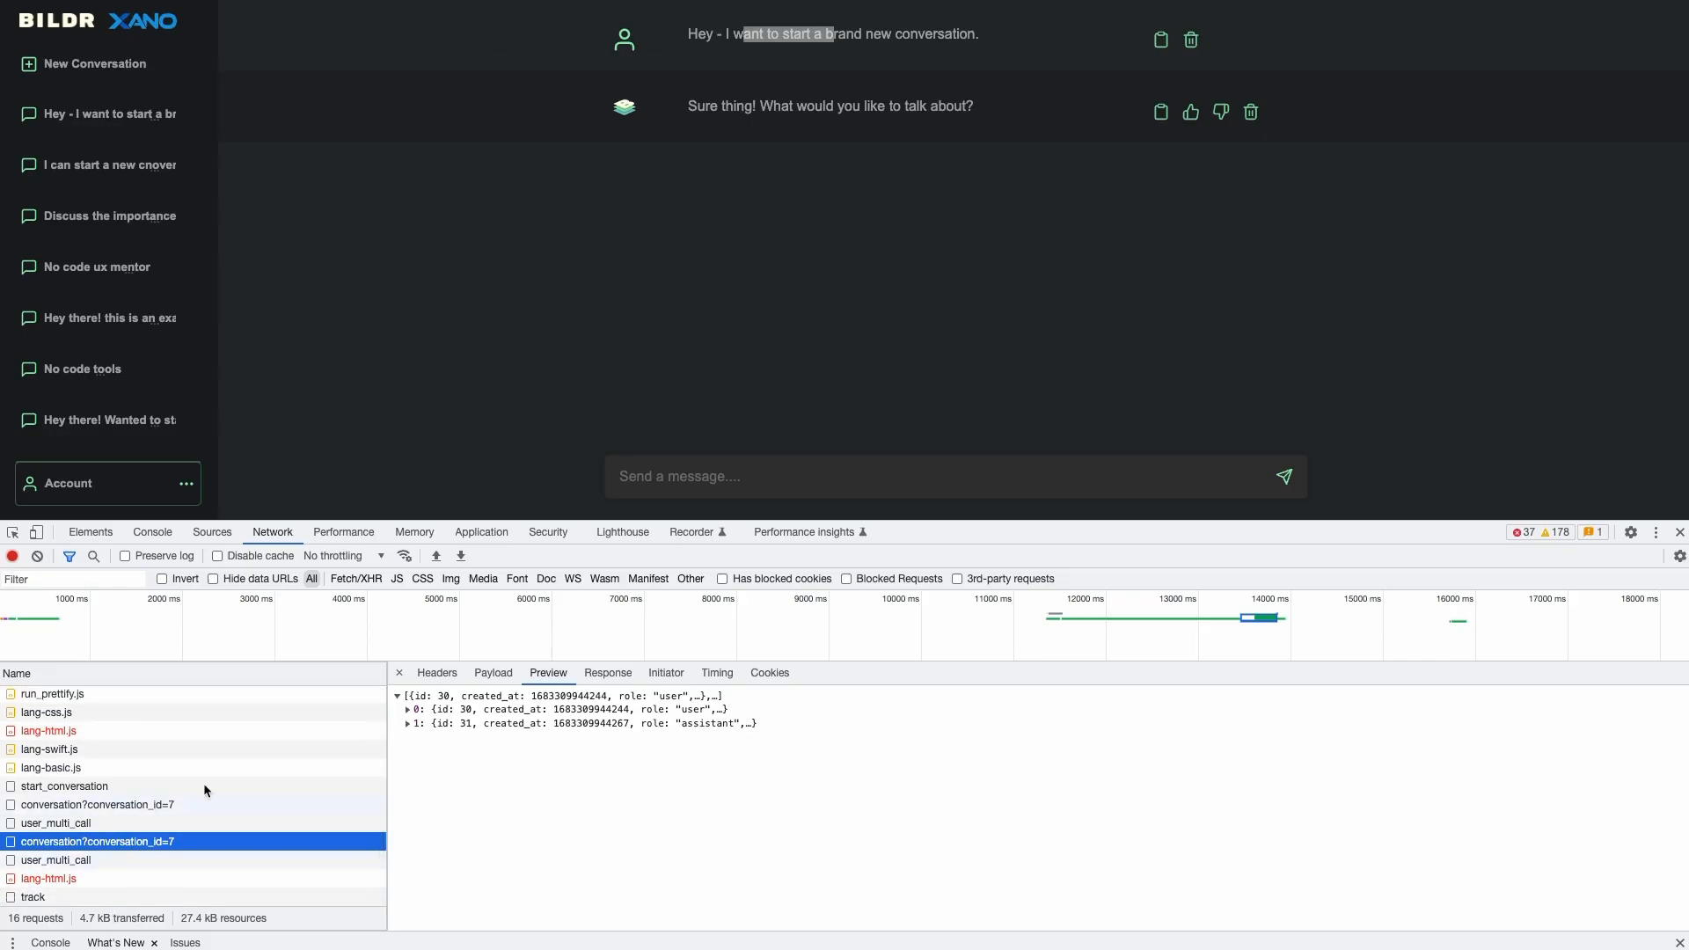
left_click(492, 673)
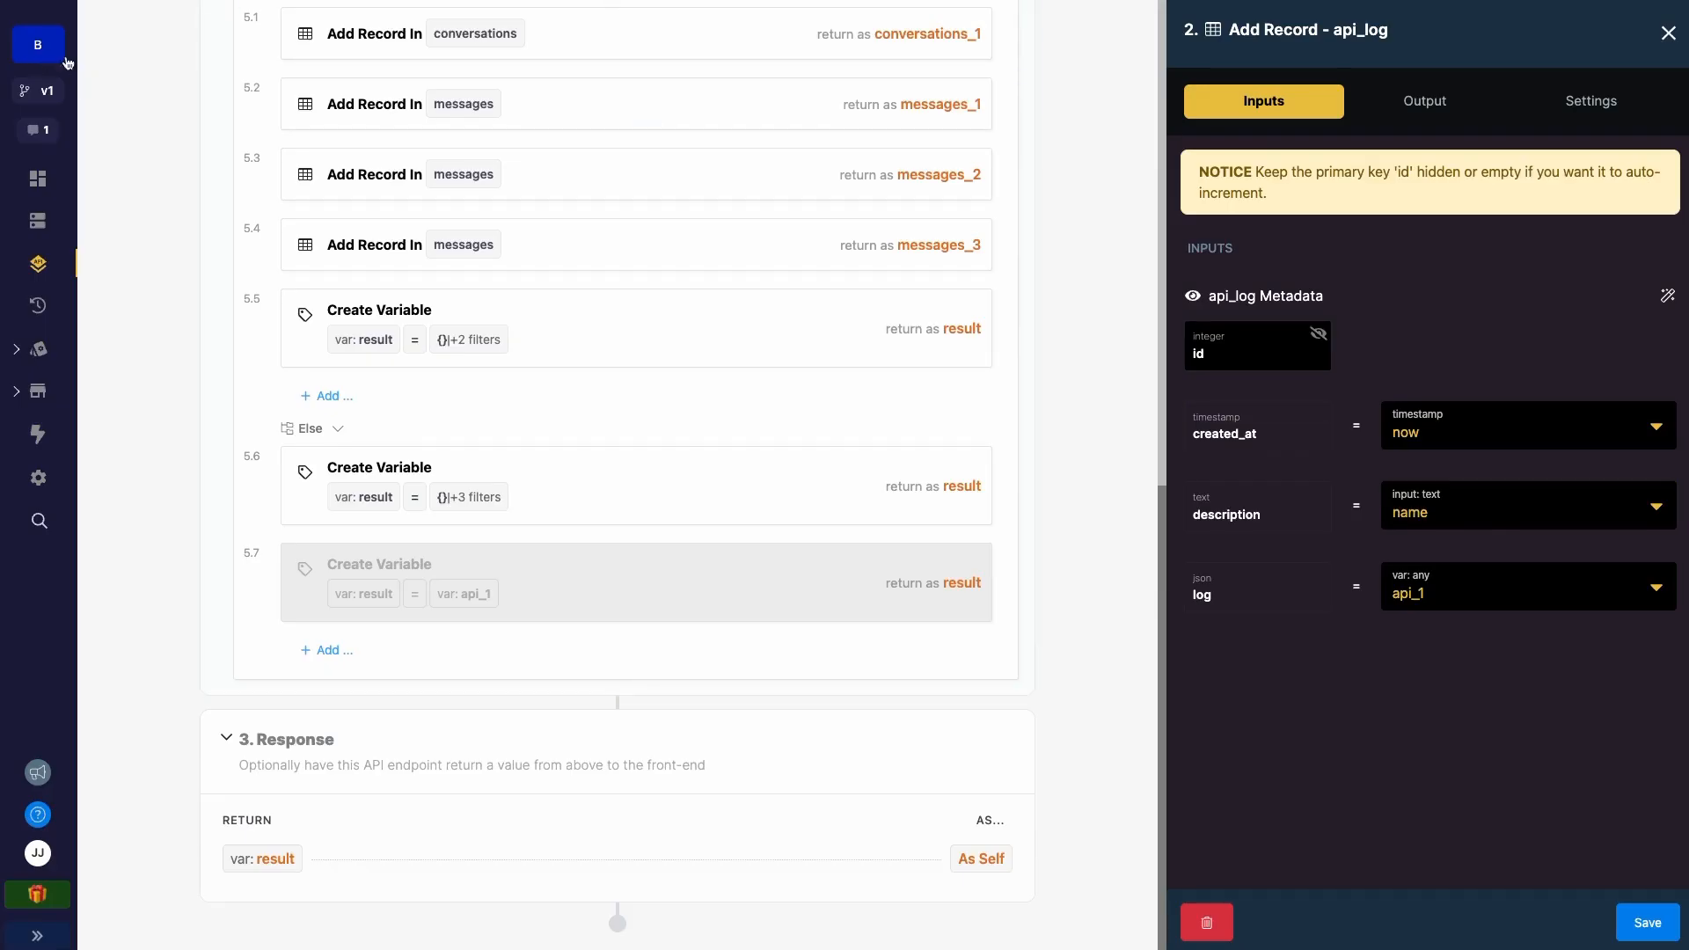
- Return to the bildr_chat_bot API group list and open the GET /conversation endpoint
scroll(112, 65, "up", 10)
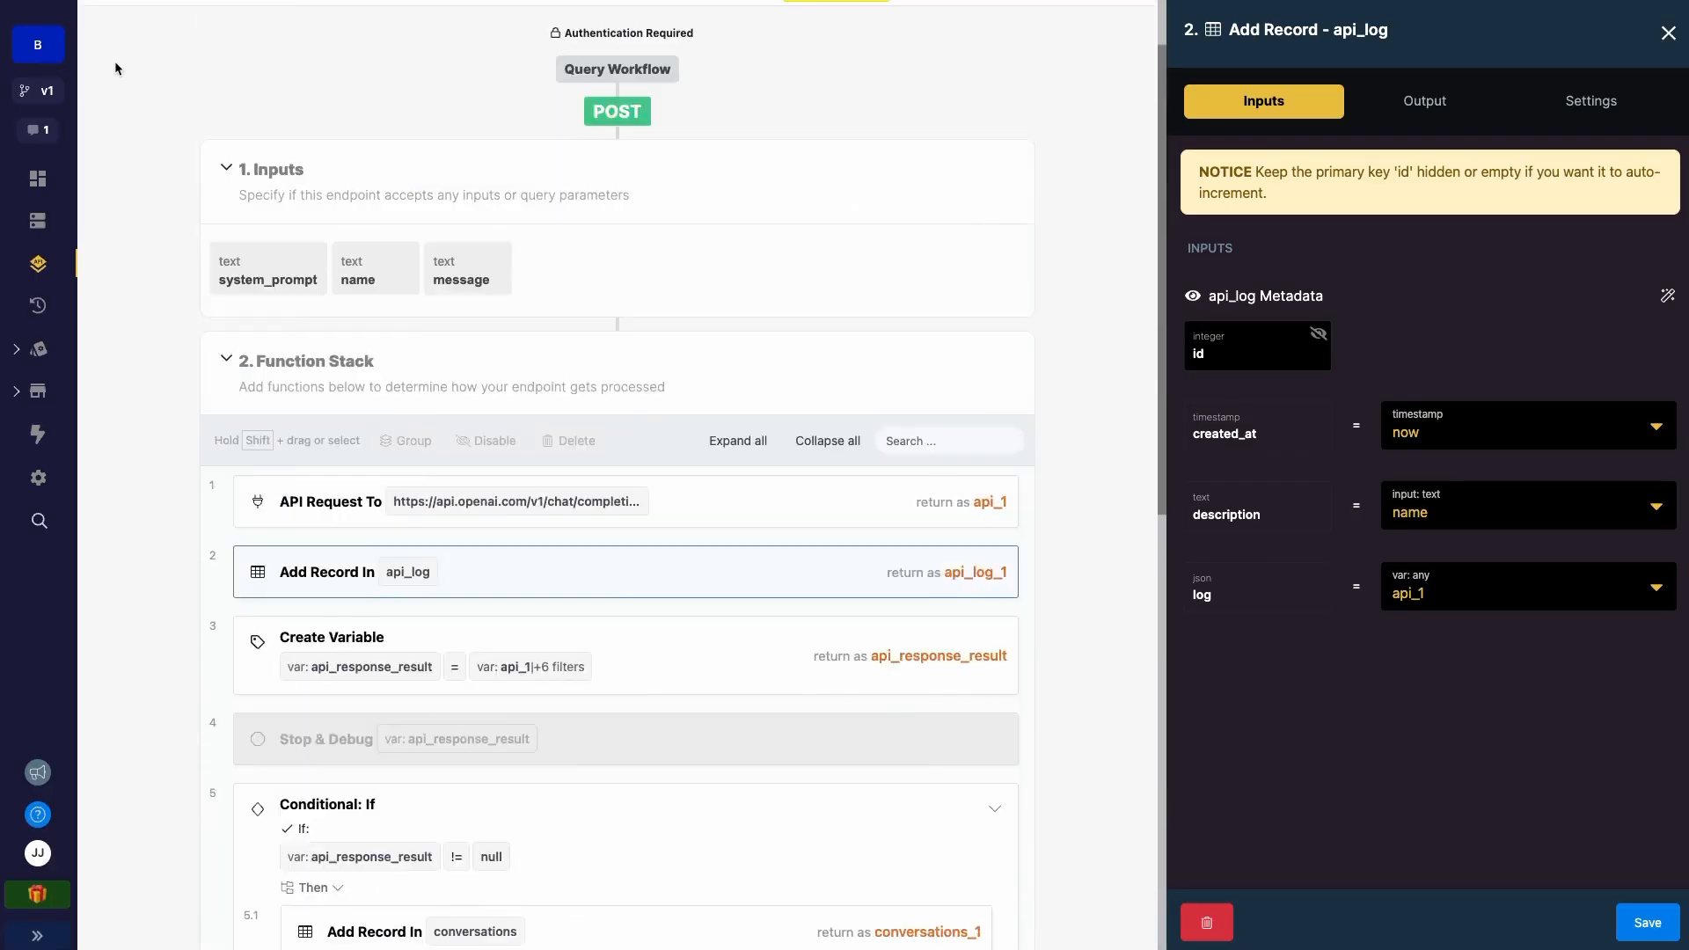
left_click(121, 86)
scroll(384, 554, "down", 5)
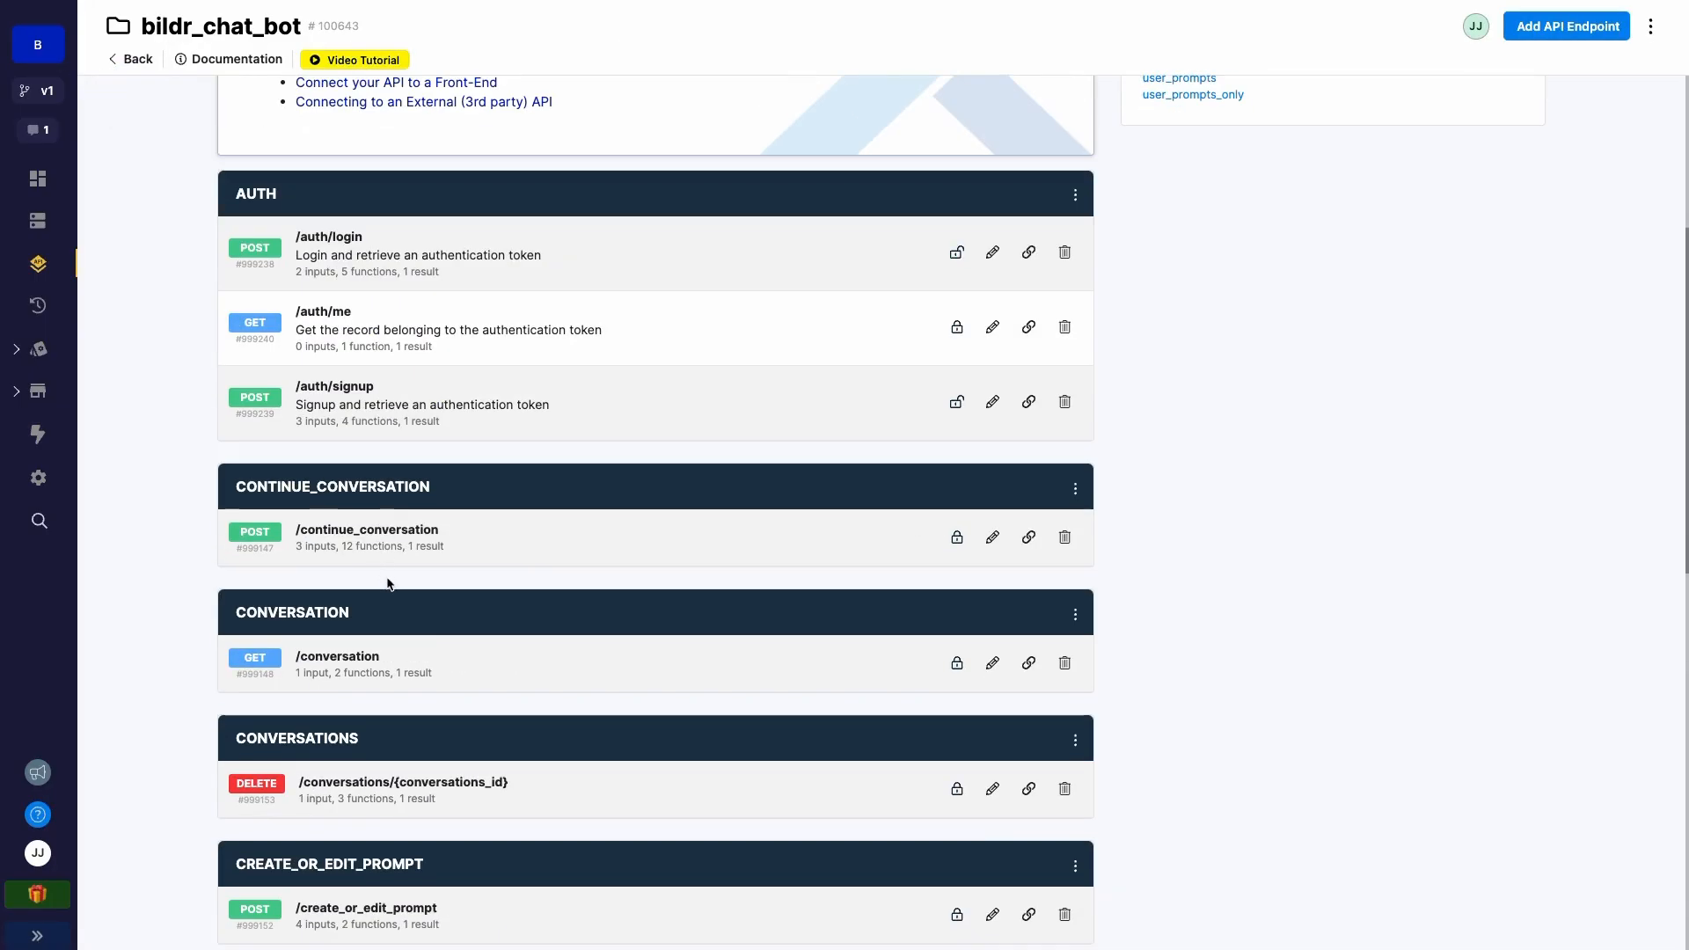
scroll(388, 604, "down", 8)
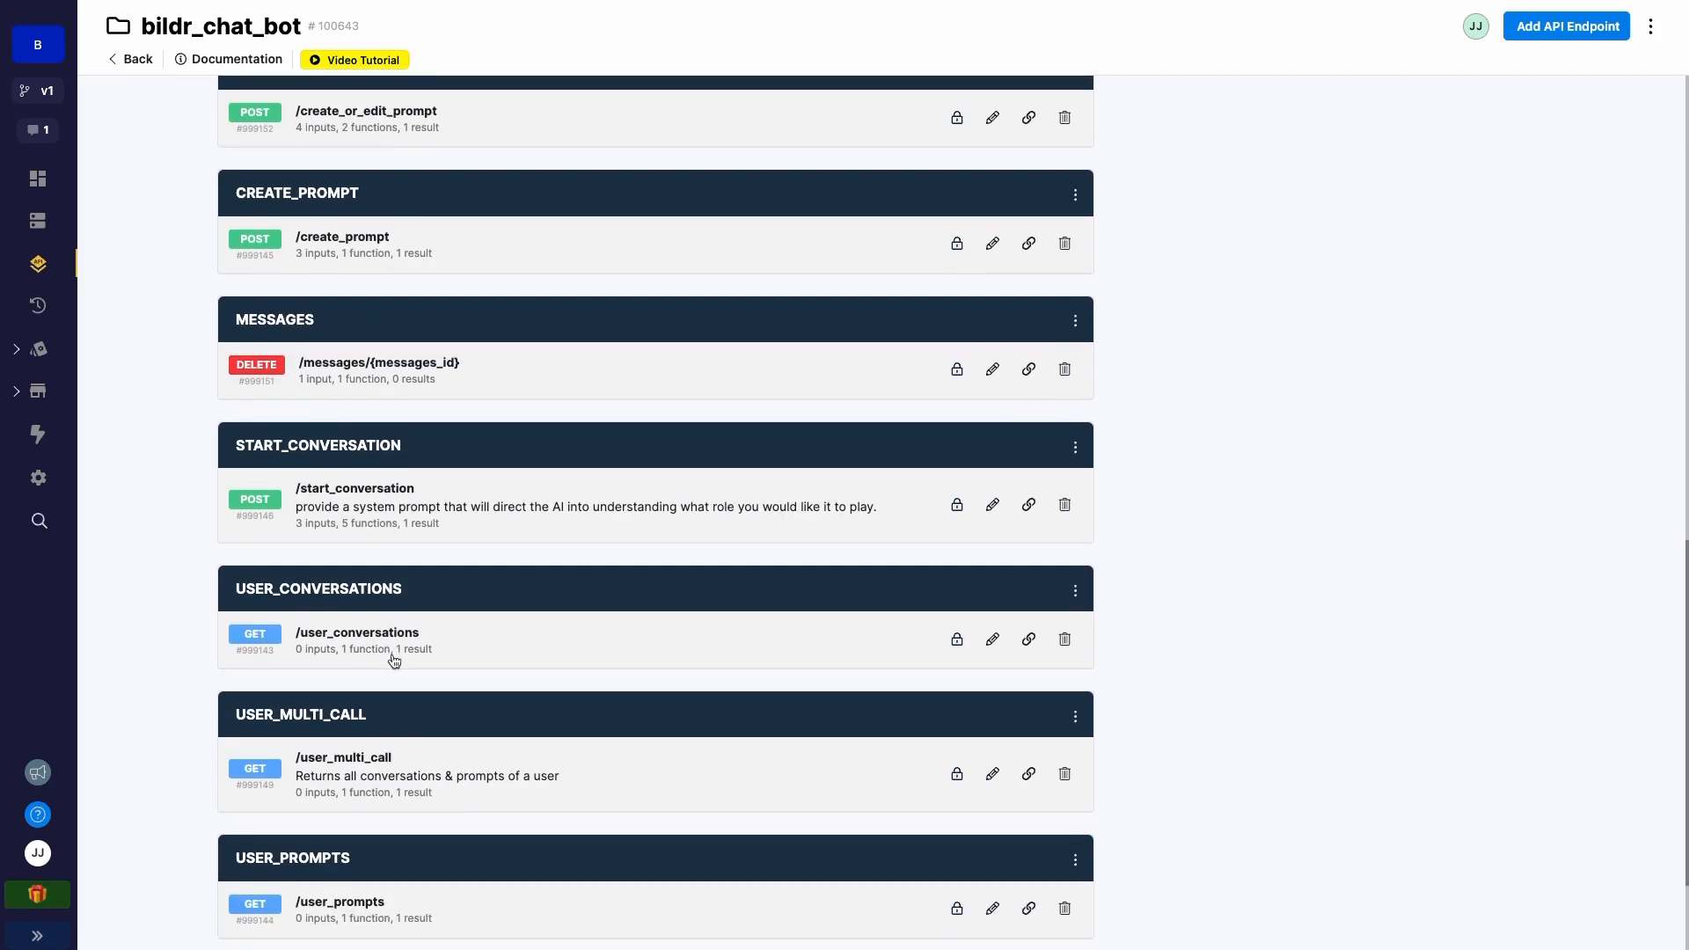
scroll(370, 415, "down", 3)
scroll(352, 449, "up", 9)
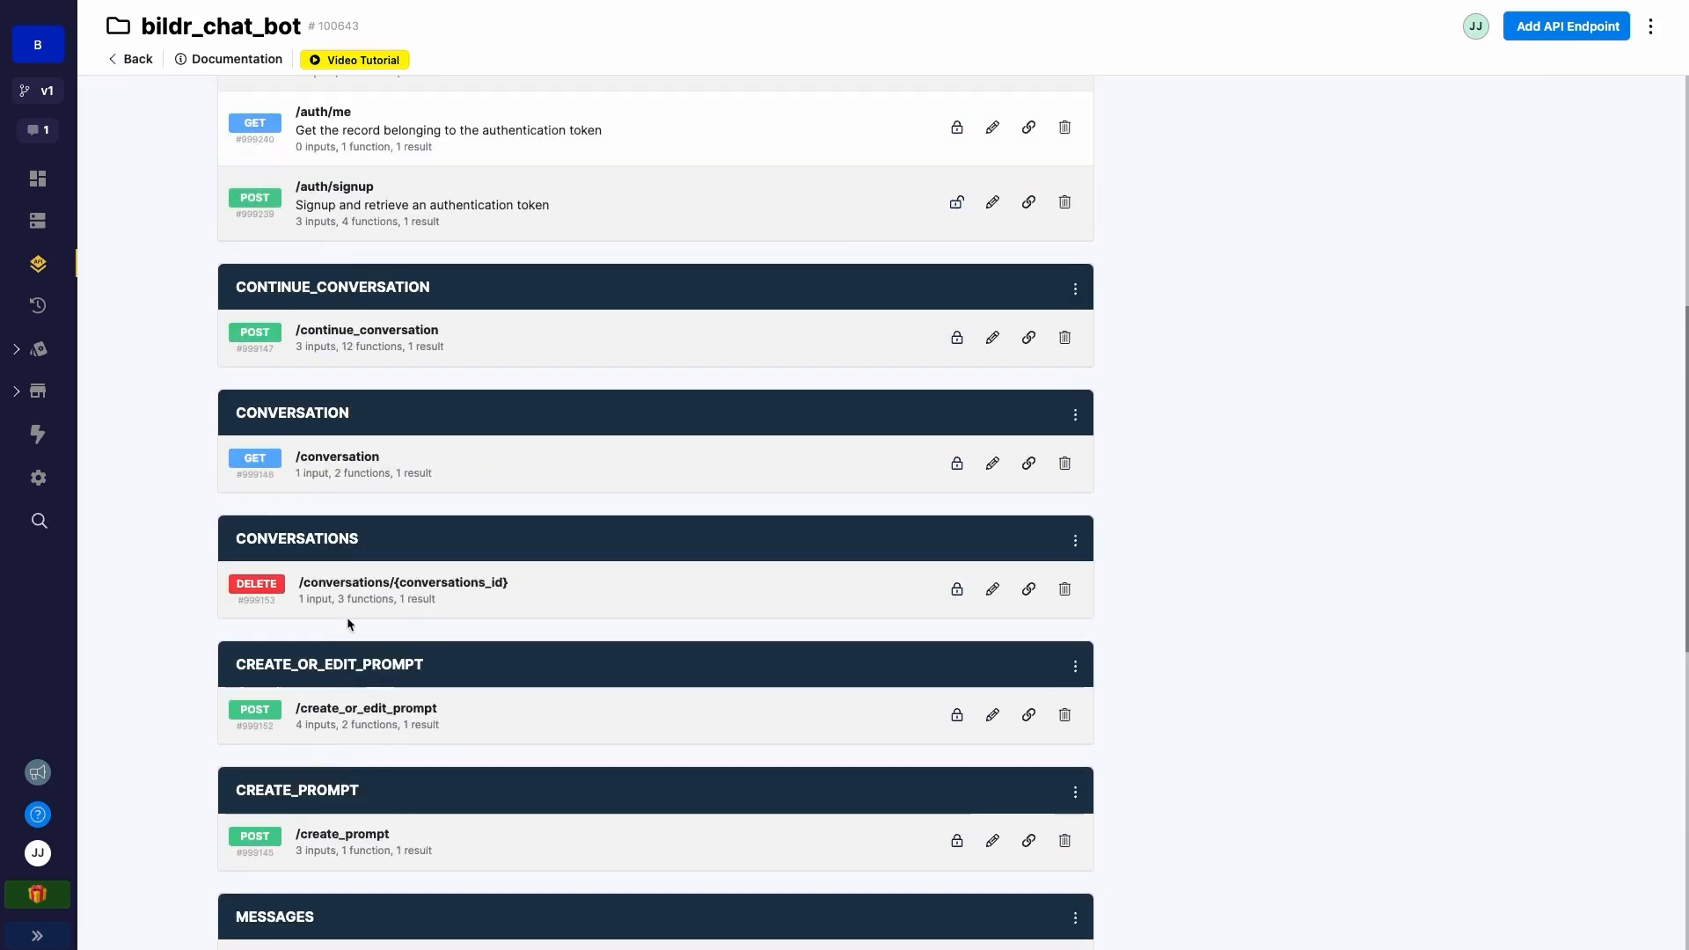
left_click(348, 463)
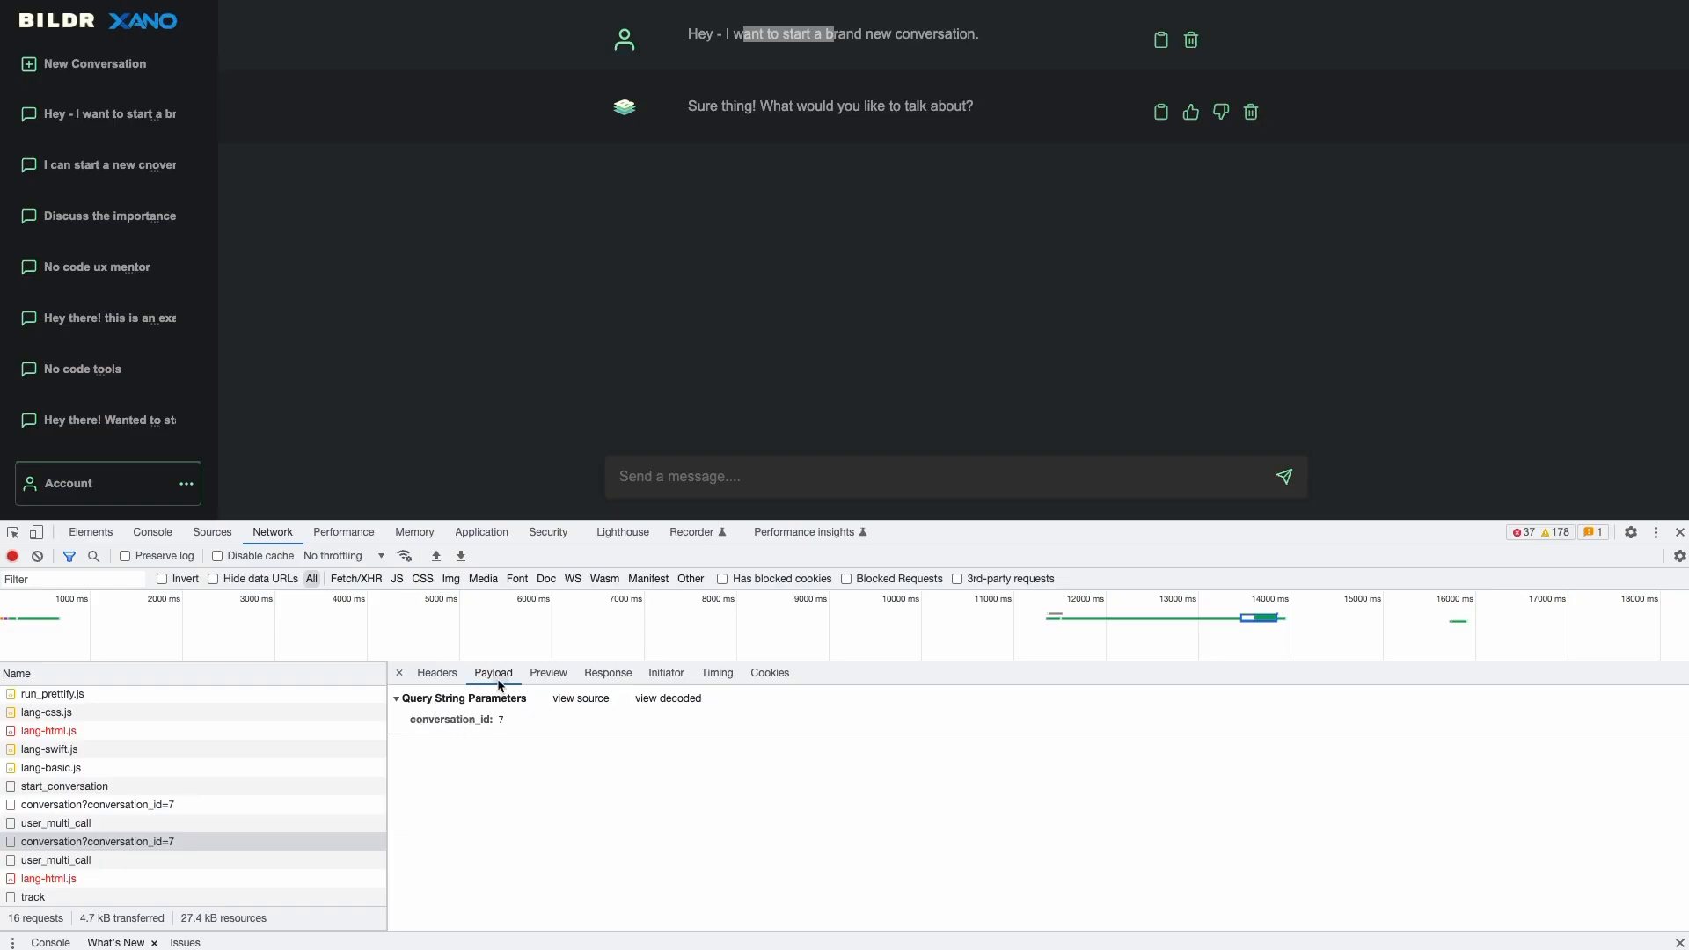
- Expand the messages preview tree and highlight each message's role, id 31 and conversations_id 7
left_click(548, 673)
left_click(407, 709)
left_click(407, 808)
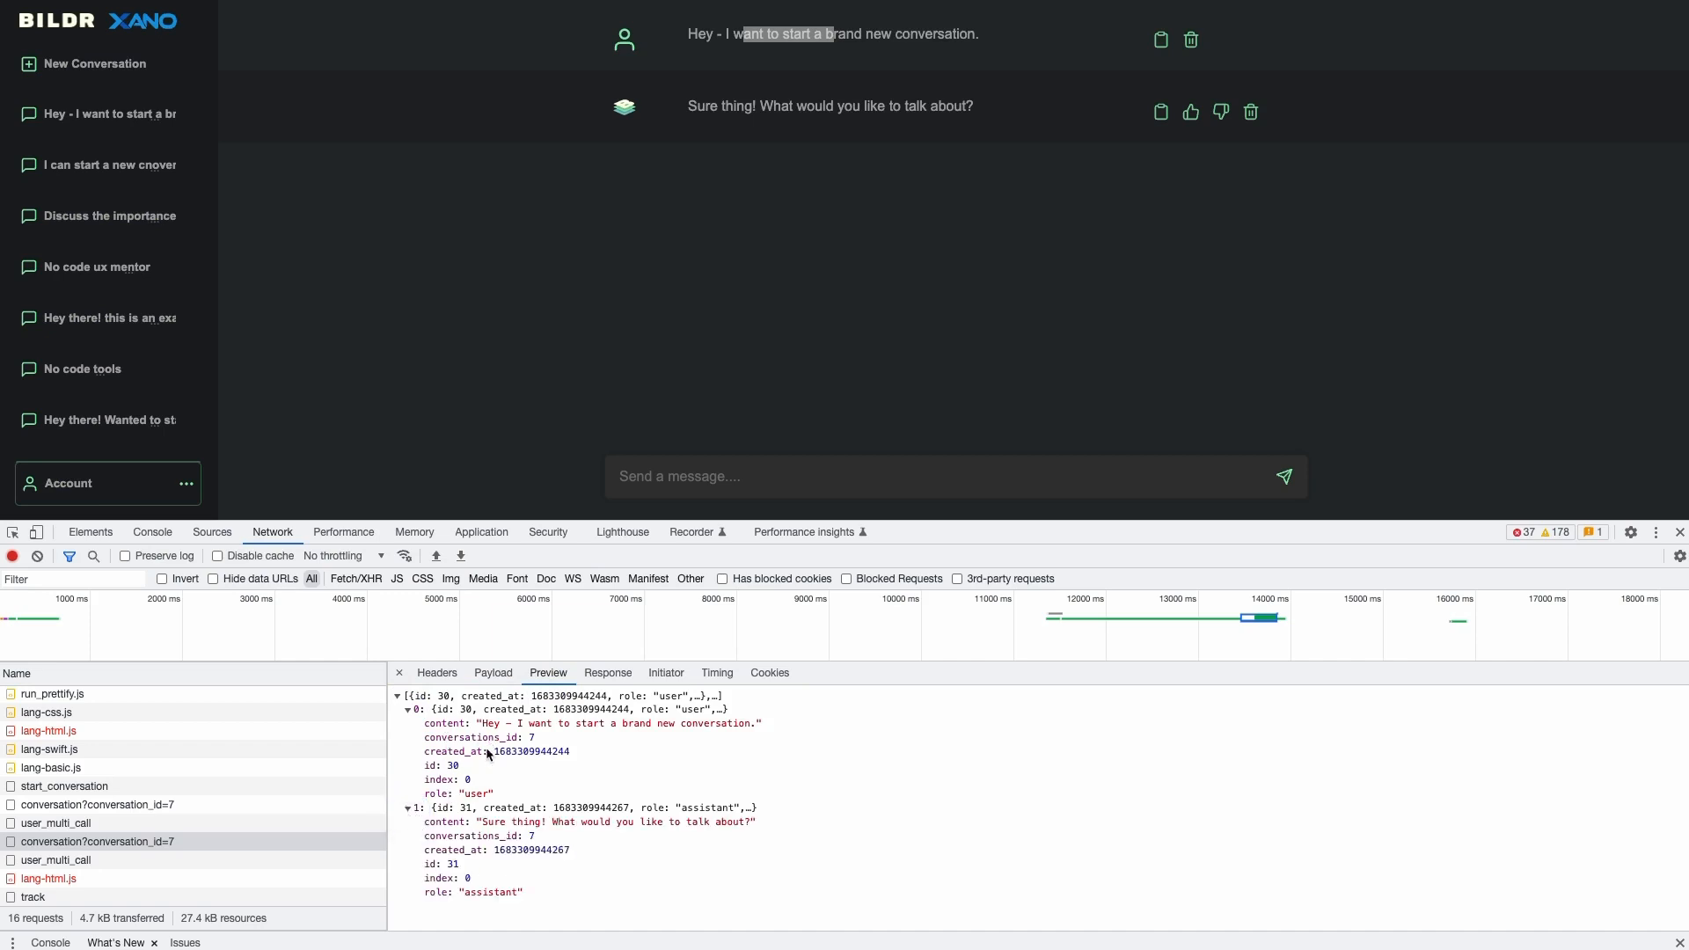
left_click(751, 27)
left_click_drag(424, 796, 457, 795)
left_click(434, 795)
double_click(434, 795)
left_click_drag(429, 894, 429, 897)
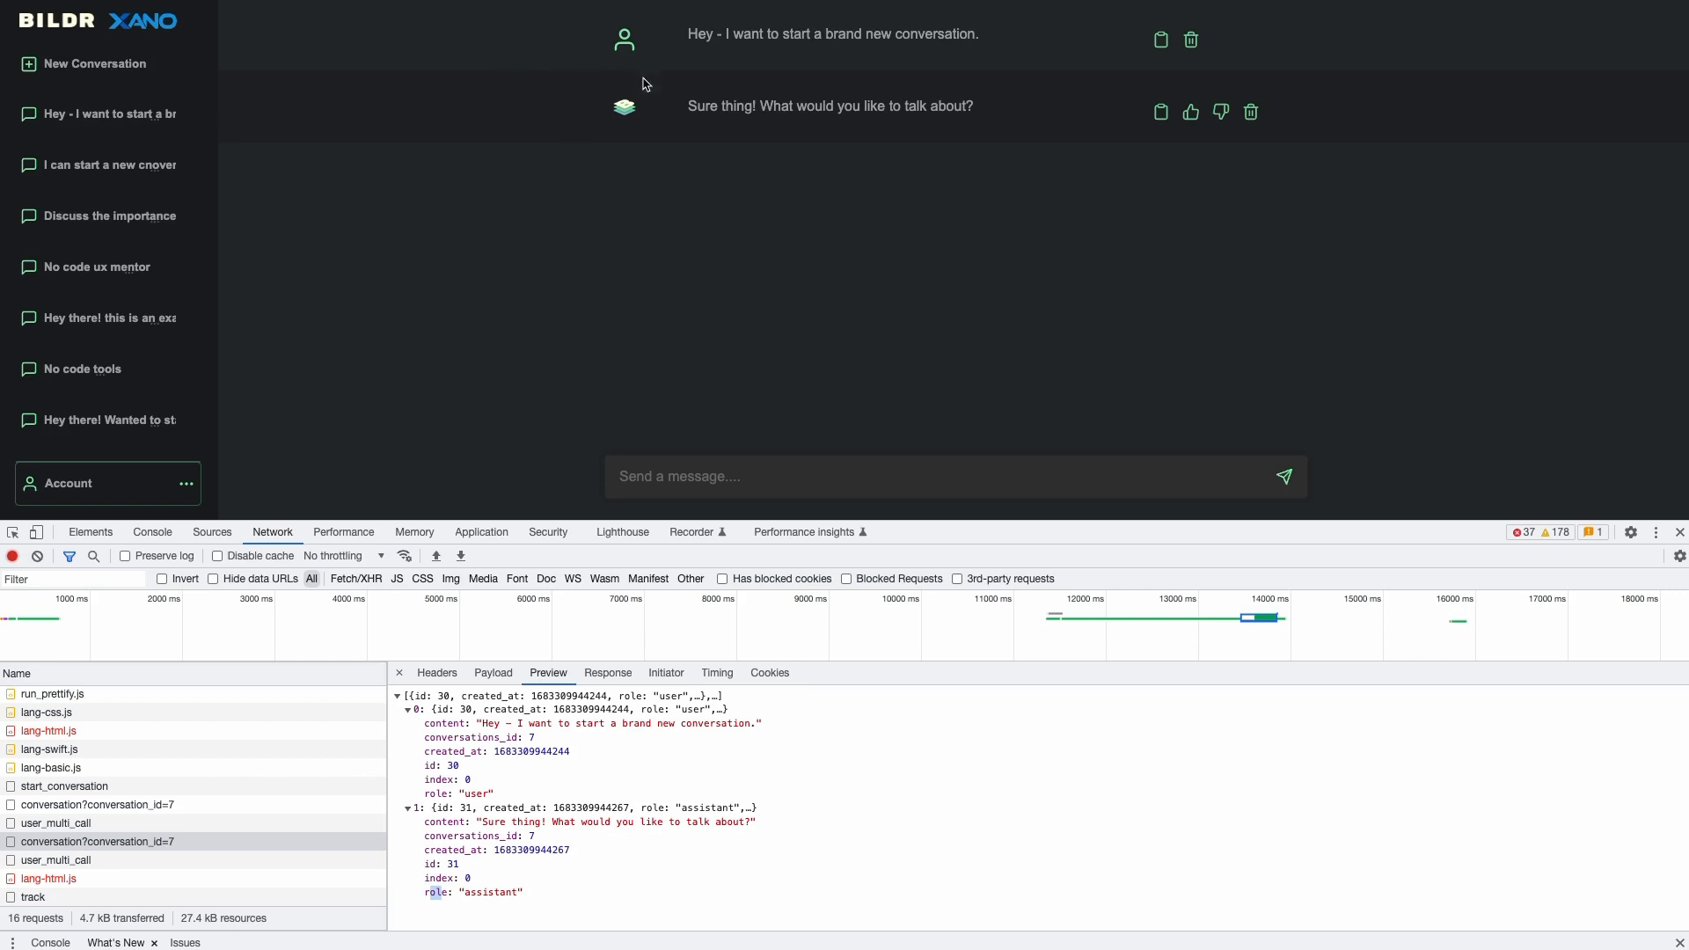
left_click_drag(428, 869, 472, 864)
left_click_drag(425, 836, 578, 835)
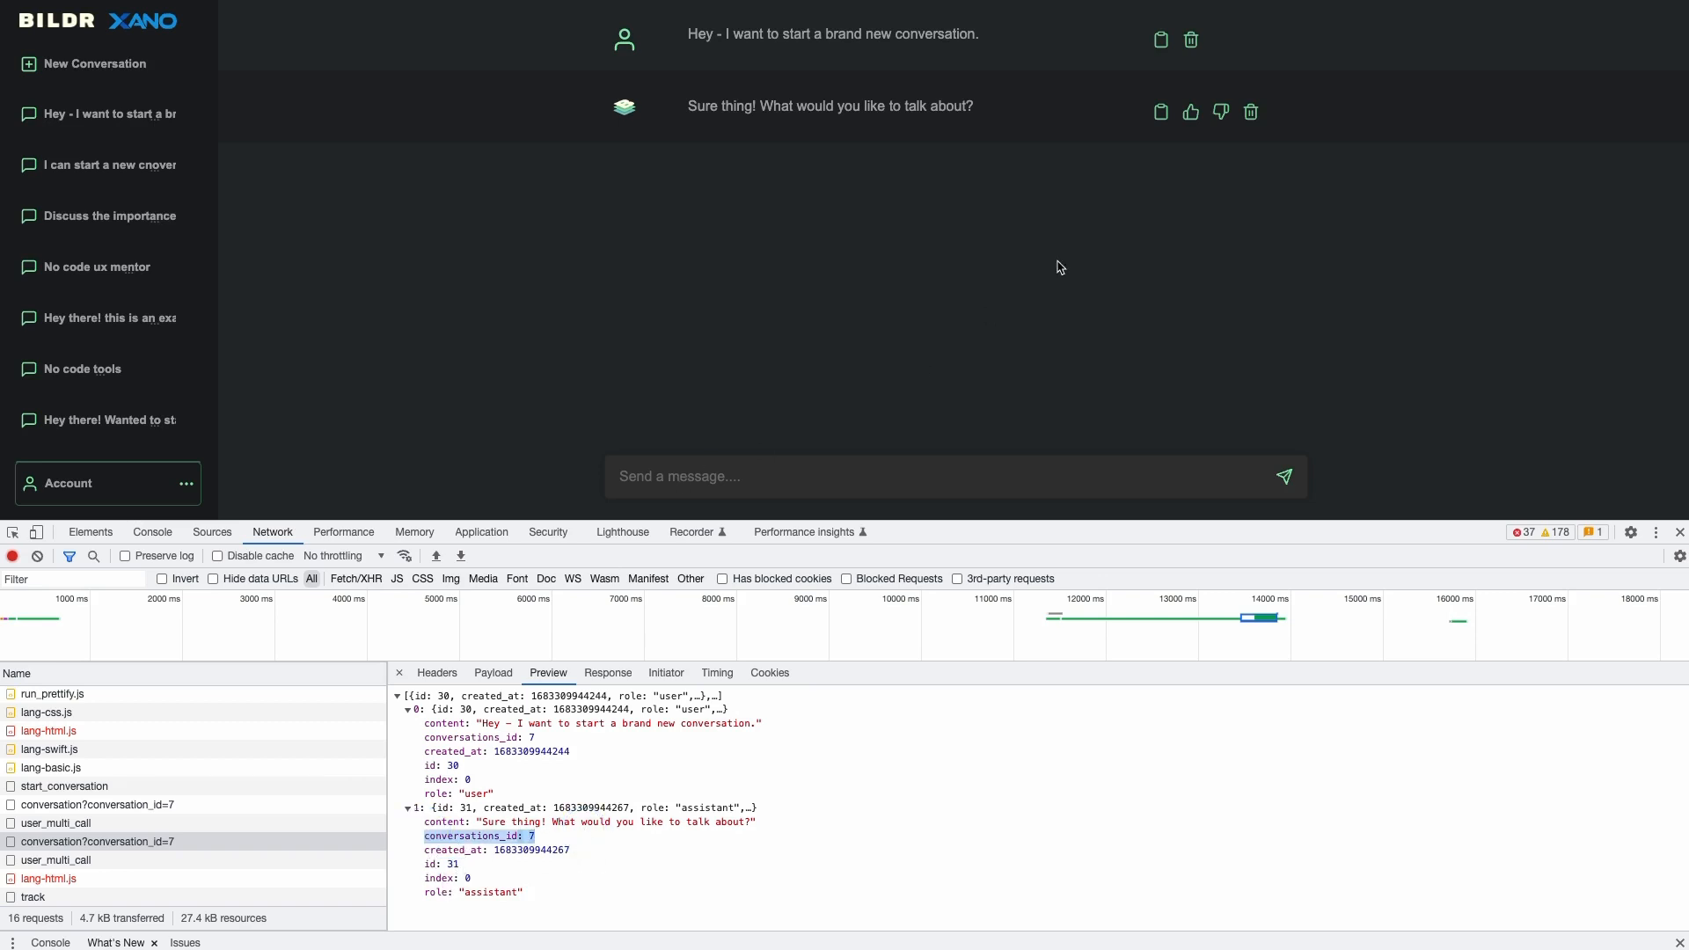
- Delete the assistant's reply, then compare the two 31 requests and the conversation 7 responses
left_click(1252, 112)
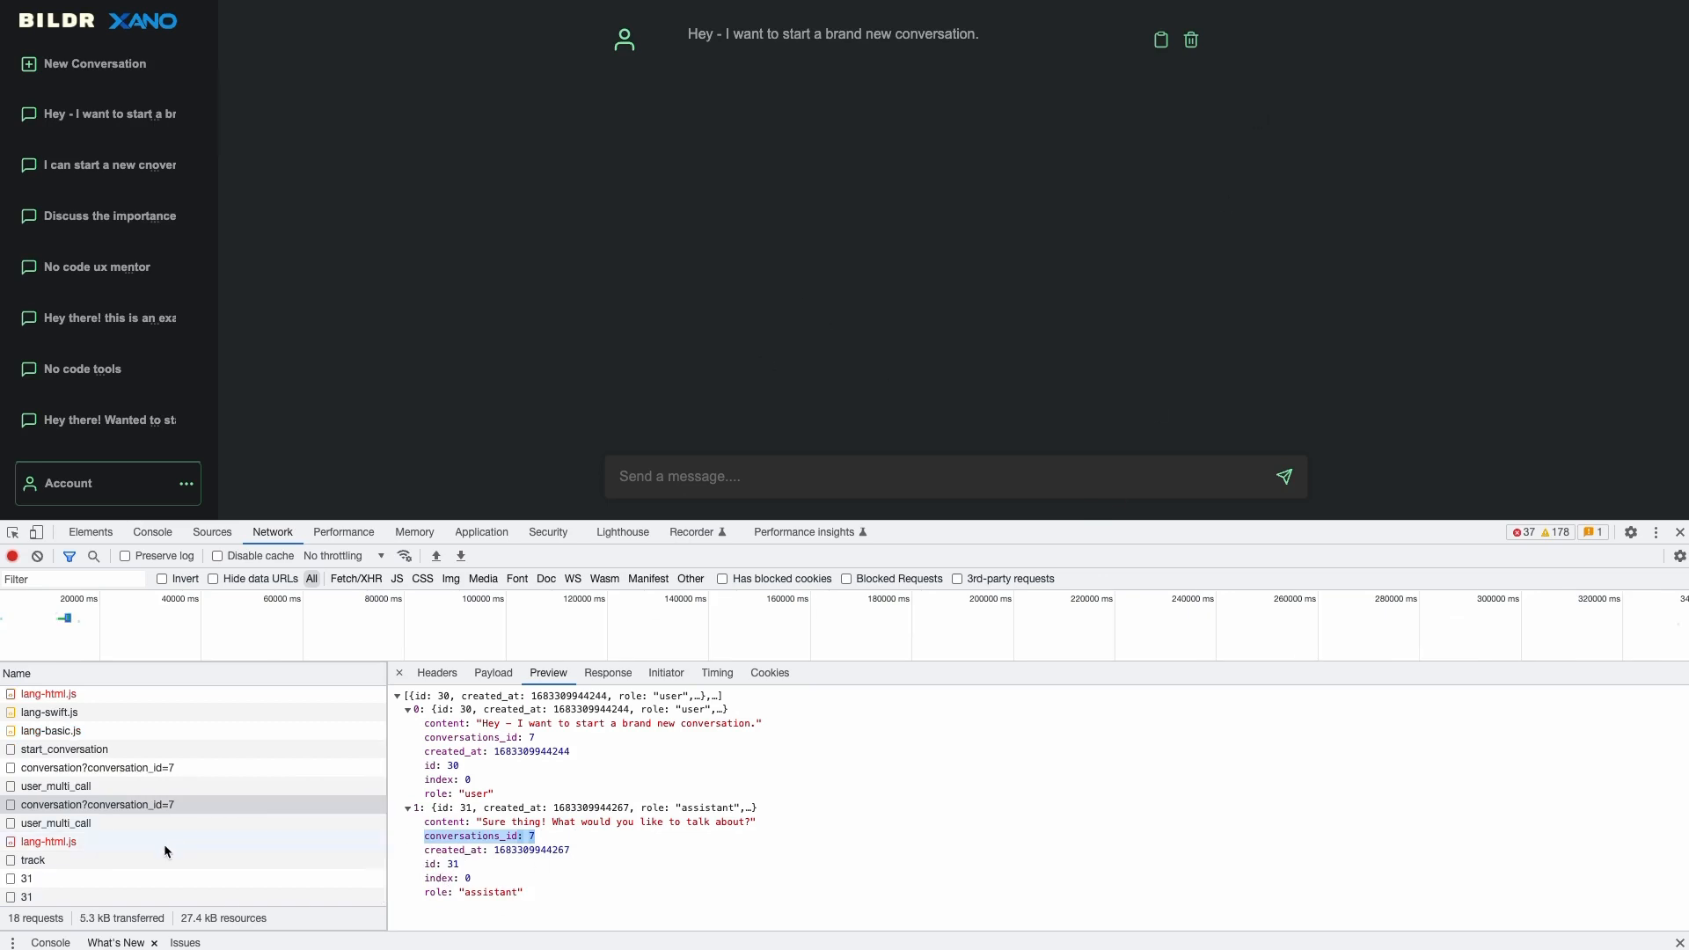
left_click(65, 880)
left_click(62, 896)
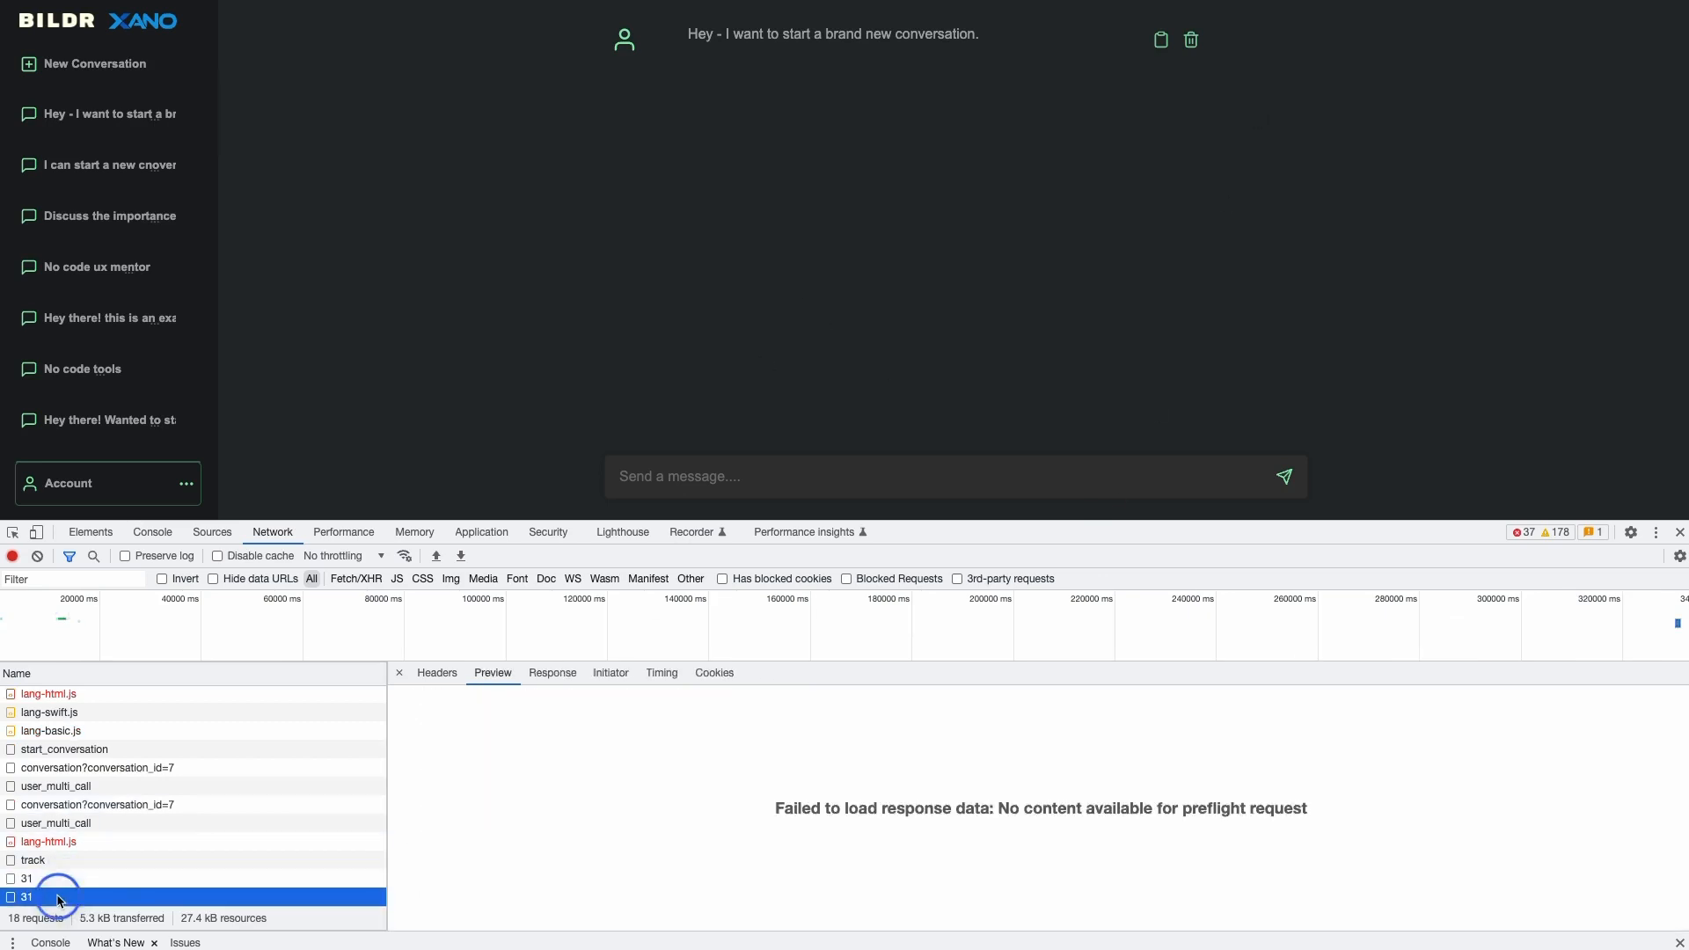
left_click(62, 879)
left_click(92, 860)
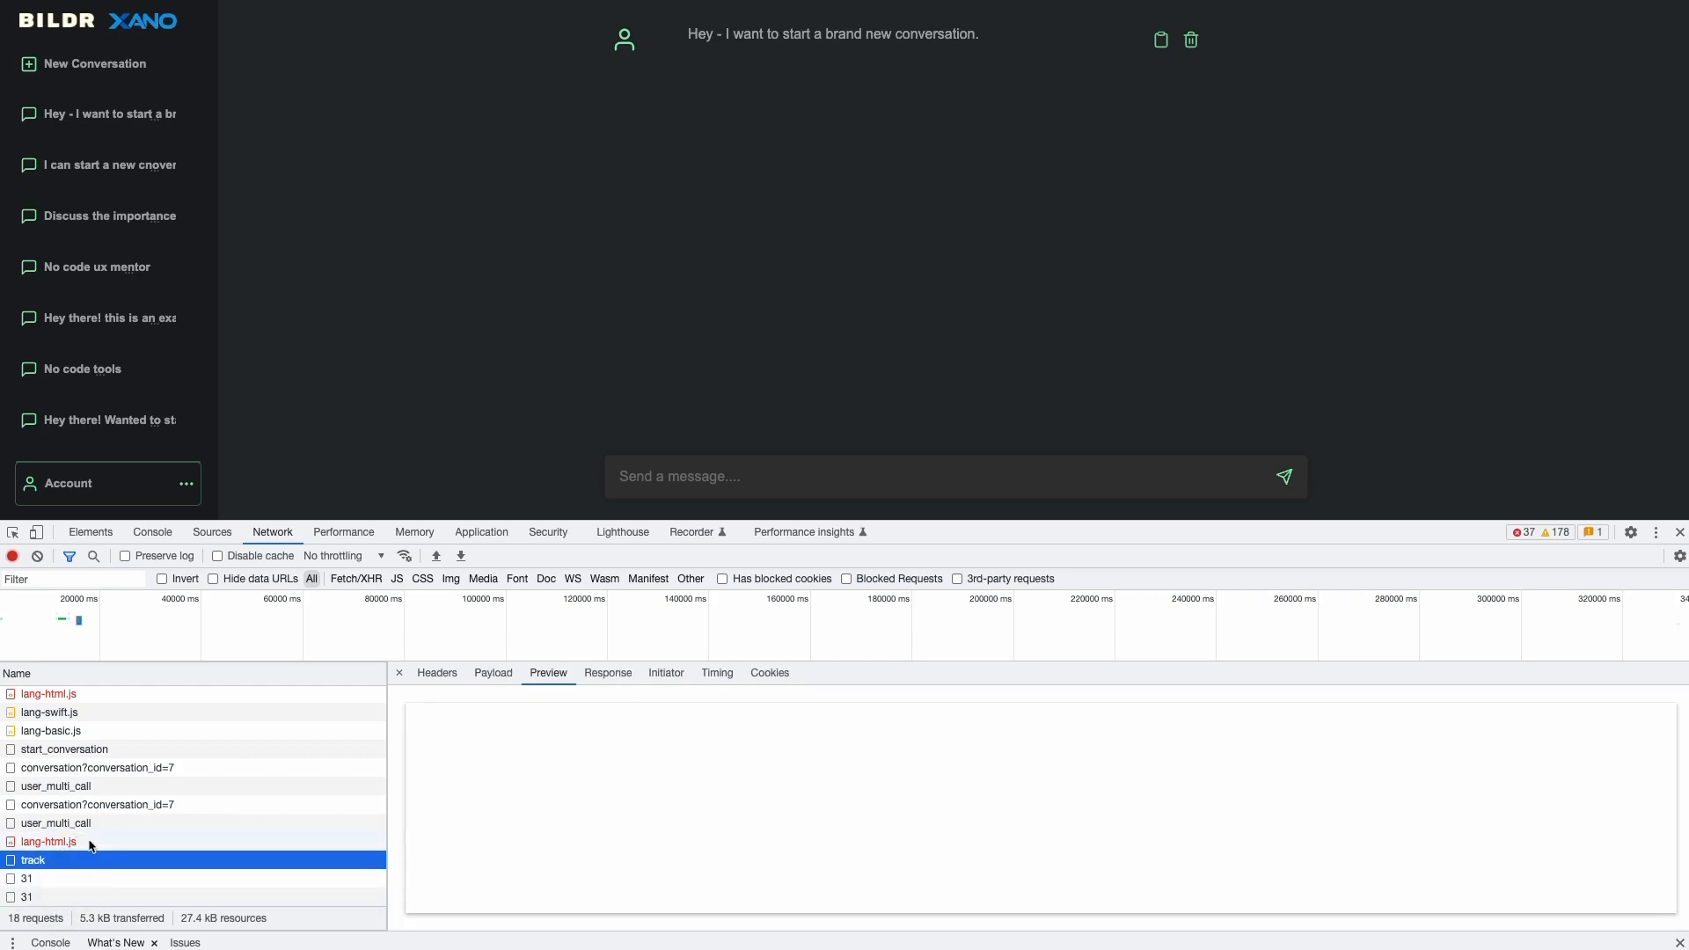
left_click(132, 805)
left_click(155, 786)
left_click(141, 806)
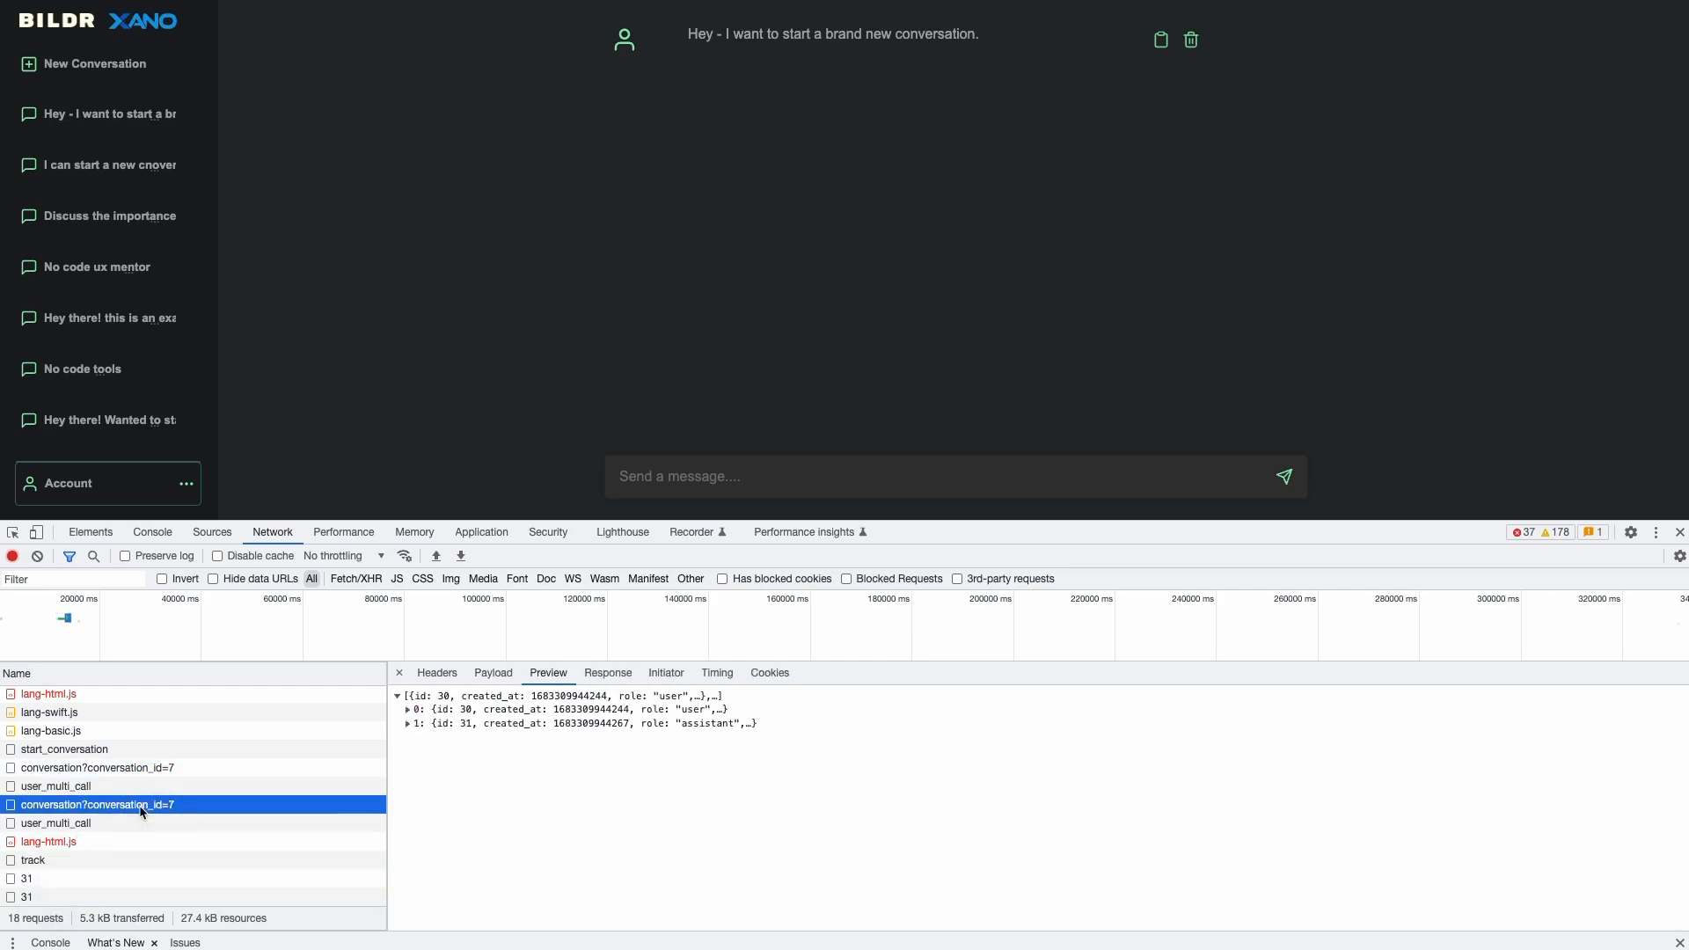
- Expand the response's message entries, reopen the first saved conversation, and mark assistant message id 31
left_click(407, 724)
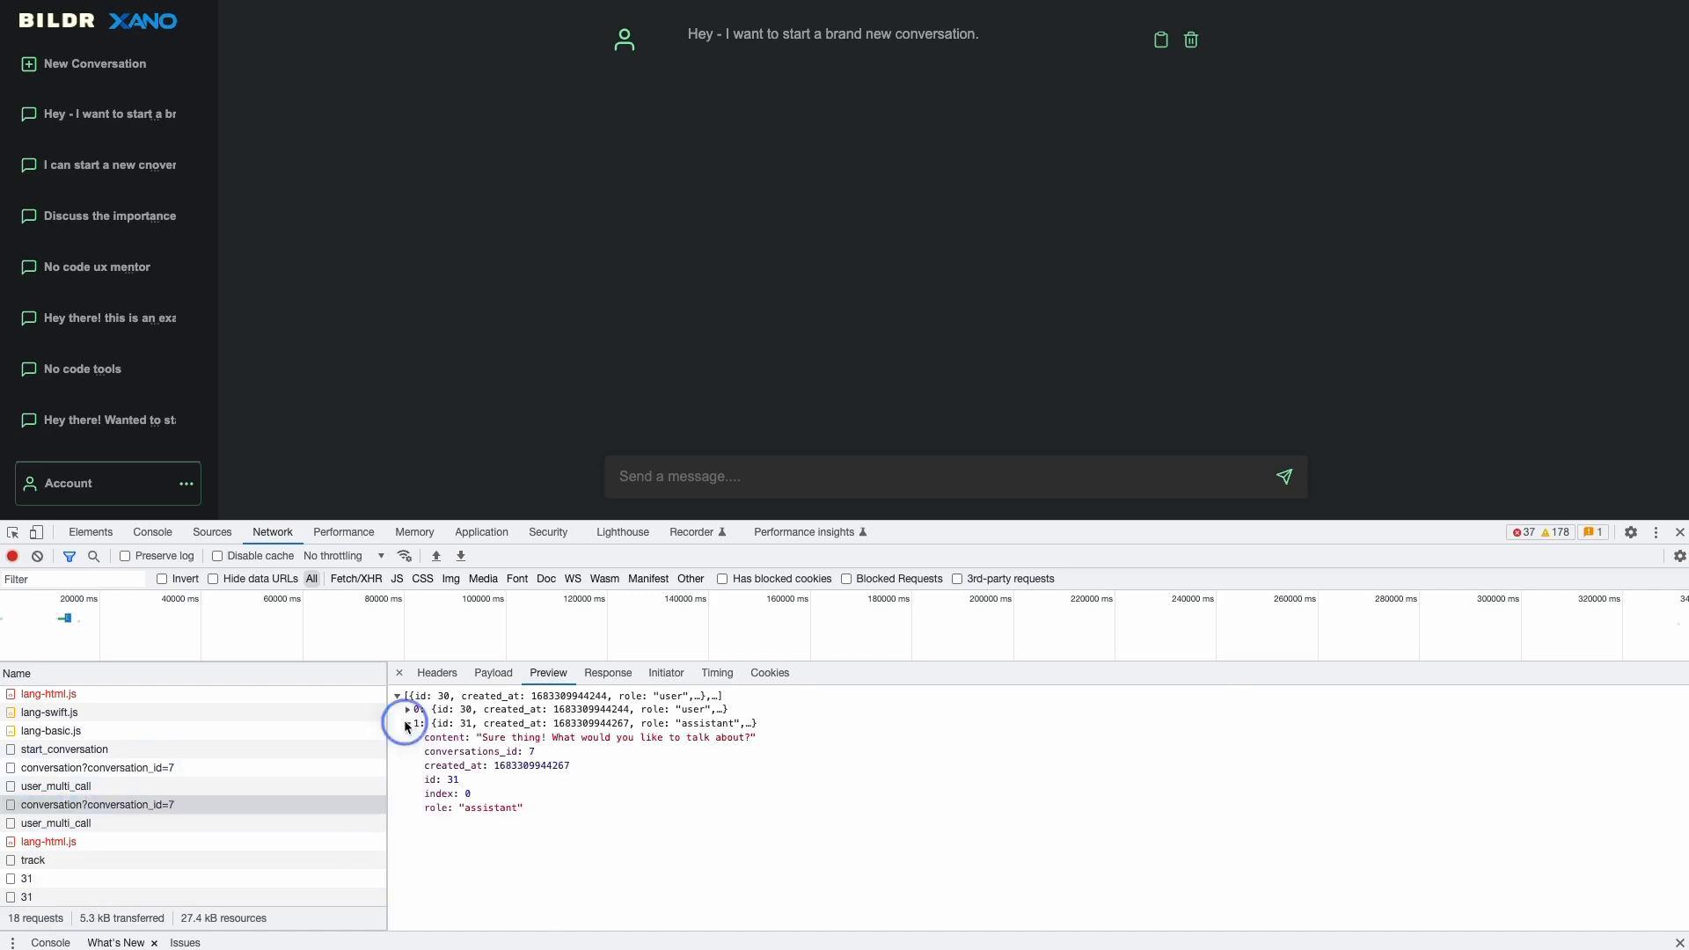
left_click(407, 709)
left_click(327, 341)
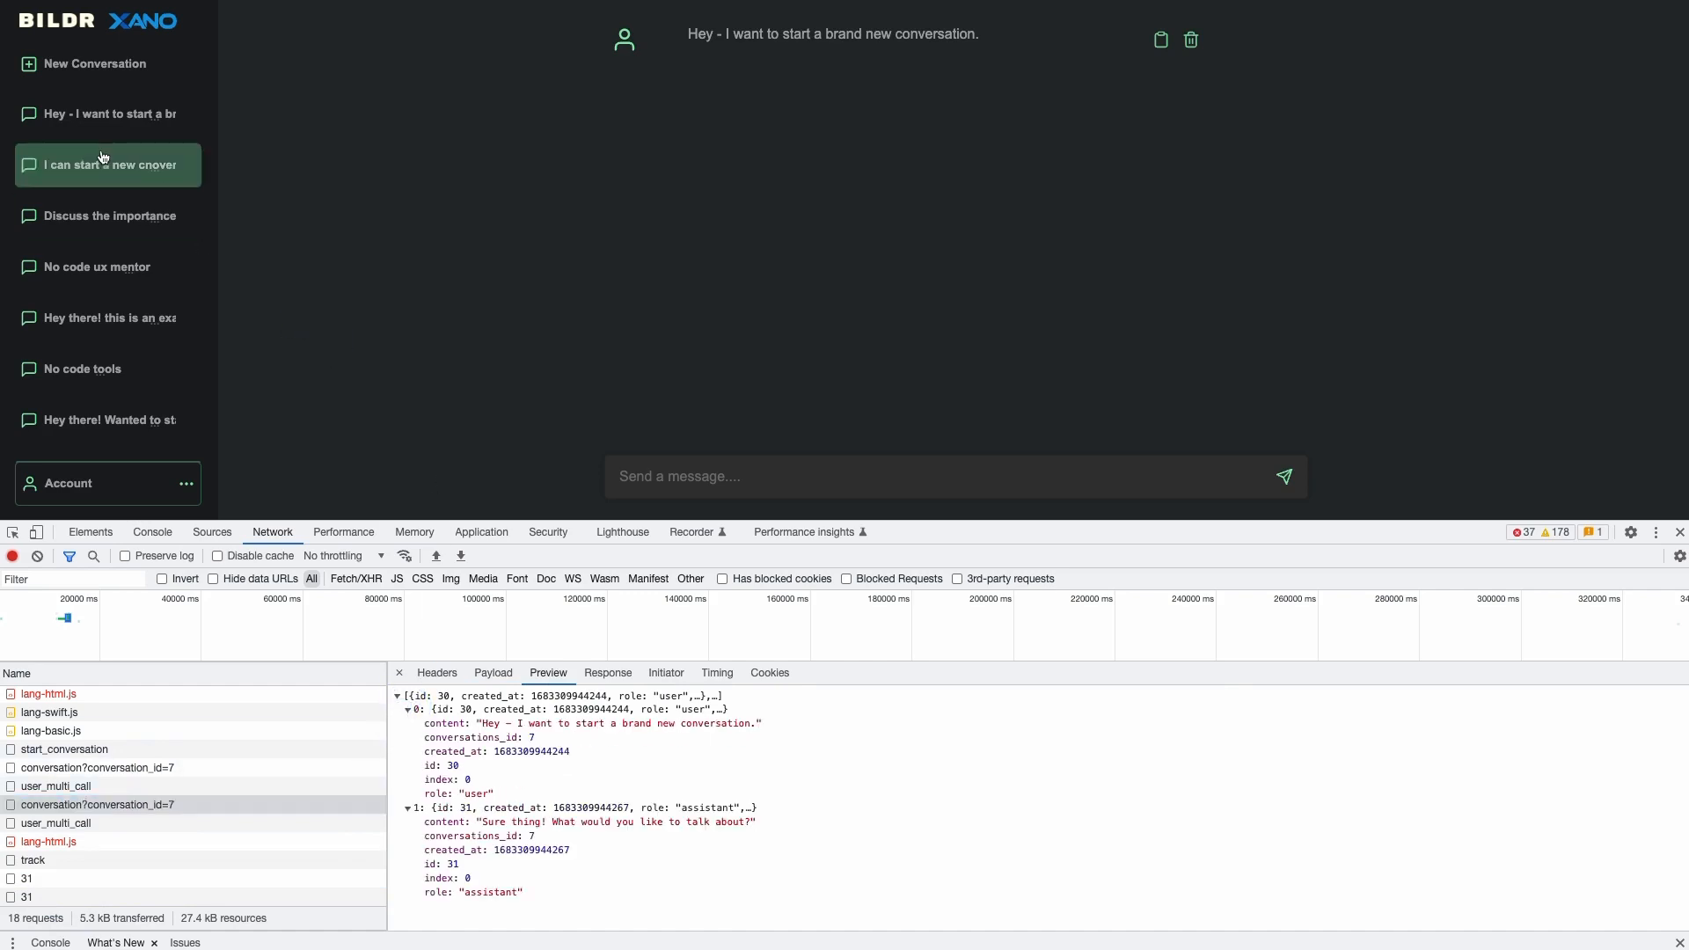
left_click(84, 130)
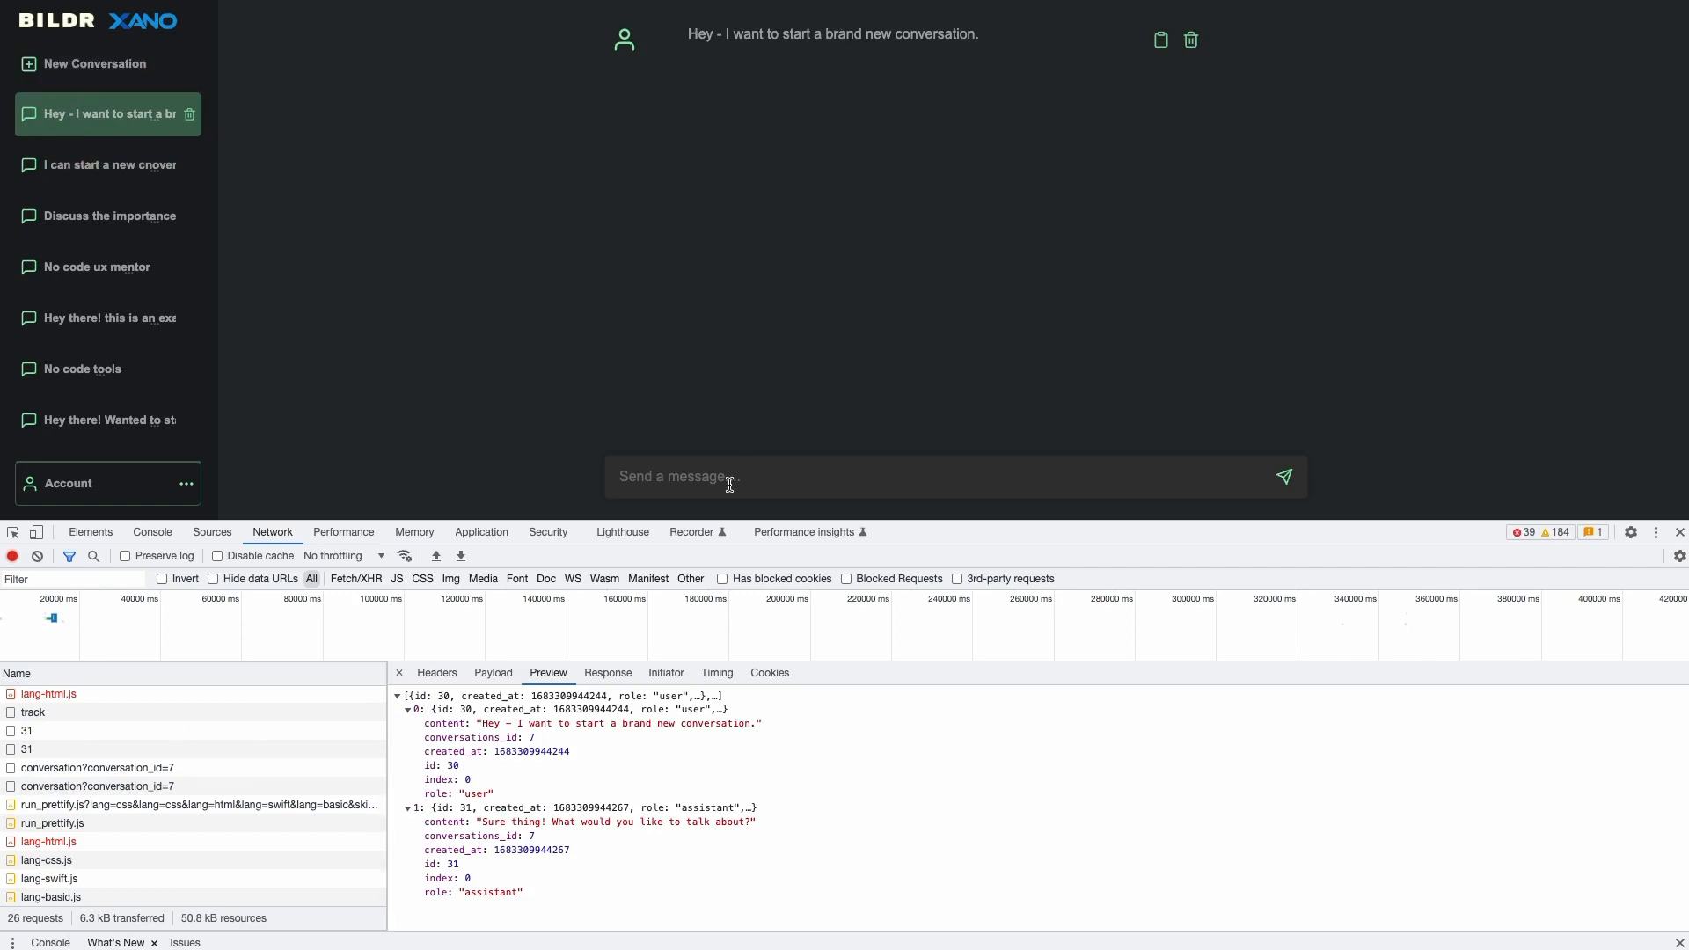
triple_click(437, 871)
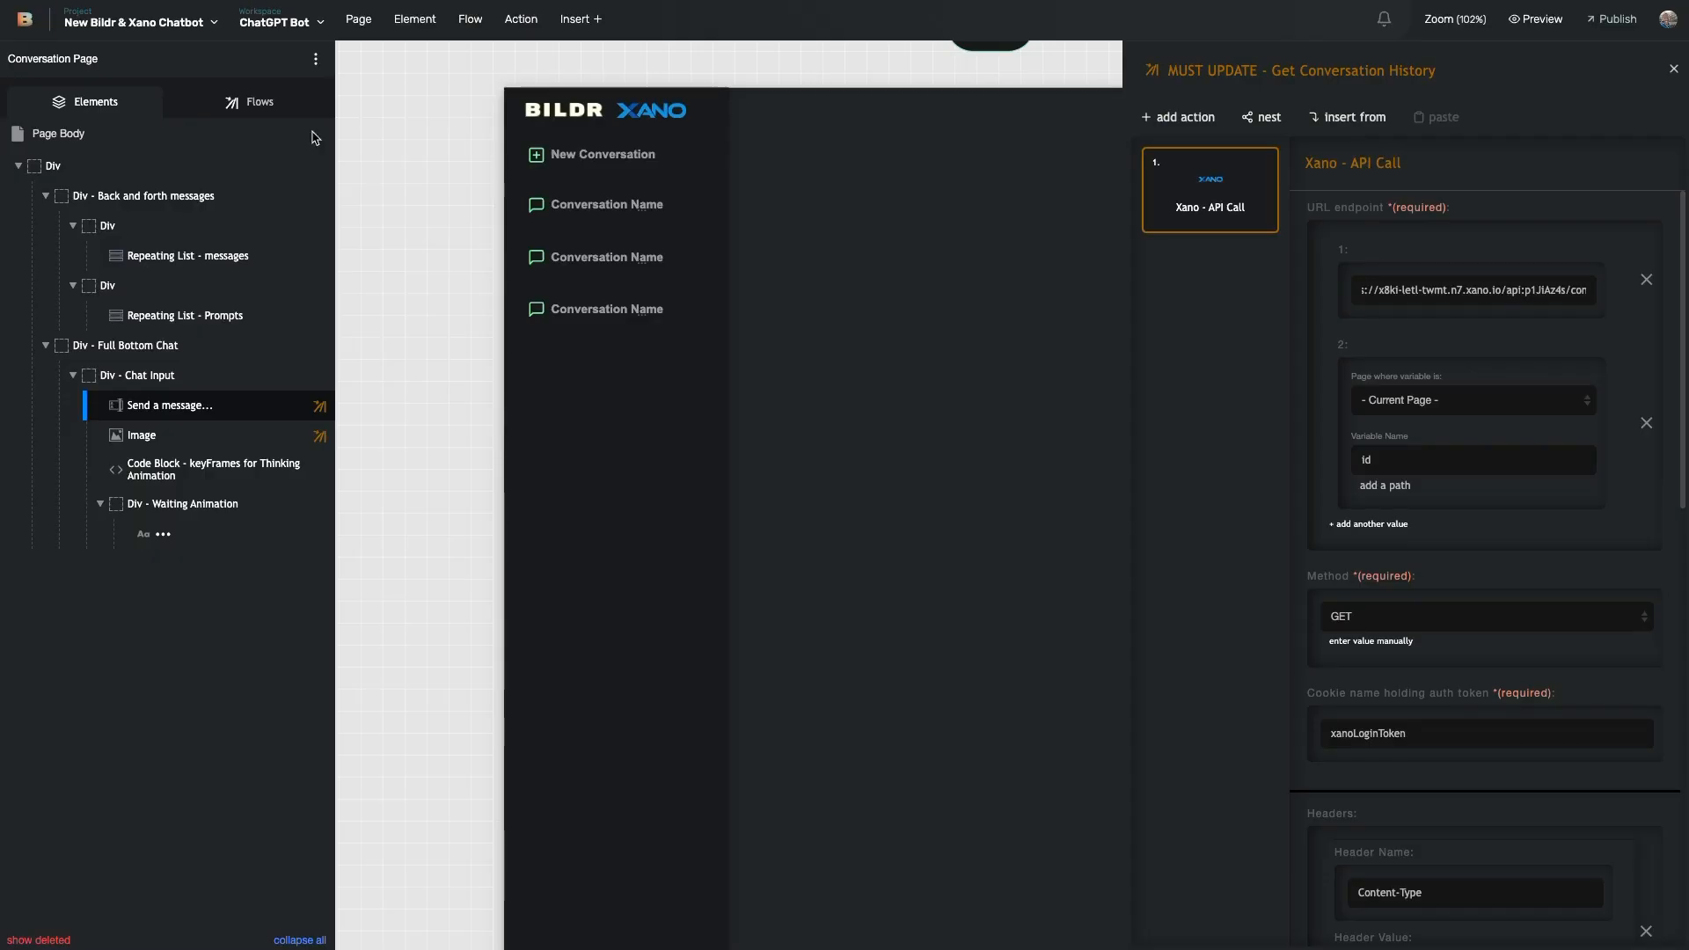
- Open the on-success Page Binding flow and check which elements its hide, show and enable steps target
scroll(1593, 225, "down", 10)
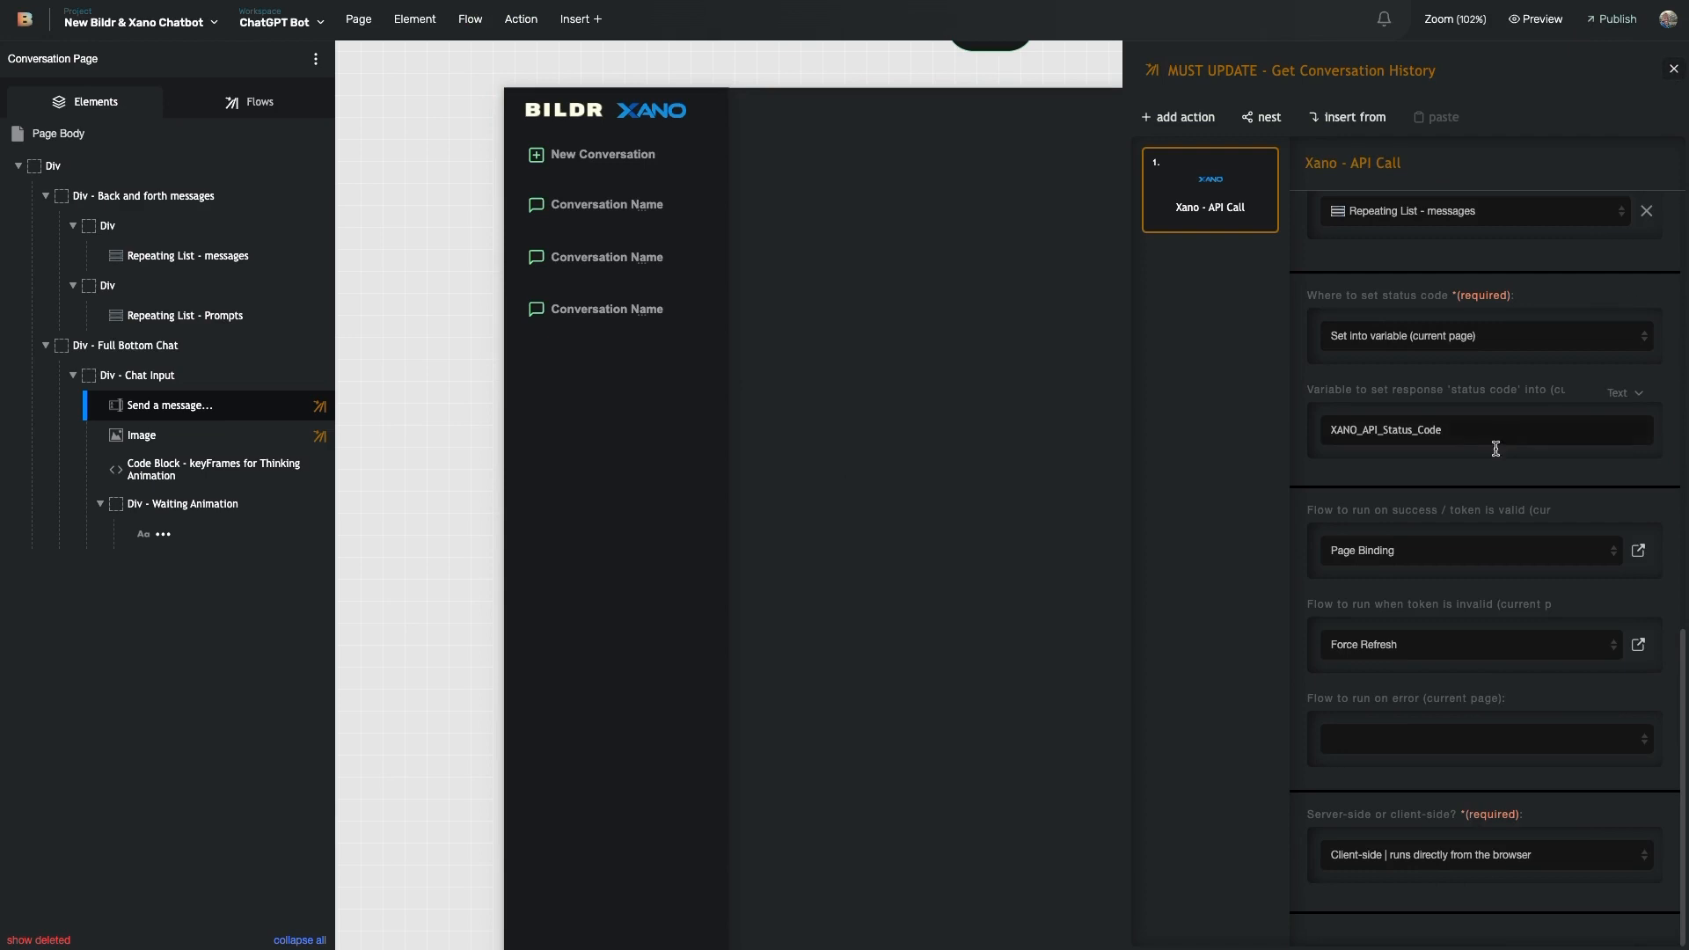
left_click(1638, 550)
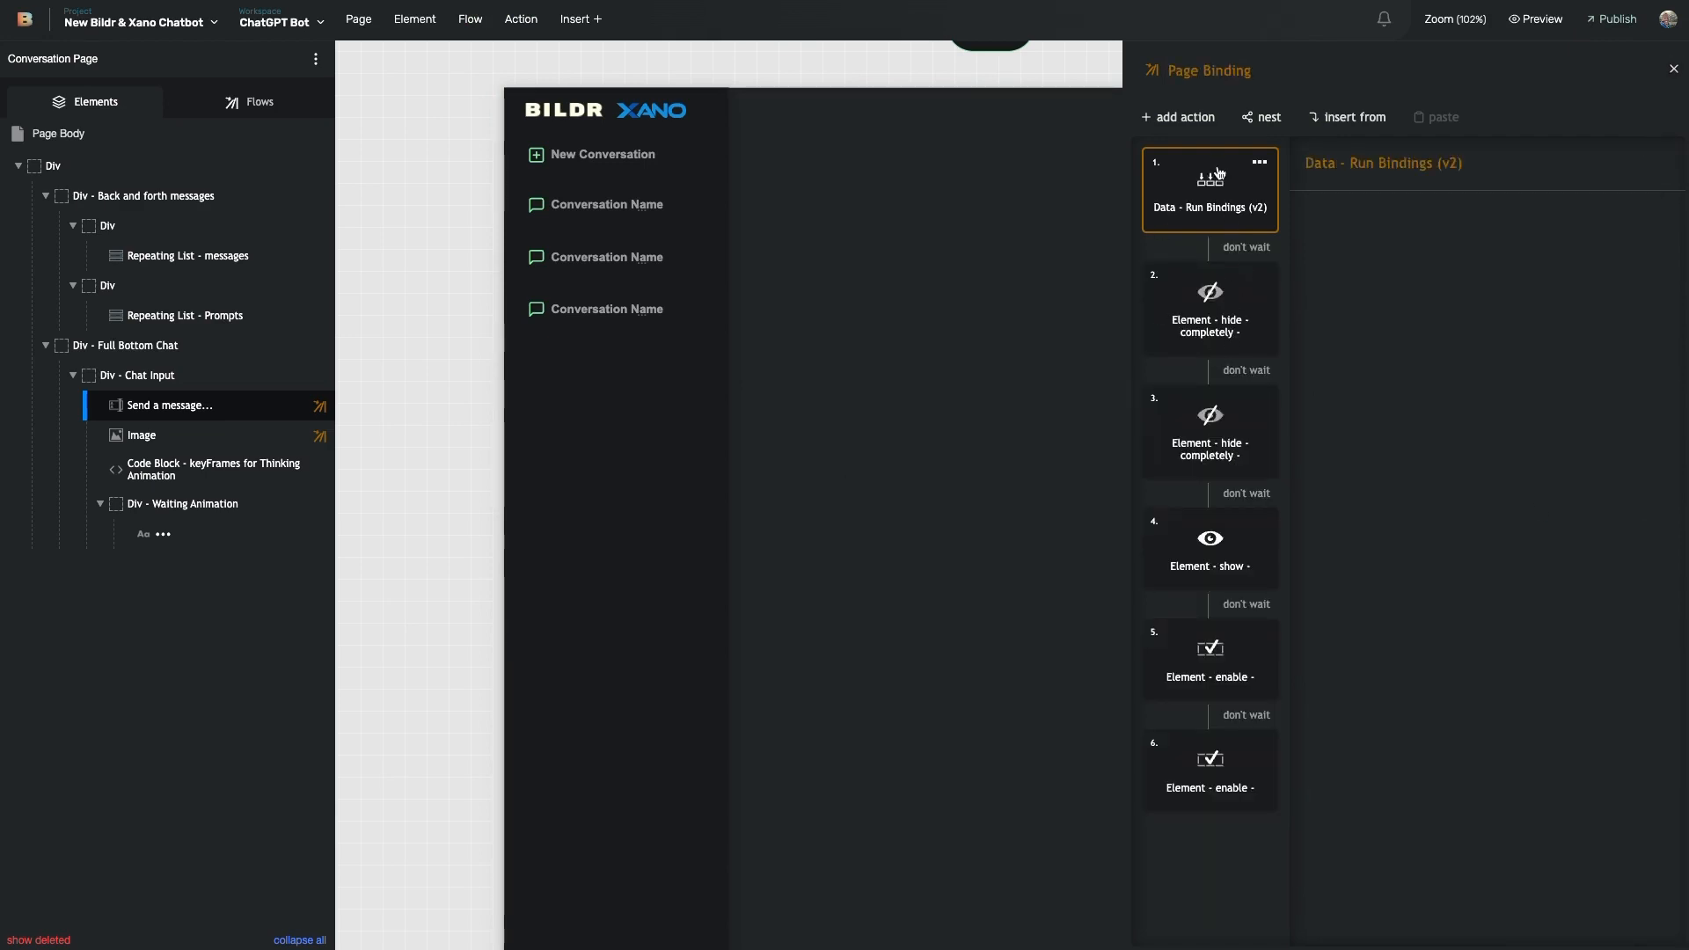
left_click(1233, 316)
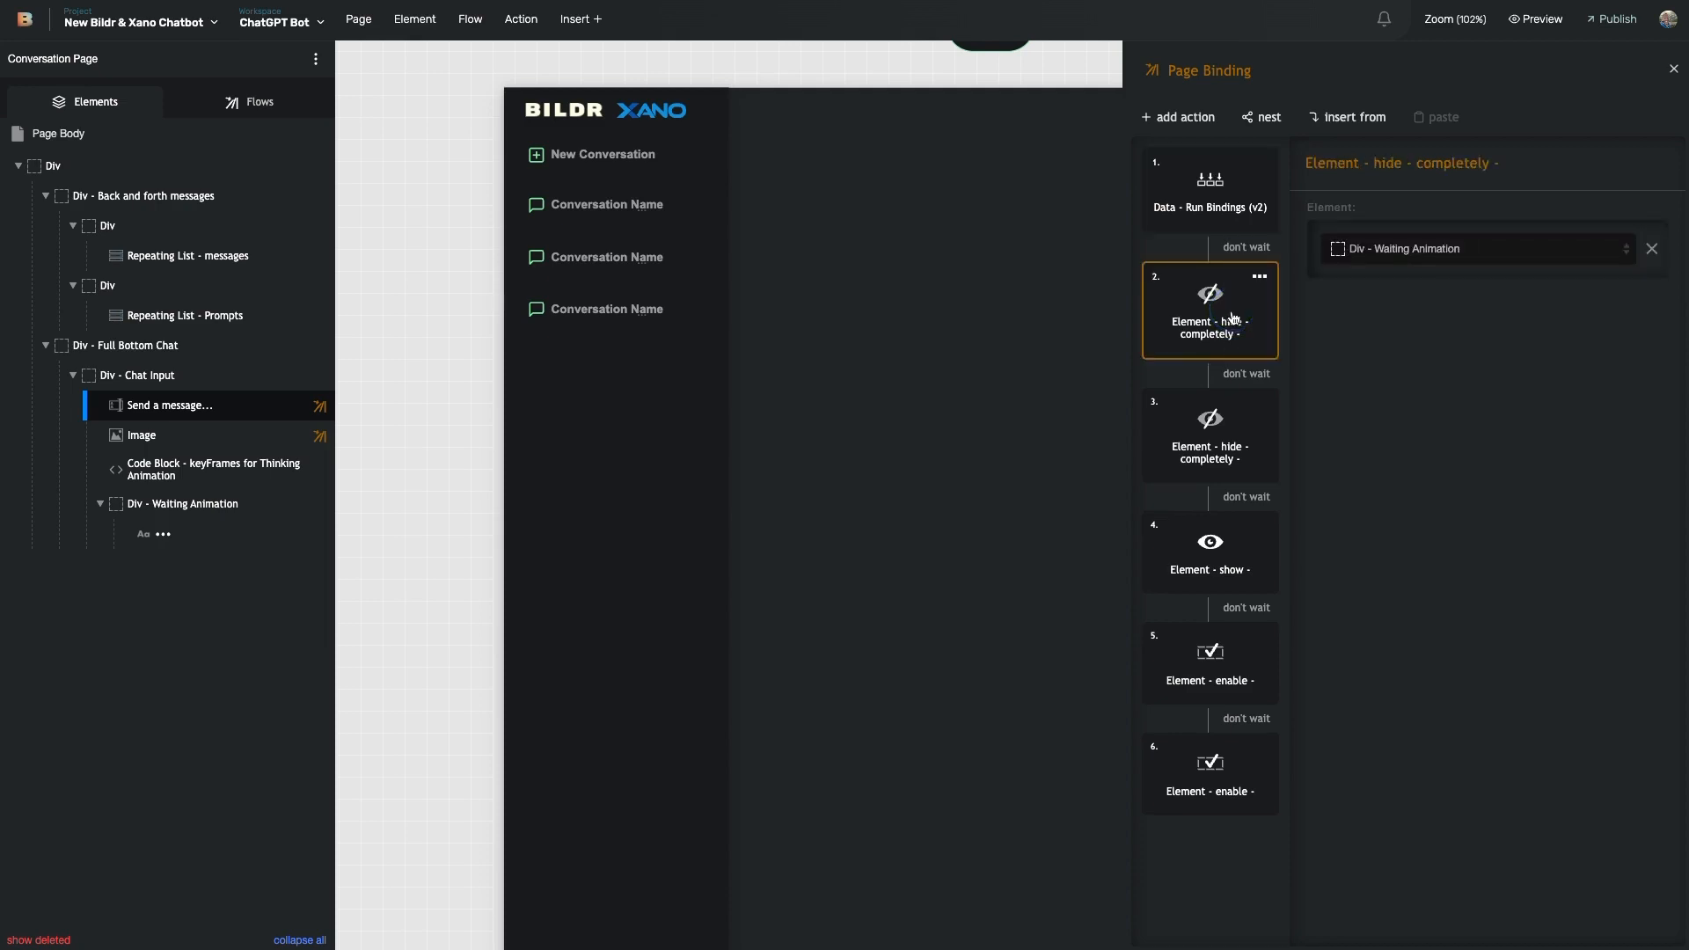
left_click(1218, 444)
left_click(1202, 345)
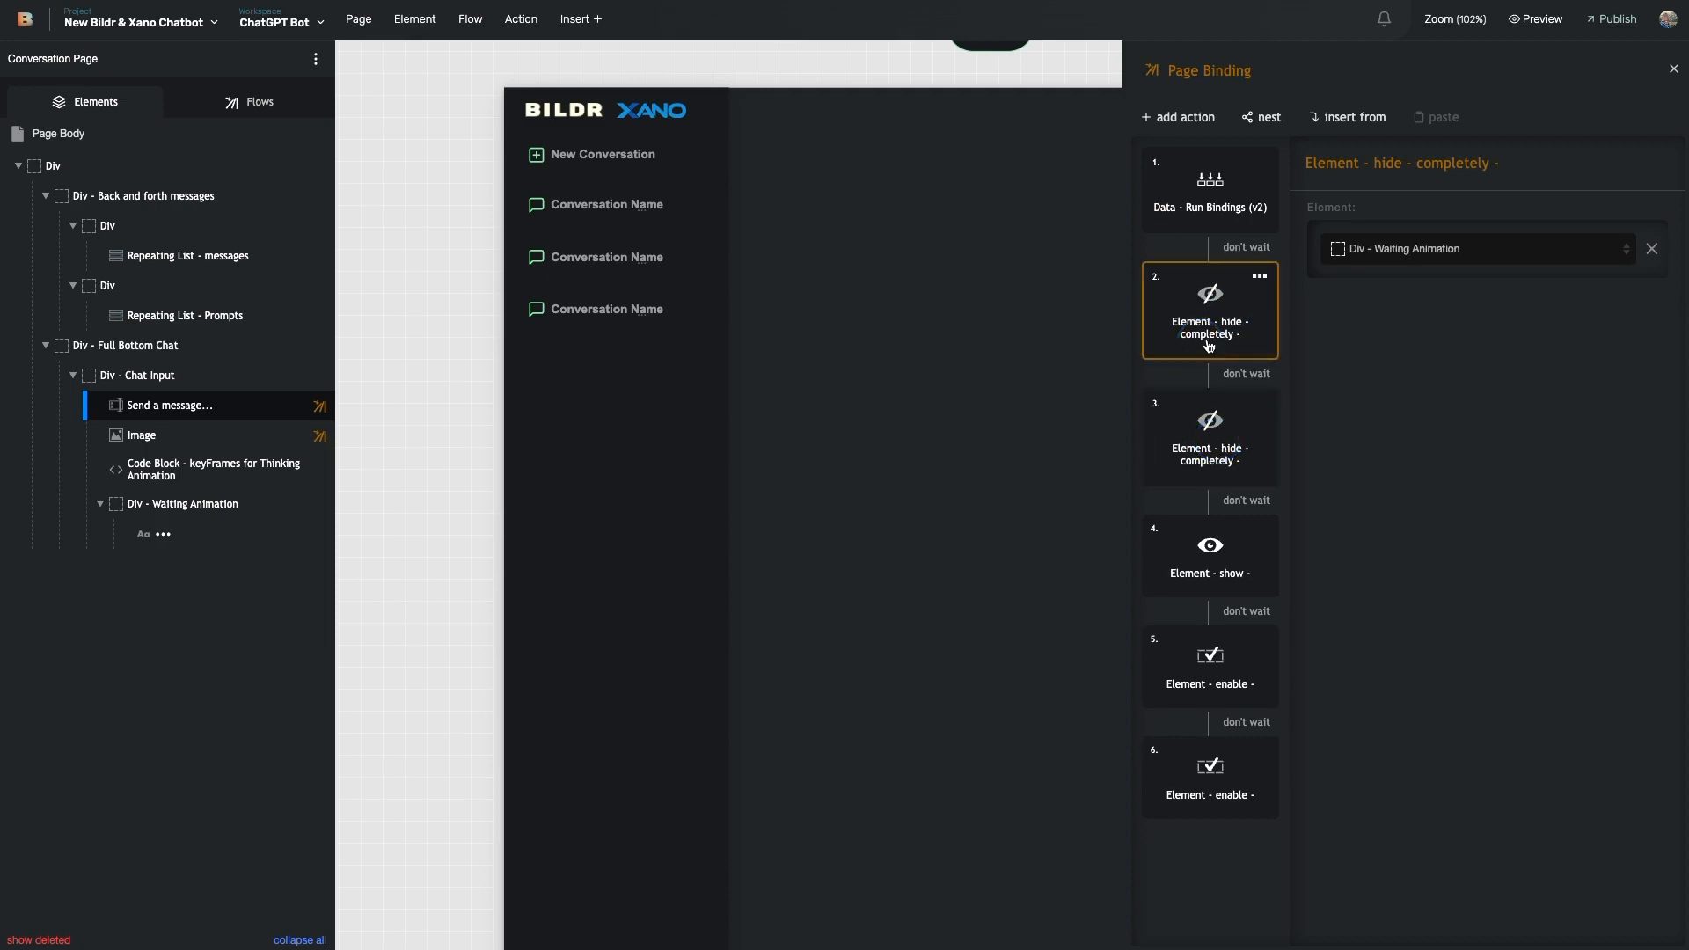
left_click(1202, 466)
left_click(1222, 339)
left_click(1206, 483)
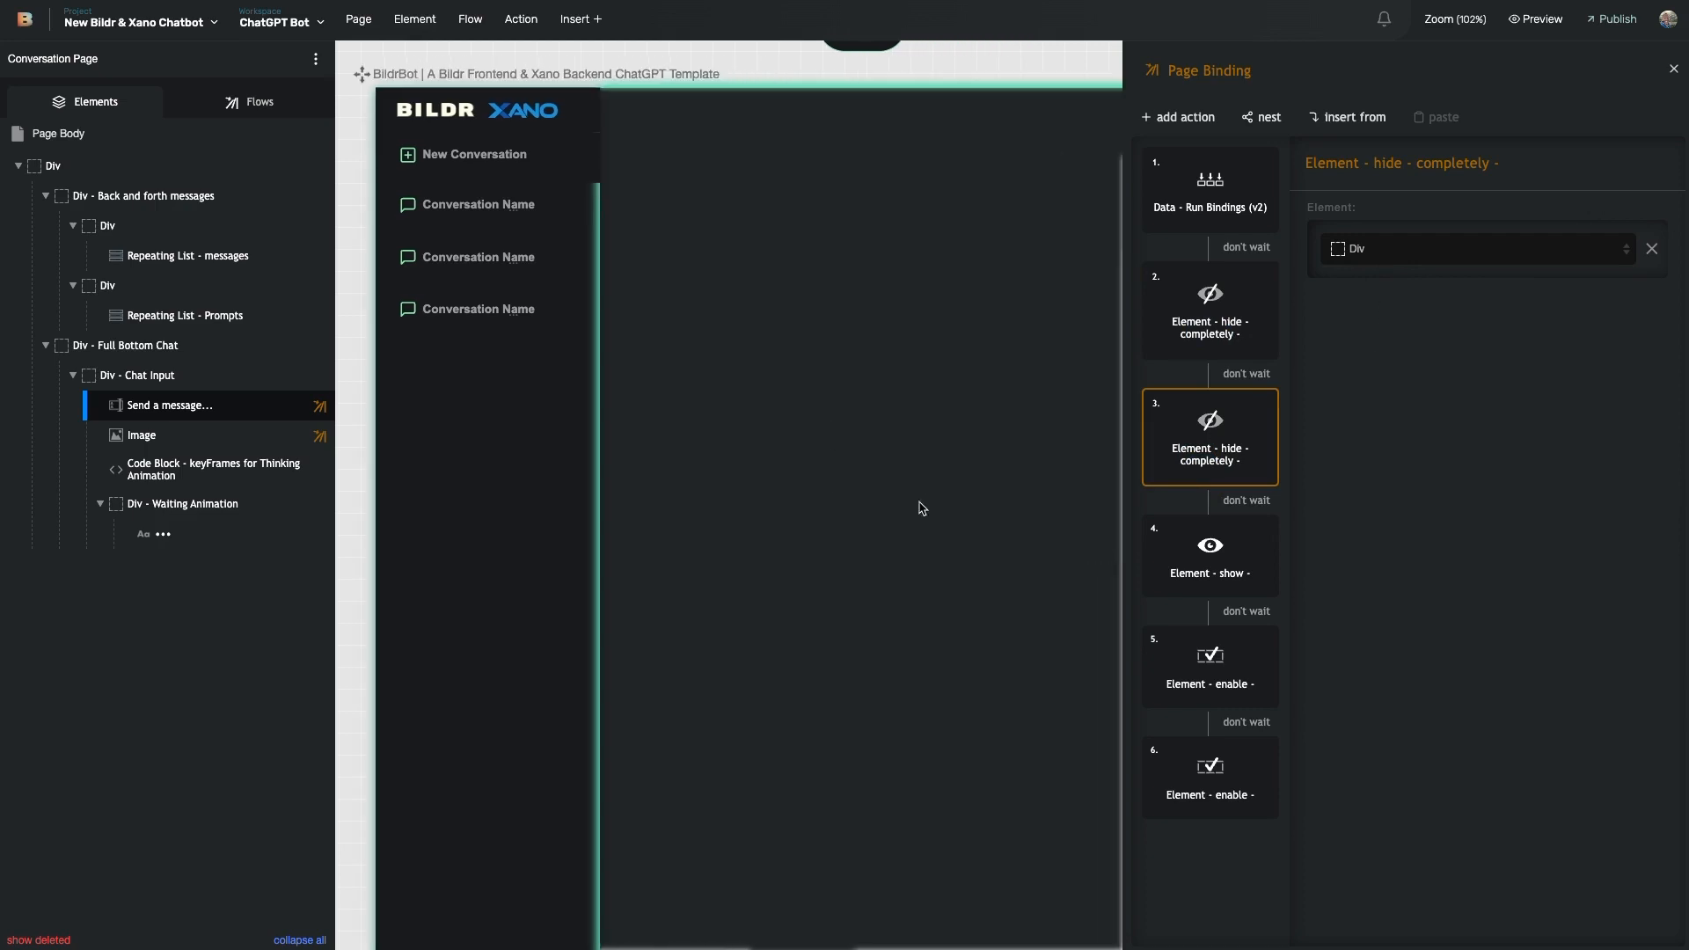
left_click(1221, 572)
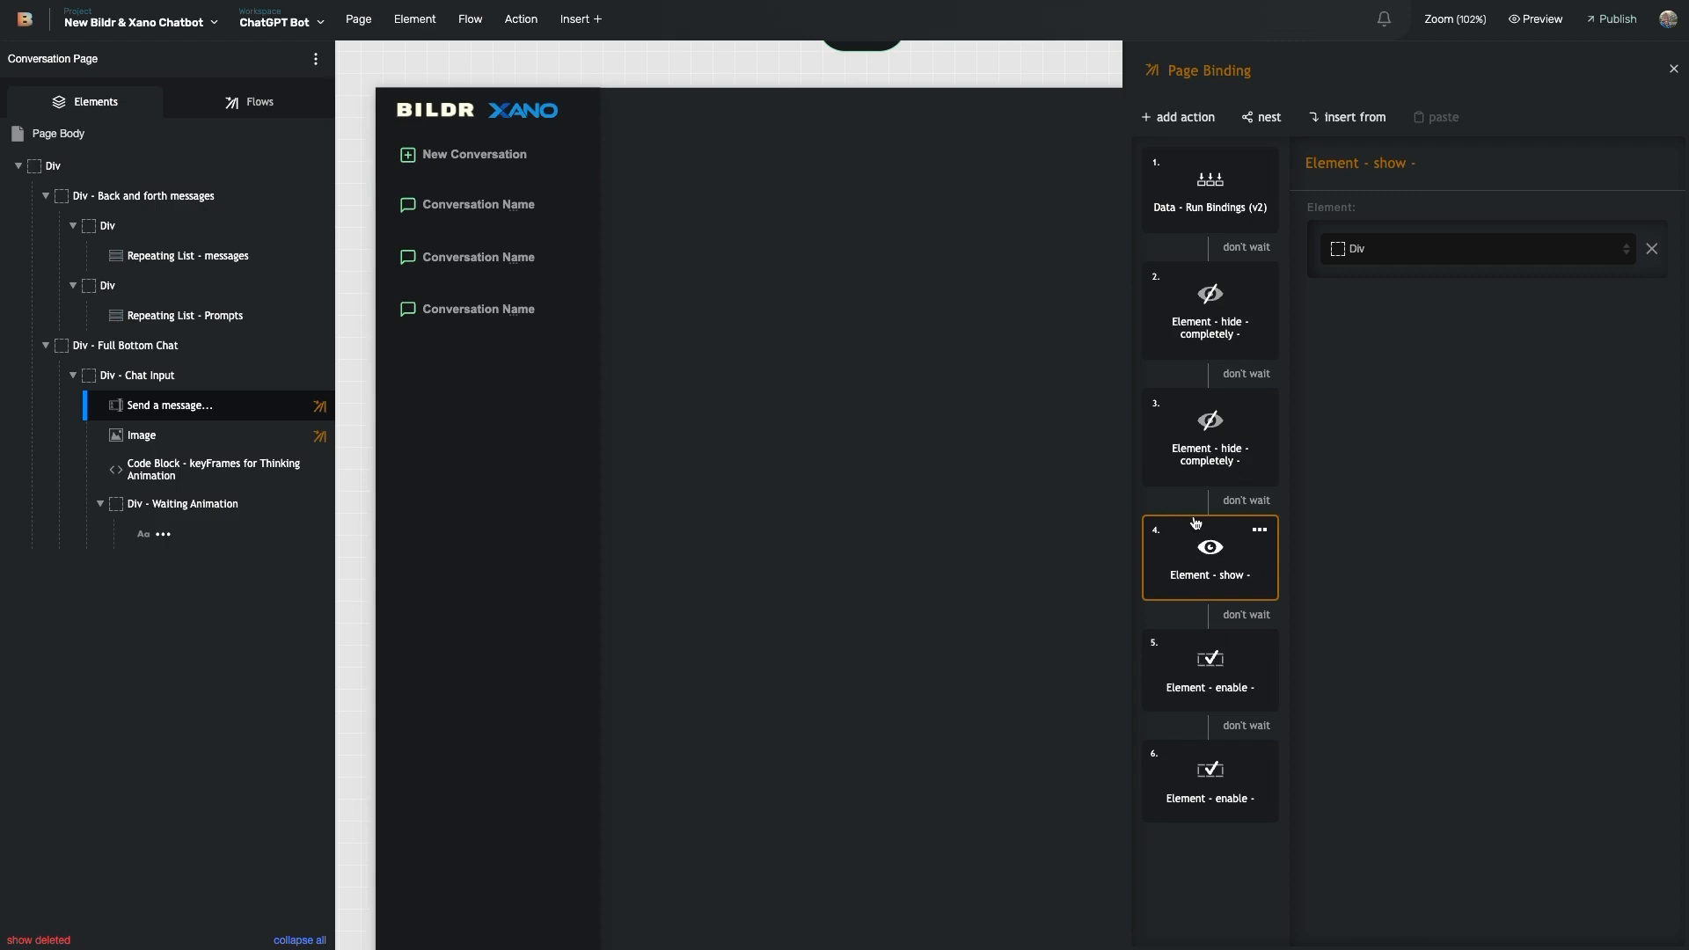
left_click(1236, 683)
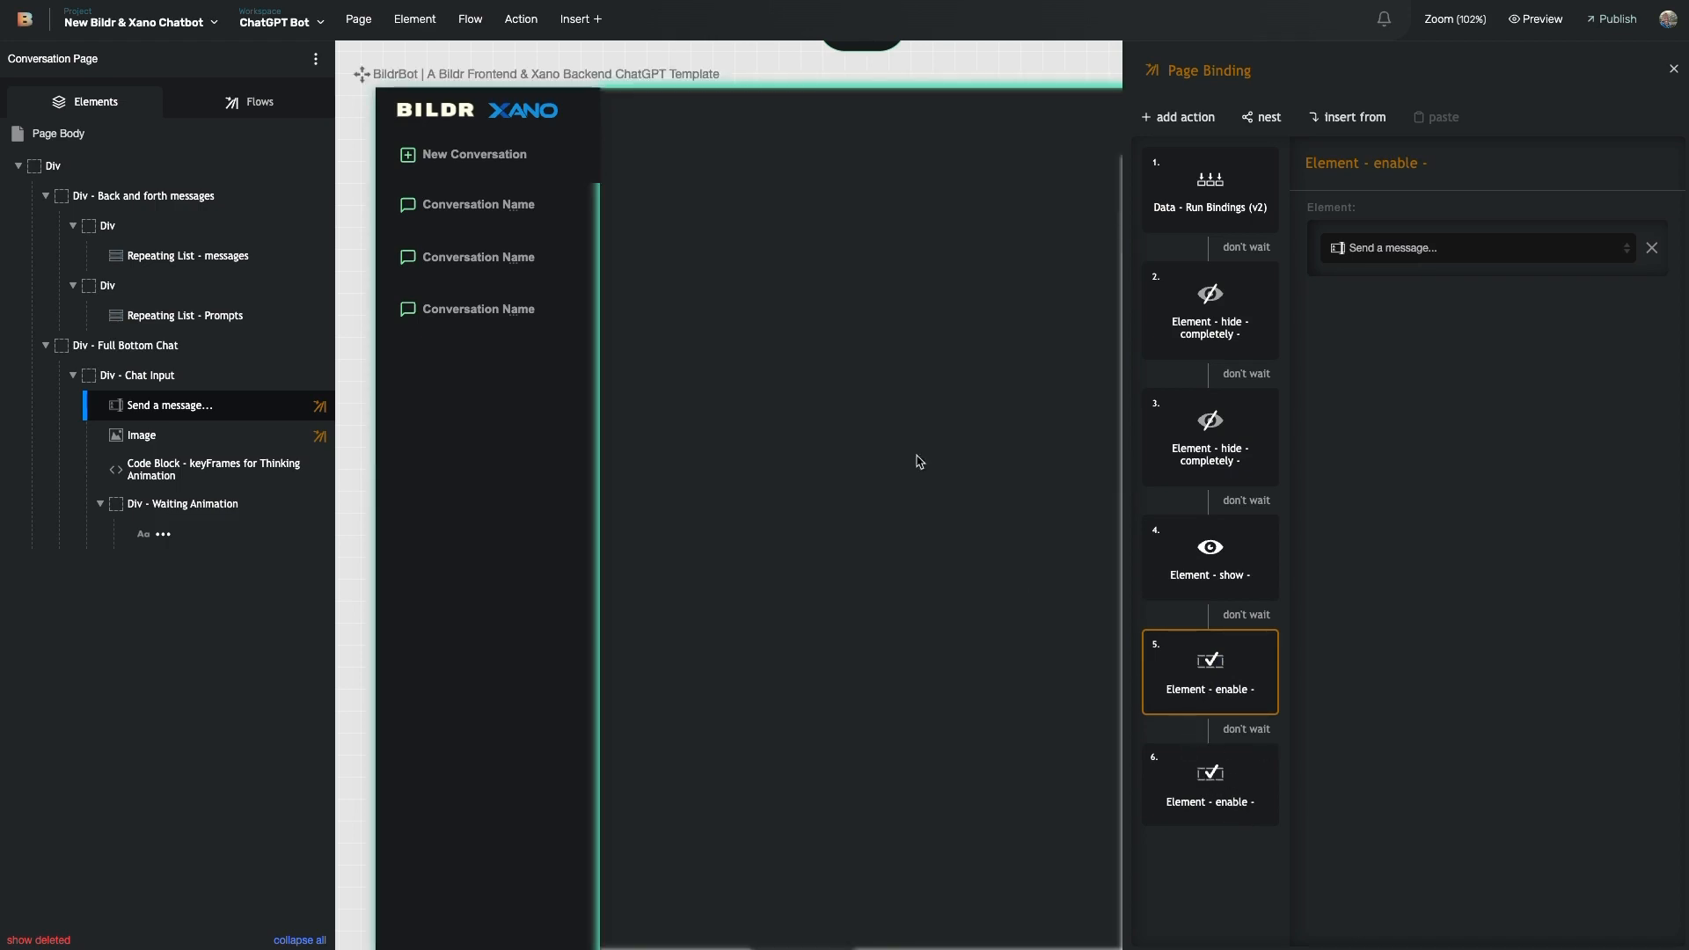
- Send the test message 'A new mes' in the live chat
scroll(878, 915, "up", 1)
scroll(818, 563, "down", 8)
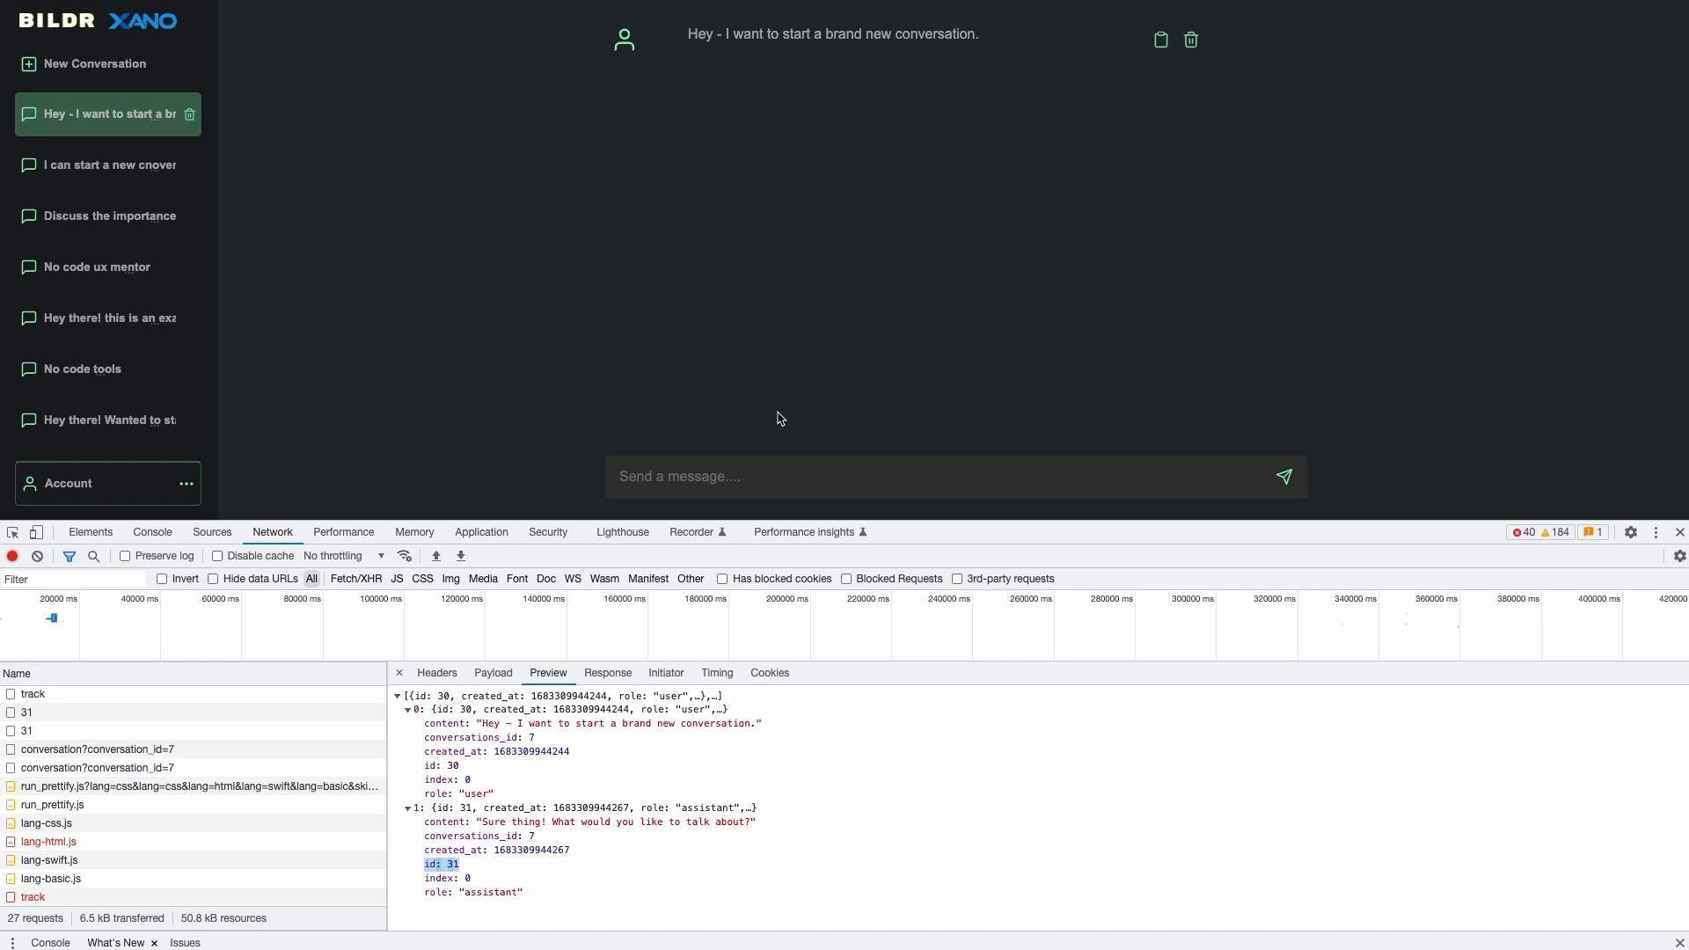
left_click(748, 477)
type("A new mes")
key("Return")
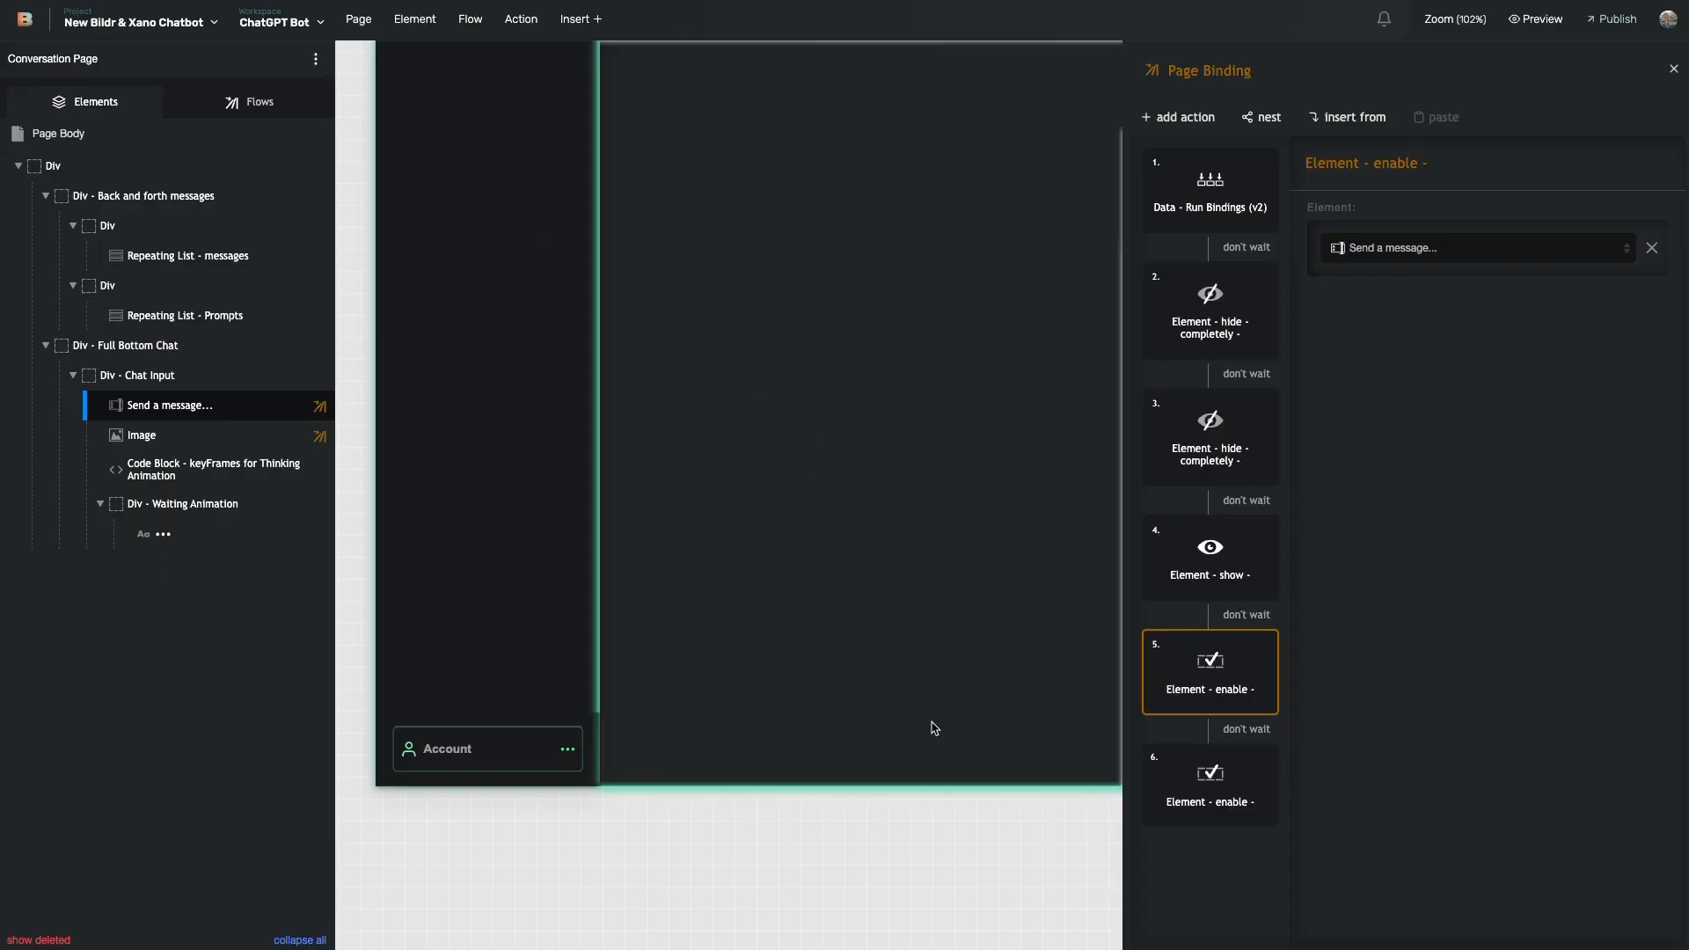
- Go back to the editor and select a canvas element on the BildrBot template page
left_click(932, 723)
scroll(754, 574, "up", 2)
scroll(825, 426, "down", 8)
scroll(932, 530, "right", 8)
scroll(924, 475, "up", 5)
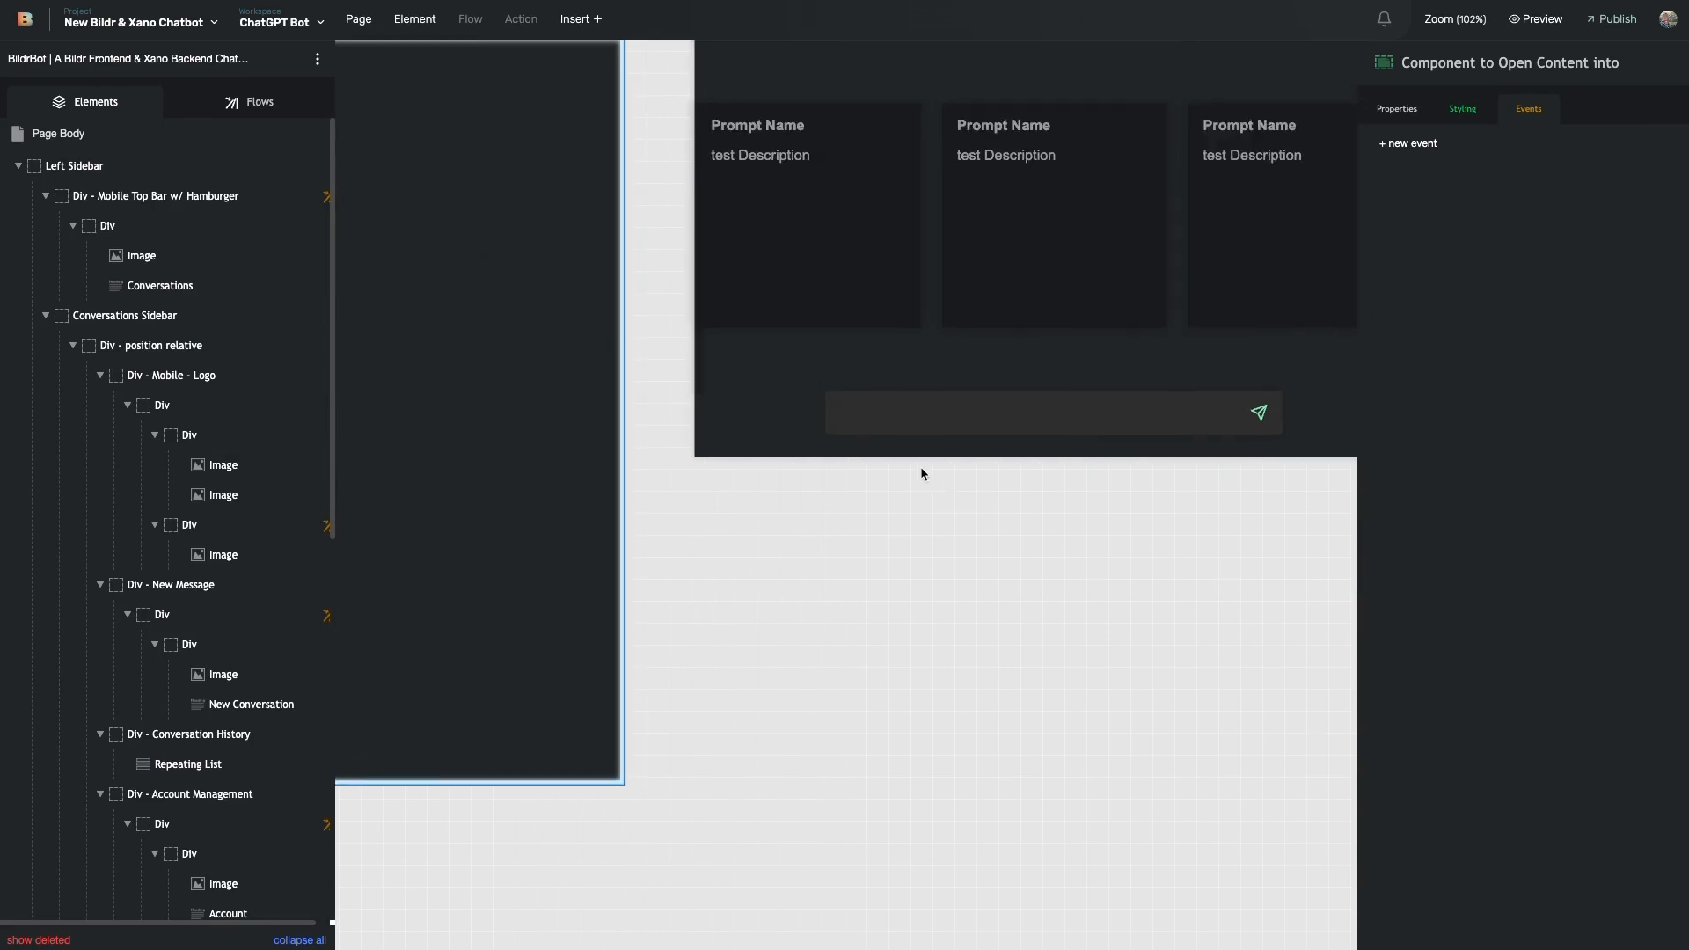
scroll(946, 551, "right", 4)
- From the Send a message input's keypress flow, open the Else branch's Create Message to Continue Conversation flow
left_click(812, 682)
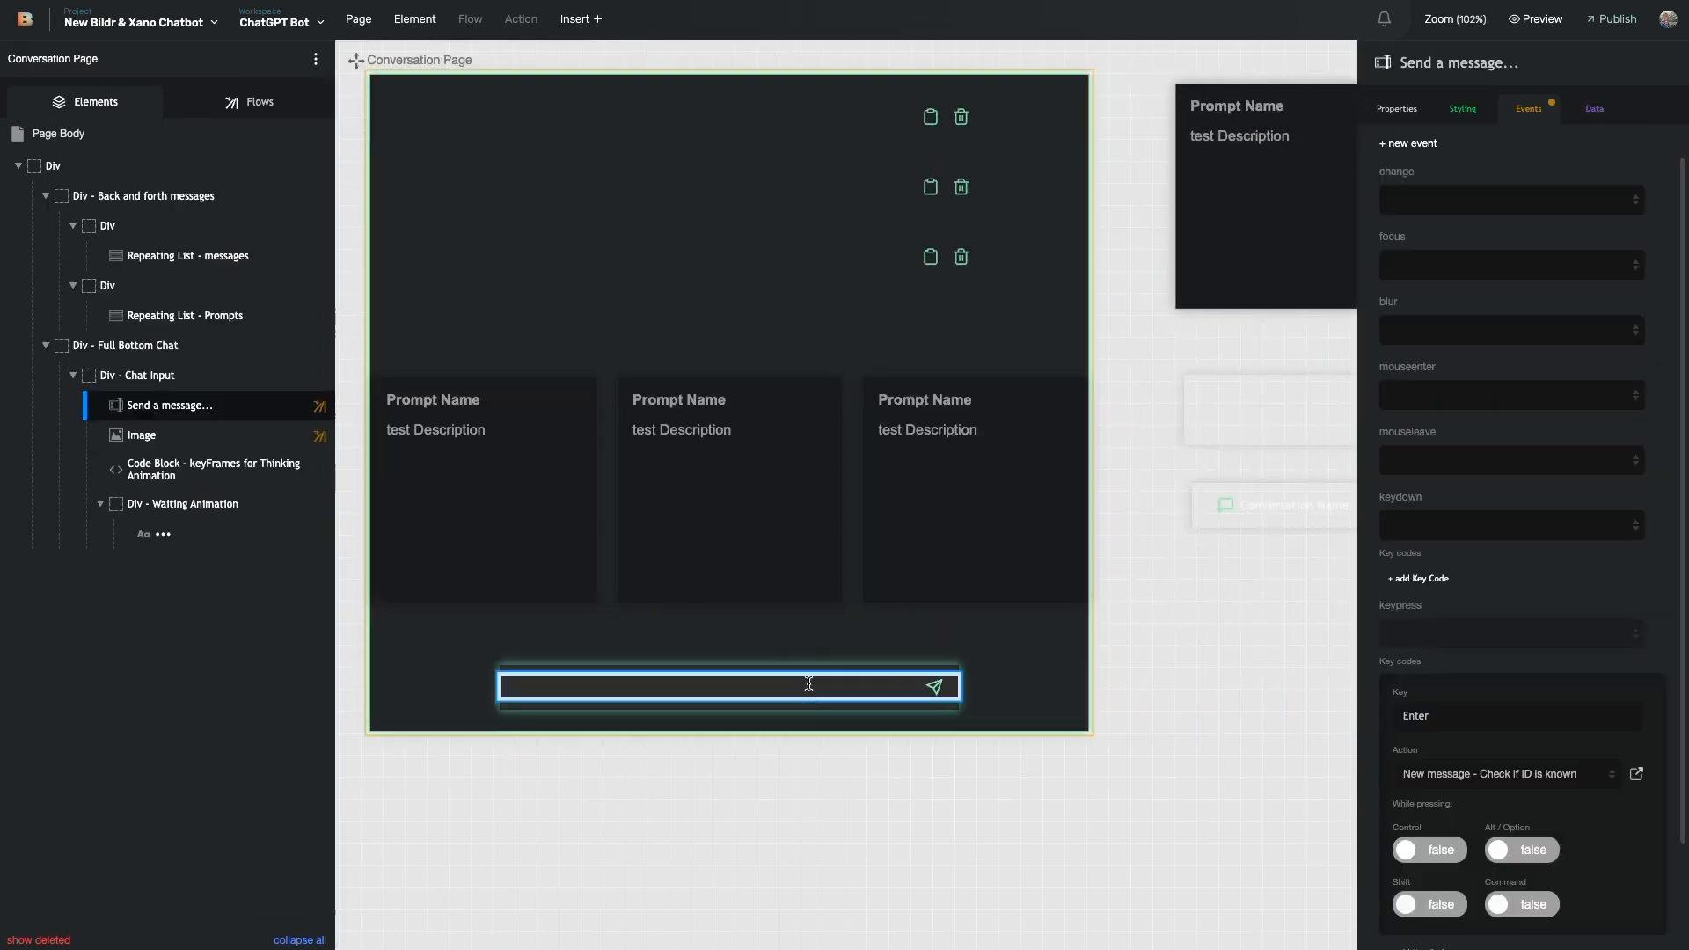
scroll(1654, 677, "down", 2)
left_click(1638, 653)
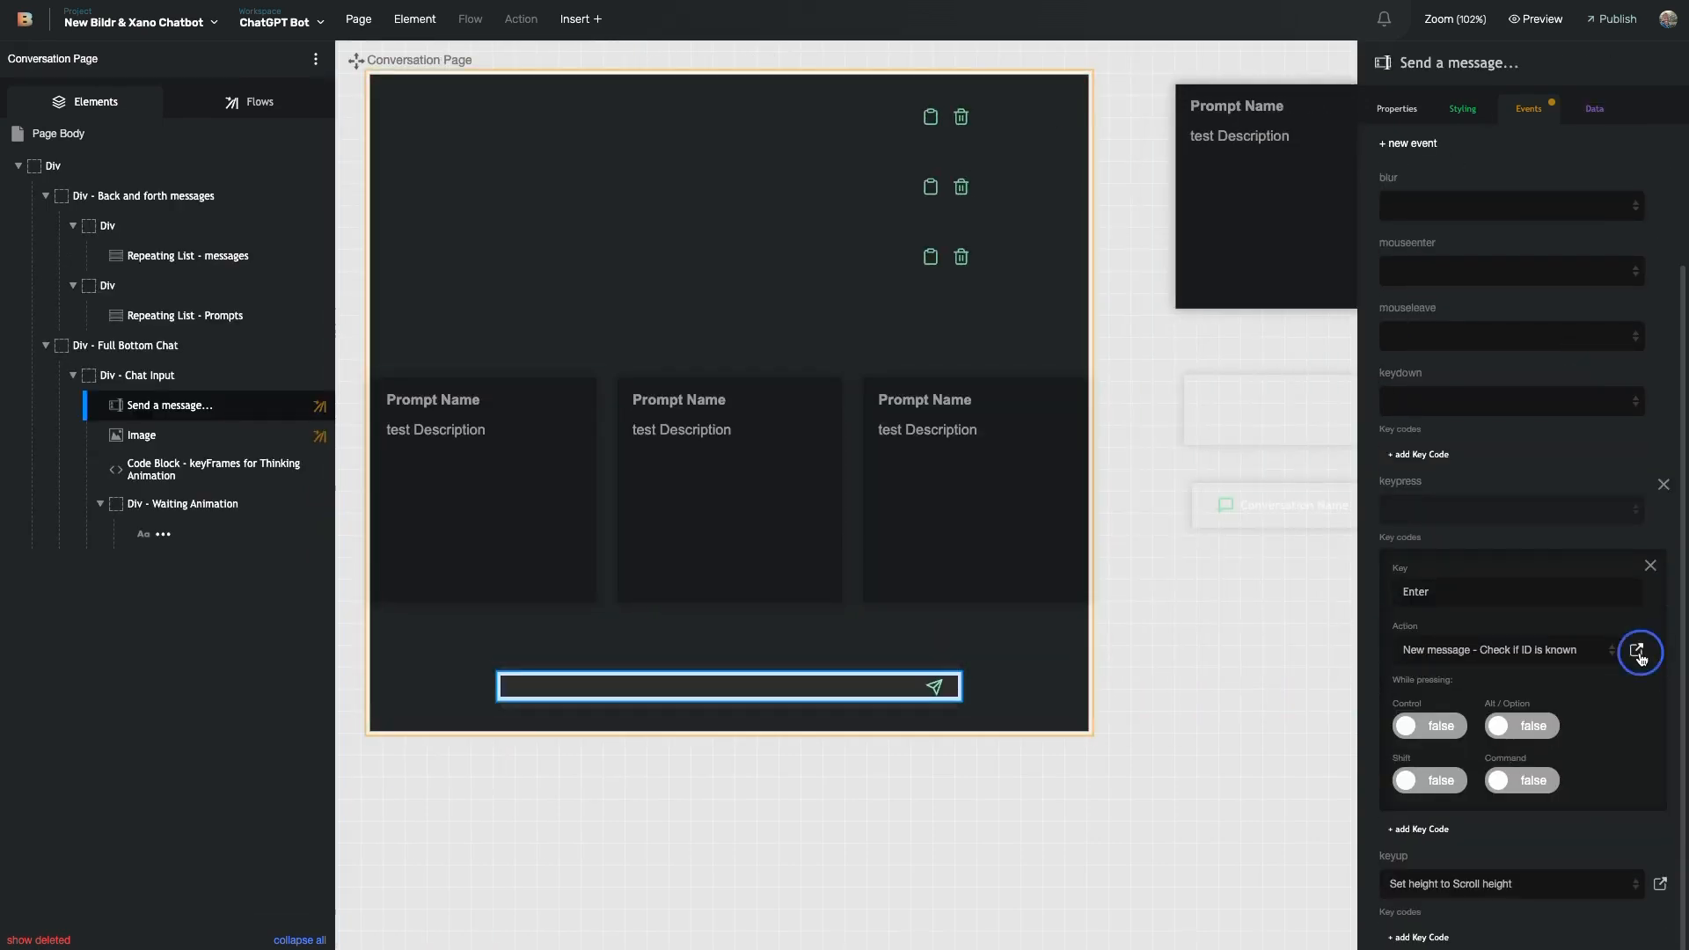
left_click(1222, 770)
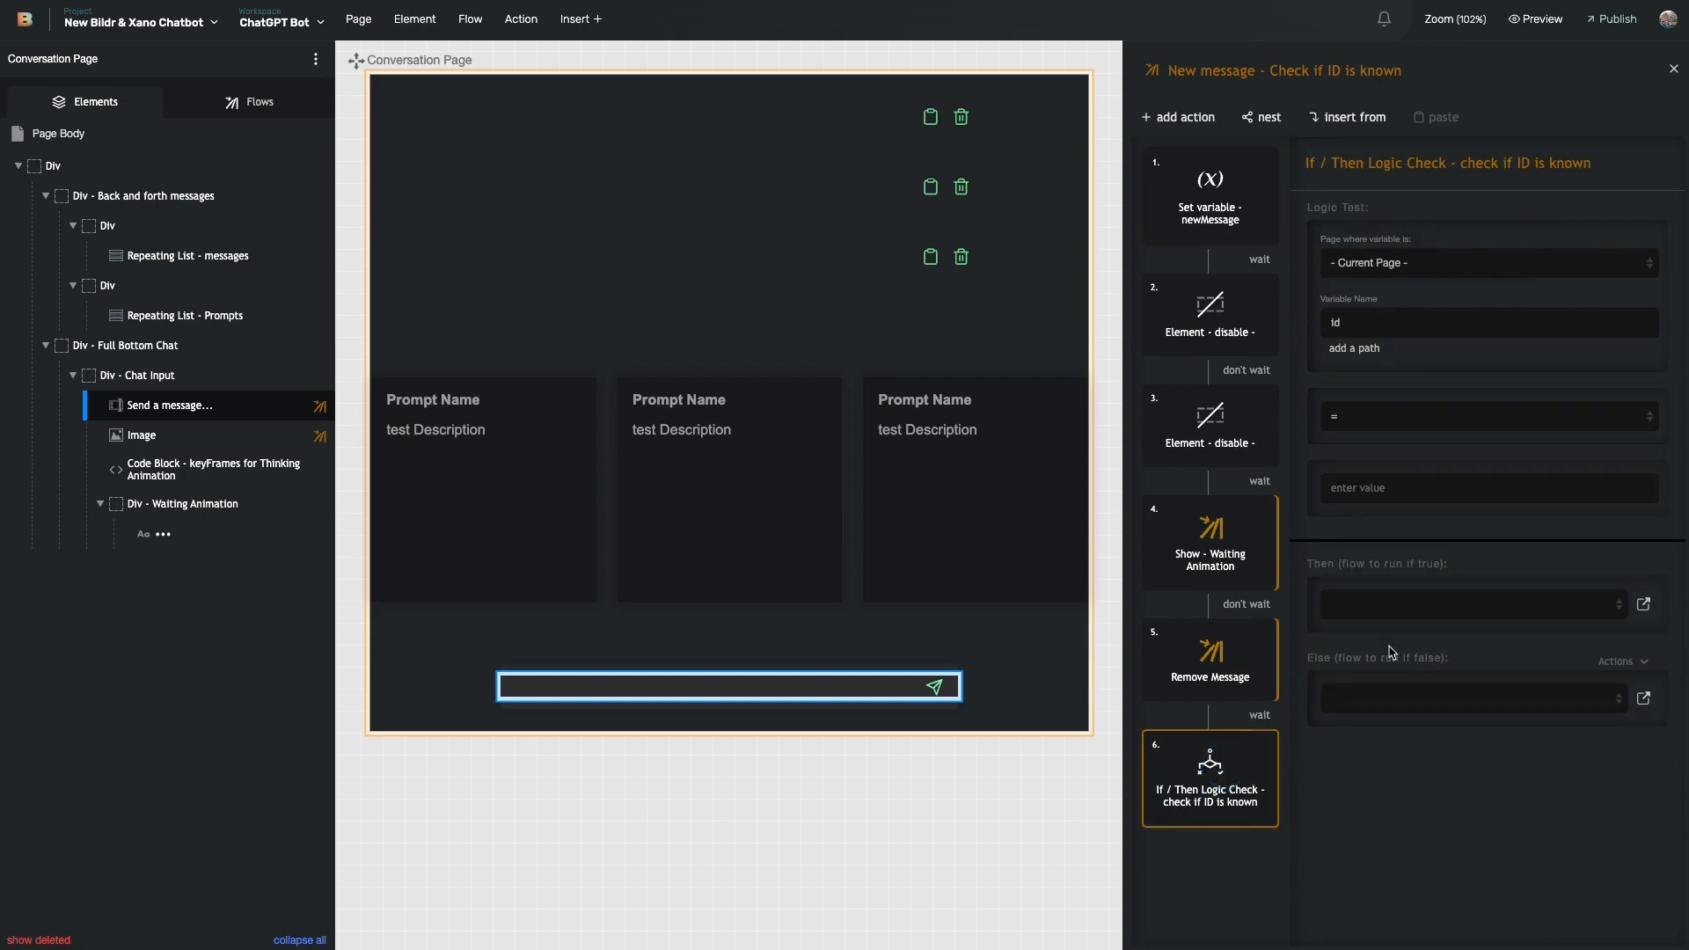
left_click(1643, 700)
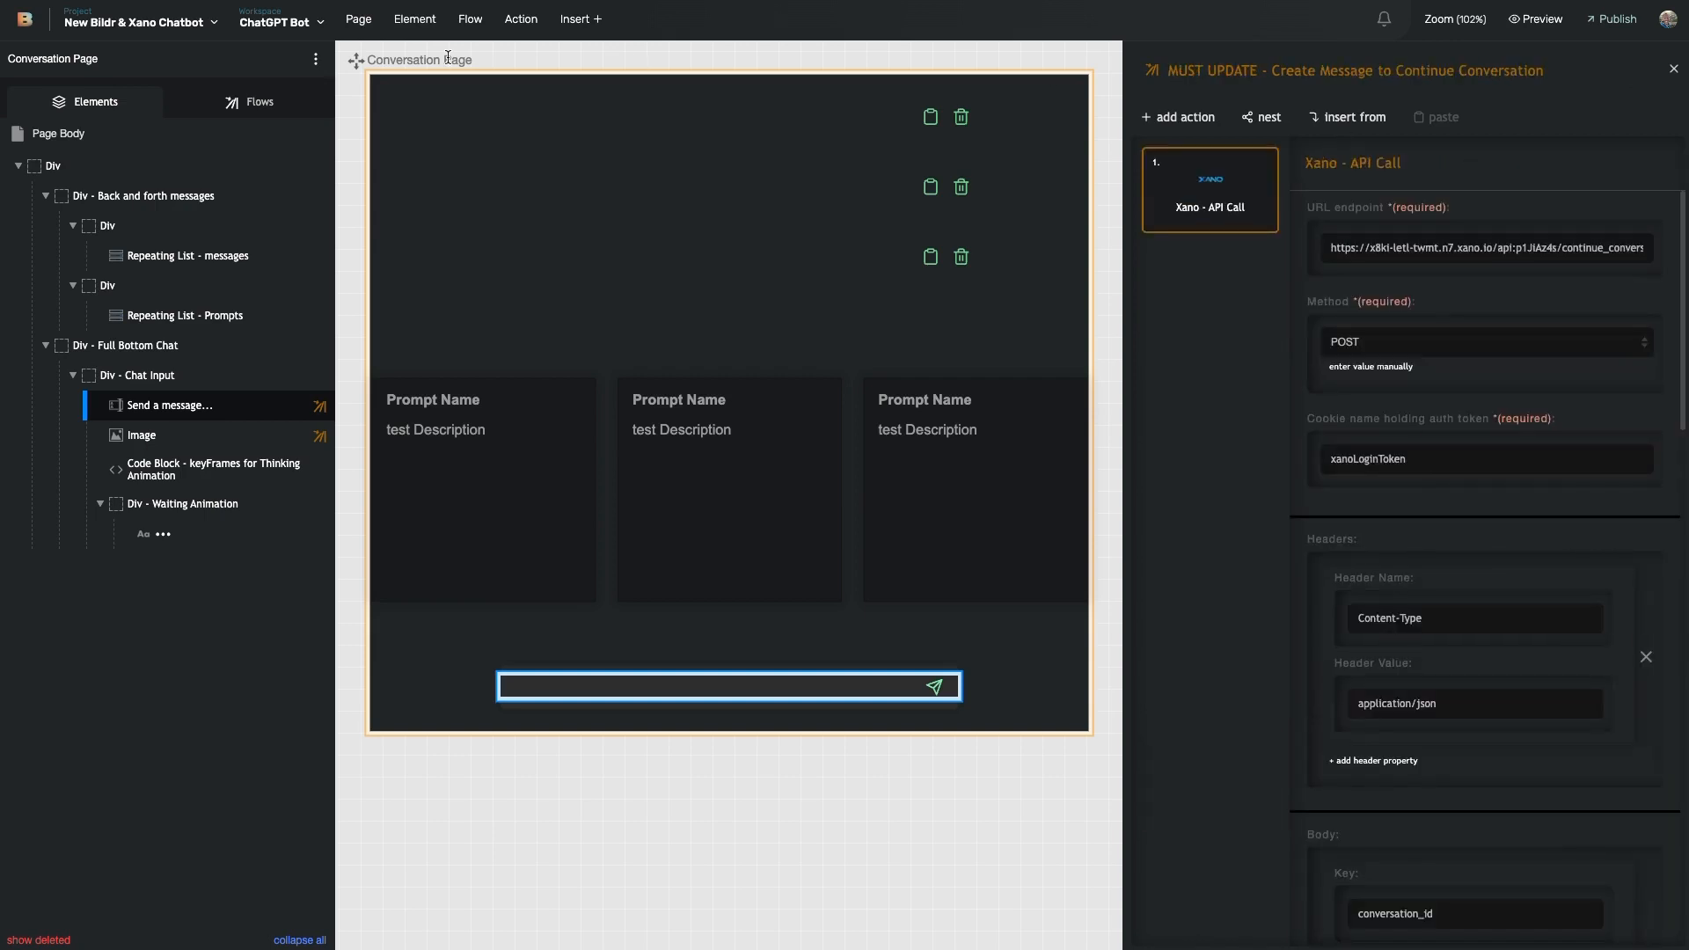
scroll(1368, 584, "down", 5)
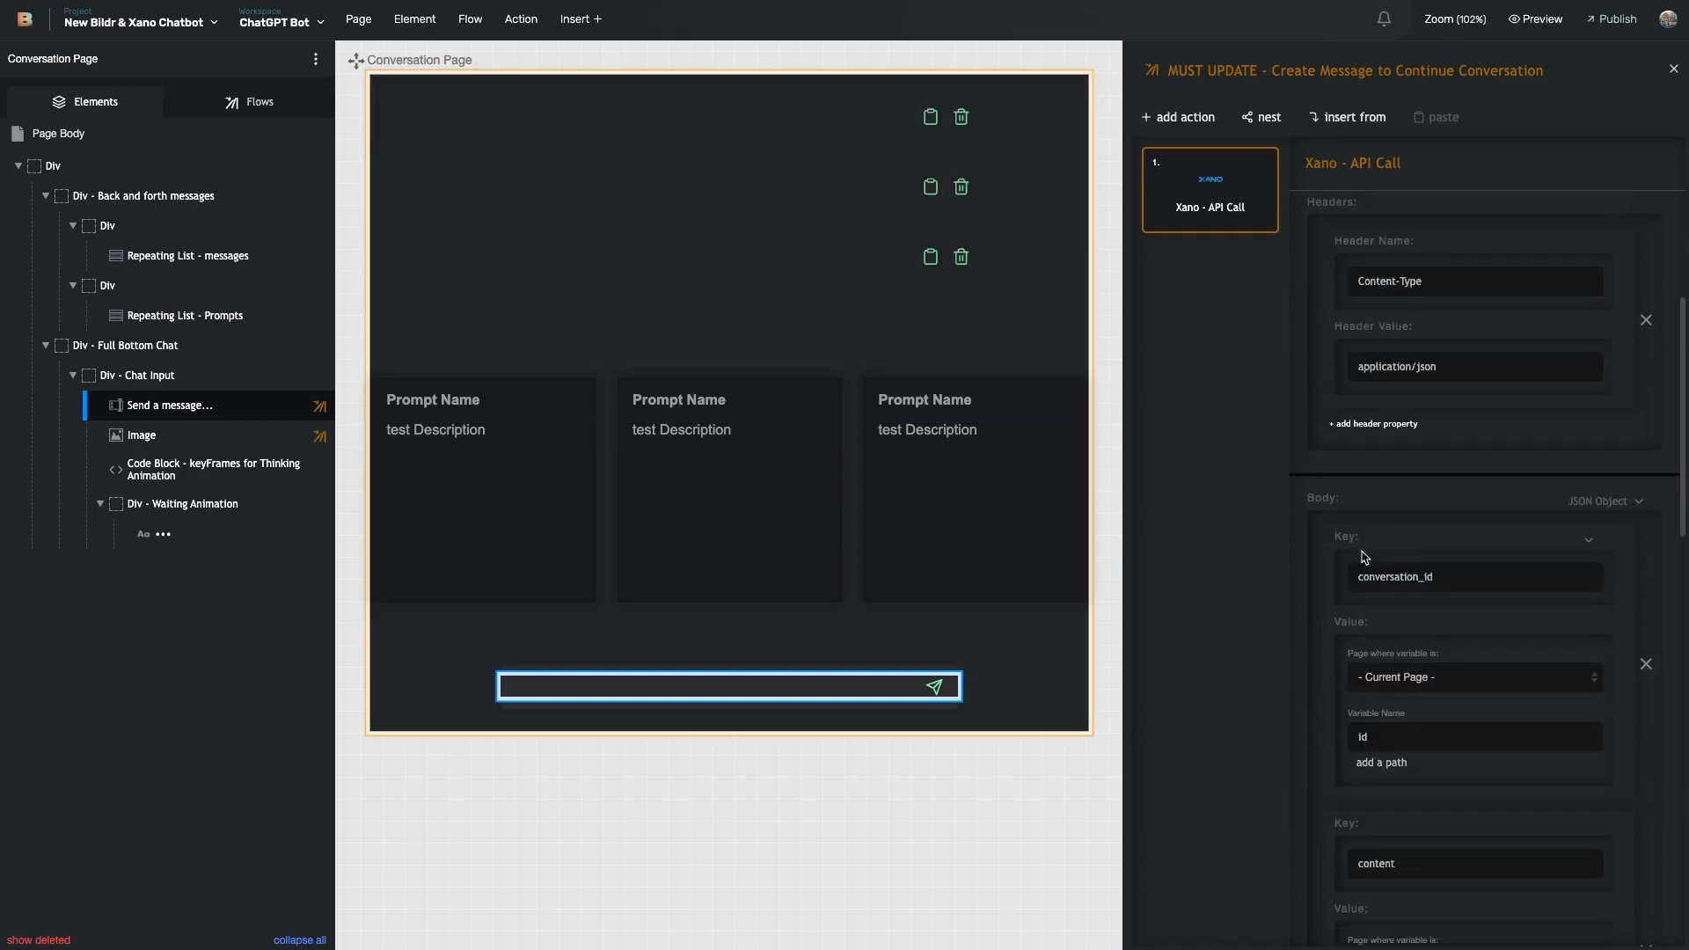
scroll(1368, 584, "down", 1)
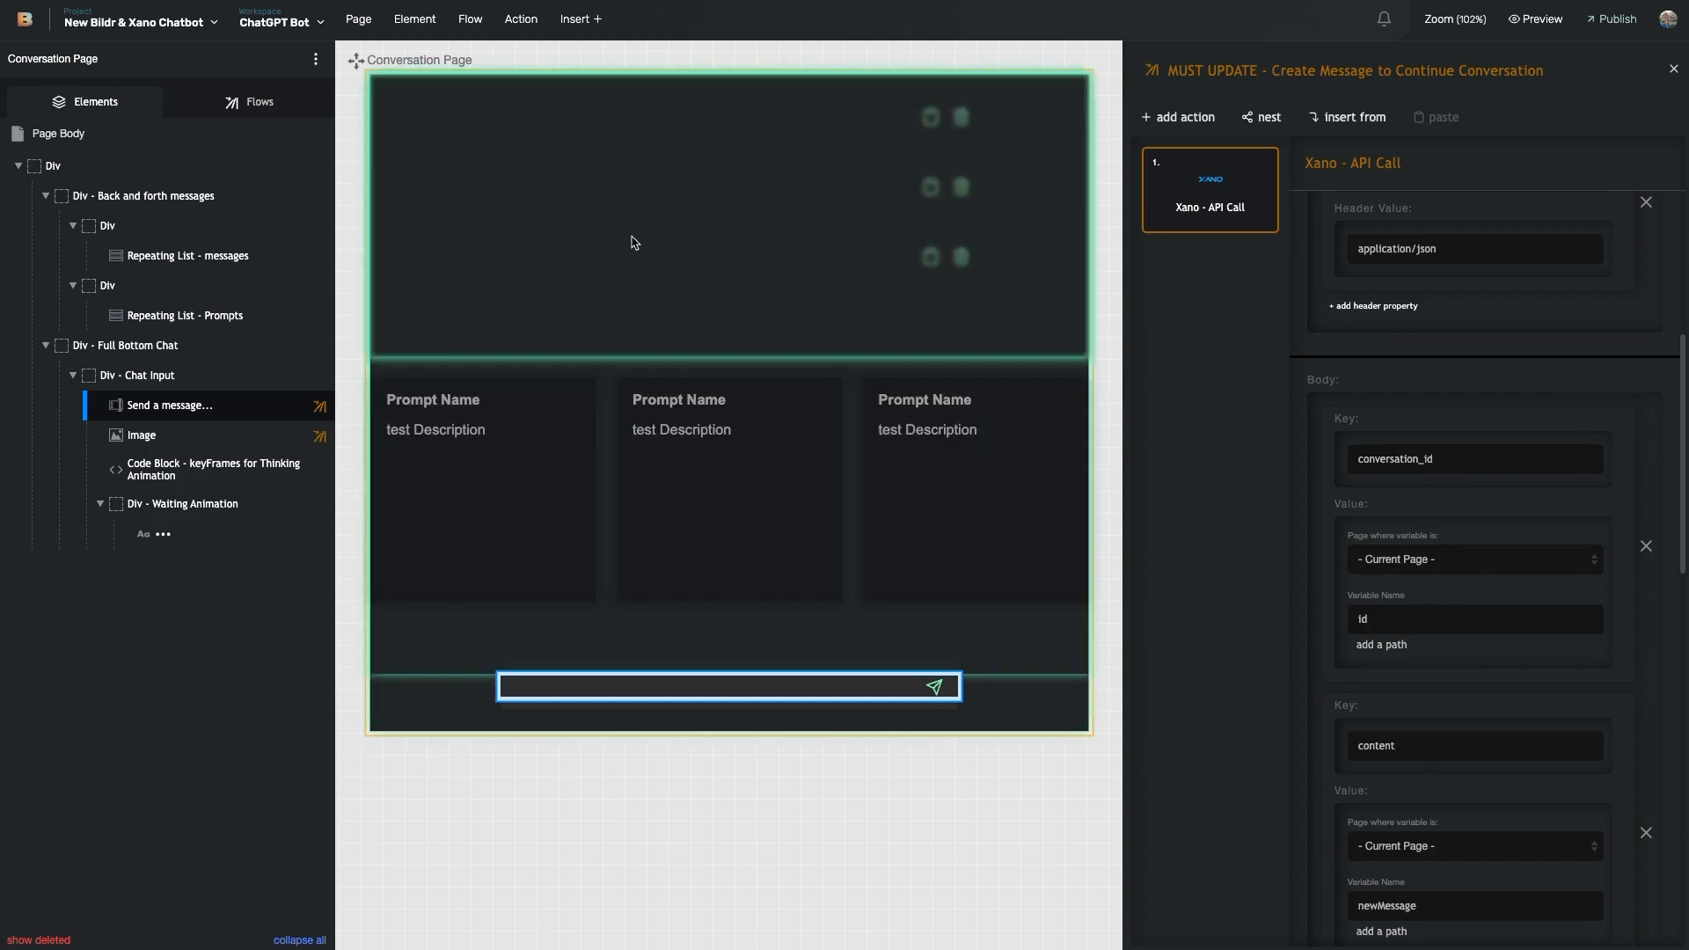
scroll(1547, 711, "down", 3)
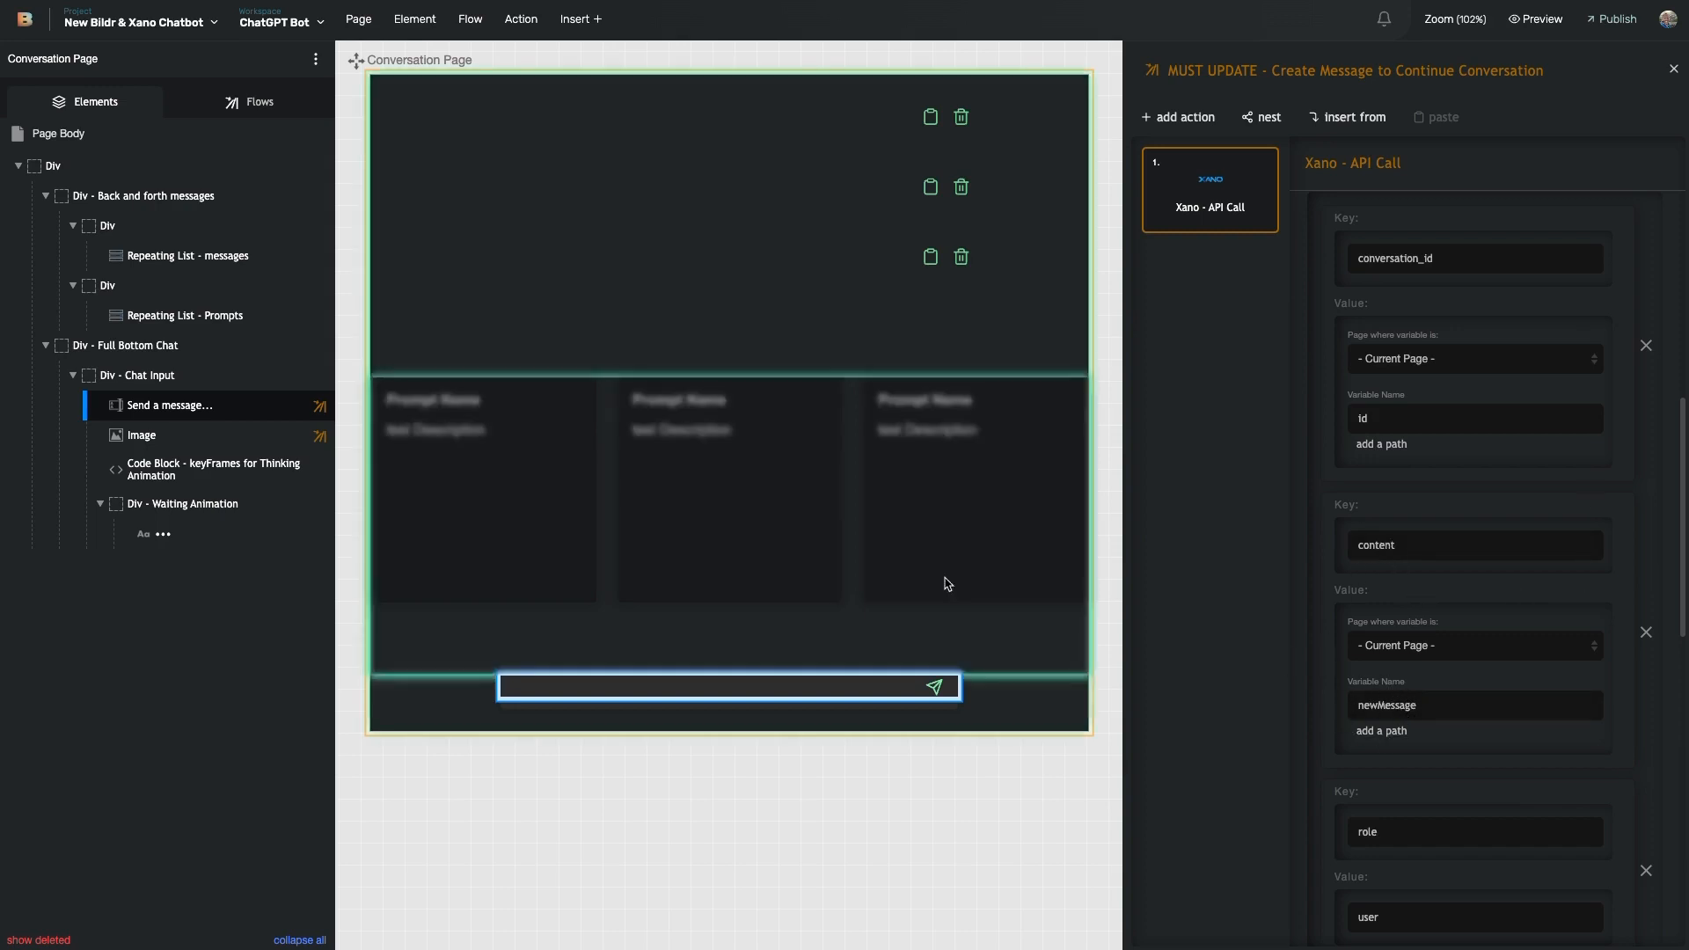
- Scroll through the continue-conversation API call's body, success flow and XANO_Response response settings
scroll(1381, 693, "down", 5)
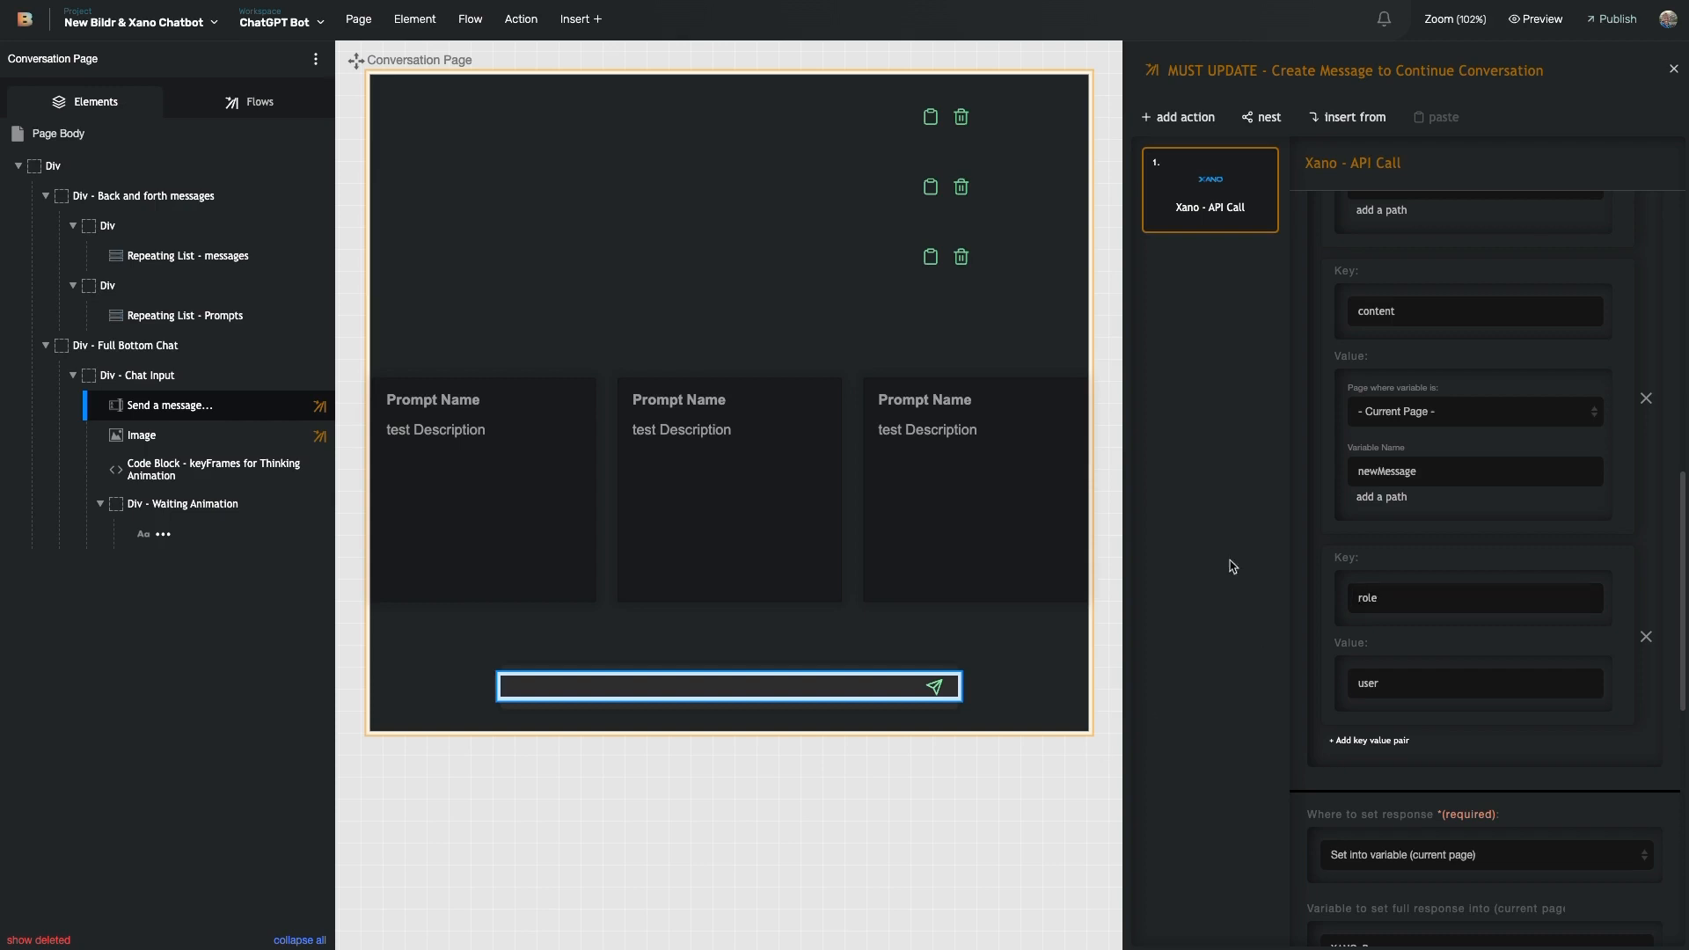
scroll(924, 376, "up", 3)
scroll(922, 375, "down", 1)
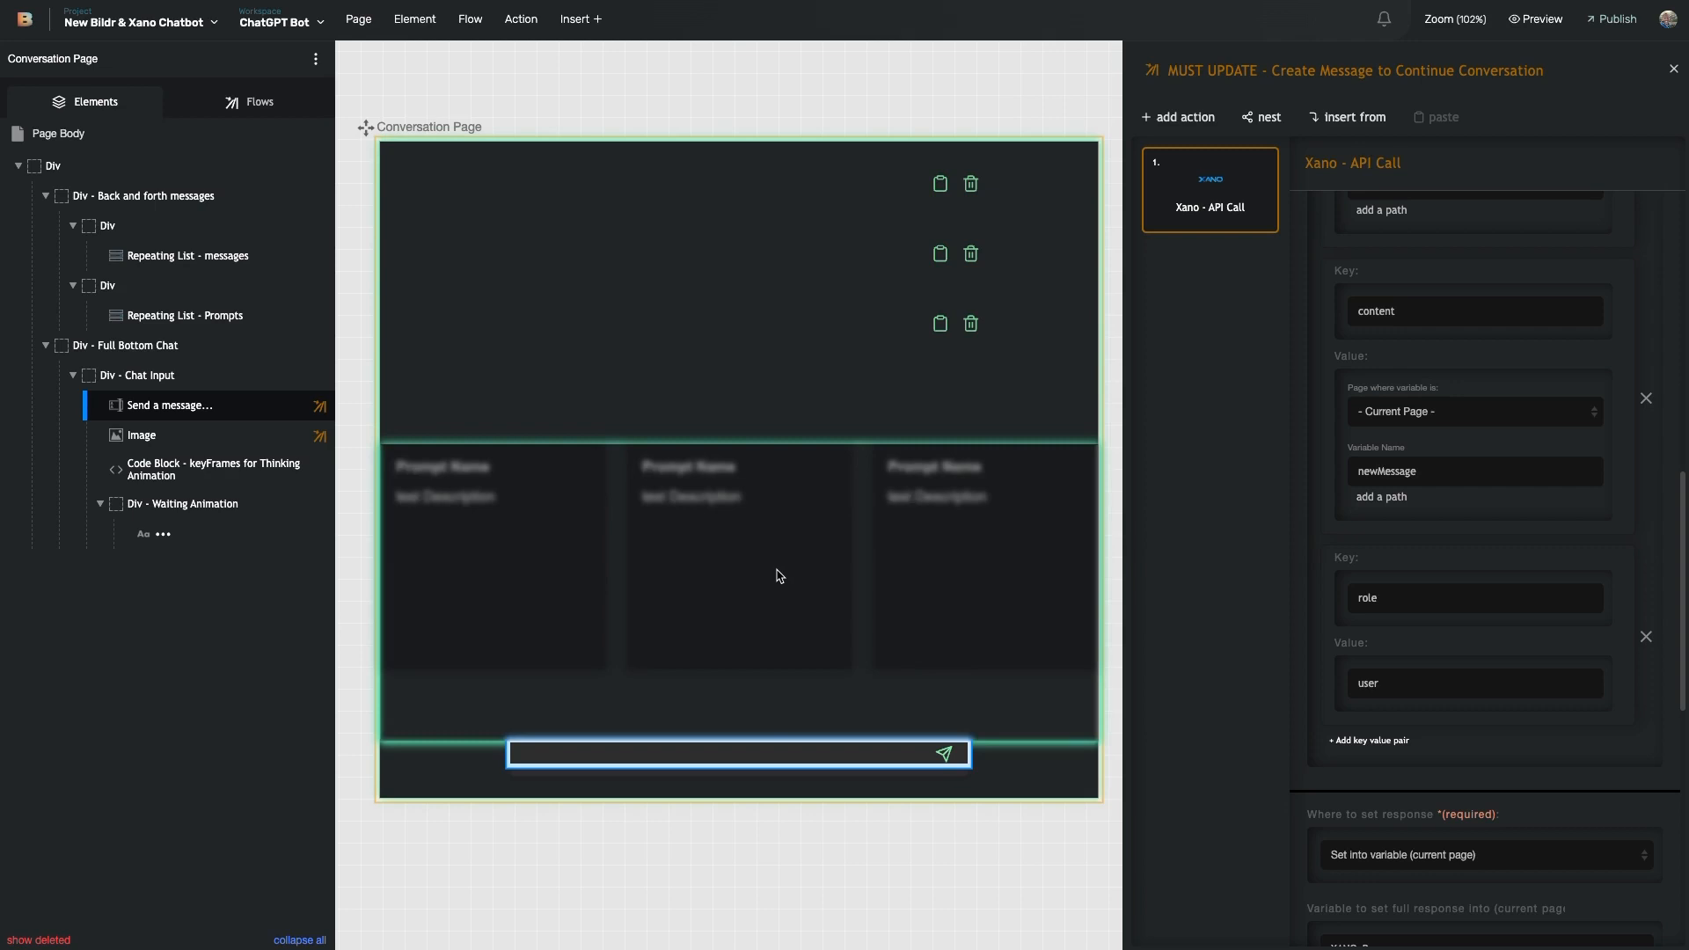
scroll(785, 592, "left", 2)
scroll(785, 592, "right", 1)
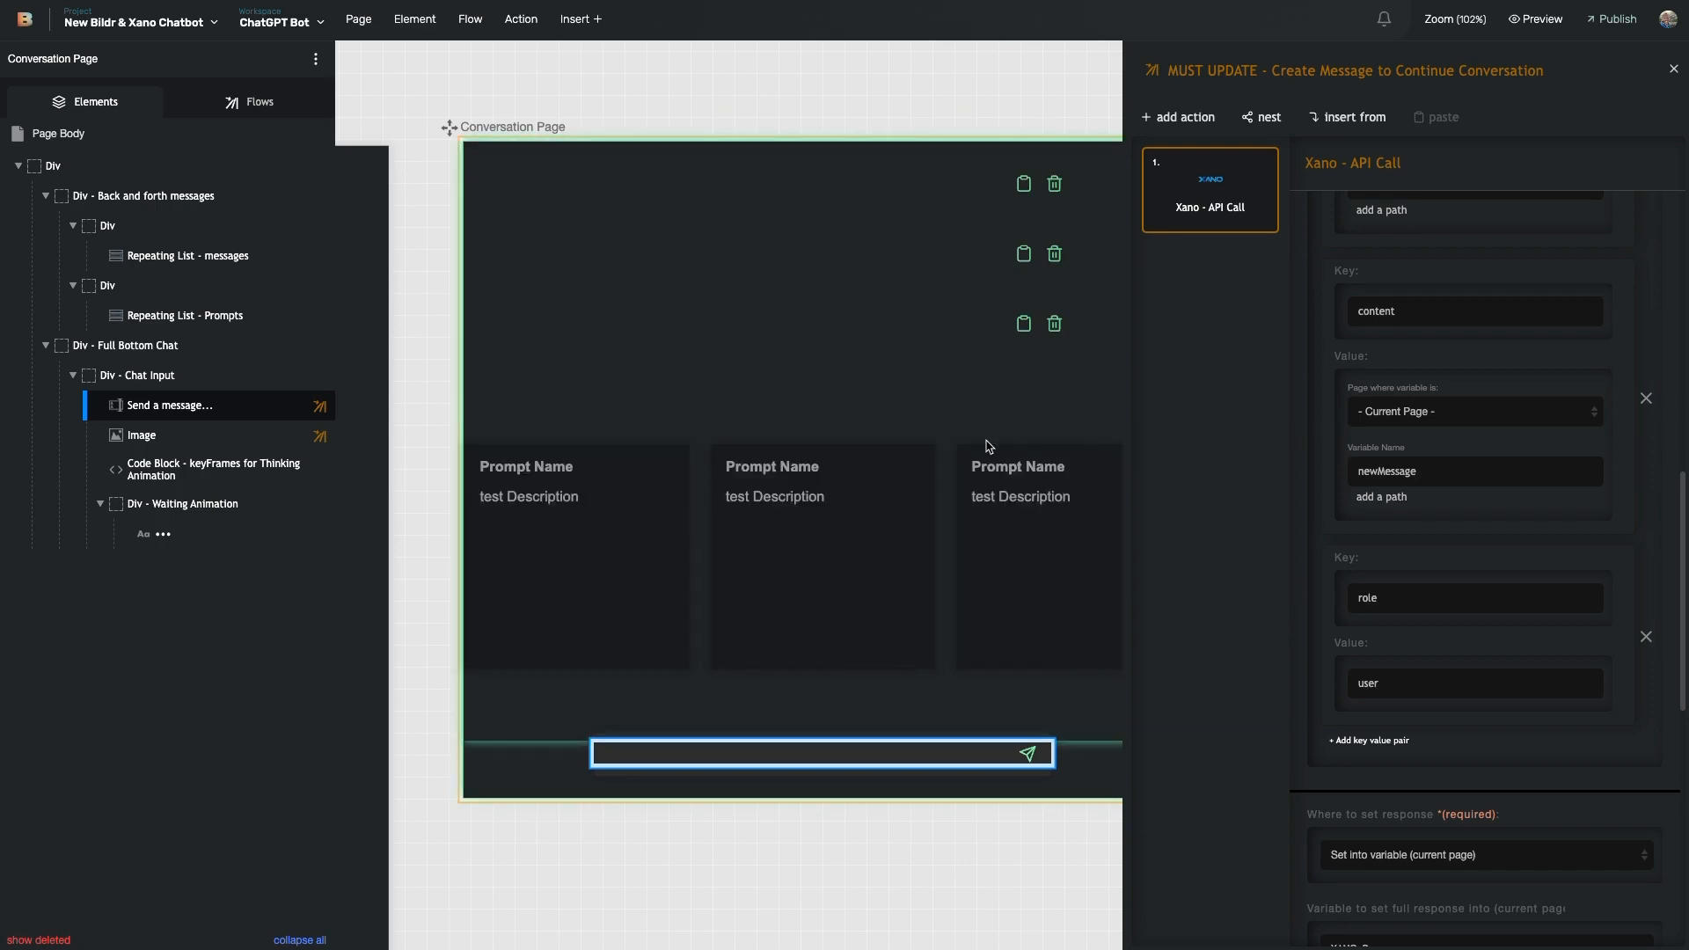
scroll(939, 419, "right", 1)
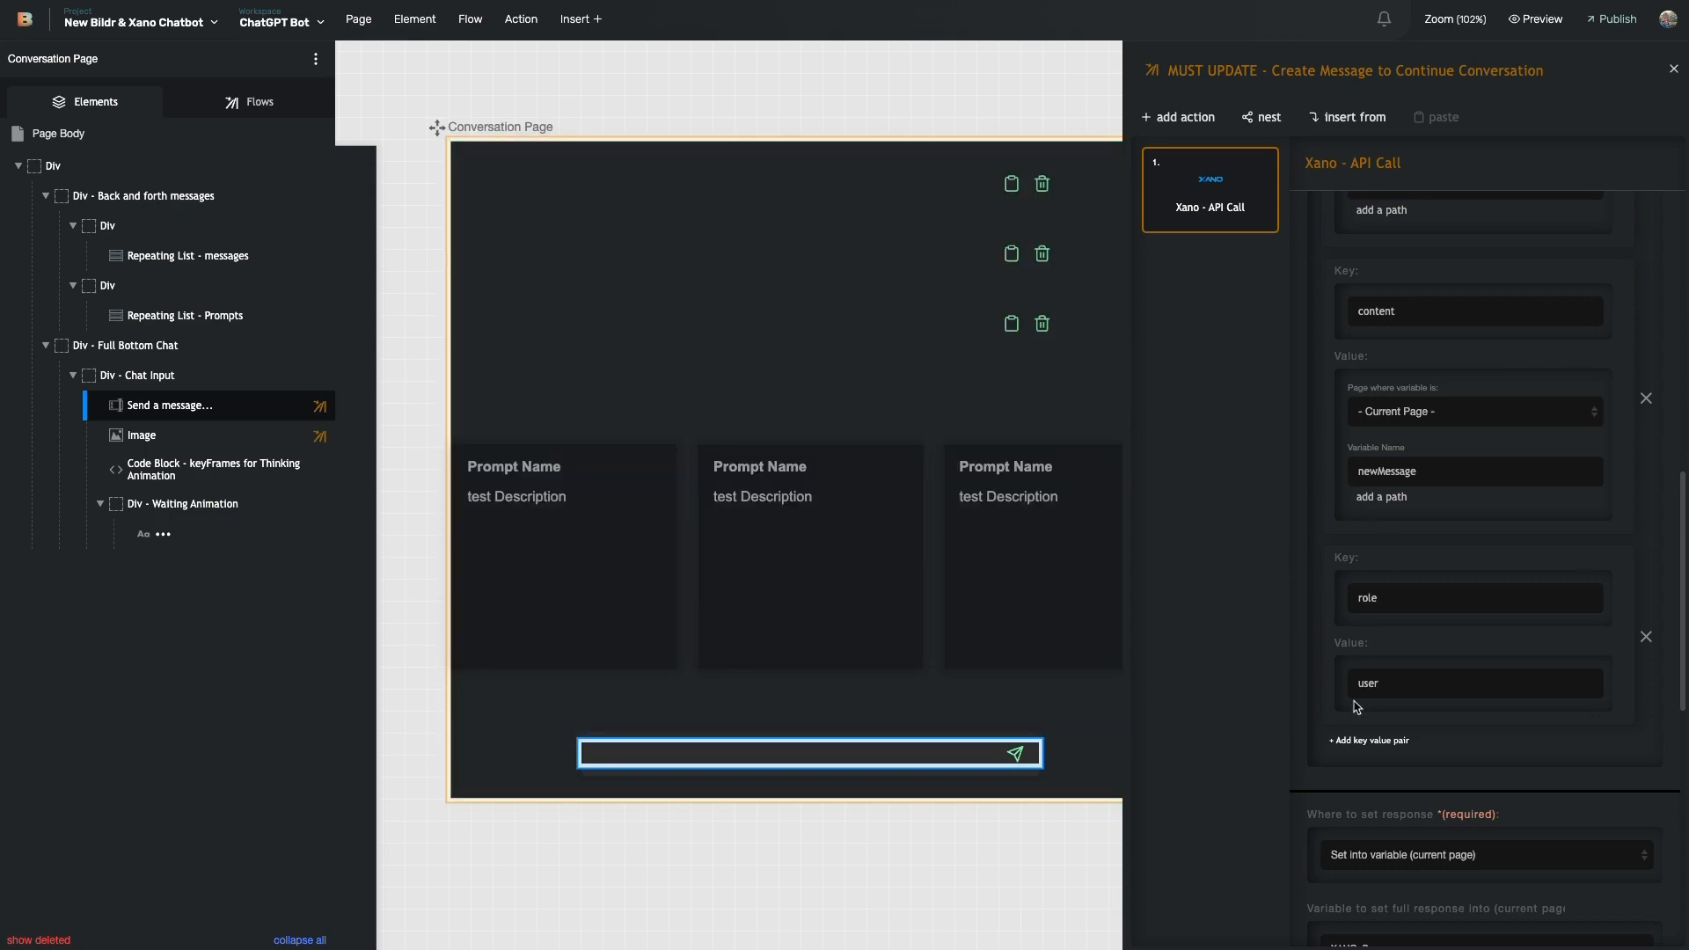
scroll(1339, 697, "down", 2)
scroll(1376, 537, "down", 4)
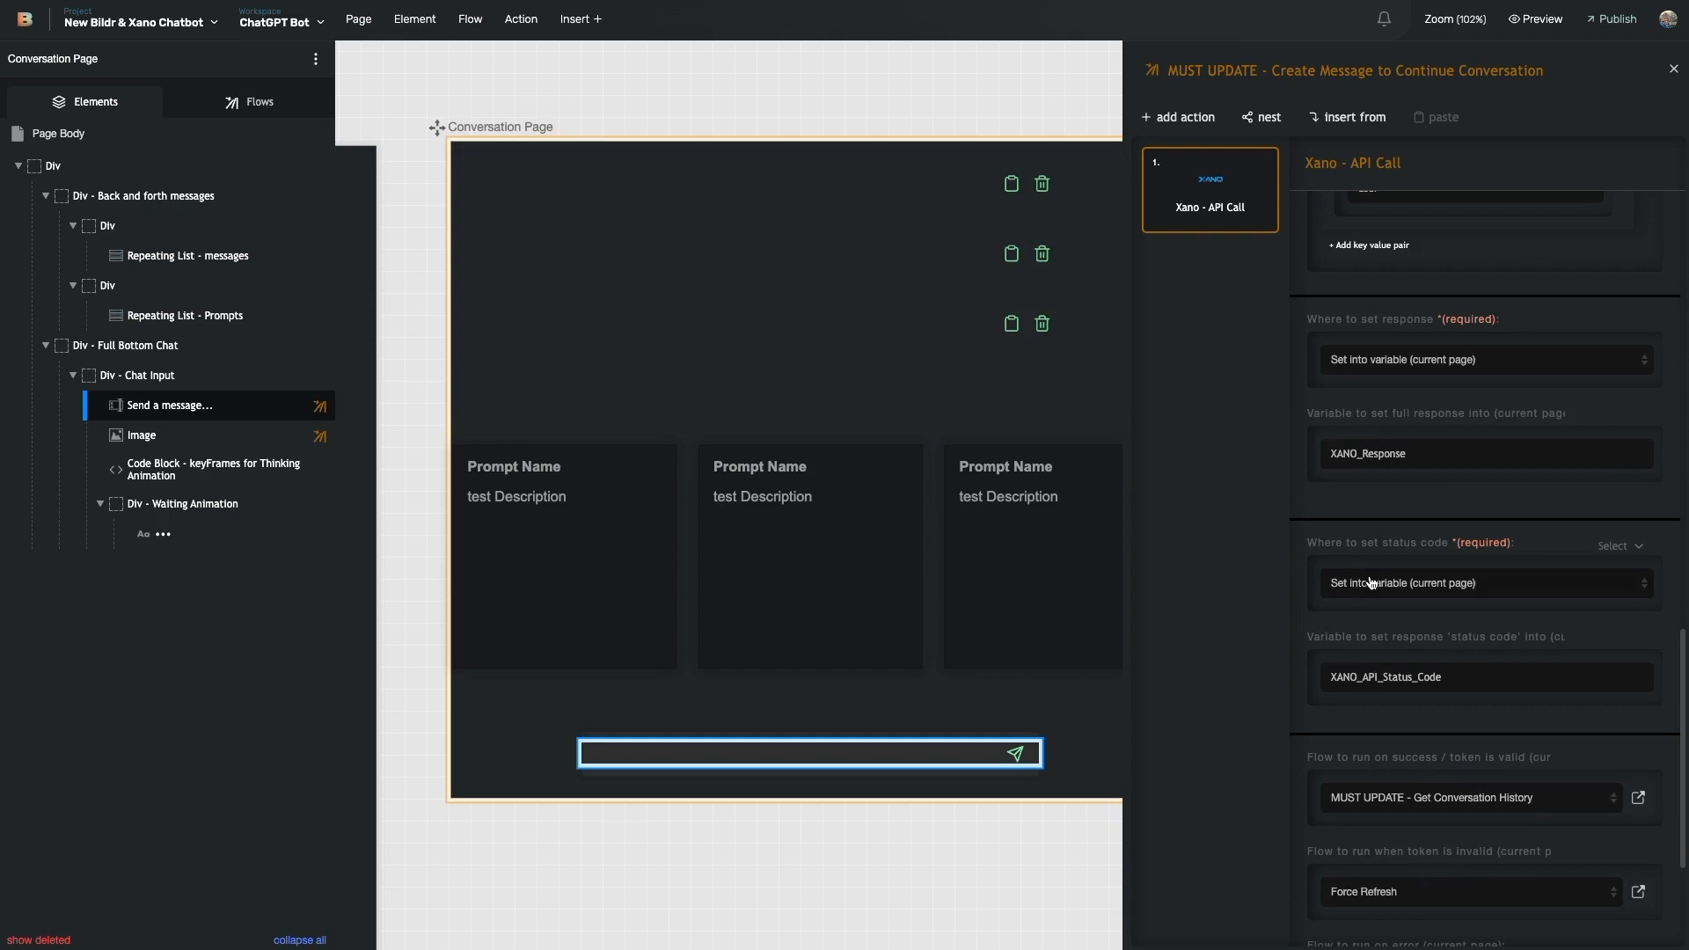
scroll(1372, 587, "up", 3)
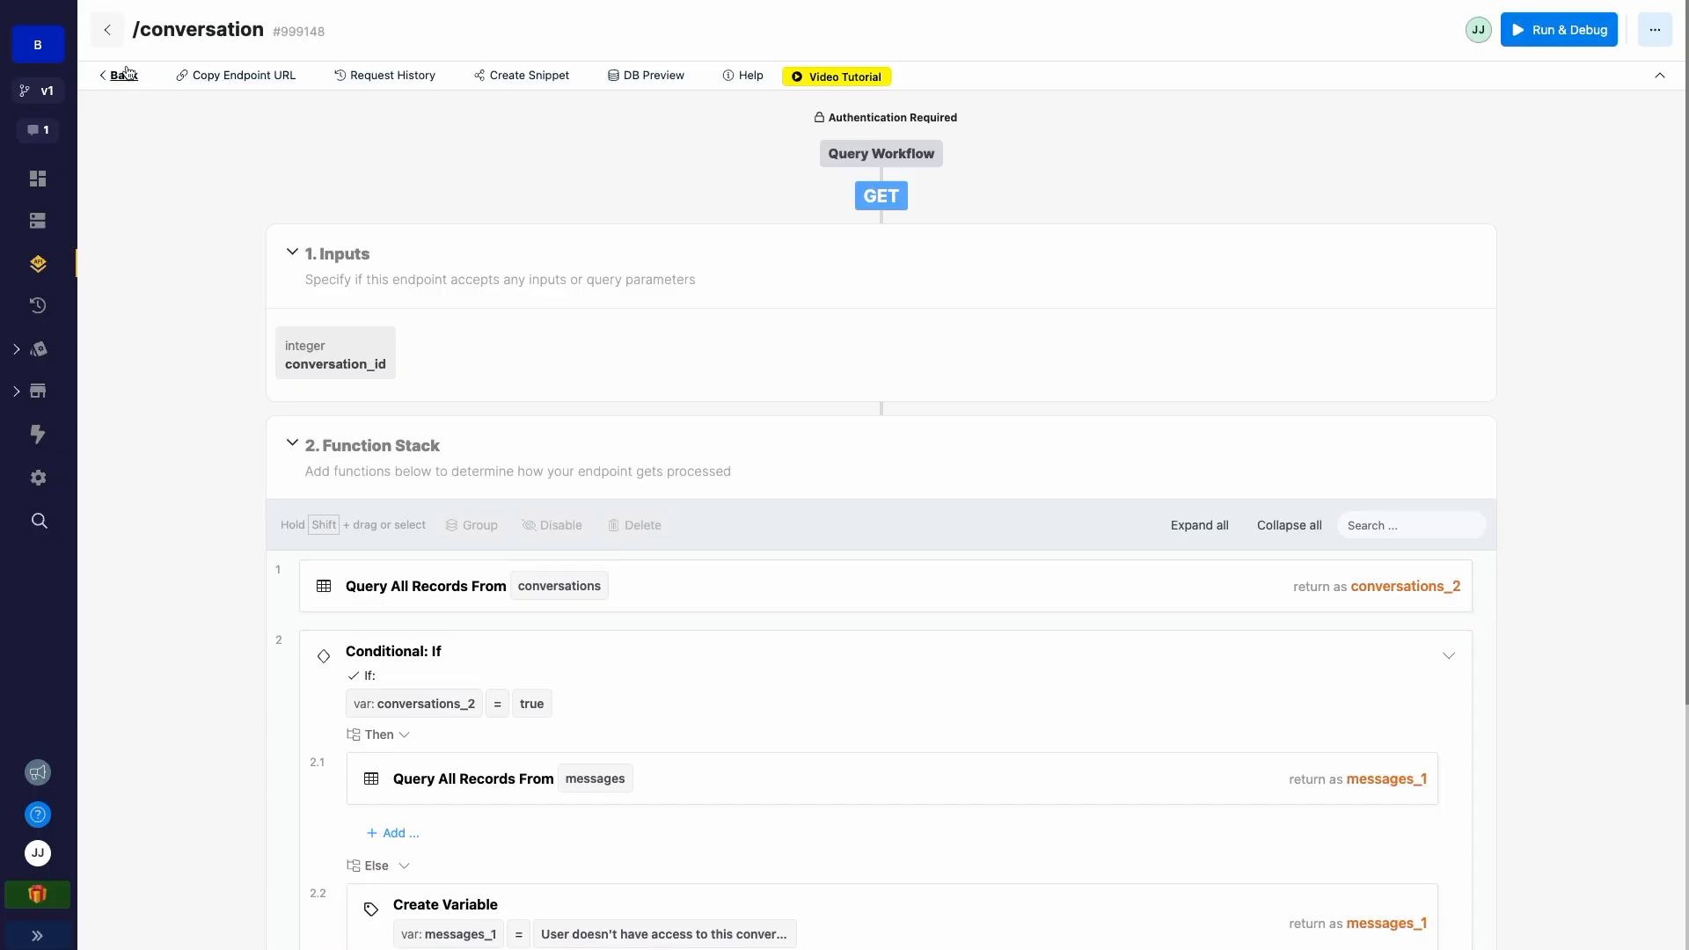
- Open the continue_conversation endpoint from the bildr_chat_bot list and scroll through its Function Stack
left_click(123, 73)
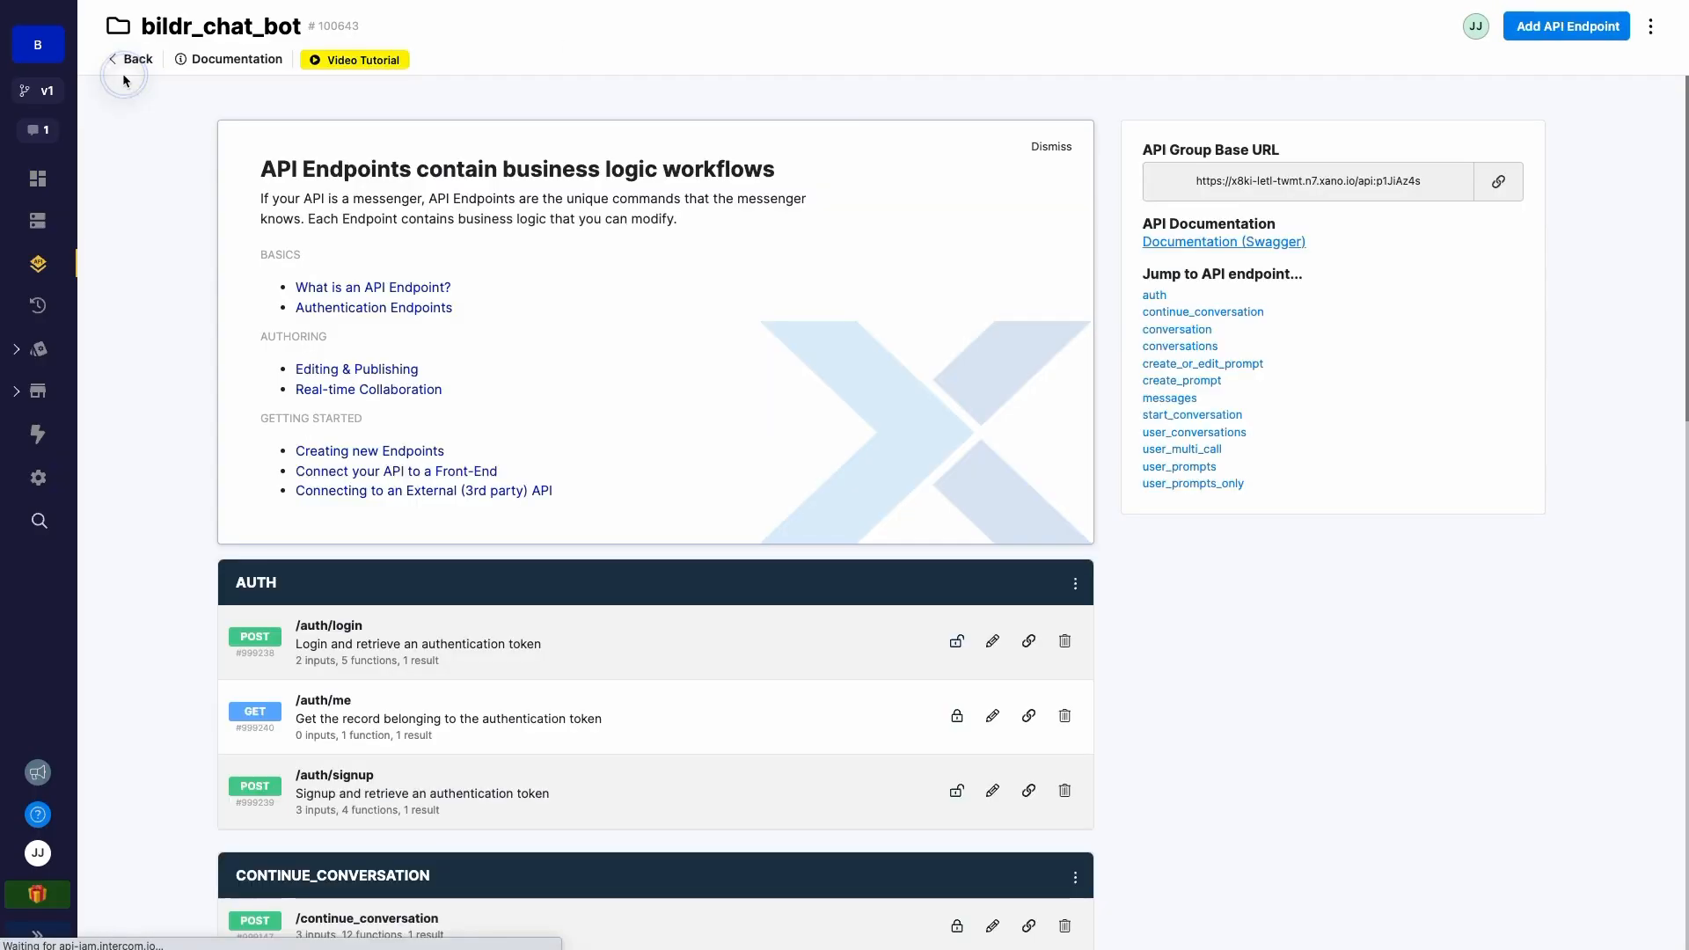
scroll(473, 312, "down", 5)
left_click(407, 490)
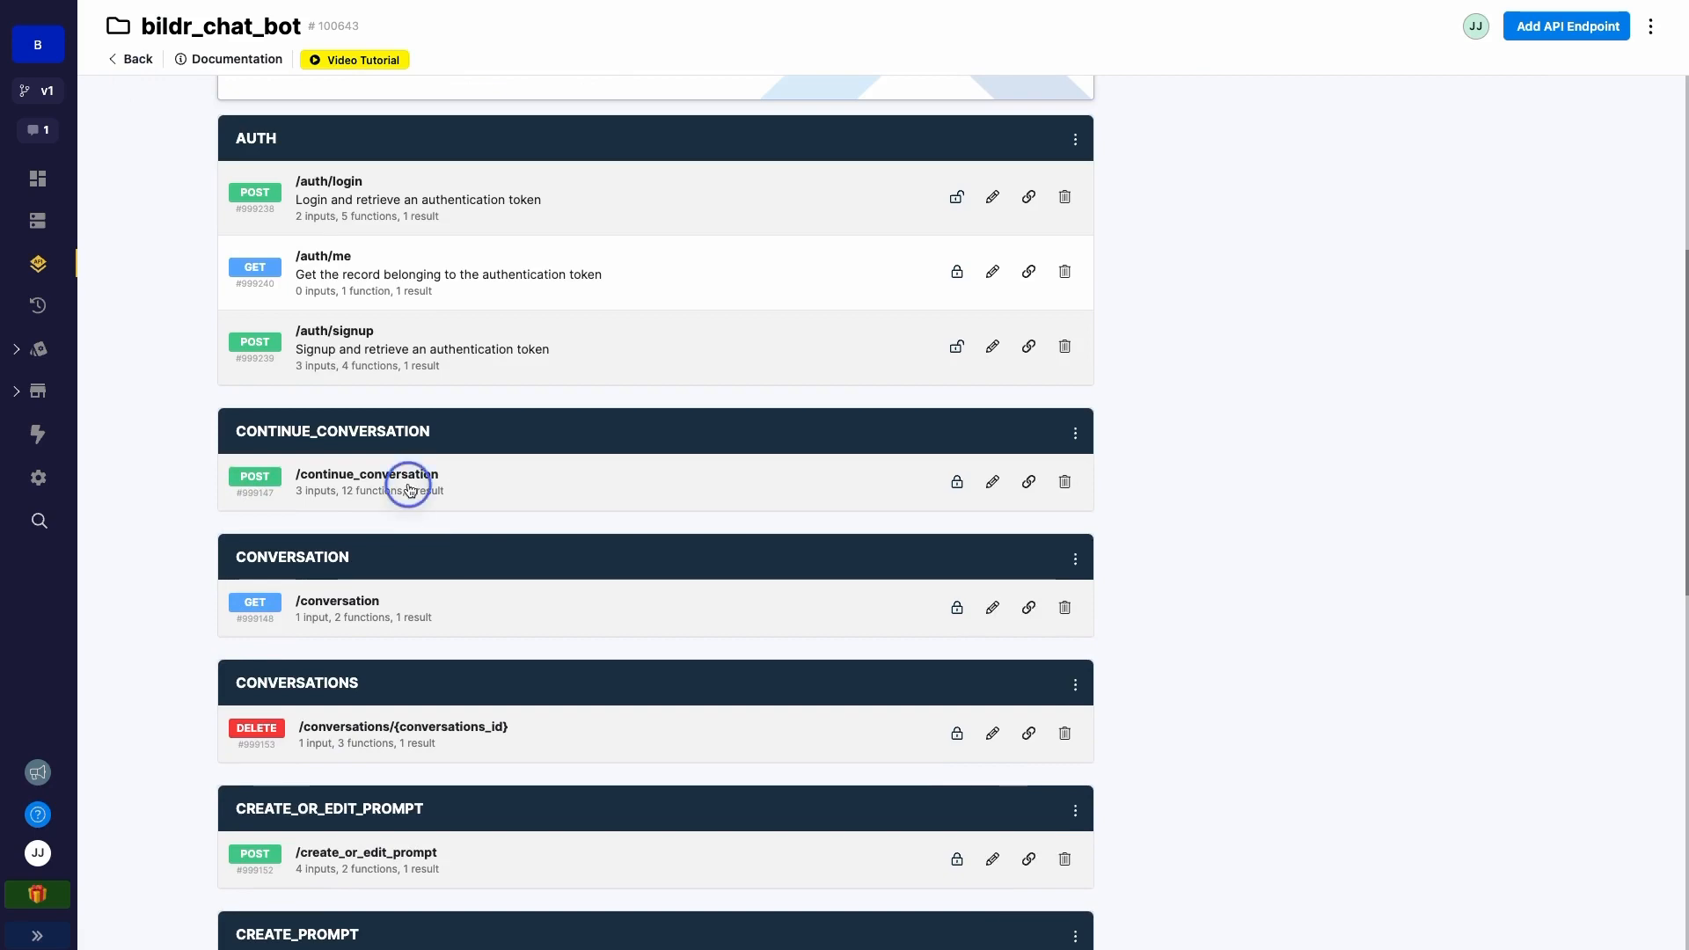
scroll(410, 490, "down", 2)
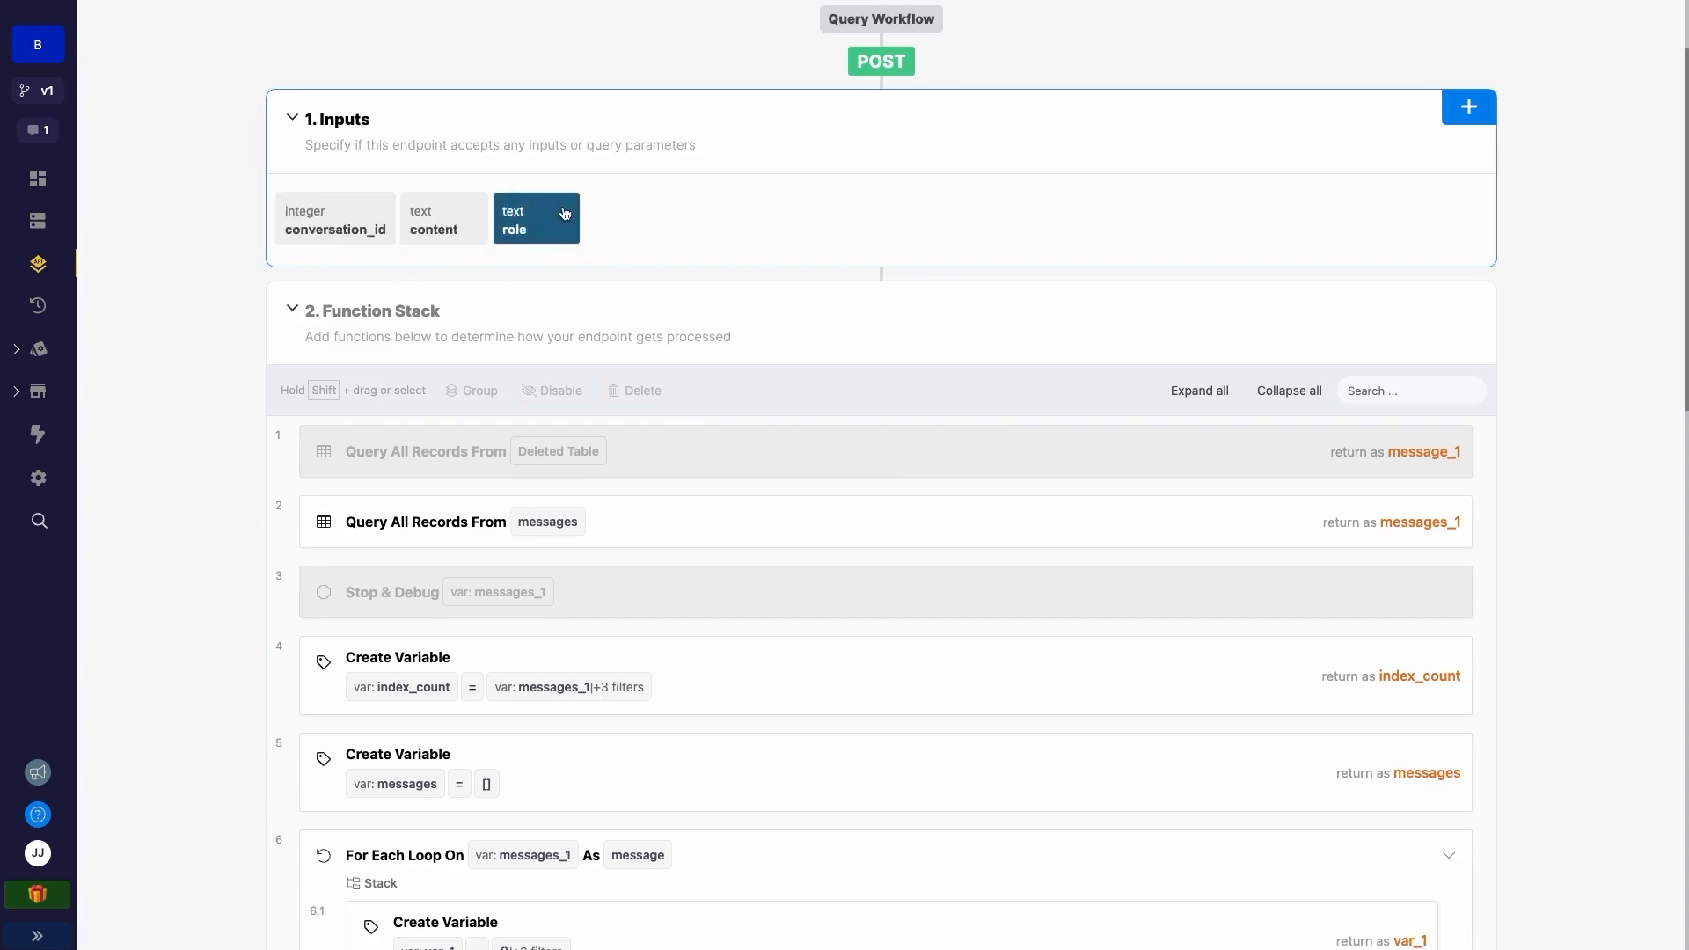
scroll(498, 358, "down", 1)
scroll(497, 358, "down", 3)
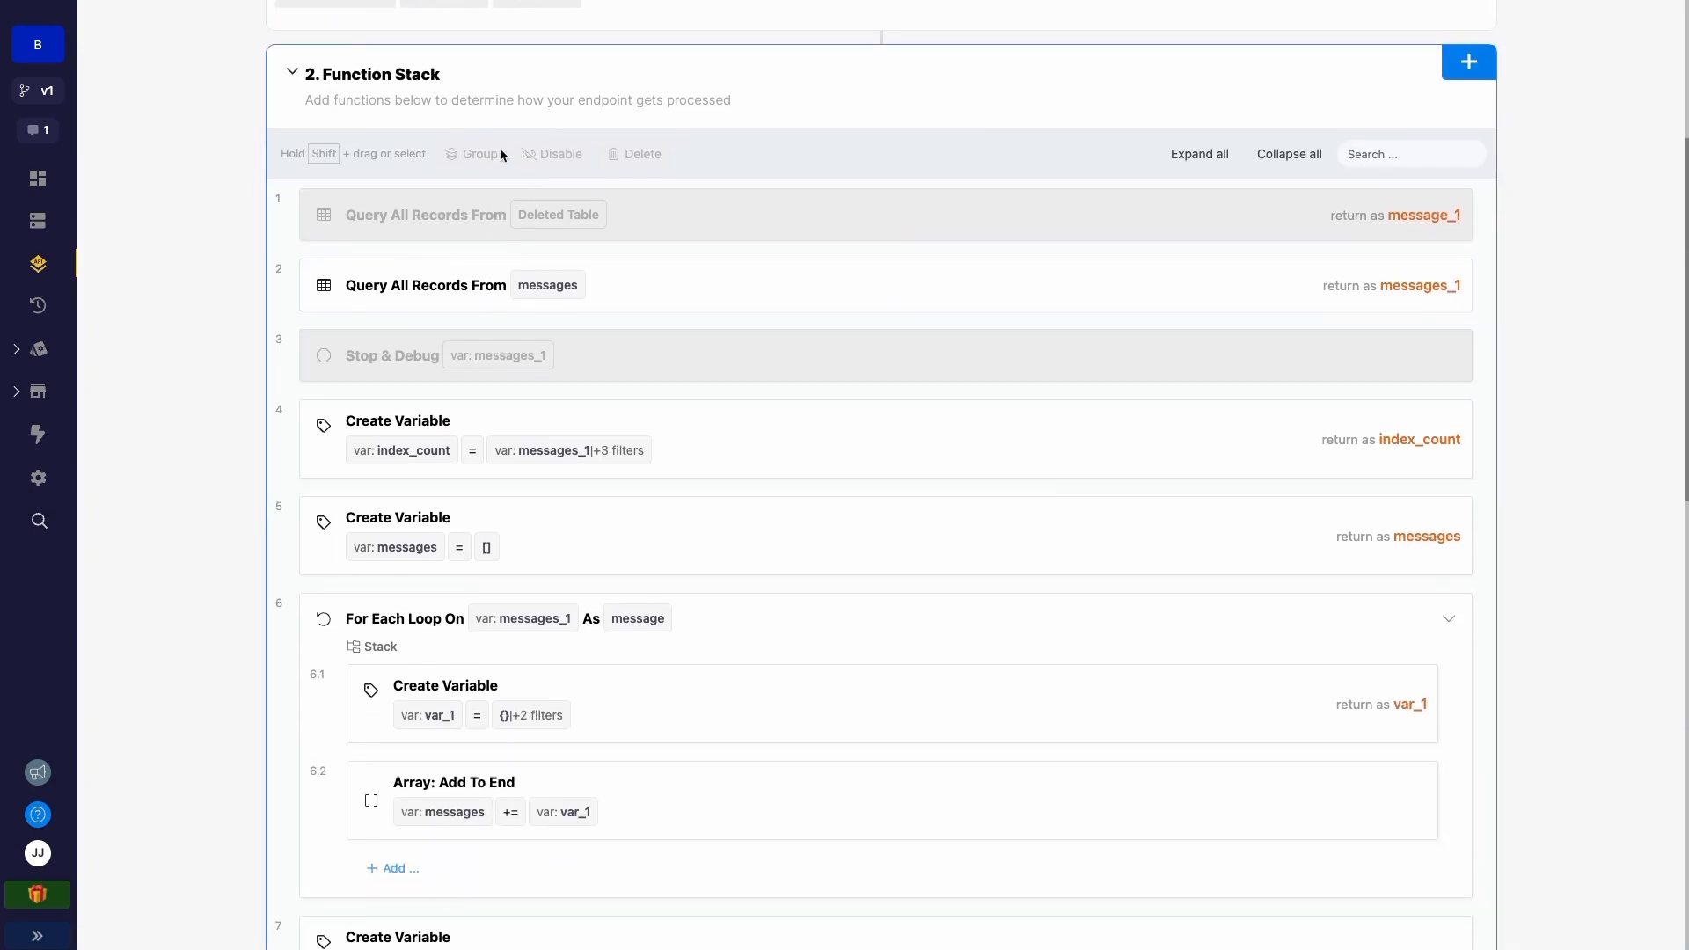
scroll(390, 565, "down", 1)
scroll(390, 565, "down", 1)
scroll(390, 565, "down", 3)
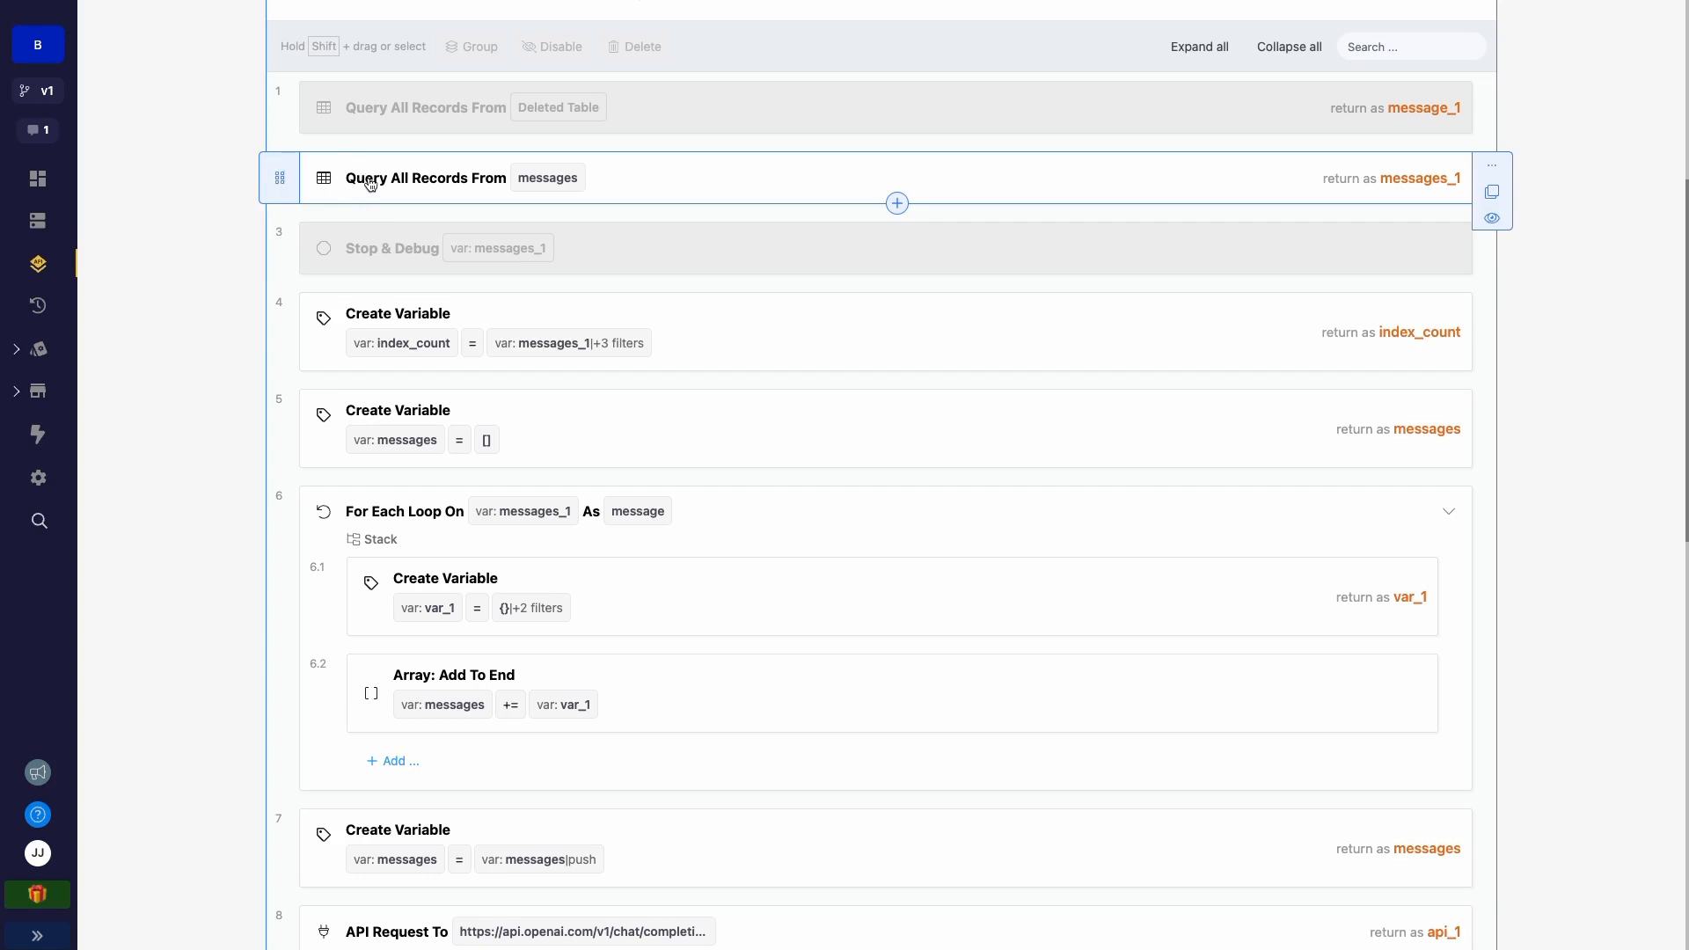
- Open the messages query step, check its conversation_id filter, and review the rest of the Function Stack
left_click(503, 186)
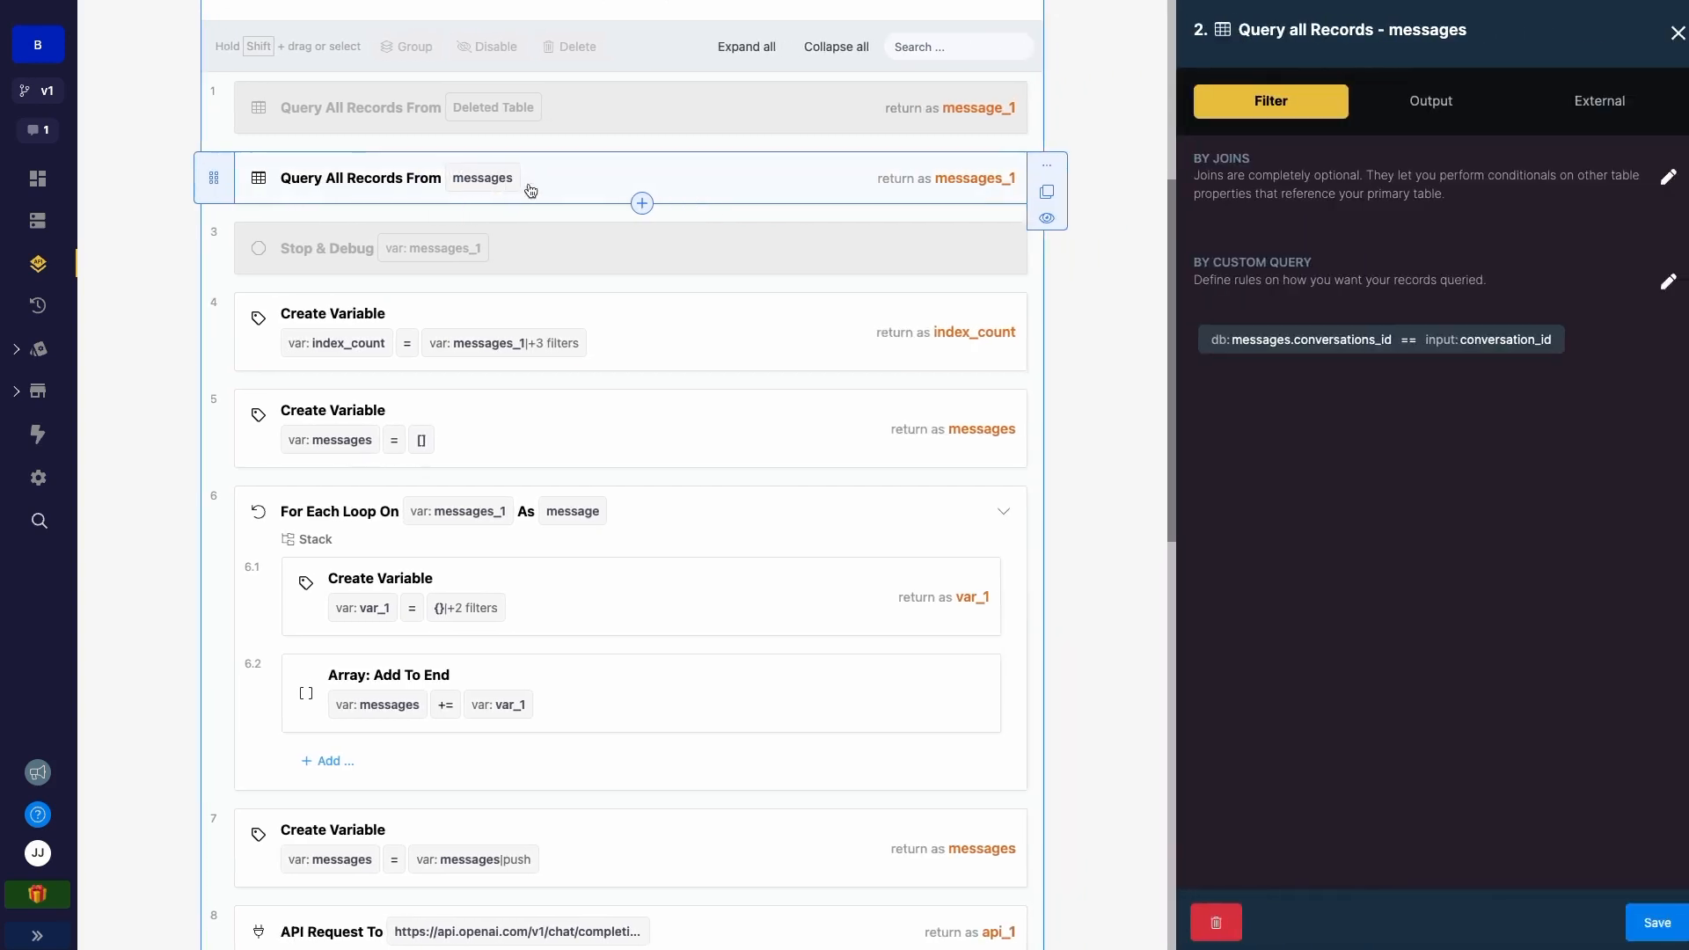
scroll(272, 159, "up", 3)
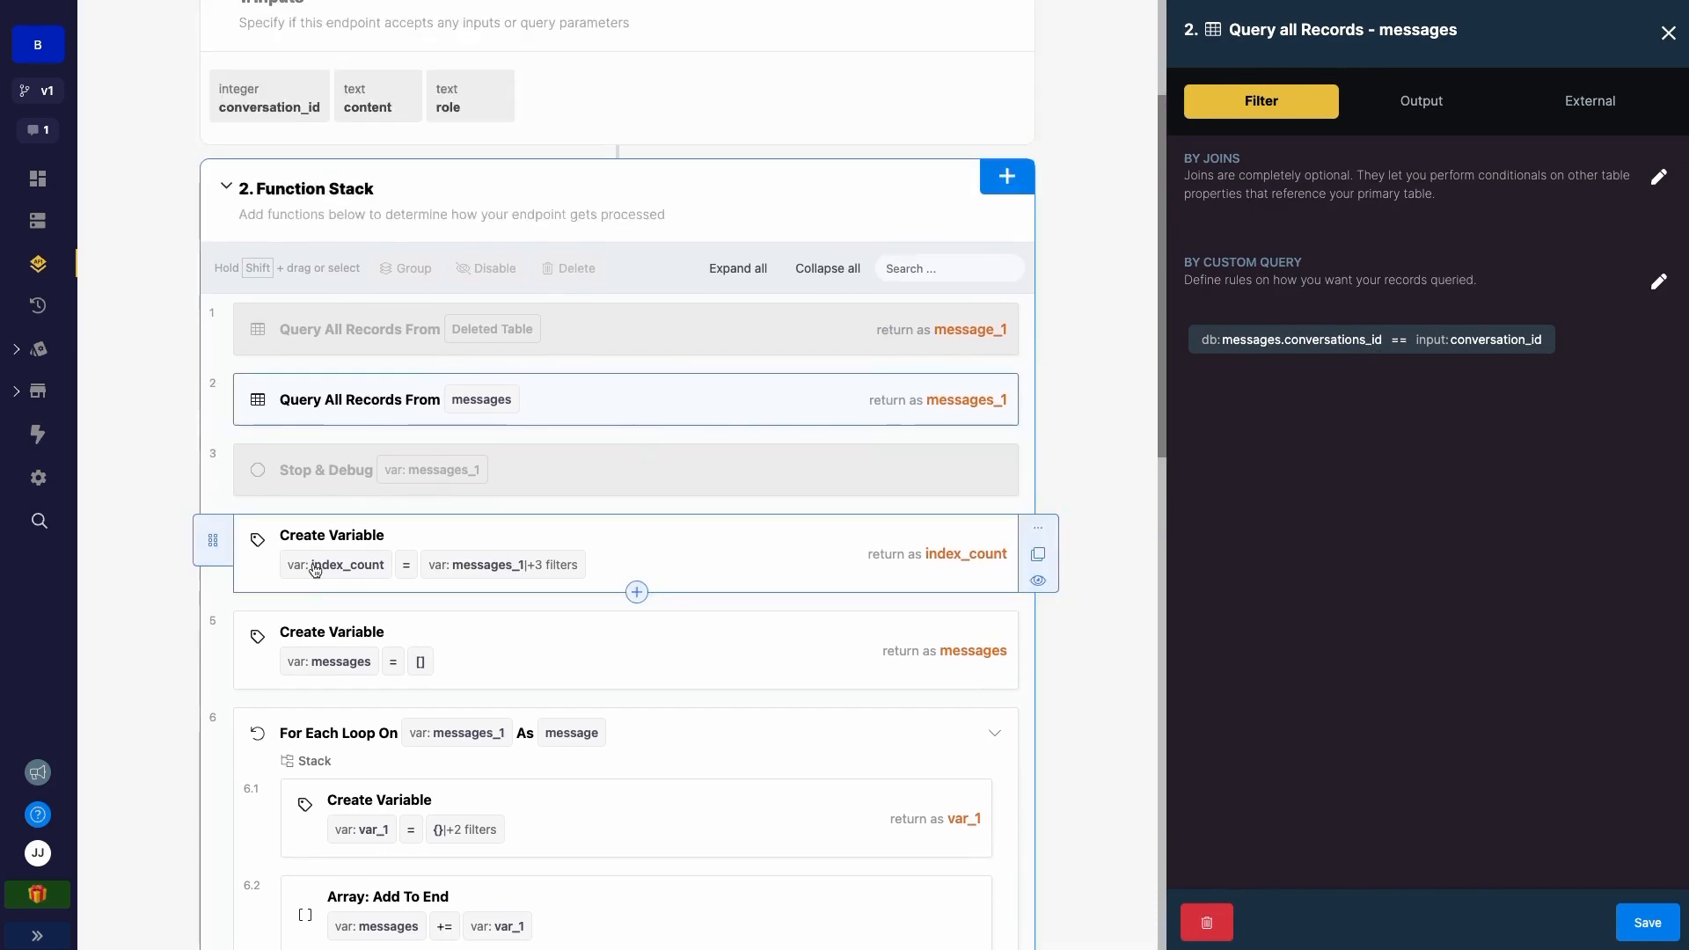
scroll(315, 569, "down", 2)
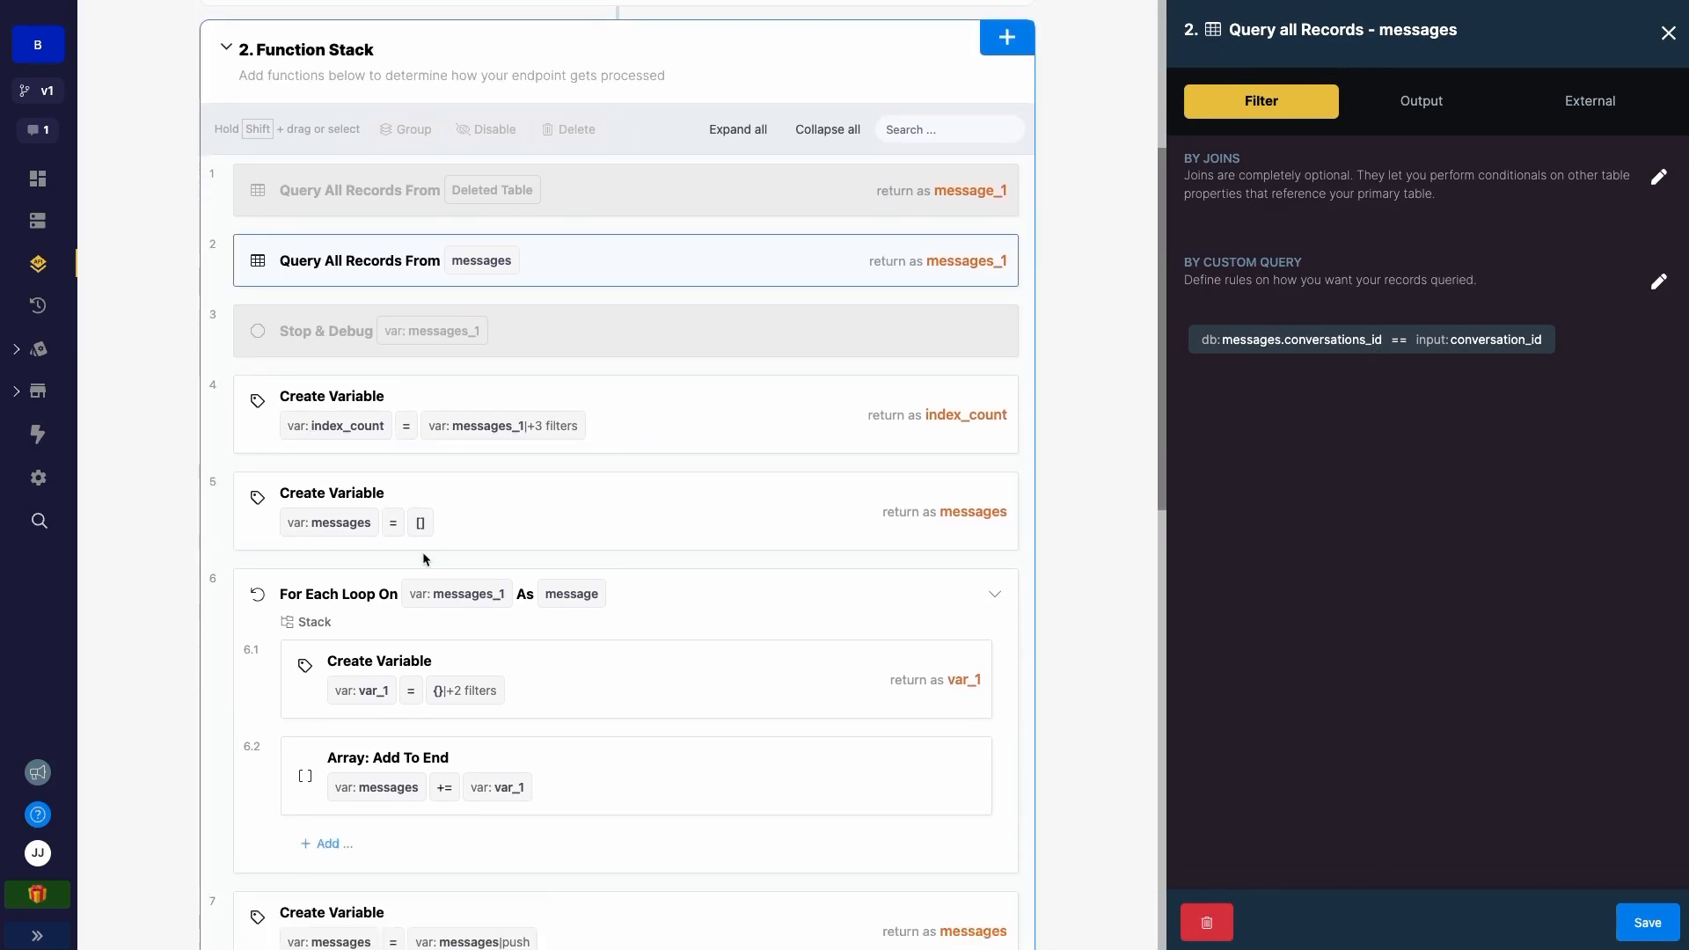
scroll(422, 598, "up", 5)
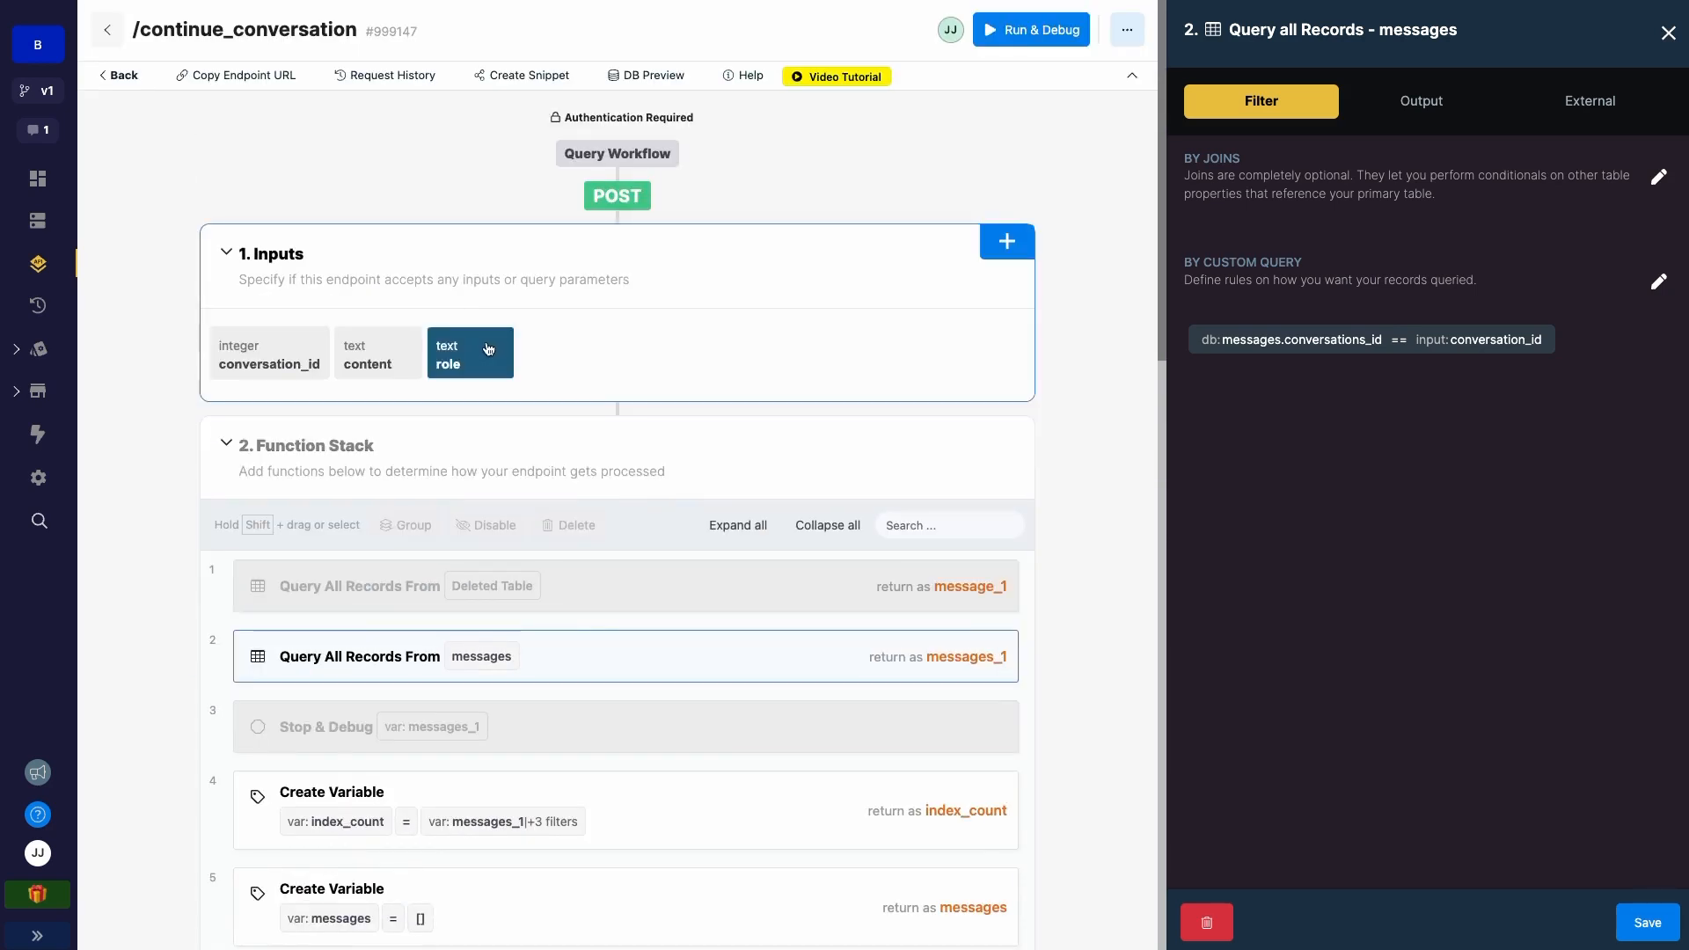
scroll(485, 352, "down", 3)
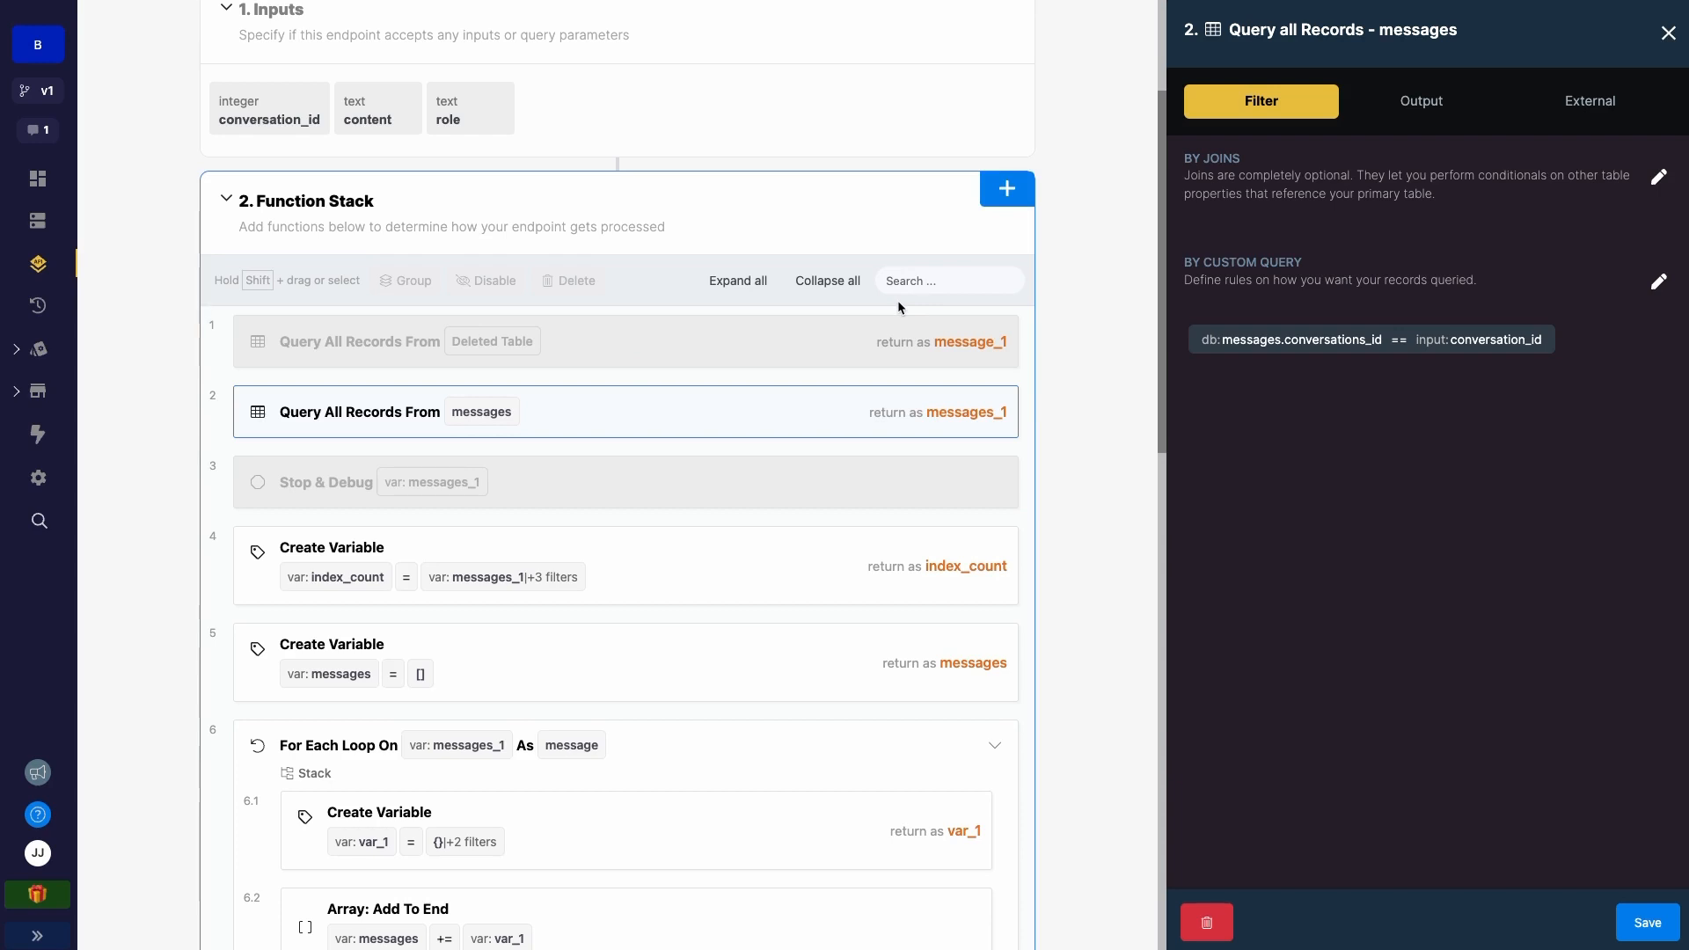
scroll(888, 322, "down", 1)
scroll(883, 334, "down", 3)
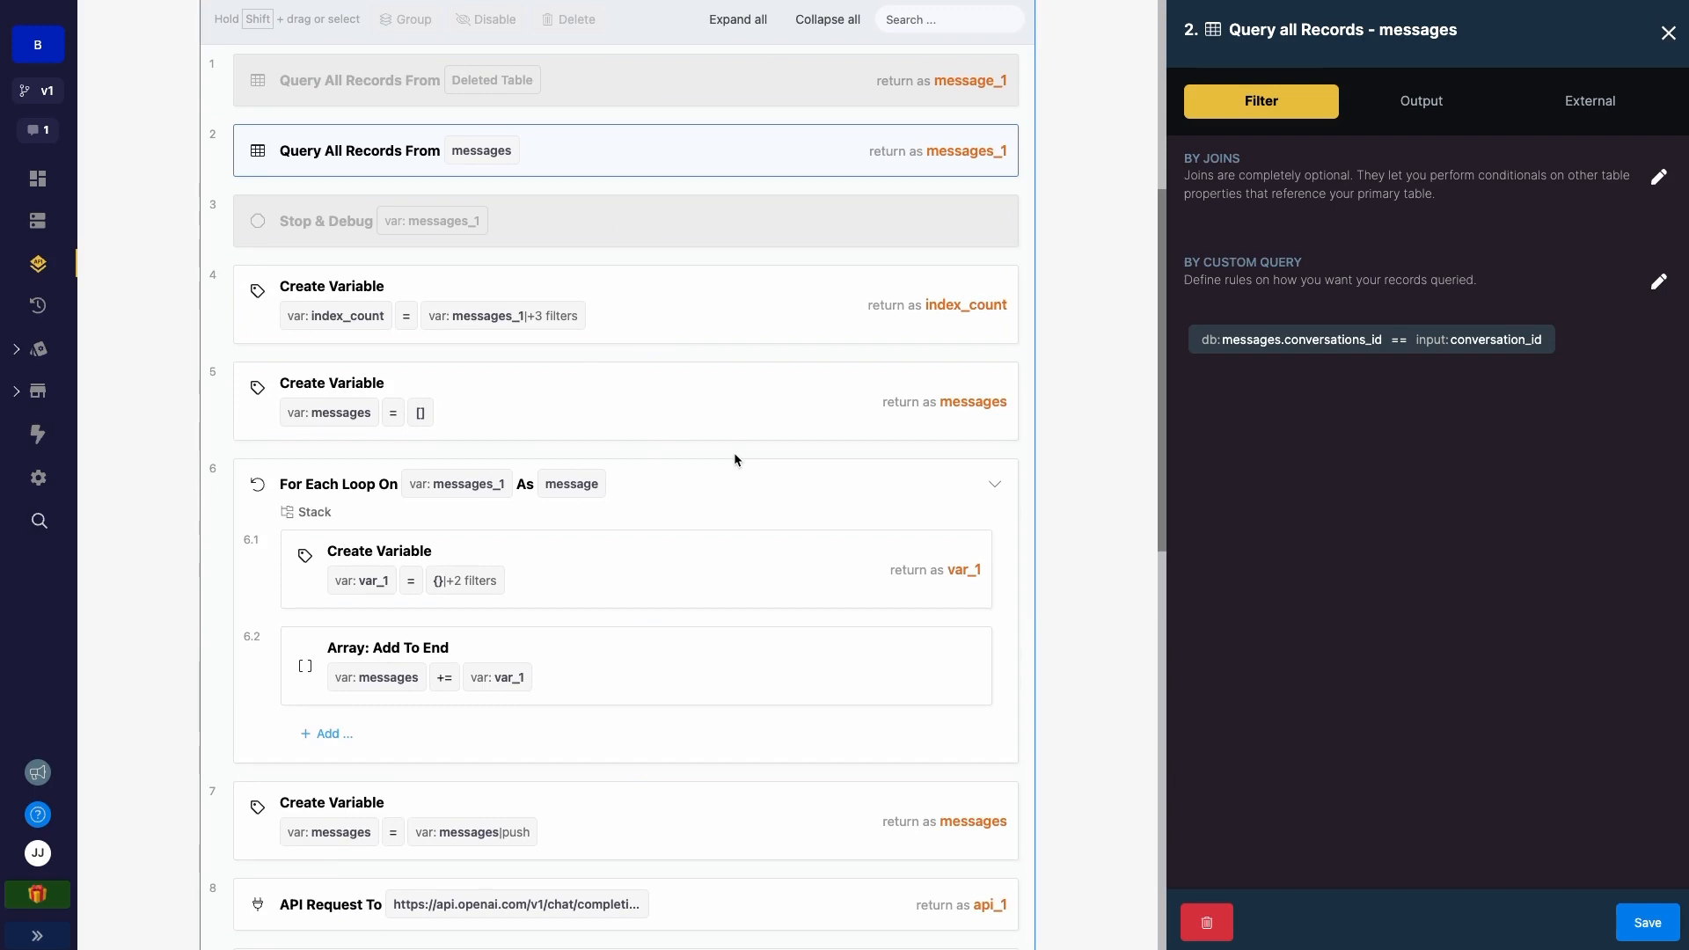
scroll(736, 477, "down", 4)
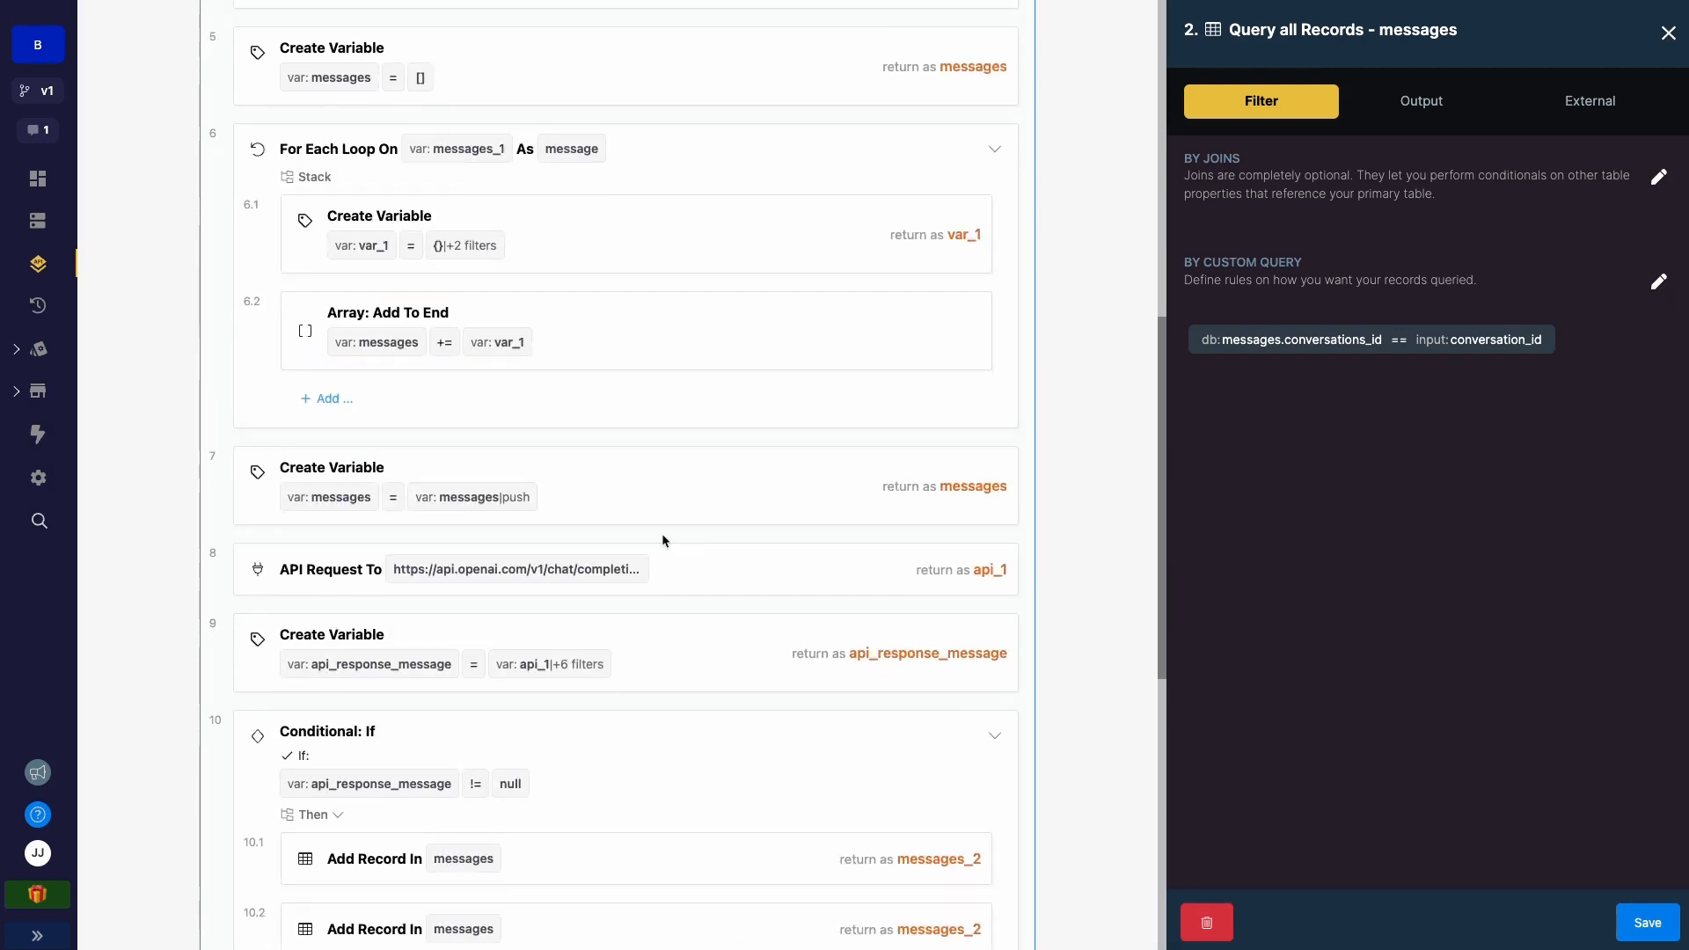
scroll(577, 589, "down", 1)
scroll(415, 381, "up", 6)
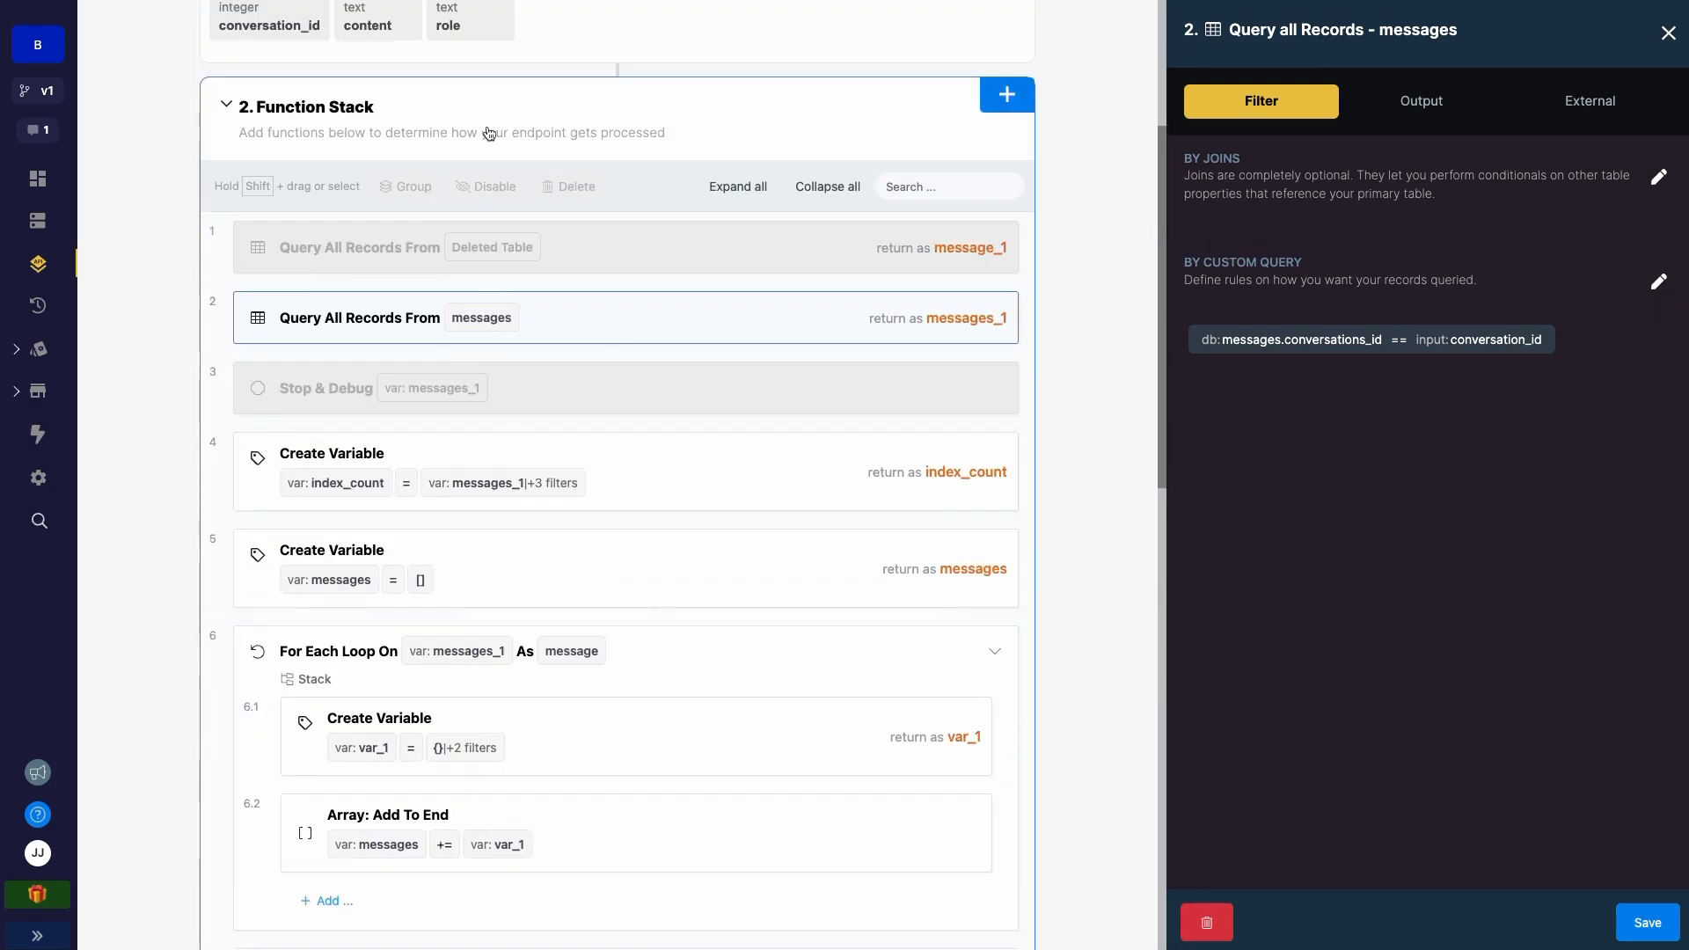
scroll(413, 571, "down", 2)
scroll(482, 567, "down", 3)
scroll(482, 567, "down", 2)
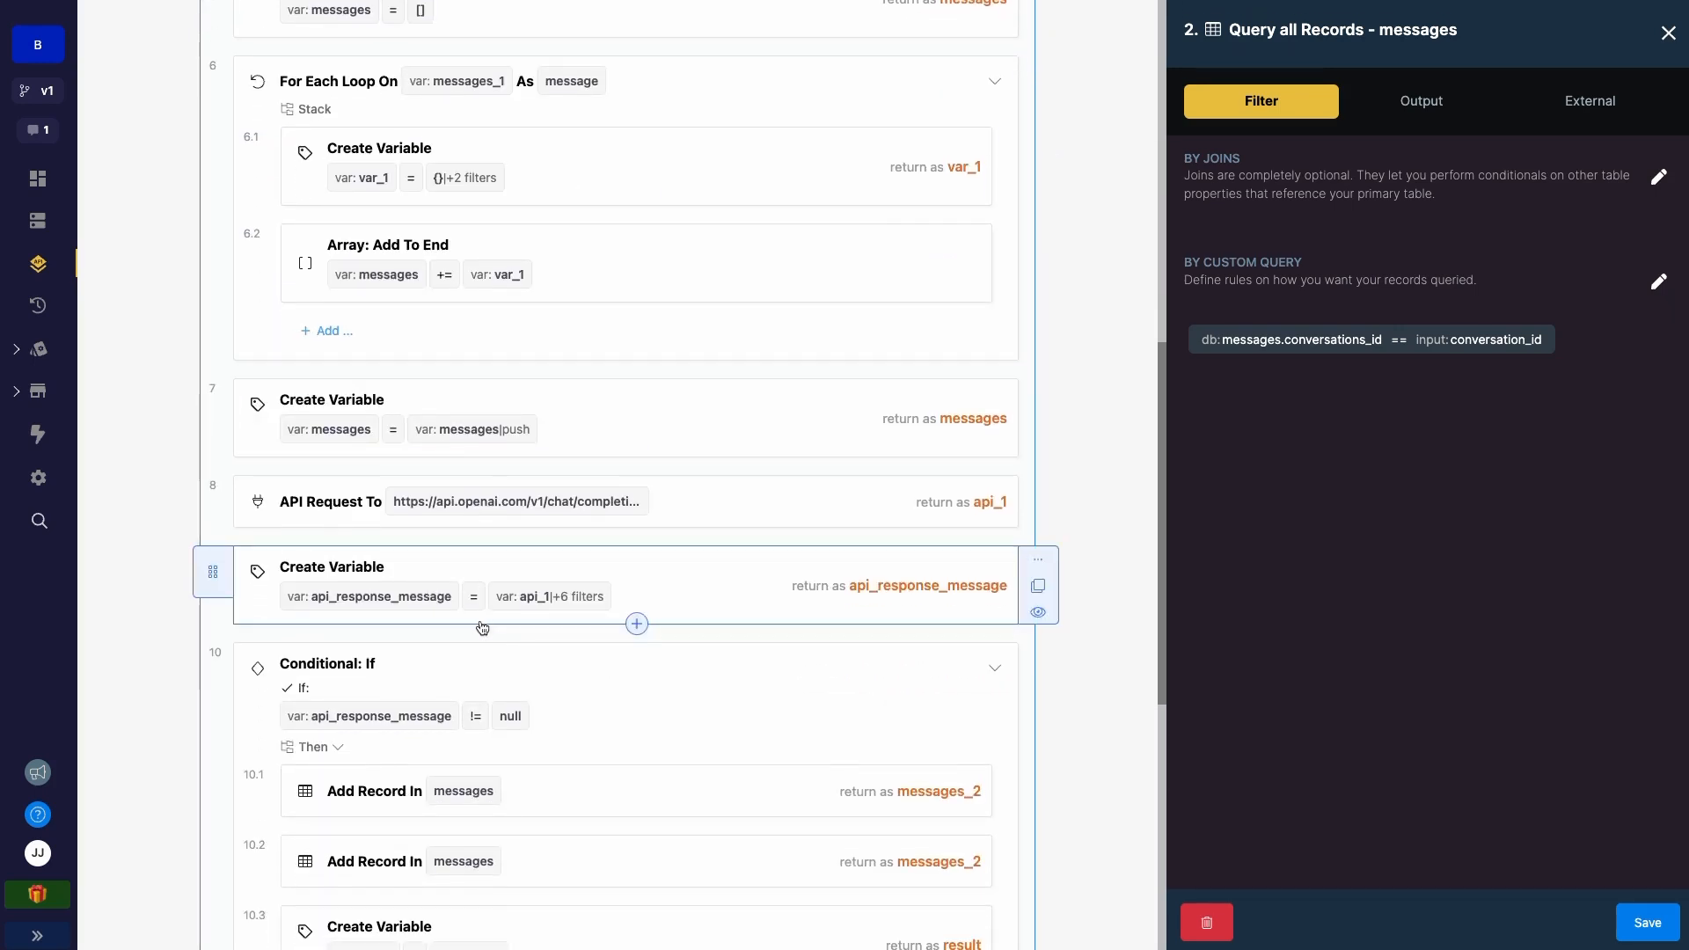
scroll(440, 668, "down", 2)
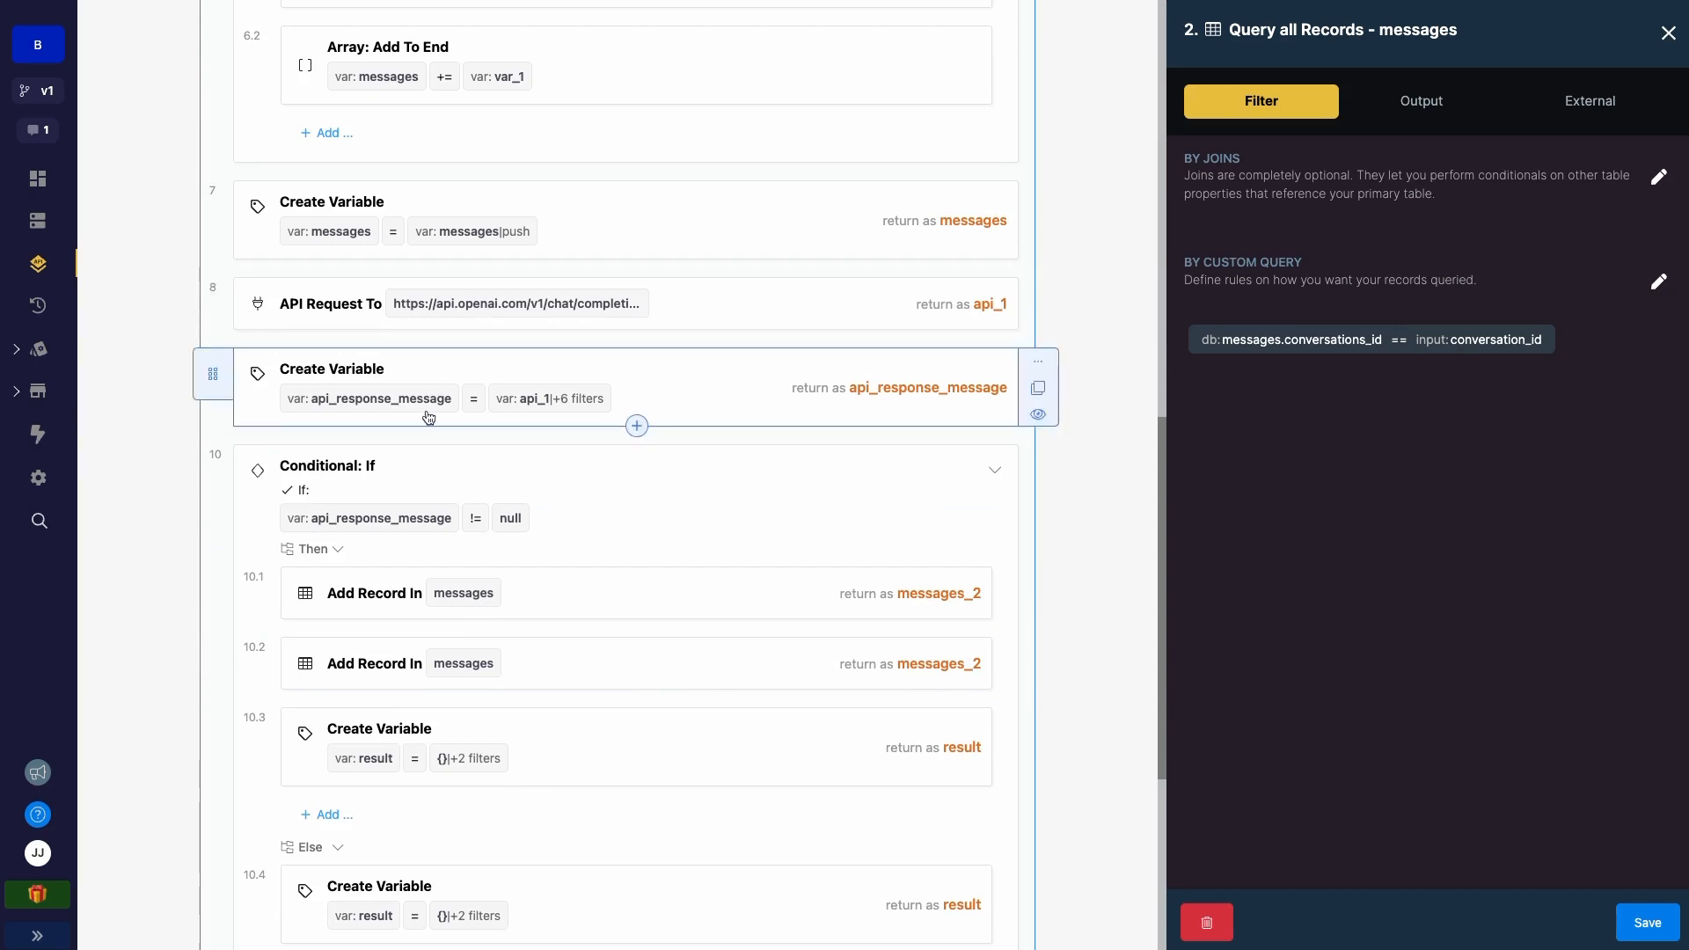
scroll(428, 417, "down", 2)
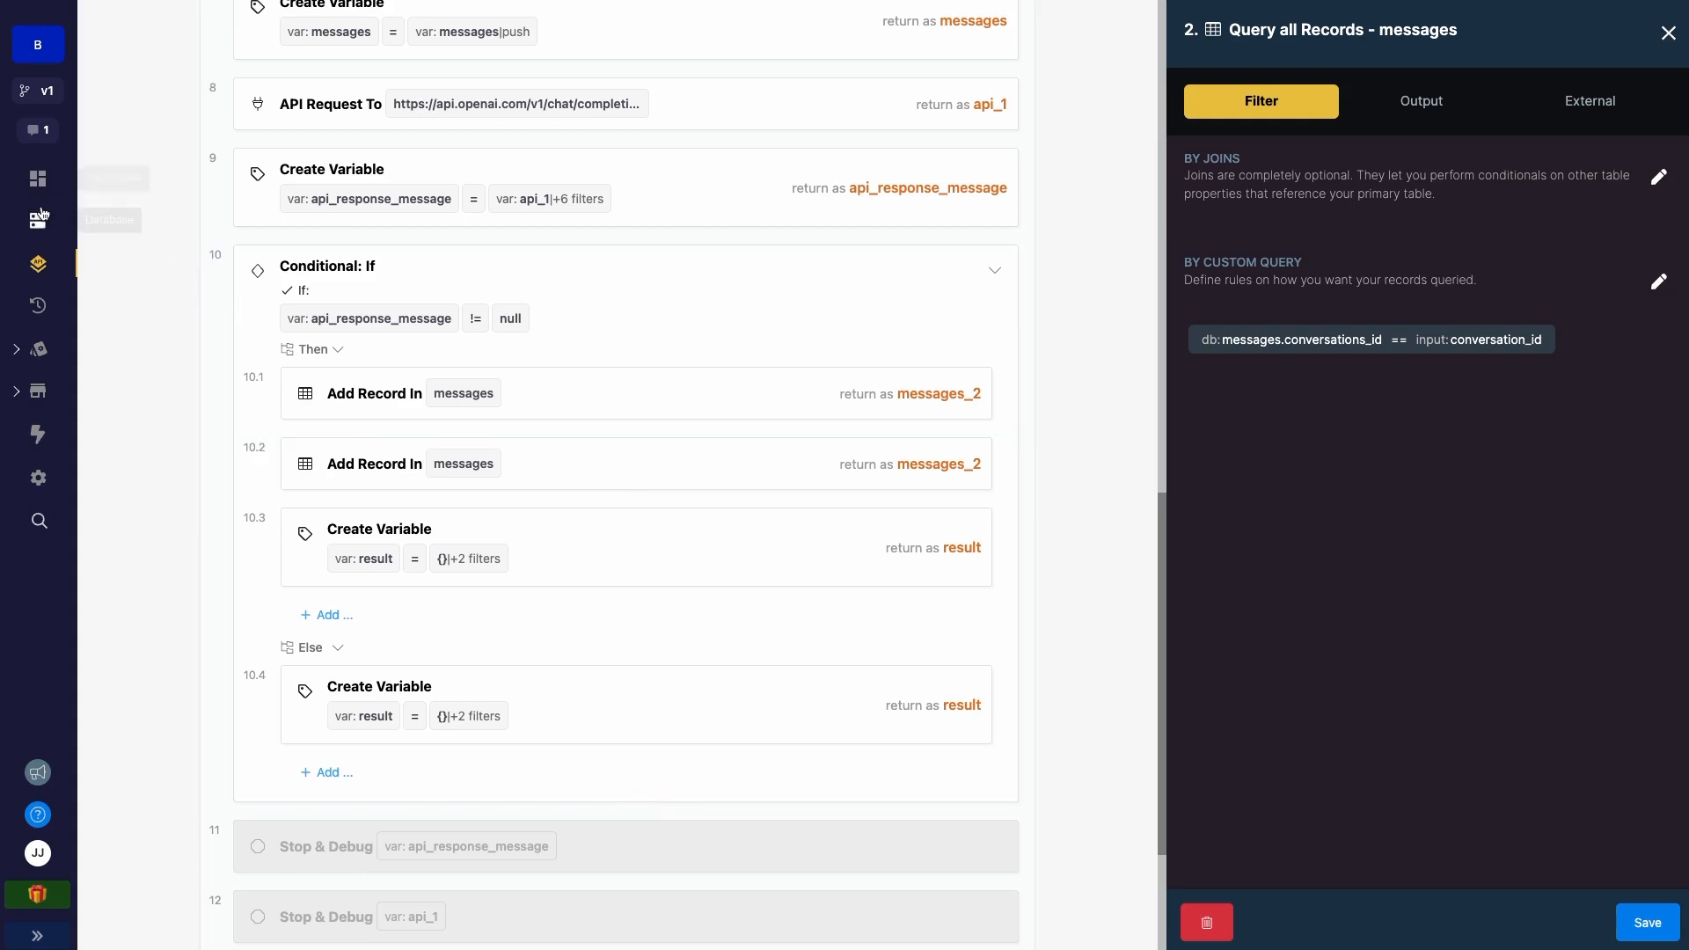
- Open the Database sidebar item to look over the list of tables
left_click(41, 216)
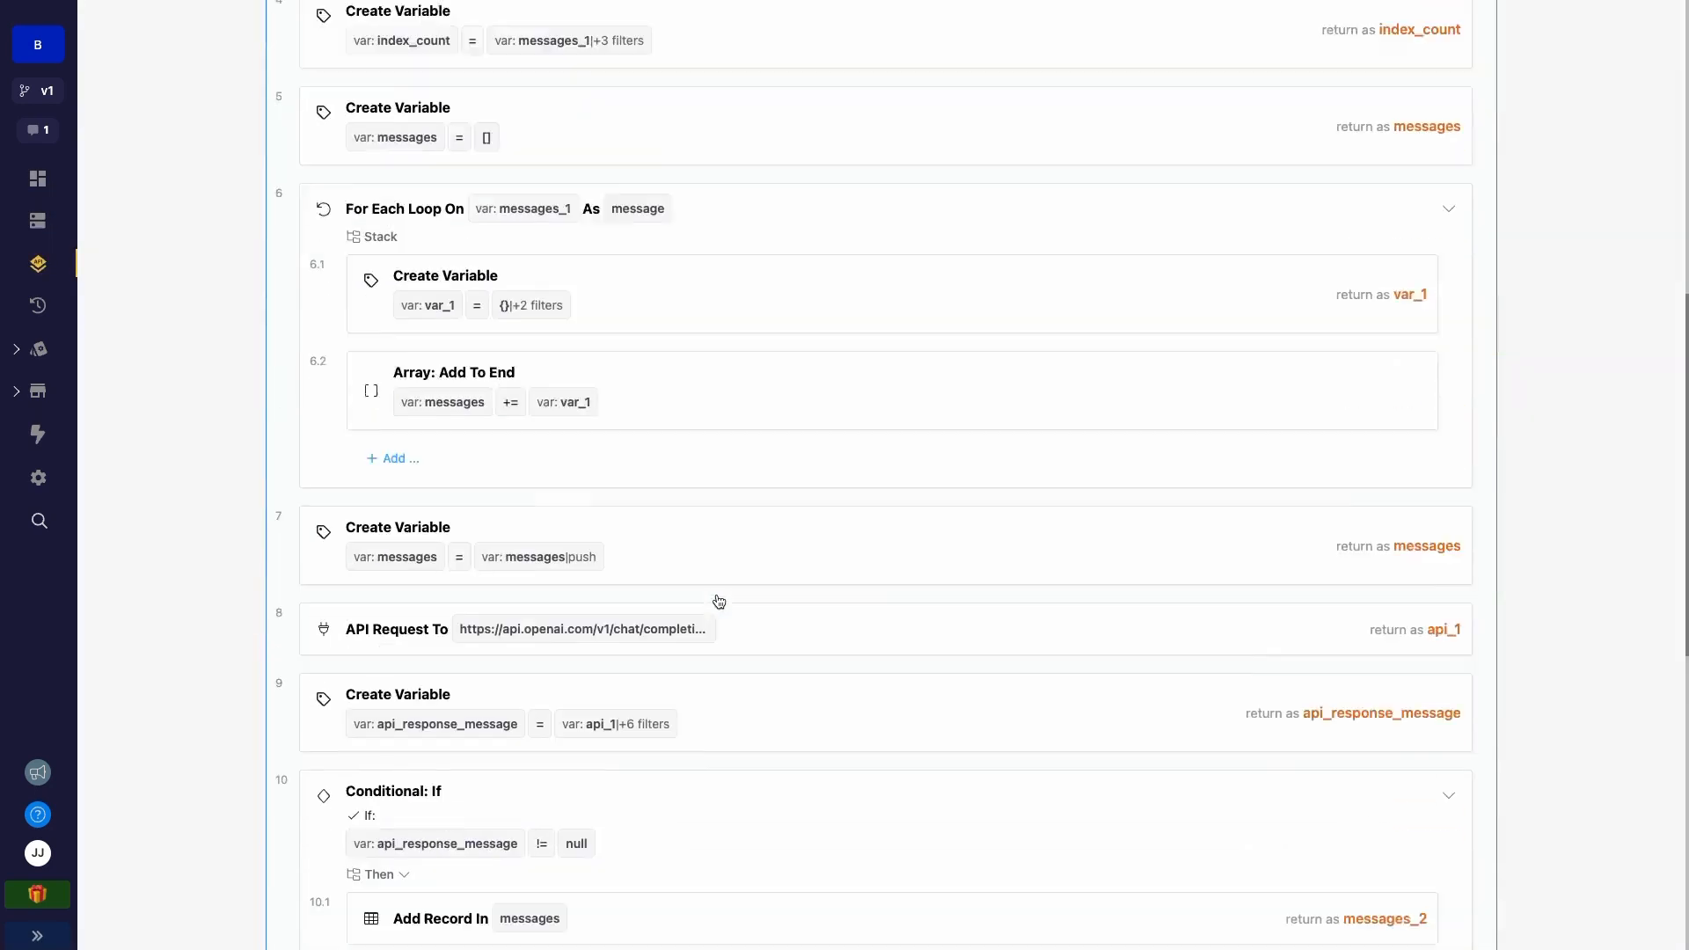
scroll(520, 625, "down", 1)
scroll(519, 624, "down", 8)
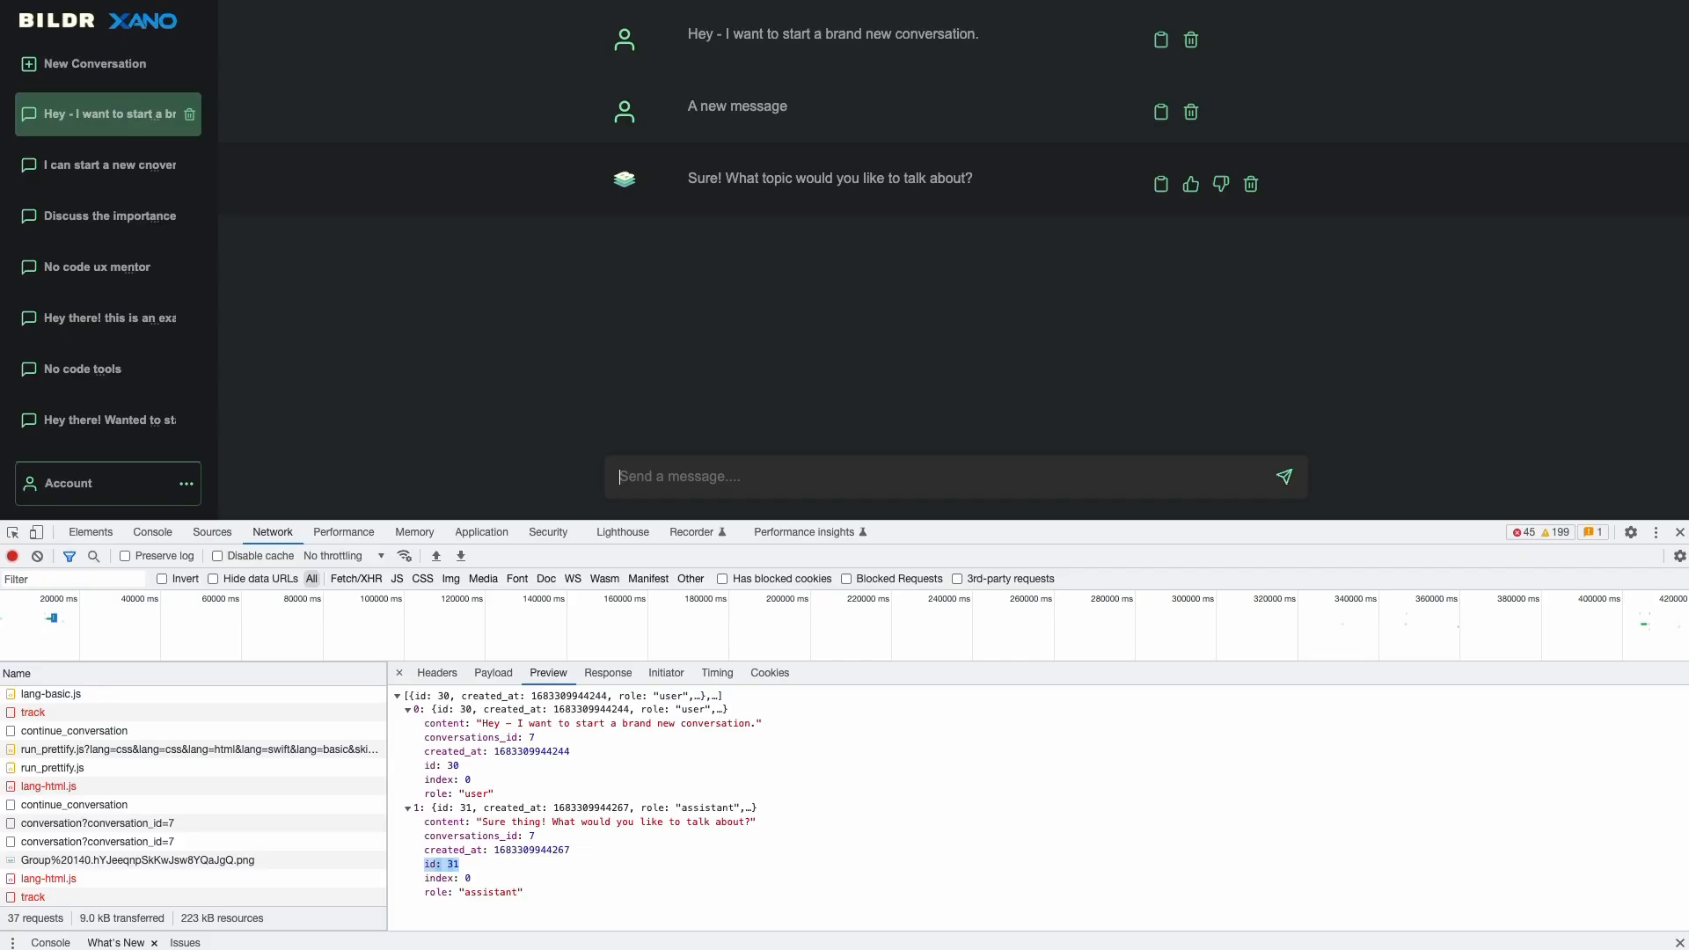
- Clear the Network log and send 'Did this work?' in the chatbot
left_click(37, 556)
left_click(704, 474)
type("D")
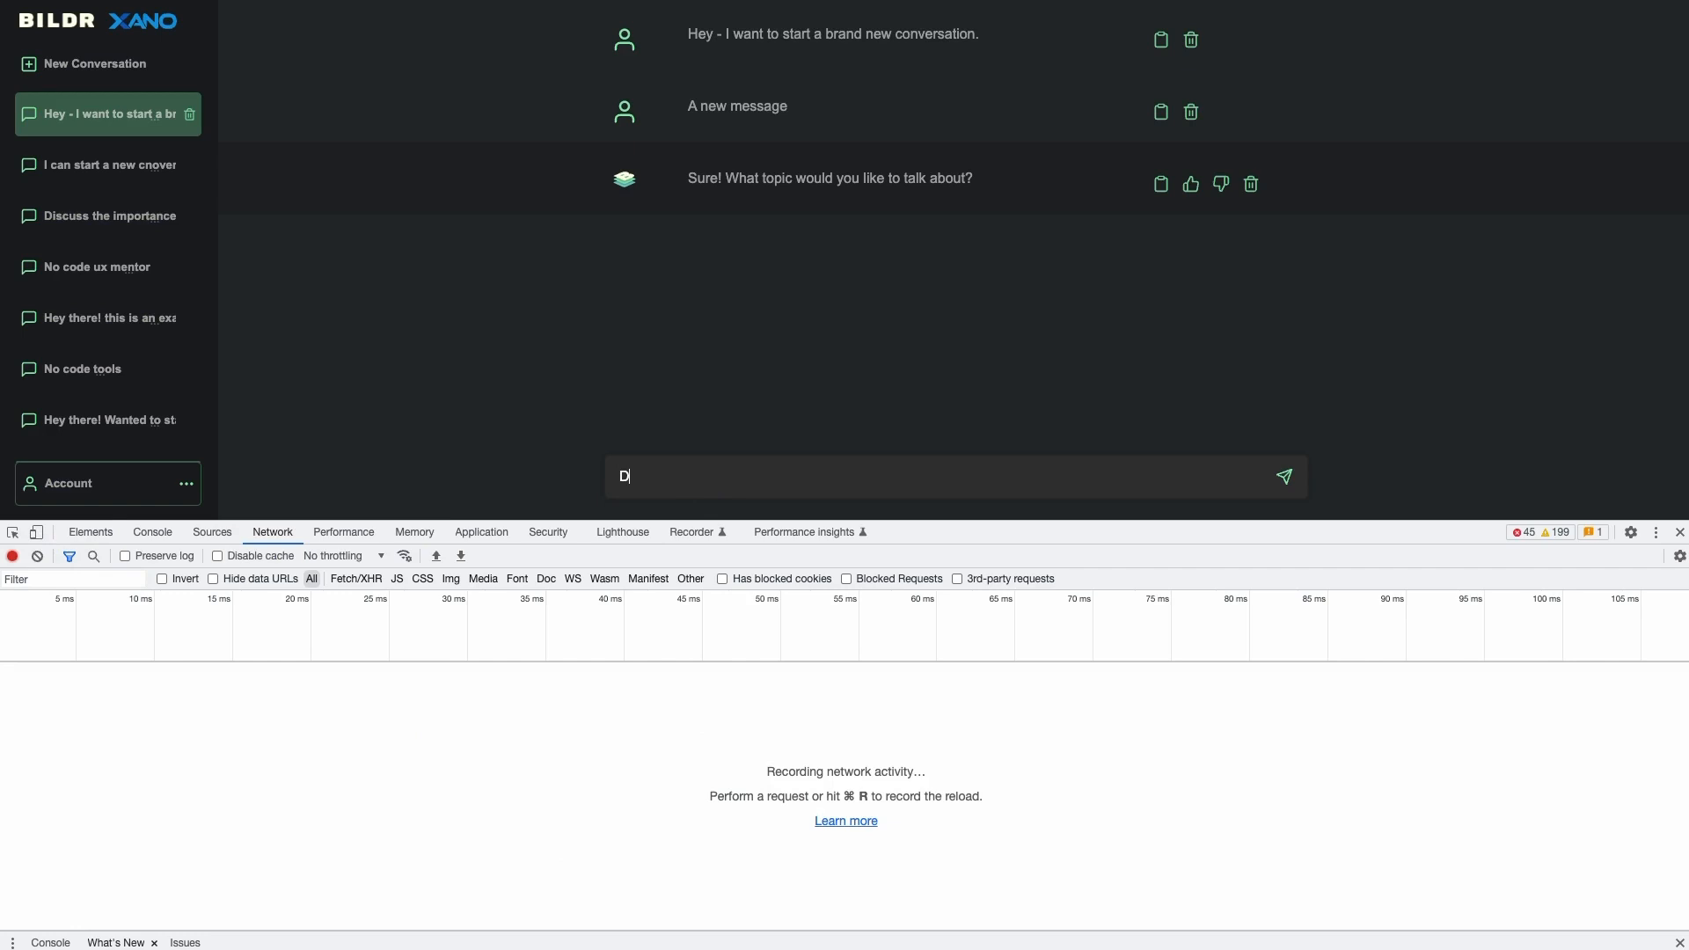
type("id this work?")
key("Return")
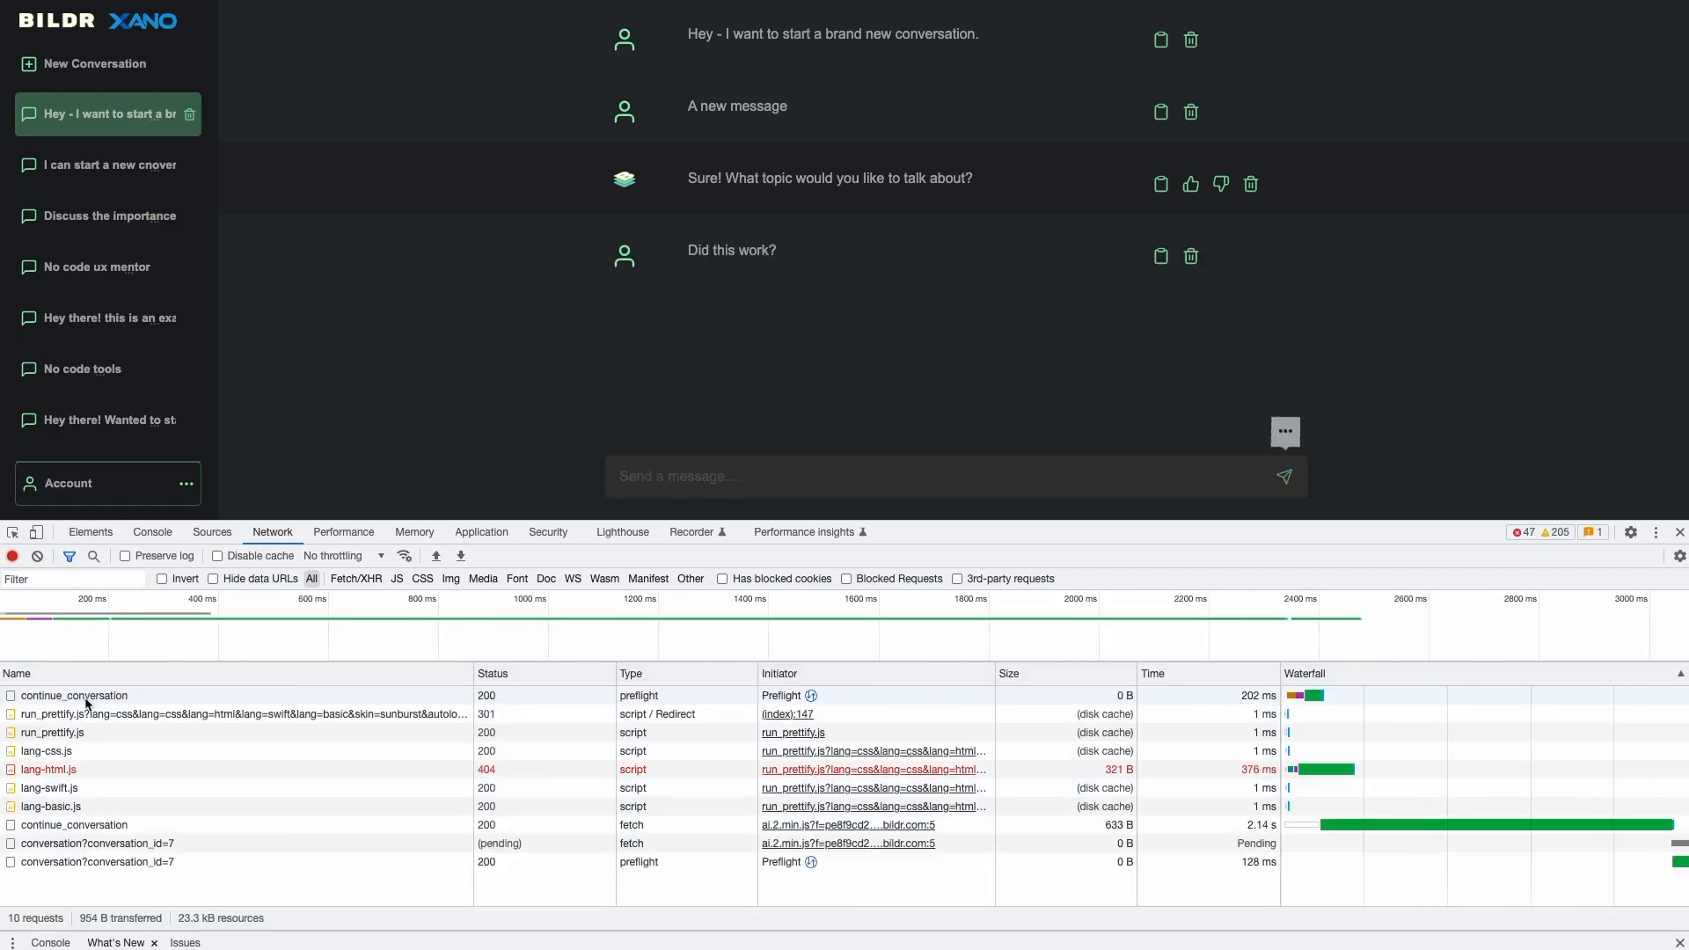
- Check the continue_conversation and conversation?conversation_id=7 responses for status 200 and 'success conversation updated'
left_click(92, 713)
left_click(107, 696)
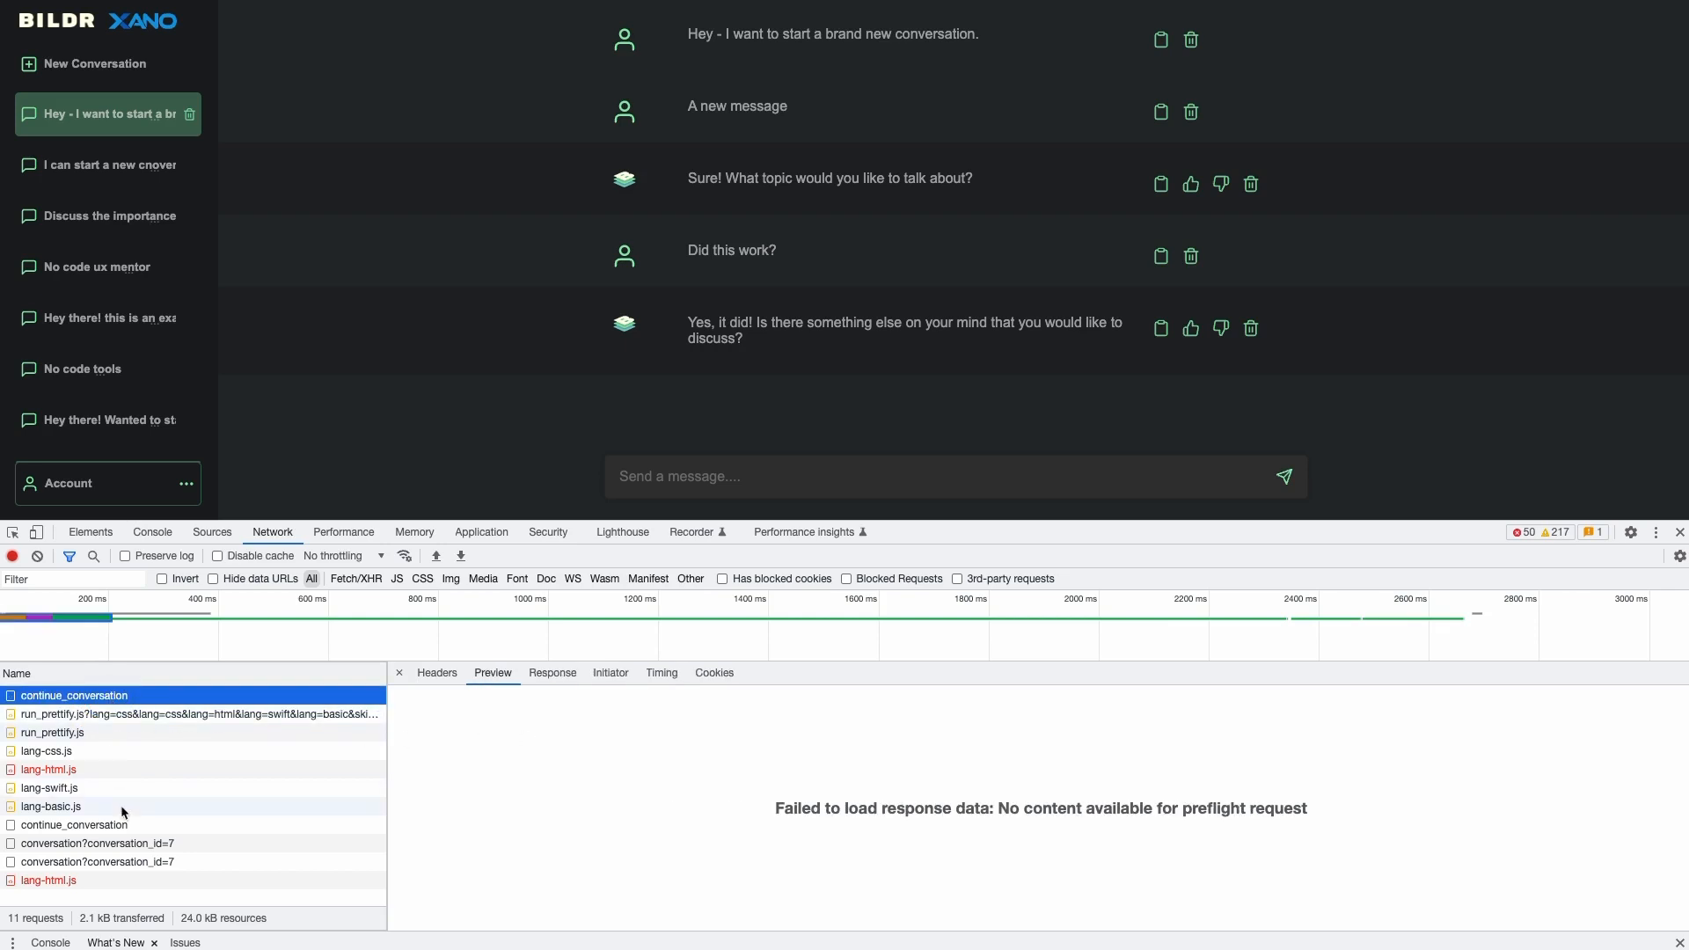
left_click(115, 845)
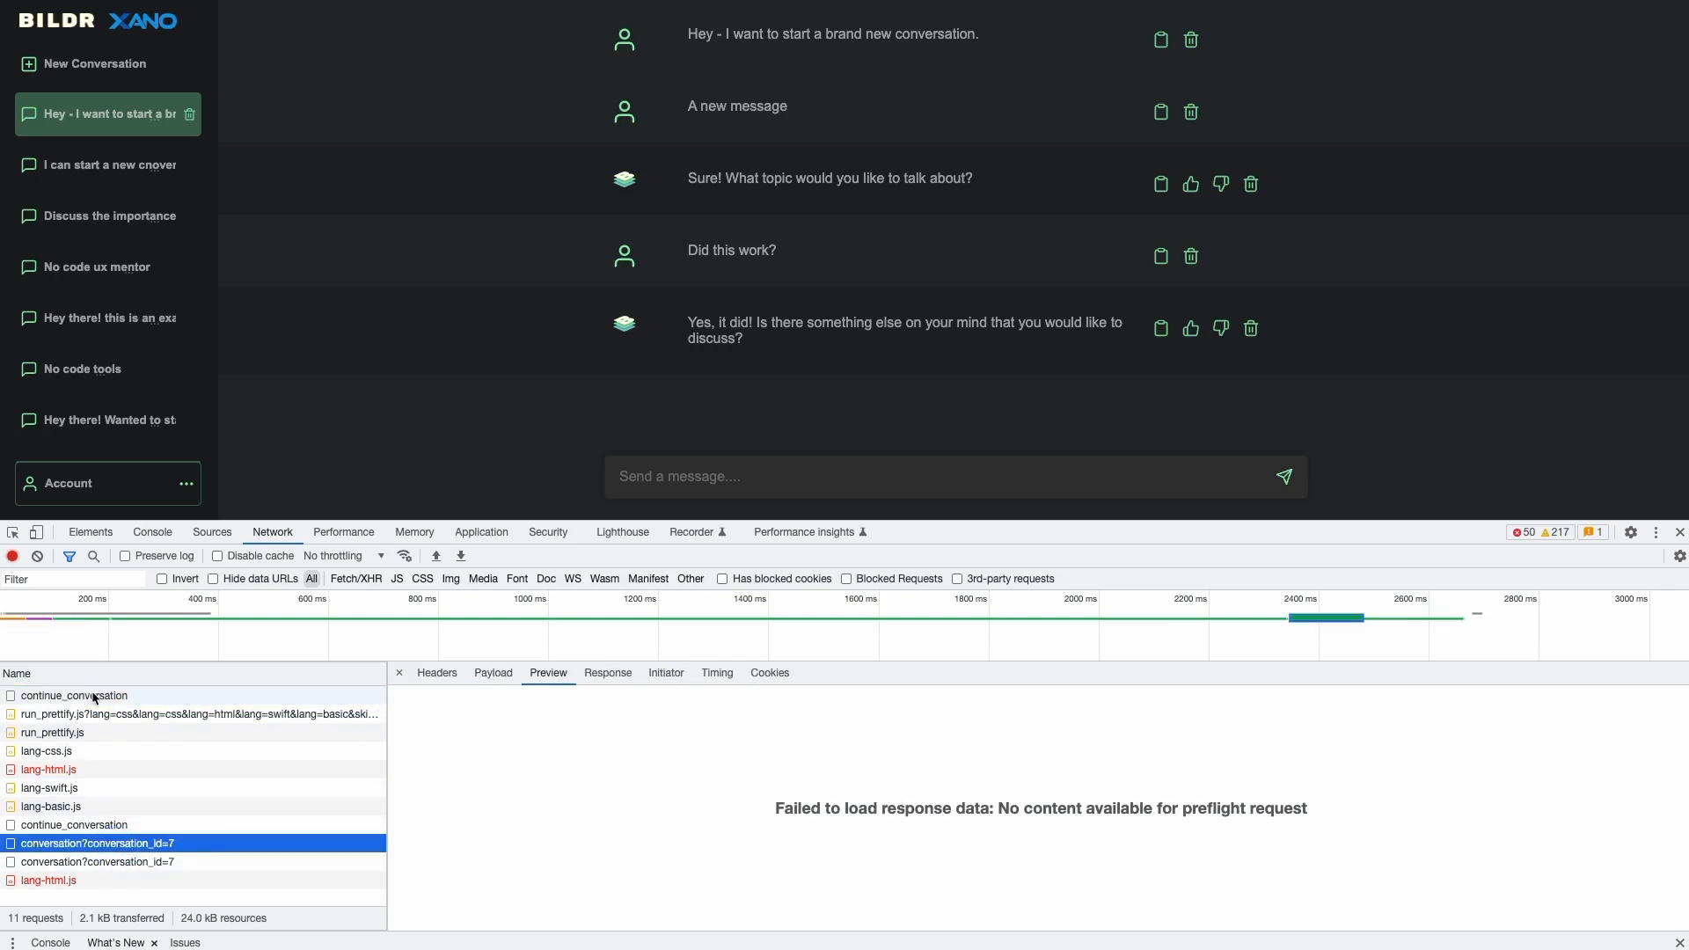
left_click(78, 827)
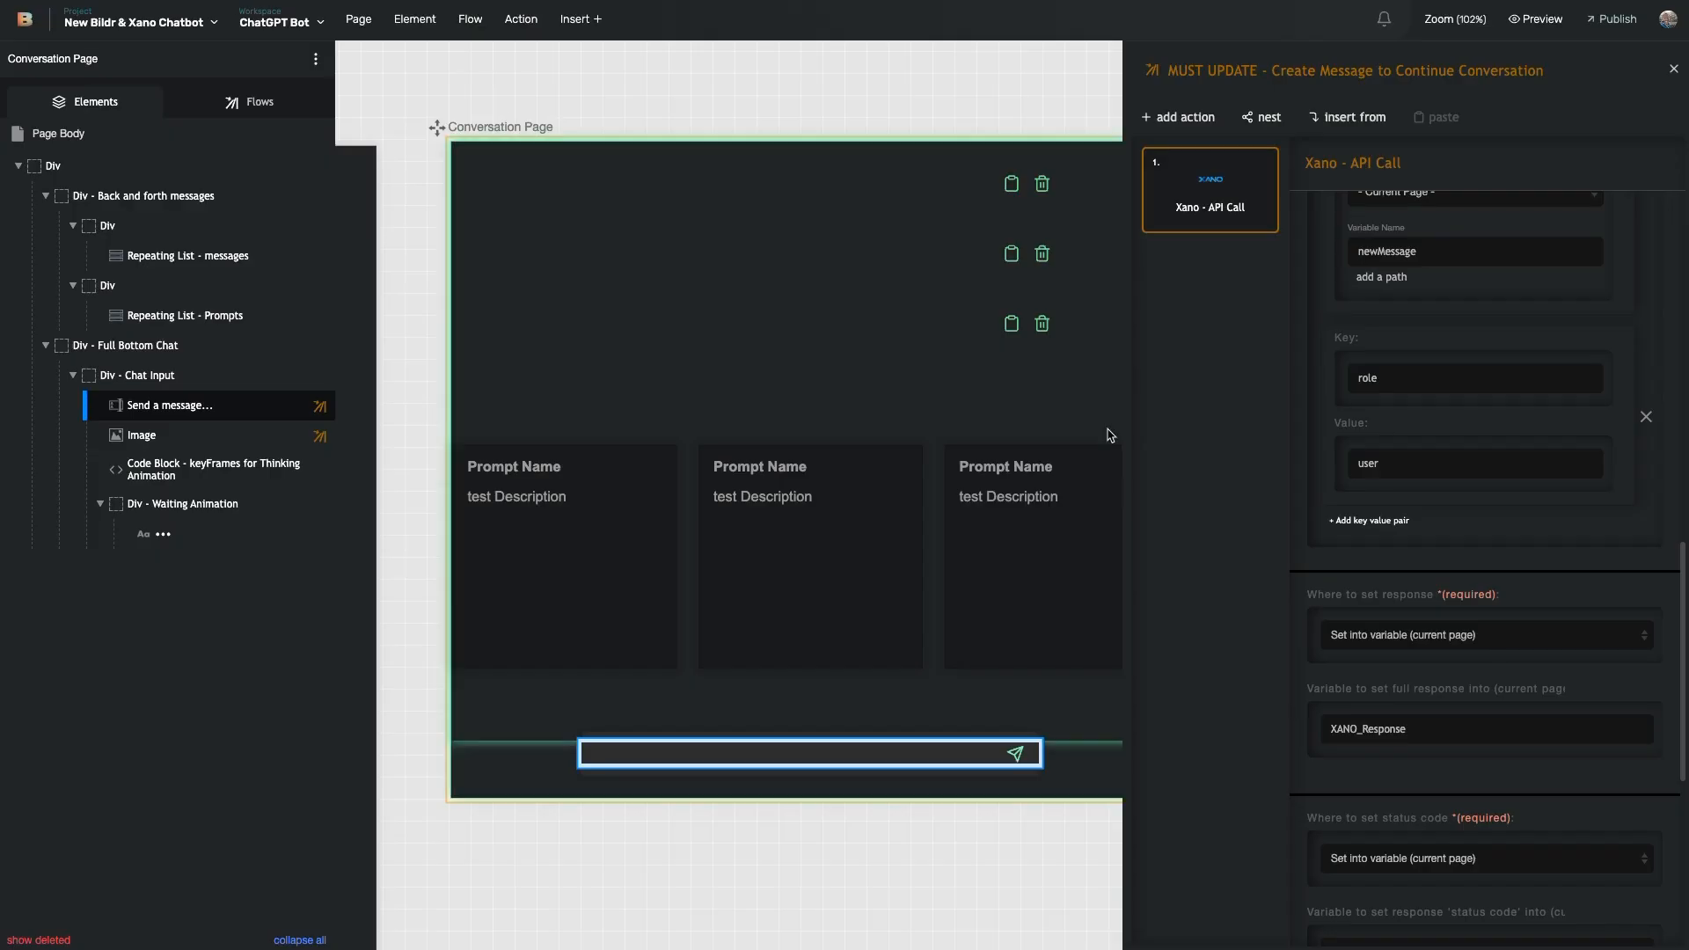
- Highlight the Flow to run on success setting and open Get Conversation History from it
scroll(1416, 666, "down", 2)
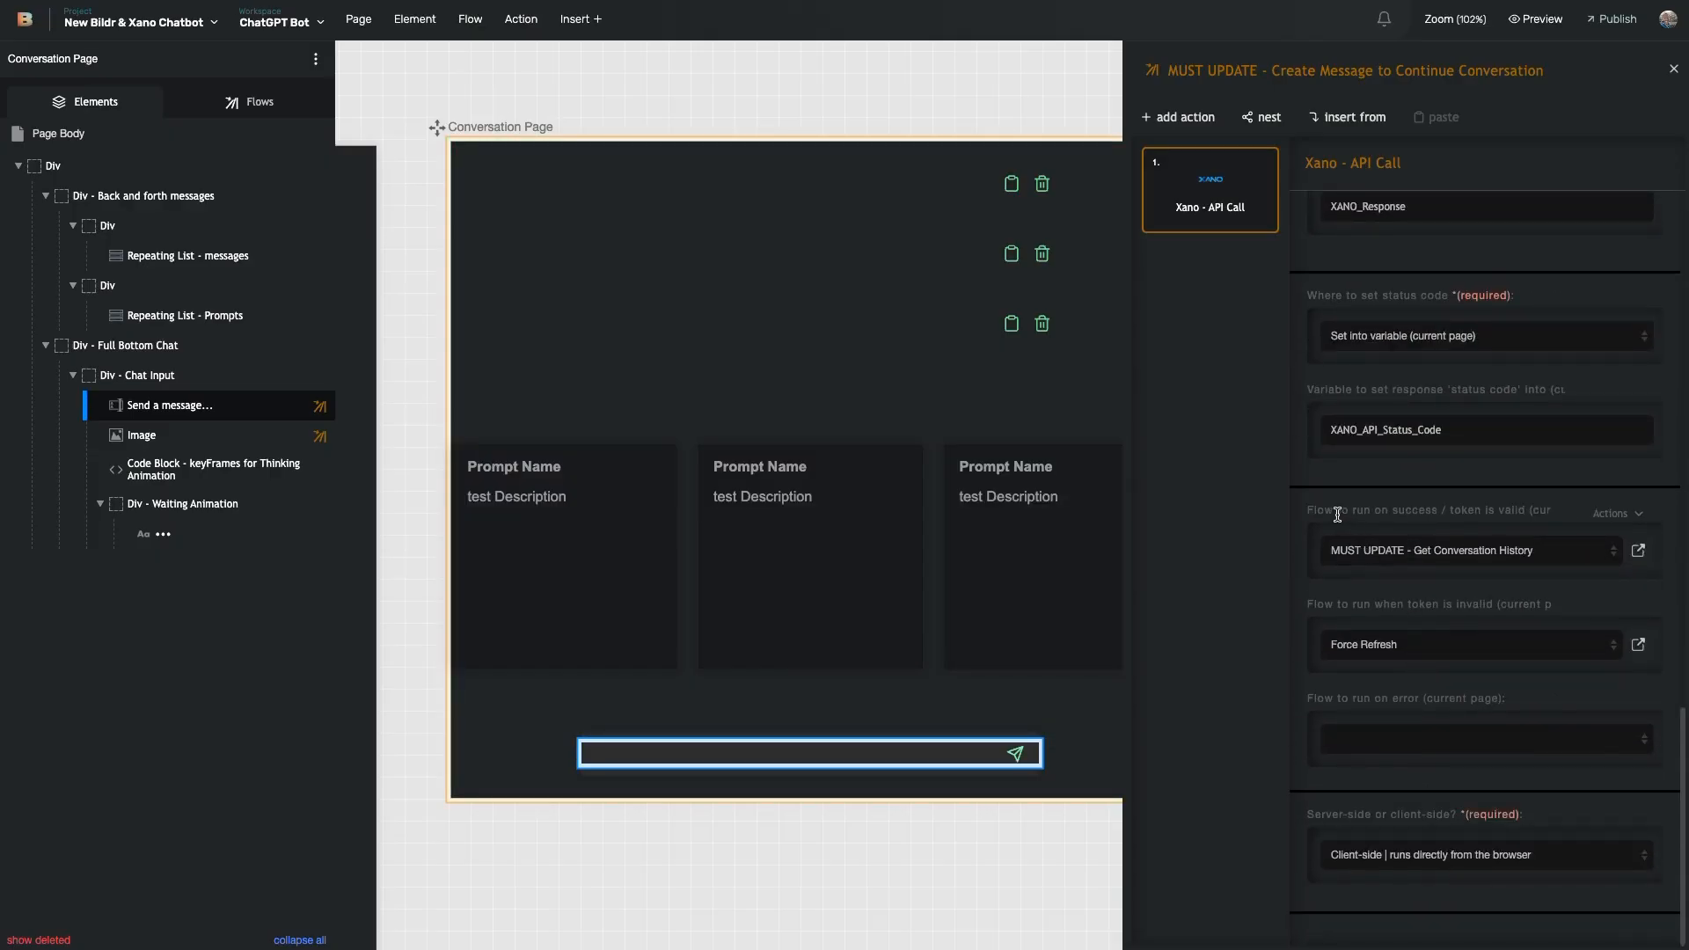
left_click_drag(1317, 509, 1550, 511)
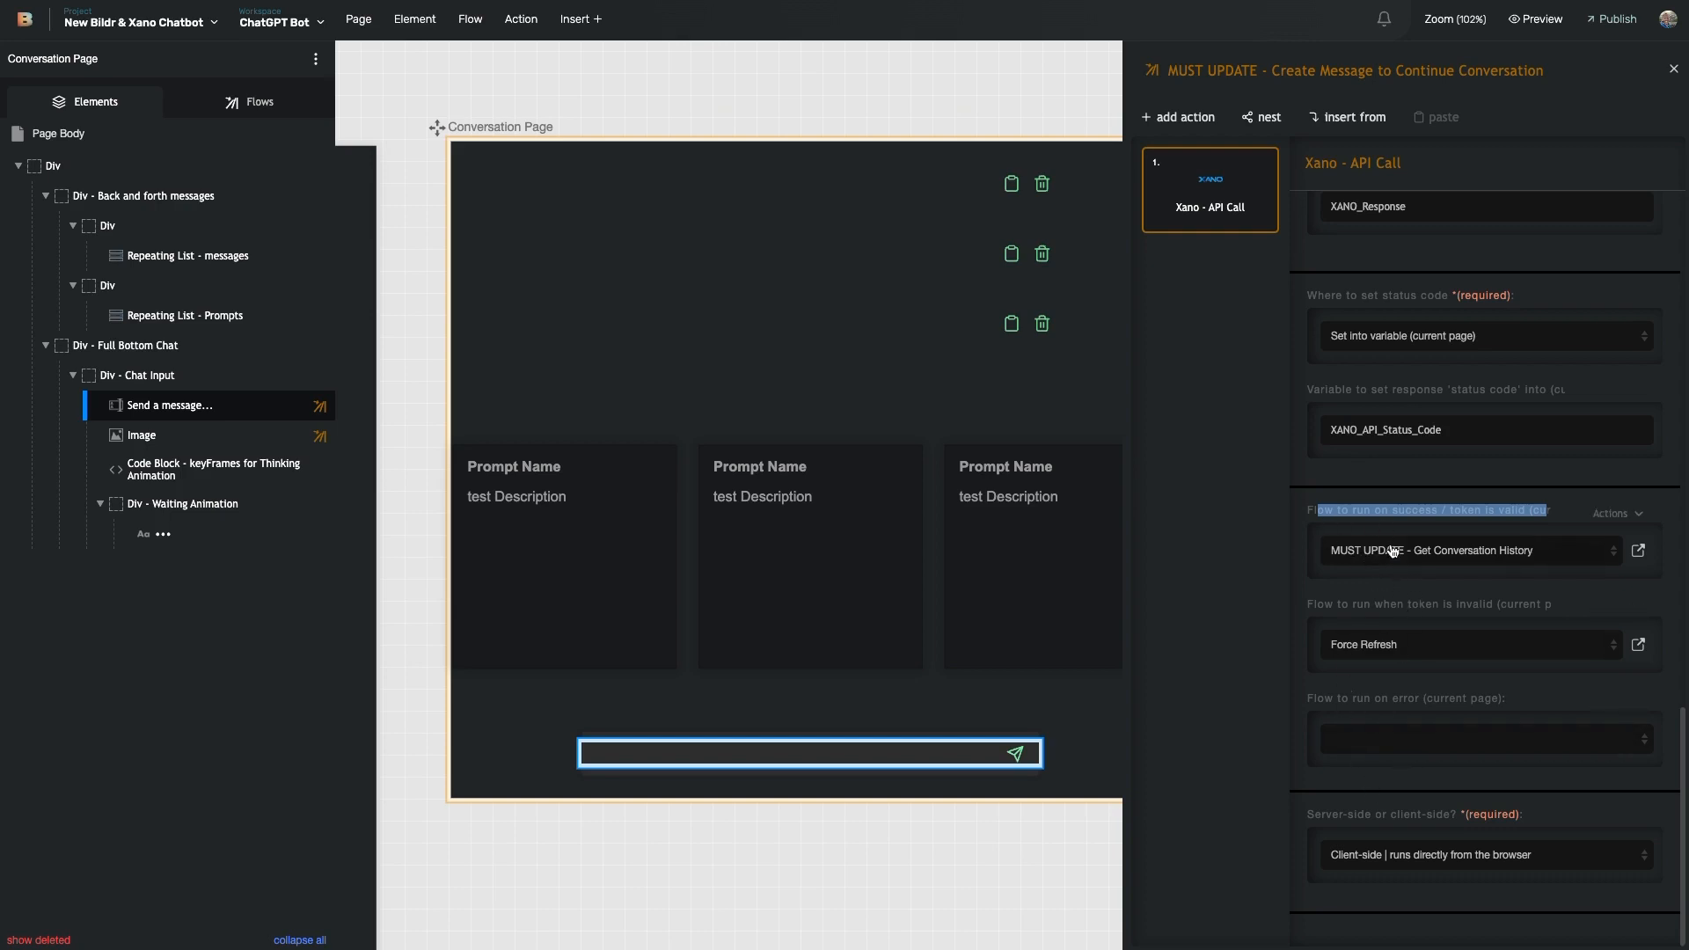
left_click(1638, 550)
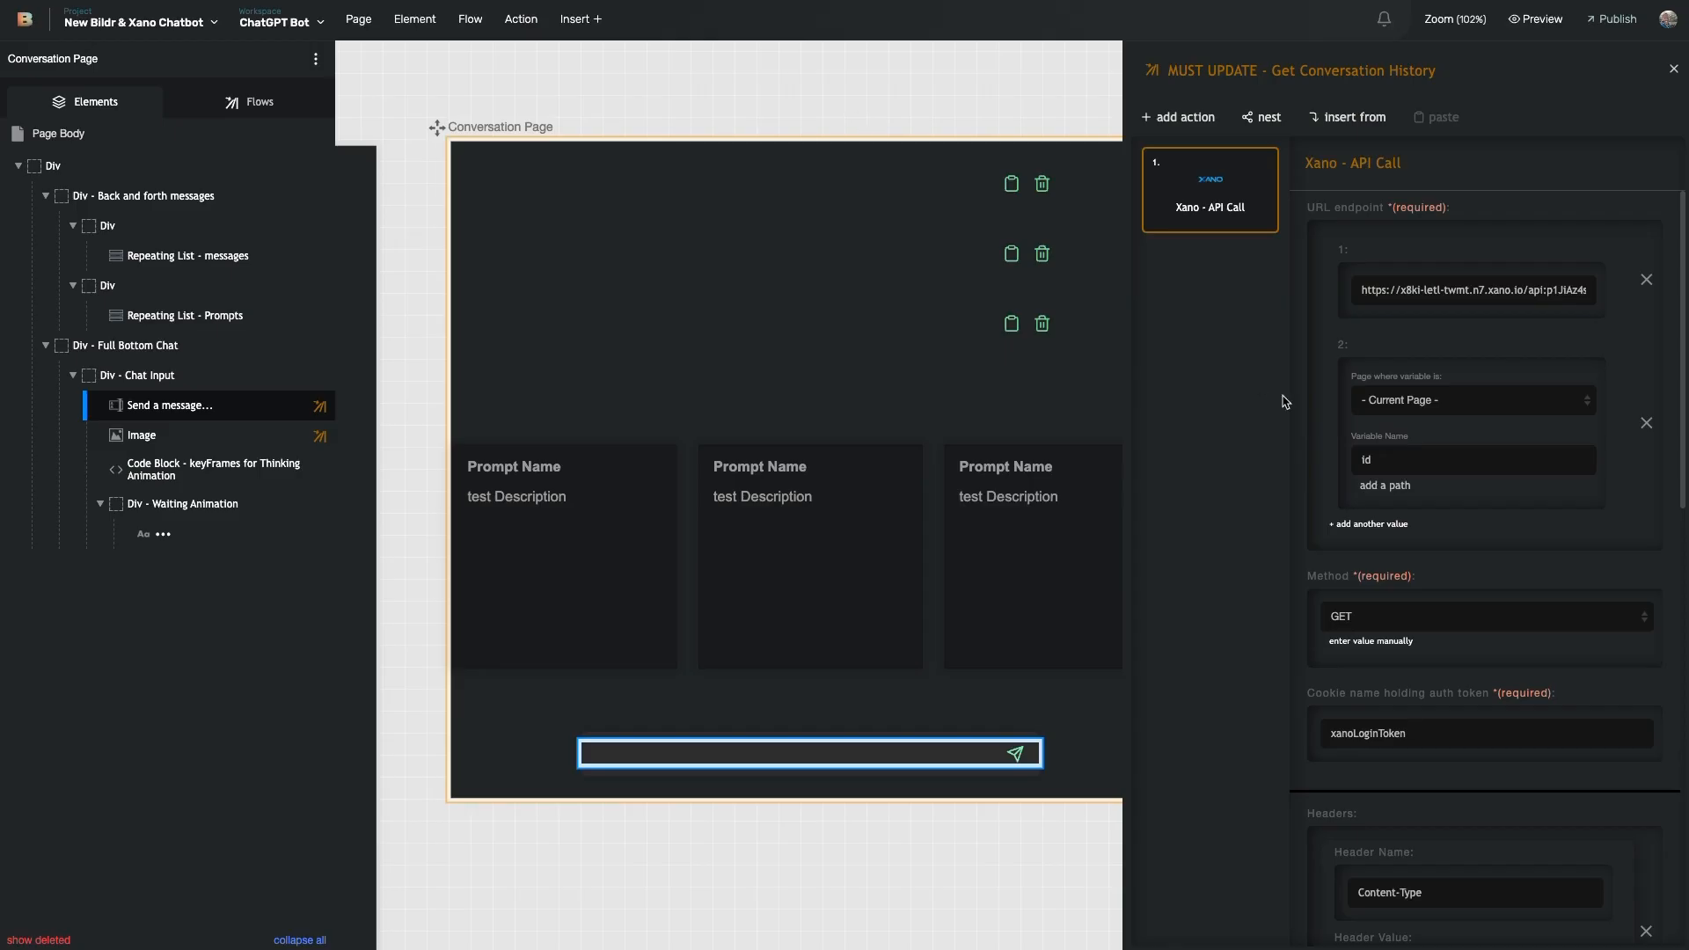
- Review the Get Conversation History API call and place the cursor in the chat input
scroll(1466, 611, "down", 7)
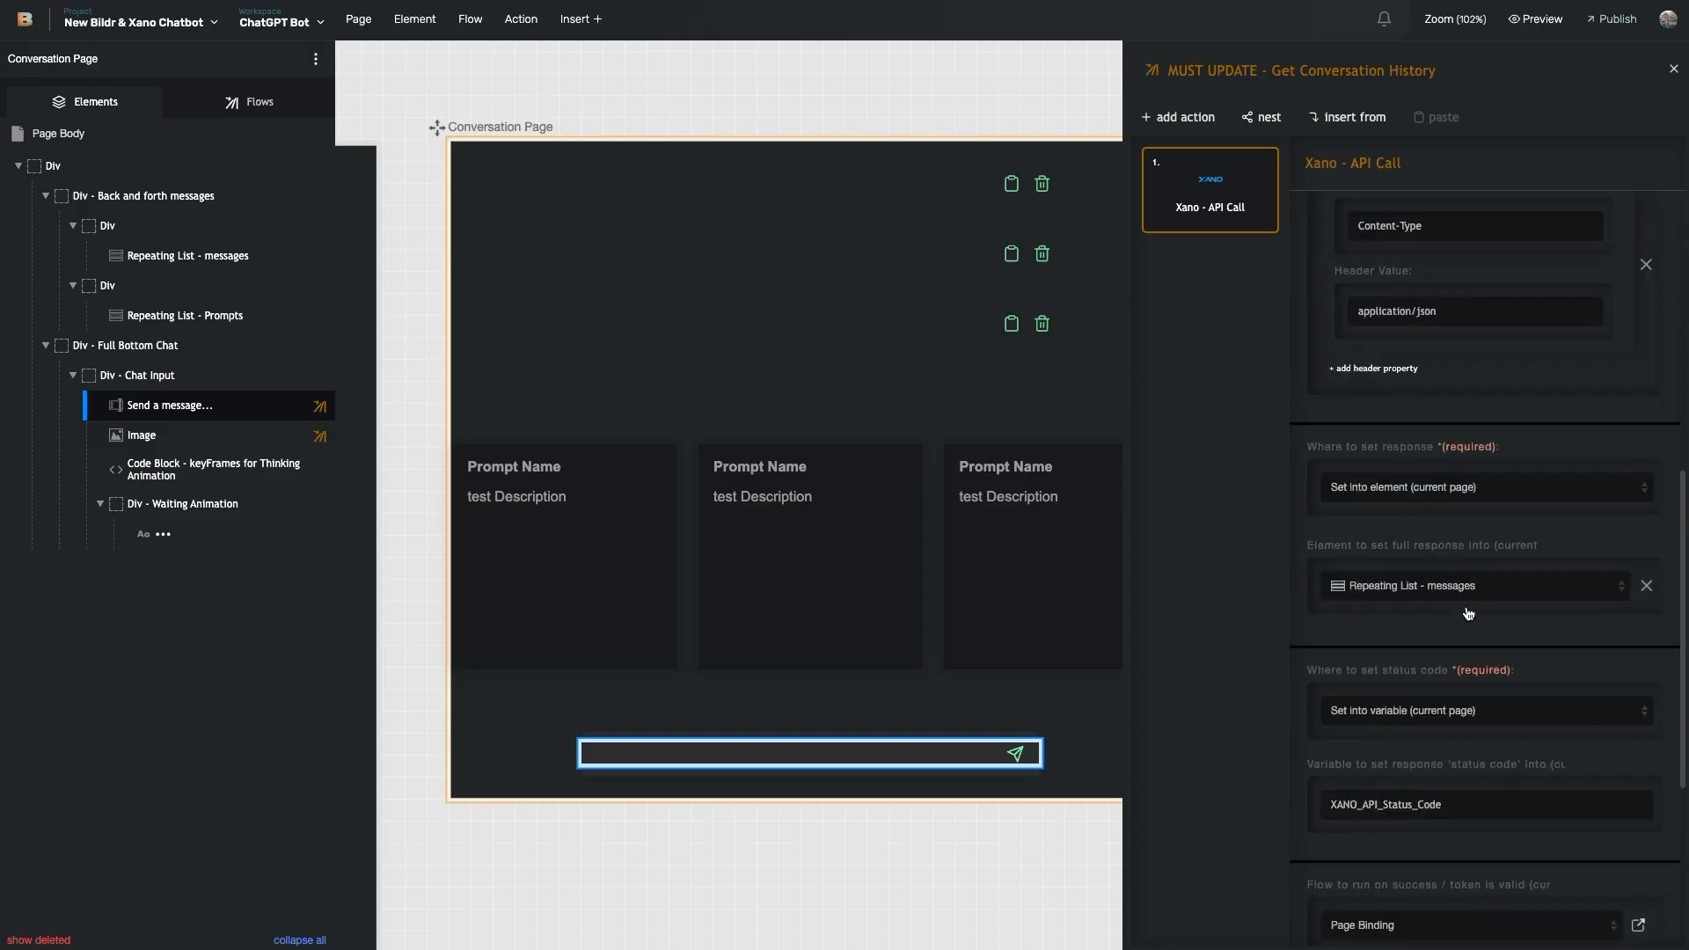
scroll(1384, 209, "up", 2)
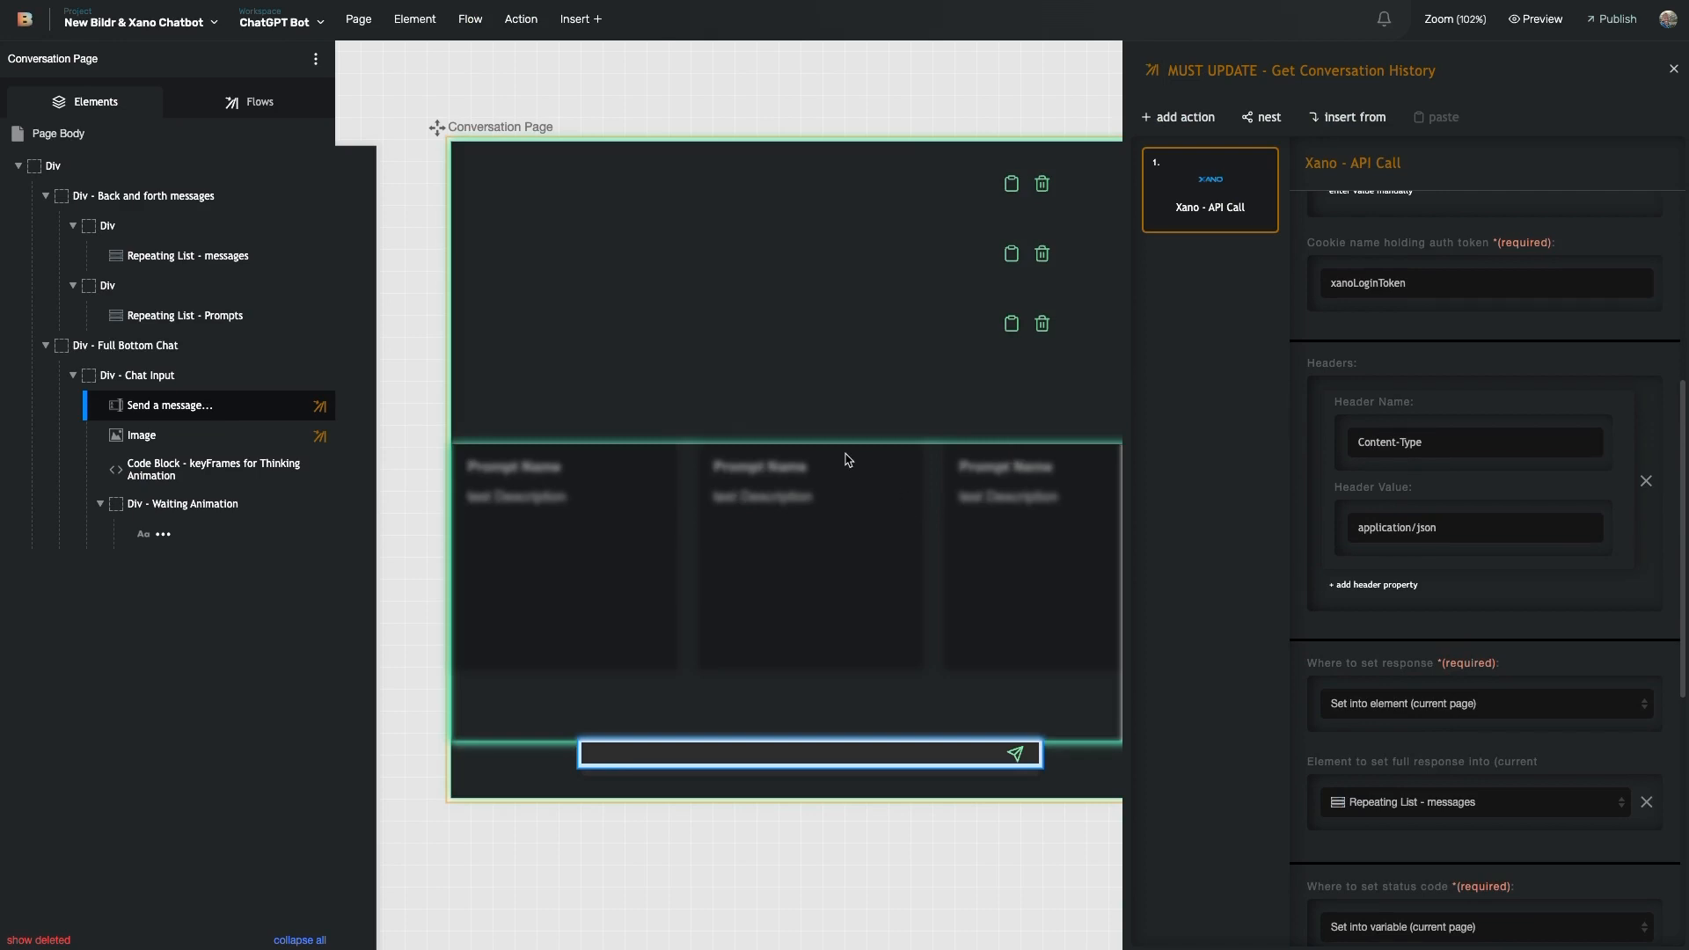
scroll(1487, 528, "down", 6)
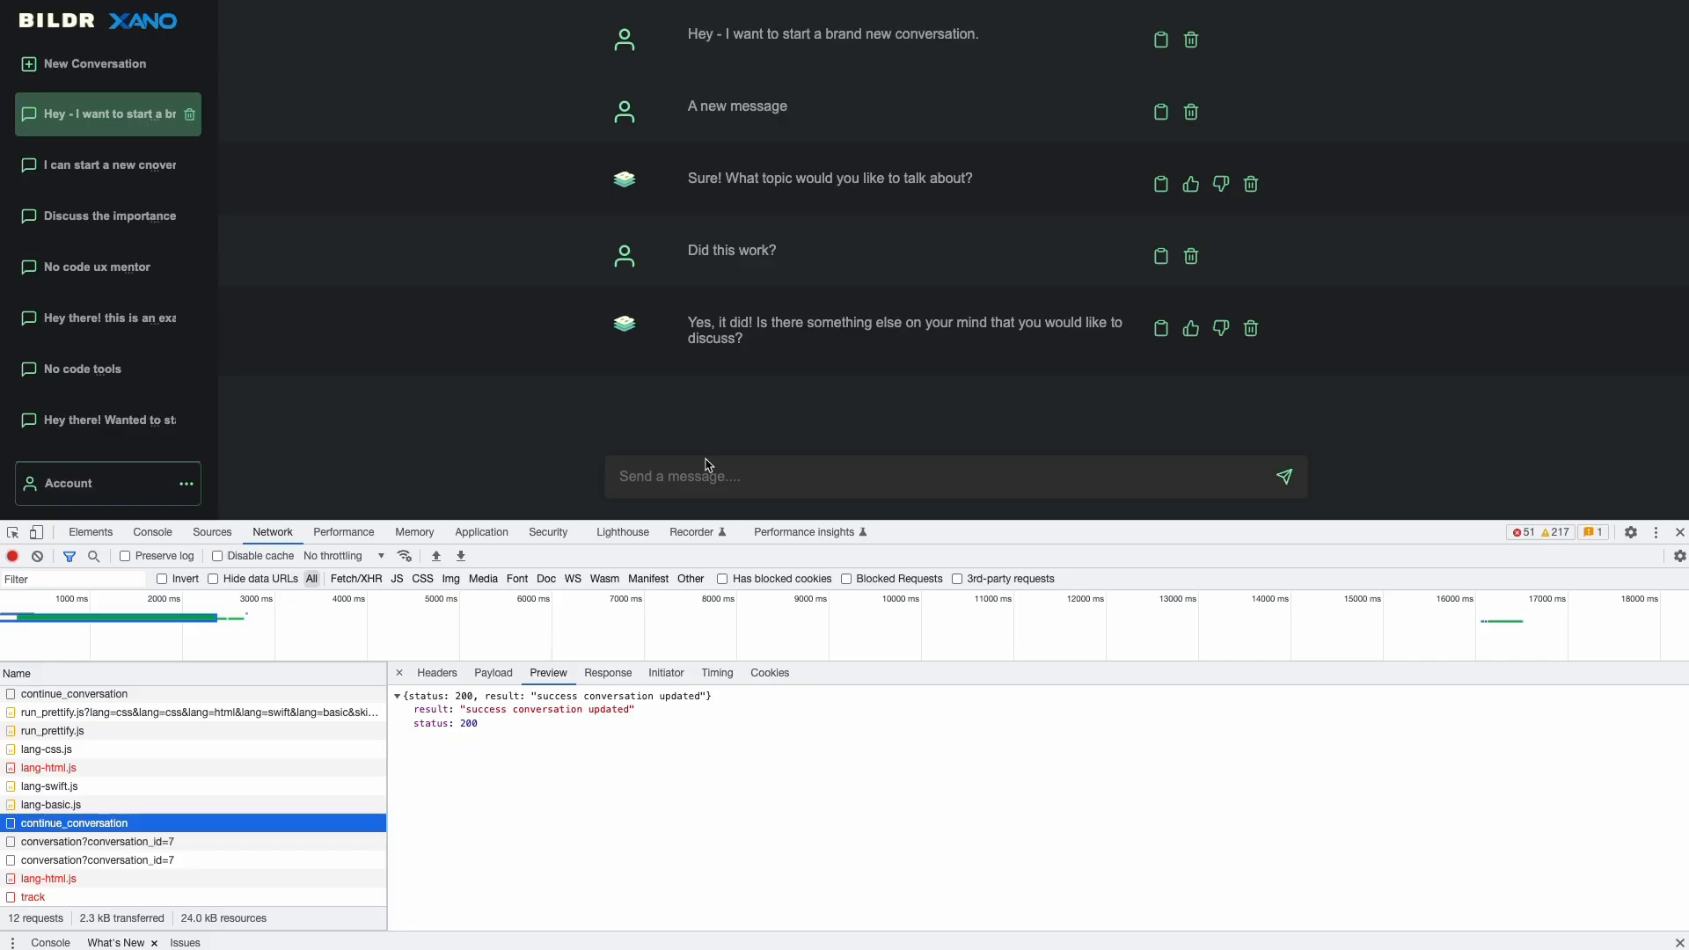
left_click(709, 469)
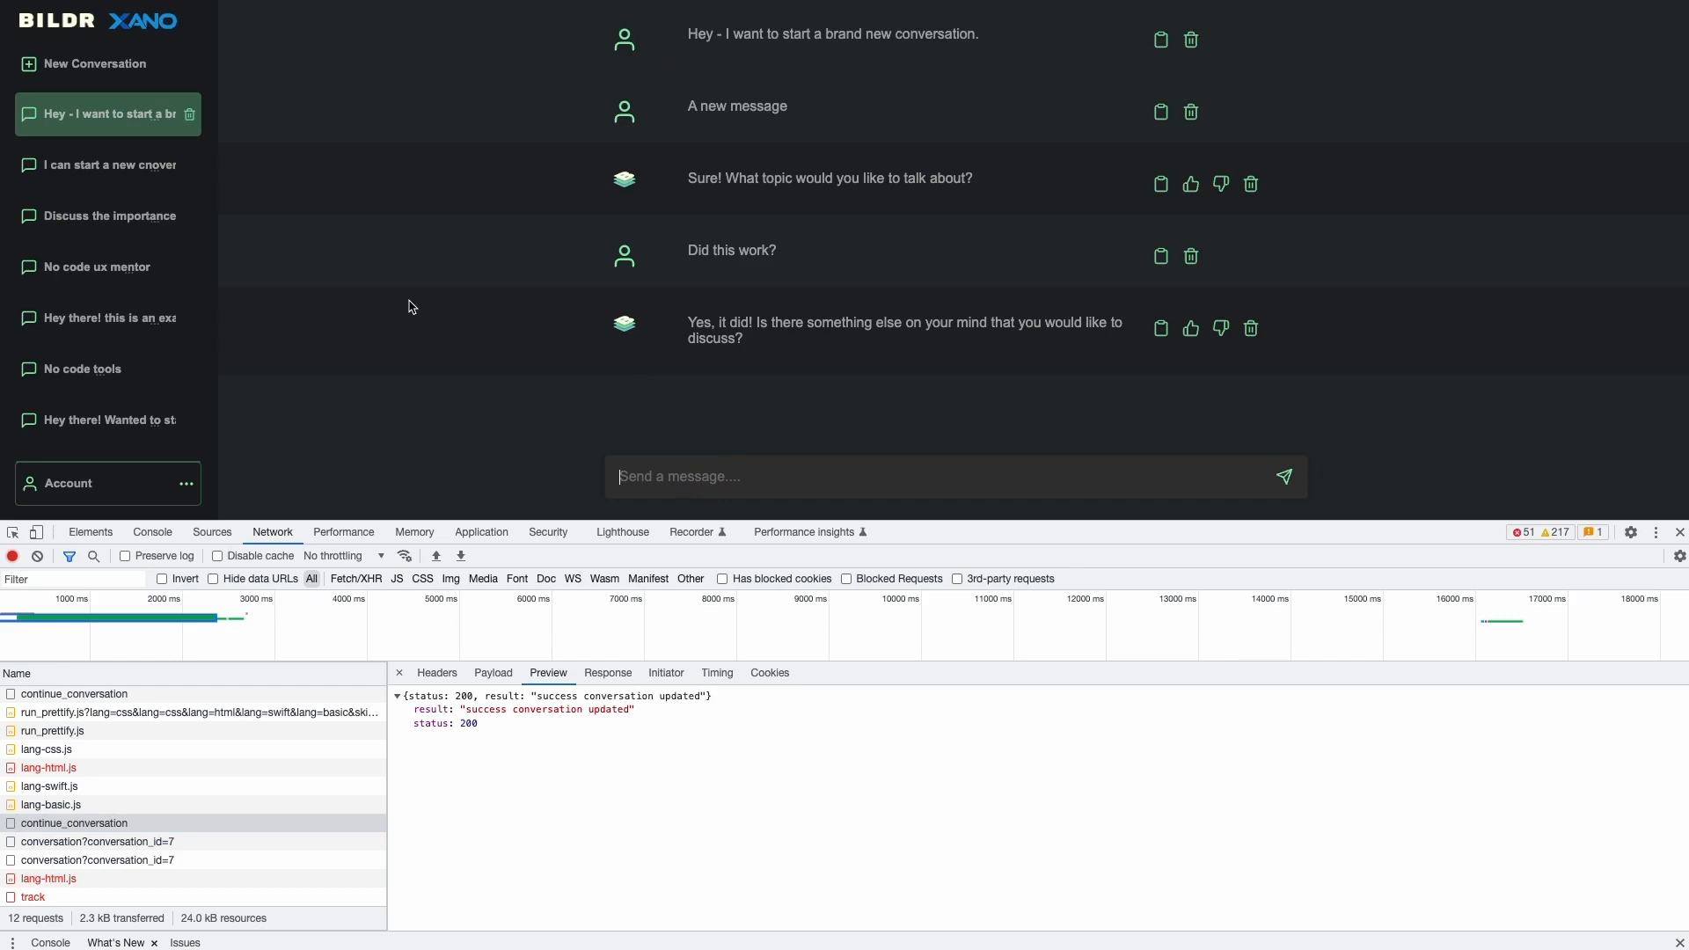
- Check the prompt card Div's click action in the editor, then start a New Conversation in the preview
left_click(250, 4)
scroll(760, 378, "right", 5)
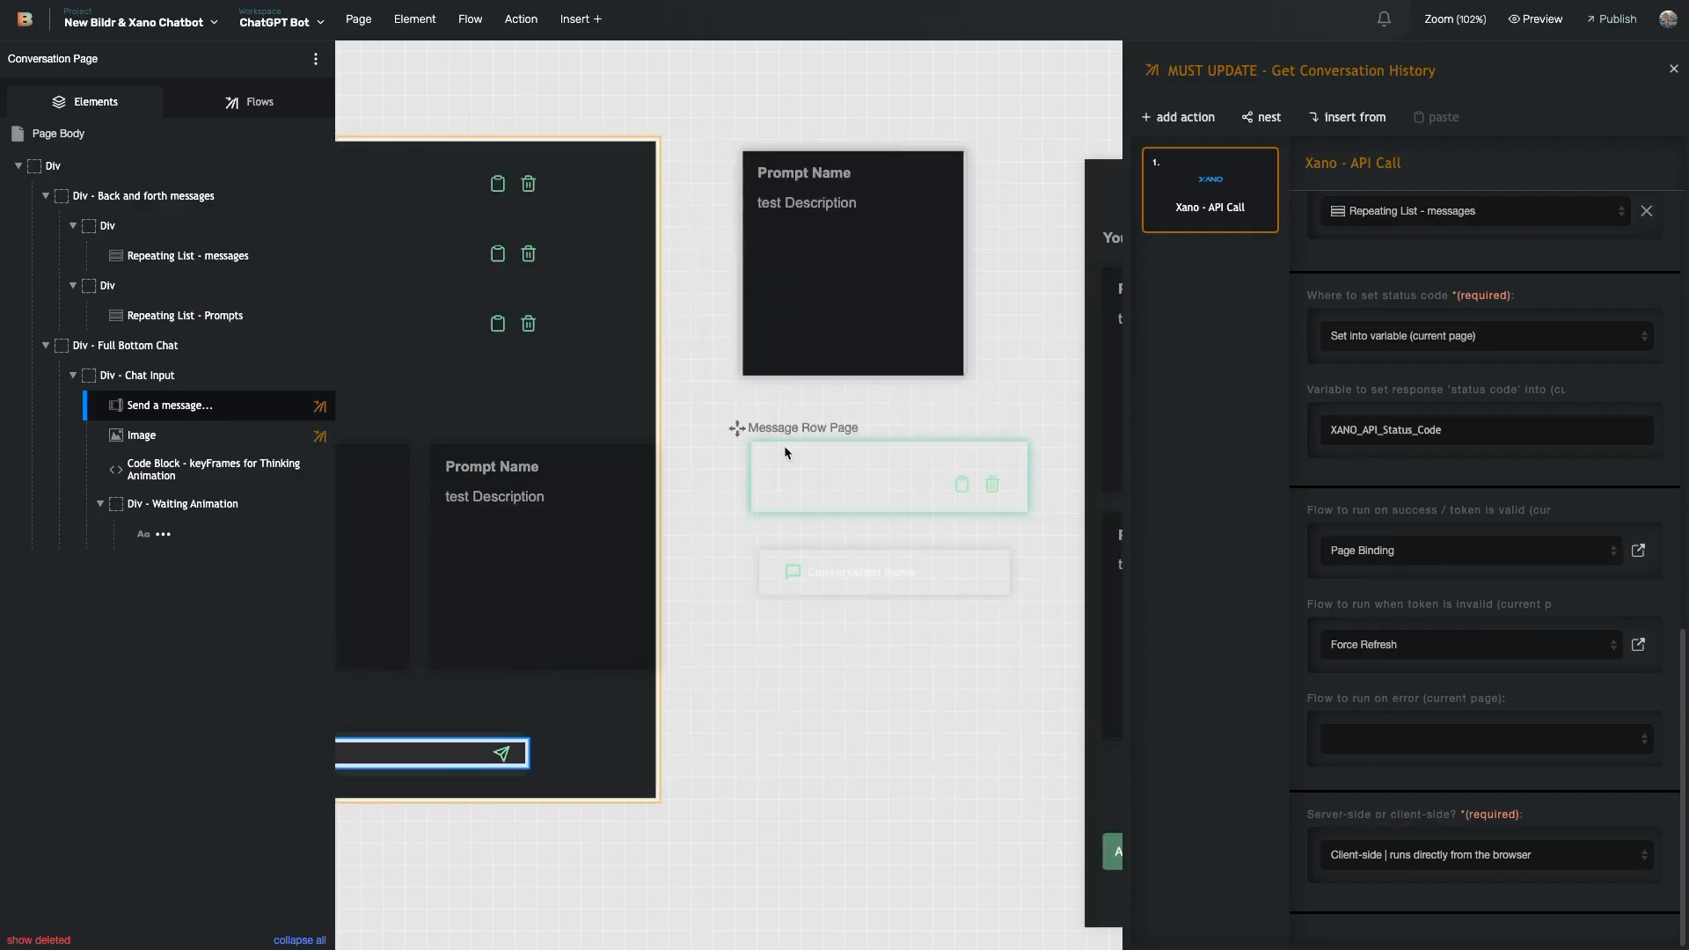
left_click(795, 277)
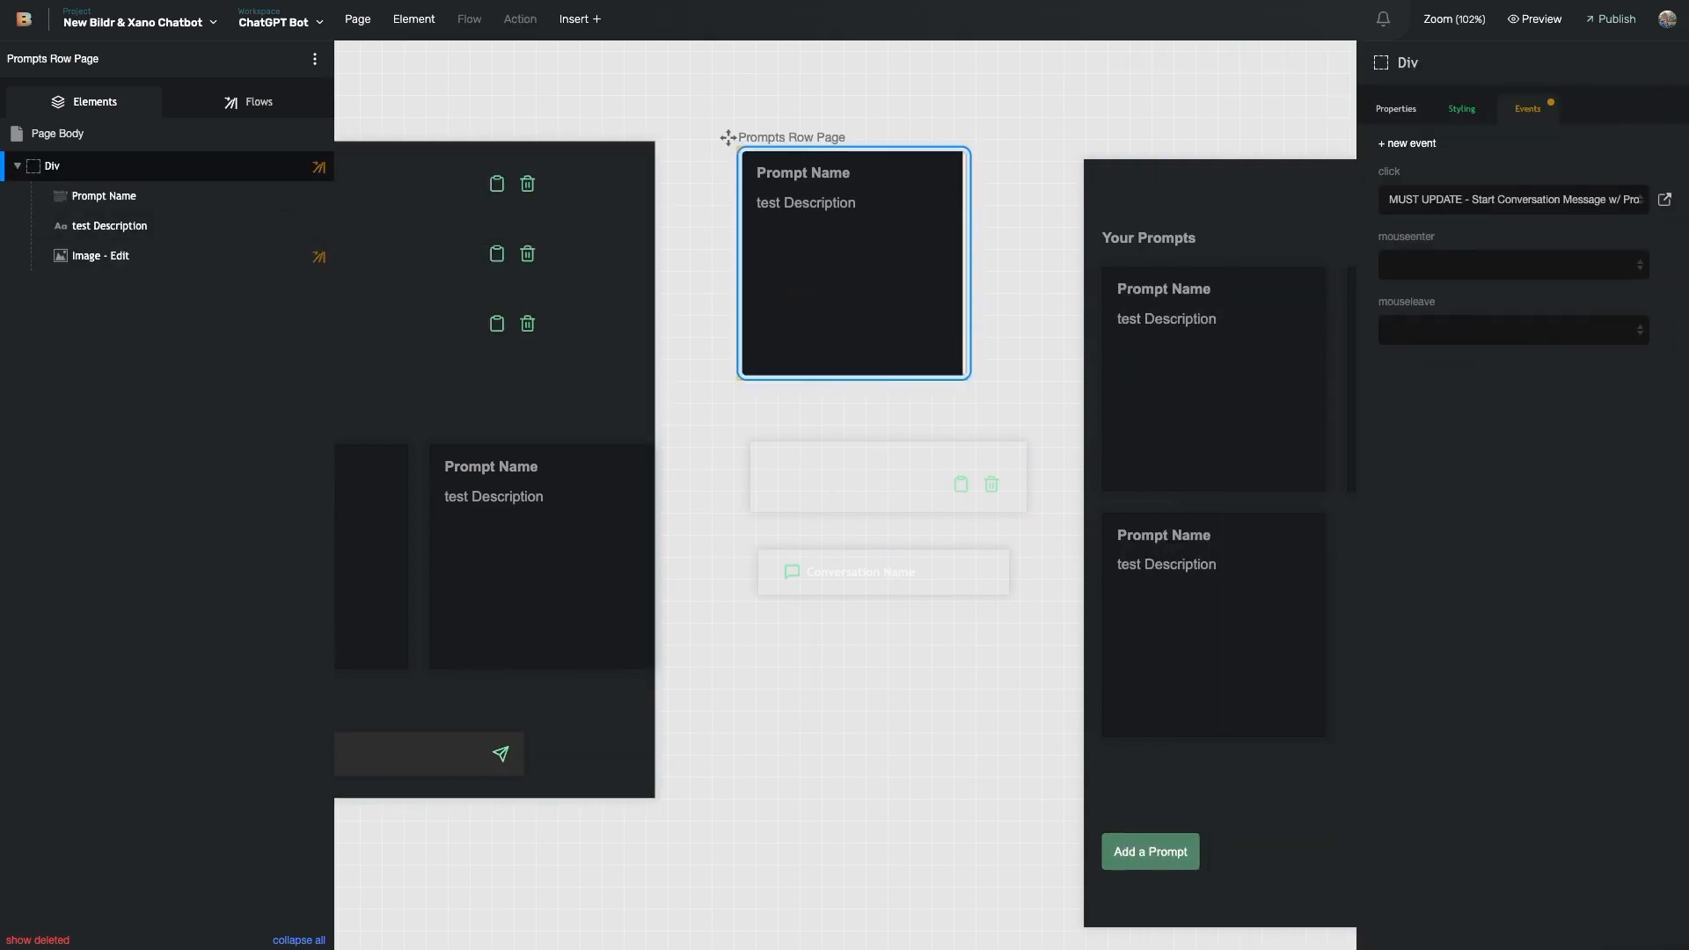
left_click(251, 4)
left_click(162, 65)
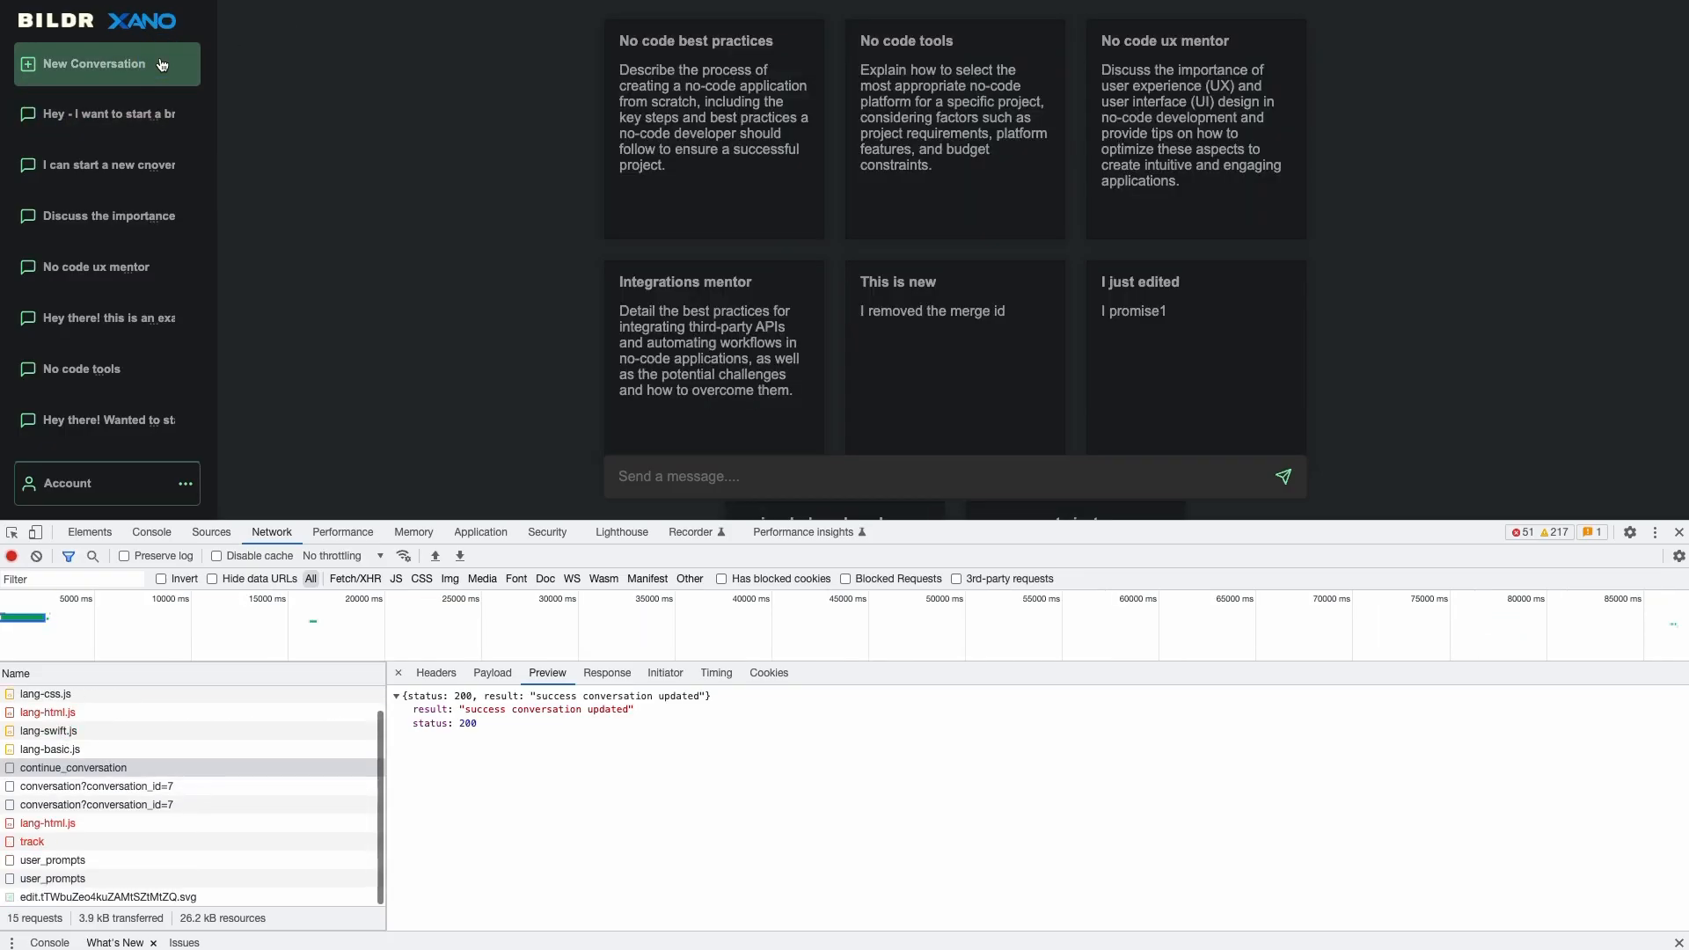
- Shrink the developer tools and start a chat from the 'No code best practices' prompt
scroll(800, 220, "down", 1)
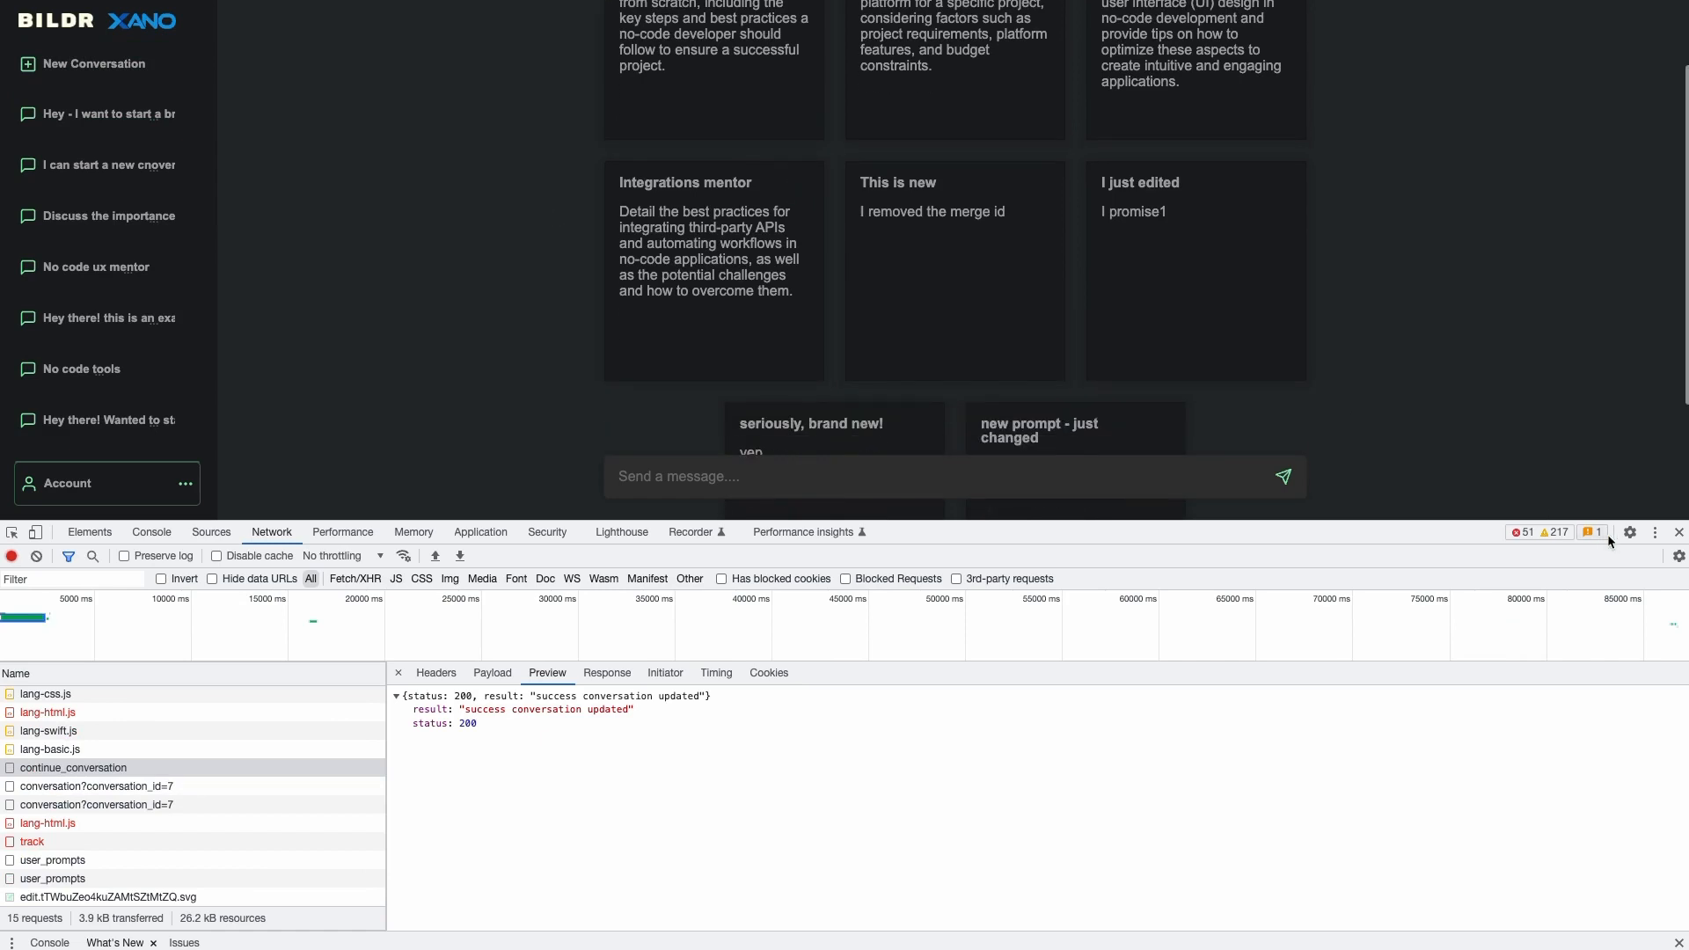
left_click_drag(1532, 521, 1533, 781)
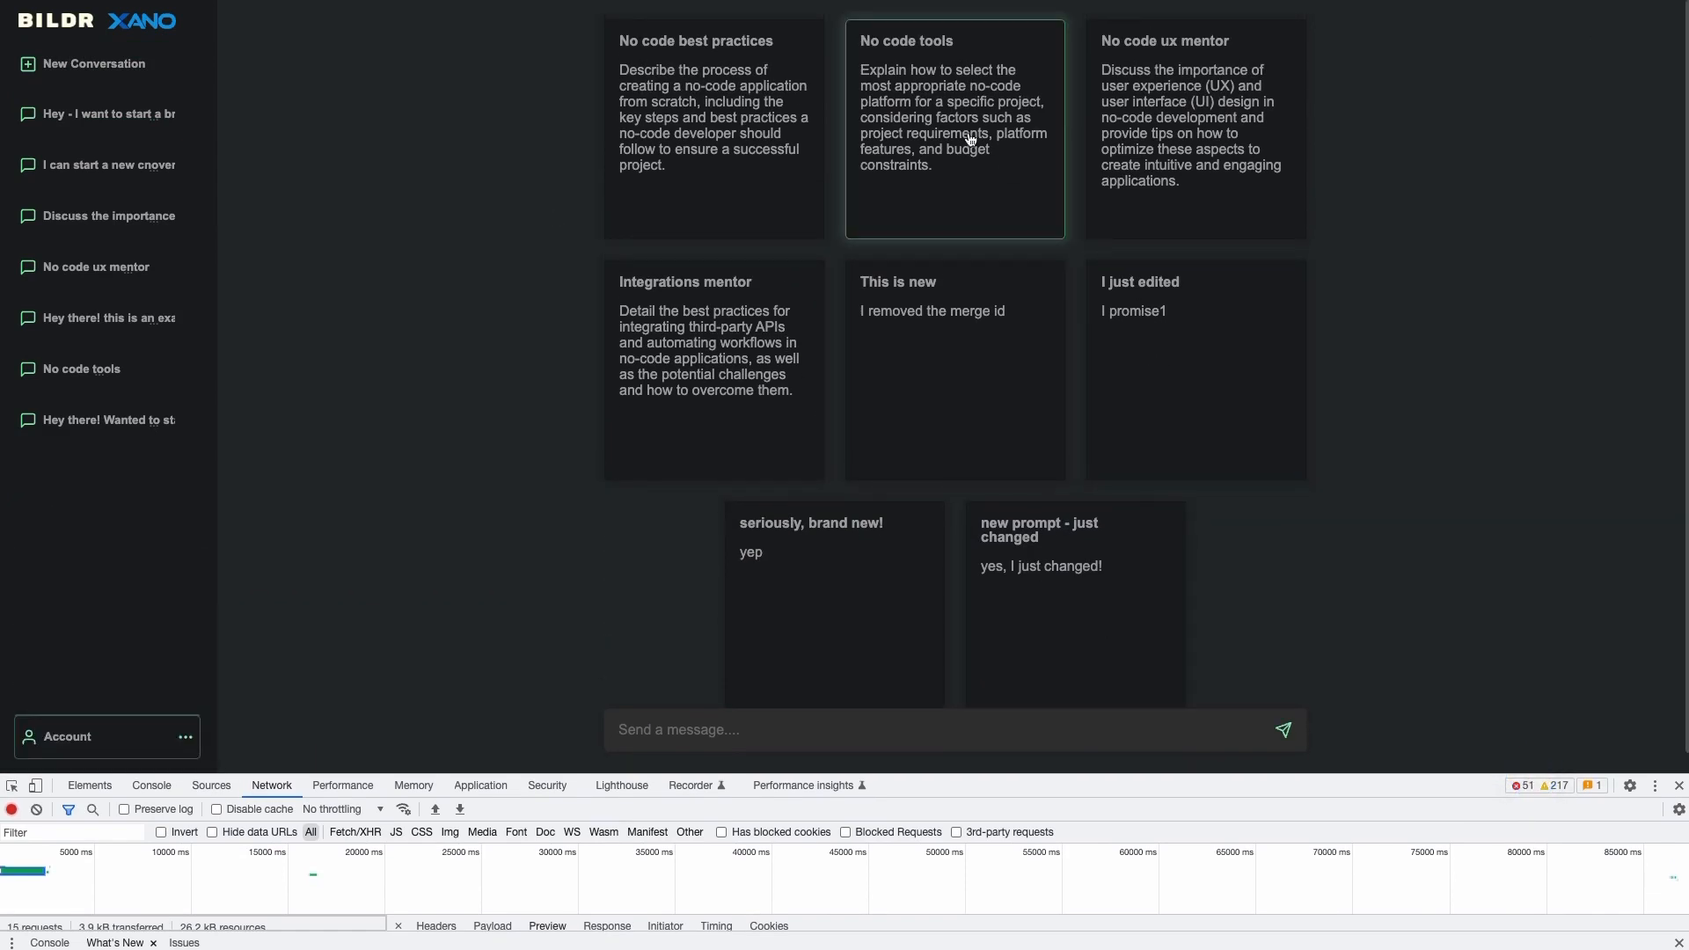
left_click(743, 92)
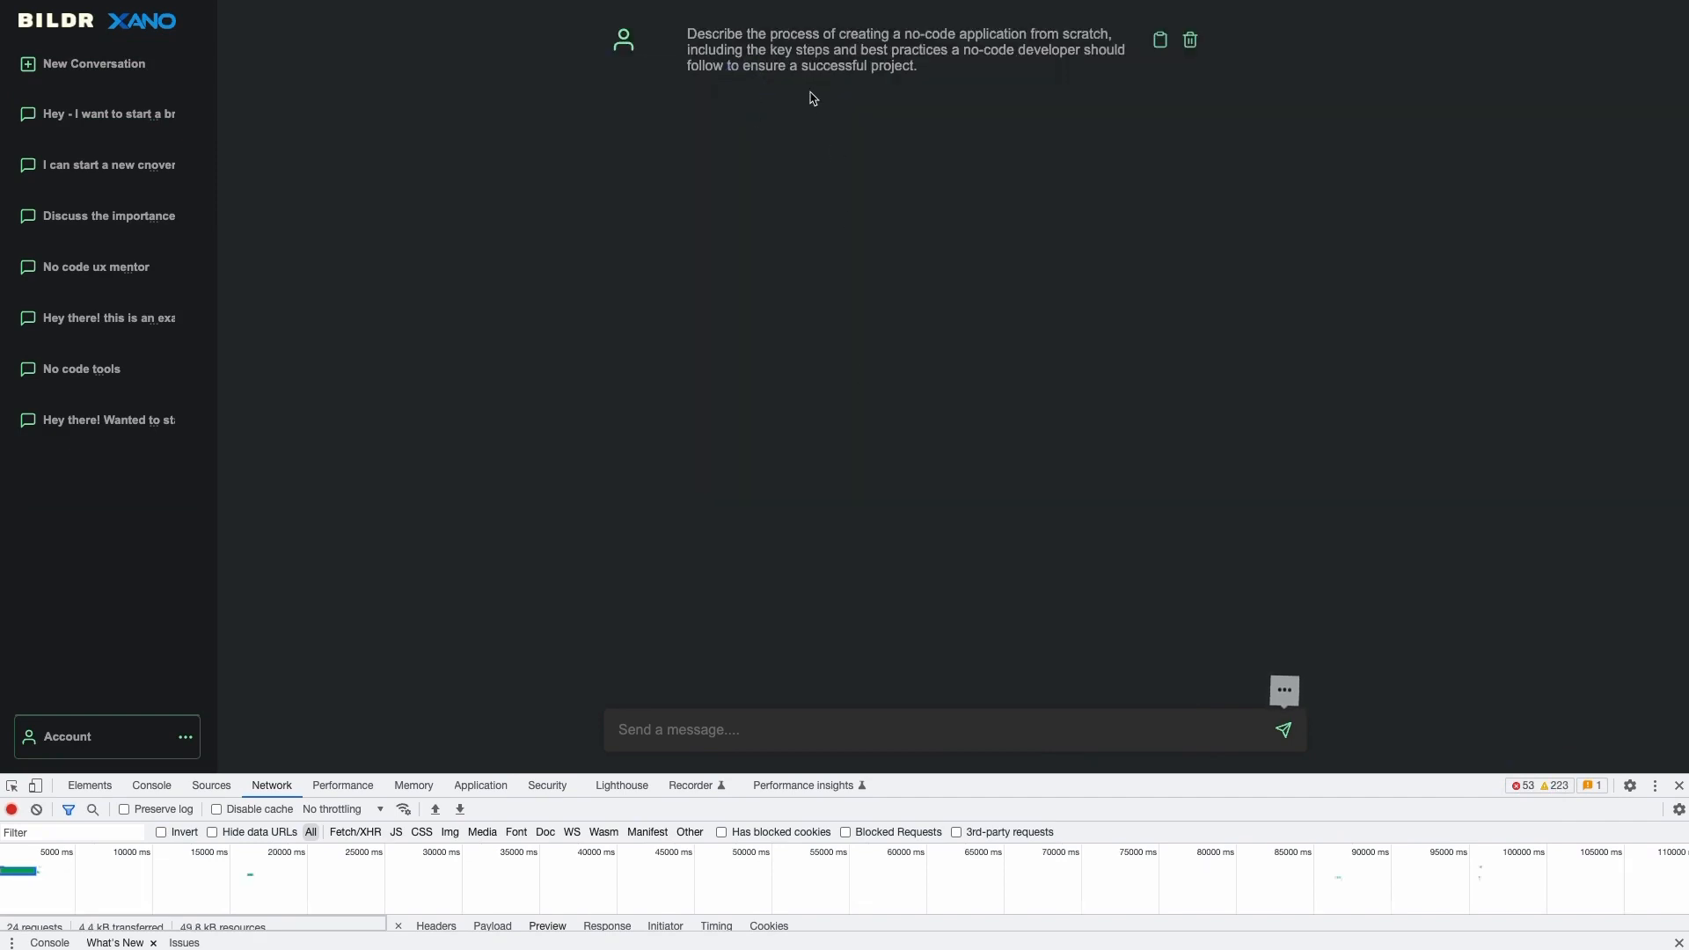
- Select and scroll through the sent prompt and the AI's step-by-step reply
left_click_drag(686, 37, 923, 81)
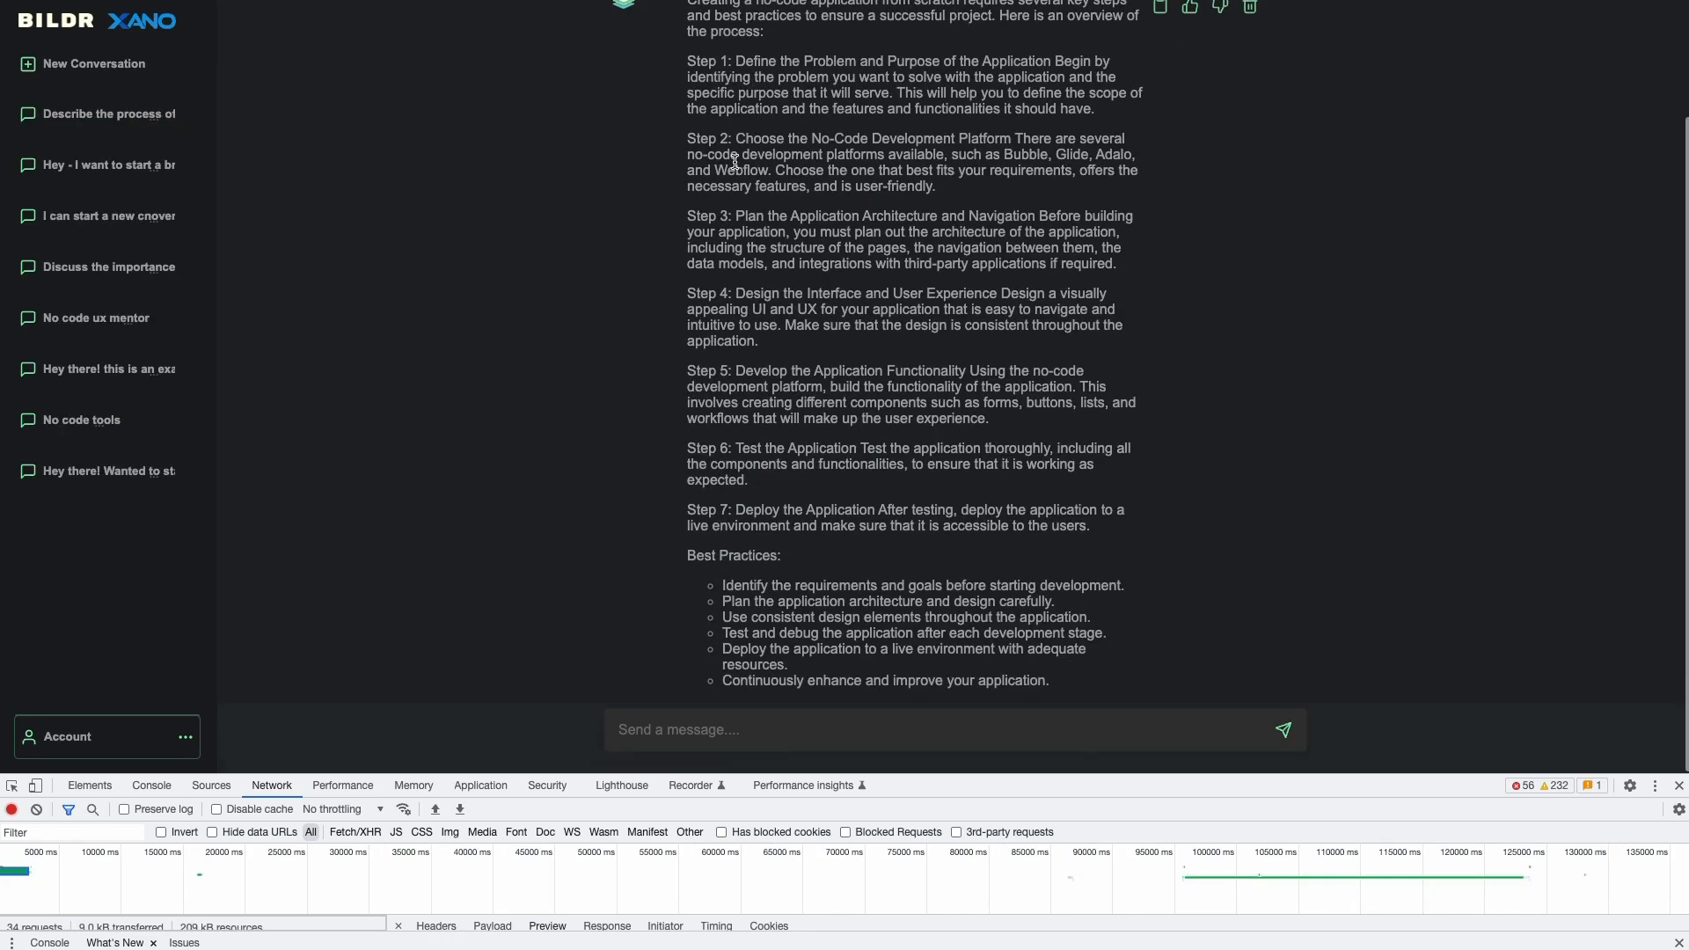
left_click_drag(696, 143, 1009, 463)
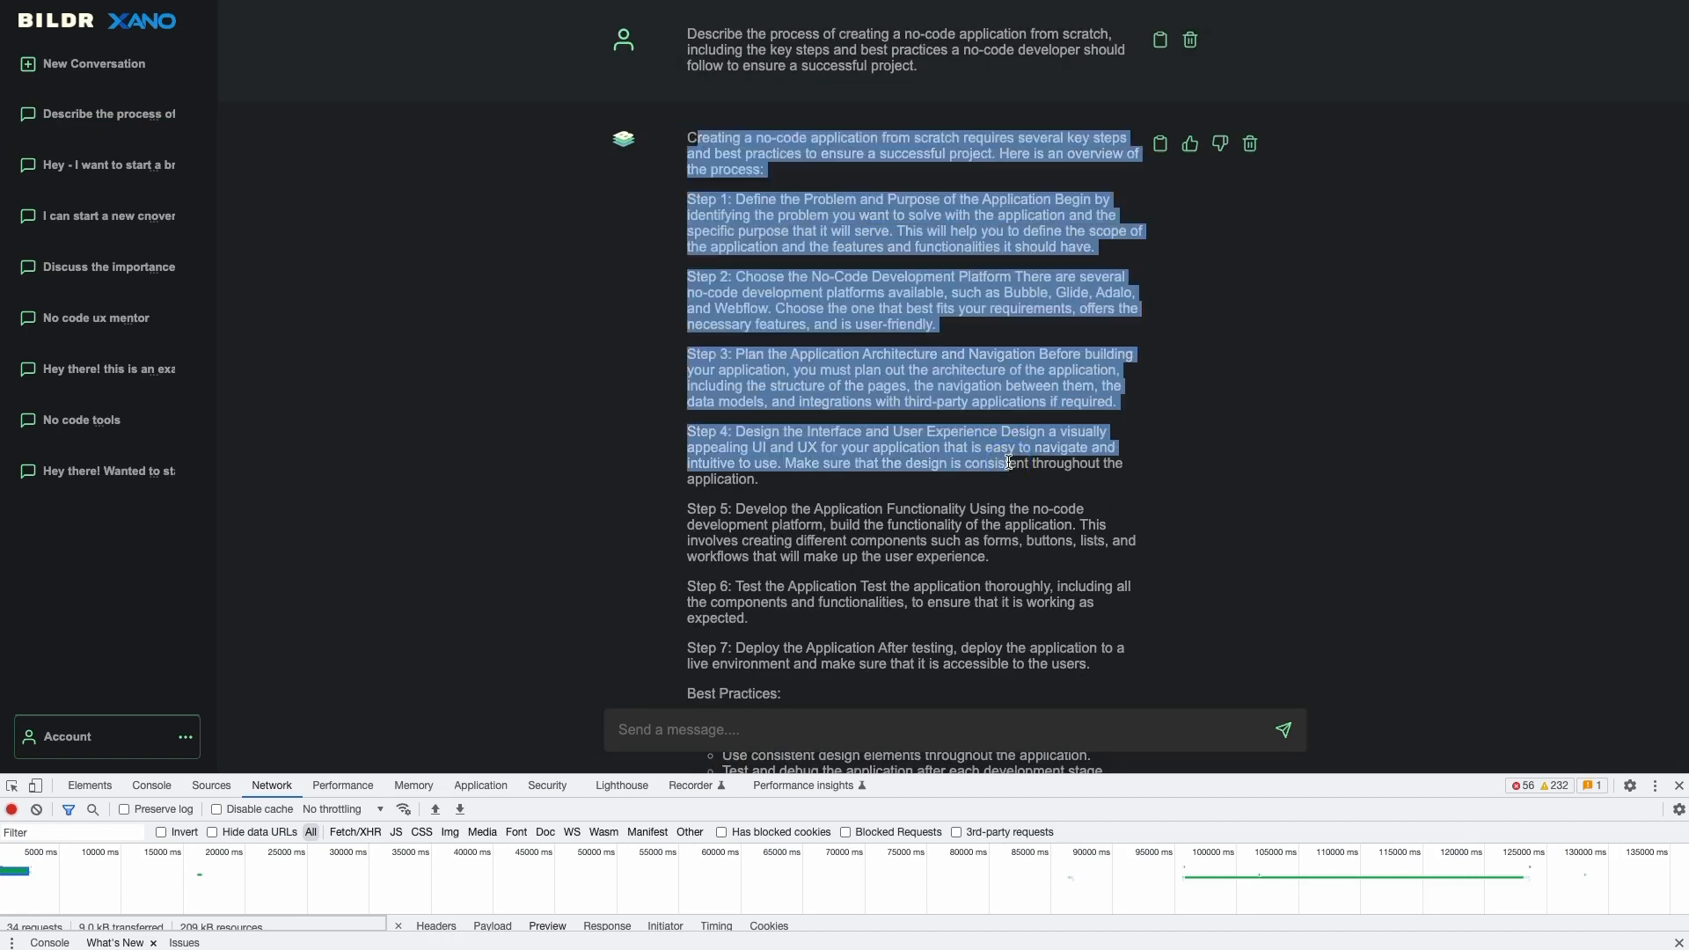
left_click(1009, 463)
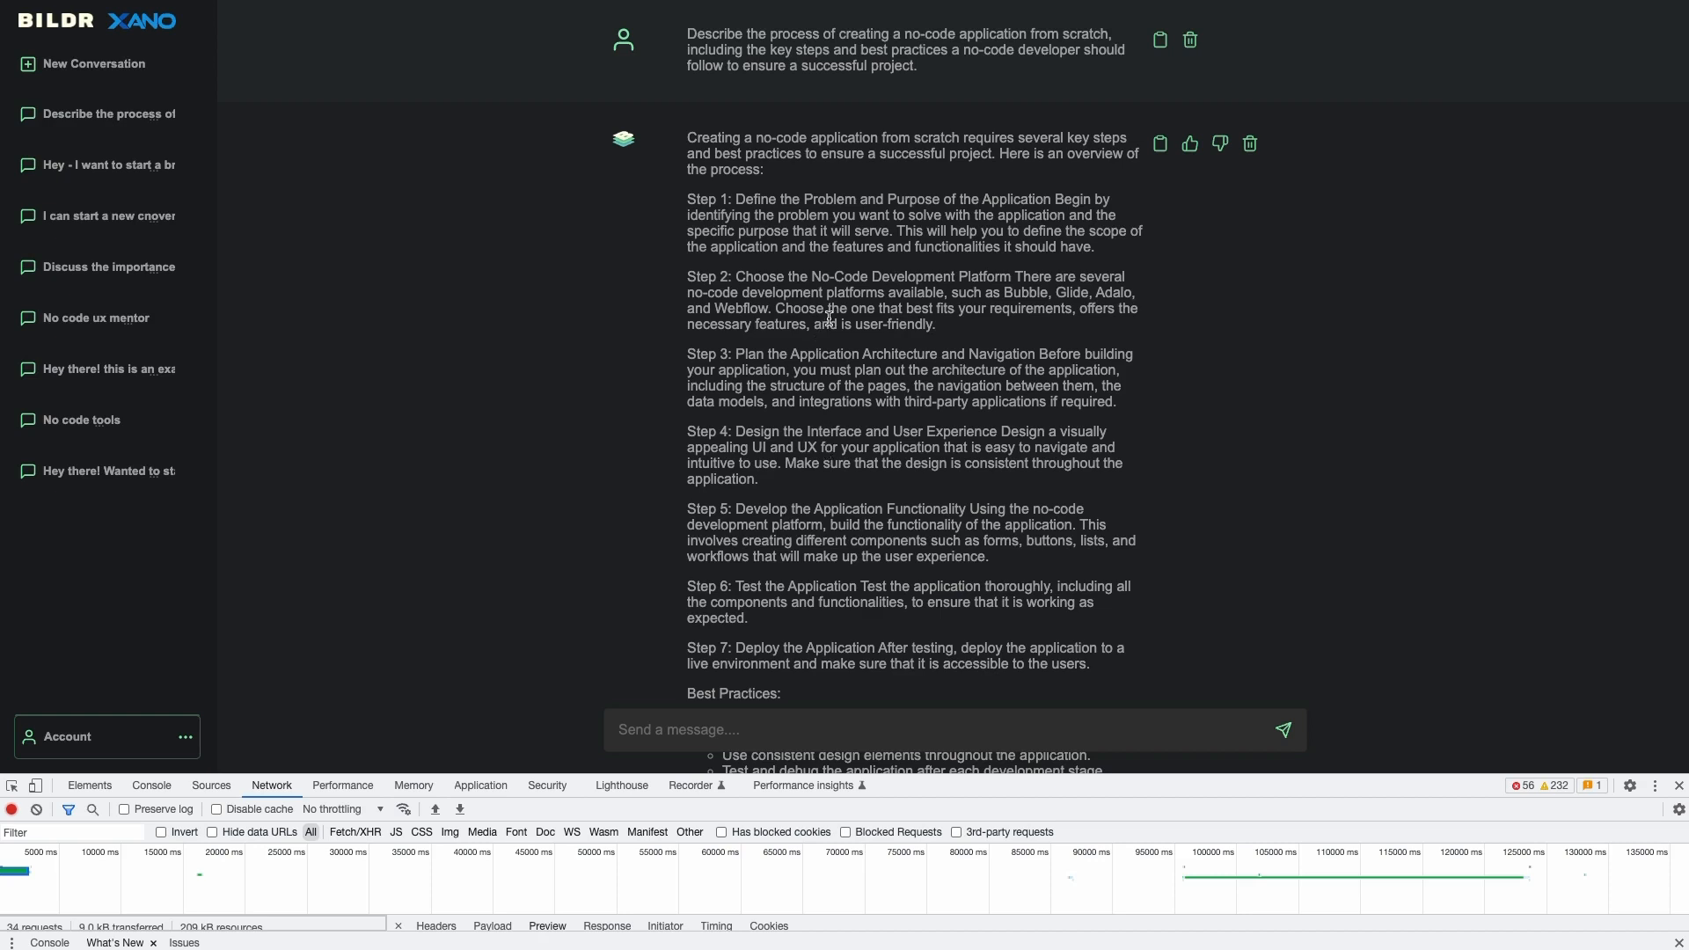
scroll(814, 295, "down", 3)
scroll(811, 328, "up", 3)
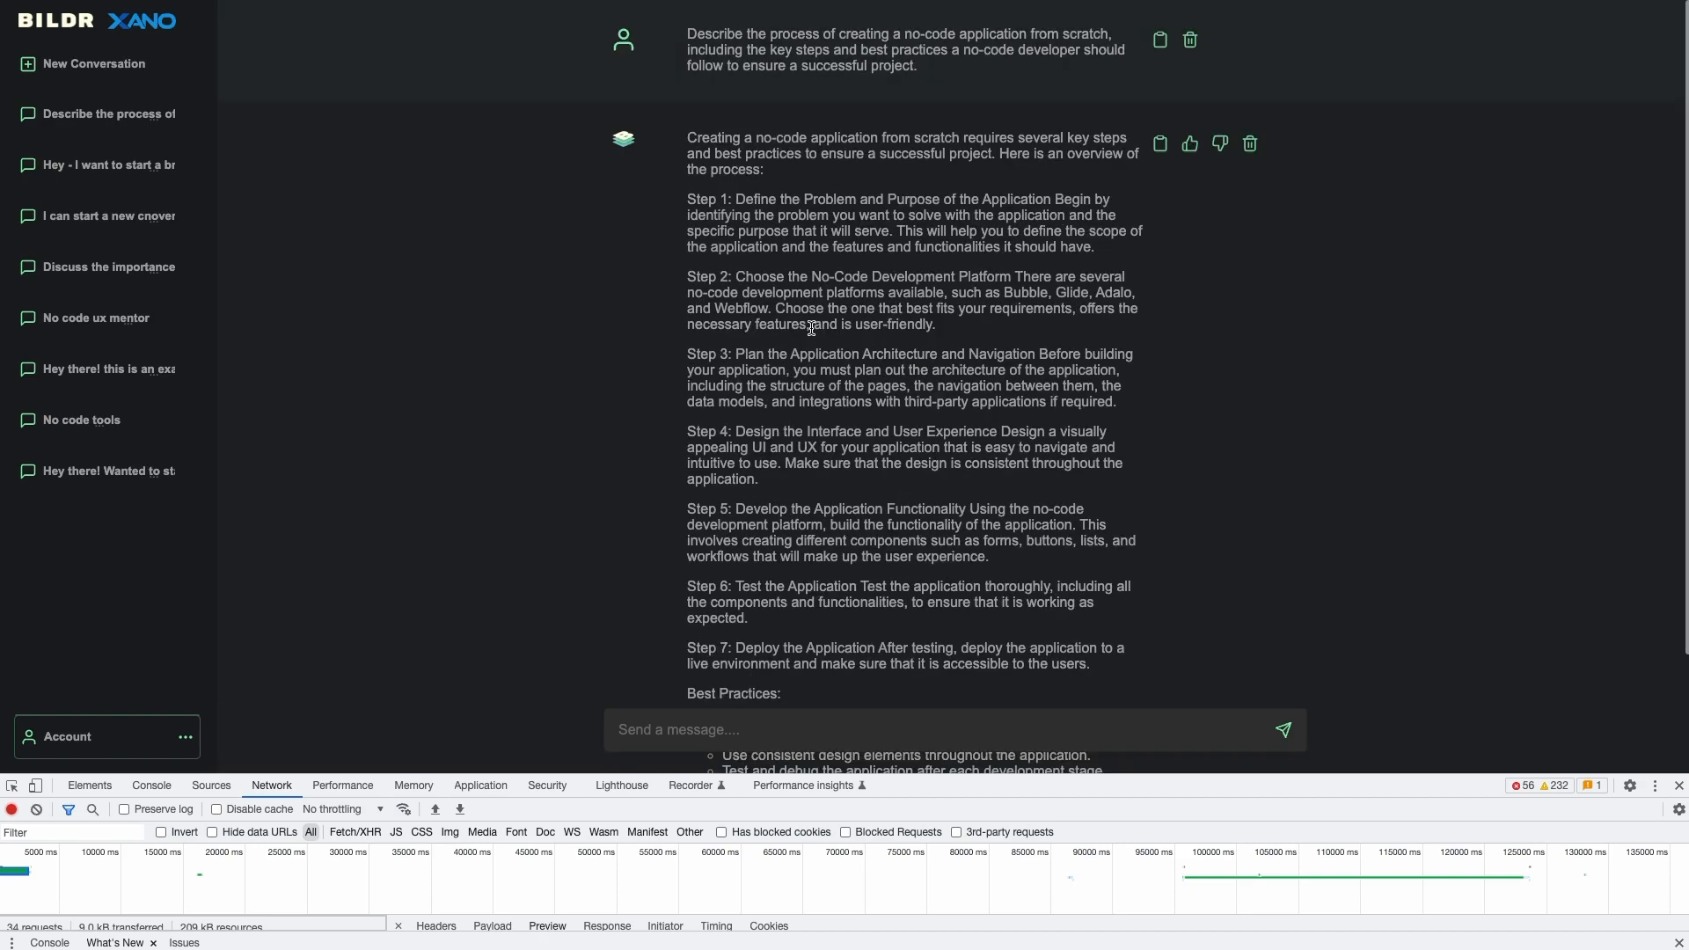
scroll(695, 172, "down", 3)
scroll(695, 171, "up", 3)
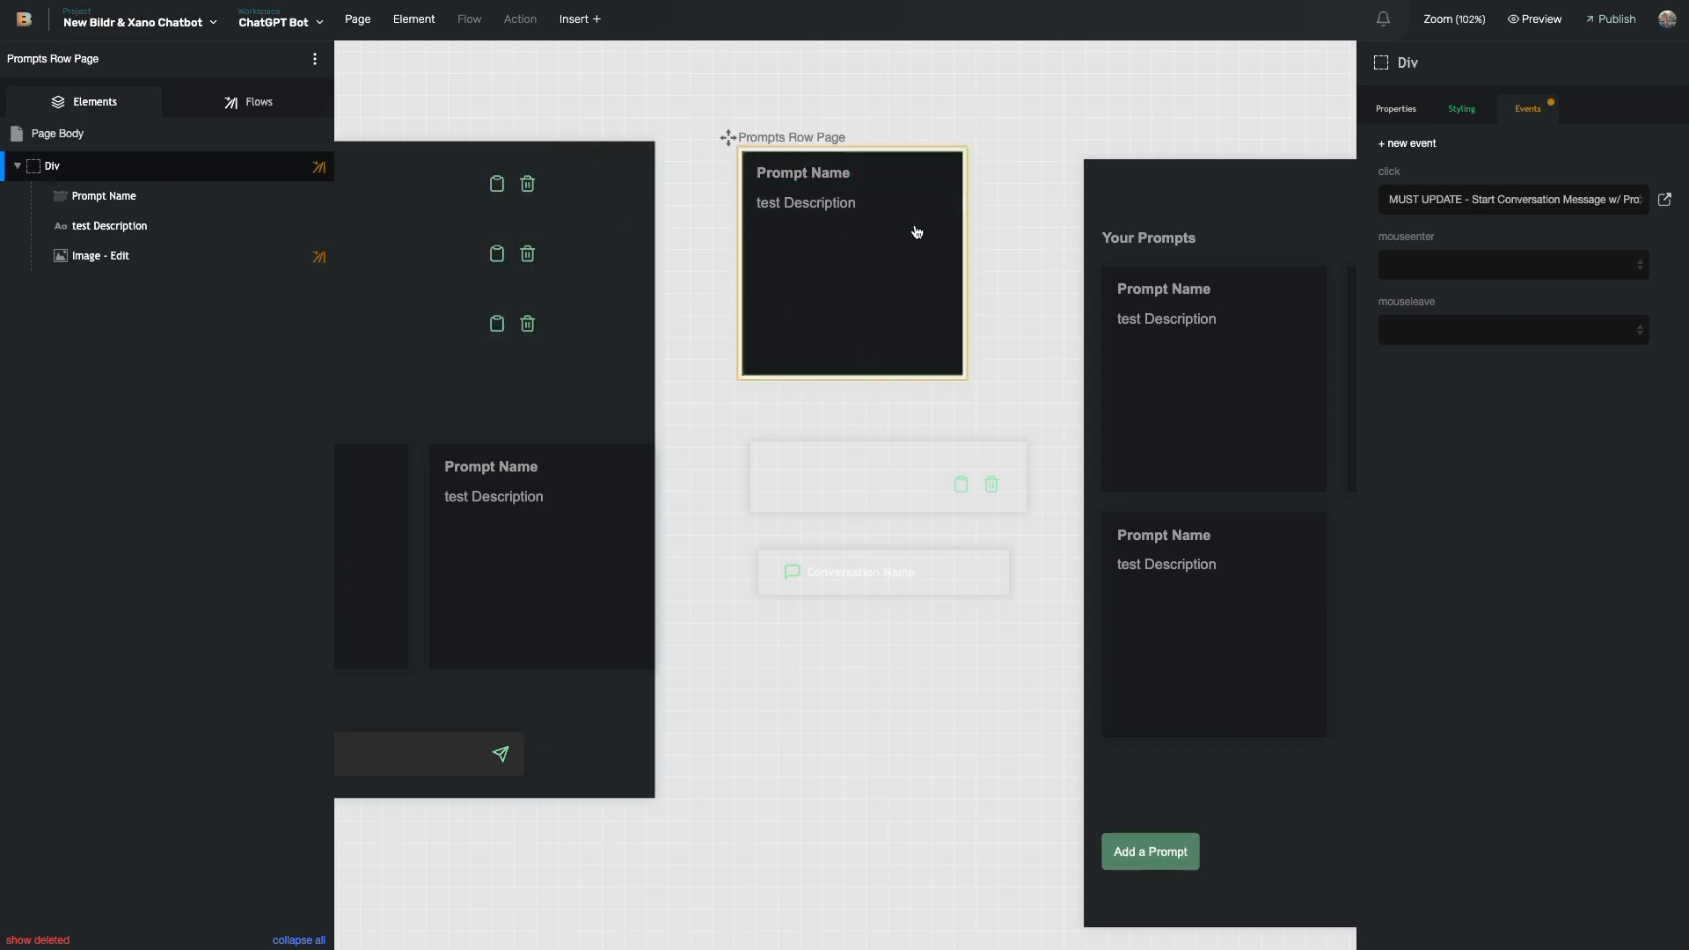
- Open the prompt-click flow and inspect steps 1–5: style class, waiting animation, newMessage, new conversation
left_click(1664, 200)
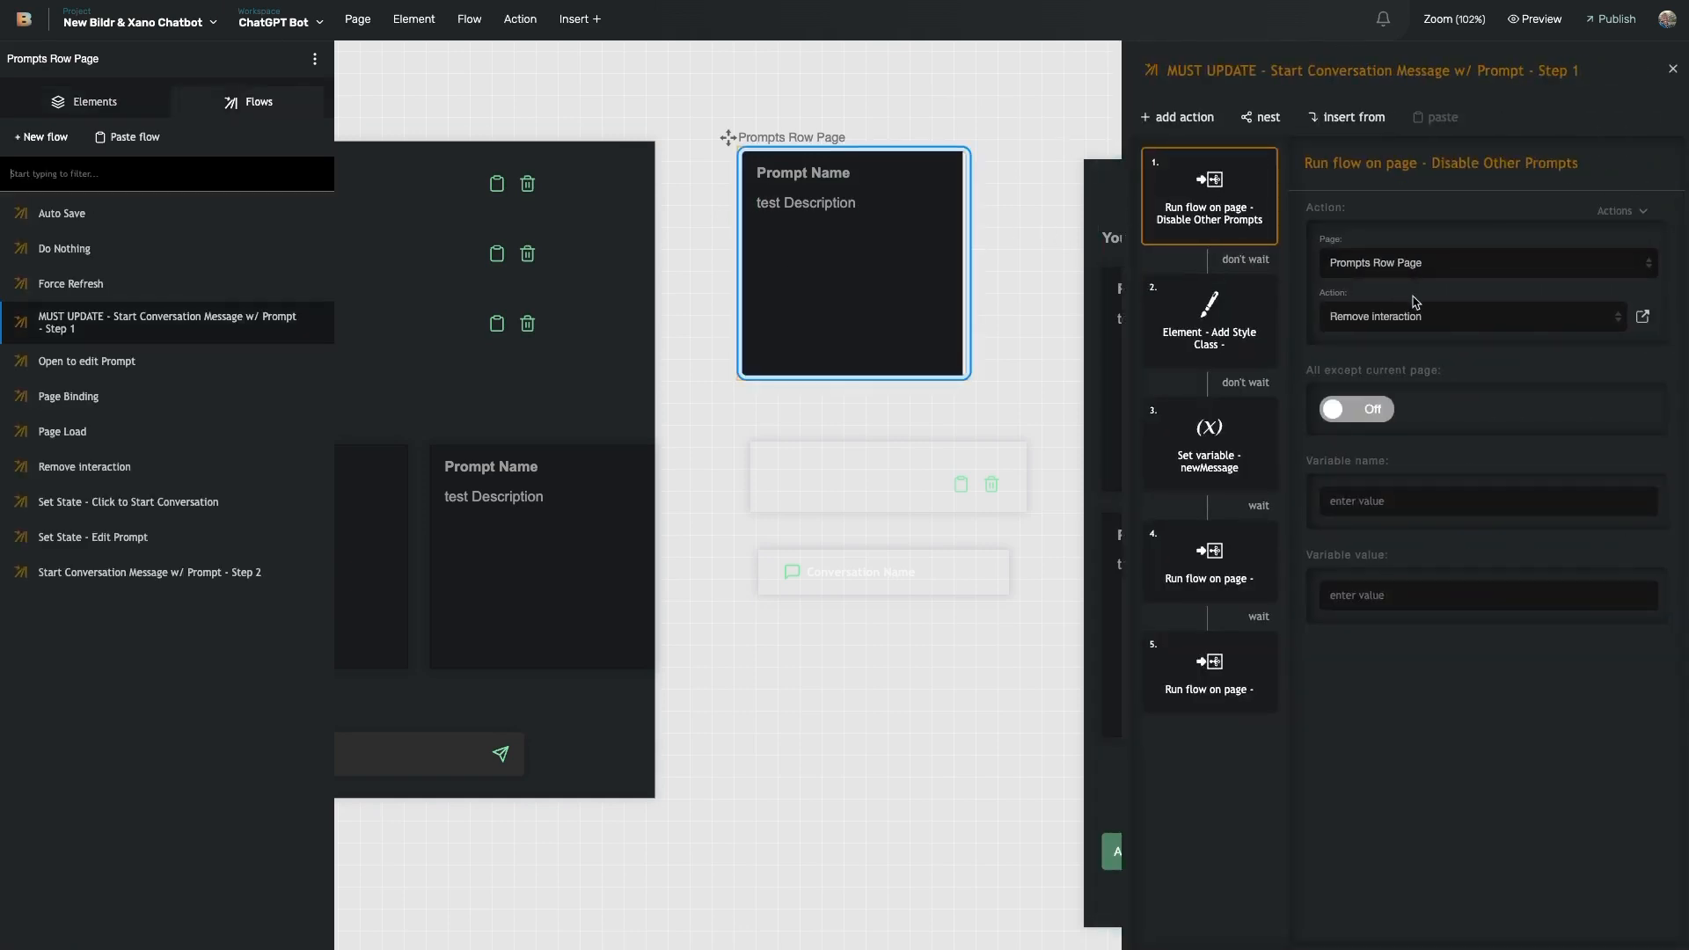
scroll(877, 308, "left", 3)
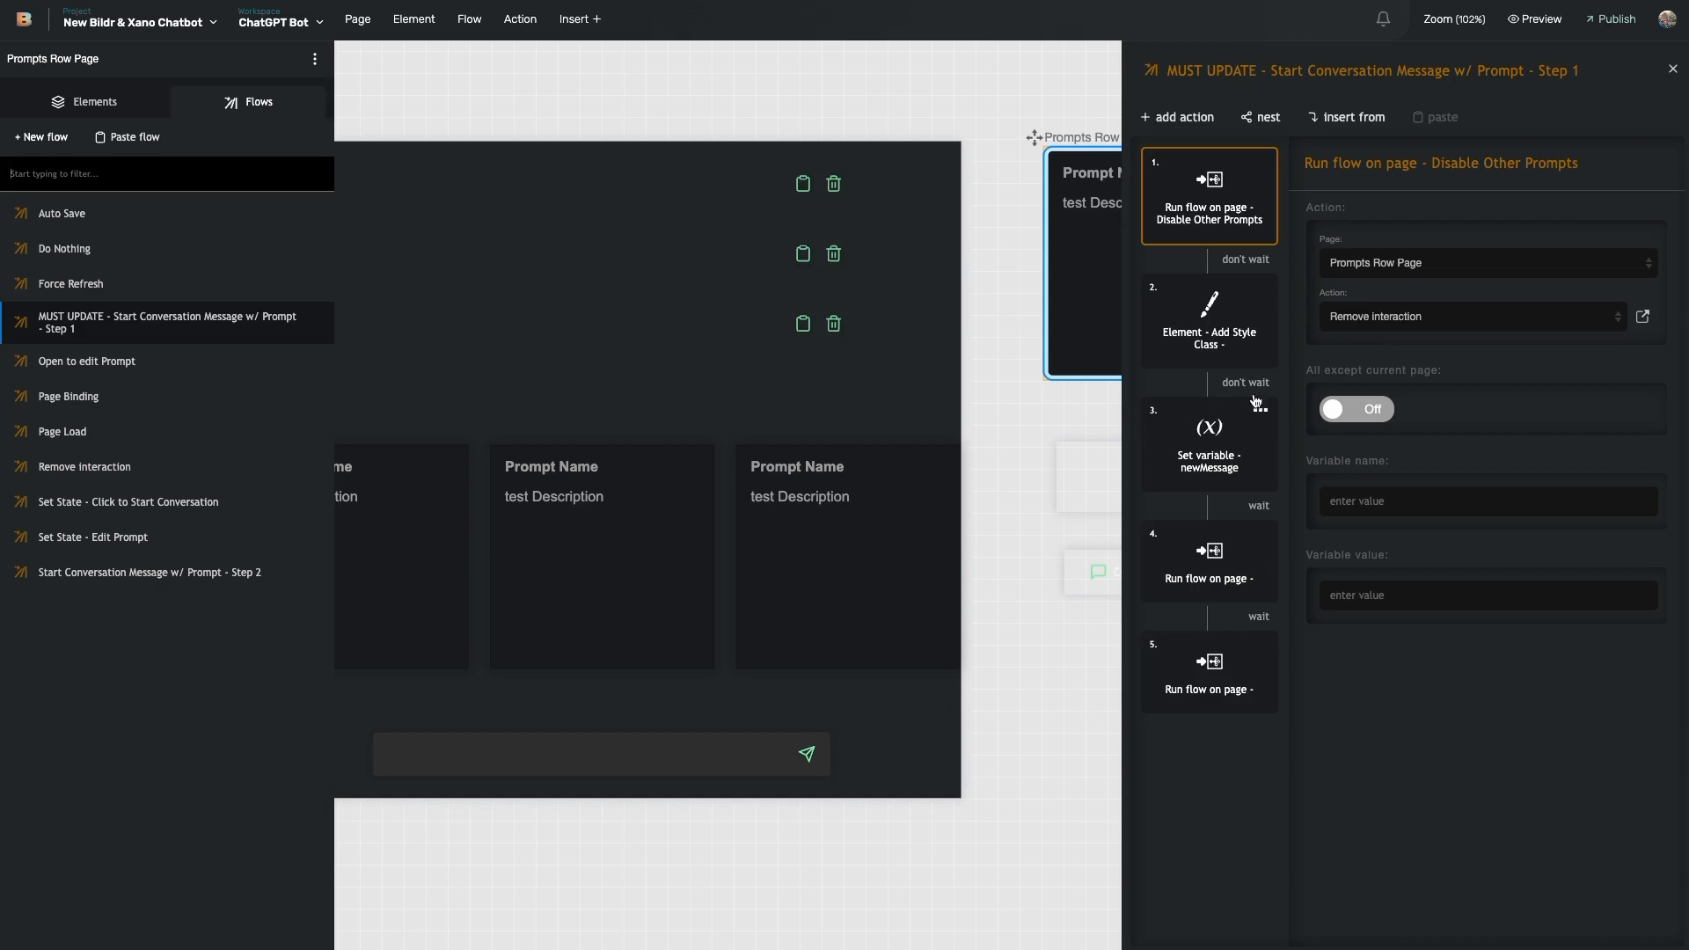
left_click(1230, 352)
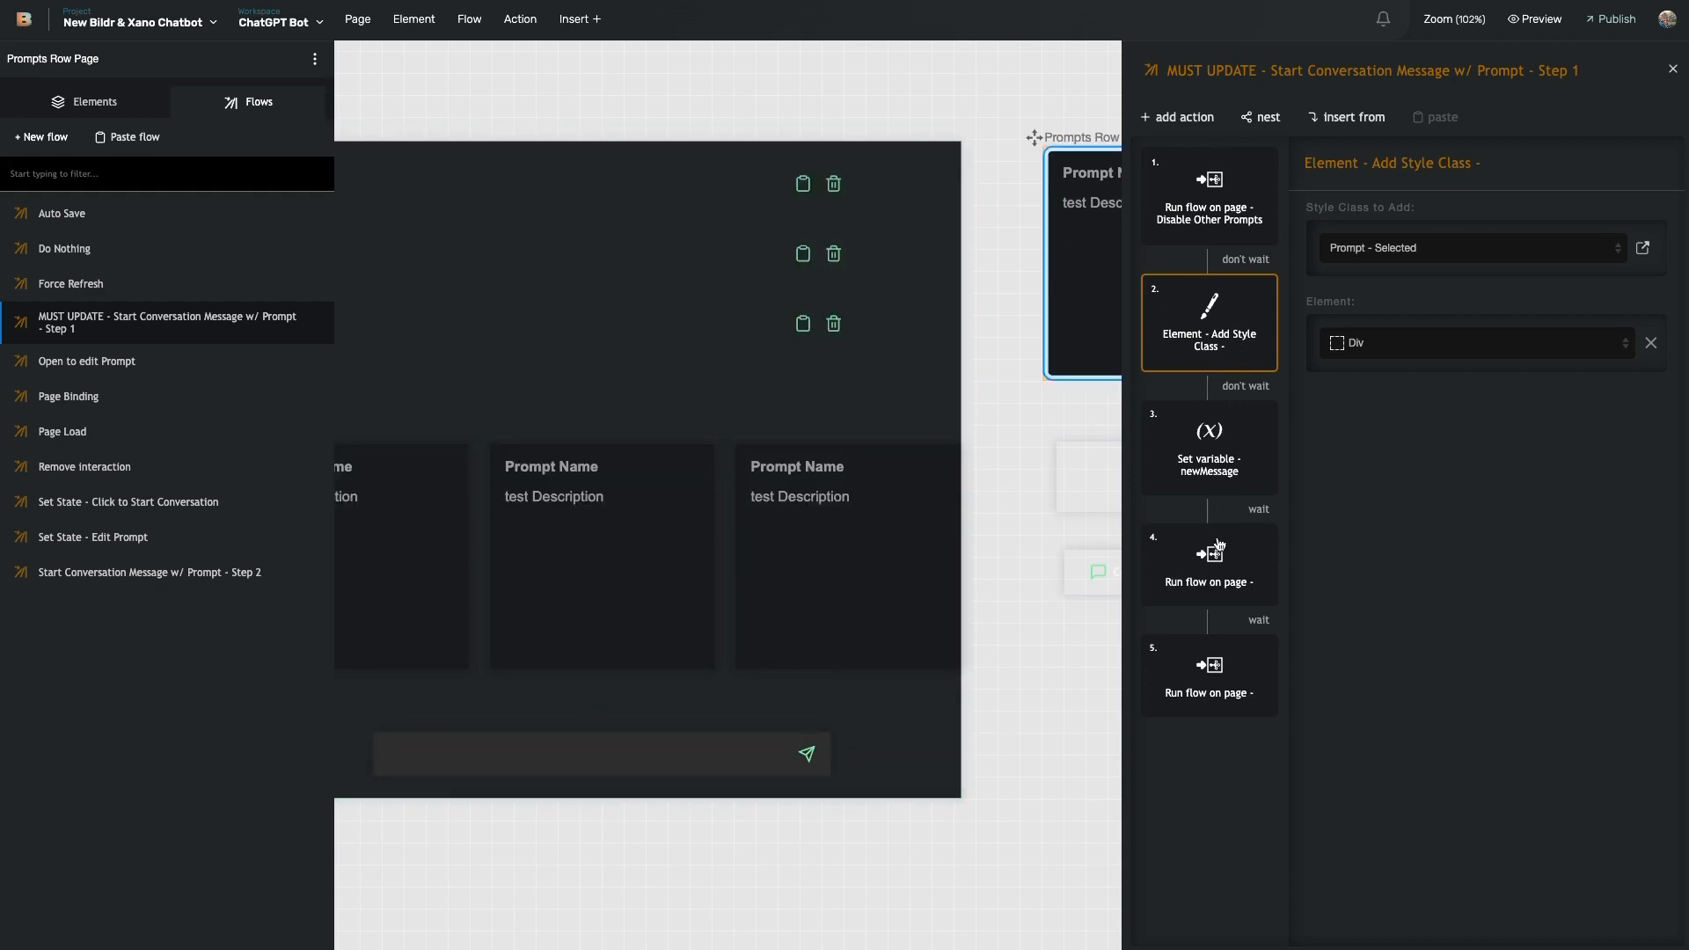
left_click(1213, 584)
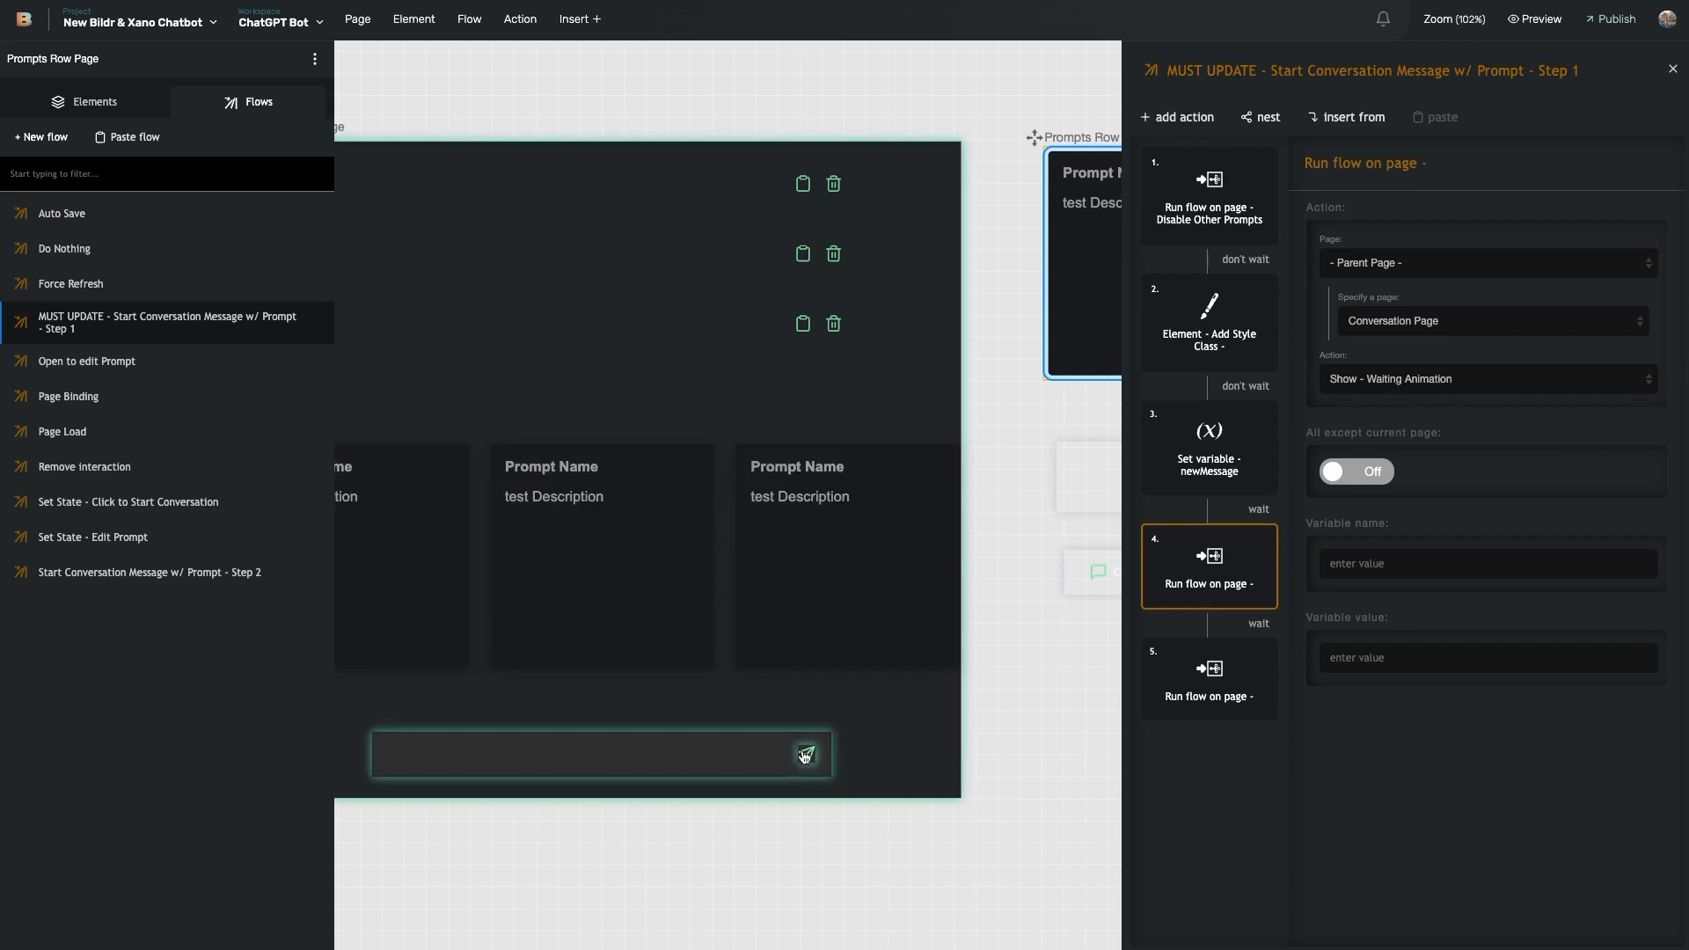
scroll(802, 691, "left", 2)
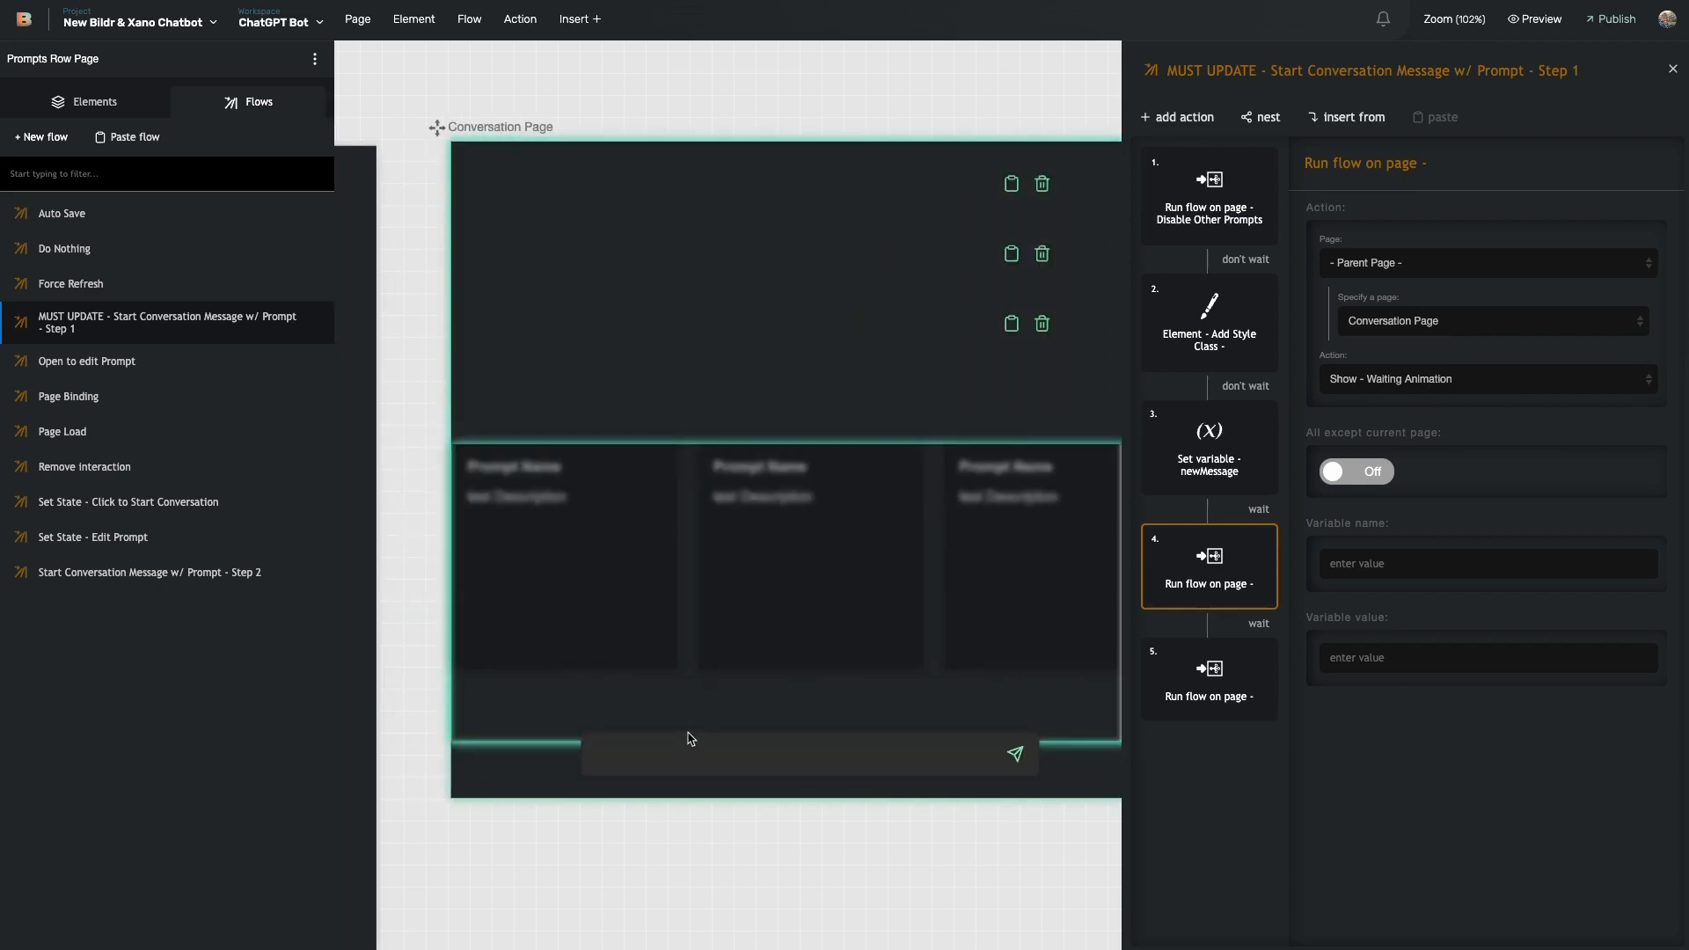
scroll(1012, 440, "right", 5)
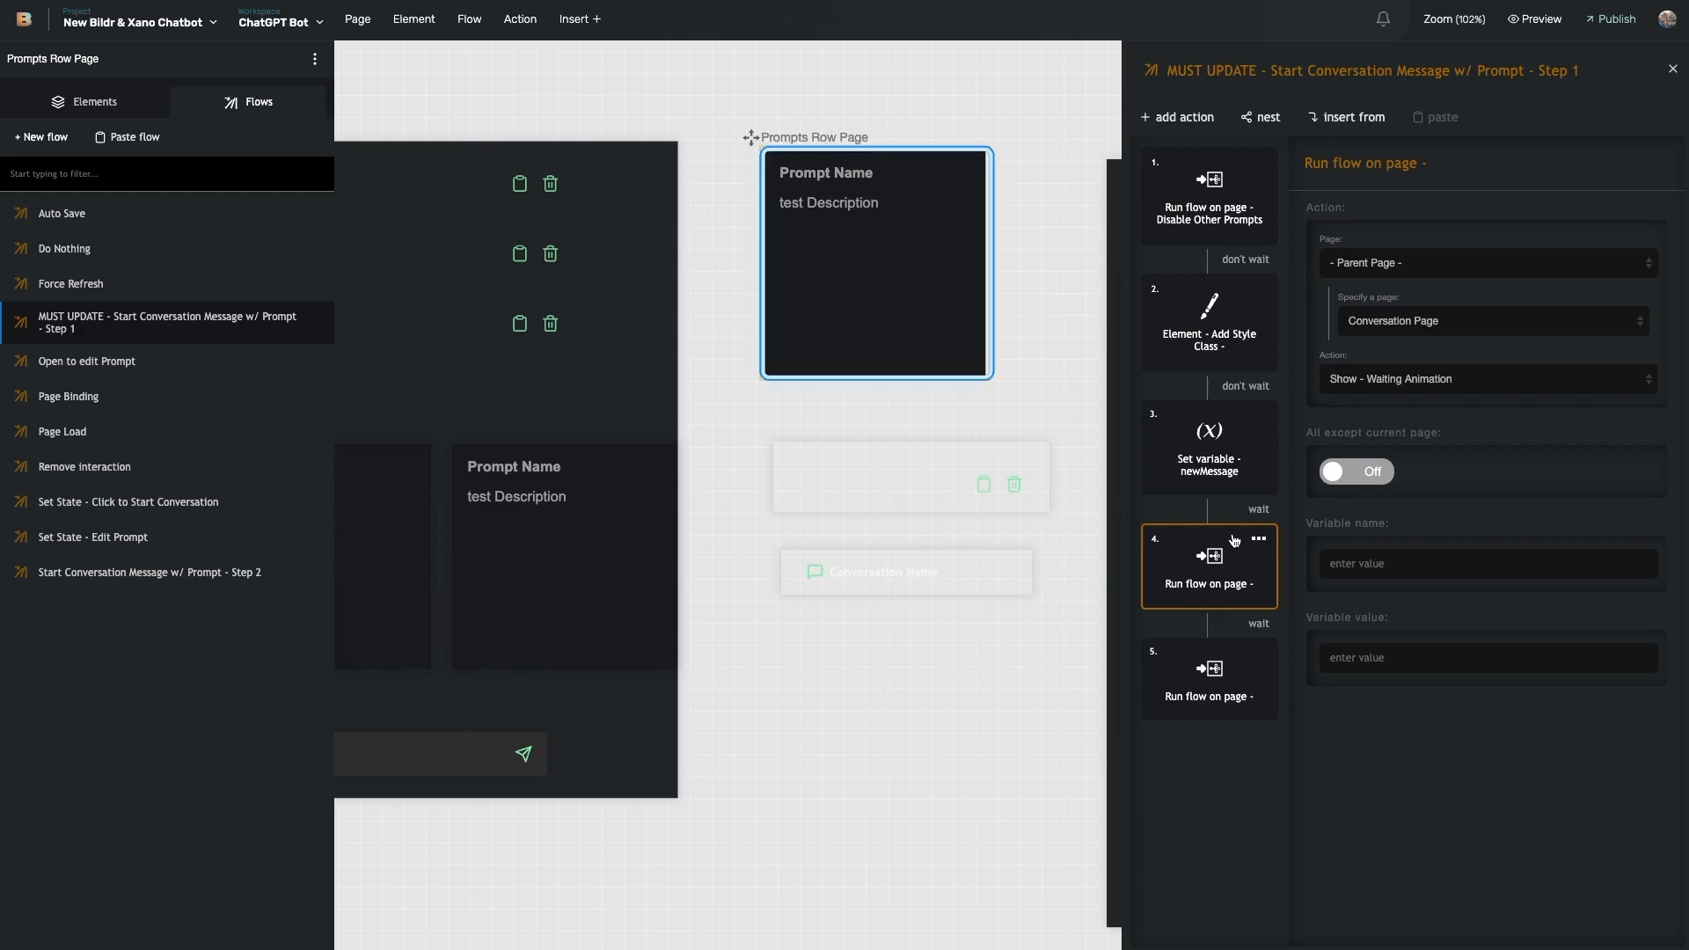
left_click(1211, 476)
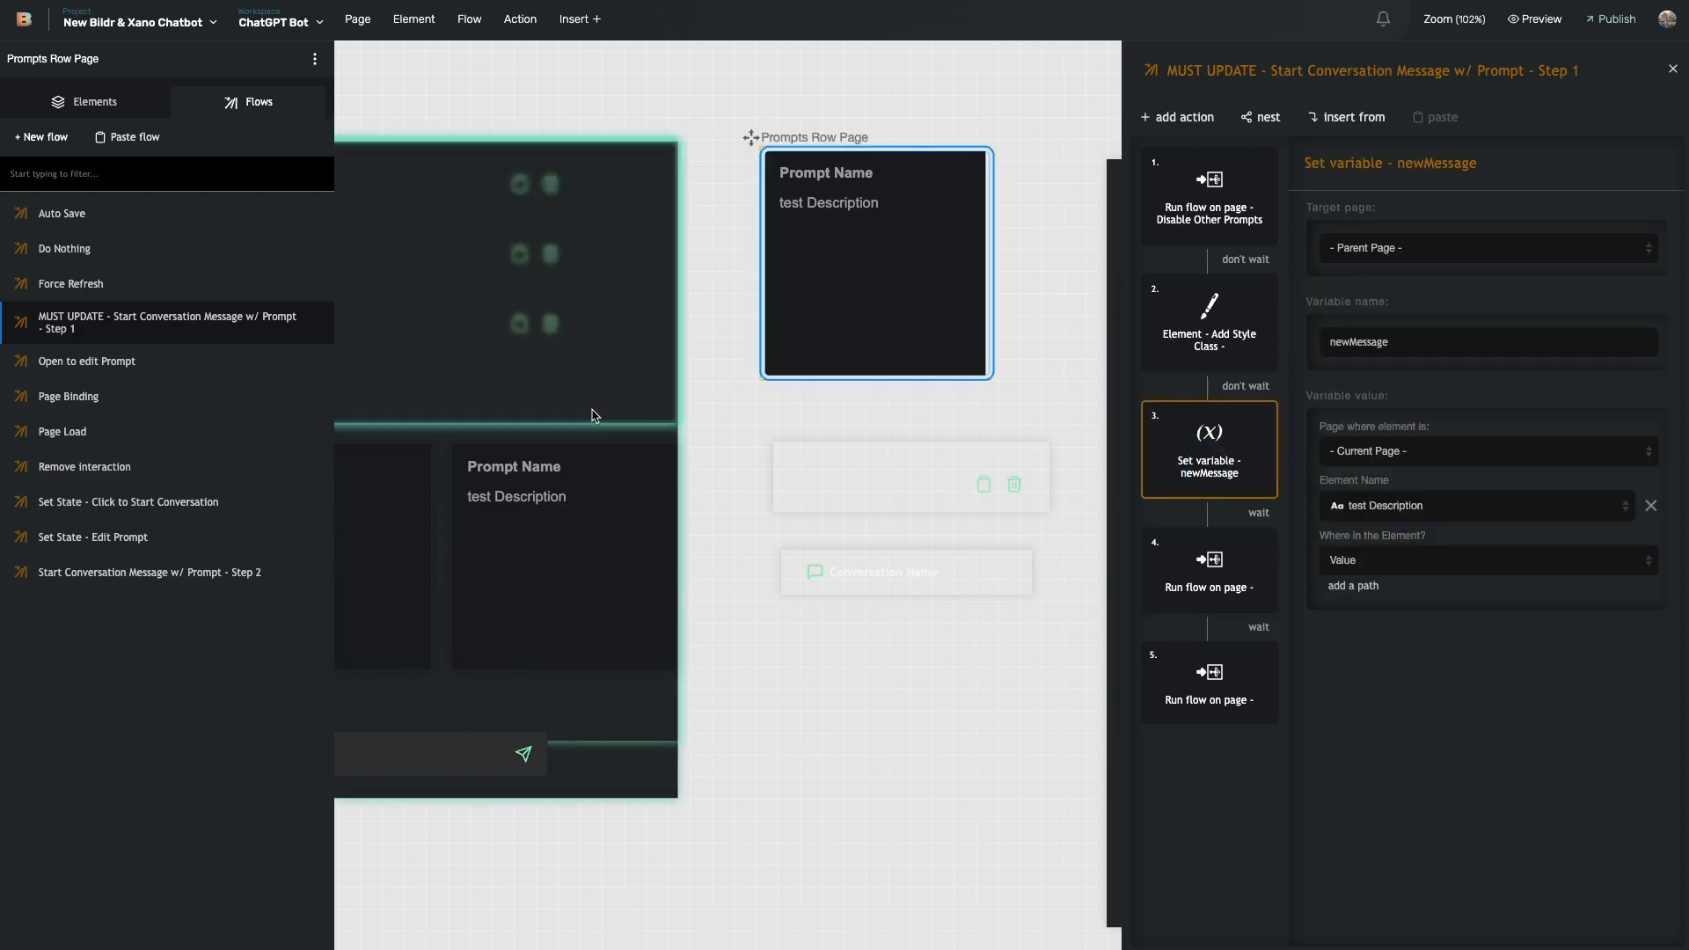
scroll(602, 405, "left", 3)
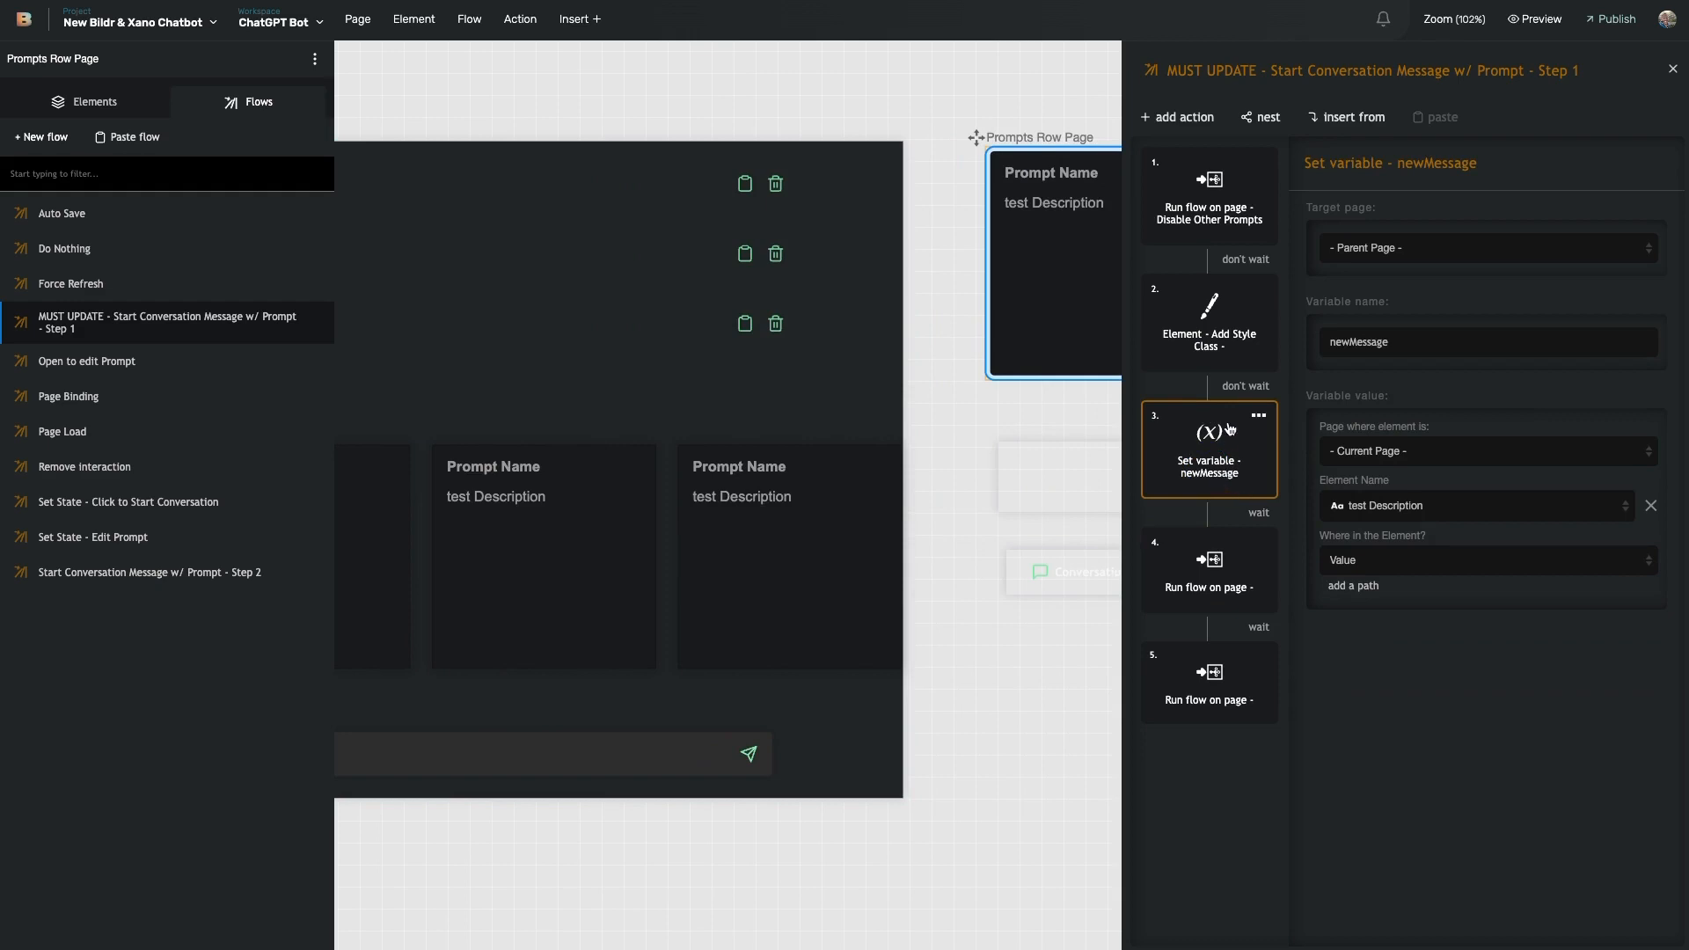
scroll(697, 414, "left", 2)
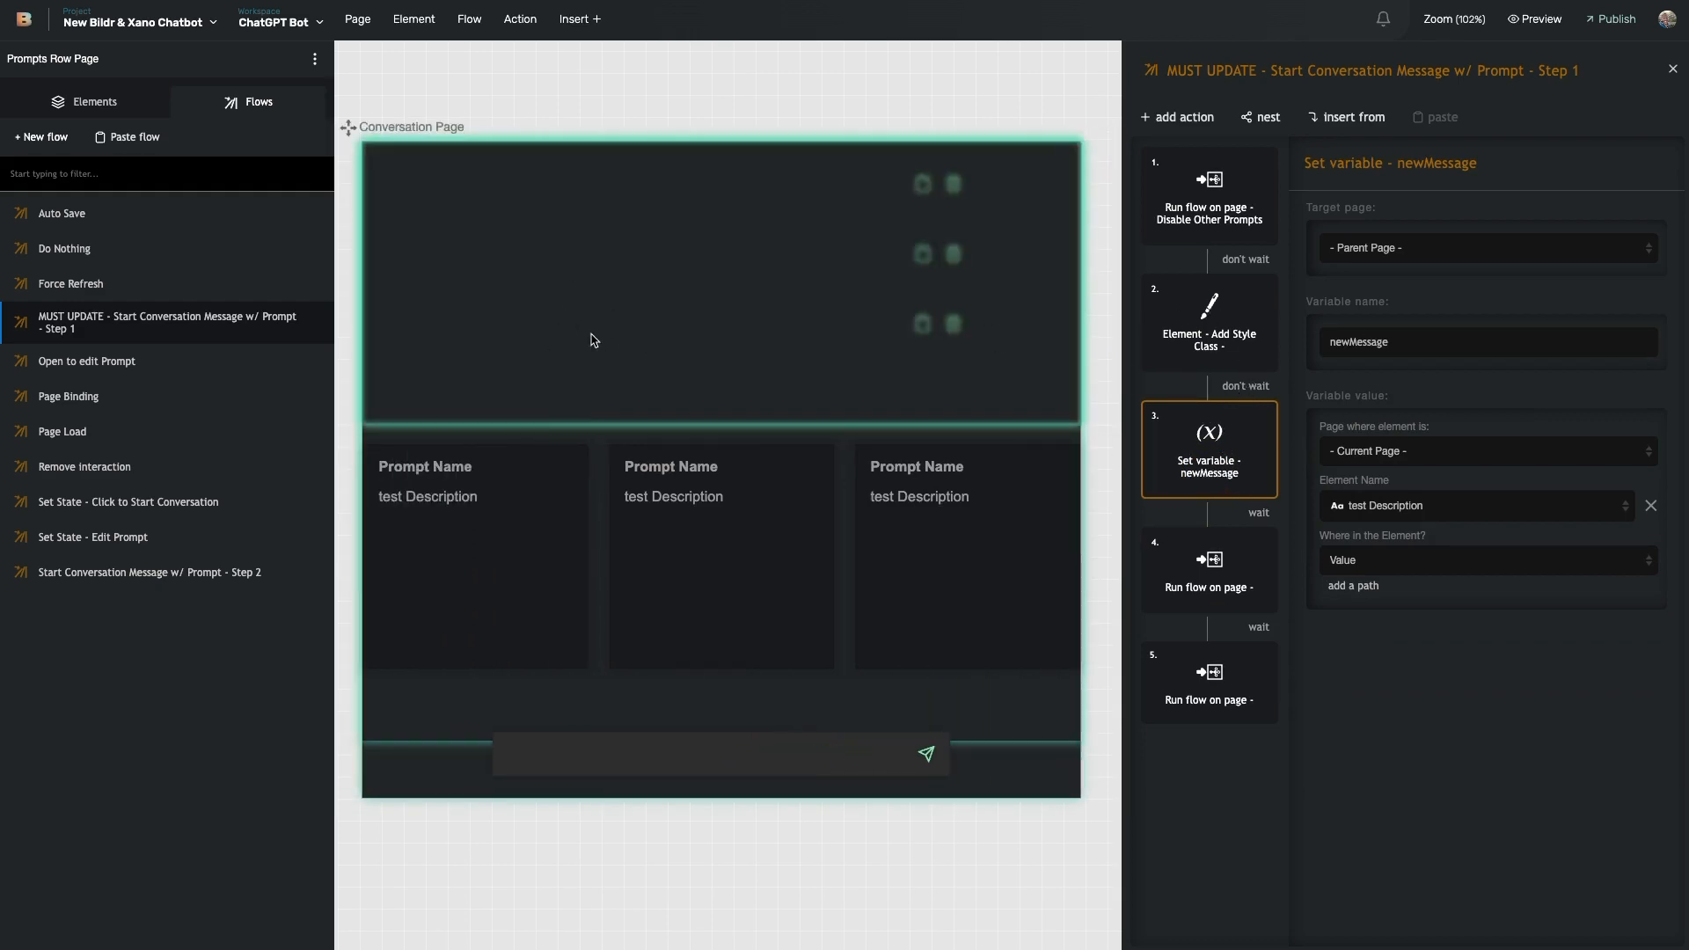
left_click(1214, 580)
left_click(1216, 673)
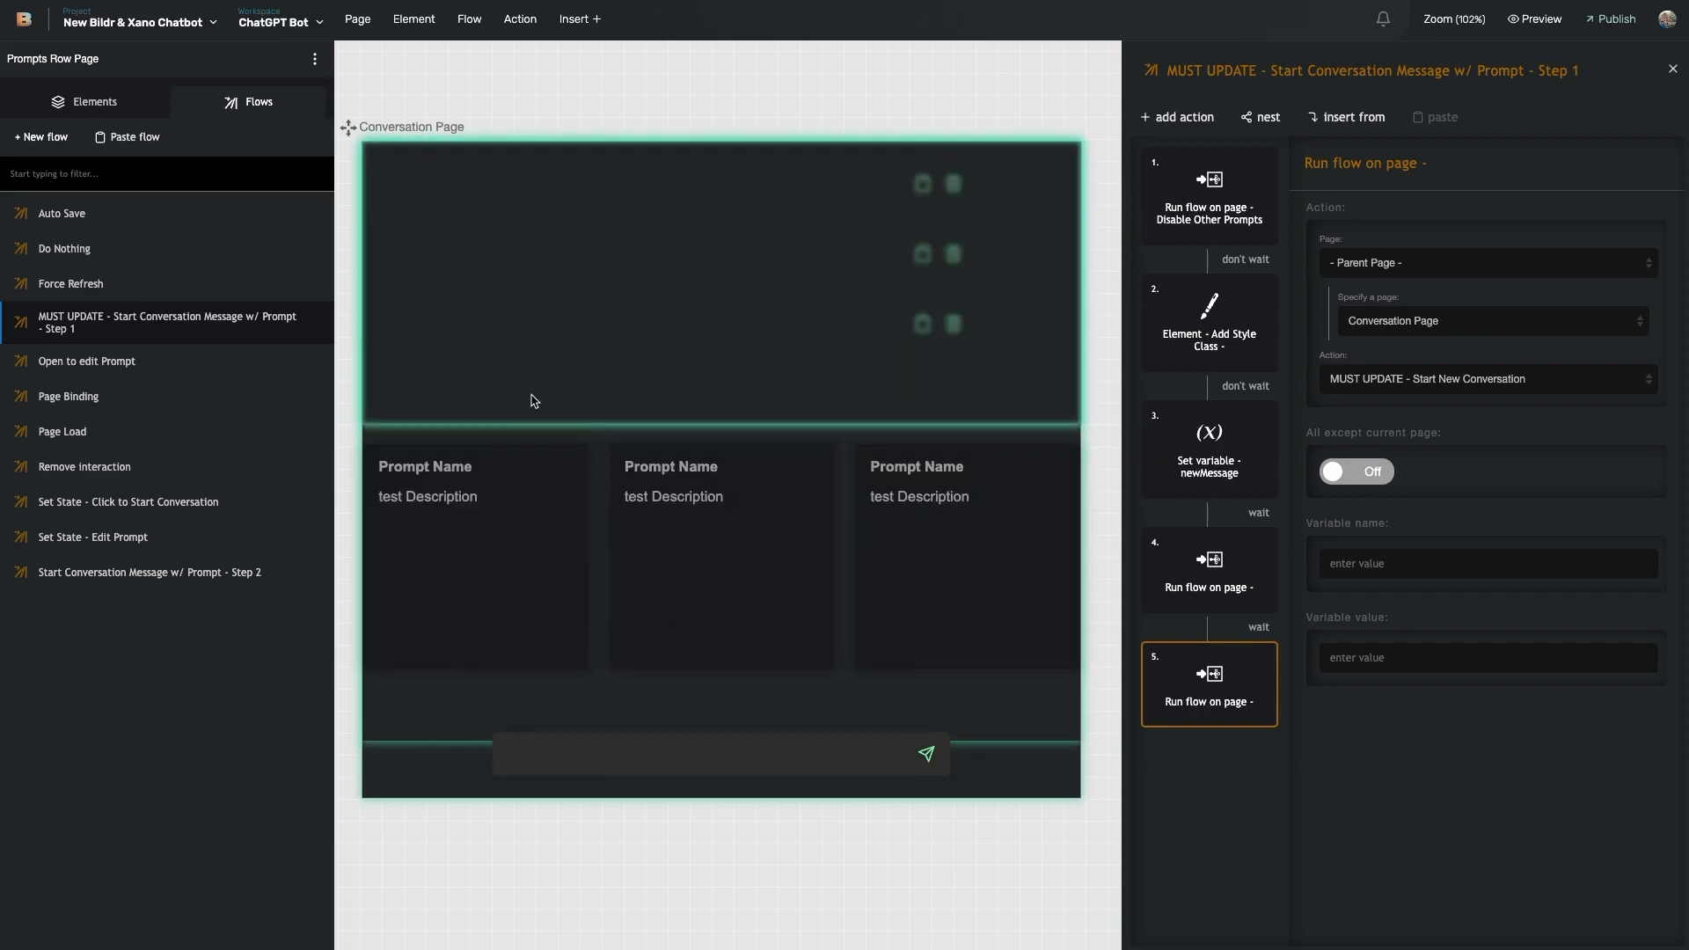
- Re-check the waiting animation, newMessage, style class and prompt-disabling steps
left_click(1210, 568)
left_click(1201, 448)
left_click(1212, 330)
left_click(1214, 213)
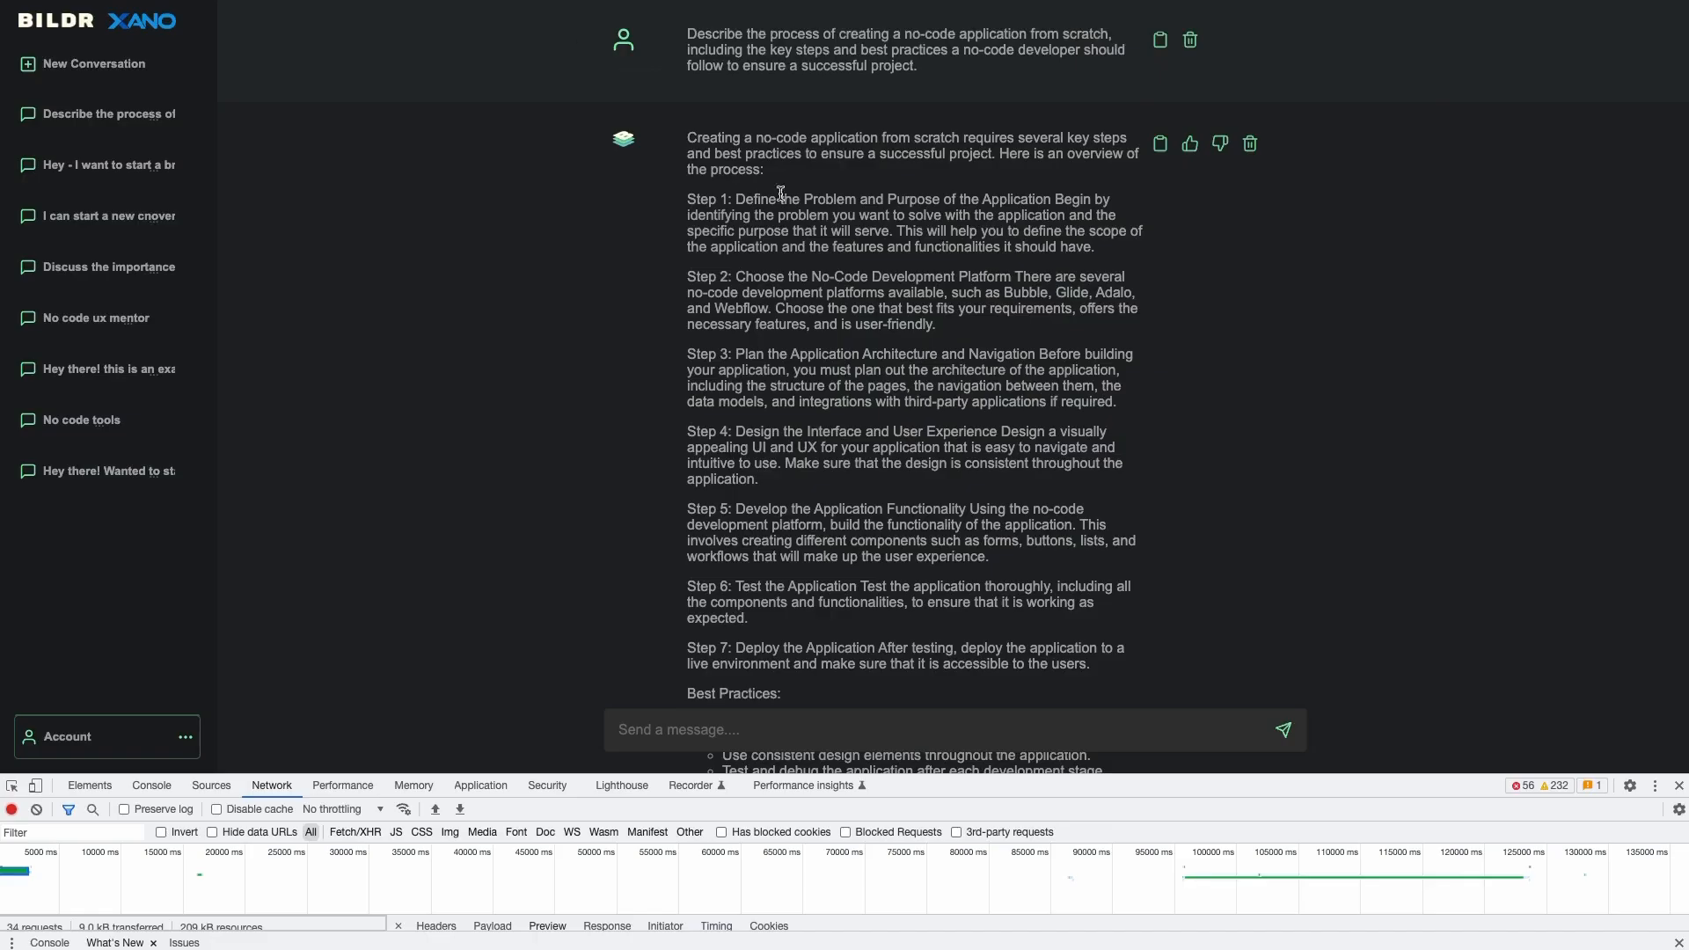
- Start a new chat from 'No code ux mentor', then reopen the Prompts Row Page click flow's steps 4 and 5
left_click(88, 63)
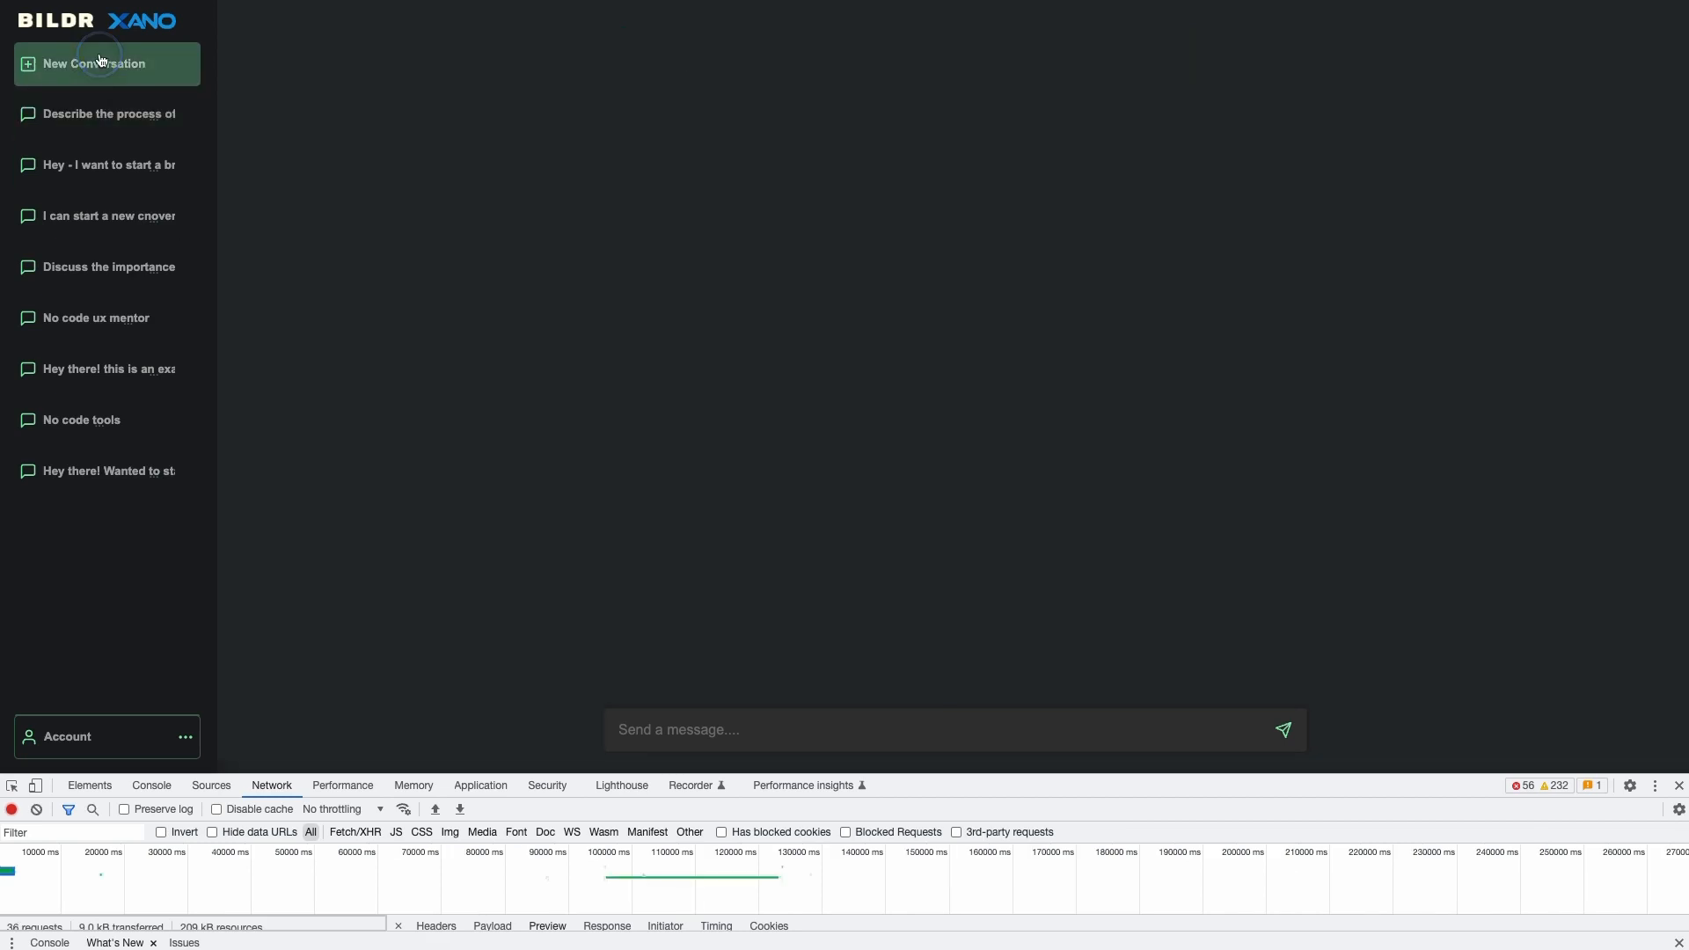
left_click(1190, 164)
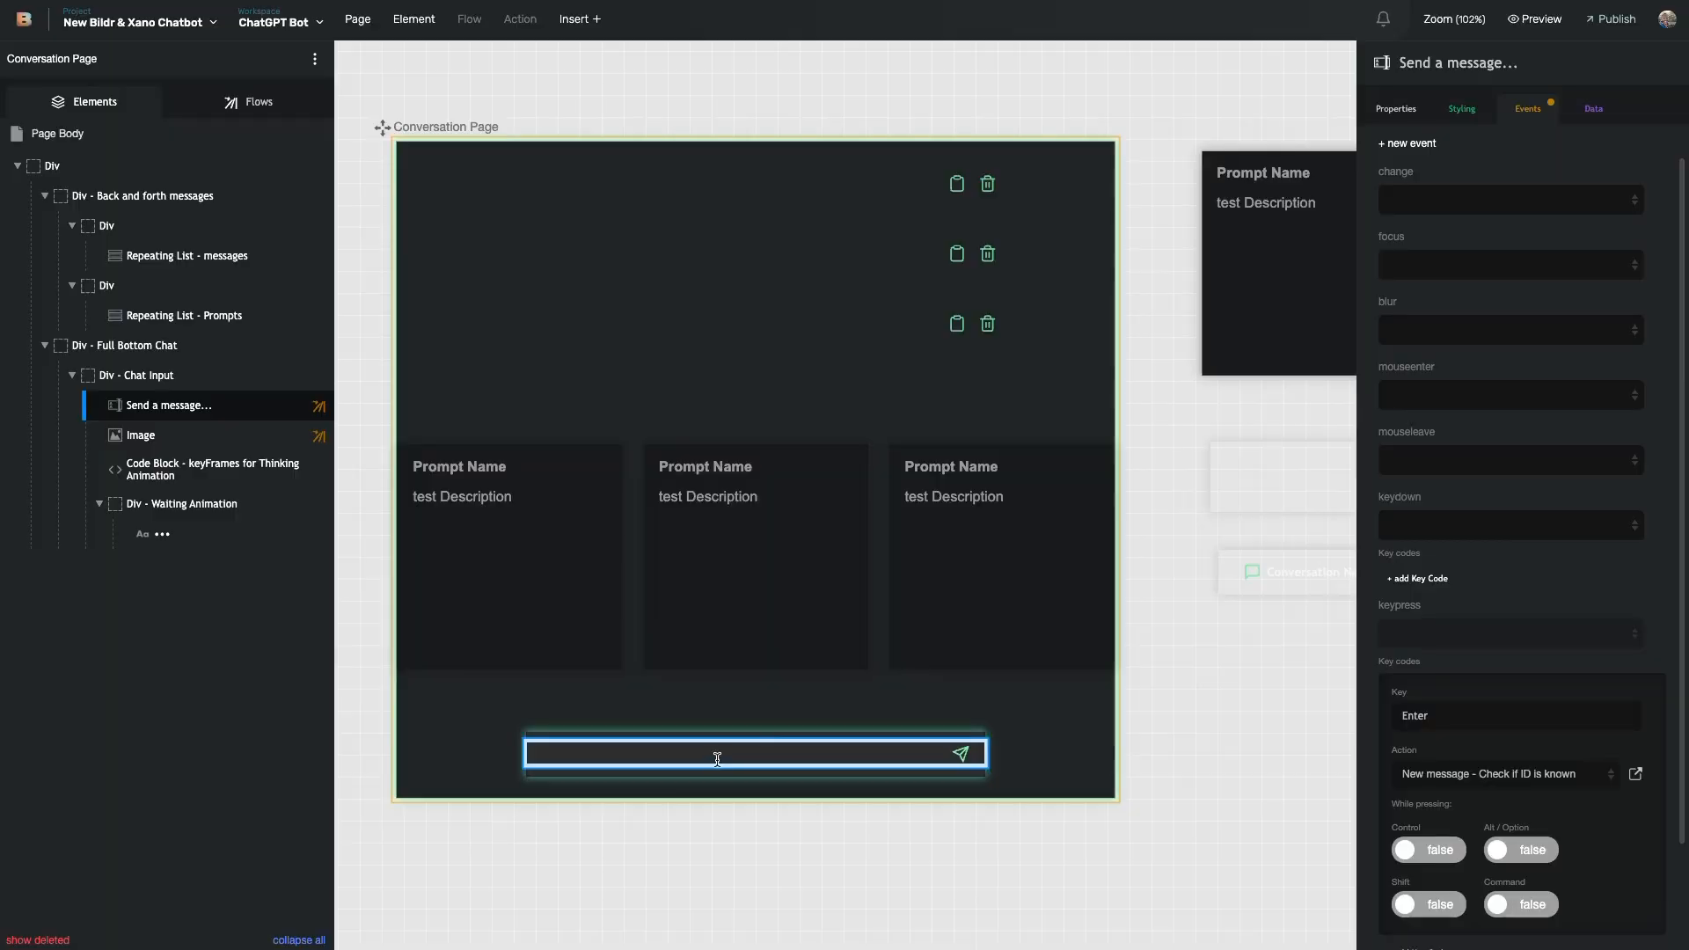
left_click(1276, 278)
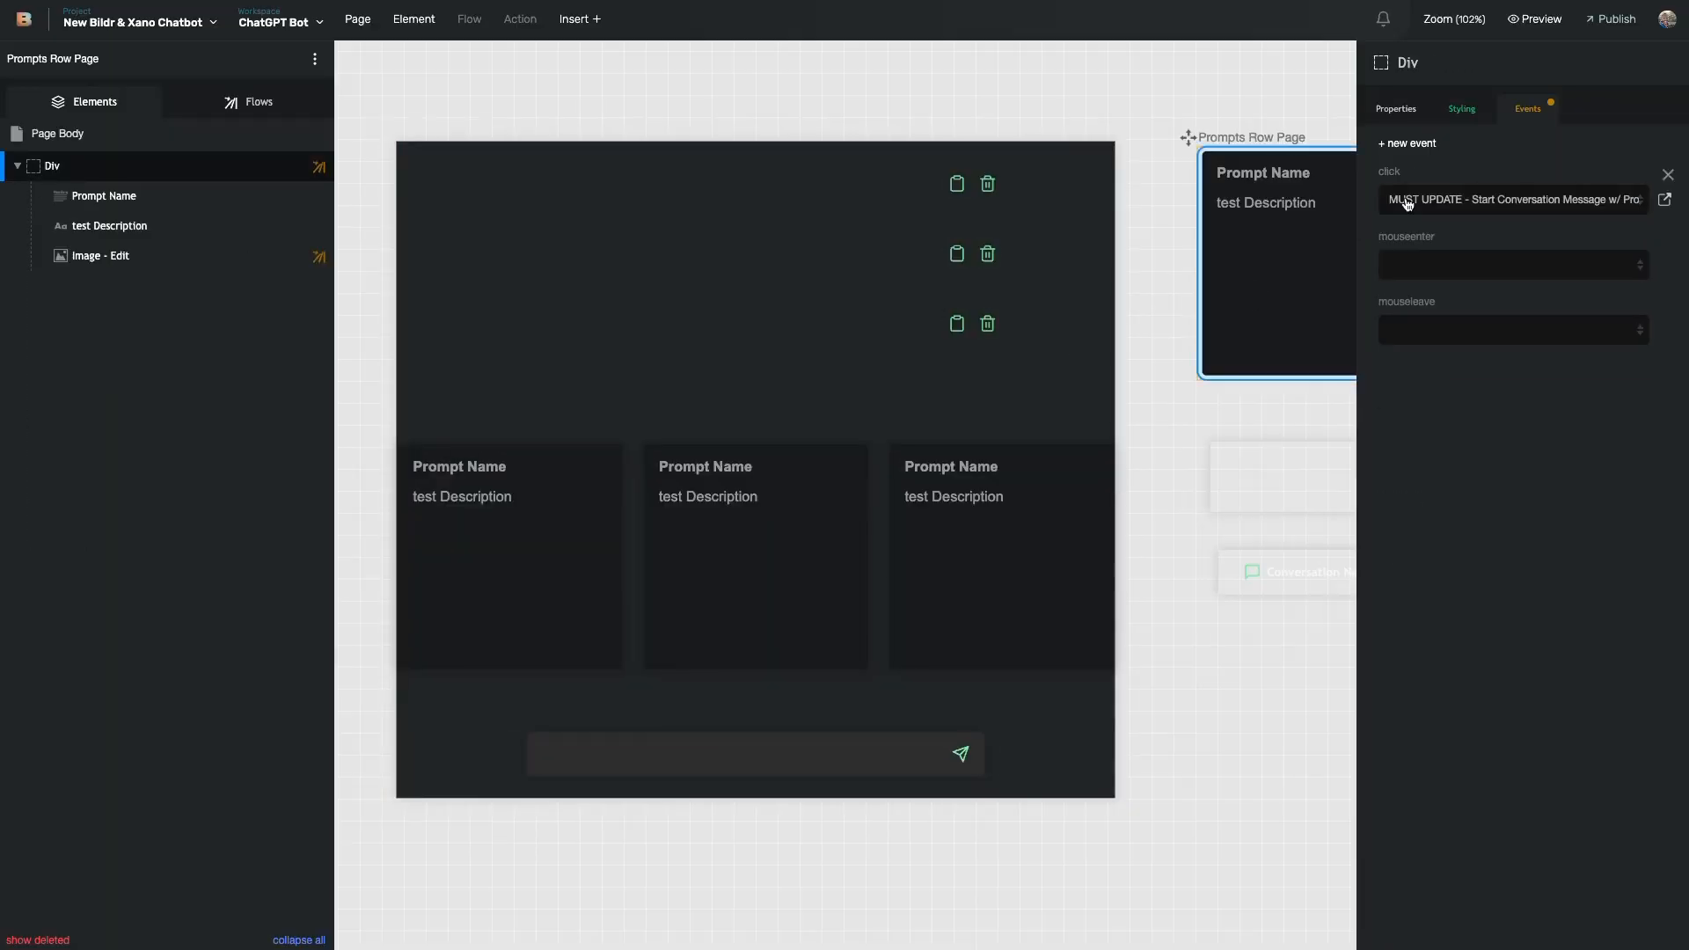
left_click(1665, 199)
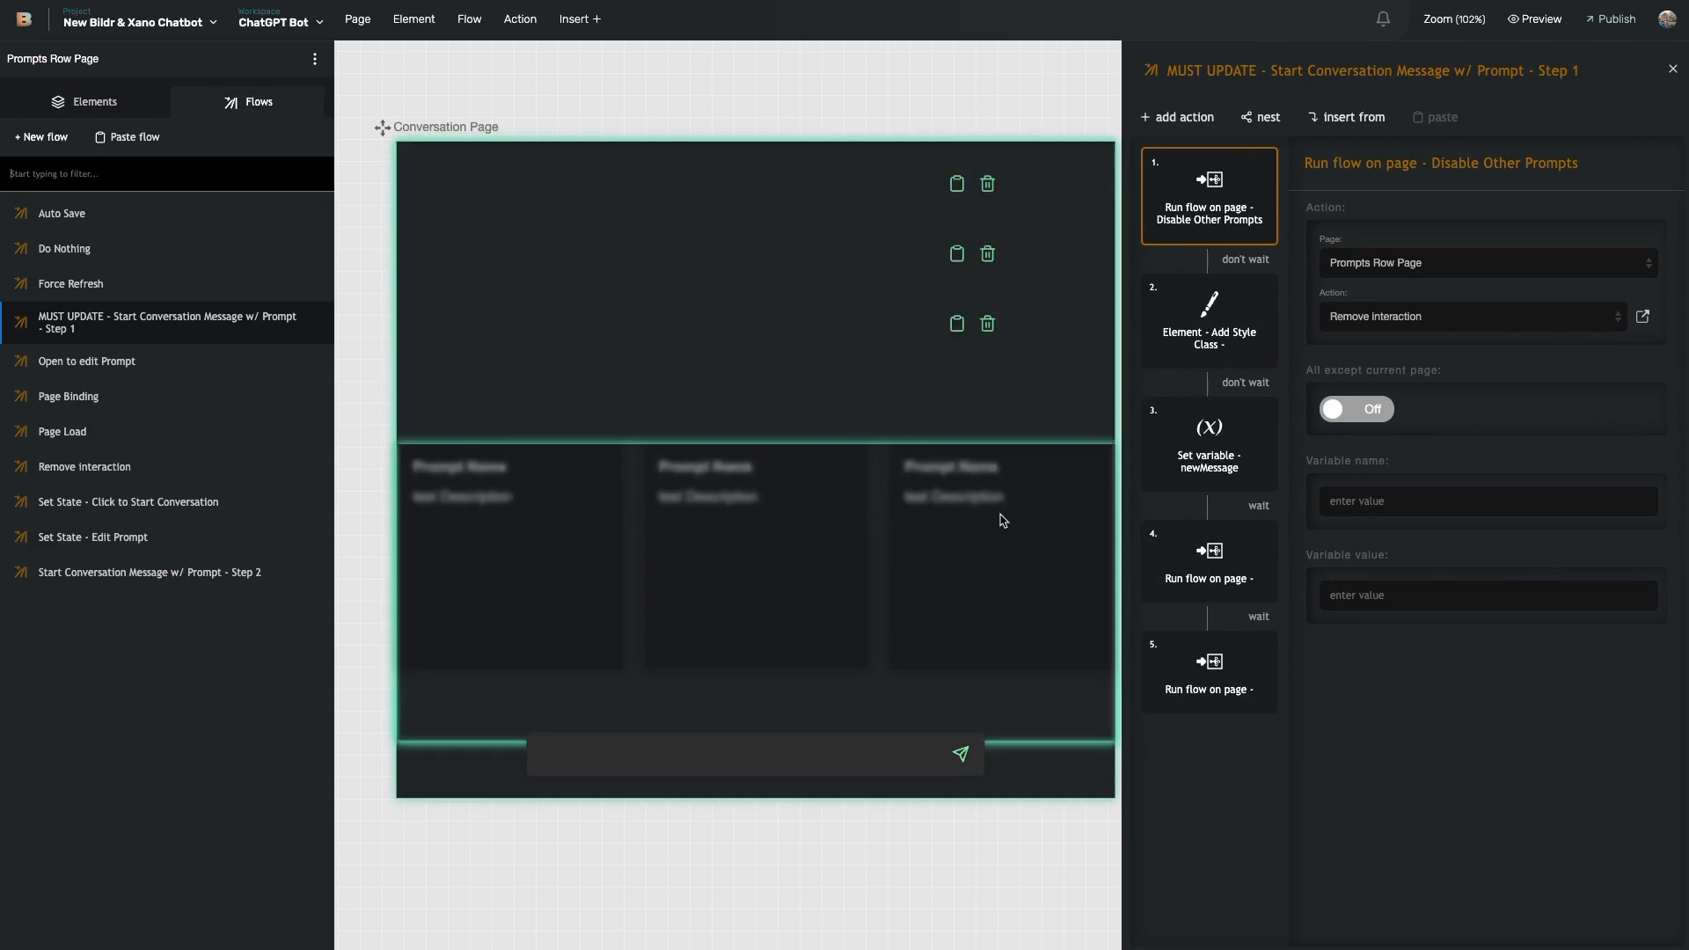
left_click(1216, 593)
left_click(1210, 673)
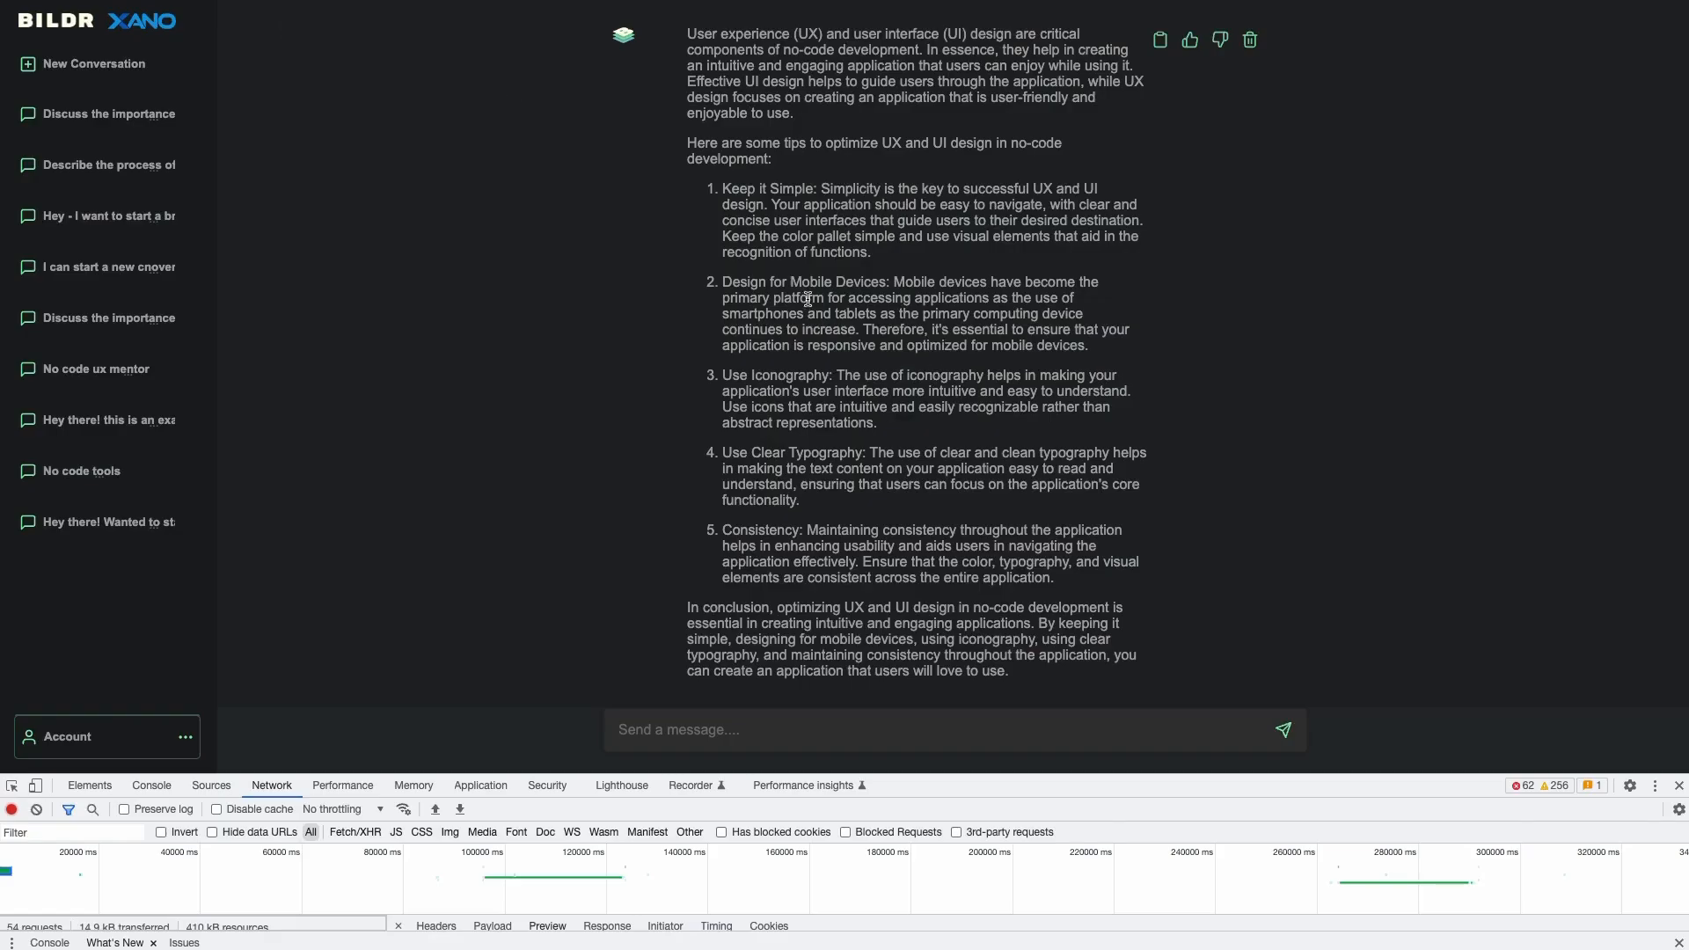
- Make the developer tools panel taller and scroll the page view
scroll(808, 299, "up", 1)
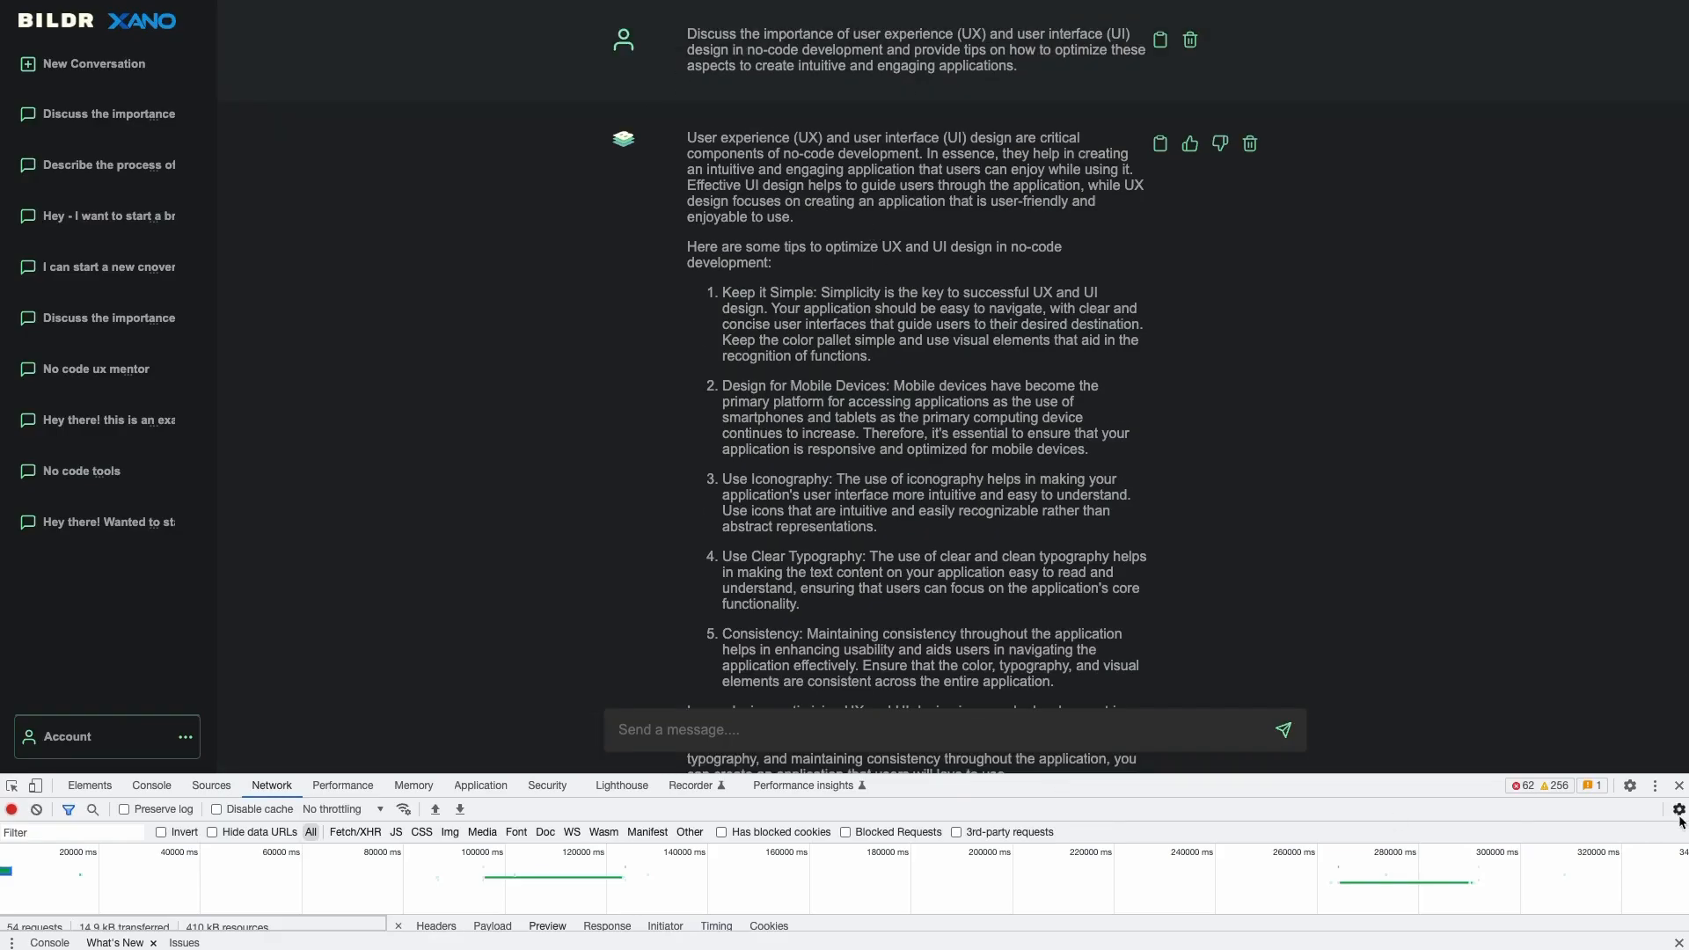
left_click_drag(1444, 778, 1396, 519)
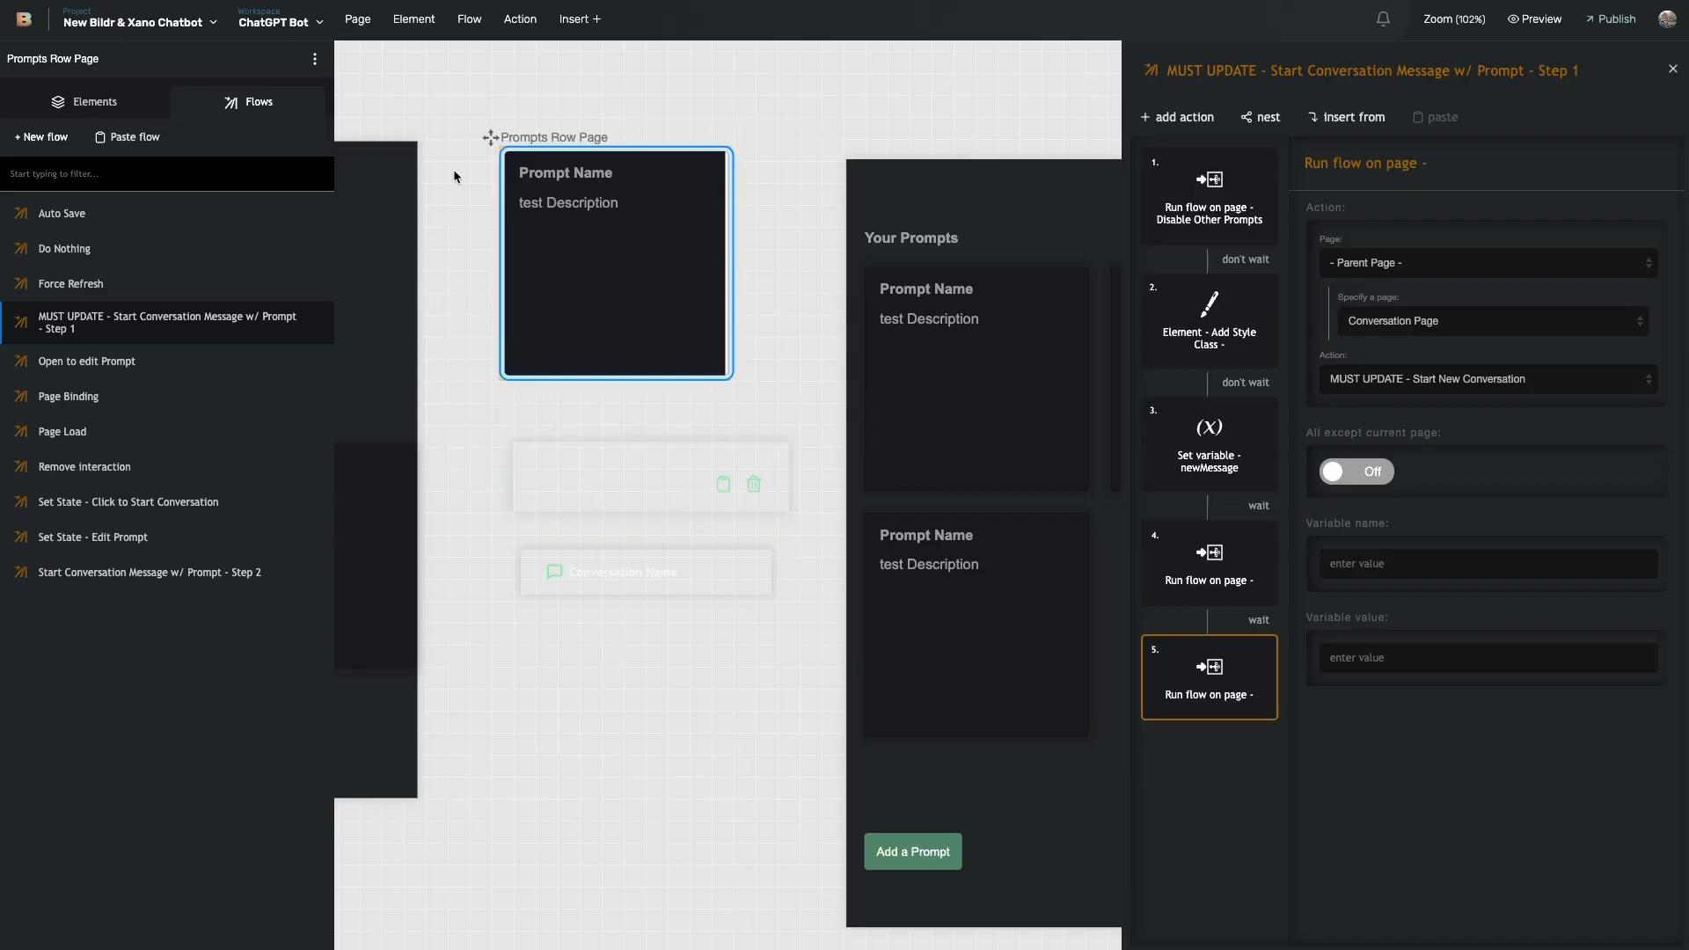
scroll(757, 310, "right", 2)
scroll(736, 306, "left", 6)
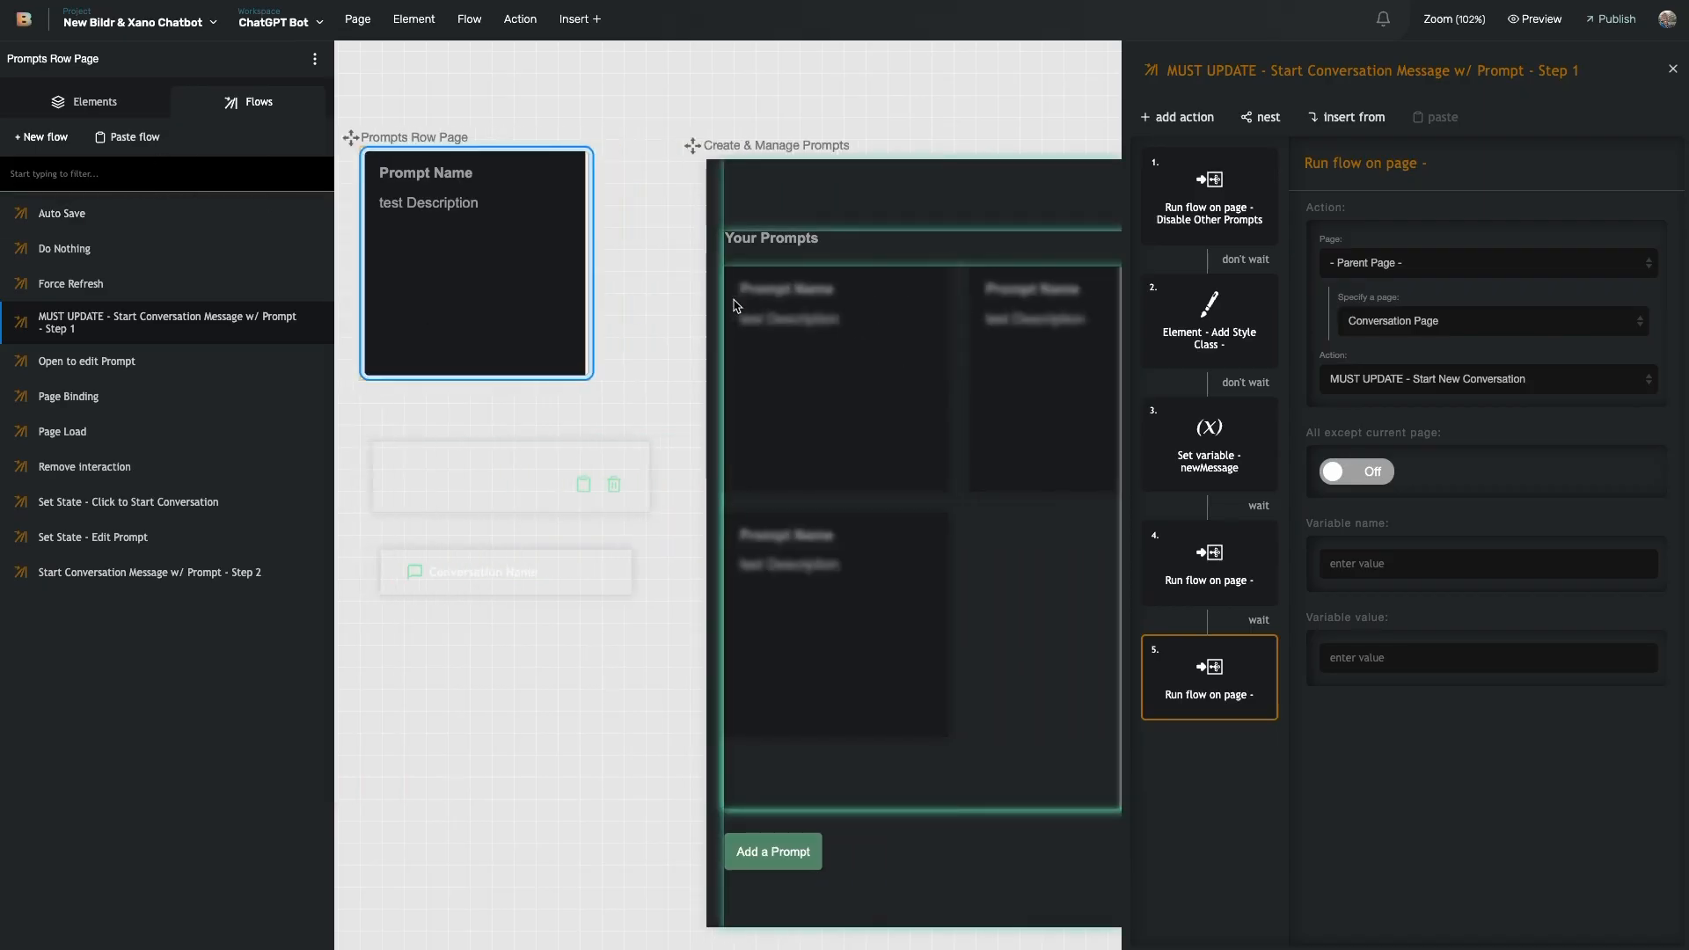
scroll(988, 318, "right", 6)
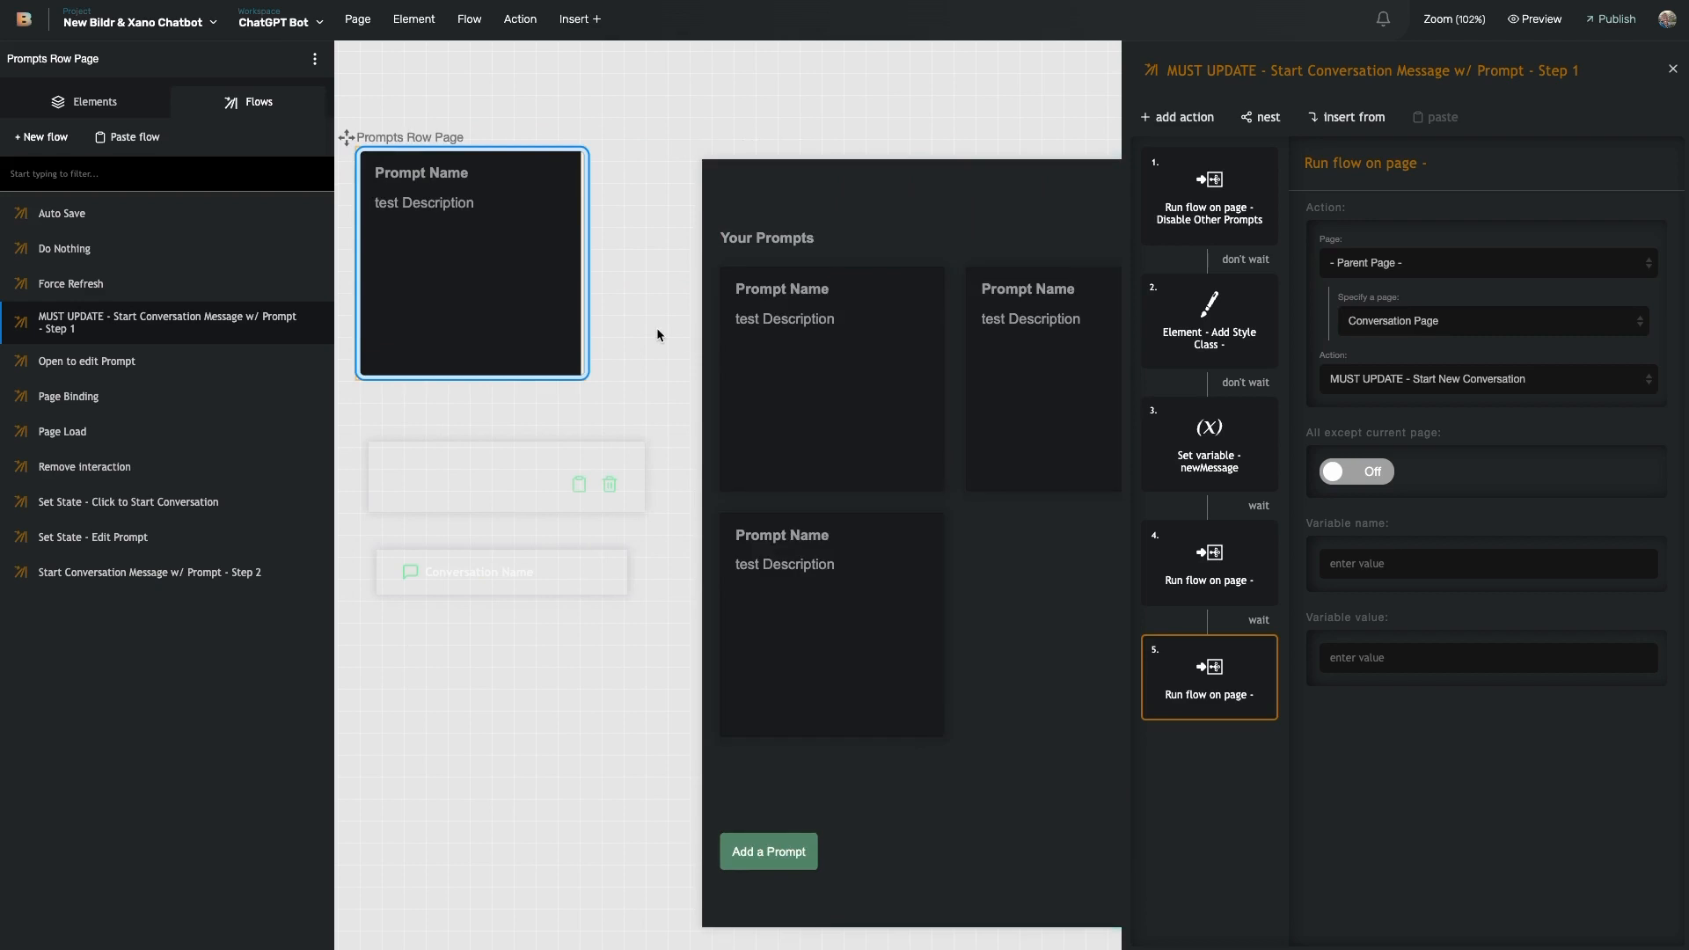
scroll(664, 332, "left", 3)
scroll(849, 212, "right", 7)
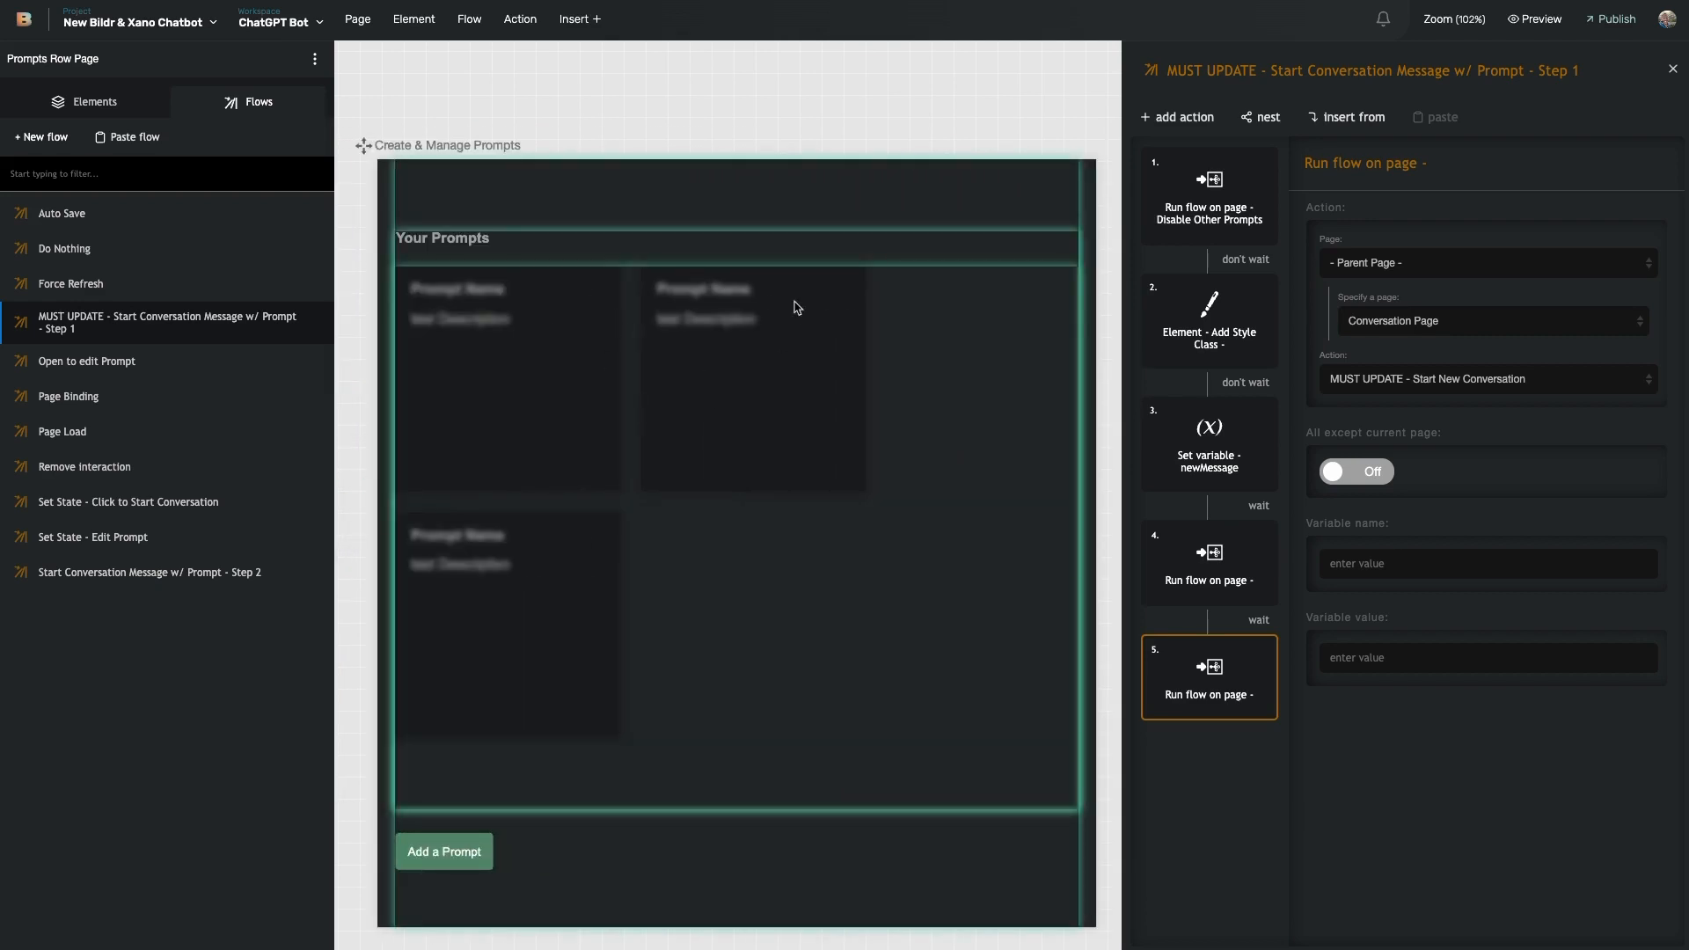
scroll(707, 318, "left", 1)
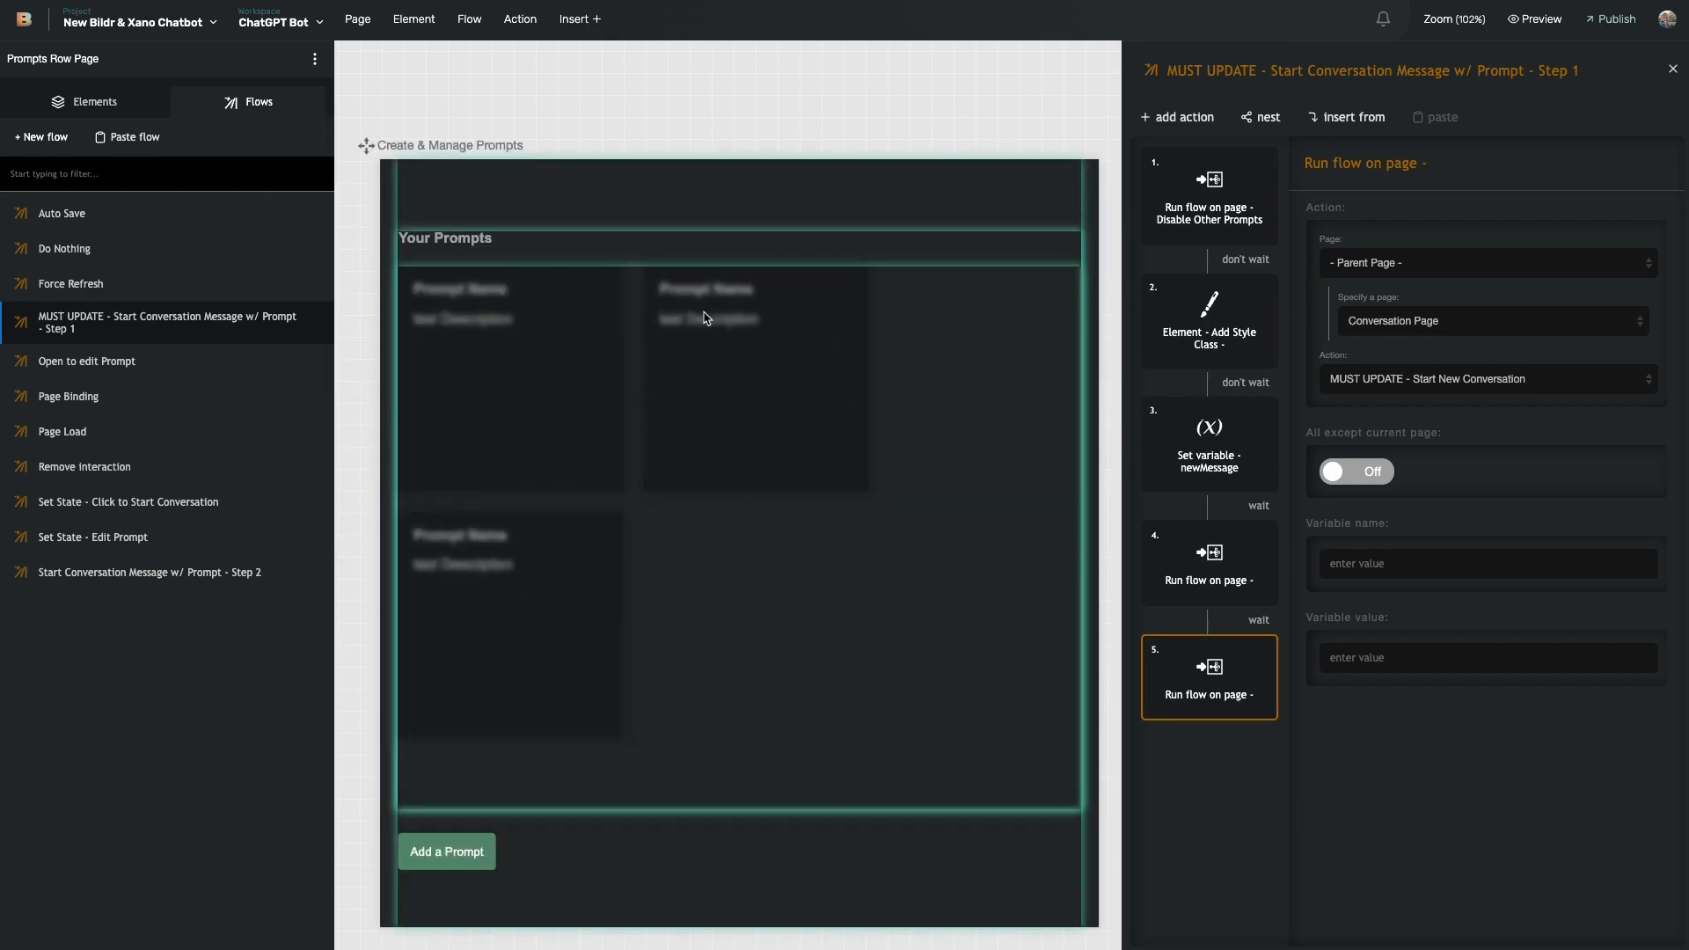
scroll(704, 319, "left", 5)
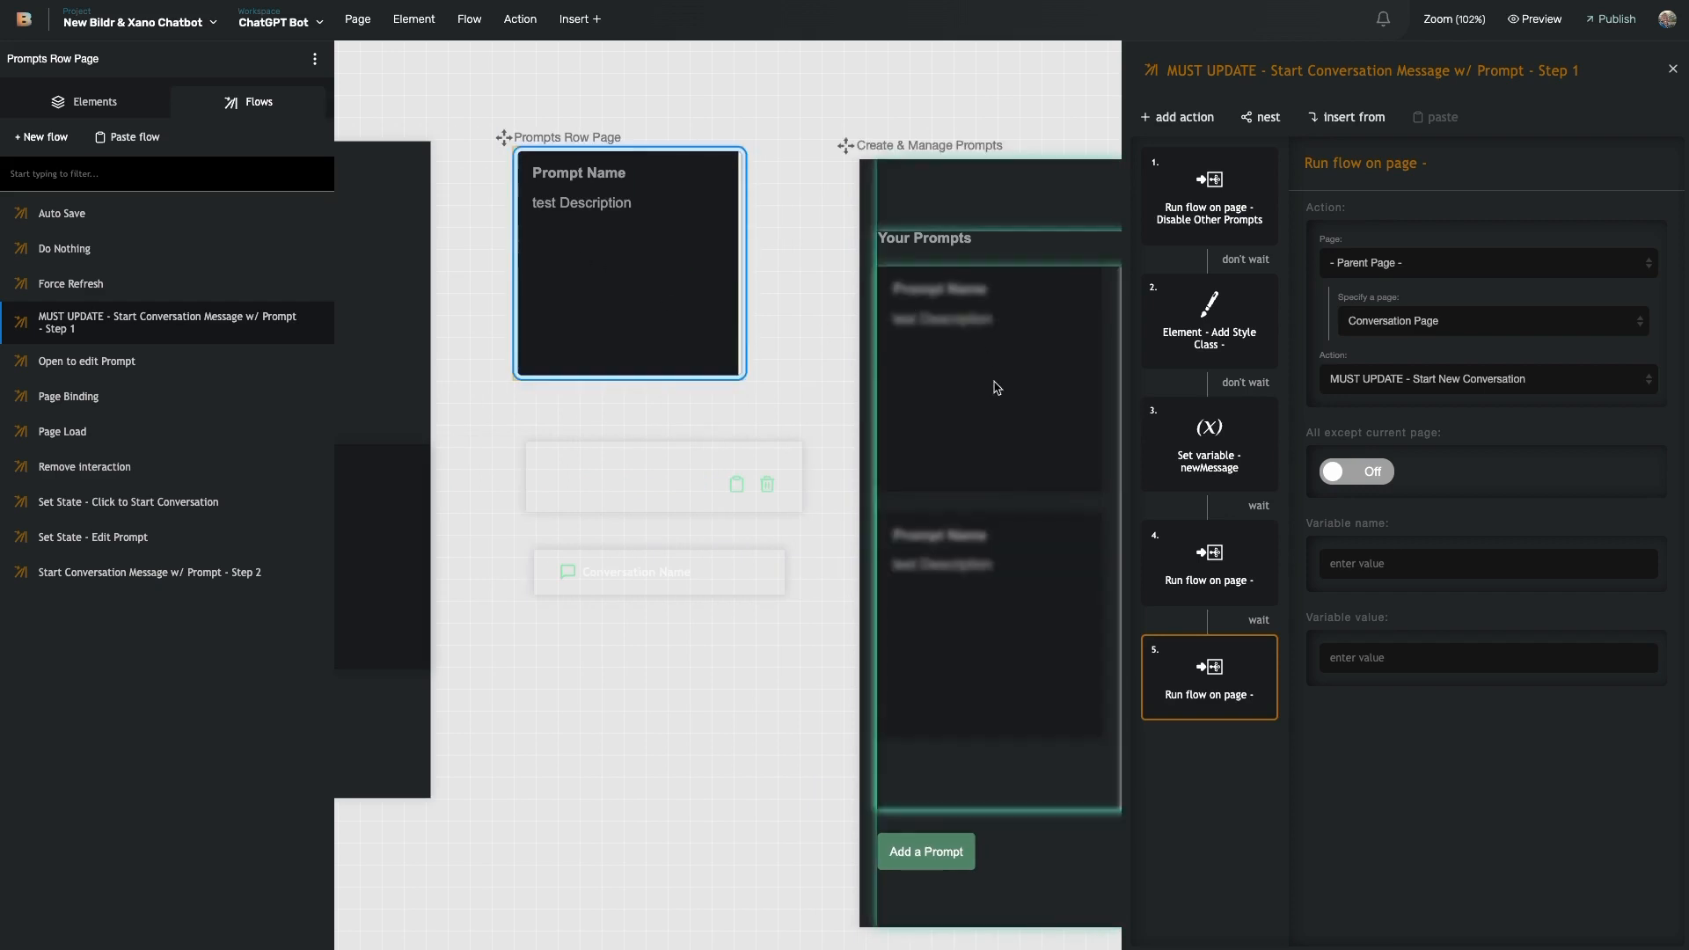
- Select Prompts Row Page, open its Page Load flow and inspect the Page Binding action
left_click(678, 264)
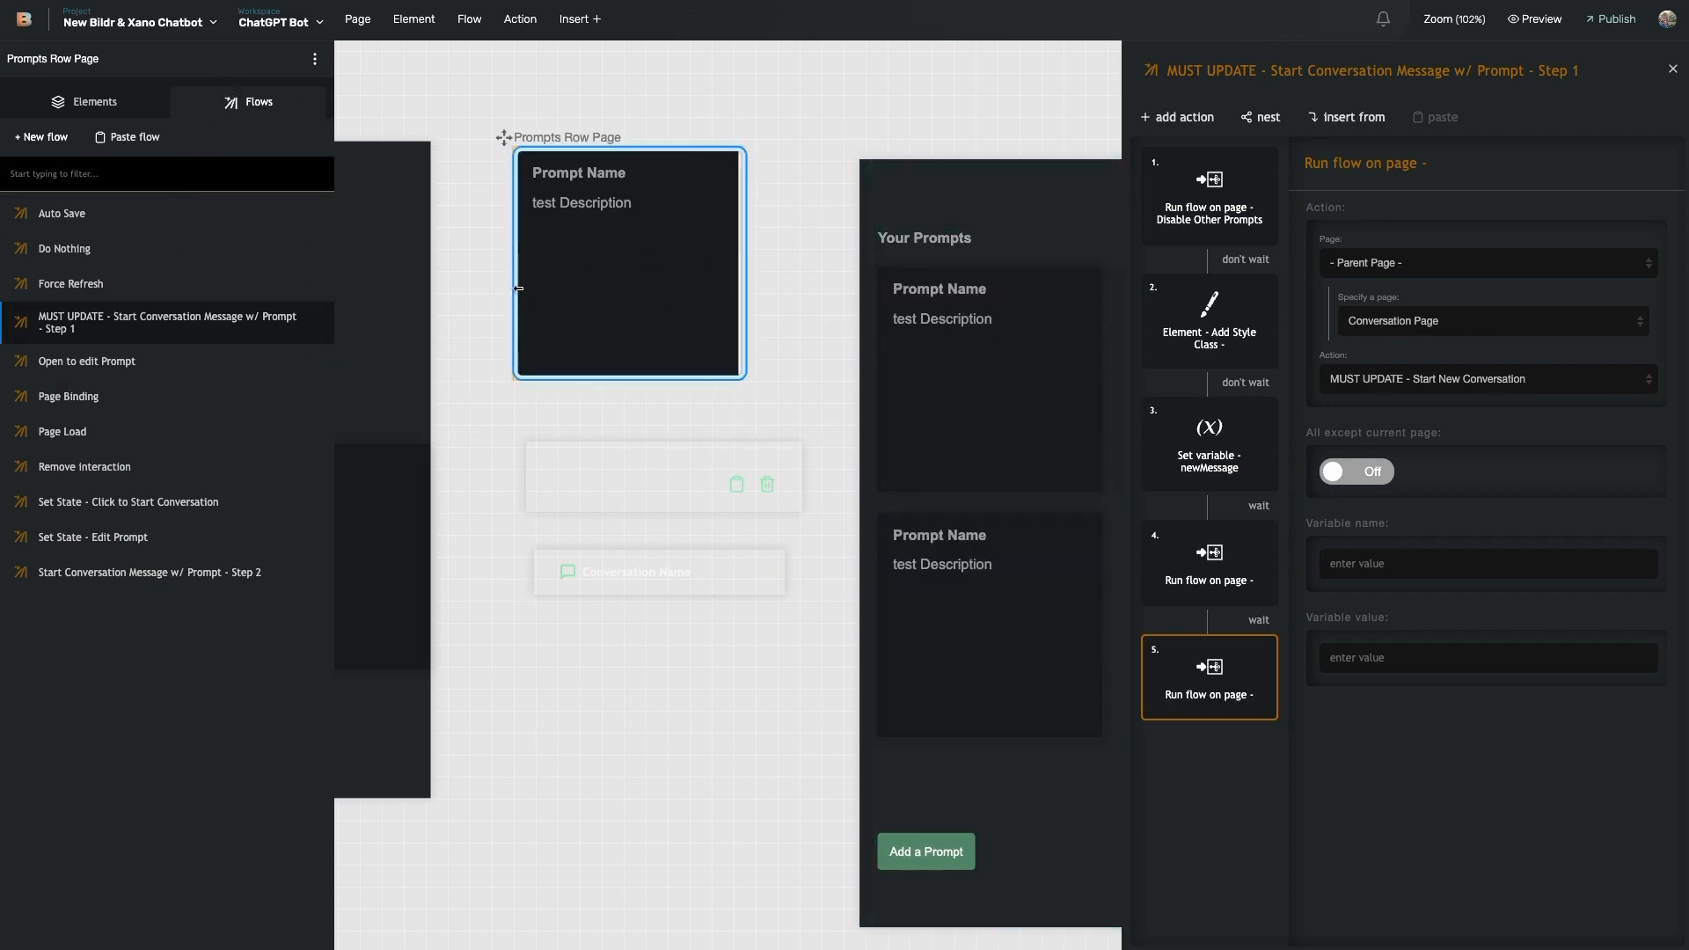
left_click(121, 435)
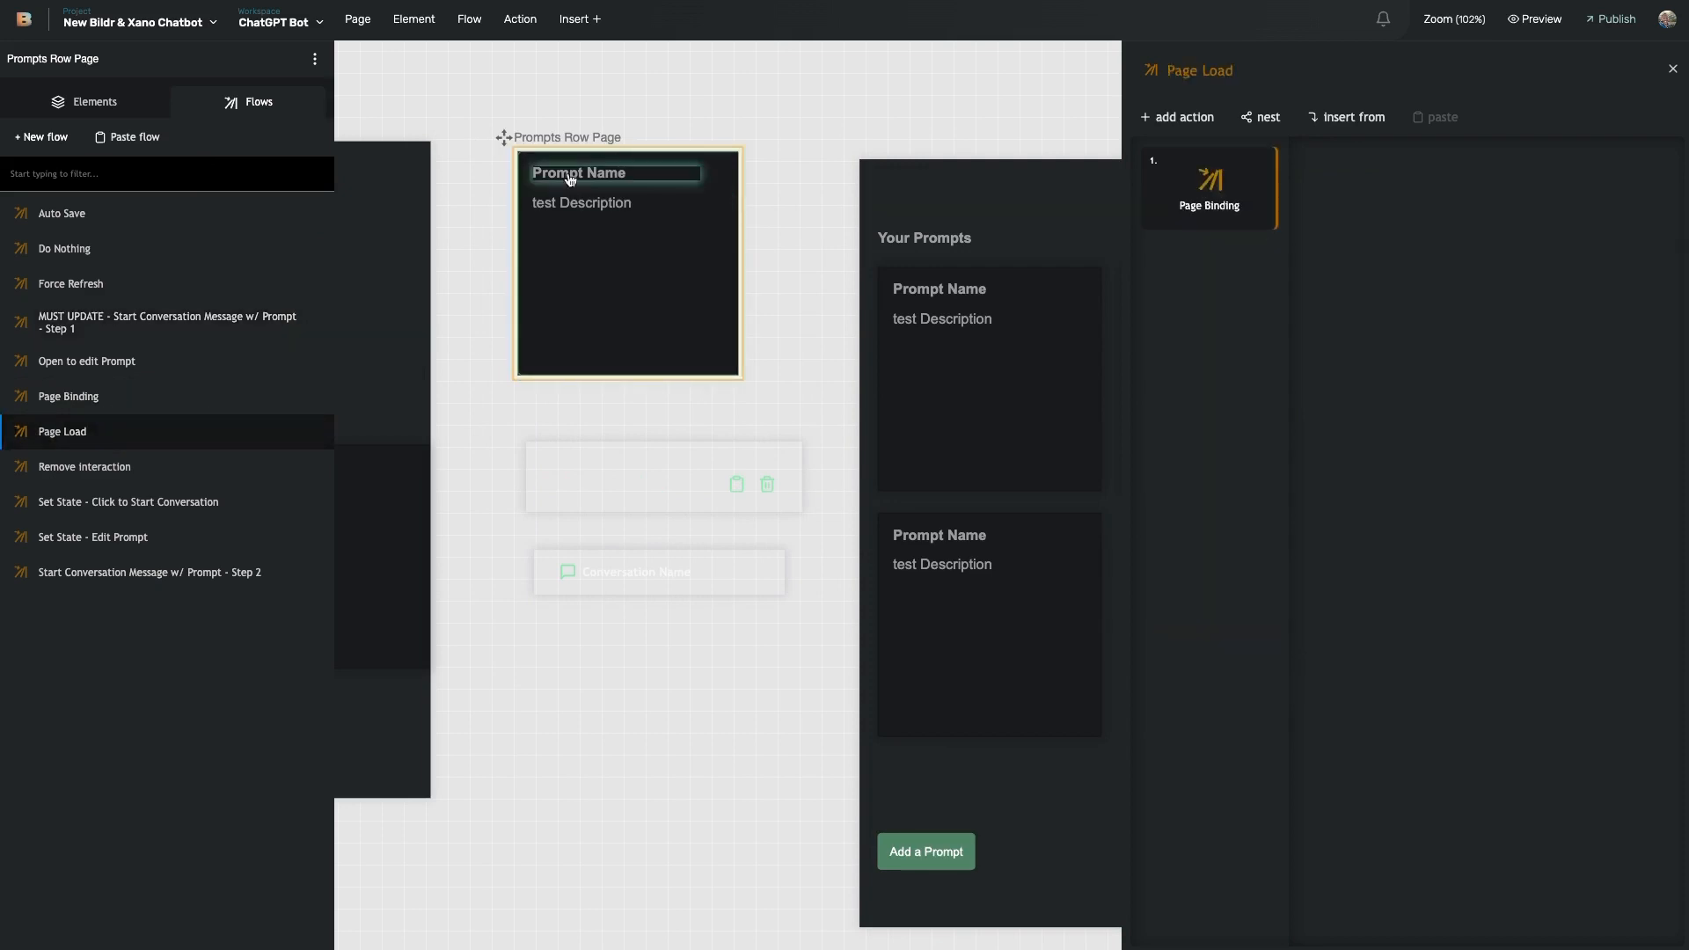
left_click(1221, 216)
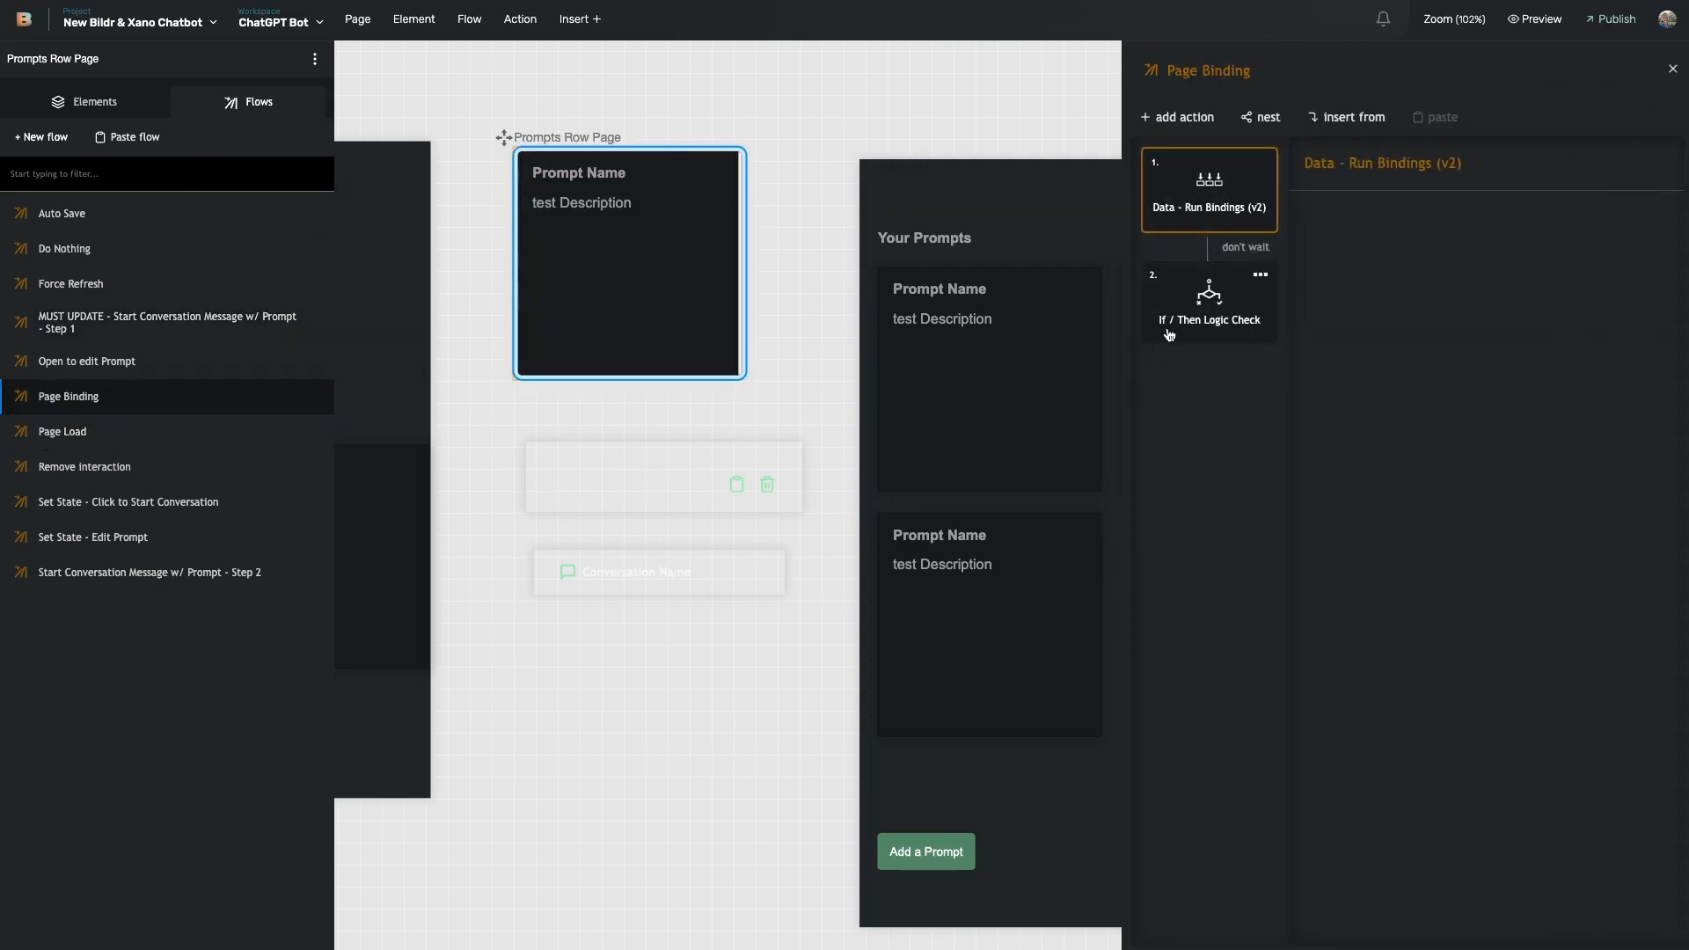
- Open the If / Then Logic Check and follow its Then link to Set State - Edit Prompt
left_click(1217, 324)
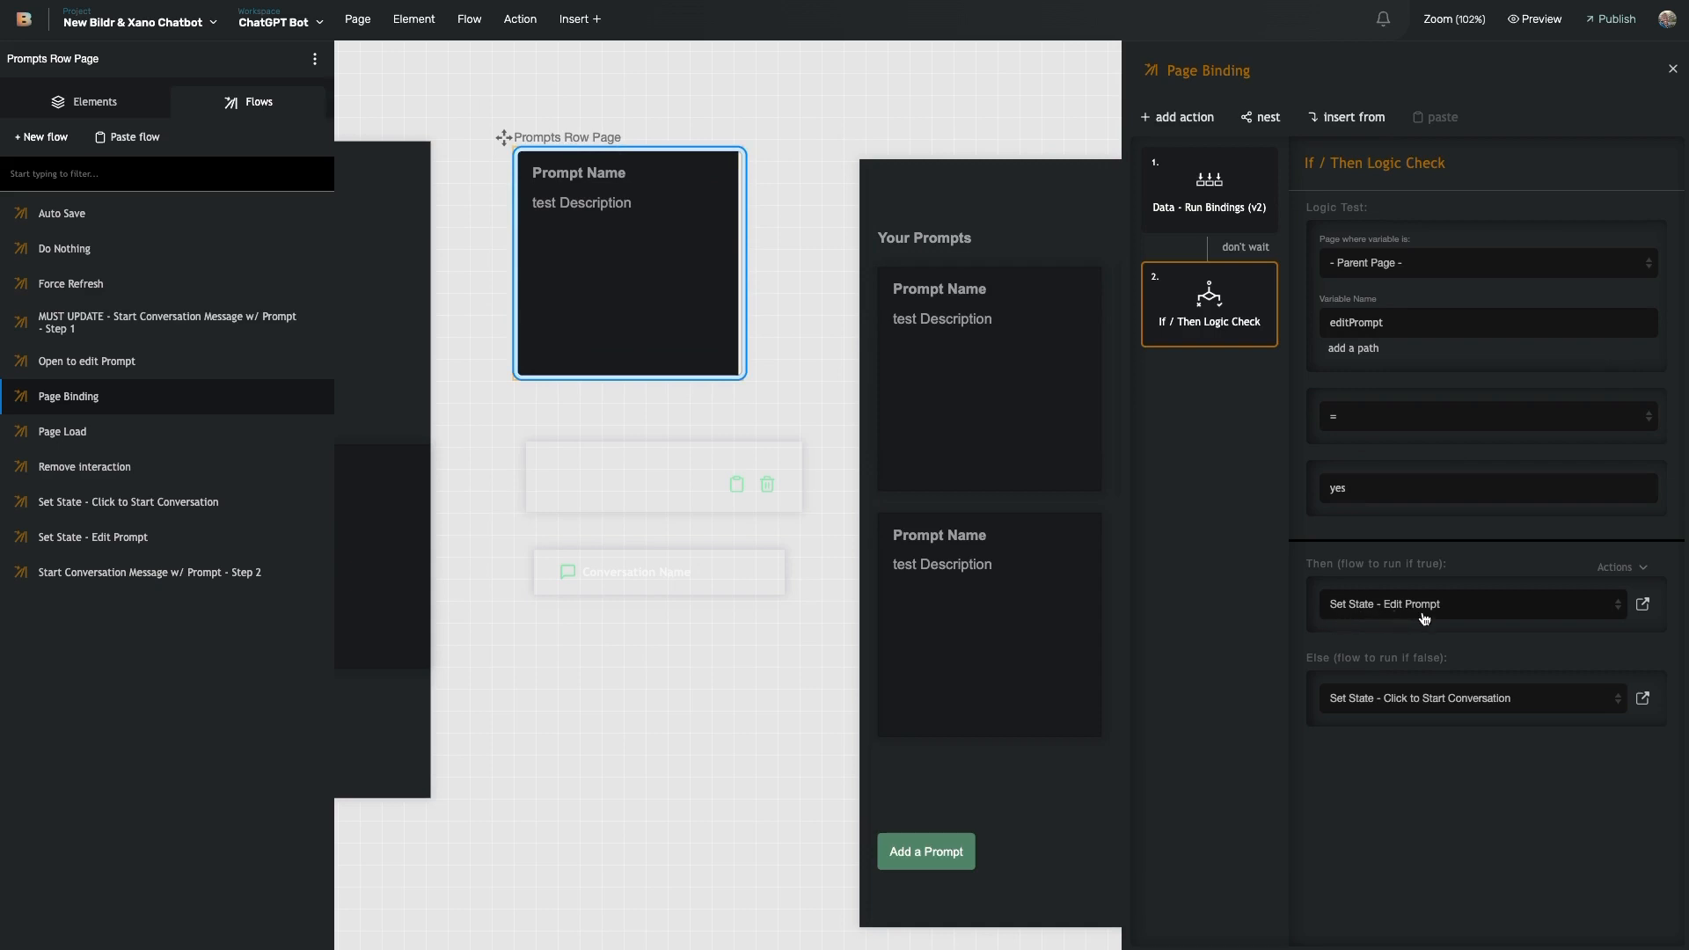
left_click(1643, 606)
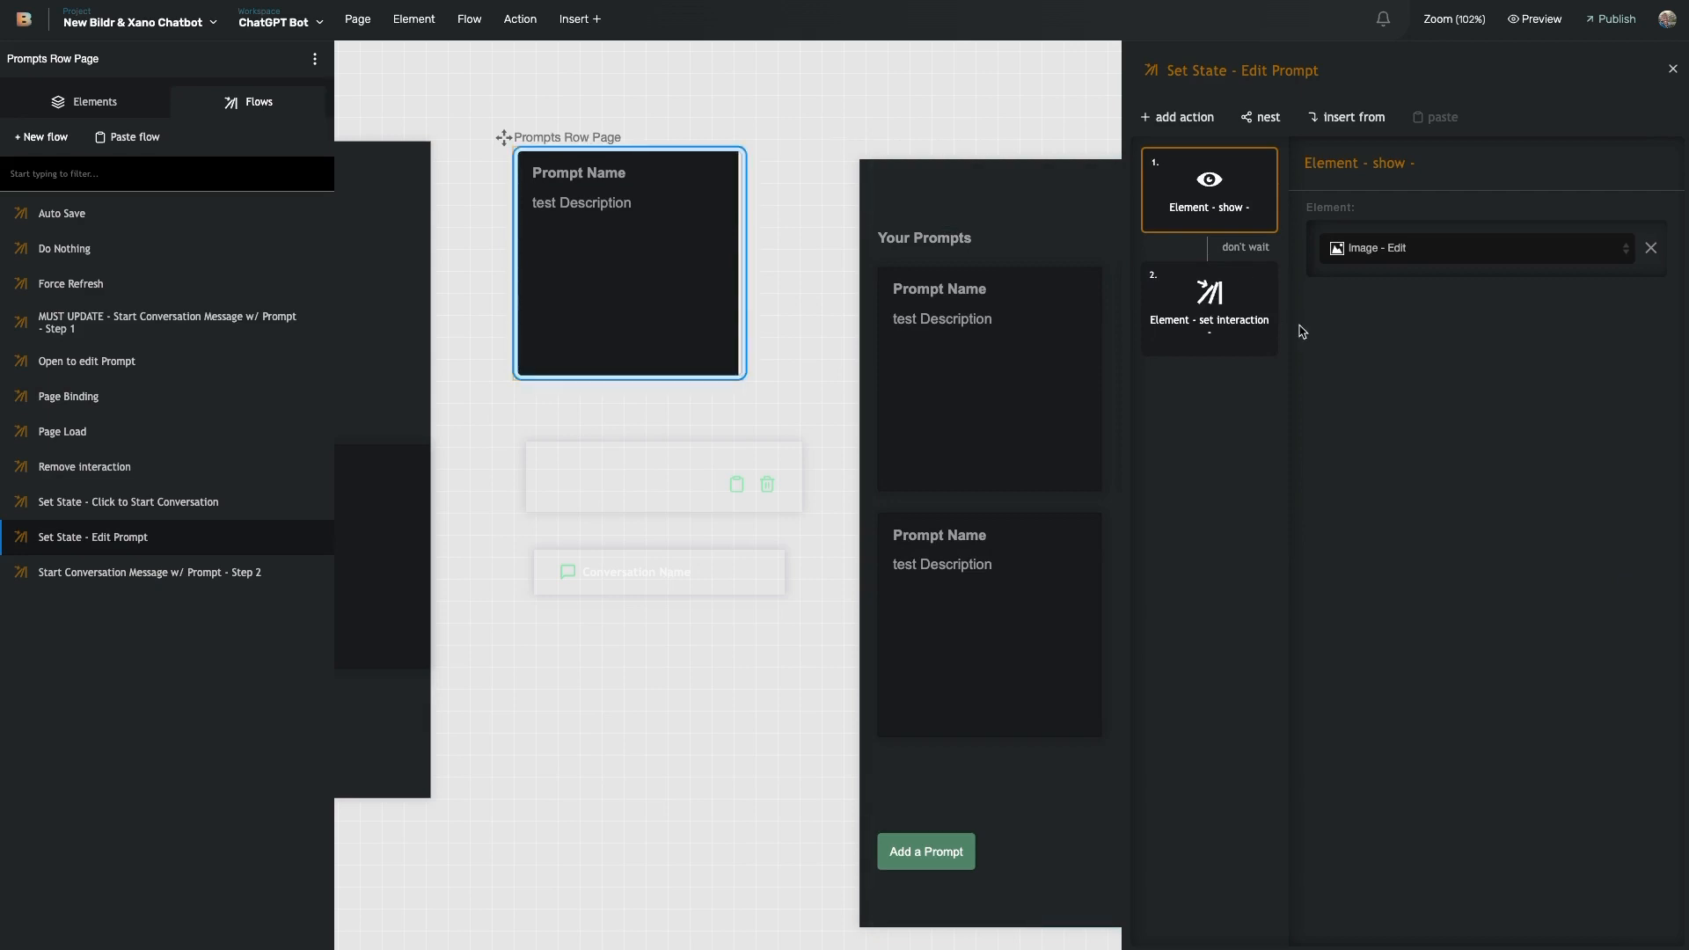
left_click(1219, 345)
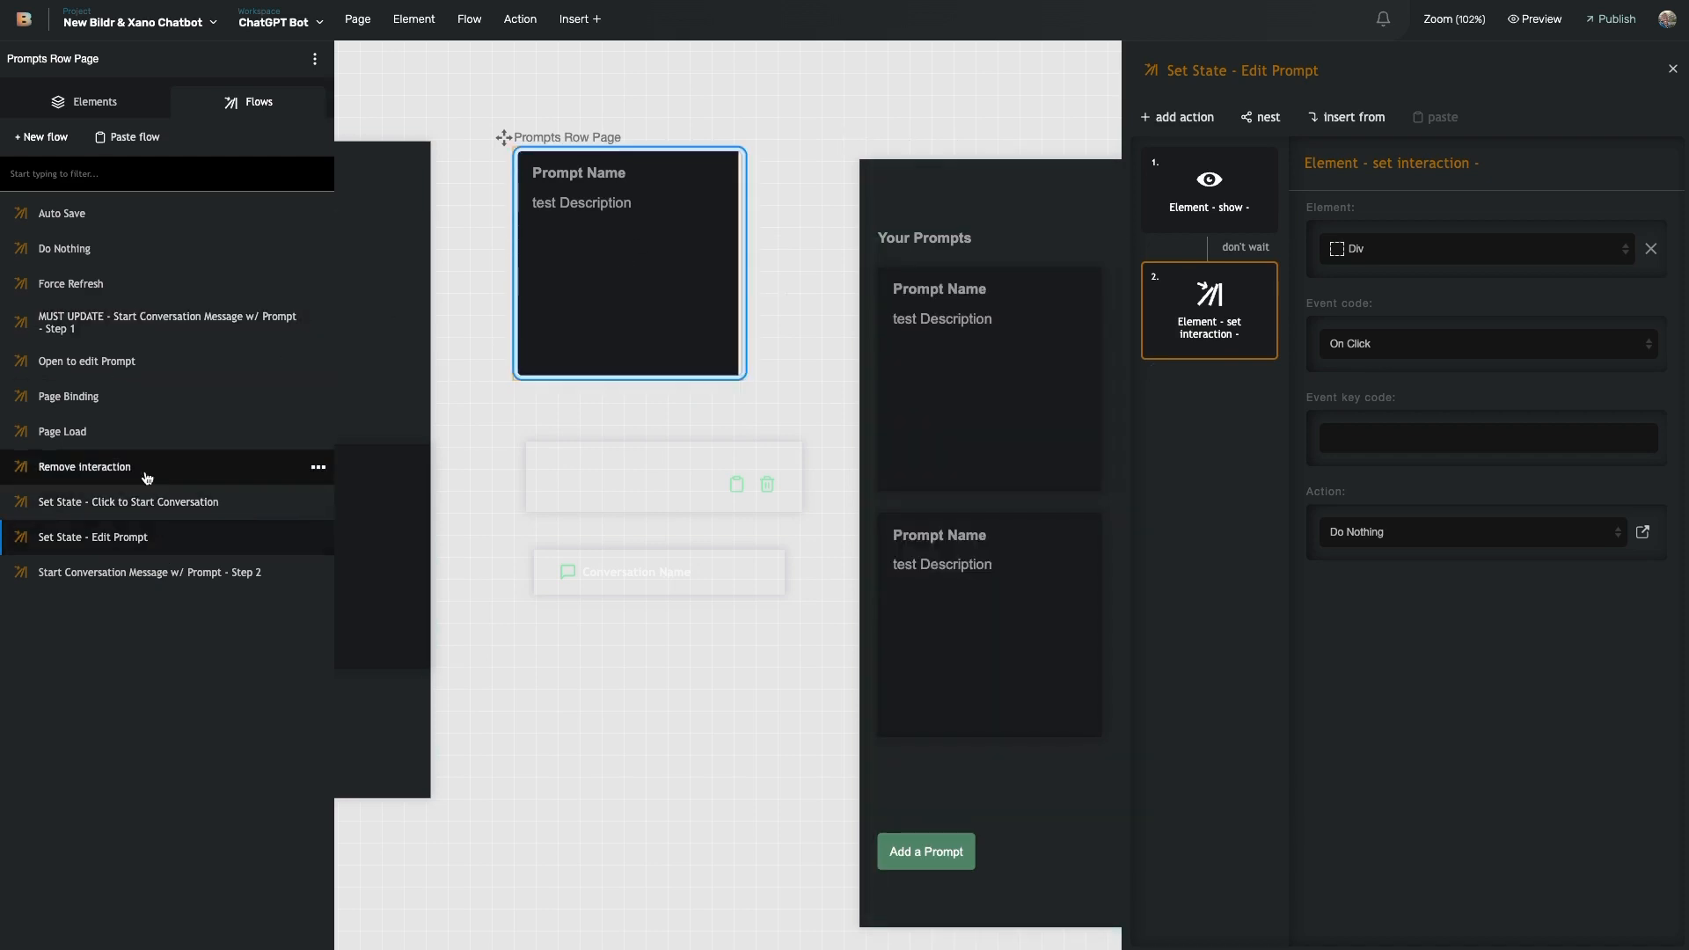
- Return to Page Binding and follow the Else link to the Click to Start Conversation flow
left_click(144, 400)
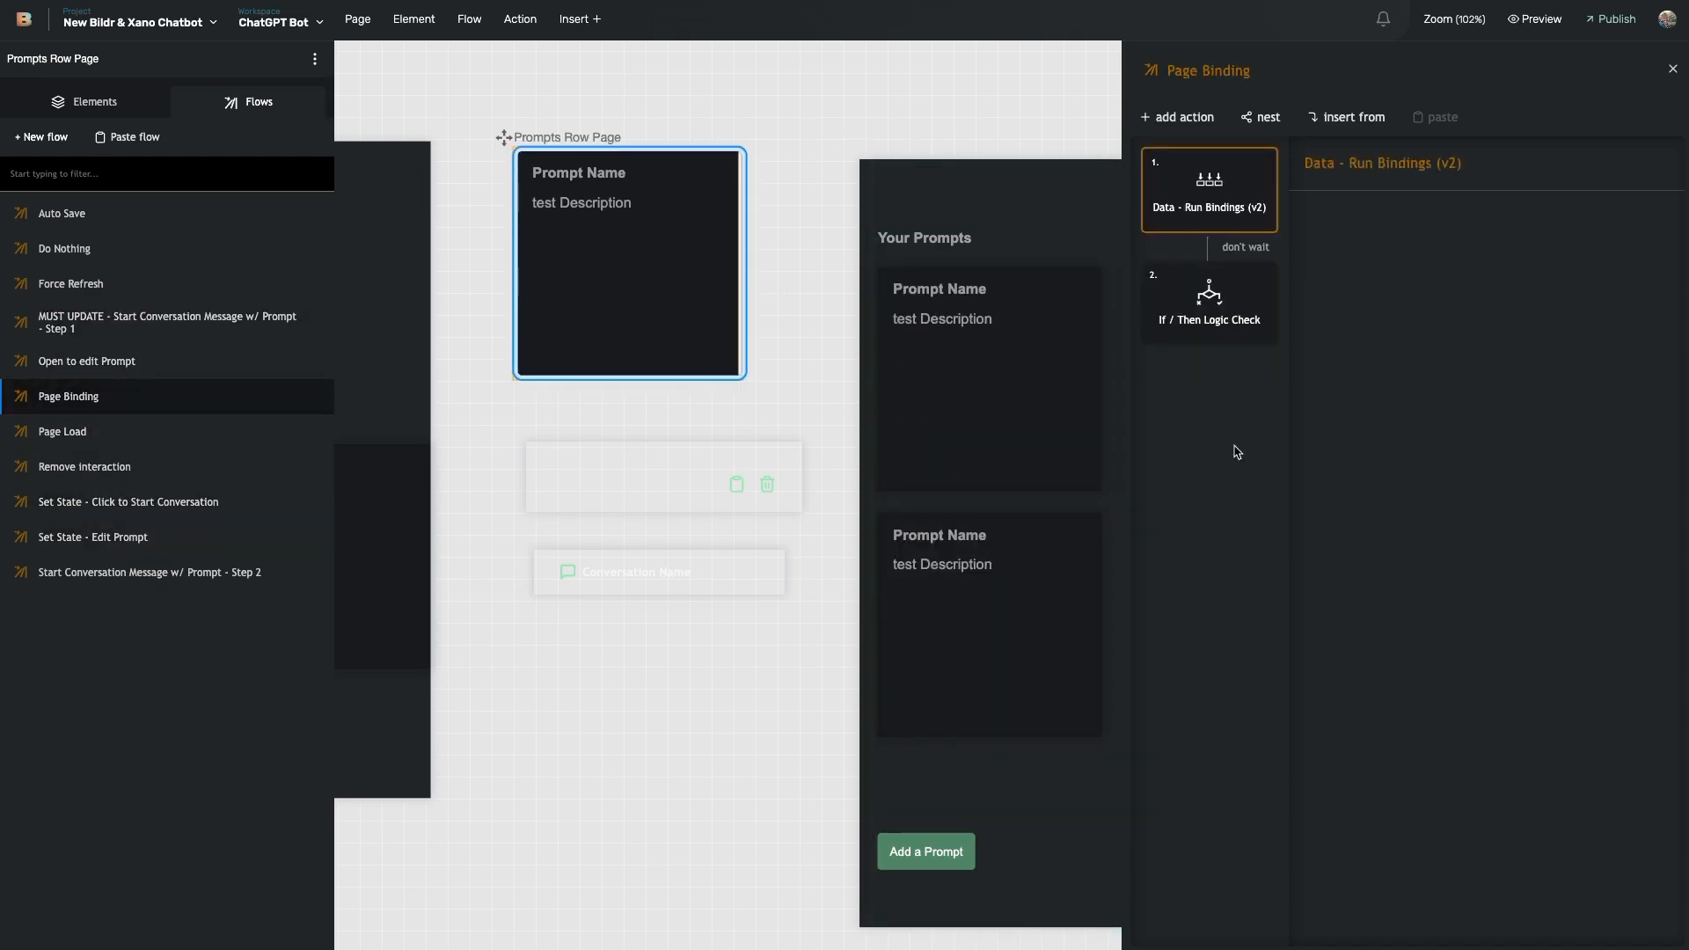
left_click(1218, 308)
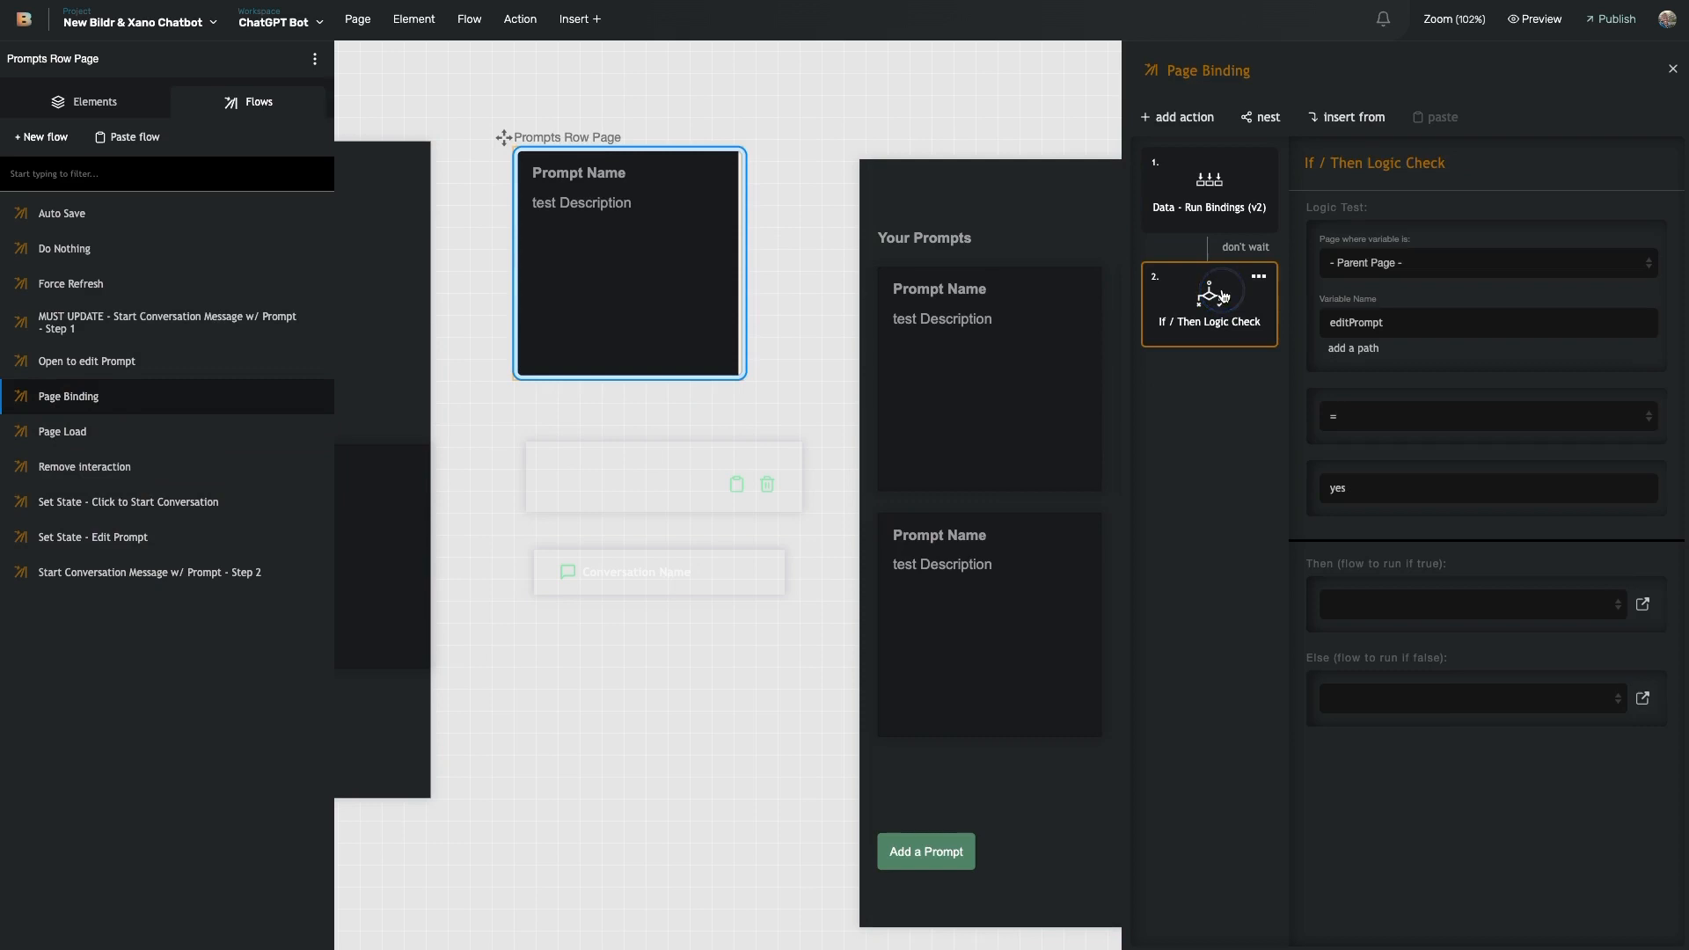
left_click(1642, 699)
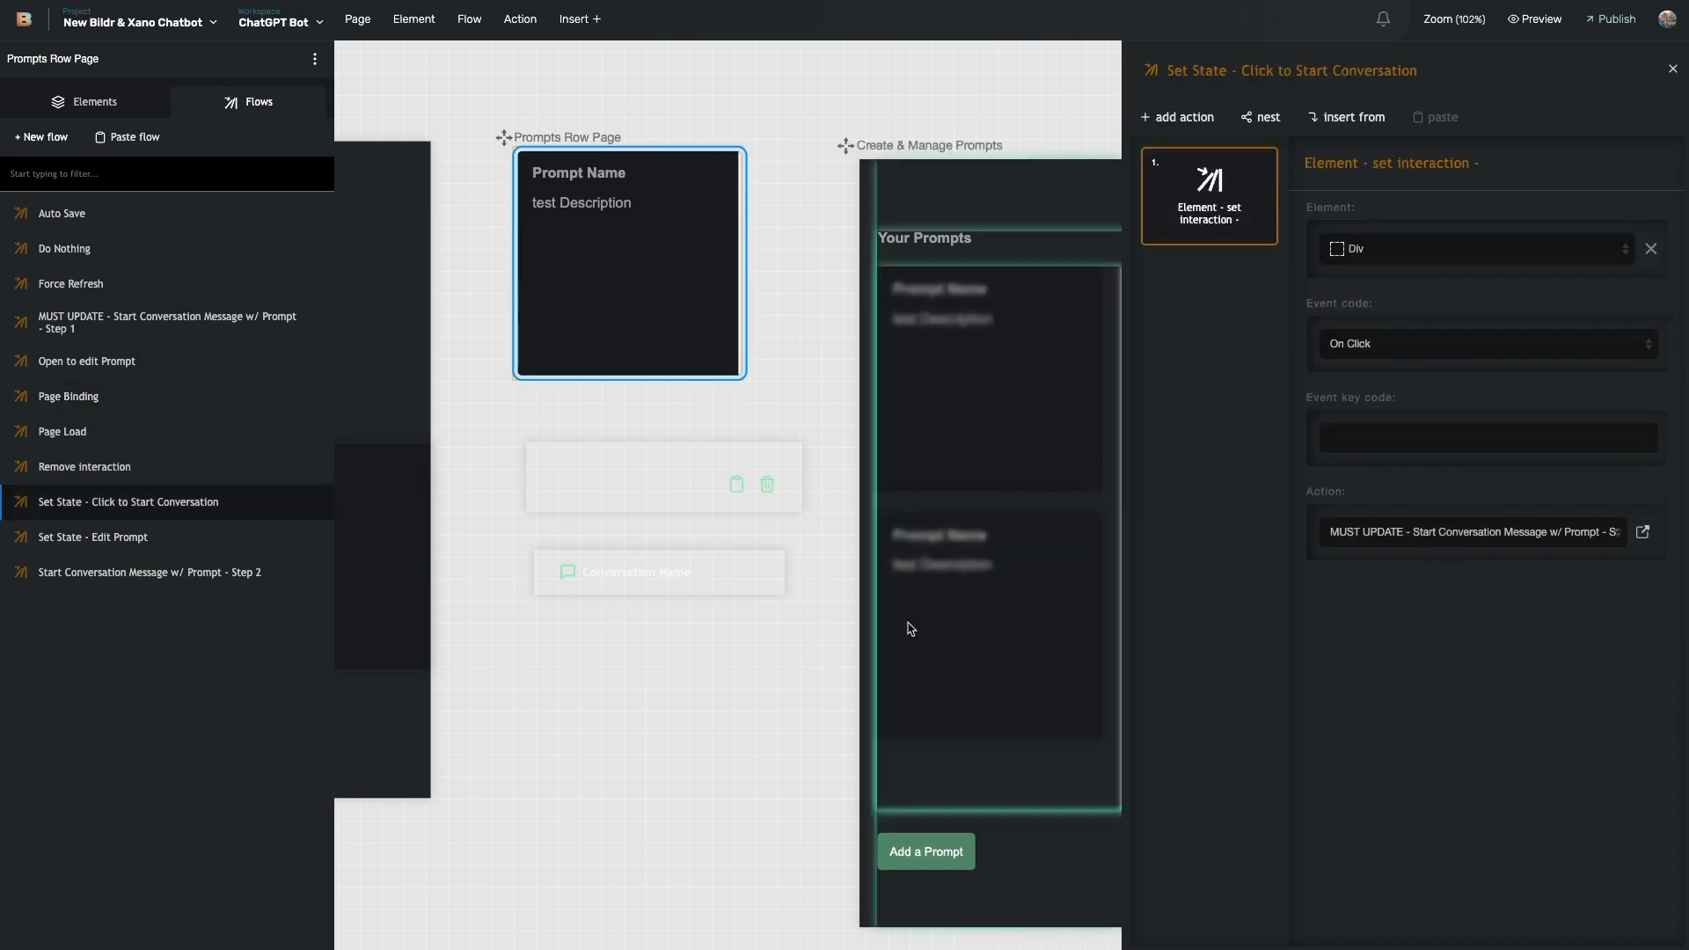
left_click(618, 170)
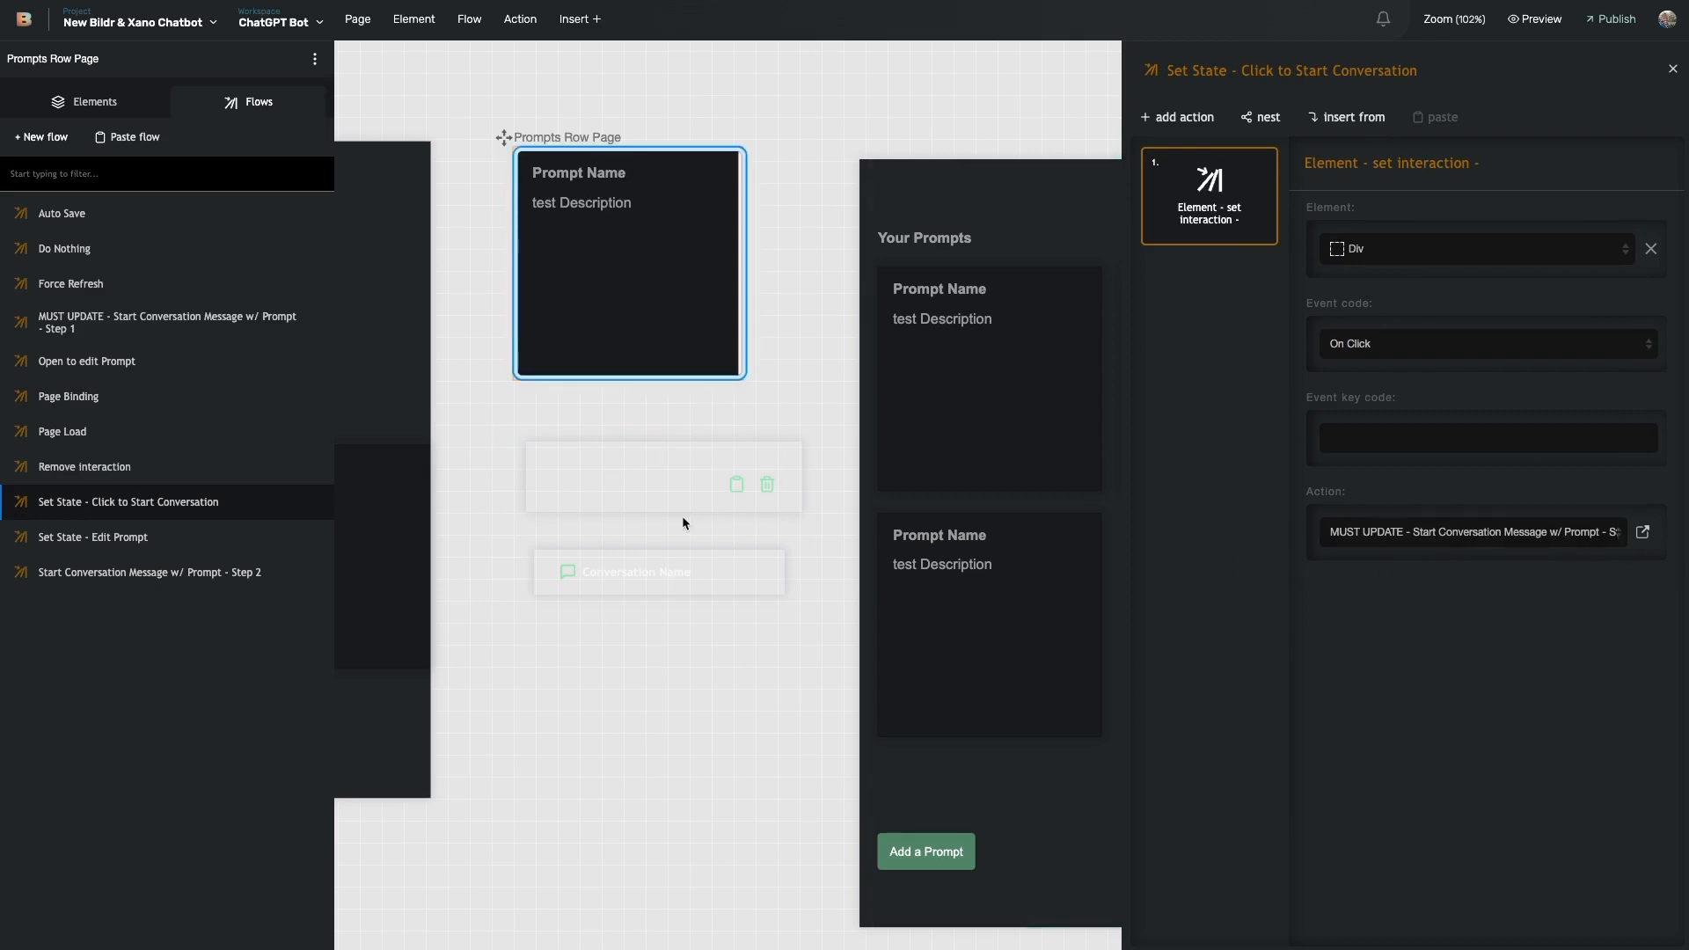
scroll(535, 359, "left", 5)
scroll(893, 464, "right", 5)
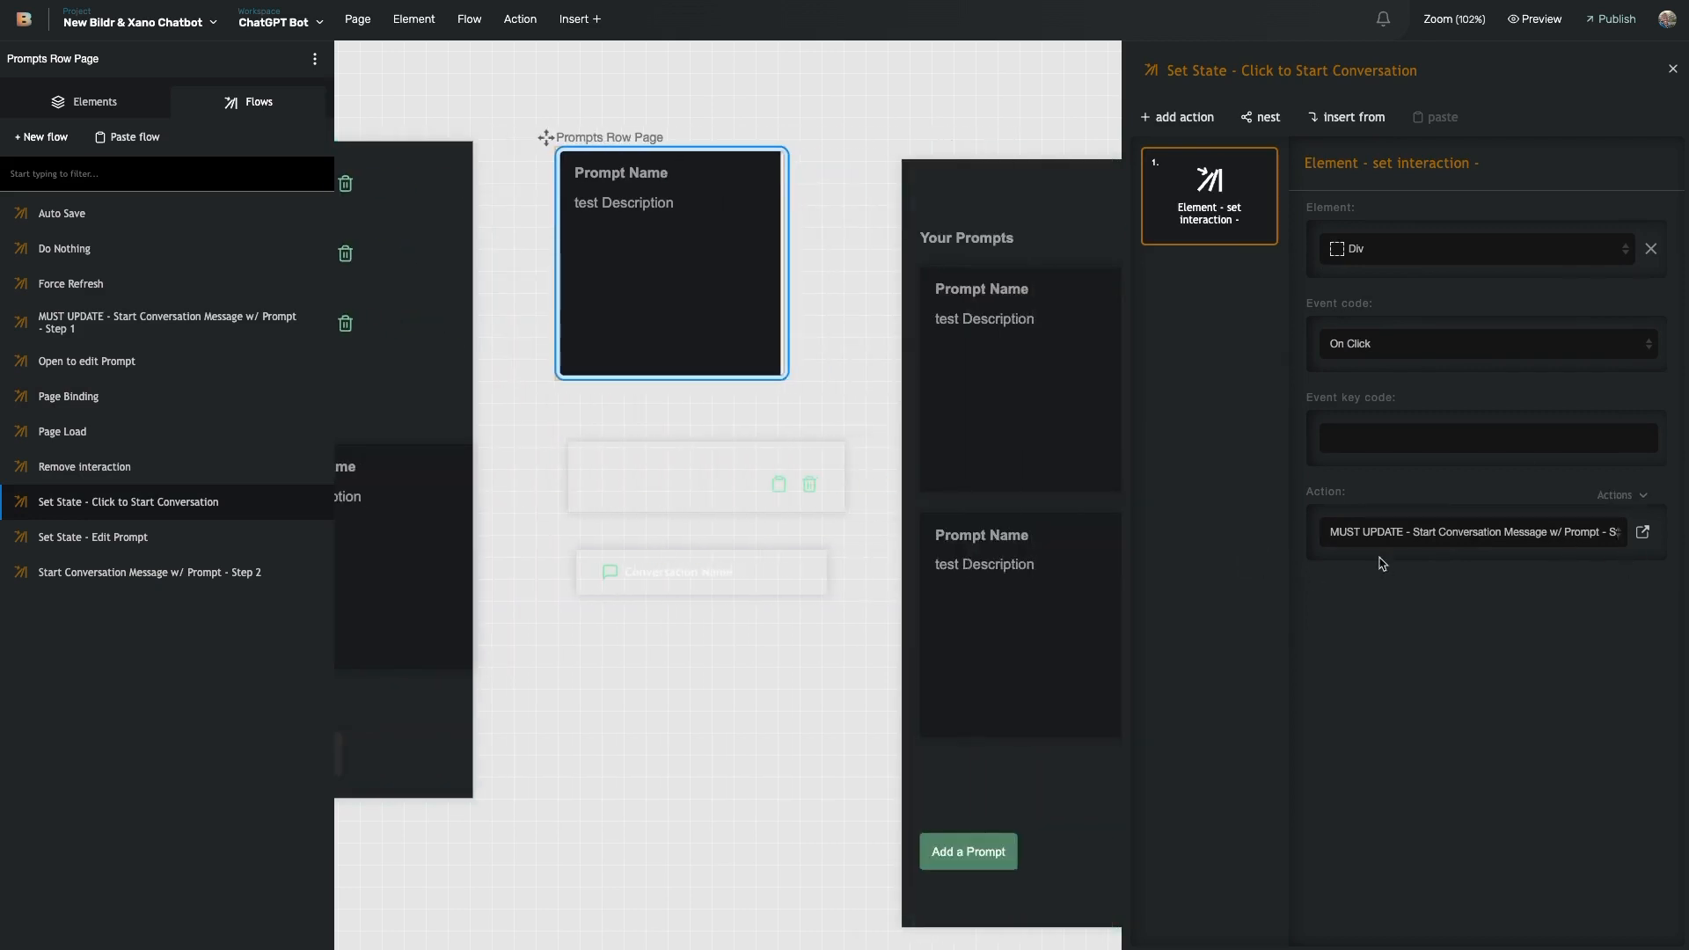
- Show the Div's click event from the page's element tree
left_click(85, 101)
mouse_move(158, 172)
left_click(282, 179)
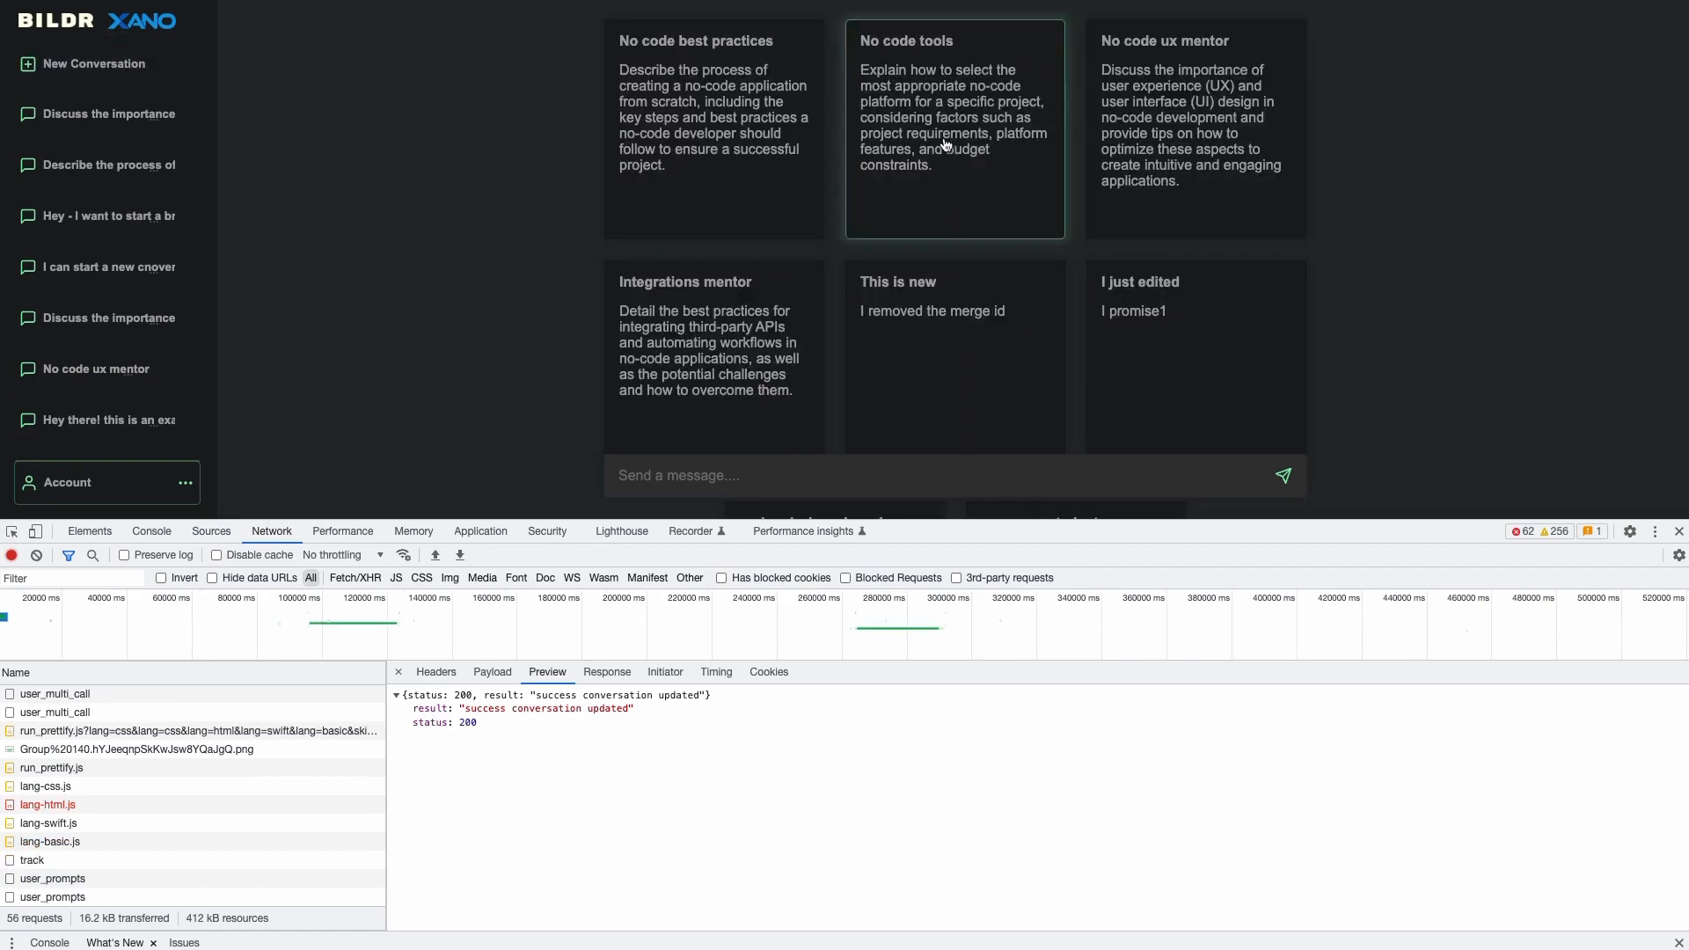
- In Manage Prompts, replace 'just changed!' in the prompt's description with 'br' and save the edit
left_click(97, 480)
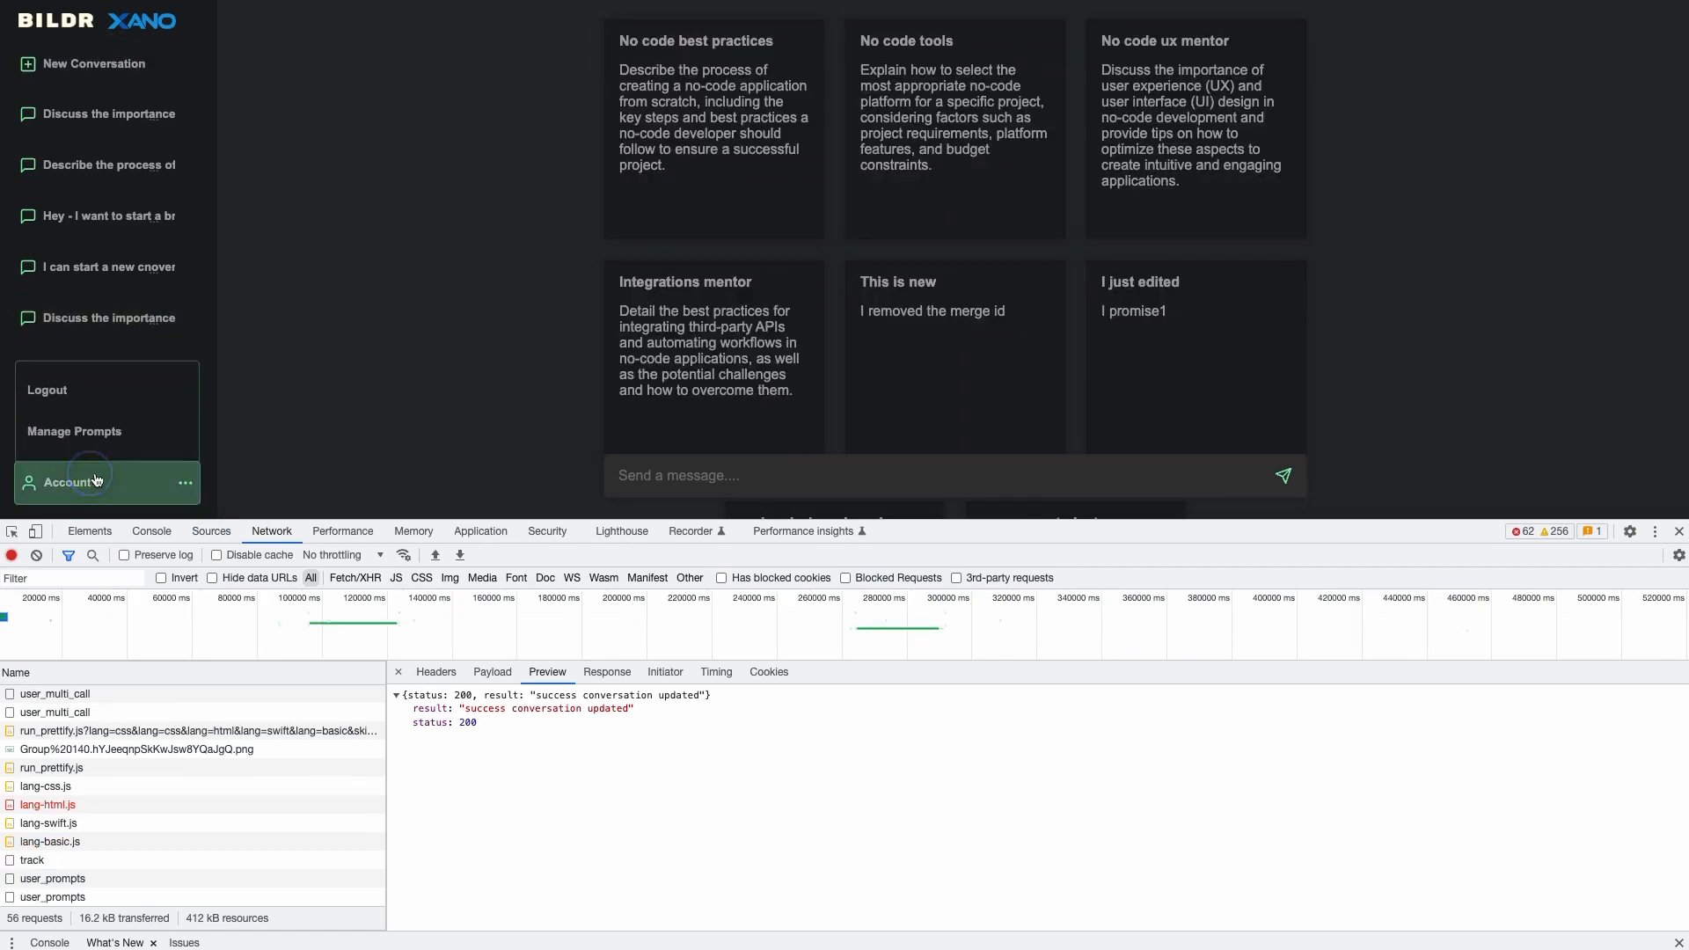
left_click(107, 436)
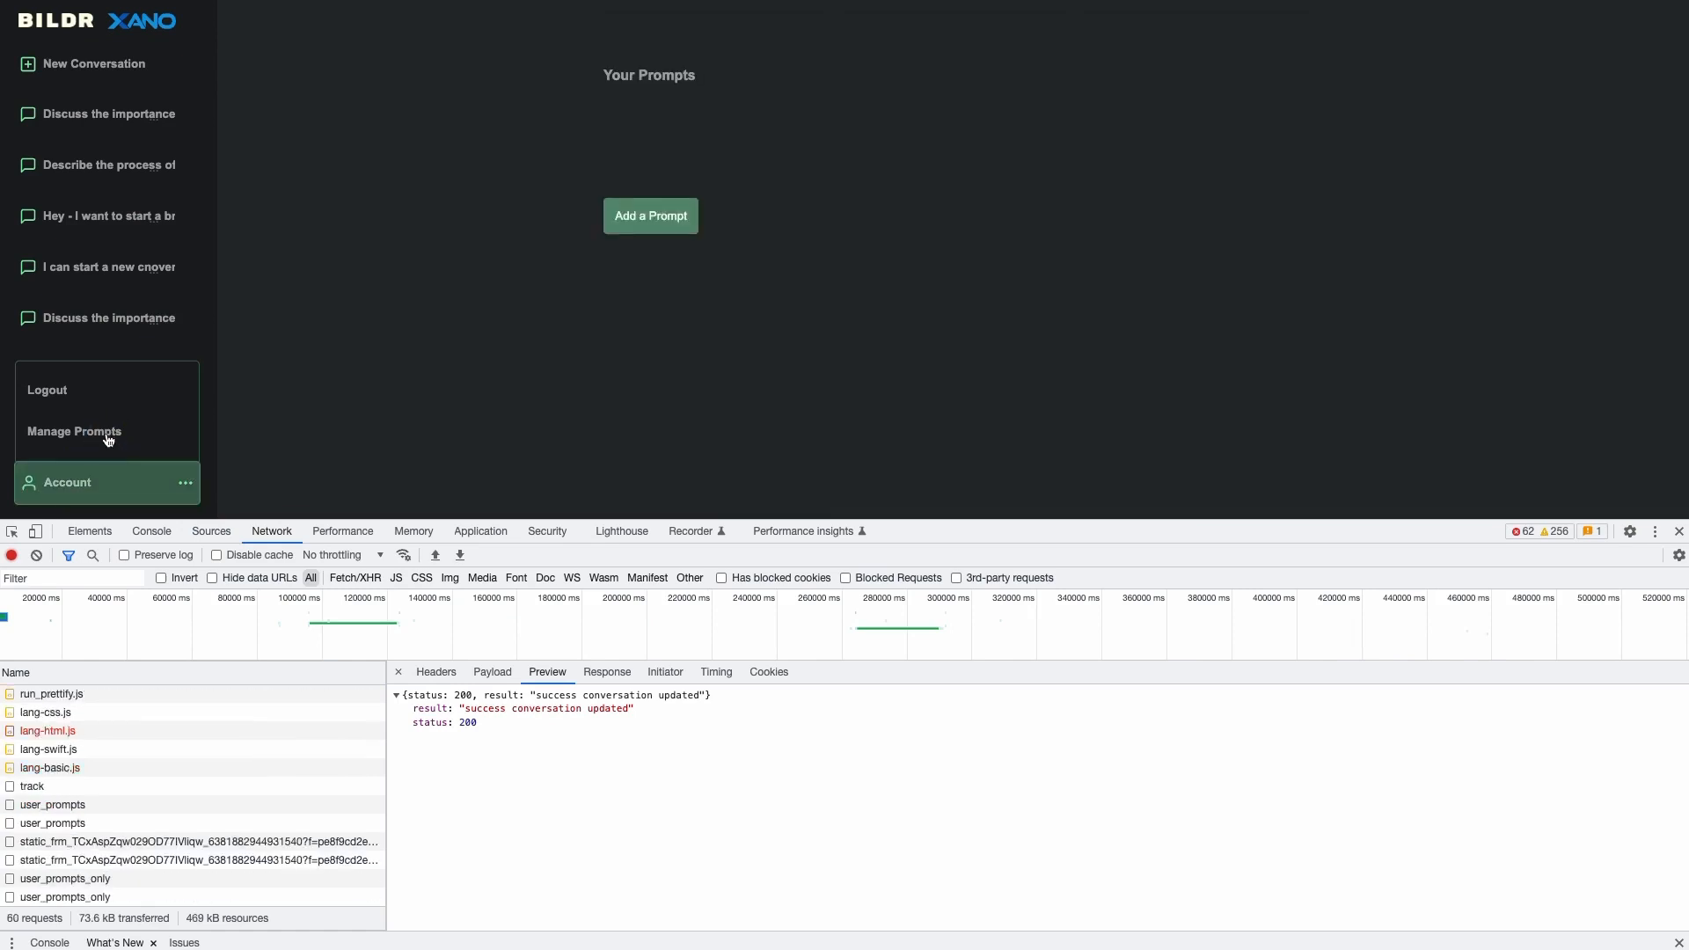
scroll(490, 251, "down", 1)
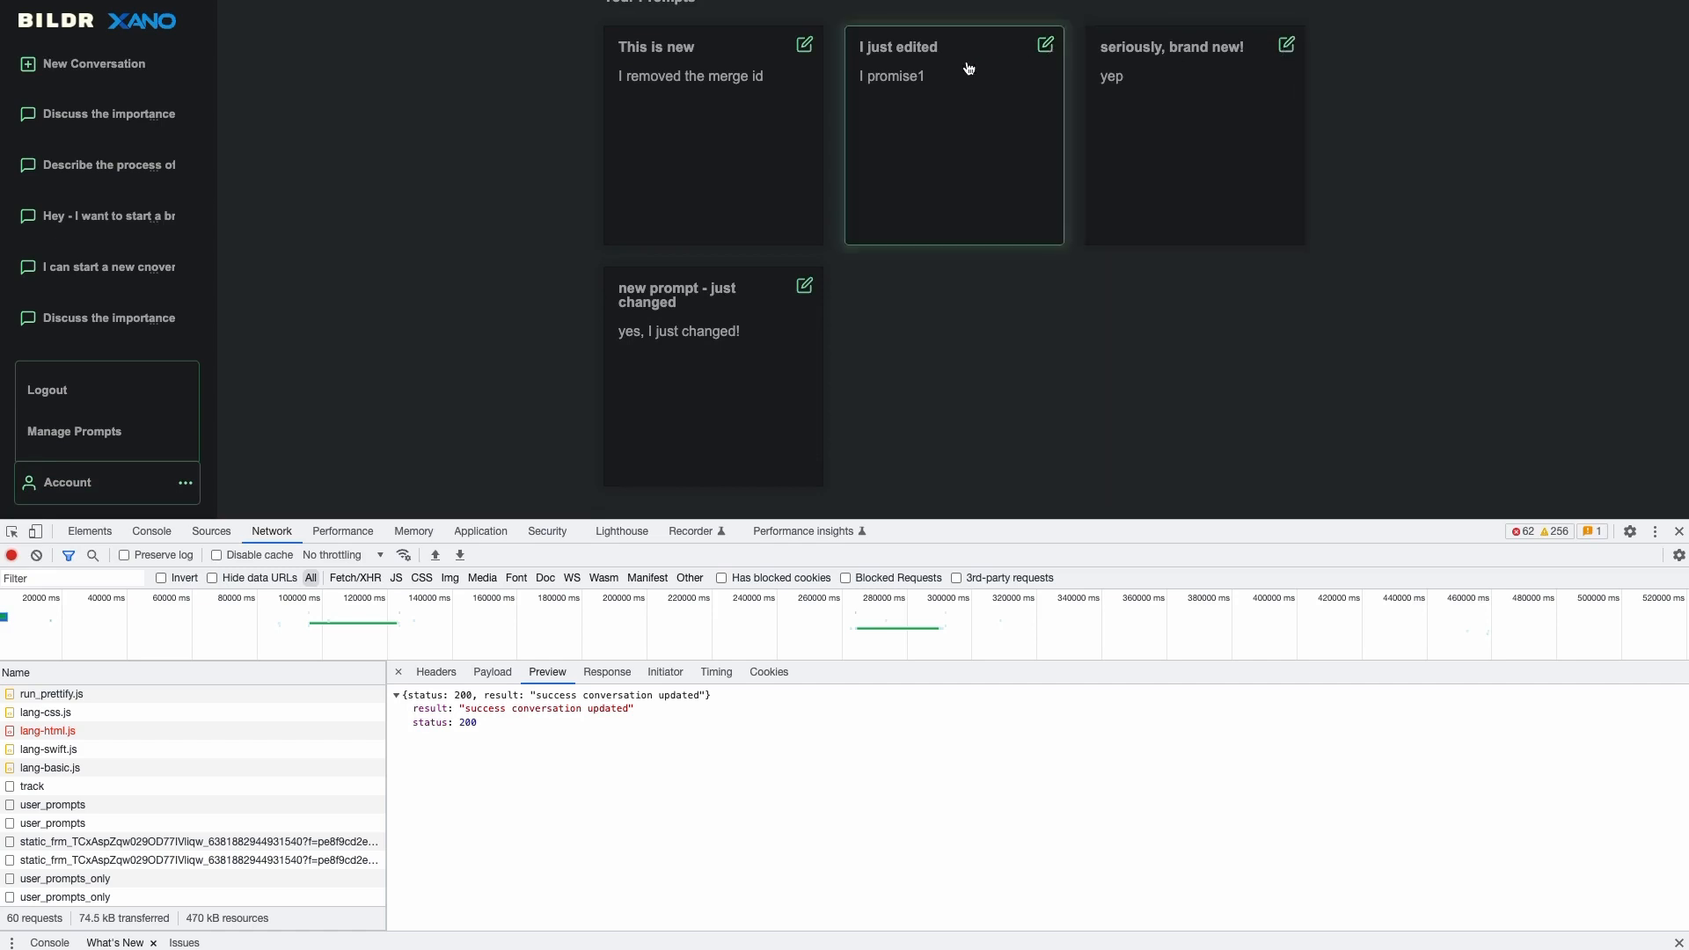
left_click(806, 290)
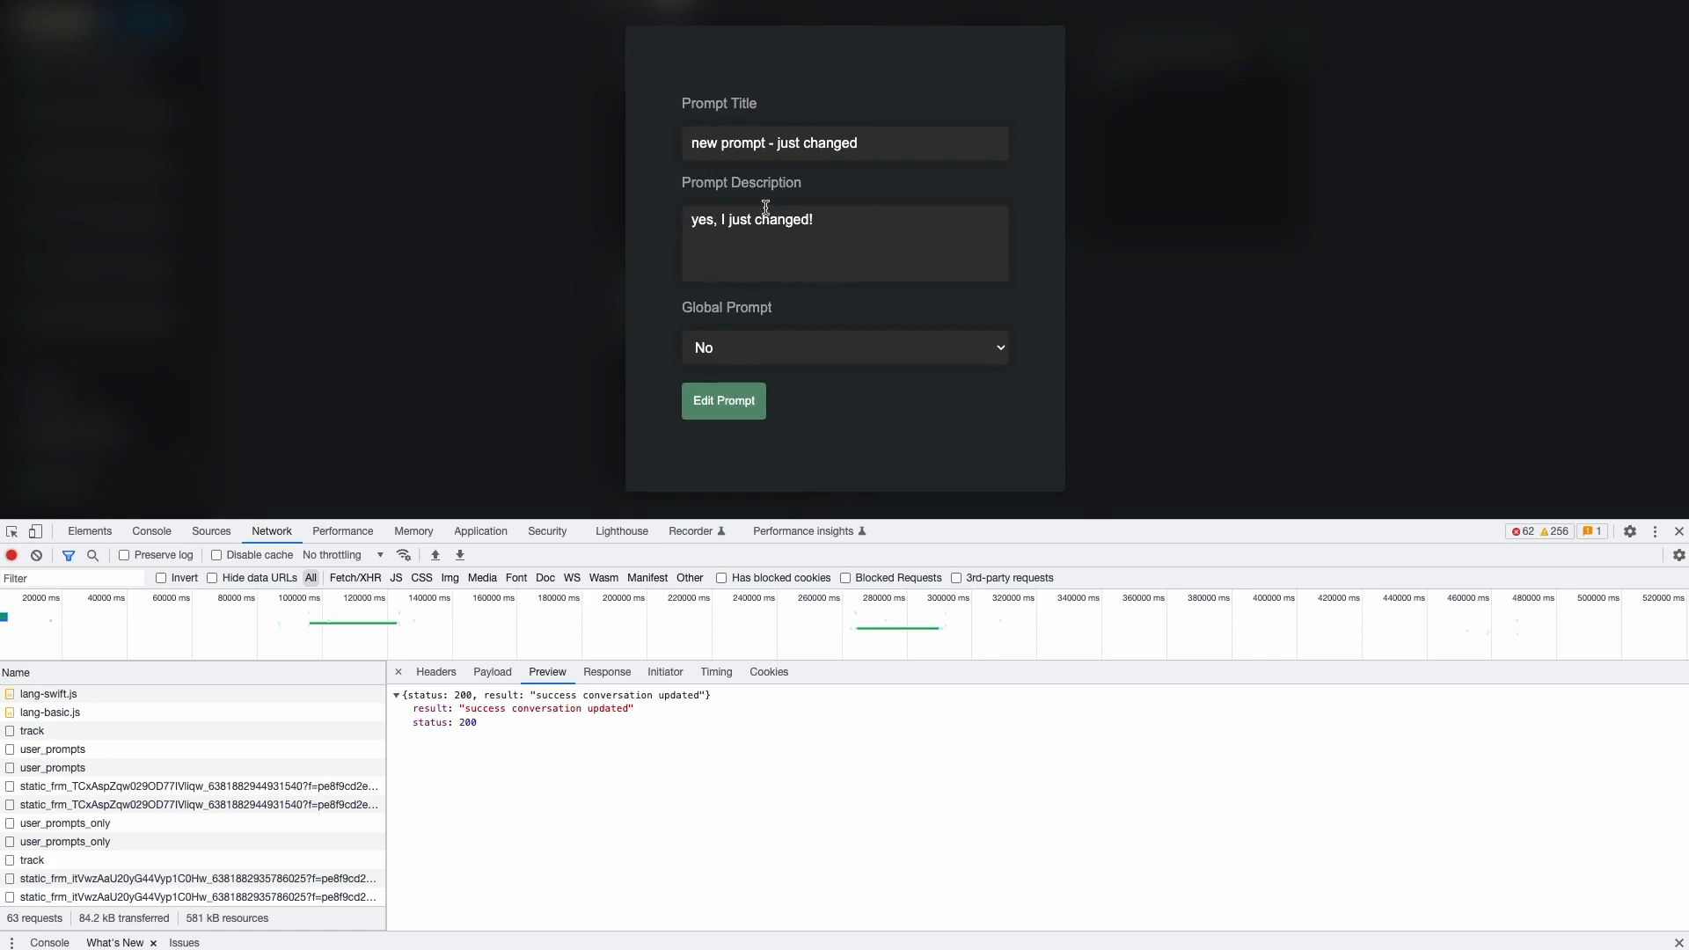
left_click_drag(812, 219, 731, 219)
key("BackSpace")
key("BackSpace")
type("br")
left_click(725, 402)
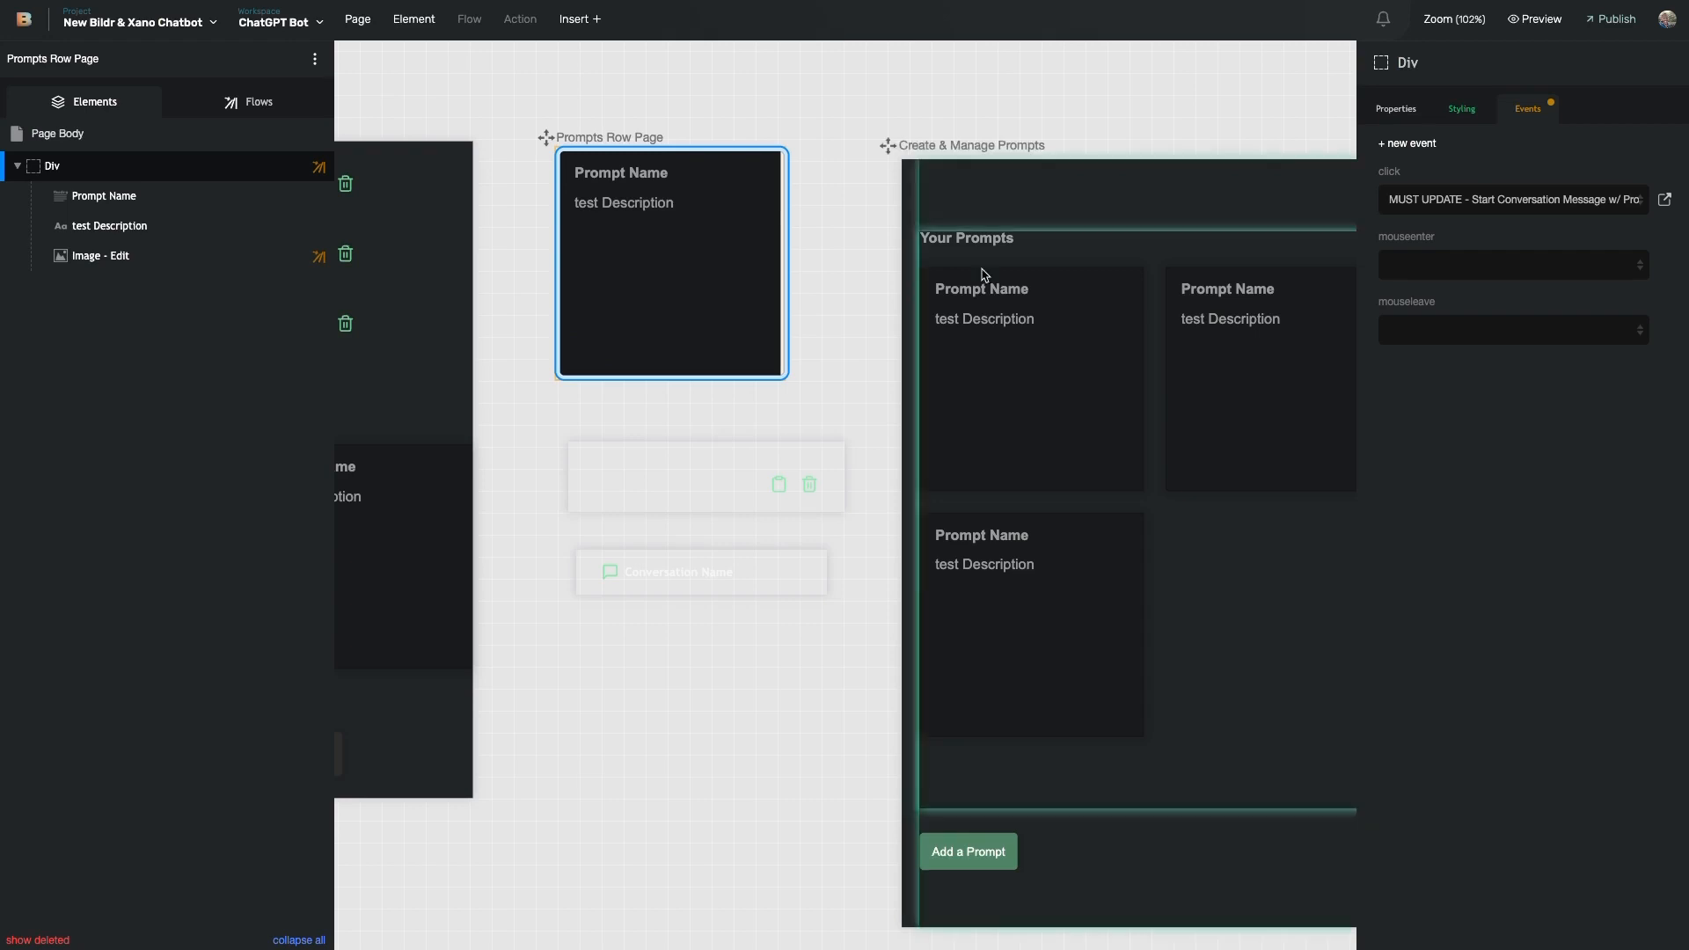
- View the Message Row Page's Page Load > Page Binding role check, then open the UX/UI design conversation
left_click(946, 264)
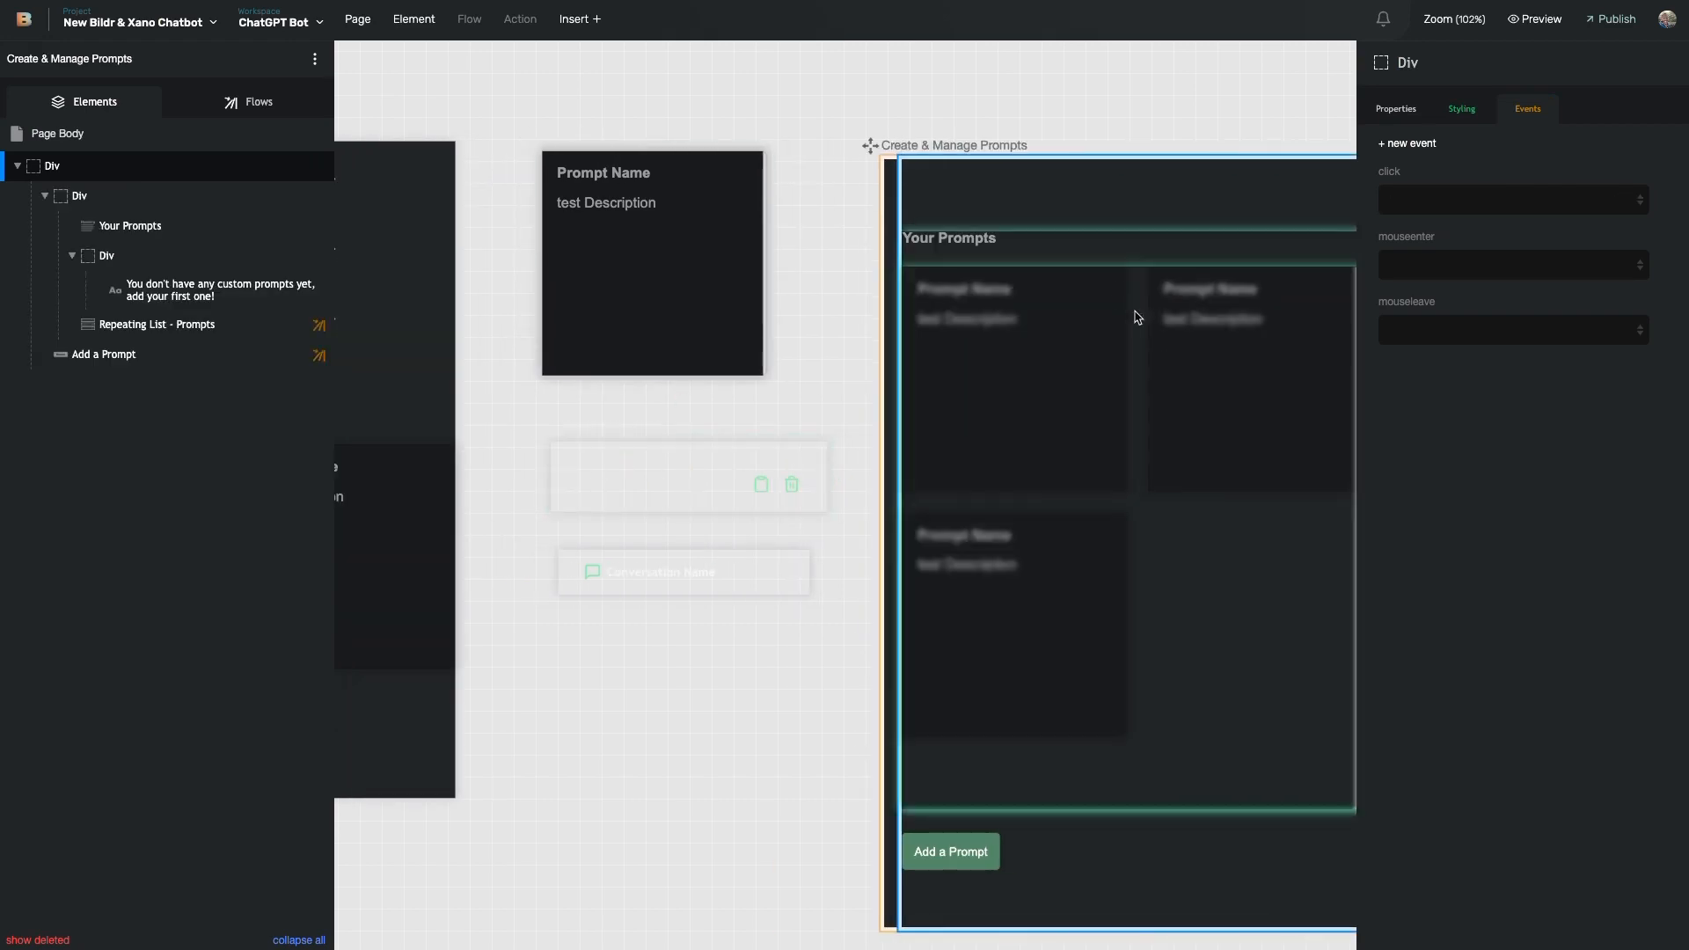
left_click(570, 495)
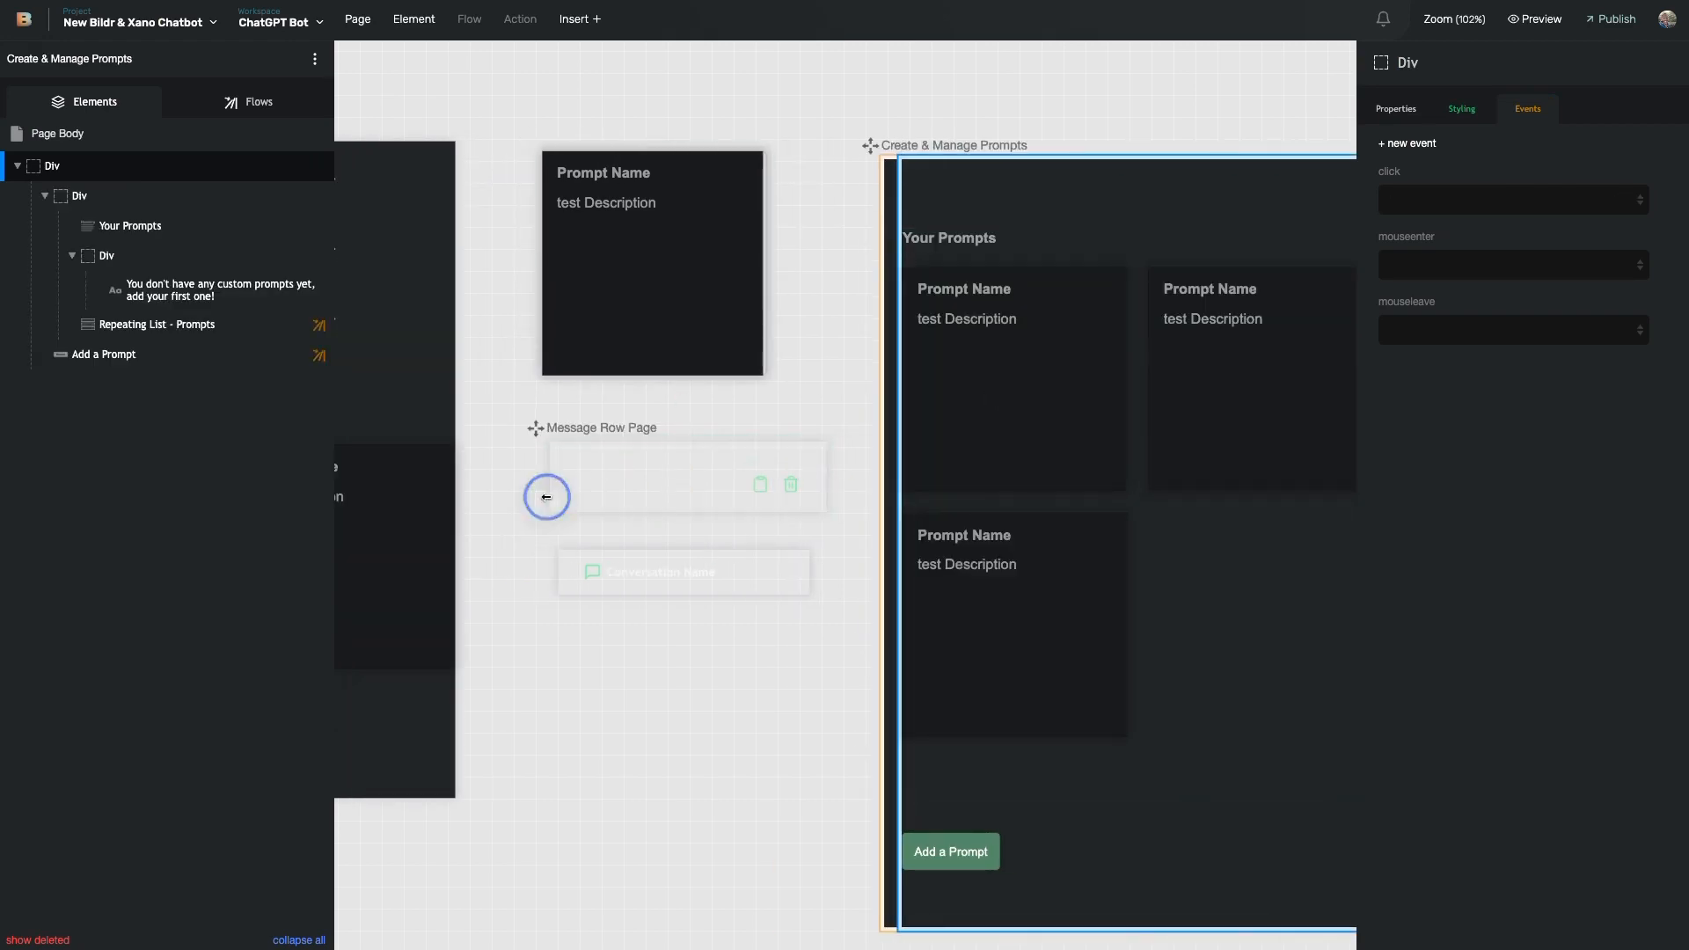
left_click(264, 103)
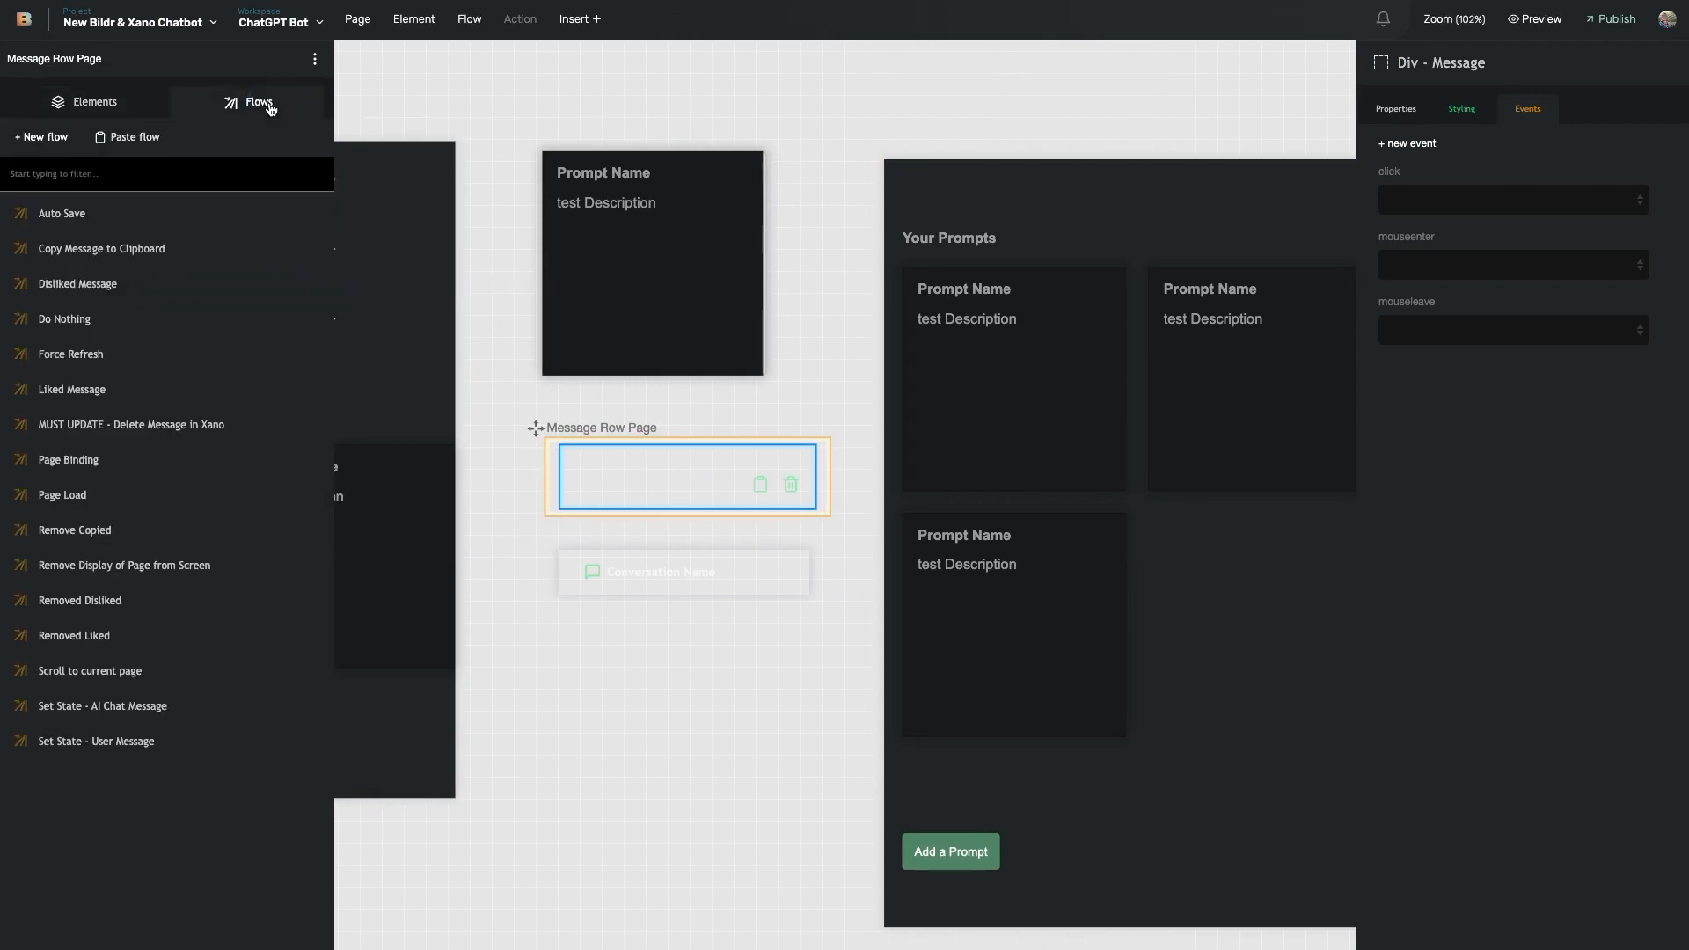
left_click(205, 497)
left_click(1219, 209)
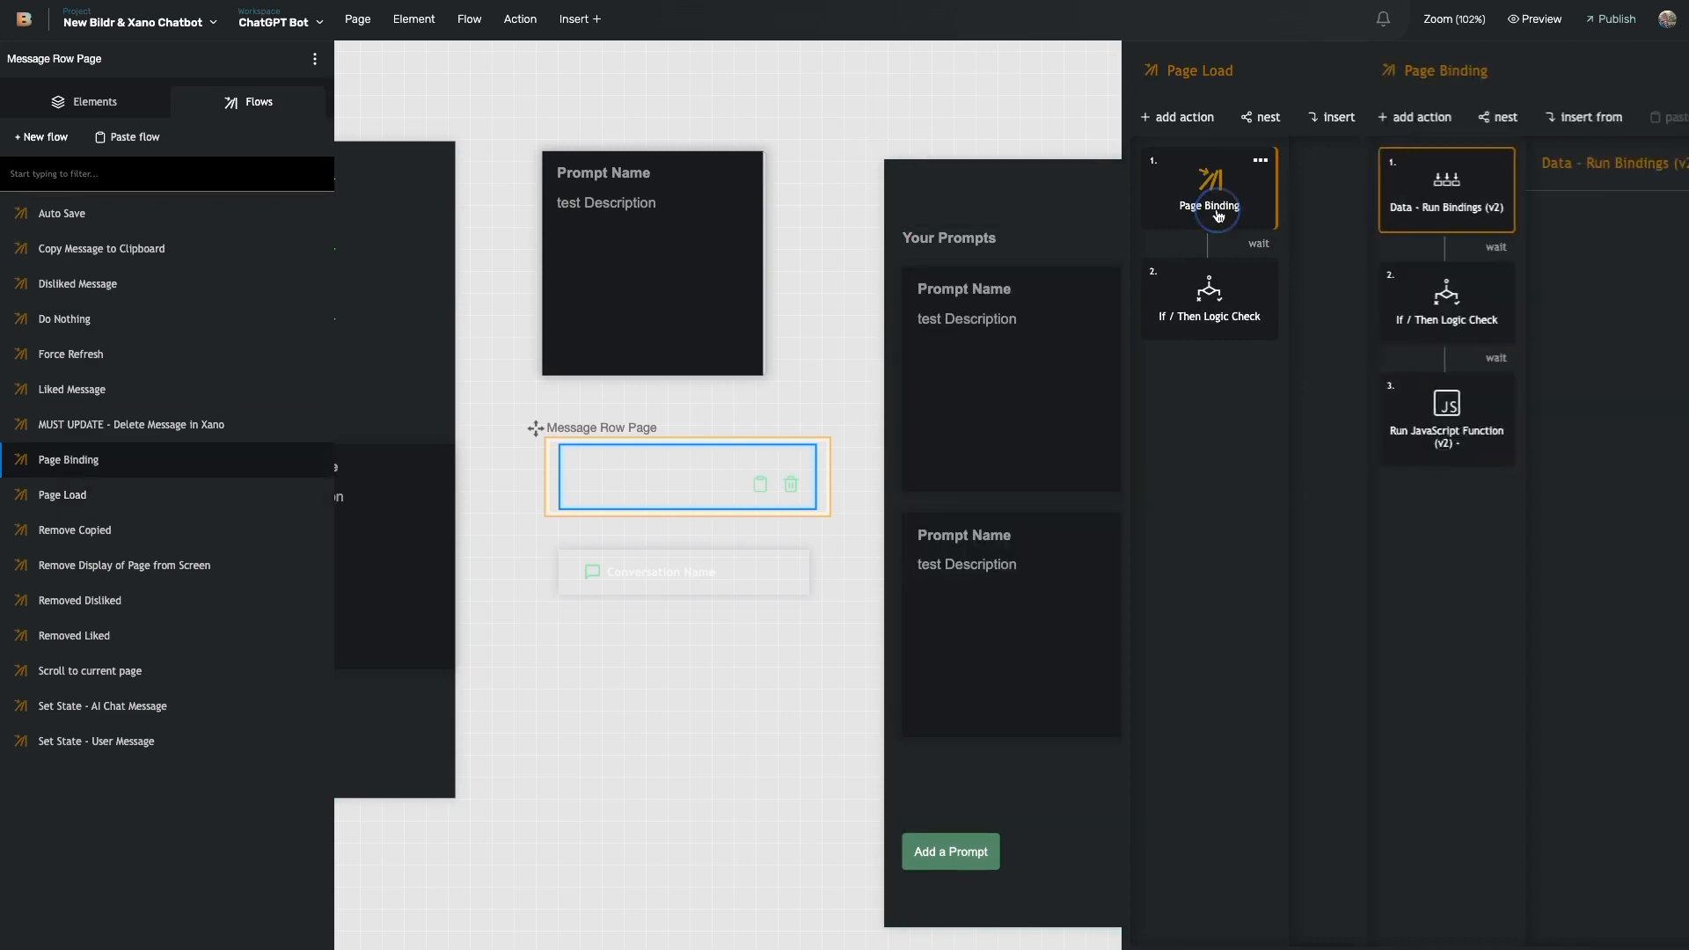
left_click(1216, 308)
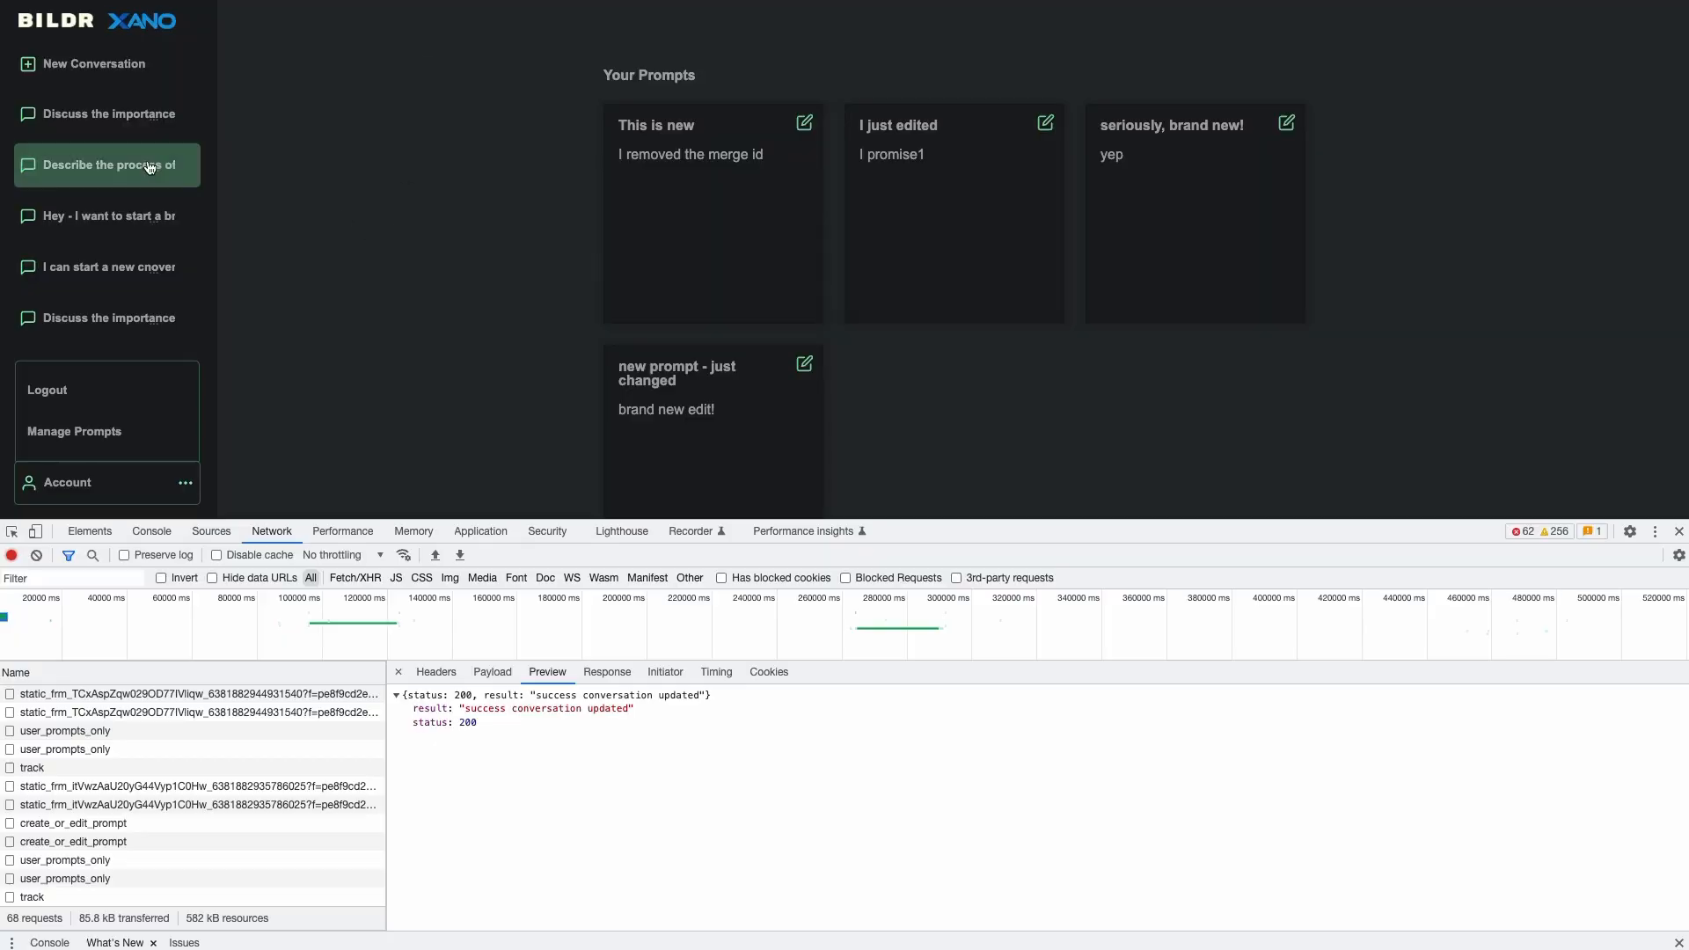
left_click(137, 132)
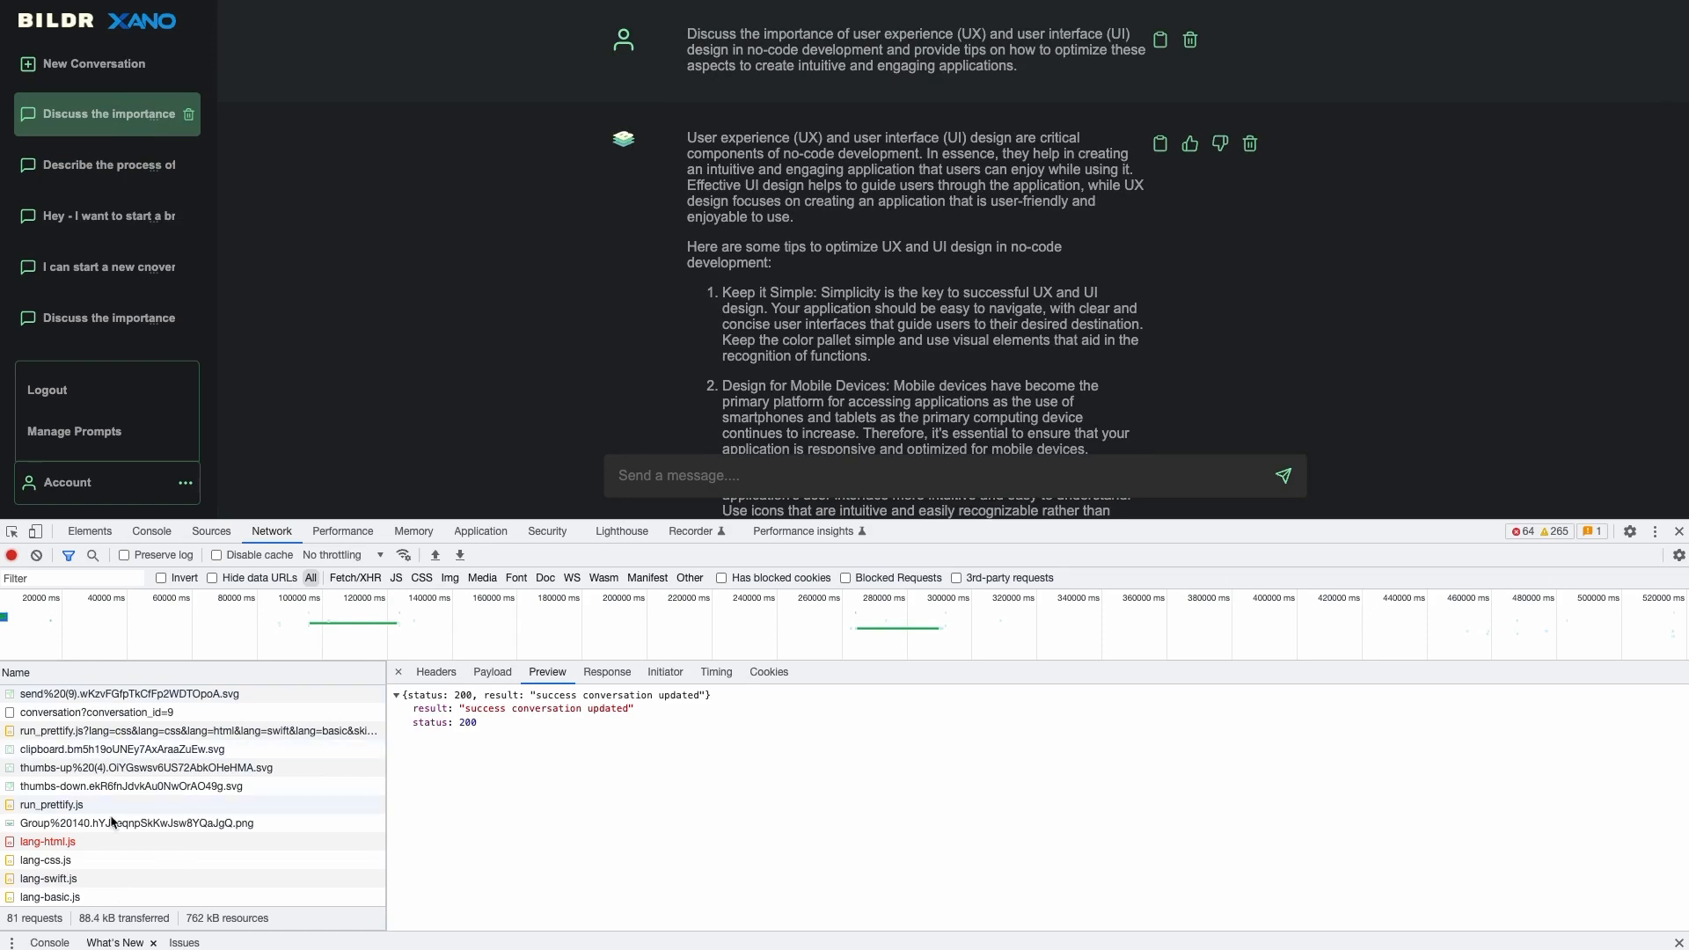
- Clear the Network log, load the no-code app conversation, and expand its two message entries
left_click(37, 555)
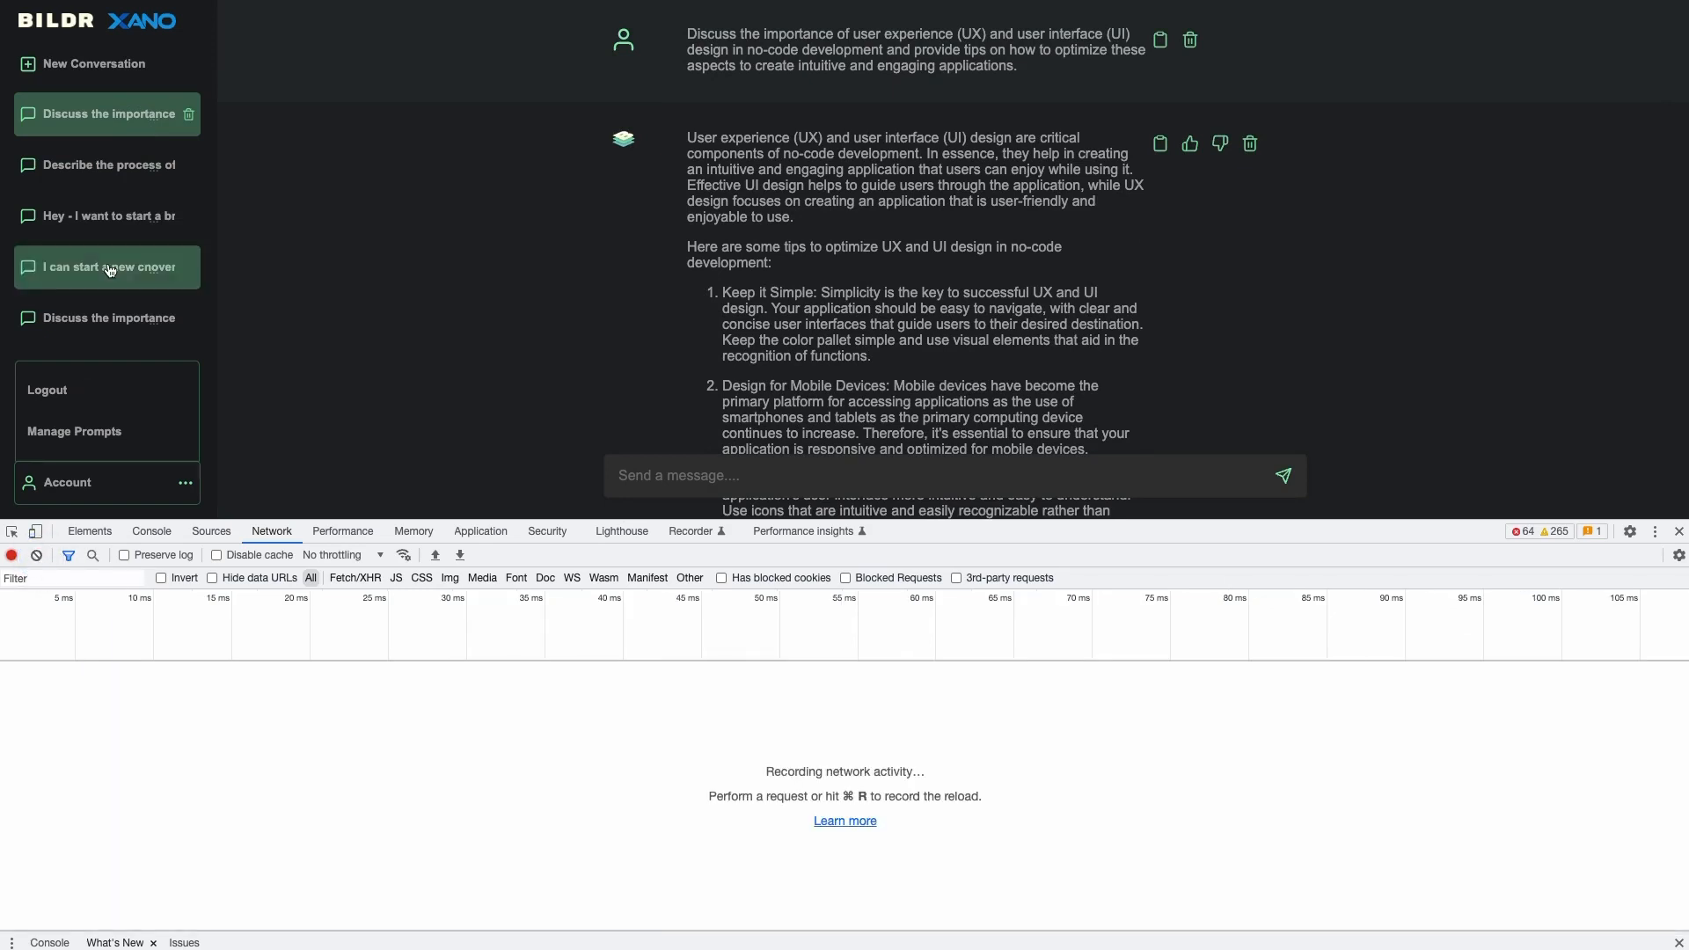
left_click(93, 171)
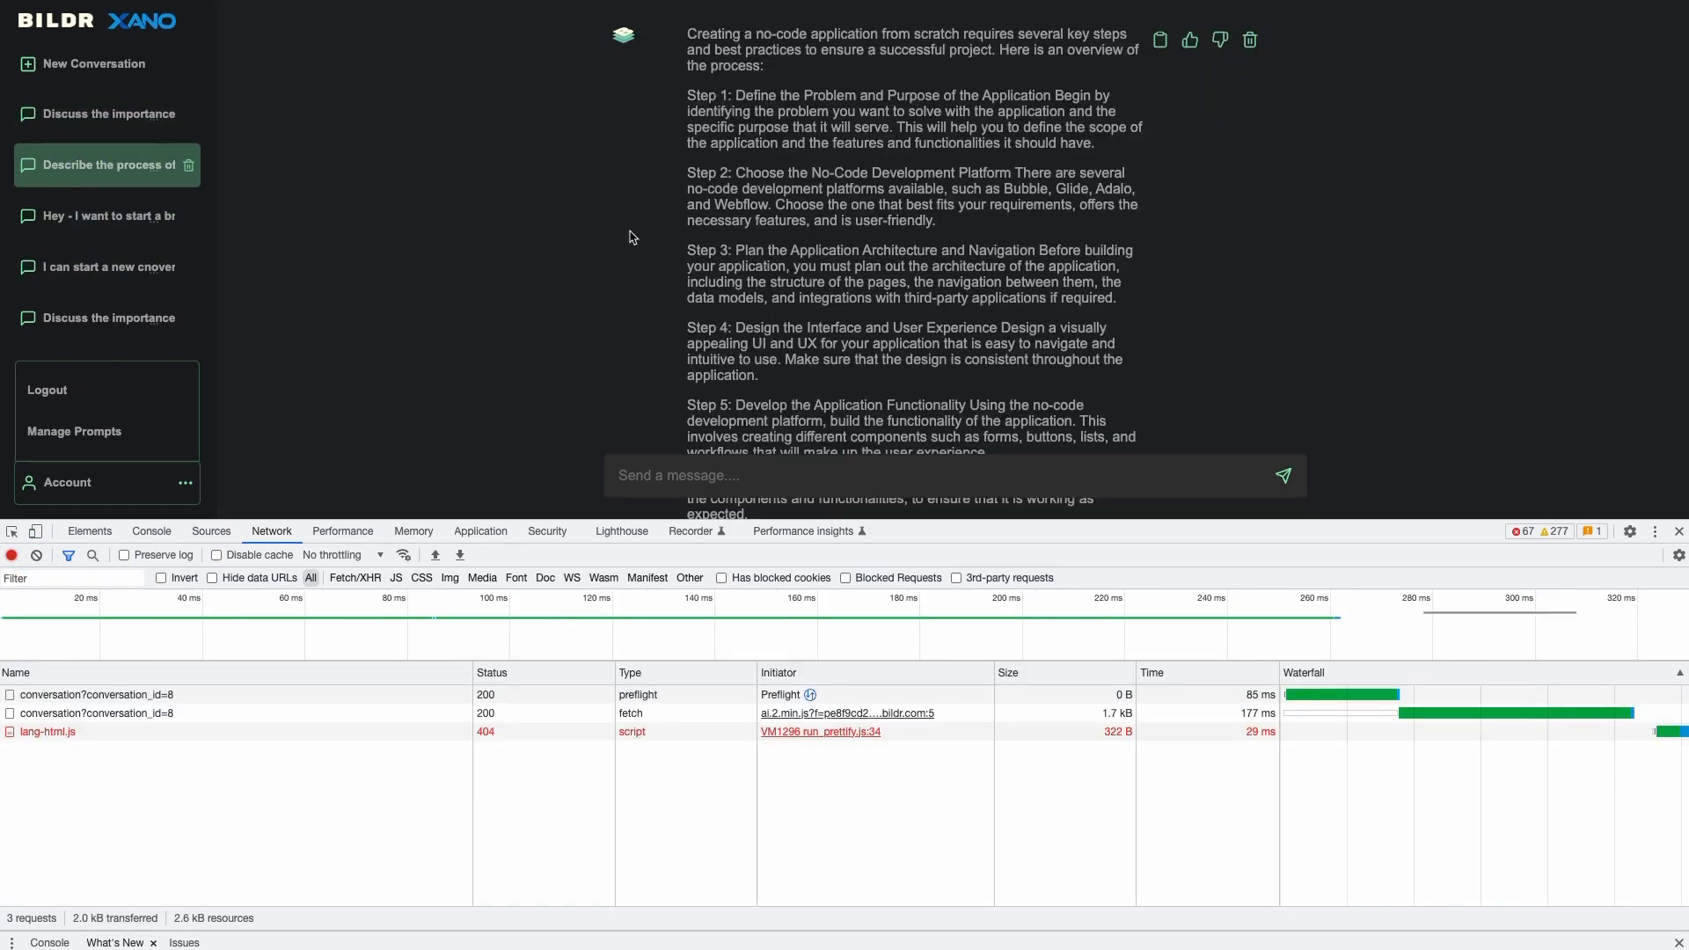
scroll(633, 238, "up", 1)
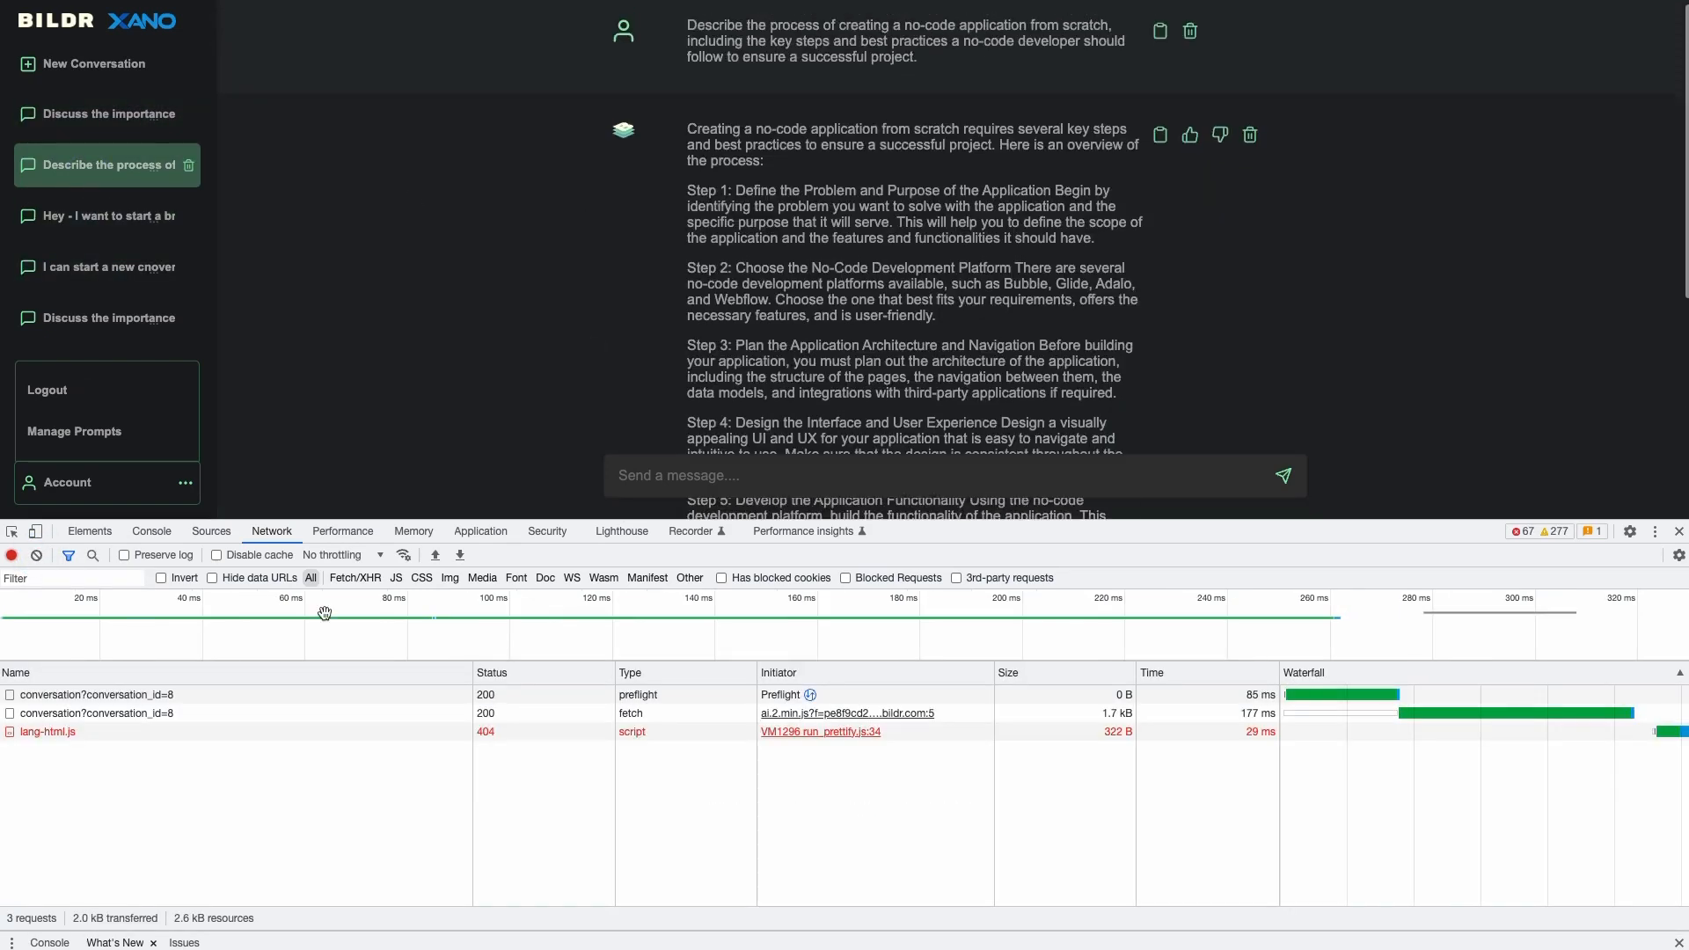
left_click(169, 714)
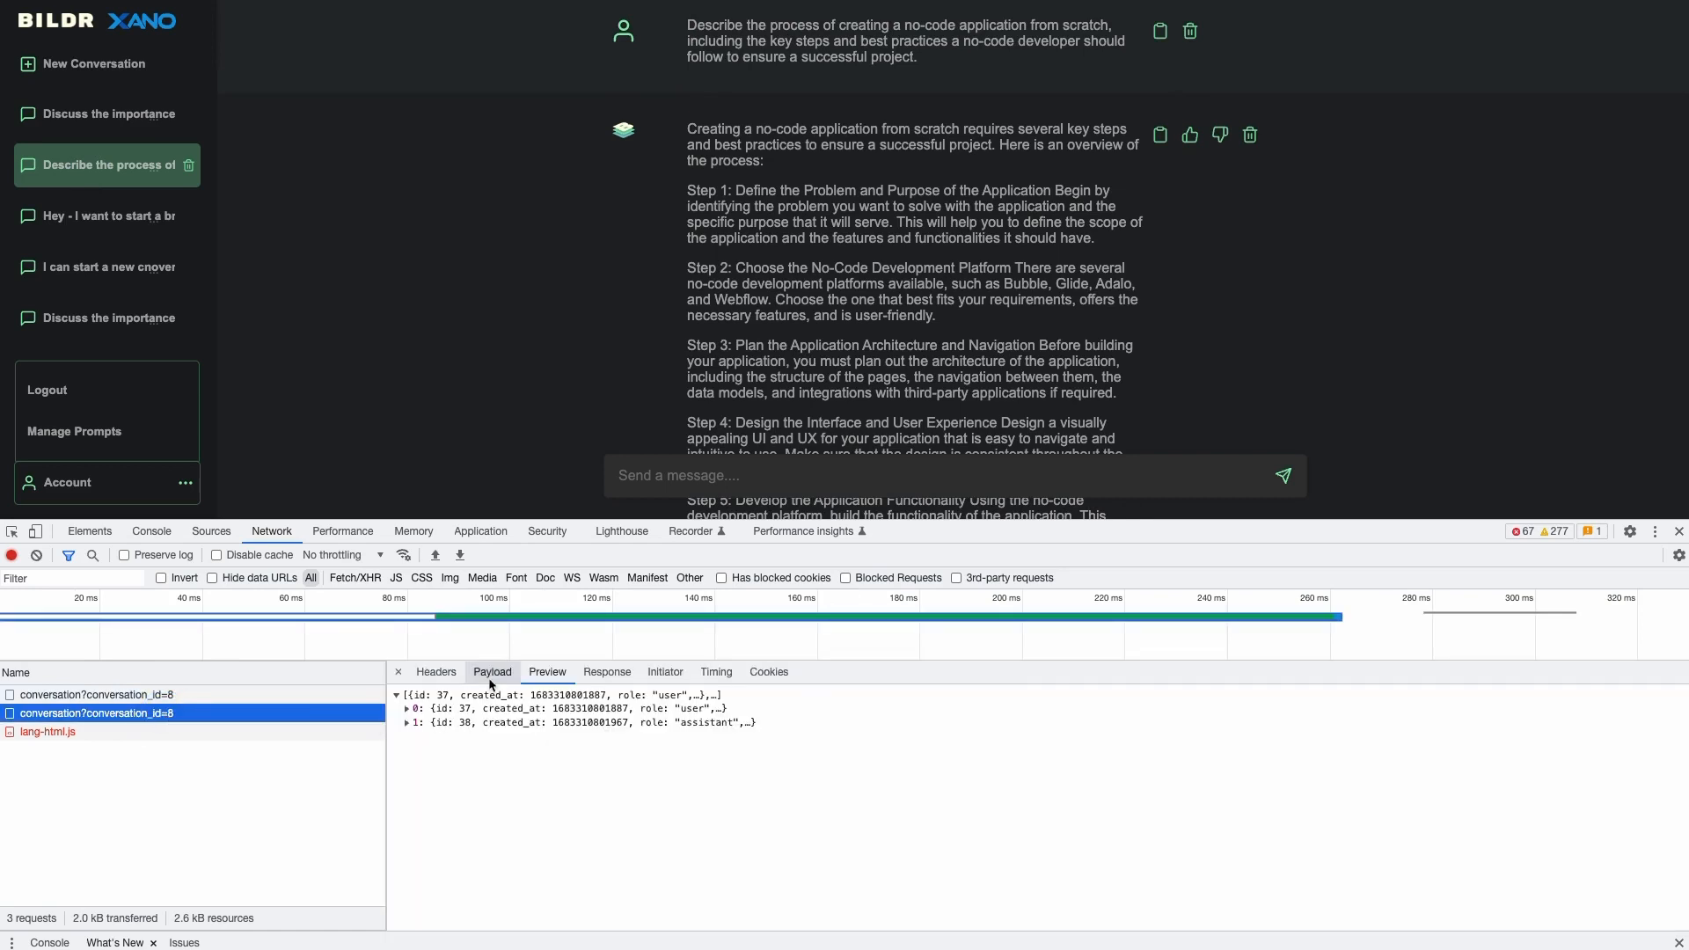
left_click(408, 723)
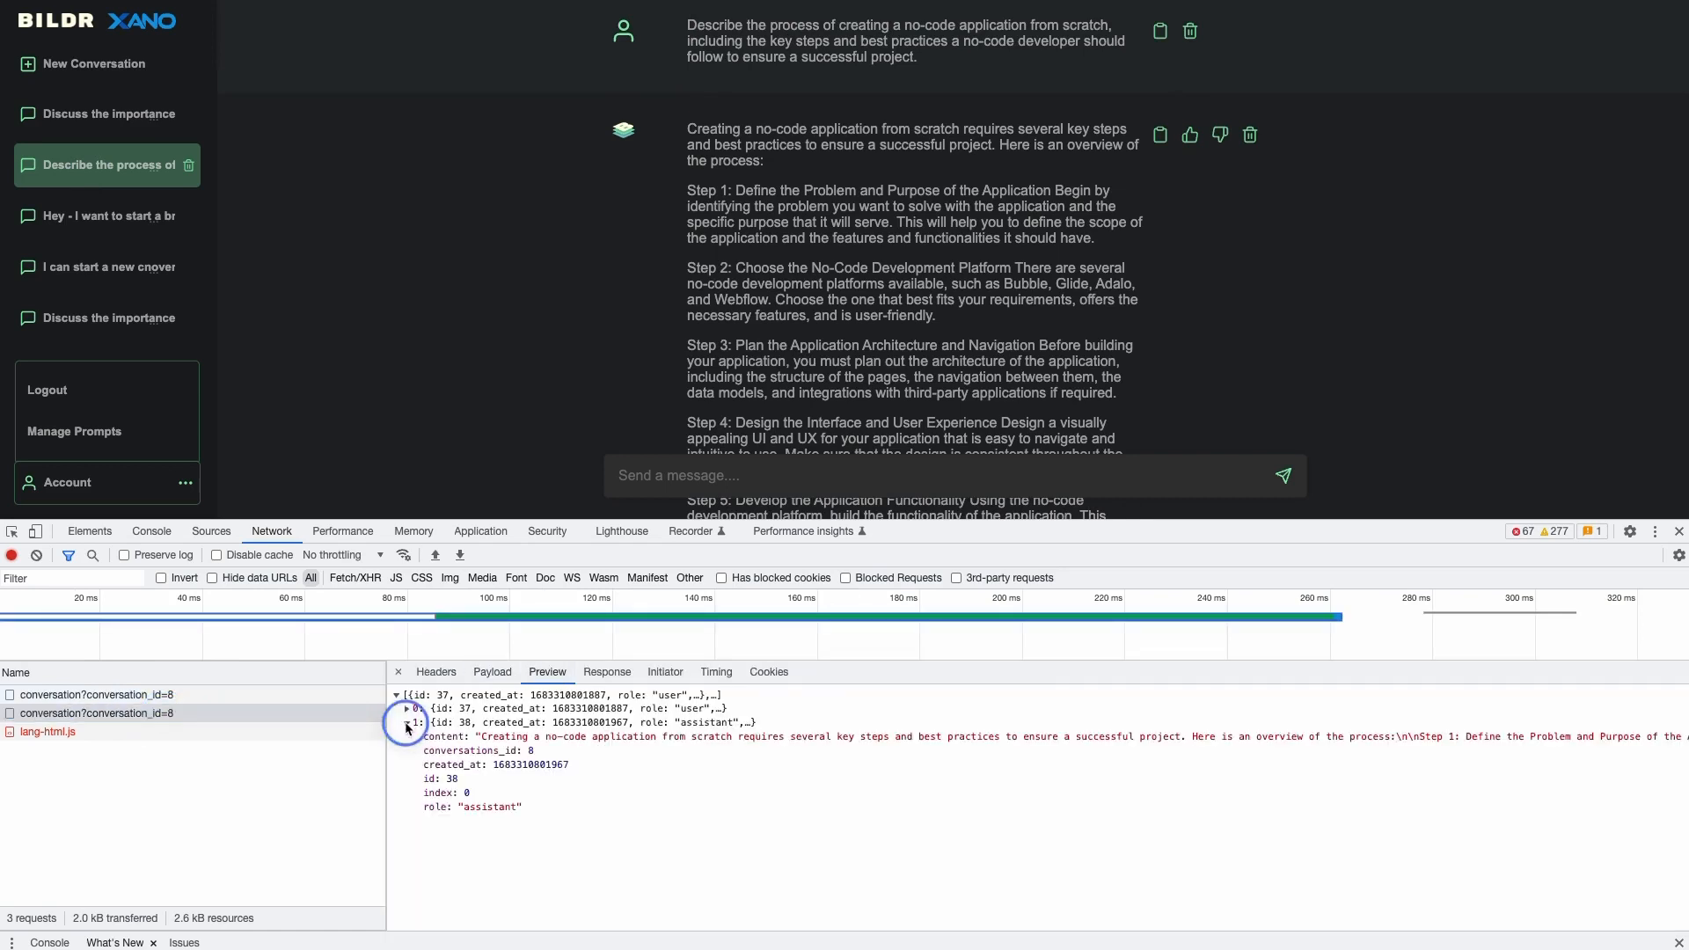
left_click(407, 710)
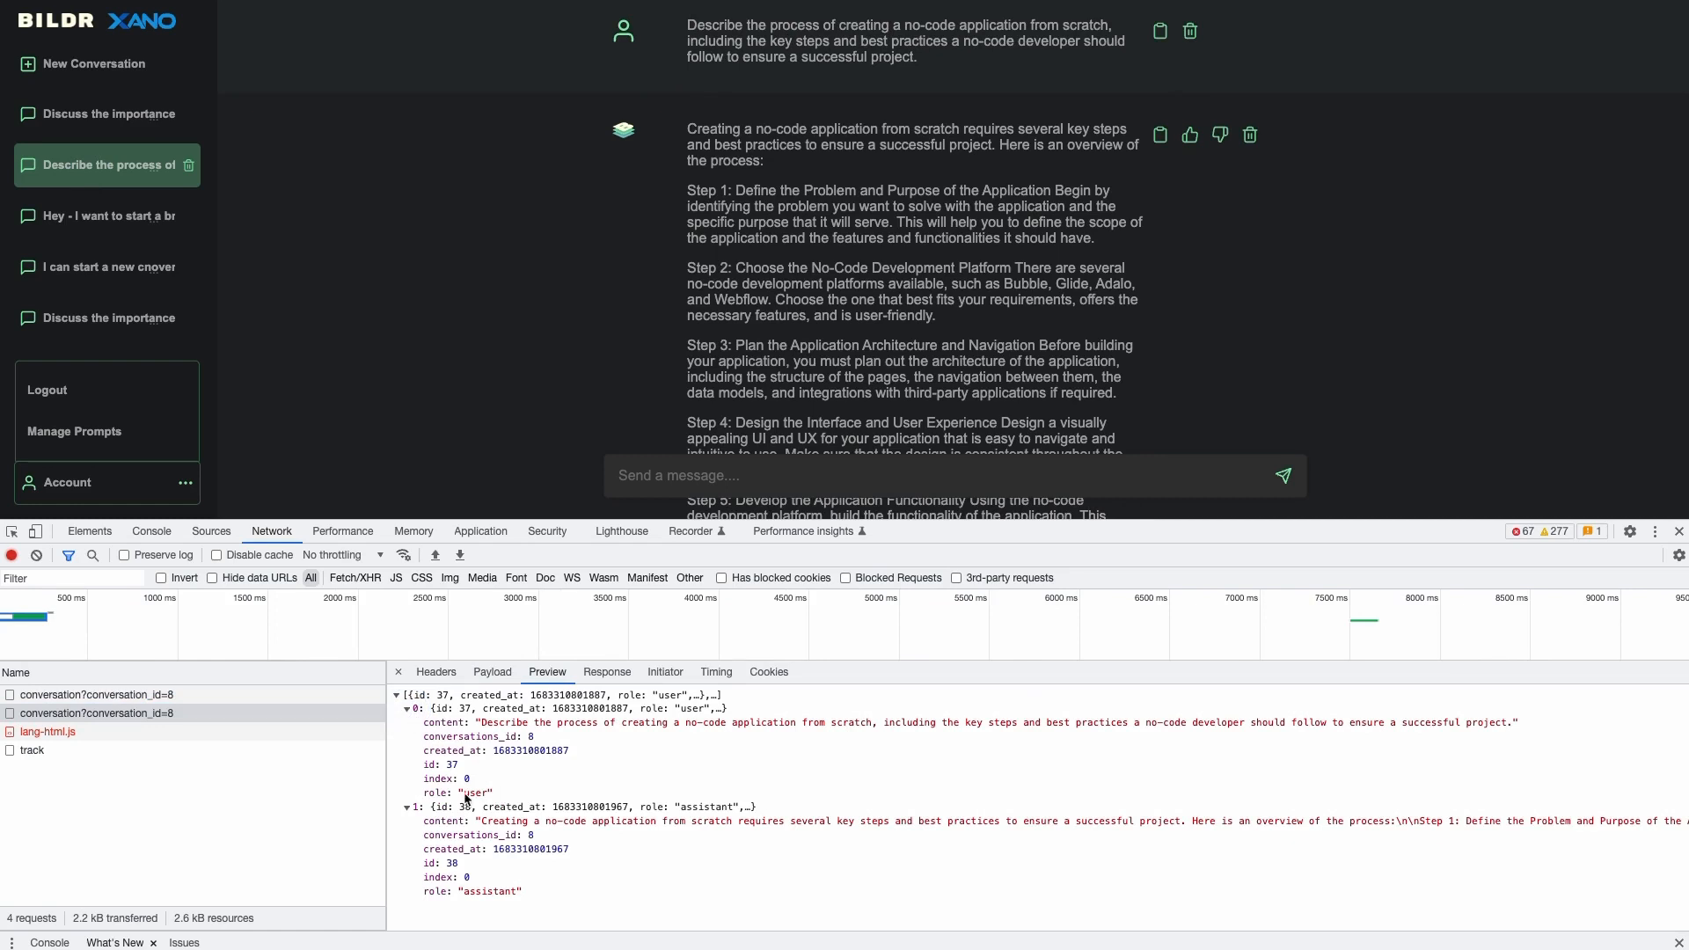
- Highlight the user and assistant message content and role values in the response and chat
left_click_drag(499, 723, 881, 723)
left_click(881, 724)
left_click_drag(591, 822, 710, 822)
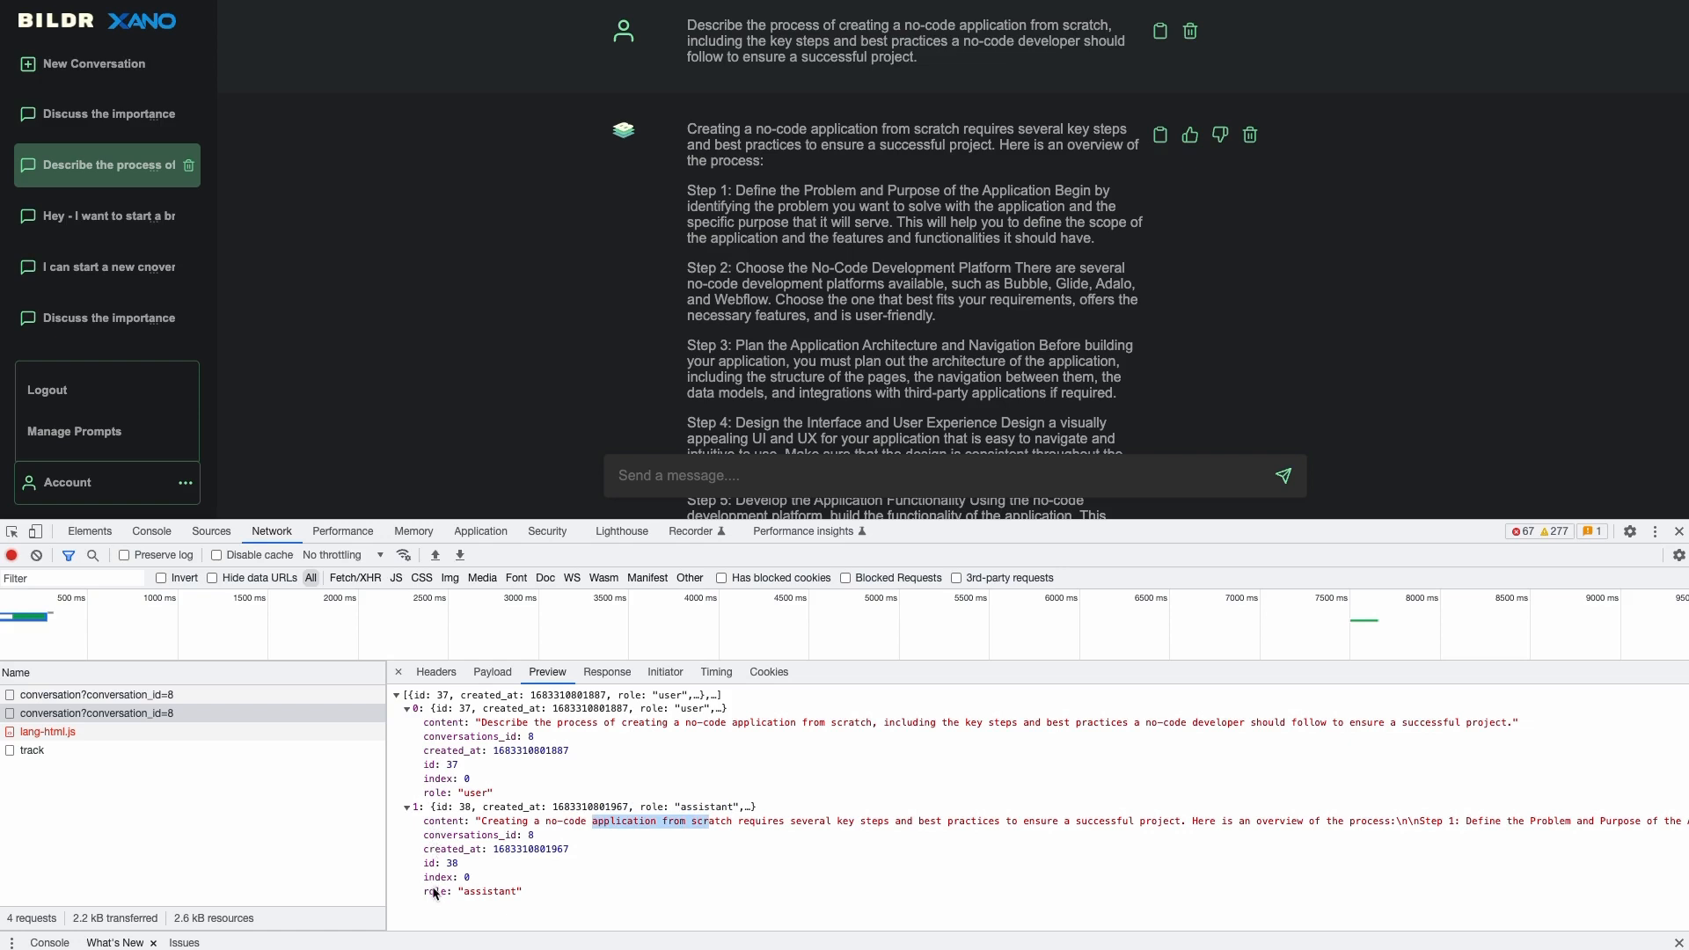
left_click_drag(424, 893, 437, 891)
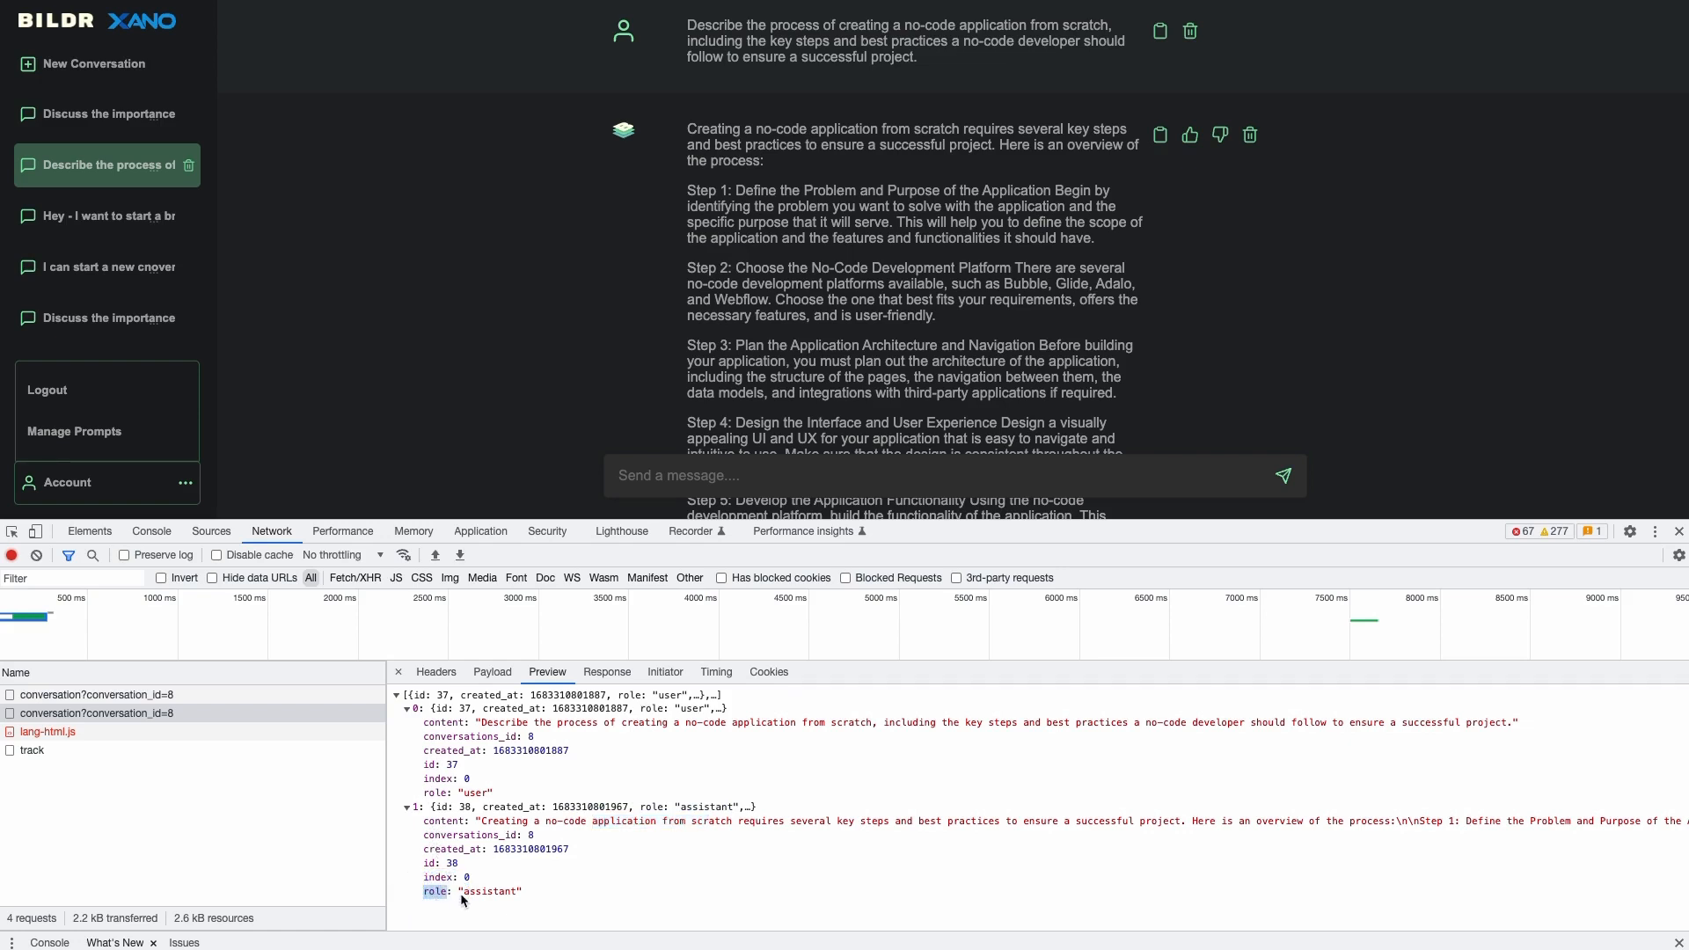
double_click(475, 794)
double_click(491, 899)
double_click(476, 792)
left_click_drag(609, 28, 1179, 68)
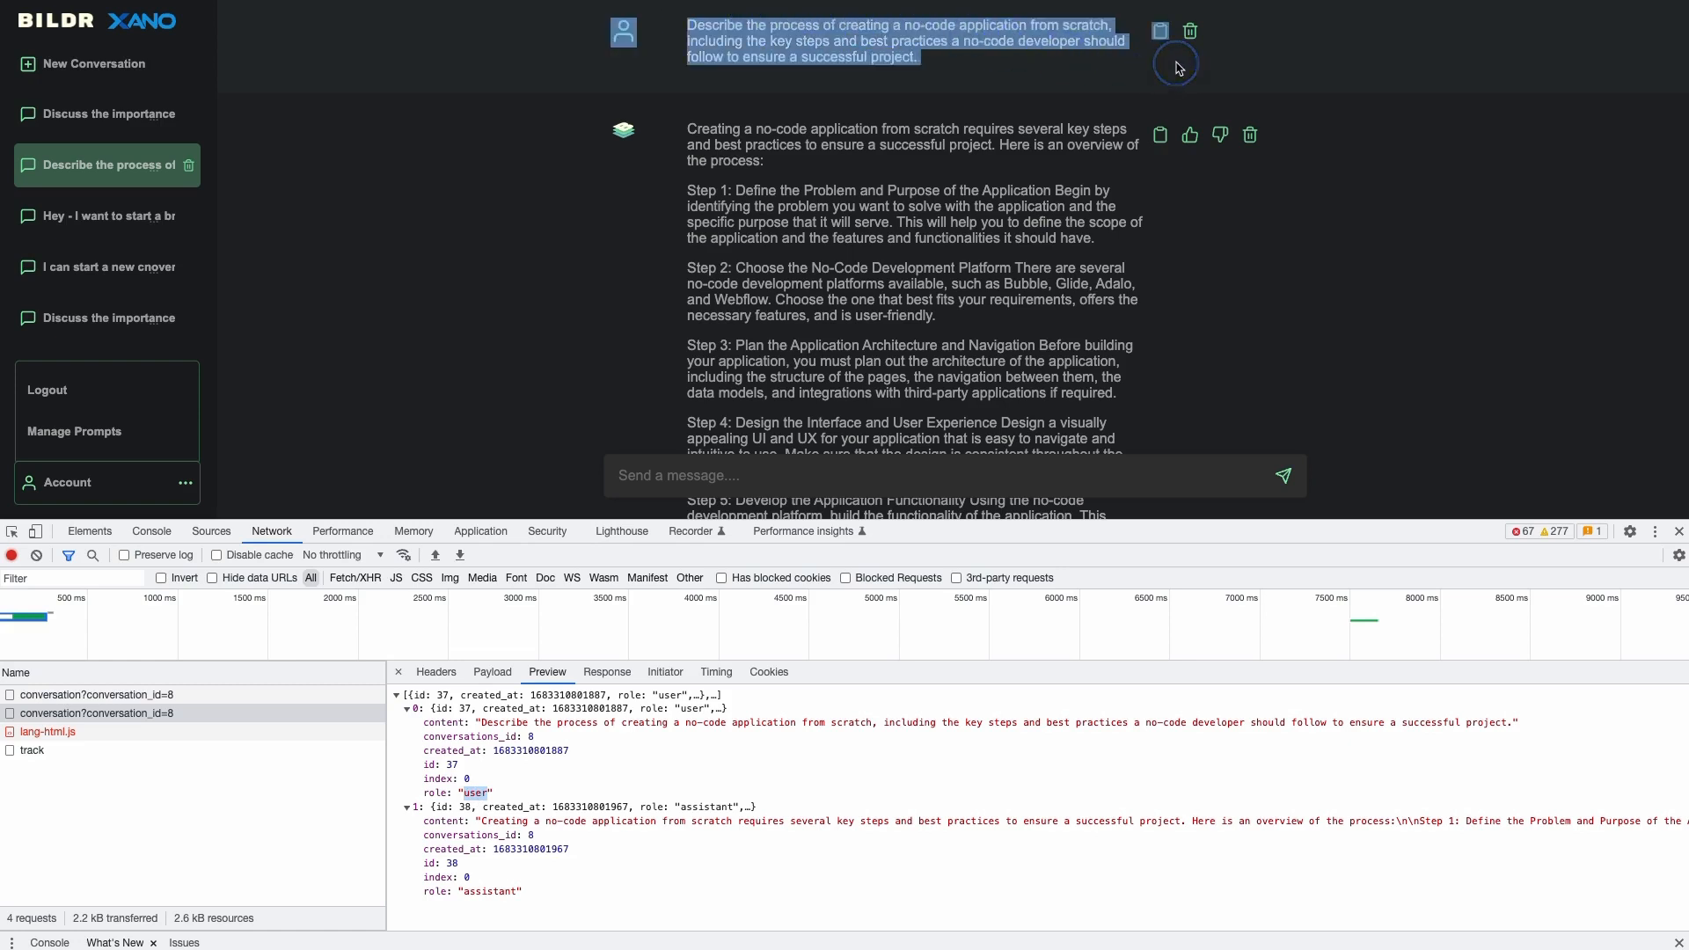
double_click(478, 892)
left_click_drag(591, 141, 890, 306)
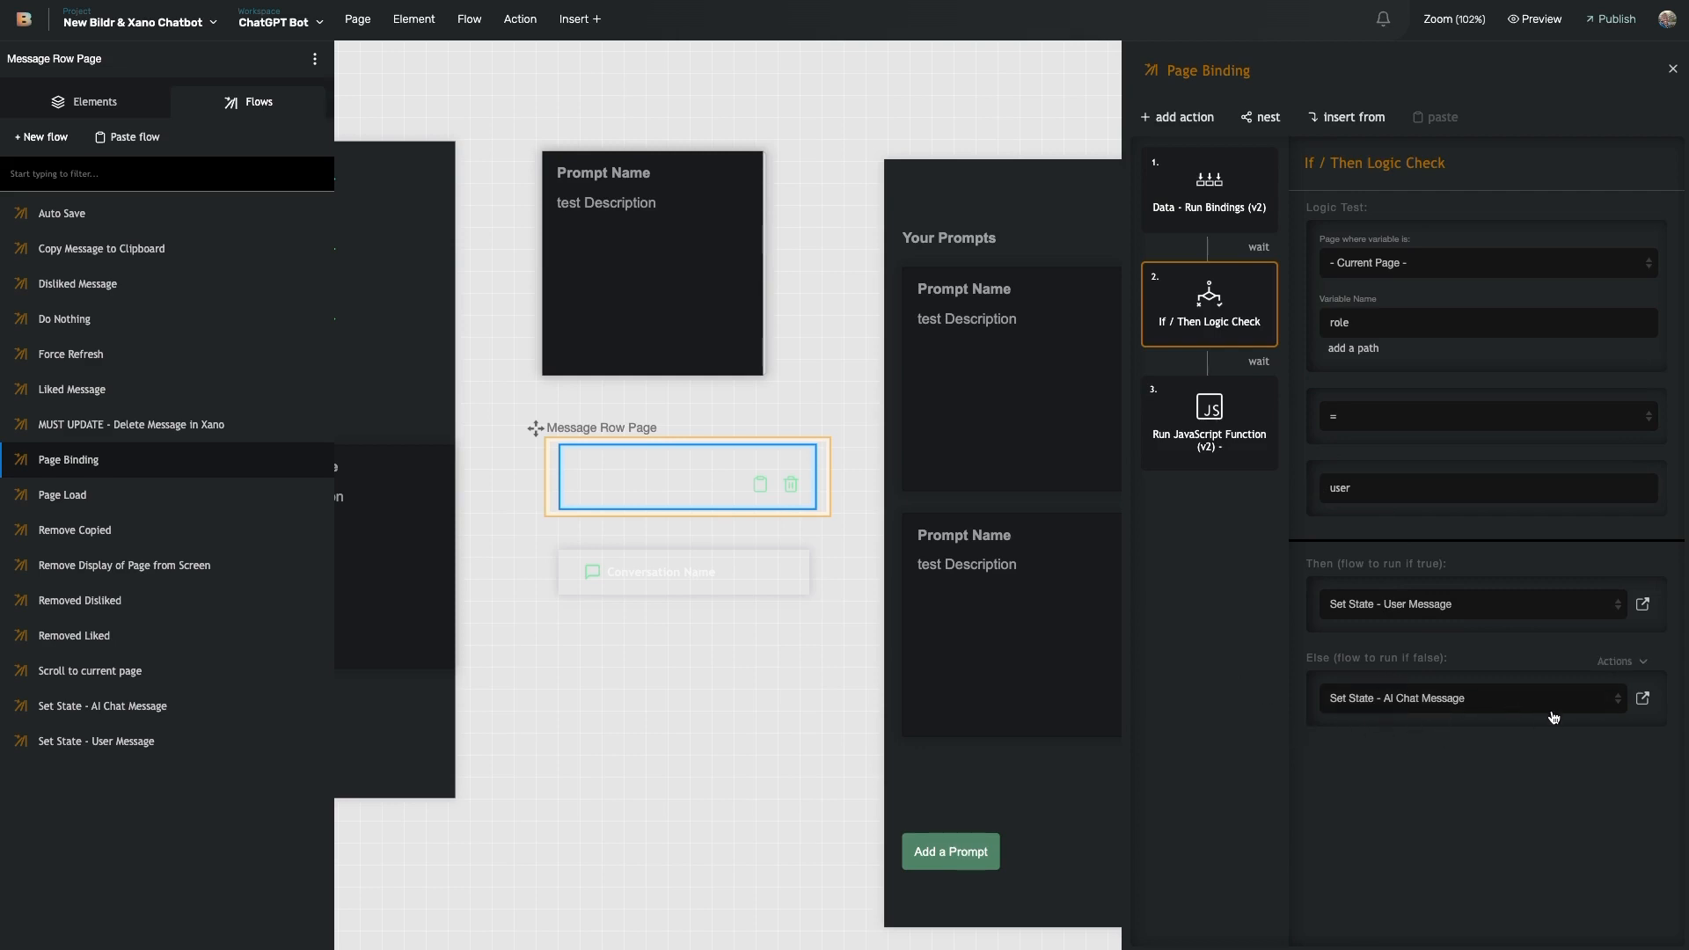
- Inspect the AI Chat Message flow's thumbs-up step and toggle the reply between liked and disliked
left_click(1642, 701)
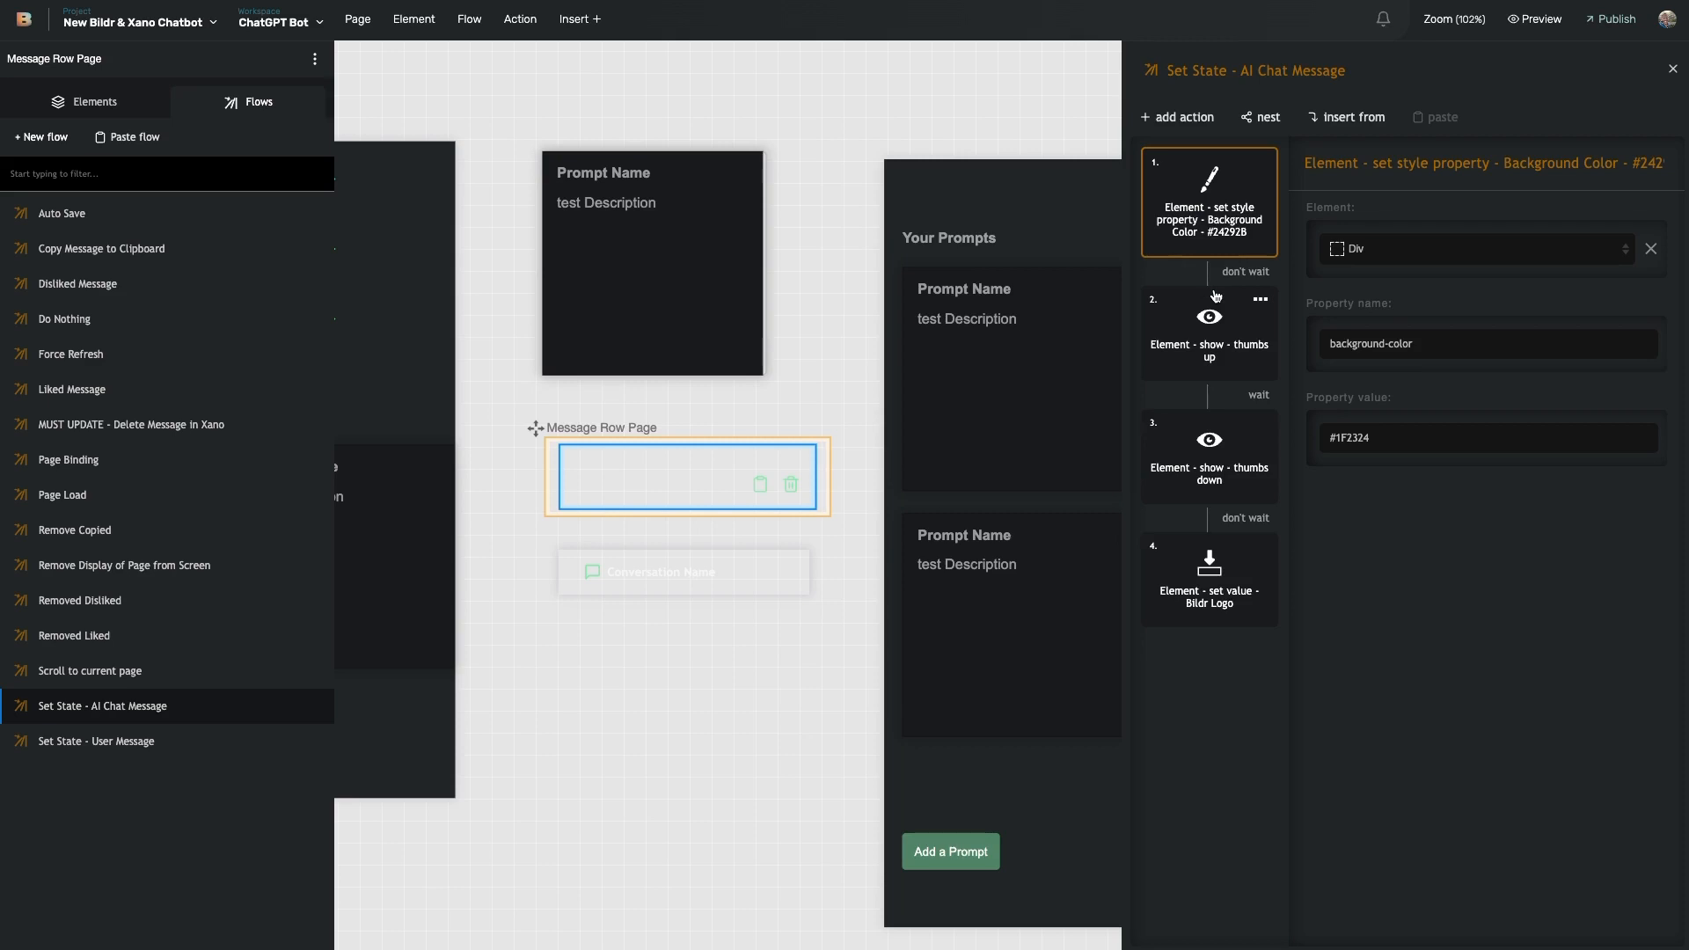
left_click(1215, 362)
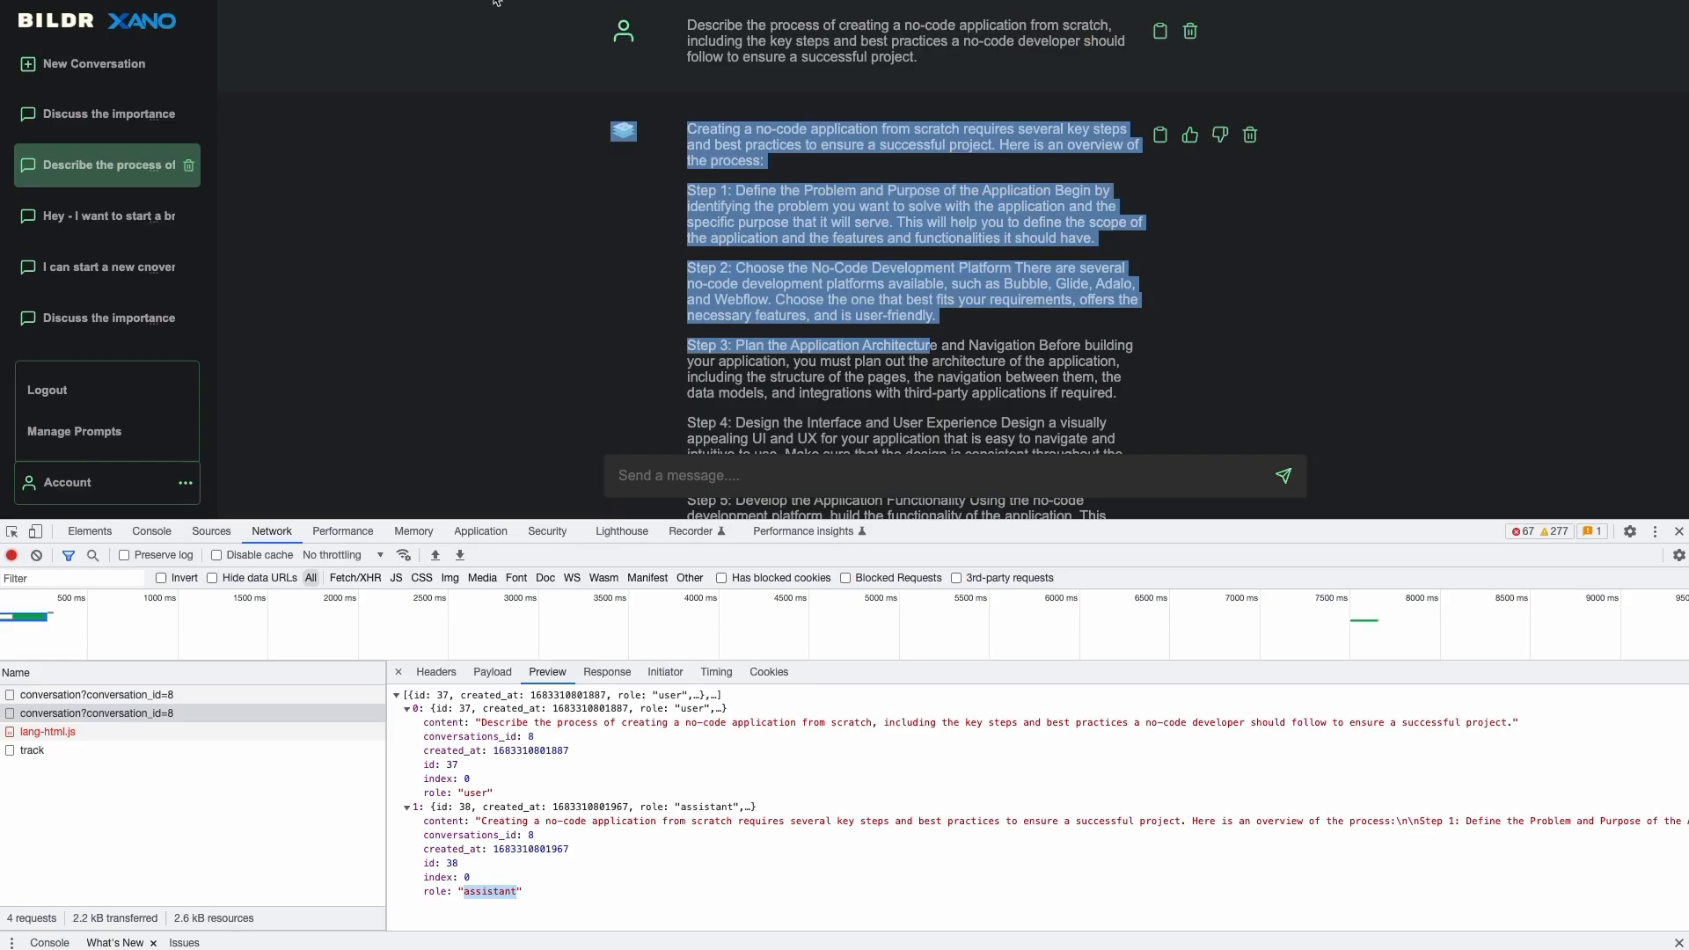
left_click(1191, 136)
left_click(1218, 139)
left_click(1191, 136)
left_click(1195, 143)
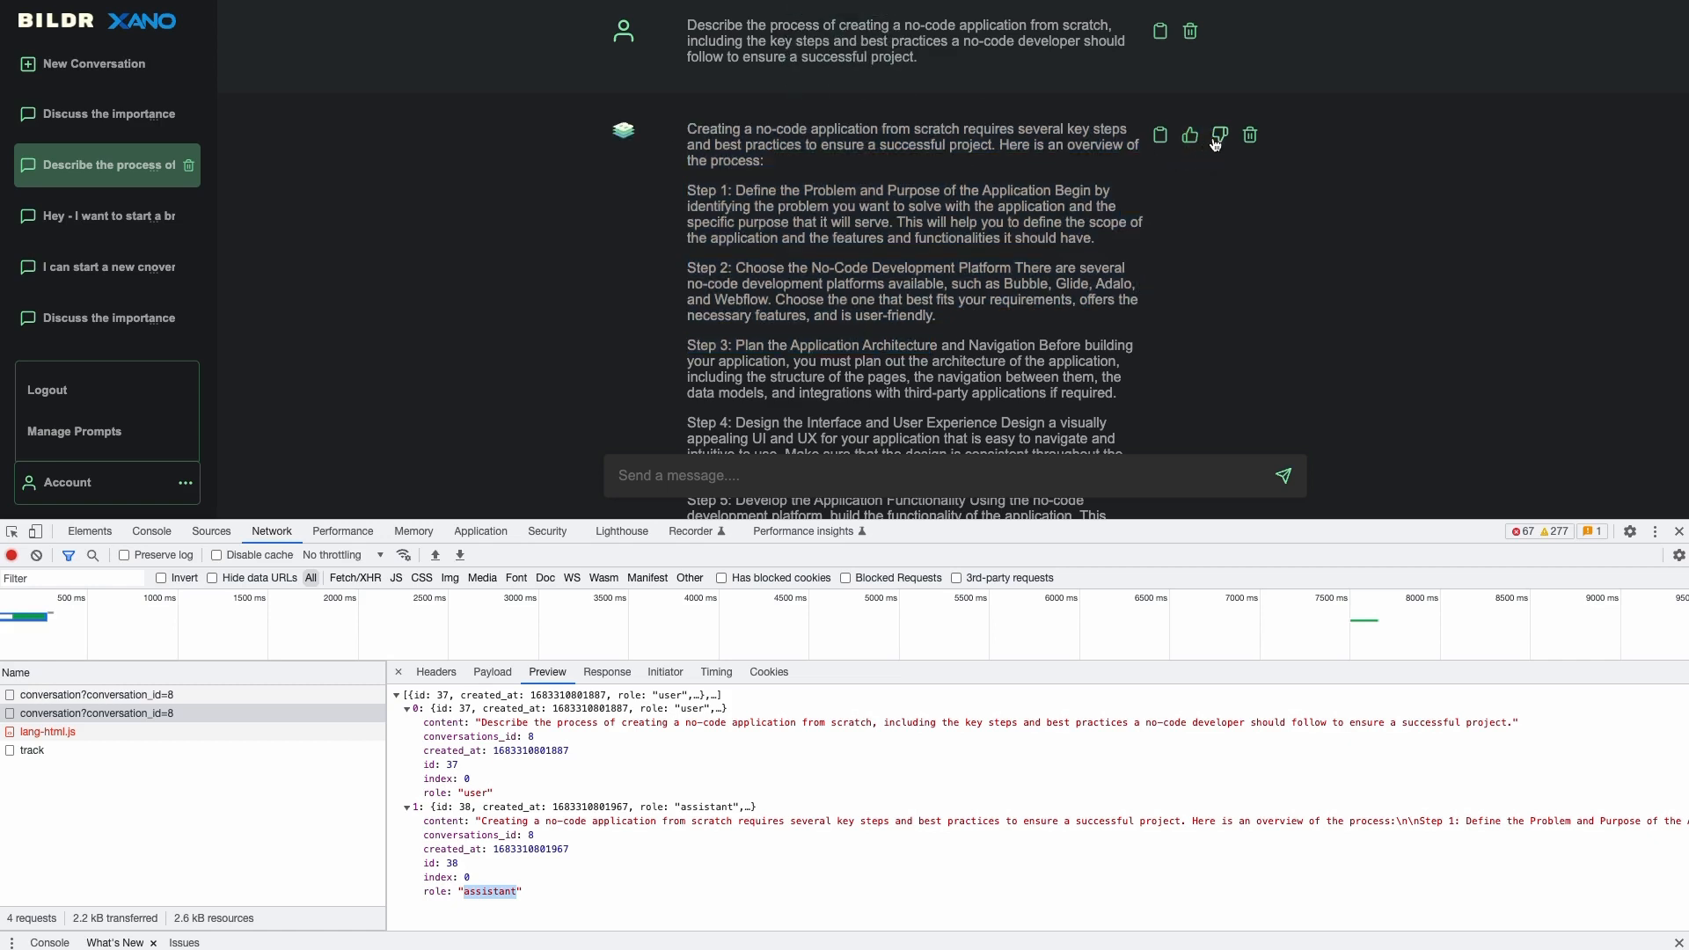
left_click(1216, 143)
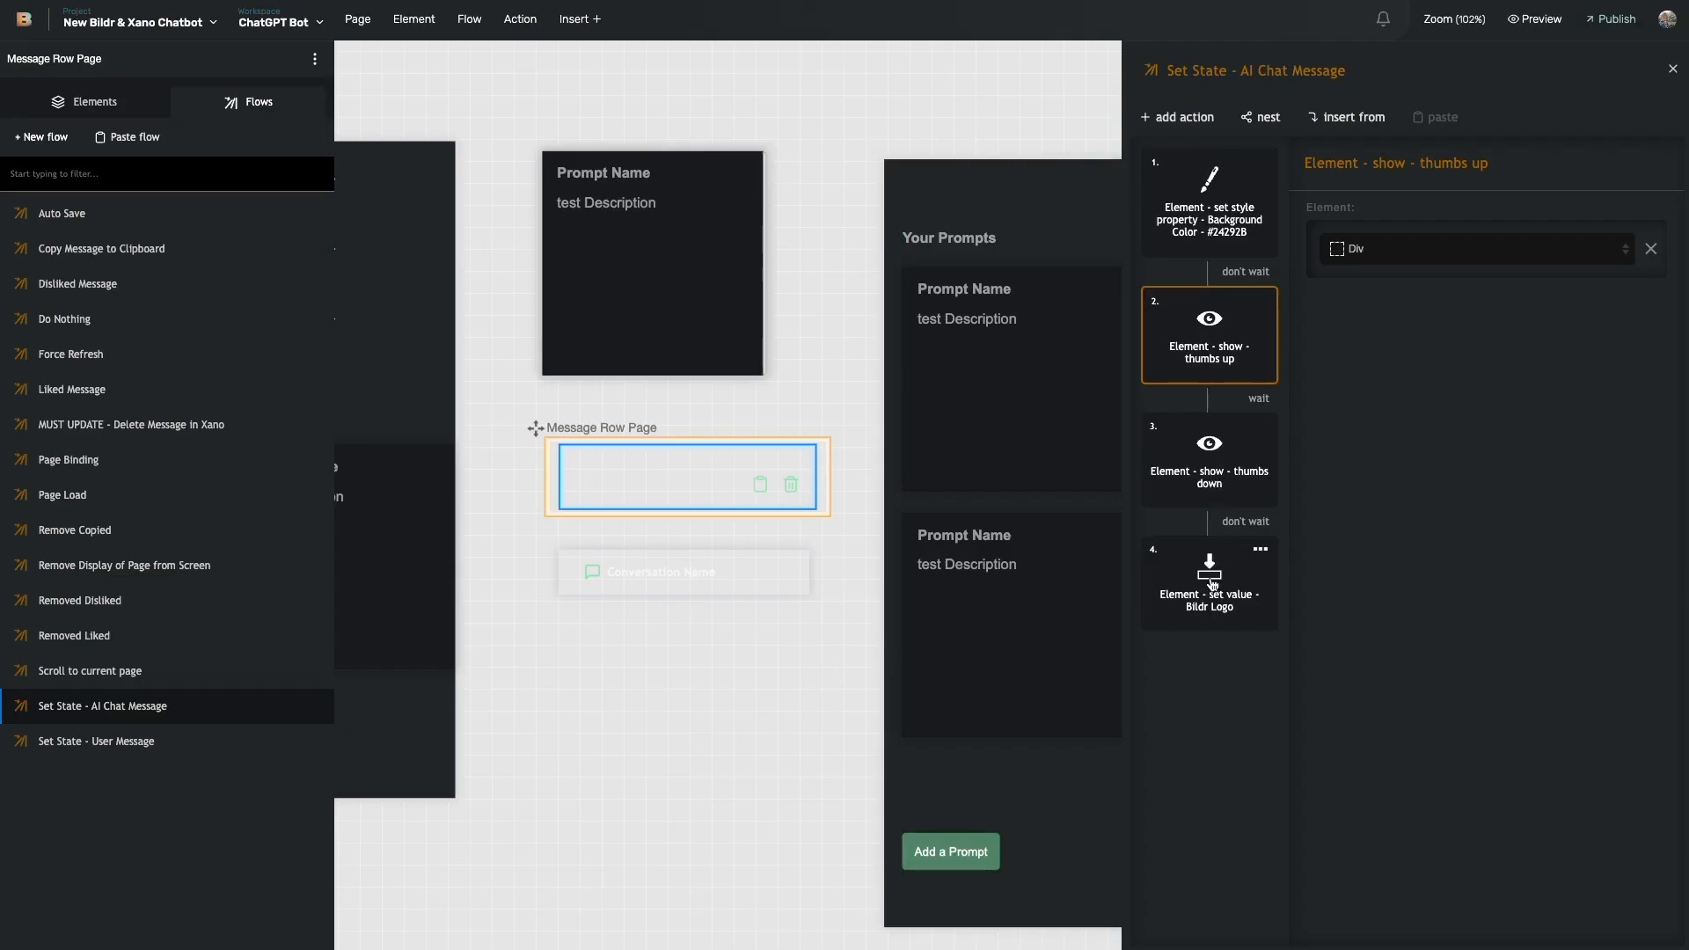
- Check the Bildr Logo profile-picture step, then view the Set State - User Message flow
left_click(1212, 565)
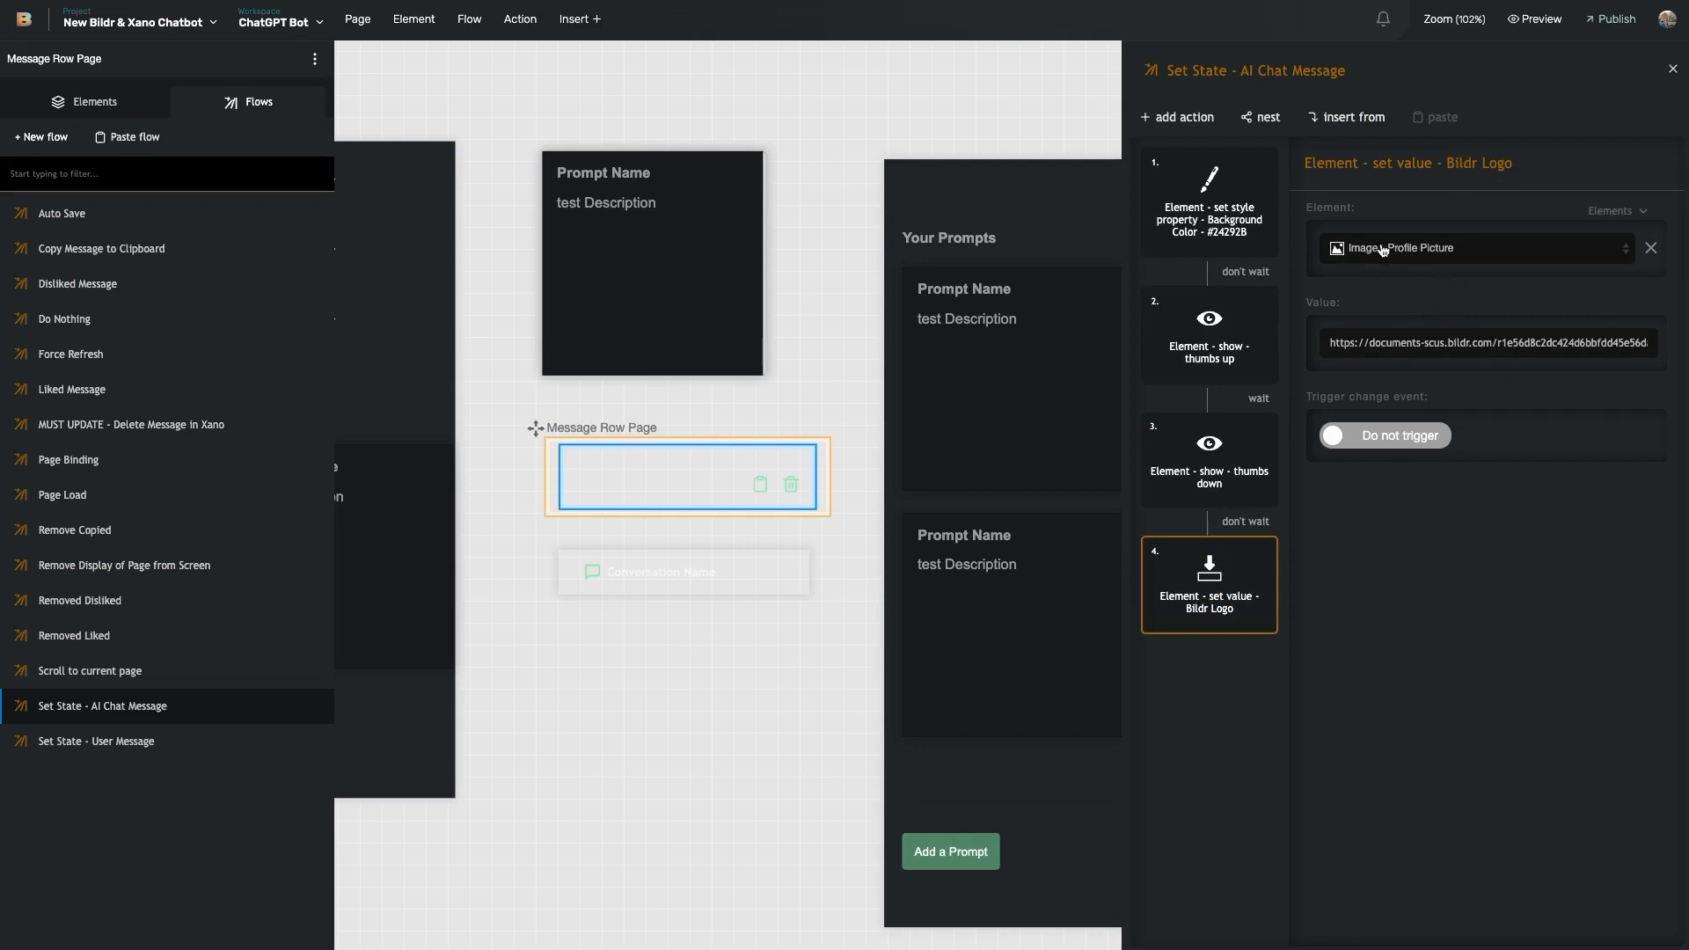
left_click(581, 482)
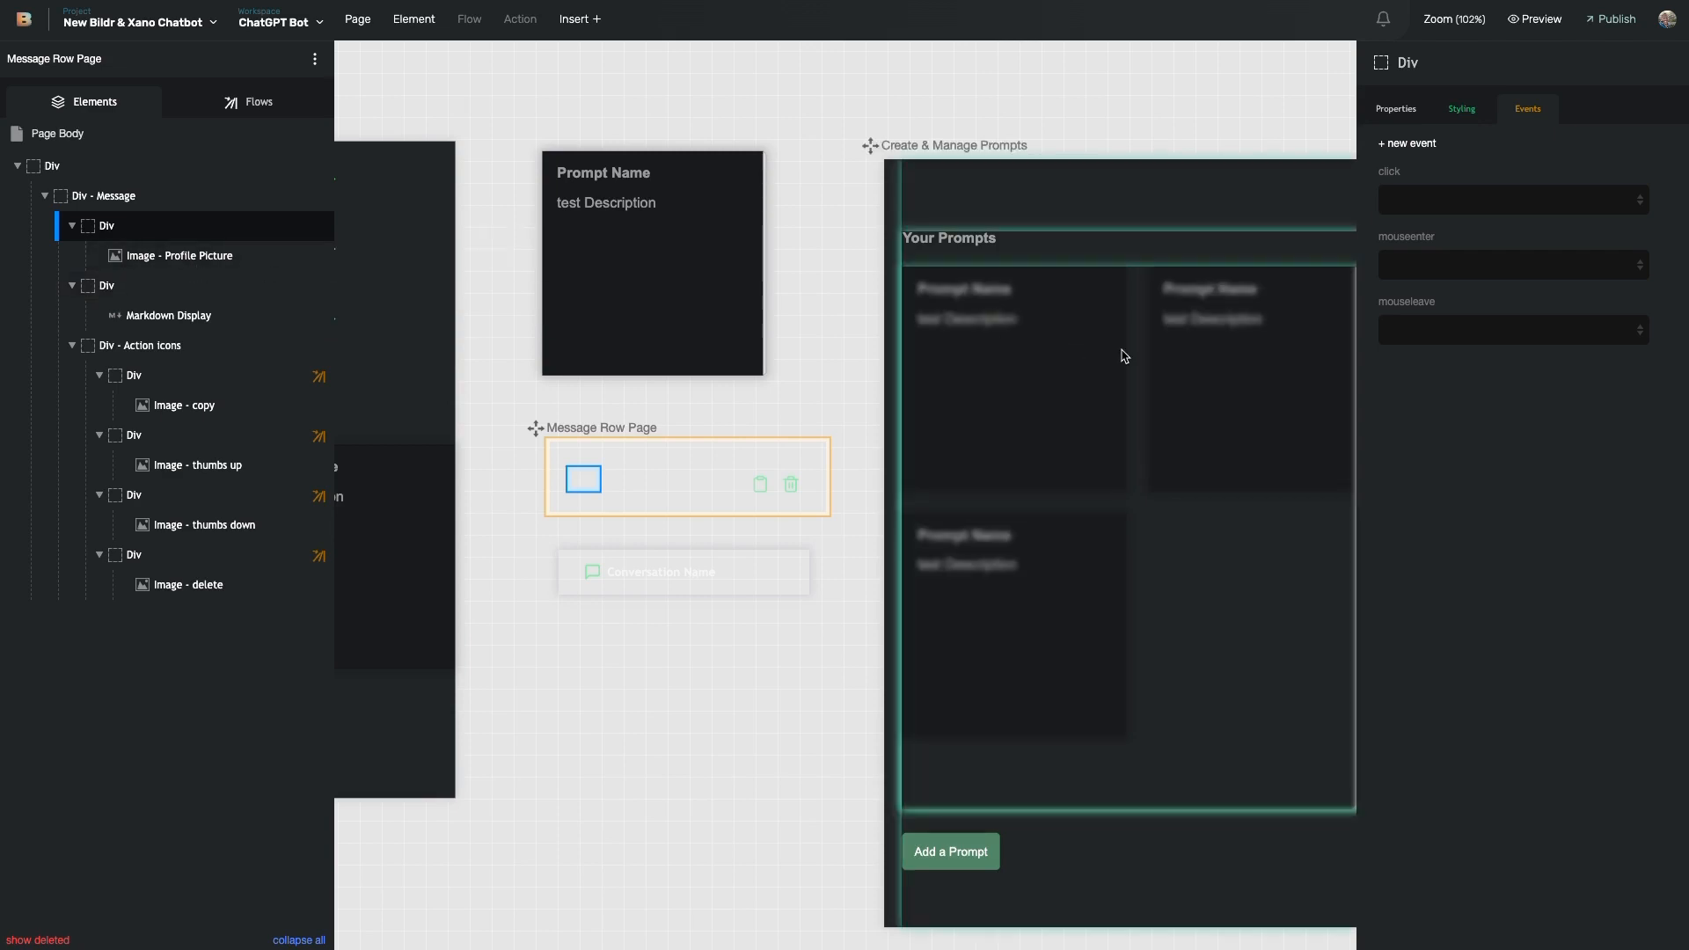
left_click(282, 102)
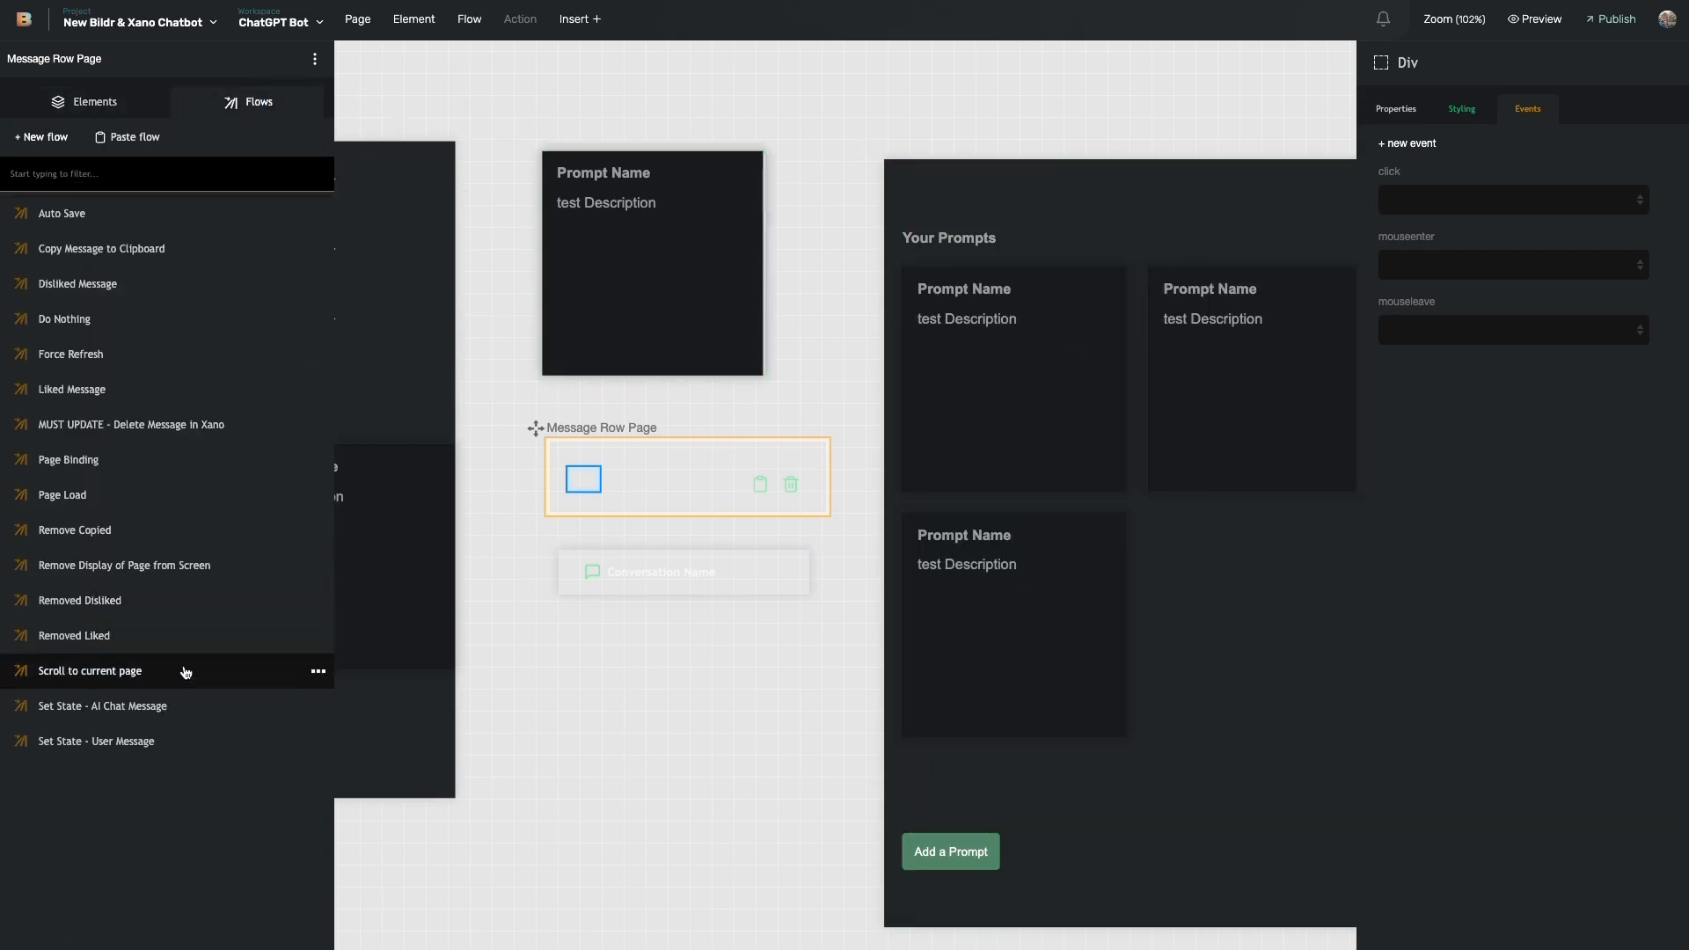
left_click(153, 715)
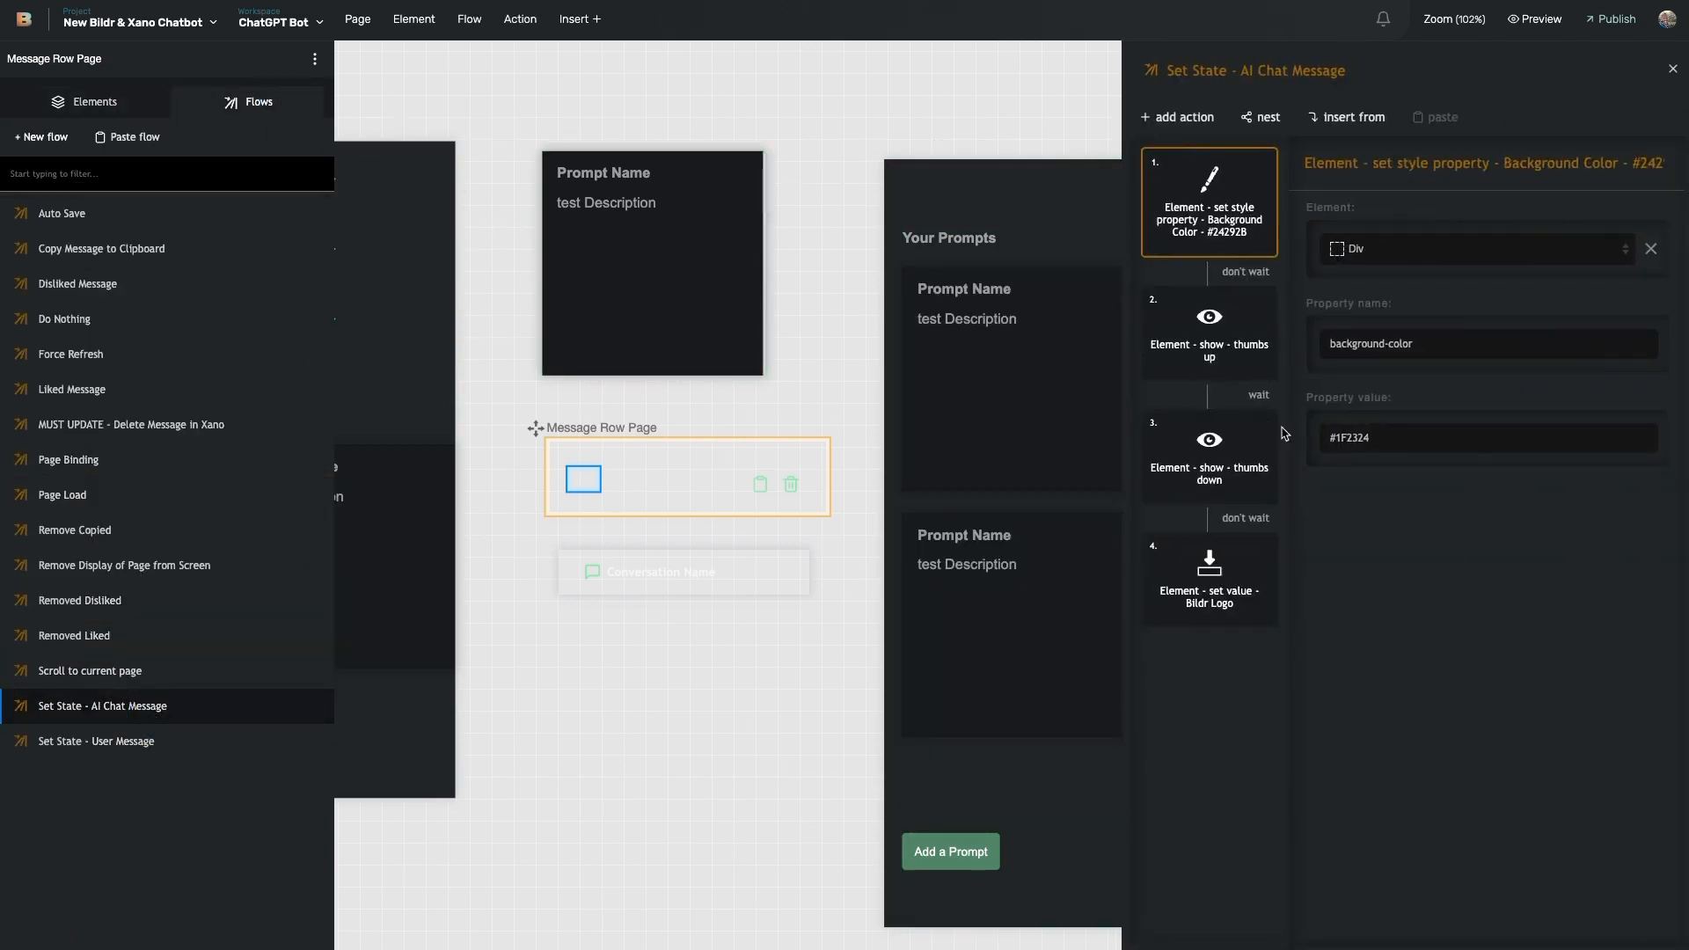
left_click(1211, 581)
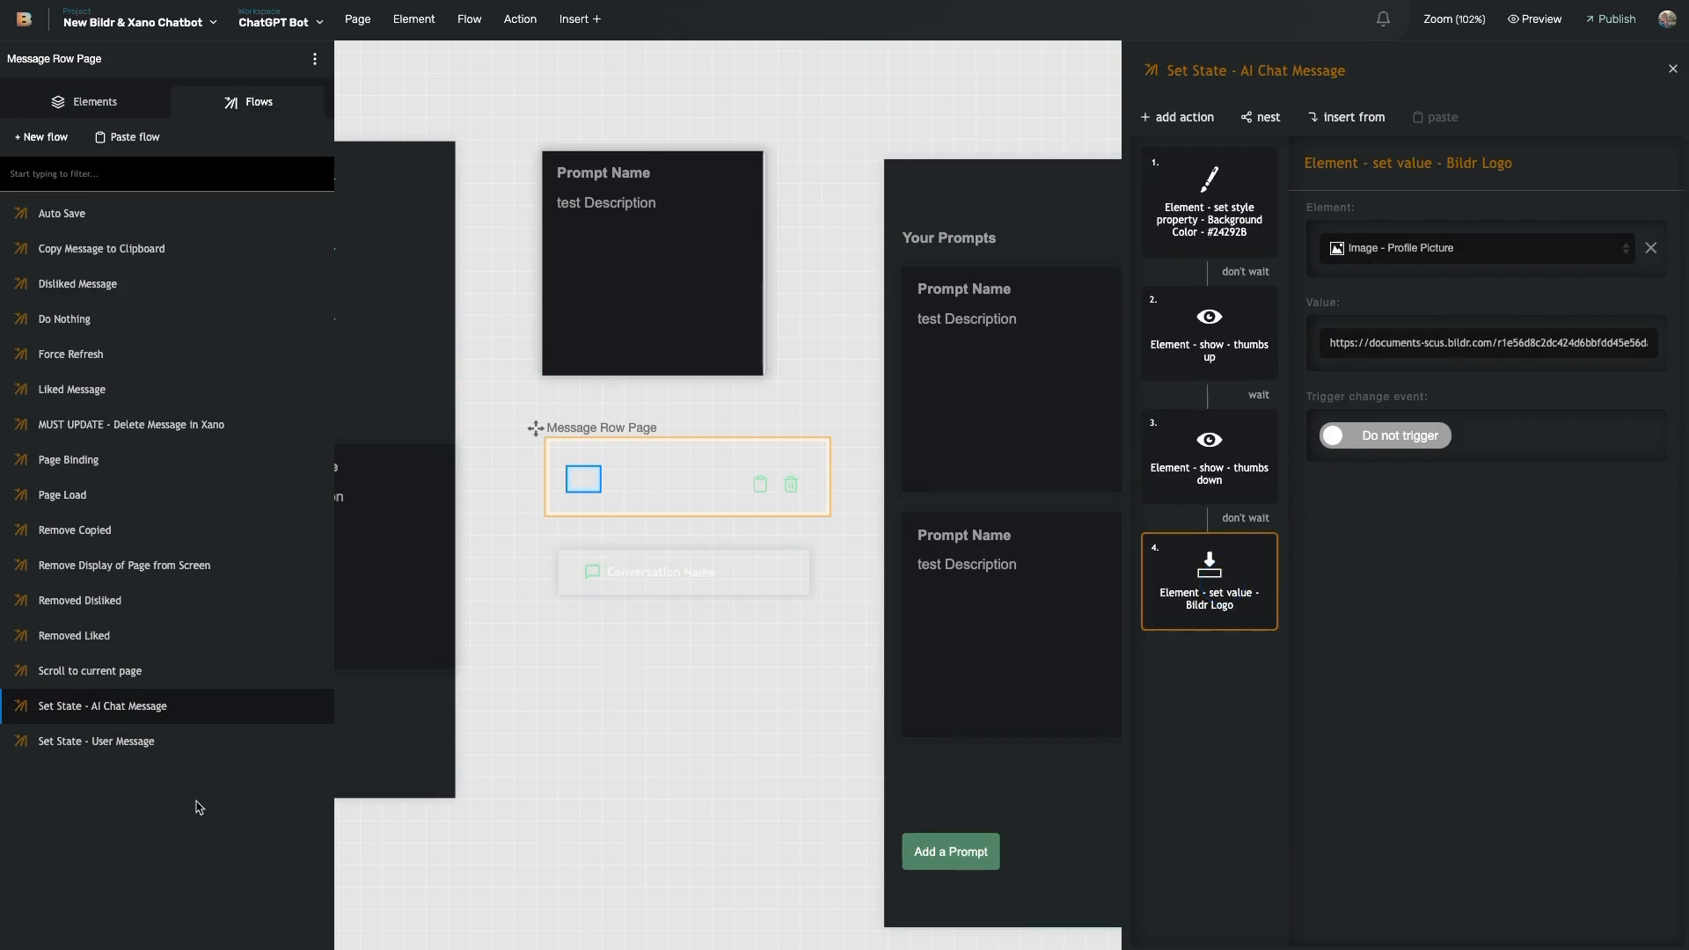
left_click(114, 742)
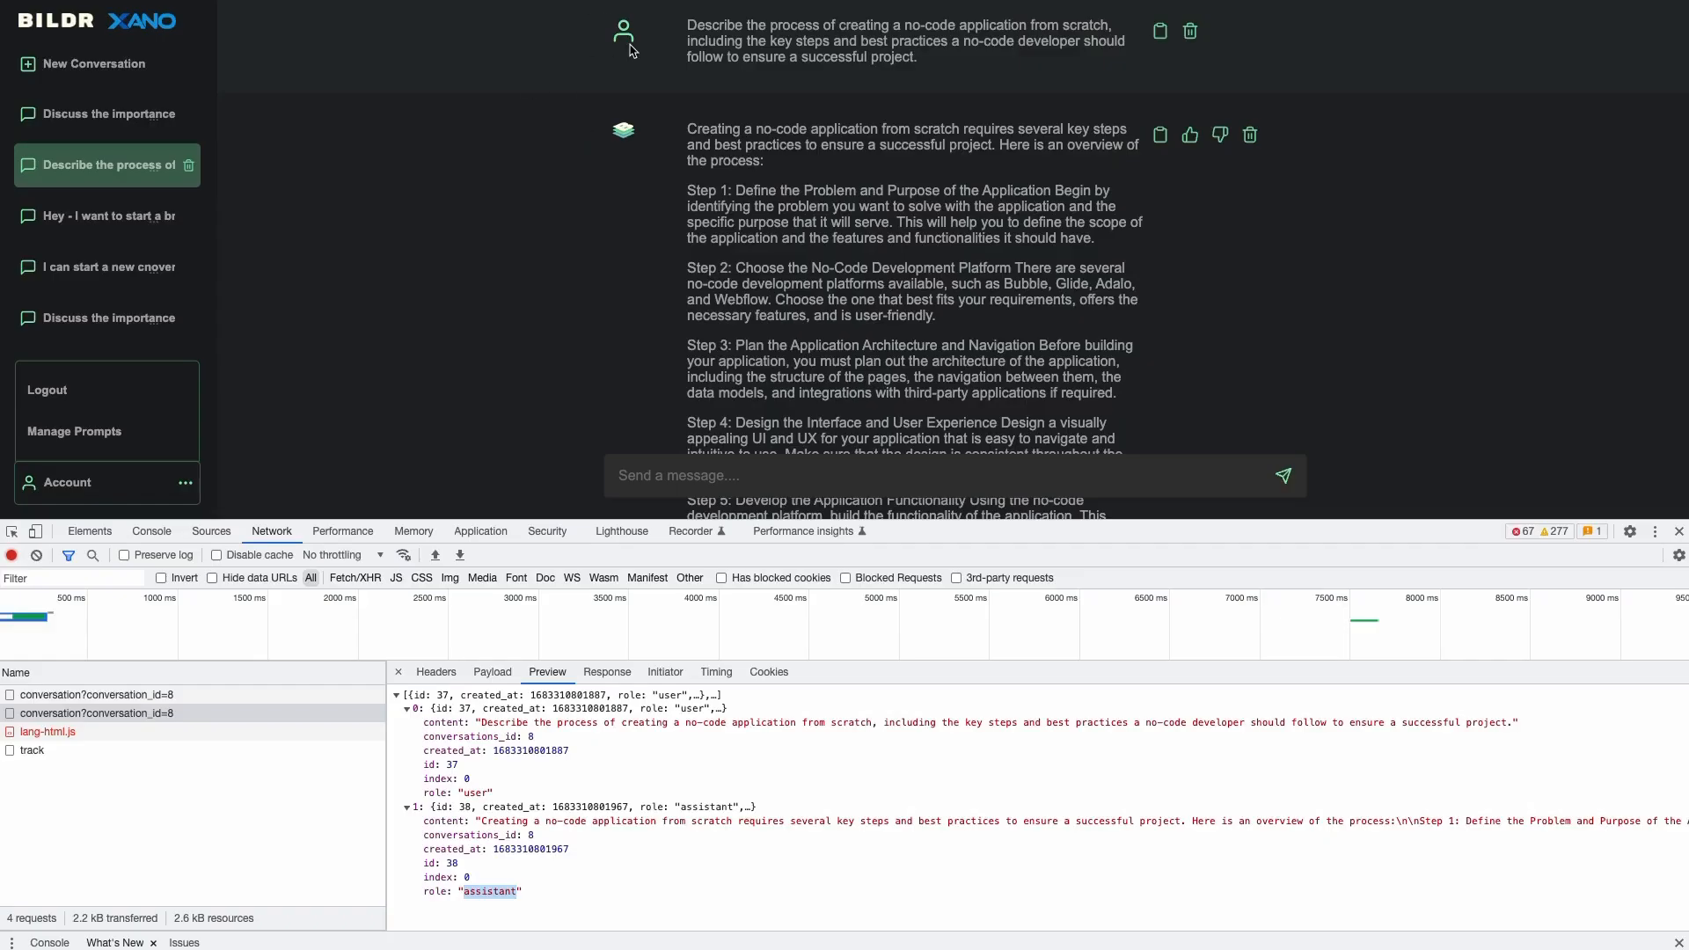
left_click_drag(421, 793, 493, 798)
double_click(437, 795)
left_click_drag(423, 793, 496, 796)
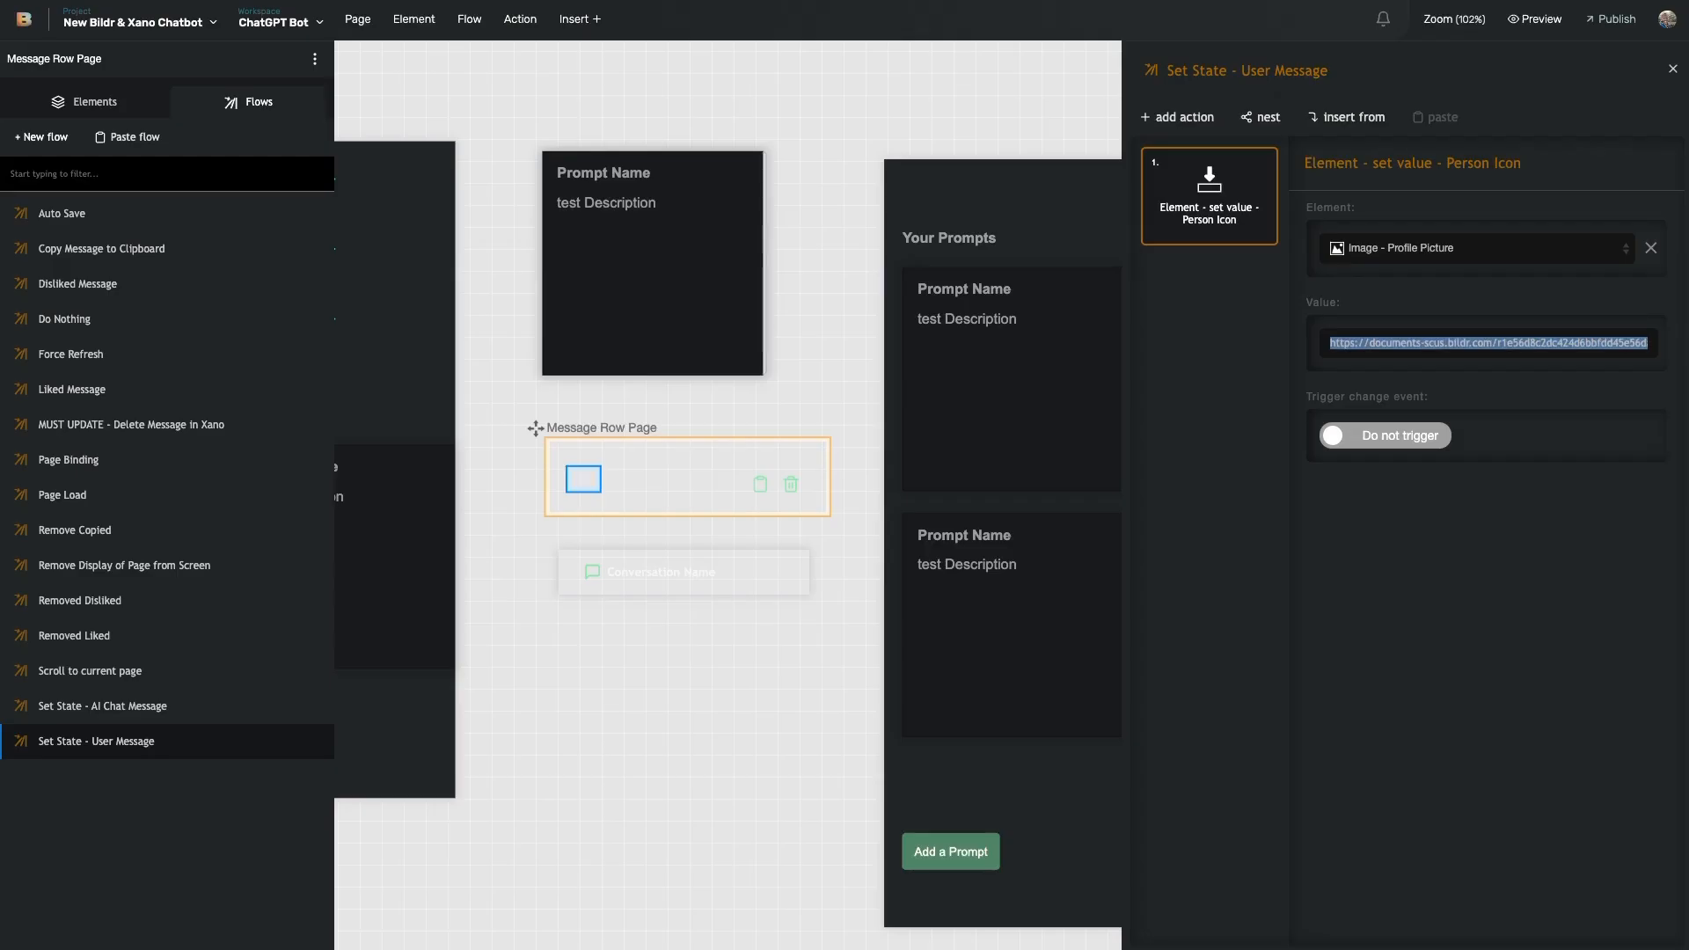
left_click(658, 482)
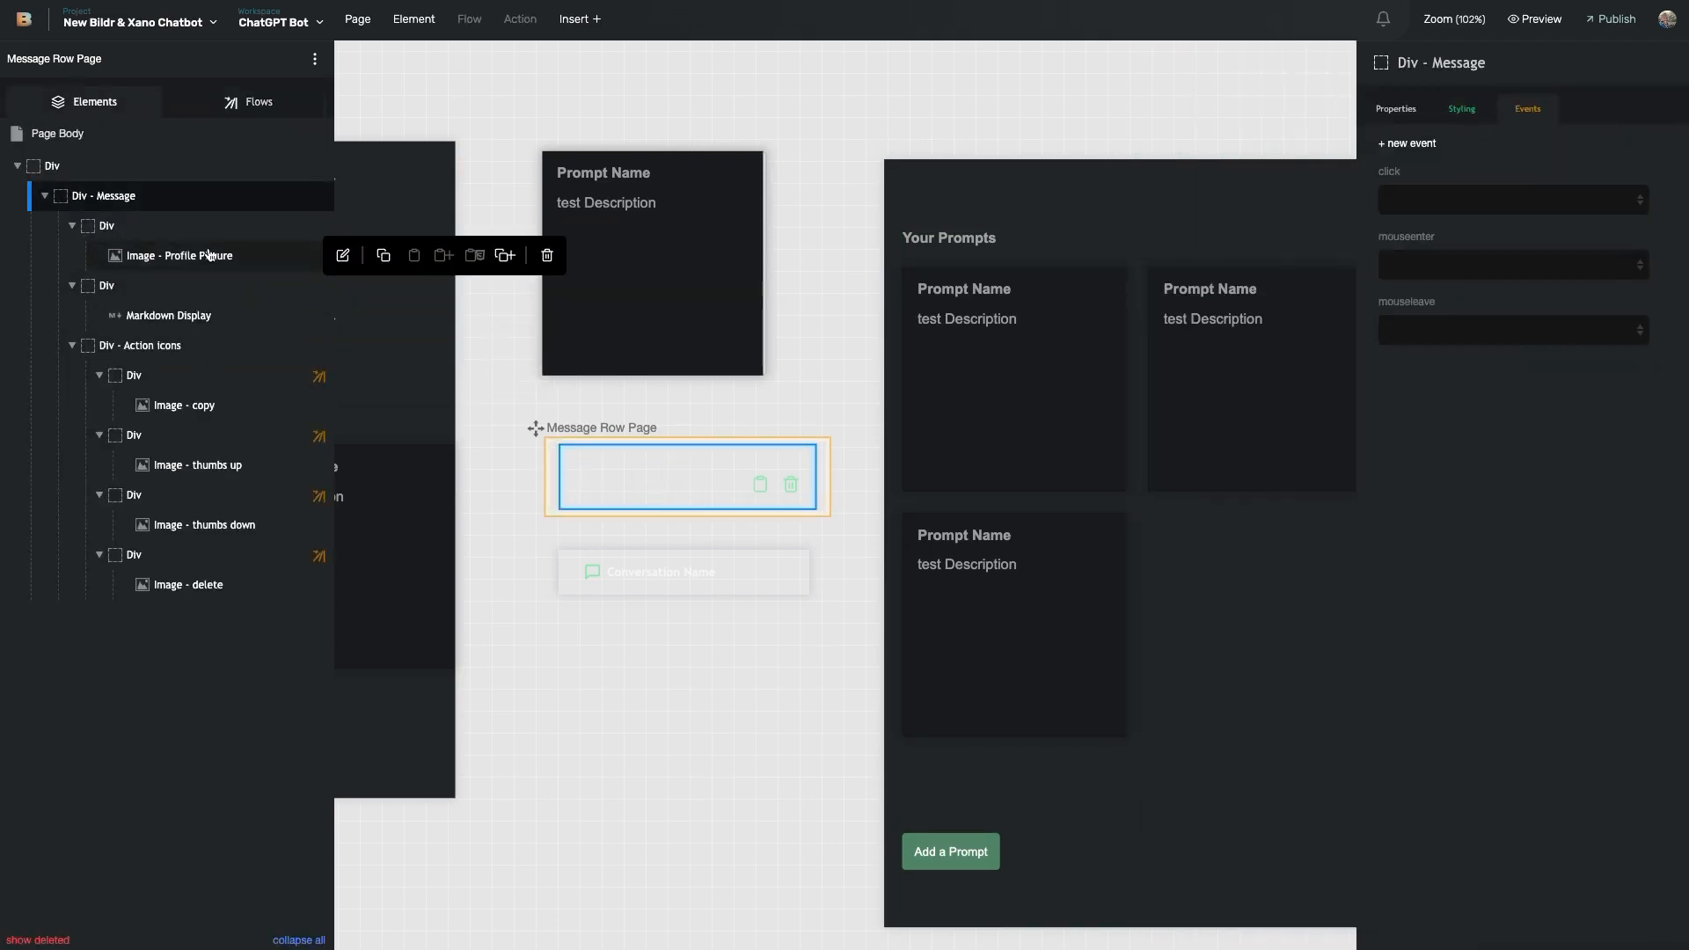
left_click(181, 317)
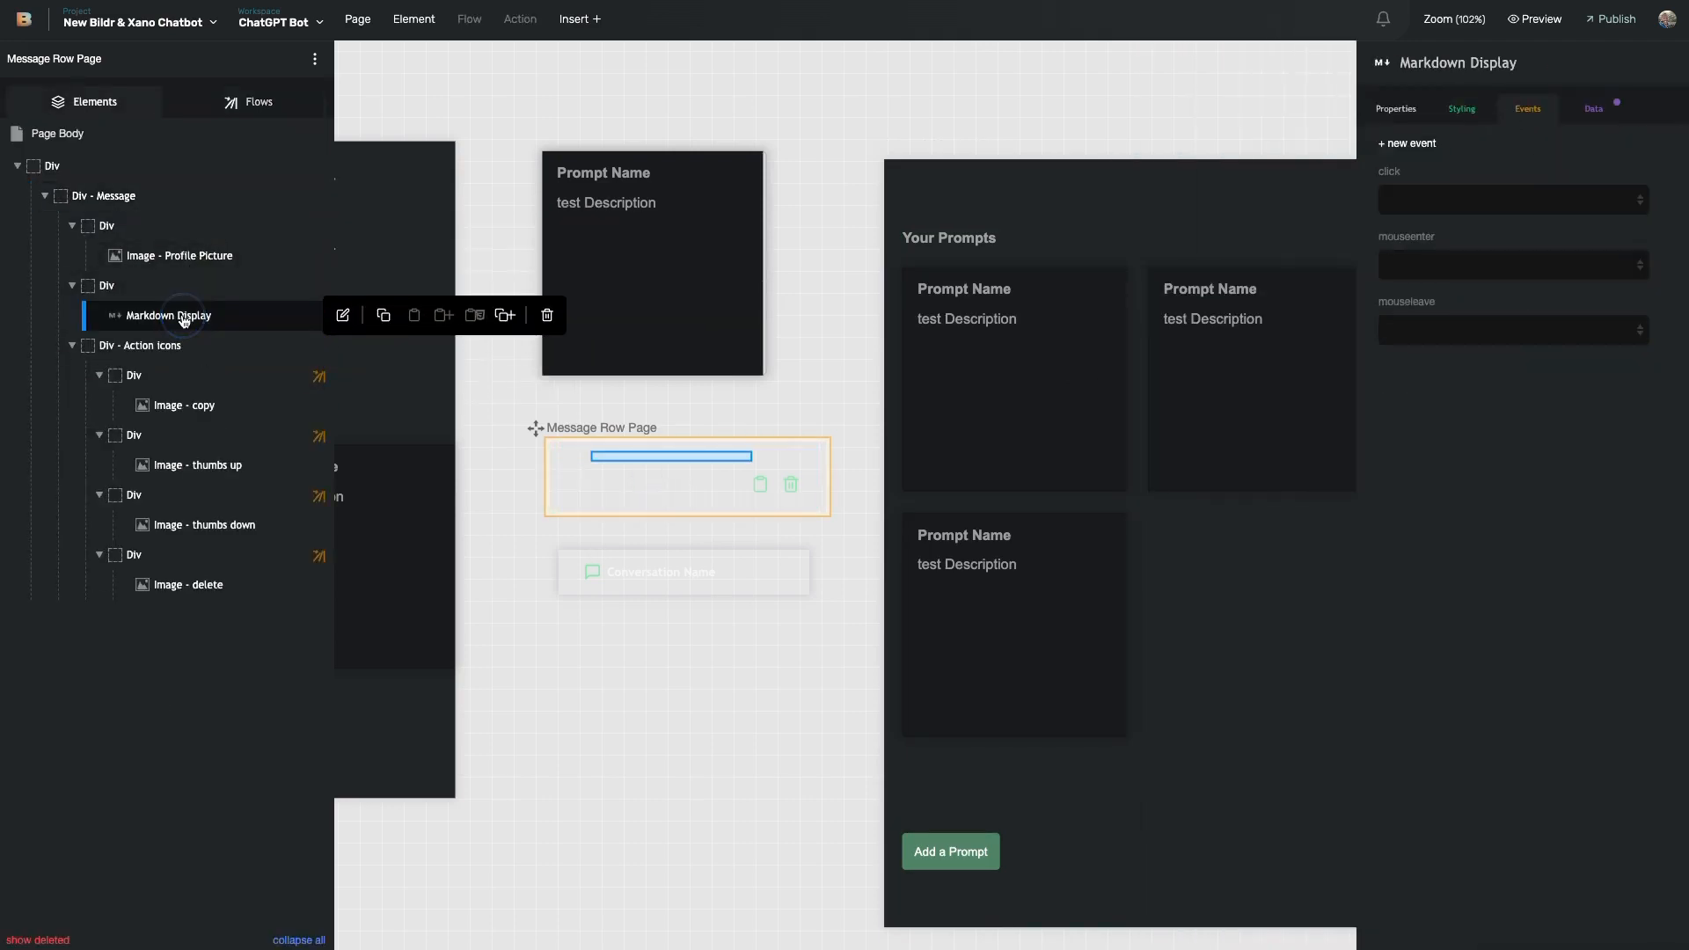
left_click(1594, 109)
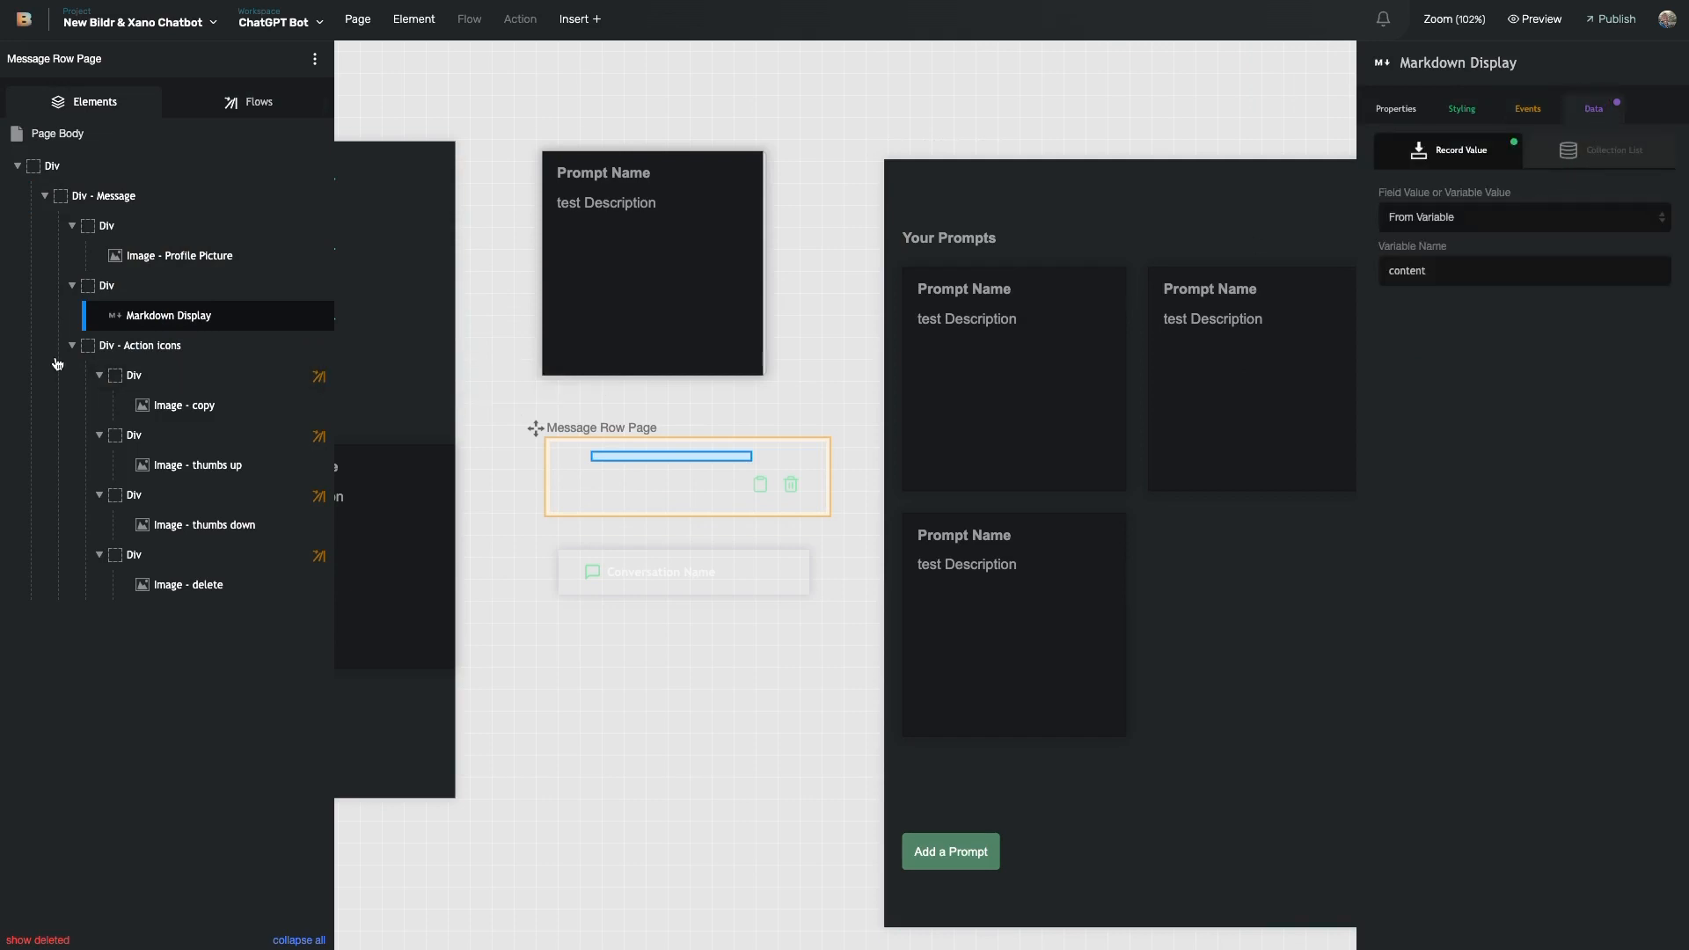
mouse_move(209, 323)
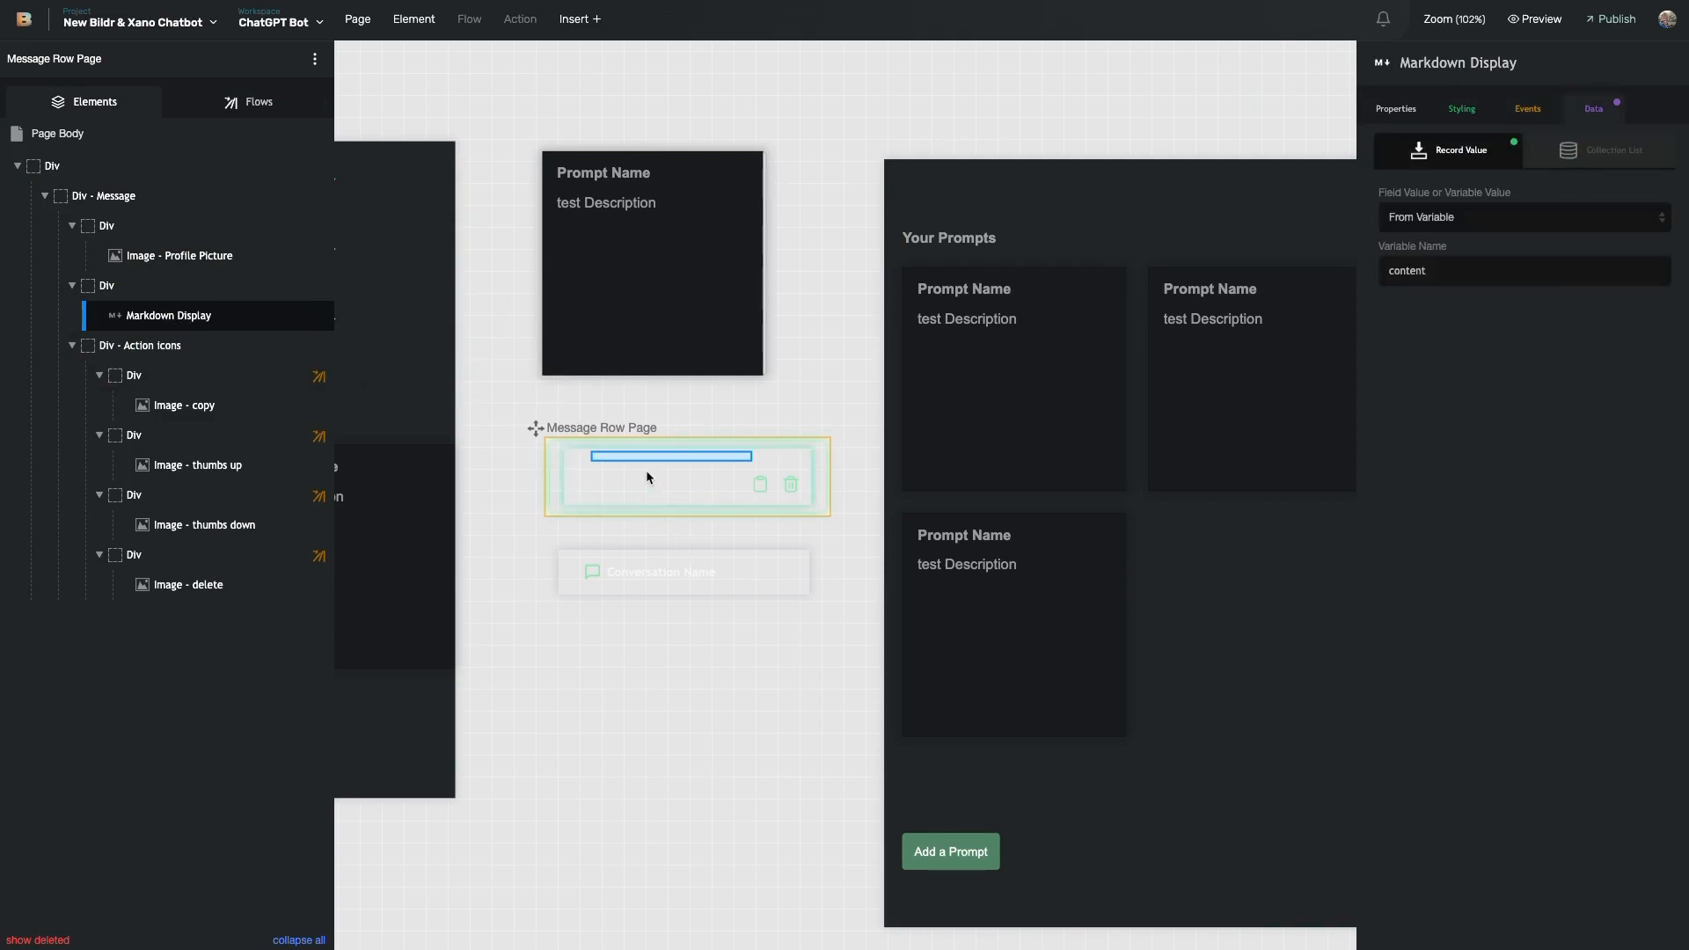
double_click(1427, 273)
left_click(1463, 483)
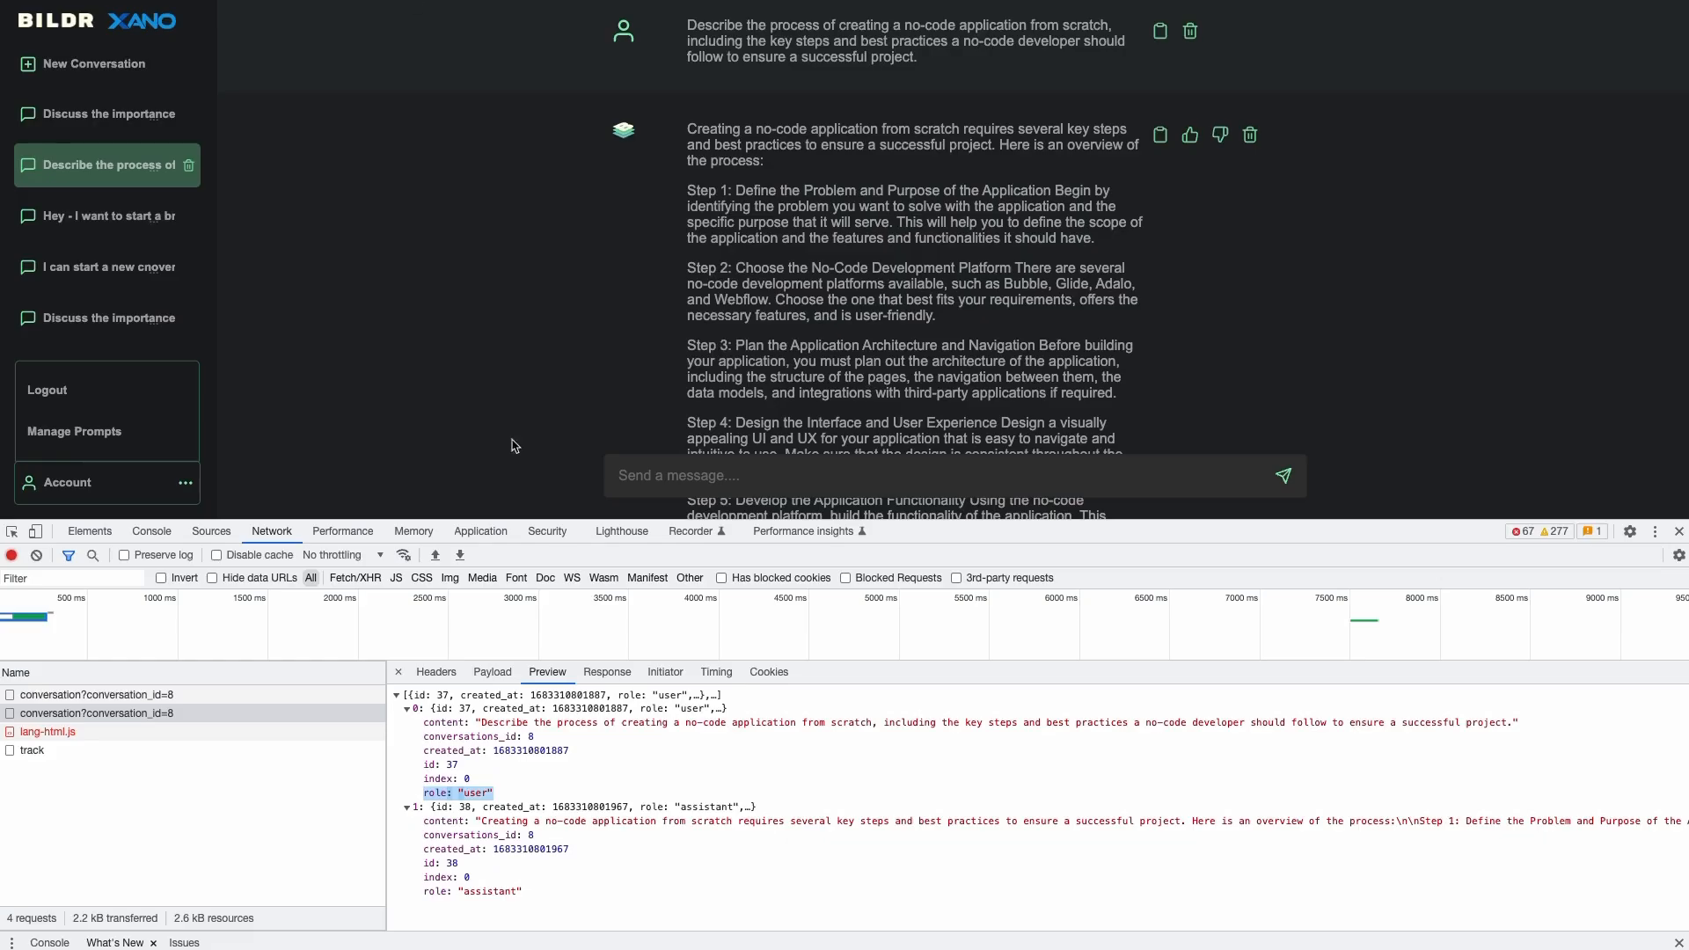
left_click_drag(506, 722, 715, 722)
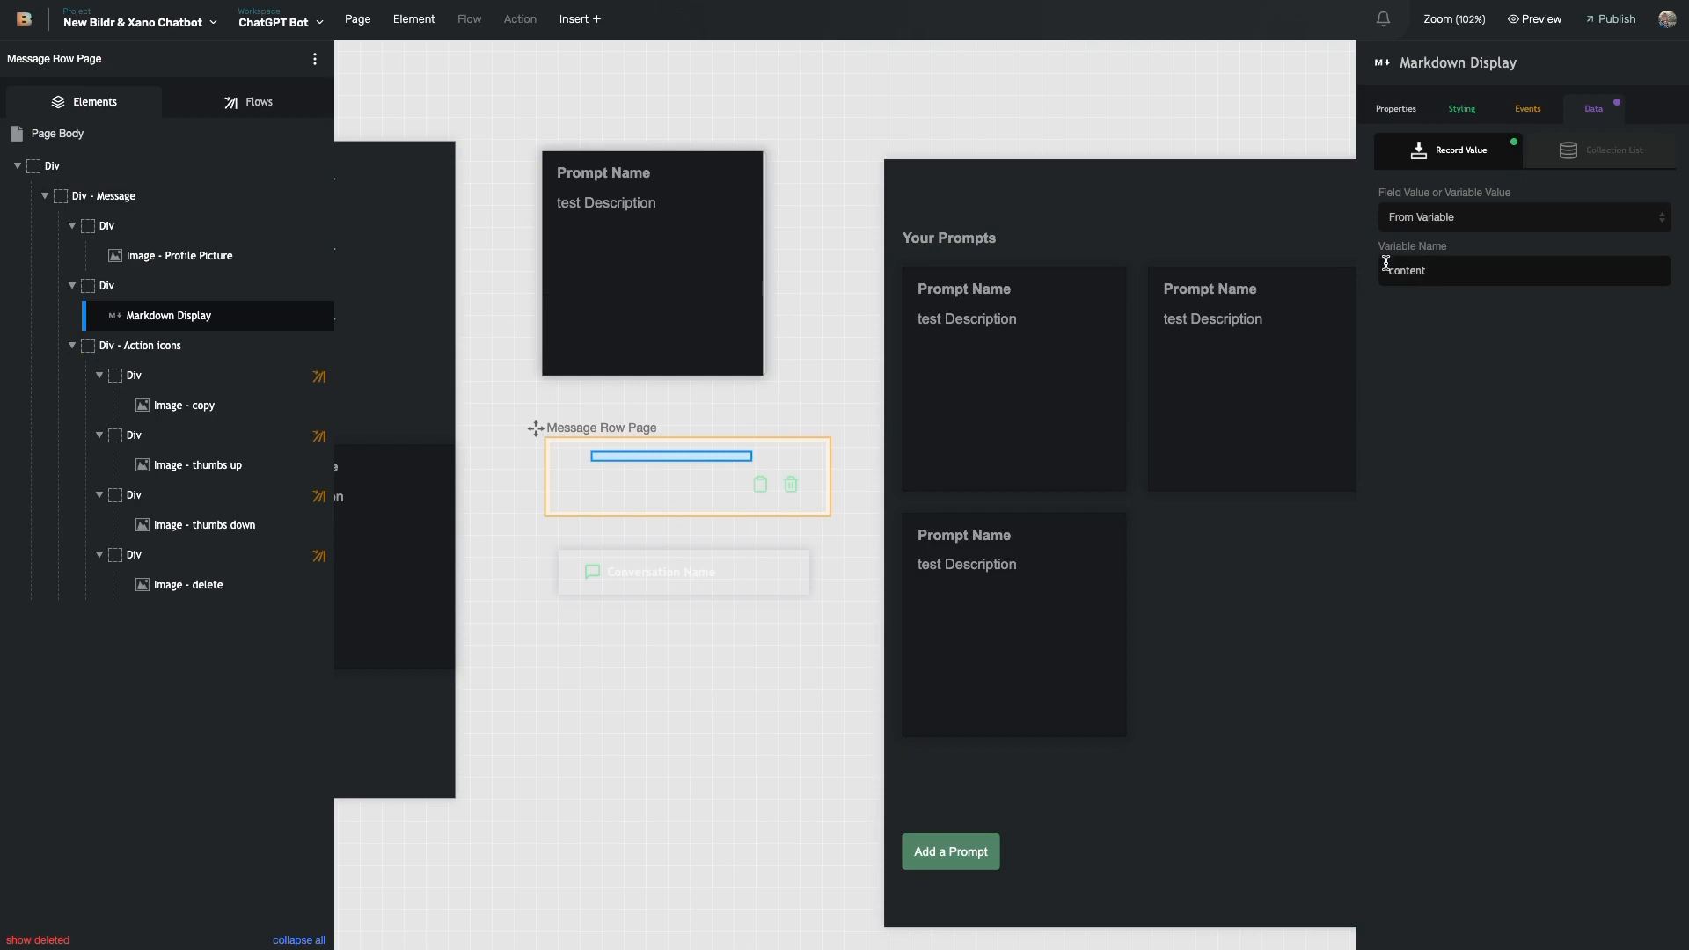
left_click(158, 285)
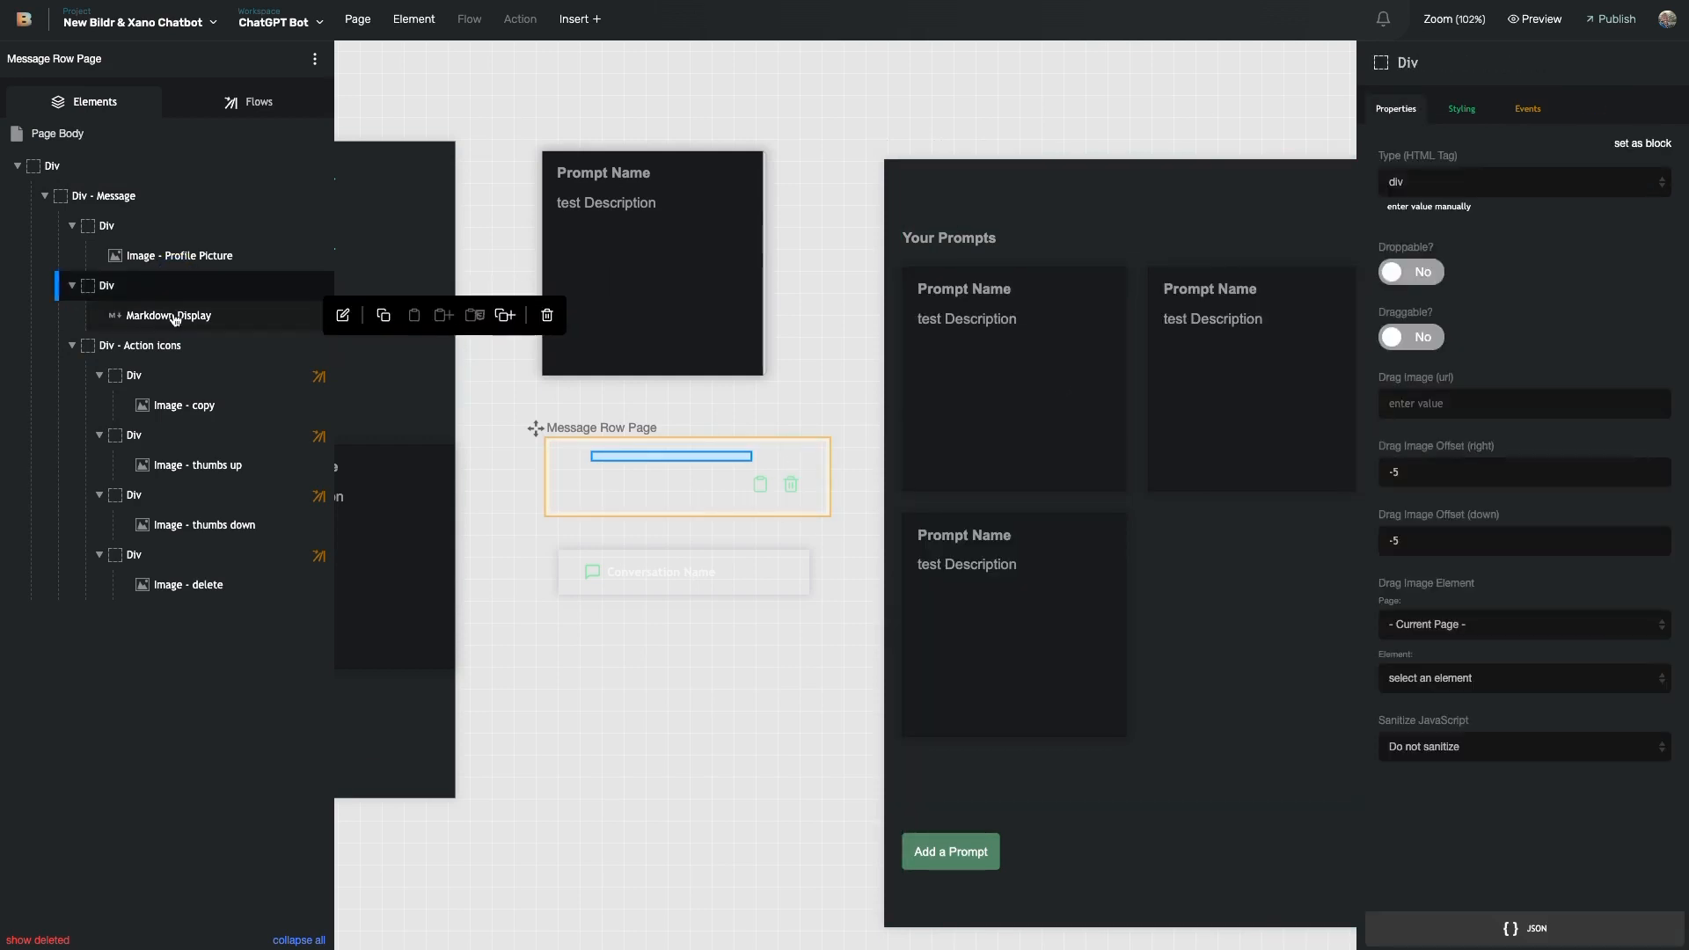
left_click(159, 312)
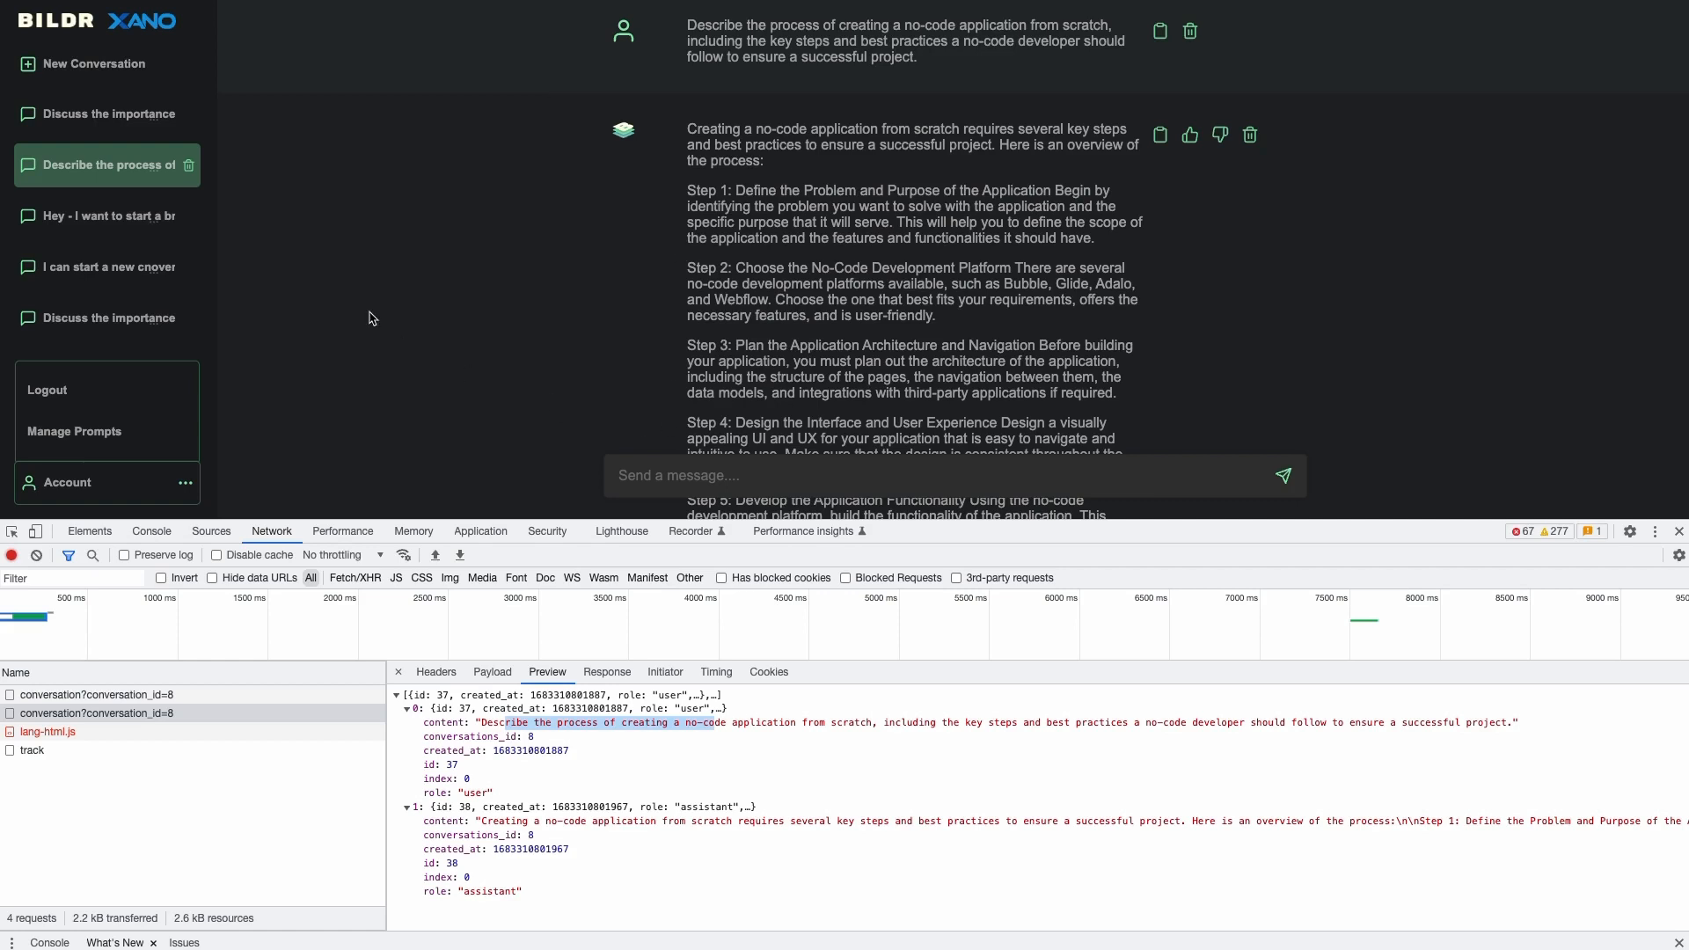
- Send the chatbot 'Hey, can you give me two examples of javascript and JSON?'
left_click(731, 474)
type("Cod")
key("BackSpace")
key("BackSpace")
key("BackSpace")
type("Hey")
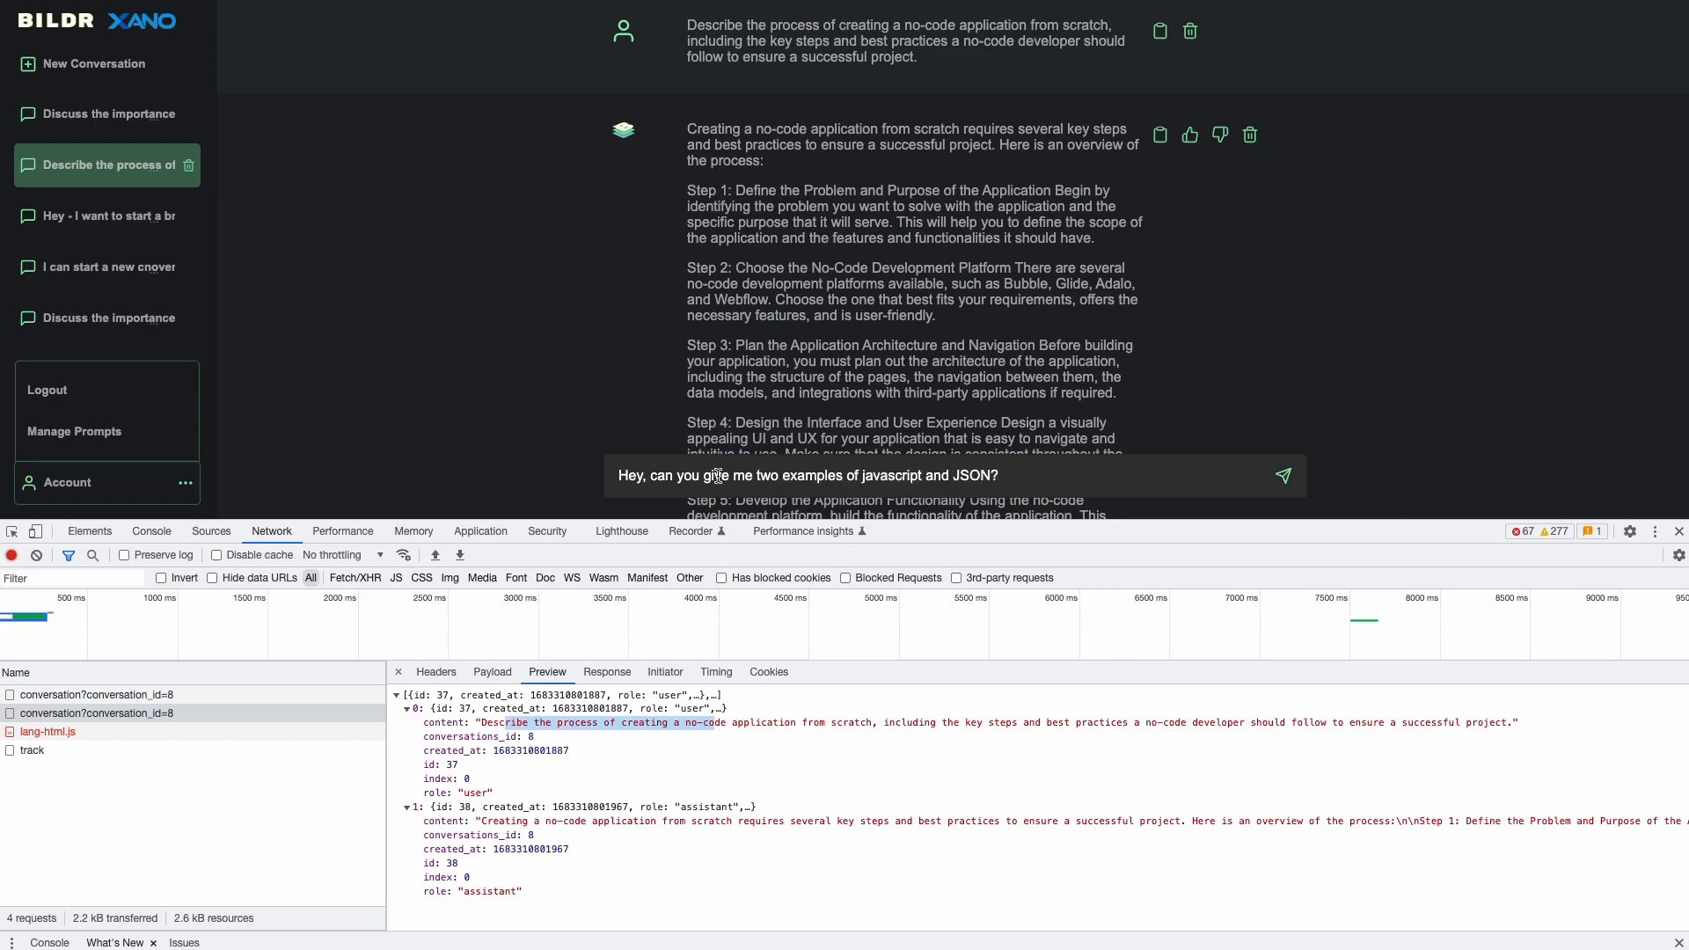
left_click(1284, 476)
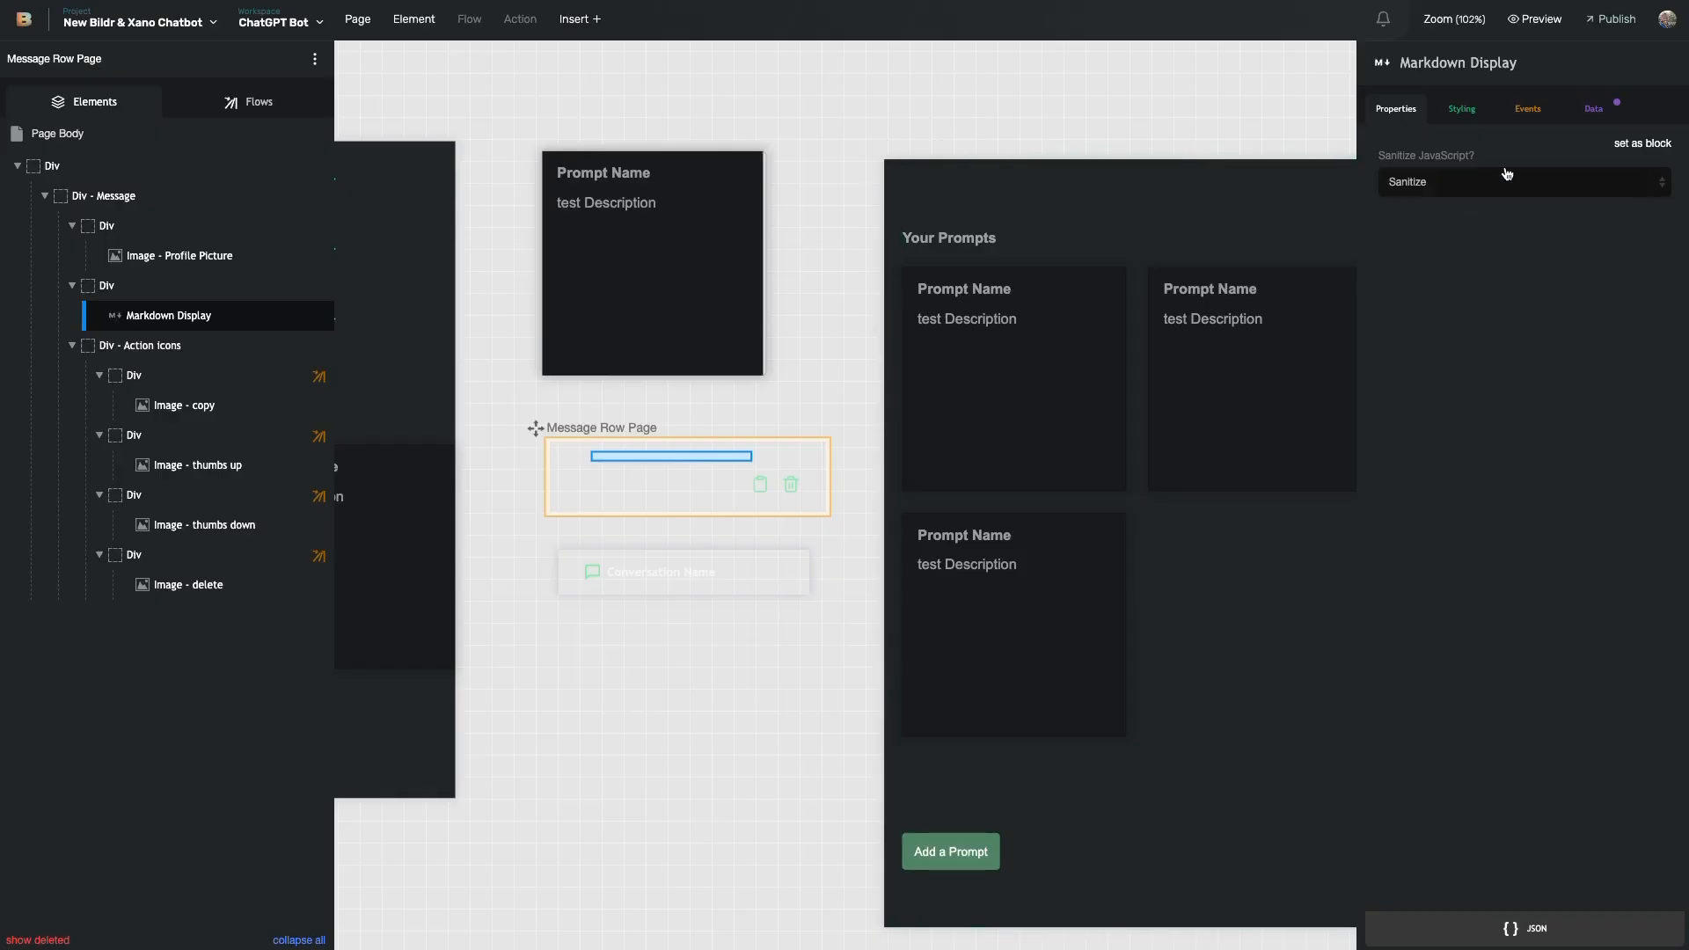
- Open the Code block response - Google Prettify Library page header, read its script, and close it
left_click(172, 22)
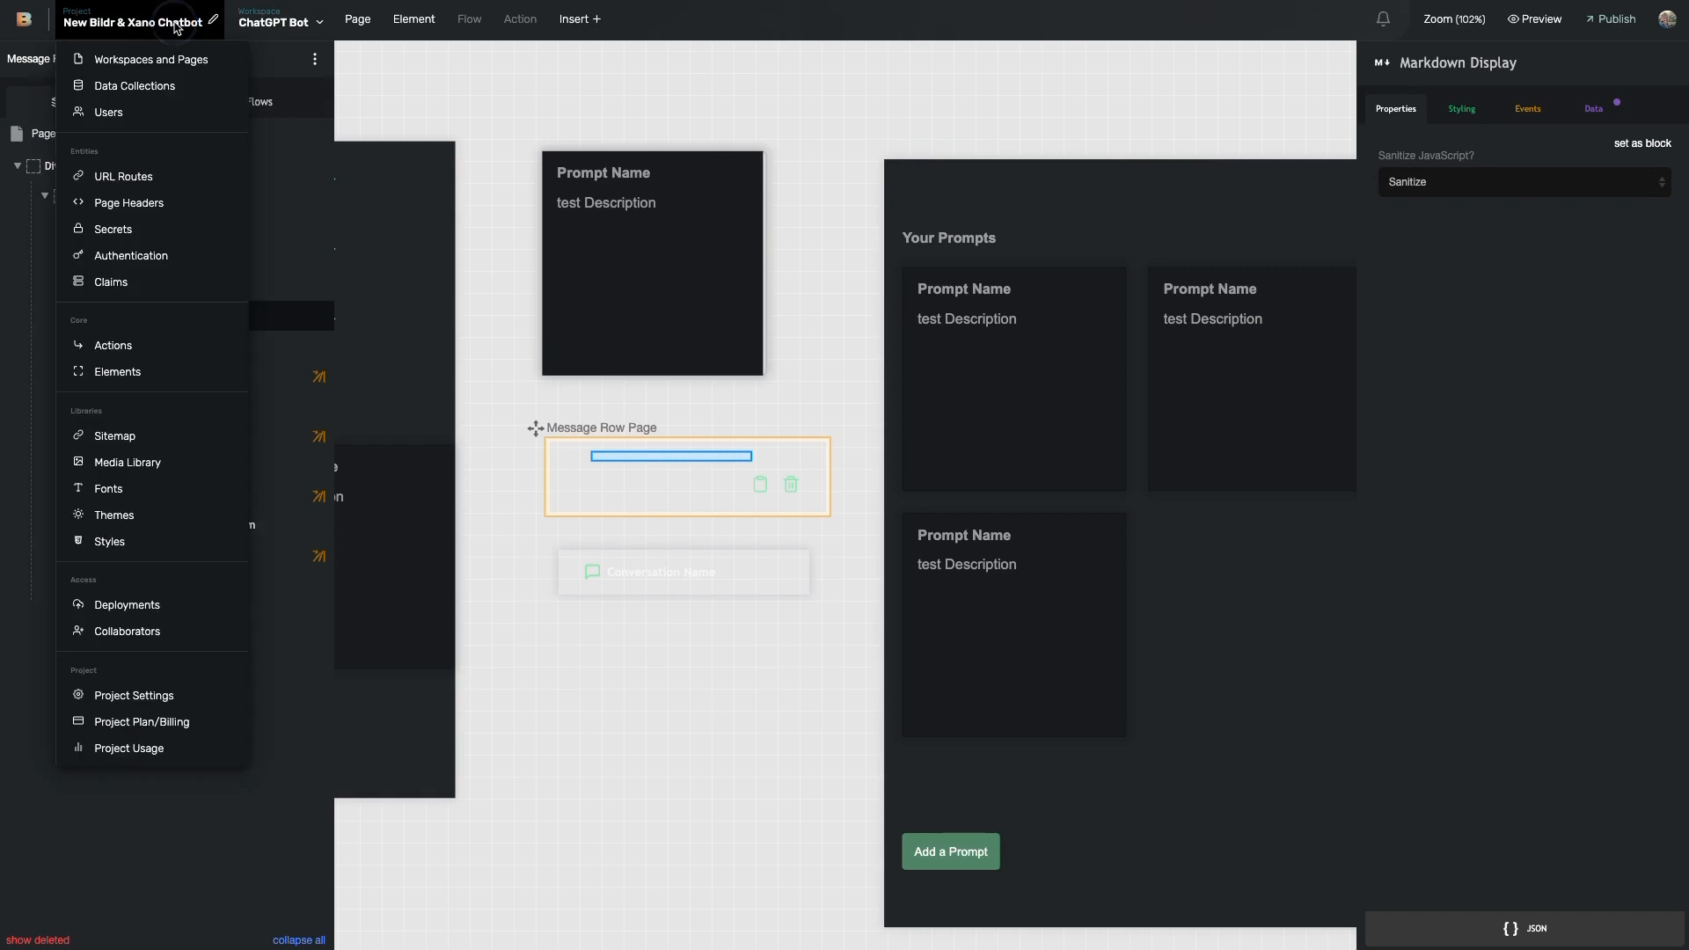
left_click(163, 88)
left_click(166, 24)
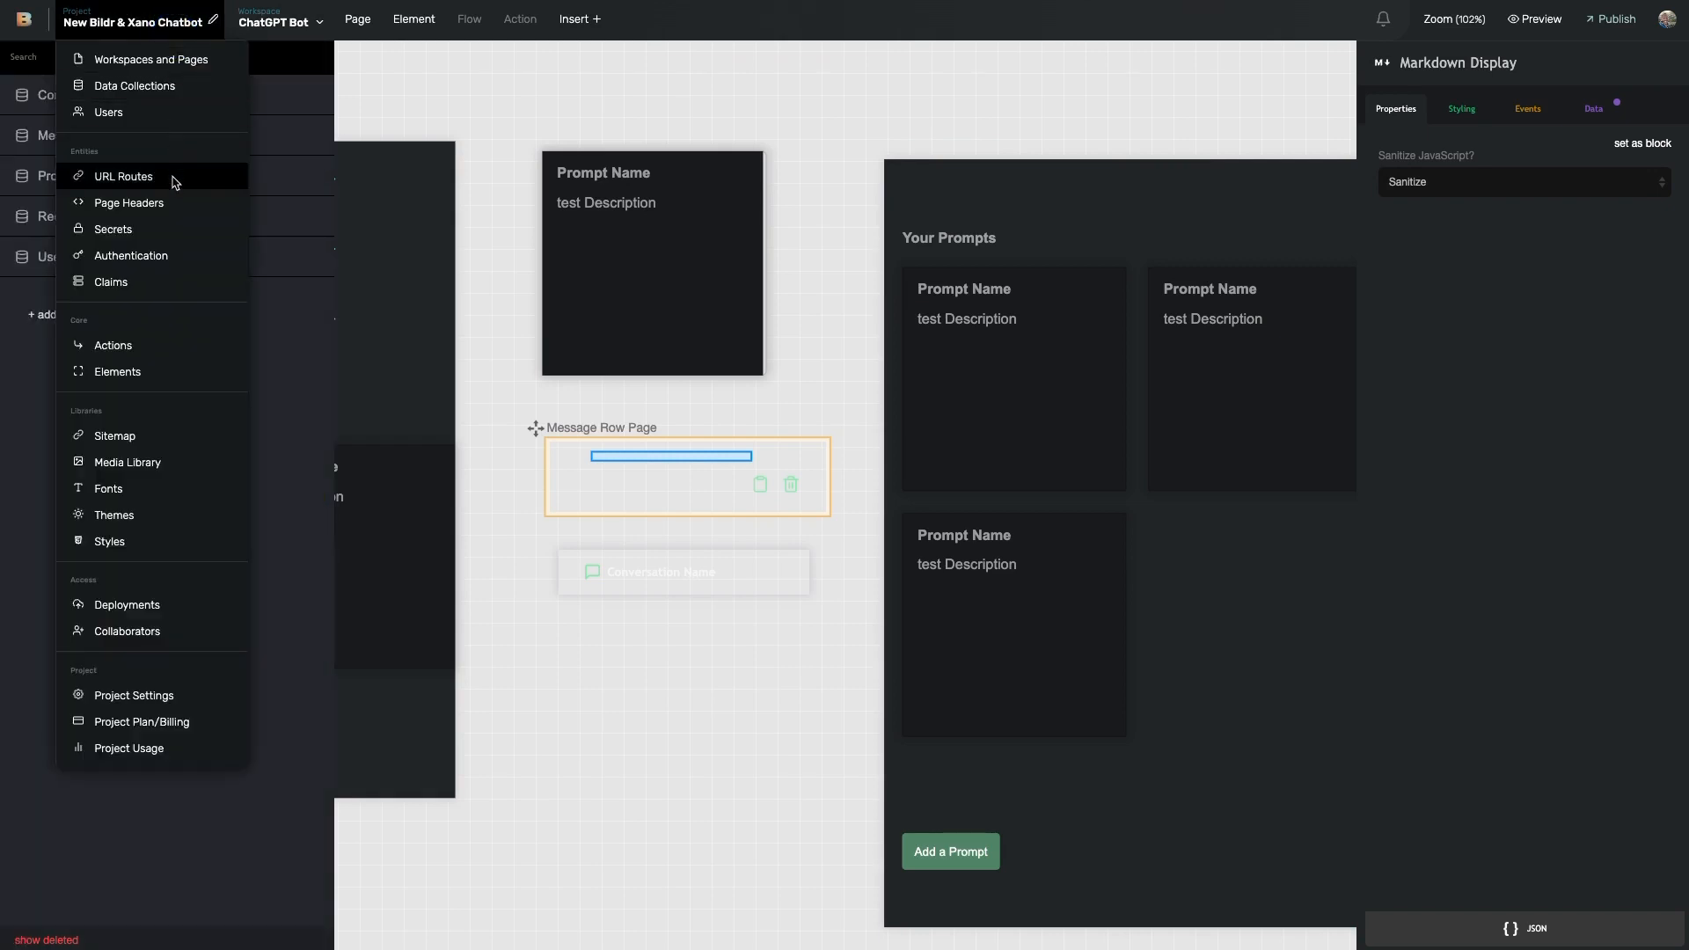
left_click(165, 218)
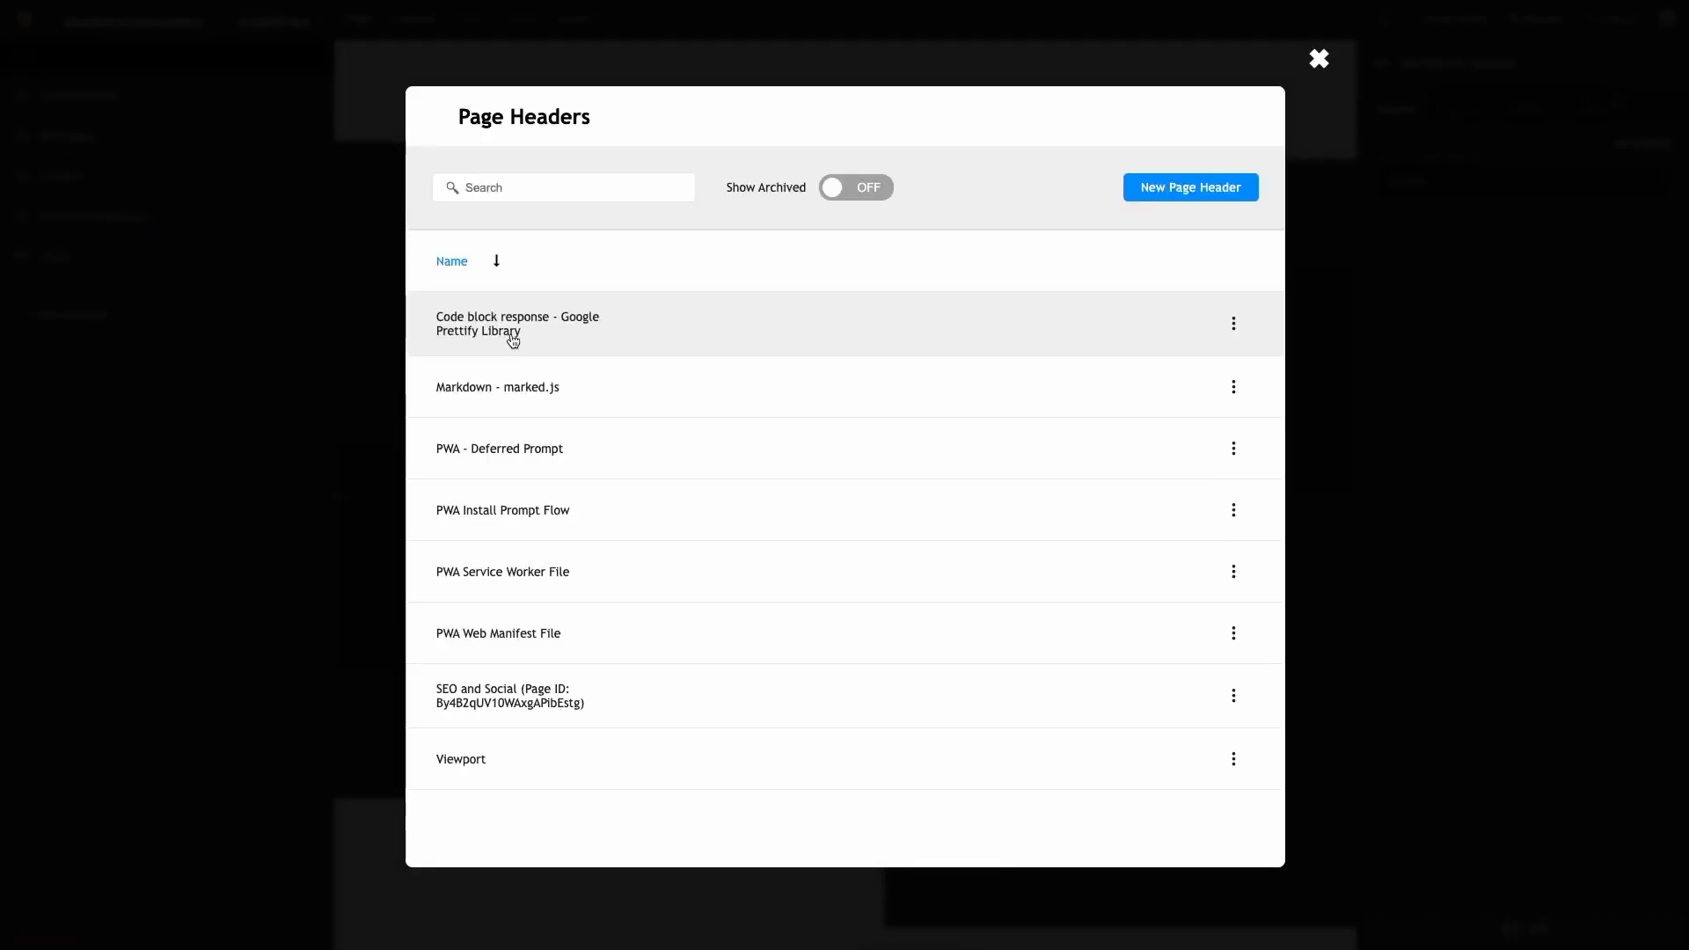
left_click(727, 352)
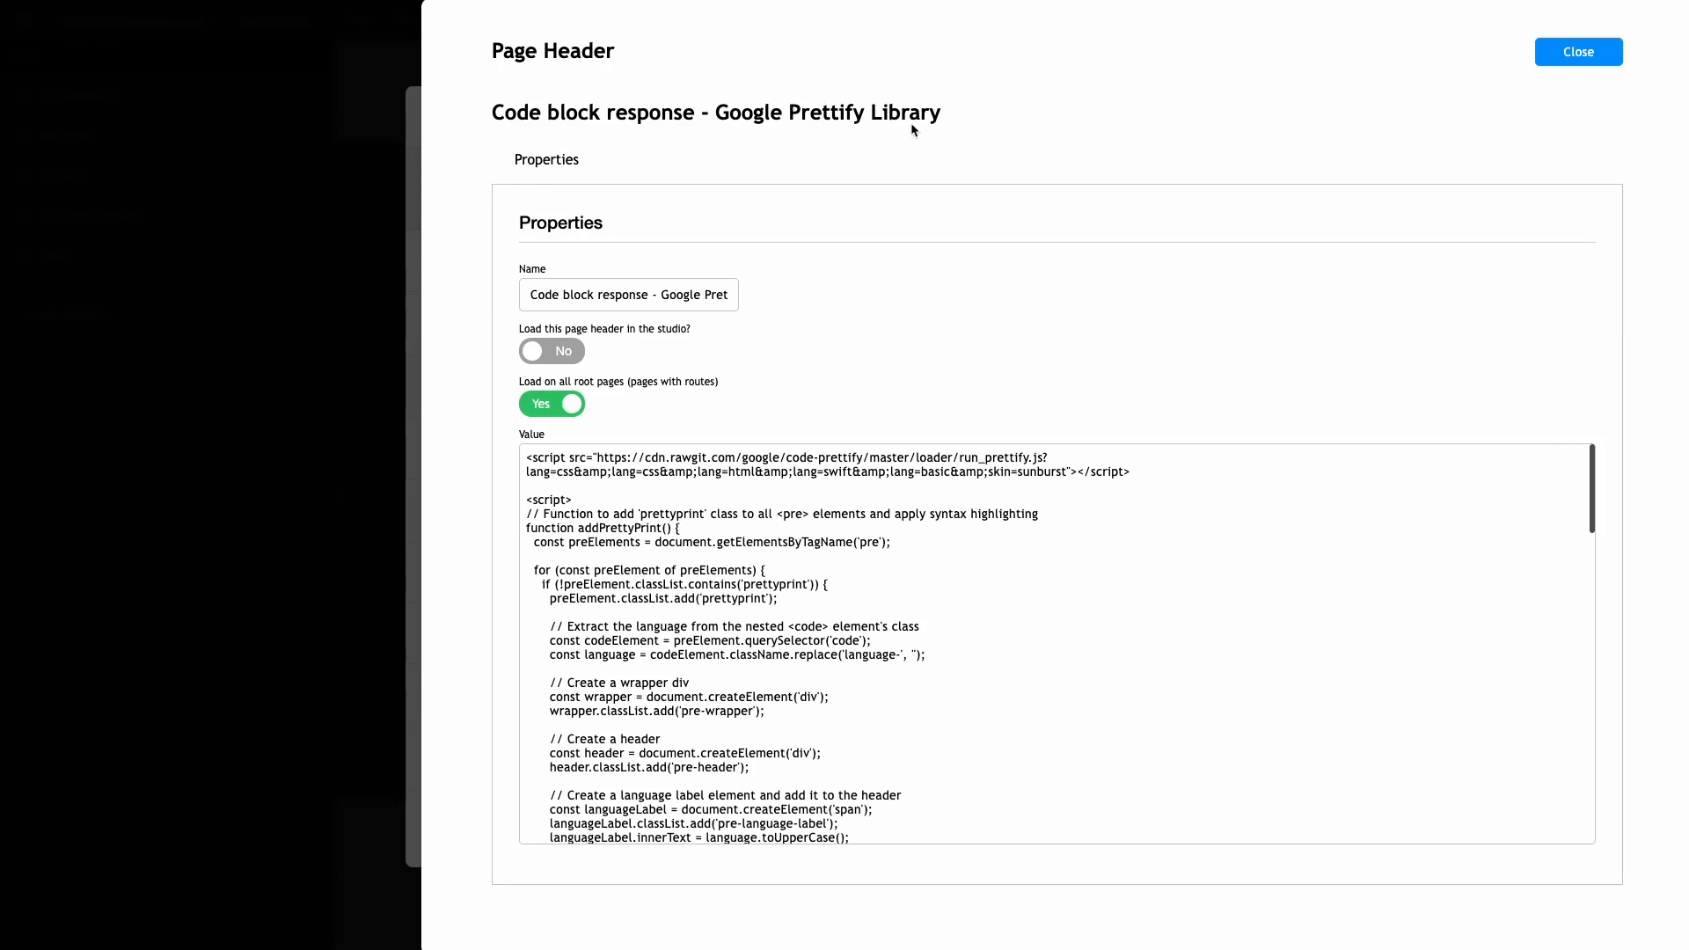
scroll(749, 518, "down", 10)
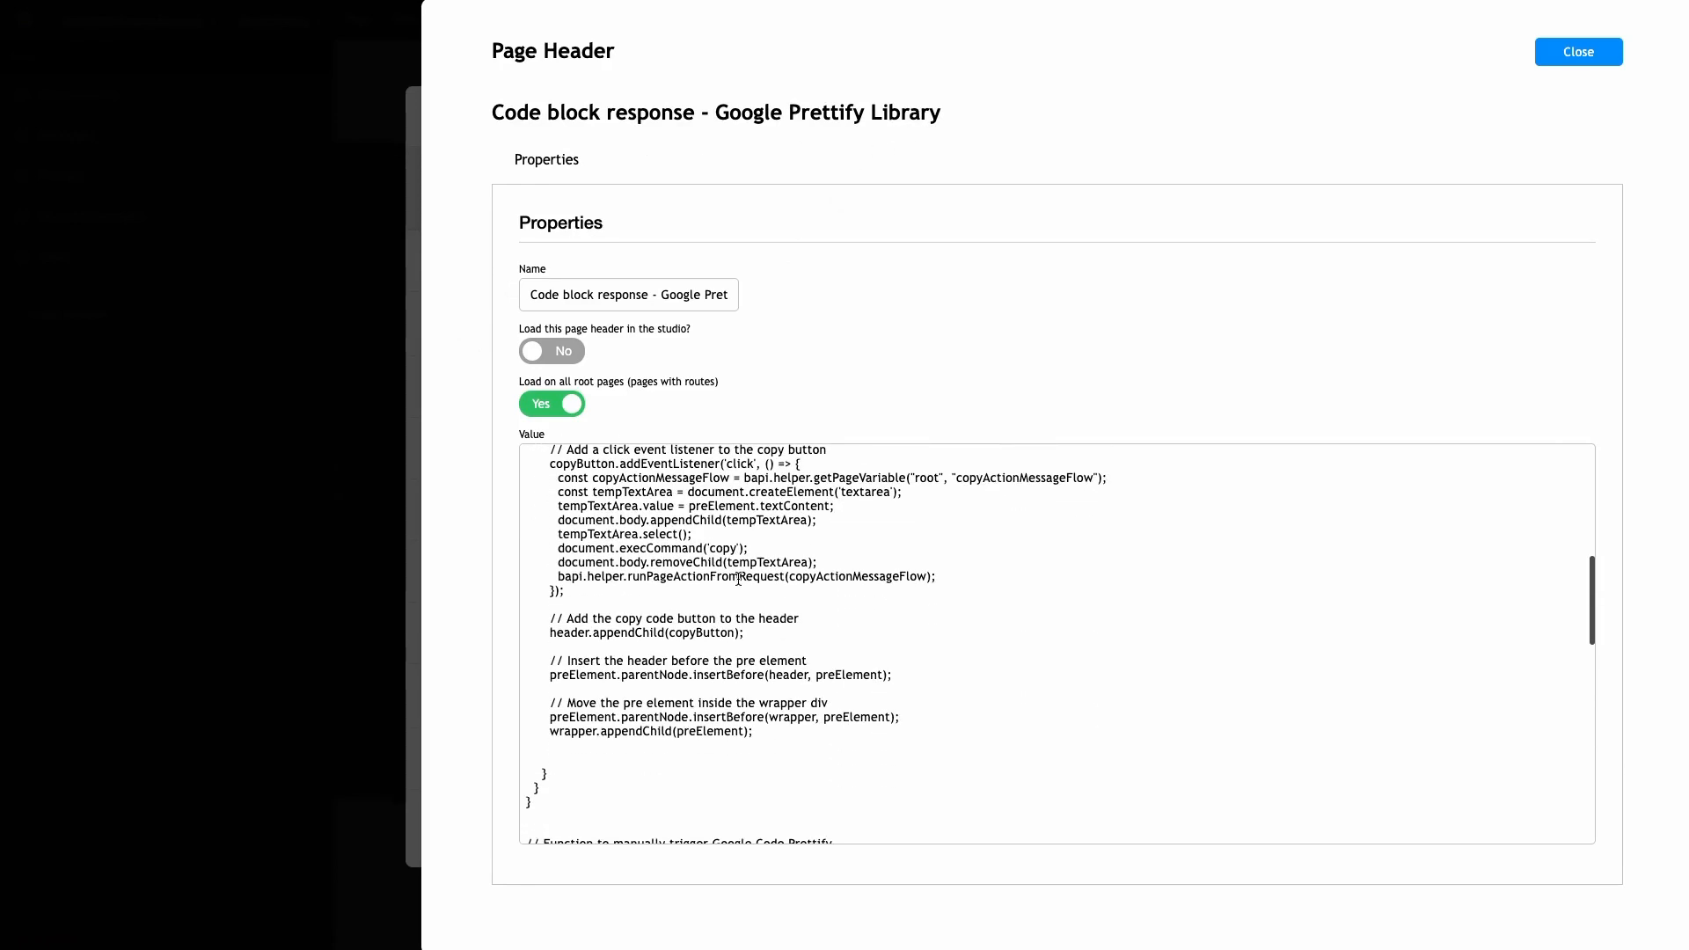
left_click(378, 188)
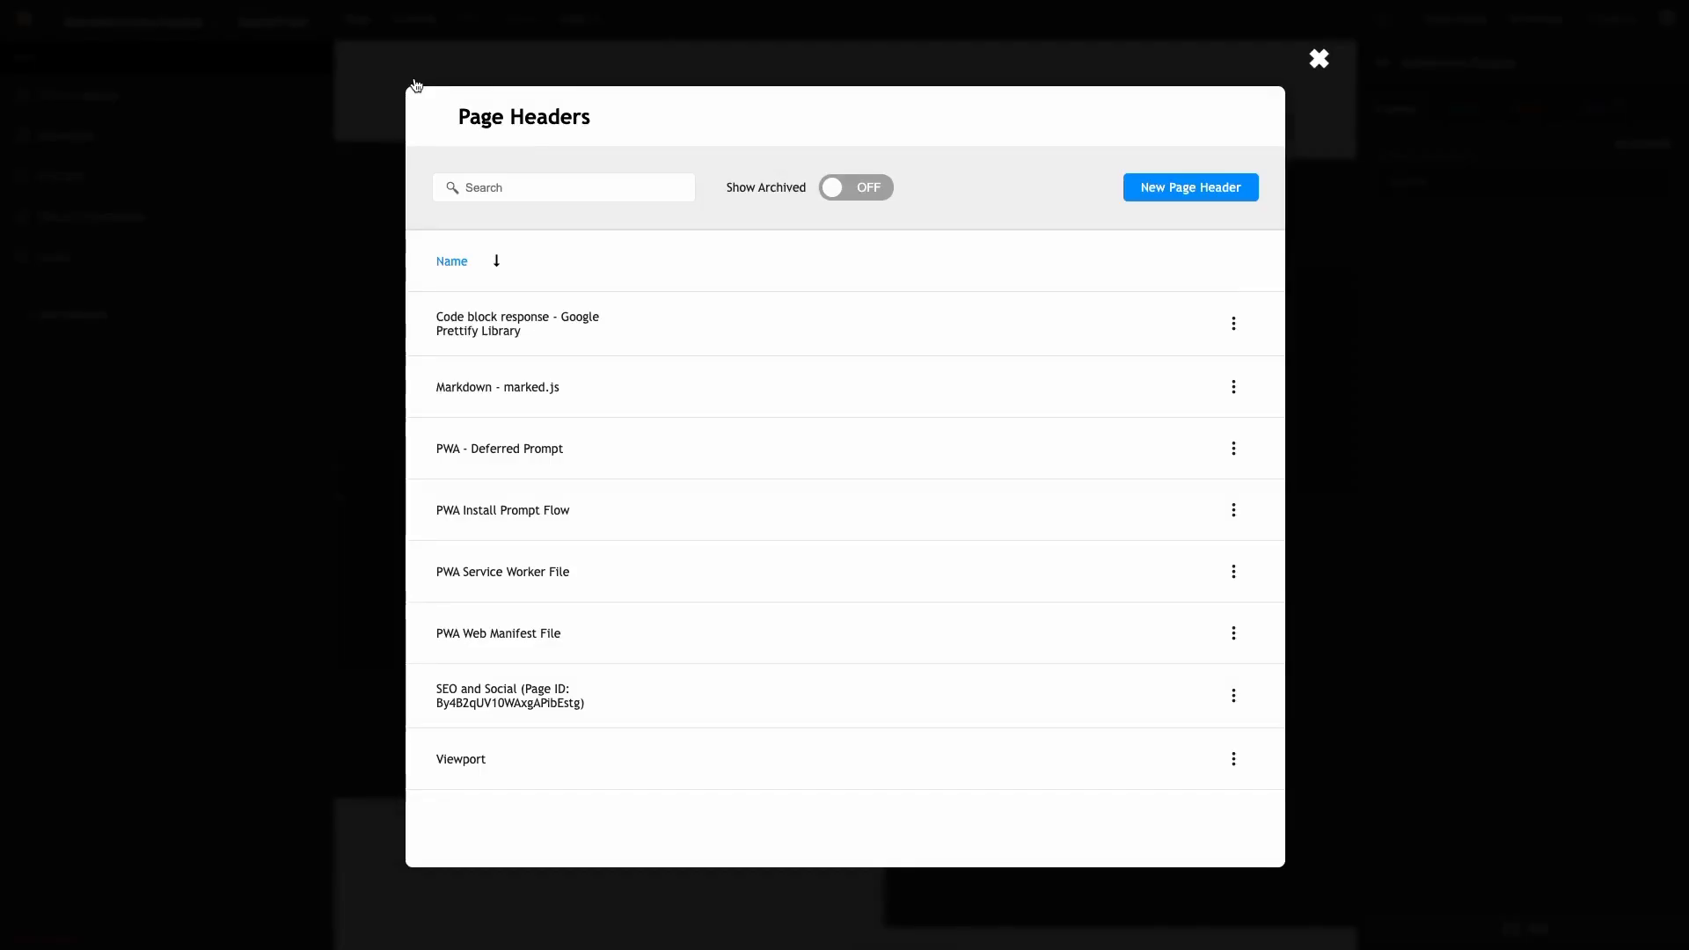
left_click(328, 150)
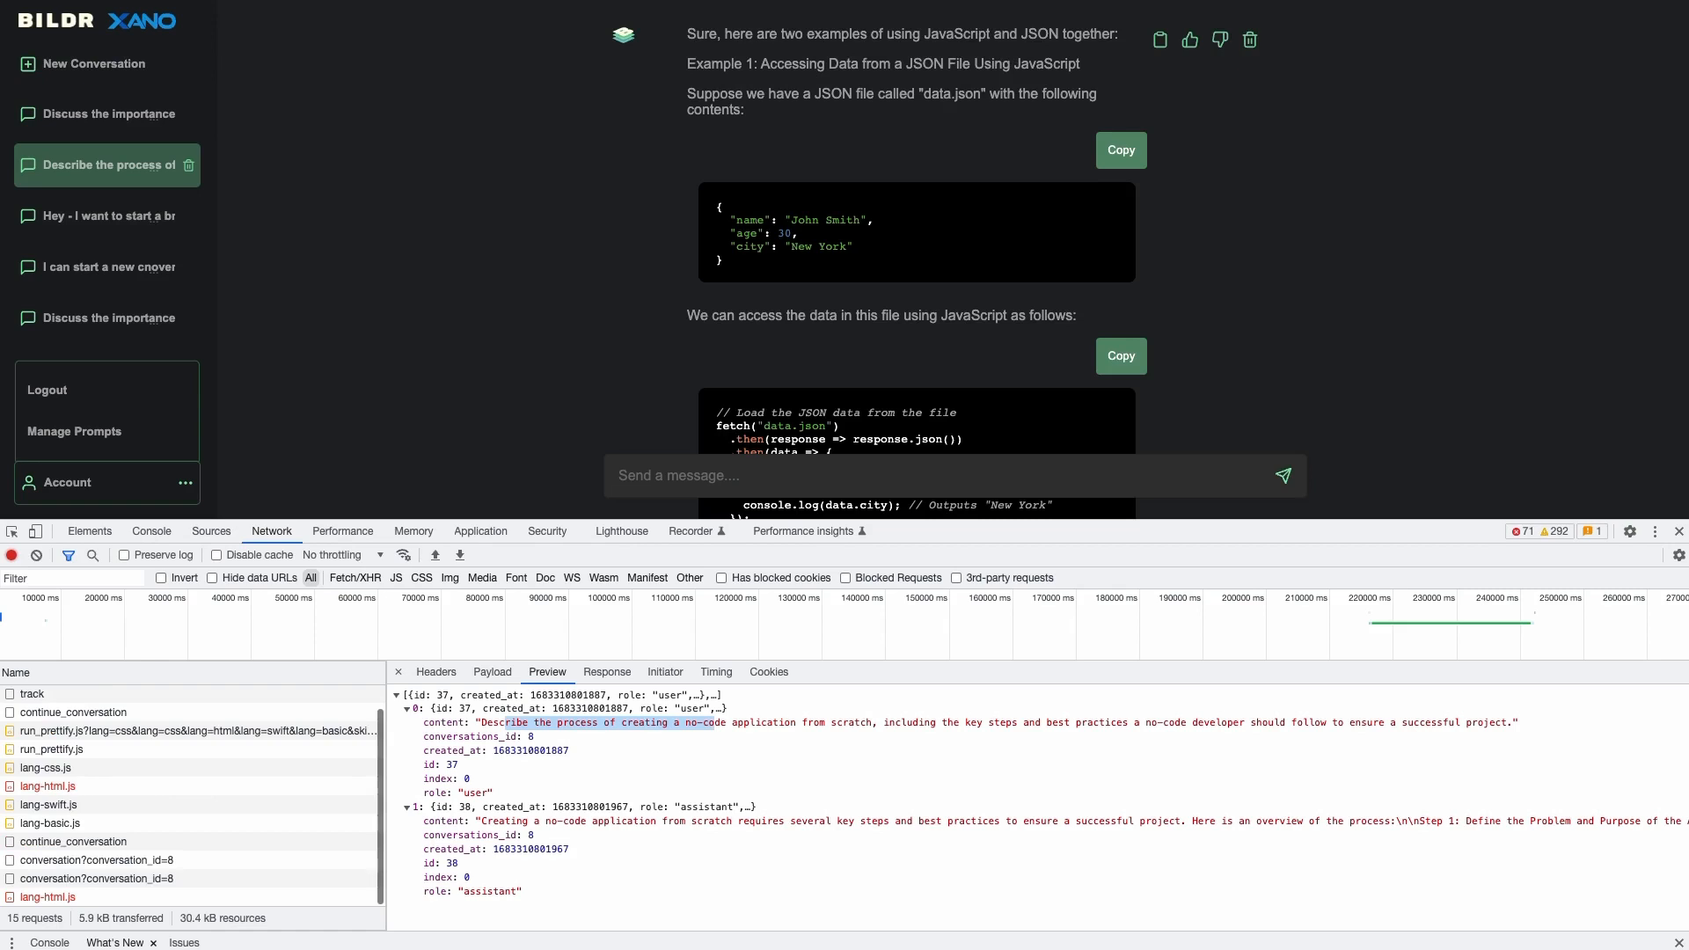
- Inspect both conversation_id=8 responses and expand the assistant's newest message record
scroll(678, 230, "up", 3)
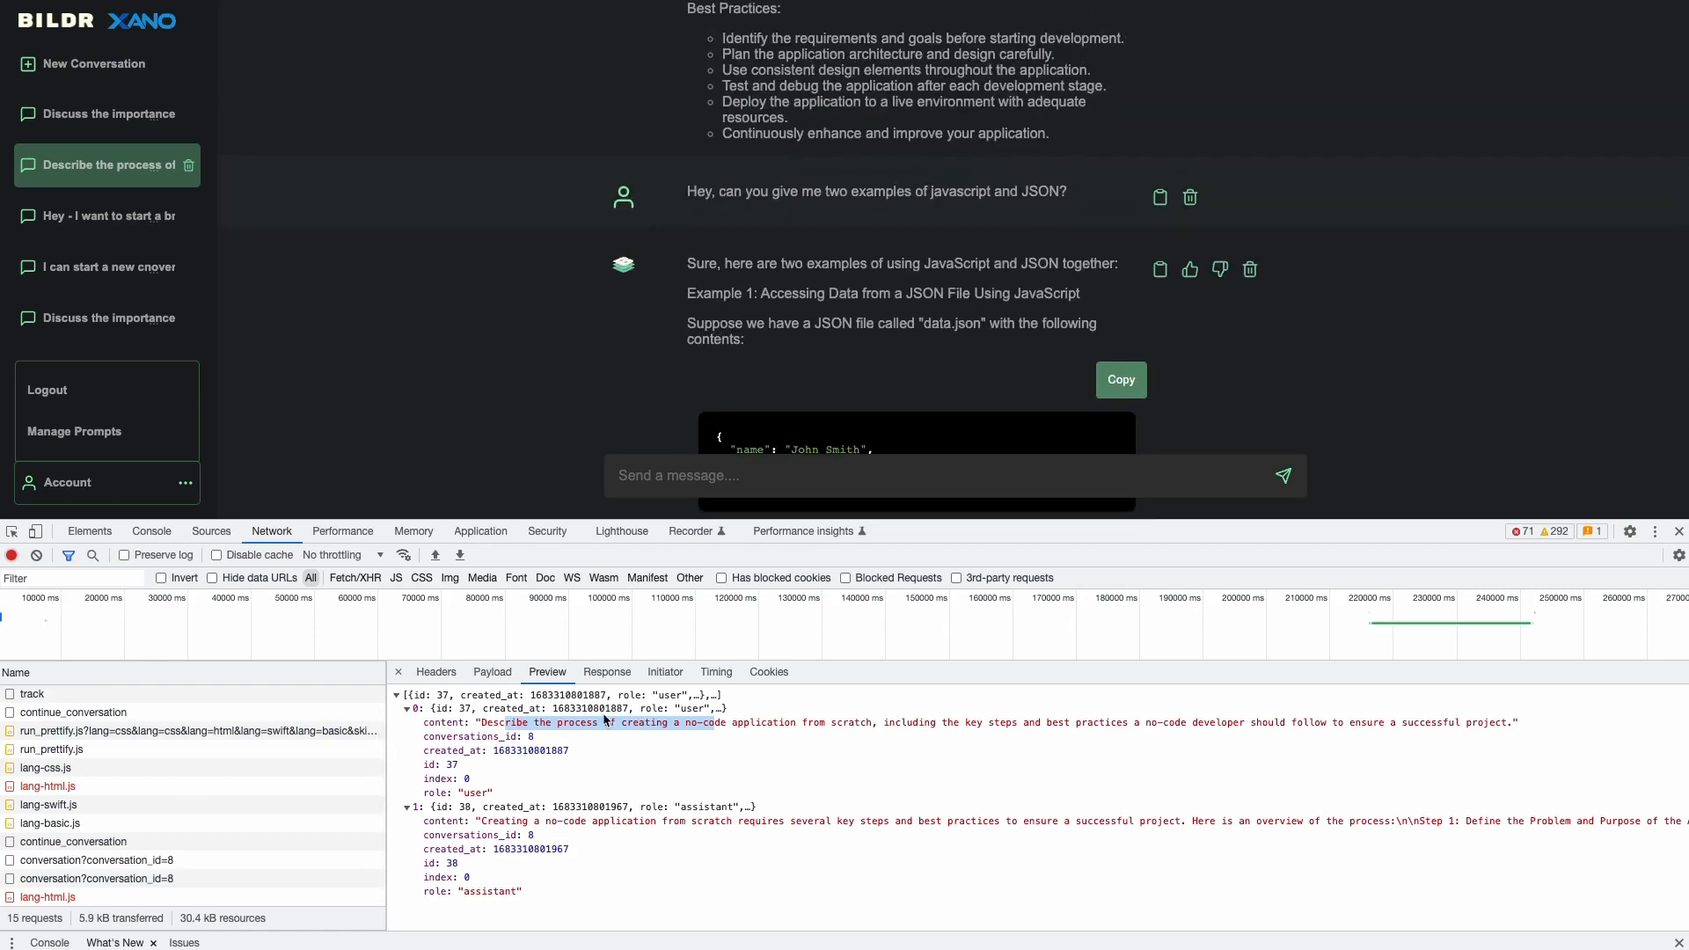
left_click(121, 862)
left_click(190, 881)
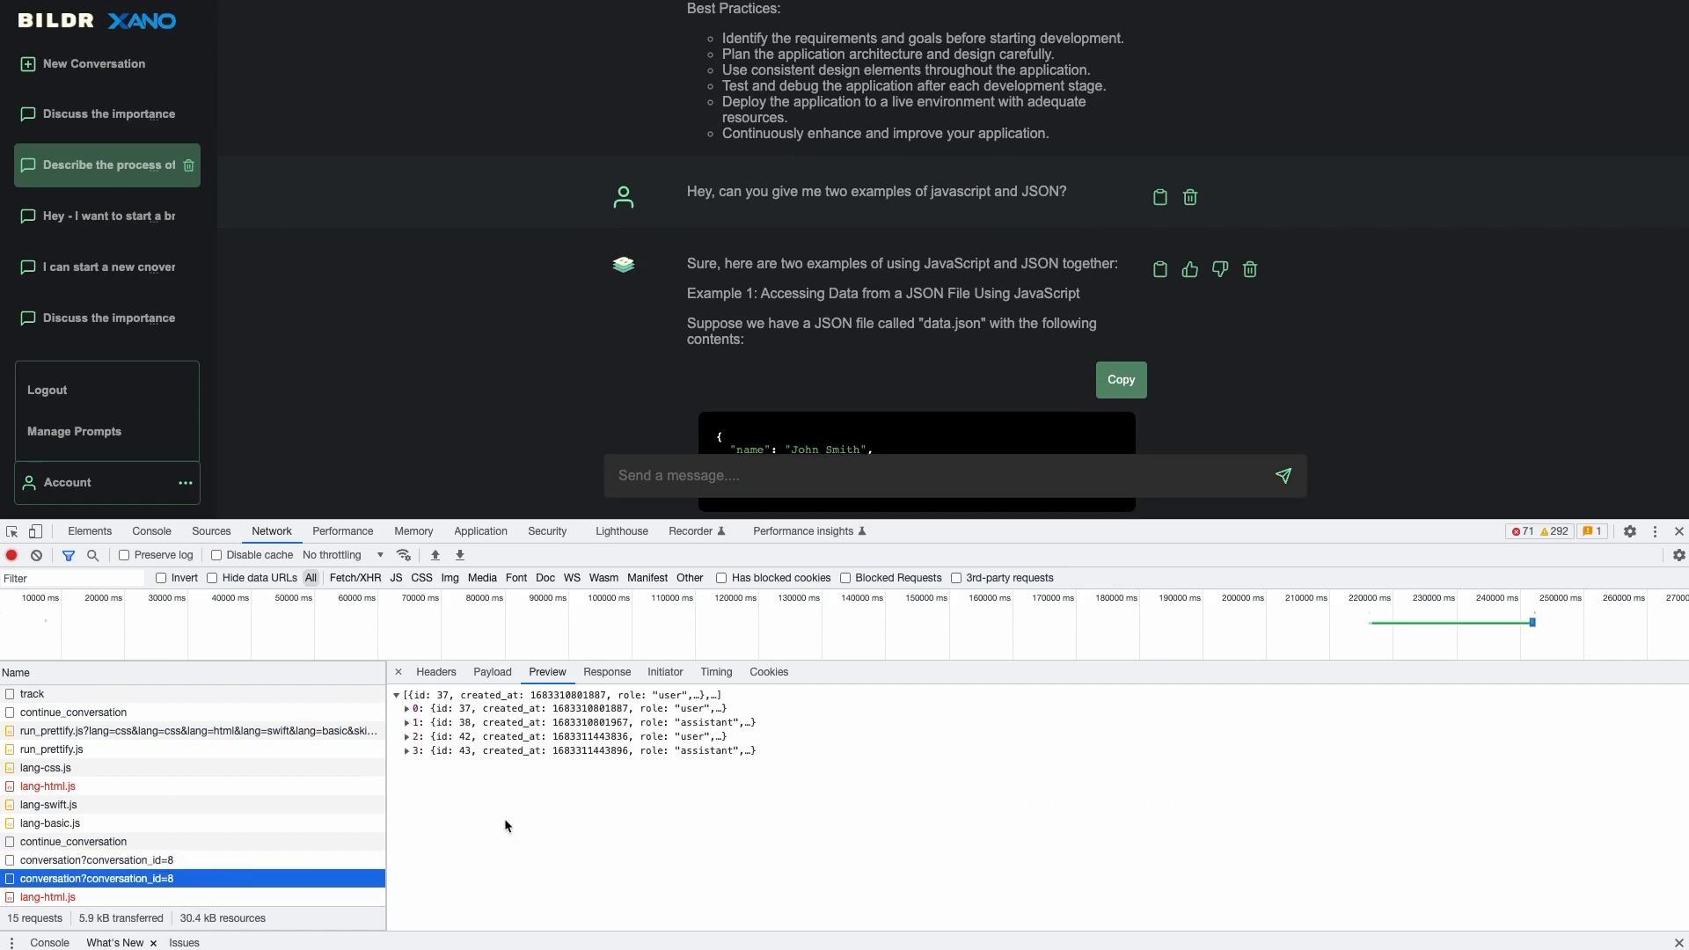
left_click(407, 750)
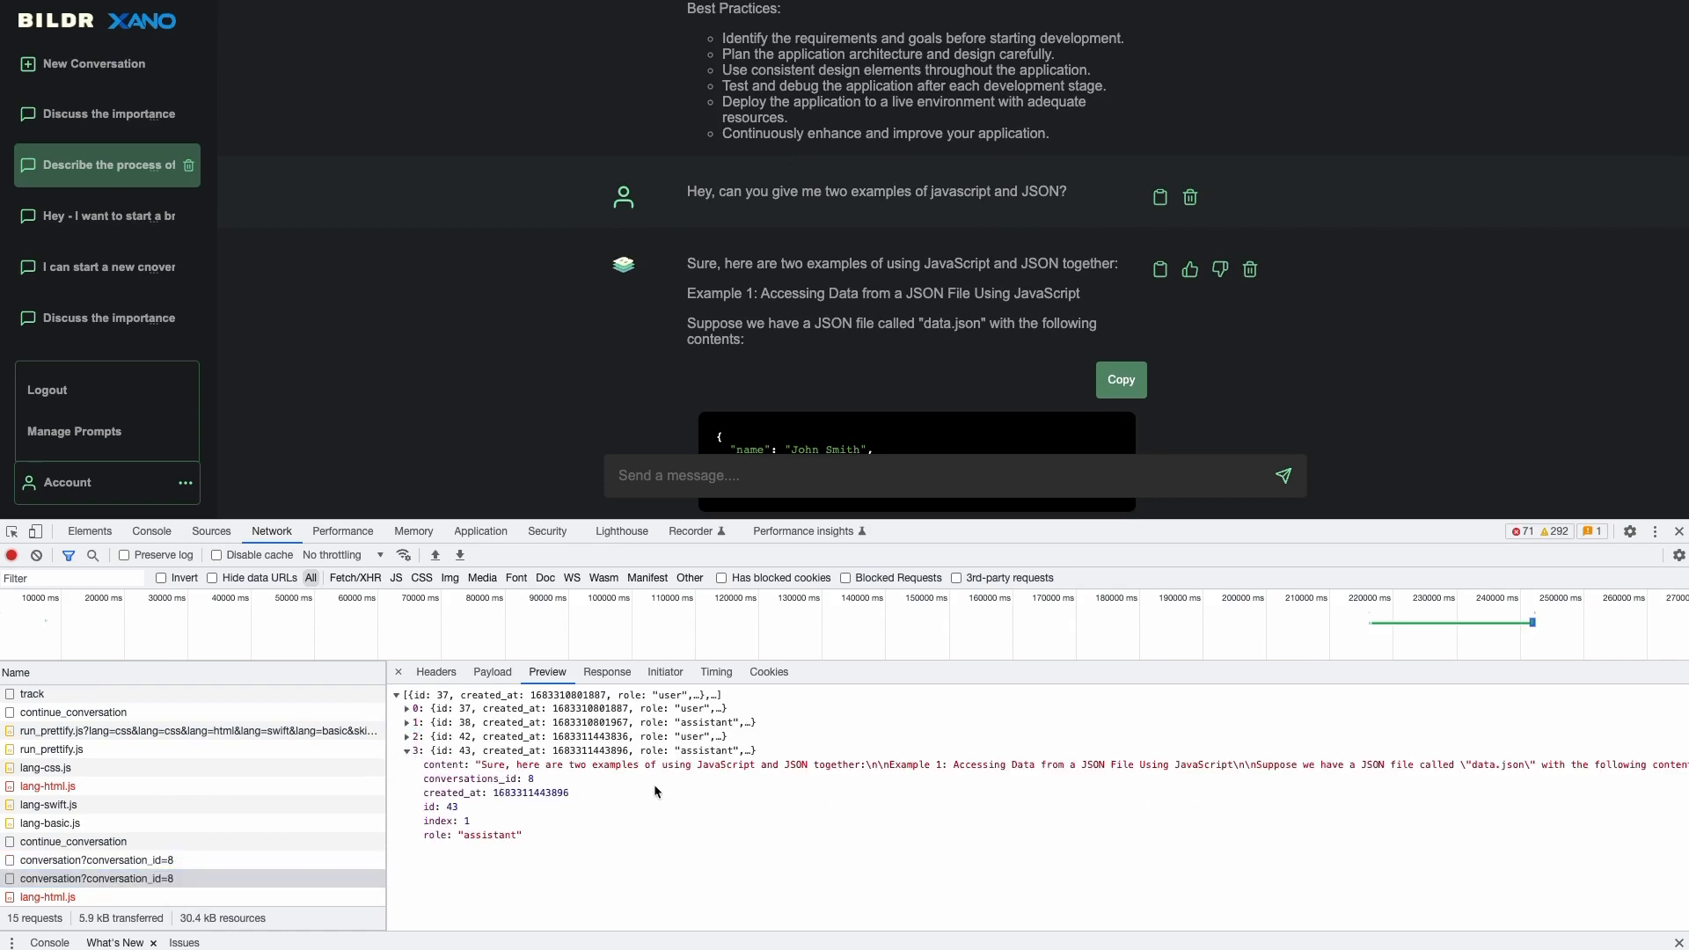
- Scroll along the raw reply text, selecting its \n line break and the ``` code fence after contents:
scroll(683, 773, "right", 3)
left_click_drag(733, 766, 746, 766)
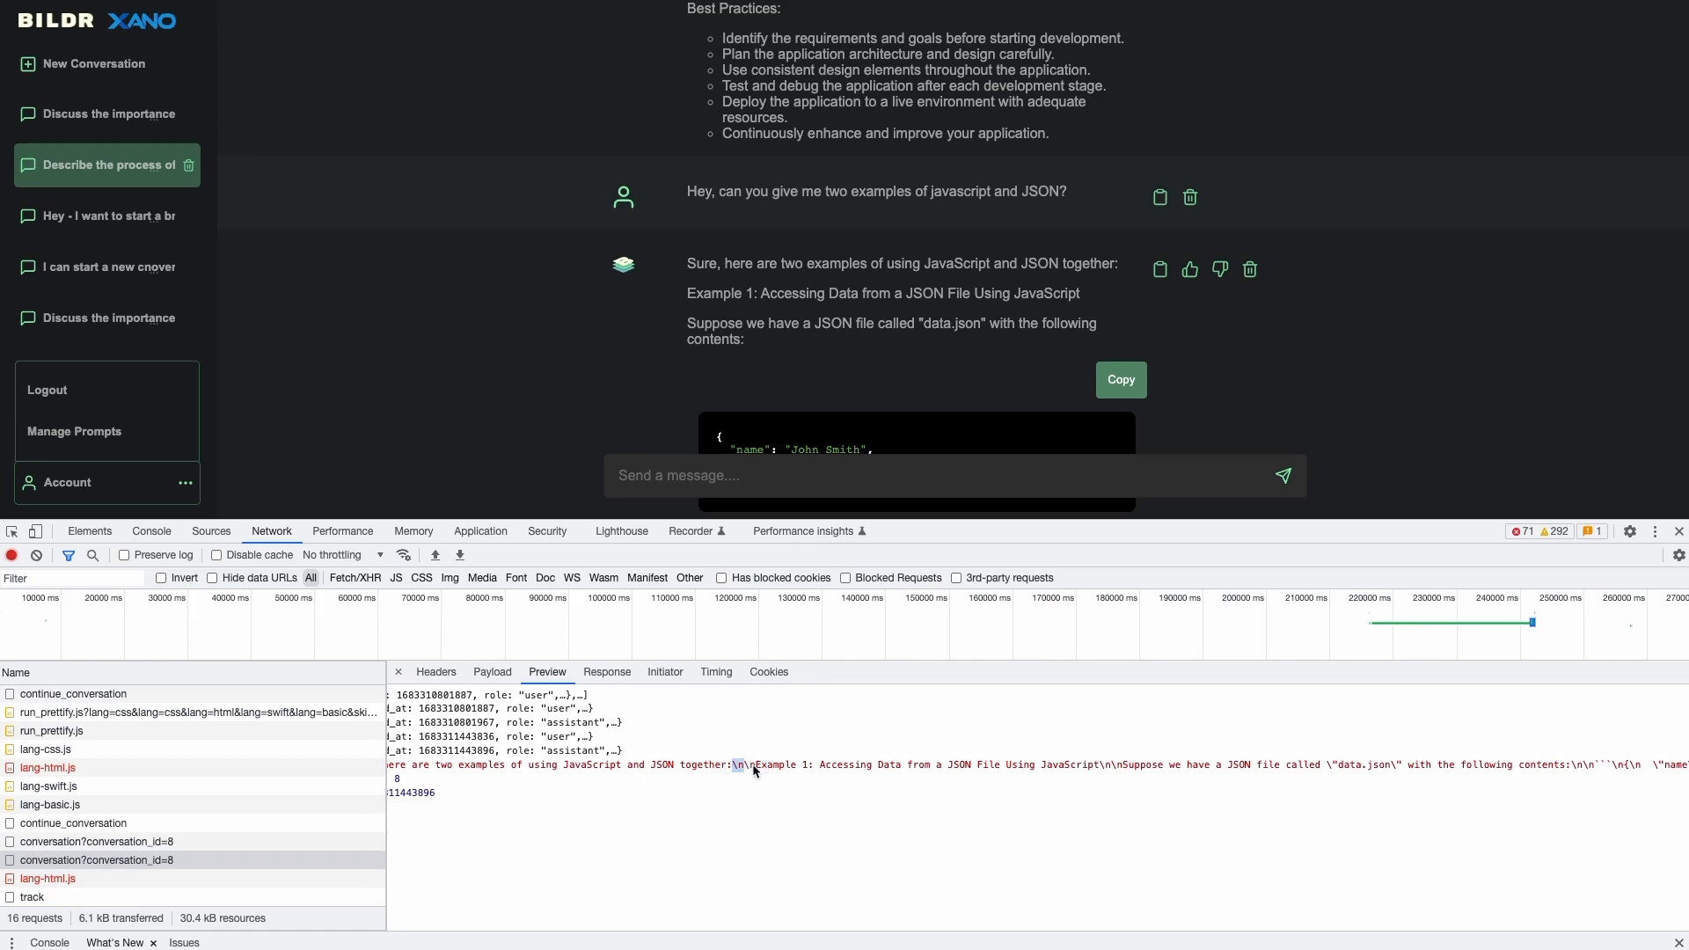
scroll(754, 771, "right", 2)
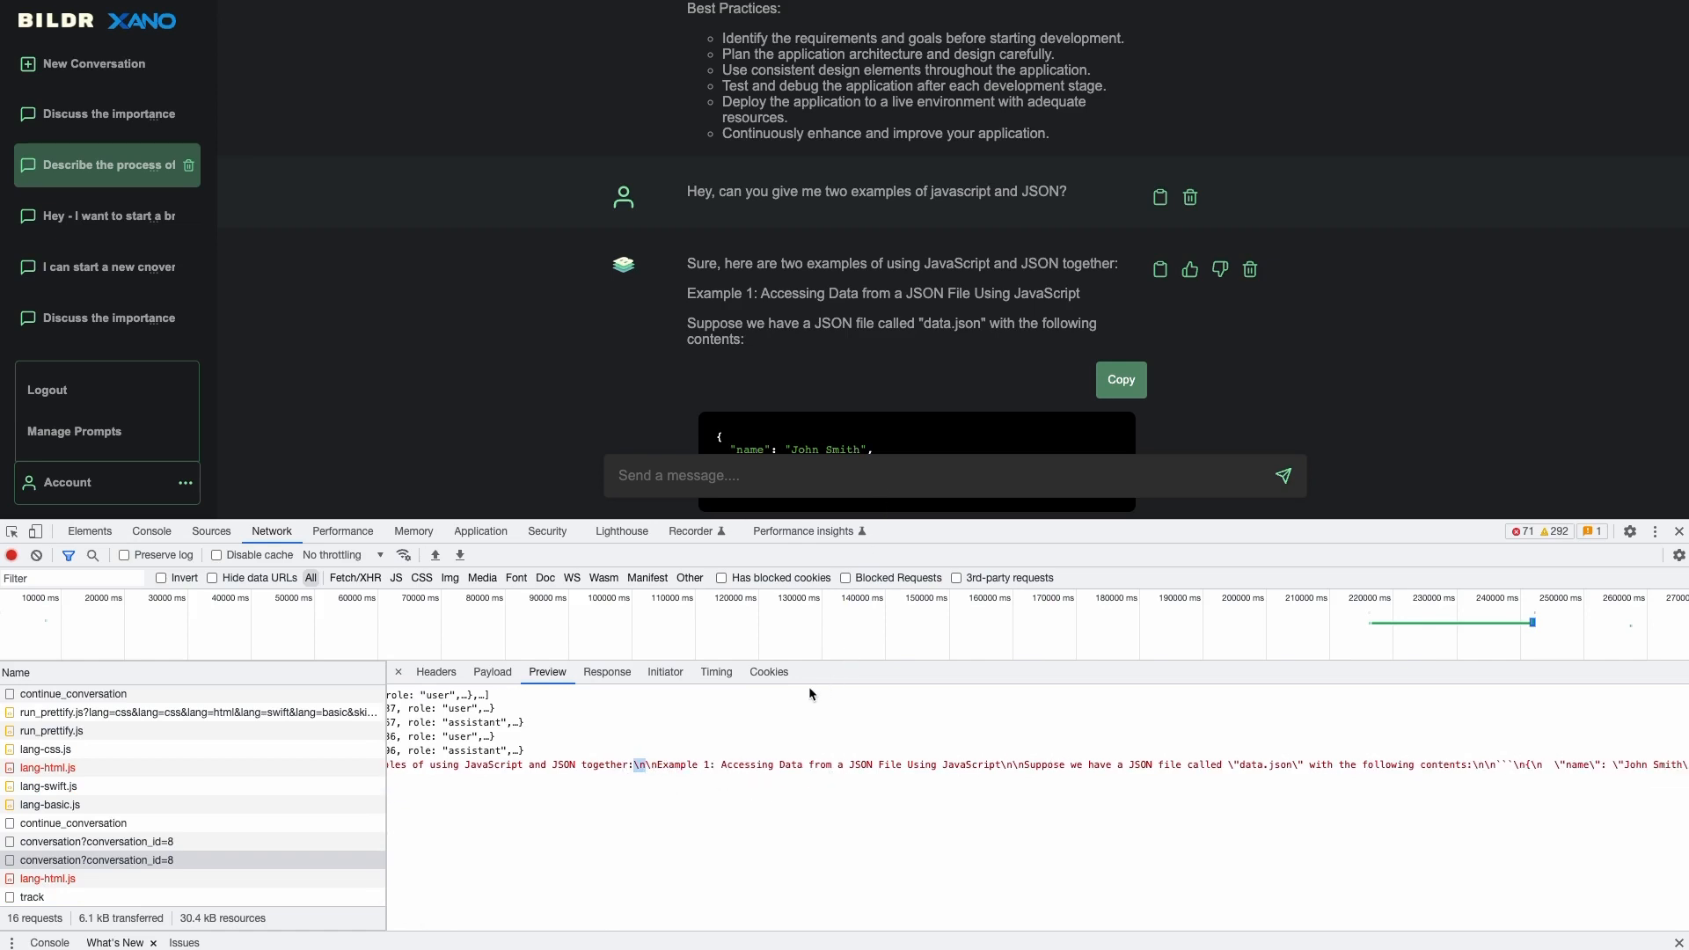
scroll(894, 748, "right", 2)
scroll(924, 767, "right", 4)
scroll(922, 764, "right", 4)
left_click_drag(980, 765, 1047, 771)
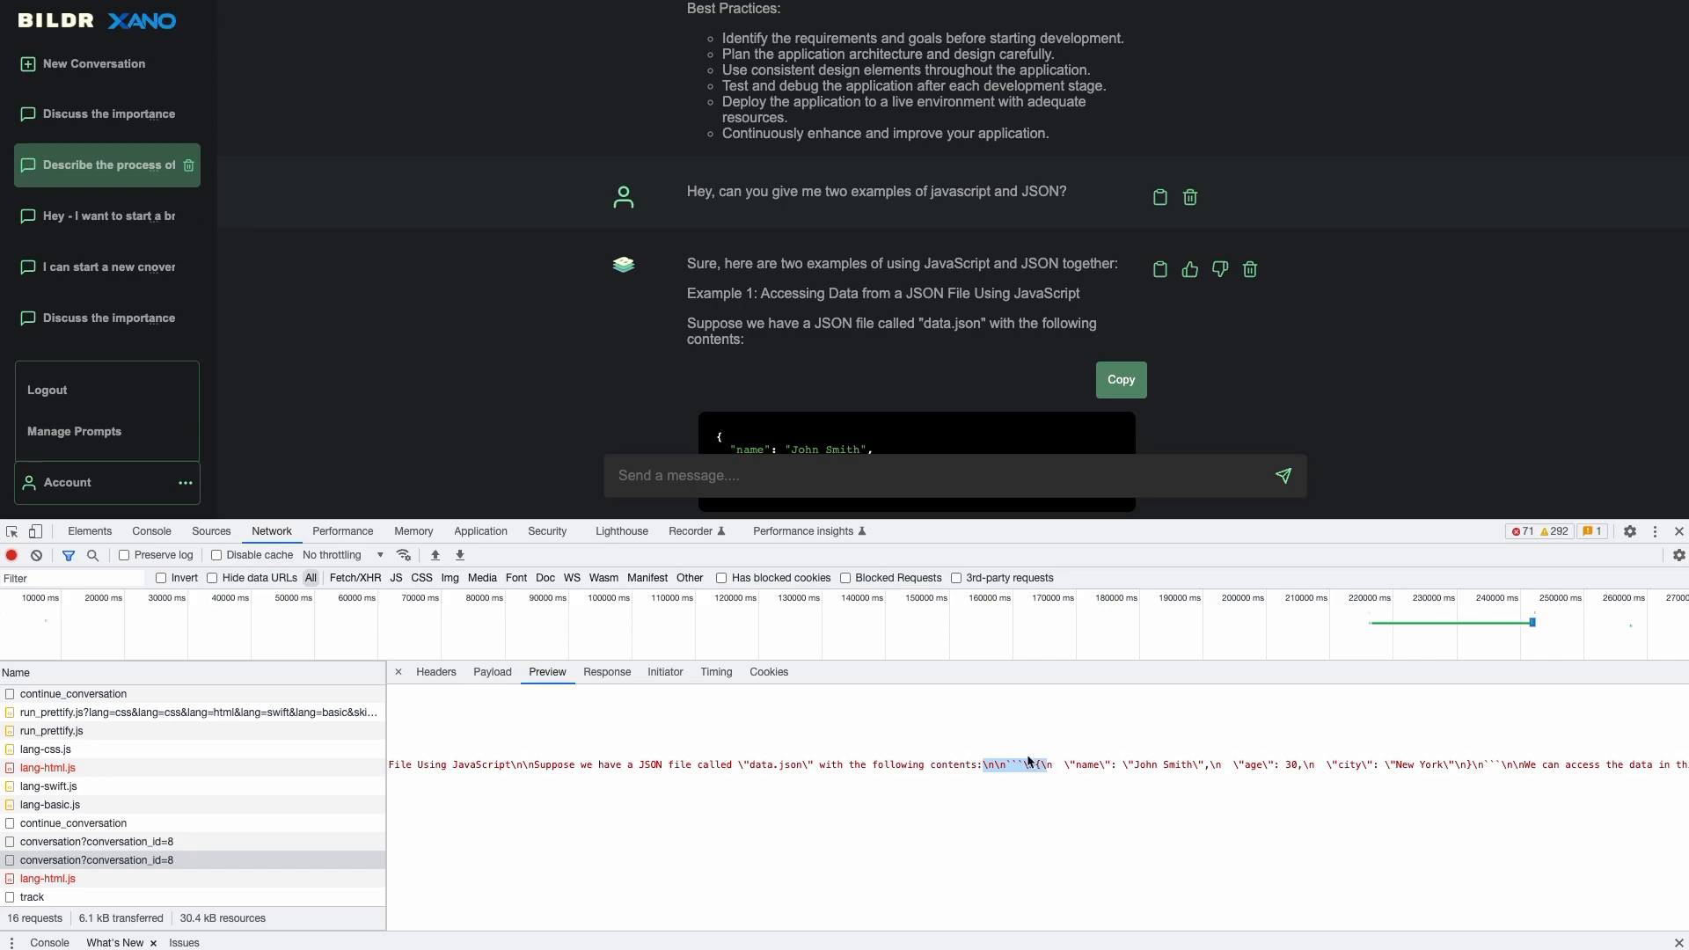
left_click_drag(989, 765, 1029, 762)
scroll(878, 422, "down", 1)
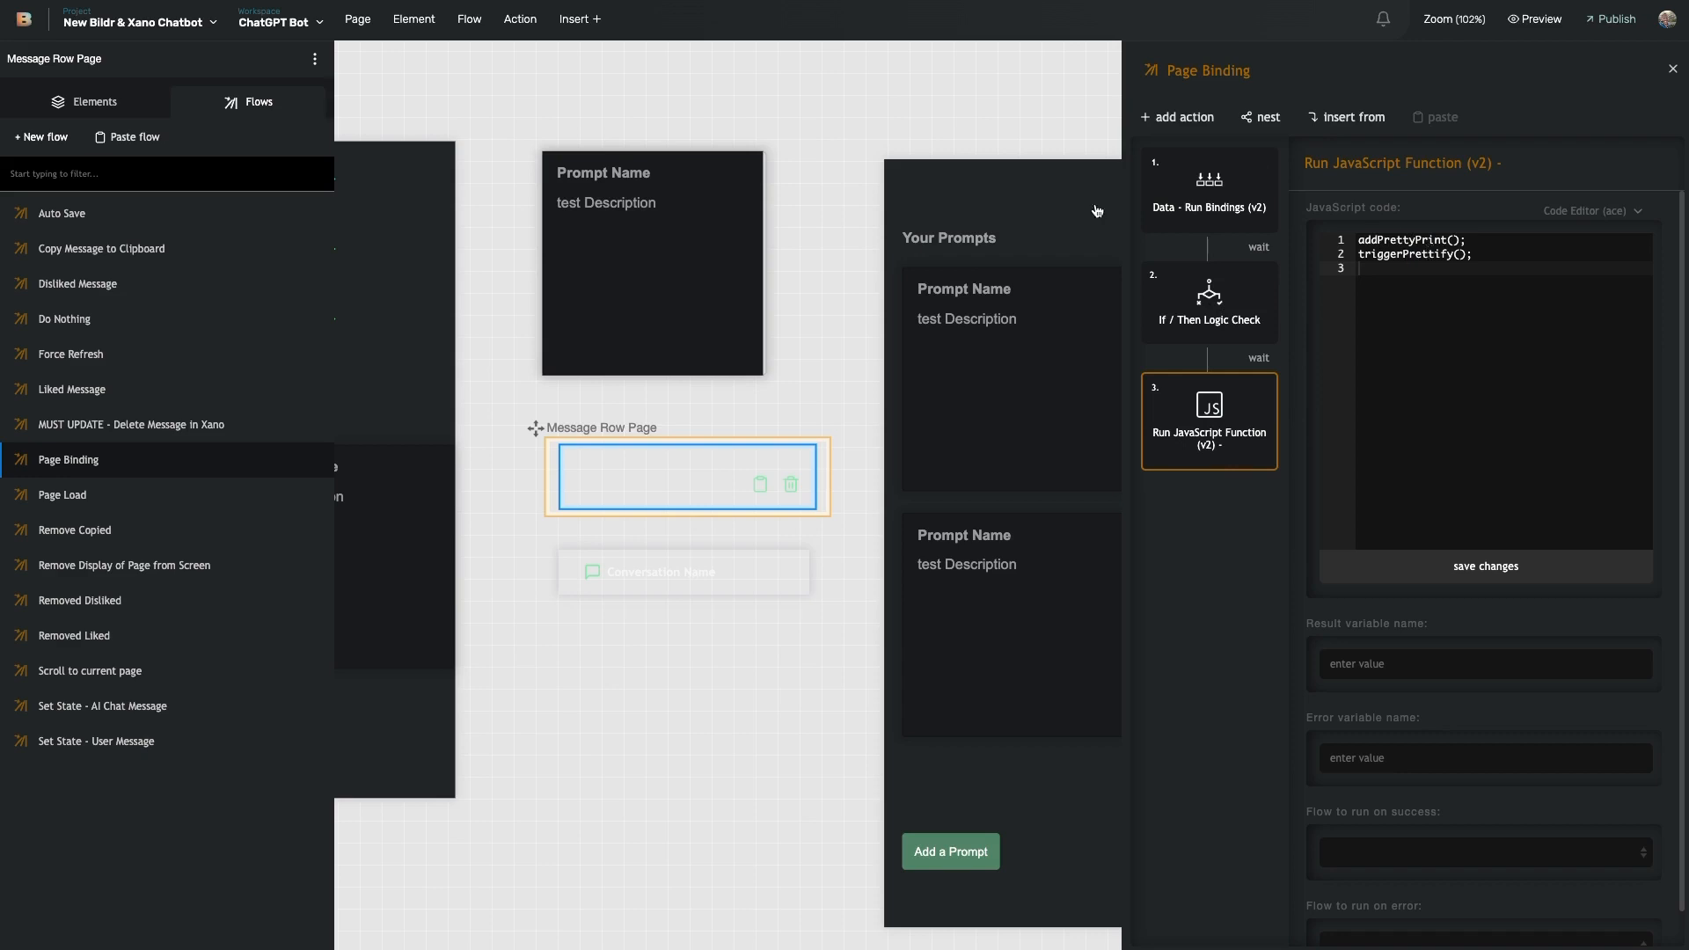
- Open the Google Prettify page header and inspect its addPrettyPrint and triggerPrettify functions
left_click(132, 19)
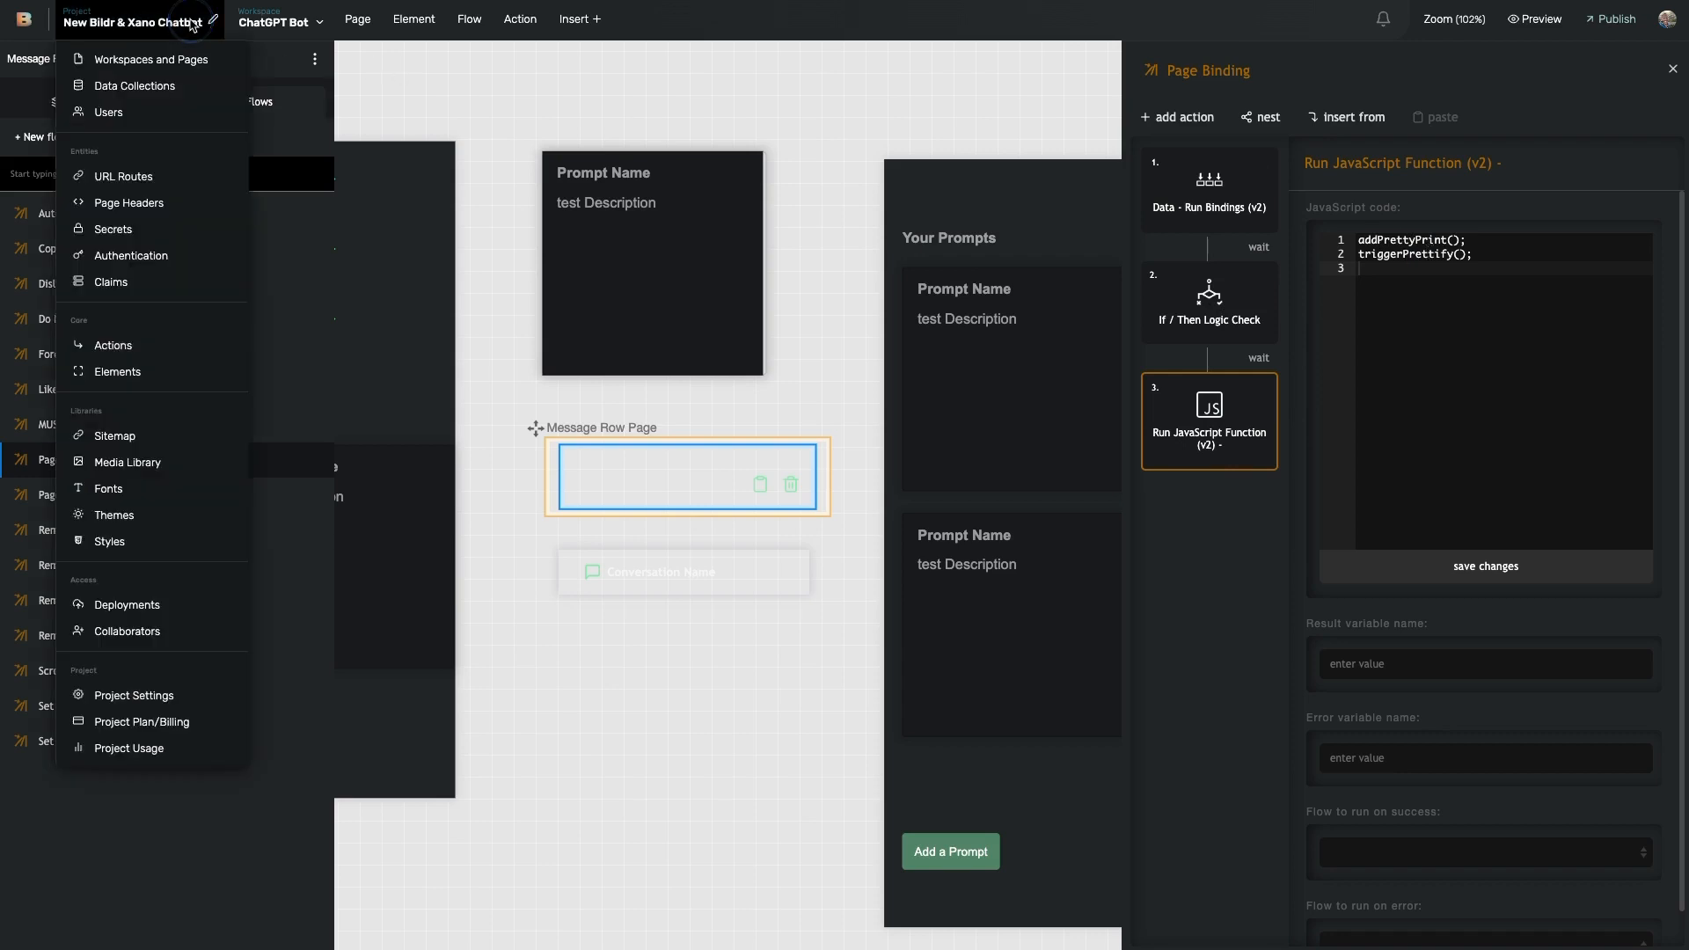
left_click(132, 204)
left_click(510, 345)
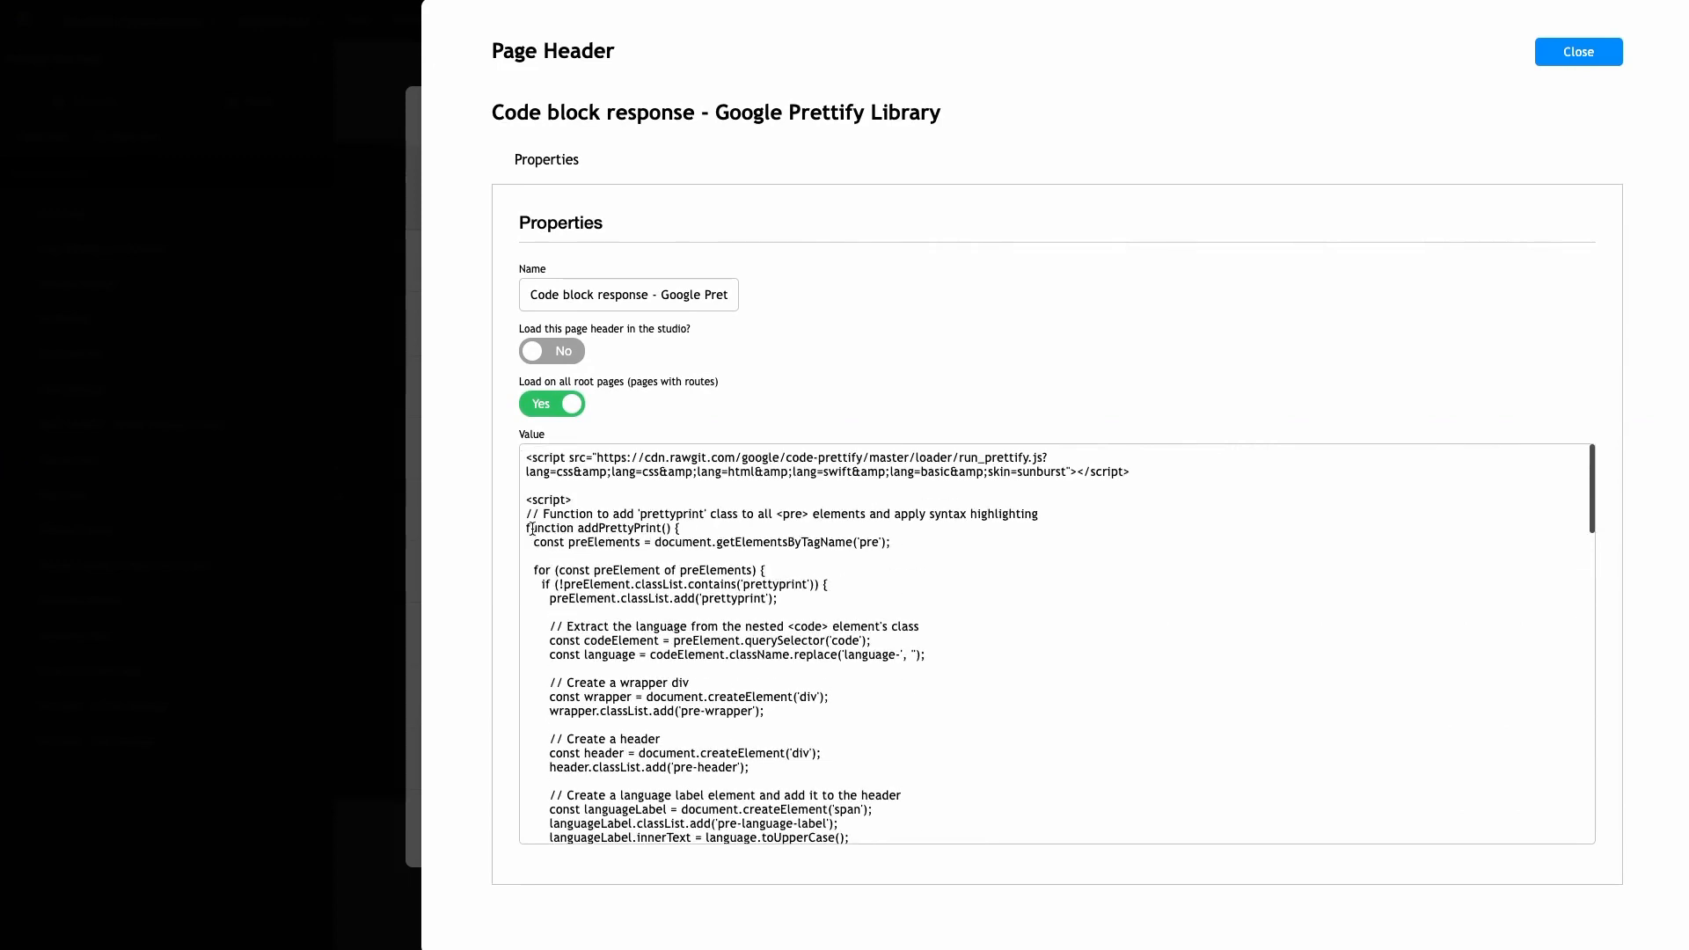
left_click_drag(527, 528, 680, 529)
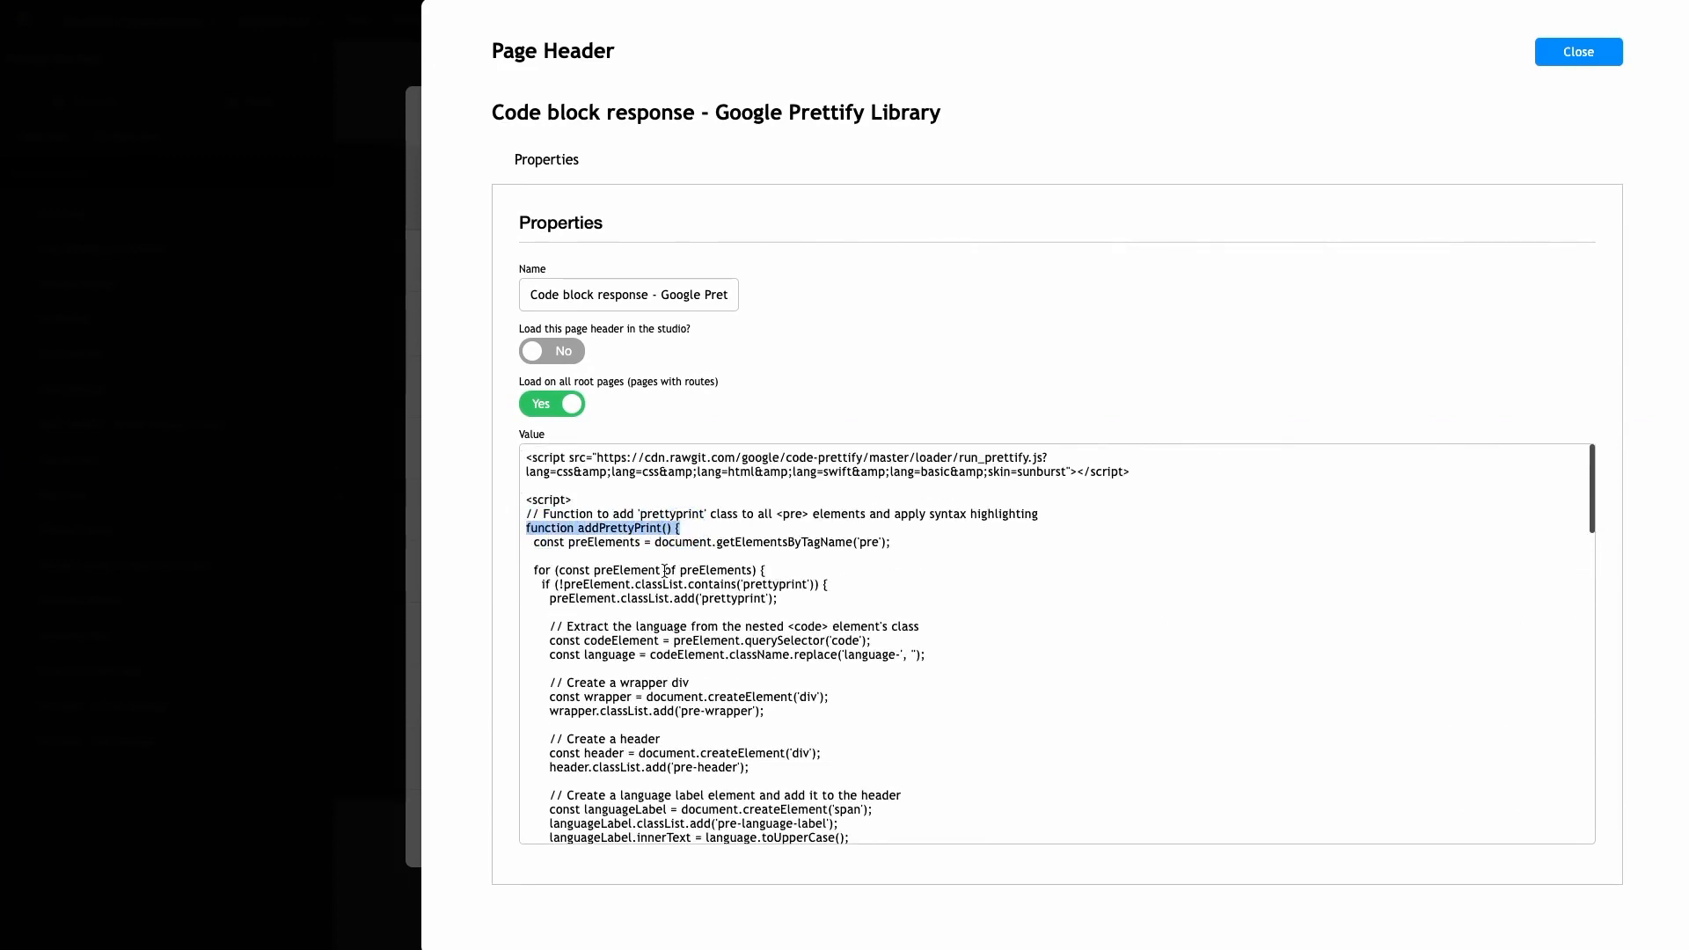
scroll(659, 581, "down", 1)
scroll(659, 581, "down", 1)
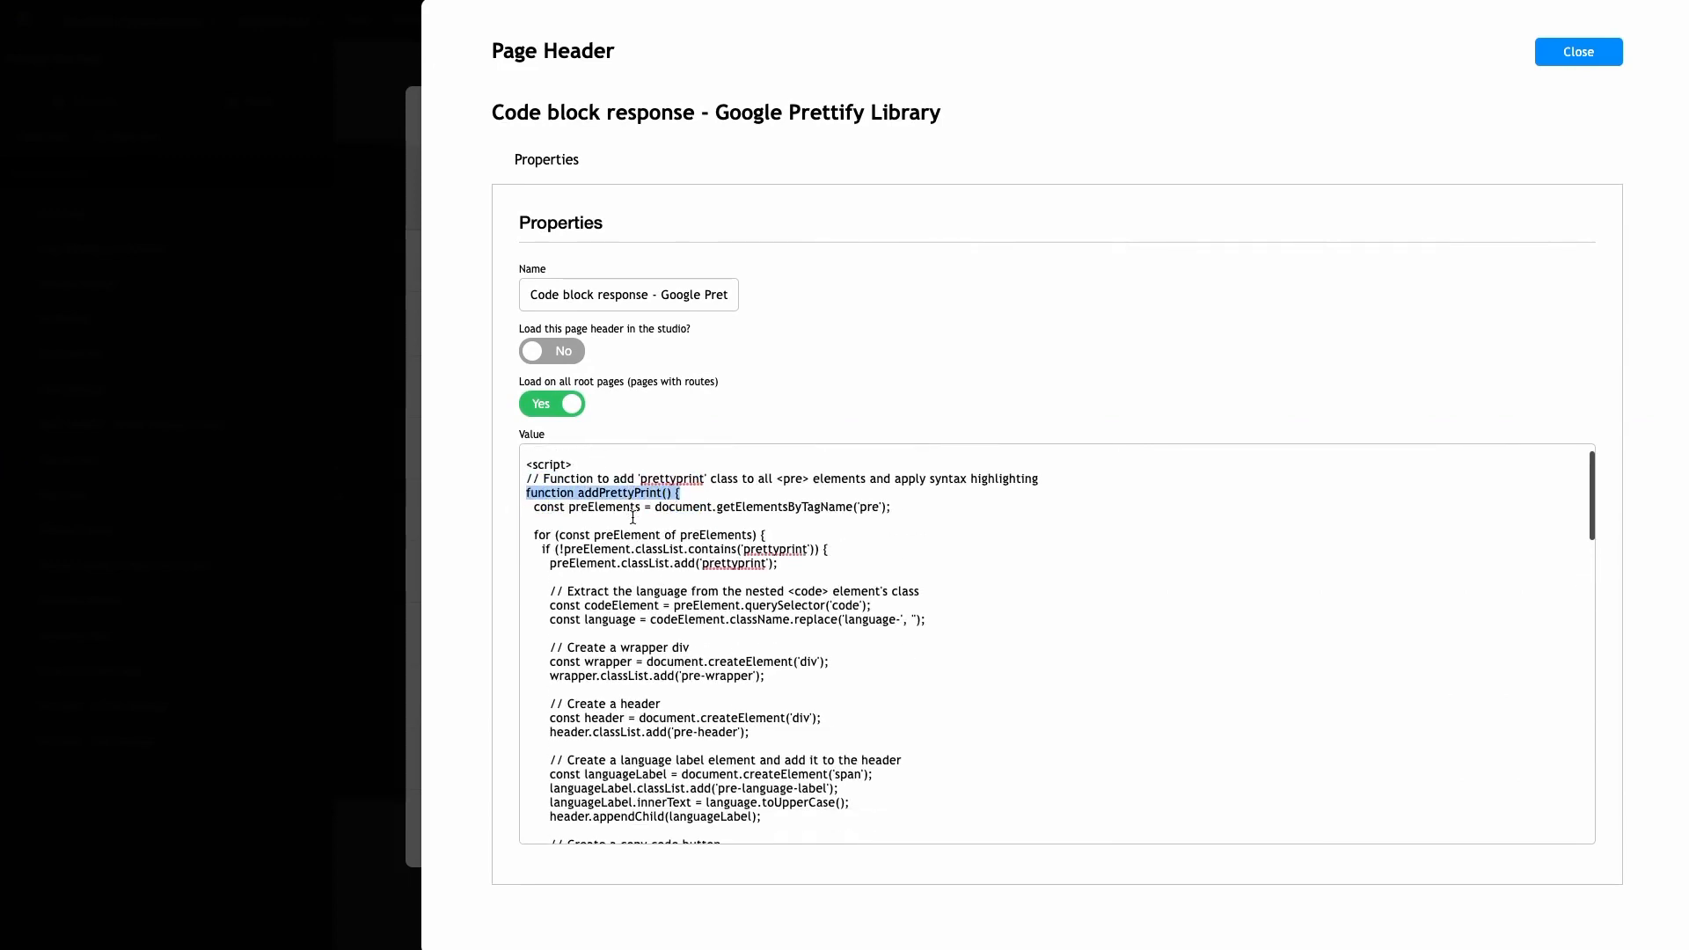
scroll(632, 518, "down", 10)
left_click_drag(527, 678, 690, 676)
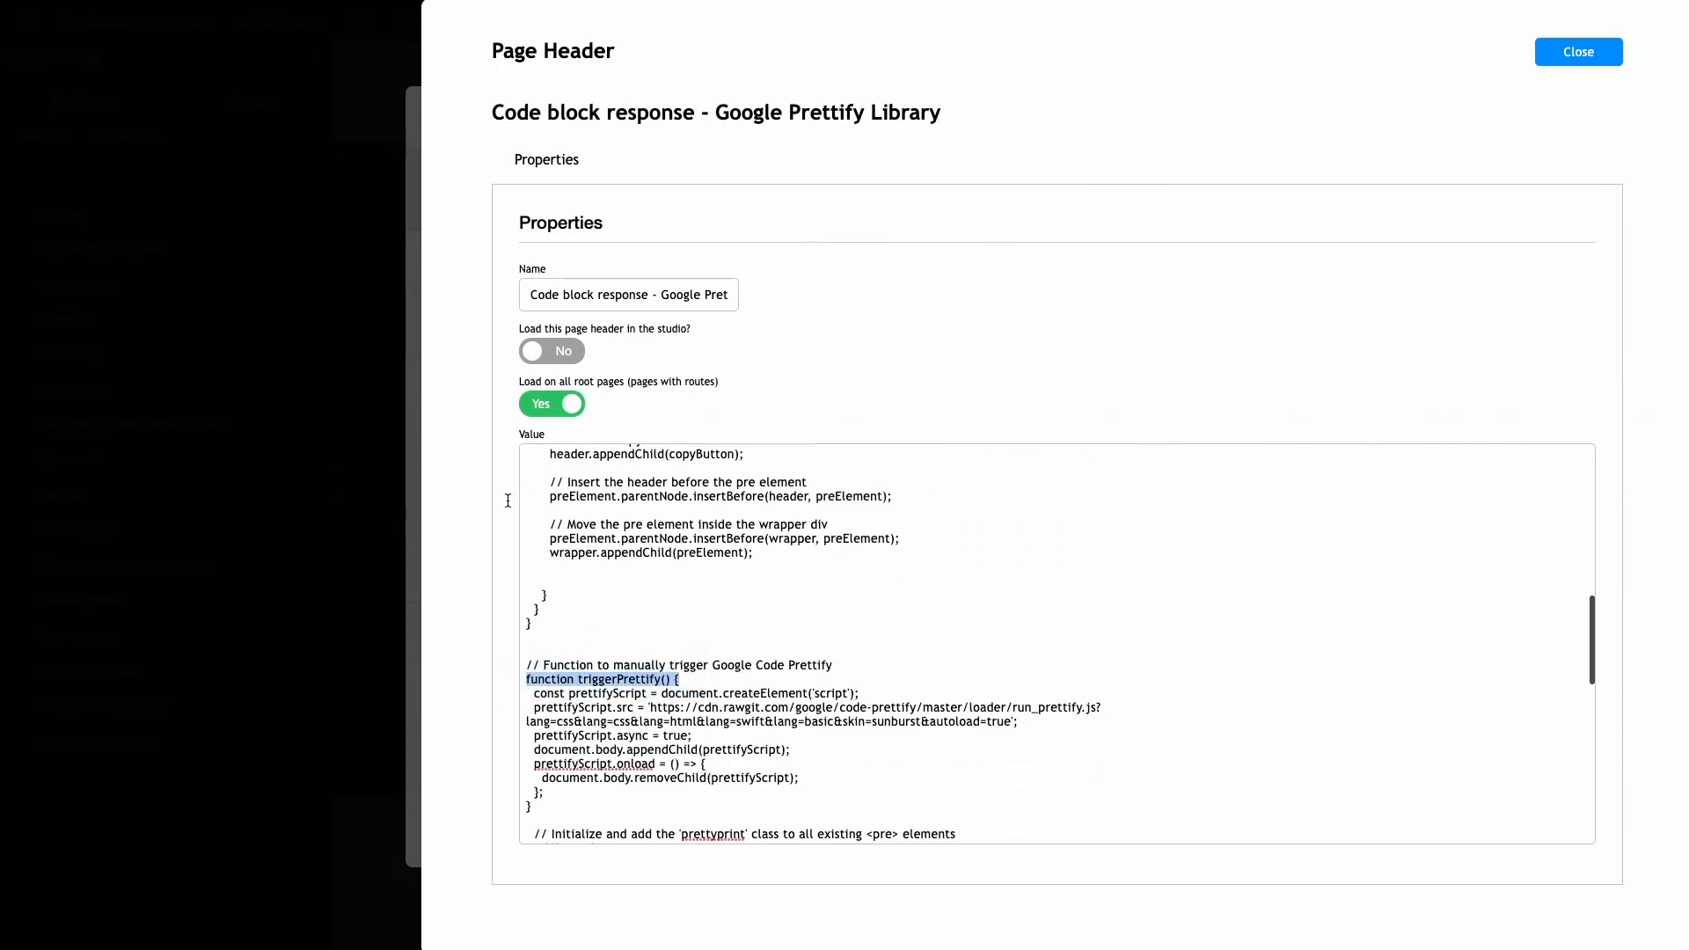
left_click(399, 416)
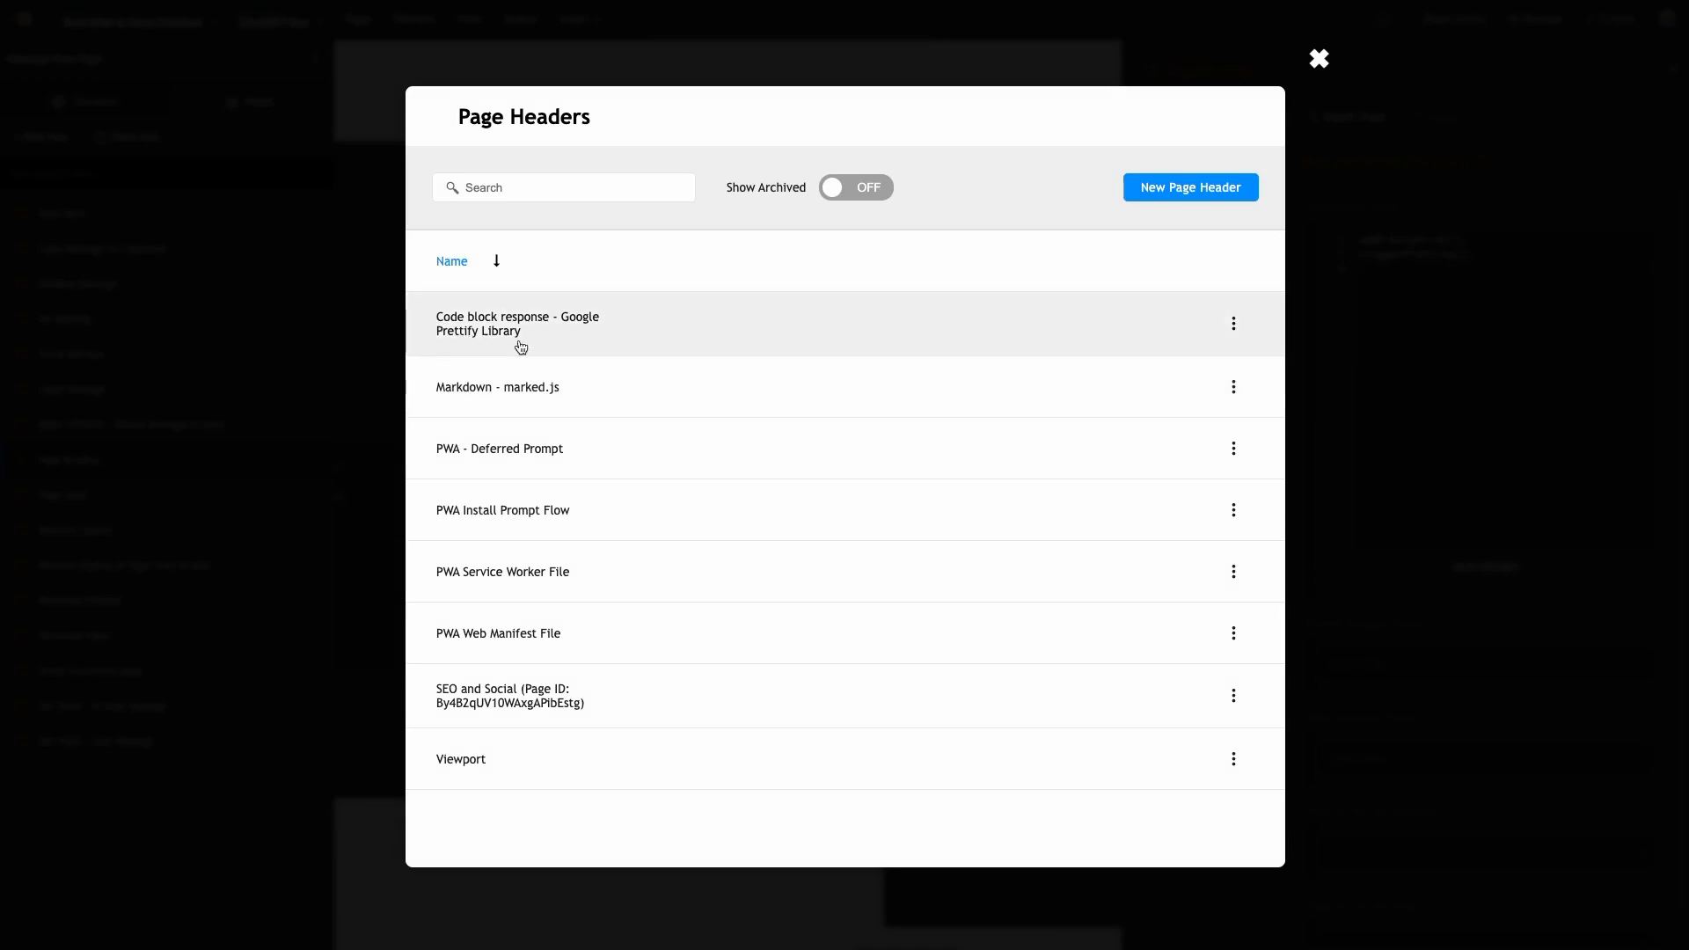
- Reopen the header, select the Prettify loader script URL and tag, then close the panels
left_click(510, 331)
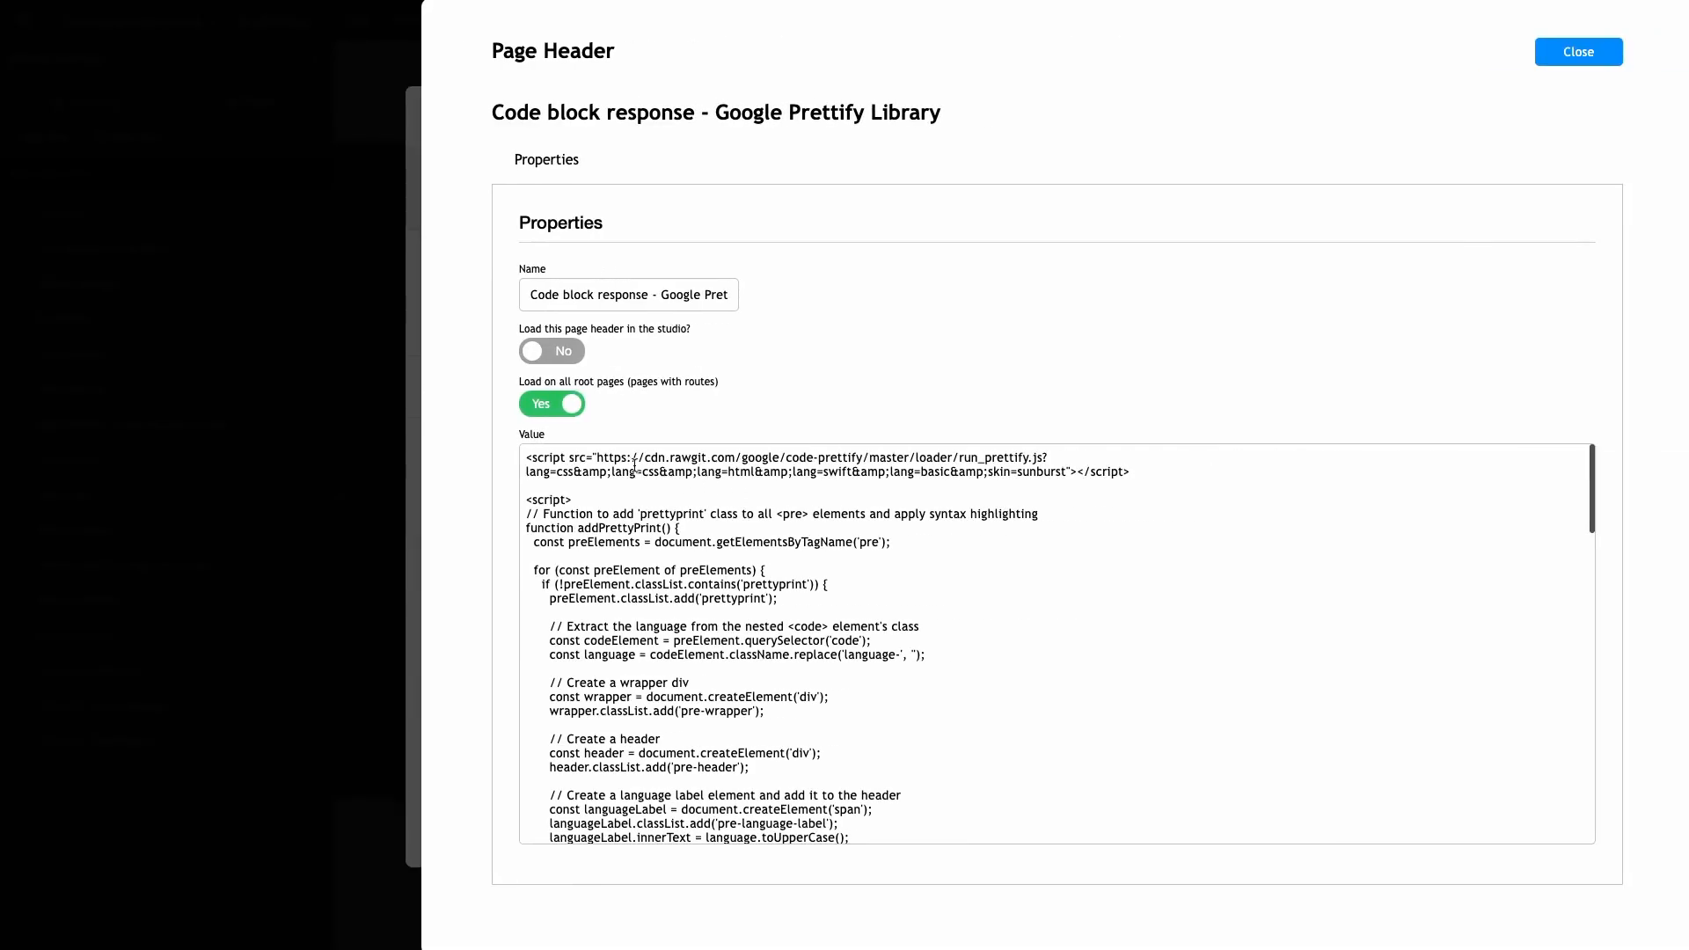
left_click_drag(595, 459, 1012, 475)
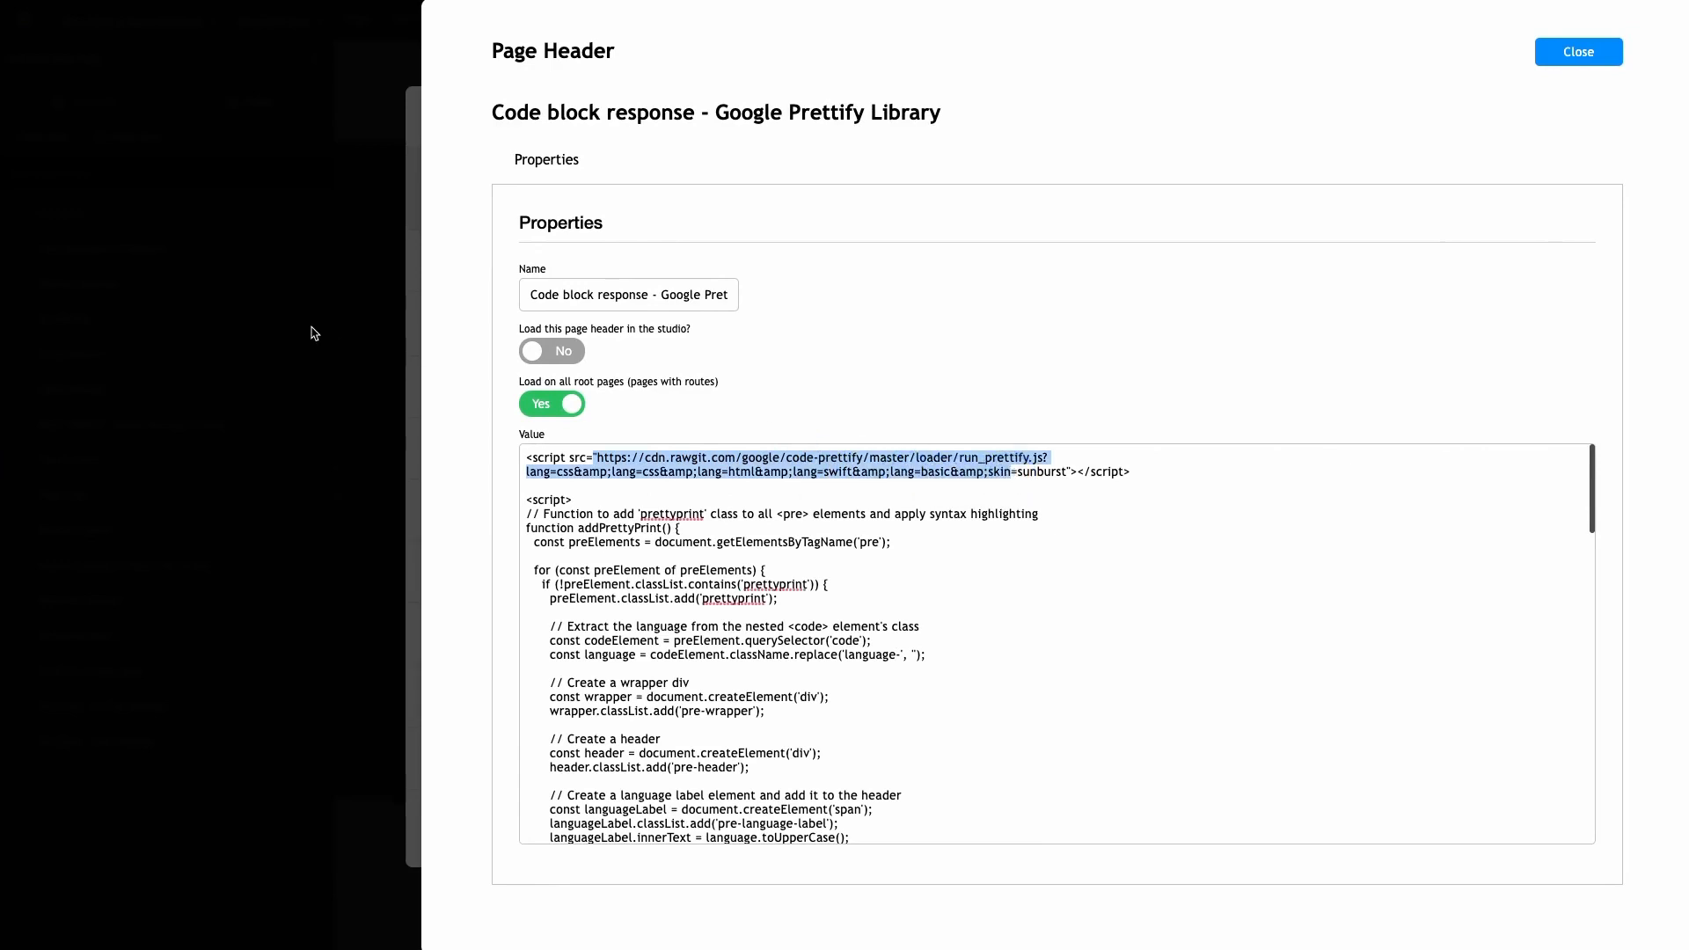
left_click_drag(522, 460, 1164, 474)
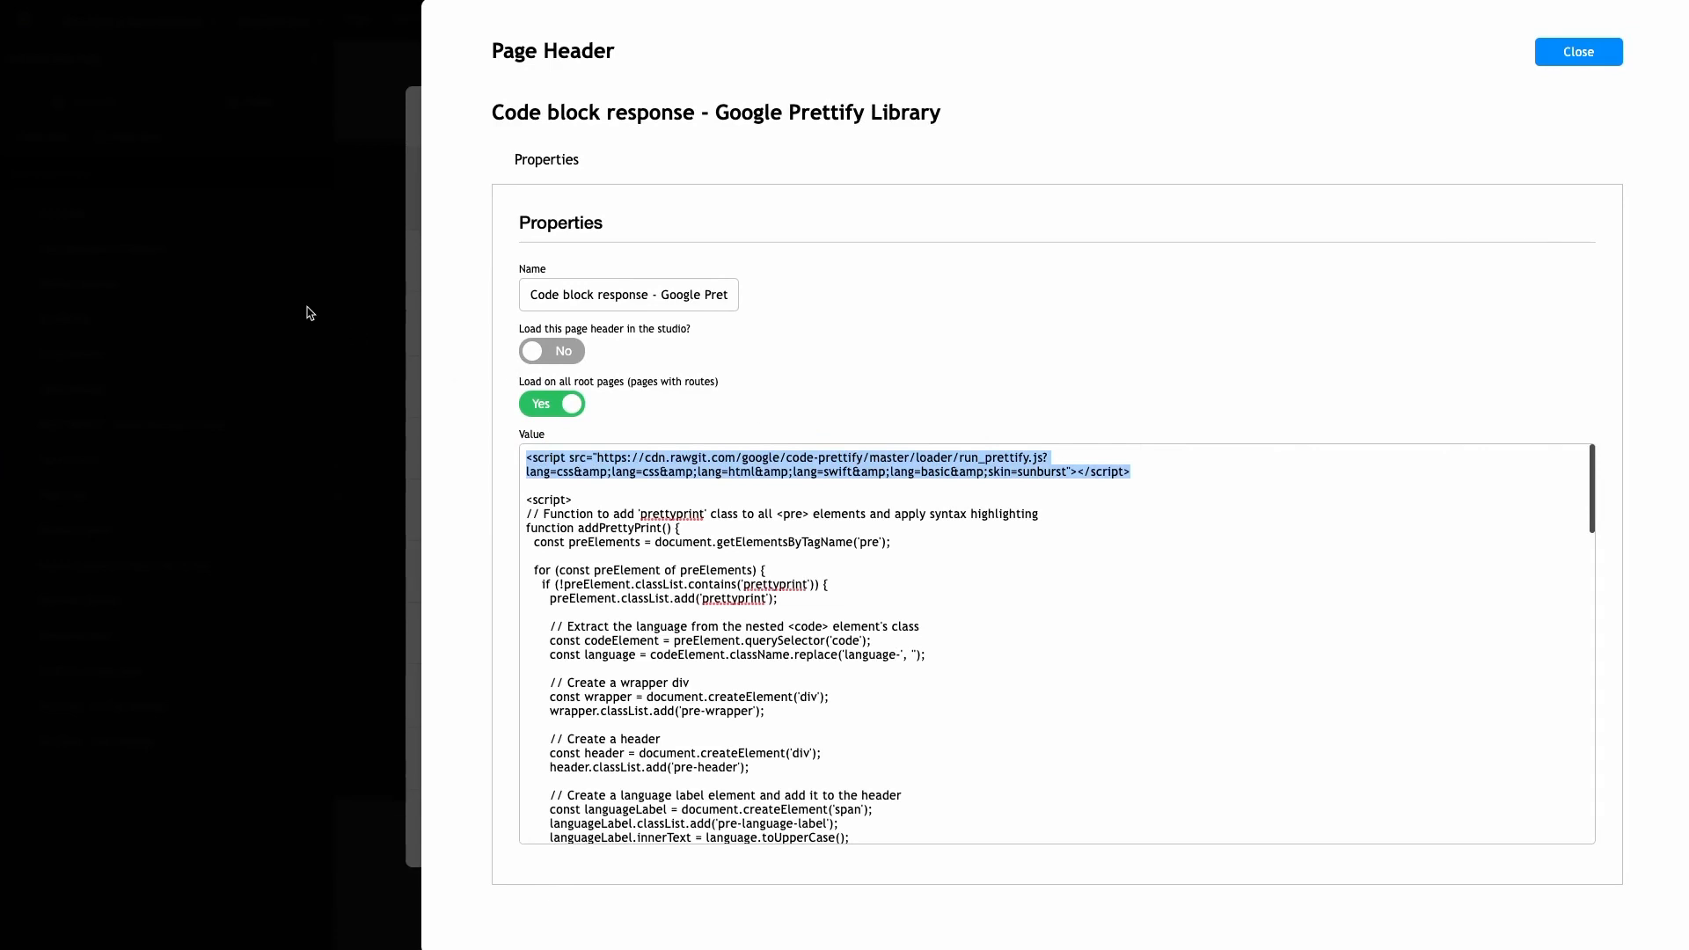
left_click(331, 381)
left_click(311, 325)
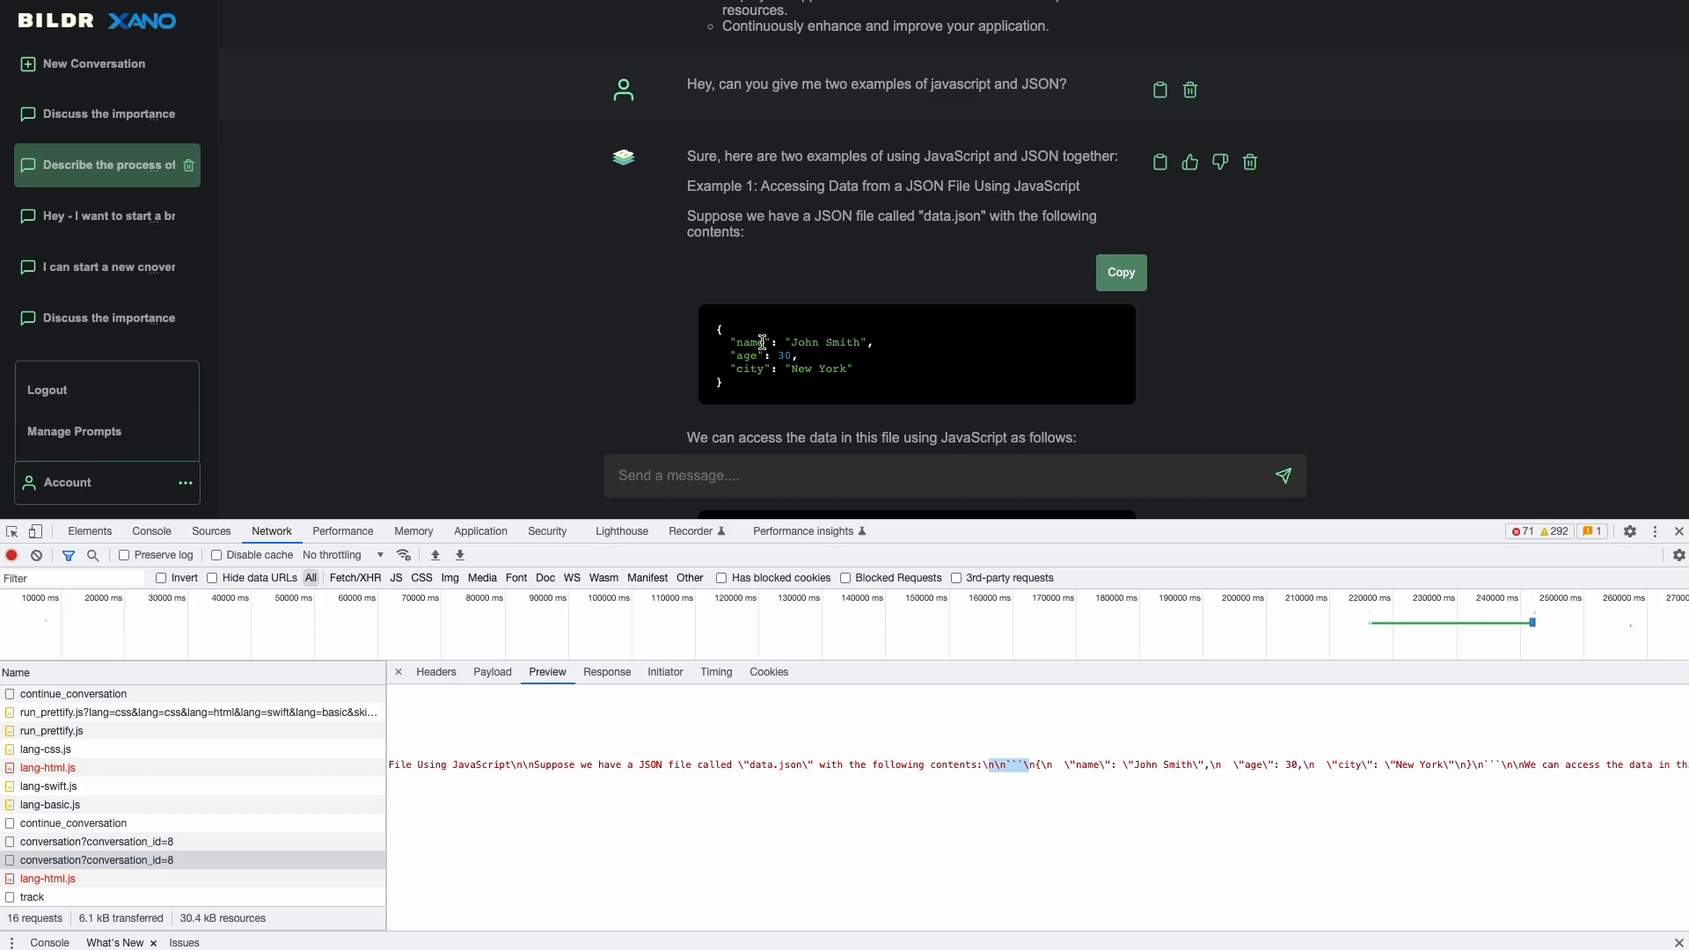
- Copy the const person code block with its Copy button and paste it into the message box
scroll(762, 343, "down", 1)
scroll(763, 352, "down", 1)
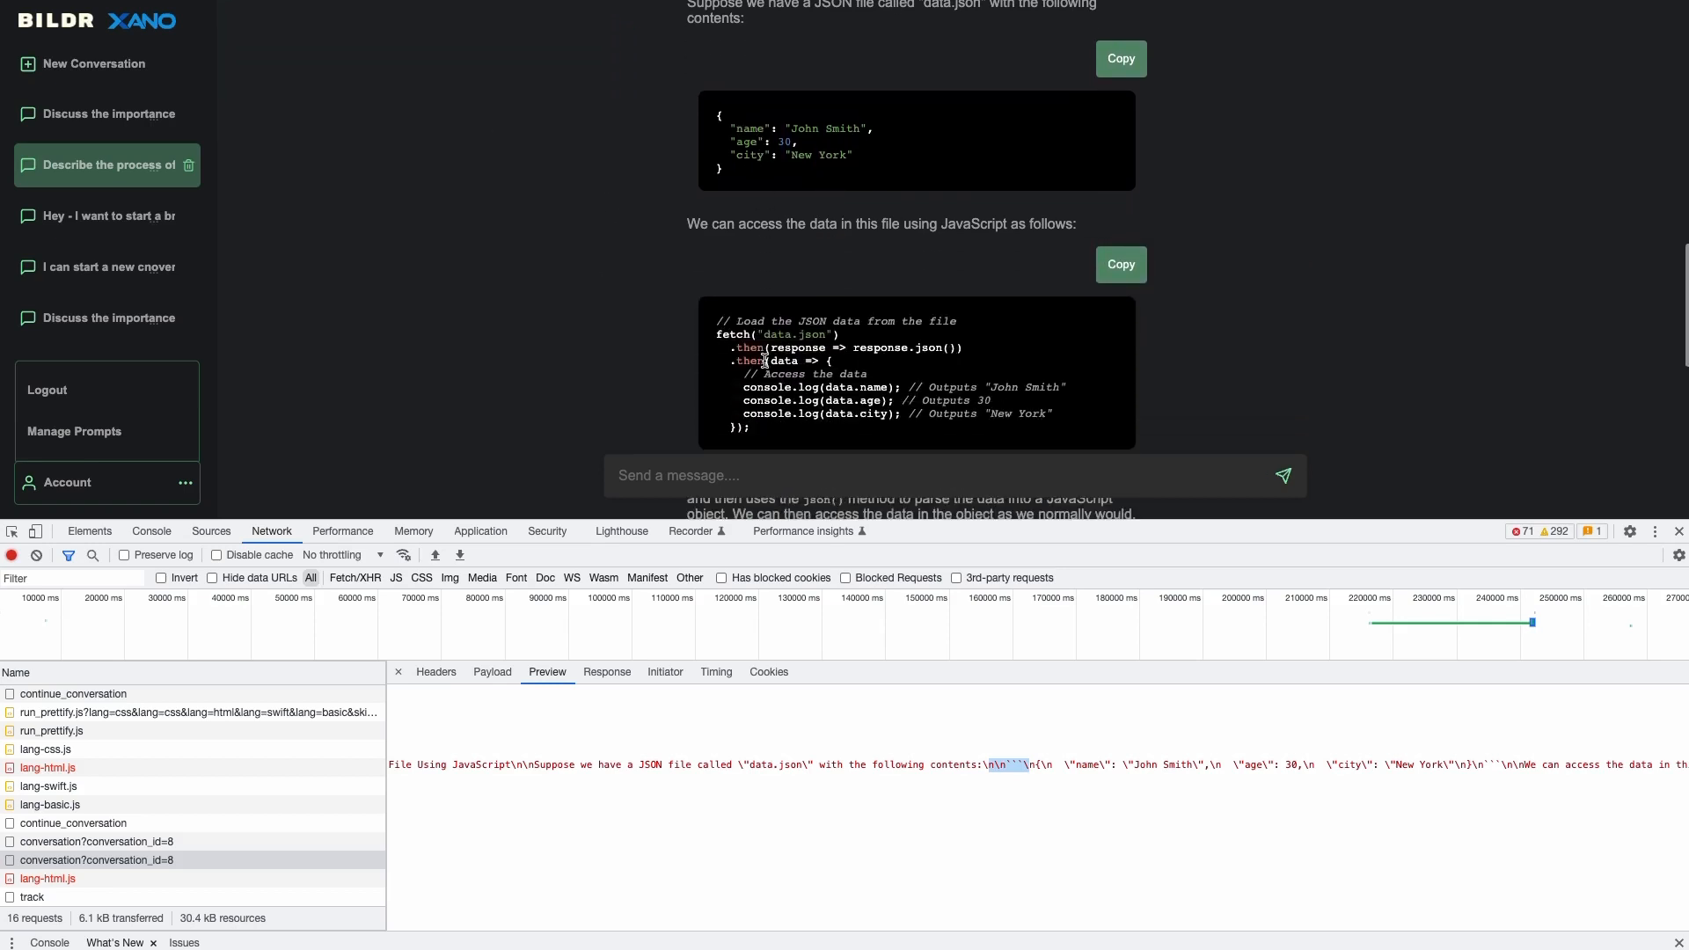
scroll(842, 412, "down", 3)
scroll(818, 286, "down", 2)
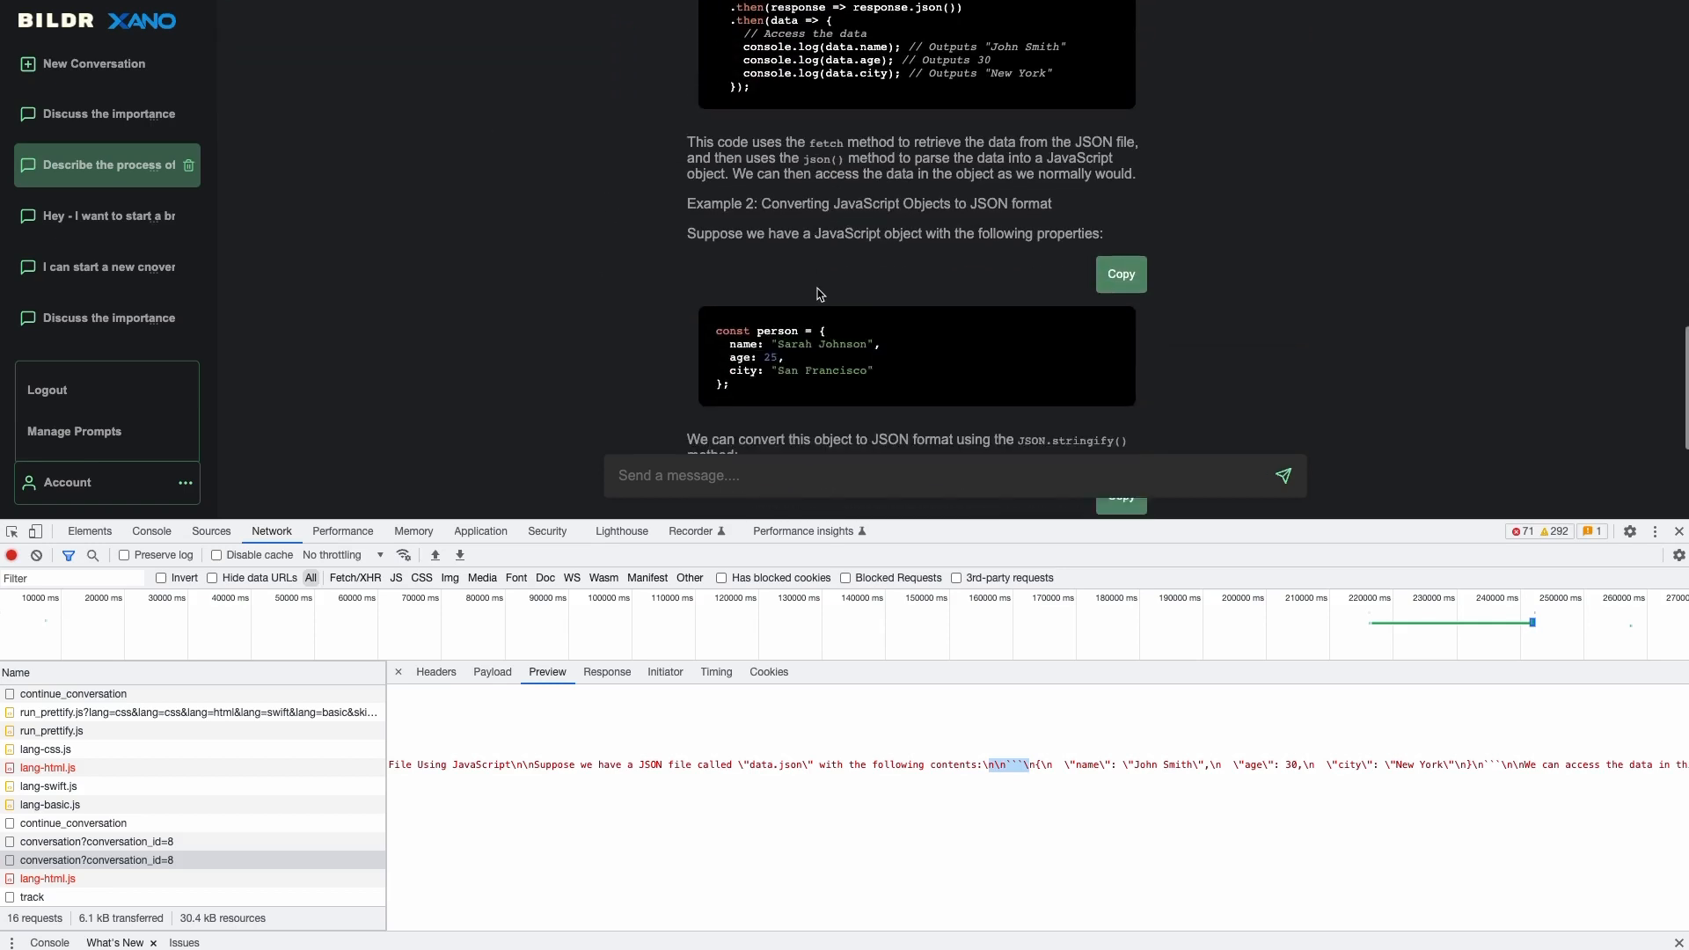
scroll(847, 388, "down", 1)
left_click(1121, 179)
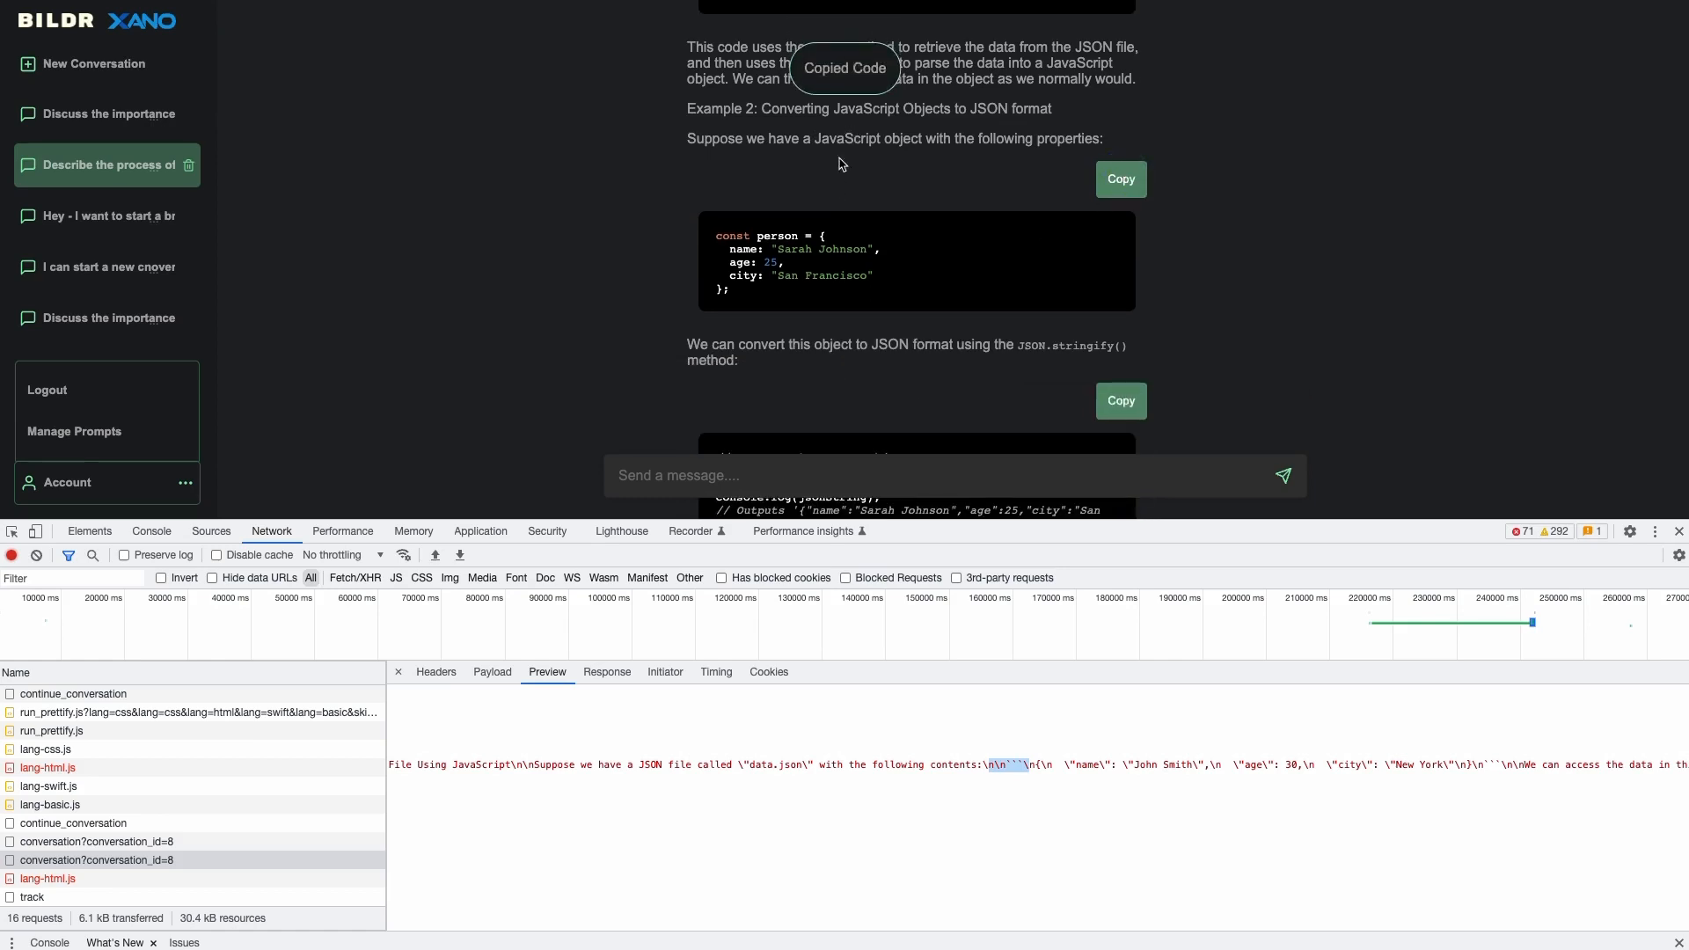
left_click(718, 475)
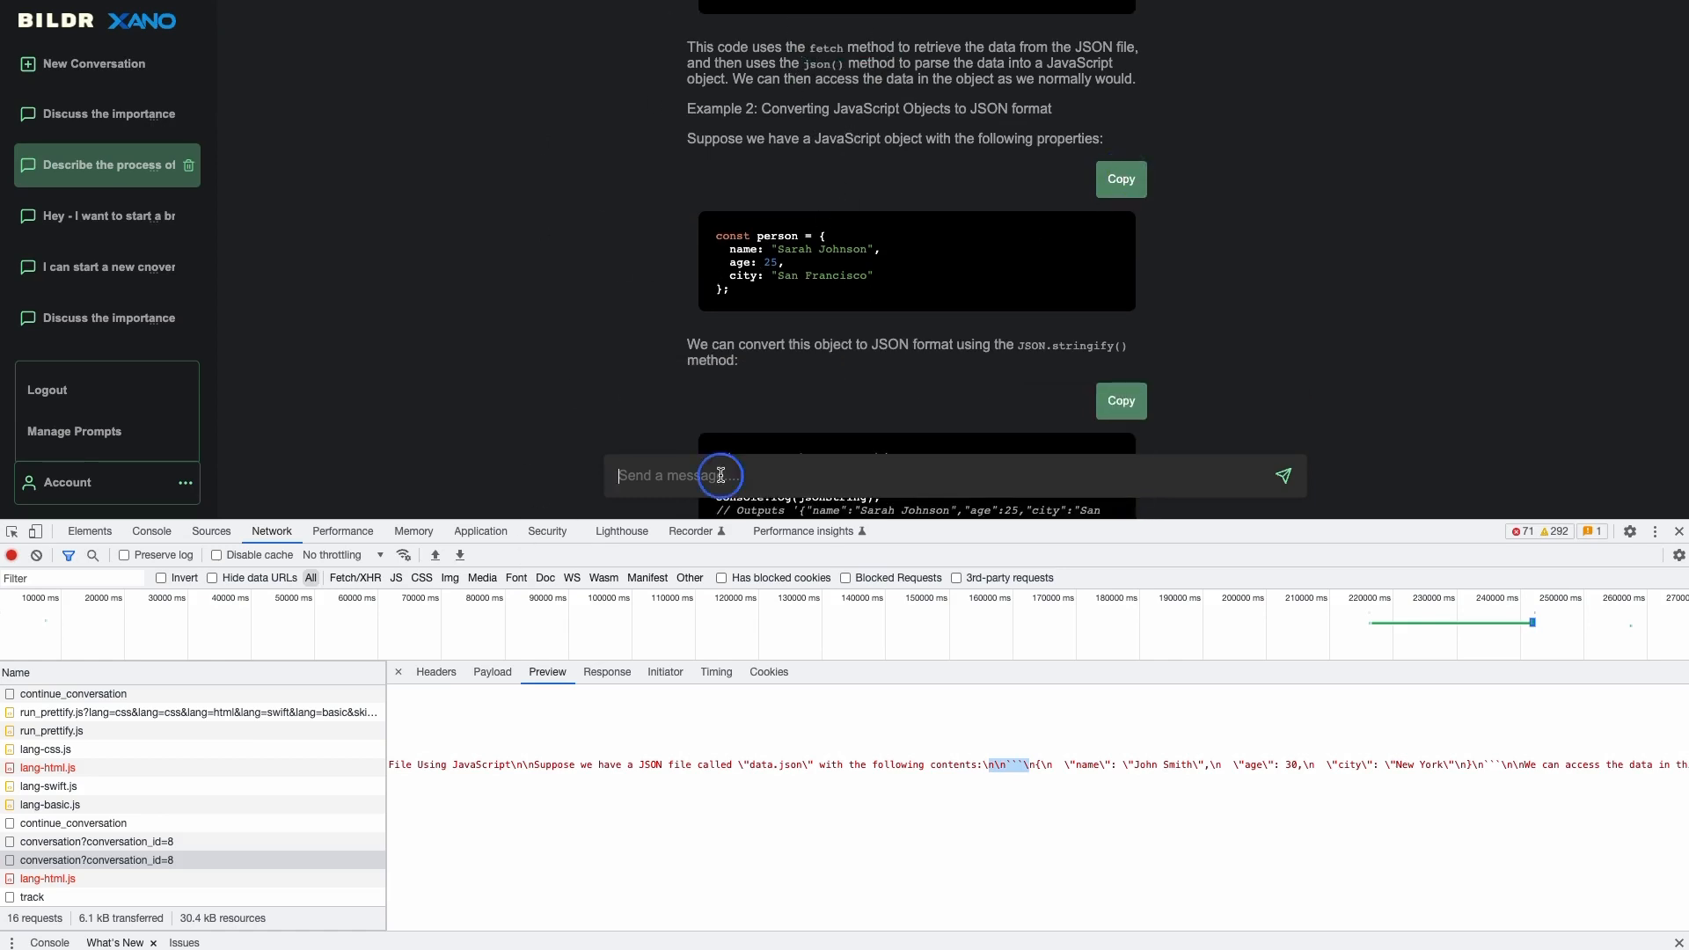
key("ctrl+v")
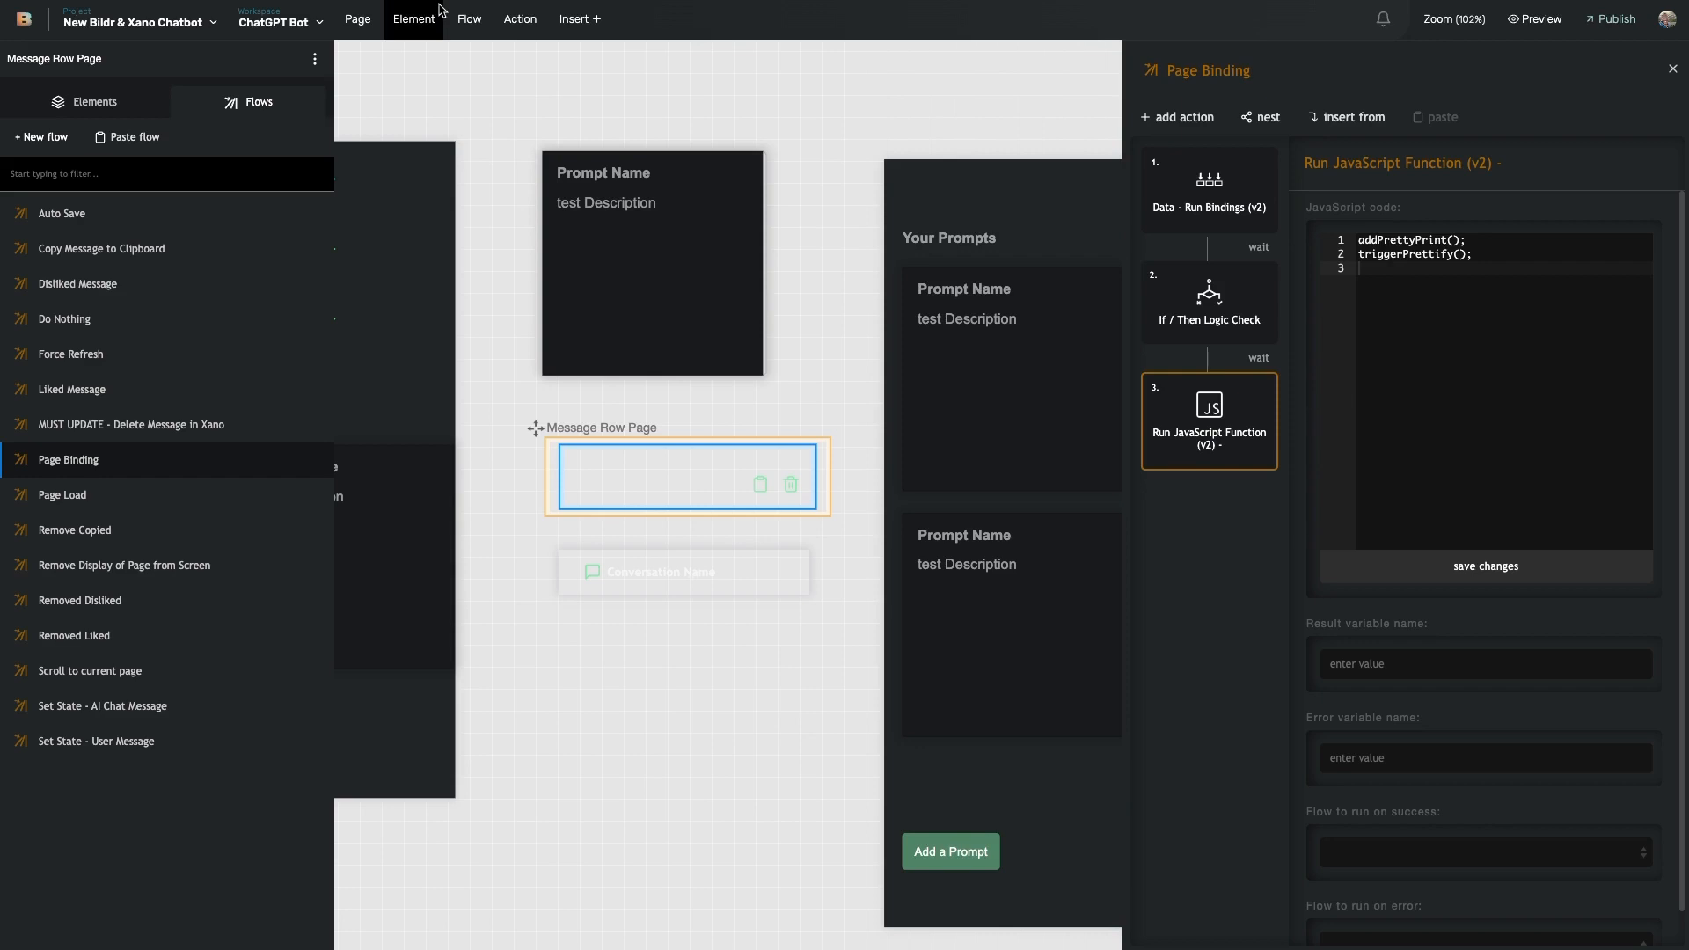
- Check the Page Load flow's If / Then, then switch to the UX/UI conversation and back to the no-code app one
left_click(327, 494)
left_click(1236, 291)
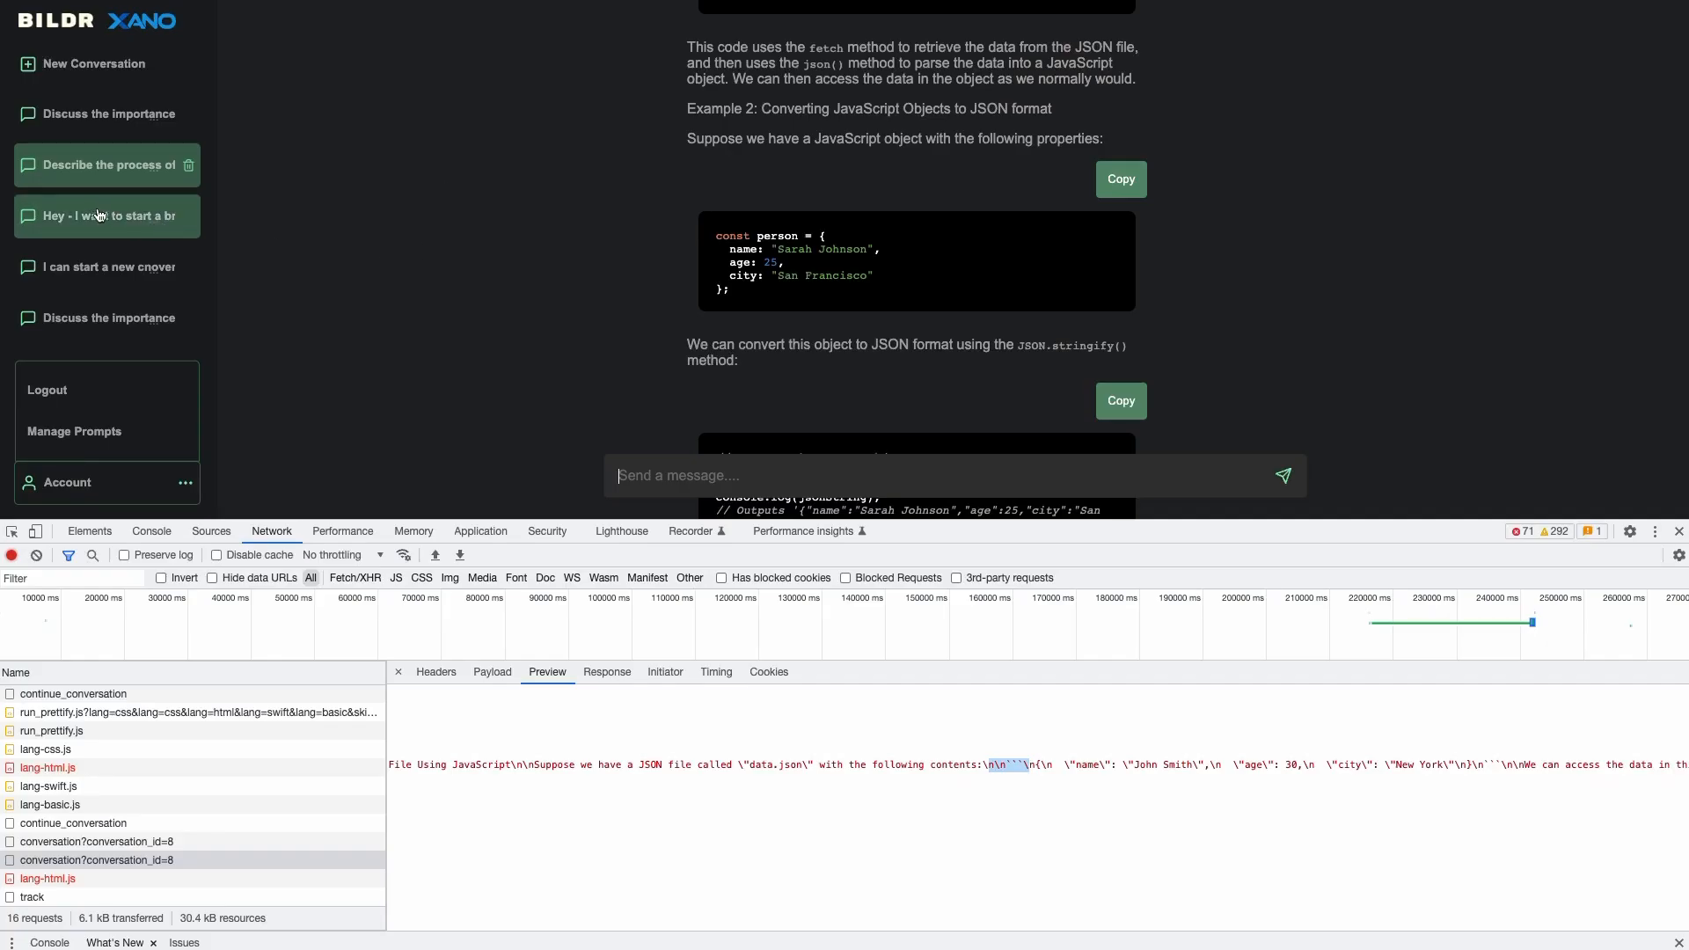
left_click(112, 116)
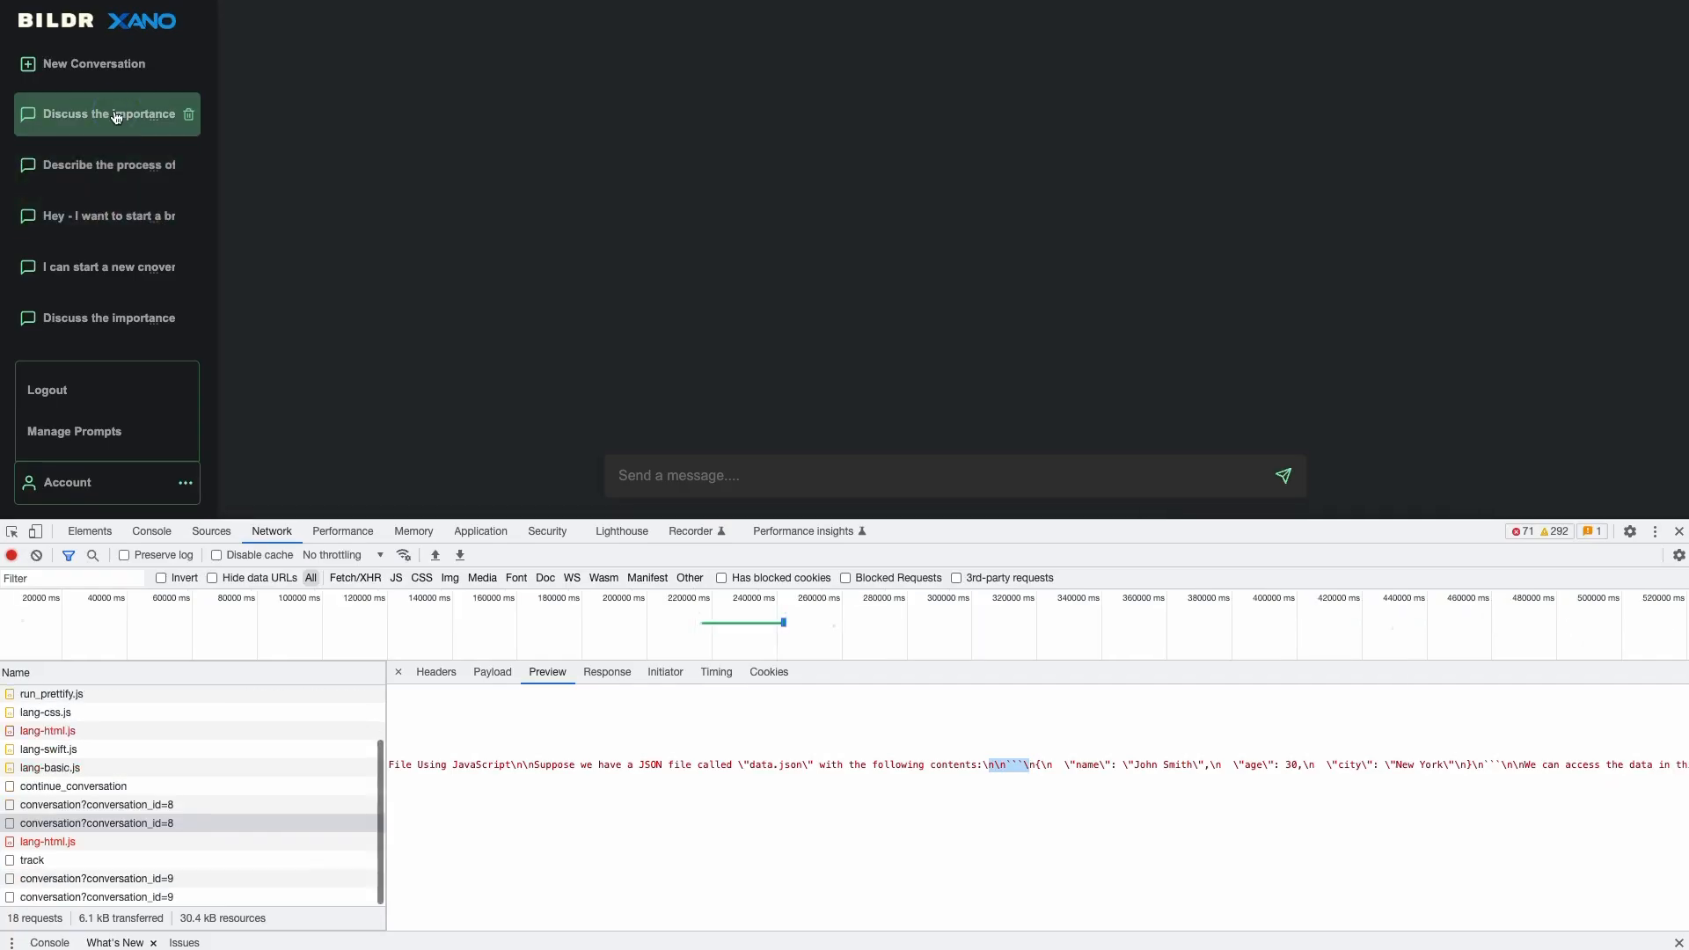
left_click(110, 166)
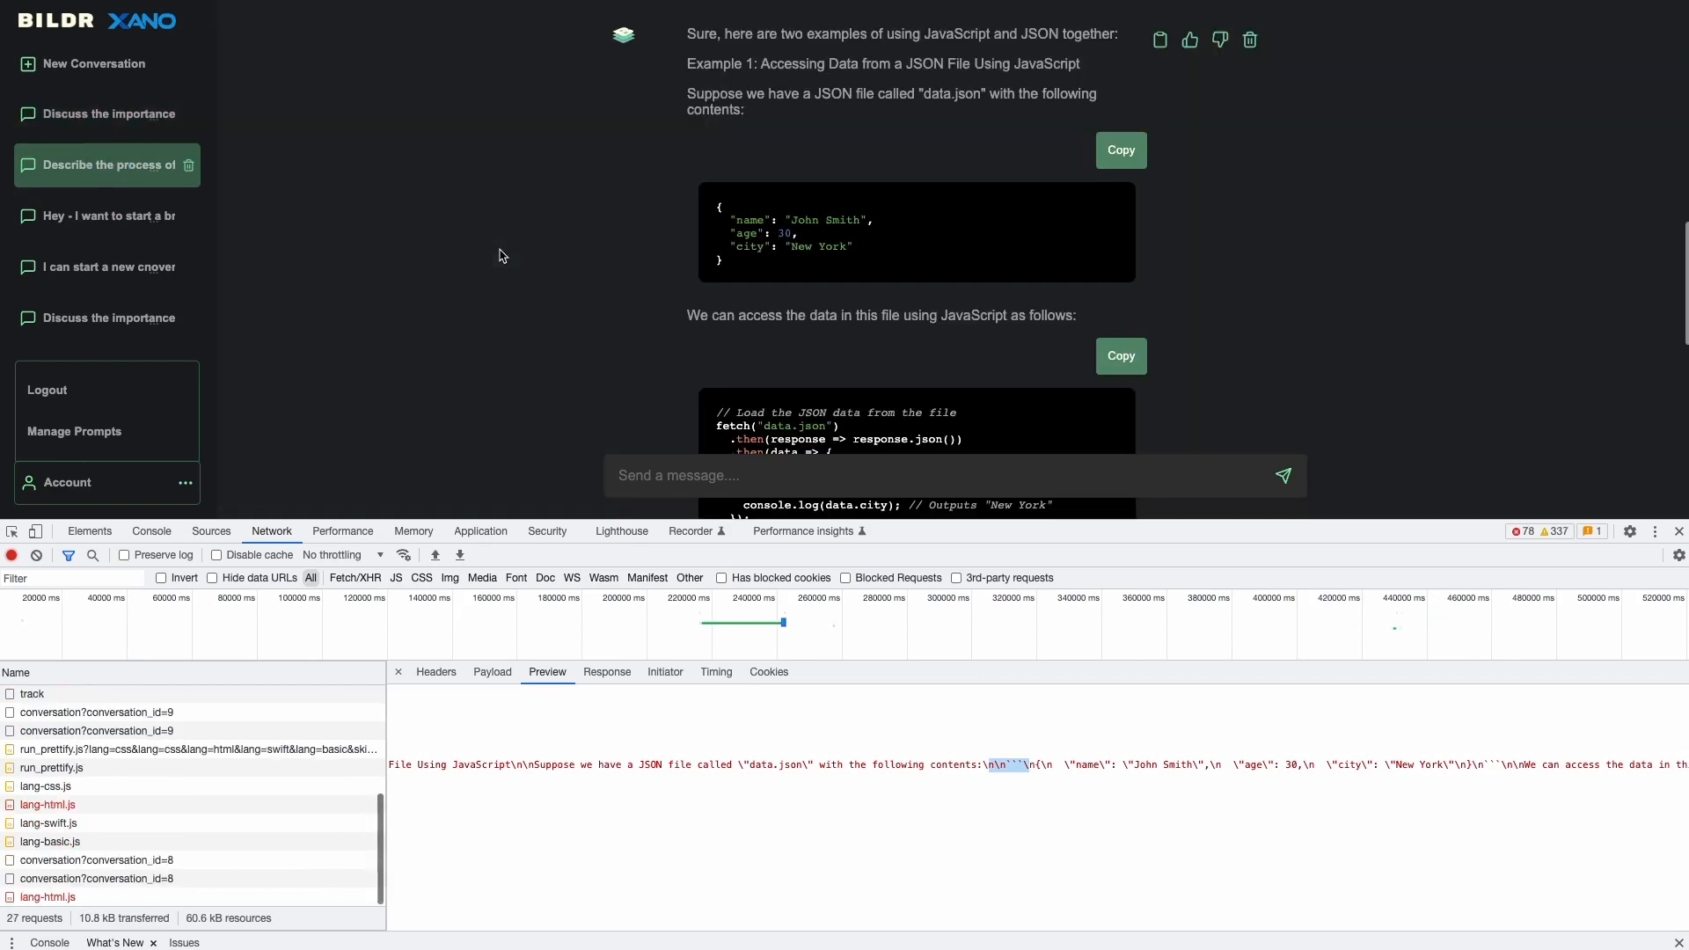
- Scroll through the answer and drag the DevTools divider down to give the chat more room
scroll(735, 269, "up", 4)
scroll(744, 344, "up", 6)
scroll(748, 185, "down", 10)
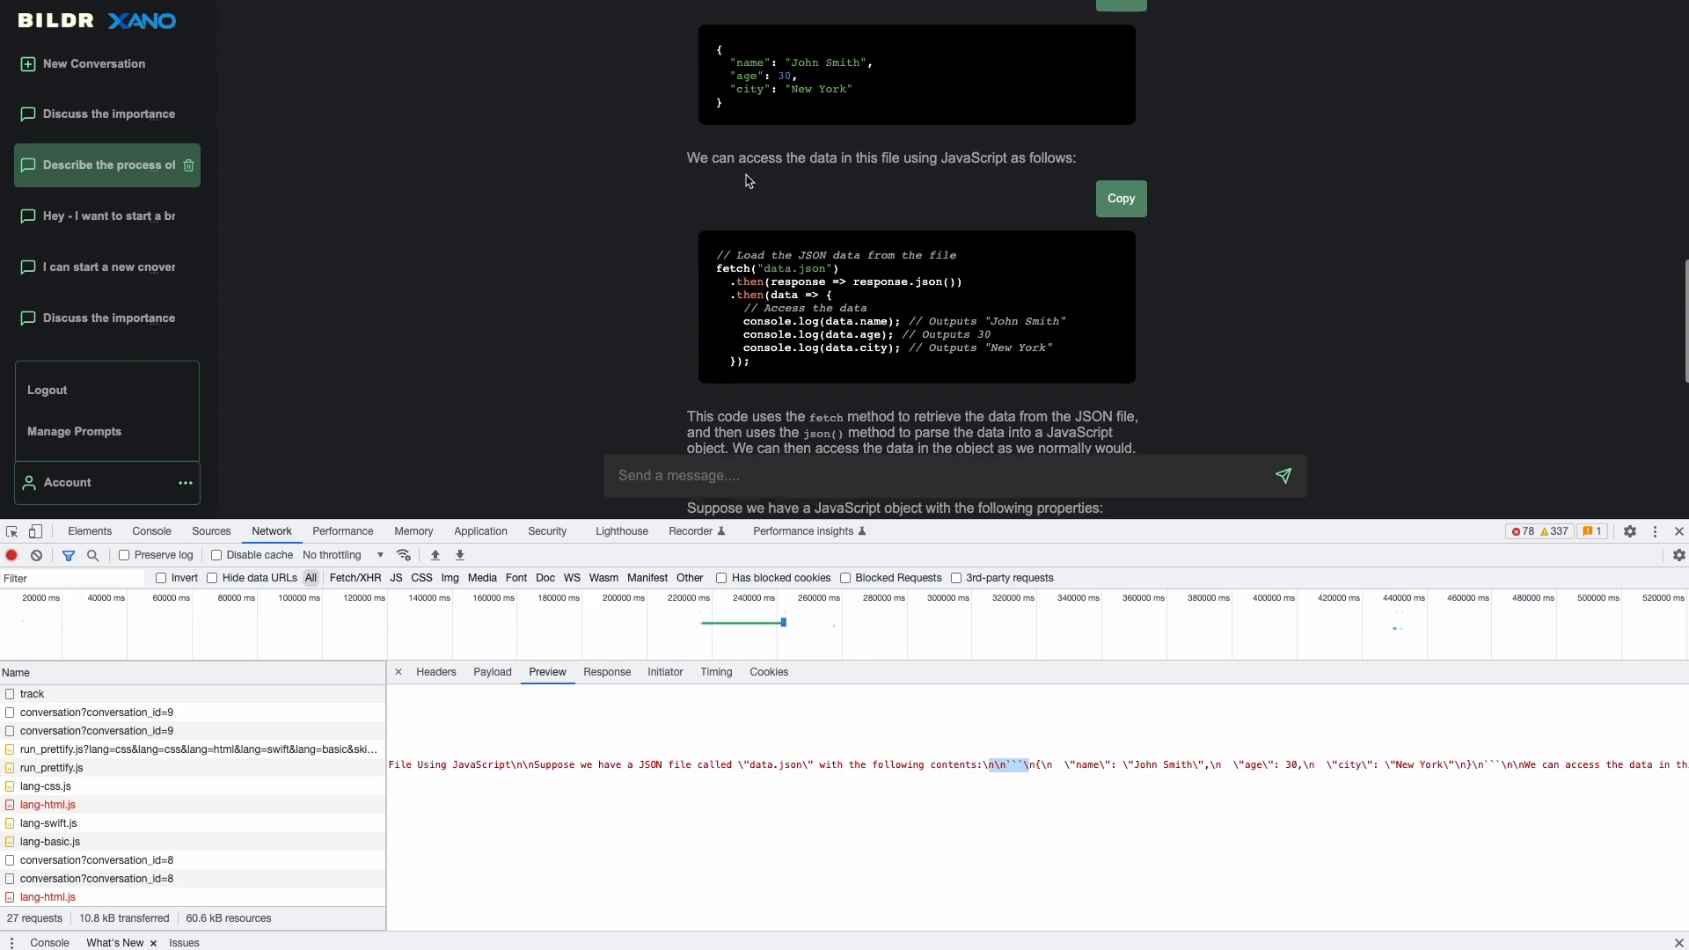
scroll(748, 180, "up", 3)
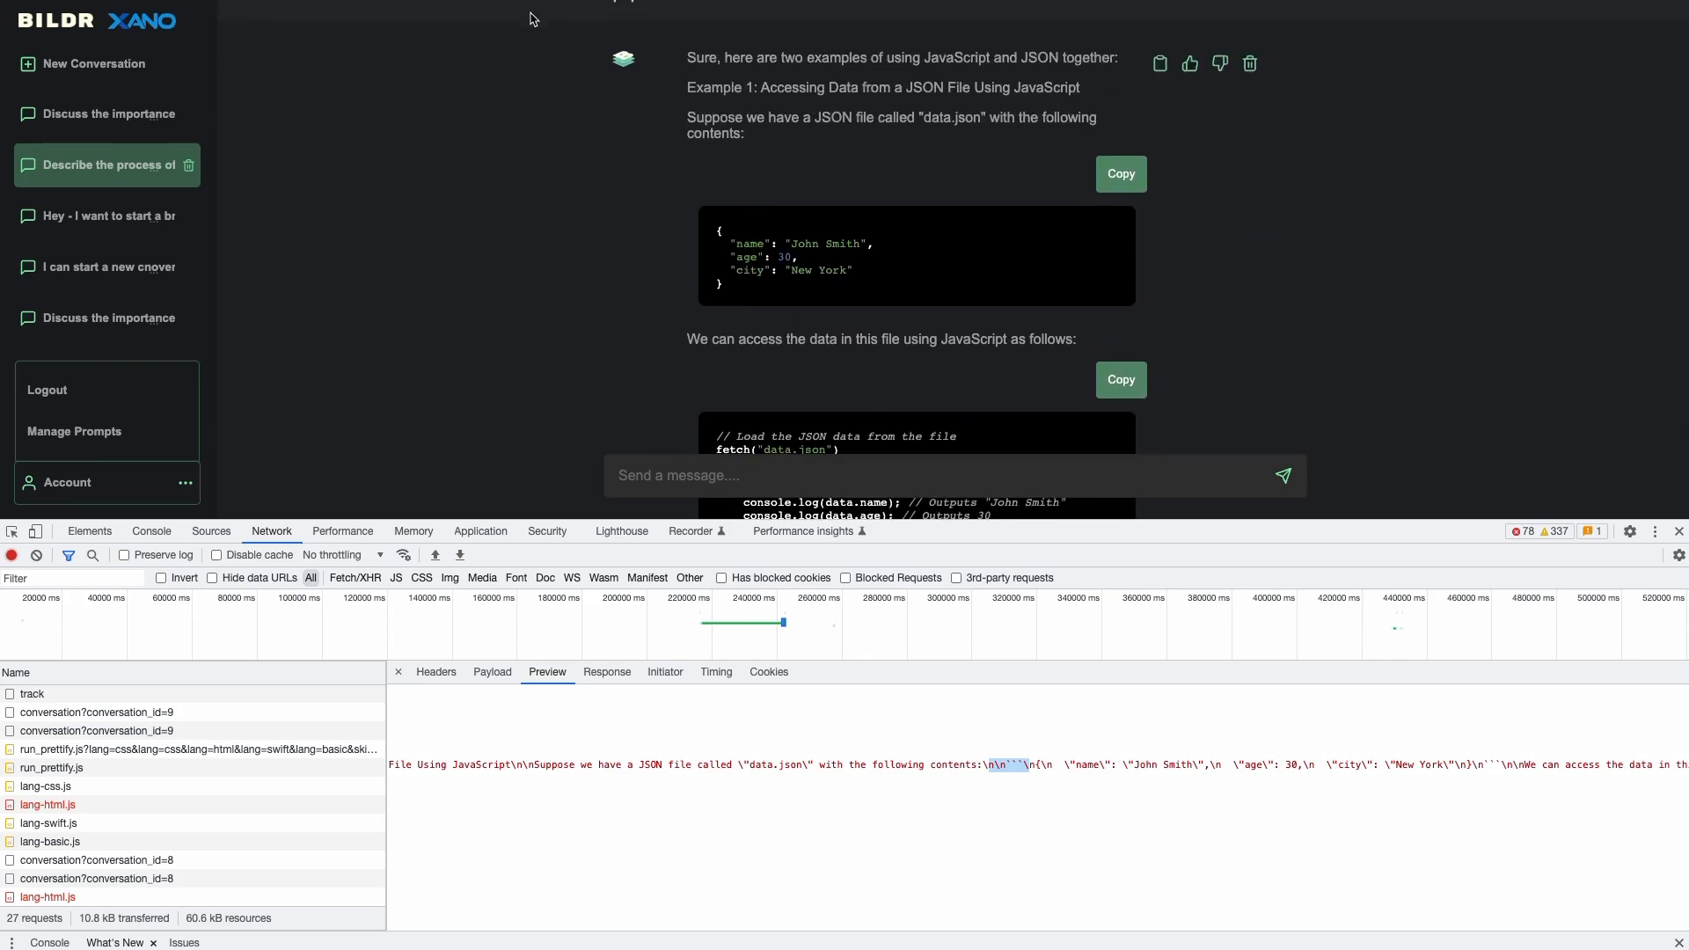
scroll(679, 299, "down", 3)
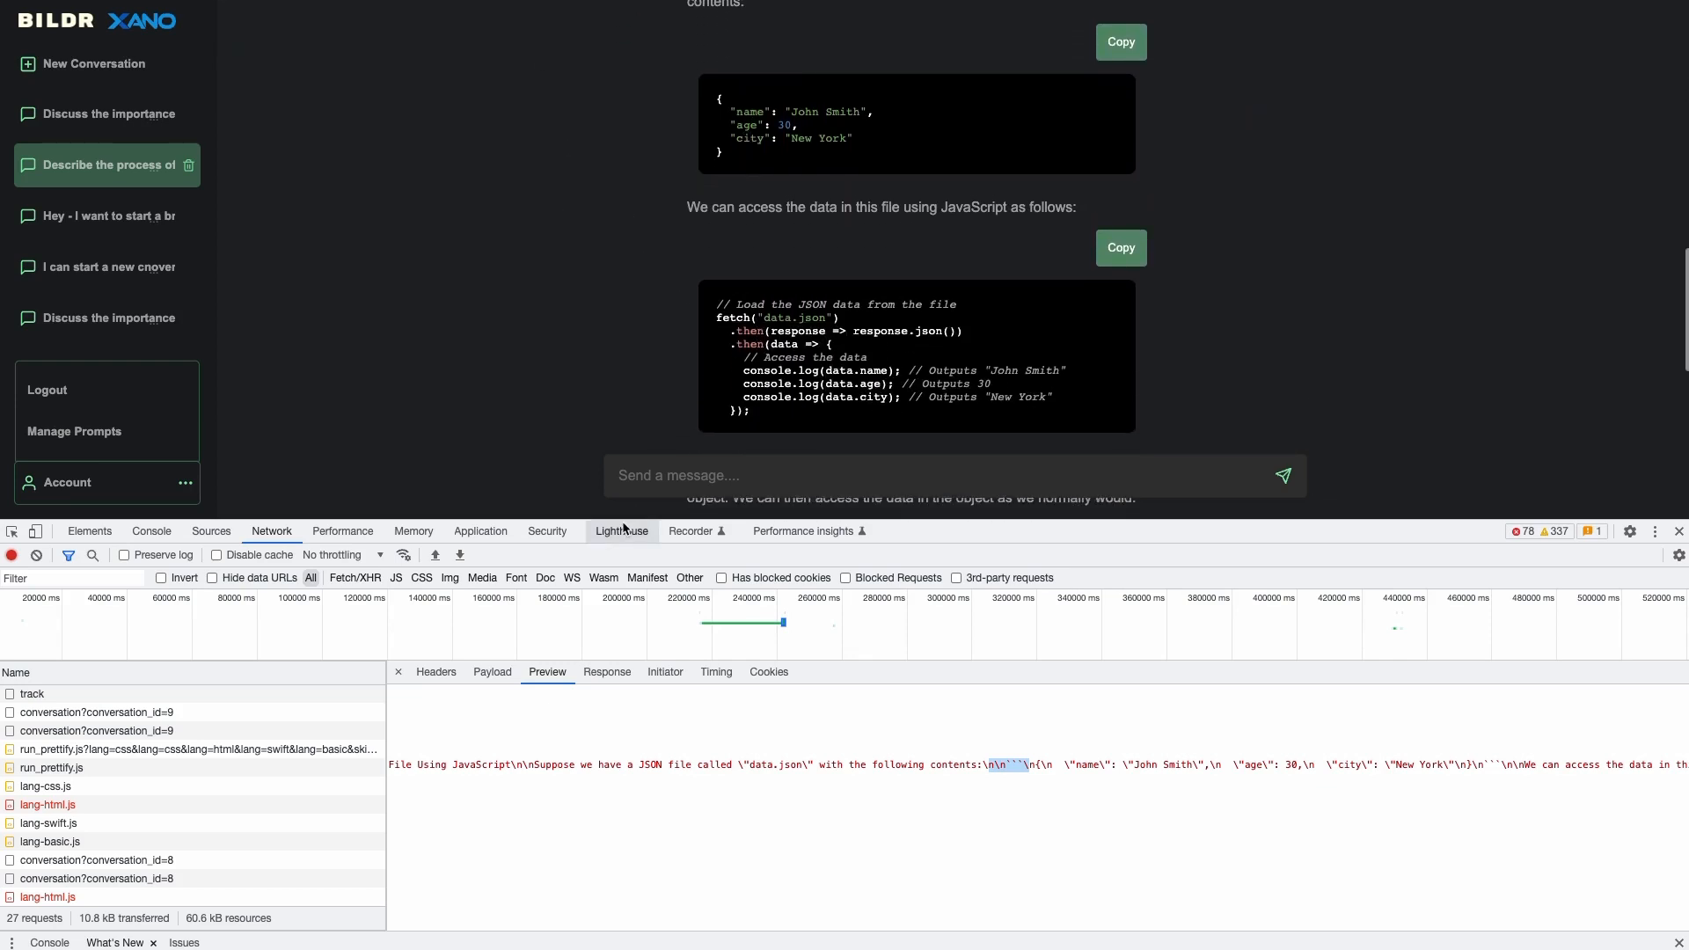
left_click_drag(623, 522, 623, 714)
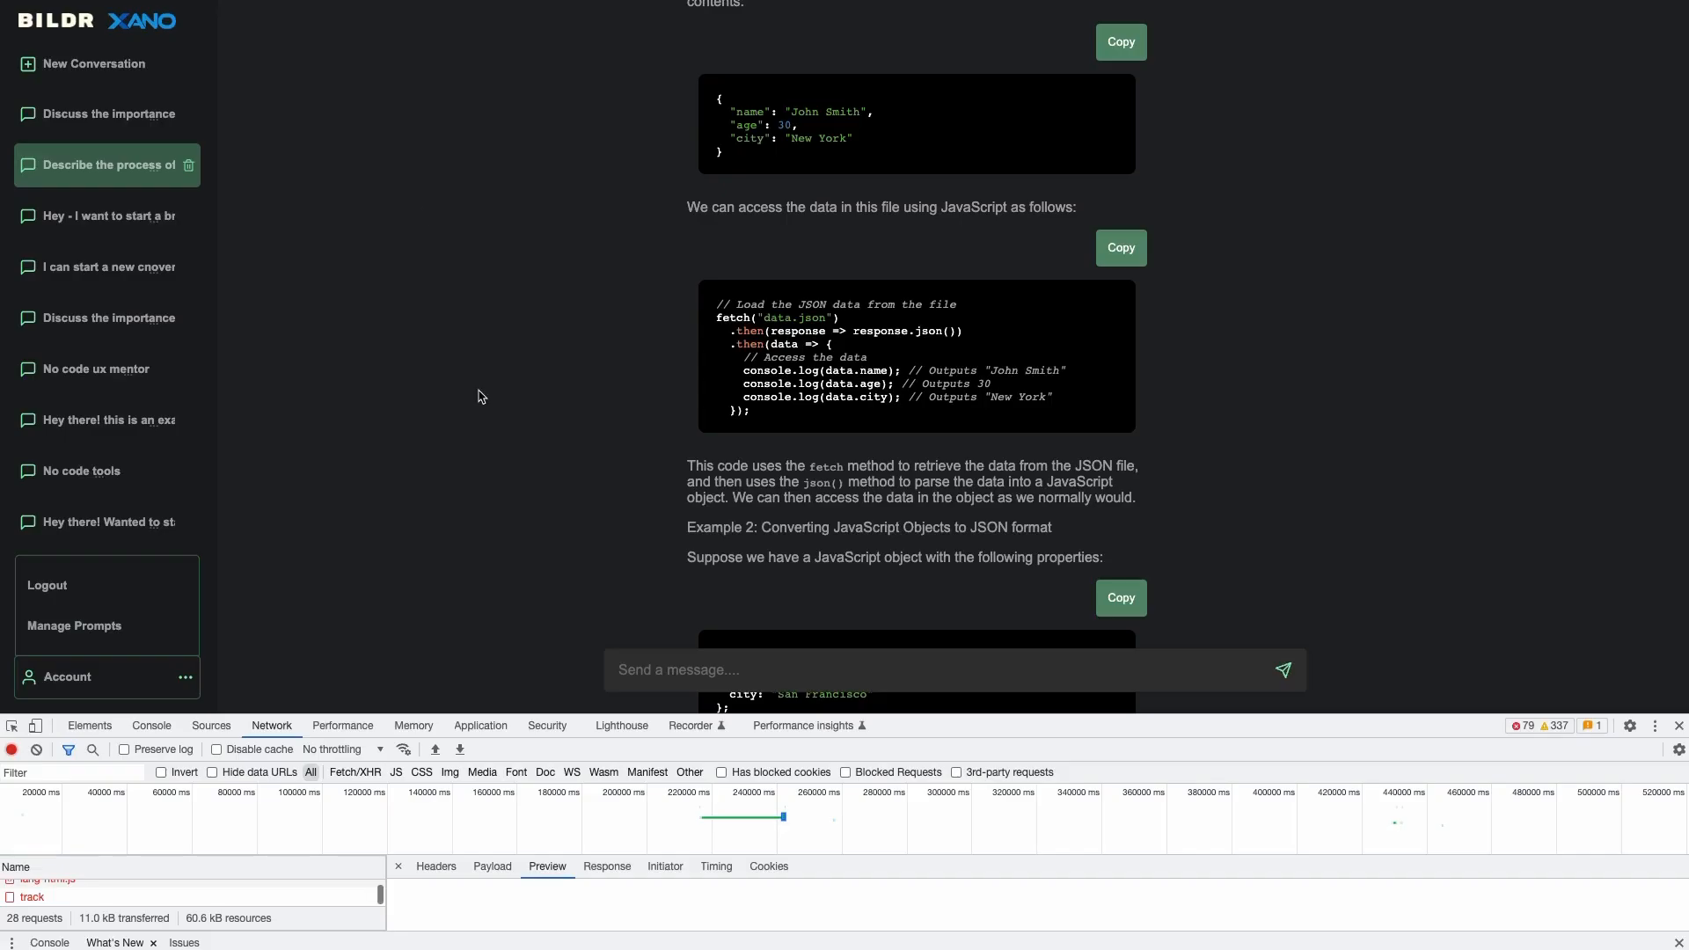
- Enlarge DevTools, collapse message 3, and expand then collapse message 0 in the response preview
left_click_drag(445, 710, 440, 446)
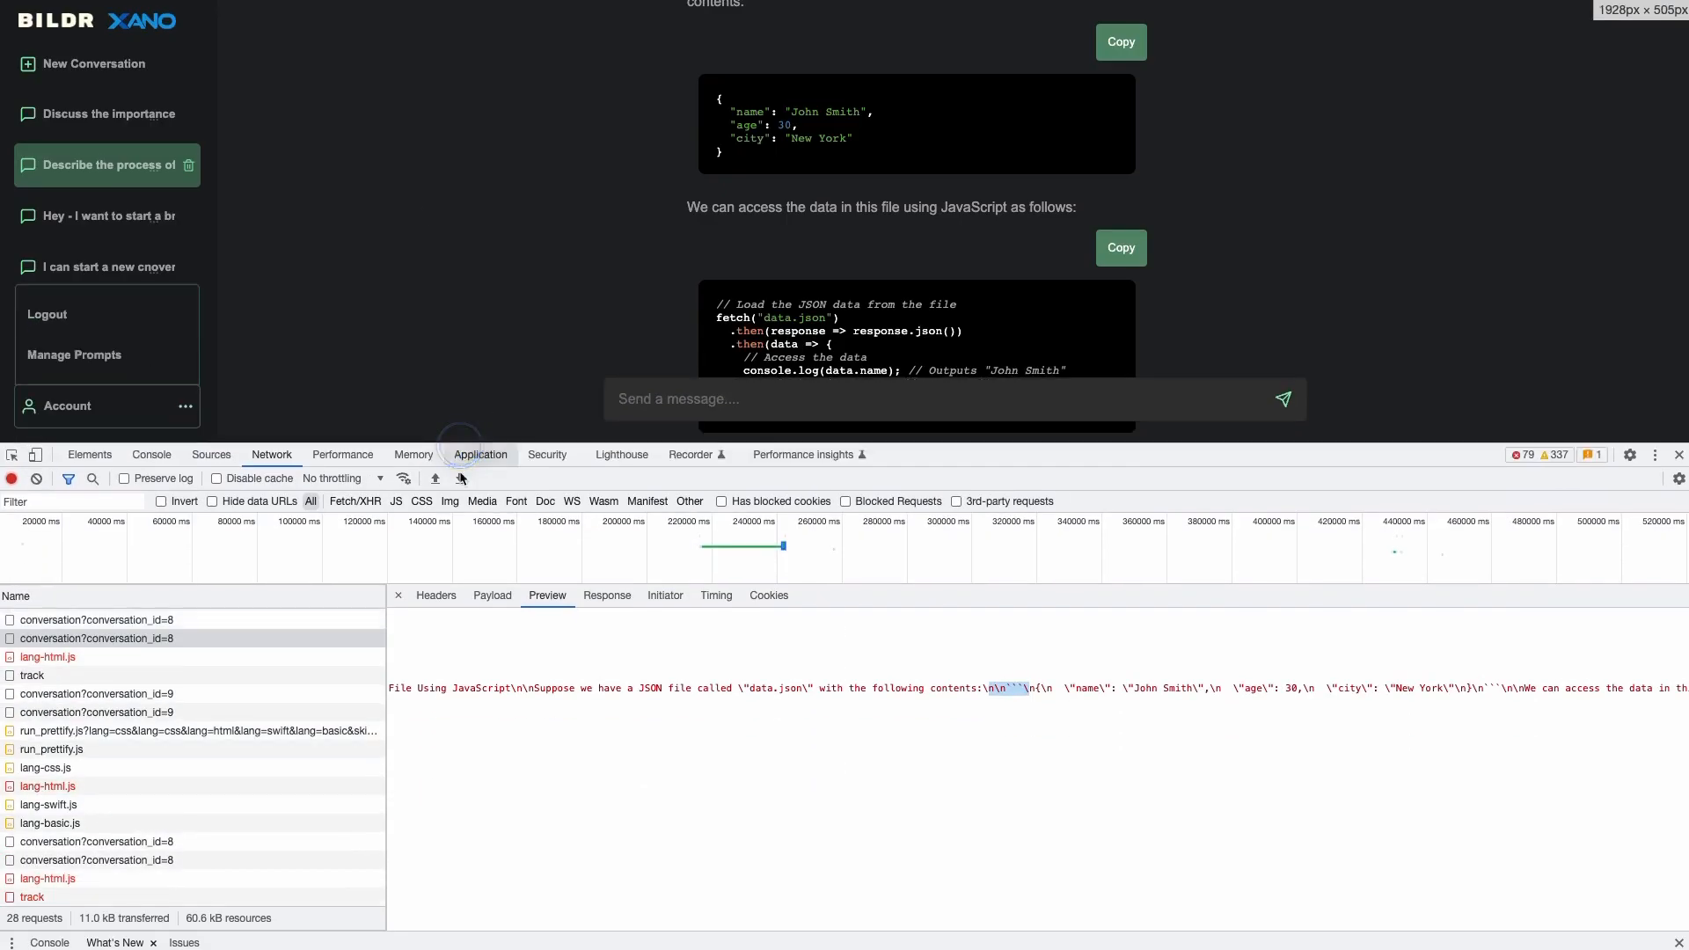
scroll(493, 710, "left", 10)
left_click(407, 675)
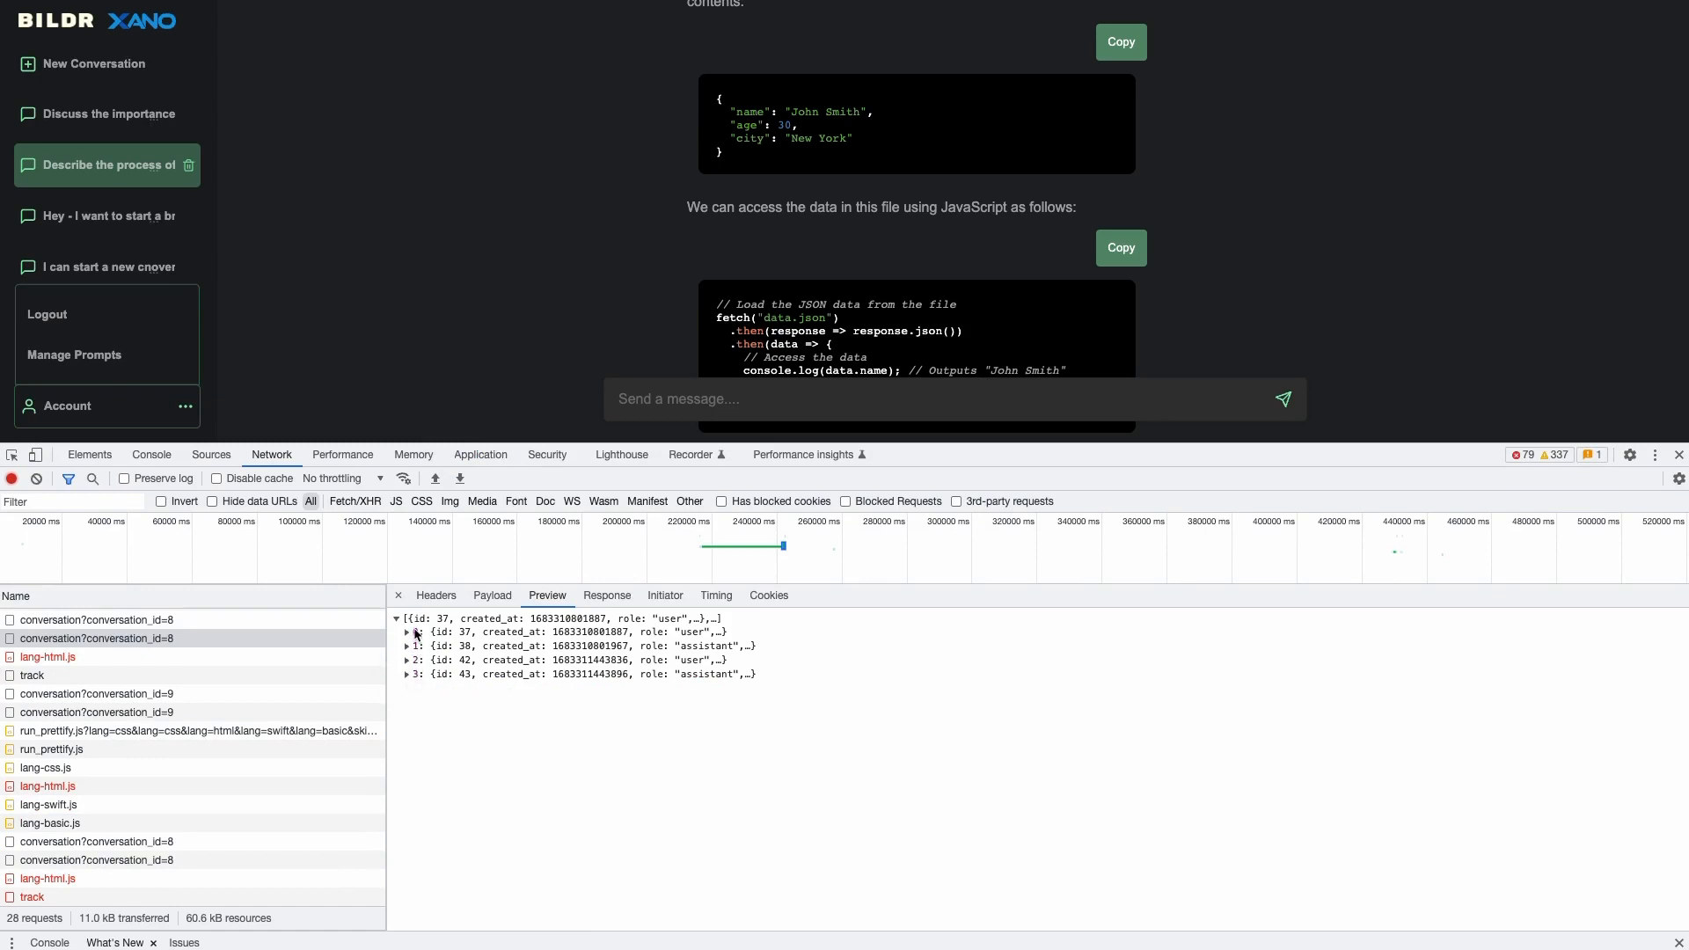
scroll(671, 112, "up", 20)
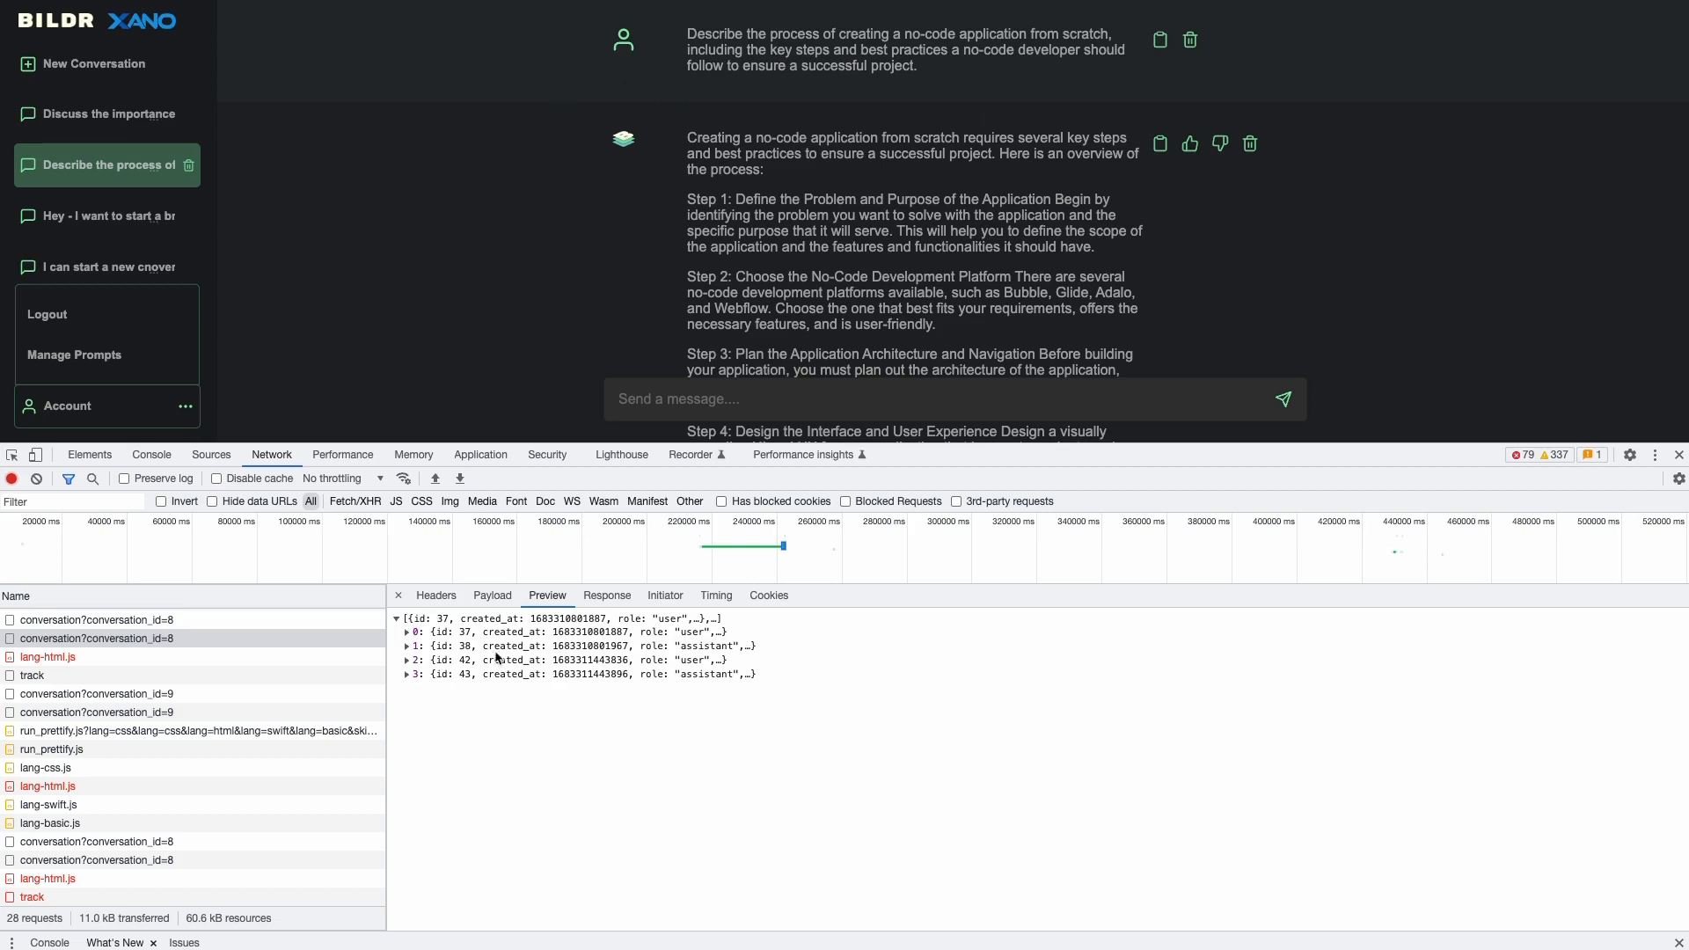
scroll(690, 195, "down", 15)
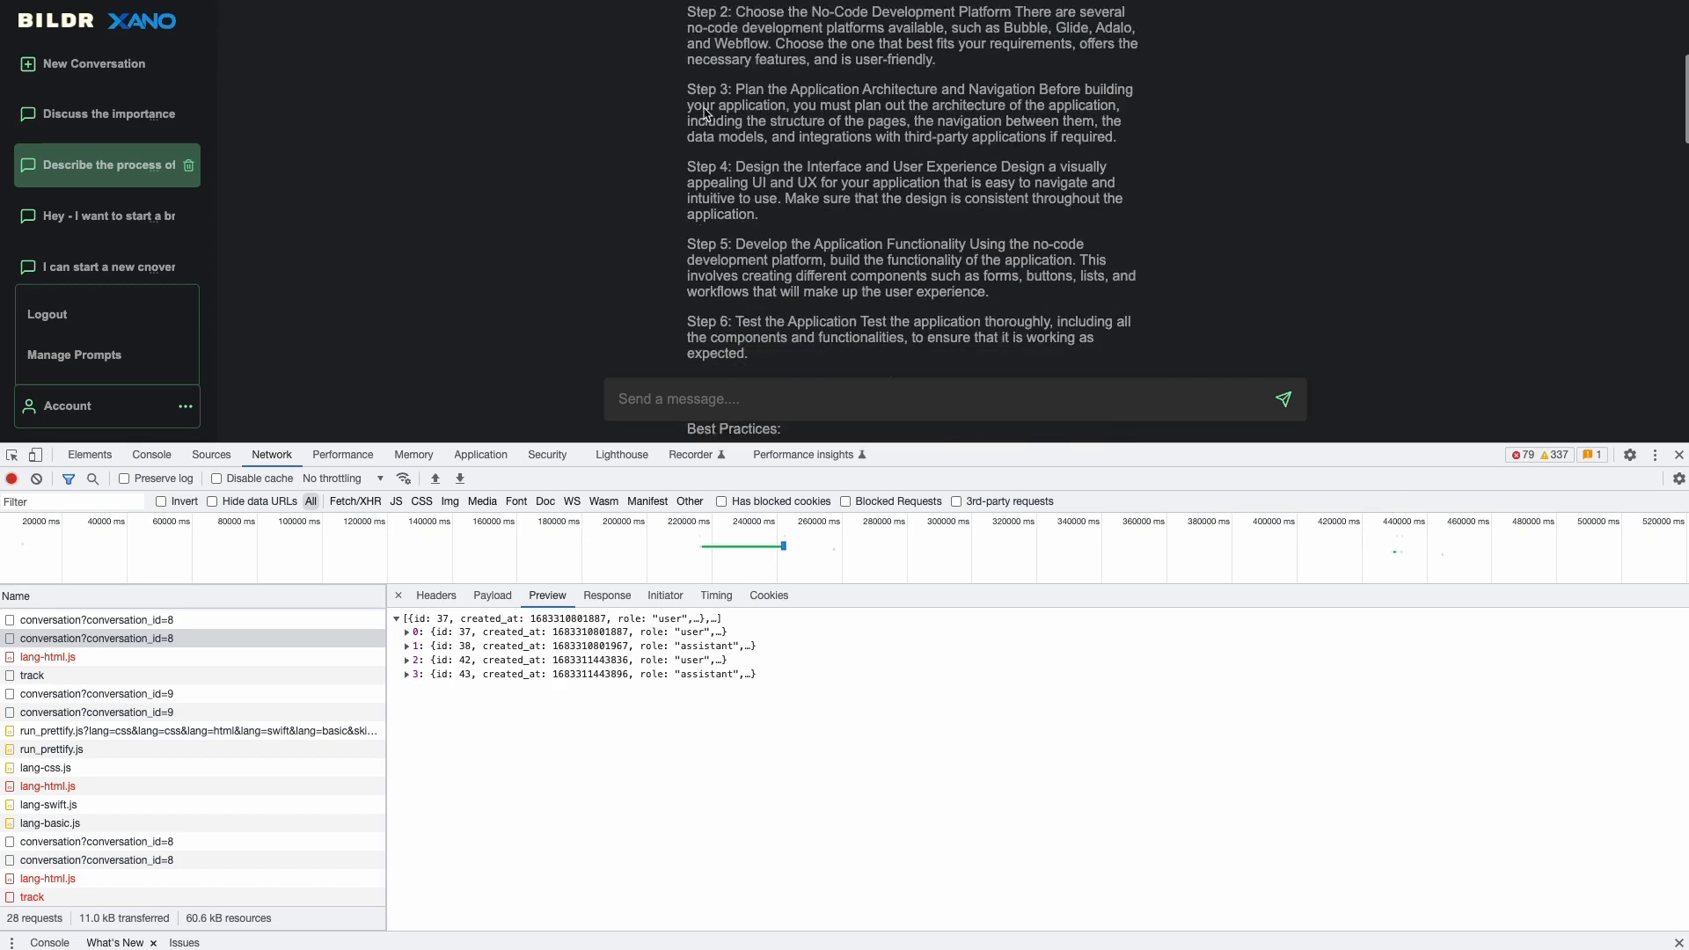
scroll(694, 257, "down", 8)
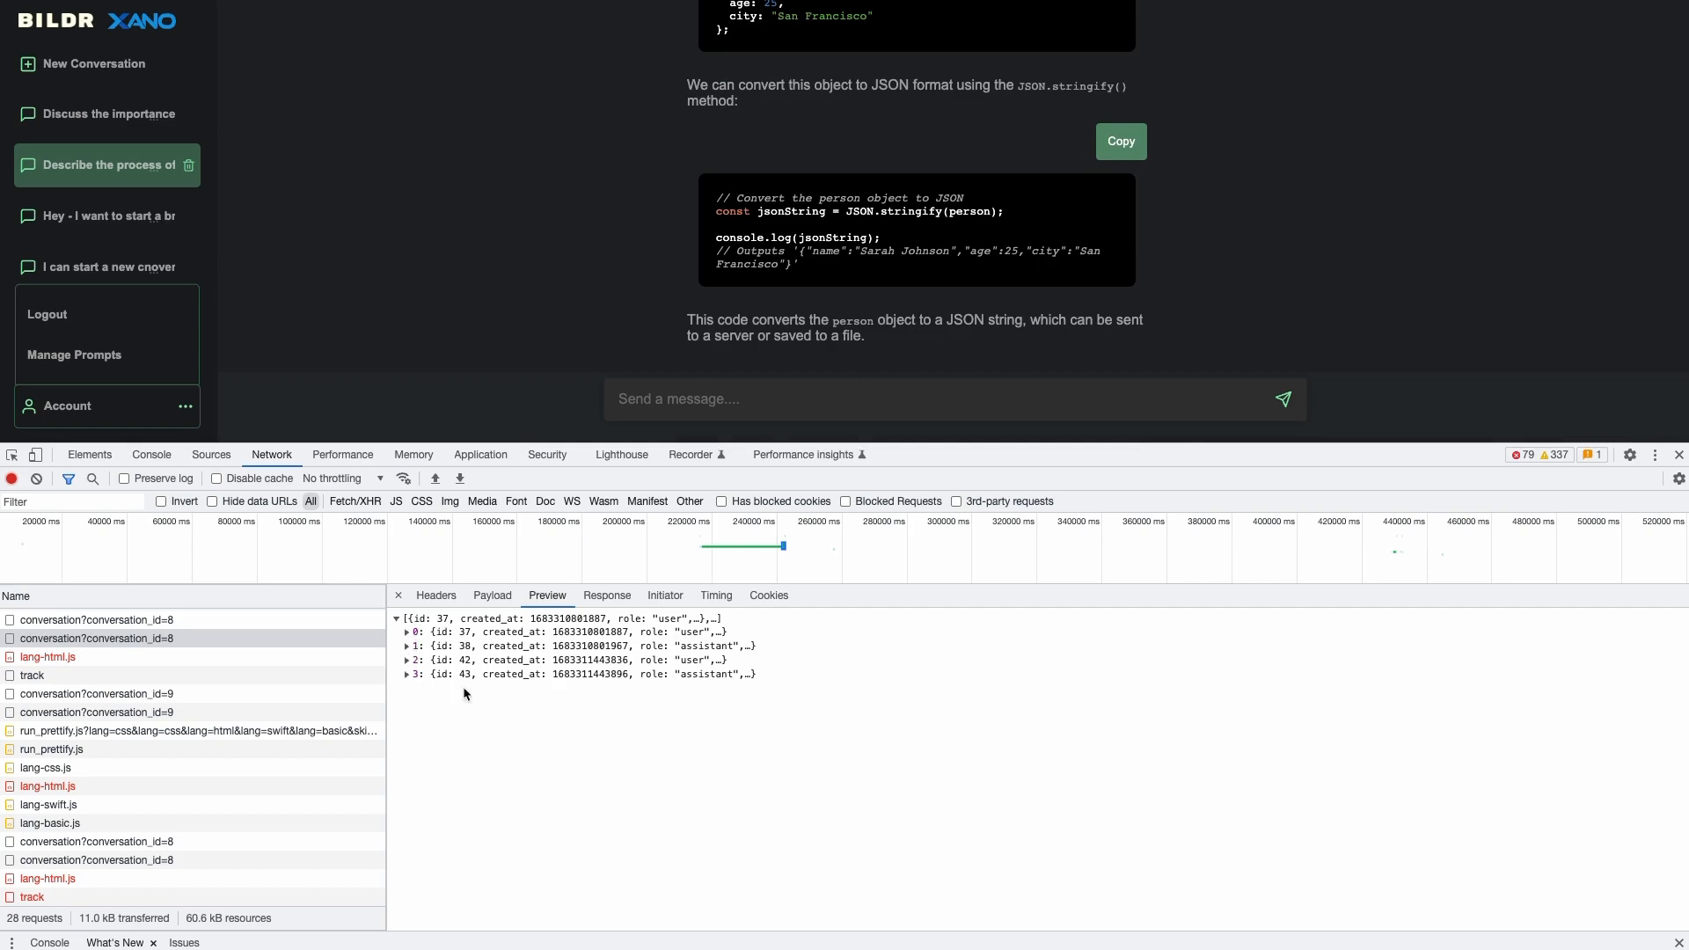
left_click(407, 633)
left_click(408, 632)
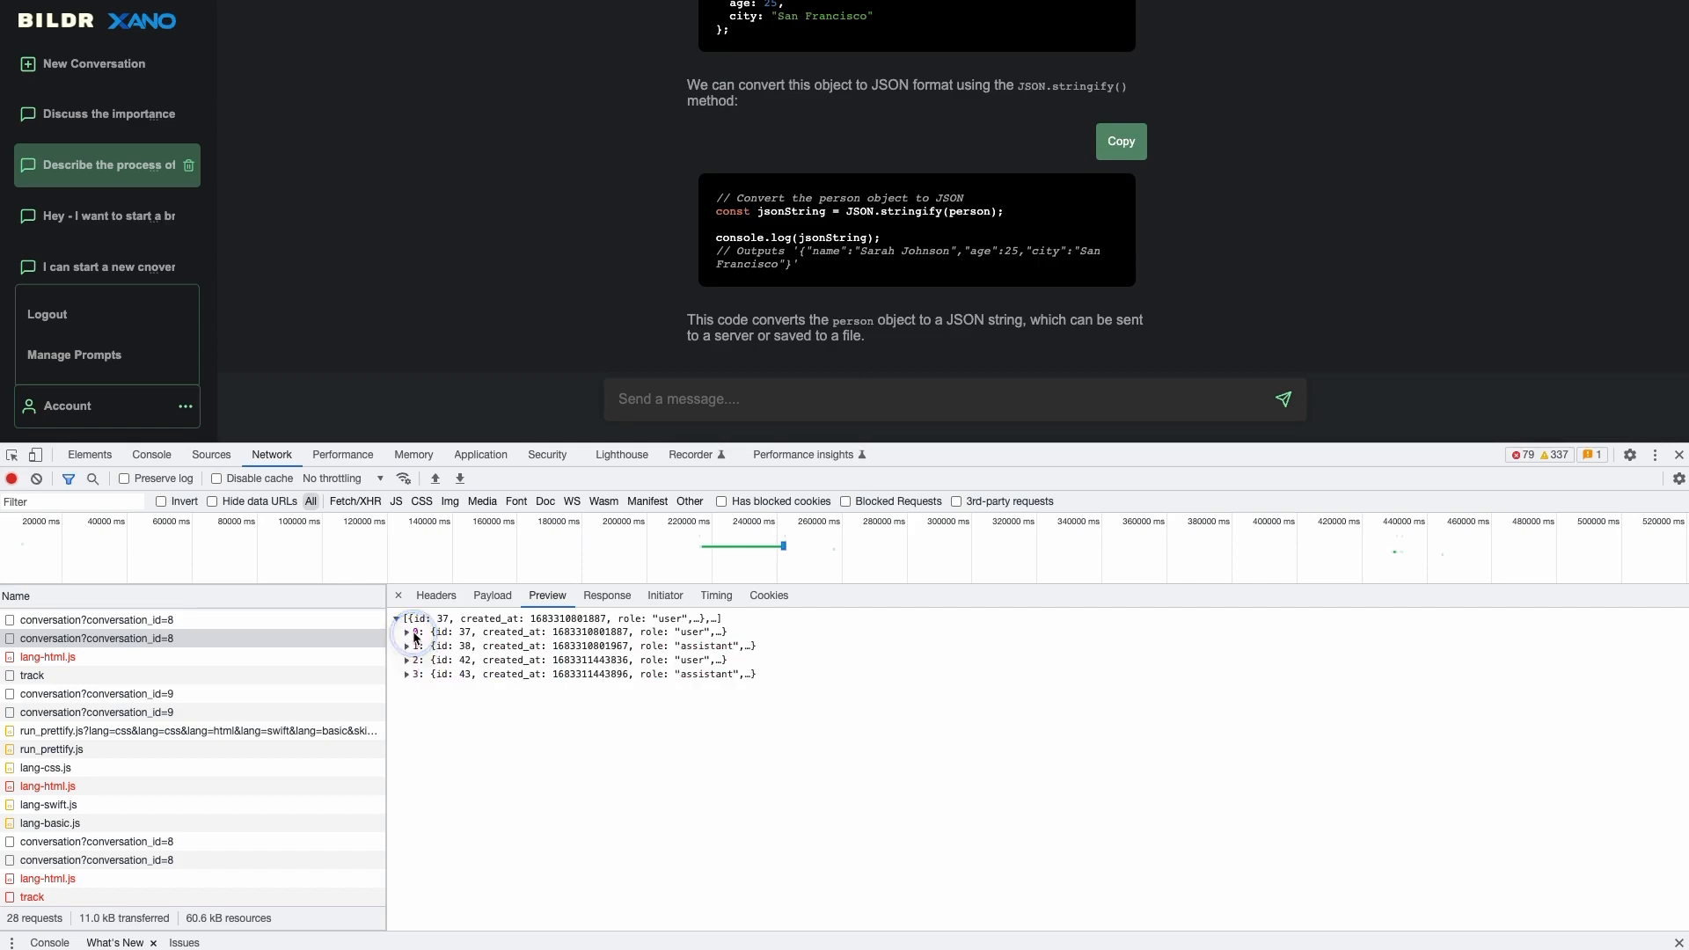
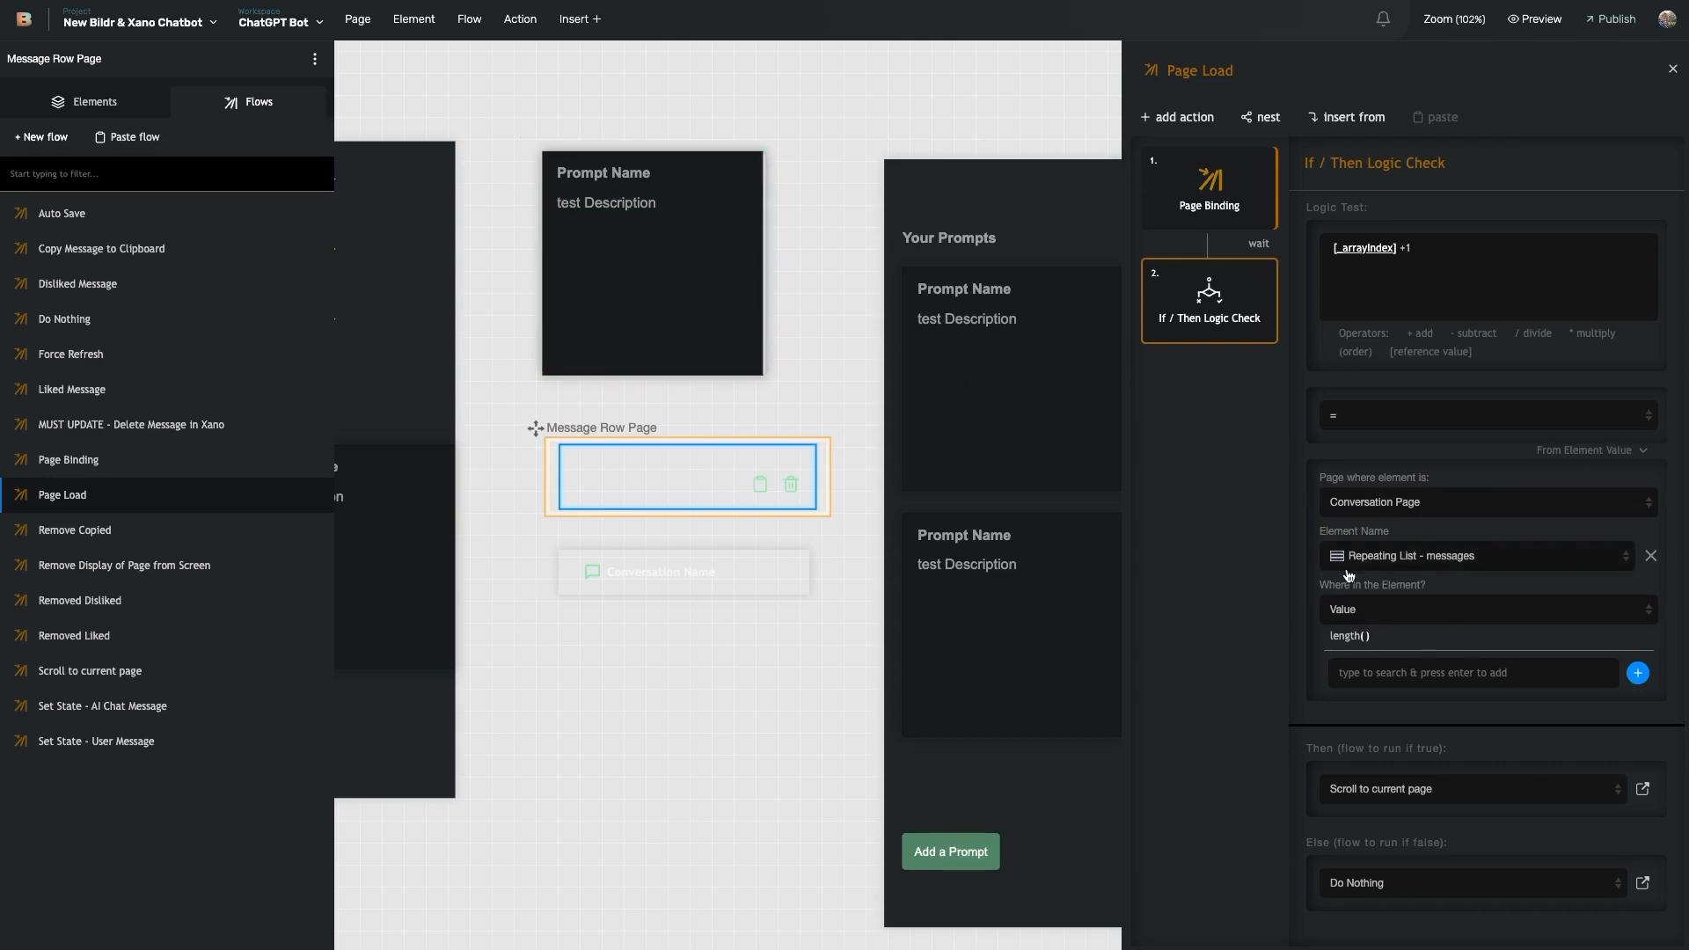
- Revisit the Page Load flow's If / Then Logic Check and the flow it runs when the check passes
scroll(910, 525, "left", 1)
scroll(911, 525, "left", 10)
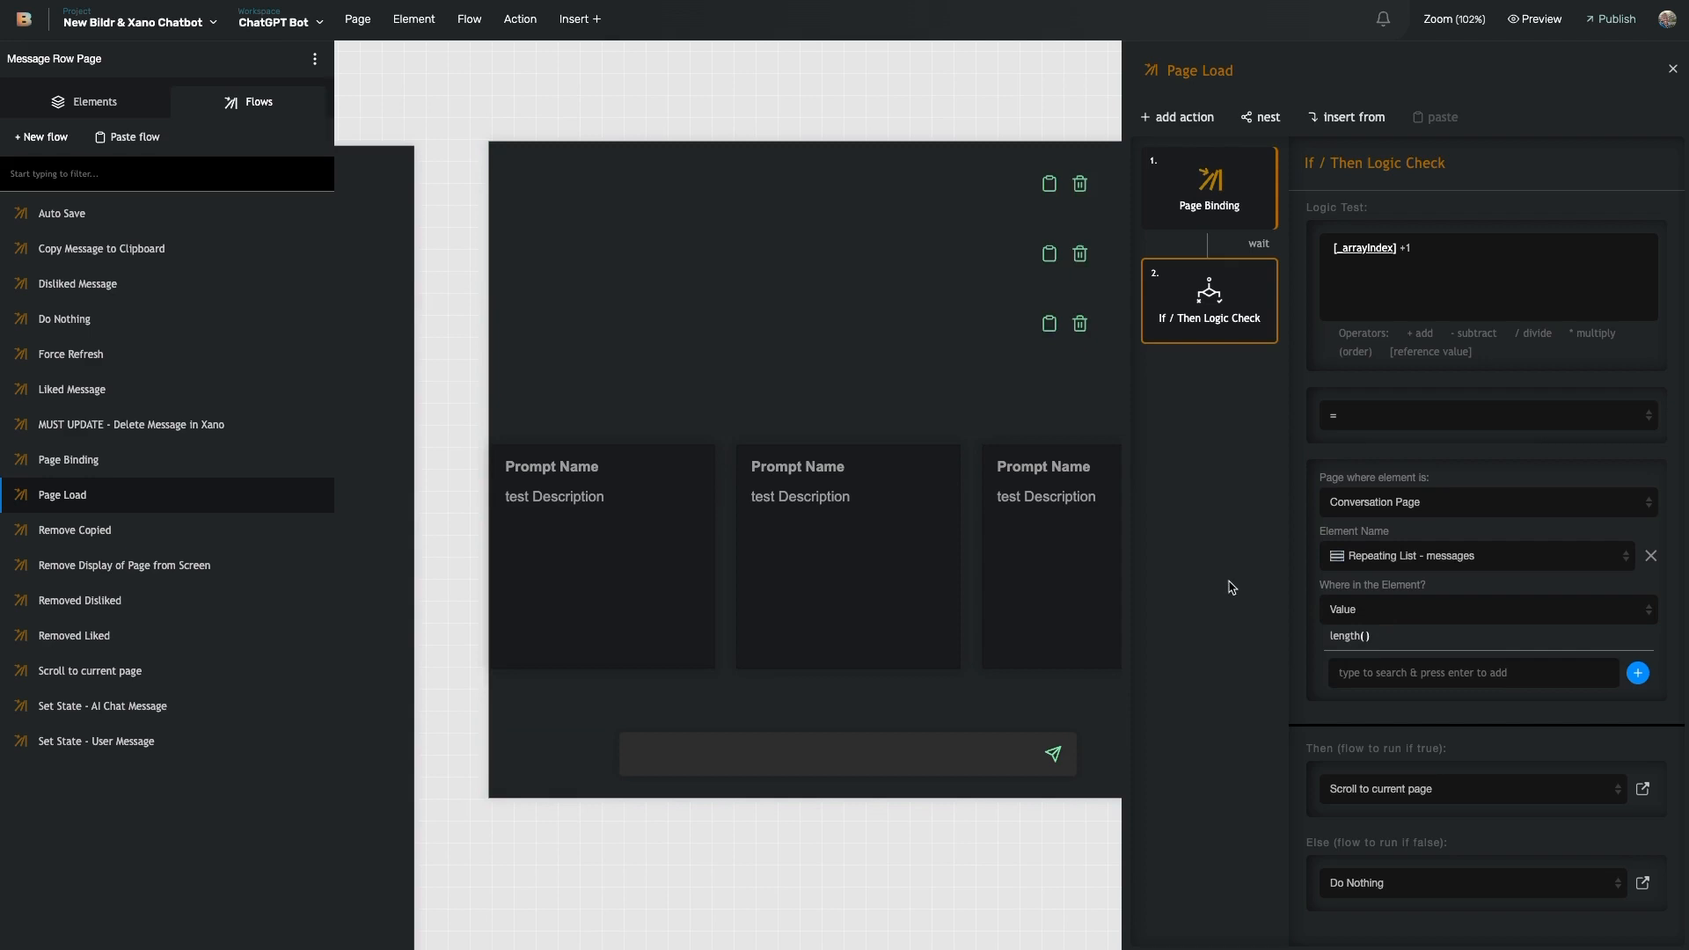
left_click(1642, 789)
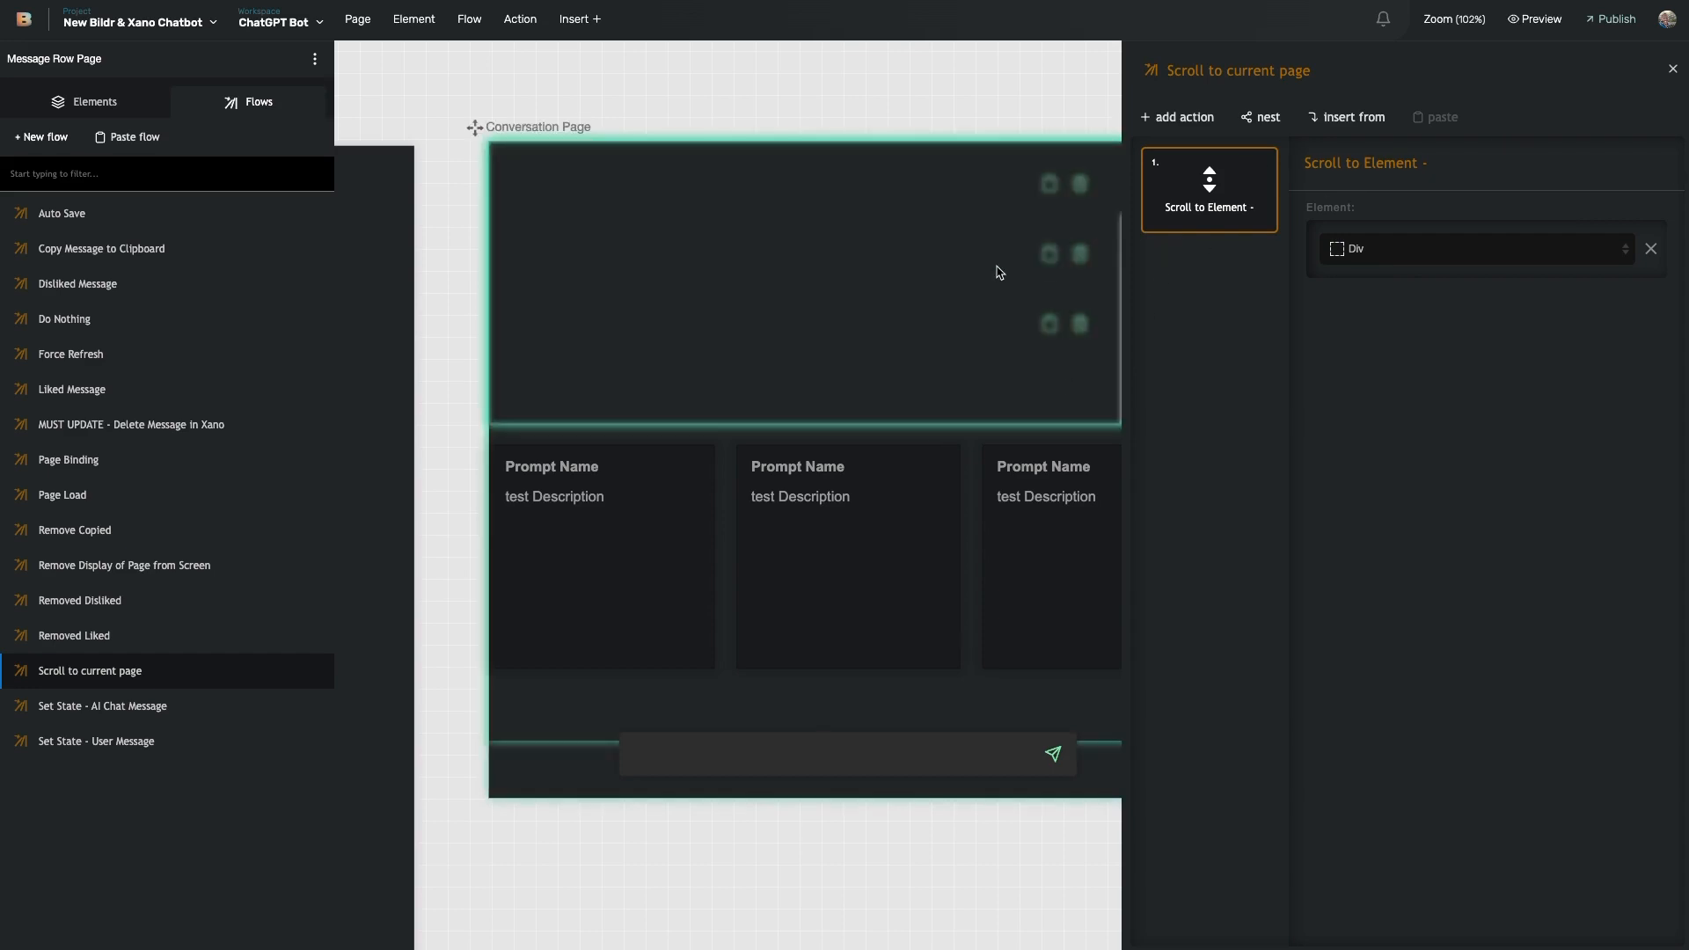
scroll(883, 366, "right", 5)
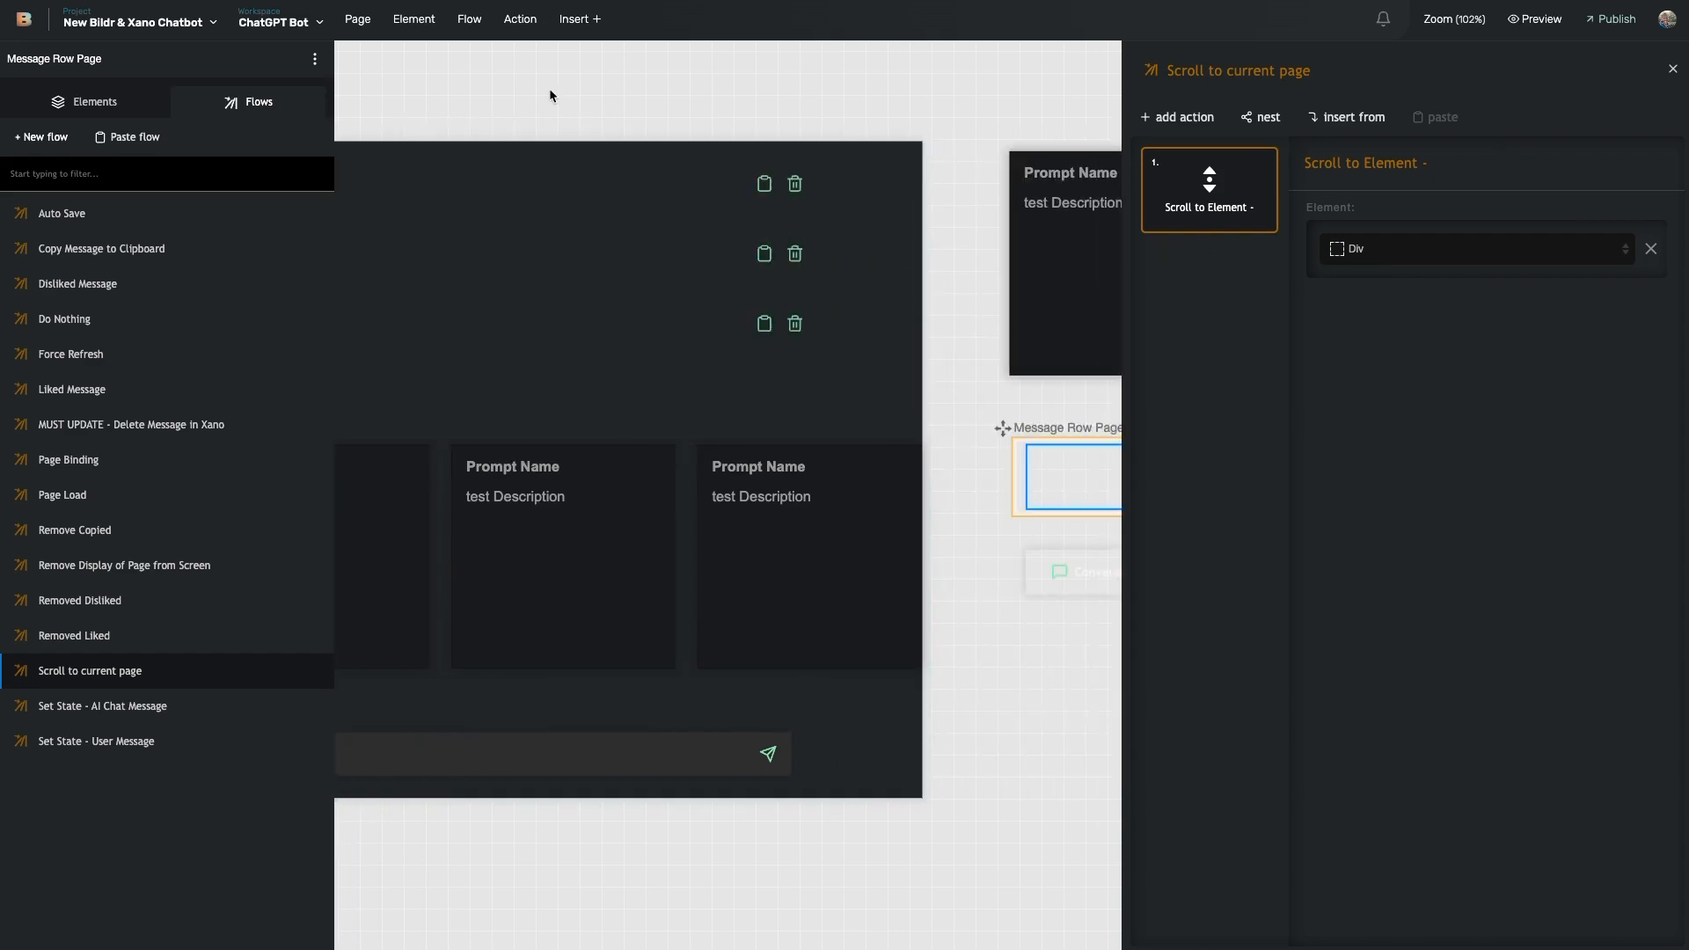
scroll(626, 503, "left", 1)
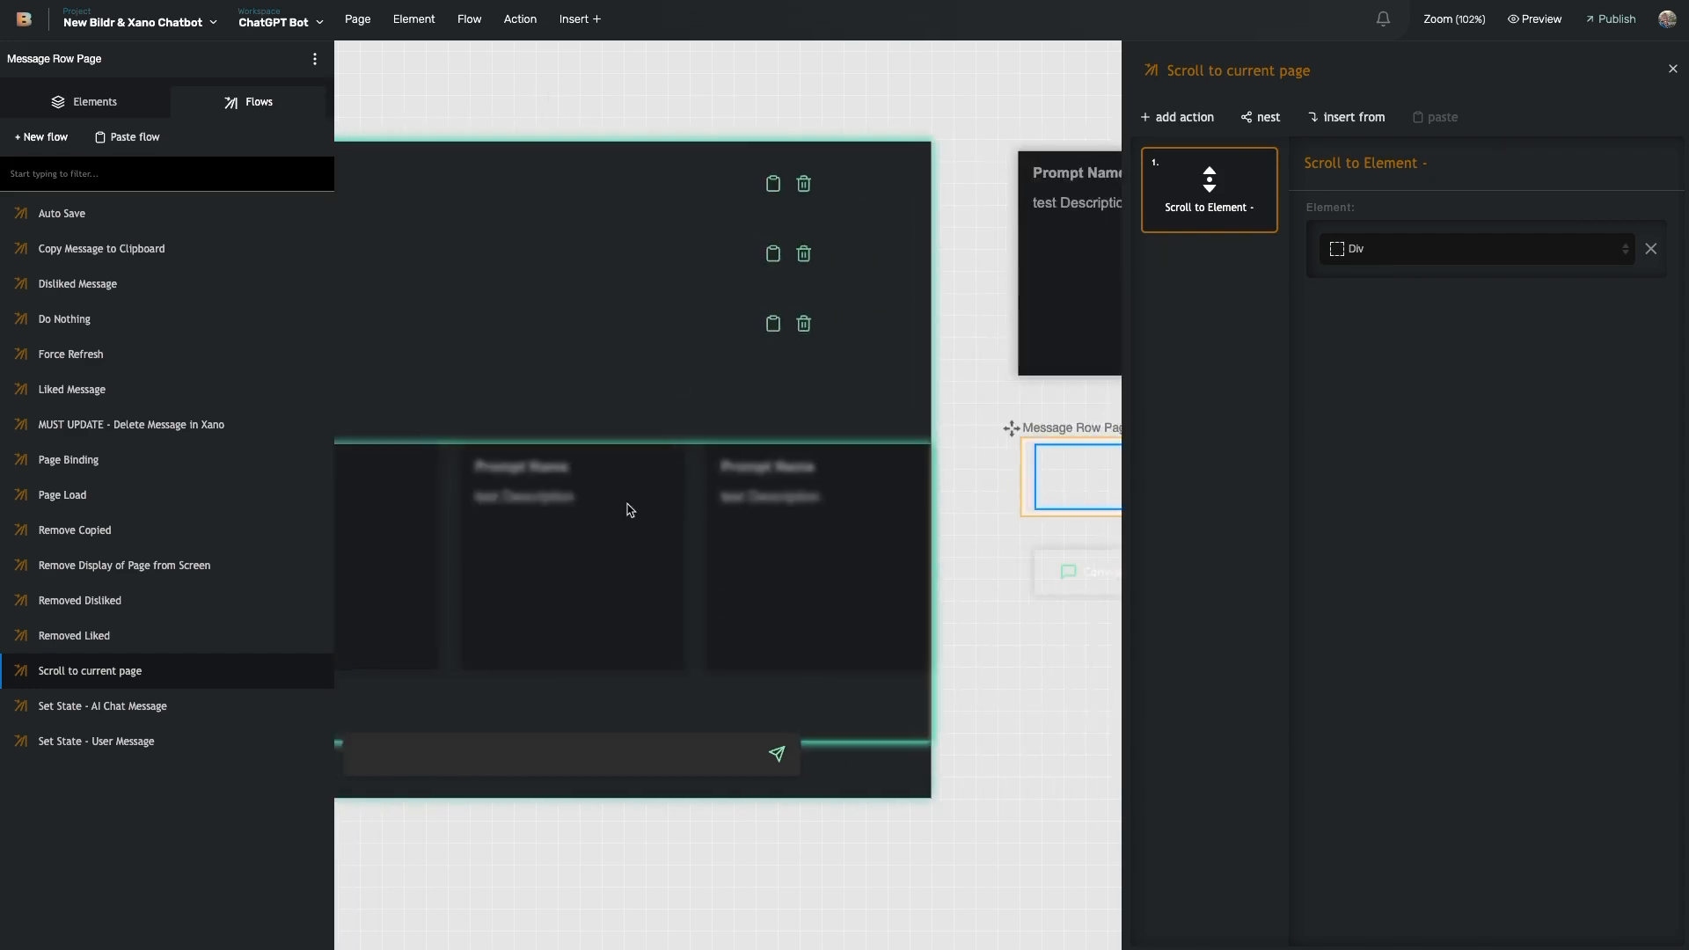
scroll(630, 510, "left", 2)
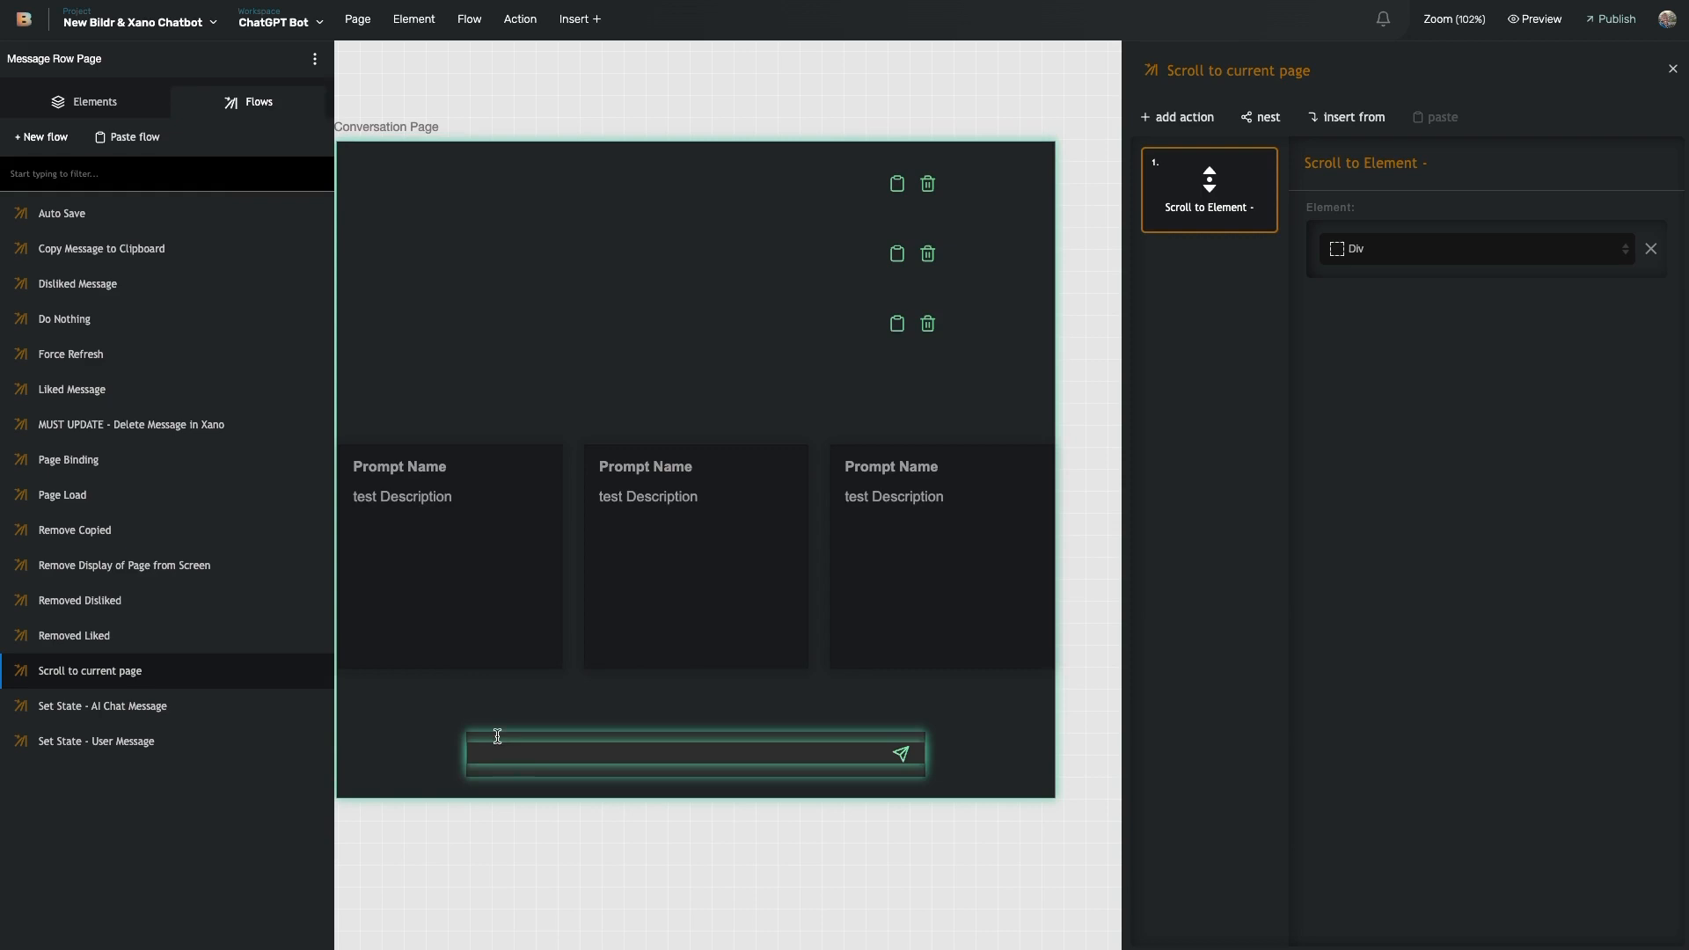
scroll(415, 603, "left", 10)
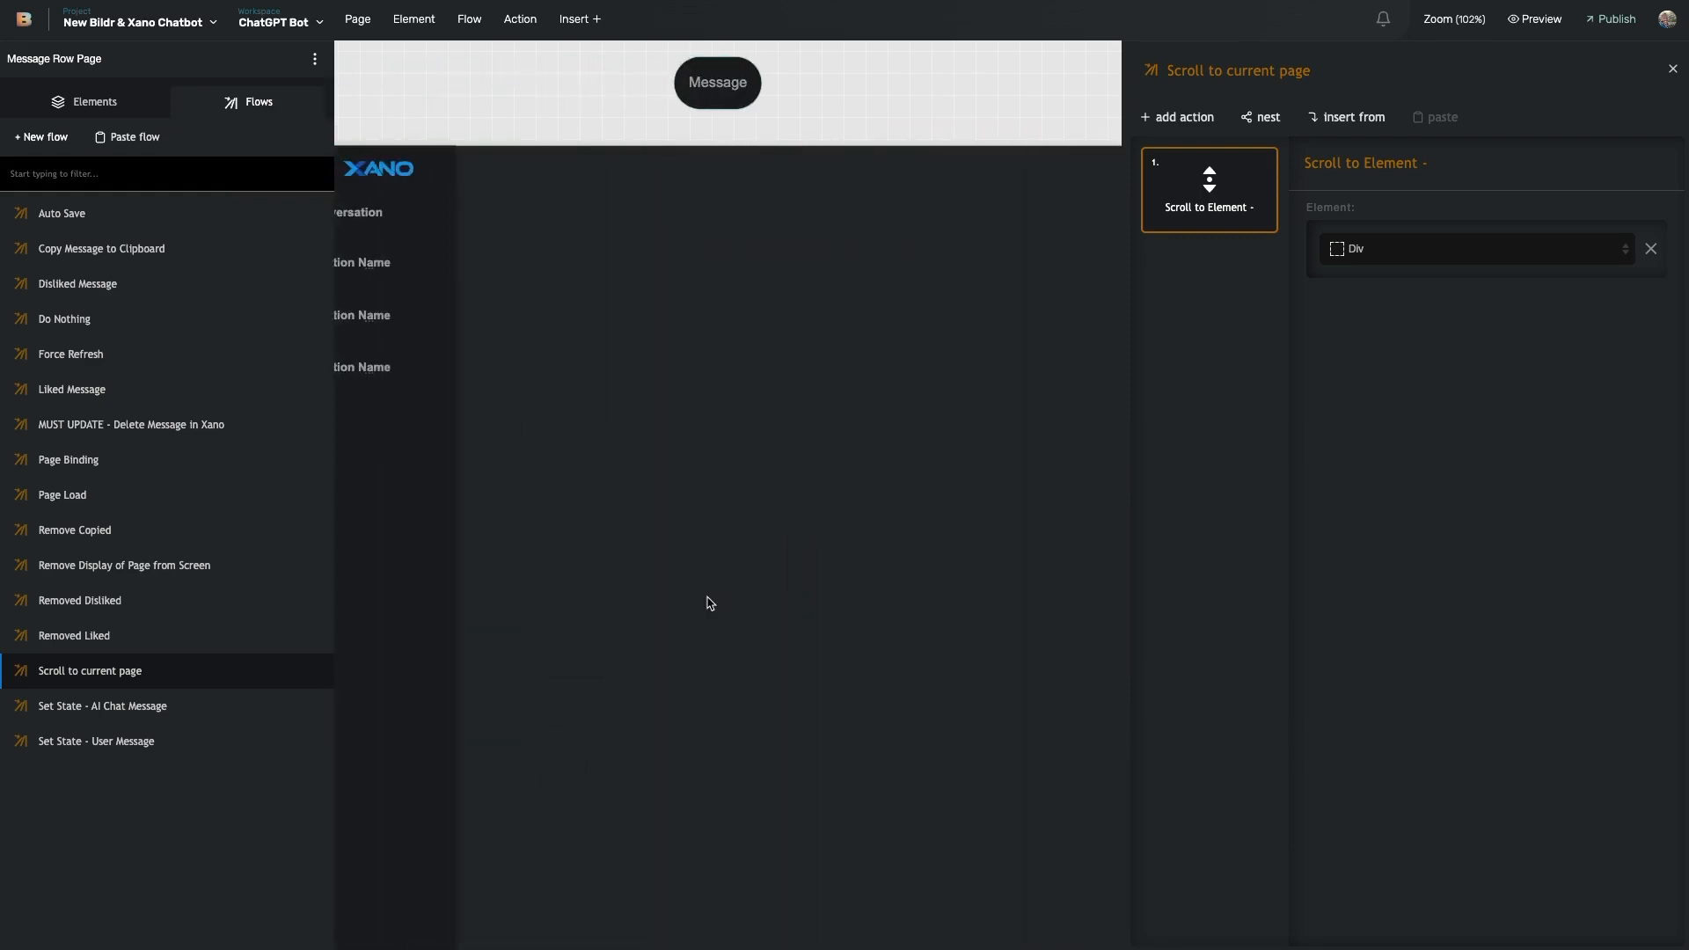
scroll(717, 599, "right", 10)
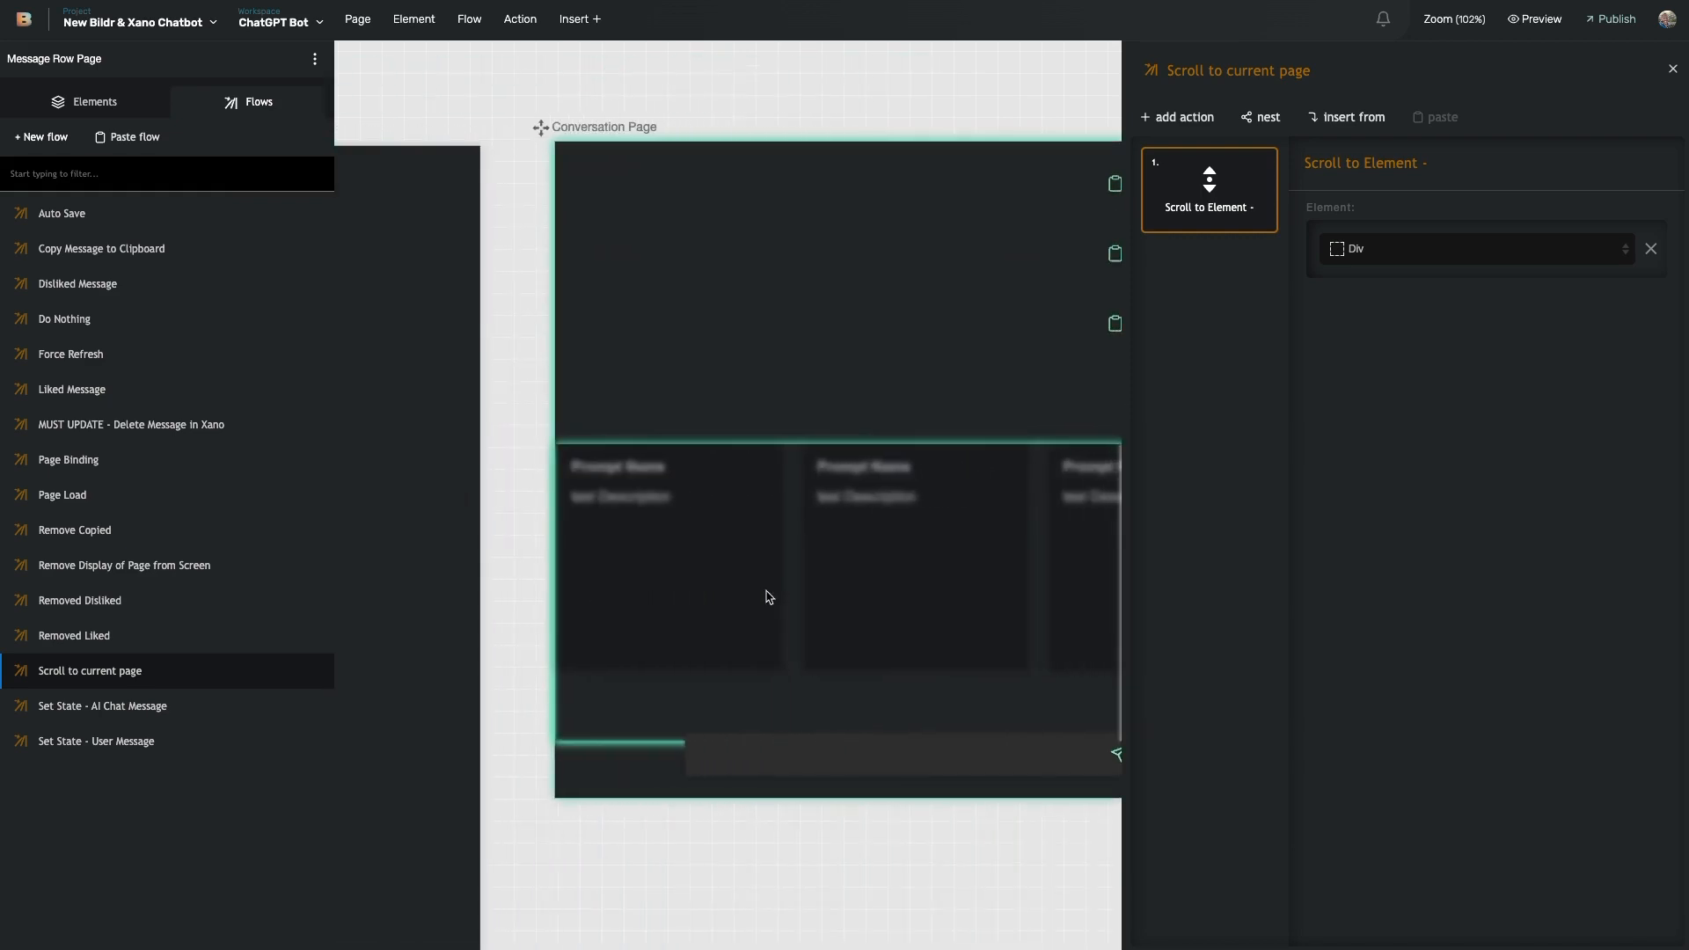
scroll(766, 592, "left", 10)
scroll(656, 709, "down", 10)
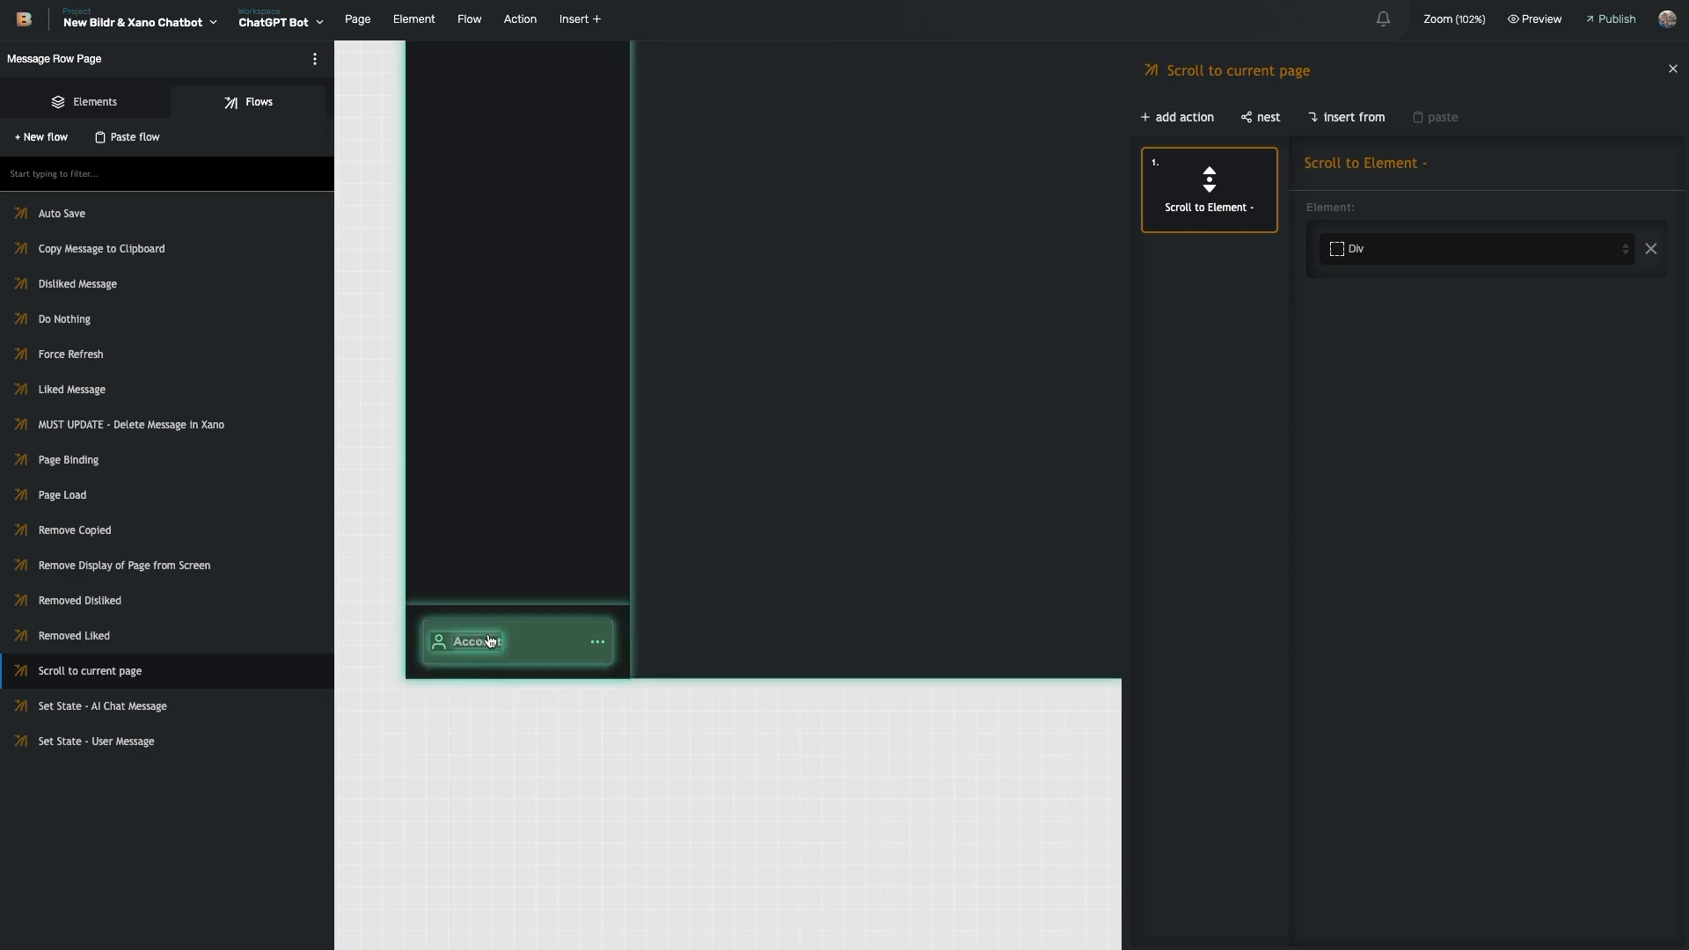
scroll(847, 533, "right", 5)
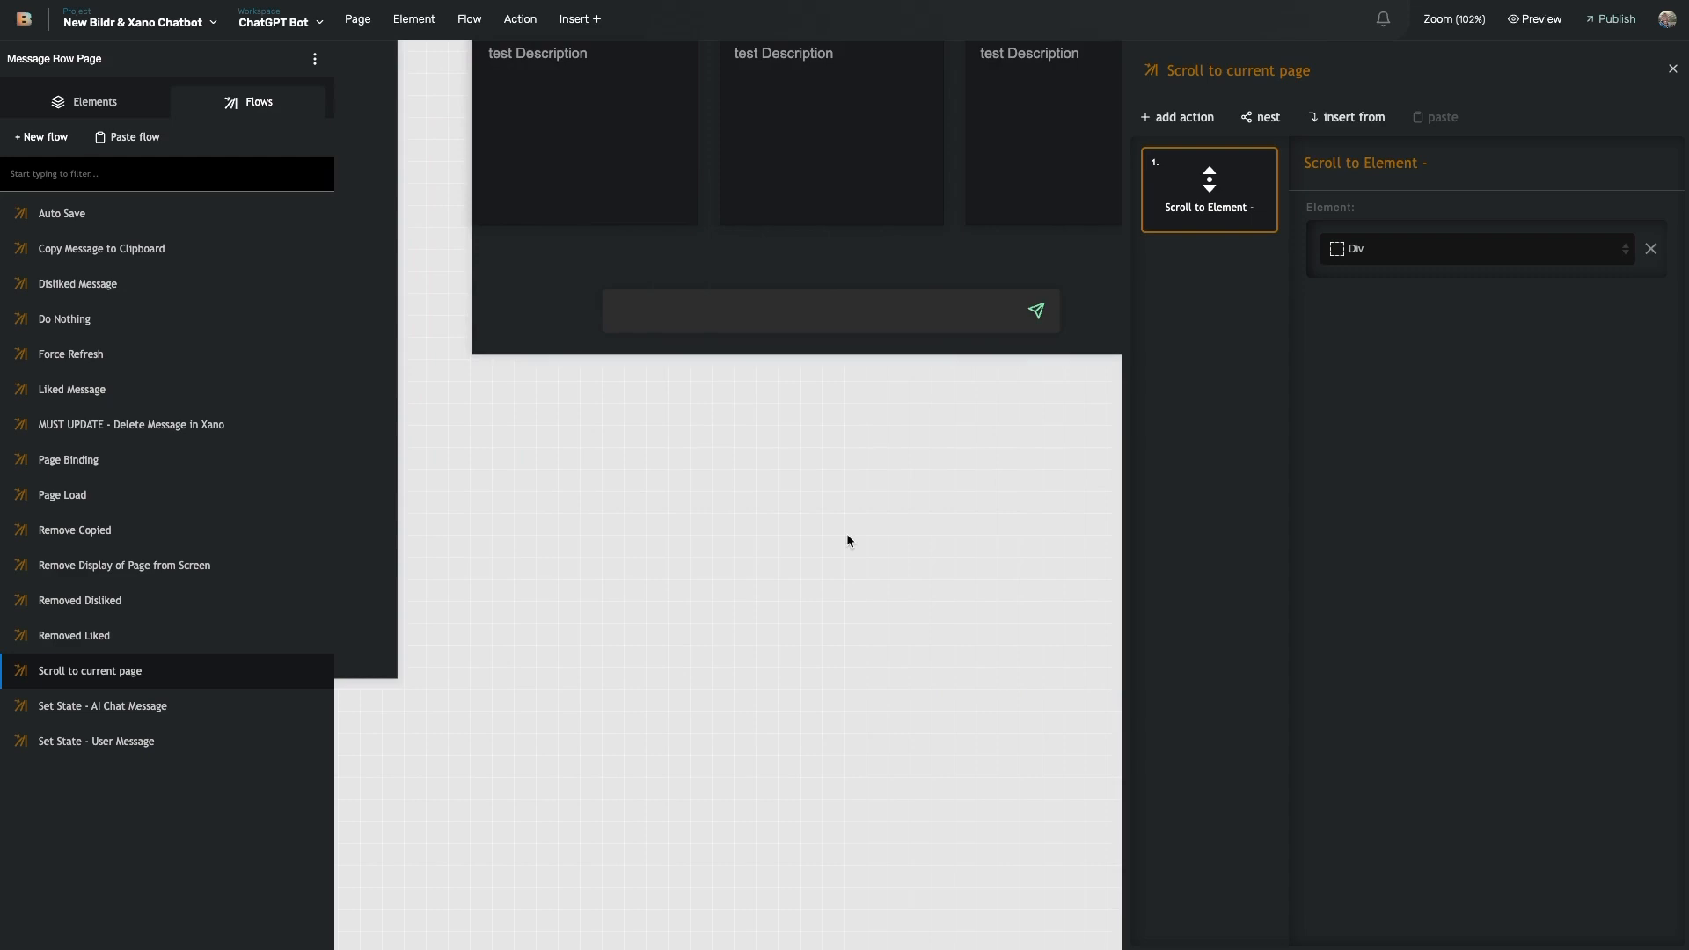
scroll(848, 540, "up", 2)
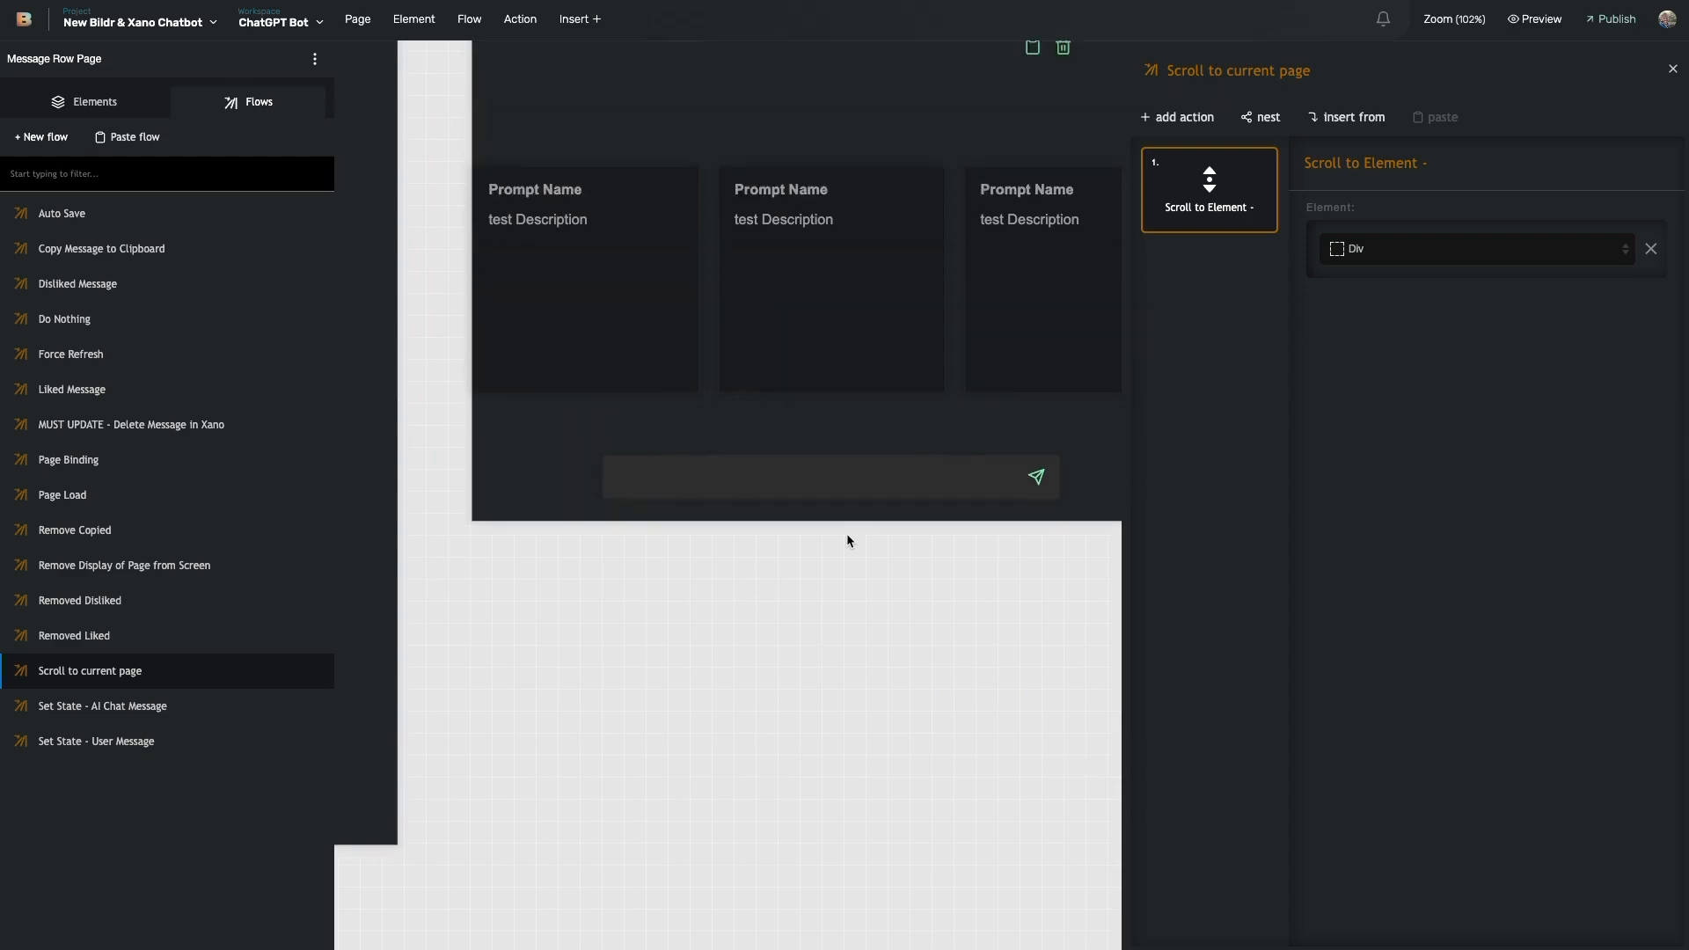
left_click(166, 510)
left_click(1177, 295)
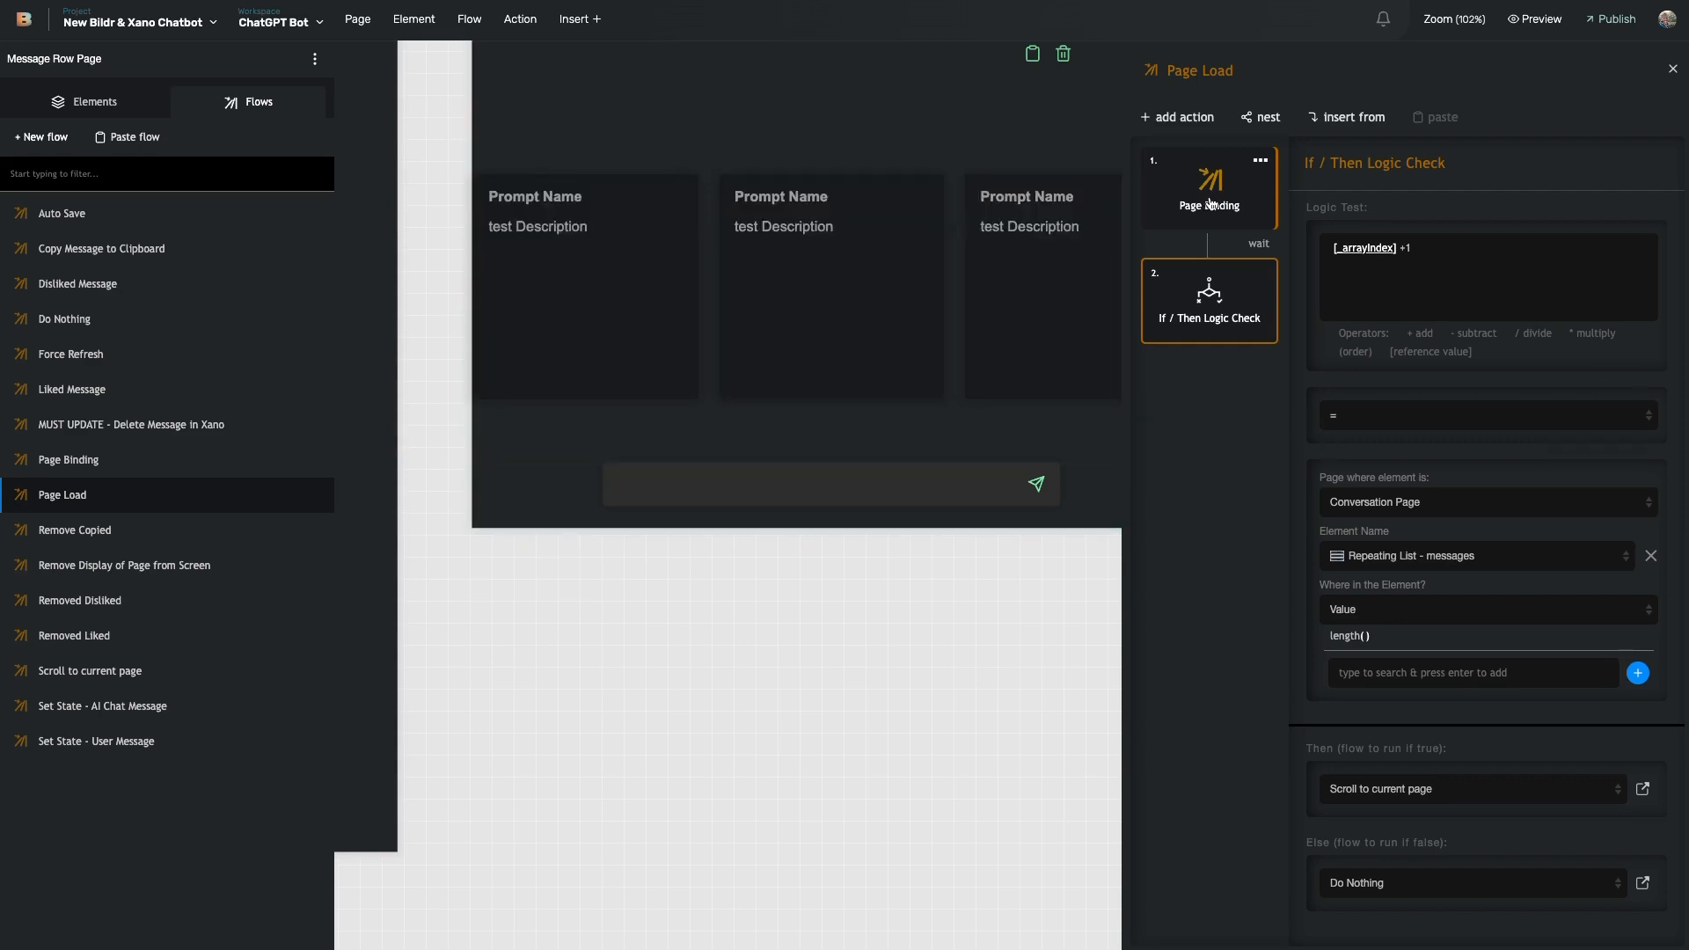
- Open the delete icon's 'MUST UPDATE - Delete Message in Xano' flow from the Message Row's Events
left_click(806, 626)
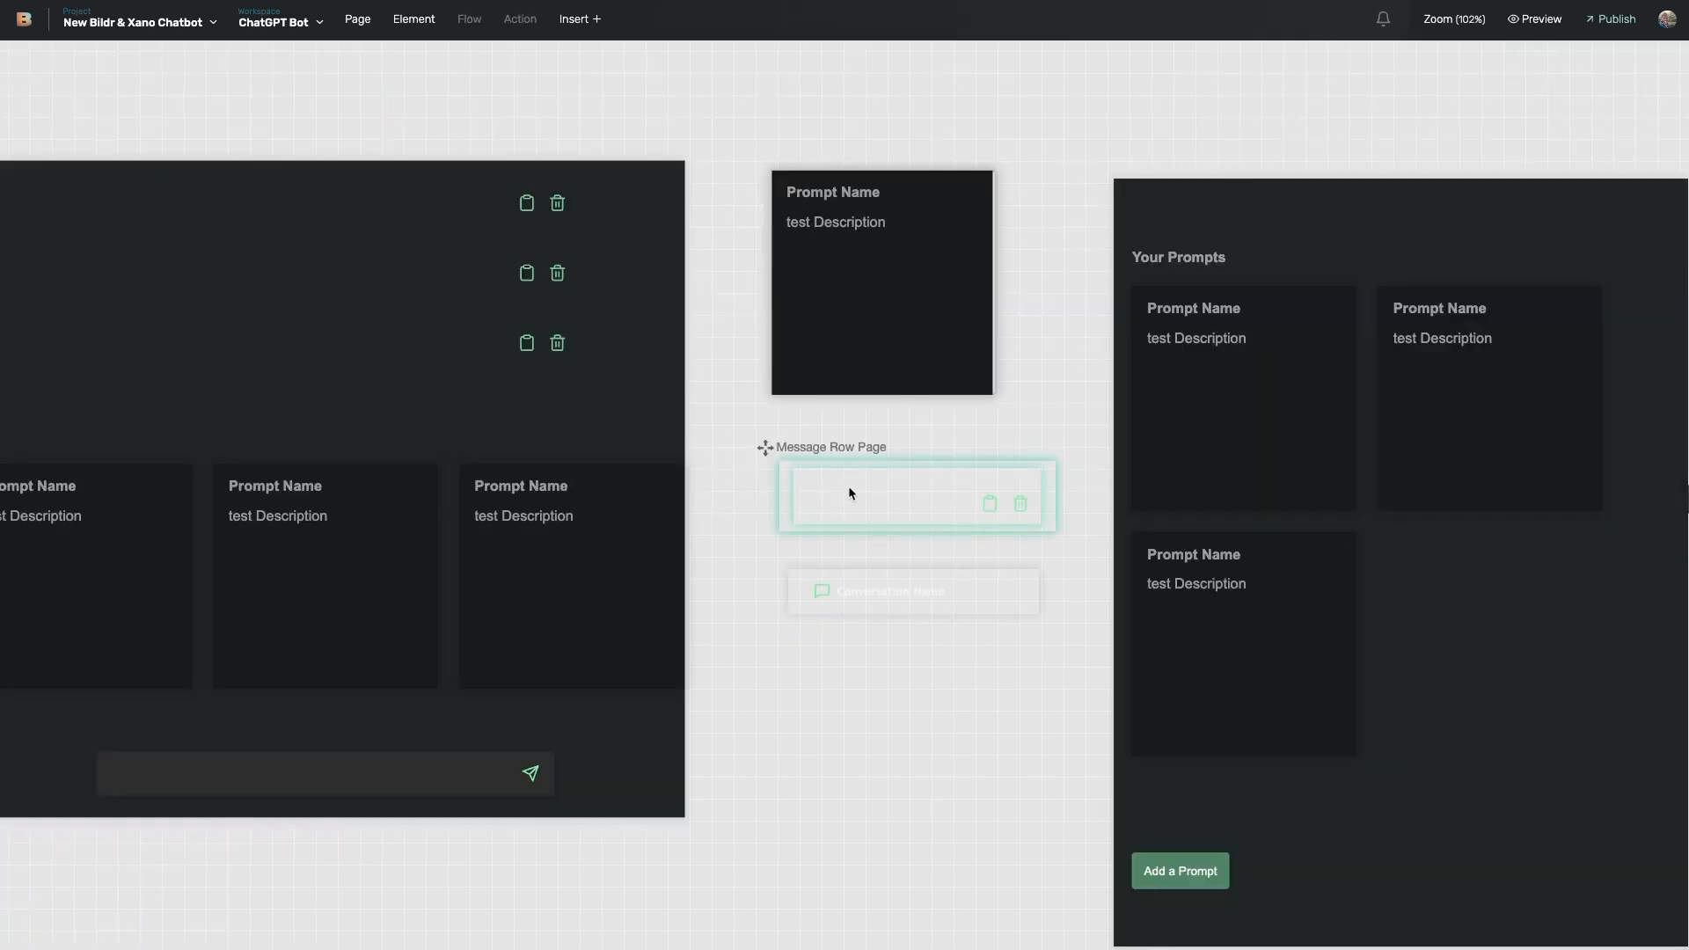
left_click(884, 498)
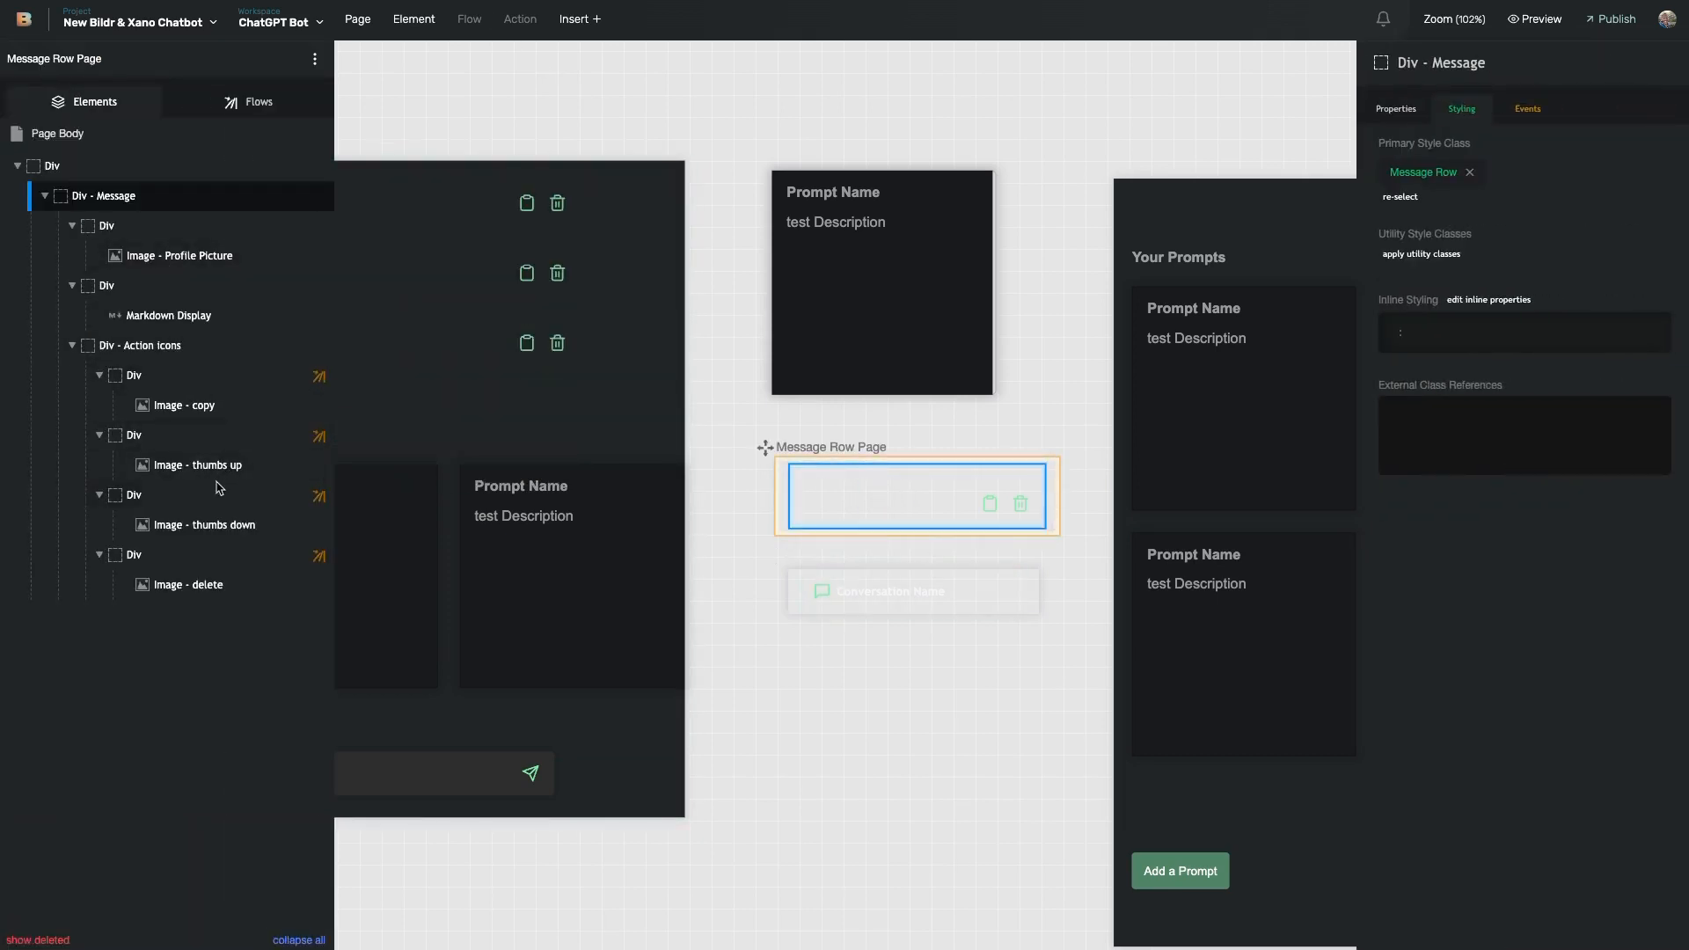
left_click(211, 555)
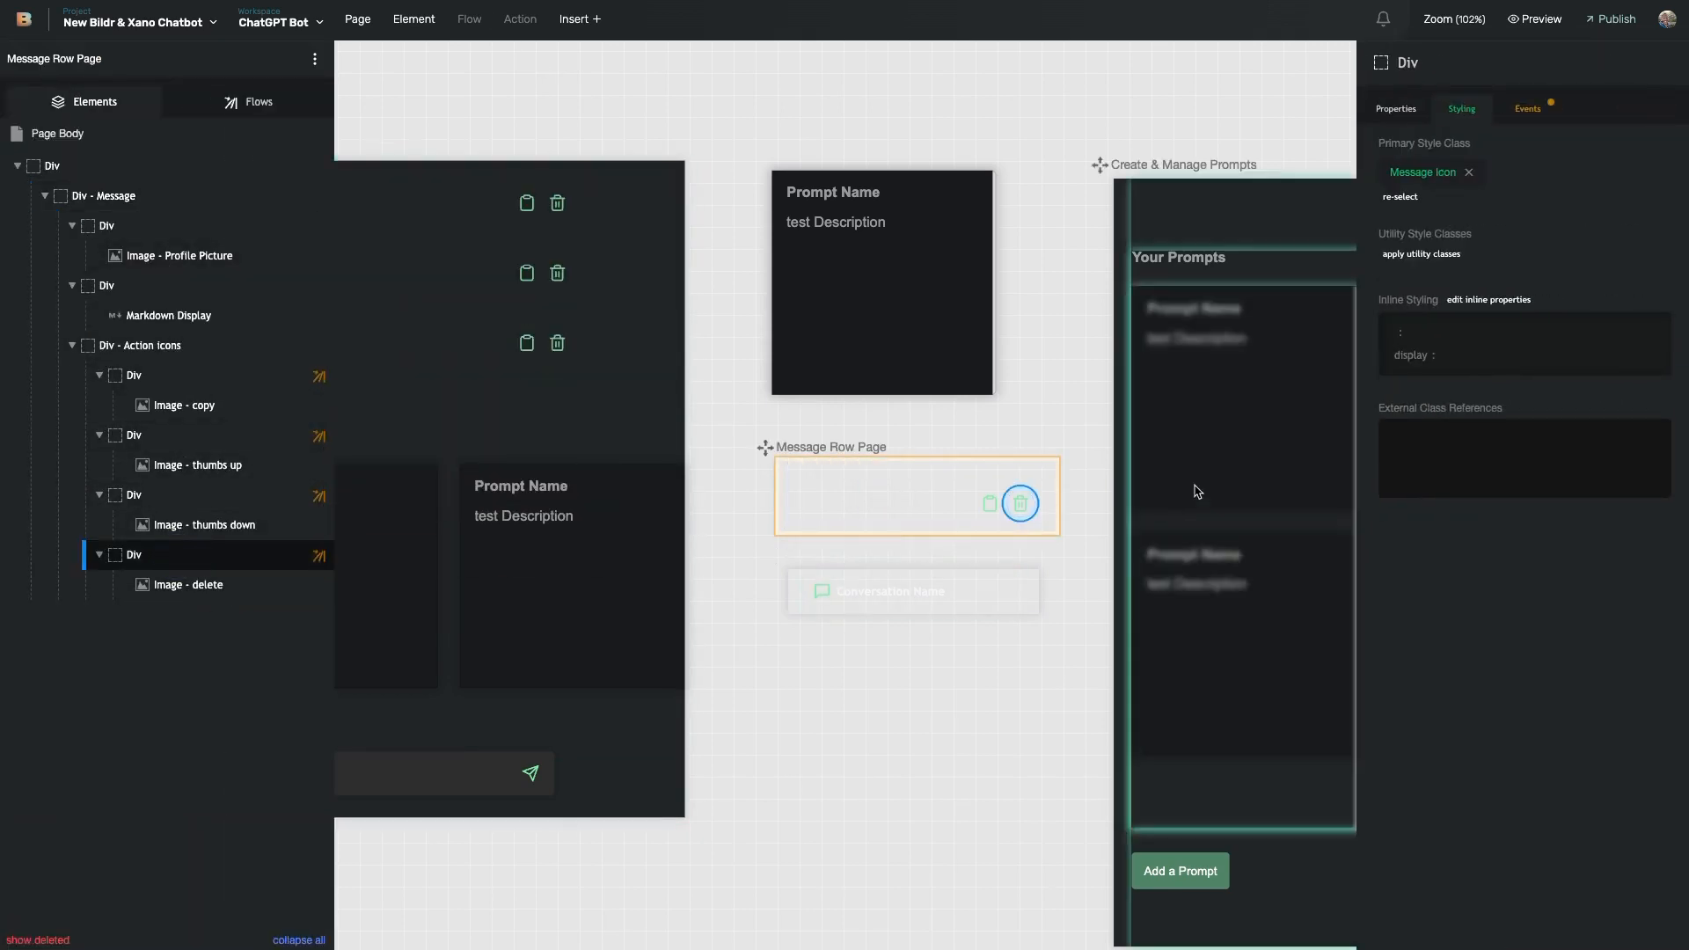
left_click(1528, 110)
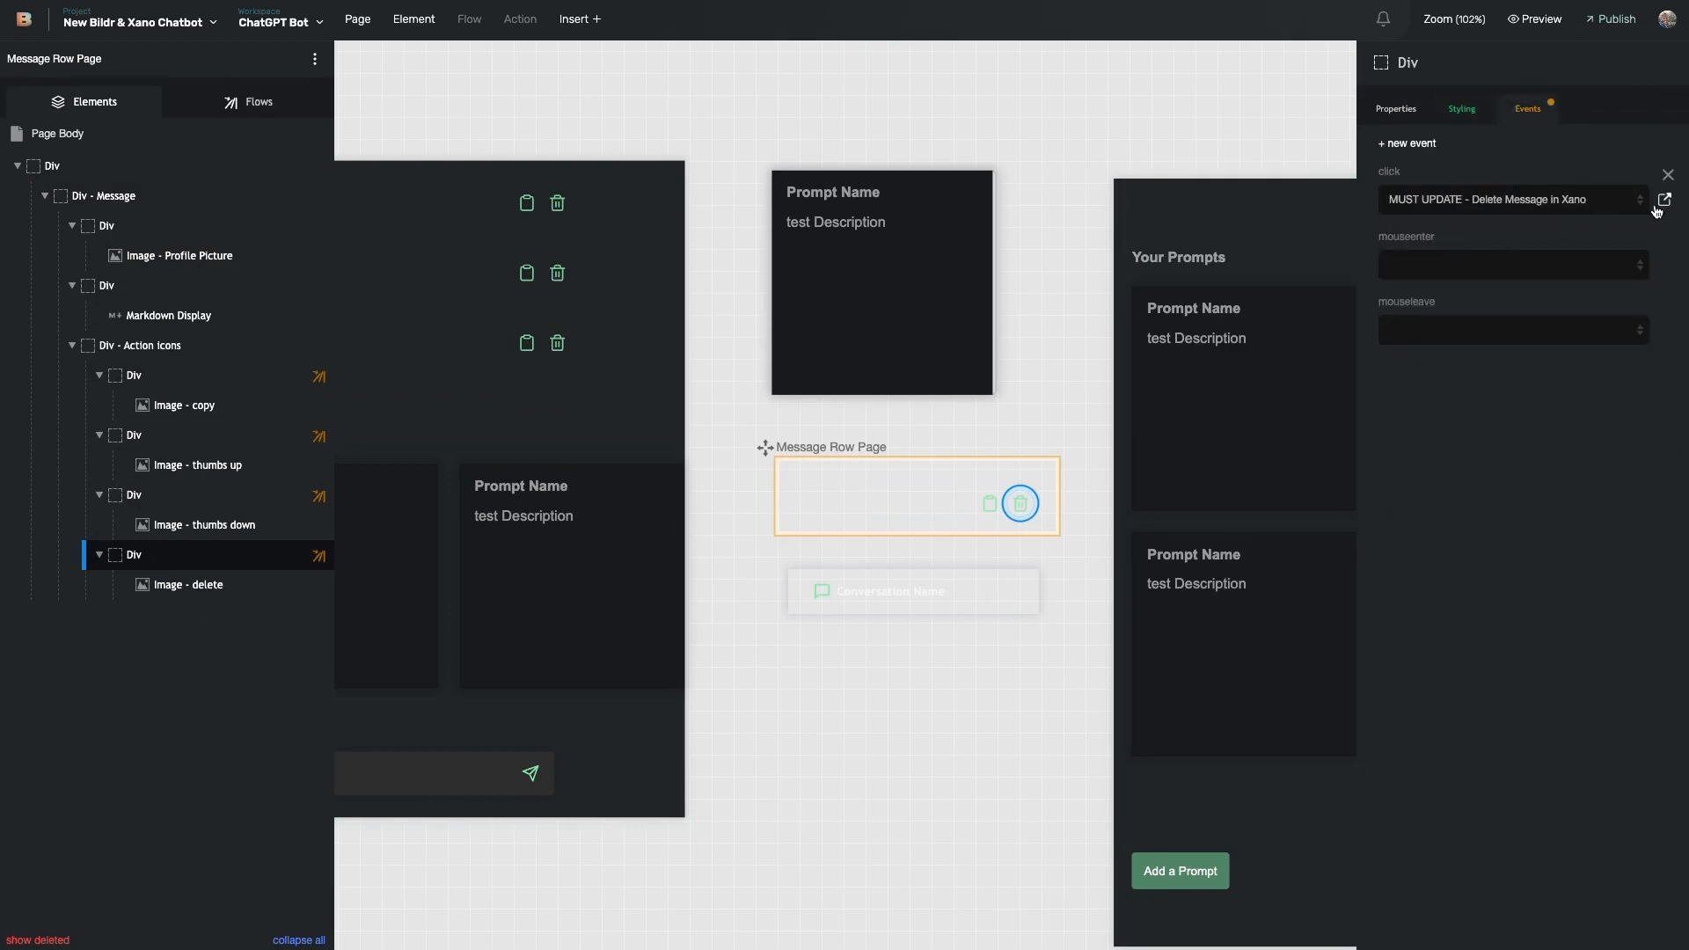
left_click(1663, 200)
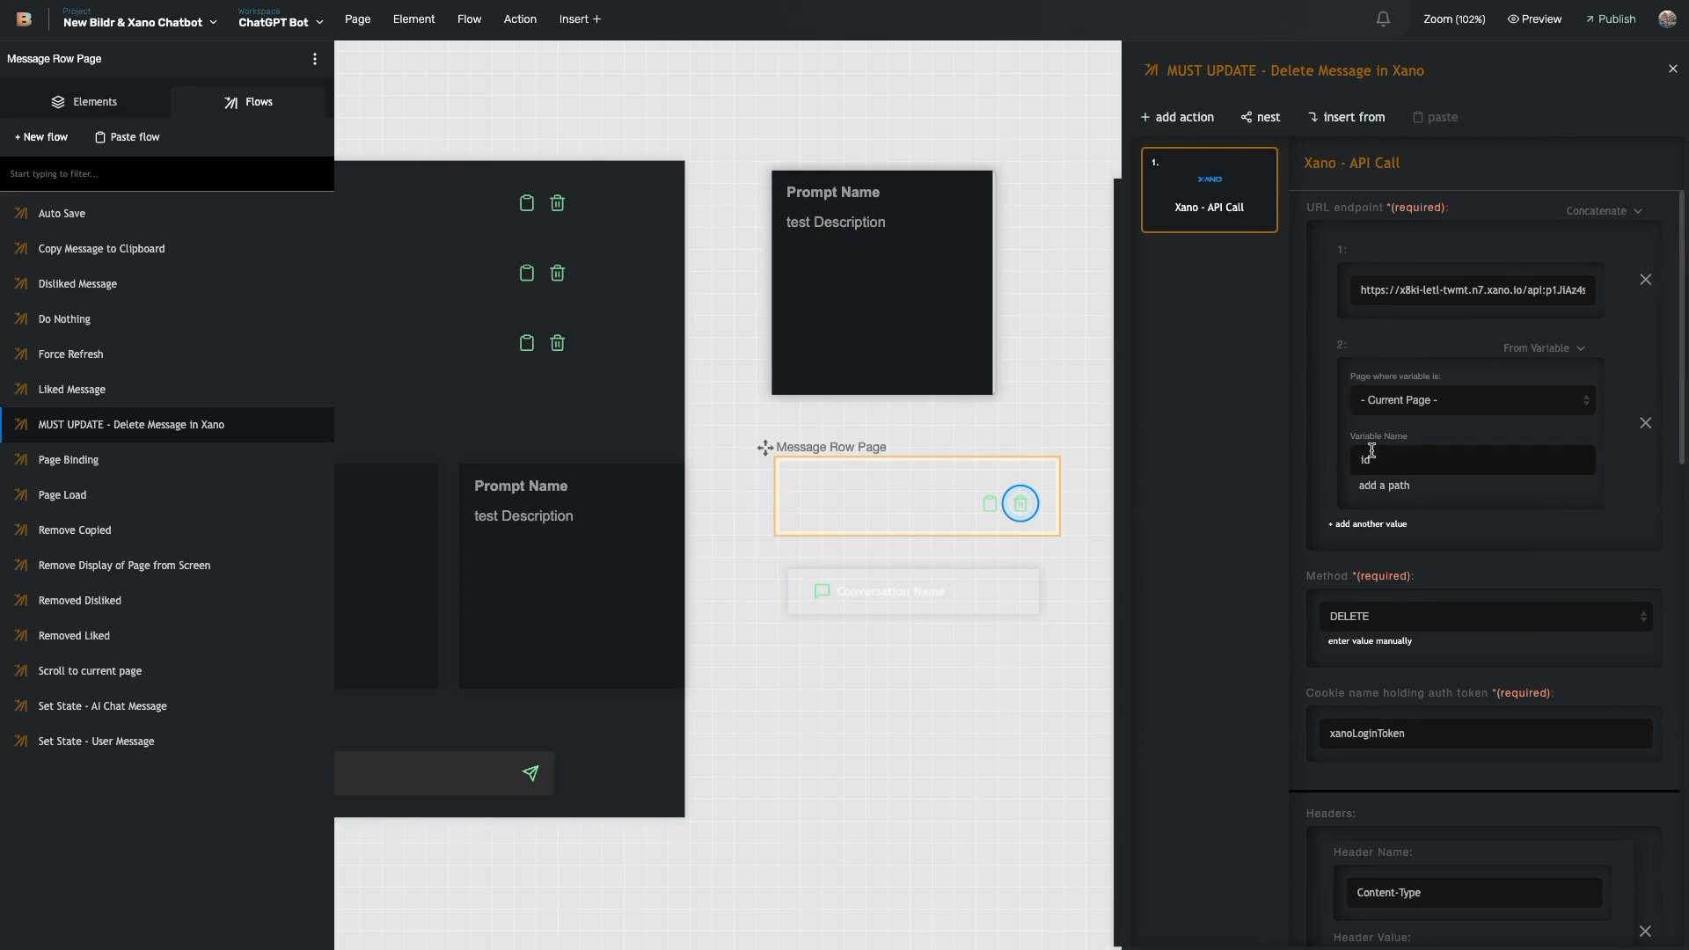
scroll(1469, 301, "right", 1)
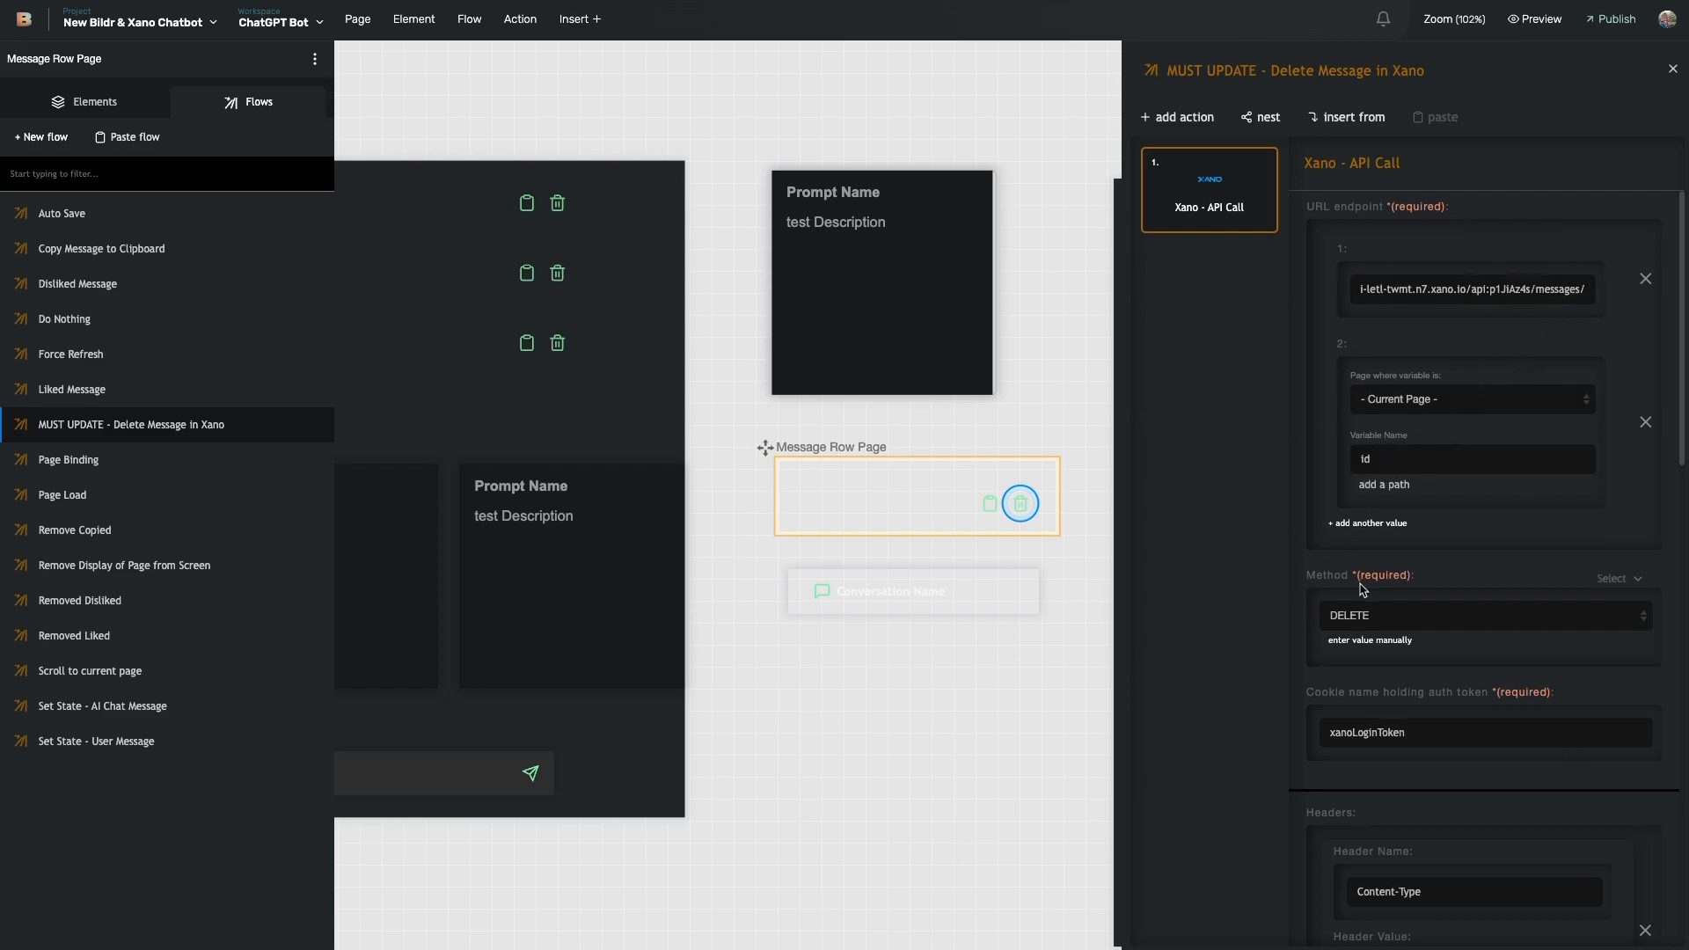
scroll(1380, 453, "down", 5)
scroll(1385, 449, "up", 3)
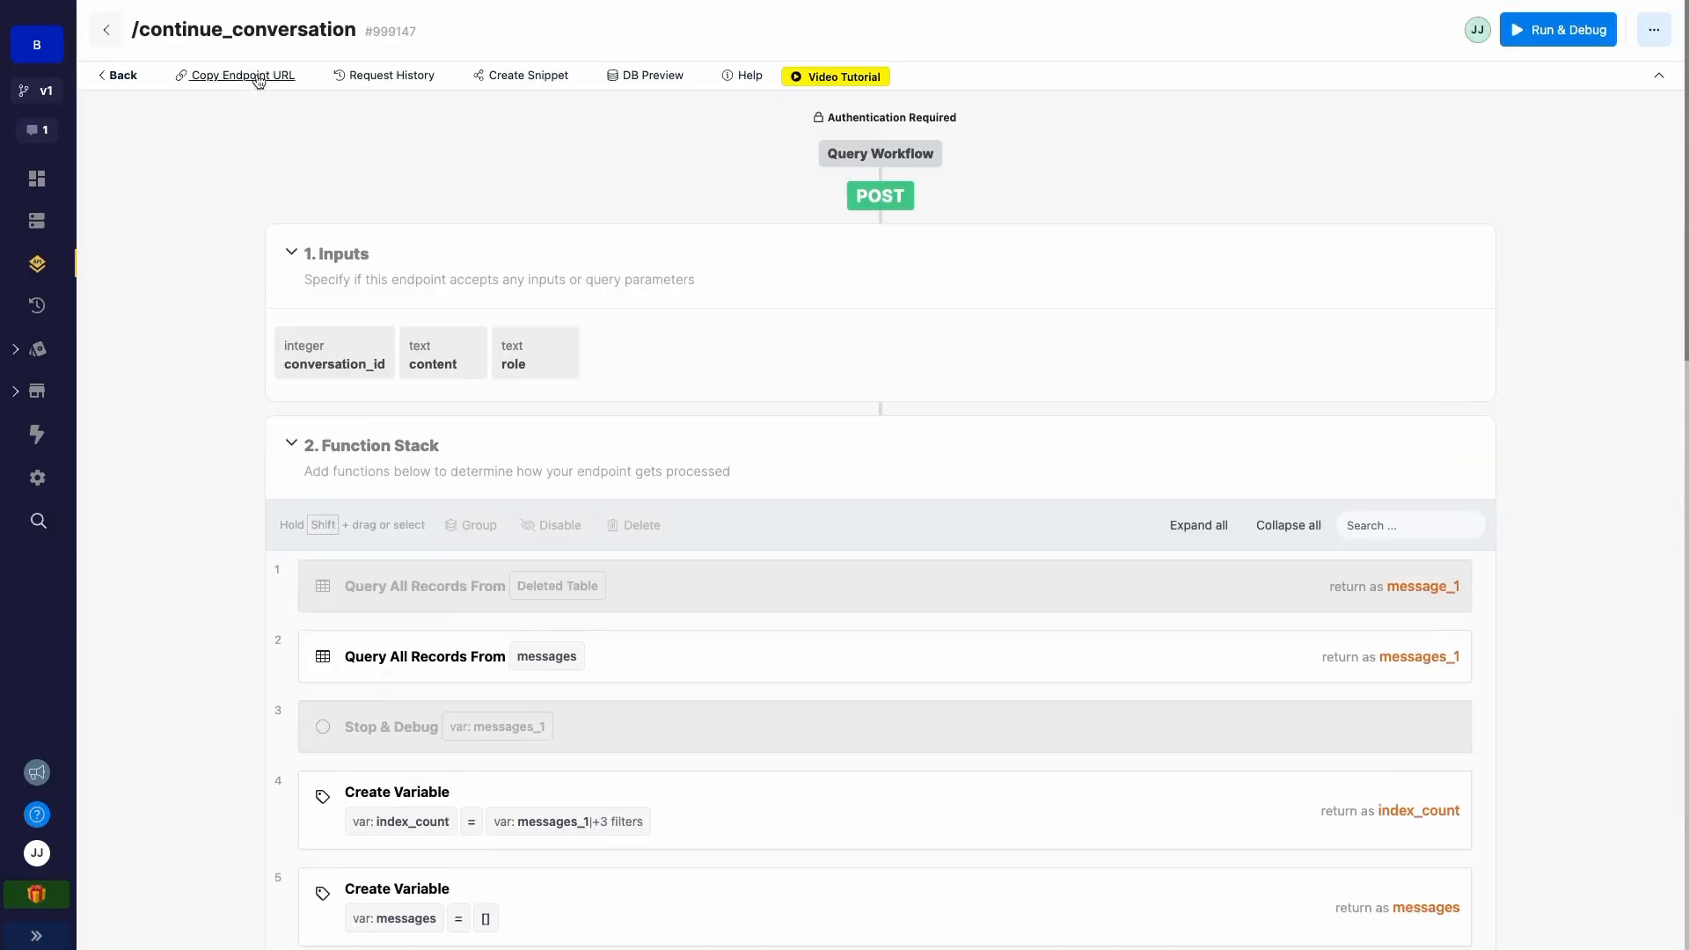
- Back in Xano's API list, open DELETE /messages/{messages_id} and review its Request History
left_click(129, 71)
scroll(407, 453, "down", 10)
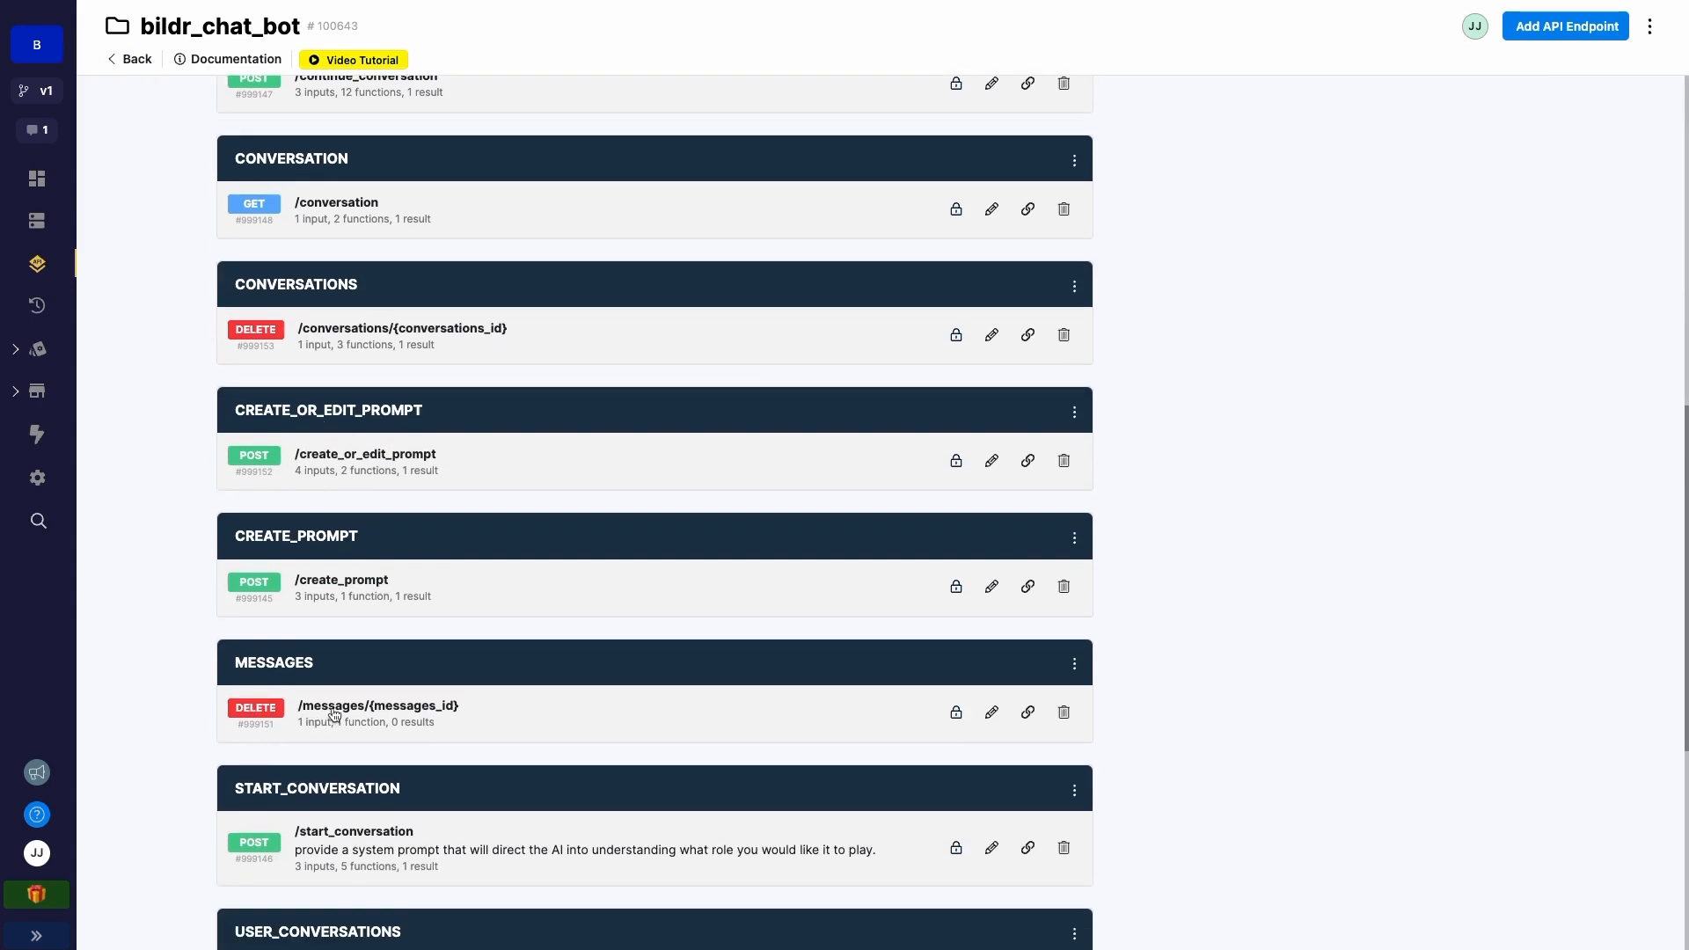
left_click(343, 714)
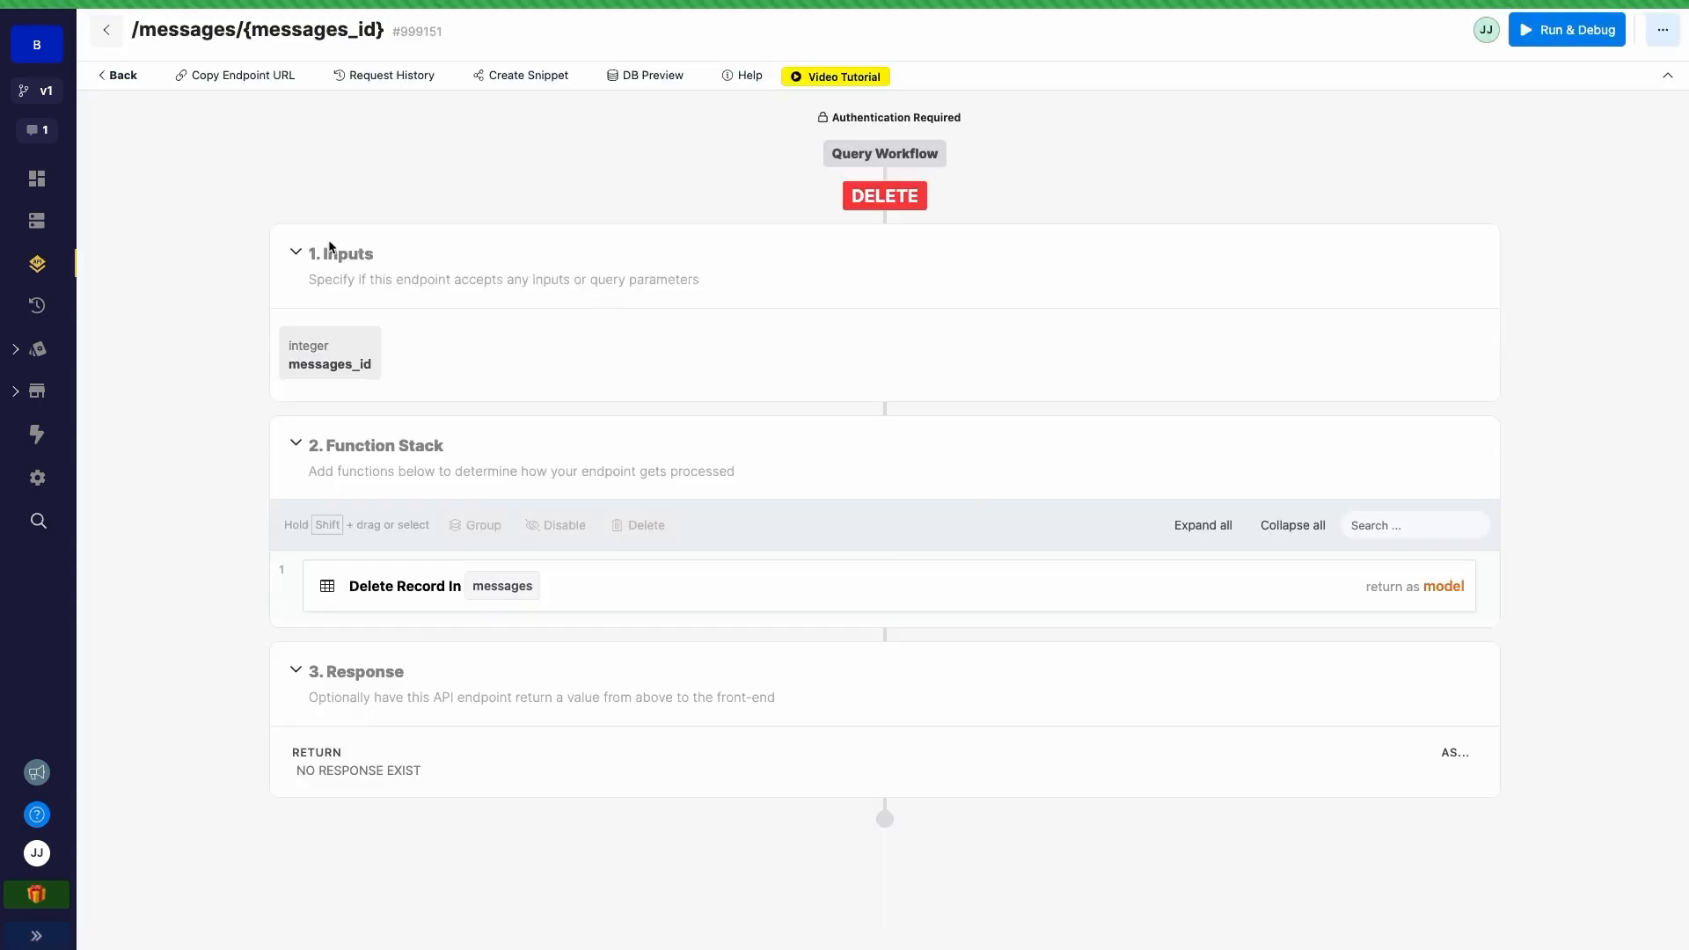
left_click_drag(132, 28, 384, 30)
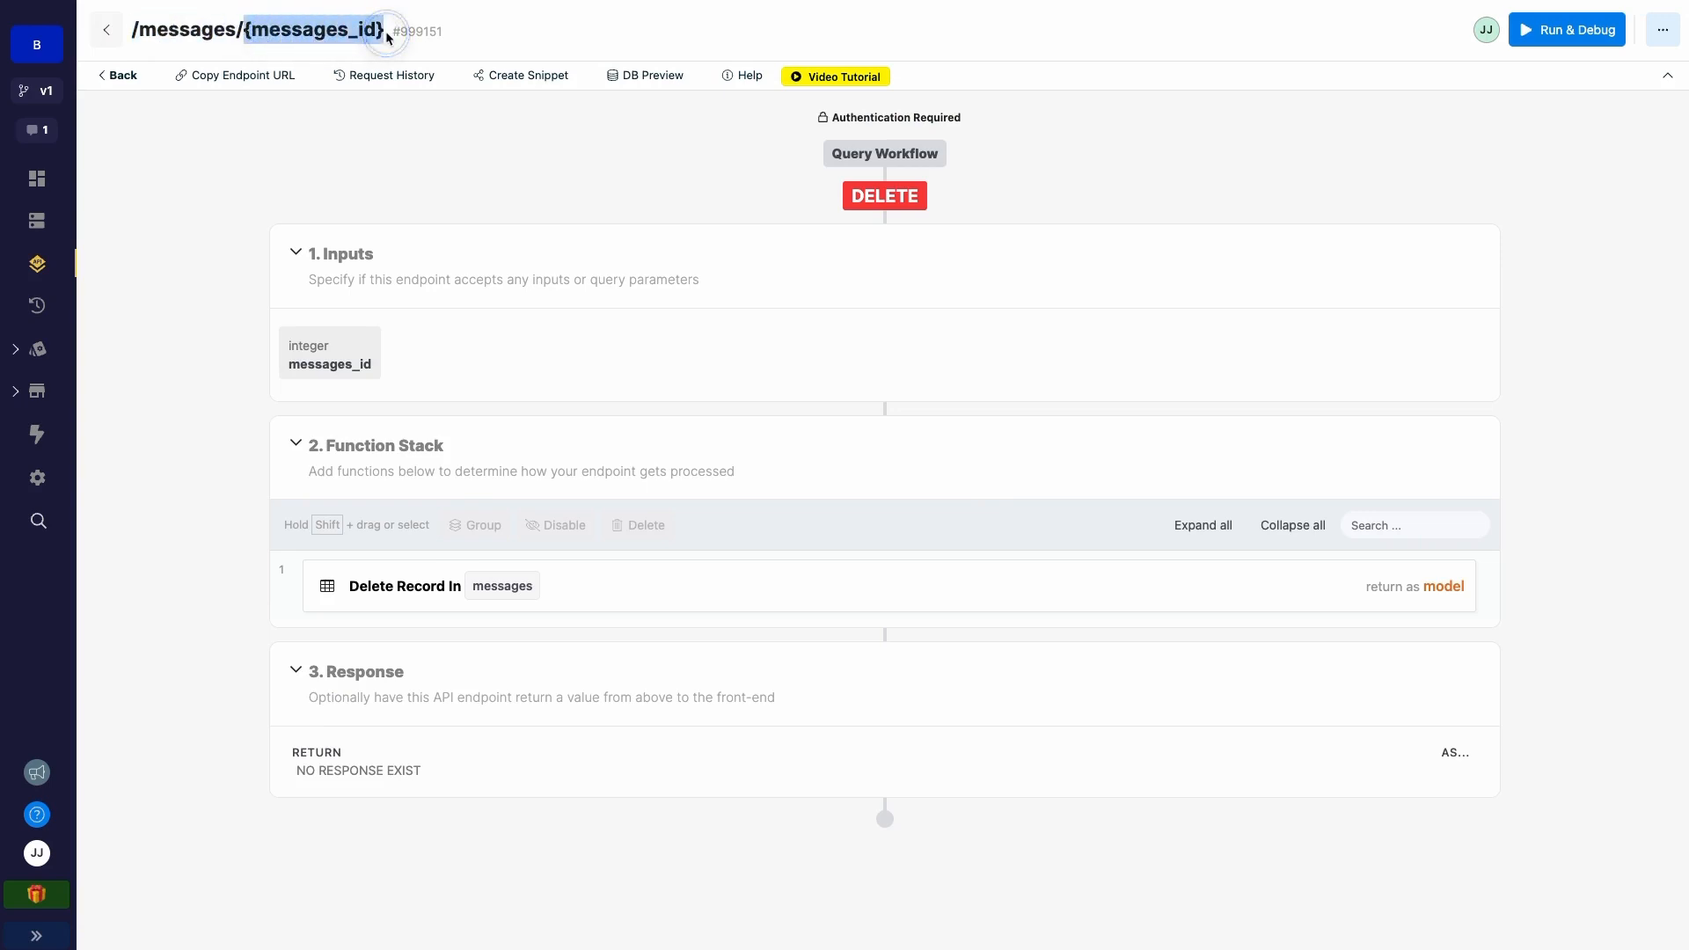
left_click(387, 75)
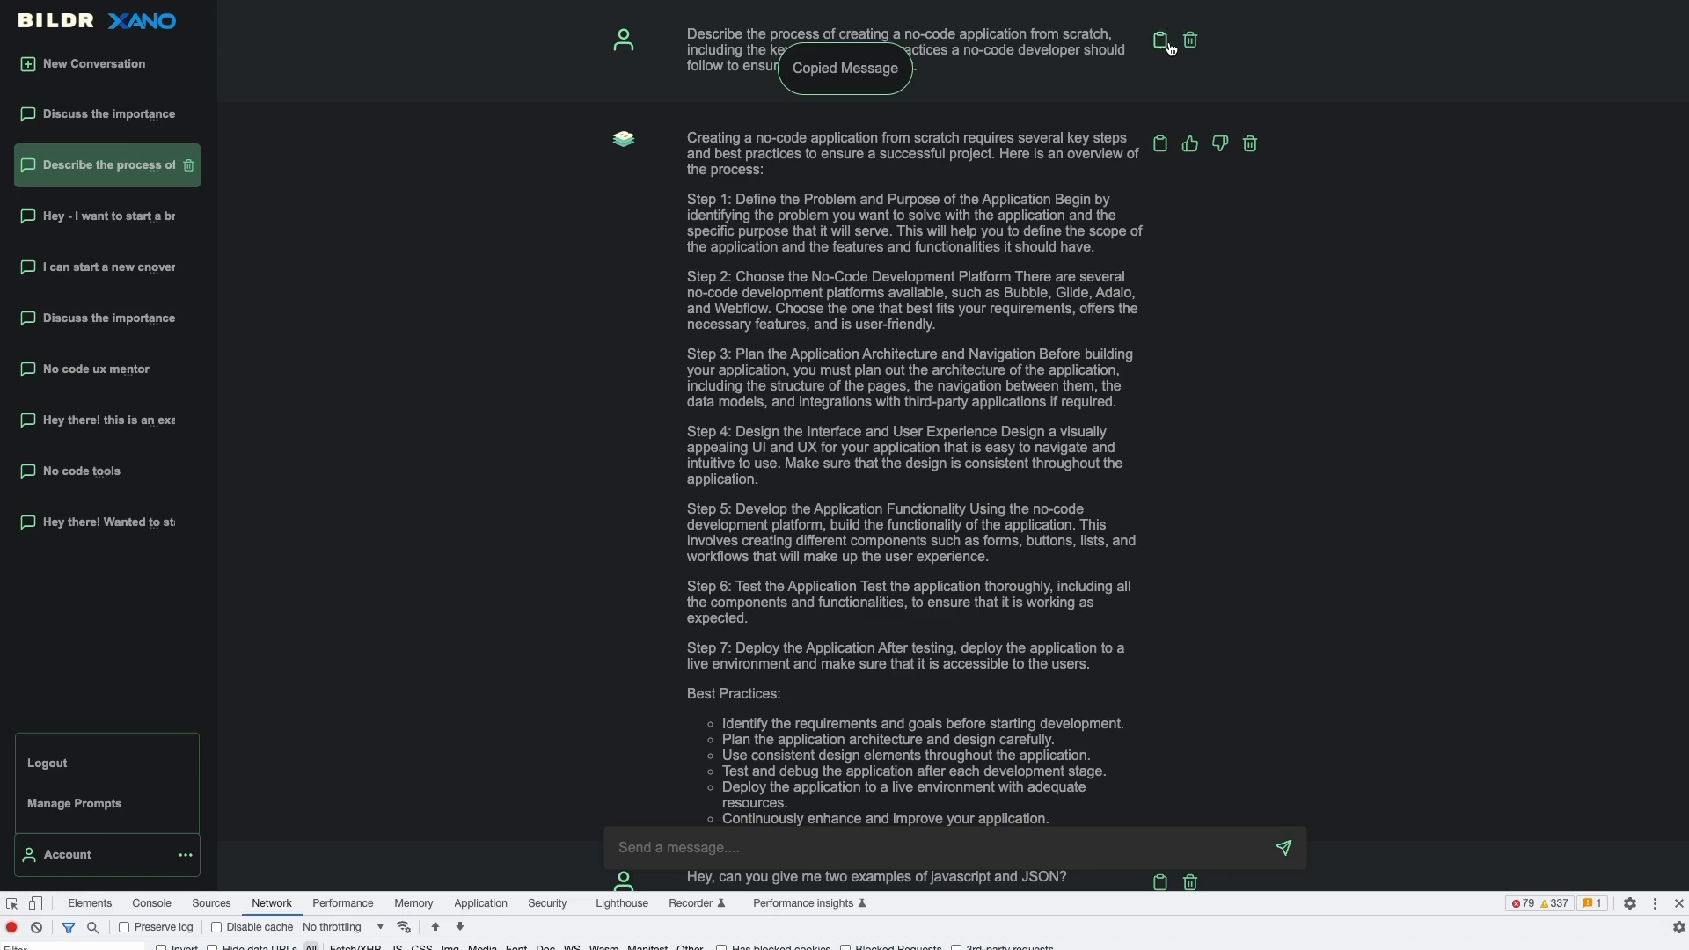
- Give the assistant's reply a thumbs-up, then a thumbs-down, and return to the Bildr editor
left_click(1193, 146)
left_click(1220, 144)
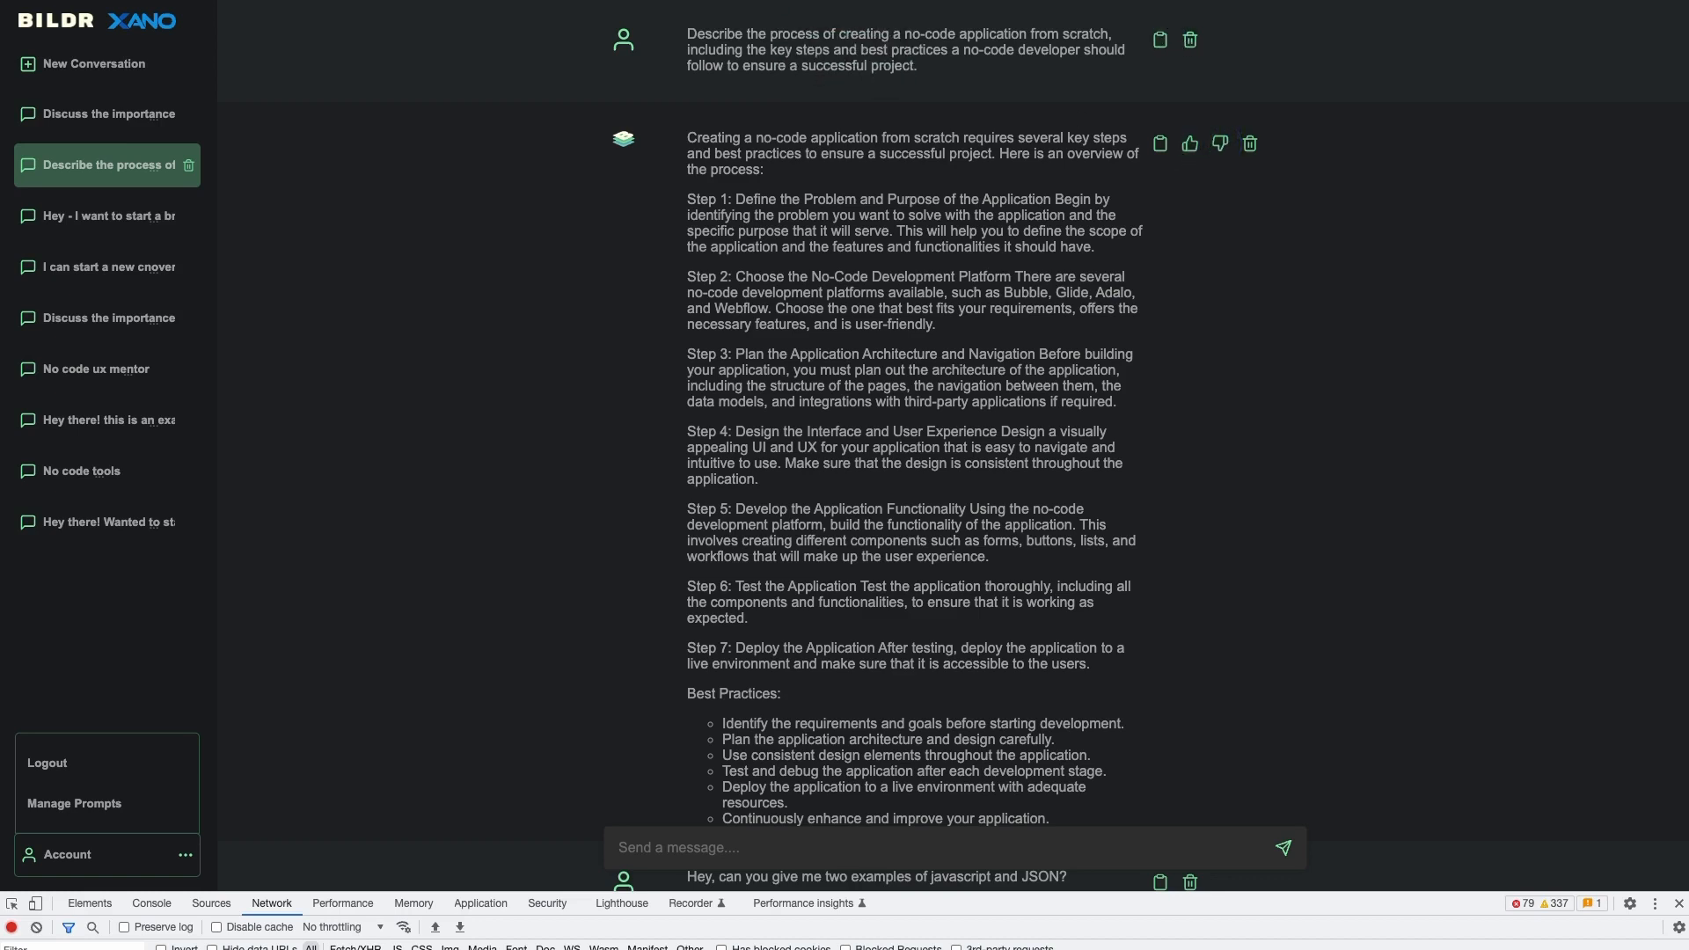
left_click(563, 0)
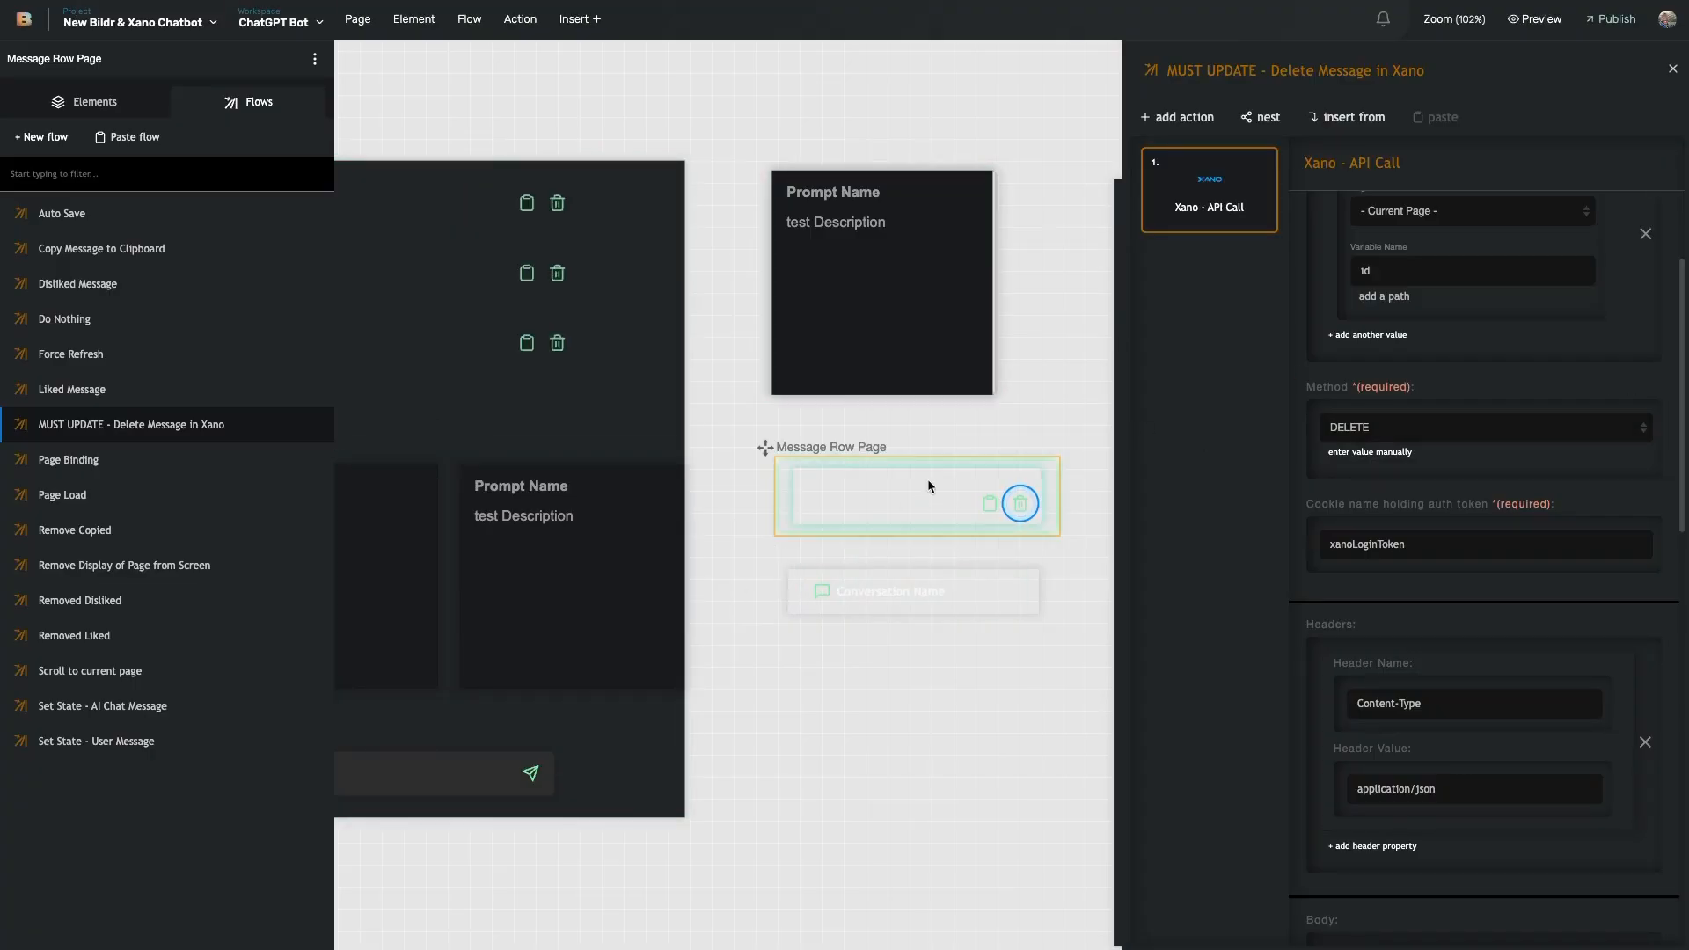
- Inspect the thumbs-up Liked Message flow's Set variable newMessage and Run flow on page steps
left_click(994, 513)
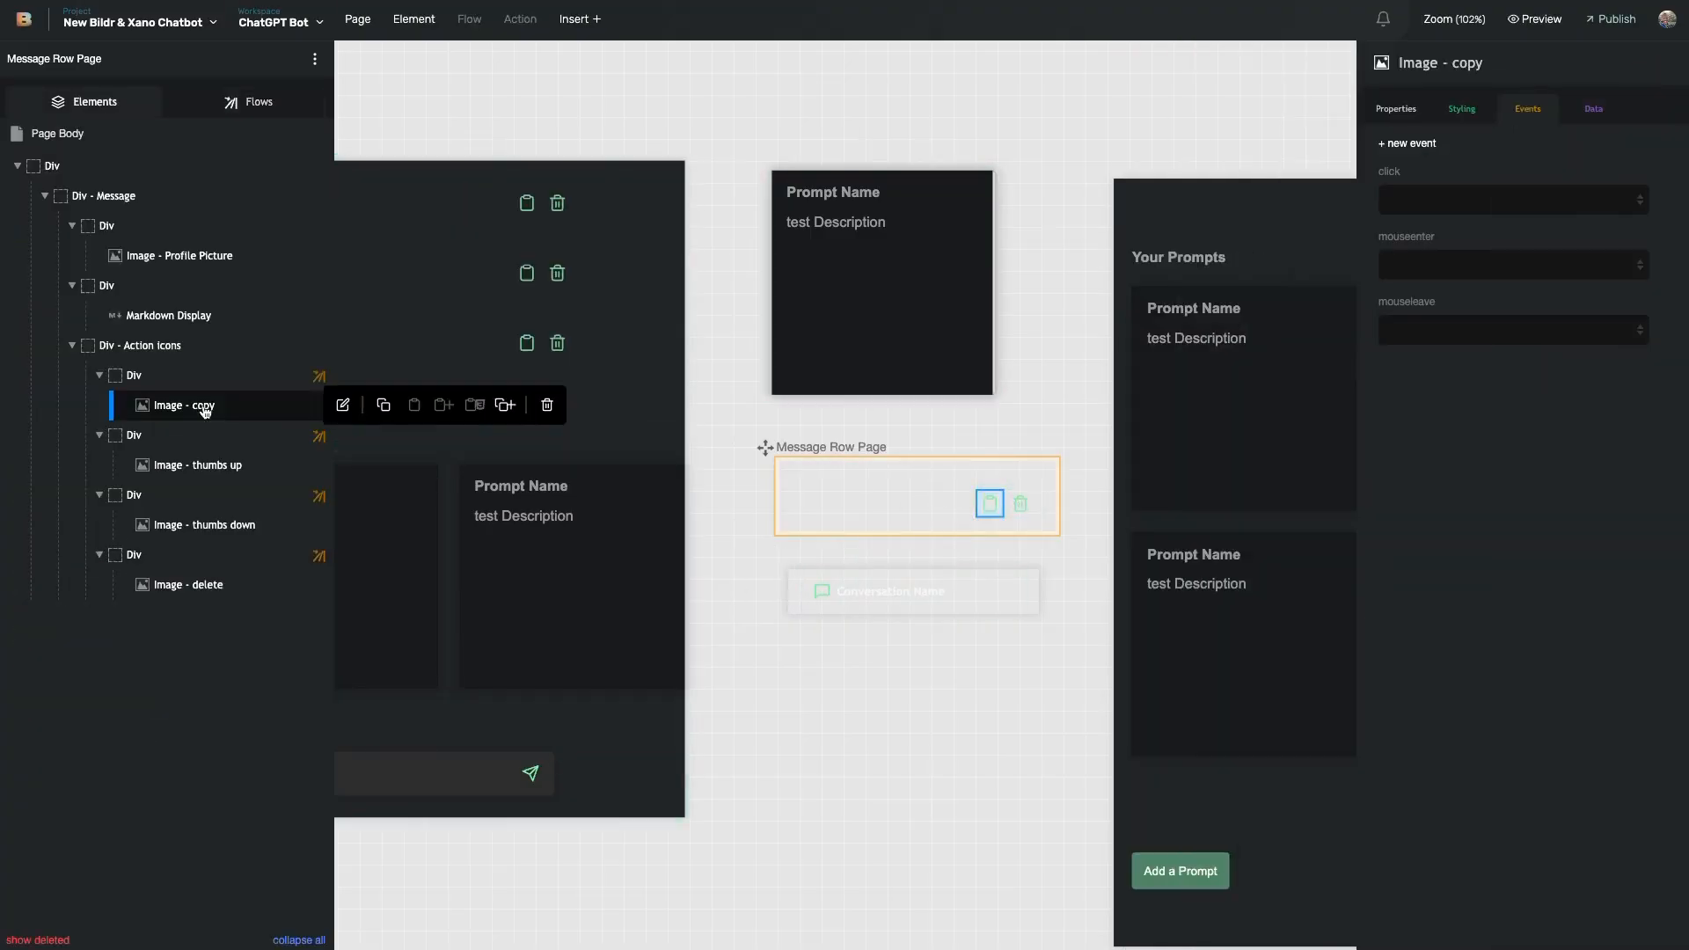
left_click(207, 442)
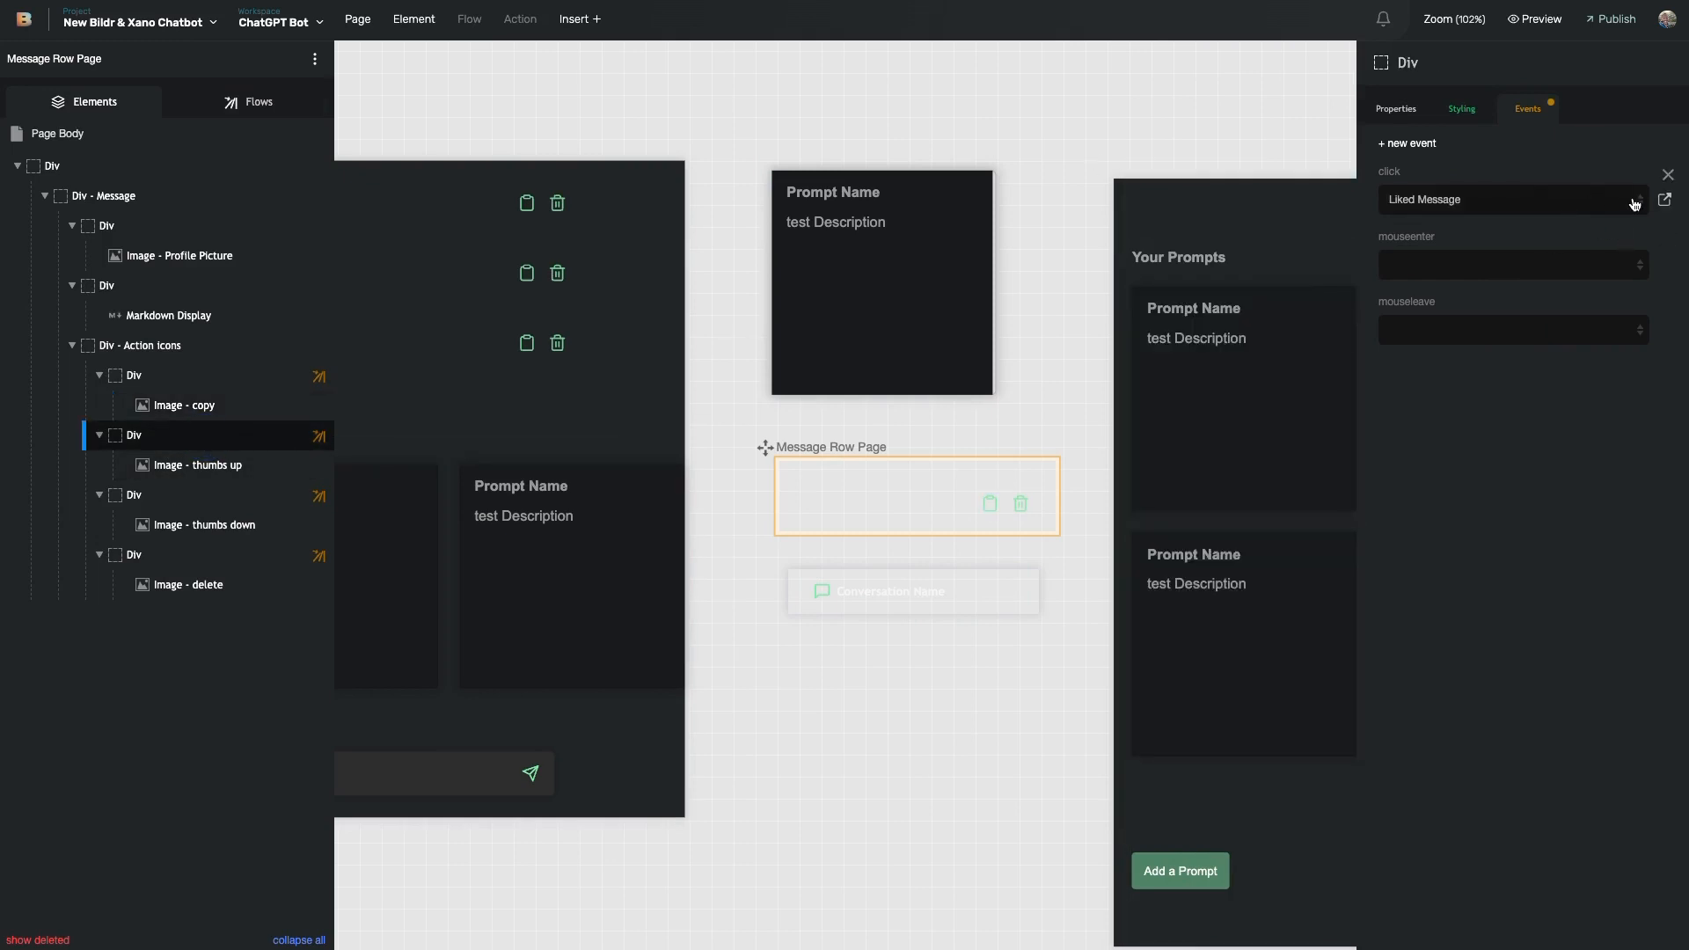
left_click(1664, 198)
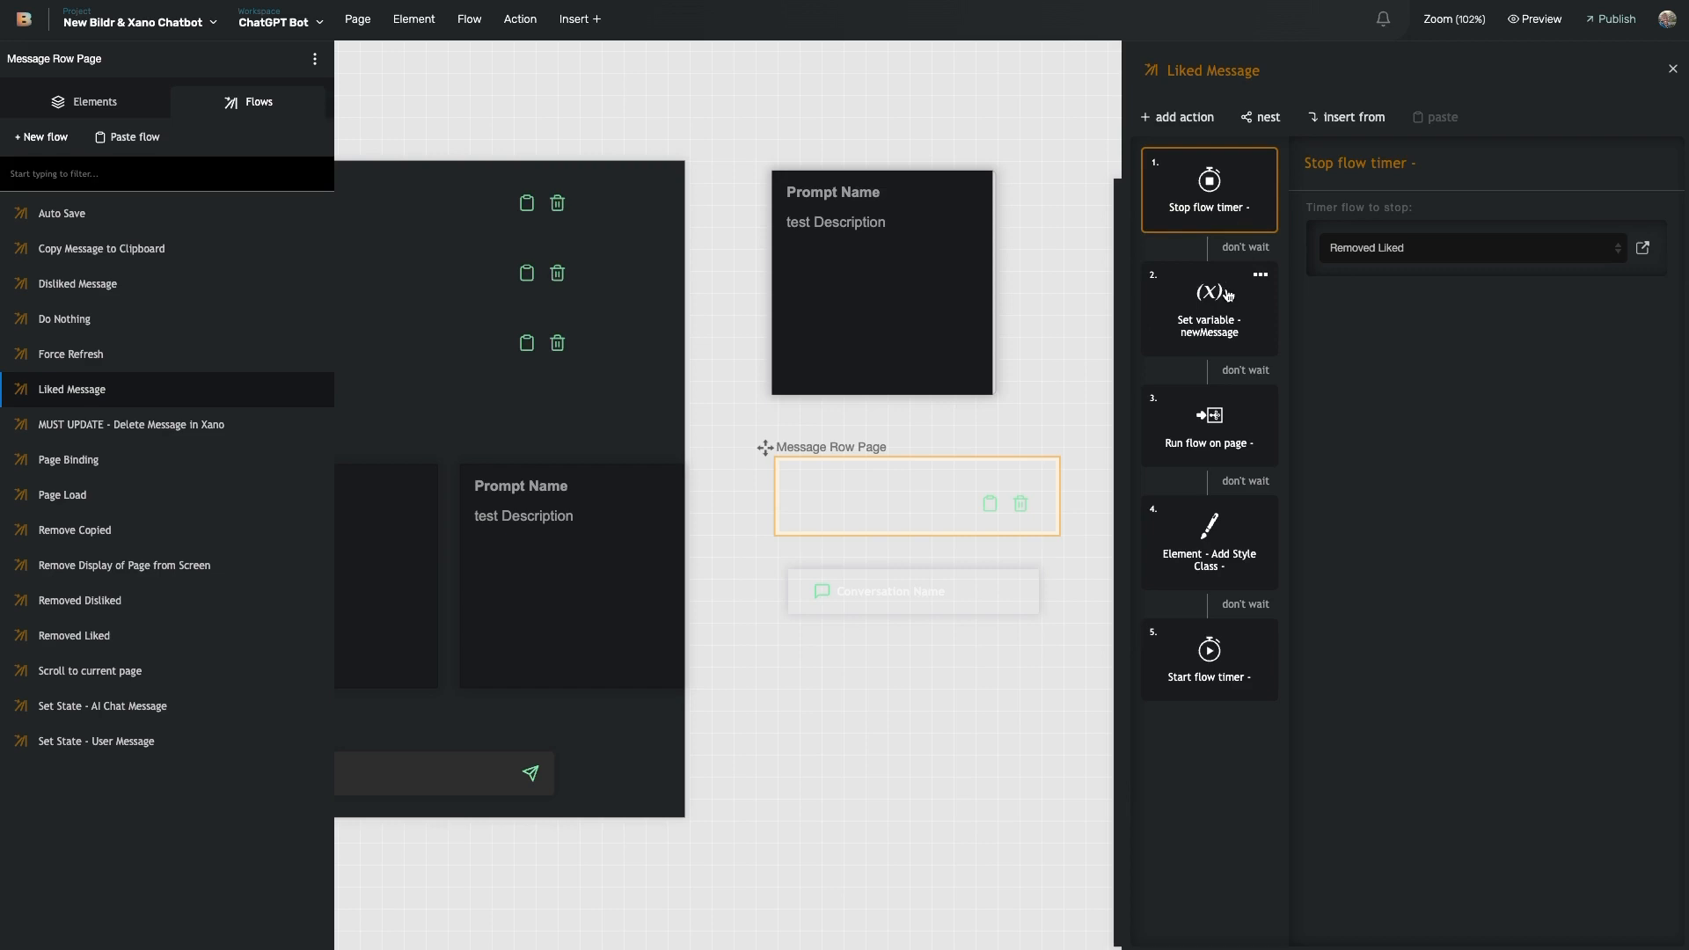
left_click(1222, 331)
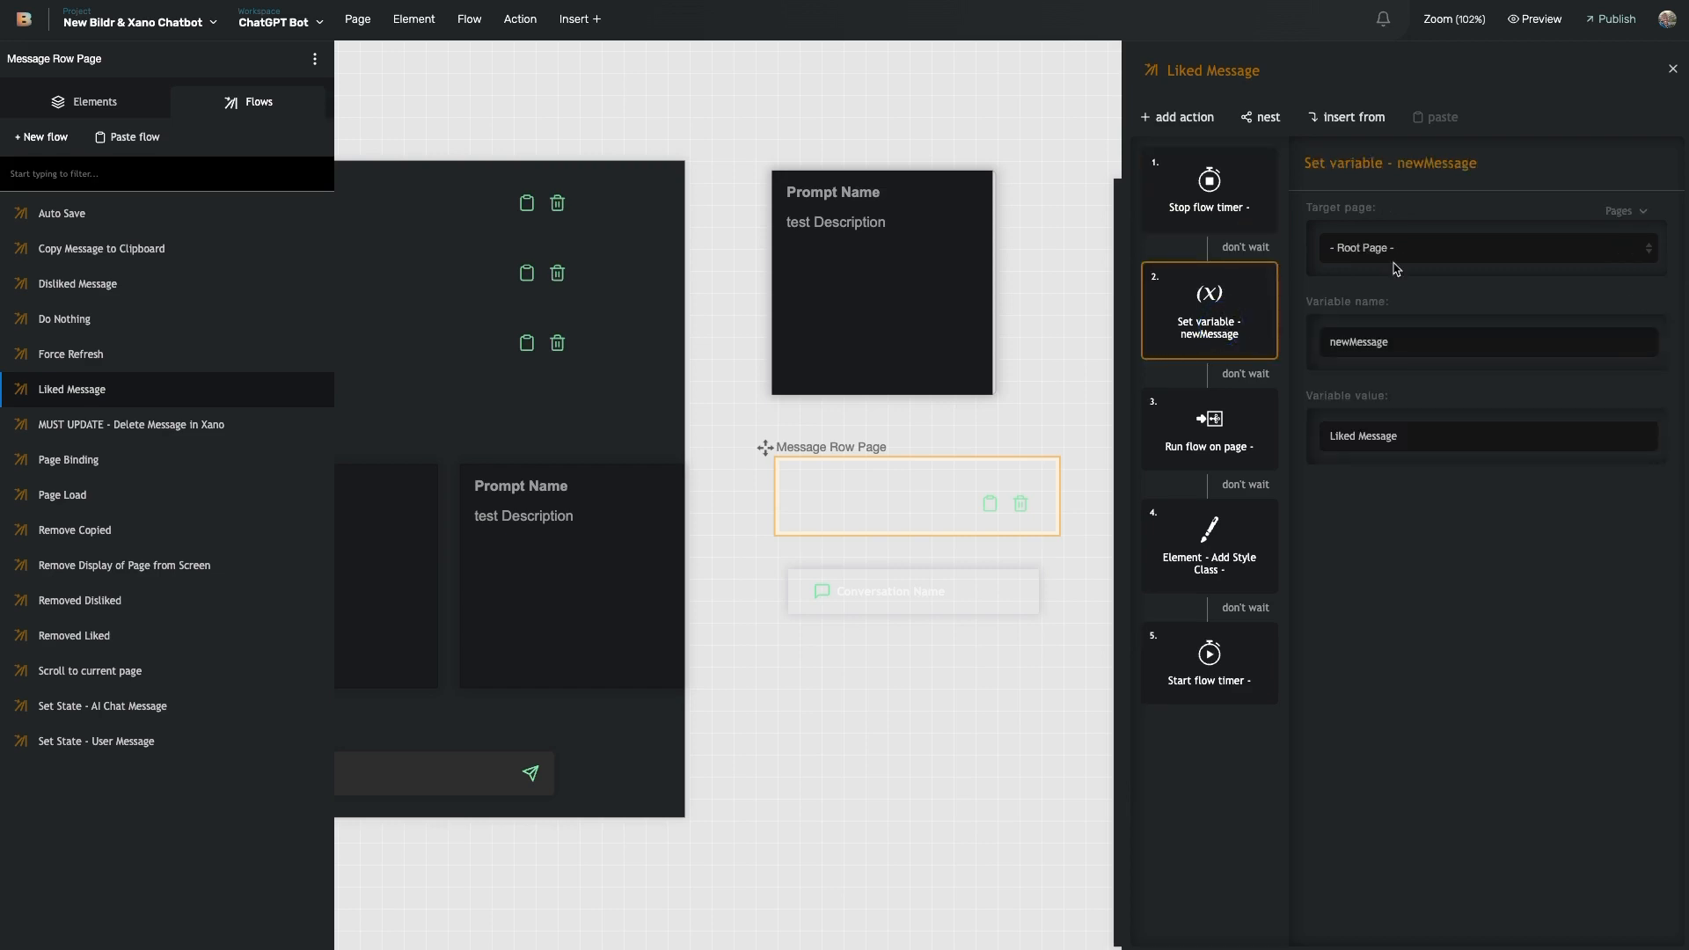
scroll(754, 346, "left", 15)
scroll(754, 347, "left", 8)
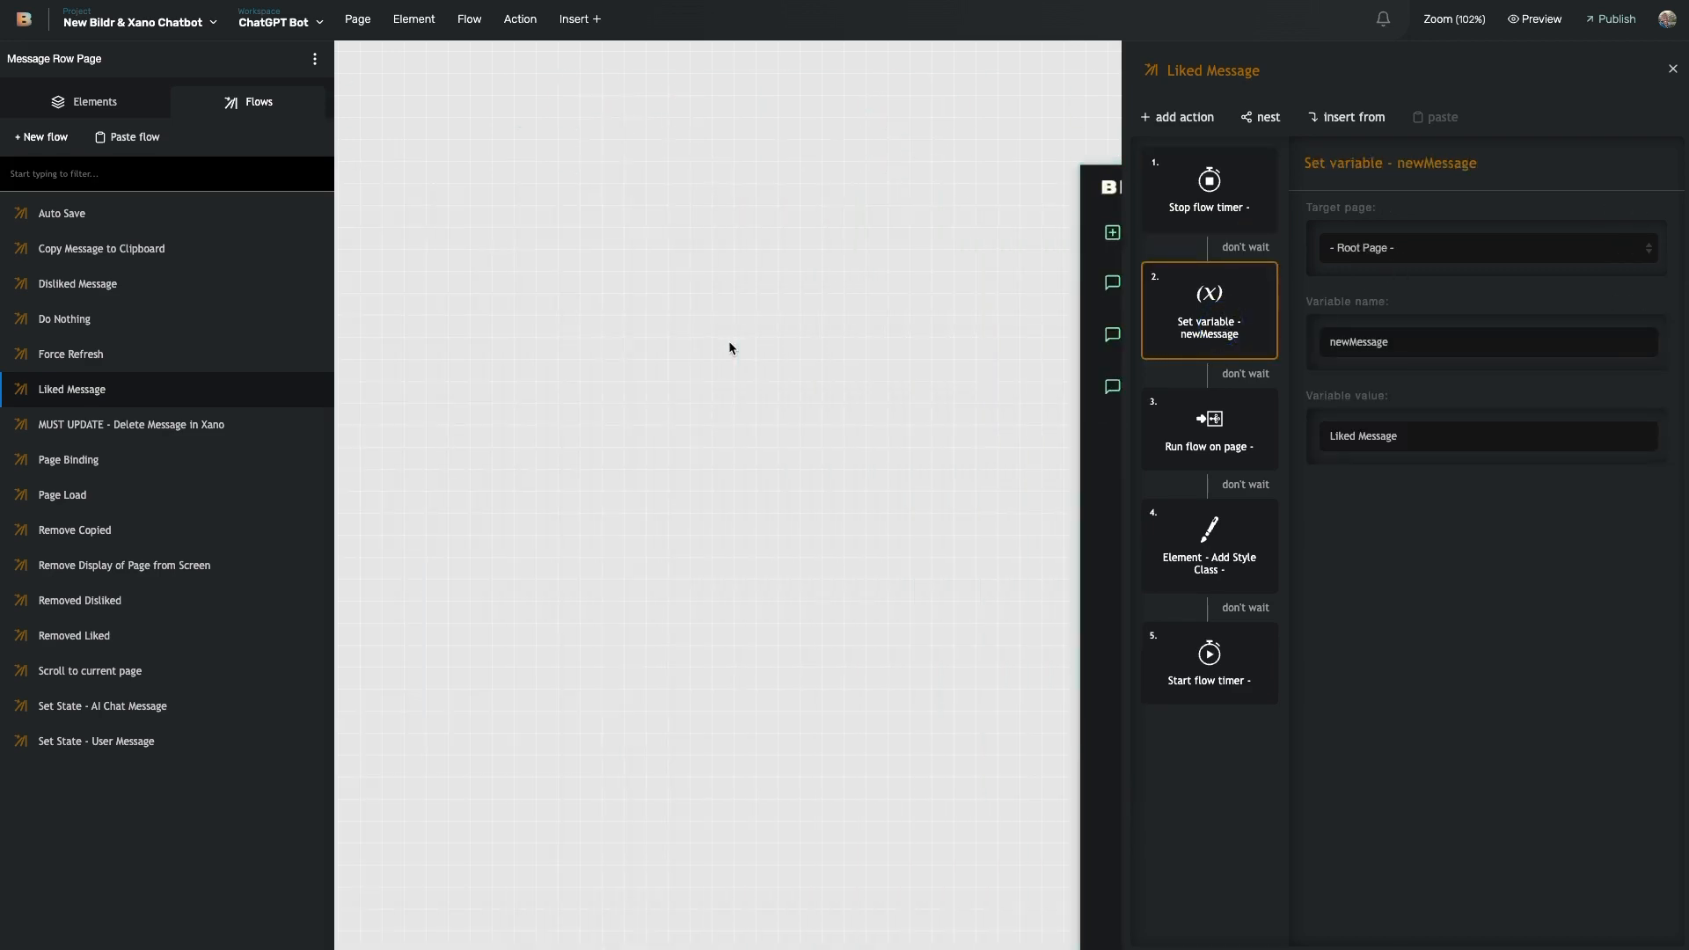
scroll(654, 344, "right", 14)
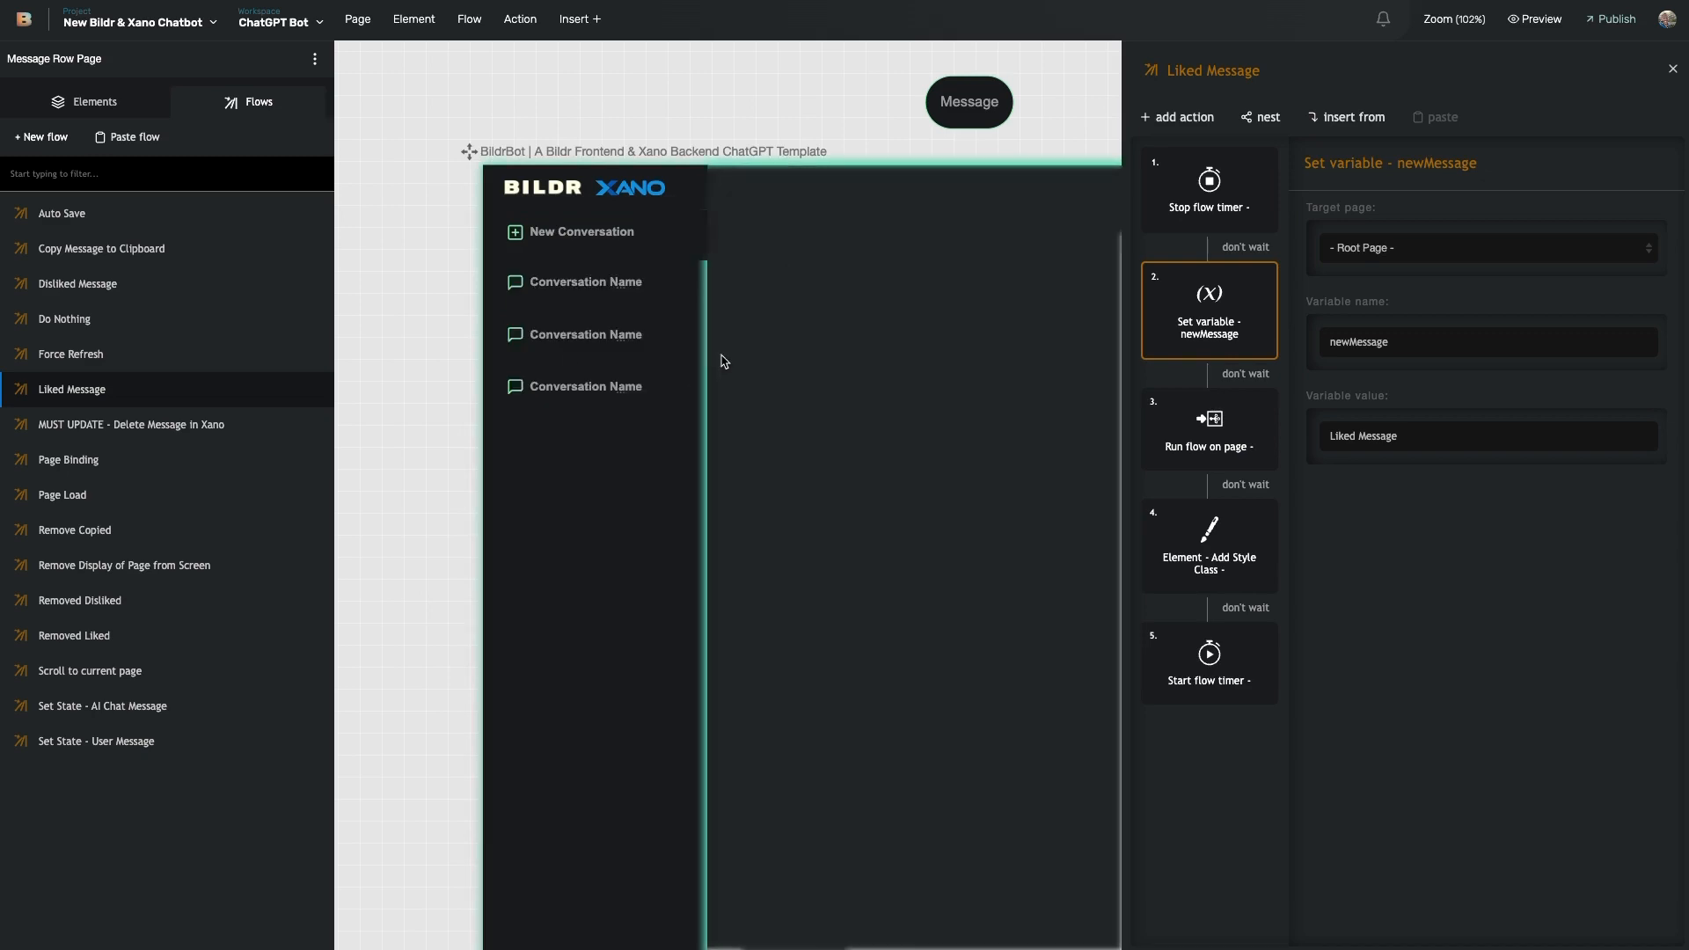
left_click(138, 34)
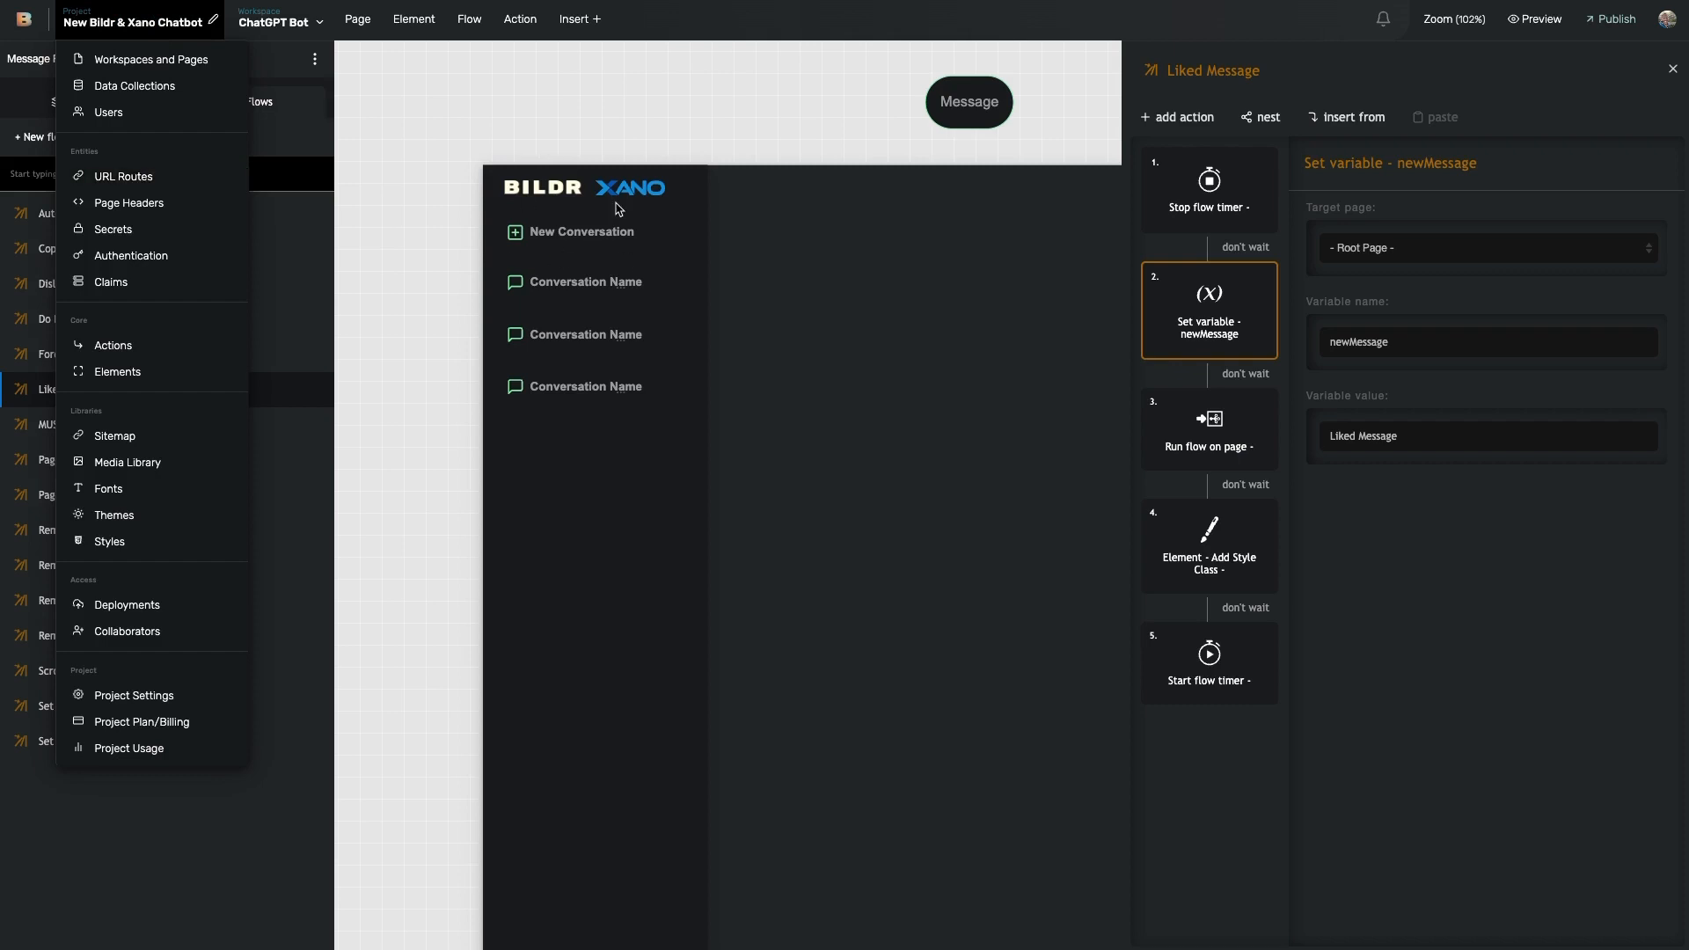
left_click(1382, 537)
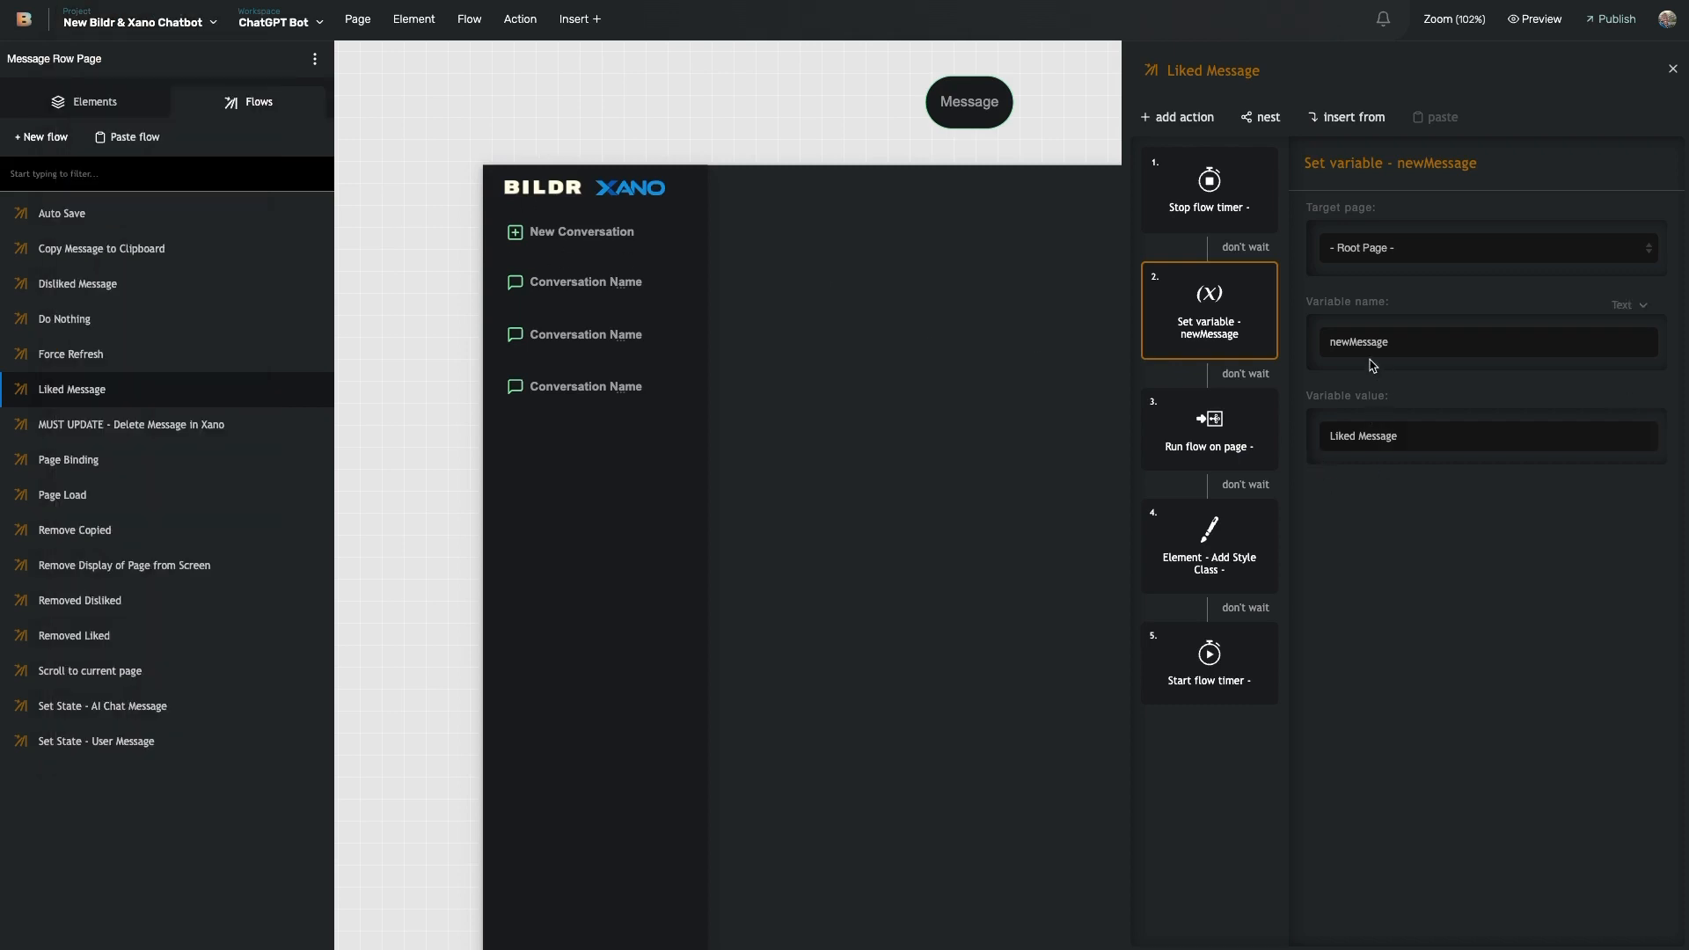
left_click_drag(1338, 437, 1408, 440)
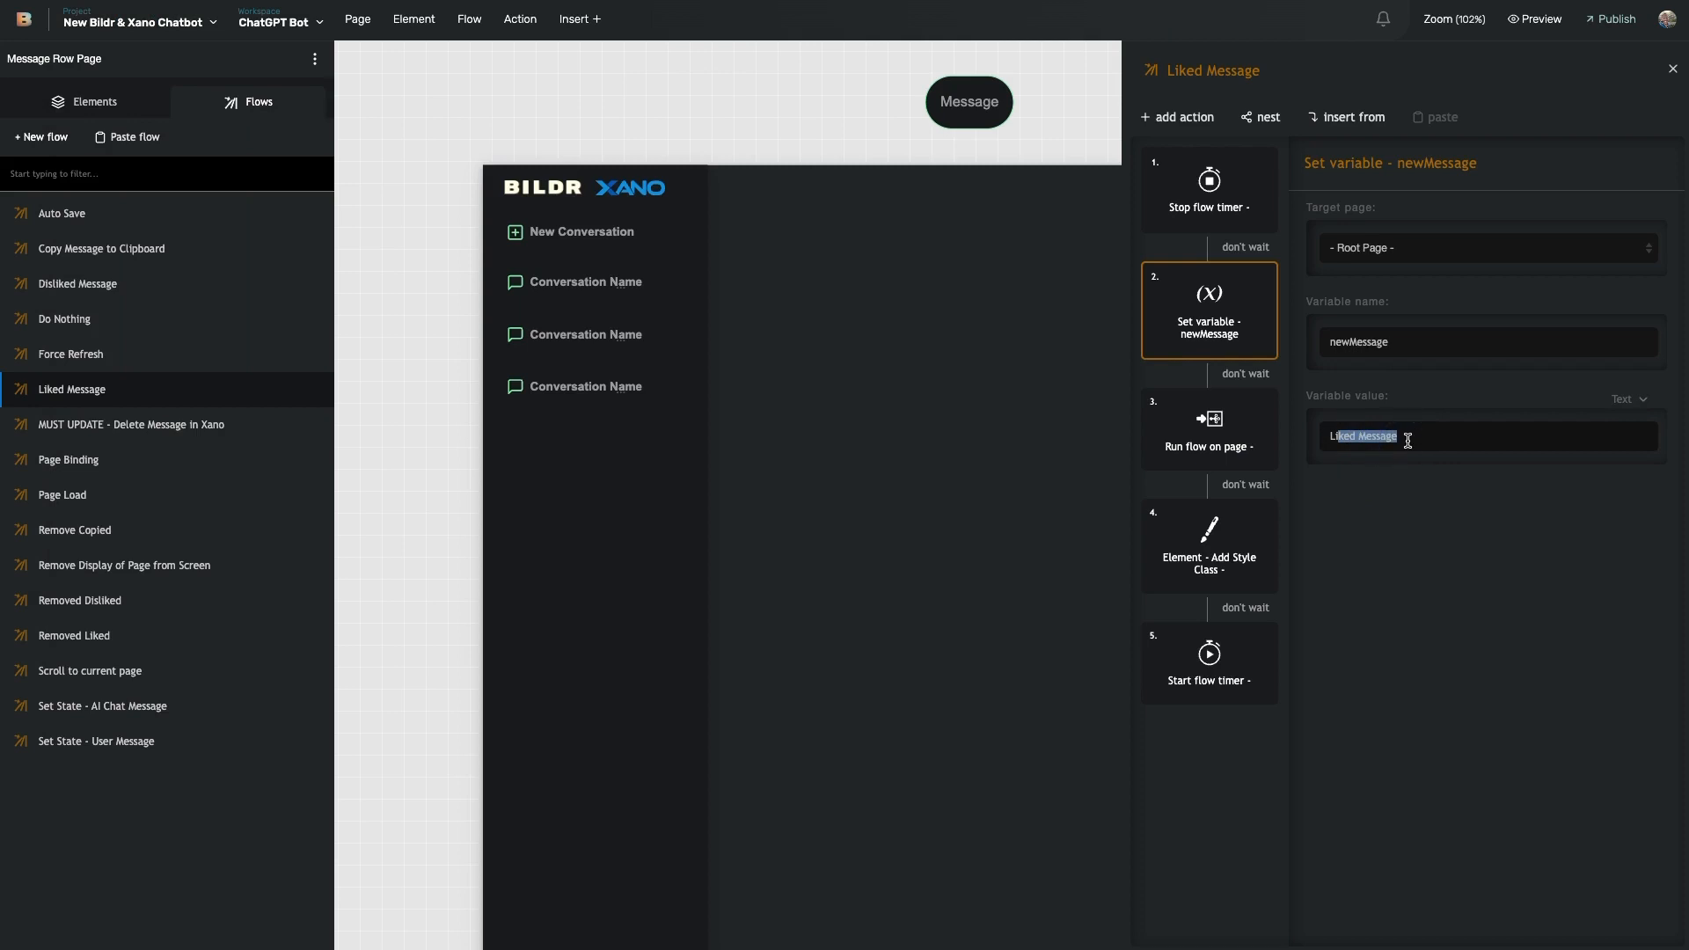
left_click(1209, 450)
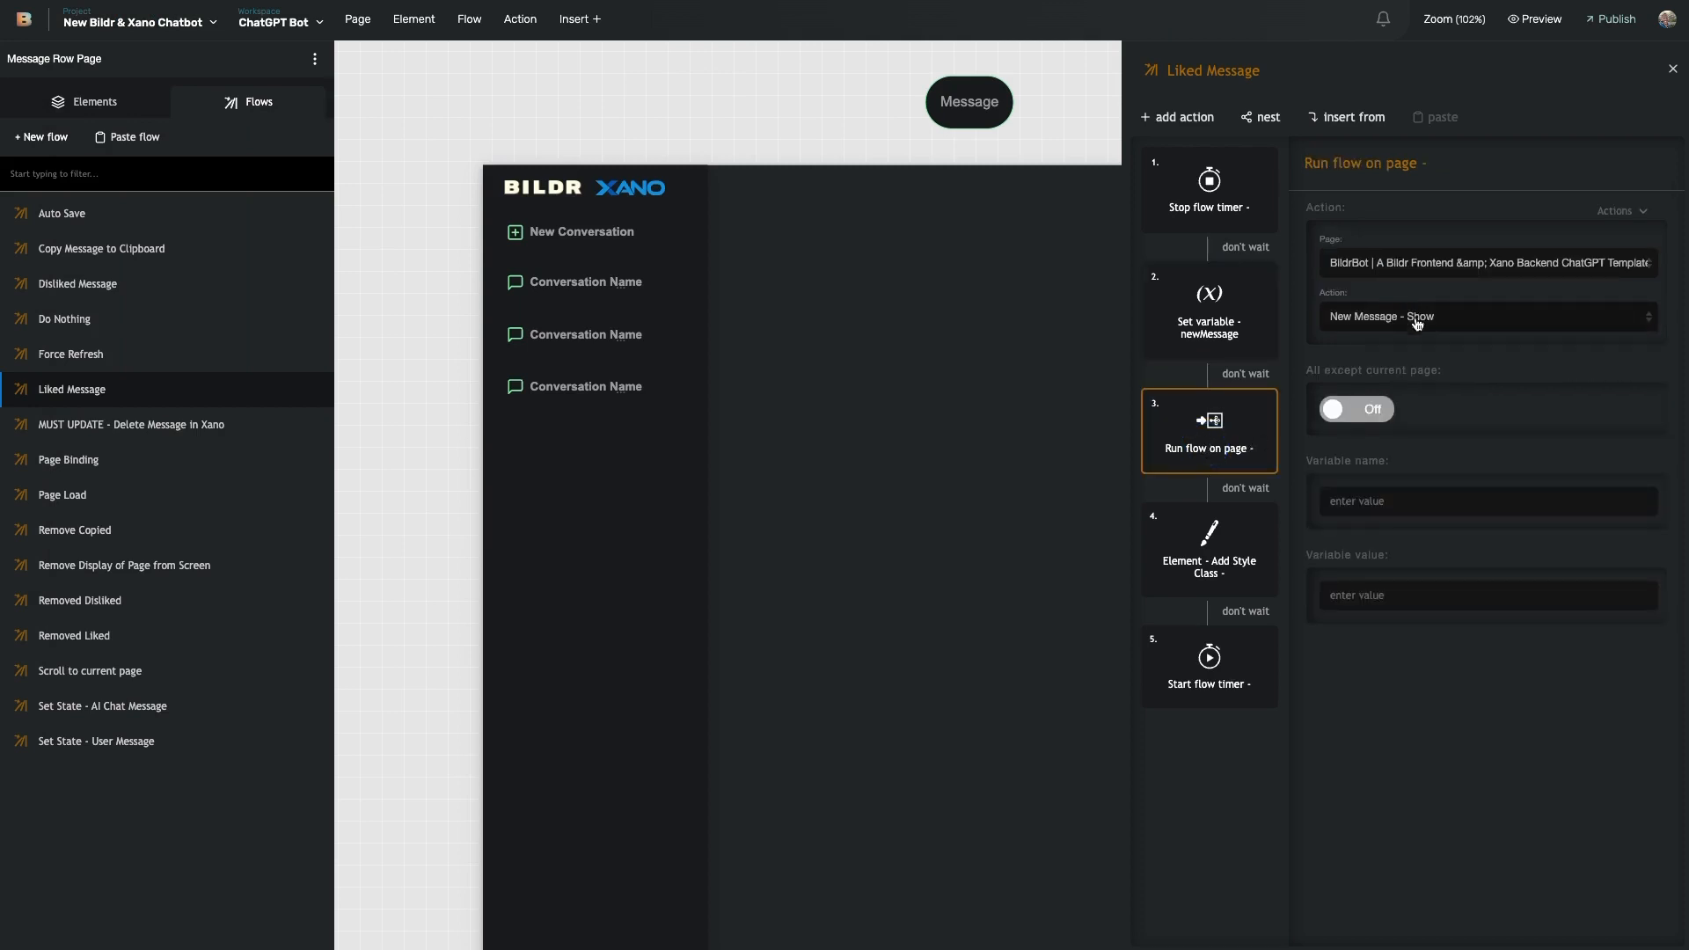
- Filter the page's flows list by 'new m'
left_click(638, 535)
left_click(253, 101)
left_click(168, 178)
type("new m")
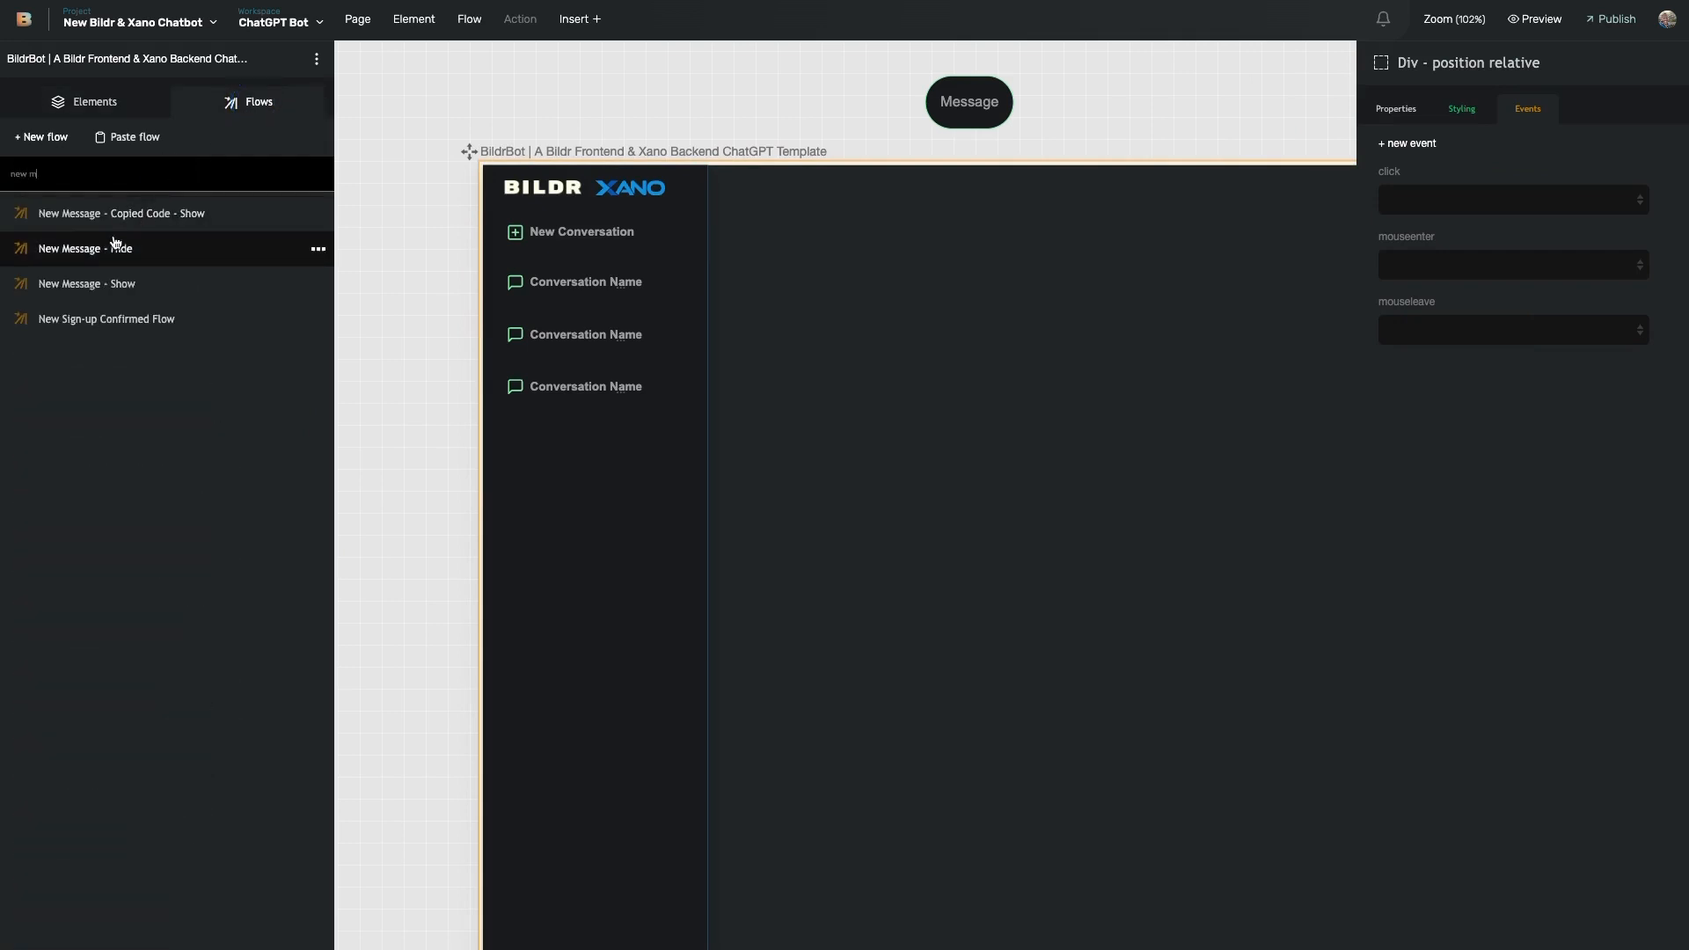
- Open the New Message - Show flow and inspect its step that sets the message text
left_click(100, 287)
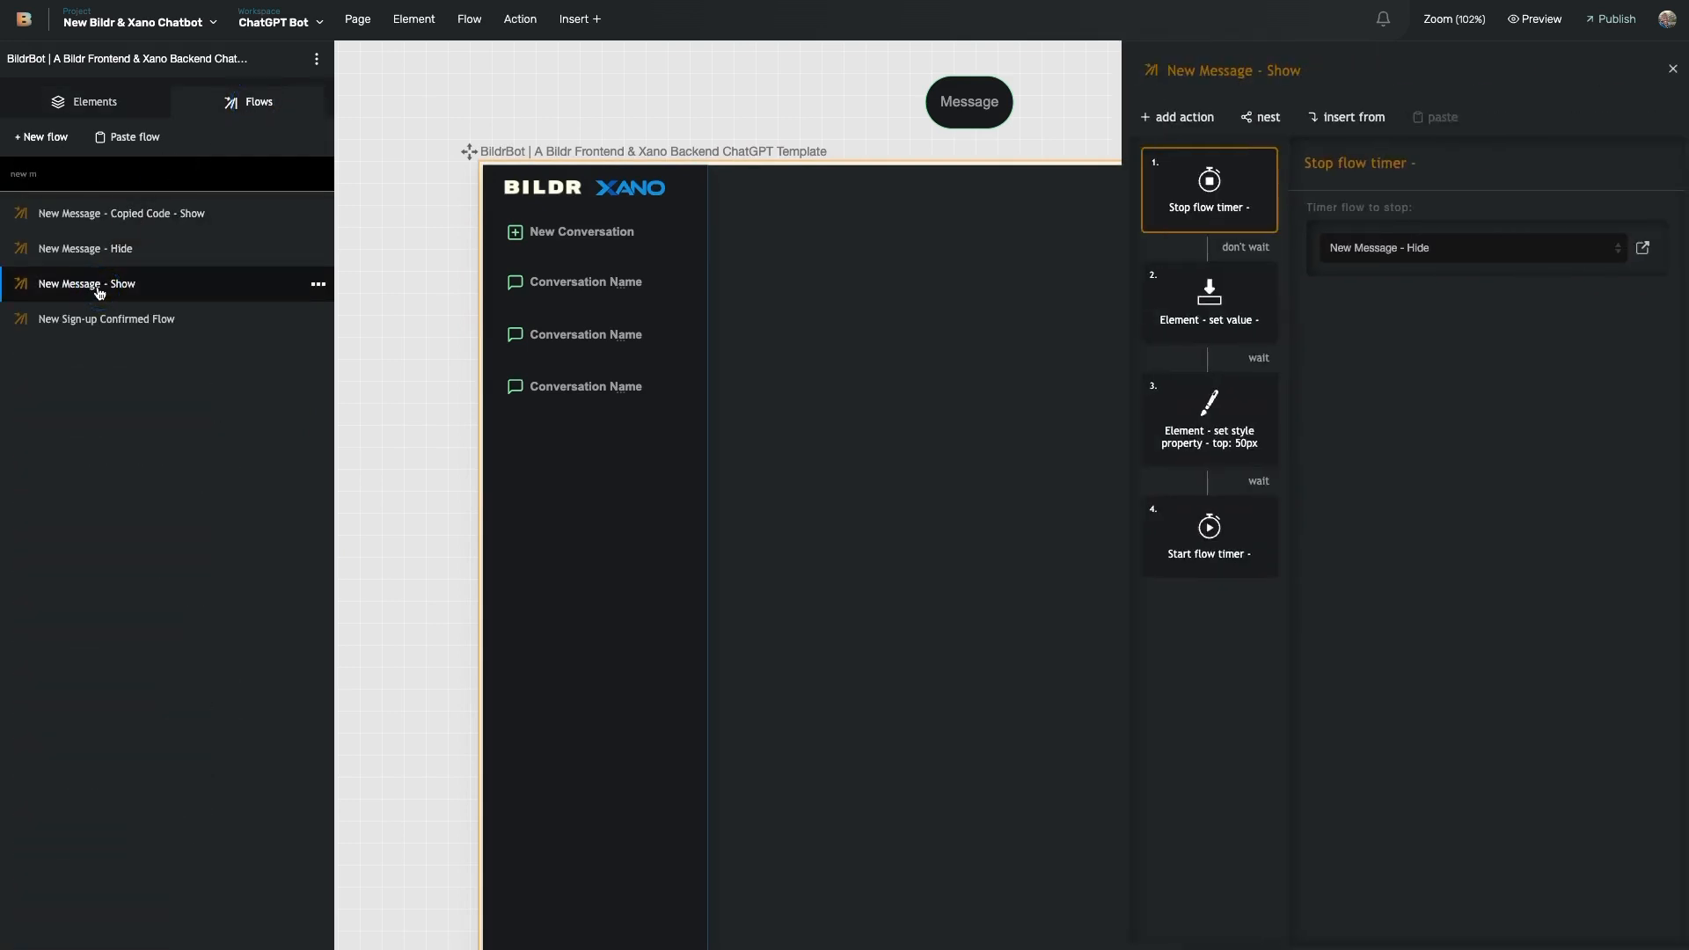
left_click(1218, 325)
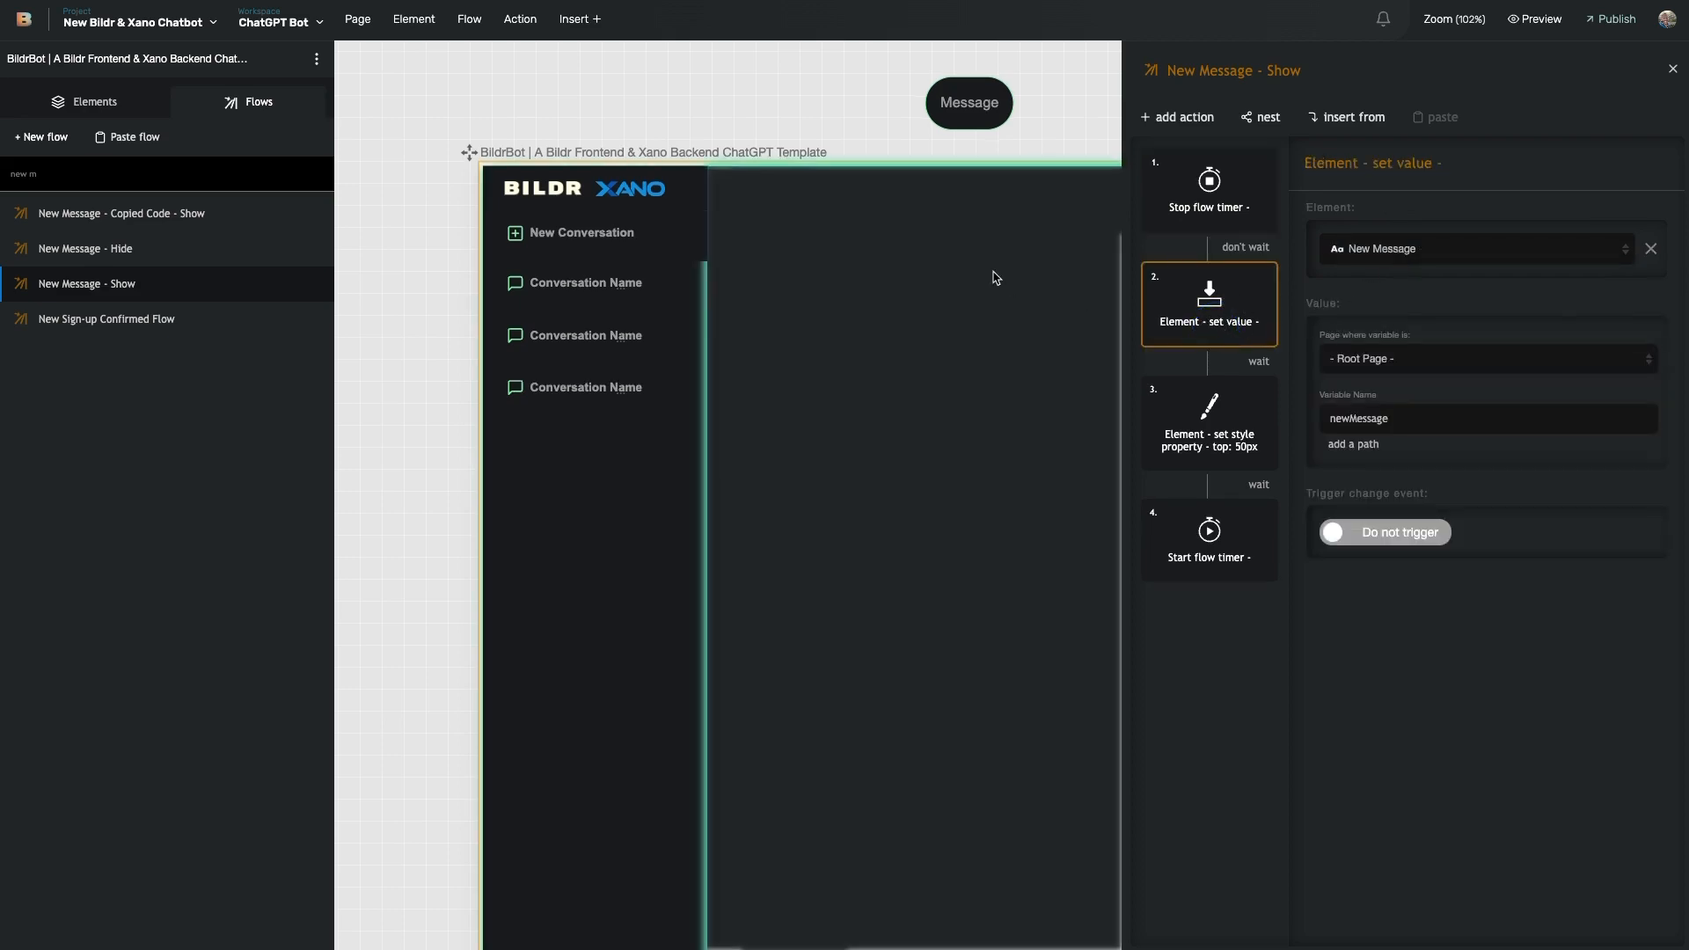
scroll(977, 228, "up", 2)
left_click(961, 191)
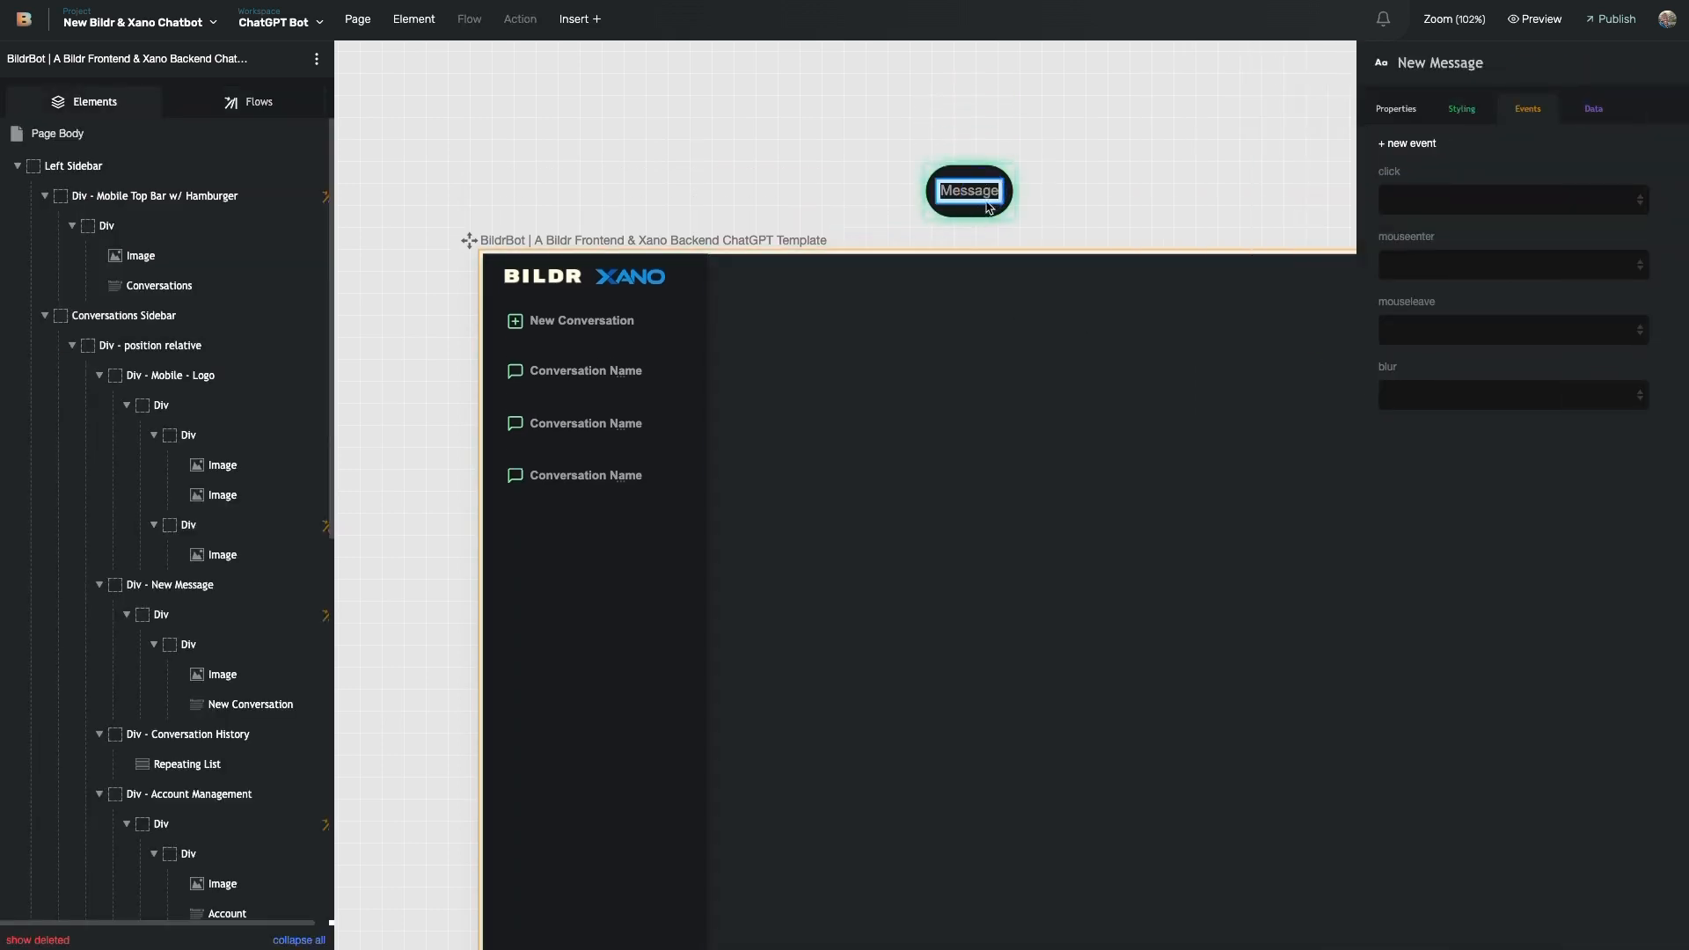
scroll(836, 189, "right", 3)
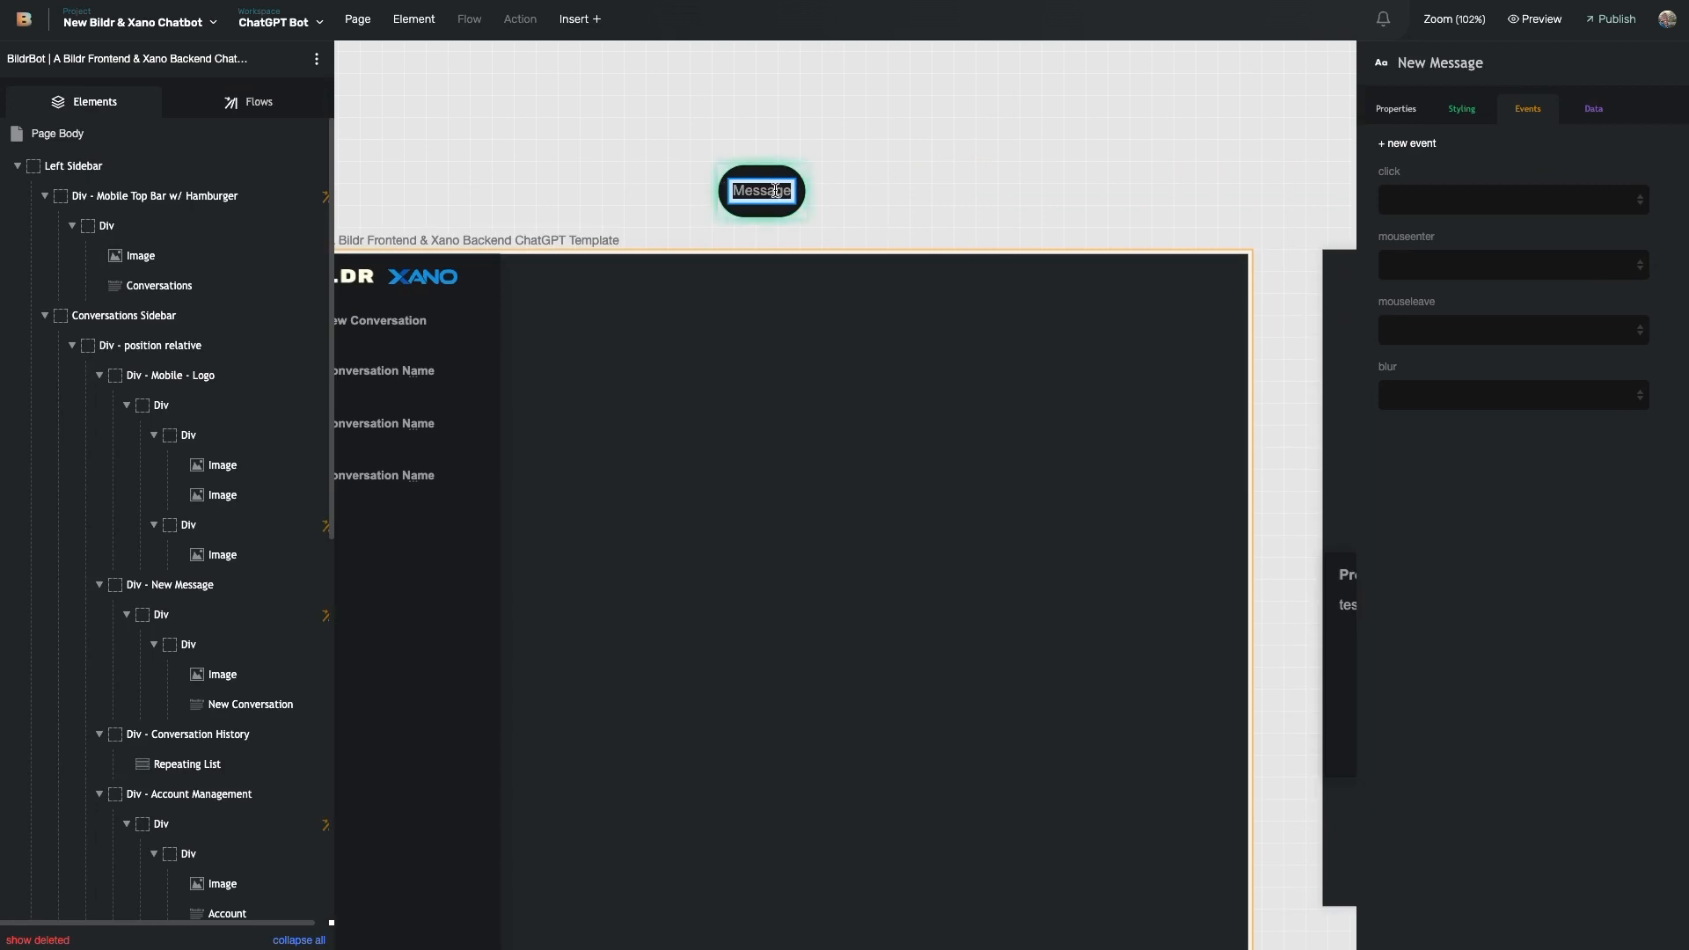
left_click(249, 102)
left_click(139, 283)
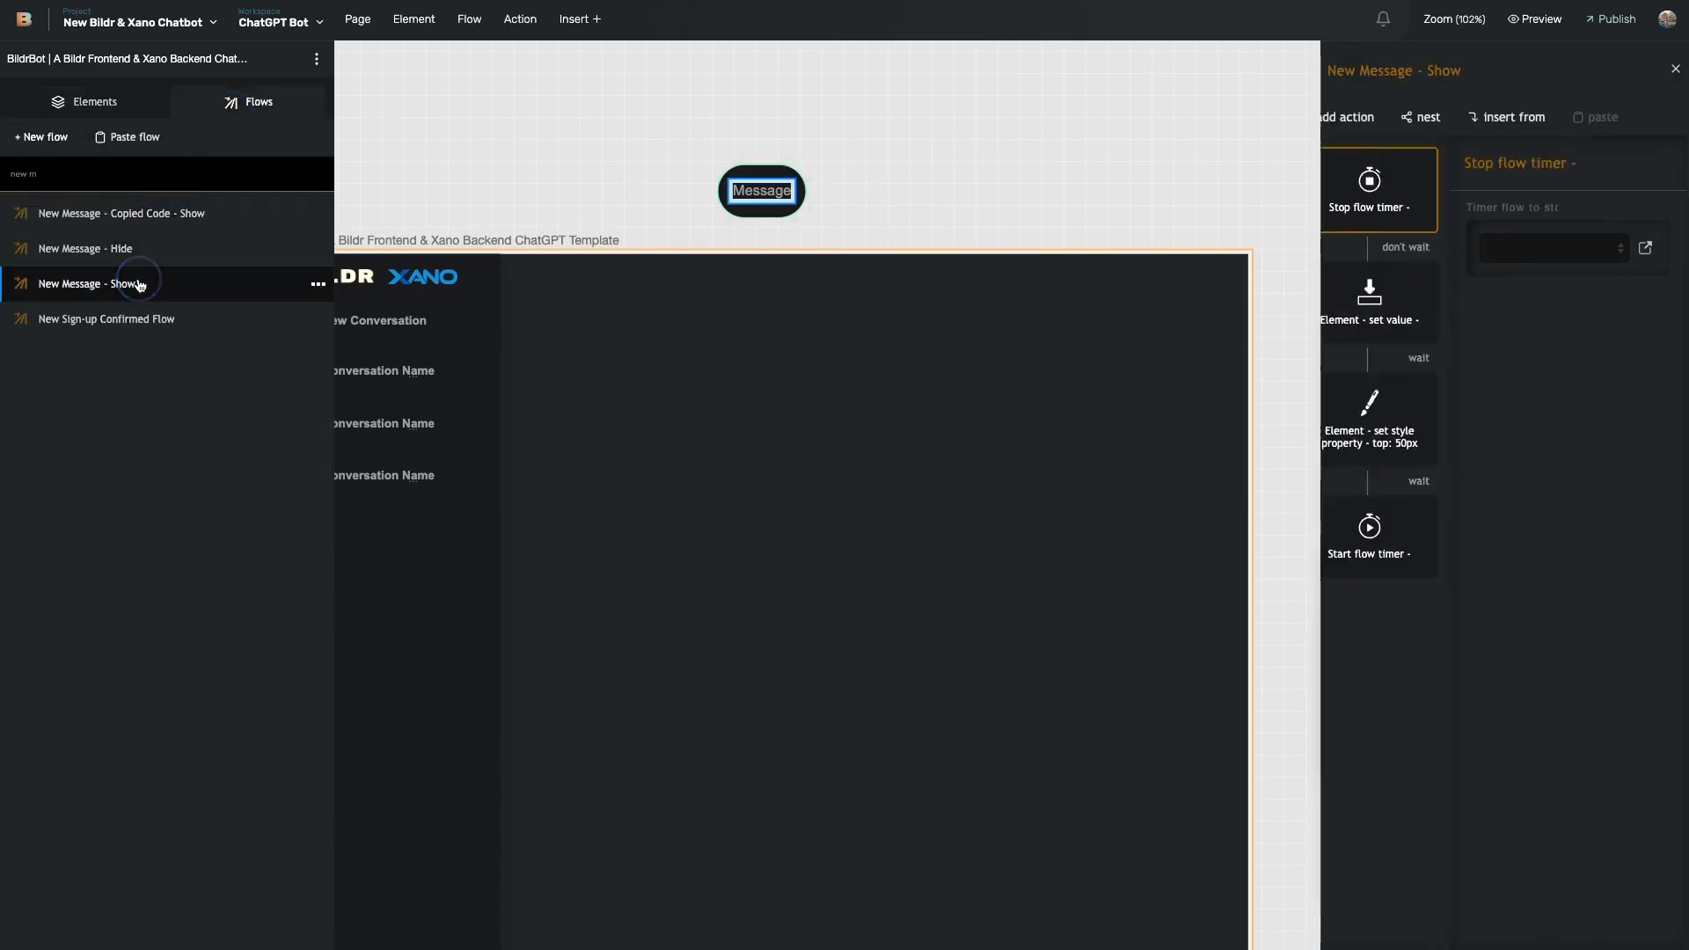
left_click(1230, 317)
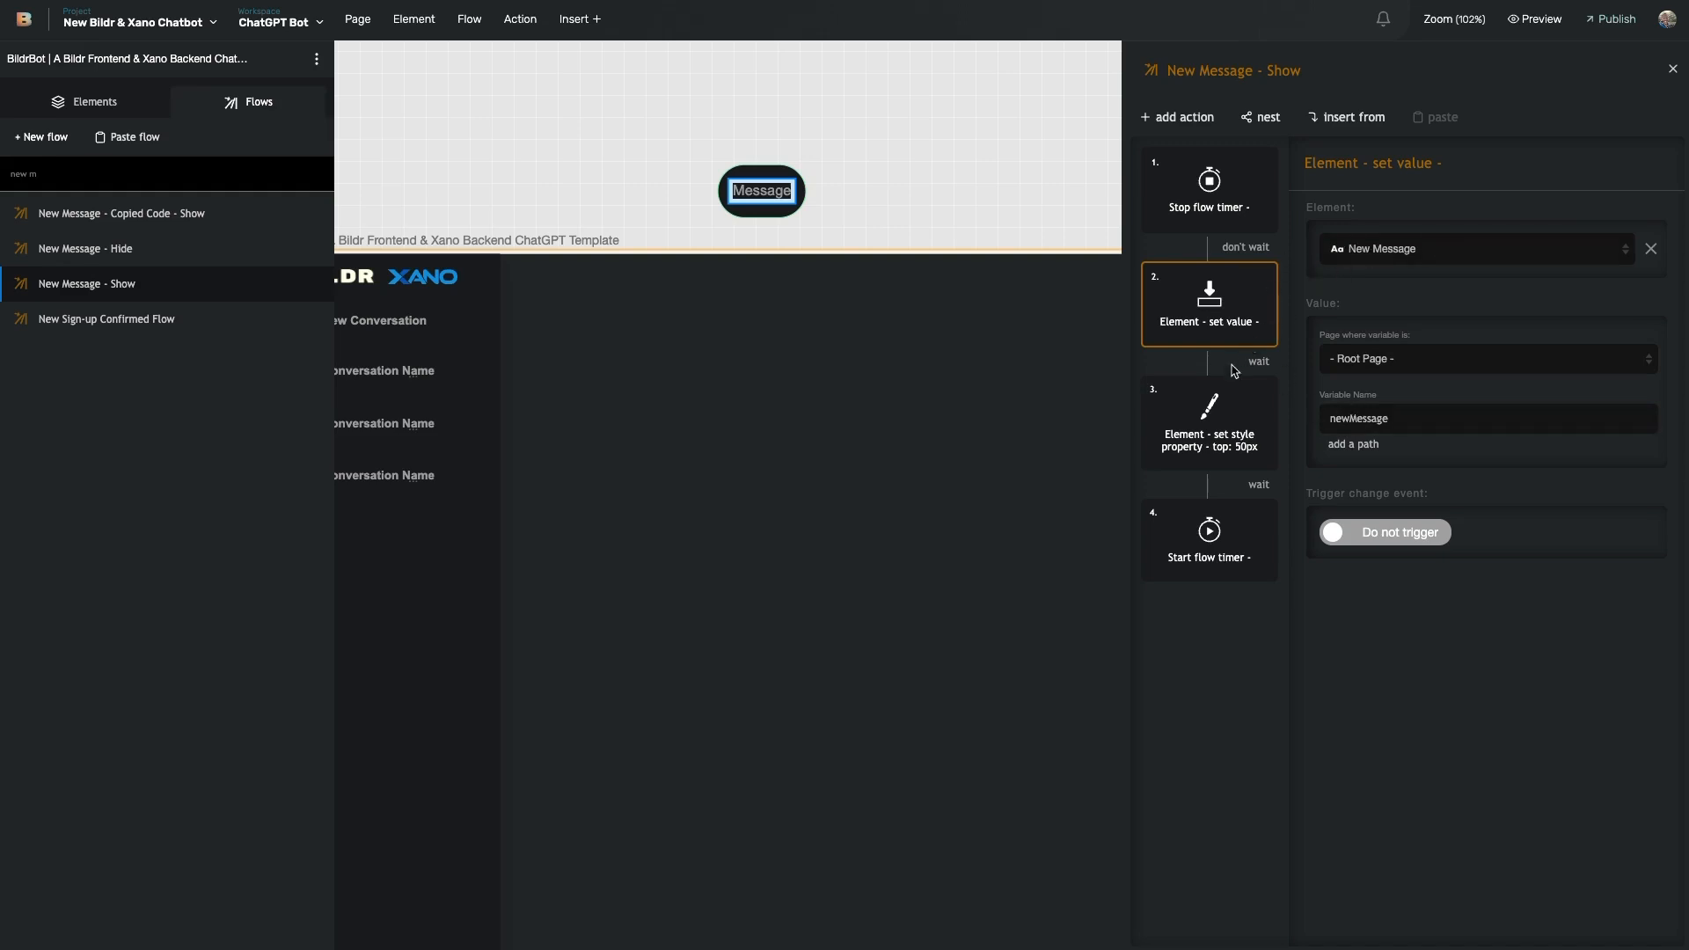
- Check the top 50px style step and the 2-second, repeat-1 timer, then jump to New Message - Hide
left_click(1214, 421)
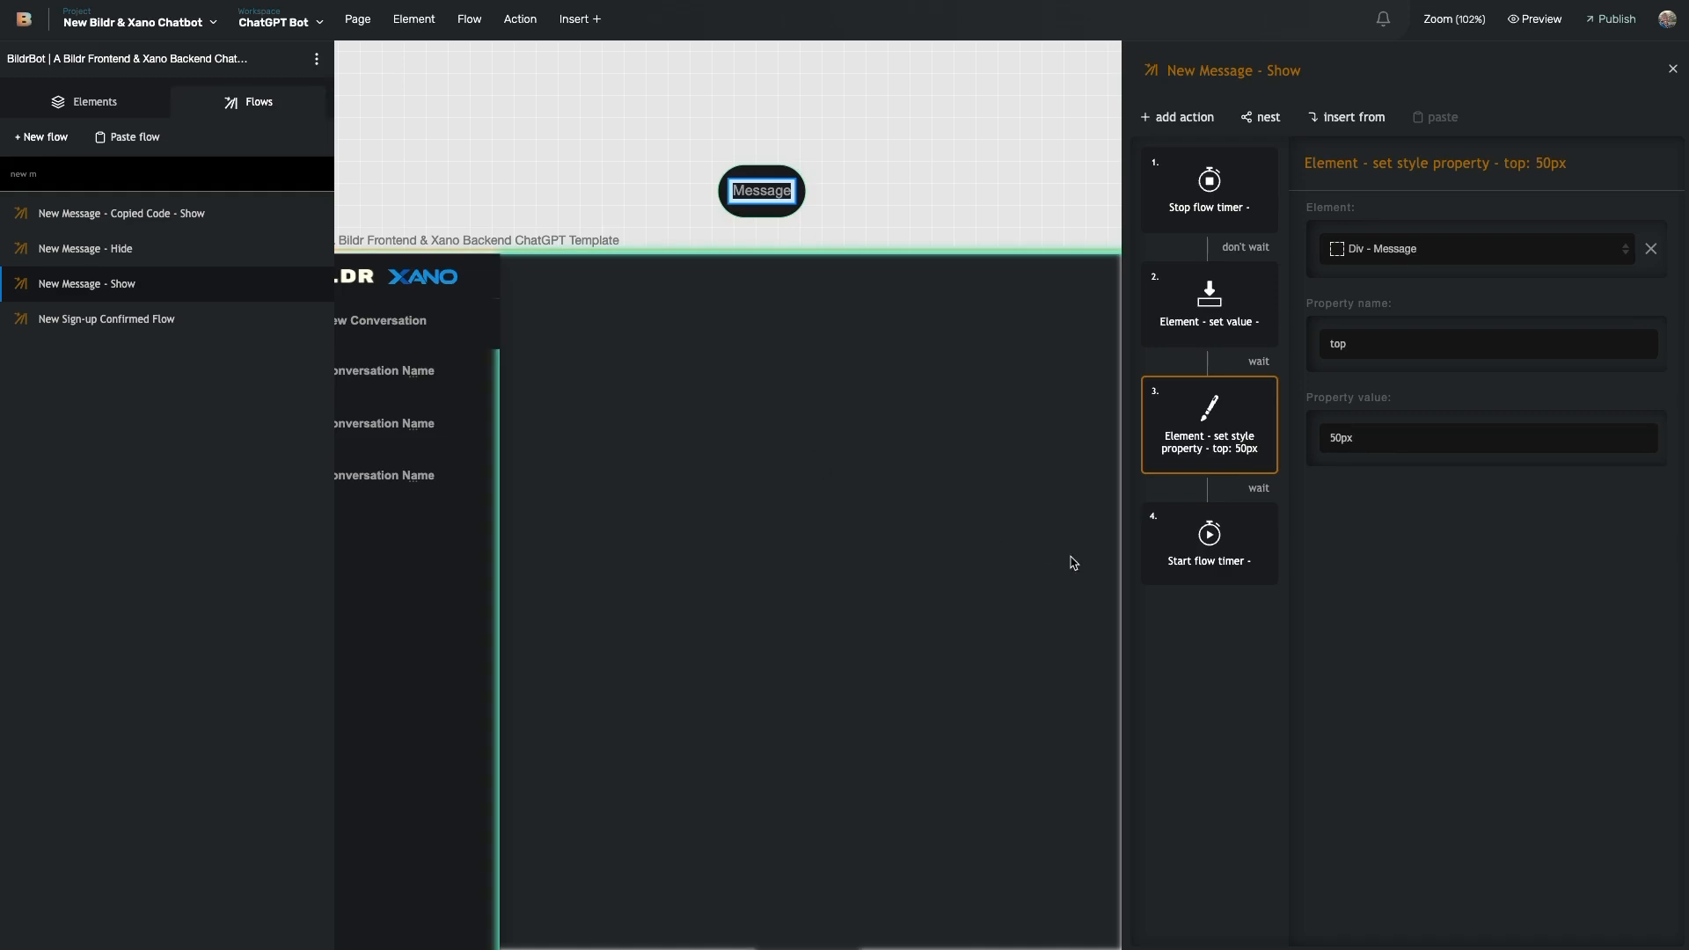
left_click(1218, 570)
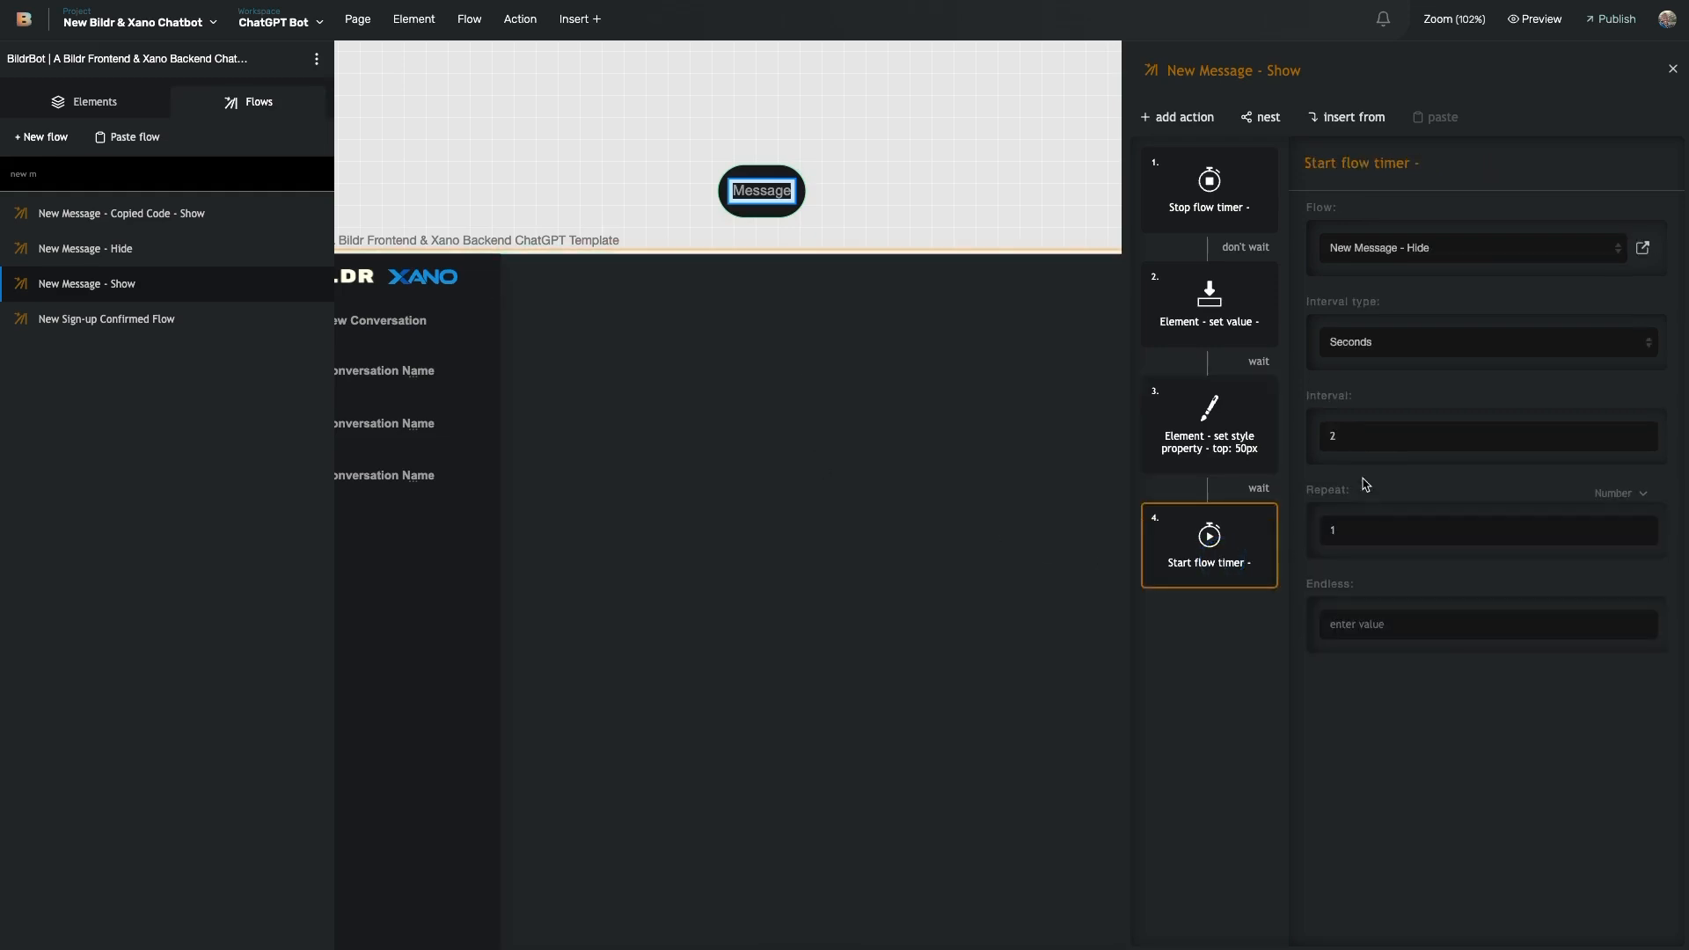
left_click(1338, 429)
left_click_drag(1346, 531, 1312, 530)
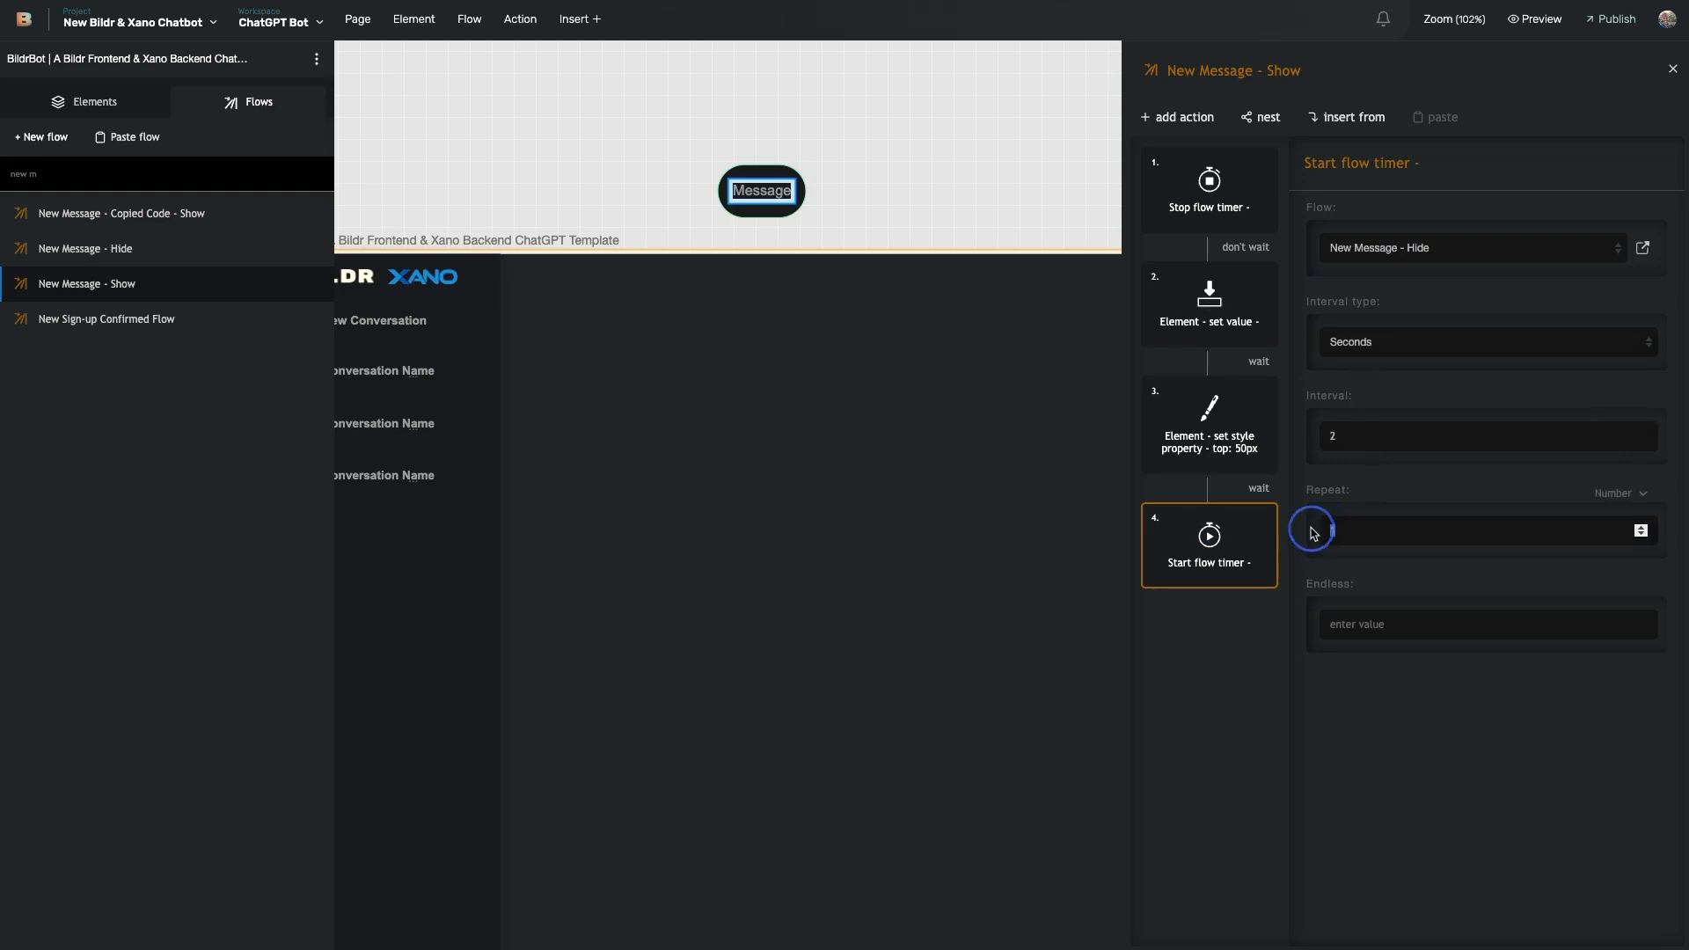
left_click(1331, 581)
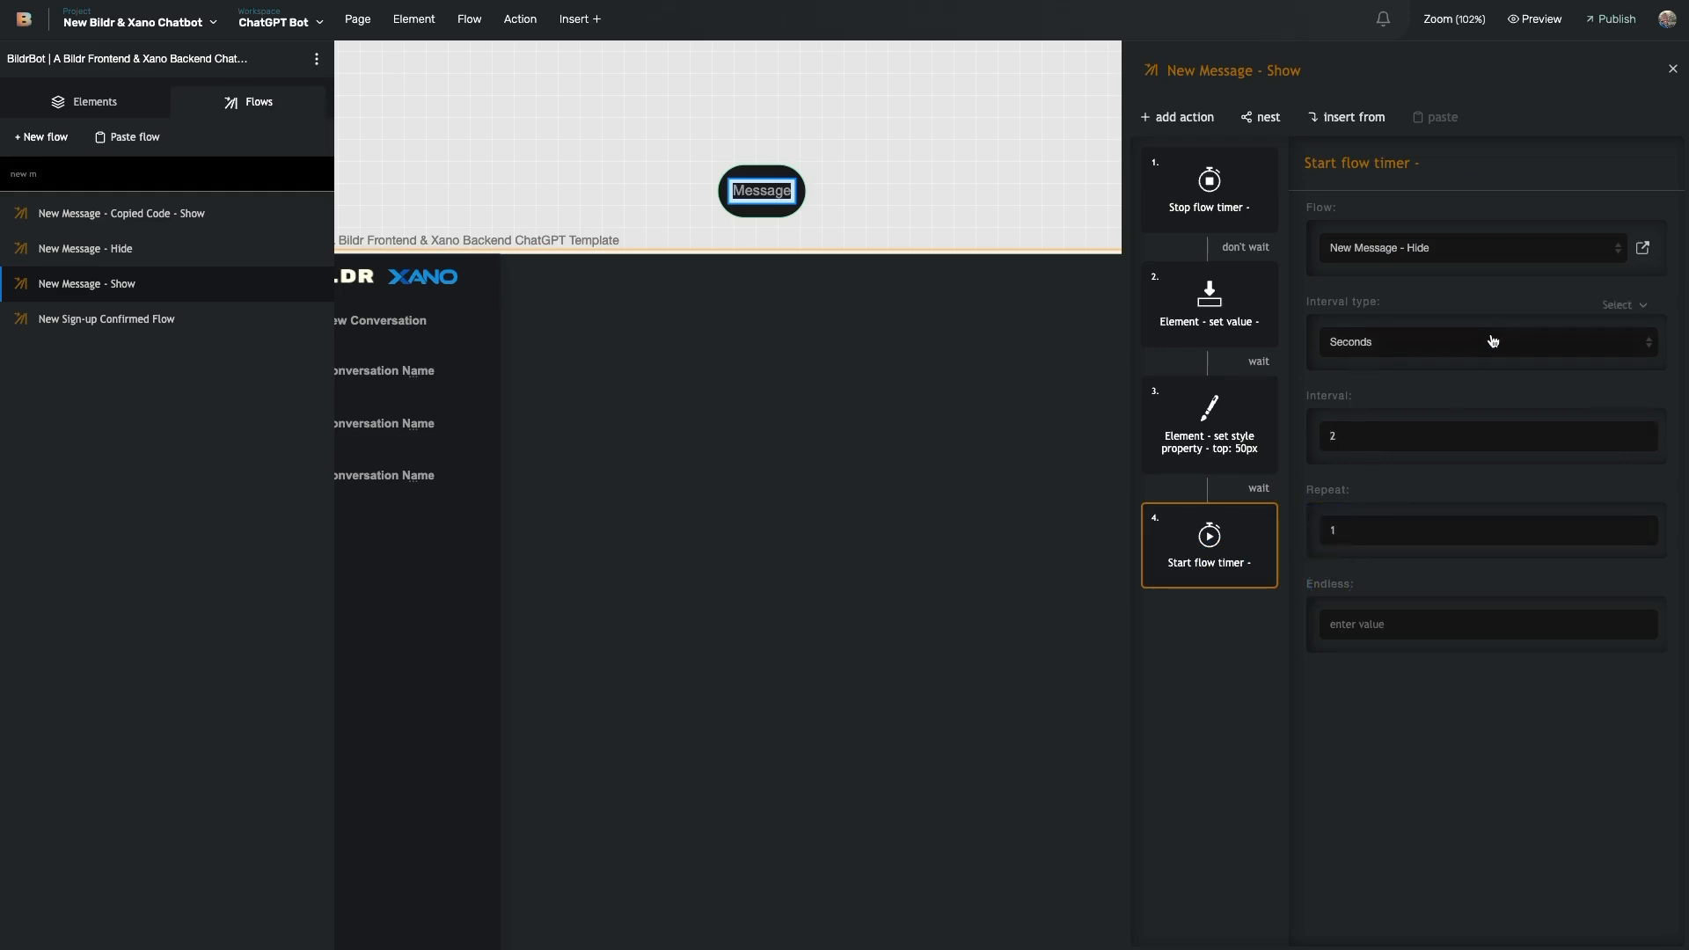
left_click(1643, 249)
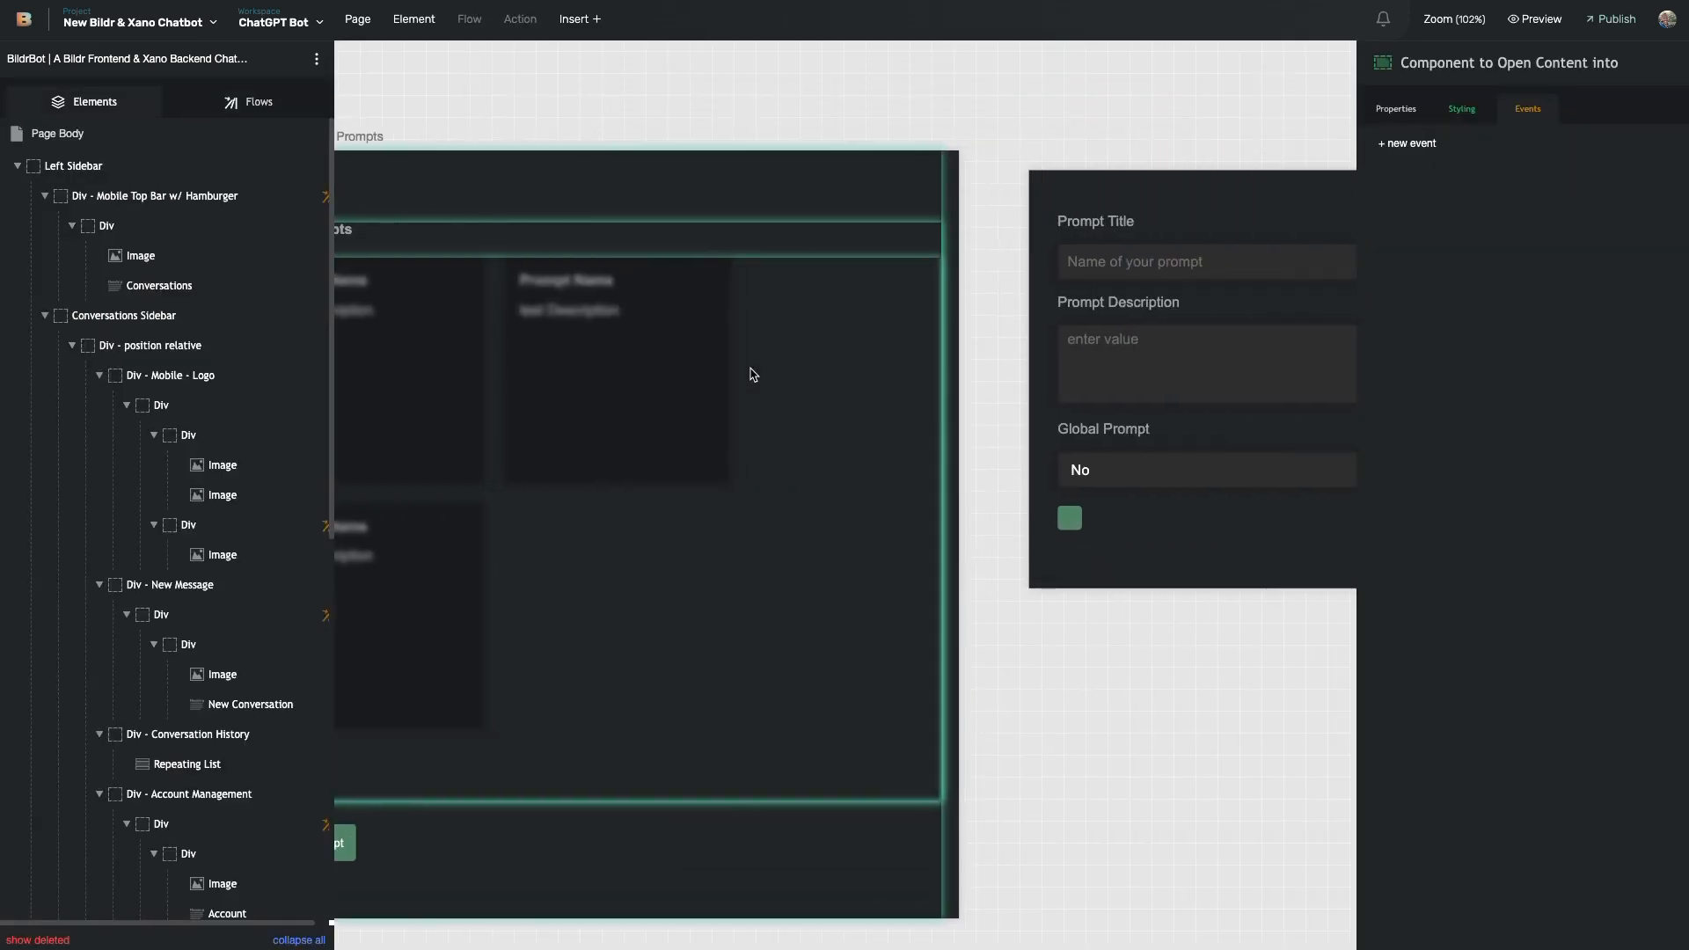
- Load the Create & Manage Prompts page's elements and view the four saved prompts in the live app
scroll(817, 365, "right", 9)
scroll(1007, 358, "left", 5)
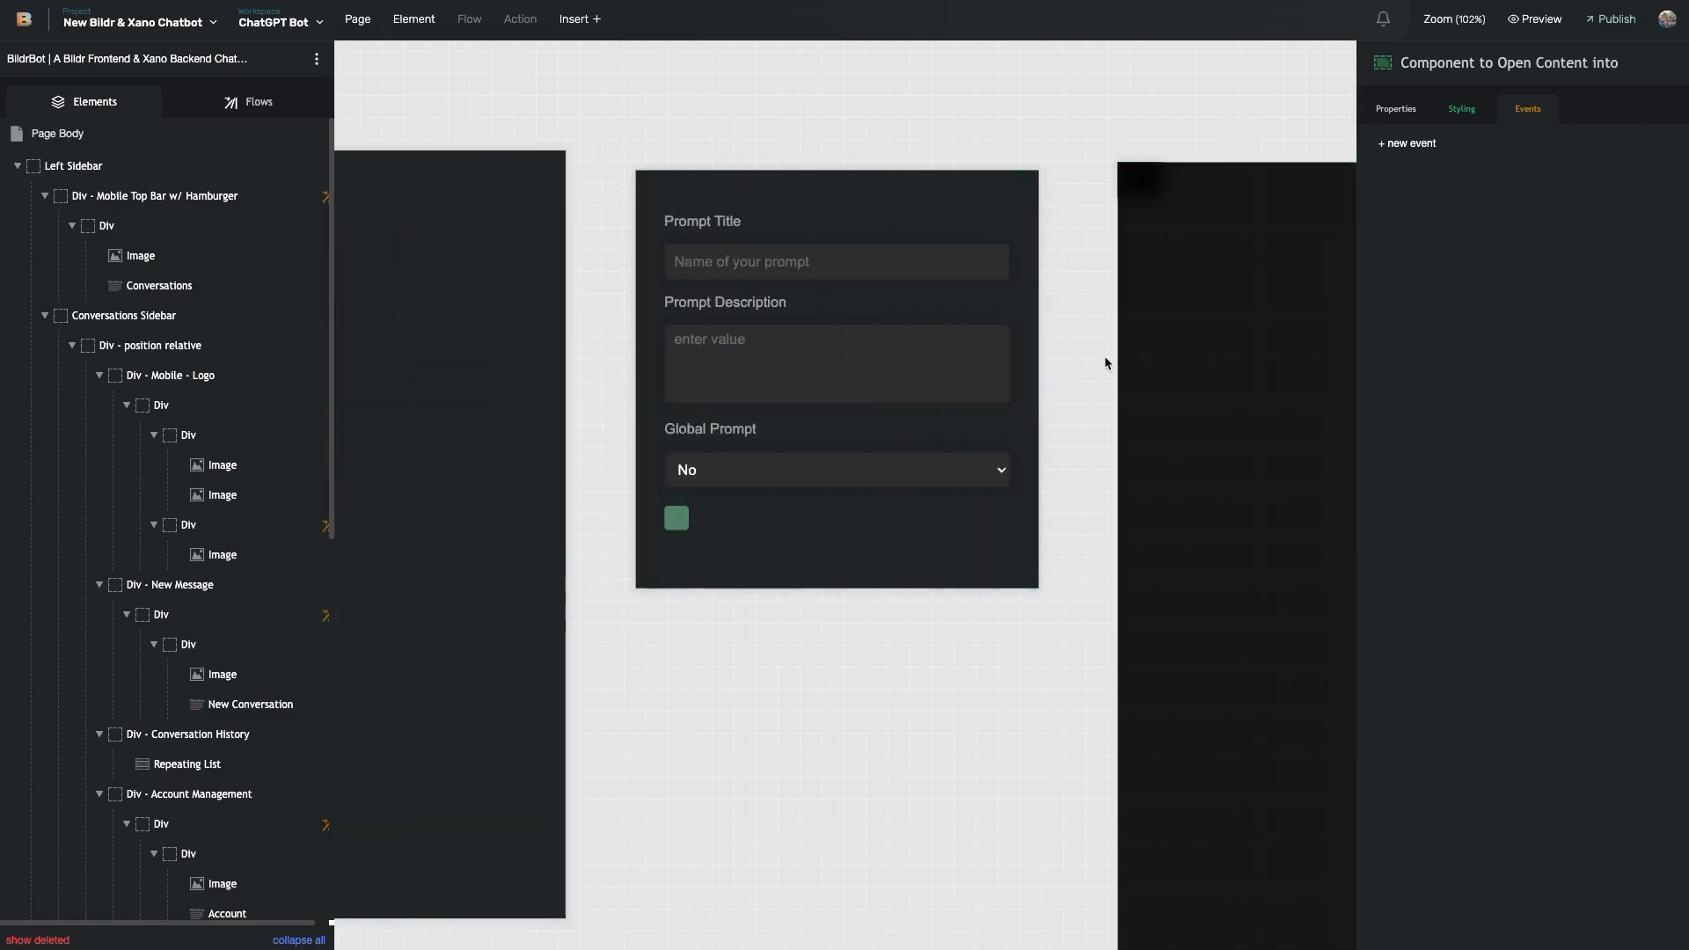
scroll(1105, 362, "left", 10)
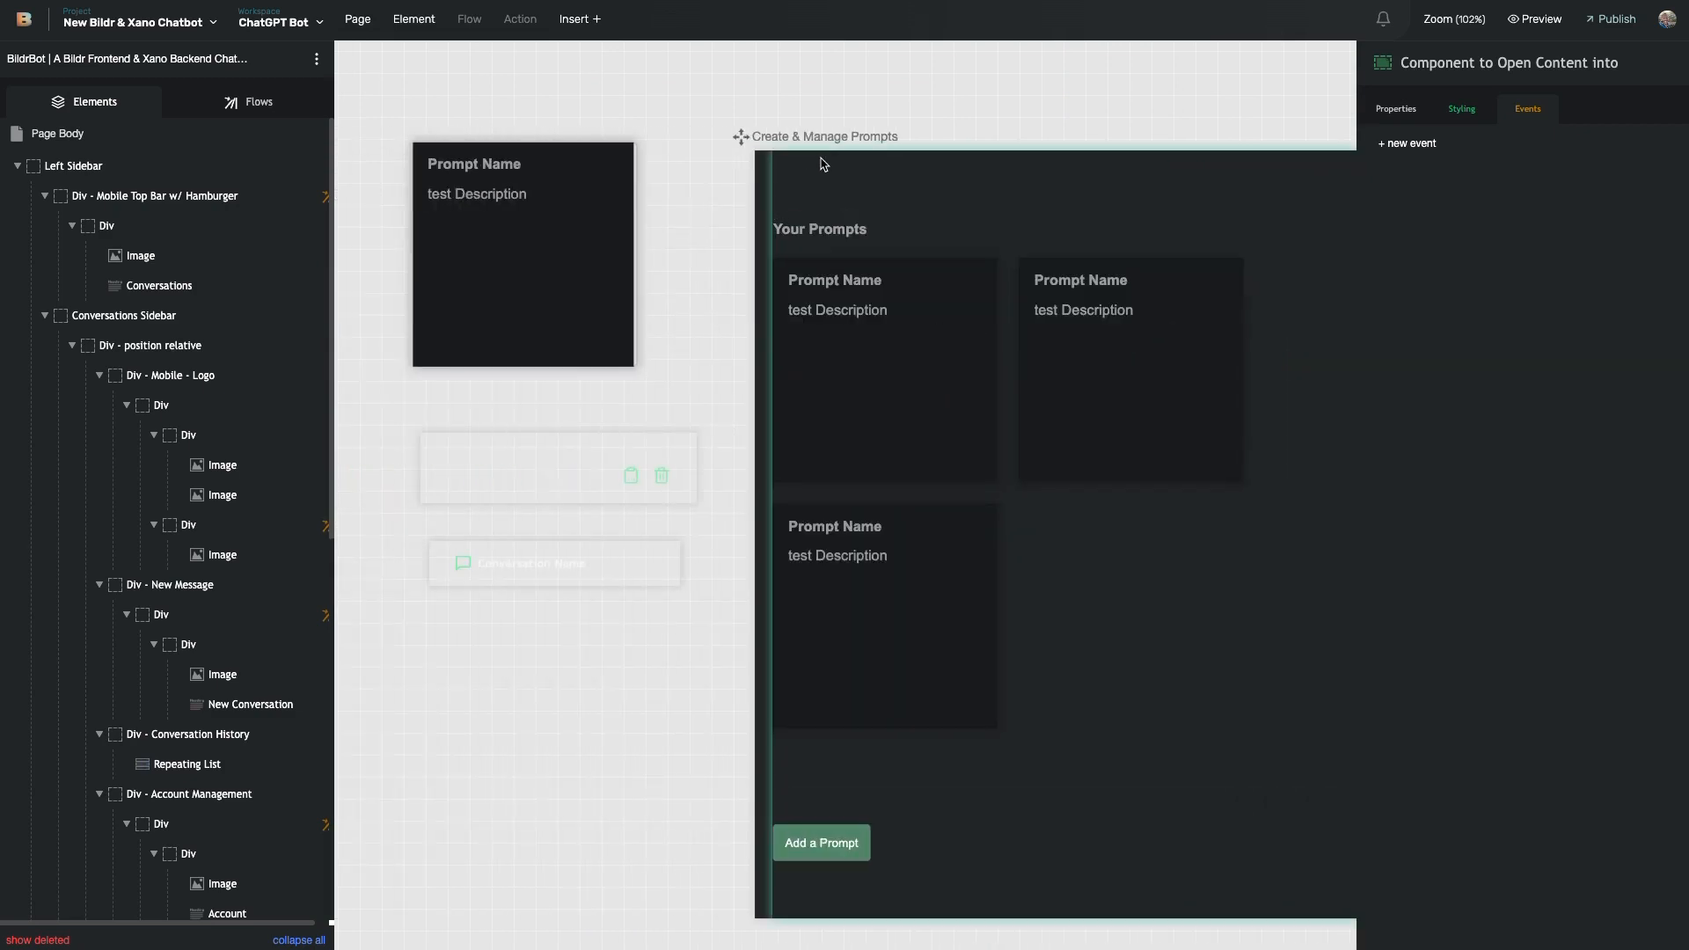
left_click(771, 212)
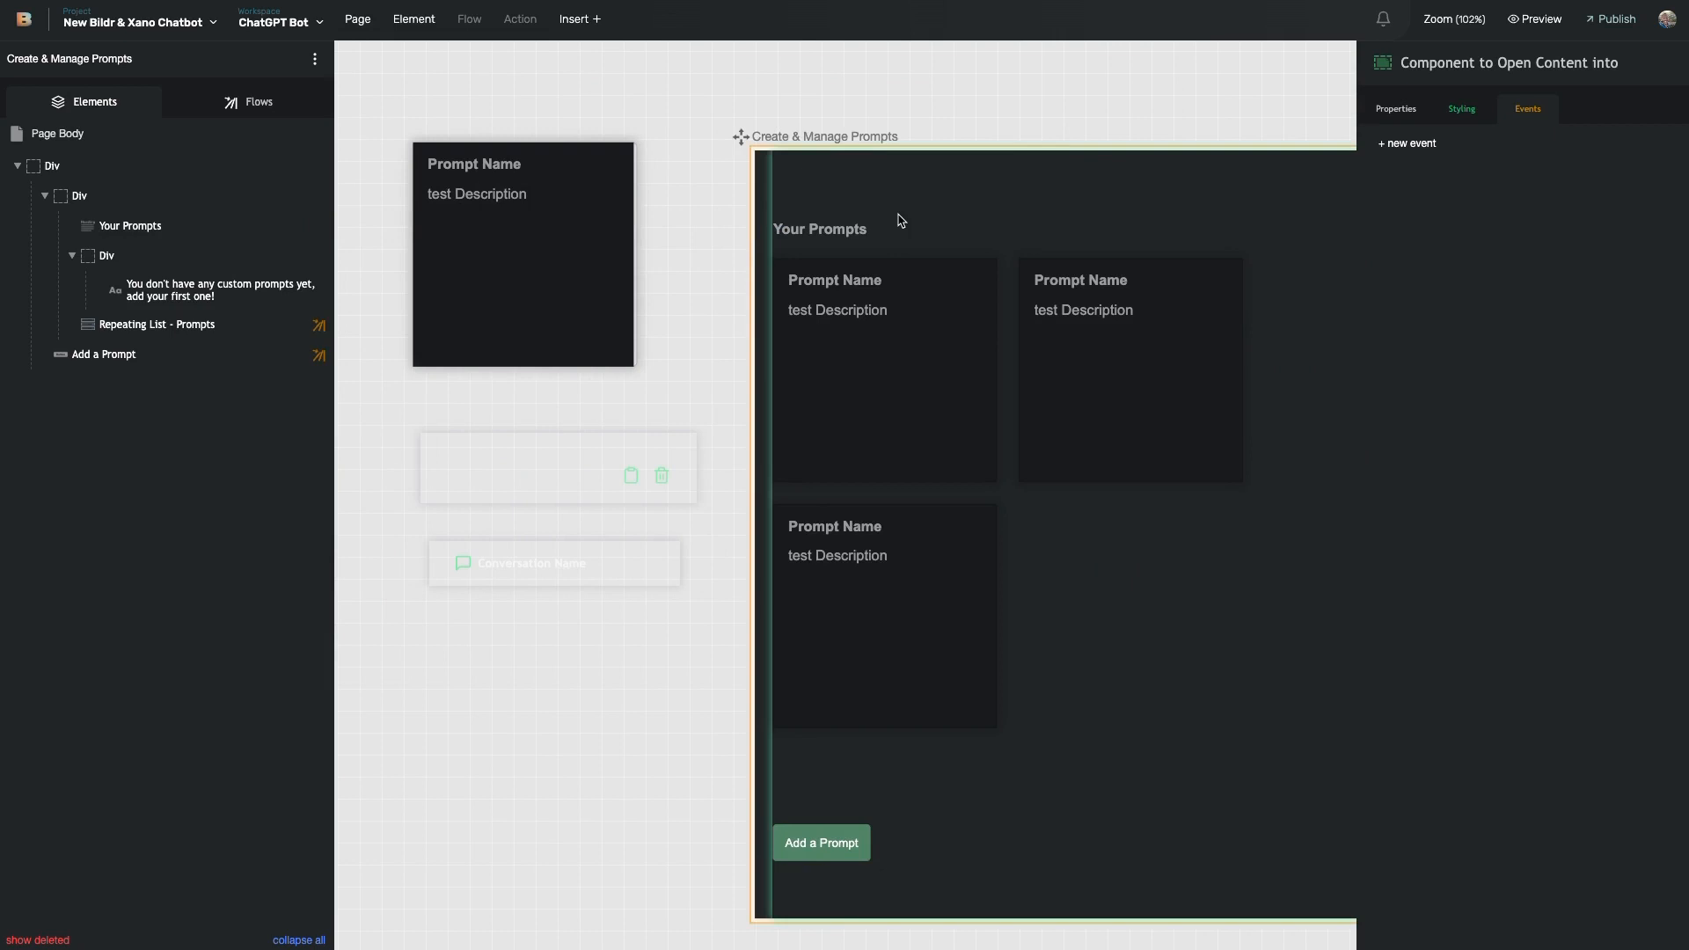
mouse_move(207, 268)
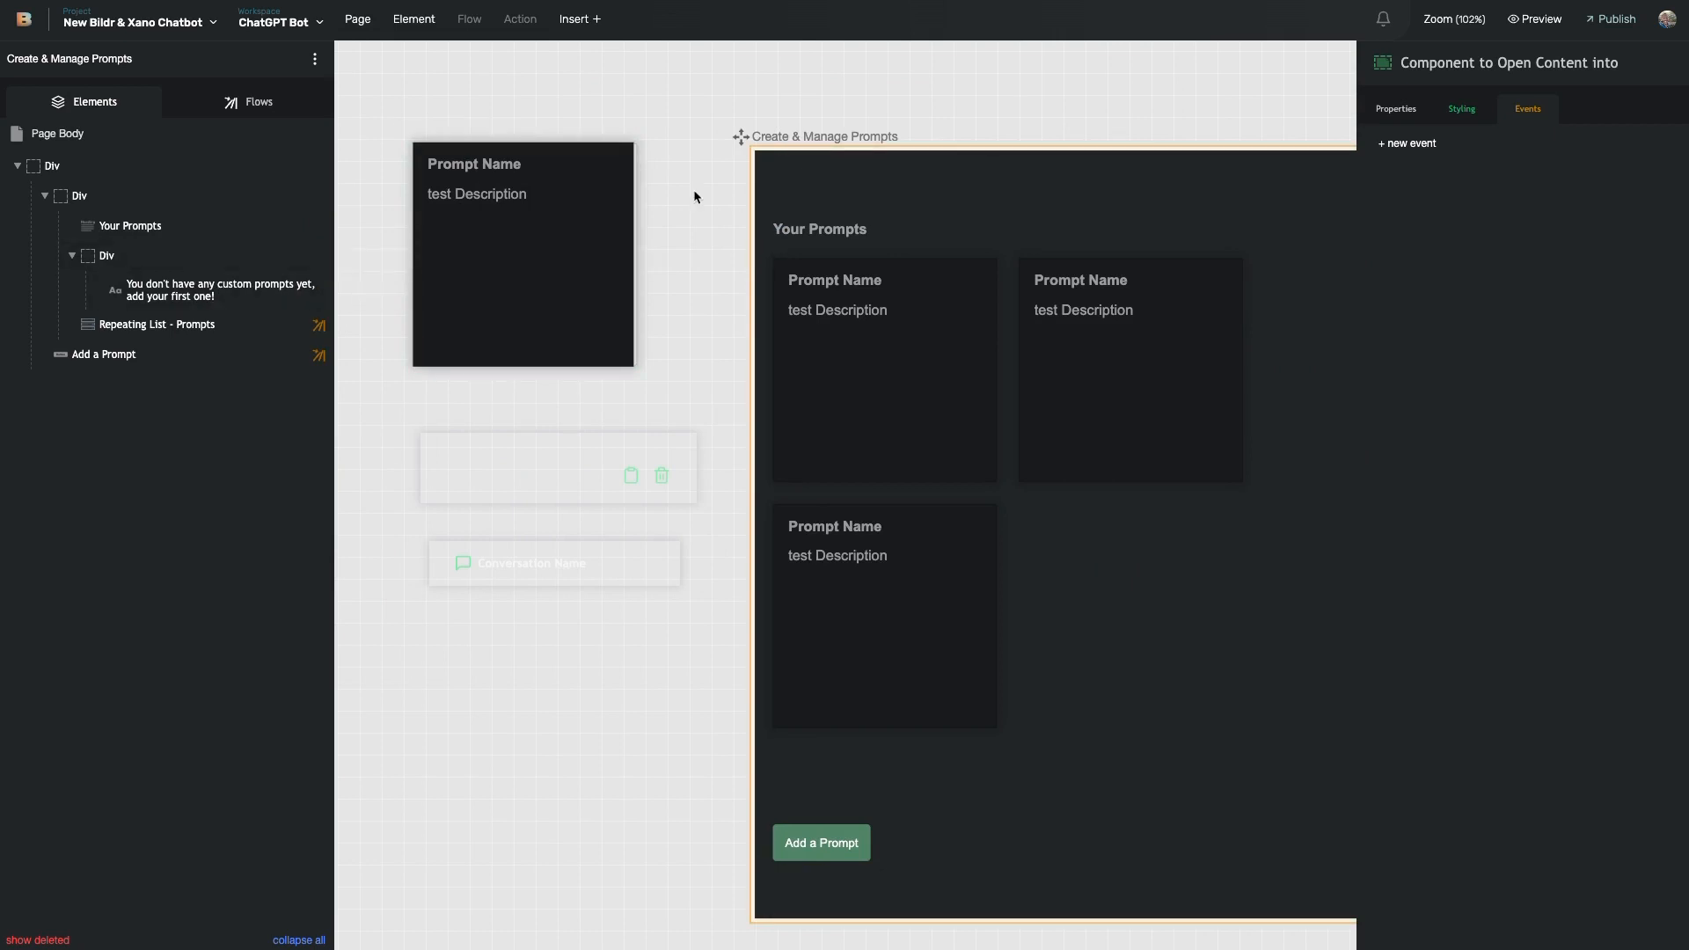
scroll(664, 206, "down", 2)
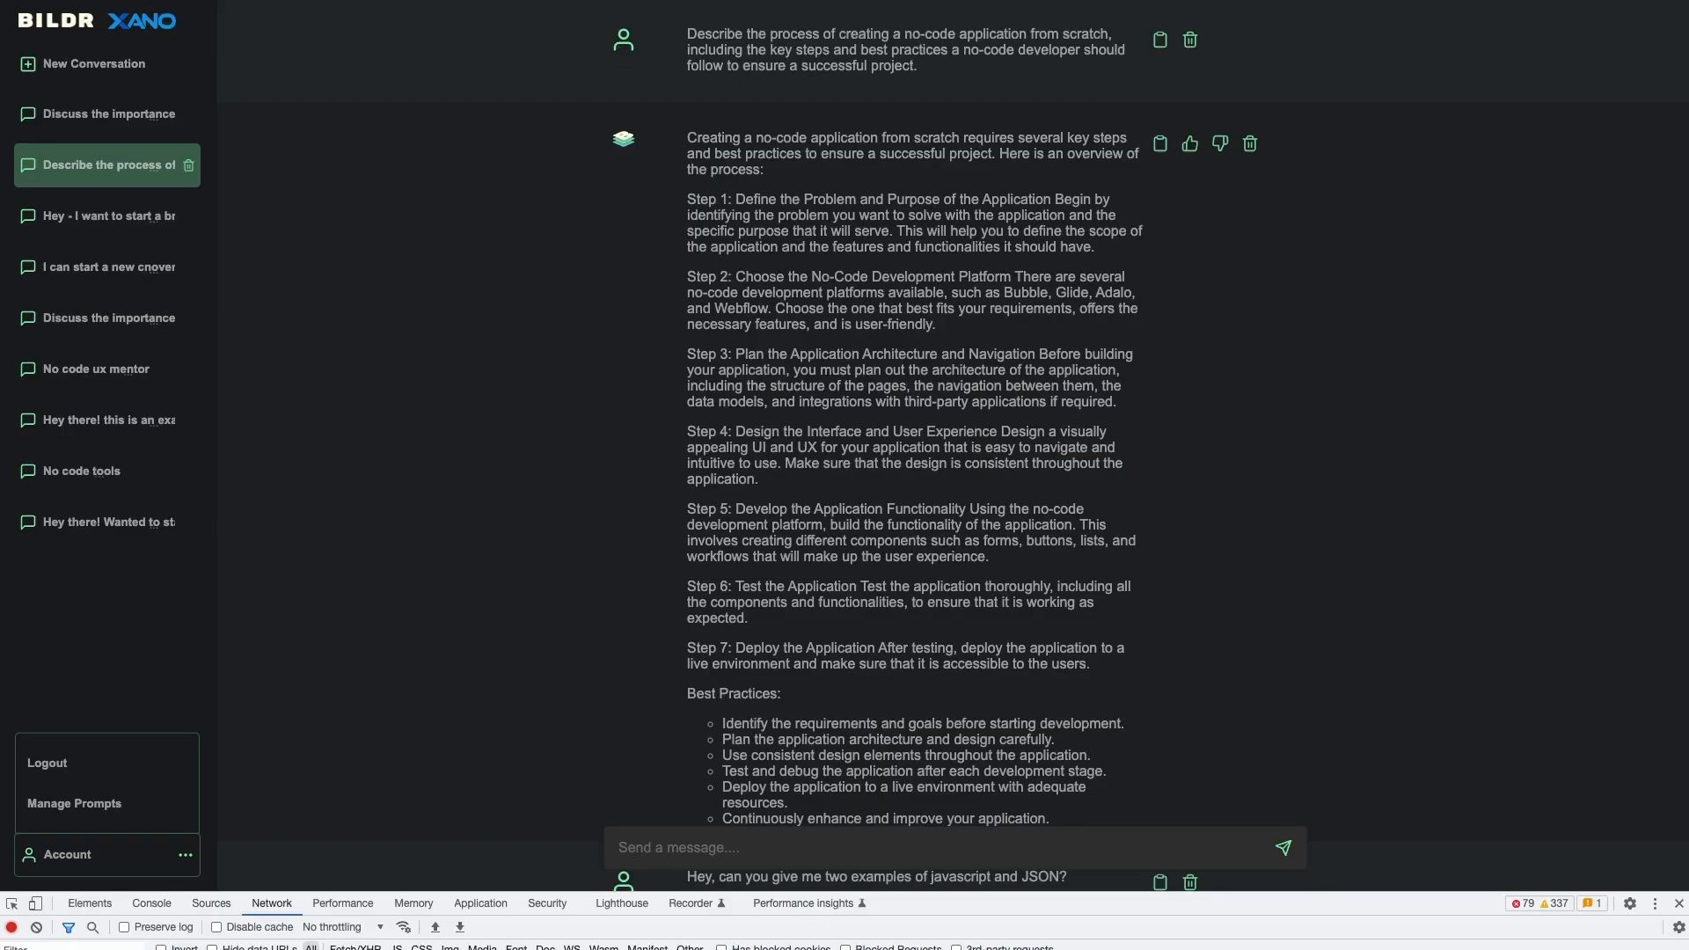
left_click(103, 805)
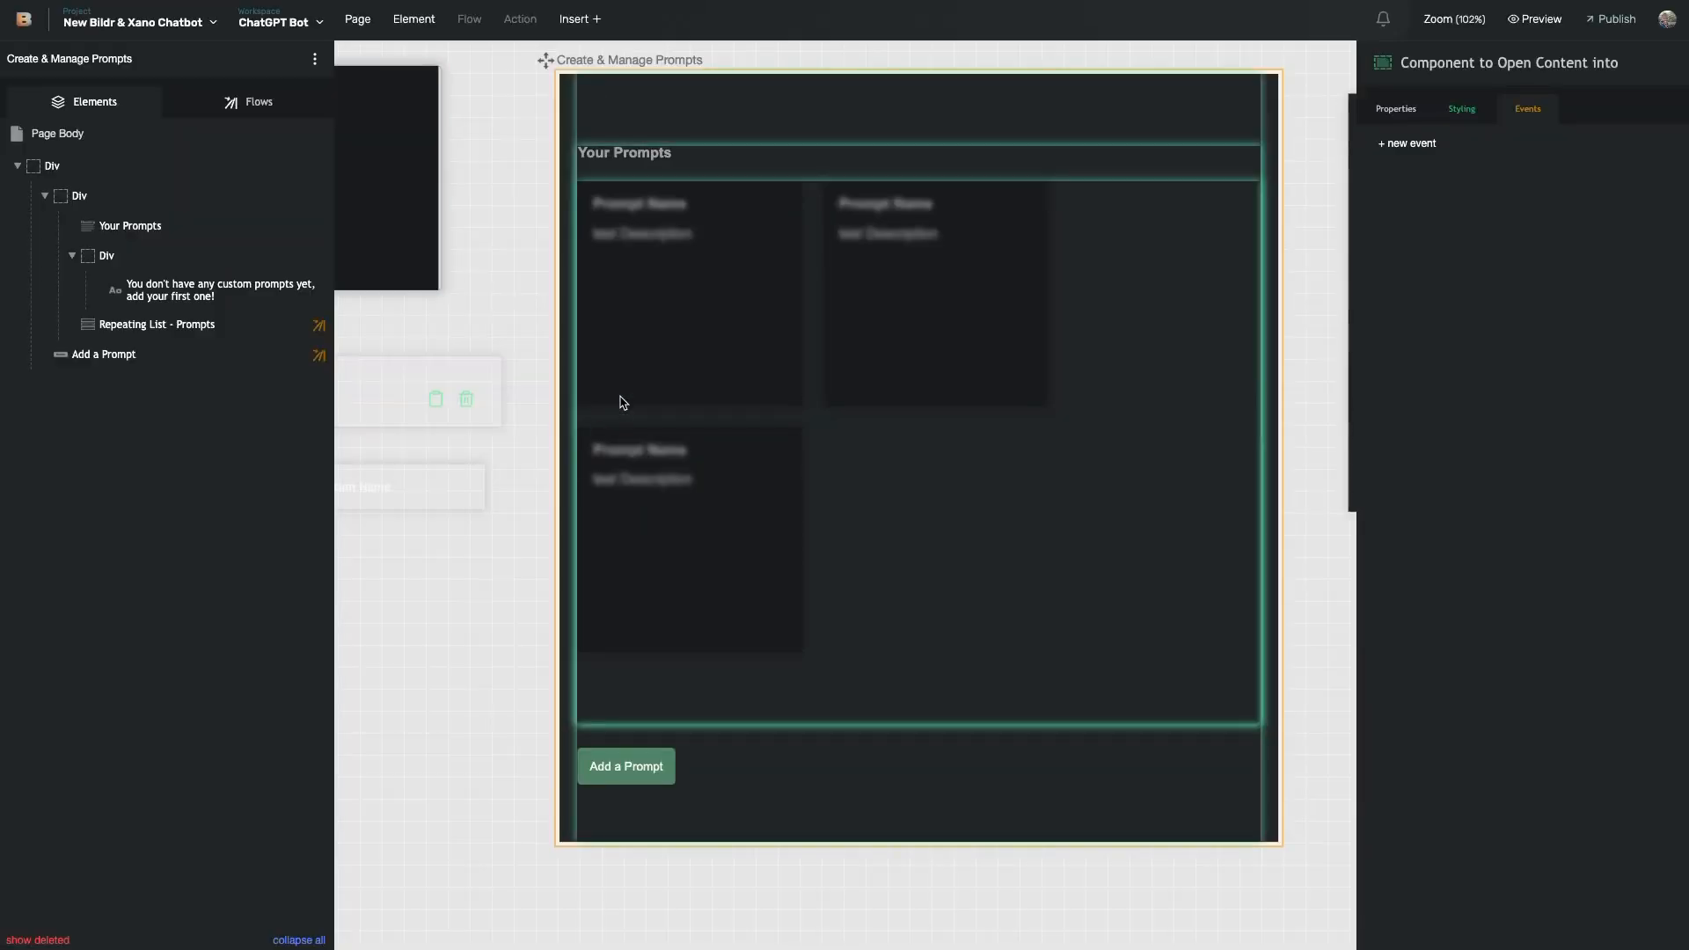
- Open the Create a new Prompt flow attached to the Add a Prompt button
left_click(623, 402)
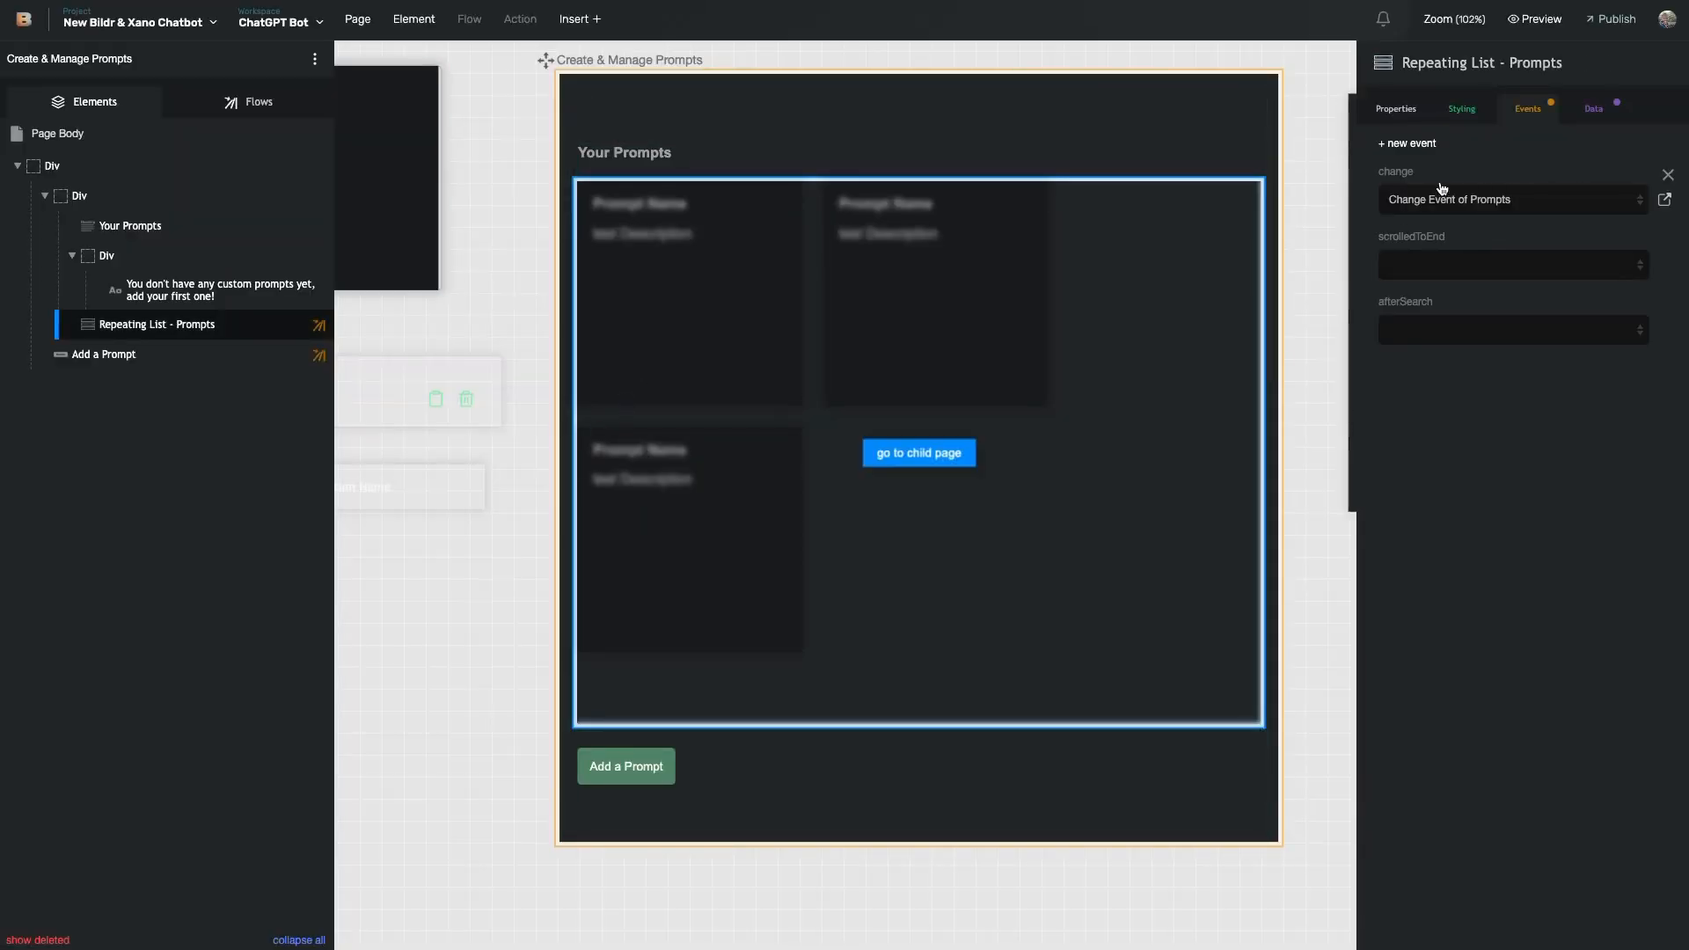
left_click(658, 778)
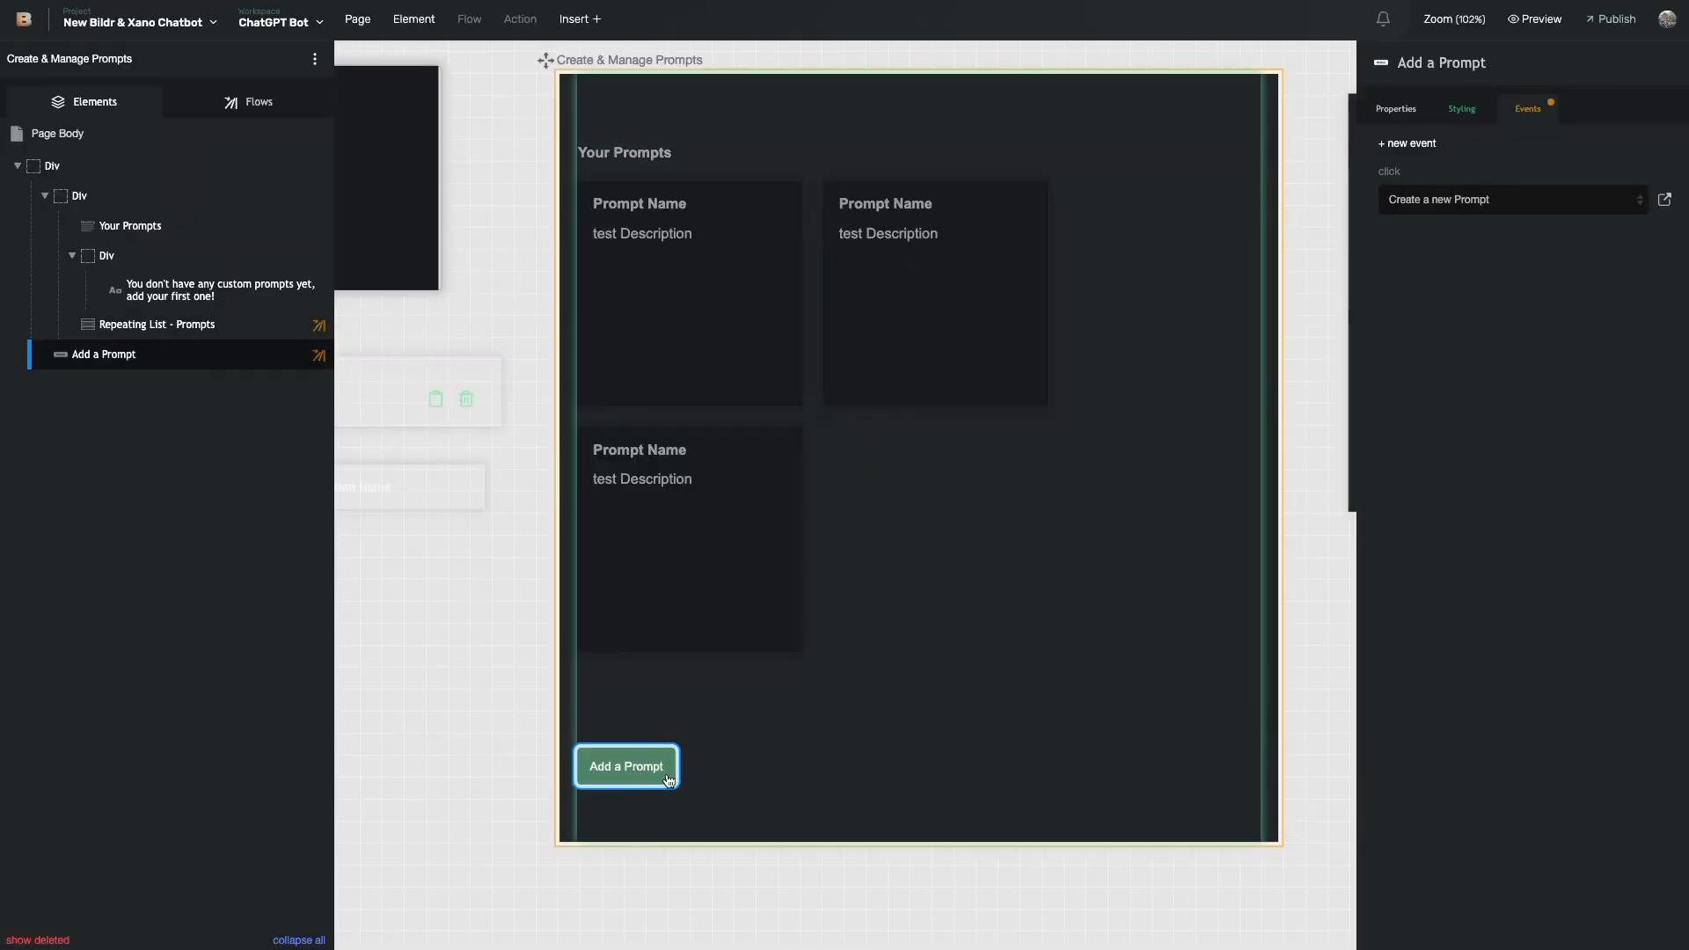
left_click(1665, 199)
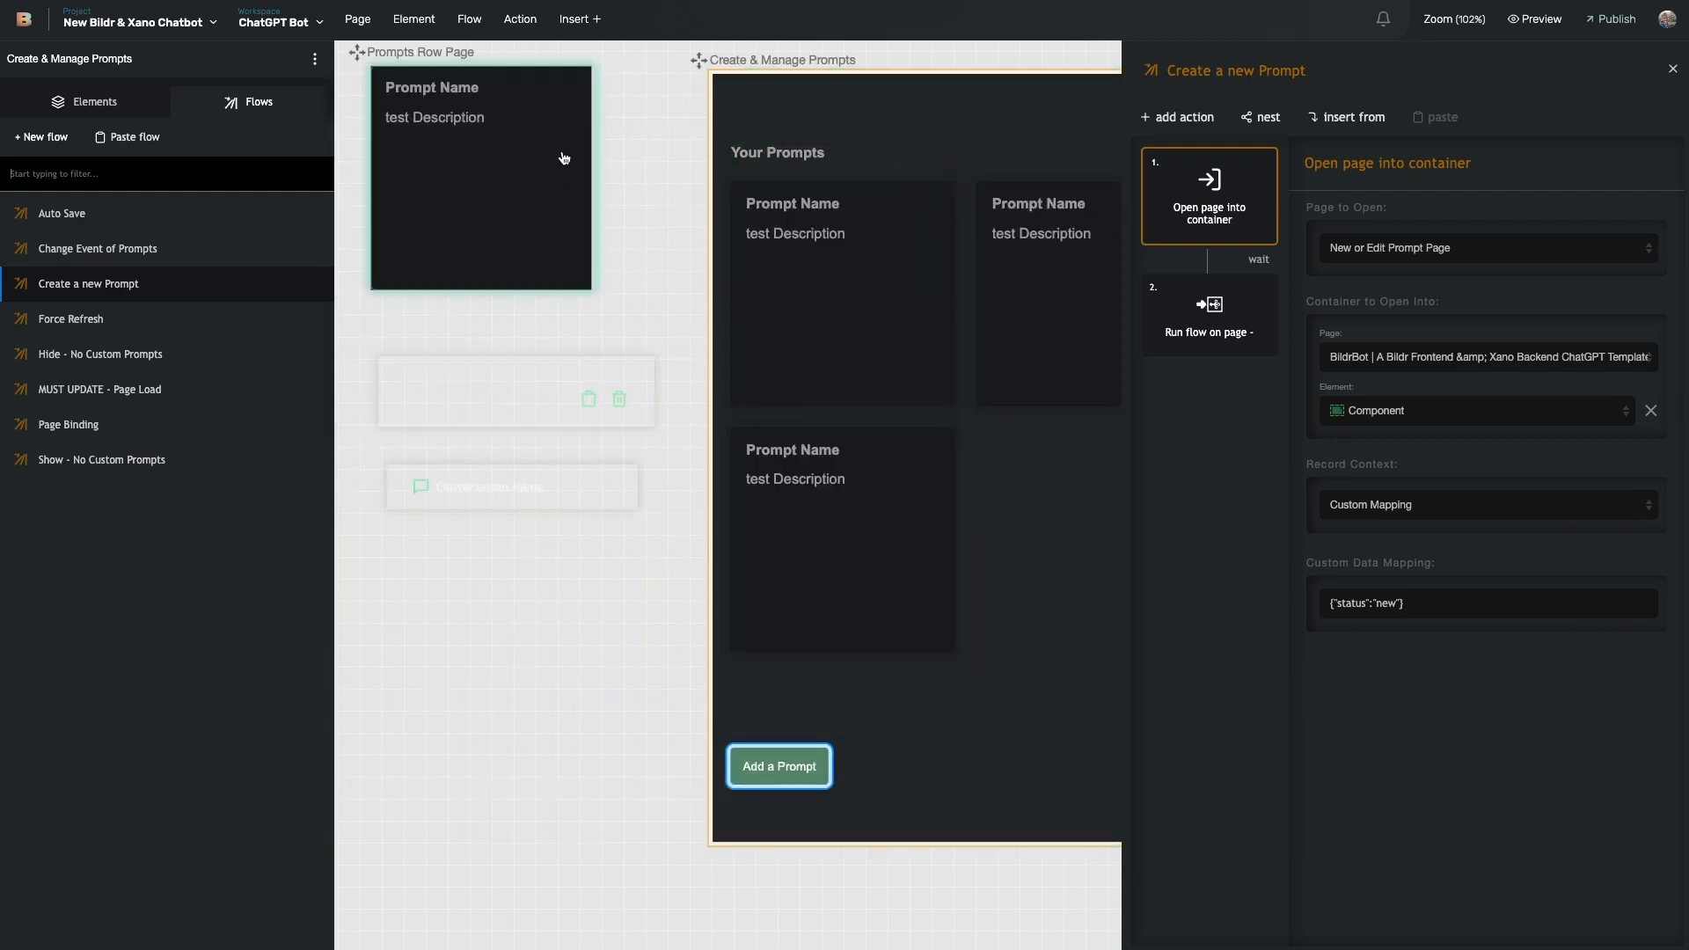
scroll(1091, 283, "right", 8)
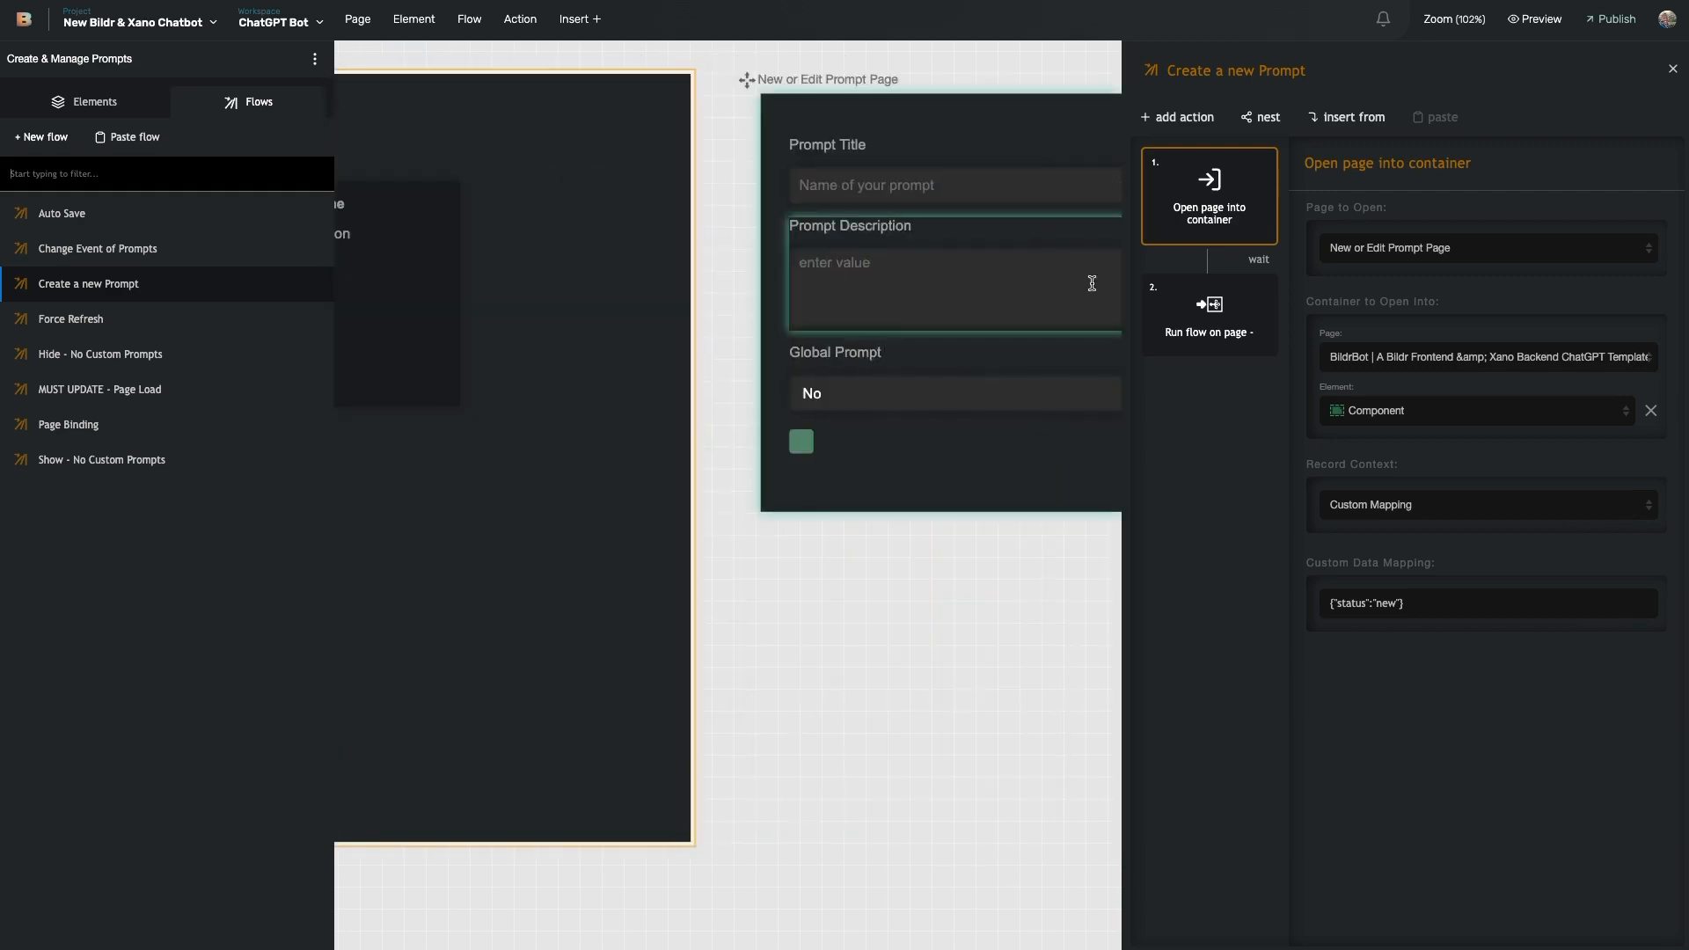
scroll(486, 169, "left", 7)
scroll(449, 167, "left", 1)
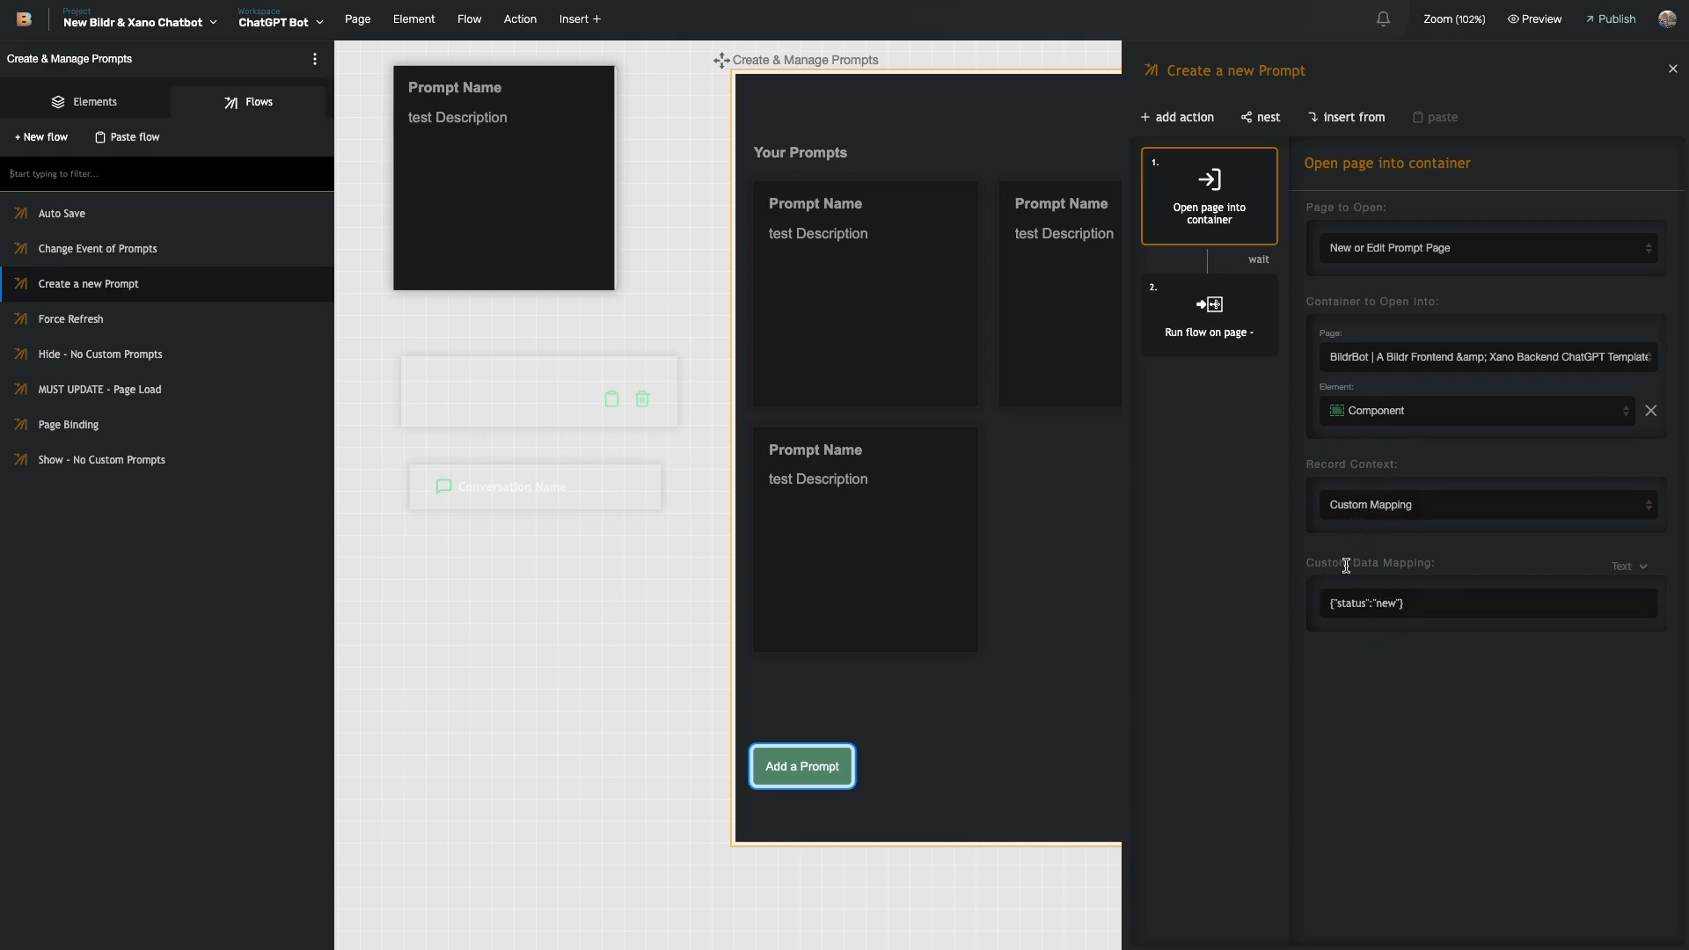
- Examine the Custom Data Mapping status: new, then select the New or Edit Prompt Page container
left_click_drag(1331, 607, 1409, 611)
left_click(1394, 611)
left_click_drag(1422, 600, 1310, 608)
double_click(1353, 602)
double_click(1387, 604)
scroll(1071, 483, "right", 7)
left_click(958, 332)
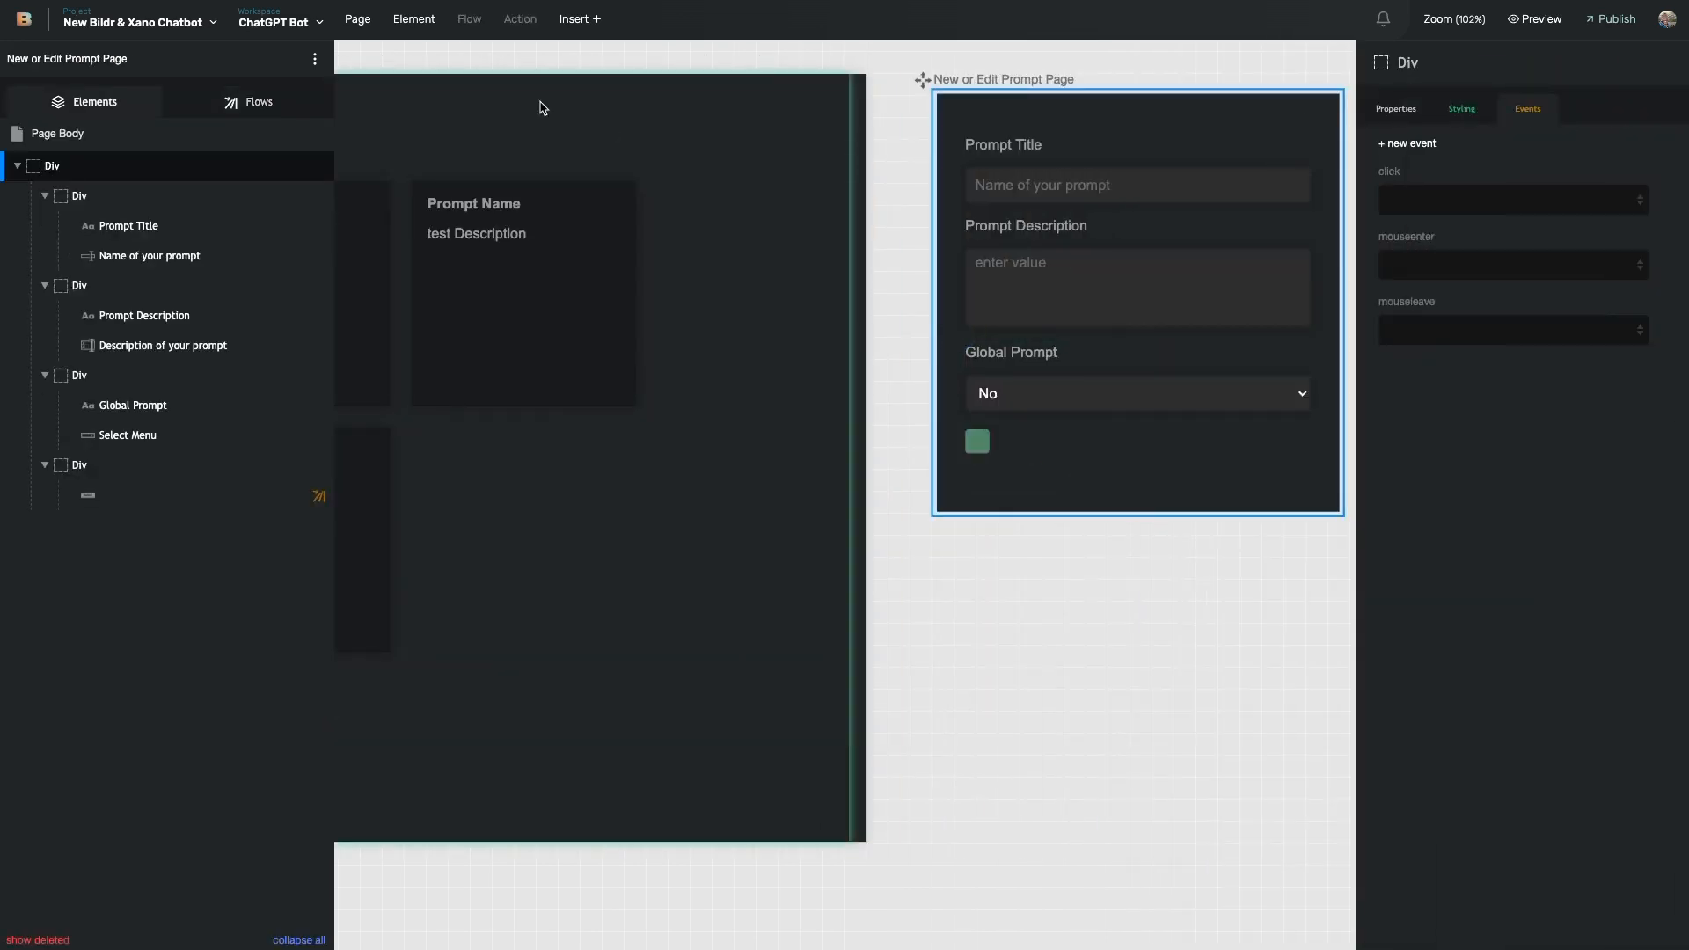
- Review the prompt page's Page Load, Set State - Create New Prompt and Set State - Edit Existing Prompt flows
left_click(239, 102)
left_click(185, 352)
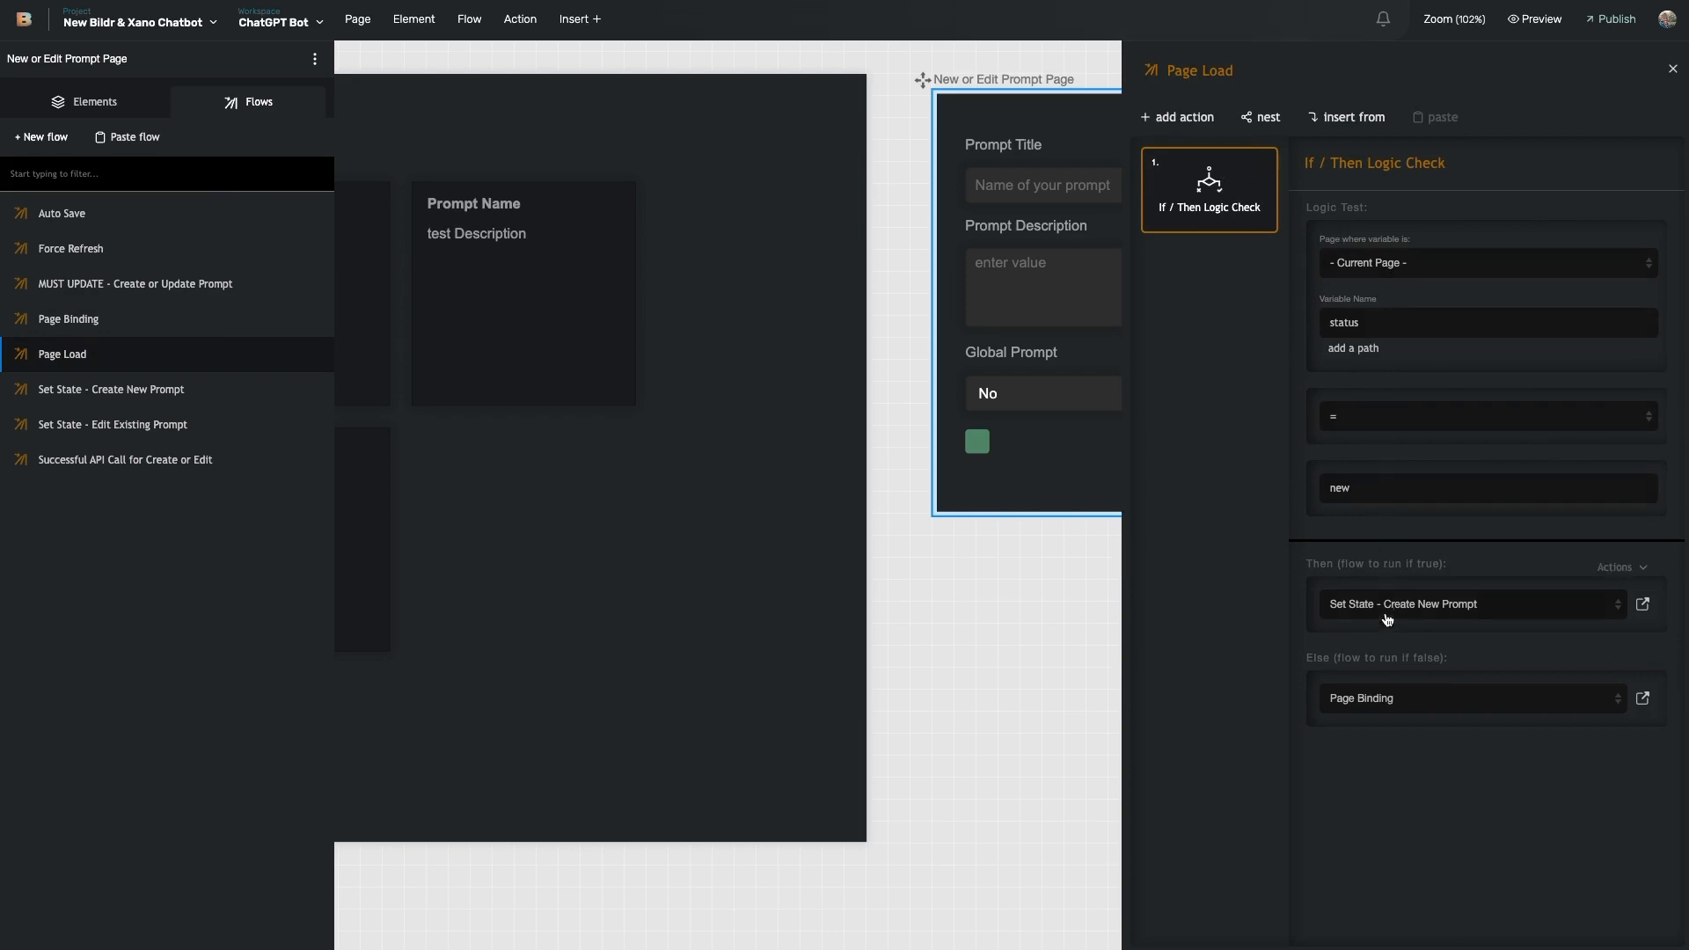
left_click(1642, 604)
scroll(1031, 371, "right", 1)
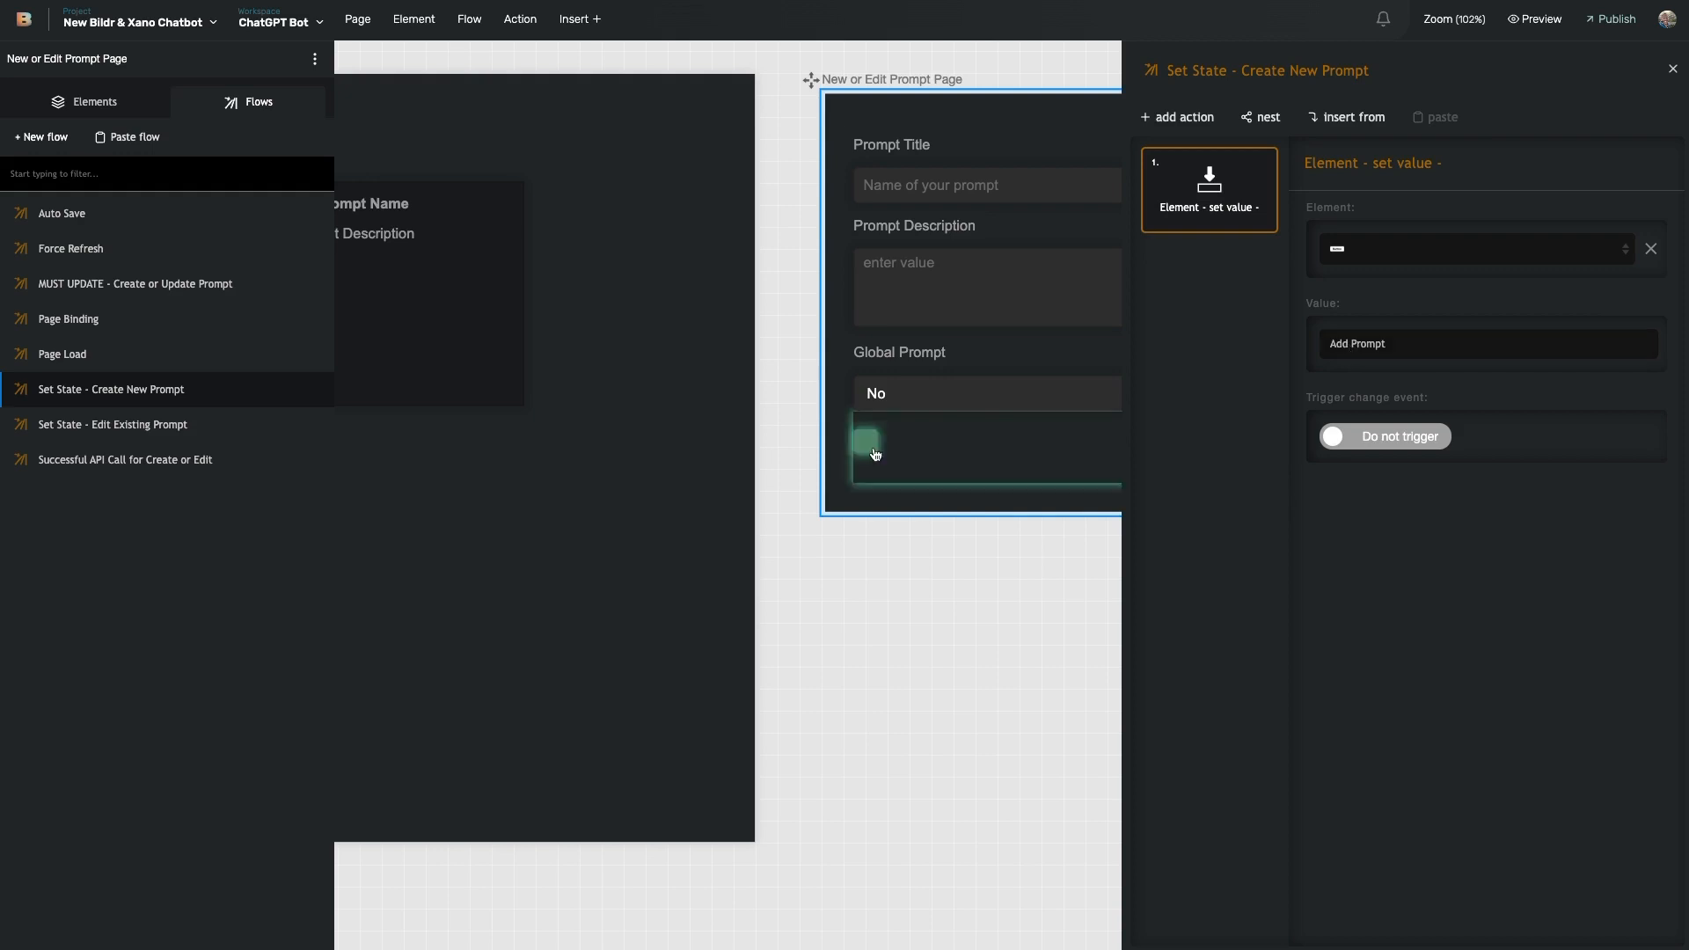
left_click(191, 427)
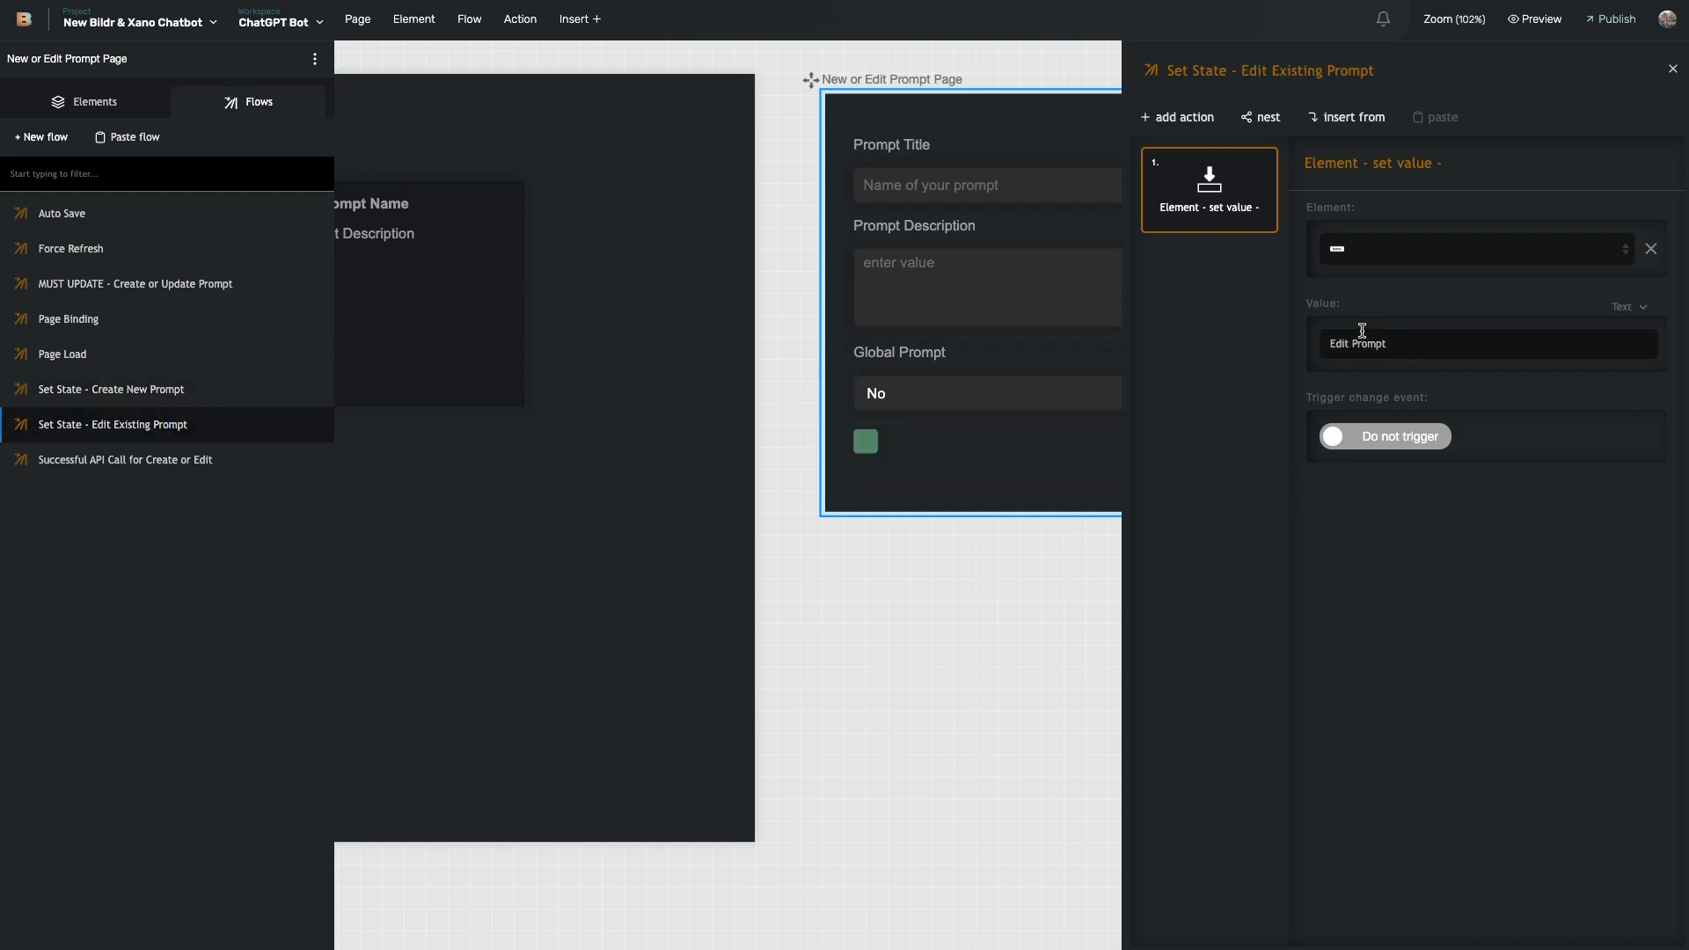
scroll(908, 339, "right", 5)
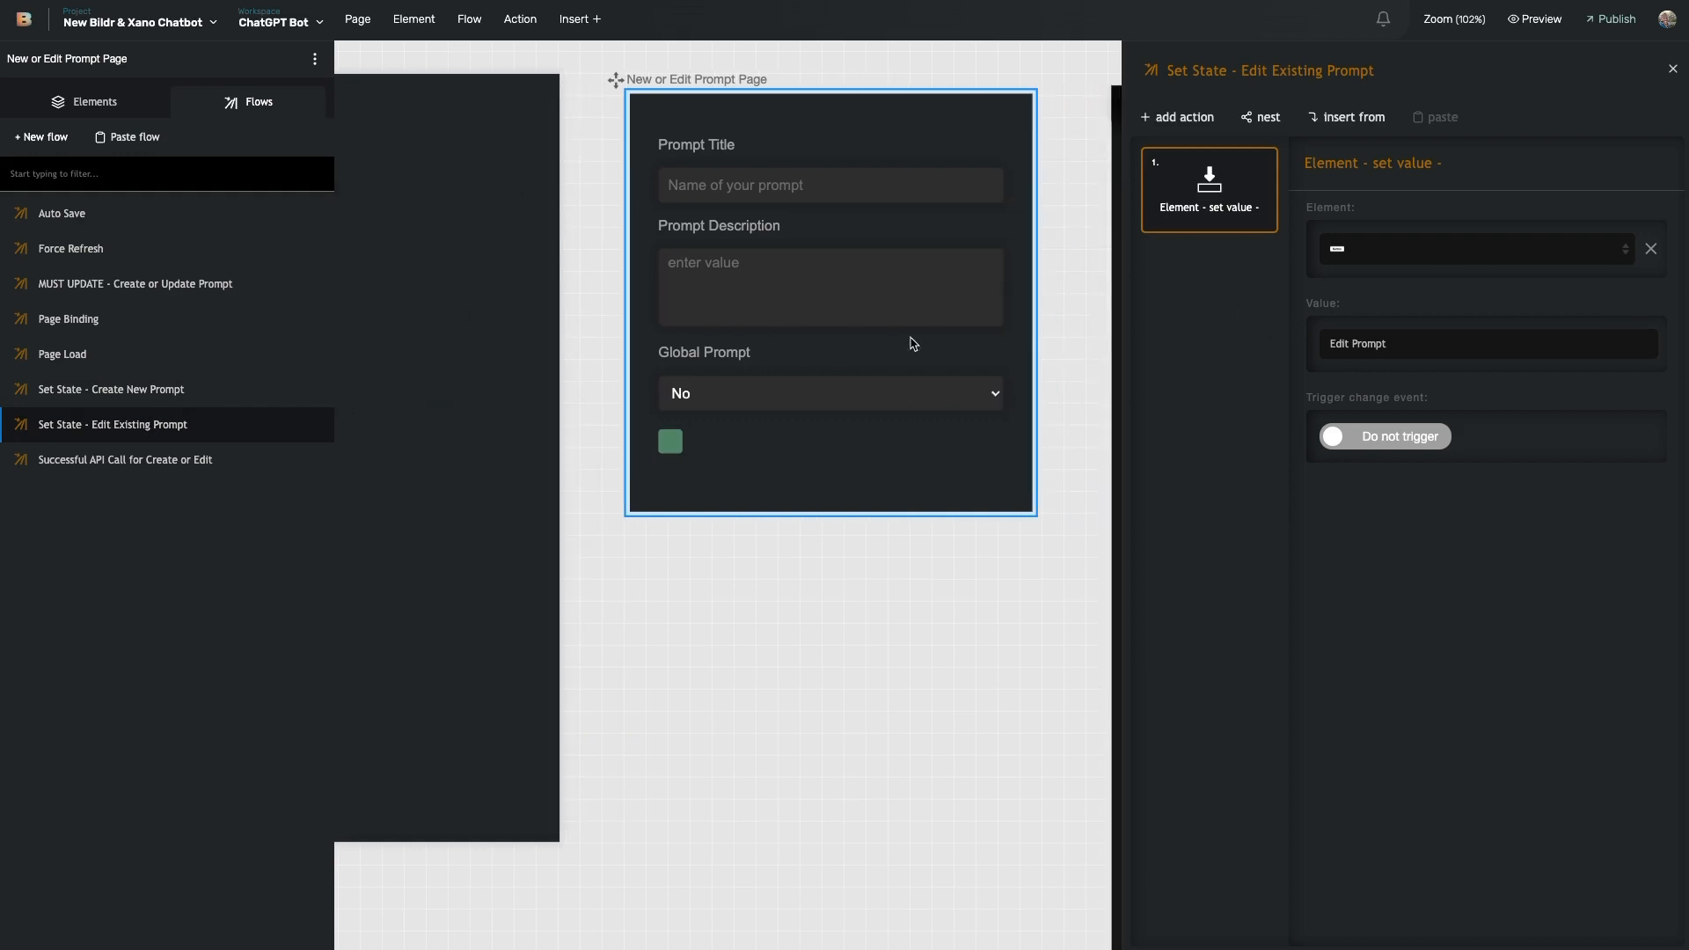
scroll(843, 330, "left", 5)
left_click(79, 354)
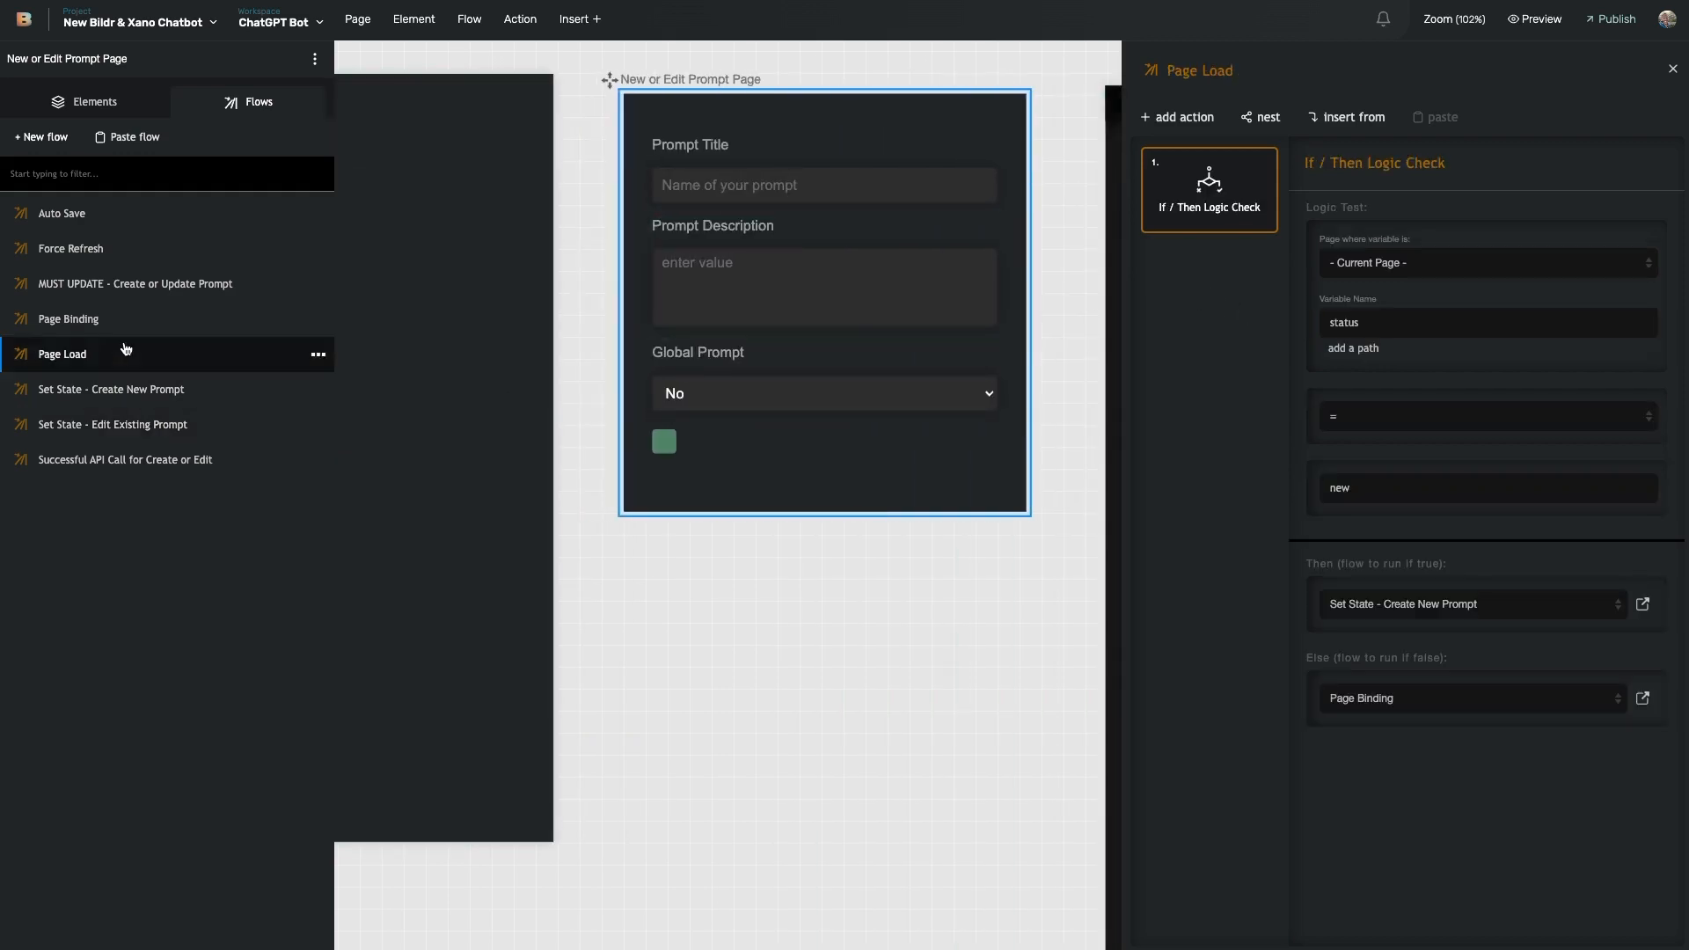
left_click(154, 388)
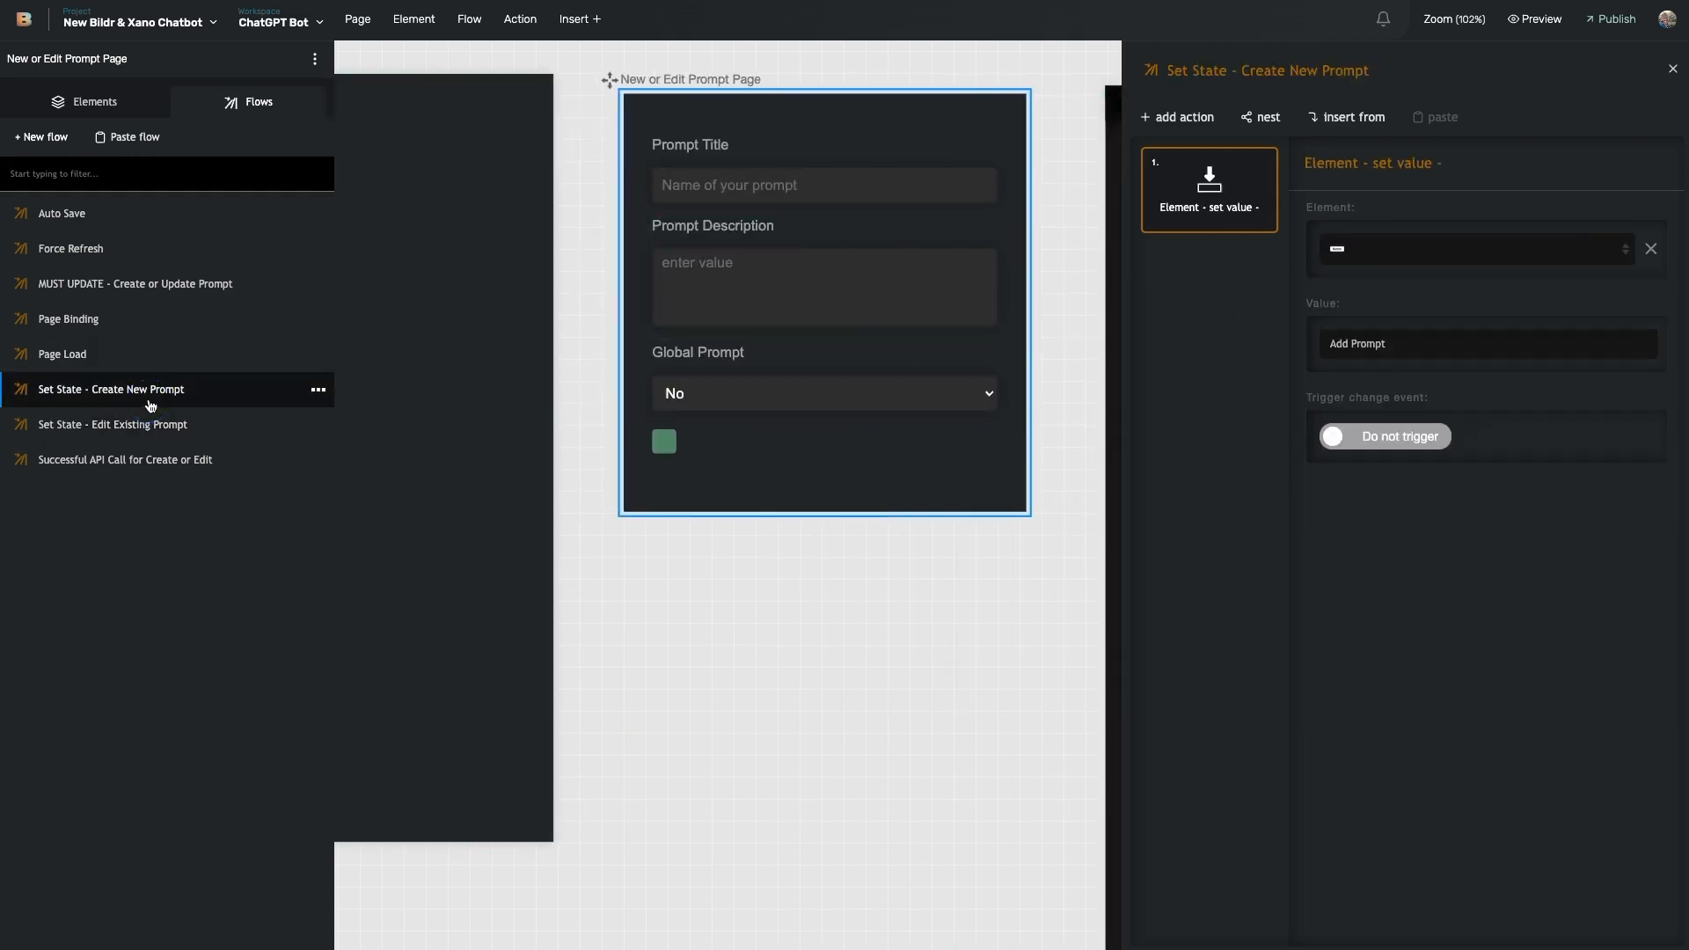
left_click(149, 432)
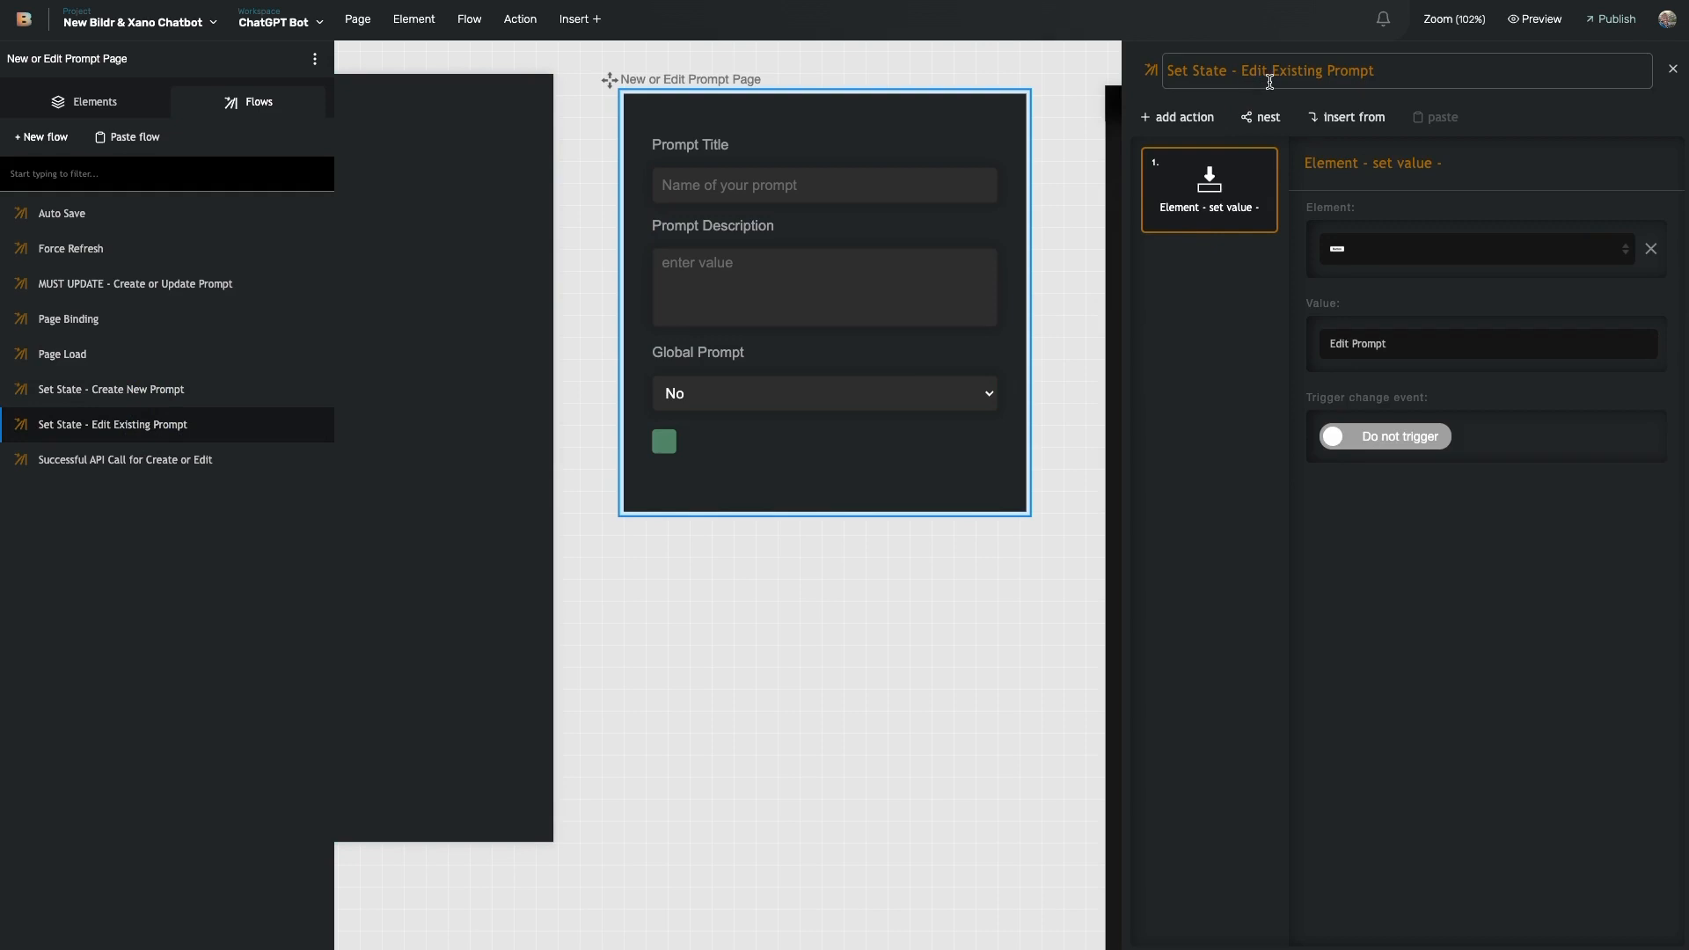
- Nest the Page Binding flow inside Set State - Edit Existing Prompt and open it
left_click(1270, 120)
type("oa")
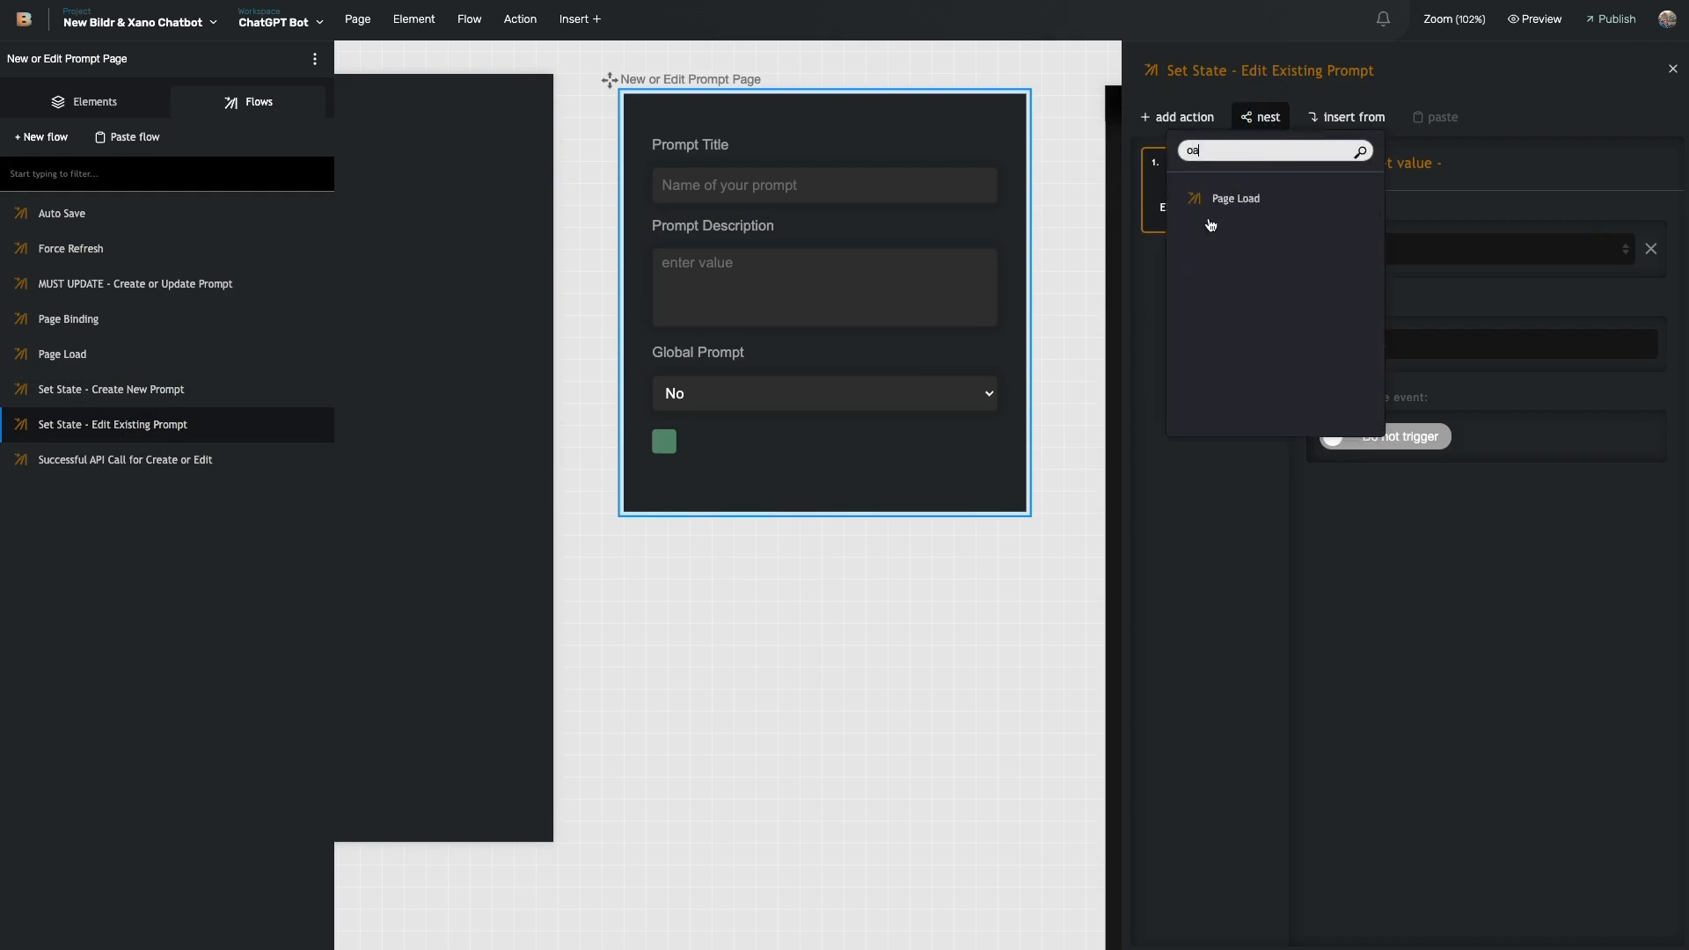
key("BackSpace")
key("BackSpace")
type("pag")
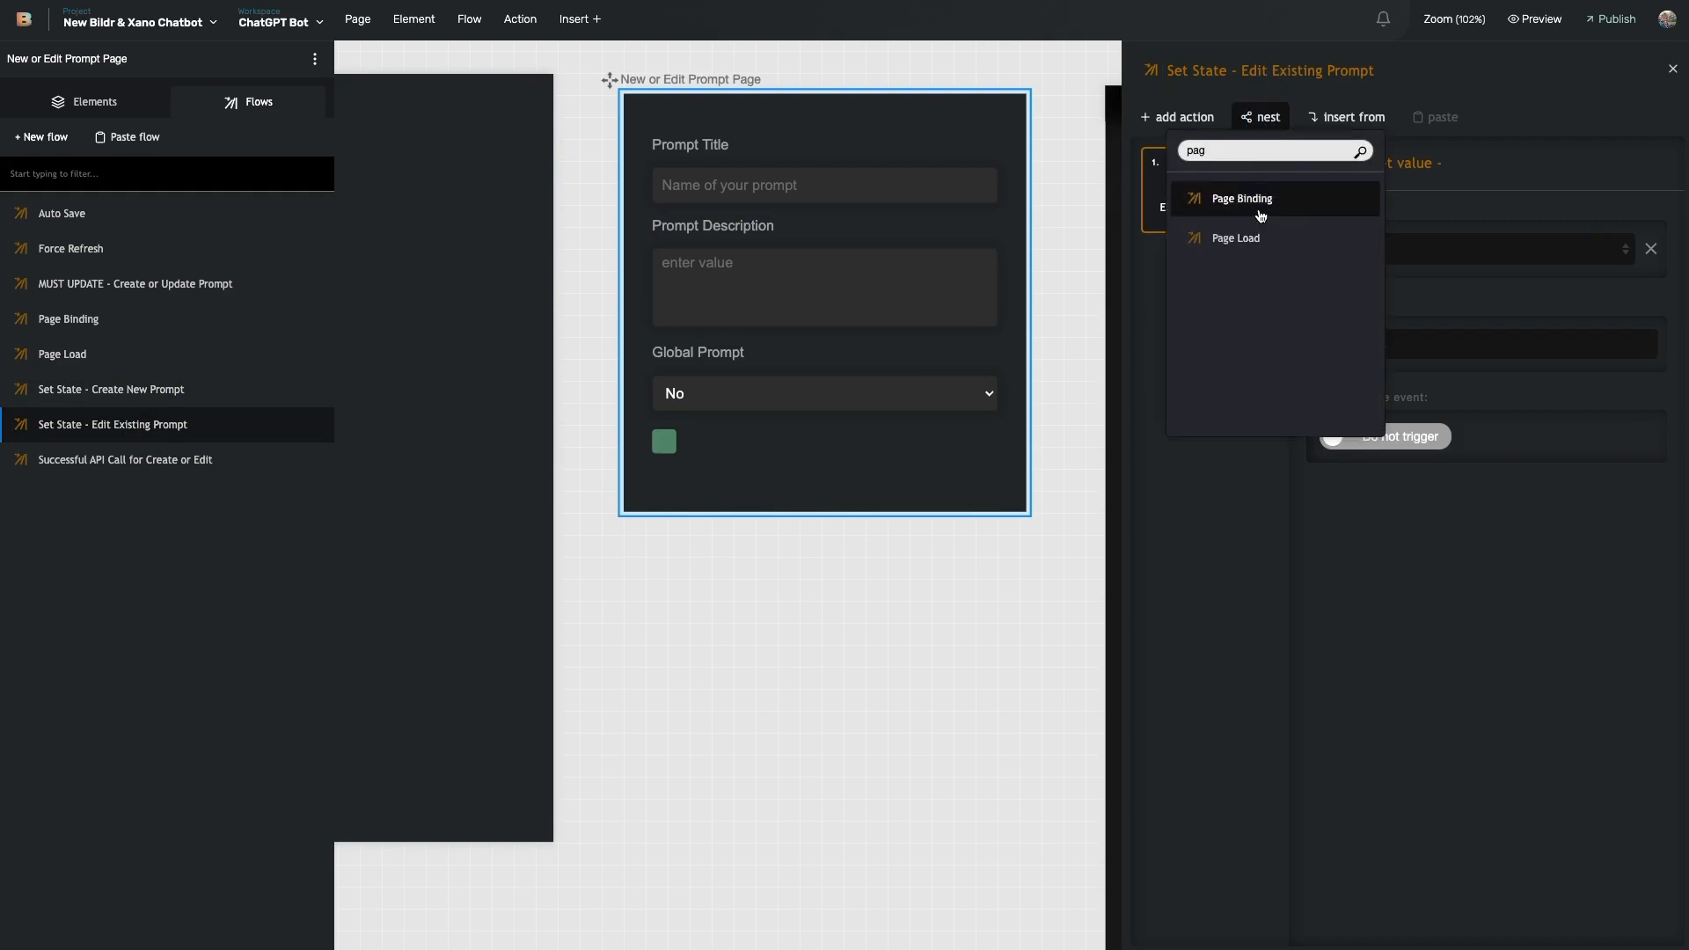
left_click(1258, 212)
double_click(1224, 326)
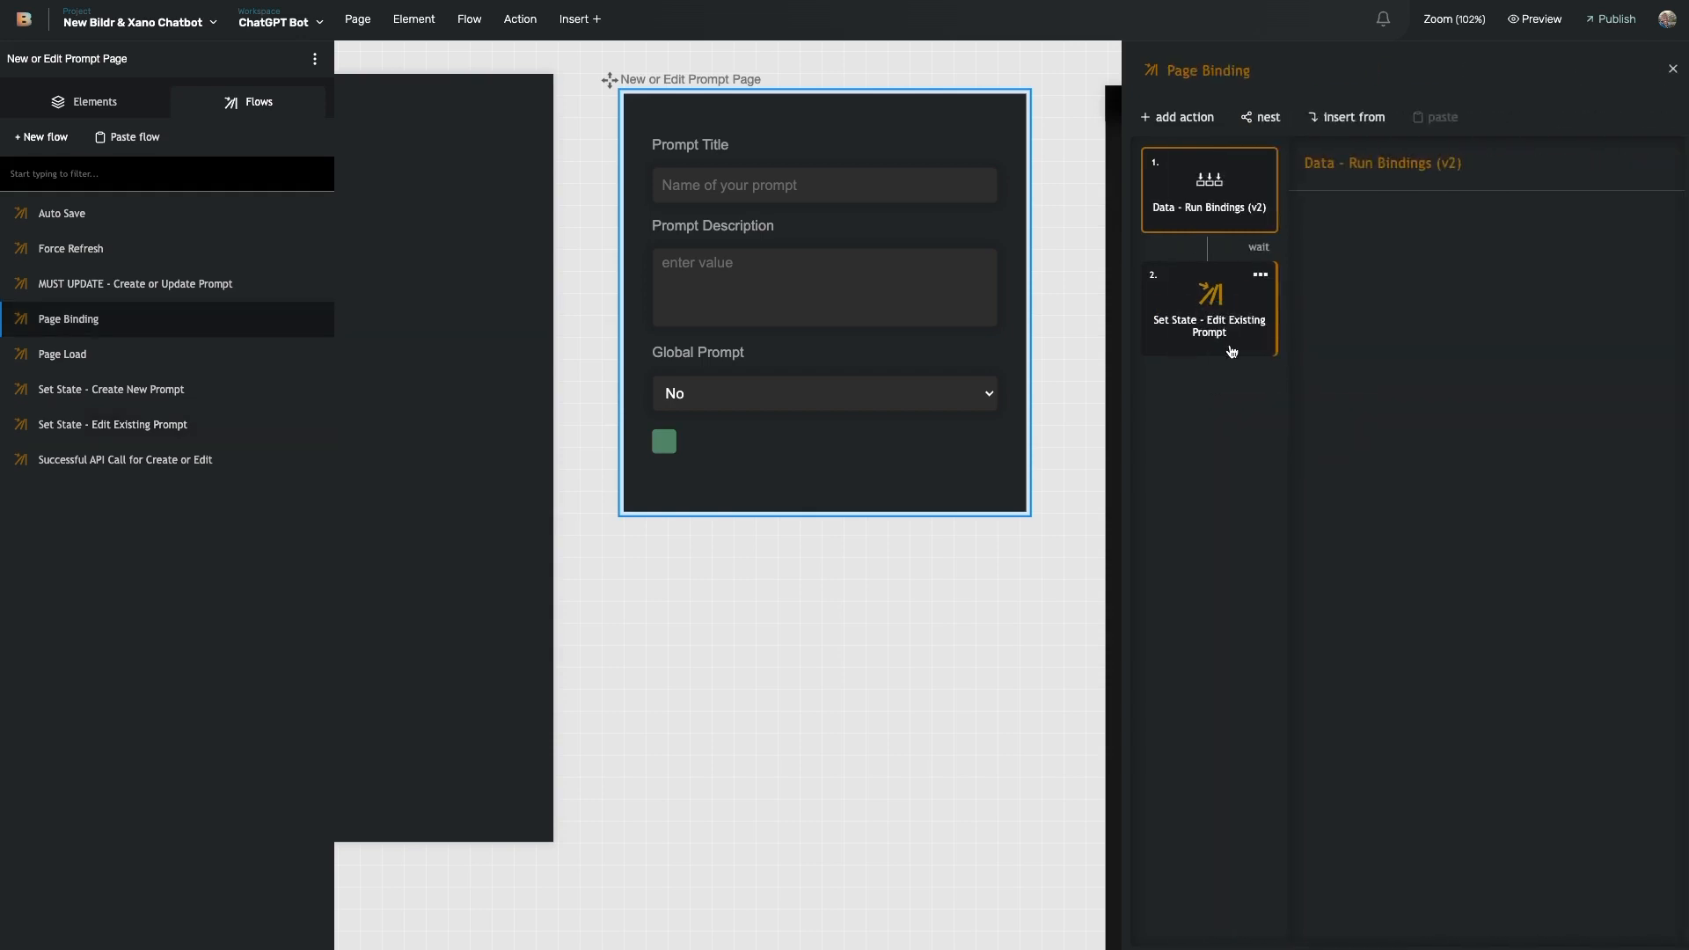
left_click(737, 407)
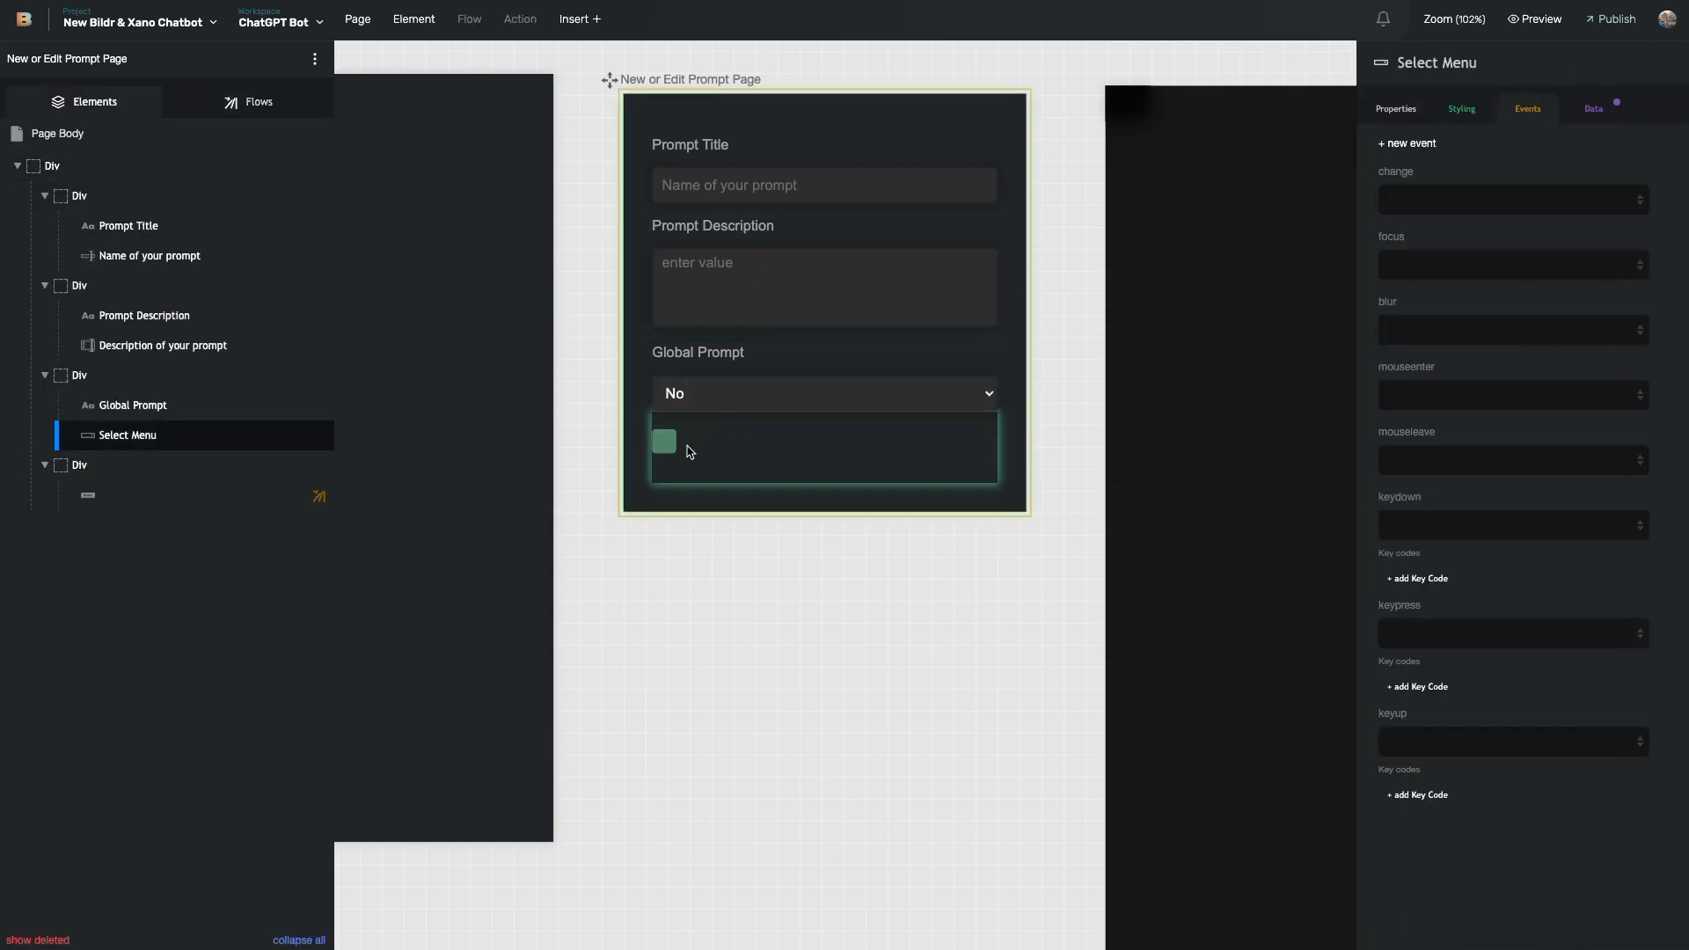
- Trace Page Load's else branch, then delete the nested Page Binding step from Edit Existing Prompt
left_click(225, 104)
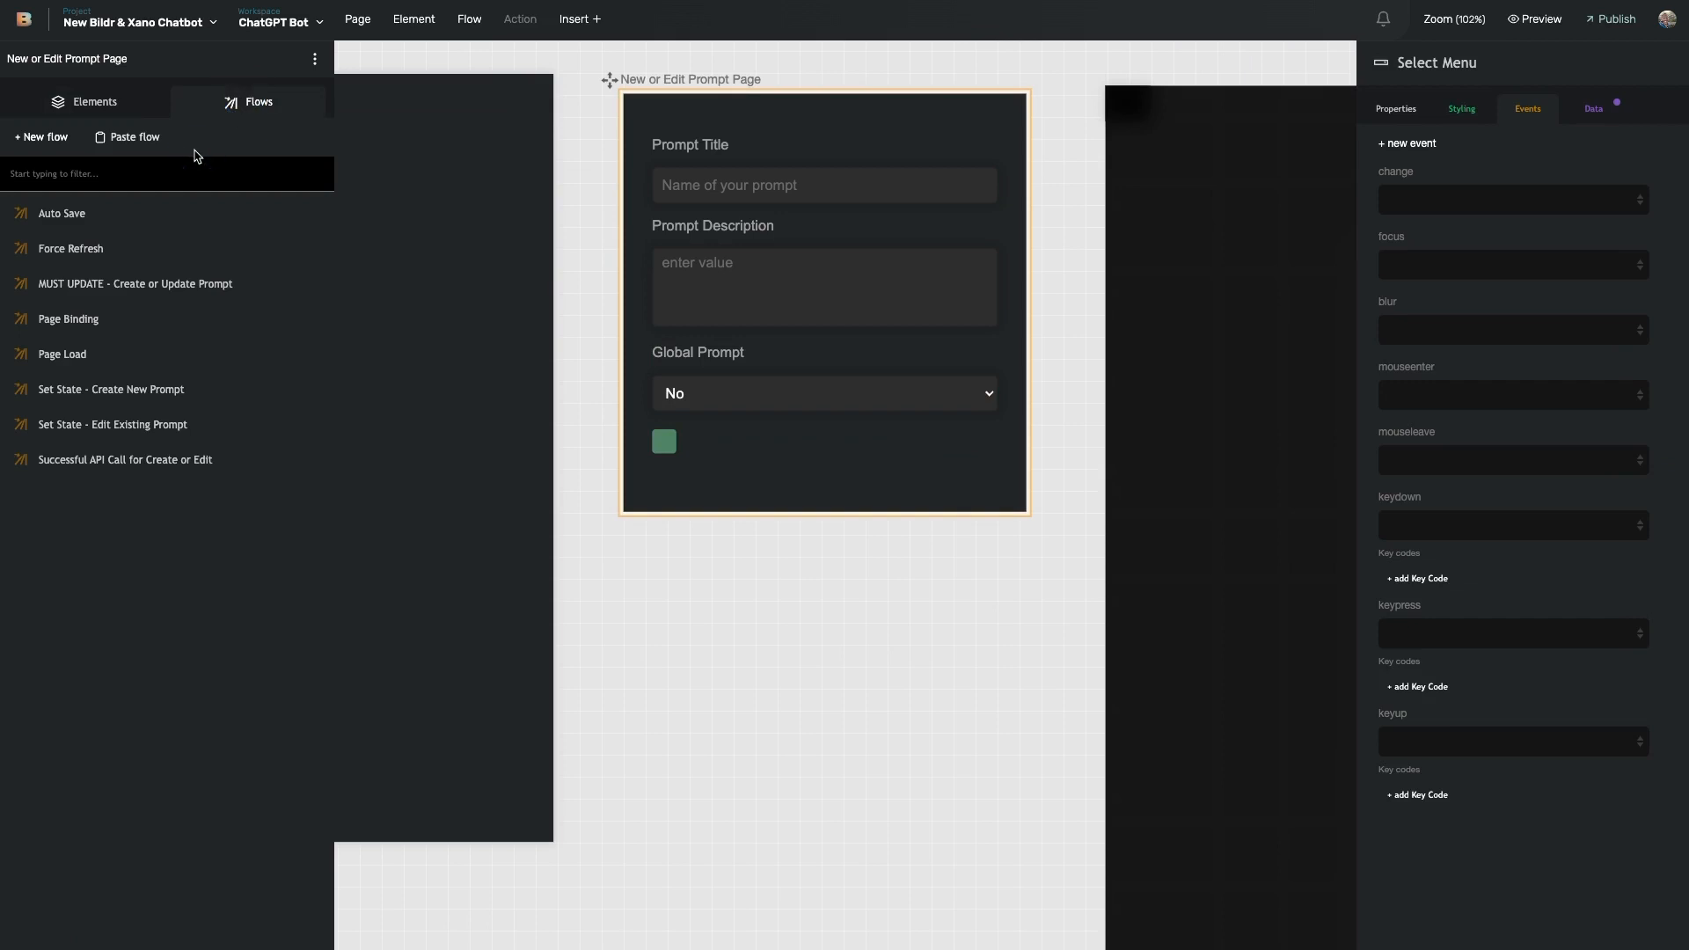
left_click(155, 176)
type("oa")
left_click(132, 220)
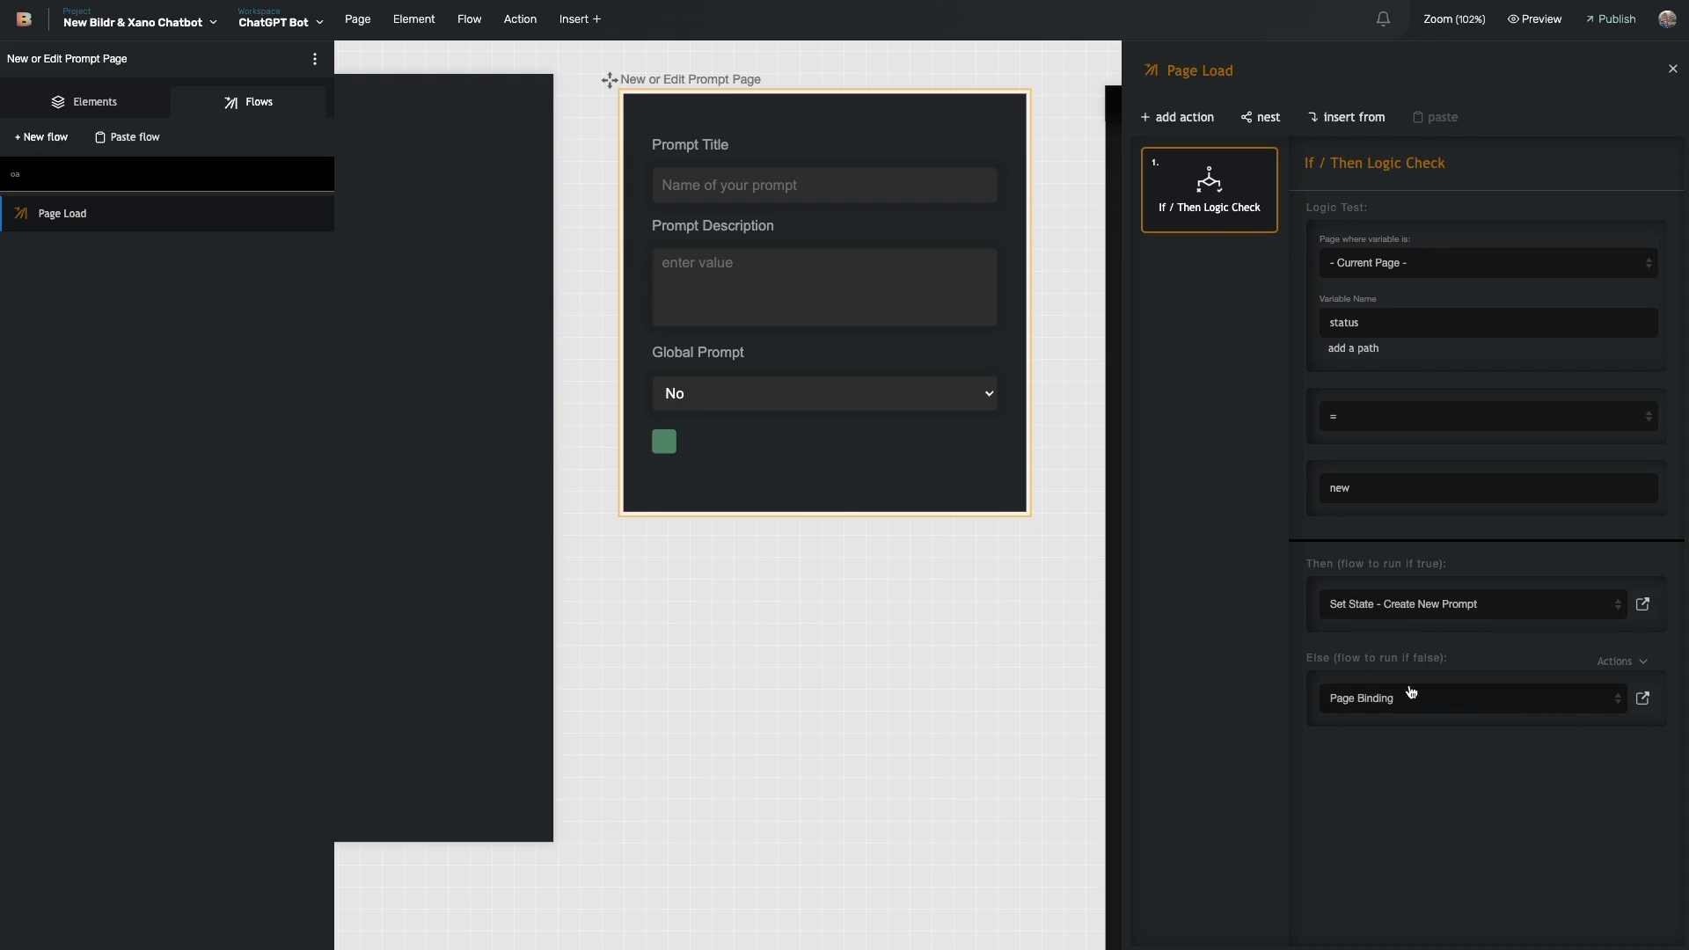
left_click(1640, 700)
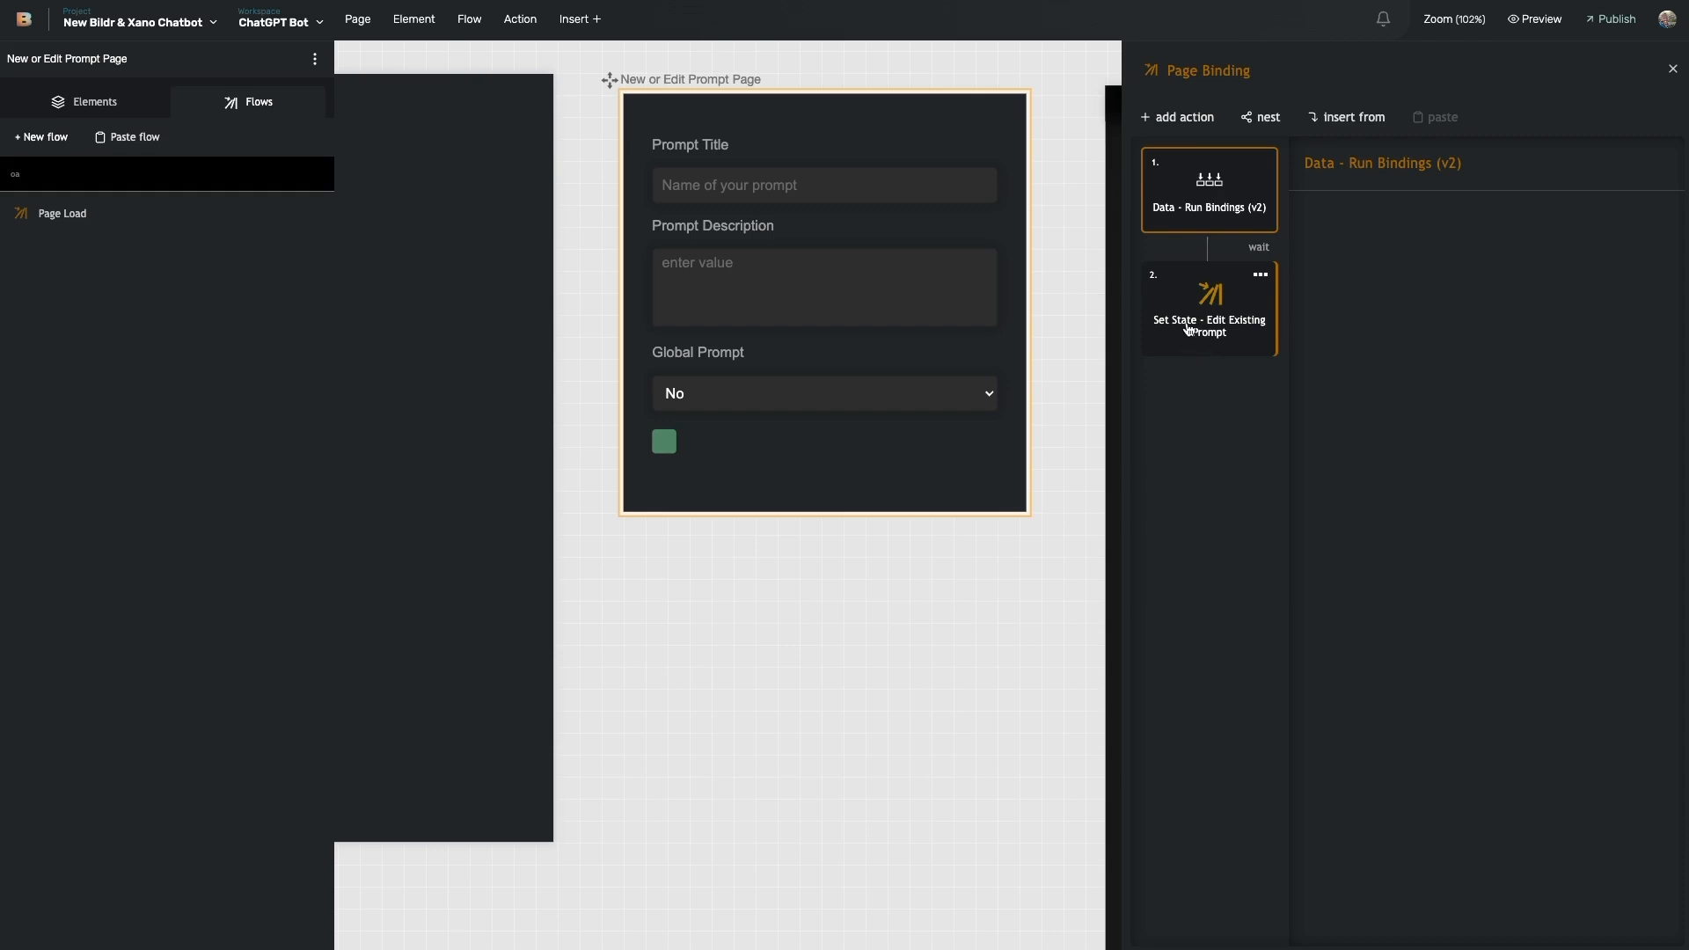
left_click(1234, 334)
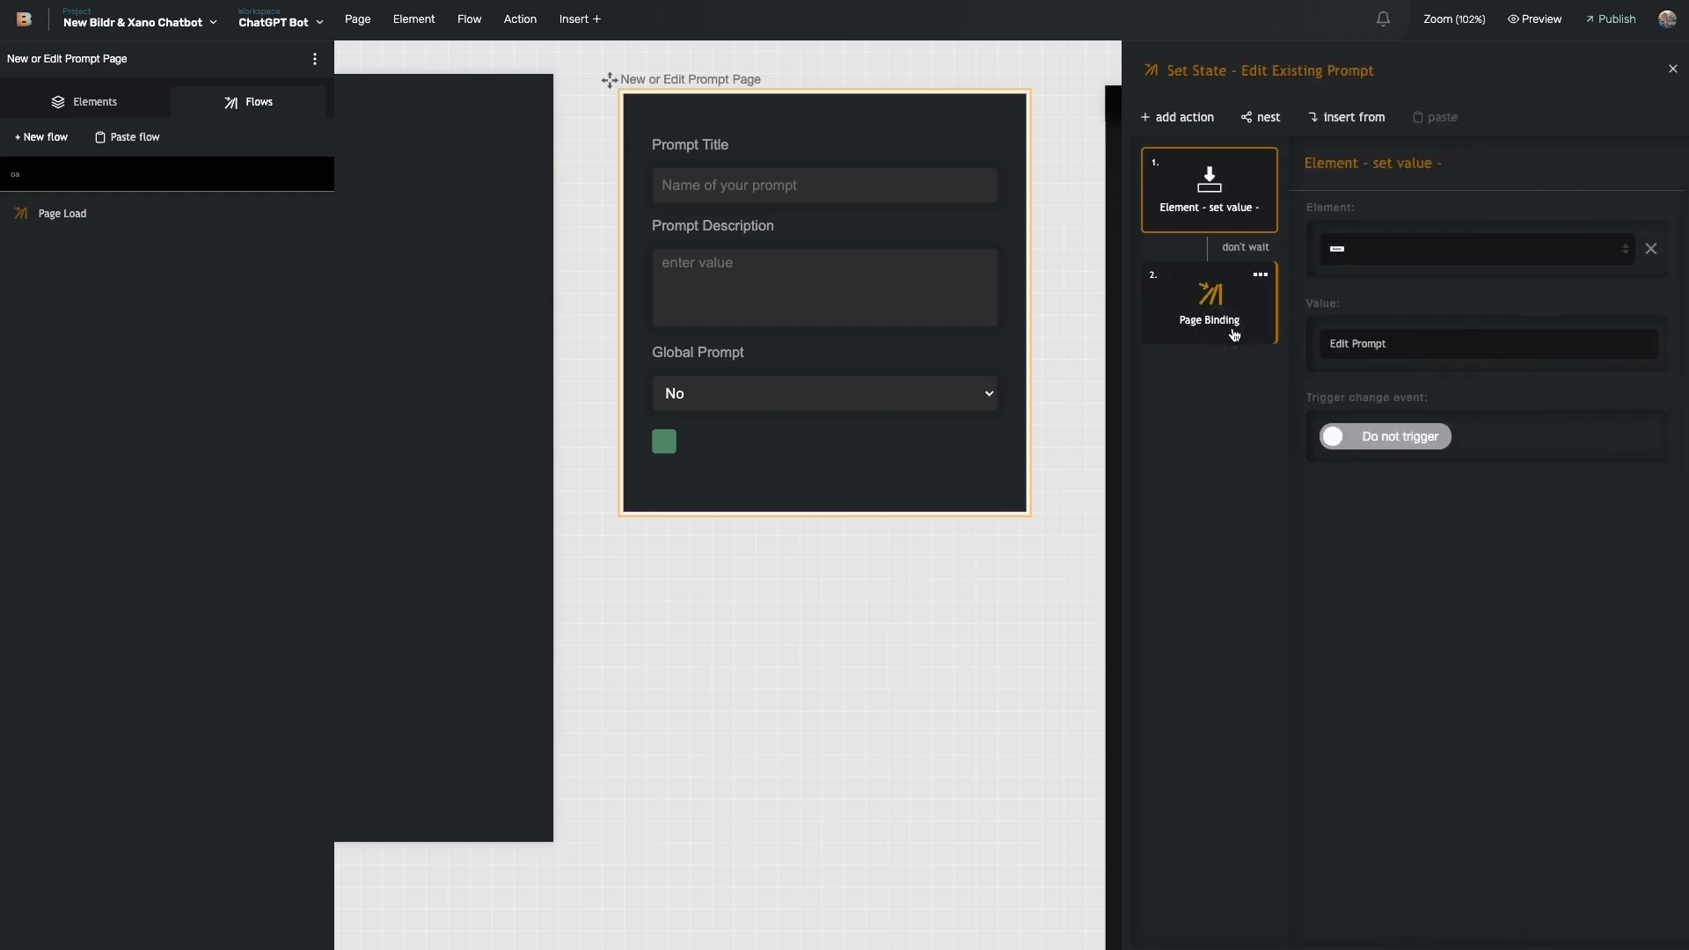
left_click(1261, 279)
left_click(1211, 380)
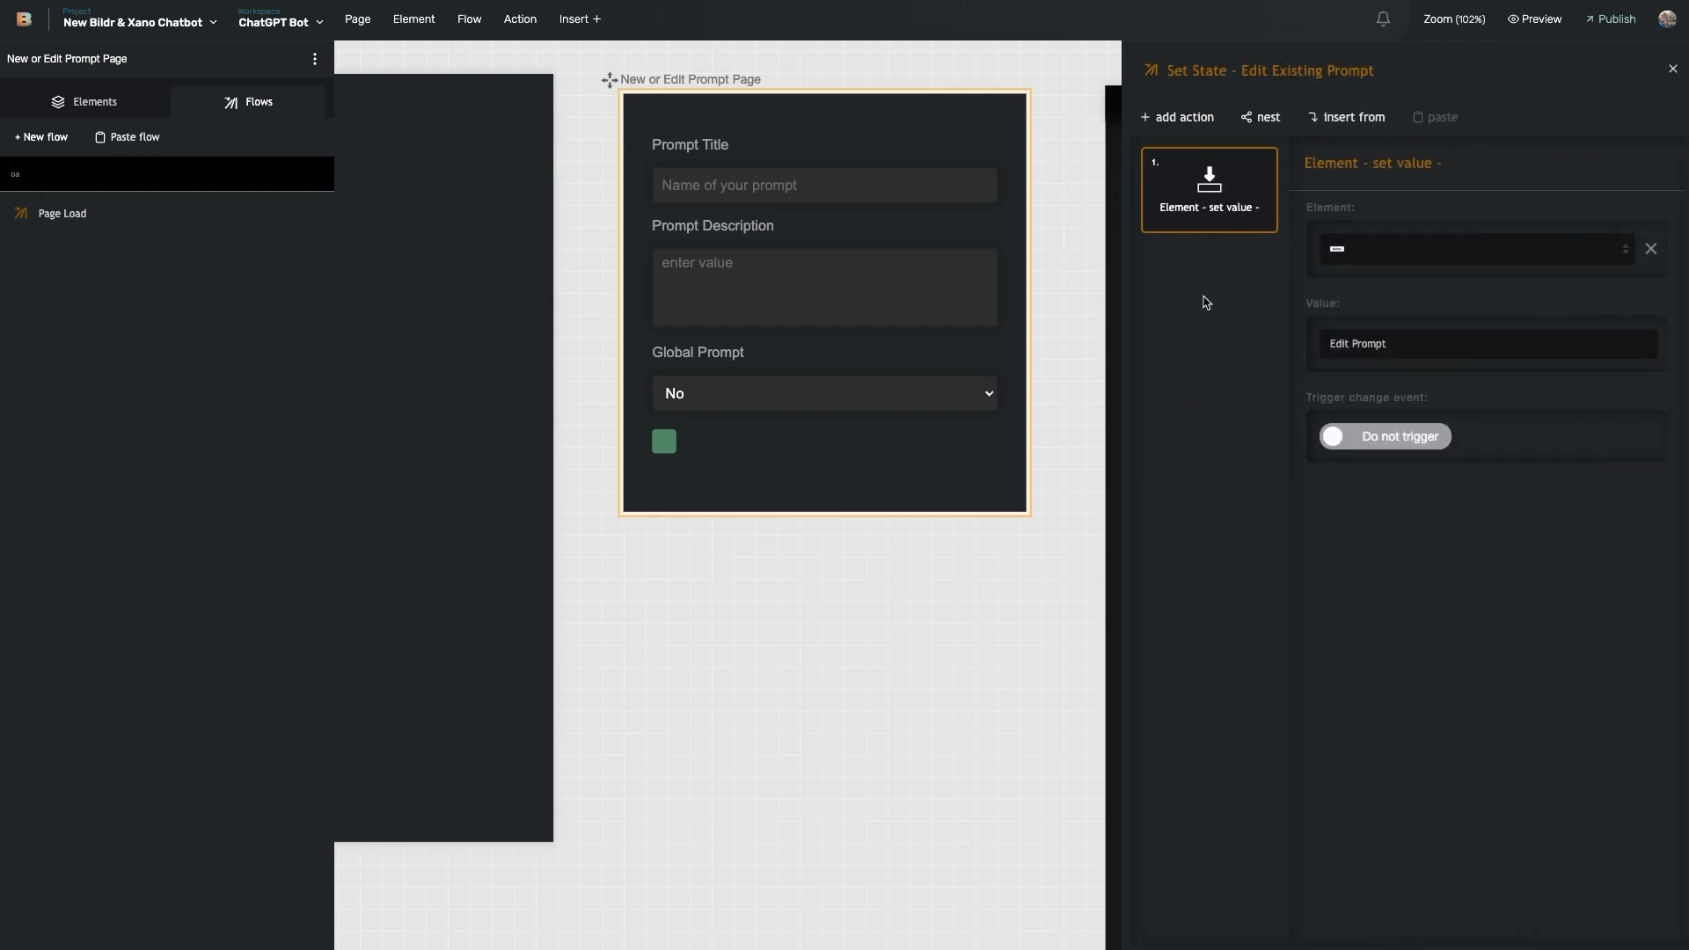
left_click(1673, 70)
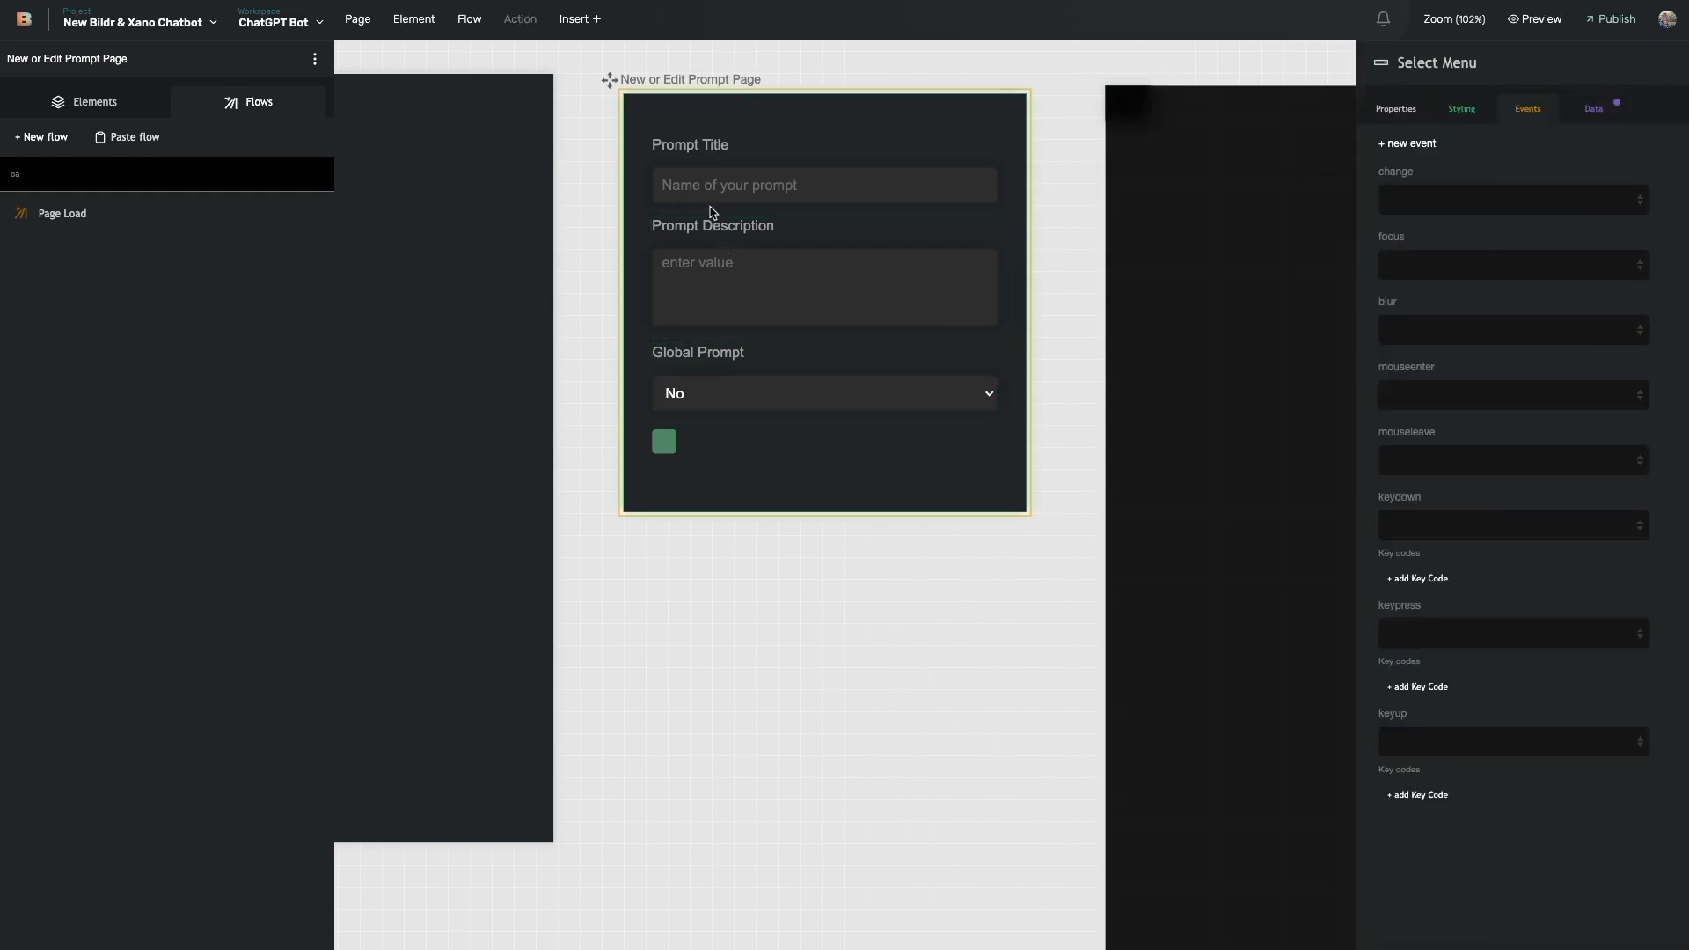
scroll(668, 222, "left", 13)
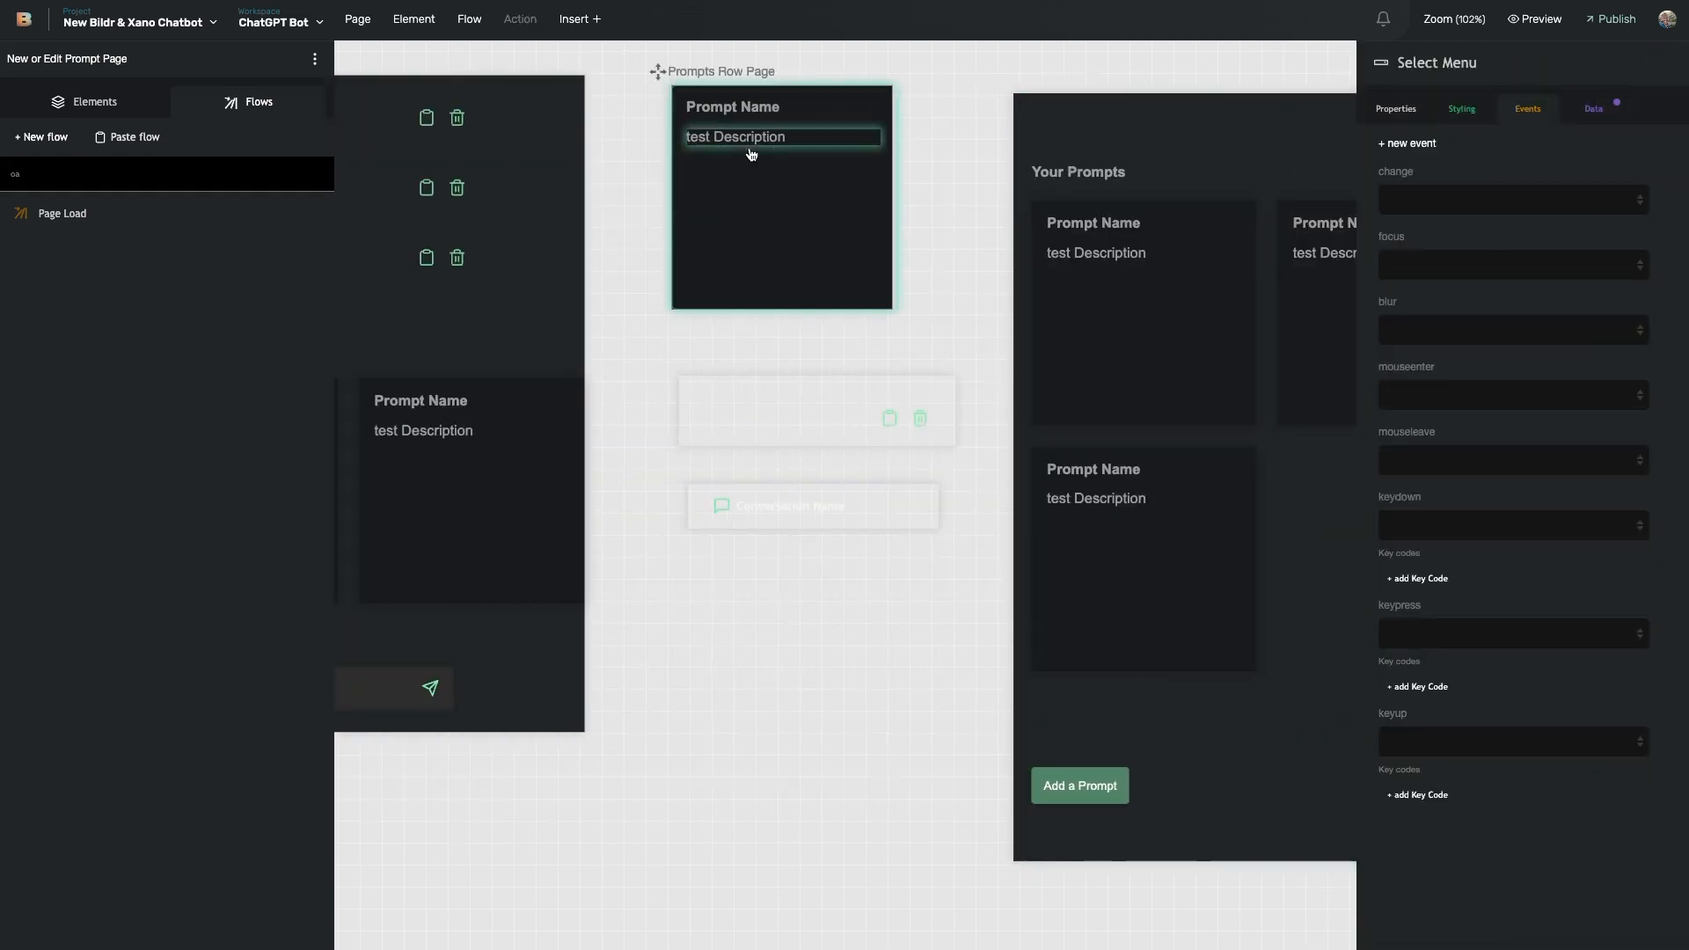
- Open Image - Edit's 'Open to edit Prompt' flow and scroll through its id, title, description and global mapping
left_click(866, 112)
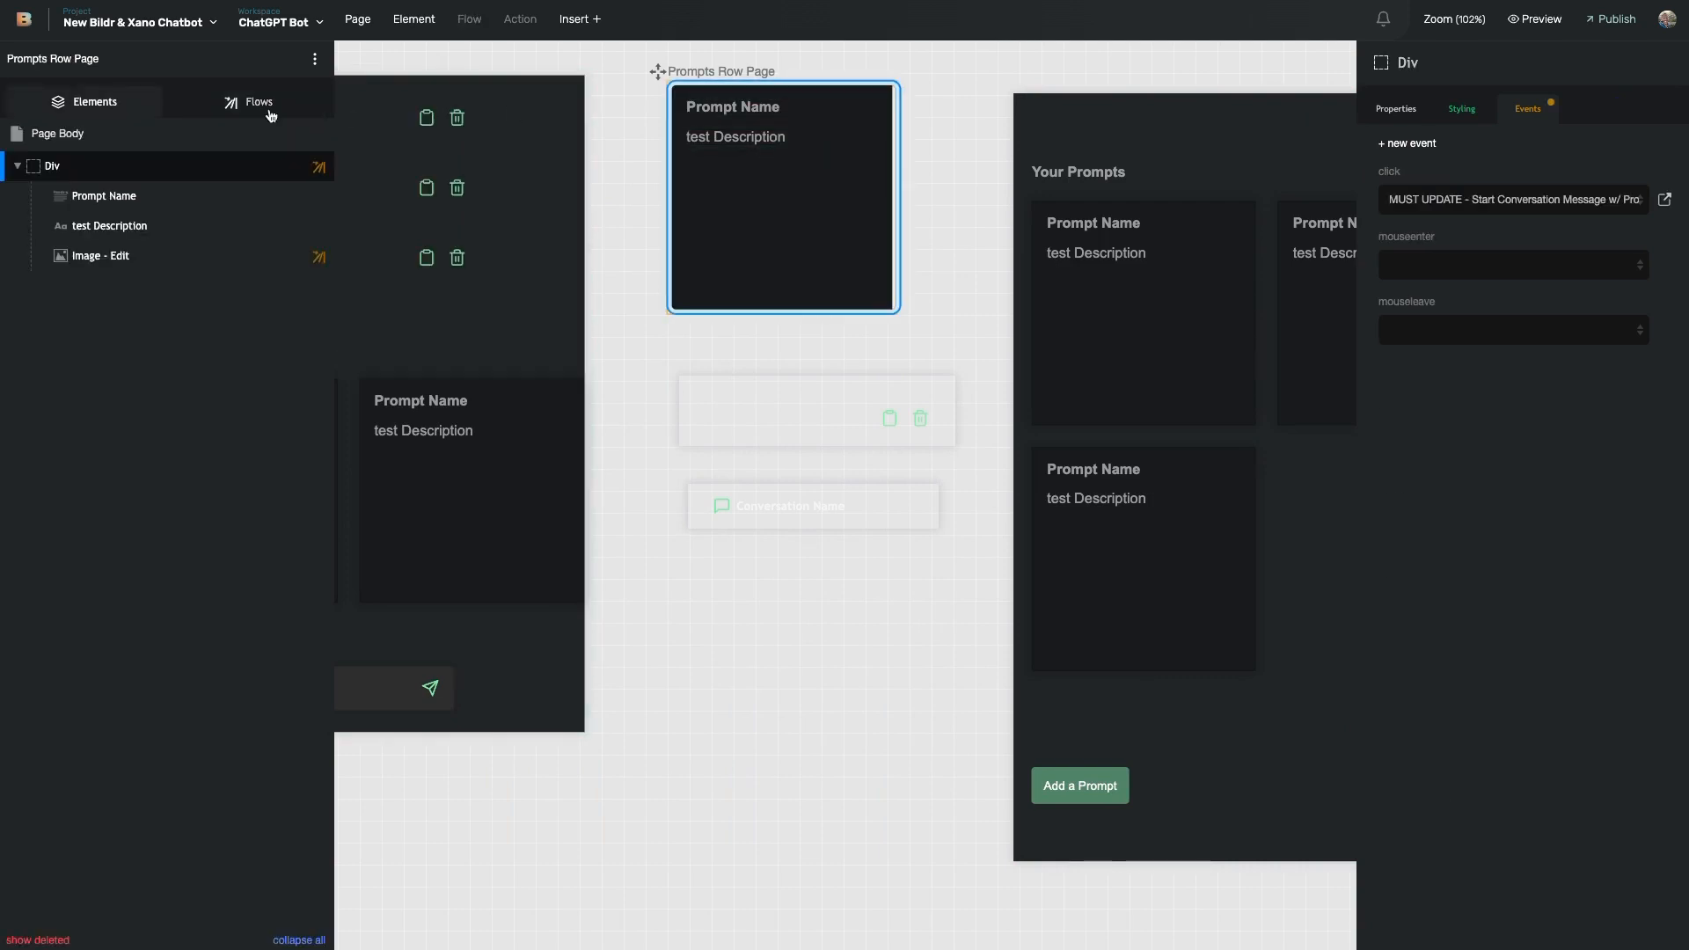
left_click(215, 261)
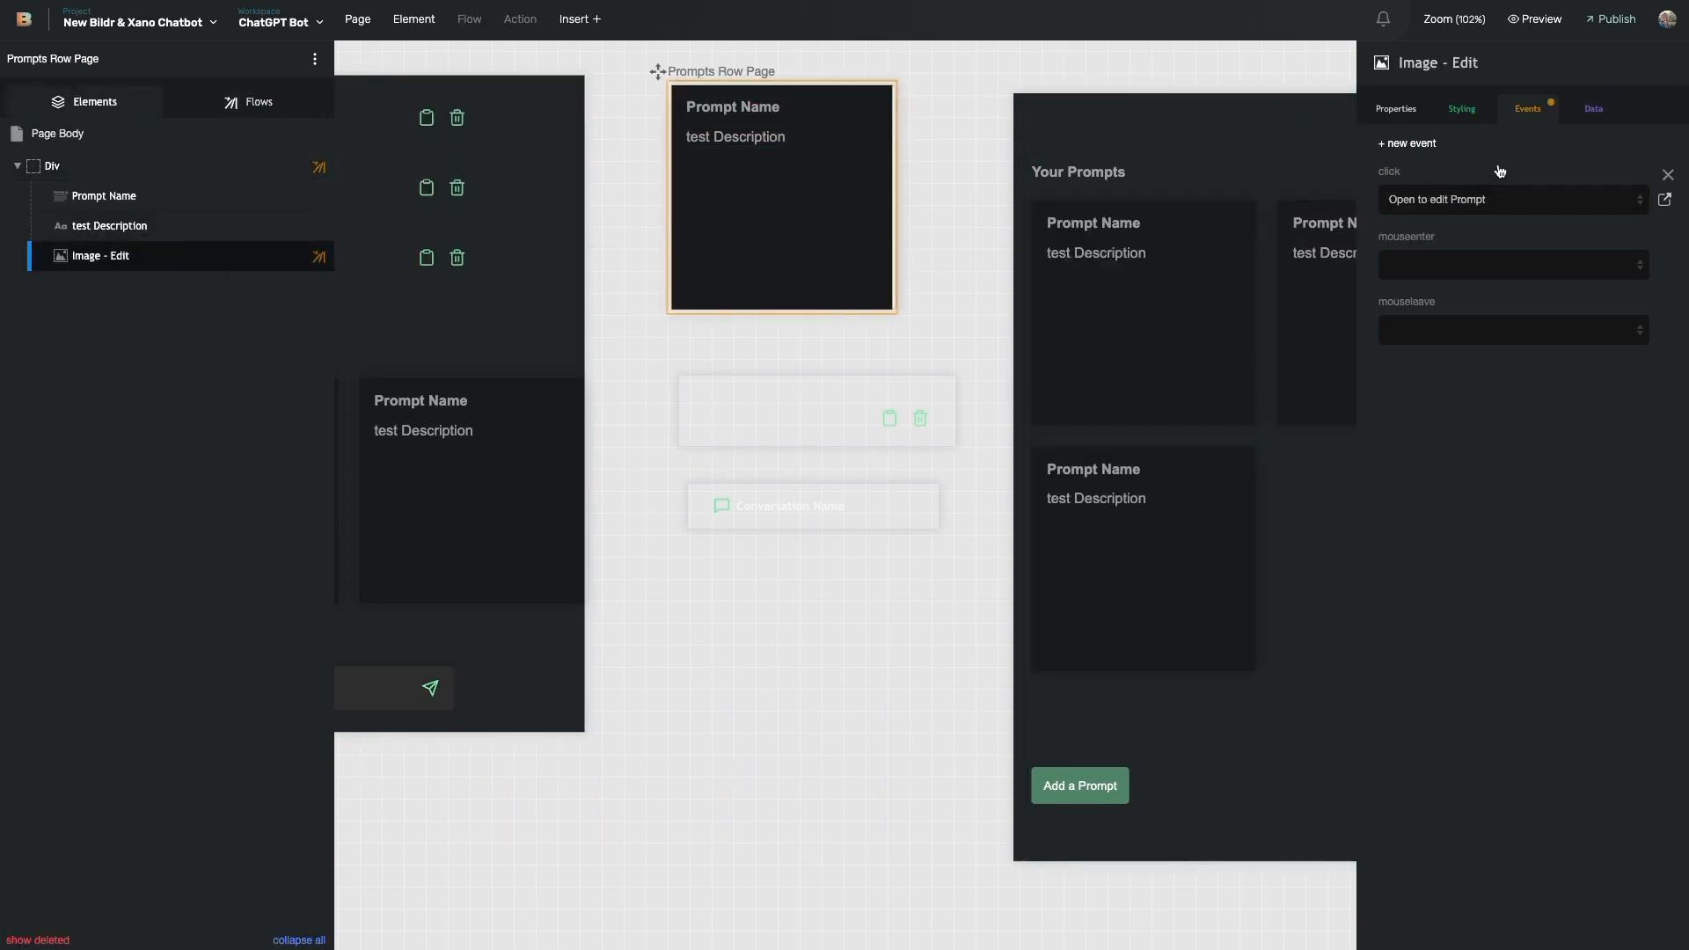
left_click(1665, 199)
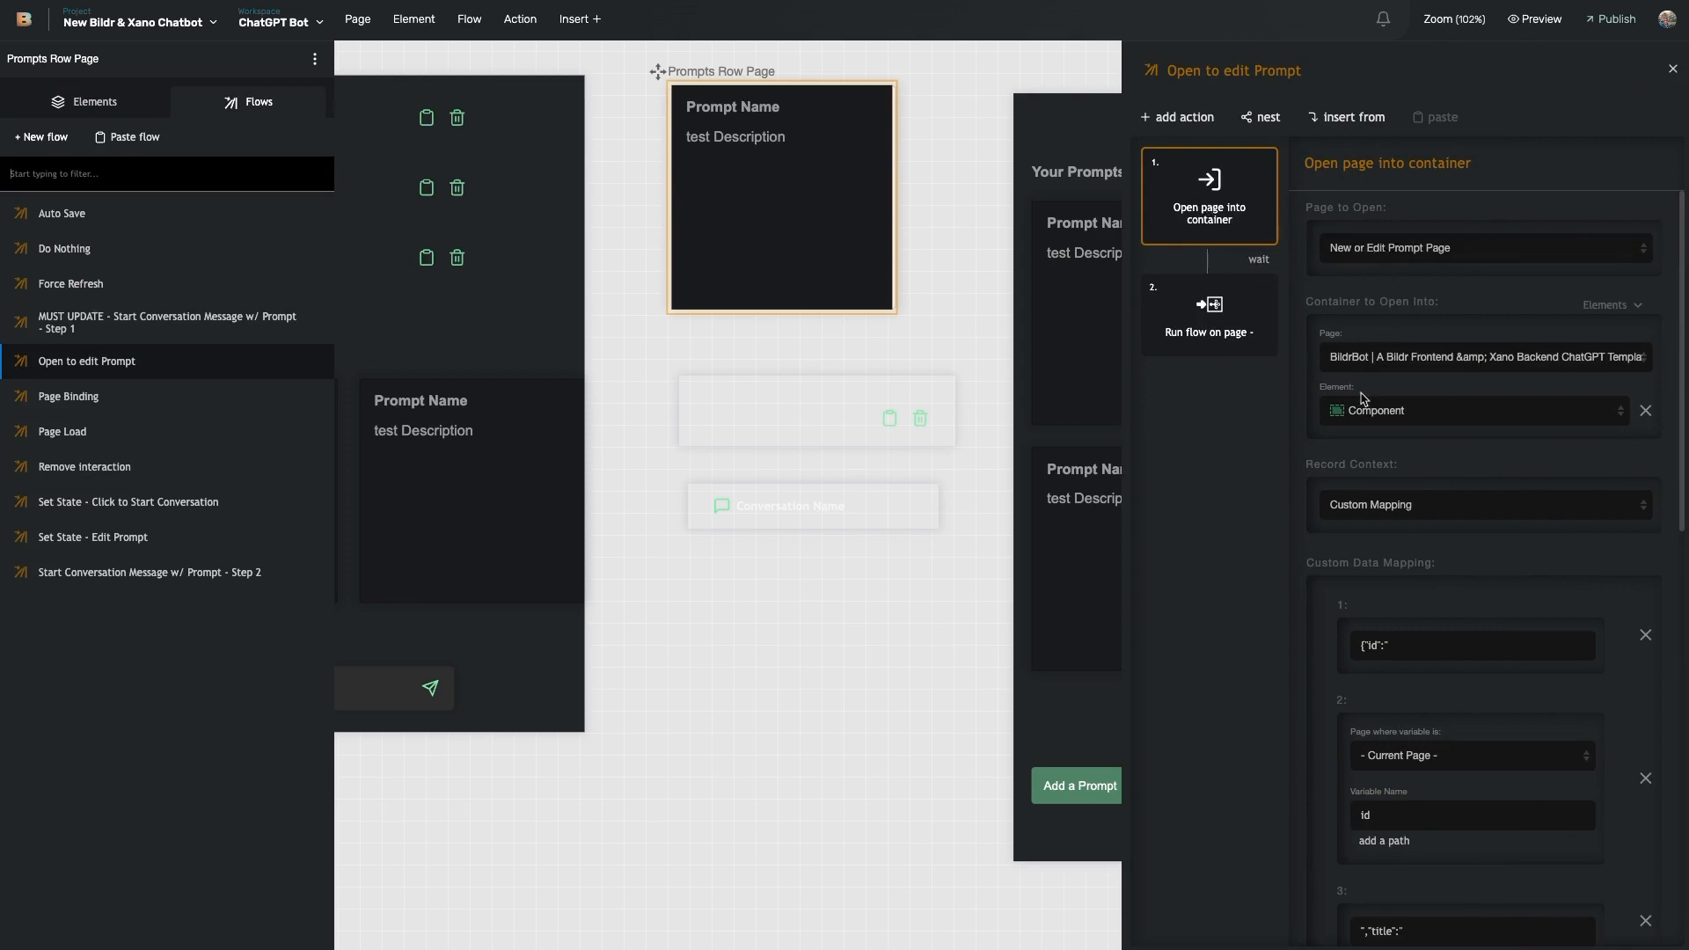
scroll(1393, 367, "down", 2)
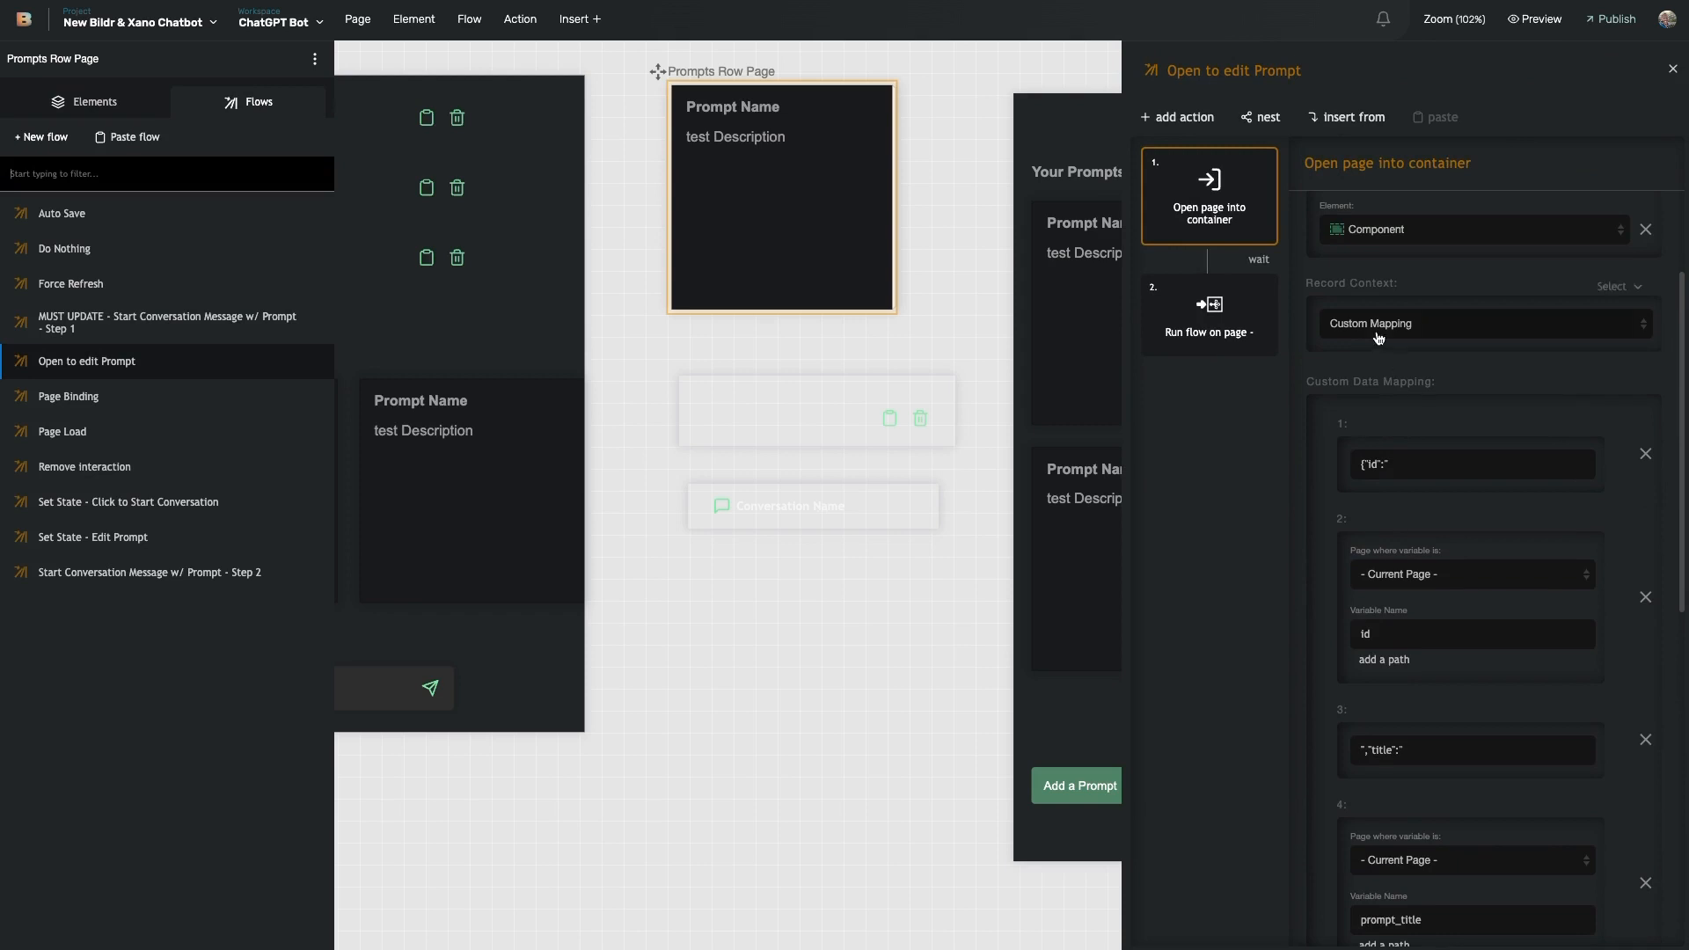
scroll(1381, 440, "down", 1)
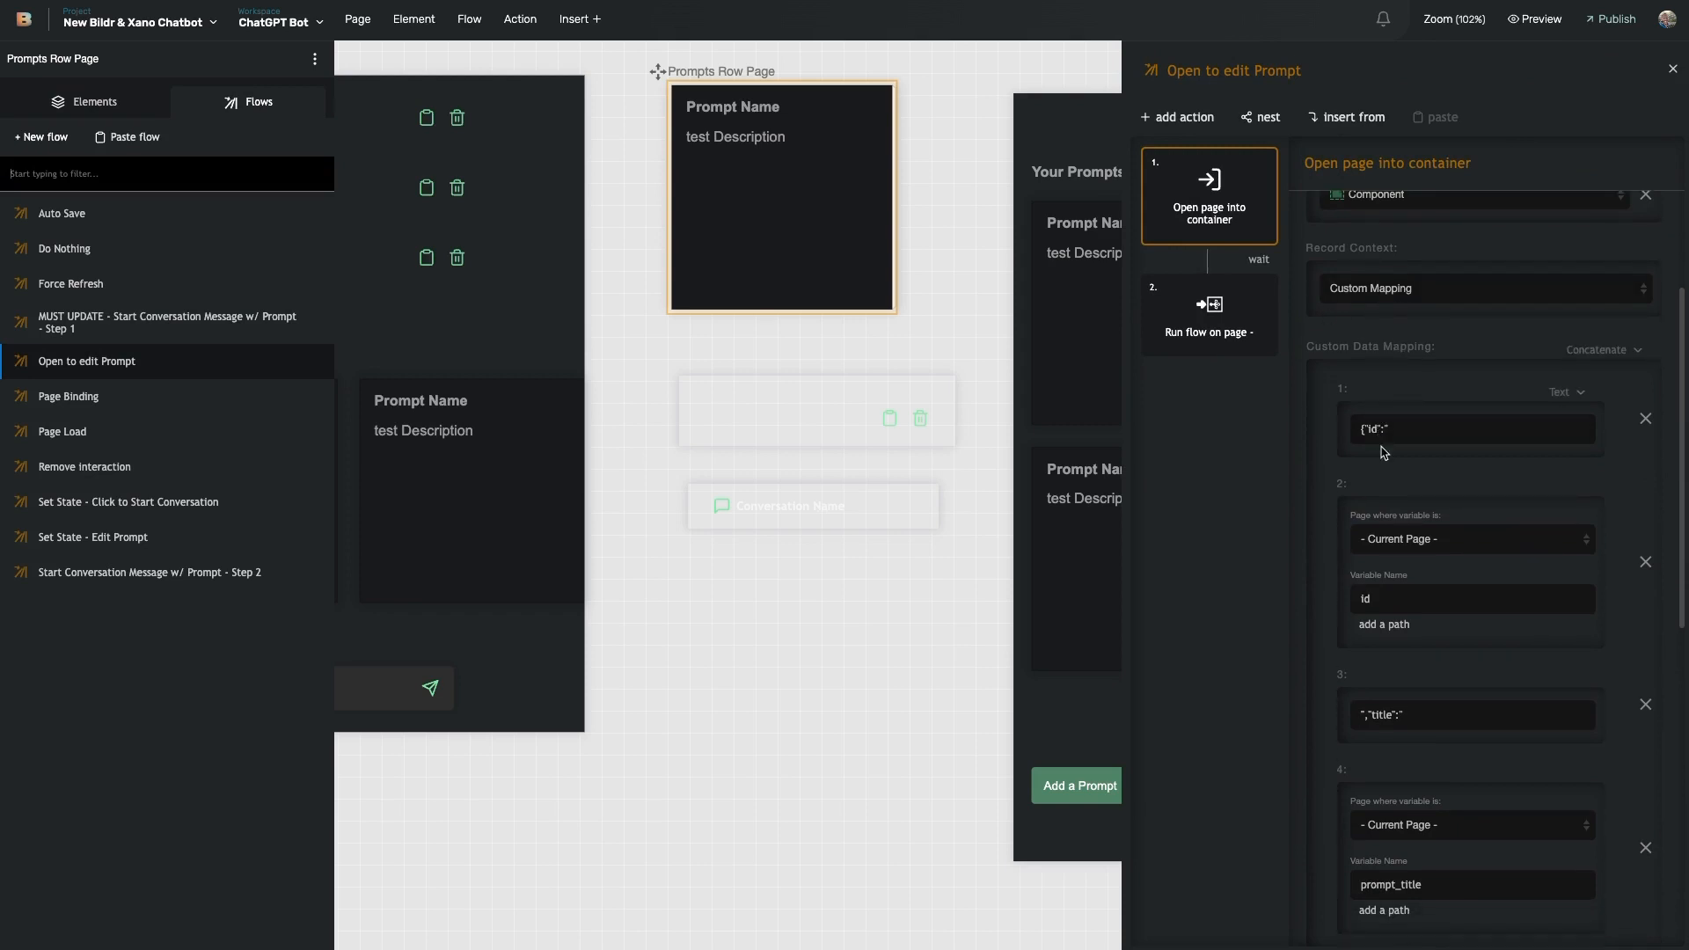
scroll(1384, 452, "down", 1)
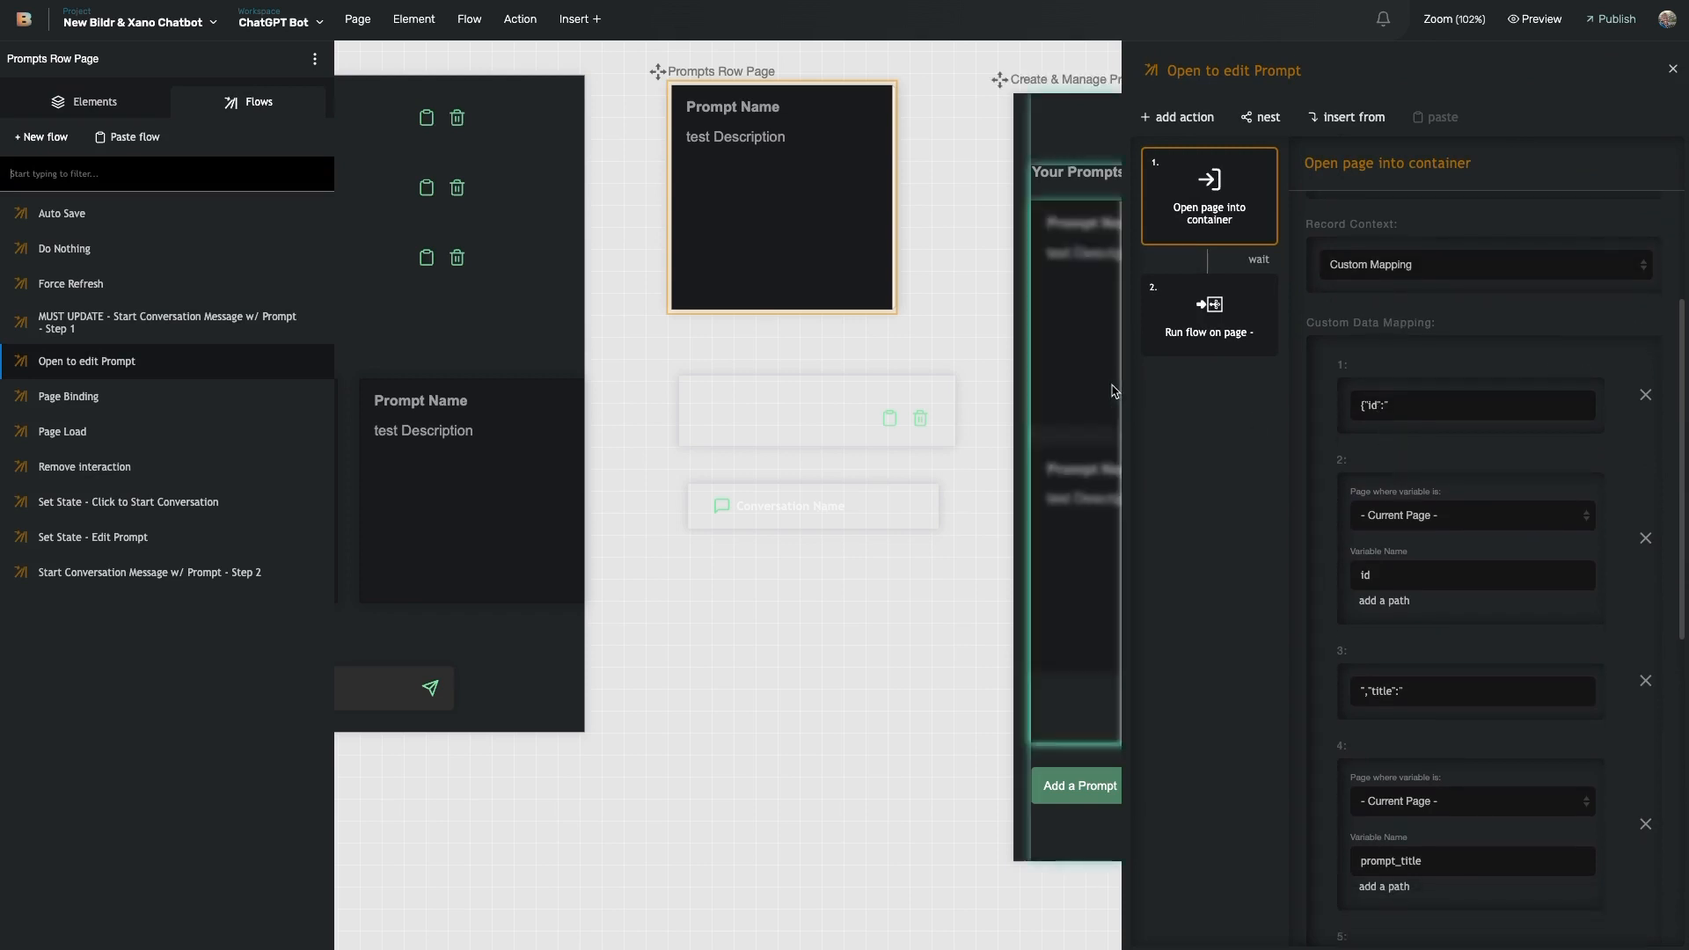
scroll(1032, 387, "right", 2)
scroll(1031, 387, "right", 8)
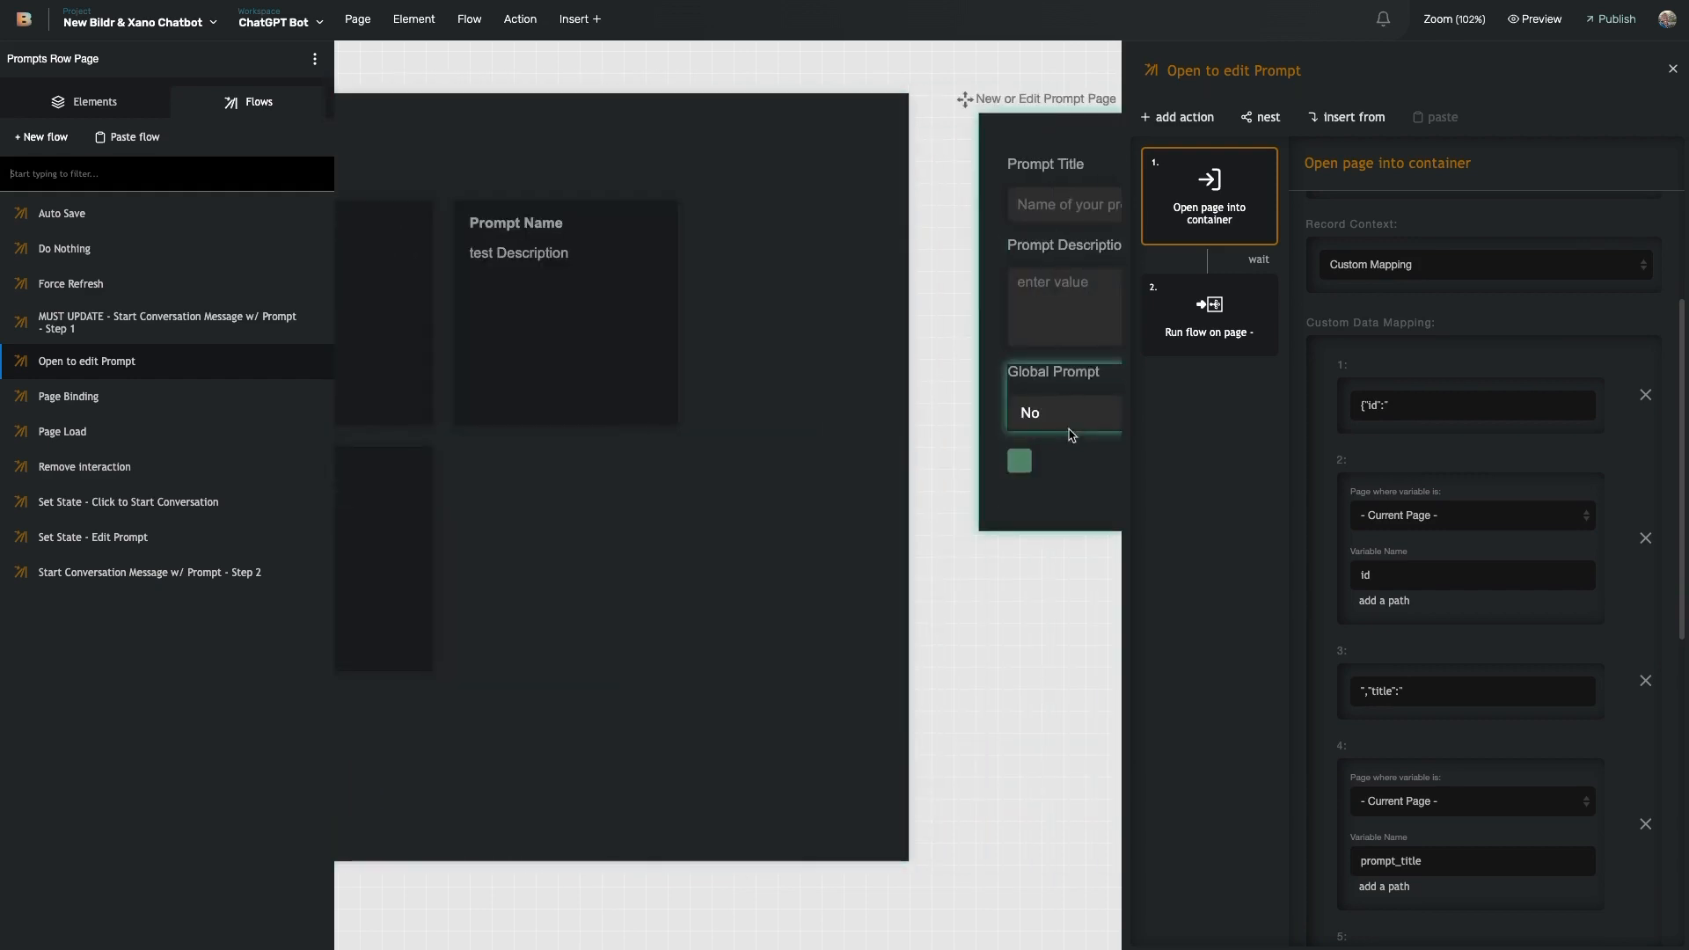
scroll(1071, 435, "left", 8)
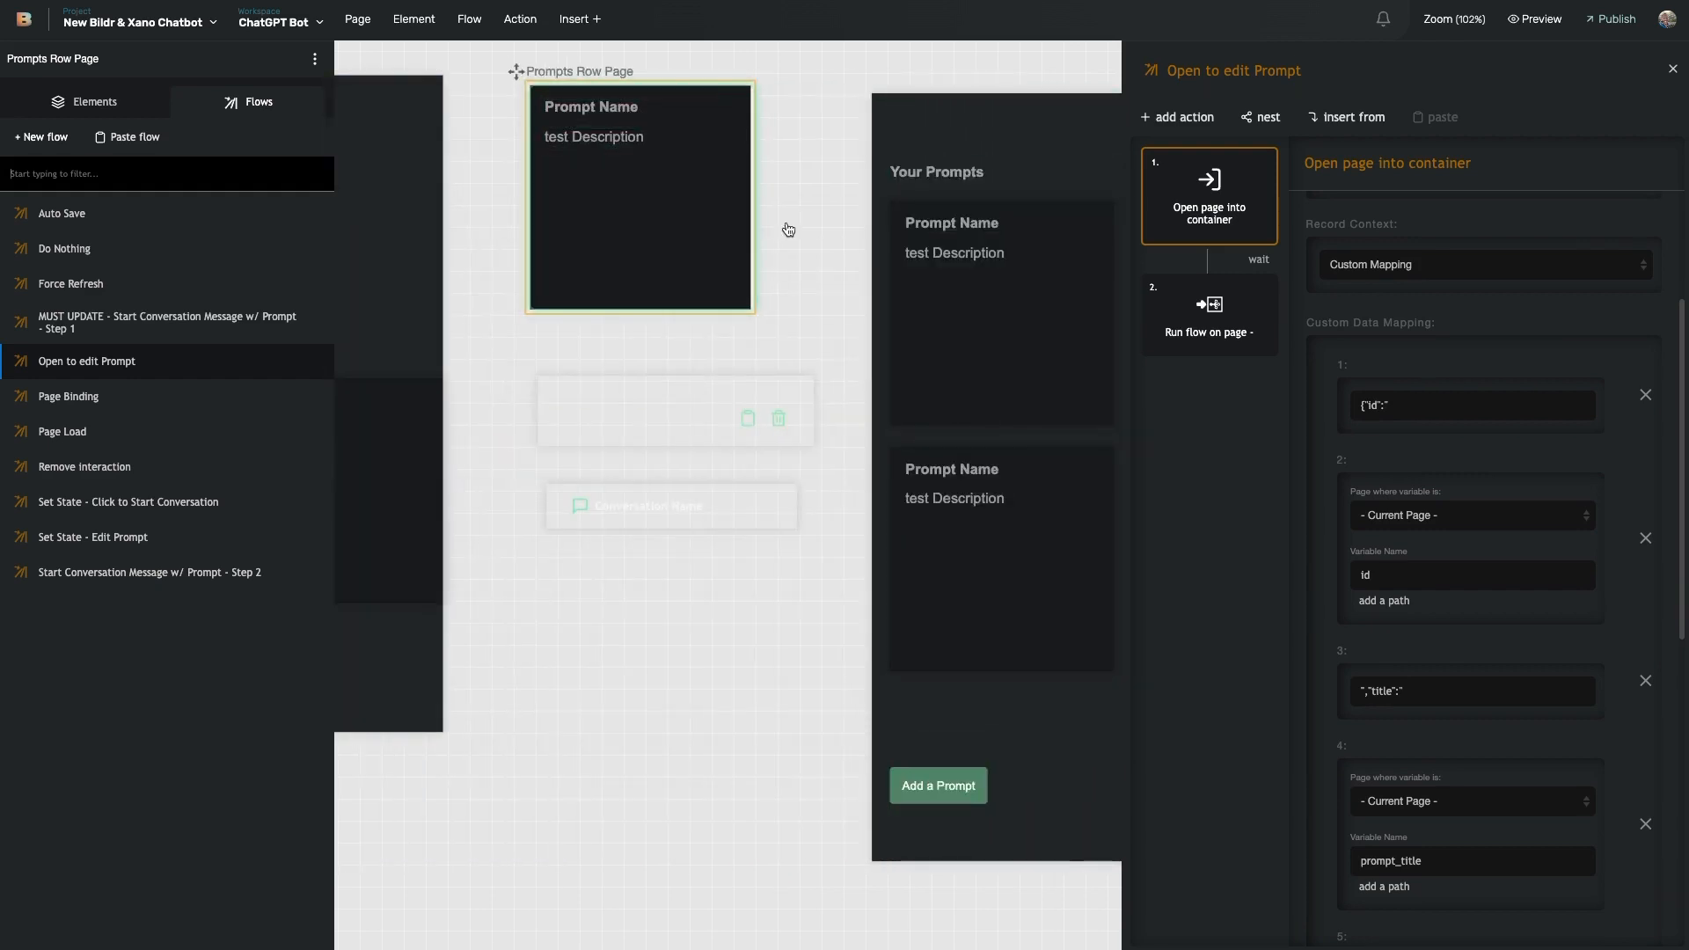
scroll(894, 324, "right", 2)
scroll(1392, 645, "down", 5)
scroll(1392, 645, "down", 3)
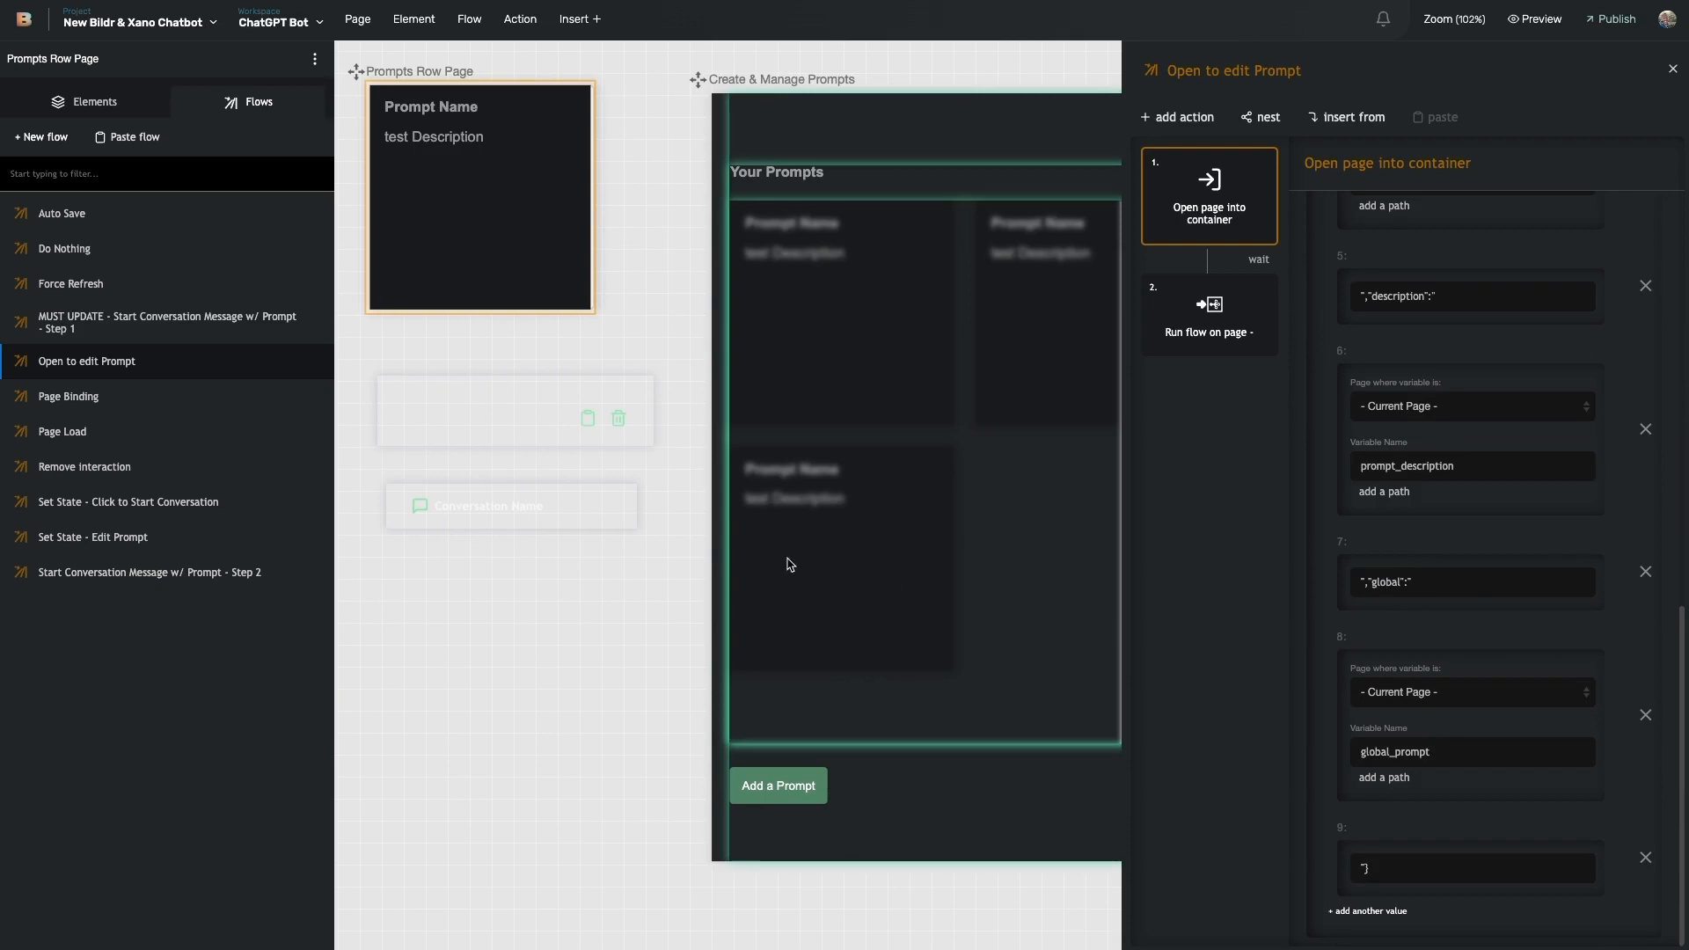
scroll(816, 384, "right", 4)
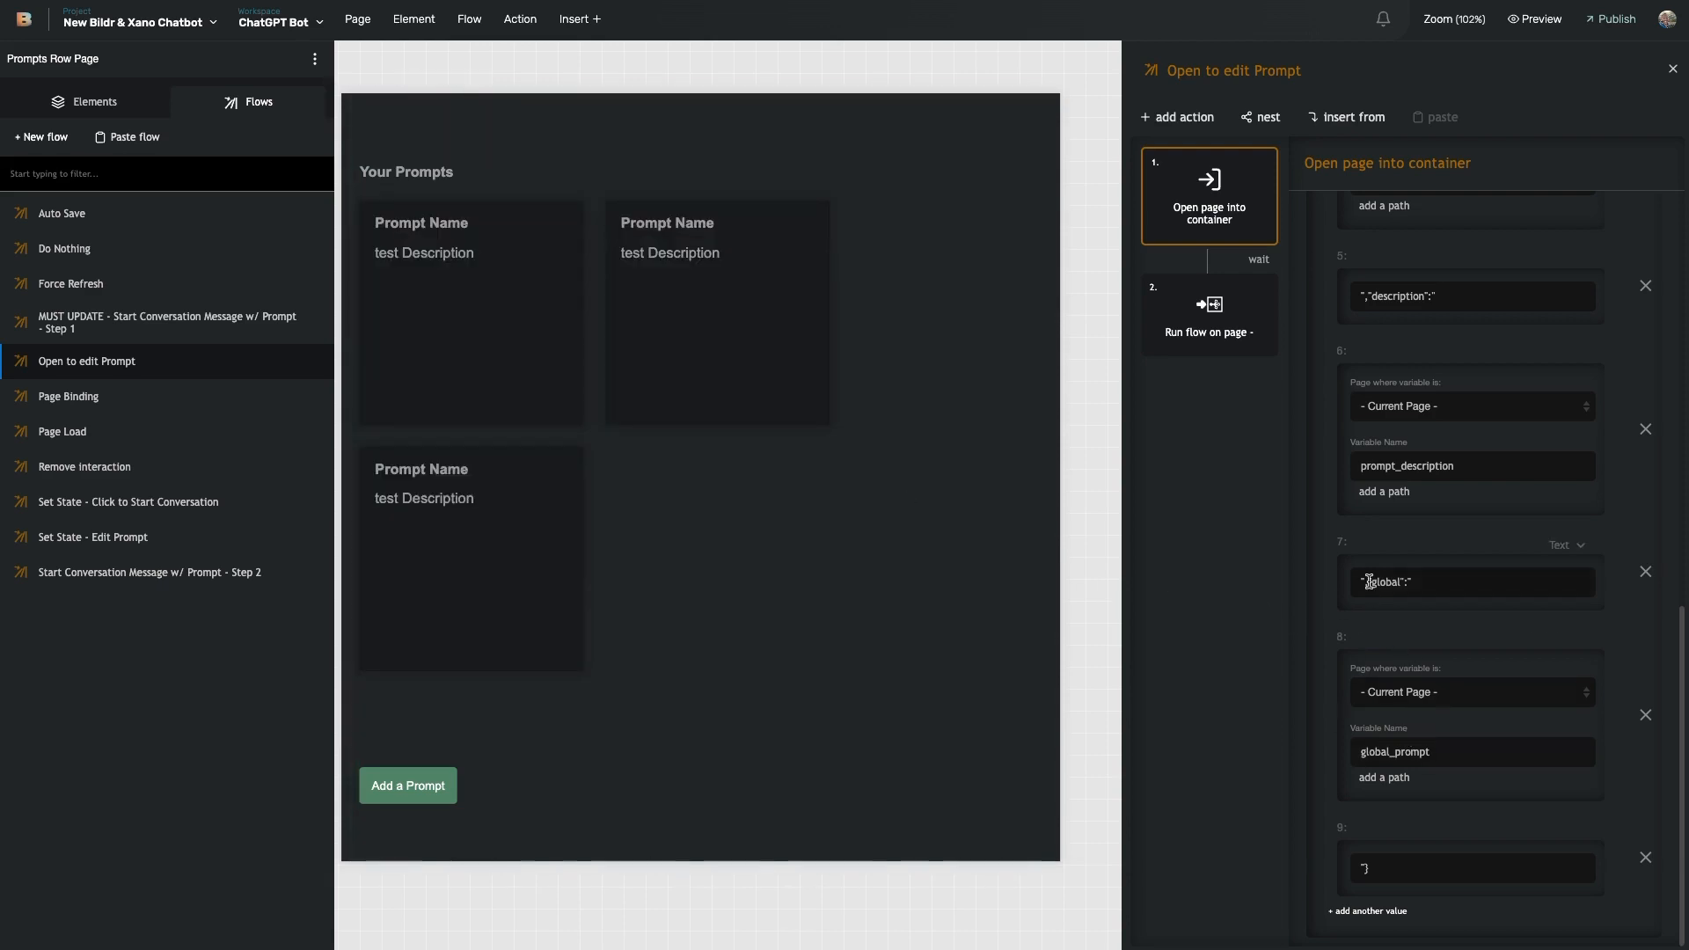
scroll(1370, 581, "up", 3)
scroll(1044, 411, "left", 6)
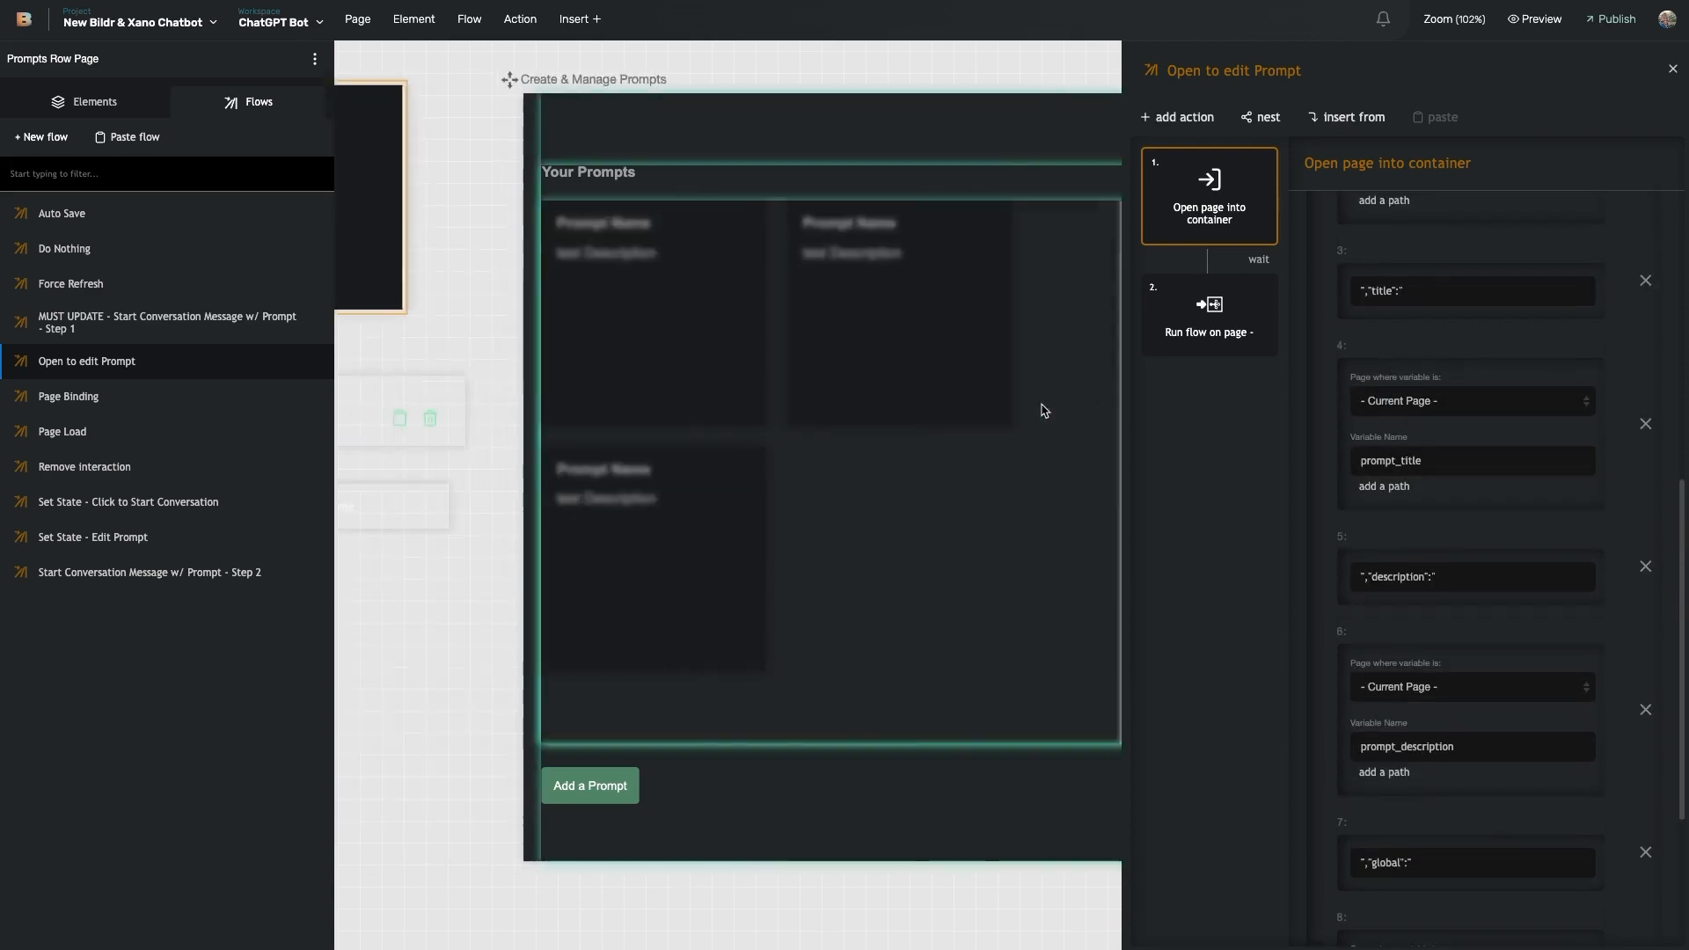
scroll(940, 273, "right", 7)
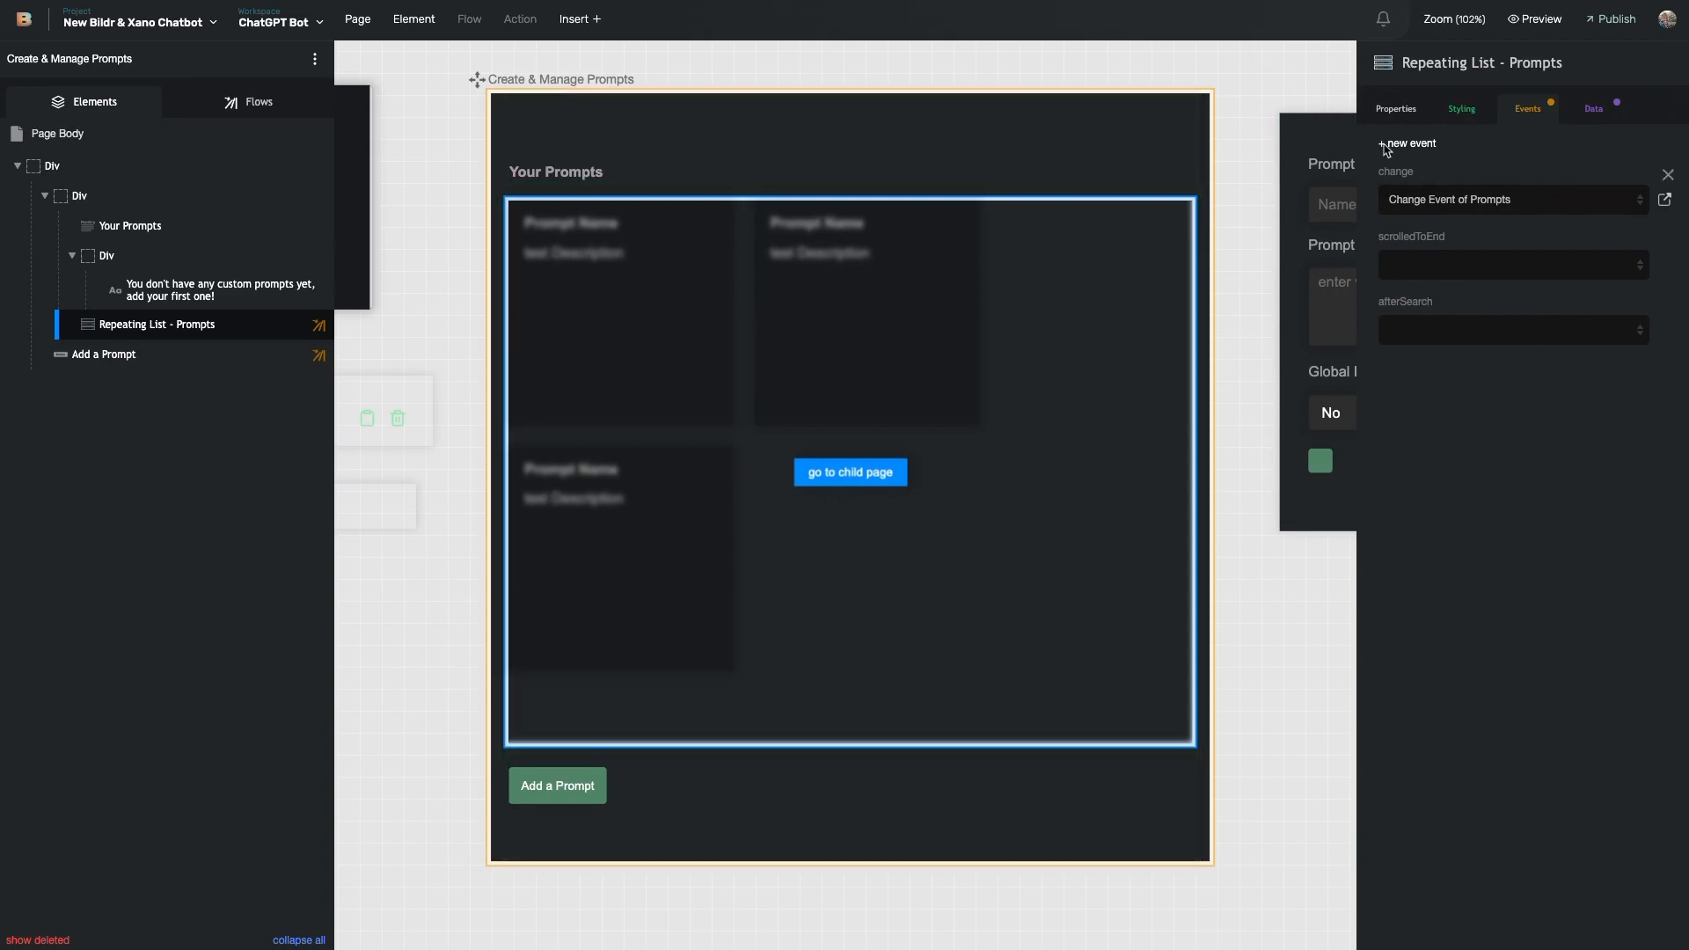
- Open MUST UPDATE - Page Load and inspect its Xano API Call URL ending in user_prompts_only
left_click(927, 99)
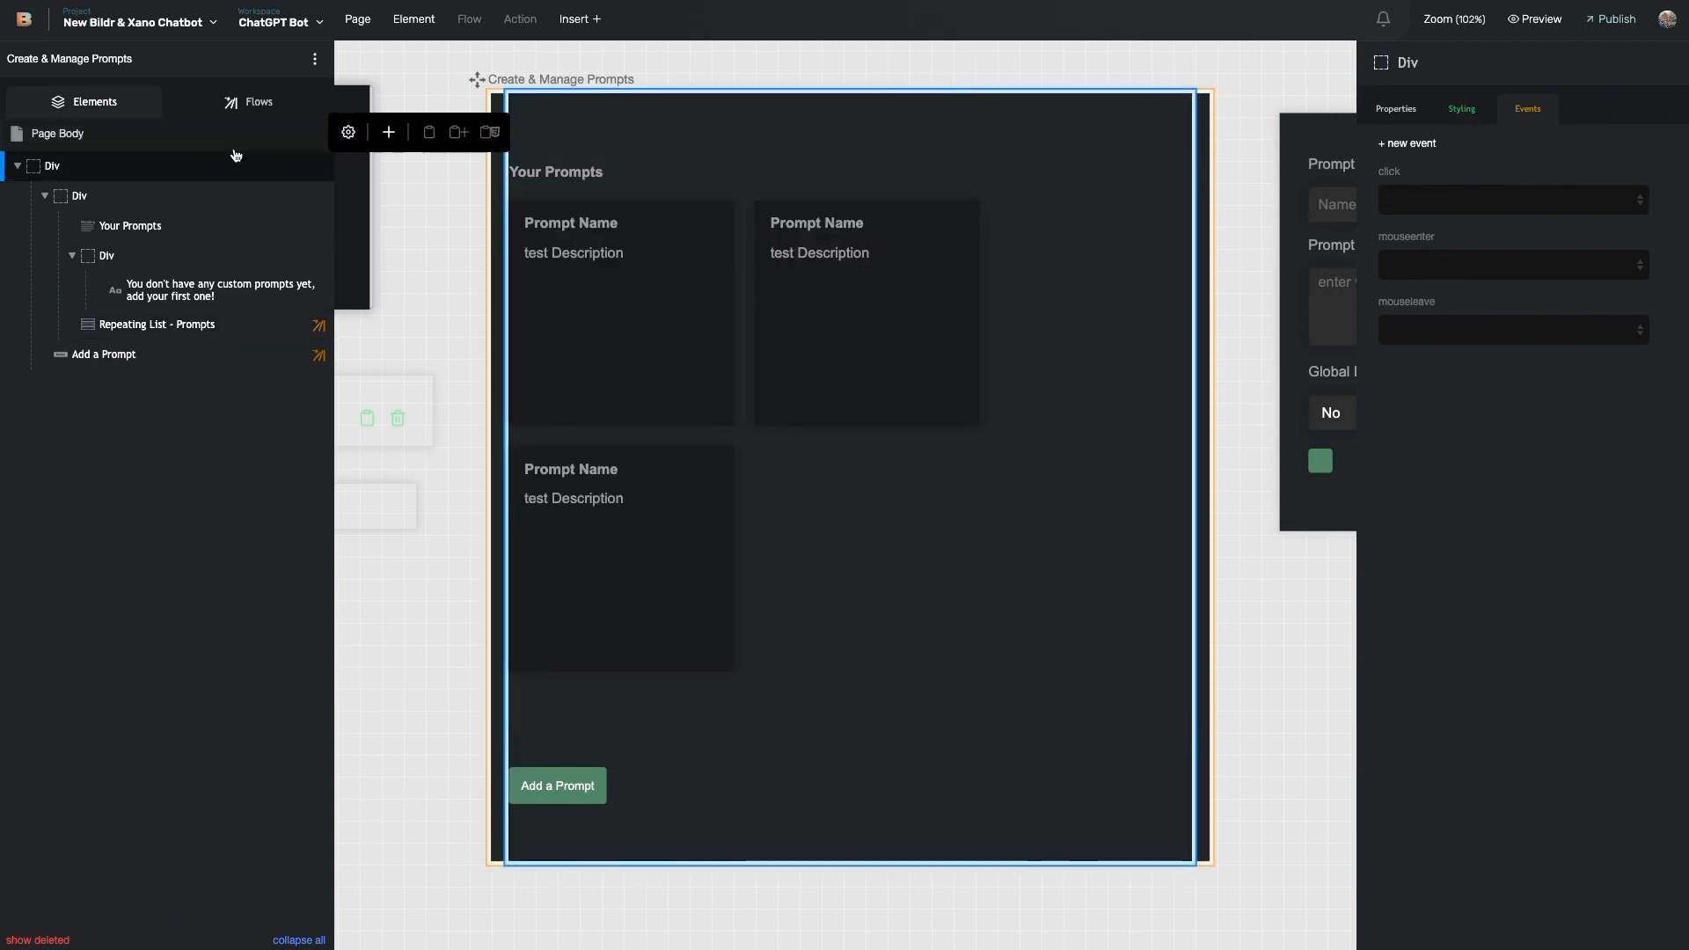
left_click(222, 115)
left_click(130, 389)
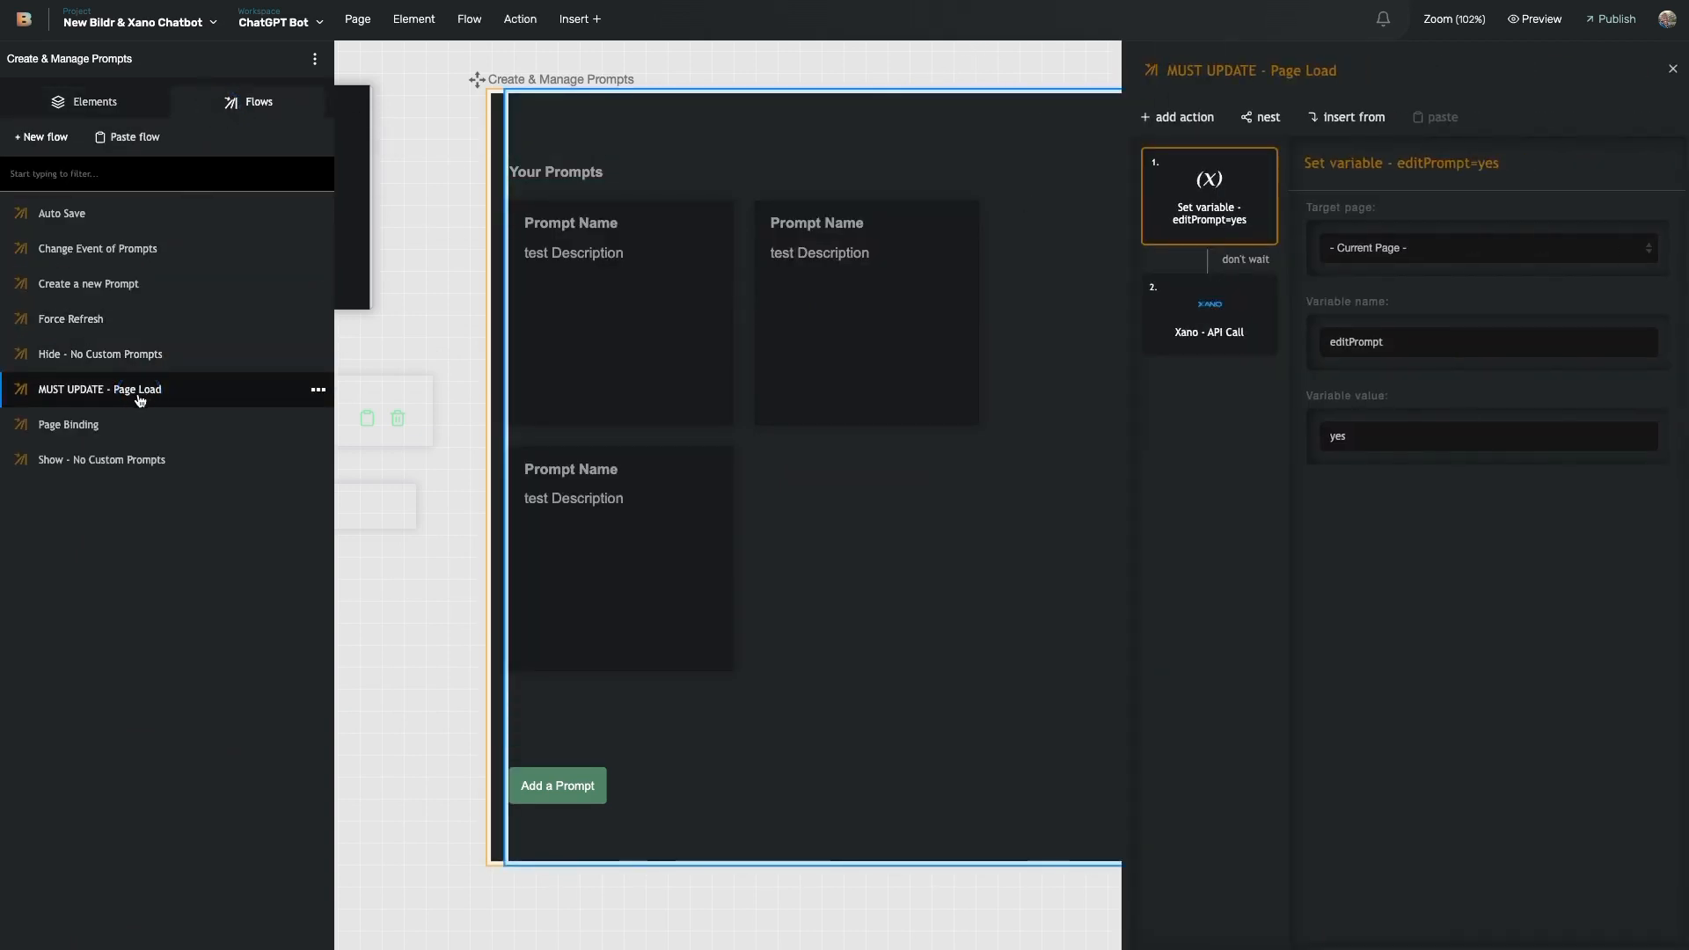
left_click(1230, 330)
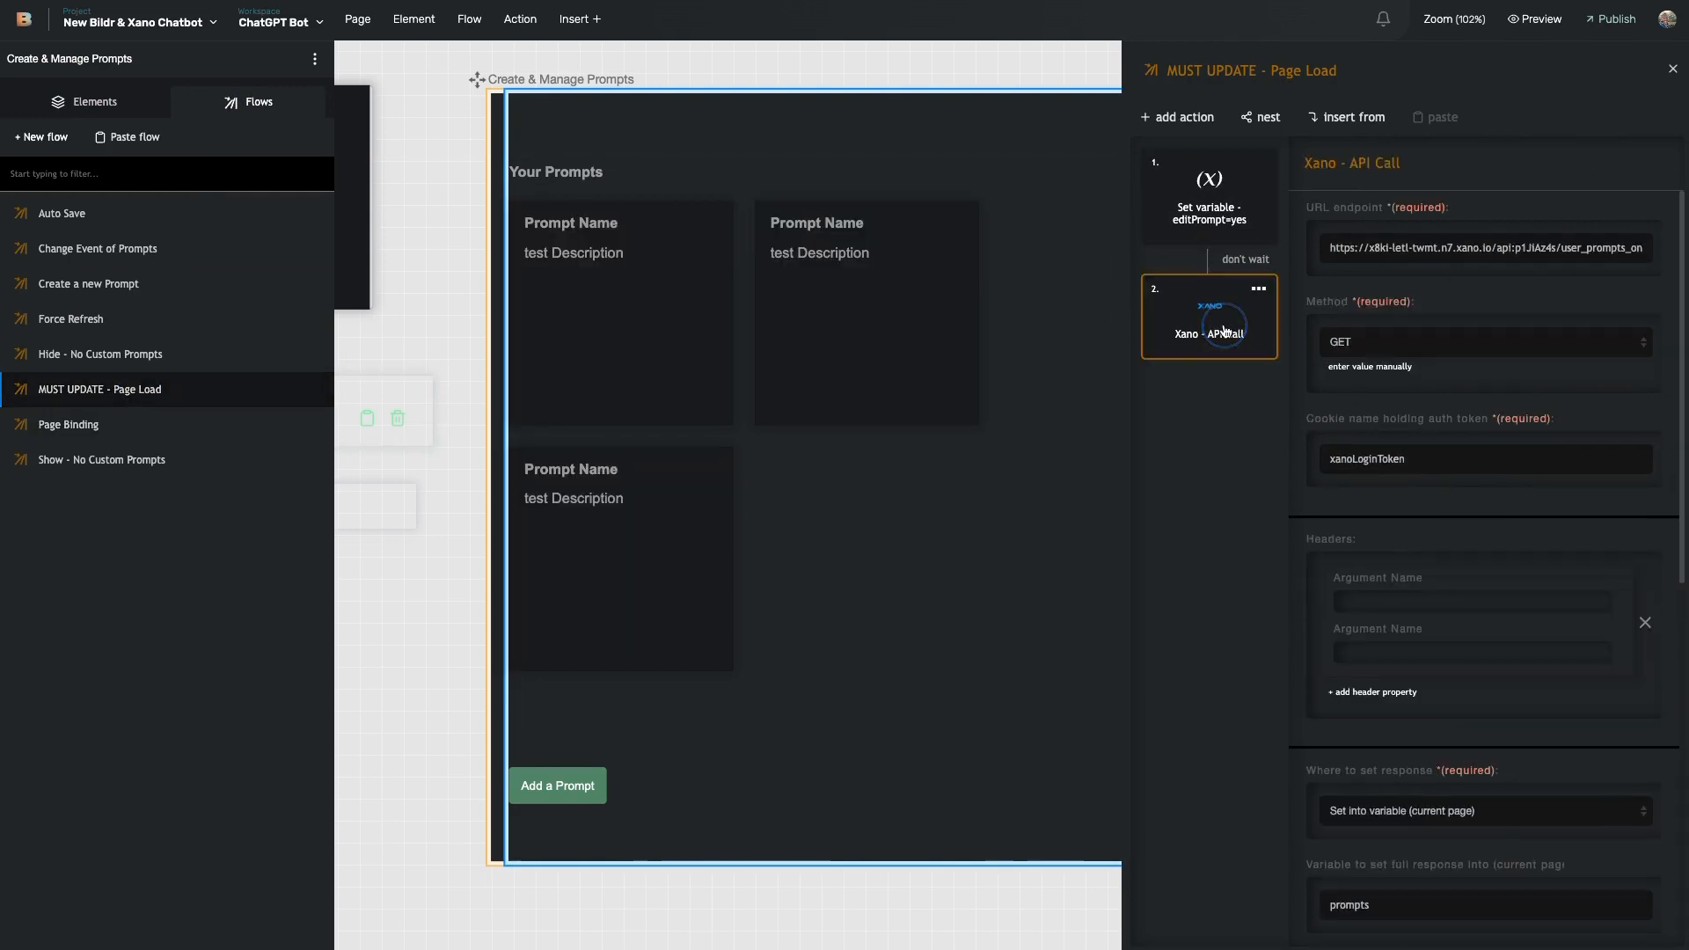
left_click(1569, 250)
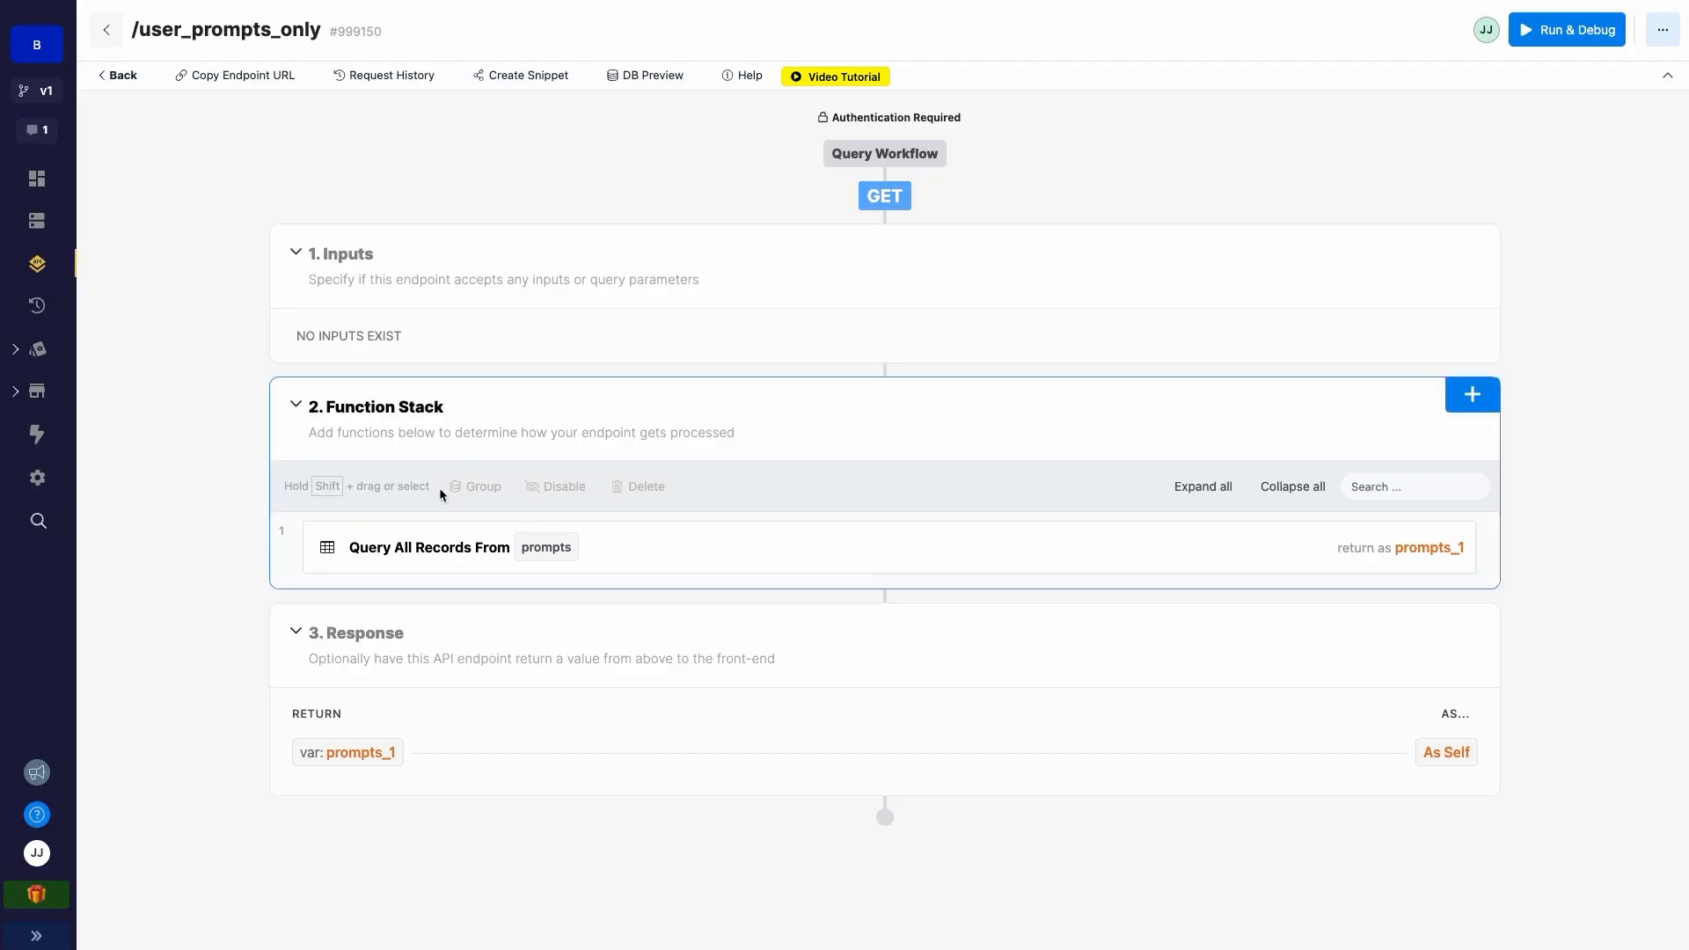
- Review the user_prompts_only endpoint's prompts query: its per-user filter, then its output
left_click_drag(153, 32, 327, 33)
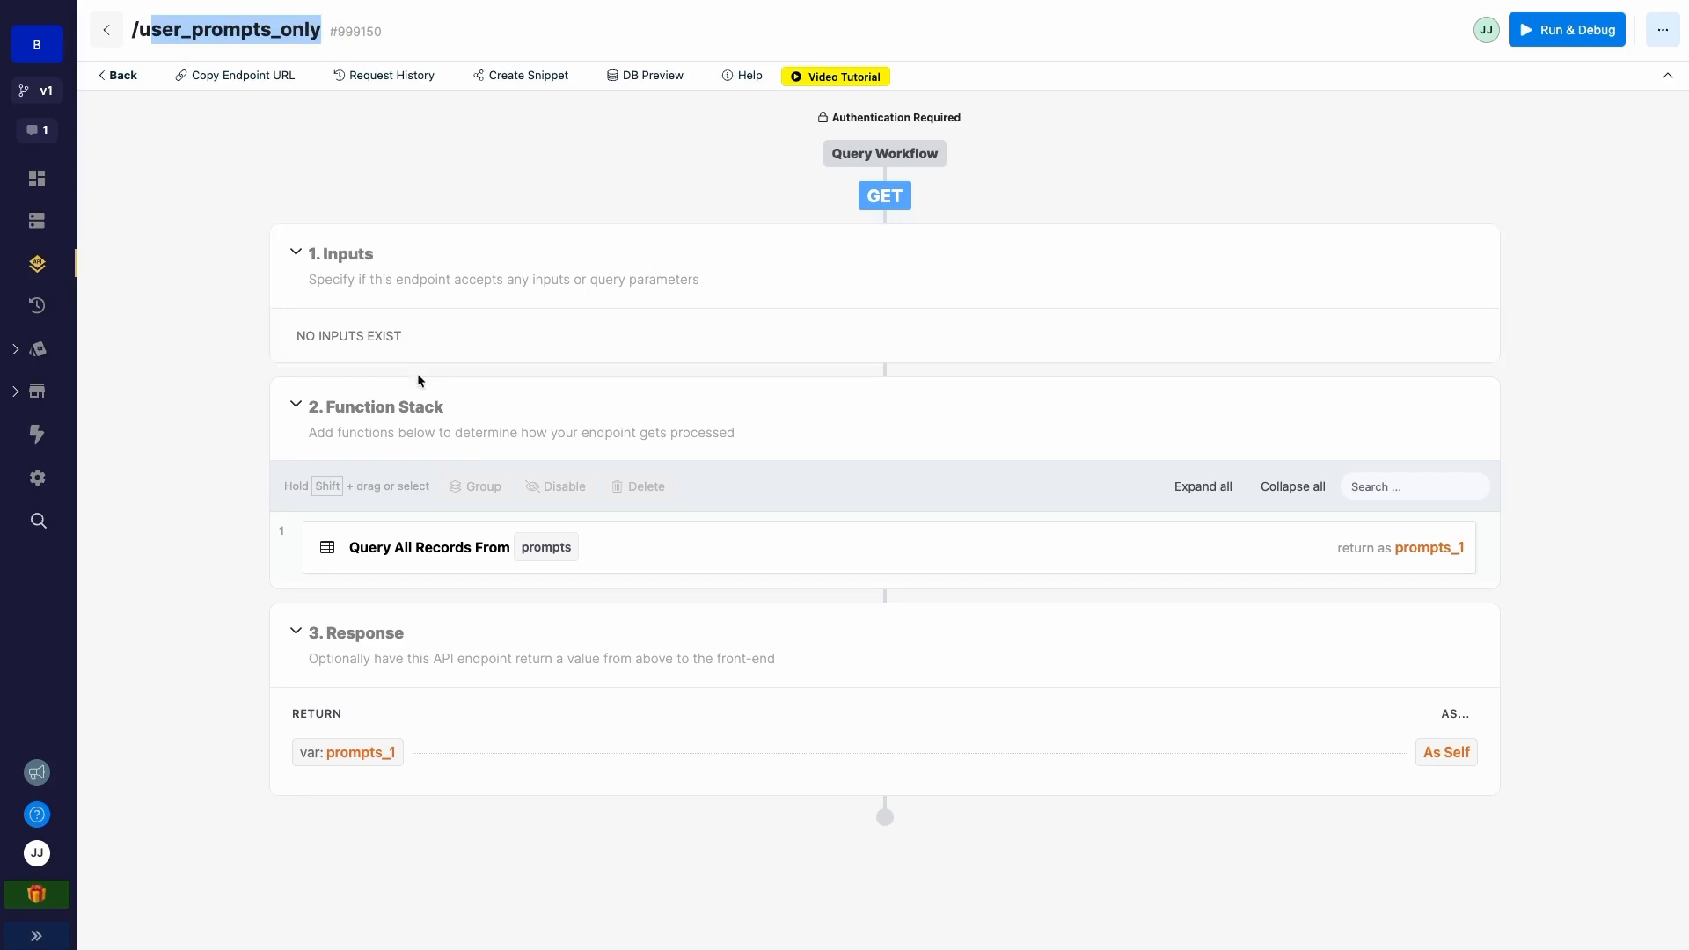
left_click(752, 550)
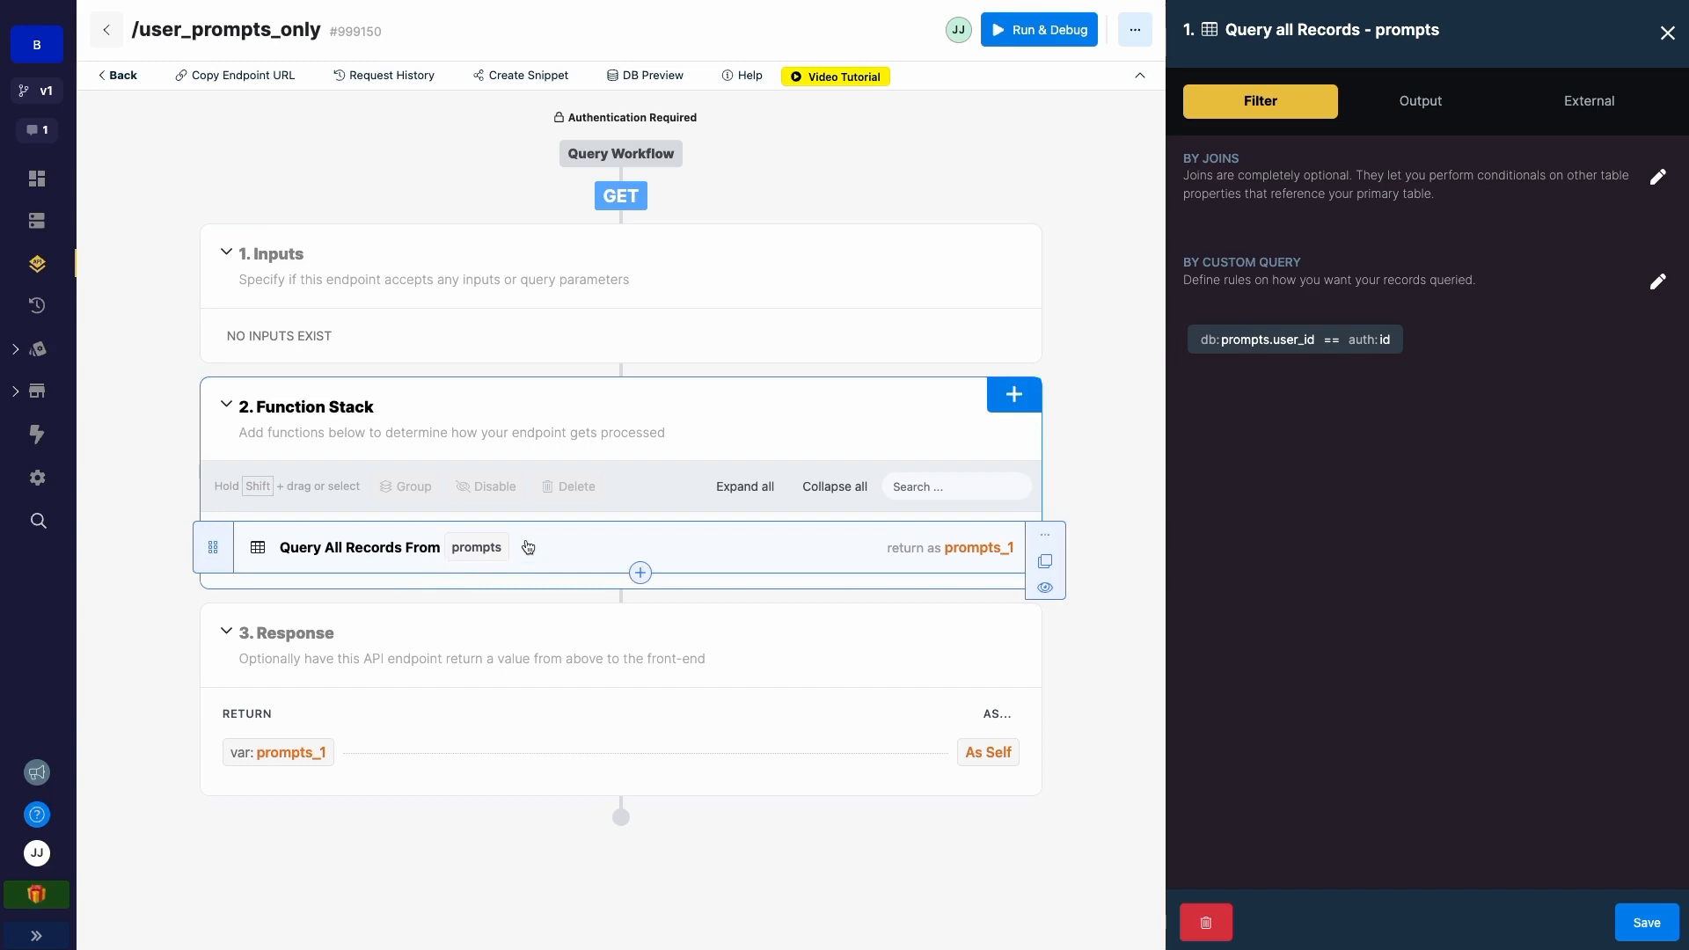
left_click(1399, 101)
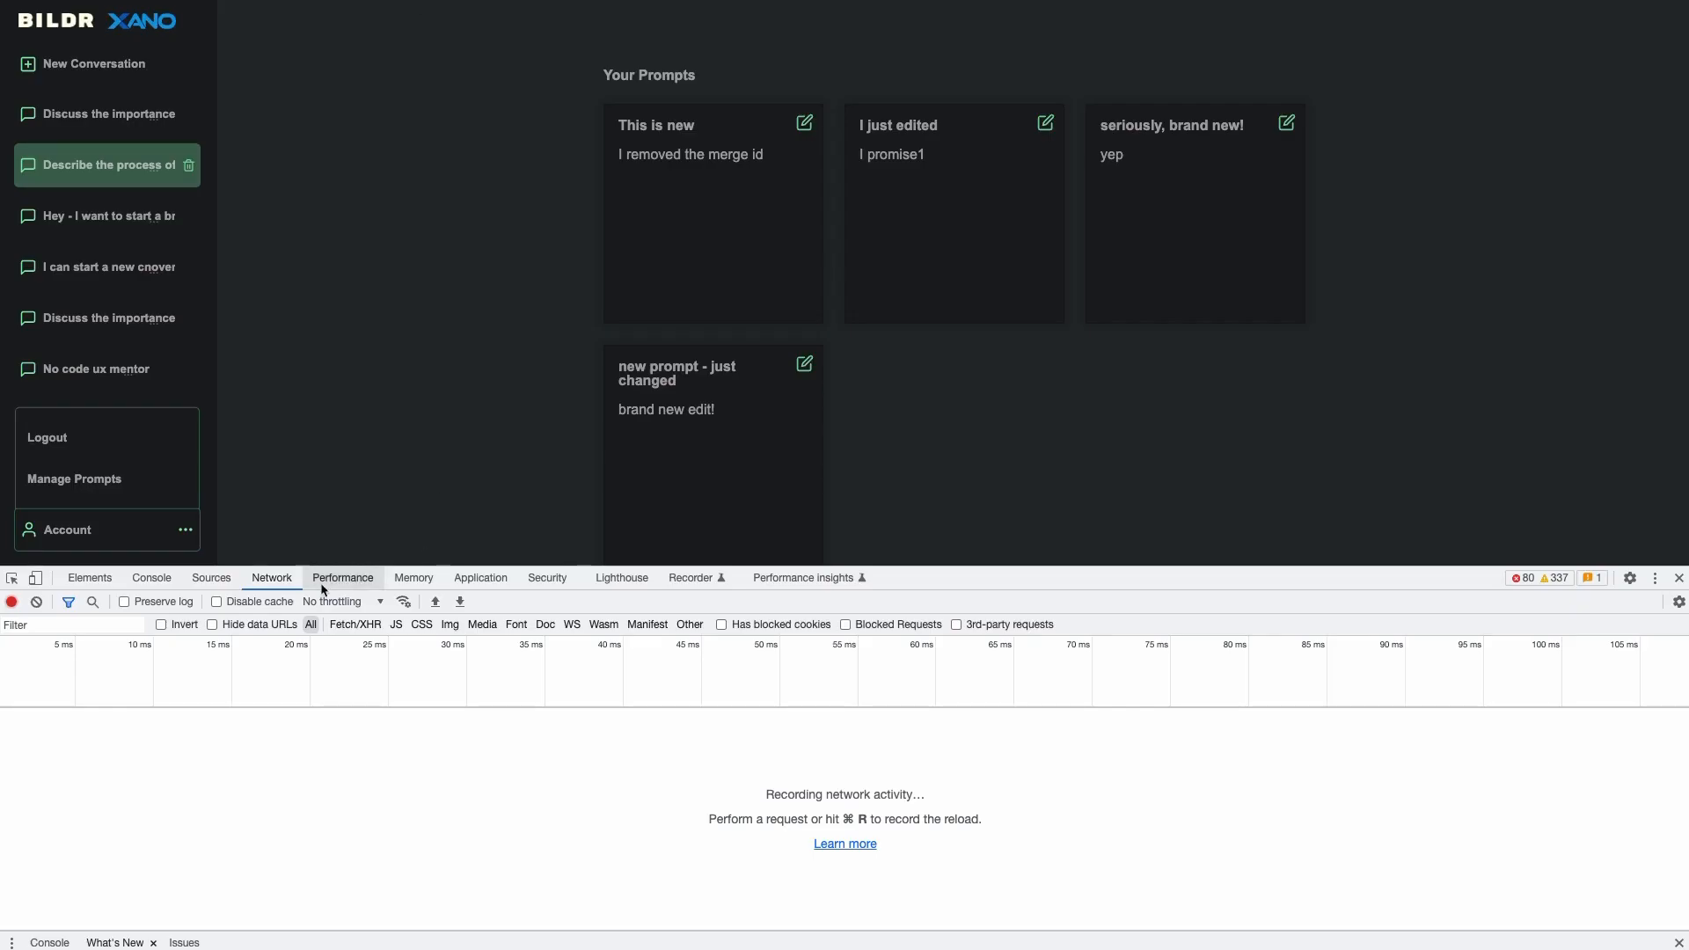
- Clear the network log, open Manage Prompts and inspect the user_prompts_only response's prompts
left_click(131, 228)
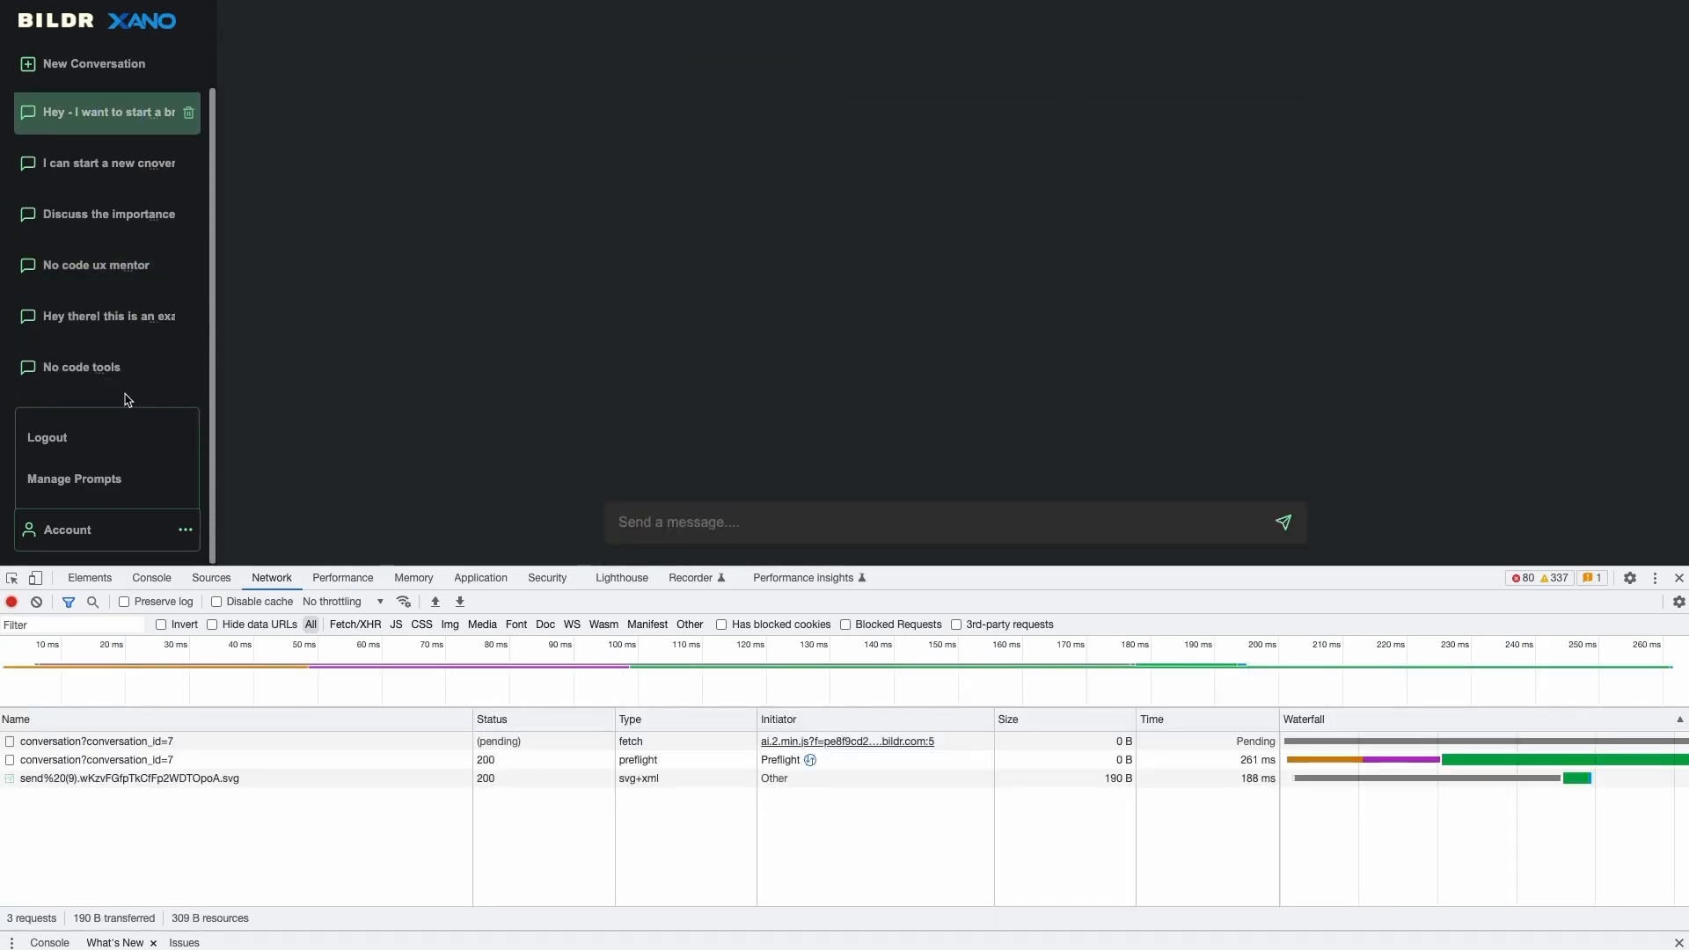
left_click(37, 602)
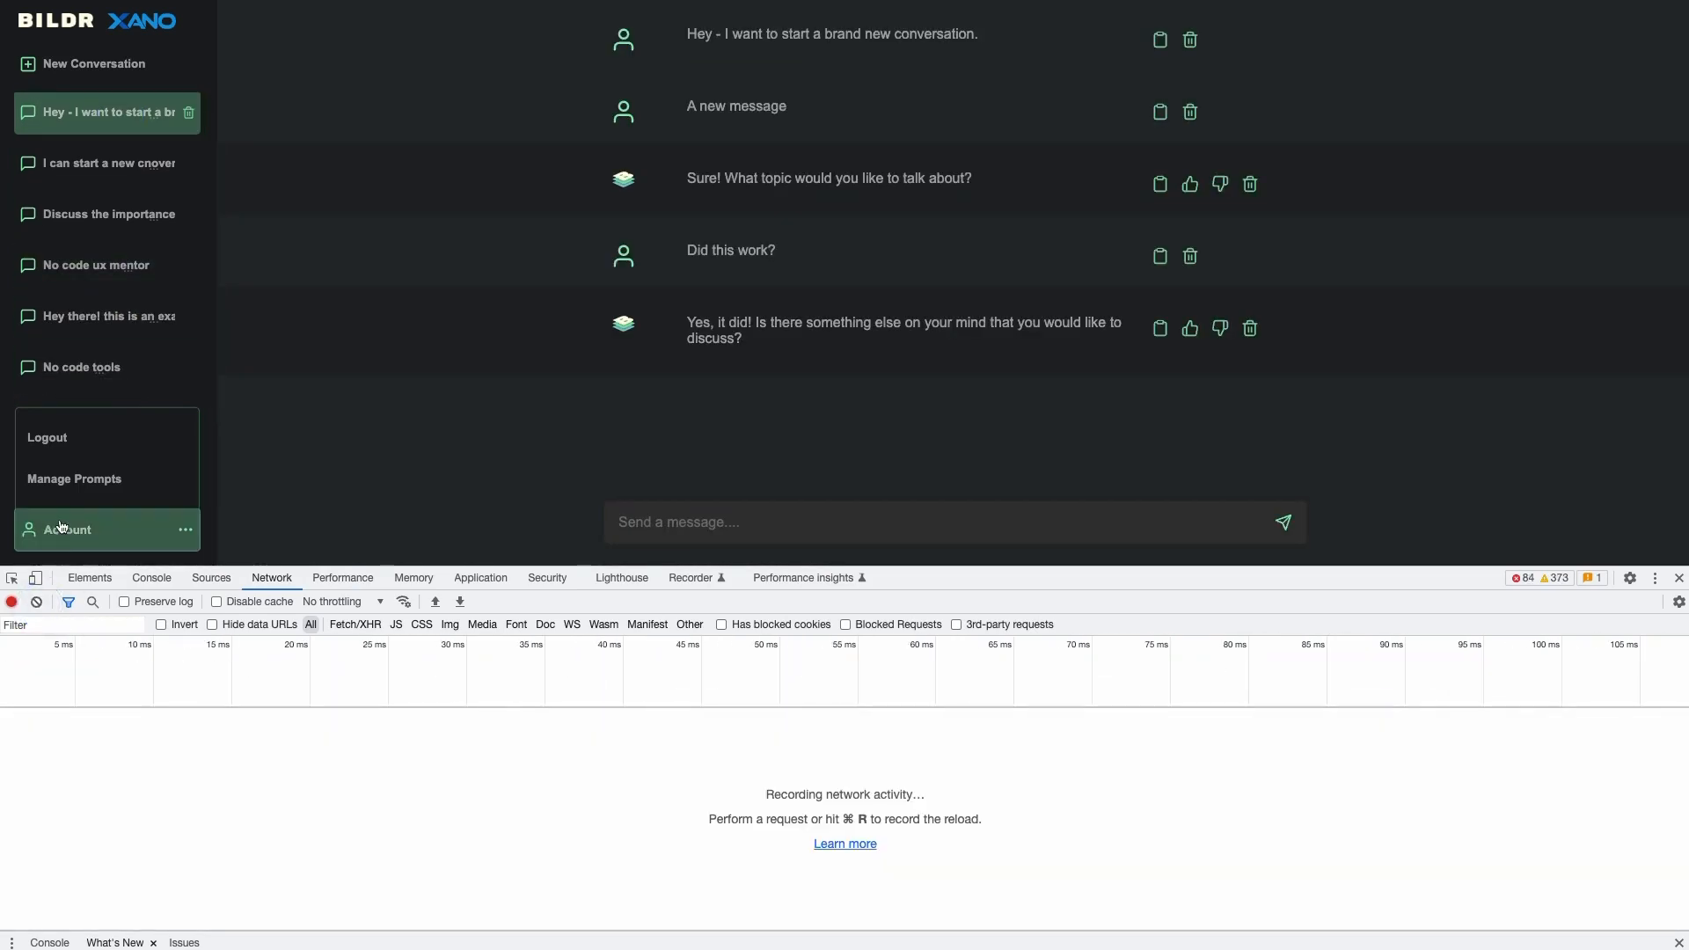
left_click(71, 478)
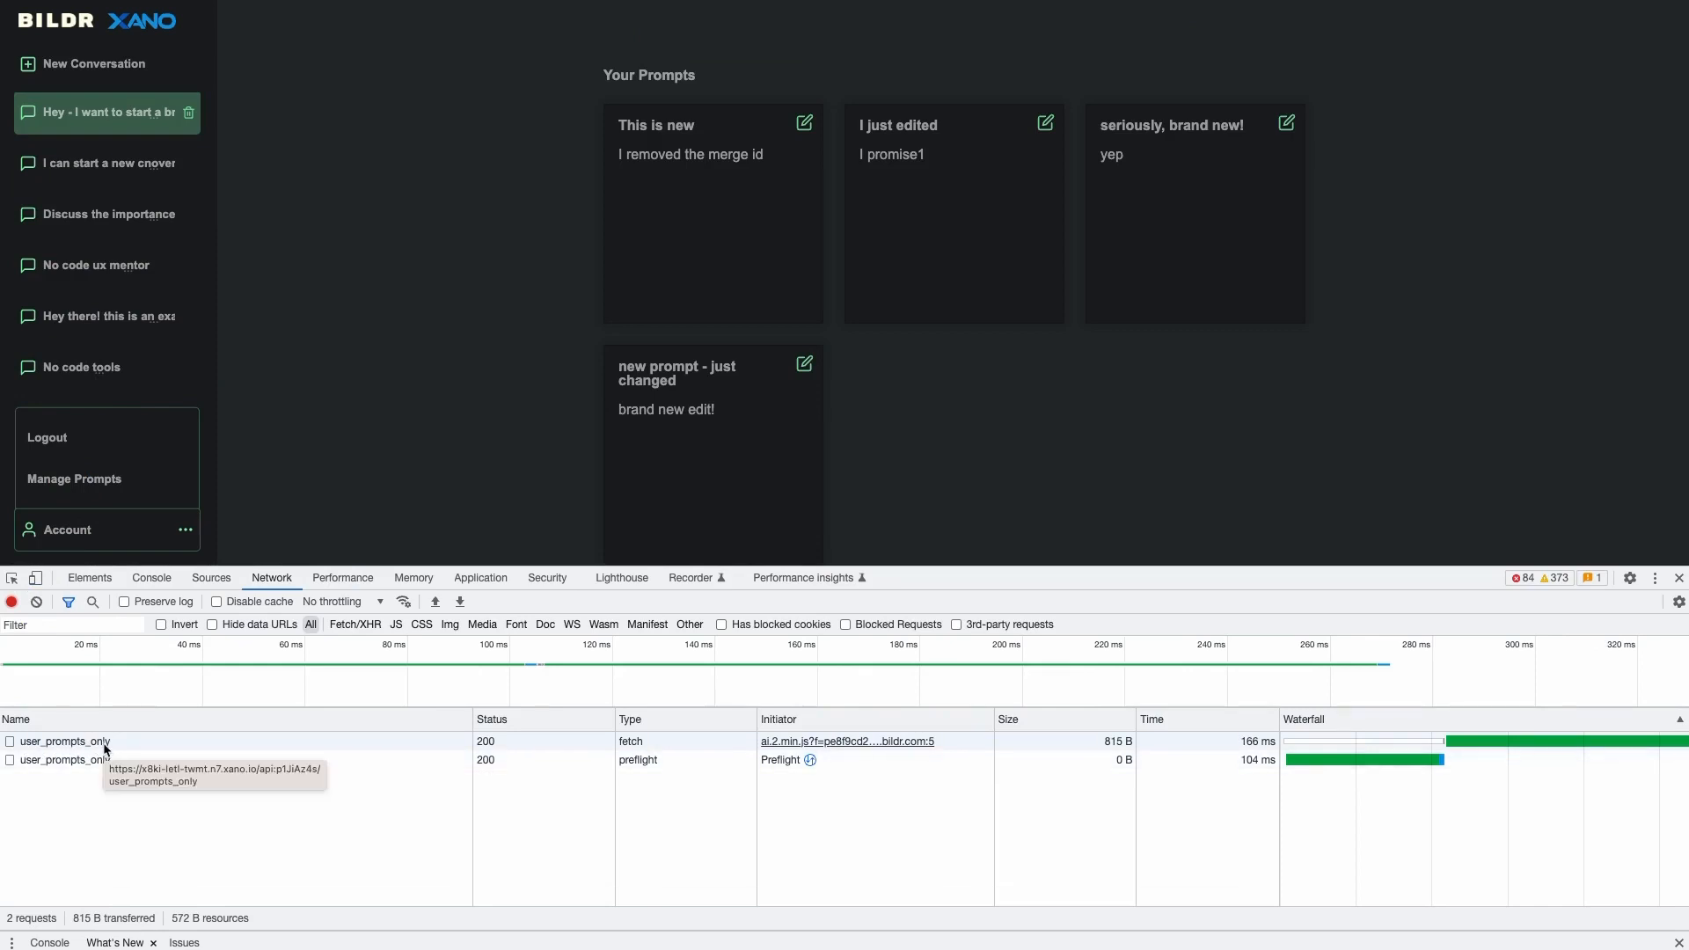
left_click(250, 762)
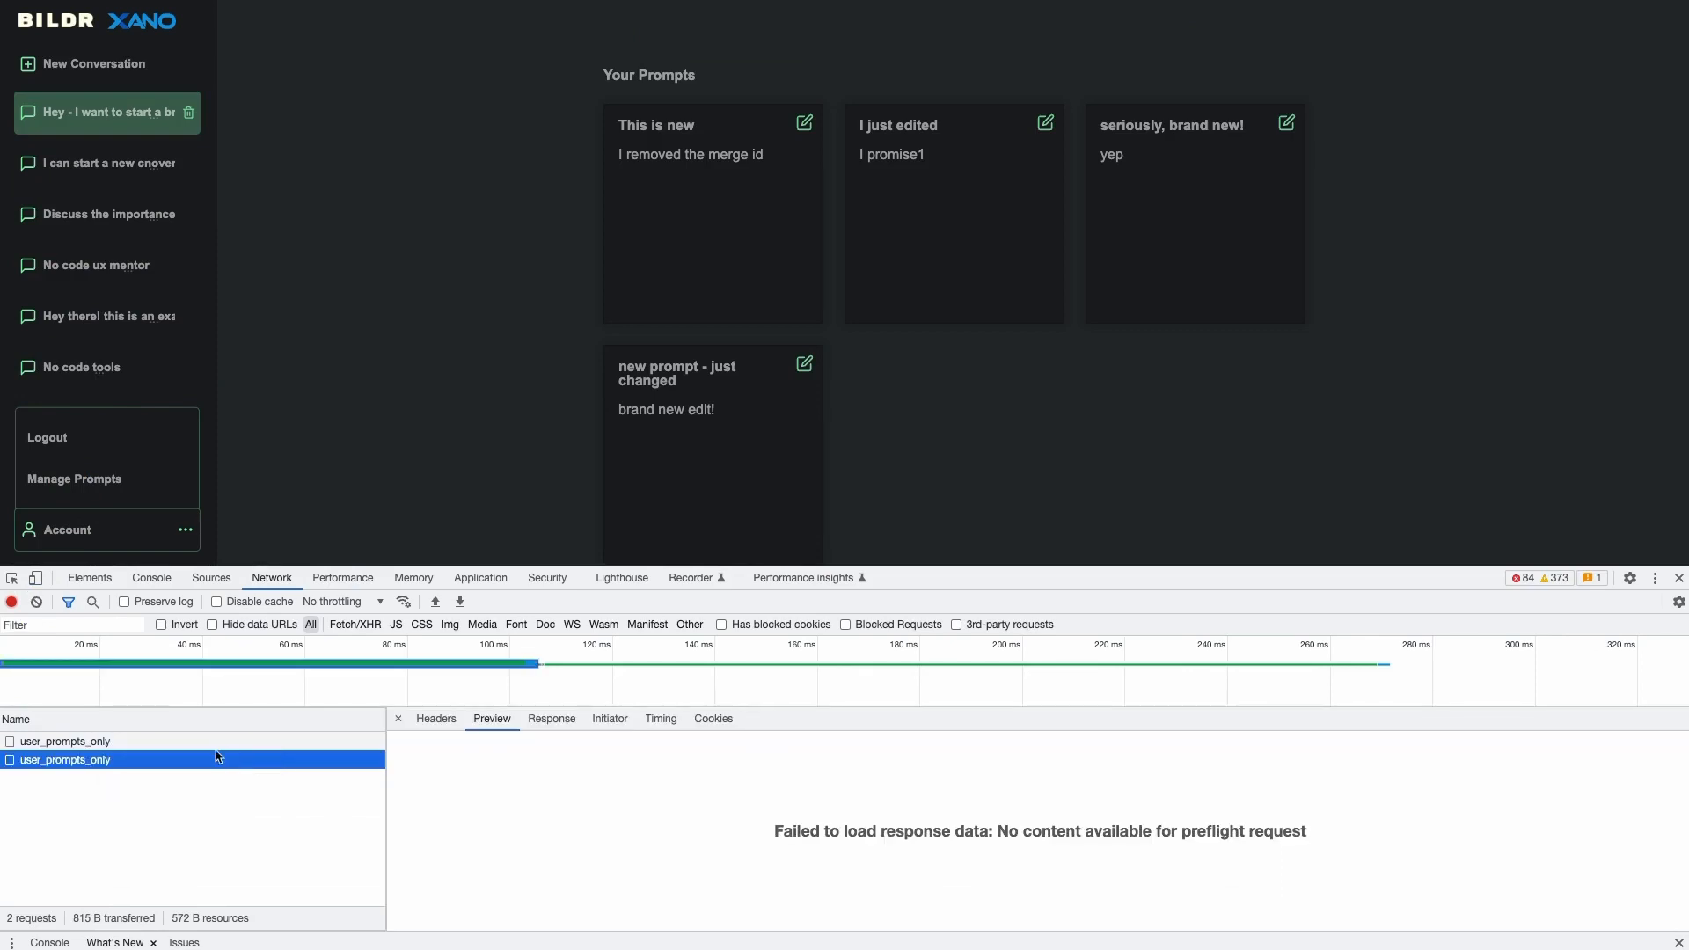
left_click(211, 741)
left_click(408, 756)
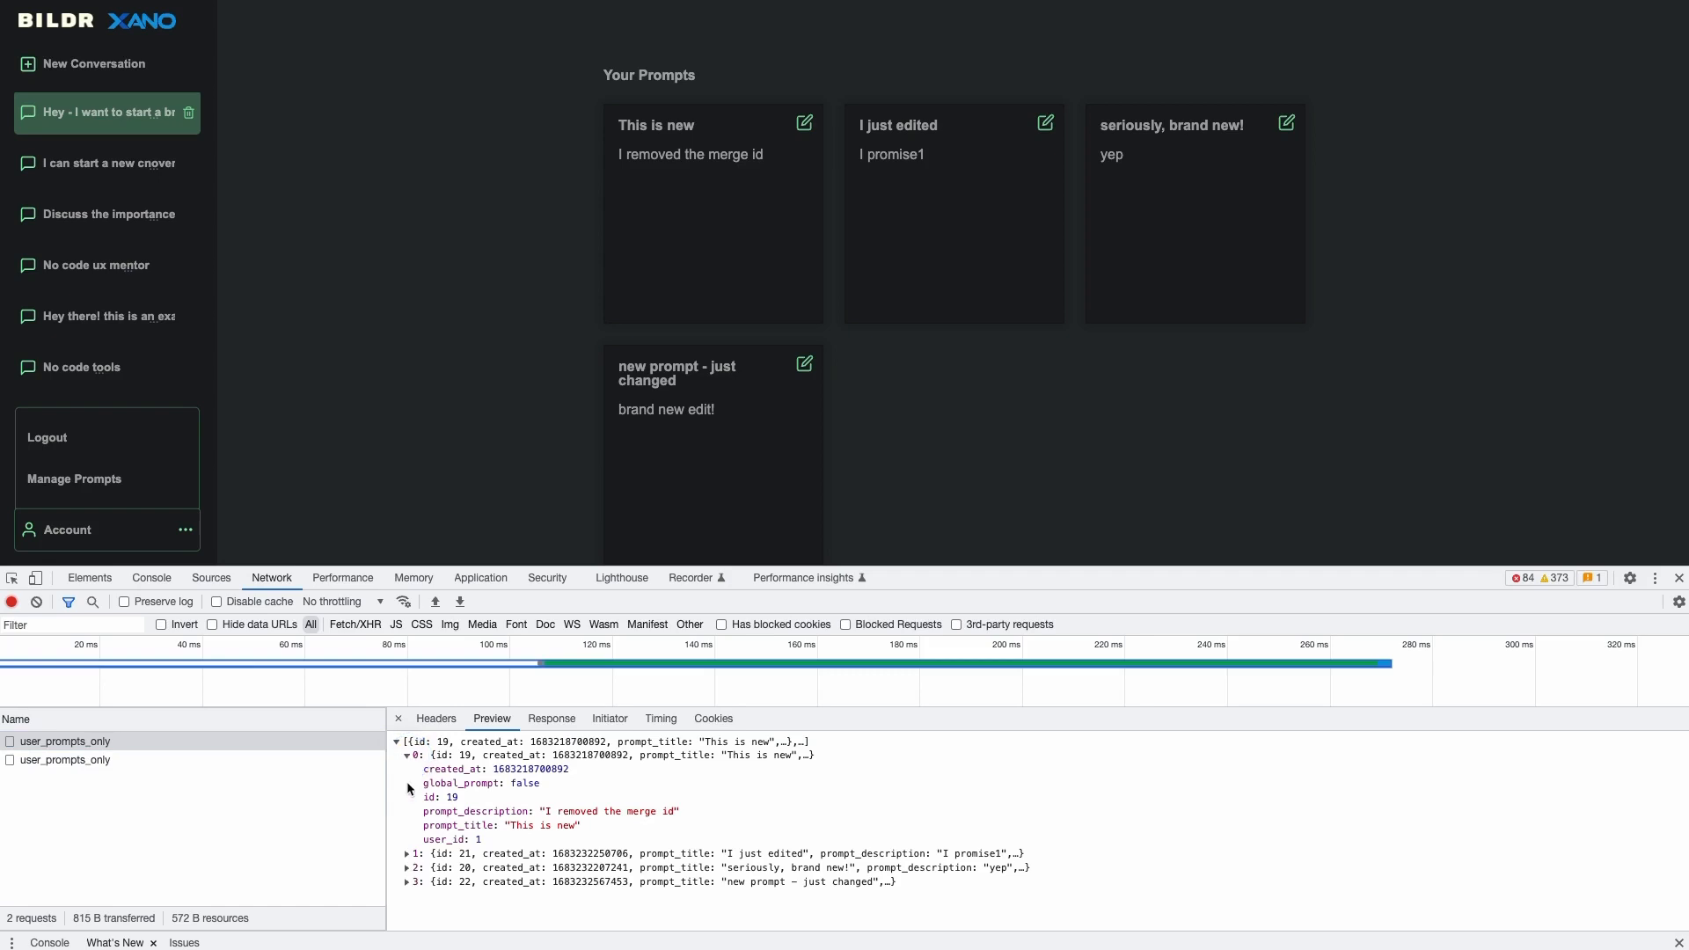
left_click(408, 853)
scroll(436, 811, "down", 1)
scroll(435, 814, "up", 1)
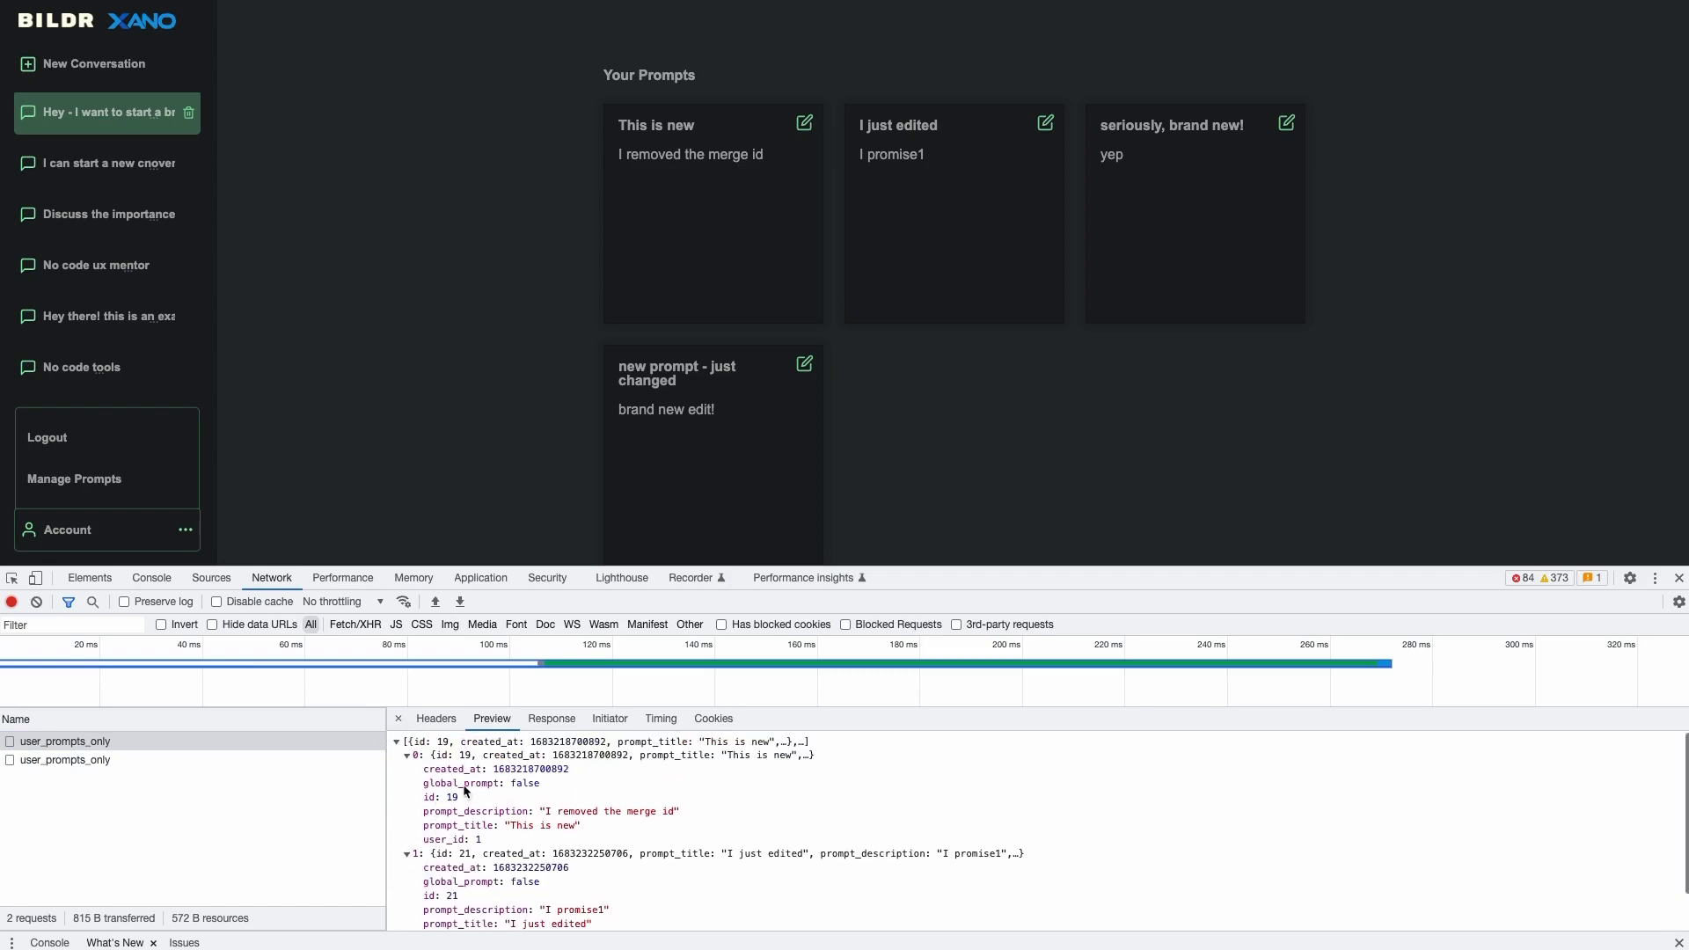
scroll(496, 811, "down", 1)
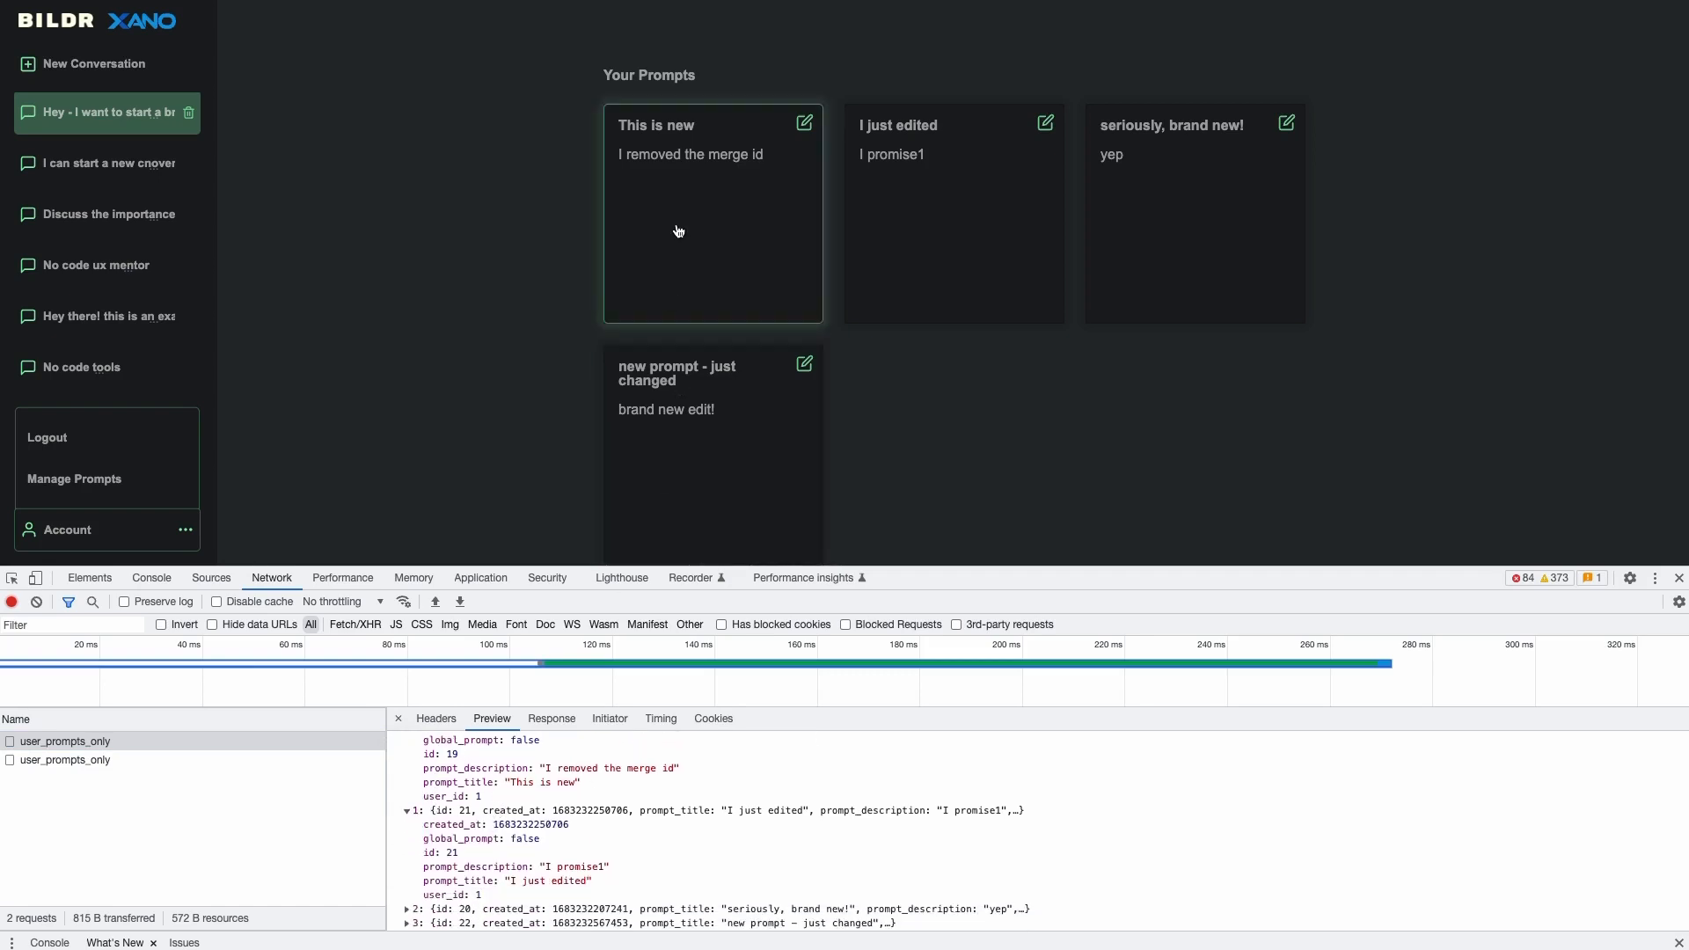
scroll(501, 816, "up", 1)
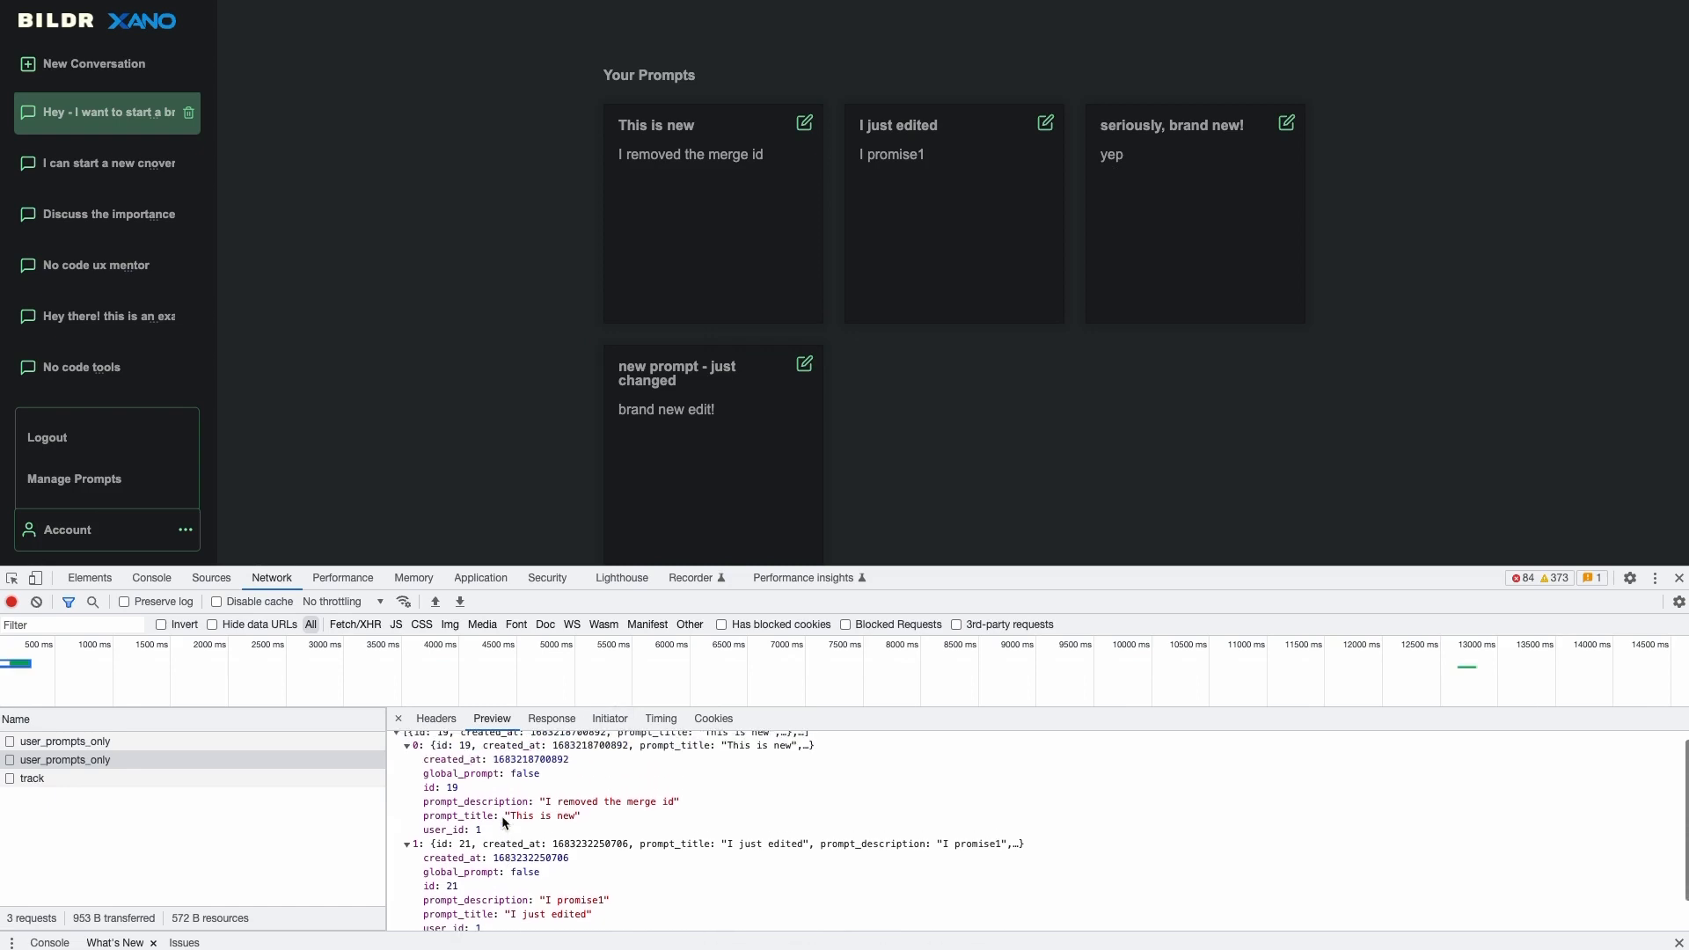
scroll(495, 822, "up", 1)
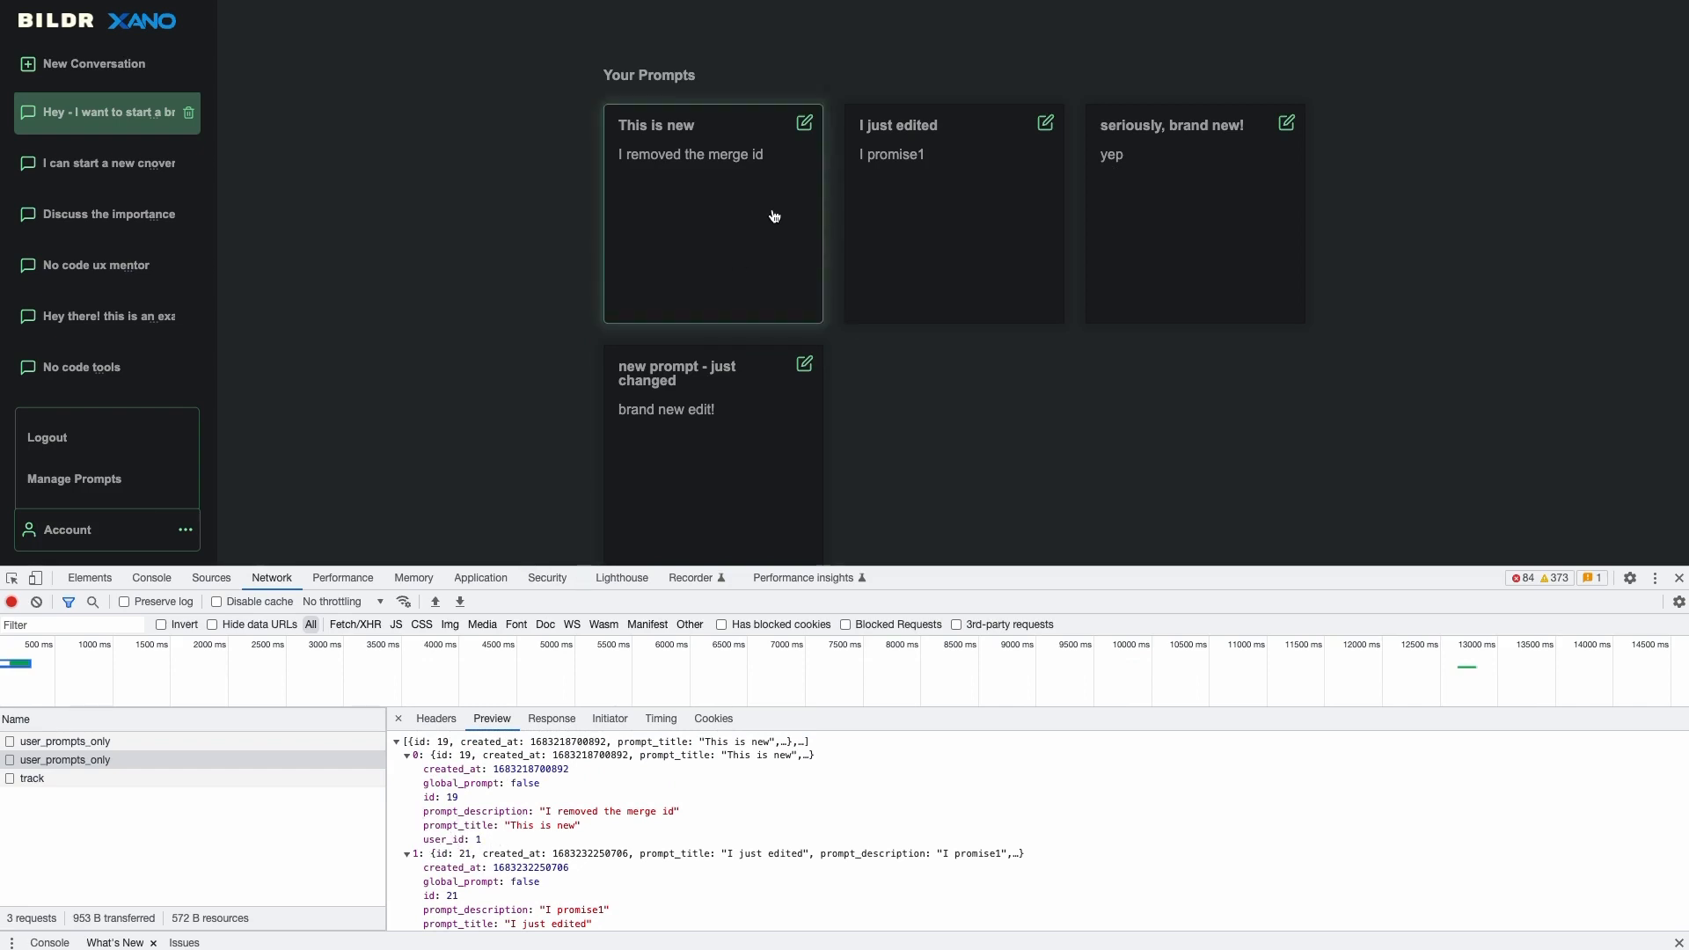
- Open 'This is new' for editing, compare its id and prompt_title with the response, and leave Global Prompt at No
left_click(804, 123)
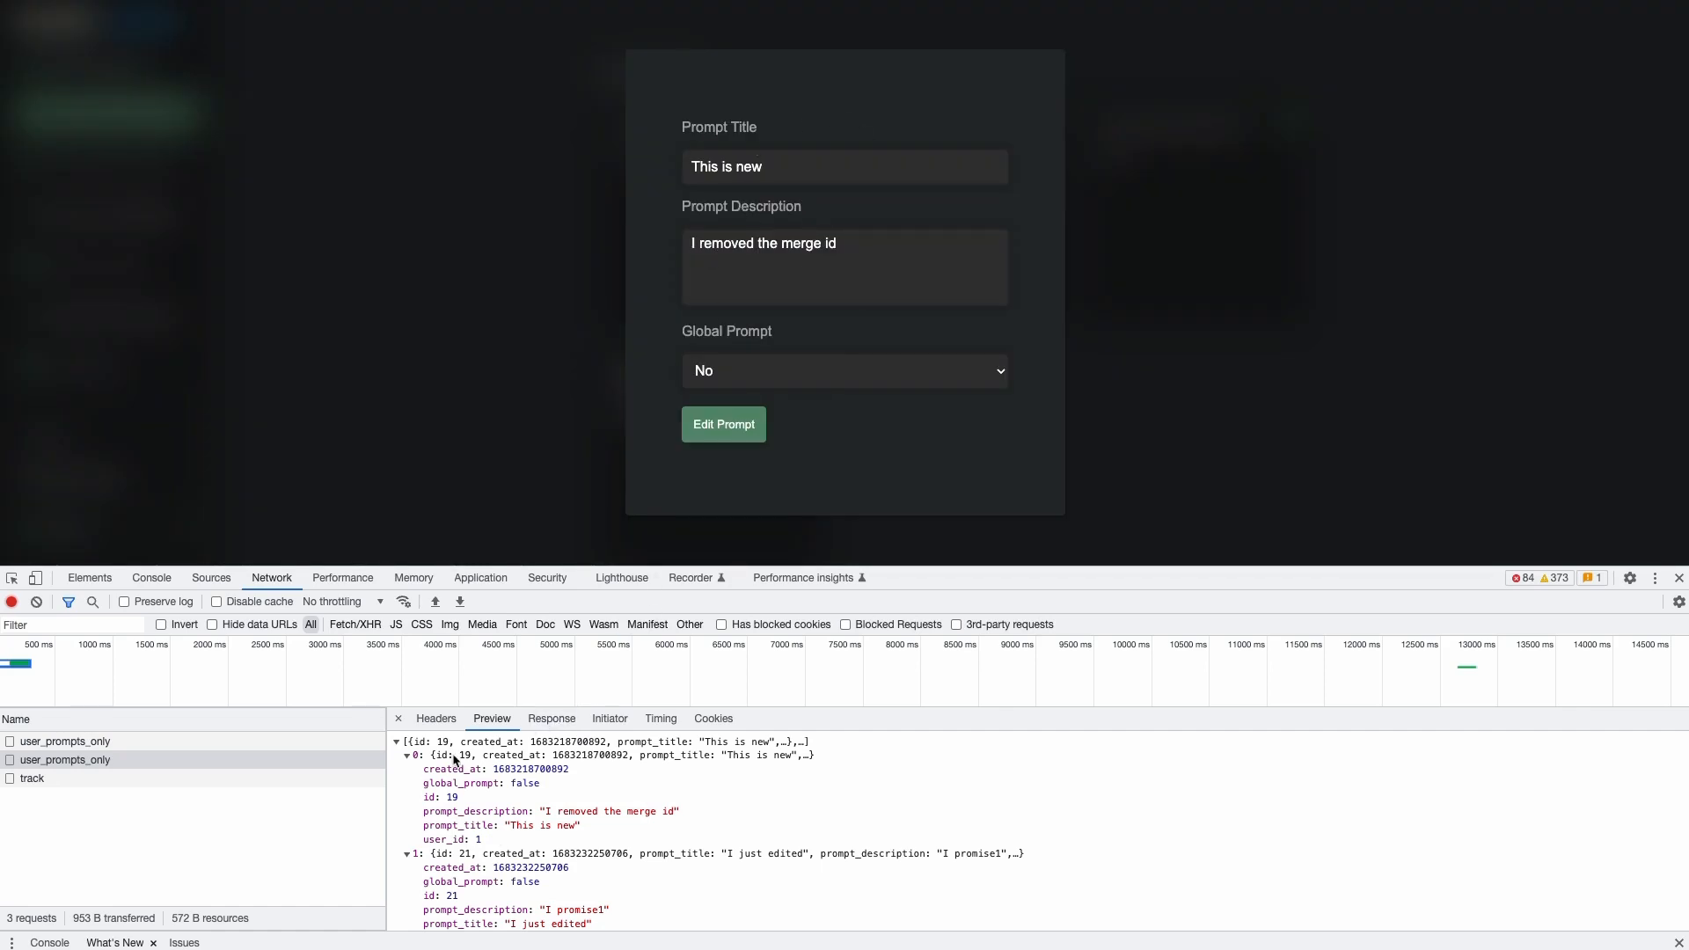
left_click_drag(419, 773, 516, 839)
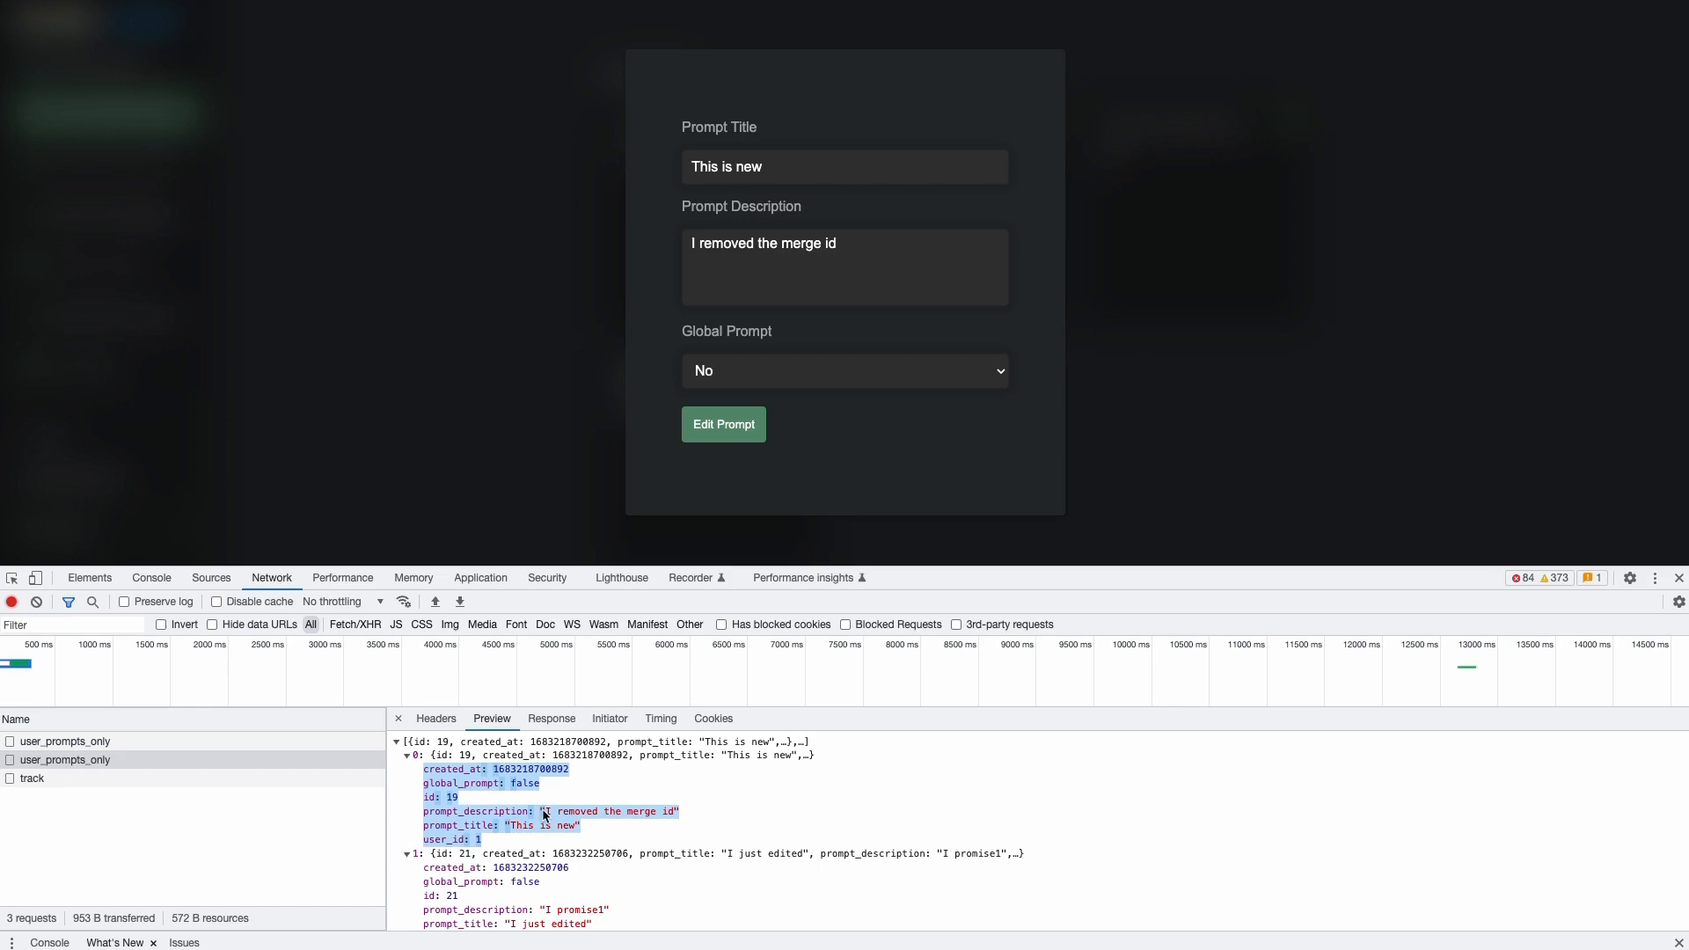
left_click(497, 799)
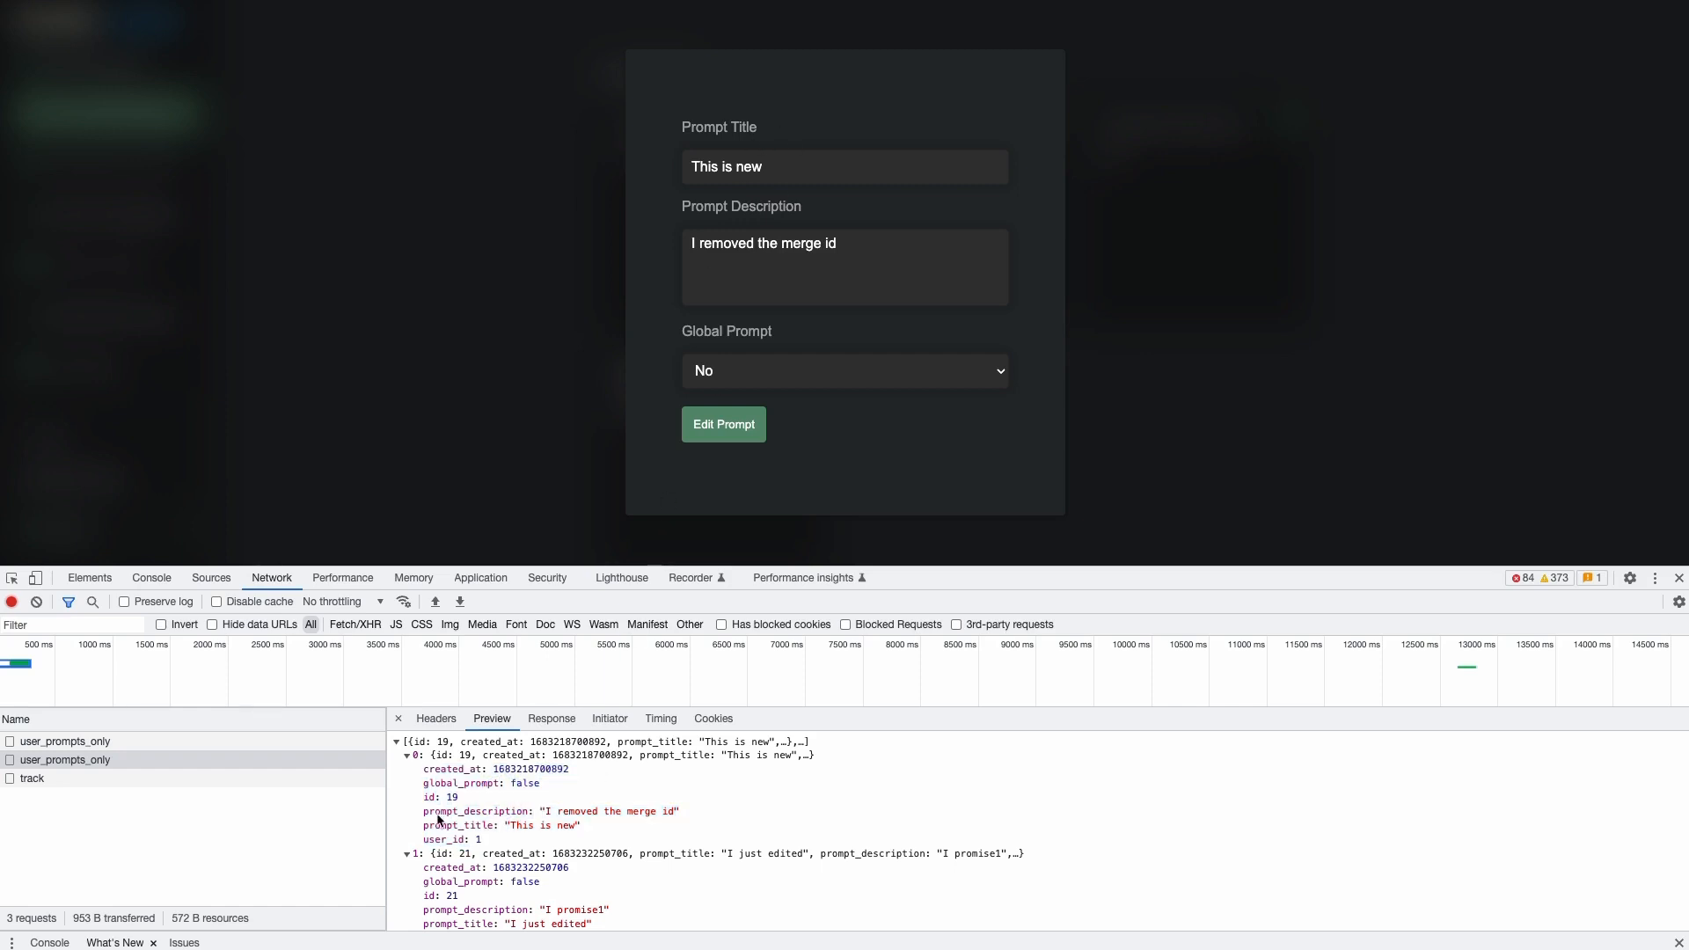
left_click_drag(422, 827, 509, 811)
left_click(445, 789)
left_click(755, 363)
left_click(660, 337)
left_click(417, 799)
double_click(419, 799)
left_click(641, 278)
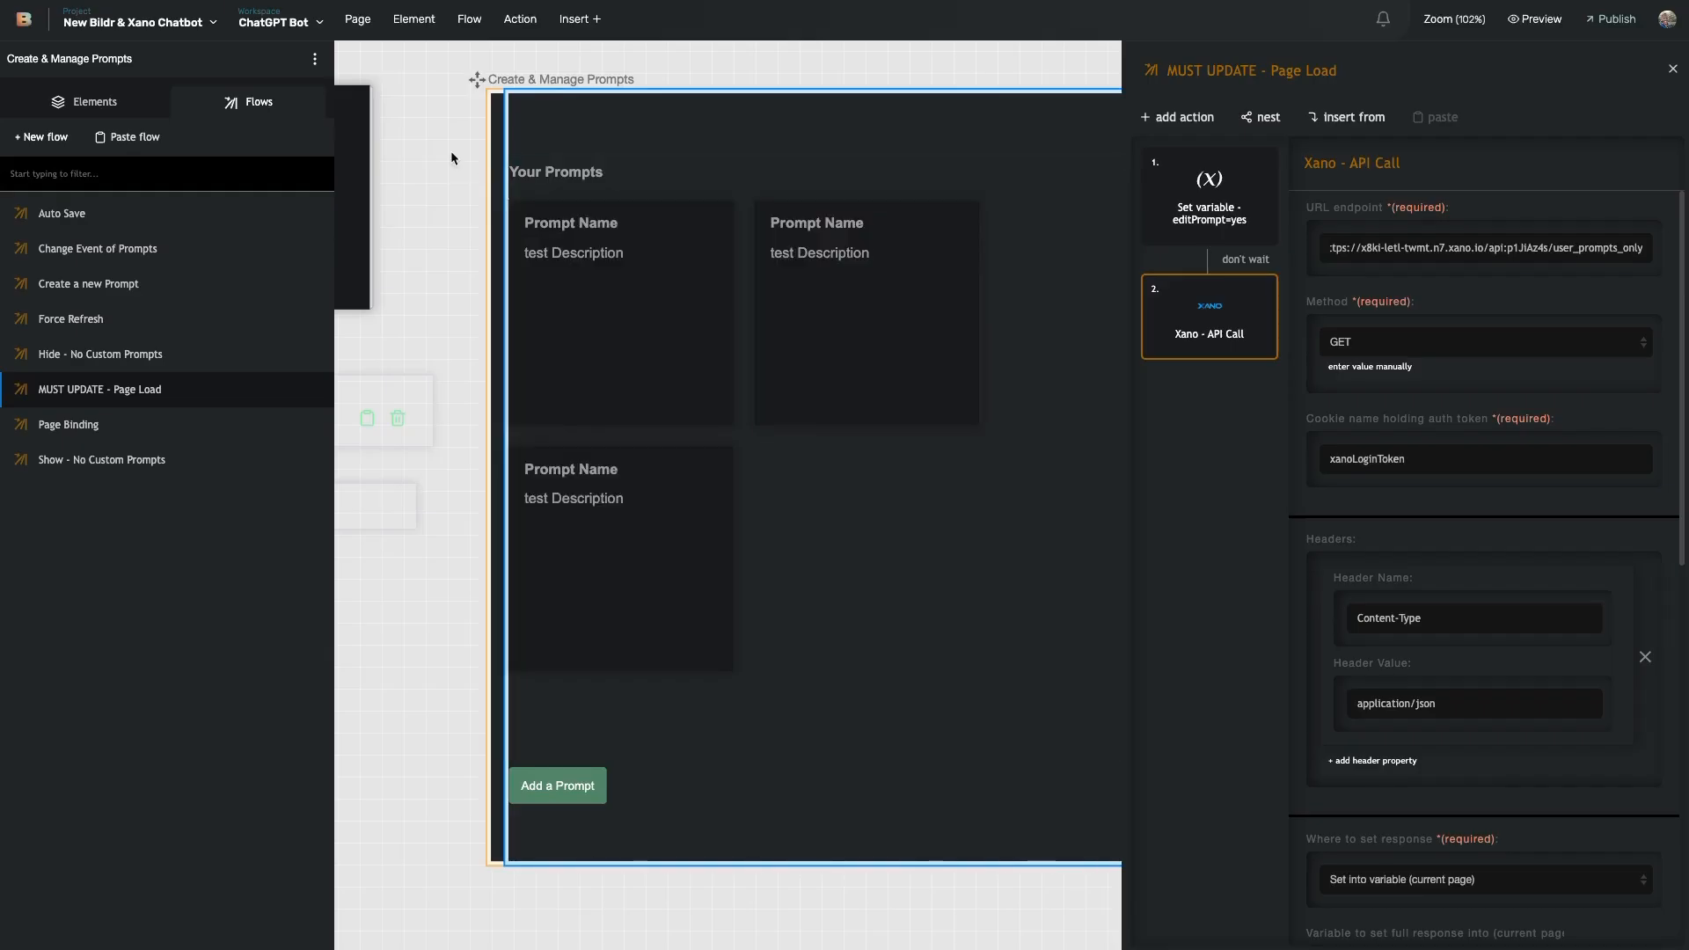
- Return to the Bildr editor and open the Open to edit Prompt flow
left_click(419, 144)
left_click(368, 118)
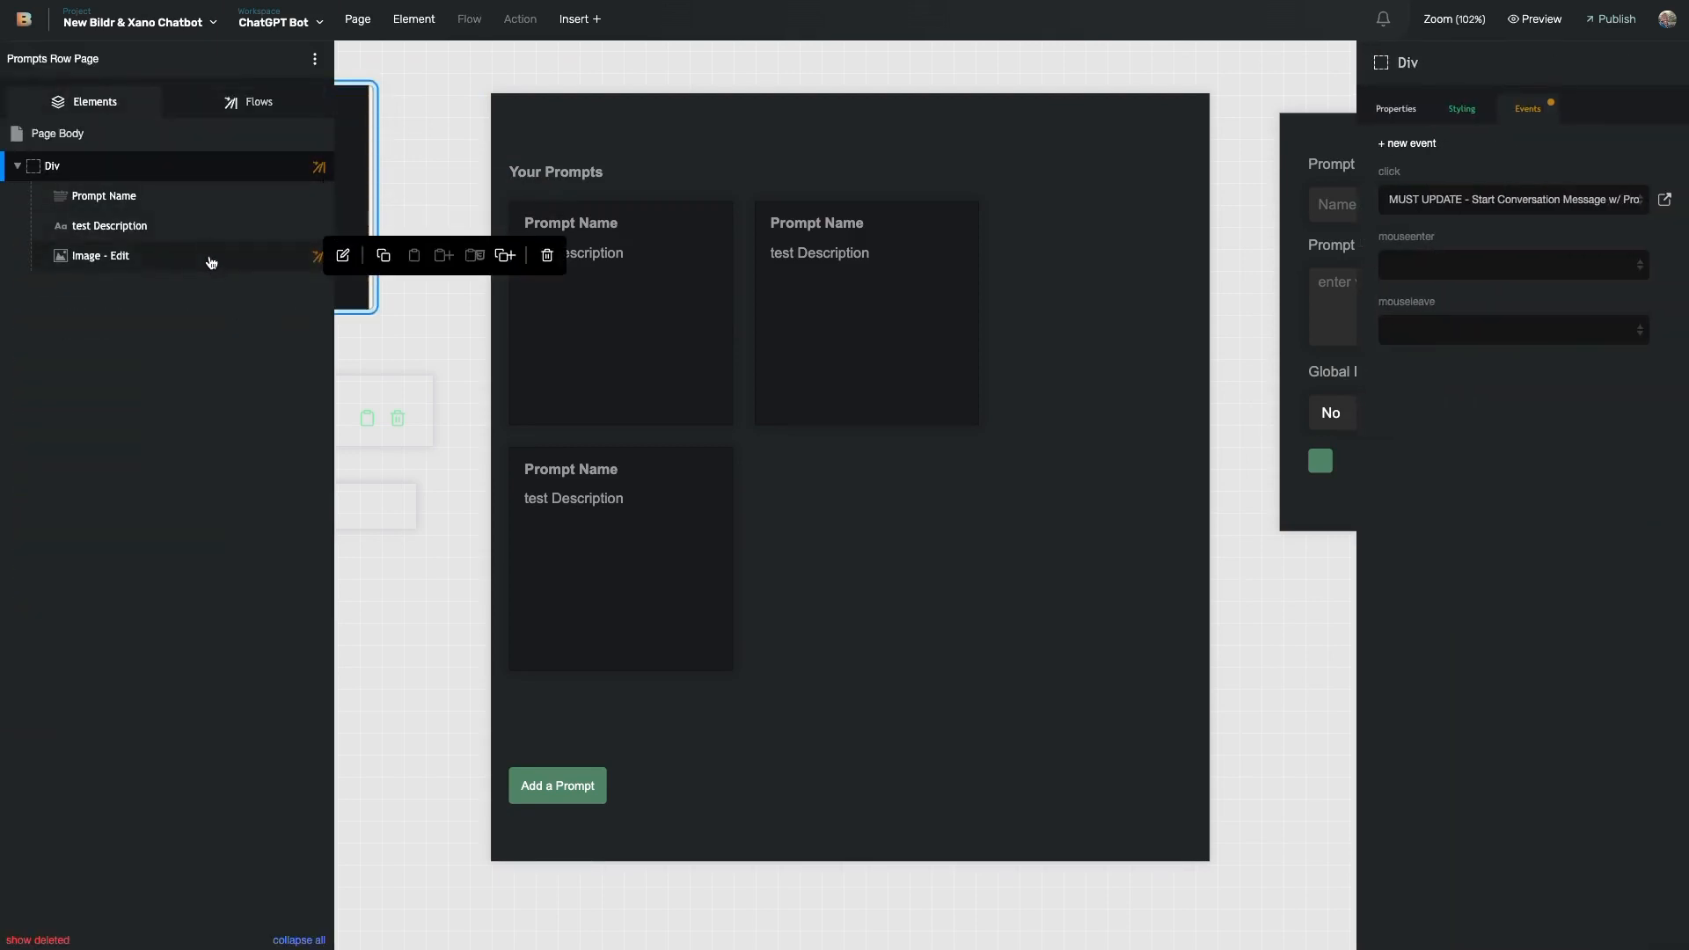
left_click(1664, 200)
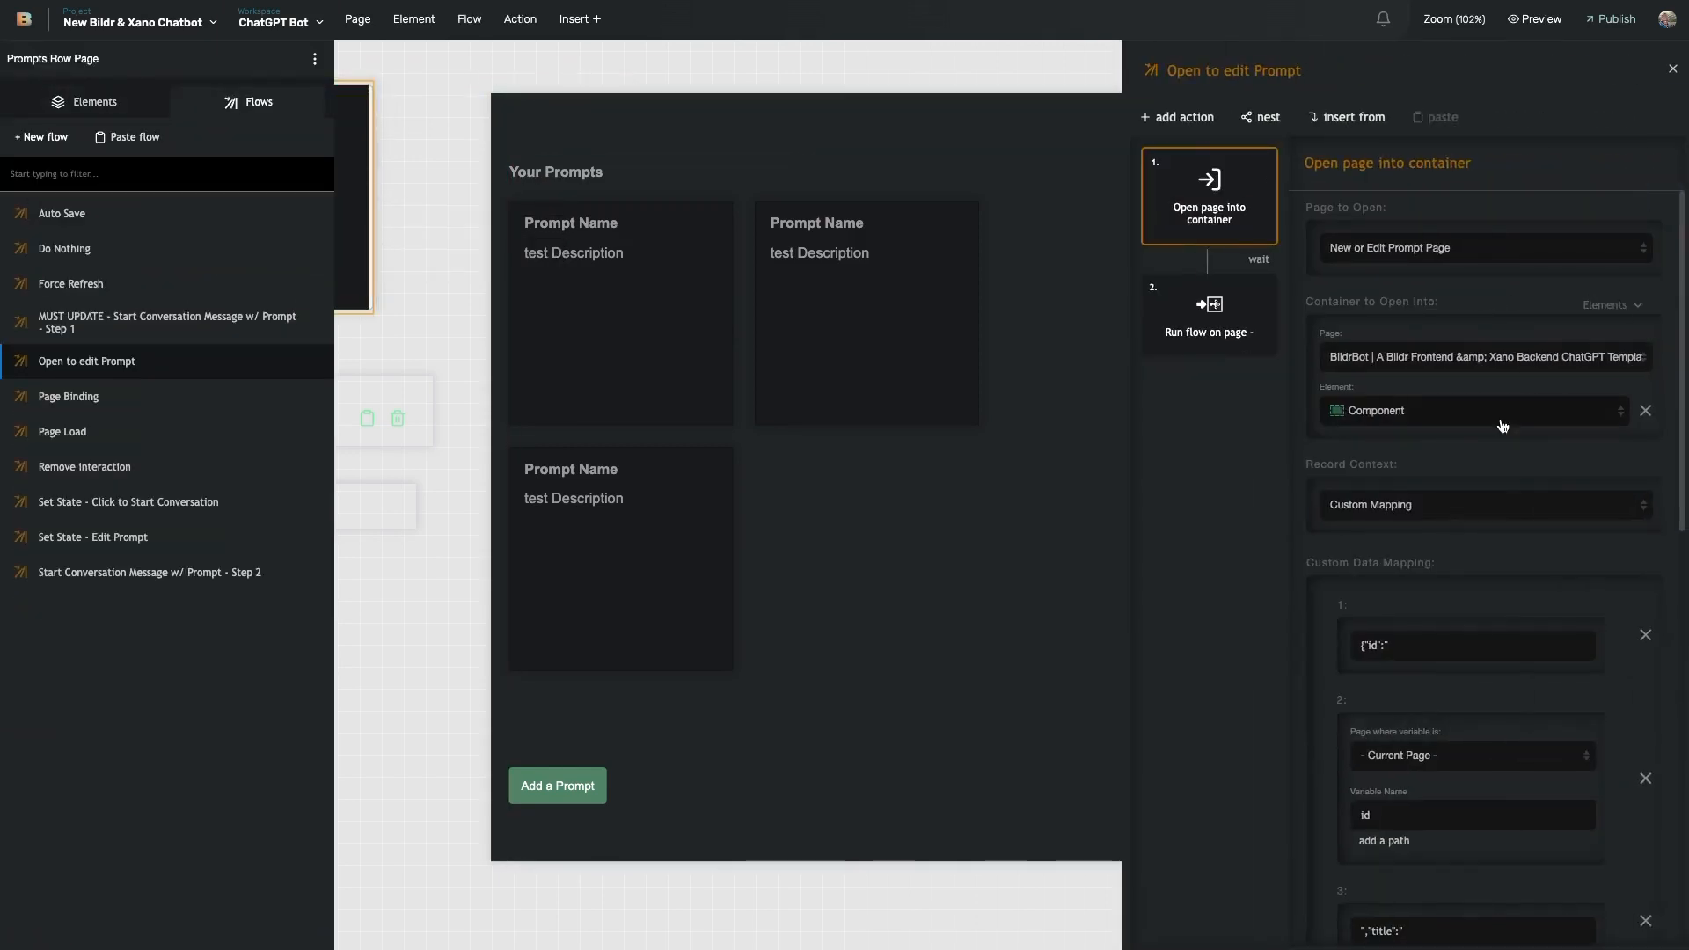
scroll(1416, 517, "down", 2)
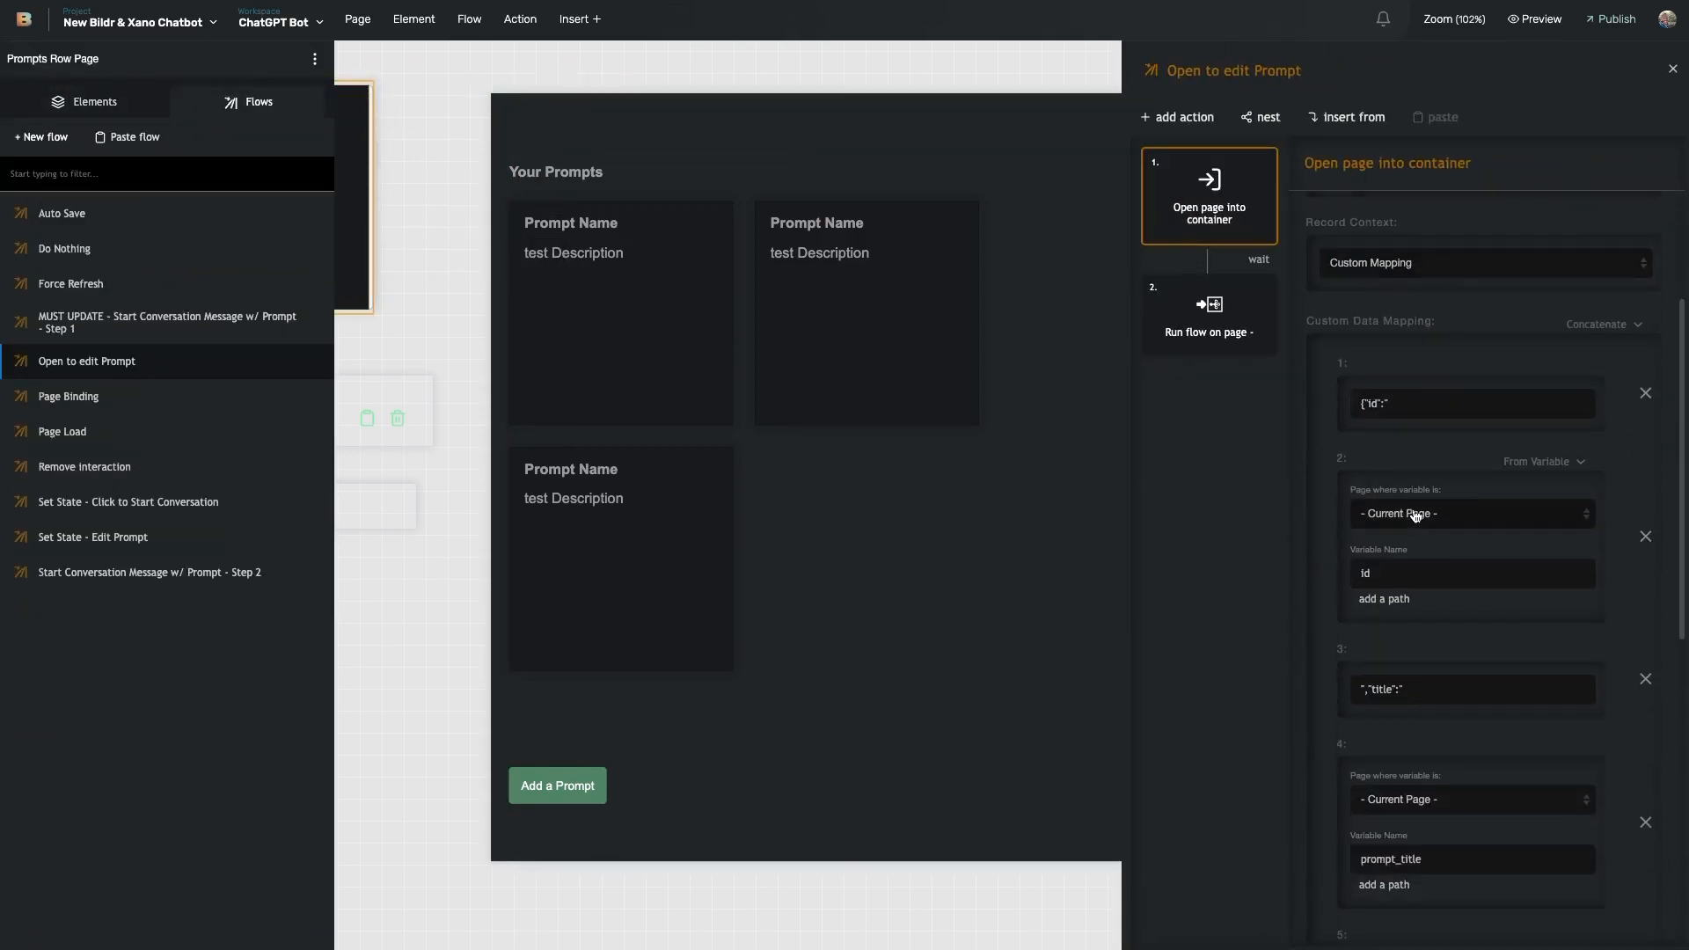
- Enter id as the first Custom Data Mapping key and review the remaining mappings
left_click(1372, 402)
type("id")
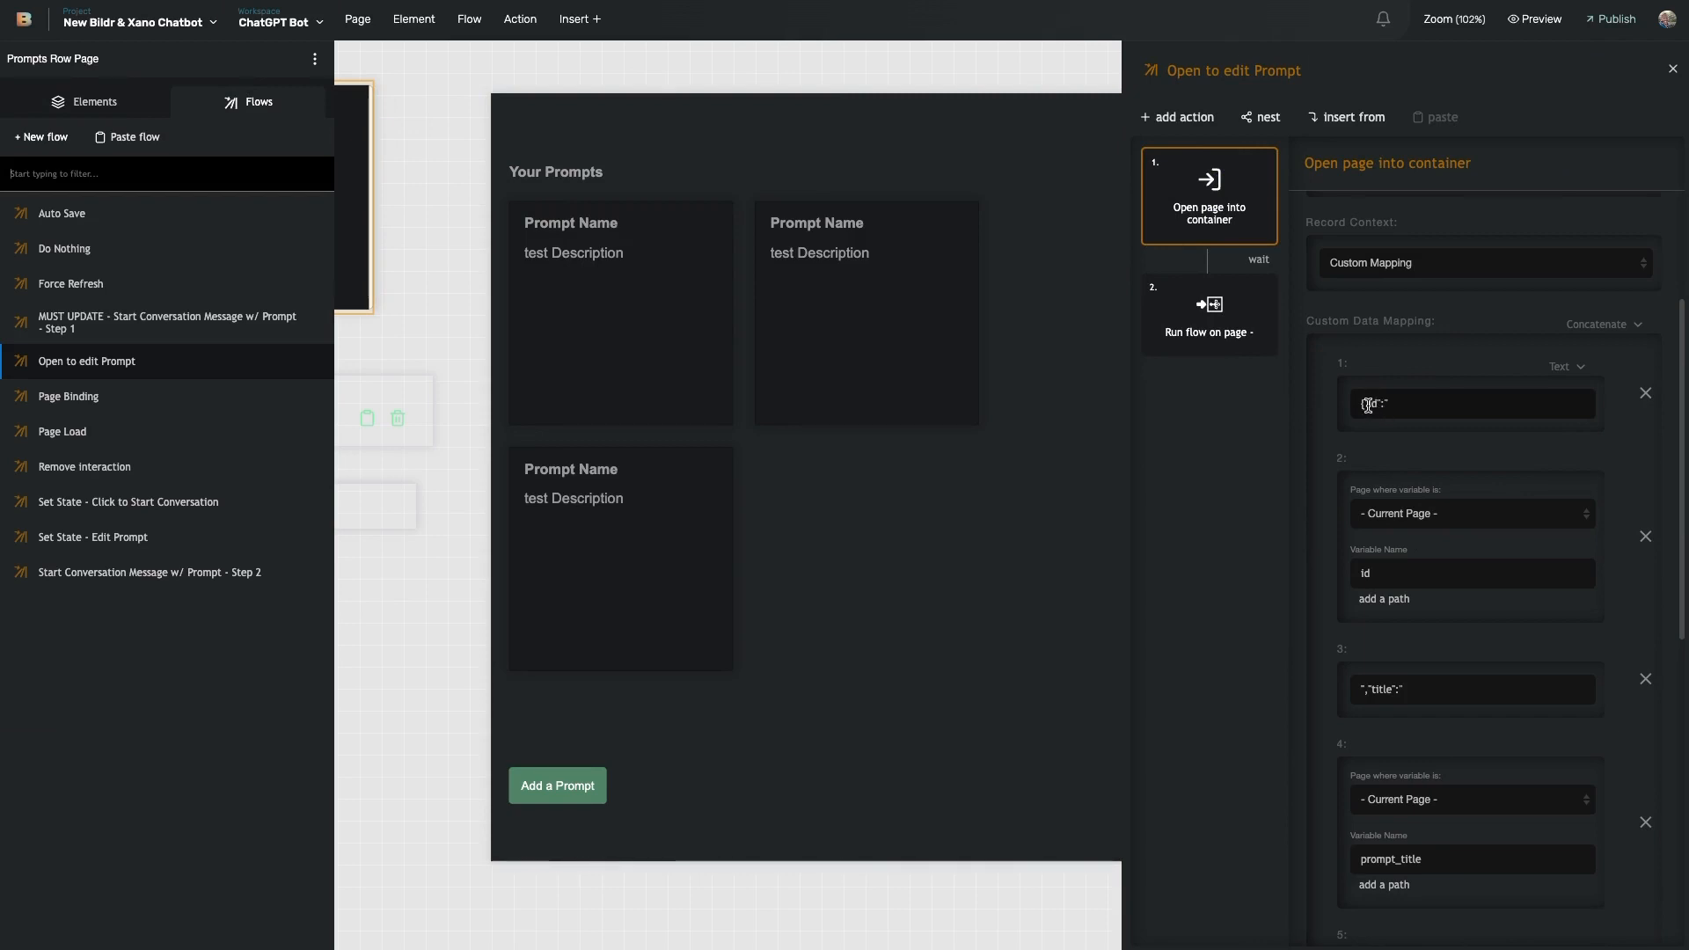
scroll(1373, 422, "down", 1)
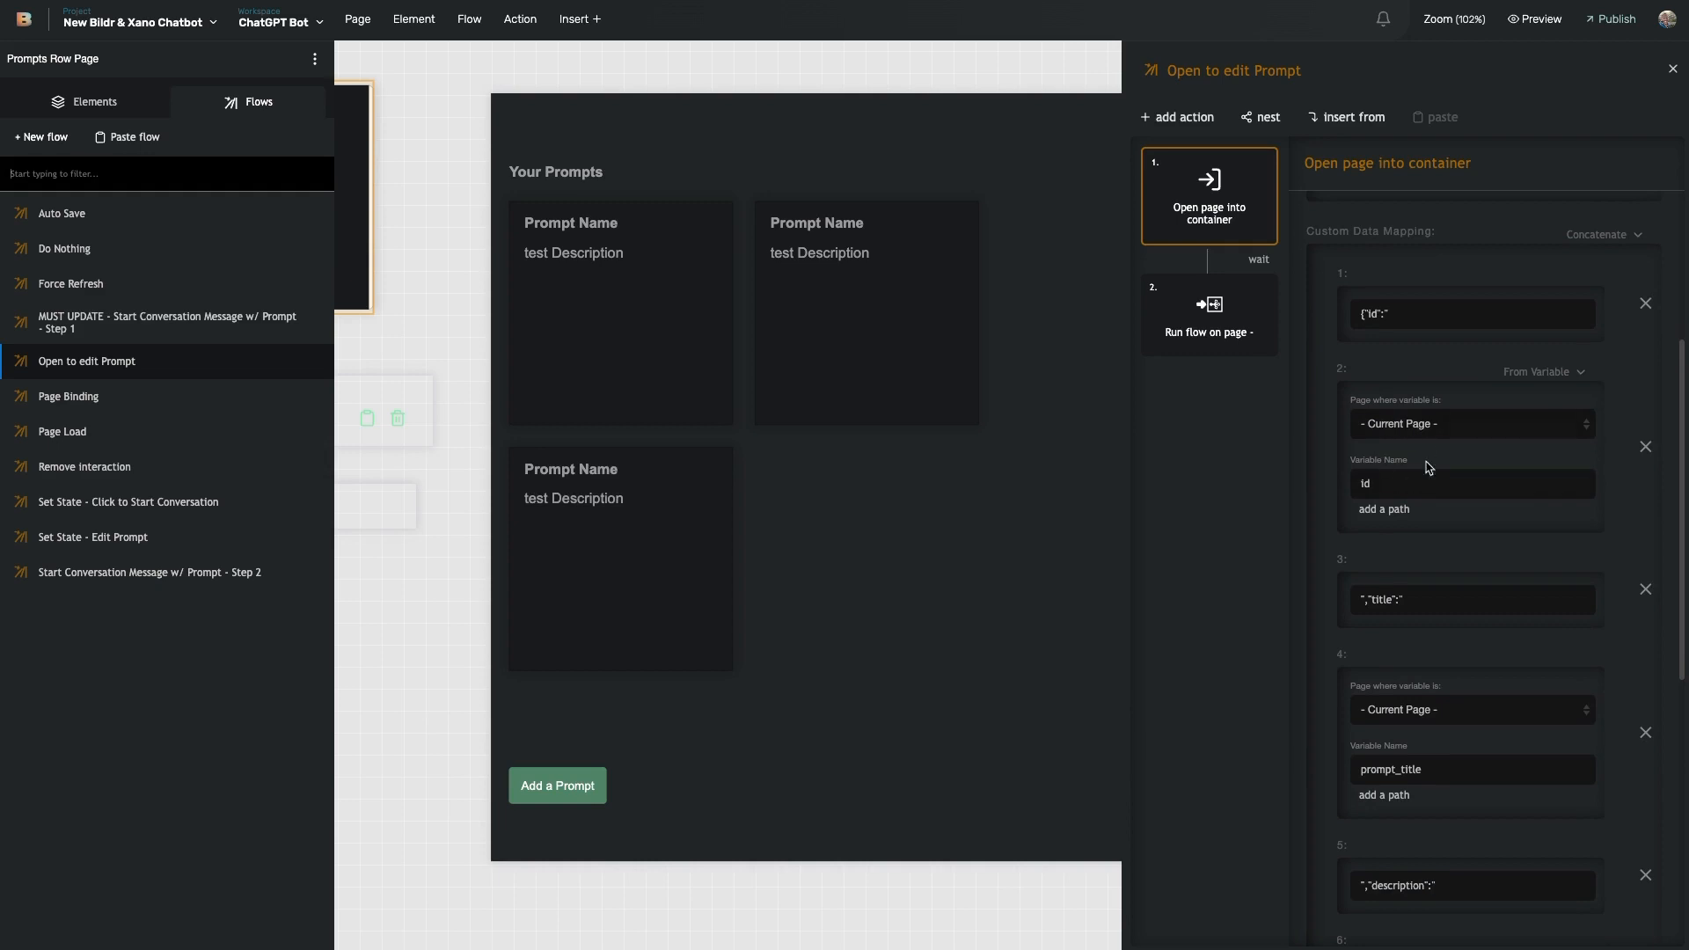
scroll(1394, 580, "down", 1)
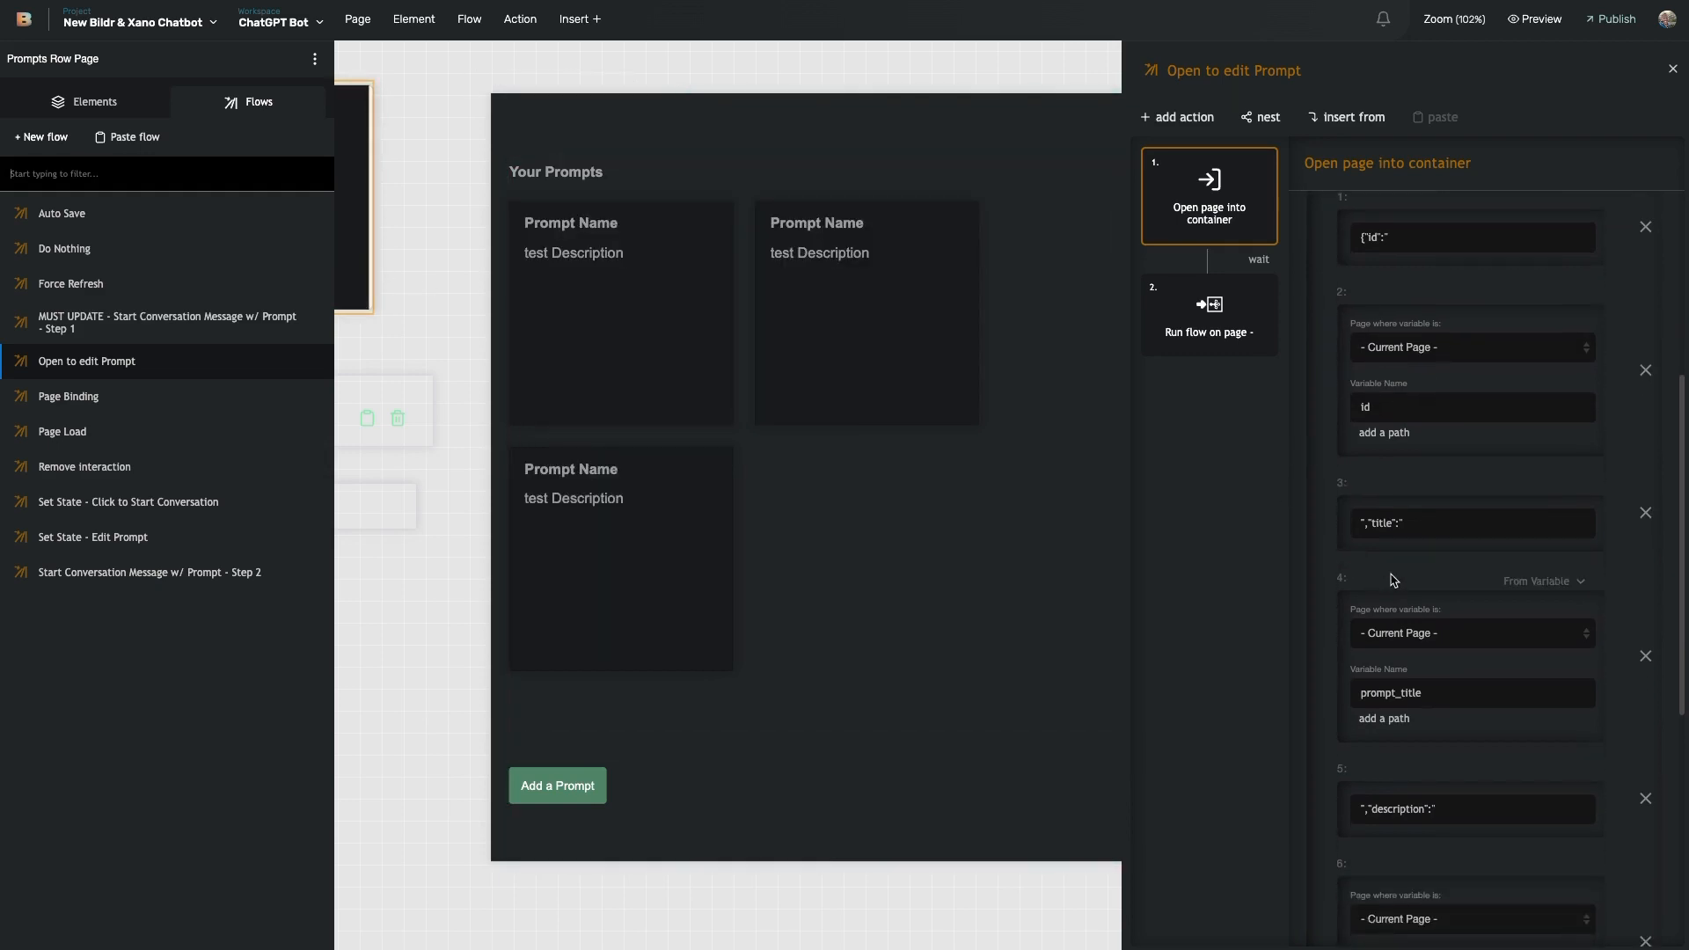
scroll(1383, 526, "down", 1)
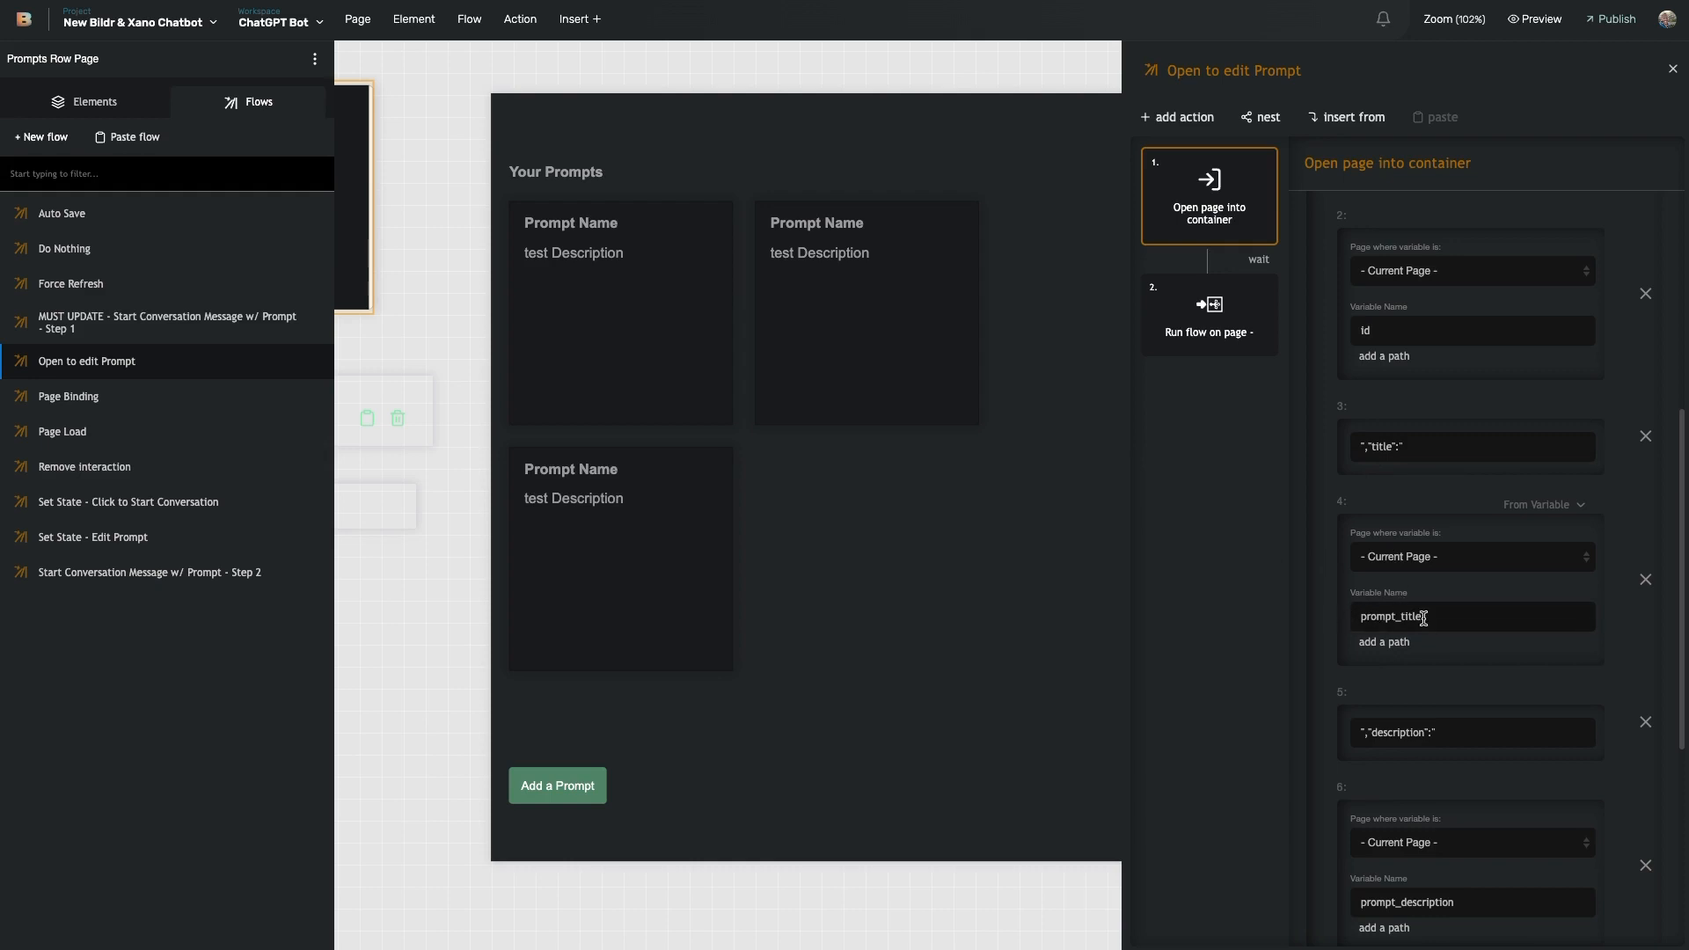
scroll(1409, 628, "down", 1)
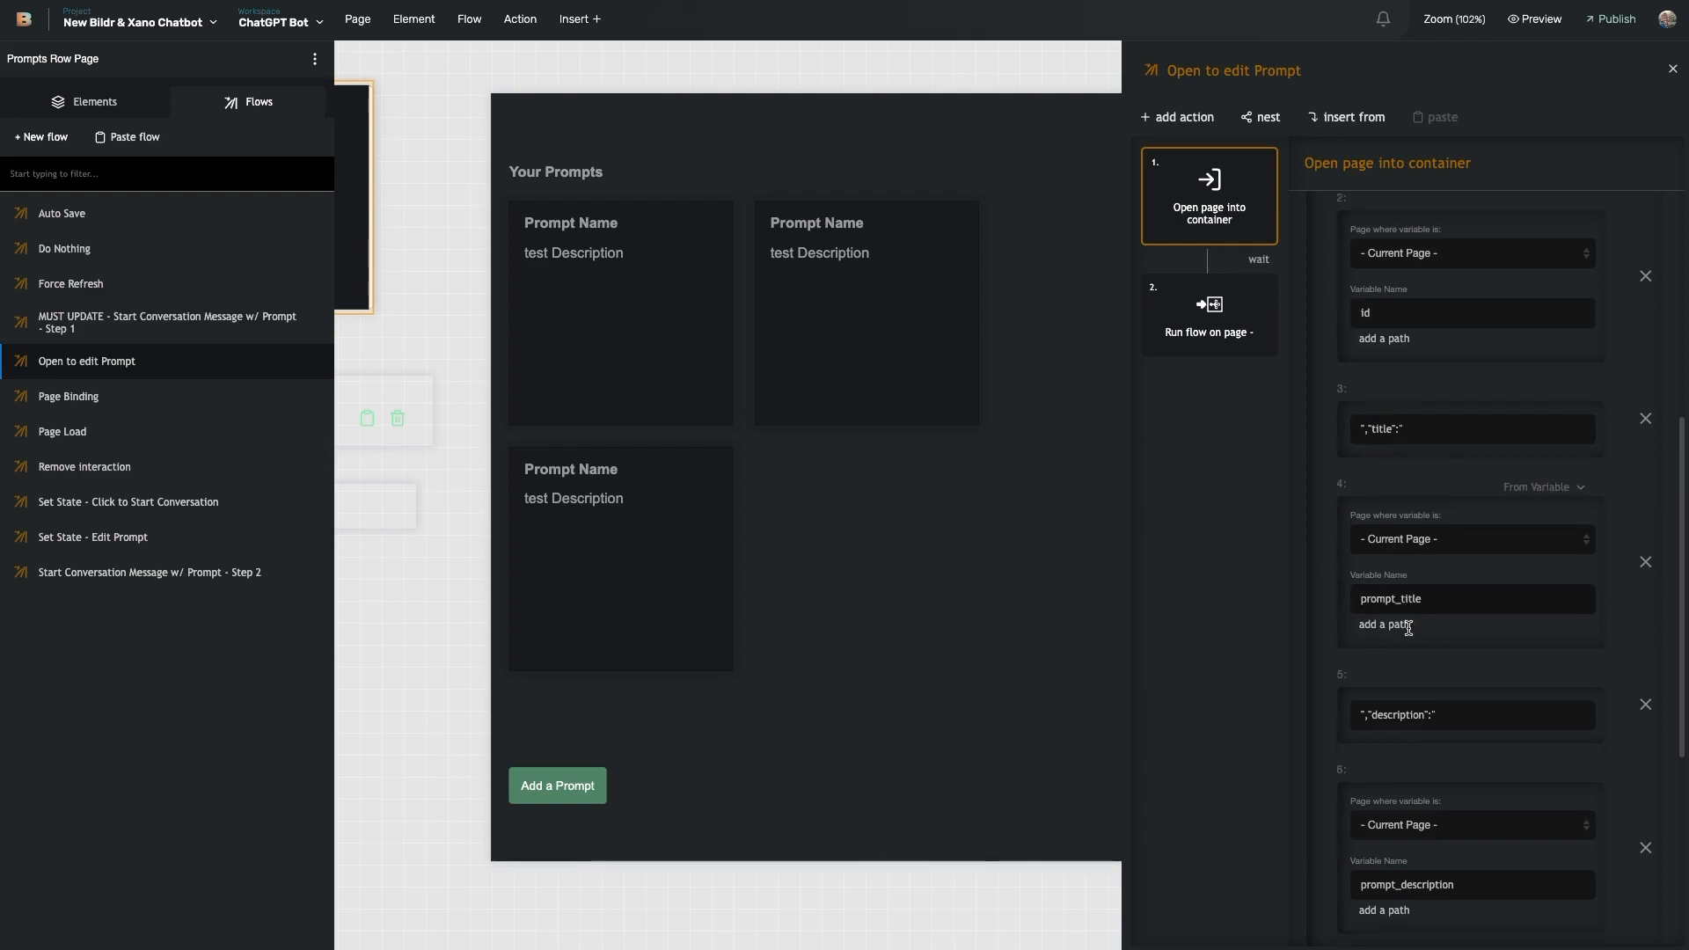
scroll(1409, 628, "down", 2)
scroll(1388, 563, "down", 3)
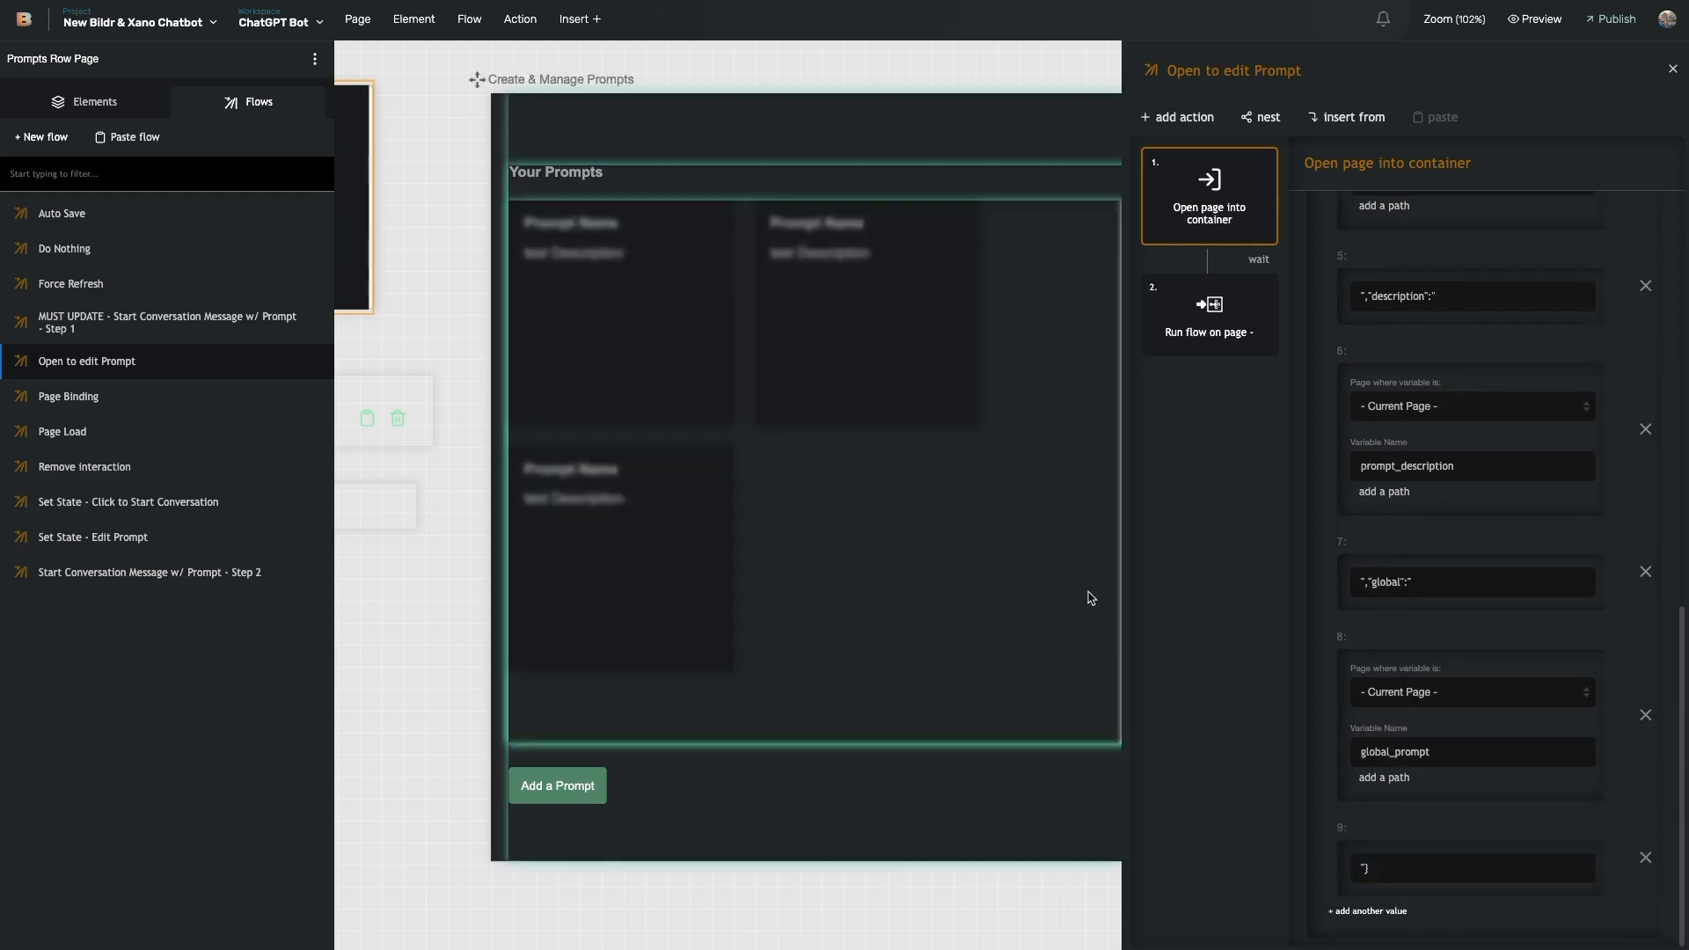
scroll(1090, 597, "right", 8)
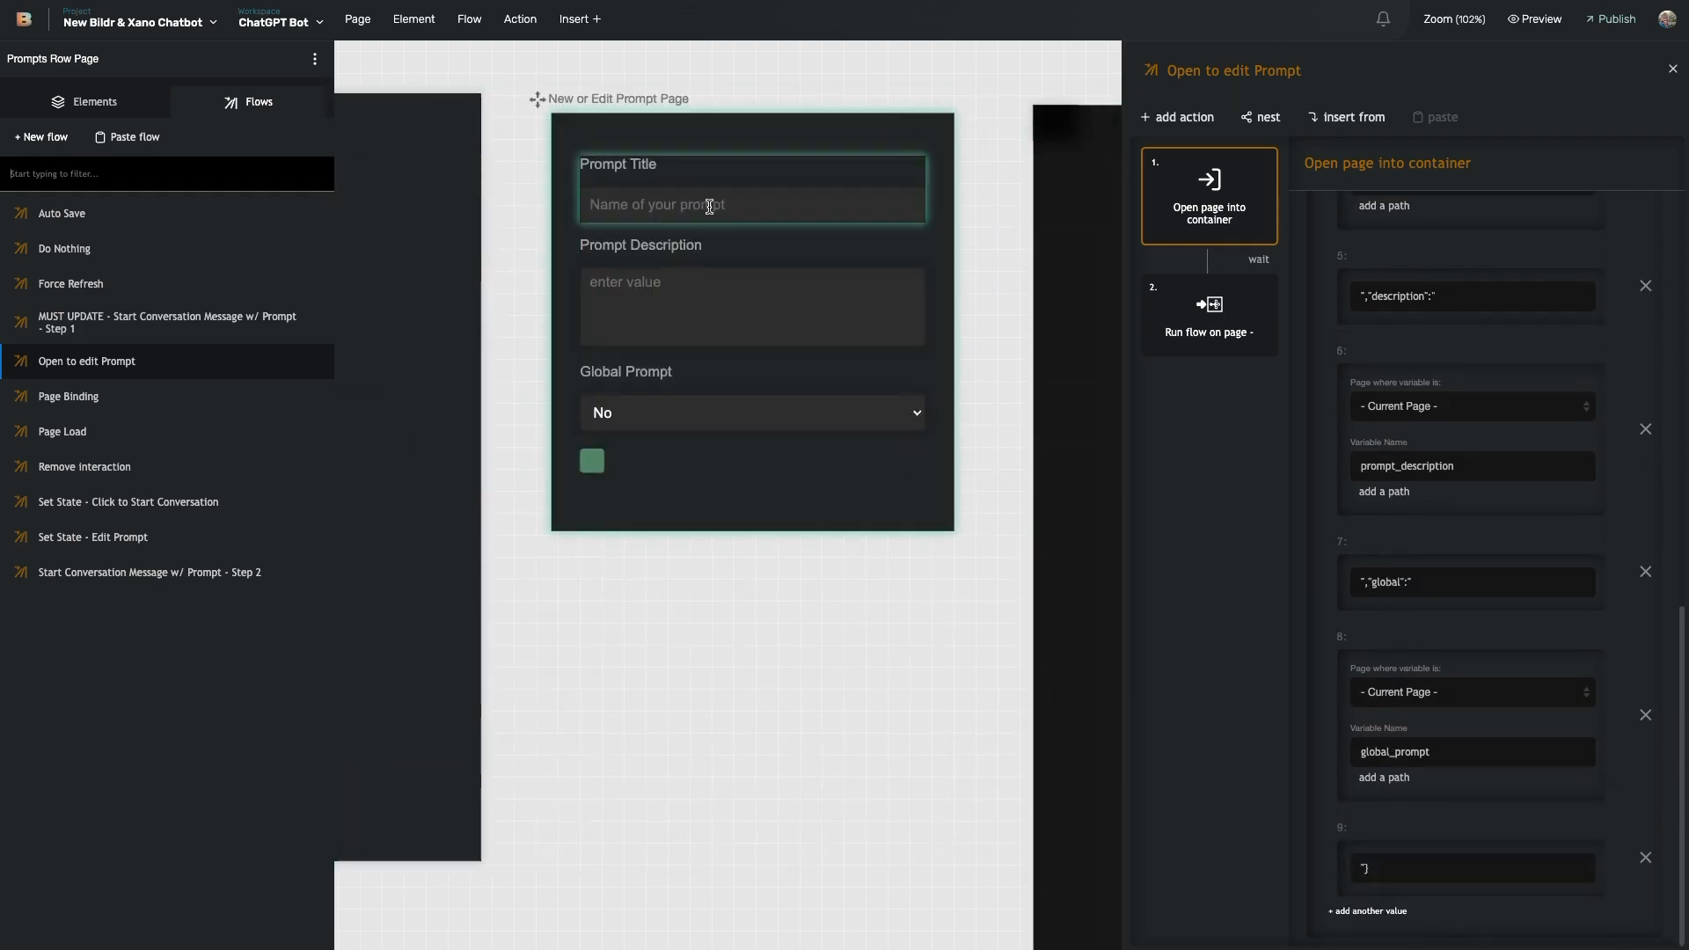
- Look at the submit button's Create or Update Prompt and Page Binding flows
left_click(584, 141)
left_click(273, 495)
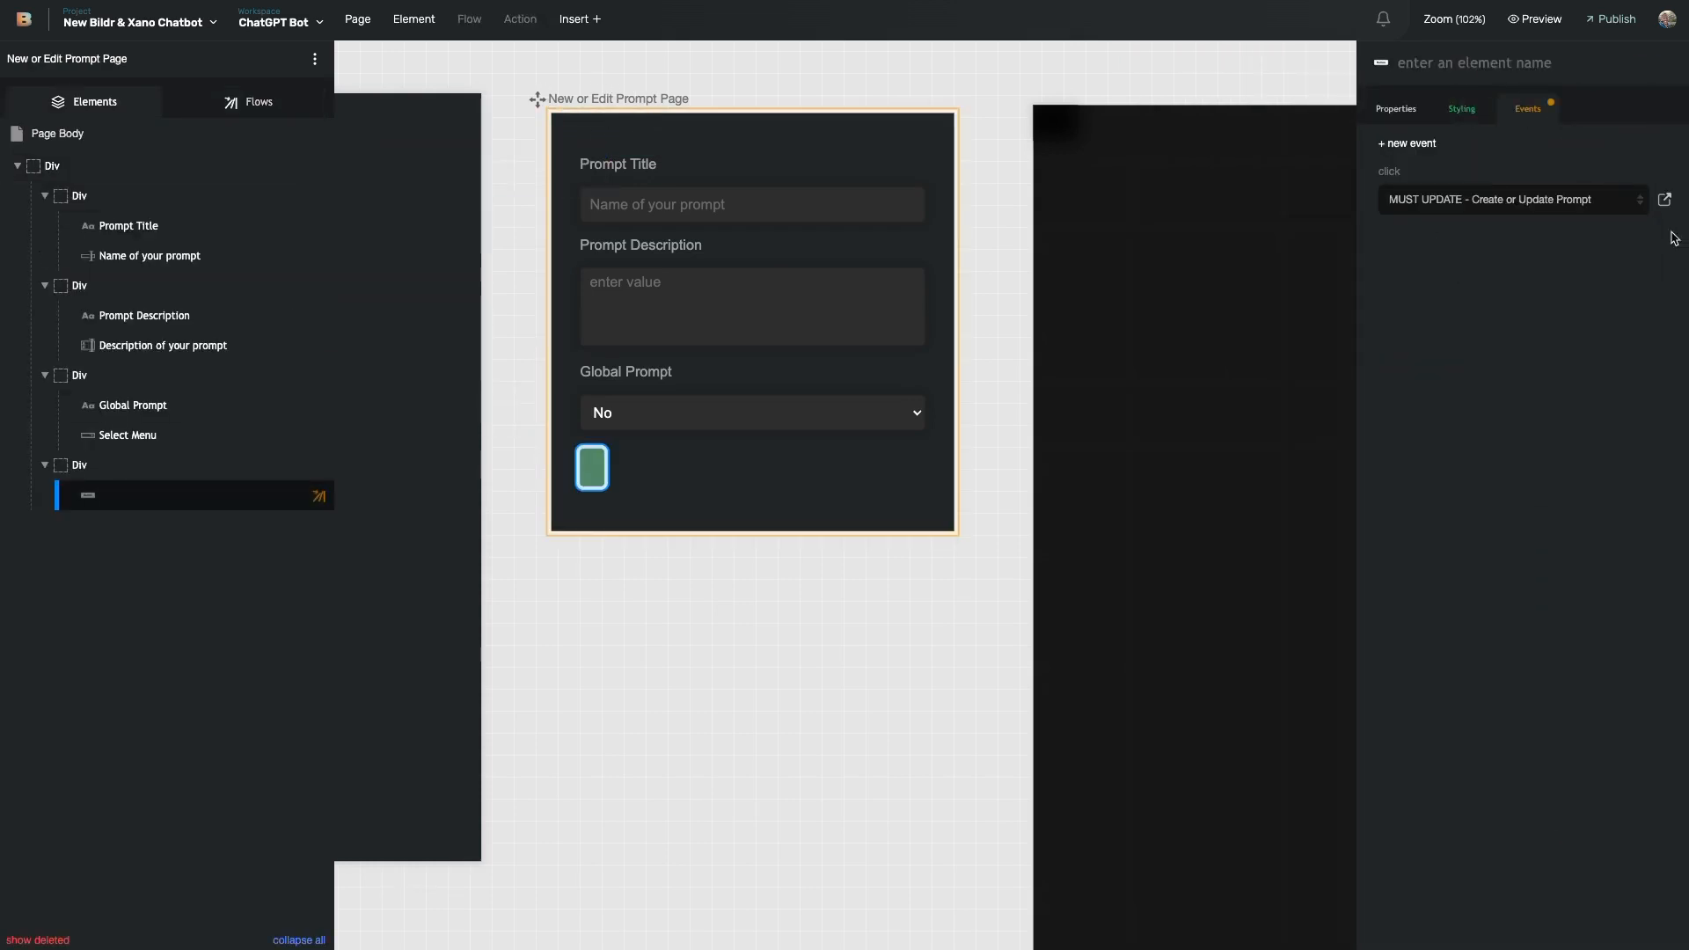
left_click(1662, 202)
scroll(1456, 572, "down", 10)
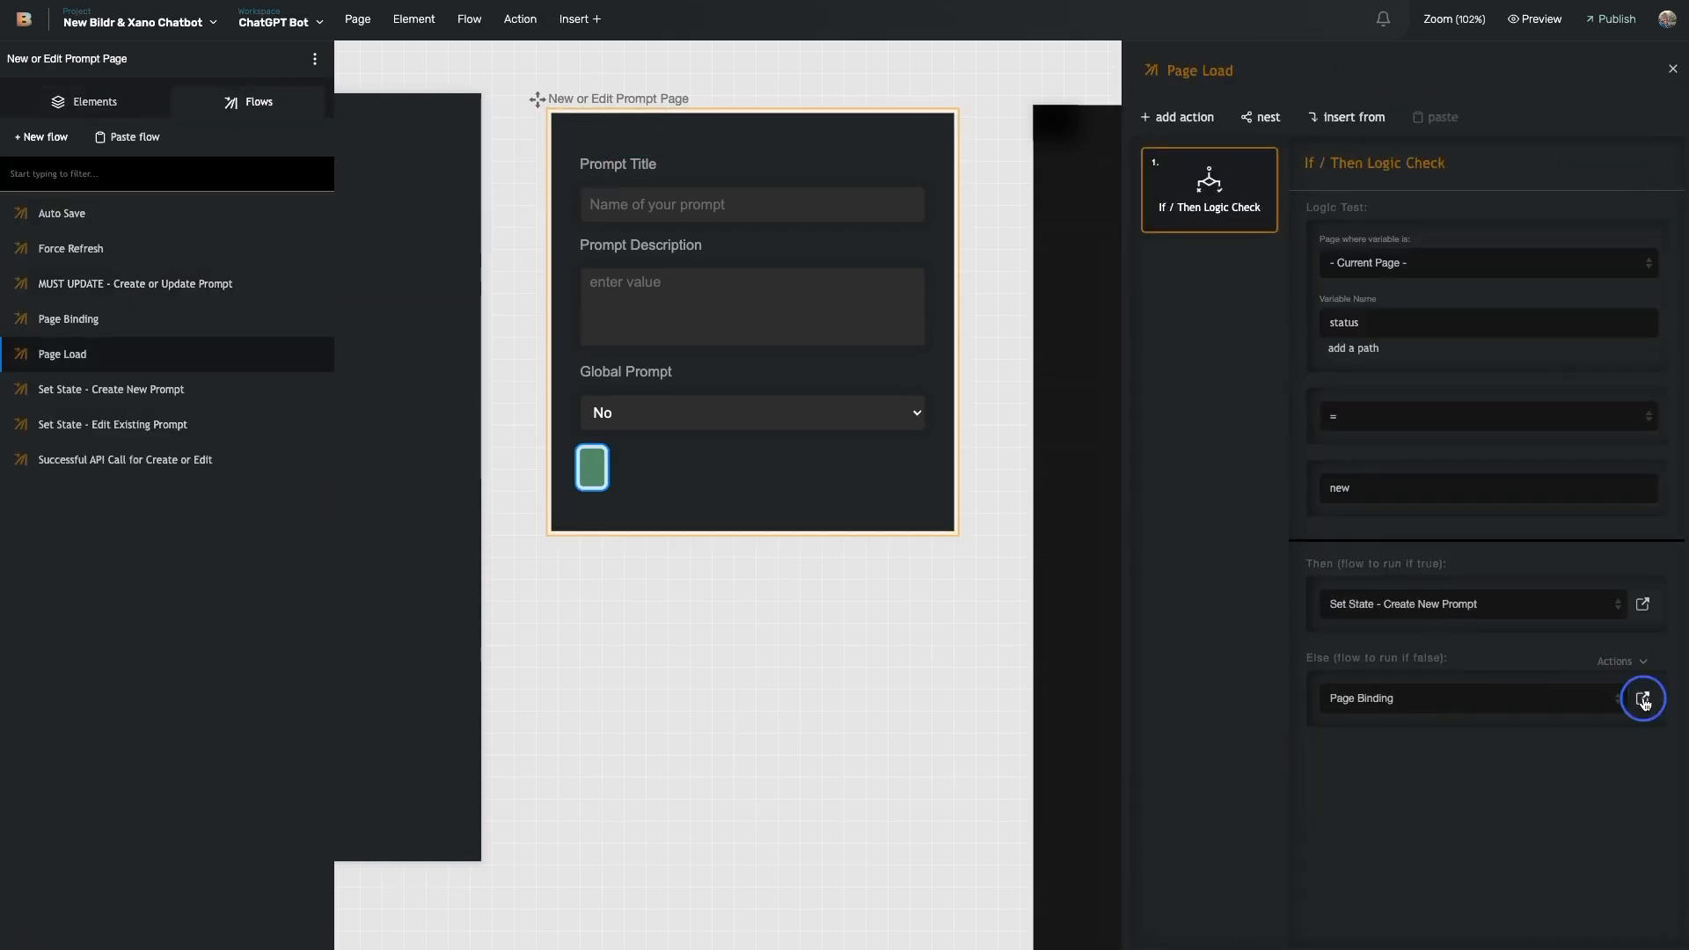
left_click(1640, 690)
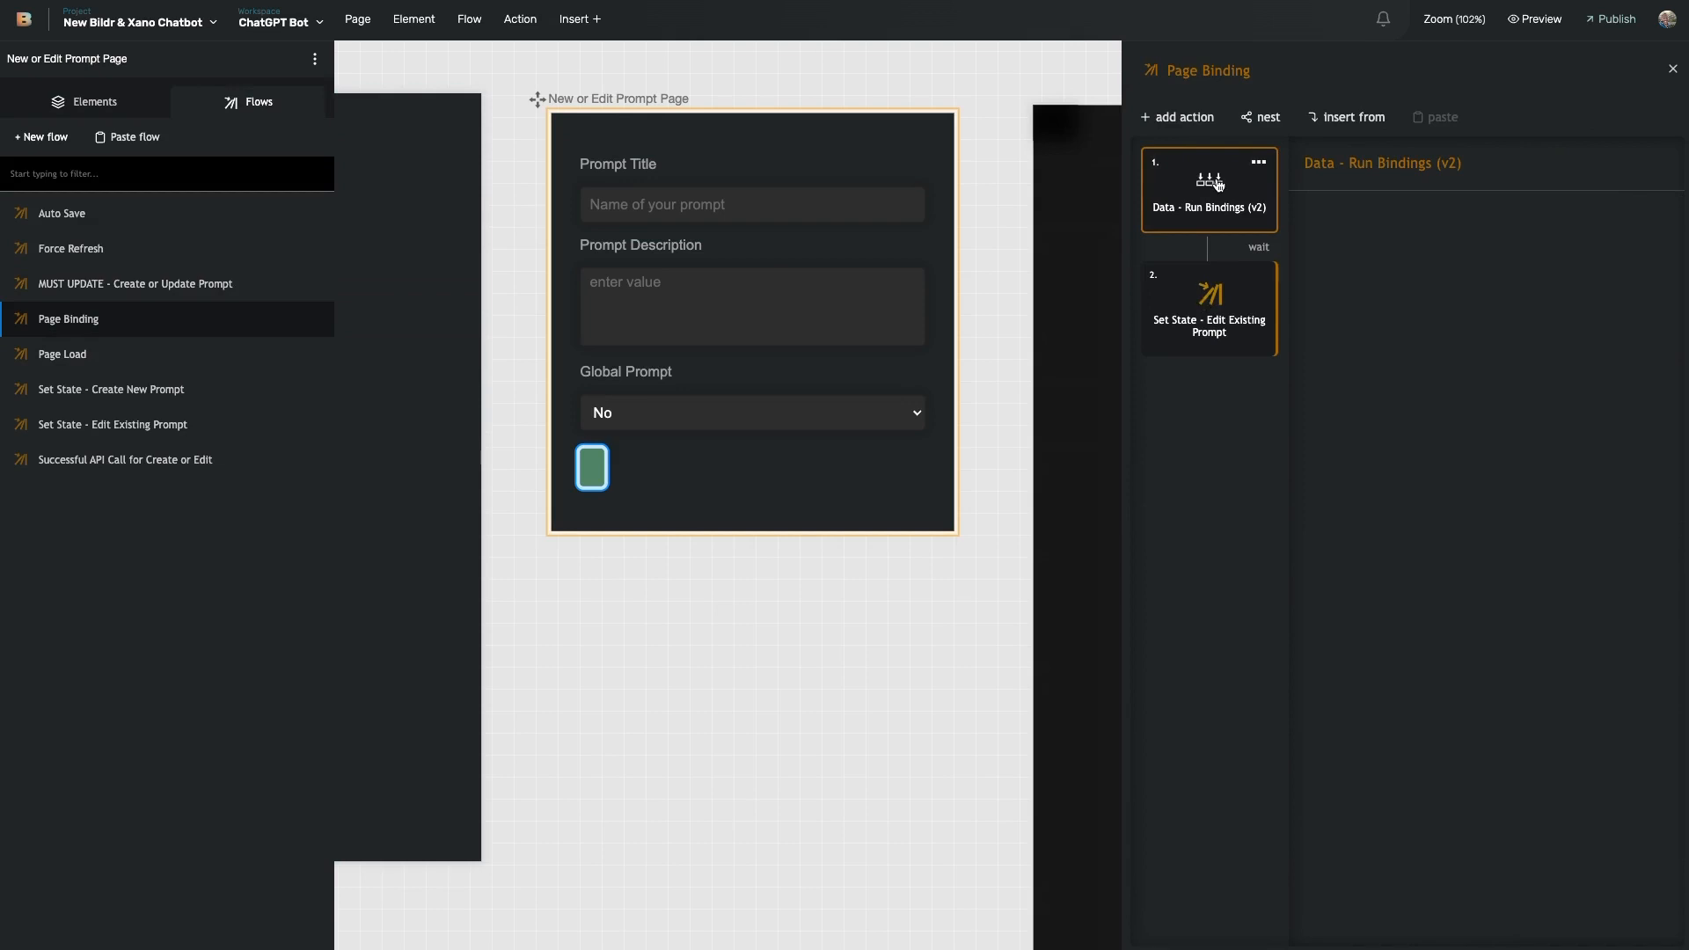
- Check the title, description and Global Prompt inputs' variable bindings and the menu's option settings
left_click(745, 195)
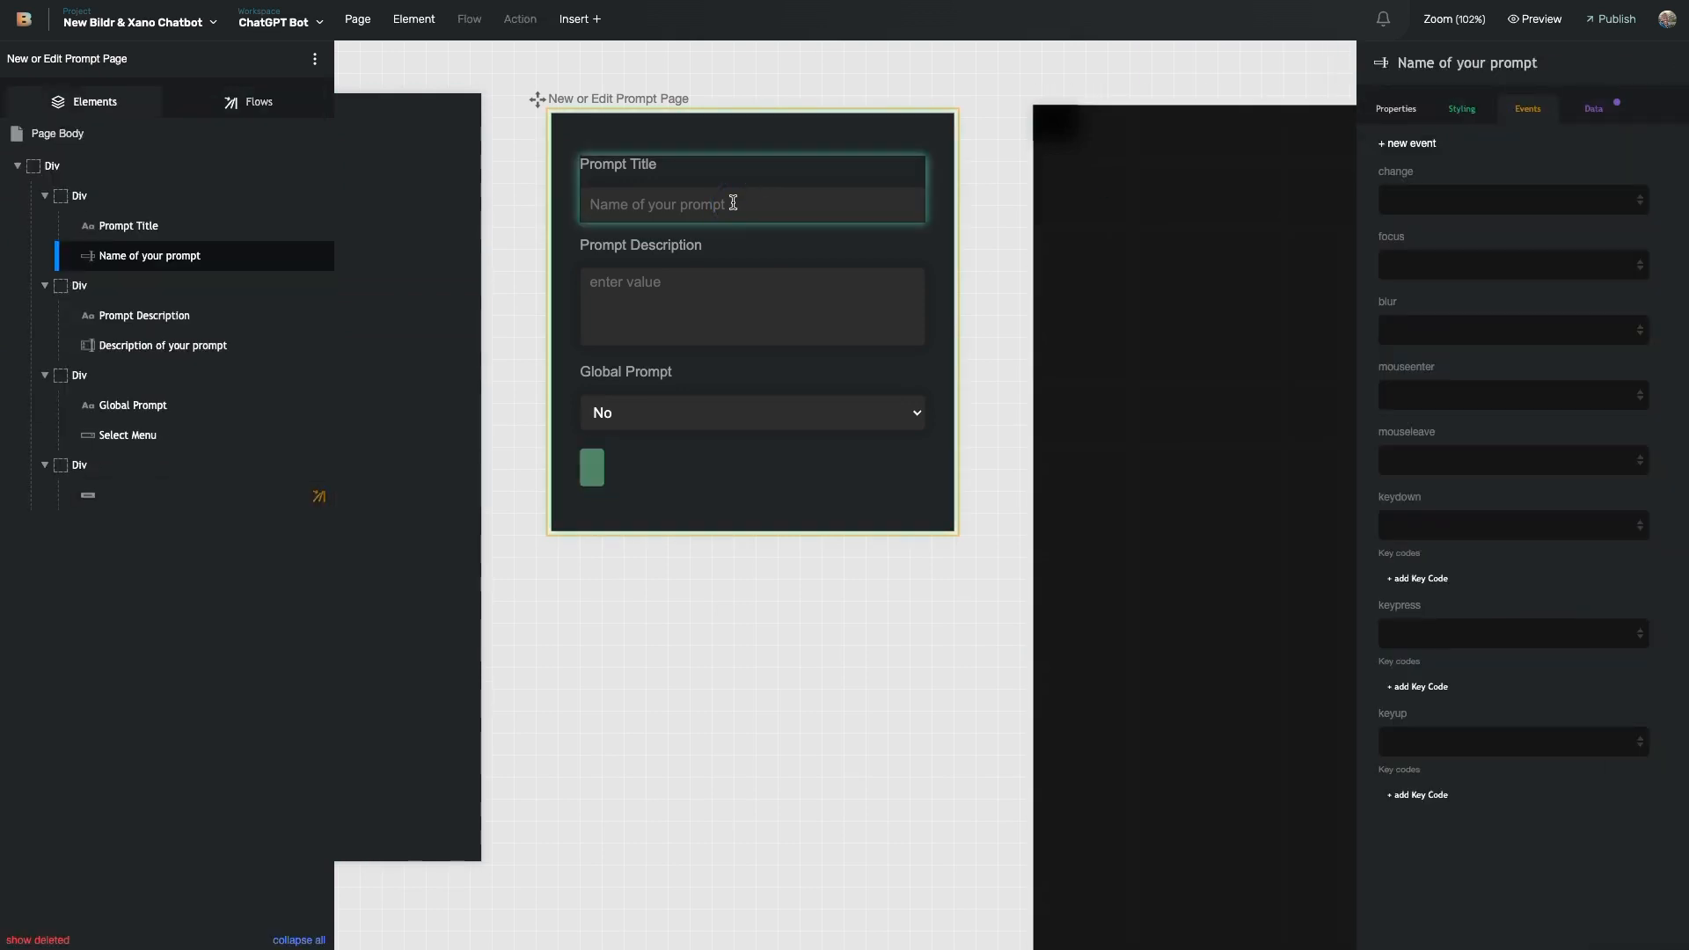
left_click(1597, 112)
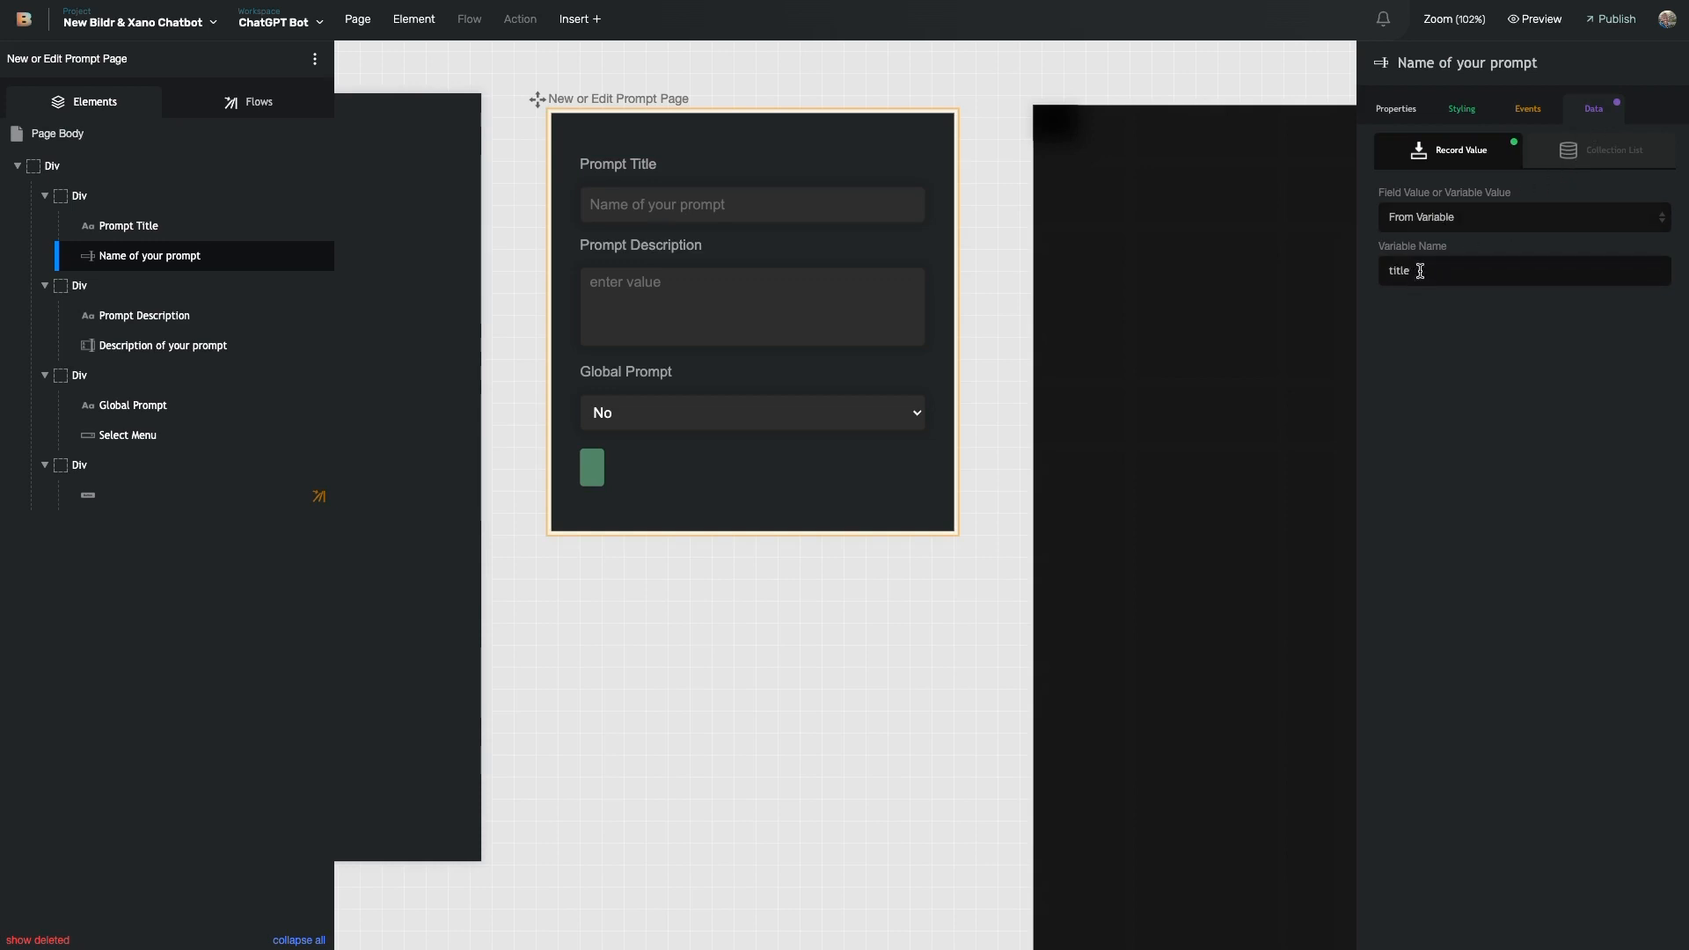
left_click(1434, 218)
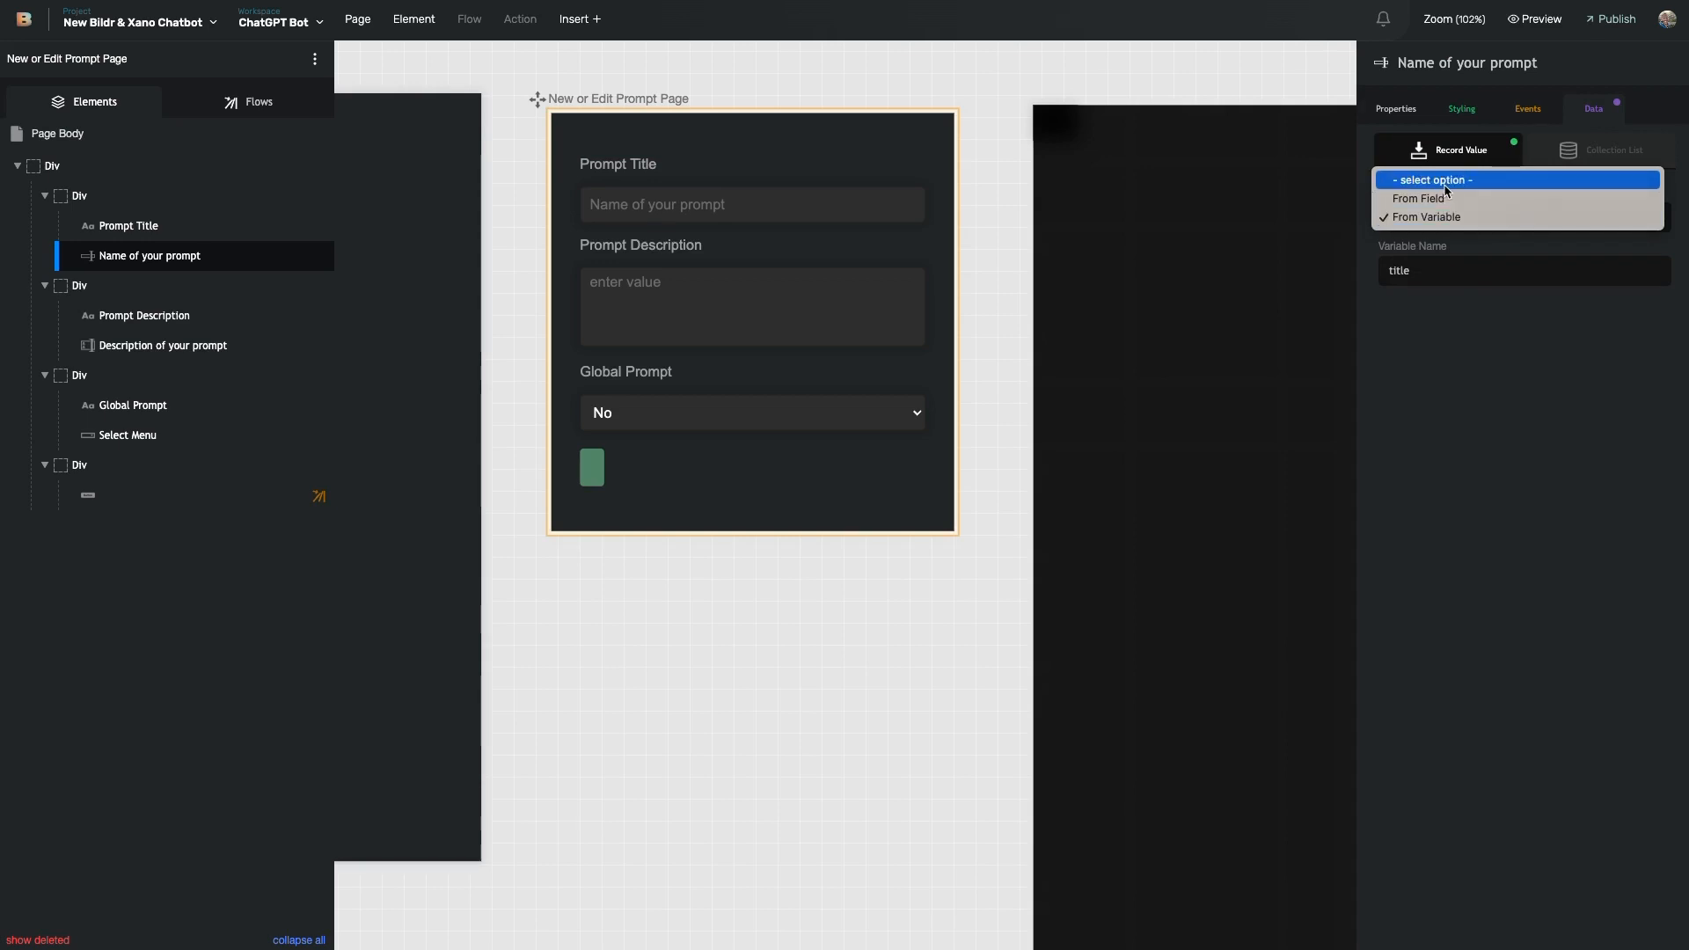
left_click(1451, 328)
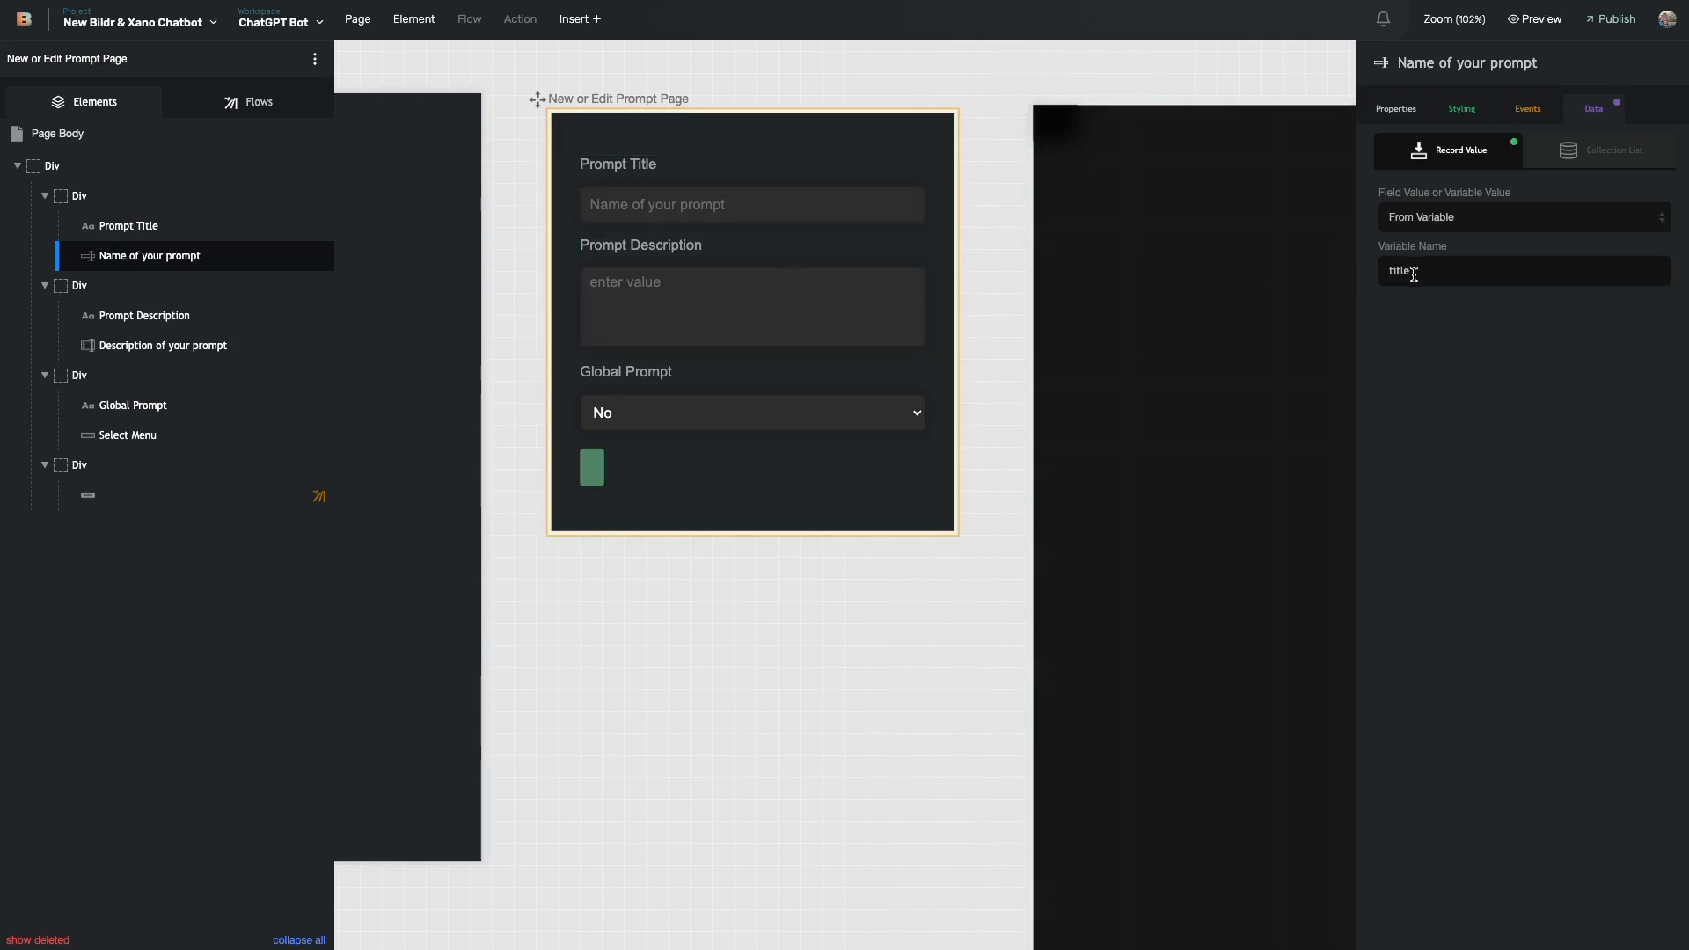
left_click(778, 203)
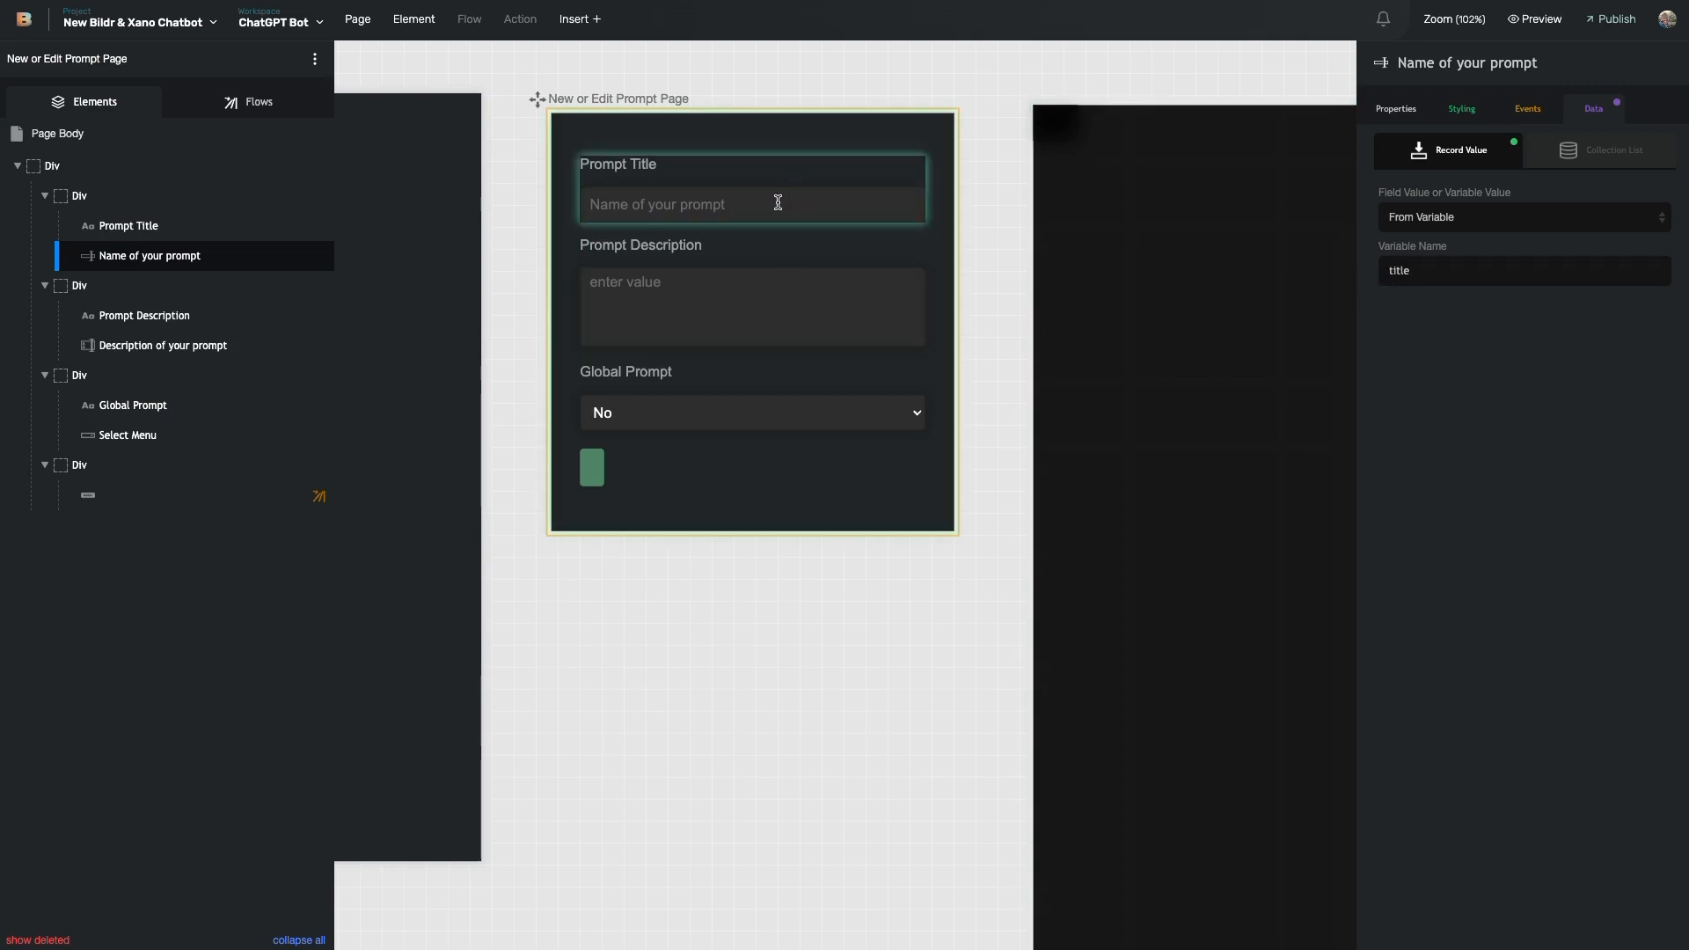
left_click(249, 345)
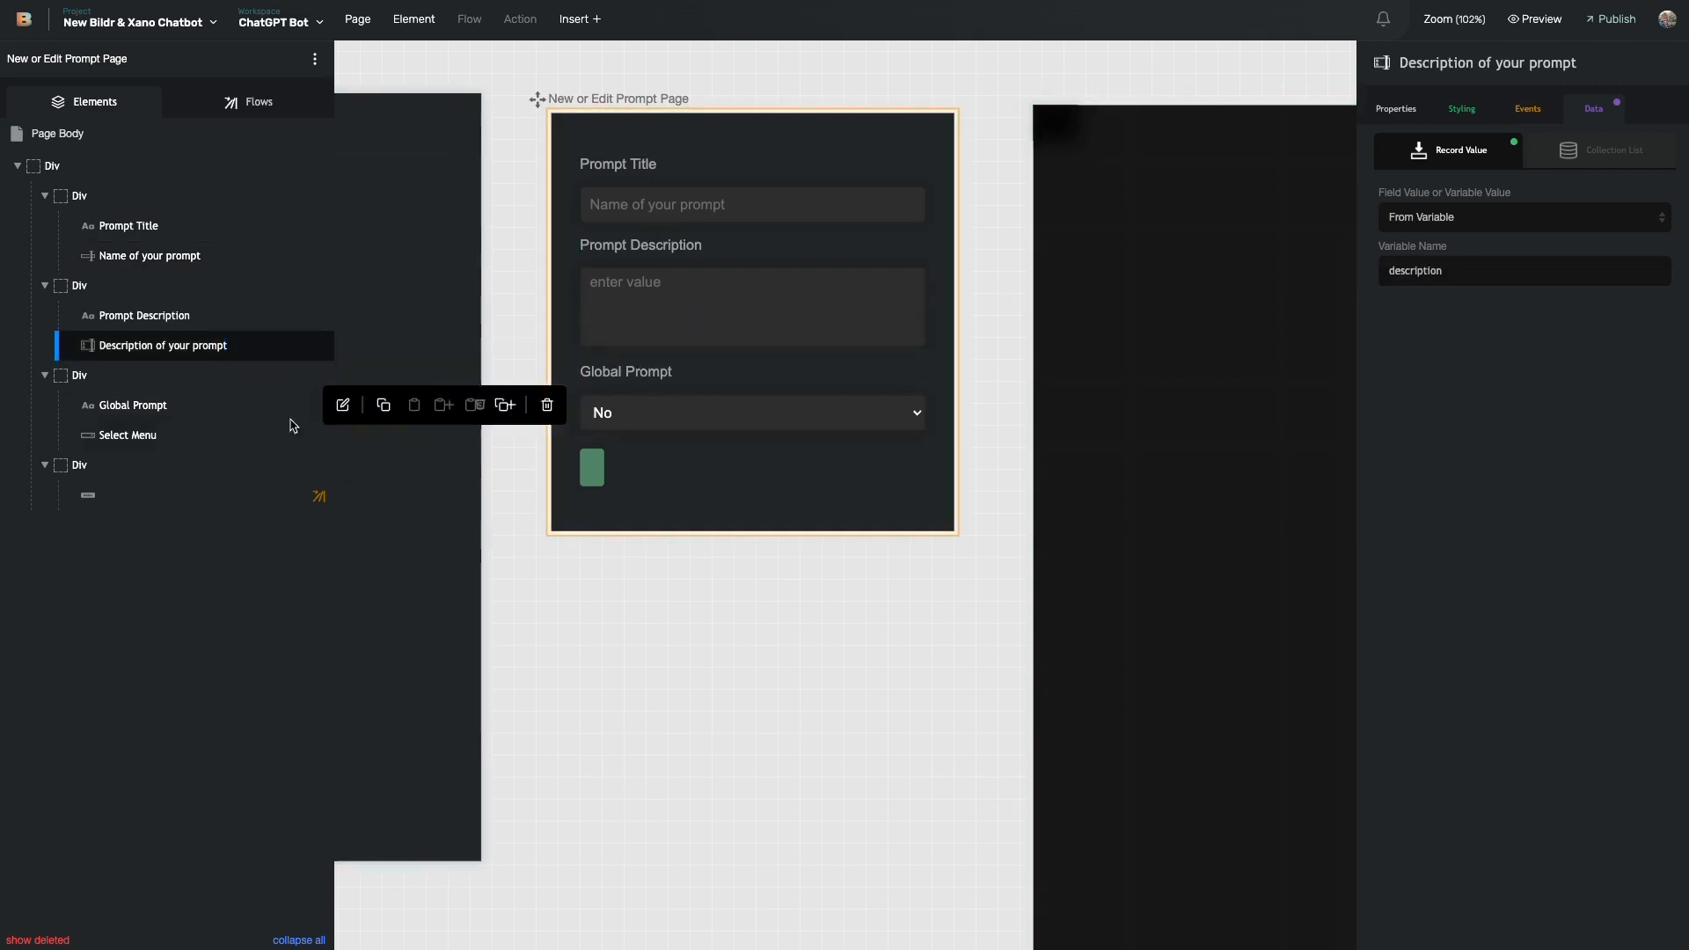
left_click(268, 437)
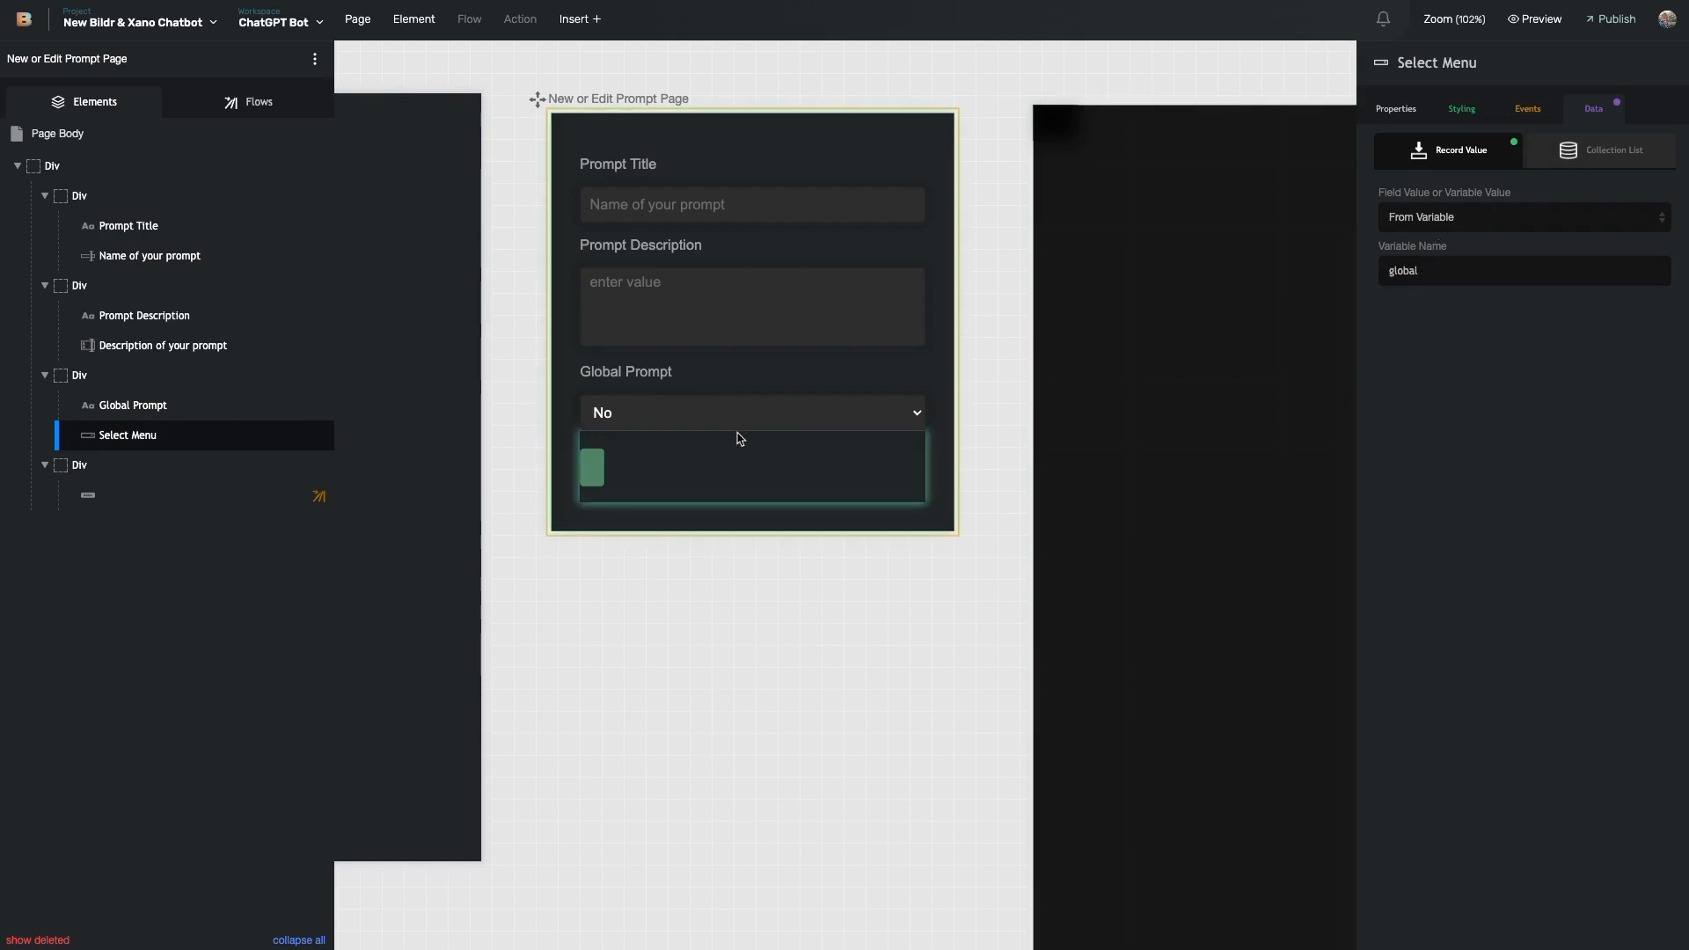
left_click(1396, 109)
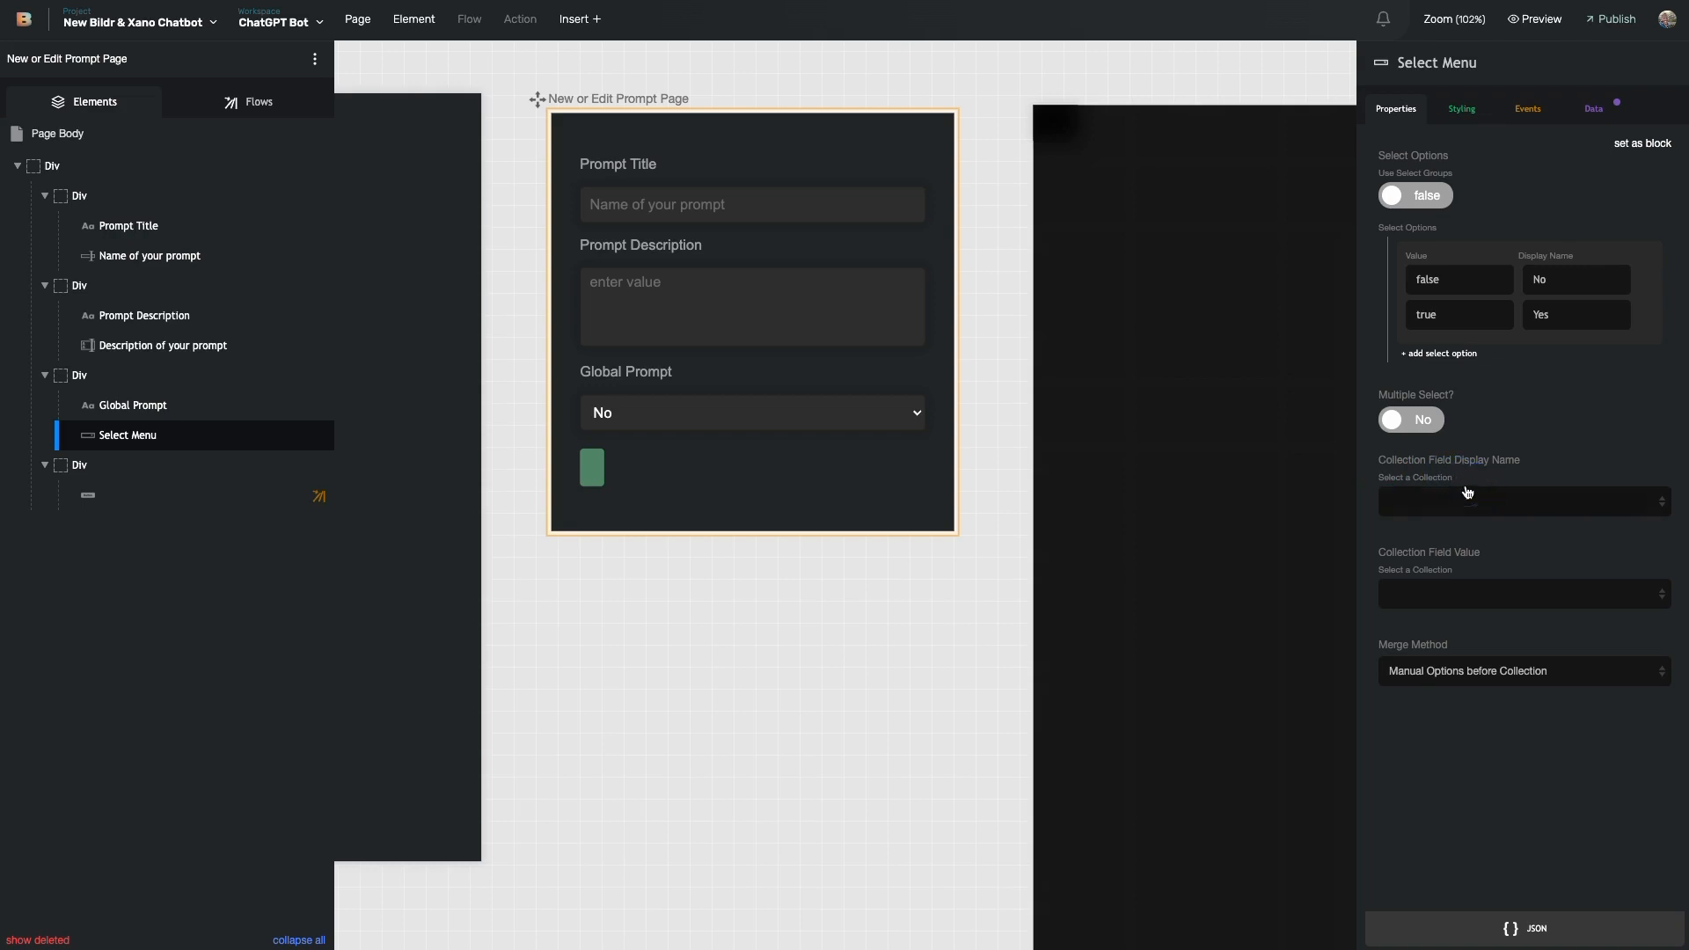
triple_click(1392, 551)
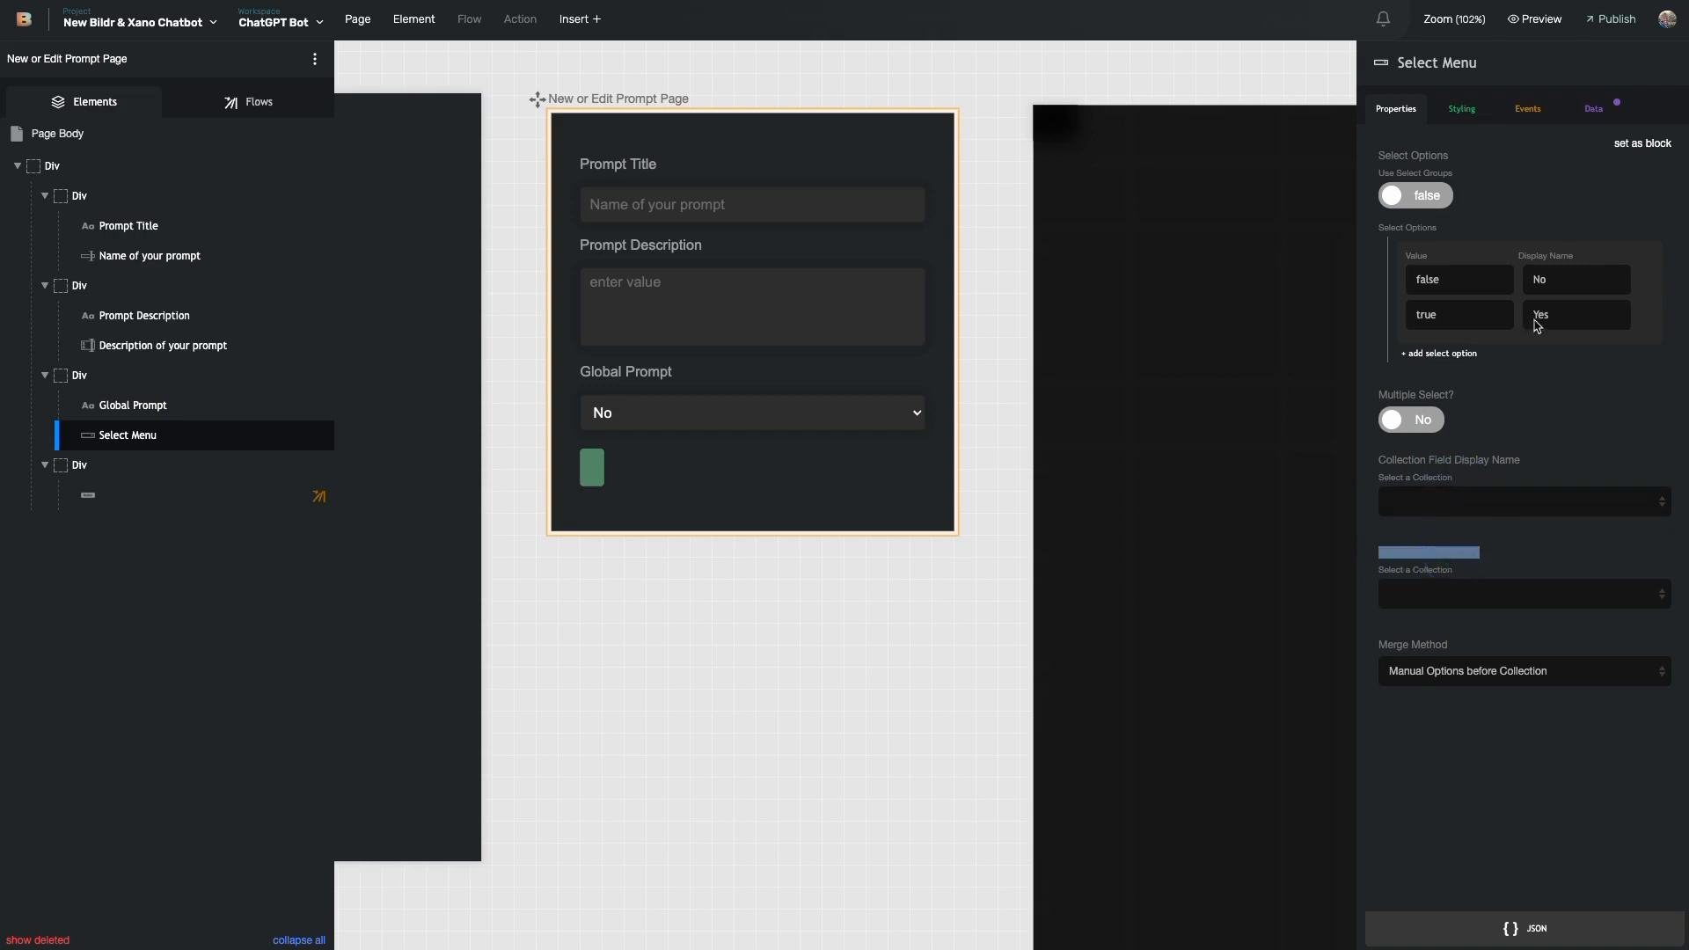
left_click(1416, 528)
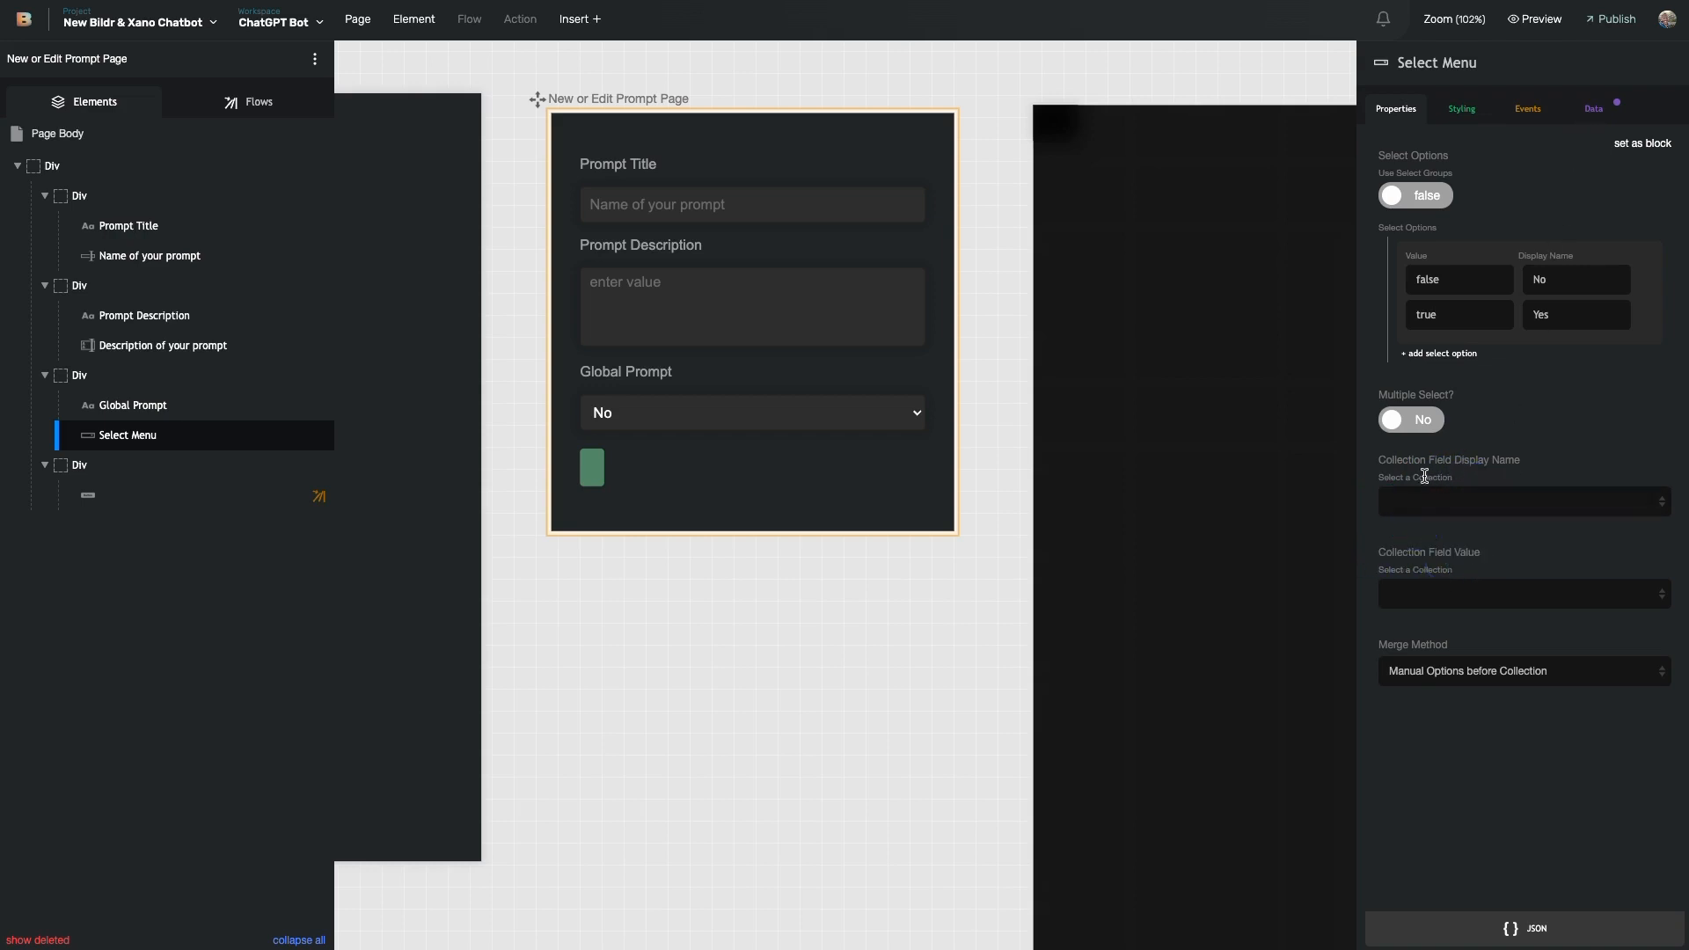
left_click(1427, 500)
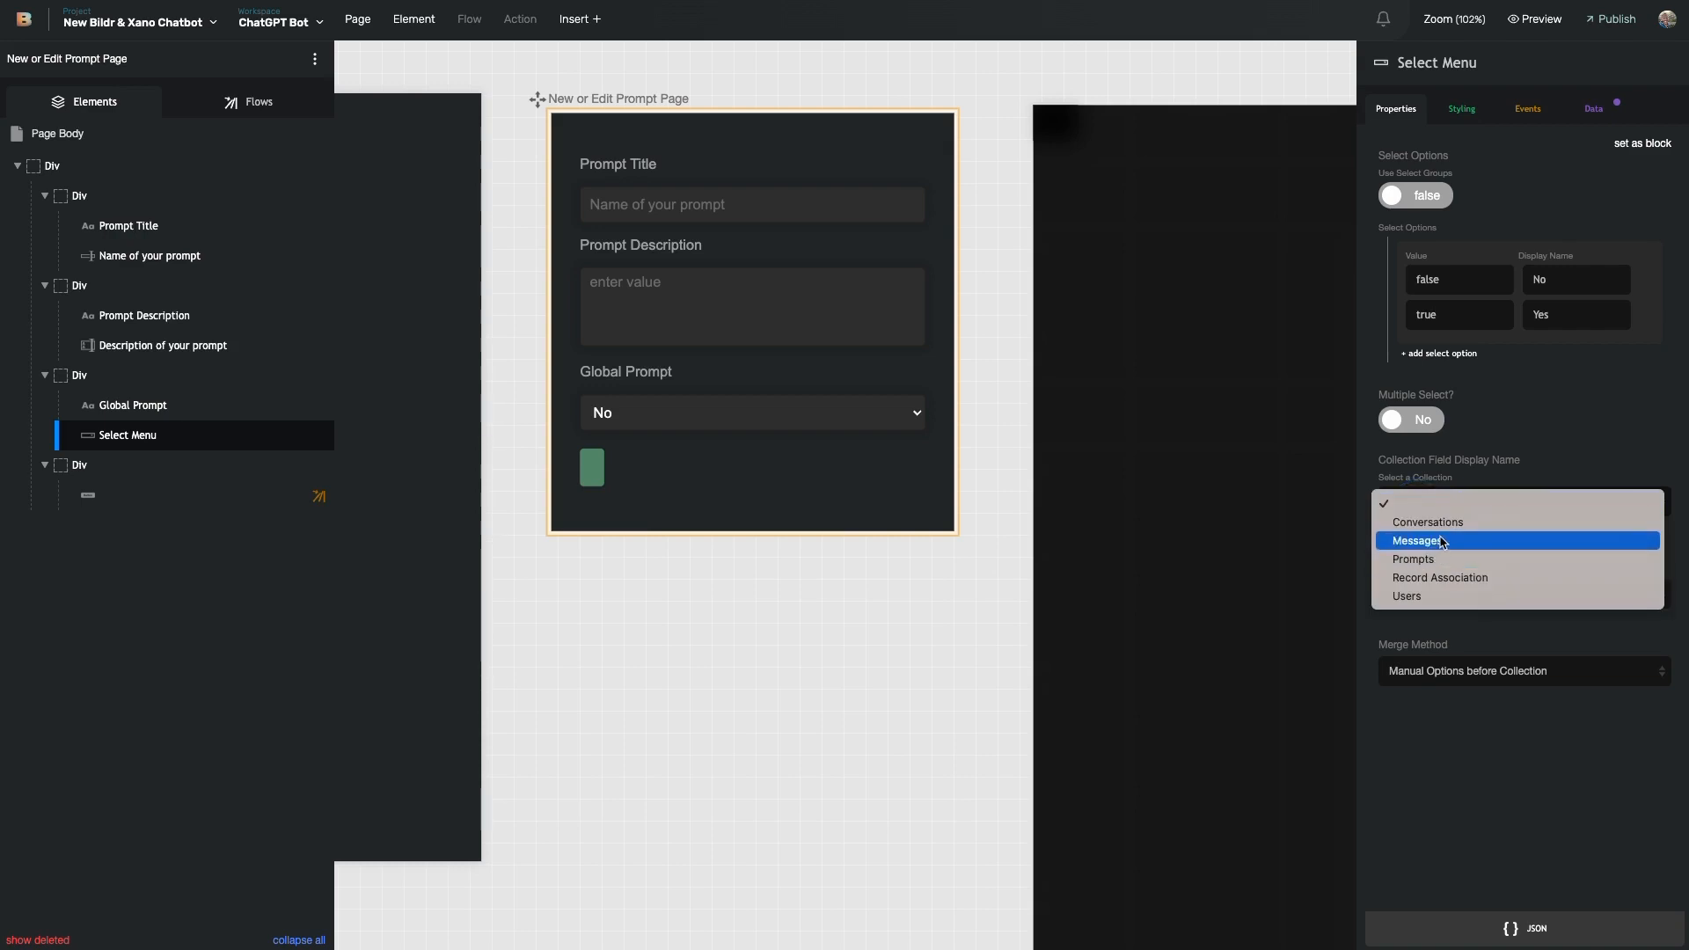
left_click(1477, 458)
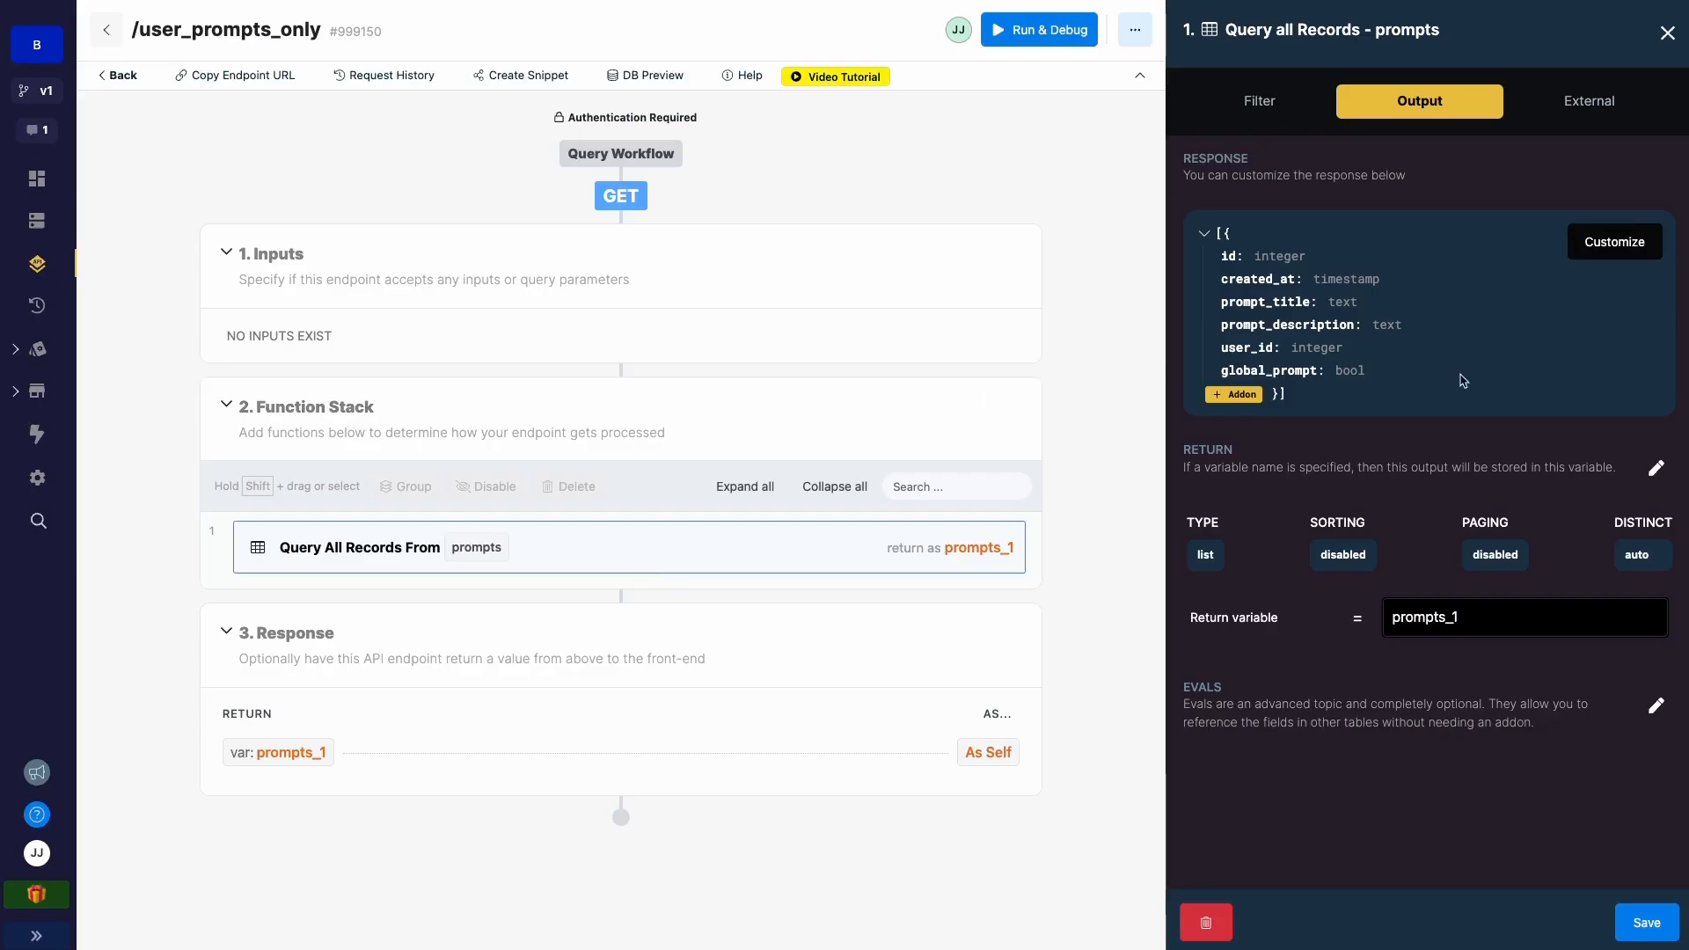
- Confirm global_prompt is a bool in the Query All Records output and return to Bildr
left_click_drag(1224, 370, 1368, 369)
left_click(1370, 373)
left_click(140, 0)
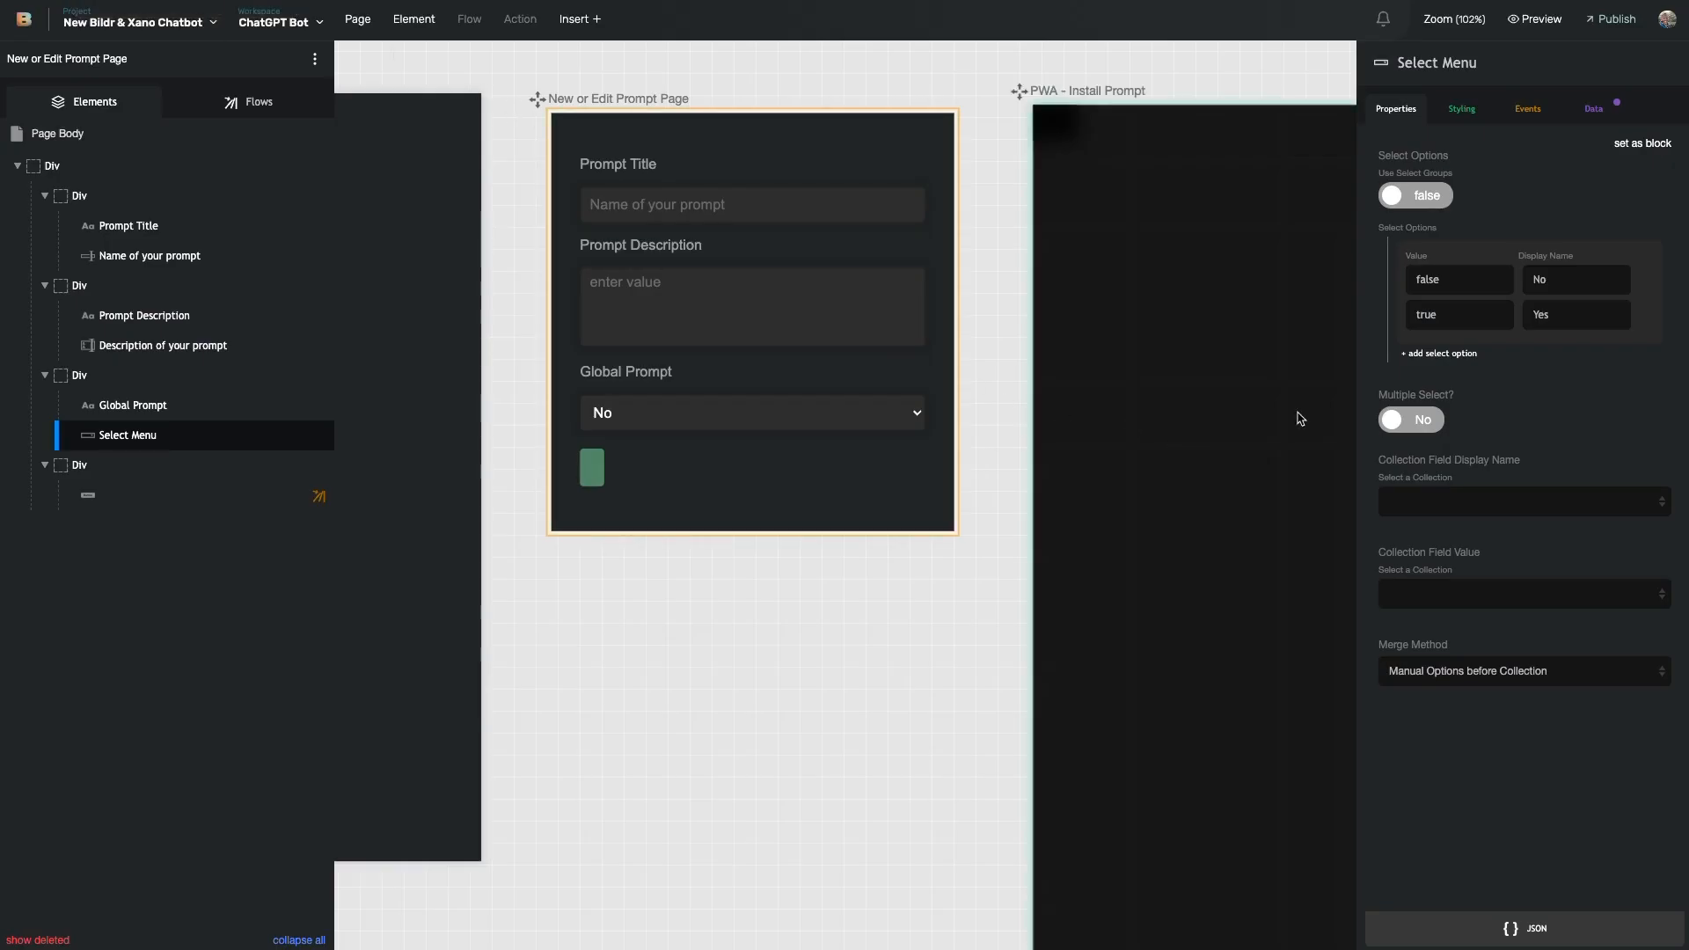
double_click(1432, 279)
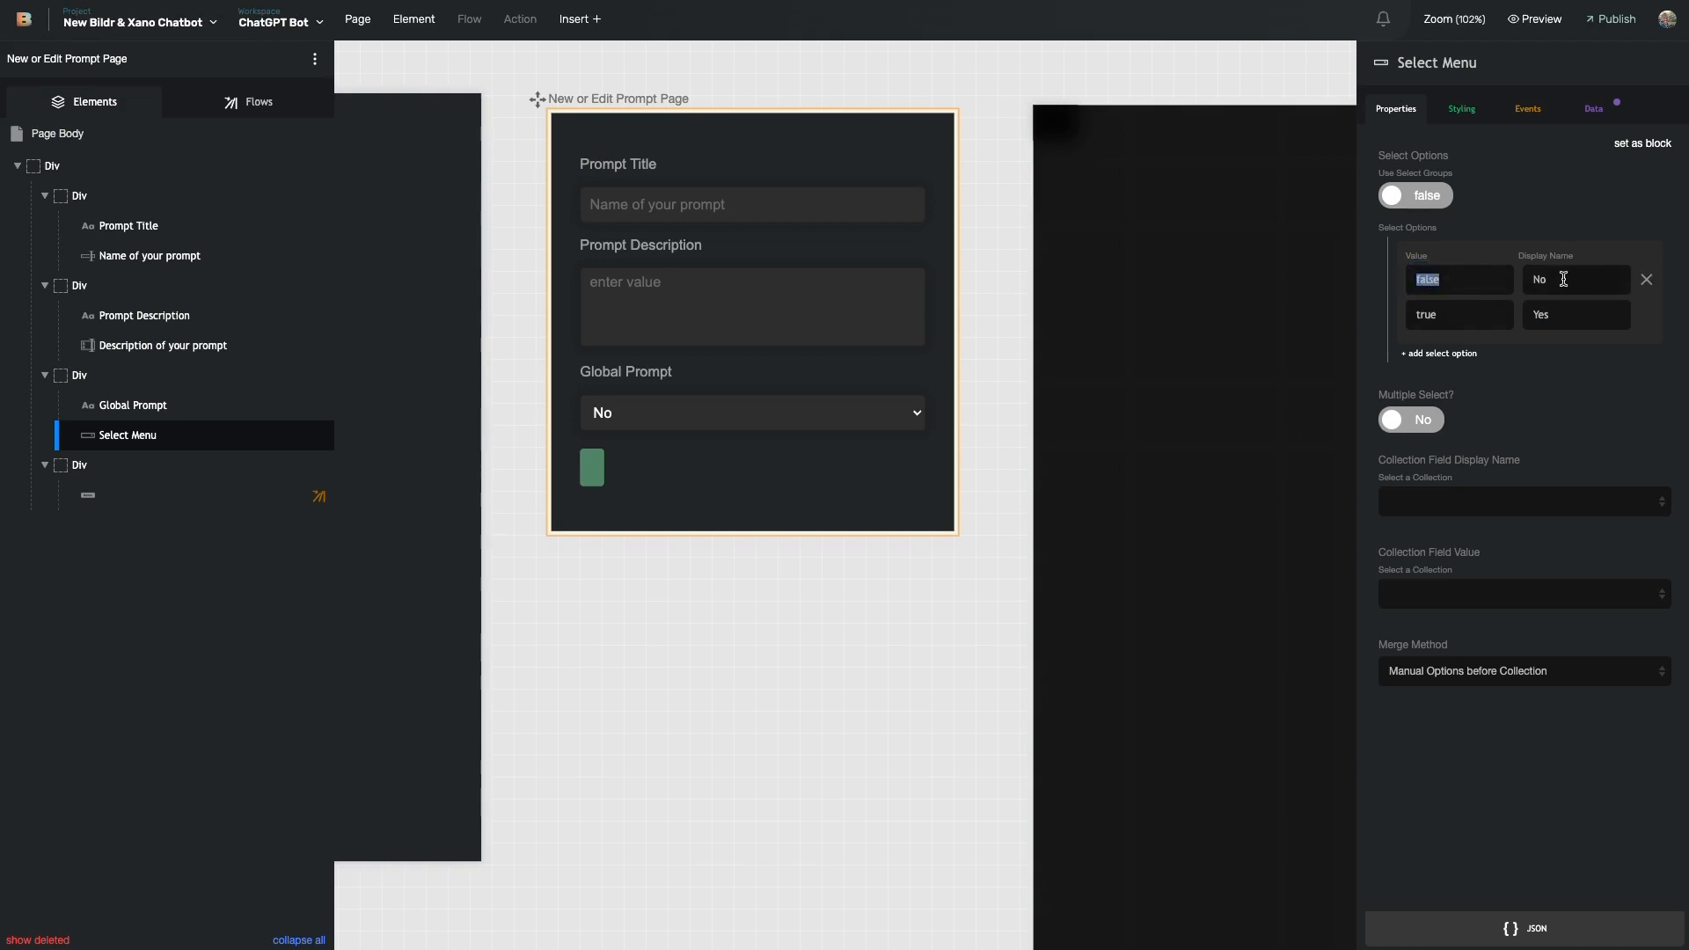
double_click(1438, 313)
left_click(1563, 306)
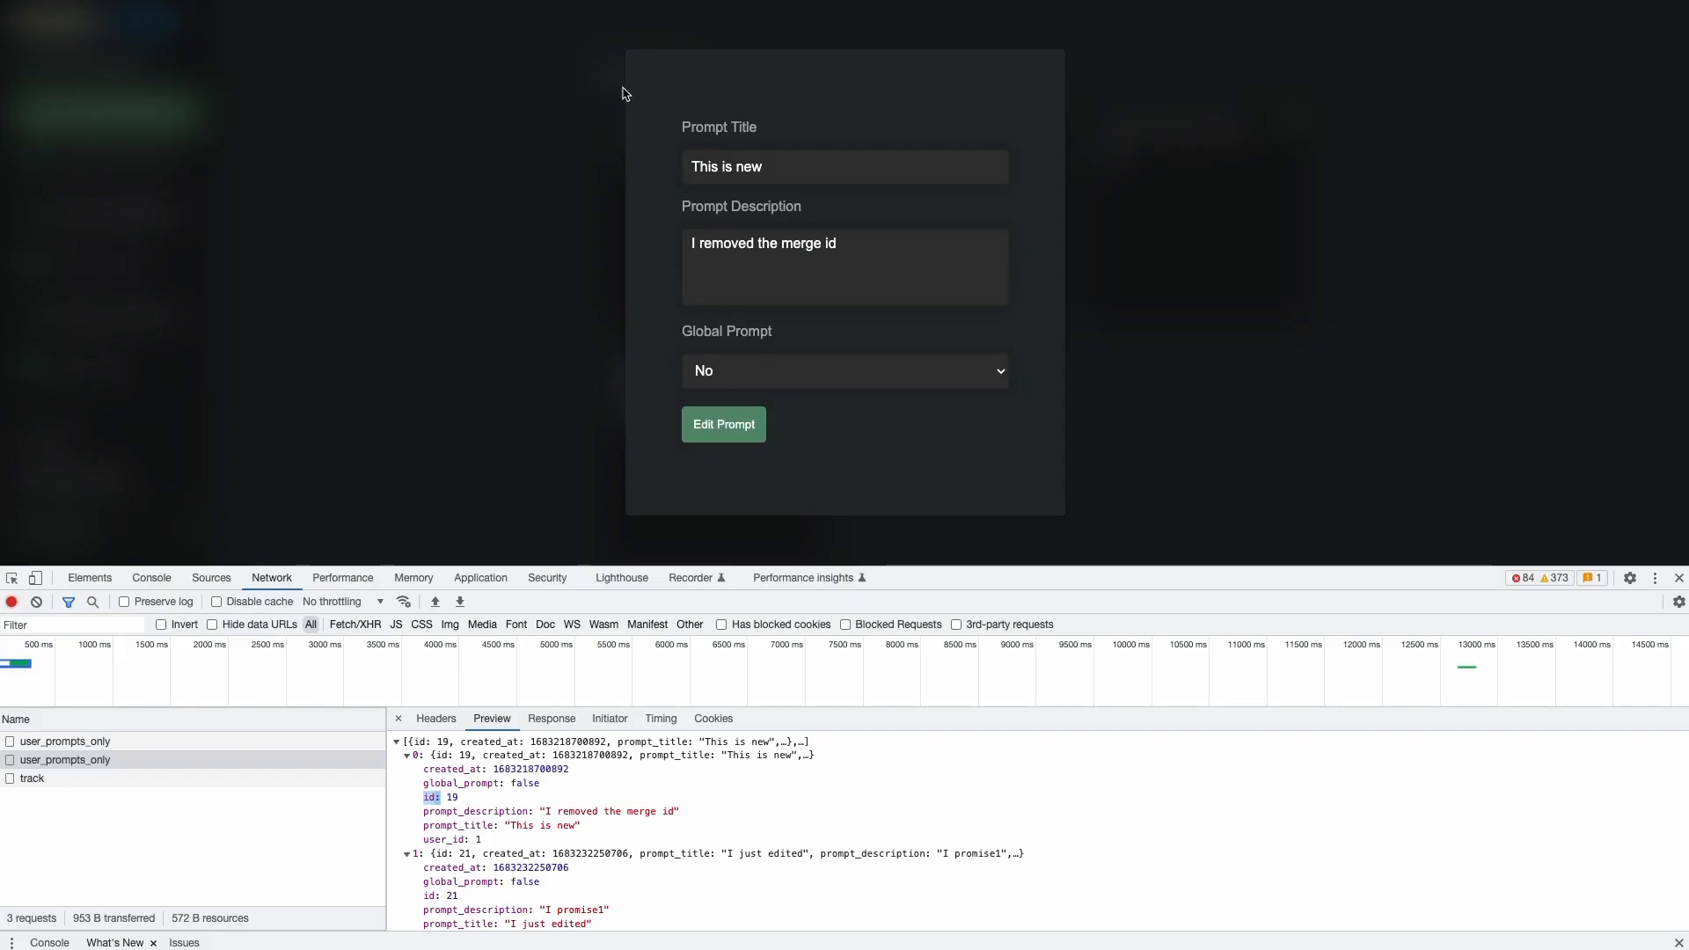
- Edit the saved prompt, set Global Prompt to Yes and save it
left_click(563, 188)
left_click(791, 366)
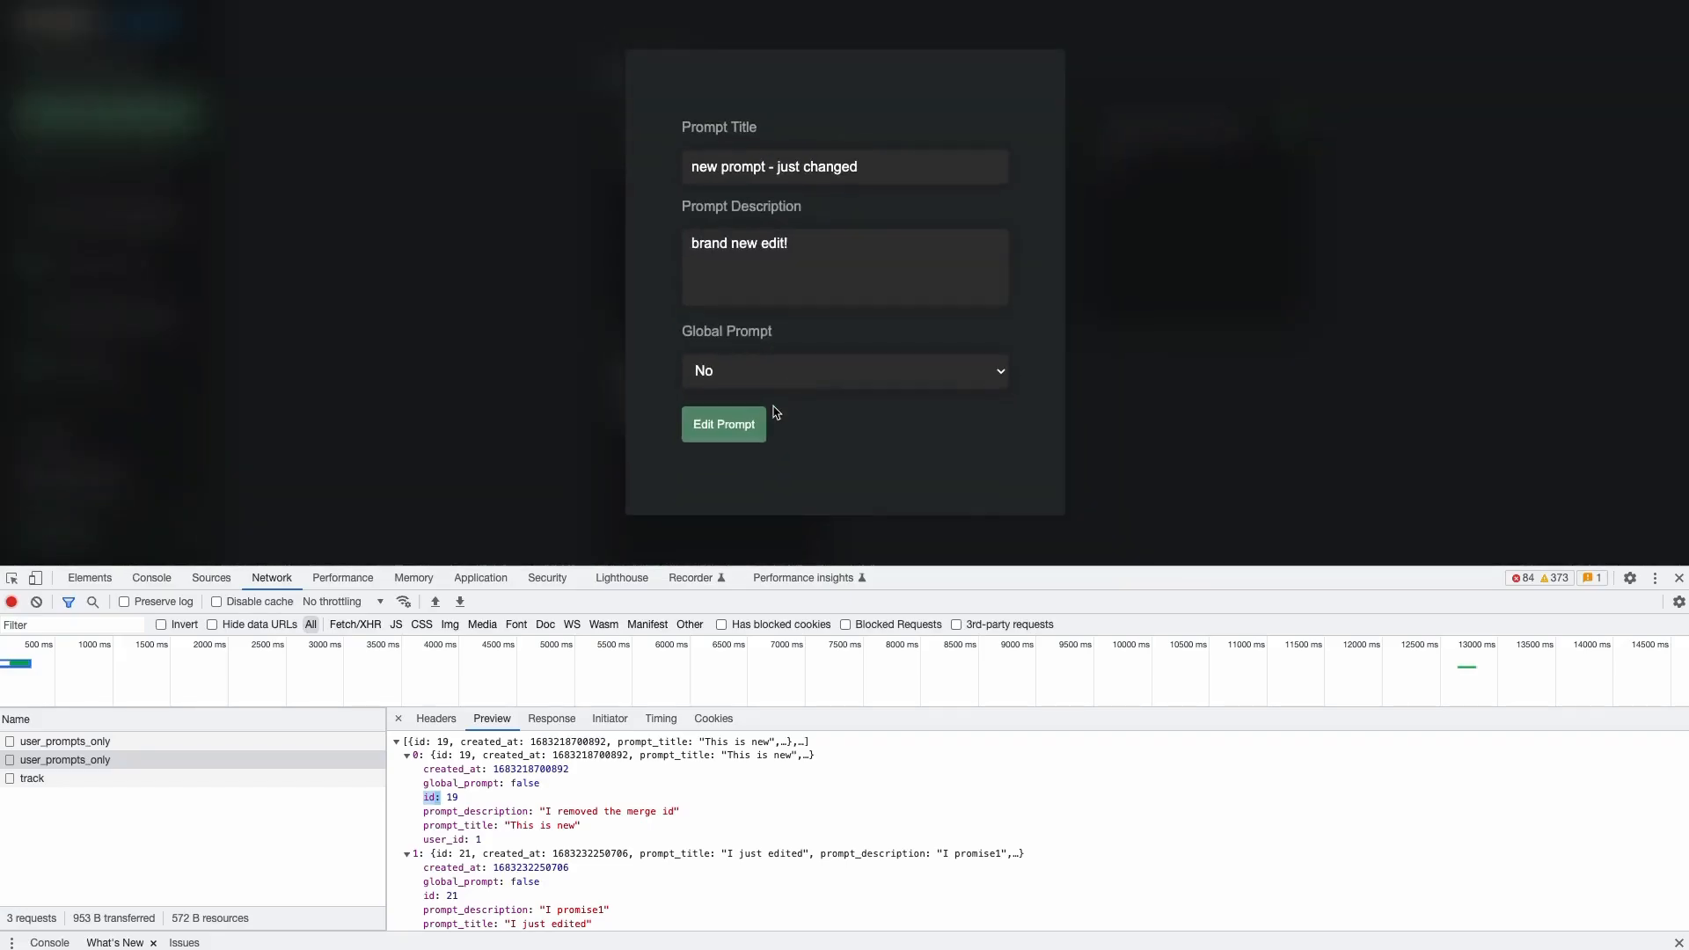
left_click(815, 380)
left_click(803, 393)
left_click(738, 428)
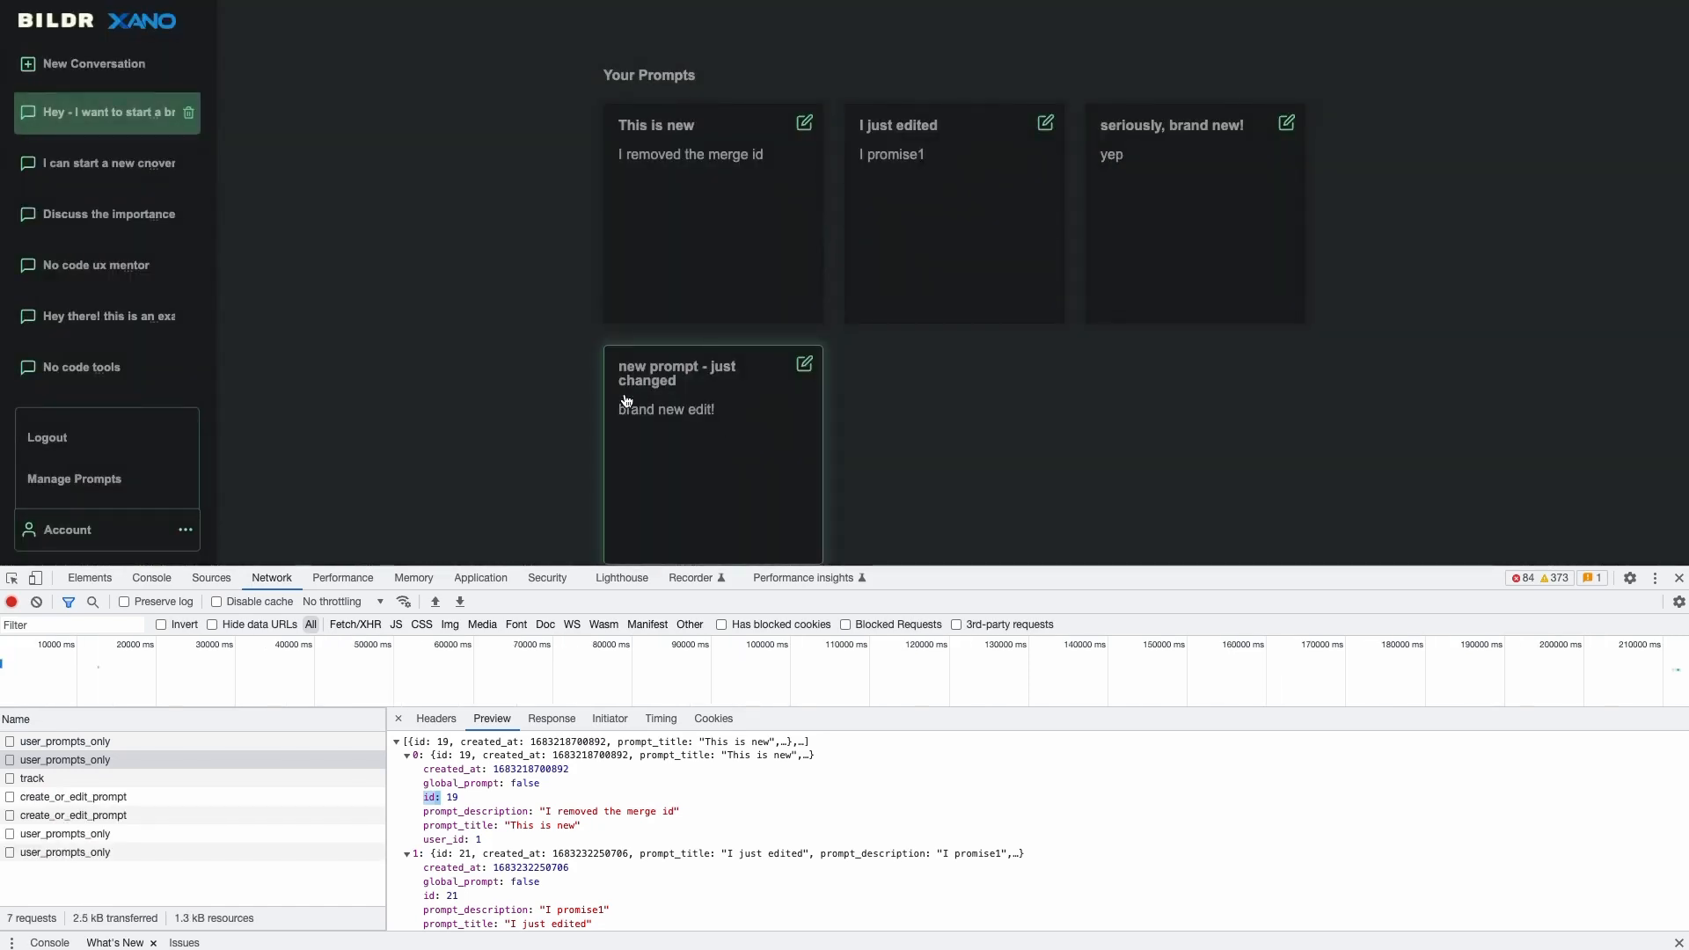
- Reopen 'new prompt - just changed', set Global Prompt back to No and save again
scroll(668, 370, "down", 1)
left_click(807, 245)
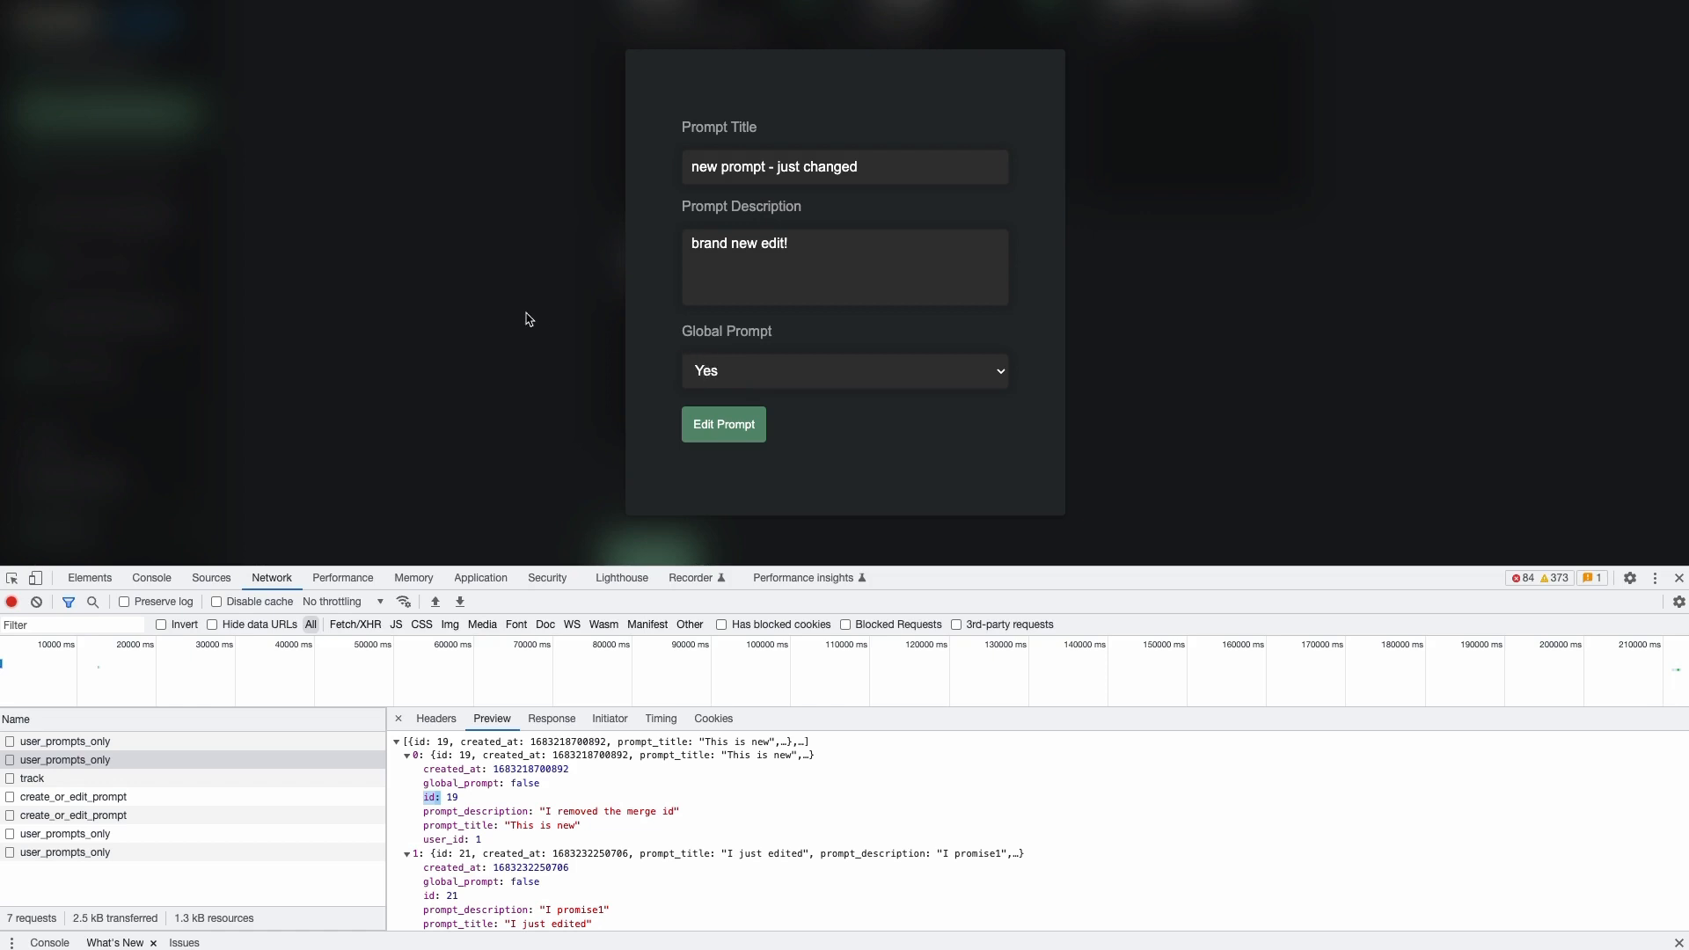
left_click(714, 365)
left_click(717, 376)
left_click(723, 425)
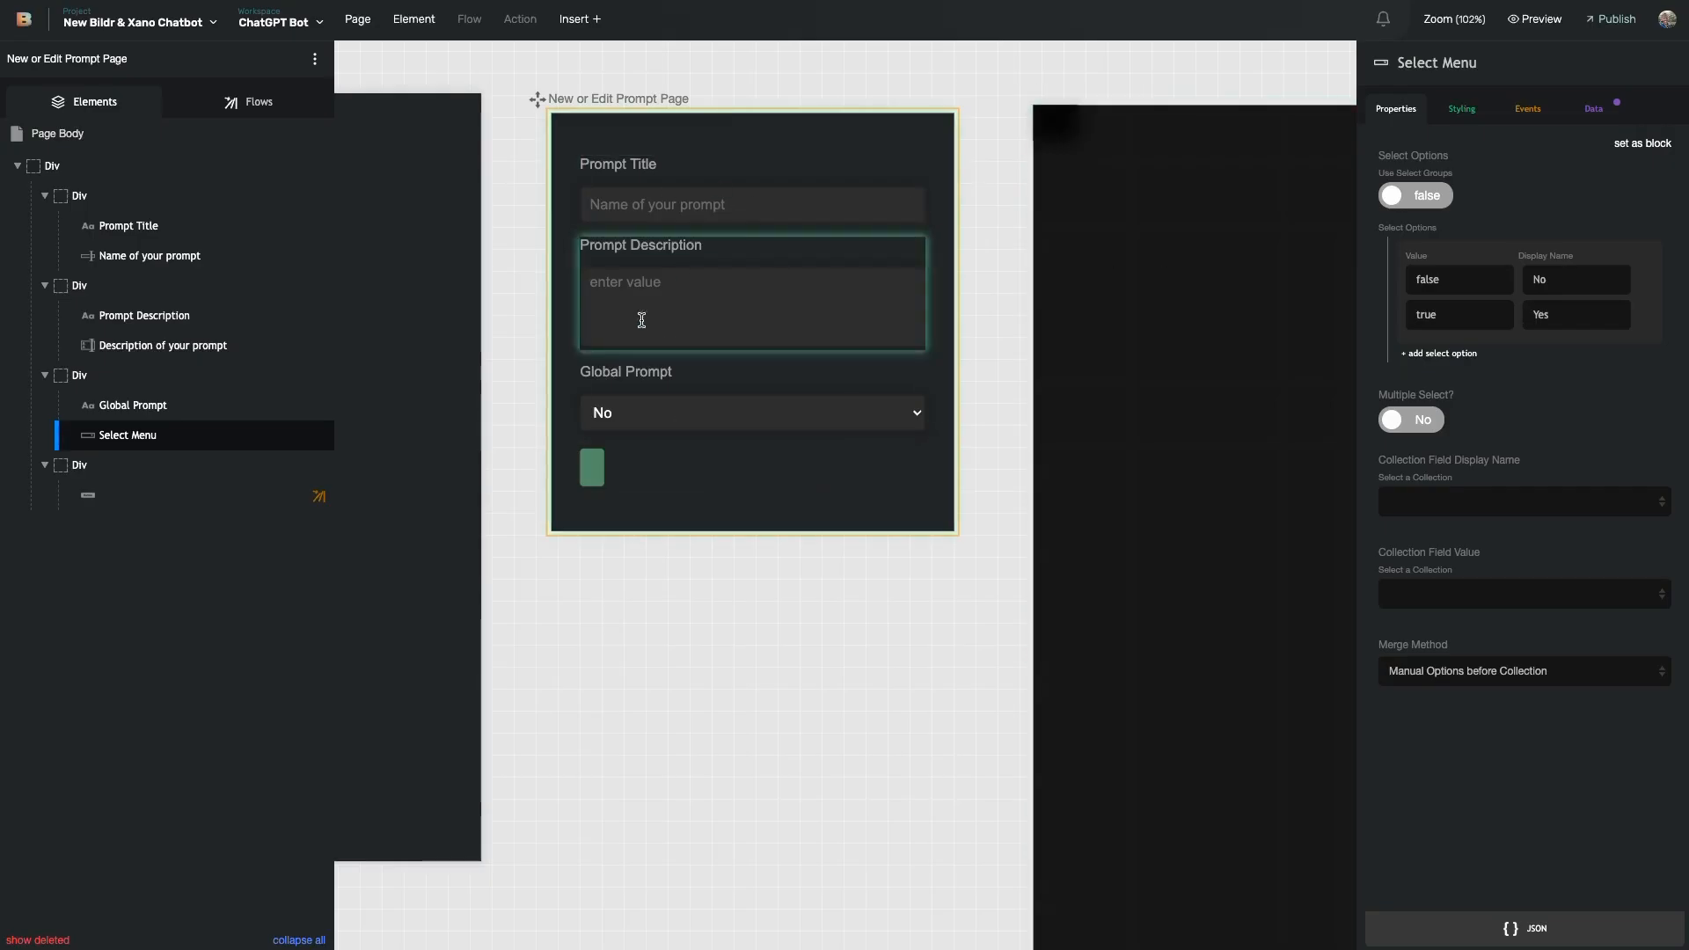
- Open the submit button's click-event flow and scroll through its title, description, global_prompt and prompt_id body
left_click(151, 495)
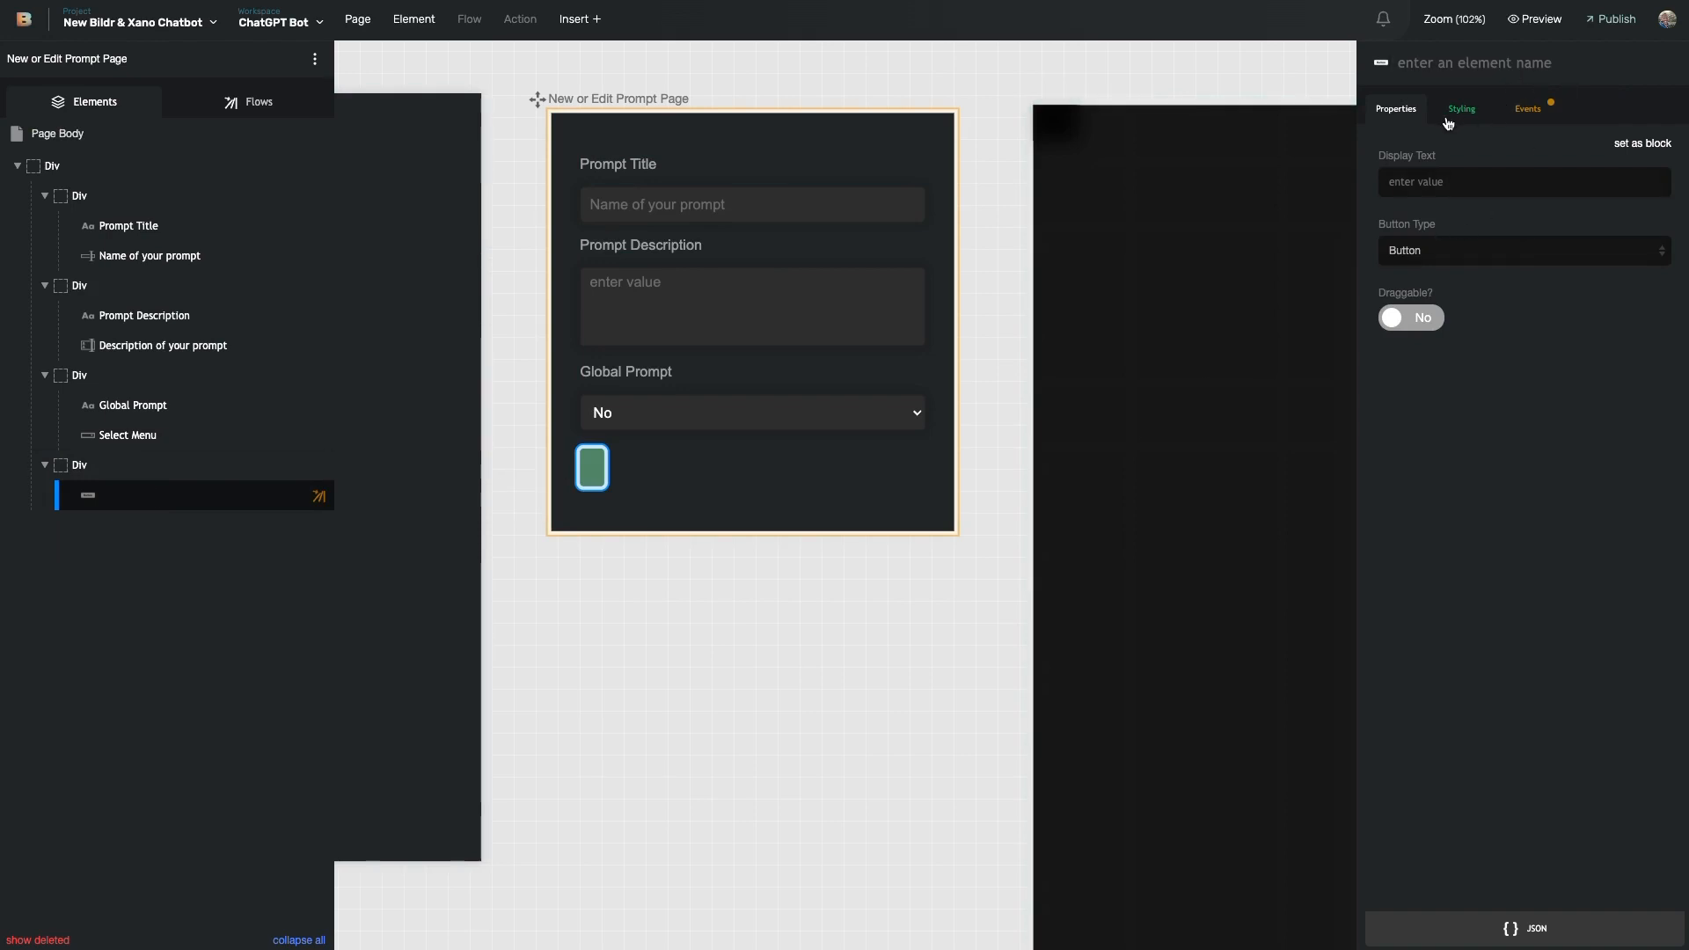
left_click(1528, 109)
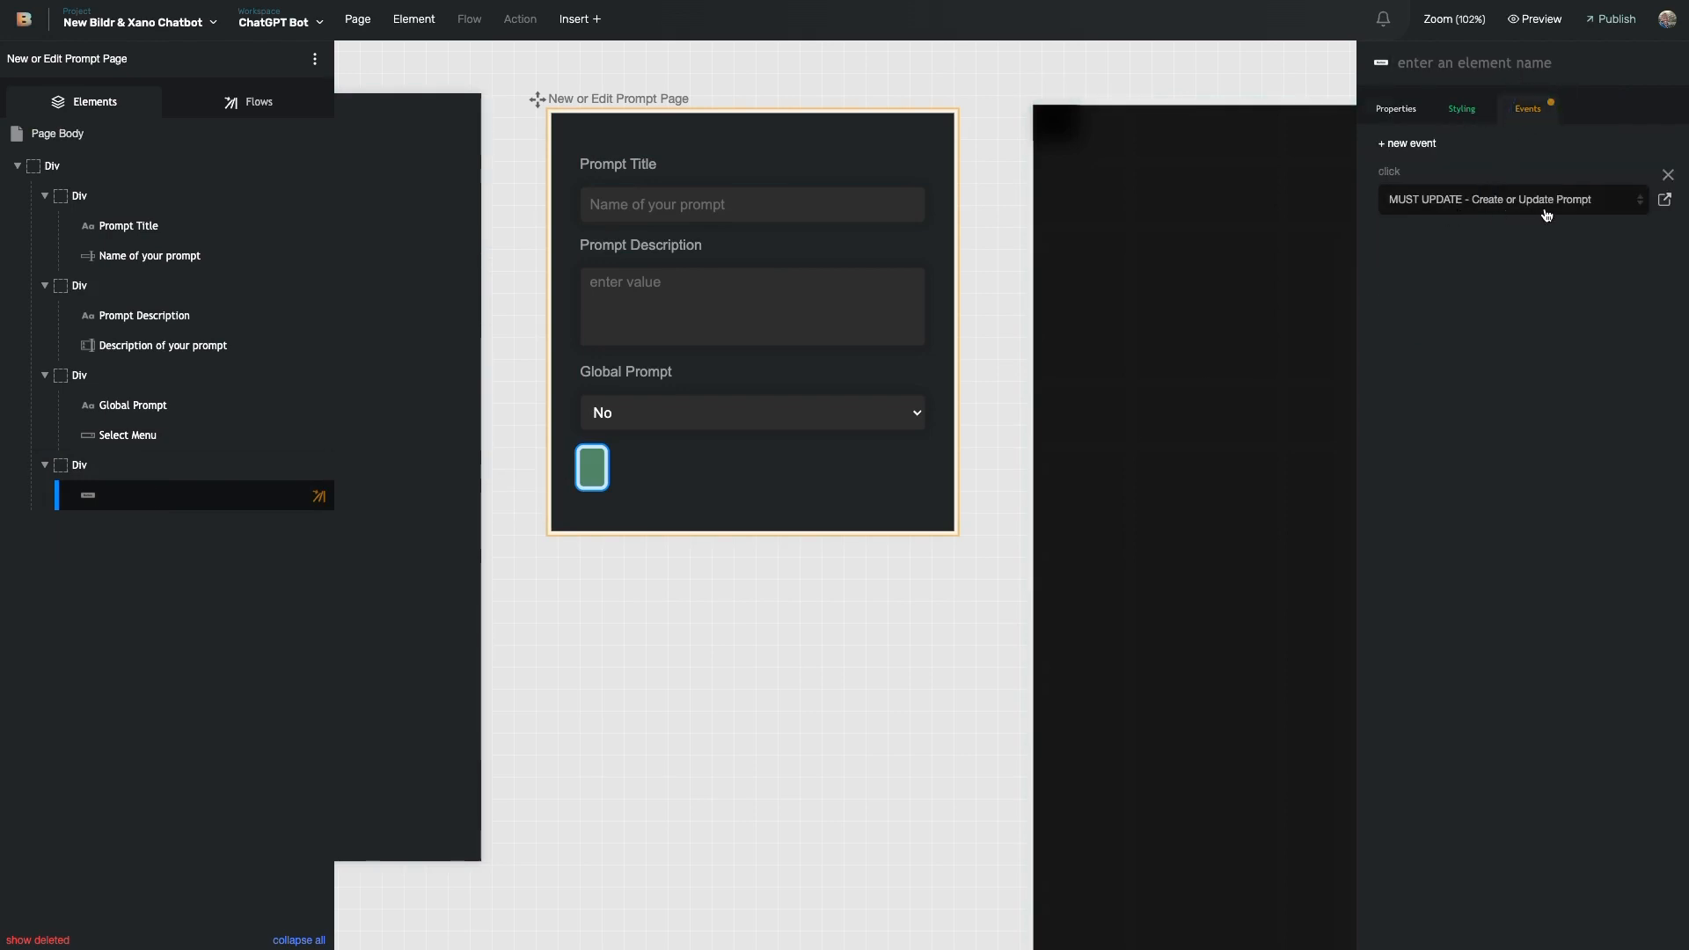
left_click(1663, 209)
left_click(1663, 205)
scroll(1520, 258, "right", 1)
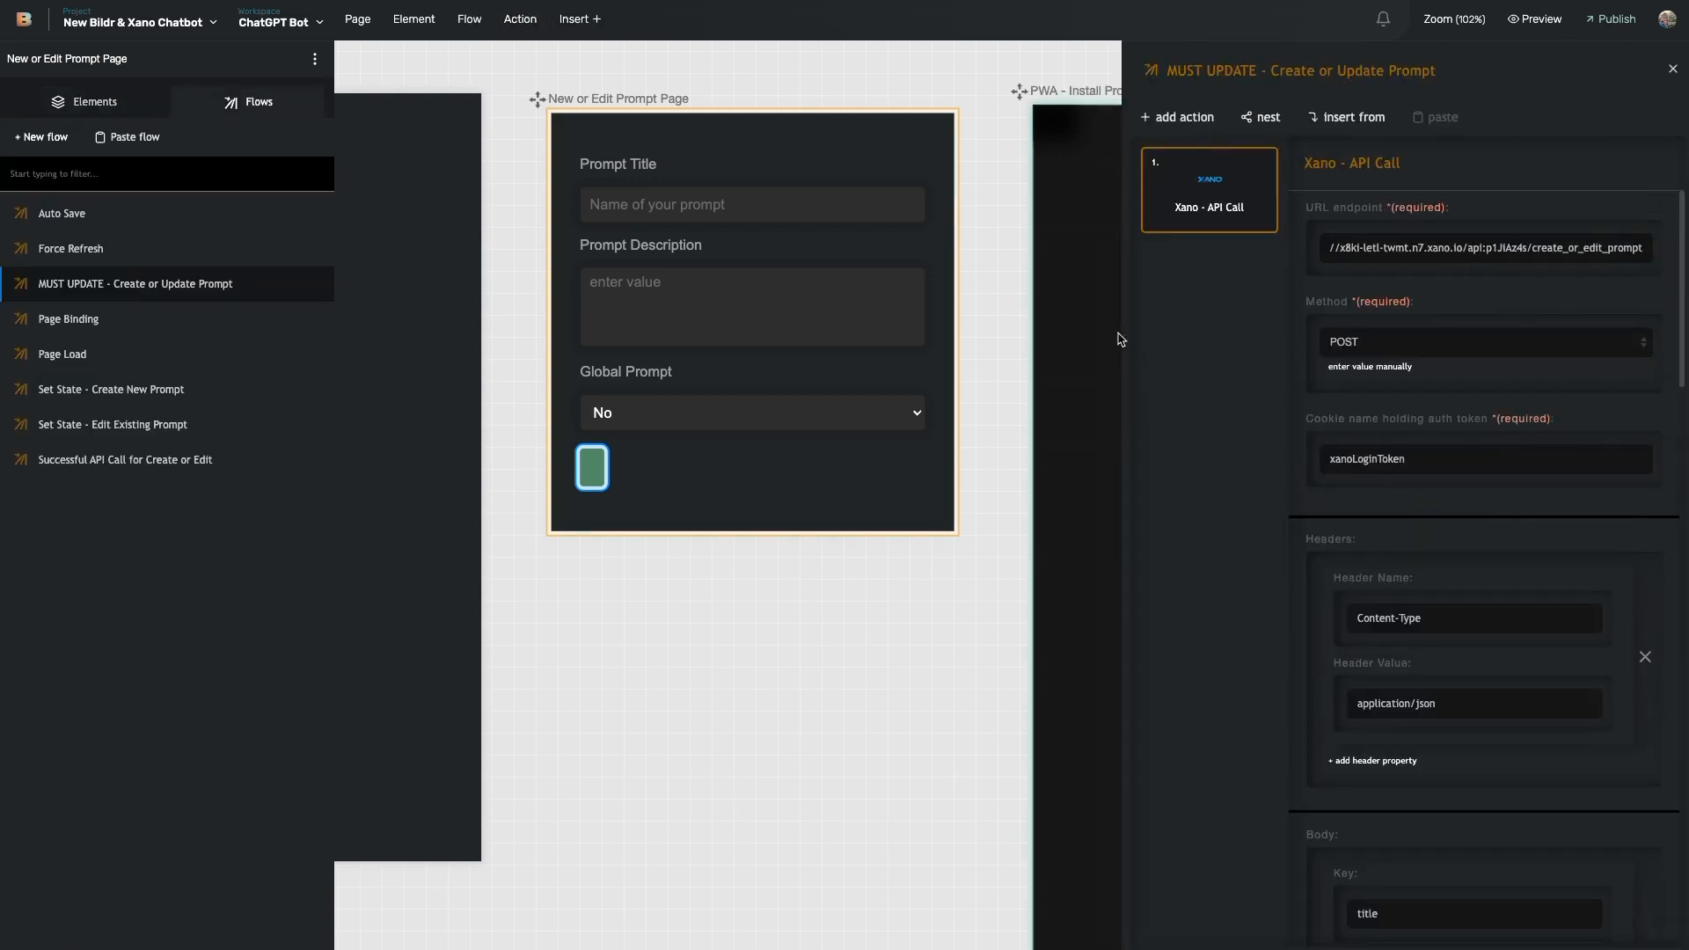
scroll(1420, 534, "down", 5)
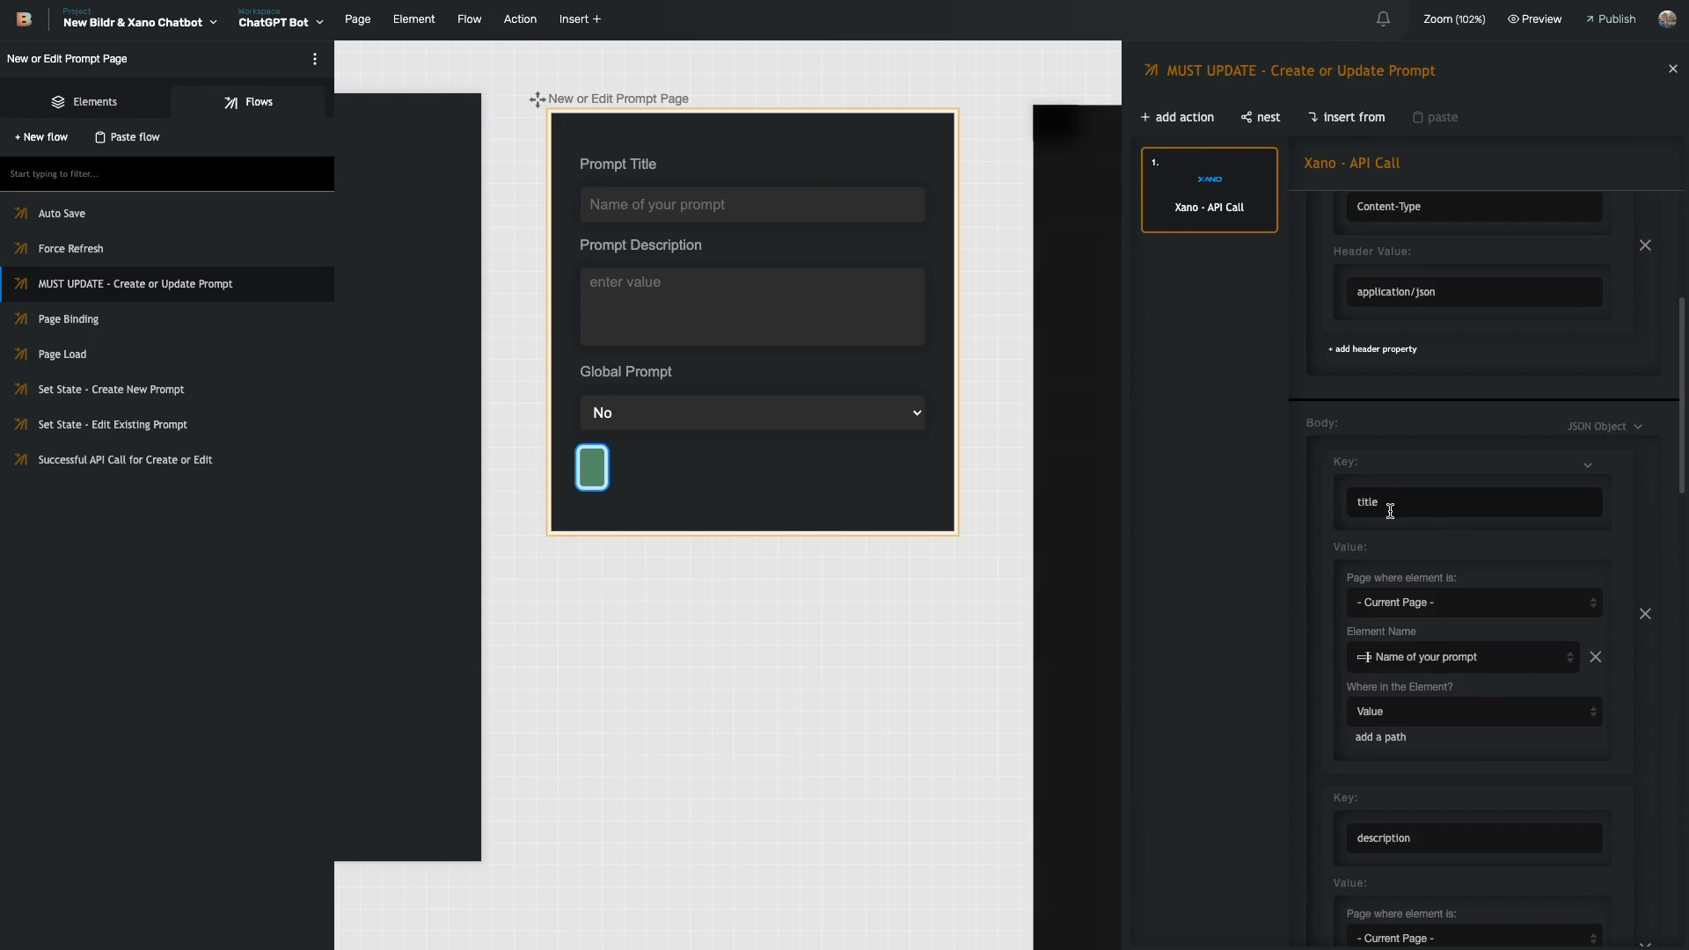
scroll(1390, 511, "down", 1)
scroll(1311, 618, "down", 2)
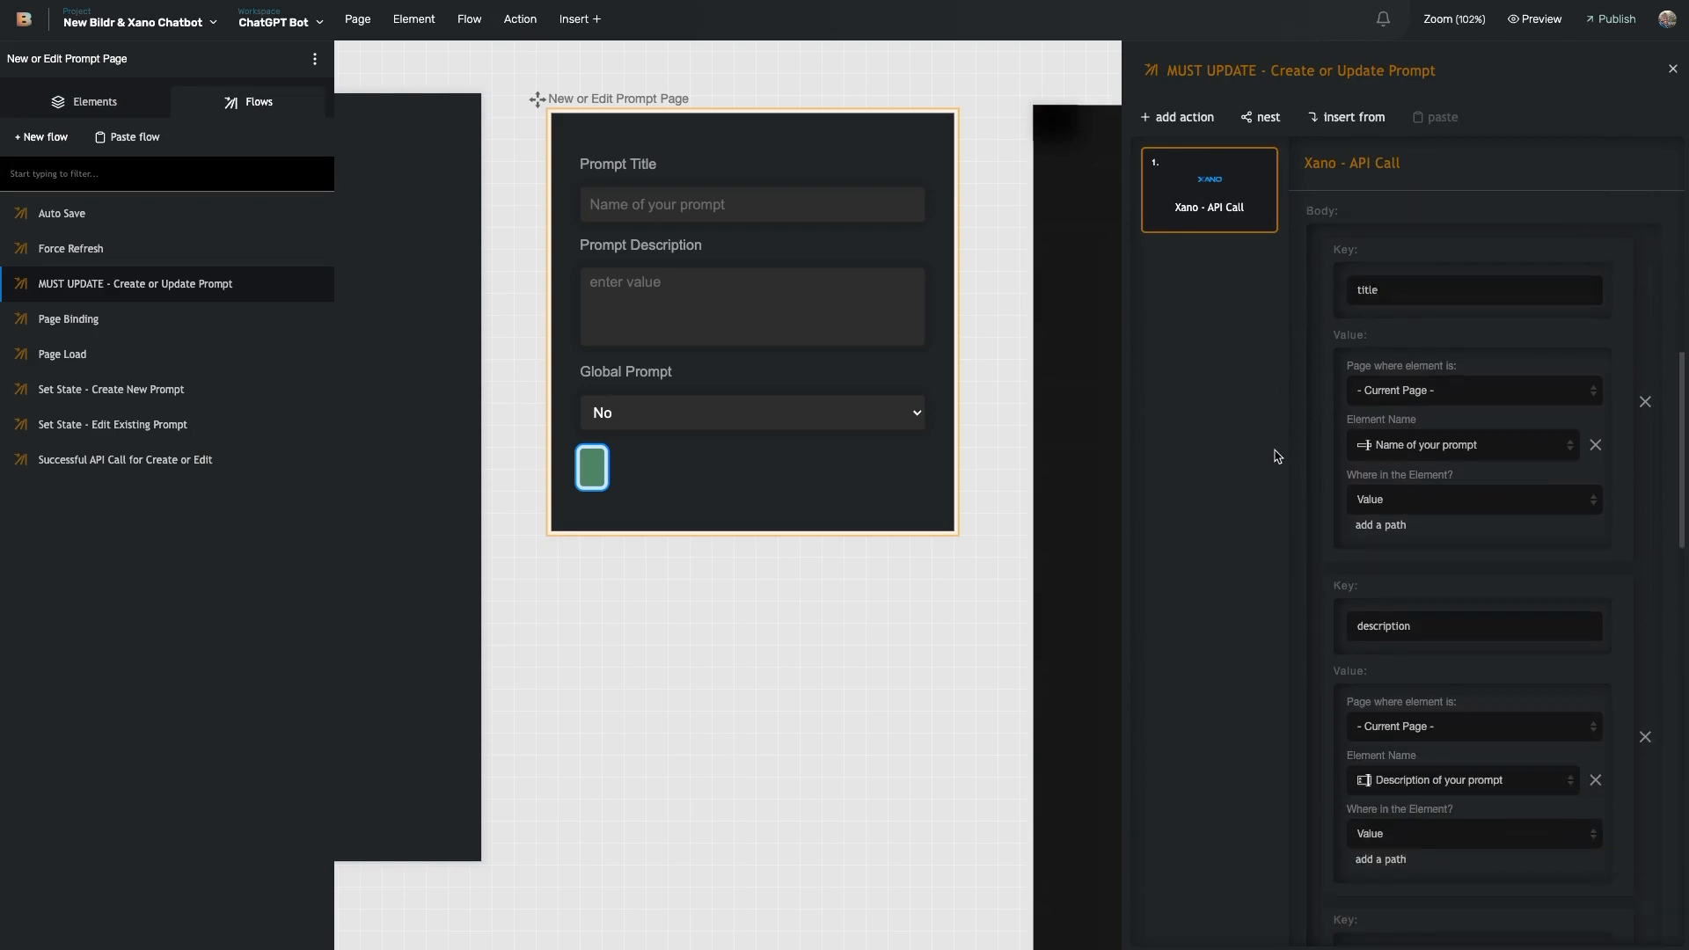
scroll(1399, 629, "down", 3)
scroll(1390, 655, "down", 4)
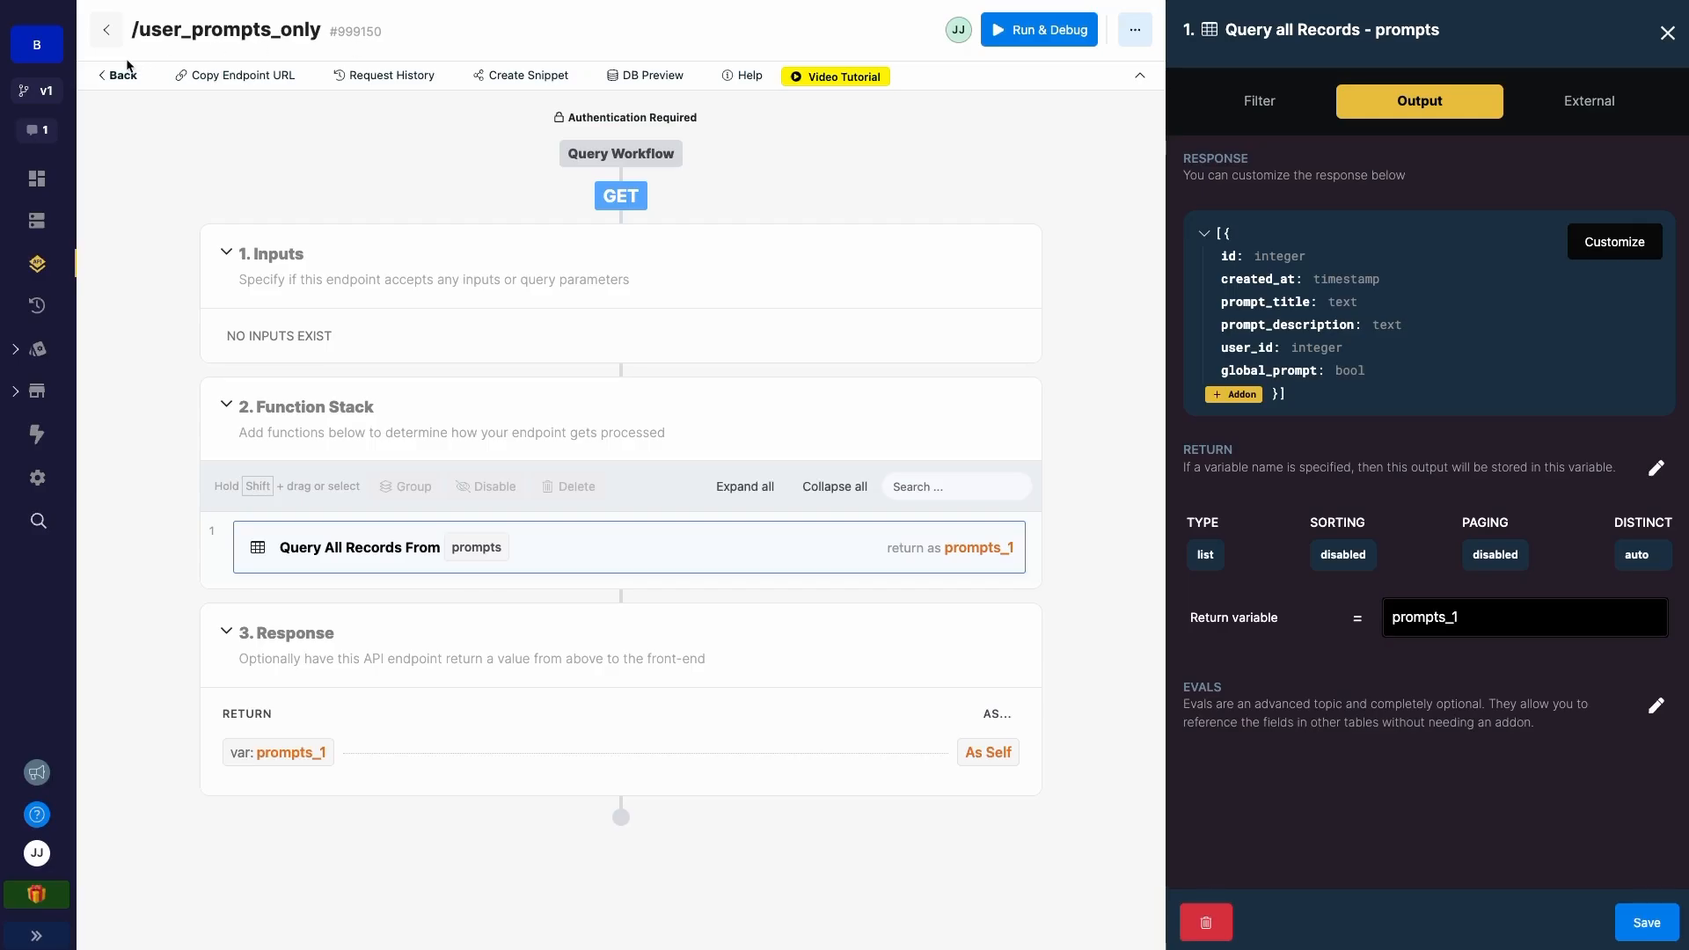
- Go back to the bildr_chat_bot endpoint list and open POST /create_or_edit_prompt
left_click(125, 72)
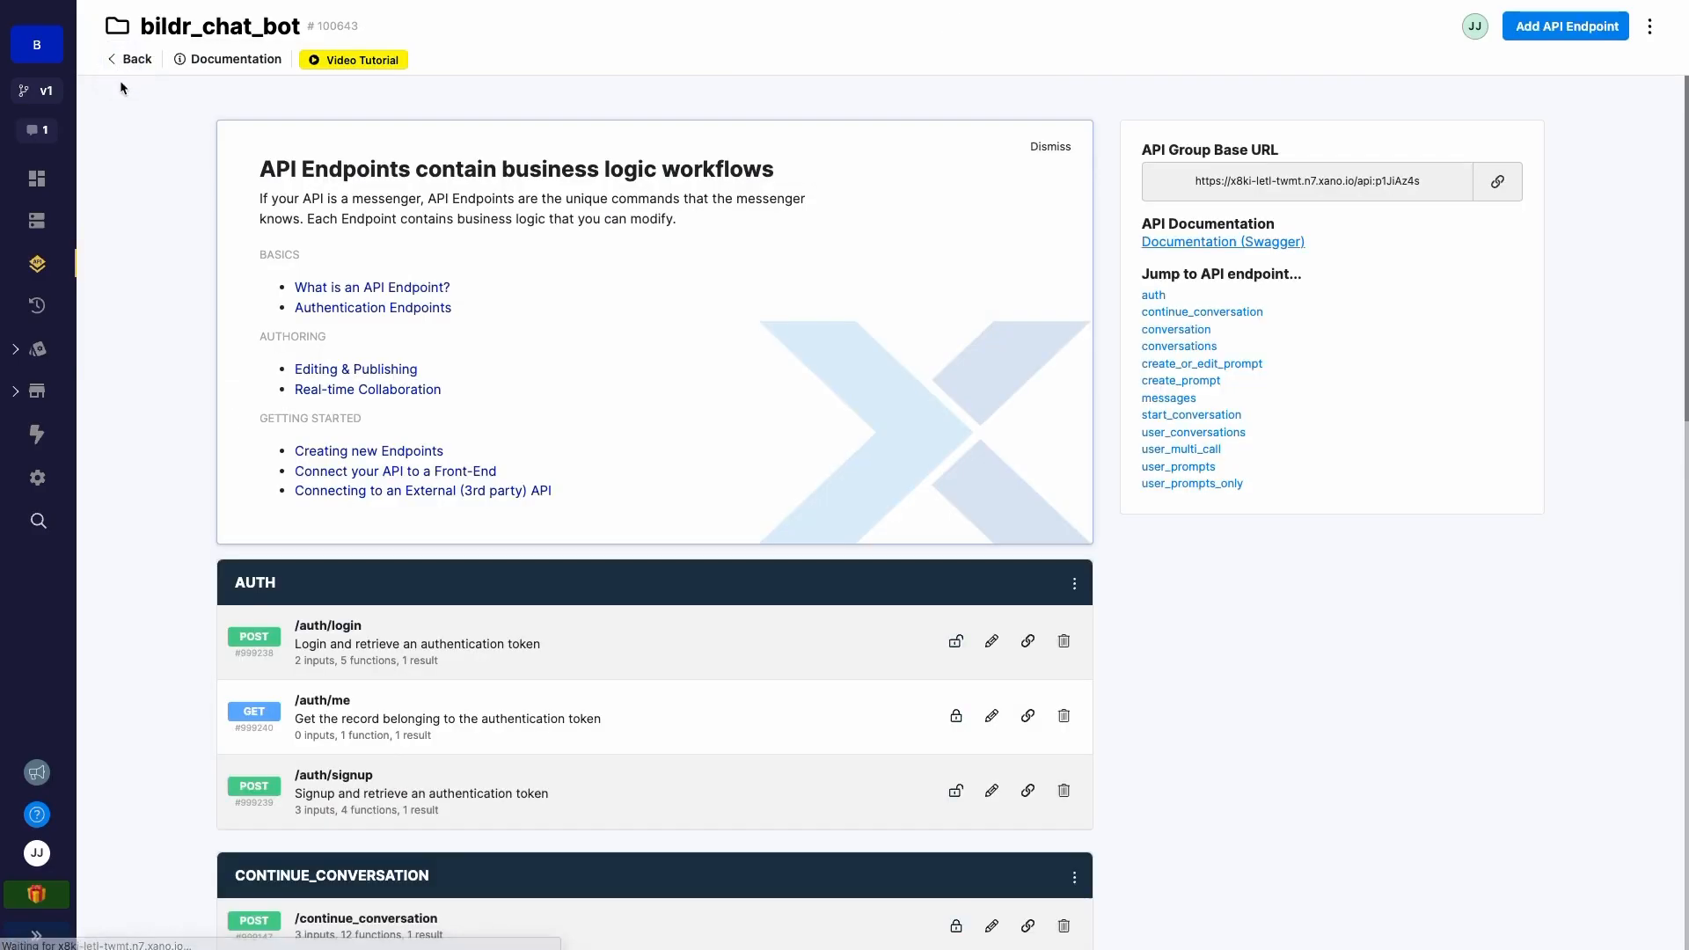
scroll(395, 530, "down", 7)
scroll(395, 531, "down", 4)
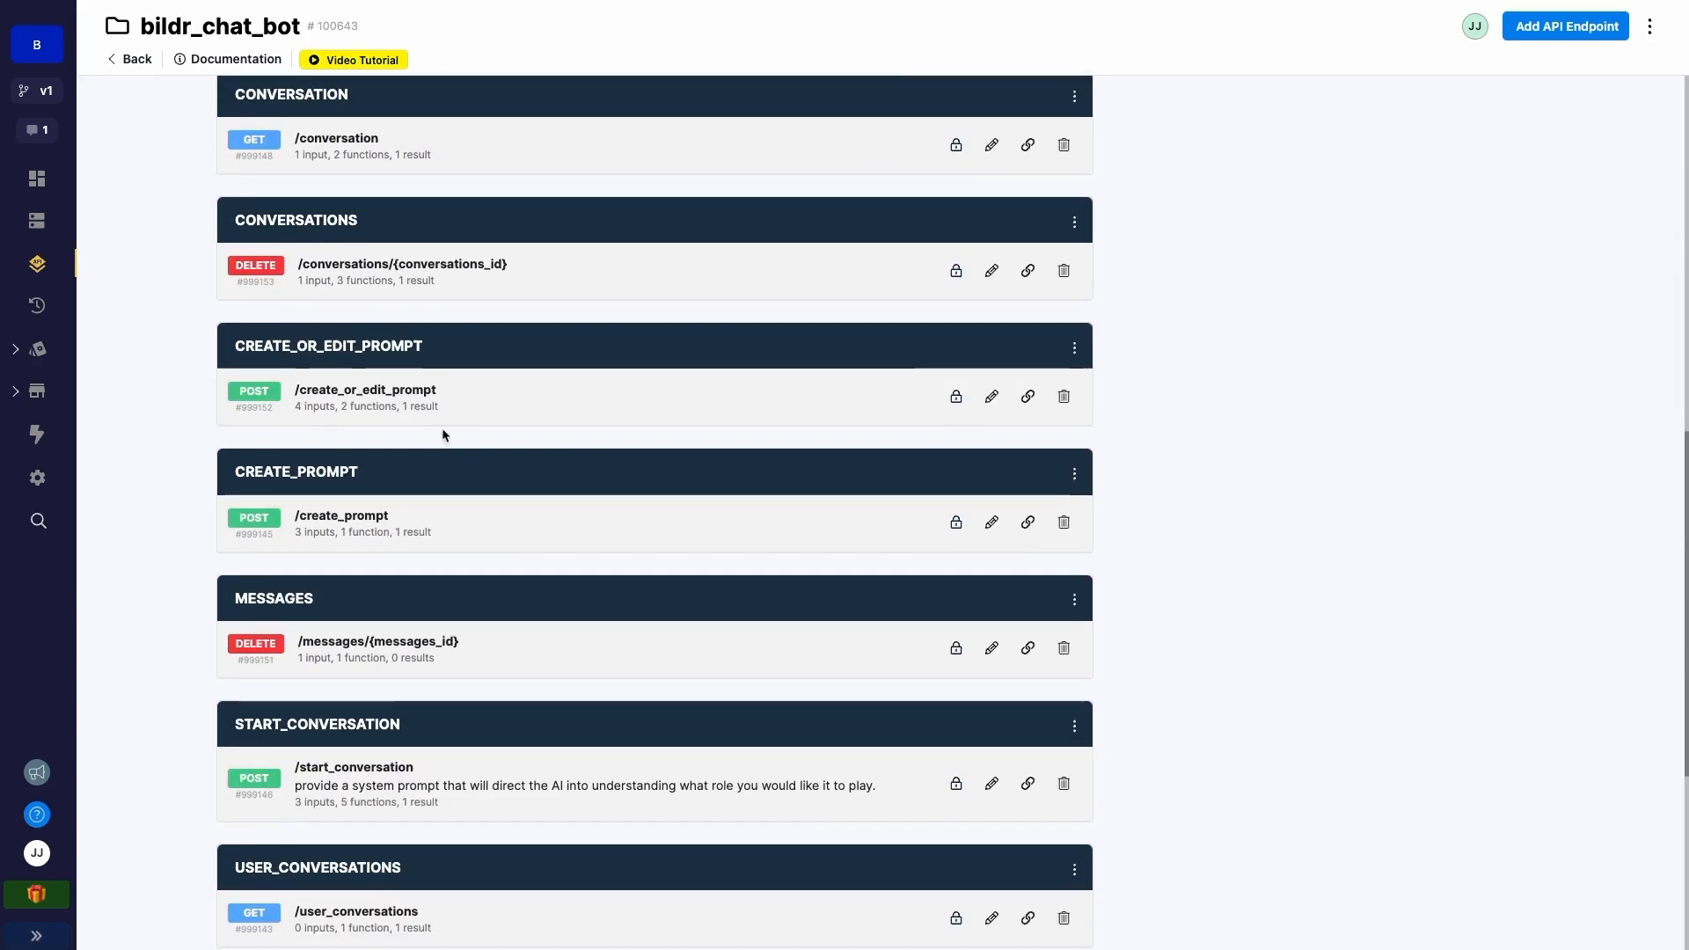
left_click(438, 394)
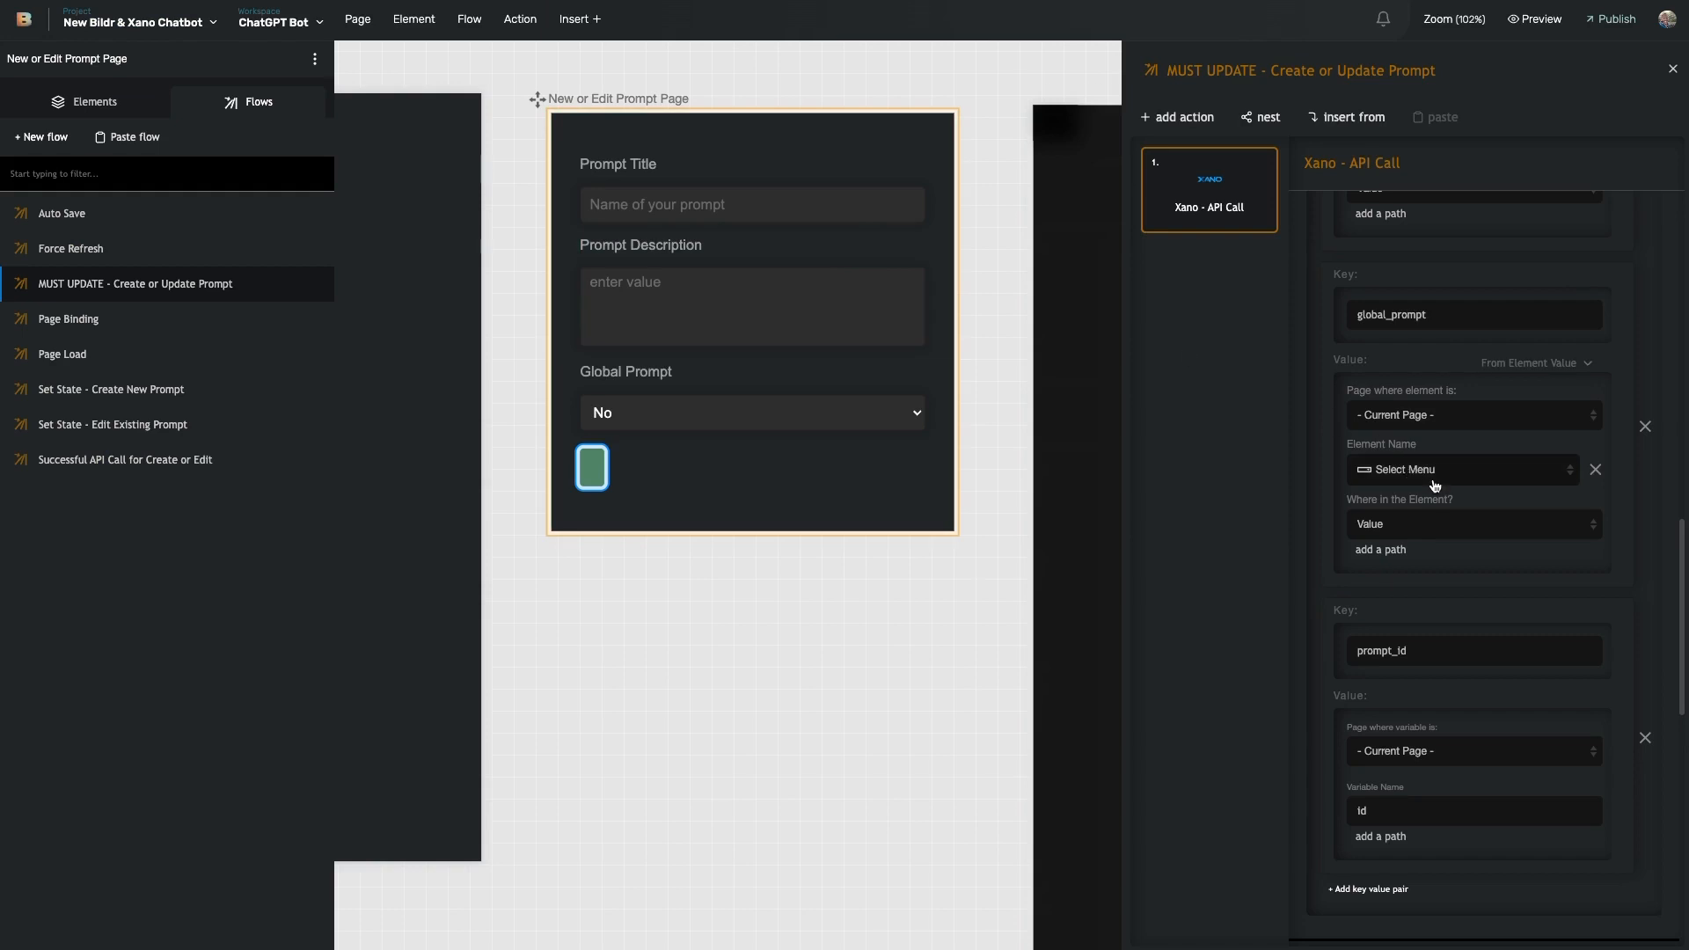
scroll(1418, 477, "up", 8)
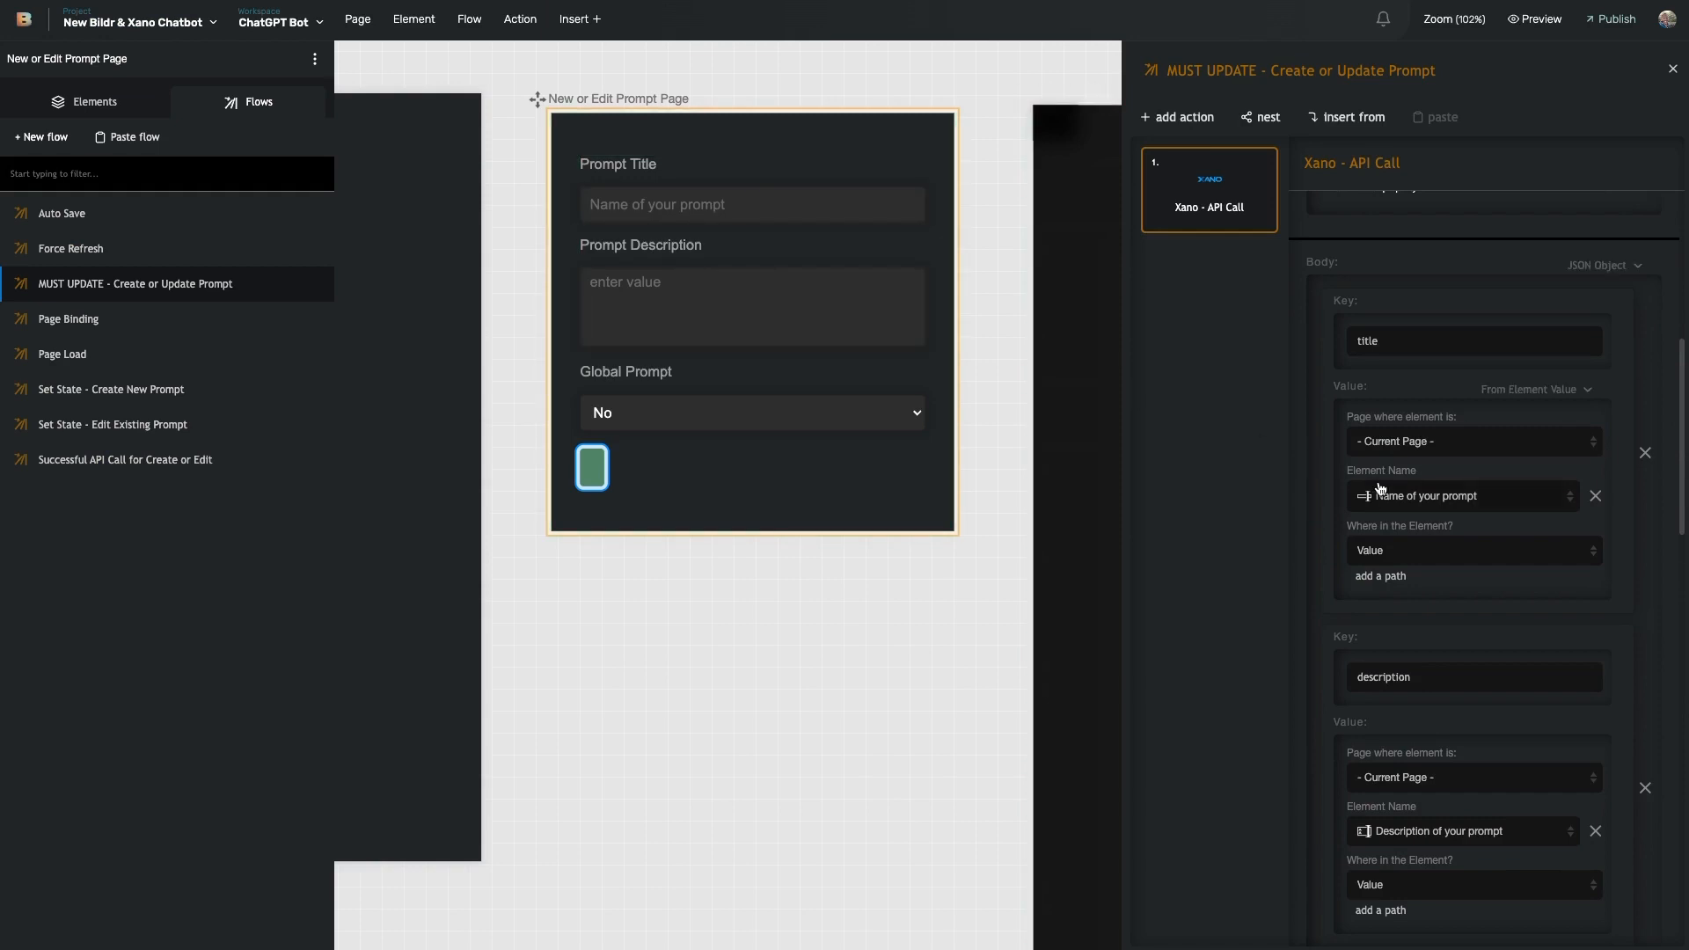
scroll(1399, 528, "down", 3)
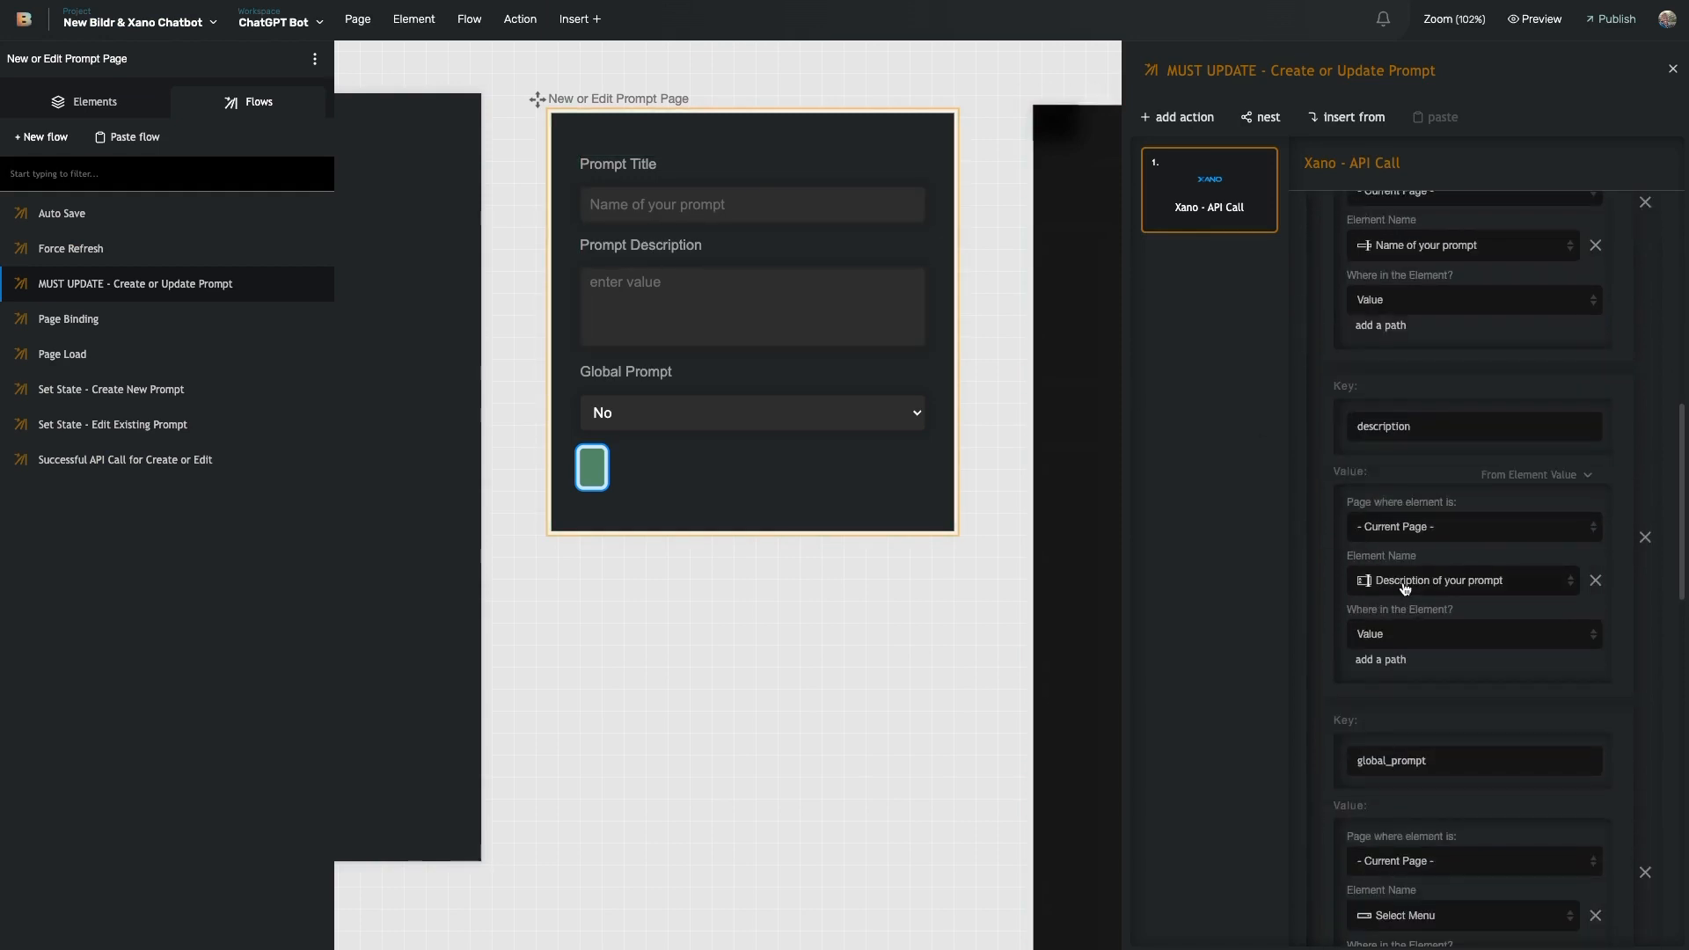
scroll(1403, 588, "down", 3)
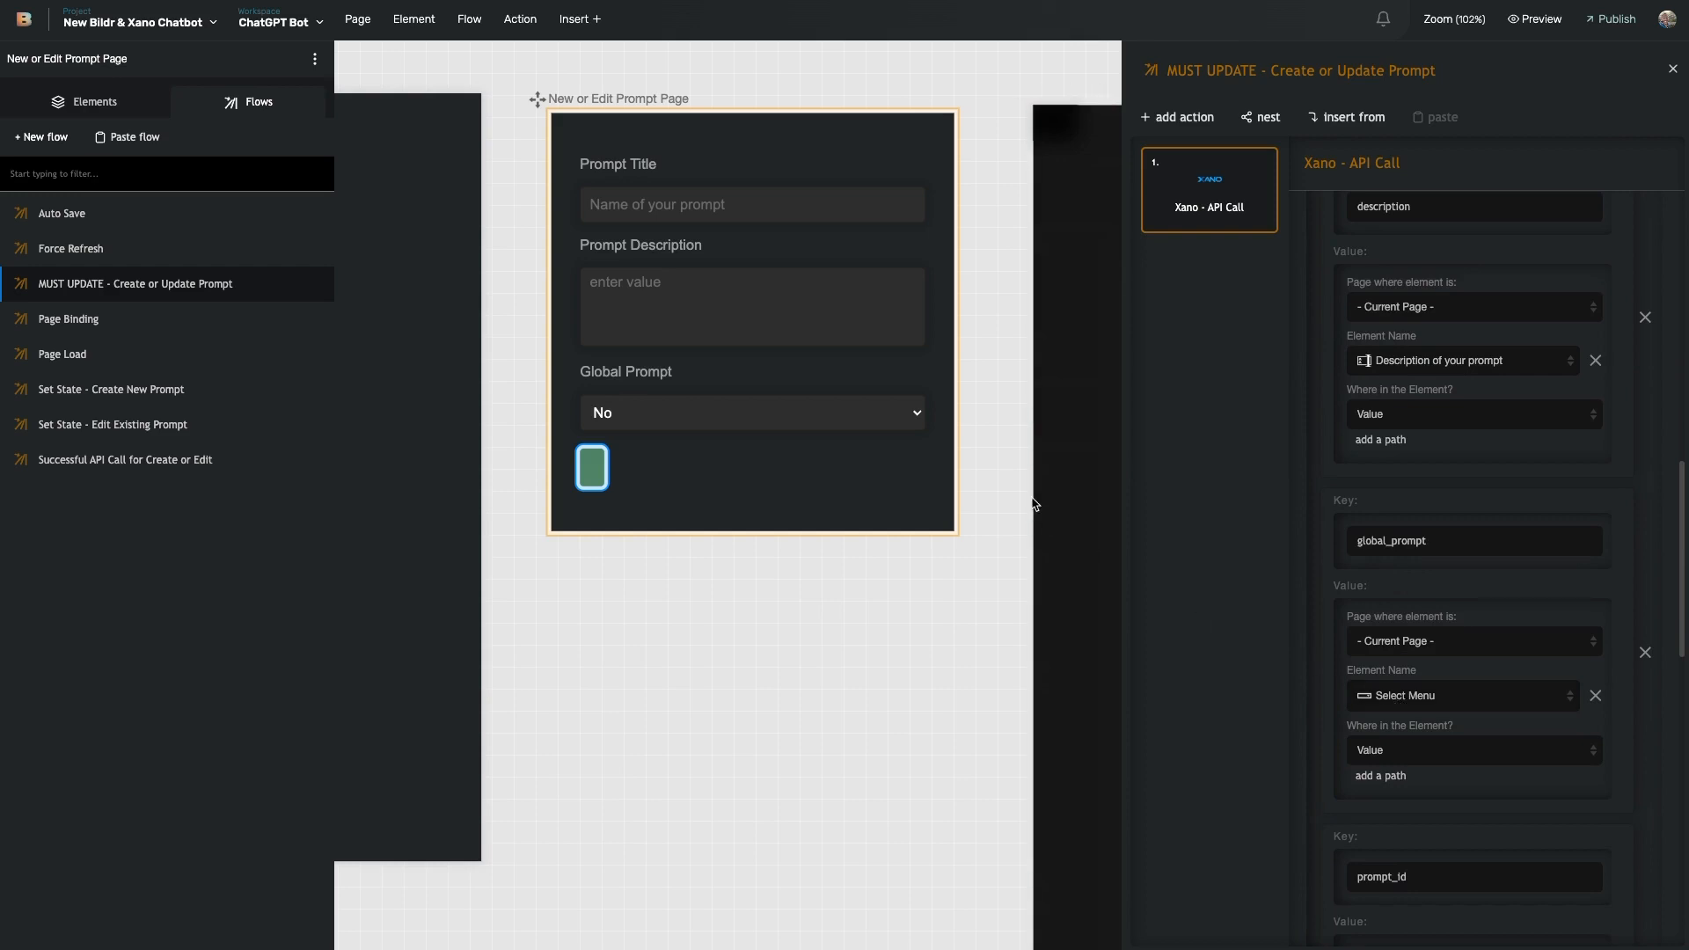
scroll(1327, 690, "down", 3)
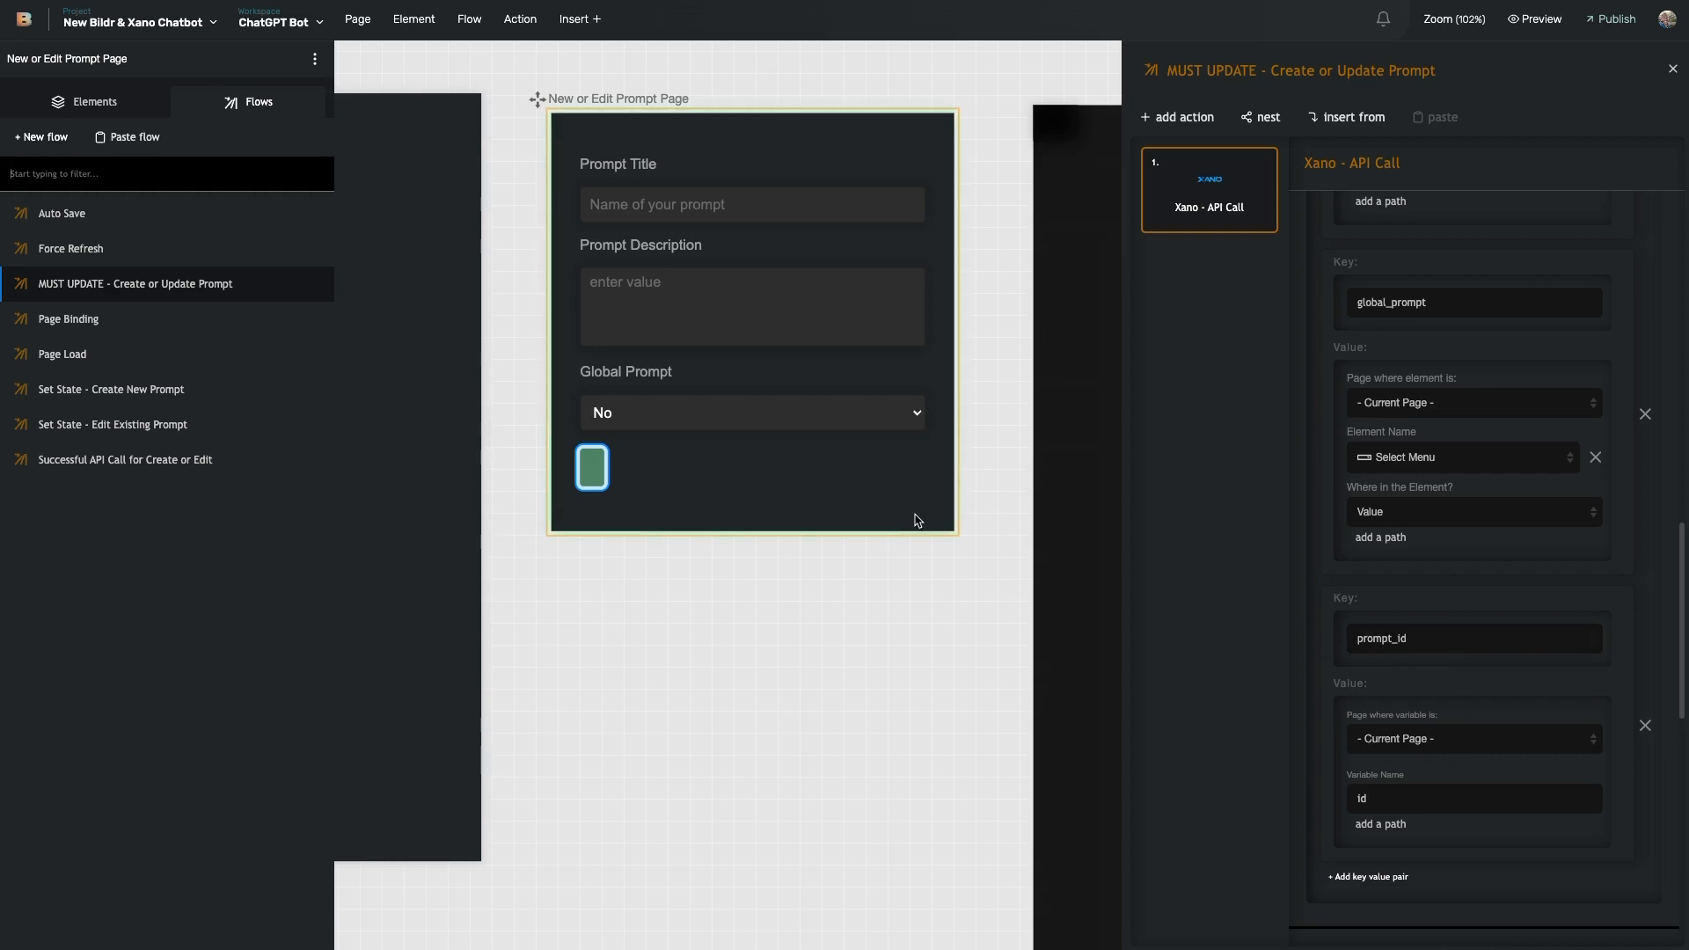
scroll(760, 491, "left", 5)
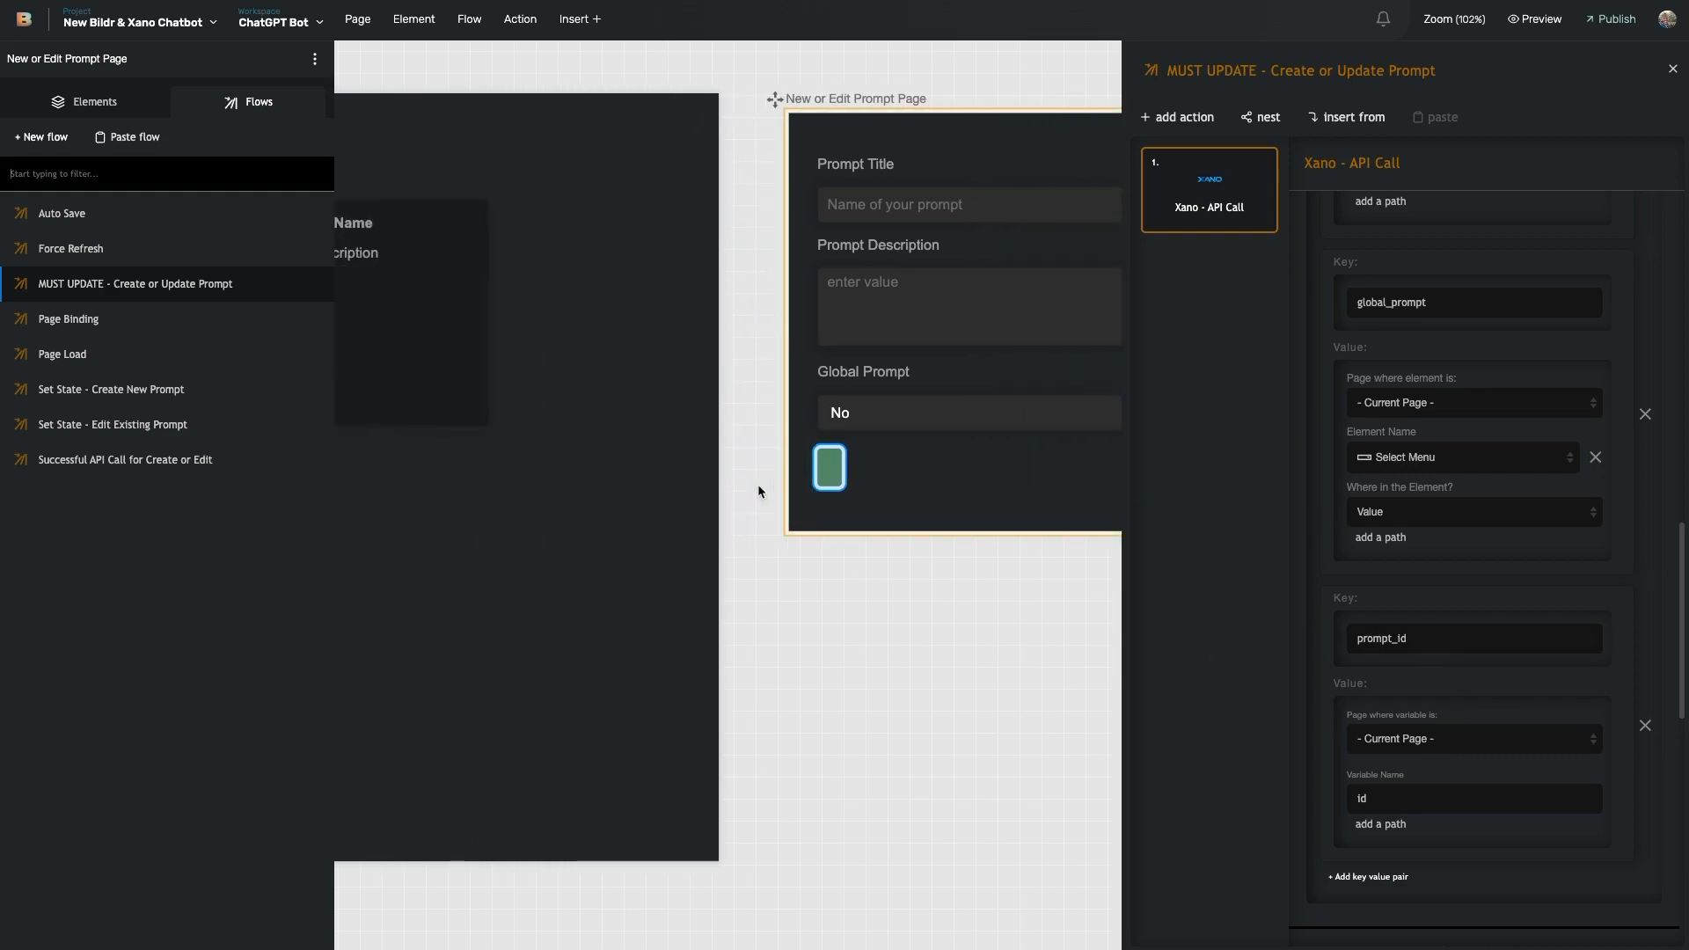
scroll(909, 466, "left", 3)
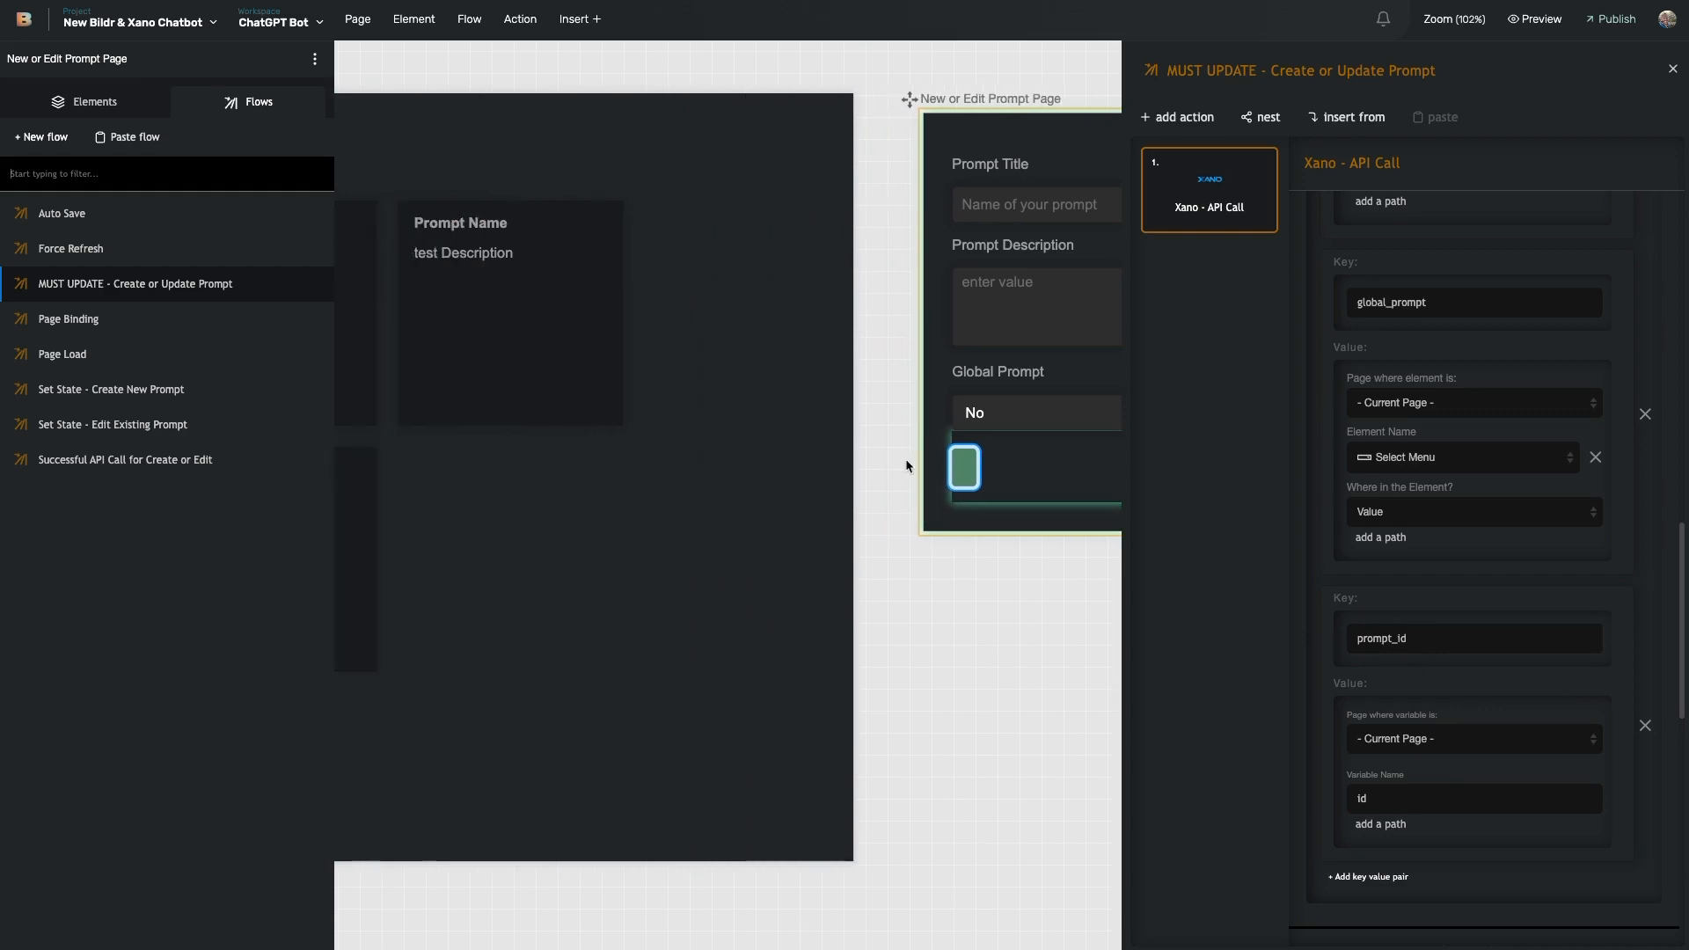
scroll(483, 648, "left", 3)
scroll(978, 365, "right", 5)
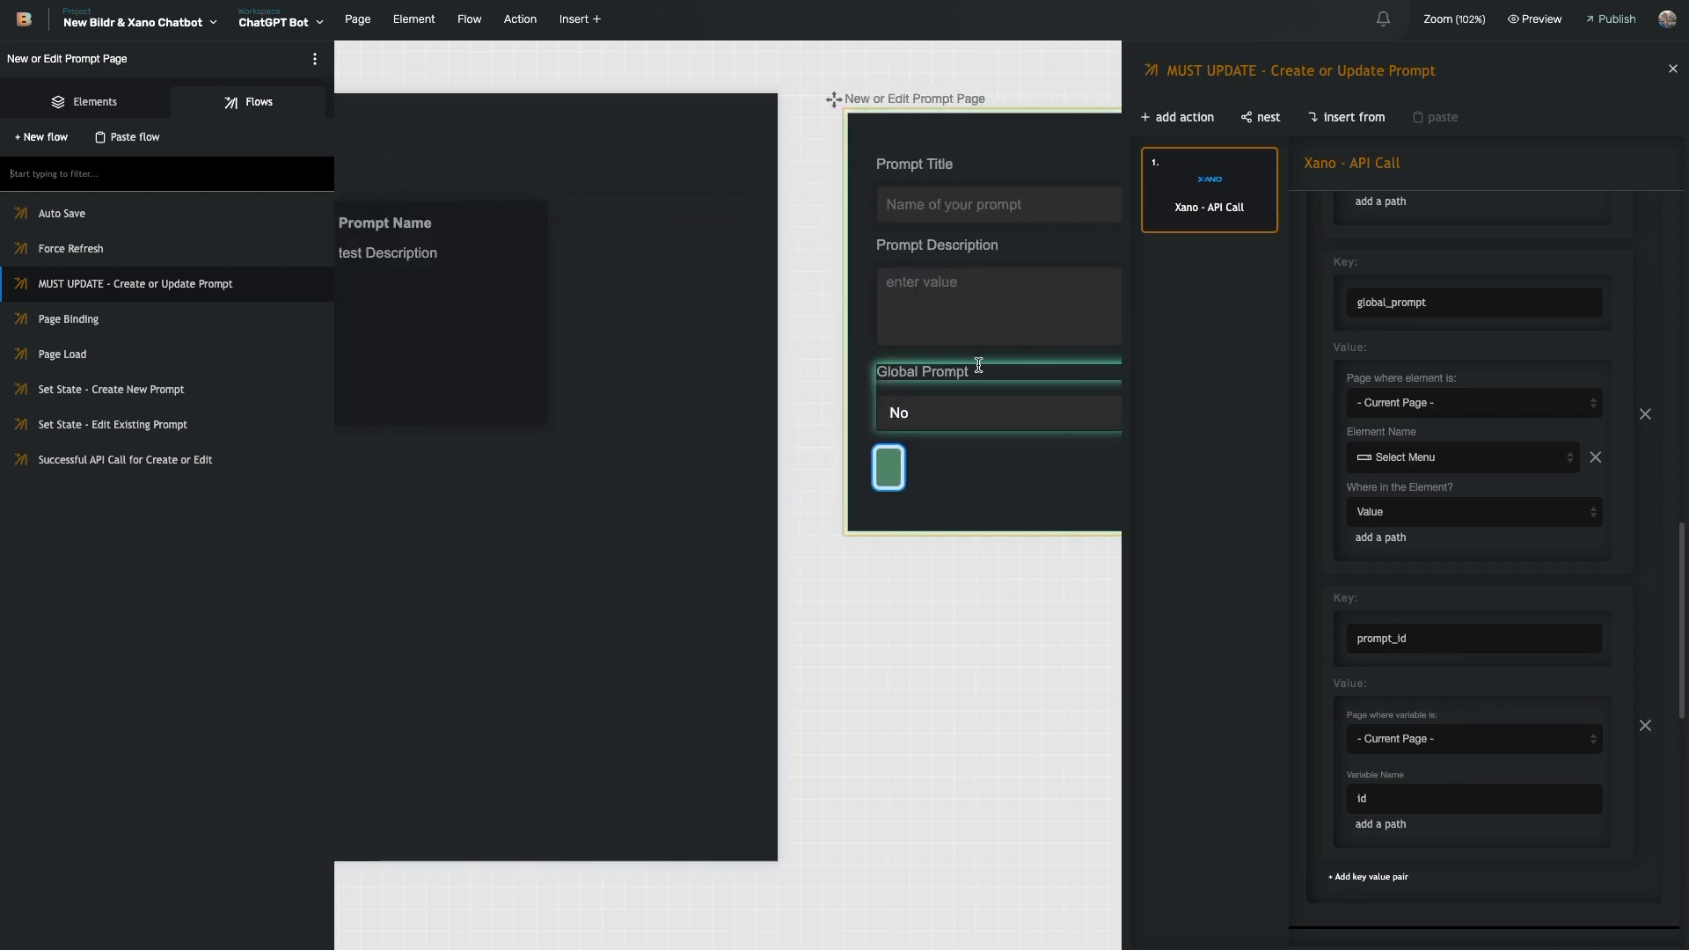
scroll(978, 364, "right", 4)
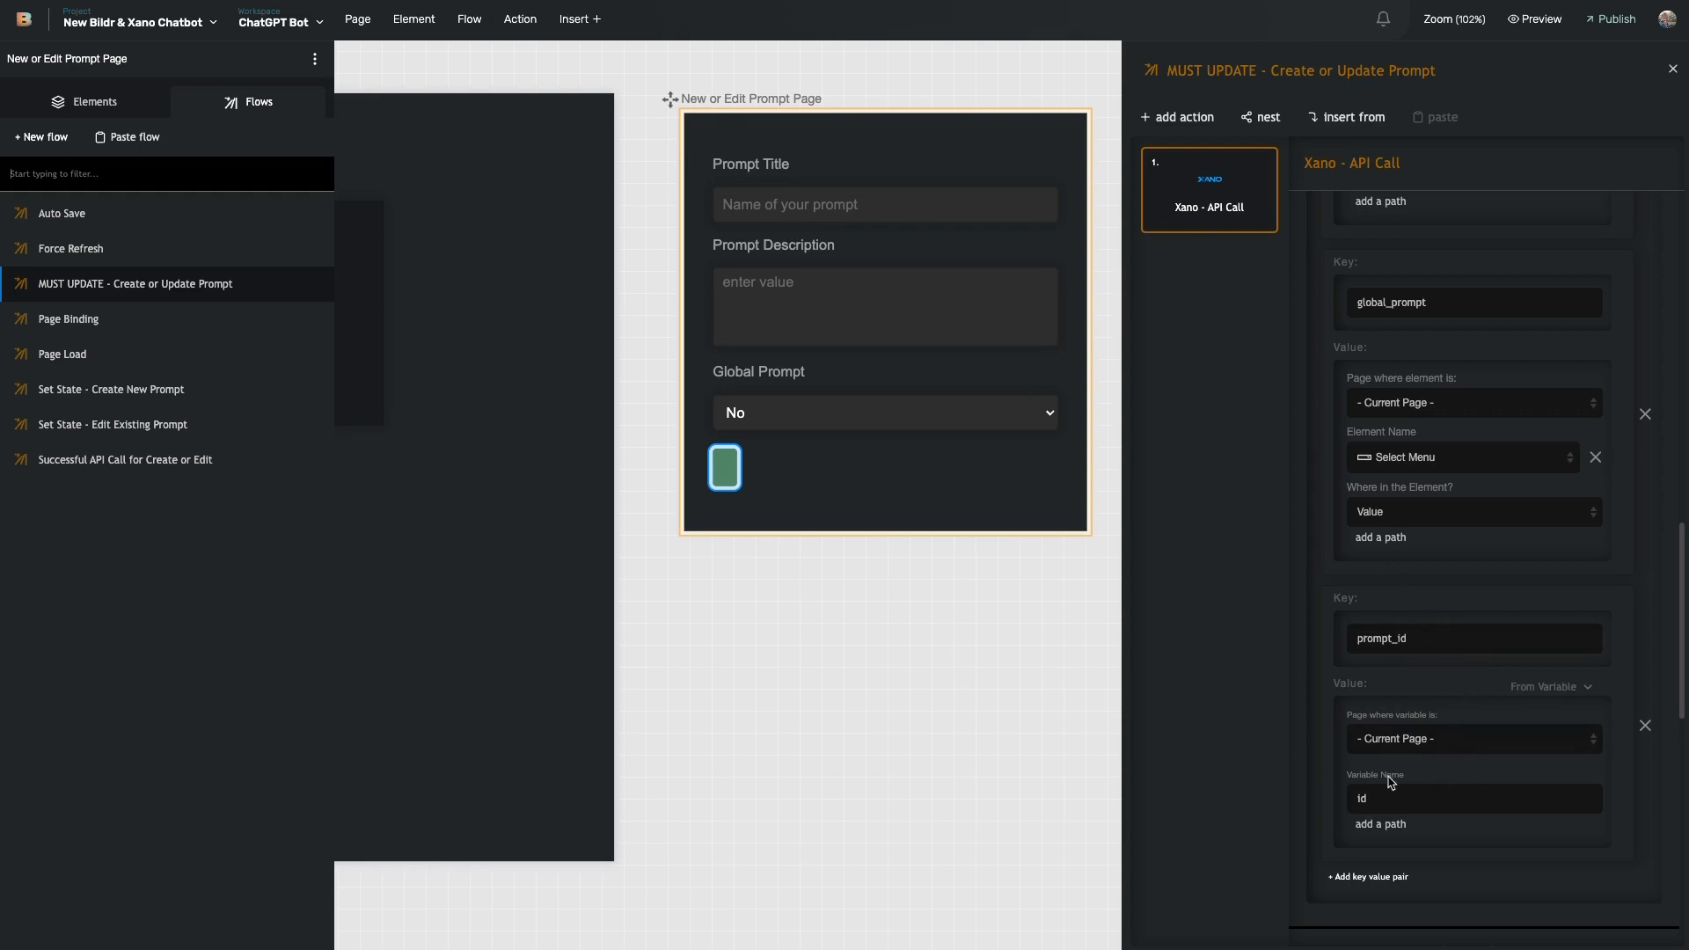
scroll(1408, 585, "up", 3)
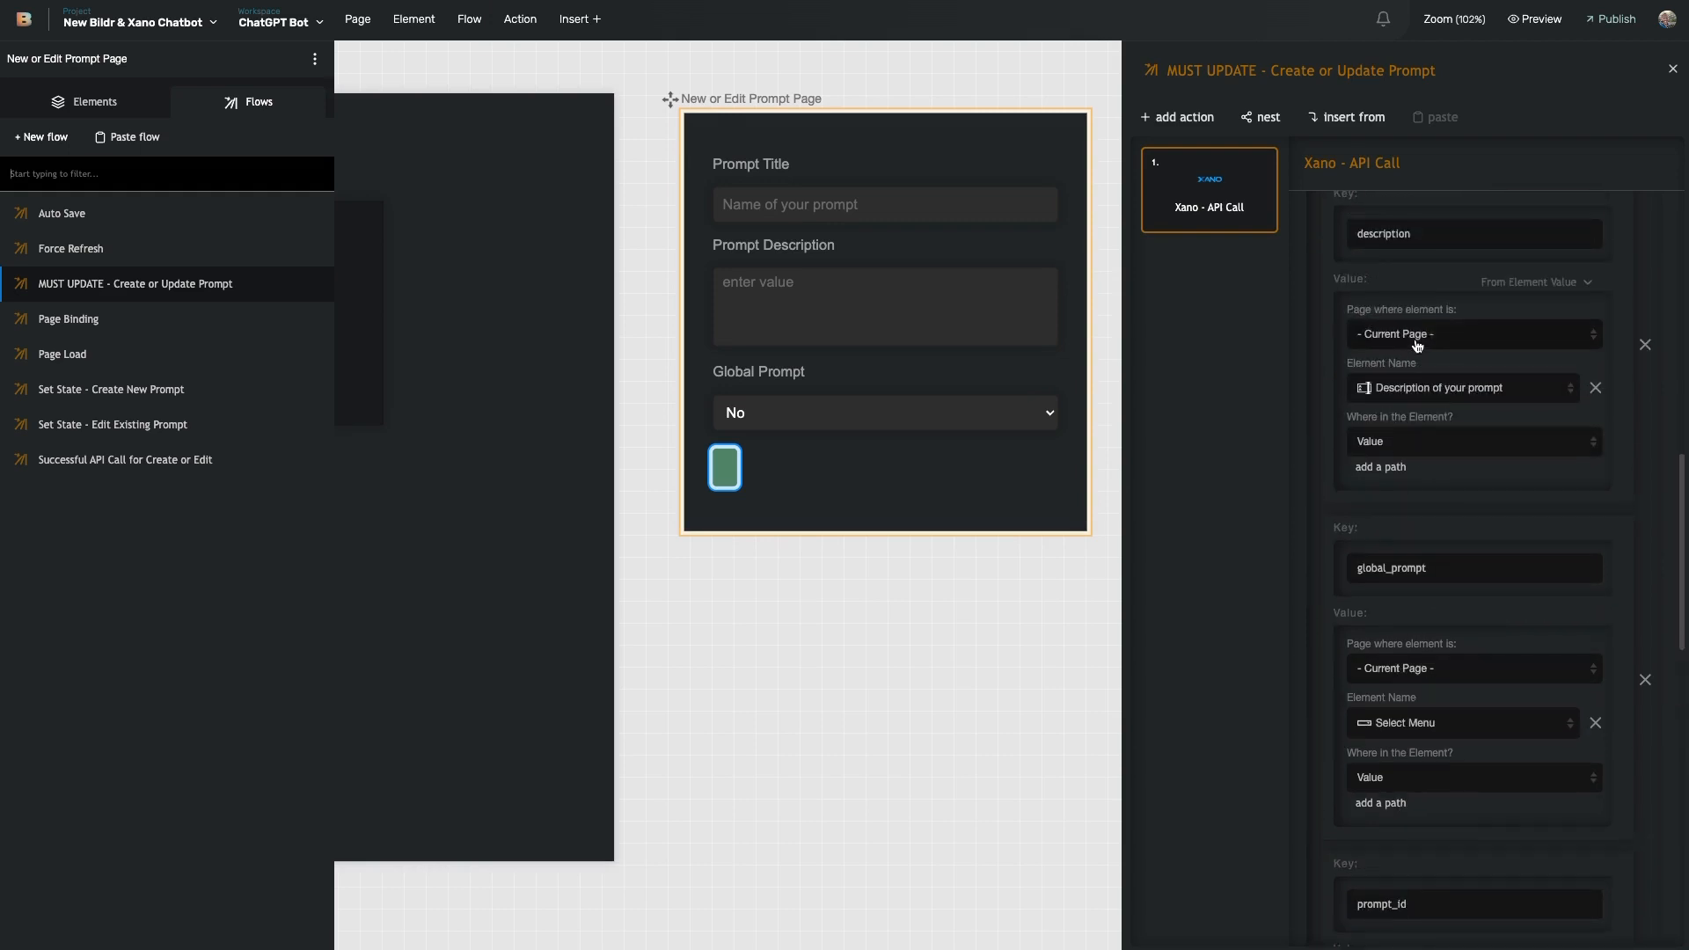
scroll(1406, 378, "up", 3)
scroll(1372, 528, "down", 7)
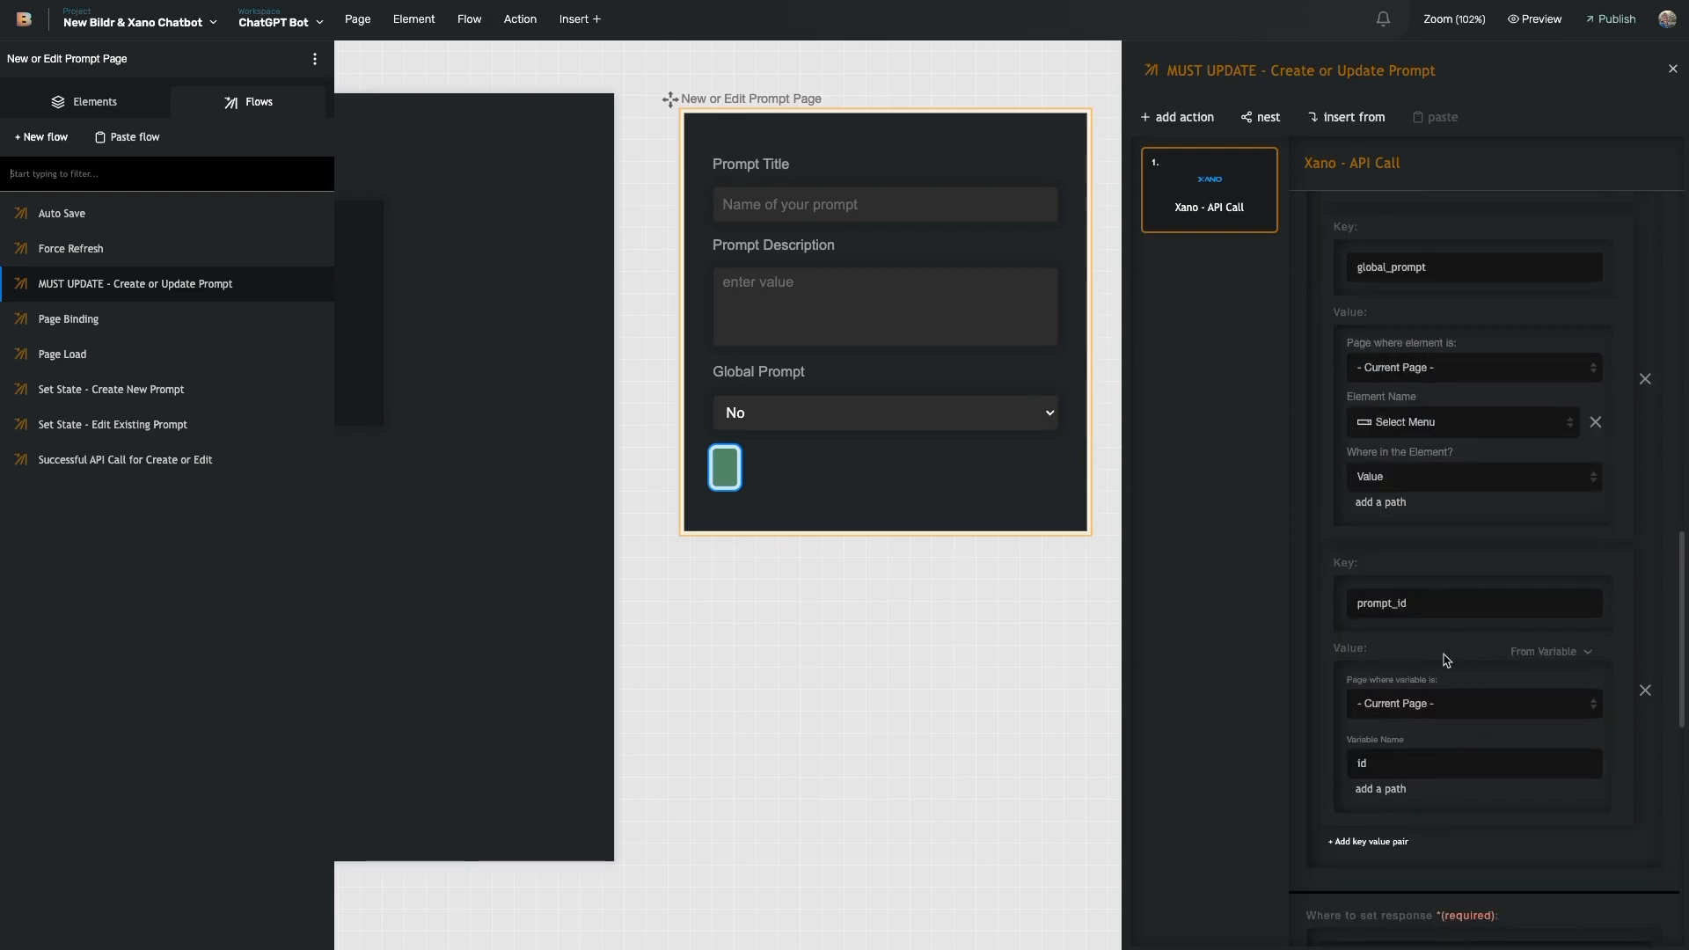
scroll(1440, 651, "up", 4)
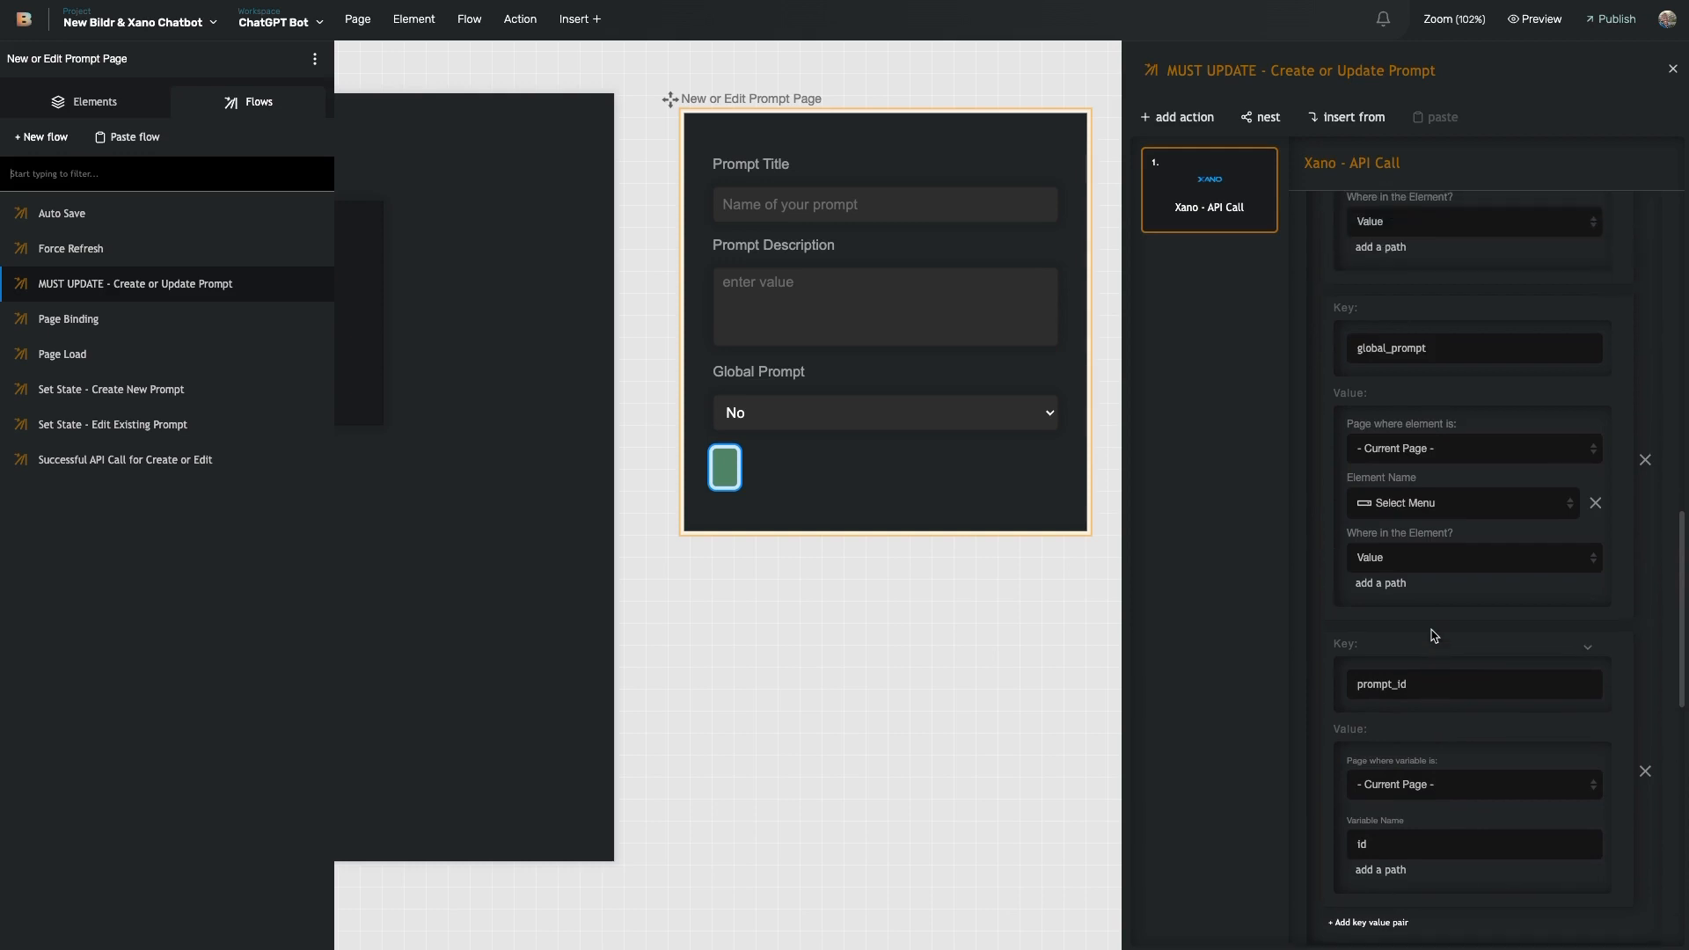
scroll(1395, 540, "down", 3)
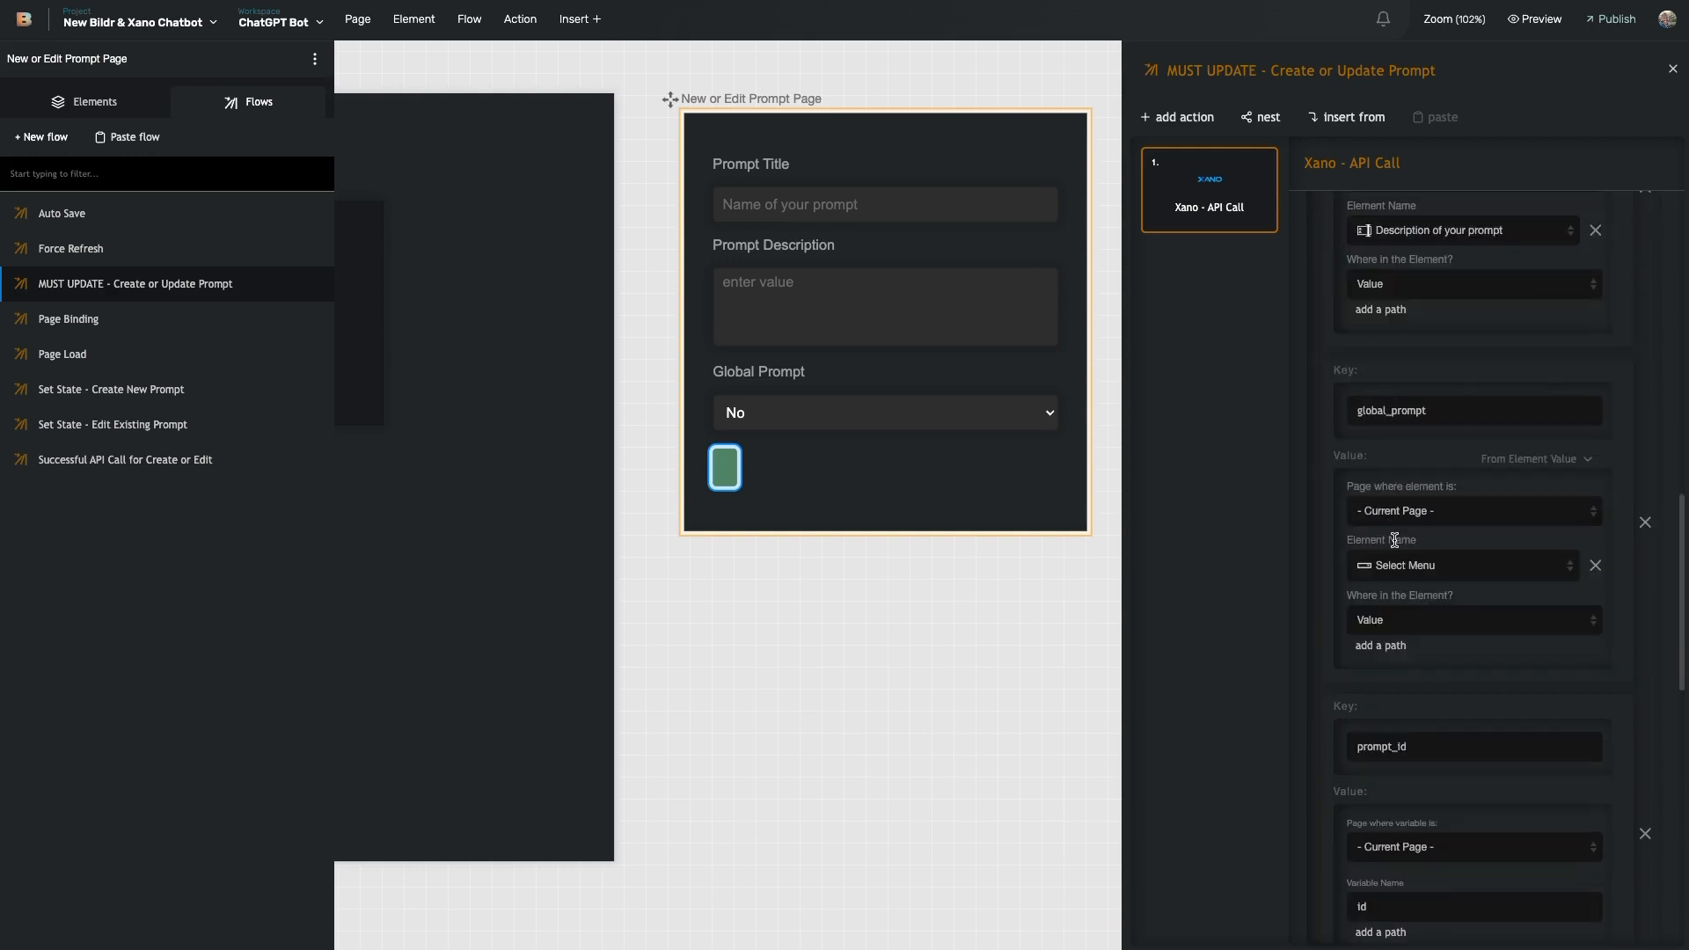
scroll(1394, 545, "down", 3)
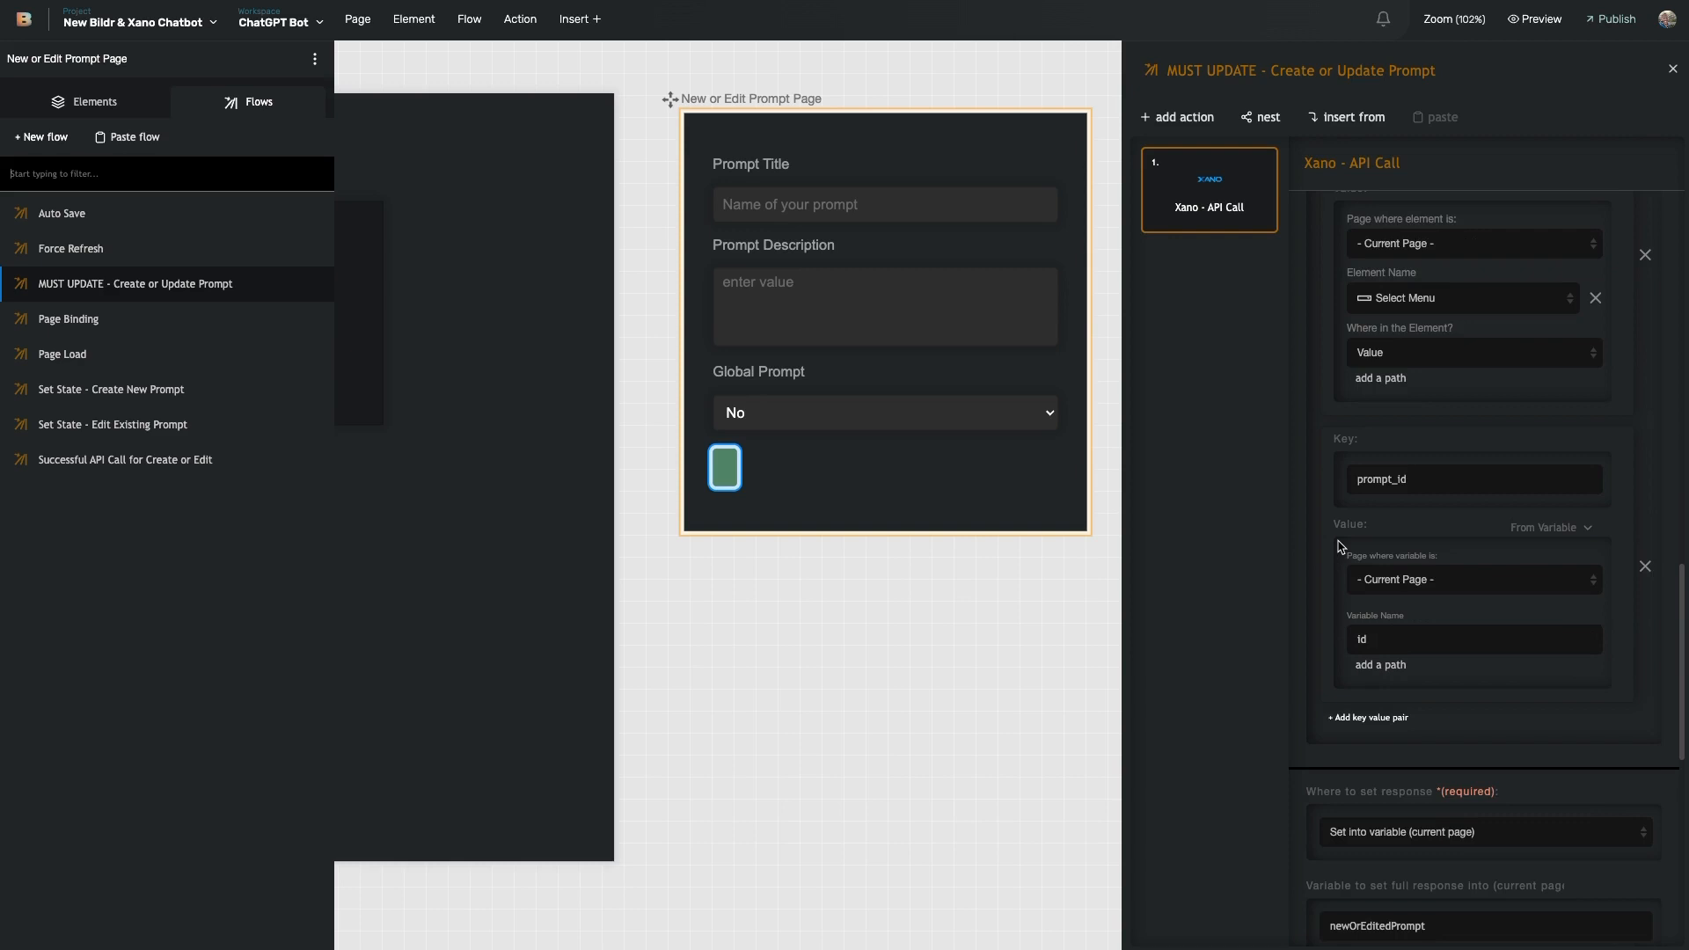
scroll(1339, 546, "down", 6)
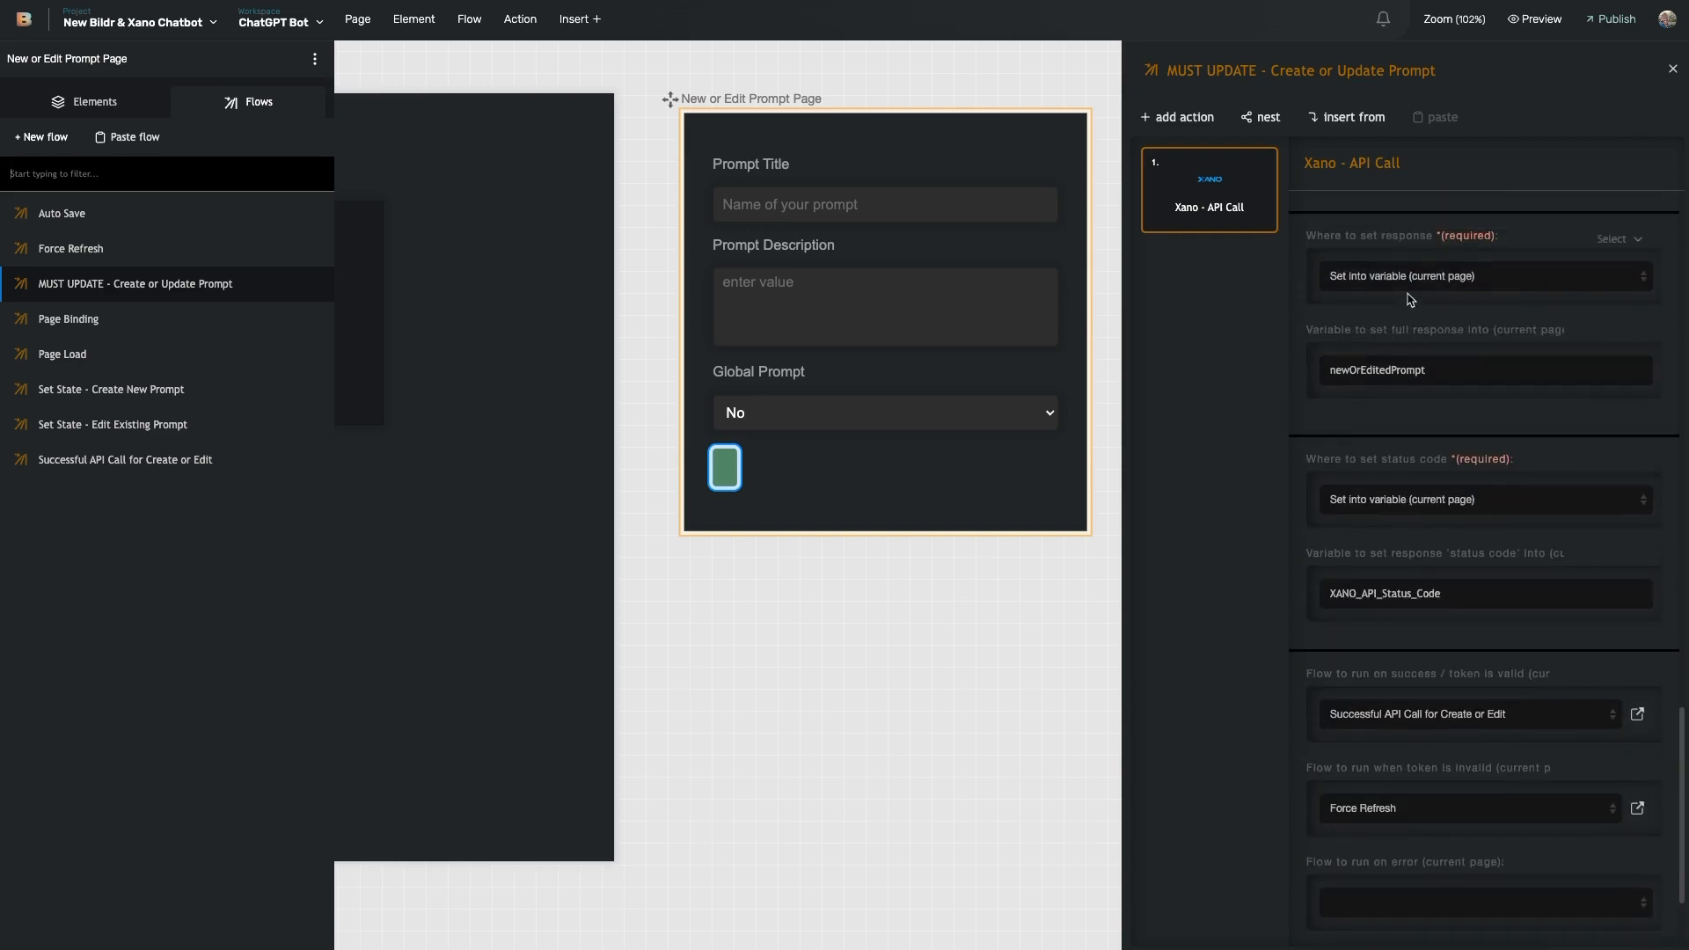
- Review the Successful API Call flow's steps that hide the lightbox and reload the prompts page
left_click(1637, 713)
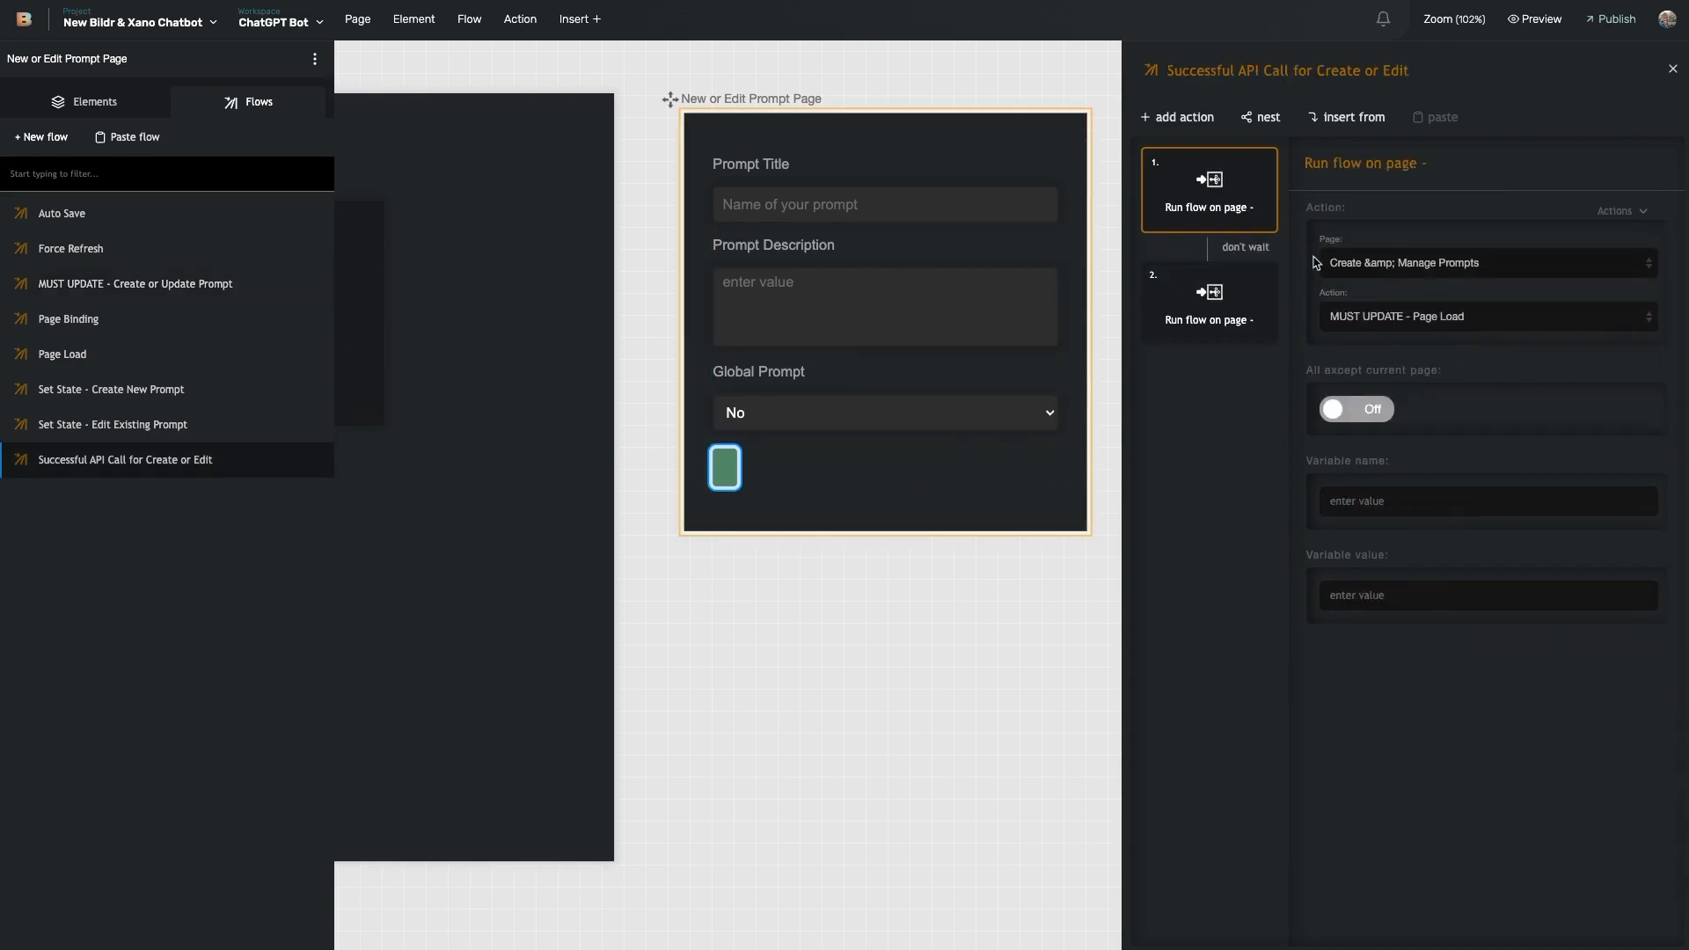
left_click(1210, 315)
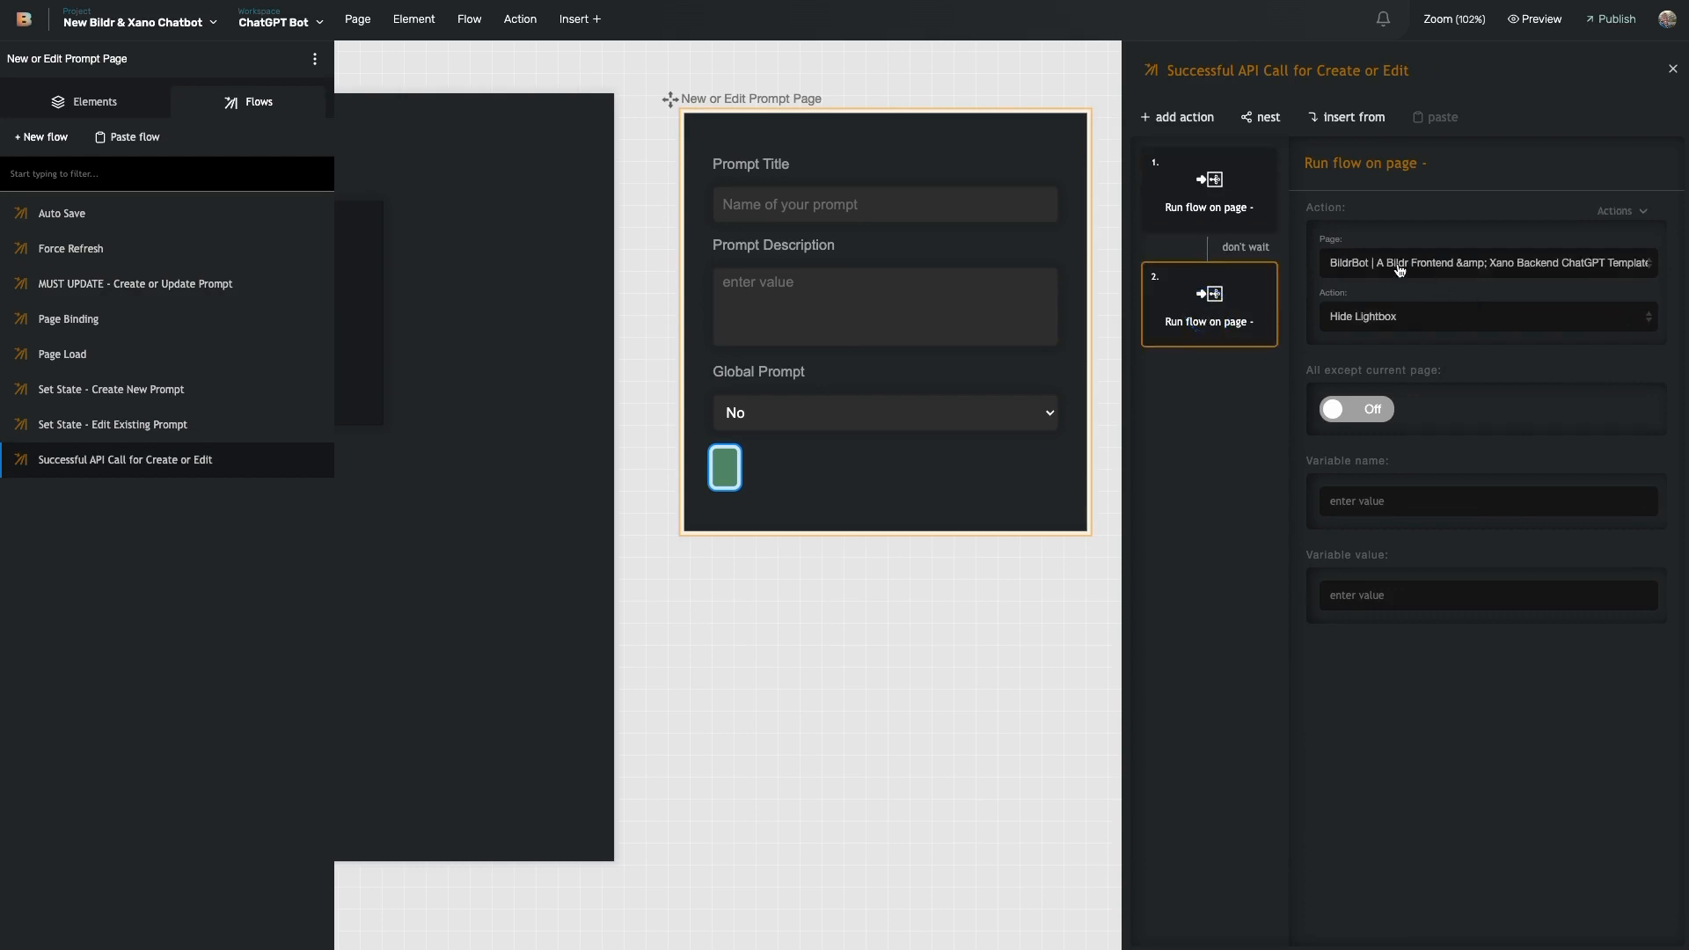
scroll(939, 426, "left", 10)
scroll(827, 426, "left", 10)
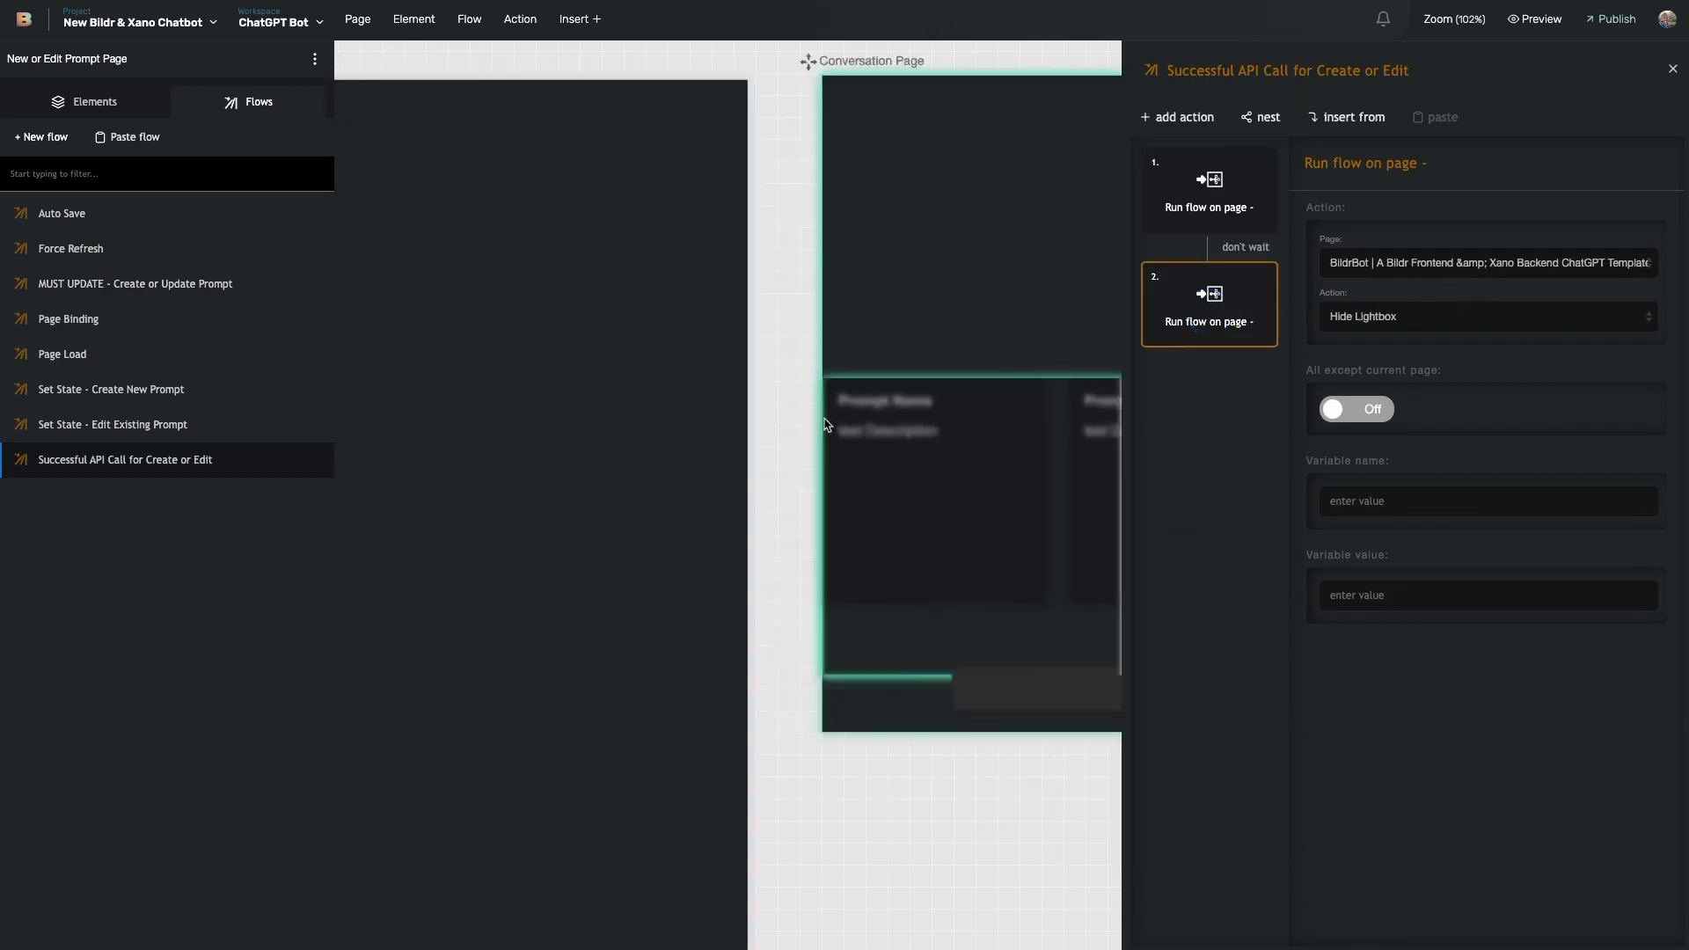
scroll(967, 369, "right", 20)
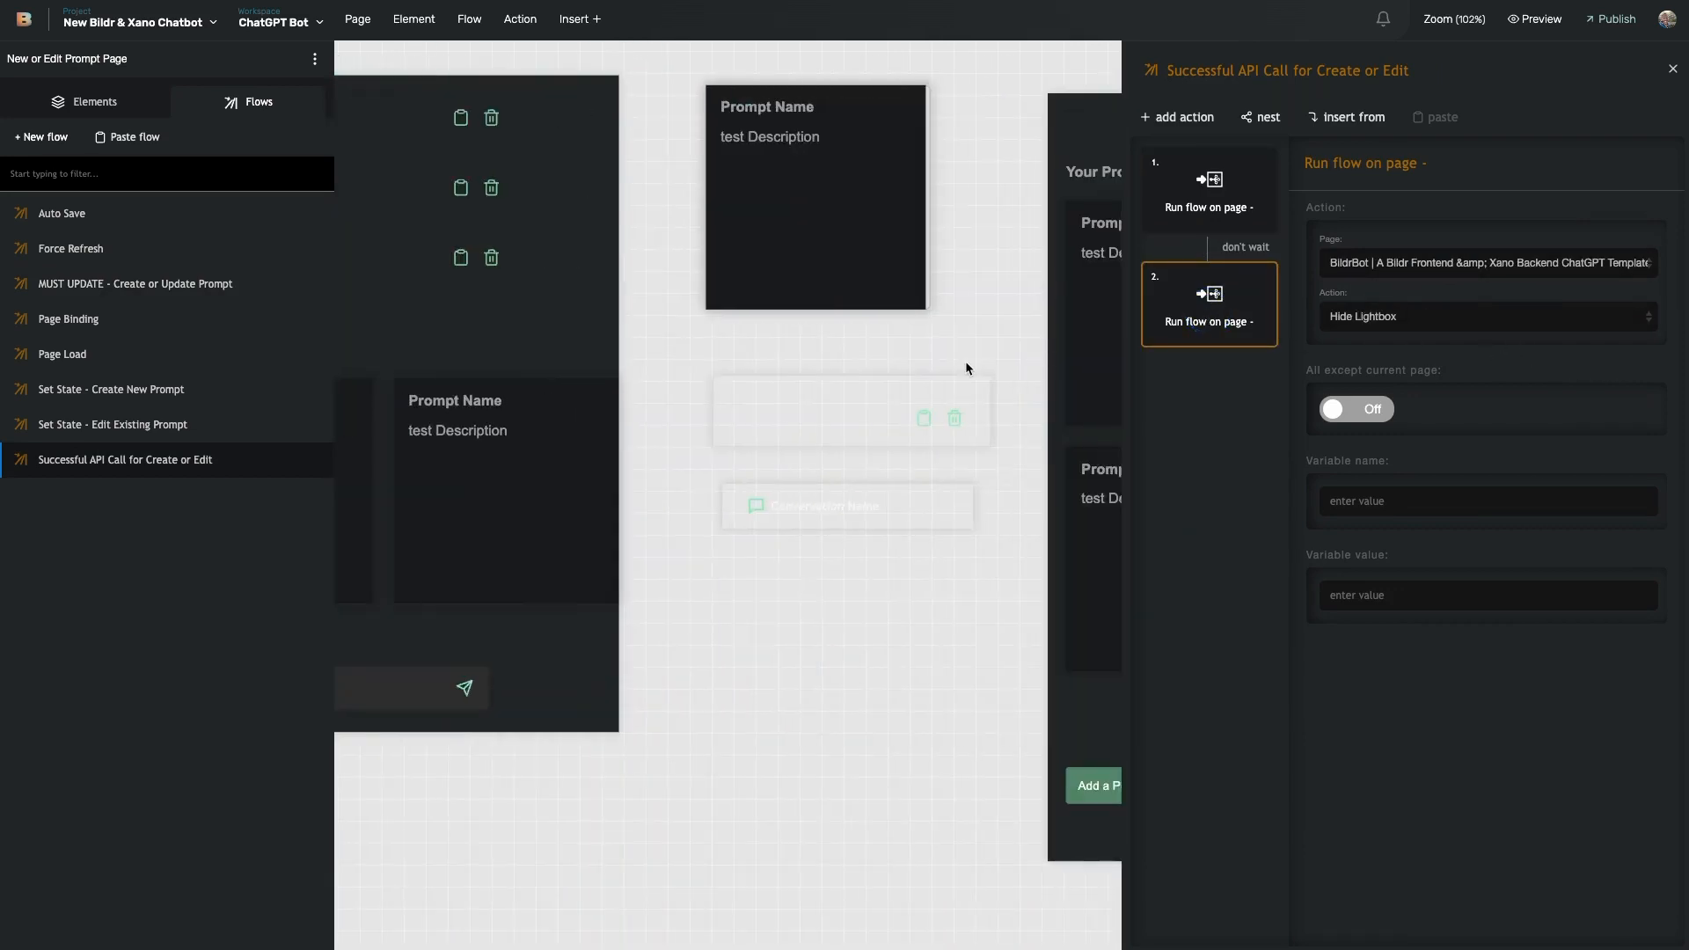
scroll(968, 368, "right", 10)
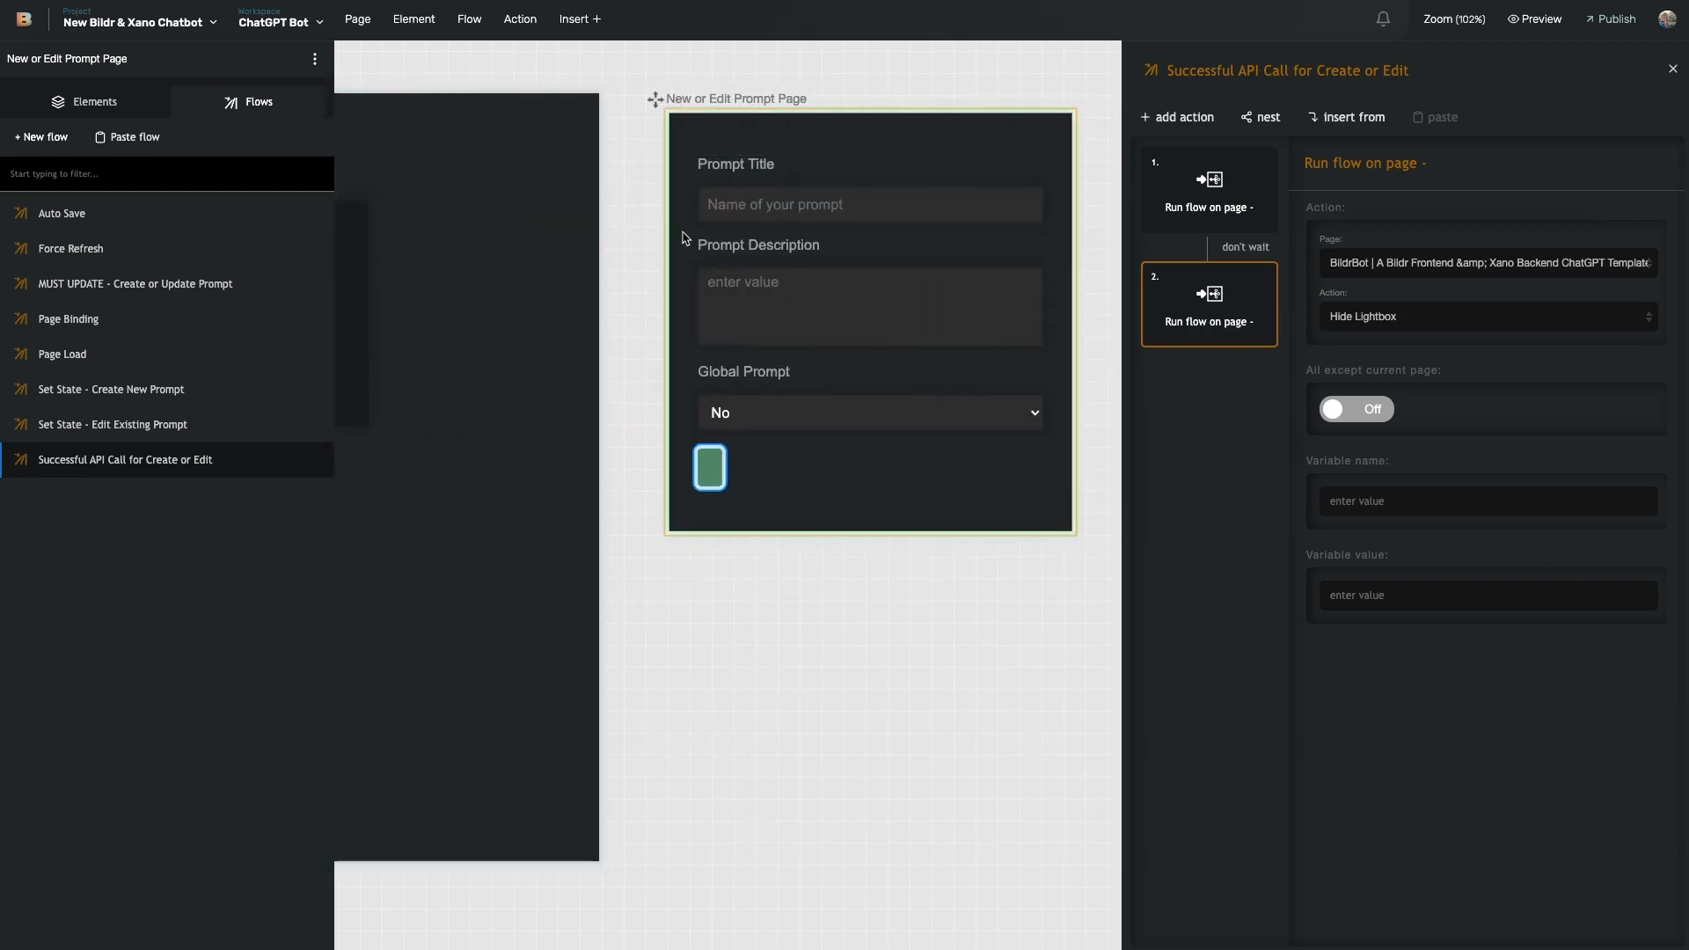
left_click(1202, 192)
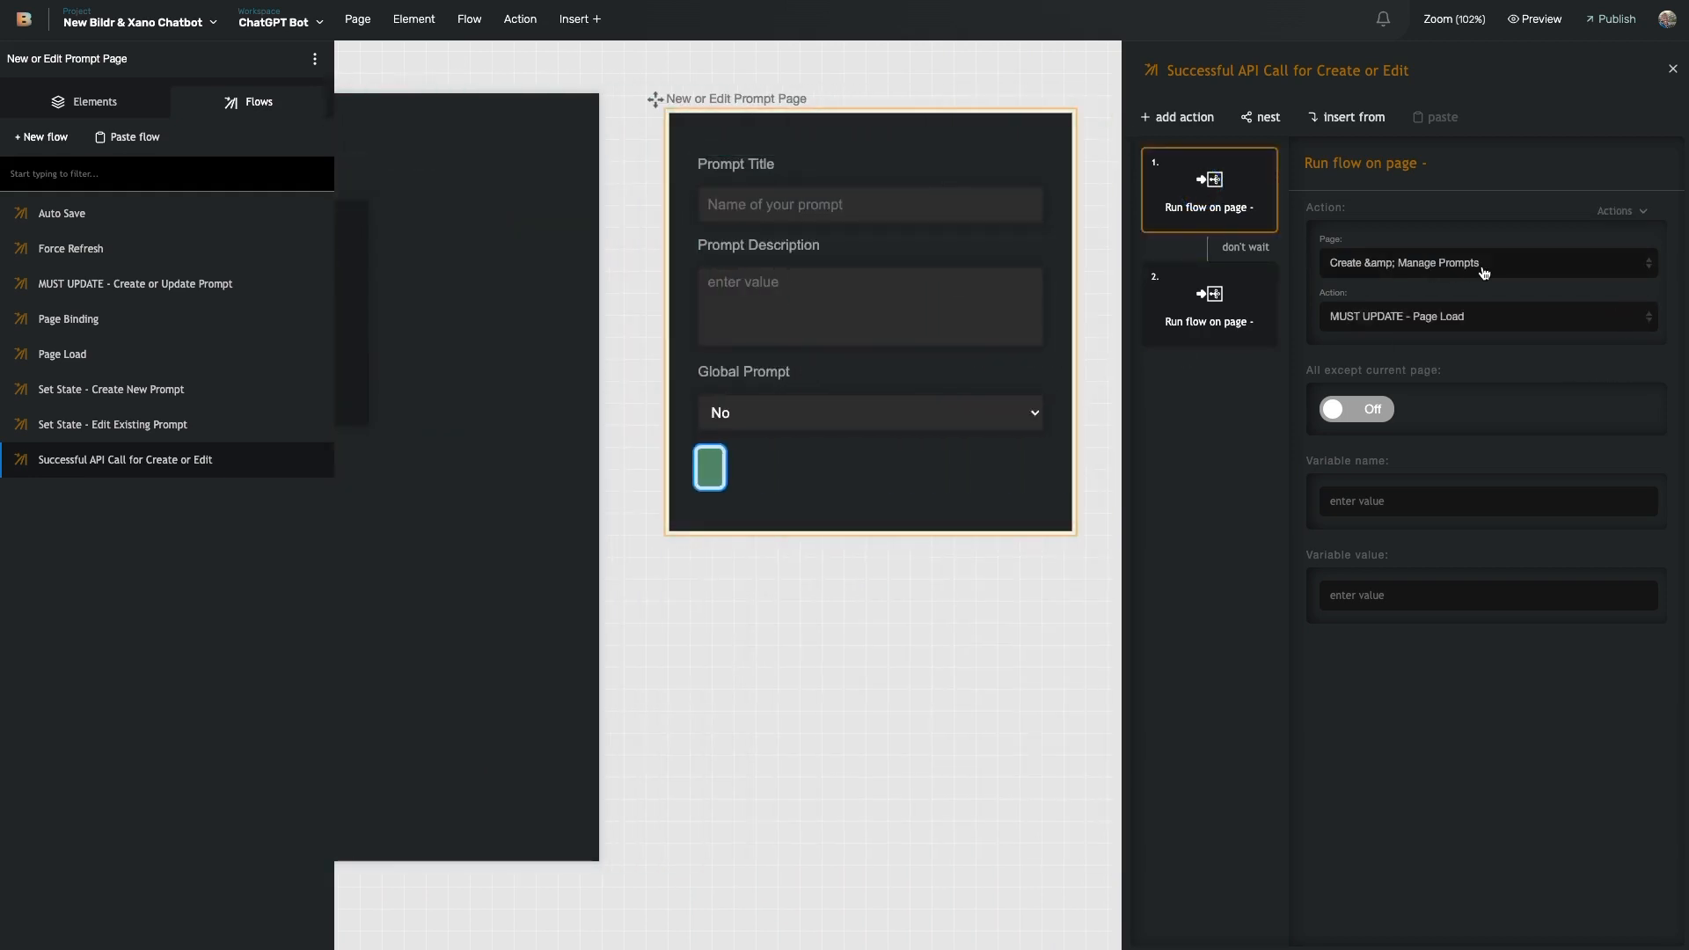
scroll(996, 267, "left", 10)
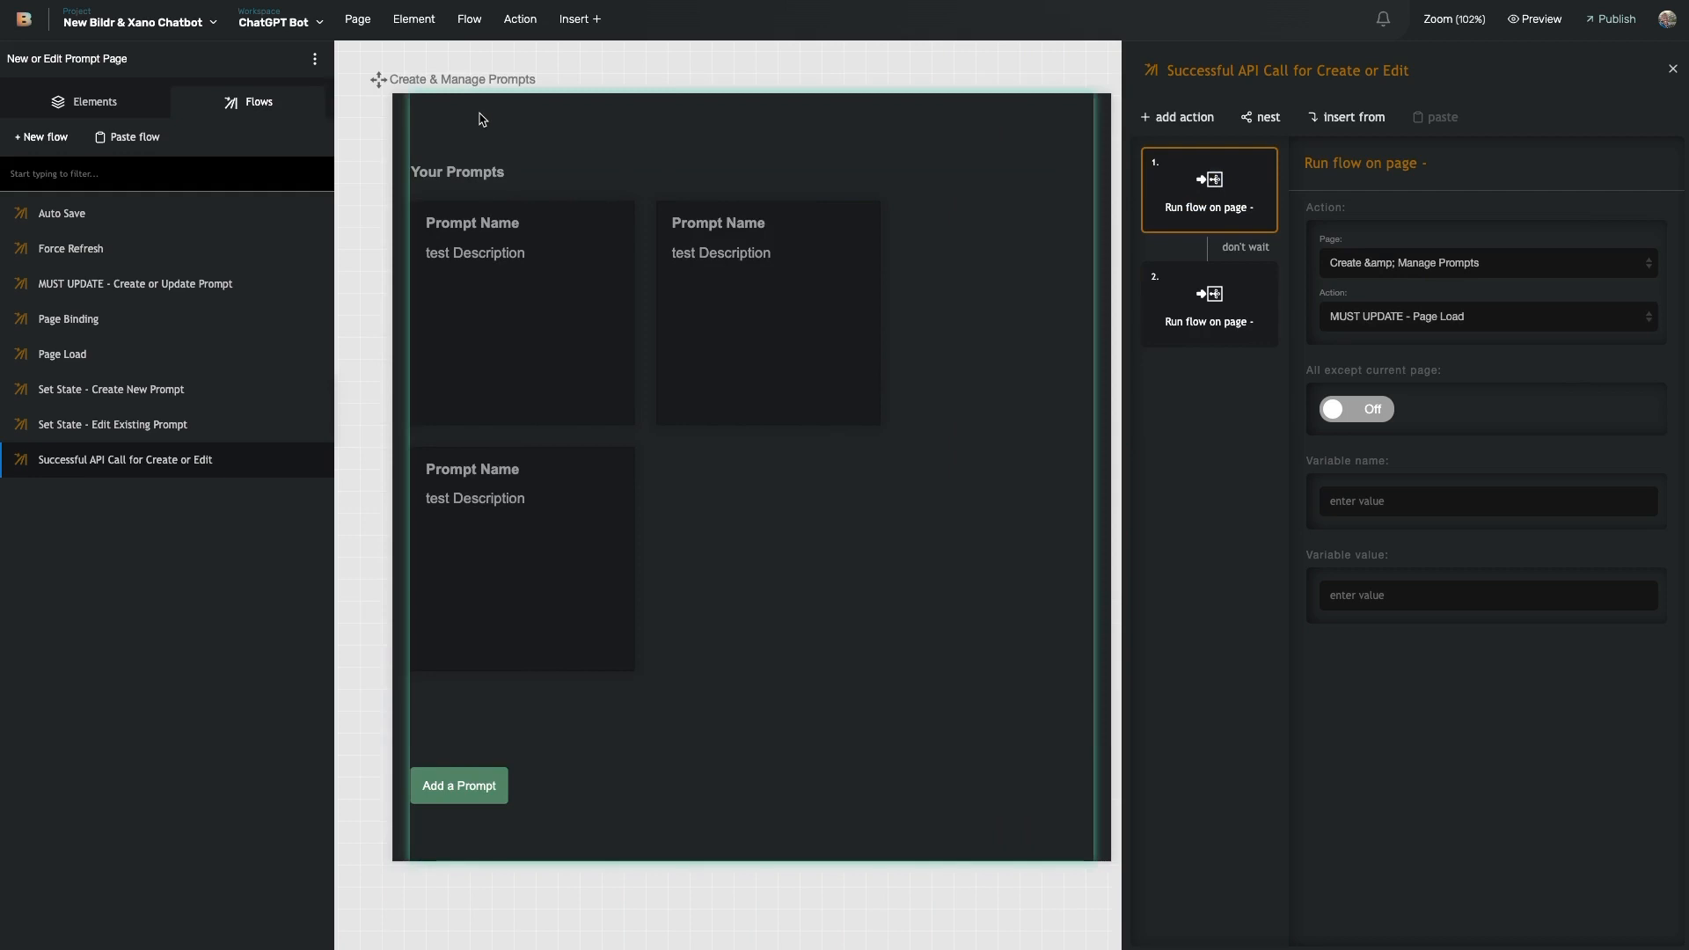
- Open Create & Manage Prompts' MUST UPDATE - Page Load flow and check its user_prompts_only API call
left_click(877, 227)
left_click(255, 102)
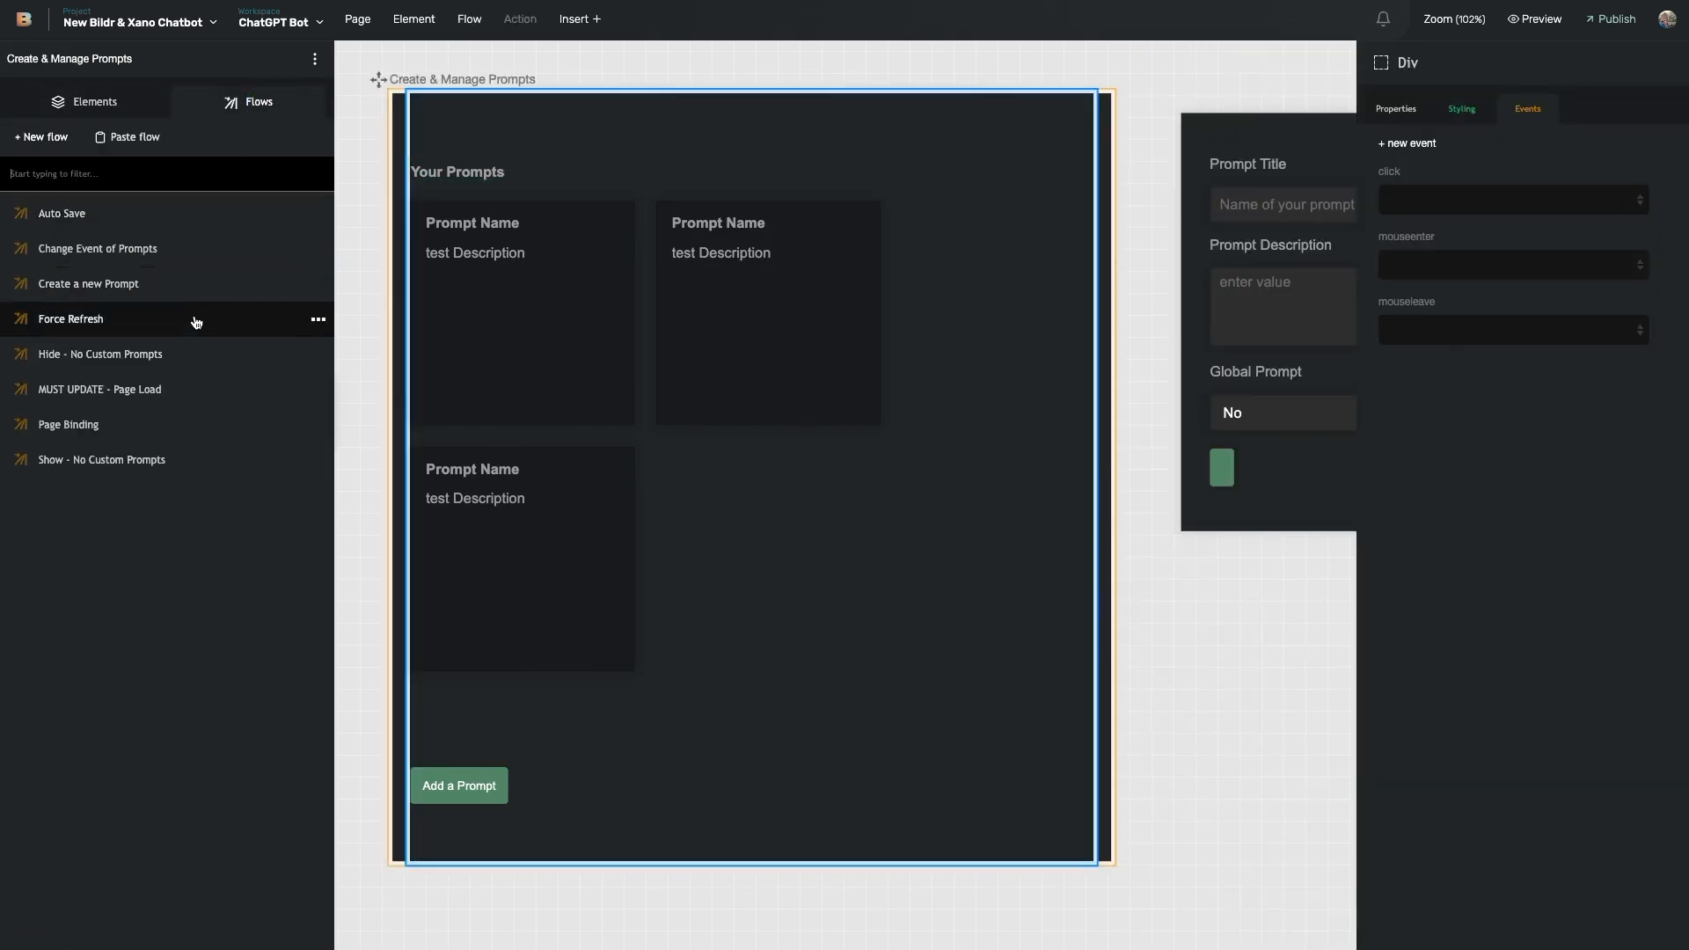
left_click(168, 403)
left_click(1220, 322)
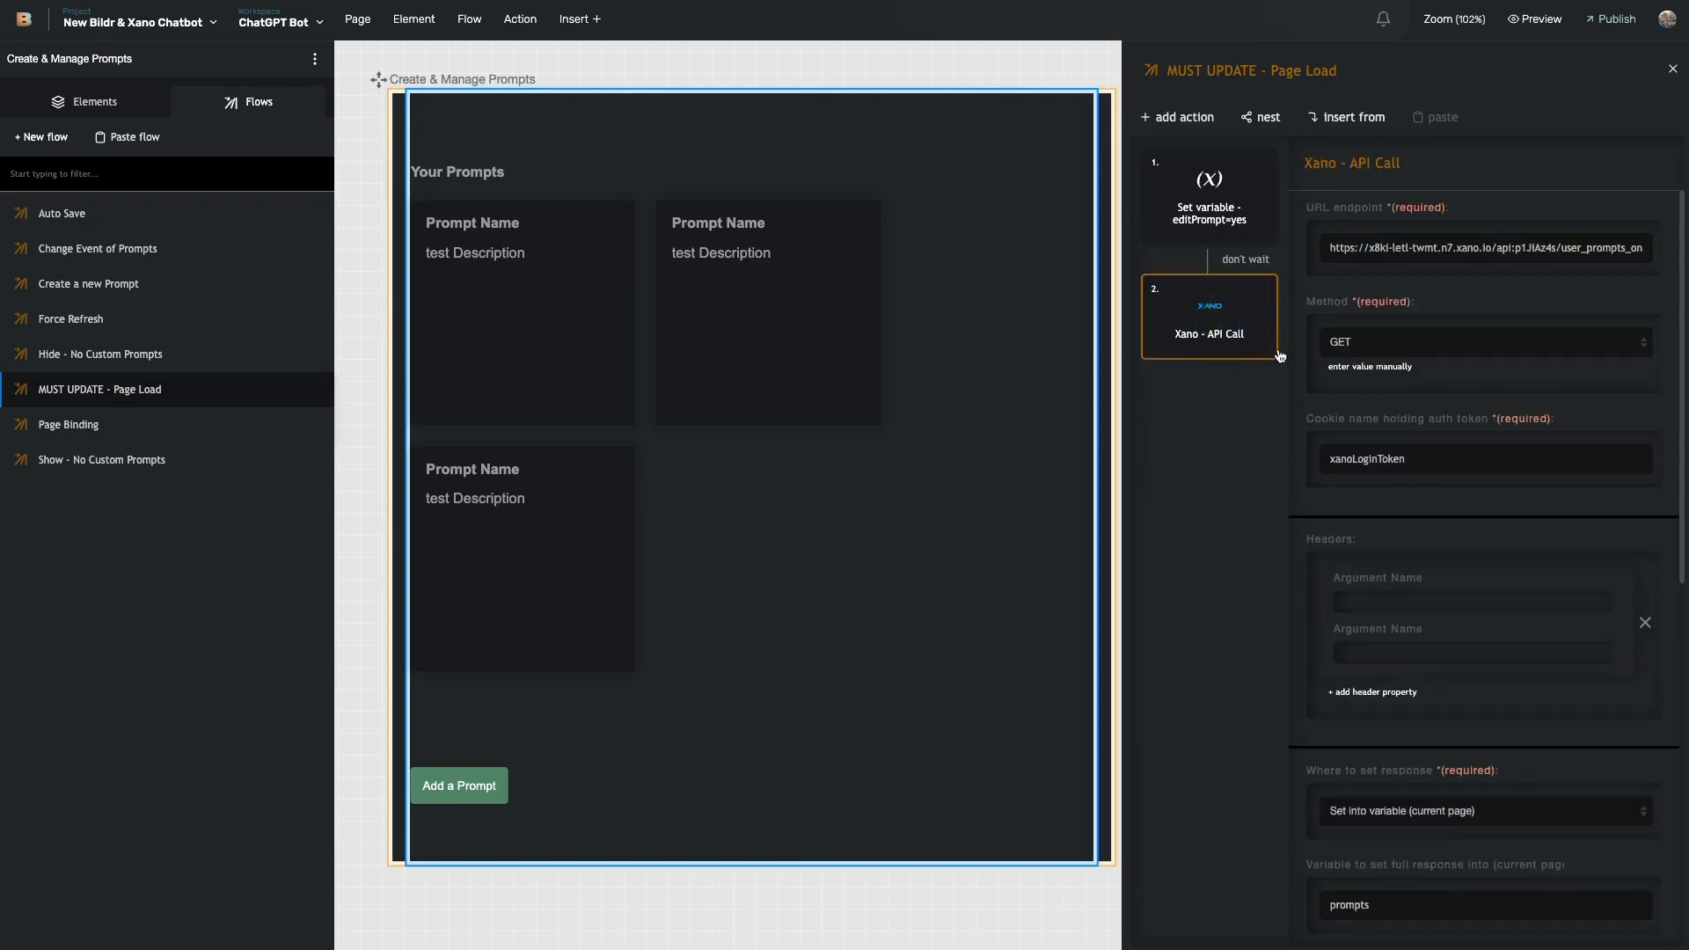
scroll(1564, 256, "right", 1)
left_click_drag(1553, 252, 1665, 258)
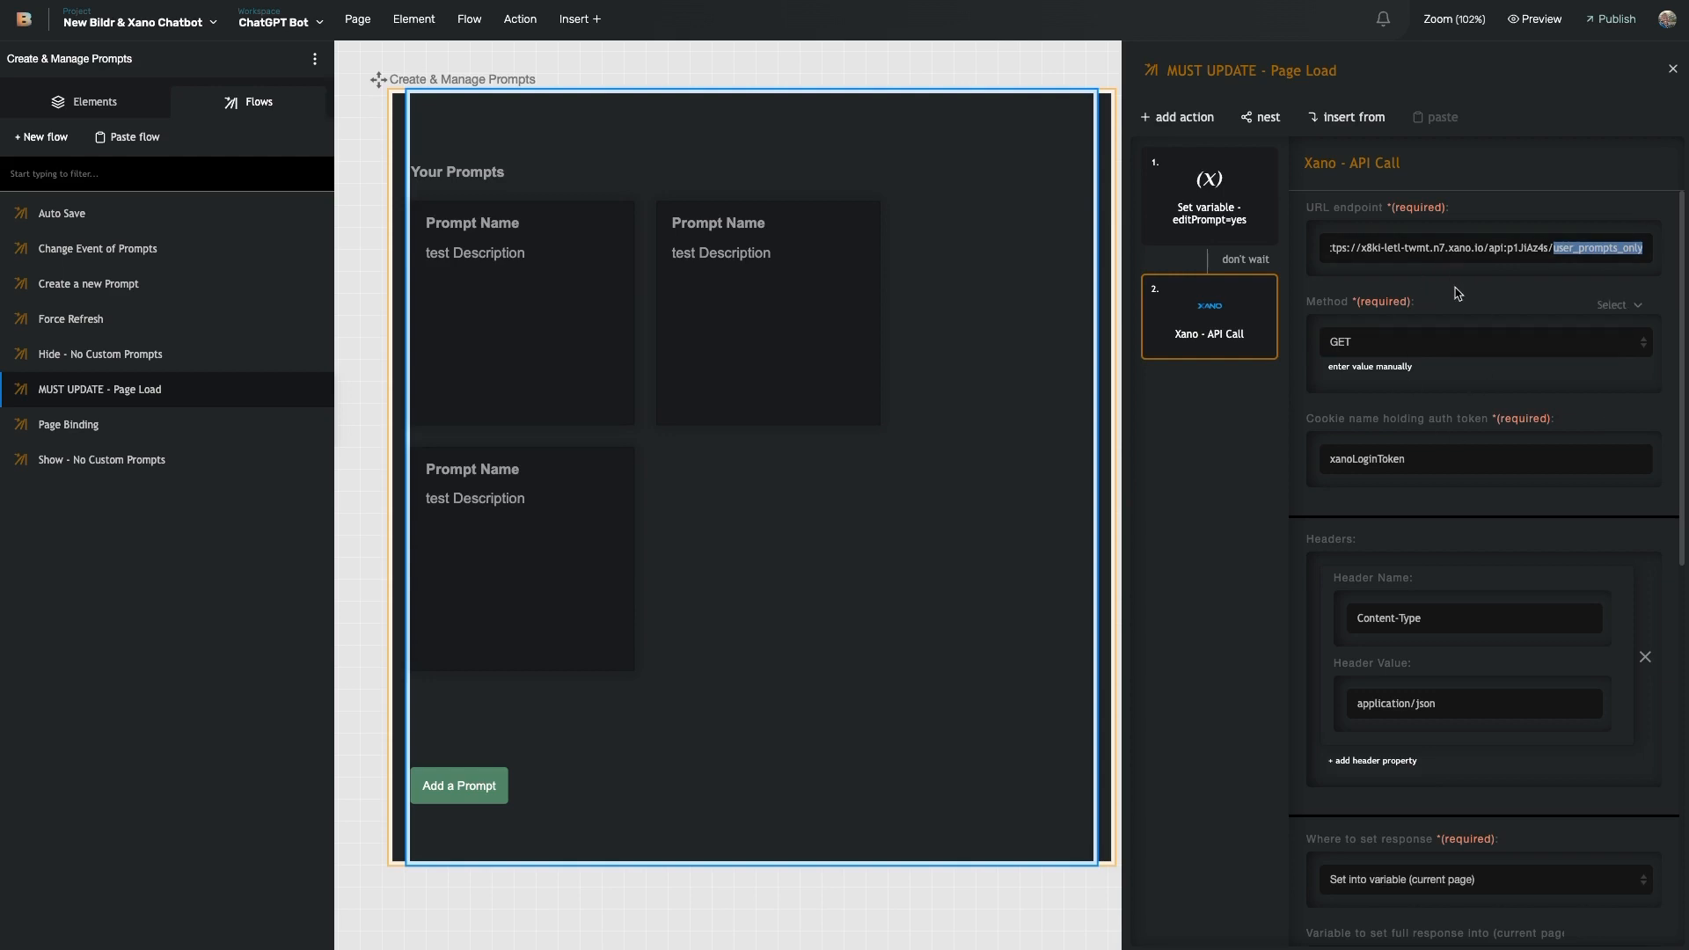
scroll(1486, 545, "down", 5)
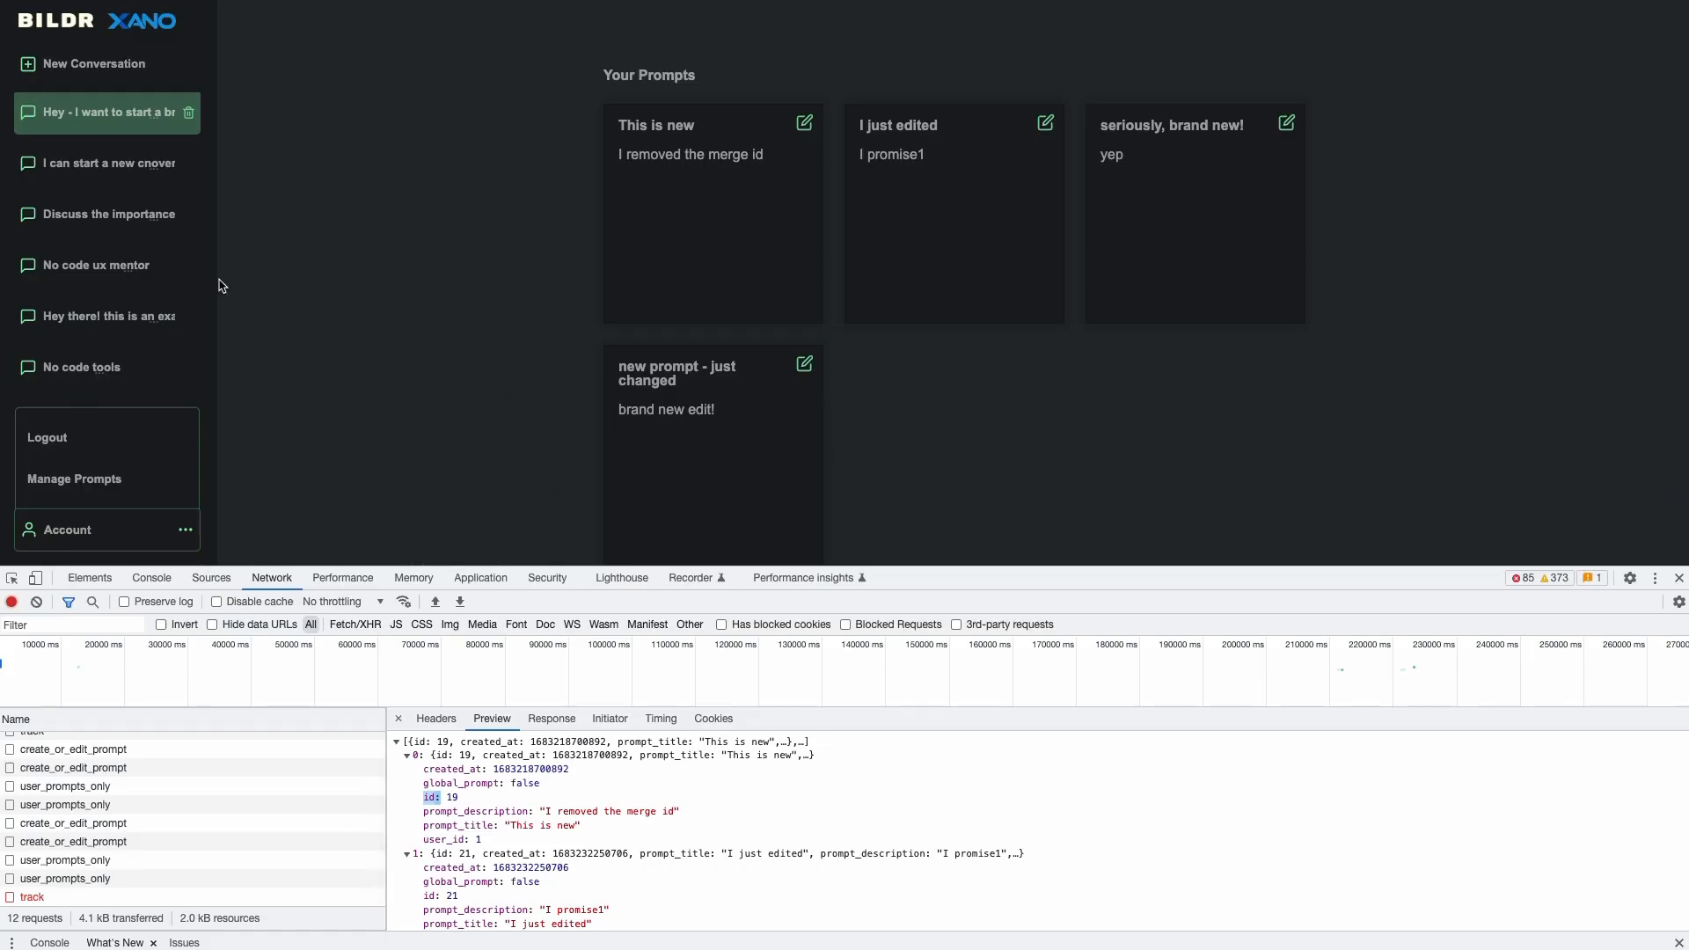
- Add a prompt titled "Let's add a new prompt!" with description "okay!"
scroll(348, 250, "down", 2)
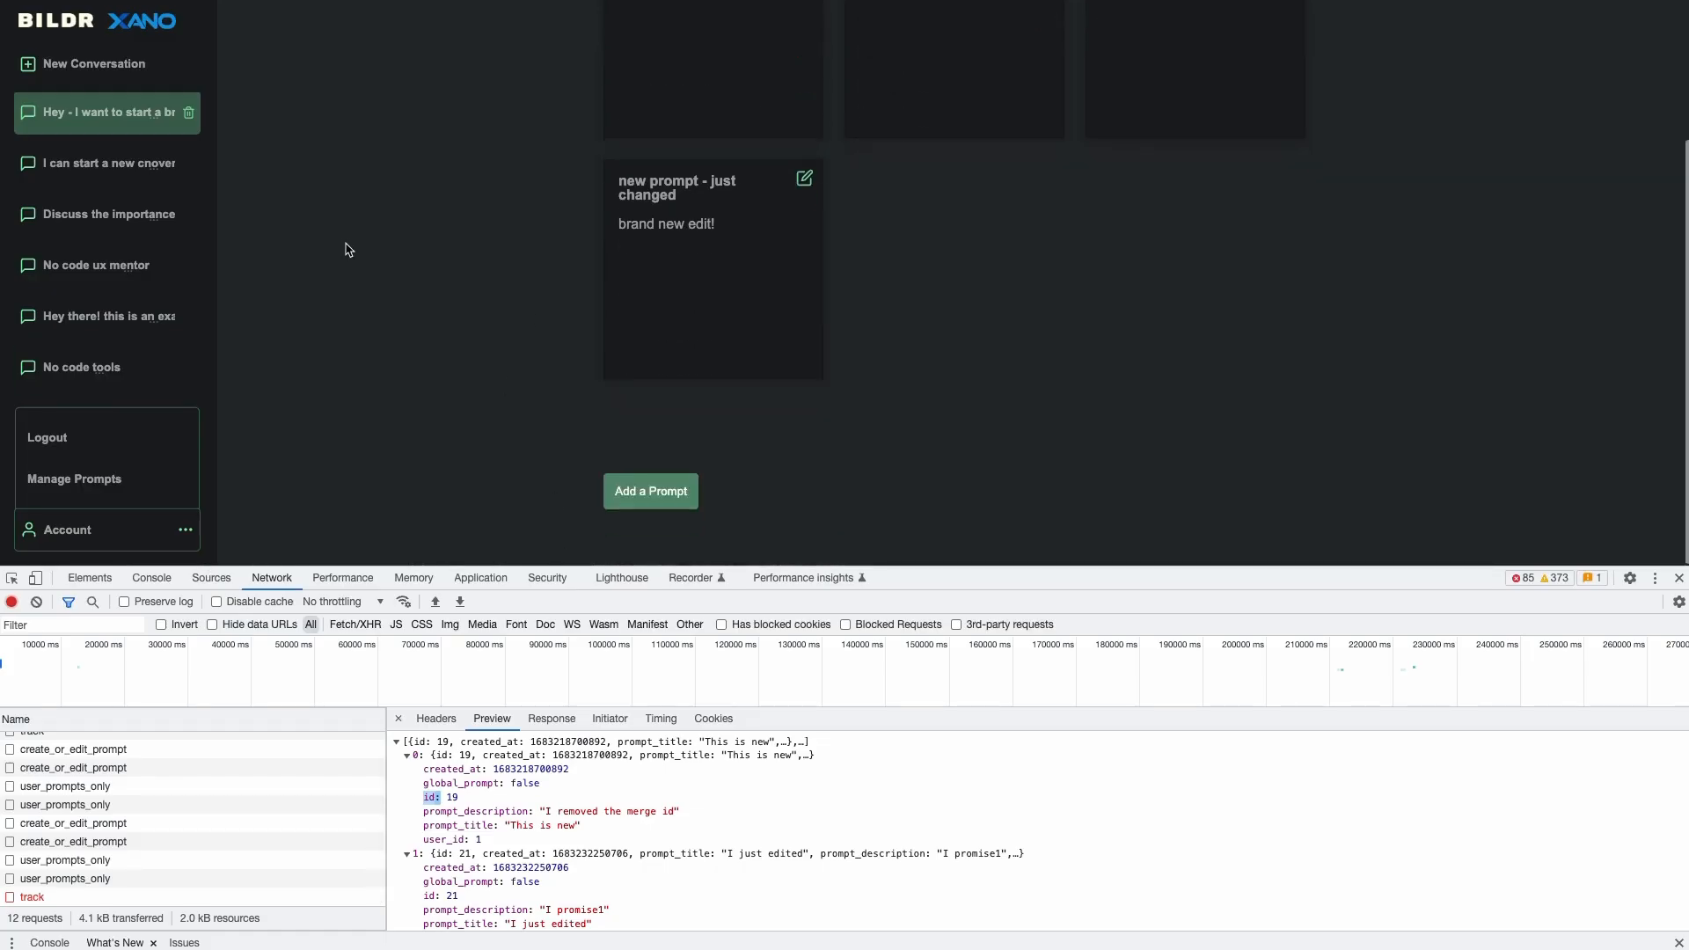
left_click(654, 492)
type("Let's add a new prompt!")
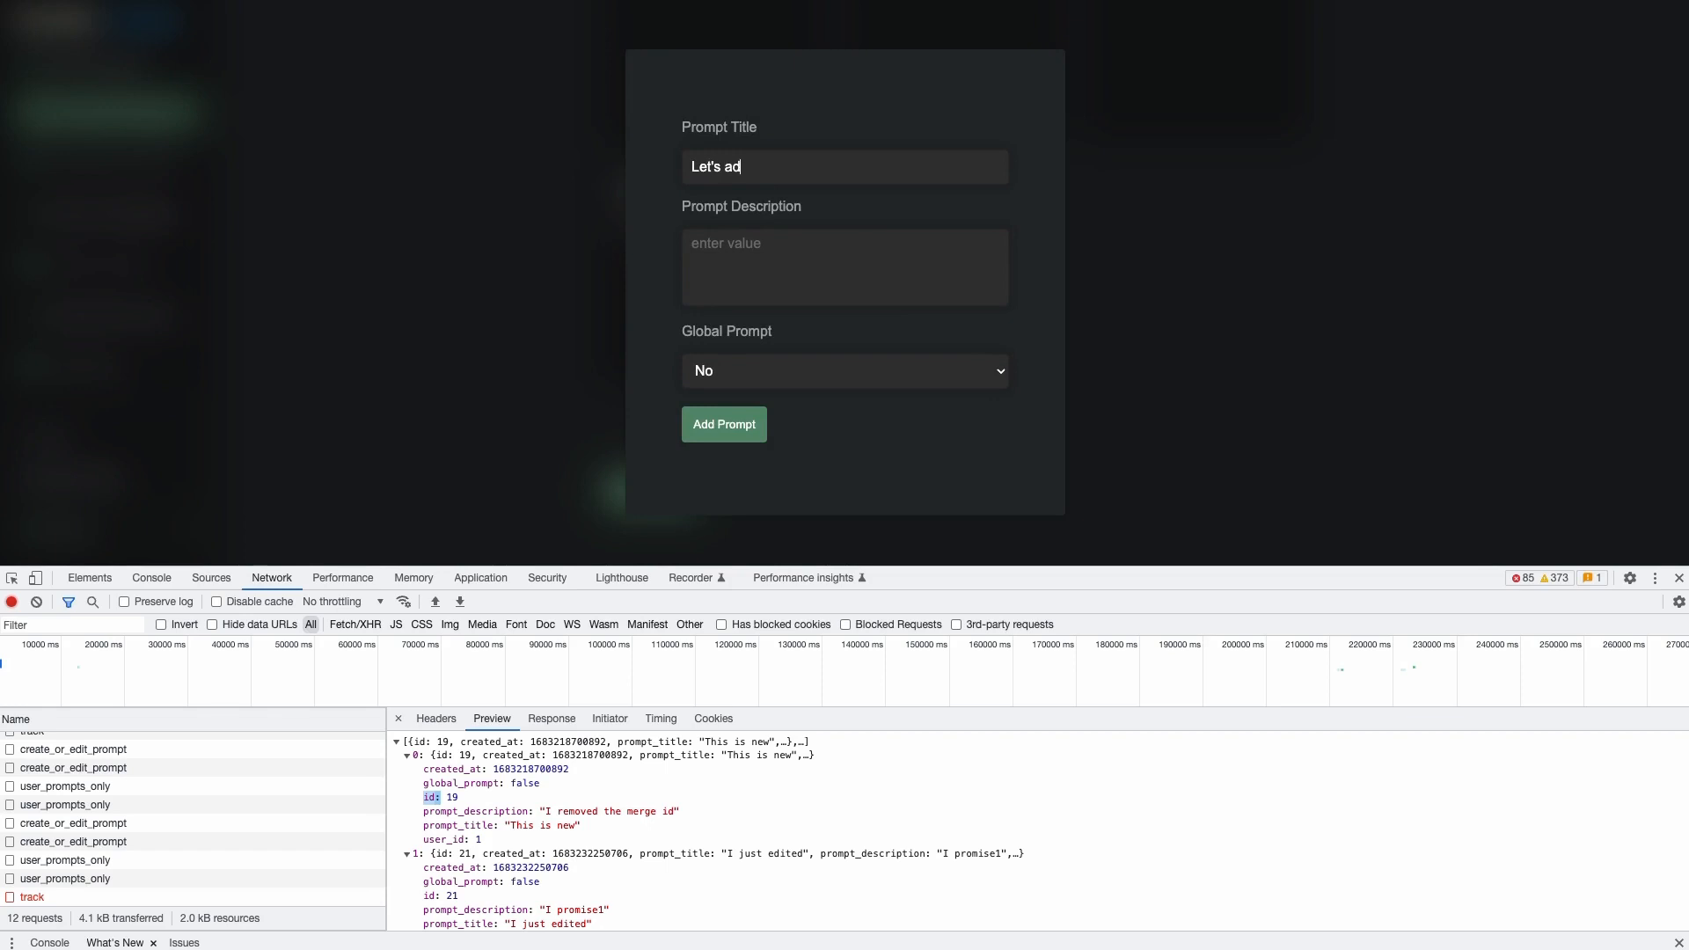
left_click(745, 243)
type("okay!")
left_click(721, 426)
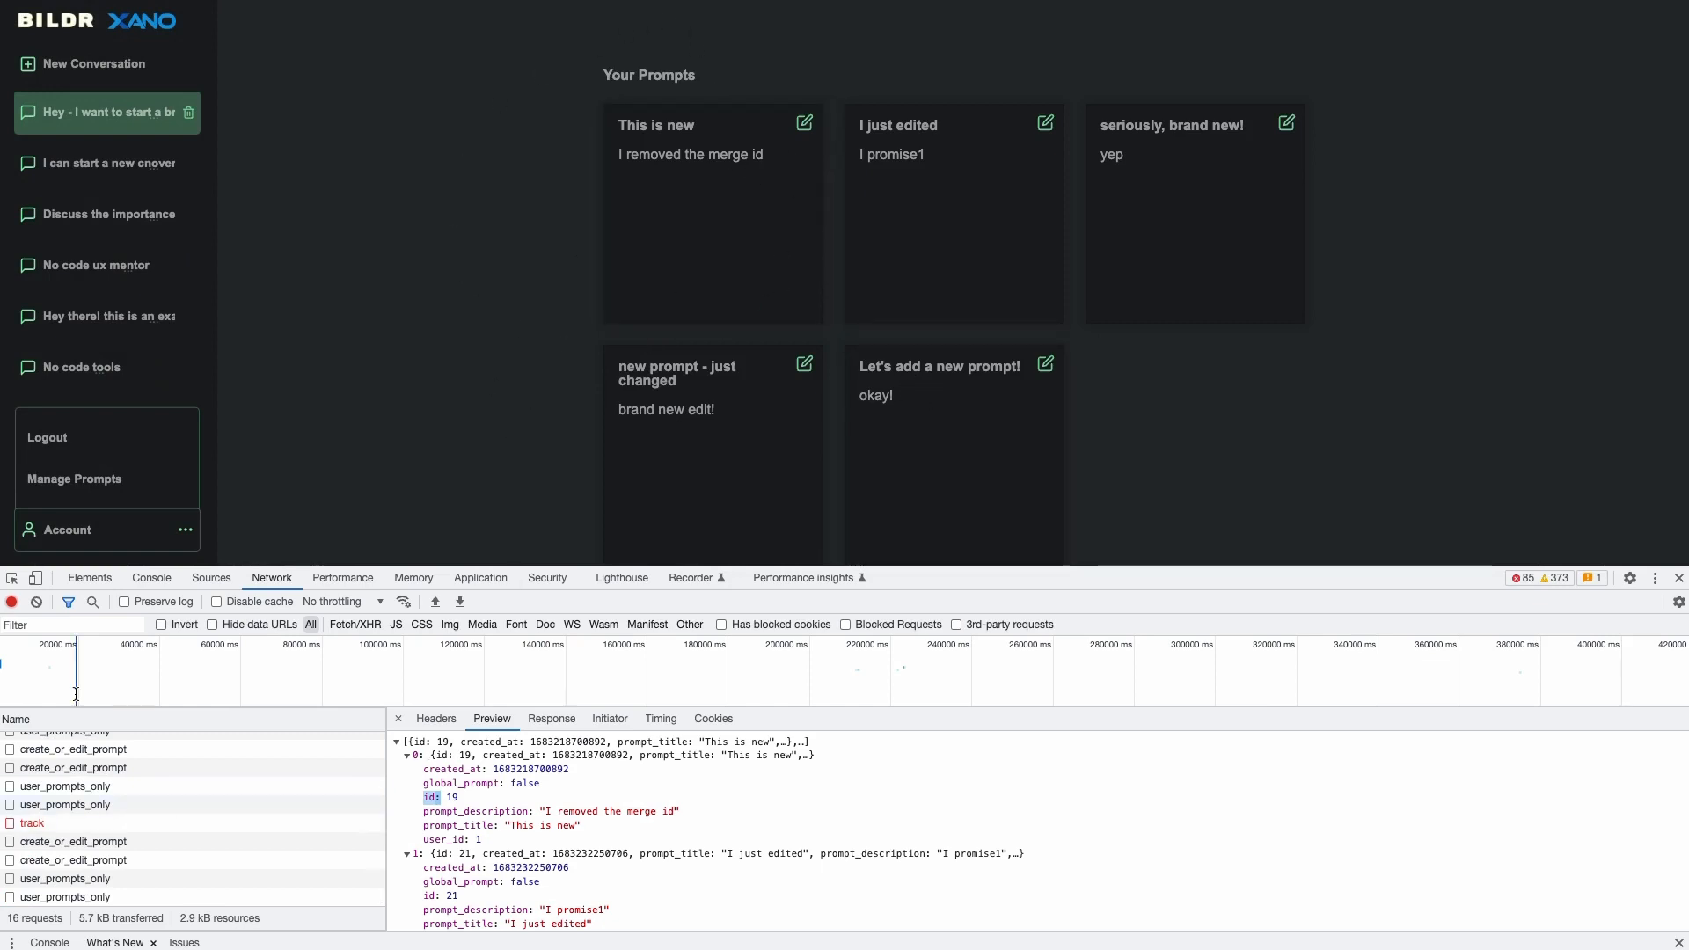
- Confirm the create_or_edit_prompt response holds the new 'Let's add a new prompt!' record
left_click(47, 845)
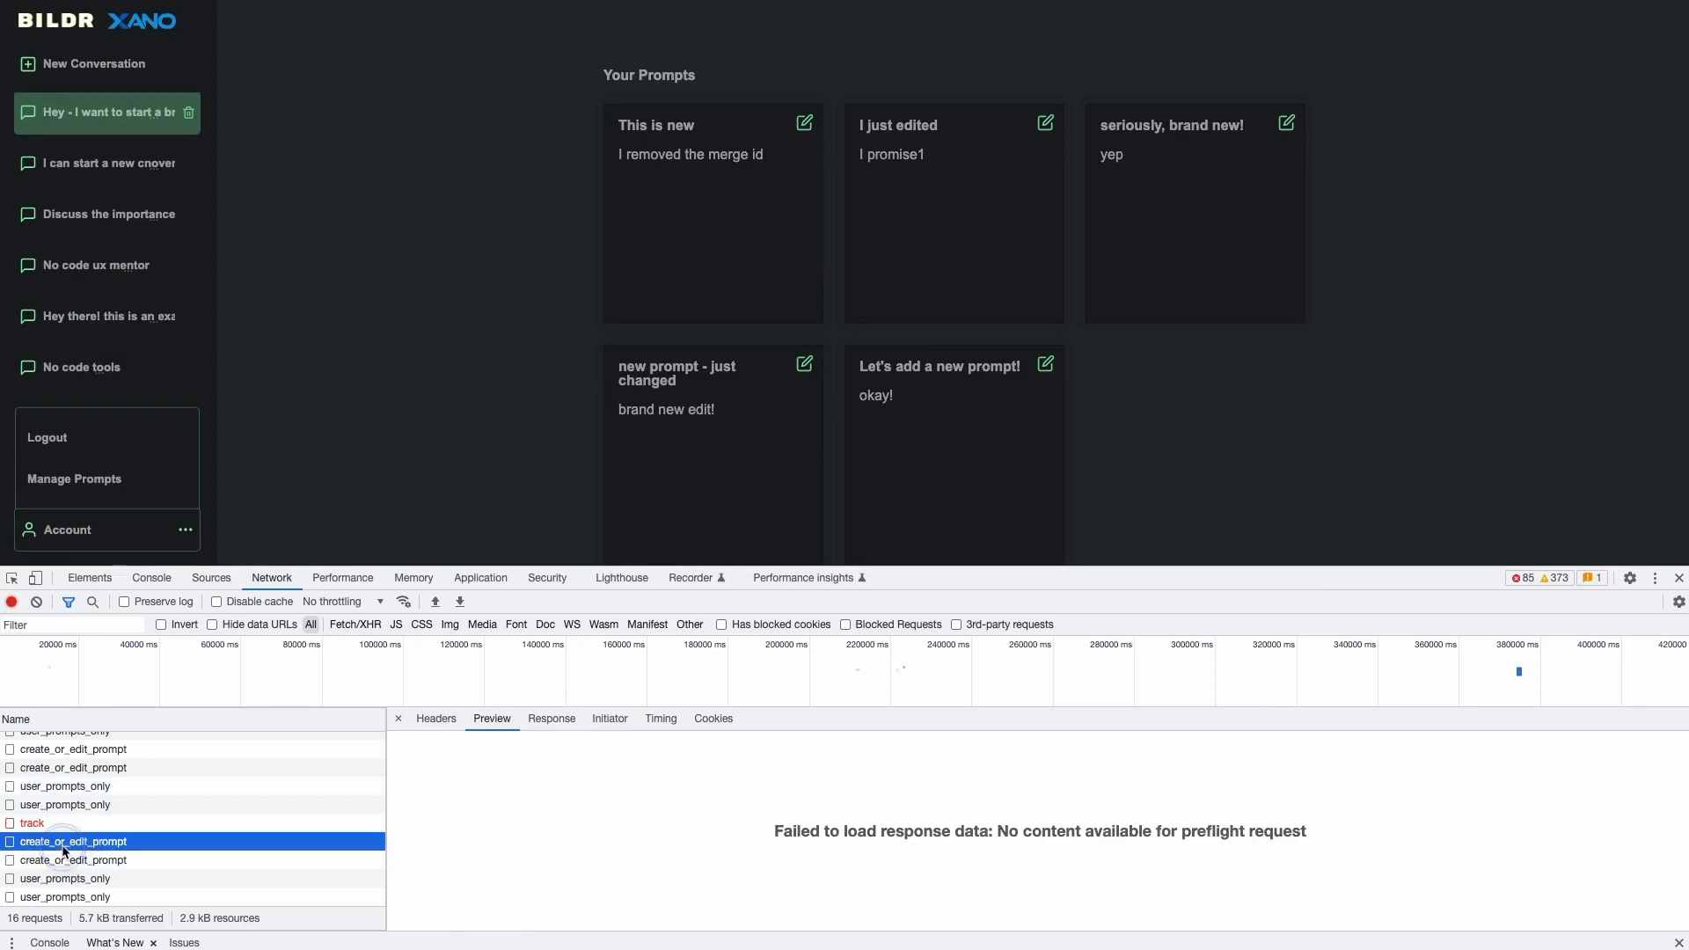
left_click(102, 861)
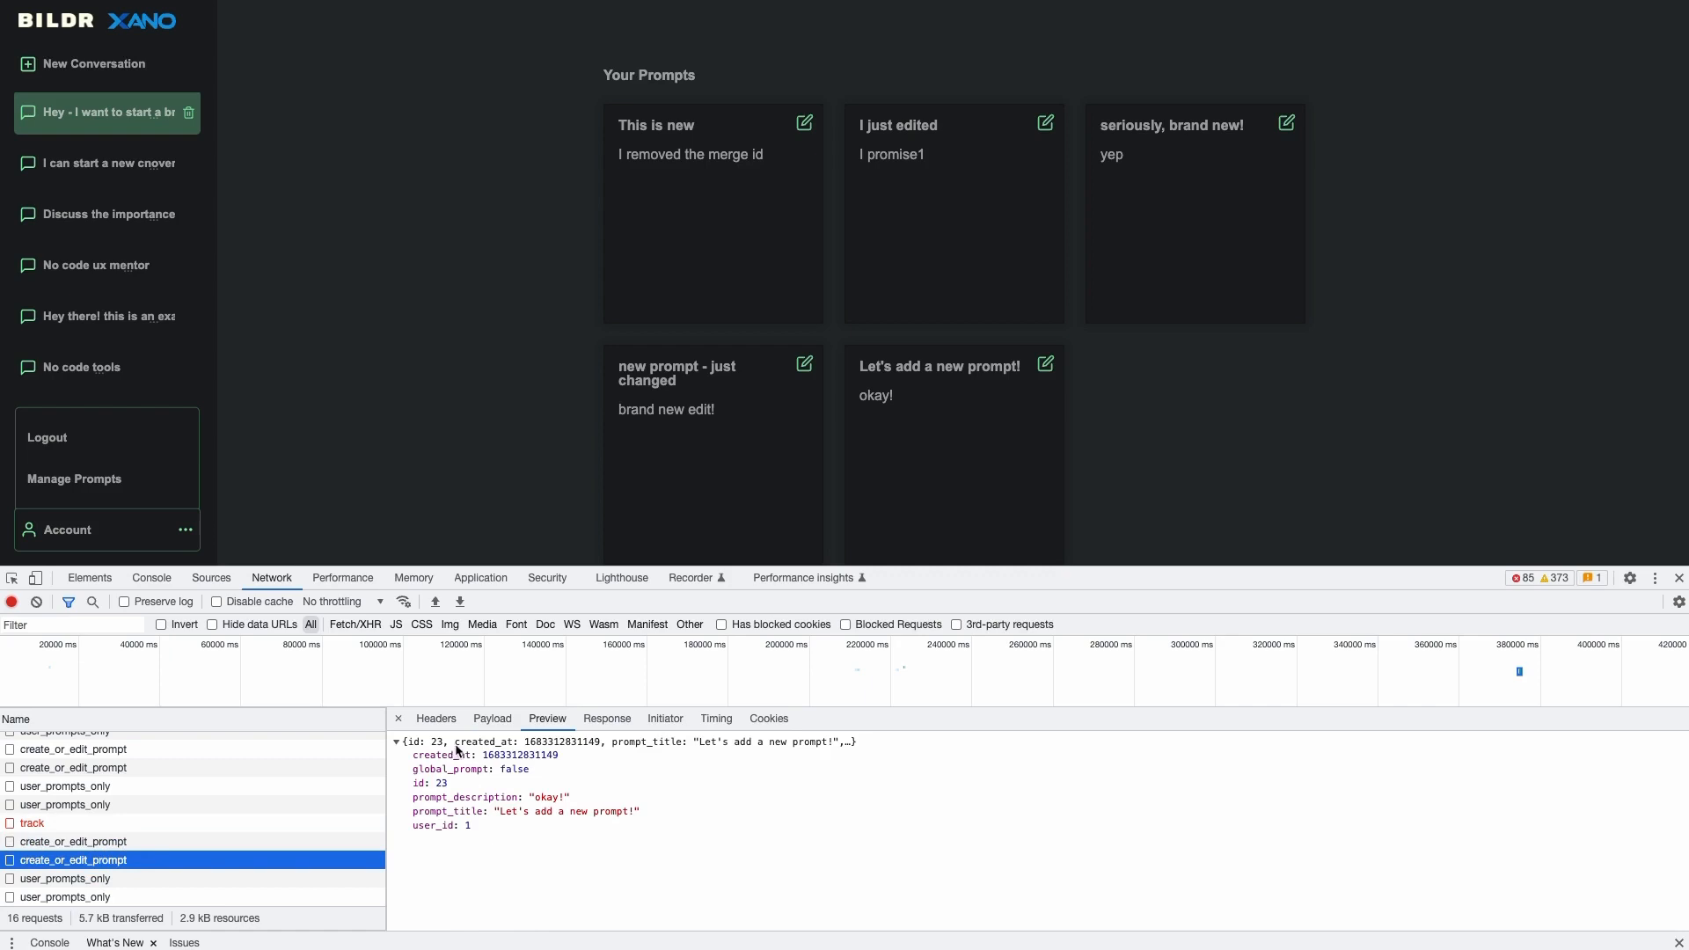
left_click_drag(480, 826, 411, 754)
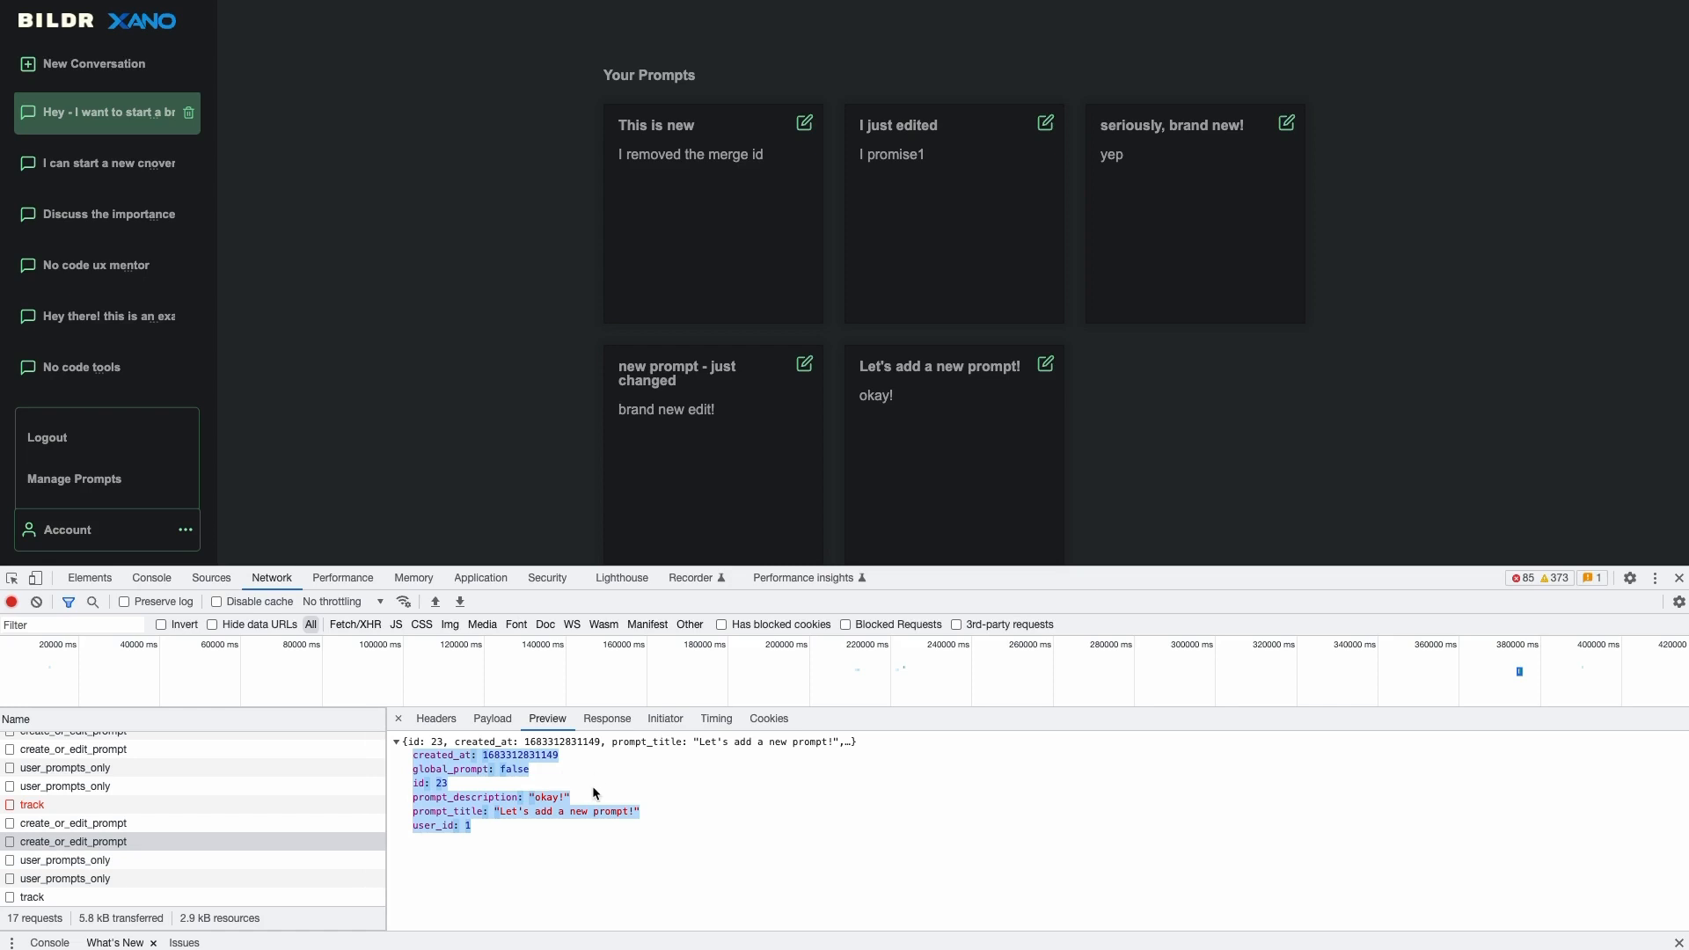
- Review the five prompts from user_prompts_only and prompt 23's response, then return to the Bildr editor
left_click(174, 860)
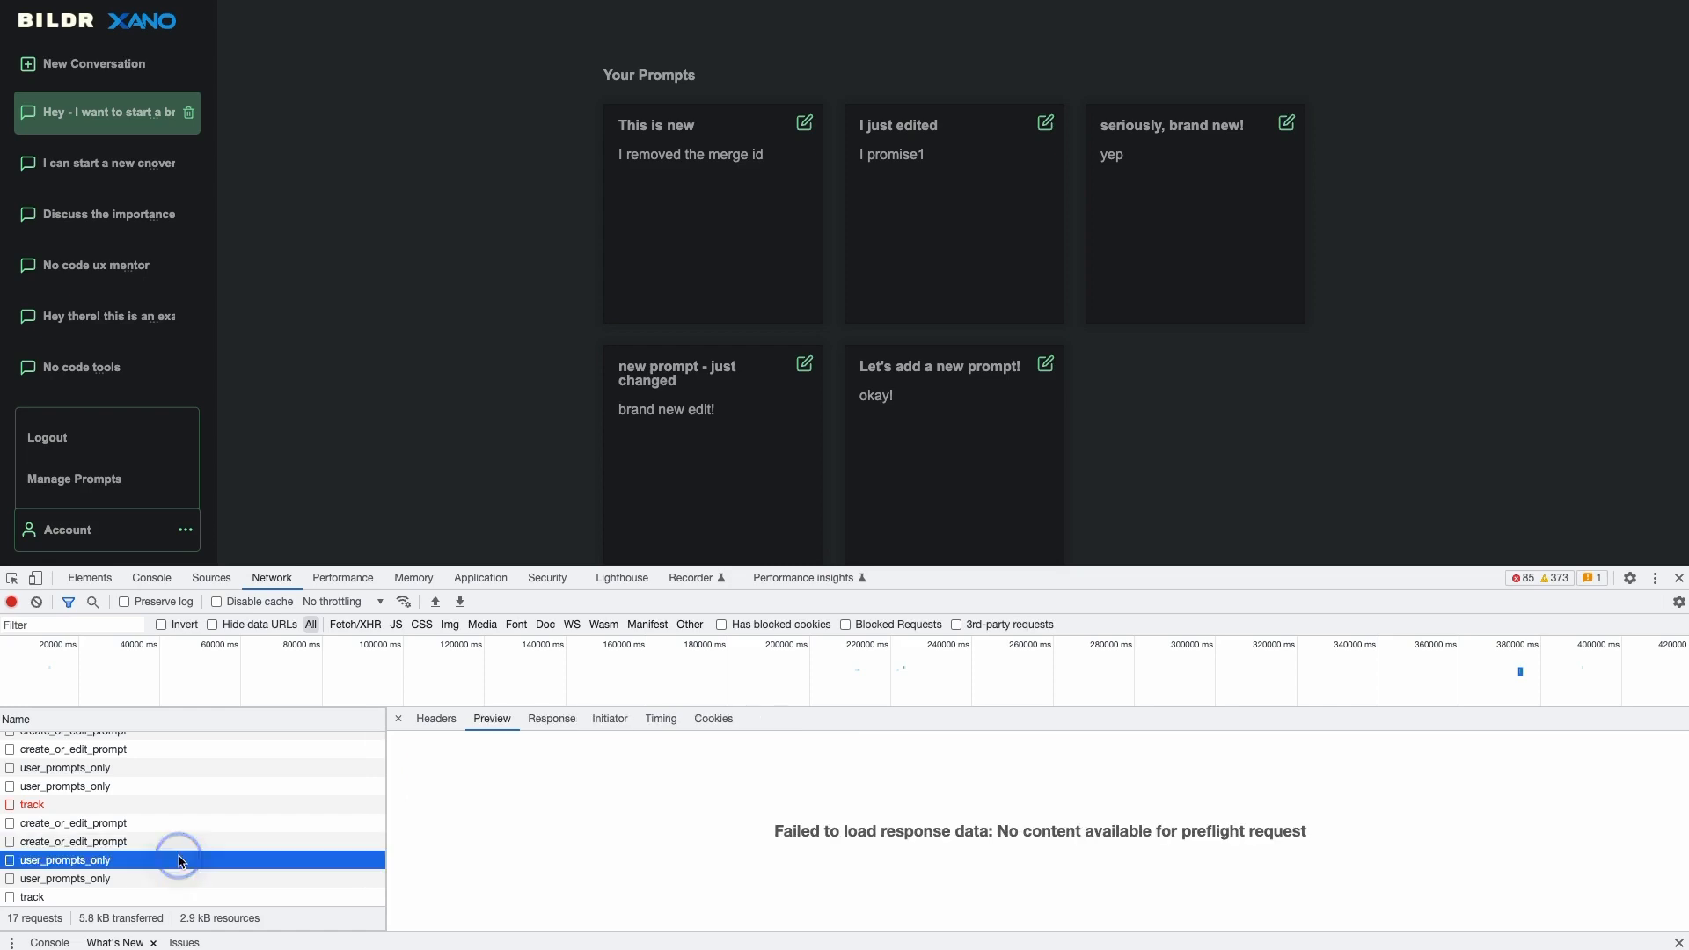
left_click(163, 878)
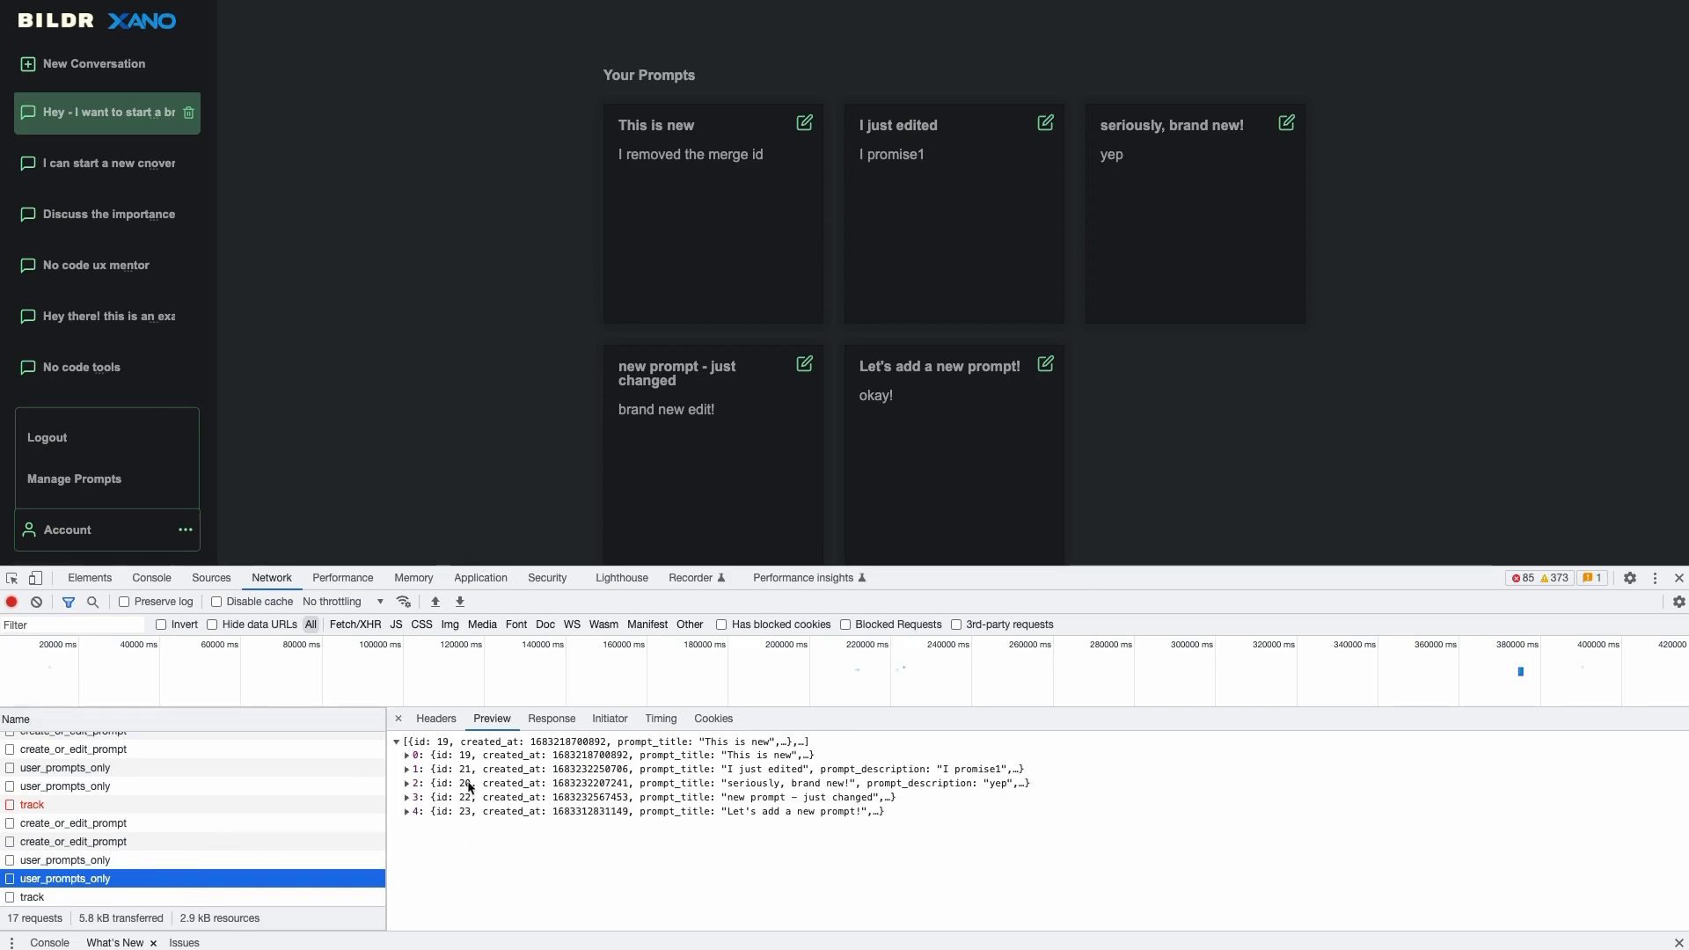
left_click(409, 755)
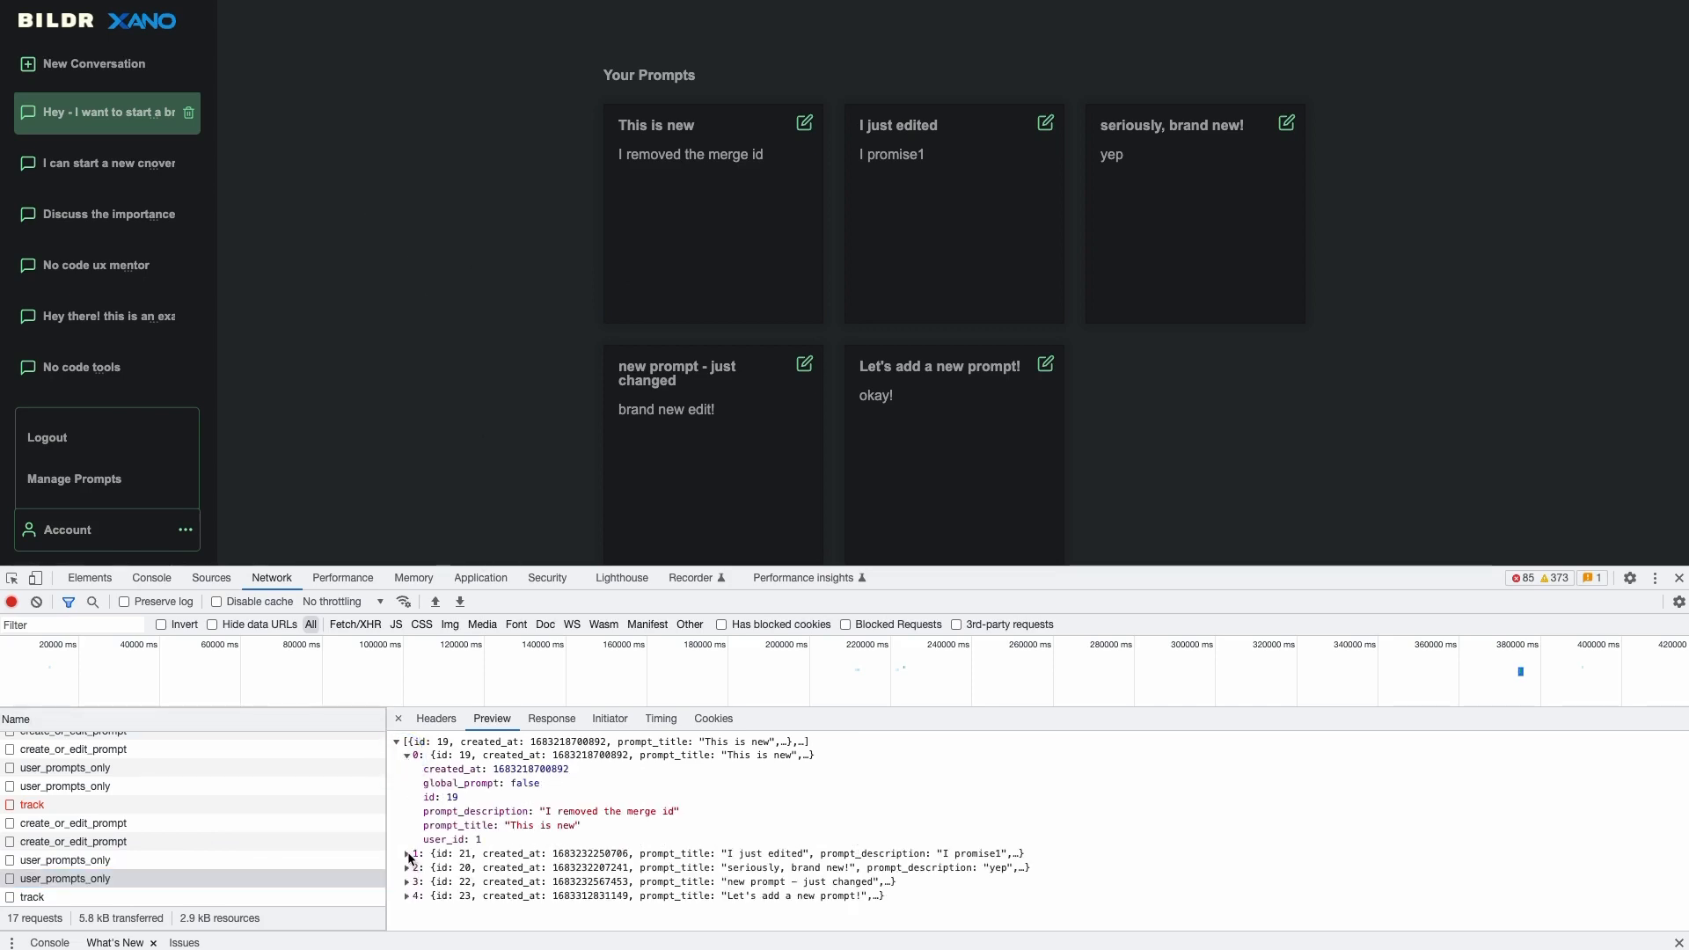
left_click(408, 855)
left_click(408, 855)
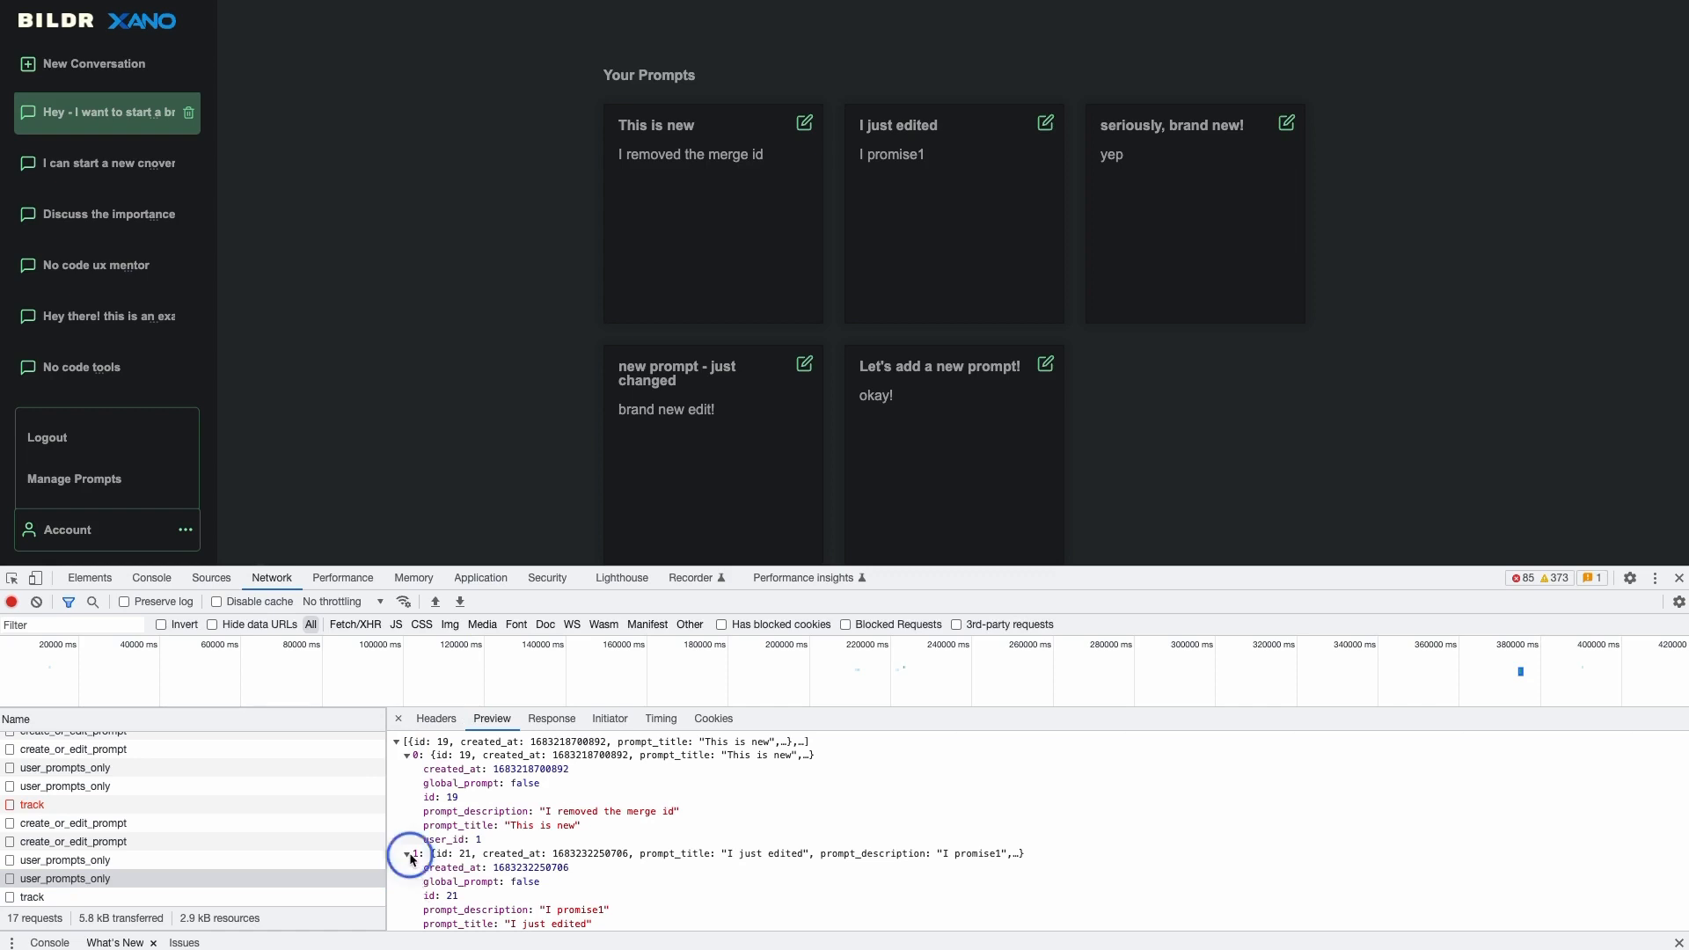
left_click(409, 755)
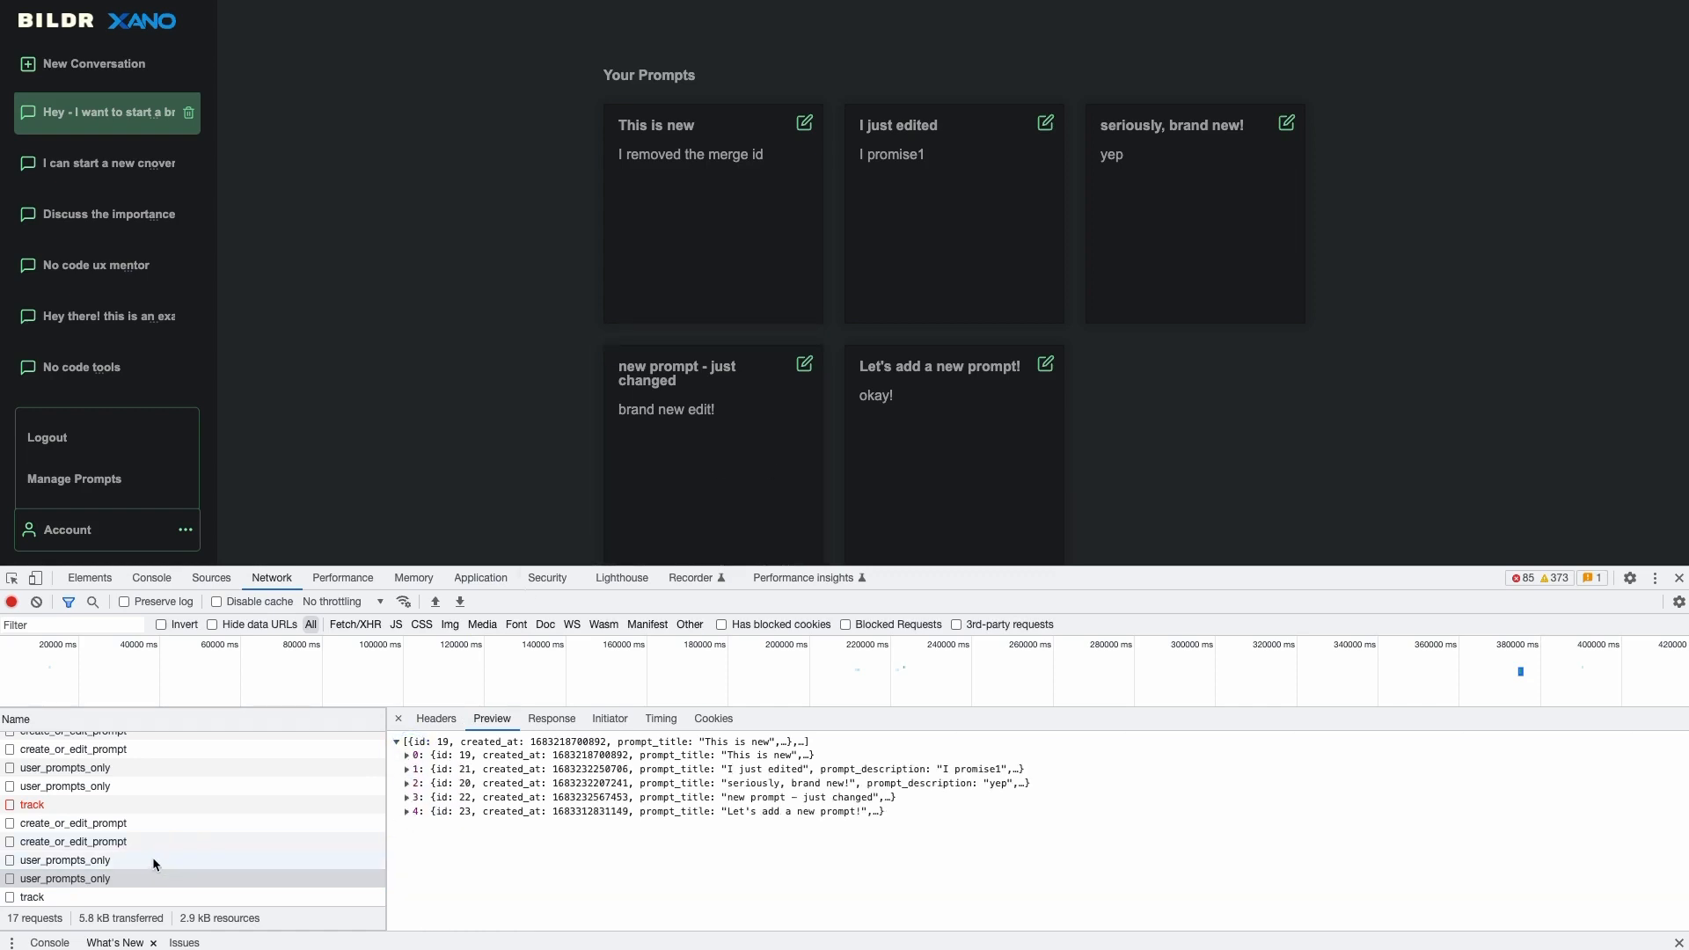
left_click(134, 843)
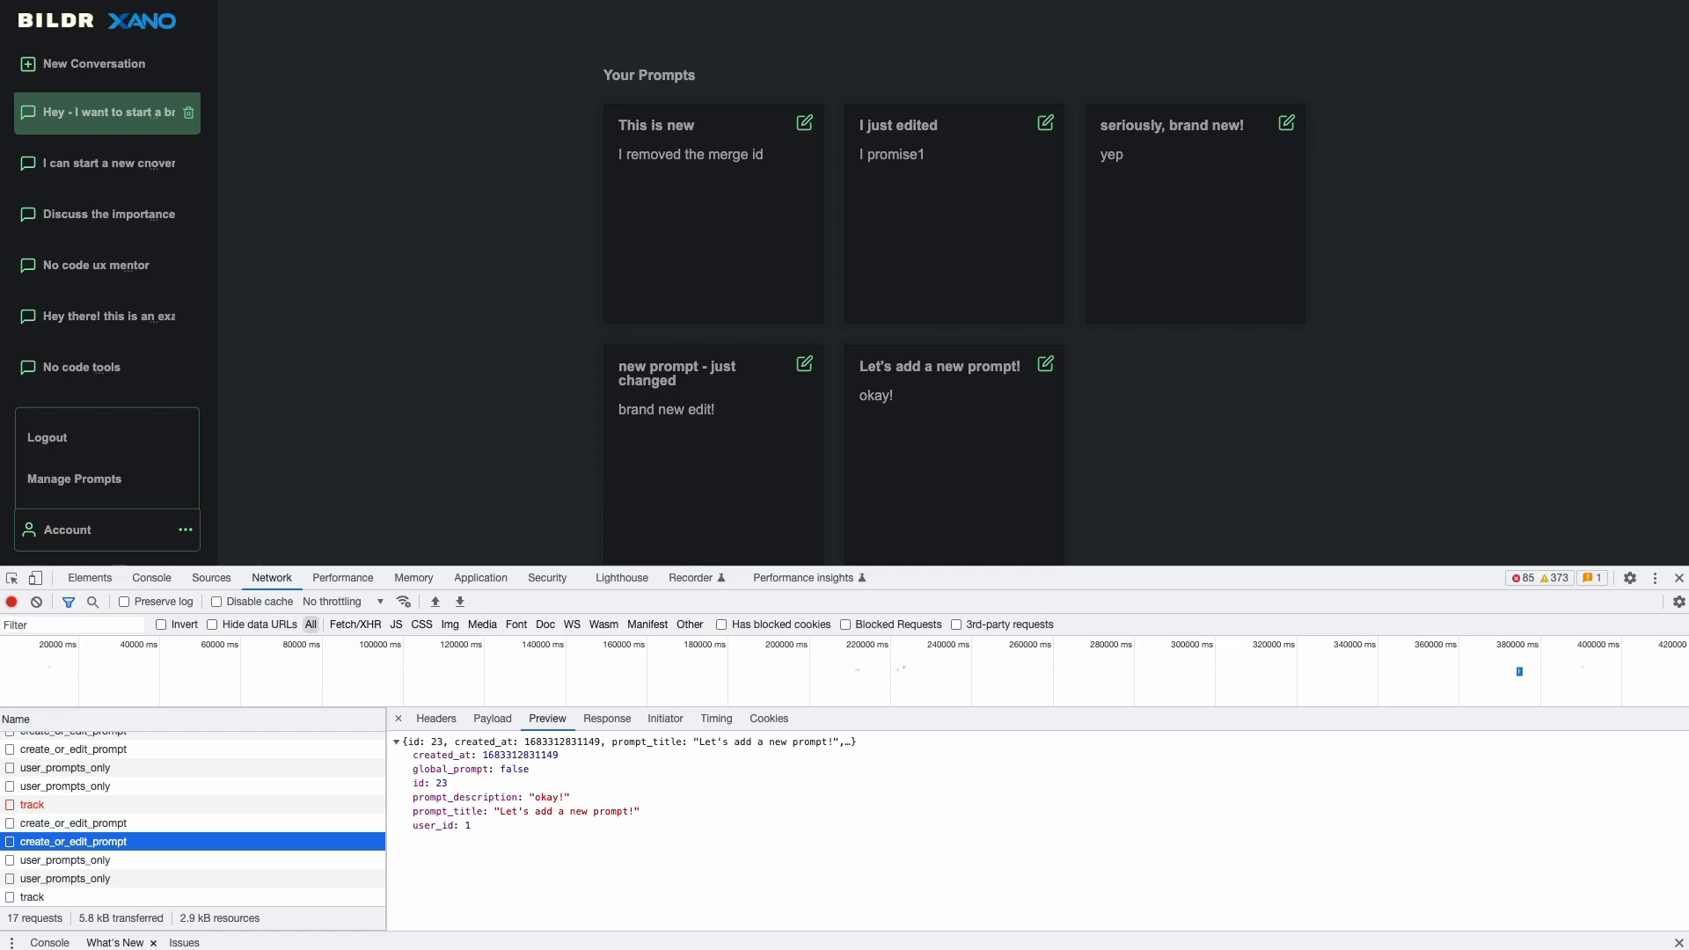
left_click(159, 1)
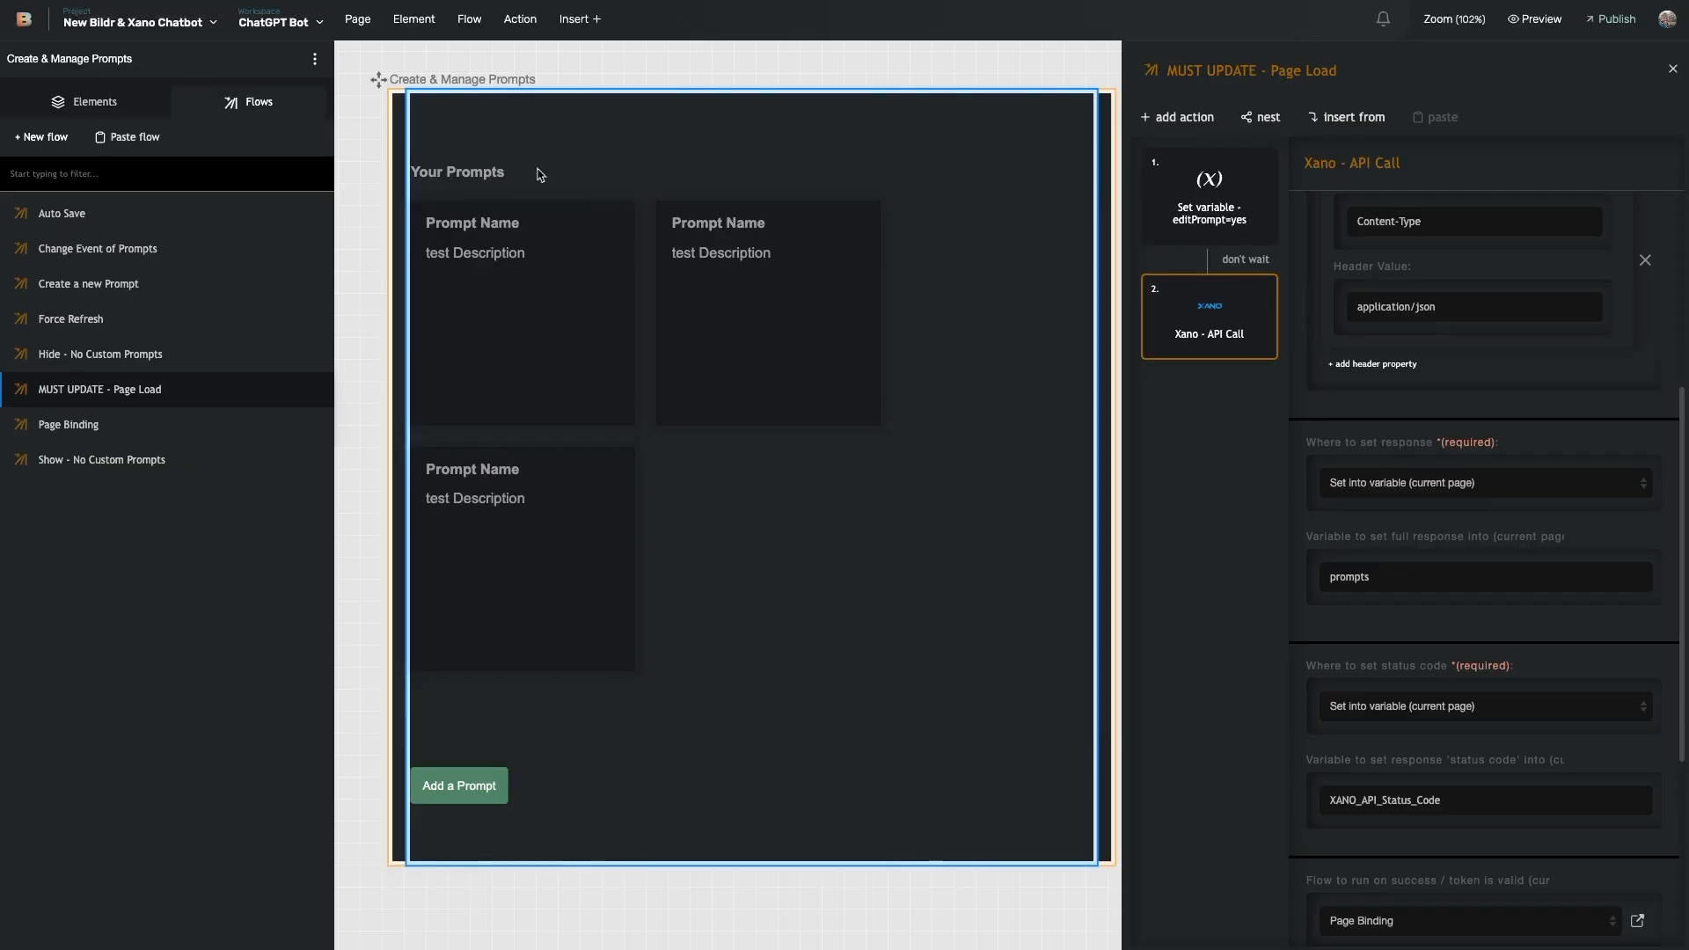
- Deselect everything, zoom out to 42% and pan over to the PWA - Install Prompt page
left_click(366, 479)
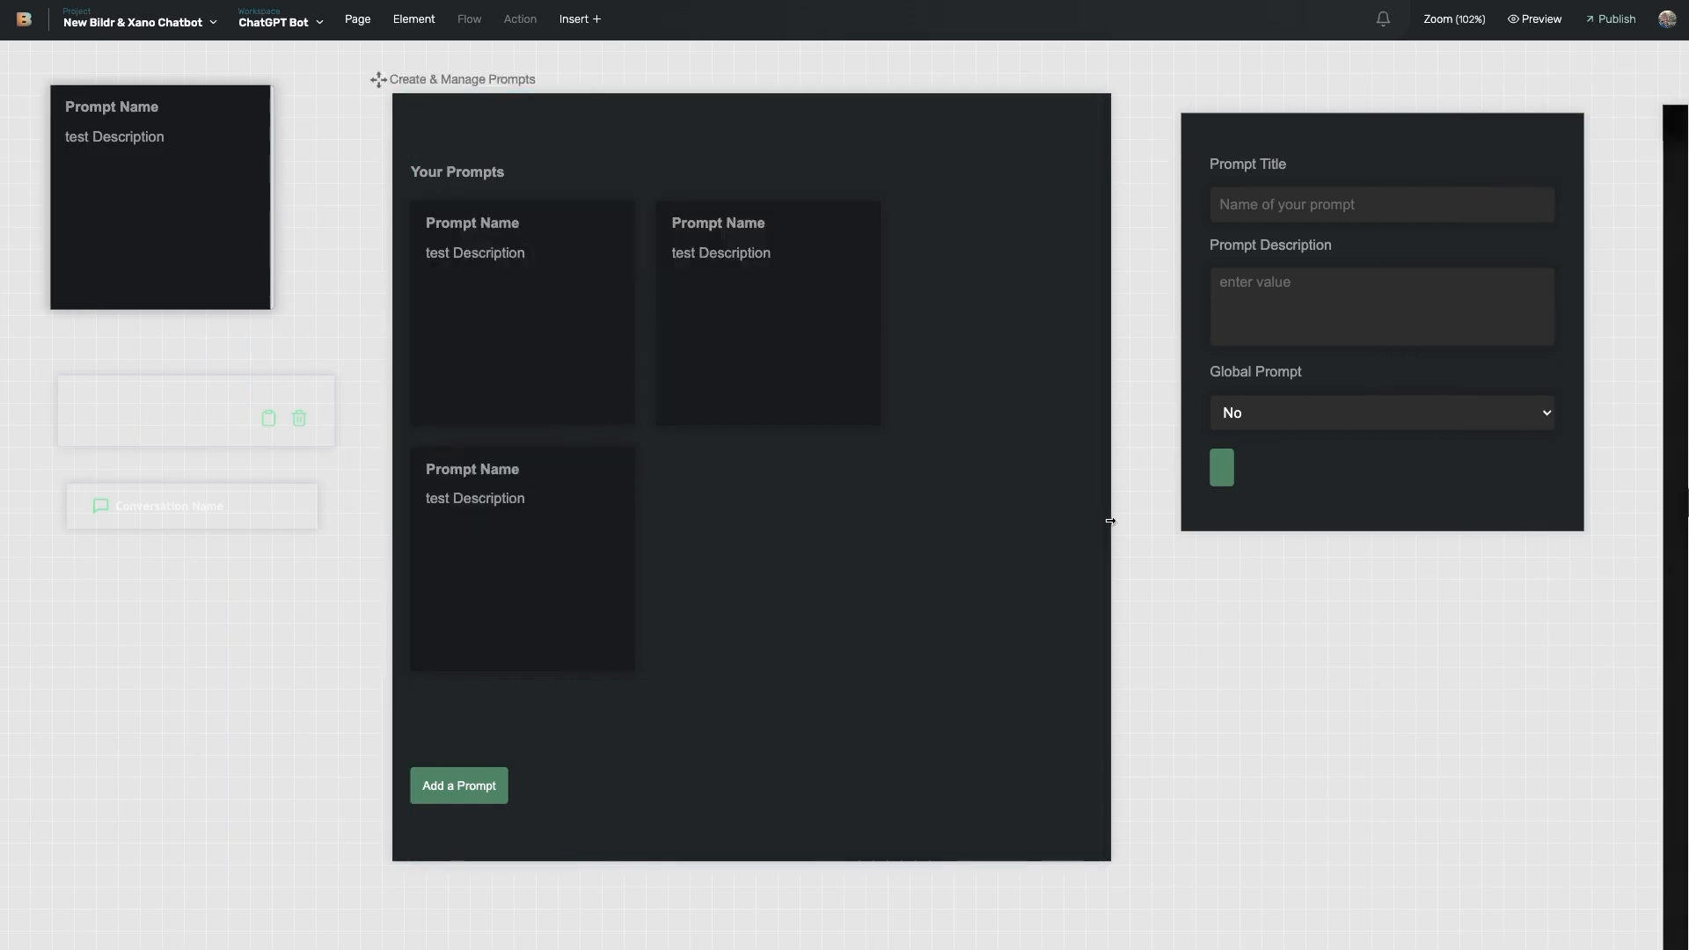
scroll(1112, 528, "right", 3)
scroll(1118, 569, "down", 5)
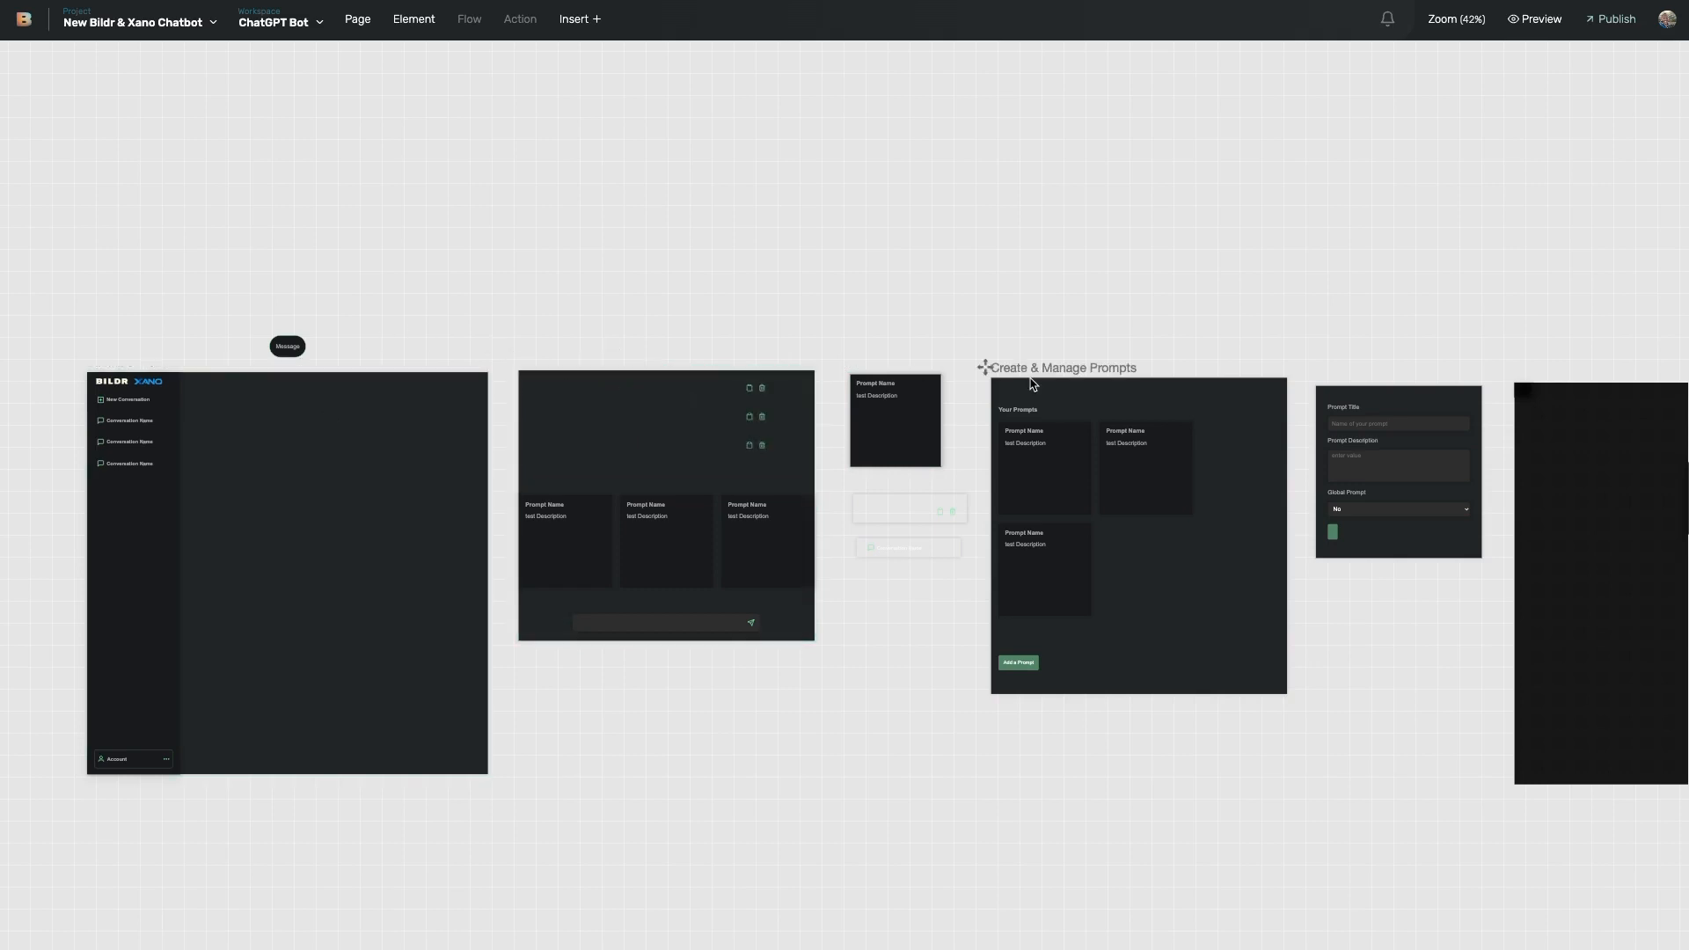
scroll(1033, 377, "right", 5)
scroll(1117, 422, "right", 5)
scroll(1003, 414, "down", 2)
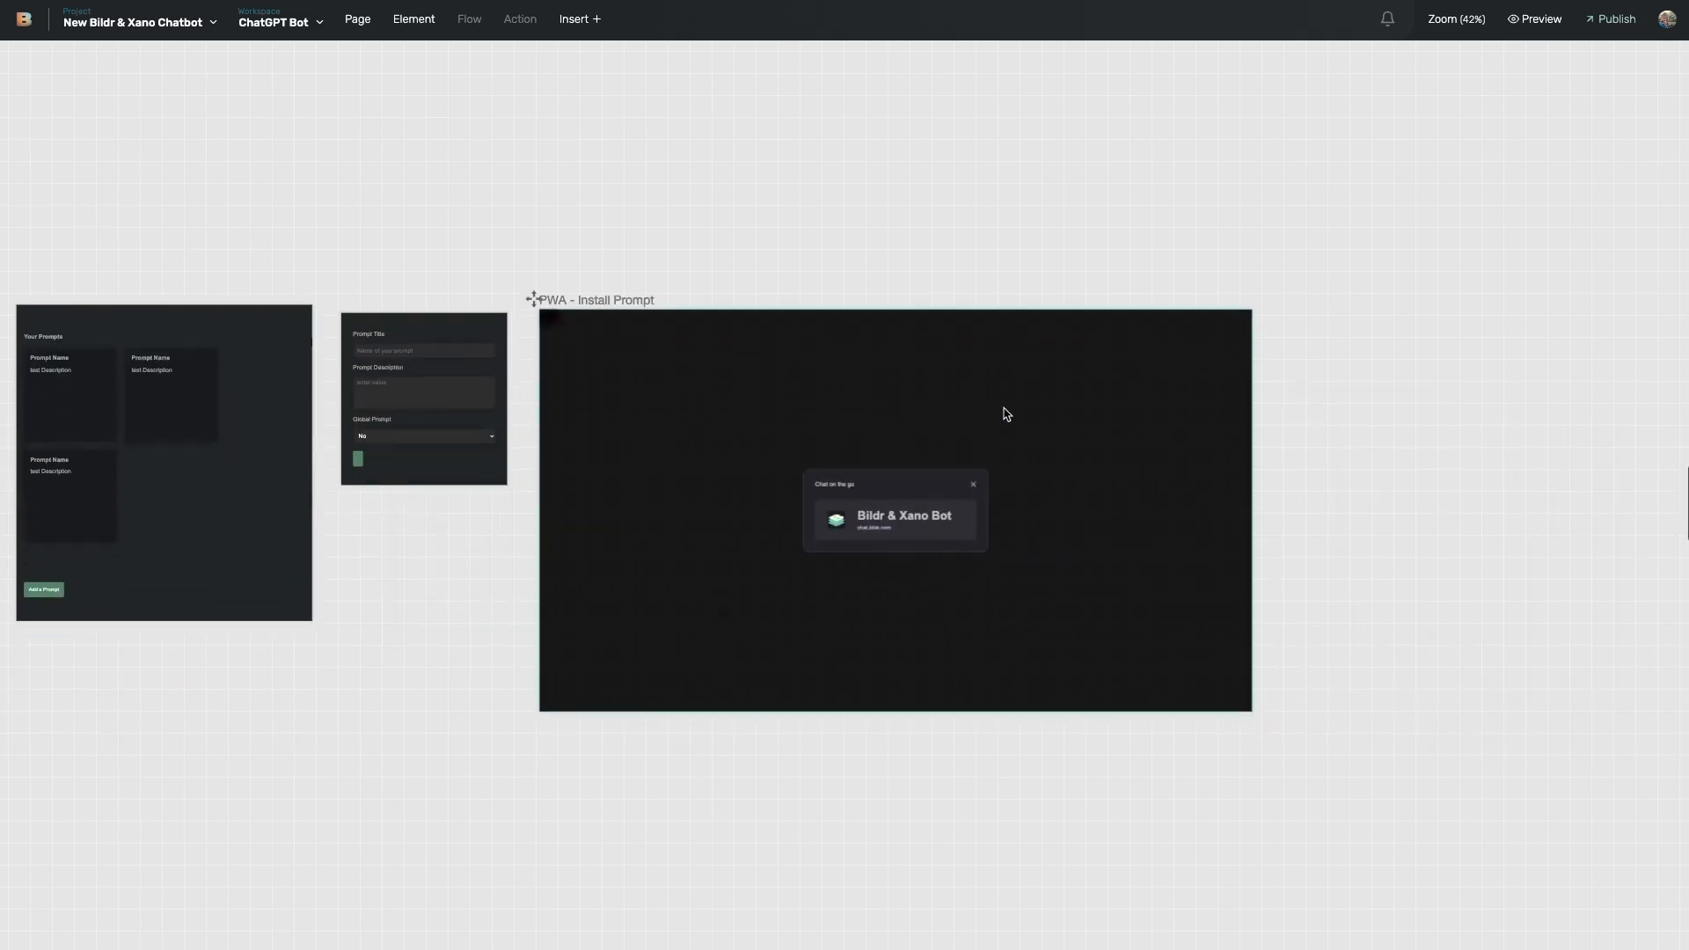
scroll(795, 399, "right", 2)
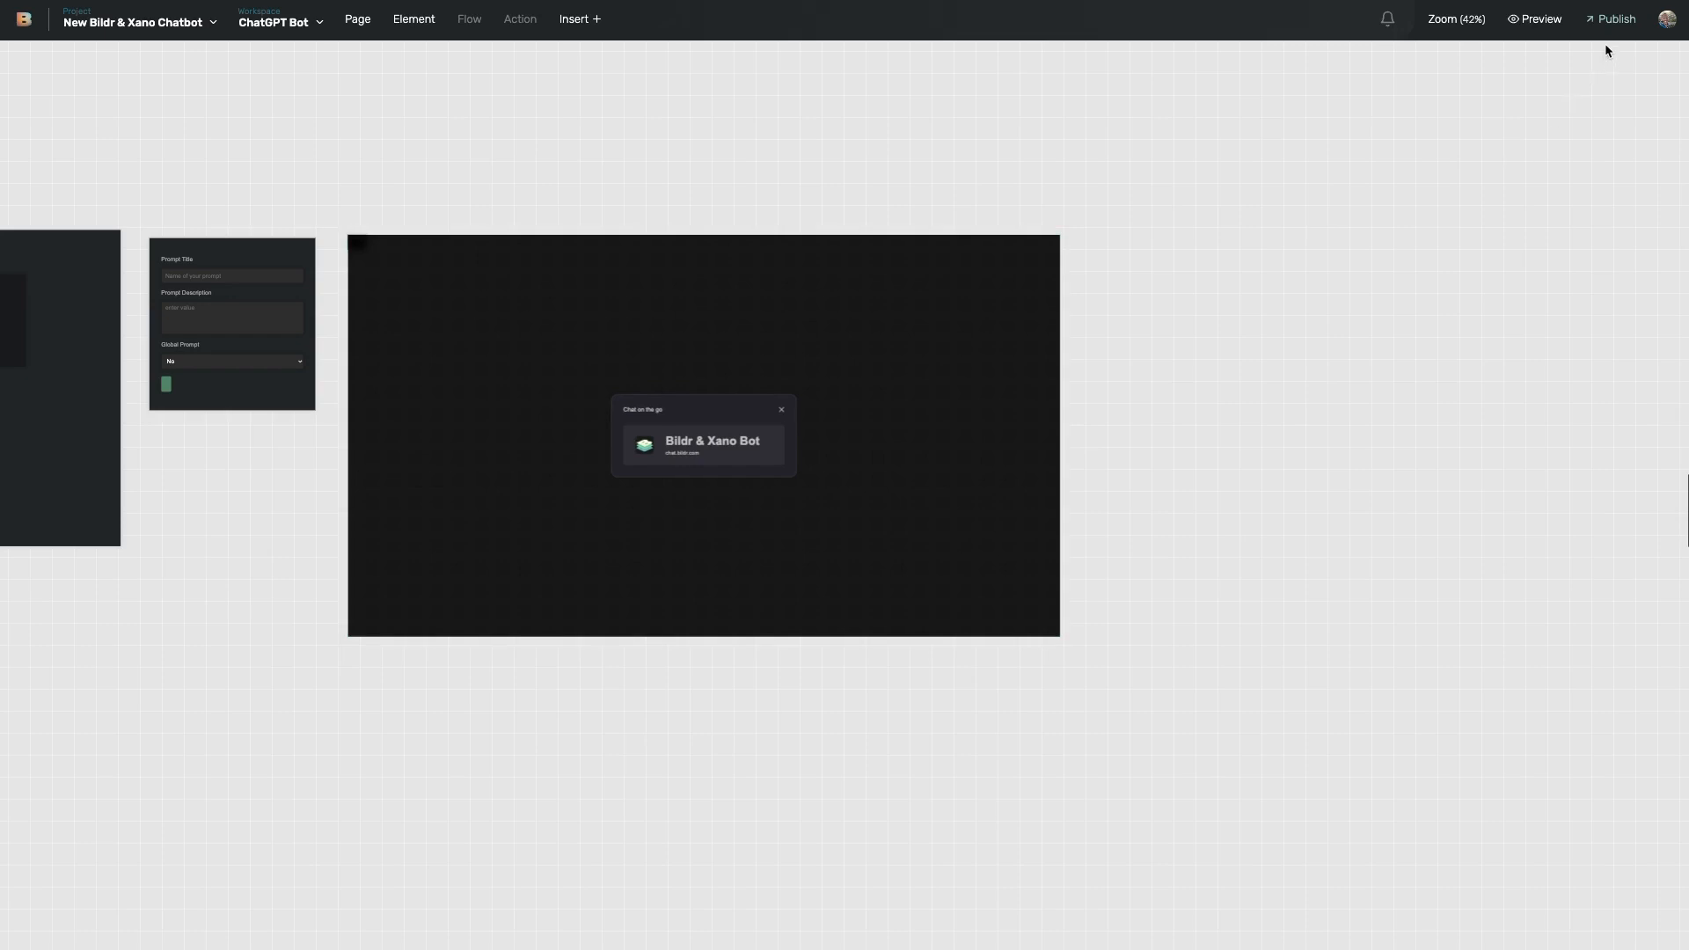
left_click(1615, 19)
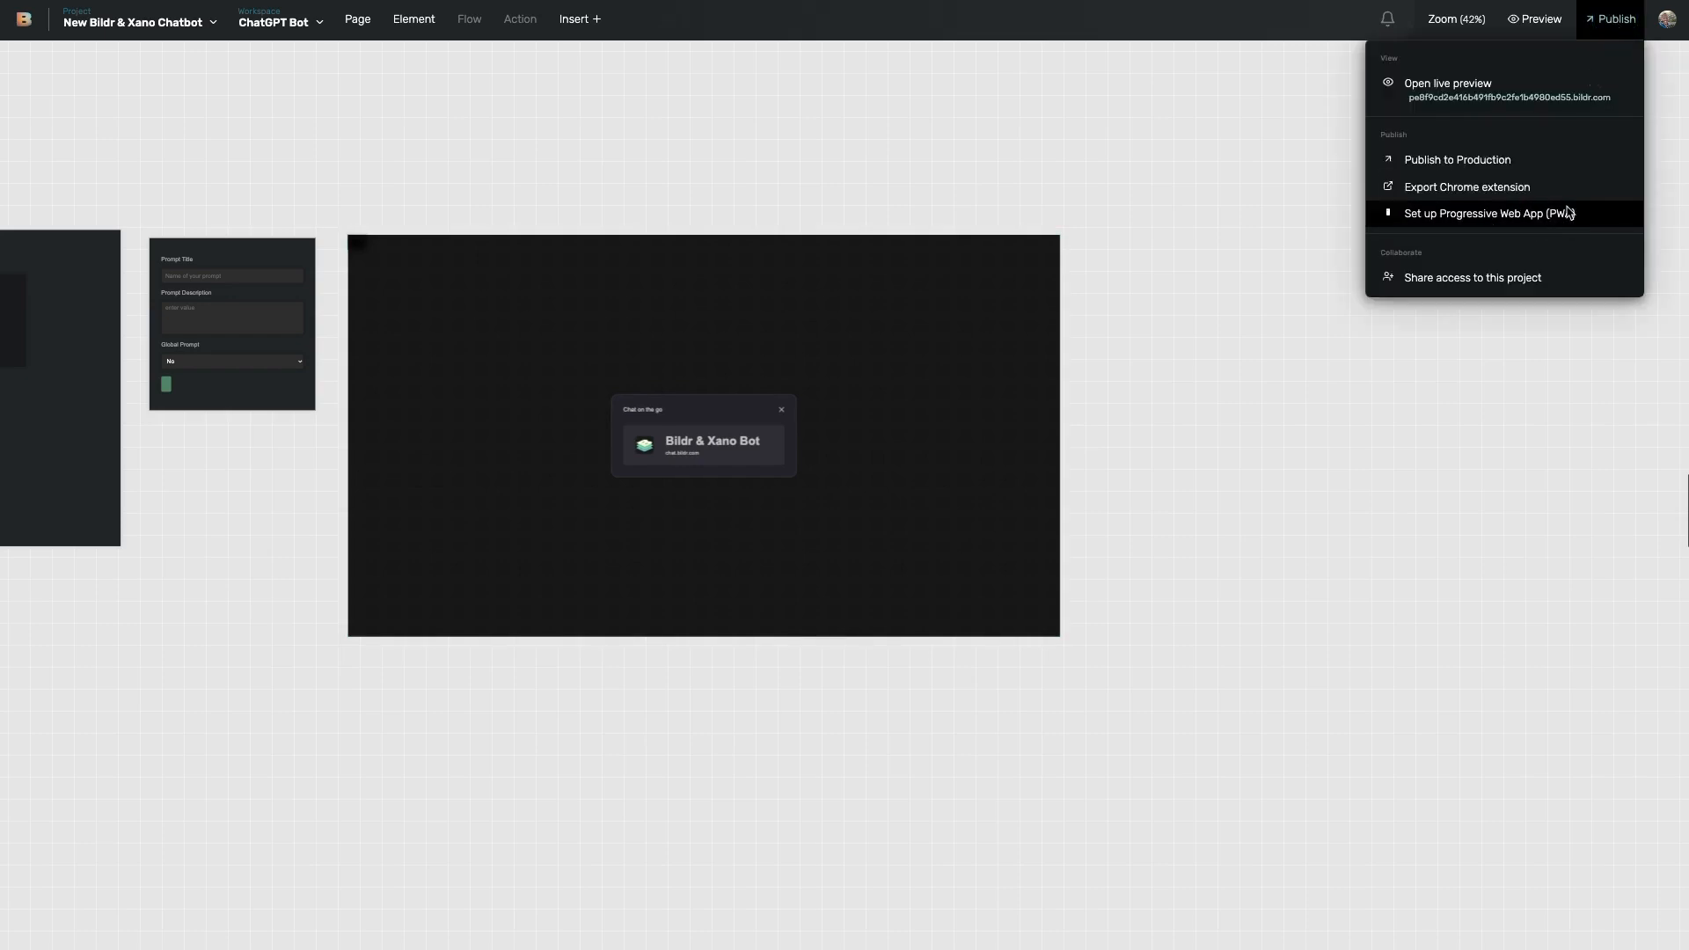
left_click(954, 214)
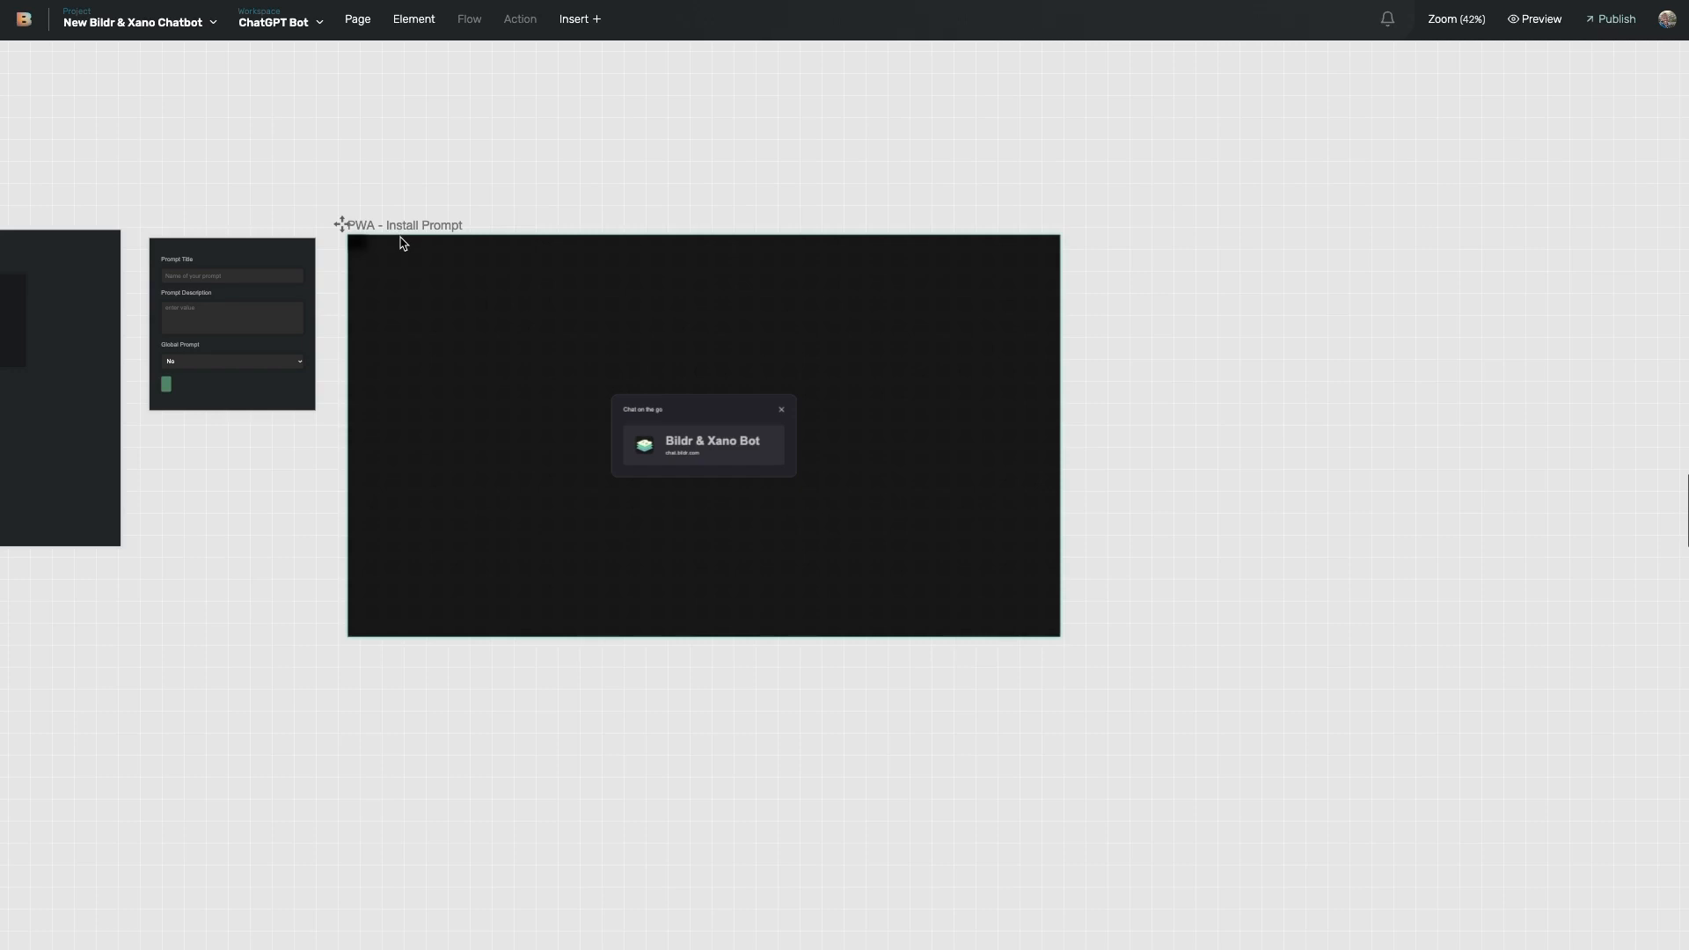
- Open the BildrBot page's Check for Open Prompt for PWA Install flow
scroll(401, 243, "left", 15)
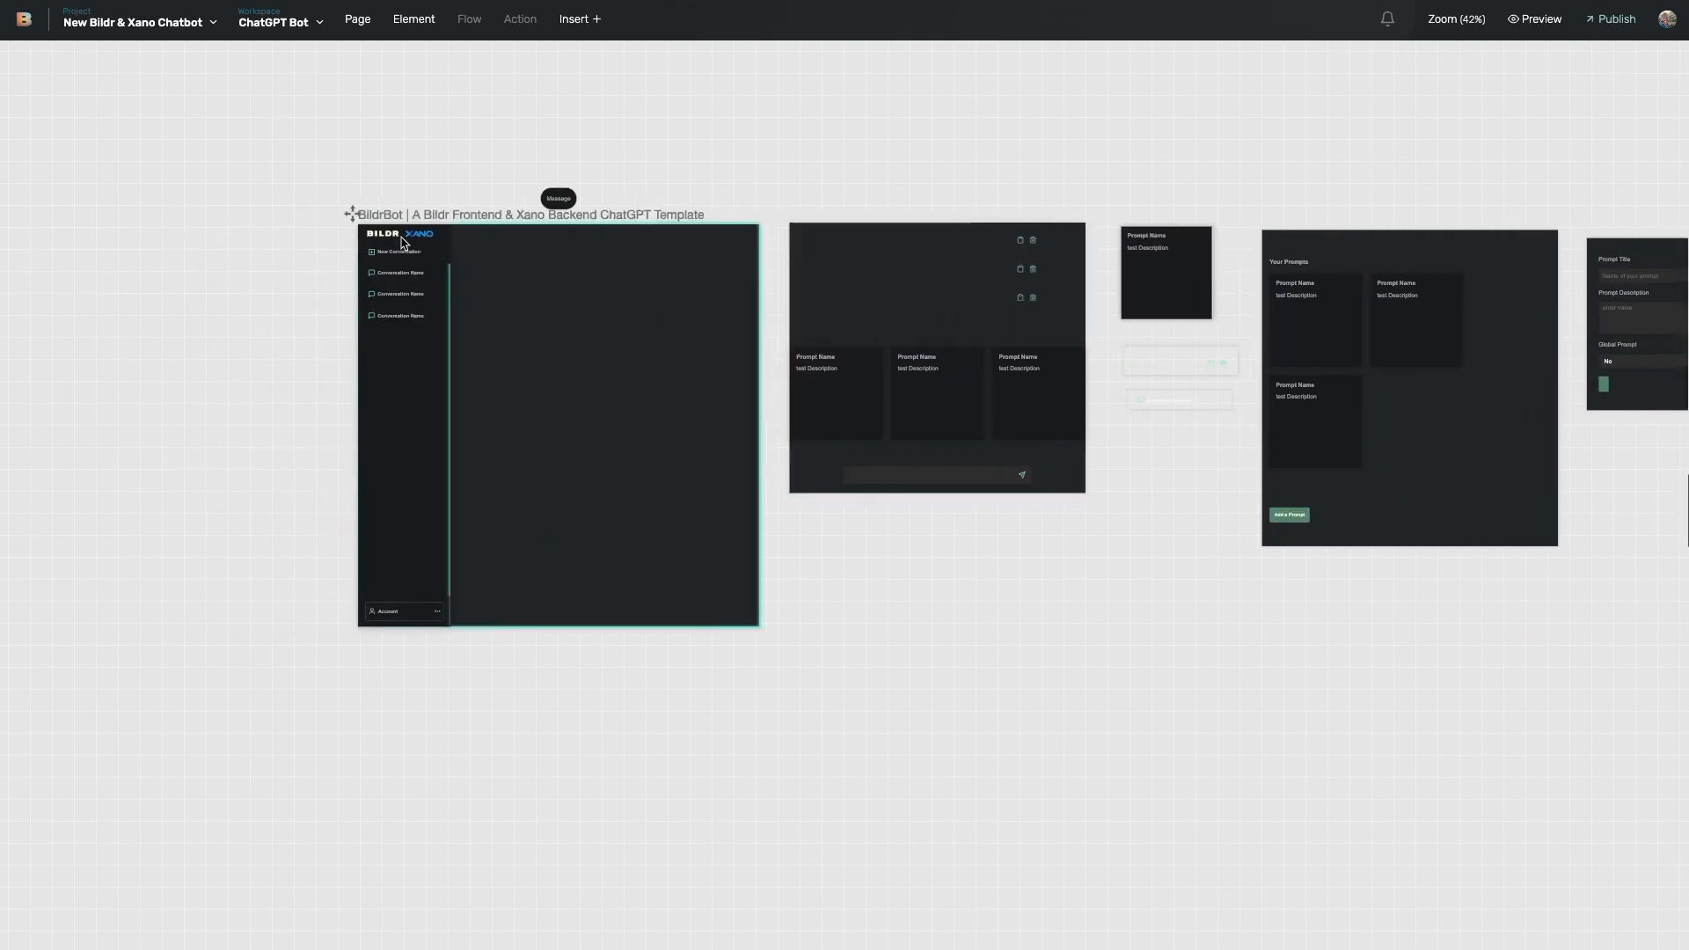
left_click(539, 387)
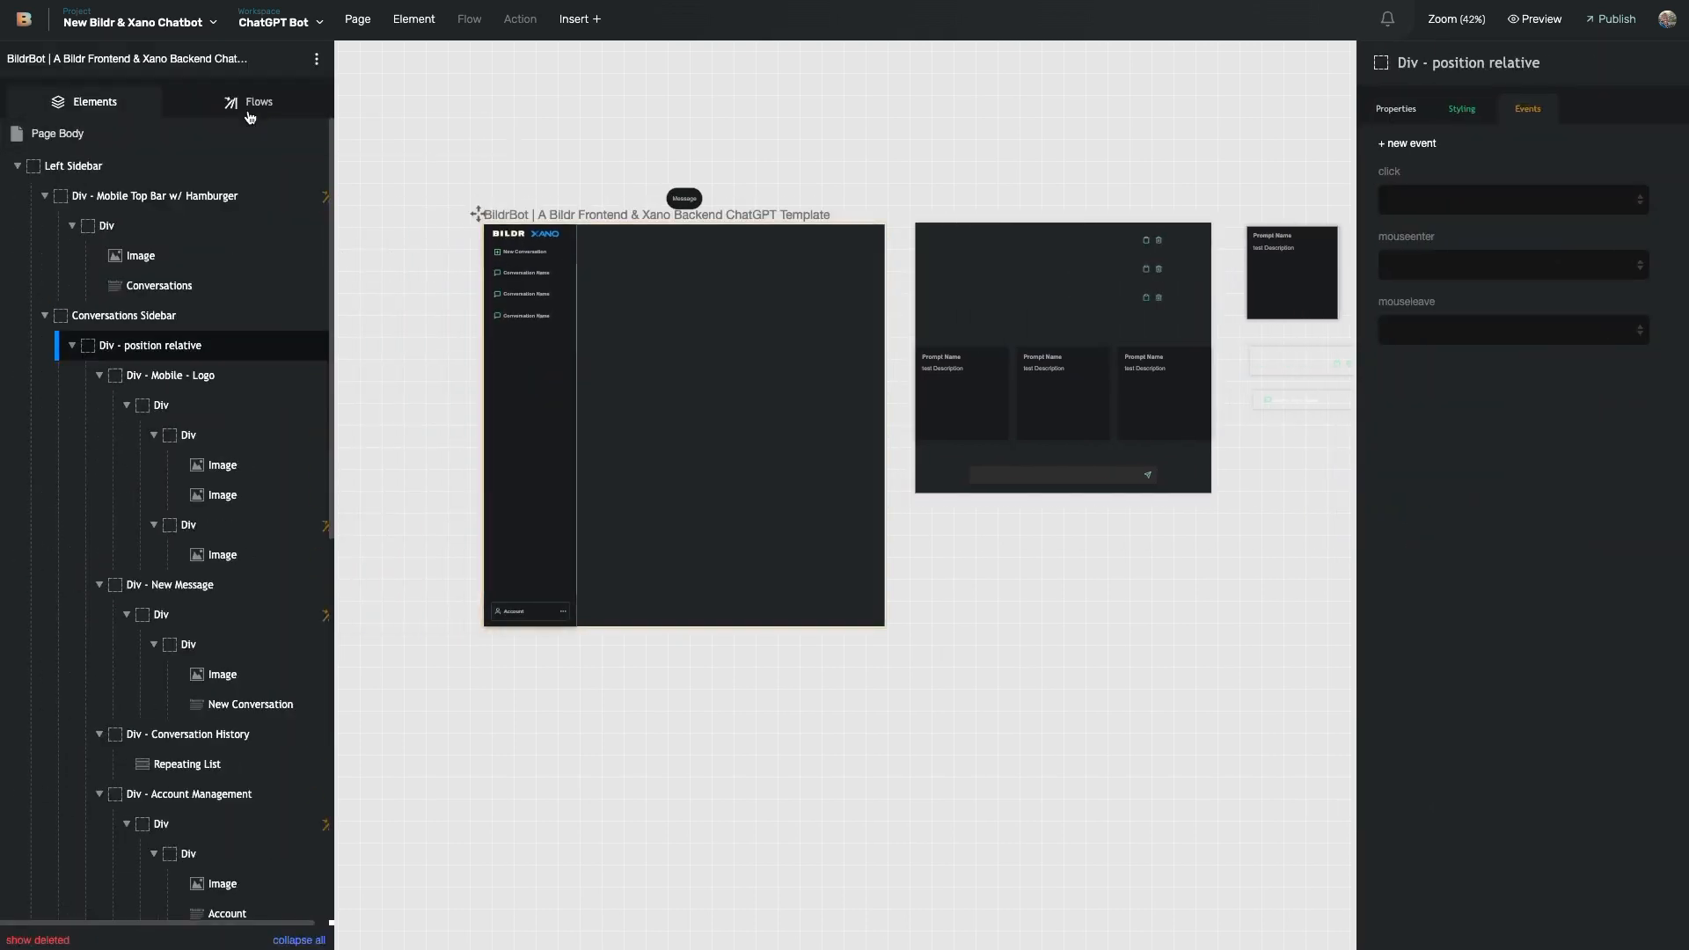
left_click(250, 101)
left_click(200, 178)
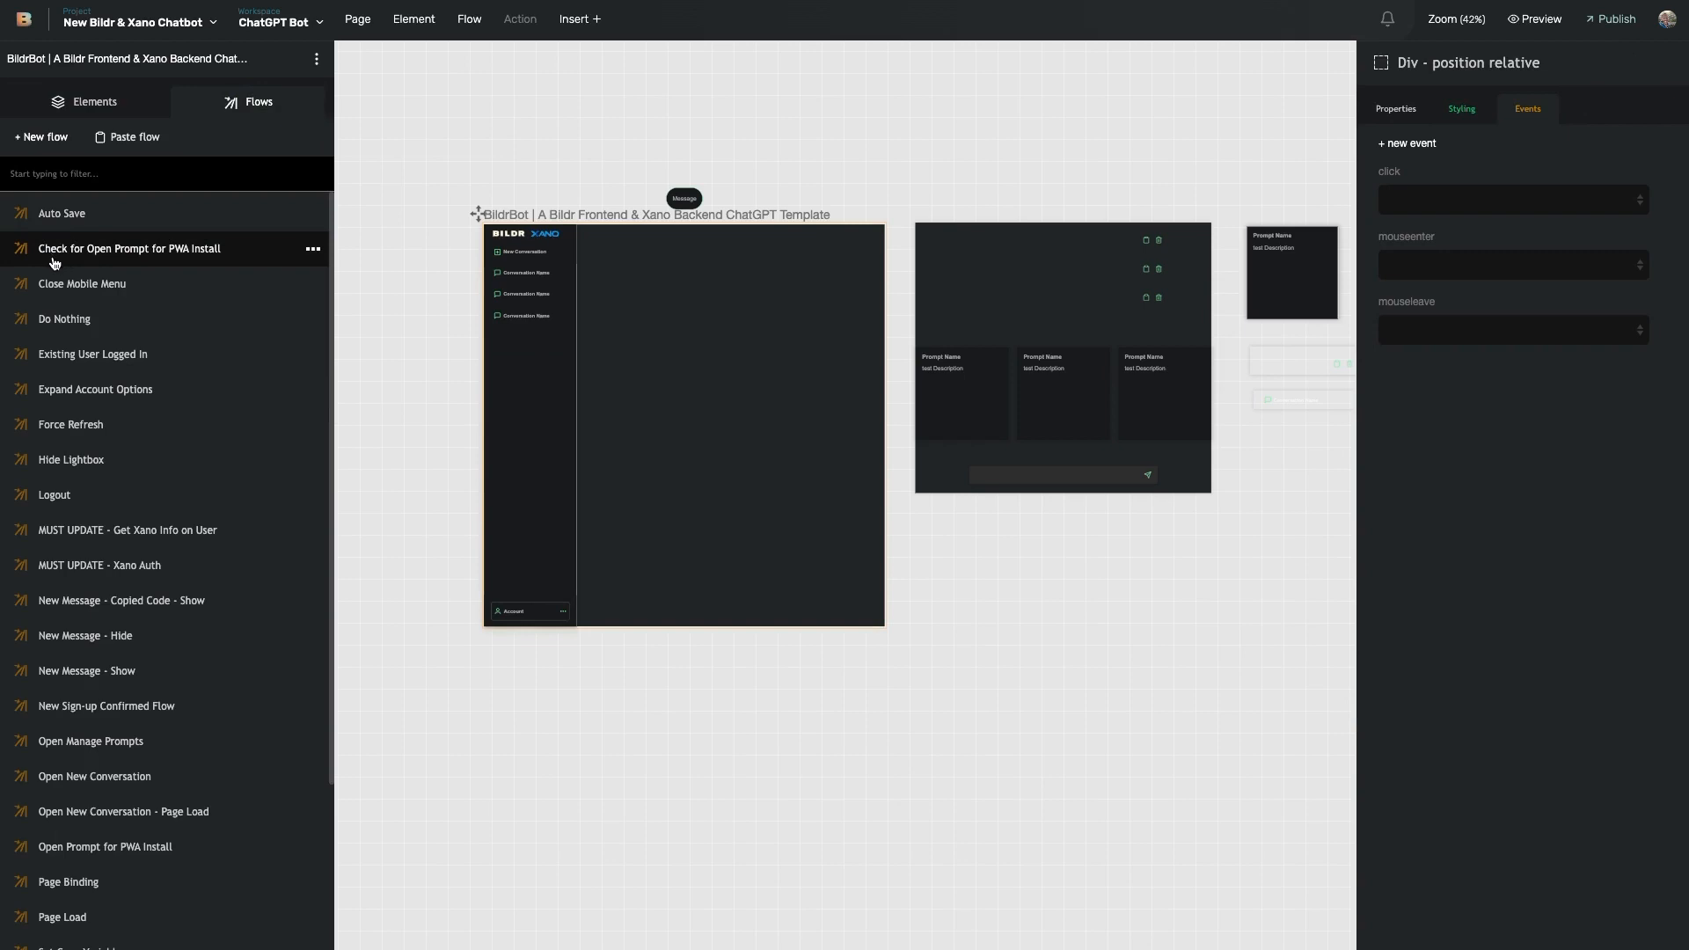
left_click(180, 256)
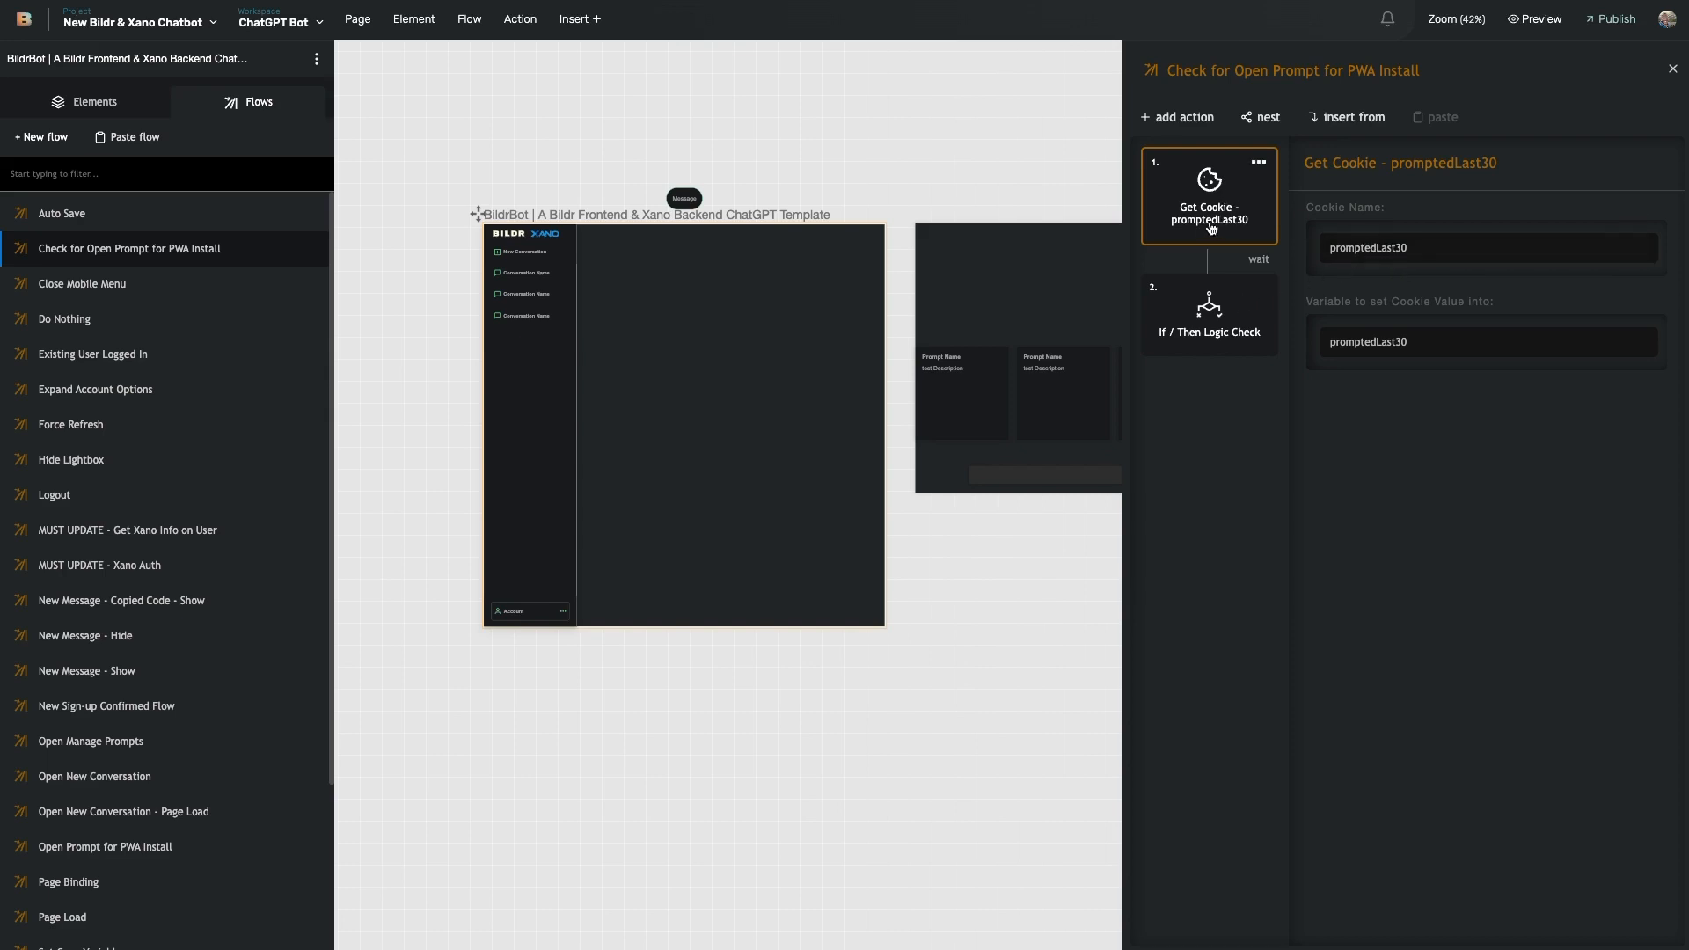
- Review the promptedLast30 cookie If / Then check and Open Prompt for PWA Install's Set Cookie step
left_click(1210, 317)
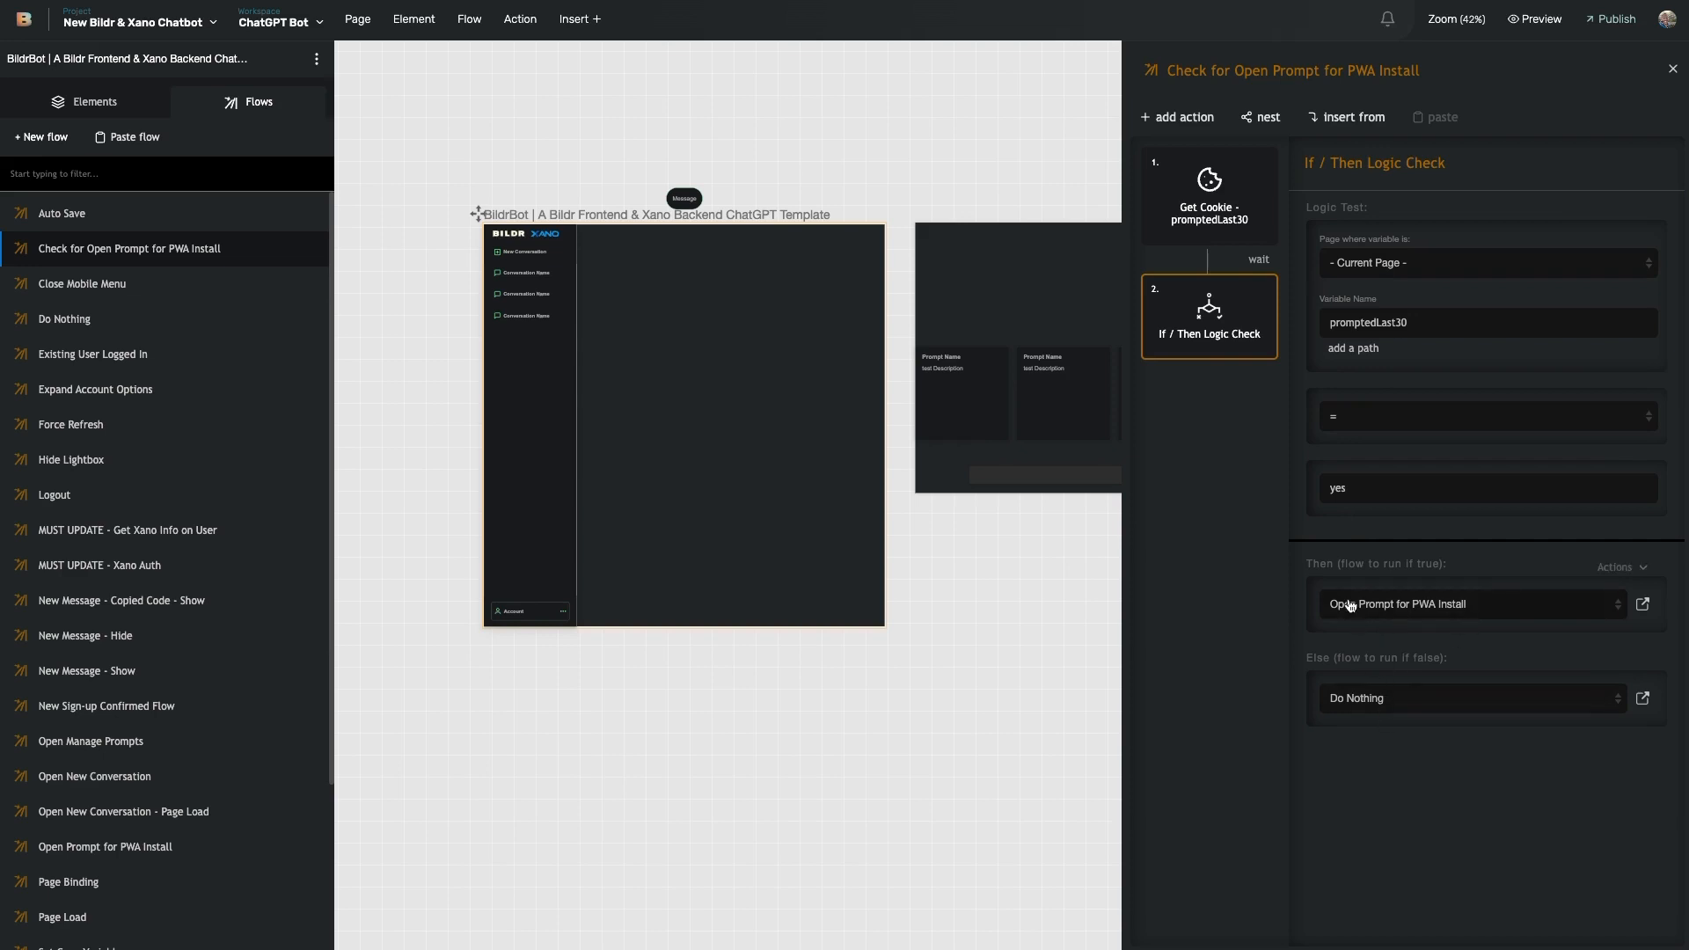
left_click(1642, 604)
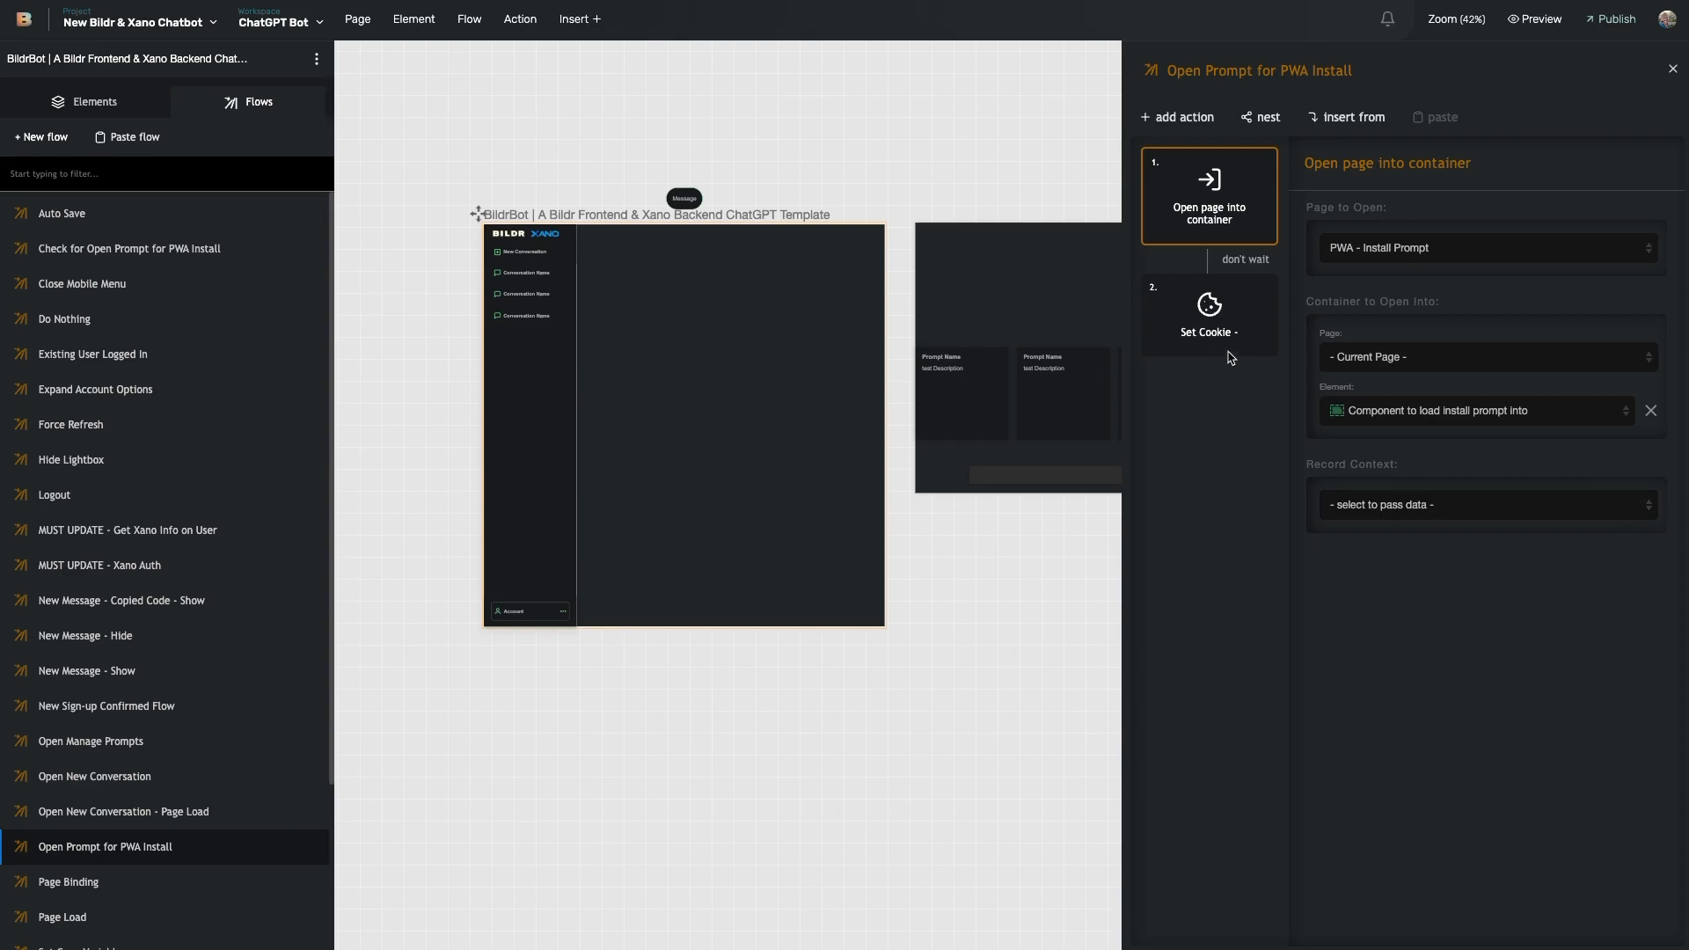
left_click(1209, 318)
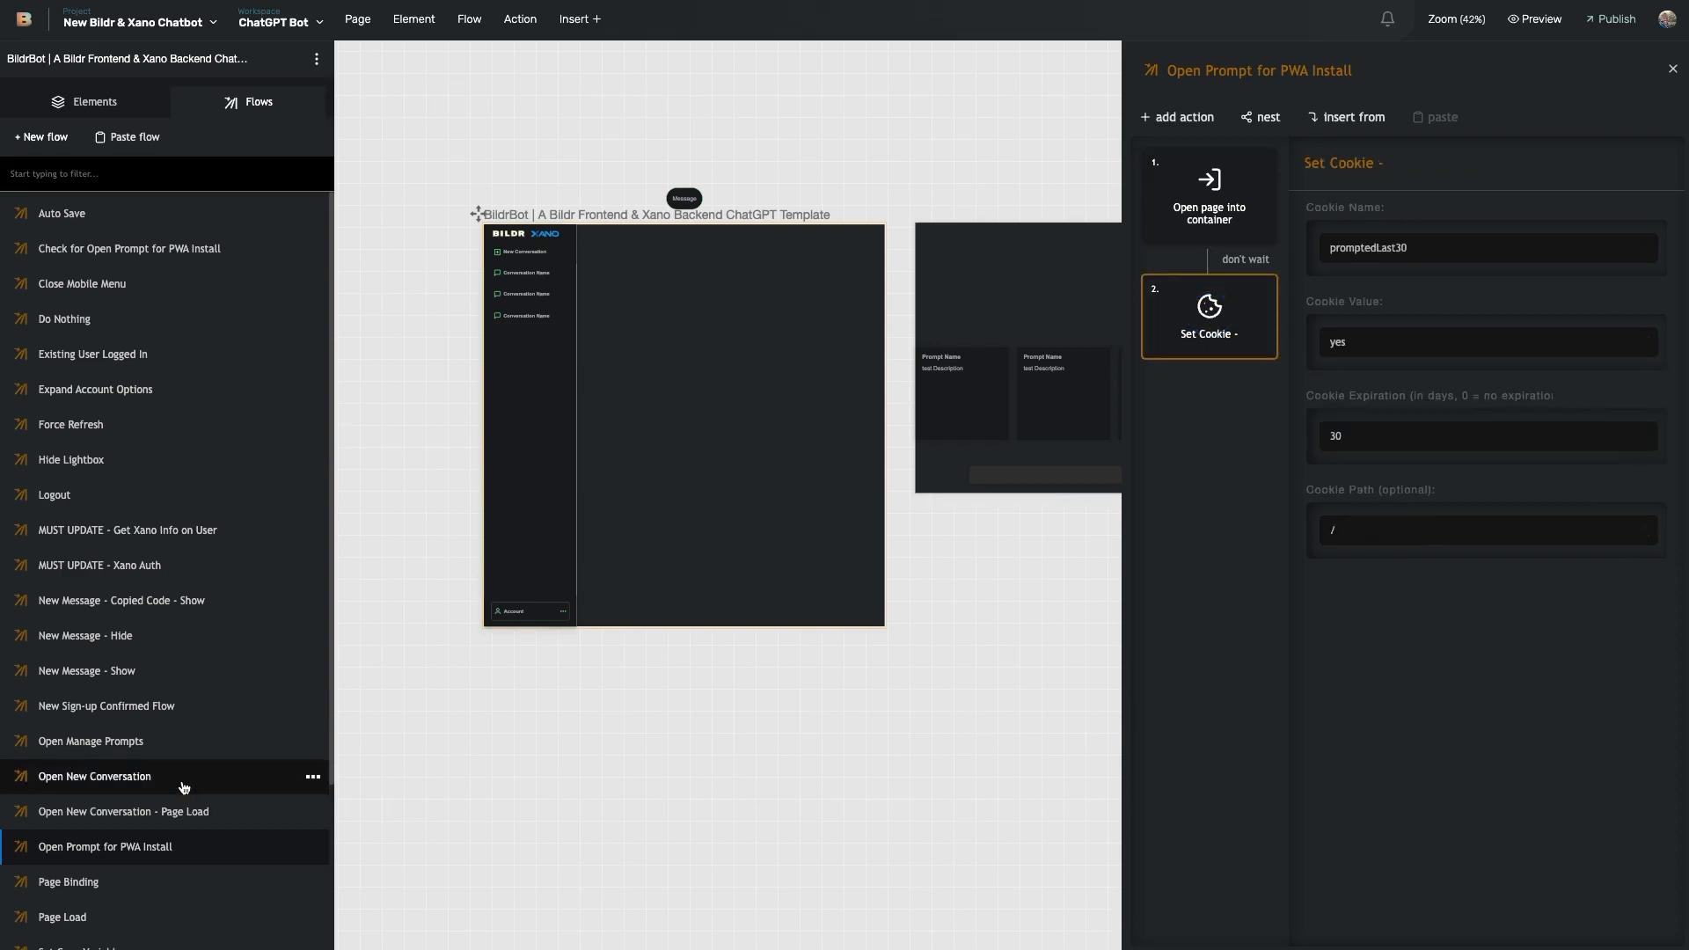
left_click(129, 248)
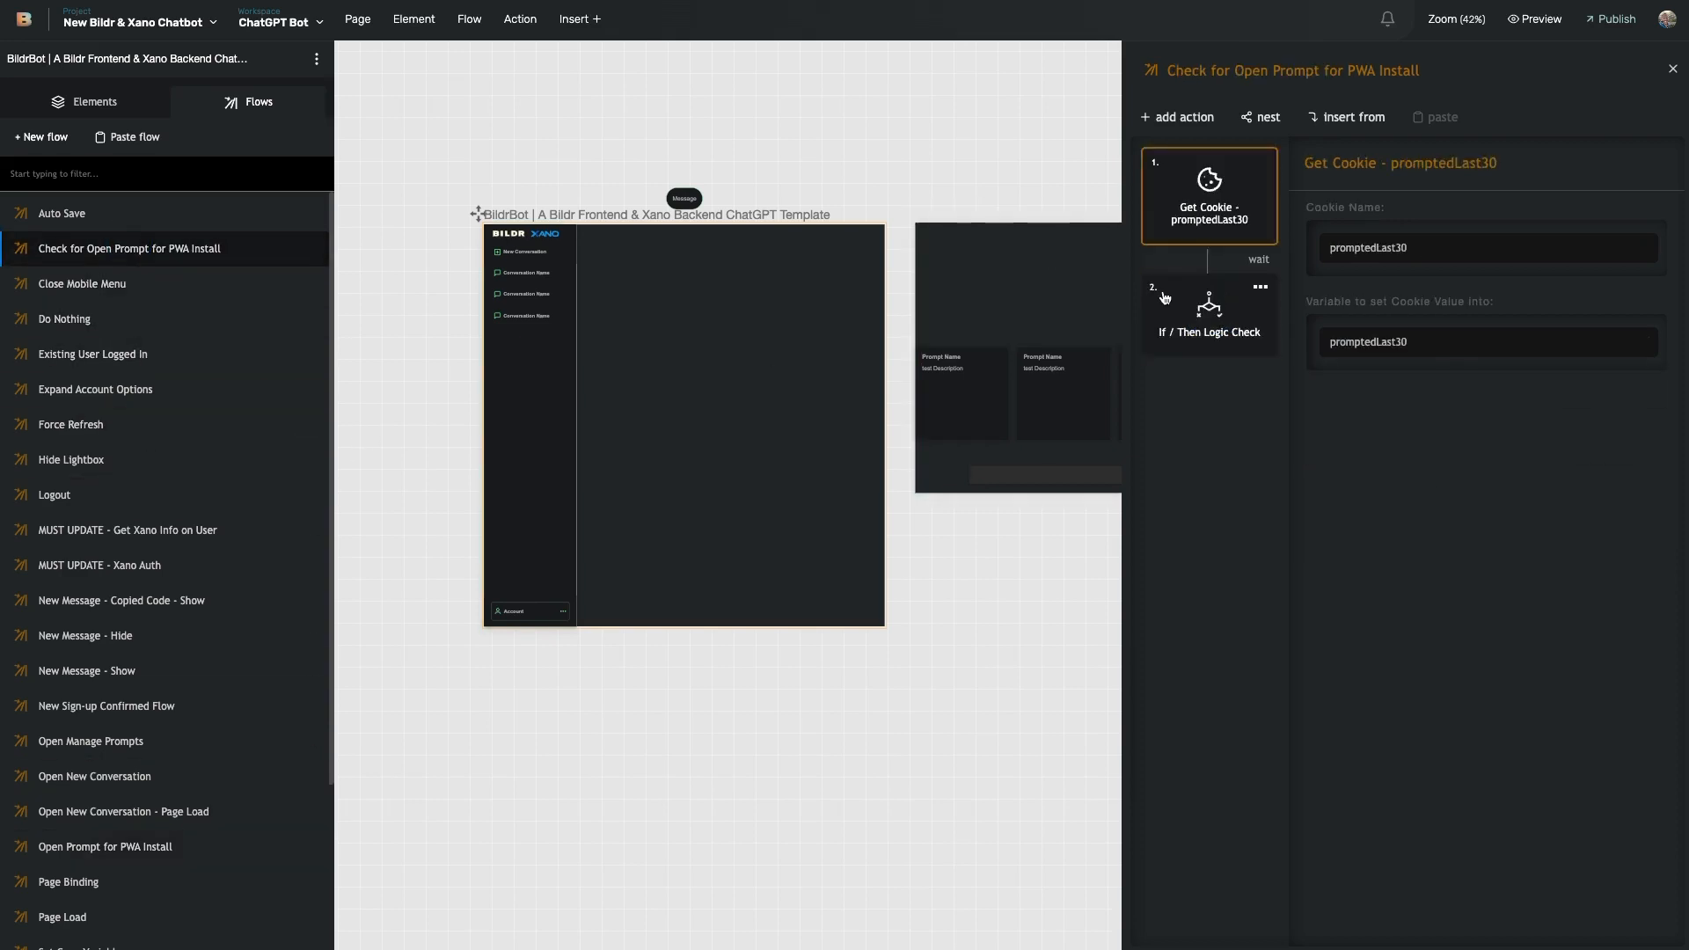
left_click(1214, 325)
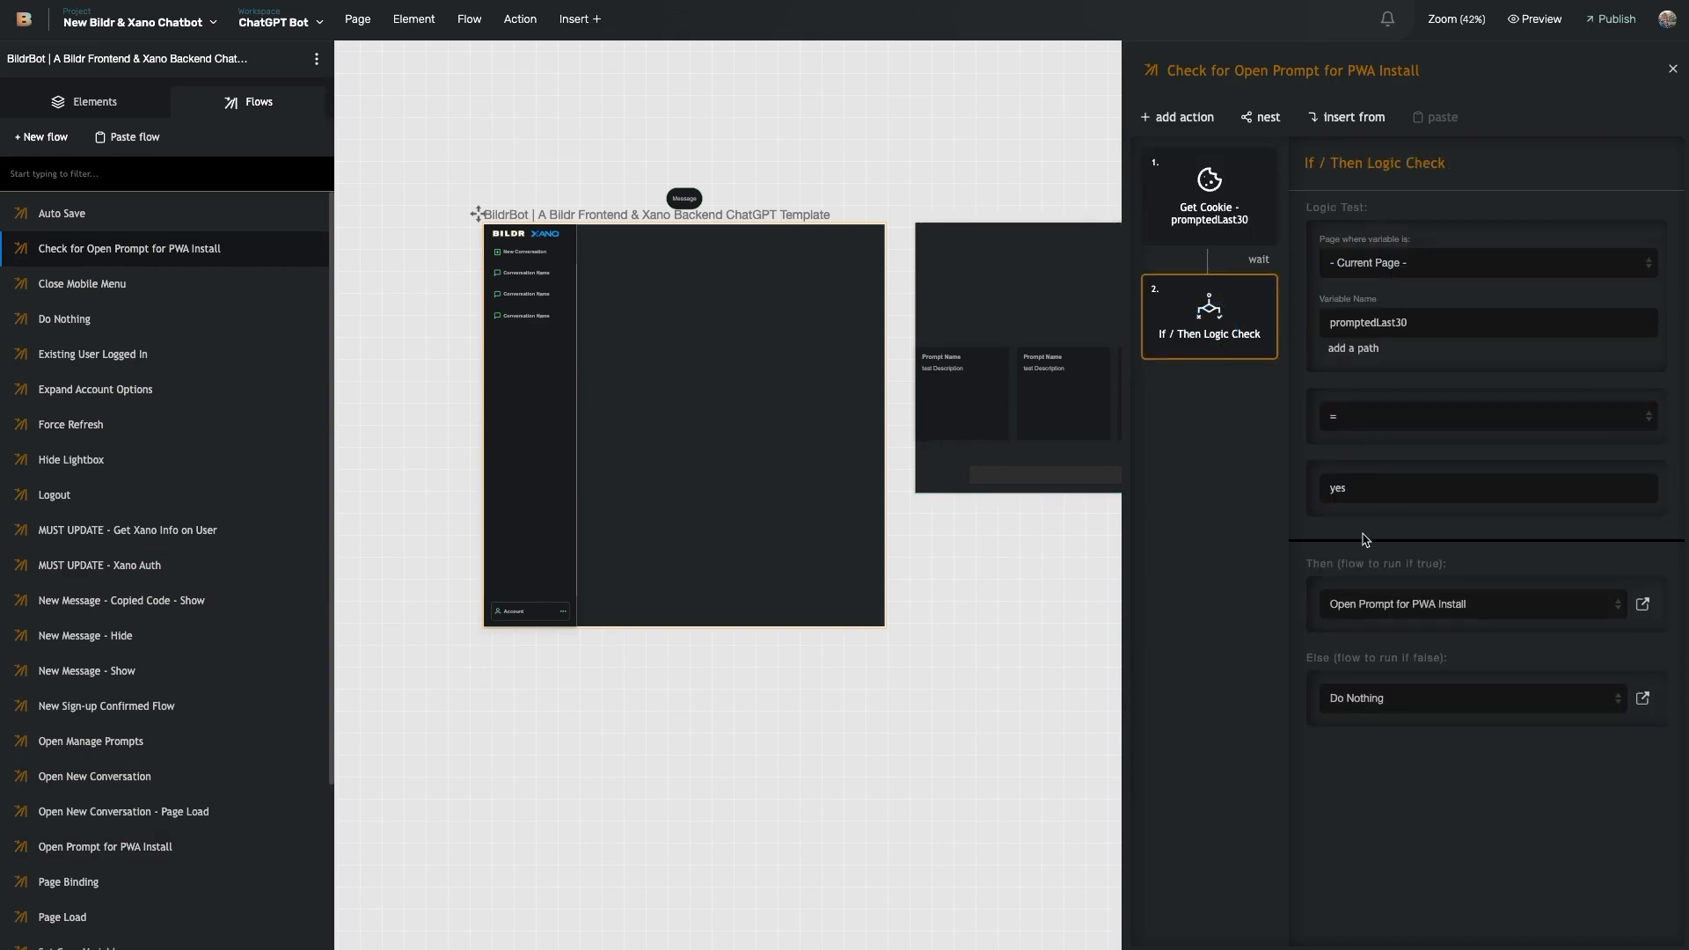
- Set the If / Then Then branch to Do Nothing and Else to Open Prompt for PWA Install
left_click(1397, 614)
key("d")
key("Return")
left_click(1387, 702)
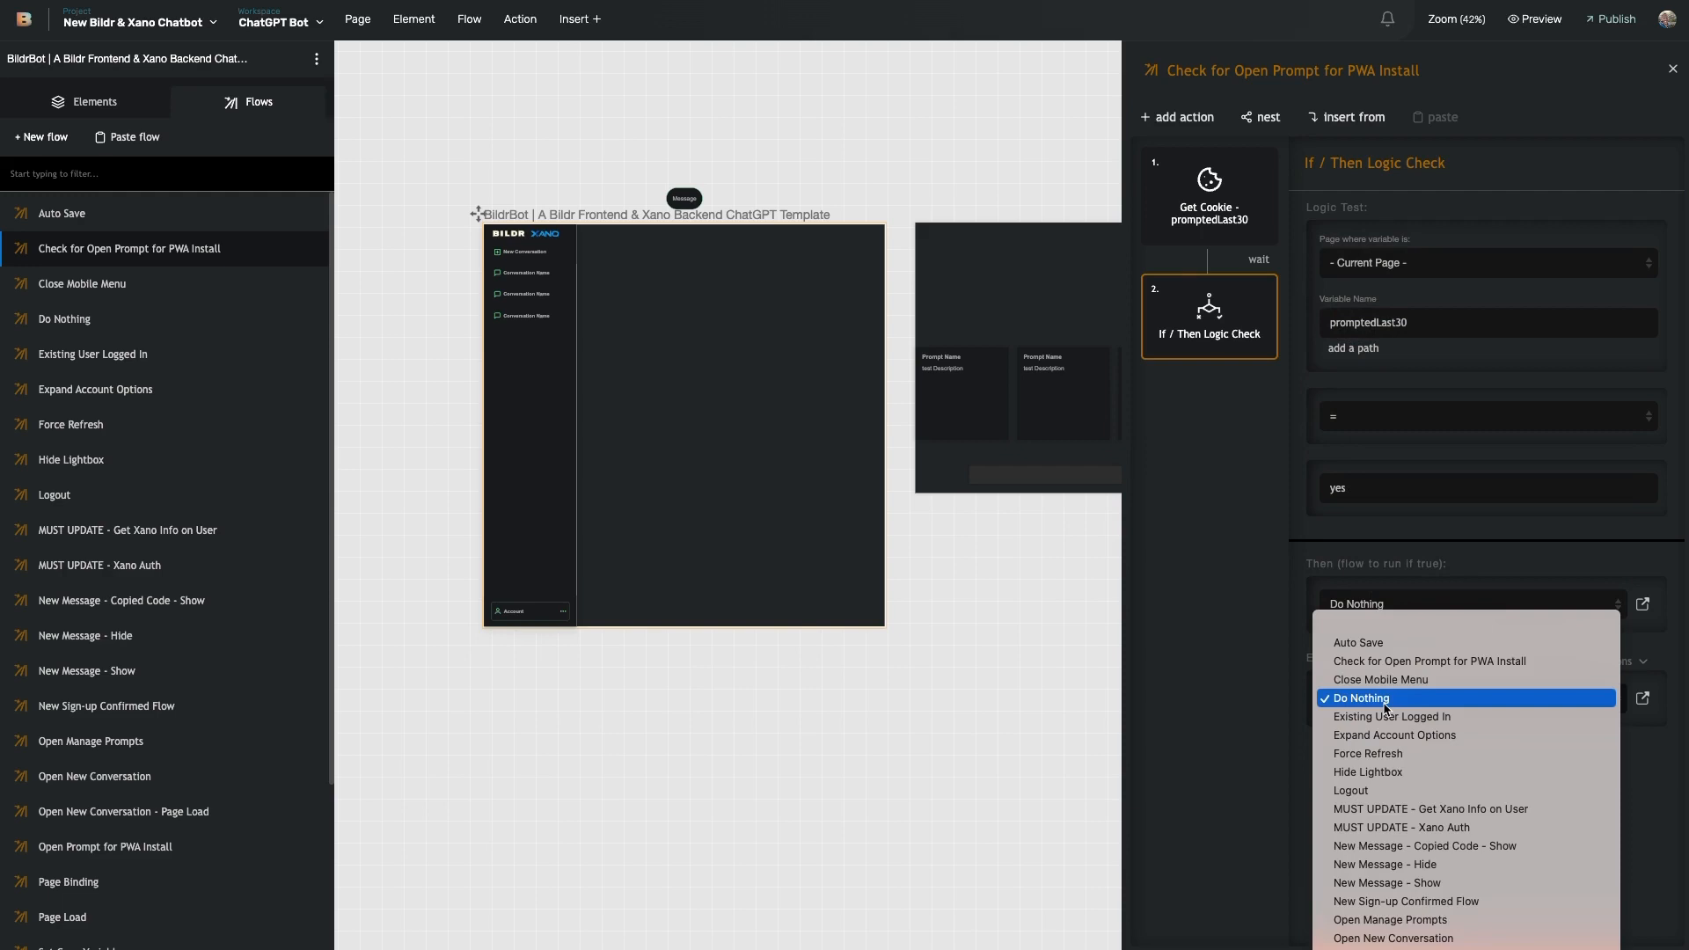
key("Up")
key("Up")
key("Return")
left_click(1386, 708)
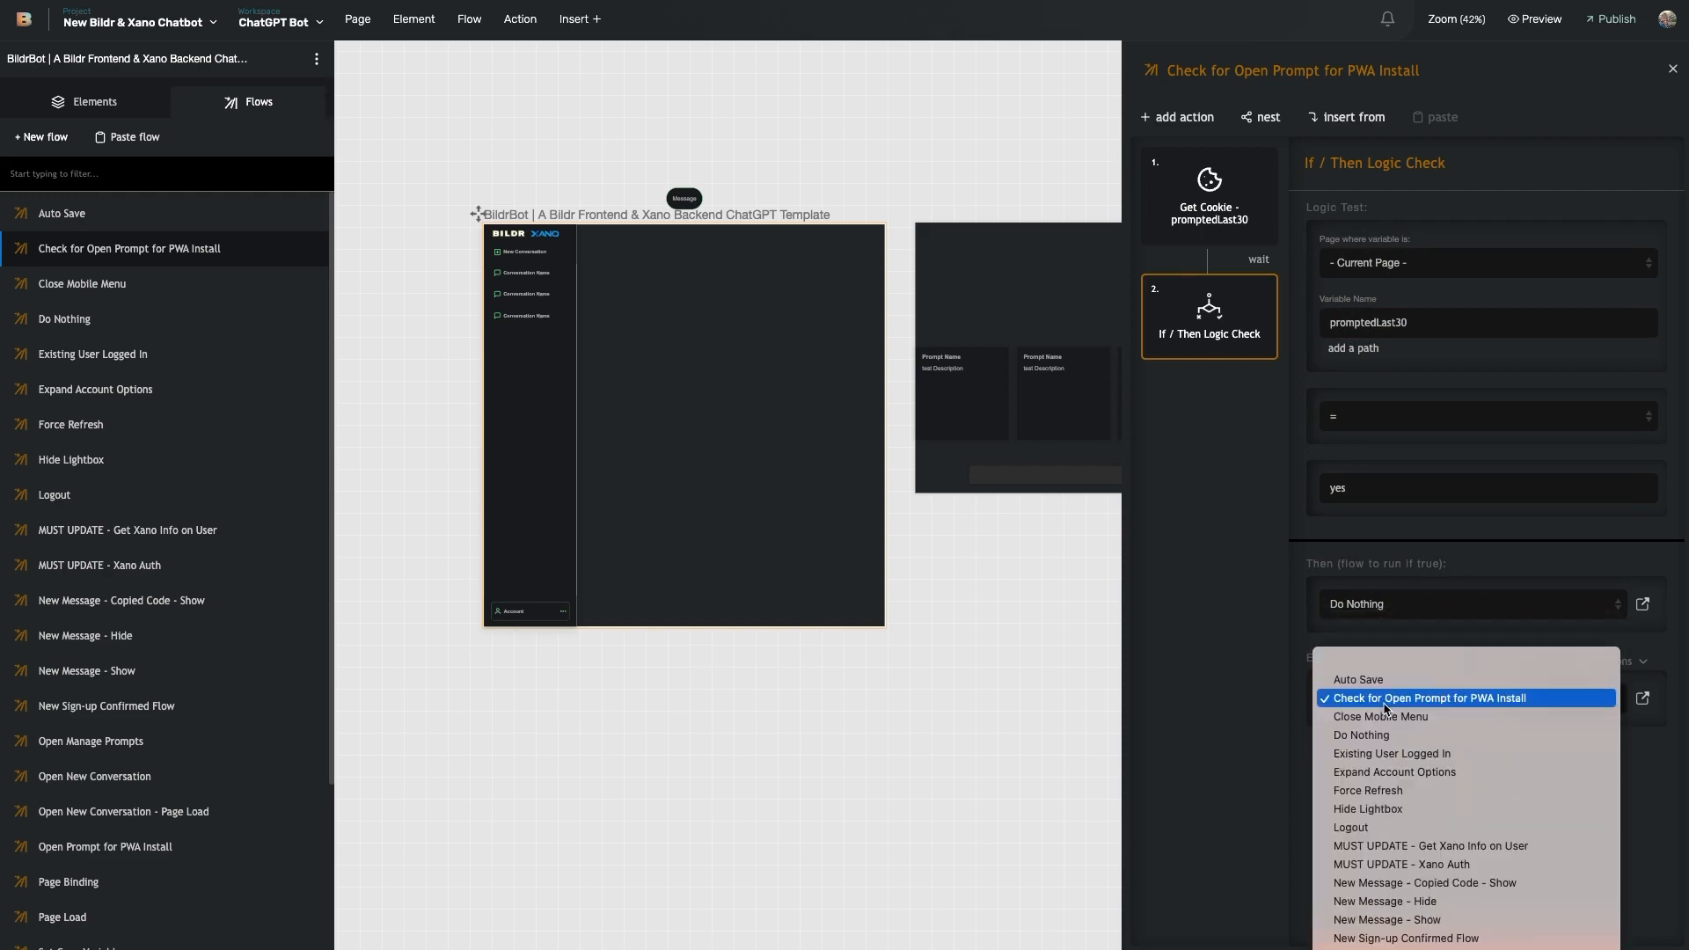
left_click(1287, 785)
left_click(1471, 705)
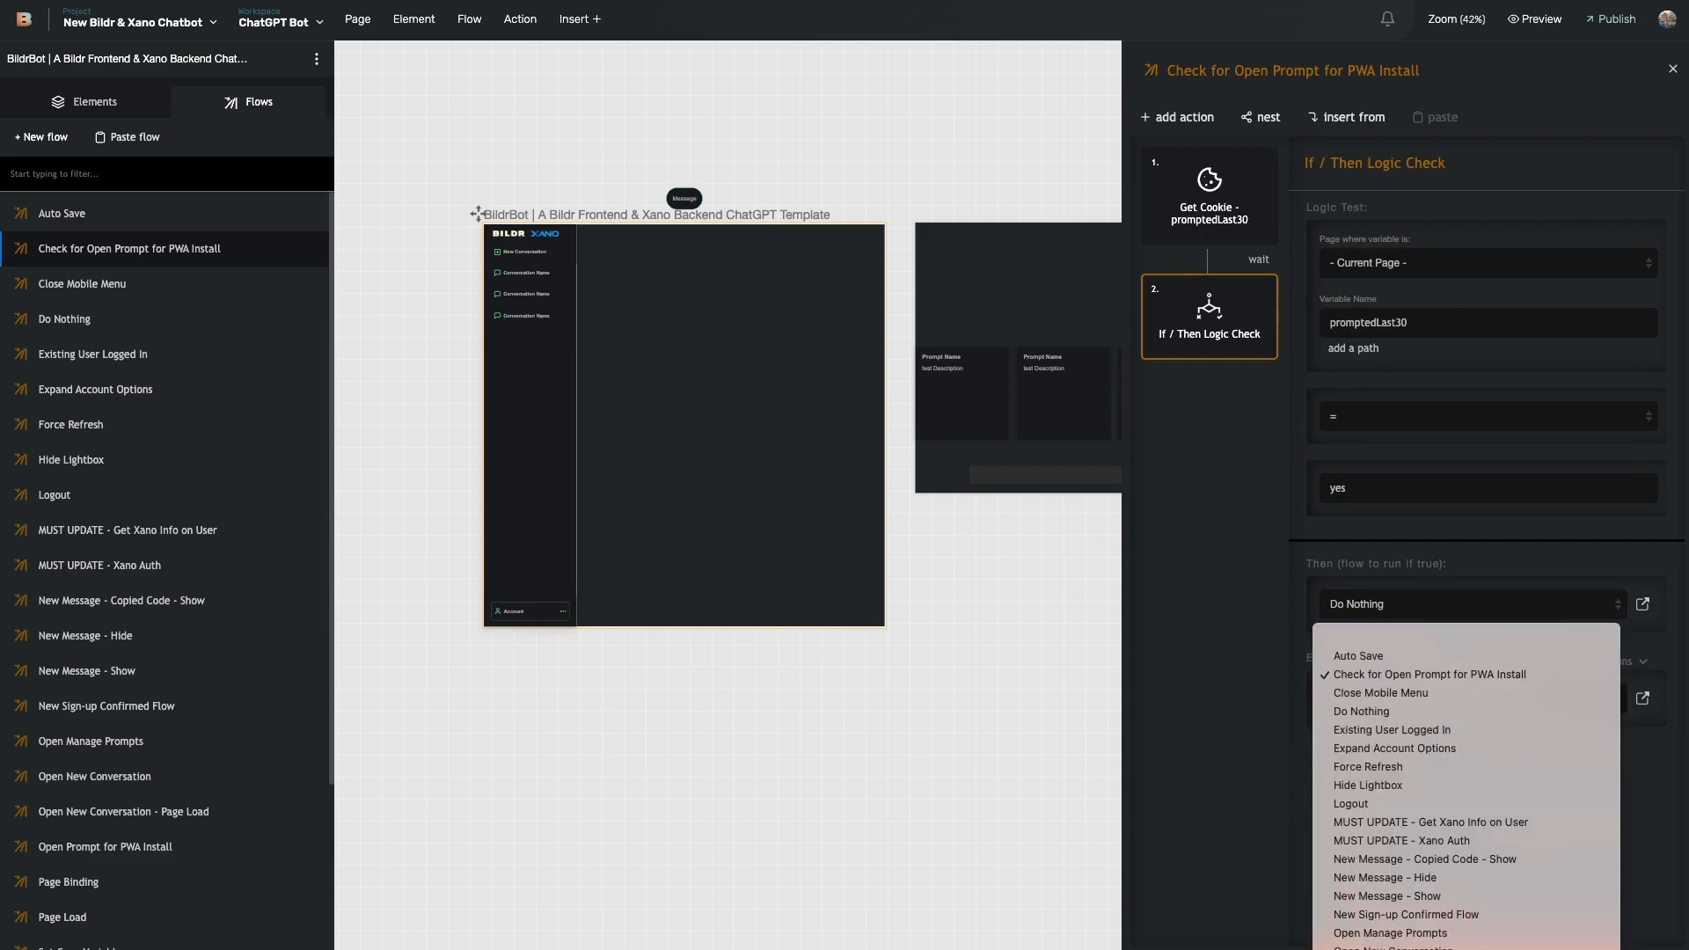
left_click(1443, 949)
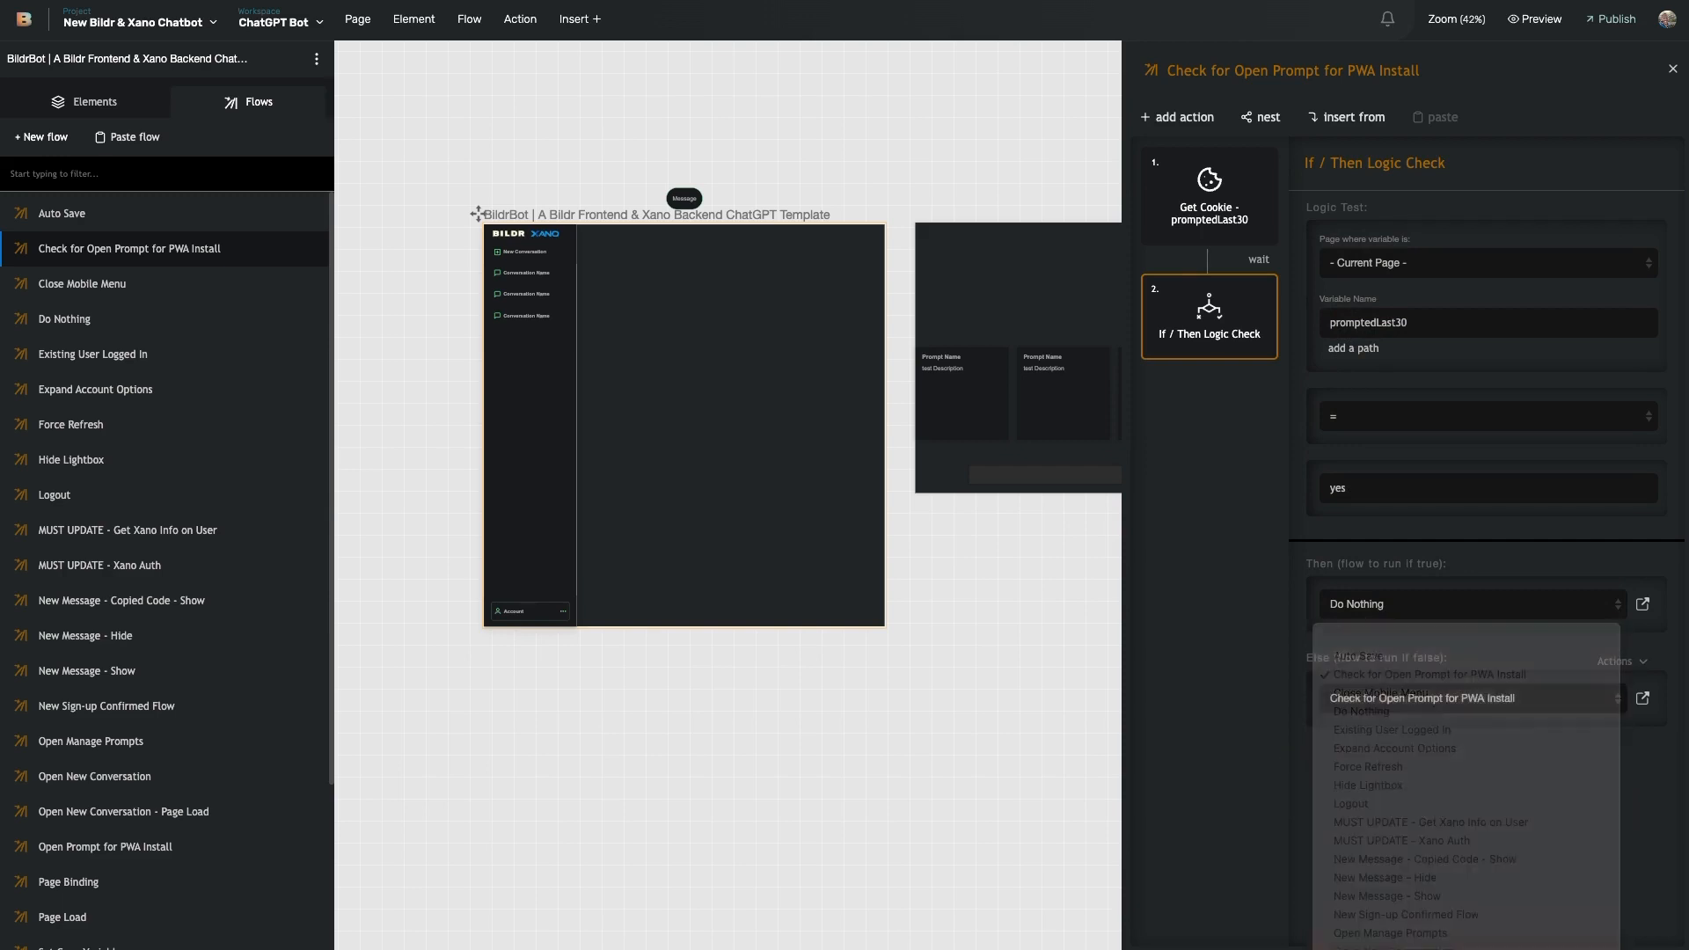
left_click(1643, 699)
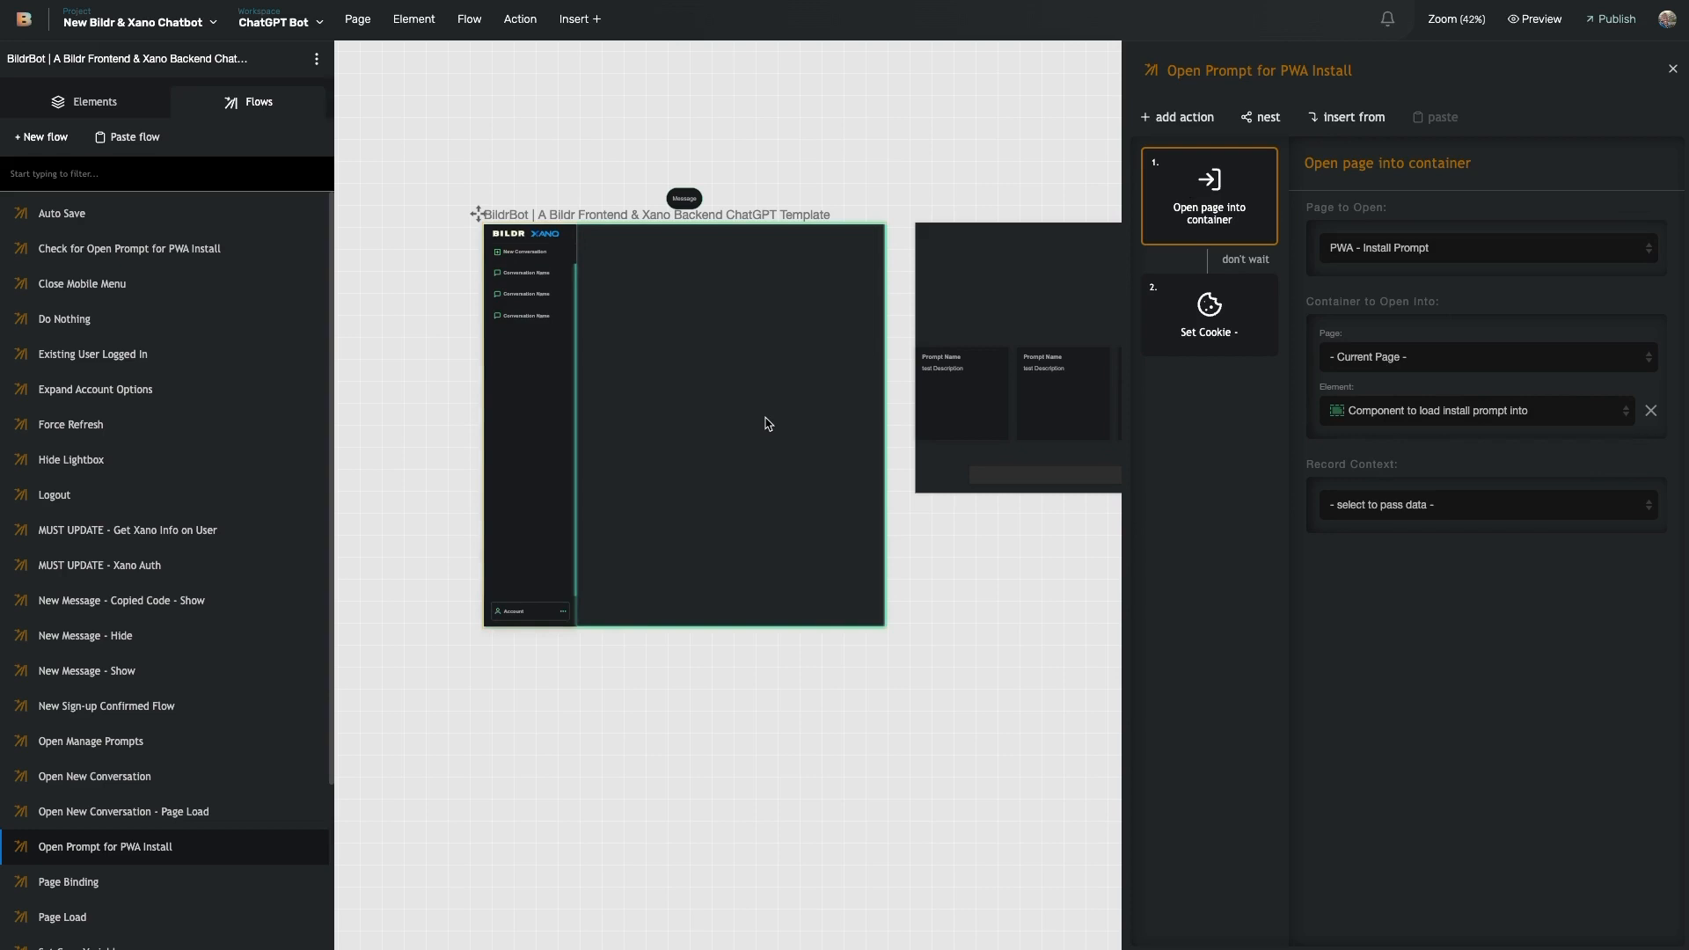
- Show the flows of the PWA - Install Prompt page's Cover
scroll(969, 531, "right", 10)
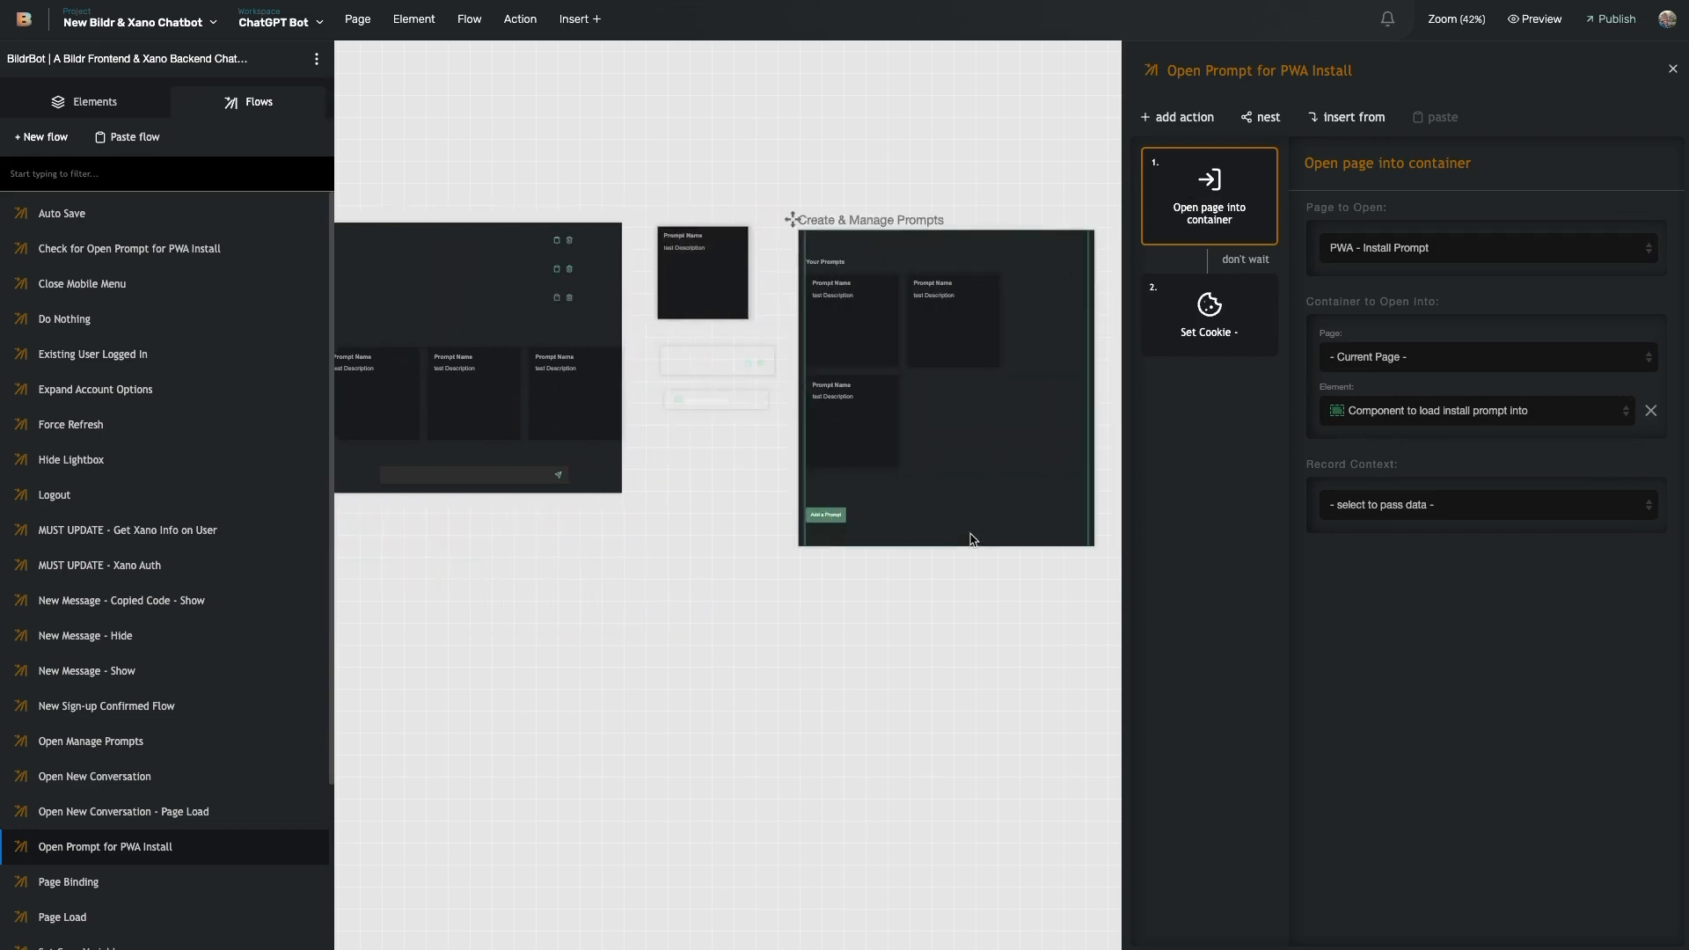
scroll(957, 503, "right", 8)
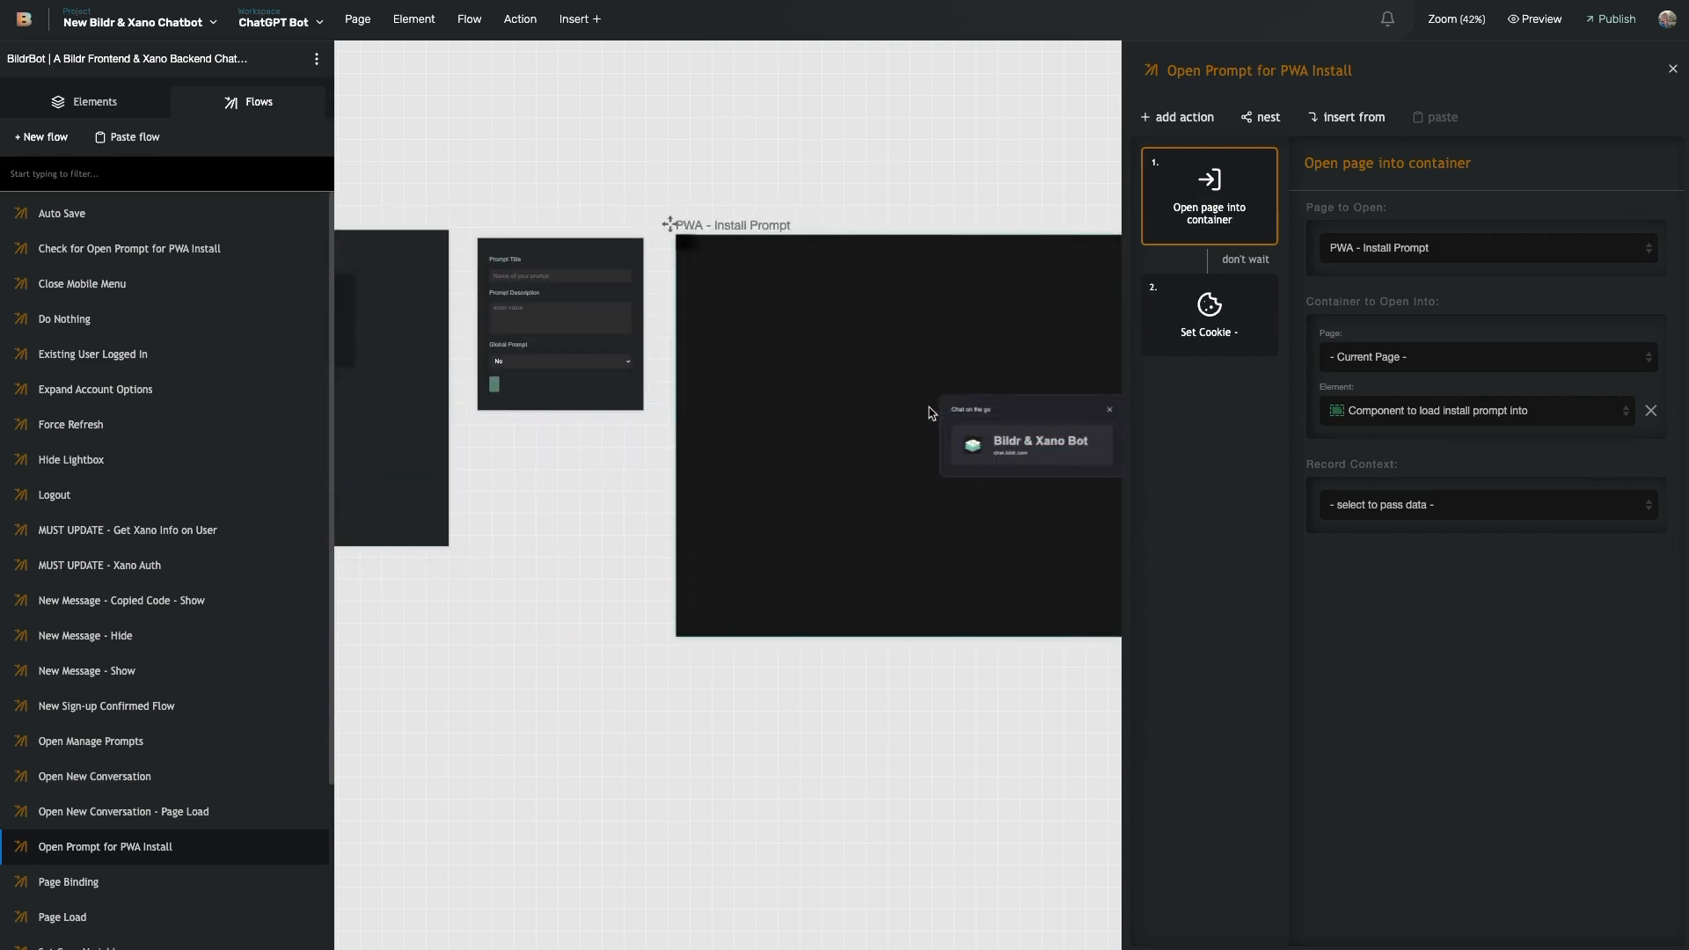
left_click(862, 364)
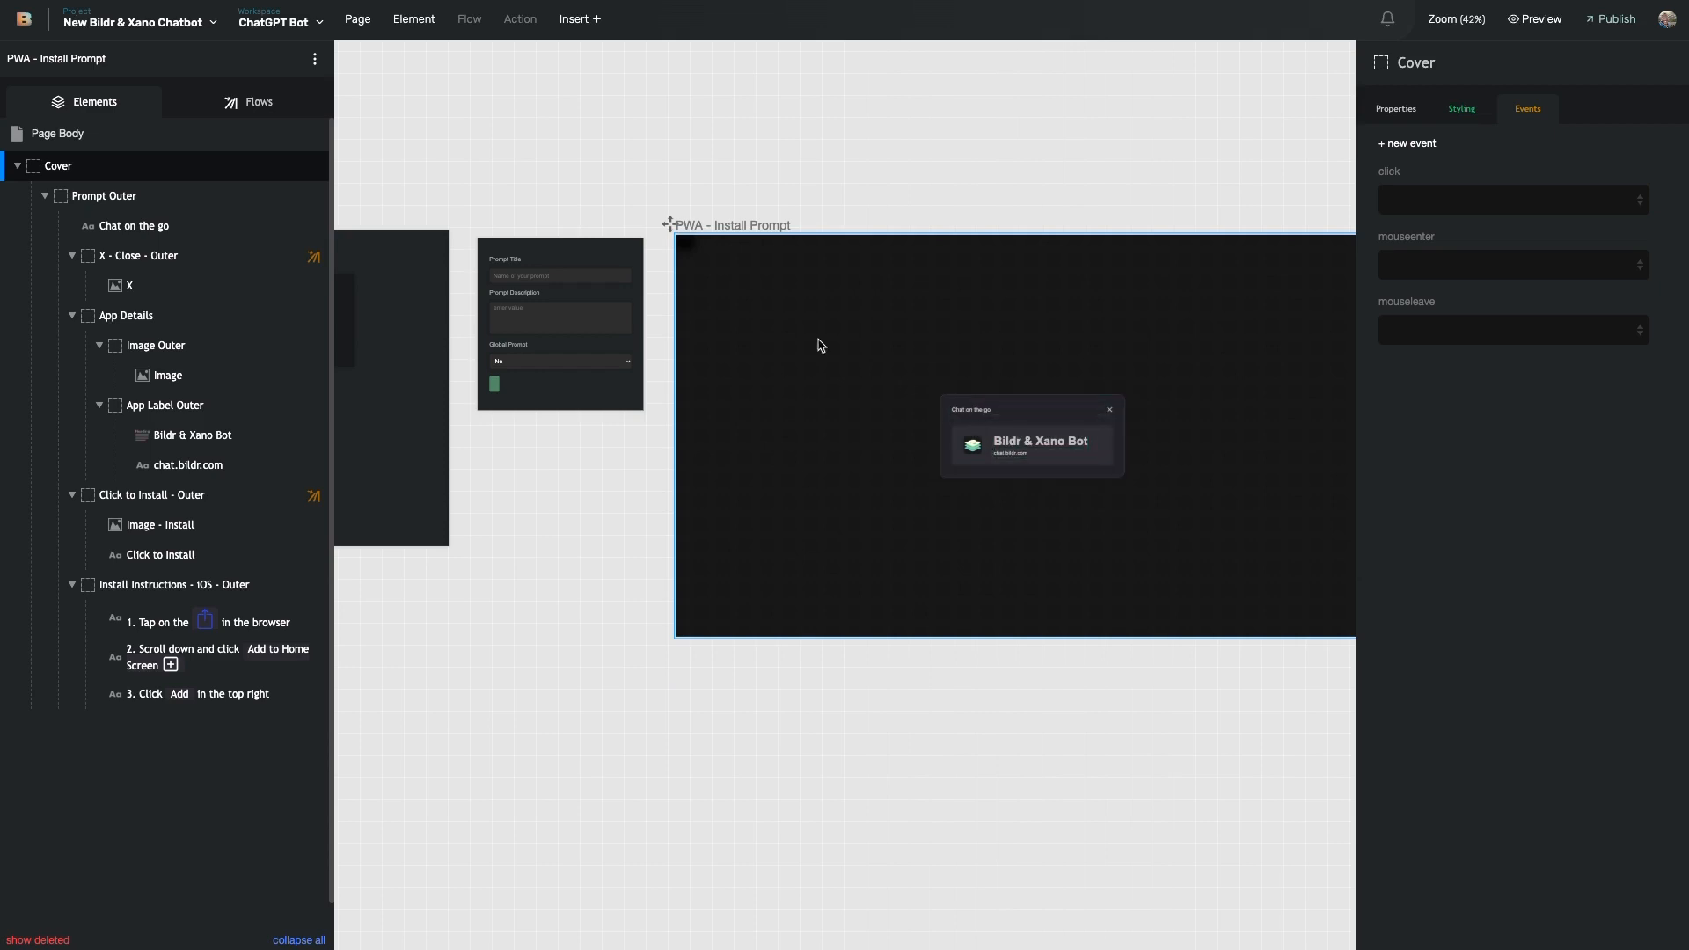
left_click(271, 112)
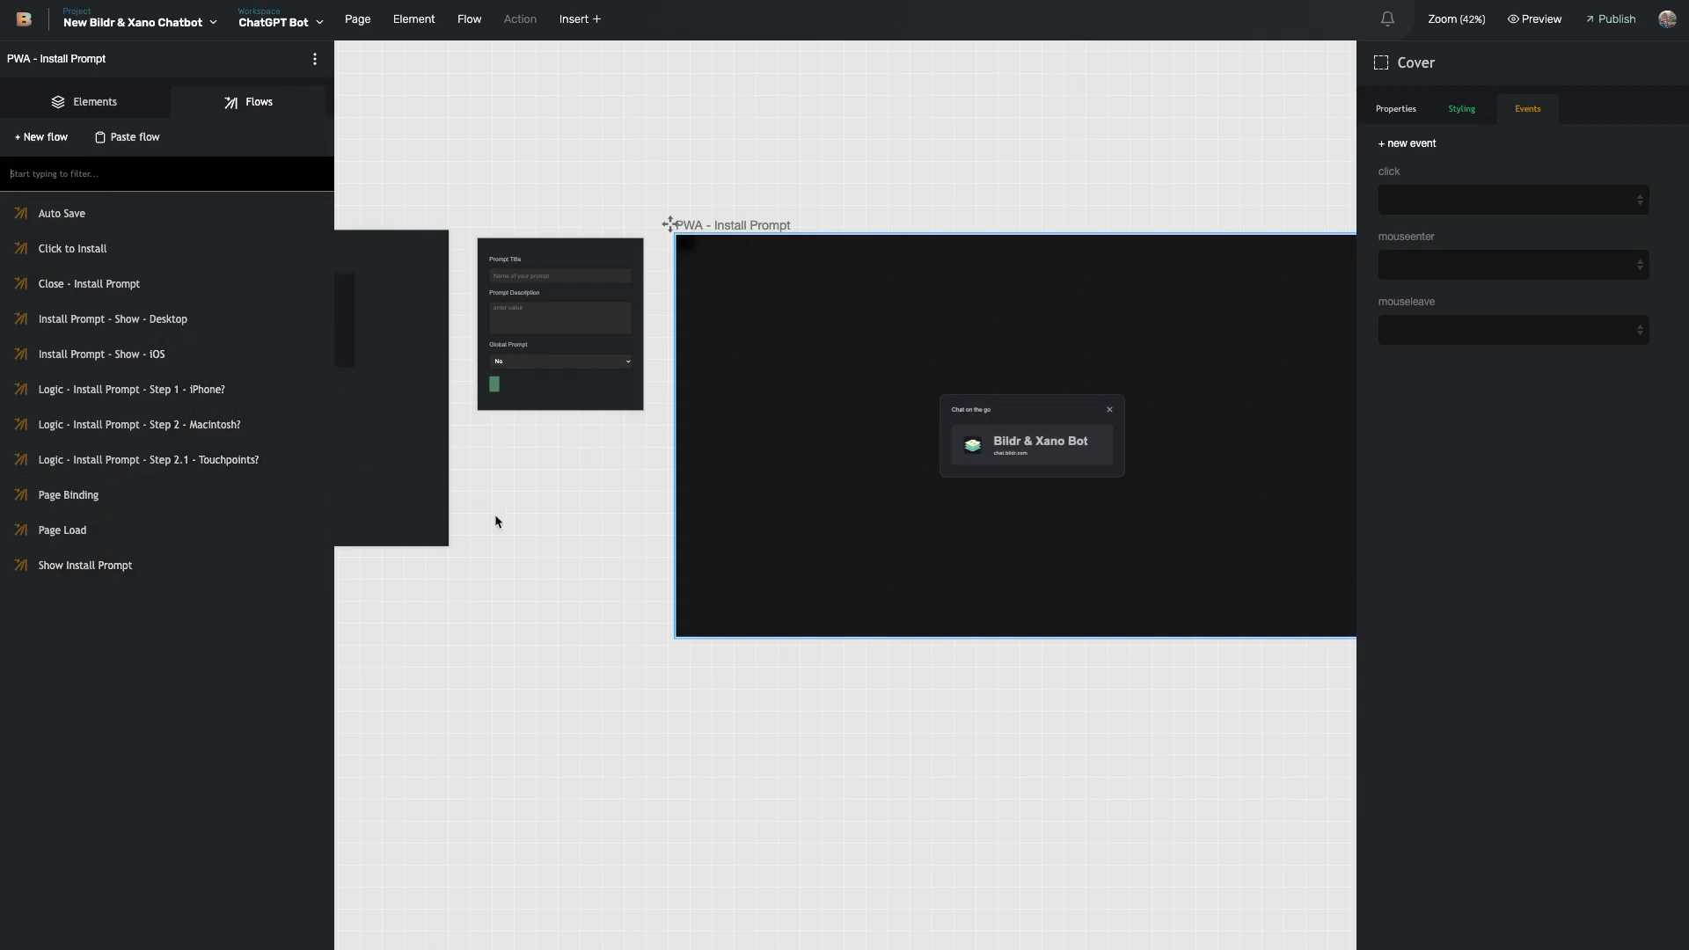
- Go back to the BildrBot page and select its Div to list its flows
scroll(594, 595, "left", 15)
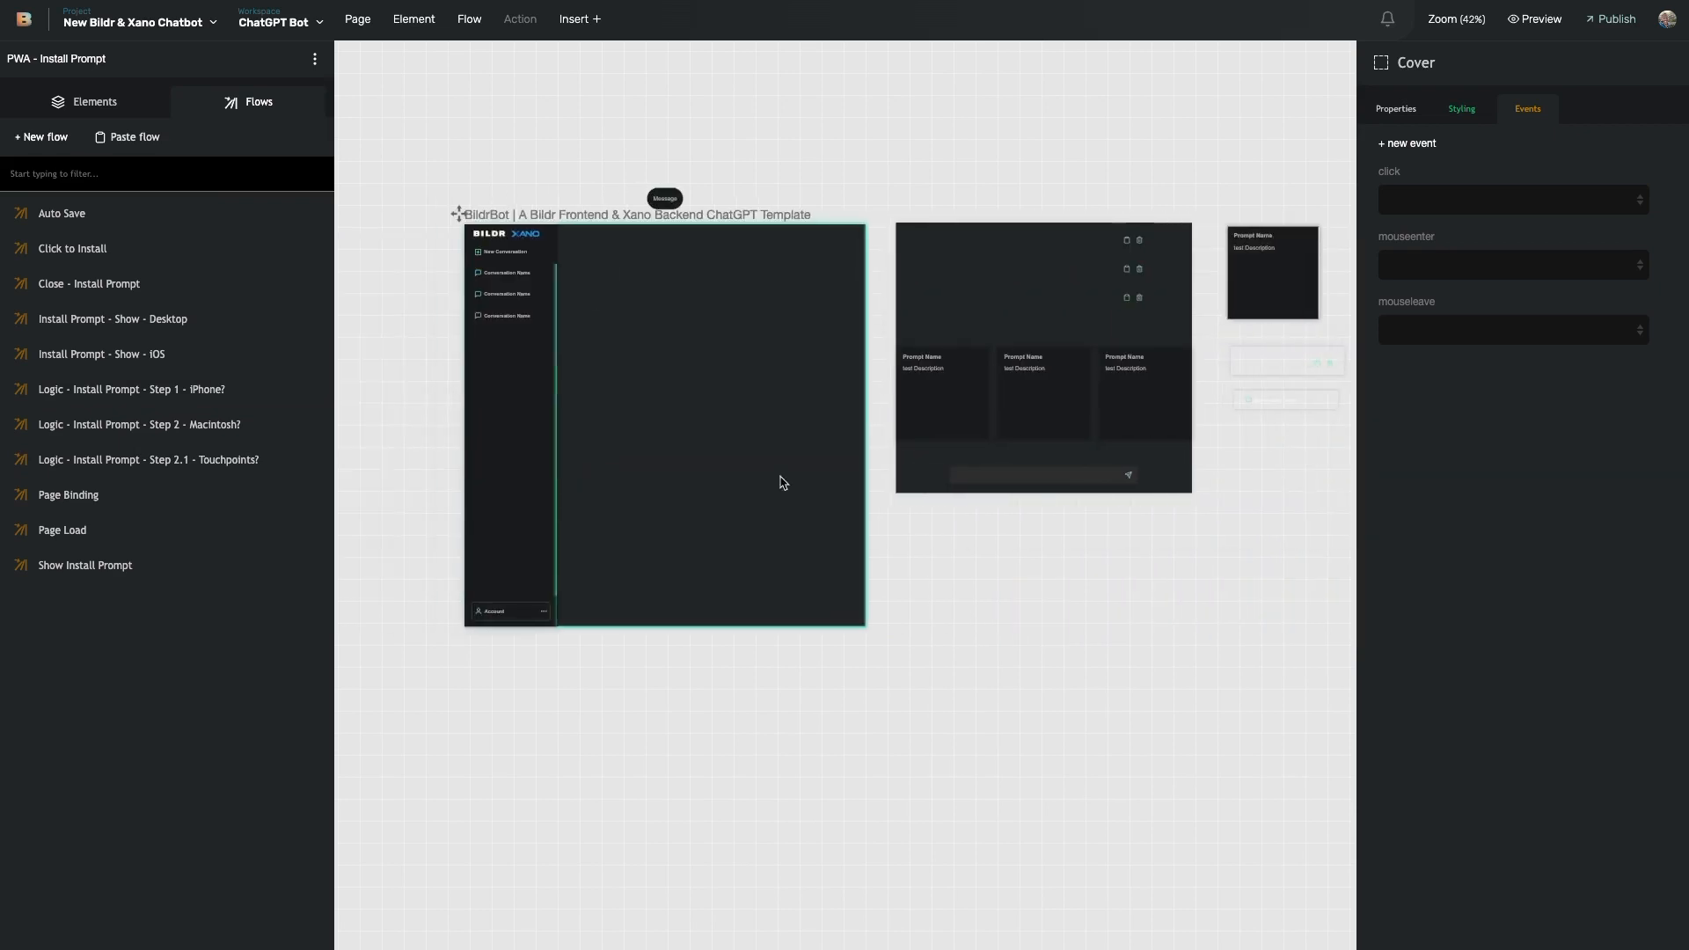
scroll(924, 479, "right", 7)
left_click(727, 304)
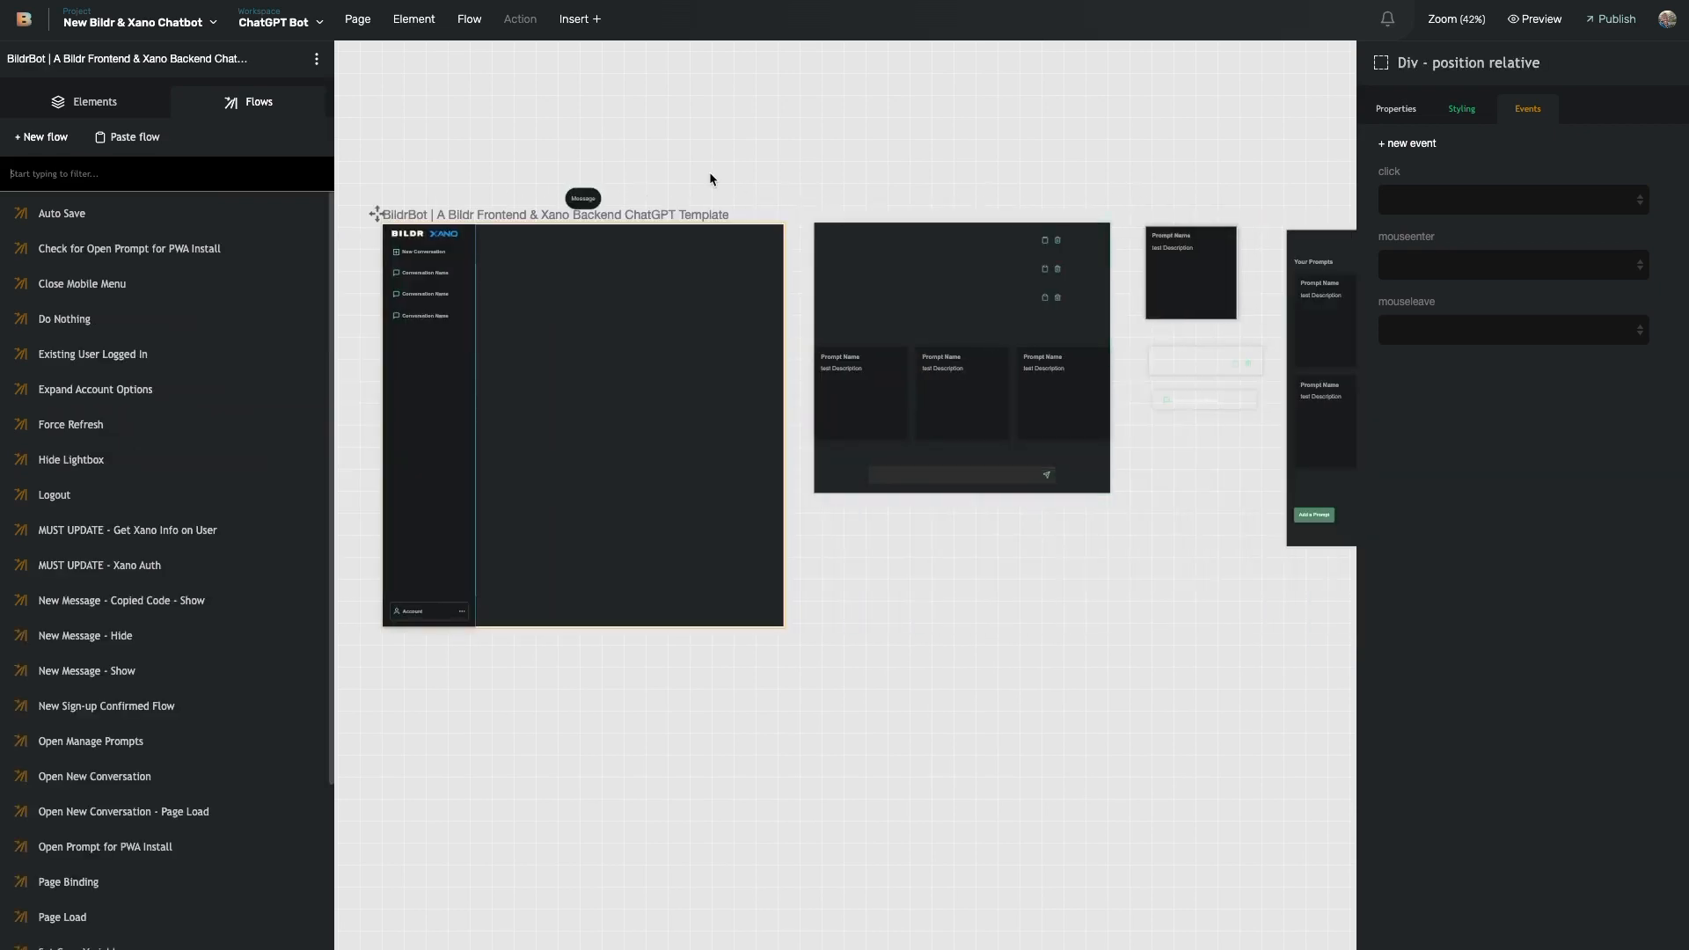